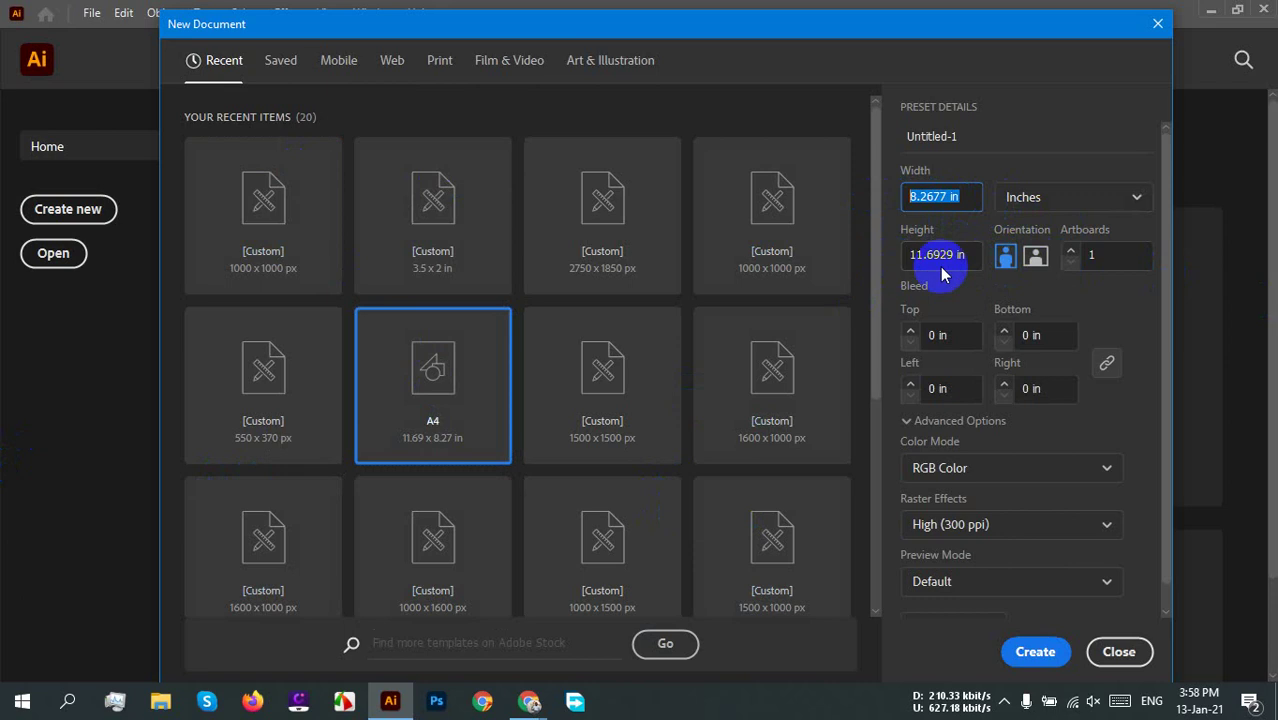
Step: Set the new A4 document's bleed to 0.25 in on all sides and its color mode to CMYK Color
left_click(911, 330)
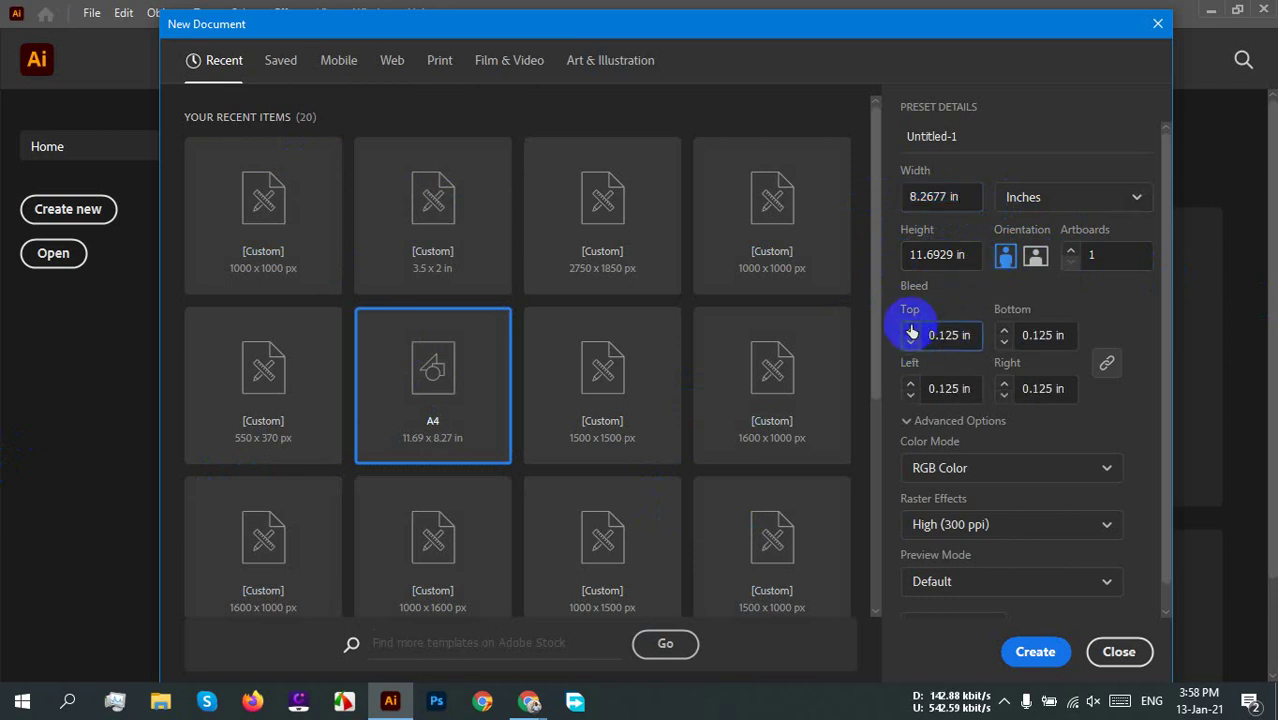
left_click(948, 470)
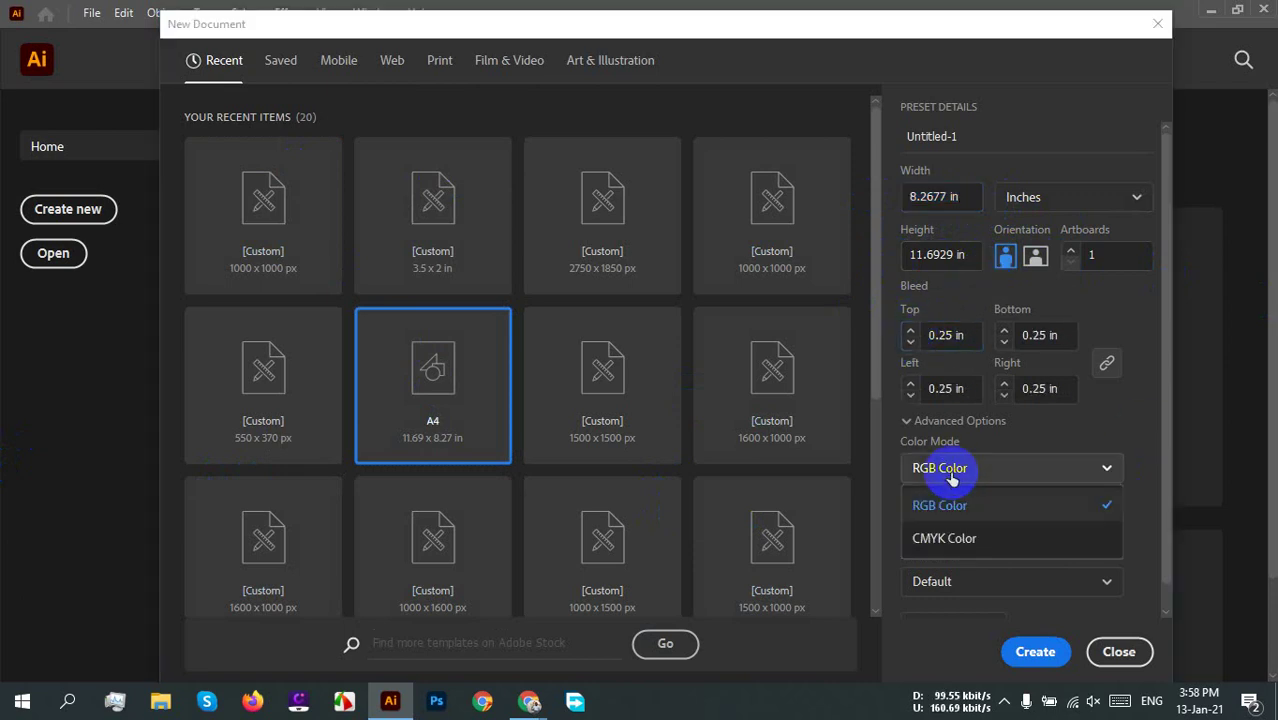
left_click(954, 540)
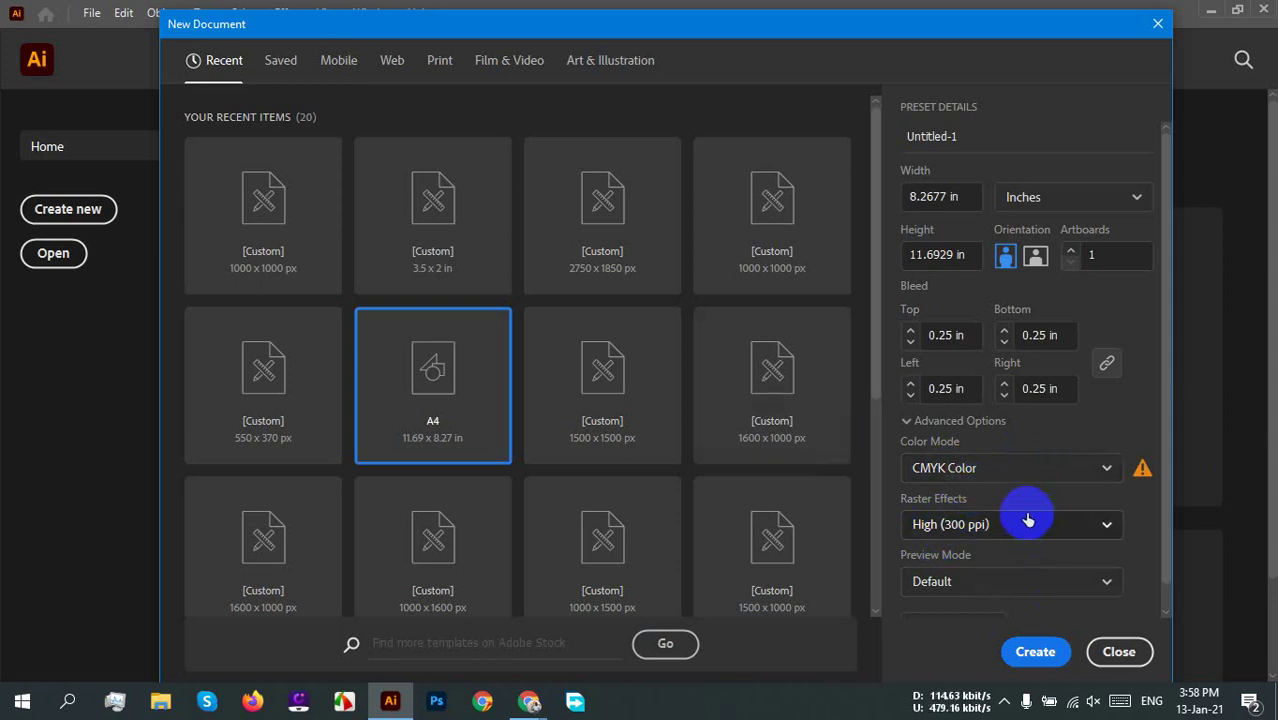
Step: Name the document "Flyer sp01-02" and create it with the chosen settings
left_click(957, 140)
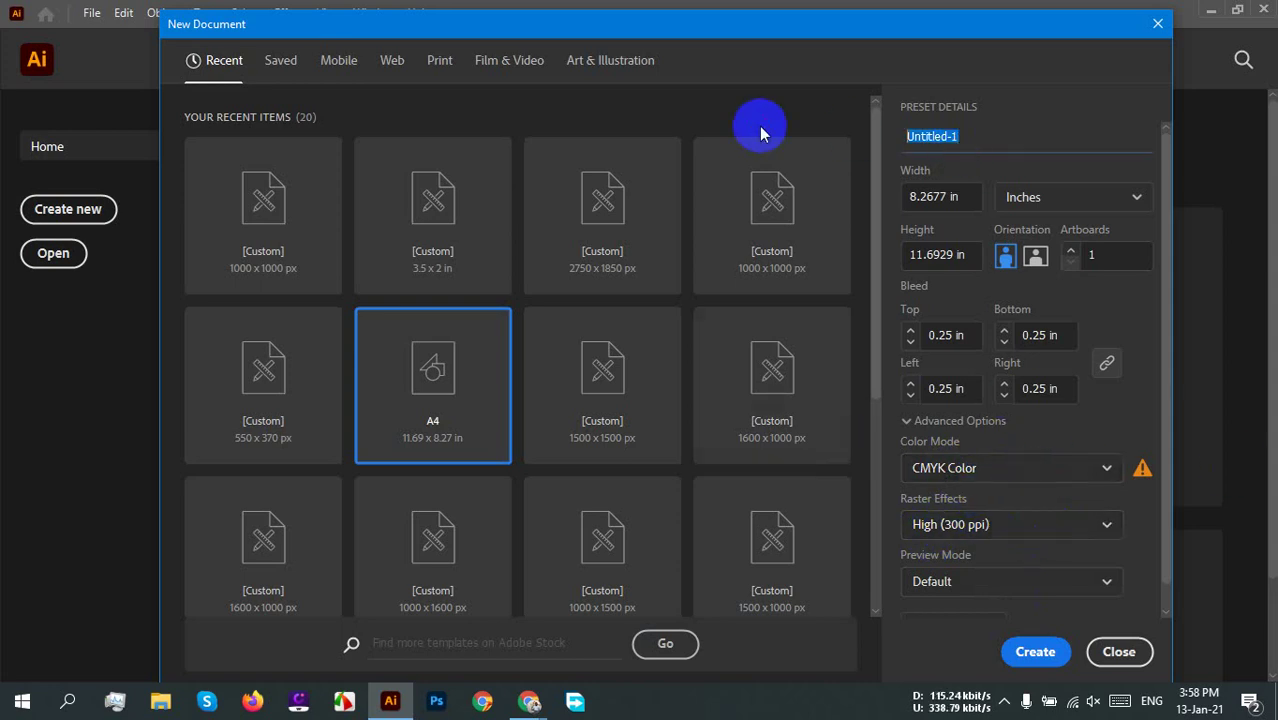
type("Fly")
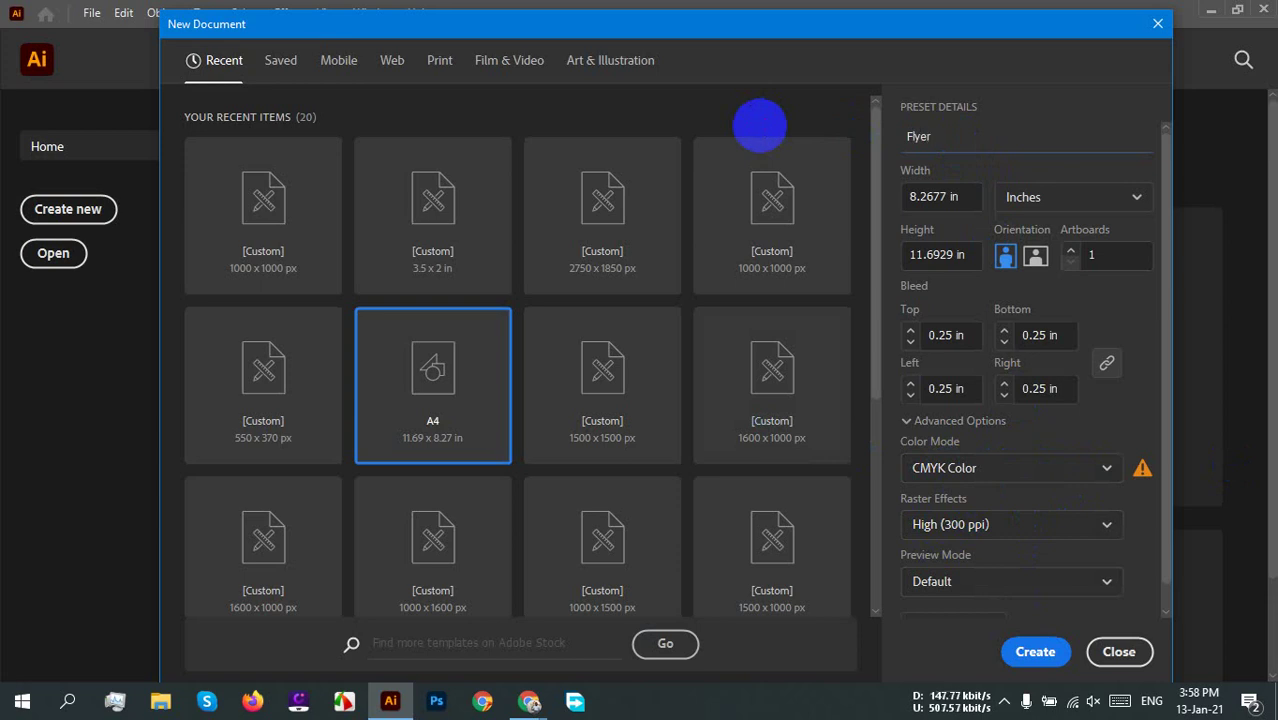
type("er sp01-02")
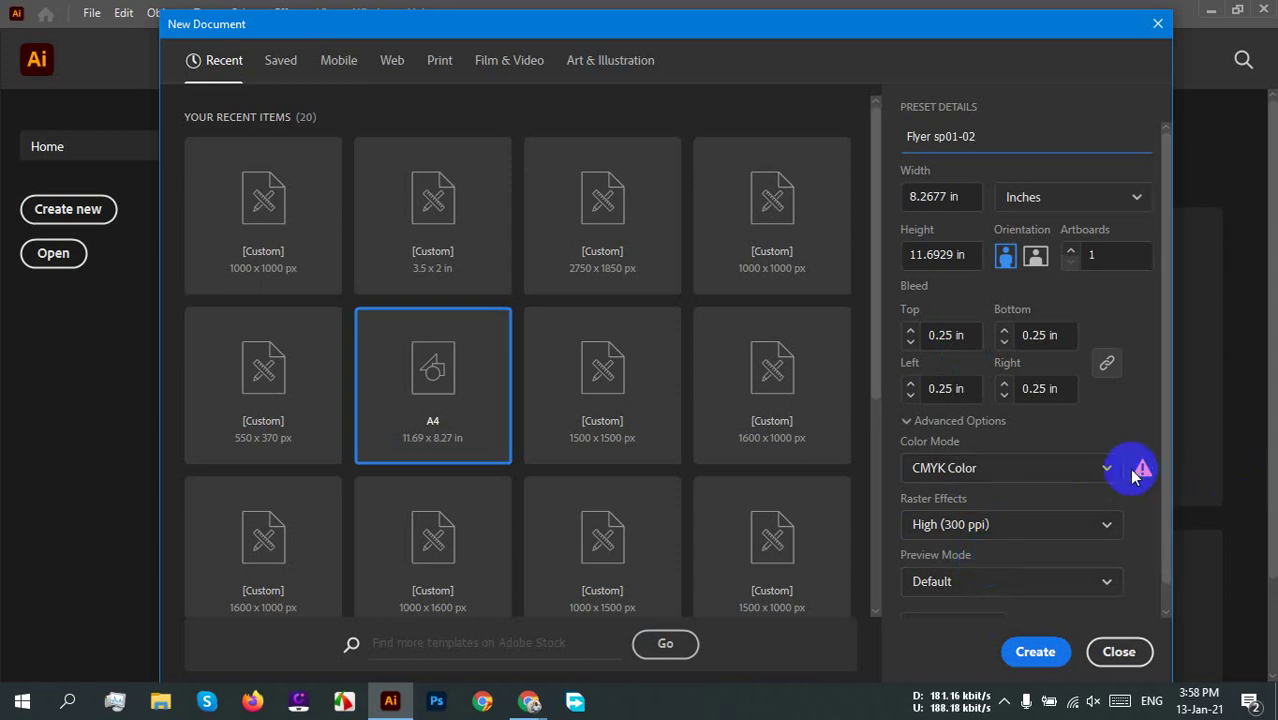
mouse_move(1141, 481)
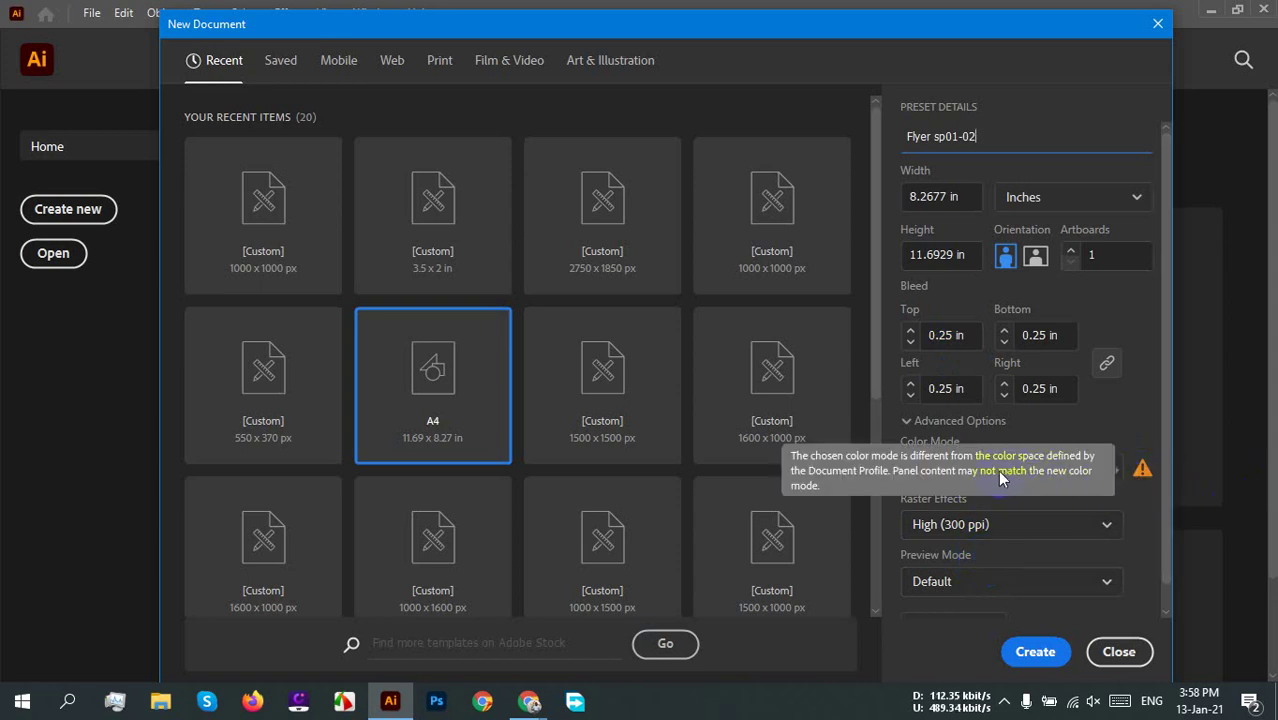
left_click(1137, 457)
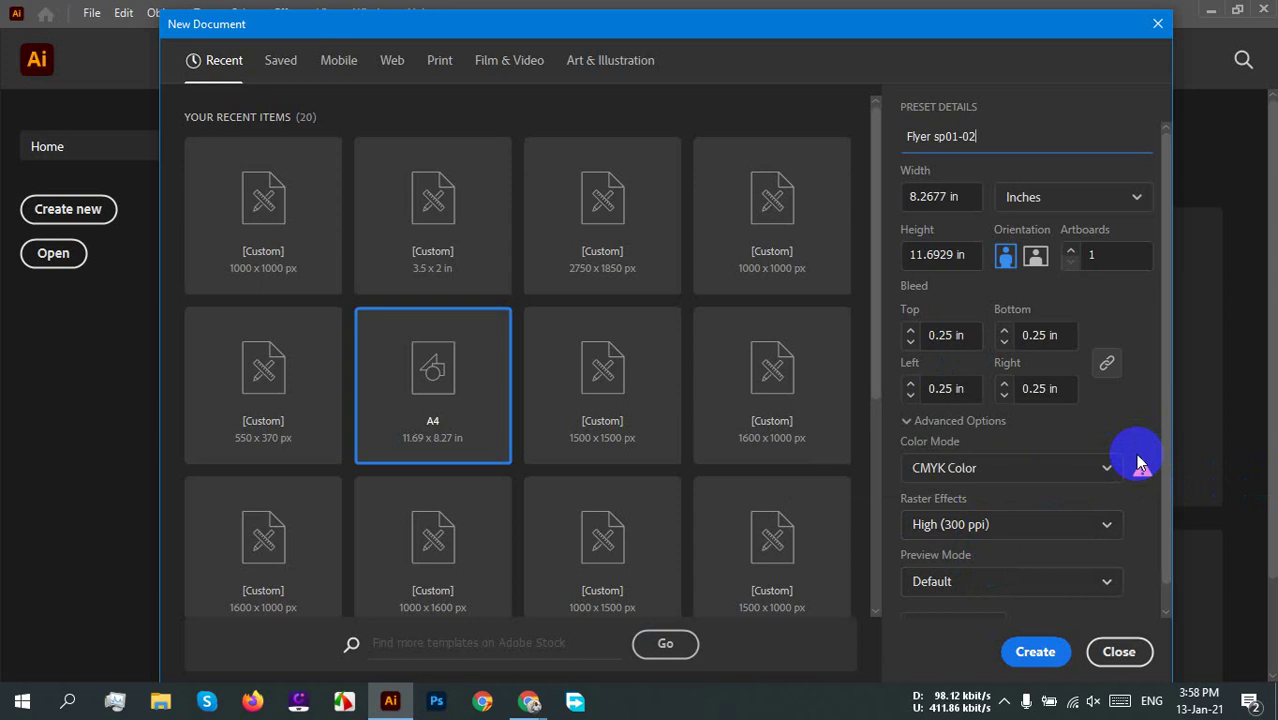
left_click(1036, 652)
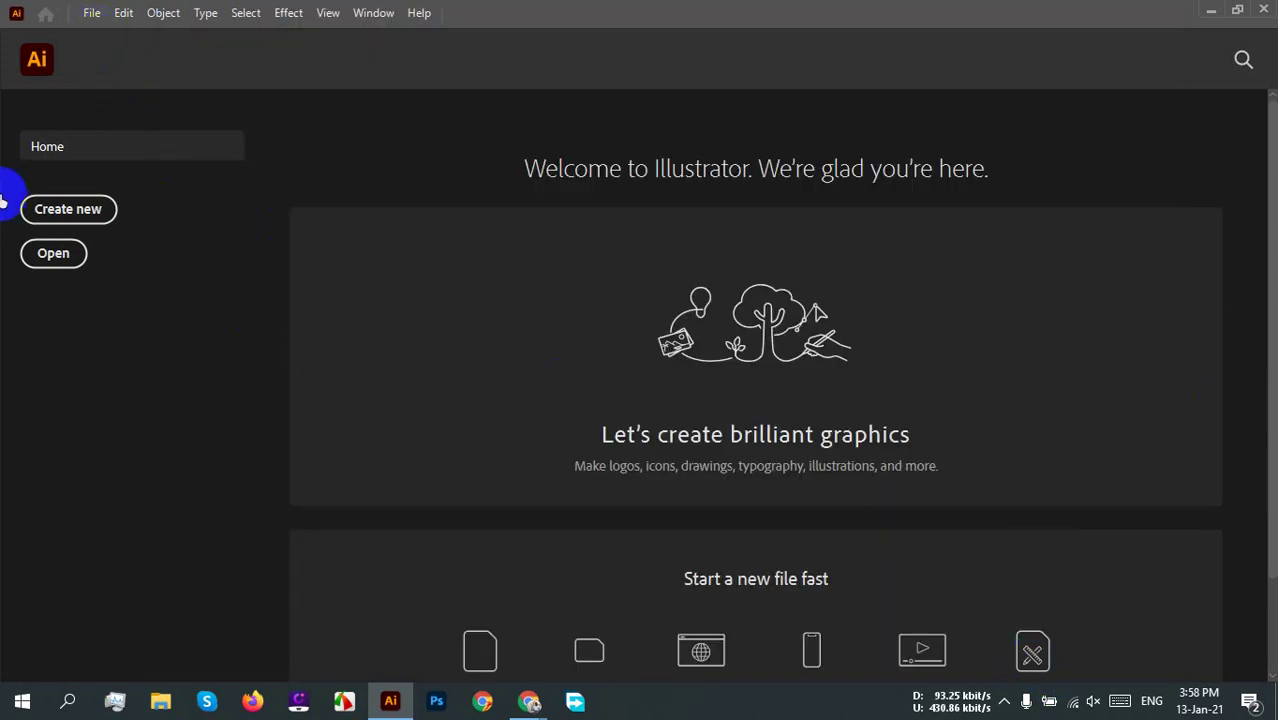
left_click(73, 34)
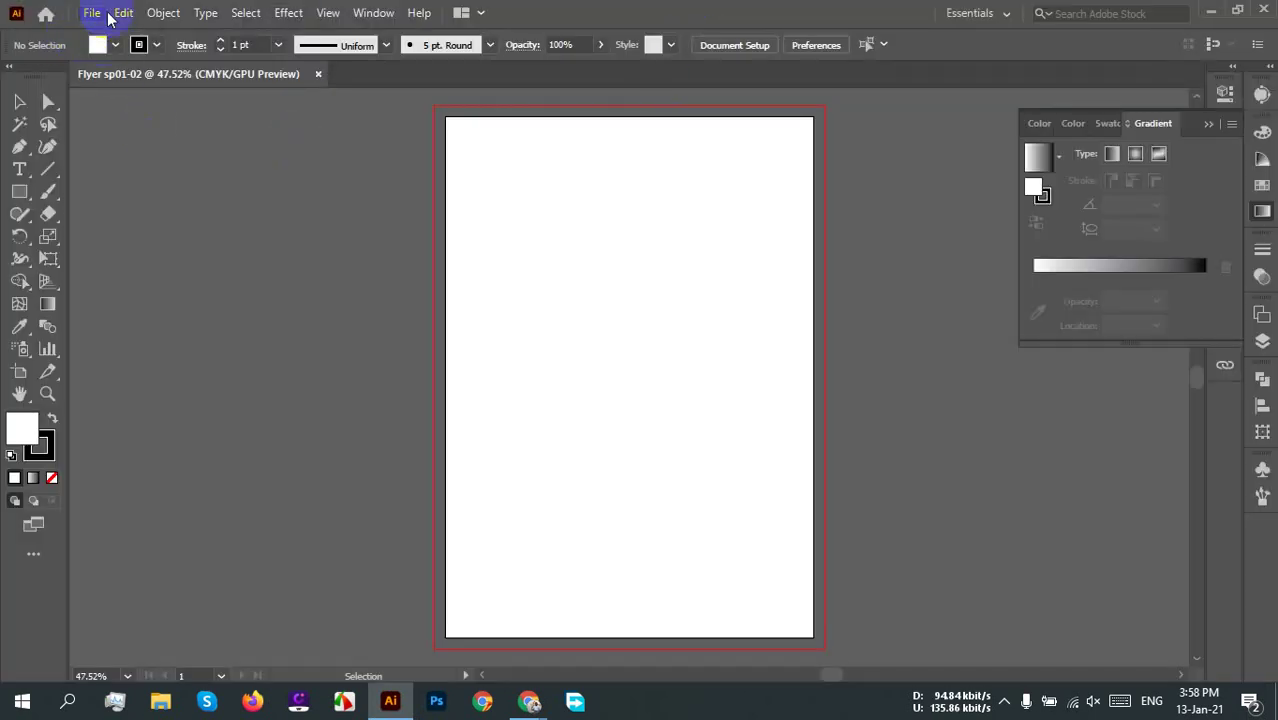
left_click(97, 14)
left_click(118, 35)
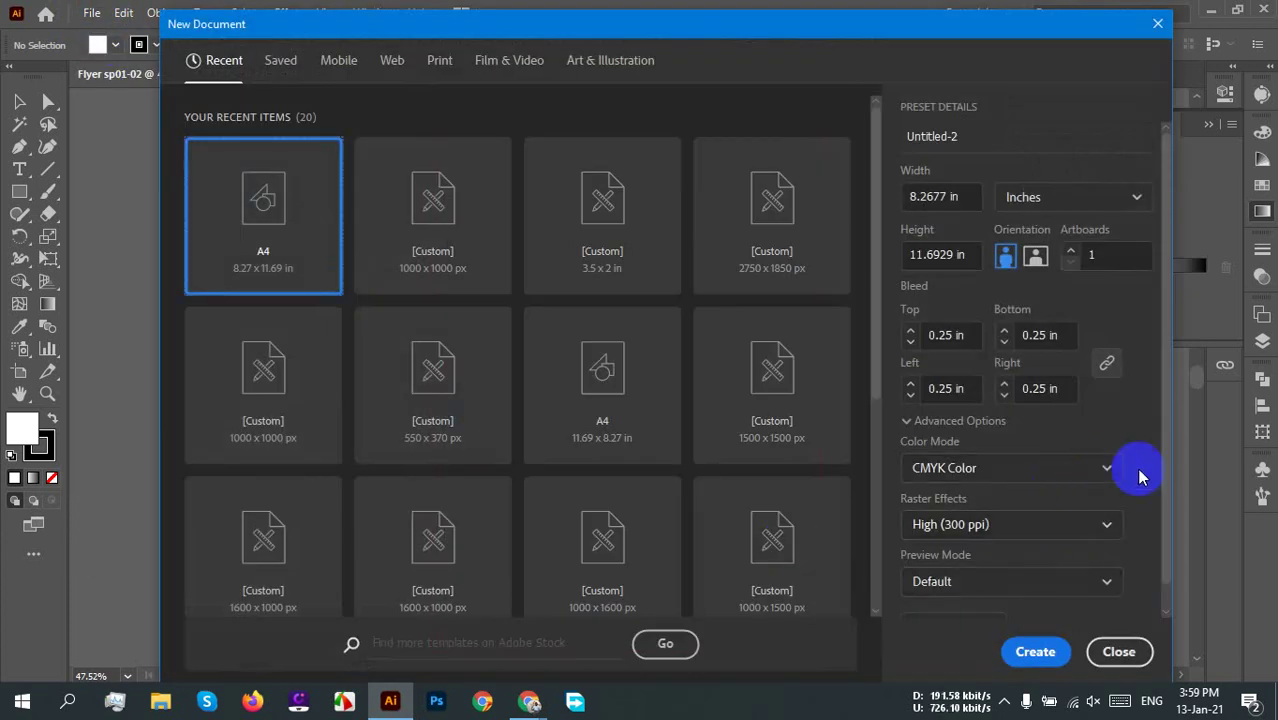
left_click(1119, 651)
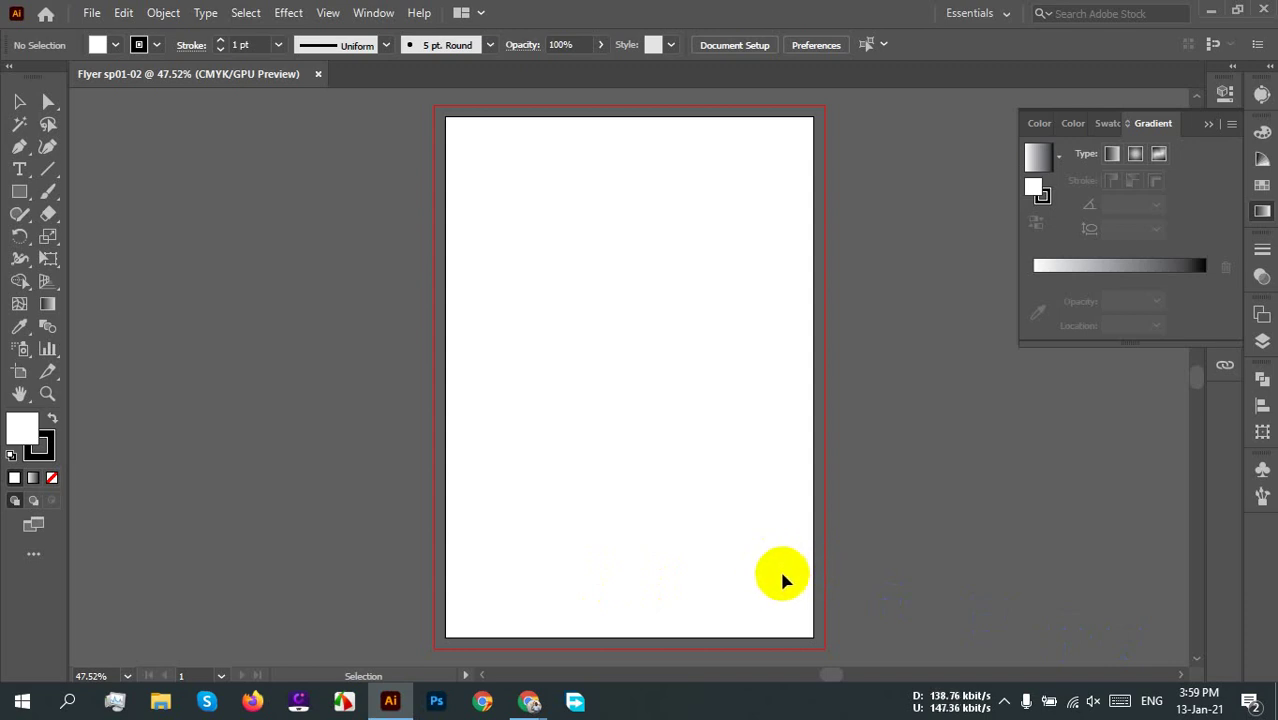
Step: Collapse the Gradient panel to clear the workspace around the artboard
left_click(1262, 212)
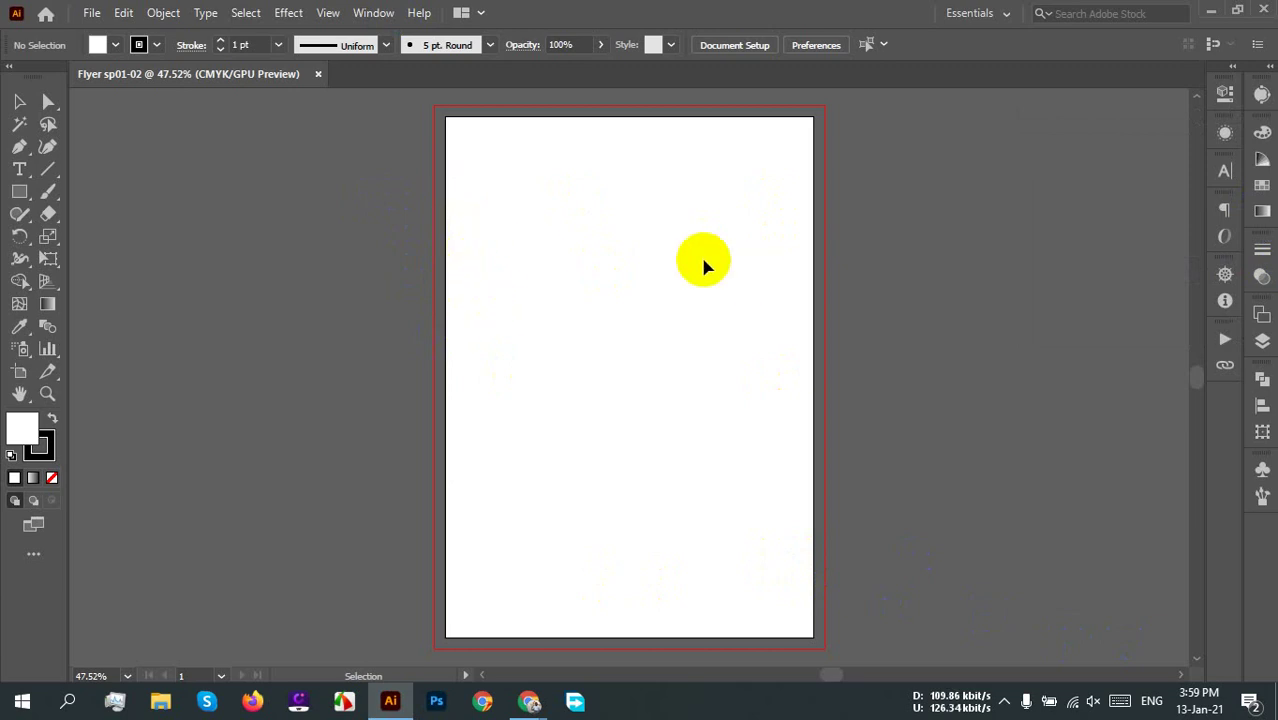
left_click(241, 152)
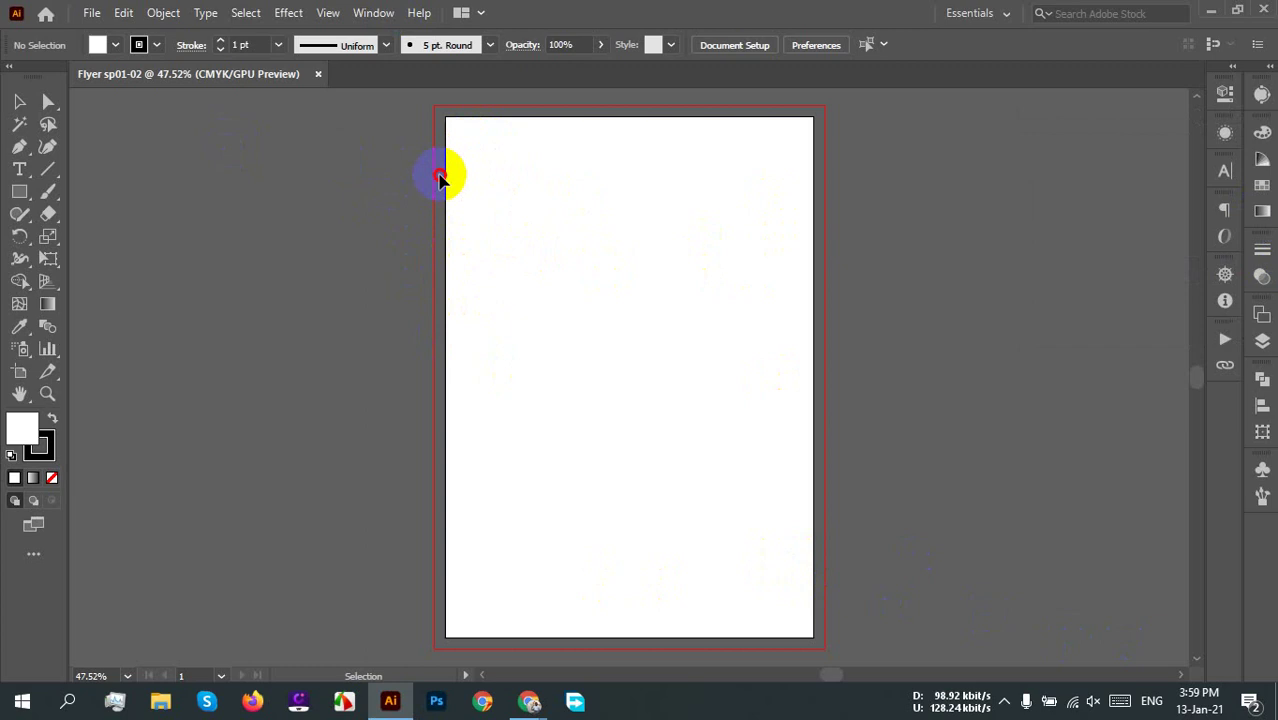
scroll(912, 205, "up", 1)
scroll(900, 607, "down", 2)
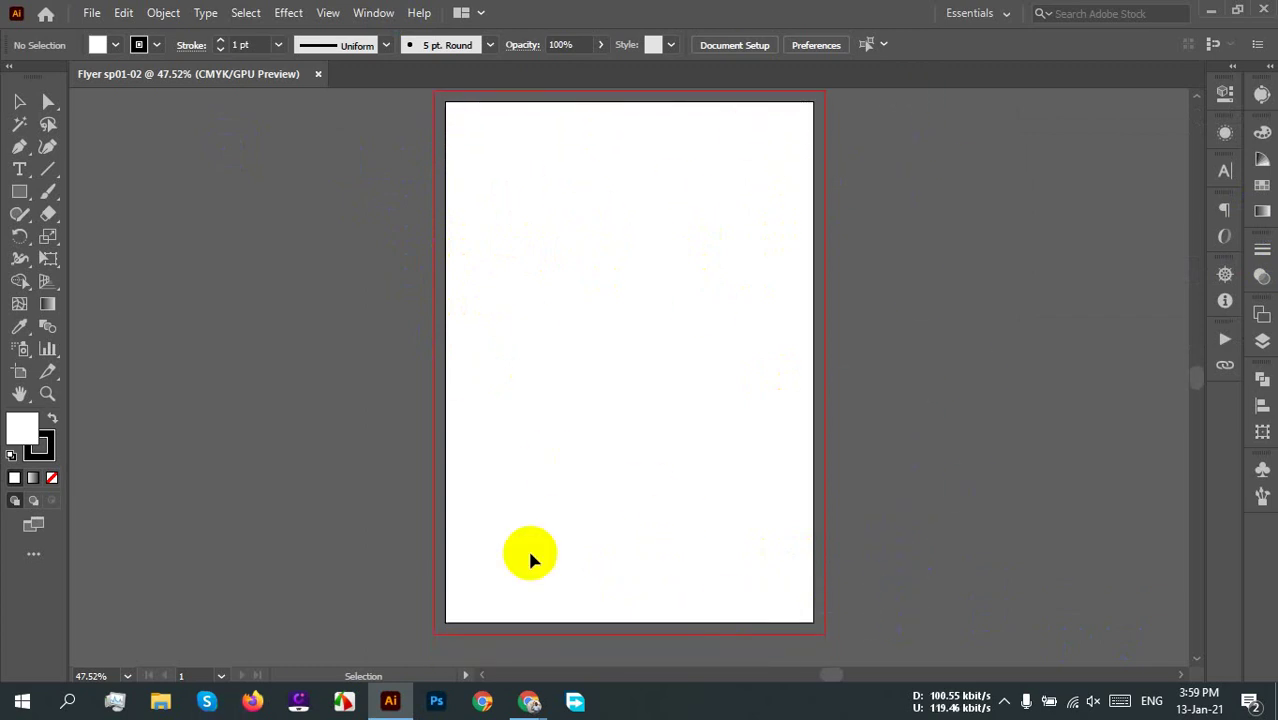
left_click(459, 402)
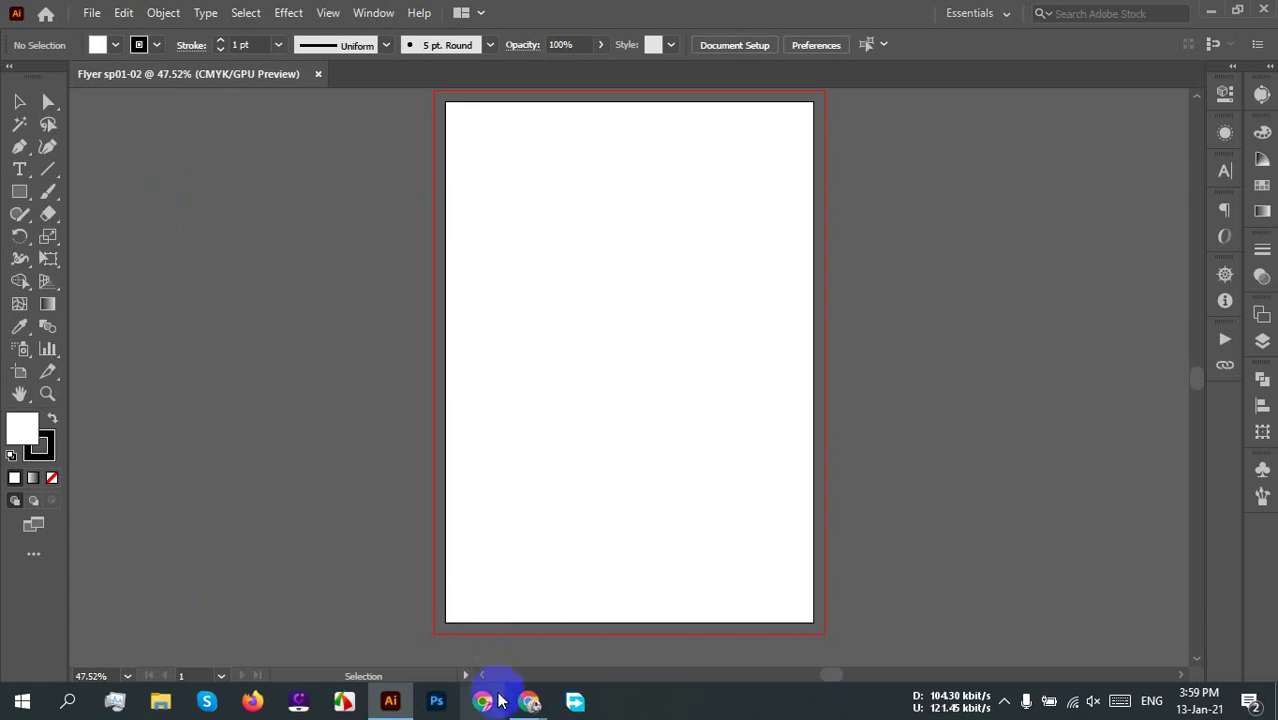
Step: Switch to Chrome and run a Google image search for "travel flyer" in a new tab
mouse_move(530, 700)
left_click(391, 605)
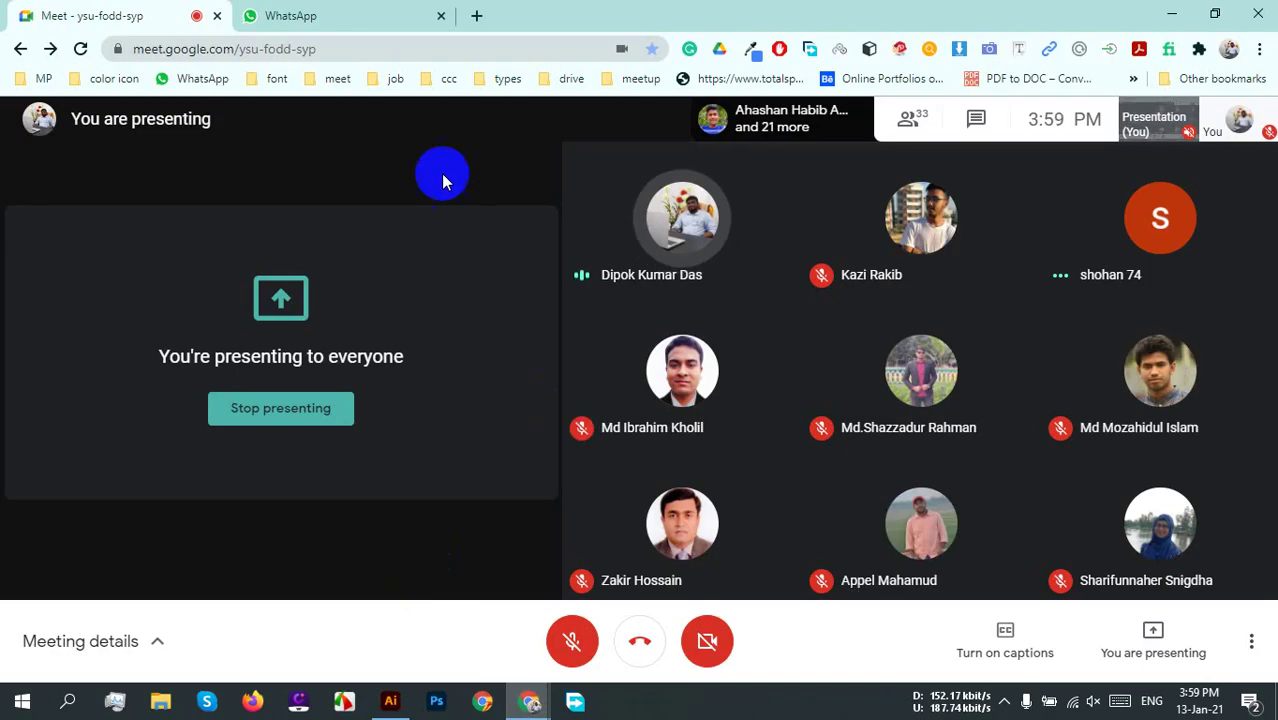
left_click(477, 16)
type("travel")
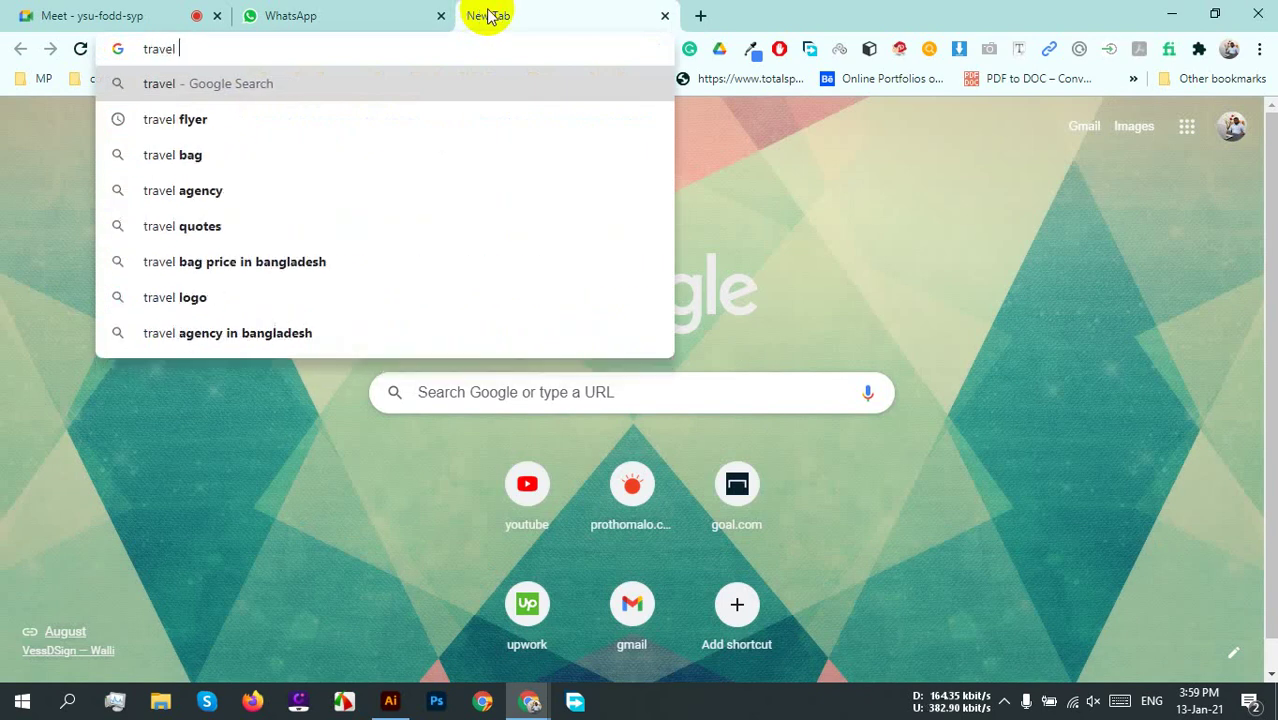
type(" flyer")
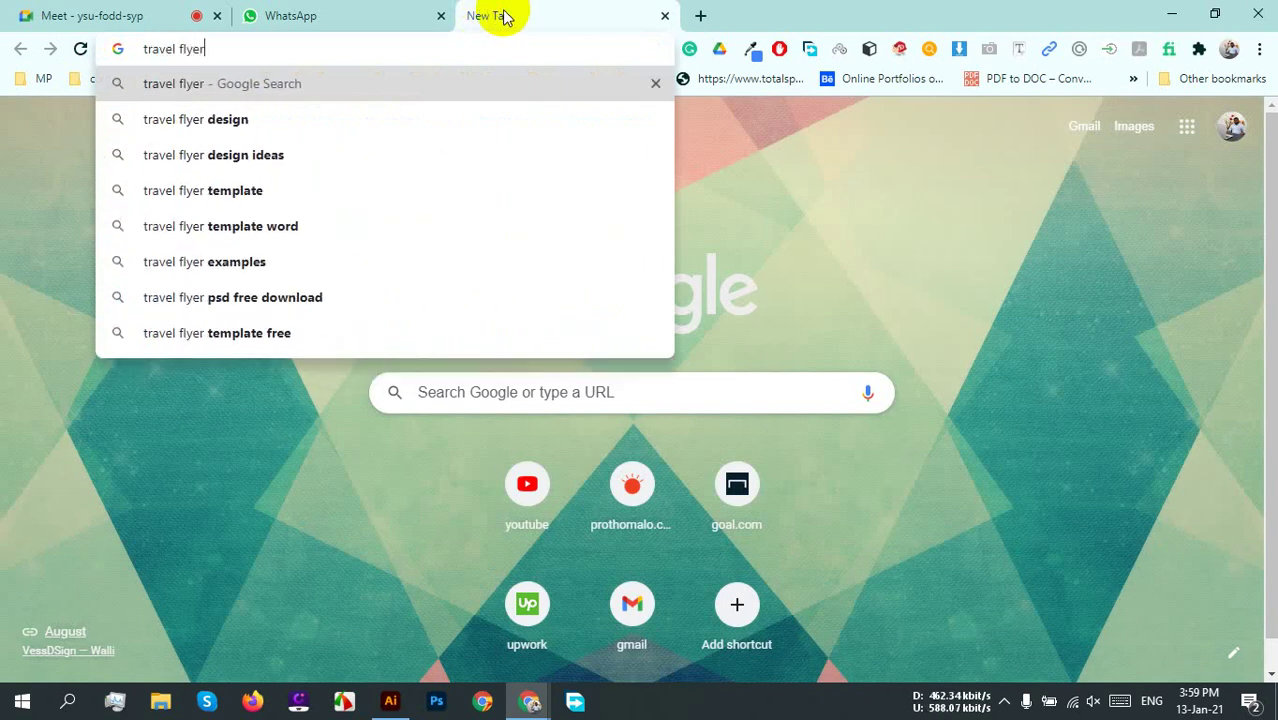
key("Return")
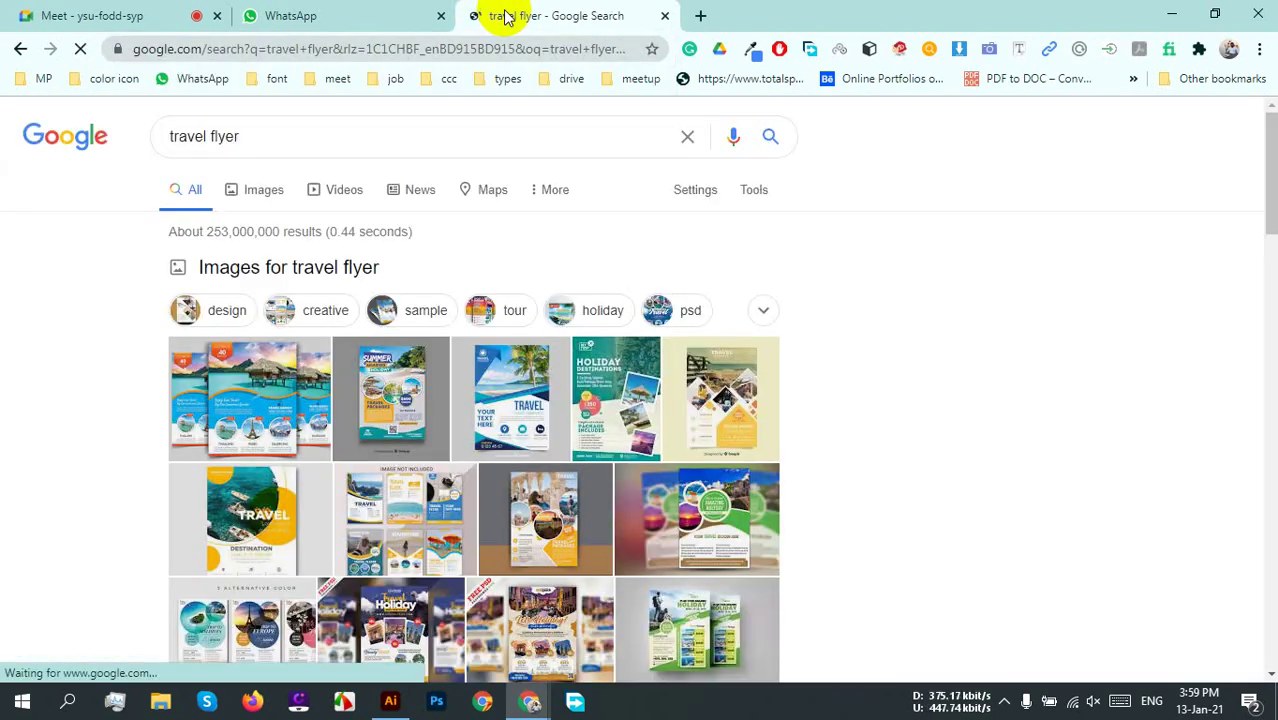
left_click(265, 184)
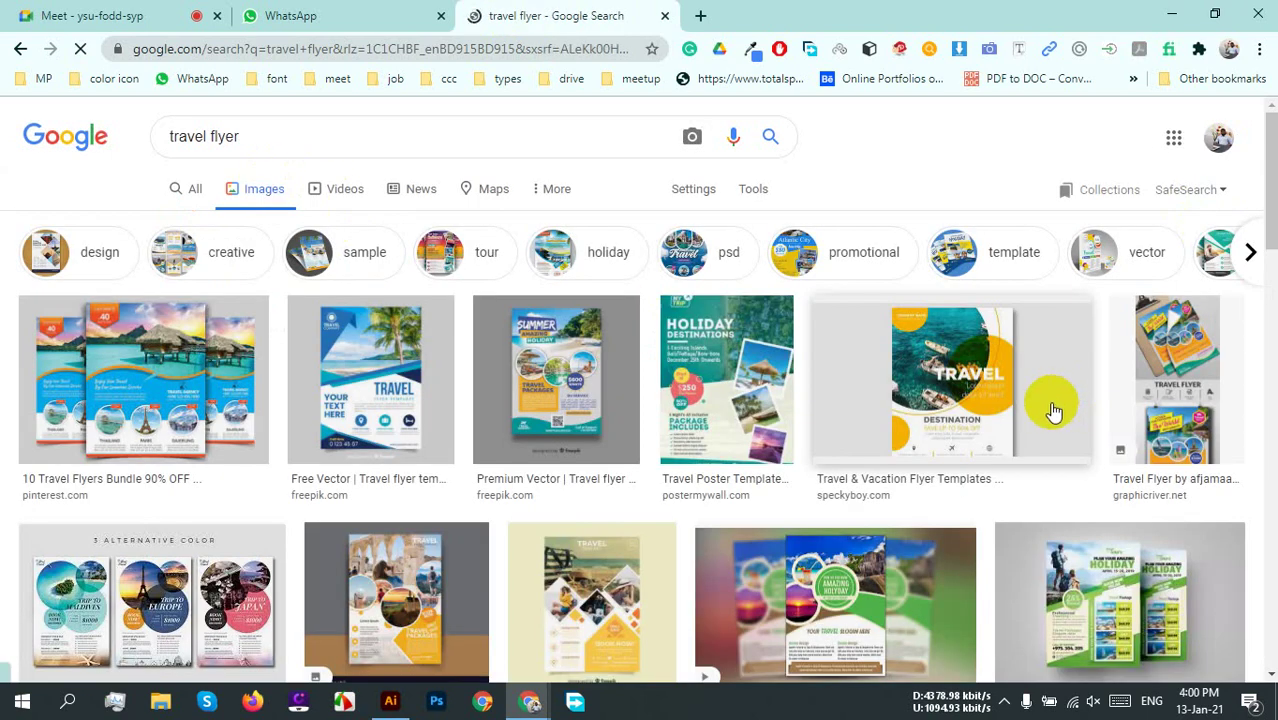
Step: Preview the Holiday Destinations poster, the 10 Travel Flyers Bundle and the Travel & Vacation flyer template from the image results
left_click(760, 366)
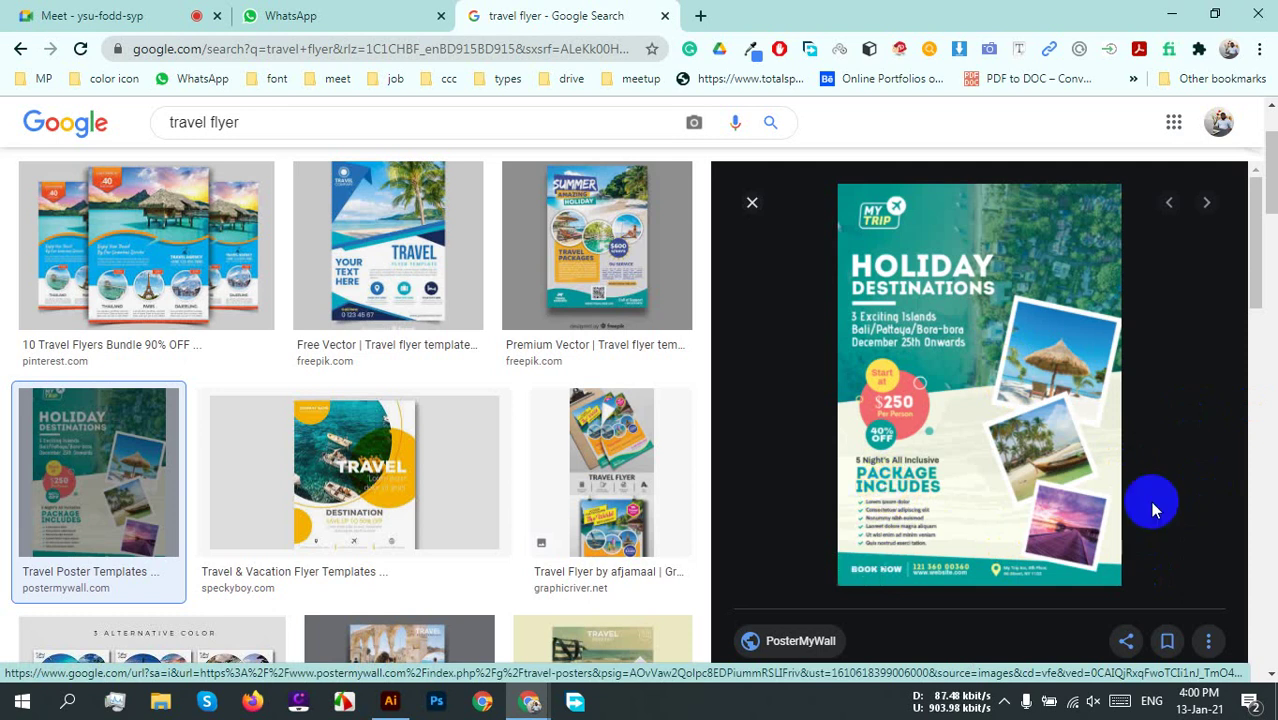
left_click(200, 254)
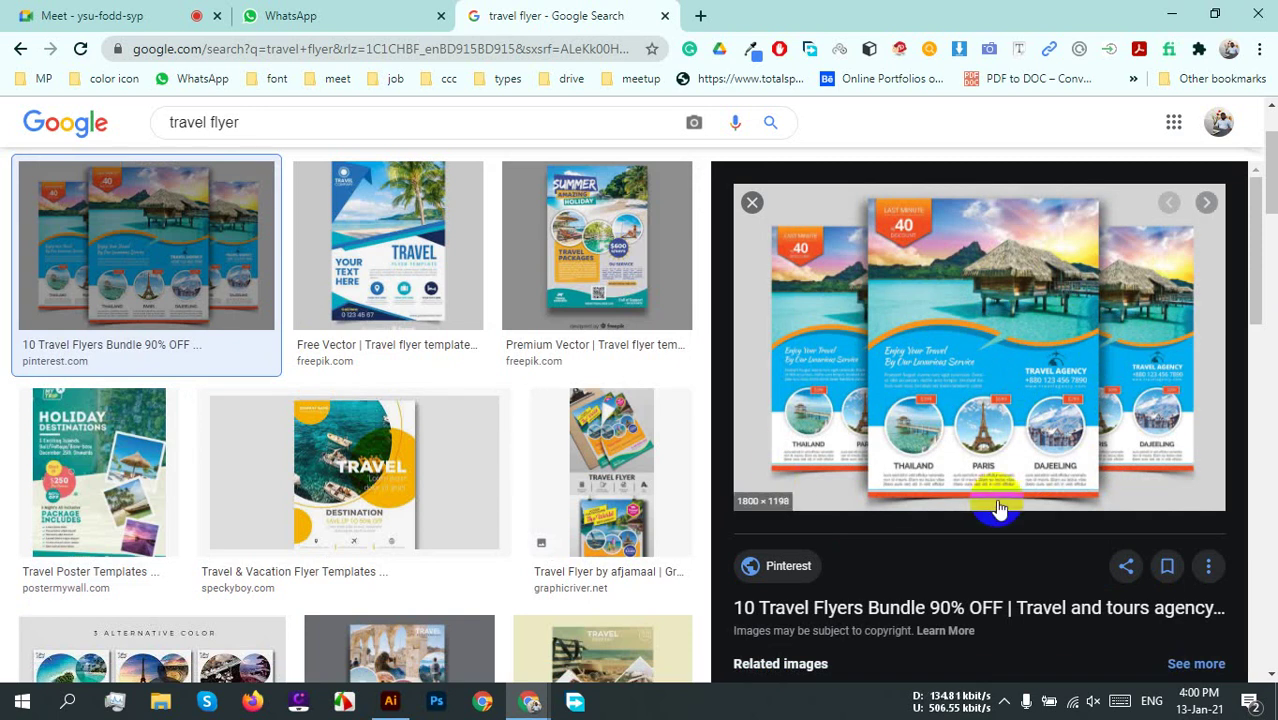
left_click(383, 527)
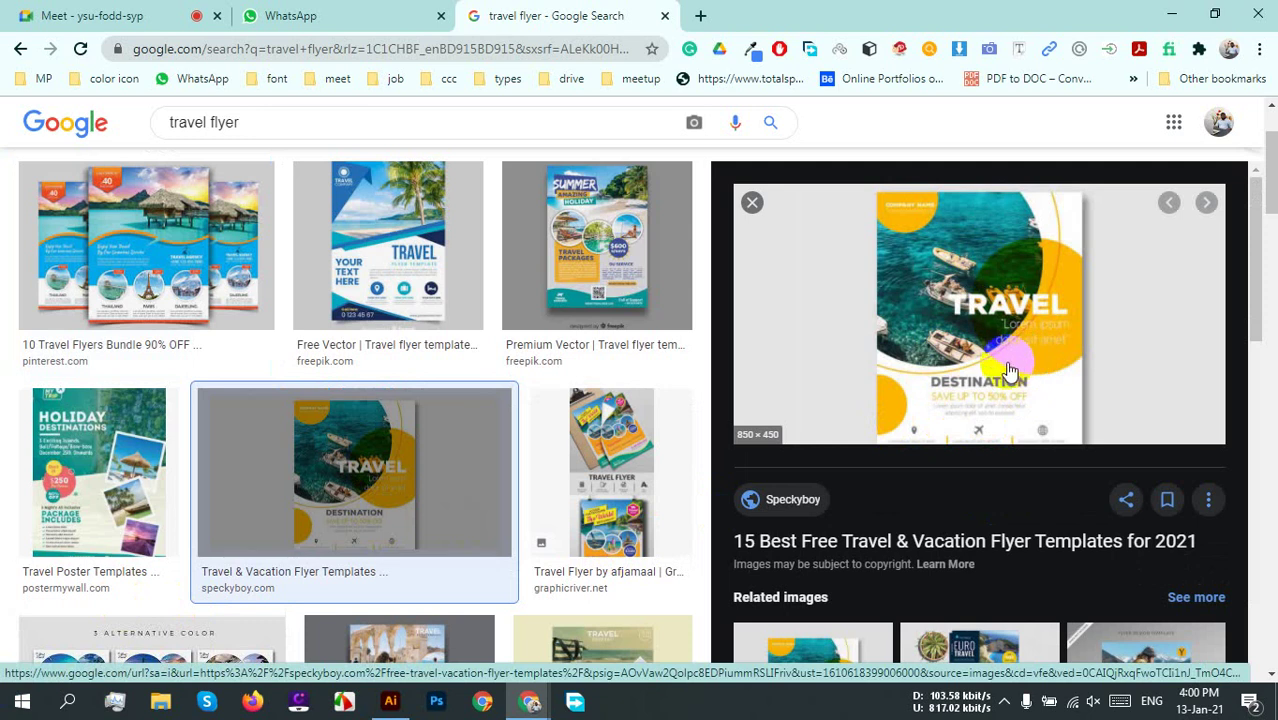
Step: Browse the related images and preview the Travel Destination template with boats and the Let's Travel beach flyer
scroll(1040, 400, "down", 2)
scroll(1040, 408, "down", 2)
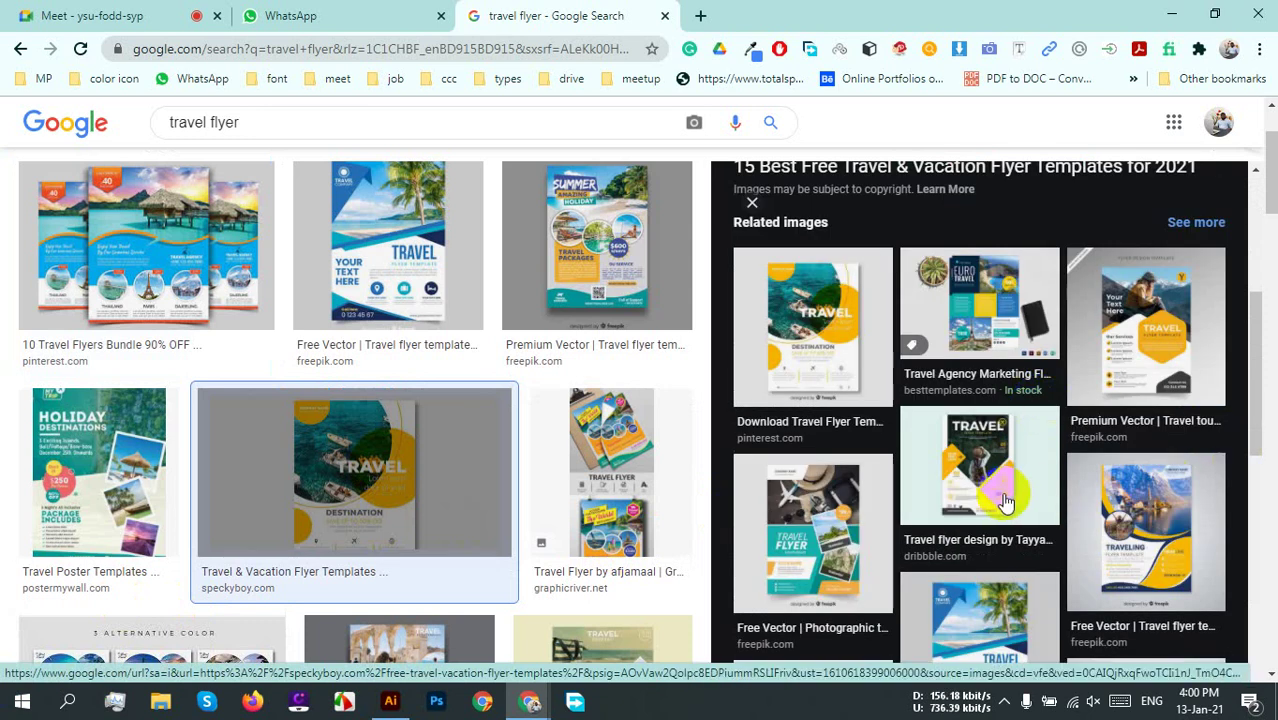
left_click(826, 389)
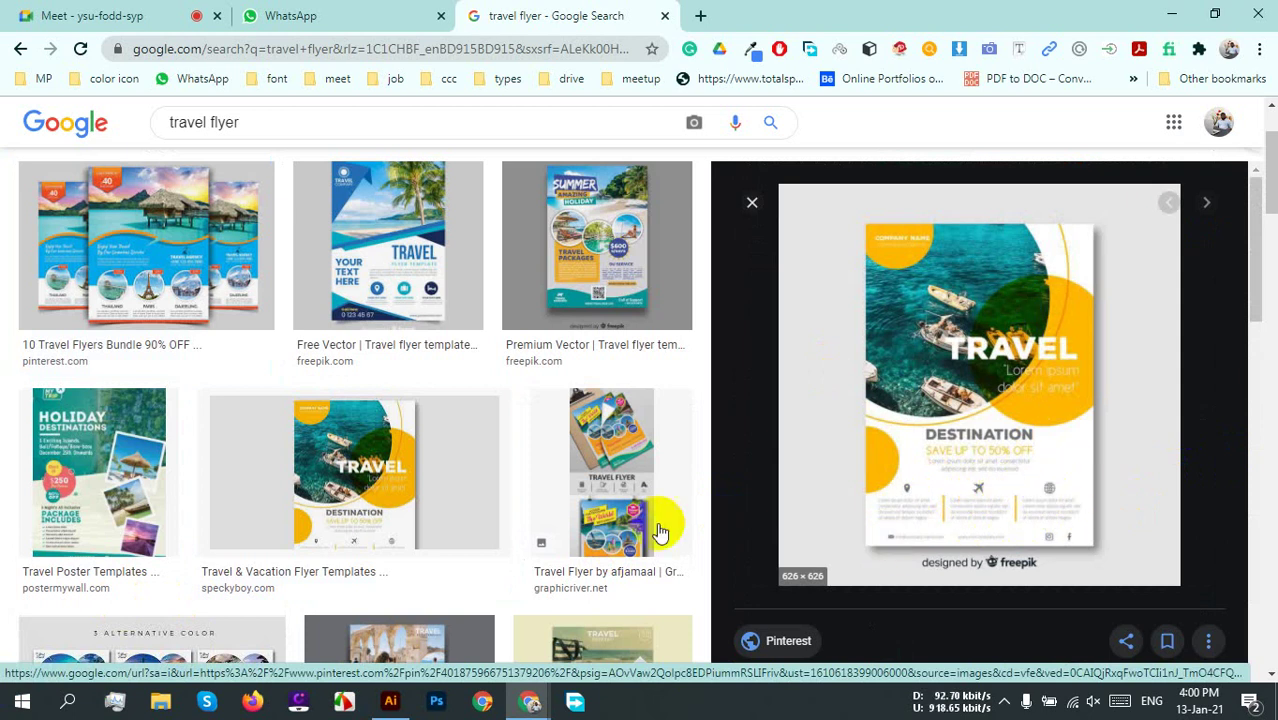
scroll(543, 517, "down", 4)
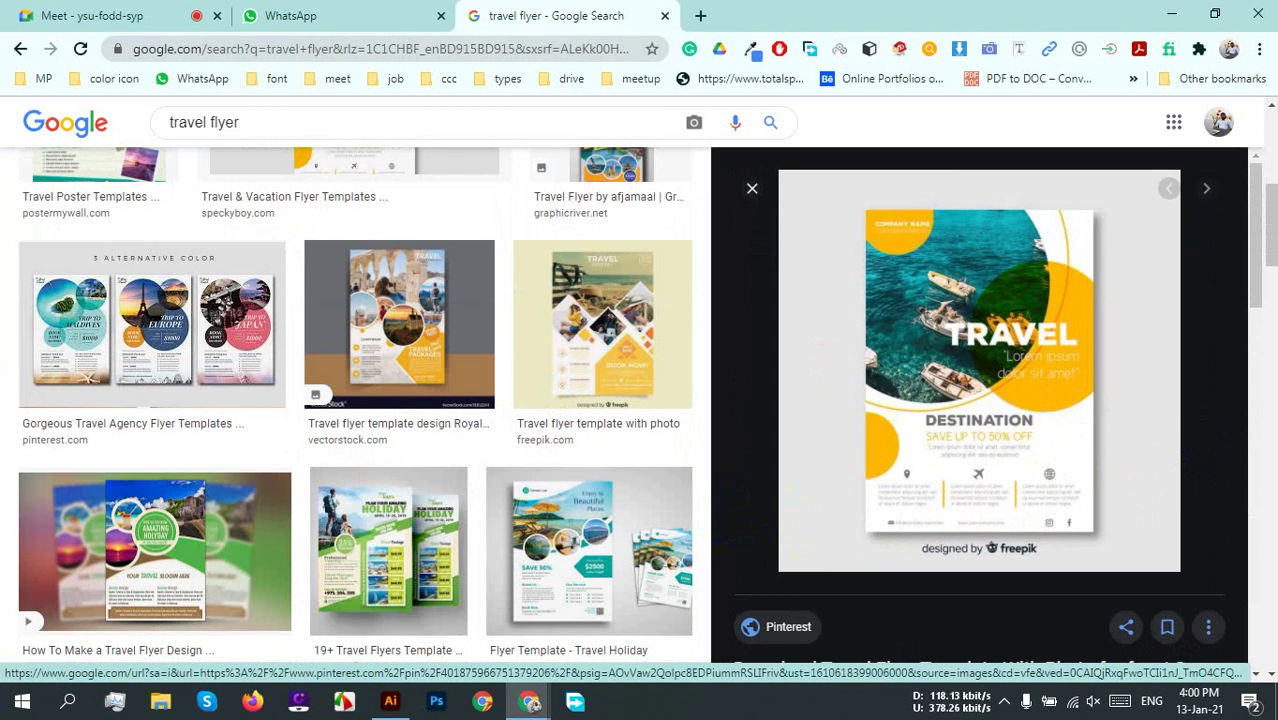
scroll(822, 522, "down", 7)
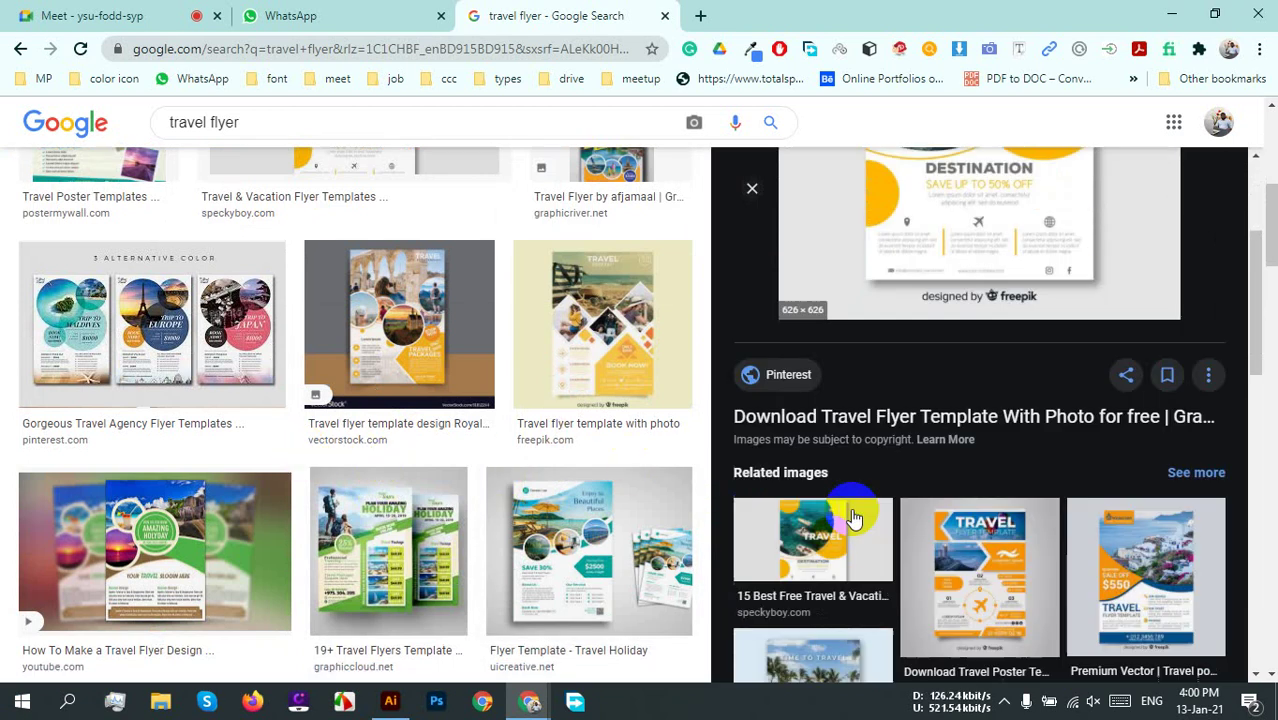
left_click(1026, 294)
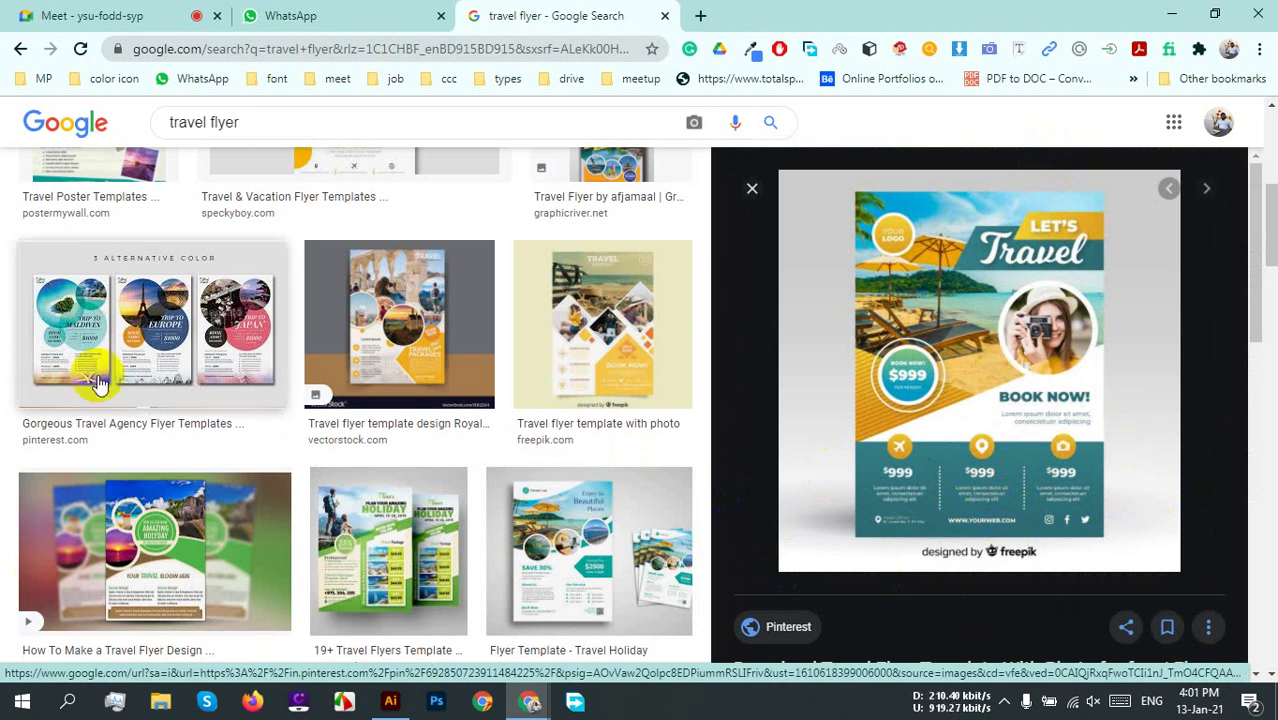
Step: Change the image search to "business flyer" by replacing the word travel
scroll(310, 382, "up", 5)
scroll(310, 382, "up", 1)
left_click_drag(205, 136, 145, 155)
key("Delete")
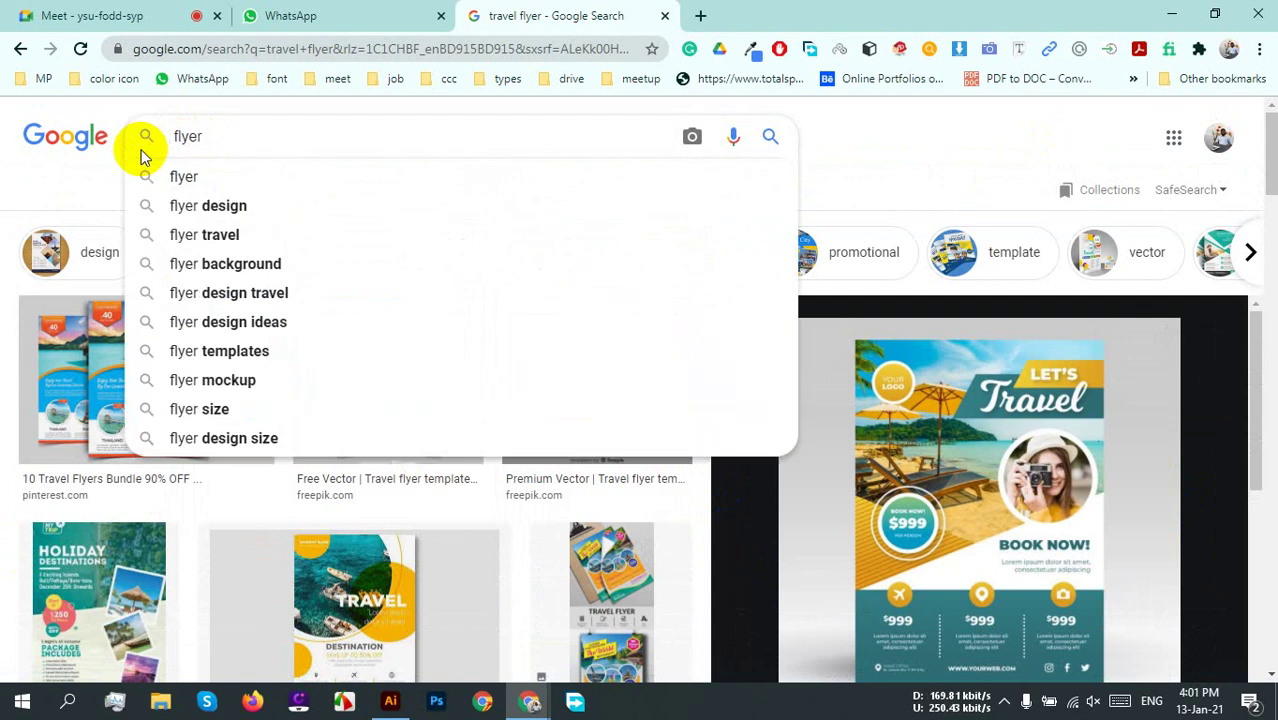
type("business")
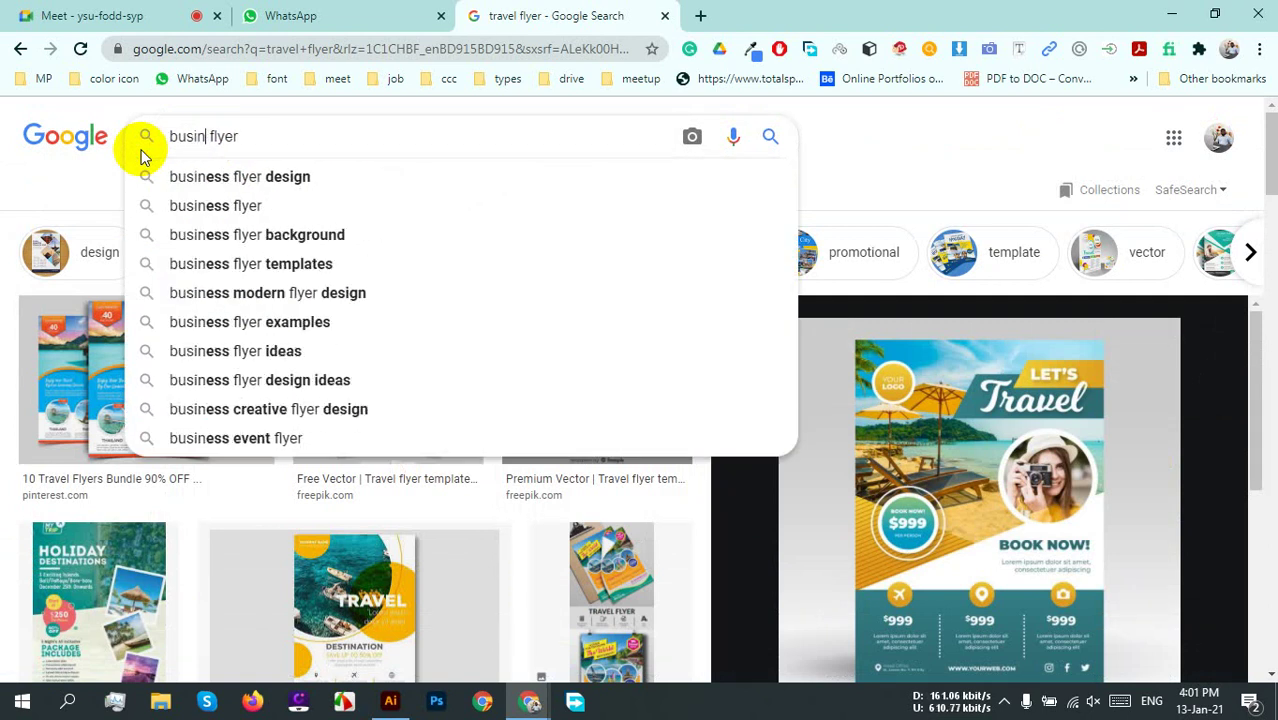
key("Return")
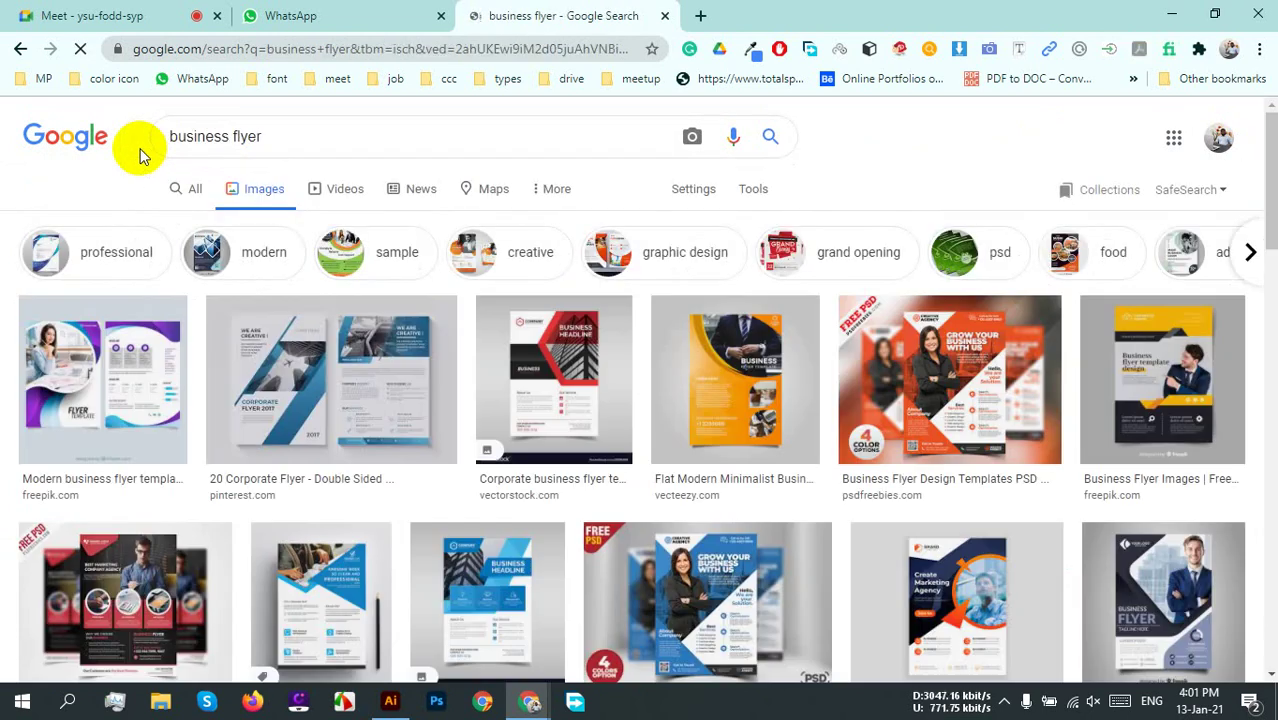
Step: Preview the Modern business flyer template with its related images, and the orange Business Flyer Design Templates PSD
left_click(172, 384)
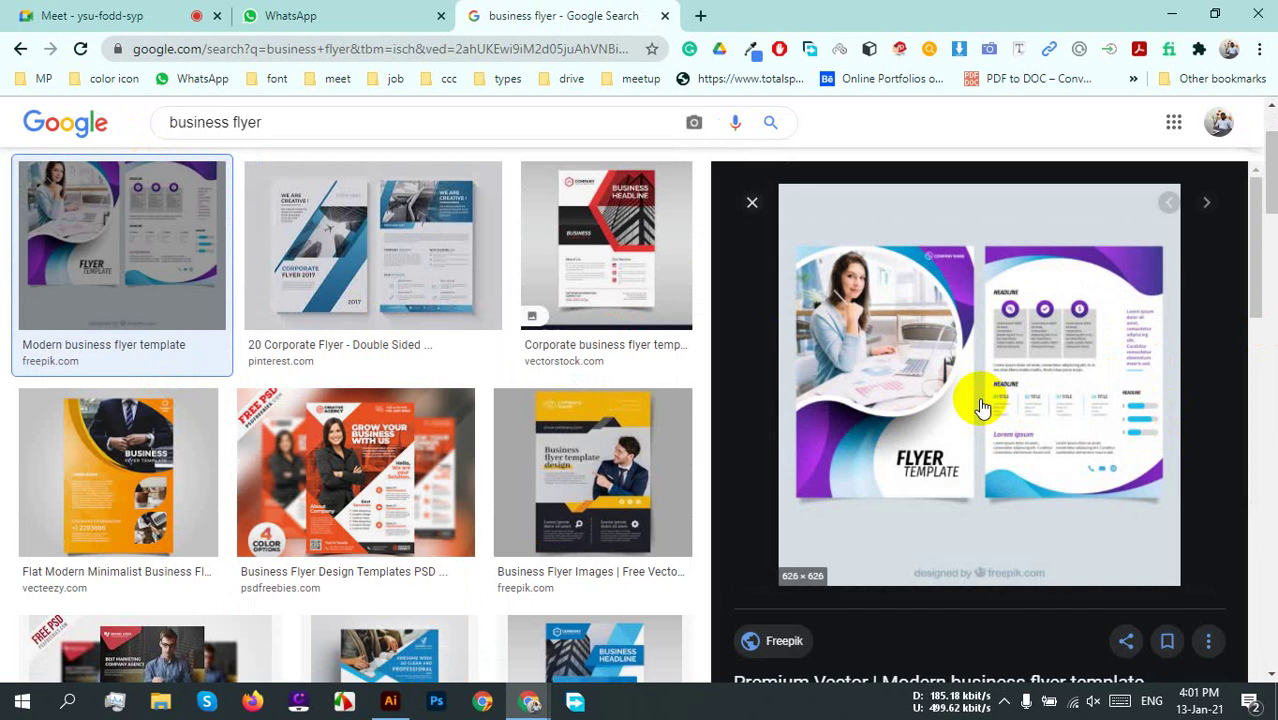
scroll(981, 408, "down", 3)
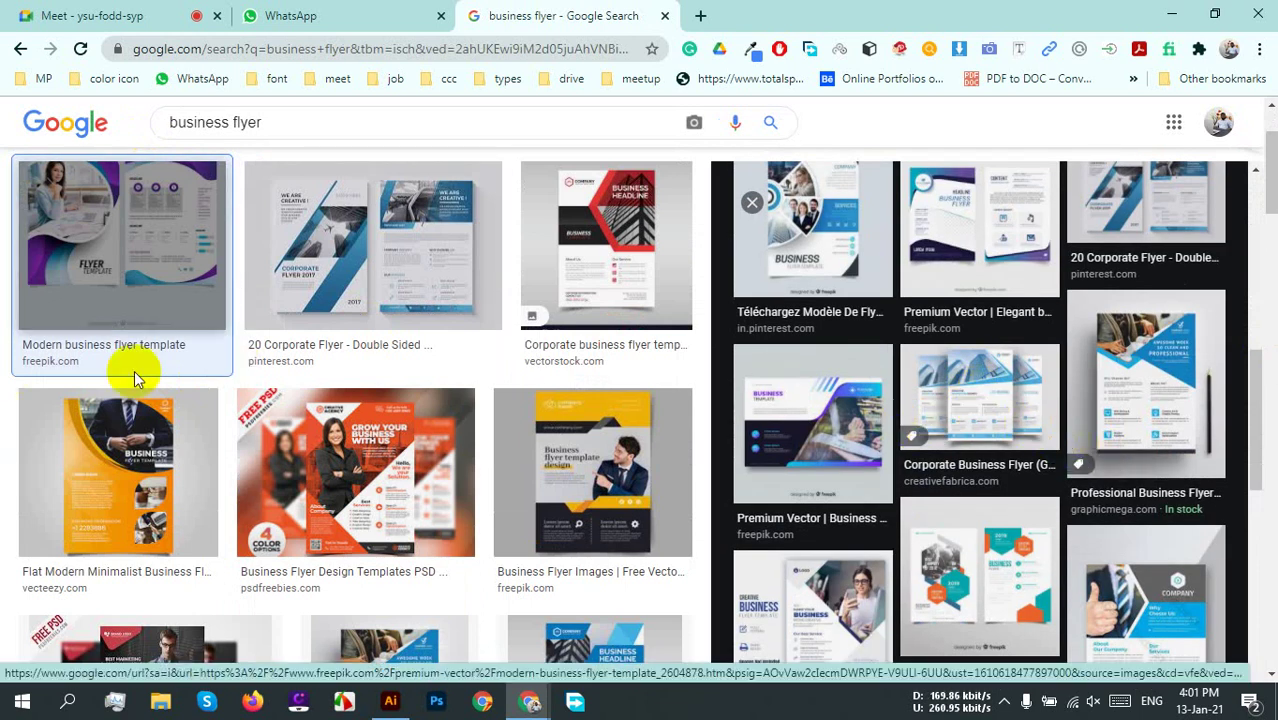
left_click(360, 455)
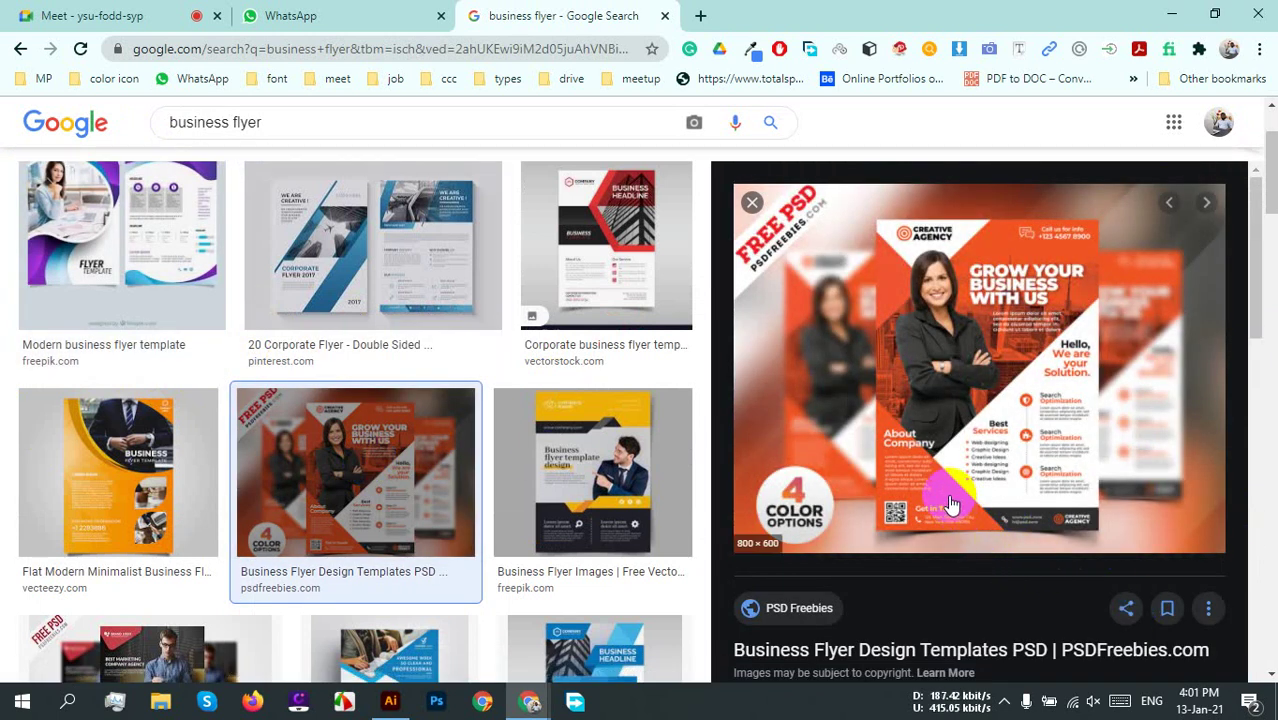
Step: Browse the related business flyers, preview the red Corporate Business Flyers from Creative Market, and look through more business flyer results
scroll(950, 503, "down", 6)
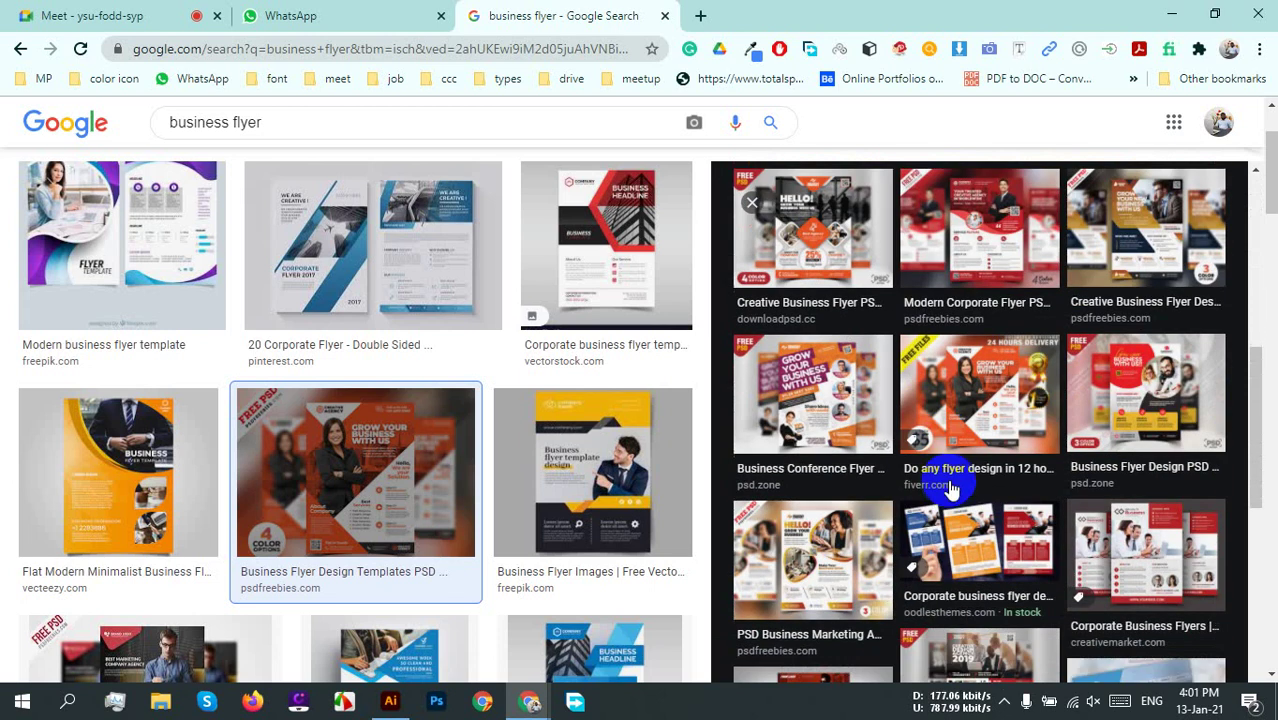
scroll(1200, 470, "down", 2)
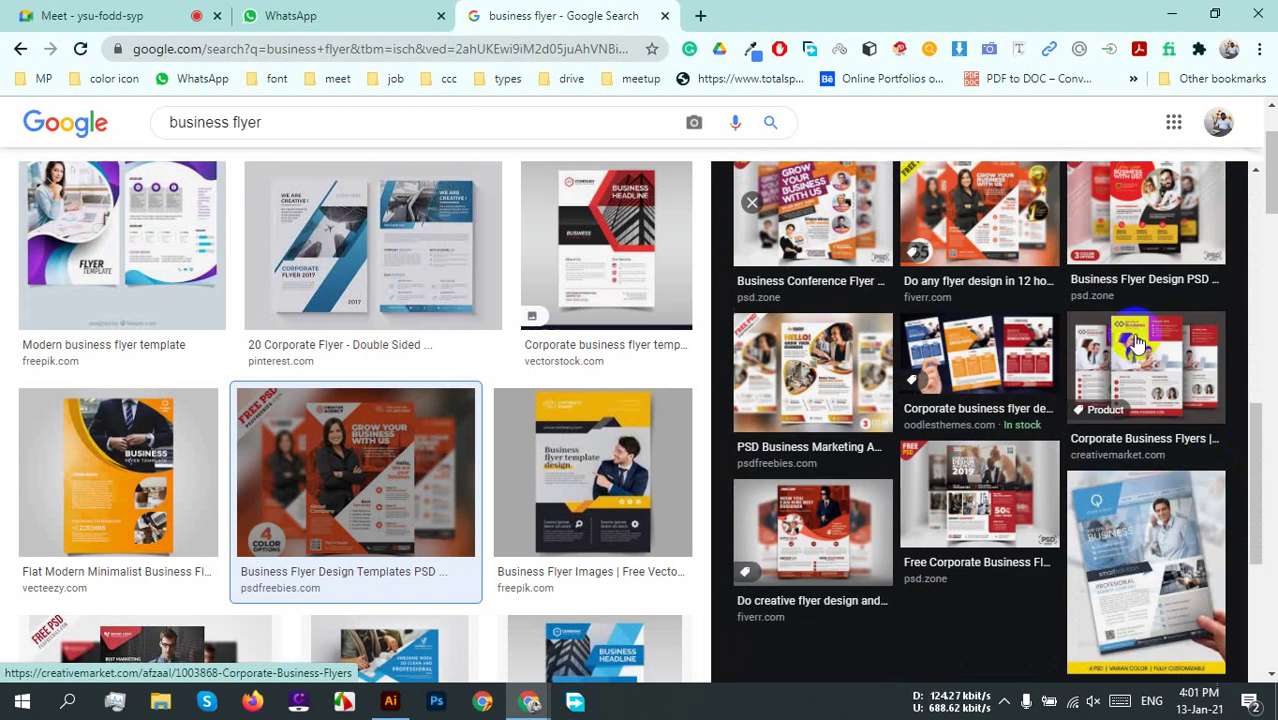
left_click(1162, 369)
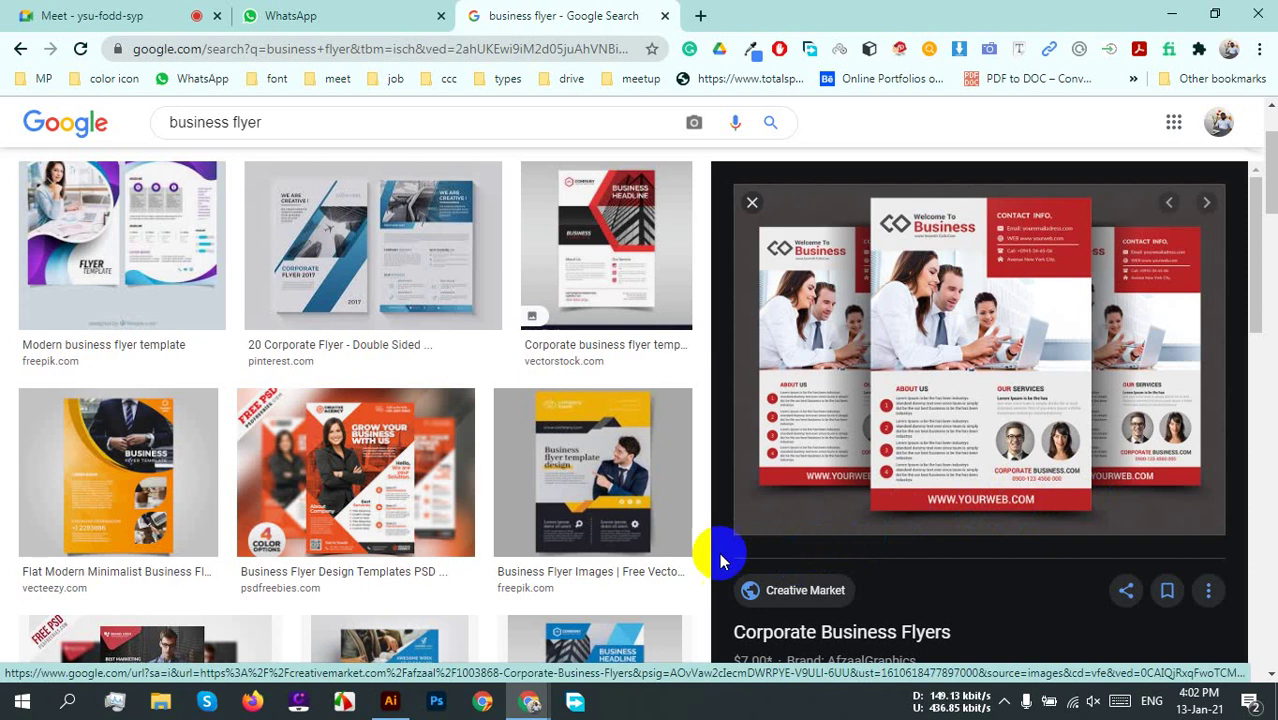
scroll(705, 548, "down", 5)
scroll(927, 457, "down", 5)
scroll(1125, 535, "down", 5)
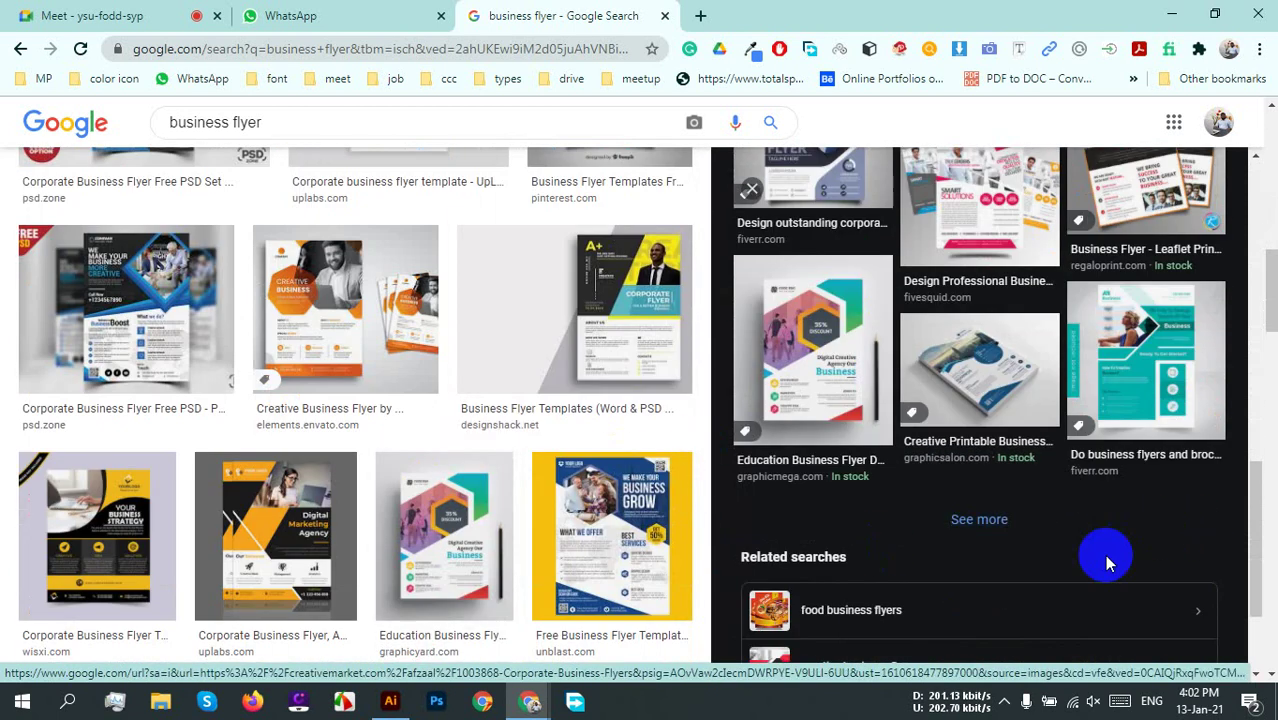
scroll(679, 465, "down", 3)
scroll(137, 360, "up", 4)
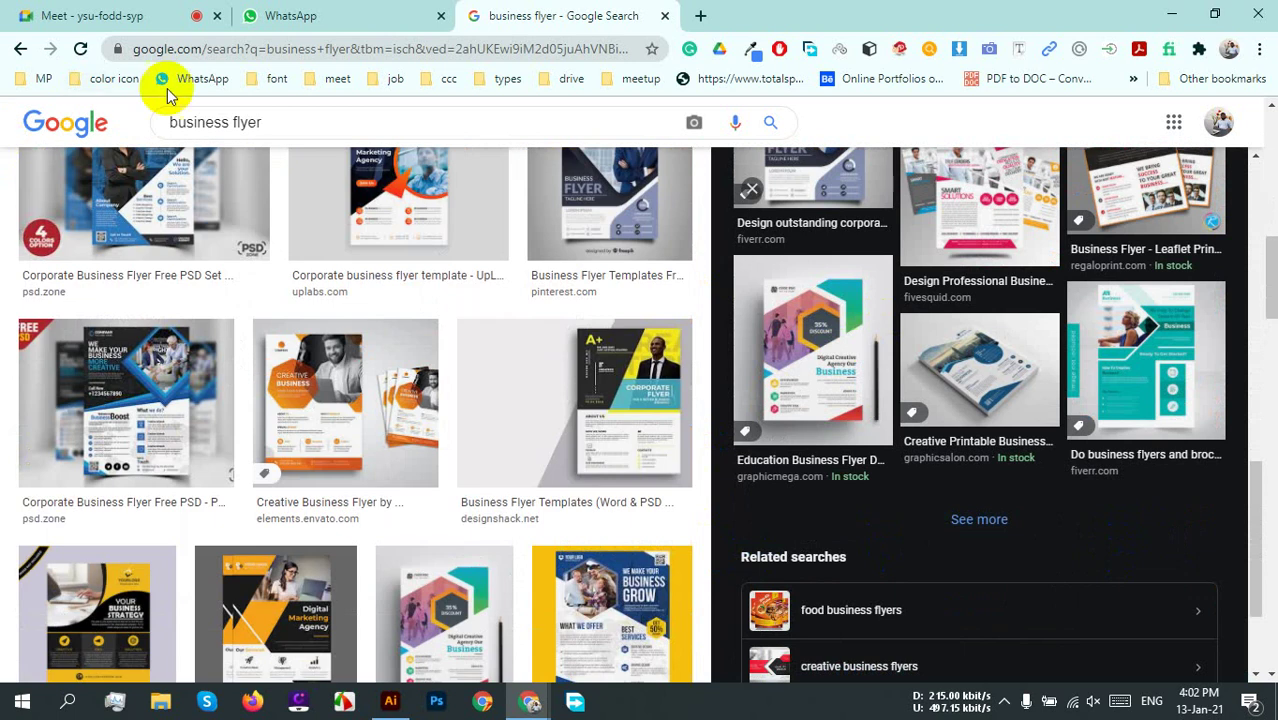
Step: Change the image search to "food flyer" by replacing the word business
left_click(228, 120)
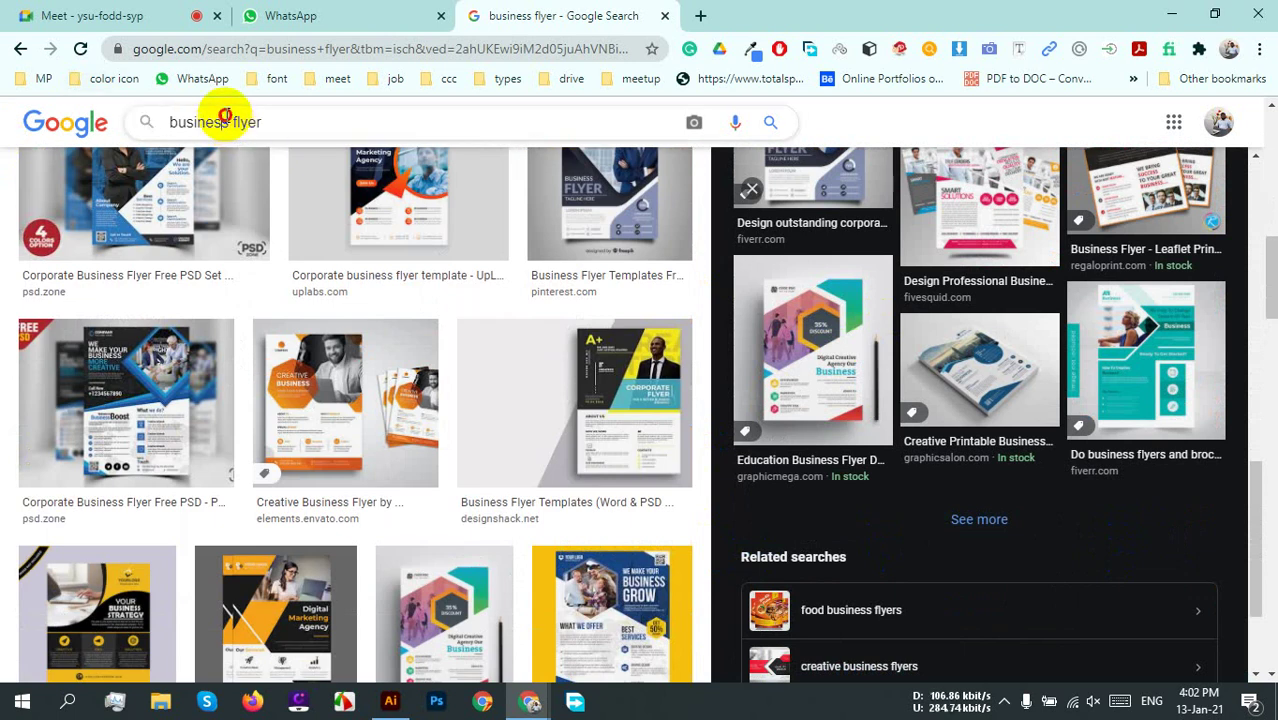
left_click_drag(224, 122, 143, 140)
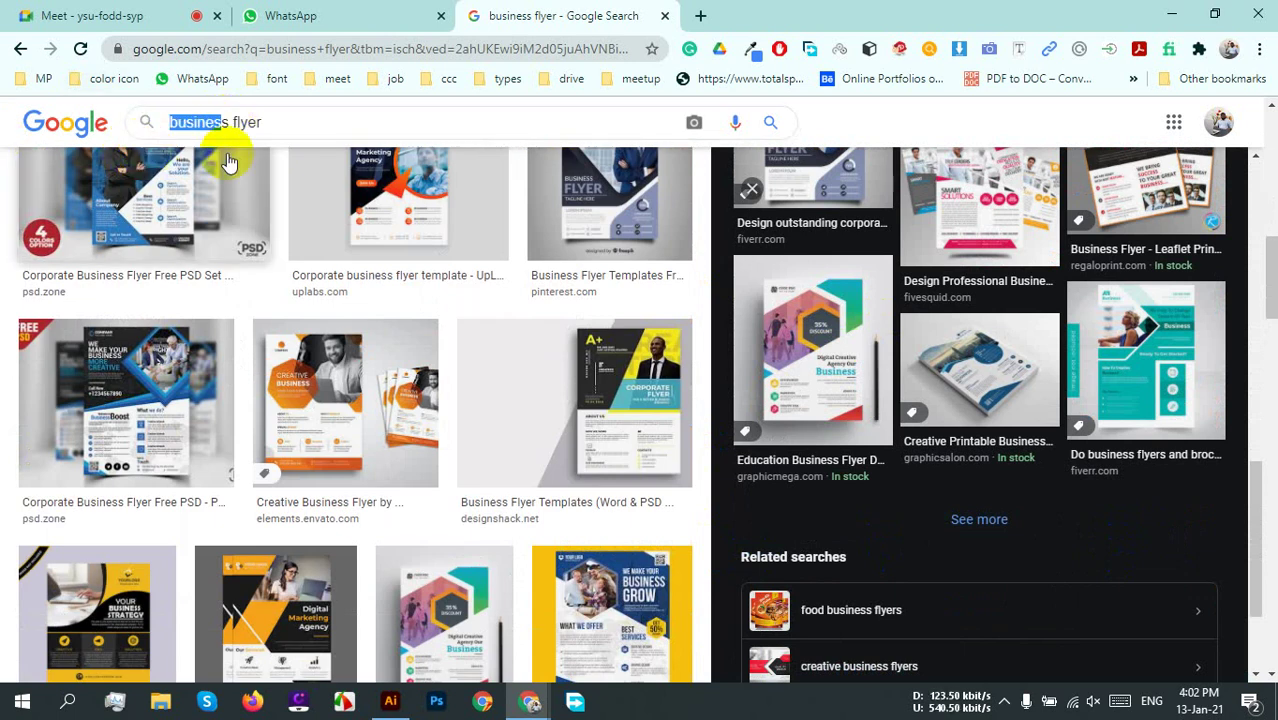
type("food")
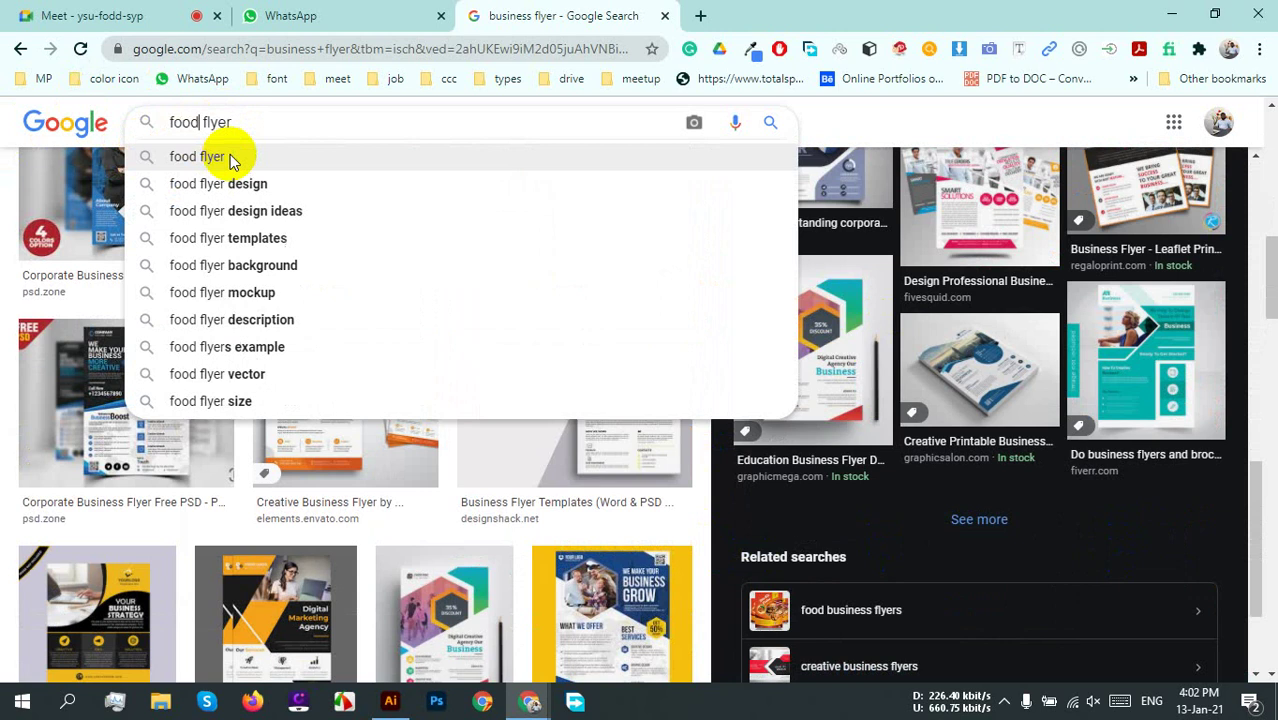
key("Return")
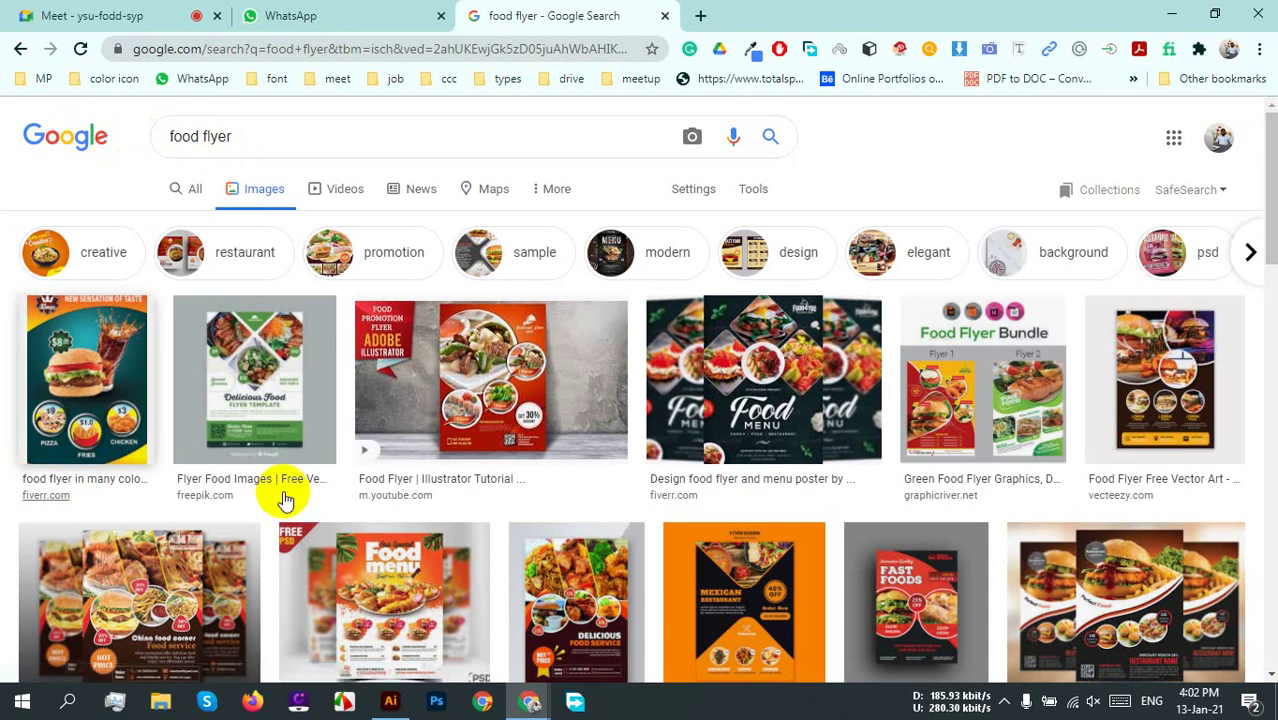
Step: Preview the burger and cola food flyer, the green Delicious Food flyer template and the Food Flyer Free Vector Art from Vecteezy
left_click(130, 405)
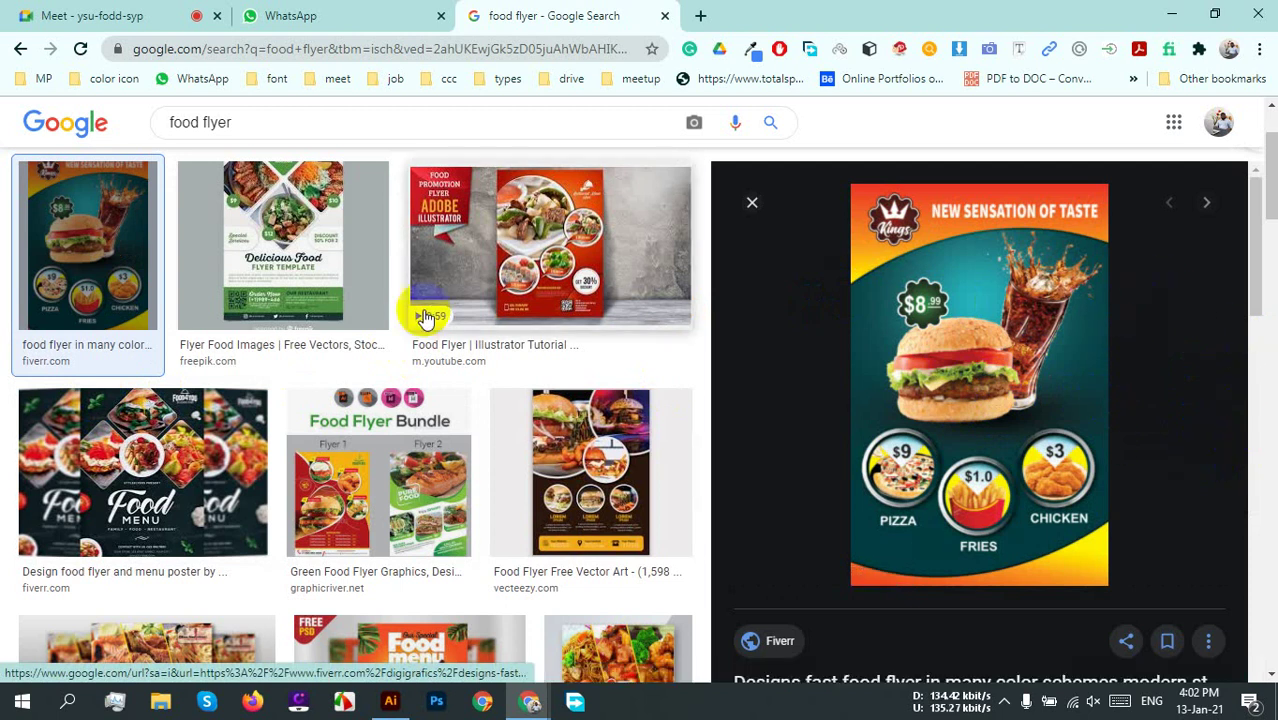
left_click(320, 257)
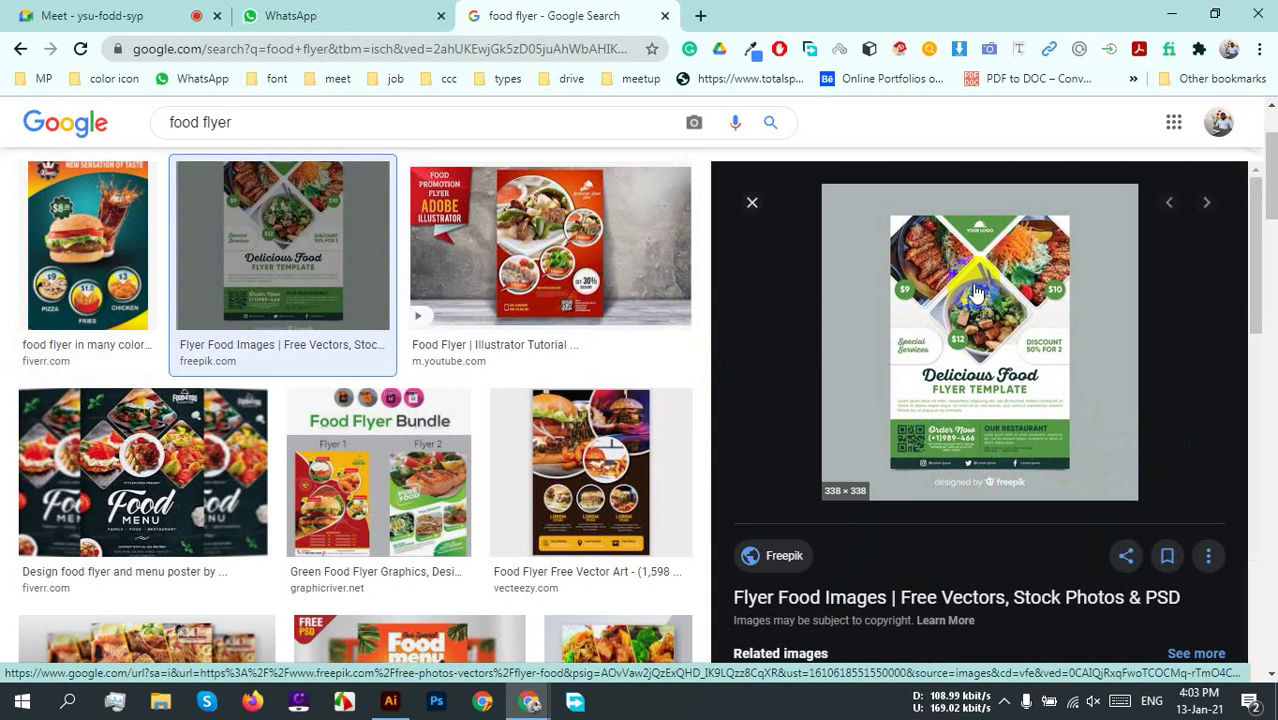
left_click(590, 485)
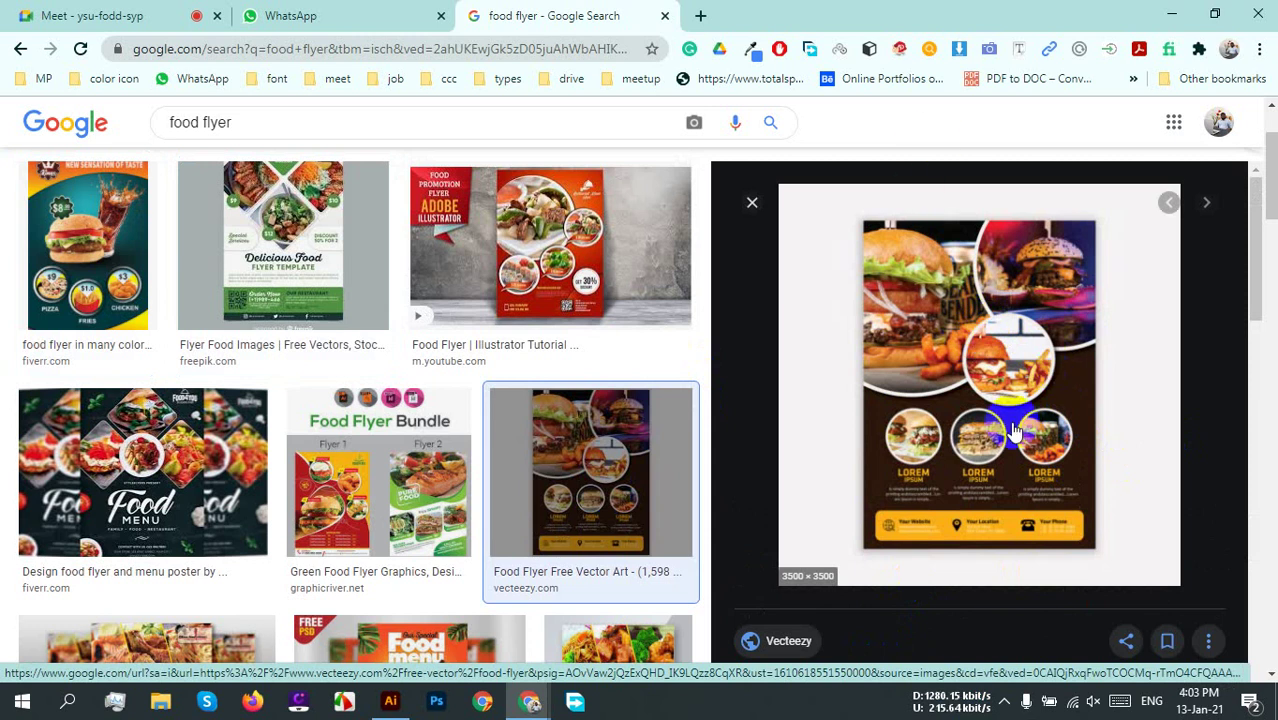
scroll(1050, 420, "down", 5)
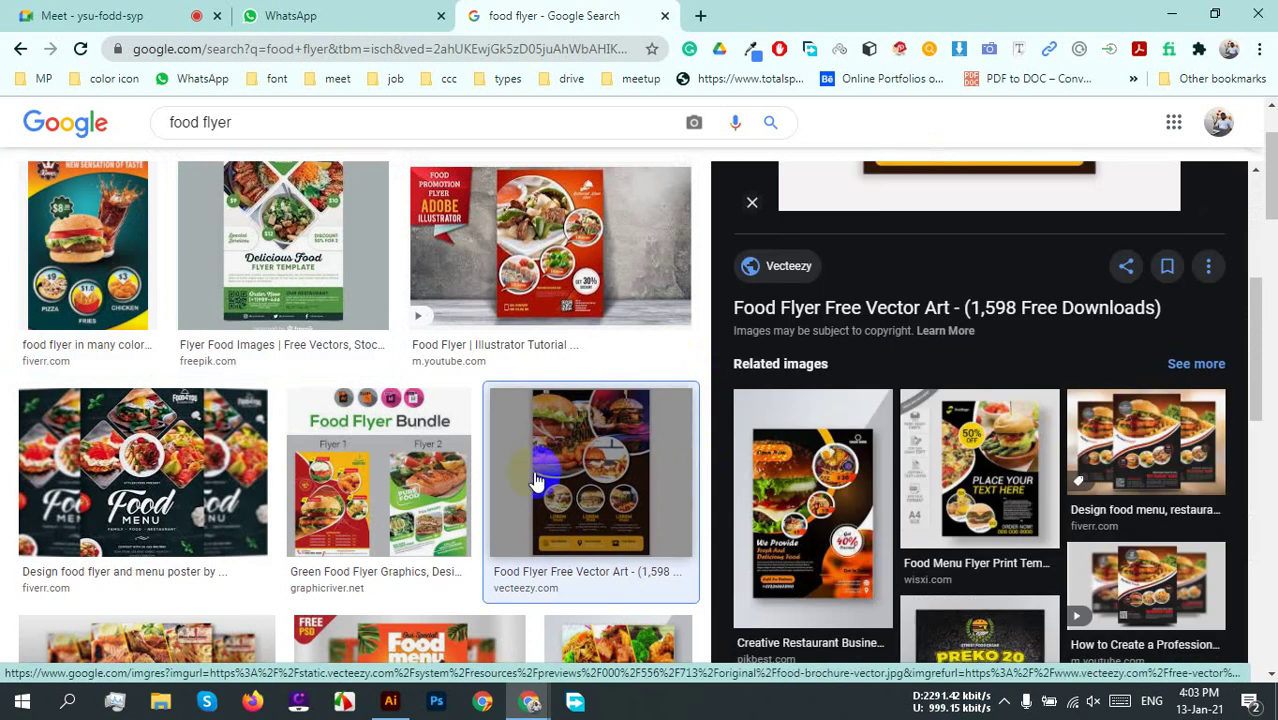
Step: Preview the red Food Flyer Illustrator Tutorial image, browse its related images, and preview the Best Pancake Restaurant flyer
left_click(535, 262)
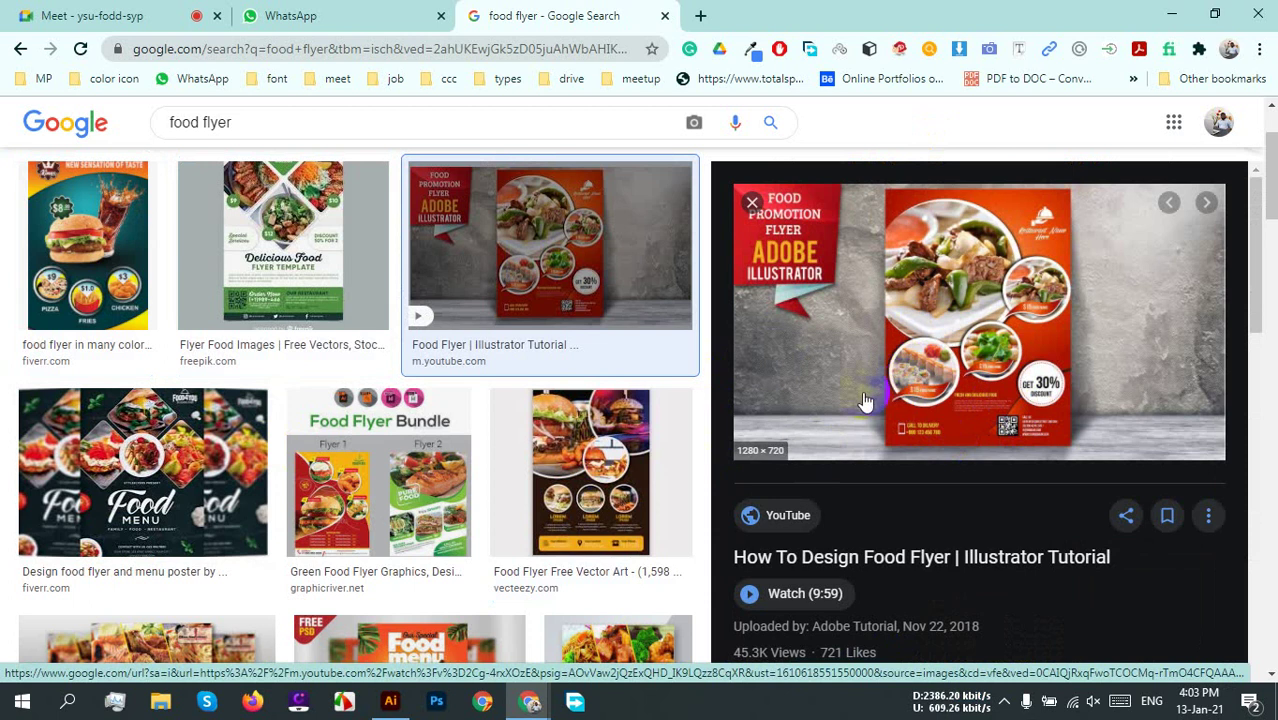
scroll(1140, 375, "down", 8)
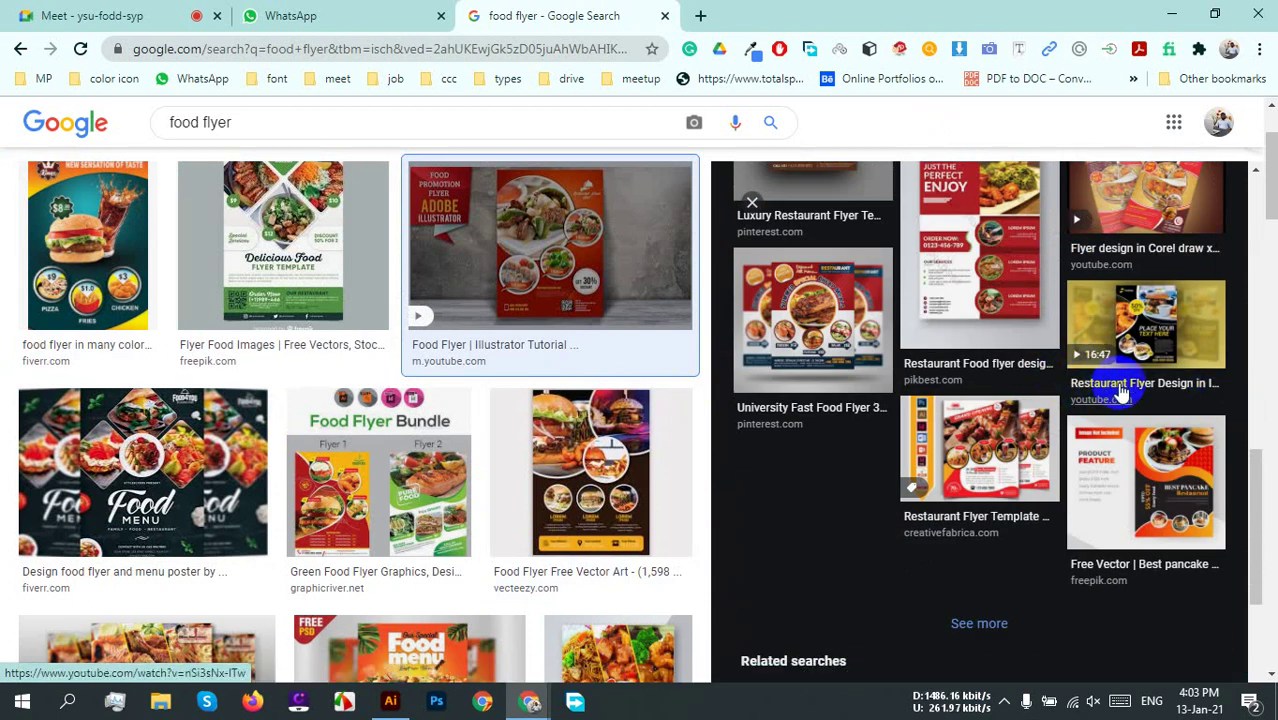
left_click_drag(1120, 430, 1205, 468)
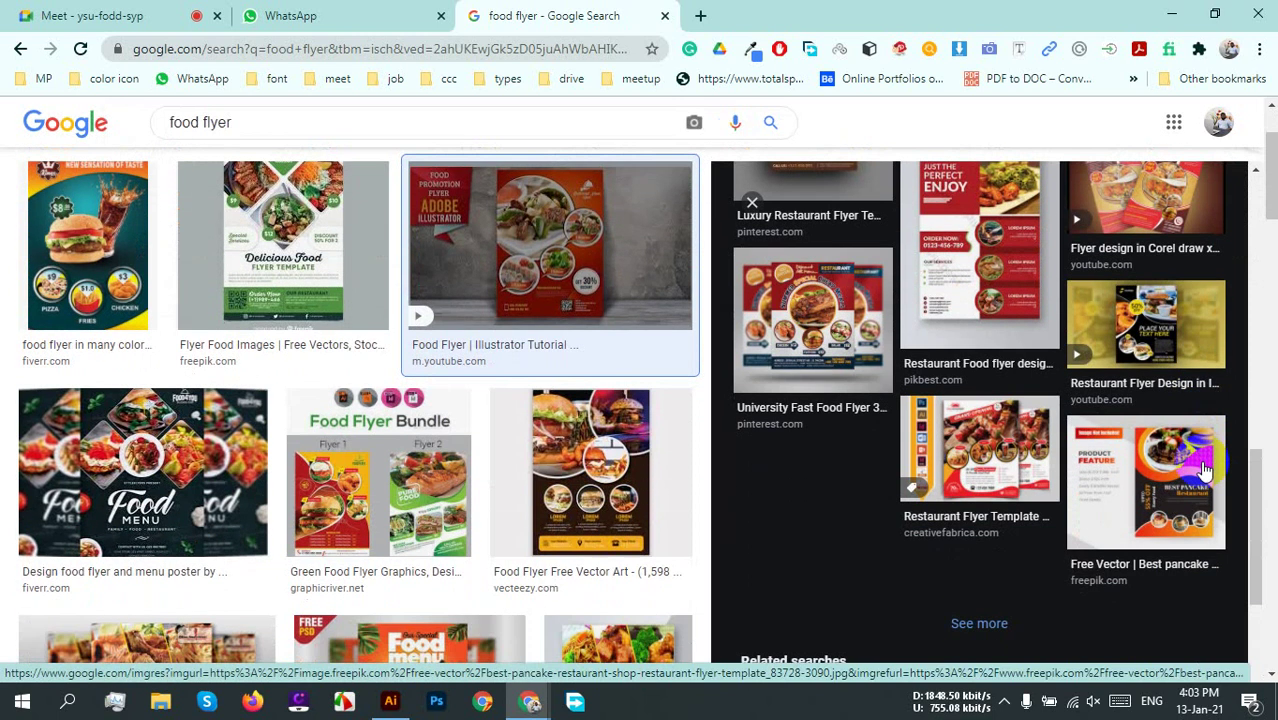
scroll(1063, 470, "up", 10)
scroll(1061, 470, "up", 2)
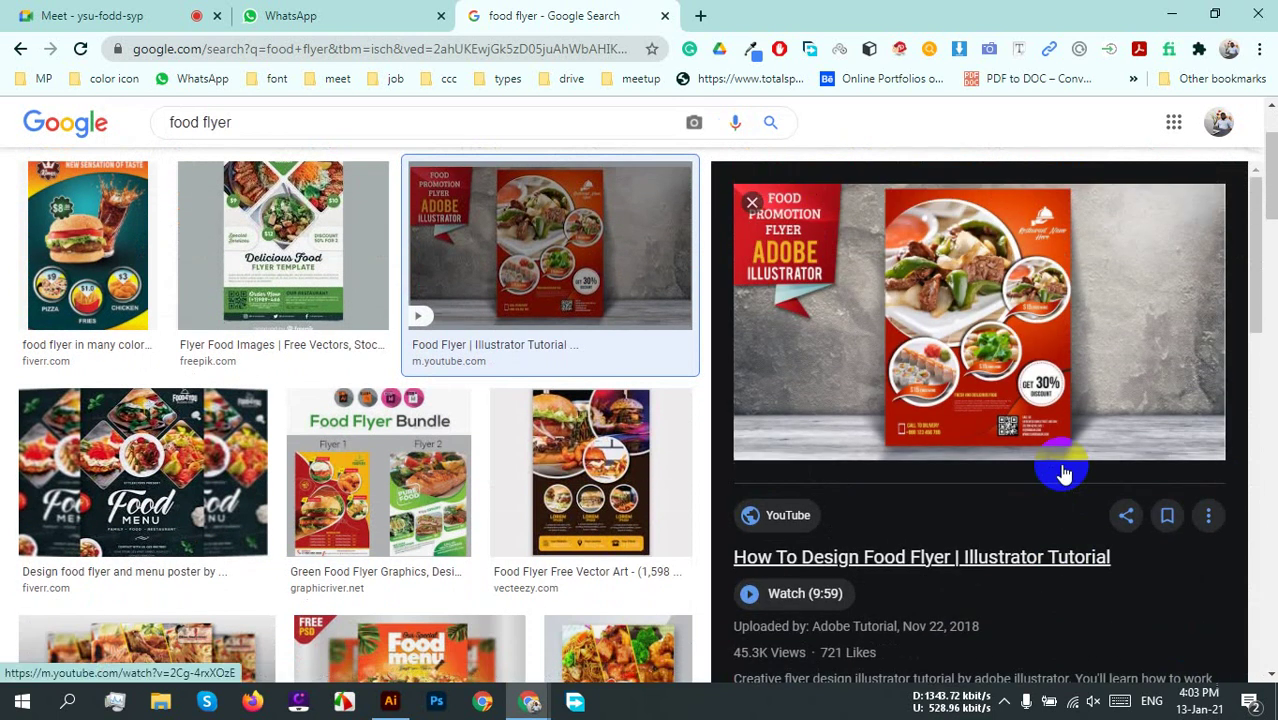
scroll(1141, 511, "down", 6)
left_click(1195, 595)
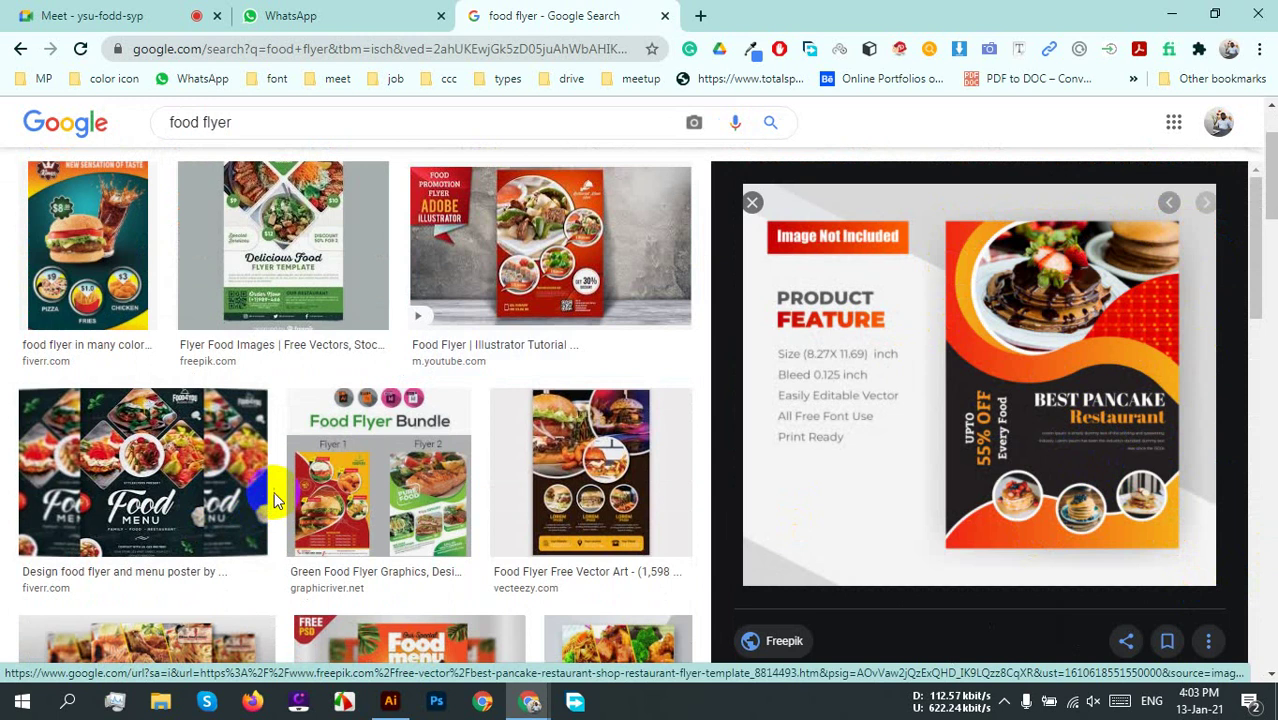
Step: Preview the dark Food Menu poster from Fiverr, close the preview, and browse the remaining food flyer results
scroll(228, 480, "down", 3)
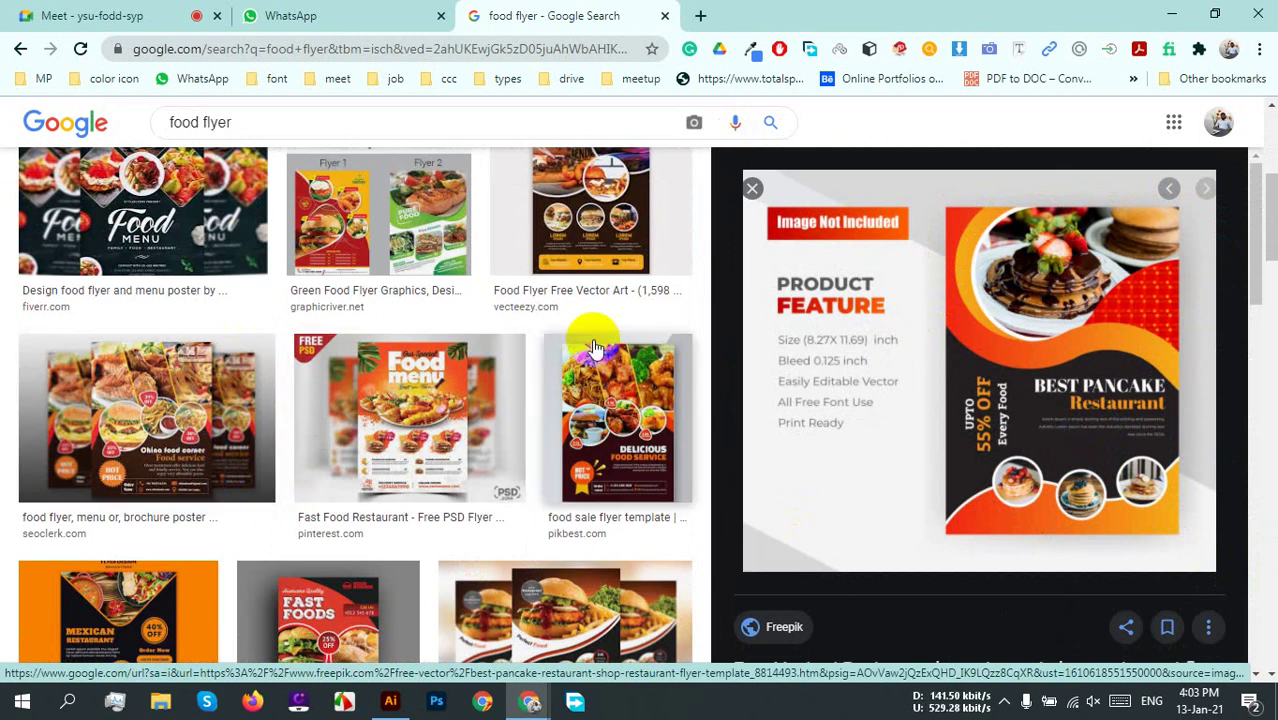
left_click(165, 228)
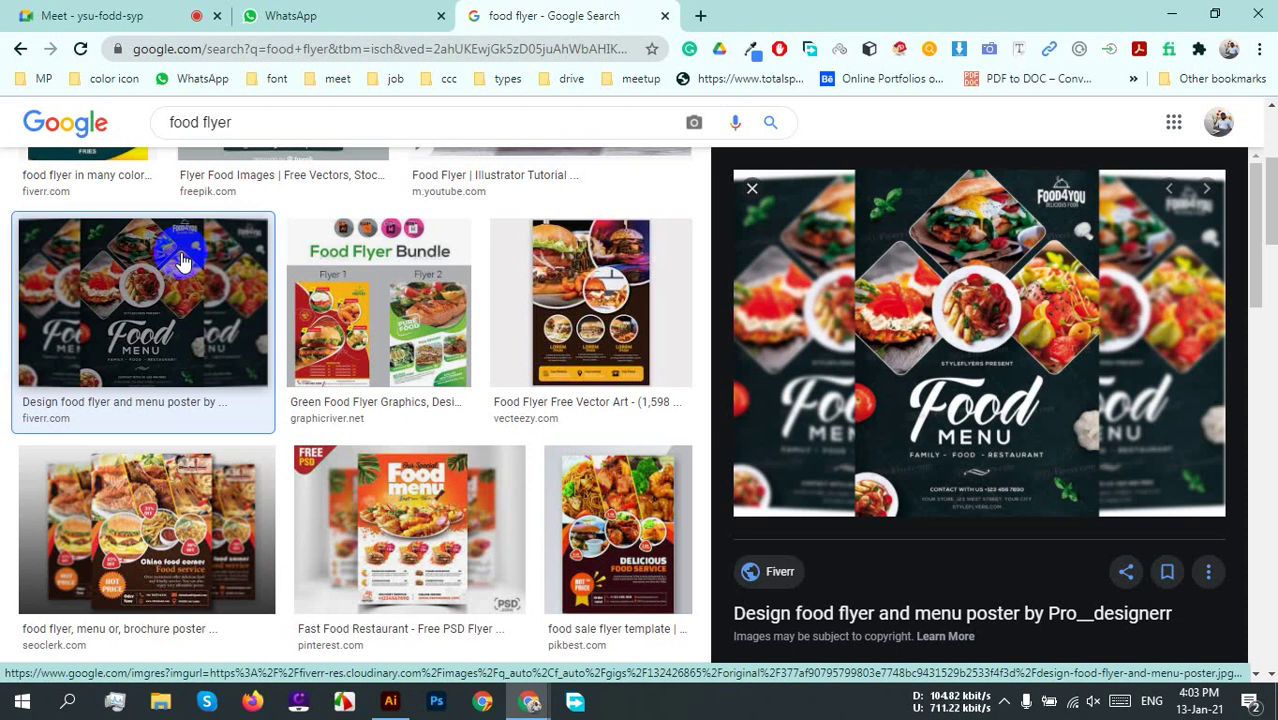
left_click(752, 188)
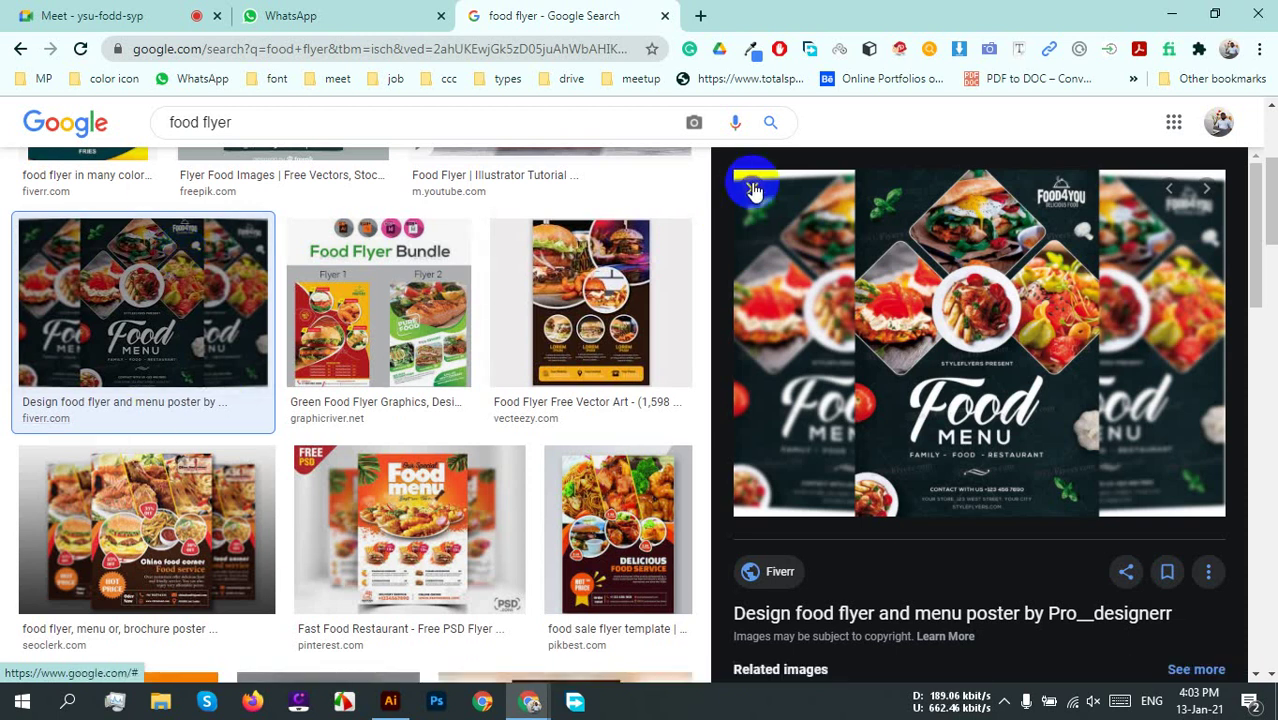
scroll(920, 370, "down", 10)
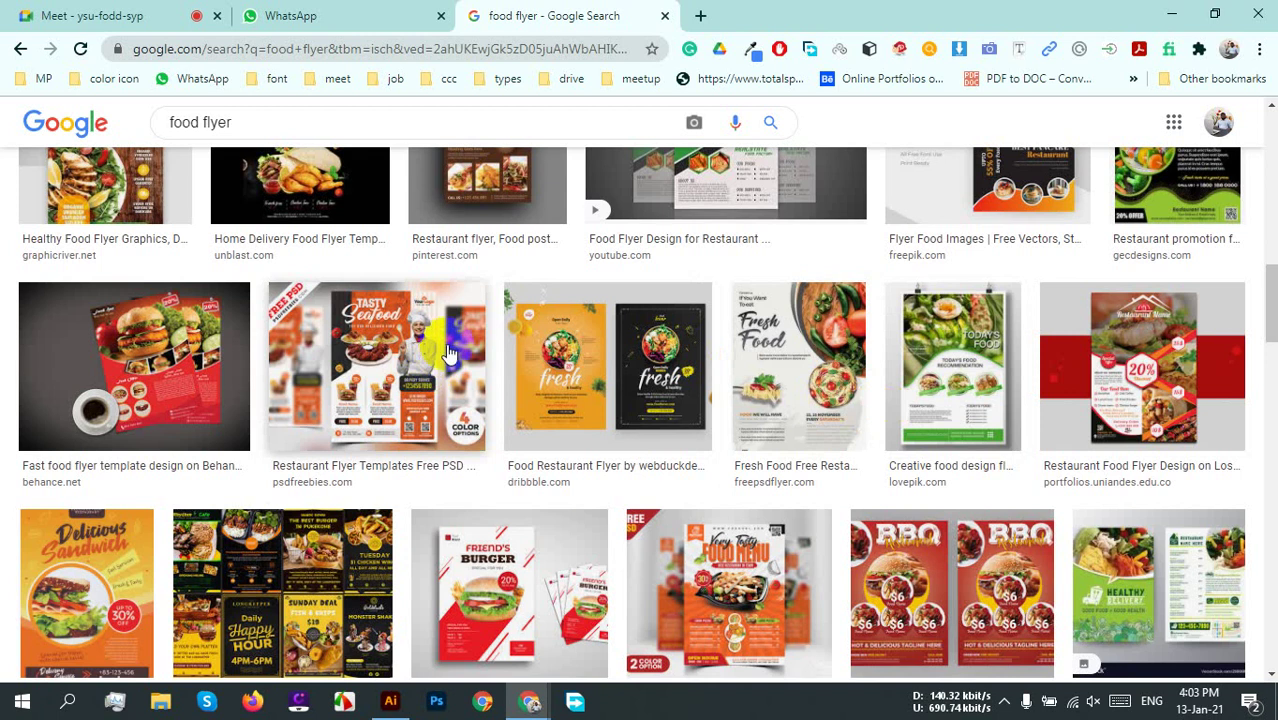
scroll(447, 367, "up", 10)
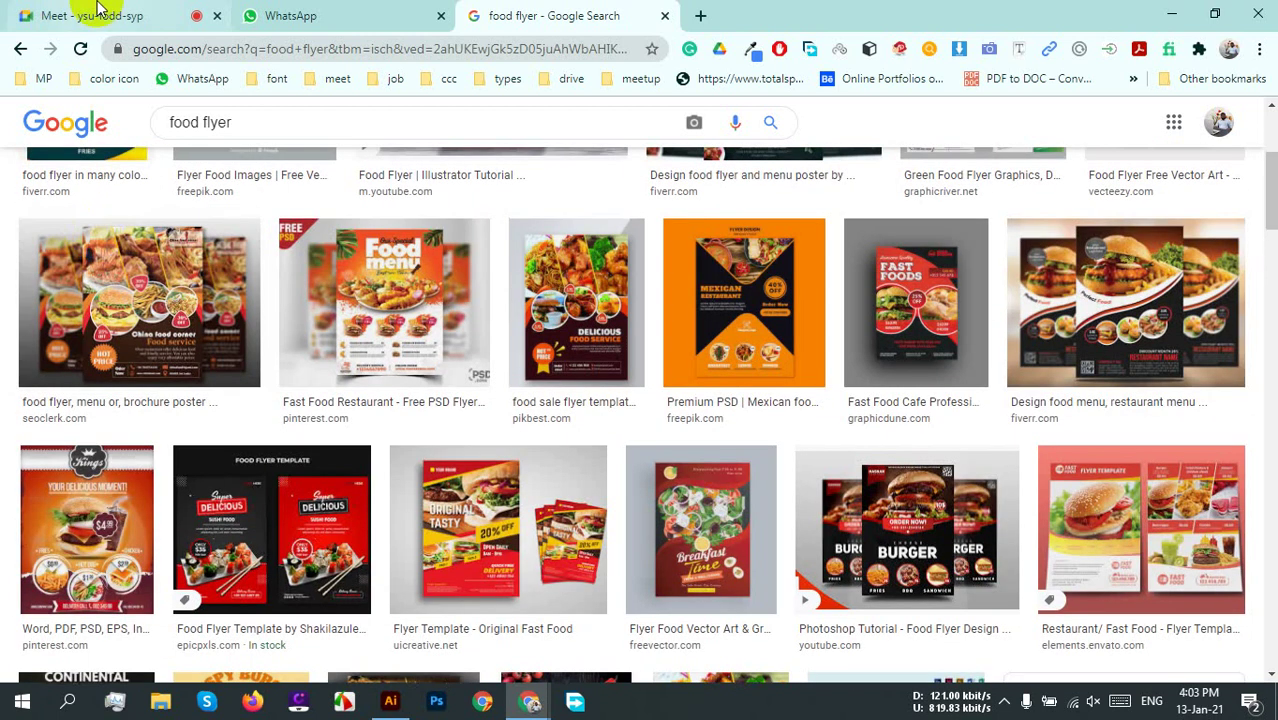
Step: Check the Google Meet call, switch to Illustrator, and review the blank flyer artboard with its bleed
left_click(100, 15)
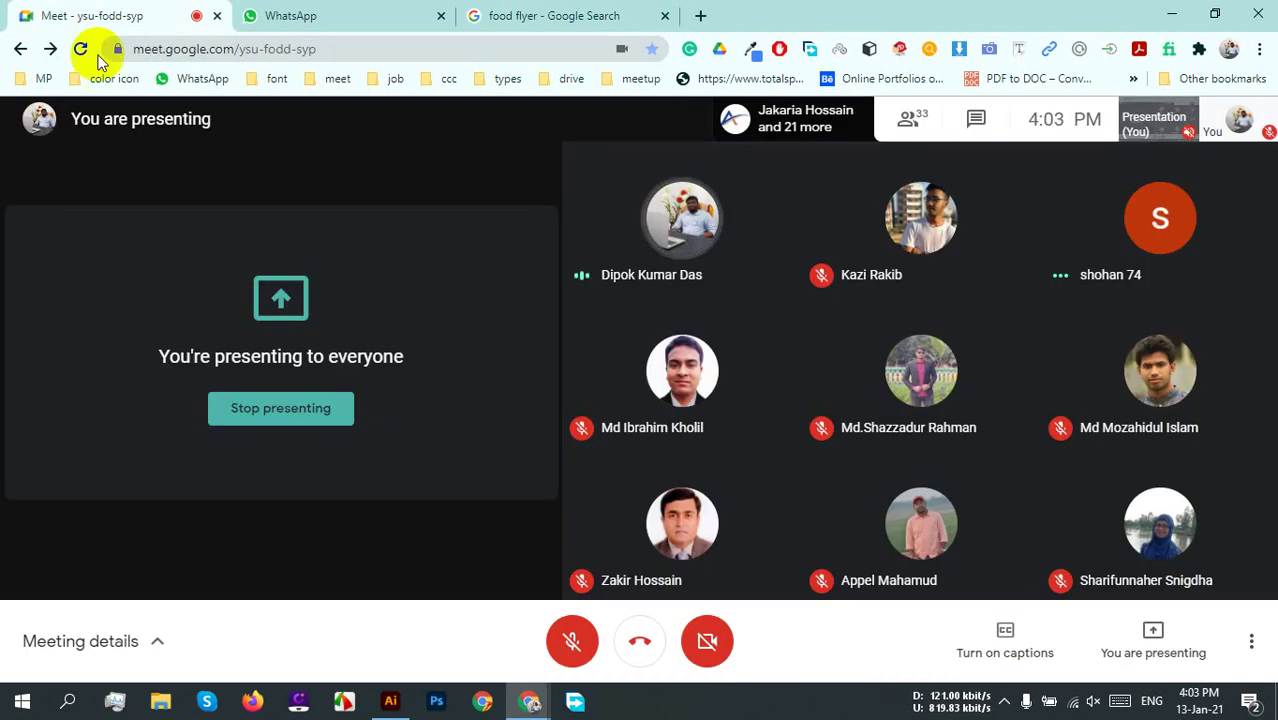
left_click(1003, 701)
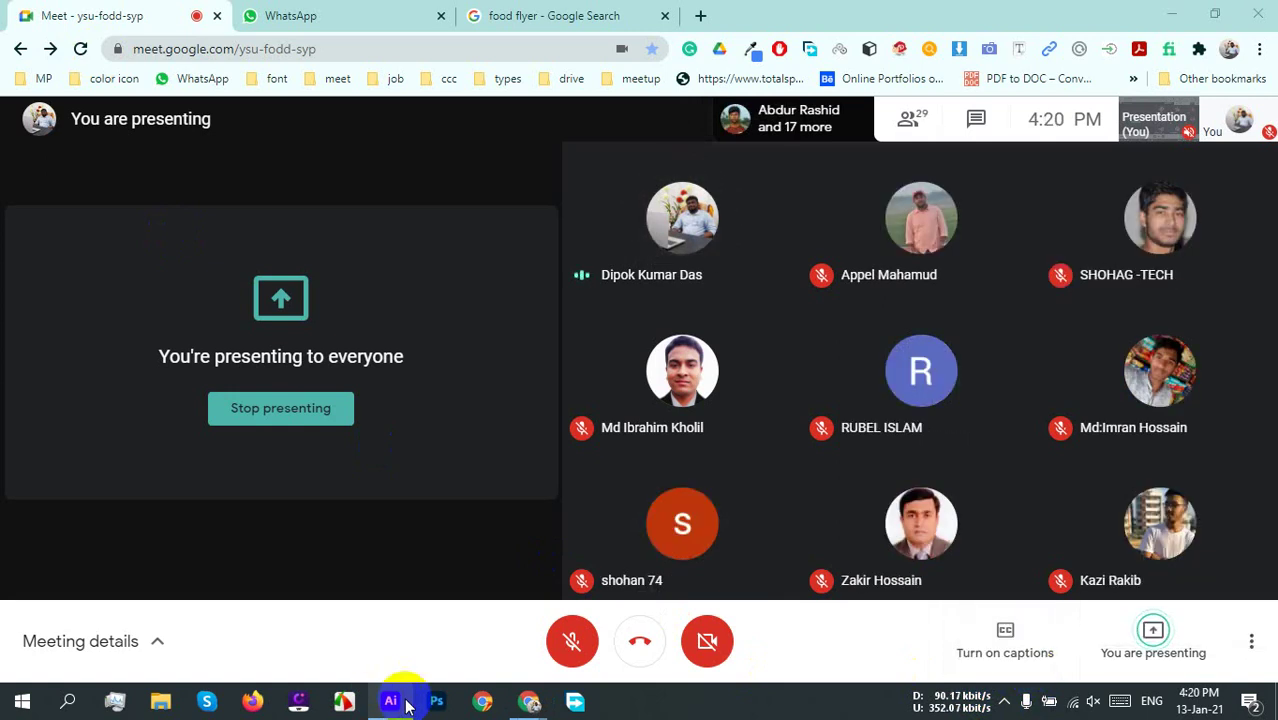
left_click(392, 700)
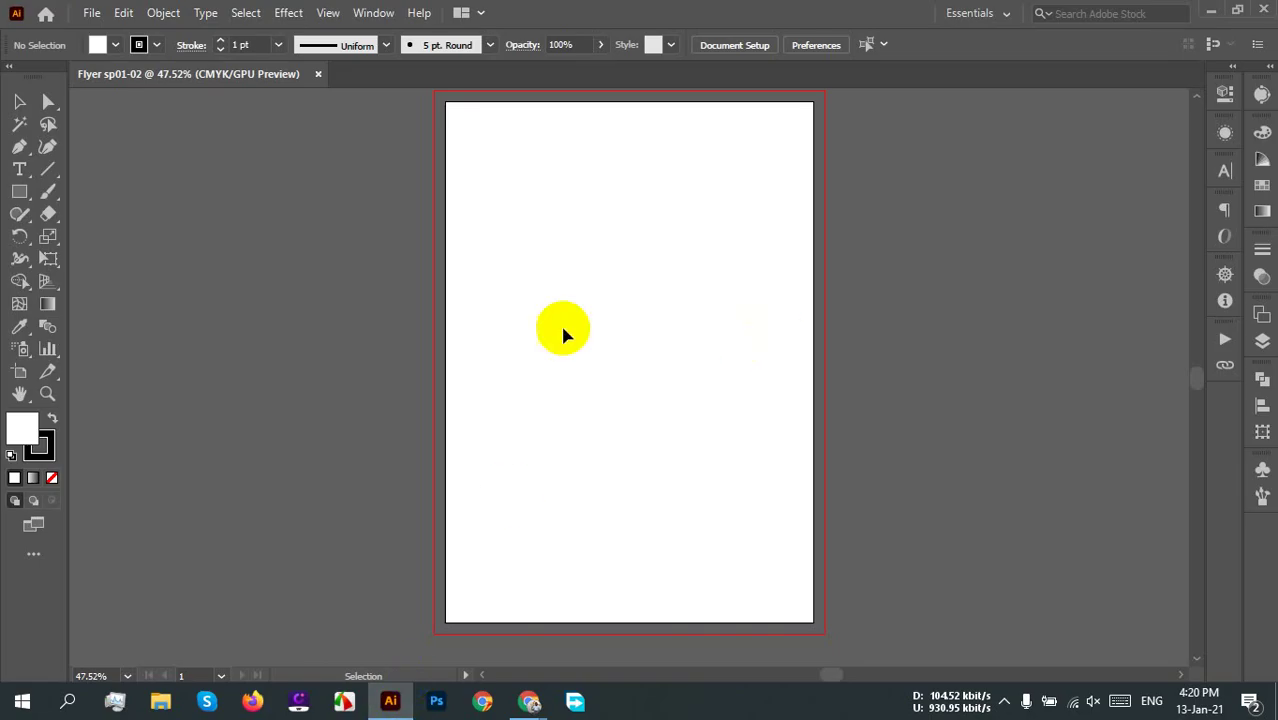
scroll(719, 382, "up", 1)
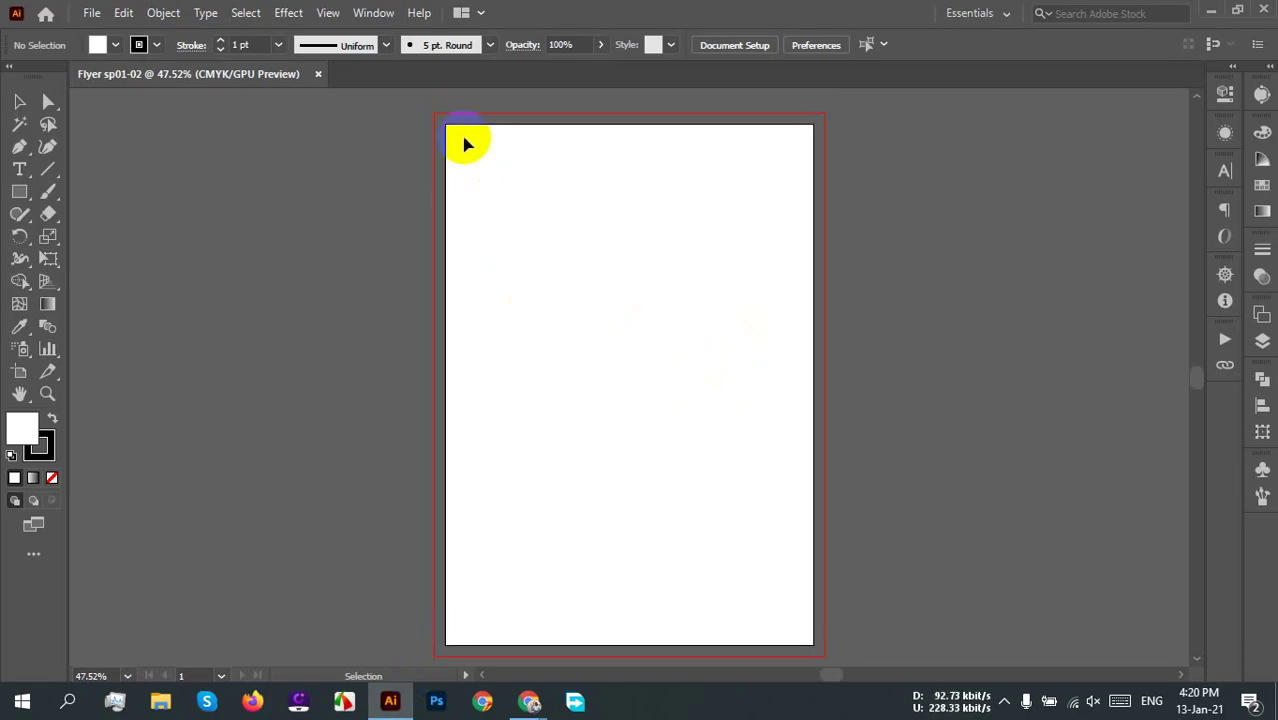
left_click_drag(453, 133, 810, 630)
left_click(773, 599)
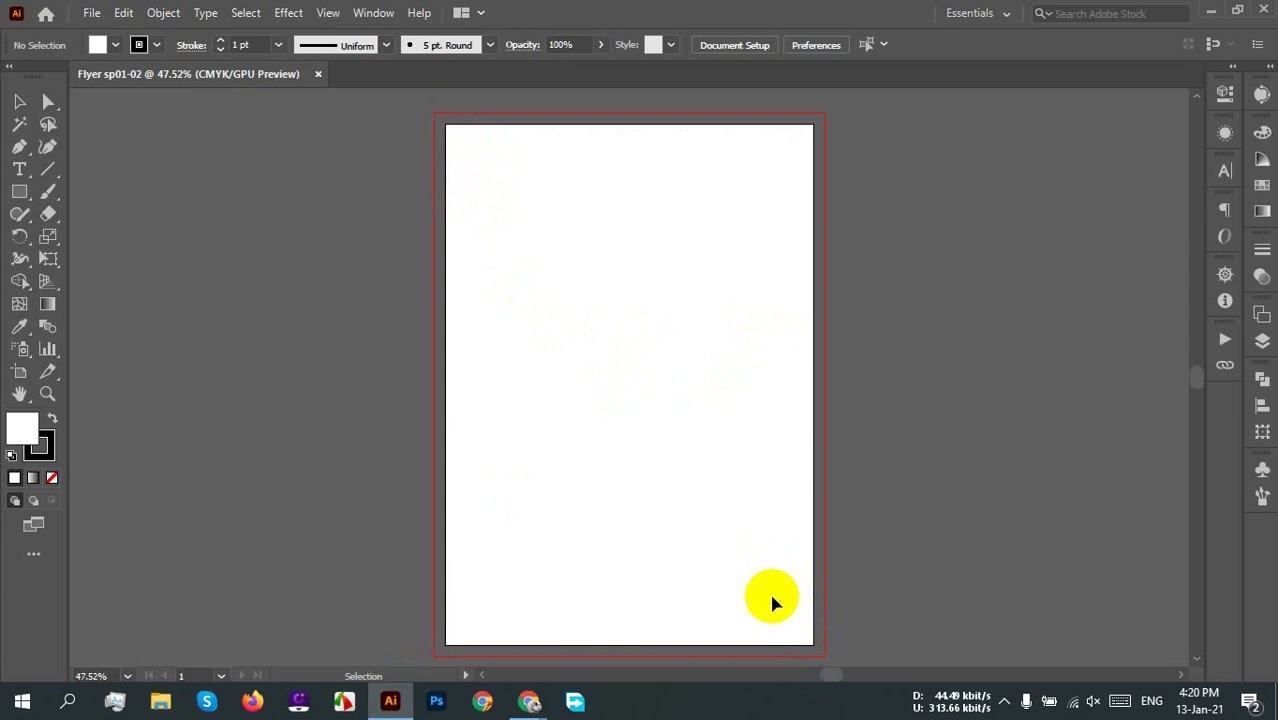
left_click(639, 371)
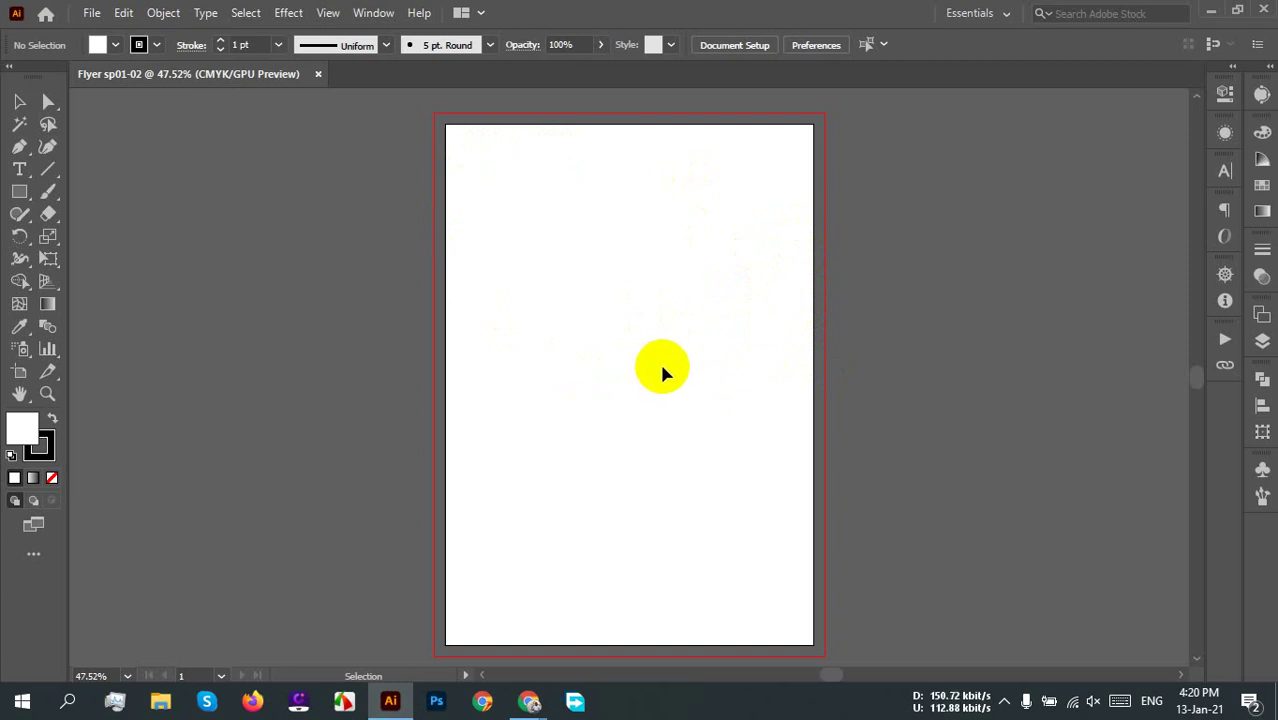
Step: Switch to Chrome, open the bookmarked Unsplash site in a new tab, and go to its Travel photo category
left_click(530, 703)
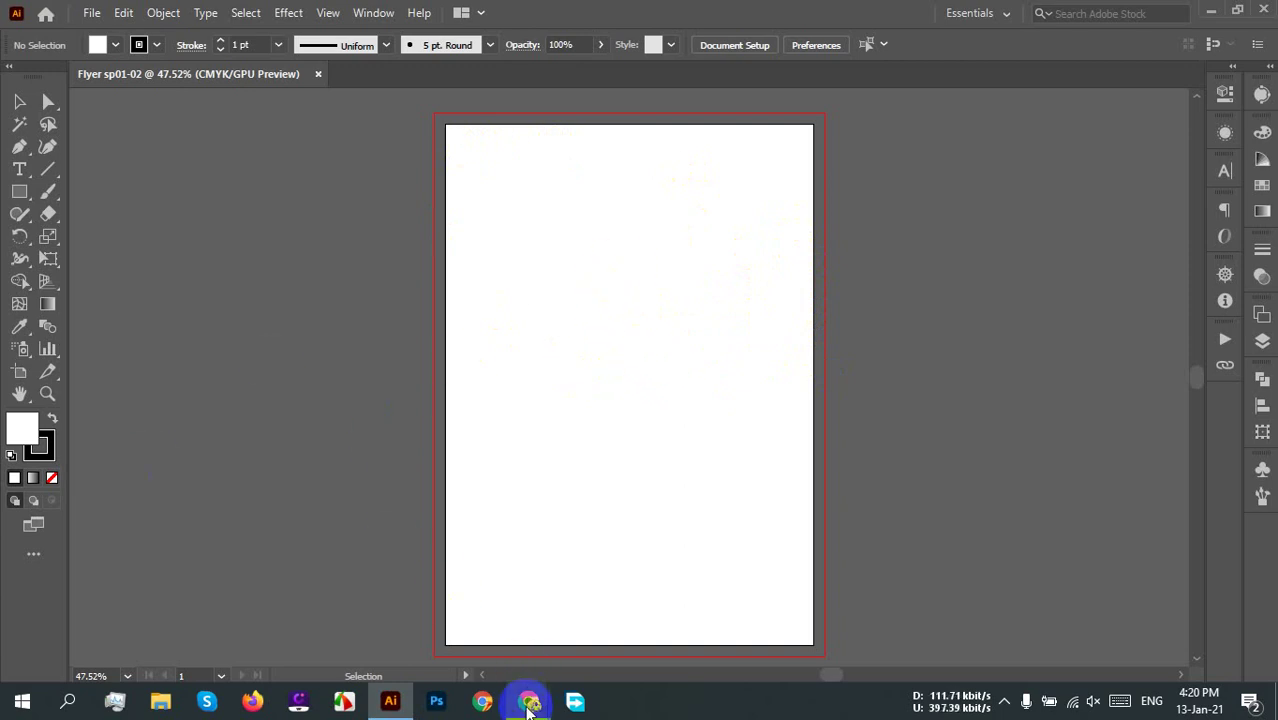
left_click(397, 563)
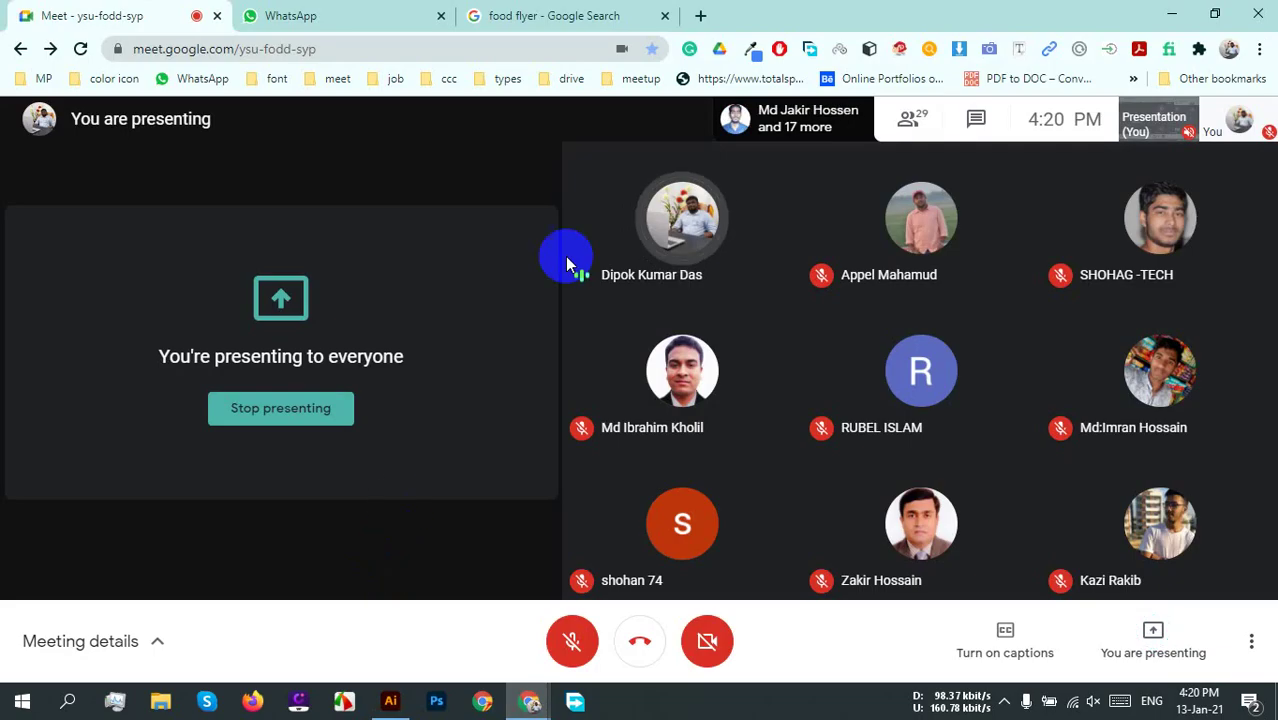
left_click(700, 16)
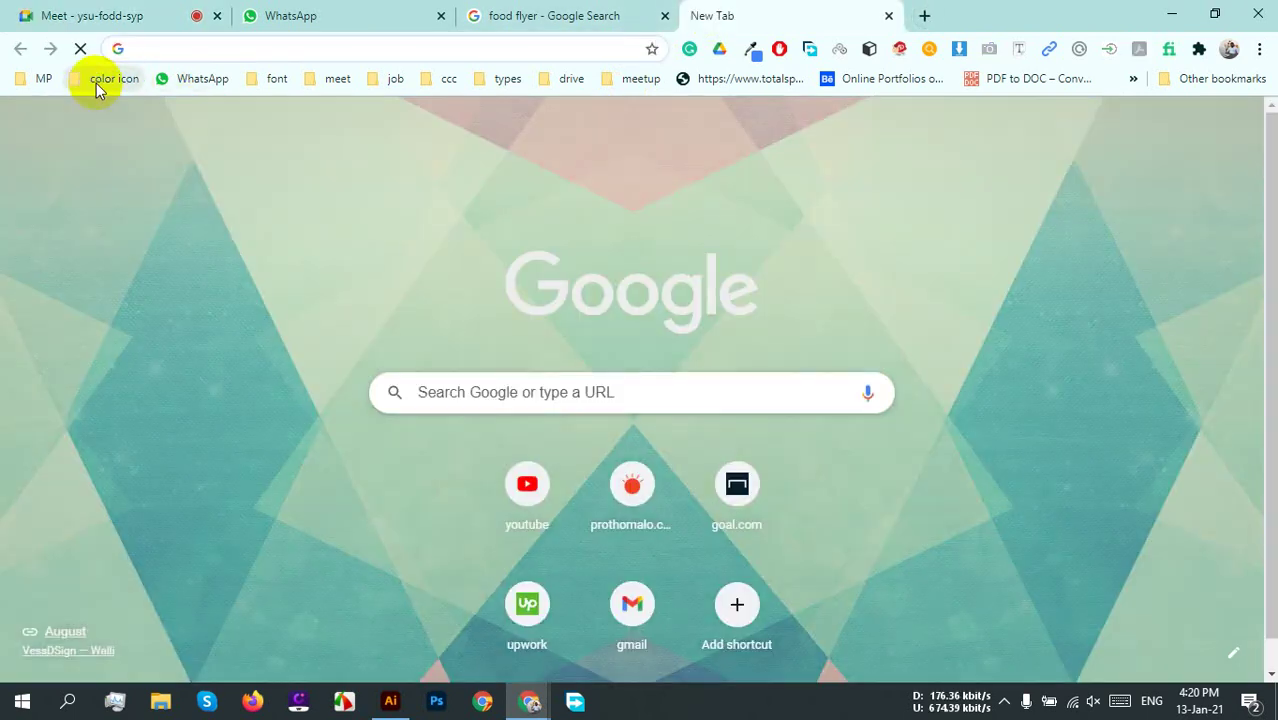
left_click(96, 80)
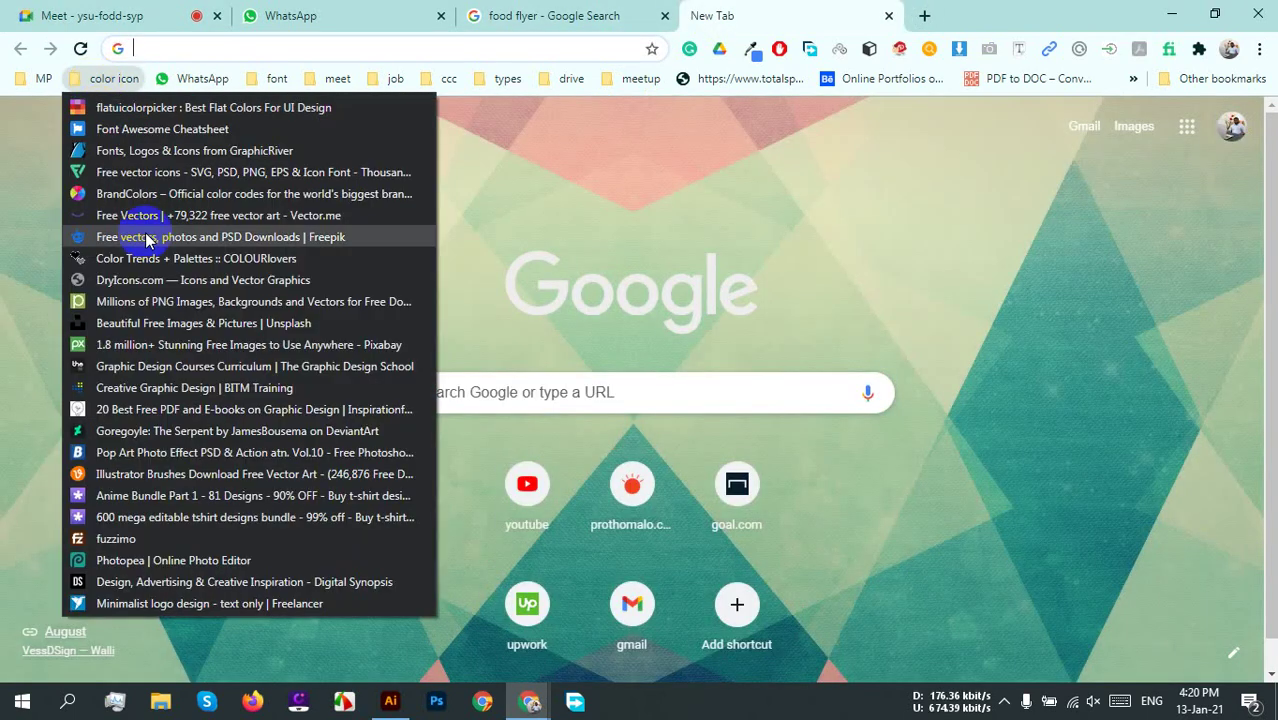
left_click(211, 329)
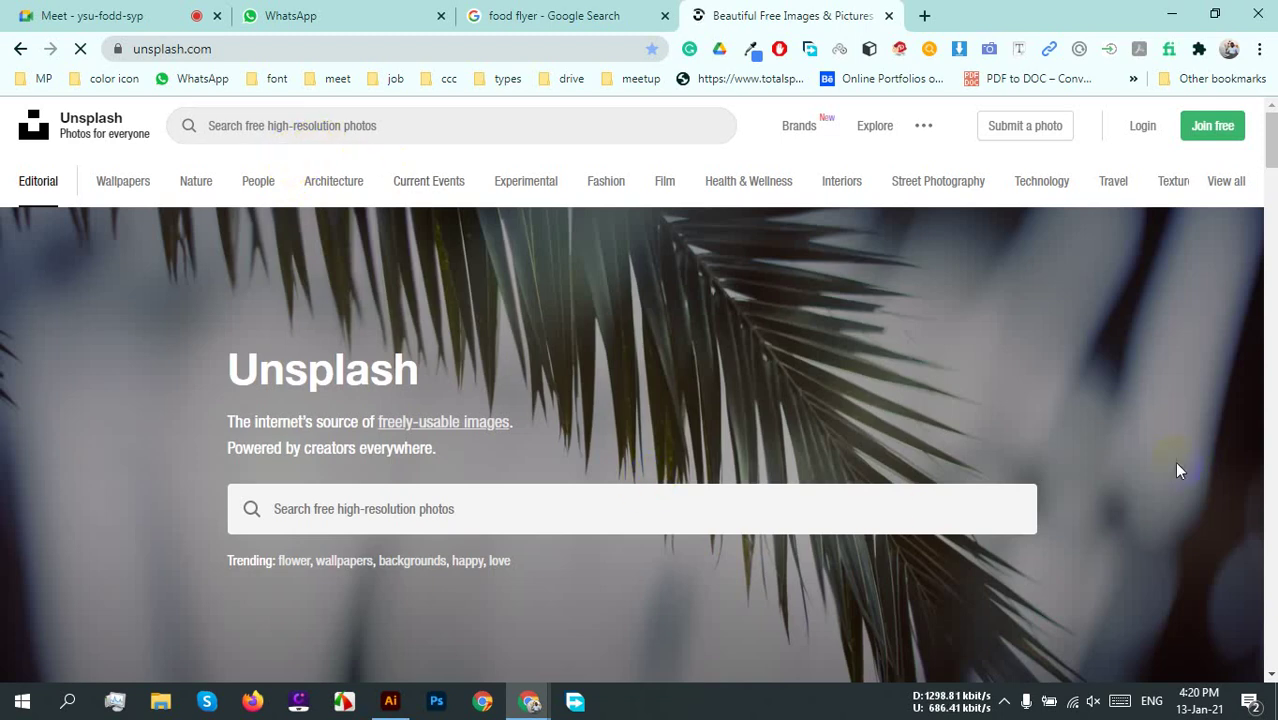
left_click(1100, 178)
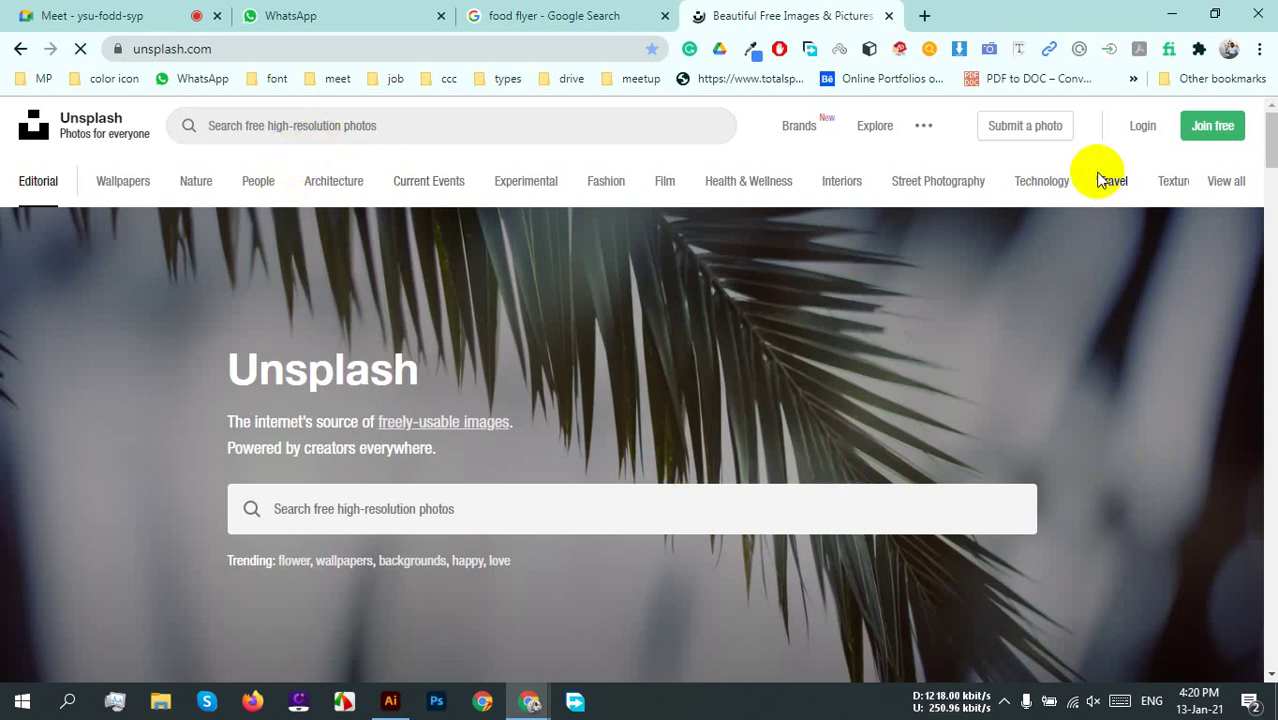
Step: Open the Nature photo category on Unsplash and browse its landscape photos
left_click(786, 278)
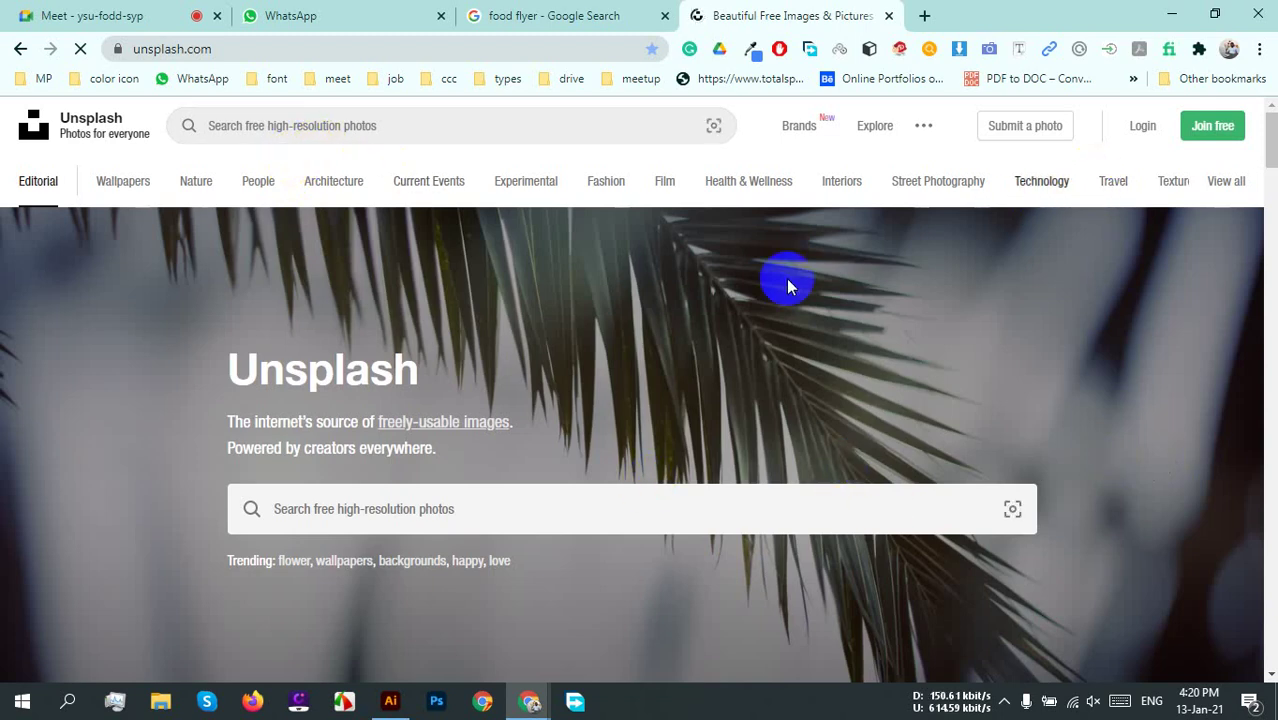
left_click(222, 180)
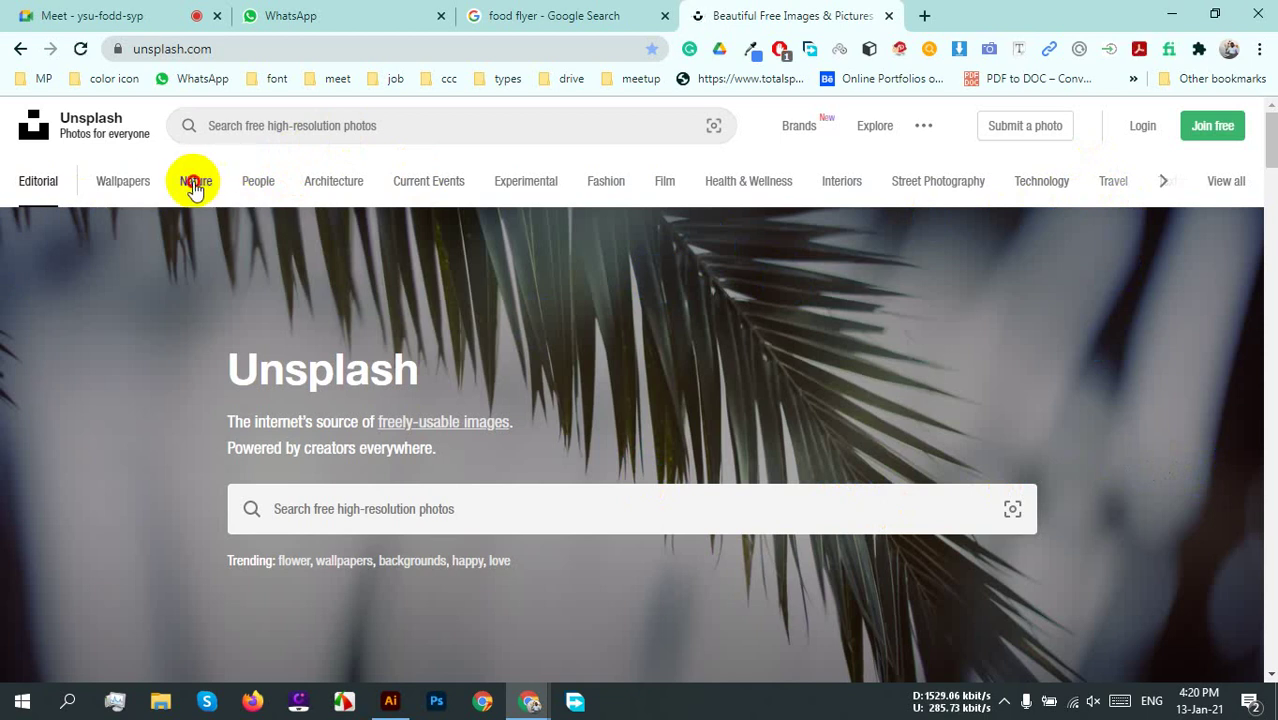
scroll(649, 330, "down", 4)
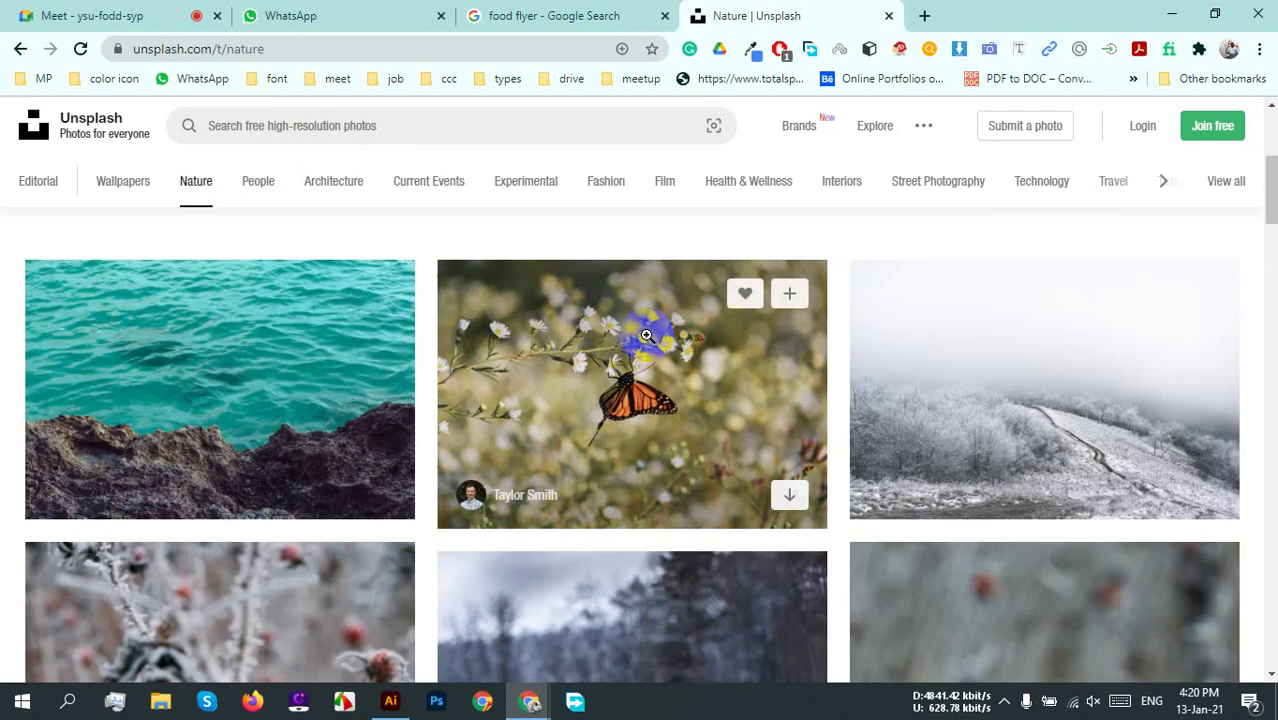
scroll(1180, 367, "down", 2)
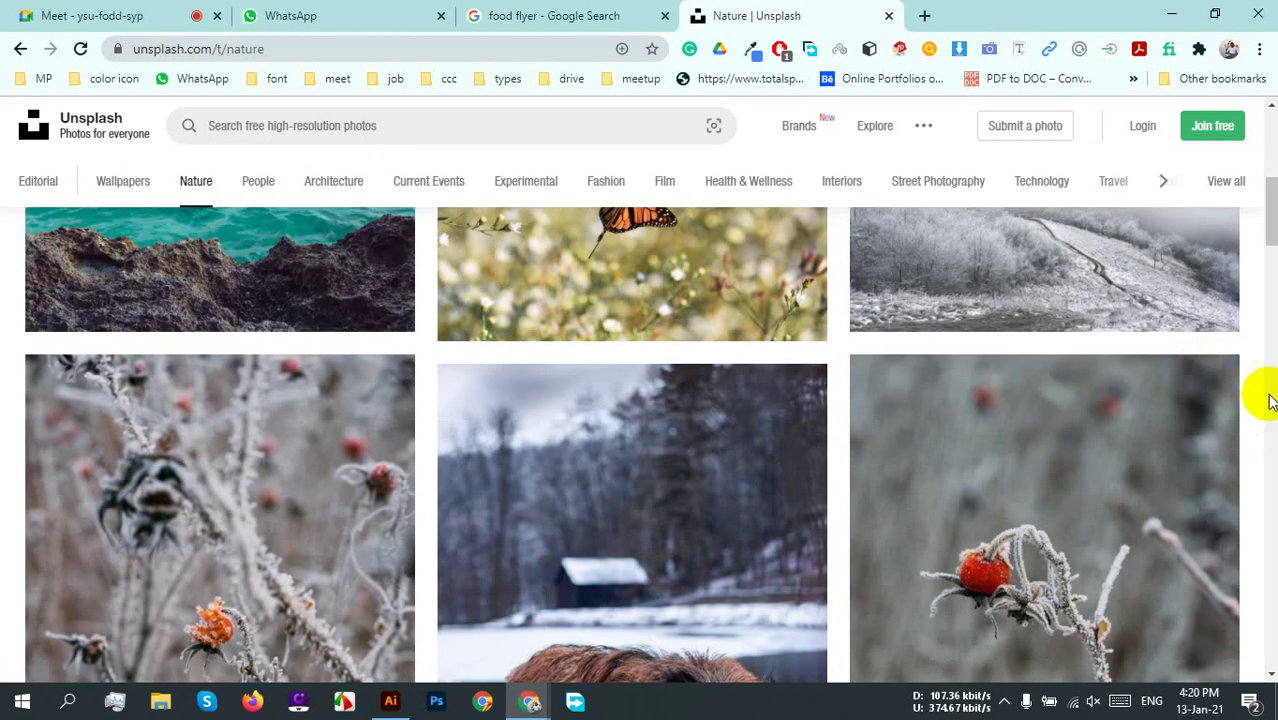
scroll(1130, 428, "up", 1)
scroll(1020, 393, "down", 2)
scroll(1010, 390, "down", 15)
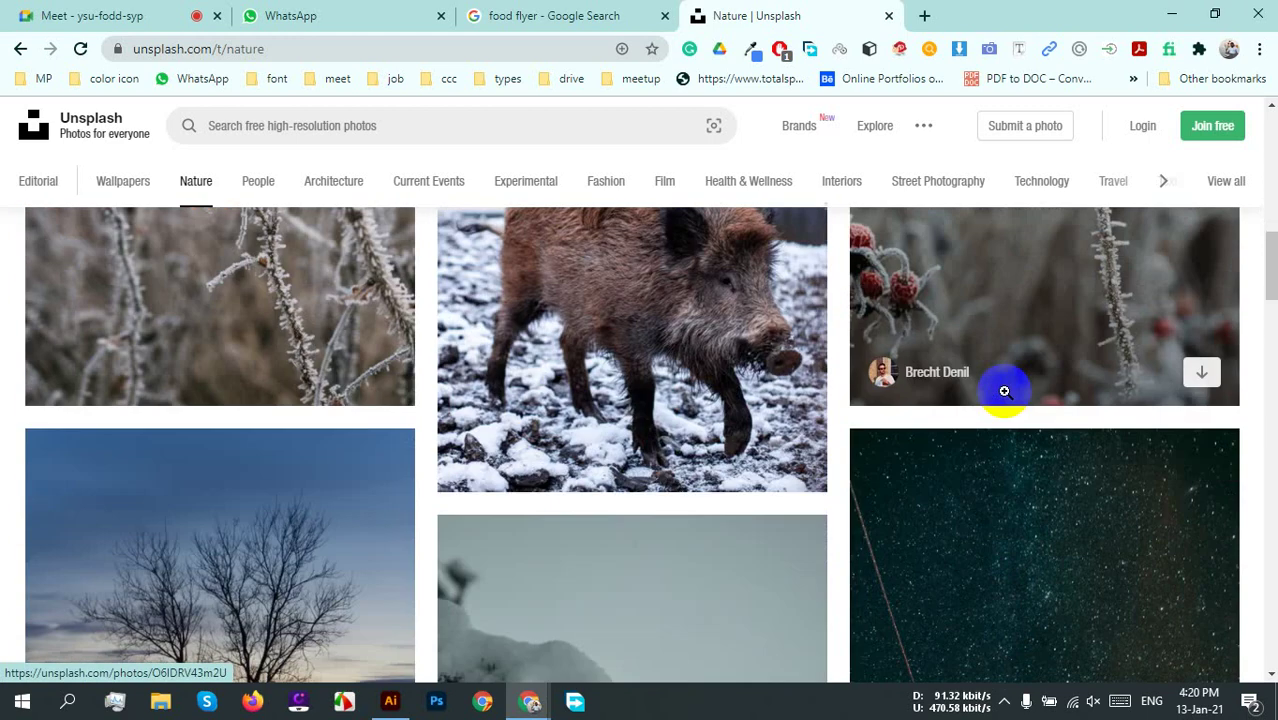
scroll(1000, 390, "down", 5)
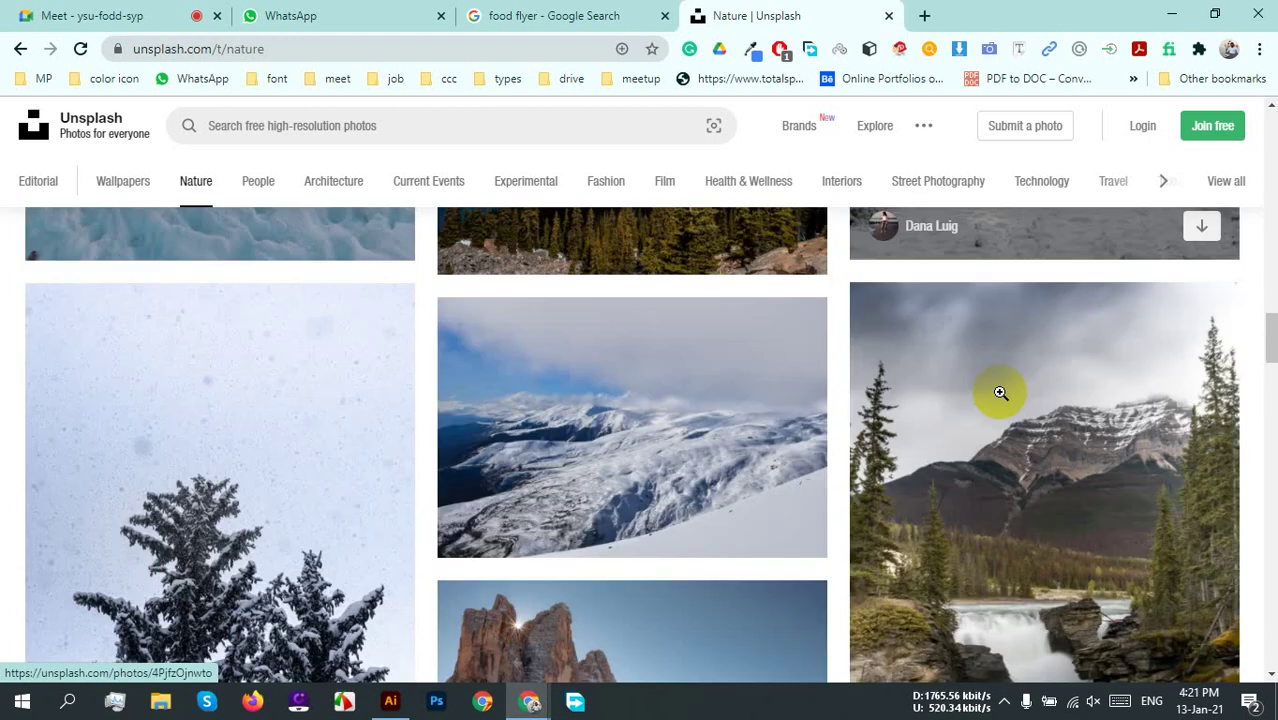
scroll(1247, 414, "down", 4)
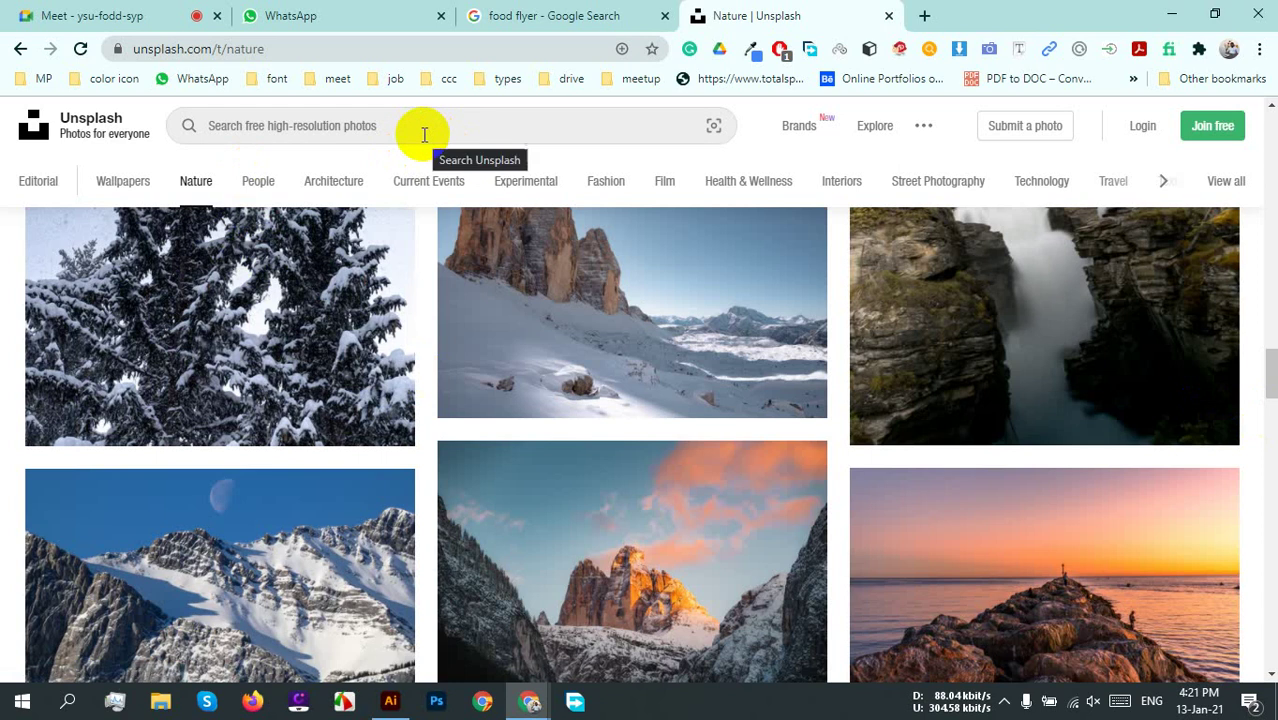
left_click(295, 236)
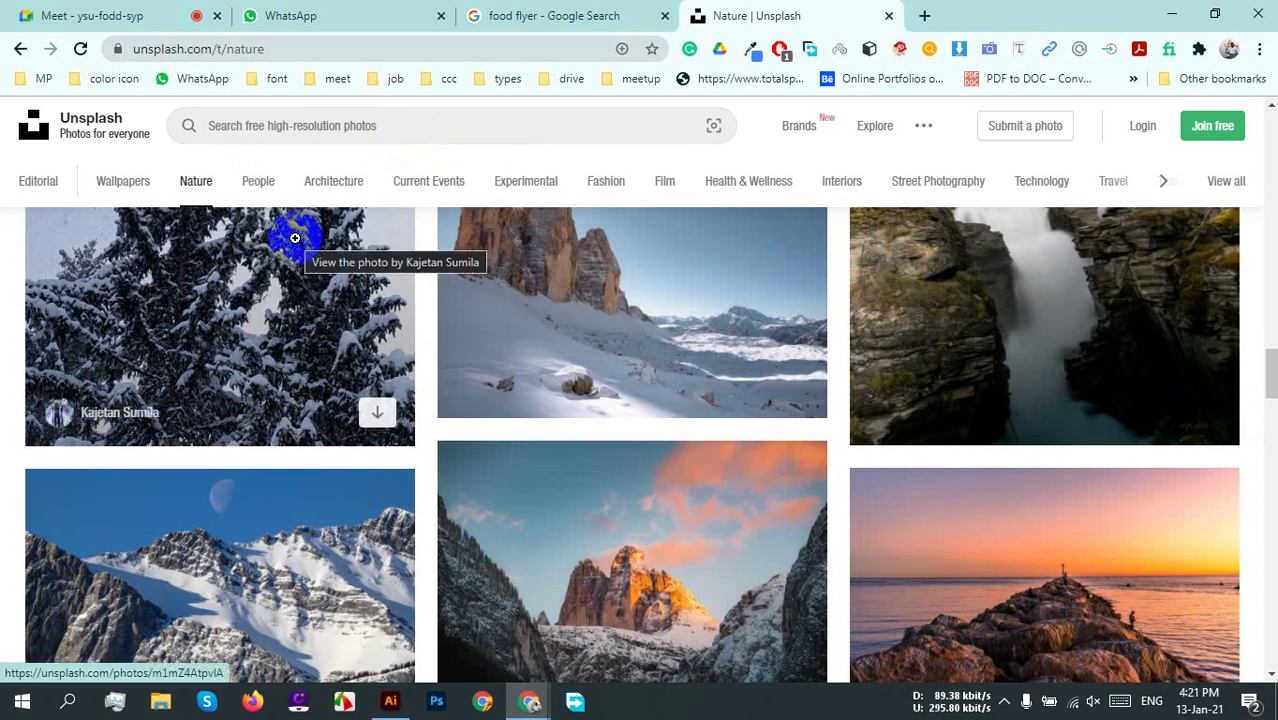
left_click(412, 128)
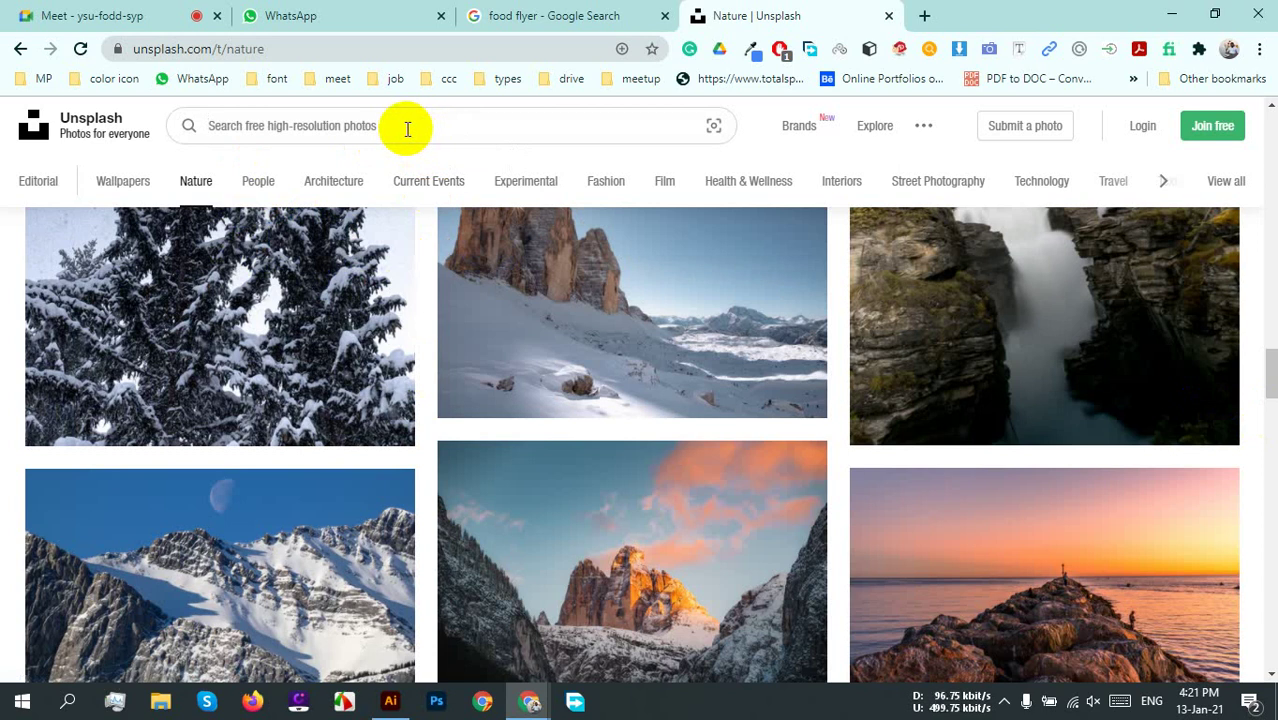
Step: Switch to the Travel photo category and look through its photos of cities, bridges, mountains and deserts
left_click(1110, 181)
scroll(630, 282, "down", 4)
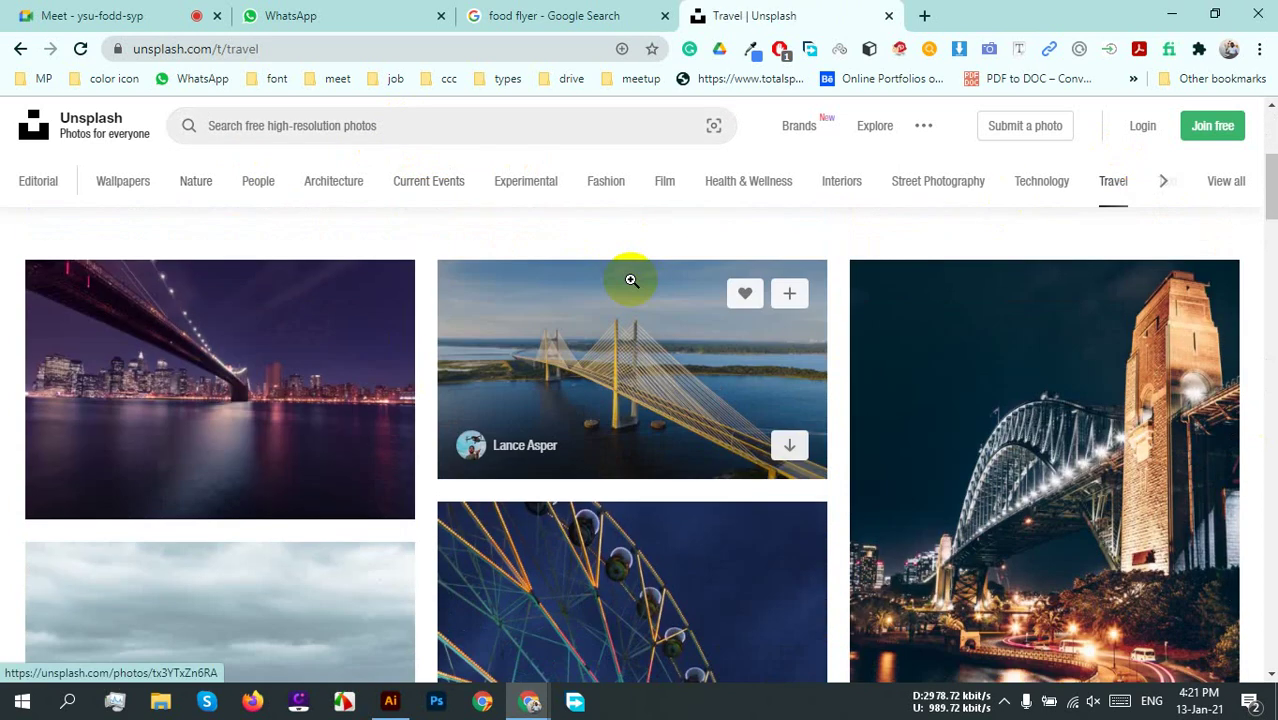
scroll(1091, 380, "down", 15)
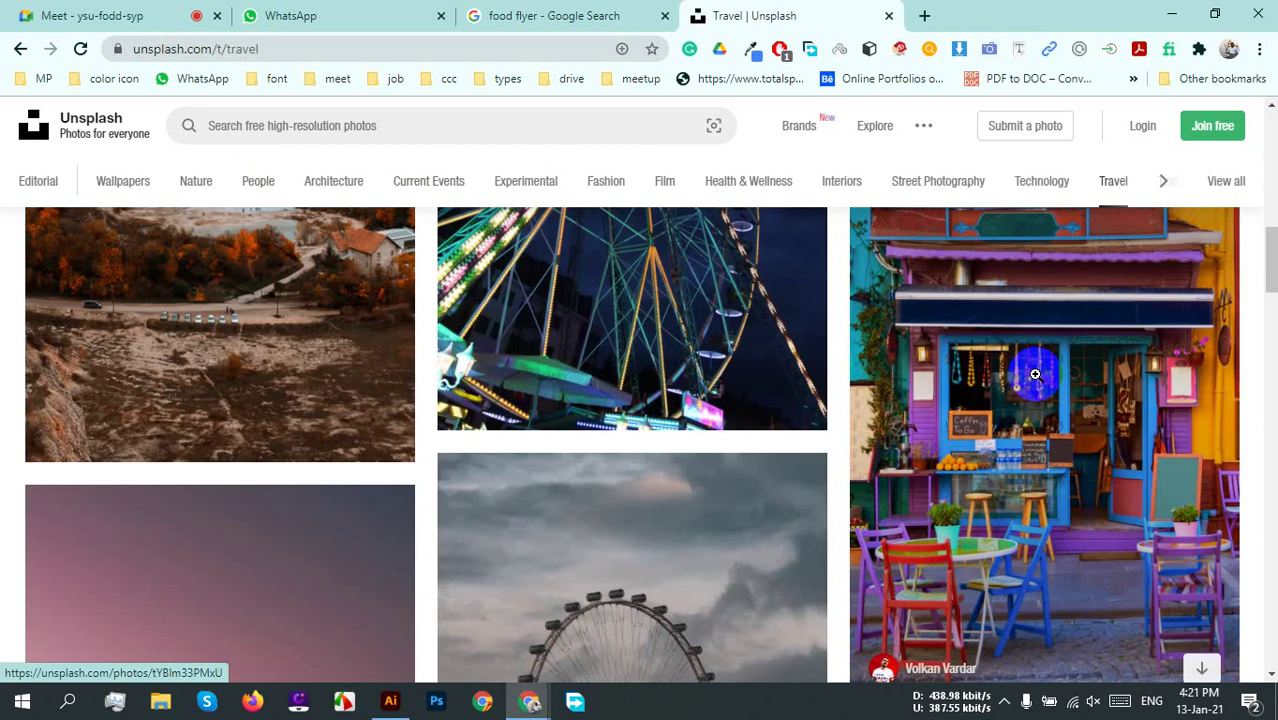
scroll(1034, 374, "down", 5)
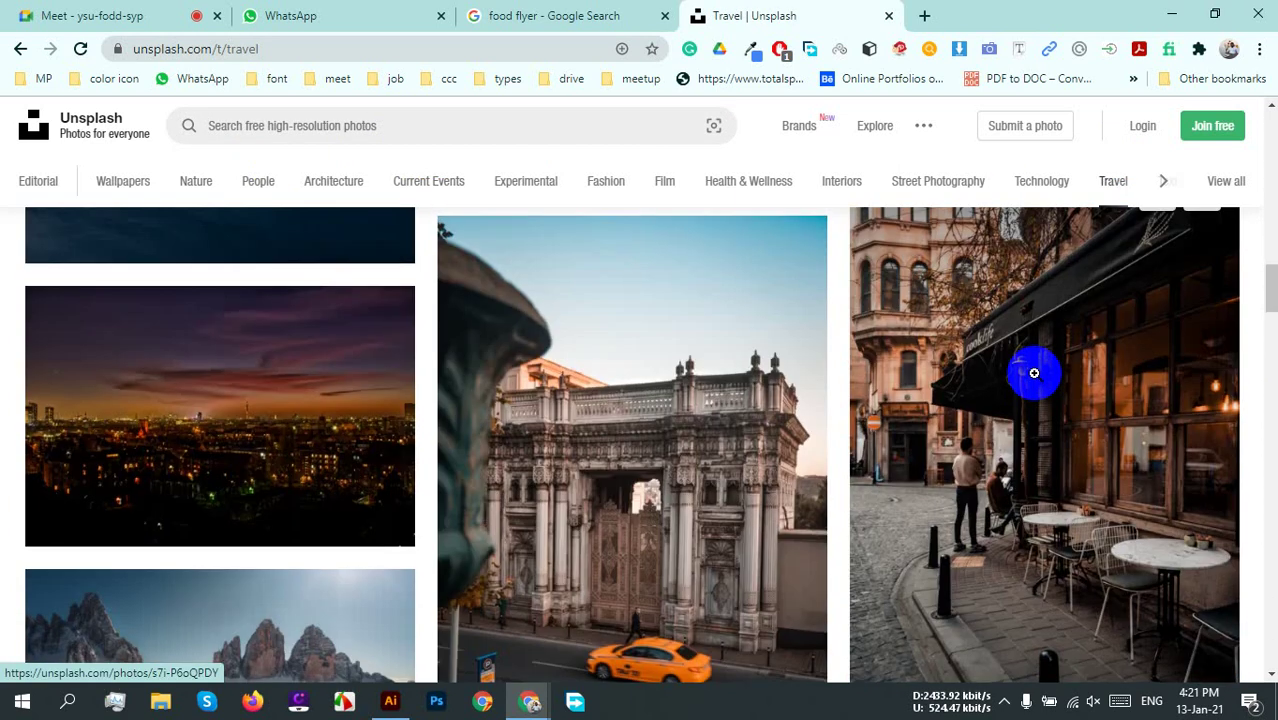
scroll(1034, 374, "down", 5)
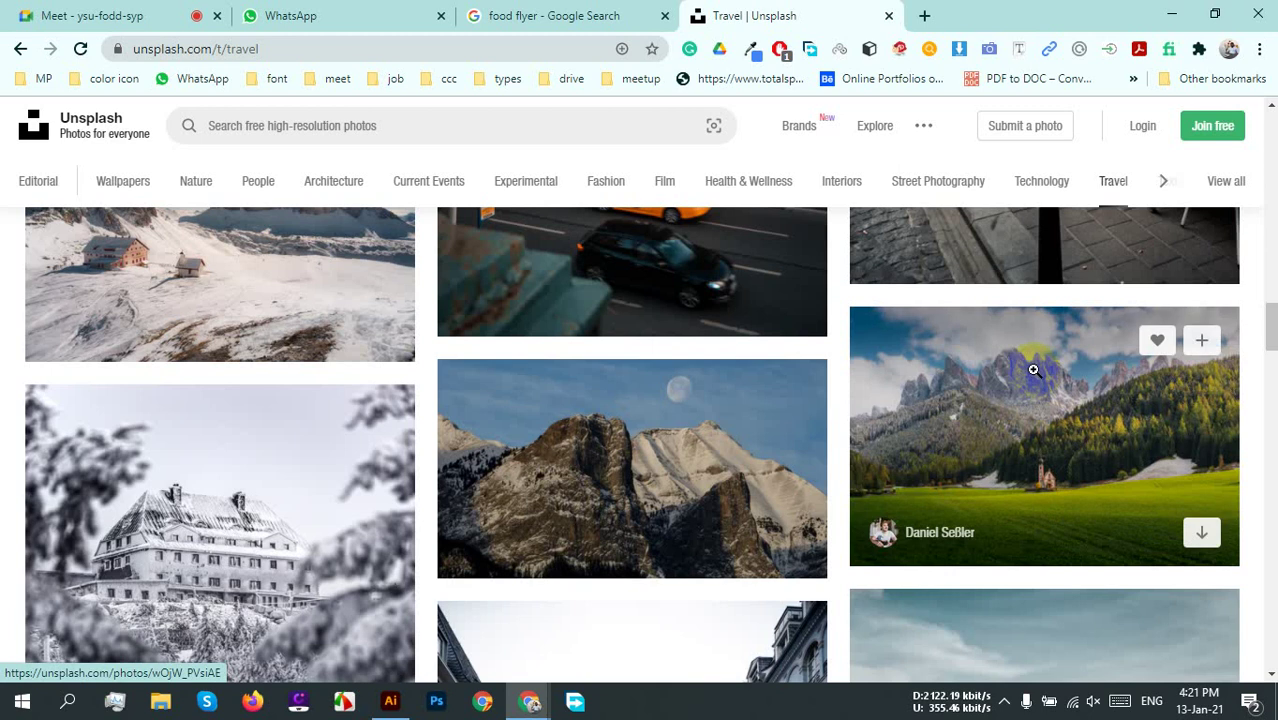
scroll(1030, 368, "down", 1)
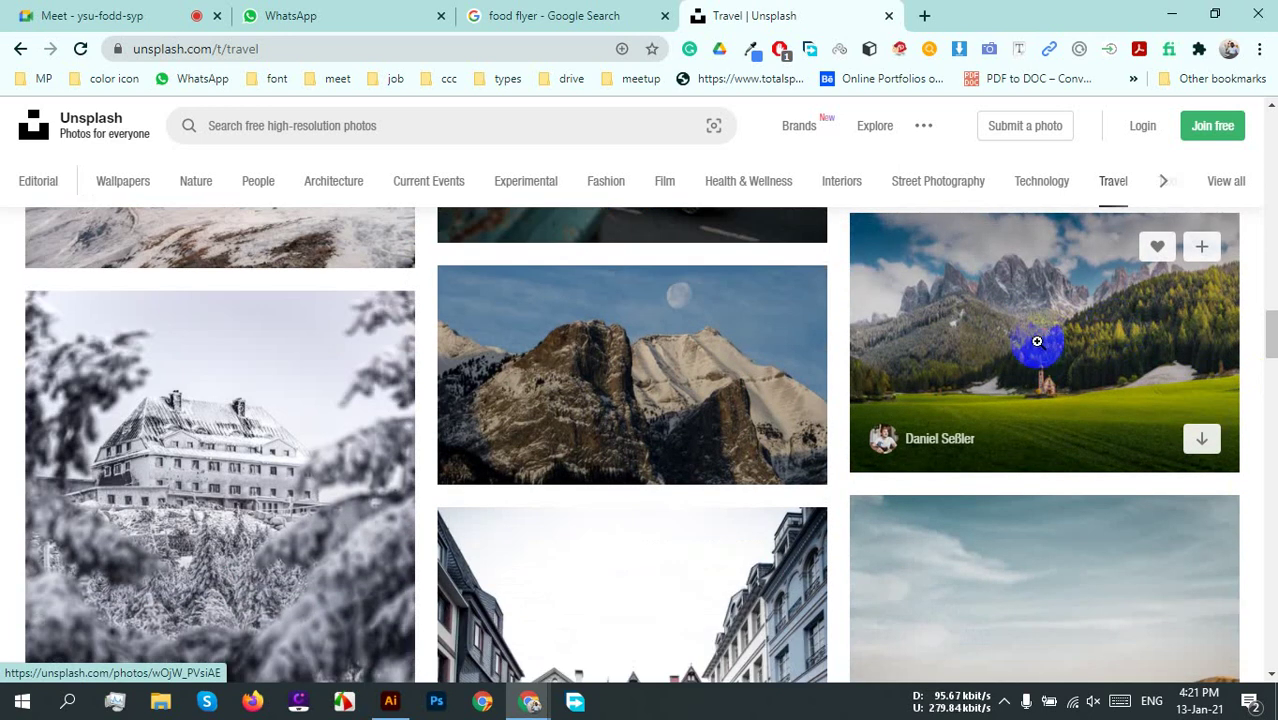
scroll(679, 348, "down", 3)
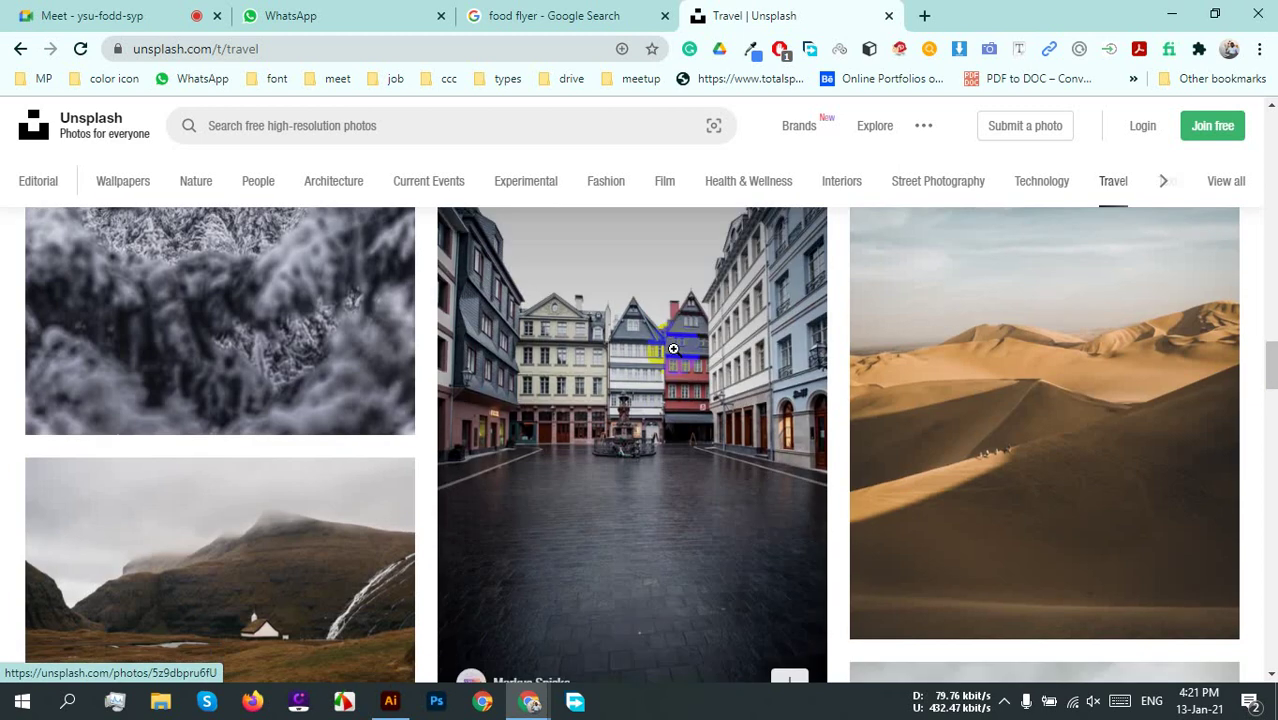
Step: Open the photo of the small church in a green mountain meadow, request its free download and dismiss the attribution pop-up
scroll(1028, 354, "up", 3)
left_click(1008, 276)
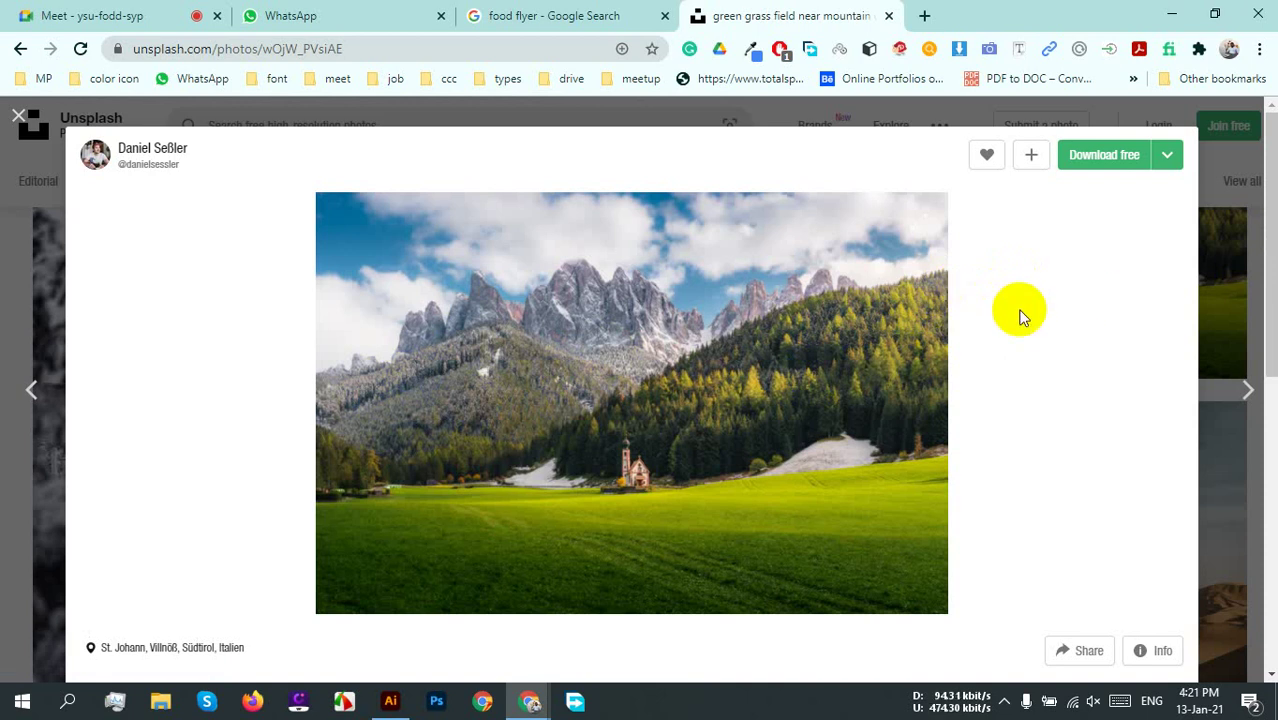
left_click(1124, 163)
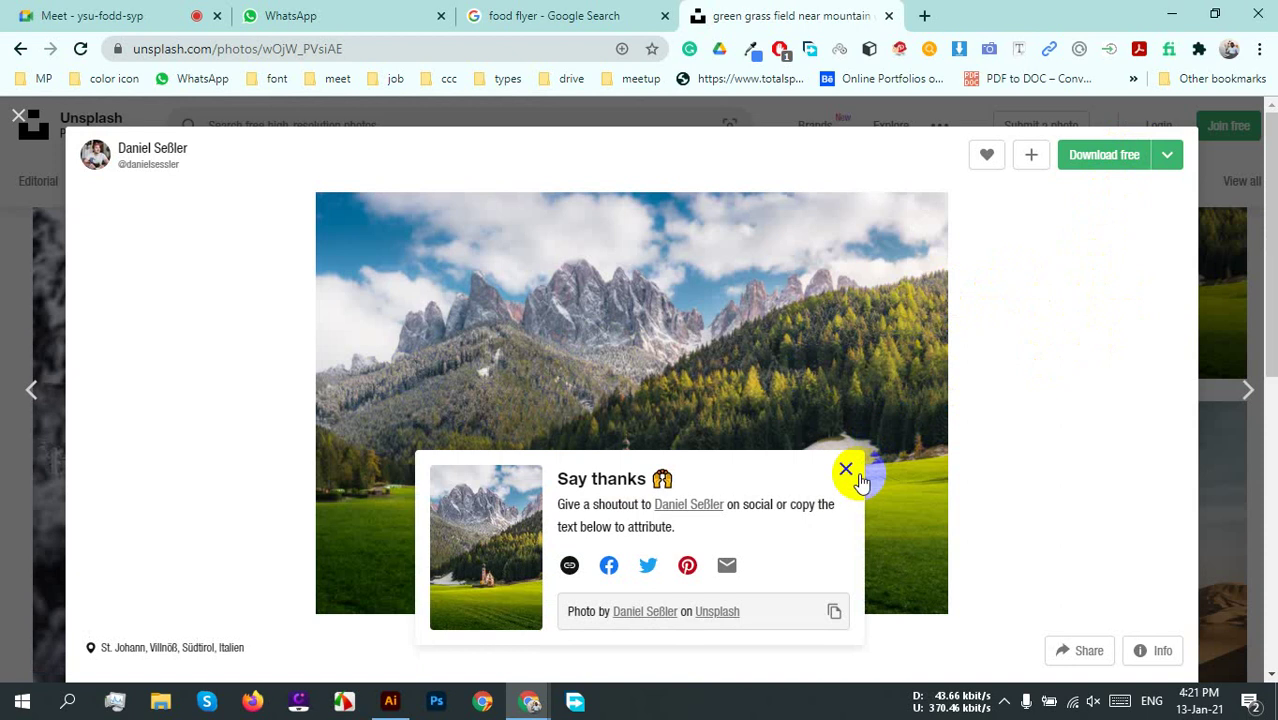
left_click(855, 474)
Step: Check the photo's related collections, download the full-size photo to the Desktop through Free Download Manager, and close the manager
scroll(1018, 408, "down", 3)
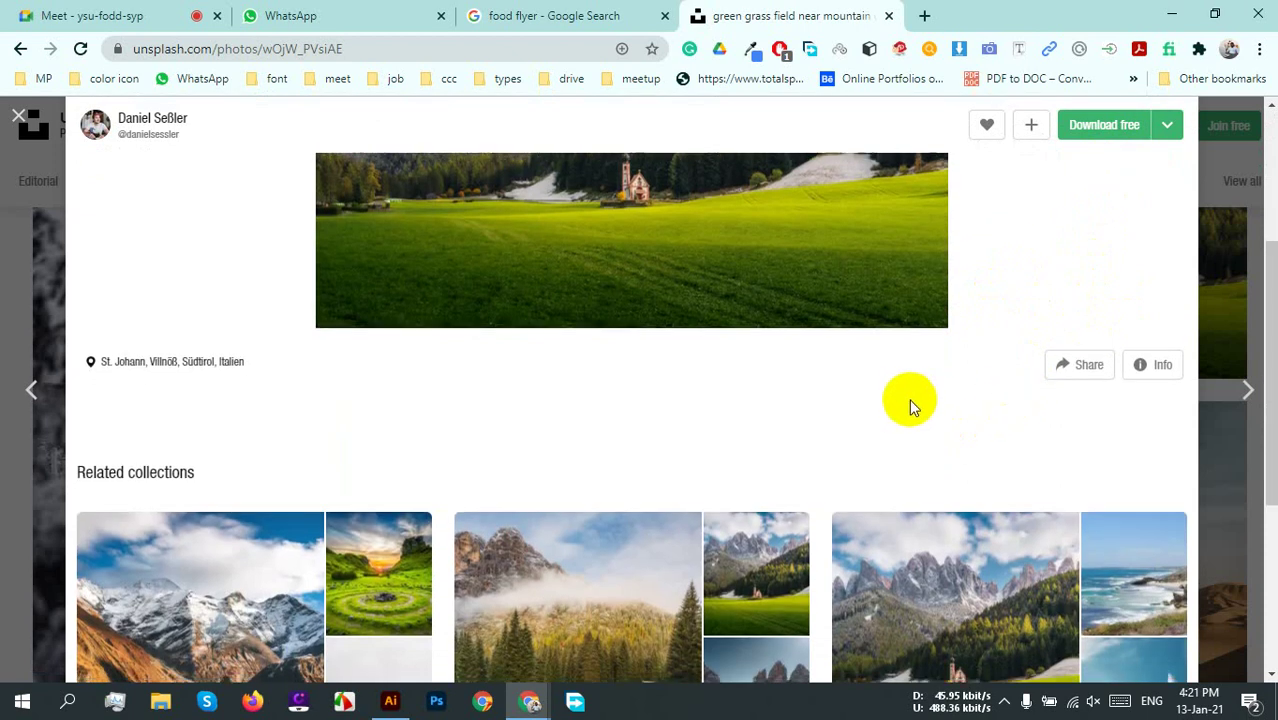
scroll(909, 399, "down", 3)
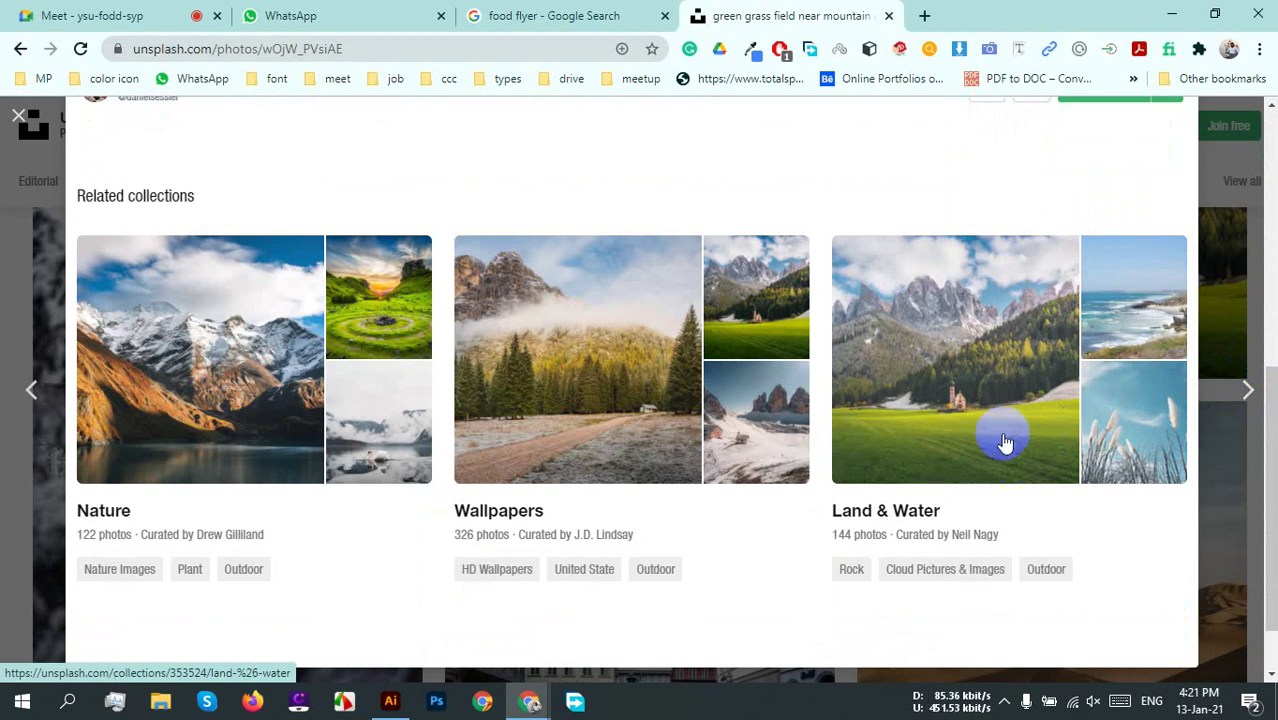
scroll(1004, 434, "up", 5)
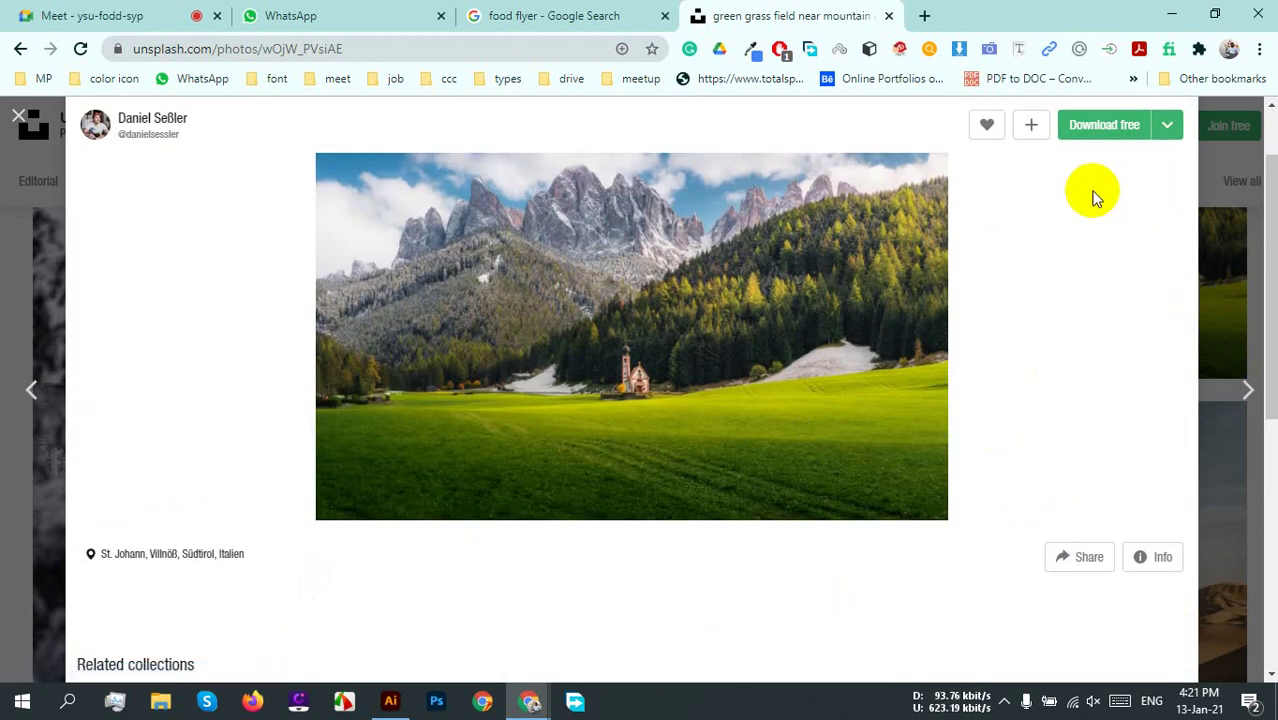
left_click(1101, 132)
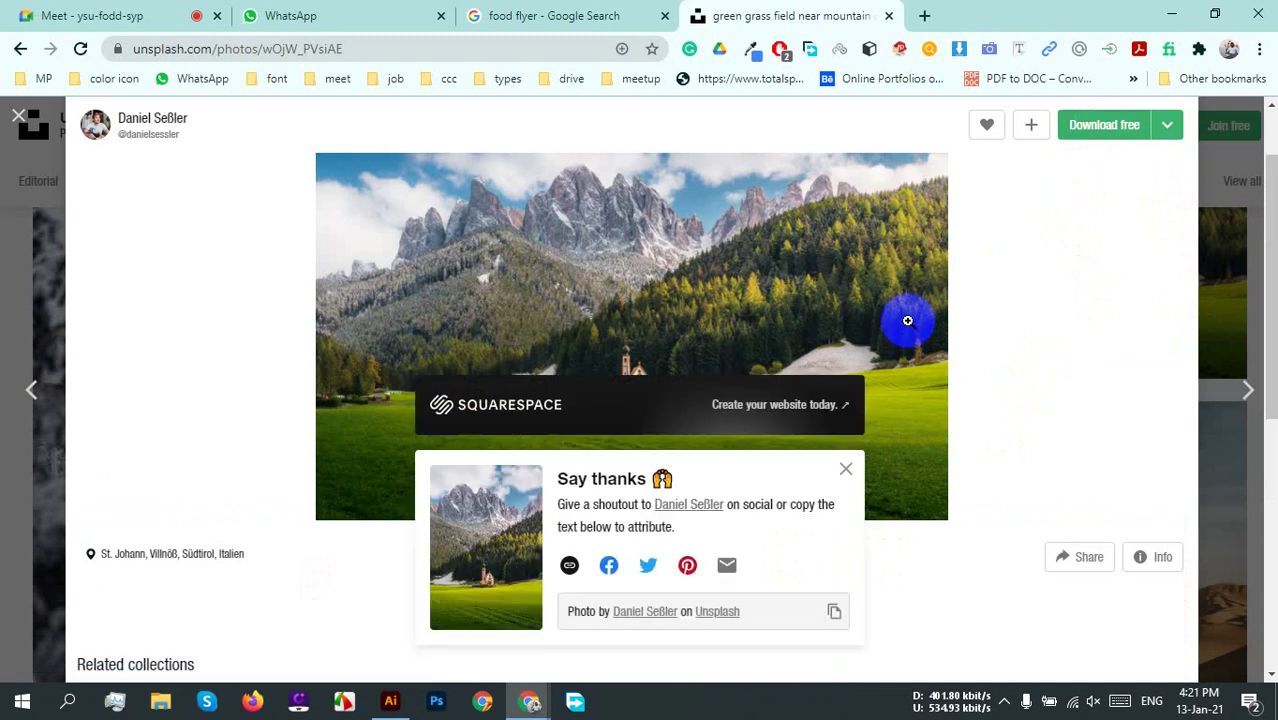
left_click(849, 482)
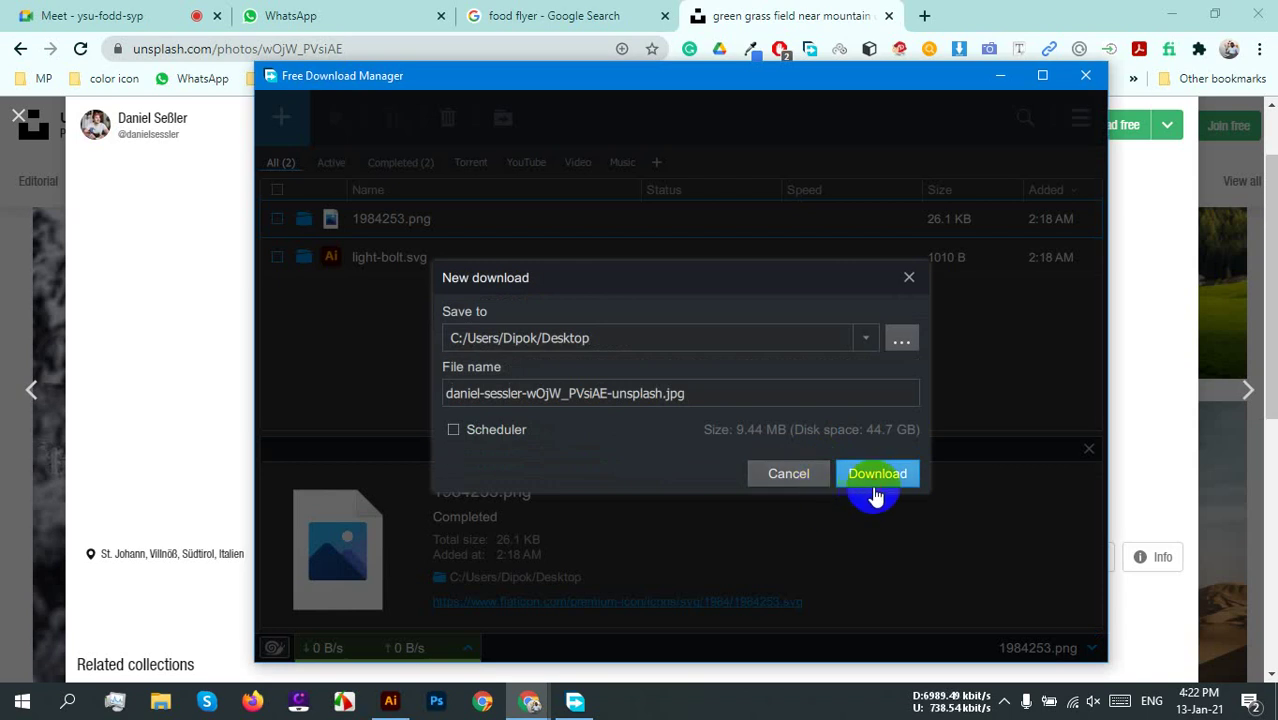
left_click(870, 480)
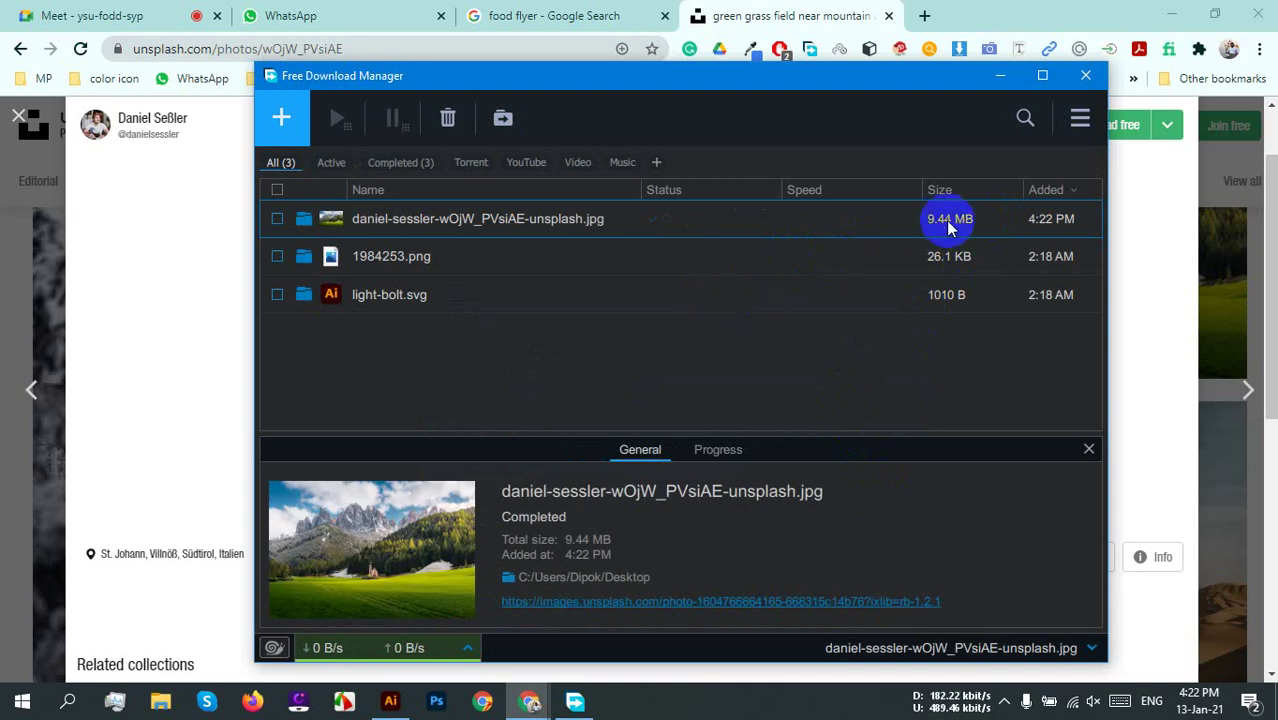
left_click(1085, 76)
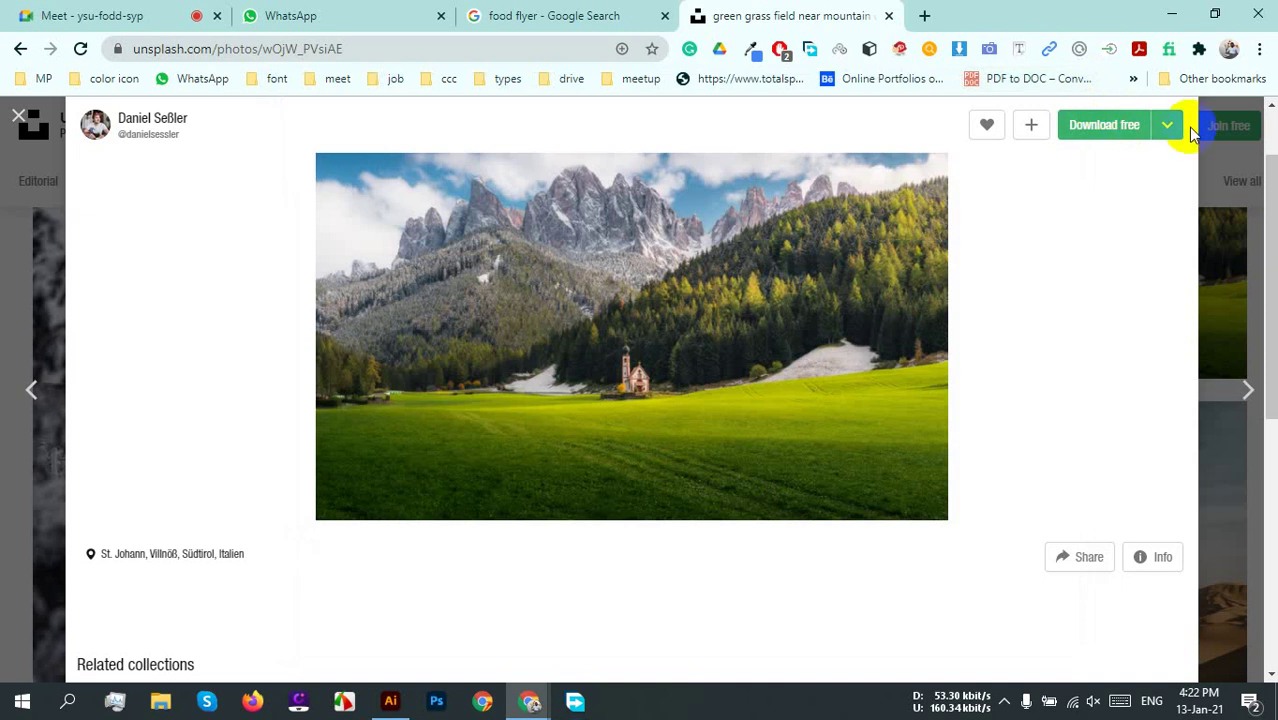
right_click(680, 237)
left_click(753, 268)
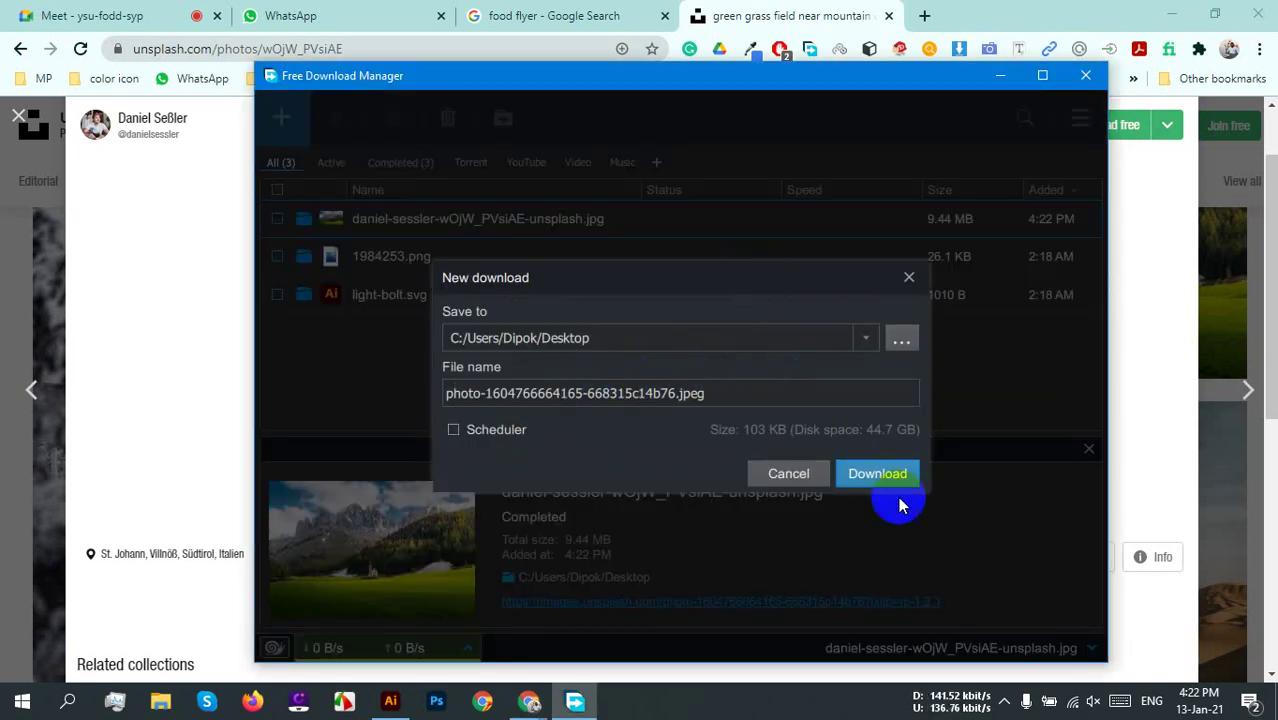
left_click(862, 490)
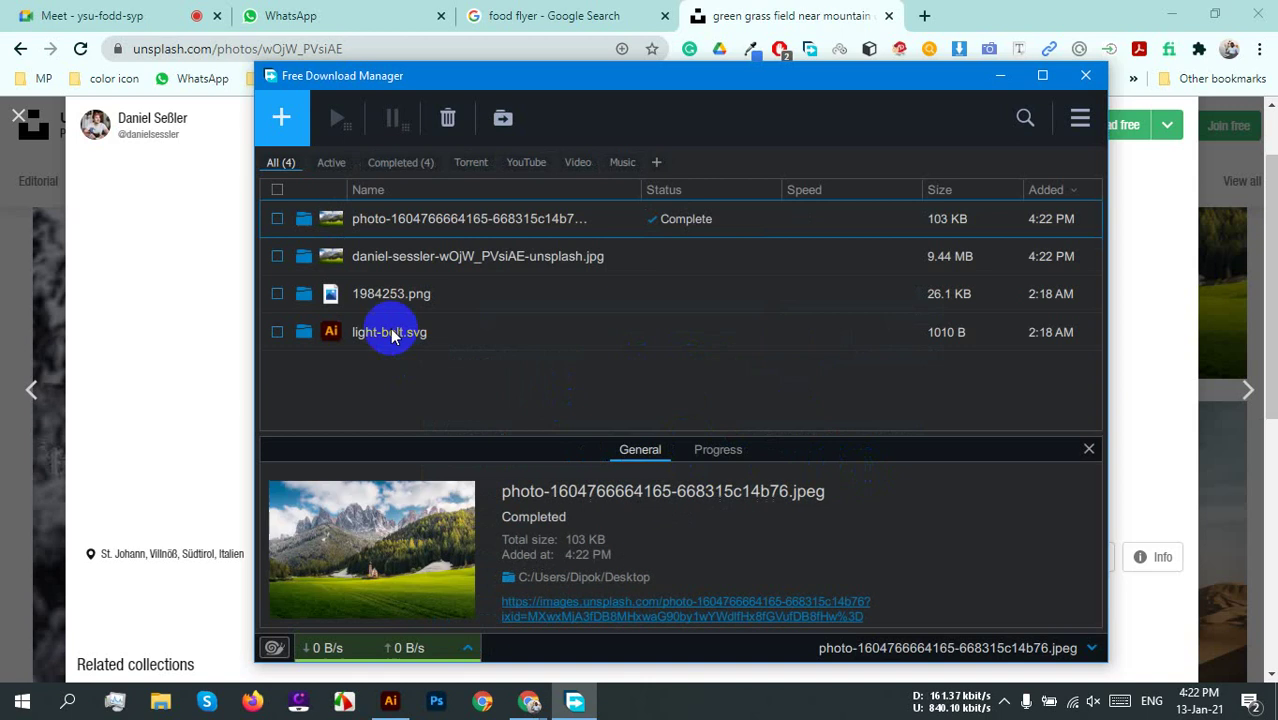
left_click(1087, 76)
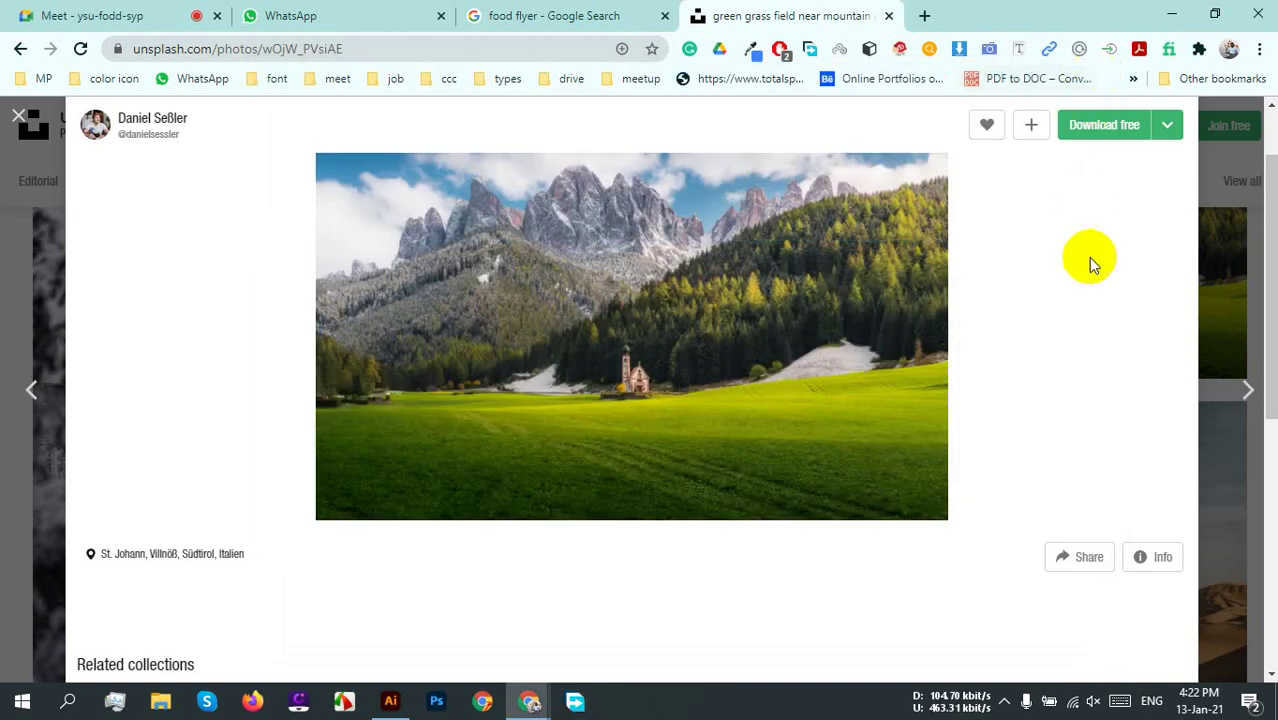
Step: Open the related Land & Water collection and browse its beach, canyon and waterfall photos
scroll(1051, 613, "down", 5)
left_click(984, 337)
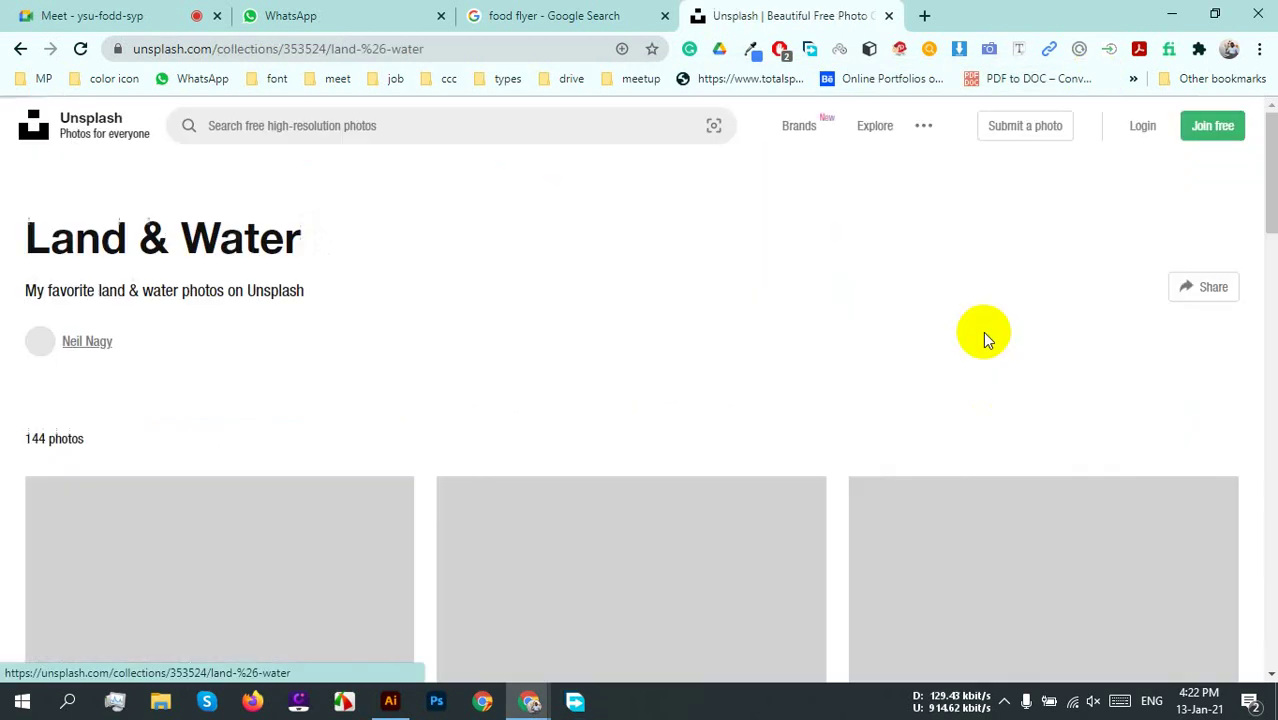
scroll(951, 362, "down", 3)
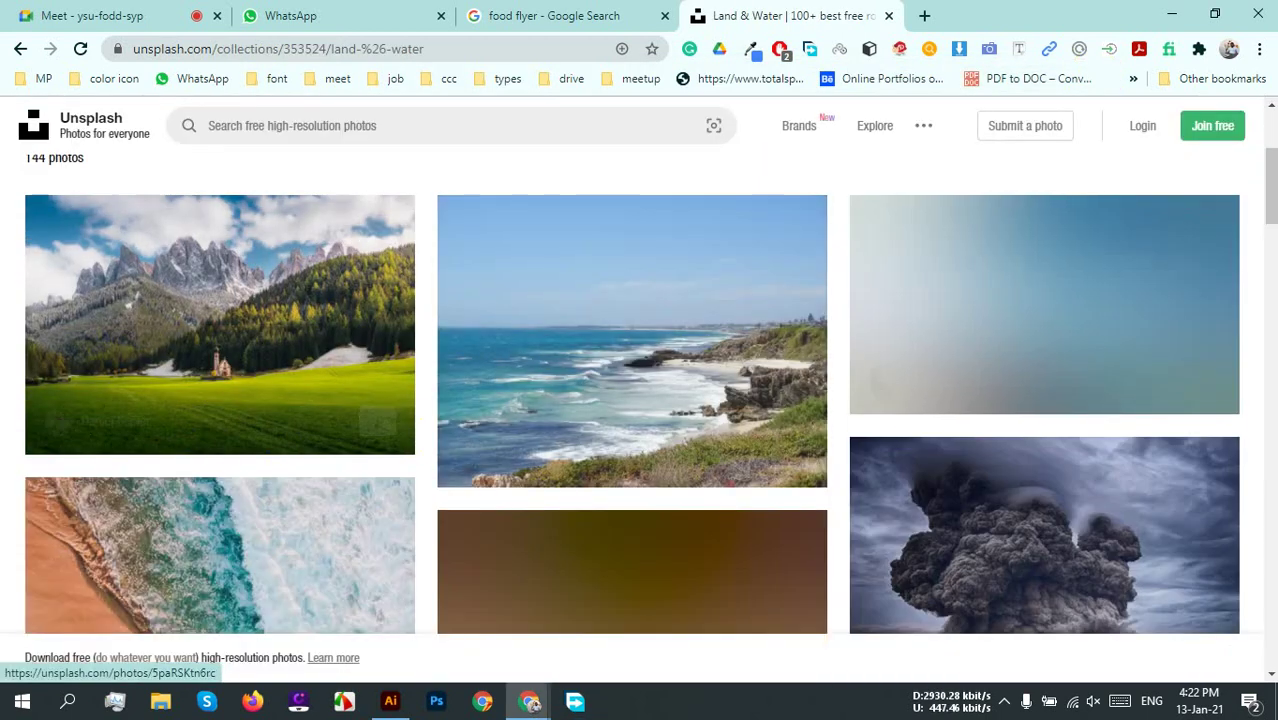
scroll(1258, 422, "down", 4)
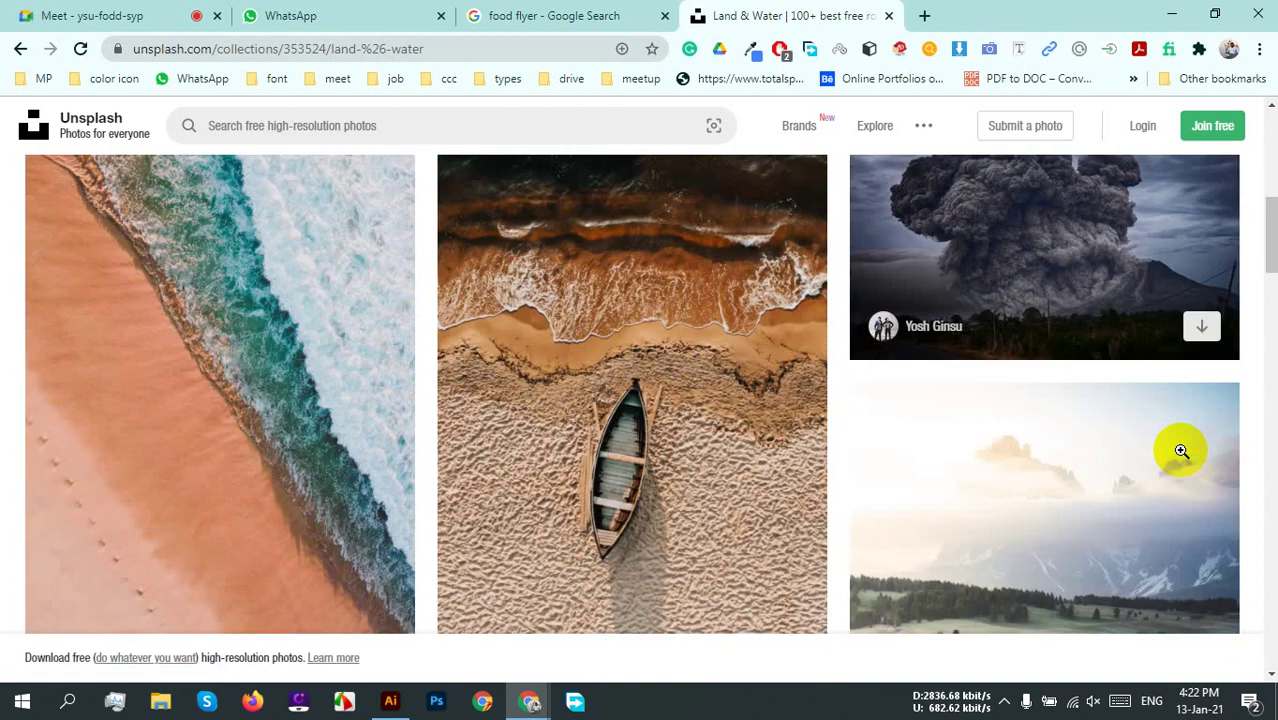
scroll(1091, 455, "down", 2)
scroll(993, 462, "up", 2)
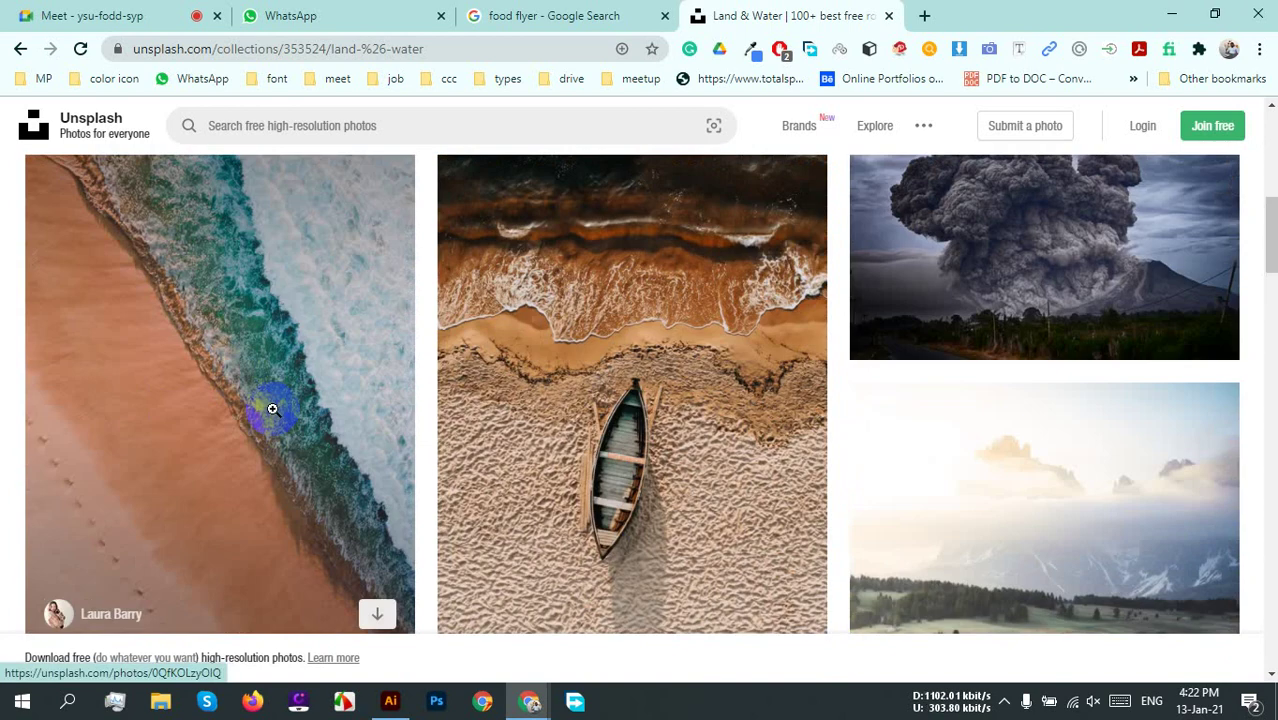
scroll(415, 390, "down", 6)
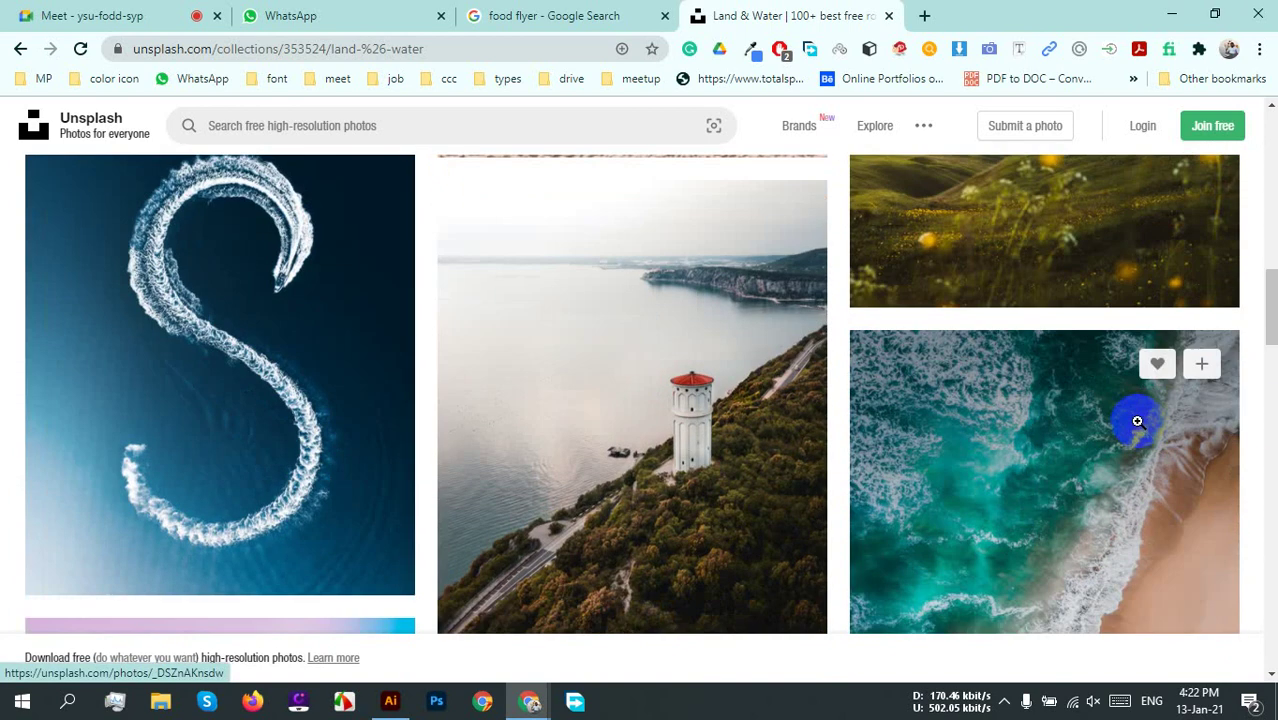
scroll(1215, 466, "down", 3)
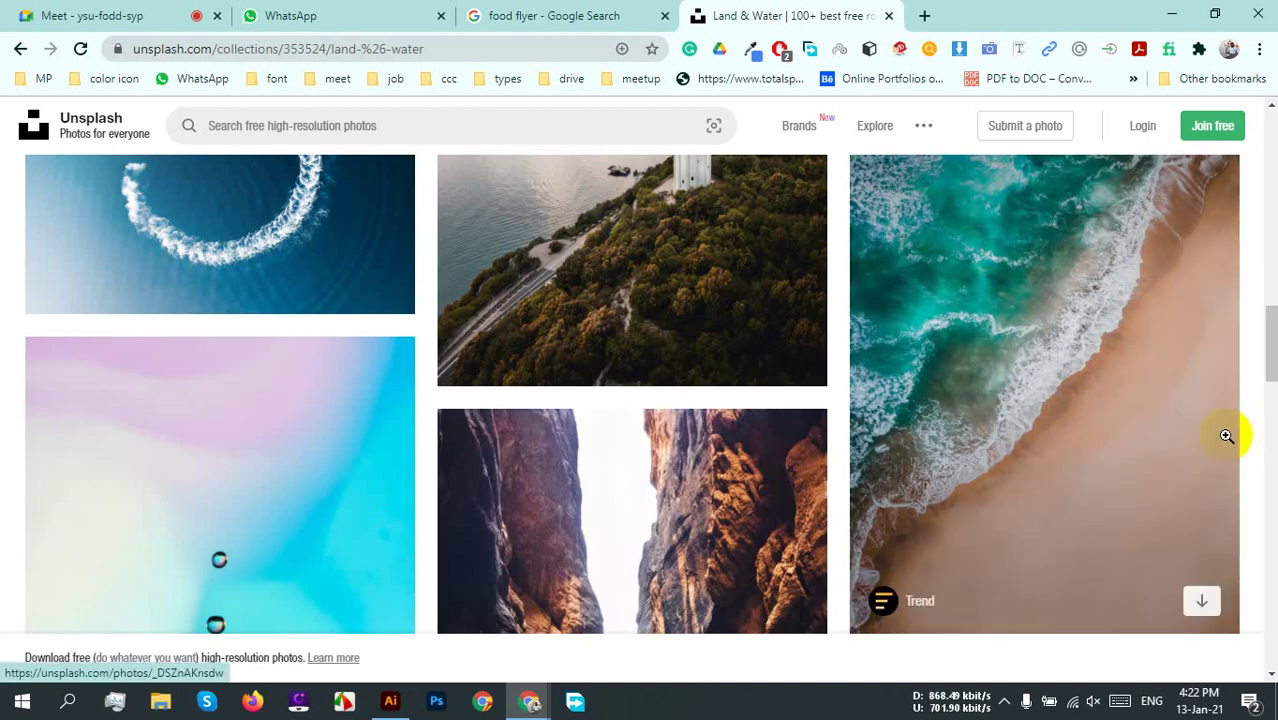
scroll(1226, 436, "down", 8)
scroll(610, 450, "up", 4)
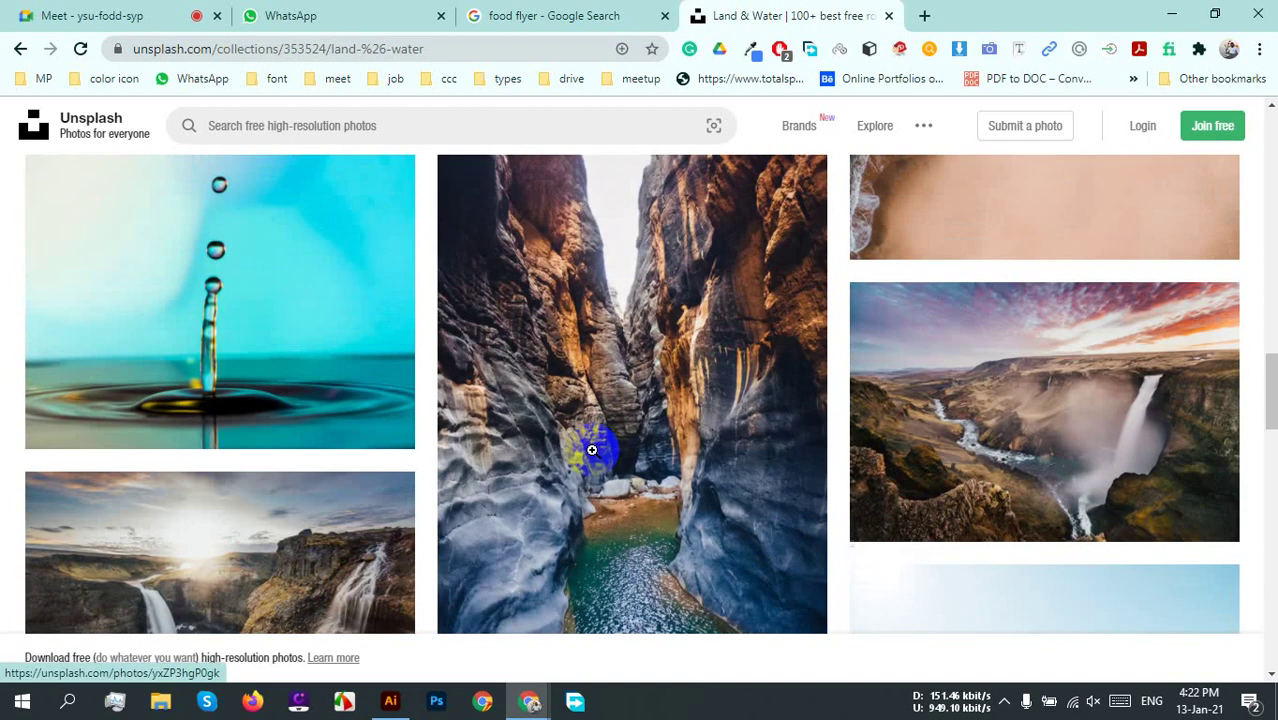
scroll(419, 402, "up", 3)
scroll(436, 428, "down", 3)
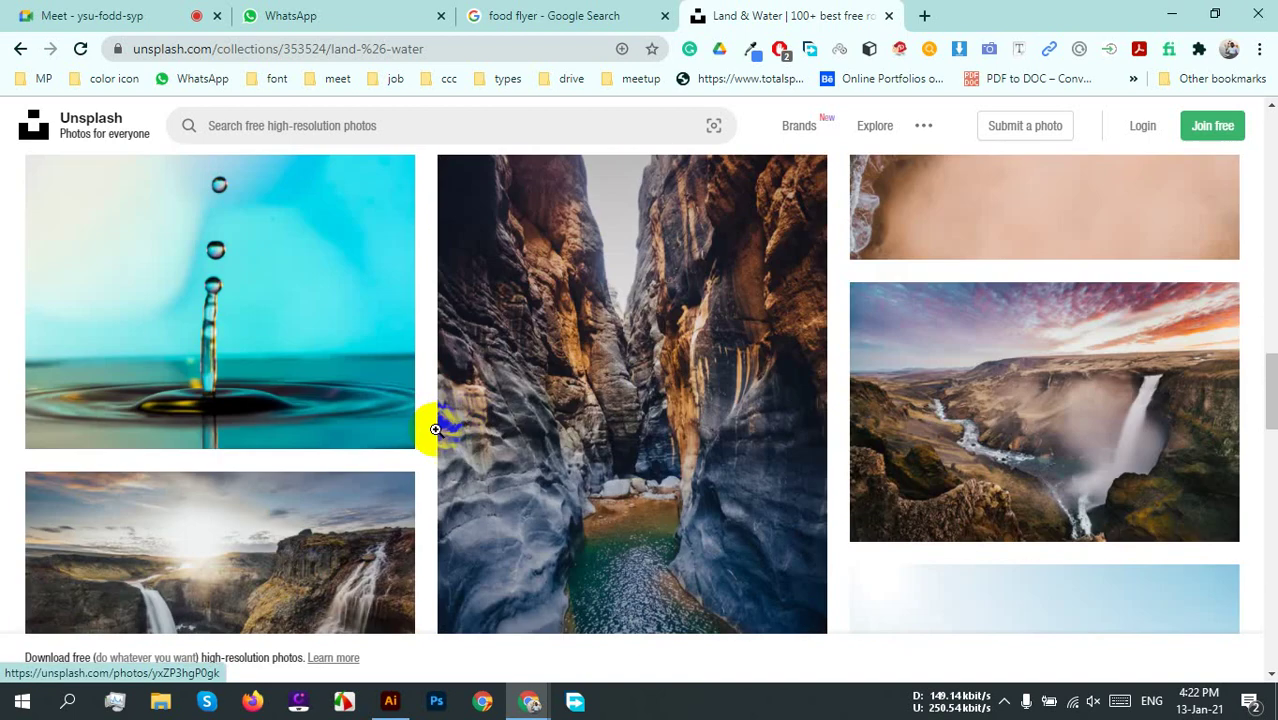
Step: Go to the end of the Land & Water collection and load more photos
scroll(833, 400, "down", 4)
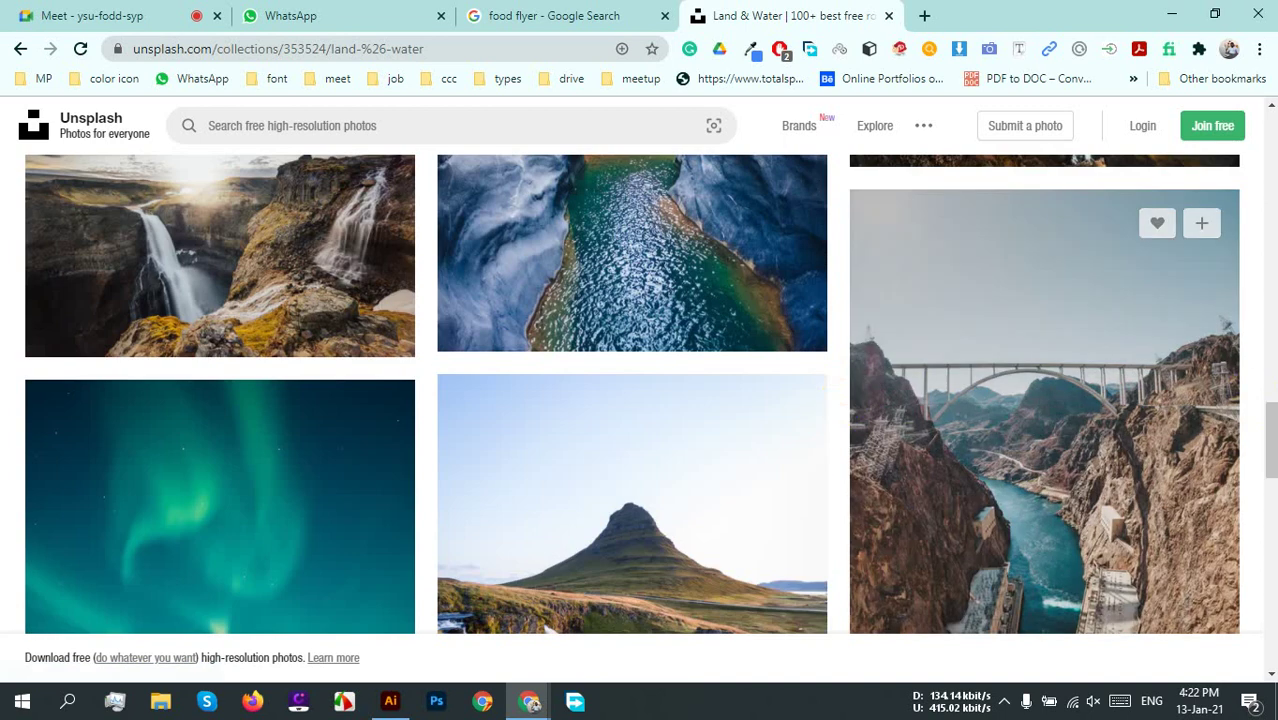
scroll(1133, 397, "down", 10)
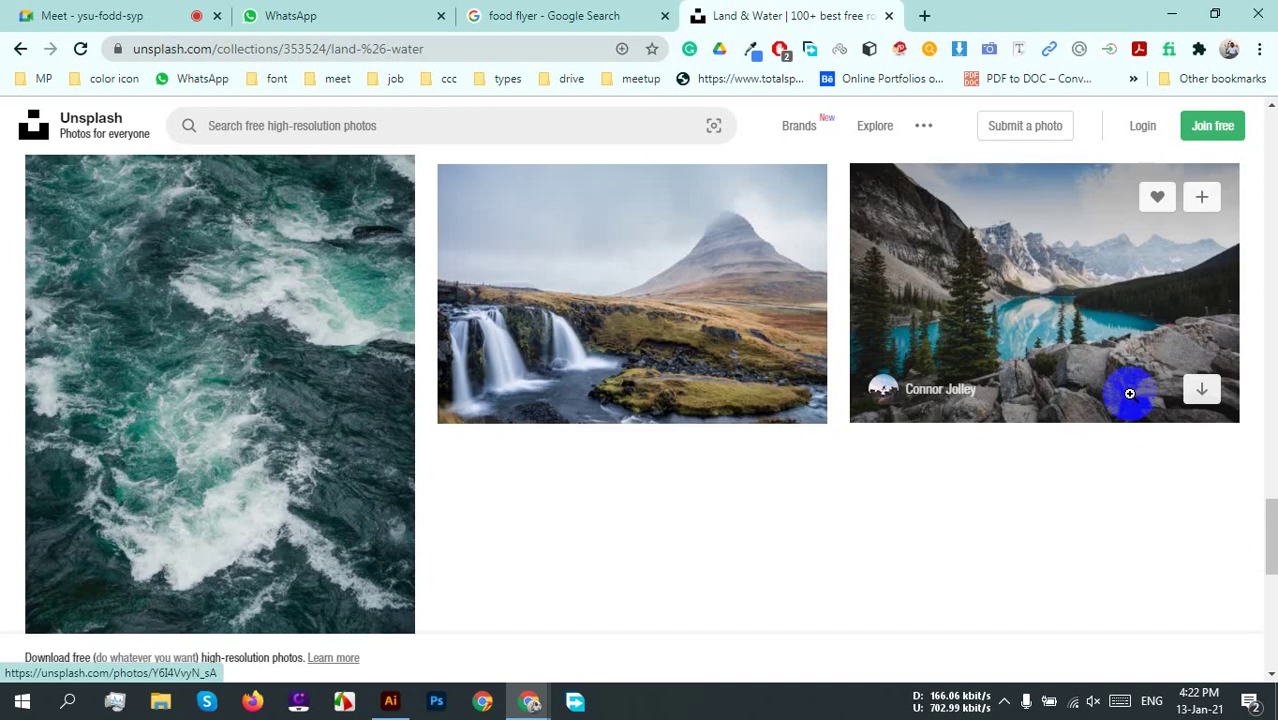
scroll(1130, 394, "down", 3)
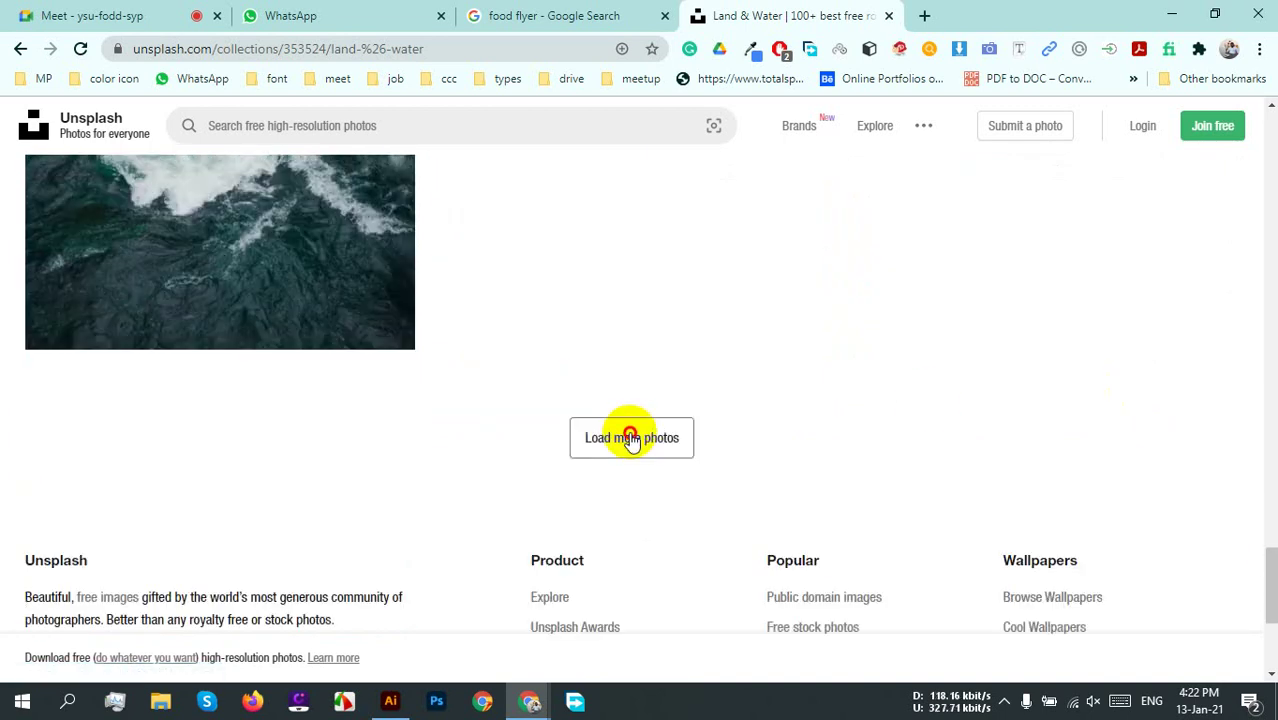
left_click(631, 438)
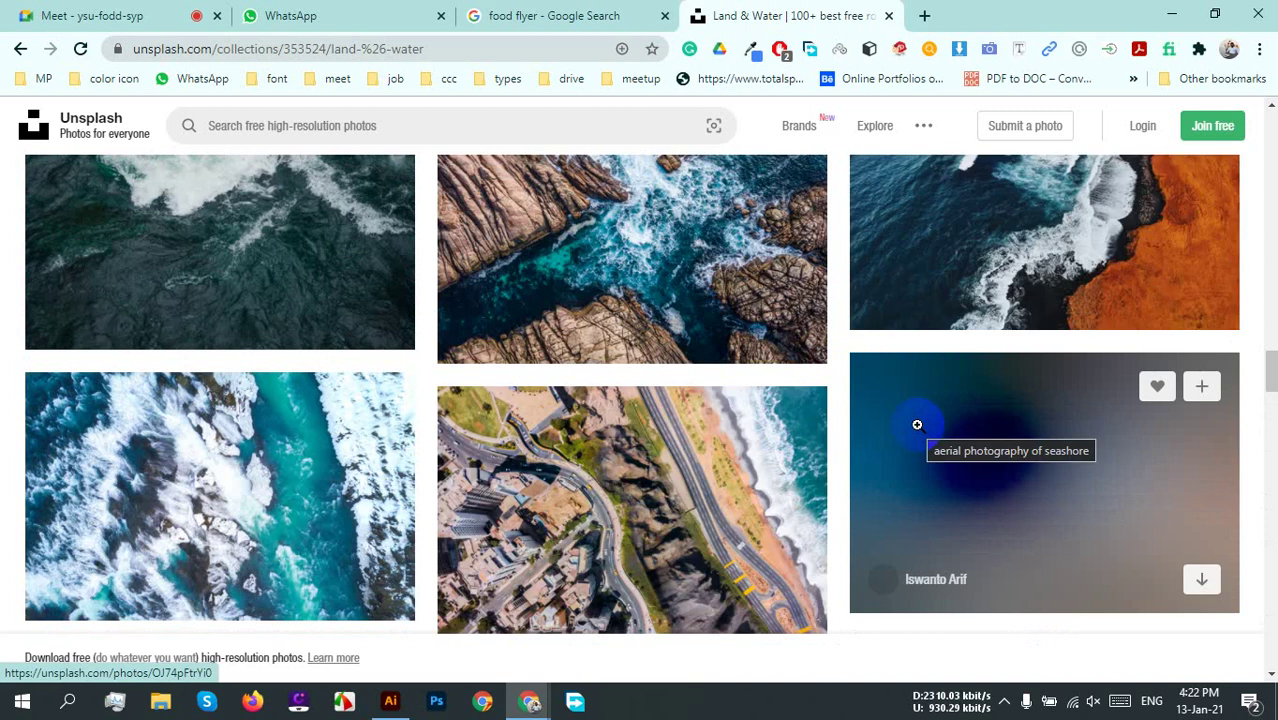
Step: Look through the additional Land & Water photos of mountains, ruins, lakes and beaches for a suitable travel image
scroll(917, 425, "down", 5)
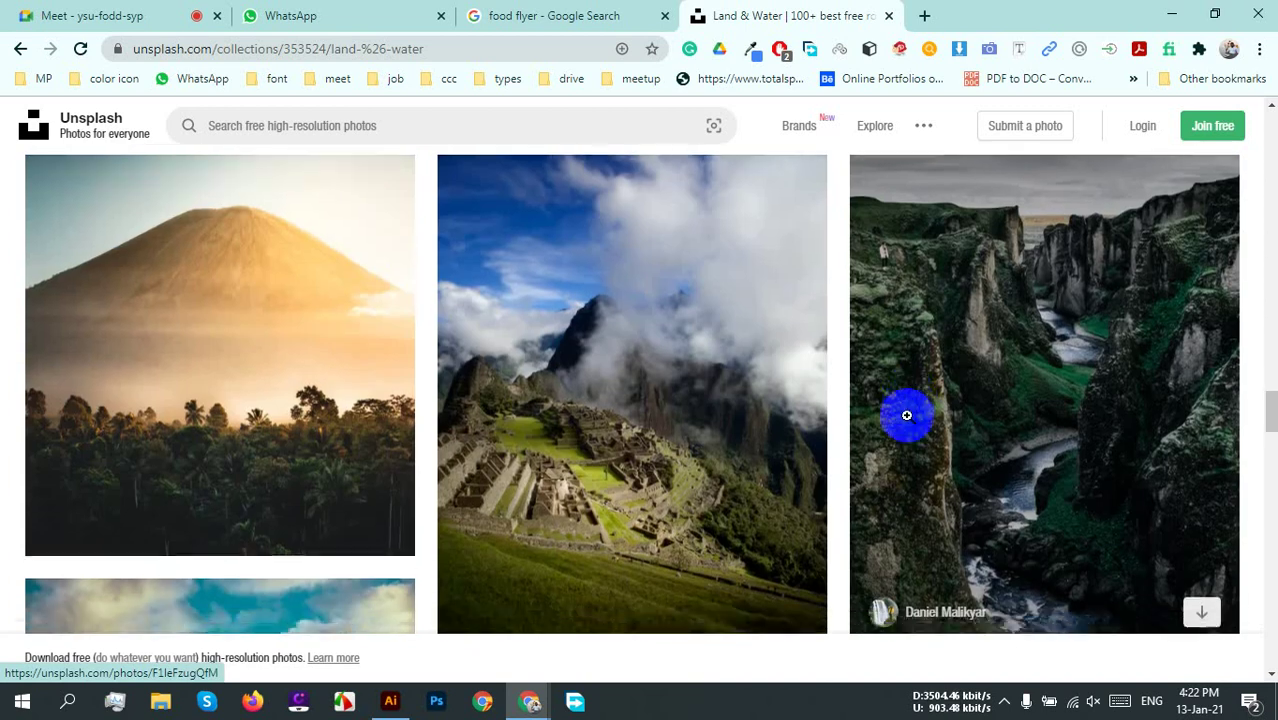
scroll(906, 415, "down", 6)
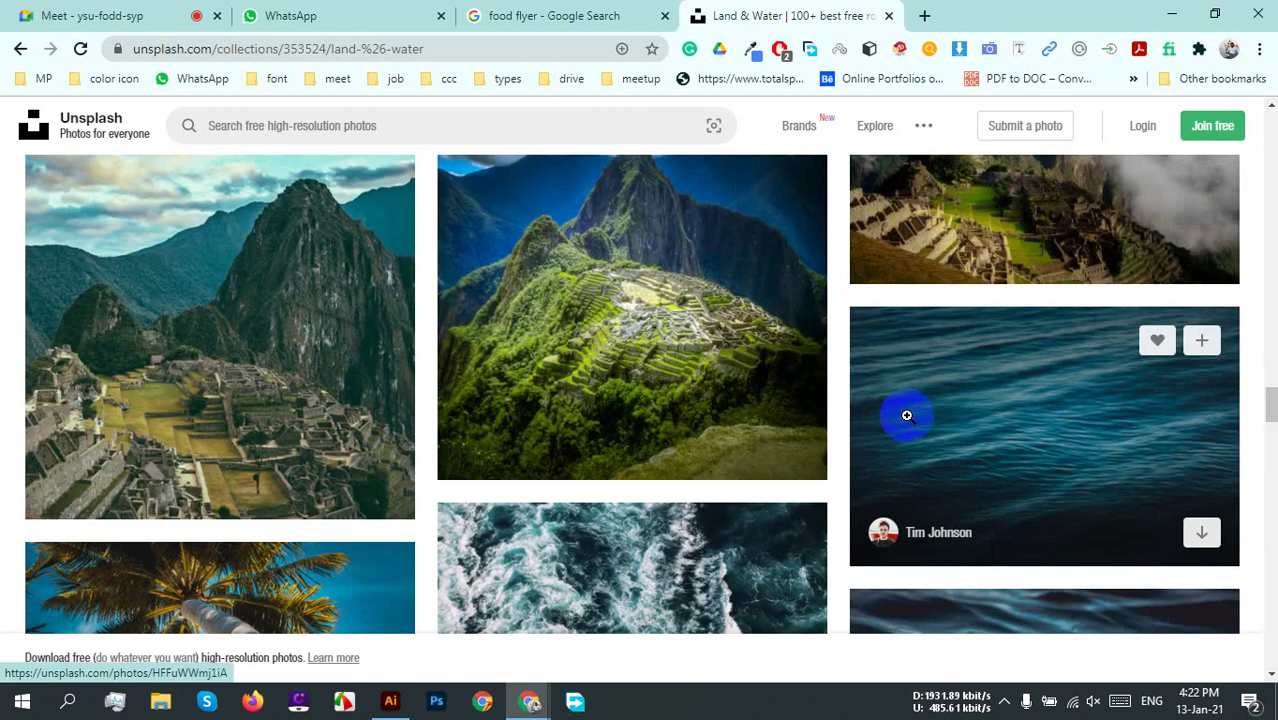
scroll(906, 415, "down", 10)
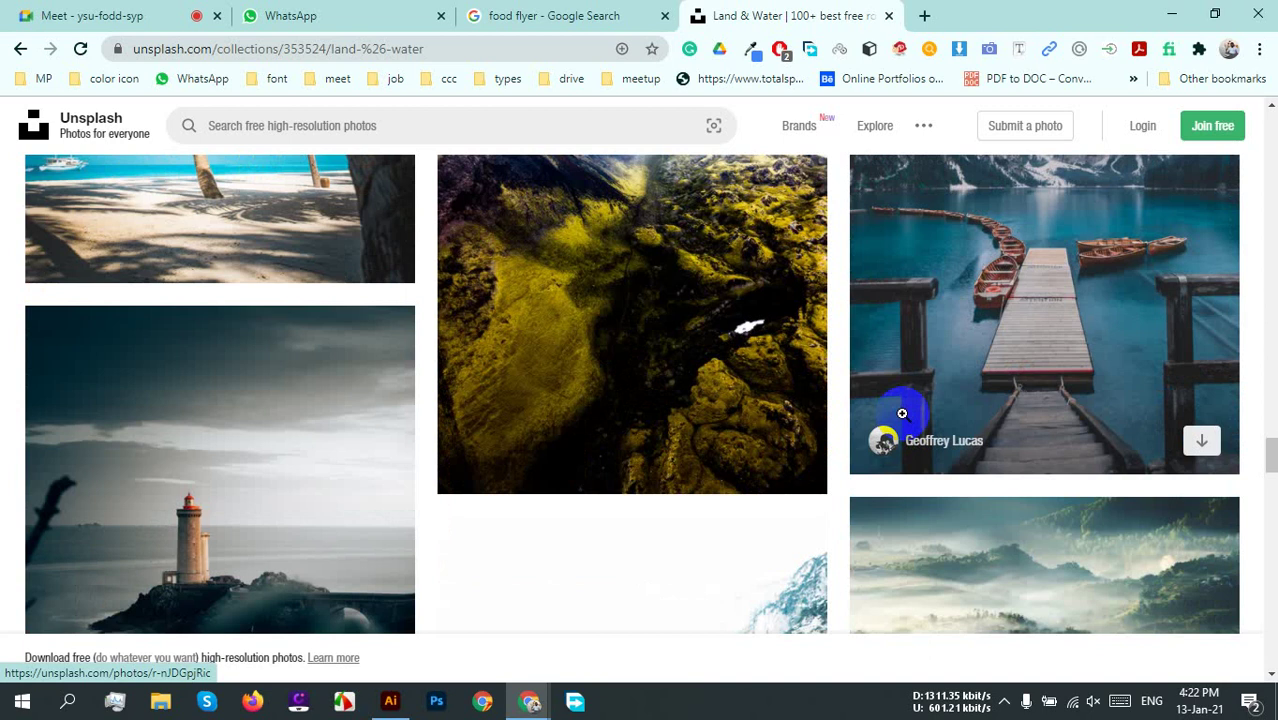
scroll(1190, 358, "down", 10)
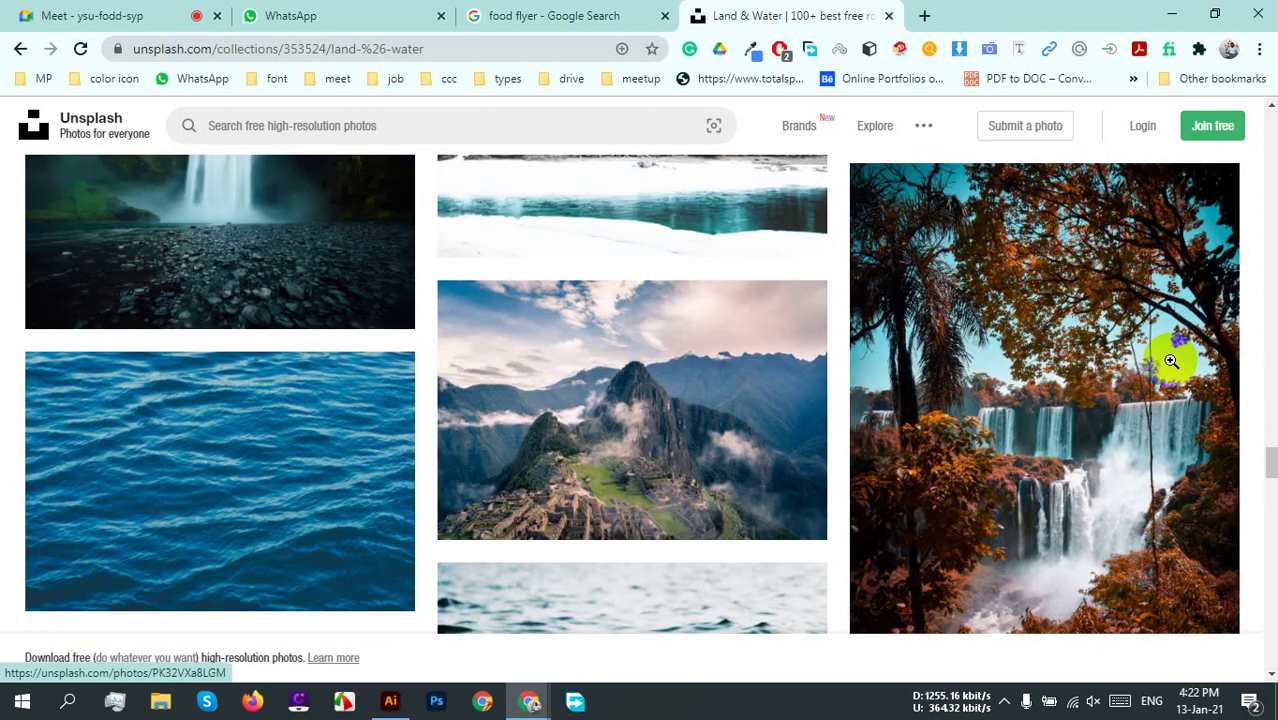
scroll(1171, 360, "down", 15)
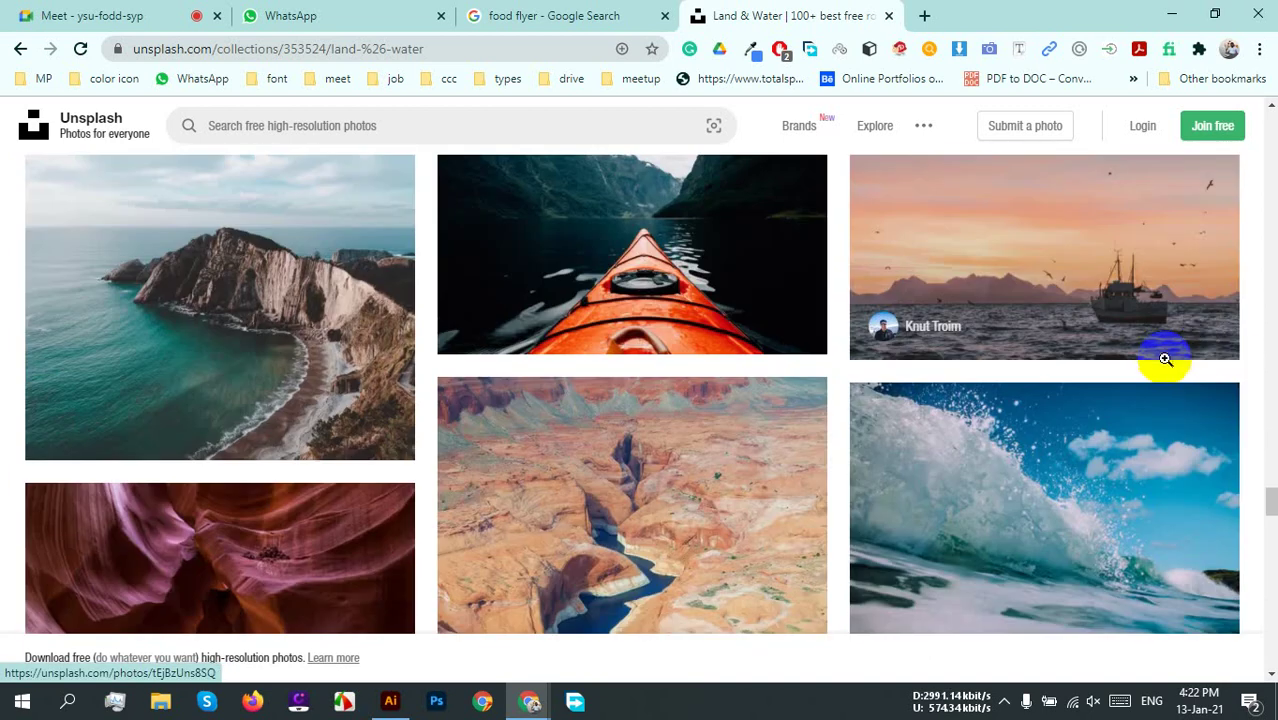
scroll(1165, 360, "down", 15)
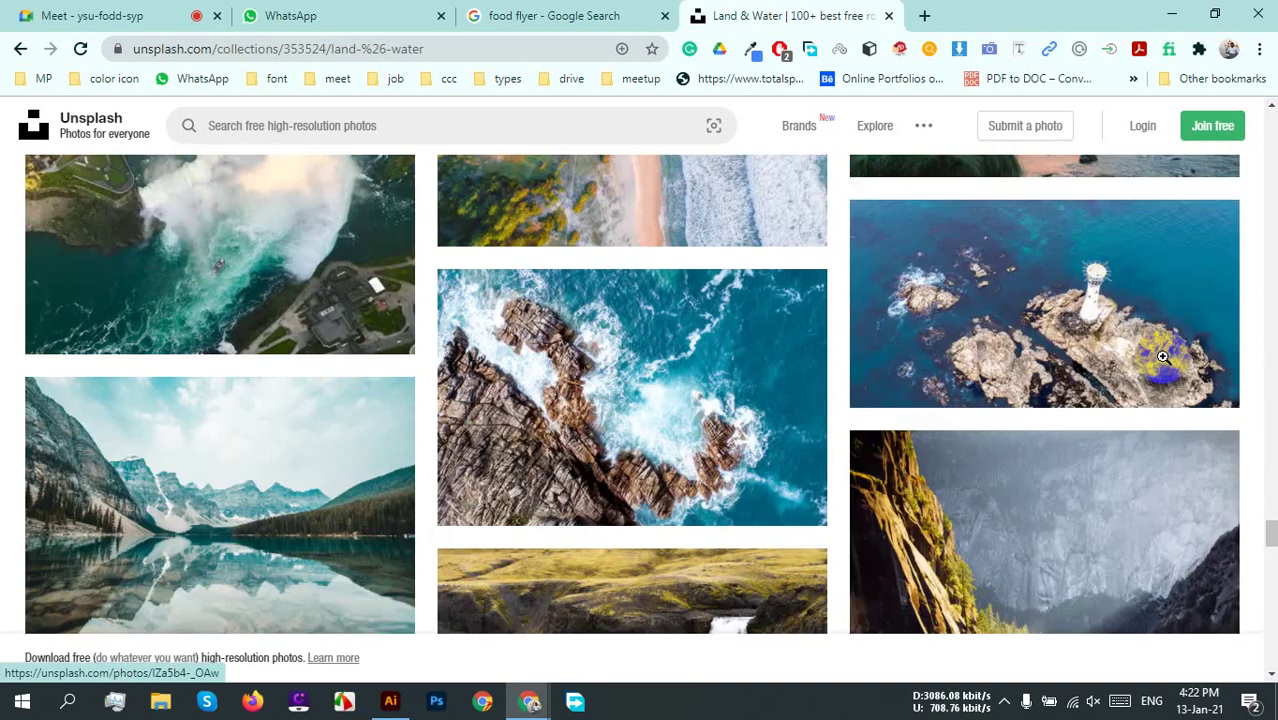
scroll(1163, 360, "down", 15)
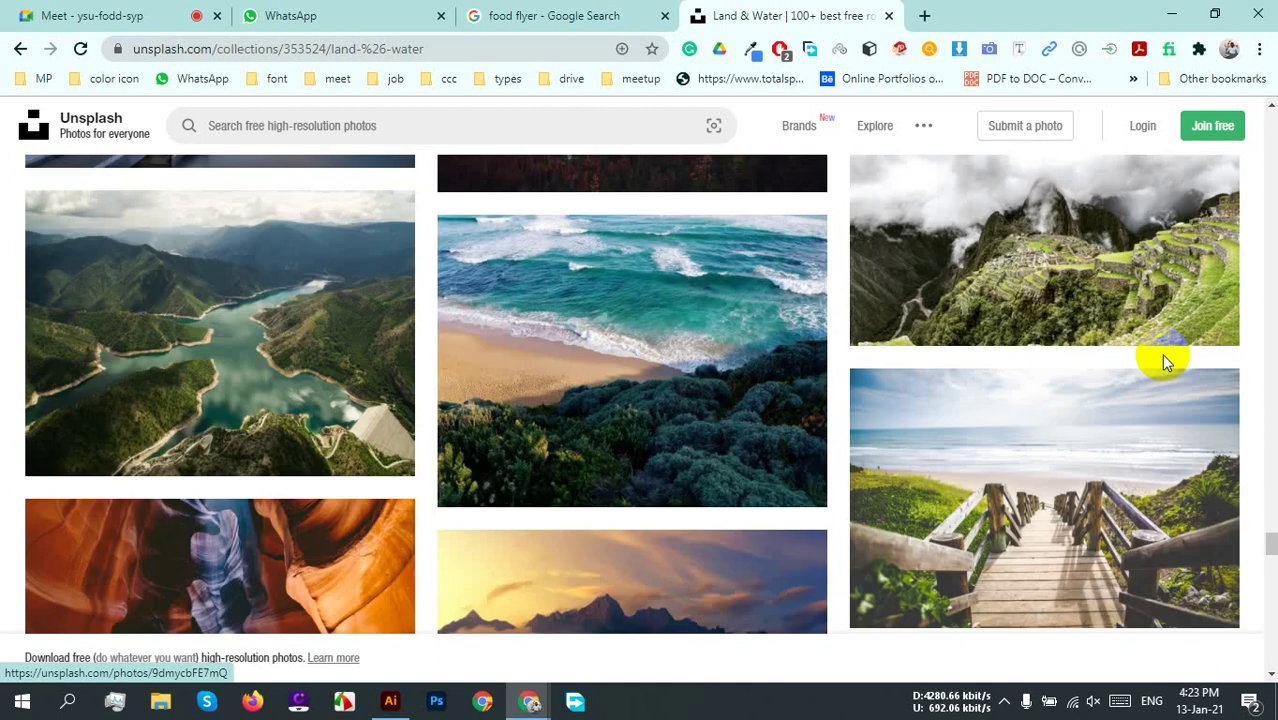
scroll(1163, 358, "down", 5)
scroll(1240, 325, "down", 10)
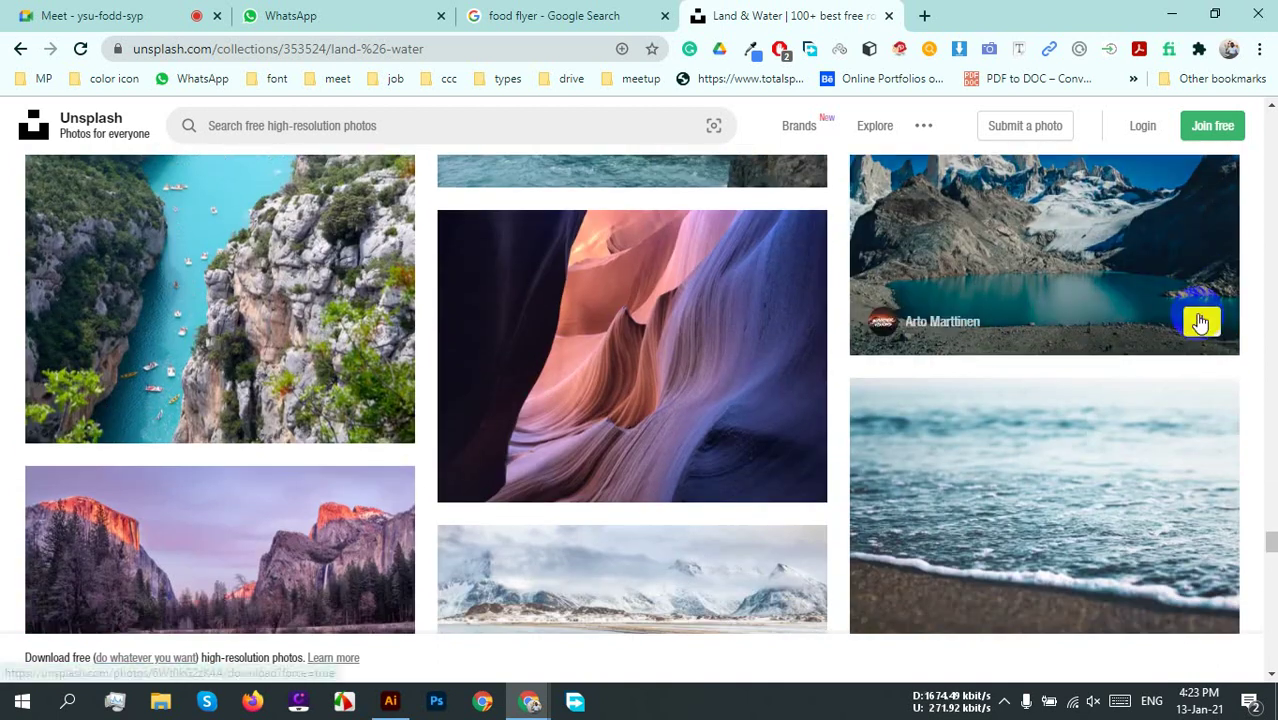
scroll(1198, 316, "down", 10)
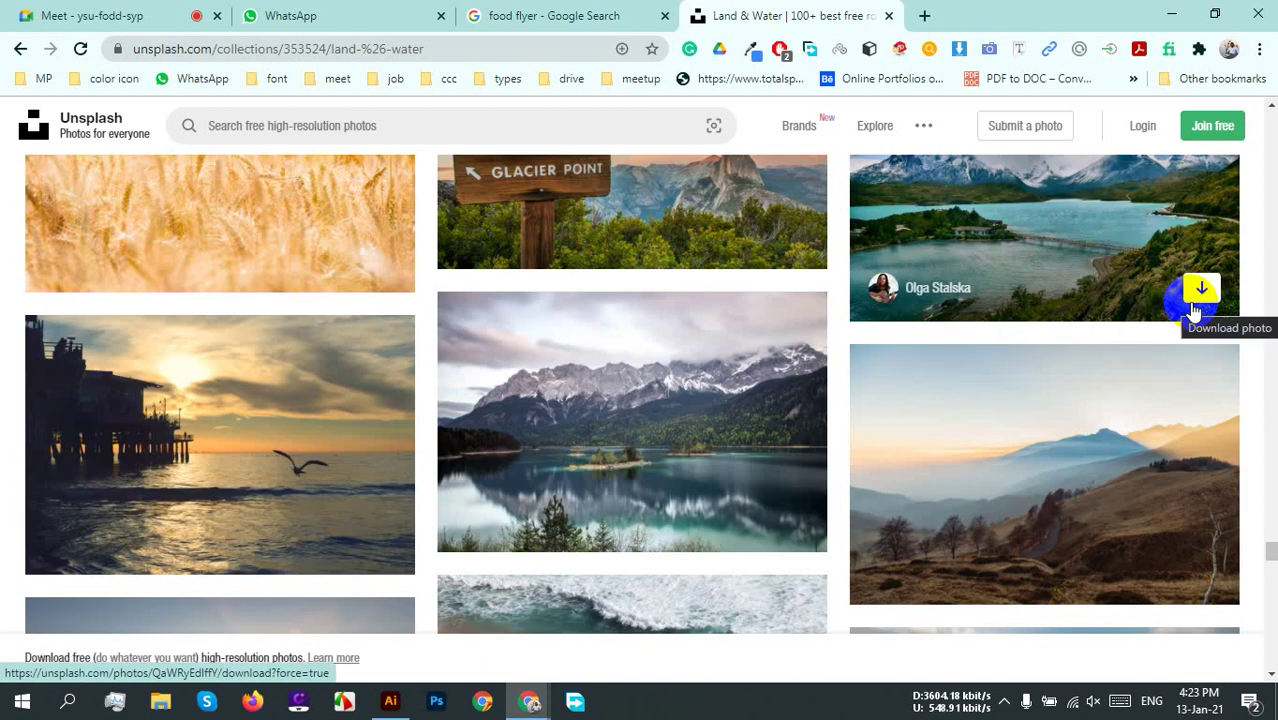
scroll(1110, 303, "down", 4)
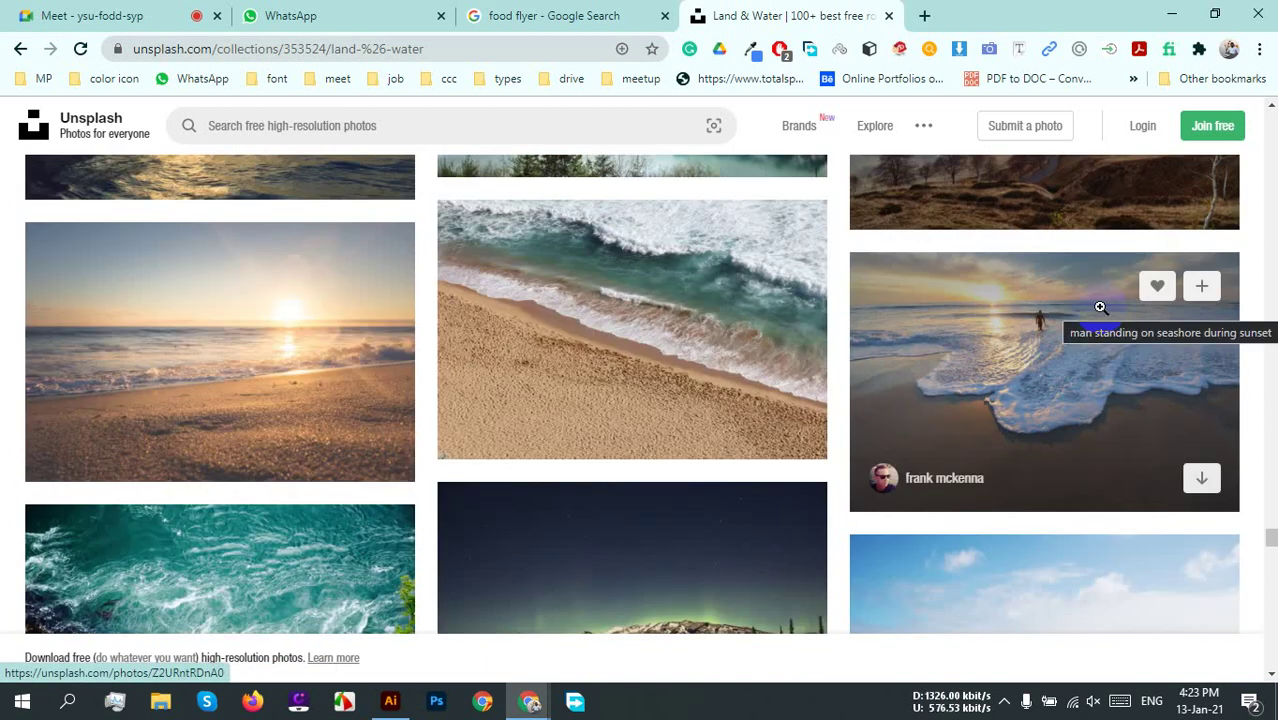
left_click(1081, 337)
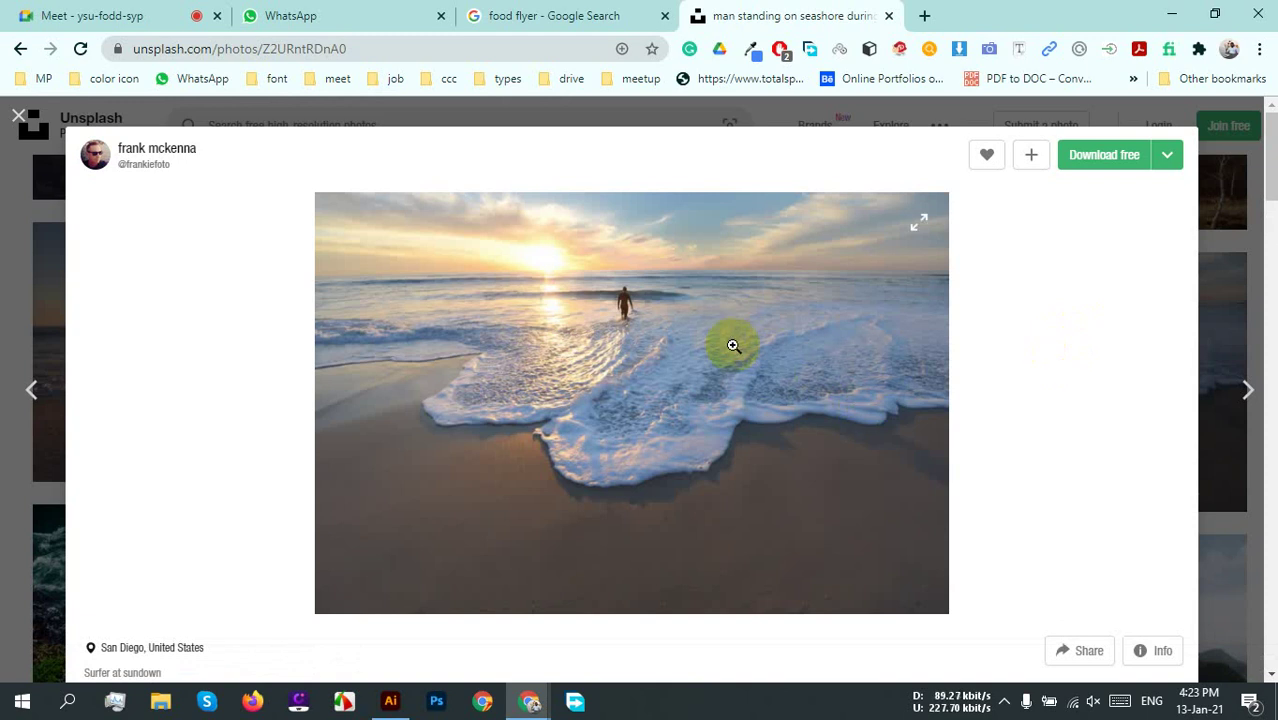
right_click(733, 310)
left_click(786, 350)
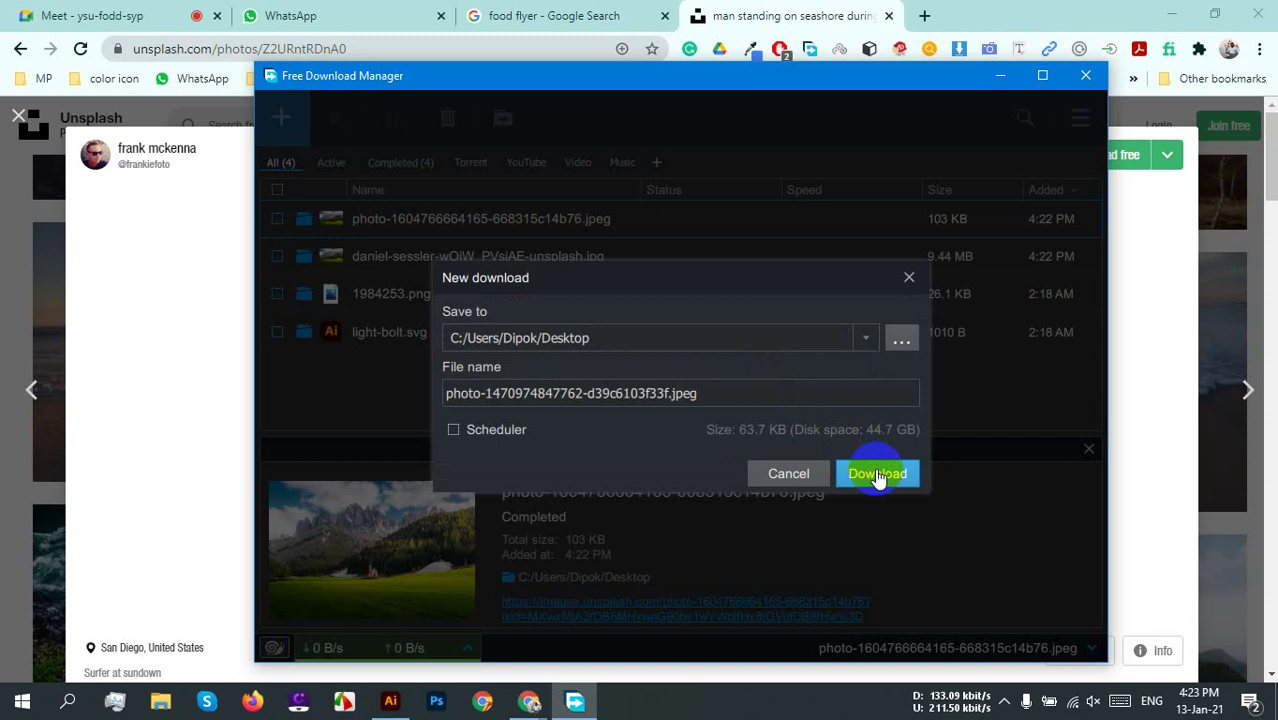
left_click(876, 472)
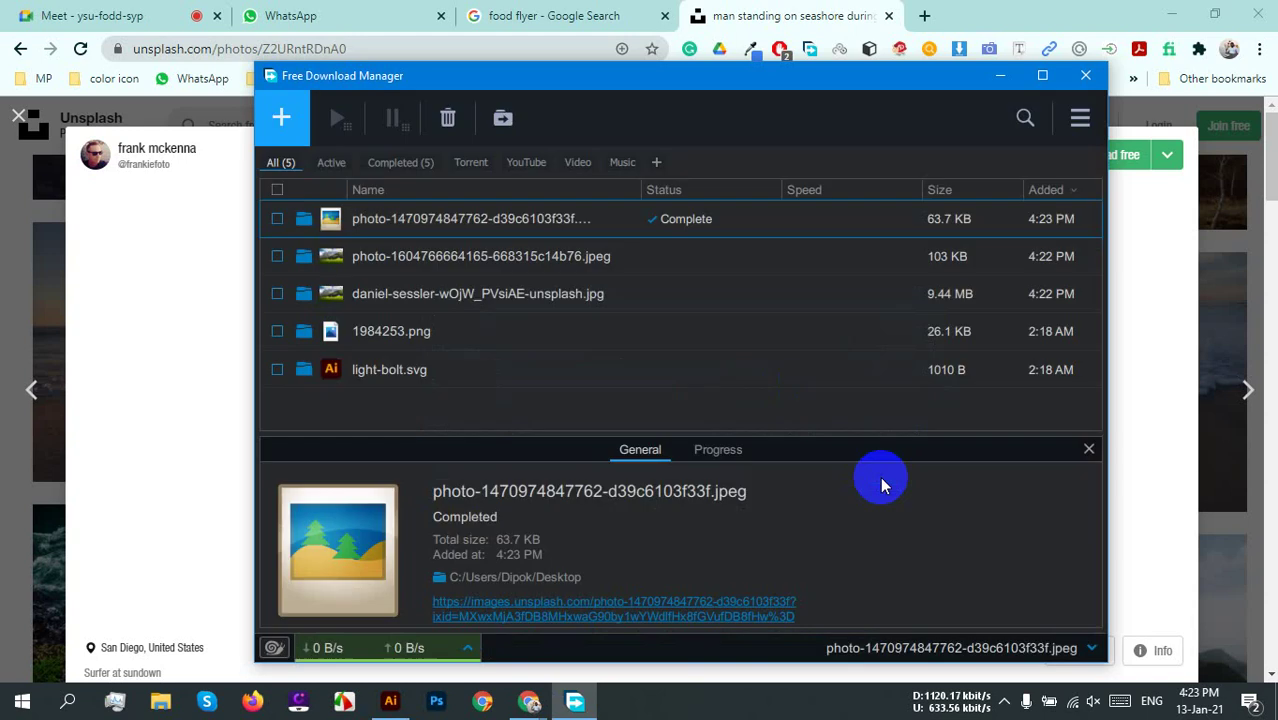
left_click(1085, 77)
Step: Browse the sunset photo's related photos and open the one of a calm blue sea with a pebble beach
scroll(1001, 348, "down", 5)
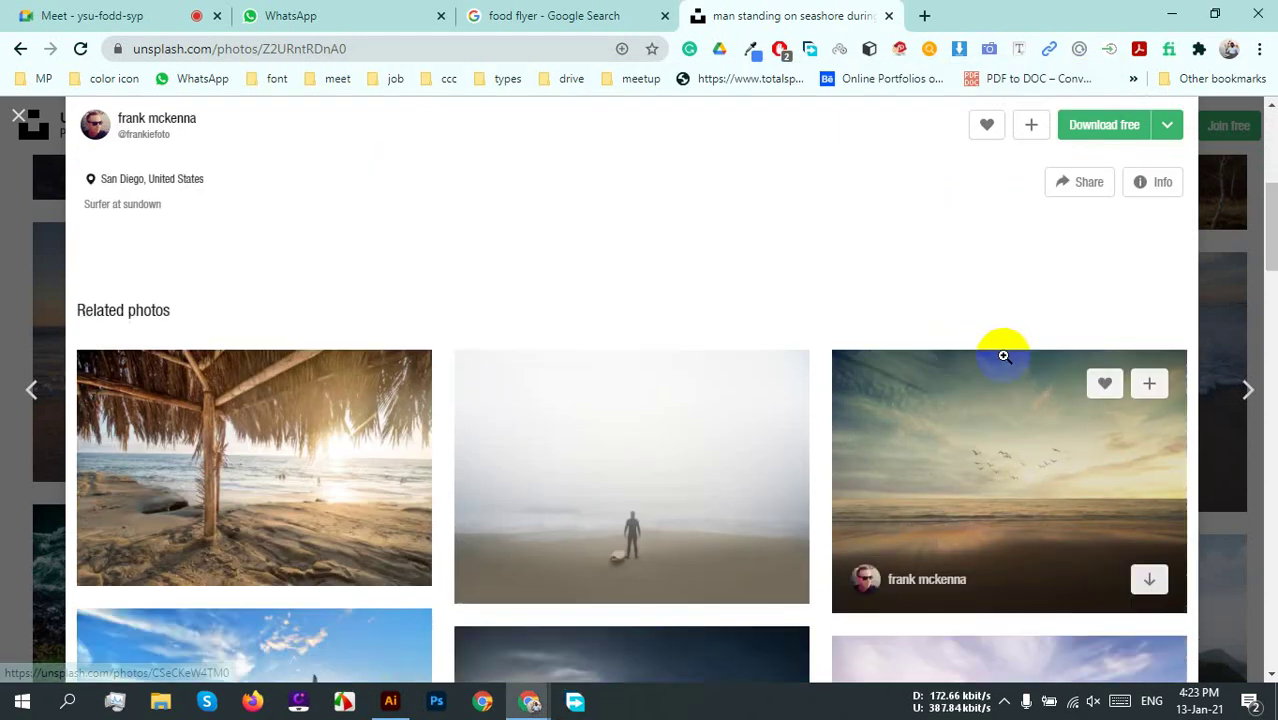
scroll(722, 361, "up", 5)
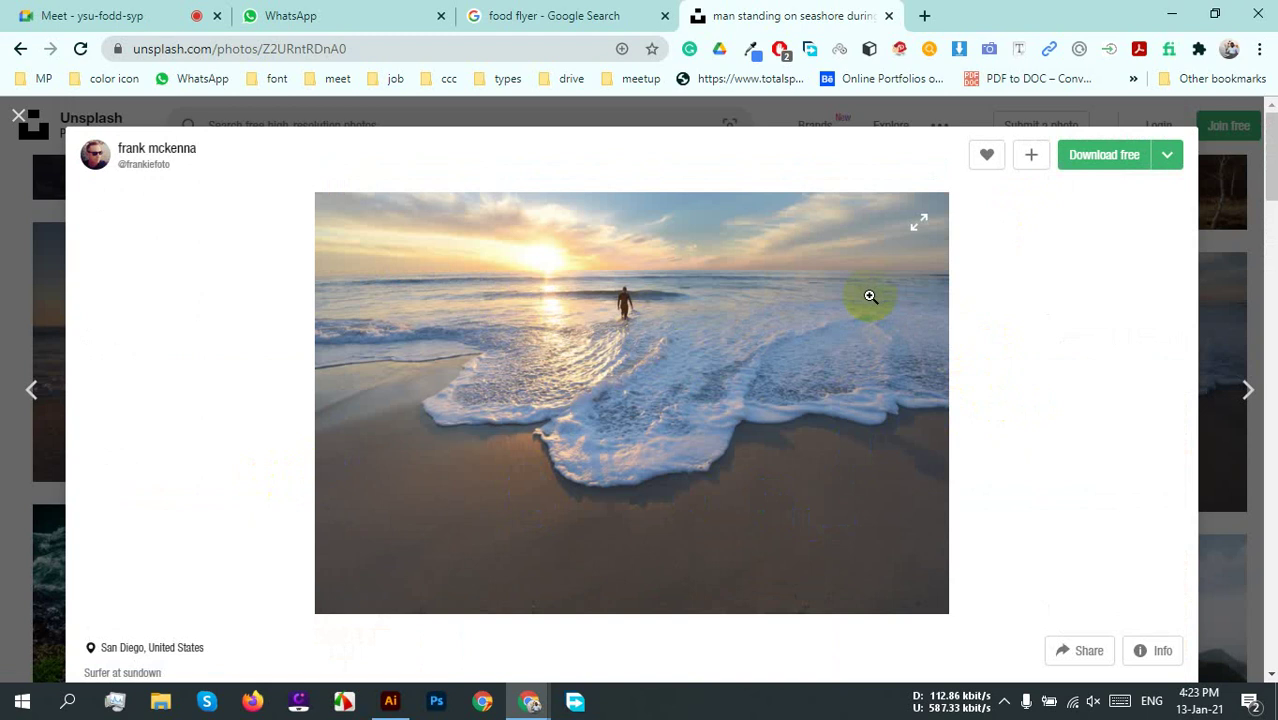
scroll(857, 437, "down", 8)
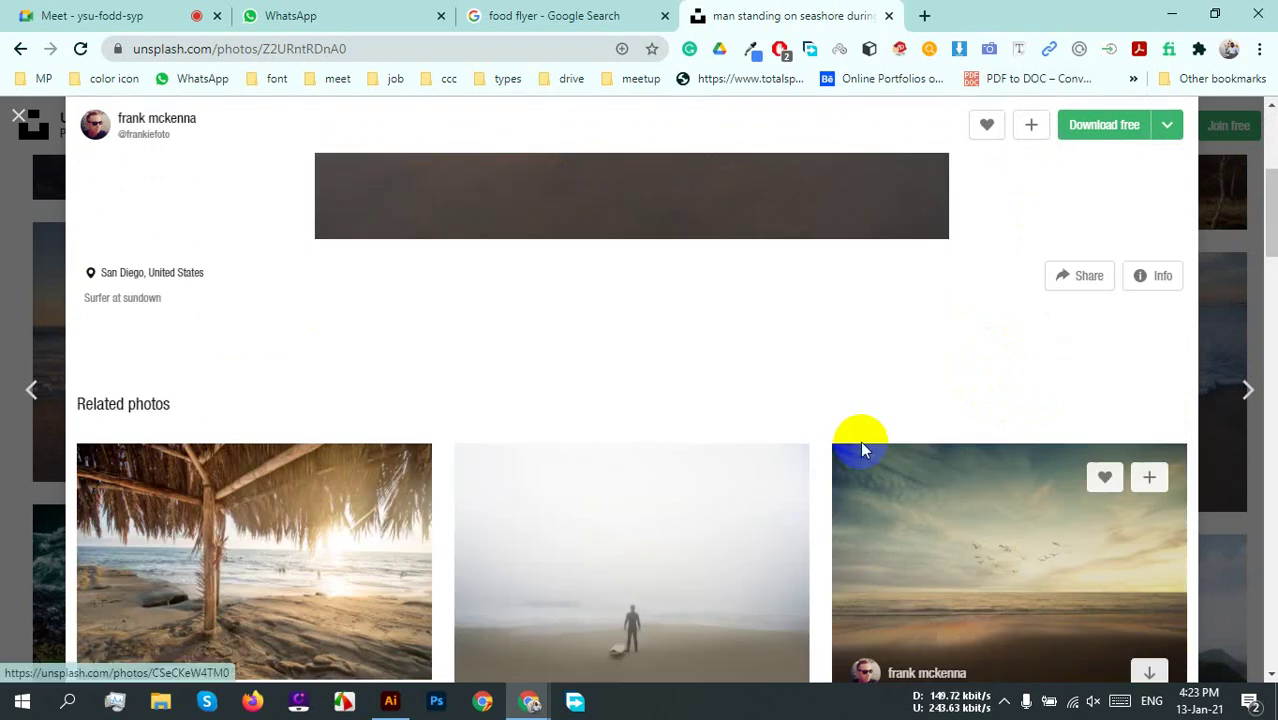
scroll(852, 429, "down", 2)
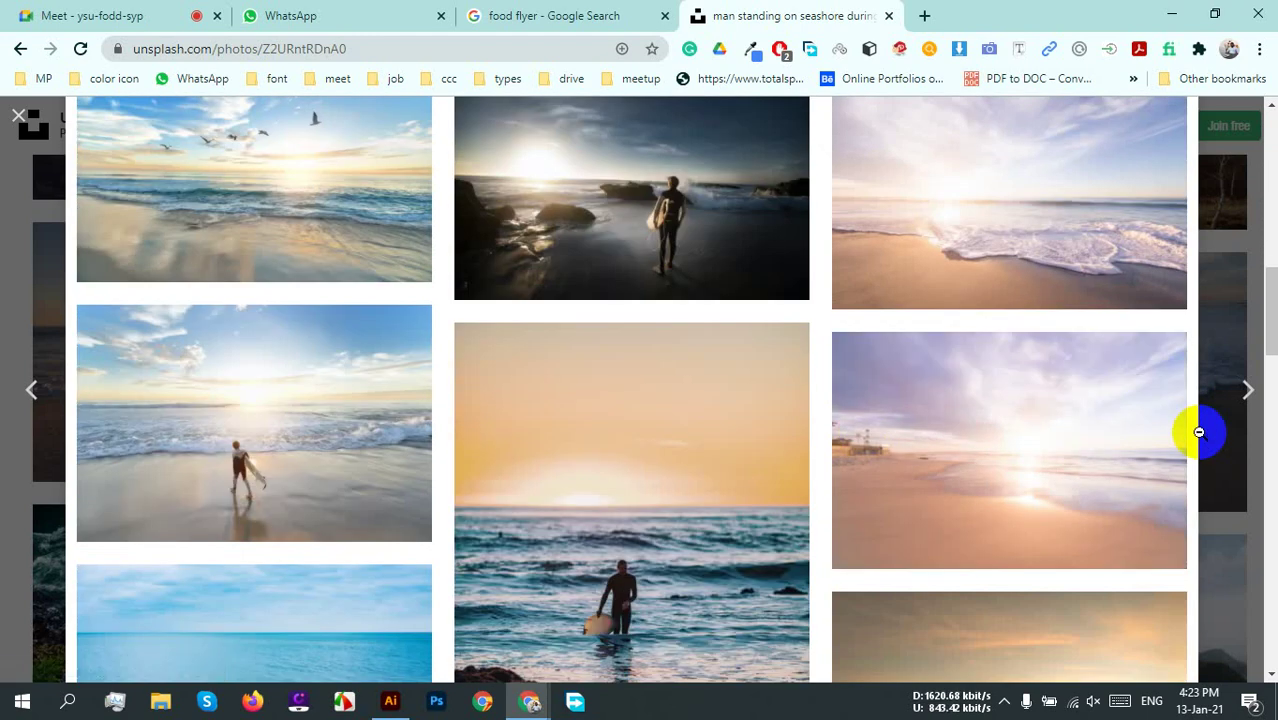
scroll(1170, 428, "down", 4)
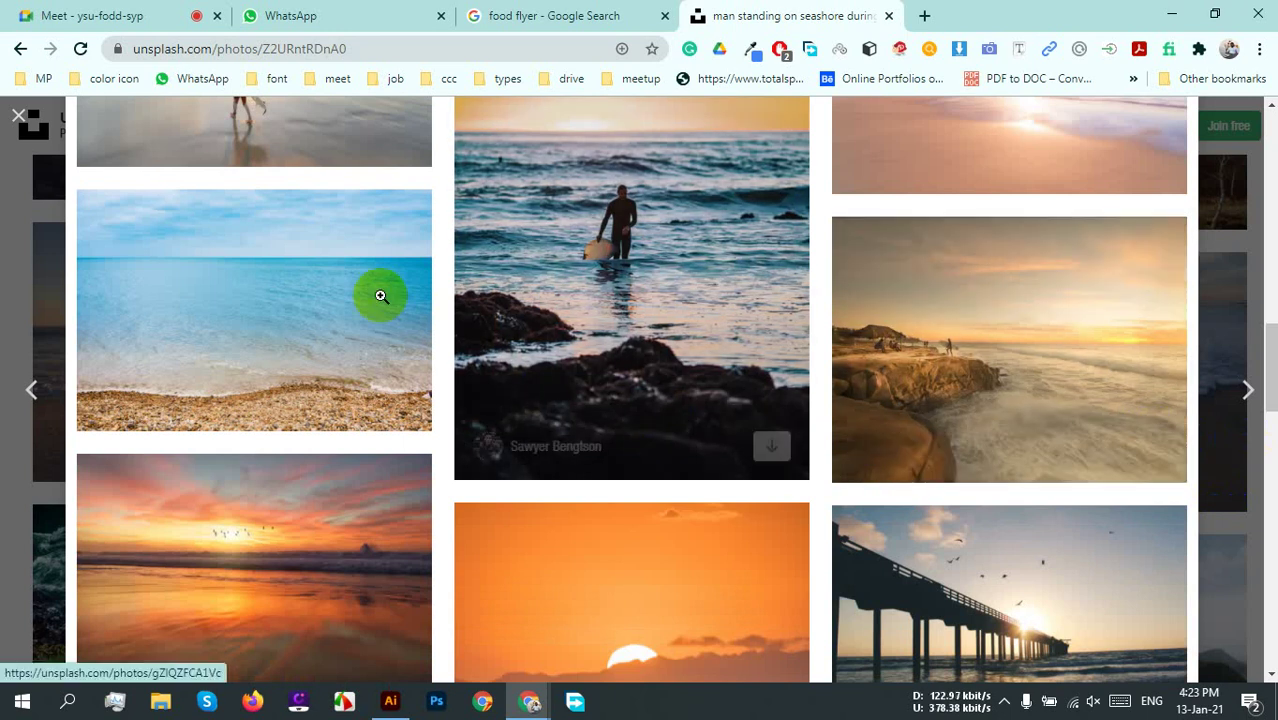
mouse_move(322, 314)
left_click(276, 317)
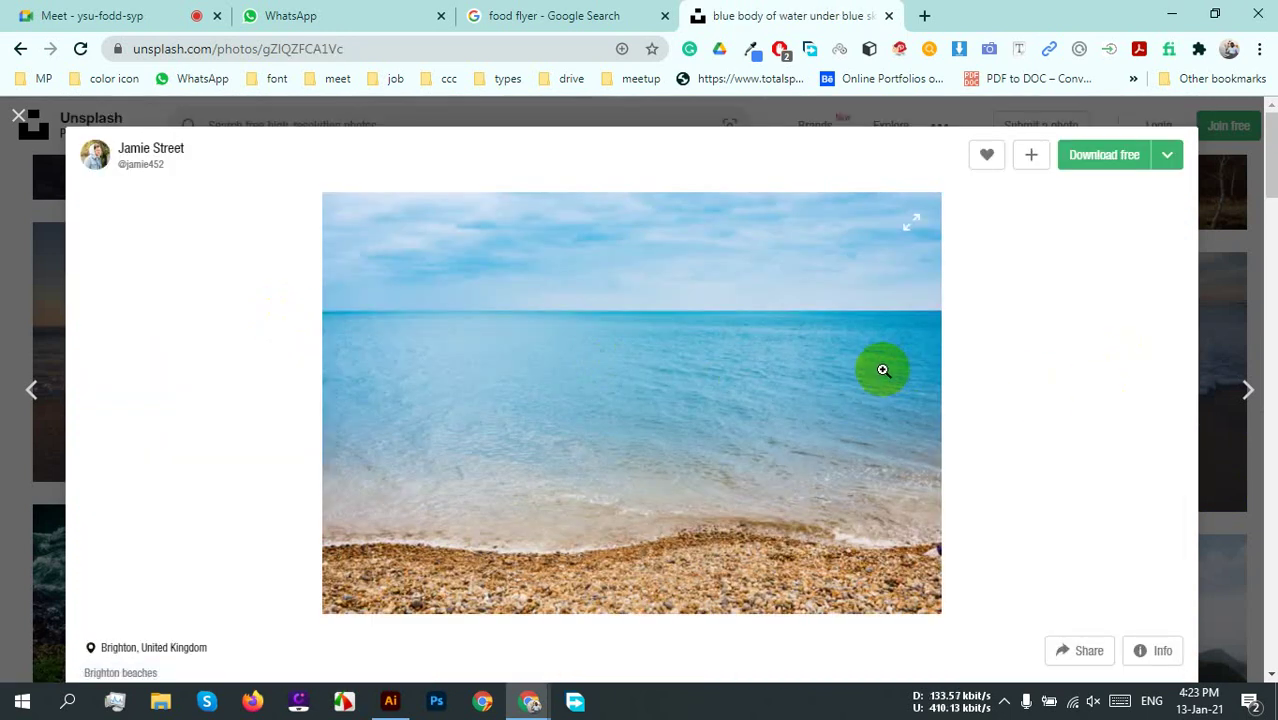
right_click(574, 277)
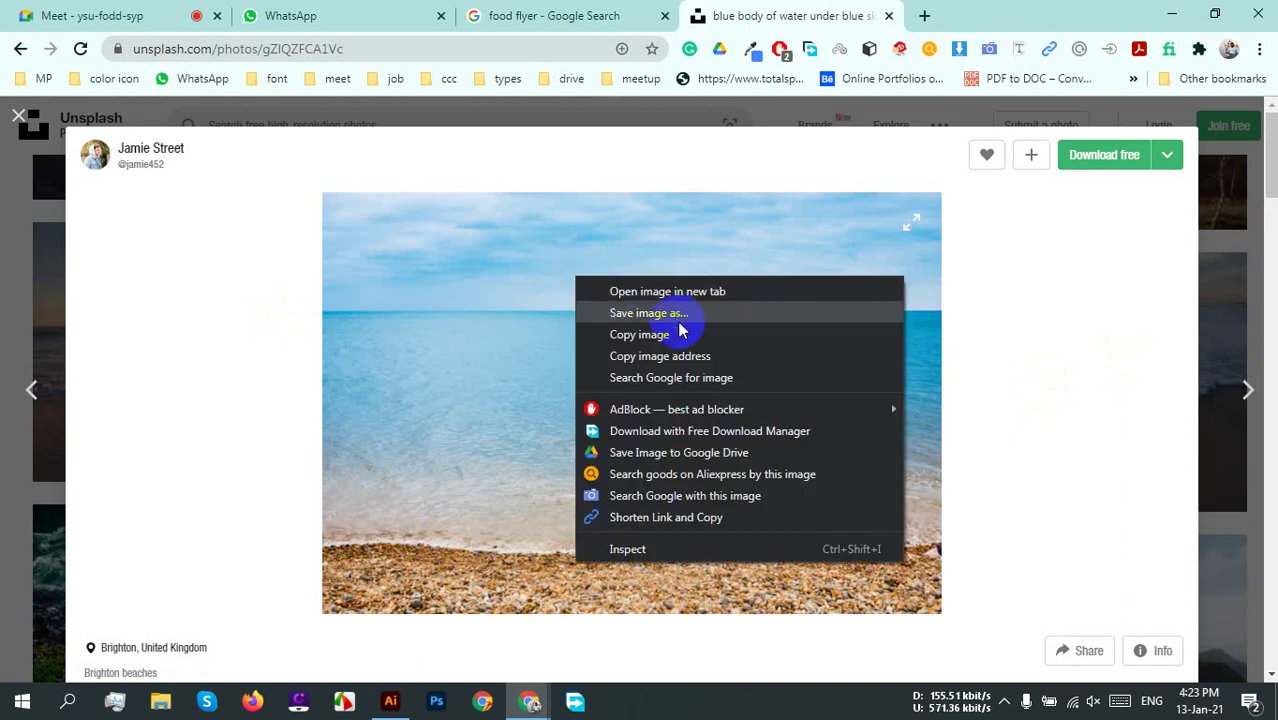
left_click(650, 313)
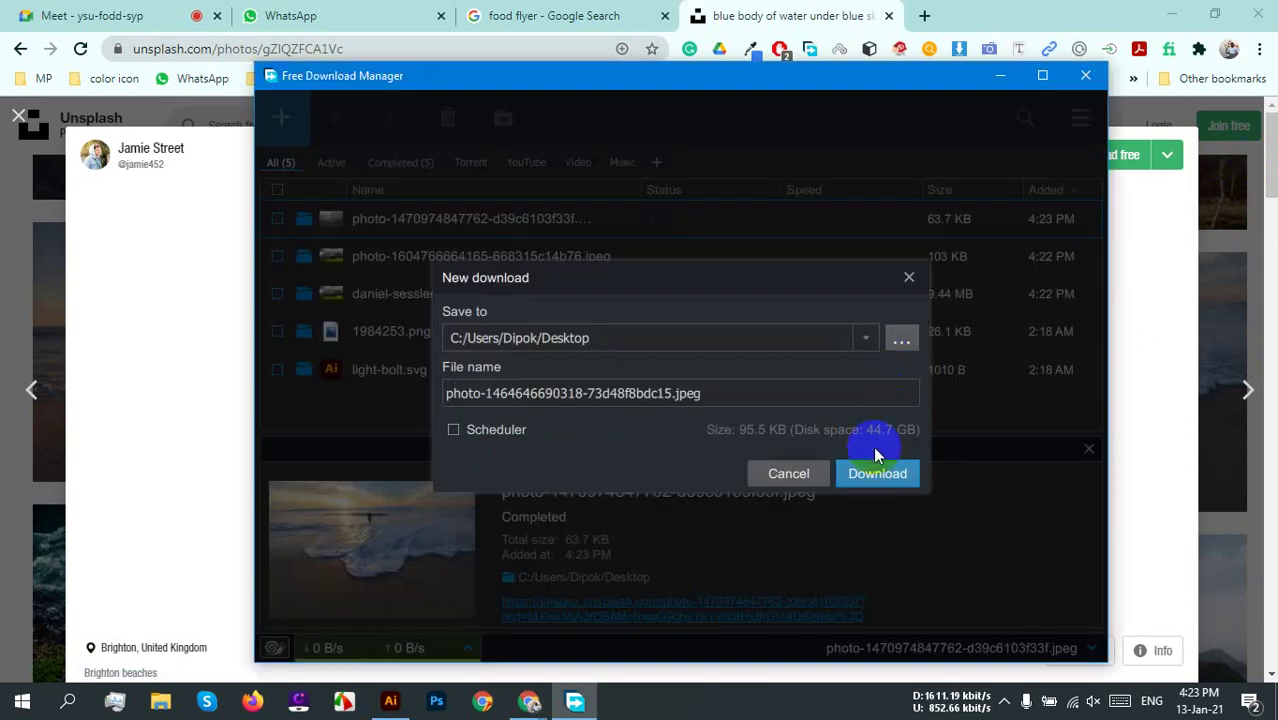
left_click(875, 486)
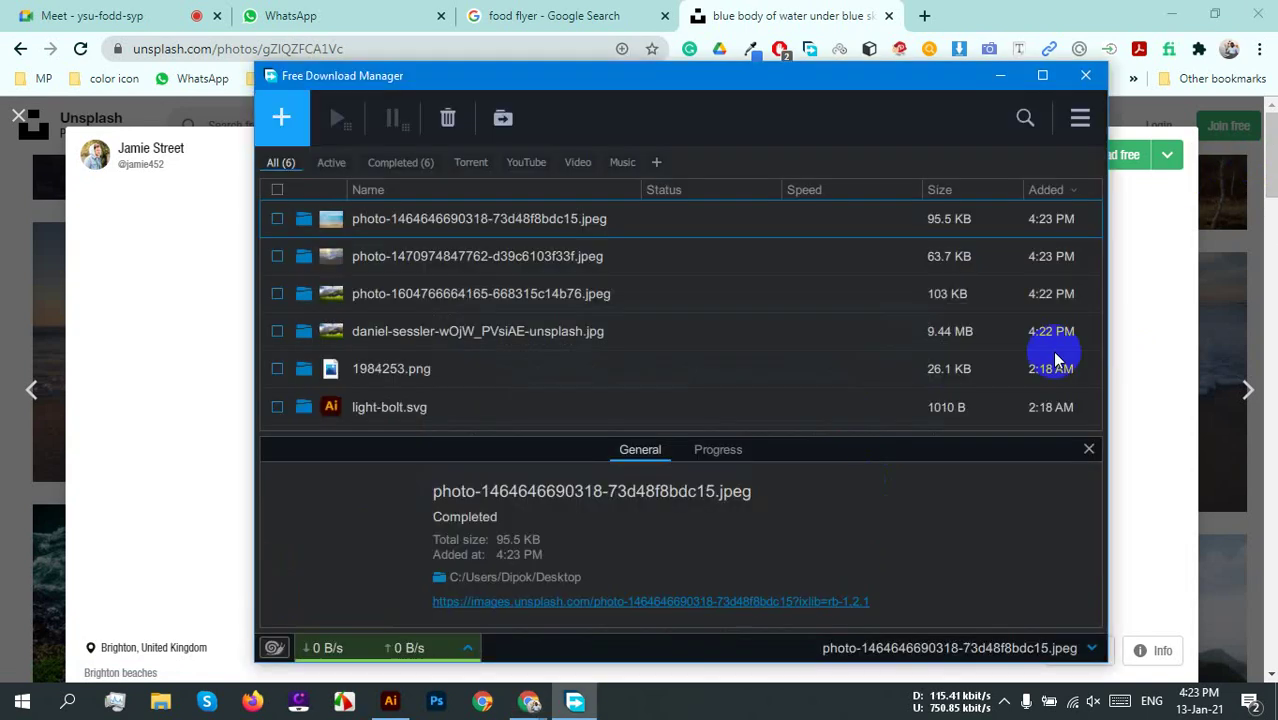
left_click(1087, 80)
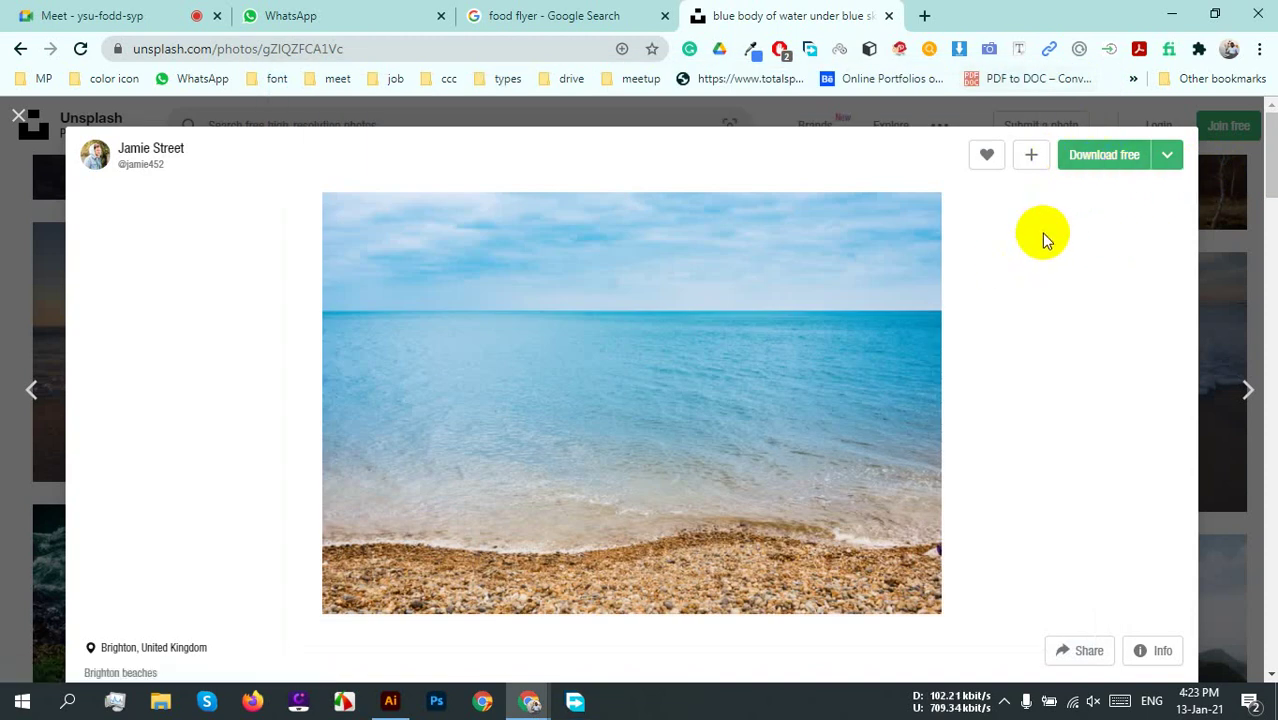
Step: Compare the pebble beach photo's related photos and open the clear turquoise ocean washing onto white sand
scroll(956, 508, "down", 4)
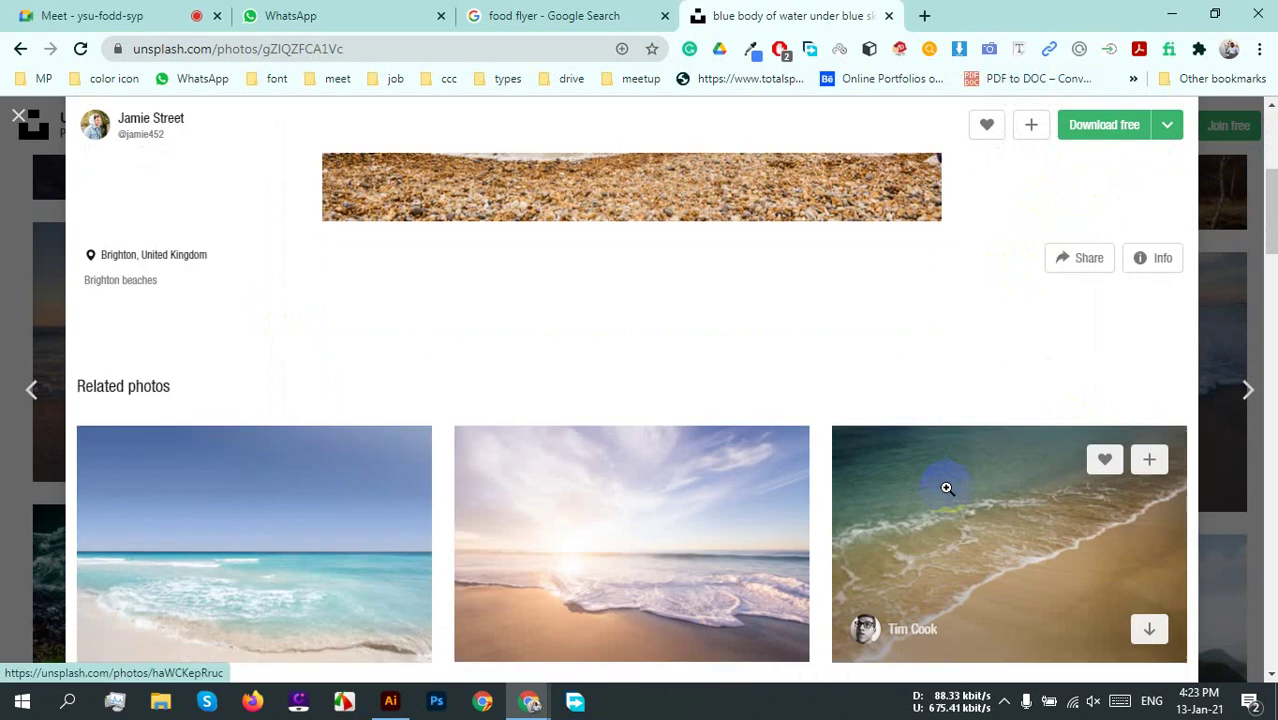
scroll(947, 488, "down", 2)
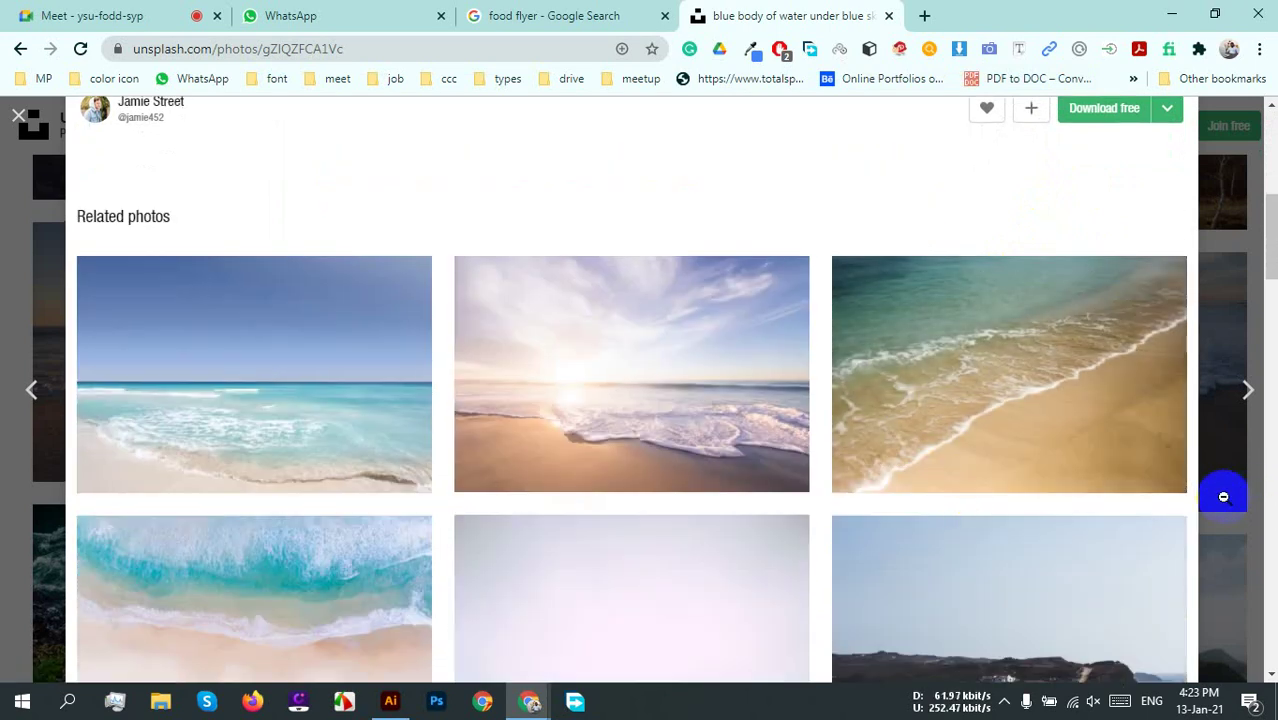
scroll(1107, 491, "down", 1)
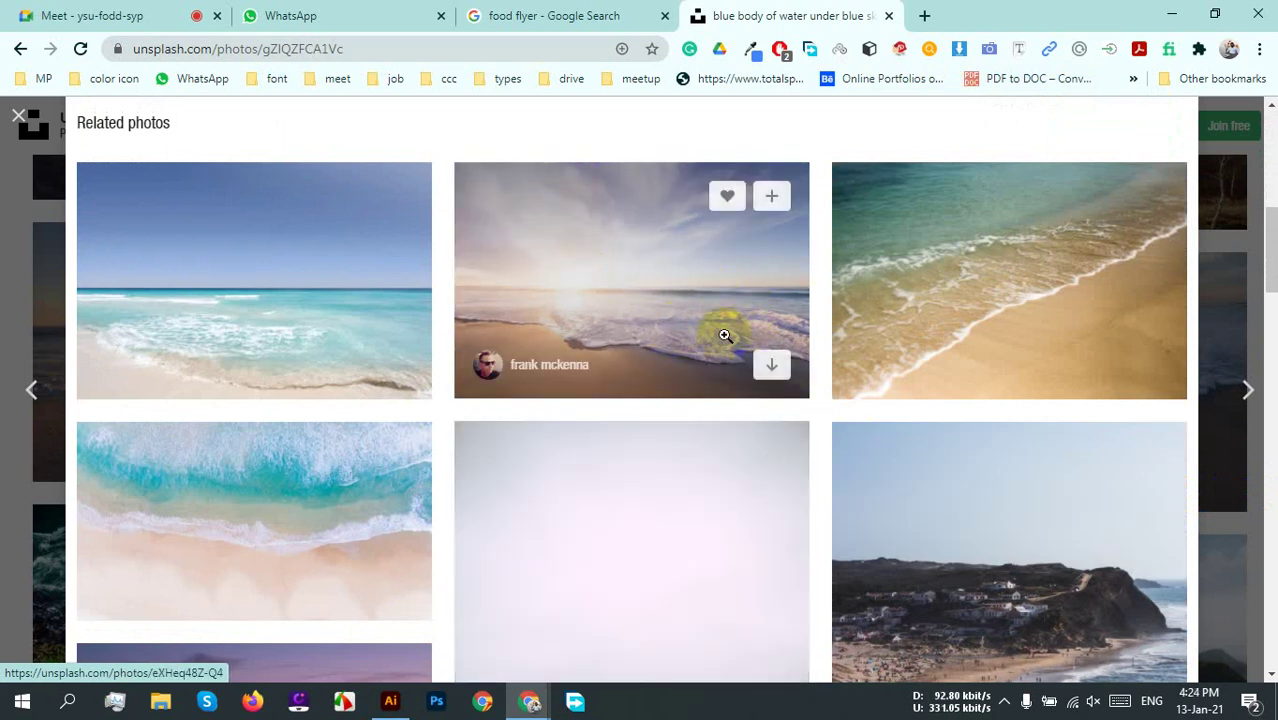
scroll(947, 445, "down", 3)
scroll(905, 455, "up", 3)
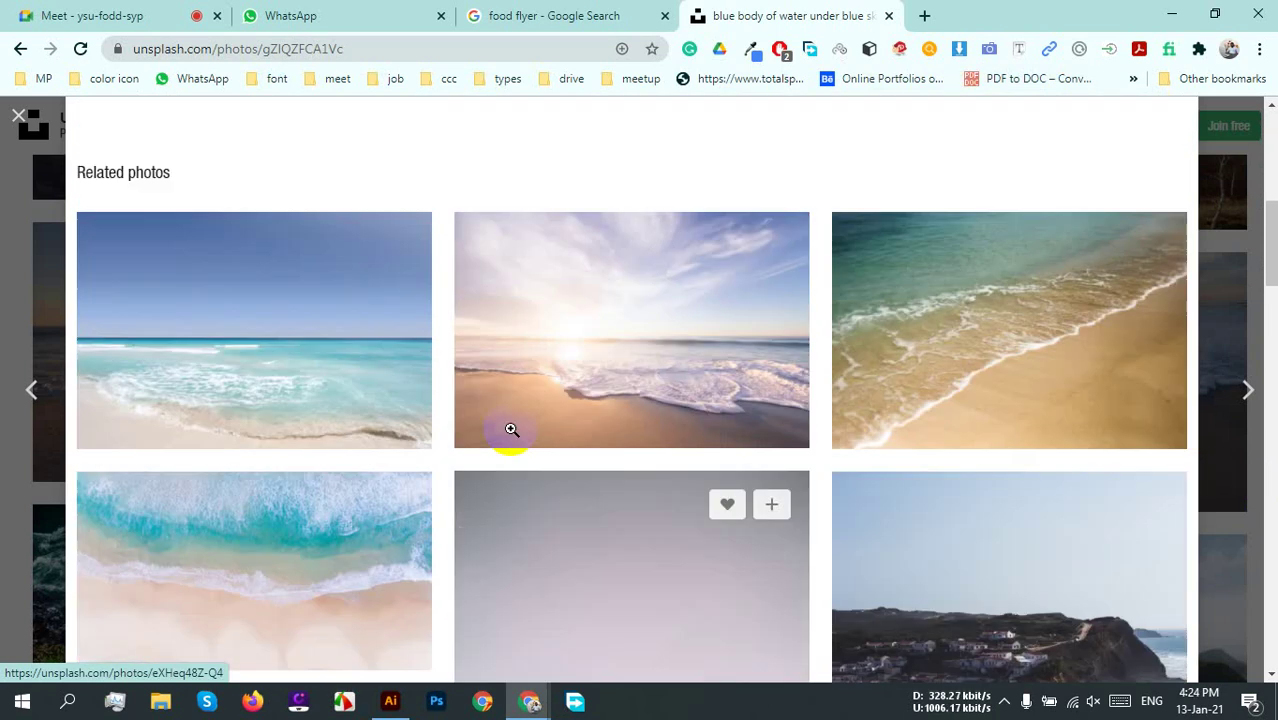
left_click(274, 358)
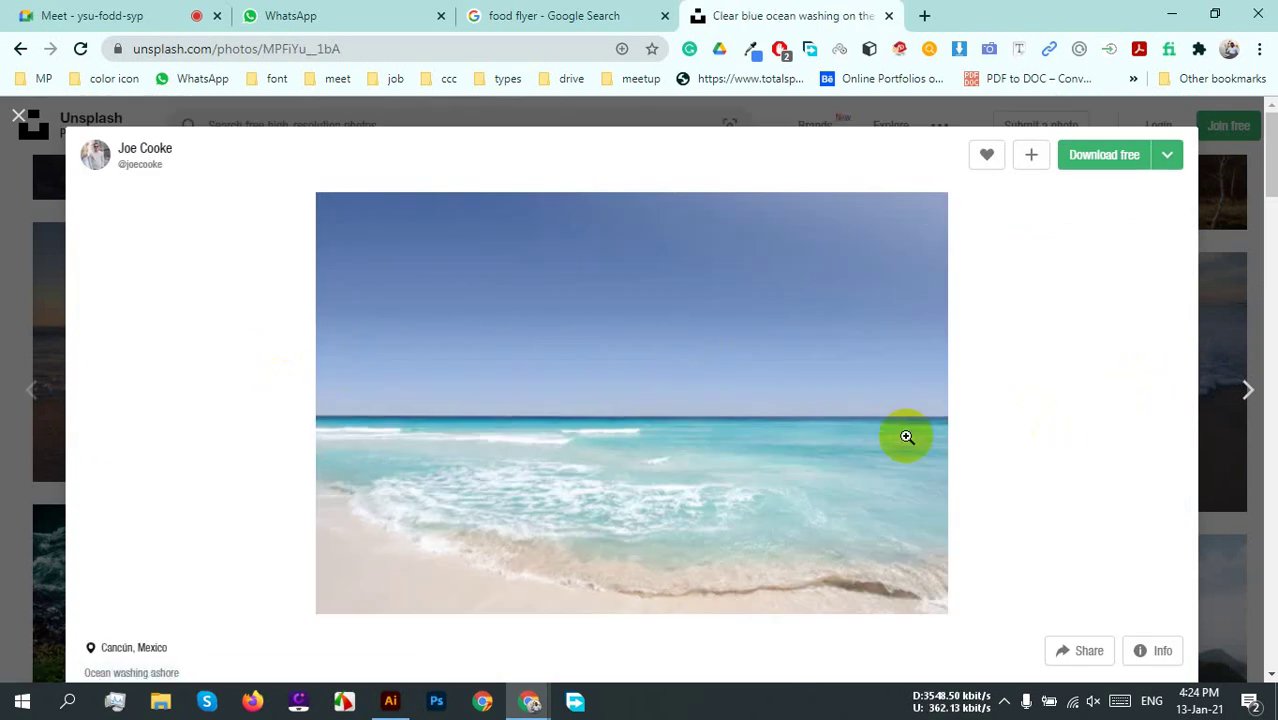
Step: Browse the turquoise ocean photo's related photos and open the portrait shot of waves crashing on a sandy shore with footprints
scroll(976, 441, "down", 4)
scroll(976, 441, "down", 4)
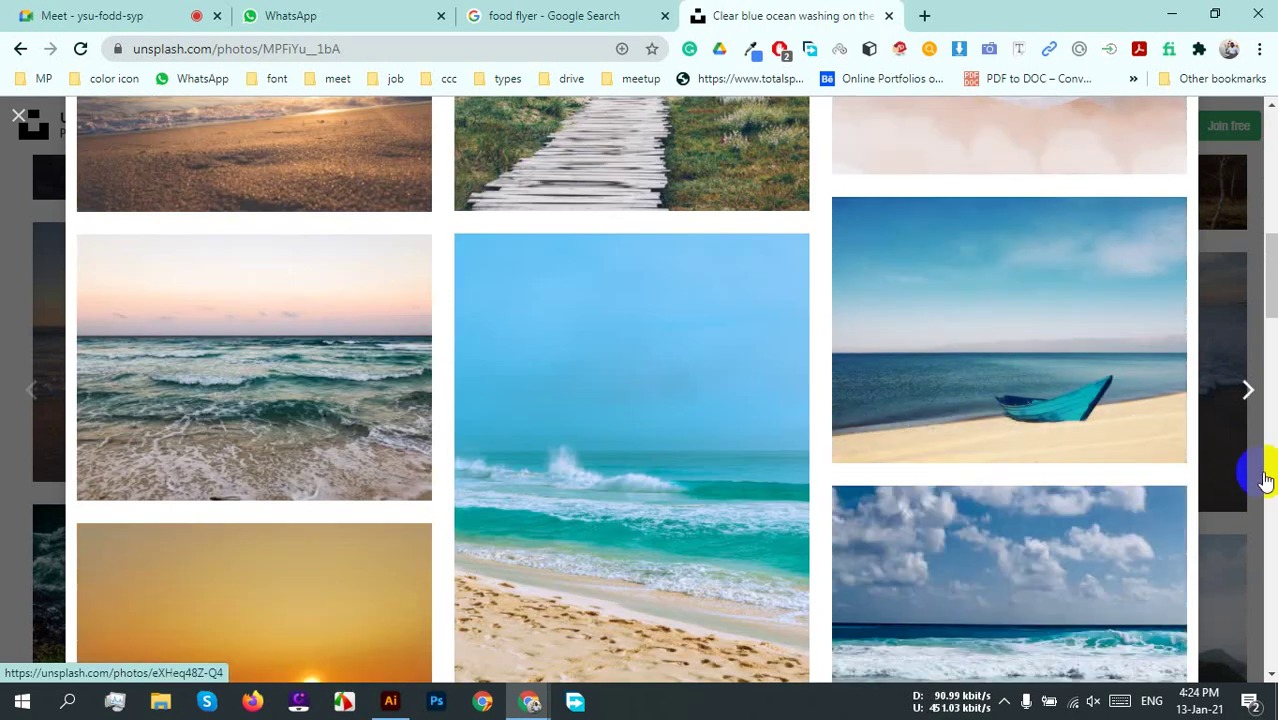
scroll(1150, 461, "down", 2)
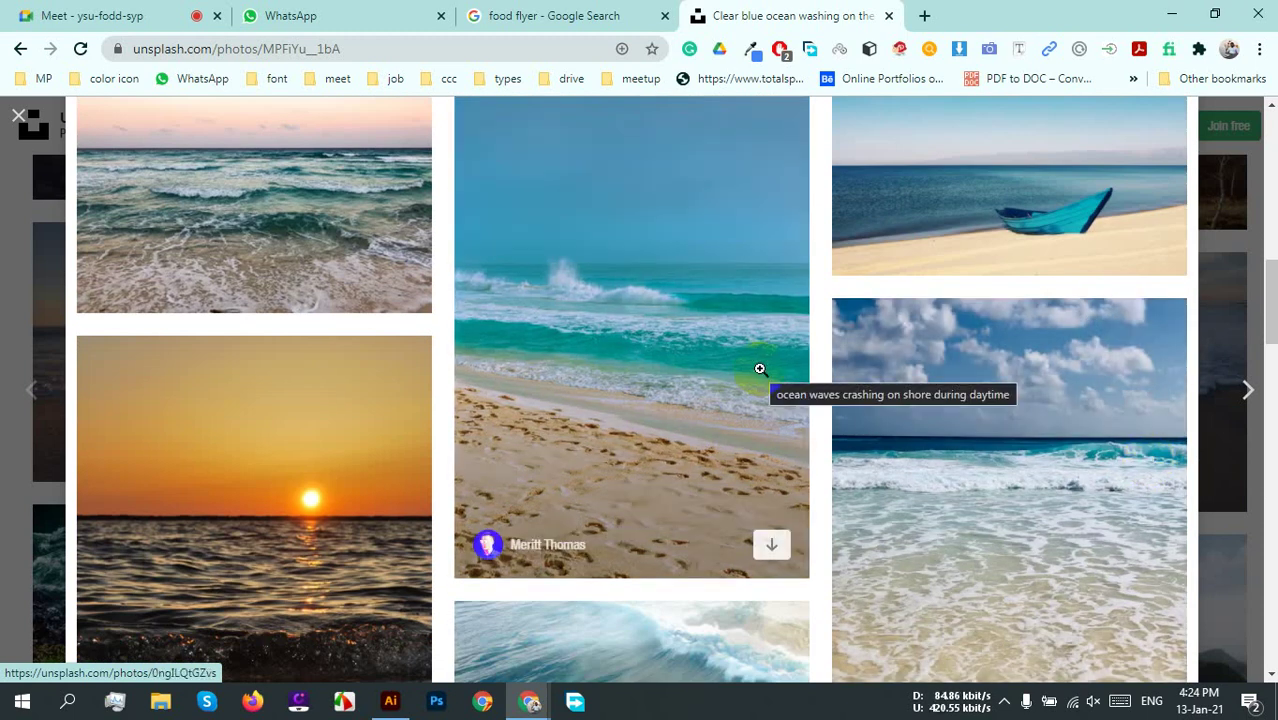
left_click(760, 369)
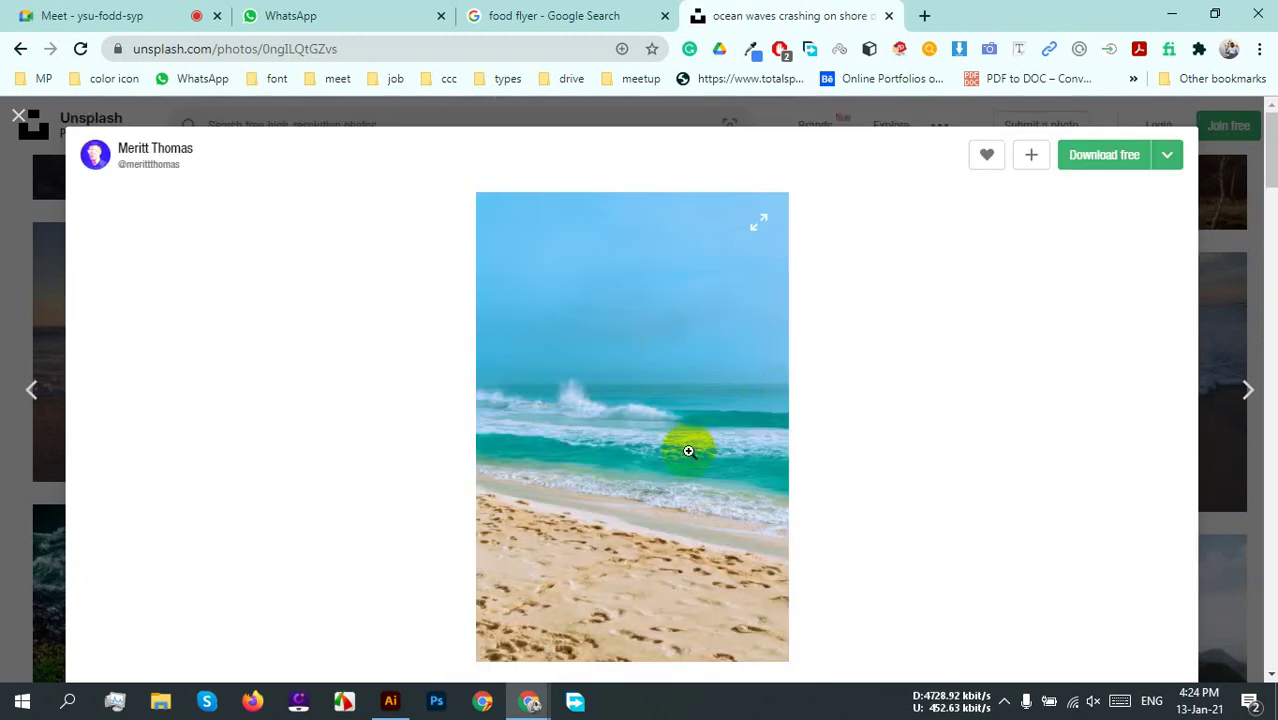
right_click(656, 343)
left_click(733, 385)
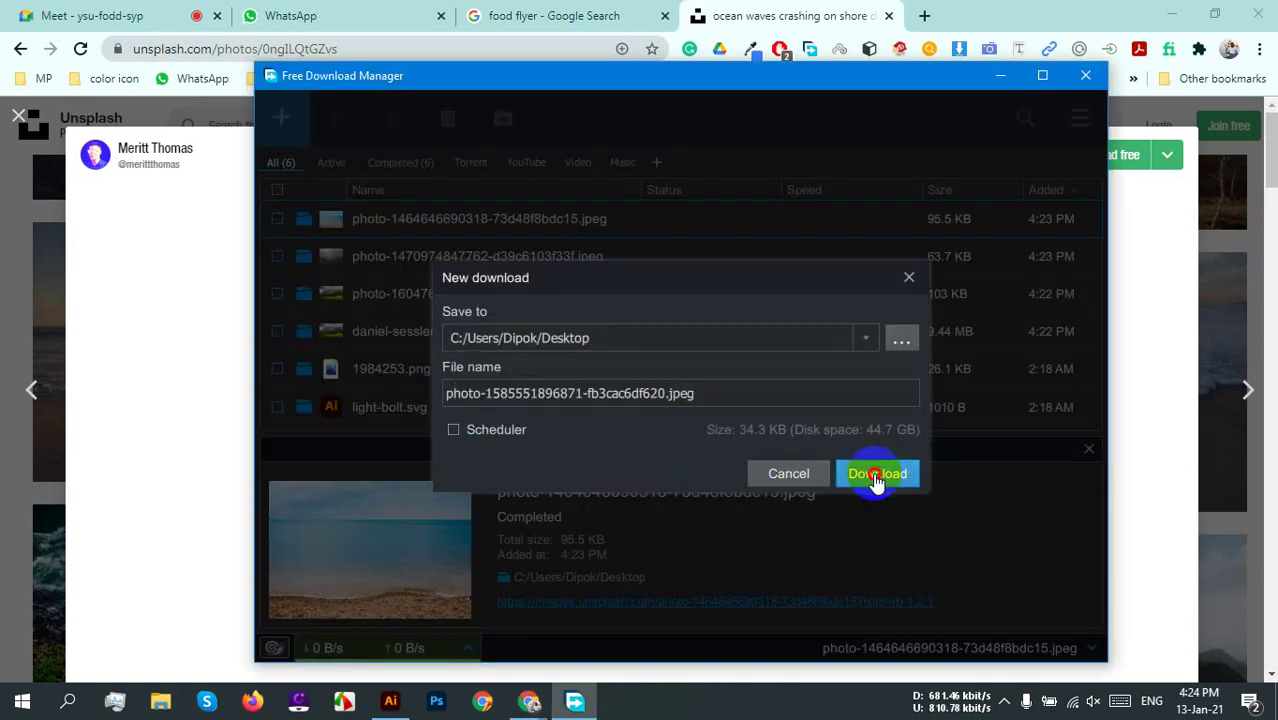
left_click(878, 476)
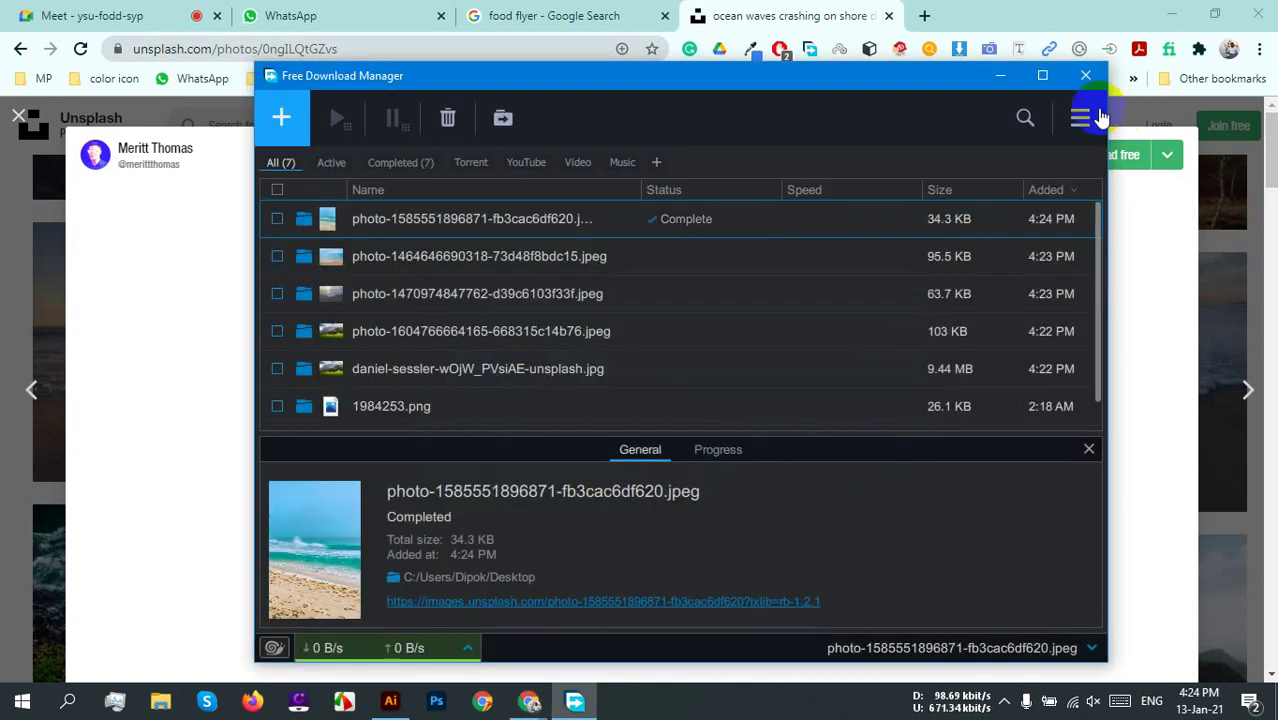
left_click(1085, 76)
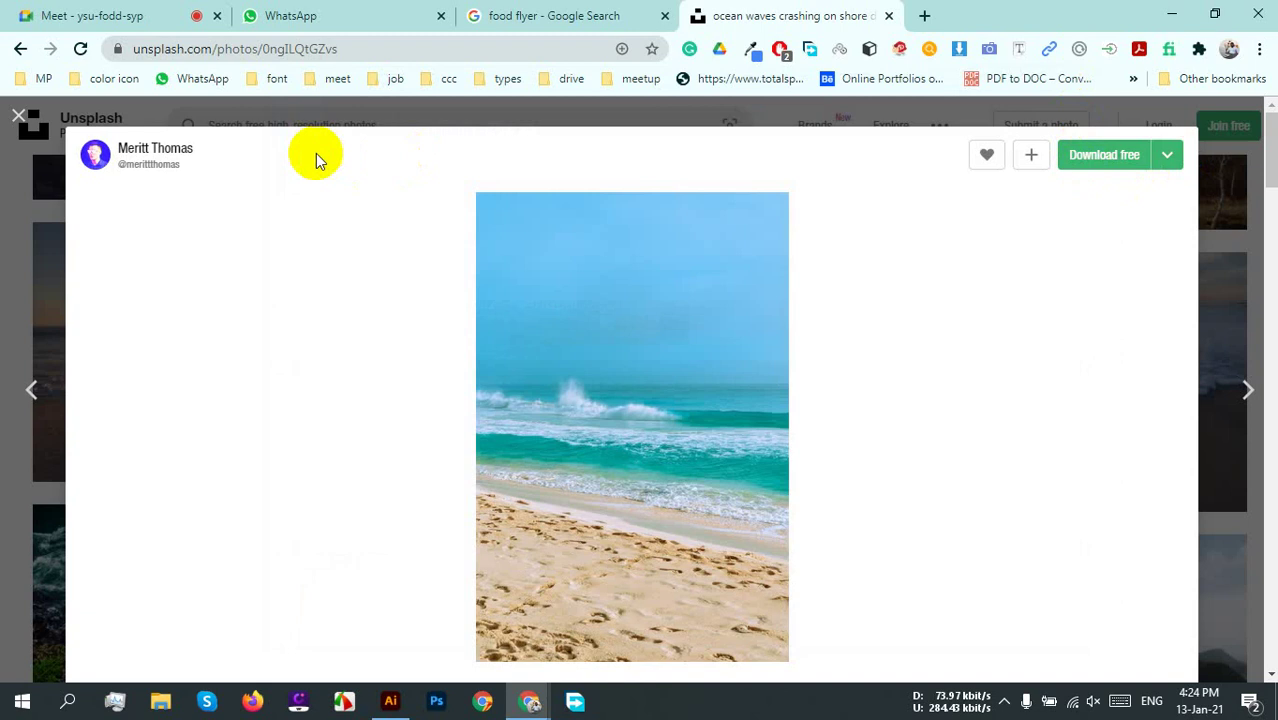
Step: Close the open photo and look through the Land & Water collection for more landscape and sea pictures
left_click(18, 116)
scroll(471, 277, "down", 5)
scroll(129, 277, "down", 15)
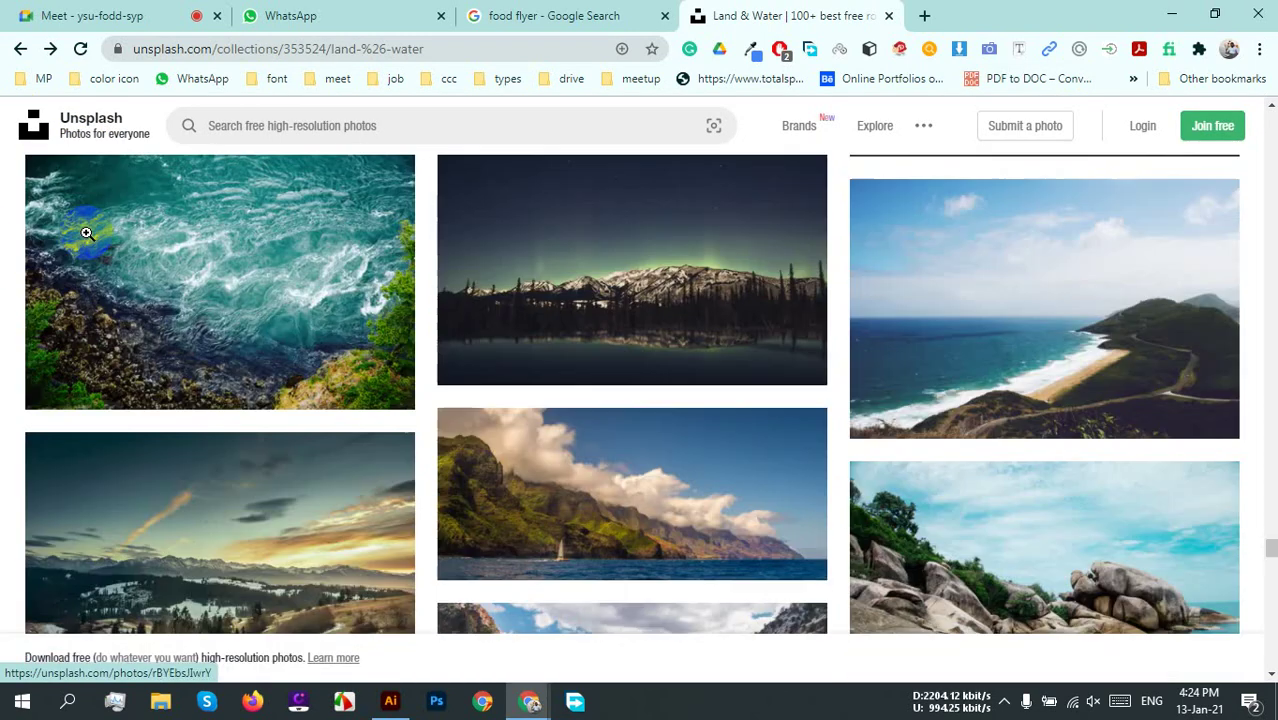
scroll(336, 278, "down", 20)
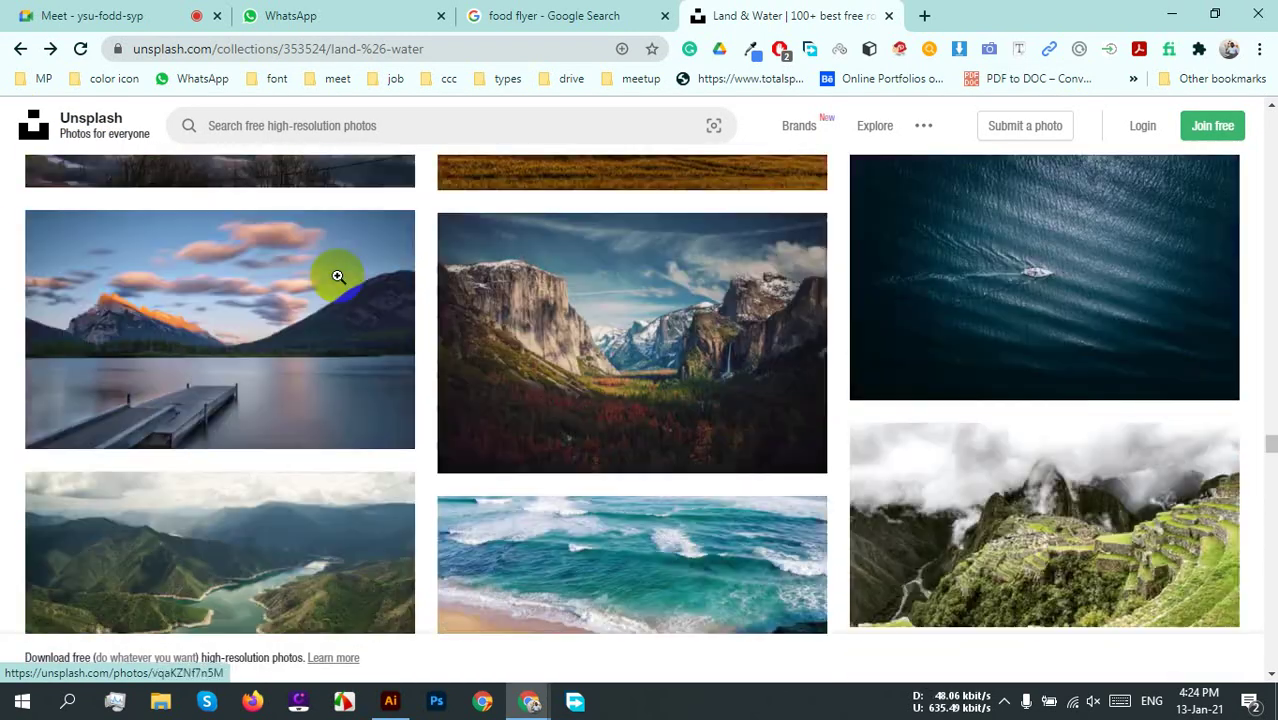
scroll(337, 278, "down", 20)
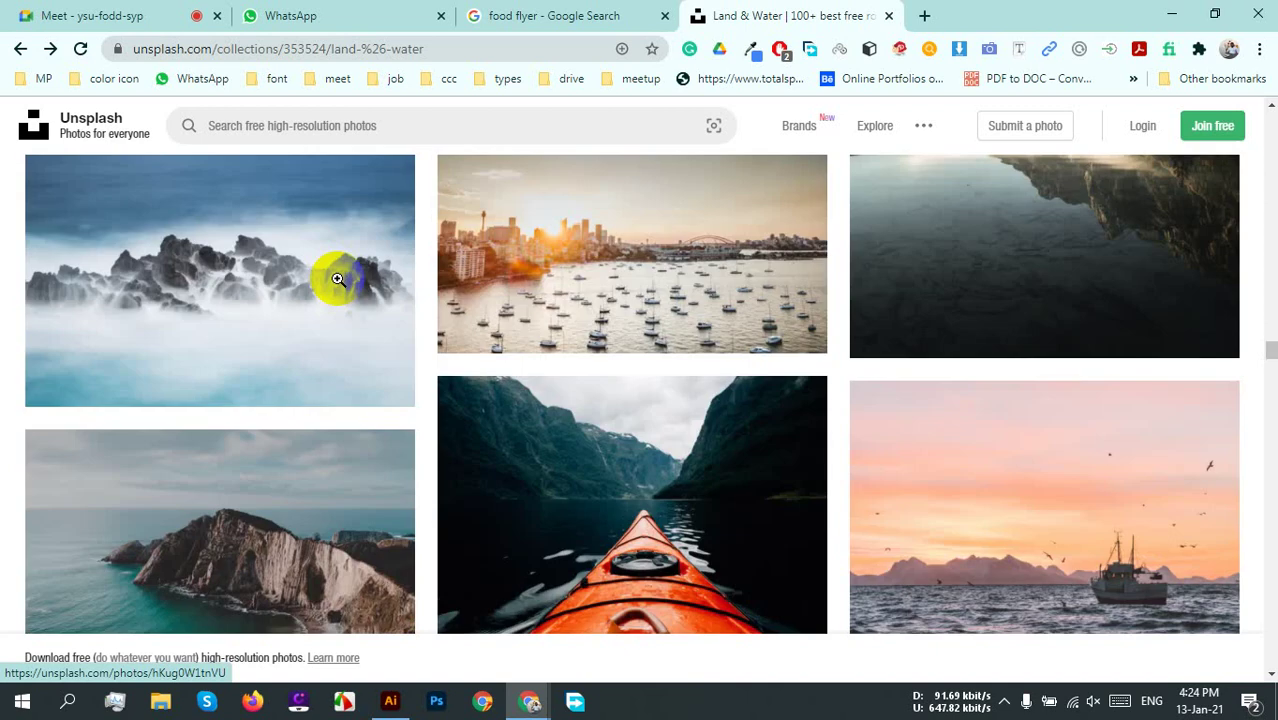
scroll(337, 279, "down", 20)
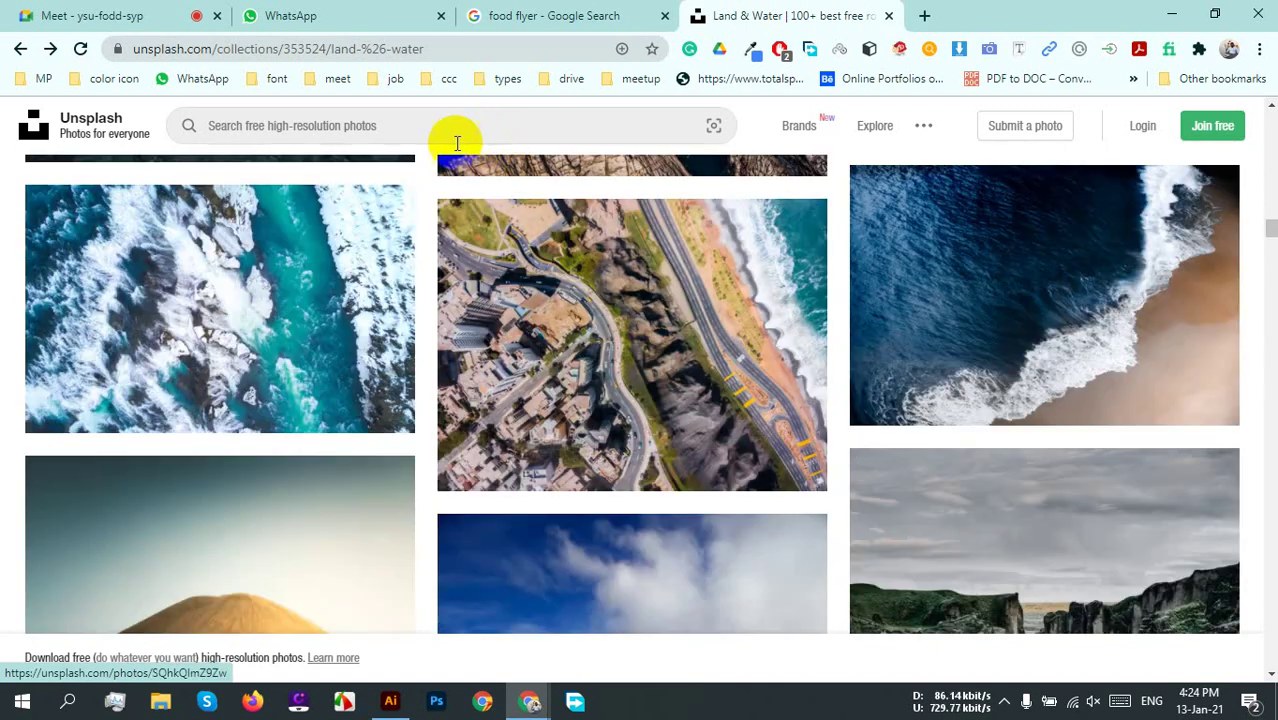
left_click(430, 130)
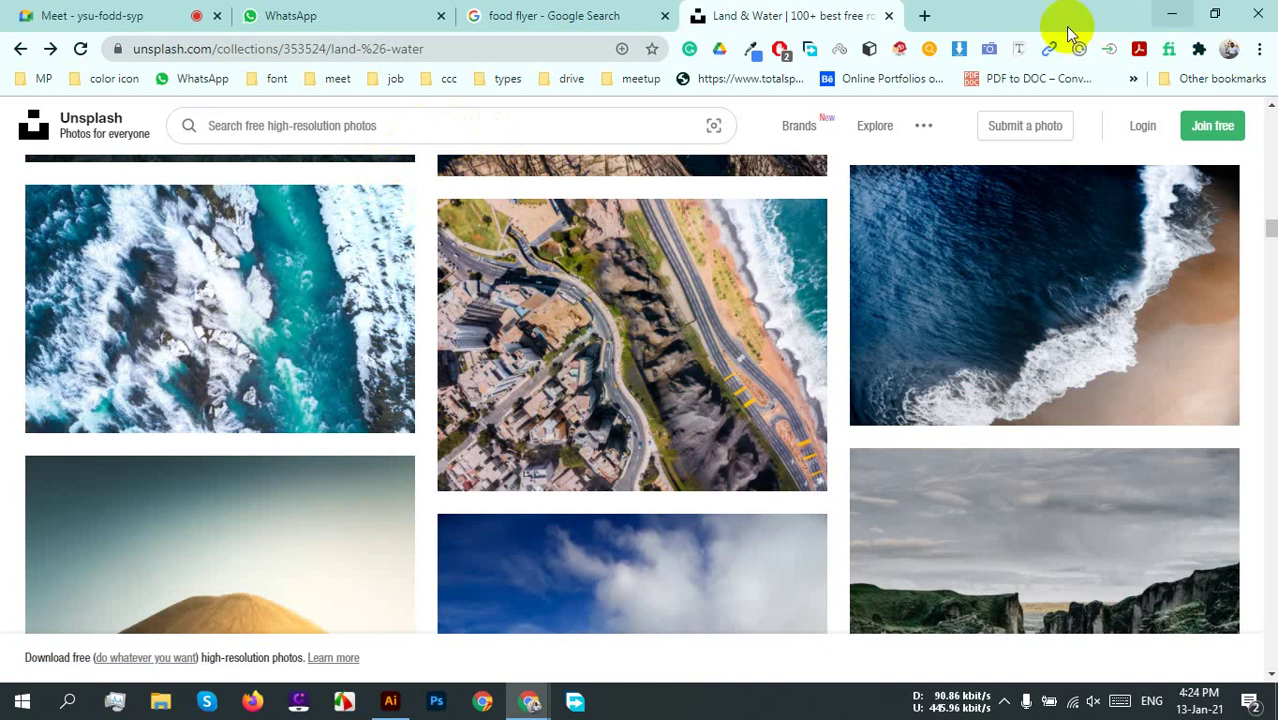
Step: Glance at the Meet call, switch to File Explorer, open the Desktop folder and refresh it to load the photo thumbnails
left_click(60, 14)
left_click(152, 553)
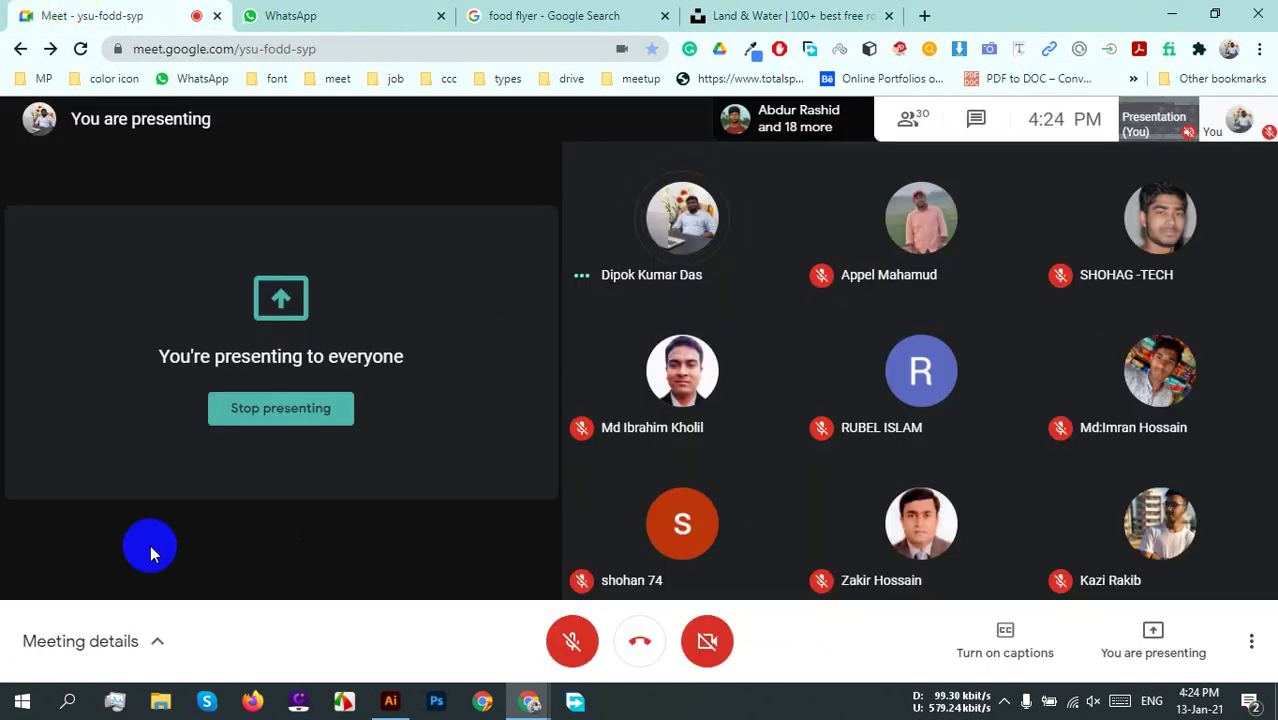
left_click(388, 697)
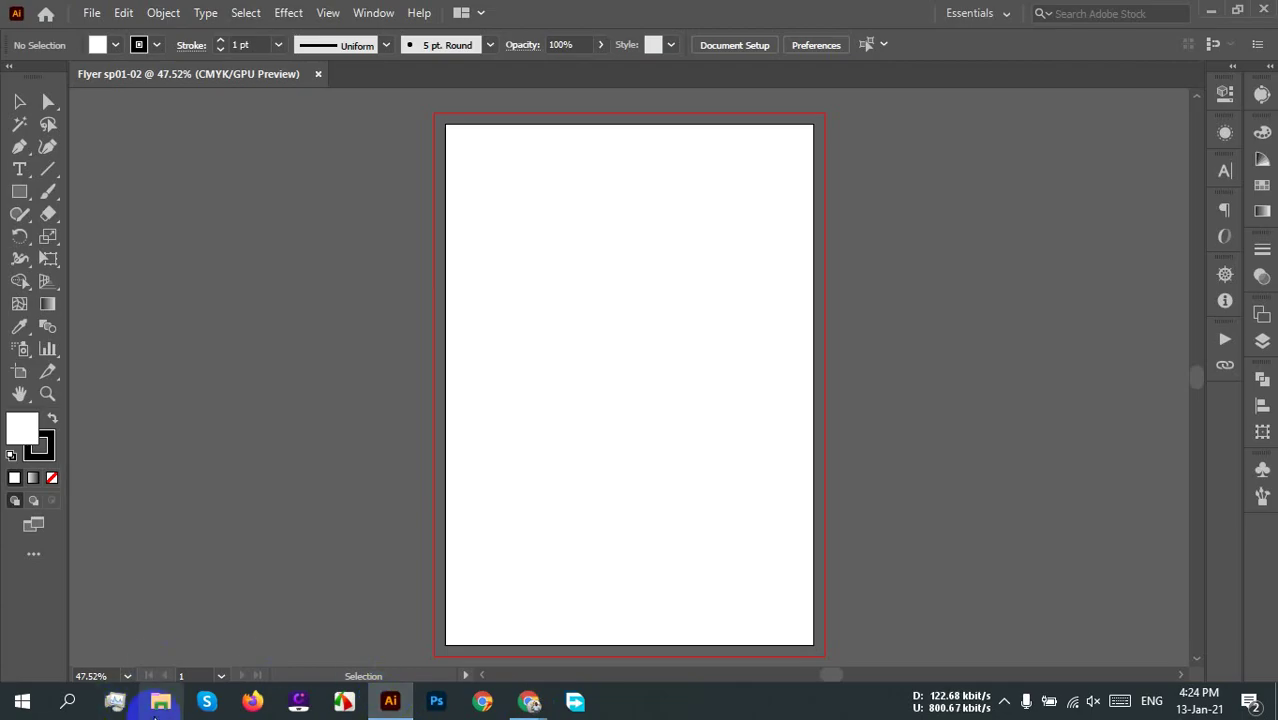
left_click(160, 701)
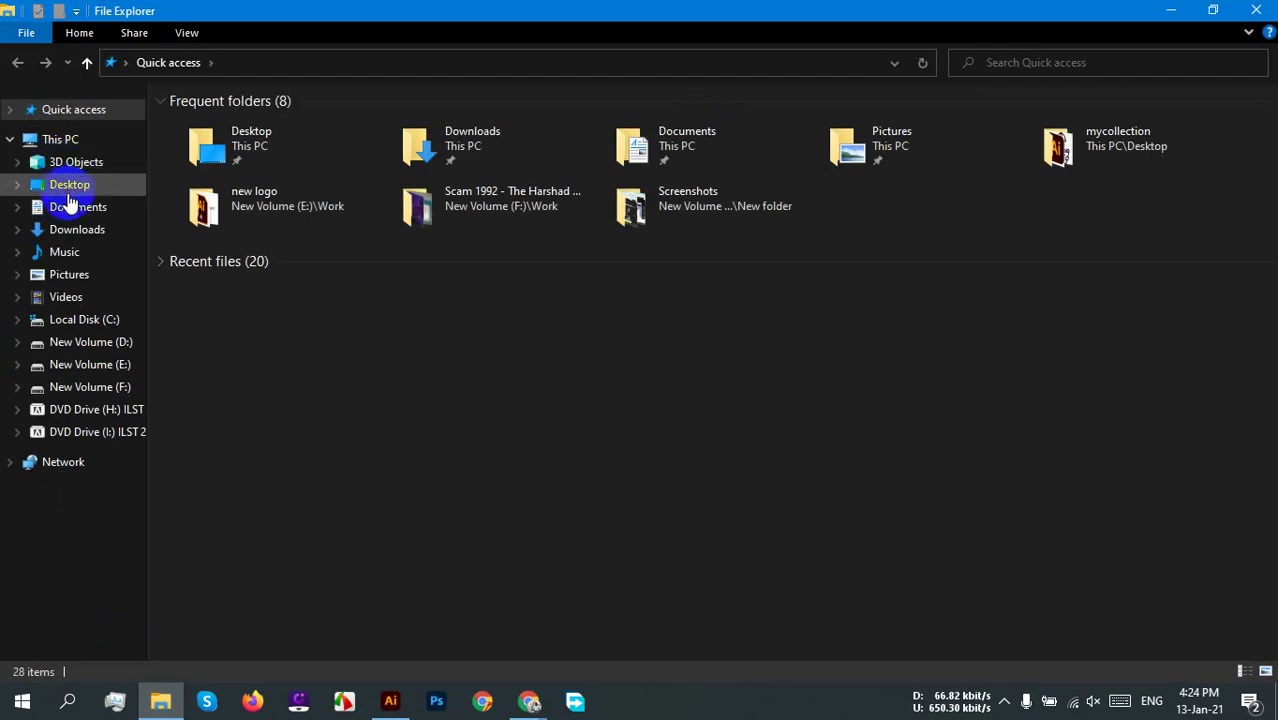
left_click(77, 203)
left_click(66, 184)
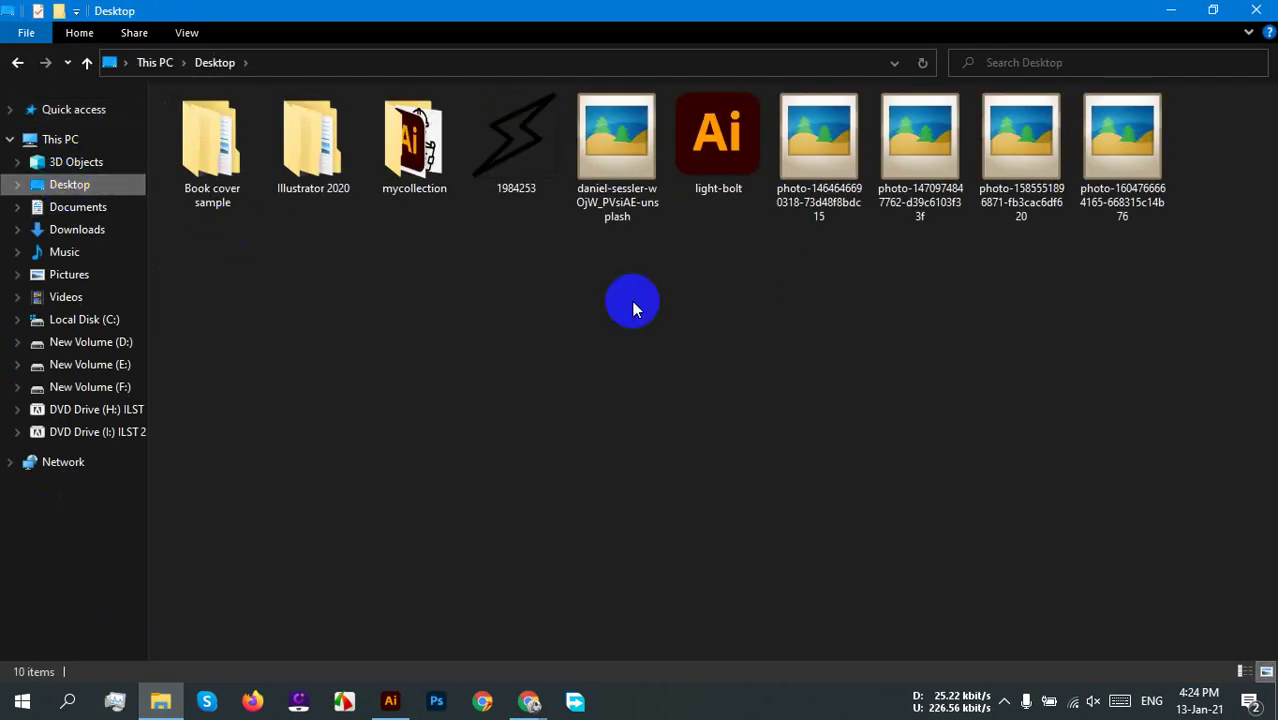
right_click(829, 303)
left_click(888, 371)
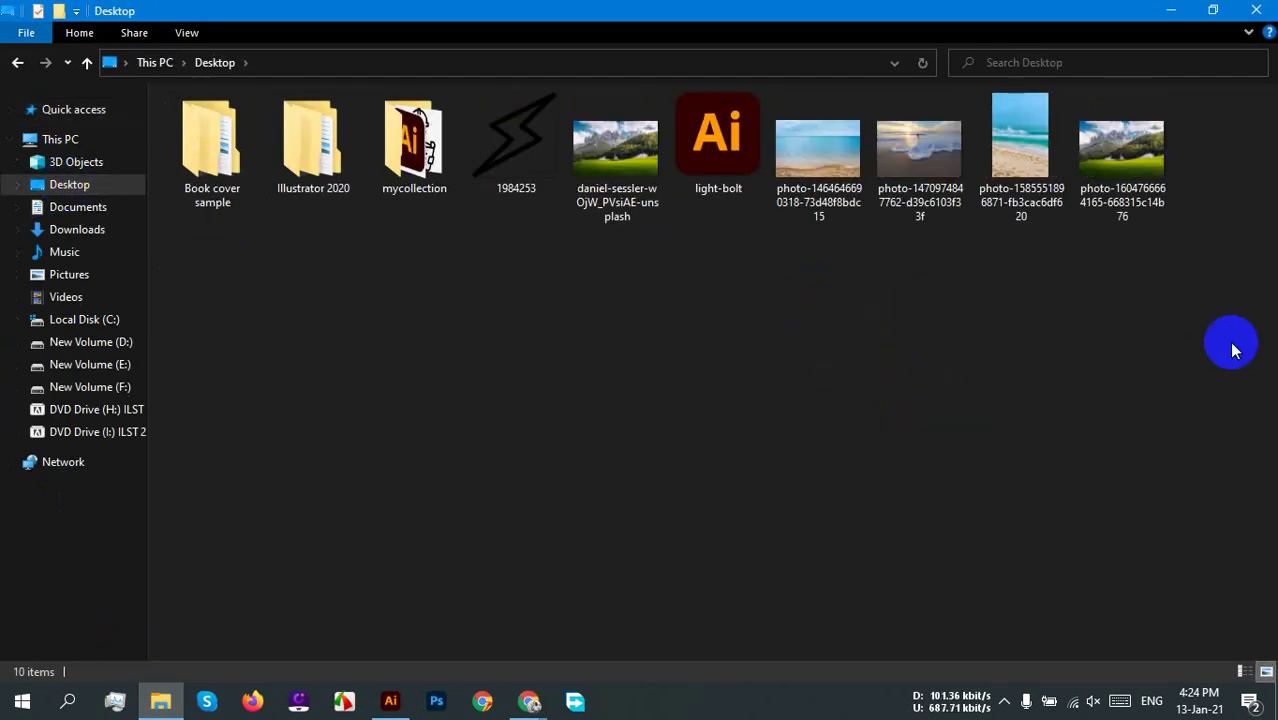
Step: Place the four downloaded "photo-" images from the Desktop beside the Illustrator flyer artboard and embed them all
left_click_drag(1178, 330, 790, 100)
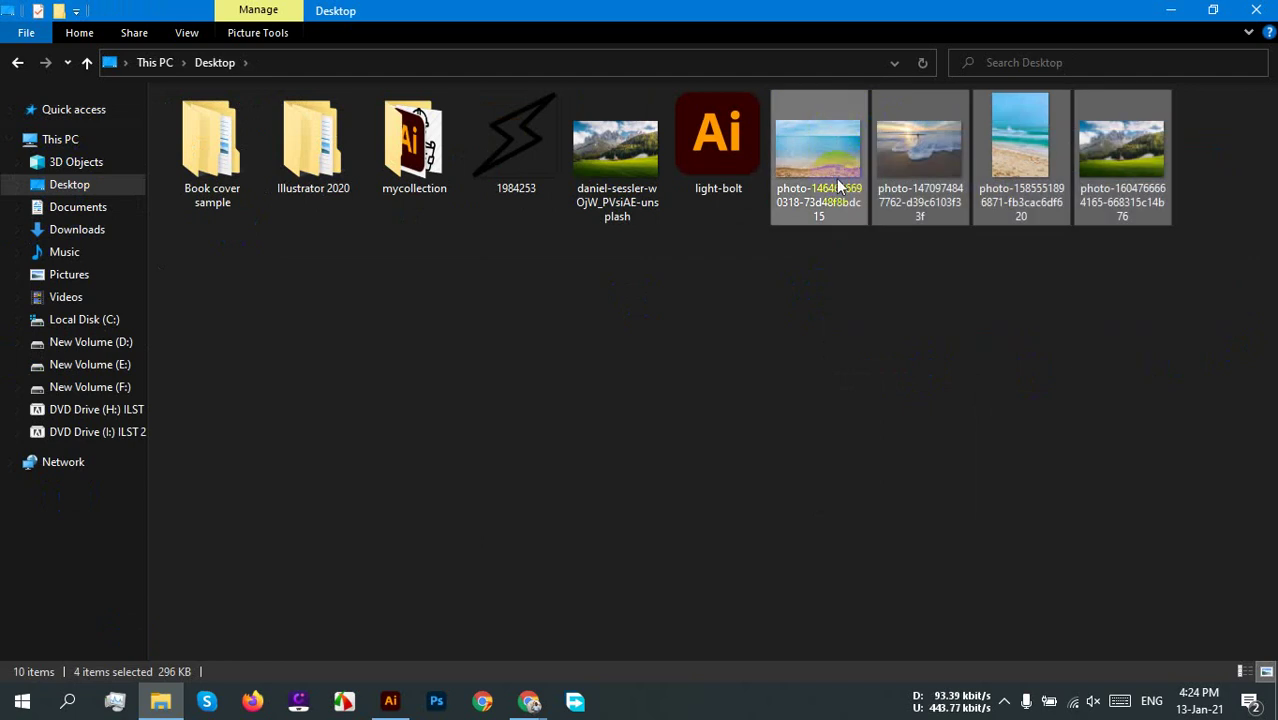
left_click_drag(850, 150, 251, 442)
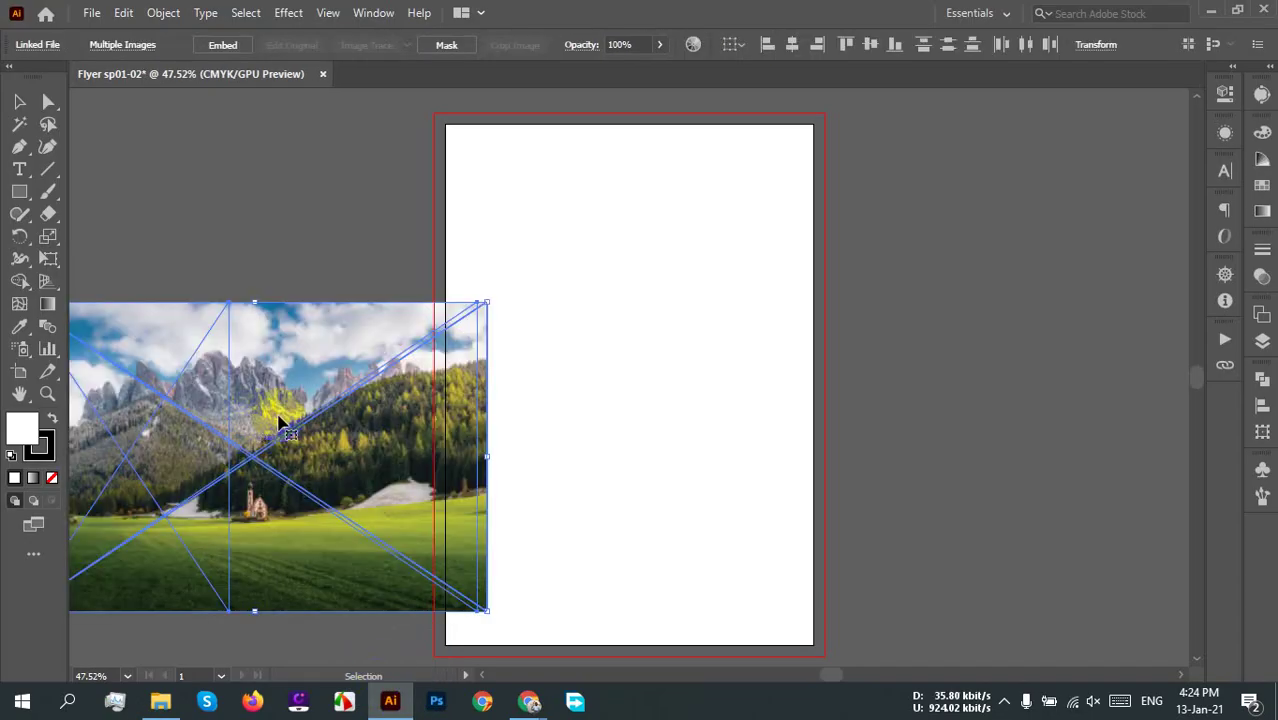
left_click_drag(336, 507, 300, 372)
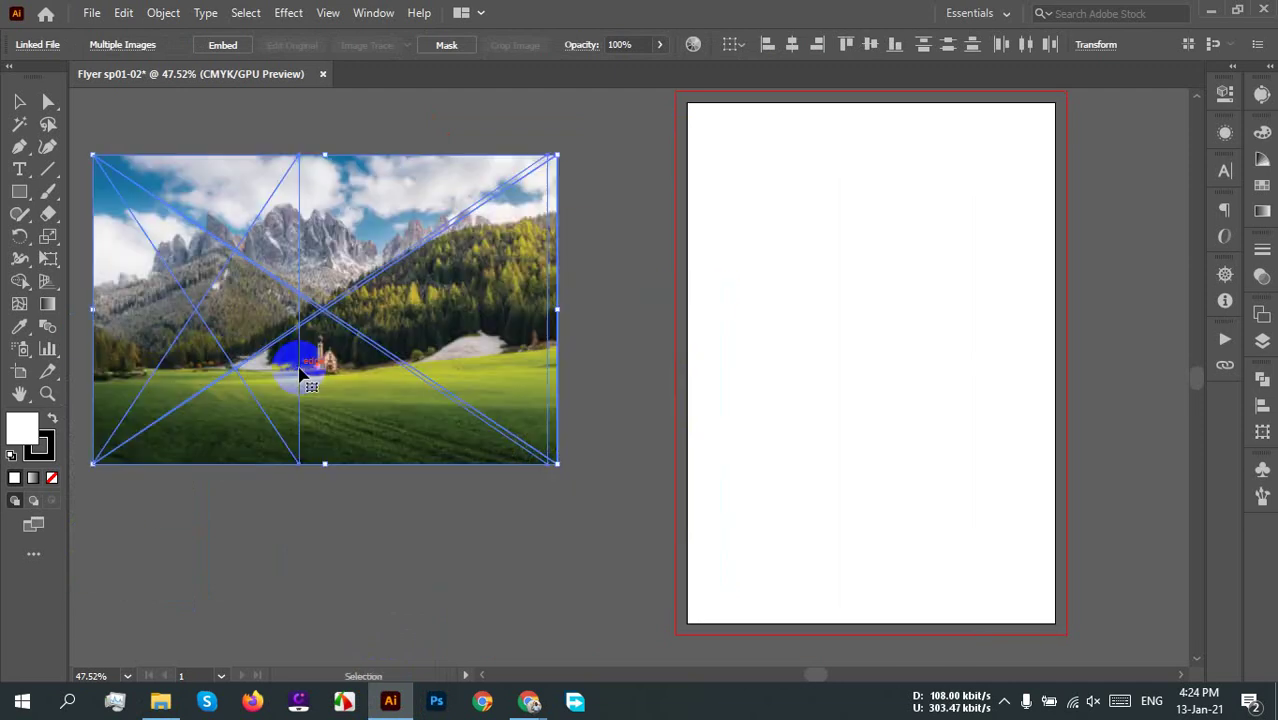
left_click(224, 50)
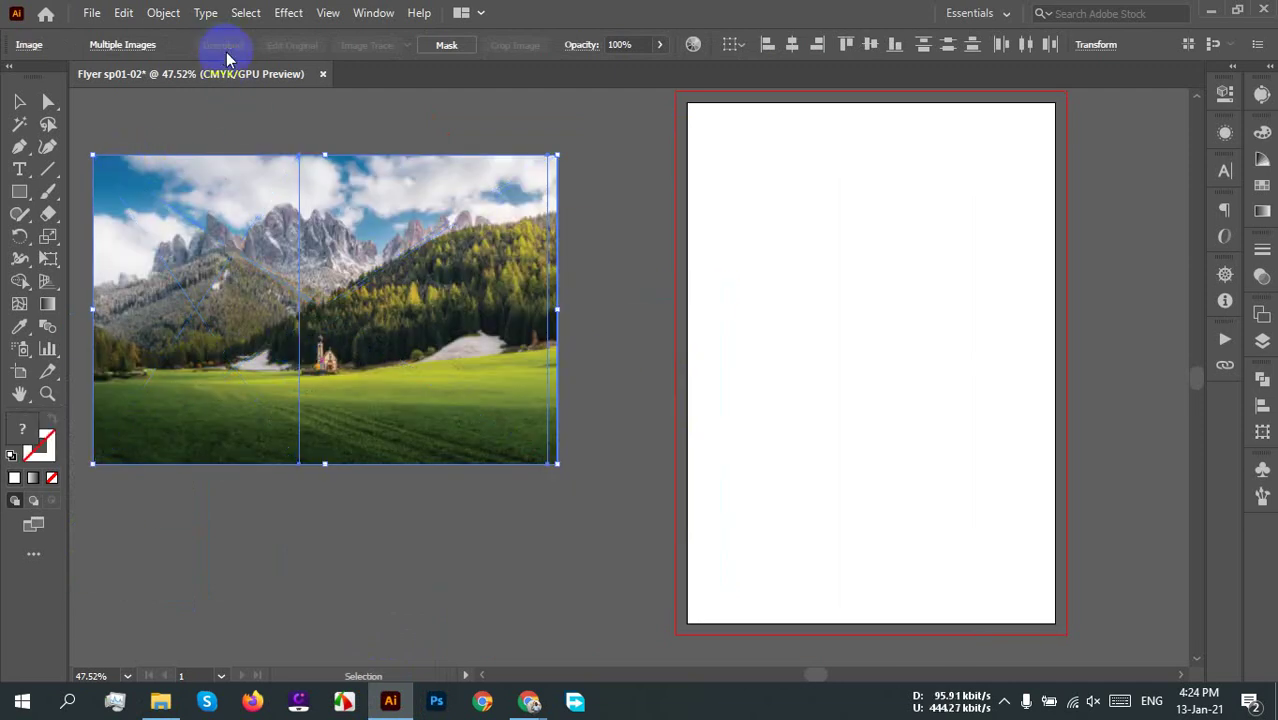
Step: Spread out the stacked images by moving the mountain meadow photo and the portrait beach photo off the pile
left_click(633, 316)
left_click_drag(348, 322, 365, 442)
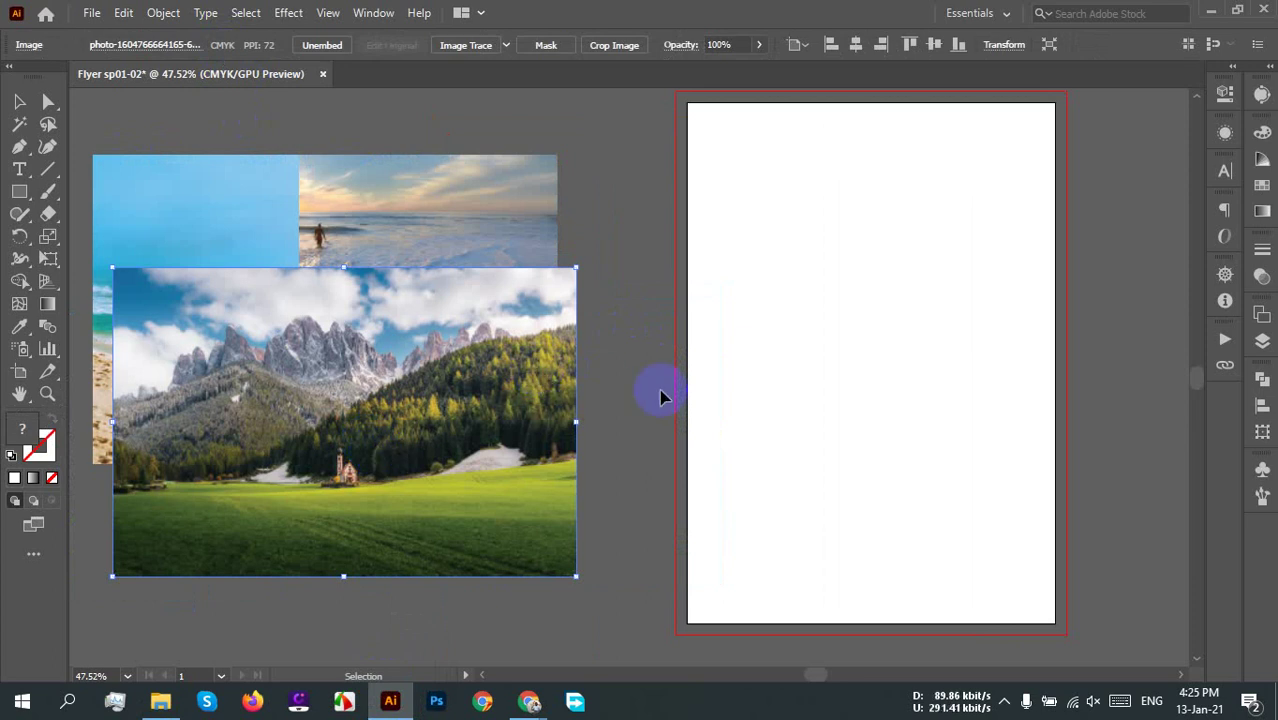
scroll(570, 372, "down", 2)
left_click_drag(460, 396, 87, 343)
left_click_drag(330, 385, 249, 605)
left_click(503, 533)
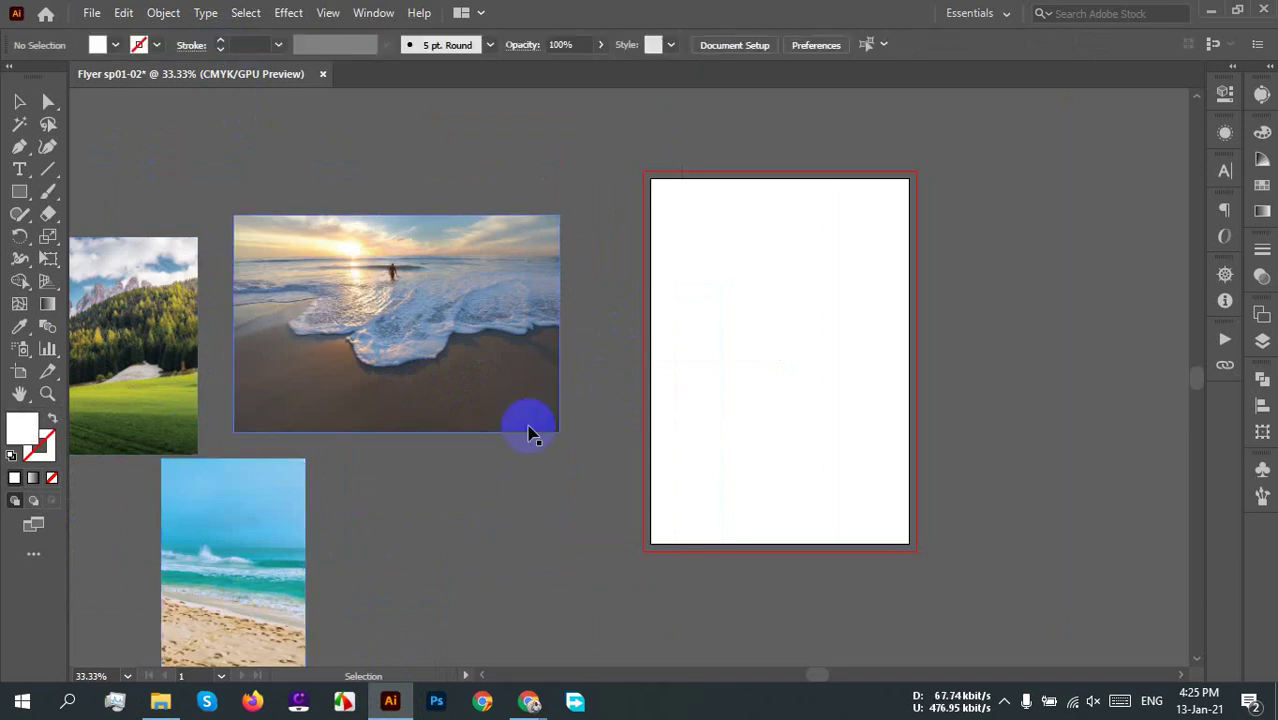
Step: Move the sunset wave photo over the upper part of the artboard and shift the pebble beach photo aside
left_click_drag(450, 350, 851, 313)
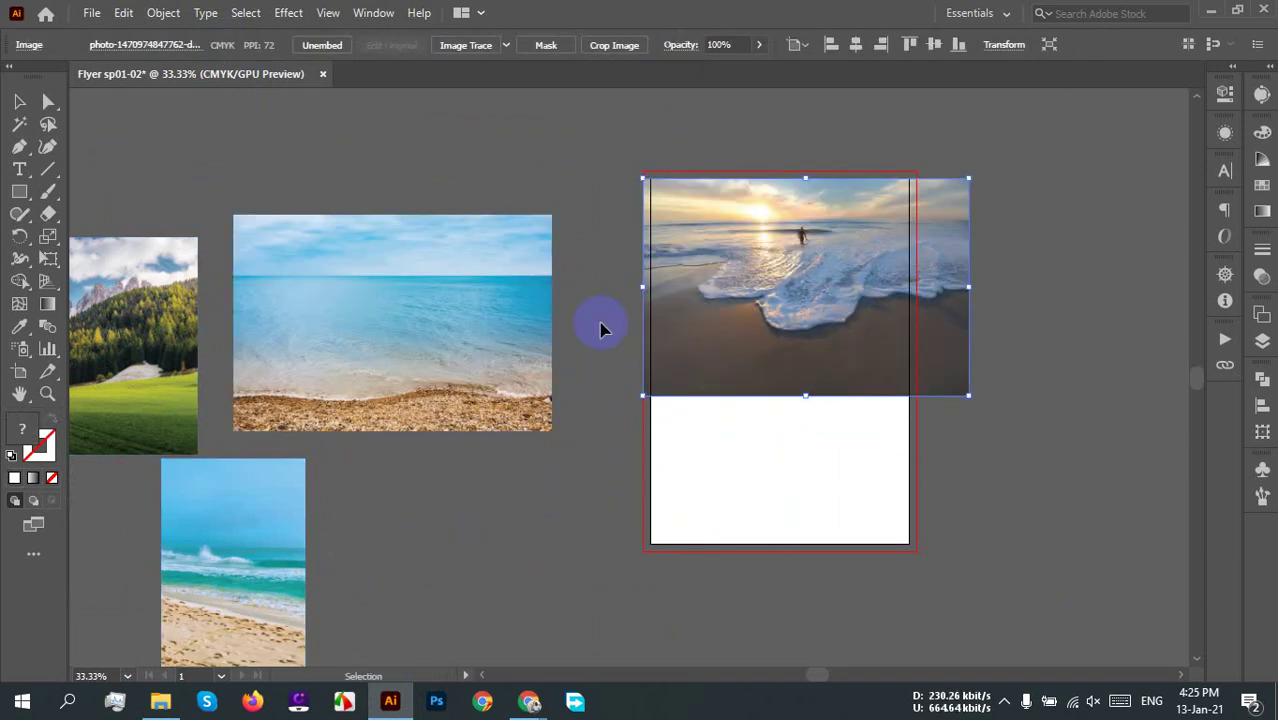
left_click_drag(453, 340, 428, 214)
left_click_drag(856, 346, 676, 422)
scroll(815, 340, "up", 2)
left_click(548, 414)
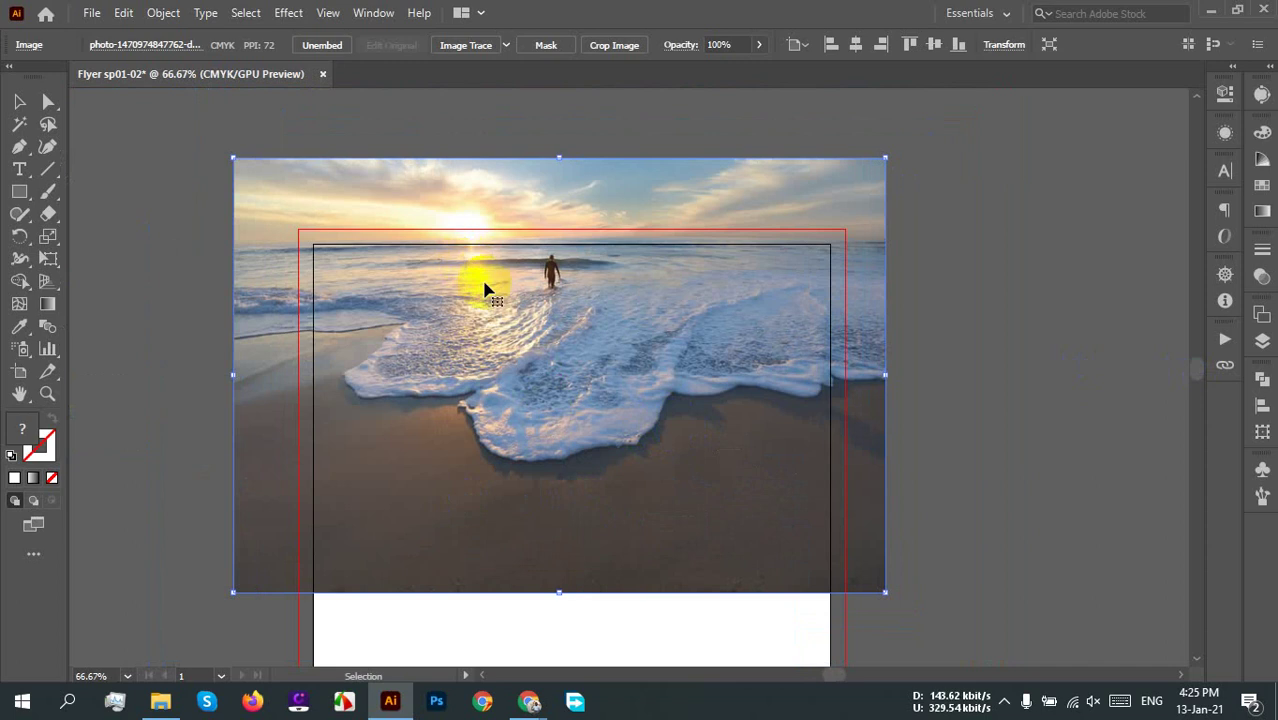
Step: Place the four Desktop photos again as linked images beside the sunset photo and undo that placement
left_click(160, 701)
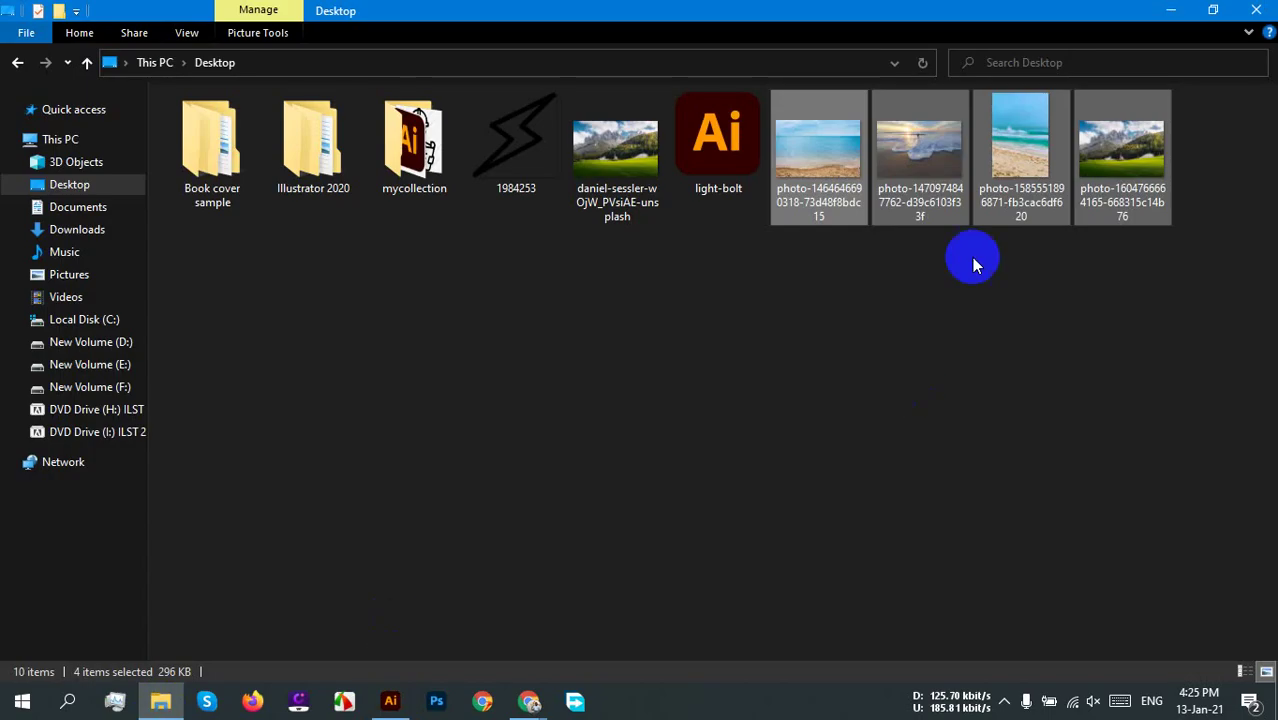
left_click(391, 701)
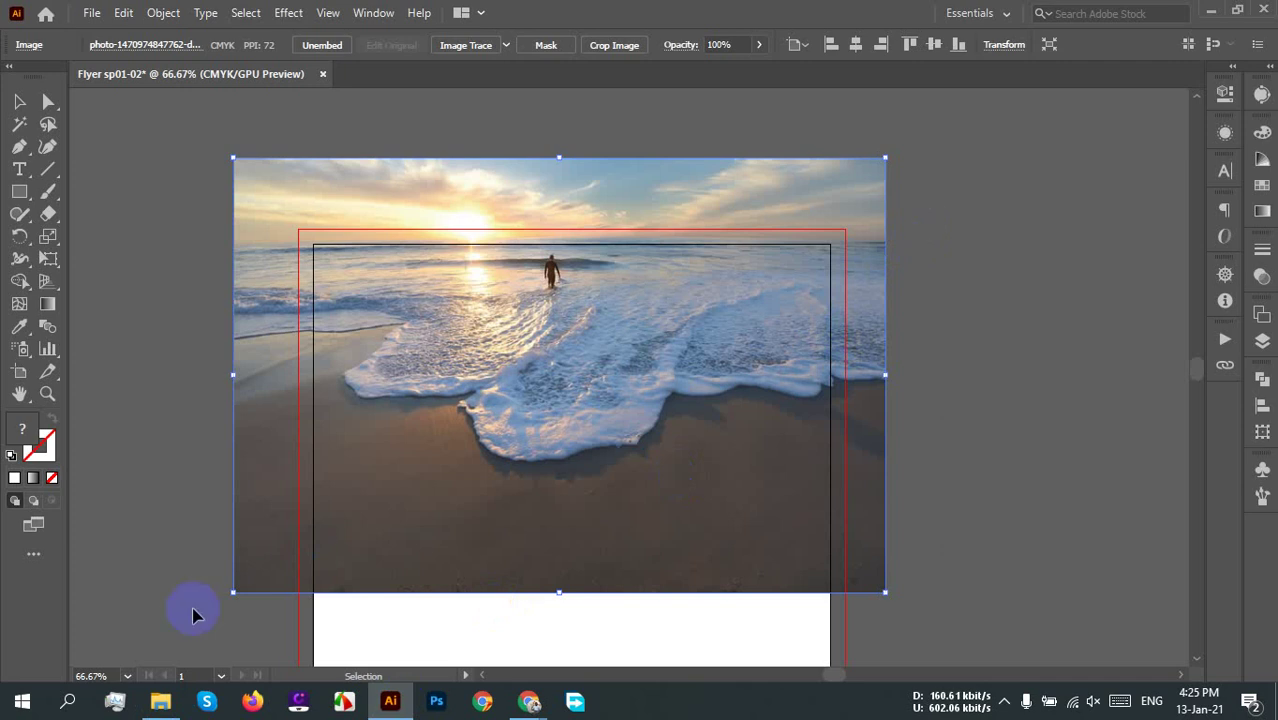
left_click(160, 701)
left_click_drag(827, 177, 1045, 315)
left_click(1045, 315)
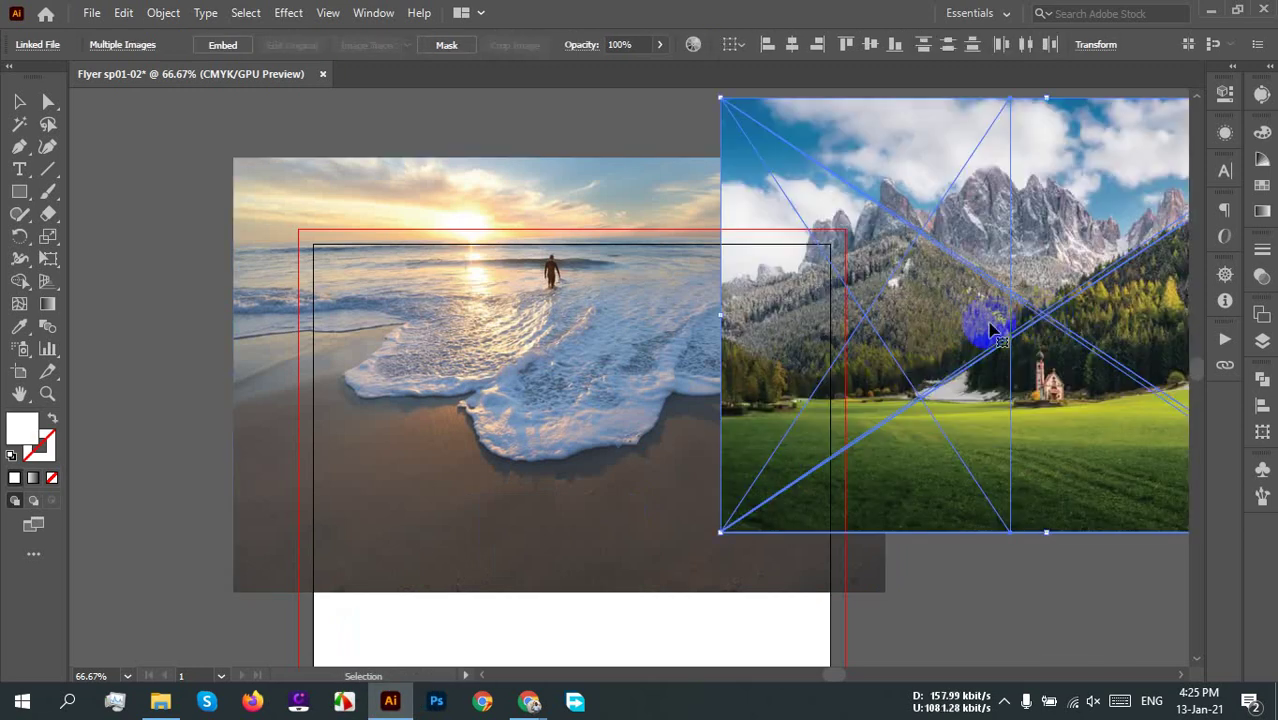
key("ctrl+z")
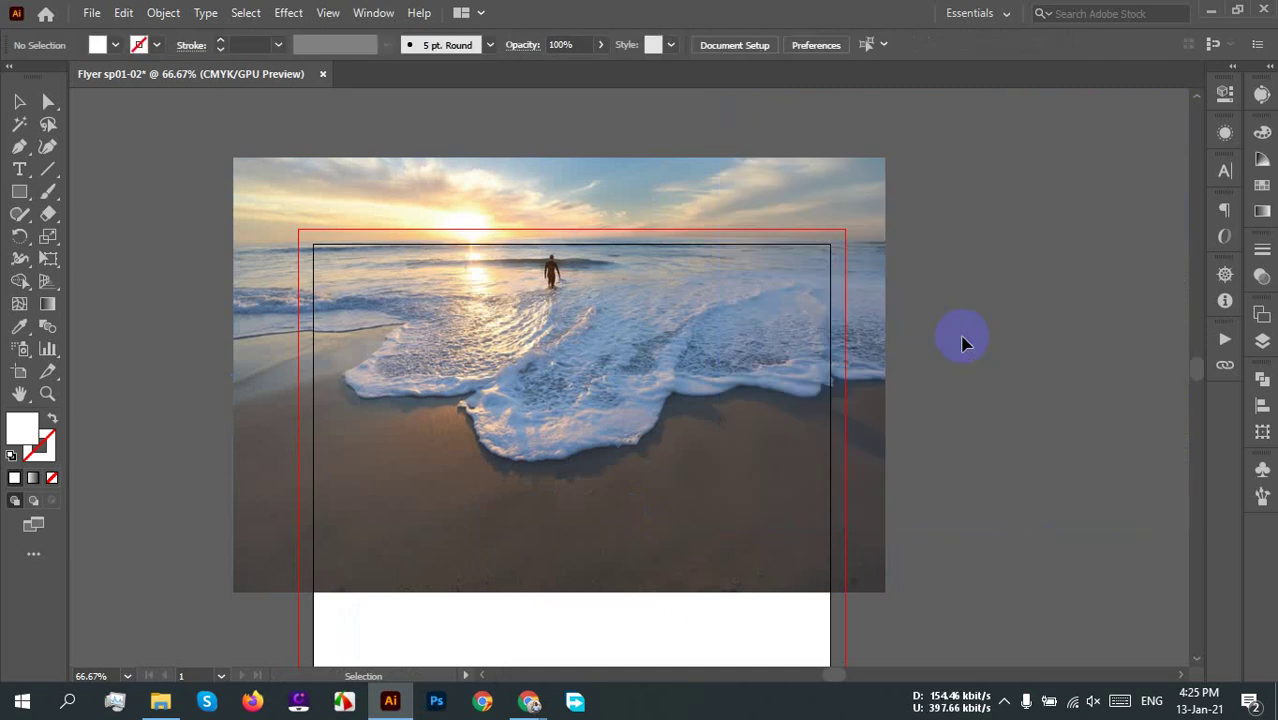
Step: Scale the sunset photo down proportionally to the artboard's width and centre it horizontally on the artboard
left_click(866, 188)
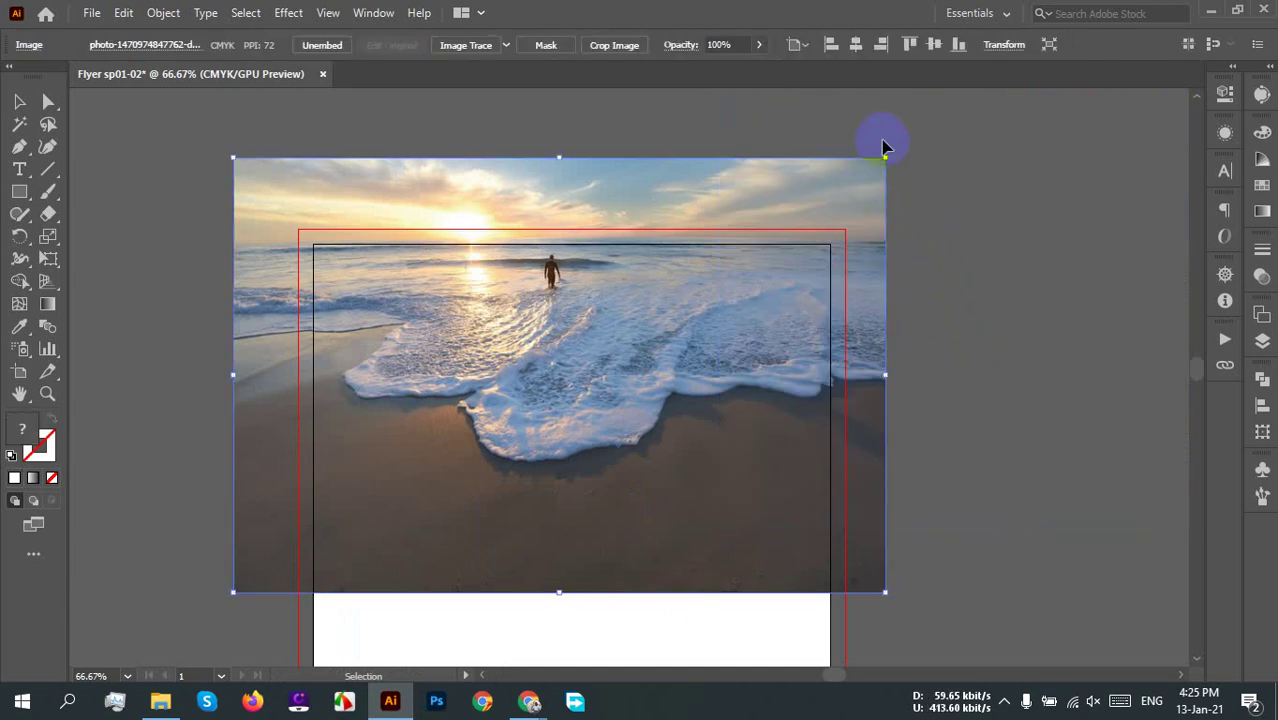
left_click_drag(885, 160, 883, 204)
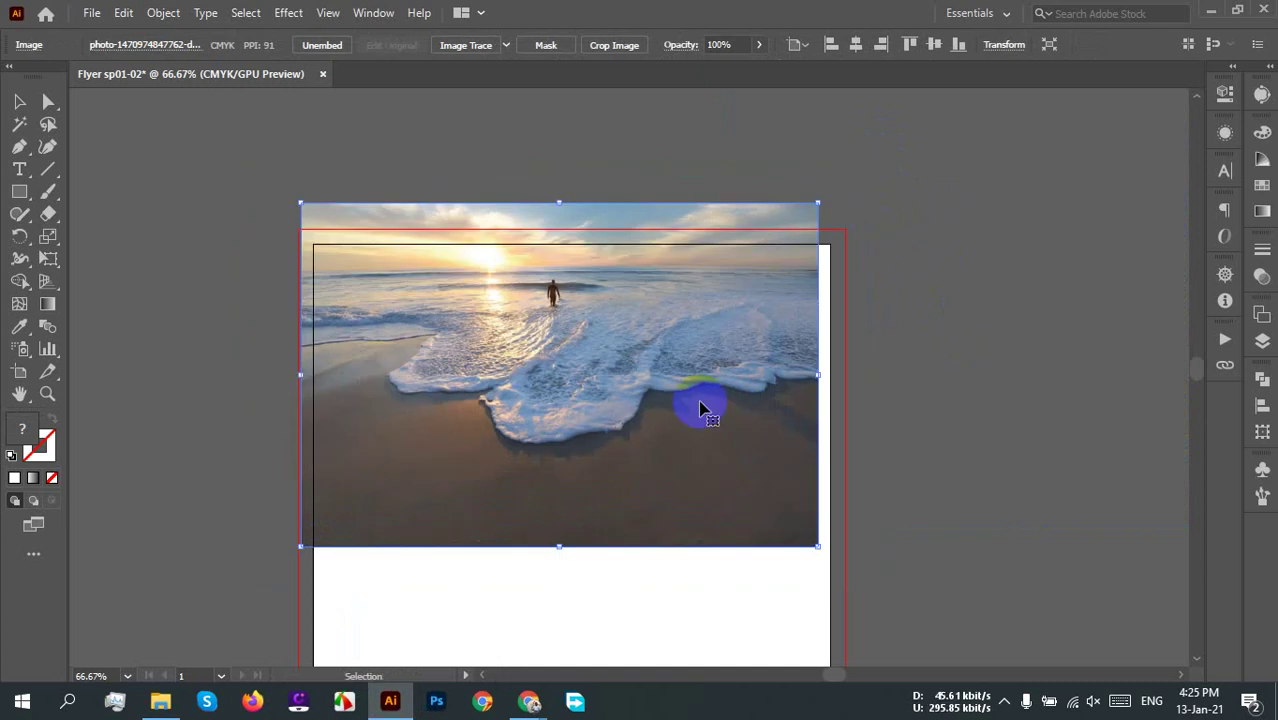
key("ctrl+1")
key("ctrl+minus")
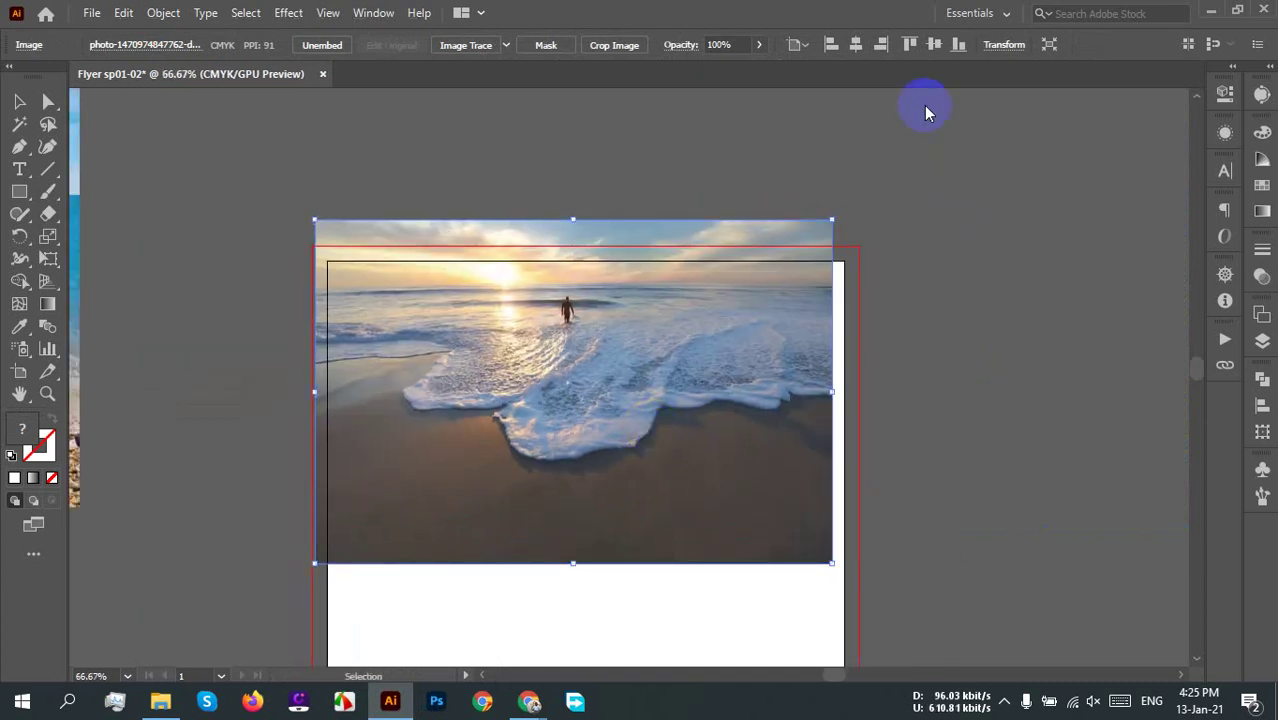
left_click(858, 44)
left_click(847, 428)
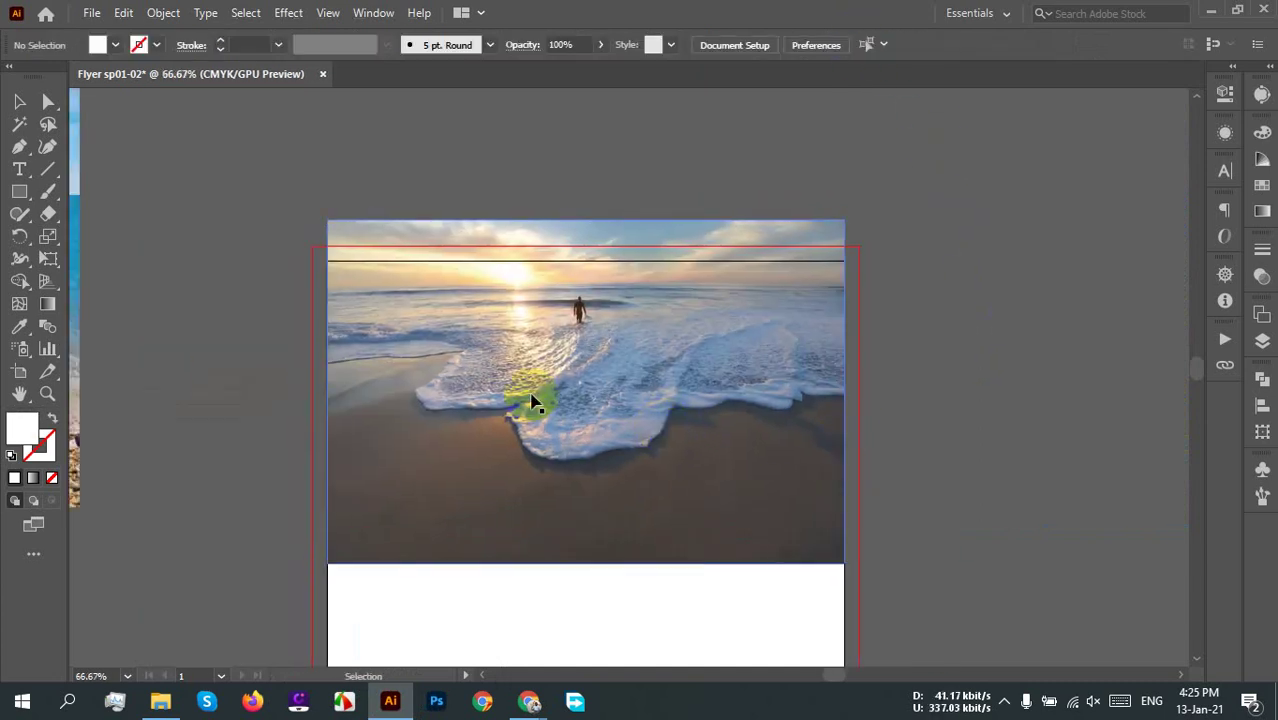
Step: Enlarge the sunset photo slightly about its centre so its sides extend to the bleed lines
key("ctrl+1")
left_click(993, 190)
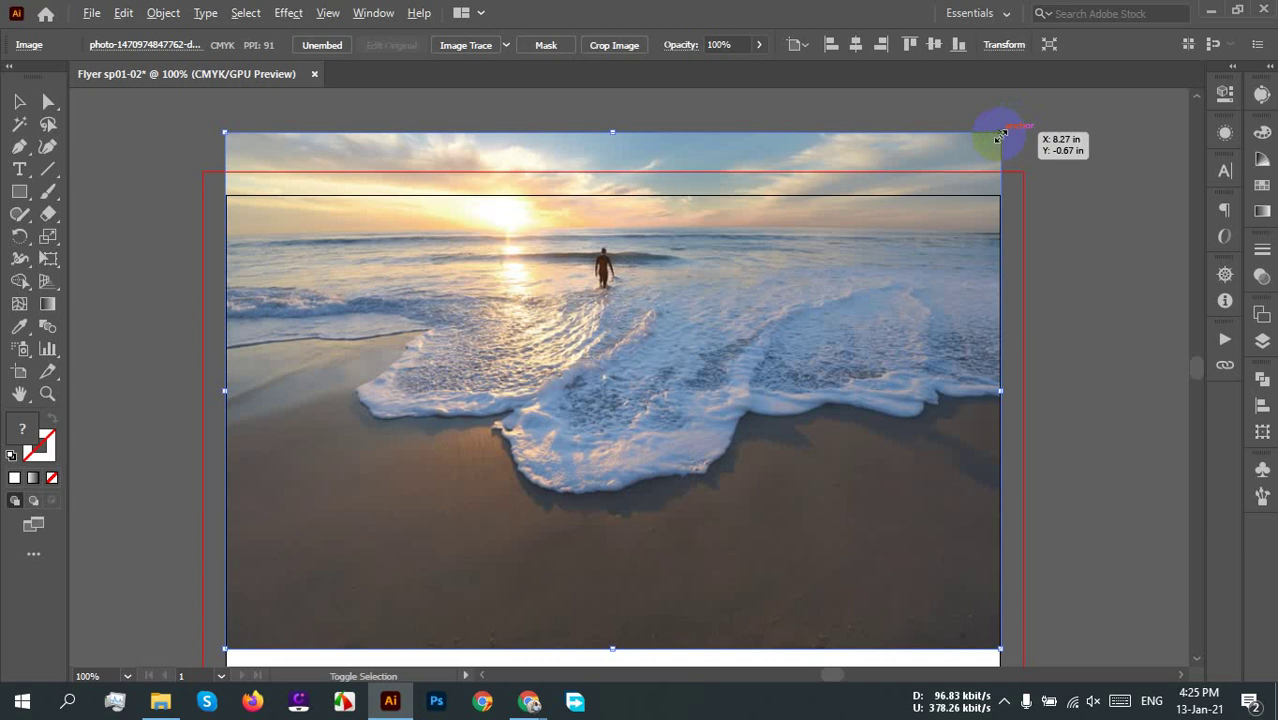
left_click_drag(998, 134, 1019, 119)
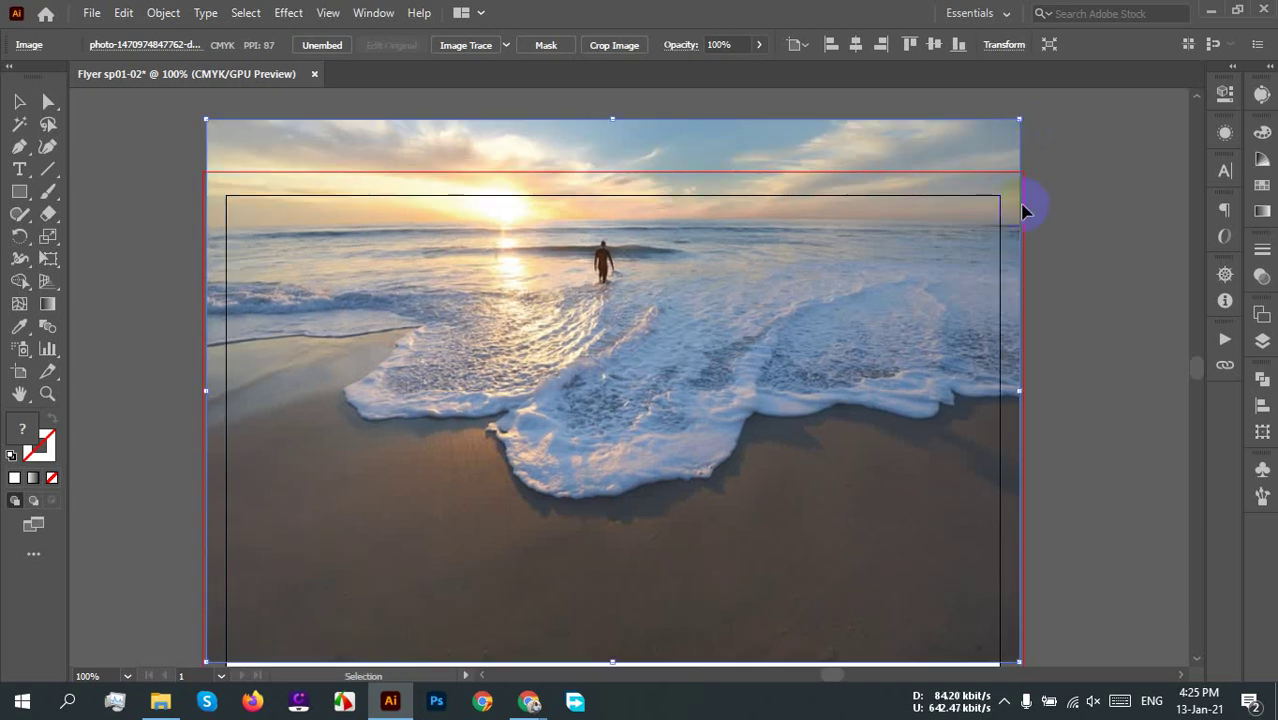
left_click(1049, 295)
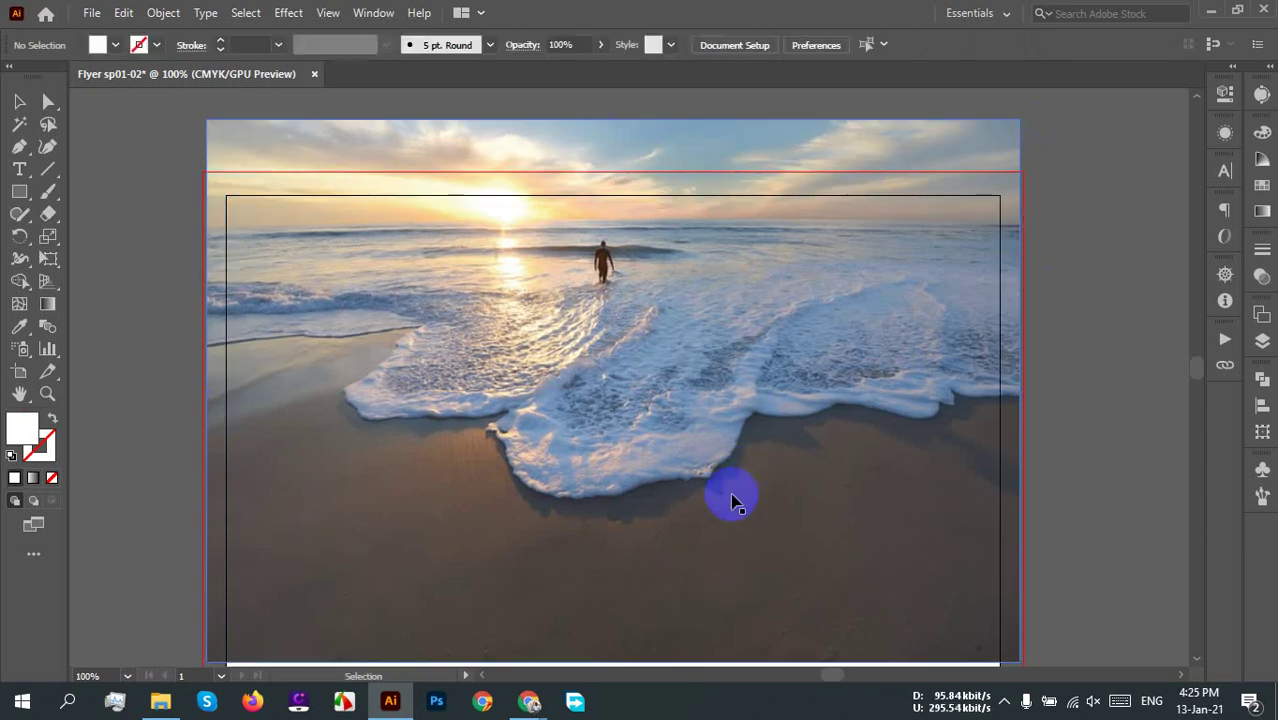
Step: Draw a rectangle about 8.27 × 4.01 in over the sunset photo, spanning the artboard's width from its top edge
scroll(713, 541, "down", 2)
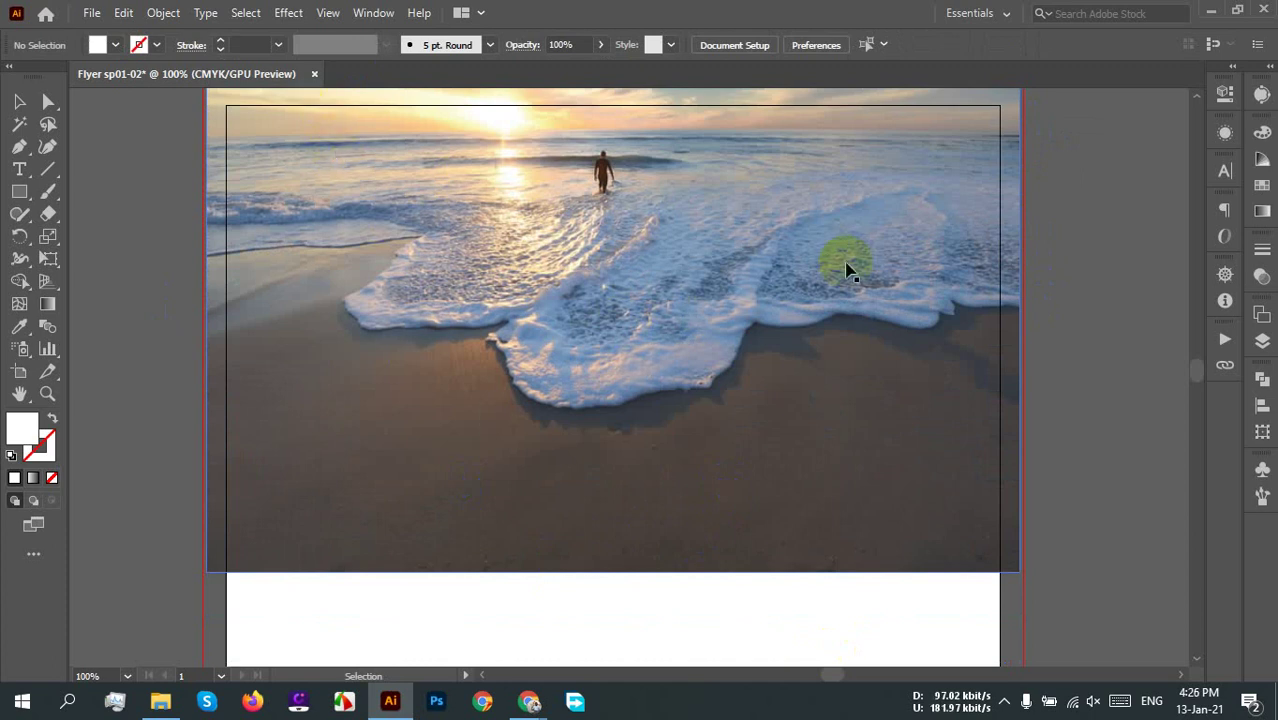
left_click(703, 442)
scroll(697, 415, "up", 1)
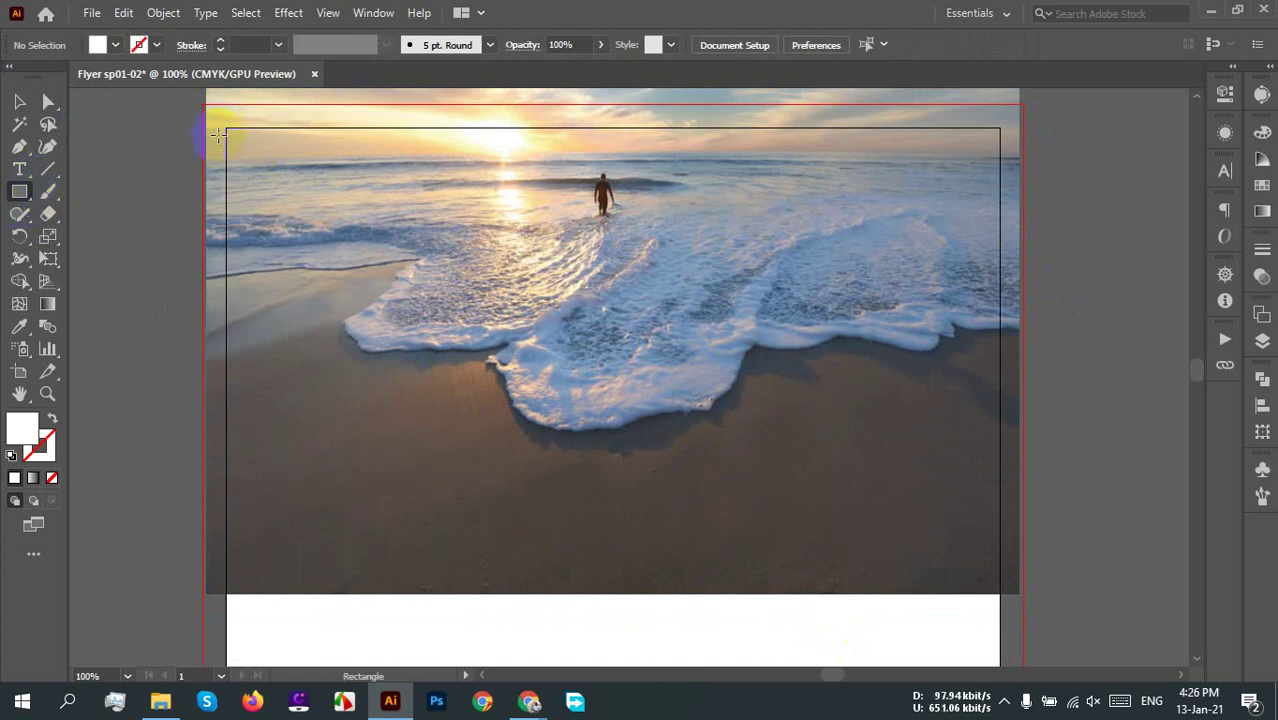
left_click_drag(226, 127, 1001, 478)
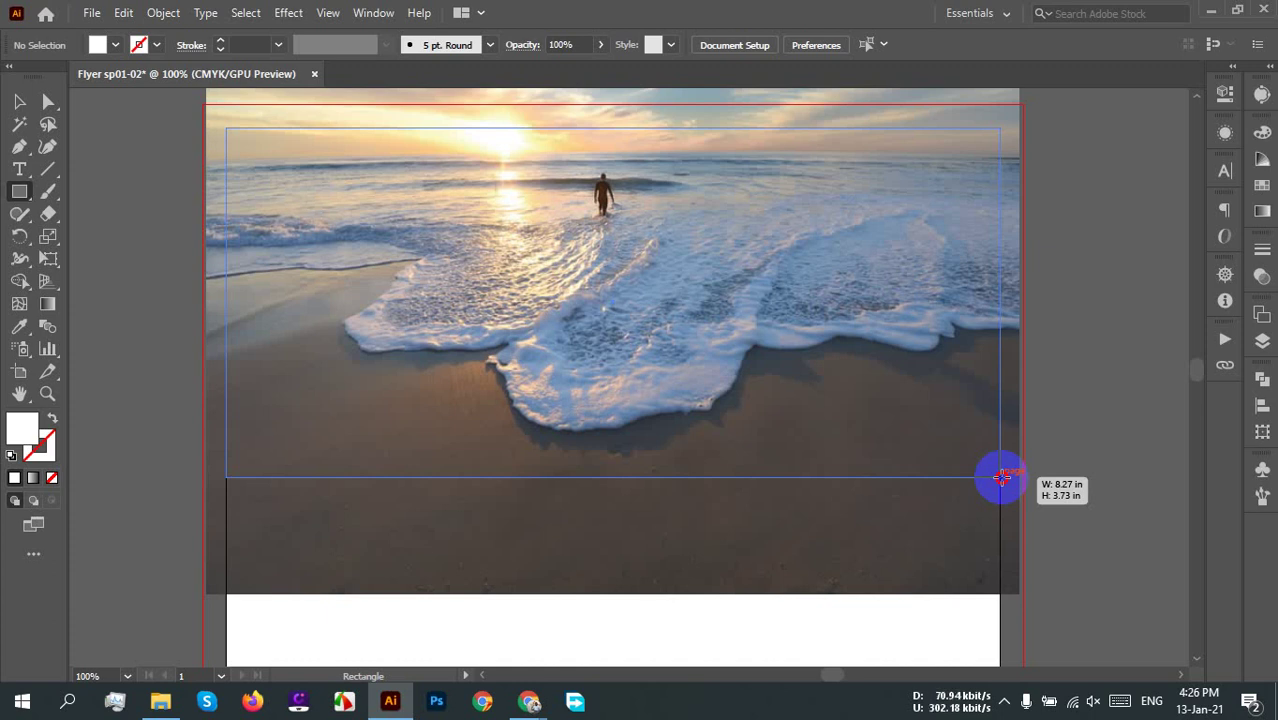
left_click_drag(1001, 478, 1001, 503)
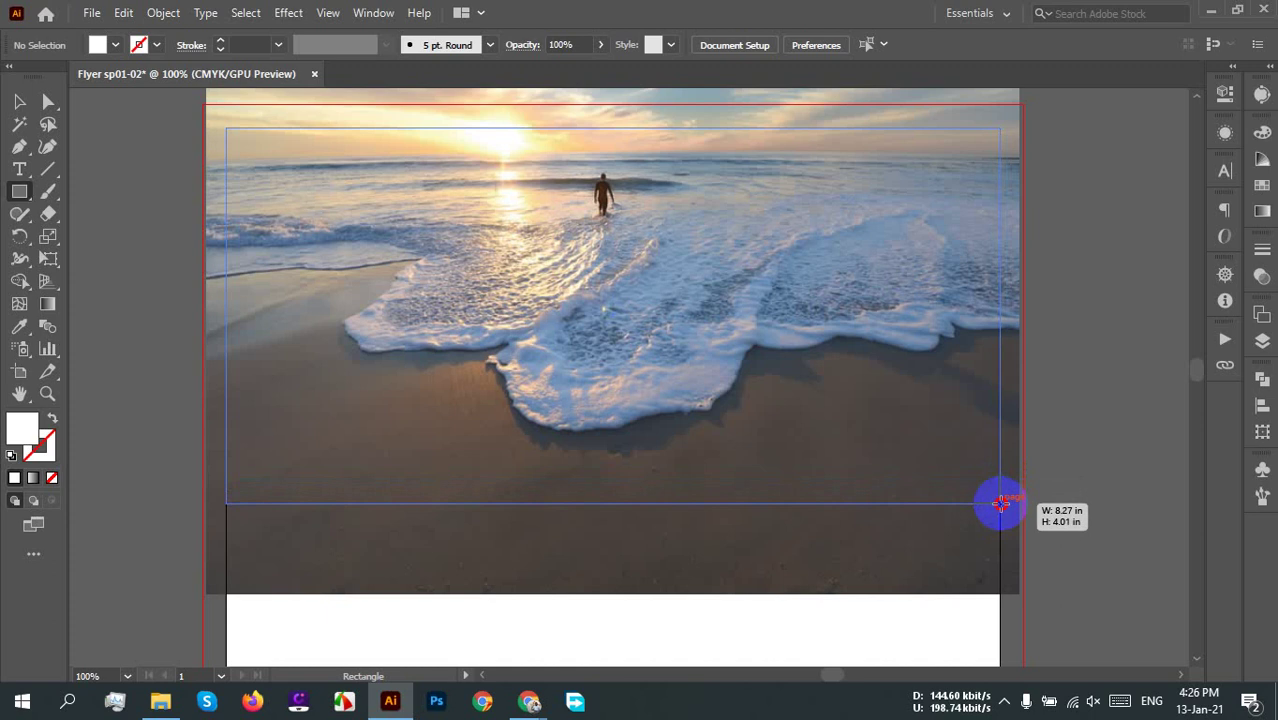
left_click_drag(1001, 503, 1001, 503)
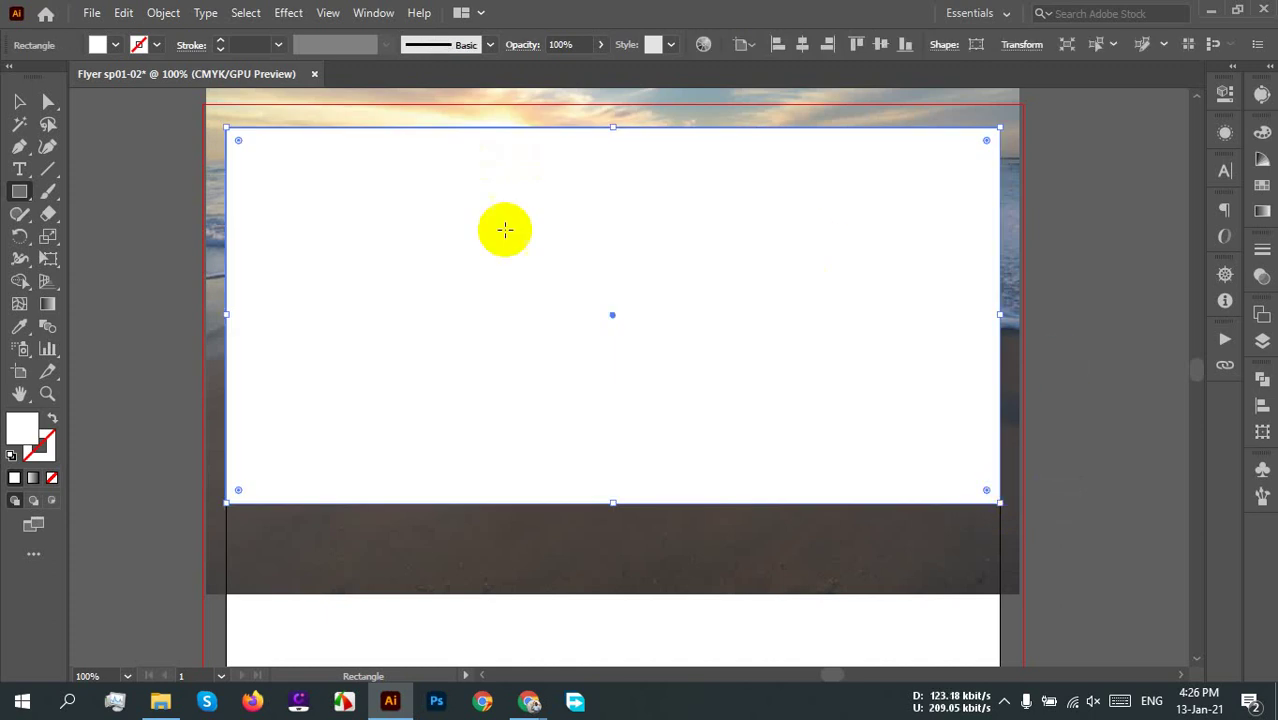
Step: Fill the rectangle with green and place a copy of it beside the artboard, near the pebble beach photo
left_click(104, 50)
left_click(96, 79)
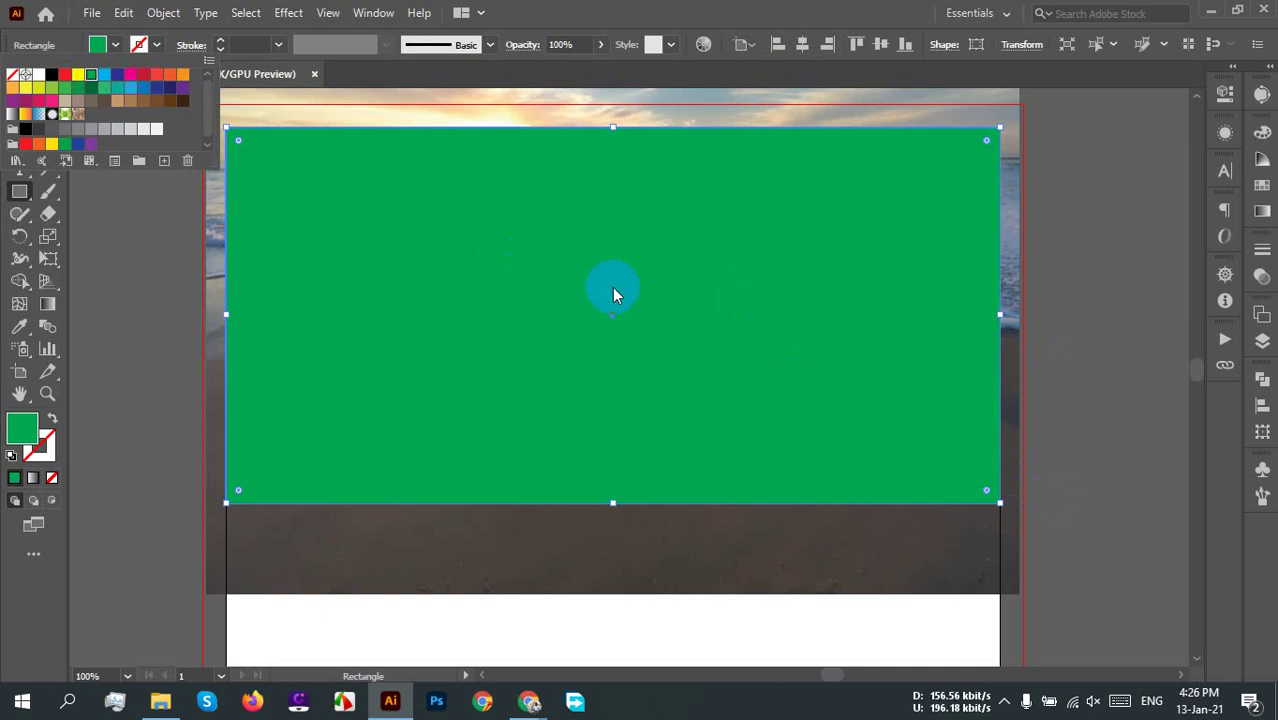
left_click(1112, 224)
left_click(17, 104)
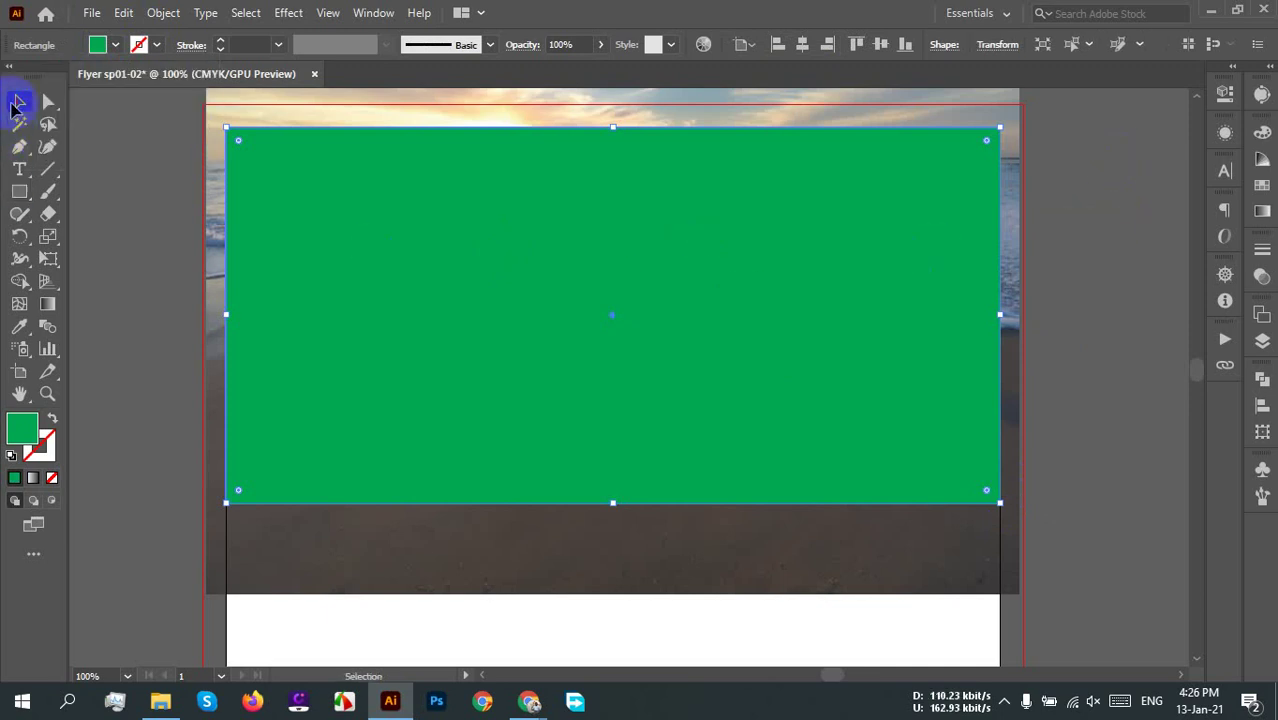
left_click(1170, 318)
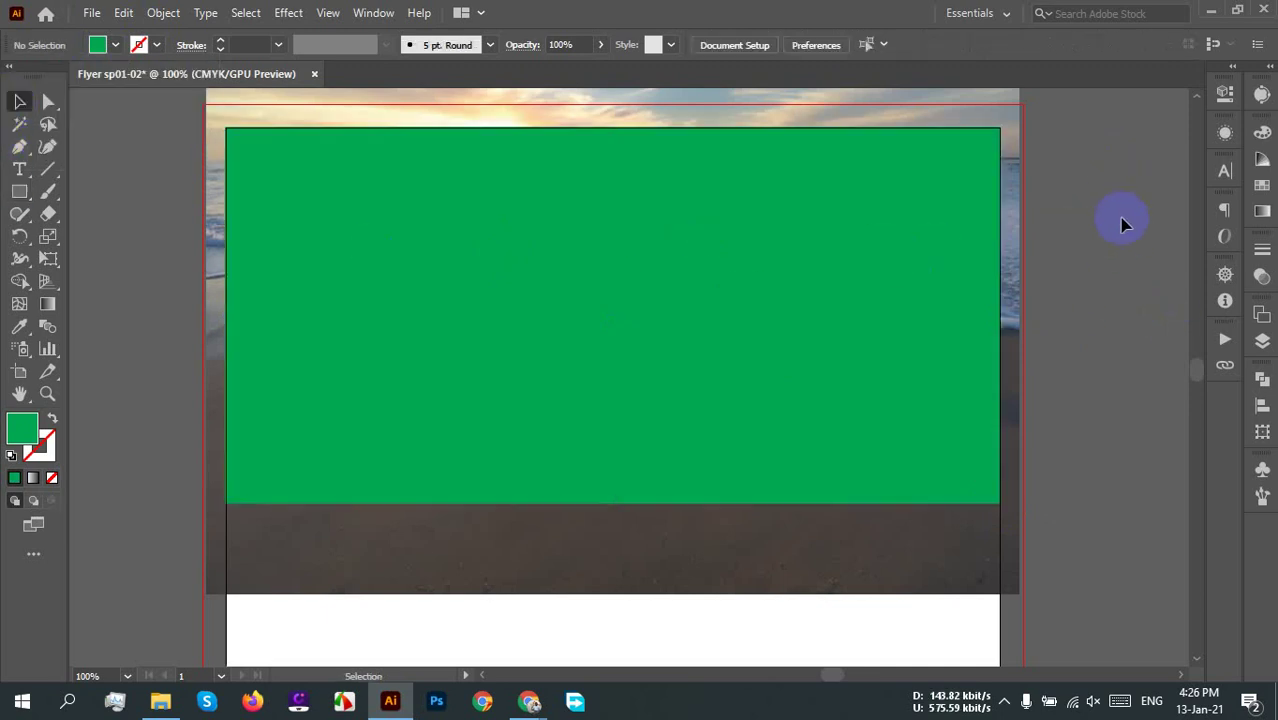
scroll(707, 342, "down", 2)
left_click_drag(695, 340, 212, 393)
Step: Try clipping the sunset photo to the green rectangle with a clipping mask, and undo the clipping
left_click(729, 338)
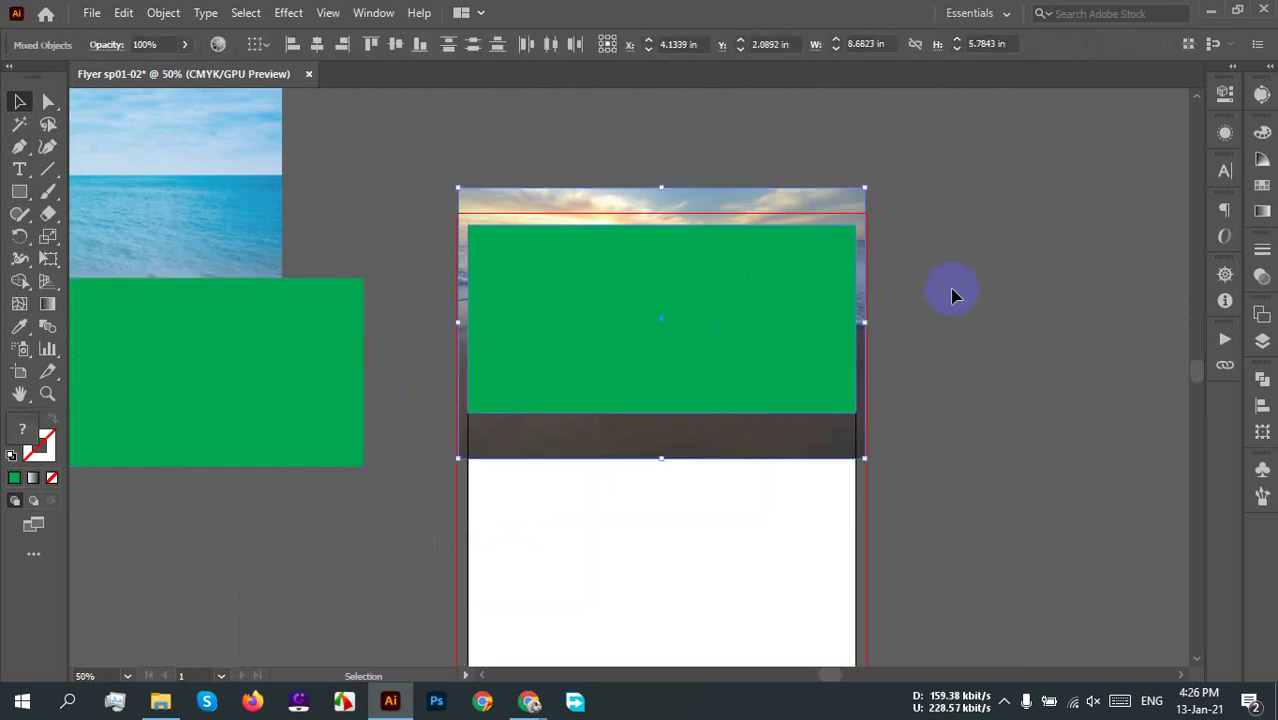
right_click(650, 323)
left_click(762, 481)
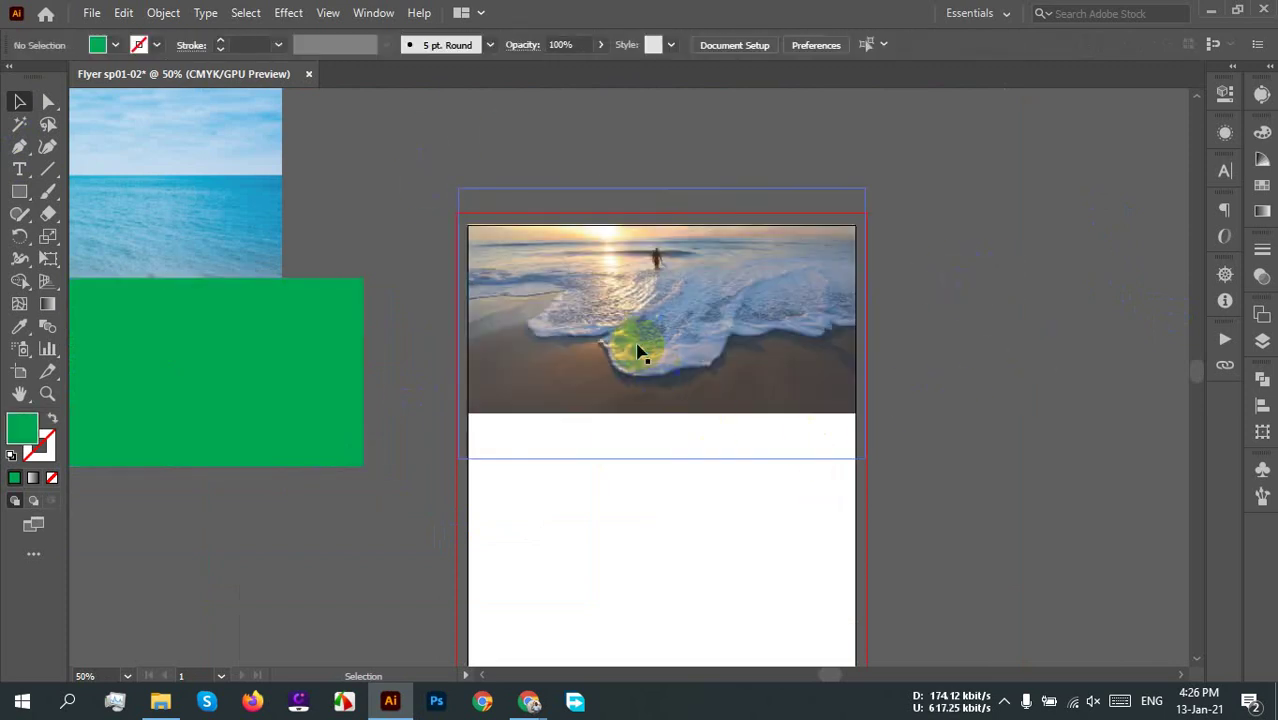
scroll(818, 328, "up", 2)
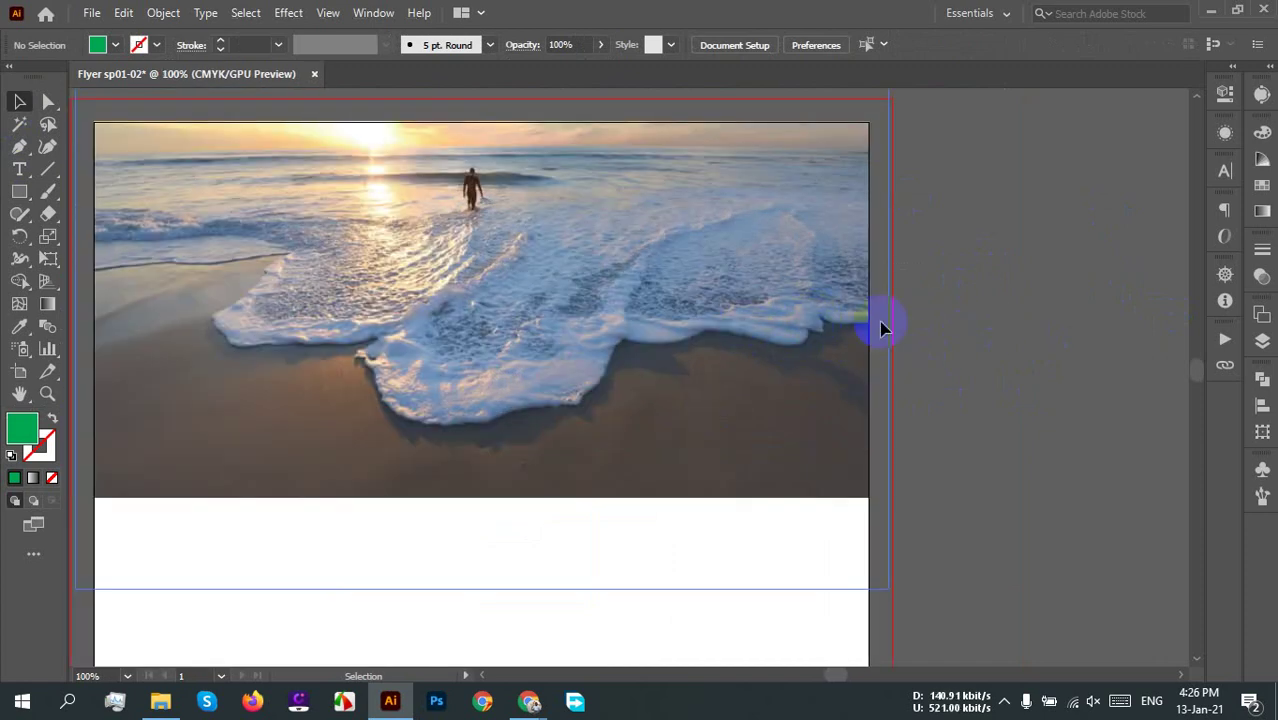
scroll(978, 311, "down", 1)
scroll(978, 288, "up", 1)
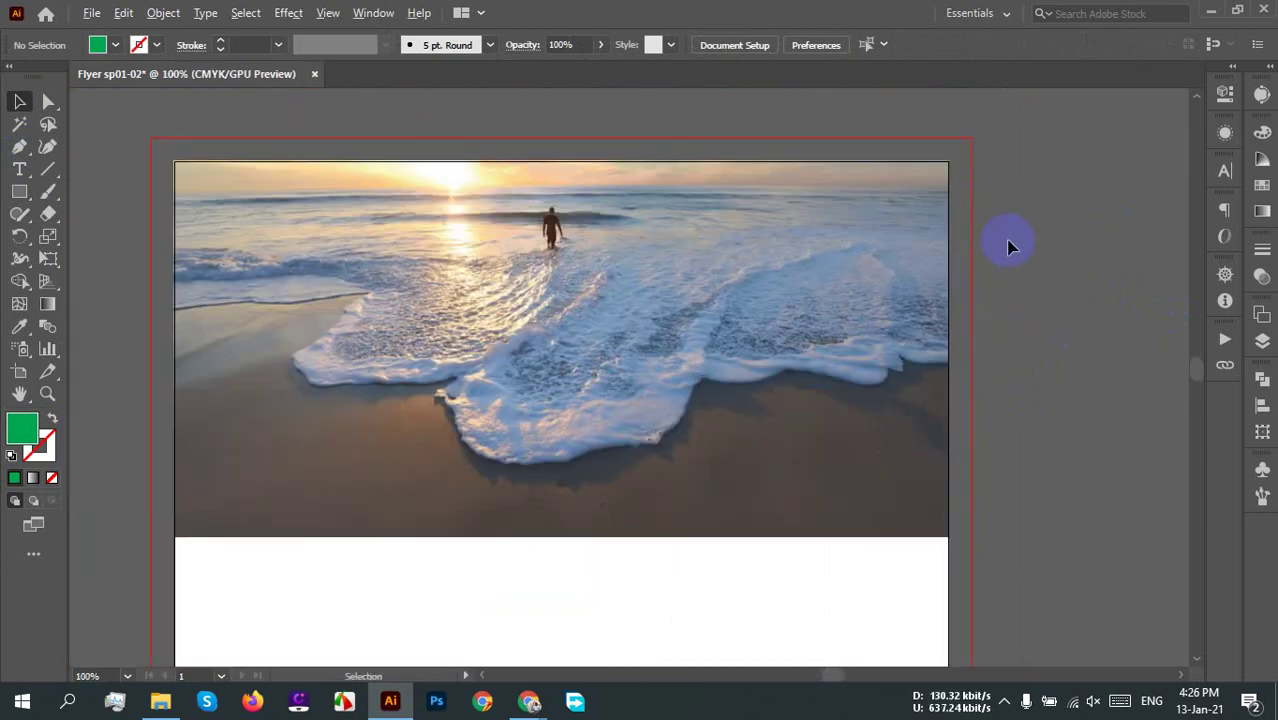
left_click_drag(1008, 241, 1063, 230)
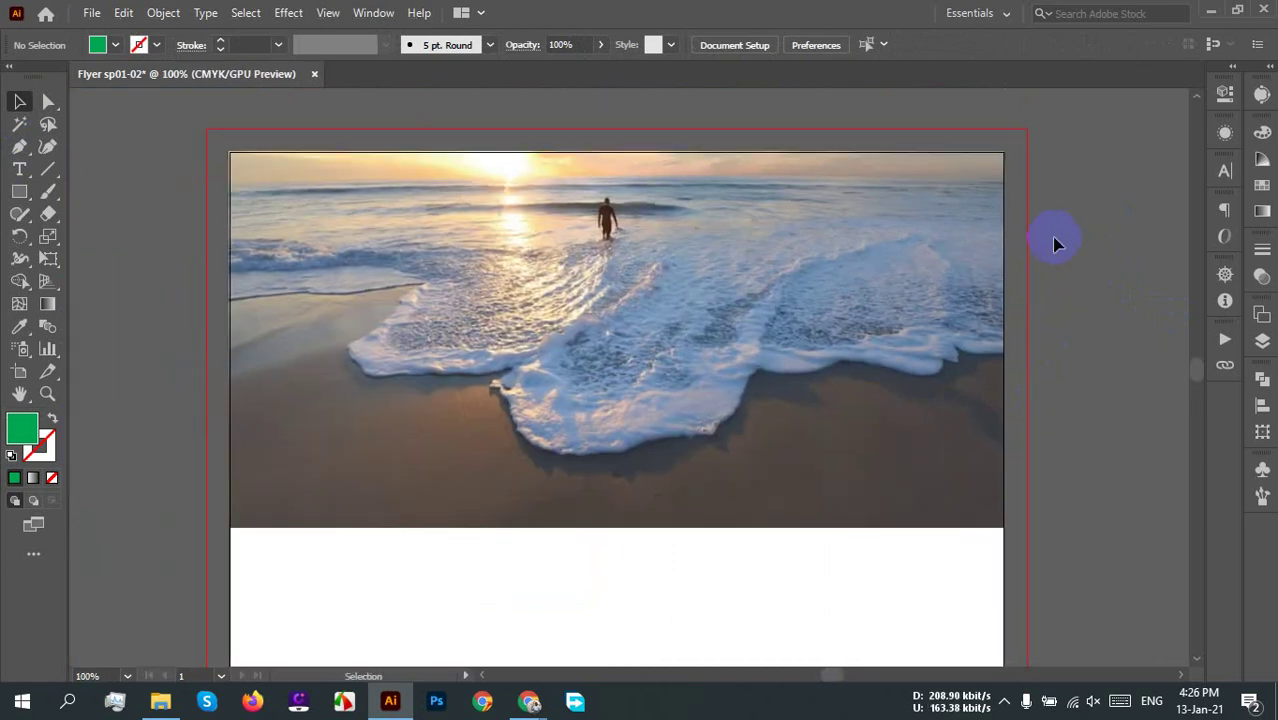
left_click(478, 365)
key("ctrl+z")
Step: Delete the green rectangle that covers the sunset photo on the artboard
left_click(1168, 324)
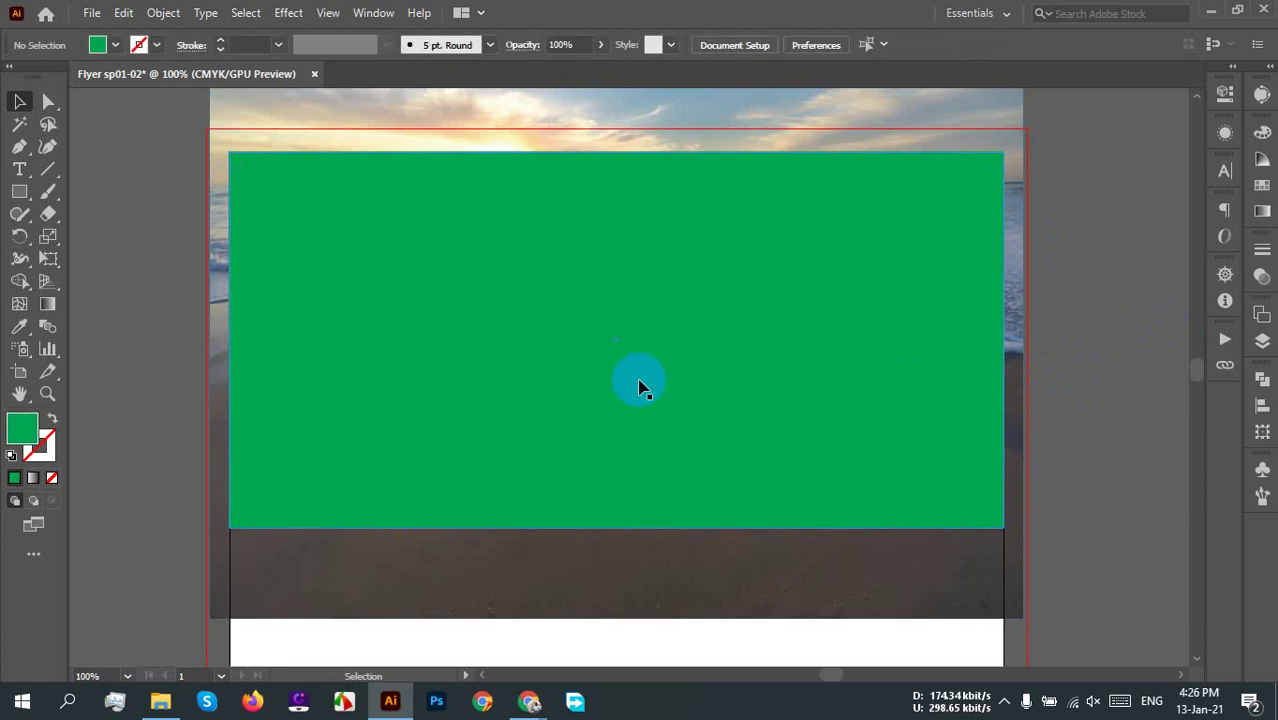
left_click(614, 367)
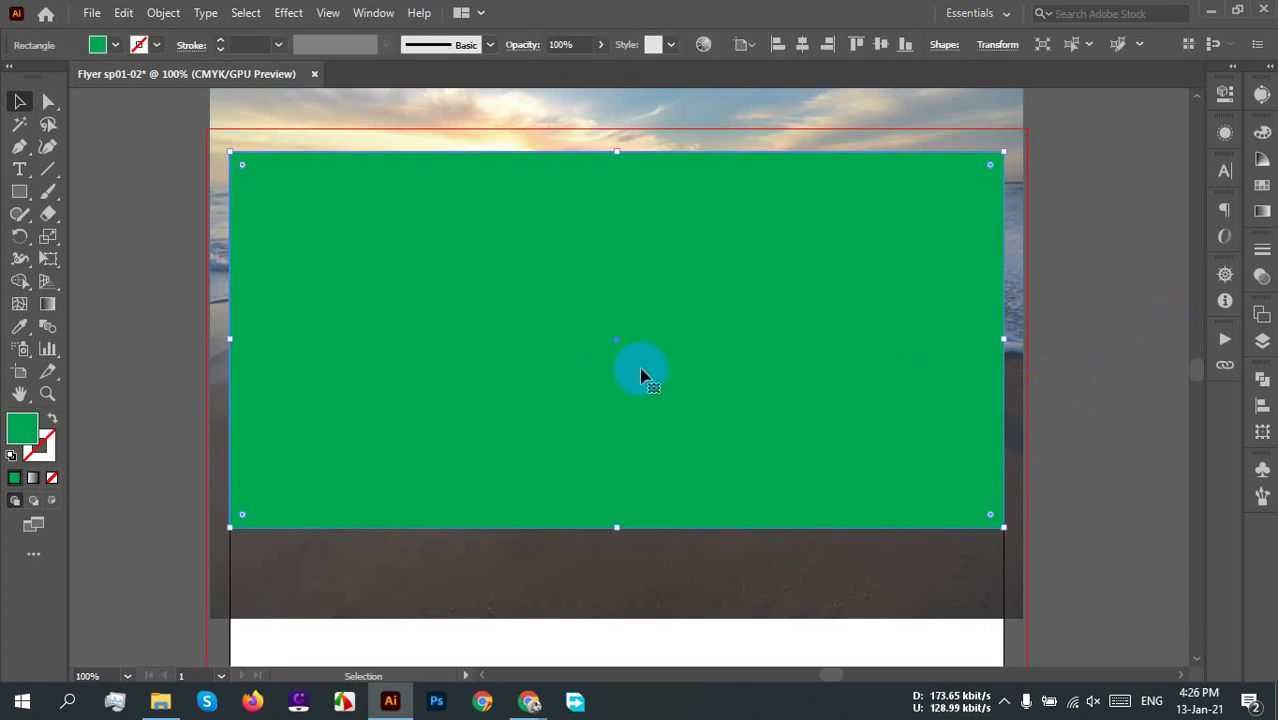
key("Delete")
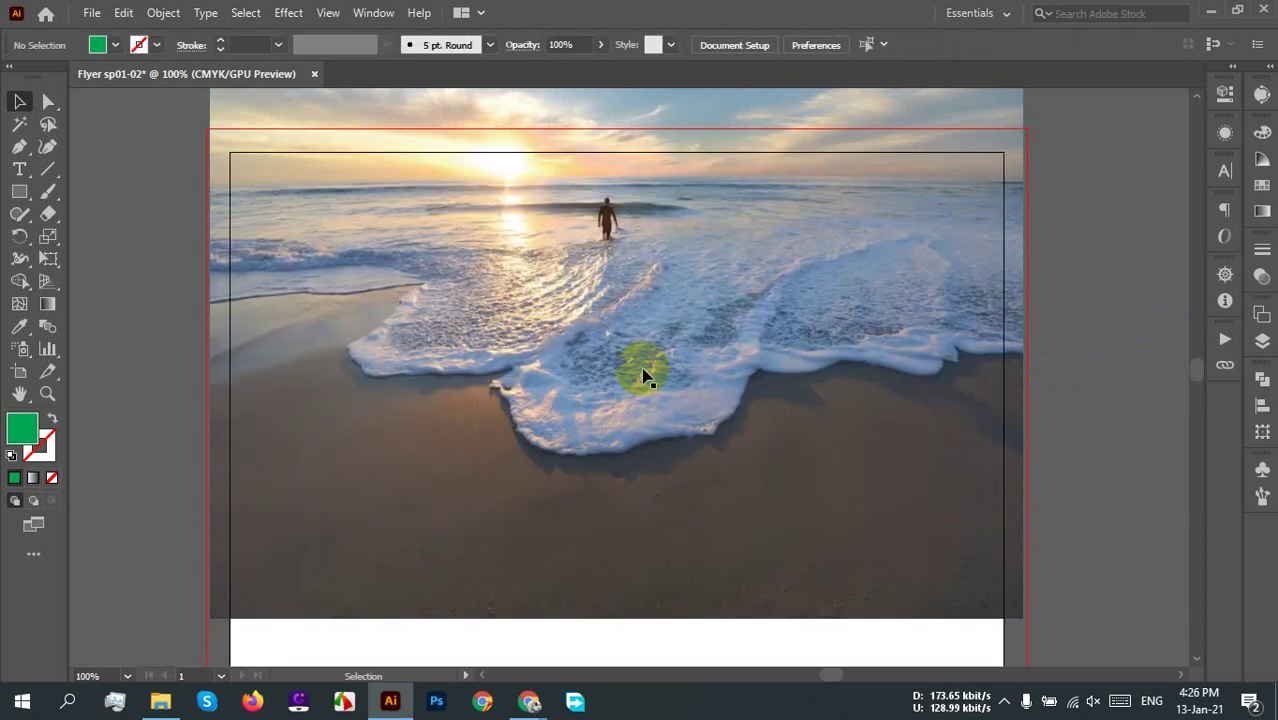
Step: Draw a closed green Pen shape across the artboard's top, its lower edge curving from about 4.18 in down at left to 2.28 in at right
left_click(20, 149)
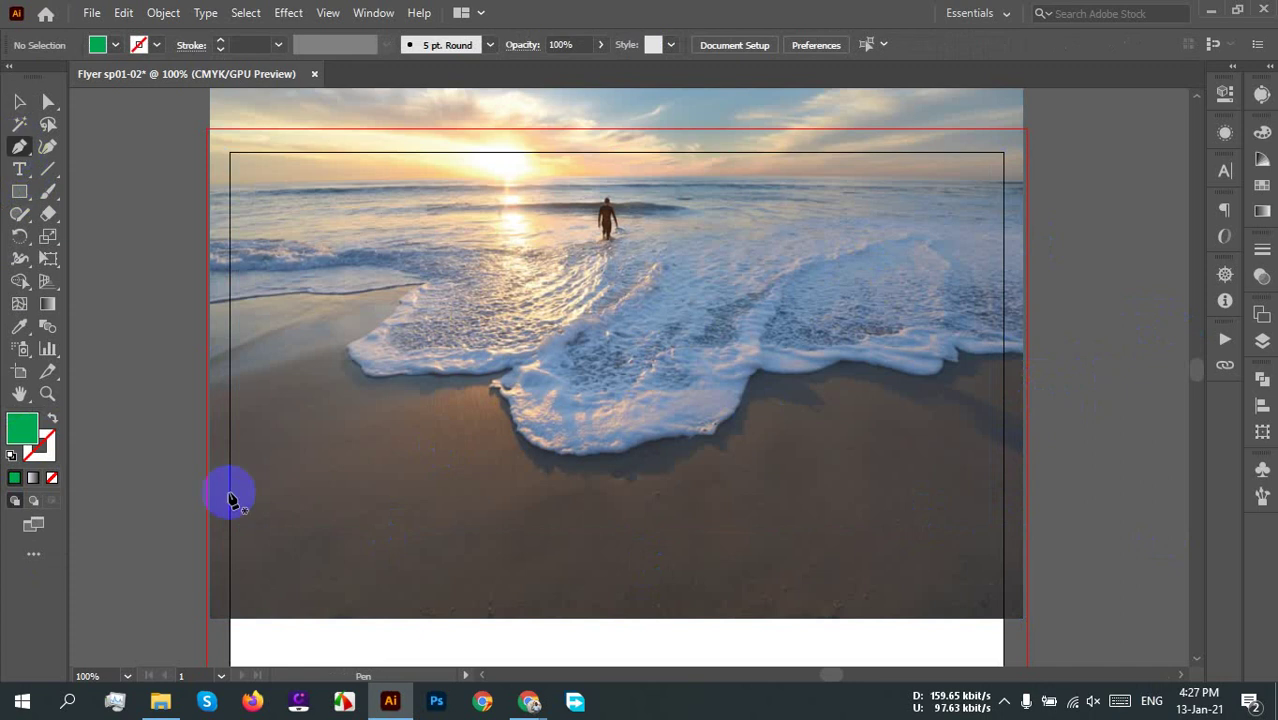
left_click(230, 545)
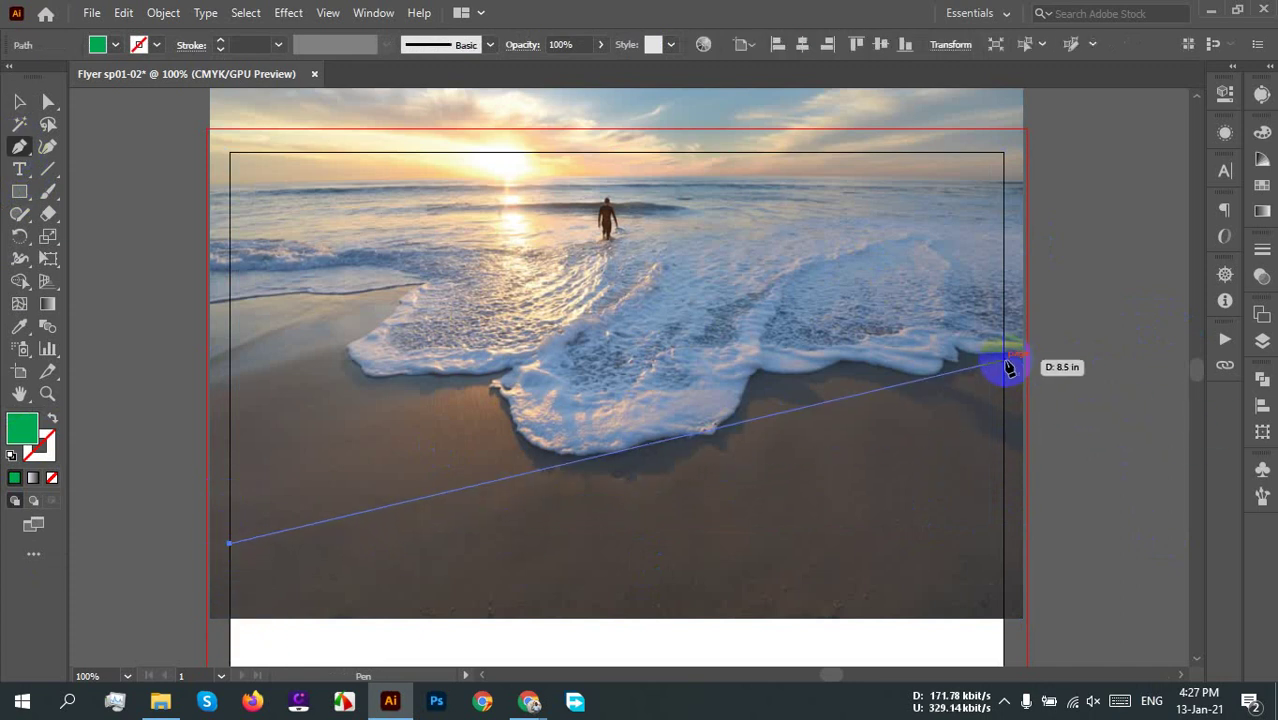
left_click_drag(1008, 368, 1004, 372)
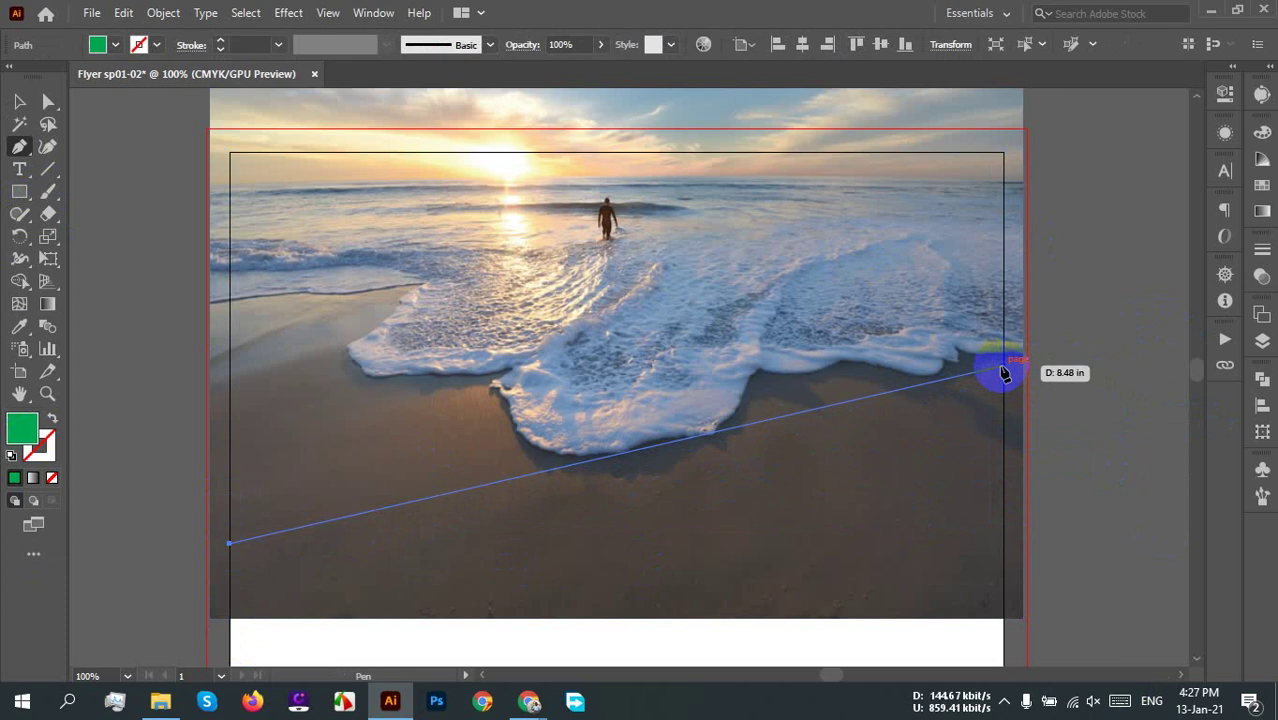
left_click_drag(1004, 372, 1167, 183)
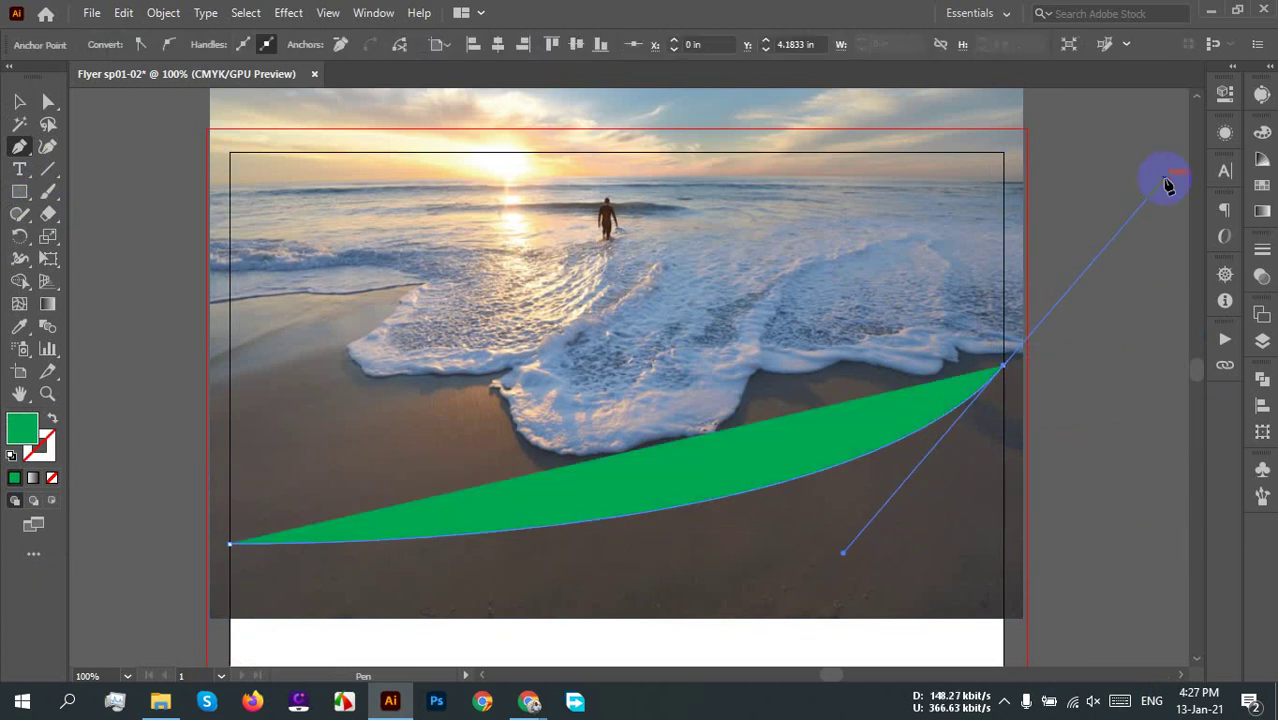
left_click(1004, 372)
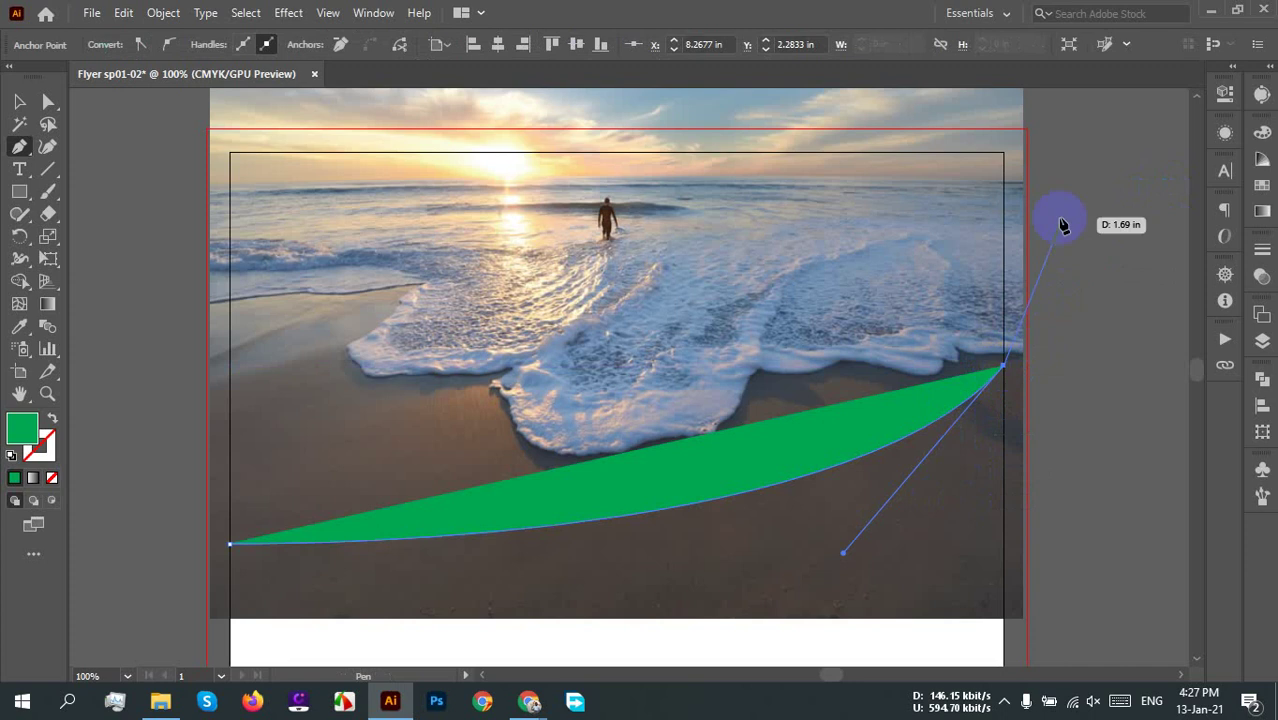
left_click(1004, 154)
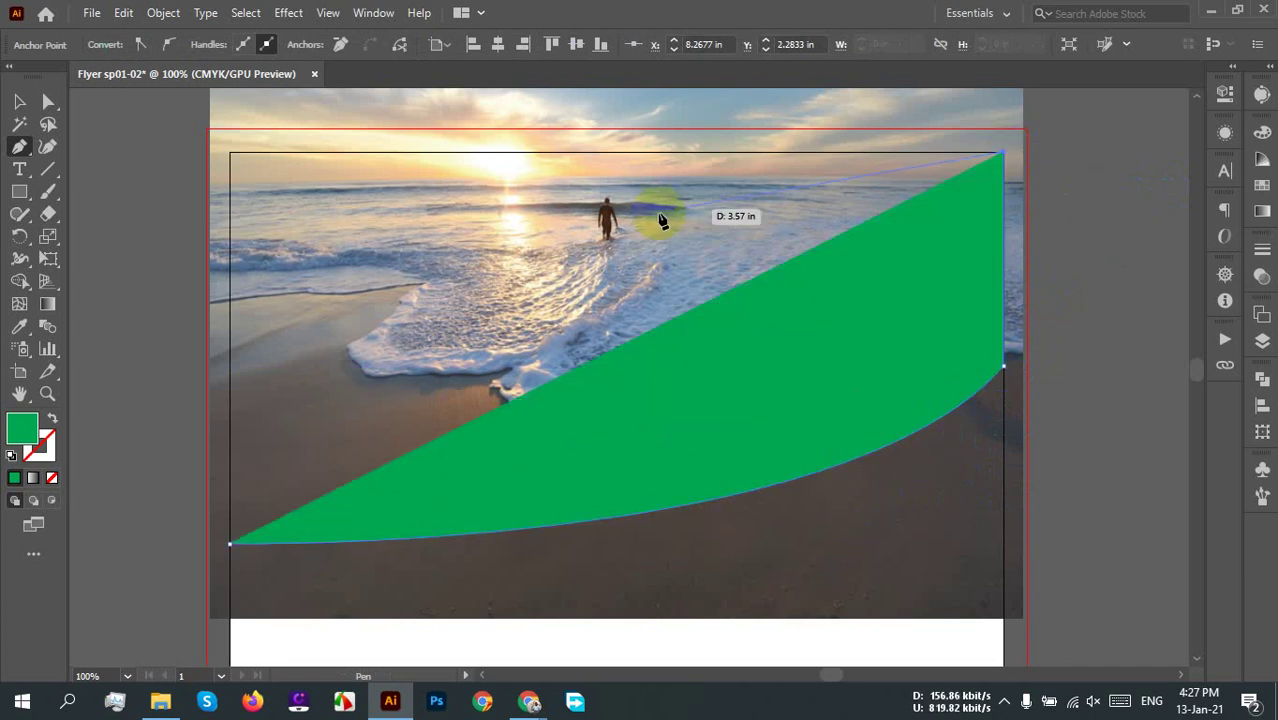
left_click(231, 155)
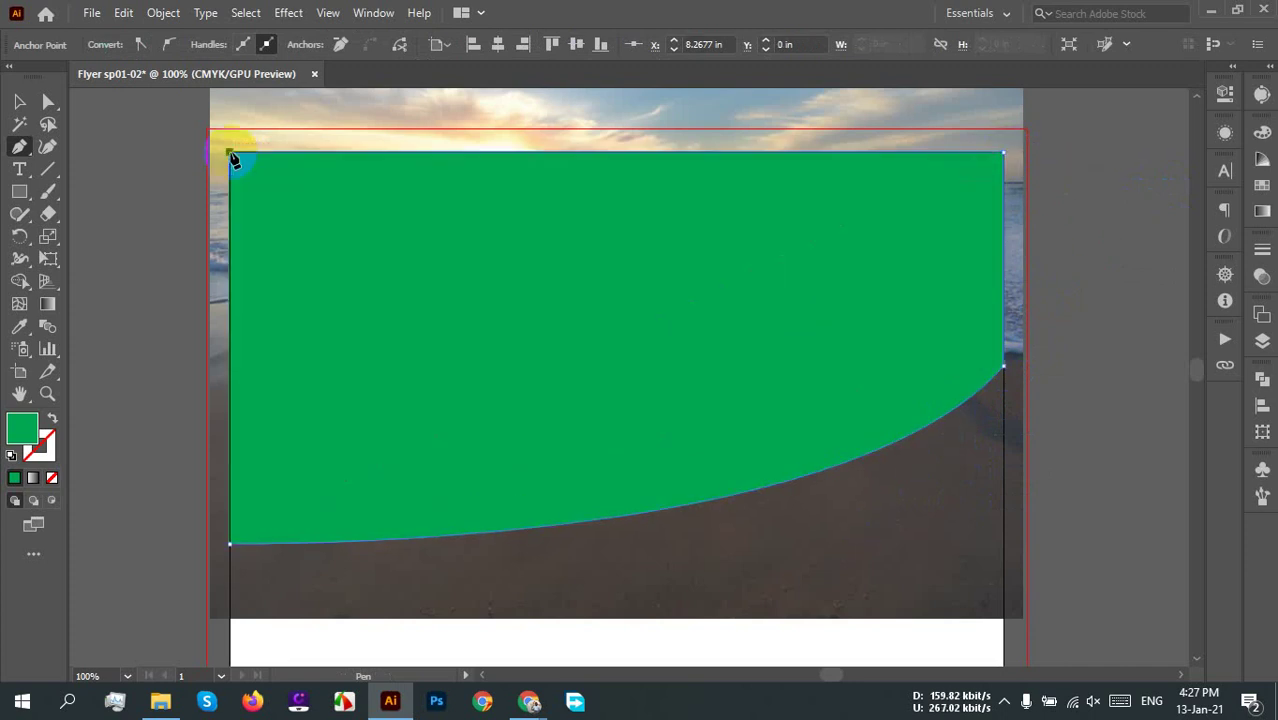
left_click(233, 543)
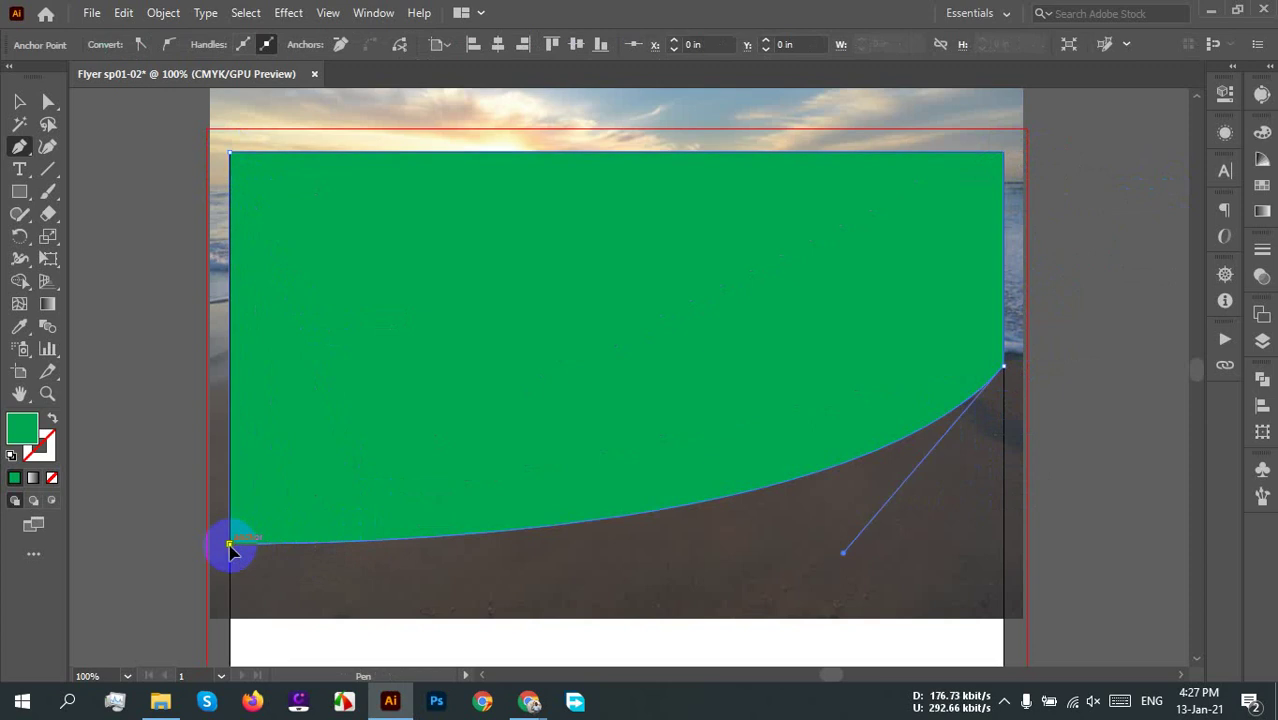
left_click(19, 101)
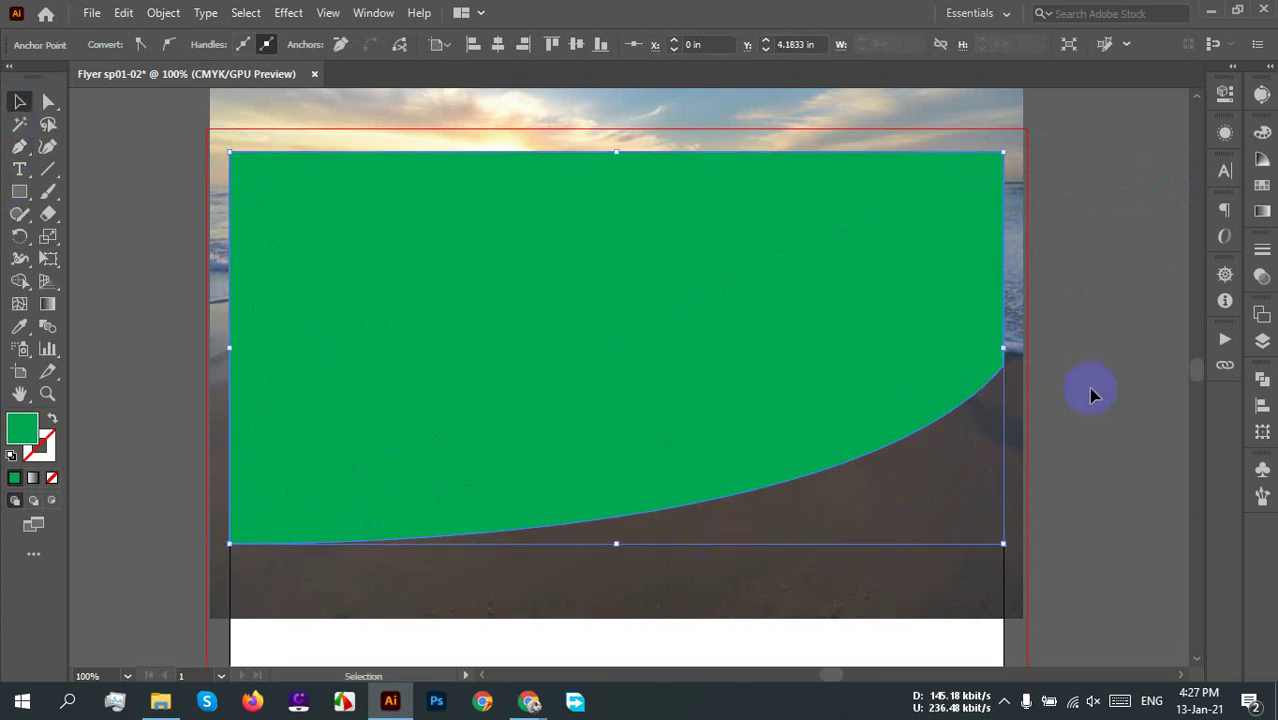
left_click(1129, 433)
Step: Clip the sunset photo to the curved green shape with a clipping mask
left_click(733, 300)
left_click(228, 463, "shift")
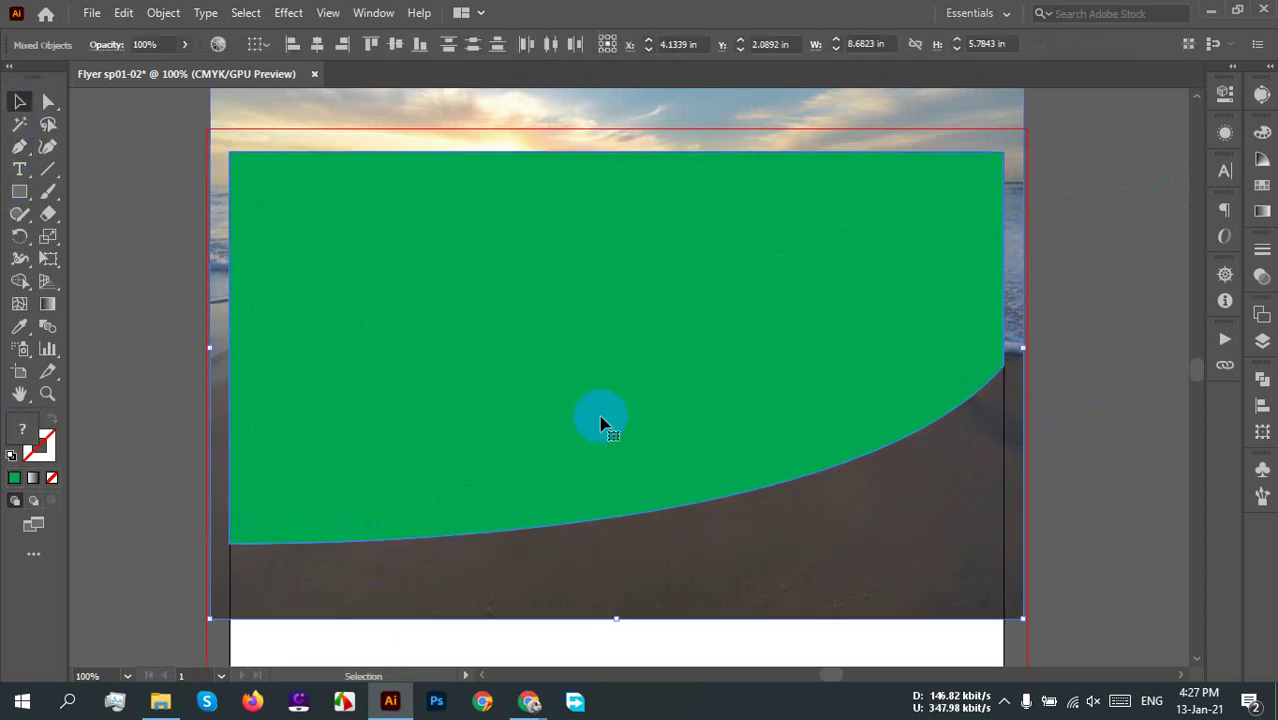
right_click(588, 259)
left_click(679, 421)
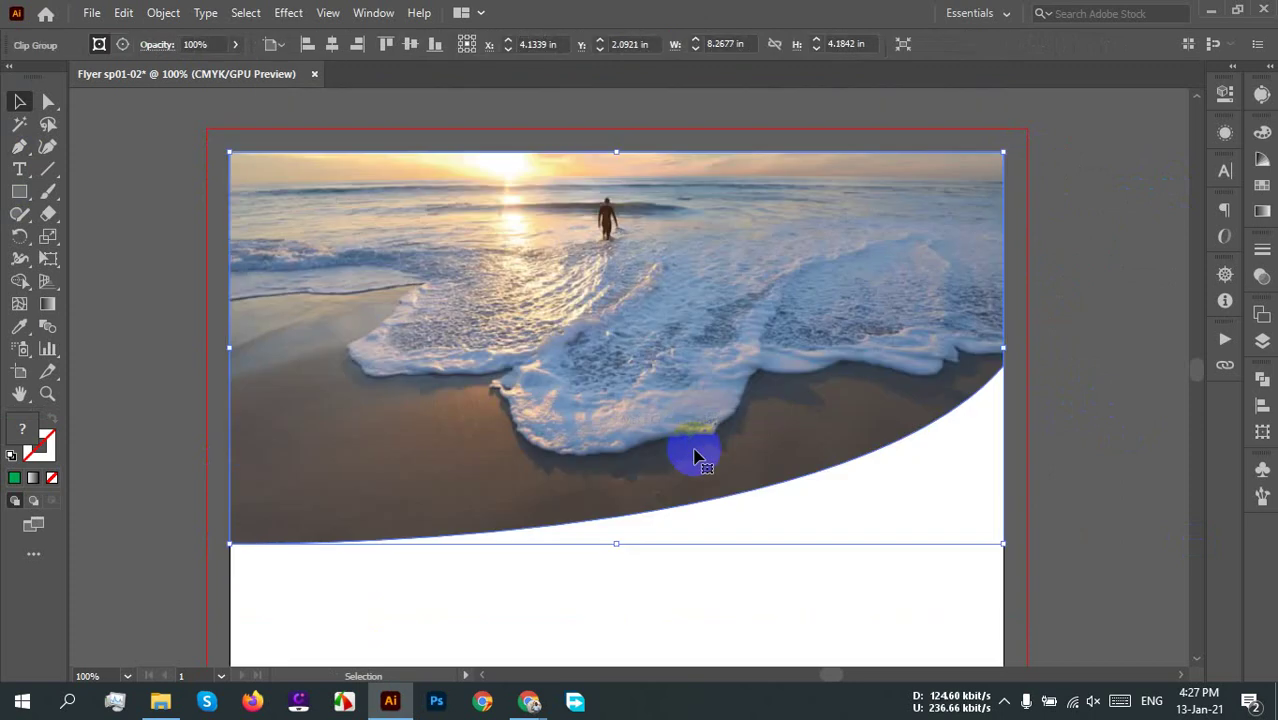
left_click(1075, 350)
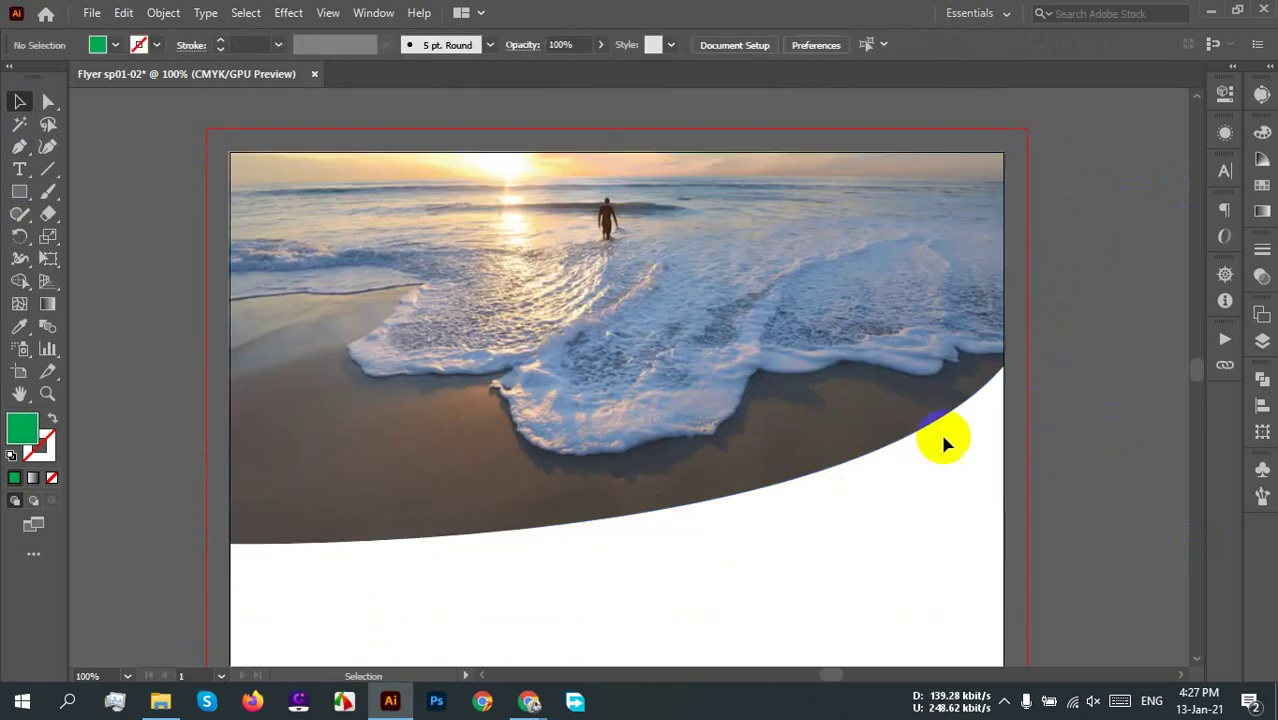
scroll(1000, 435, "down", 2)
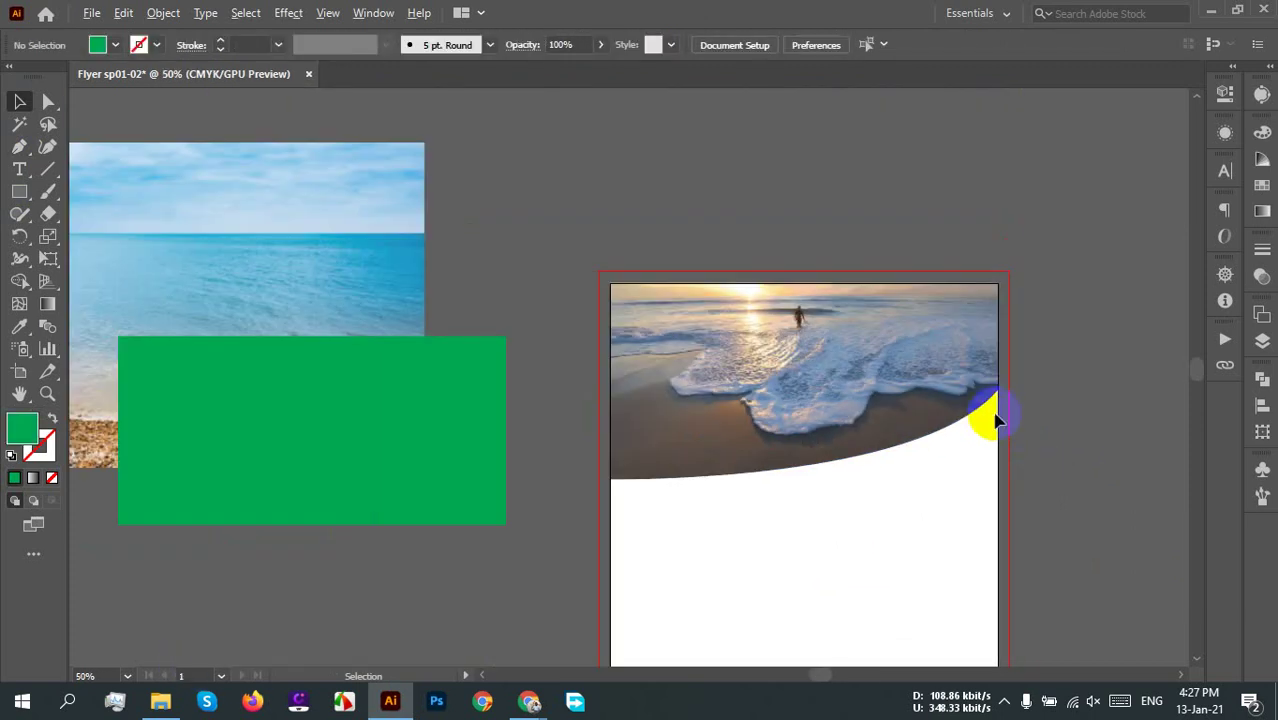
scroll(975, 418, "right", 3)
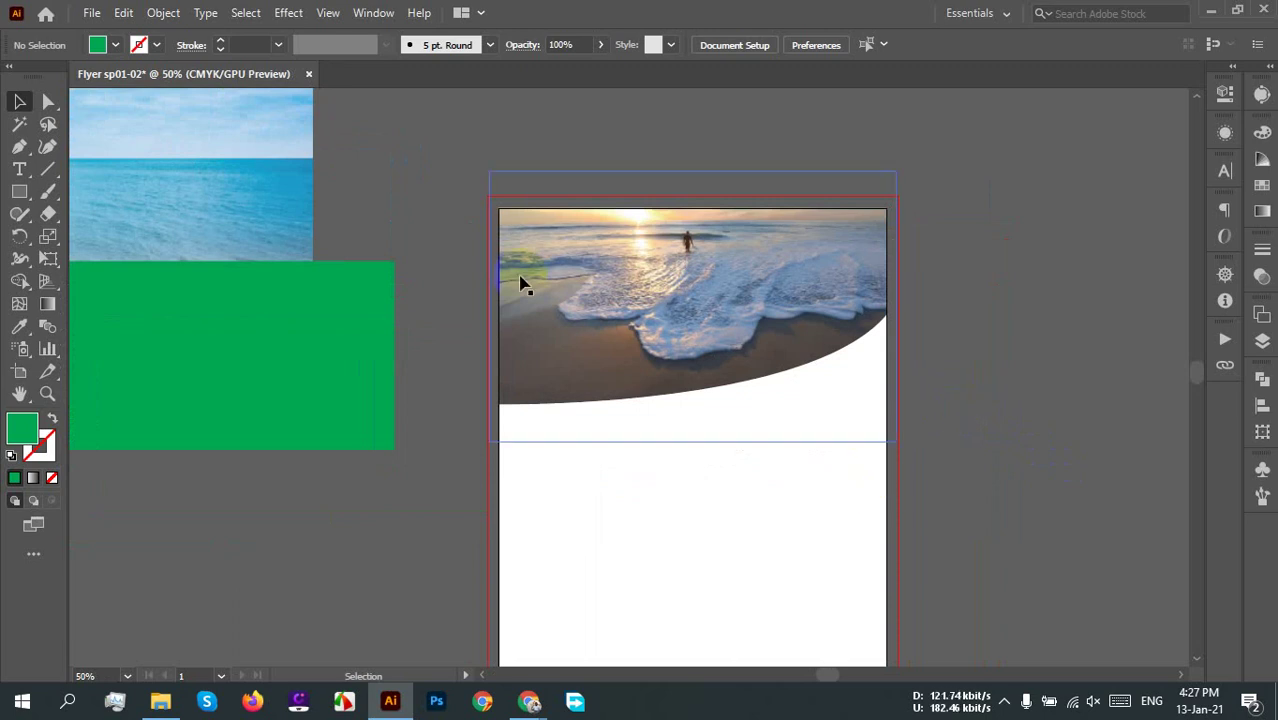
Step: Undo the curved clipping mask and delete the curved green shape over the sunset photo
key("ctrl+z")
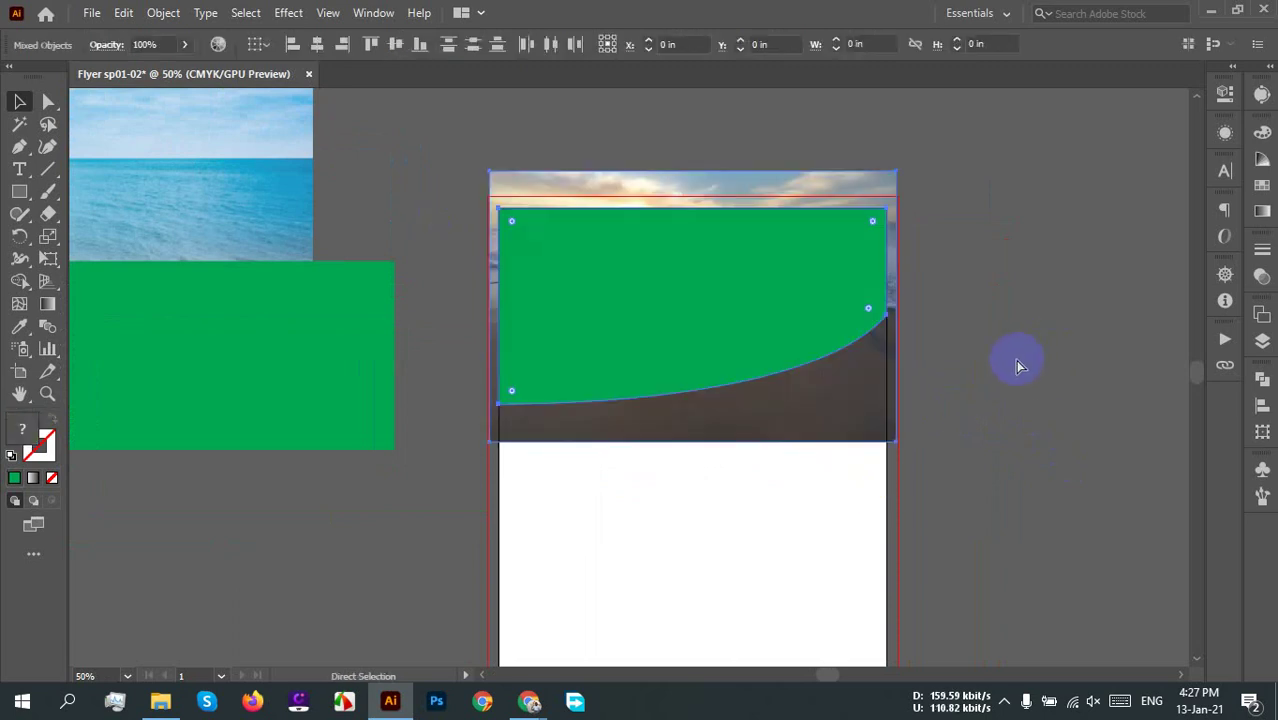
left_click(1012, 344)
left_click(640, 312)
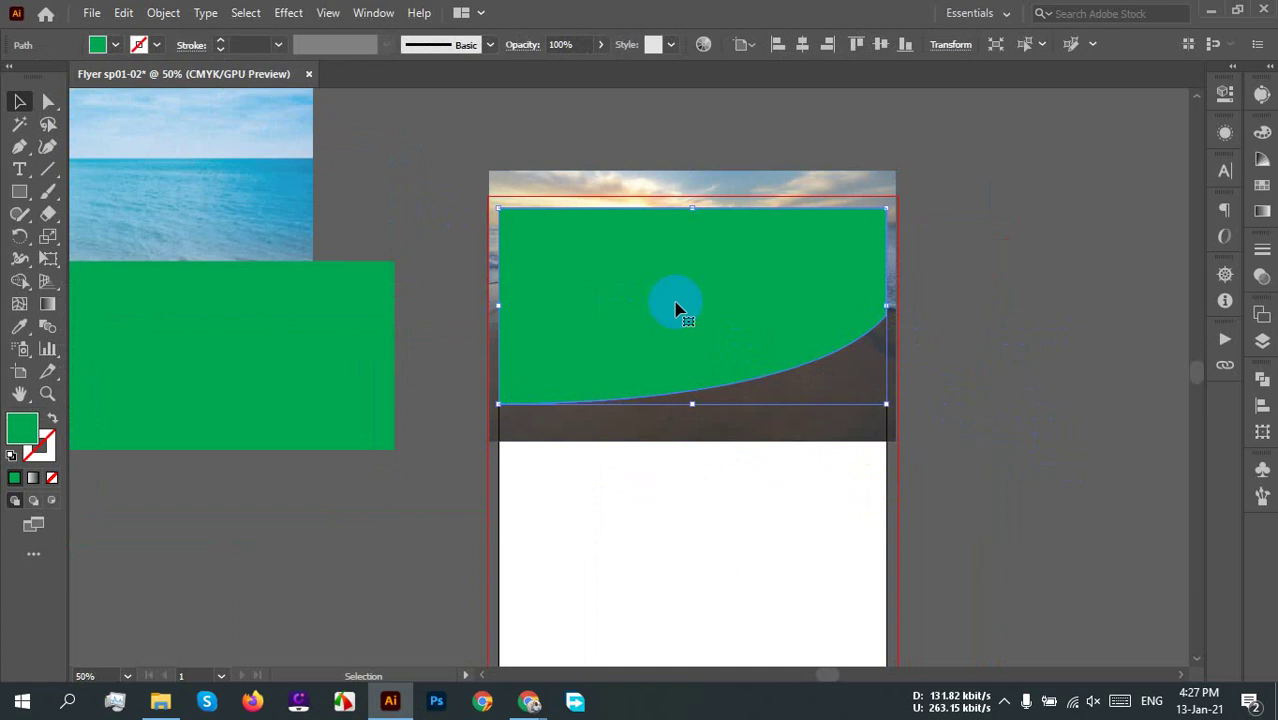
key("Delete")
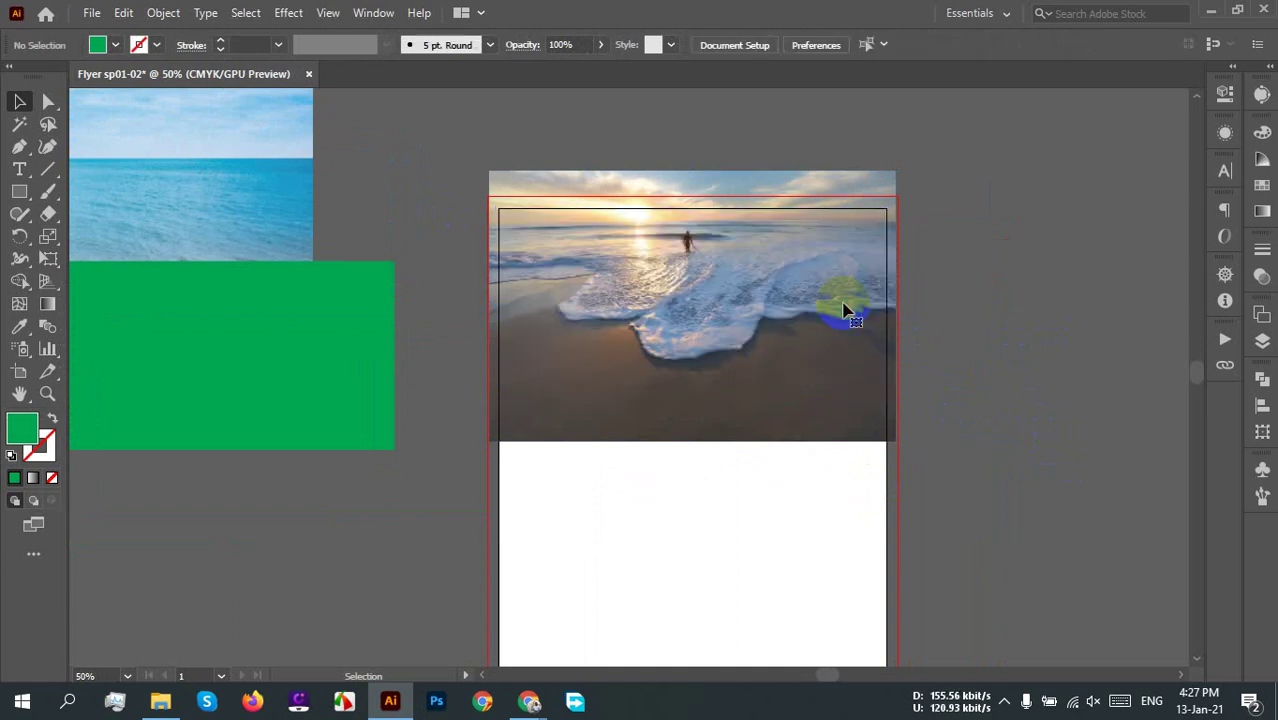
Step: Draw a downward-bowed Pen curve from the artboard's left to right edge, ends about 2.39 in down, lowest point about 3.51 in down
scroll(727, 363, "up", 1)
left_click_drag(782, 283, 631, 391)
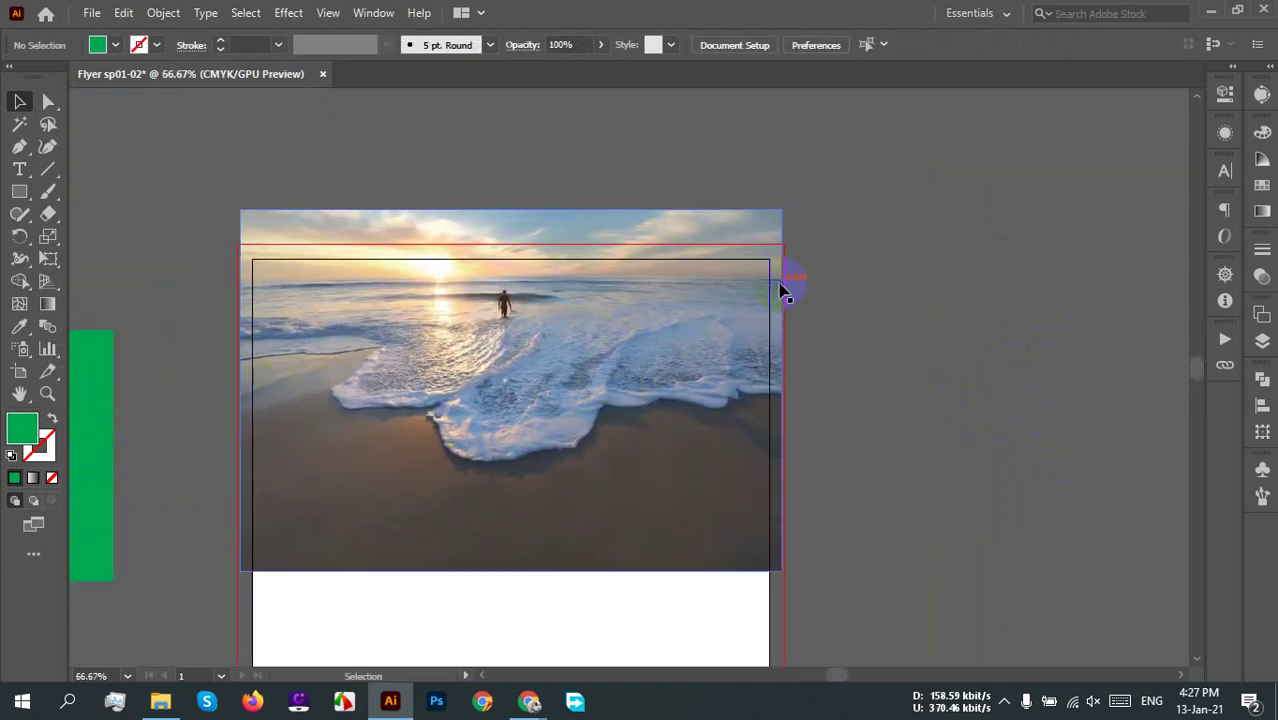
left_click(22, 148)
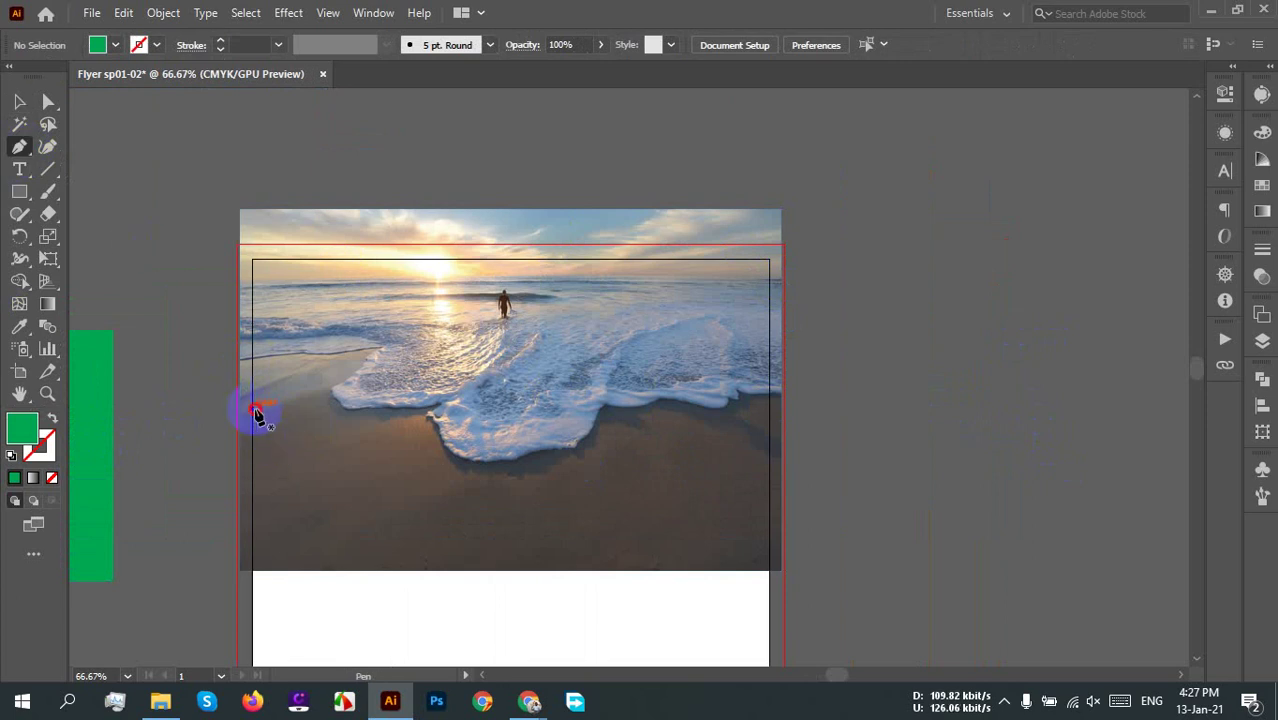
left_click(253, 409)
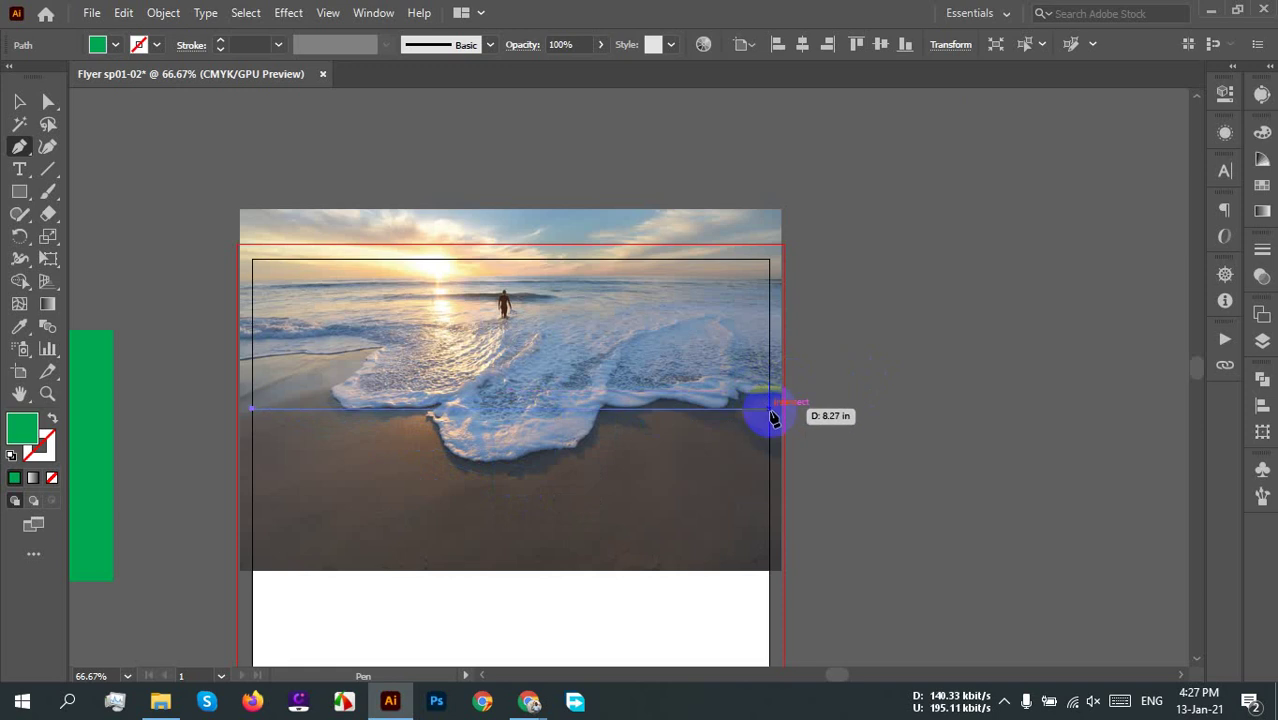
left_click_drag(770, 409, 1041, 258)
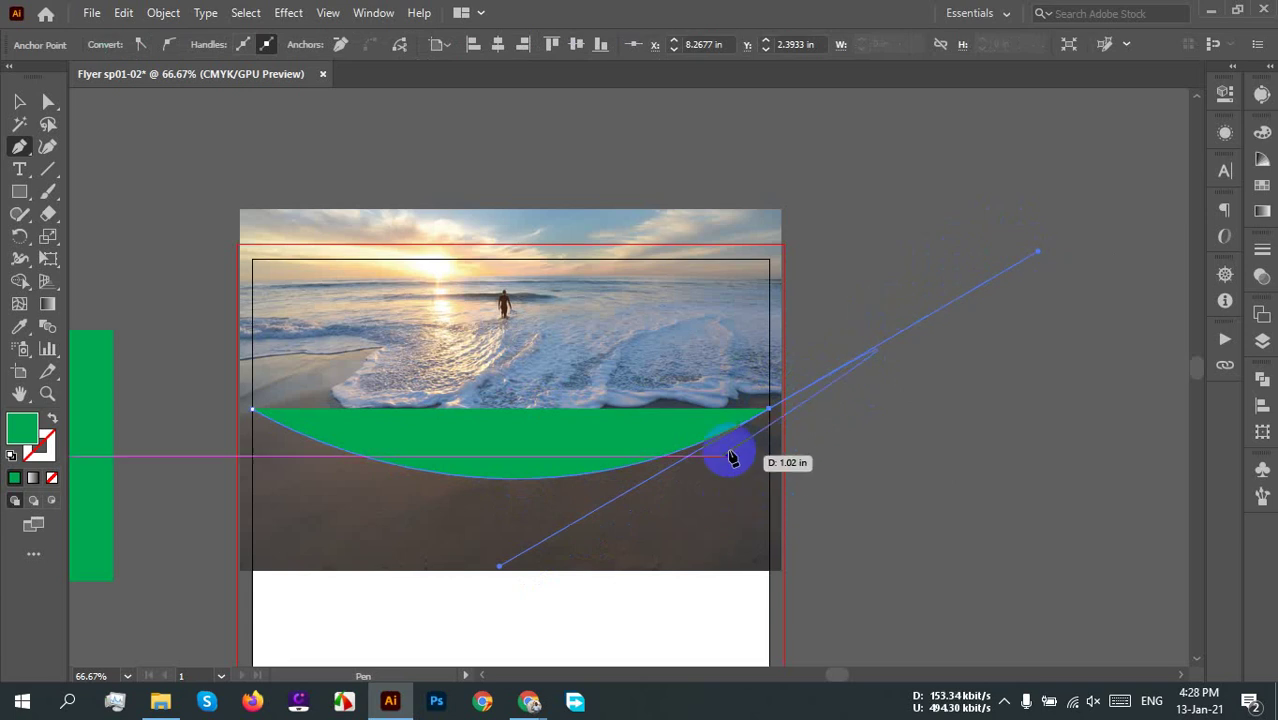
Step: Continue the Pen path with a straight side from the curve's right end up to the artboard's top-right corner
scroll(770, 403, "up", 1)
scroll(770, 403, "up", 3)
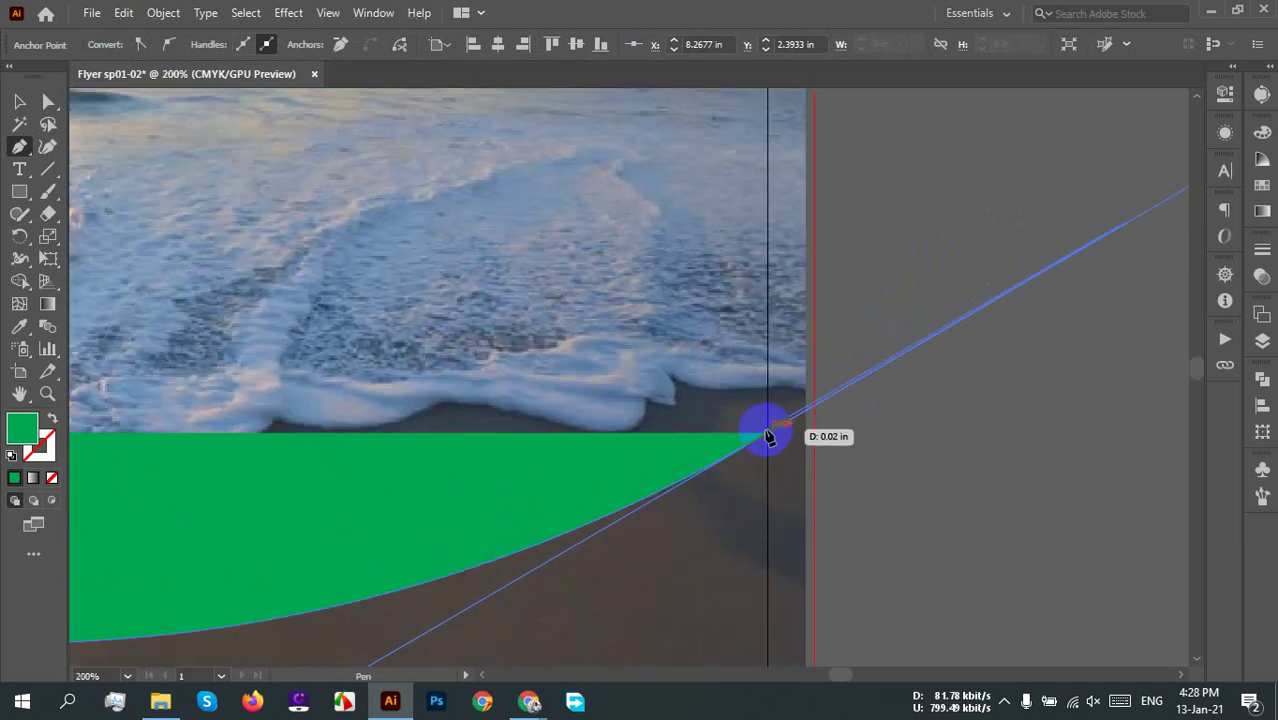
left_click_drag(768, 436, 739, 176)
scroll(862, 354, "down", 3)
scroll(850, 251, "up", 3)
scroll(813, 265, "up", 4)
scroll(820, 250, "up", 2)
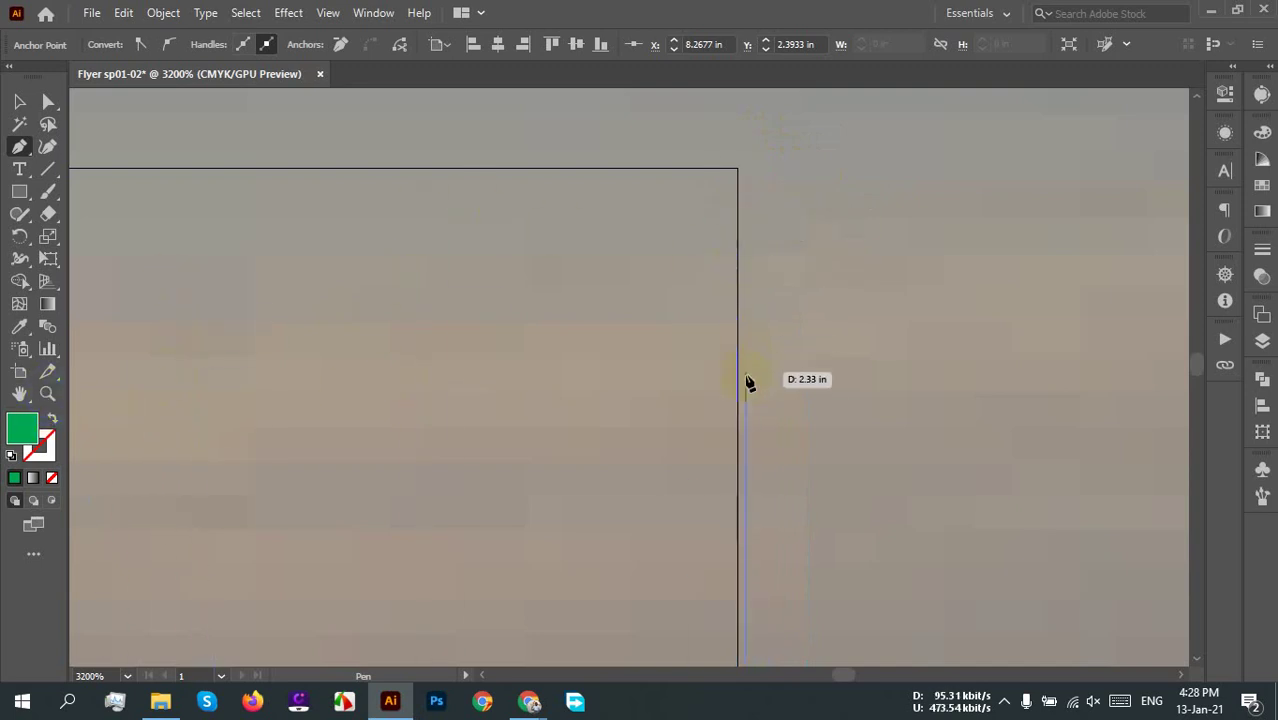
scroll(752, 383, "up", 3, "alt")
scroll(752, 383, "down", 3, "alt")
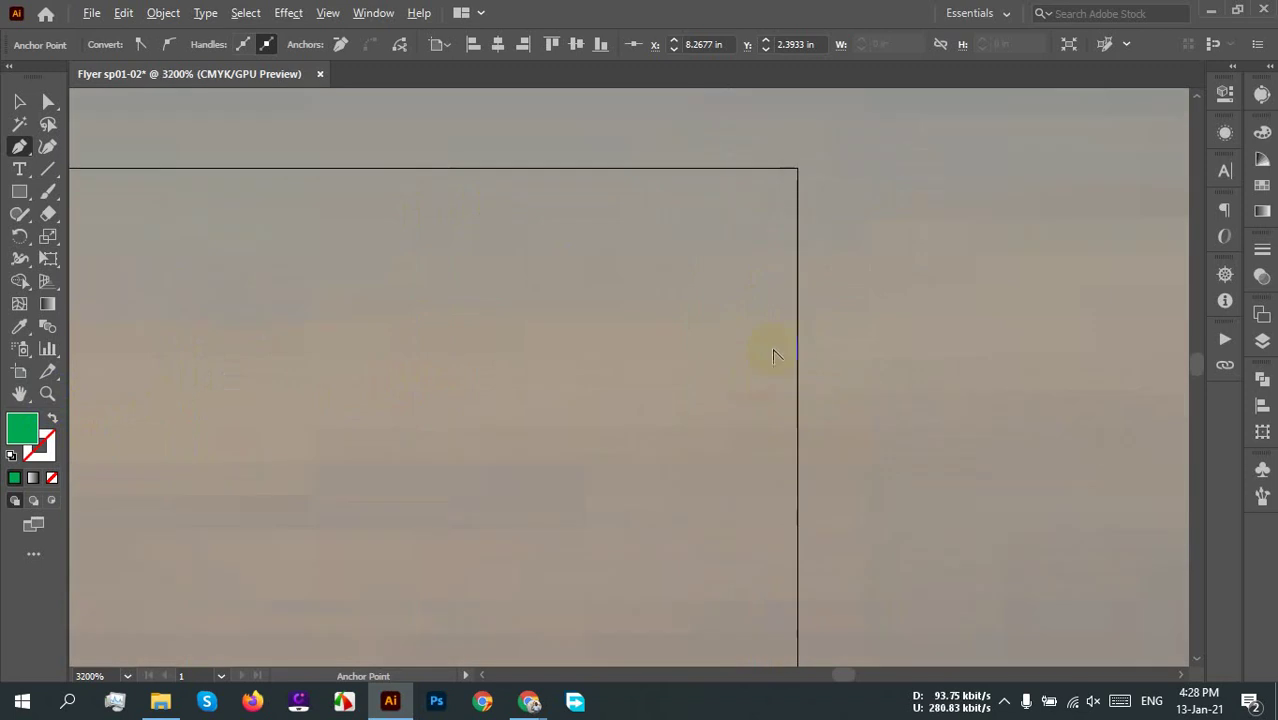
scroll(800, 152, "up", 1, "alt")
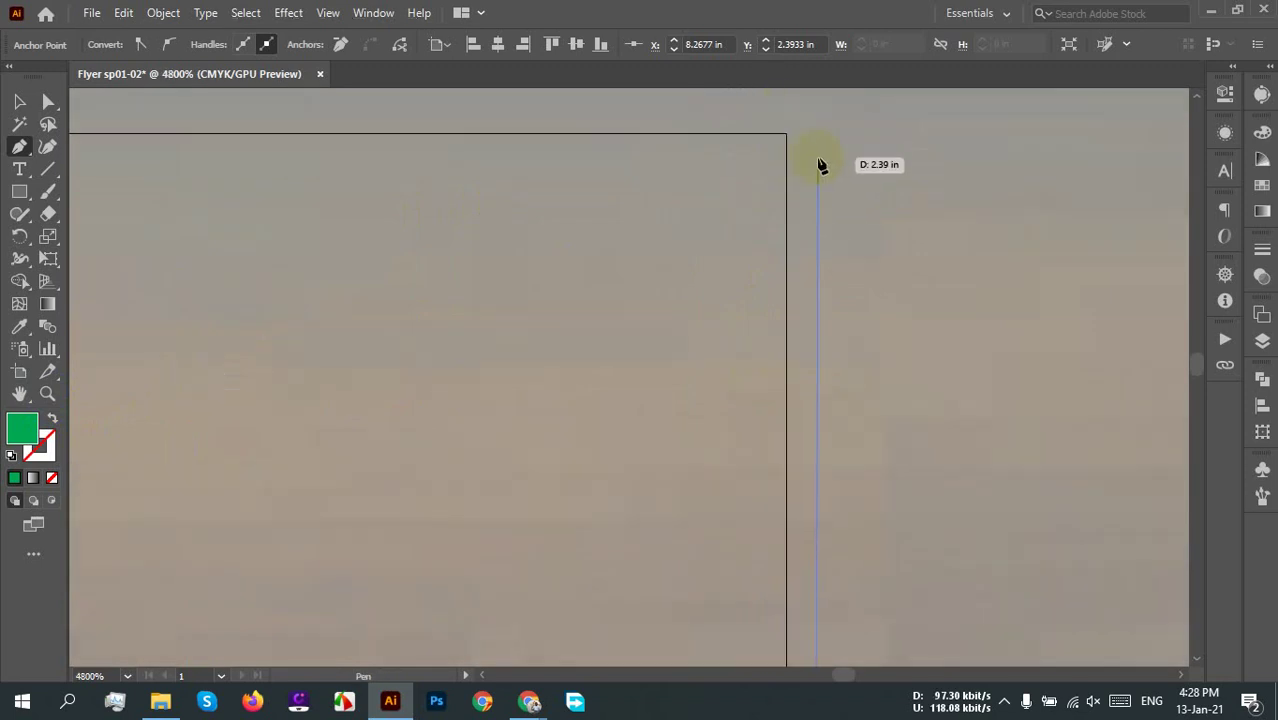
left_click_drag(815, 158, 839, 266)
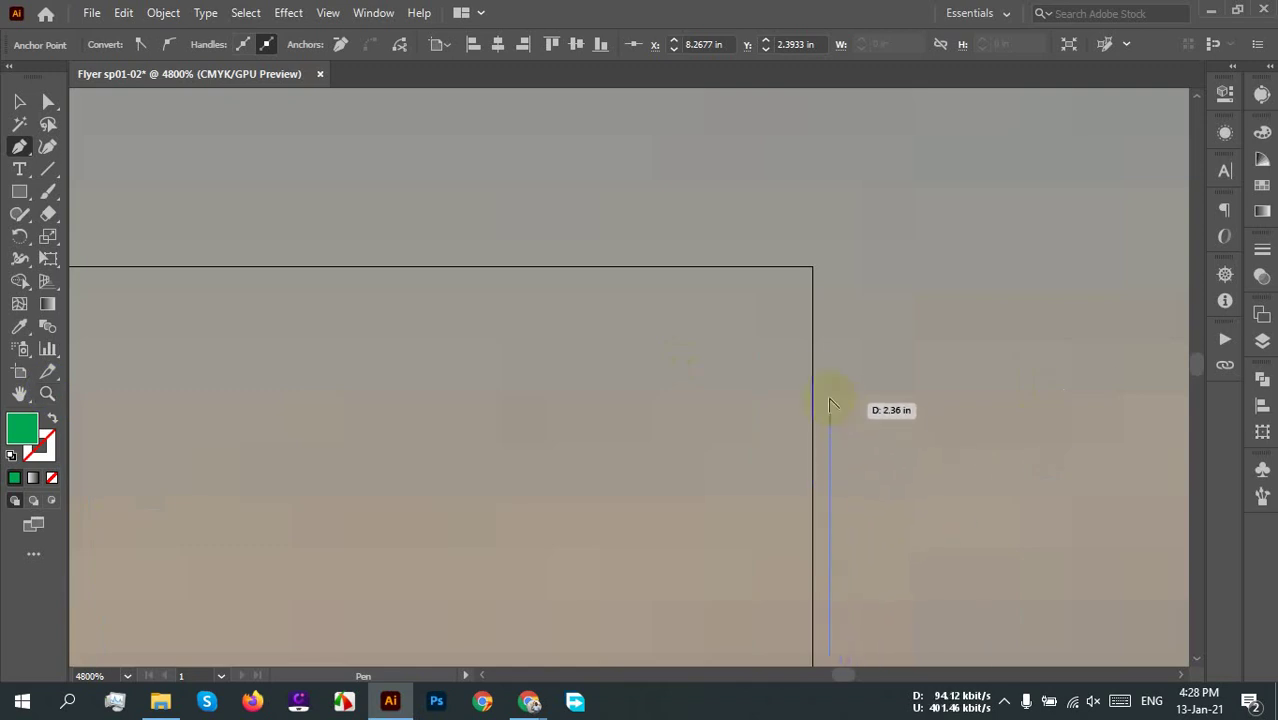
scroll(819, 278, "up", 2, "alt")
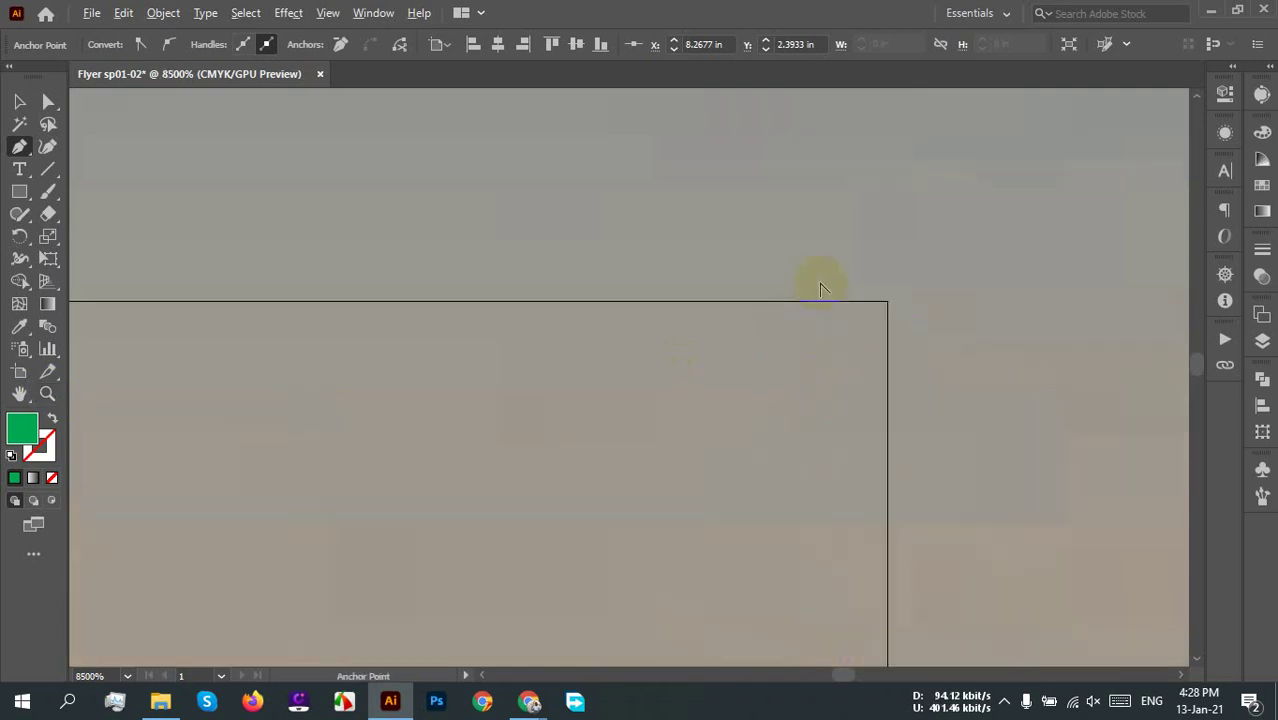
left_click(888, 301)
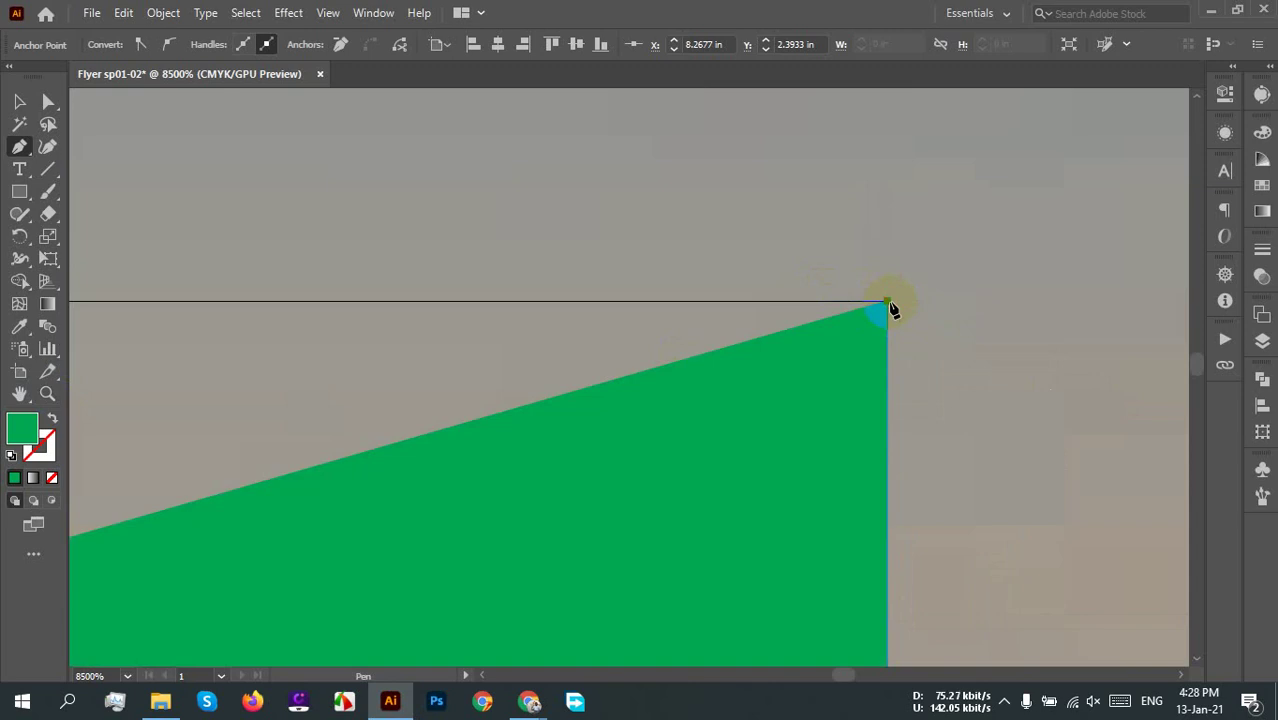
Step: Extend the Pen path straight along the artboard's top edge to its top-left corner
scroll(906, 356, "down", 3)
left_click_drag(664, 419, 952, 369)
left_click_drag(418, 341, 545, 346)
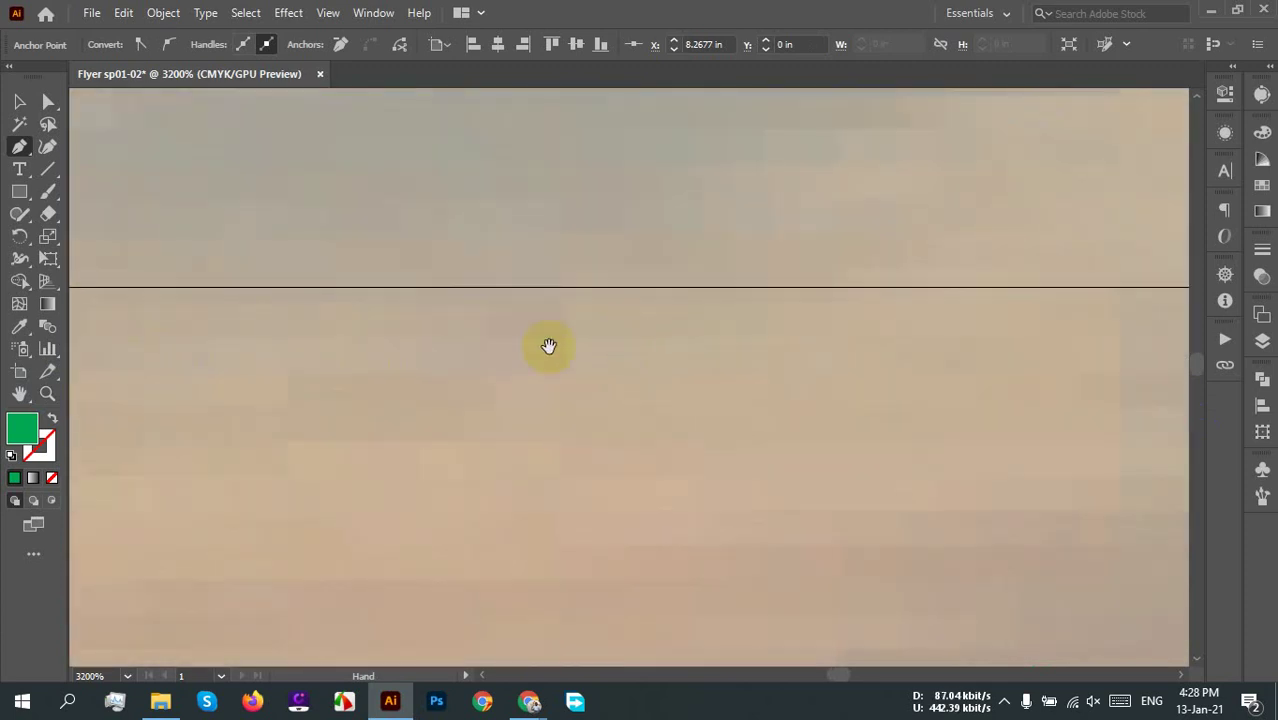
left_click_drag(405, 360, 542, 377)
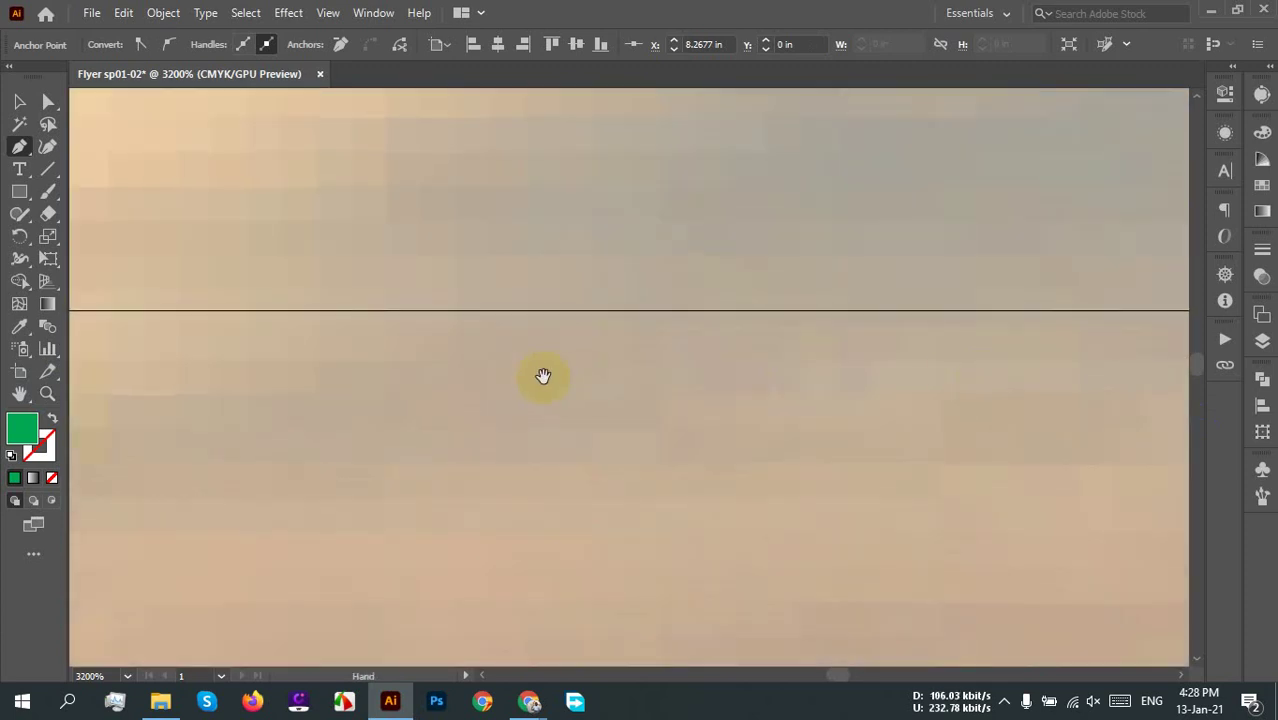
scroll(542, 380, "down", 3)
scroll(434, 419, "down", 2)
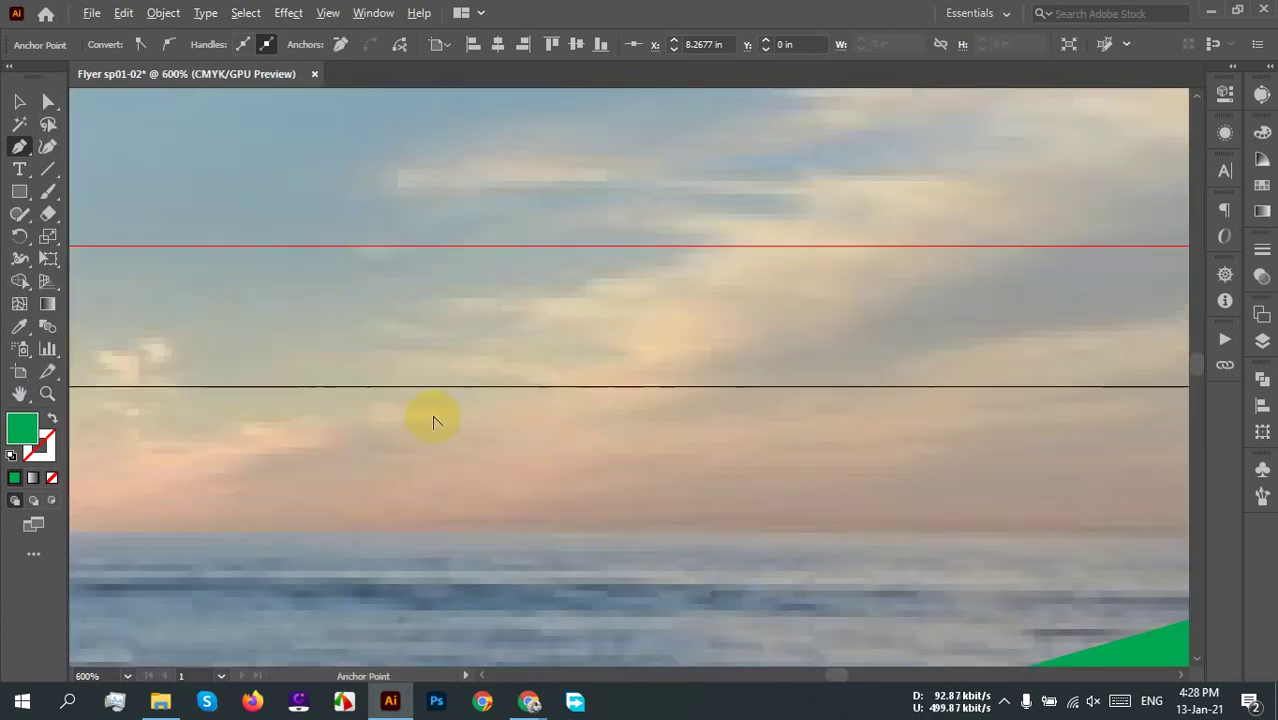
left_click_drag(360, 430, 873, 414)
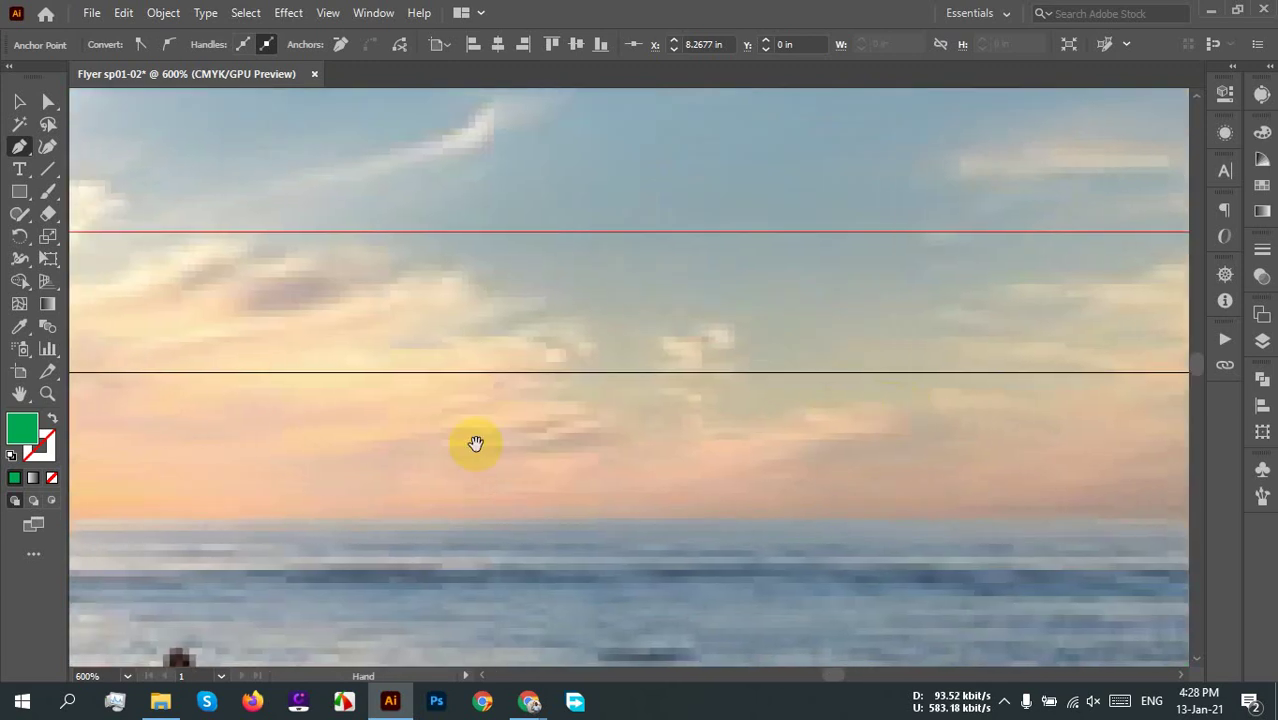
left_click_drag(474, 442, 990, 411)
scroll(405, 421, "down", 4)
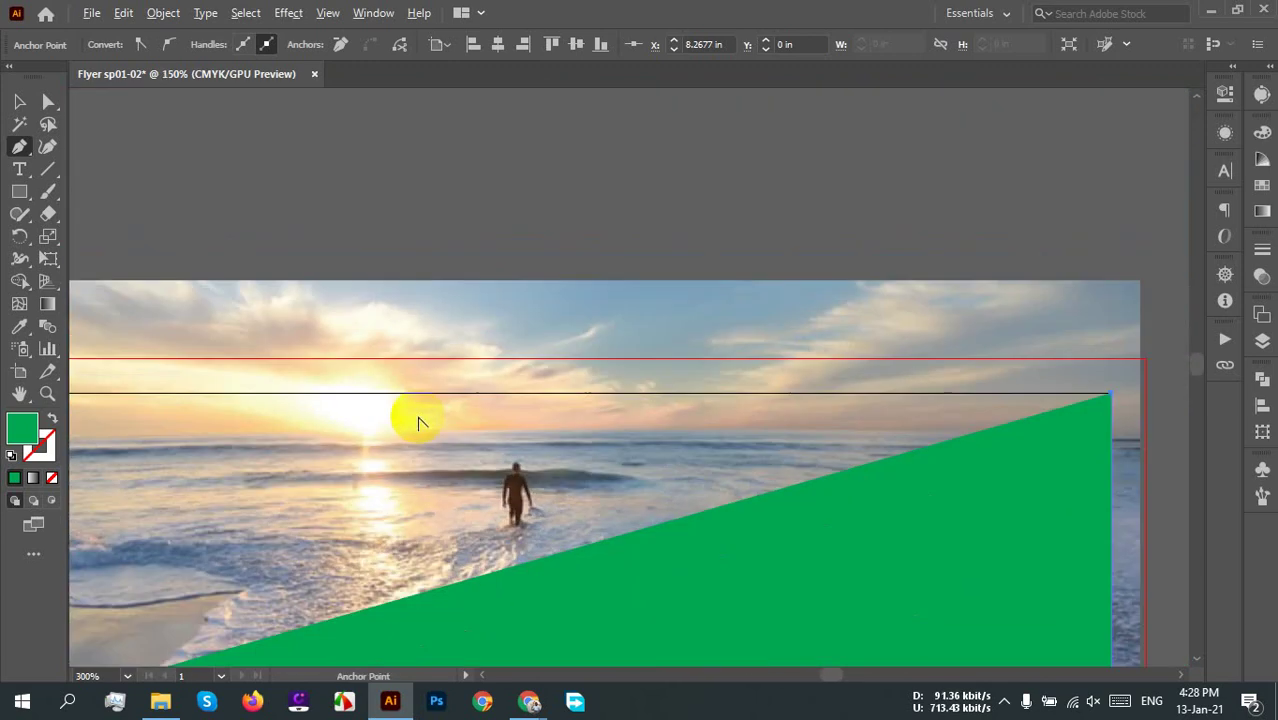
left_click_drag(217, 454, 836, 456)
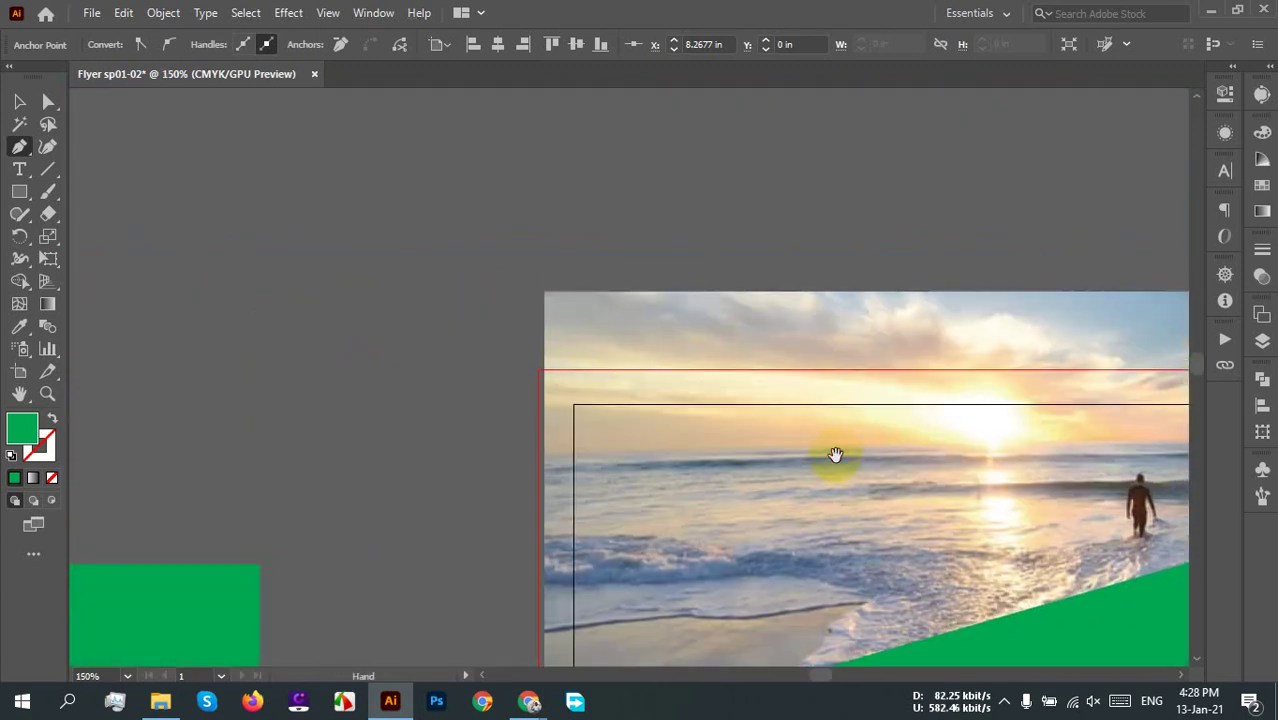
scroll(572, 408, "up", 3)
scroll(575, 402, "up", 6)
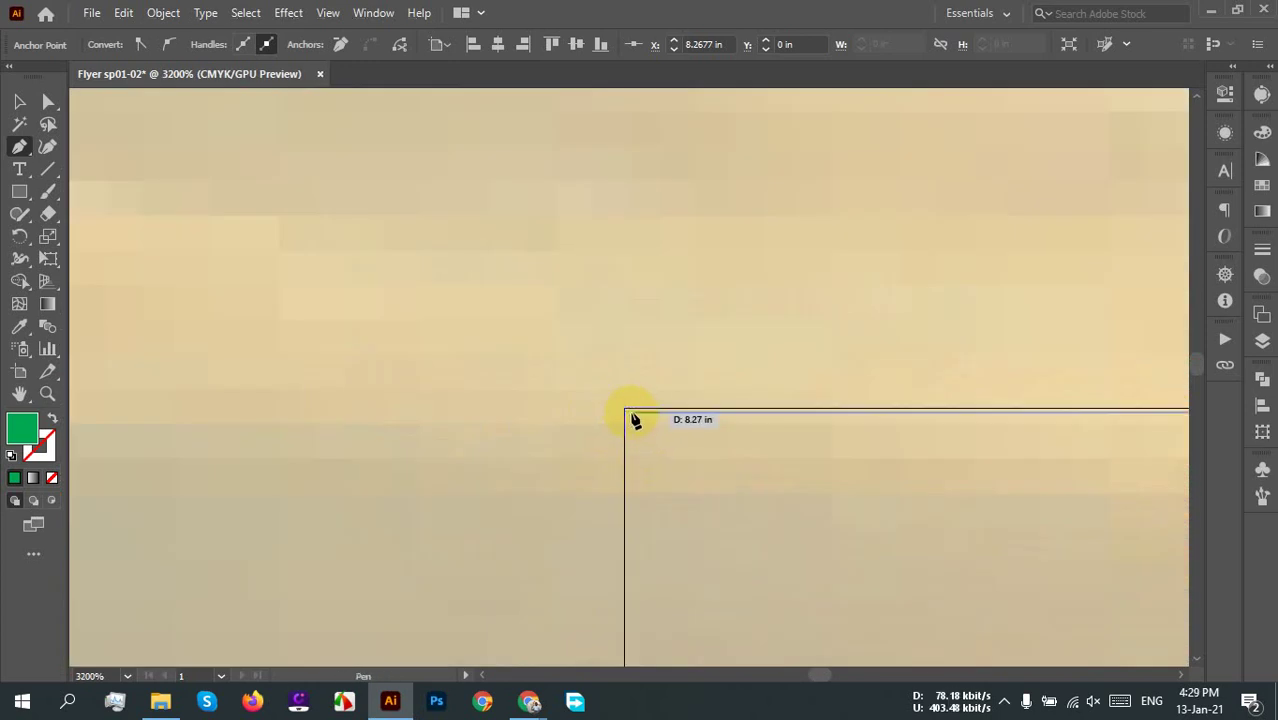
left_click_drag(623, 410, 787, 568)
Step: Close the green shape at its starting point on the artboard's left edge and deselect it
scroll(741, 487, "down", 5)
scroll(762, 494, "down", 3)
scroll(742, 528, "up", 15)
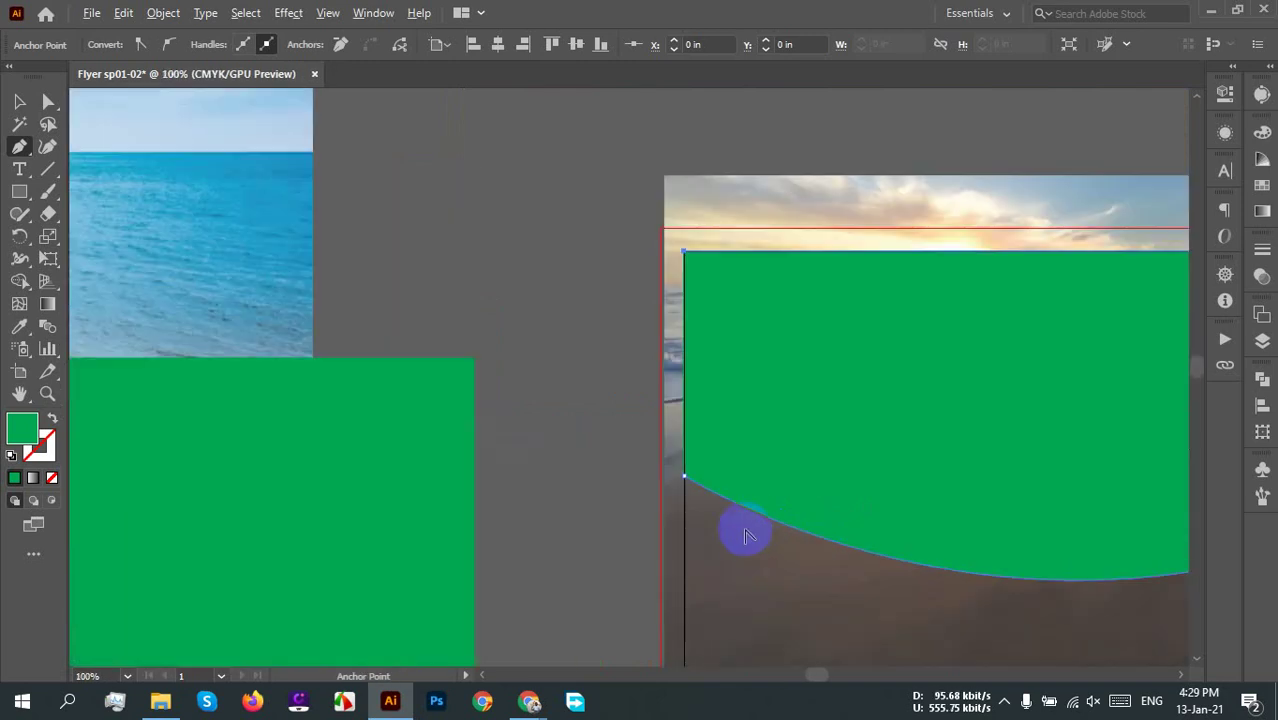
left_click_drag(422, 285, 422, 287)
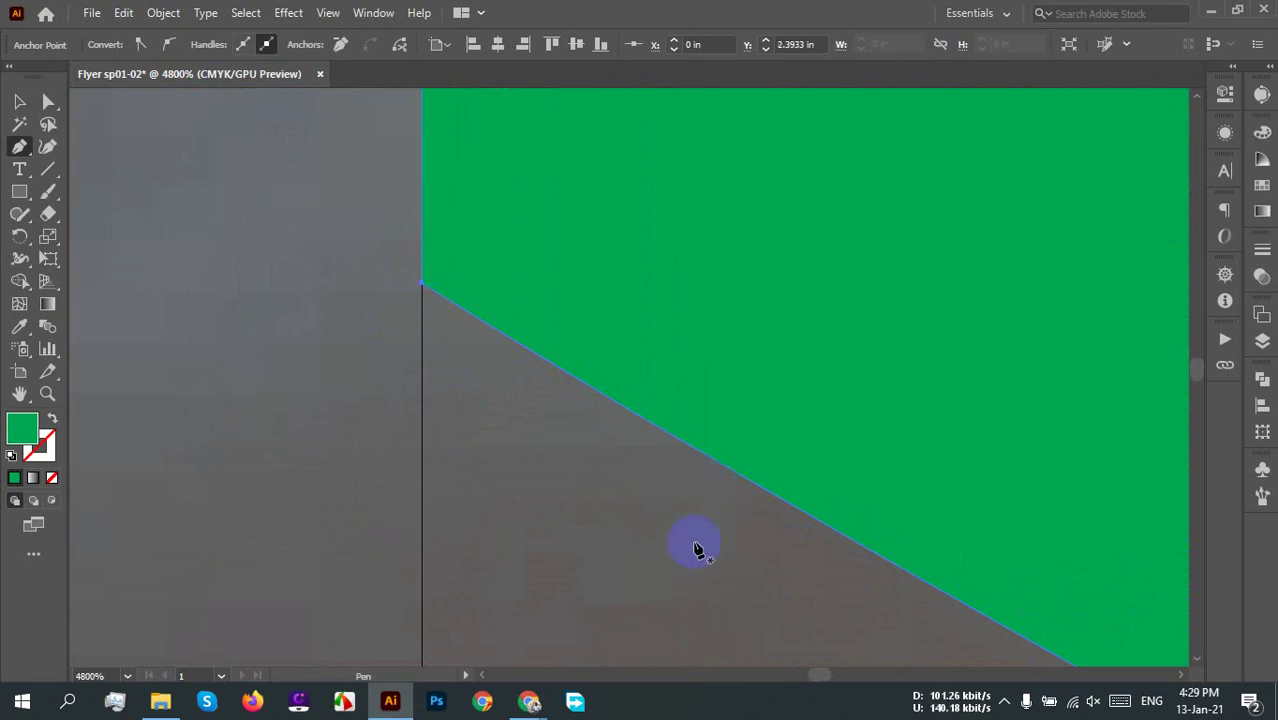
scroll(502, 340, "down", 12)
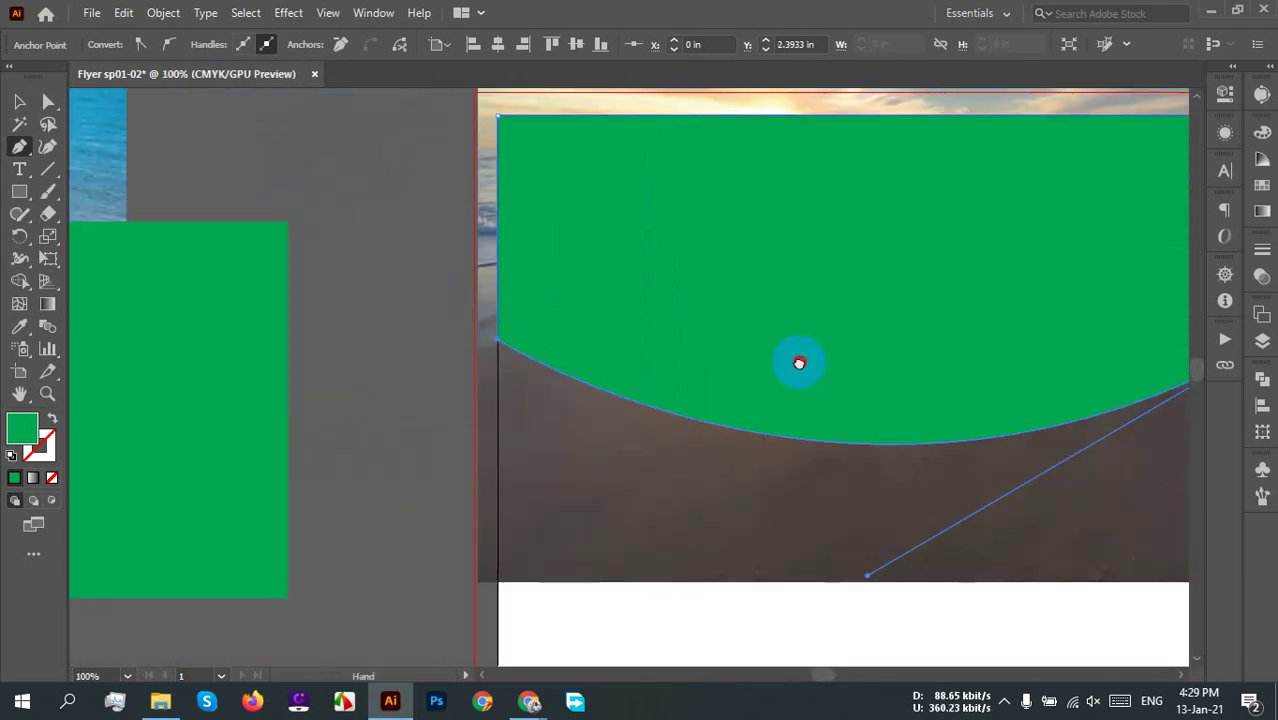
scroll(798, 362, "down", 2)
left_click_drag(822, 449, 742, 485)
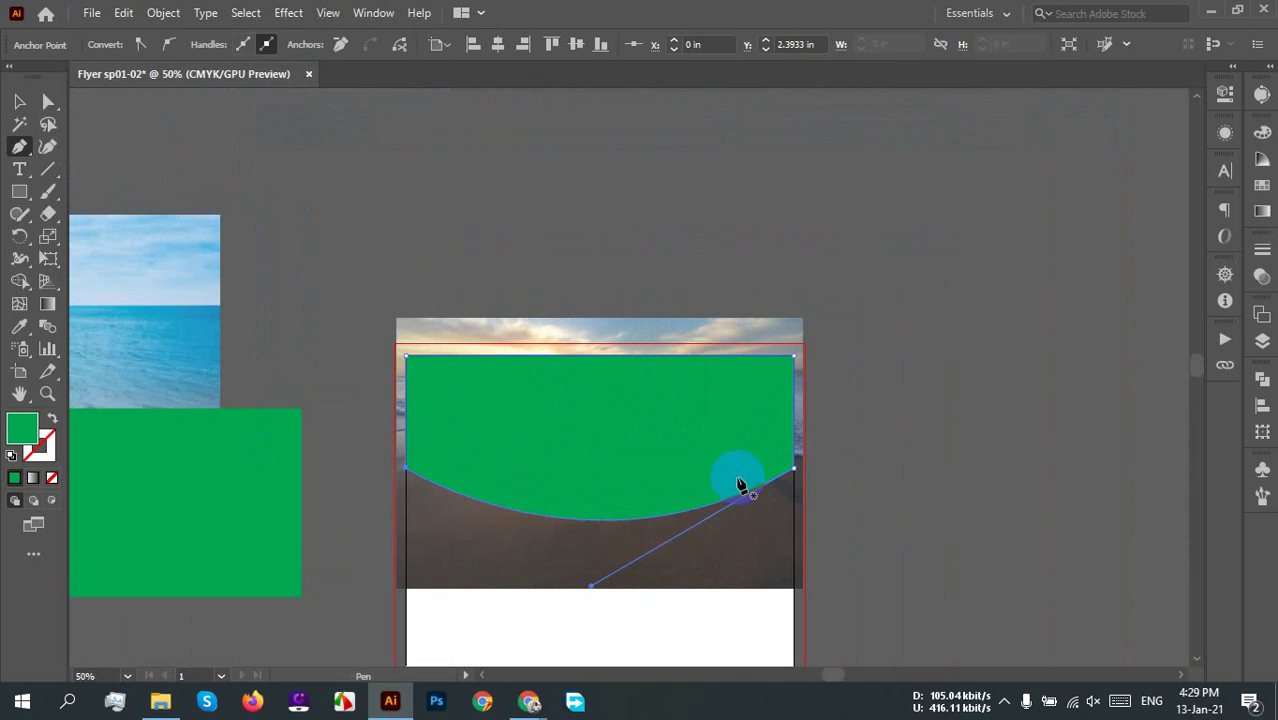
key("v")
left_click(907, 385)
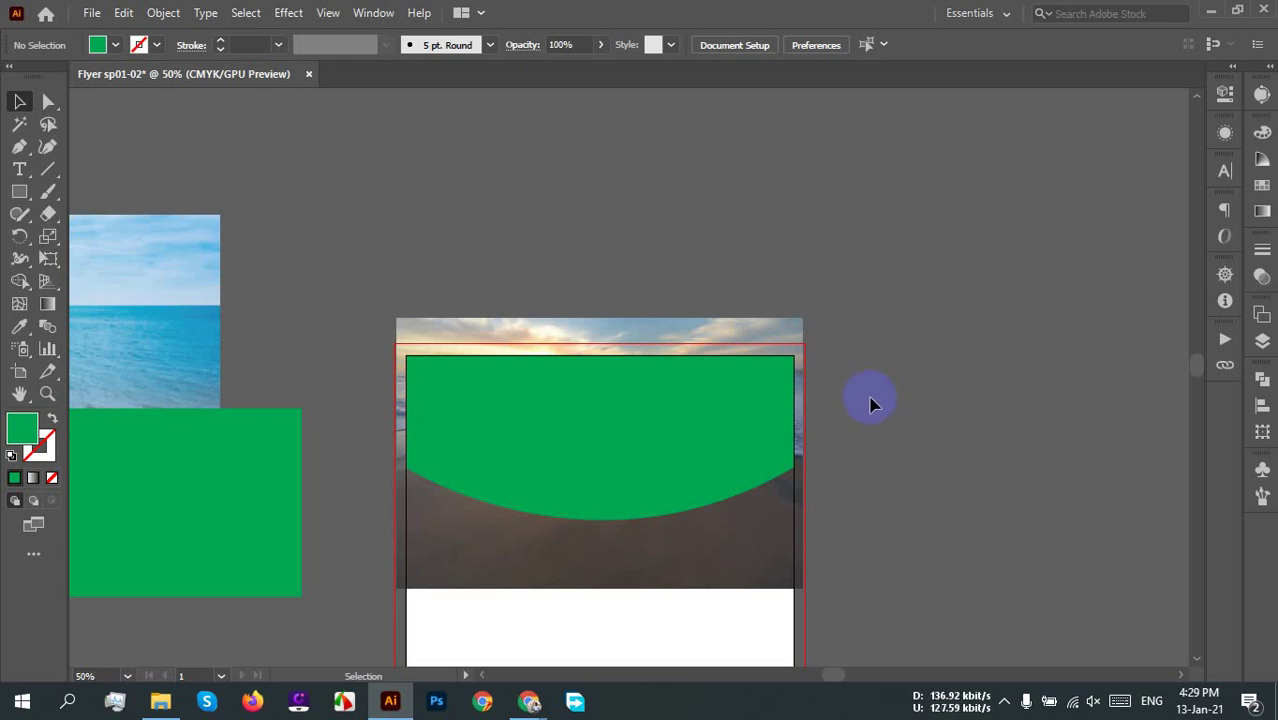
Step: Try clipping the sunset photo to the symmetrical curved green shape with a clipping mask, and undo it
left_click_drag(860, 285, 630, 528)
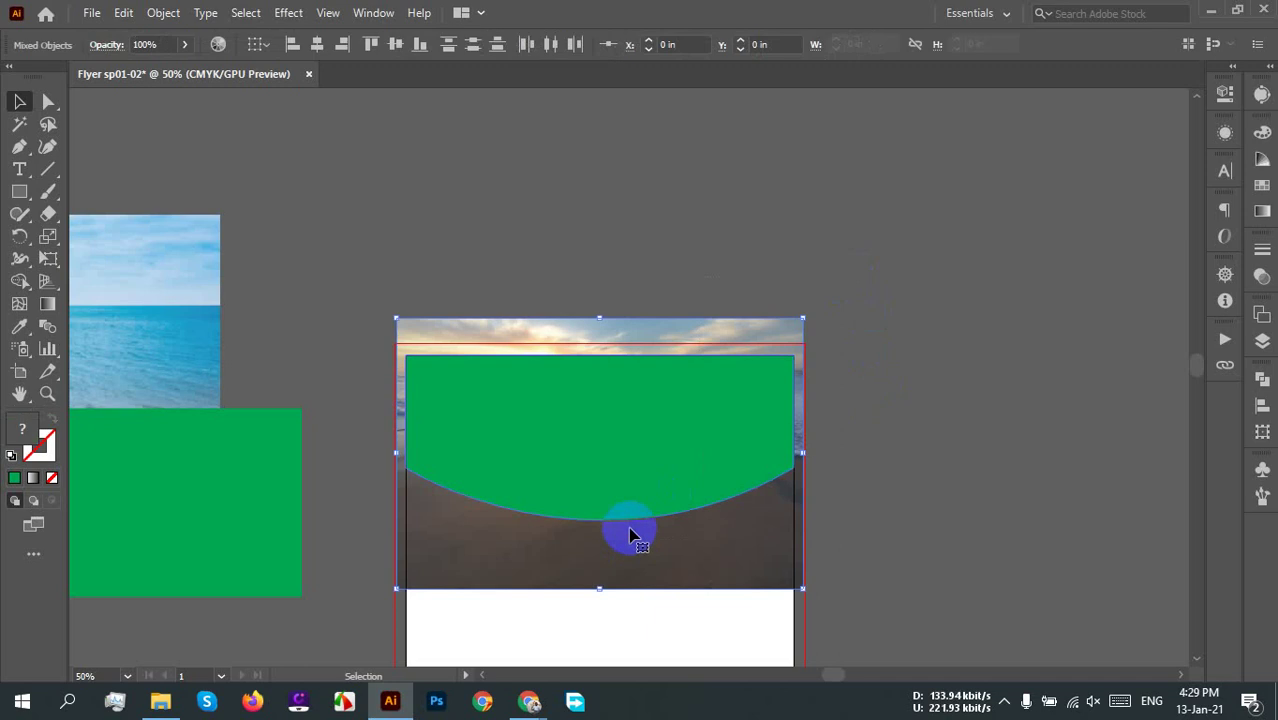
right_click(590, 418)
left_click(686, 268)
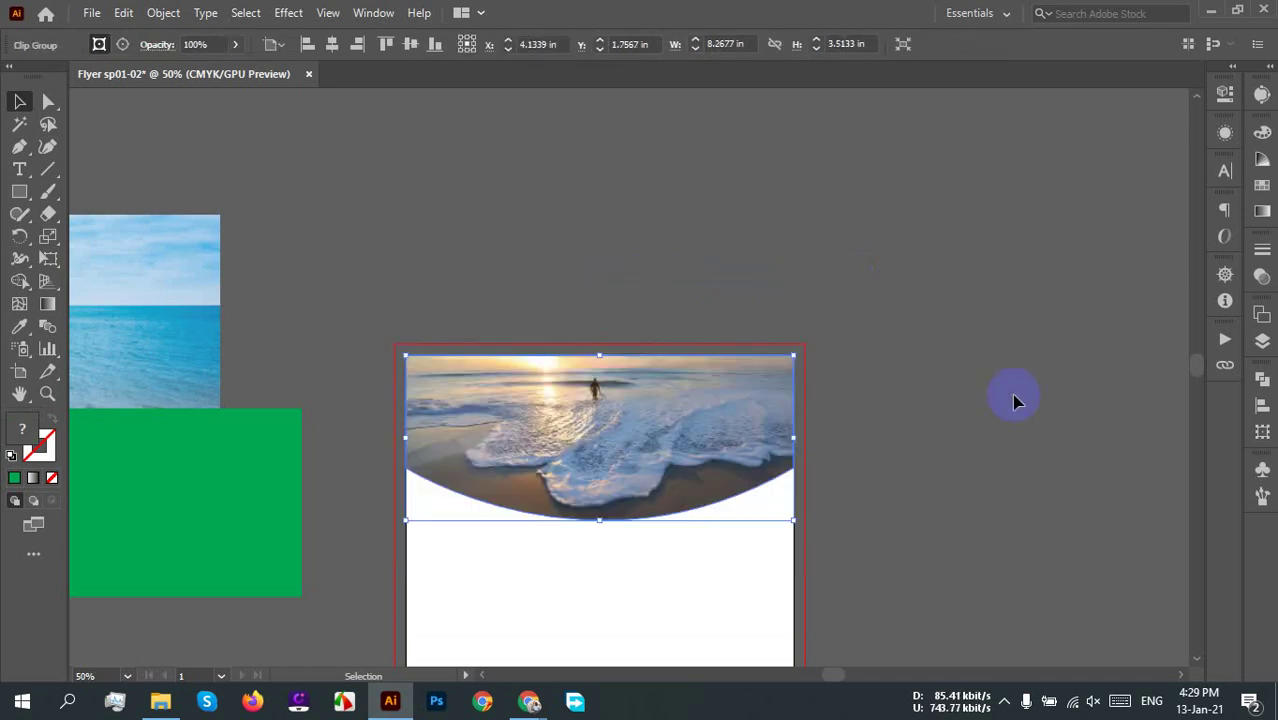
left_click(1015, 397)
scroll(679, 500, "up", 3)
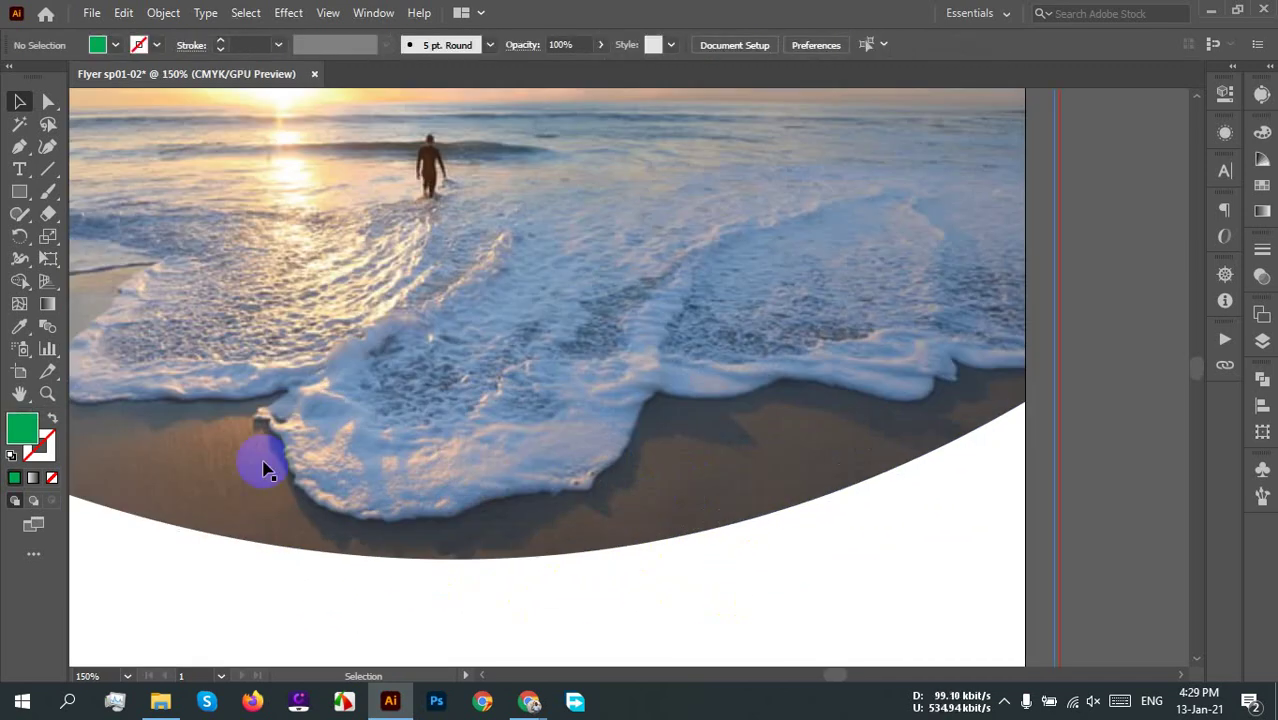
scroll(255, 456, "down", 2)
left_click_drag(250, 456, 562, 508)
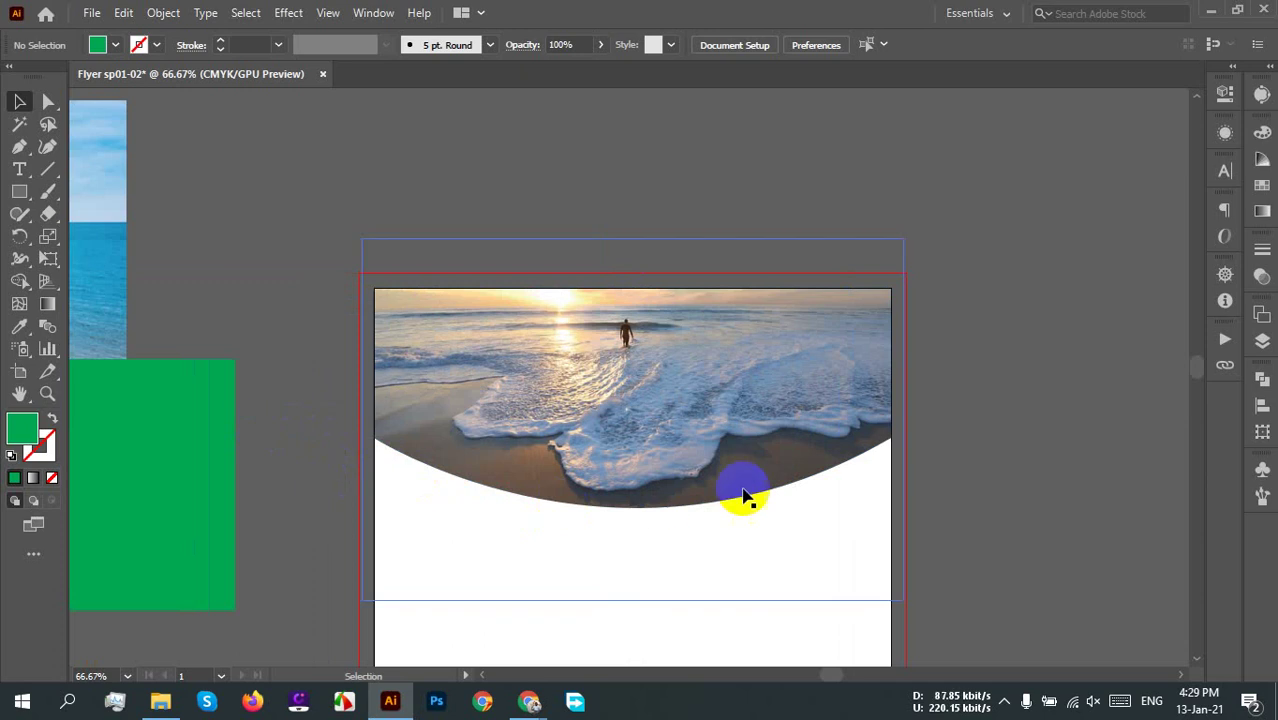
key("ctrl+z")
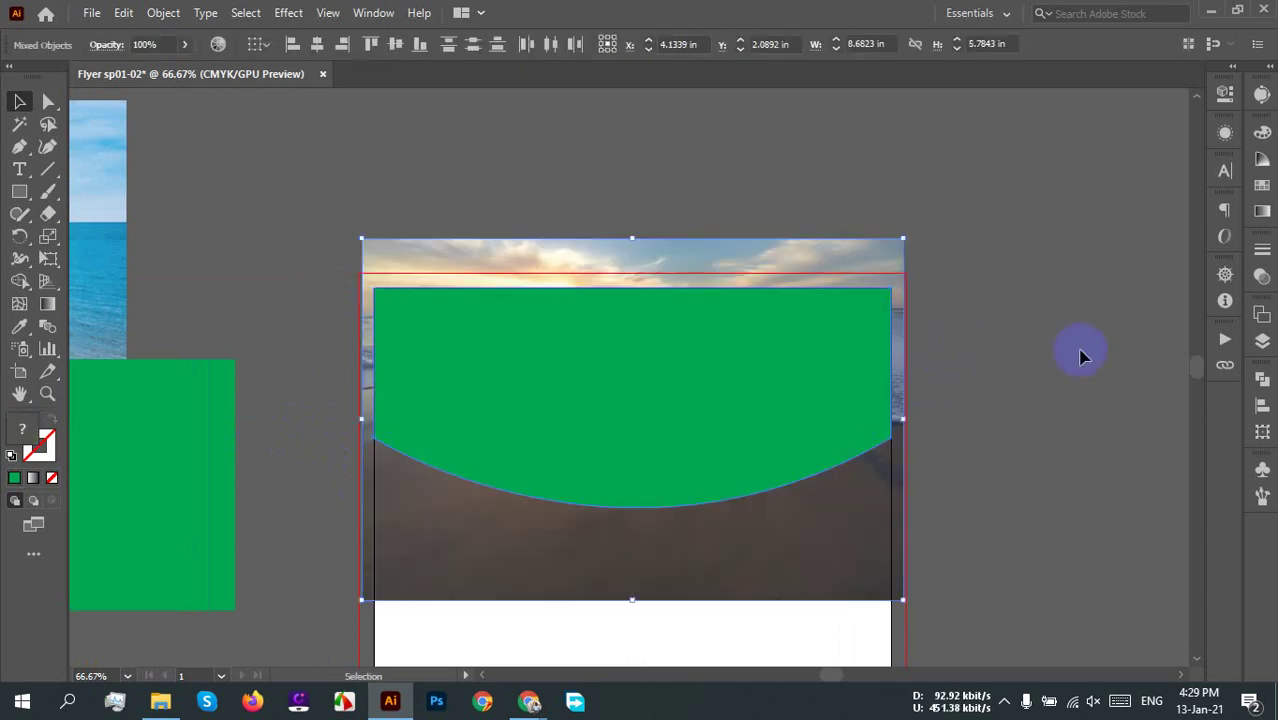
Step: Place a spare copy of the curved green shape outside the artboard, to its left, keeping the original over the photo
left_click(1073, 348)
left_click(650, 420)
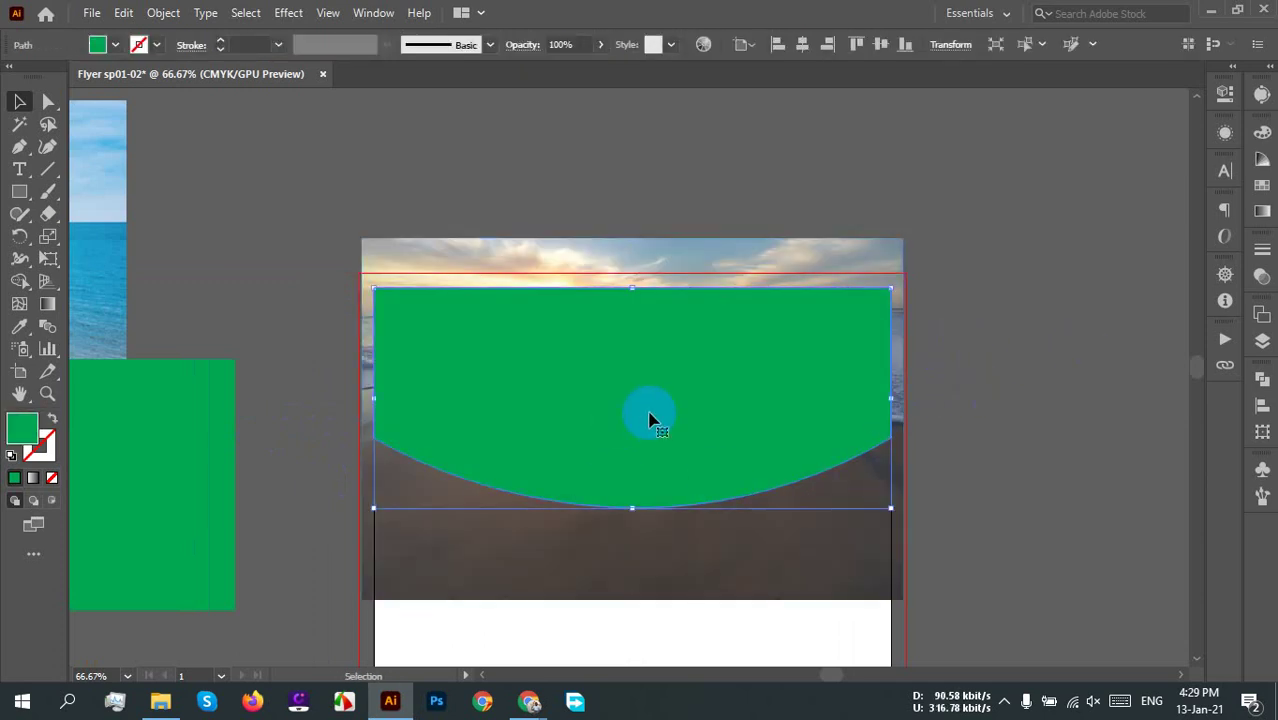
left_click_drag(715, 396, 157, 251)
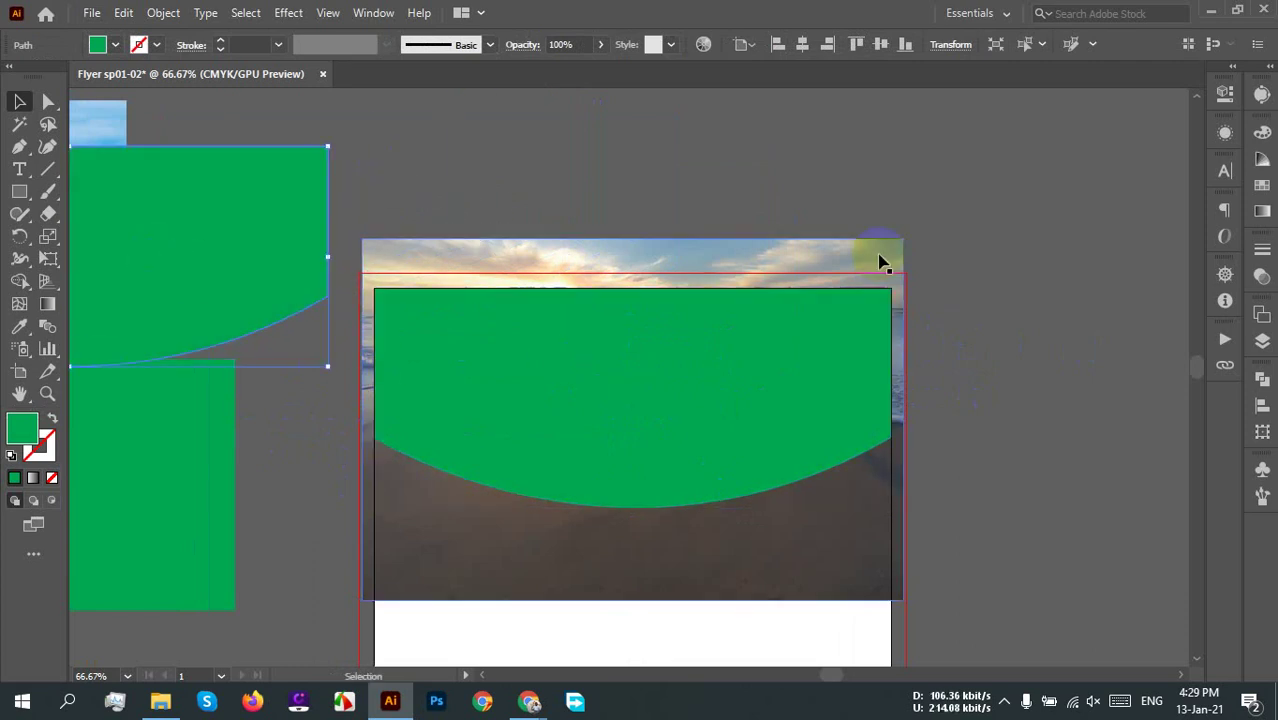
Step: Clip the sunset photo to the curved green shape on the artboard with a clipping mask and view it at 100%
left_click_drag(990, 217, 787, 428)
right_click(783, 403)
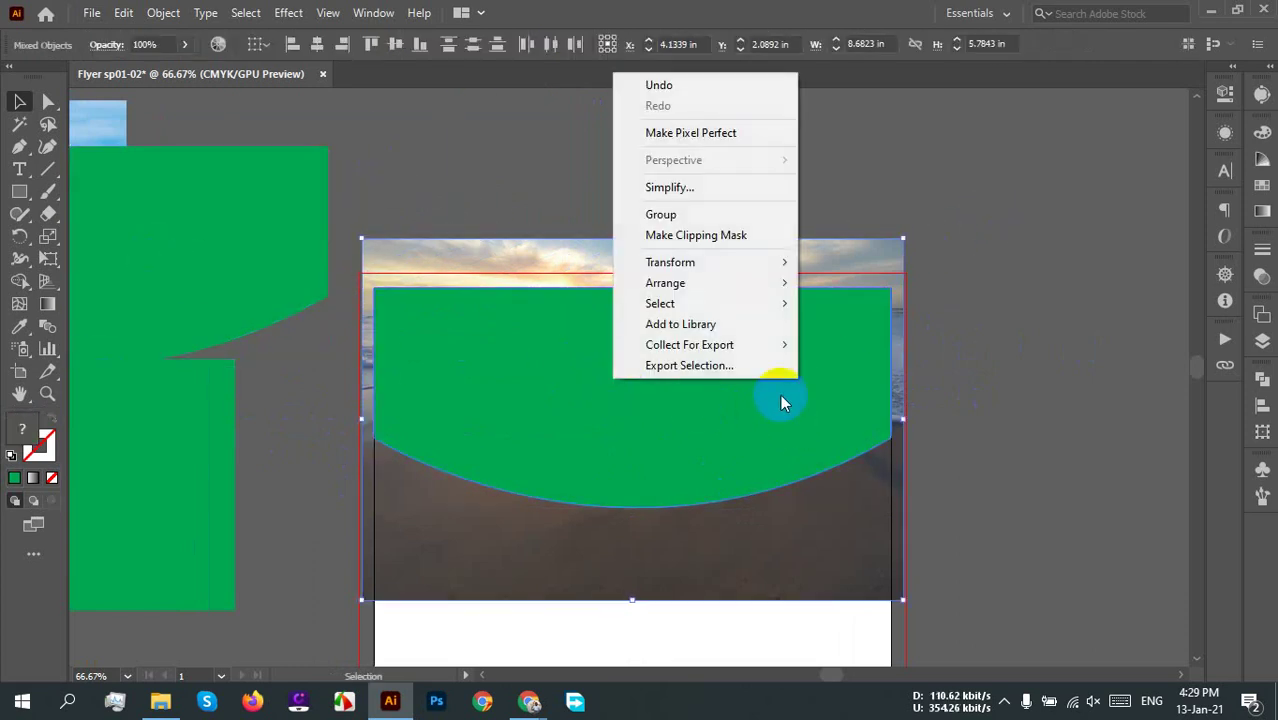
left_click(696, 235)
left_click(1055, 434)
key("ctrl+1")
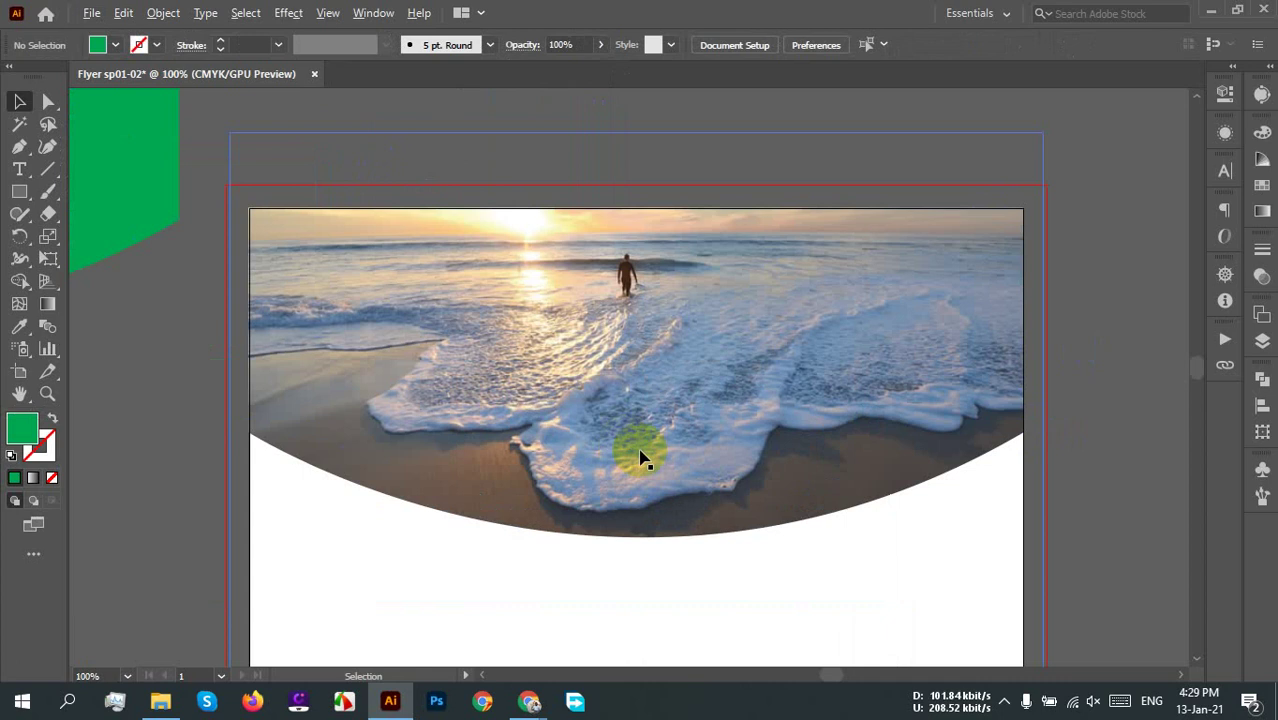
scroll(700, 462, "up", 3)
scroll(759, 491, "down", 3)
scroll(819, 562, "down", 1)
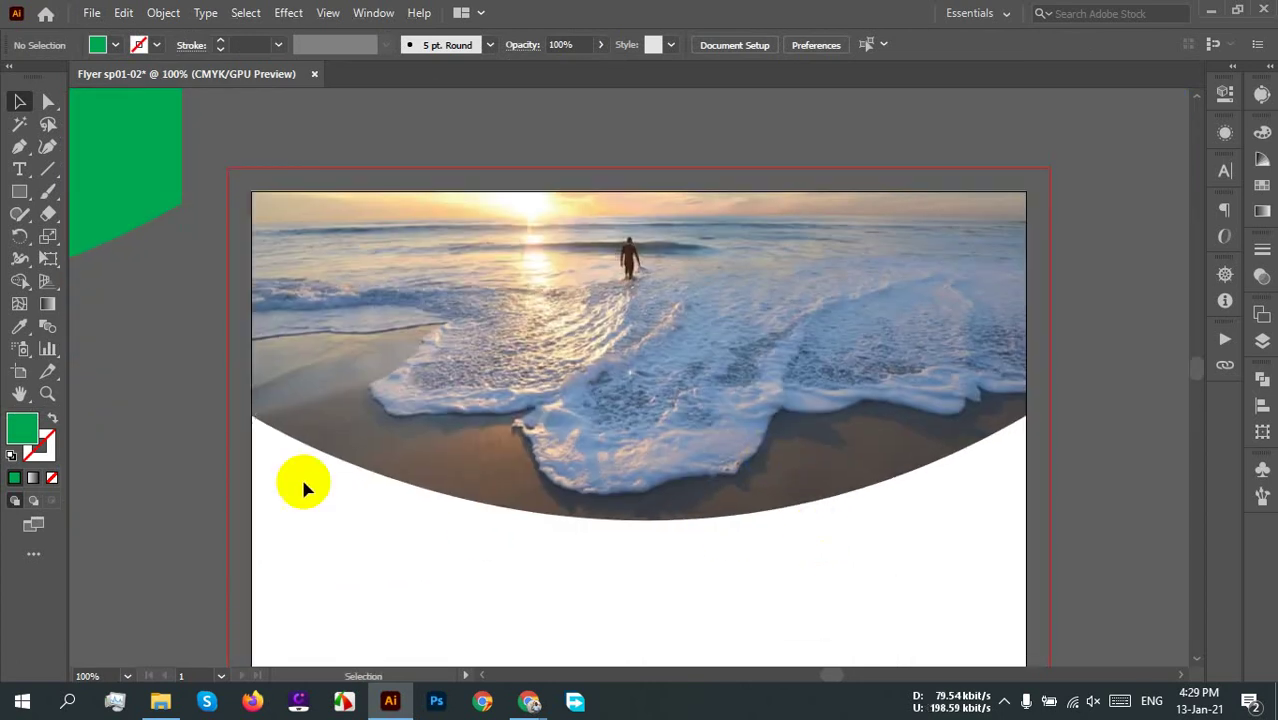
Step: Align the spare curved green shape to the artboard's horizontal centre and top edge, covering the clipped sunset photo, and deselect it
left_click(252, 430)
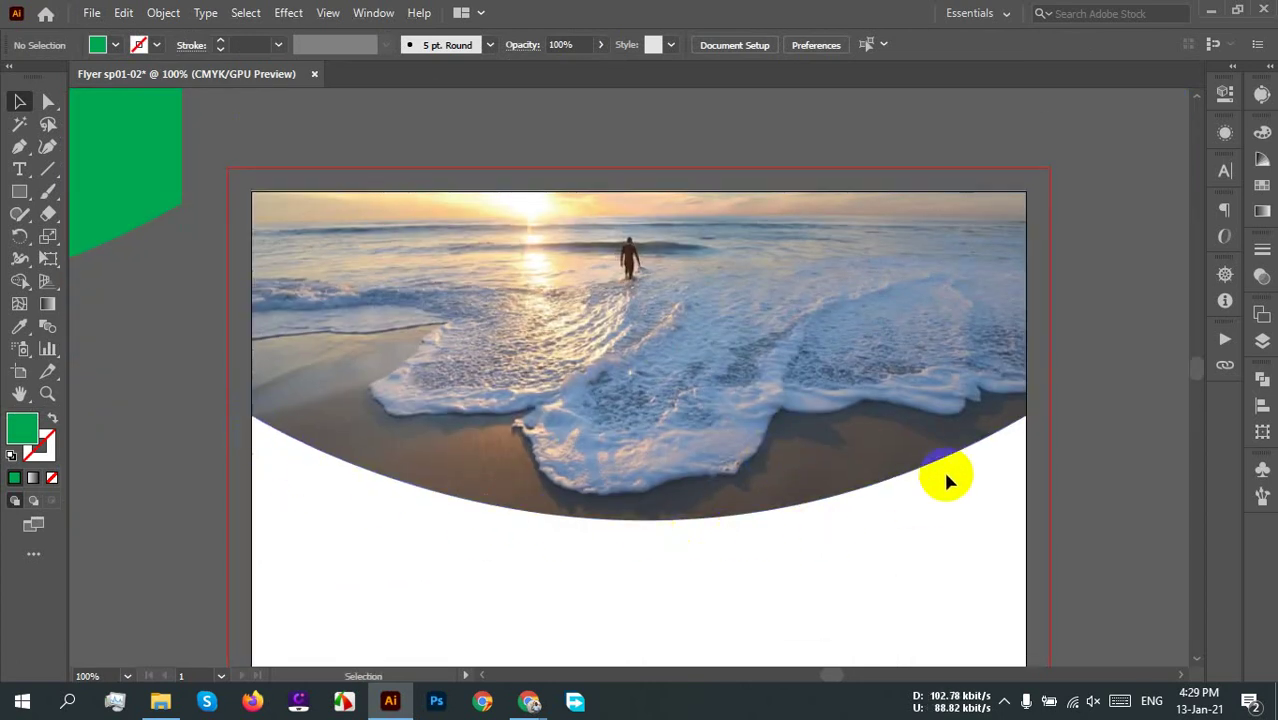
left_click(1027, 420)
left_click(297, 414)
left_click(184, 190)
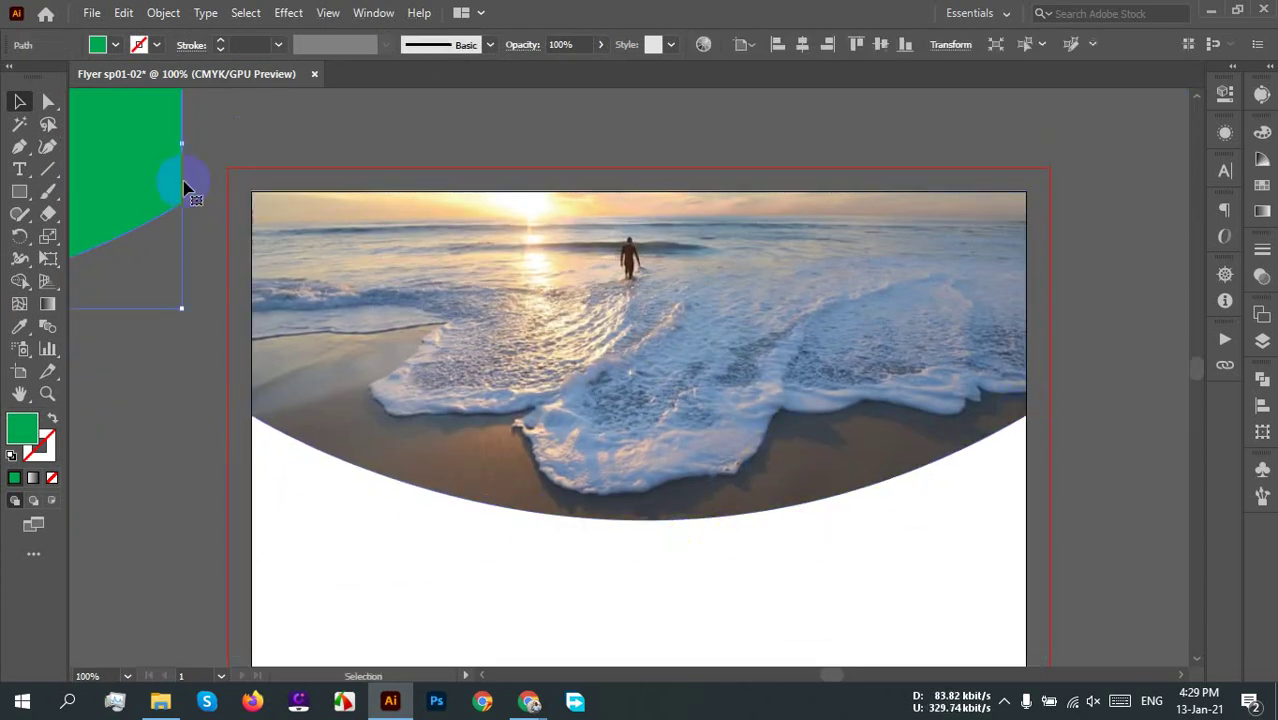
left_click(802, 47)
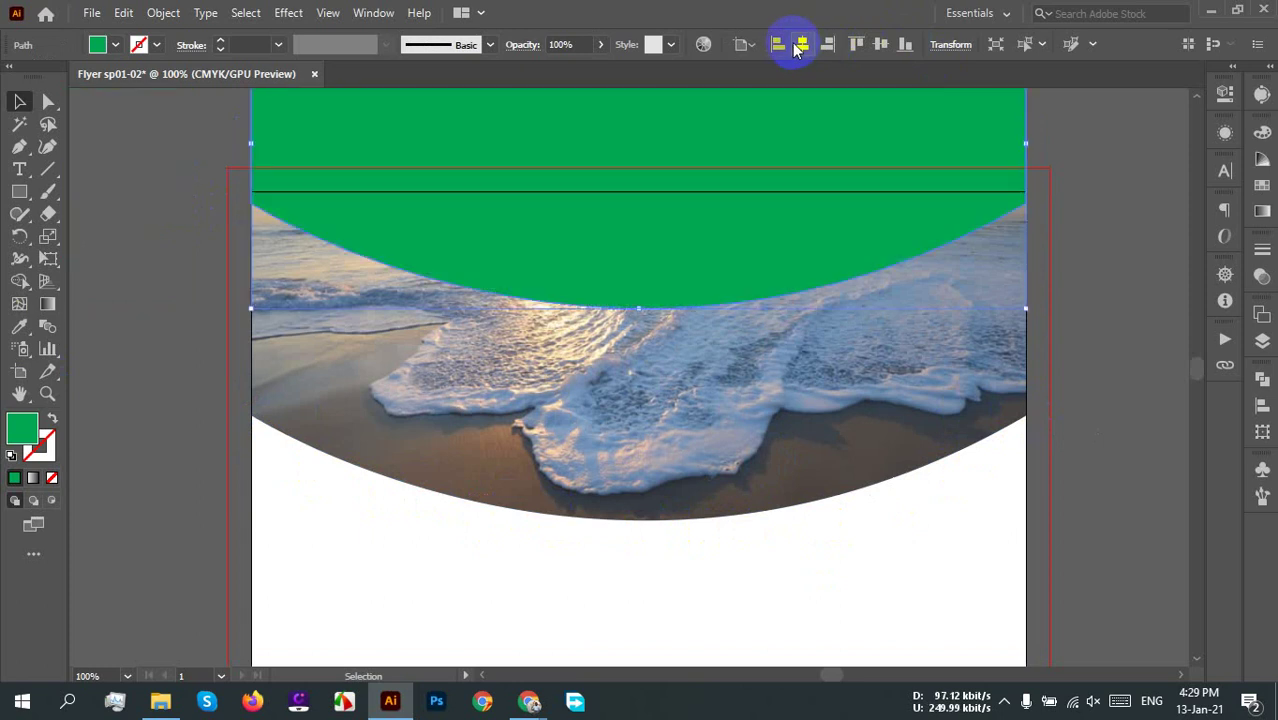
left_click(877, 50)
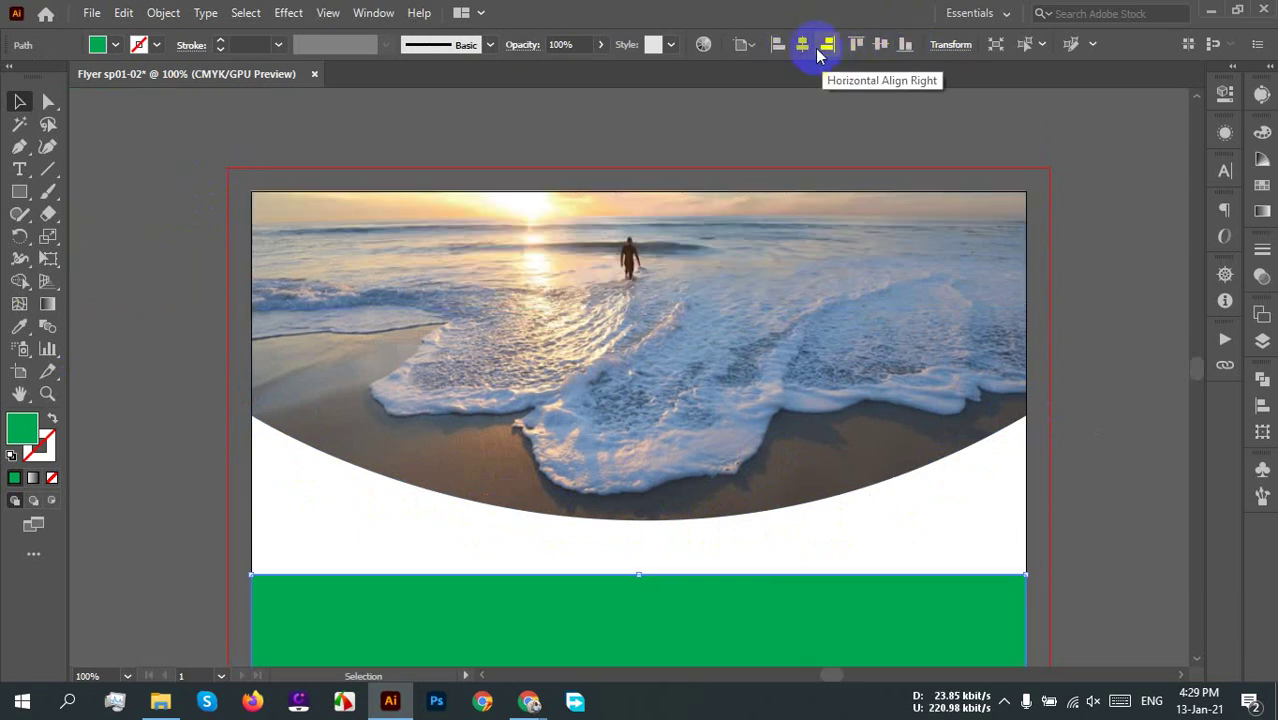
left_click(856, 45)
left_click(1084, 345)
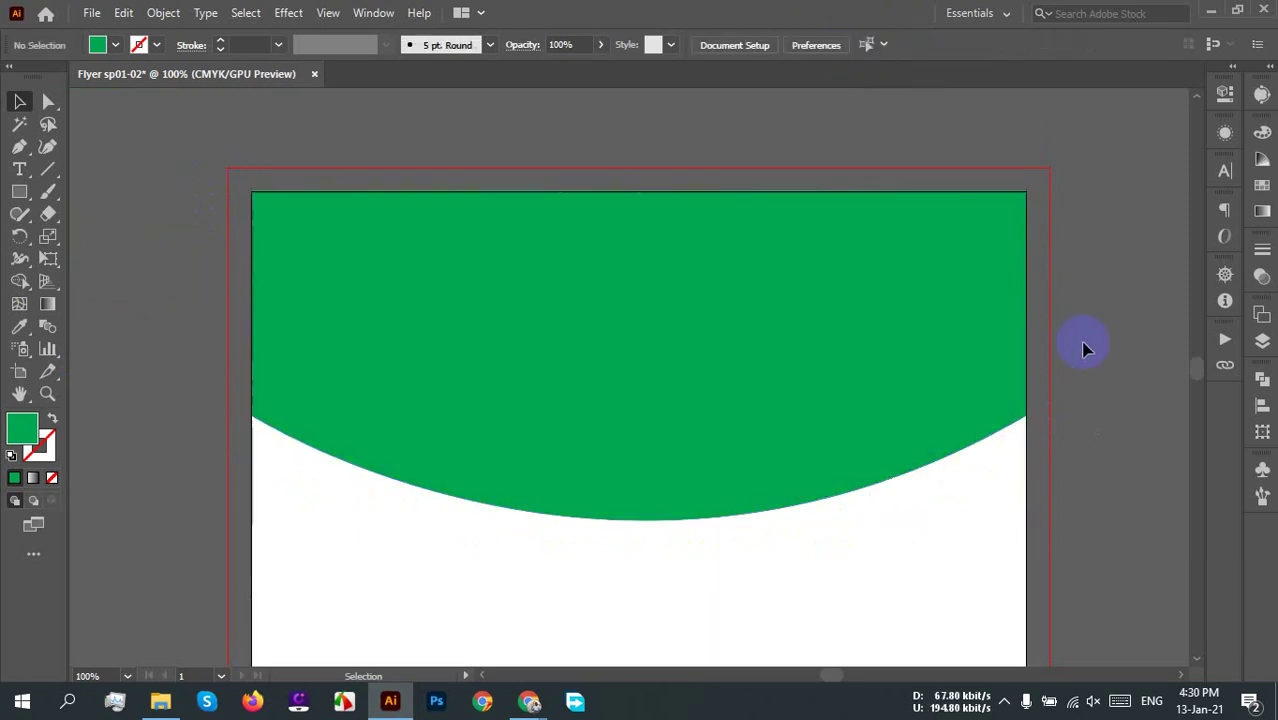
Step: Reduce the opacity of the curved green shape over the photo to 31%
left_click(676, 373)
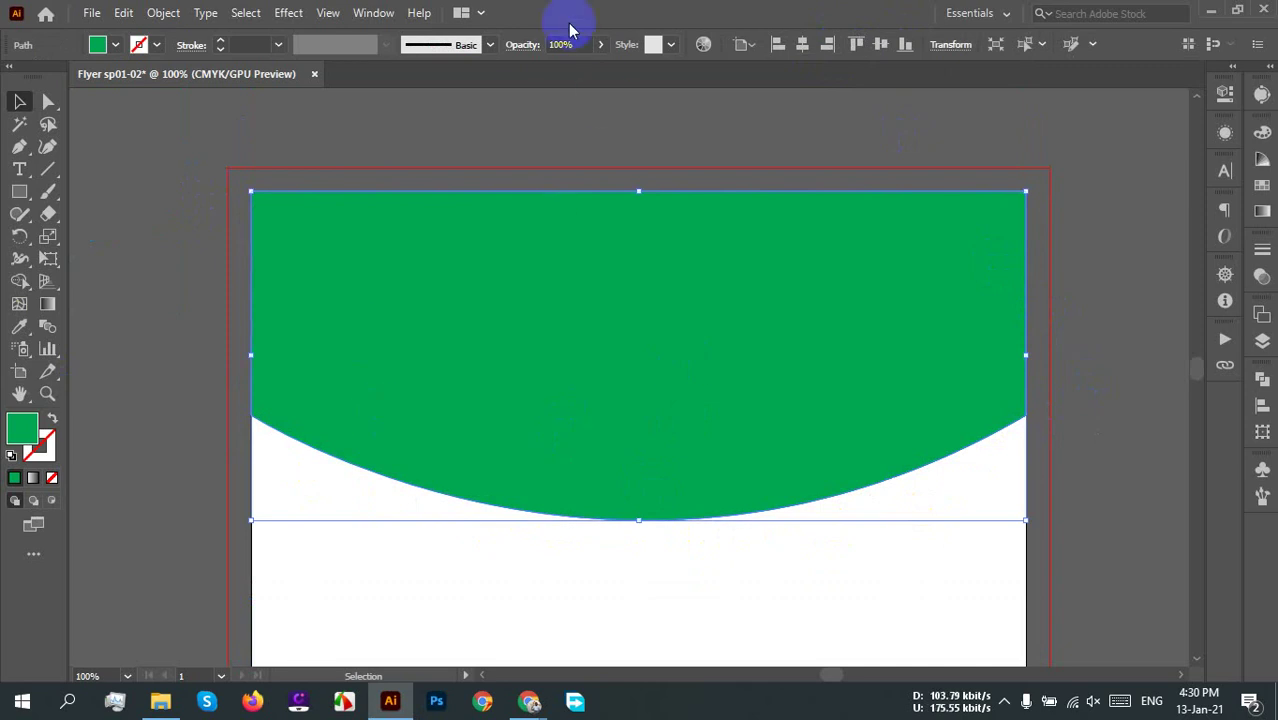
left_click(596, 44)
left_click_drag(596, 66, 547, 66)
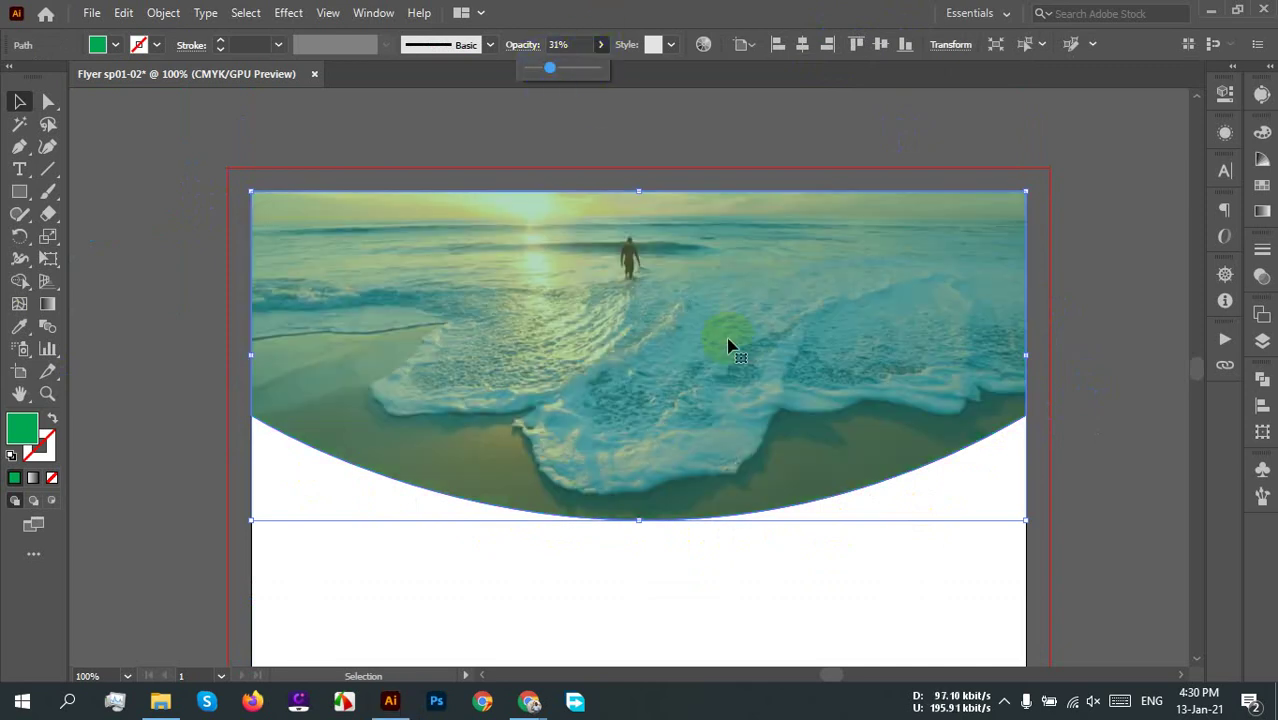
scroll(855, 397, "down", 1)
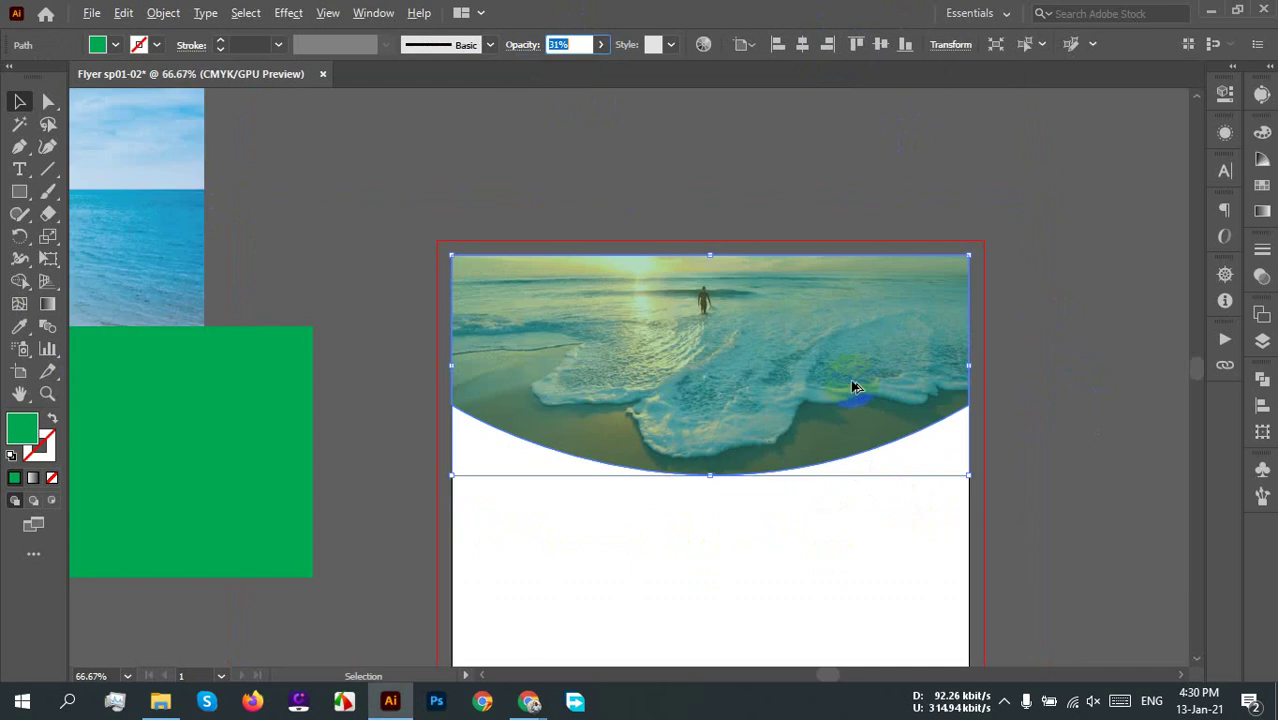
Step: Move the translucent green shape down off the photo to compare, and undo the move
left_click_drag(847, 402, 815, 608)
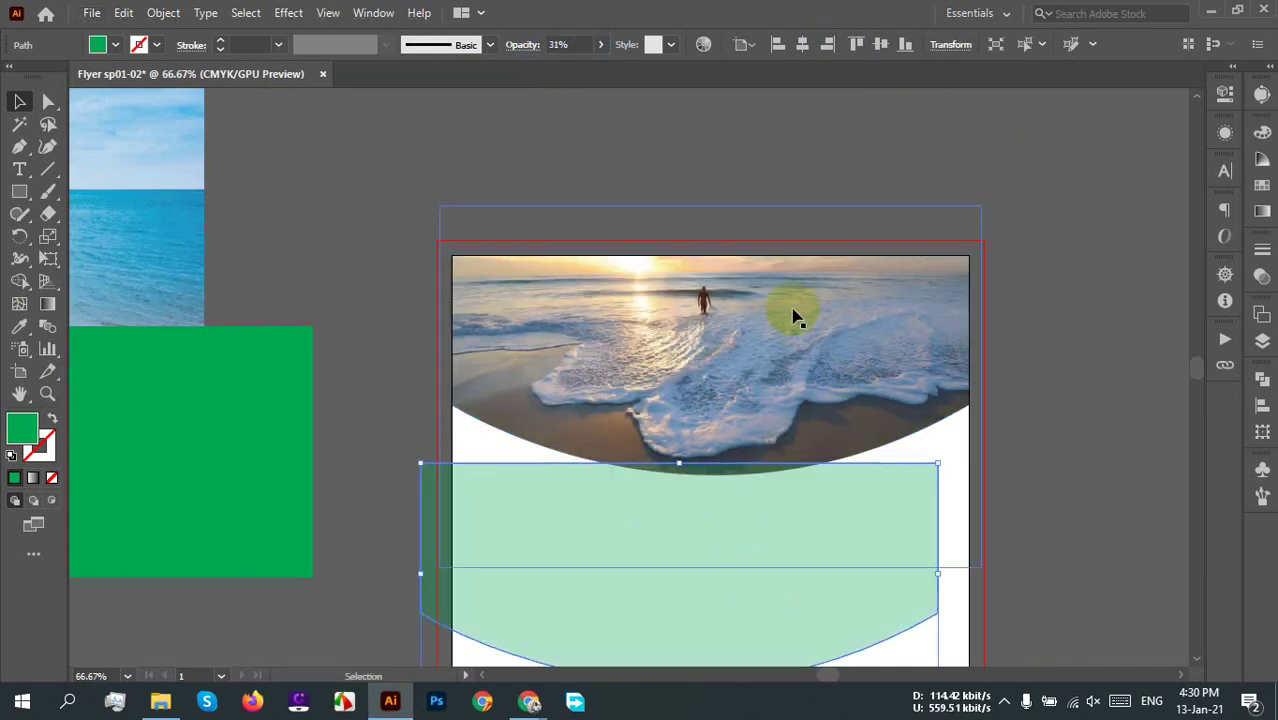
scroll(851, 340, "up", 2)
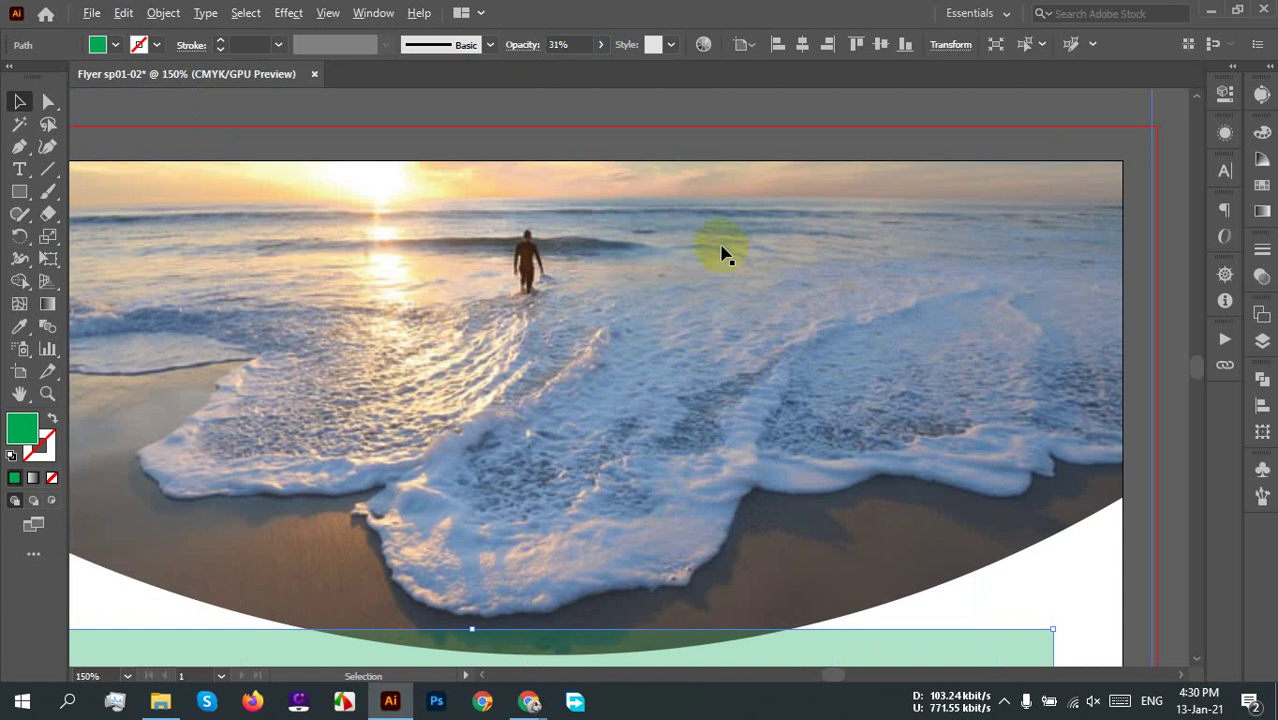
scroll(725, 255, "down", 1)
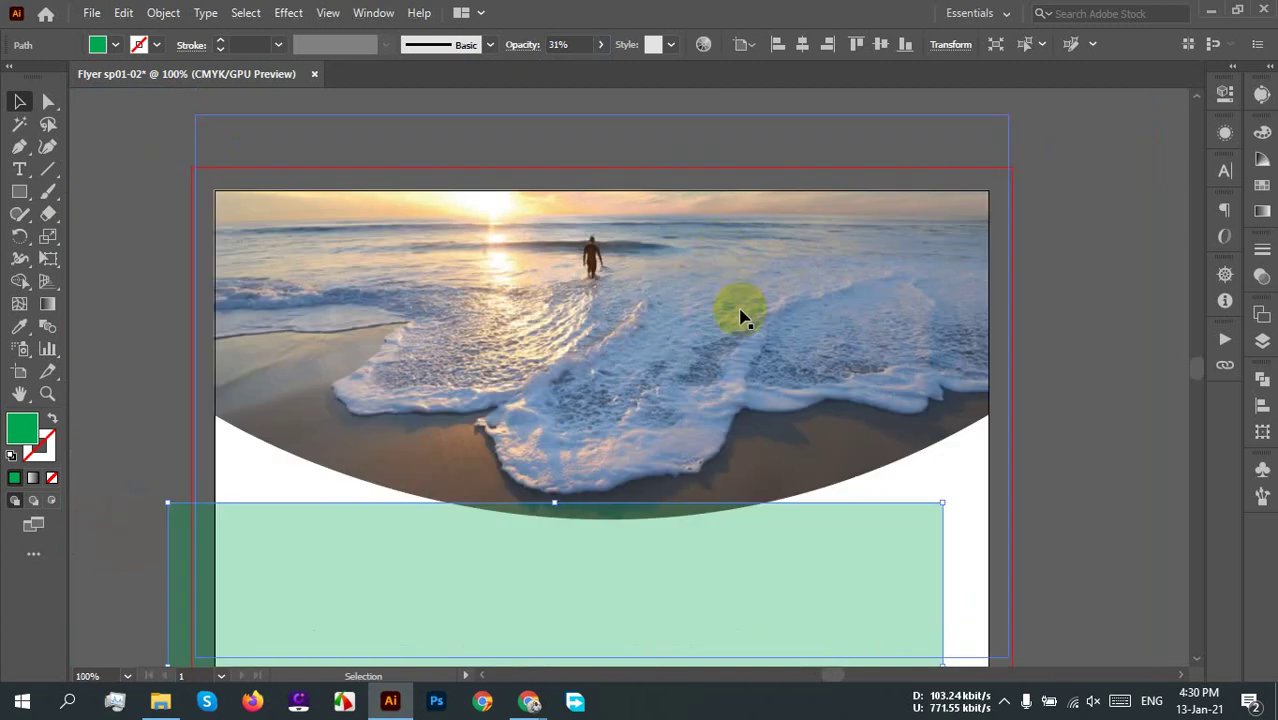
left_click(858, 428)
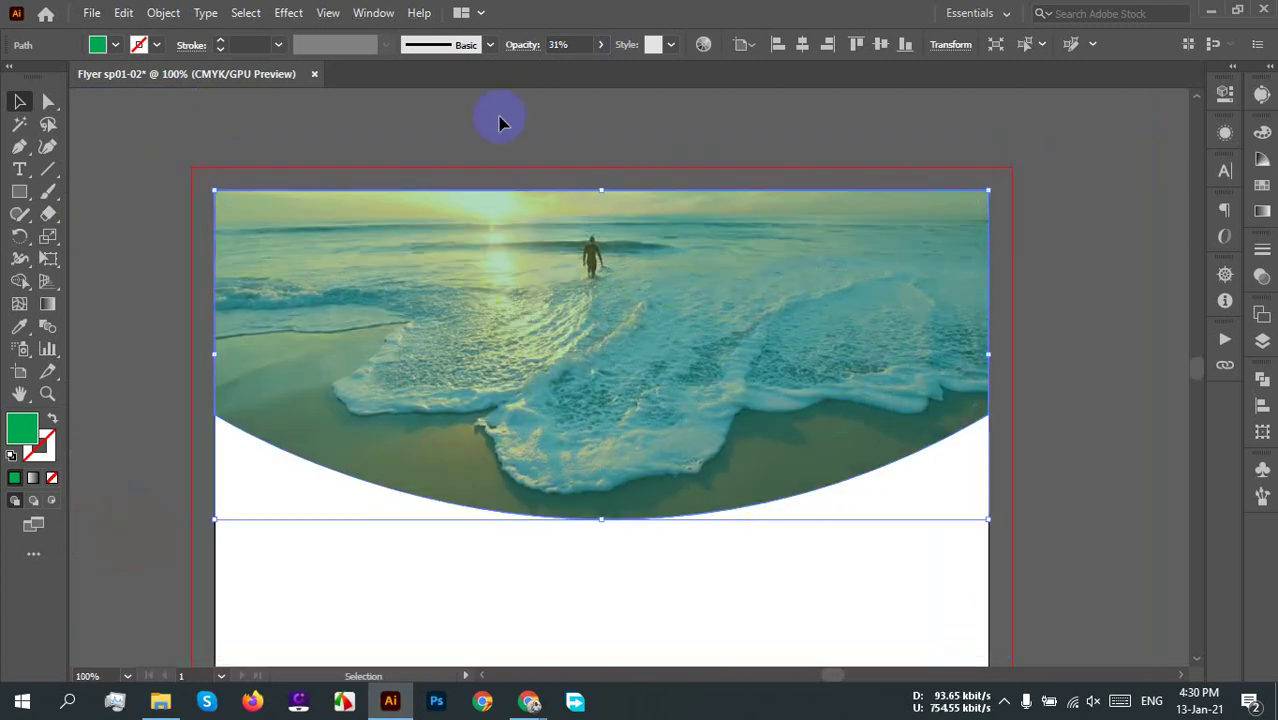
Step: Set the green overlay's opacity to 100% and change its fill to black
left_click(600, 44)
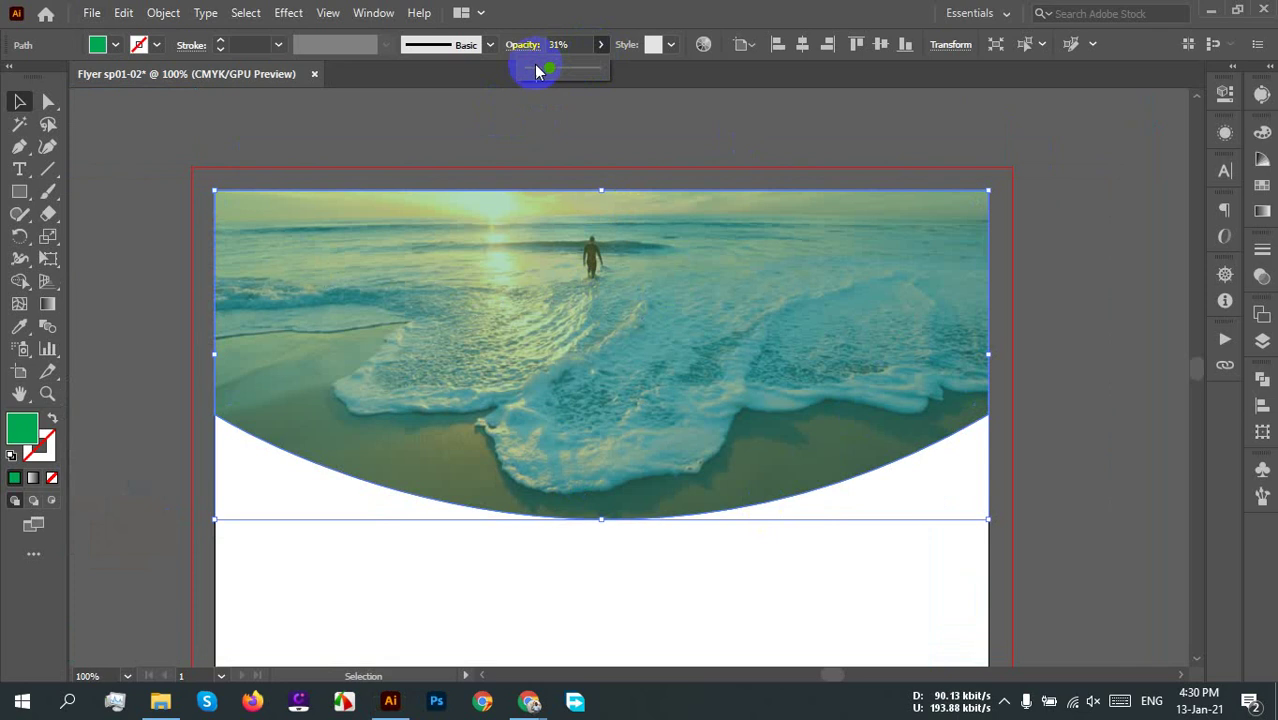
left_click_drag(540, 67, 747, 74)
left_click(115, 44)
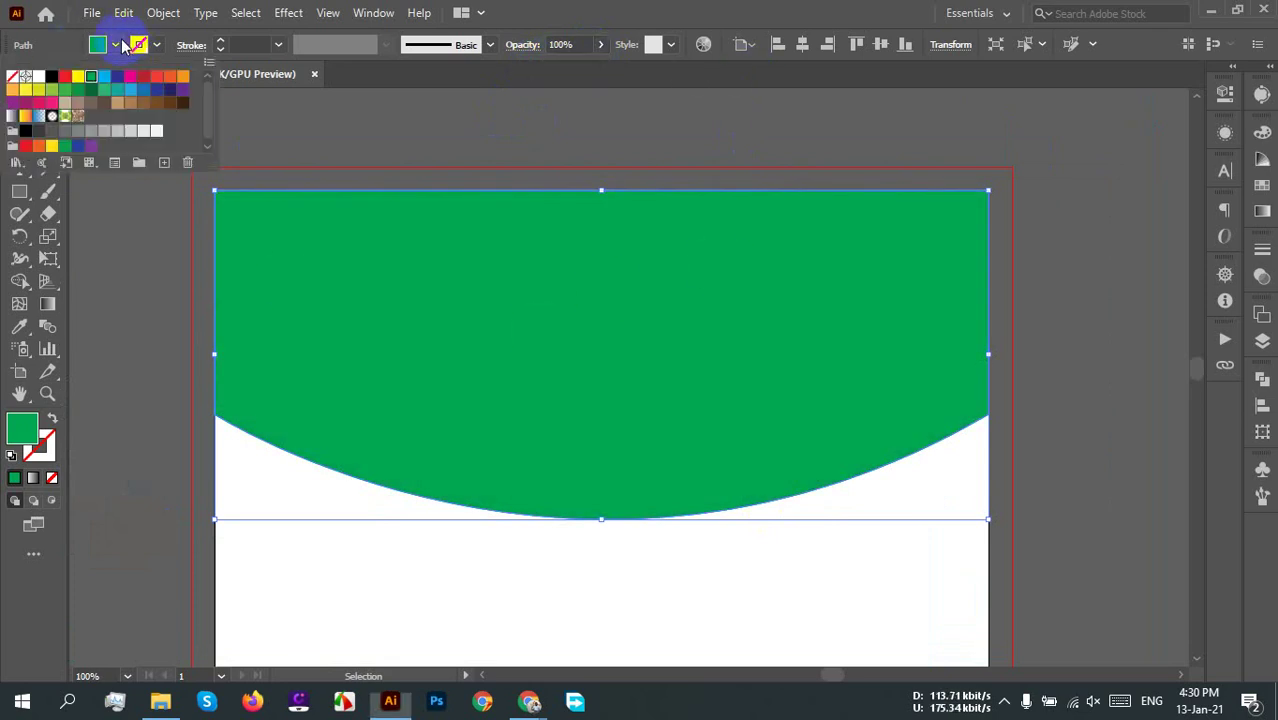
left_click(50, 77)
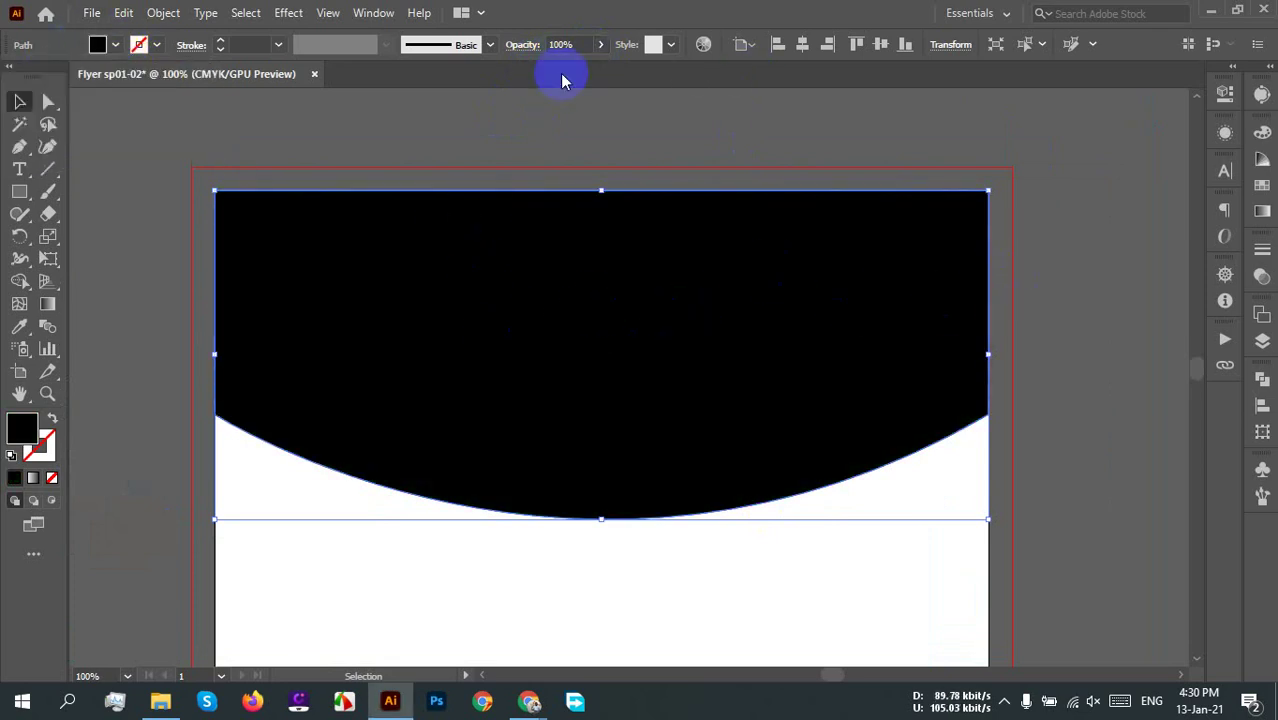
Step: Reduce the black overlay's opacity to 31% and deselect it to check the darkened photo
left_click(600, 44)
left_click_drag(597, 70, 549, 72)
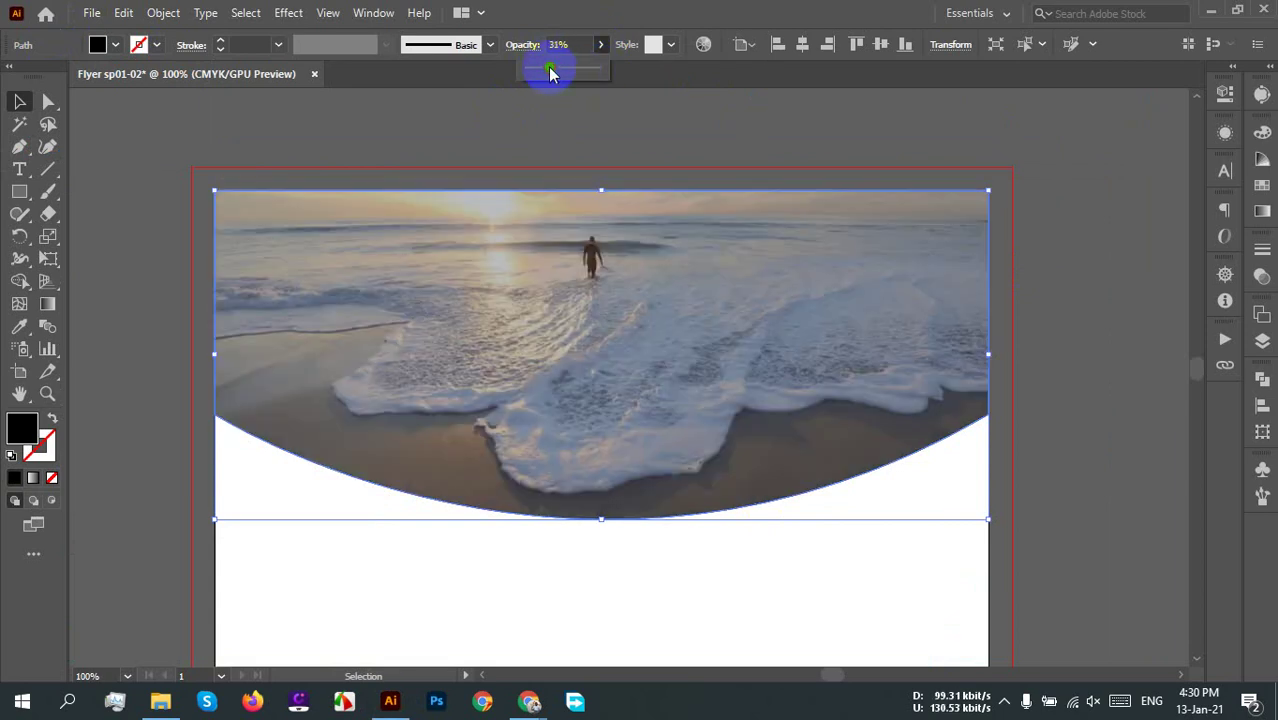
left_click(1013, 311)
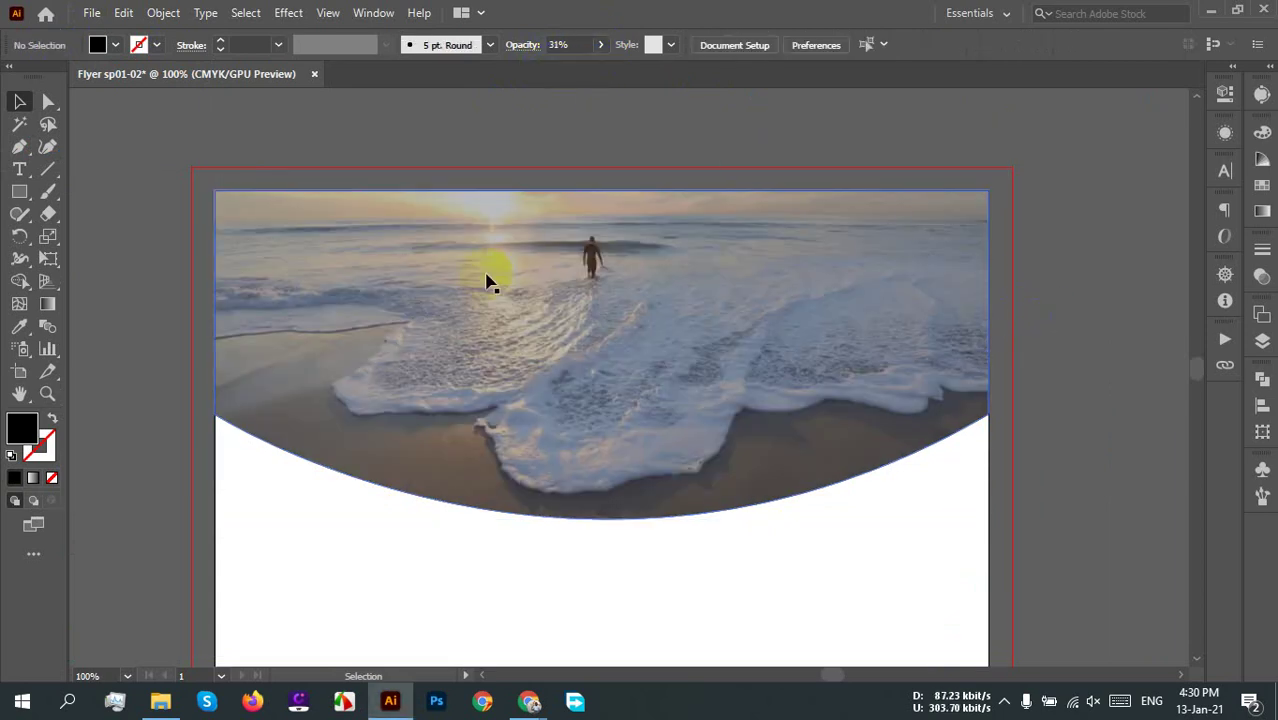
scroll(1098, 372, "down", 2)
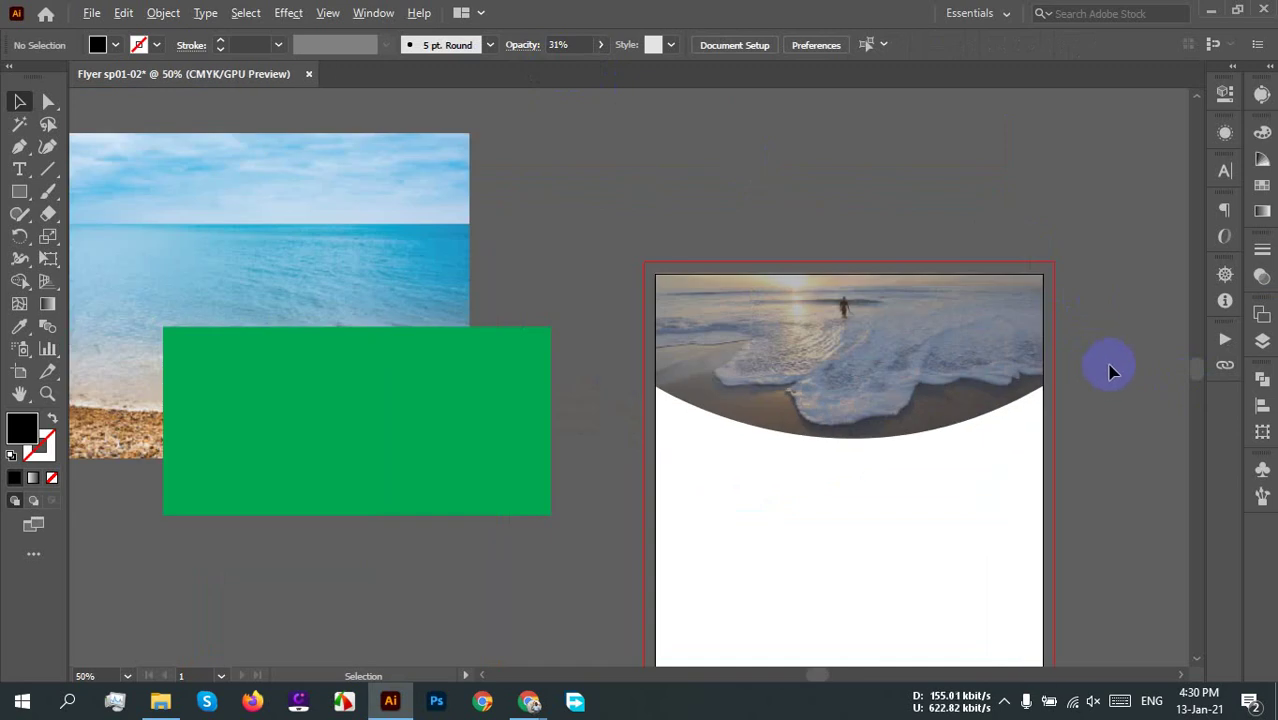
scroll(1110, 372, "up", 1)
left_click_drag(1150, 405, 1046, 379)
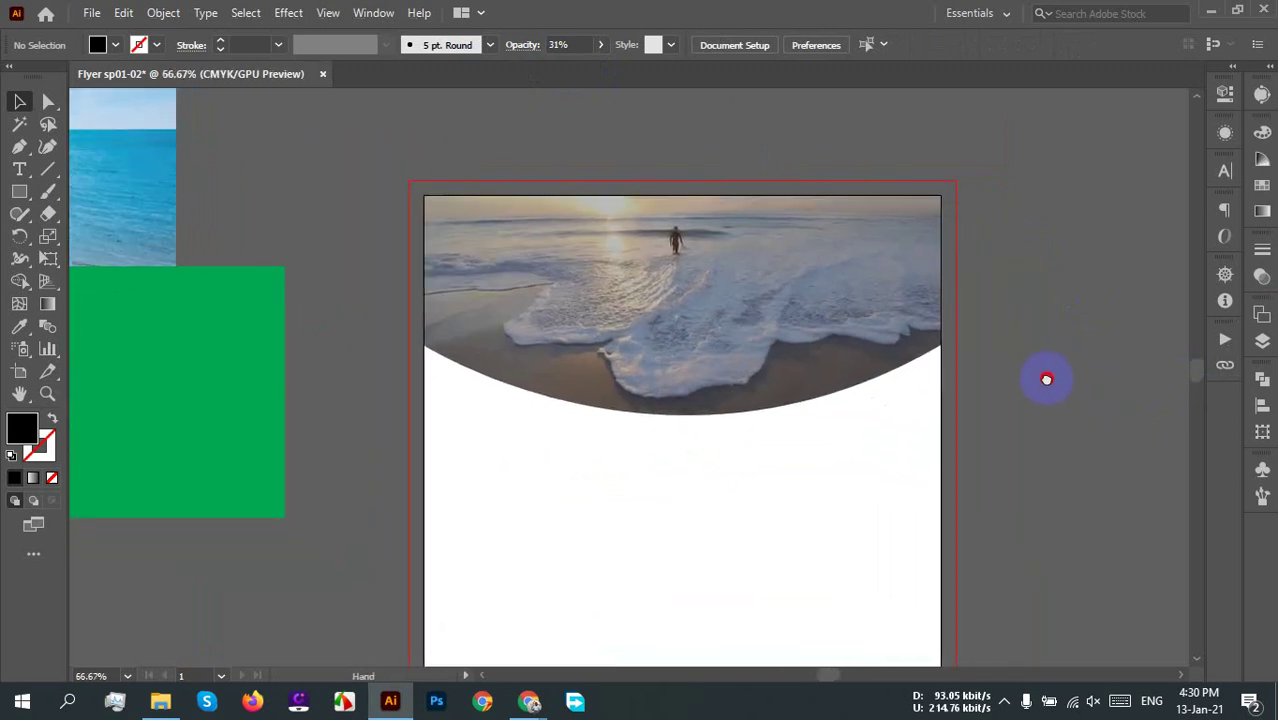
Step: Fine-tune the black overlay's opacity over the sunset photo to 25%
left_click(828, 340)
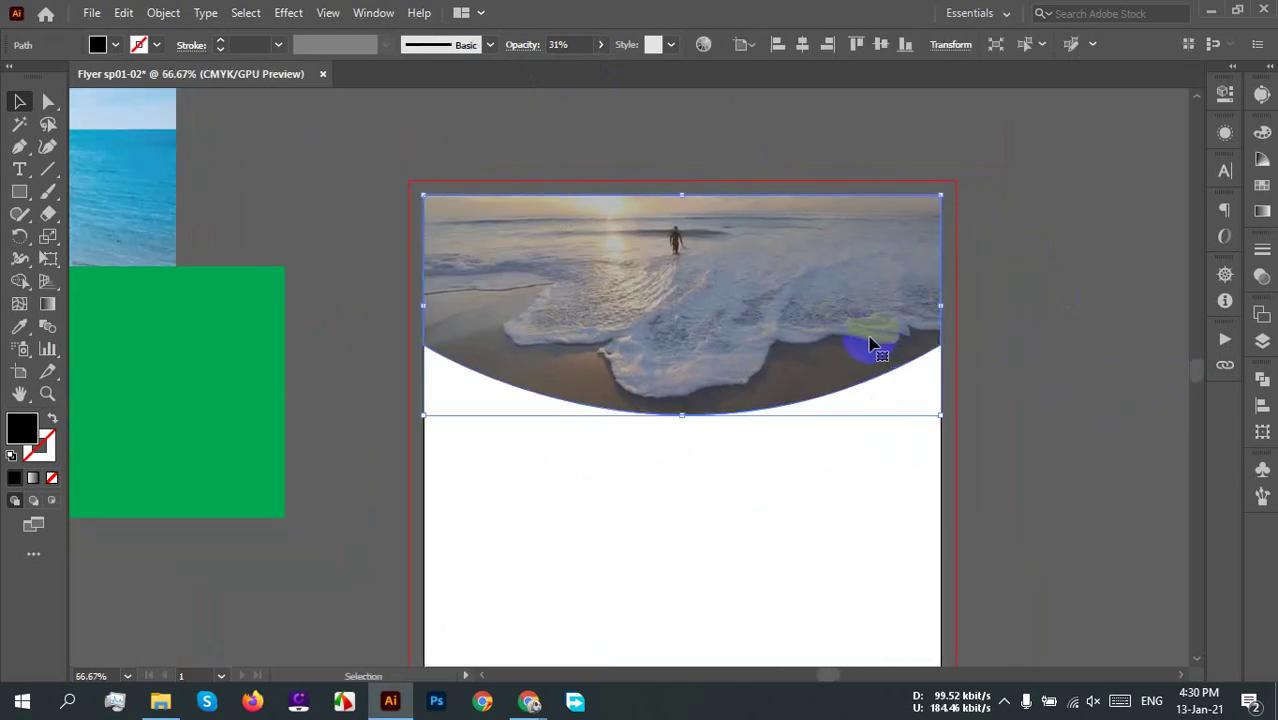
left_click(599, 44)
left_click_drag(588, 73, 534, 72)
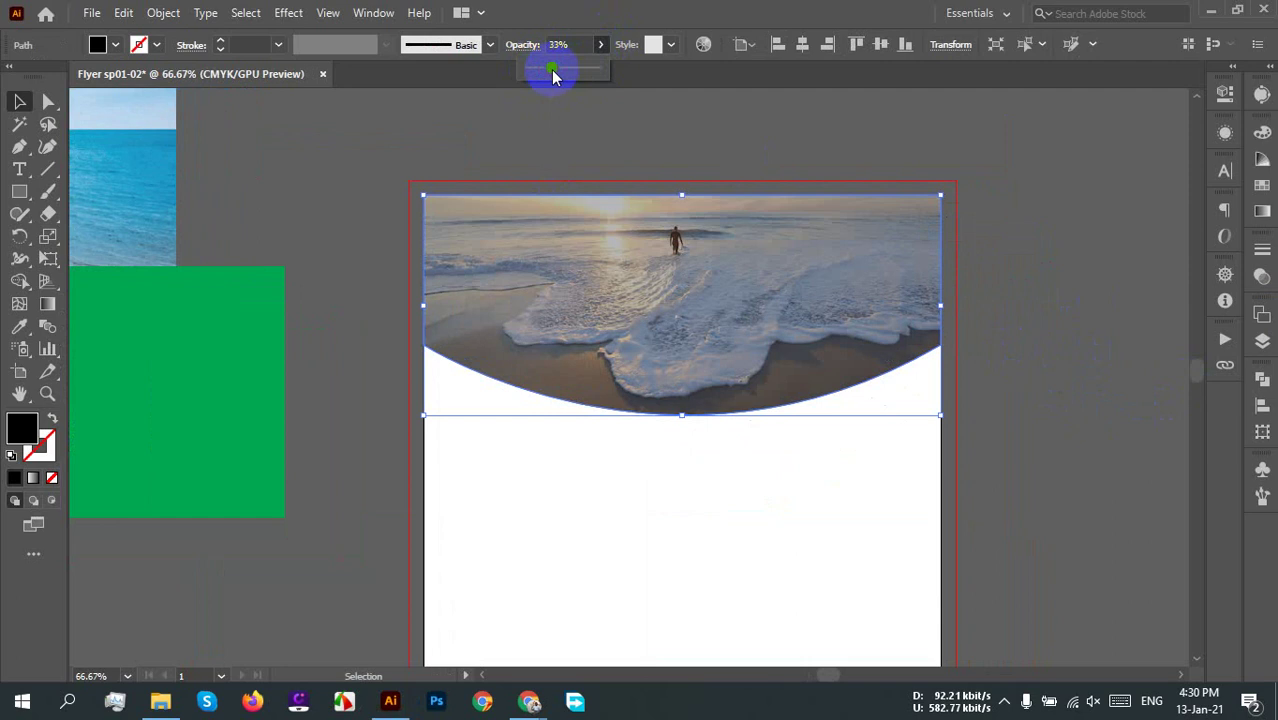
left_click_drag(553, 72, 547, 72)
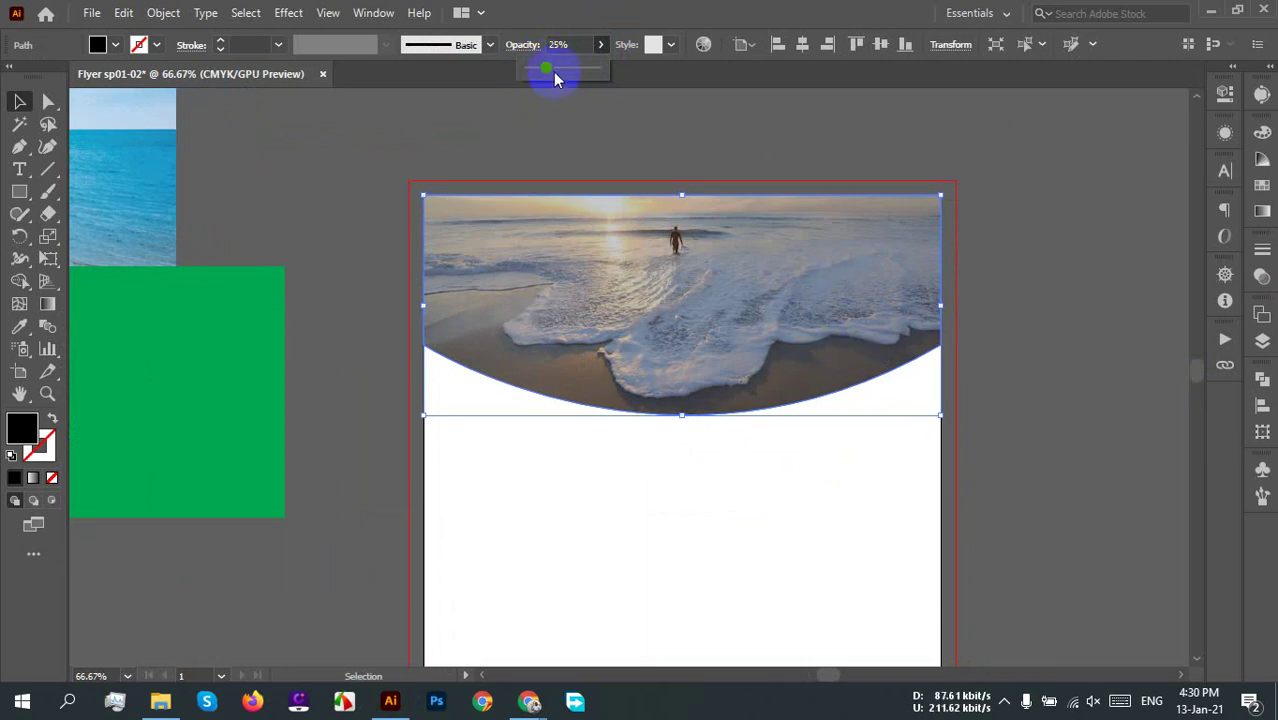
Step: Return the overlay to 100% opacity and fill it with a white-to-black linear gradient at a 90° angle
left_click_drag(557, 78, 600, 74)
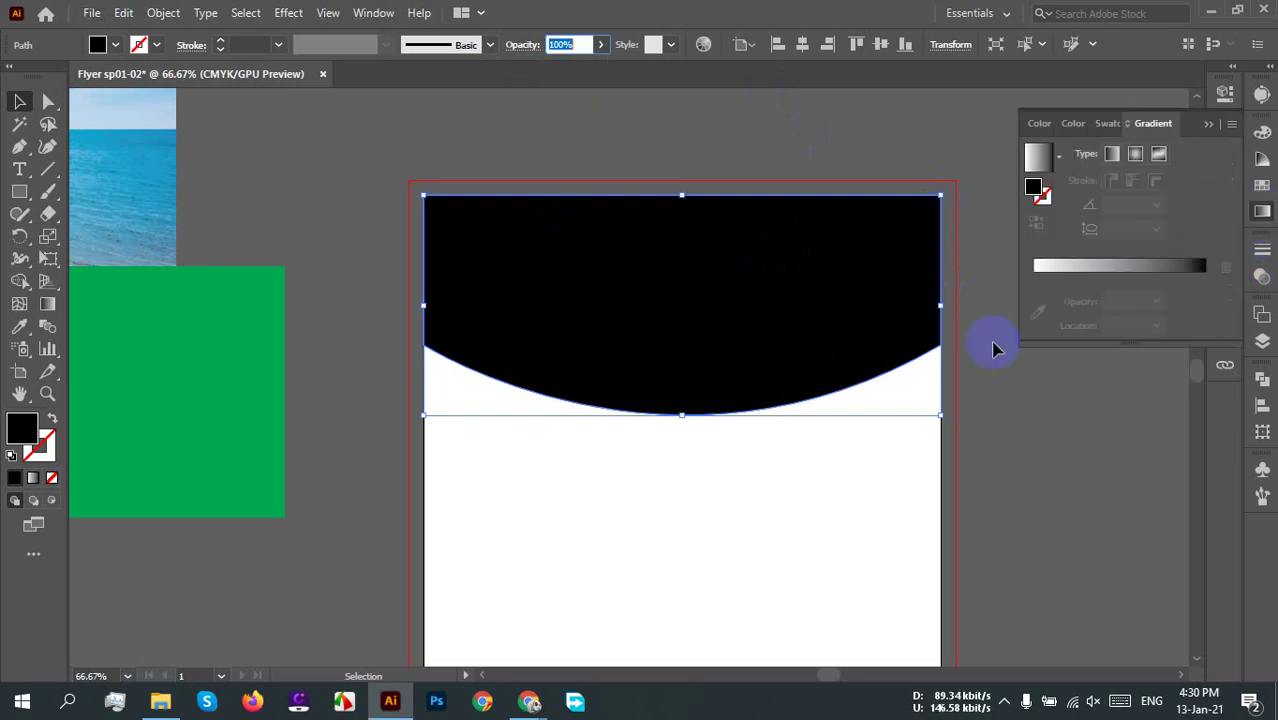
left_click(1120, 270)
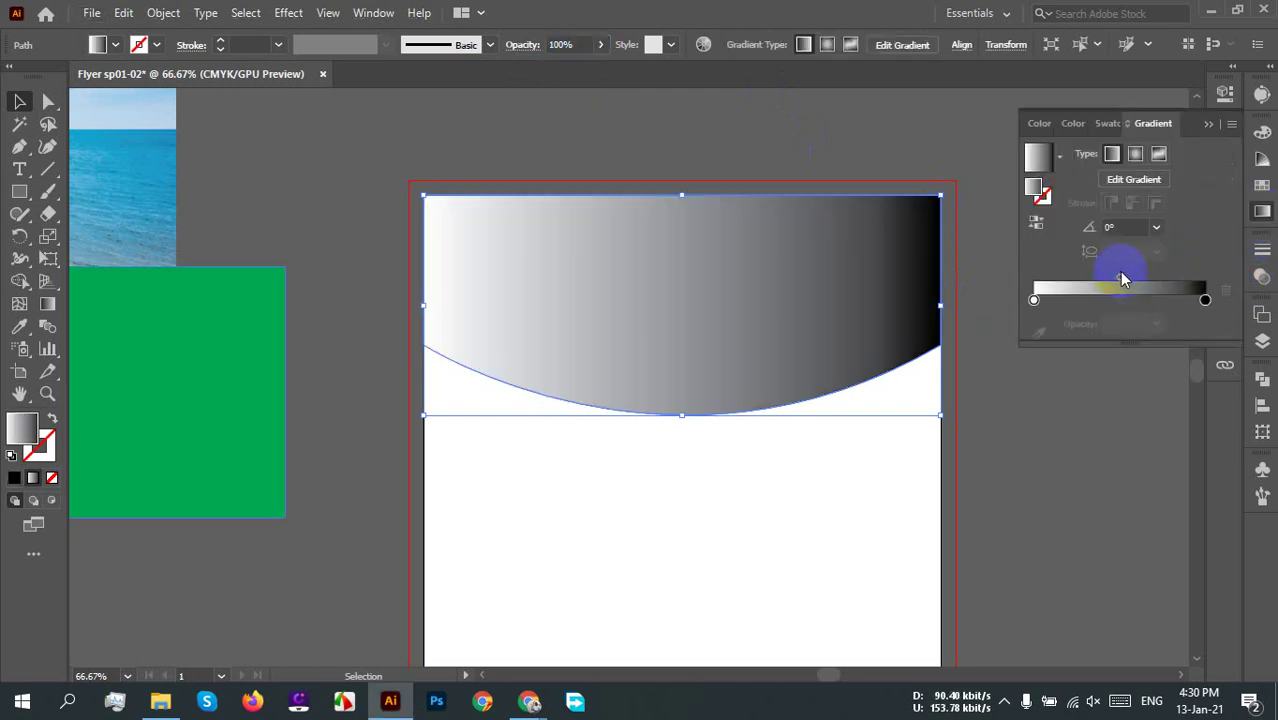
left_click(1154, 227)
left_click(1180, 337)
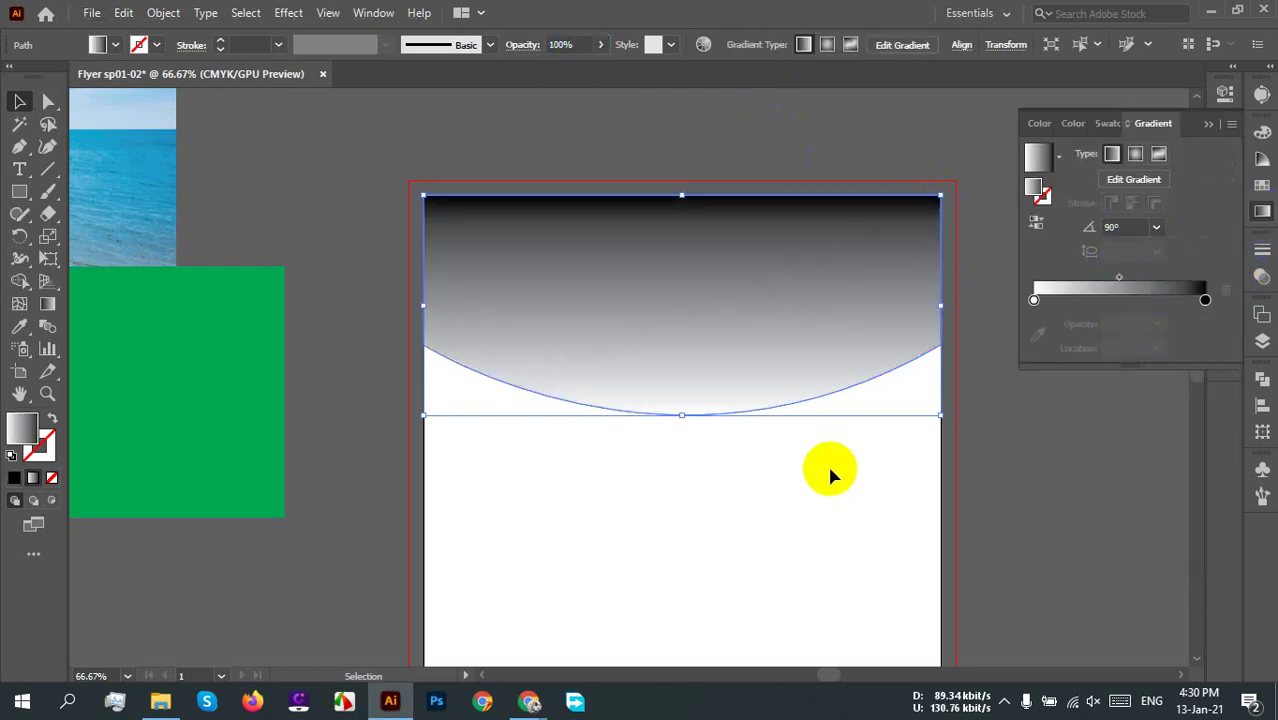
Step: Reduce the gradient overlay's opacity to 32% so the photo shows through
left_click(713, 214)
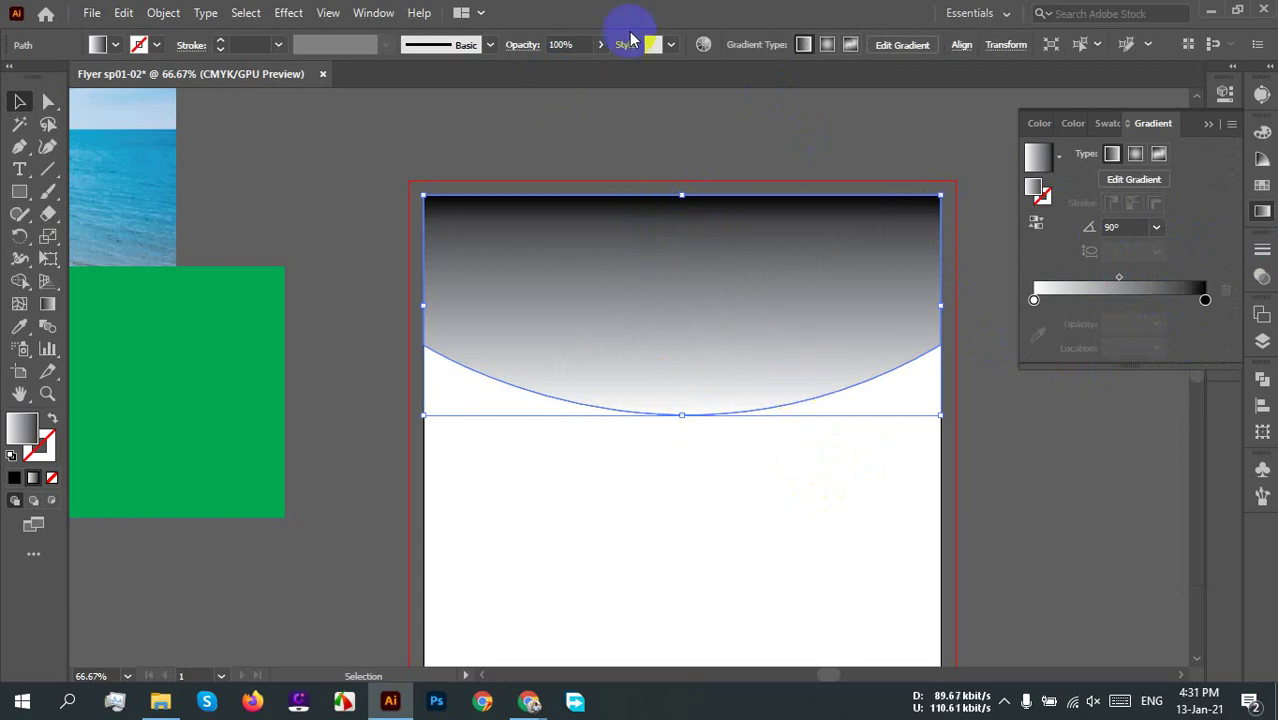
left_click(601, 44)
mouse_move(603, 68)
left_mouse_down()
mouse_move(531, 72)
mouse_move(547, 68)
left_mouse_up()
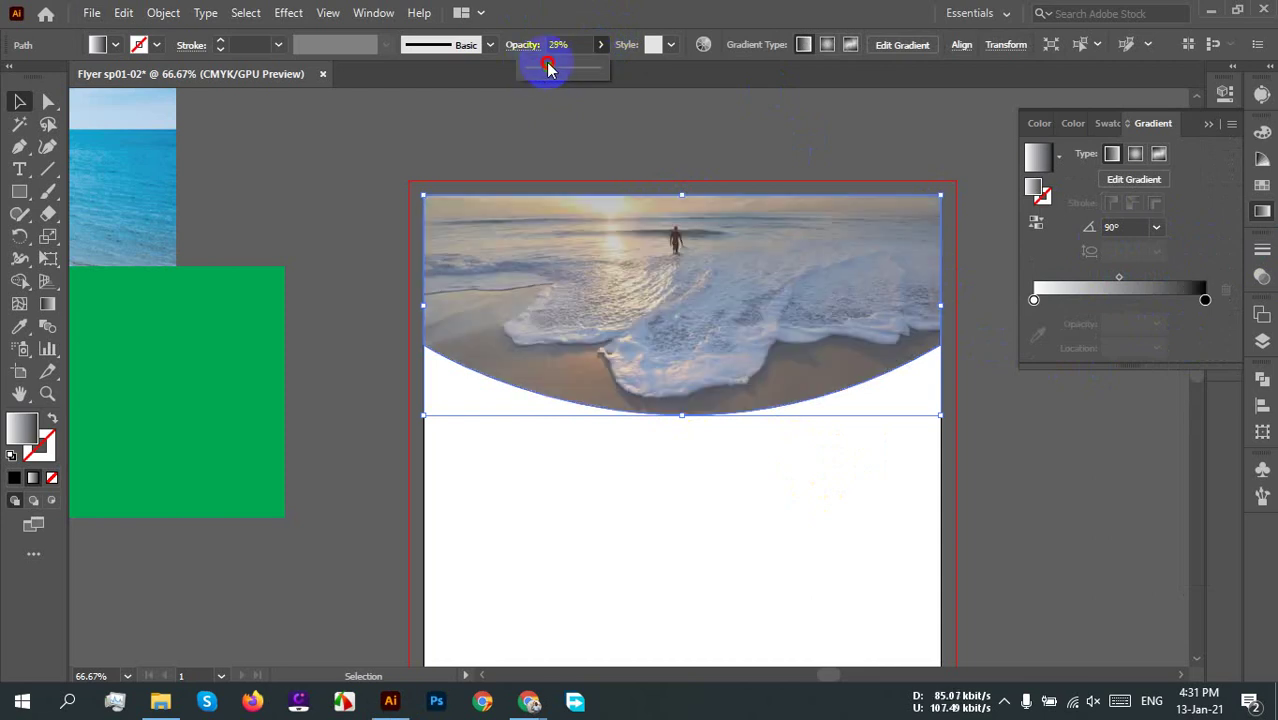
left_click(875, 335)
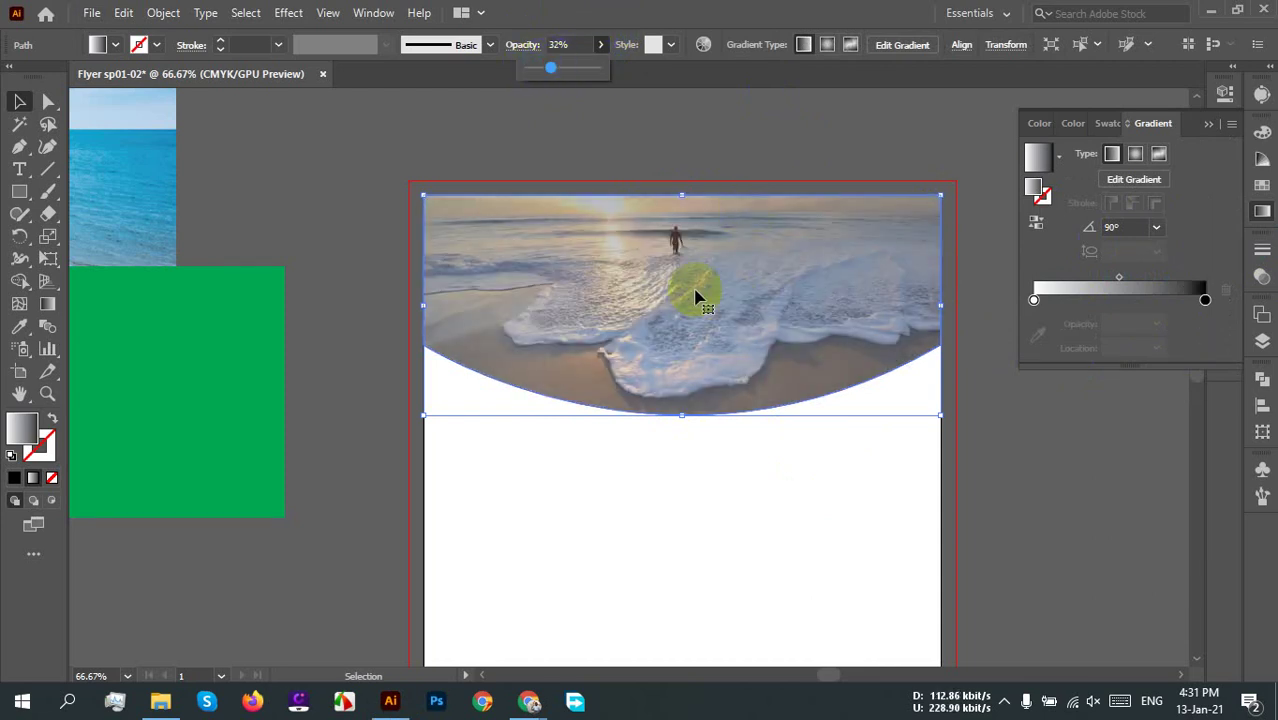
Step: Reverse the overlay's gradient so its dark end lies along the curved lower edge
left_click(1036, 224)
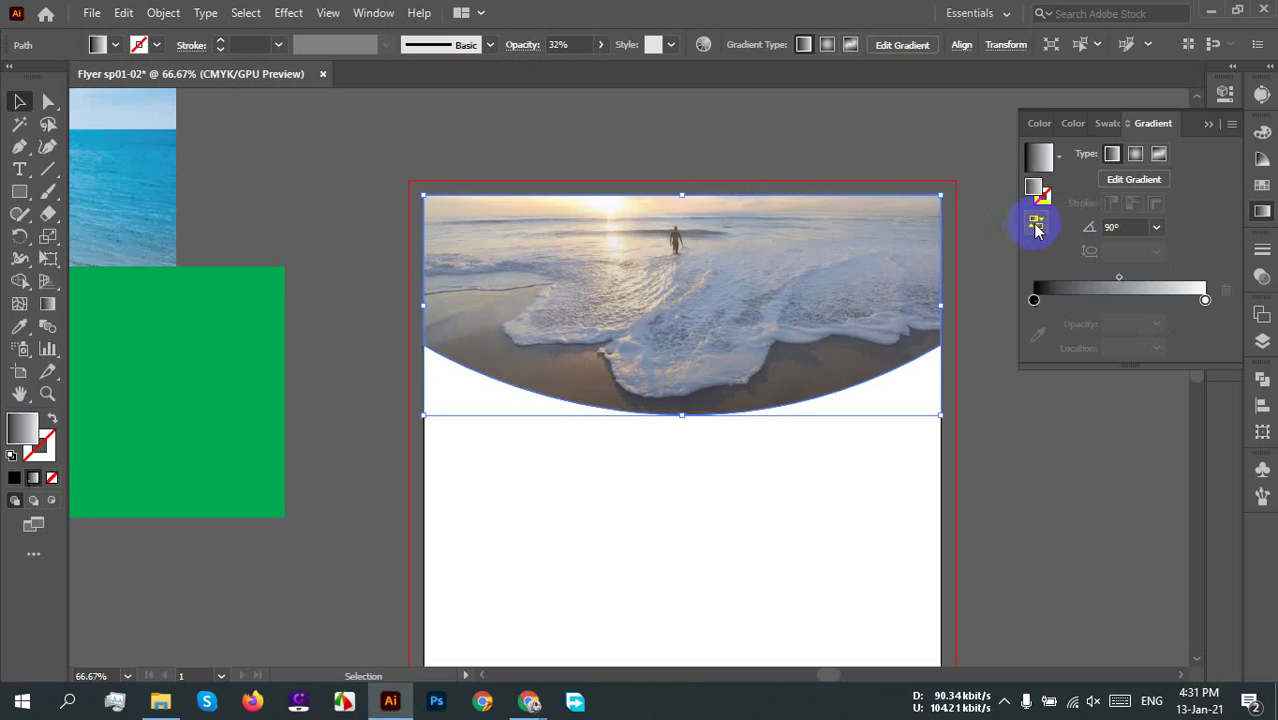
left_click(688, 405)
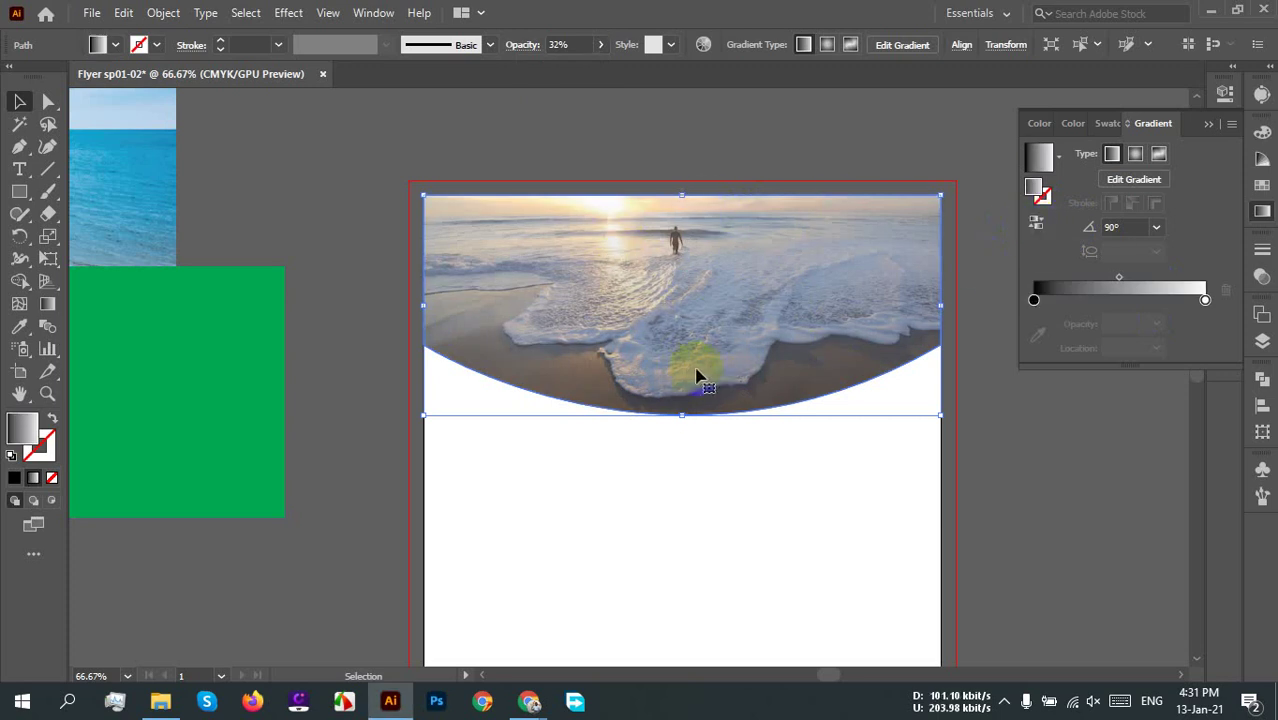
left_click(824, 441)
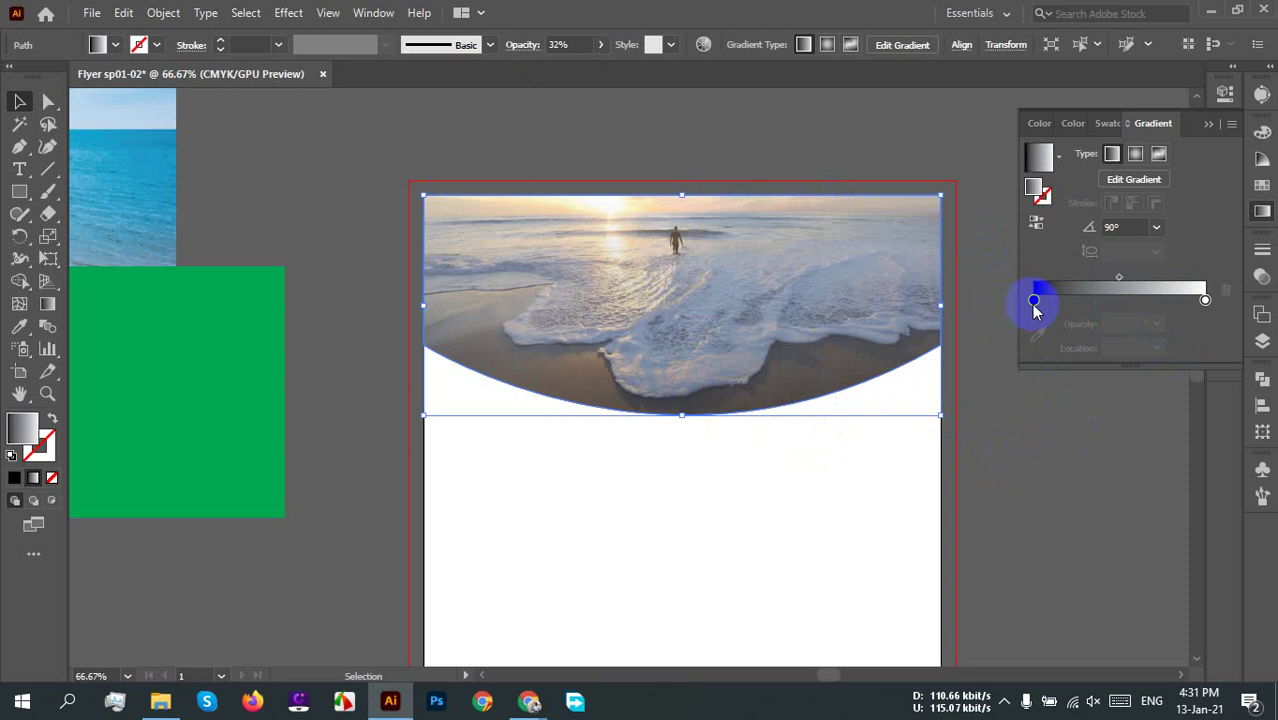
Step: Set the overlay's opacity to 100% and recolour the gradient's black stop with the dark blue swatch C=100 M=100 Y=25 K=25
left_click(600, 45)
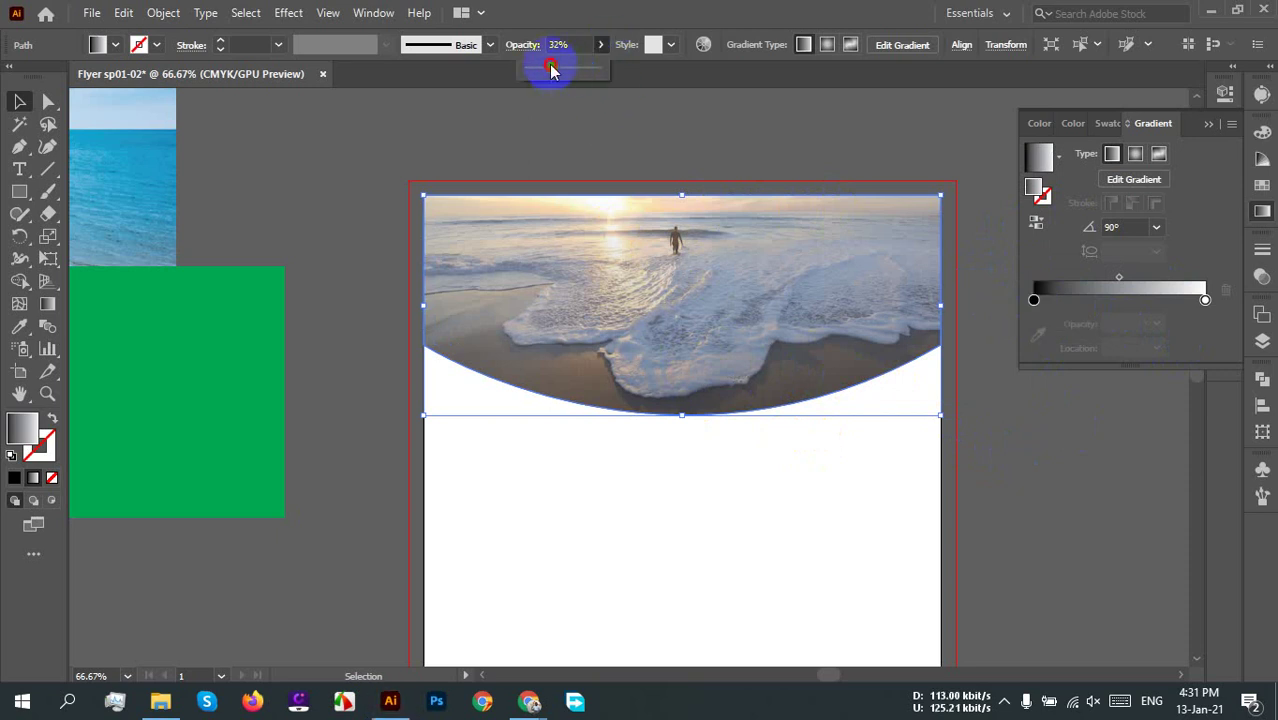
left_click_drag(550, 68, 600, 68)
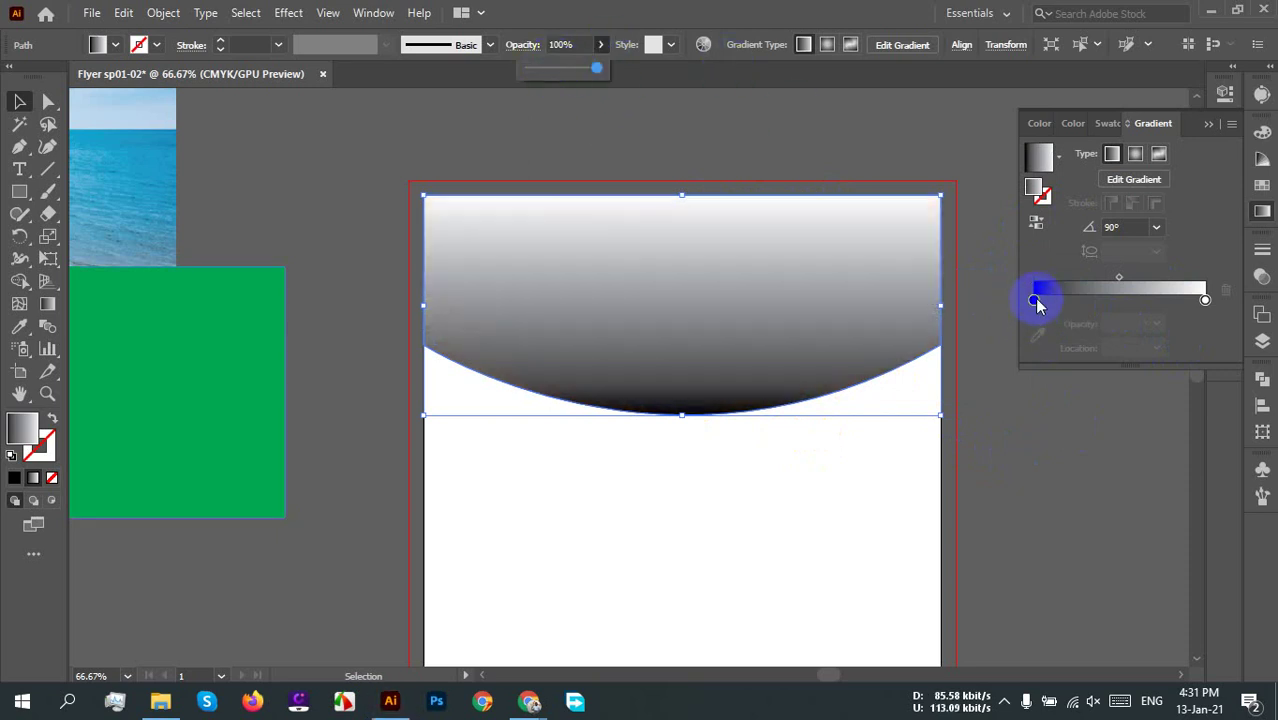
double_click(1035, 300)
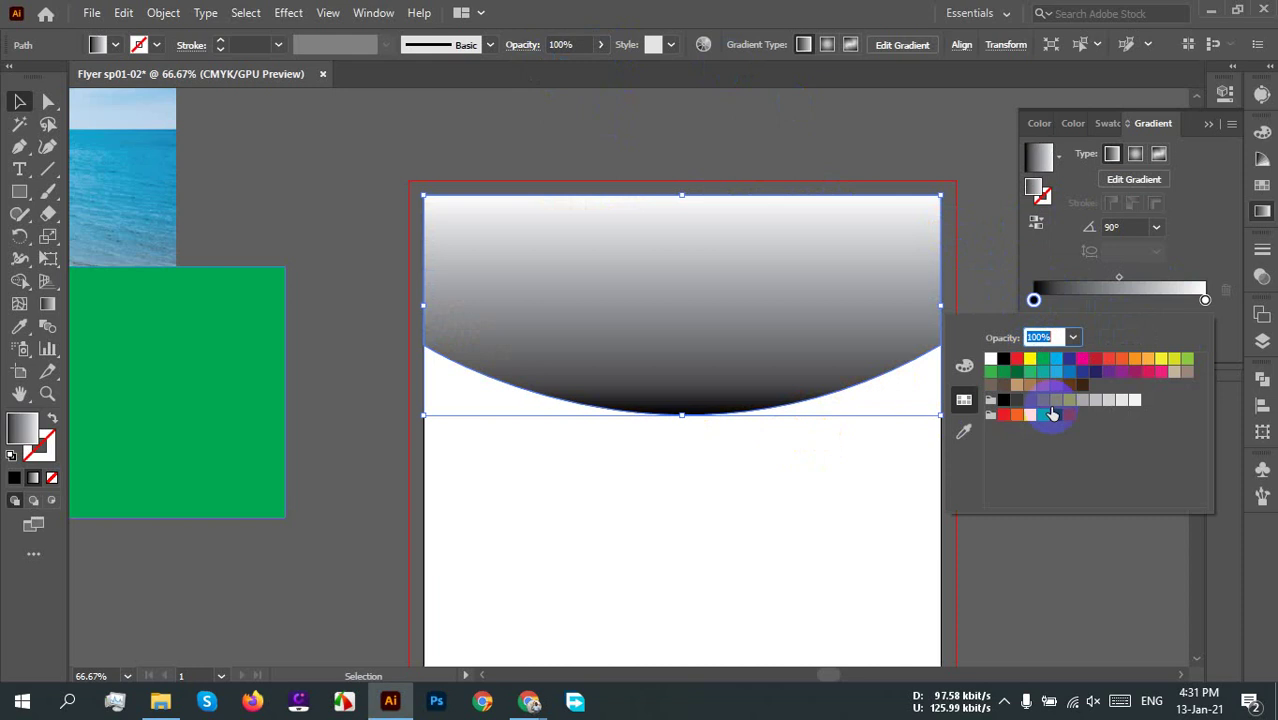
left_click(1096, 374)
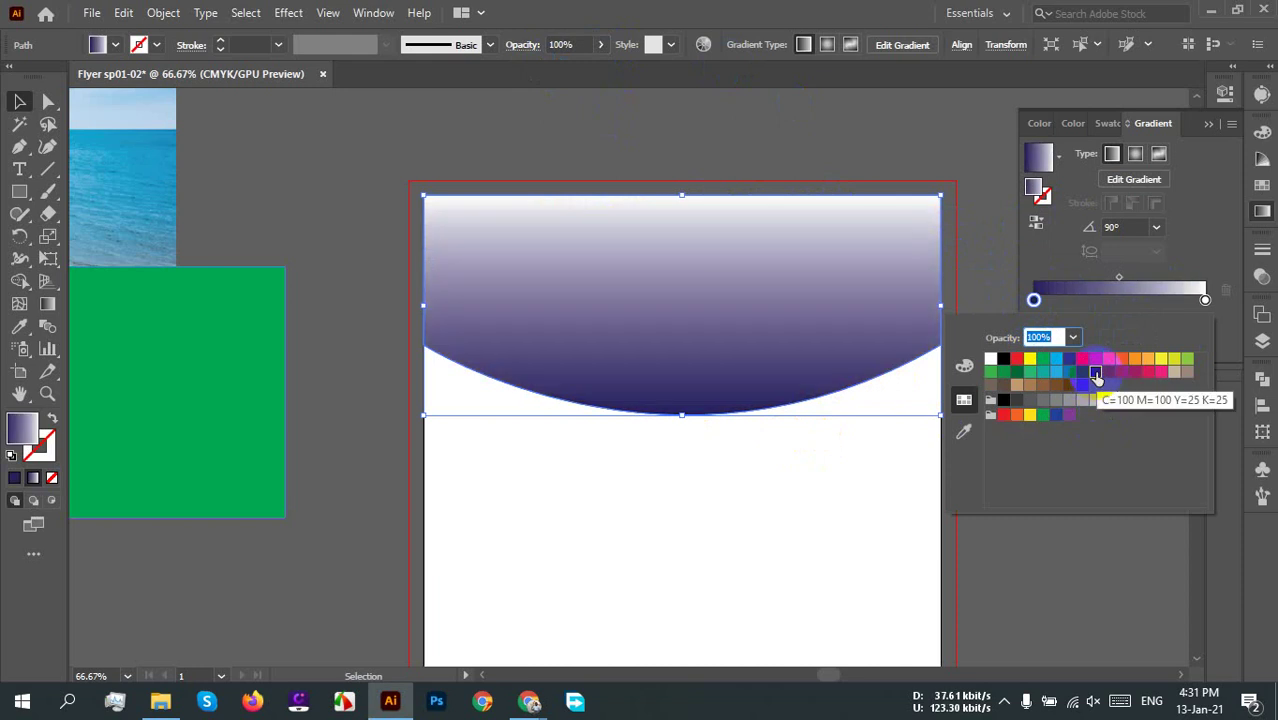
Step: Recolour the white stop of the overlay's gradient with the red swatch
left_click(1205, 299)
double_click(1205, 299)
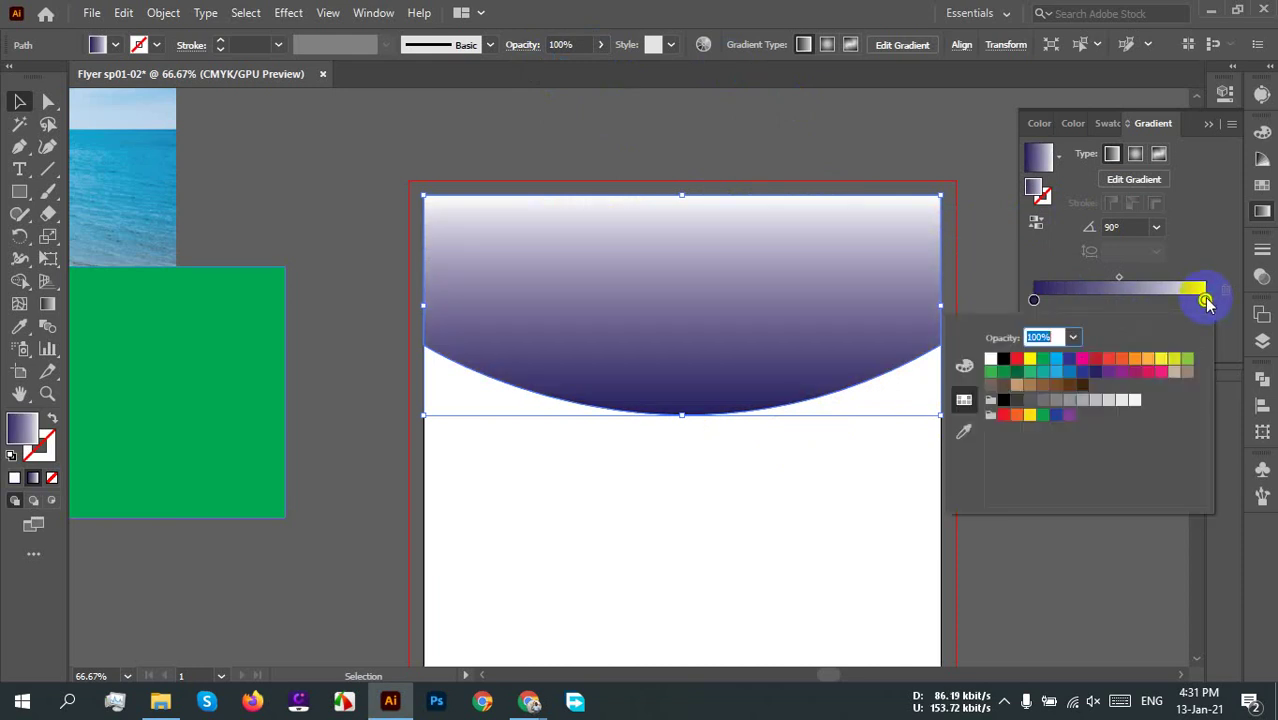
left_click(1096, 360)
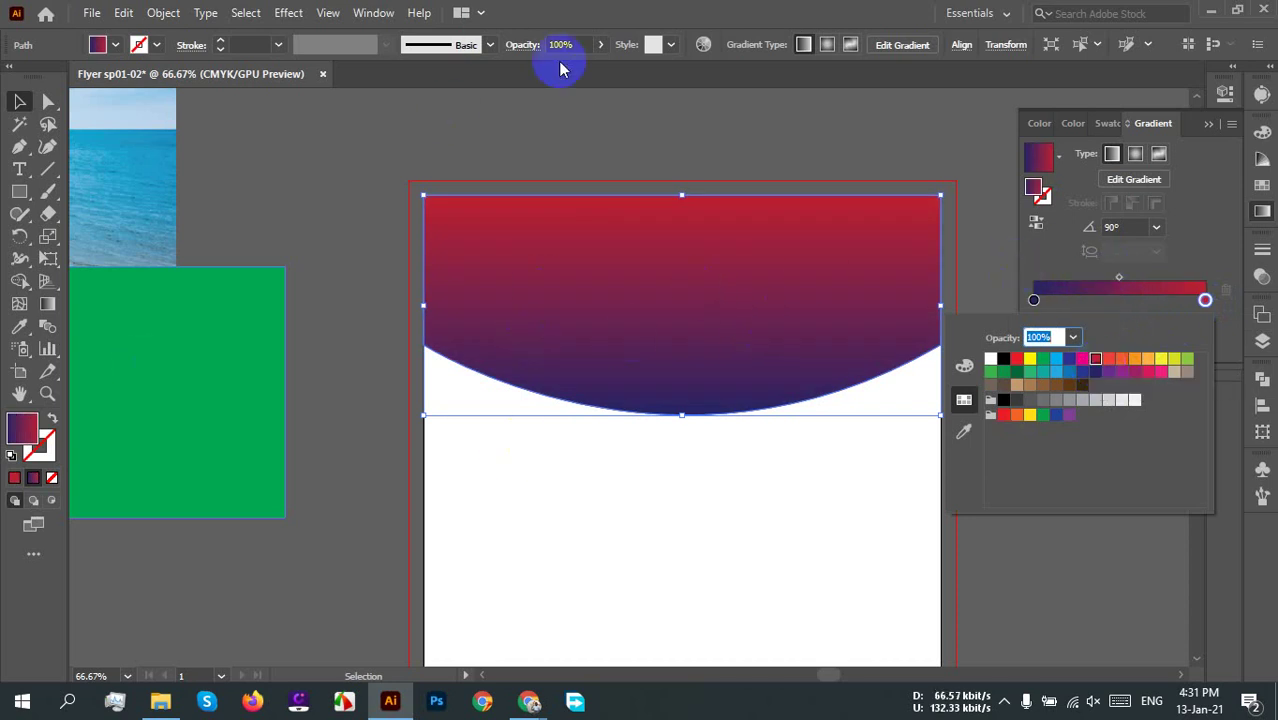
Step: Reduce the gradient overlay's opacity to 33% so the header photo shows through
left_click(588, 47)
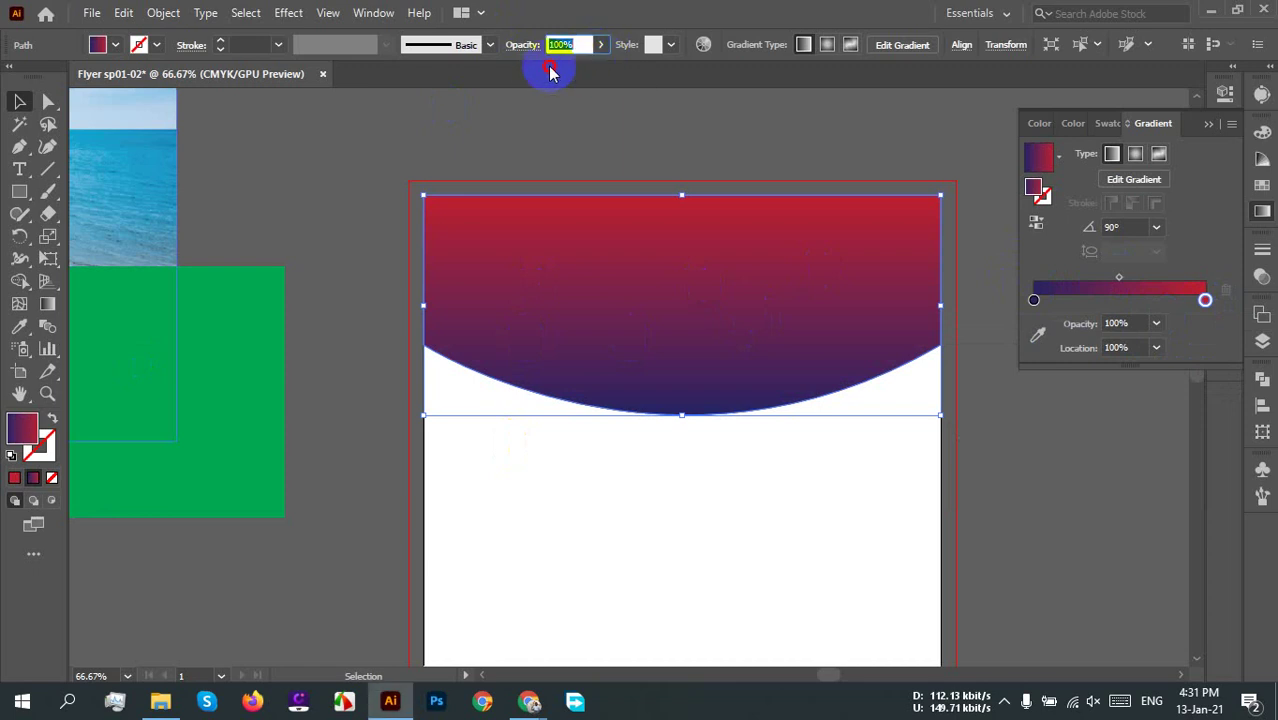
left_click(600, 45)
left_click_drag(593, 69, 548, 70)
left_click(995, 432)
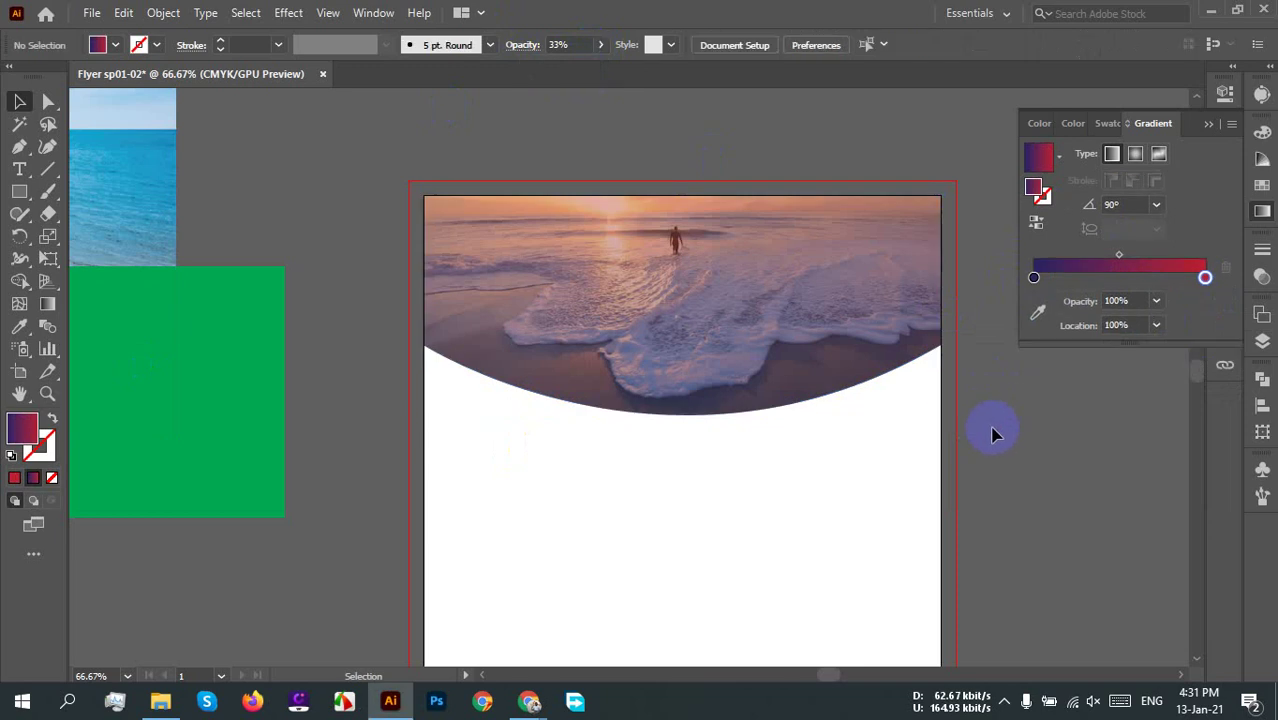
scroll(960, 432, "up", 1, "alt")
scroll(910, 370, "down", 2)
scroll(903, 368, "up", 2)
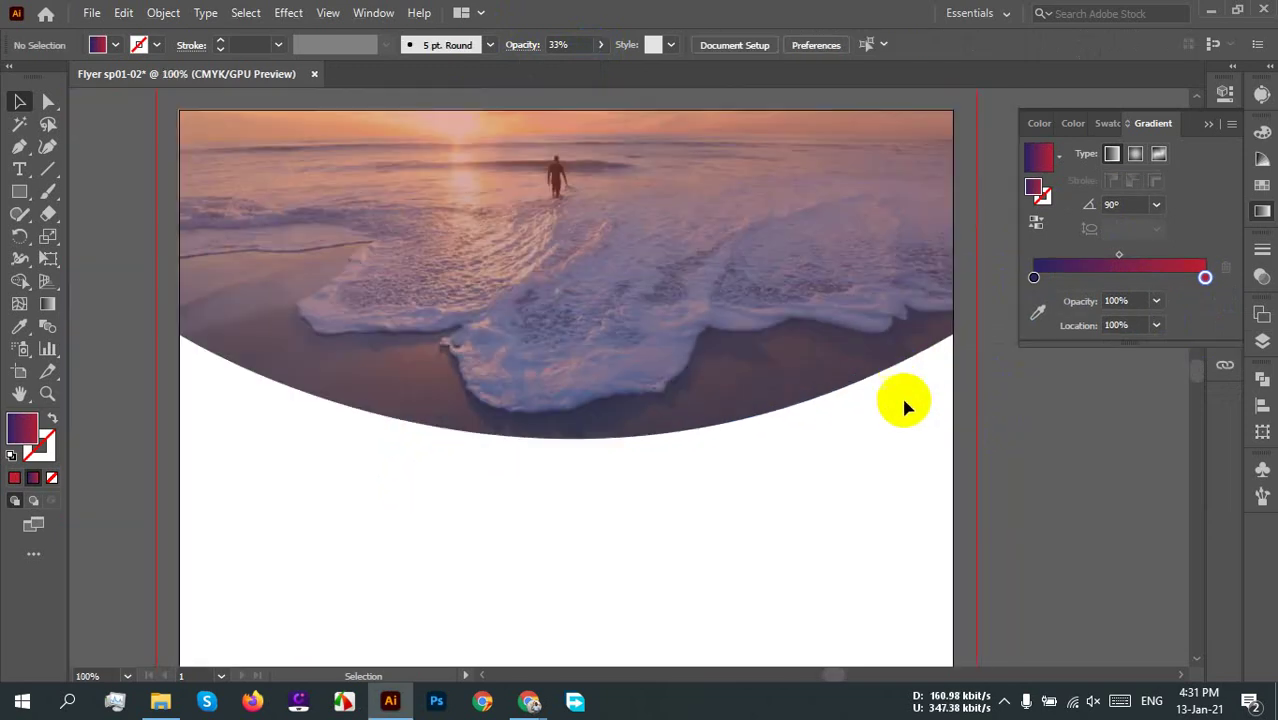
left_click_drag(901, 405, 854, 487)
scroll(887, 455, "down", 1, "alt")
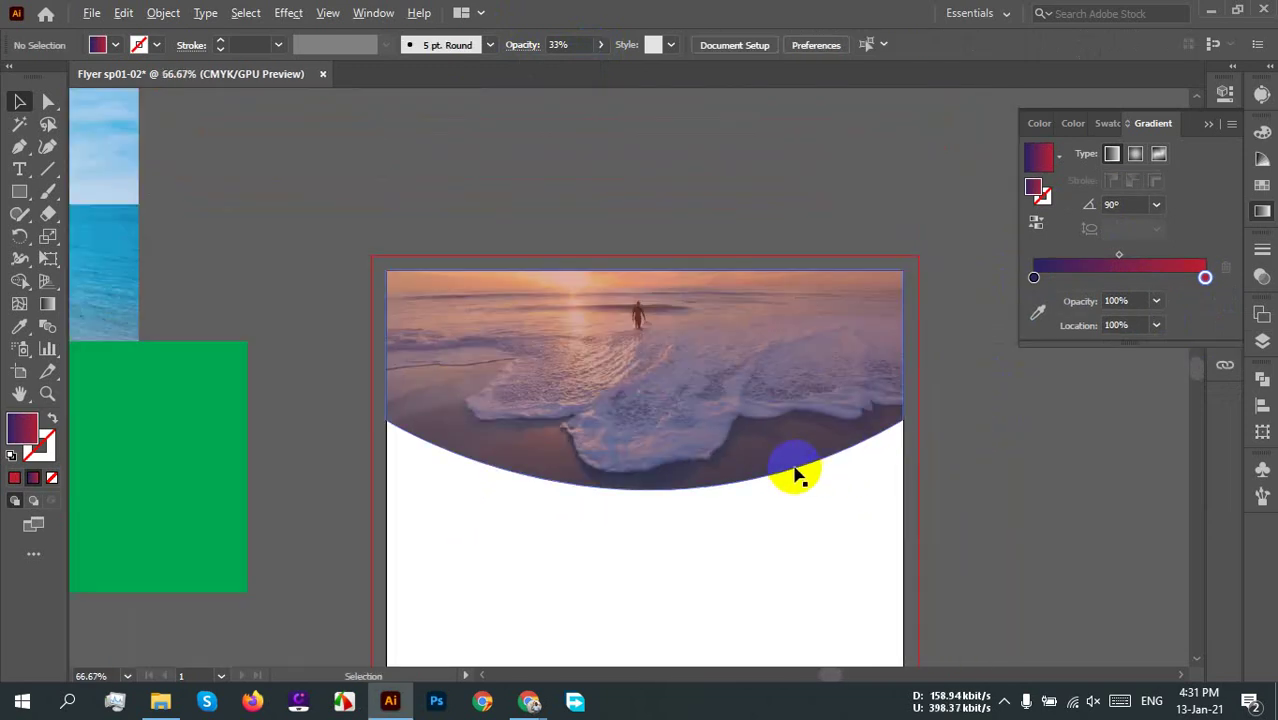
scroll(793, 471, "up", 2, "alt")
scroll(800, 478, "down", 1, "alt")
scroll(884, 522, "down", 1)
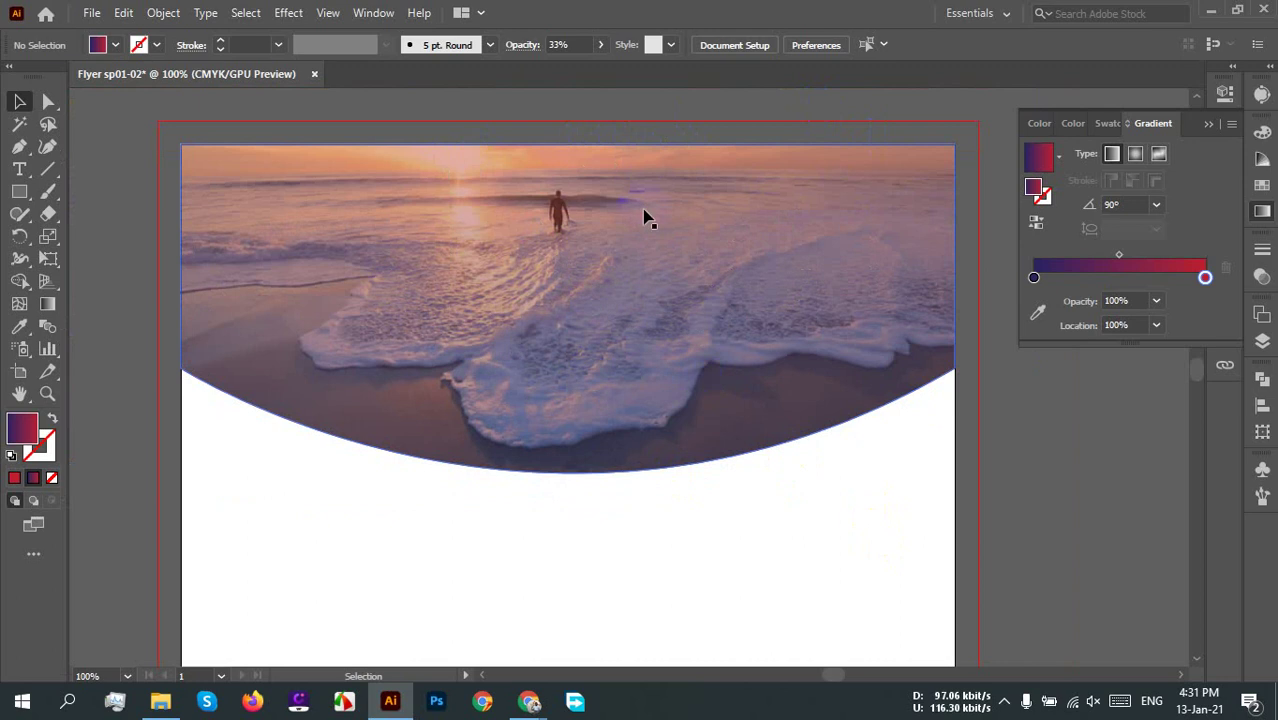
Step: Lower the overlay's opacity to 22% and try reversing its gradient, then flip it back to red above blue
left_click(590, 220)
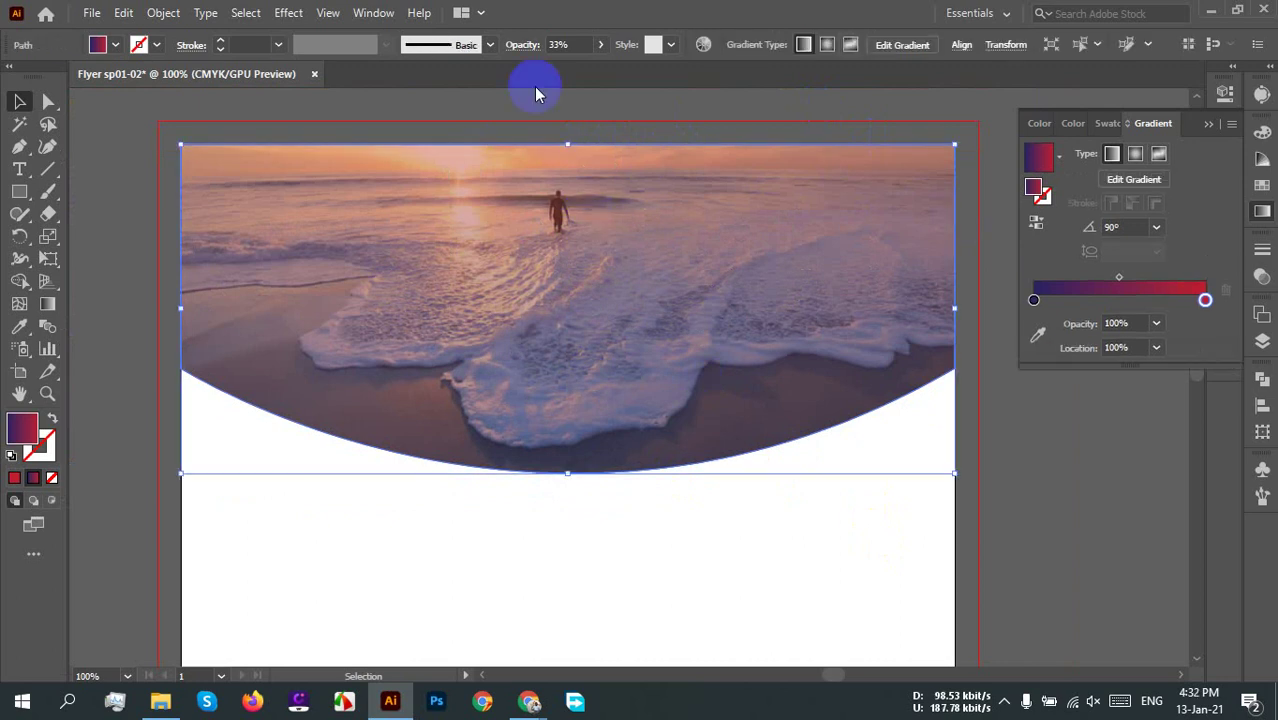
left_click(599, 45)
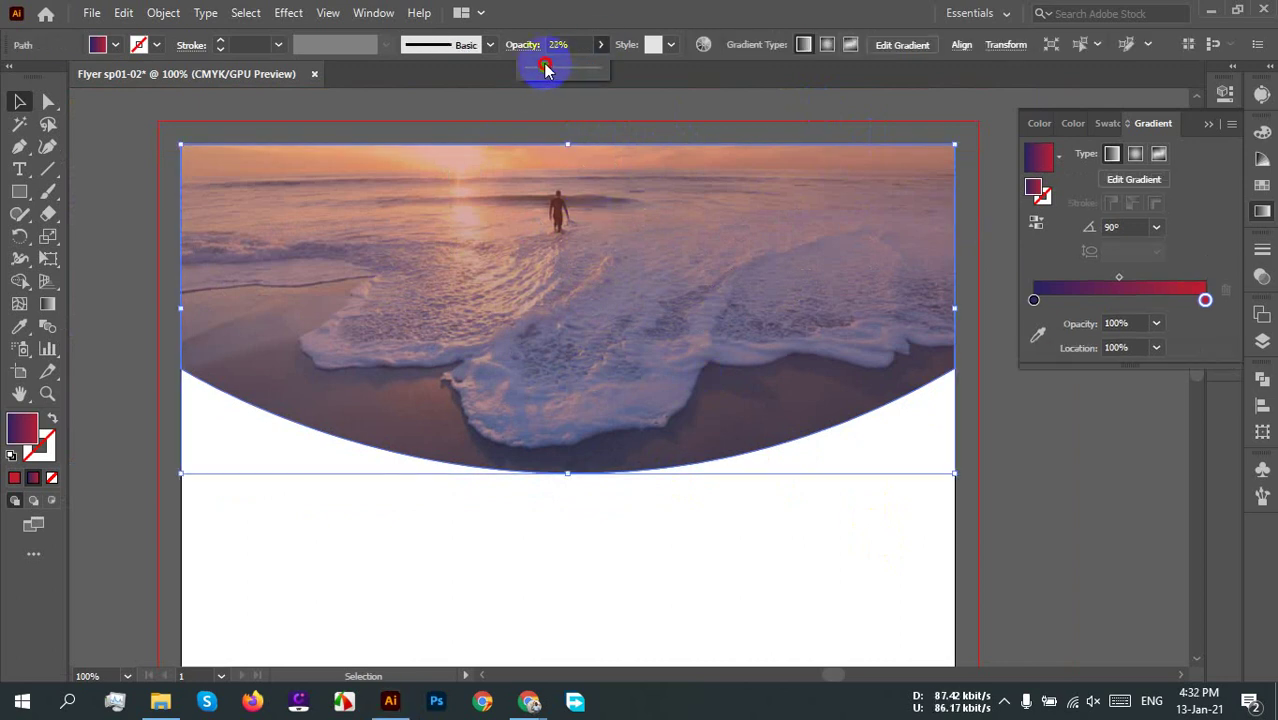
left_click_drag(545, 67, 545, 67)
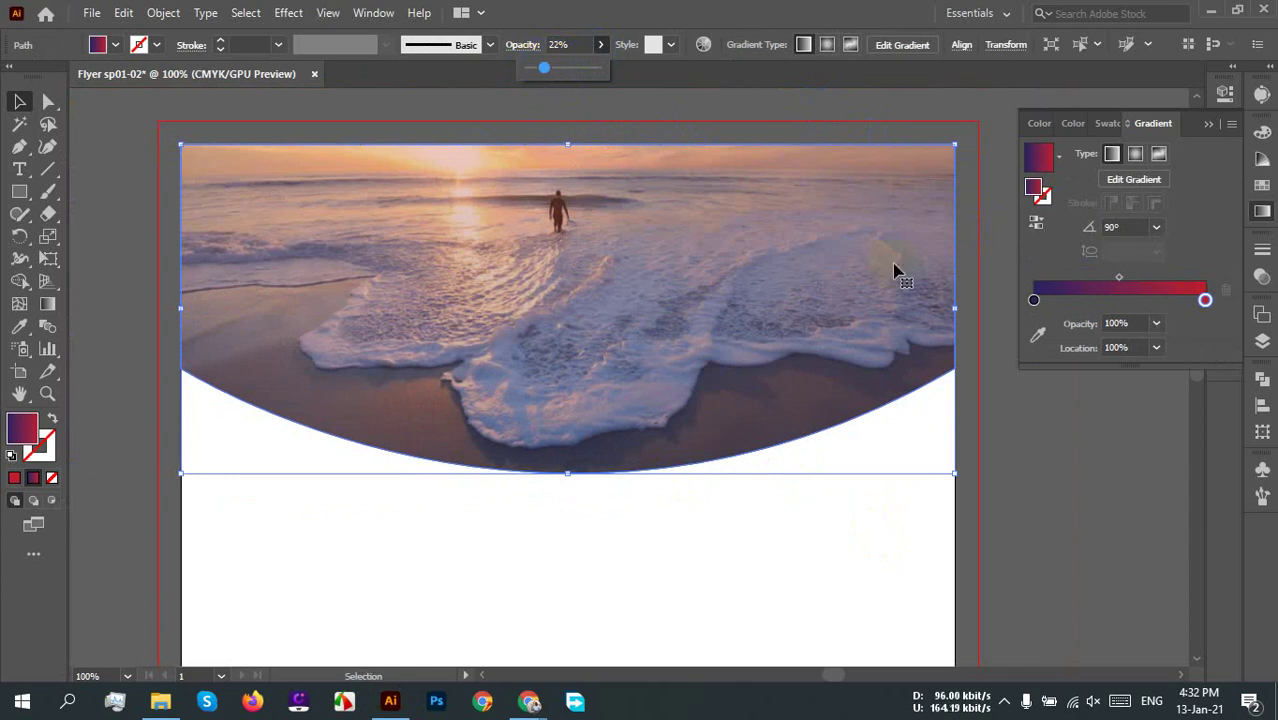
left_click(1036, 223)
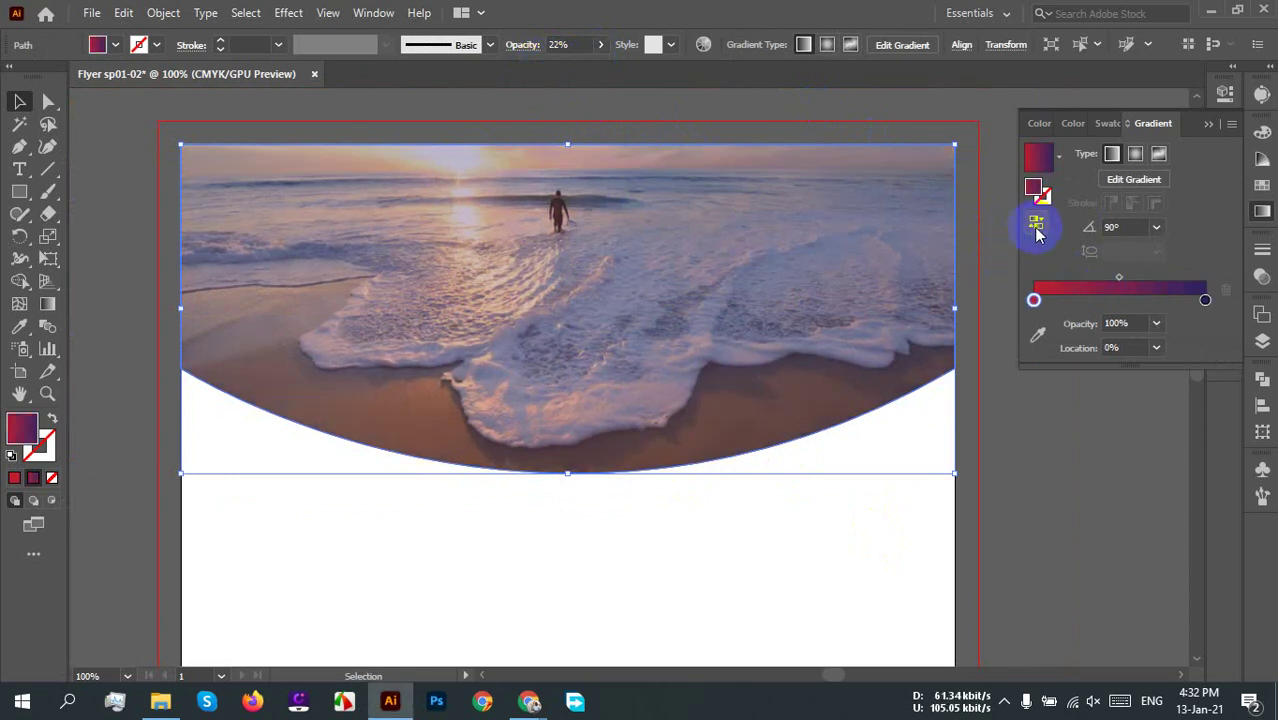
left_click(1036, 226)
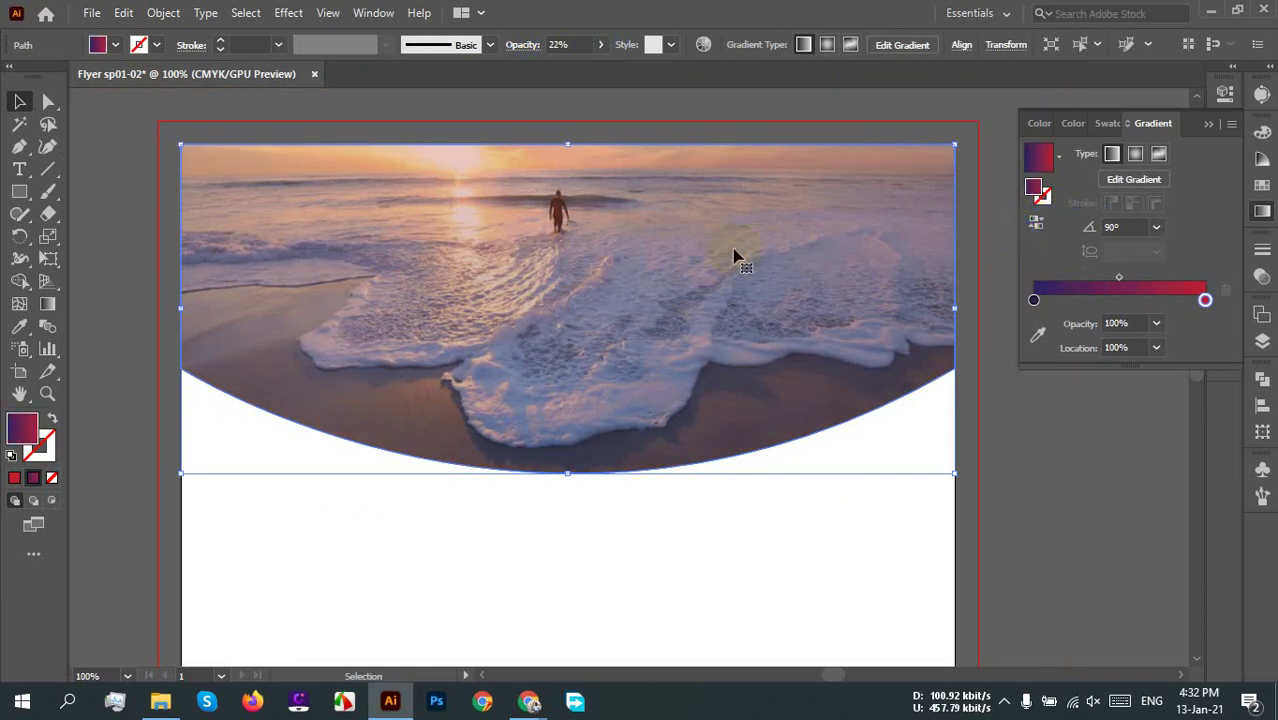
left_click(902, 520)
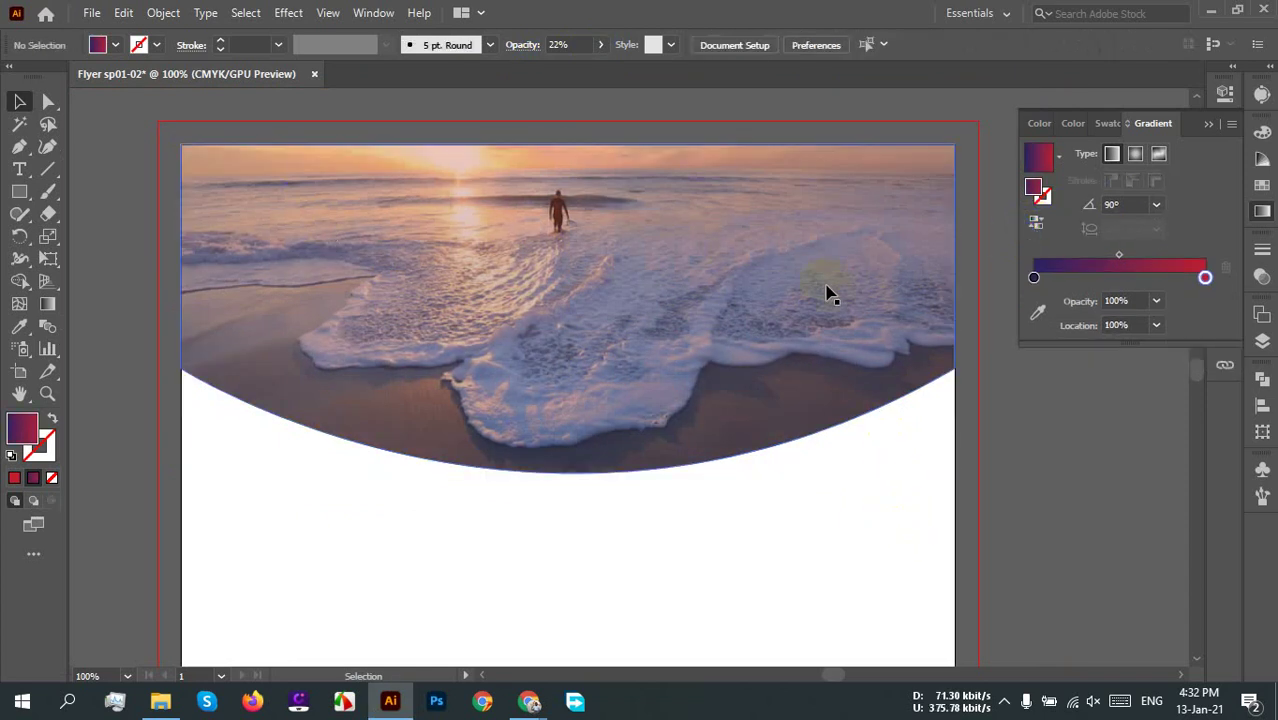
Step: Raise the gradient overlay's opacity to 100% to check the full red-to-blue colouring
left_click(724, 303)
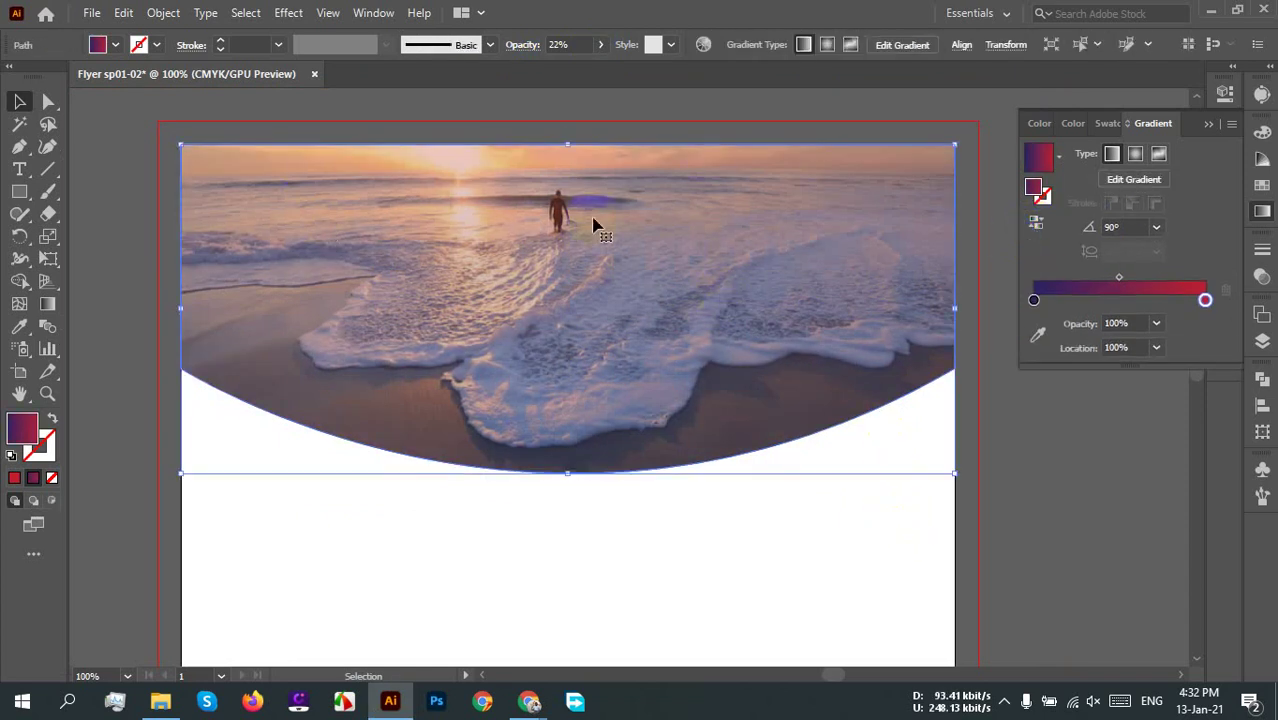
left_click(597, 45)
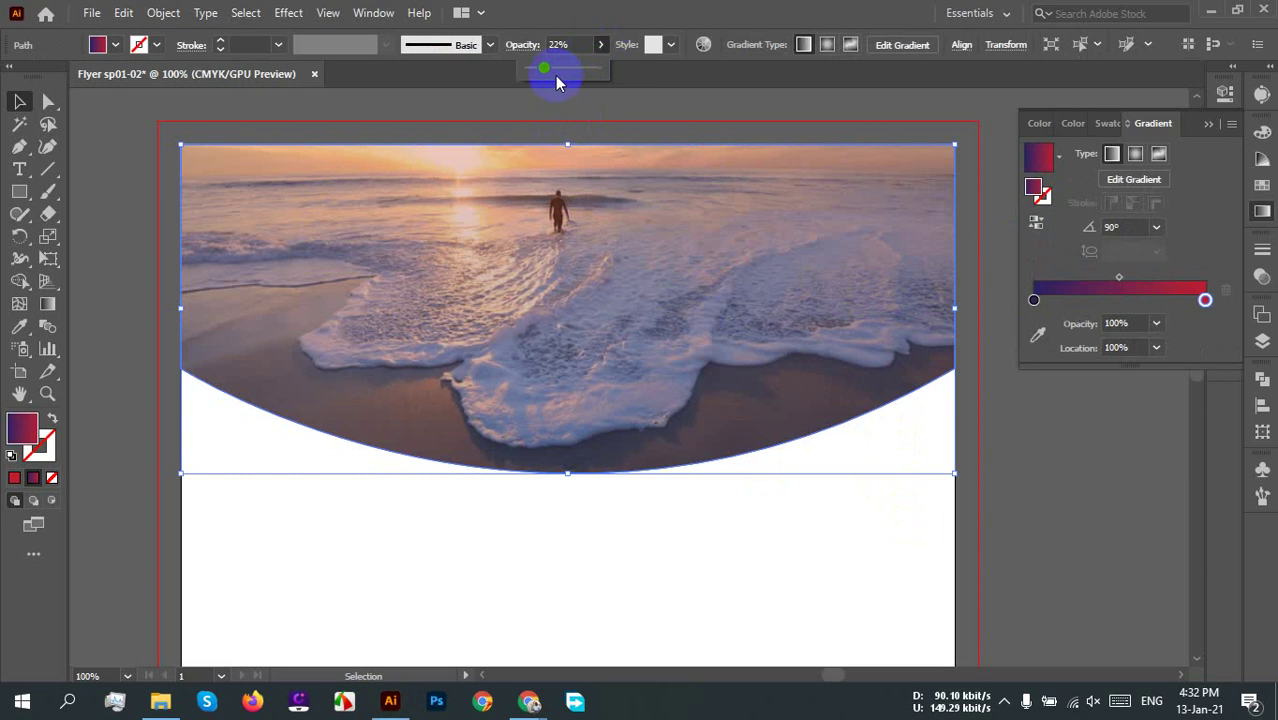
left_click(556, 75)
left_click(601, 45)
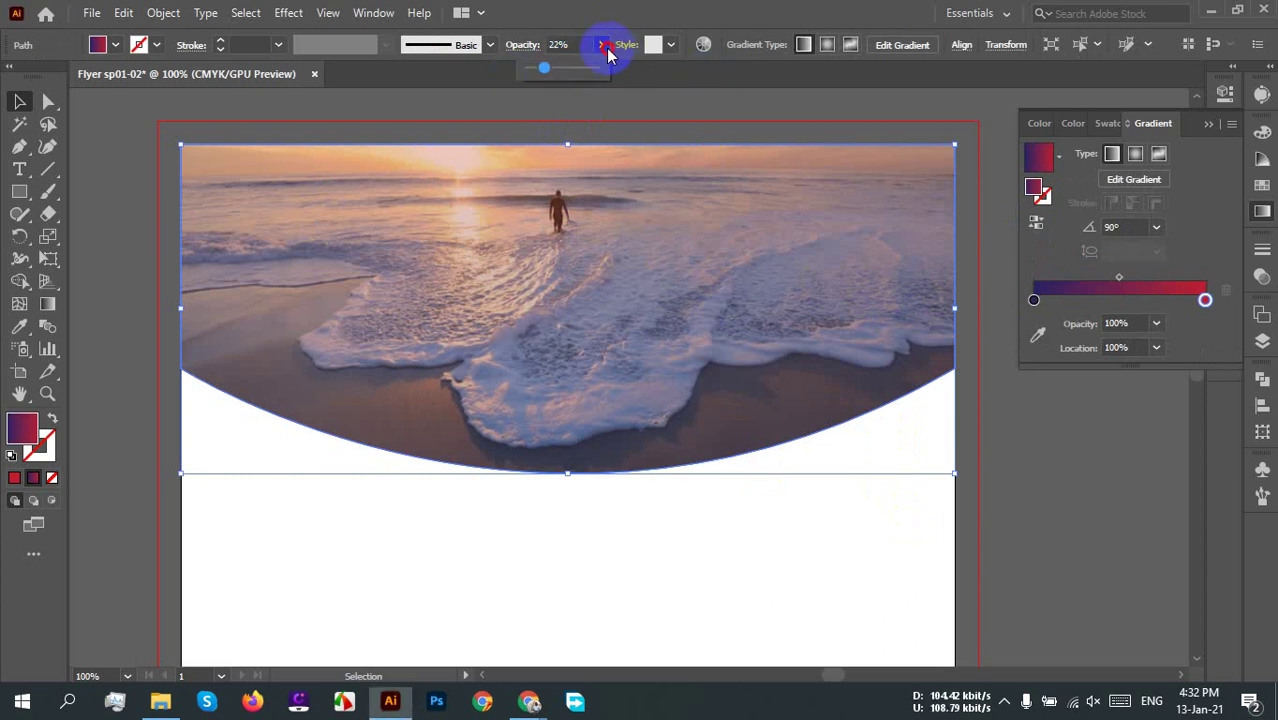
left_click_drag(551, 77, 628, 68)
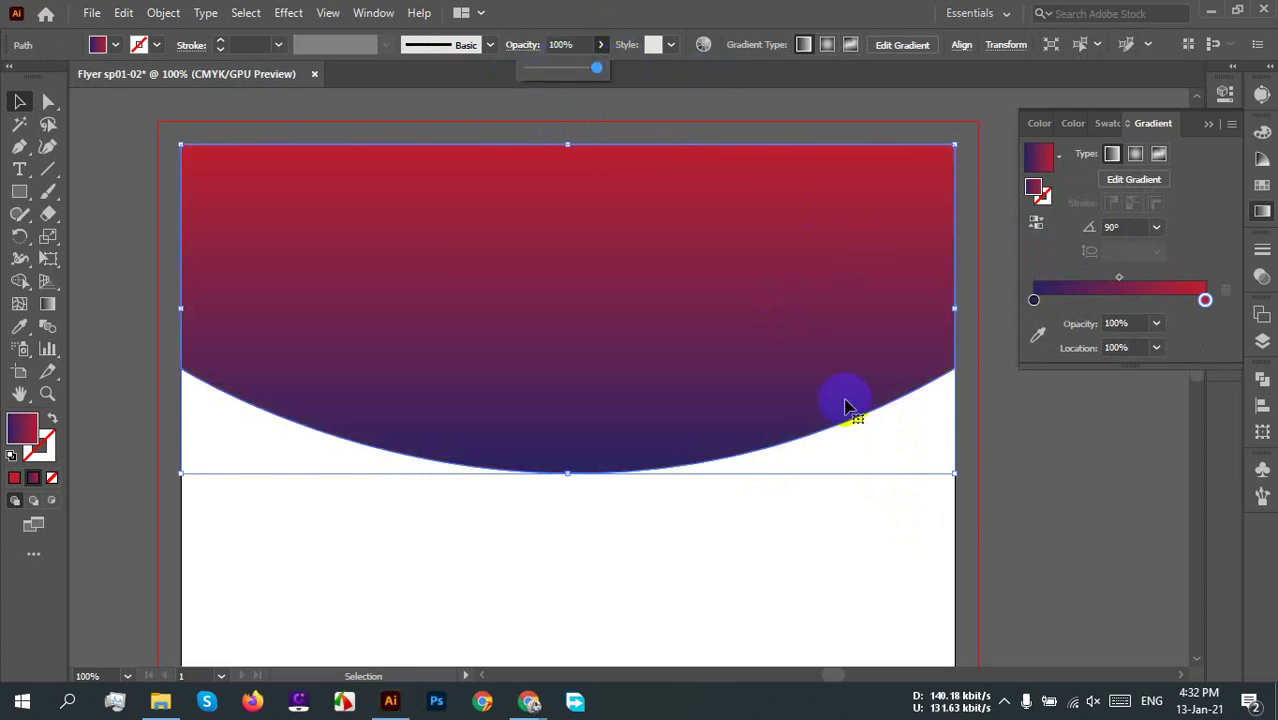
left_click(791, 540)
scroll(778, 507, "down", 1)
scroll(778, 510, "up", 1)
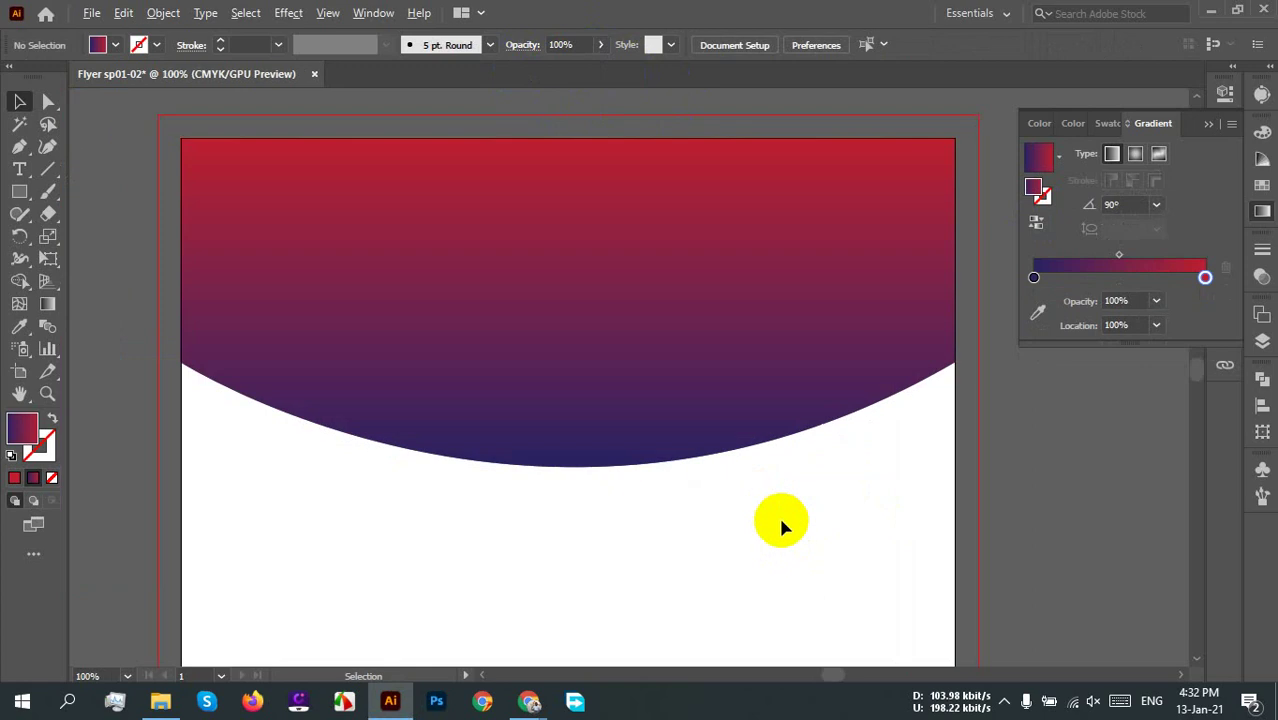
scroll(789, 501, "down", 2)
left_click(762, 455)
scroll(771, 488, "up", 2)
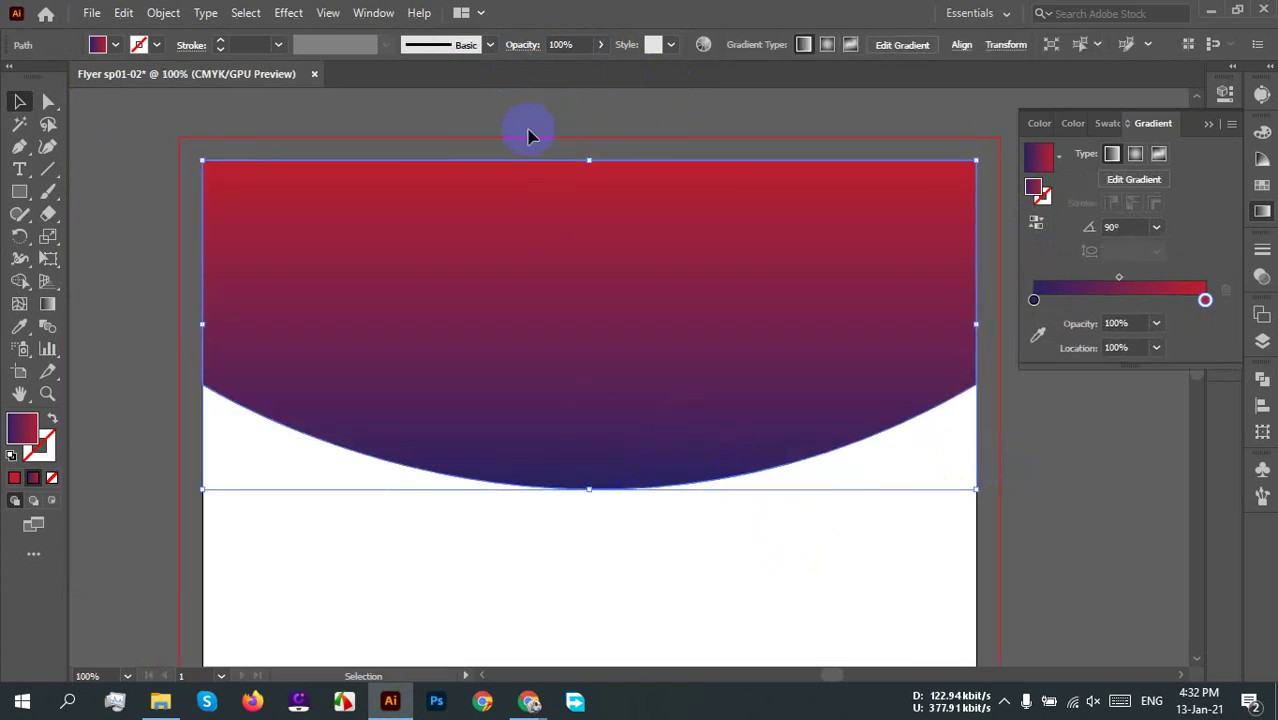
Step: Set the overlay's opacity to 33% and place a duplicate of it outside the artboard, over the blue sea photo
left_click_drag(600, 55, 550, 68)
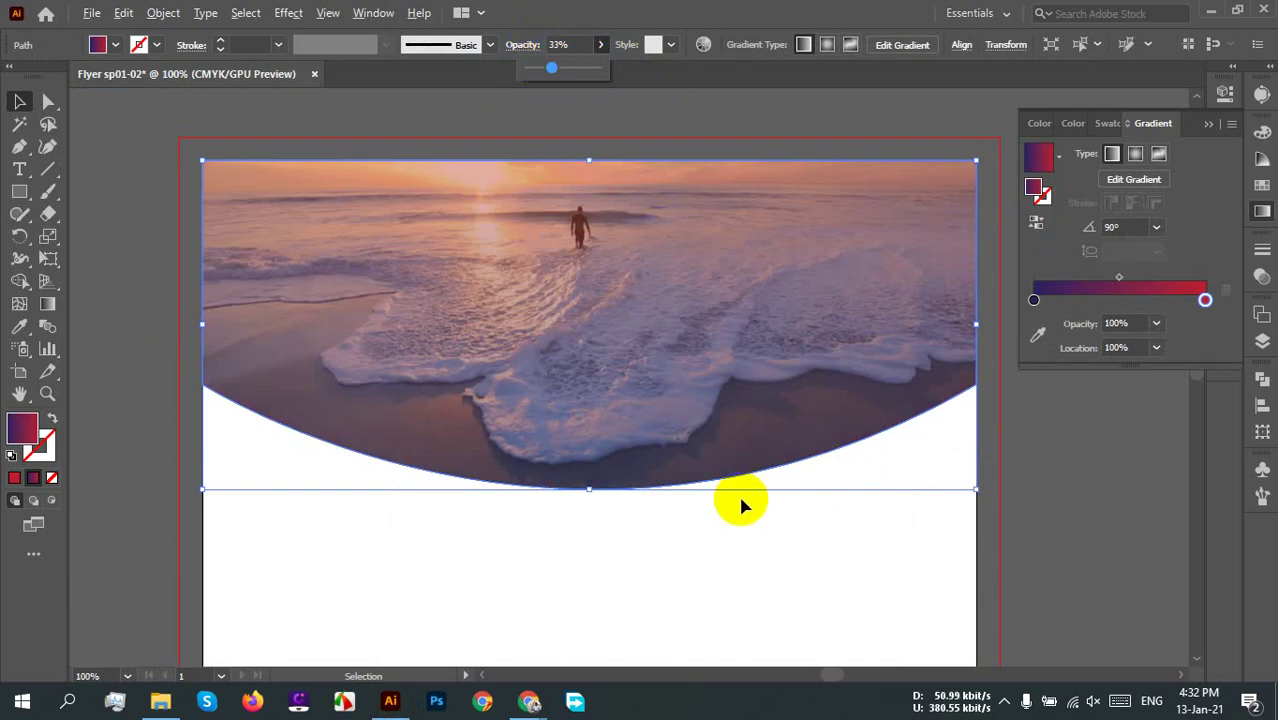
scroll(738, 492, "down", 2)
left_click_drag(750, 458, 350, 264)
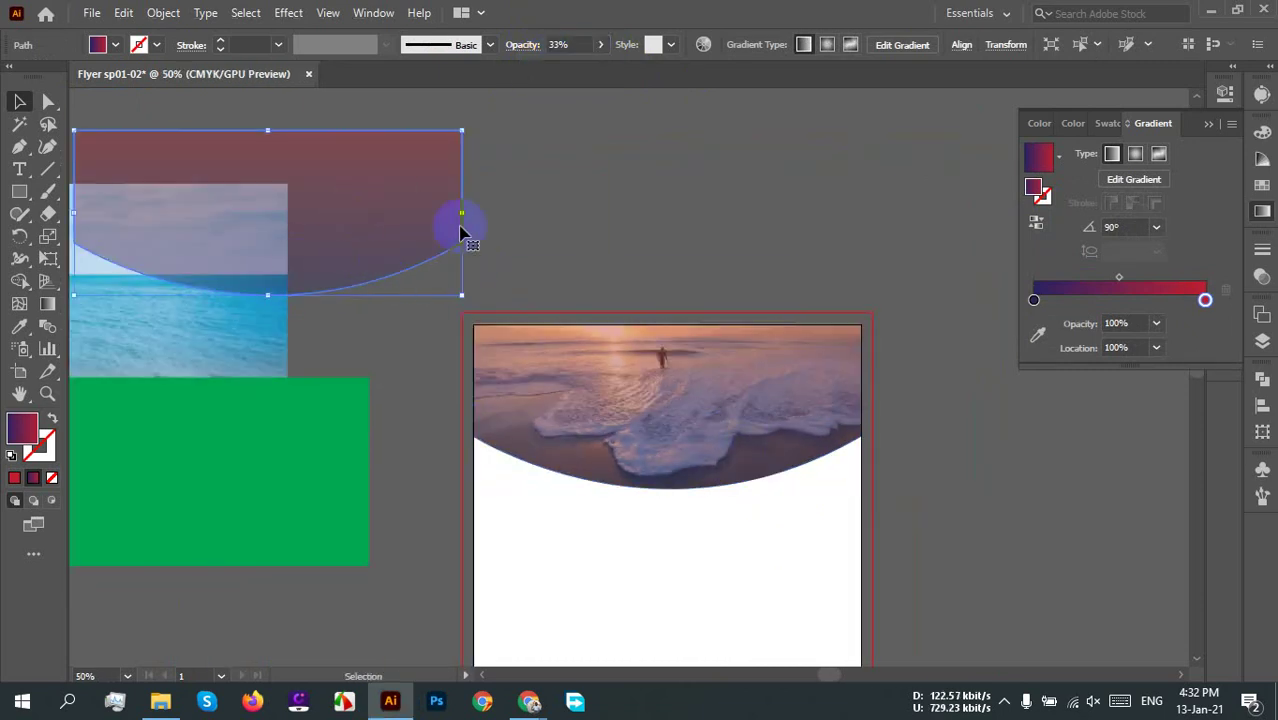
scroll(790, 518, "up", 2)
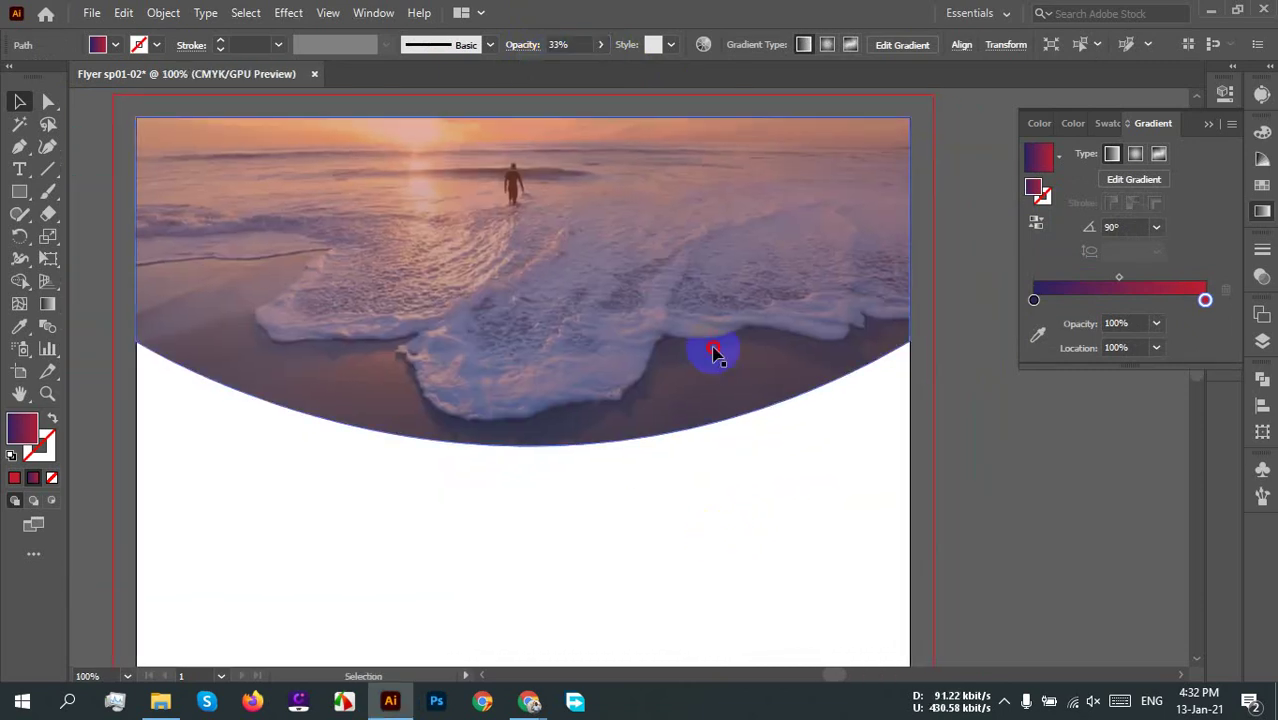
Step: Stretch the header overlay downward to a height of about 3.72 in so it extends past the photo's curved edge
scroll(614, 480, "down", 1)
scroll(602, 490, "up", 1)
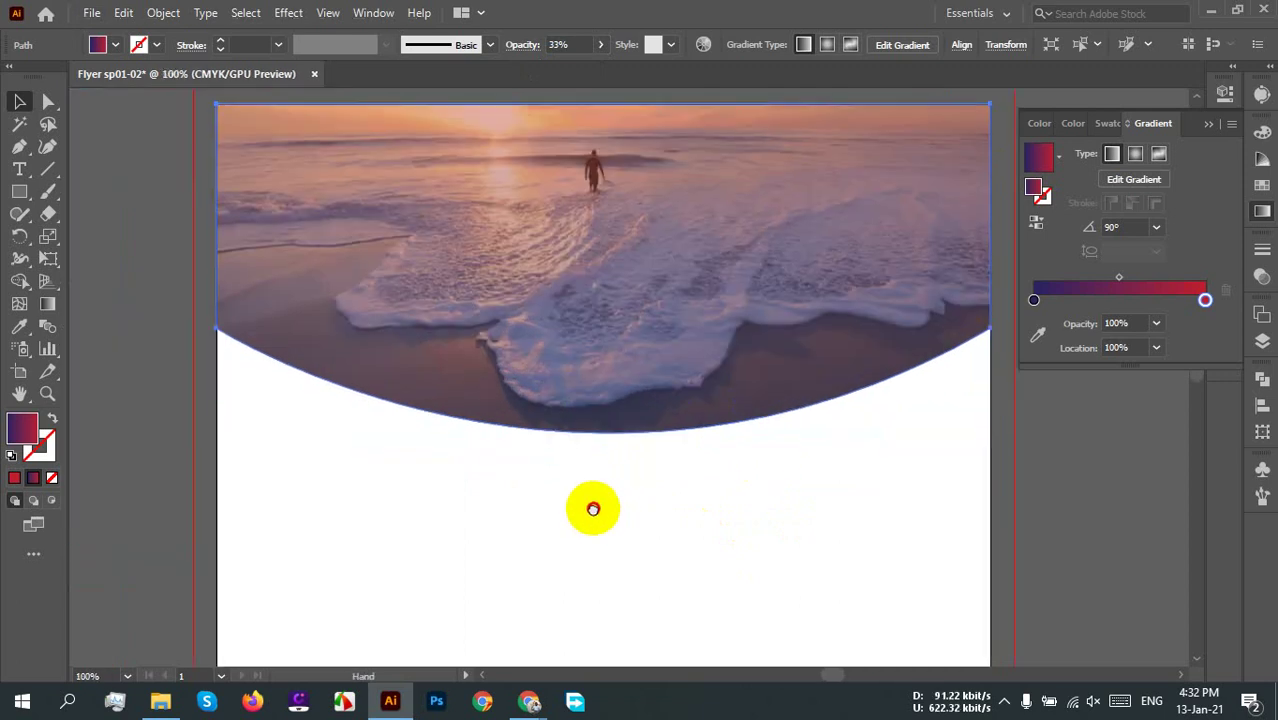
scroll(700, 512, "right", 1)
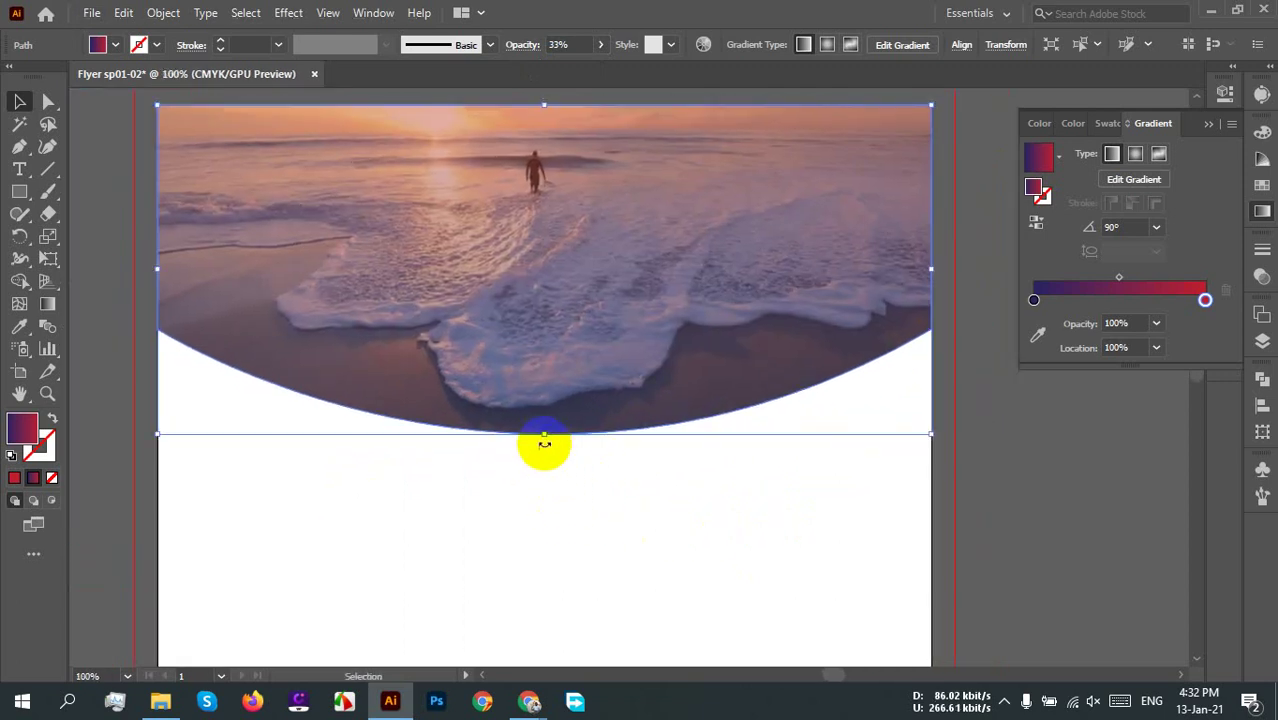
left_click_drag(545, 434, 545, 456)
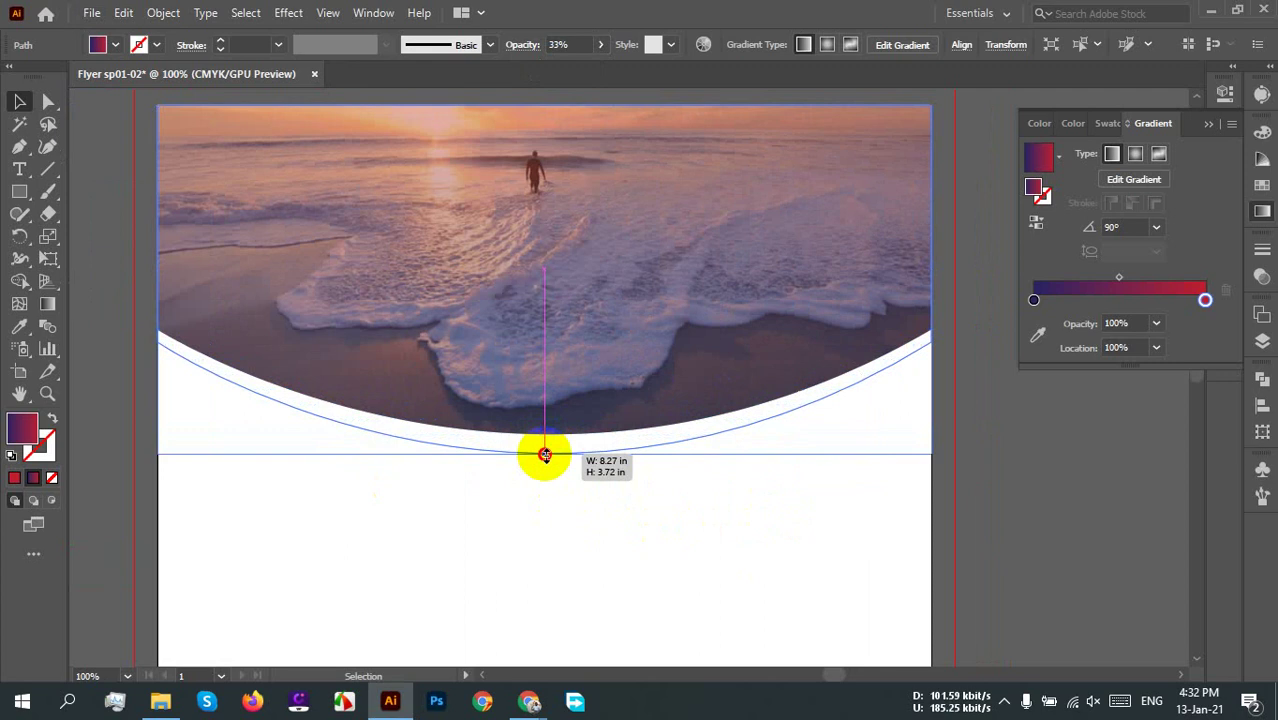
left_click_drag(545, 455, 545, 456)
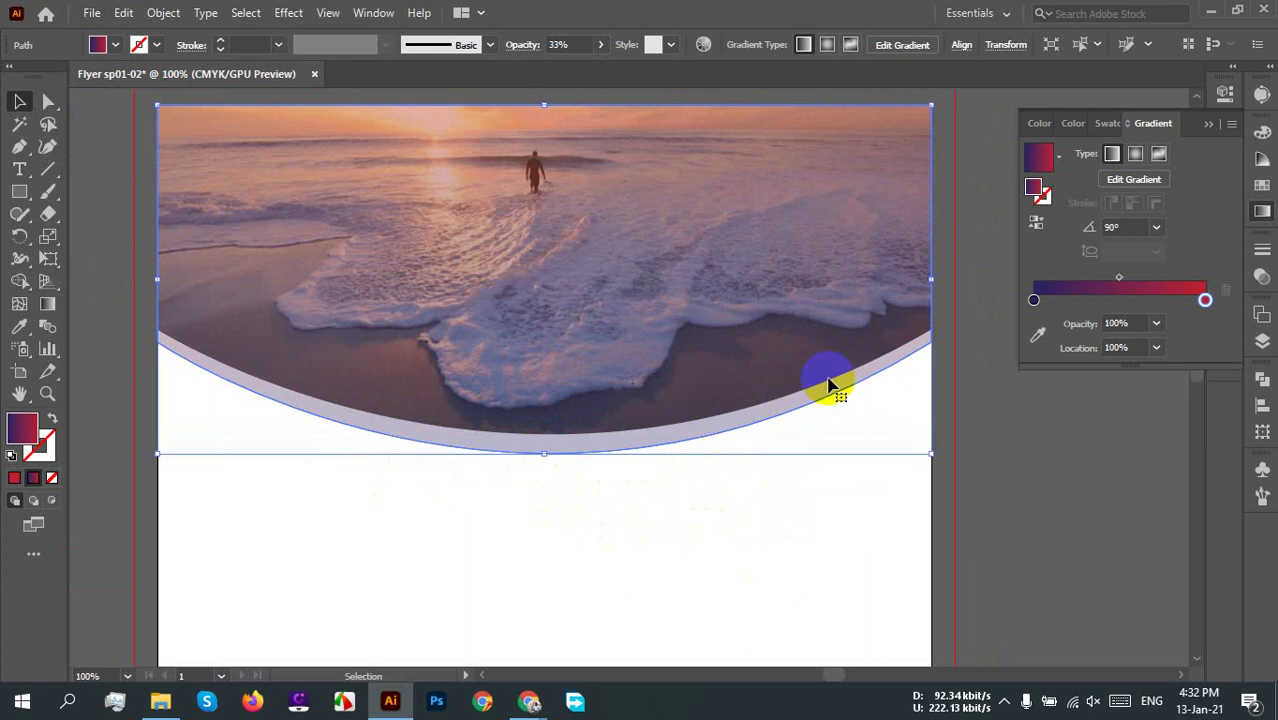
Step: Send the stretched overlay to the back, behind the sunset photo
right_click(544, 171)
mouse_move(702, 484)
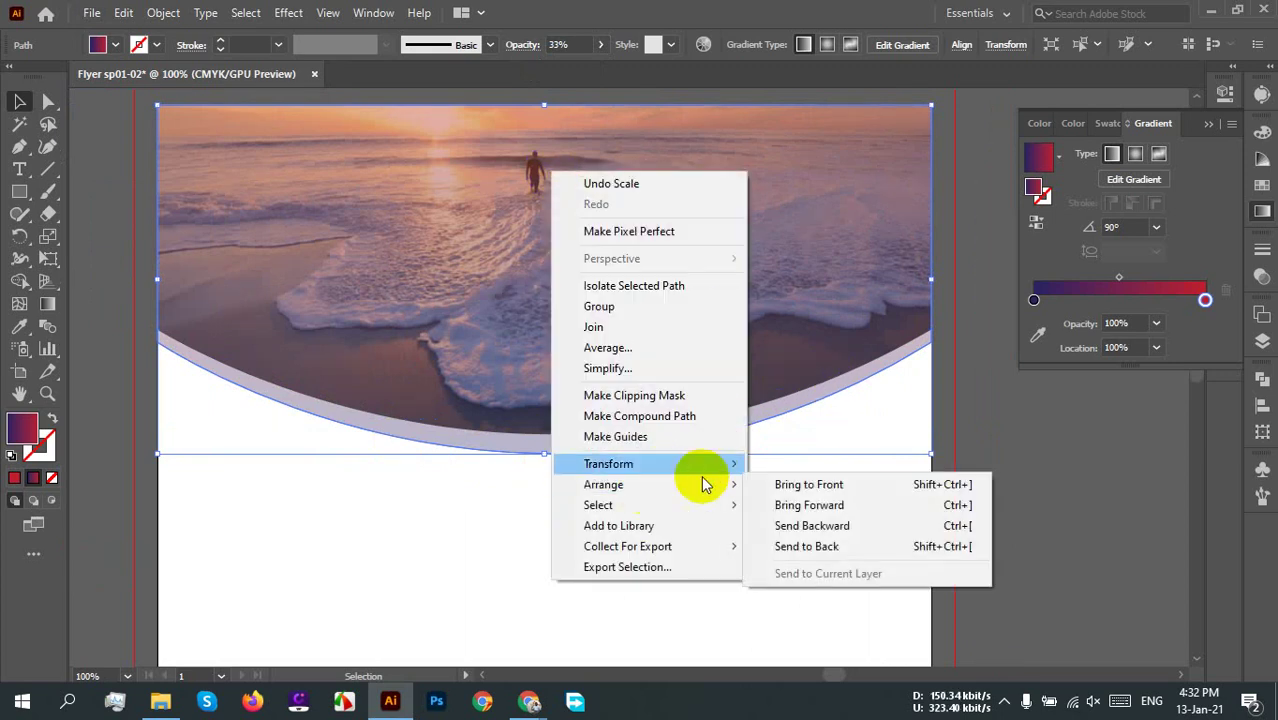
left_click(806, 546)
left_click(627, 538)
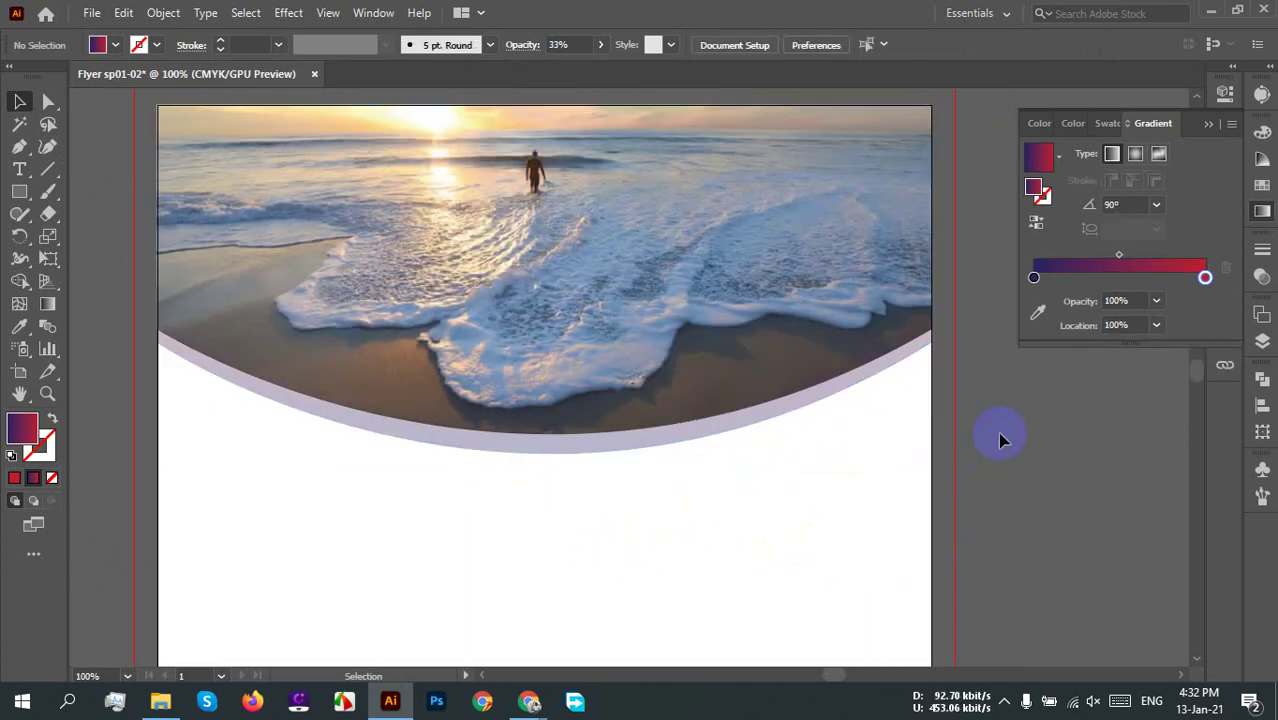
Step: Set the opacity of the overlay behind the photo to 100% so it forms a solid gradient band along the curve
left_click(680, 441)
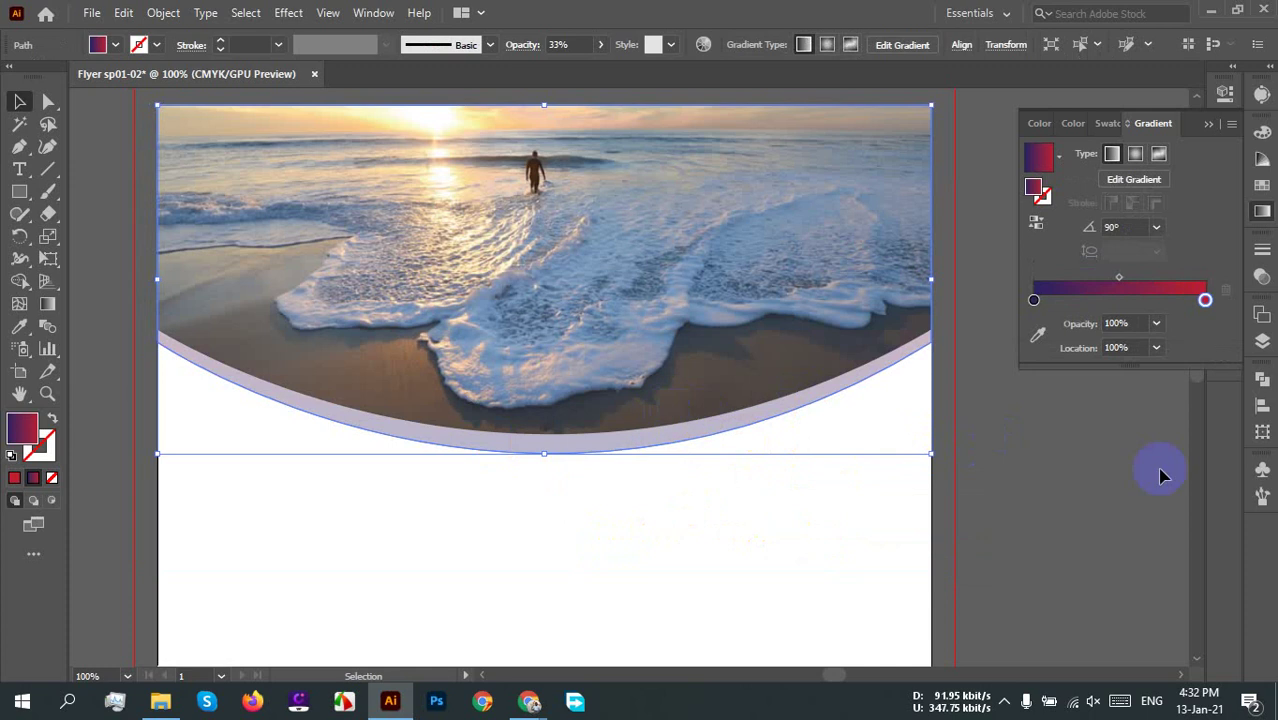
left_click(602, 44)
left_click_drag(540, 65, 613, 74)
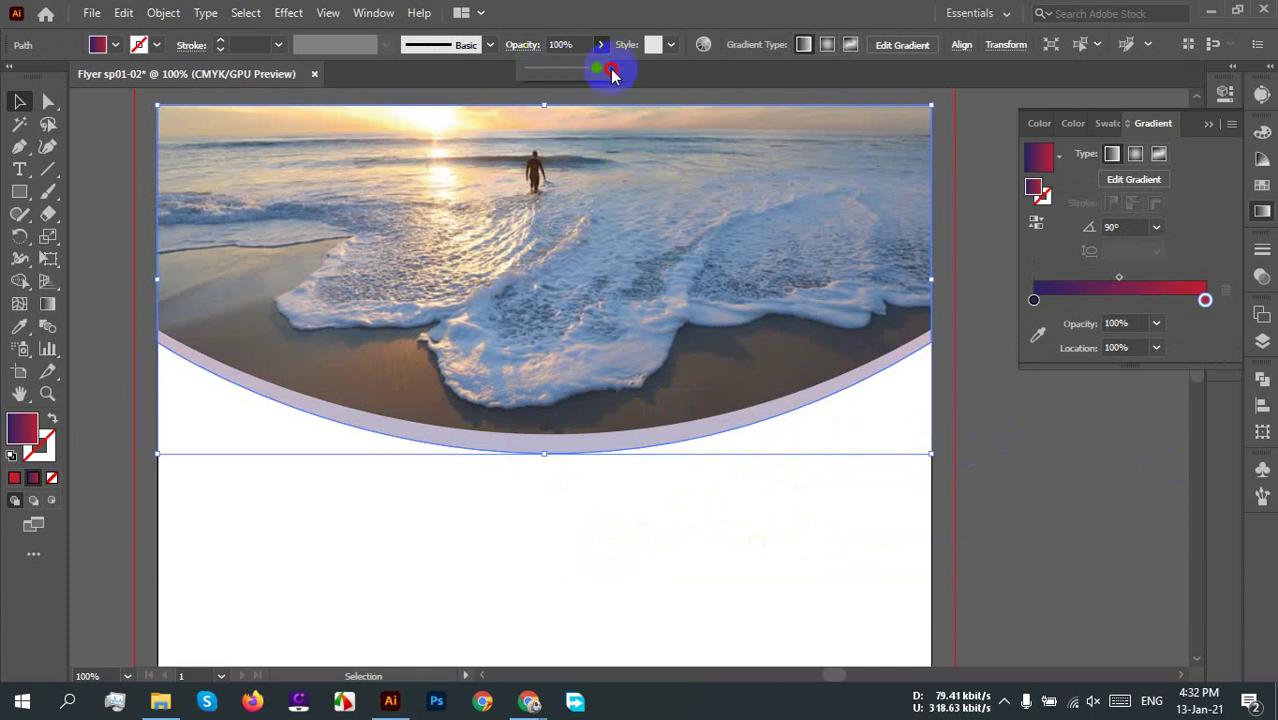
left_click(755, 540)
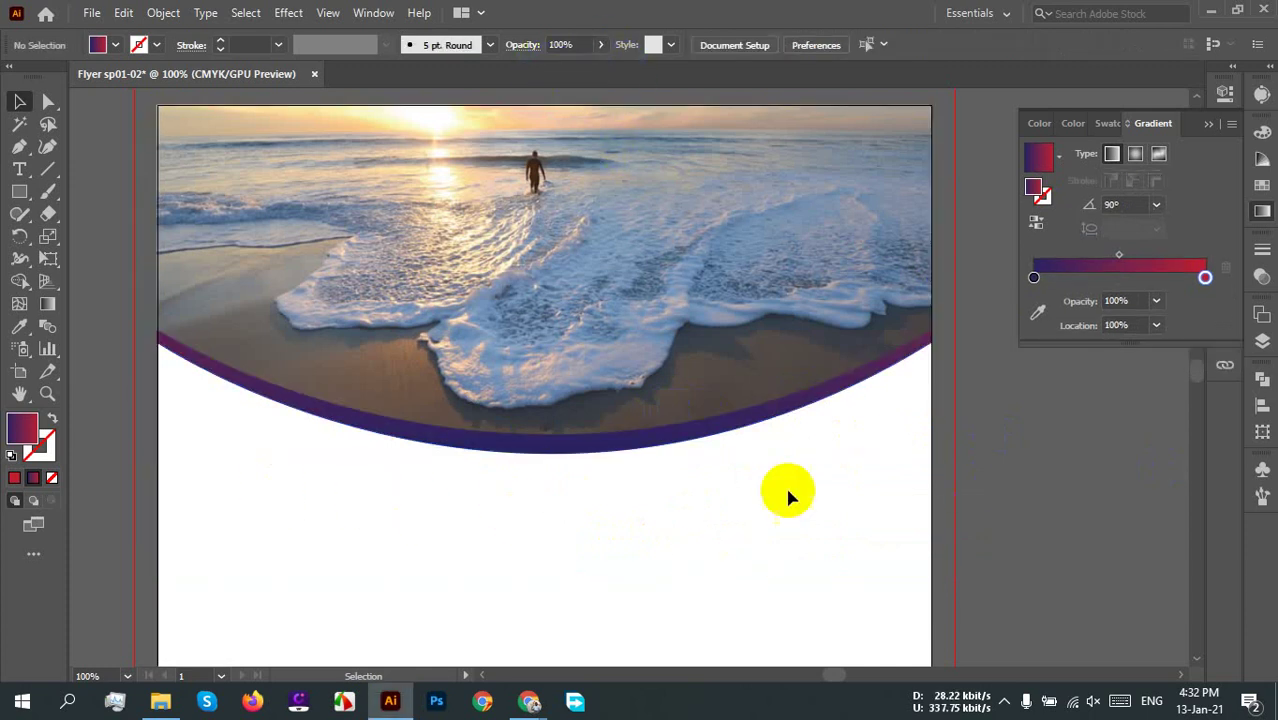
left_click(605, 450)
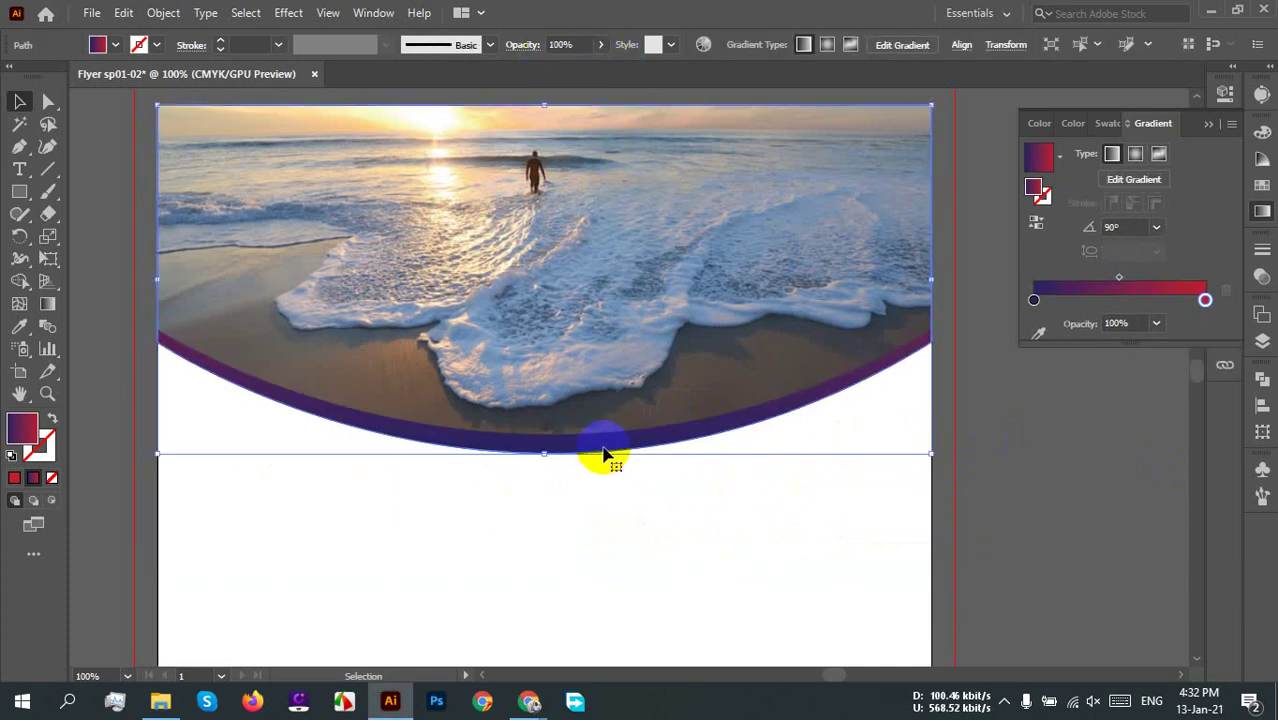
left_click(1062, 462)
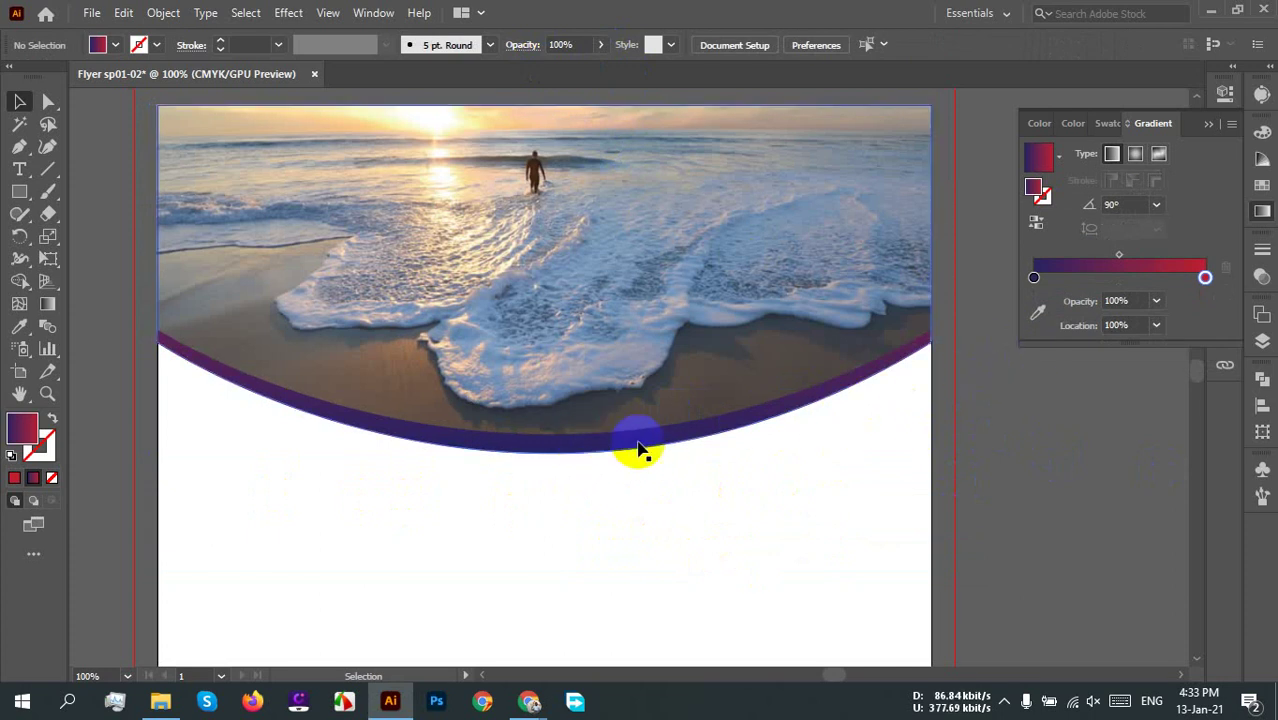
Step: Undo the overlay's opacity, stacking and stretching changes on the header
scroll(697, 470, "down", 2)
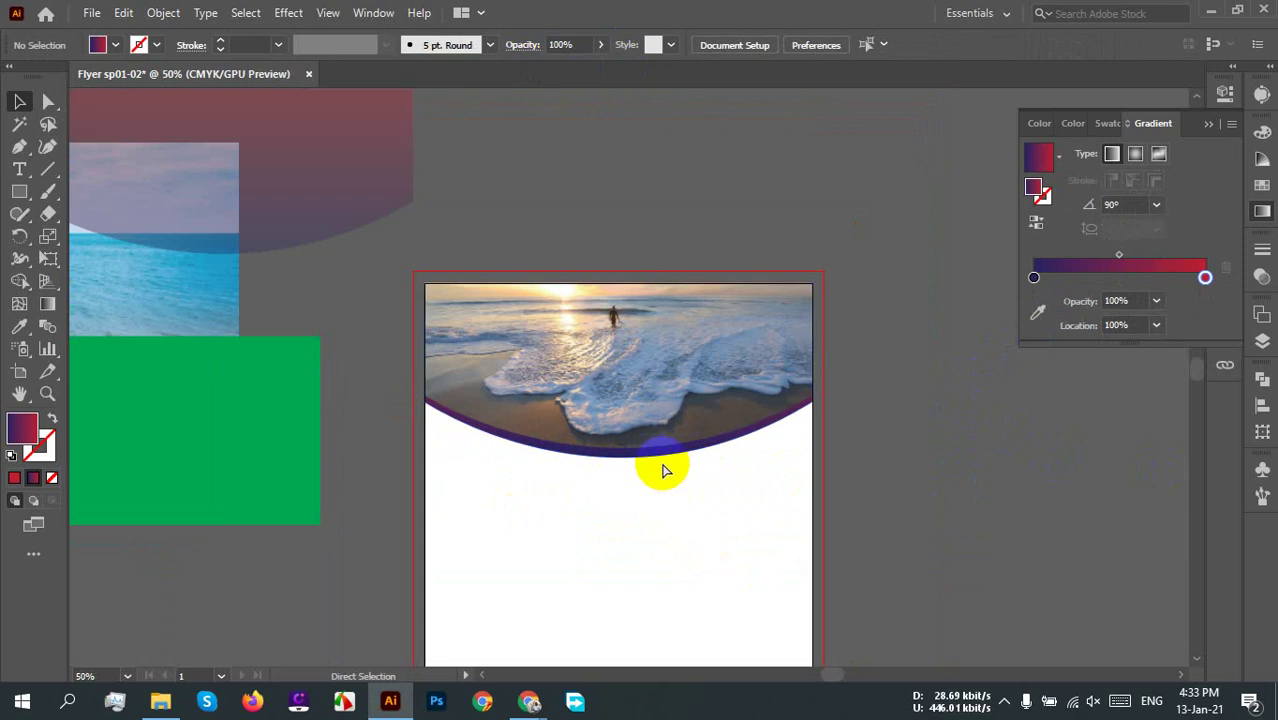
left_click(665, 462)
key("3")
key("3")
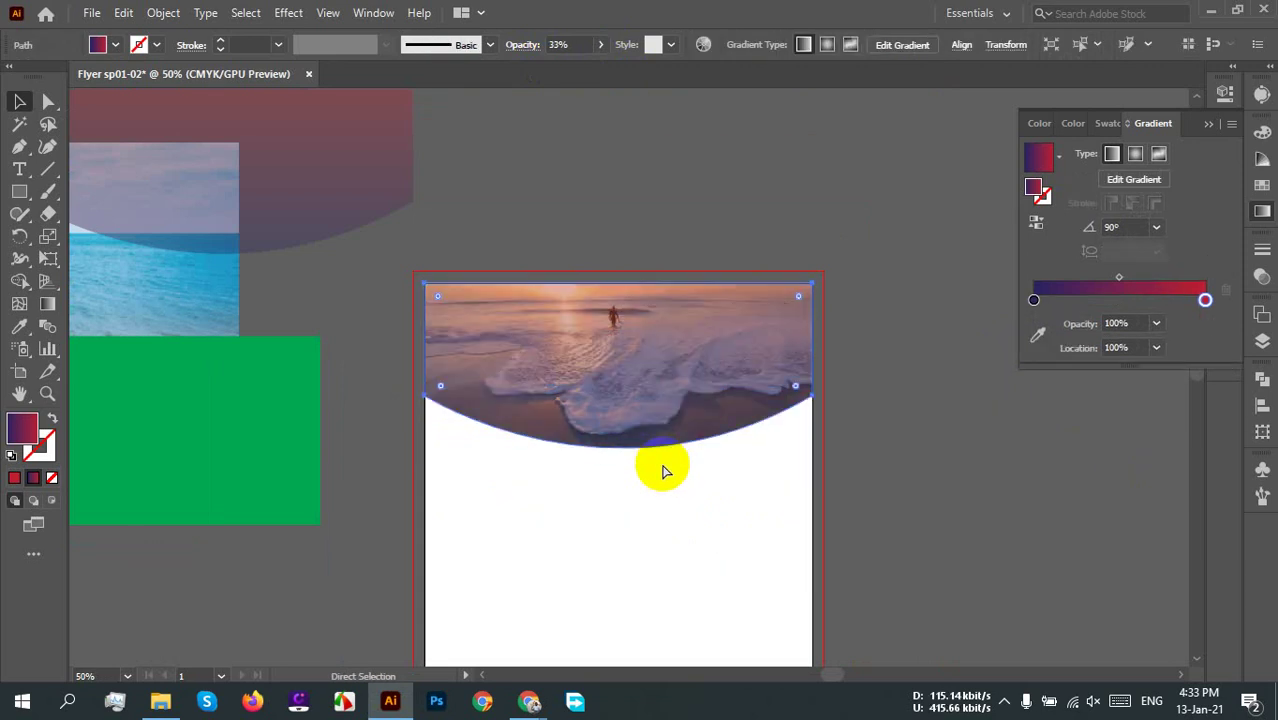
Step: Duplicate the semi-transparent header gradient overlay onto the green rectangle beside the artboard
left_click(677, 430)
left_click_drag(676, 412, 222, 479)
scroll(713, 500, "up", 1)
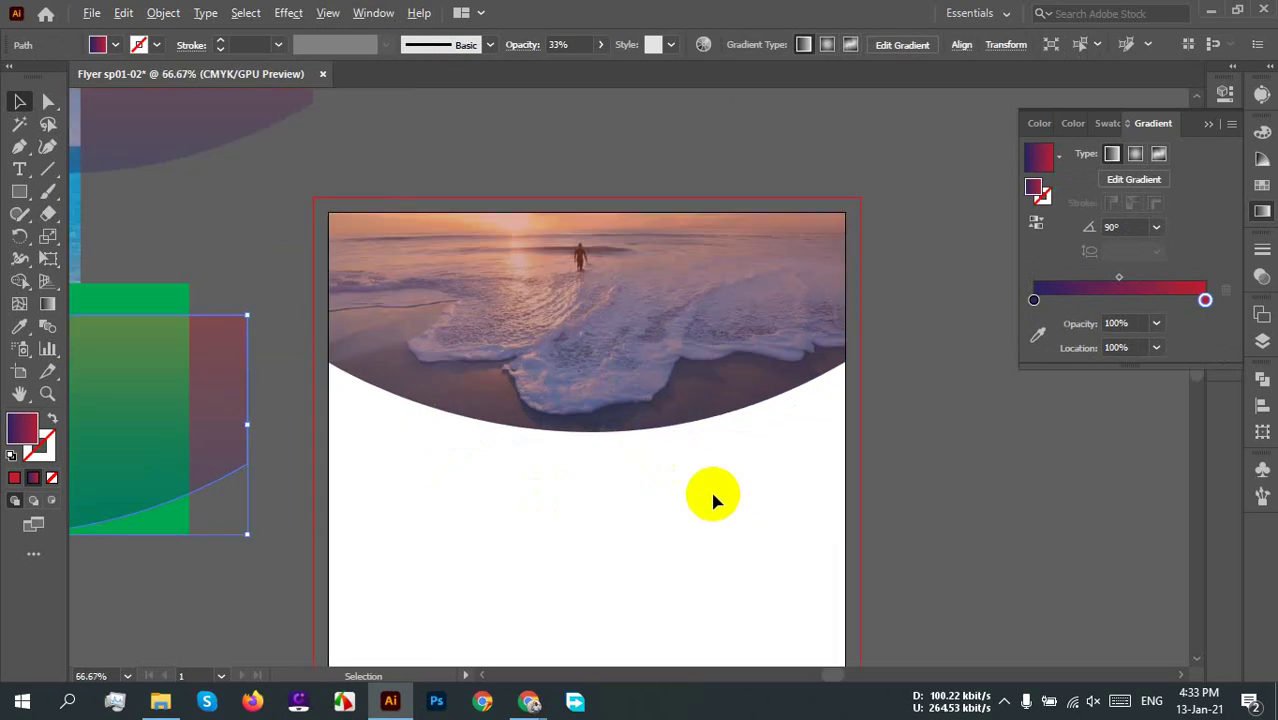
Step: Stretch the header overlay slightly downward past the photo's curved edge and set its opacity to 100%
scroll(676, 486, "up", 1)
left_click(650, 360)
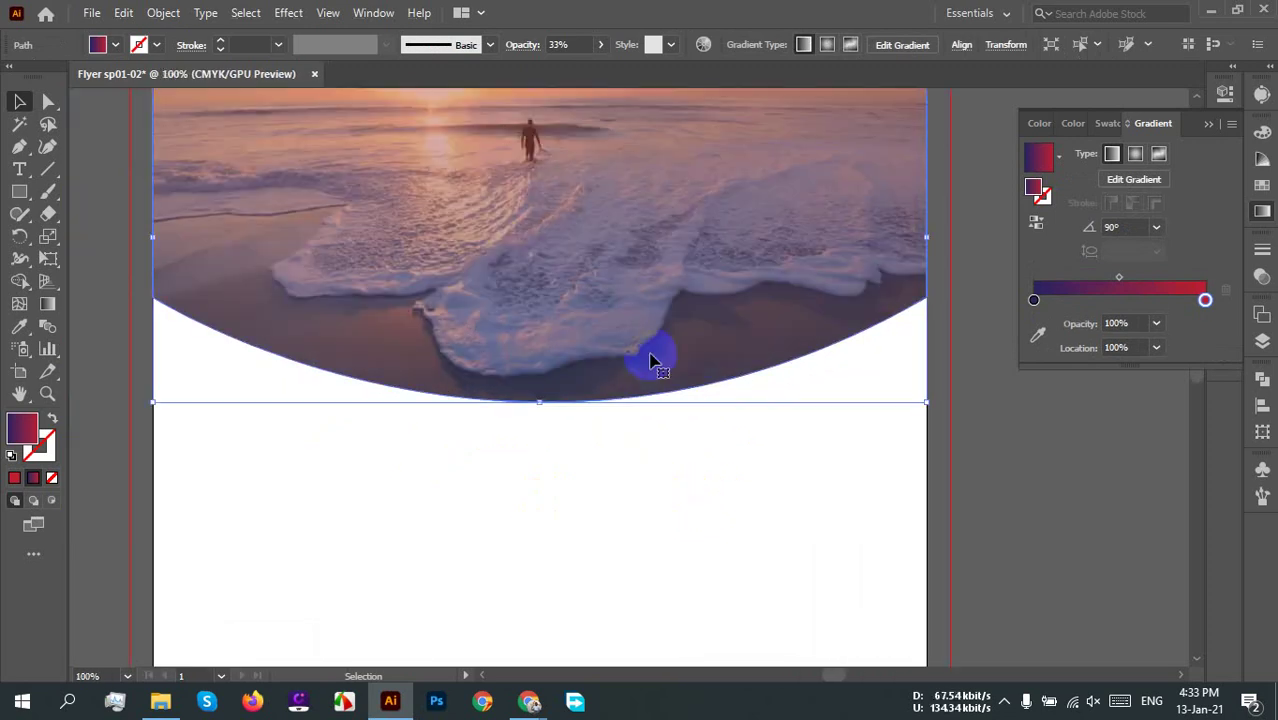
left_click(537, 400)
left_click_drag(540, 400, 539, 426)
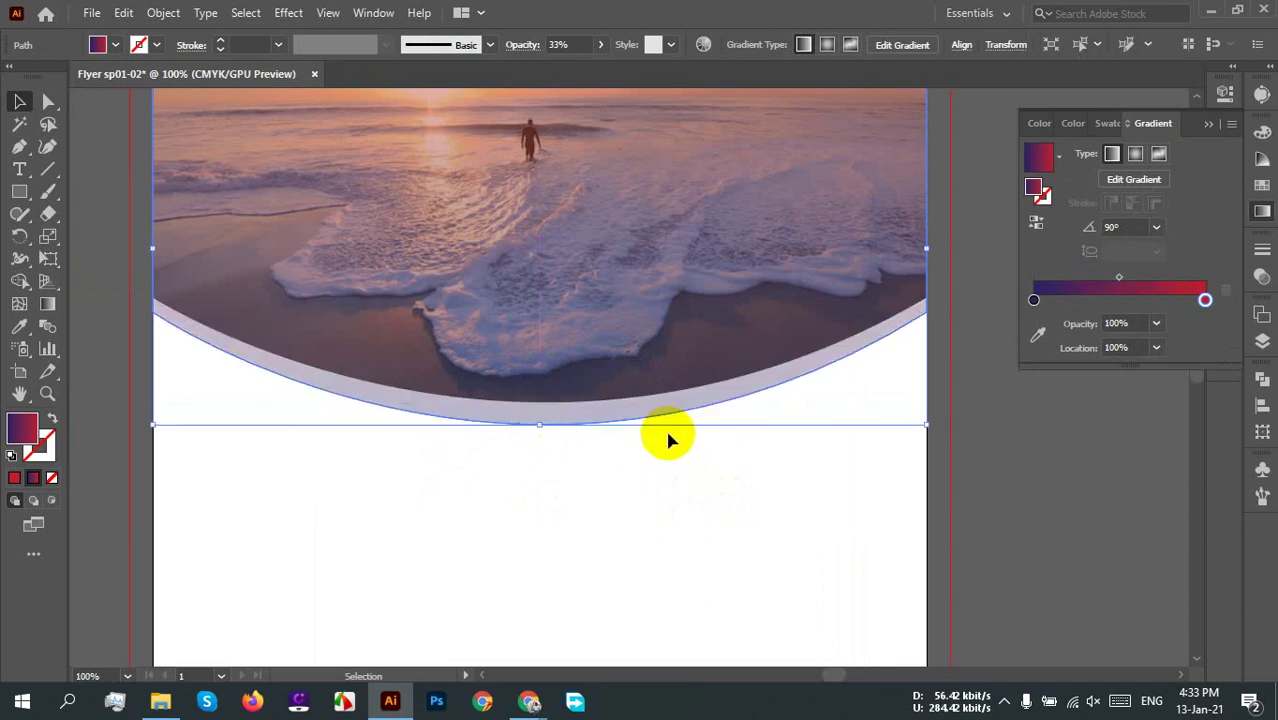
left_click(603, 45)
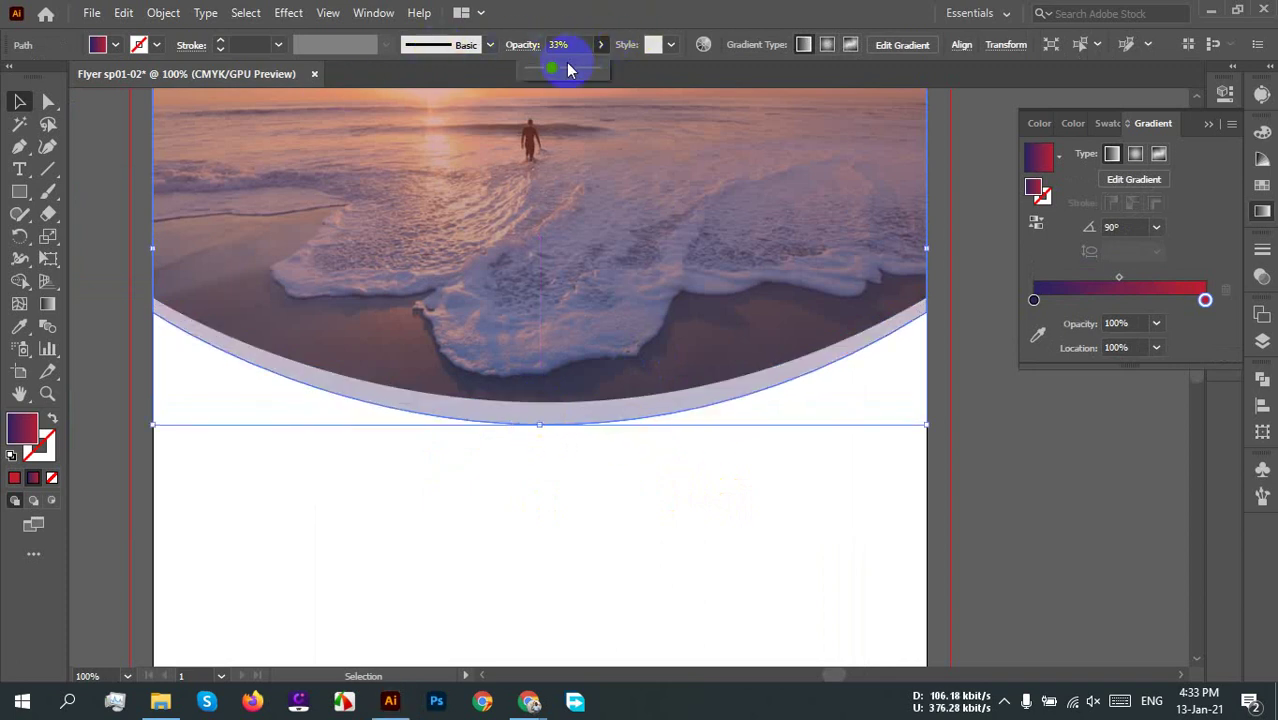
left_click_drag(565, 66, 656, 74)
Step: Send the solid gradient shape to the back, behind the sunset photo, and deselect it
right_click(676, 256)
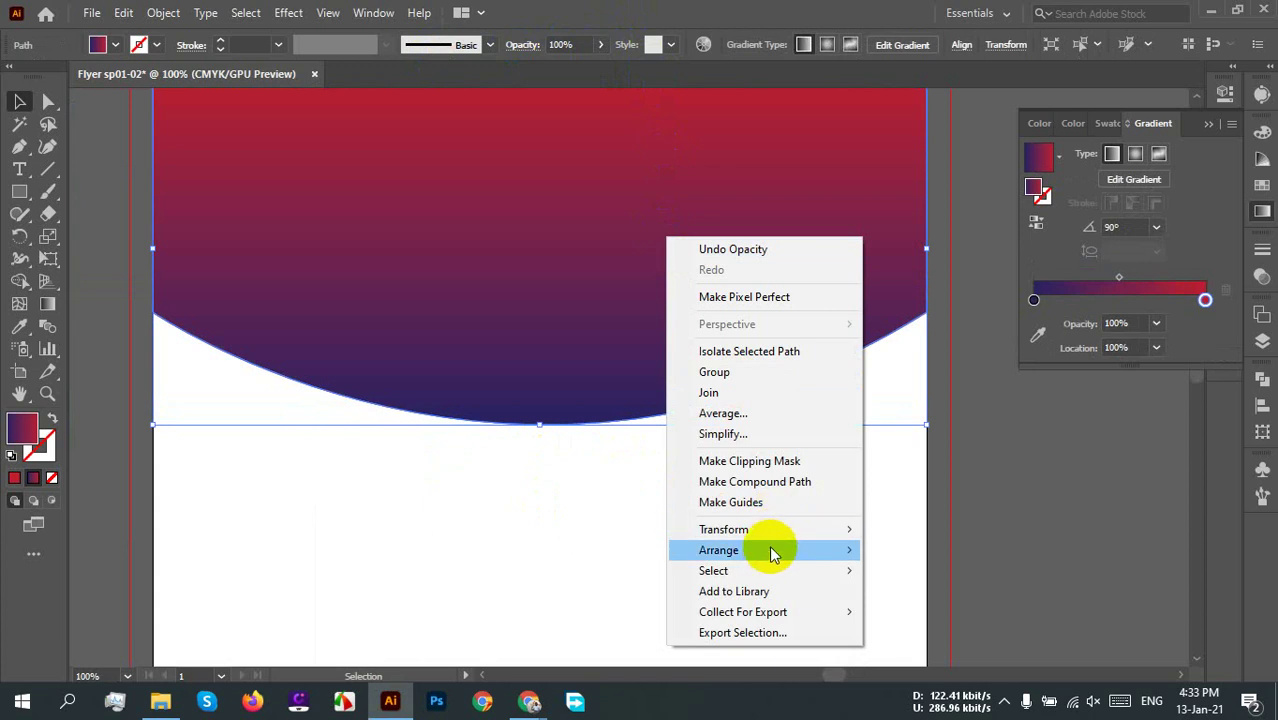
mouse_move(770, 546)
left_click(958, 614)
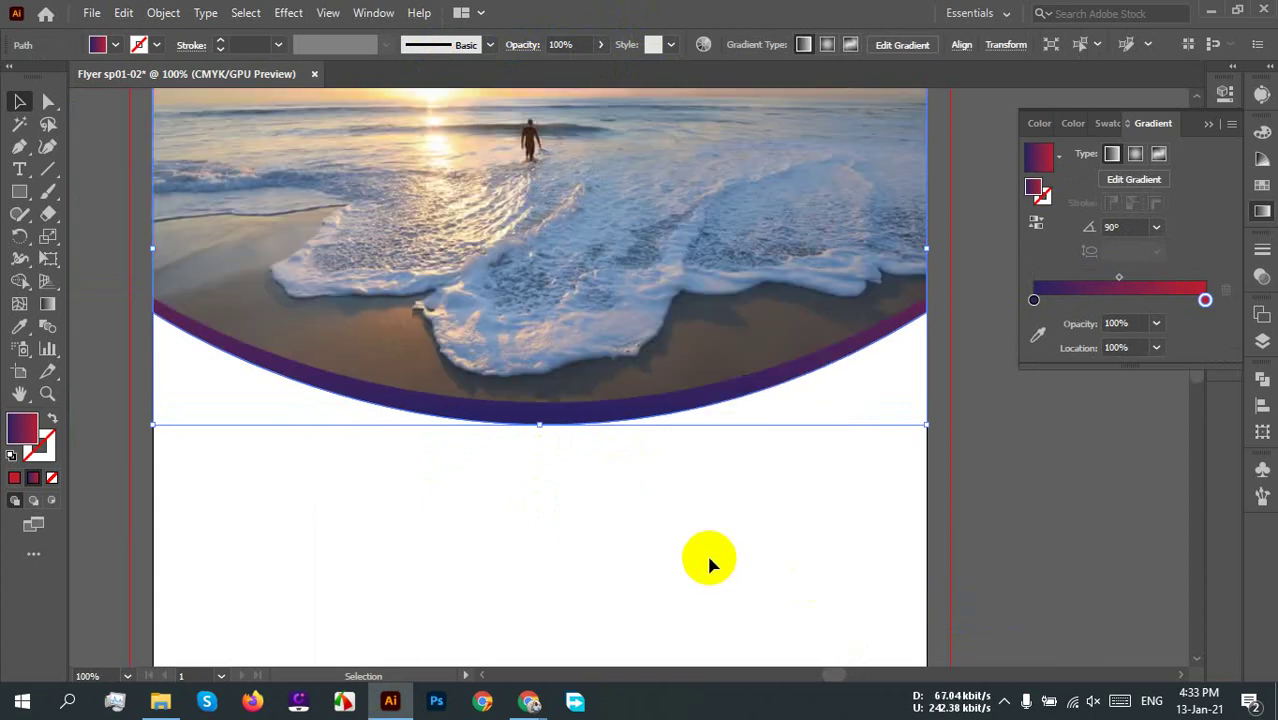
left_click(705, 545)
Step: Try moving the sunset photo up off the header to expose the gradient shape behind it, and undo the move
scroll(699, 472, "down", 2)
left_click(326, 430)
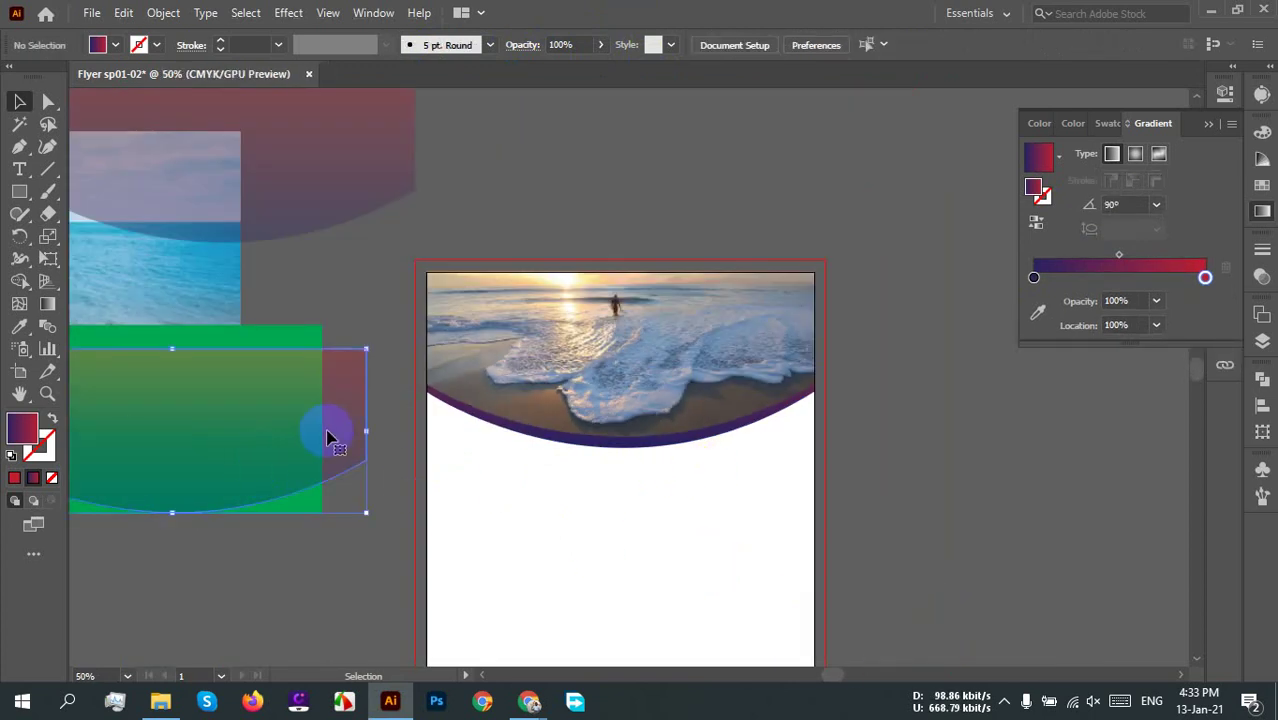
left_click(676, 390, "shift")
left_click(712, 345)
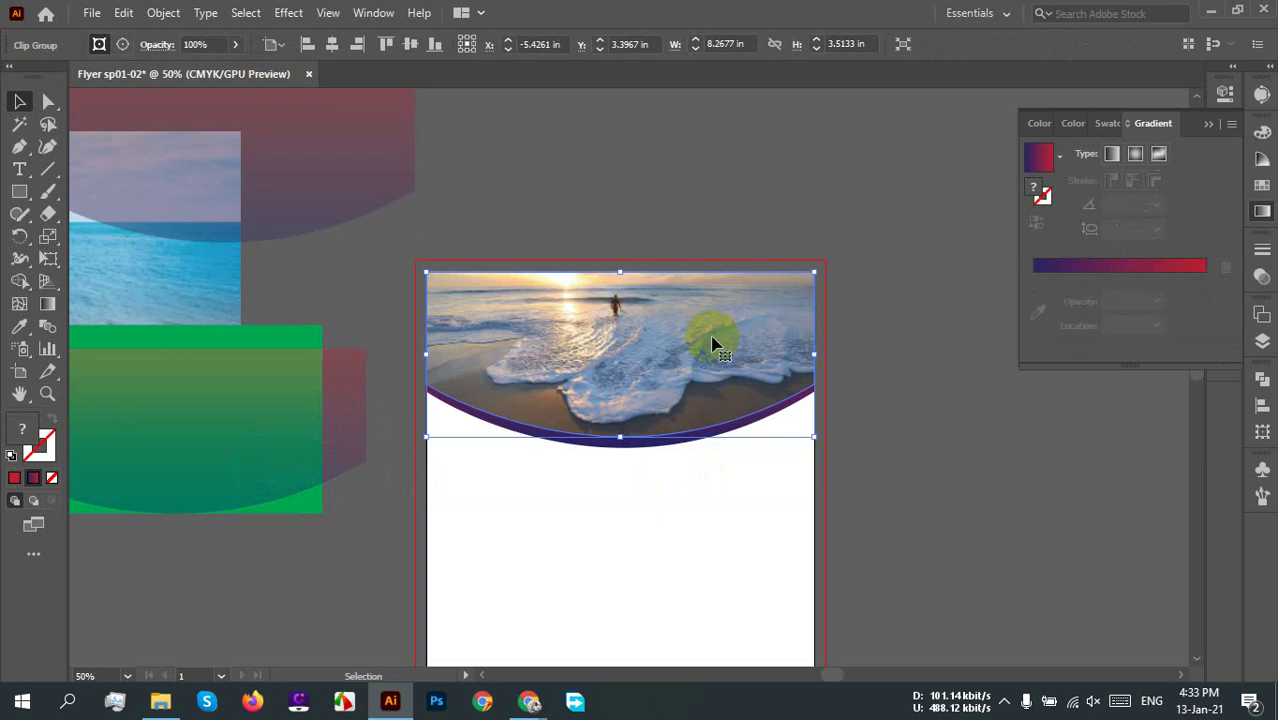
left_click_drag(685, 342, 852, 174)
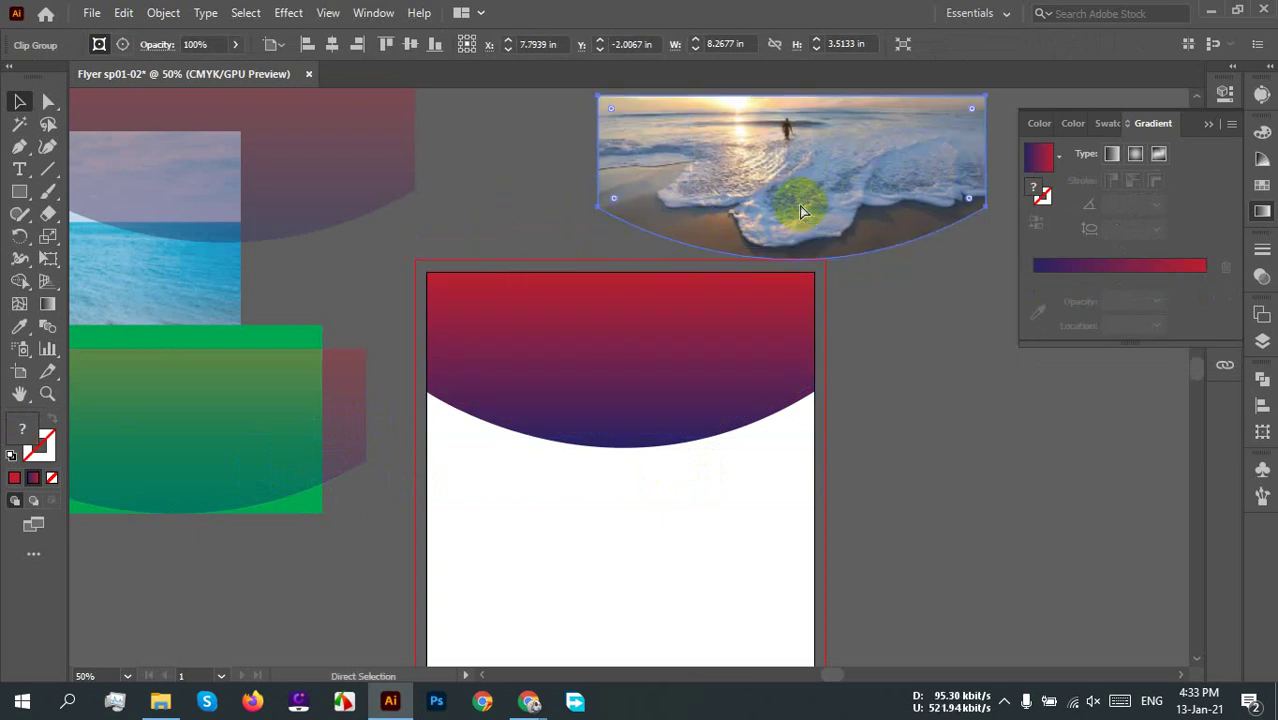
key("ctrl+z")
key("ctrl+z")
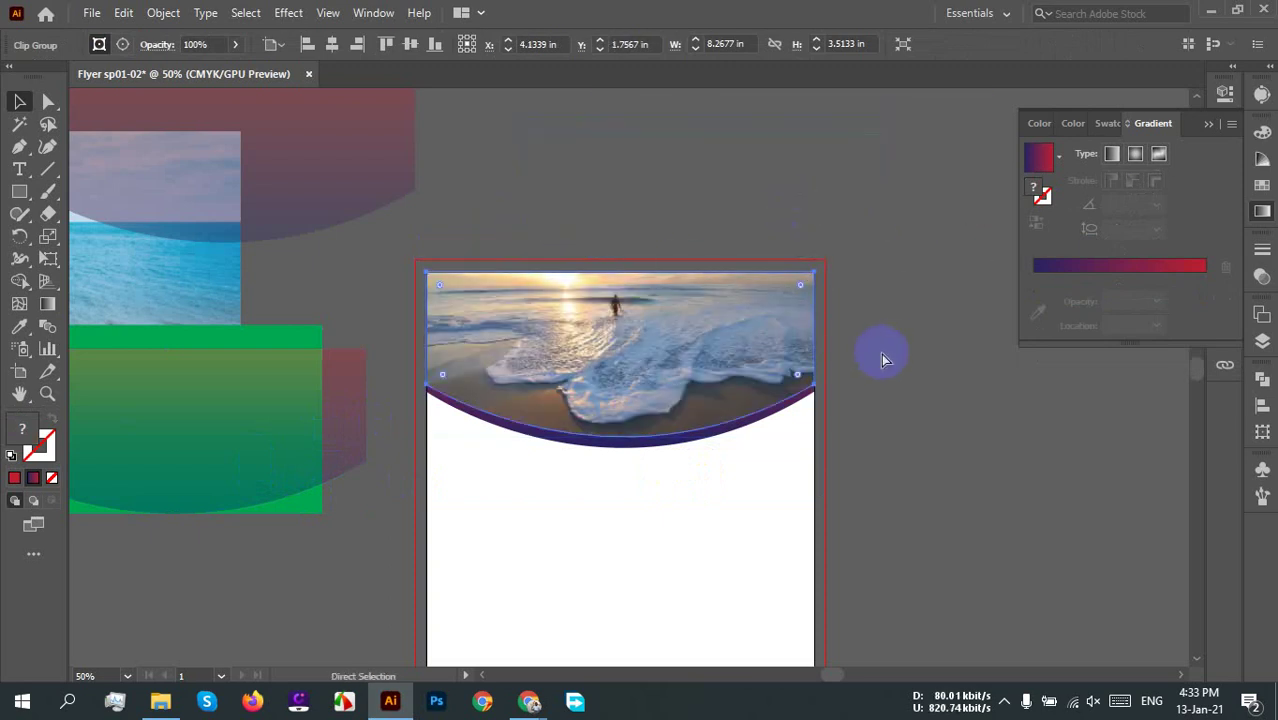
Step: Try moving the gradient shape out from behind the photo beyond the artboard's edge, and undo the move
left_click(881, 353)
left_click_drag(562, 334, 884, 442)
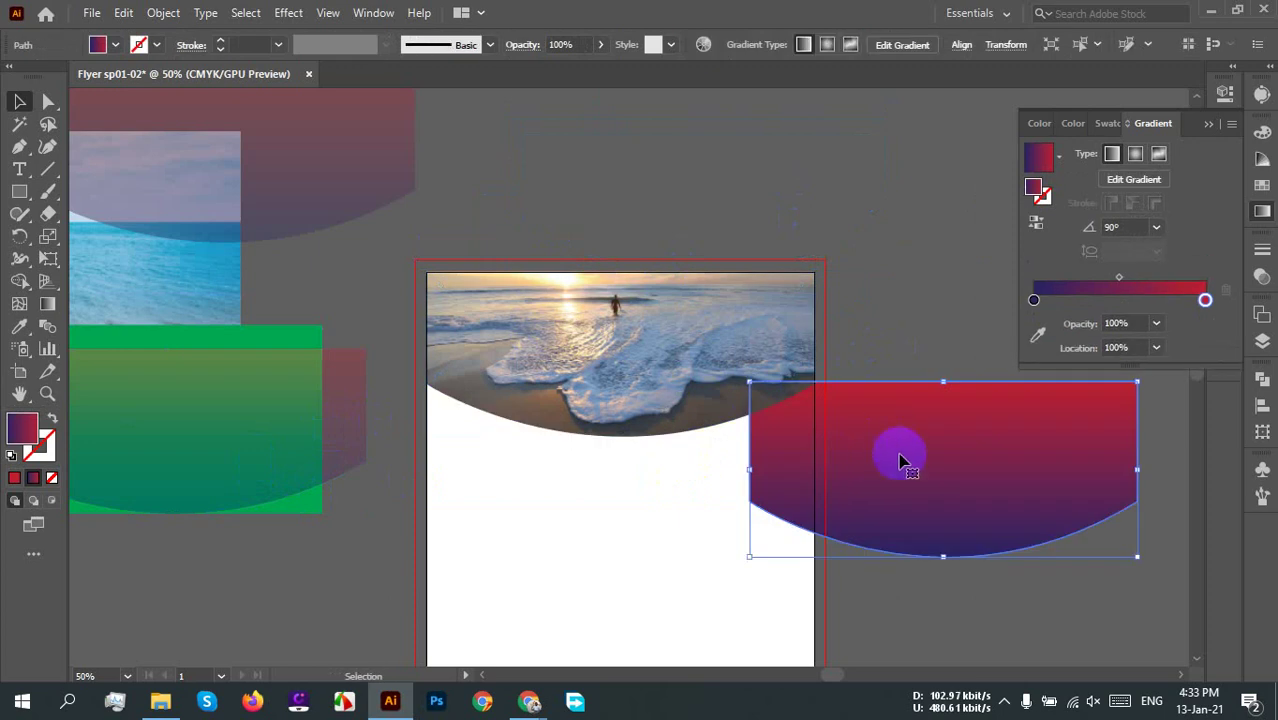
key("ctrl+z")
Step: Set the opacity of the duplicated overlay over the green rectangle to 100%
scroll(680, 475, "up", 2)
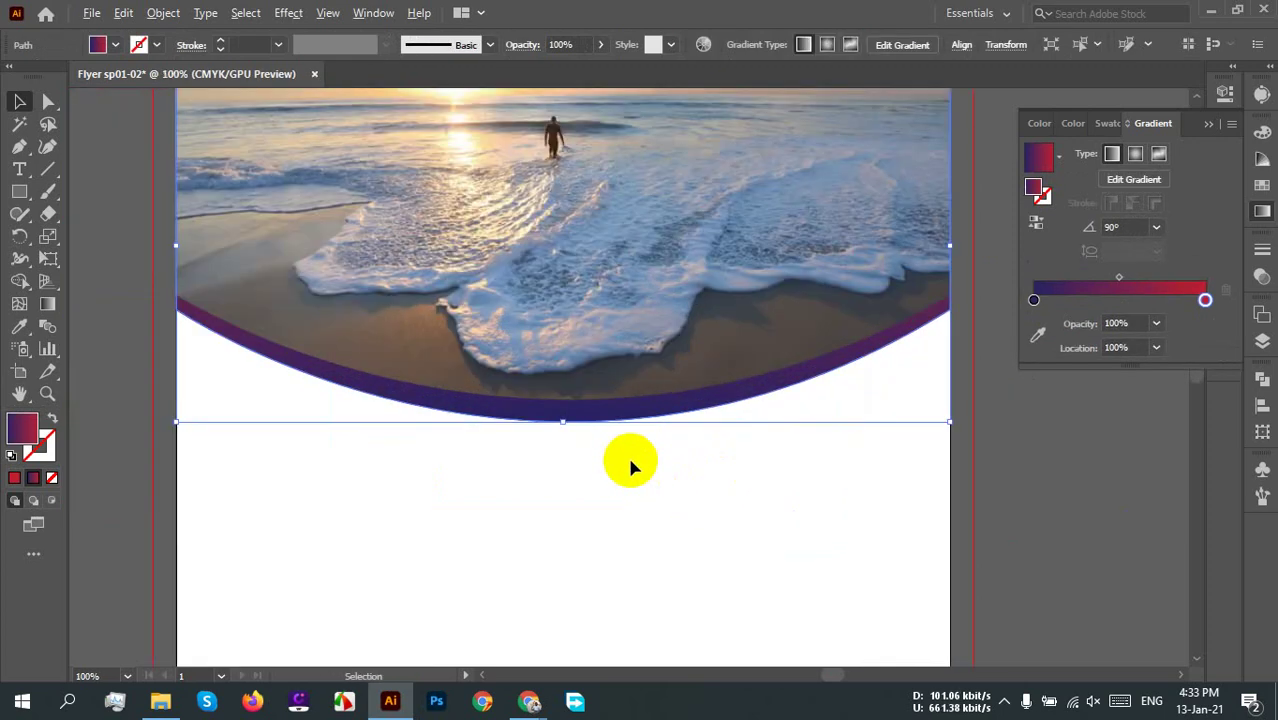
scroll(620, 440, "down", 1)
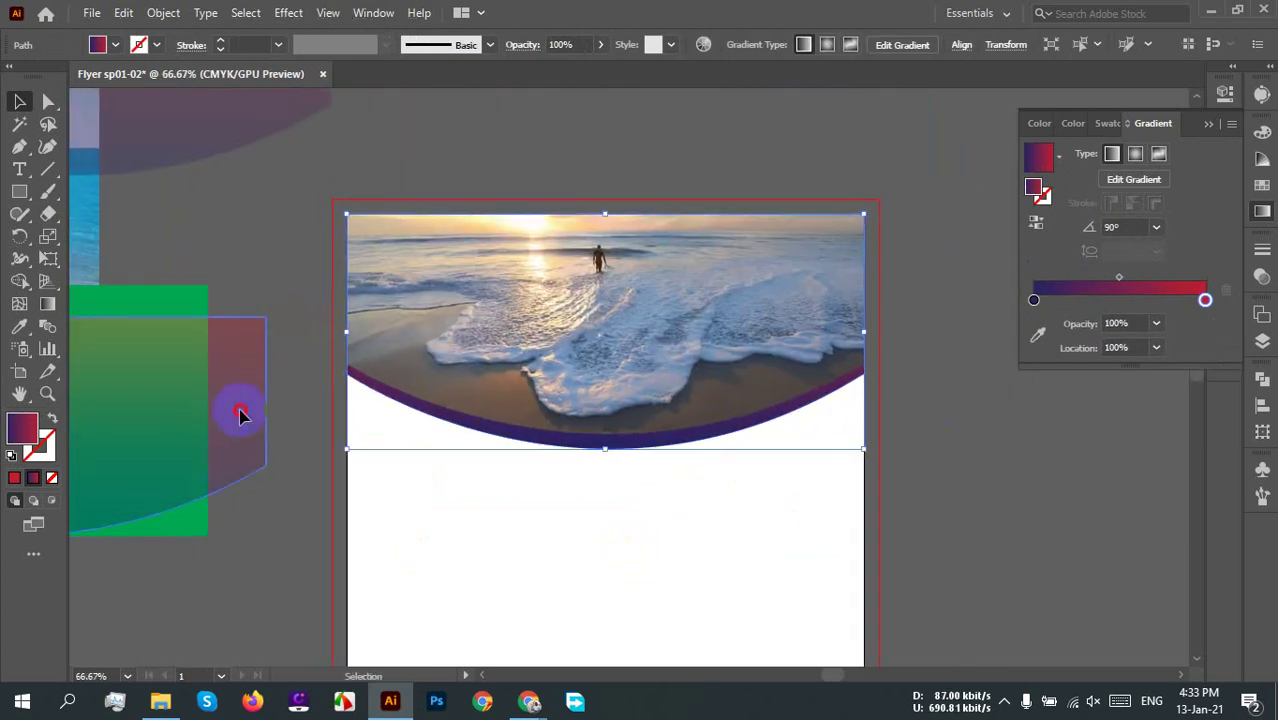
left_click(240, 415)
left_click(601, 44)
left_click_drag(600, 68, 736, 71)
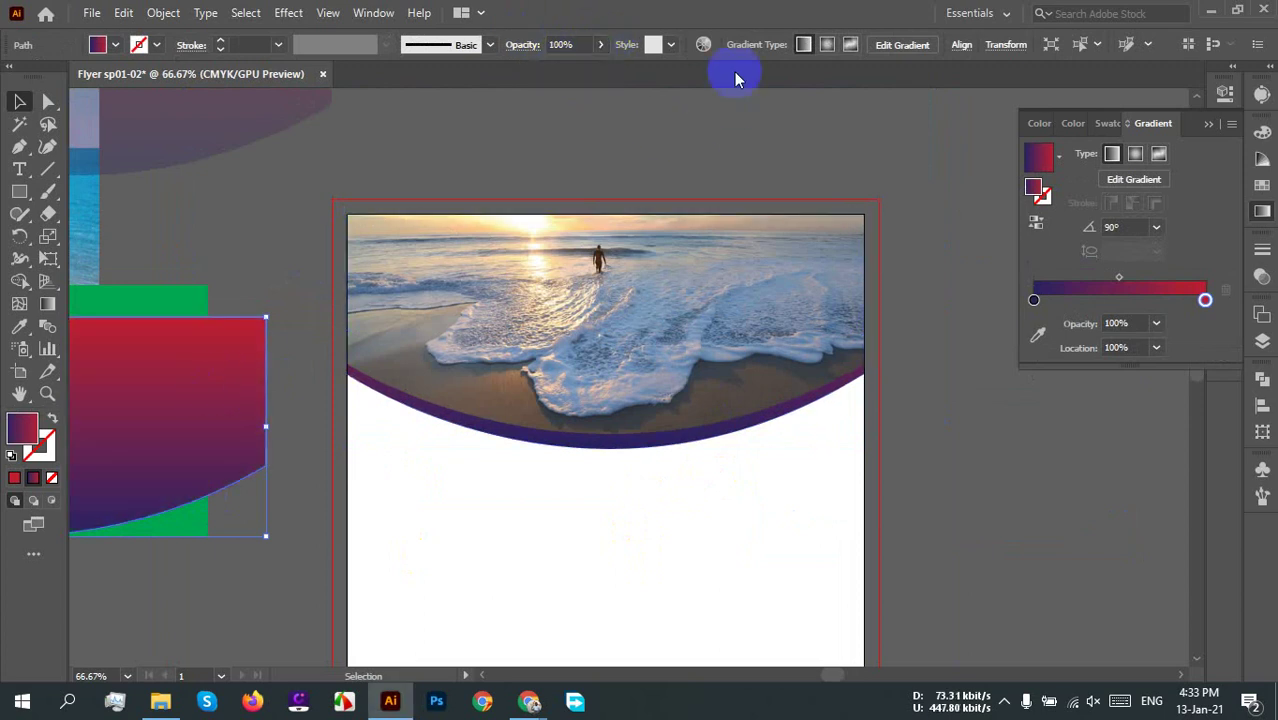
Step: Align the duplicated gradient shape to the artboard's horizontal center and top edge so it covers the header
left_click(961, 46)
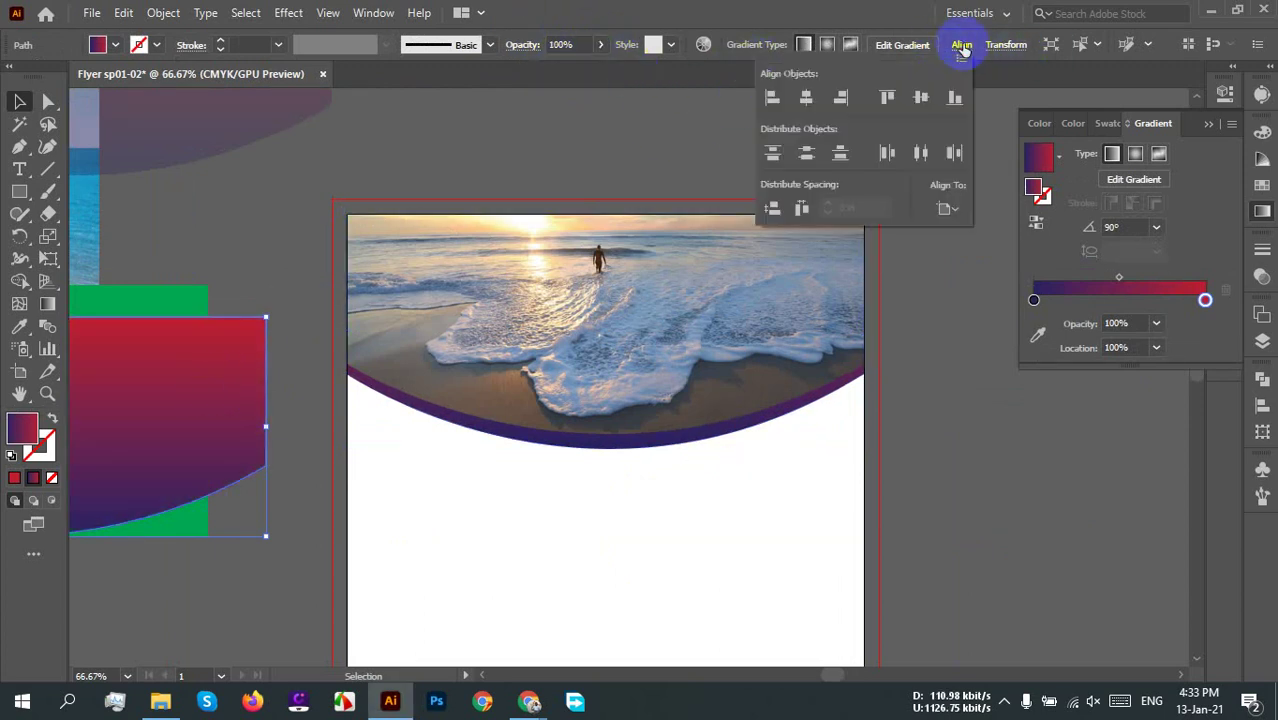
left_click(806, 97)
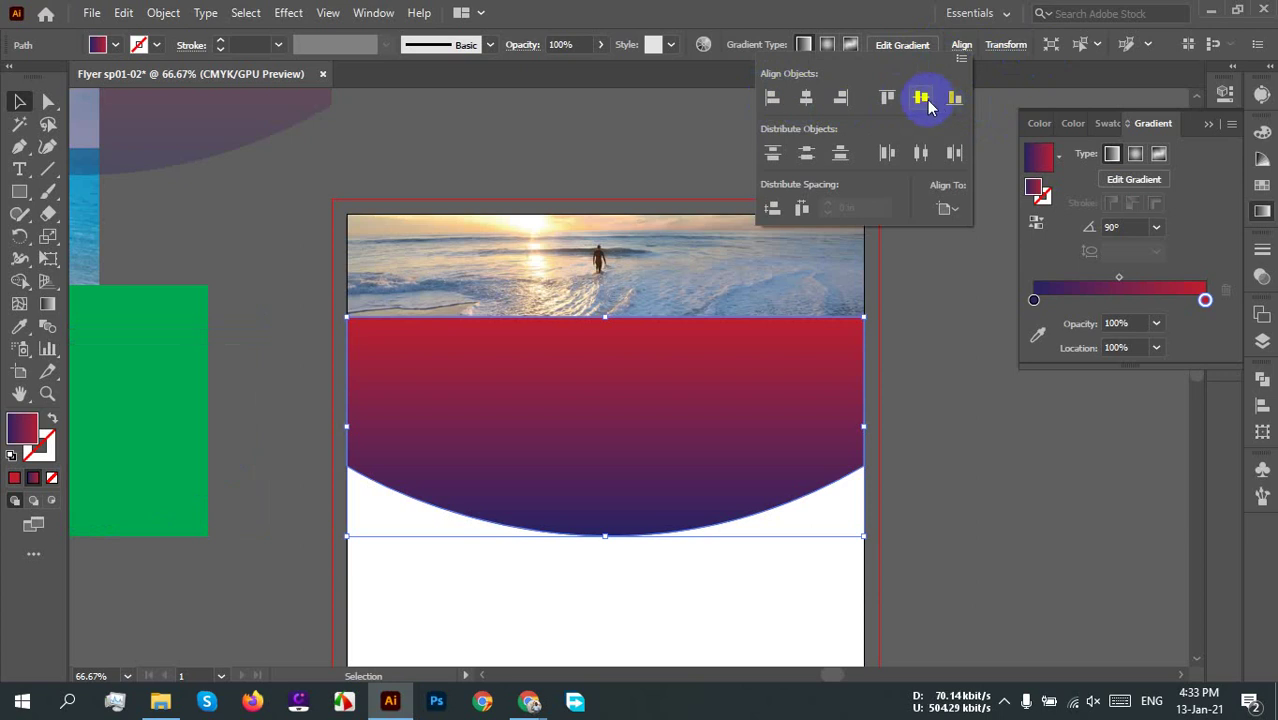
left_click(880, 102)
left_click(756, 471)
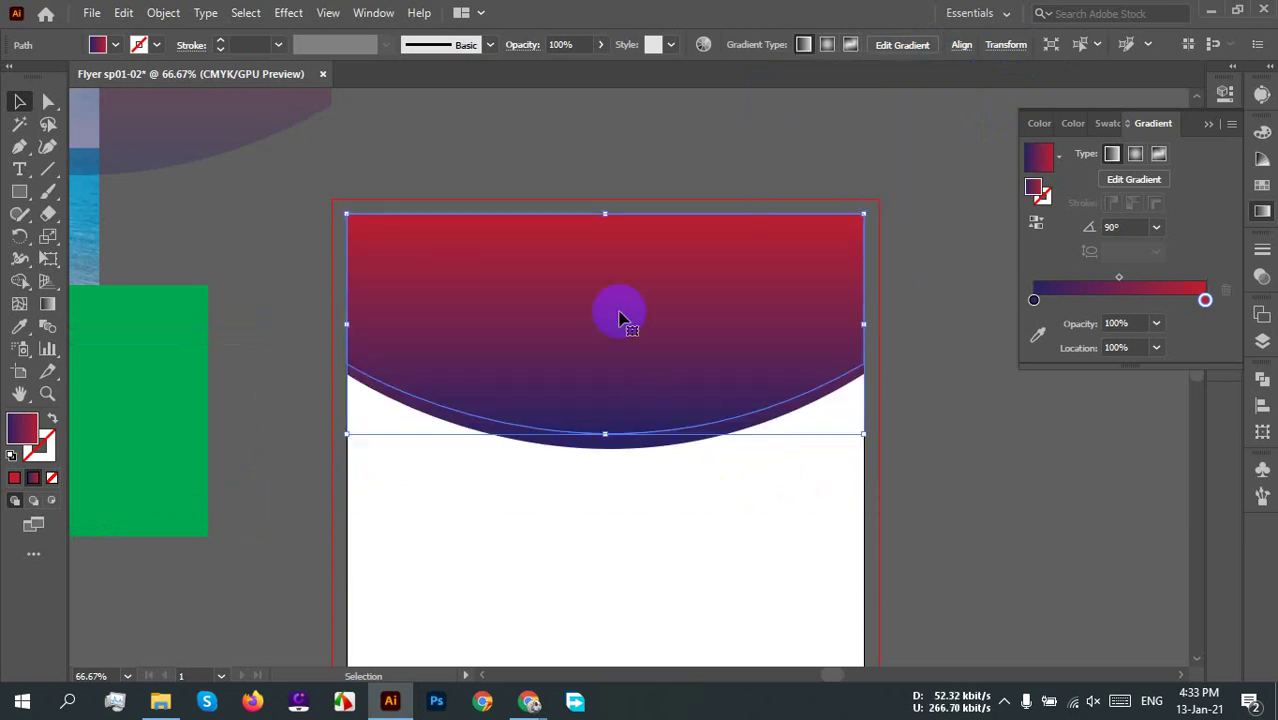
Step: Reverse the front shape's gradient so it runs from blue at the top to red at the curve, and deselect it
left_click(1037, 223)
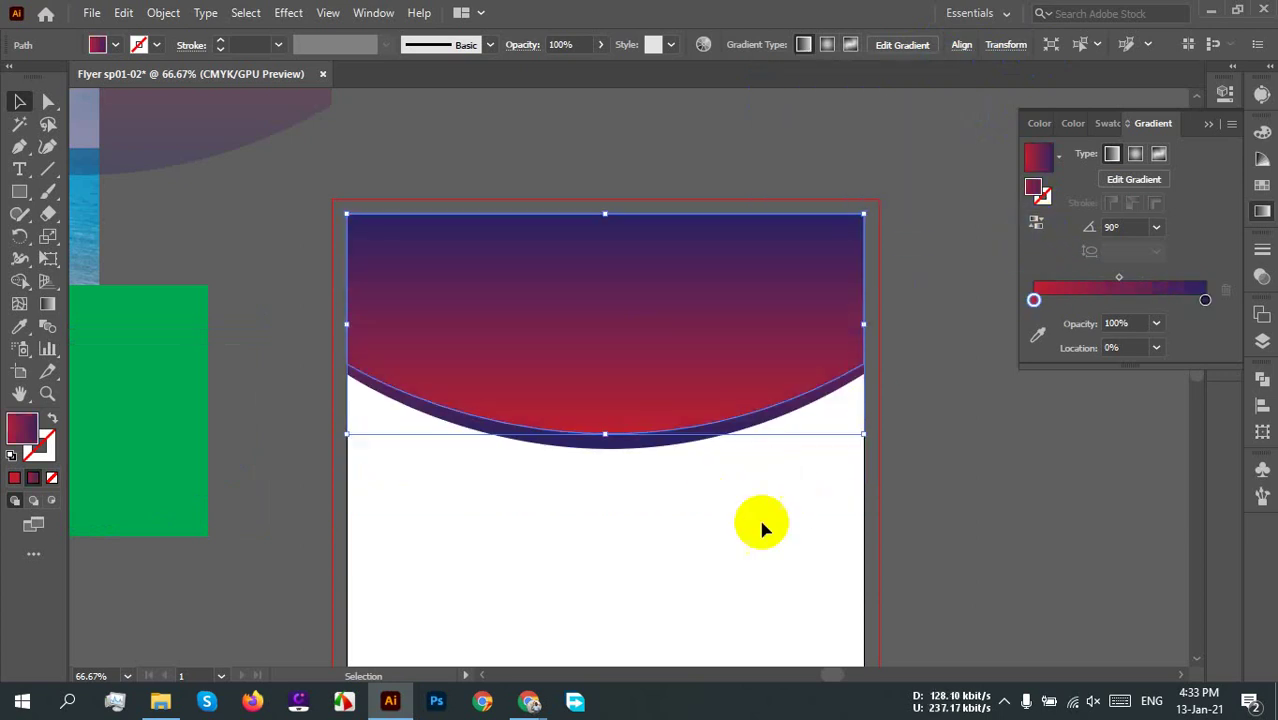
left_click(585, 514)
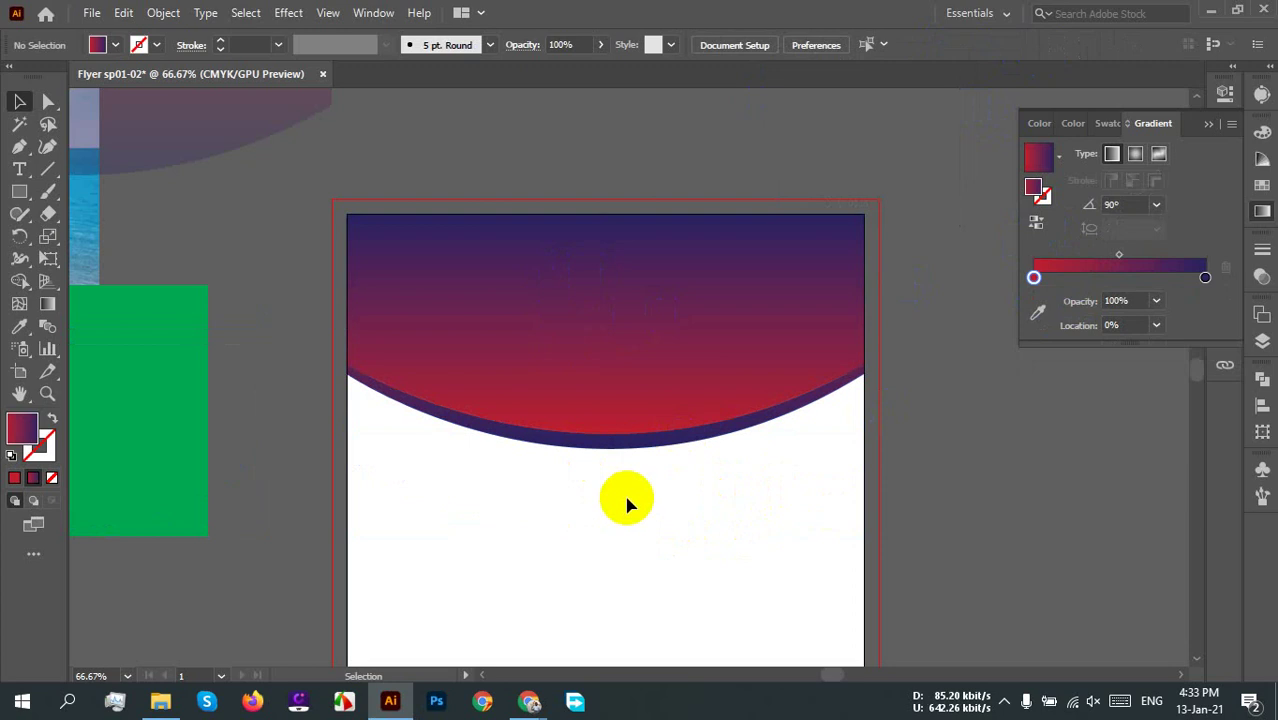
Step: Select both curved gradient shapes in the header together
left_click(518, 274)
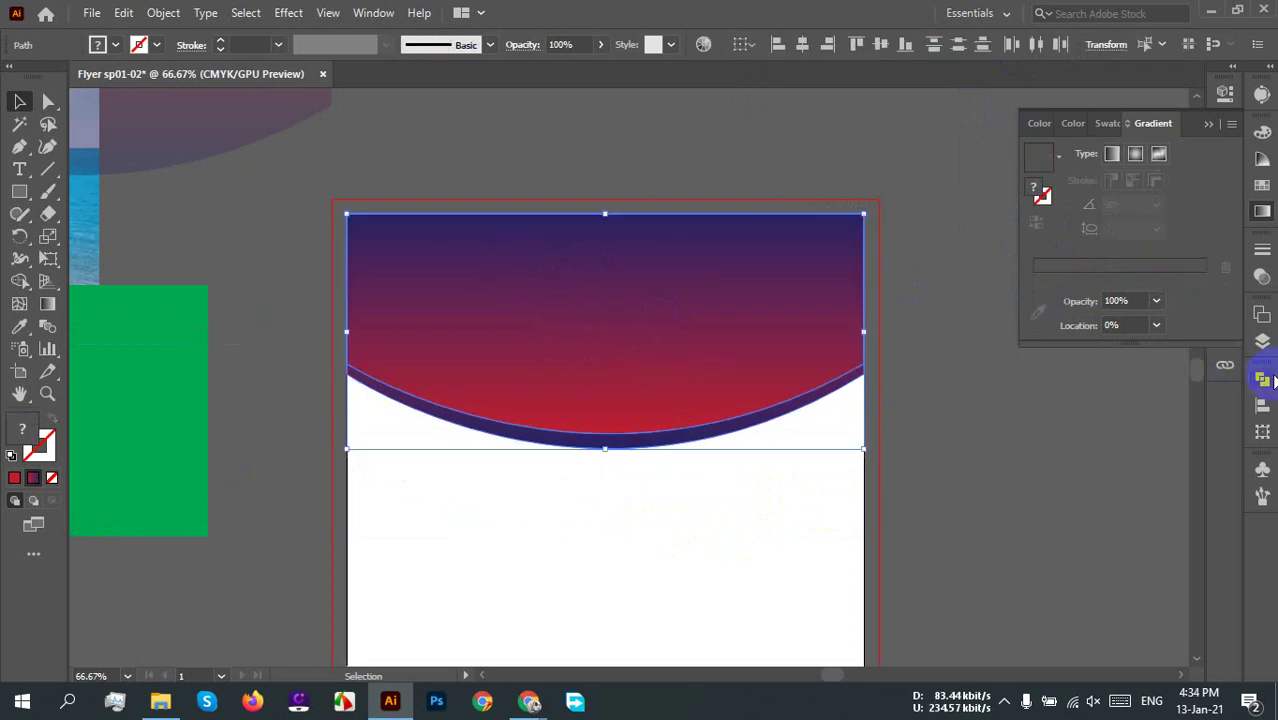
Step: Subtract the front gradient shape from the one behind it using Minus Front, and move the resulting curved band below the photo
left_click(1262, 382)
left_click(1078, 420)
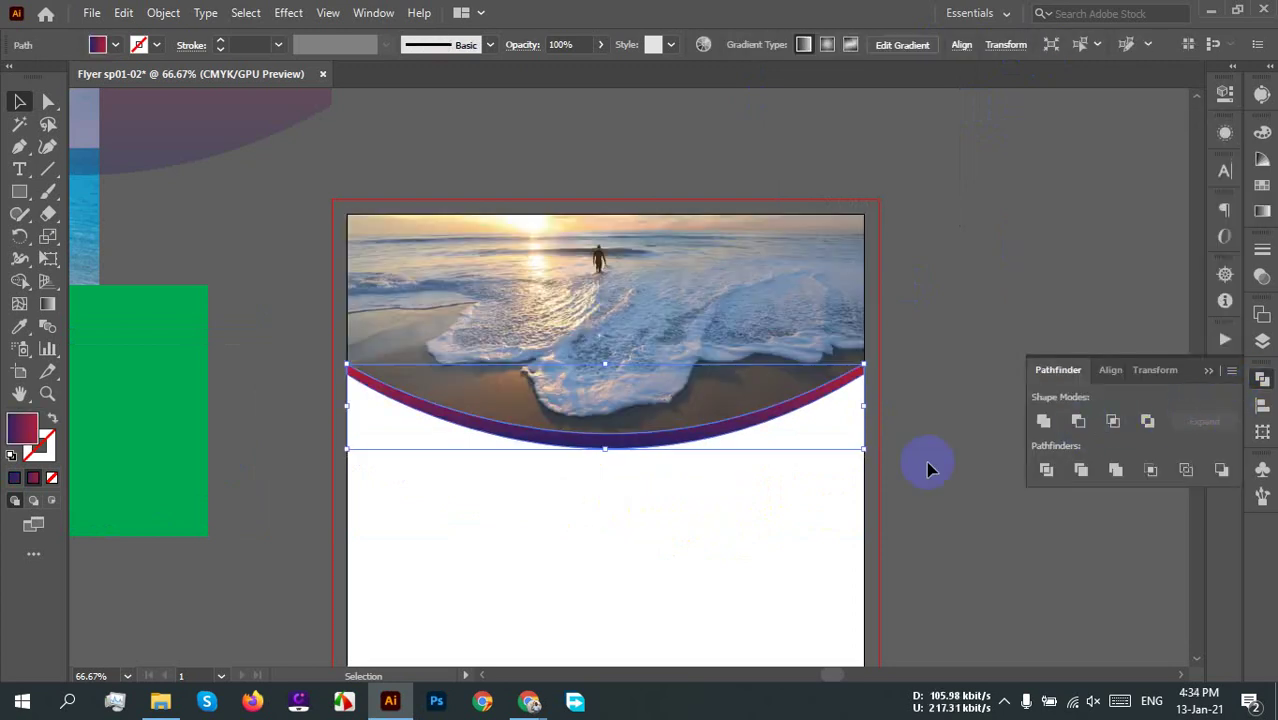
left_click(596, 503)
left_click_drag(630, 449, 571, 537)
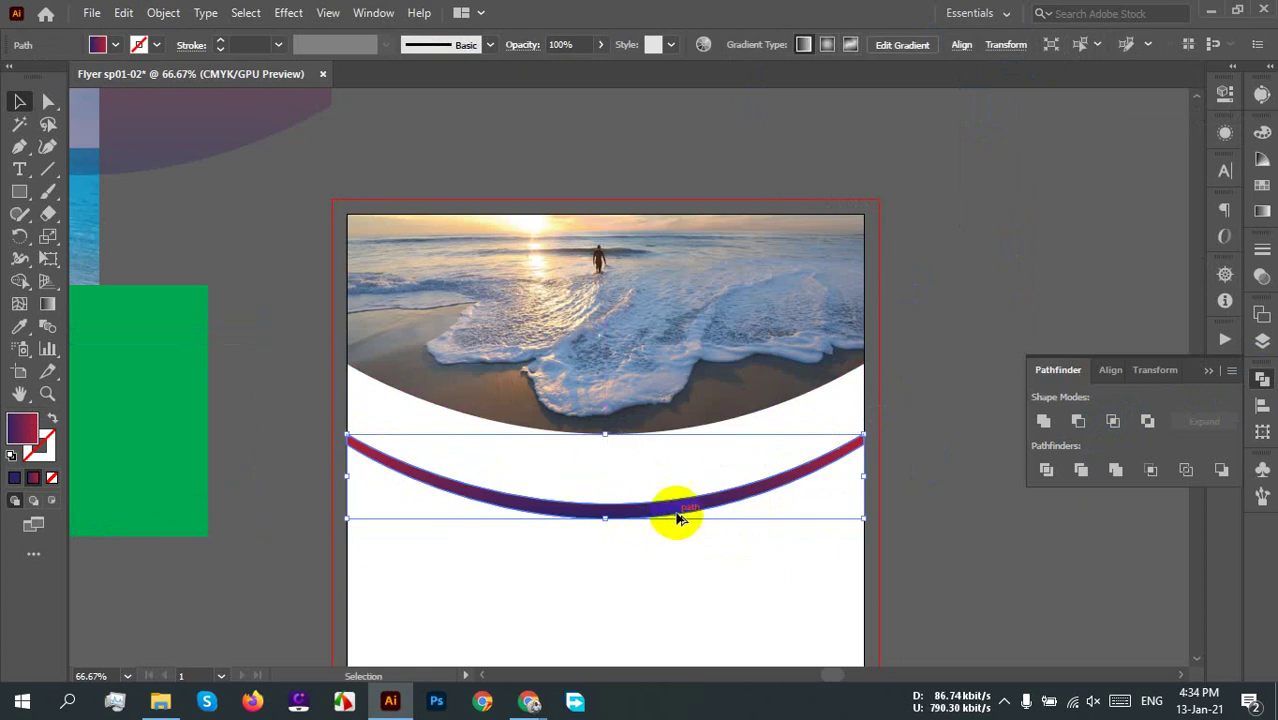
scroll(673, 516, "up", 2)
scroll(662, 505, "down", 2)
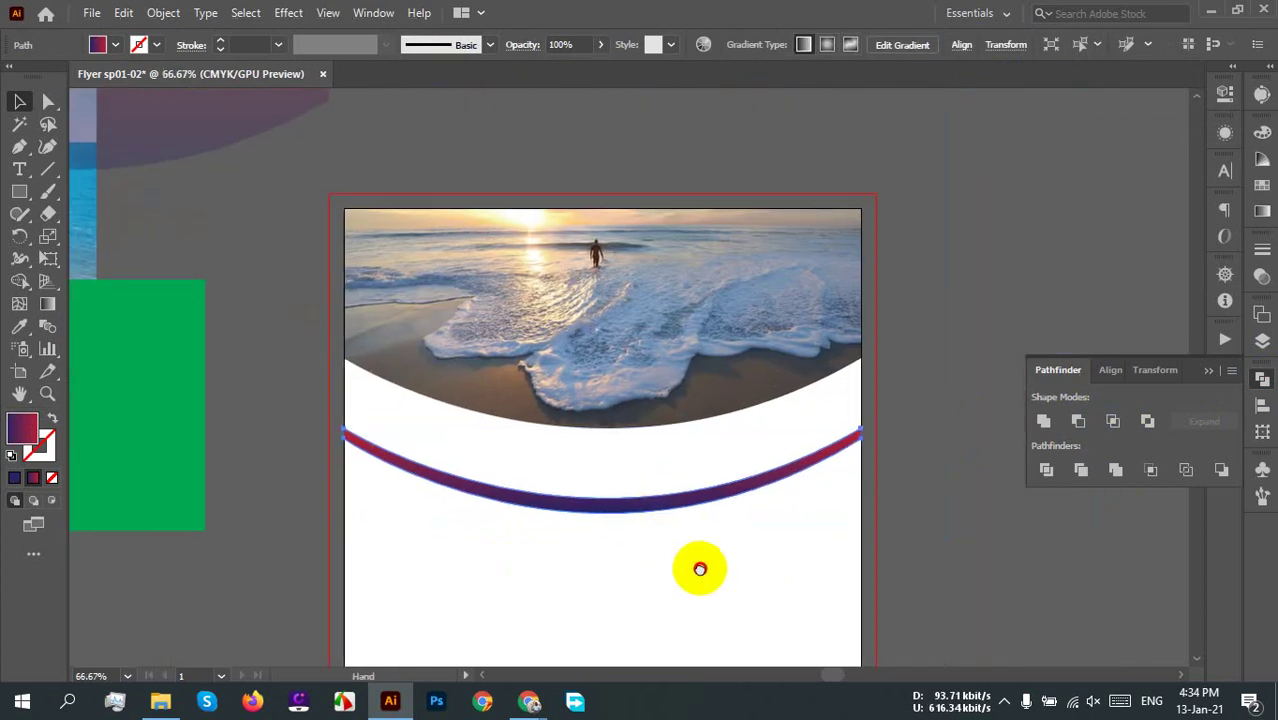
scroll(681, 567, "up", 1)
scroll(678, 545, "down", 1)
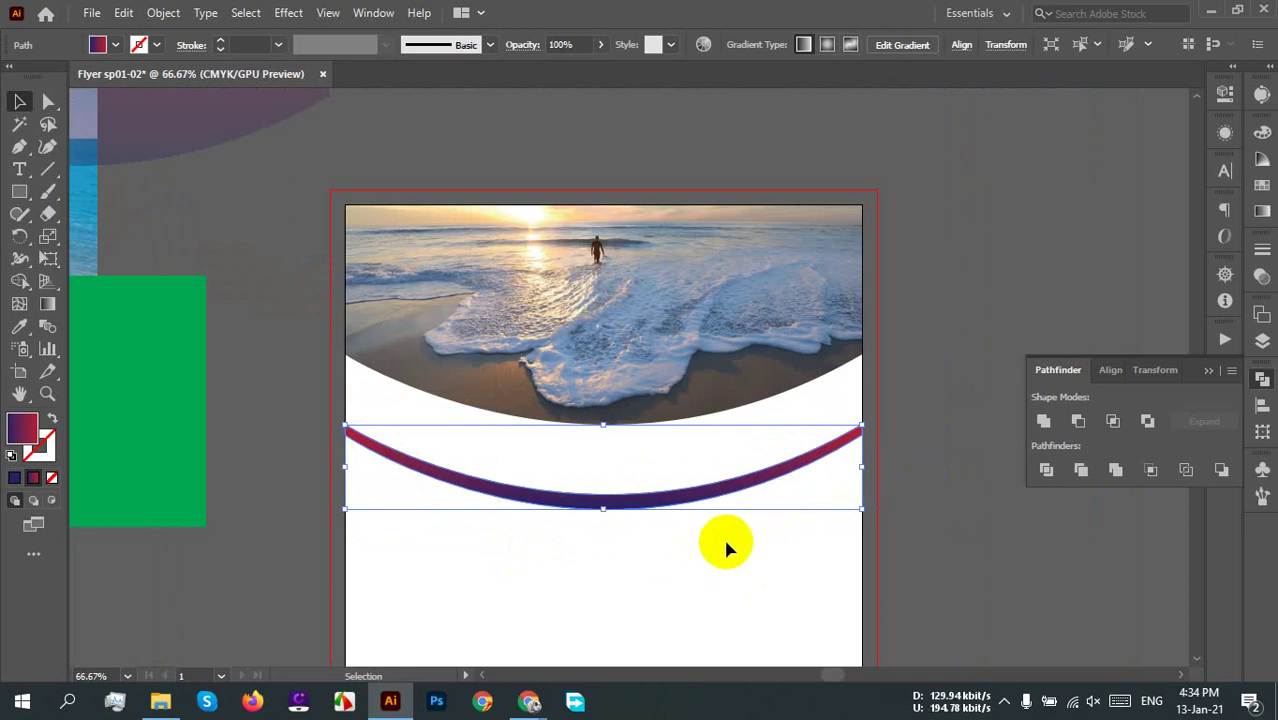
key("super")
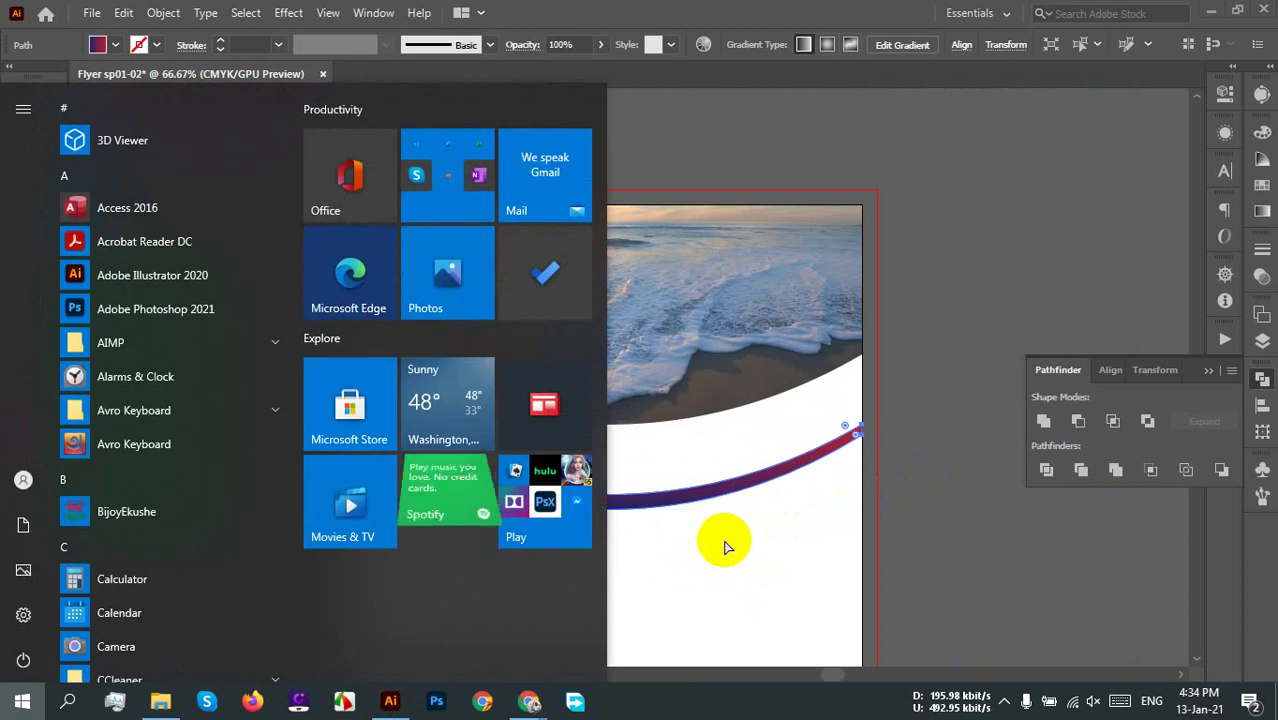
key("super")
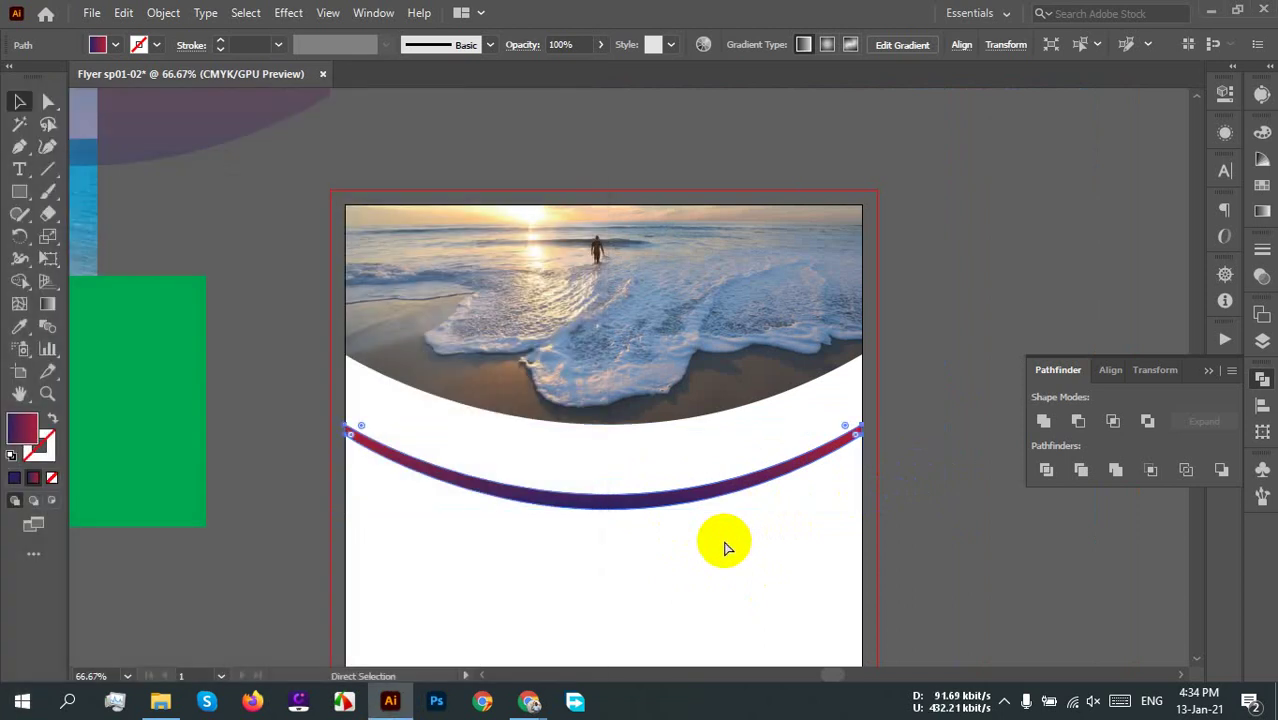
Step: Undo the curved band's move and the shape subtraction
key("ctrl+z")
key("ctrl+z")
key("v")
Step: Pull the two overlapping gradient shapes apart to expose each one, and undo the moves
left_click(591, 428)
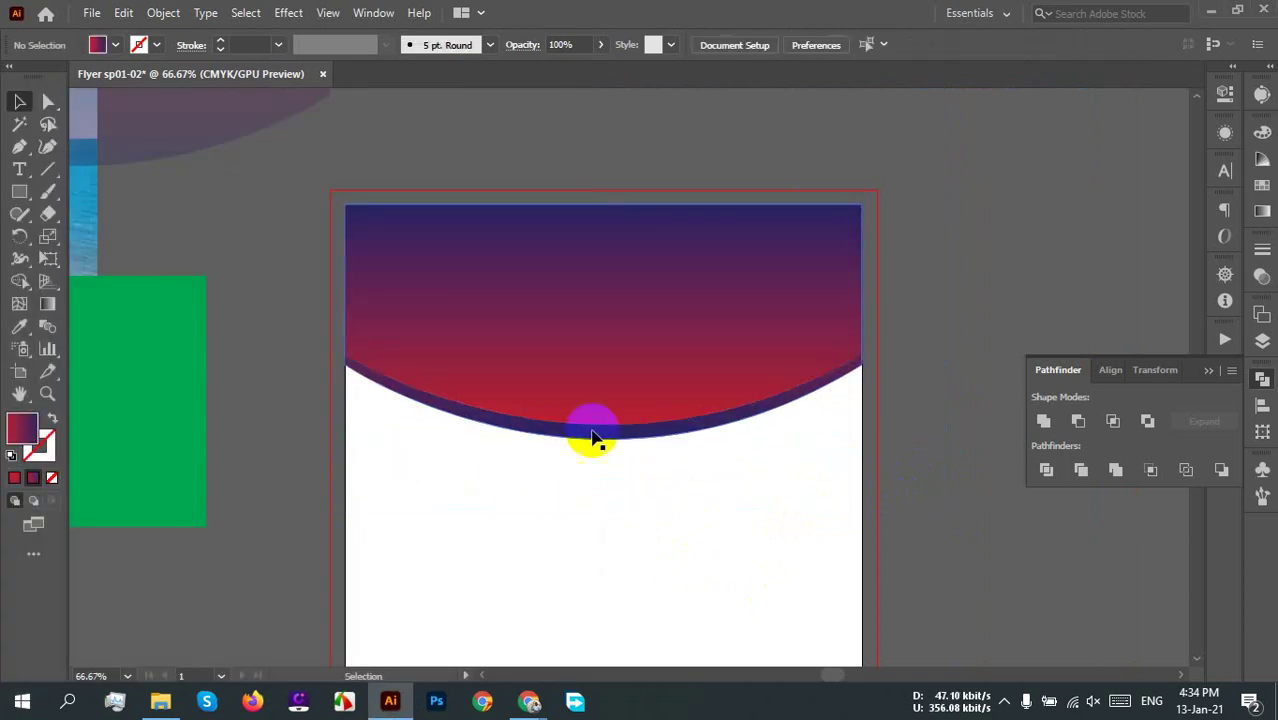
left_click_drag(609, 312, 653, 196)
left_click_drag(650, 408, 656, 528)
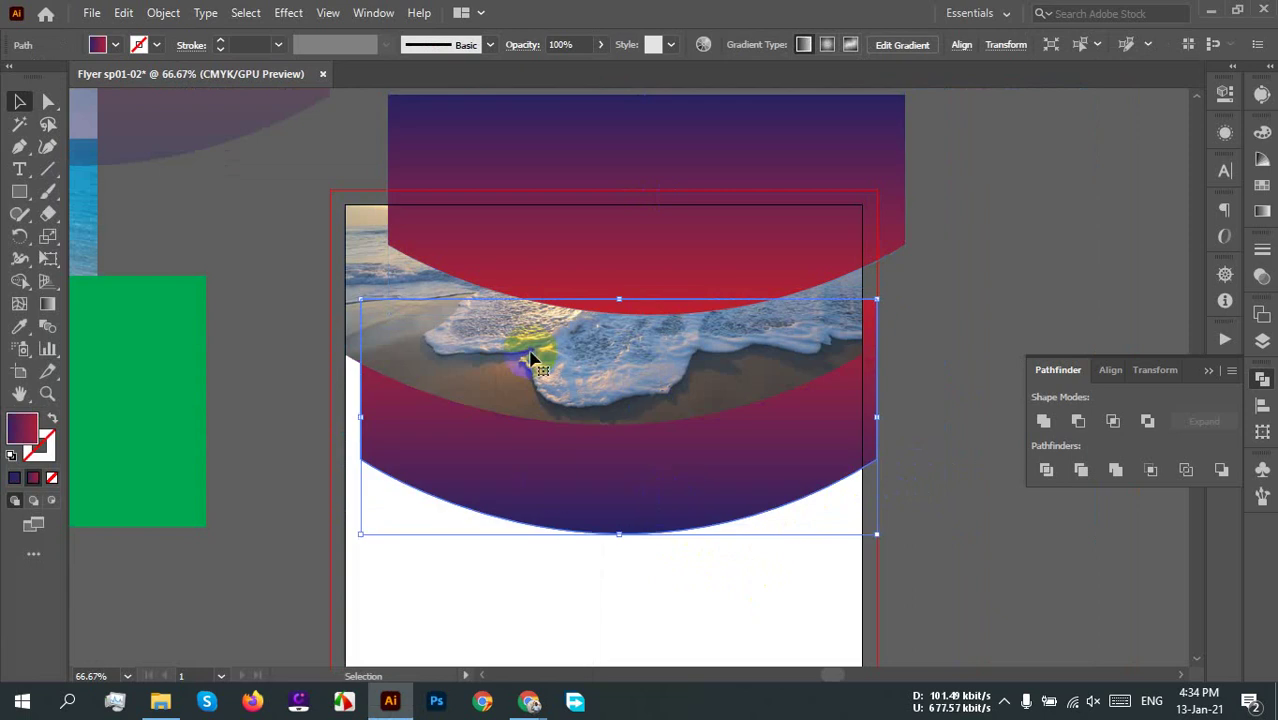
key("ctrl+z")
key("ctrl+z")
key("ctrl+z")
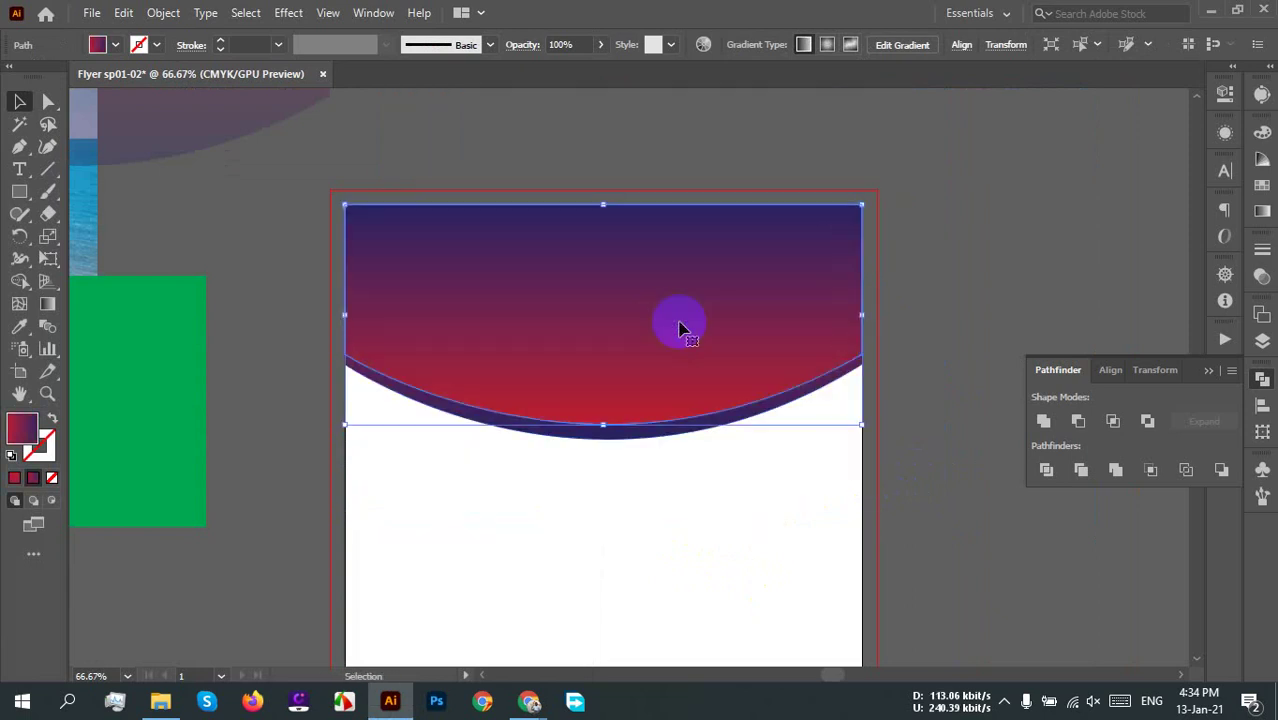
Step: Select both gradient shapes over the photo and subtract the front one with Minus Front, leaving a curved band
left_click(748, 512)
scroll(750, 505, "down", 2)
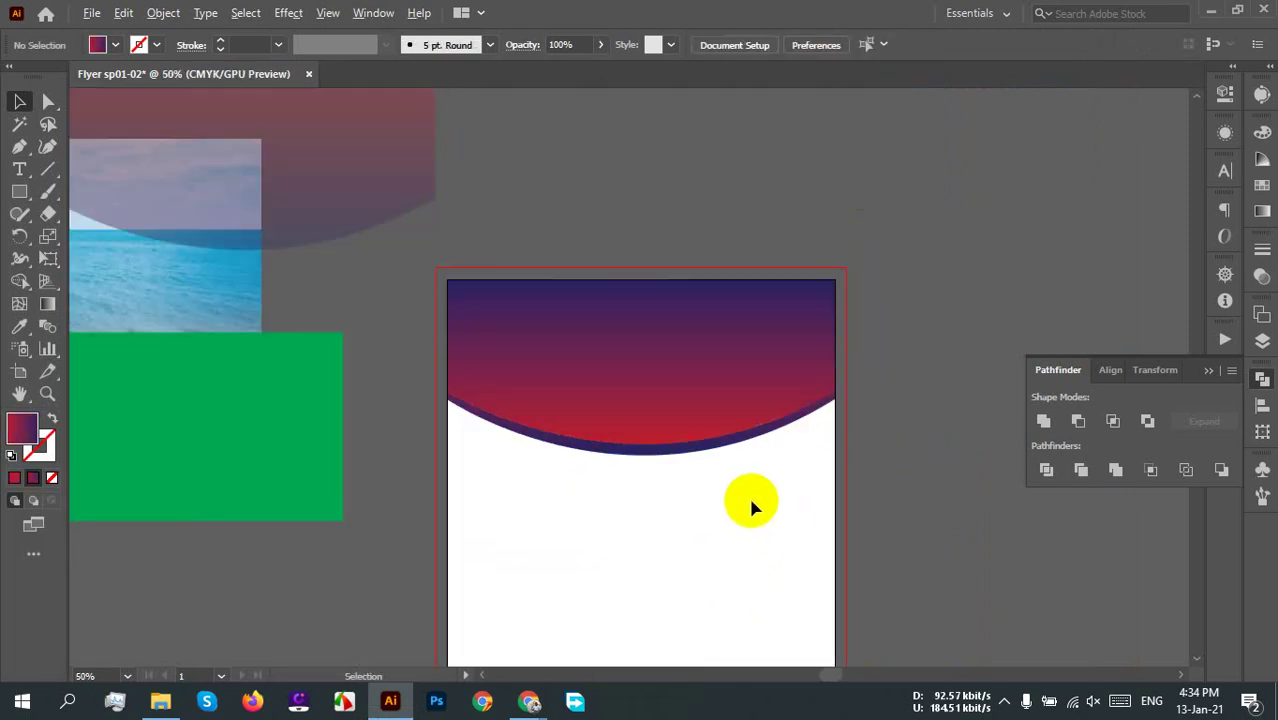
scroll(746, 500, "up", 2)
left_click_drag(834, 502, 665, 243)
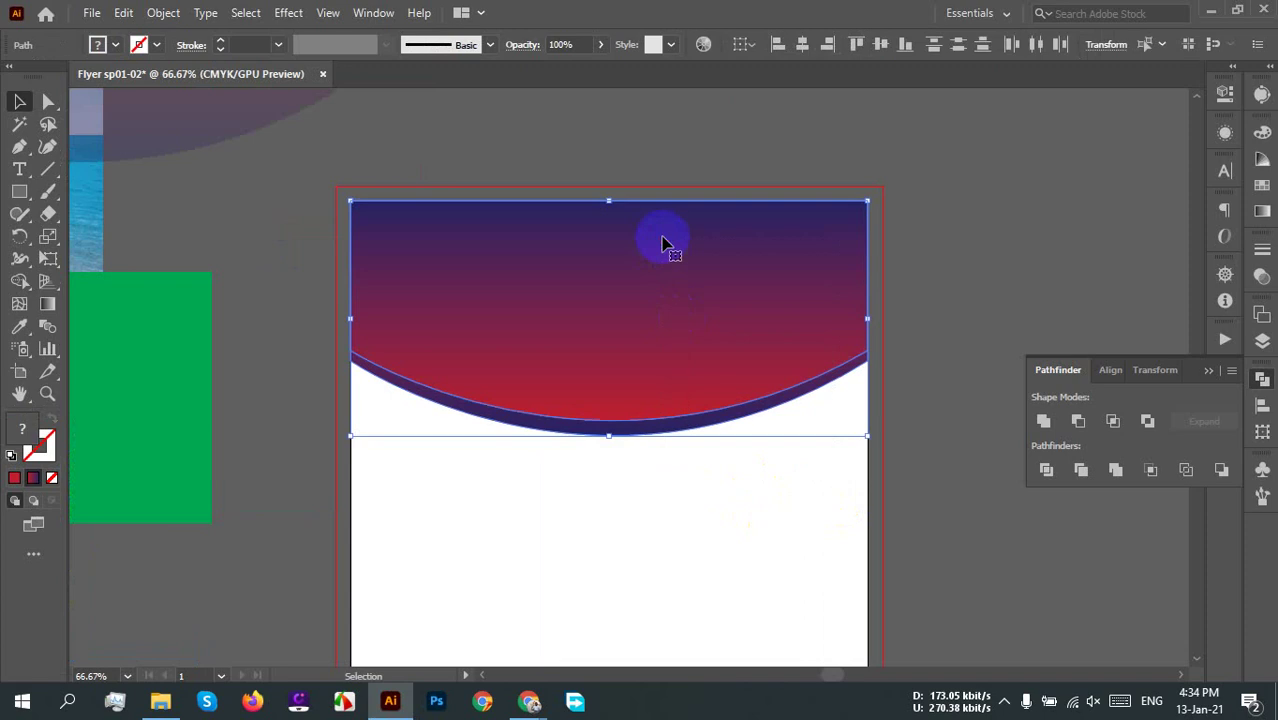
left_click(1078, 421)
left_click(665, 505)
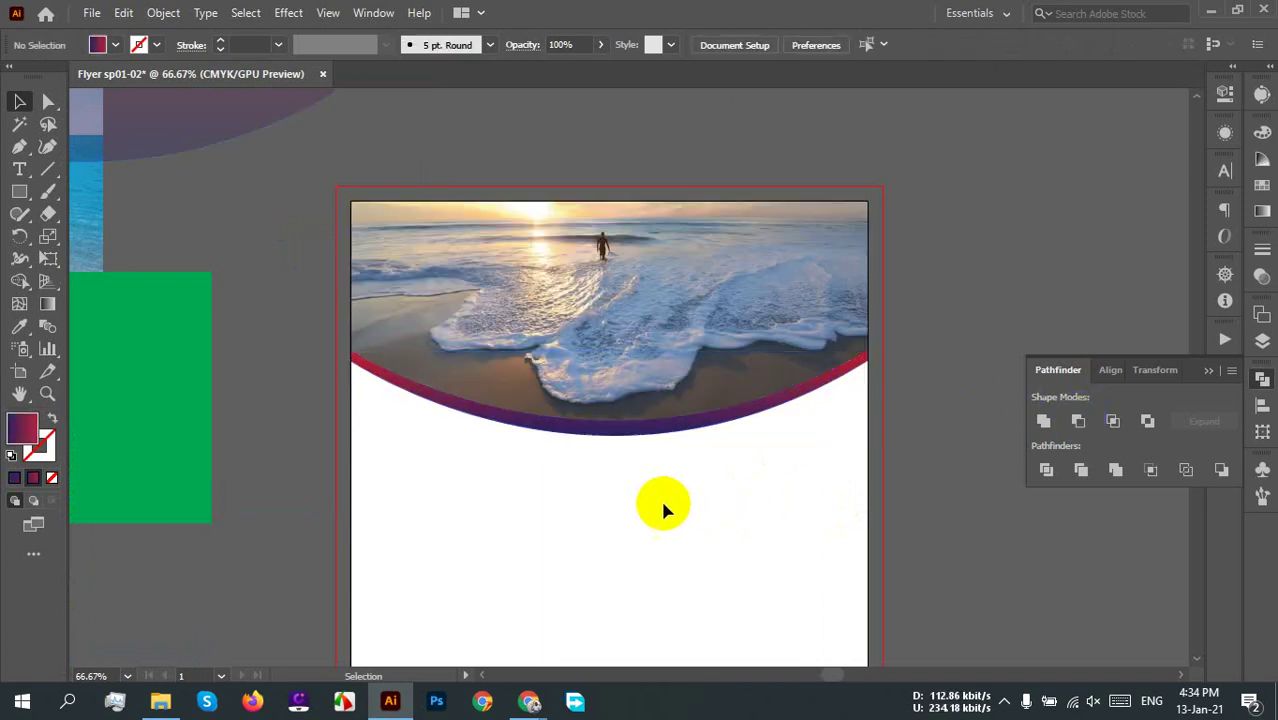
Step: Try a 0° gradient angle on the curved band below the photo, and undo it
left_click(843, 385)
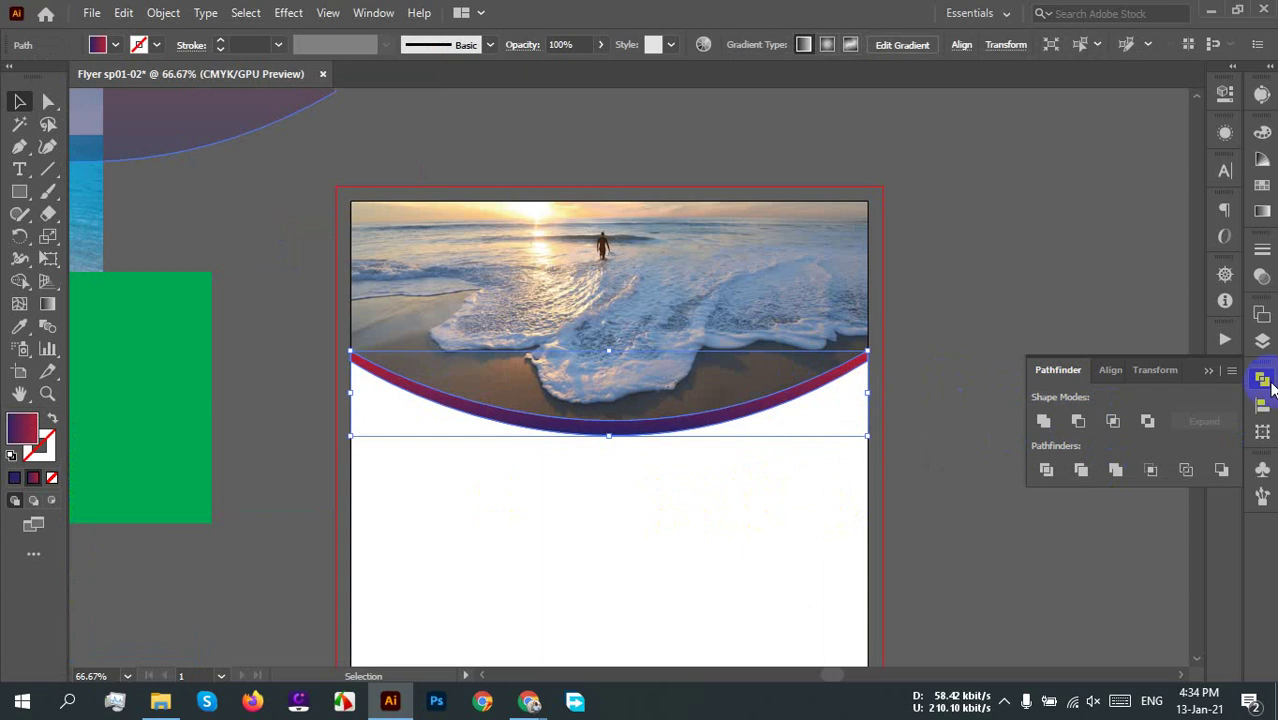
left_click(1260, 211)
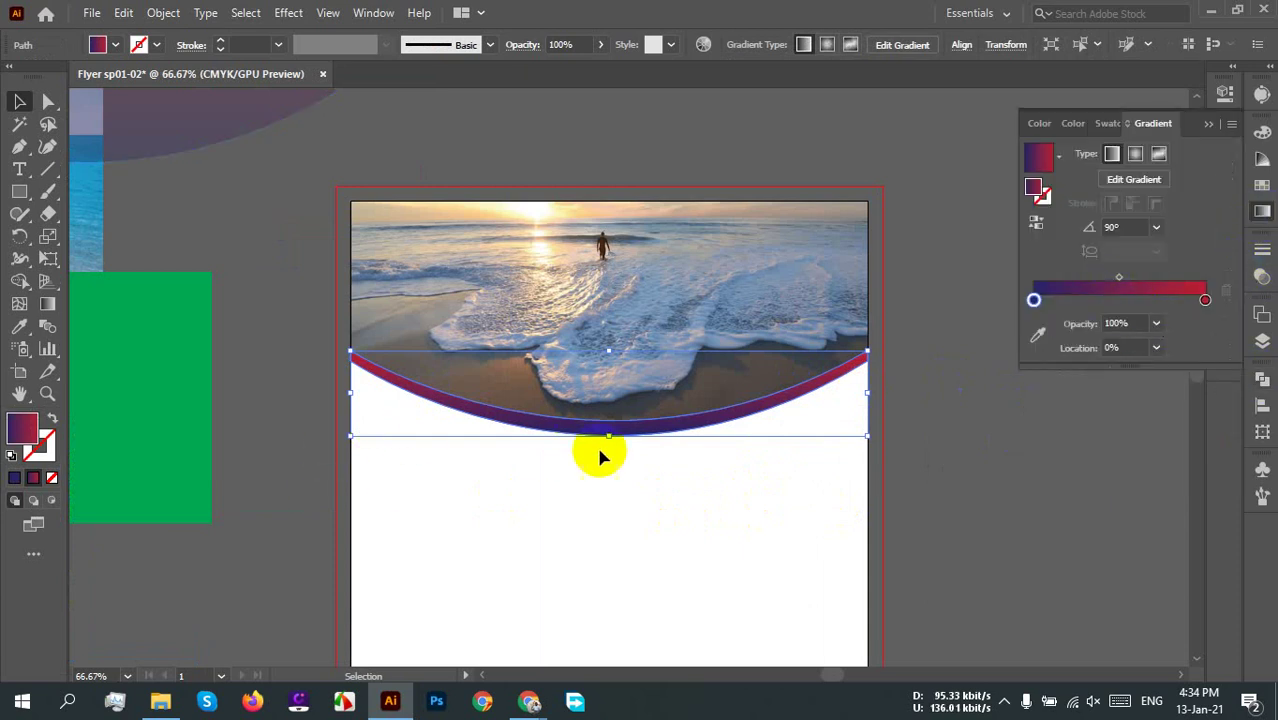
scroll(619, 472, "up", 2, "alt")
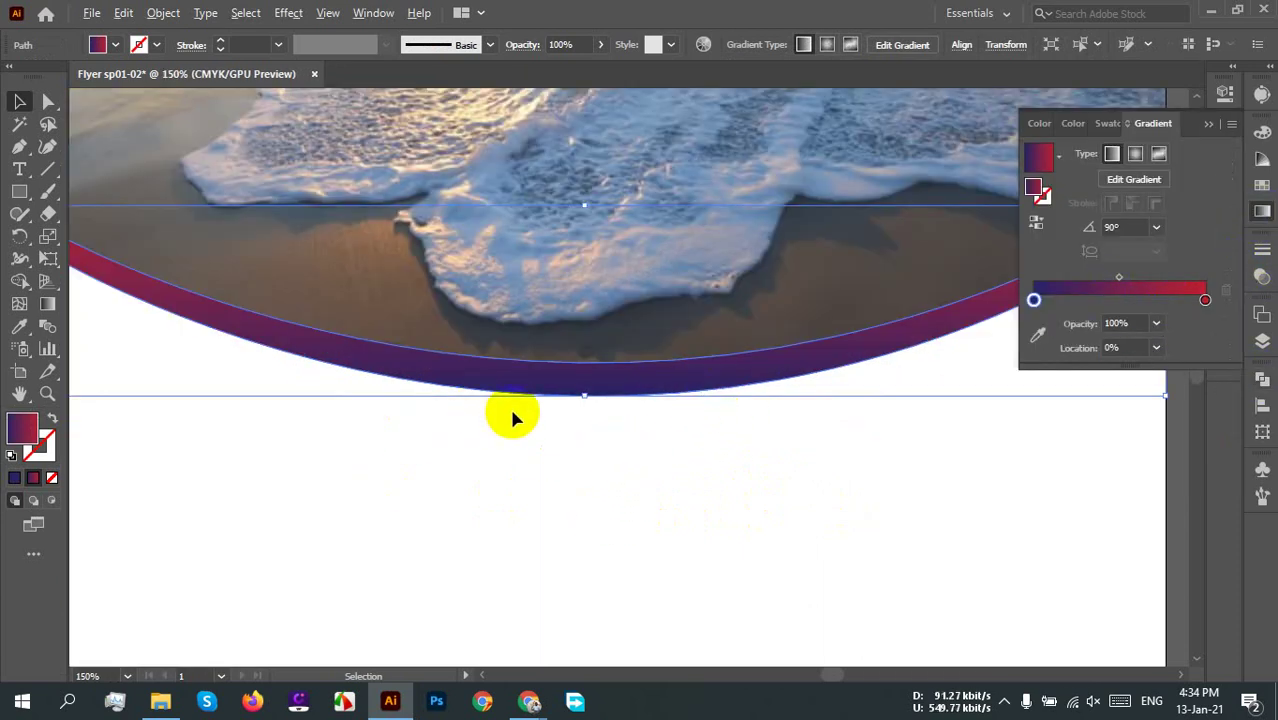
scroll(476, 414, "down", 1, "alt")
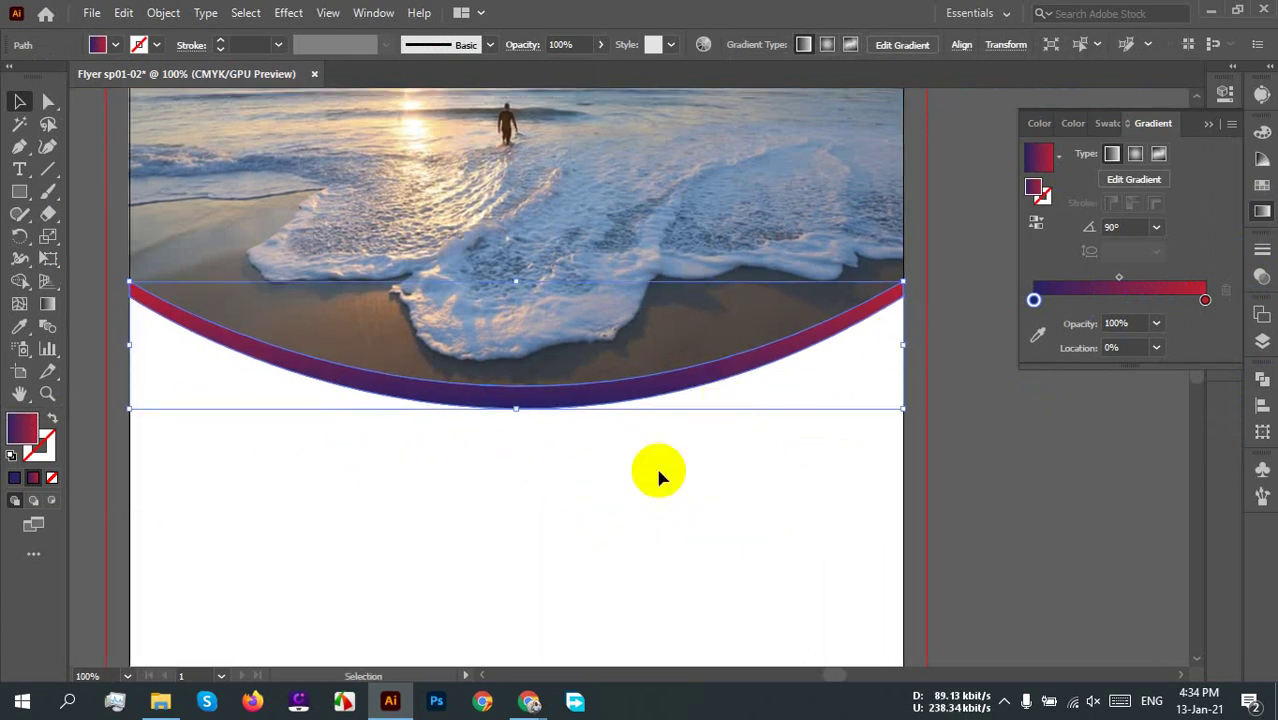
left_click(1156, 227)
left_click(1184, 416)
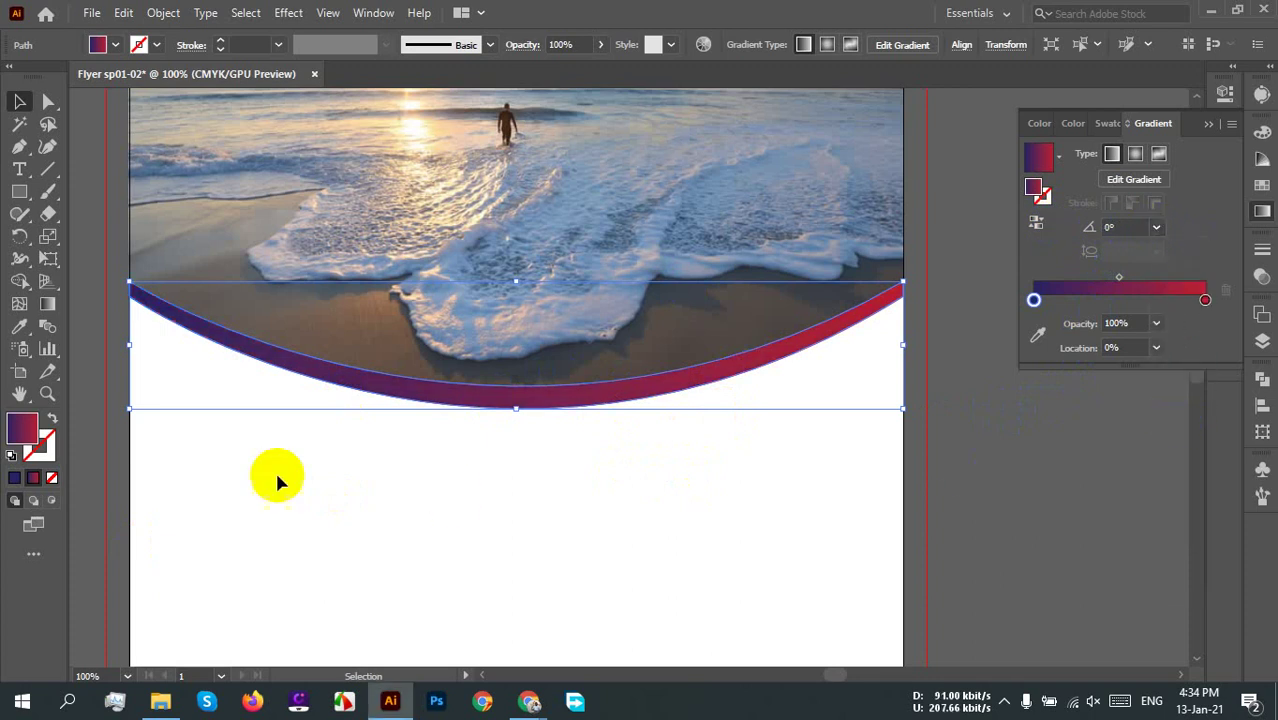
key("ctrl+z")
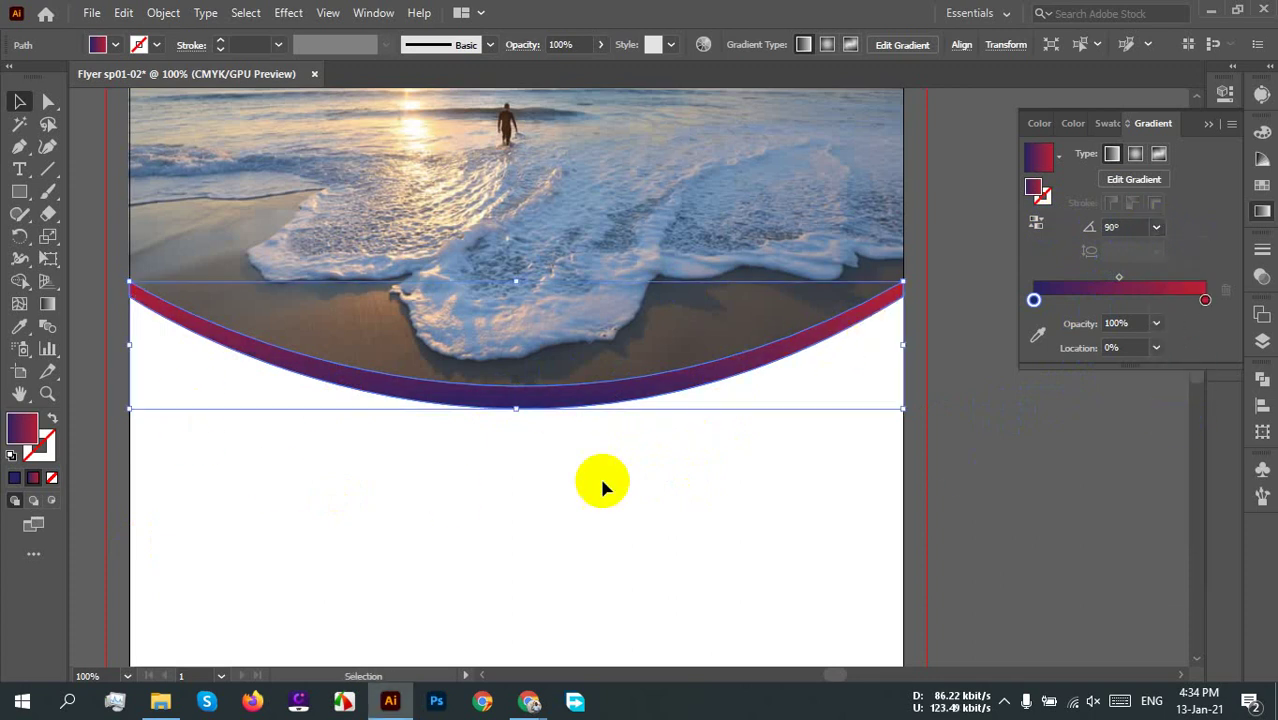
left_click(526, 530)
Step: Try reversing the curved band's gradient, inspect its edge up close, and undo the reversal
scroll(285, 522, "down", 1)
scroll(210, 500, "up", 2)
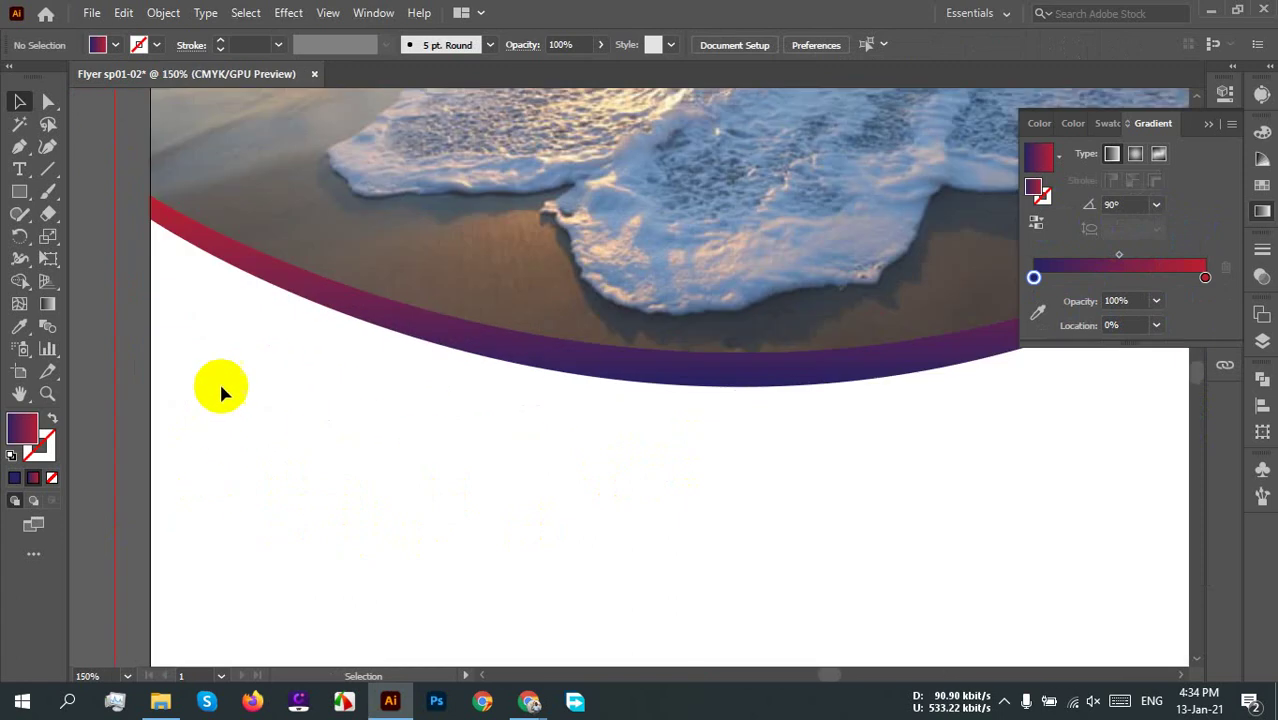
left_click(771, 394)
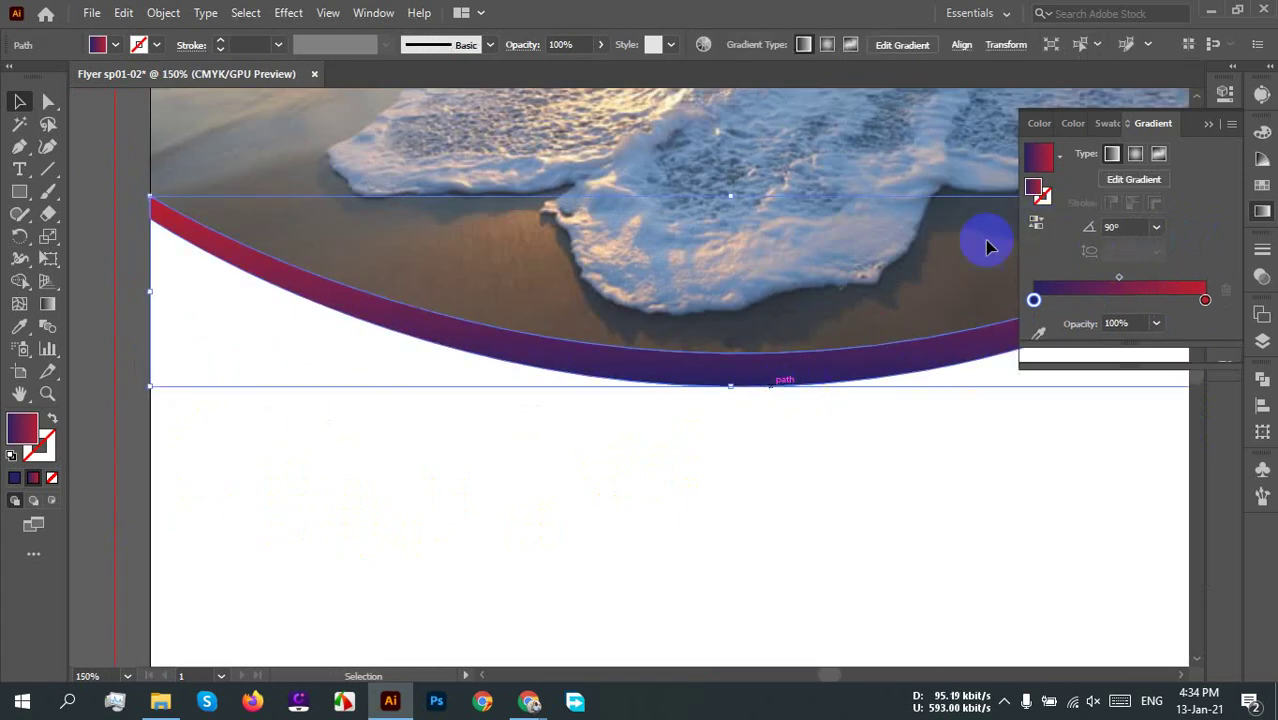
left_click(1035, 228)
left_click(873, 512)
scroll(825, 490, "down", 2)
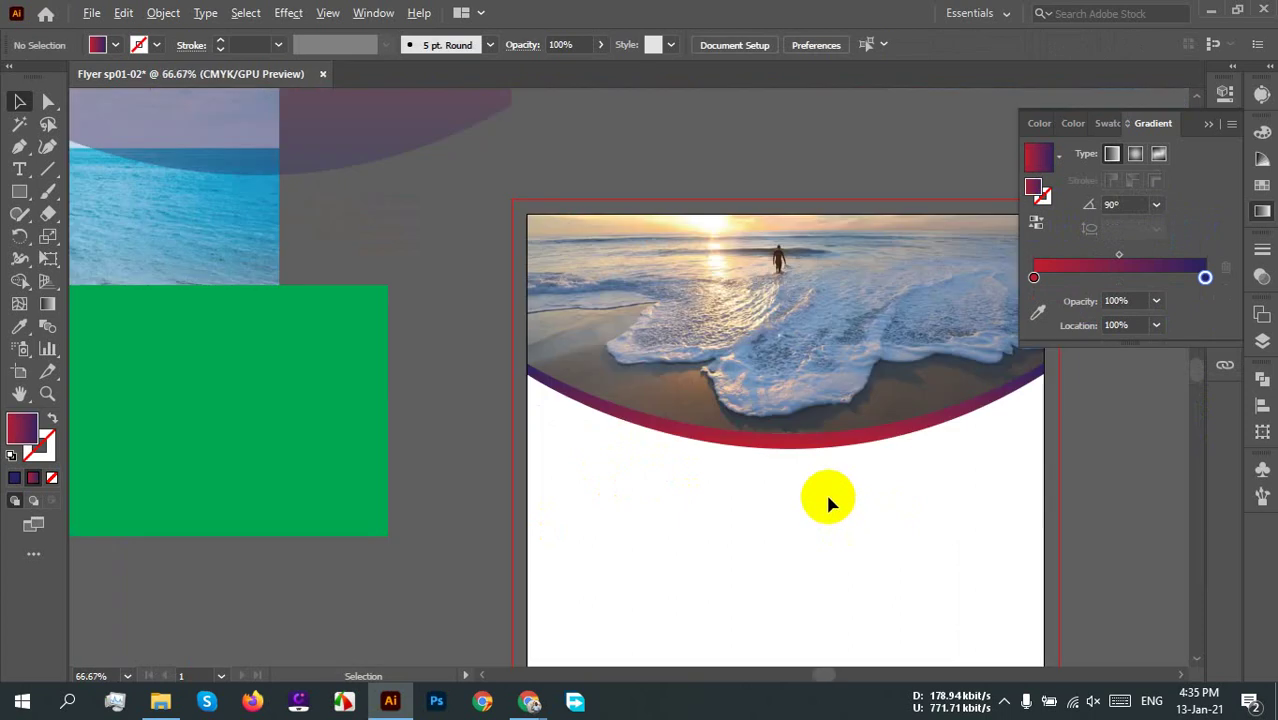
left_click_drag(825, 490, 802, 557)
scroll(938, 470, "up", 3)
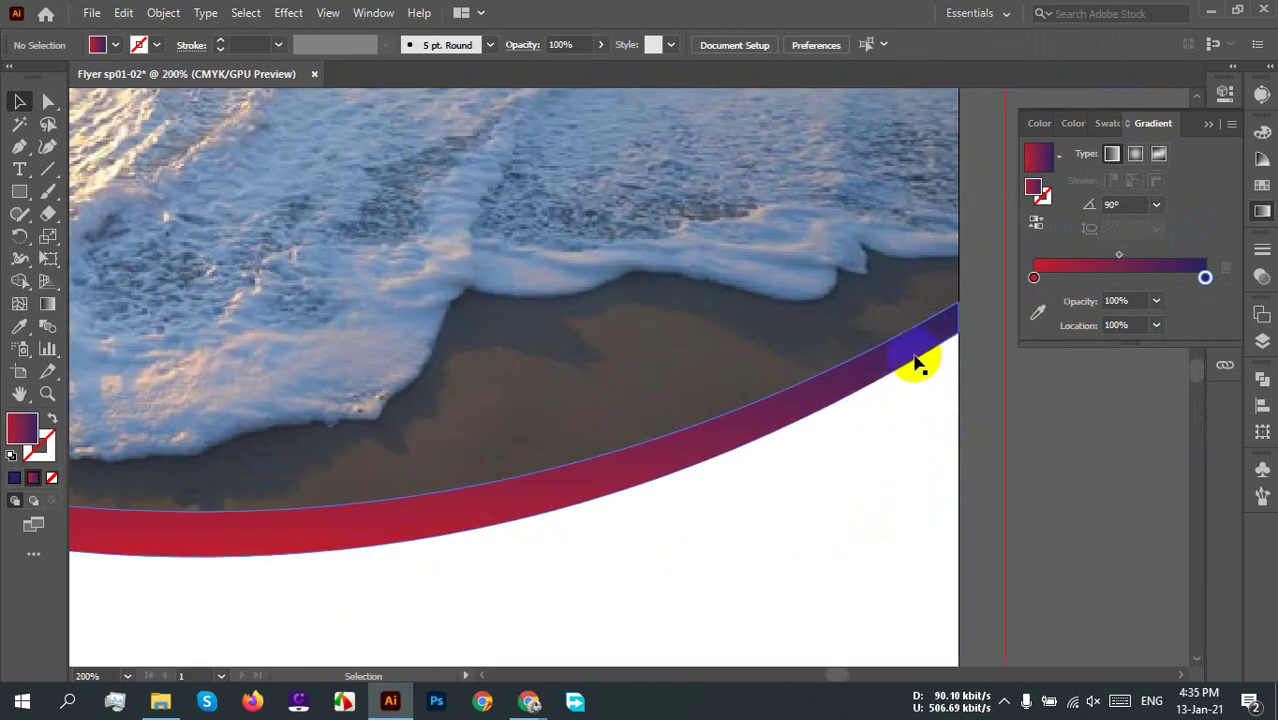
key("ctrl+z")
key("ctrl+z")
key("ctrl+z")
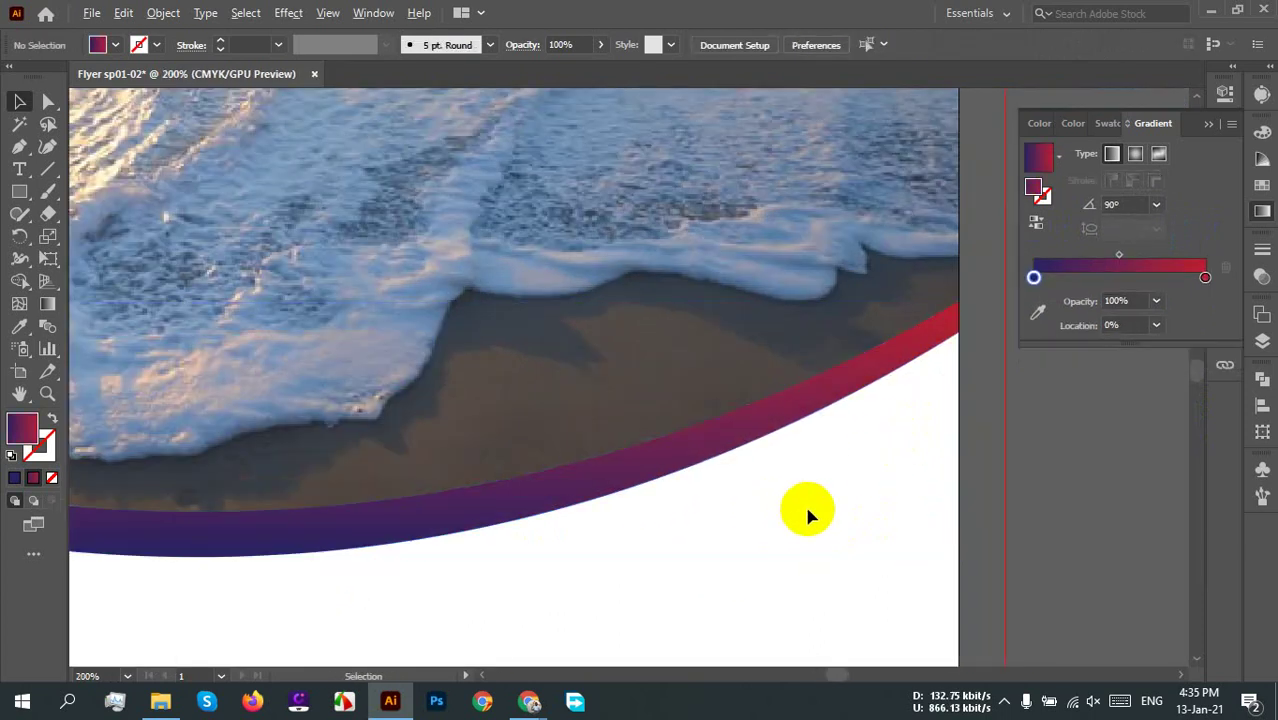
Step: Examine the flyer's photo header and its curved gradient band, both up close and in the full layout
scroll(804, 502, "down", 3)
scroll(528, 590, "up", 2)
scroll(525, 585, "down", 1)
scroll(522, 585, "down", 2)
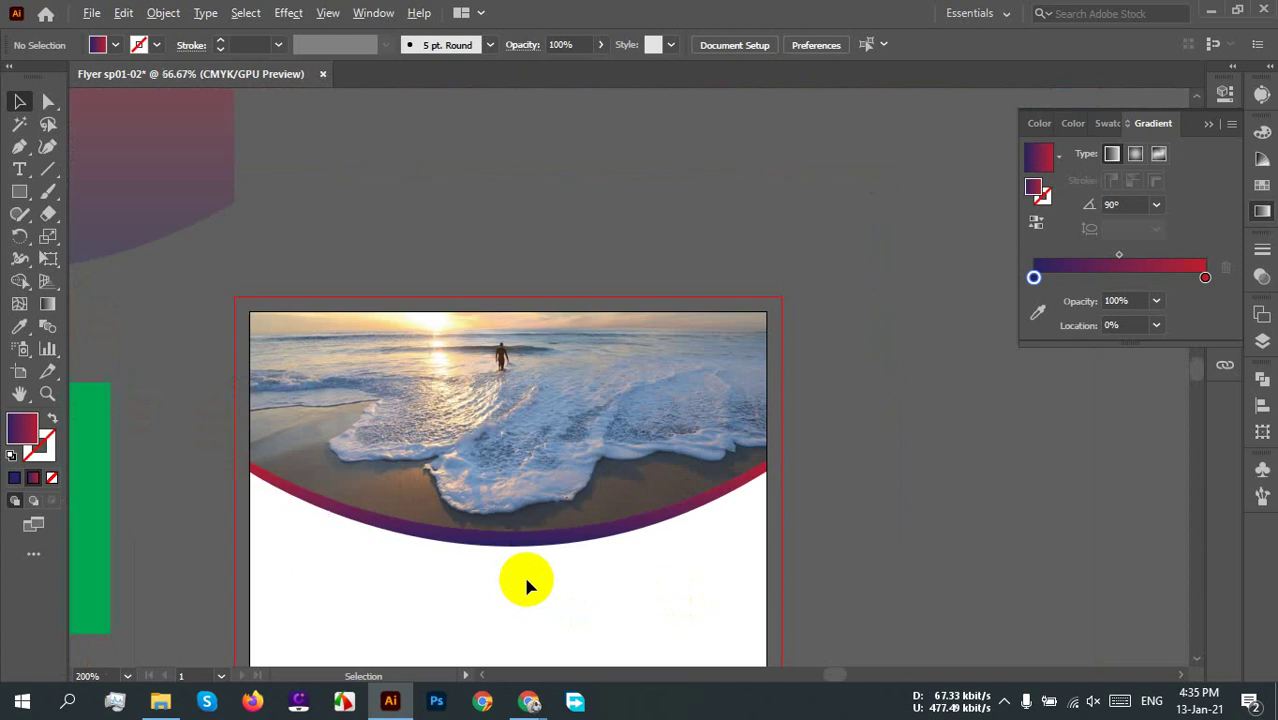
left_click_drag(608, 628, 660, 497)
scroll(657, 490, "down", 1)
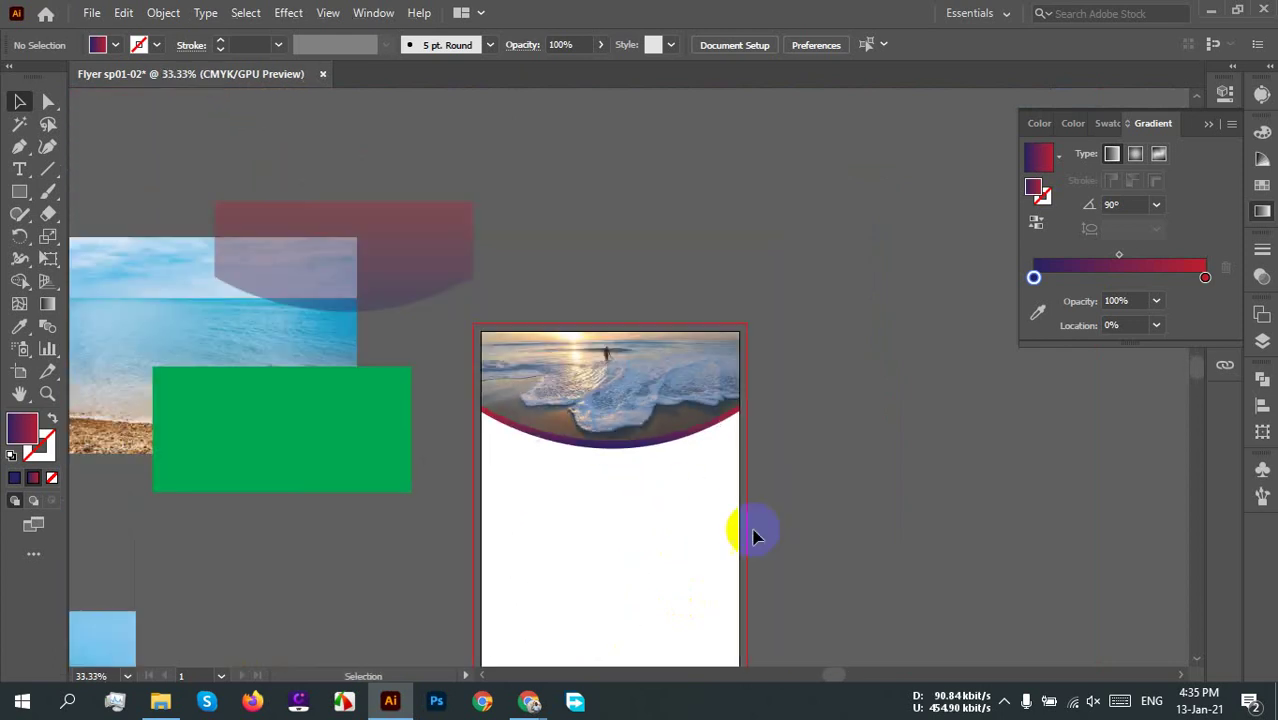
left_click_drag(748, 528, 717, 485)
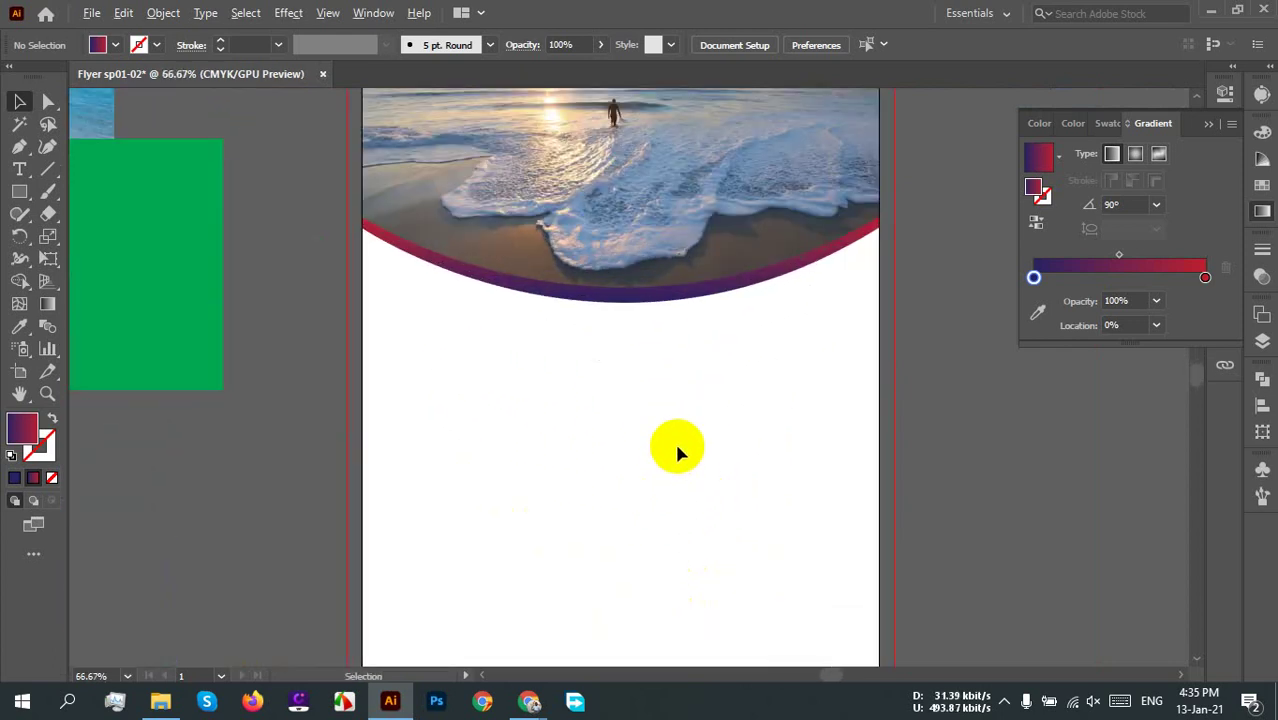
scroll(674, 450, "up", 1)
left_click_drag(672, 450, 648, 494)
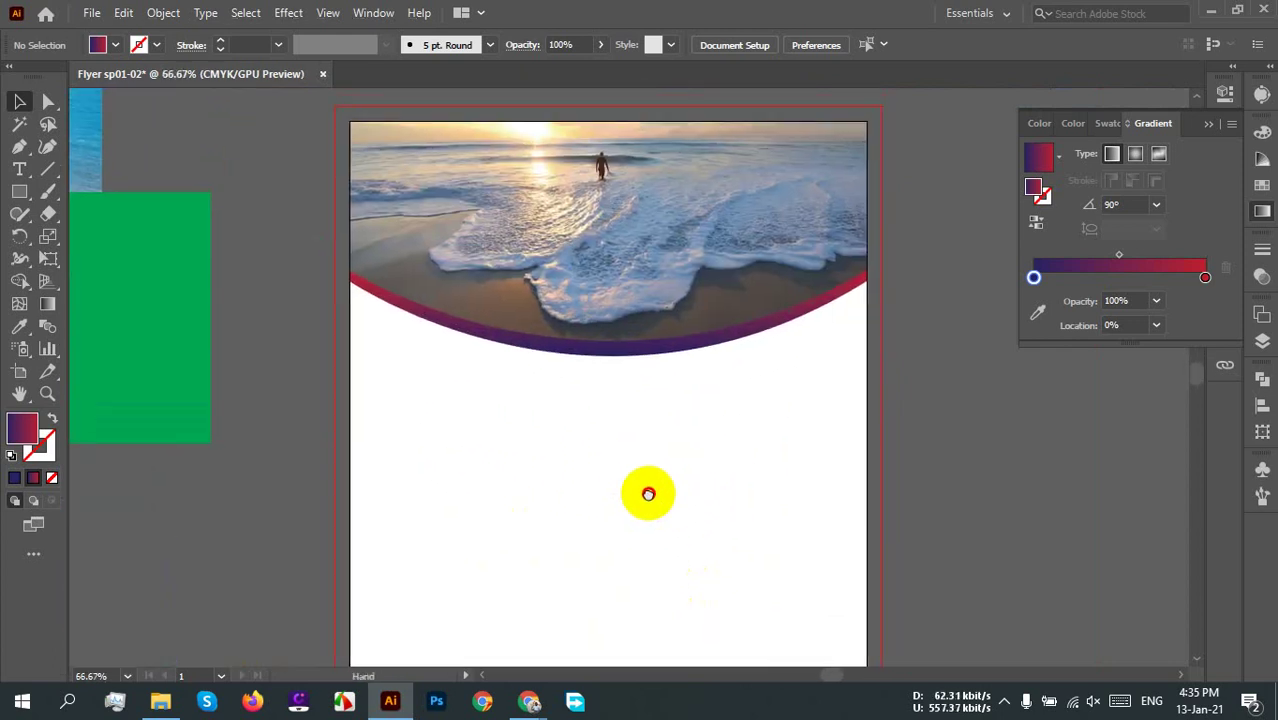
scroll(645, 472, "down", 1)
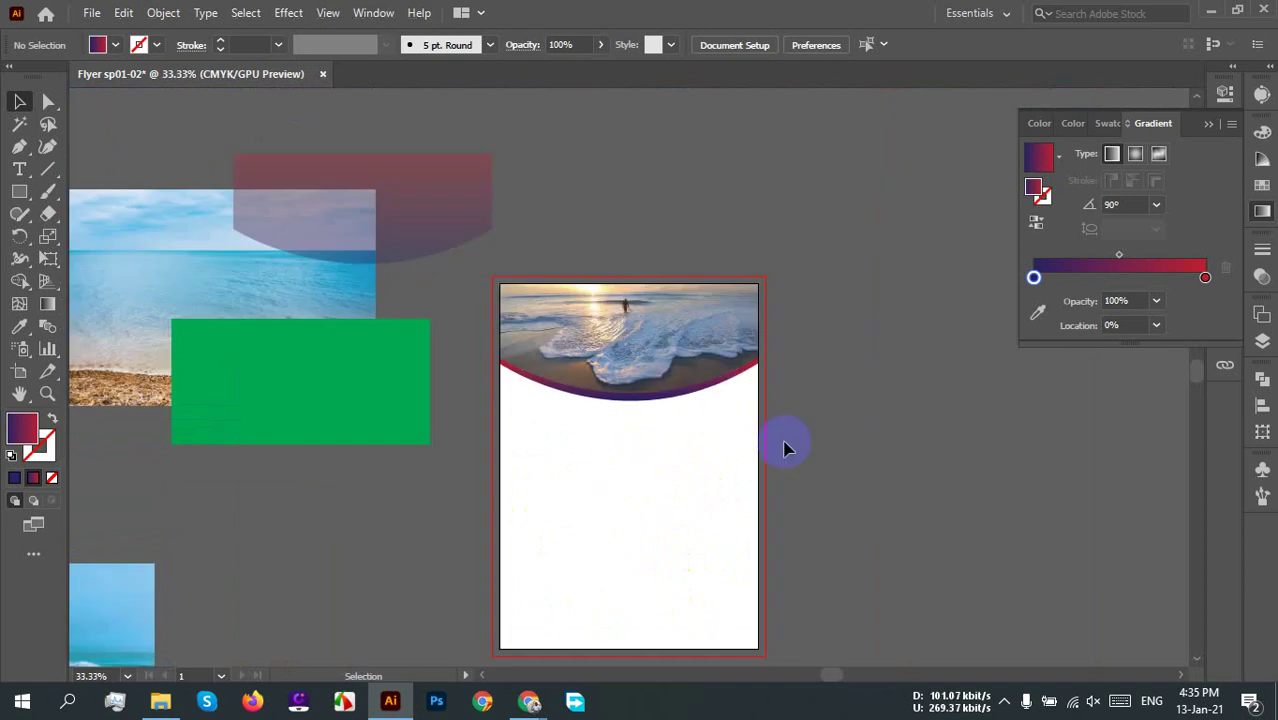
Step: Move the faded gradient shape off the blue beach photo to above the artboard and set its opacity to 100%
left_click_drag(455, 202, 600, 184)
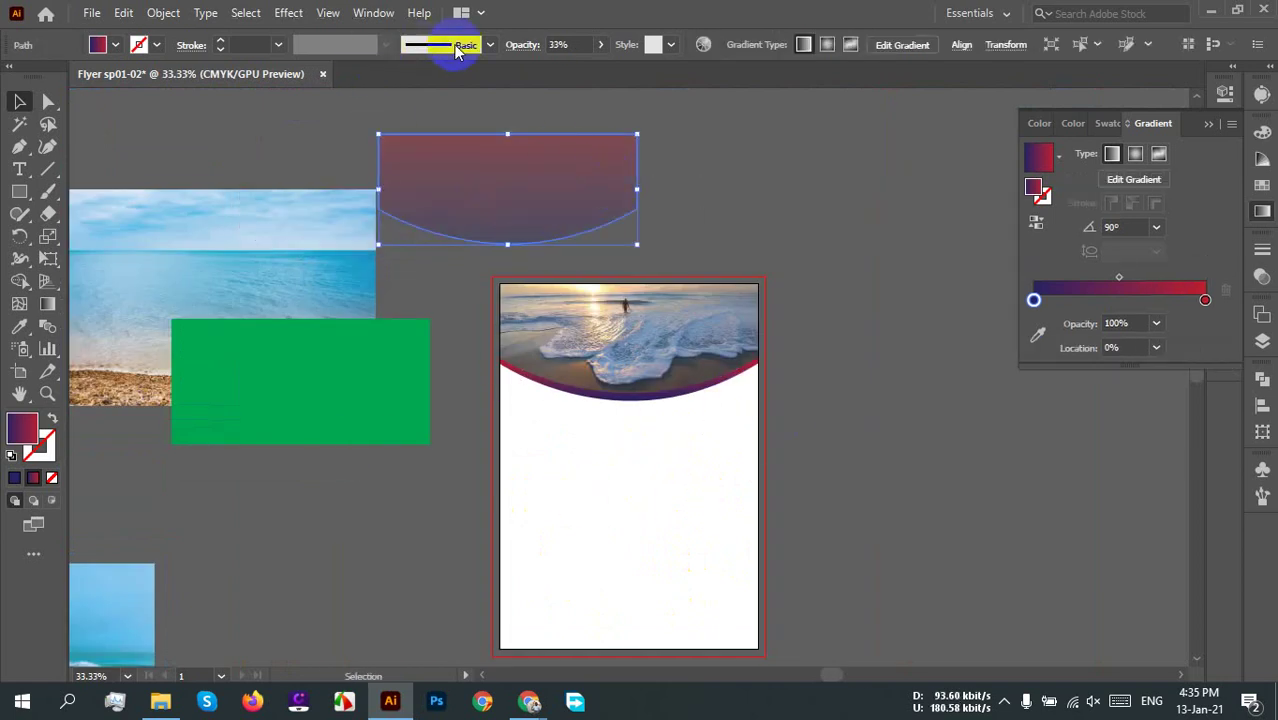
left_click(597, 45)
left_click_drag(556, 68, 639, 71)
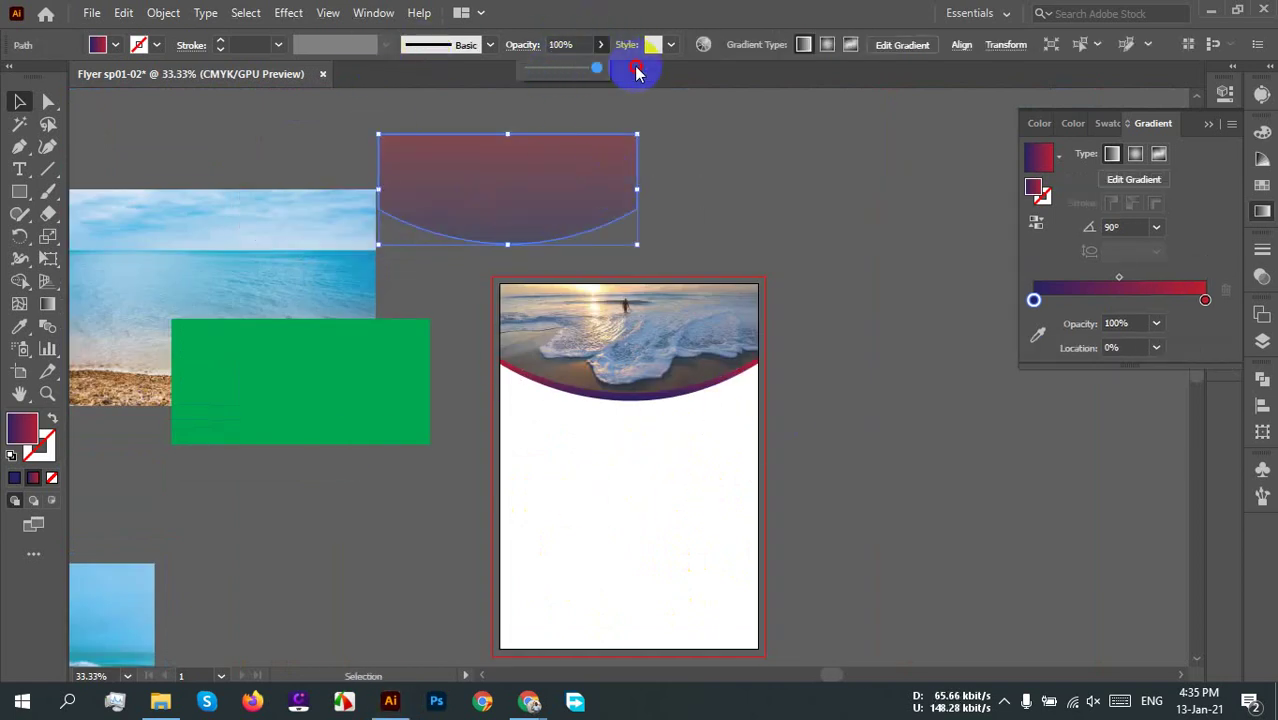
left_click(822, 194)
Step: Delete the green rectangle beside the artboard
left_click(283, 437)
key("Delete")
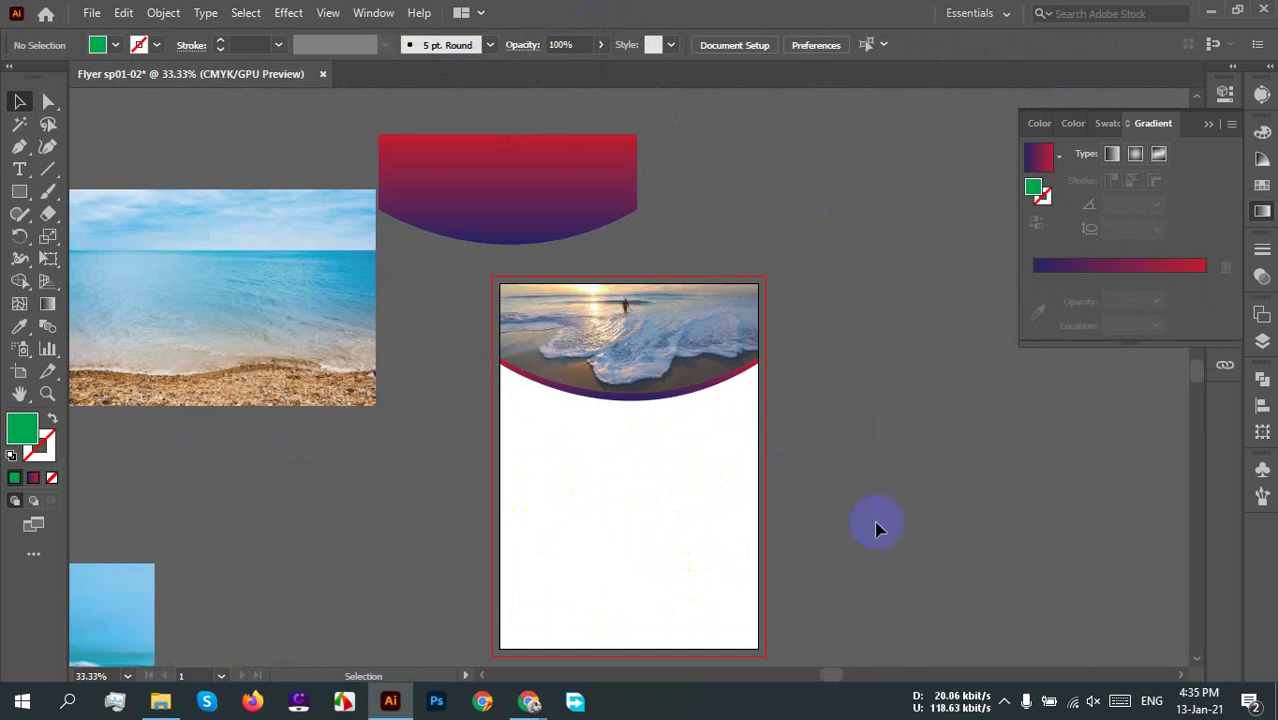
Step: Create an 8.2677 in by 11.6929 in rectangle beside the artboard
scroll(752, 440, "up", 2)
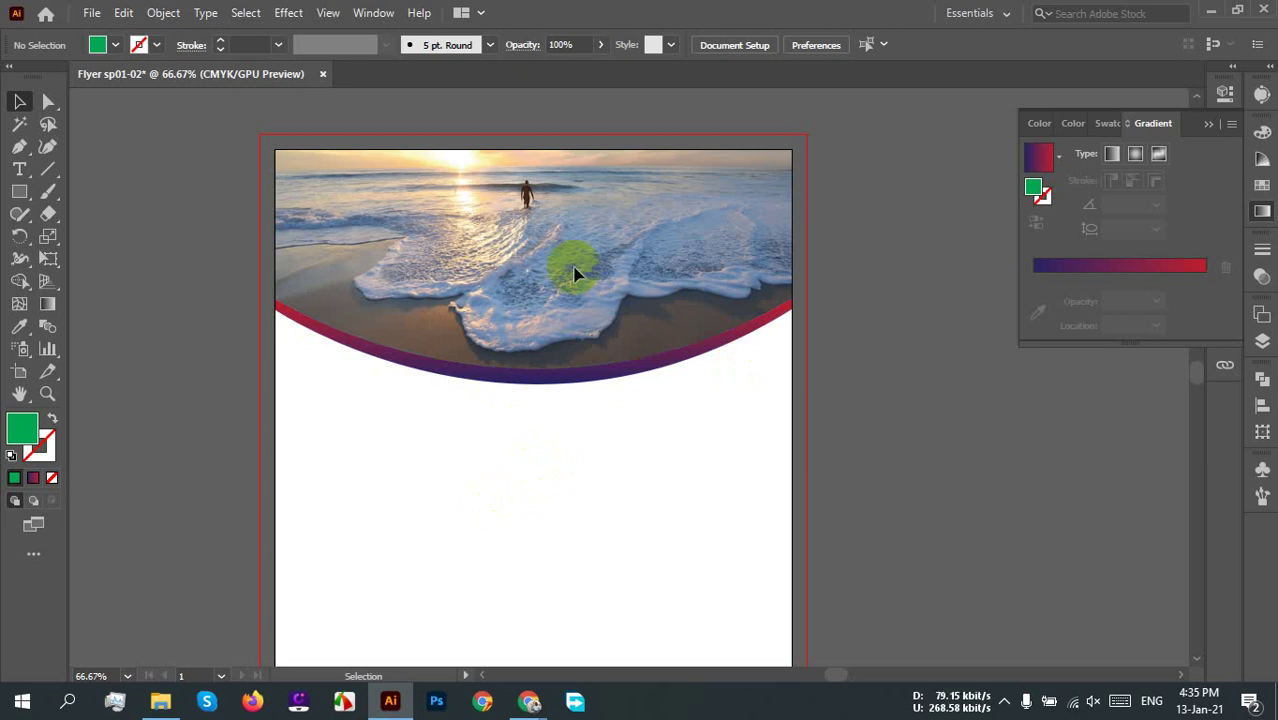
scroll(782, 403, "down", 1)
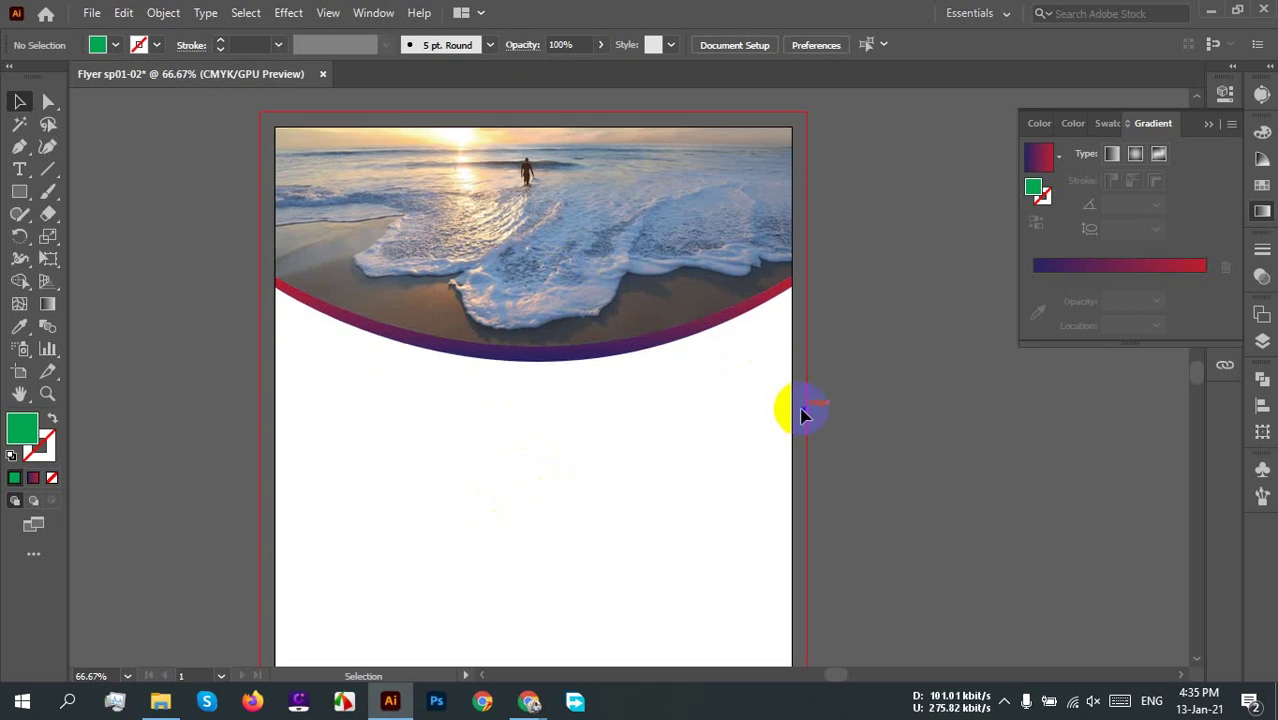
scroll(488, 440, "down", 2)
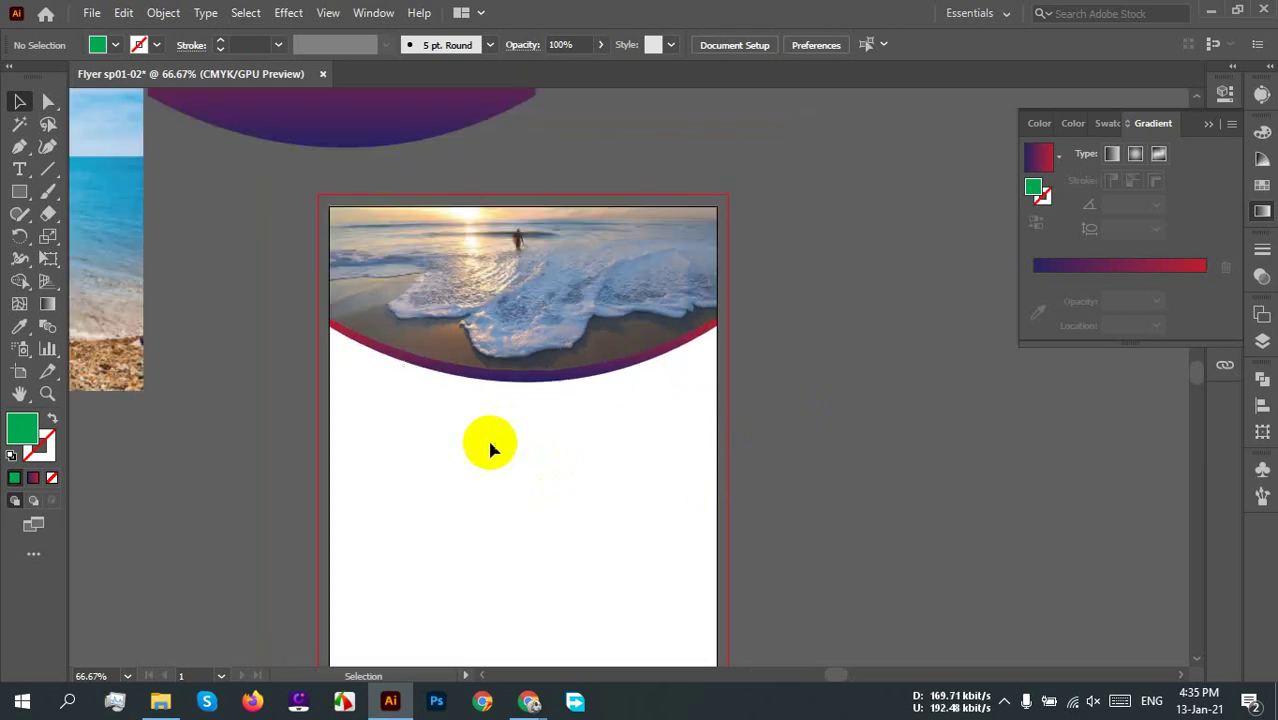
left_click_drag(522, 492, 518, 458)
left_click(19, 191)
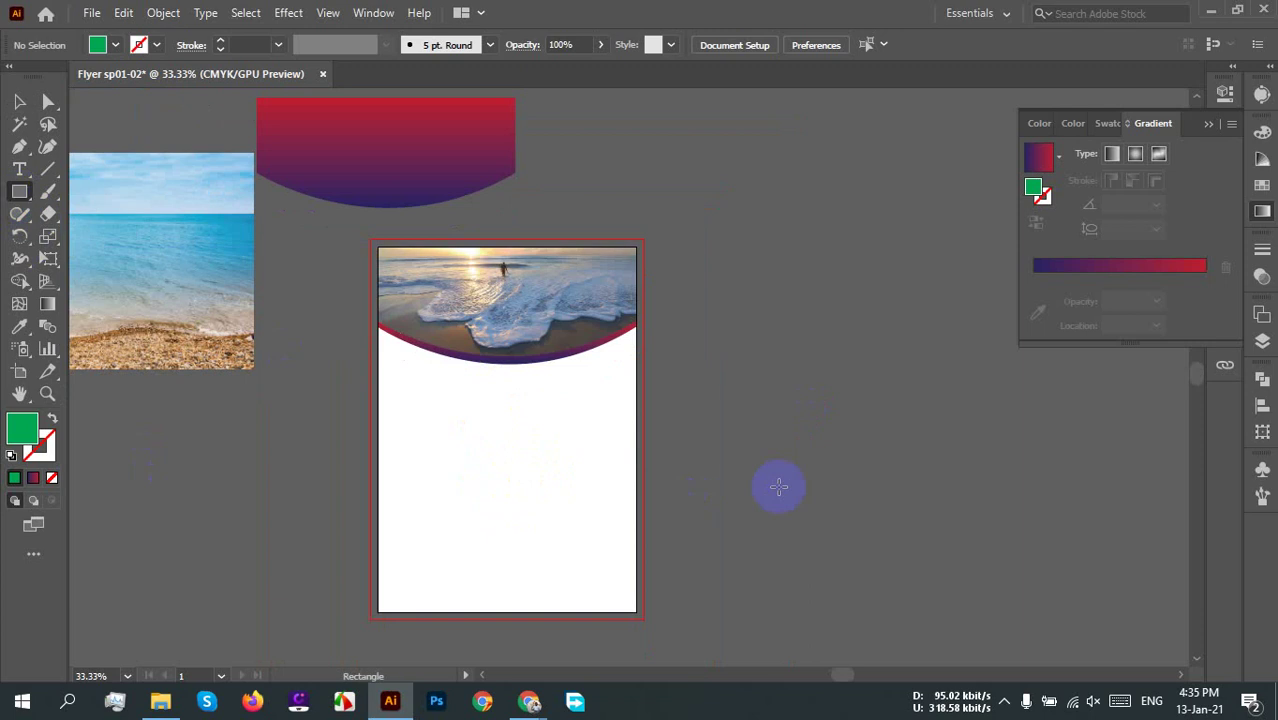
left_click(775, 440)
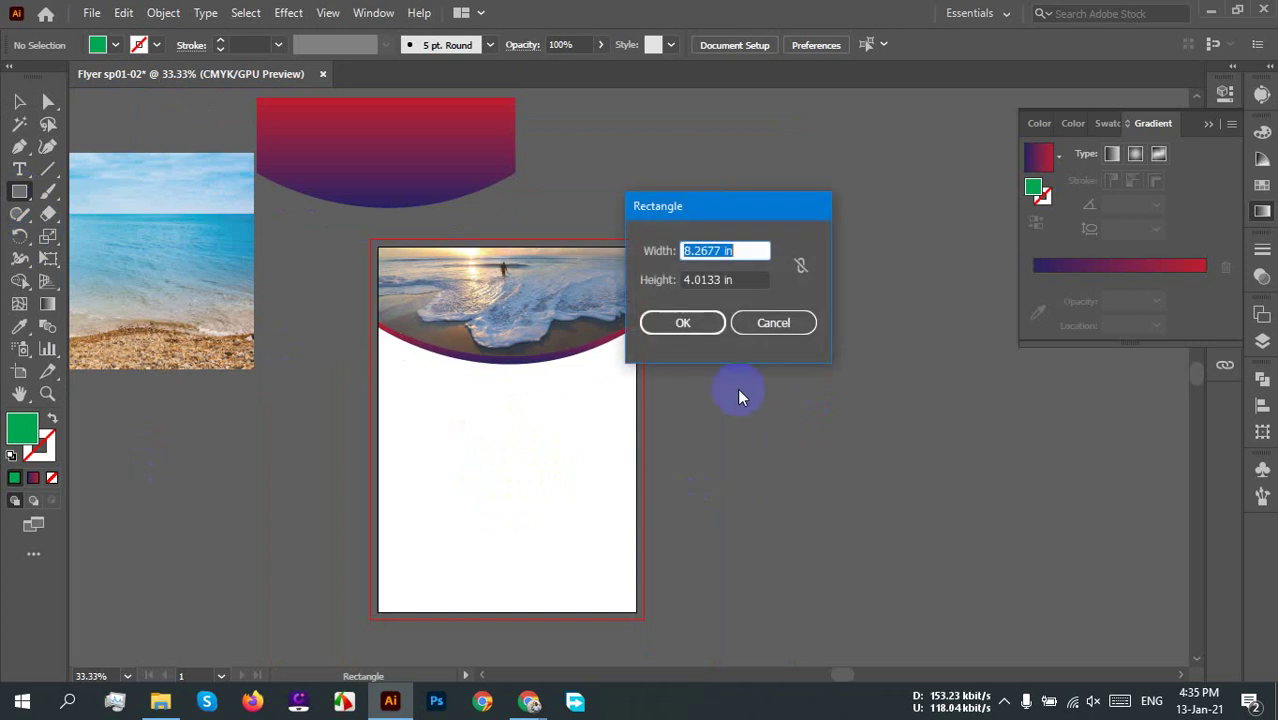
left_click(736, 278)
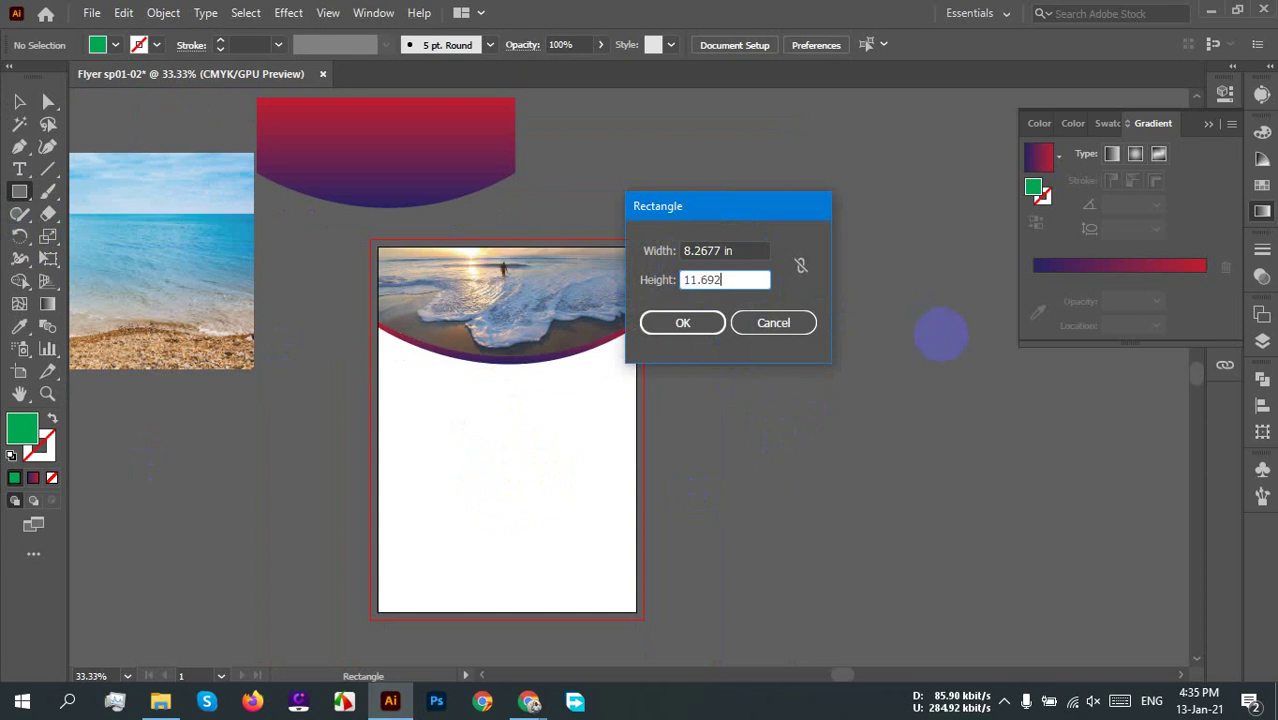
left_click(690, 323)
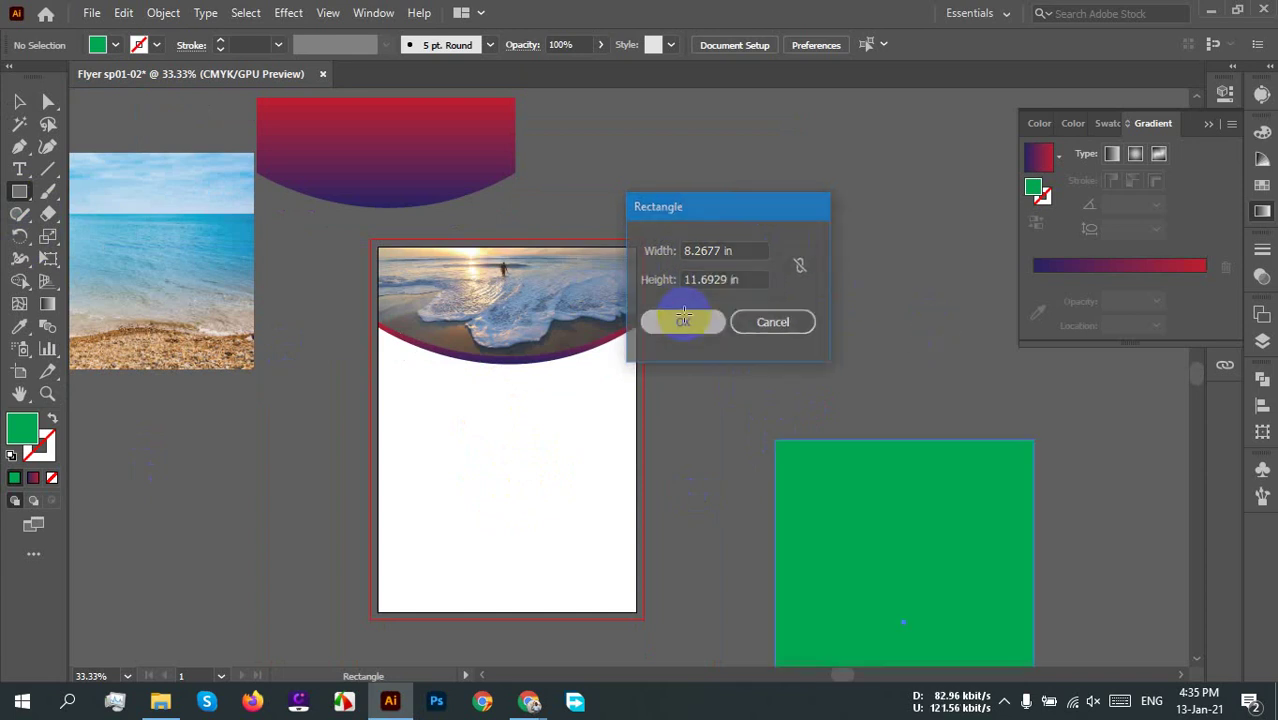
Step: Center the green rectangle horizontally and vertically on the artboard and send it behind the header artwork
left_click(802, 44)
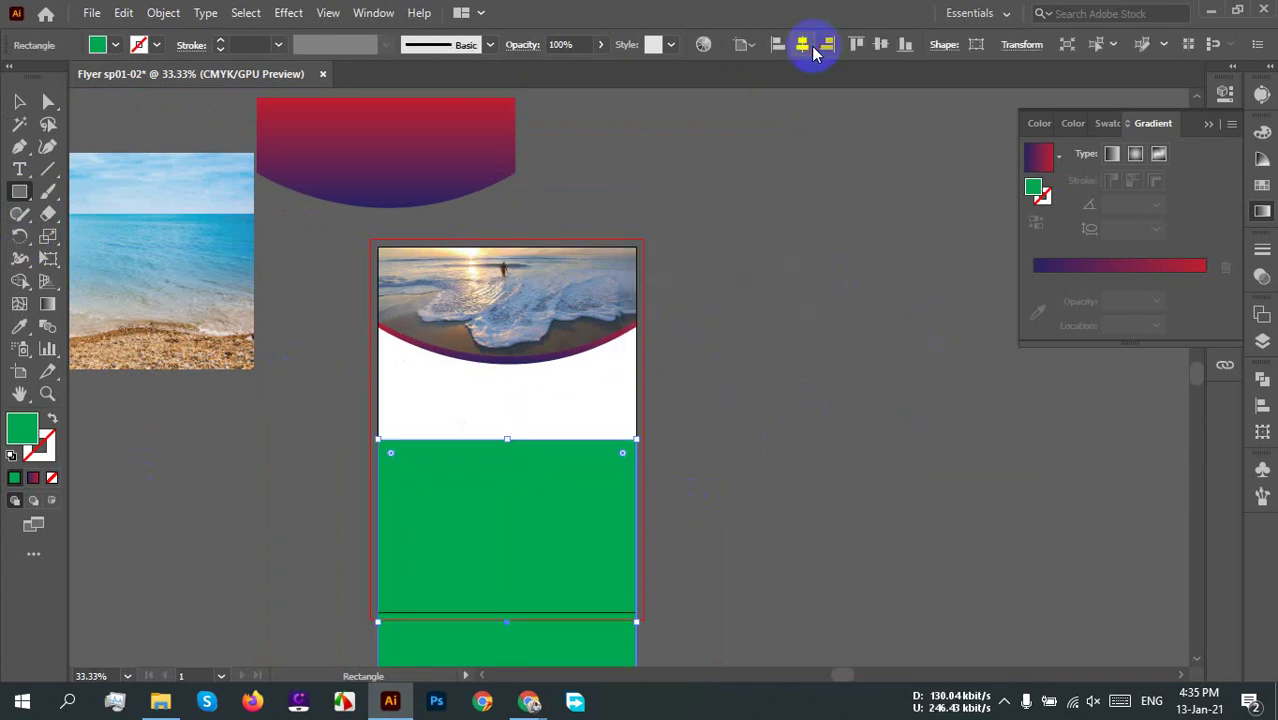
left_click(881, 44)
right_click(549, 274)
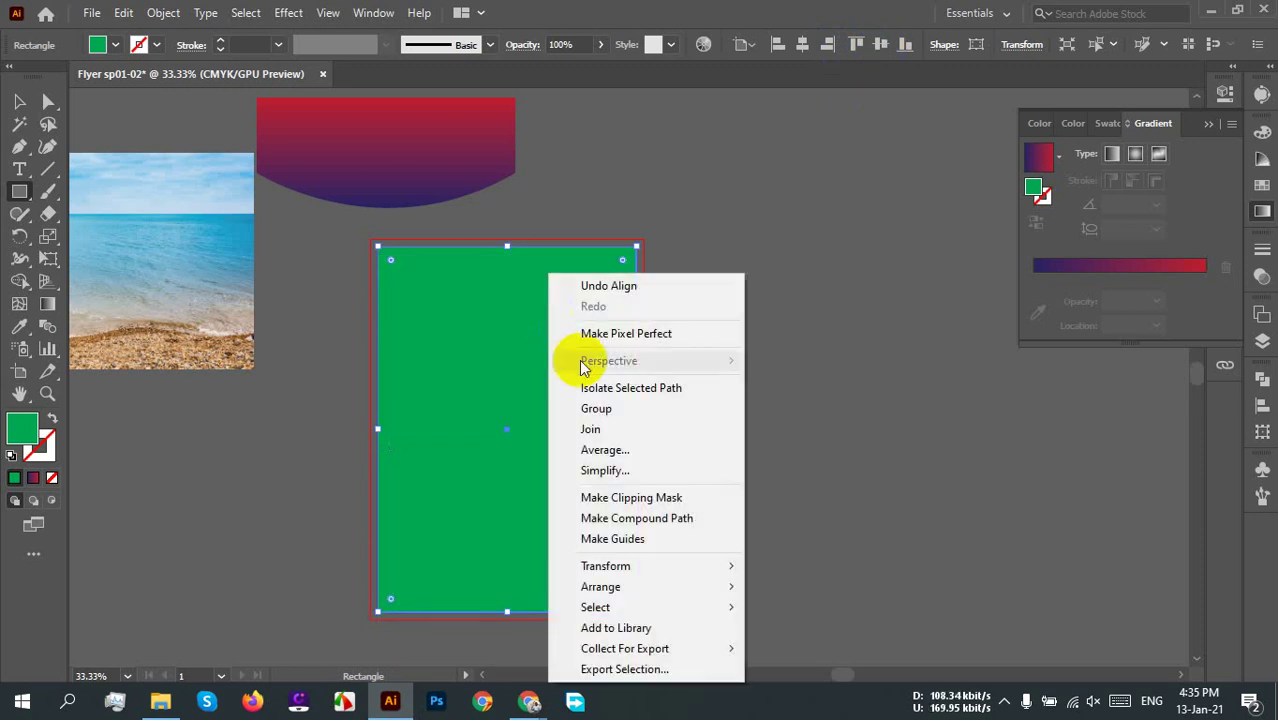
mouse_move(613, 588)
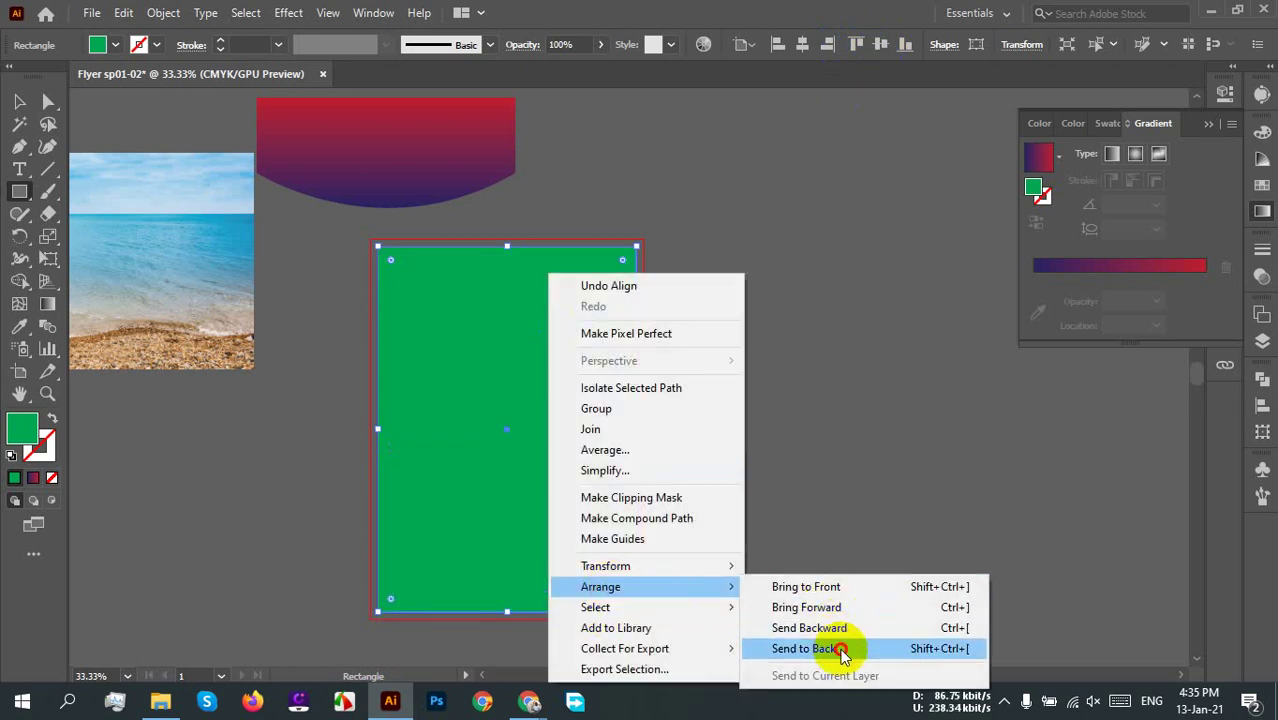
left_click(815, 648)
Step: Fill the green background rectangle with the blue-to-red gradient sampled from the curved shape above the artboard
left_click(19, 101)
left_click(390, 137)
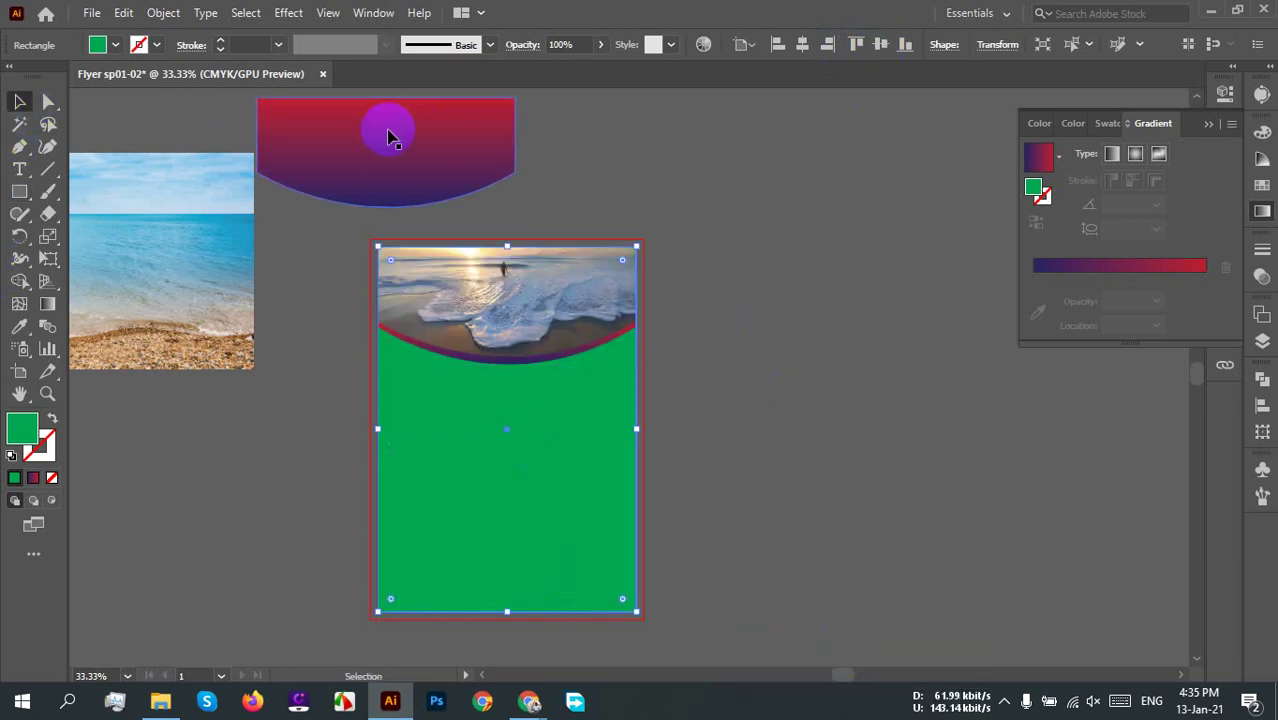
left_click(473, 481)
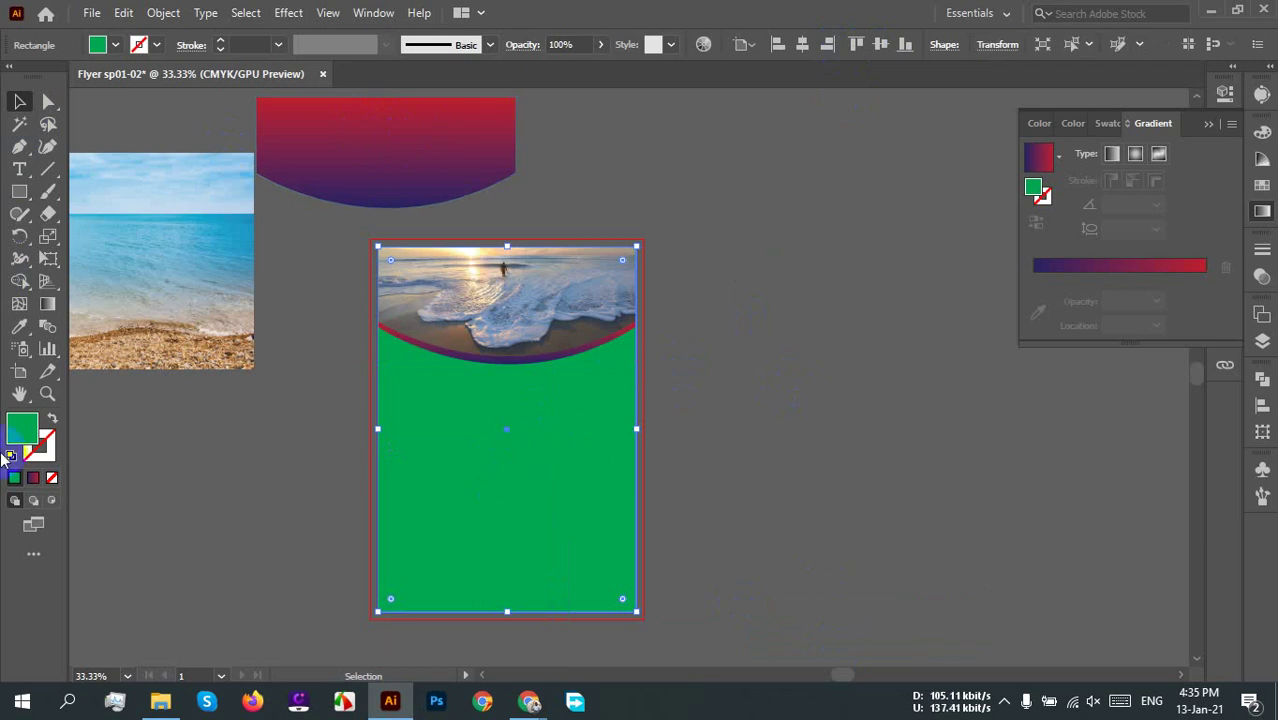
left_click(26, 330)
left_click(385, 134)
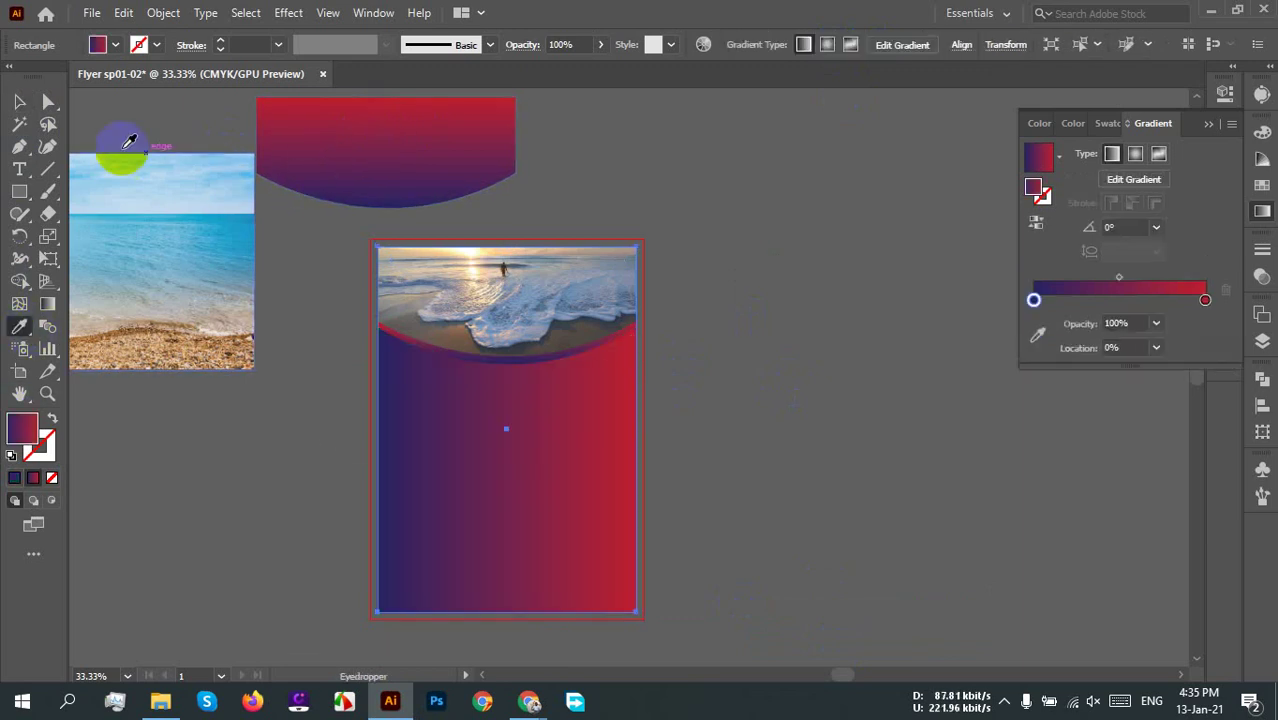
left_click(19, 101)
left_click(828, 440)
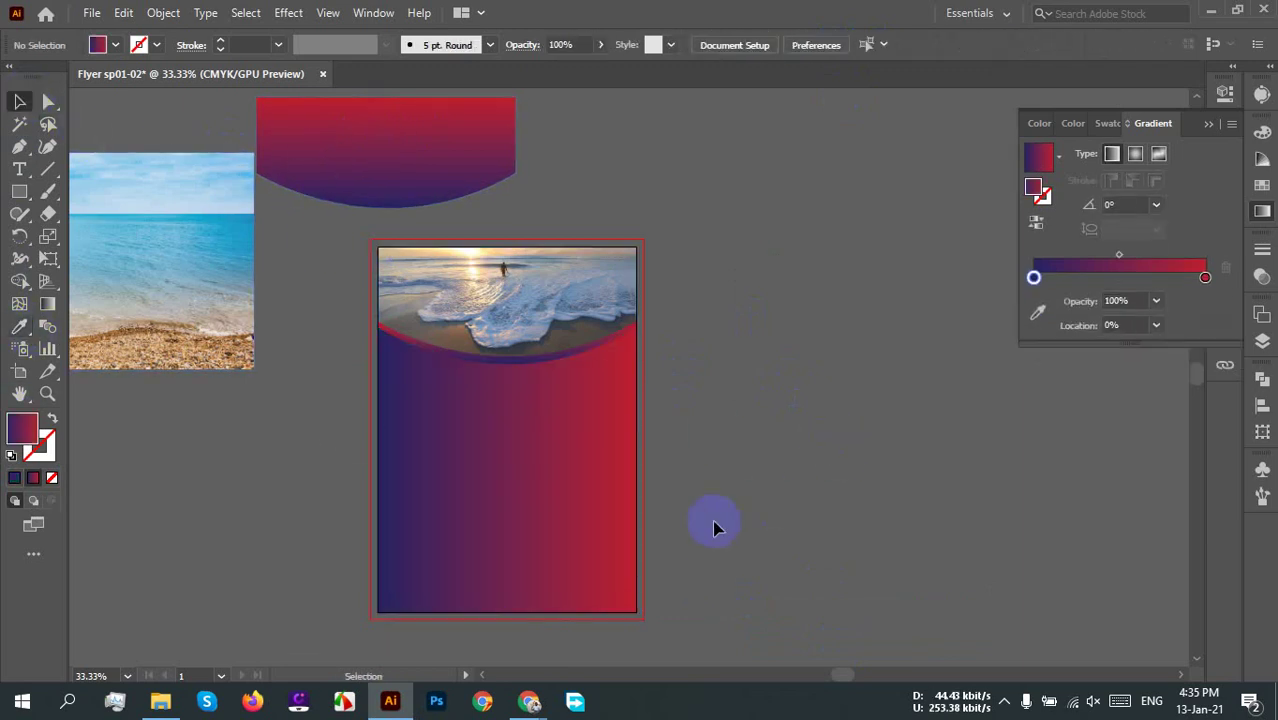
Step: Set the background rectangle's gradient angle to 90°
left_click(497, 522)
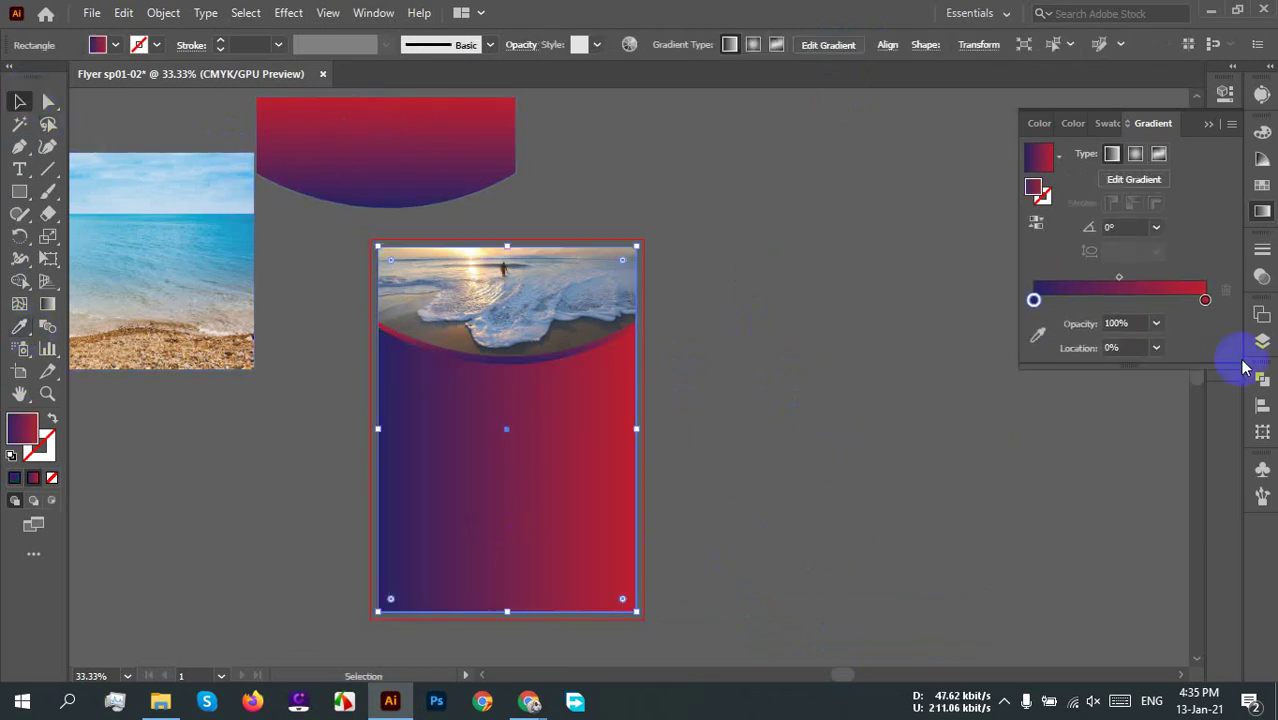
left_click(1156, 227)
left_click(1176, 330)
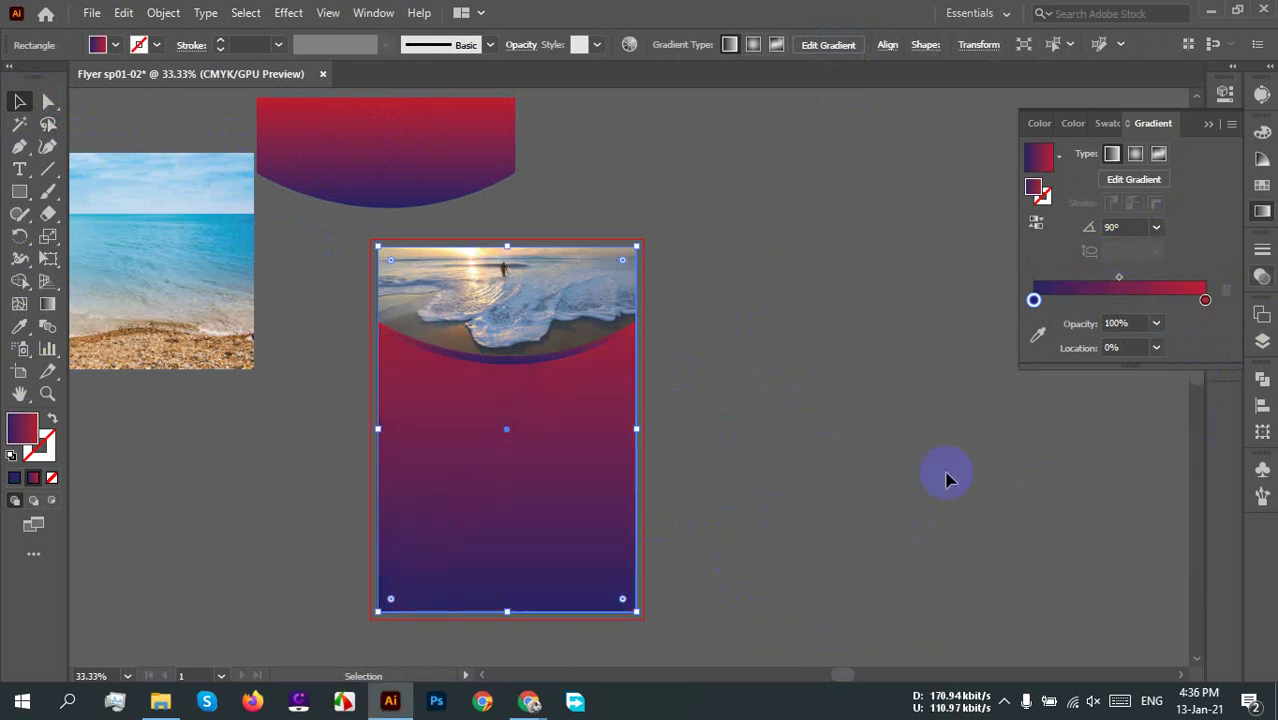
left_click(823, 492)
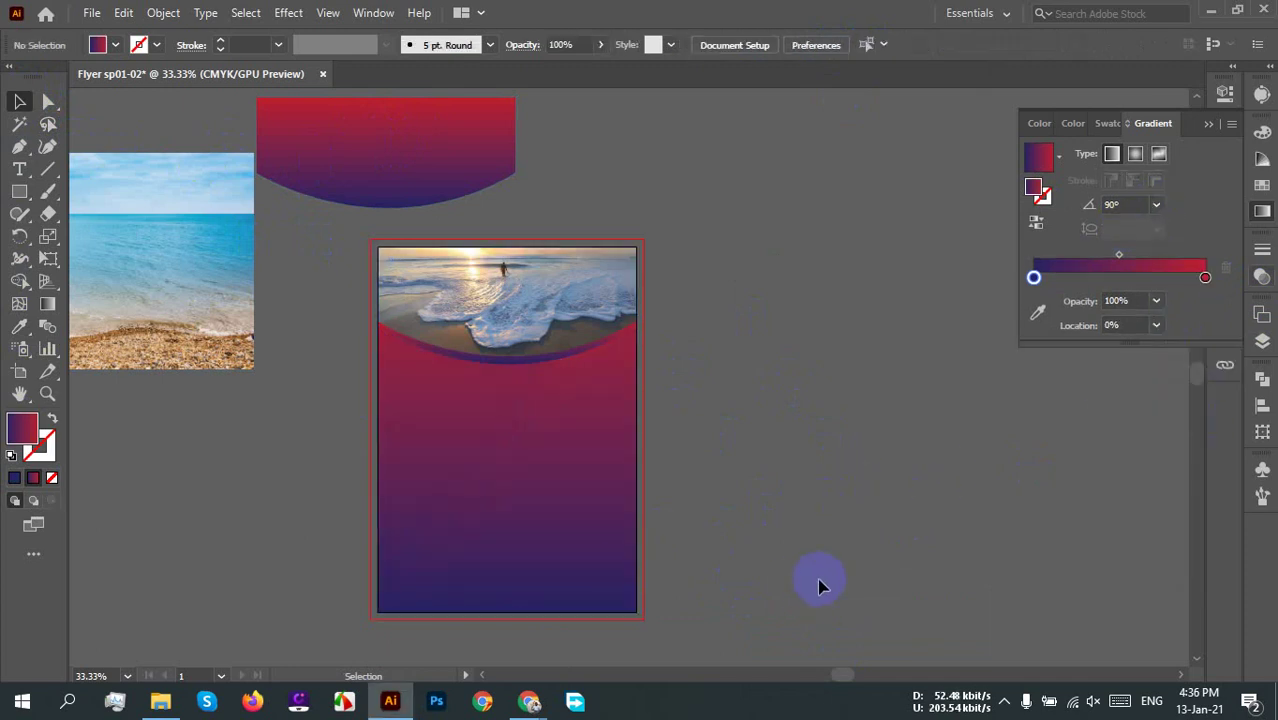
Step: Change the dark blue stop of the background gradient to the green swatch C=85 M=10 Y=100 K=10
left_click(436, 531)
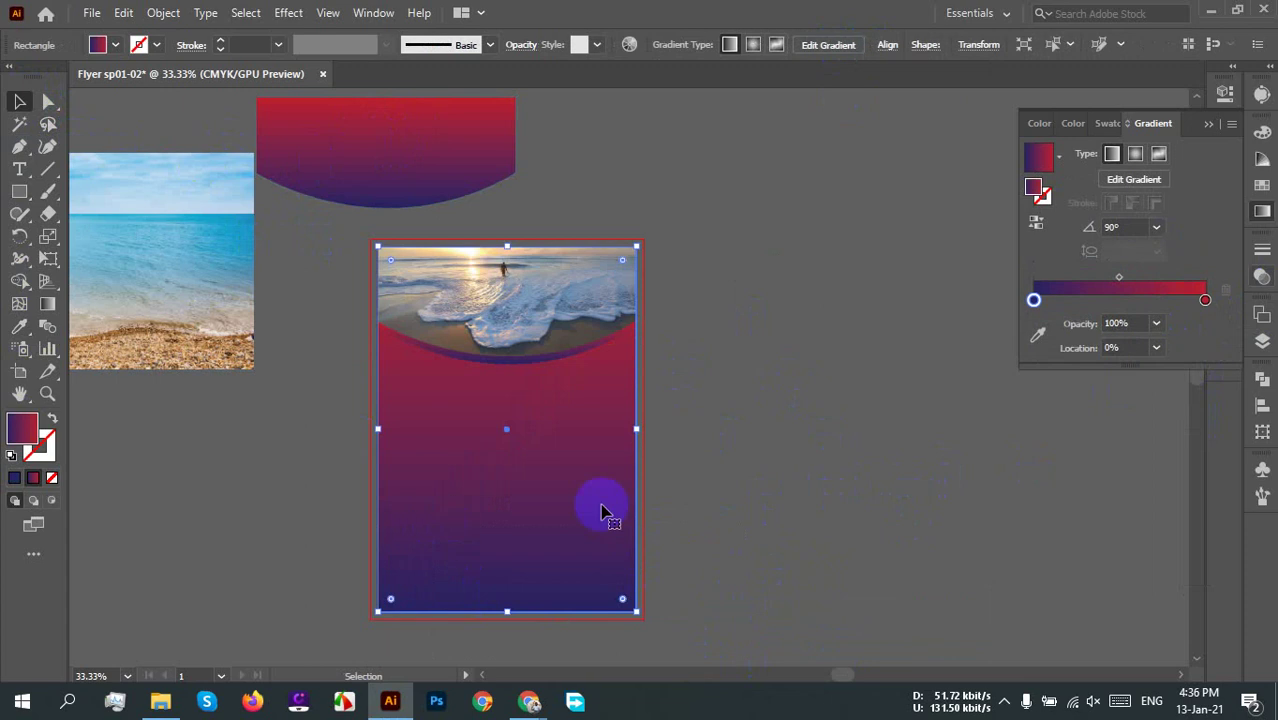
double_click(1033, 301)
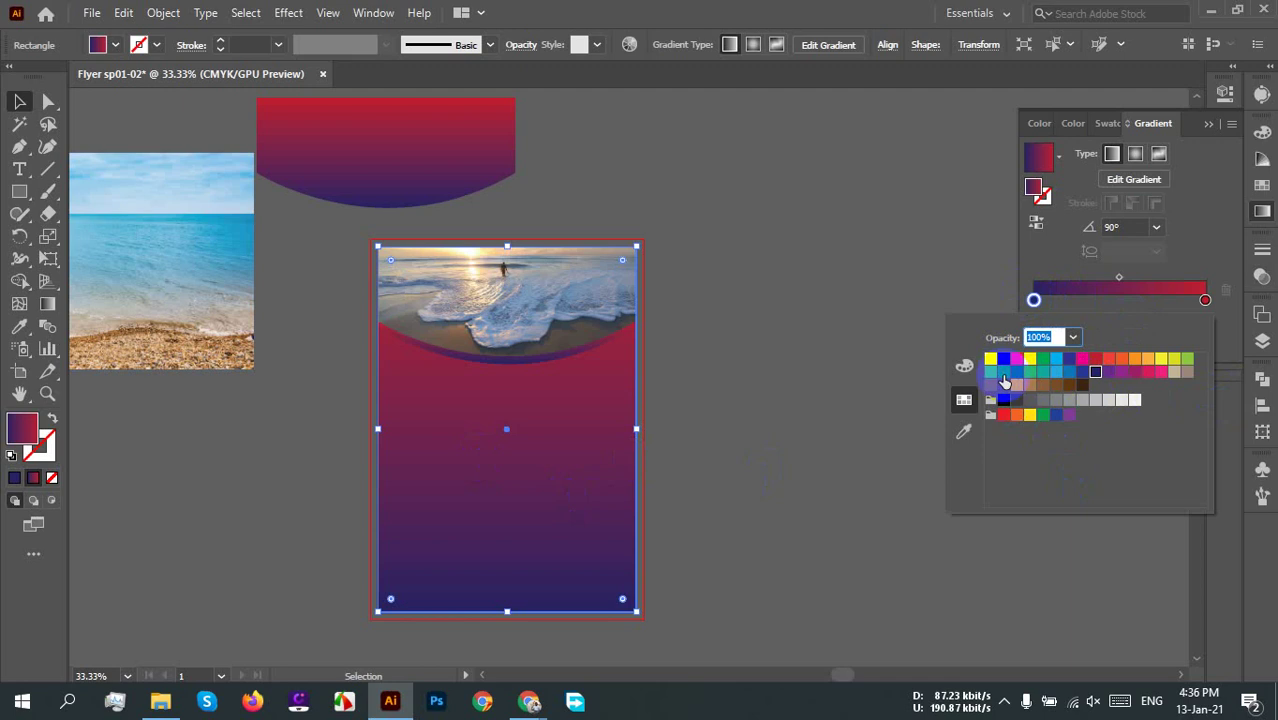
left_click(1003, 373)
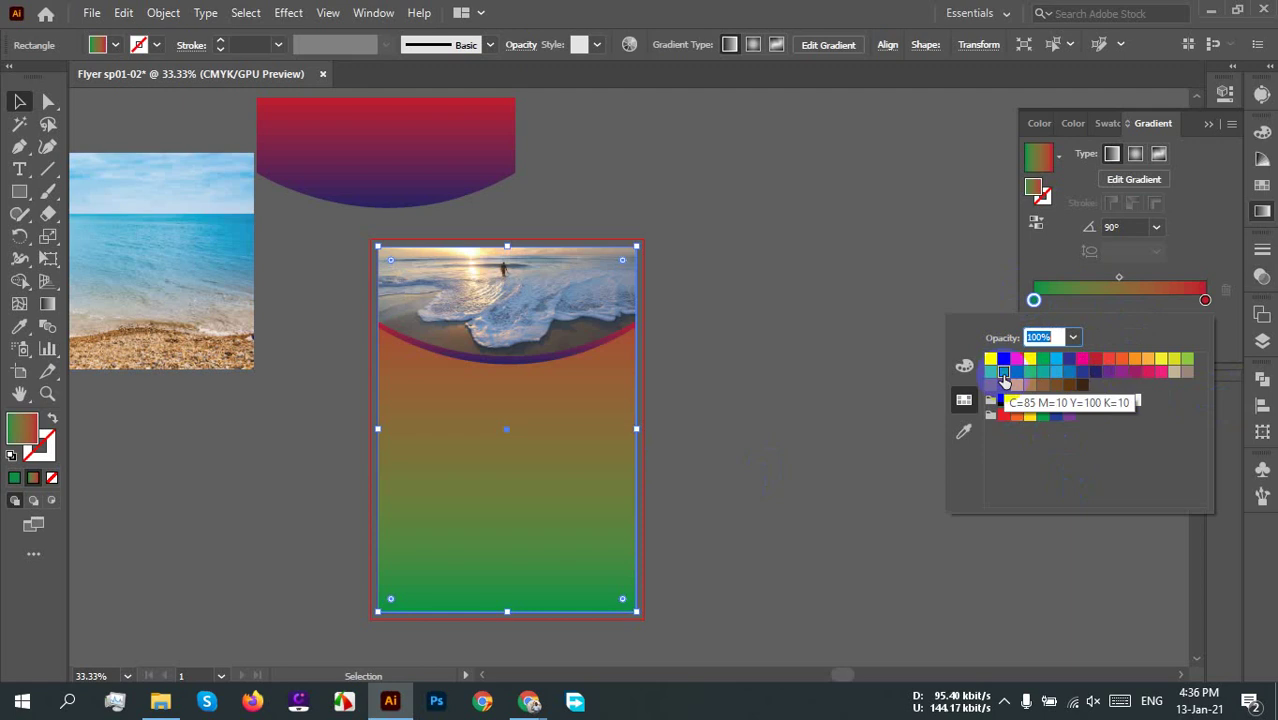
Step: Change the red stop of the background gradient to a yellow-green swatch after comparing it with a brighter yellow
left_click(1206, 304)
left_click(1208, 301)
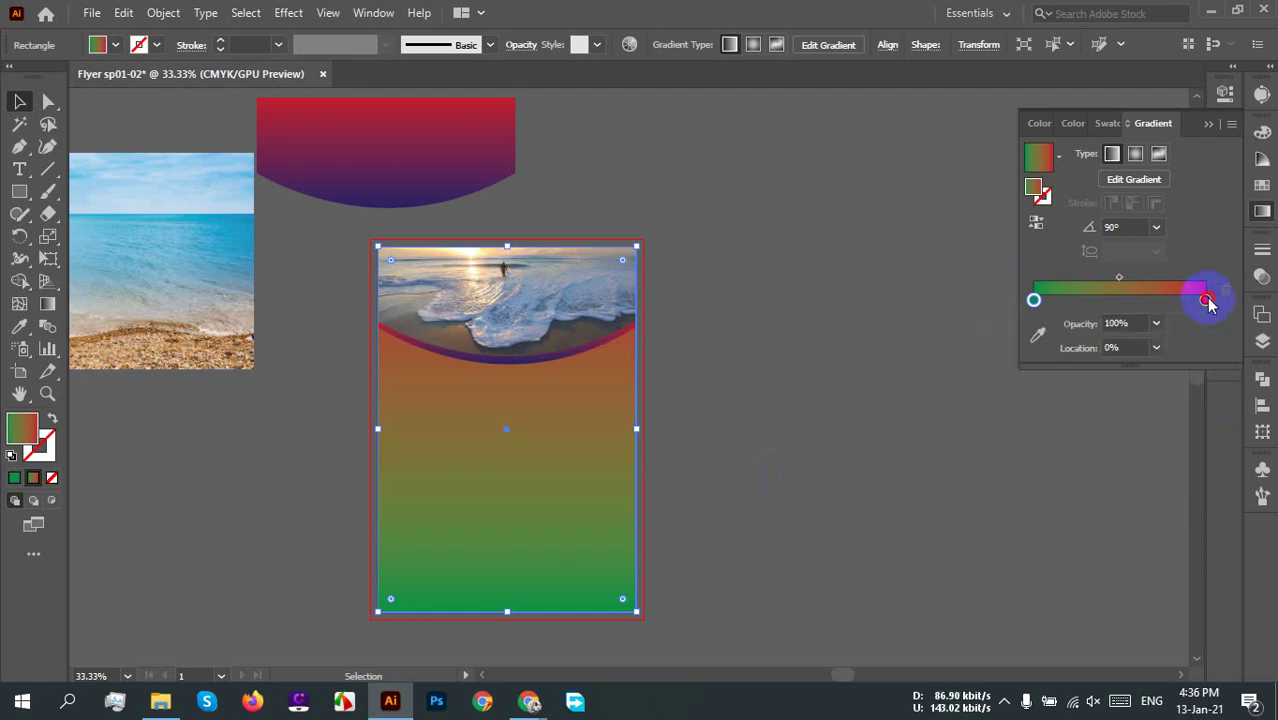
double_click(1207, 302)
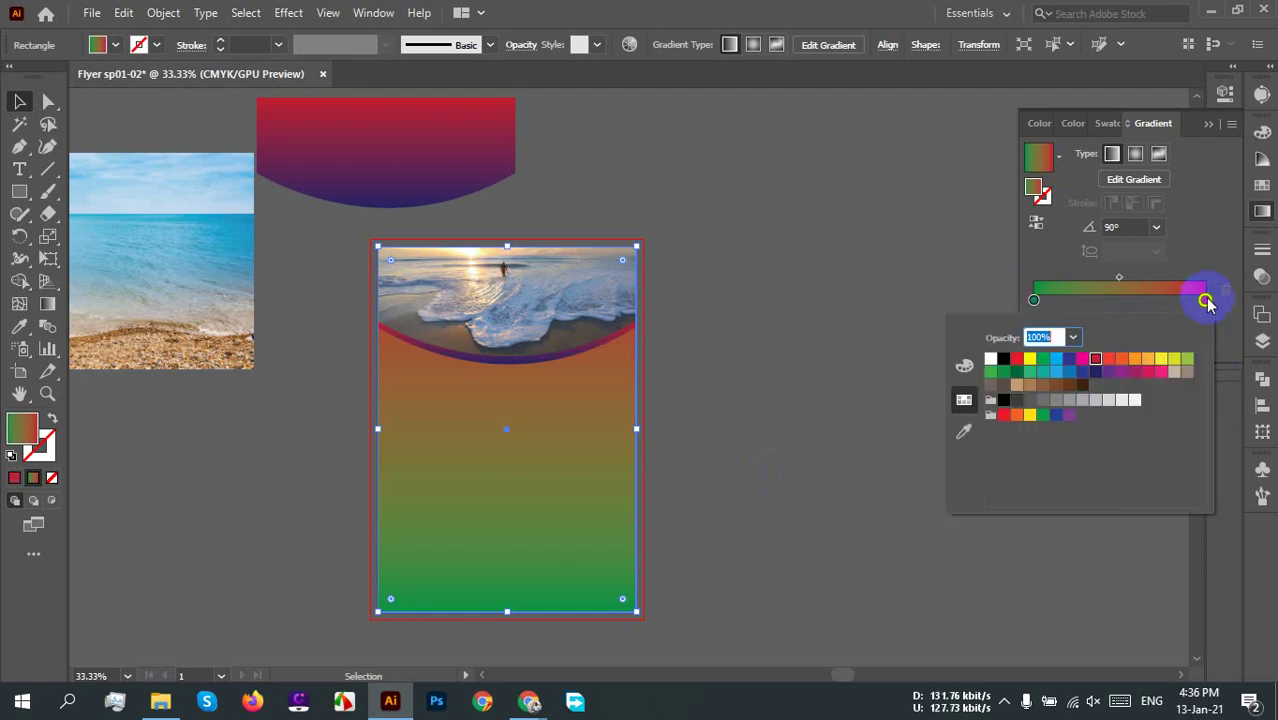
left_click(1174, 362)
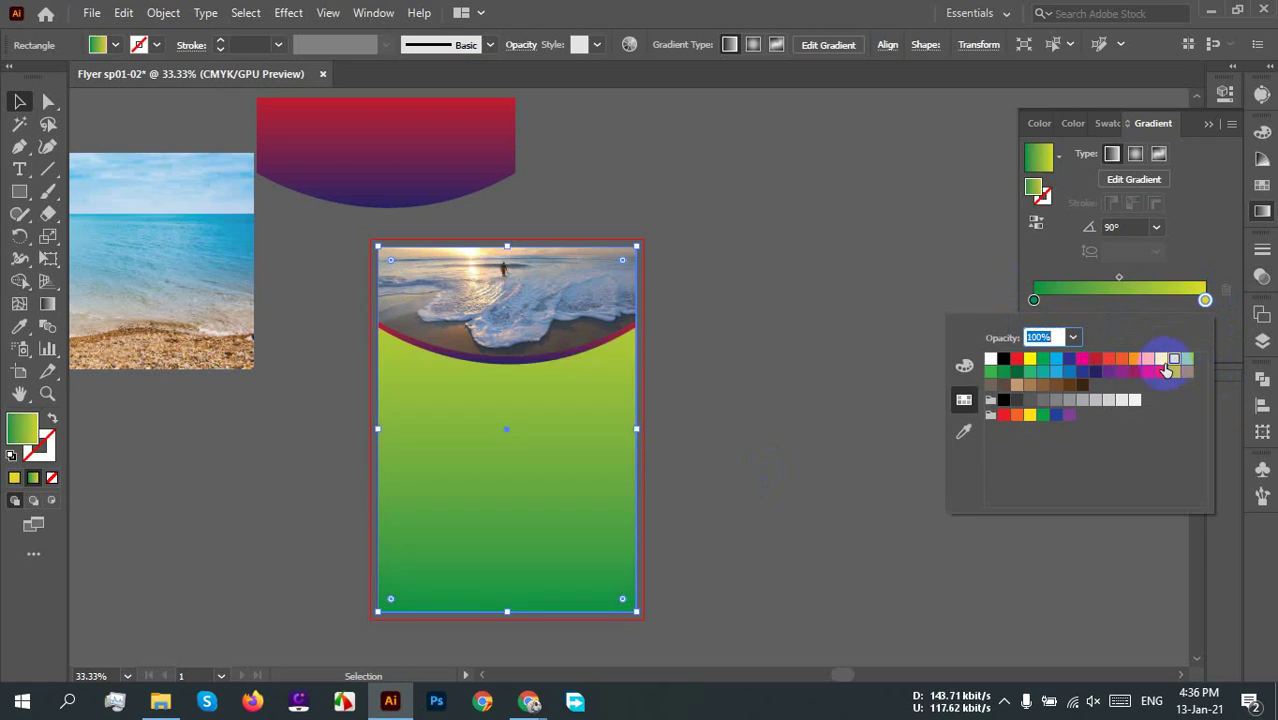
left_click(1162, 361)
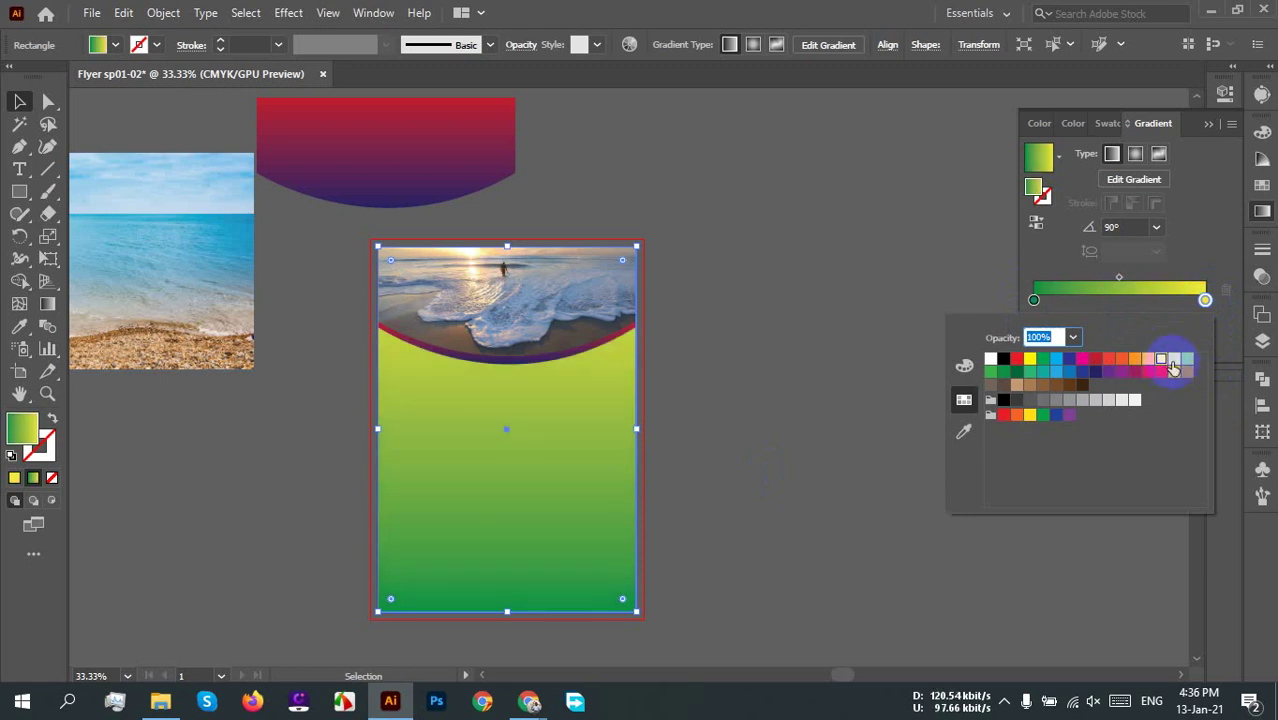
left_click(1174, 361)
left_click(770, 516)
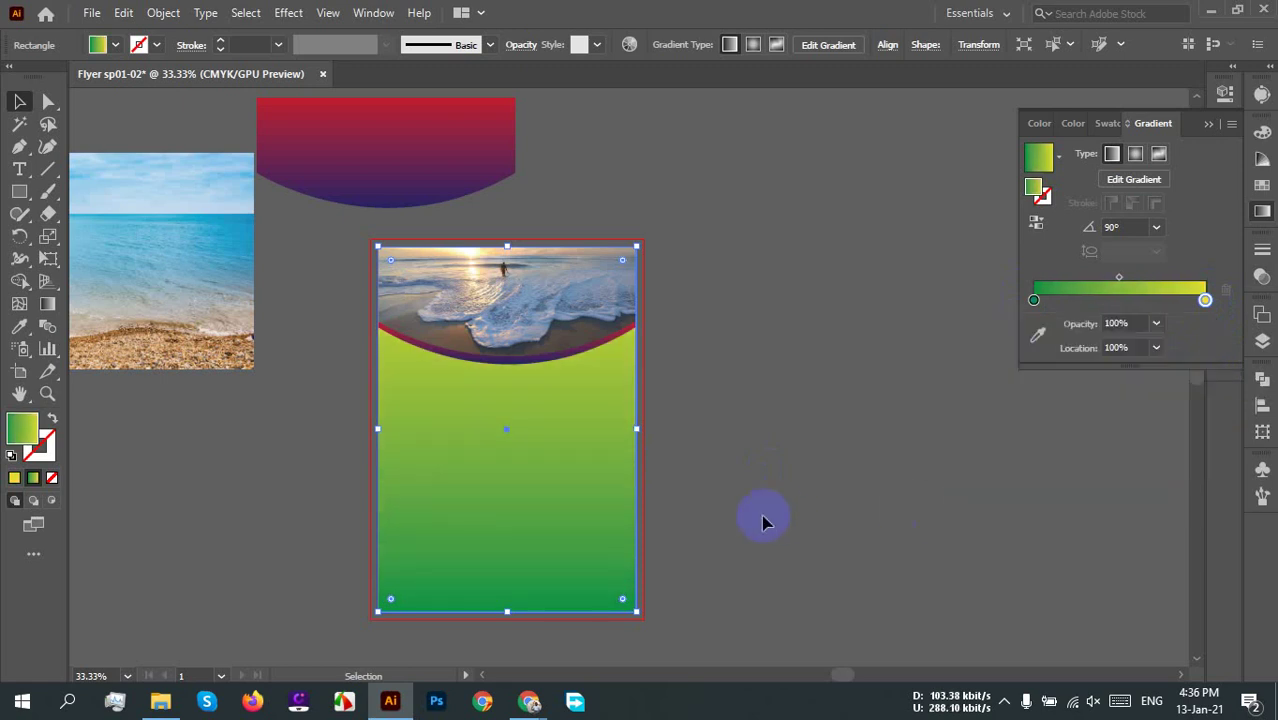
left_click(755, 514)
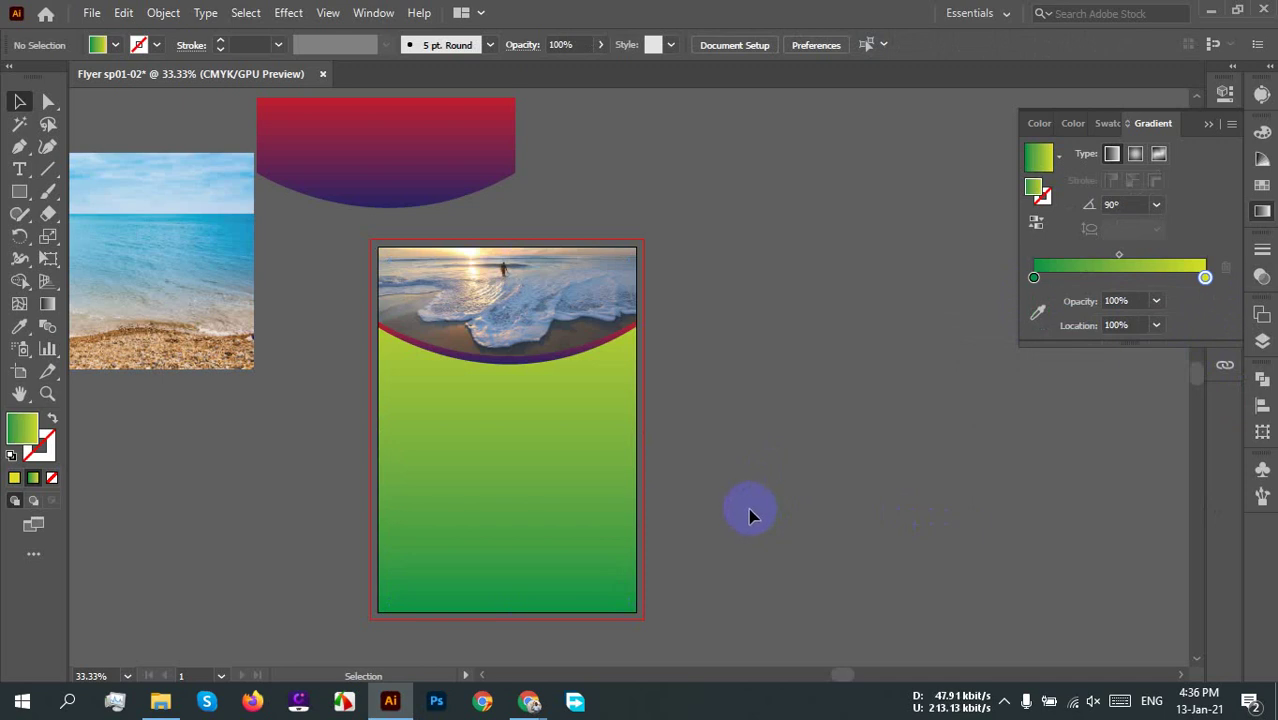
Step: Shift the background gradient's midpoint towards the green stop, to a location of about 37%
scroll(743, 520, "up", 2)
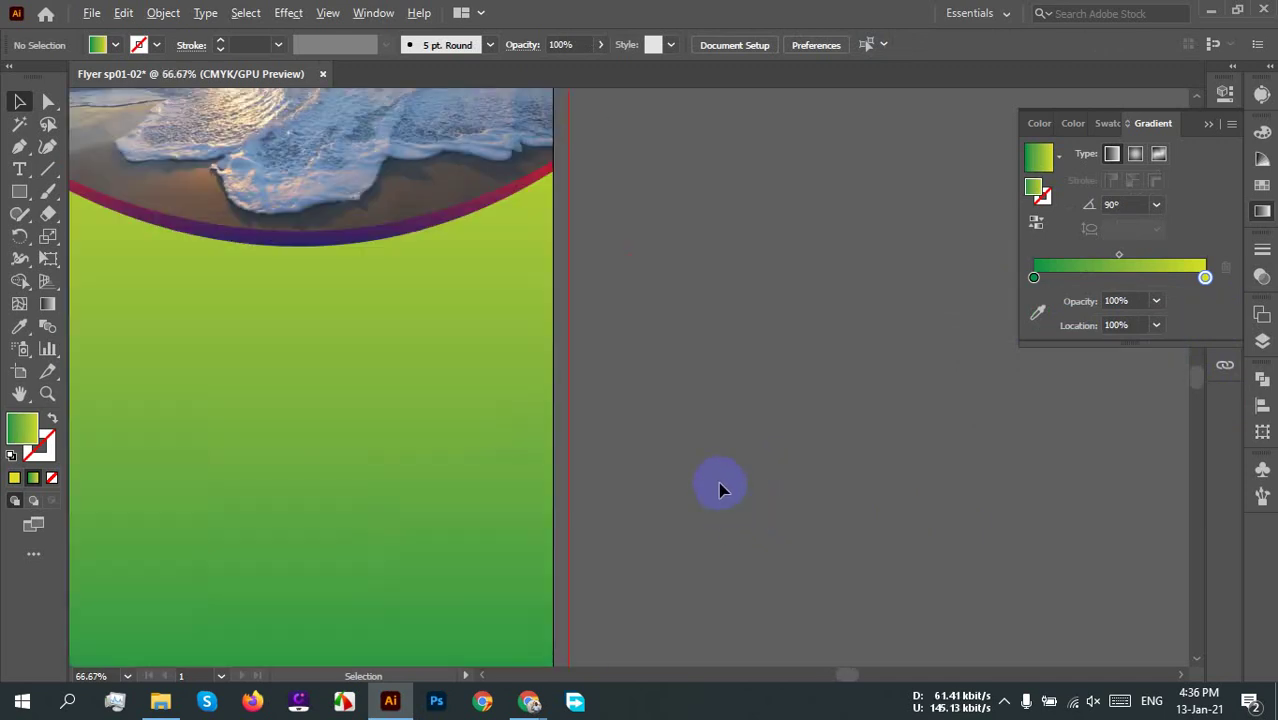
scroll(722, 486, "down", 1)
left_click_drag(719, 486, 832, 457)
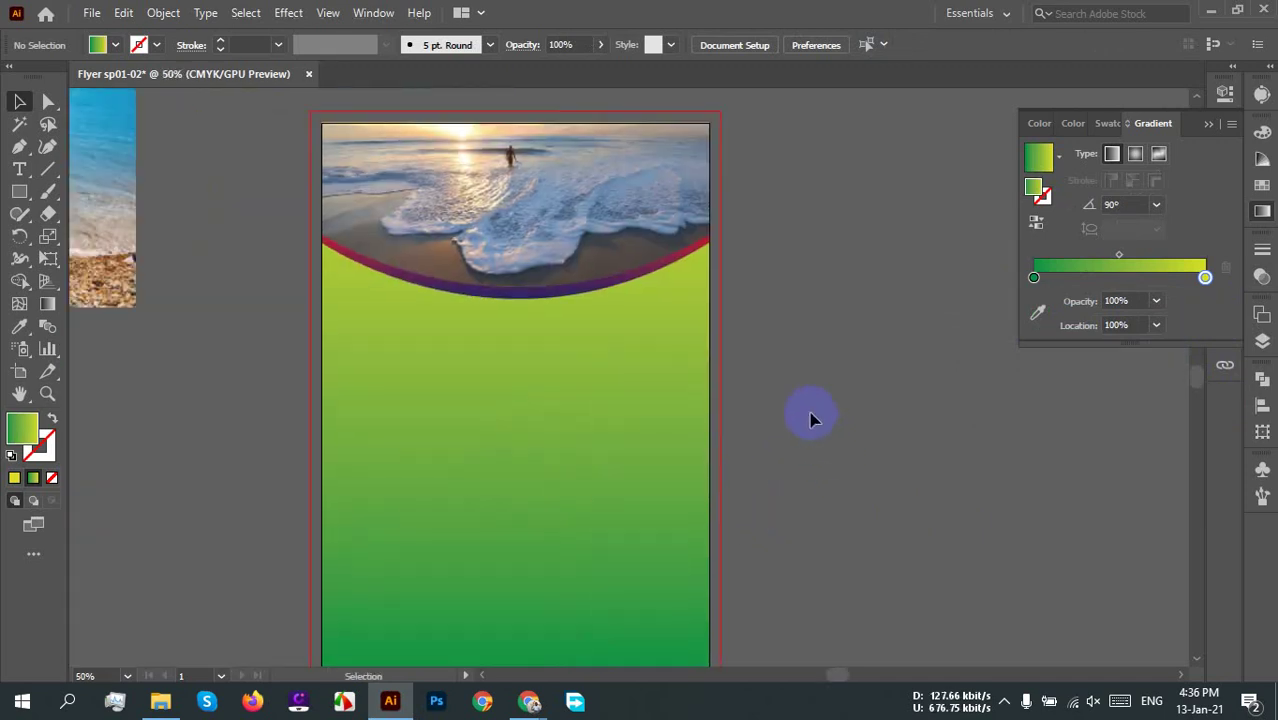
scroll(807, 410, "down", 1)
scroll(790, 386, "up", 2)
scroll(779, 372, "down", 1)
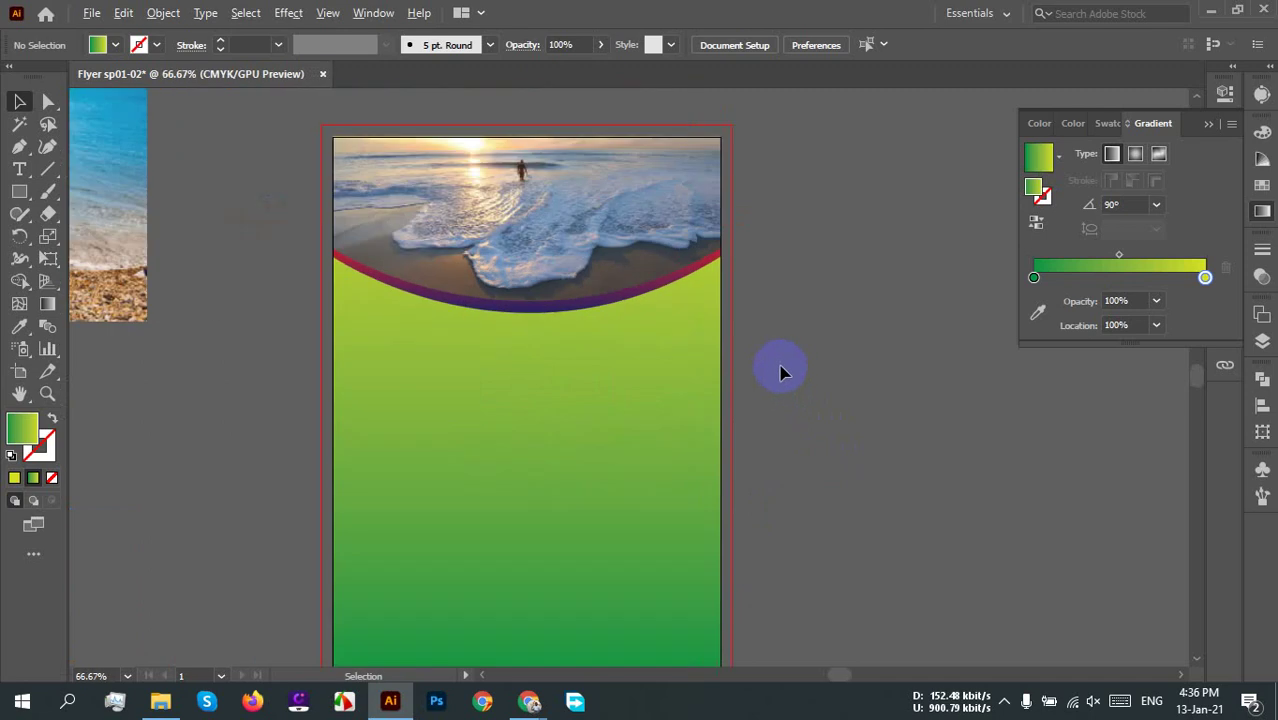
scroll(781, 372, "down", 1)
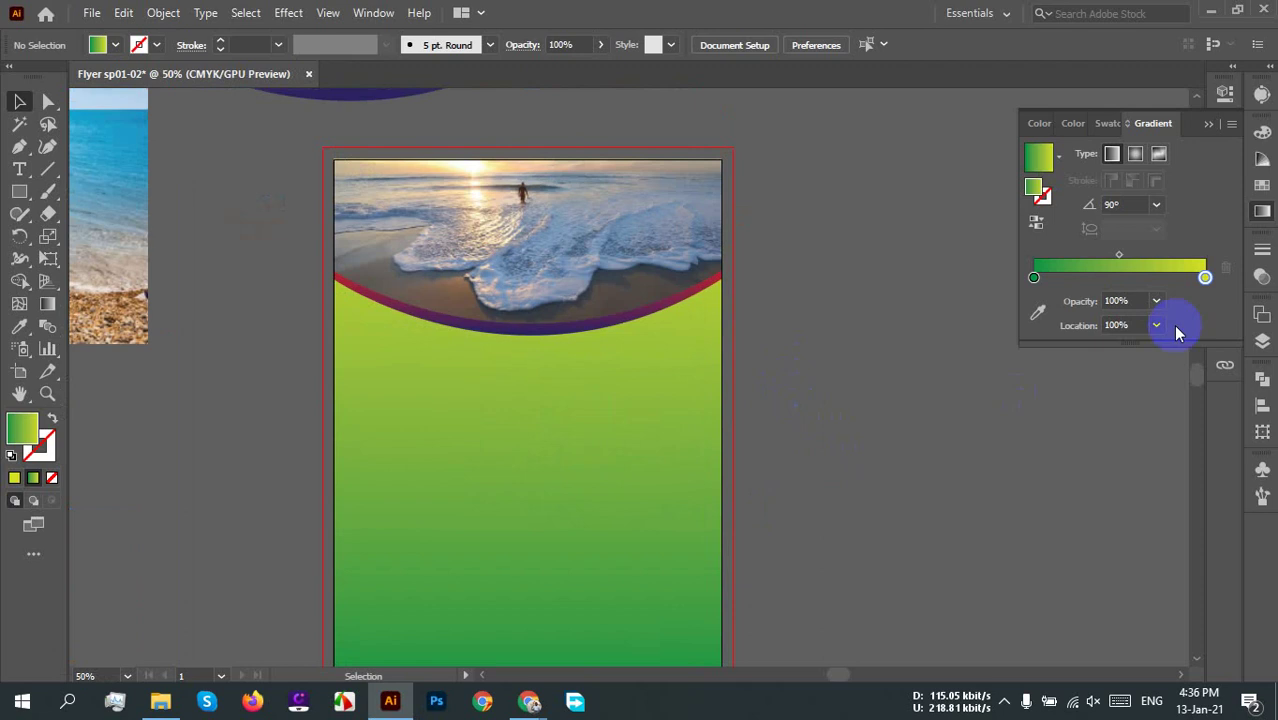
left_click(645, 432)
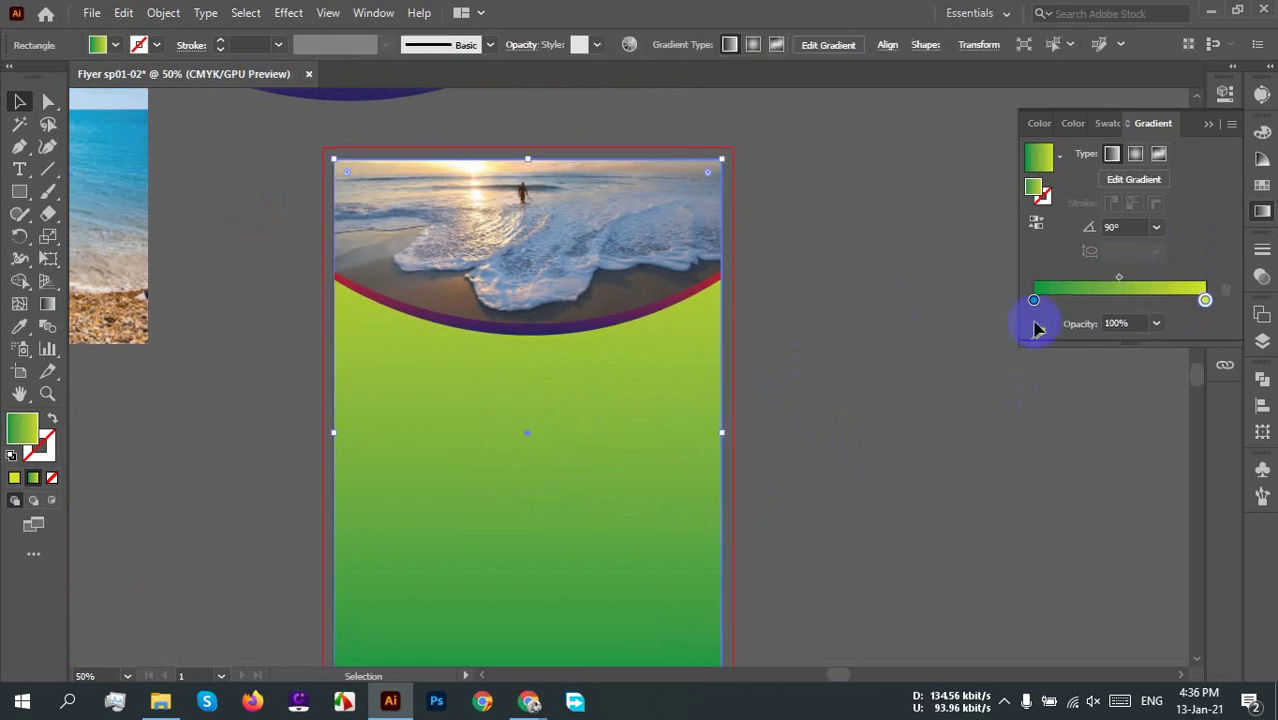
left_click_drag(1120, 284, 1092, 292)
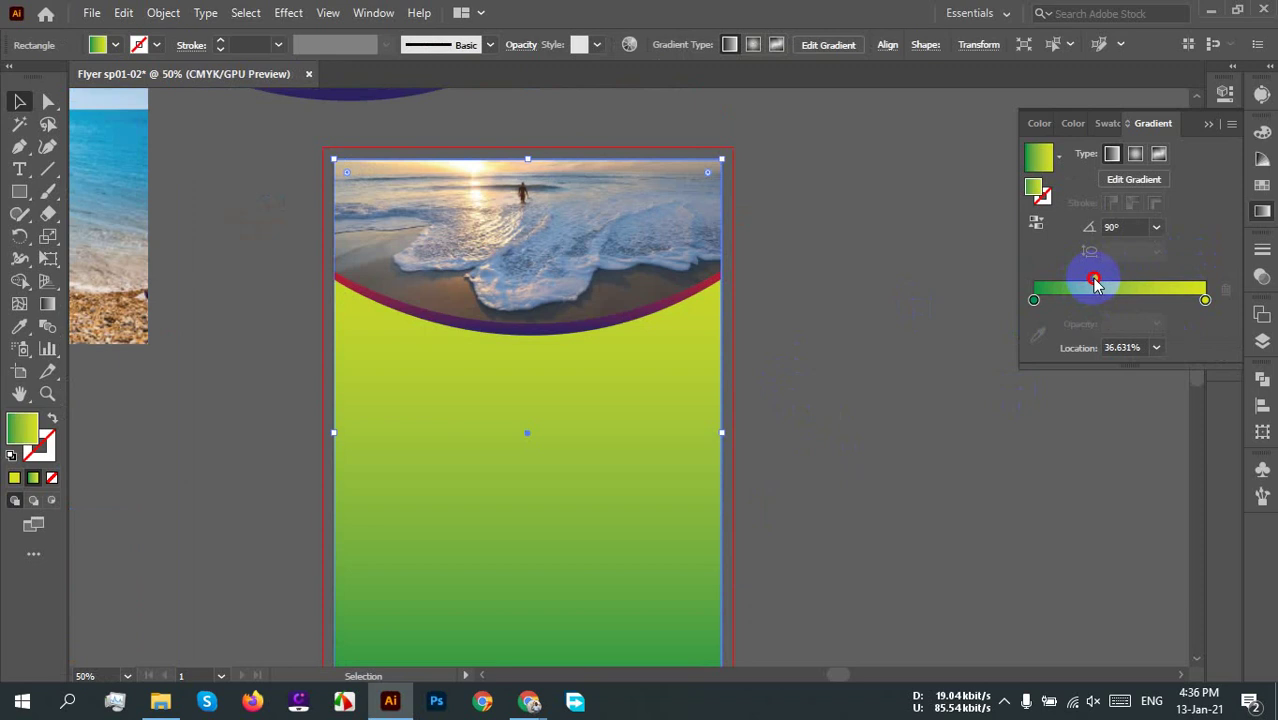
left_click(856, 397)
Step: Adjust the background rectangle's gradient with the Gradient tool, moving the yellow-green stop to a location of about 99%
scroll(857, 398, "down", 2)
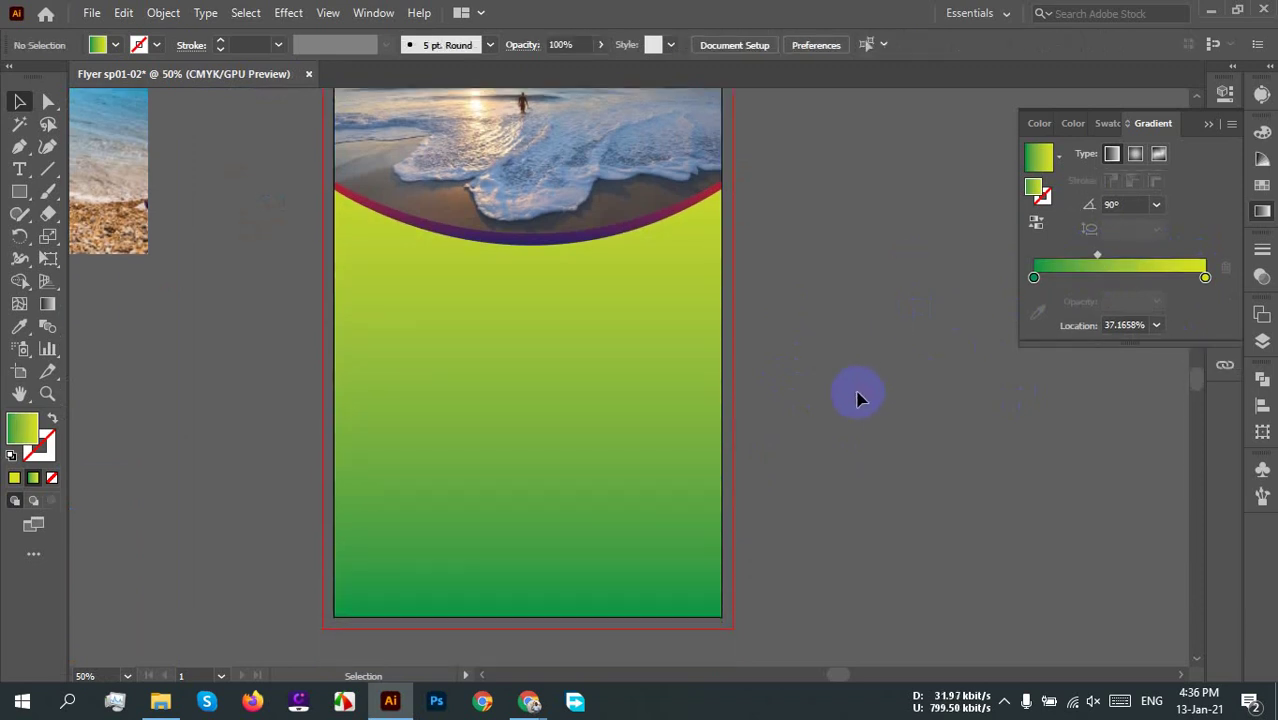
left_click(545, 441)
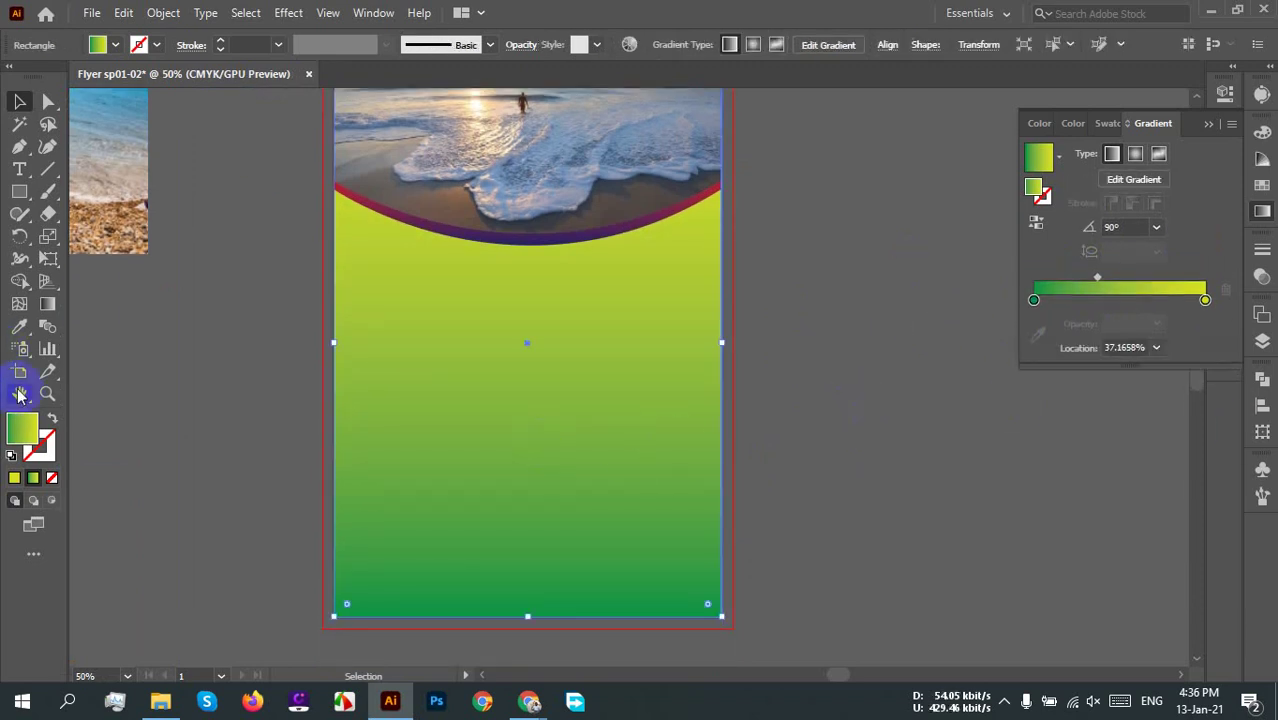
left_click(47, 306)
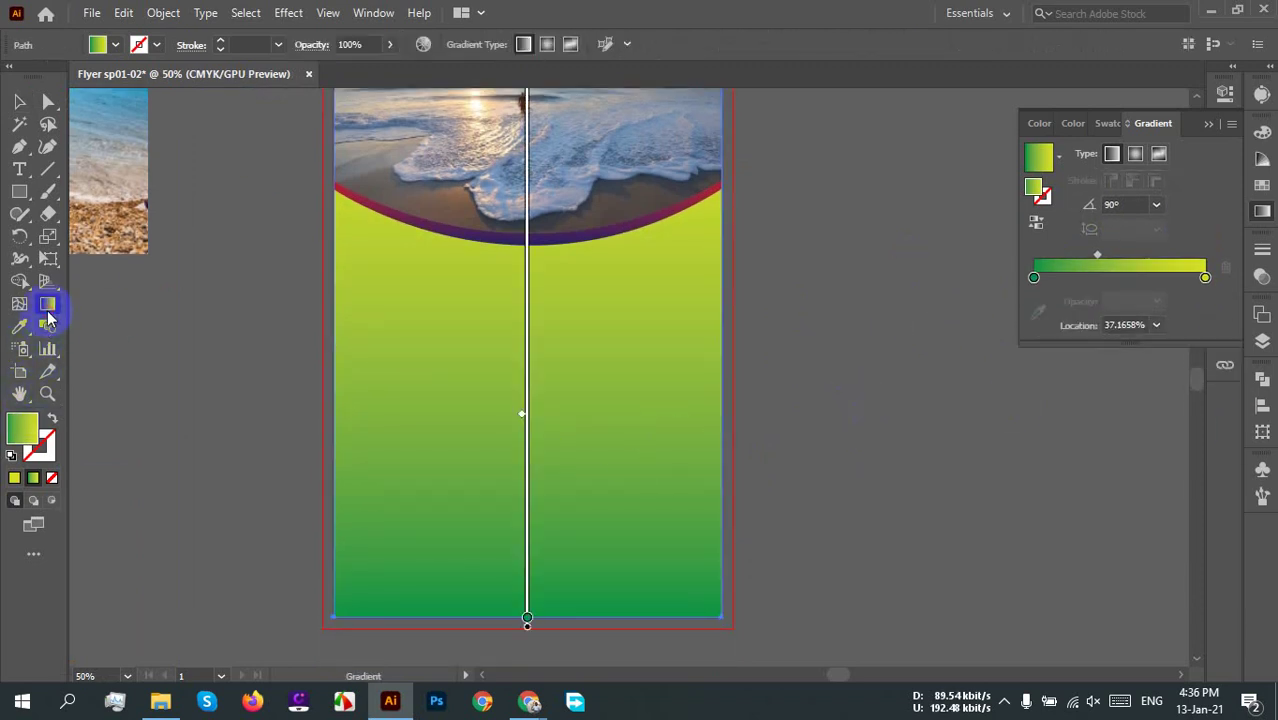
scroll(560, 330, "up", 2)
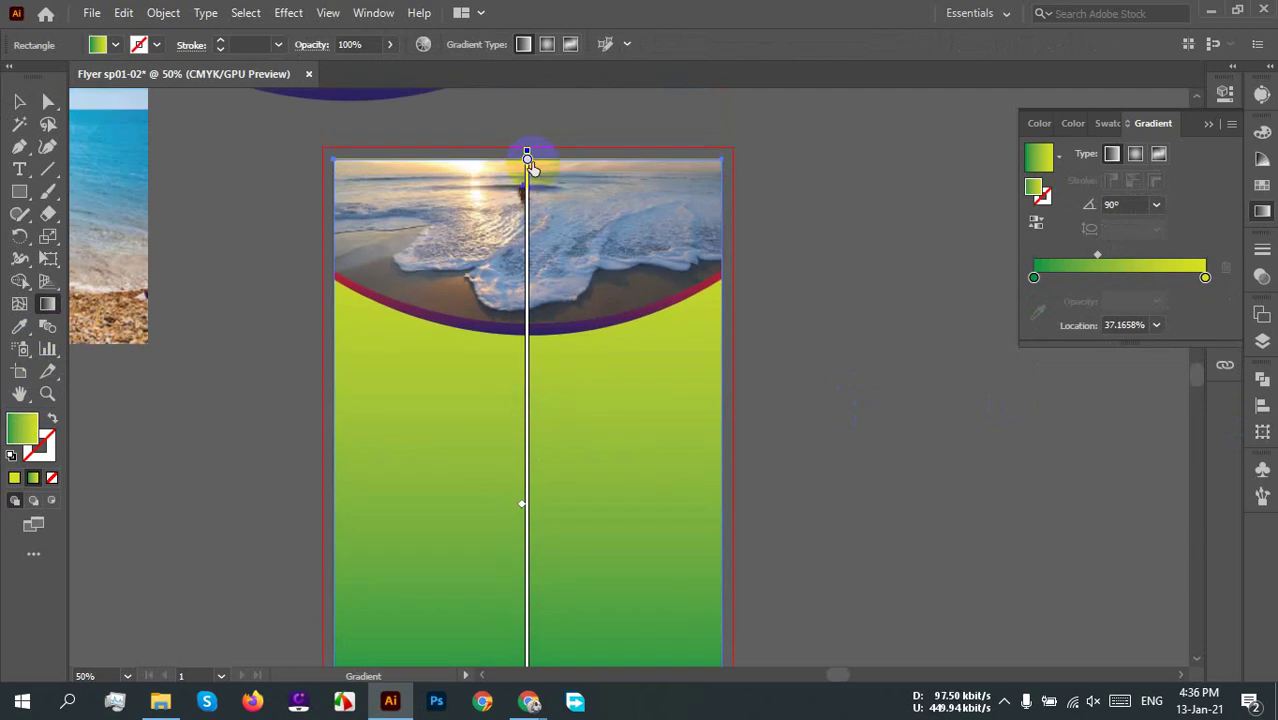
mouse_move(527, 158)
left_mouse_down()
mouse_move(540, 272)
mouse_move(528, 428)
left_mouse_up()
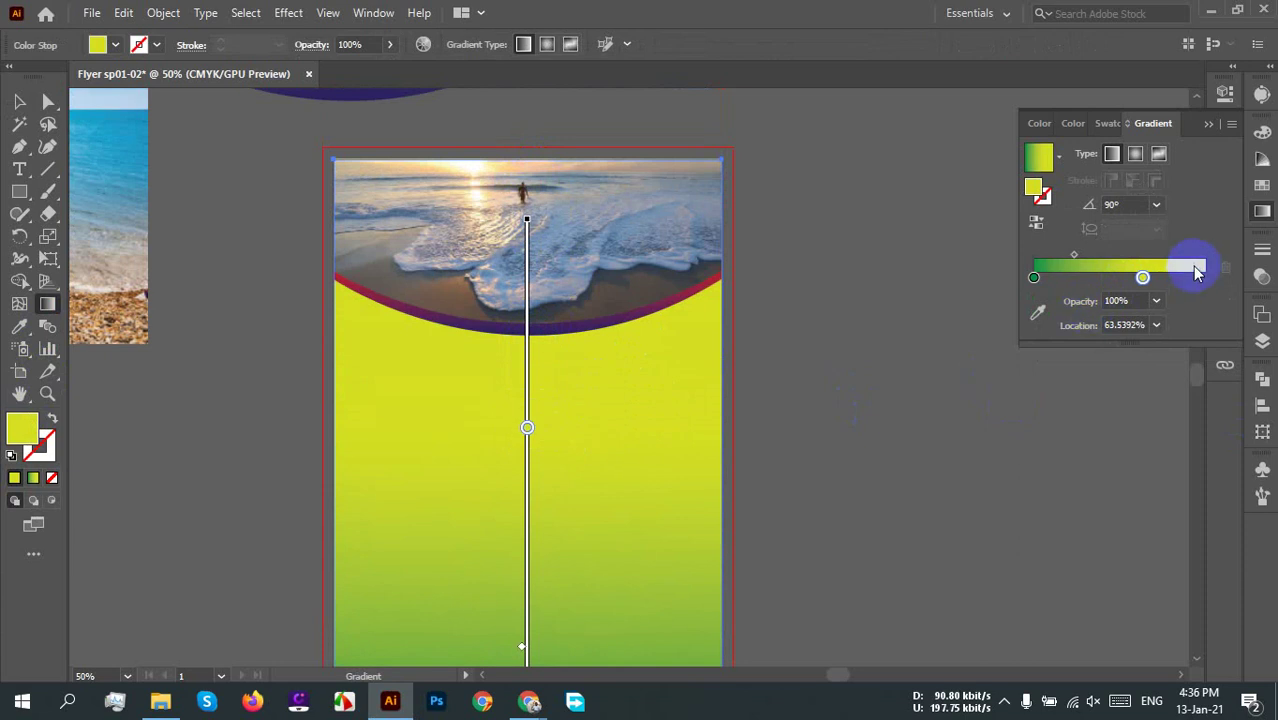
left_click_drag(527, 428, 540, 220)
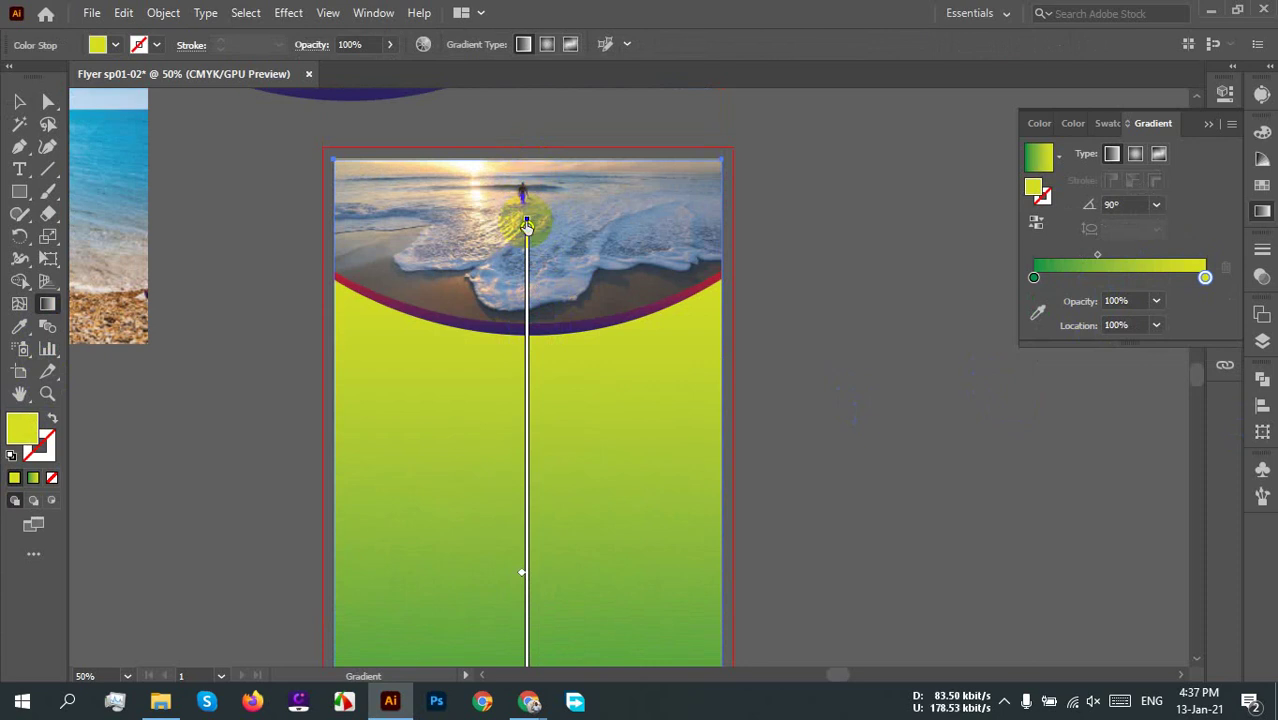
mouse_move(527, 218)
left_mouse_down()
mouse_move(532, 200)
mouse_move(533, 257)
mouse_move(545, 221)
left_mouse_up()
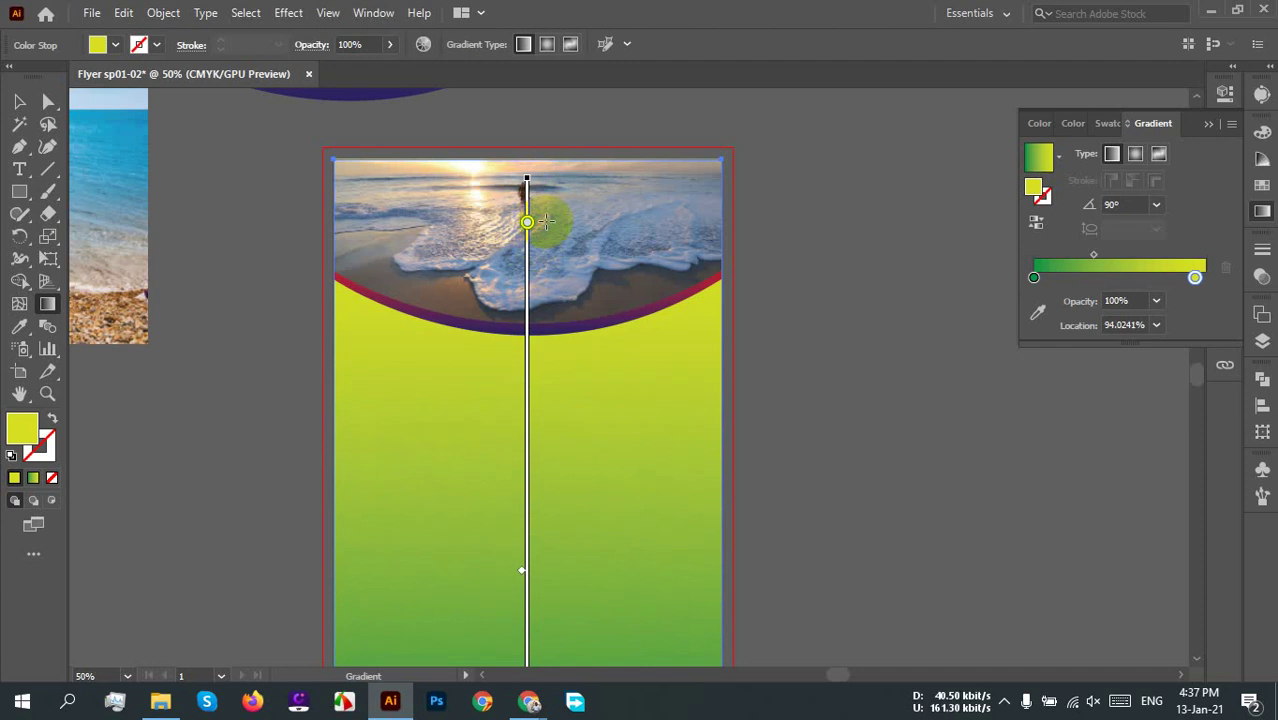
left_click_drag(536, 226, 536, 198)
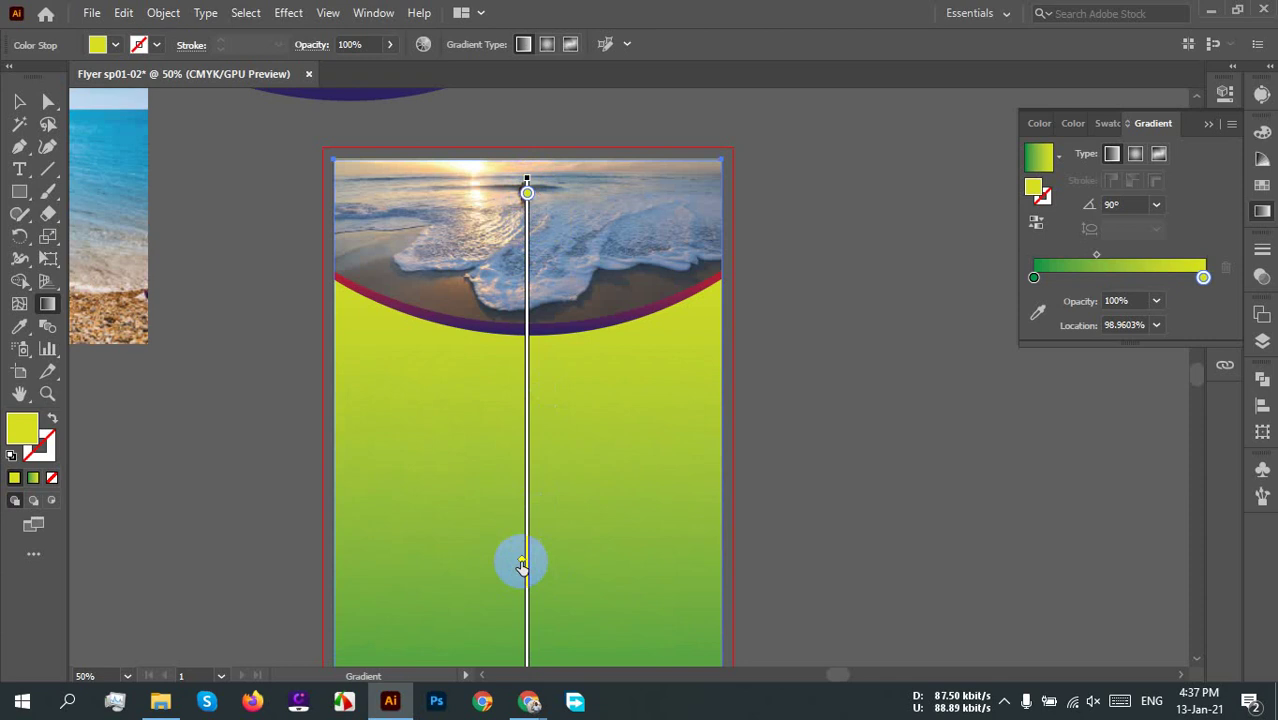
Step: Shift the background gradient's midpoint towards the yellow-green stop, to roughly halfway between the two colour stops
mouse_move(521, 566)
left_mouse_down()
mouse_move(528, 272)
mouse_move(551, 479)
mouse_move(552, 466)
left_mouse_up()
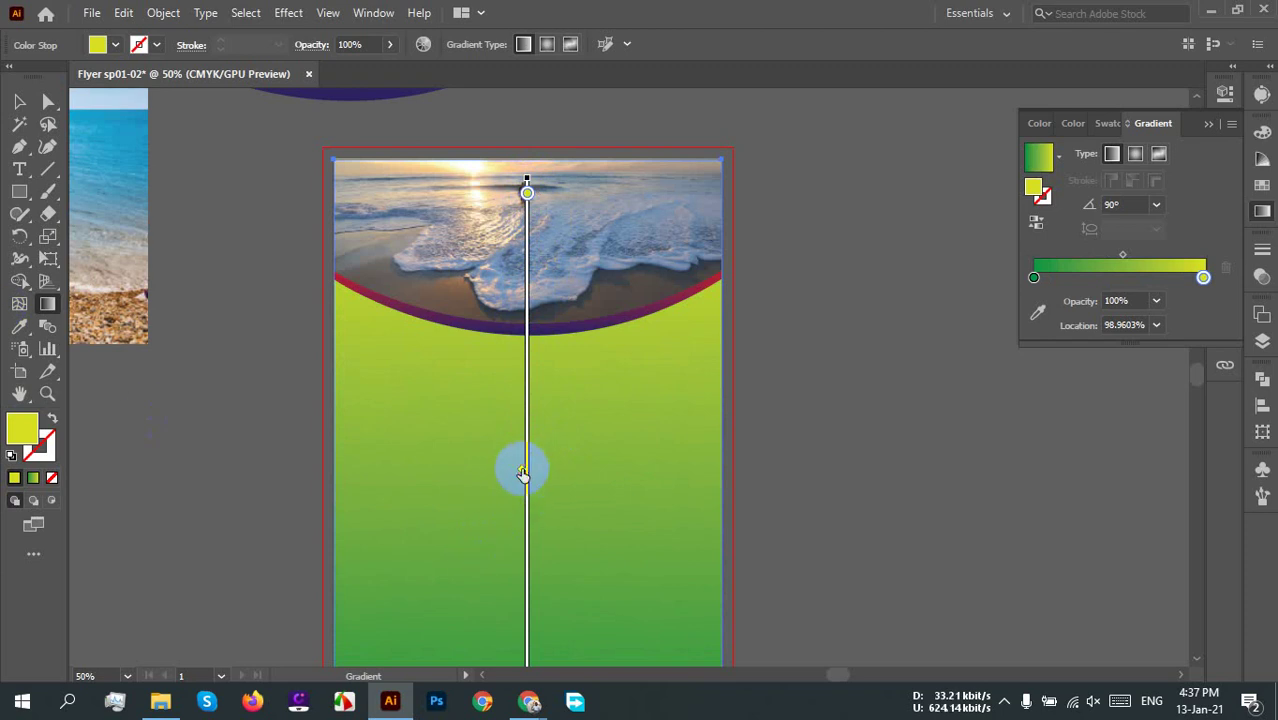
left_click_drag(522, 473, 522, 487)
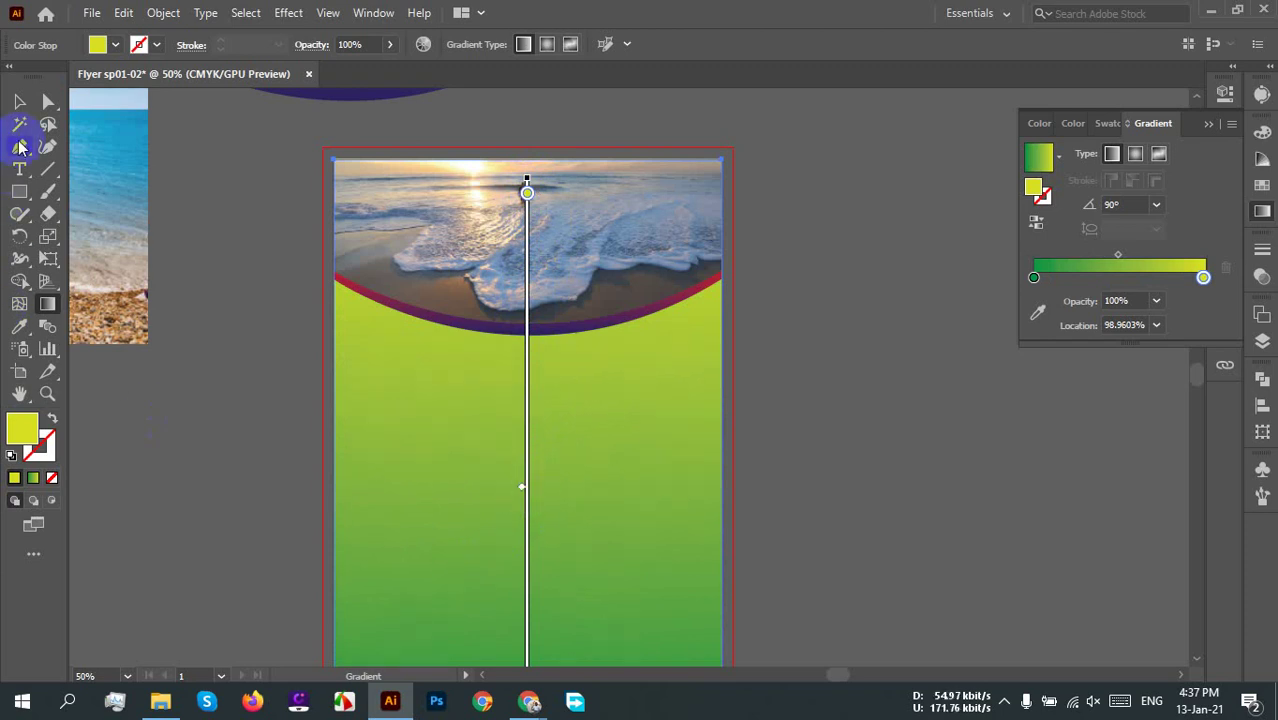
left_click(19, 101)
left_click(876, 399)
scroll(878, 408, "down", 3)
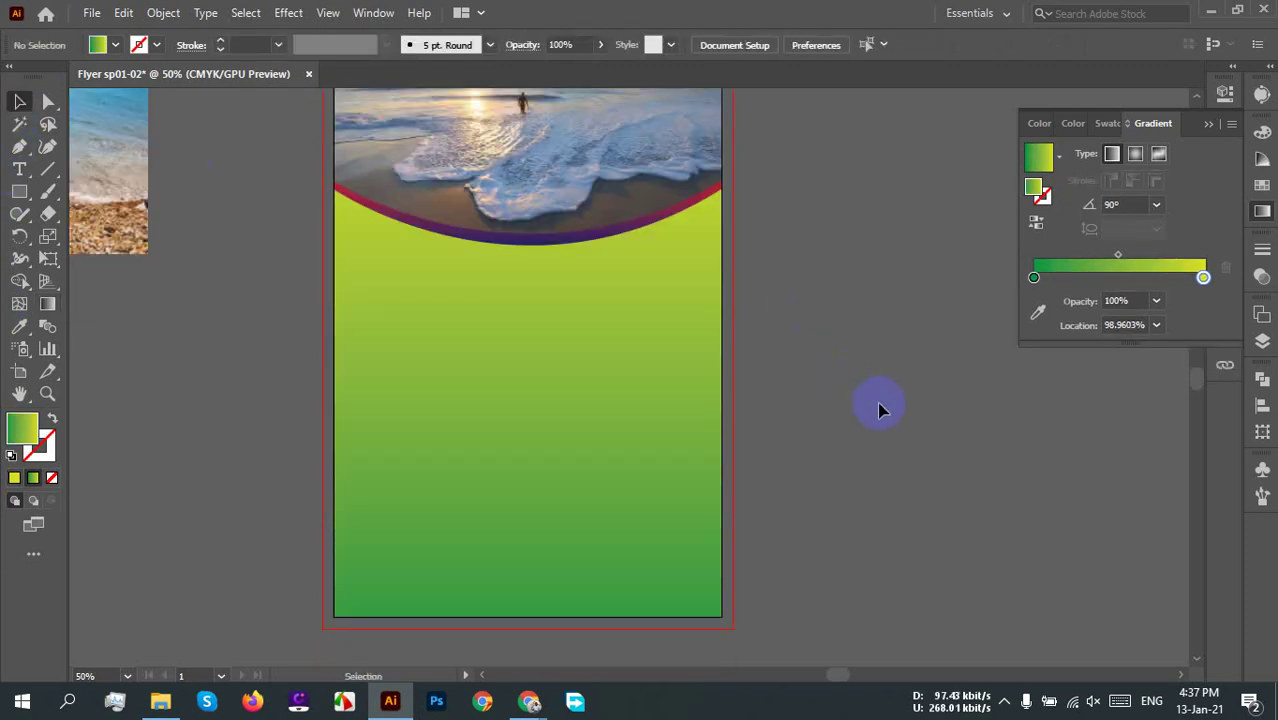
scroll(849, 431, "up", 1)
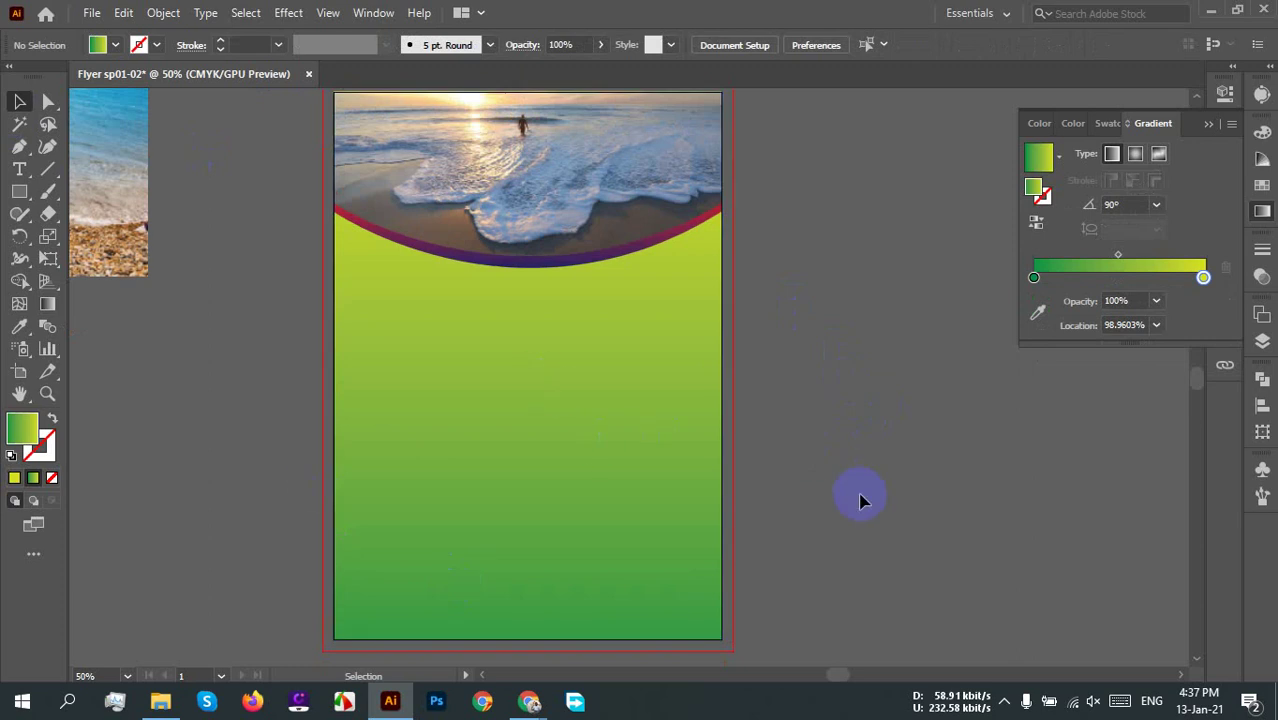
scroll(810, 583, "up", 1)
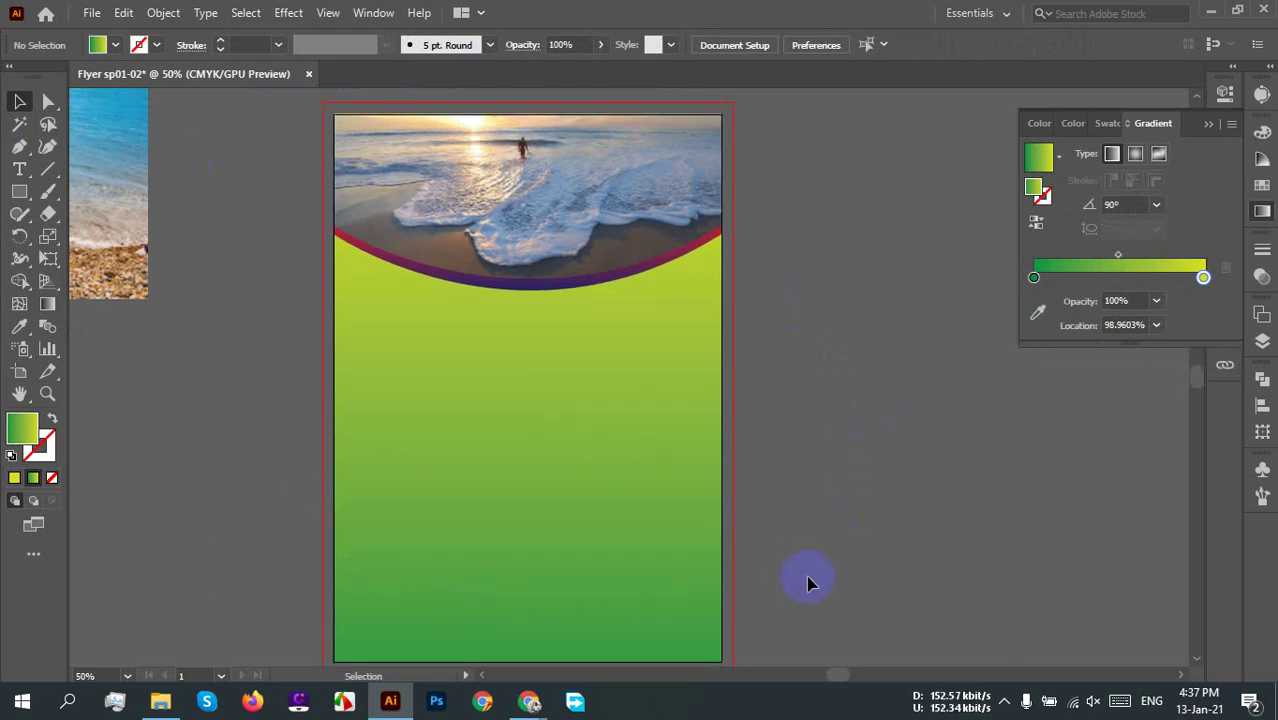
Step: Change the green stop of the background gradient to the blue swatch C=85 M=50 Y=0 K=0
left_click(490, 222)
left_click(480, 468)
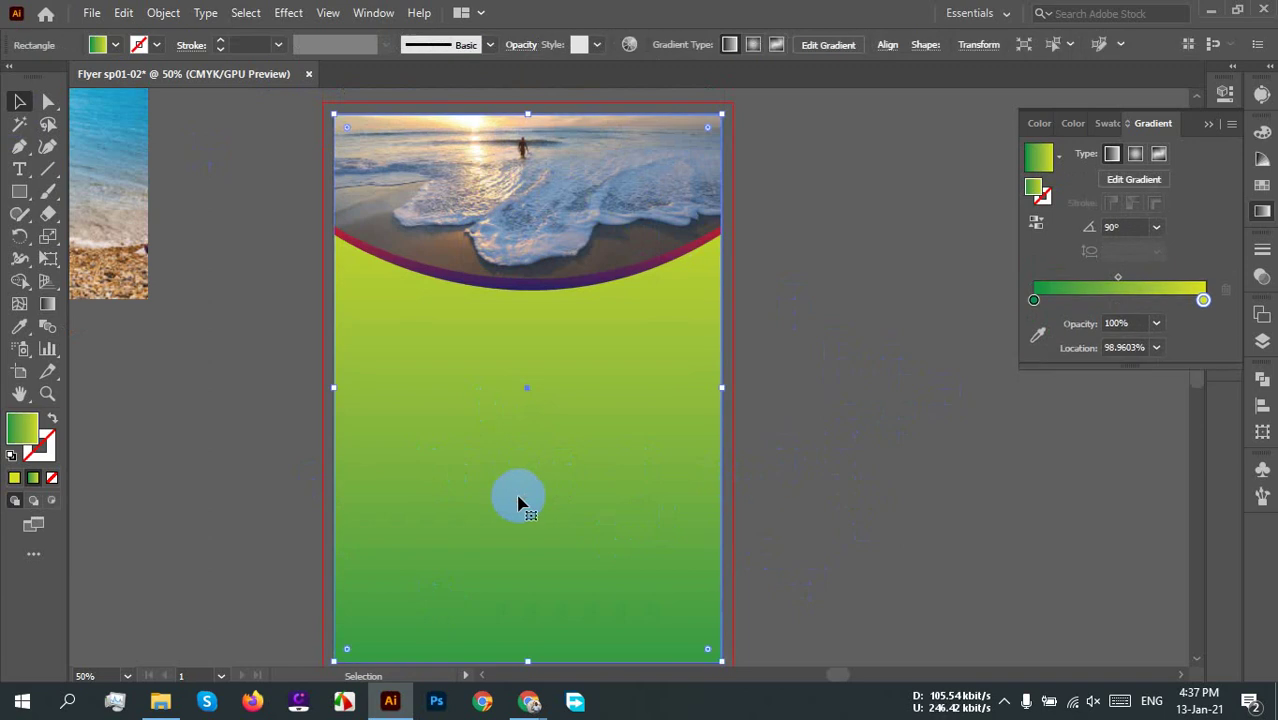
double_click(1034, 300)
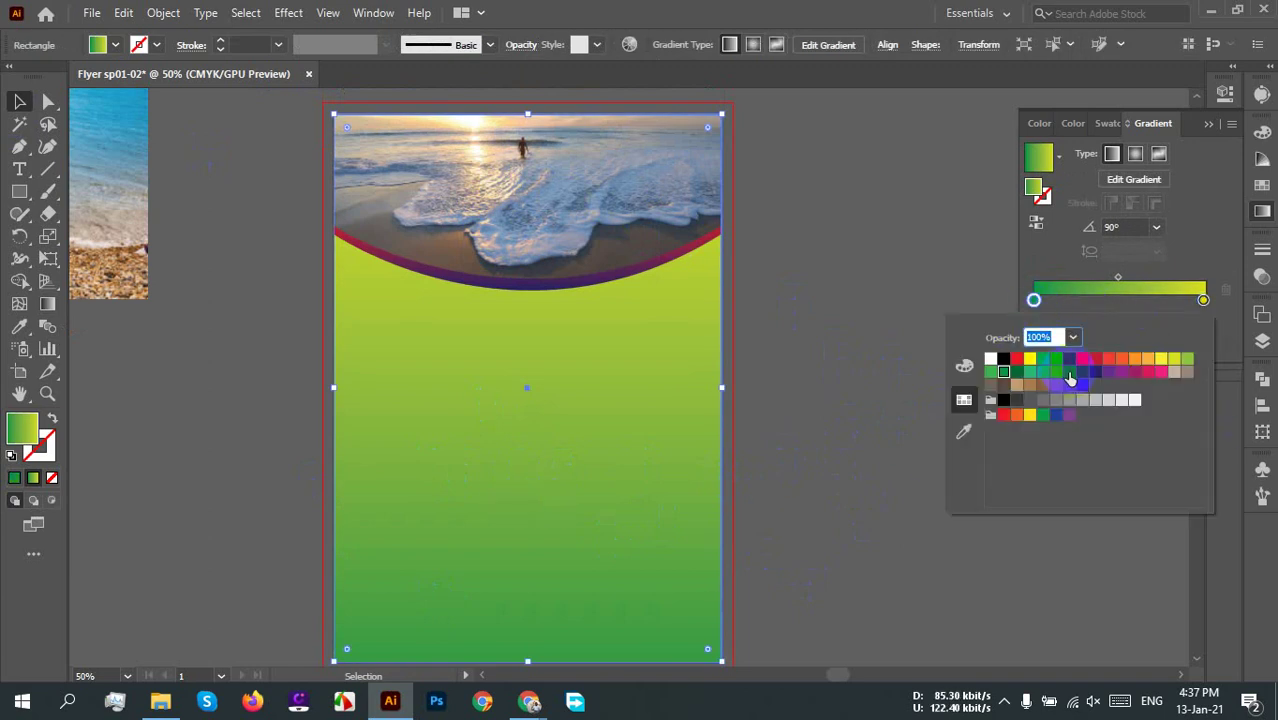
left_click(1068, 371)
Step: Recolour the background gradient's yellow-green stop with a cyan-blue swatch and lighten it to C=45 M=0 Y=0 K=0
left_click(1204, 300)
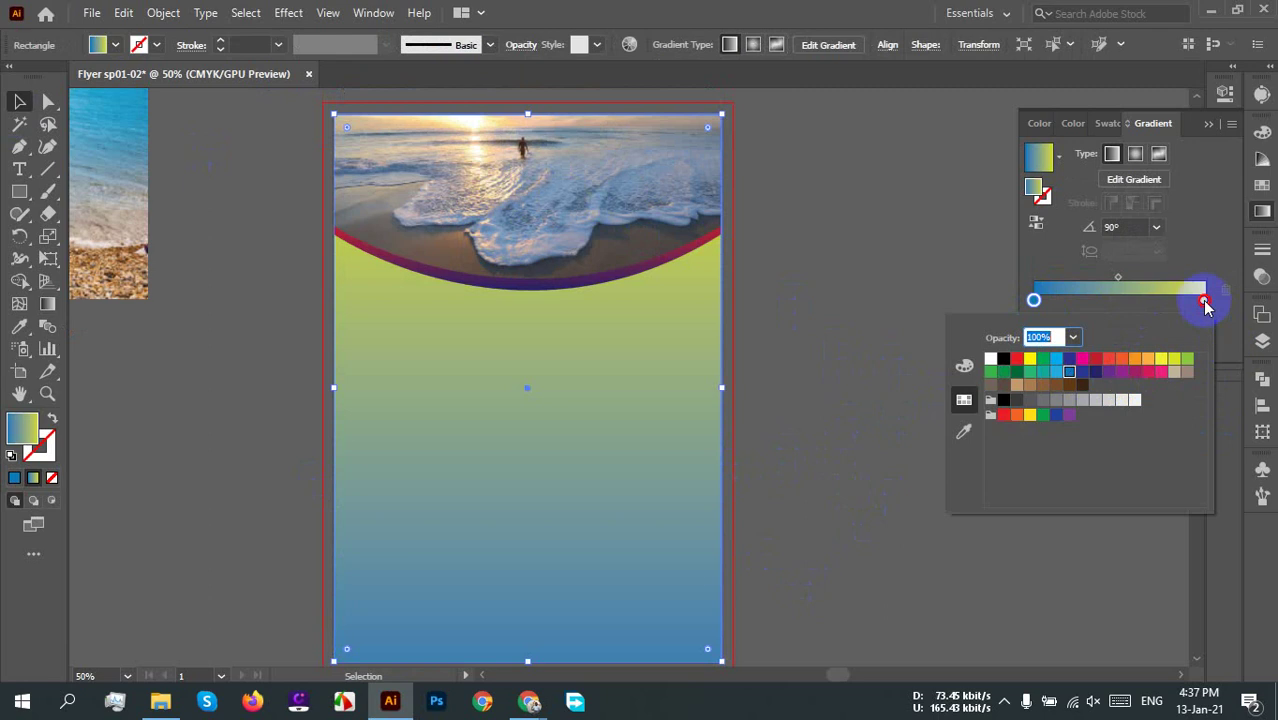
left_click(1056, 359)
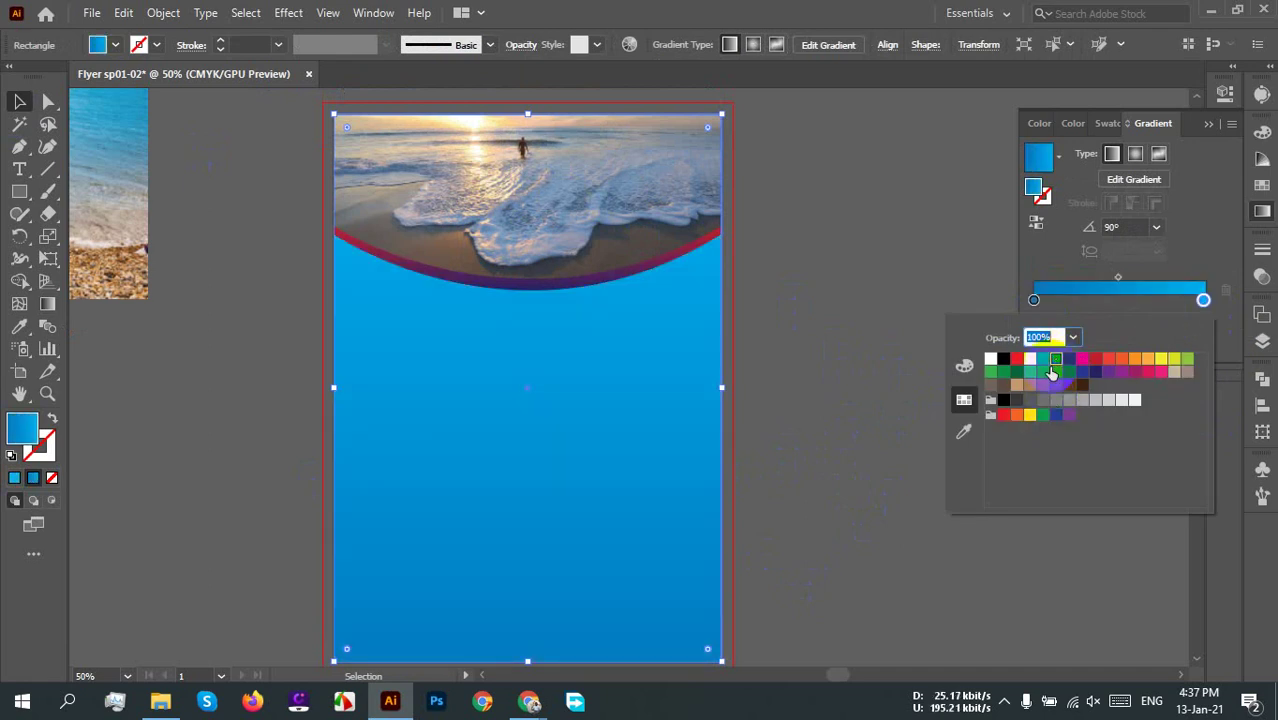
left_click_drag(1050, 371, 1196, 303)
left_click(1037, 400)
left_click(964, 366)
left_click_drag(1146, 378, 1093, 372)
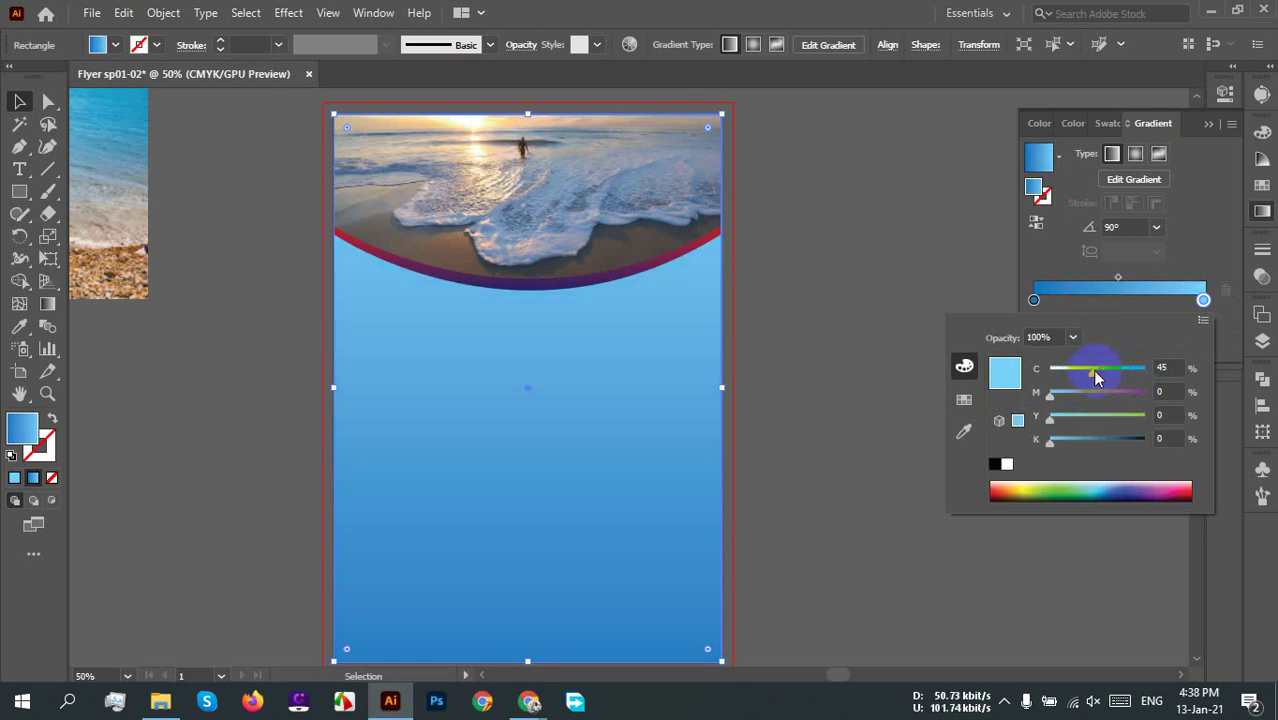
Step: Darken the blue stop of the background gradient by setting its black value to 58%
left_click(1034, 300)
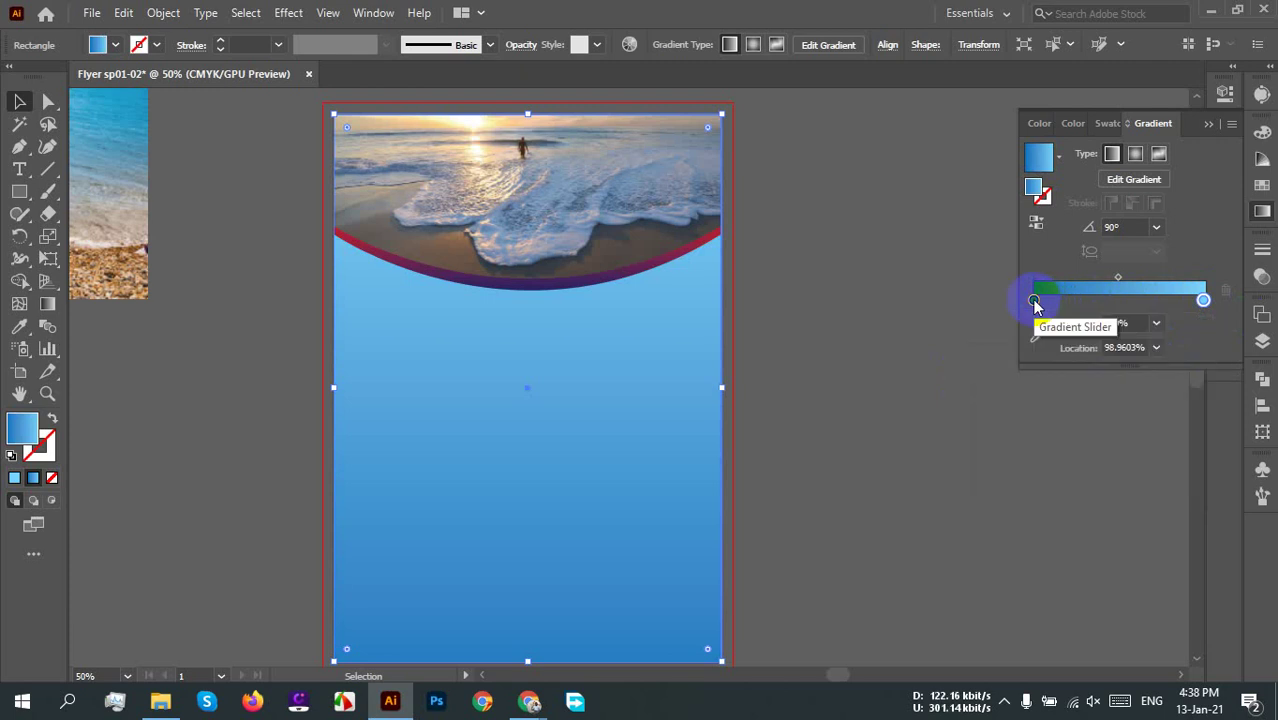
double_click(1034, 300)
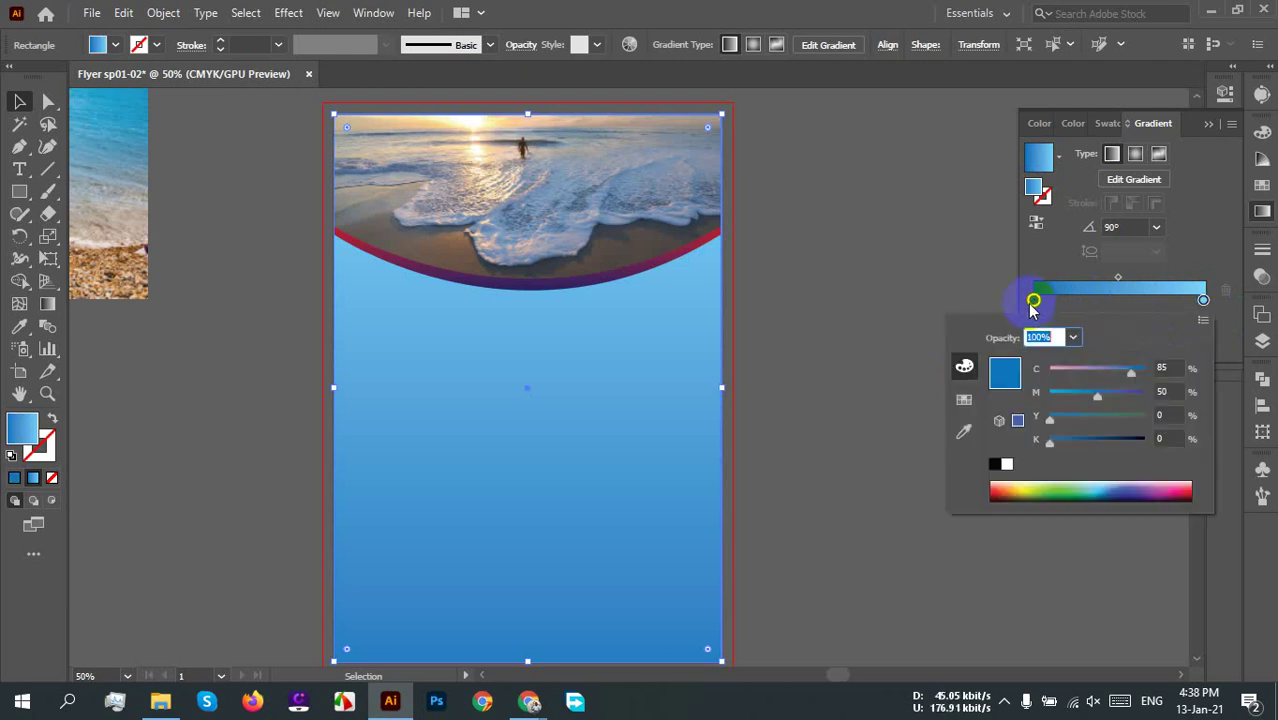
left_click_drag(1060, 450, 1105, 448)
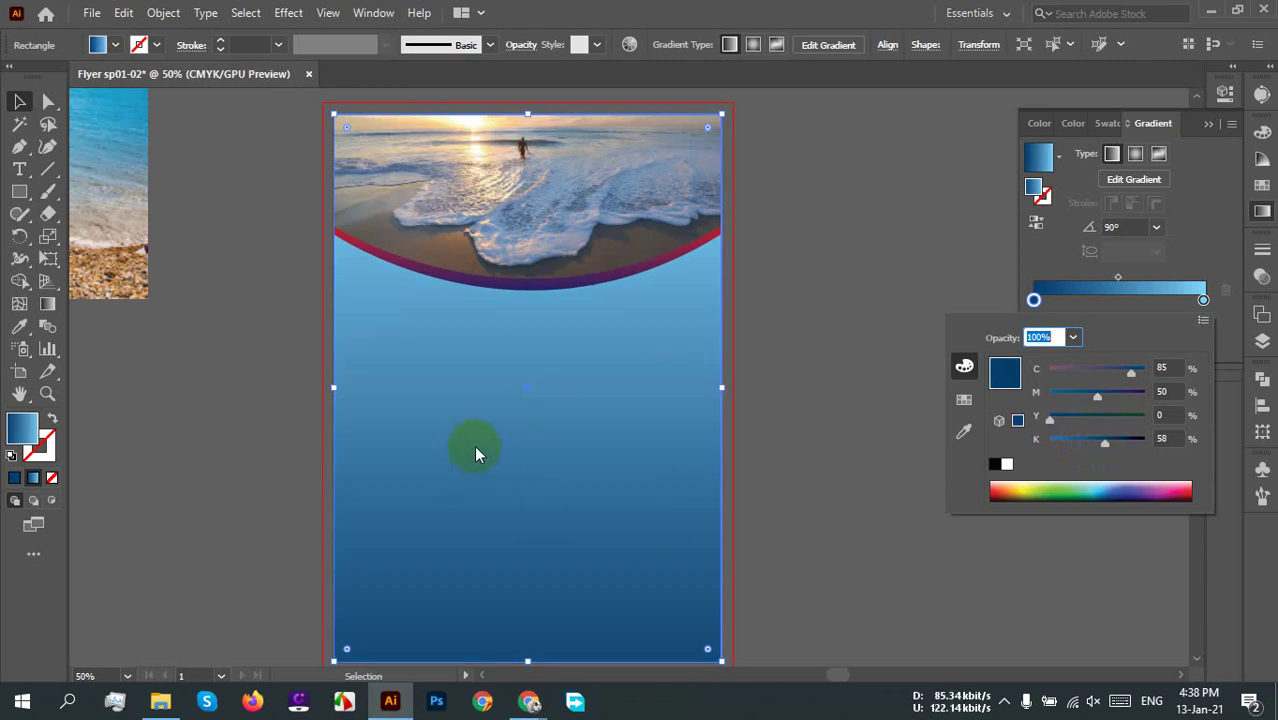
left_click(877, 262)
left_click(860, 266)
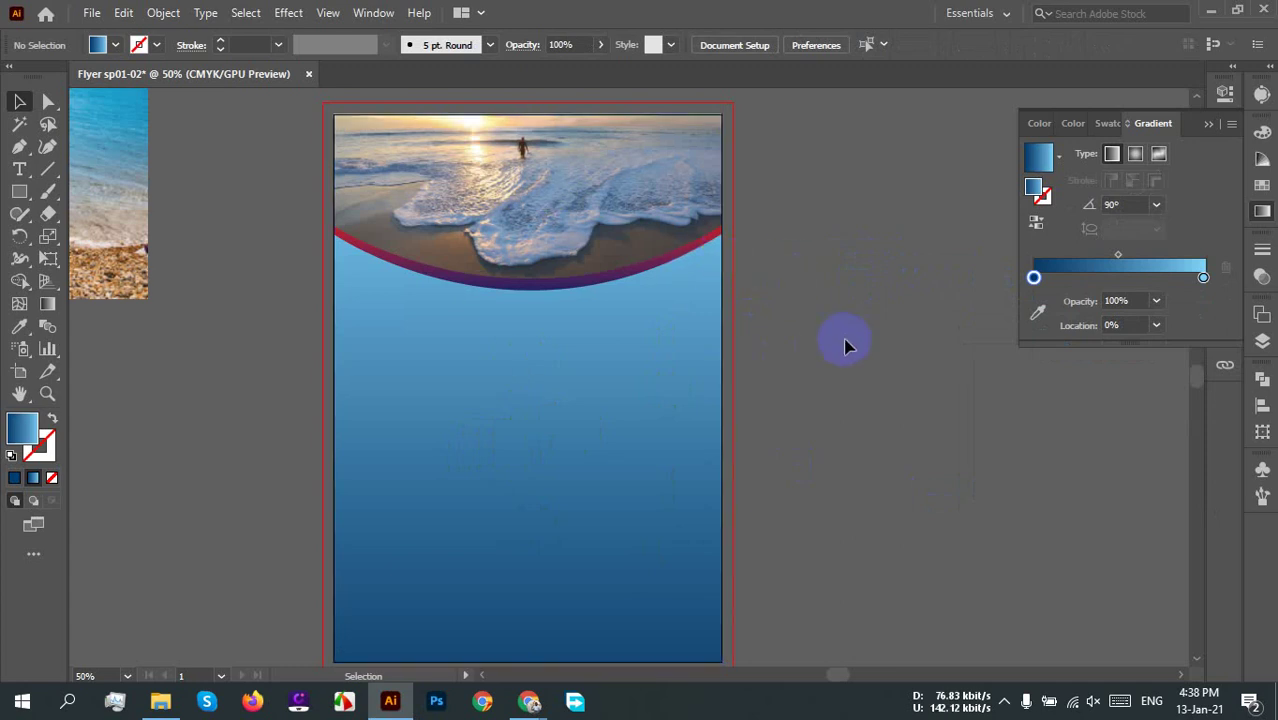
Step: Create a second rectangle 8.2677 in wide and 11.6929 in high beside the artboard, with the same blue gradient fill
scroll(873, 377, "down", 2)
scroll(873, 377, "up", 2)
scroll(848, 359, "down", 1)
left_click_drag(830, 377, 804, 431)
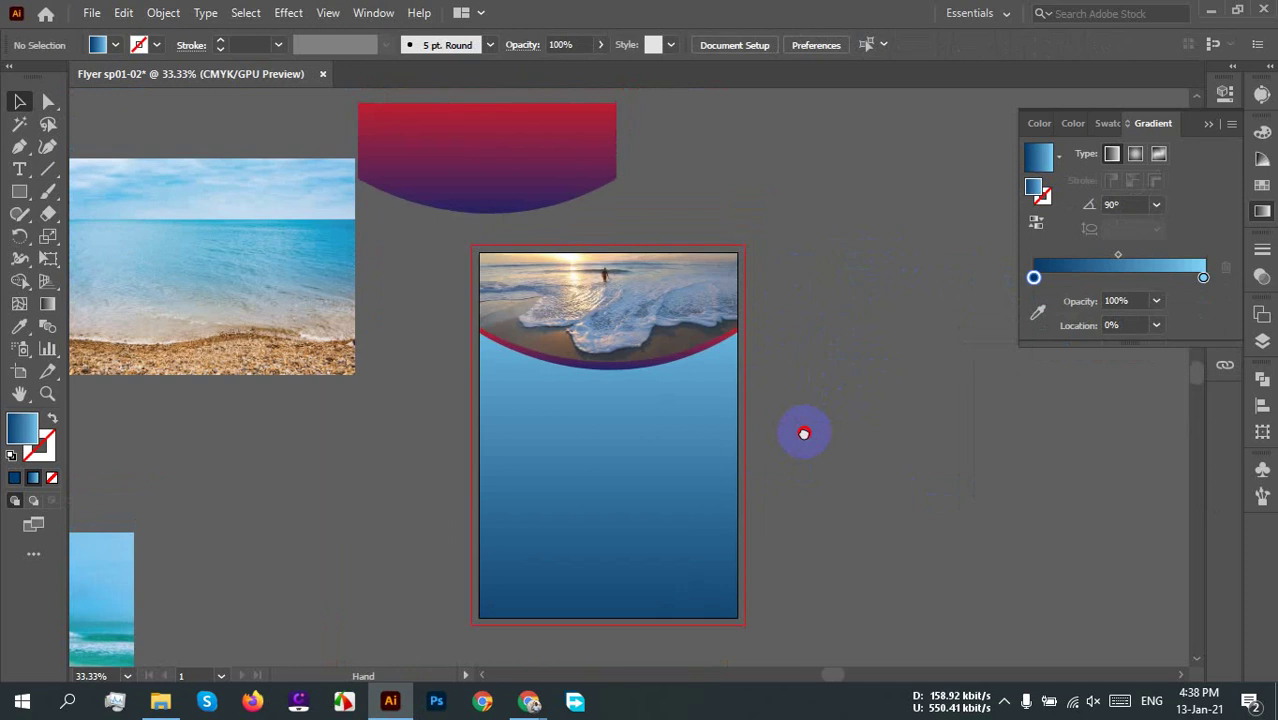
left_click(685, 466)
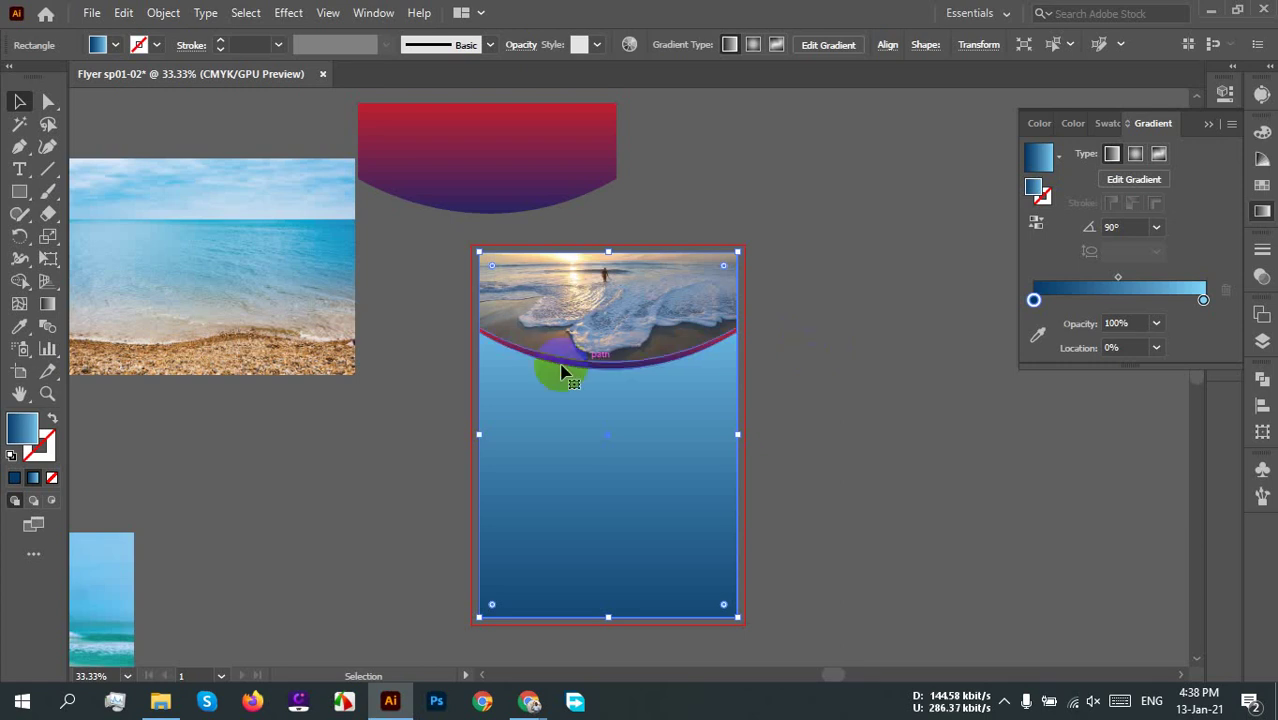
left_click(22, 191)
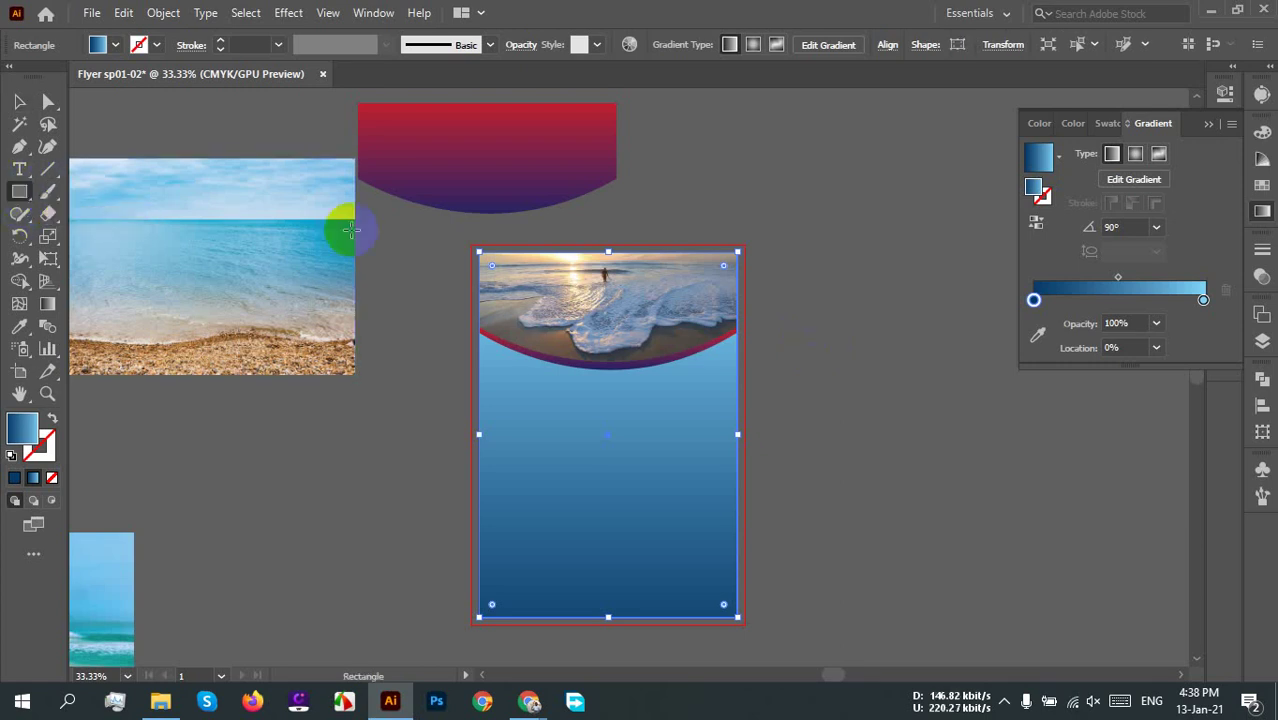
left_click(820, 338)
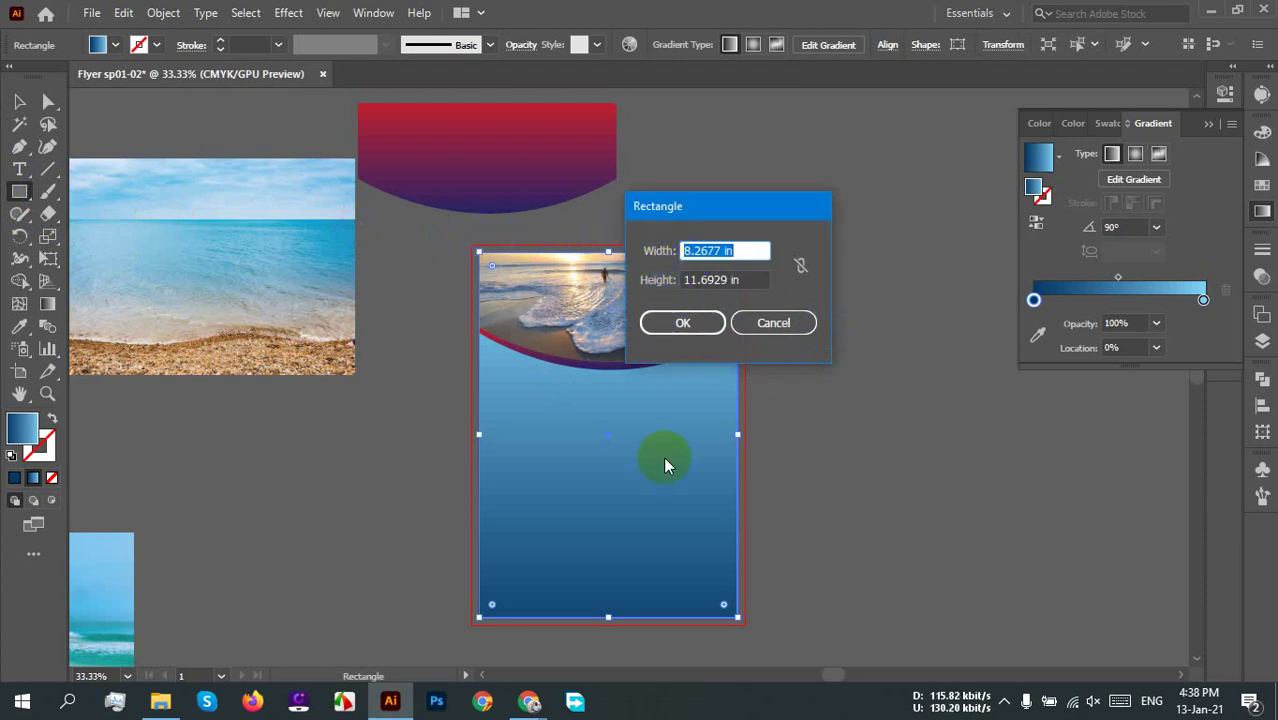
left_click(722, 252)
left_click(698, 323)
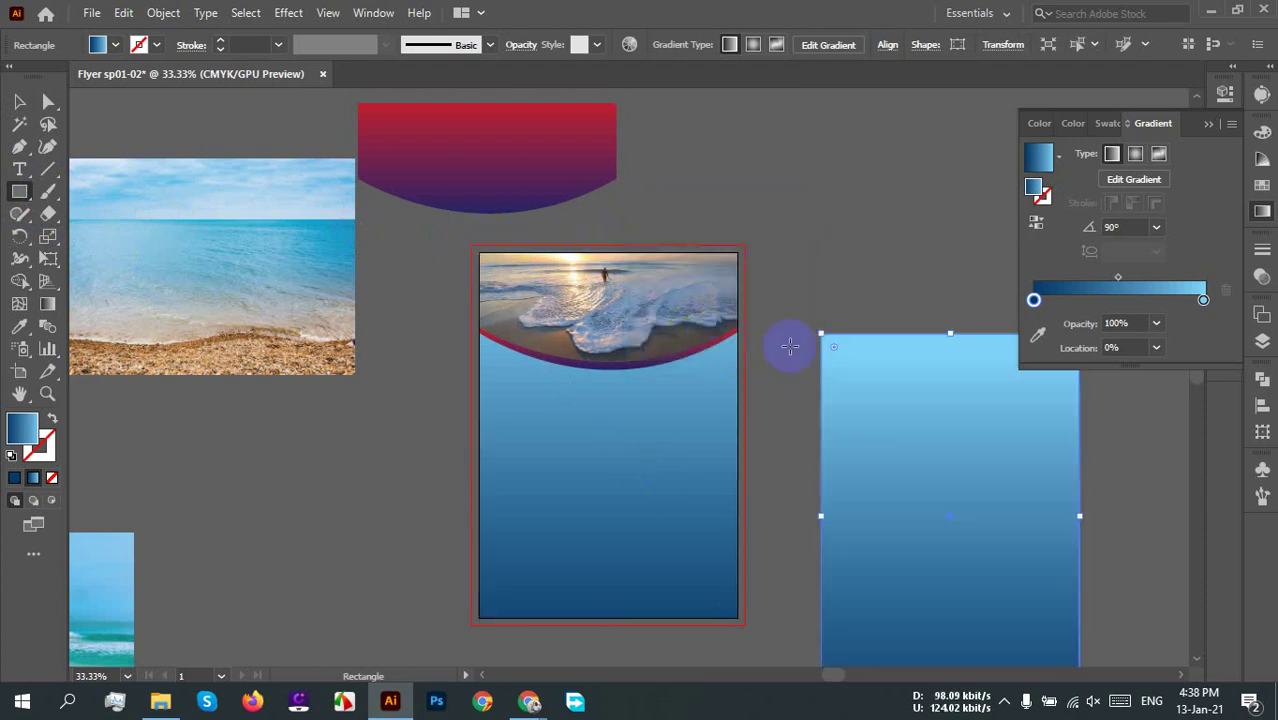
Step: Align the new rectangle to the artboard horizontally and vertically so that it covers the whole page
left_click(886, 45)
left_click(733, 98)
left_click(816, 104)
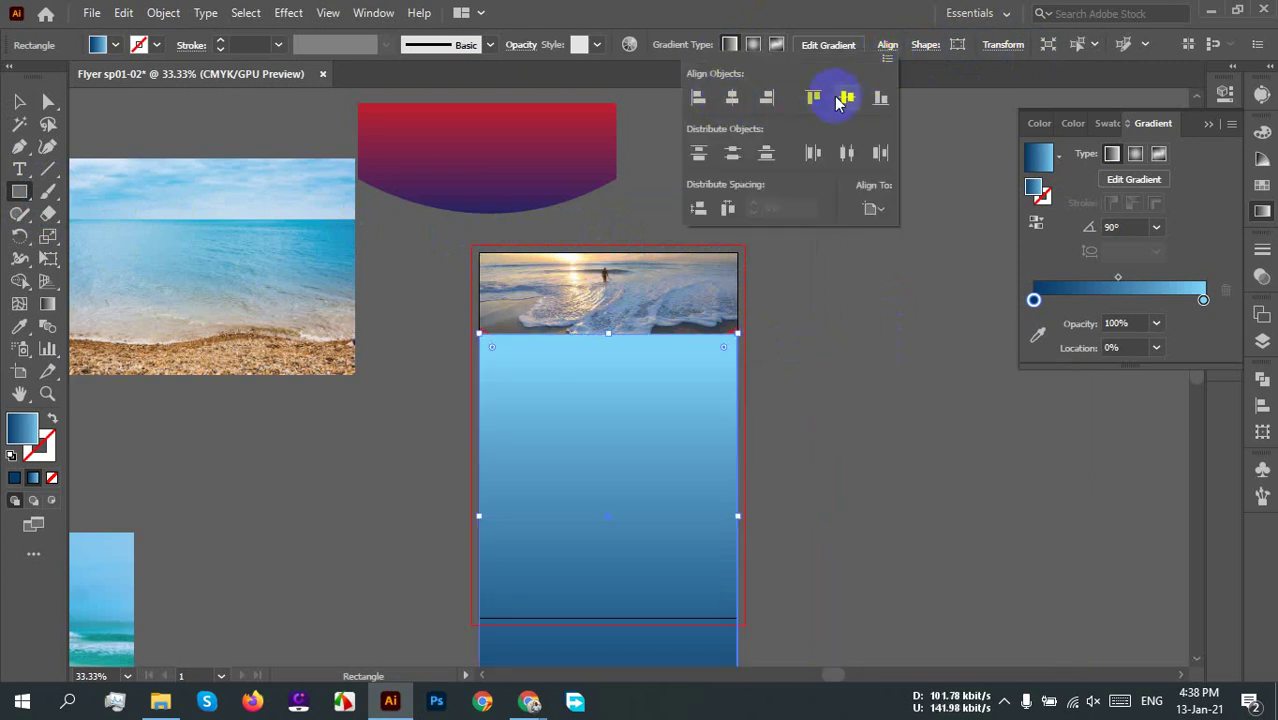
Step: Send the new full-page rectangle to the back, behind the photo and the gradient band, and deselect it
right_click(616, 423)
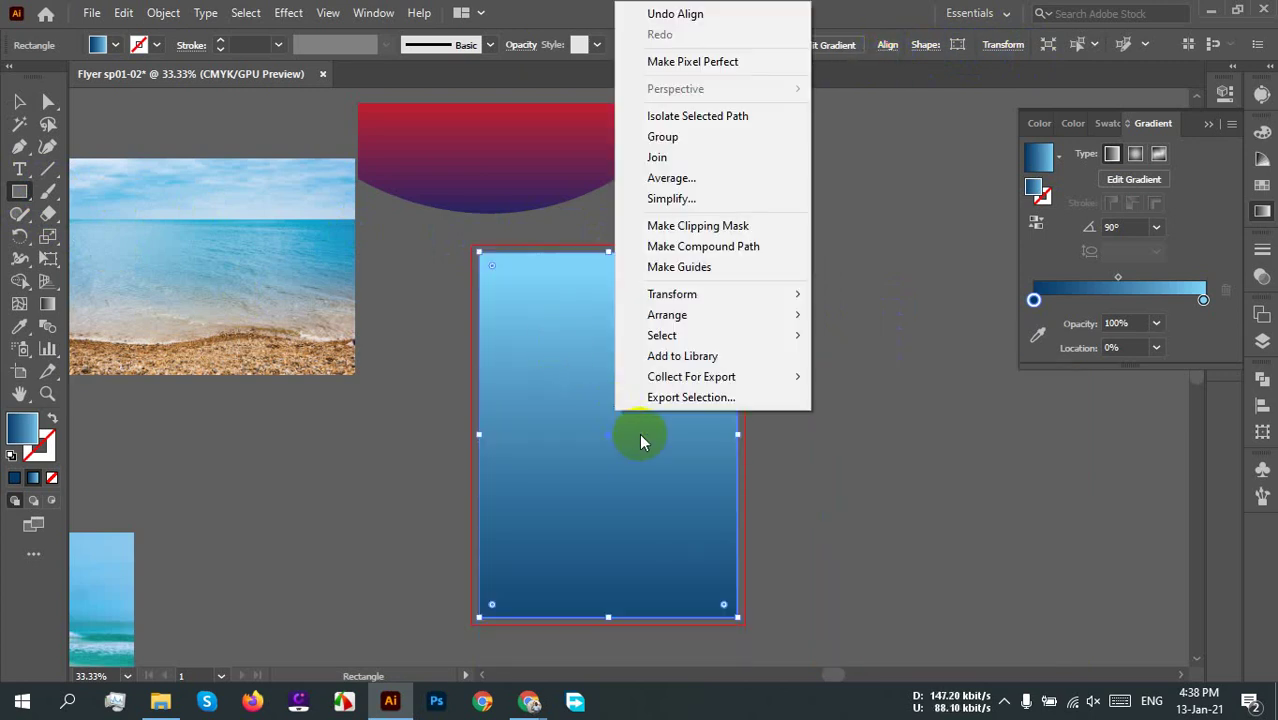
mouse_move(730, 315)
left_click(868, 378)
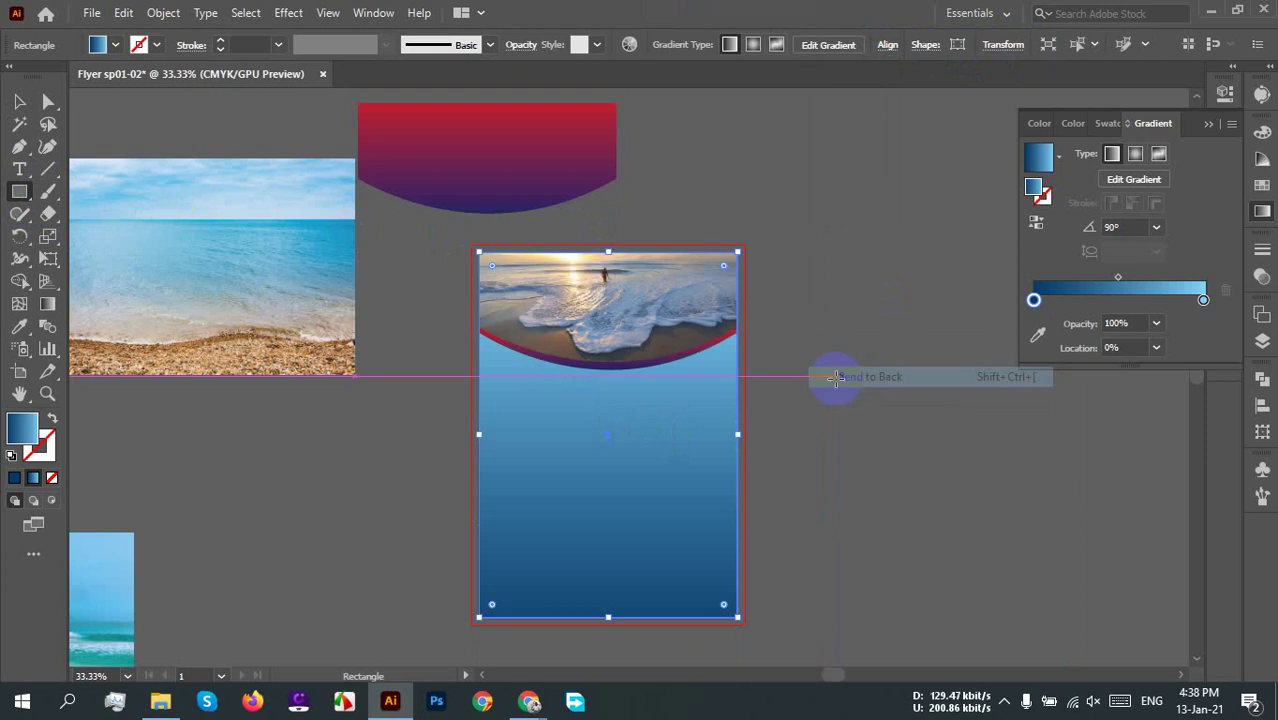
left_click(22, 98)
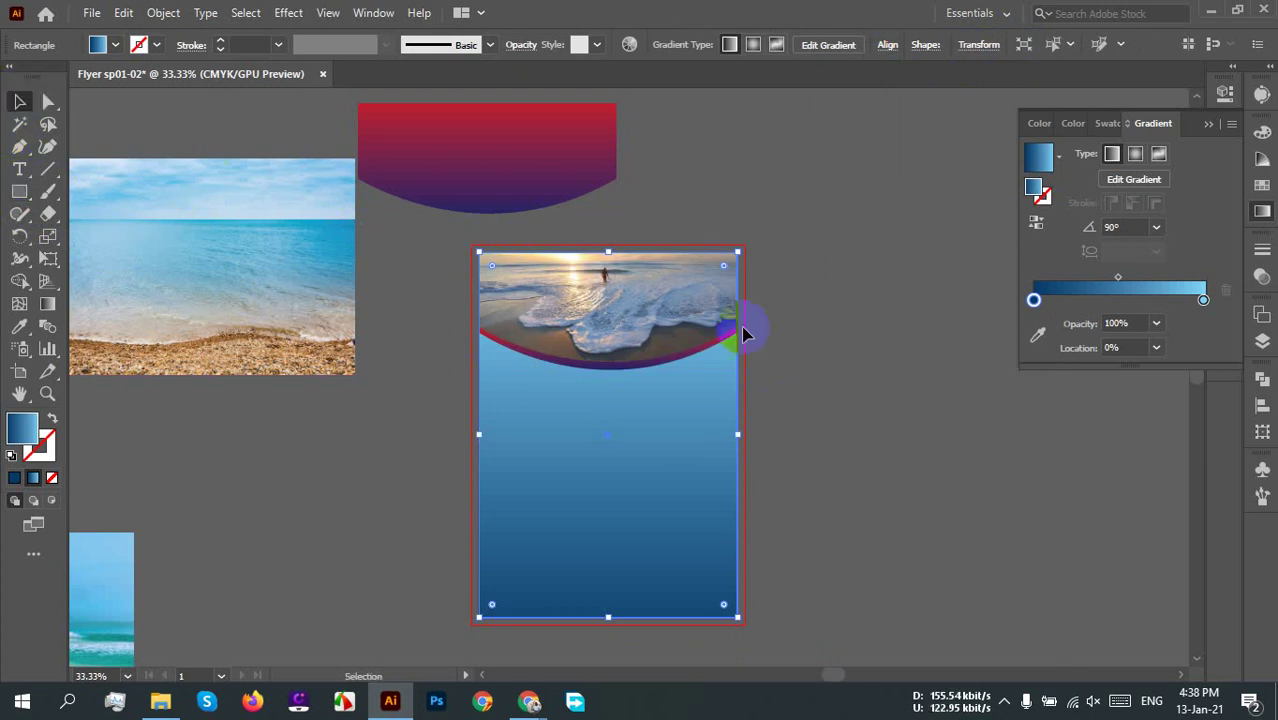
left_click(807, 414)
Step: Fill the full-page background rectangle below the photo header with white
left_click(668, 458)
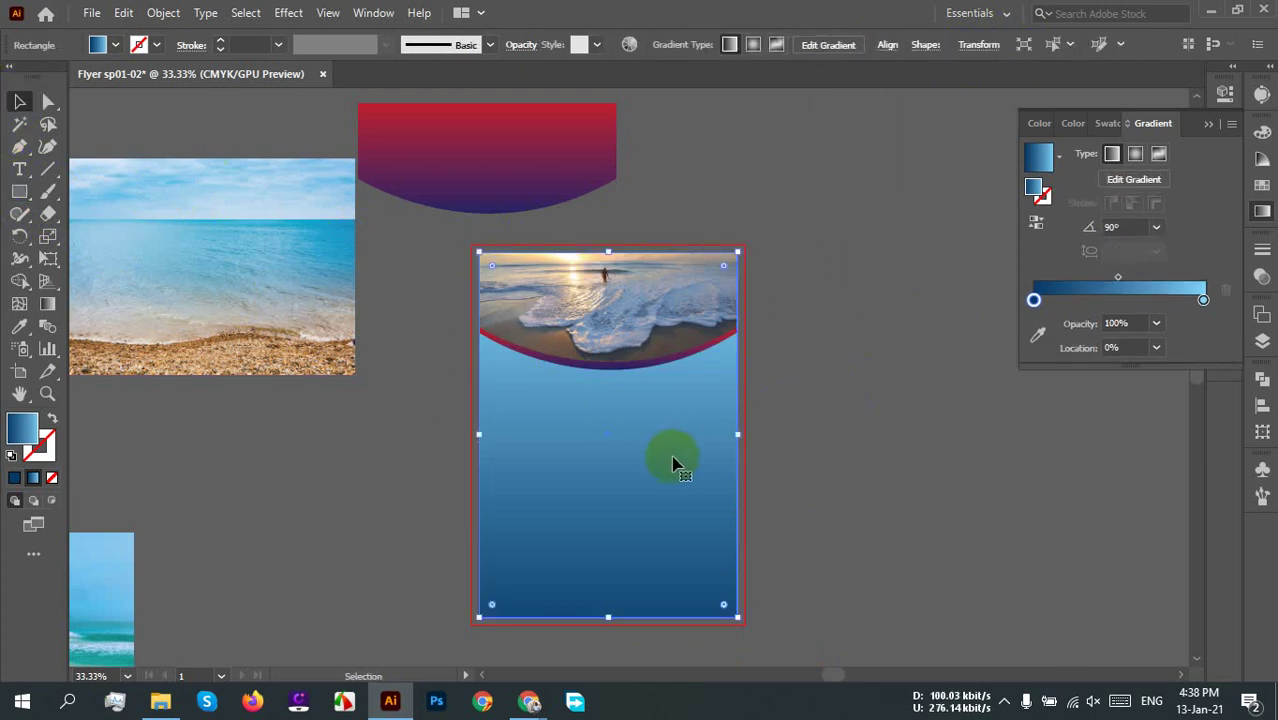
left_click(672, 462)
left_click(622, 505)
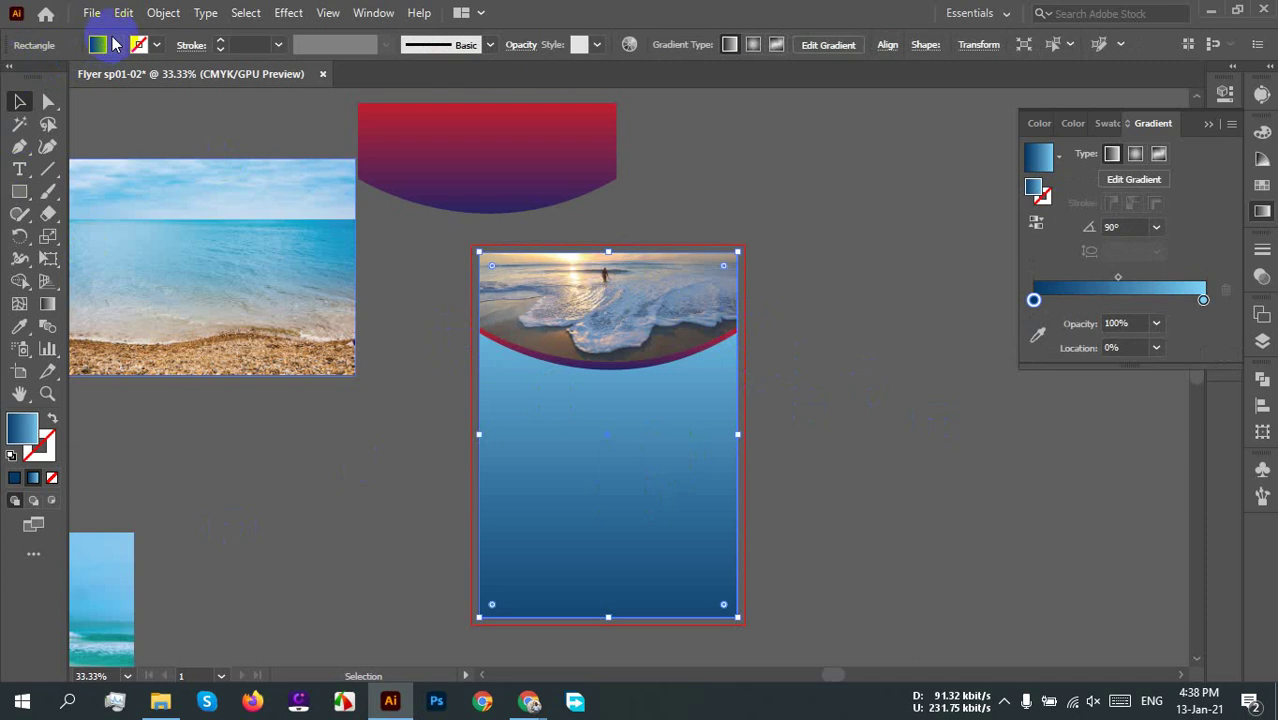
left_click(113, 44)
left_click(38, 77)
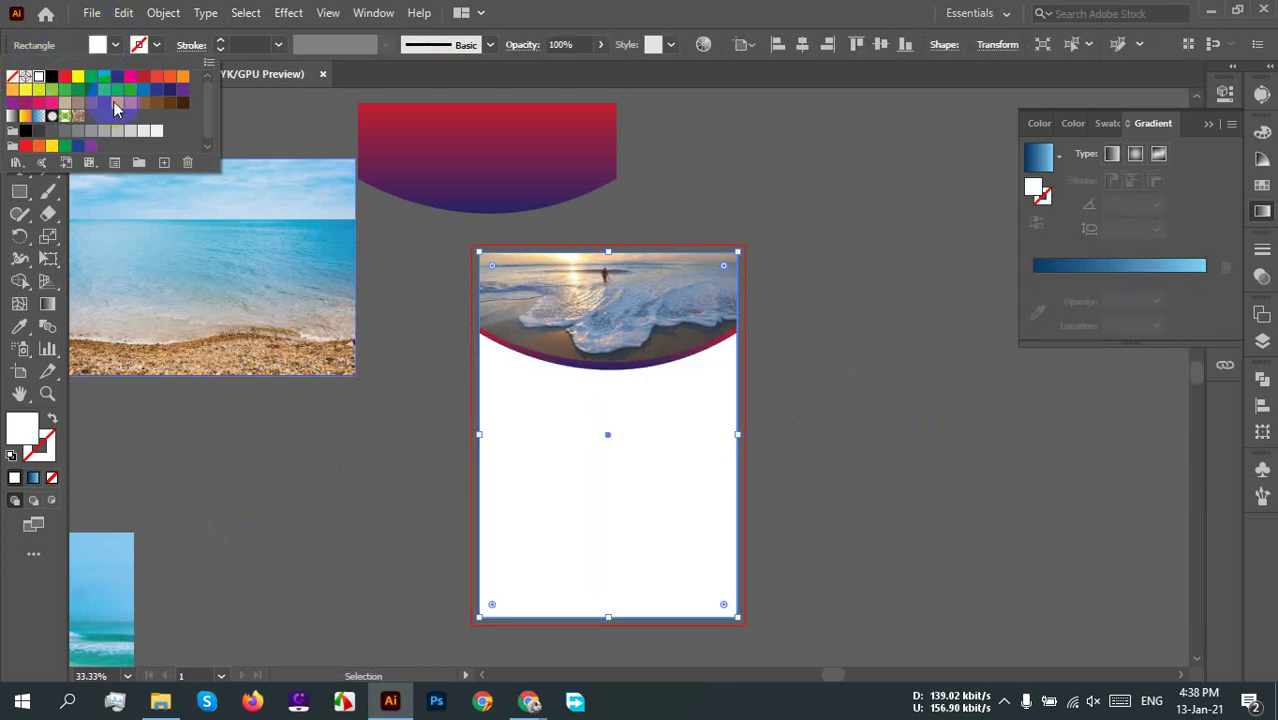
left_click(826, 408)
scroll(790, 332, "up", 3)
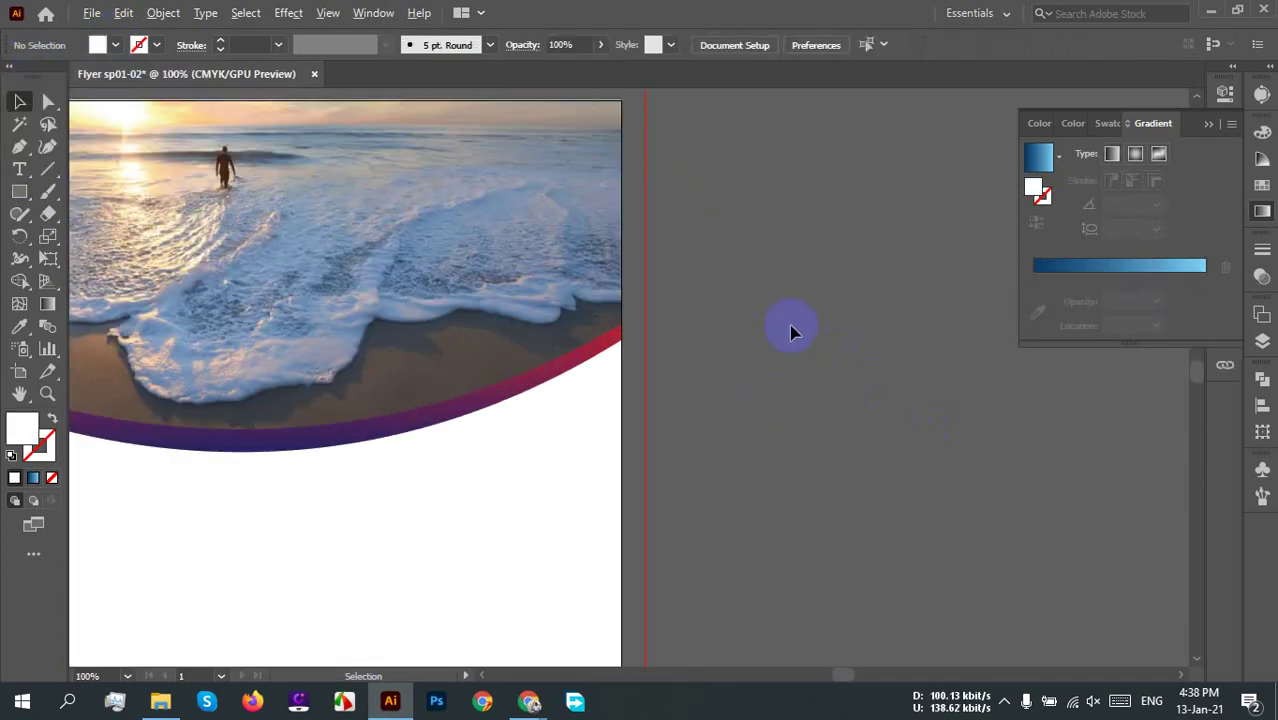
scroll(790, 322, "down", 1)
scroll(779, 371, "left", 1)
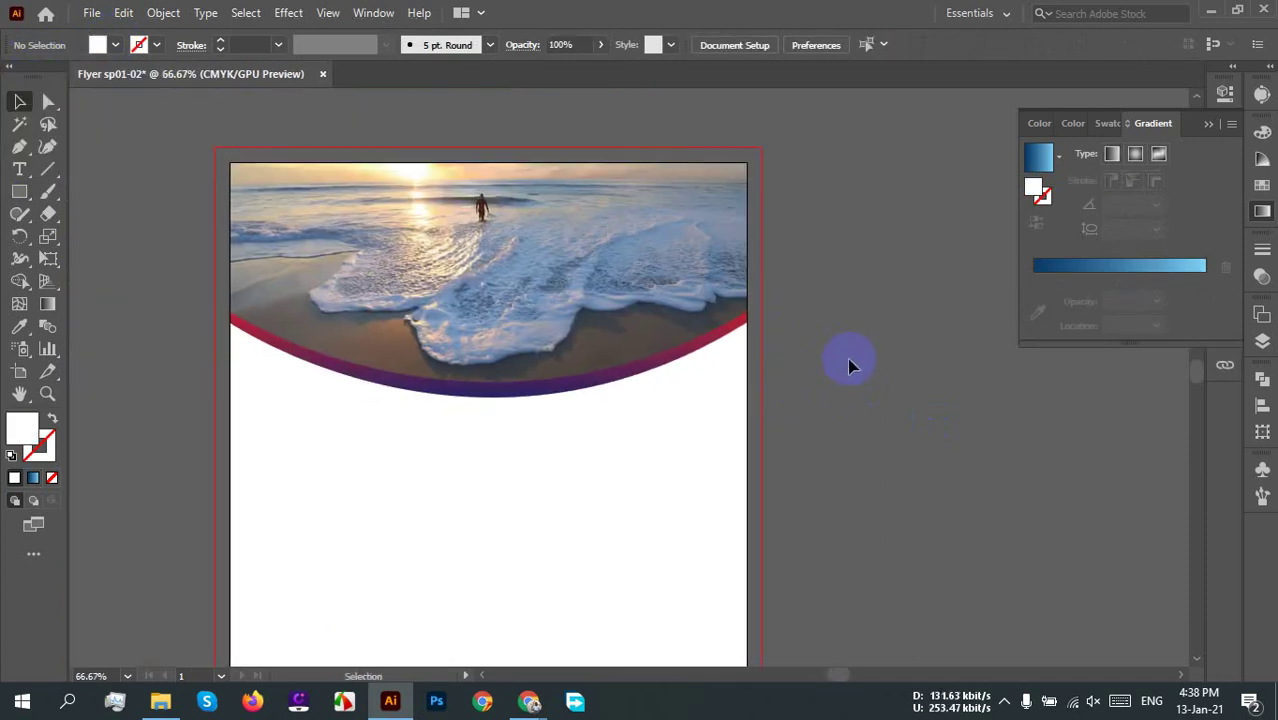
scroll(848, 358, "down", 3)
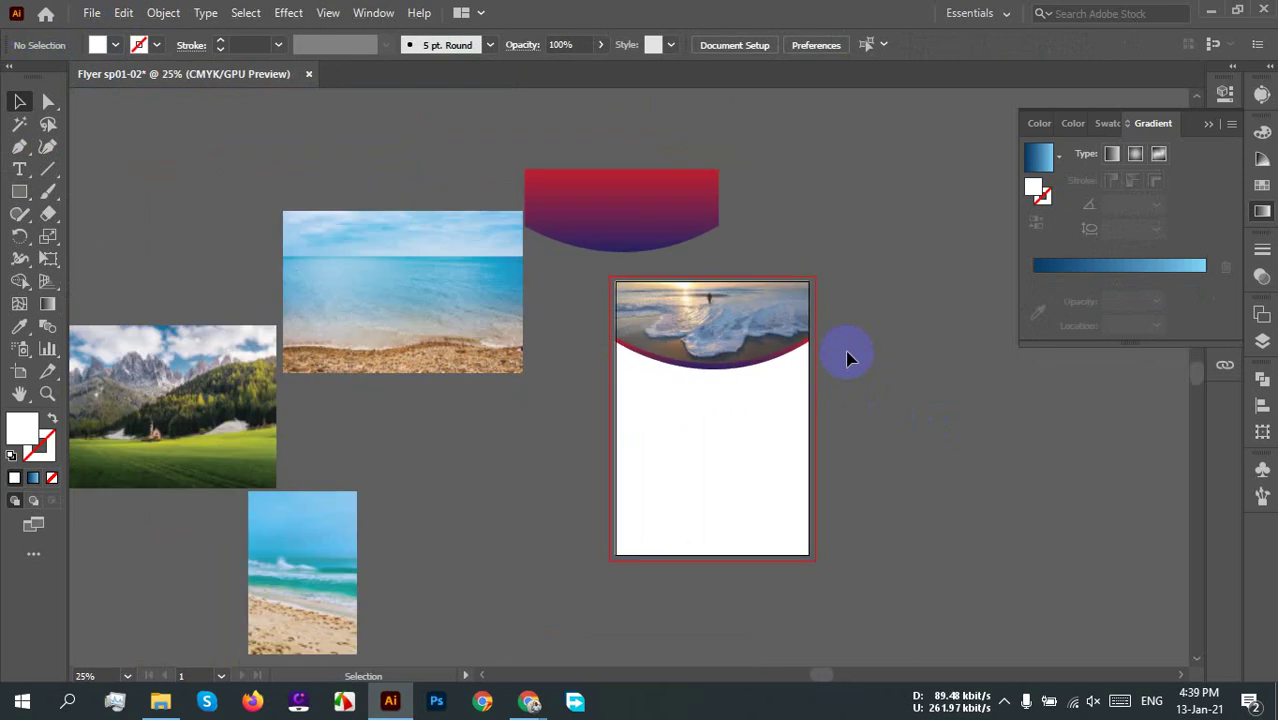
left_click_drag(847, 354, 848, 430)
scroll(845, 432, "up", 2)
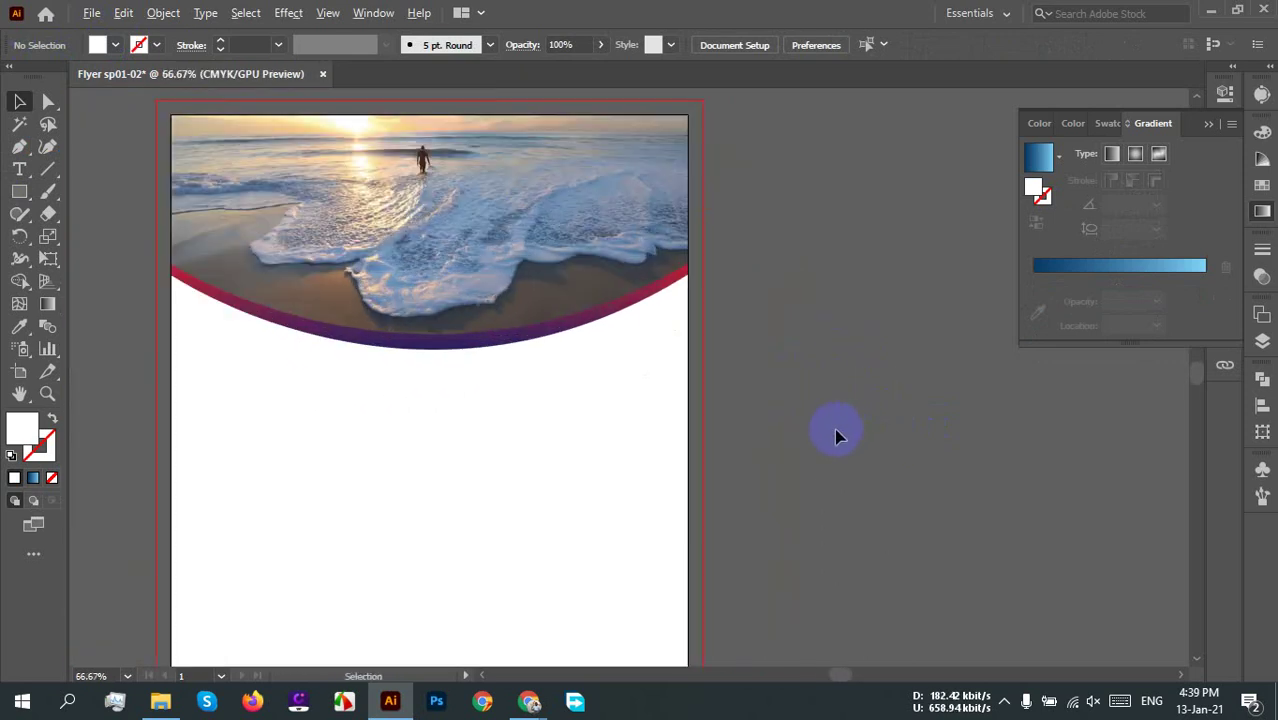
left_click_drag(802, 403, 821, 418)
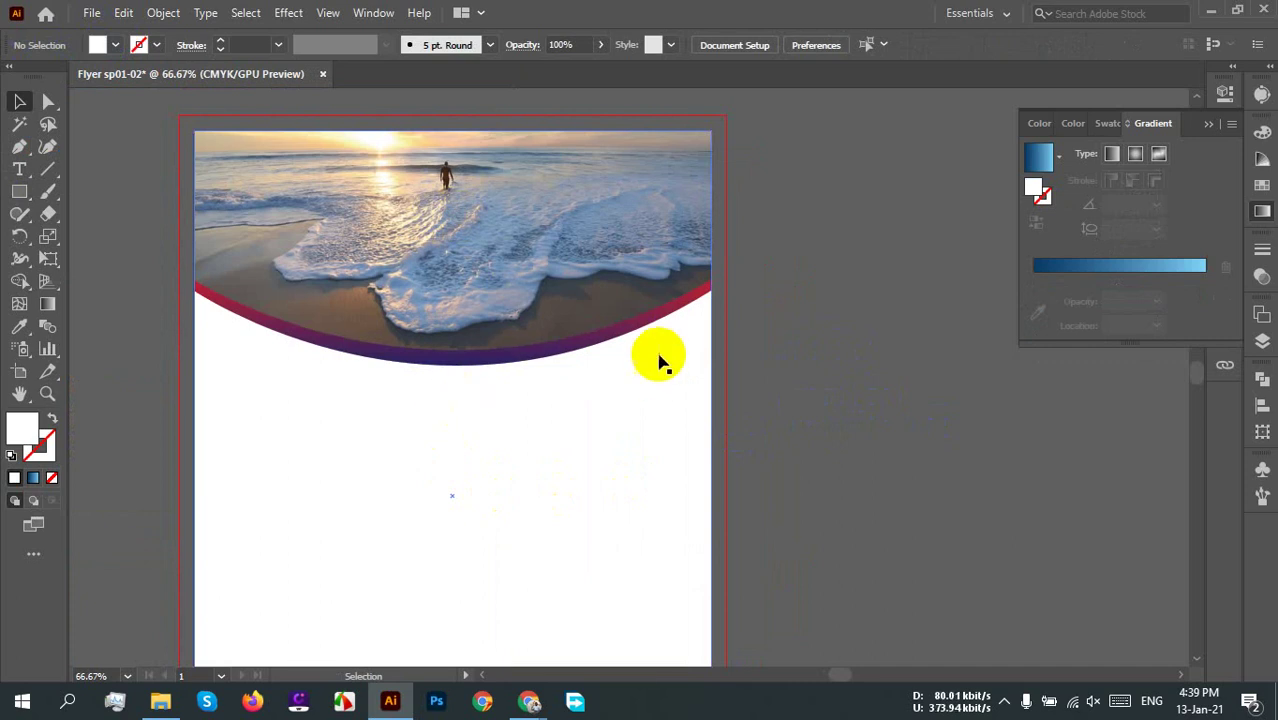
left_click(802, 352)
Step: Move the white full-page background rectangle off the artboard and delete it
scroll(805, 350, "down", 1)
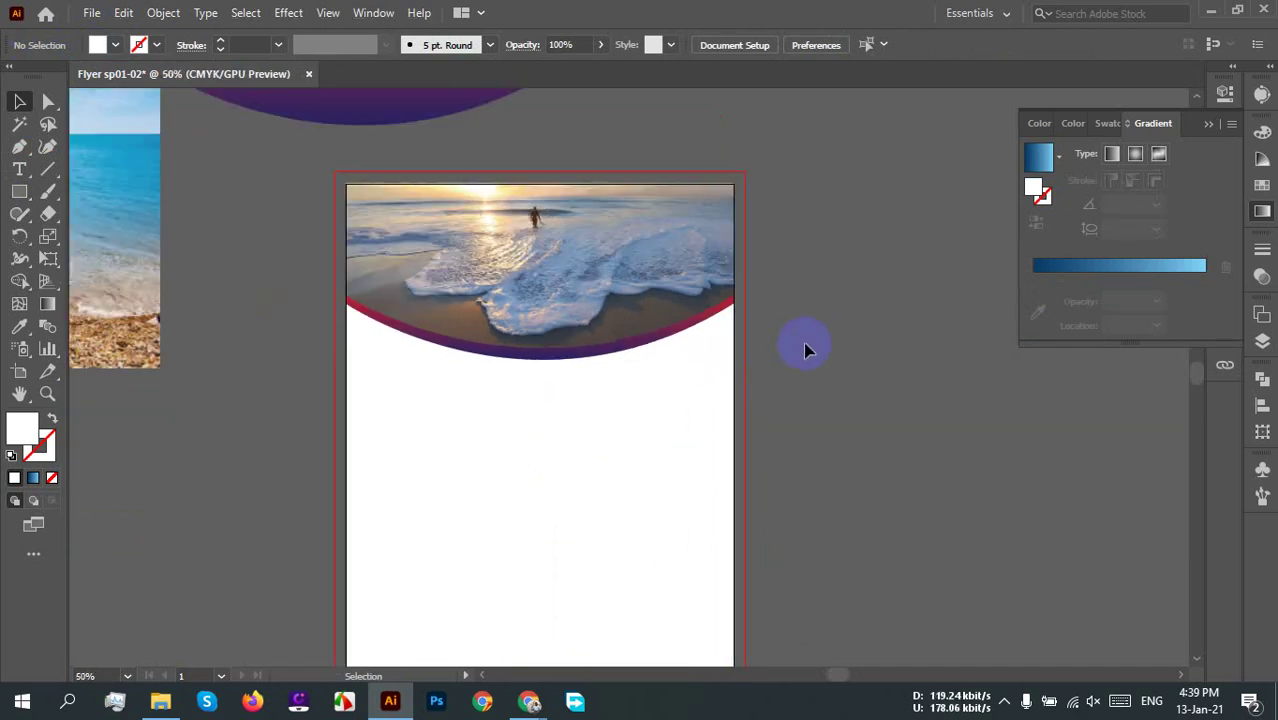
scroll(803, 348, "down", 1)
left_click_drag(819, 422, 824, 408)
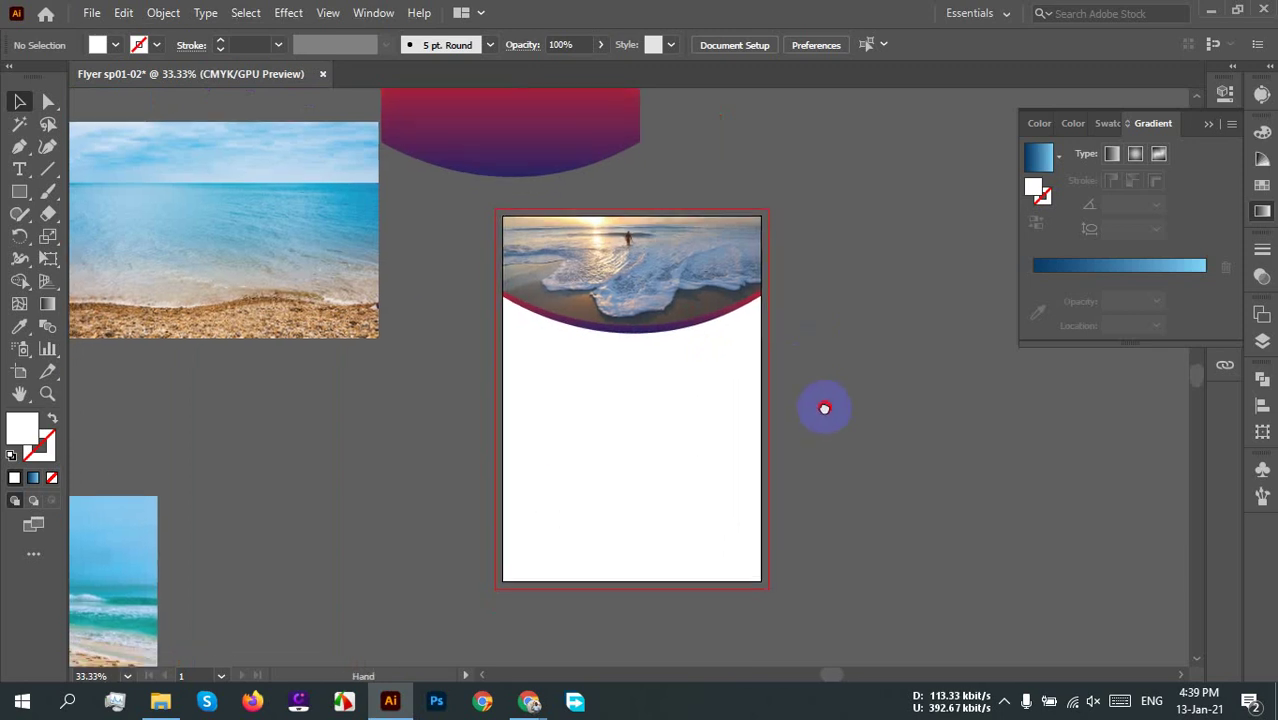
left_click_drag(662, 466, 890, 451)
left_click_drag(785, 451, 843, 458)
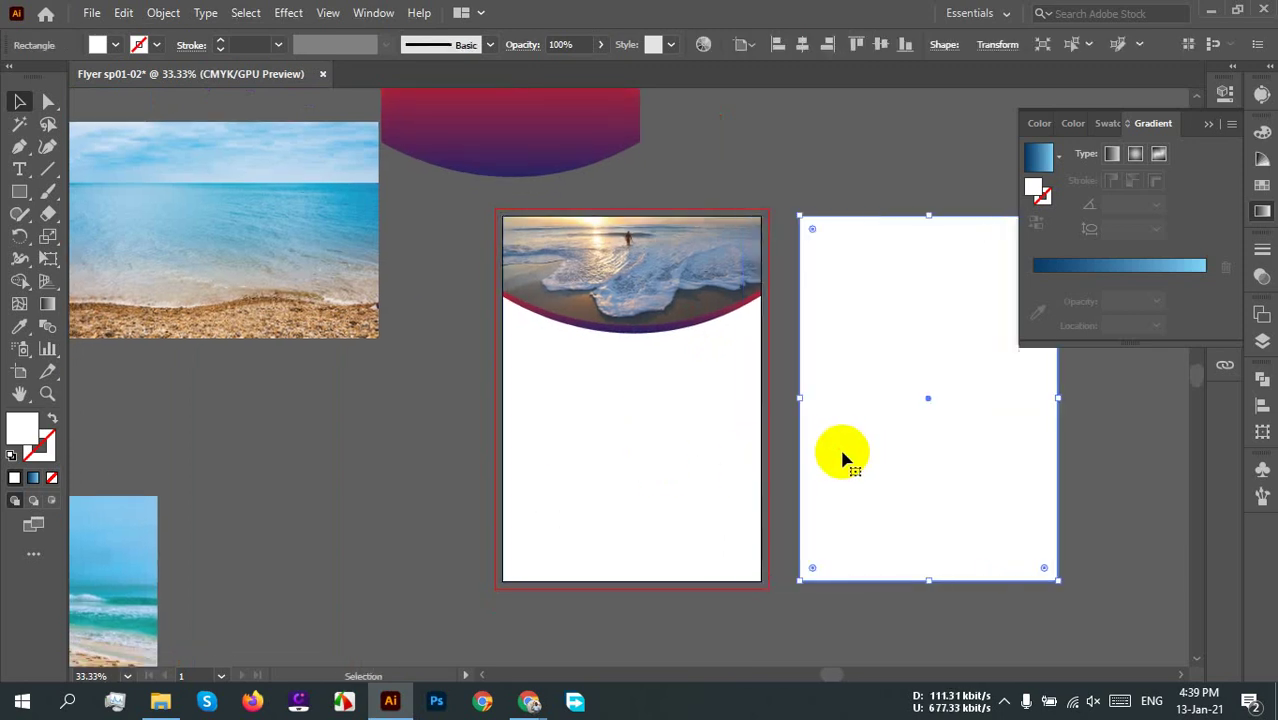
key("Delete")
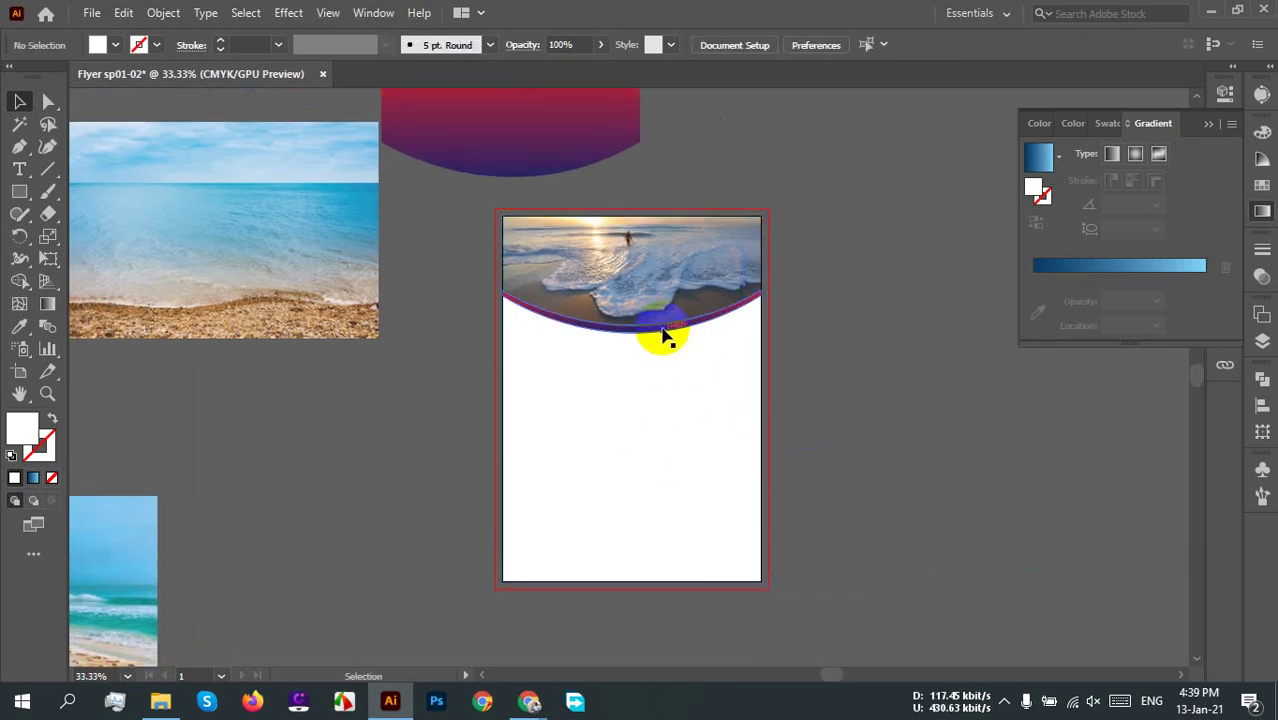
Step: Move the curved blue-to-red gradient band out of the flyer, onto the empty canvas beside the artboard
left_click_drag(666, 340, 320, 494)
scroll(700, 385, "up", 1)
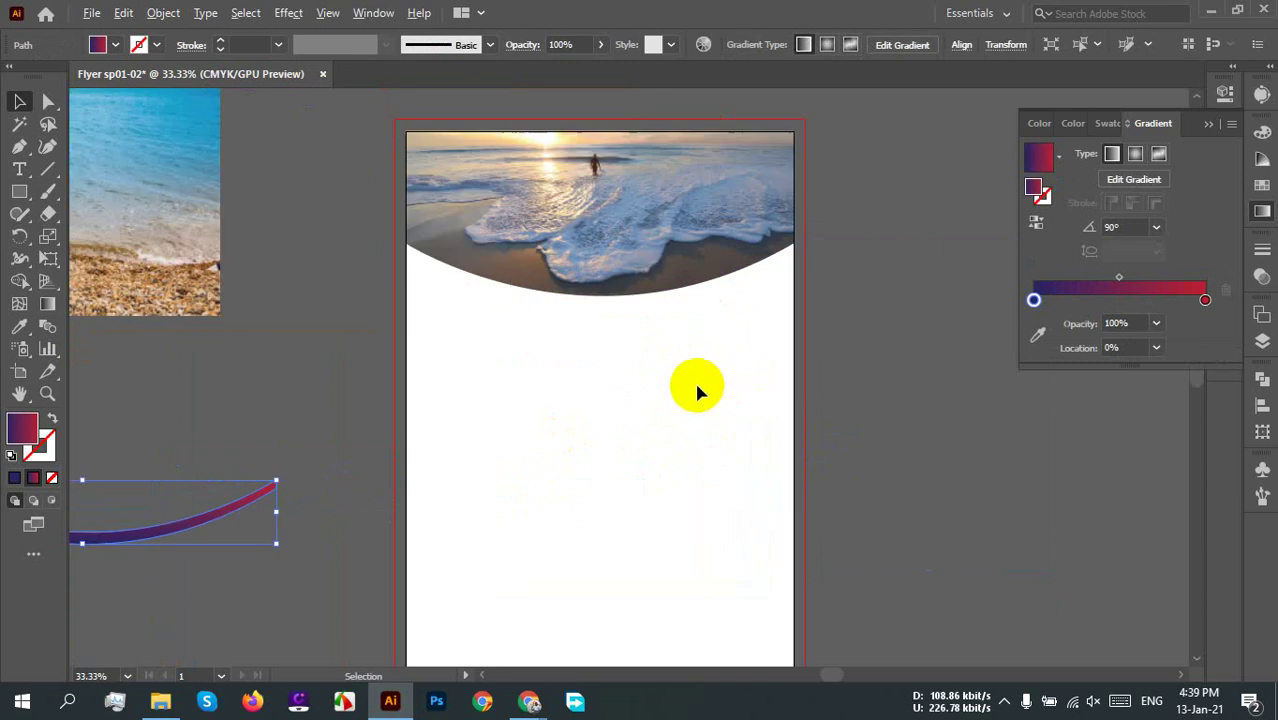
scroll(665, 365, "up", 3)
Step: Unlock all objects and release the clipping mask of the beach photo header, leaving everything deselected
right_click(640, 347)
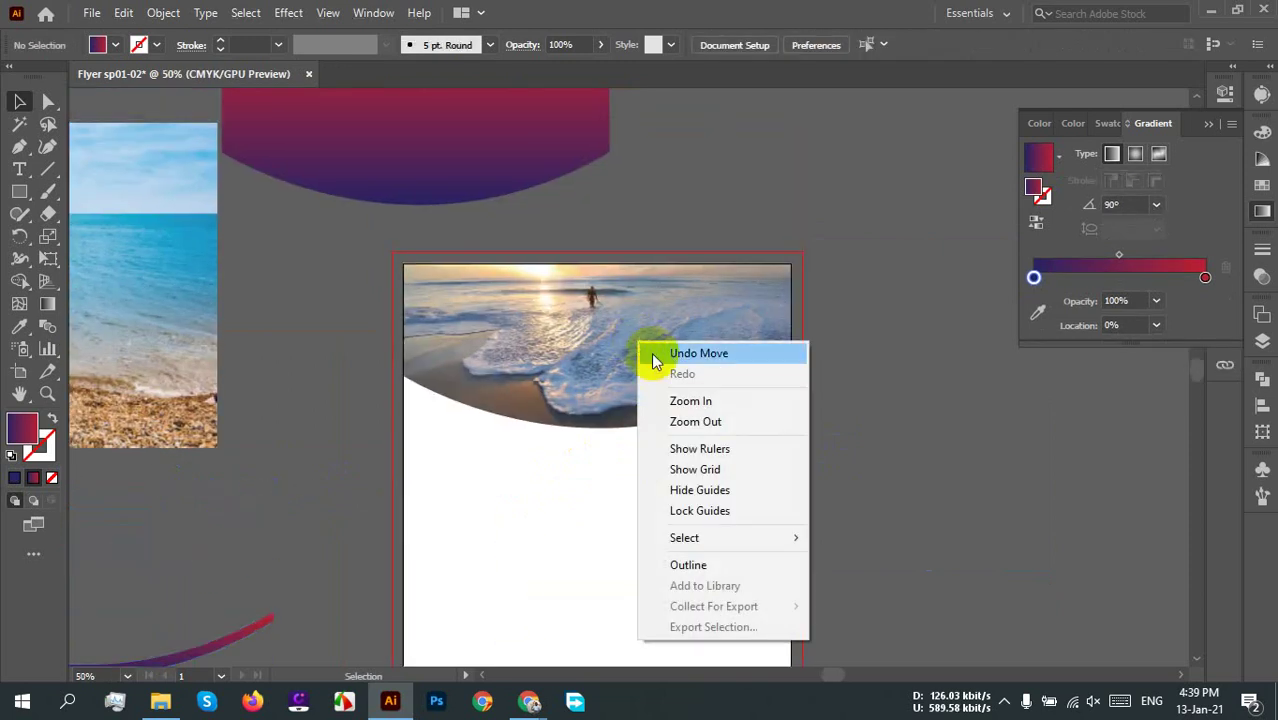
left_click(573, 362)
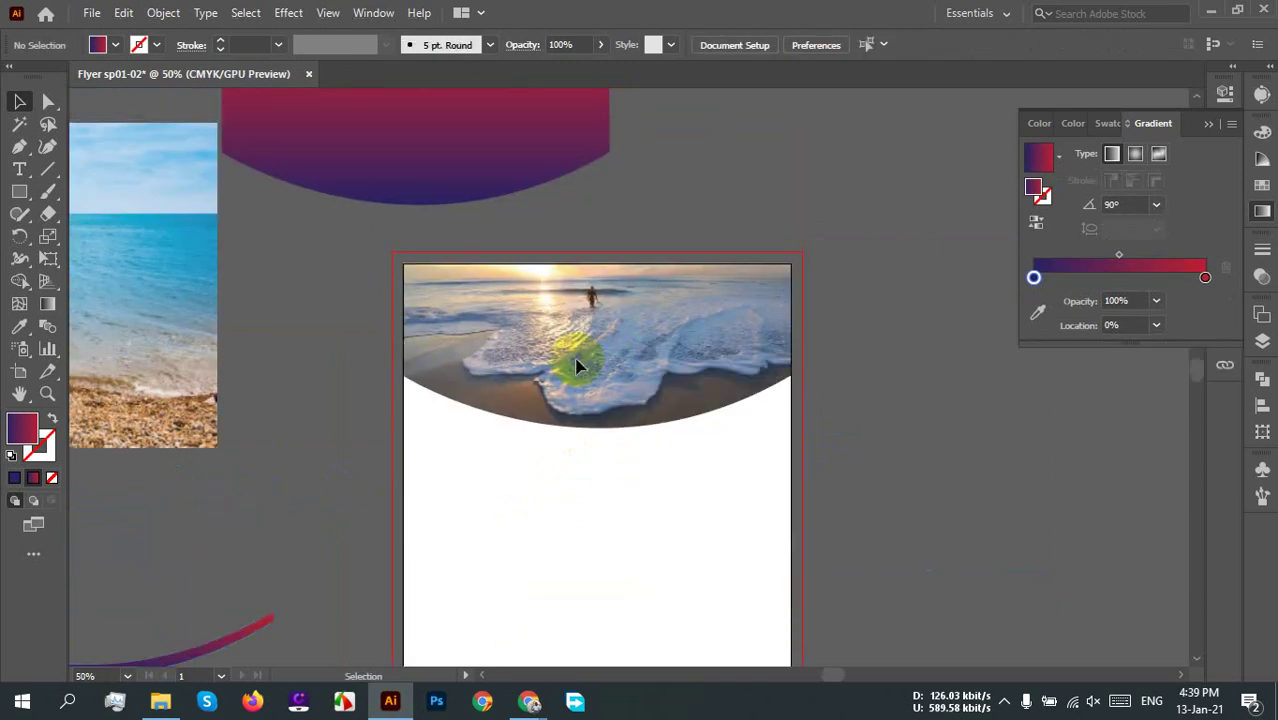
left_click(625, 356)
left_click(904, 366)
right_click(628, 360)
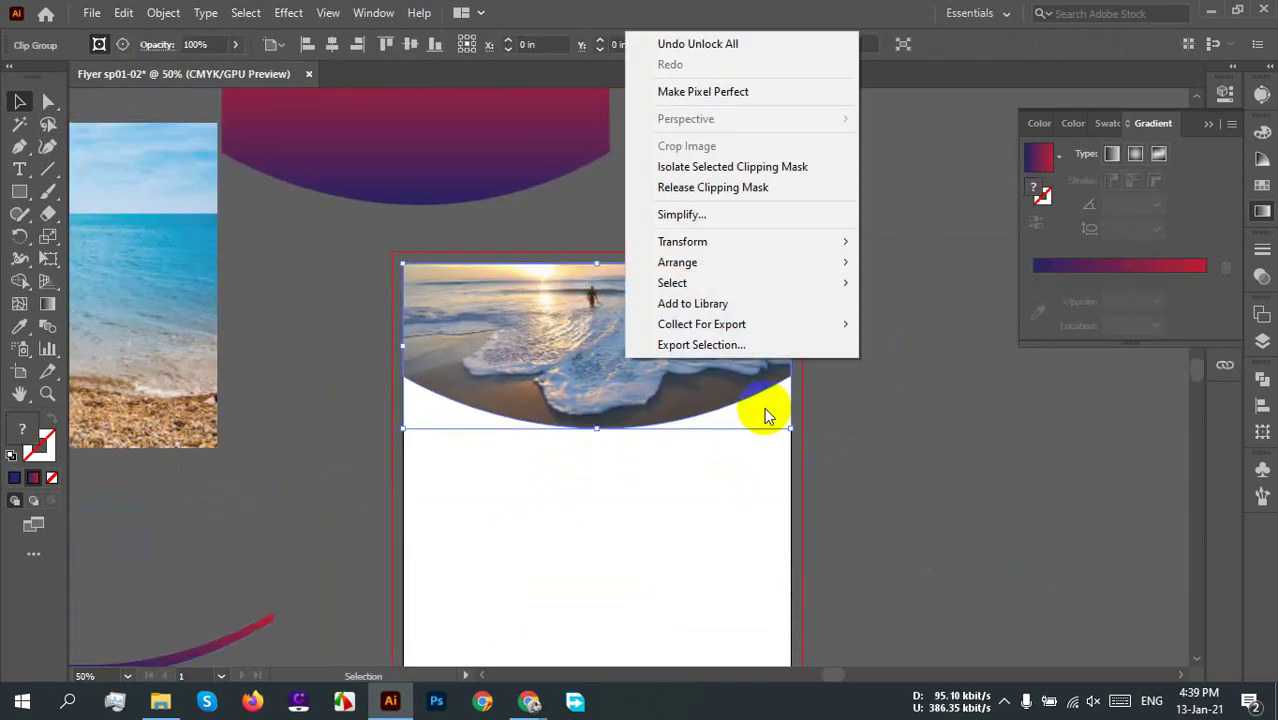
left_click(713, 187)
left_click(954, 475)
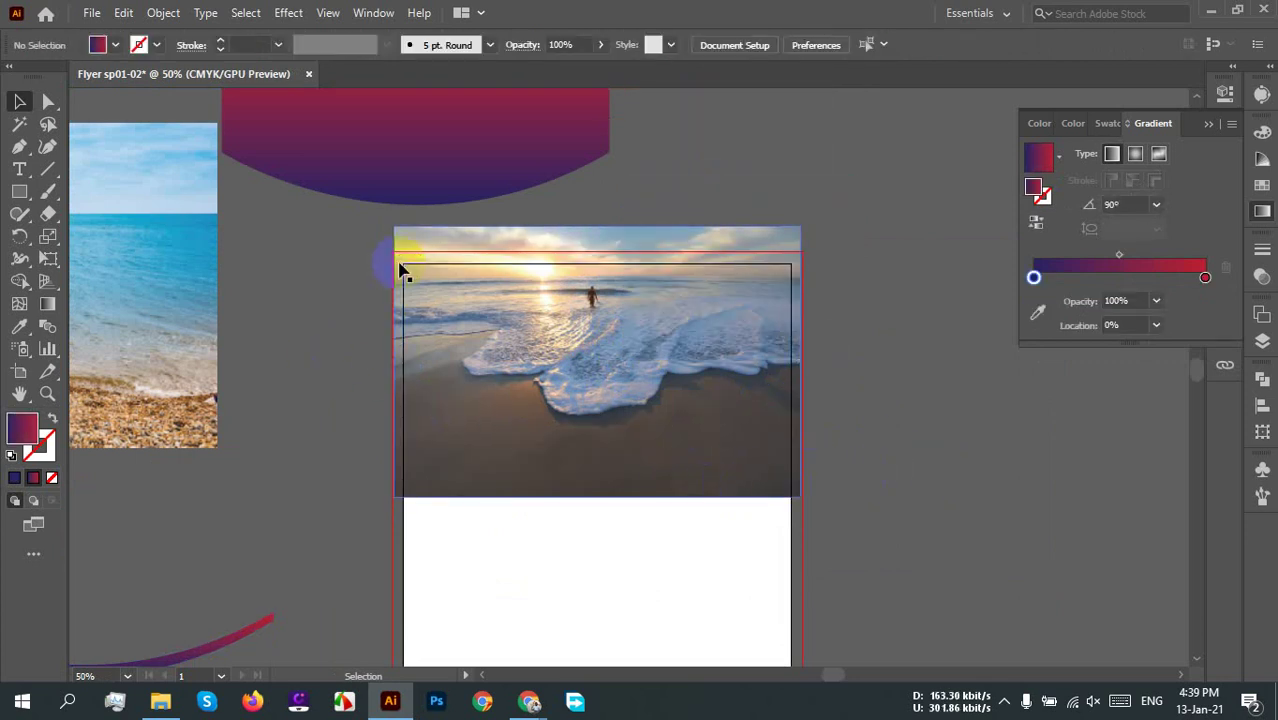
Step: Delete the released curved clipping path lying over the beach photo
scroll(840, 420, "down", 2)
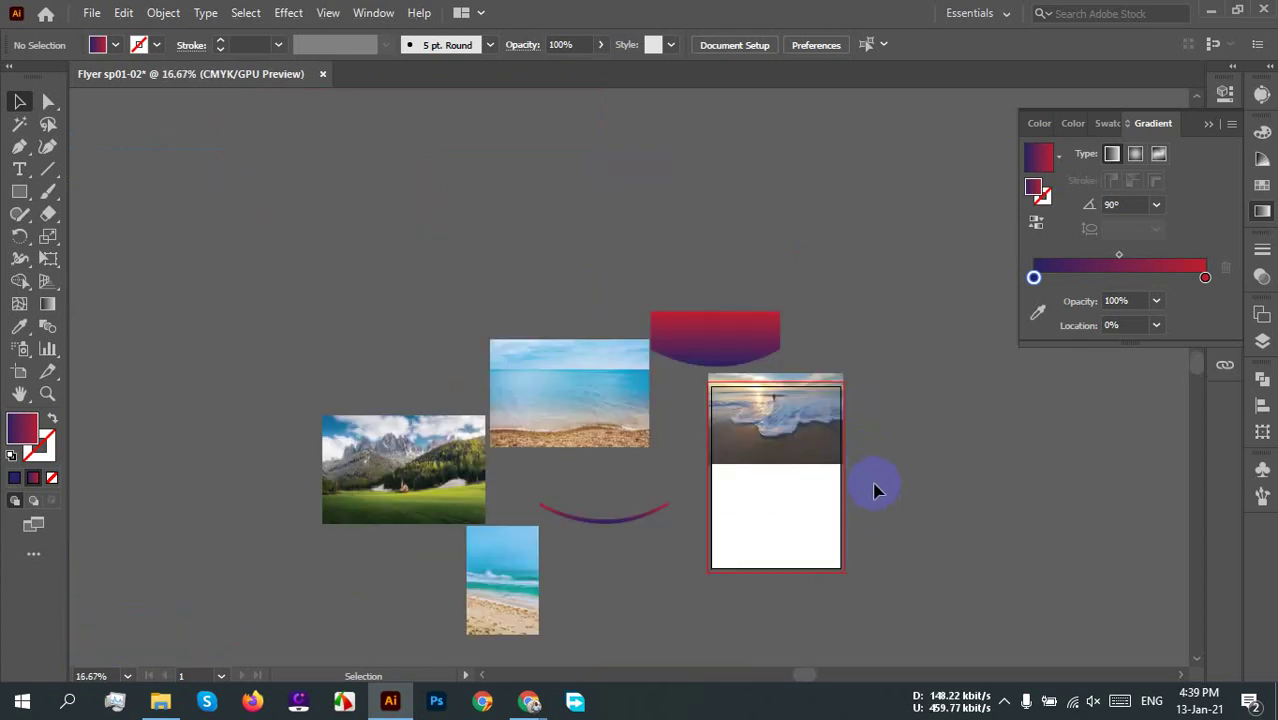
scroll(876, 485, "up", 3)
left_click_drag(876, 495, 854, 476)
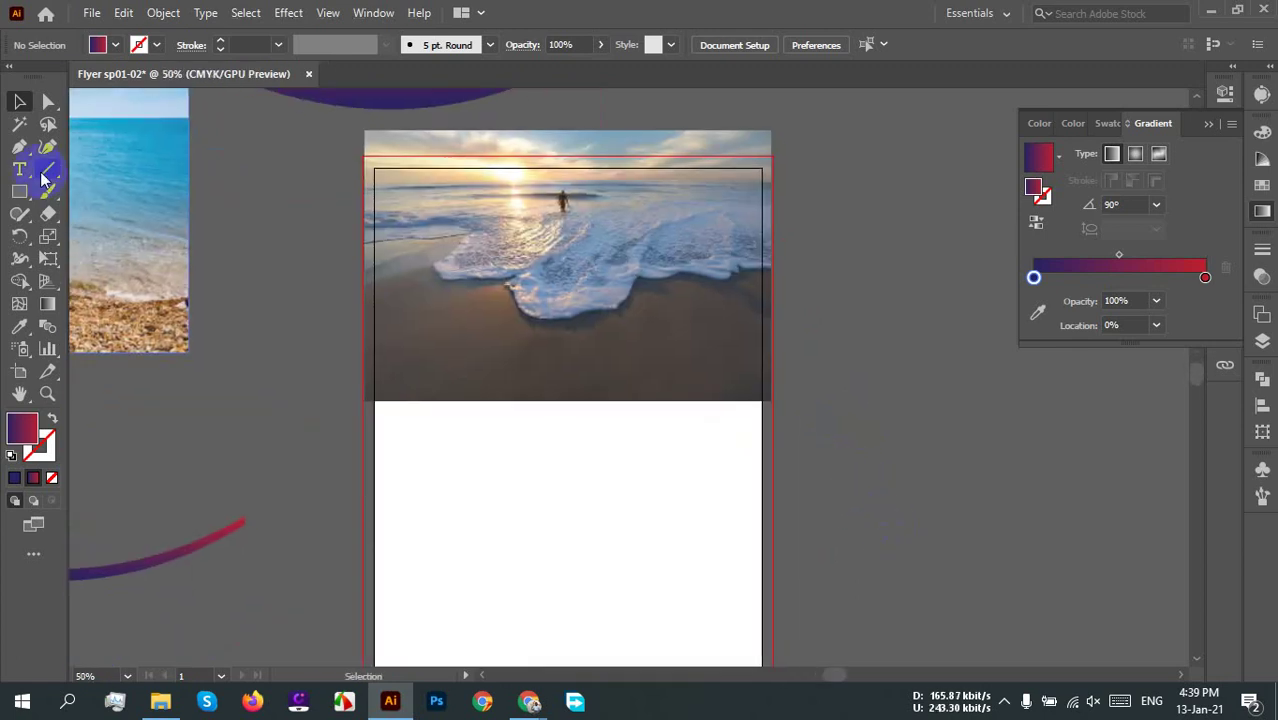
left_click(19, 191)
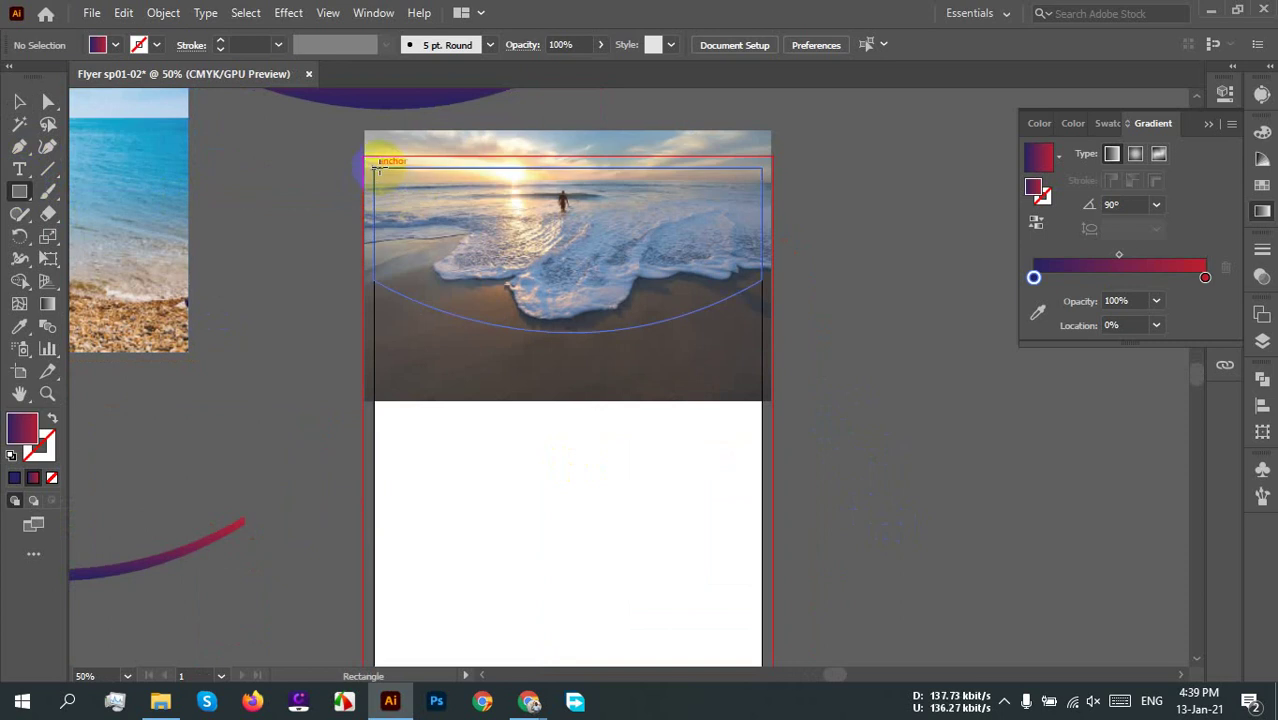
left_click(20, 101)
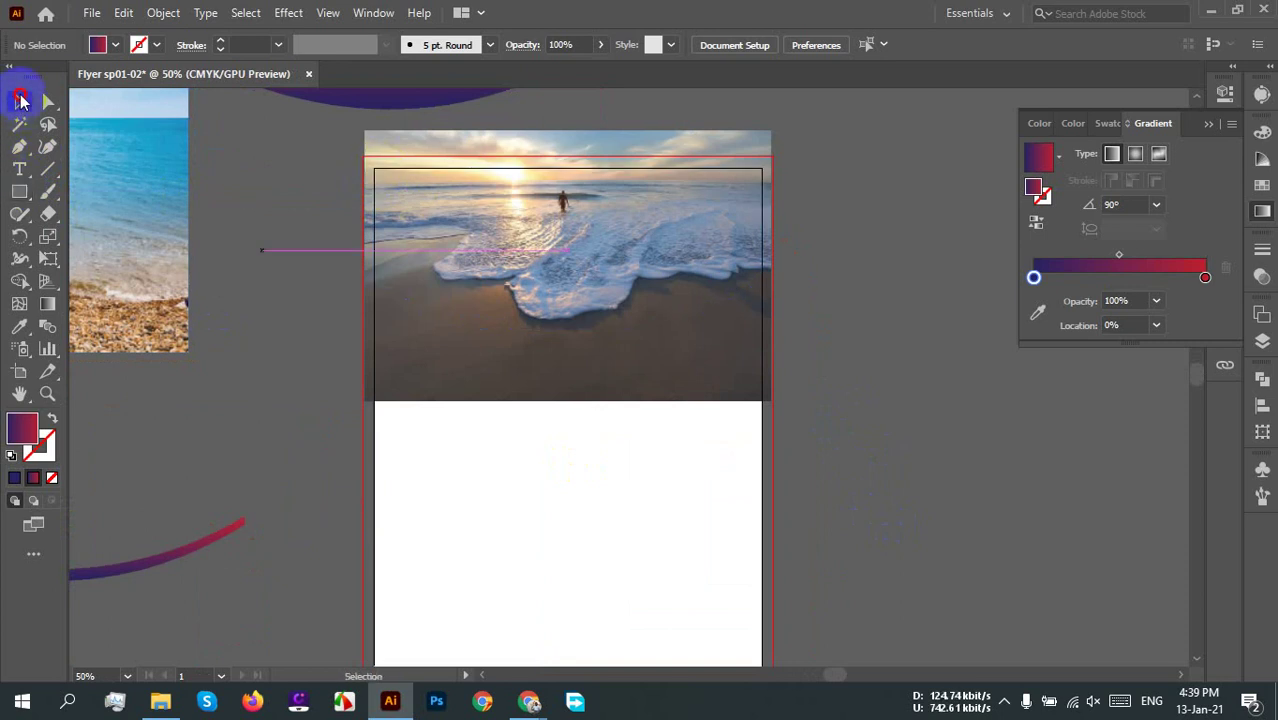
left_click(659, 322)
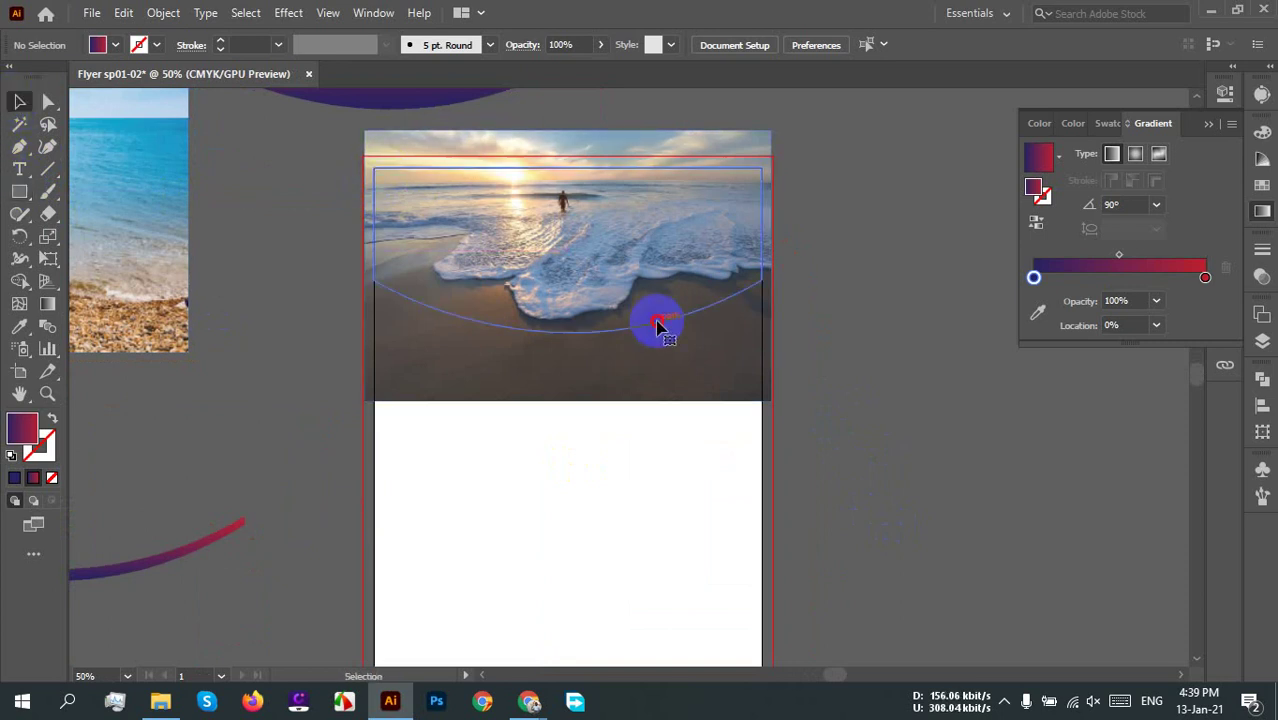
left_click(940, 340)
Step: Draw a rectangle without fill or stroke over the beach photo, from the artboard's upper corner across the full page width, and deselect it
left_click(19, 191)
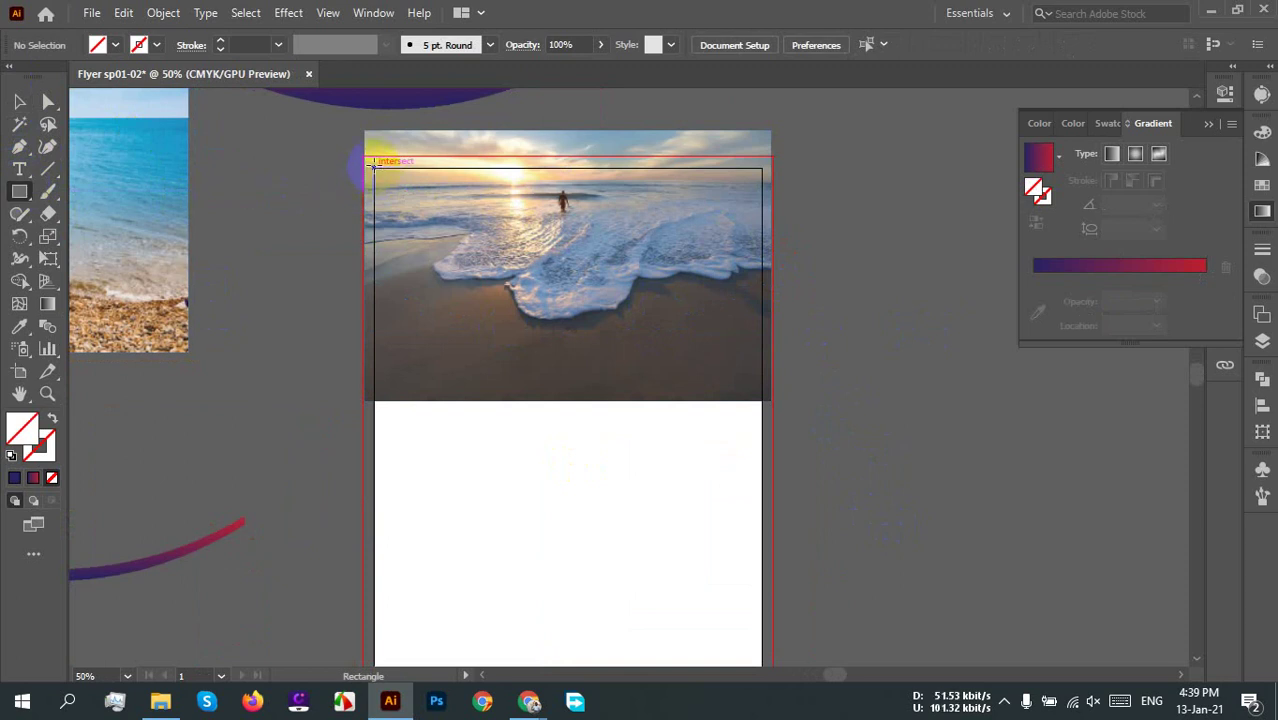
scroll(374, 166, "up", 2)
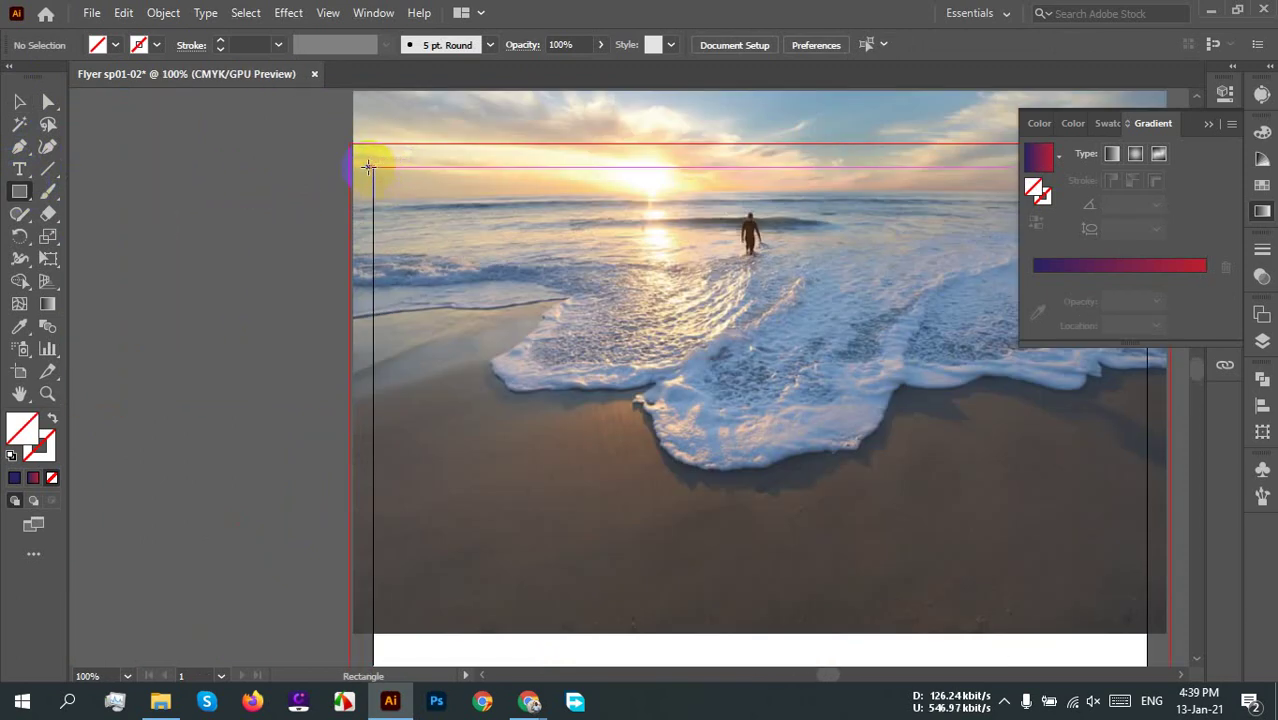
left_click_drag(371, 166, 1150, 464)
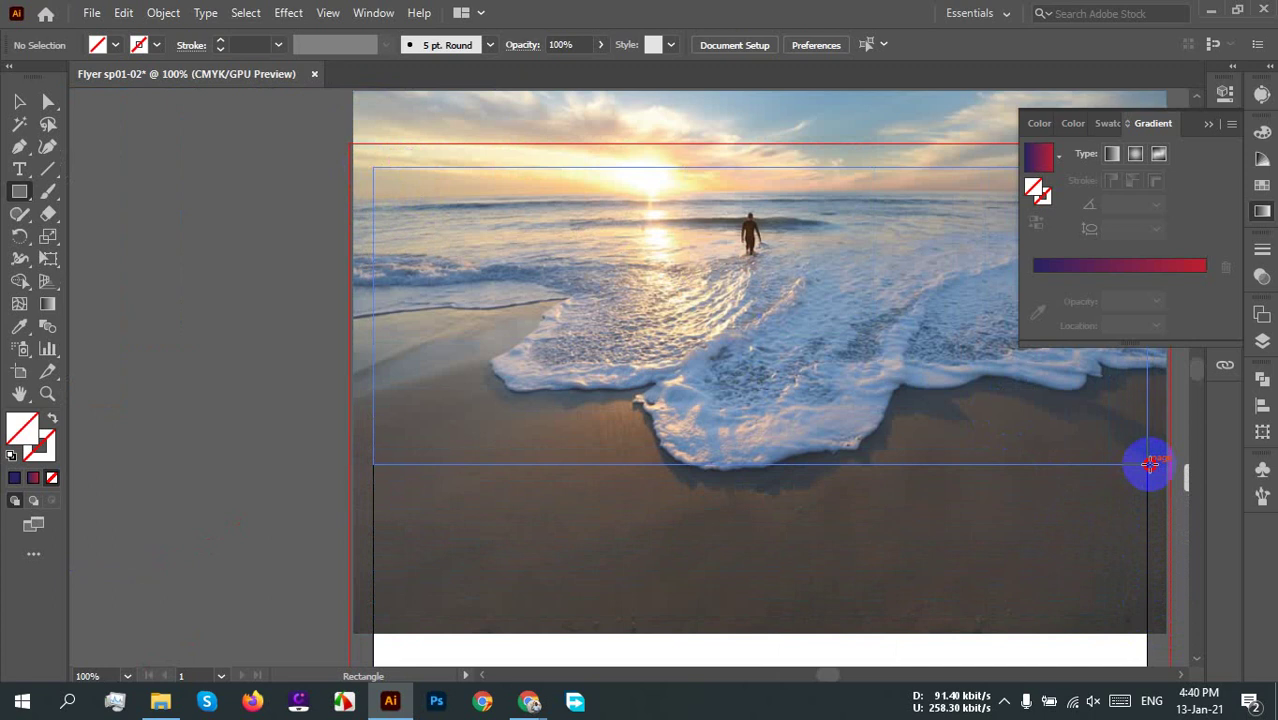
left_click_drag(1150, 464, 1148, 464)
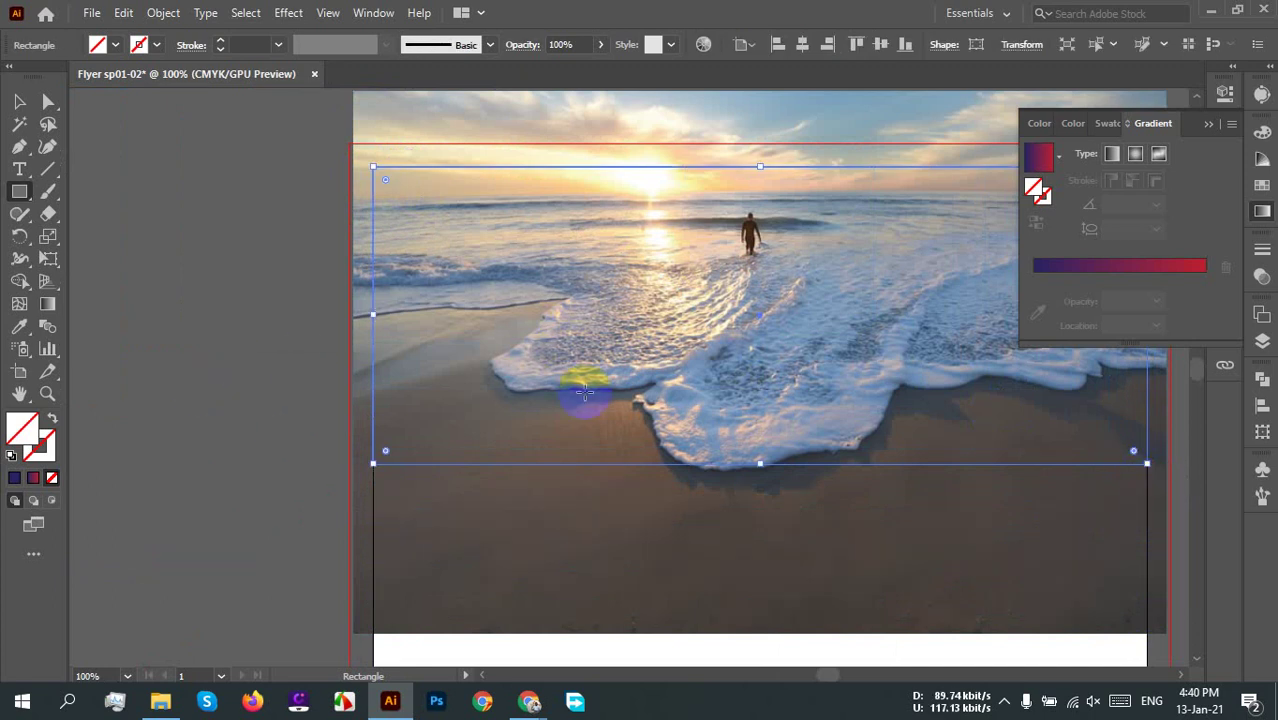
key("ctrl+shift+a")
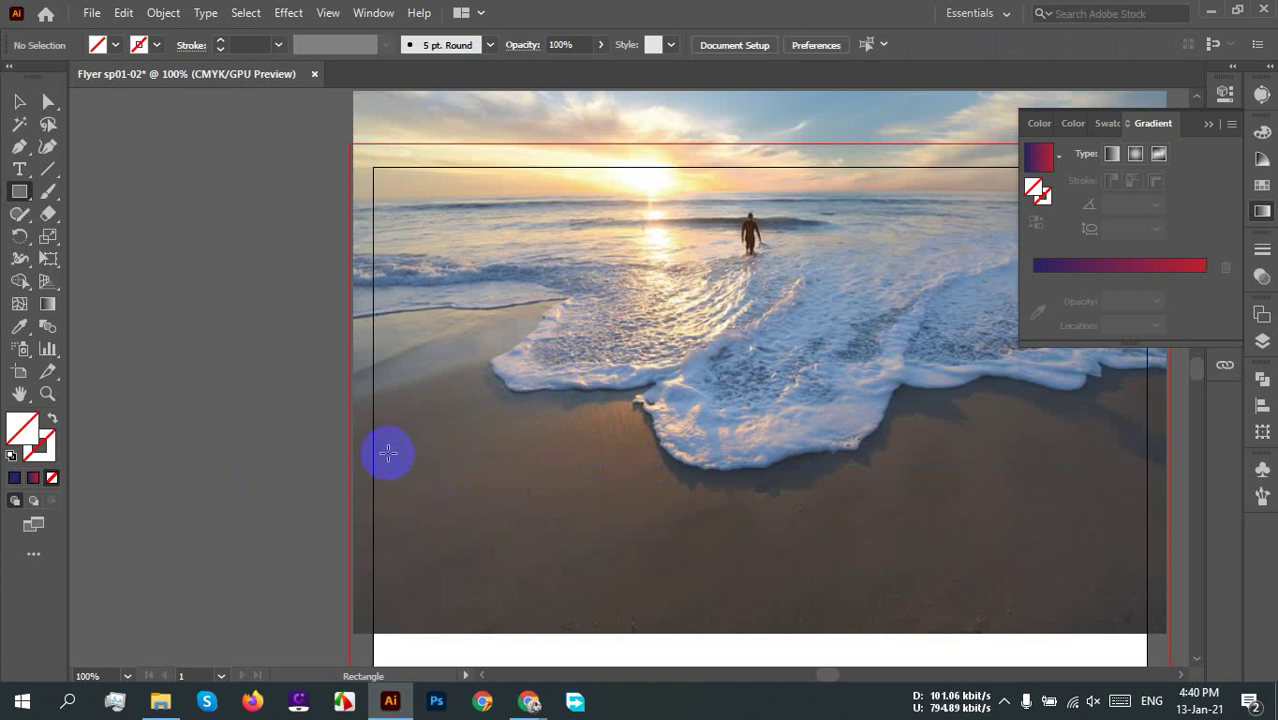
Step: Trace the dark waterline in the beach photo with the Pen tool, from the page's left edge to the tip where it meets the foam
key("p")
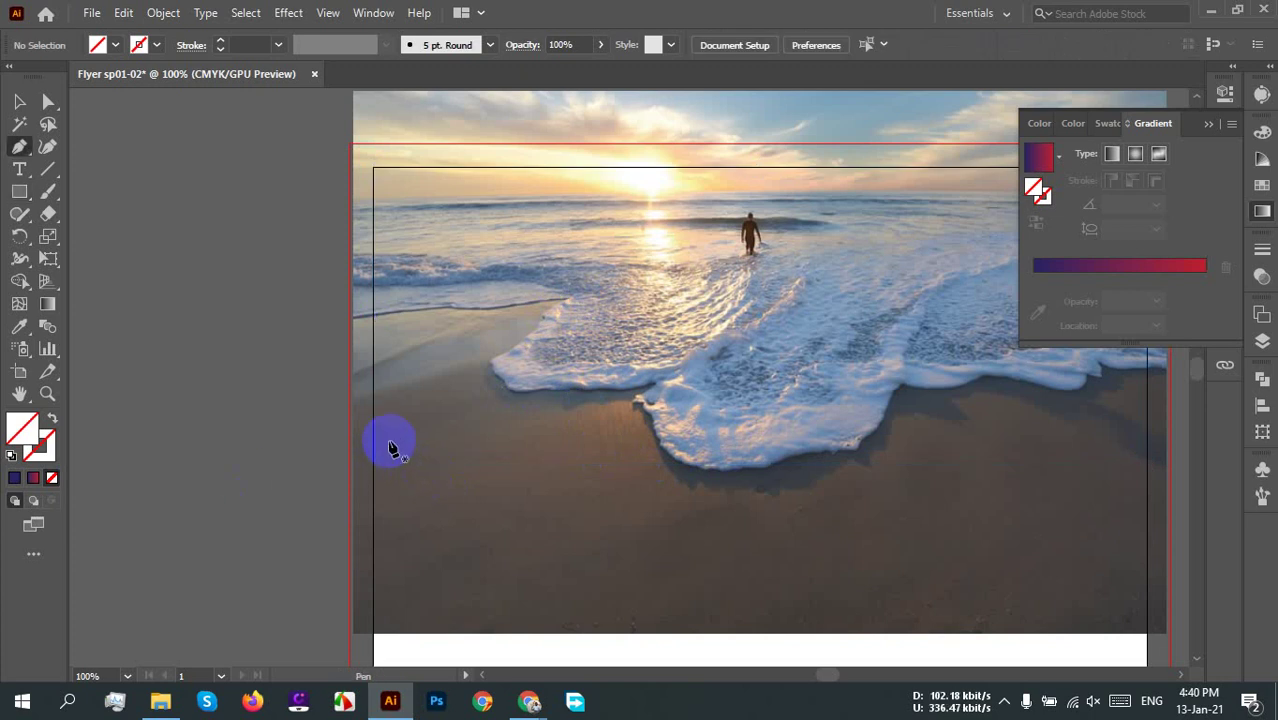
scroll(420, 352, "up", 6)
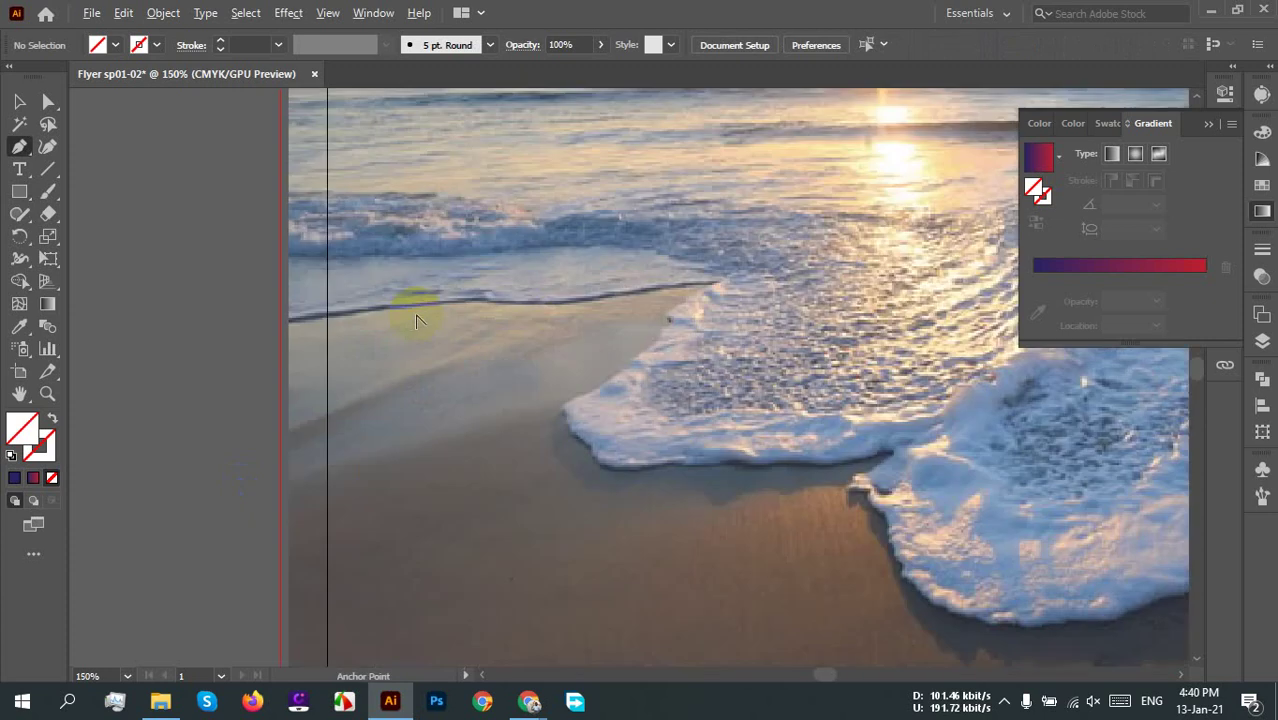
scroll(352, 398, "down", 3)
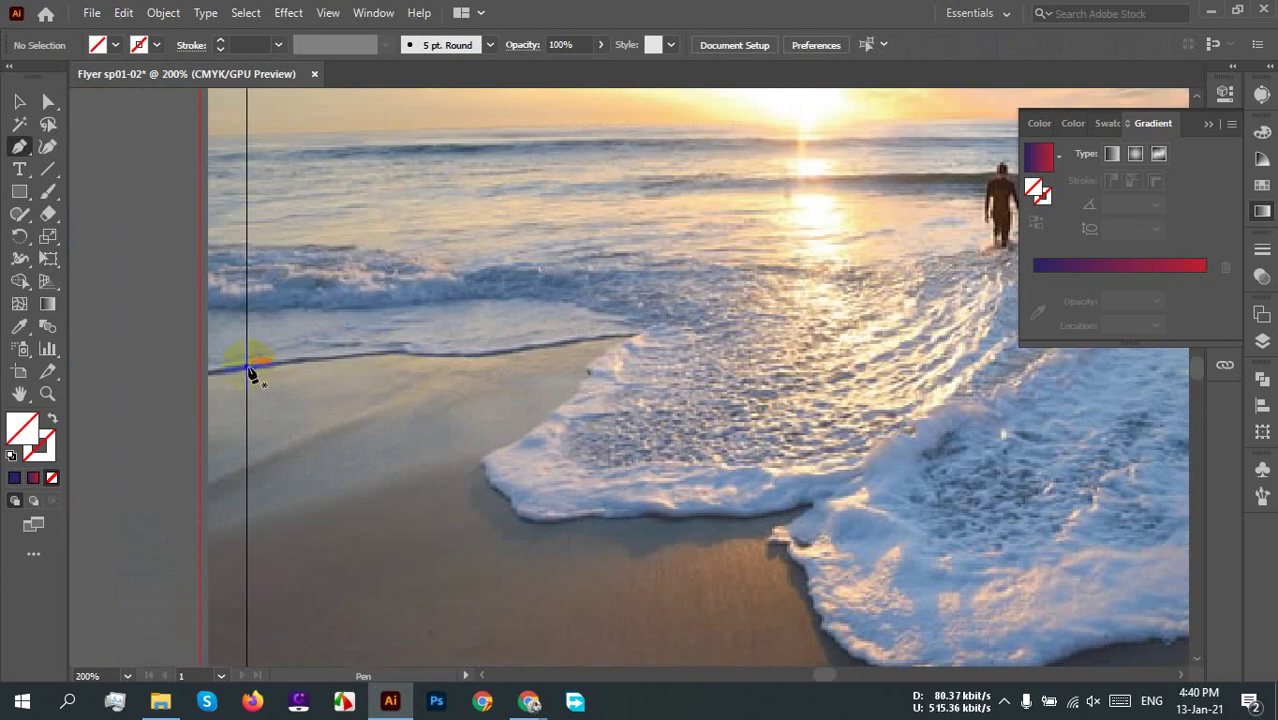
mouse_move(405, 352)
left_mouse_down()
mouse_move(428, 362)
mouse_move(414, 359)
left_mouse_up()
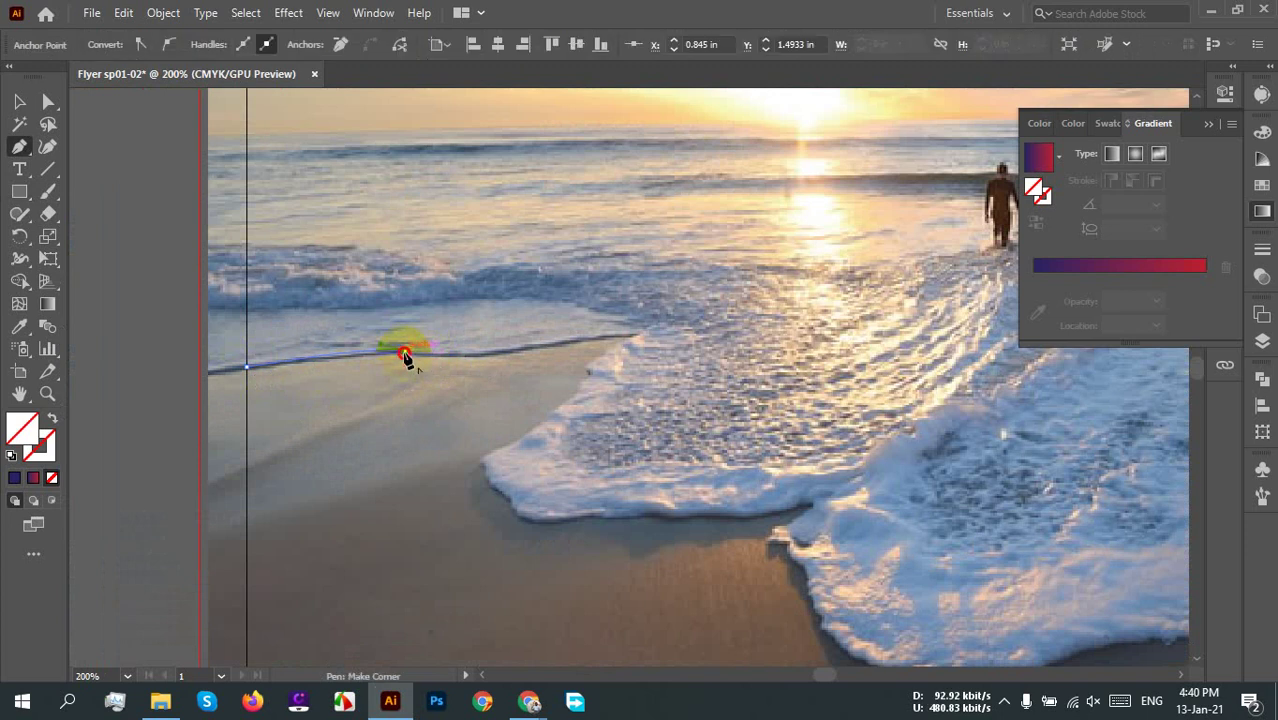
scroll(430, 376, "up", 3)
scroll(430, 376, "down", 5)
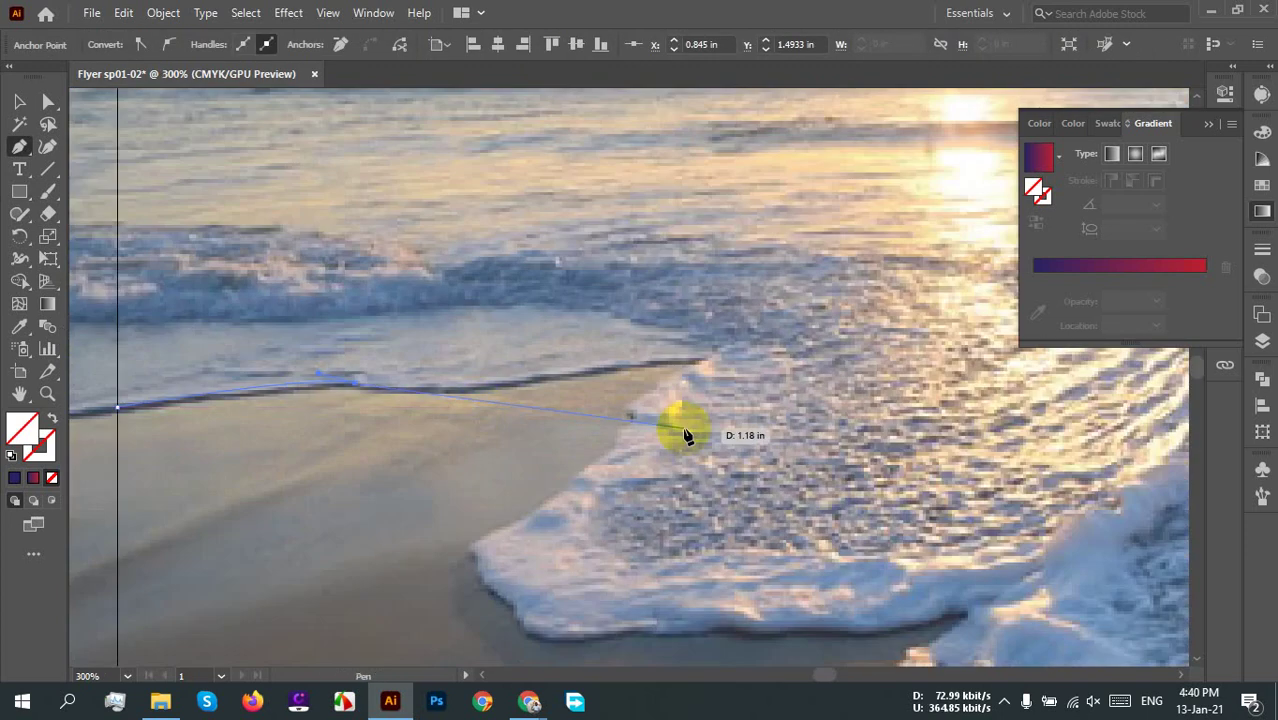
left_click_drag(685, 434, 591, 418)
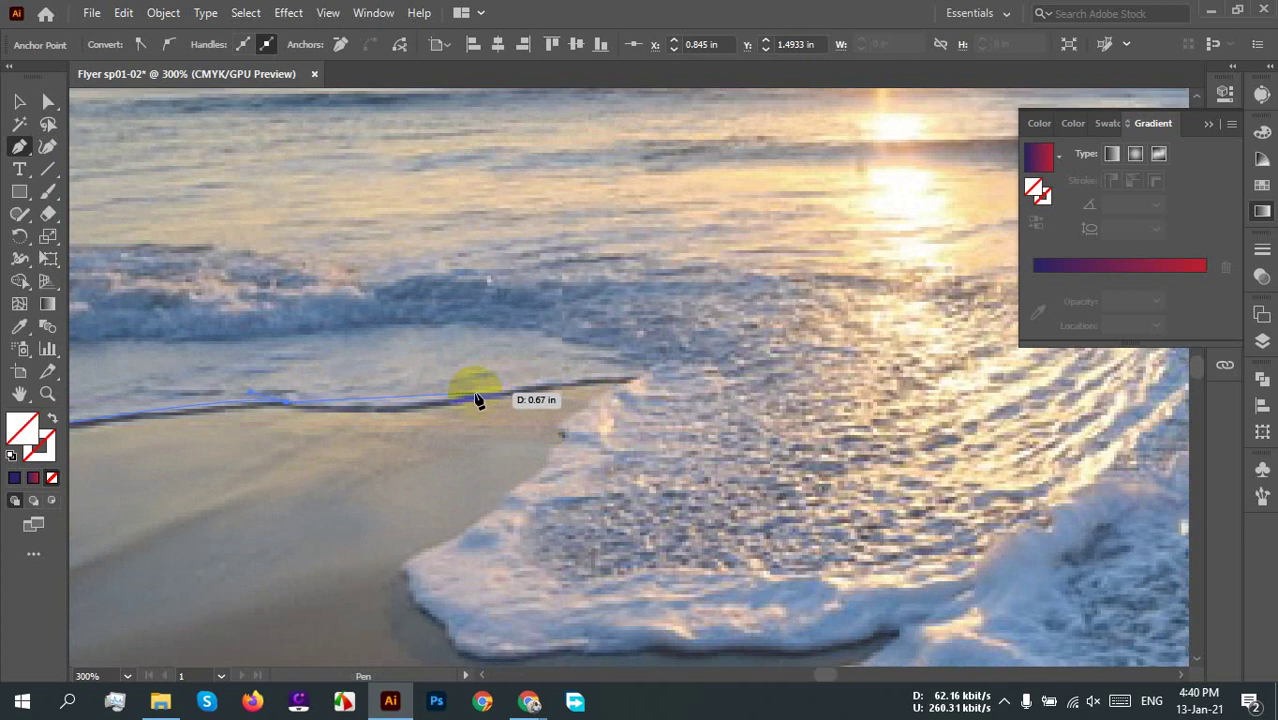
left_click_drag(470, 401, 531, 383)
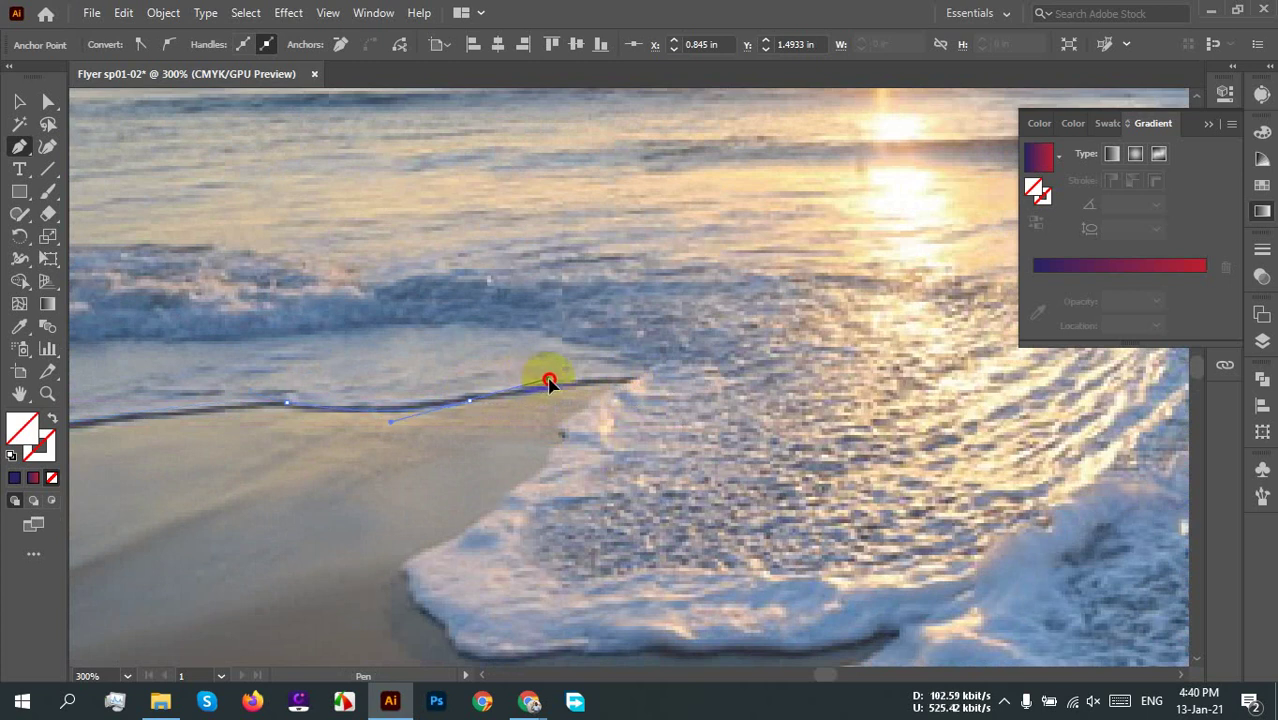
left_click_drag(557, 390, 558, 389)
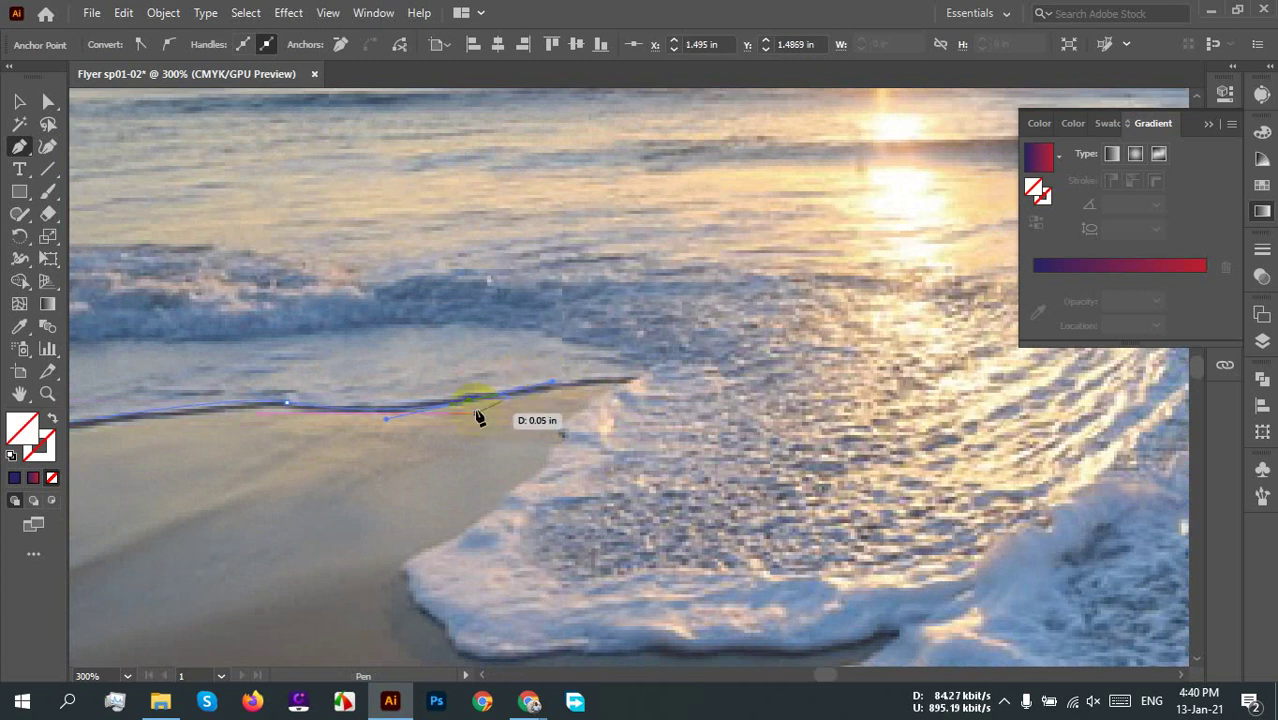
left_click(470, 403)
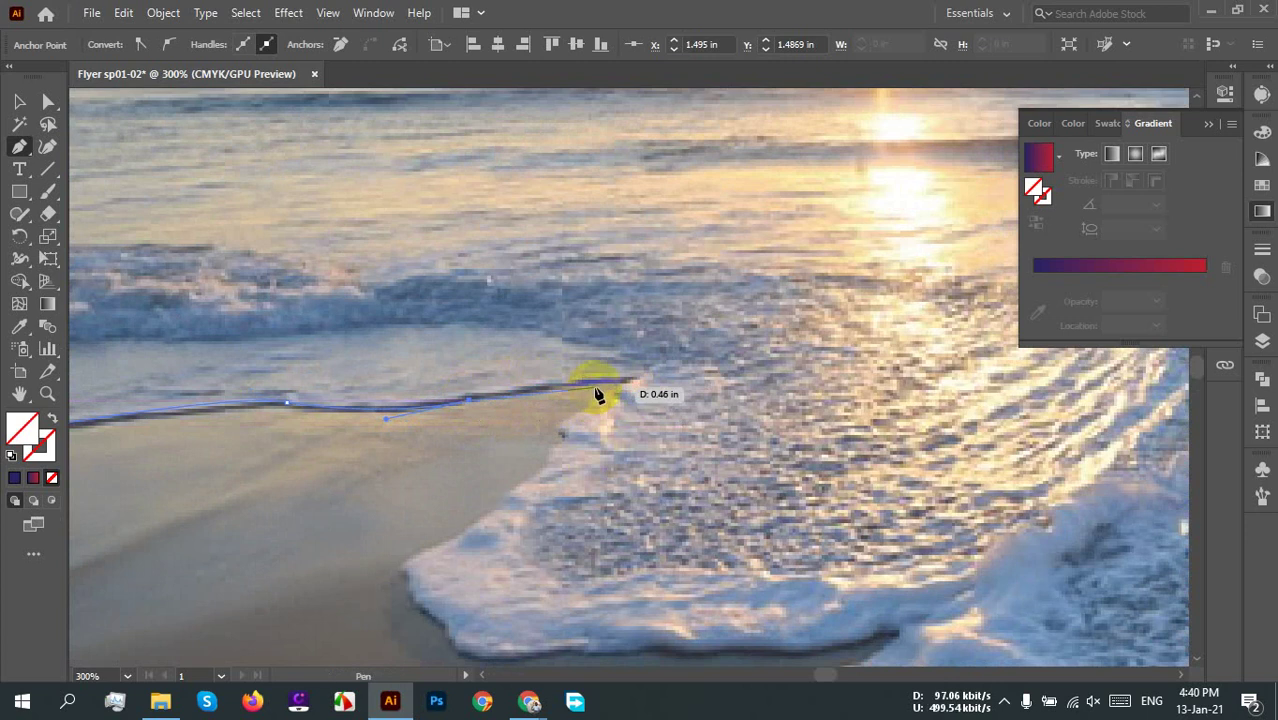
left_click_drag(634, 381, 677, 388)
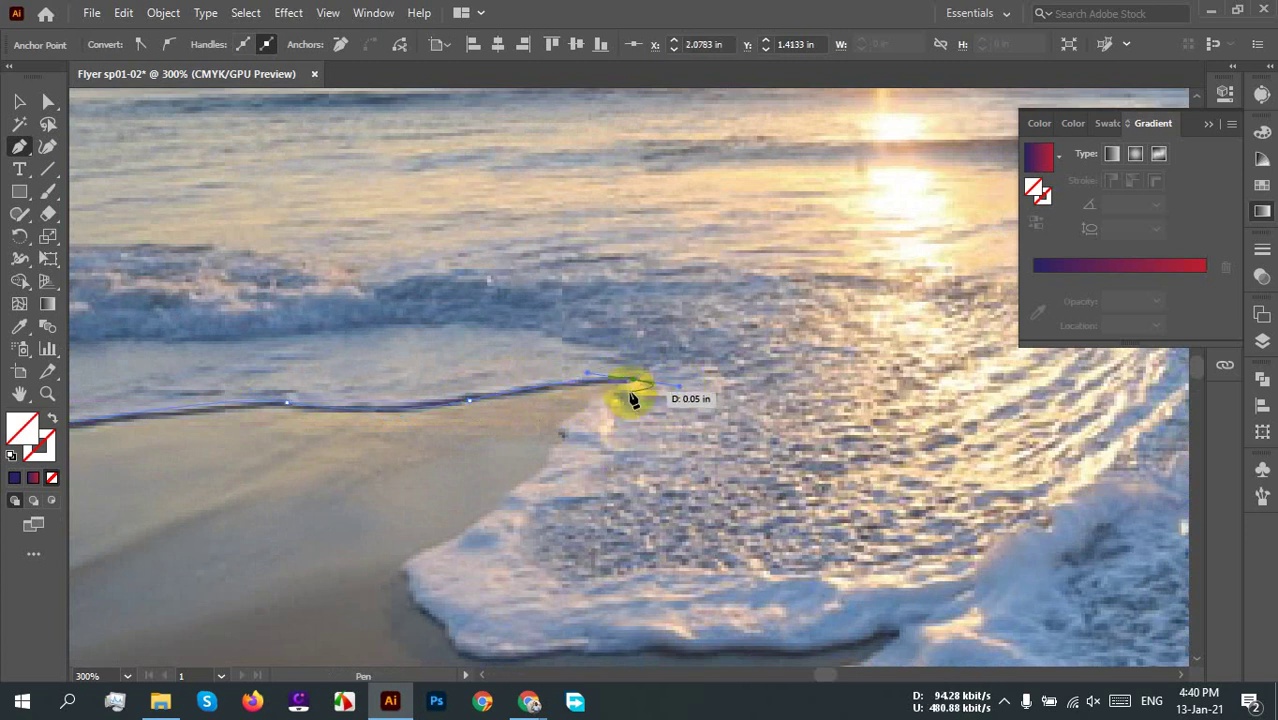
Step: Undo the misplaced anchors and redraw the tip where the waterline meets the foam as a corner point on the traced path
left_click(560, 432, "ctrl")
key("ctrl+z")
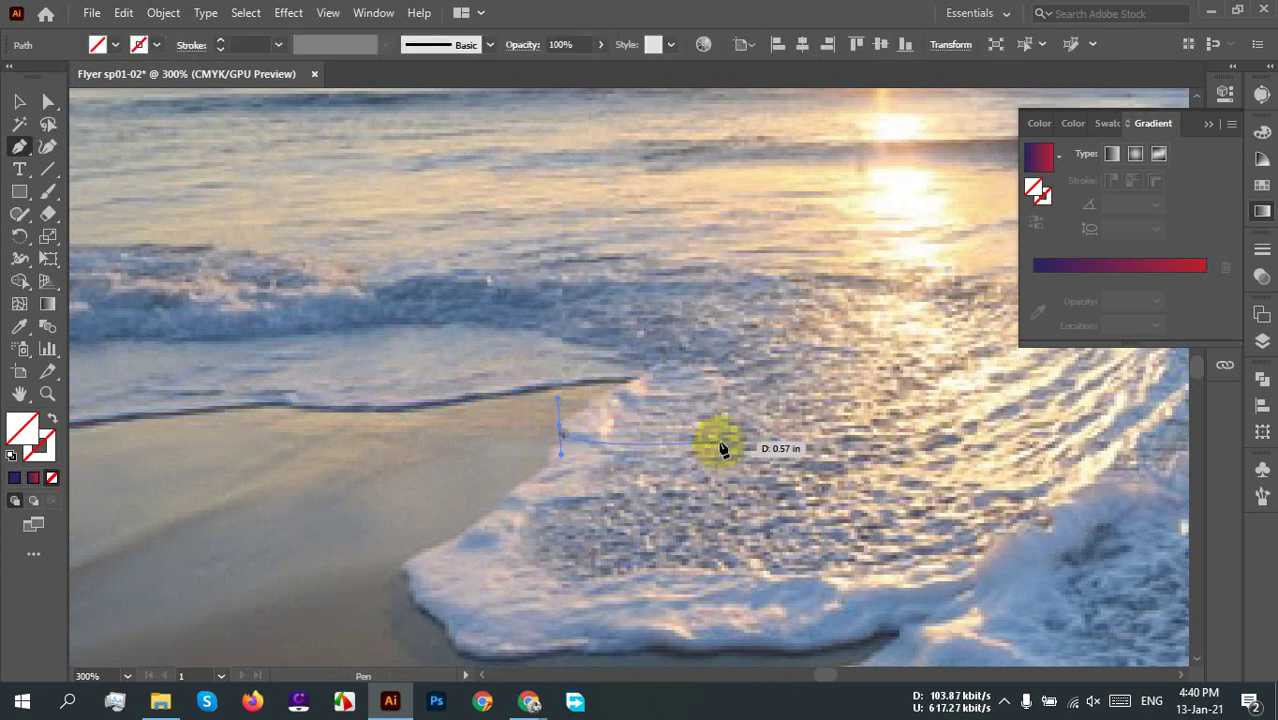
left_click(557, 430, "ctrl")
left_click_drag(557, 430, 485, 436)
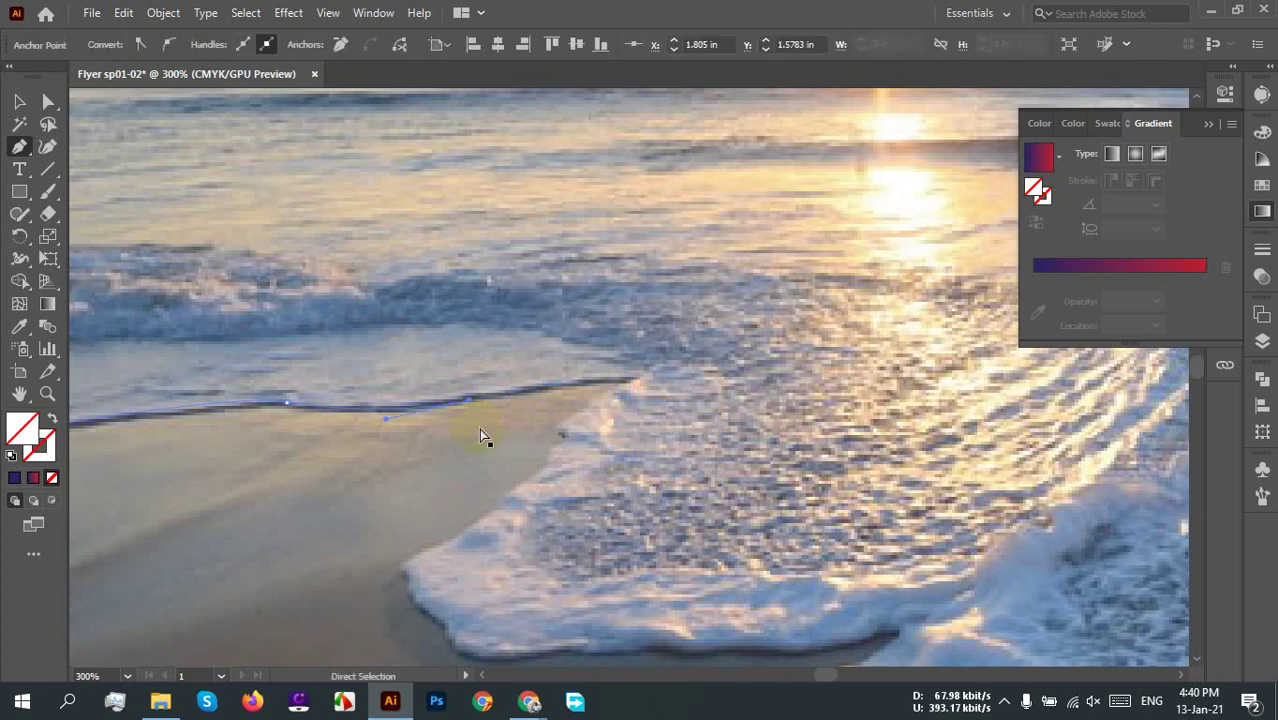
left_click_drag(620, 396, 627, 388)
left_click(641, 383)
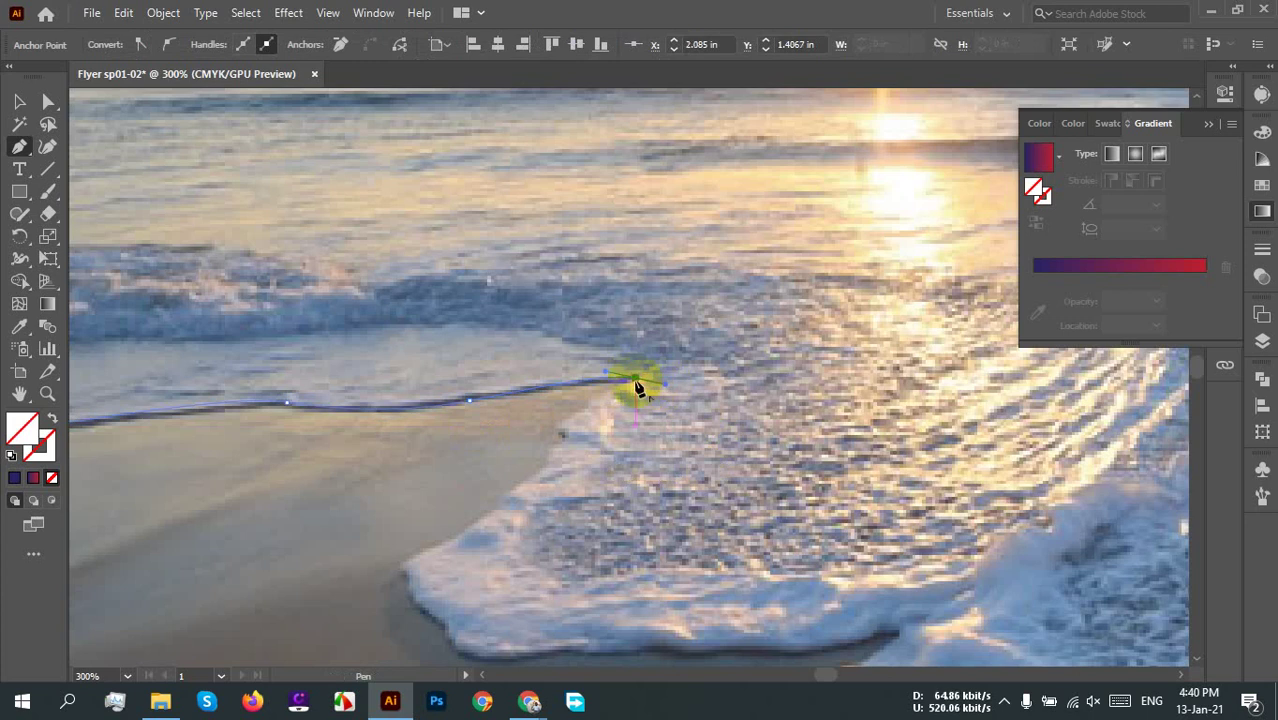
Step: Continue the path from the tip down to the foam's first notch and give it a solid dark blue stroke without fill
left_click_drag(634, 386, 33, 462)
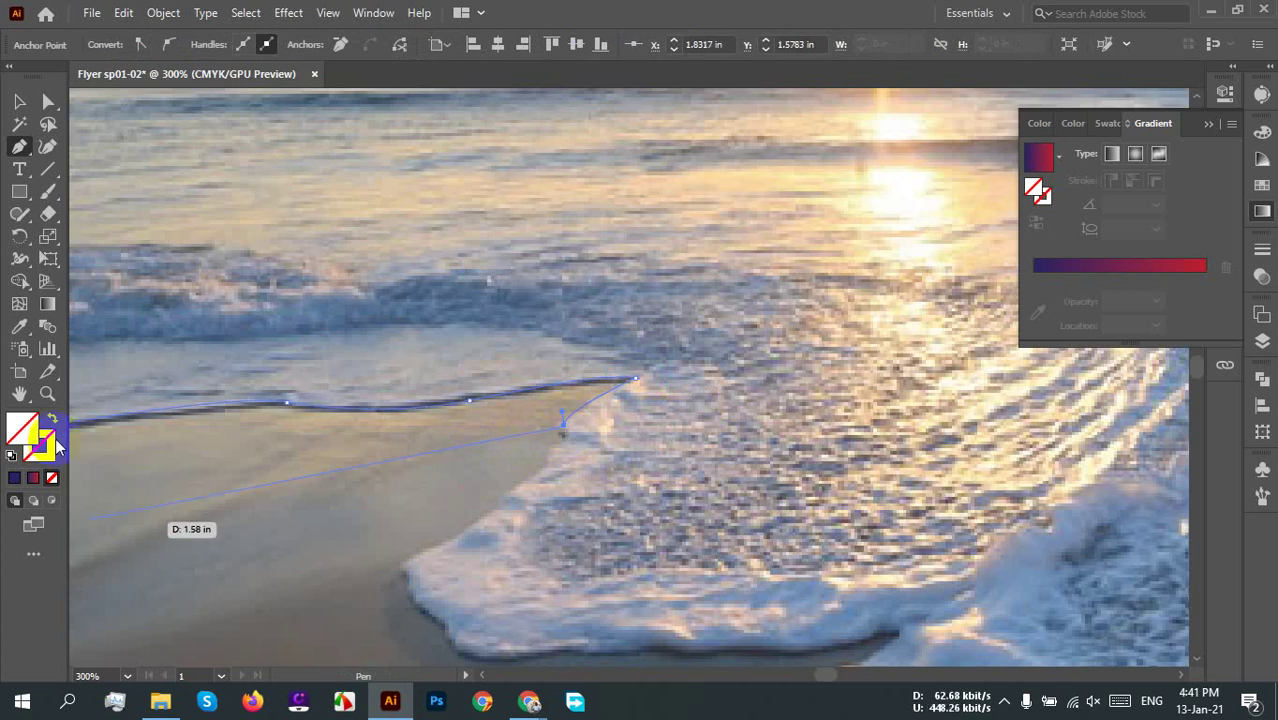
left_click(52, 477)
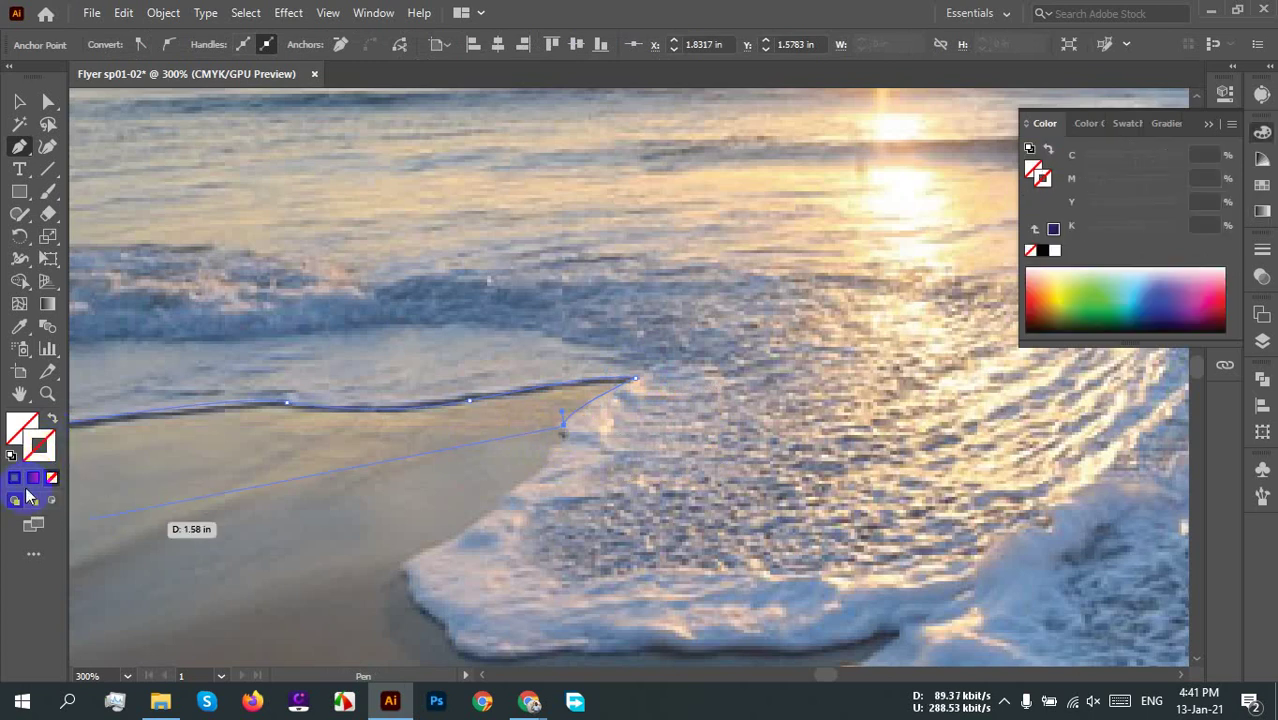
left_click(16, 480)
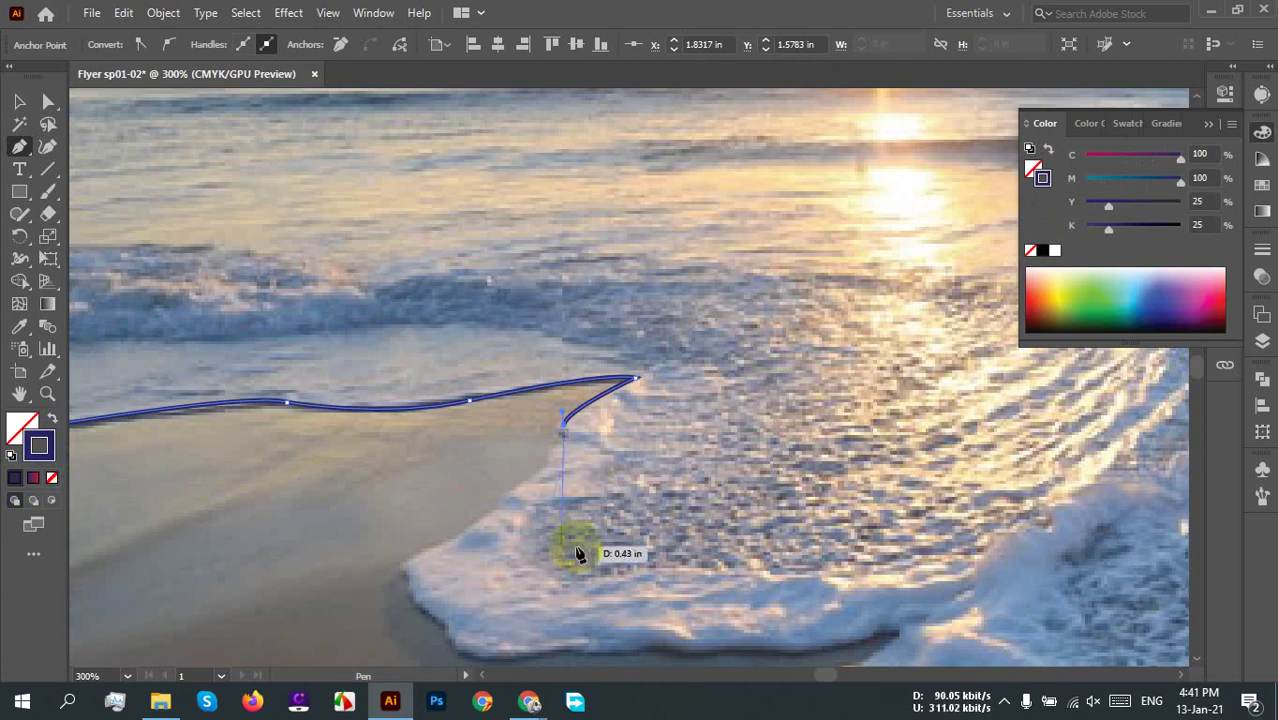
Step: Trace the foam's edge with the Pen tool from the notch down around its bulge to the lower corner of the foam
left_click_drag(534, 474, 508, 493)
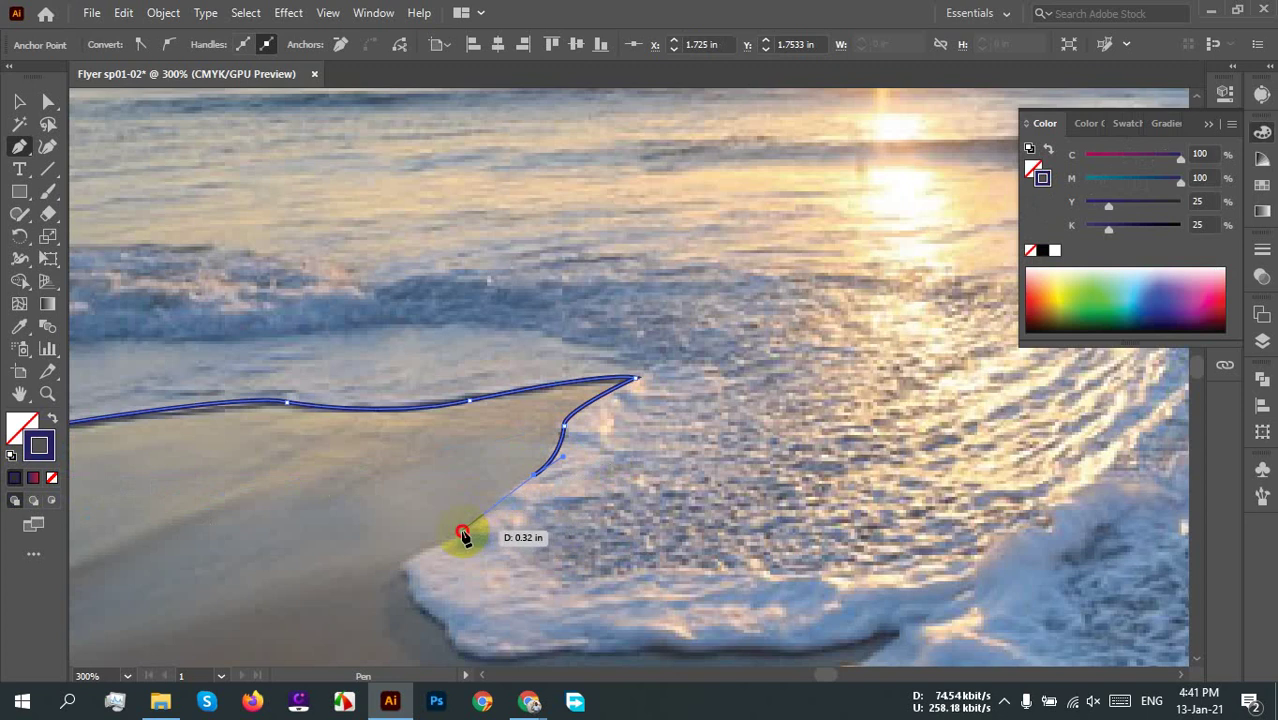
left_click_drag(462, 524, 420, 590)
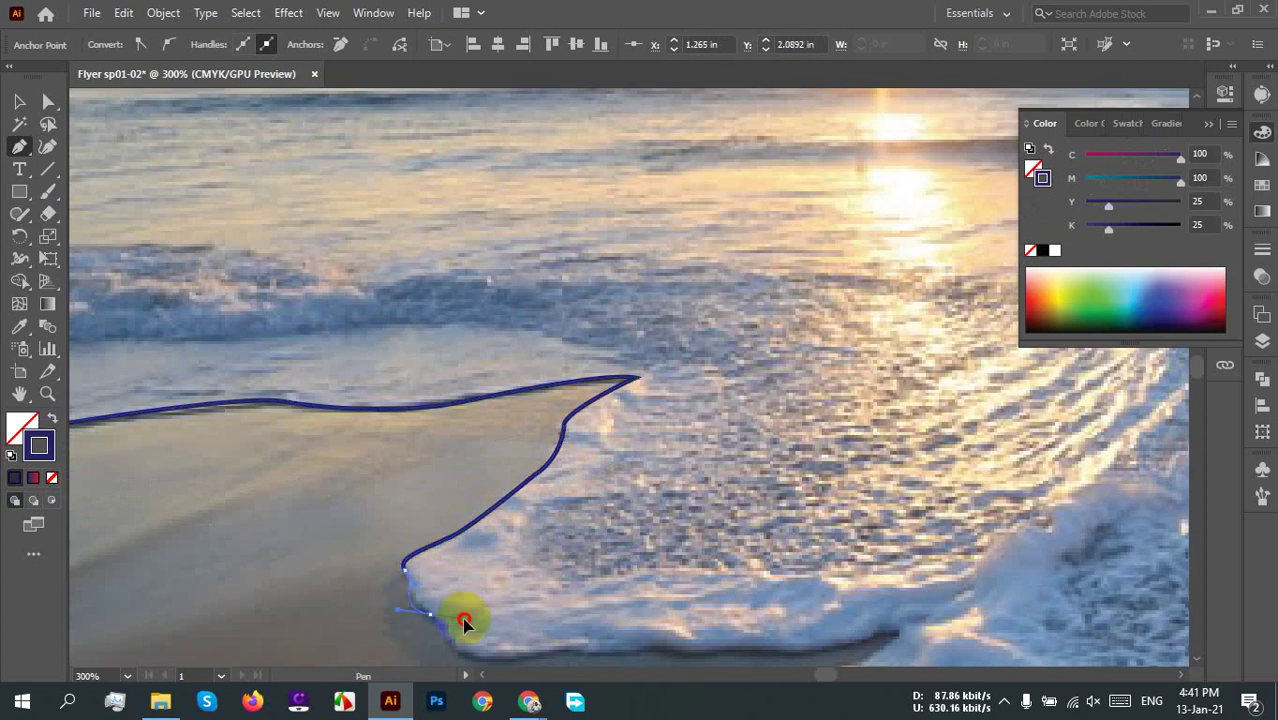
left_click(449, 650)
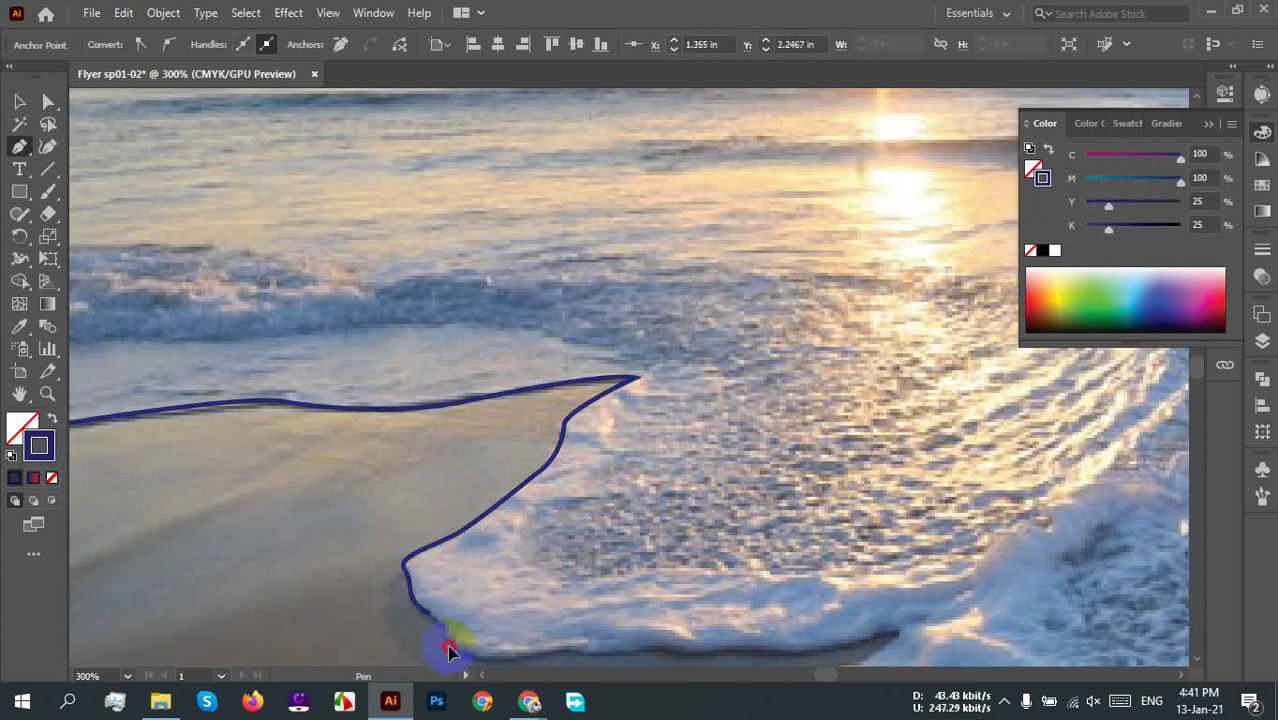
left_click_drag(453, 666, 504, 670)
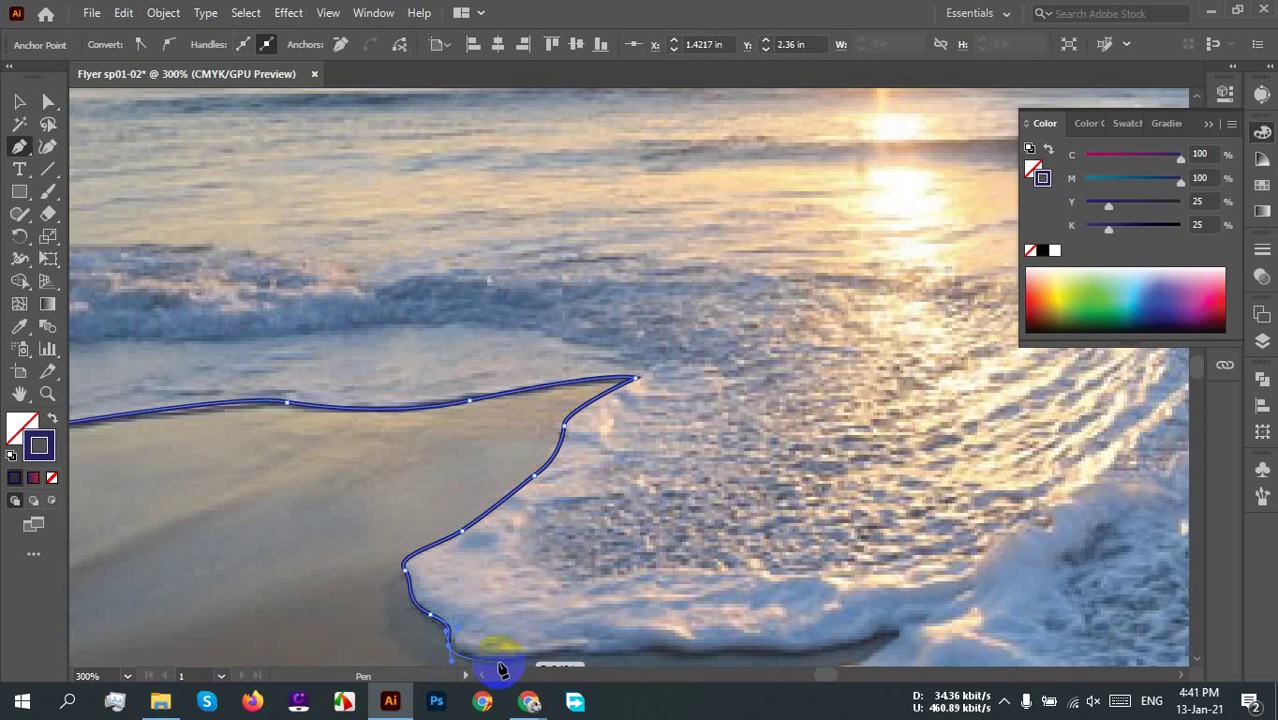
Step: Trace the foam's dark lower edge from the lower corner to the pointed end of the shadow, redoing the badly curved segment
scroll(502, 668, "up", 2)
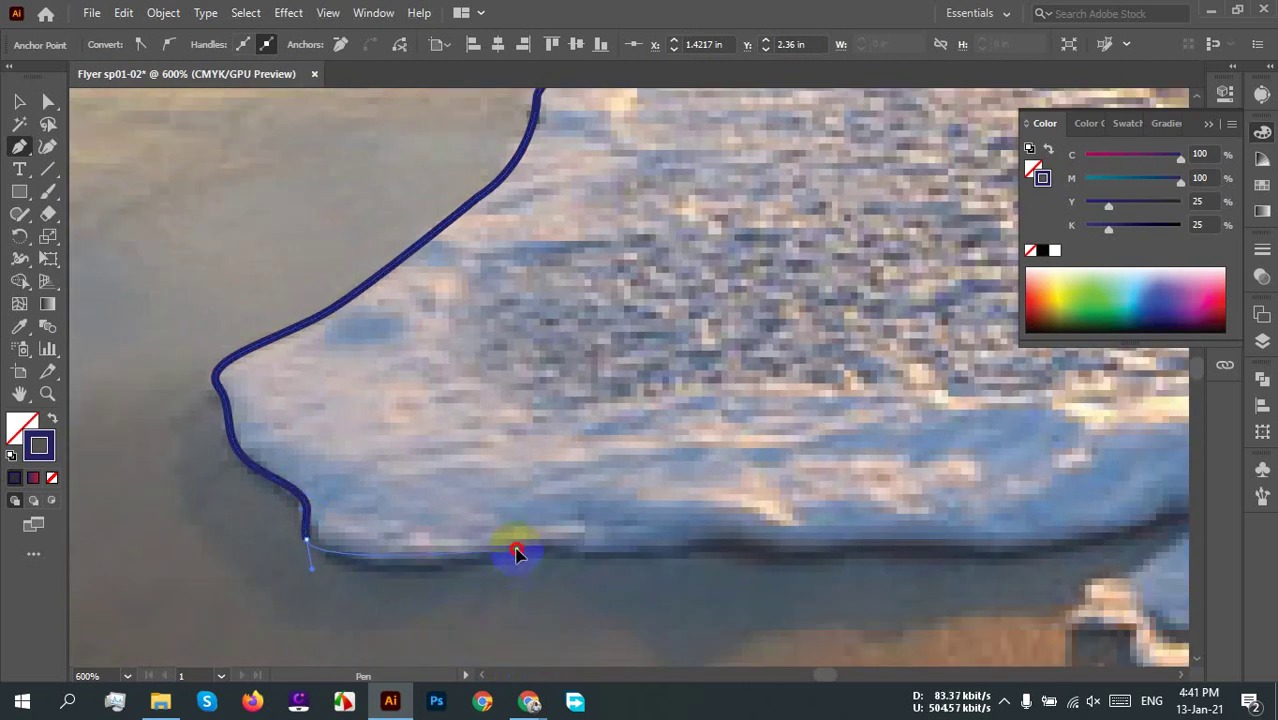
left_click_drag(516, 553, 621, 525)
left_click_drag(685, 588, 725, 521)
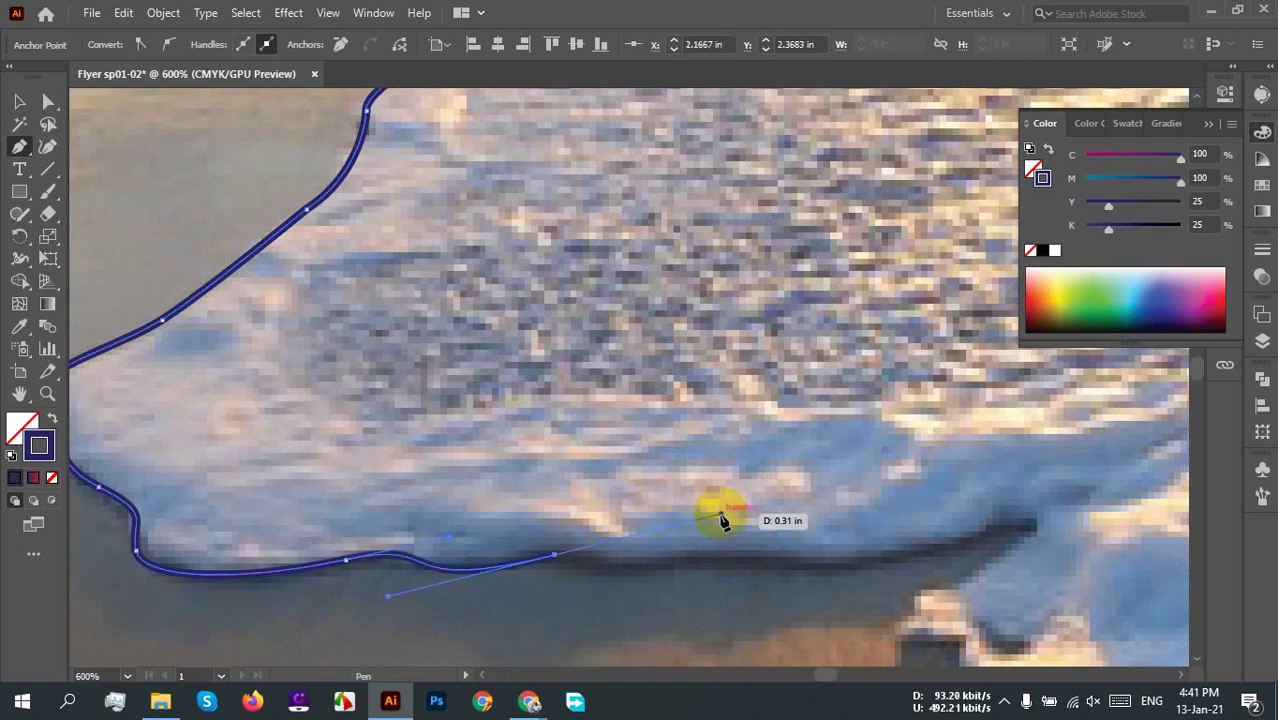
key("ctrl+z")
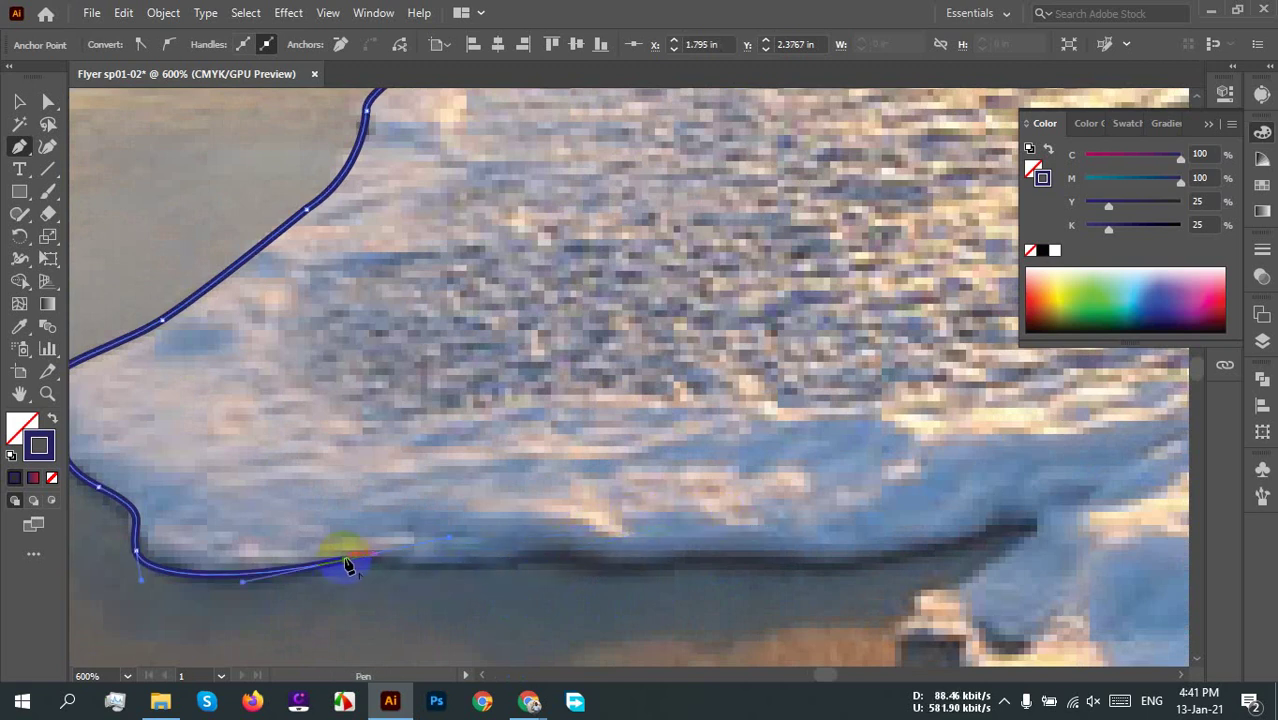
left_click_drag(518, 561, 597, 552)
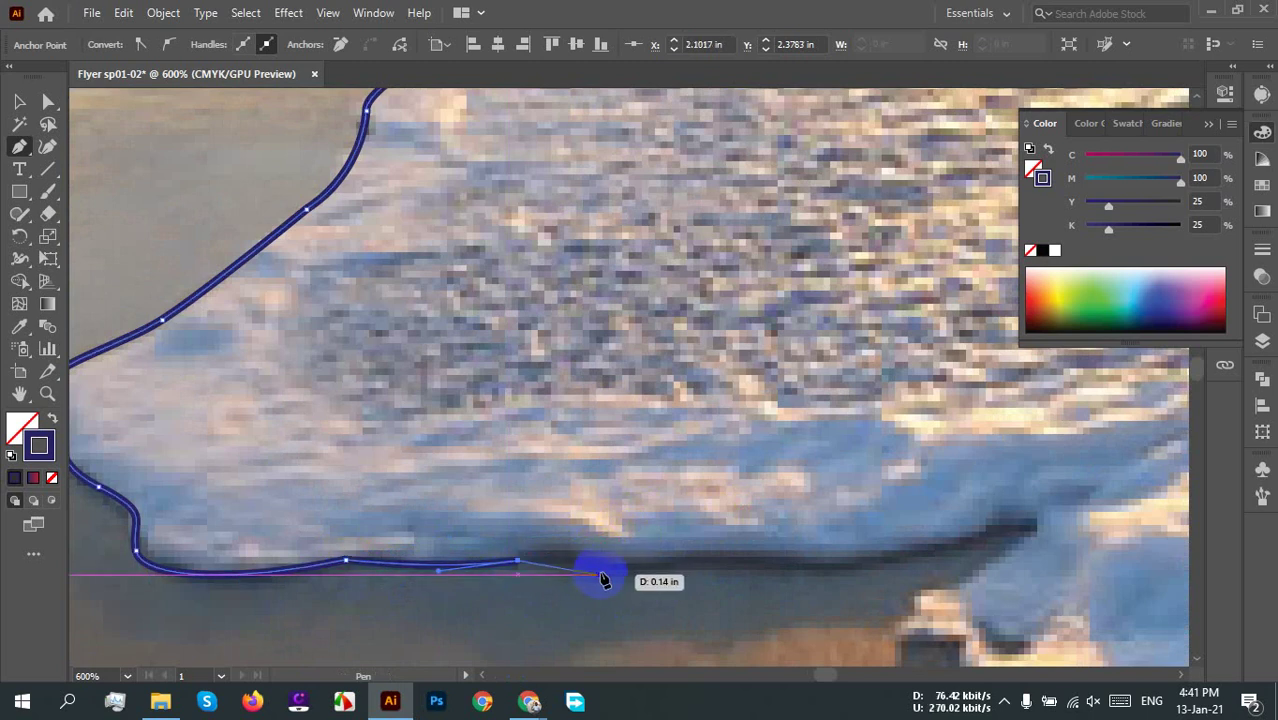
left_click_drag(617, 576, 667, 607)
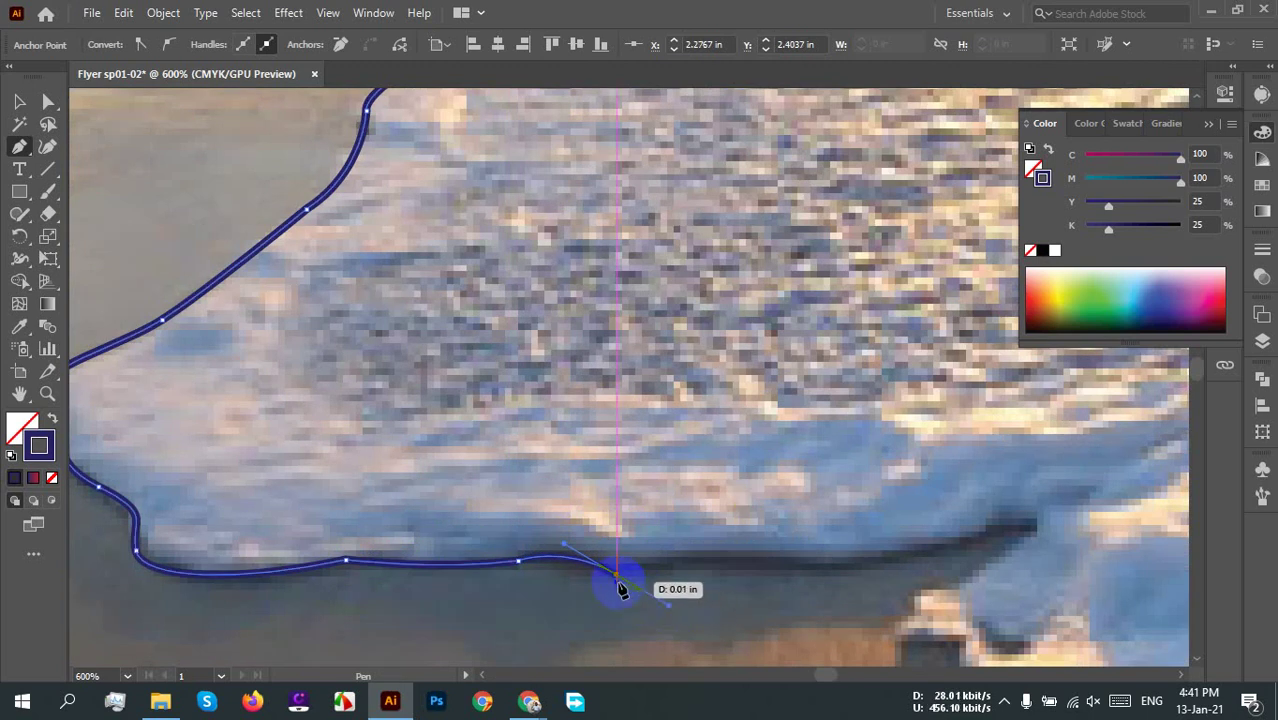
left_click(618, 577)
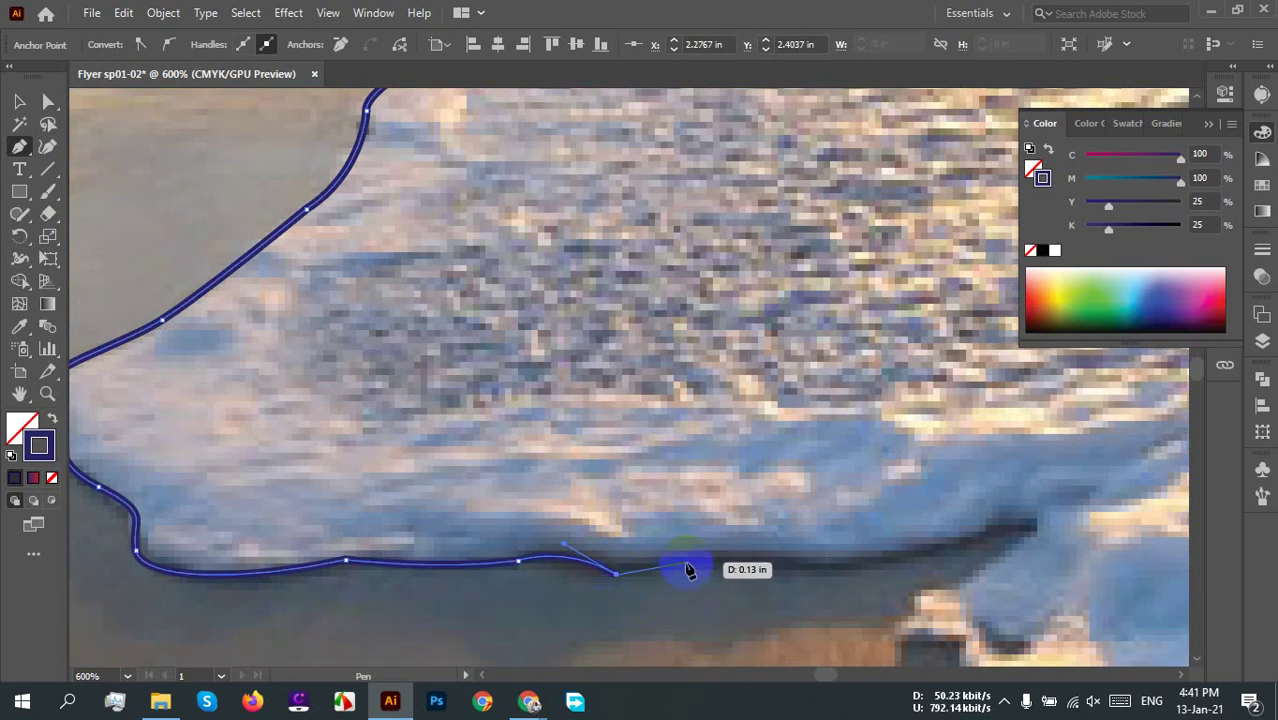
left_click_drag(687, 565, 385, 585)
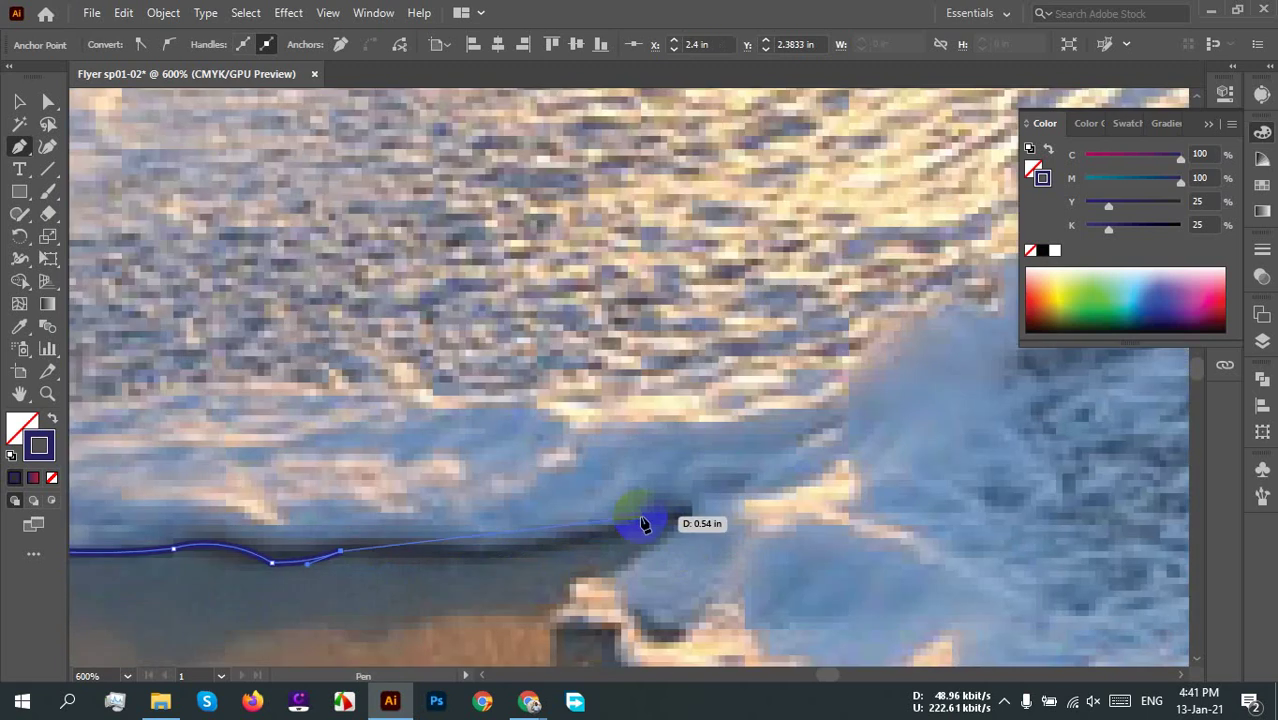
left_click_drag(646, 519, 770, 456)
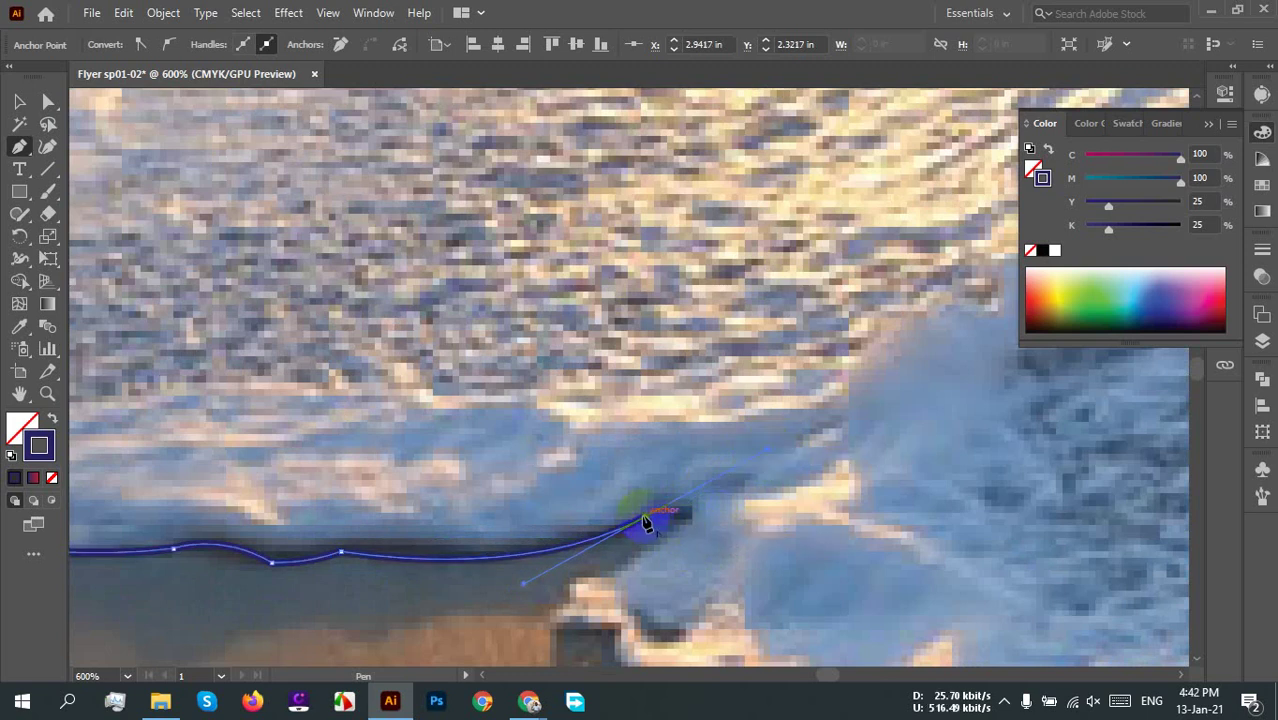
Step: Trace around the shadow's pointed end, along the small stepped foam edge, and down the curved boundary with the brown sand
left_click_drag(655, 533, 660, 545)
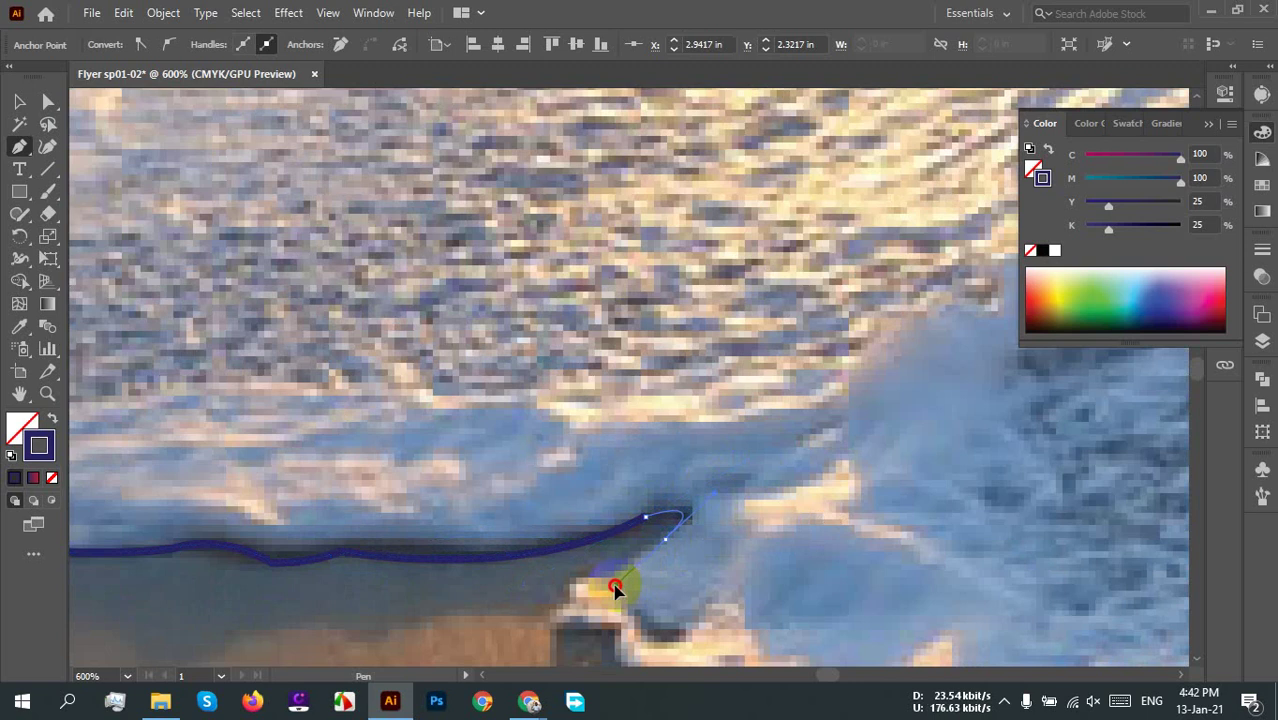
mouse_move(600, 590)
left_mouse_down()
mouse_move(579, 605)
mouse_move(608, 579)
mouse_move(747, 556)
mouse_move(548, 579)
mouse_move(576, 588)
mouse_move(436, 555)
mouse_move(419, 514)
mouse_move(419, 548)
mouse_move(390, 543)
mouse_move(446, 577)
mouse_move(395, 568)
mouse_move(448, 568)
mouse_move(478, 585)
mouse_move(484, 616)
mouse_move(536, 642)
mouse_move(516, 585)
mouse_move(530, 578)
mouse_move(542, 599)
left_mouse_up()
scroll(600, 590, "down", 5)
scroll(747, 556, "up", 5)
left_click(527, 641)
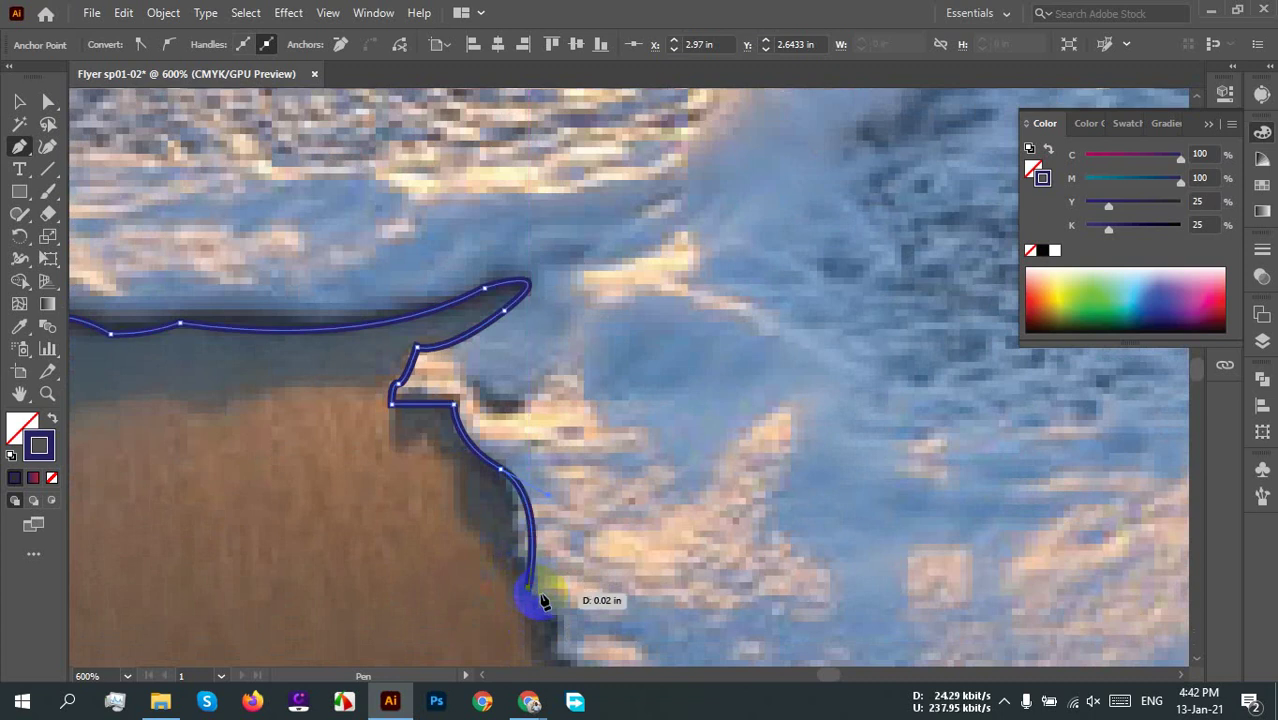
scroll(542, 599, "down", 3)
left_click_drag(610, 579, 684, 590)
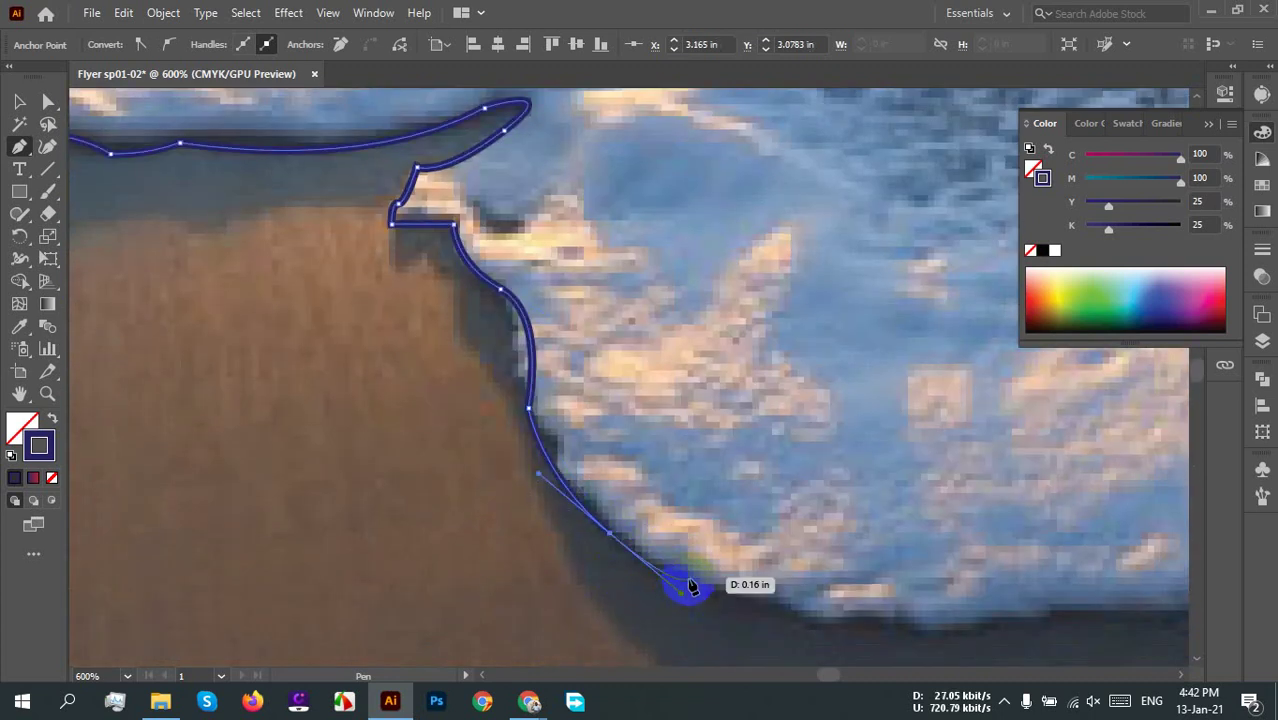
Step: Trace the bottom of the large foam lobe along the dark wet sand, placing corner points where its curve changes direction
scroll(685, 585, "down", 3)
left_click_drag(815, 515, 531, 582)
scroll(773, 519, "down", 2)
left_click_drag(554, 536, 581, 570)
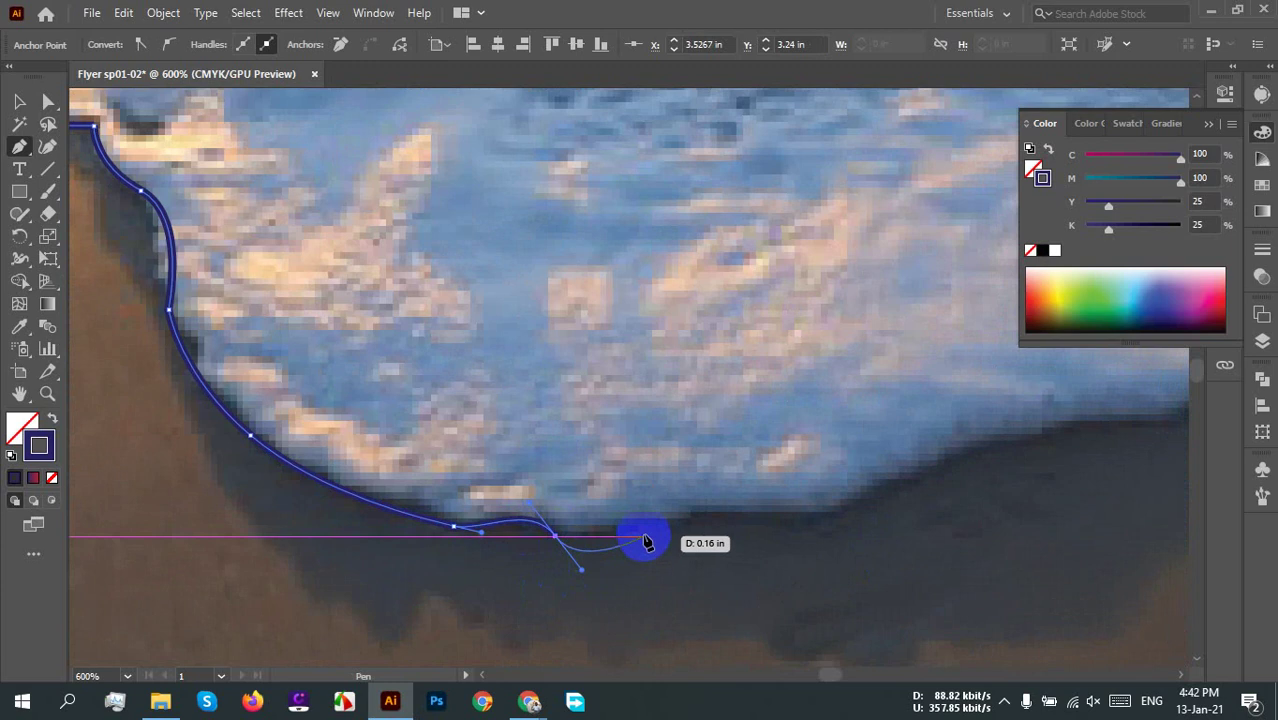
left_click(556, 543)
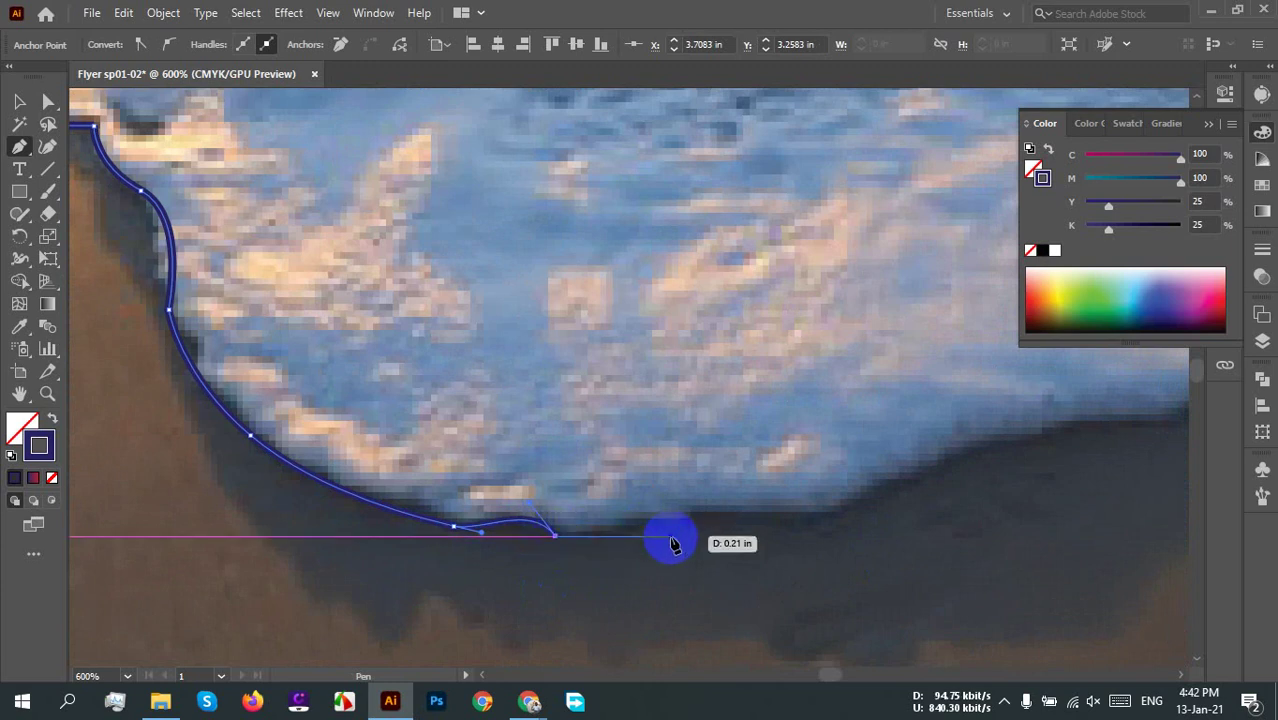
left_click_drag(686, 522, 733, 513)
scroll(745, 513, "down", 1)
left_click(688, 453)
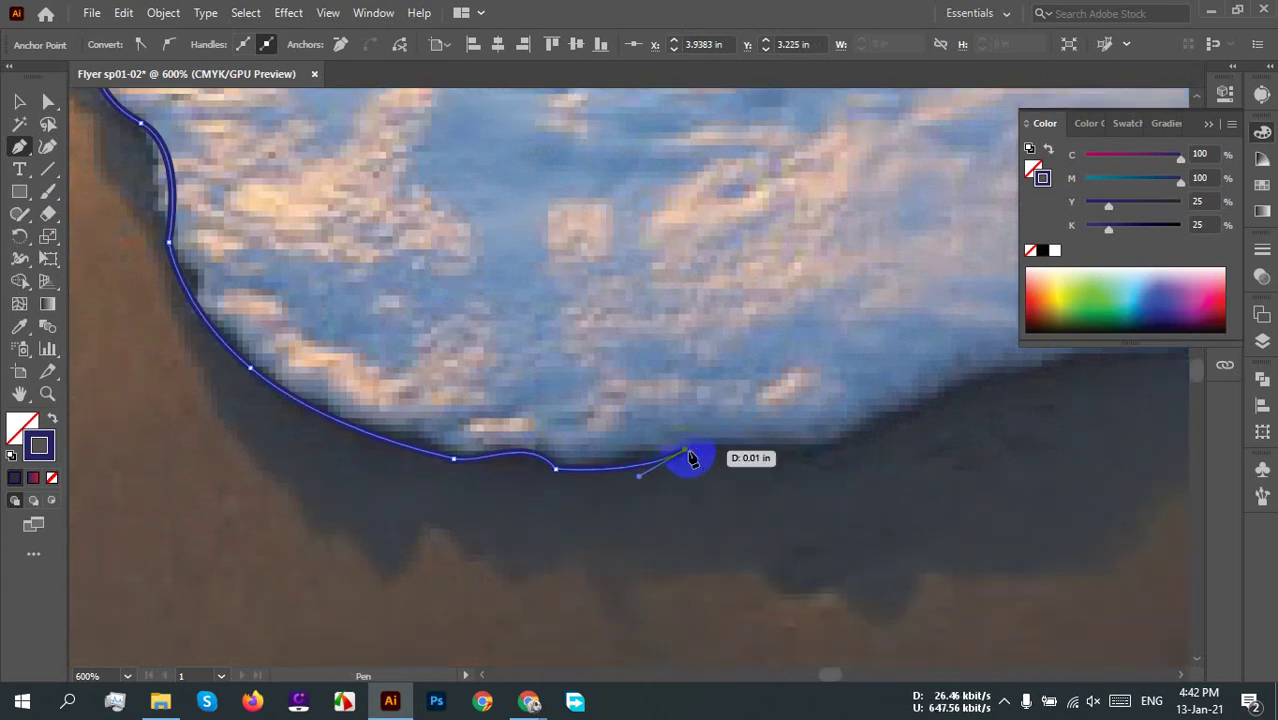
Step: Continue the path along the rising lower edge of the large foam lobe to the corner below its steep side
left_click_drag(820, 453, 966, 478)
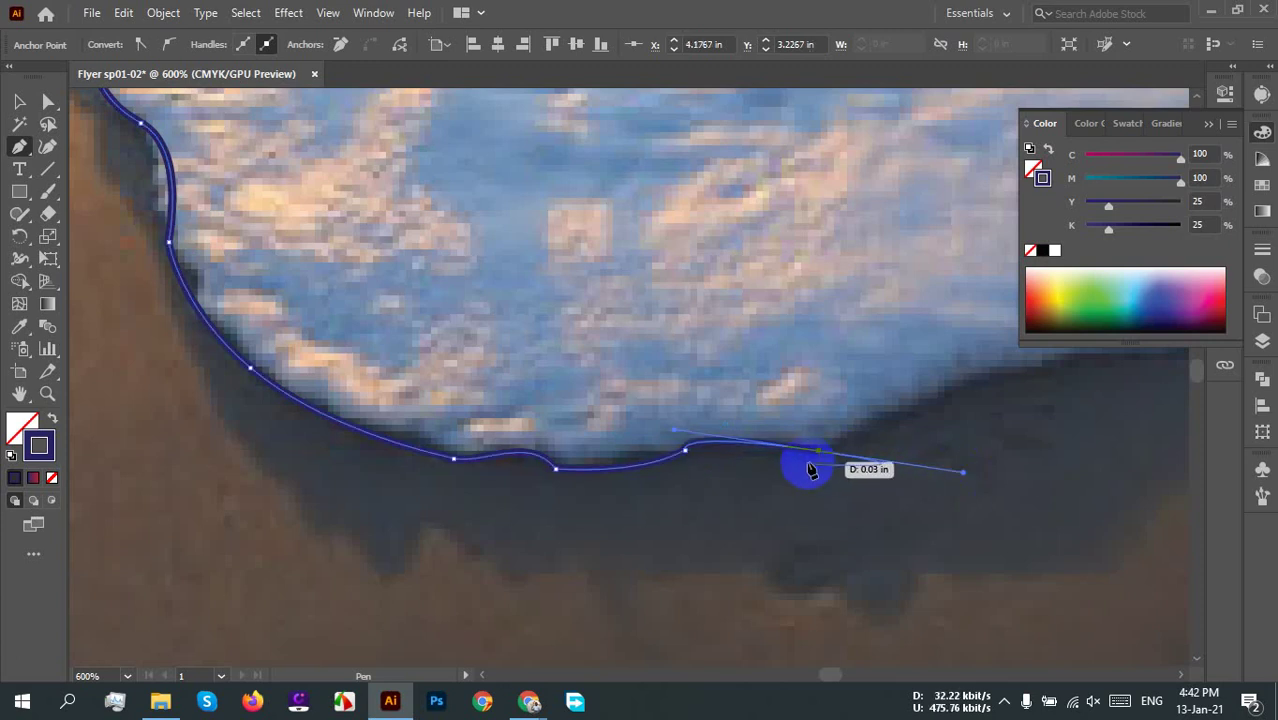
left_click_drag(820, 452, 698, 491)
key("ctrl+z")
left_click(476, 491)
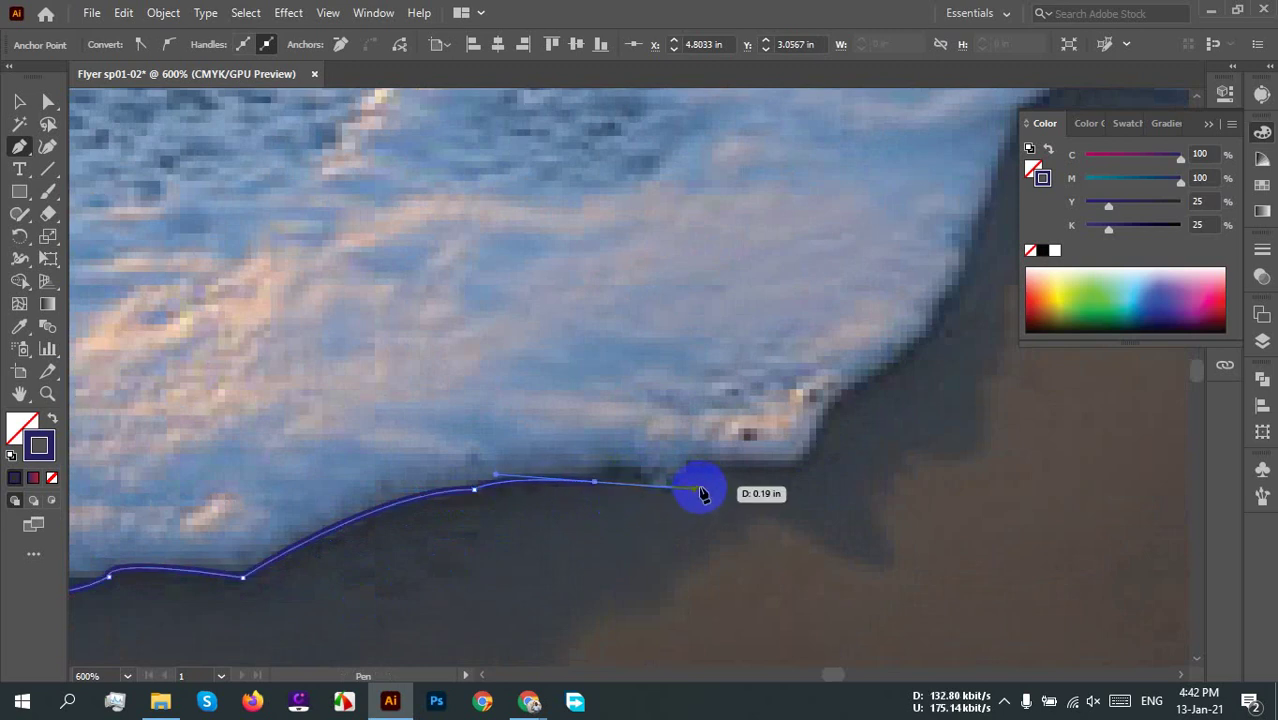
mouse_move(595, 483)
left_mouse_down()
mouse_move(659, 486)
mouse_move(696, 508)
mouse_move(688, 520)
mouse_move(712, 522)
mouse_move(662, 491)
mouse_move(690, 483)
mouse_move(679, 457)
mouse_move(683, 478)
mouse_move(798, 473)
mouse_move(579, 519)
mouse_move(663, 470)
mouse_move(647, 470)
left_mouse_up()
left_click(797, 467)
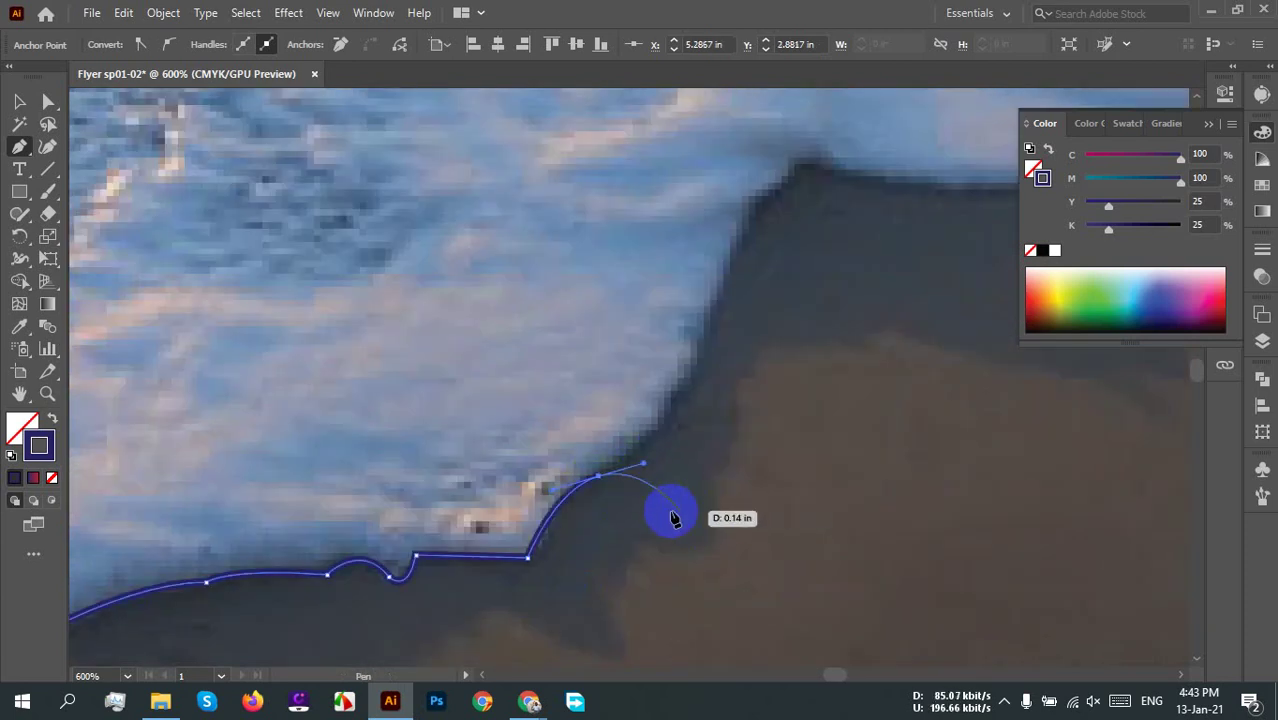
Step: Trace the foam's steep side up to the dark sand's peak and onto the underside of the neighbouring foam lobe
left_click_drag(673, 514, 474, 642)
mouse_move(505, 508)
left_mouse_down()
mouse_move(507, 484)
mouse_move(608, 528)
mouse_move(559, 486)
mouse_move(497, 522)
left_mouse_up()
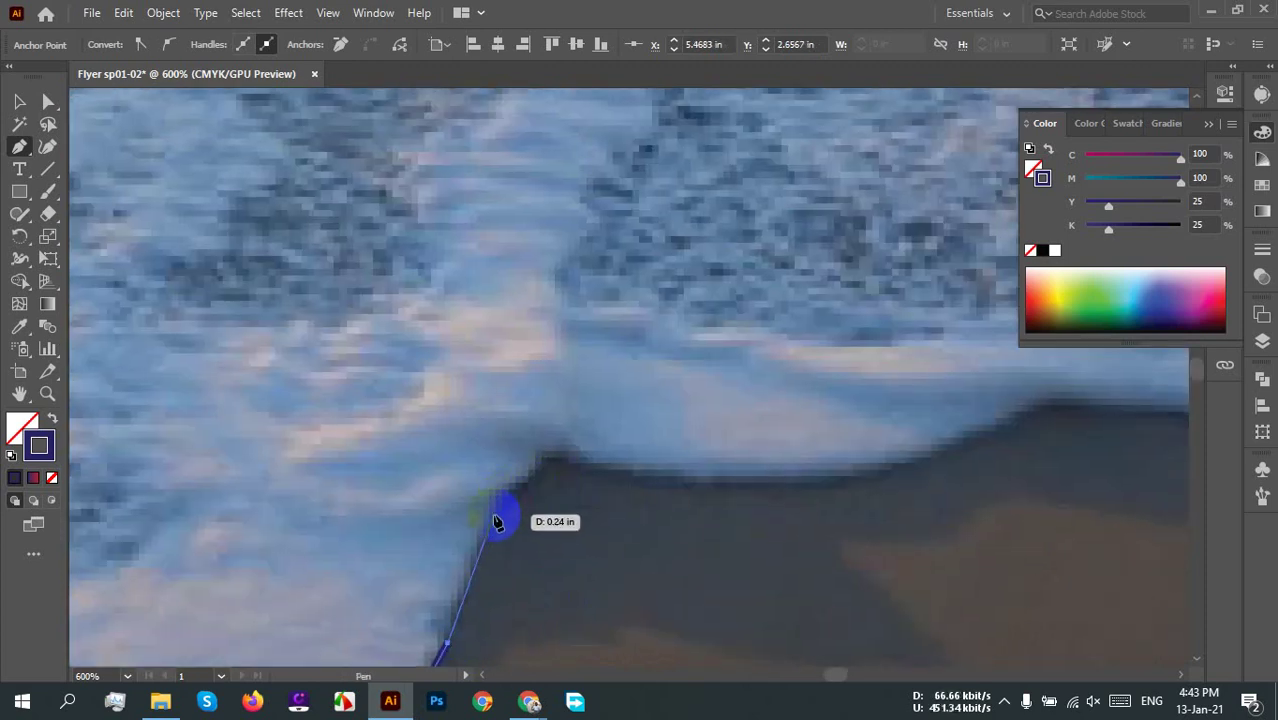
left_click_drag(505, 475, 490, 698)
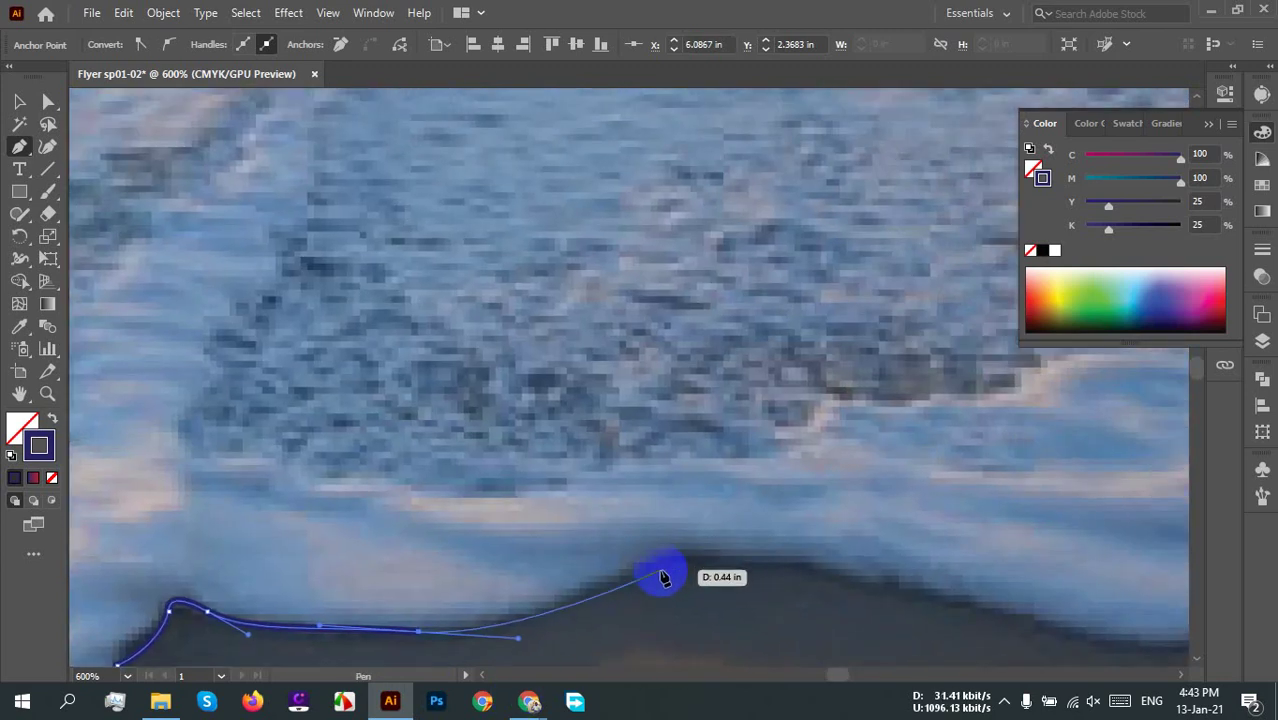
Step: Trace the shoreline over the broad dark sand hump and down toward the bottom of the rounded foam lobe
left_click(662, 565)
left_click_drag(713, 577, 522, 602)
left_click_drag(633, 550, 690, 568)
left_click_drag(747, 613, 571, 571)
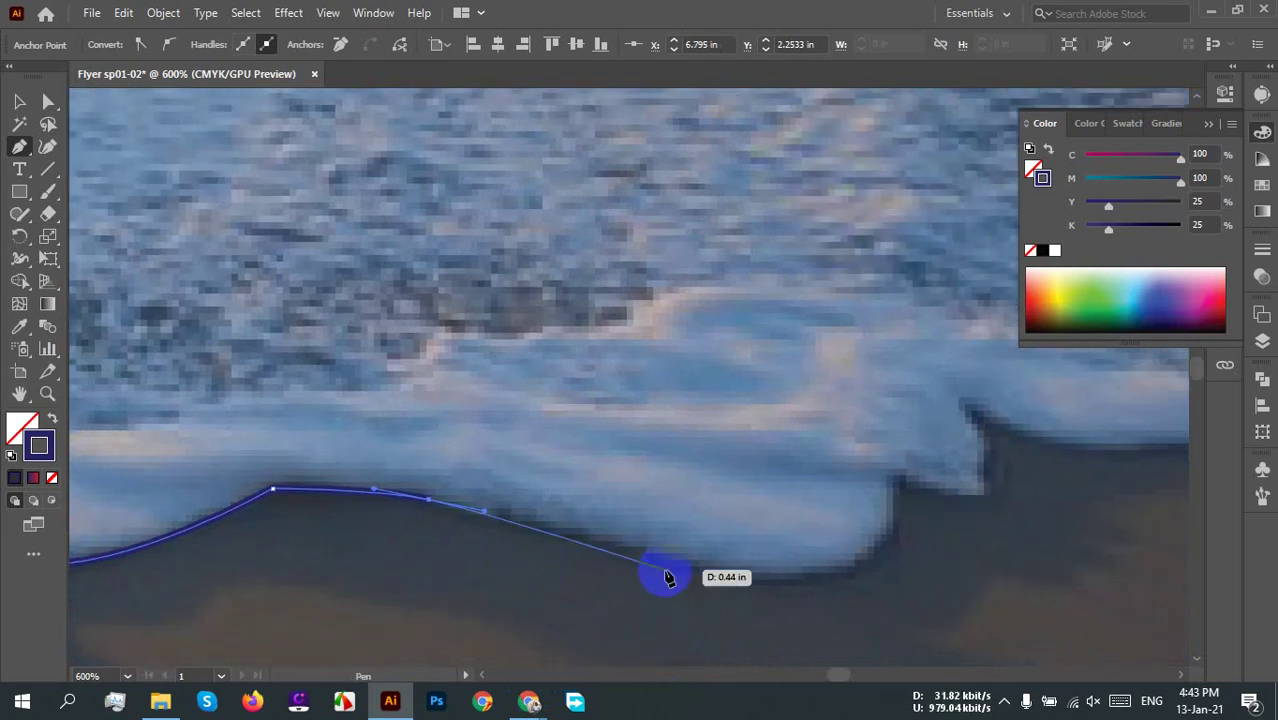
left_click_drag(671, 568, 485, 633)
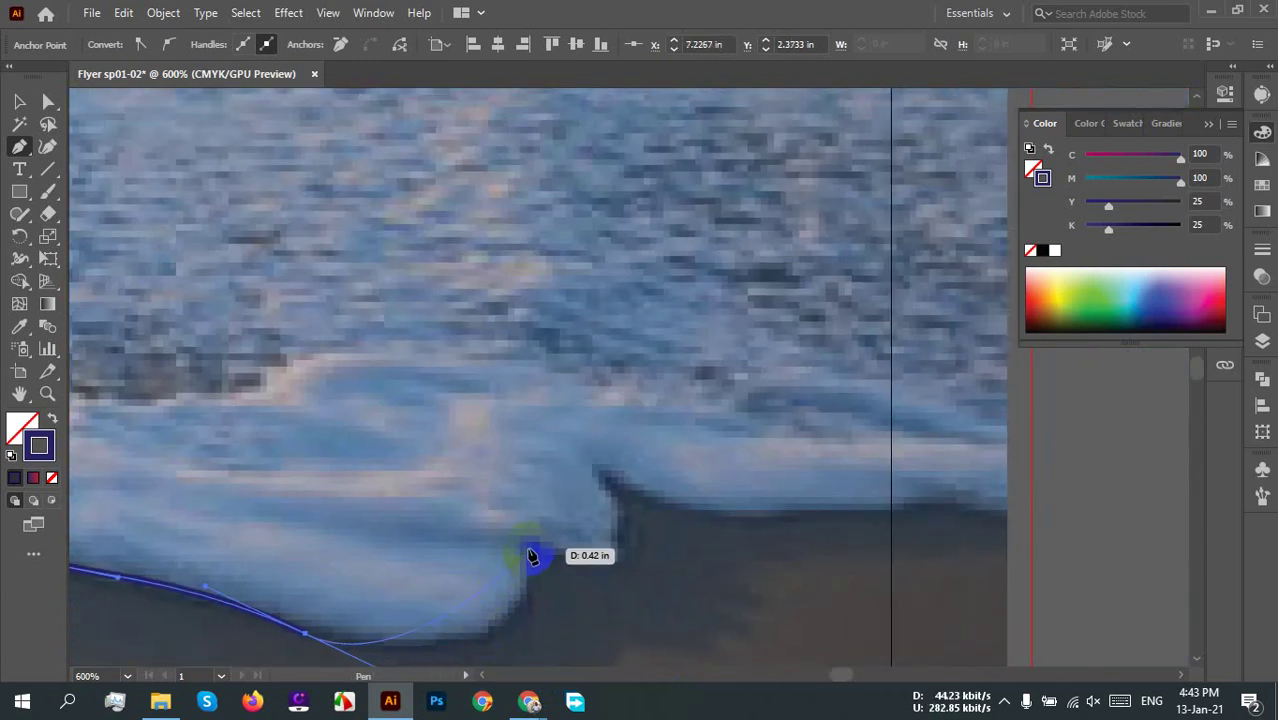
Step: Trace around the rounded foam lobe's end, along the small foam tip and around the sharp dark sand peak beside it
left_click_drag(529, 550, 479, 485)
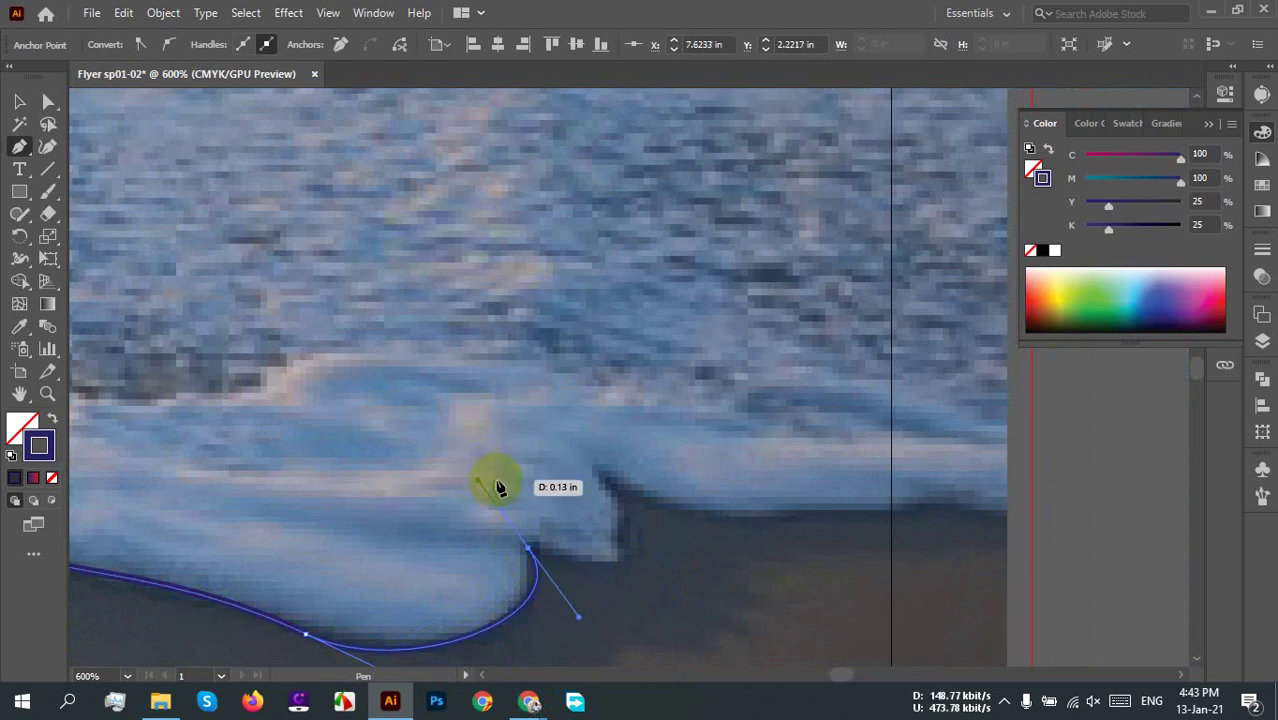
key("ctrl+z")
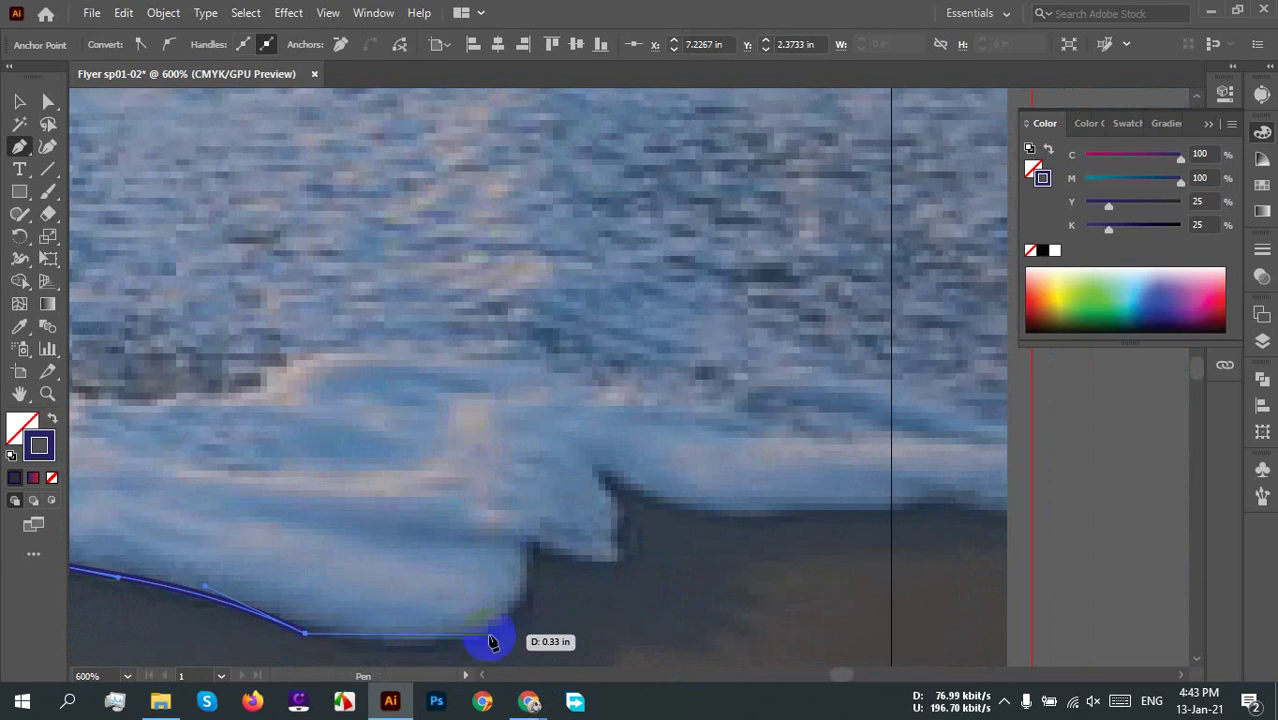
left_click_drag(490, 634, 585, 598)
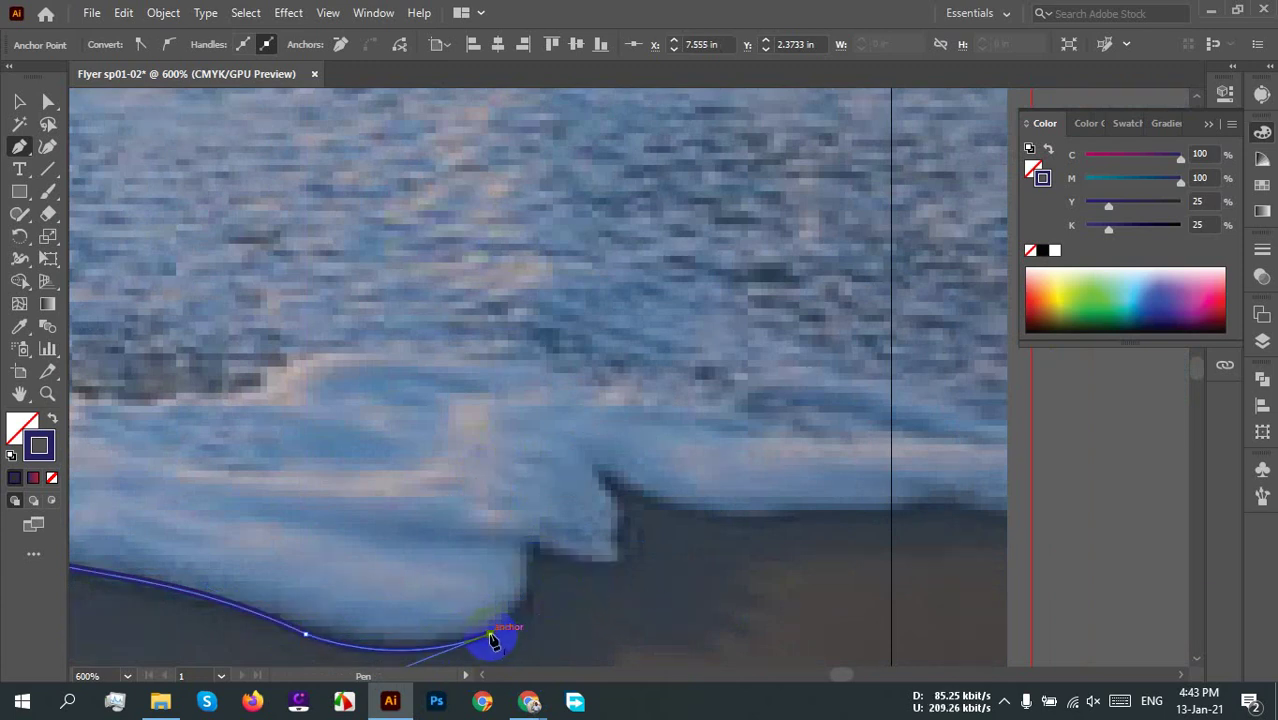
left_click_drag(490, 635, 532, 565)
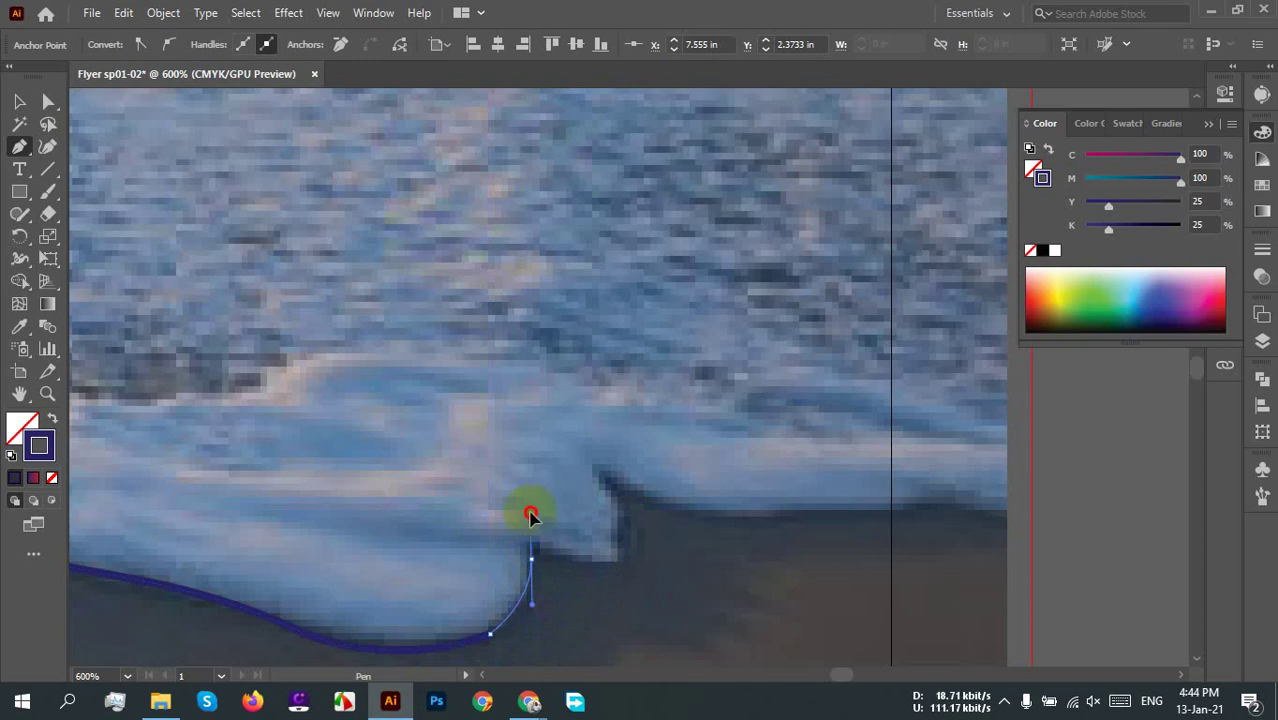
mouse_move(531, 500)
left_mouse_down()
mouse_move(548, 571)
mouse_move(533, 565)
mouse_move(557, 553)
mouse_move(542, 563)
mouse_move(670, 591)
mouse_move(549, 641)
mouse_move(646, 592)
mouse_move(516, 622)
mouse_move(536, 608)
mouse_move(479, 633)
mouse_move(500, 615)
mouse_move(472, 578)
mouse_move(477, 615)
mouse_move(474, 572)
left_mouse_up()
mouse_move(465, 548)
left_mouse_down()
mouse_move(473, 584)
mouse_move(458, 550)
mouse_move(486, 555)
left_mouse_up()
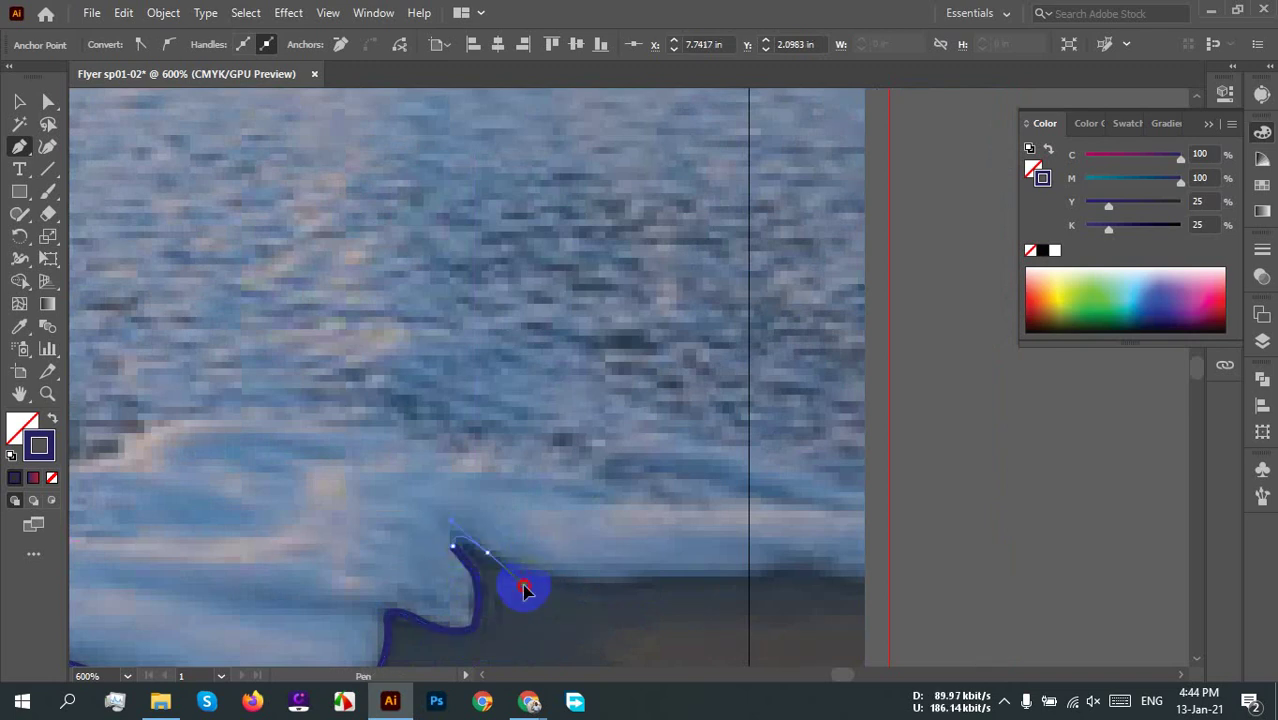
Step: Extend the path along the remaining shoreline to the page's right edge and up to the page's top-right corner
left_click_drag(522, 601, 953, 451)
scroll(407, 595, "down", 4)
scroll(407, 595, "down", 3)
scroll(684, 610, "up", 5)
scroll(782, 185, "down", 3)
scroll(797, 338, "down", 3)
scroll(860, 424, "up", 8)
left_click_drag(577, 445, 871, 468)
Step: Run the path straight across the page's top edge to an anchor point exactly on its top-left corner
key("ctrl+minus")
key("ctrl+minus")
key("ctrl+minus")
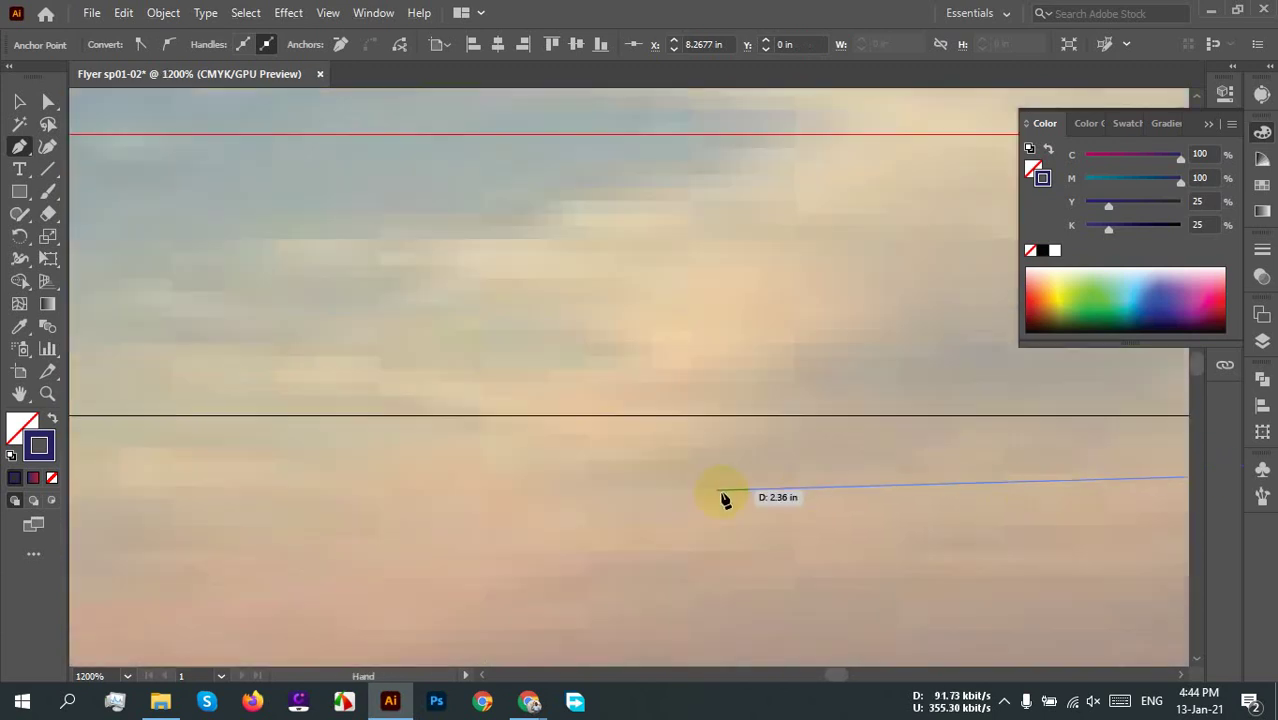
key("ctrl+minus")
key("ctrl+minus")
key("ctrl+minus")
key("ctrl+plus")
key("ctrl+plus")
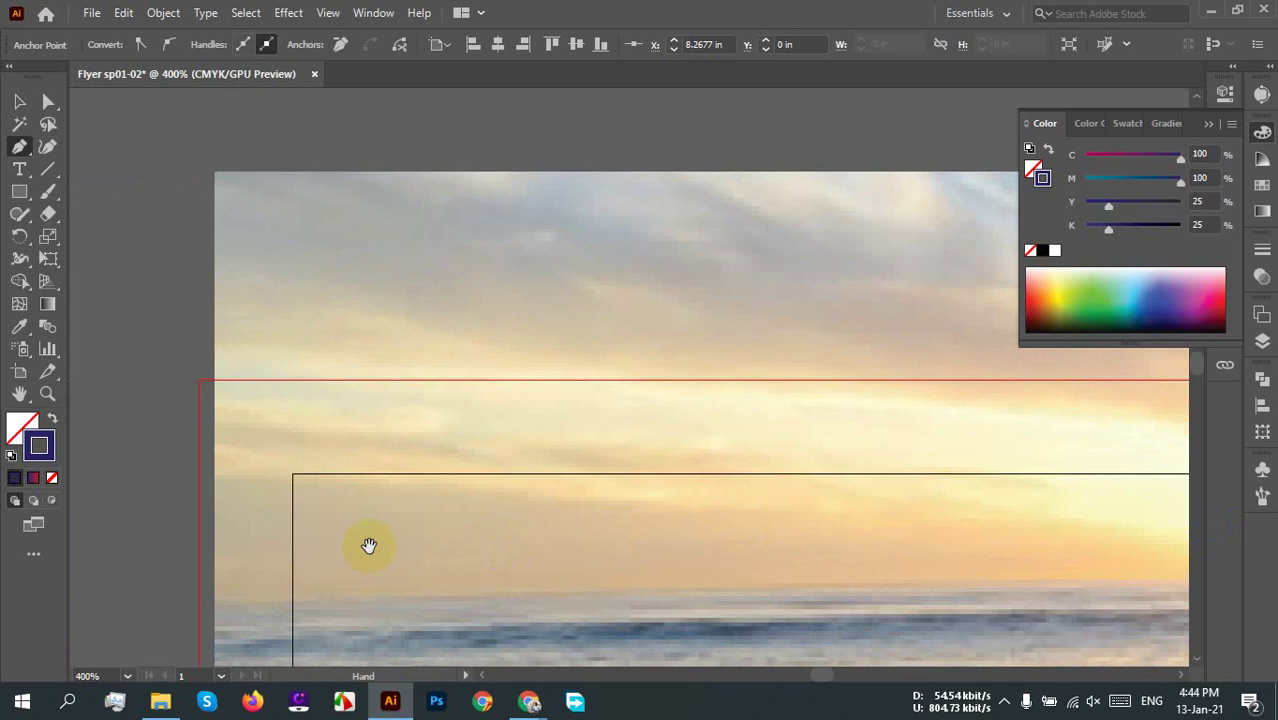
key("ctrl+plus")
key("ctrl+plus")
key("ctrl+plus")
key("ctrl+plus")
key("ctrl+plus")
key("ctrl+plus")
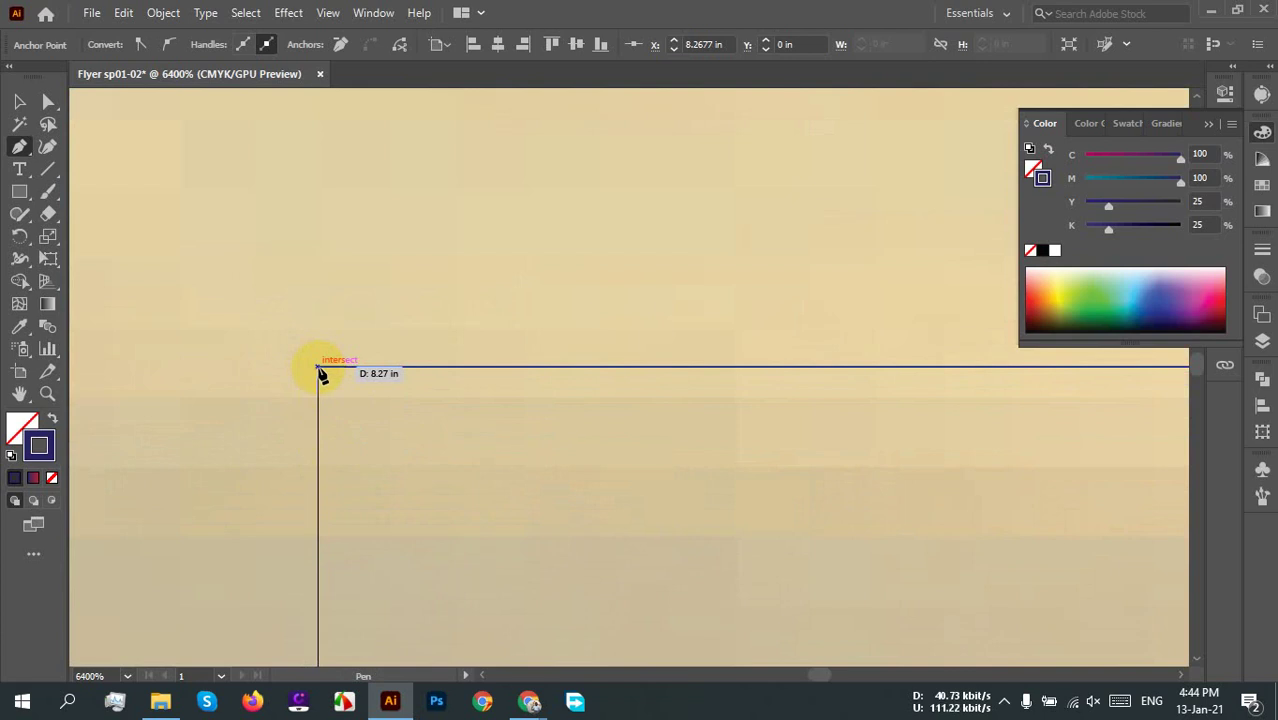
left_click(320, 373)
Step: Close the path down the page's left edge by joining it to its starting anchor on the shoreline
scroll(442, 475, "down", 4)
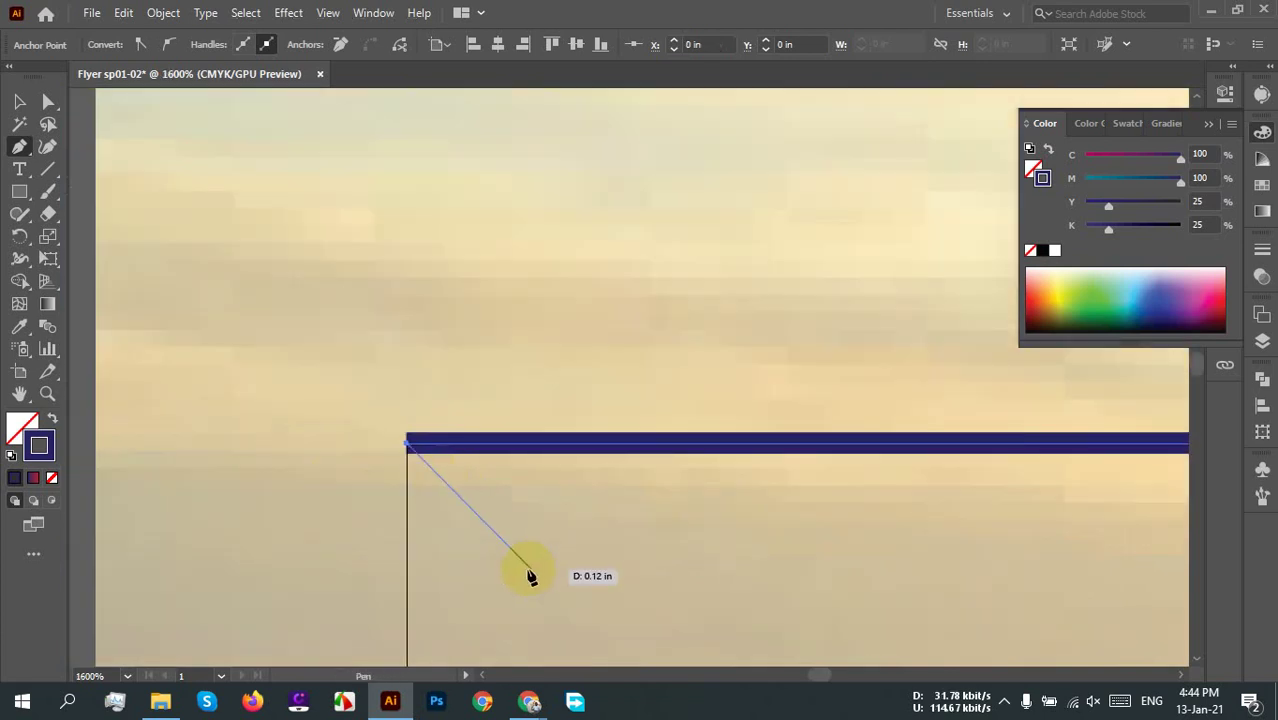
scroll(531, 577, "down", 8)
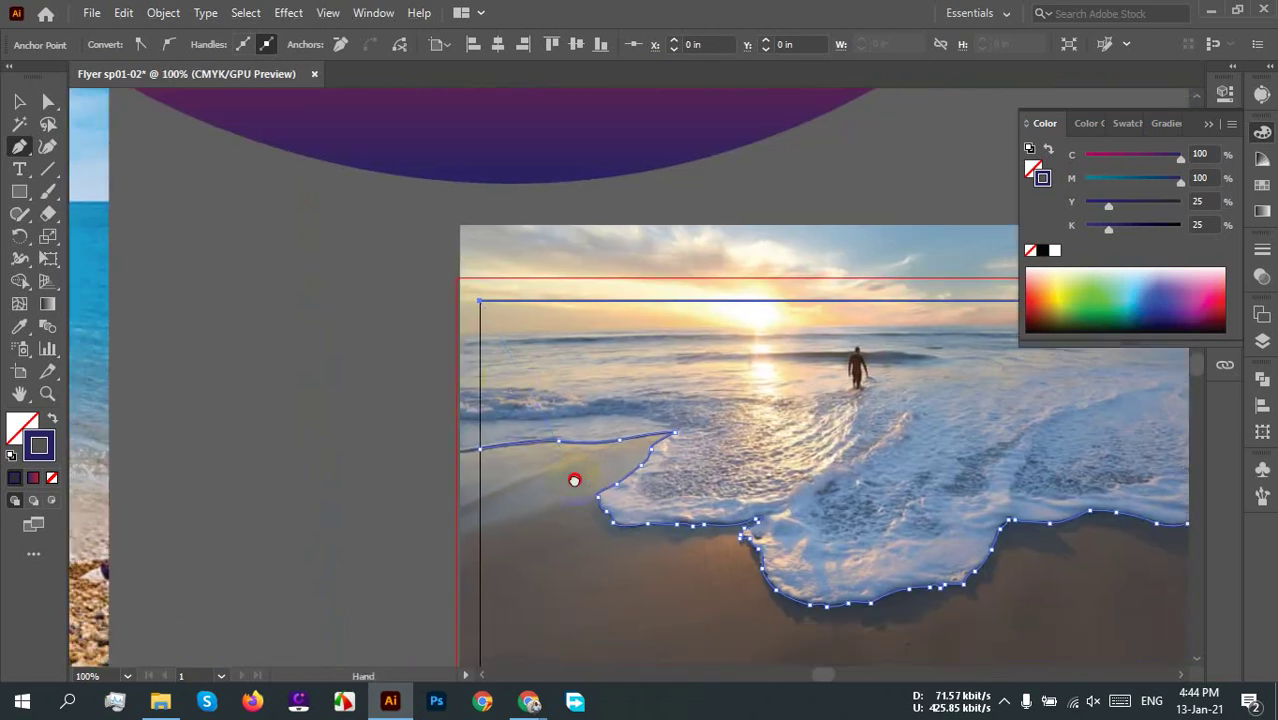
scroll(470, 455, "up", 20)
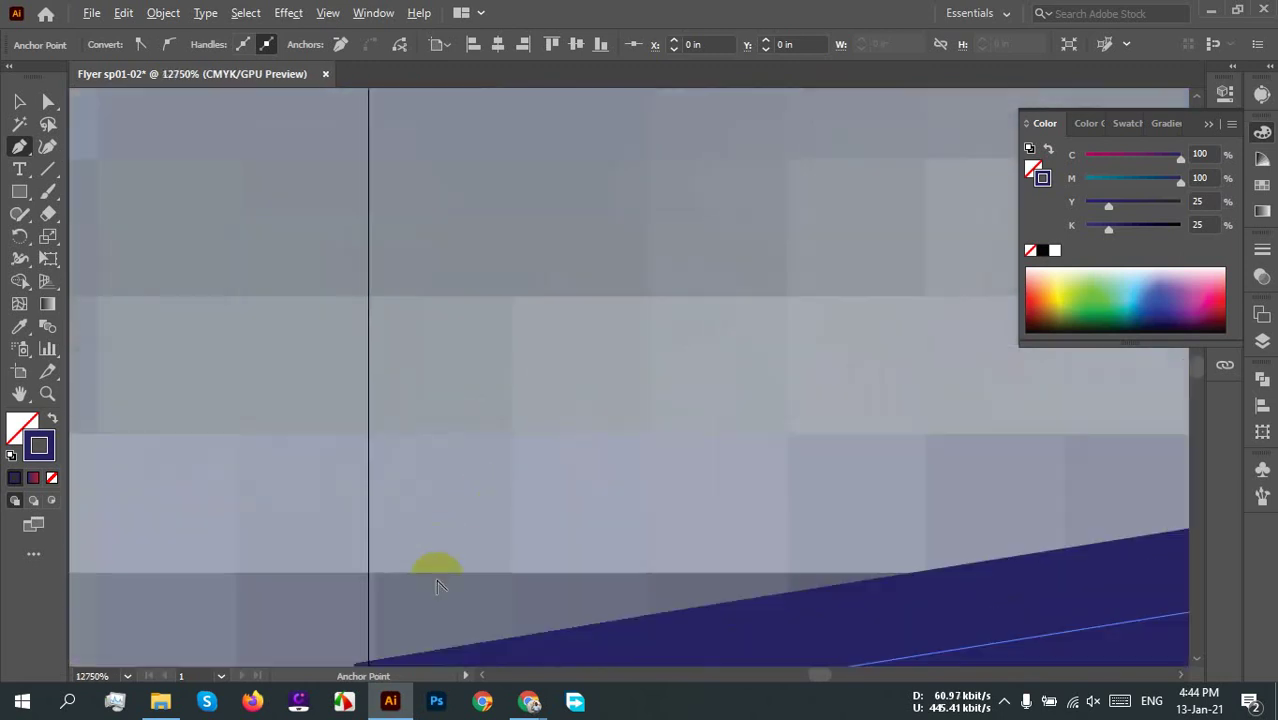
scroll(437, 585, "down", 6)
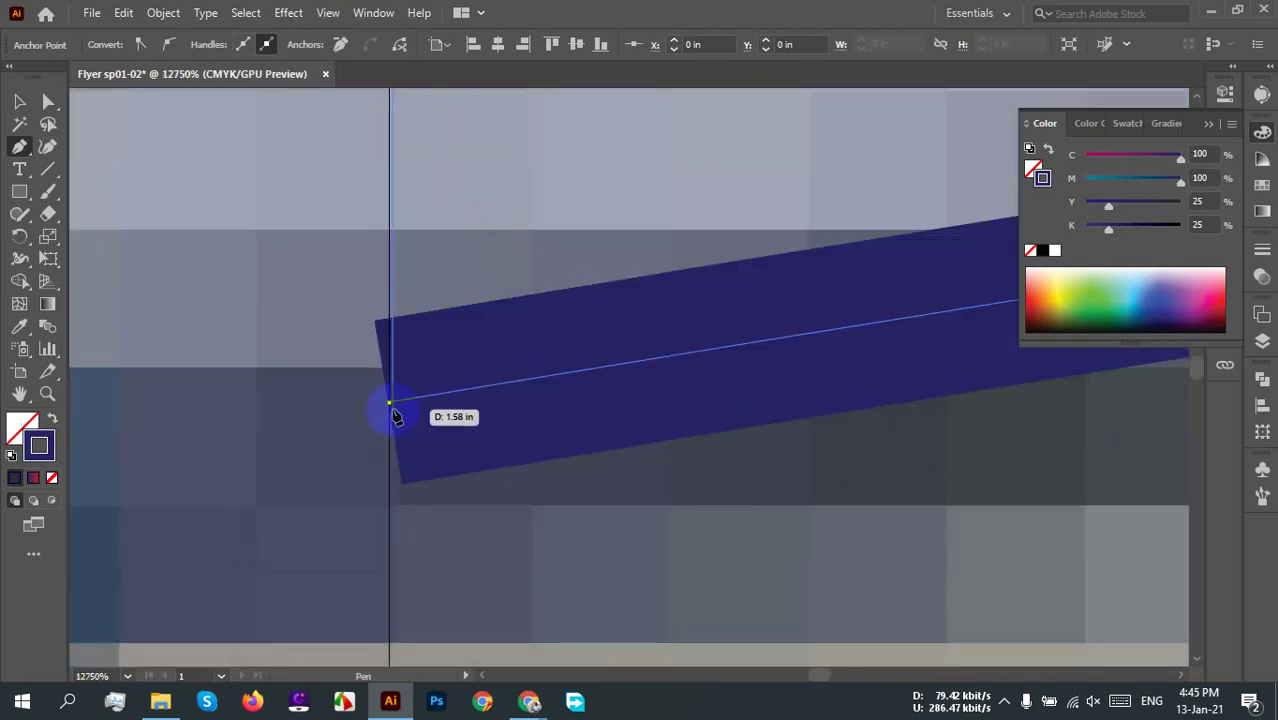
scroll(638, 490, "down", 5)
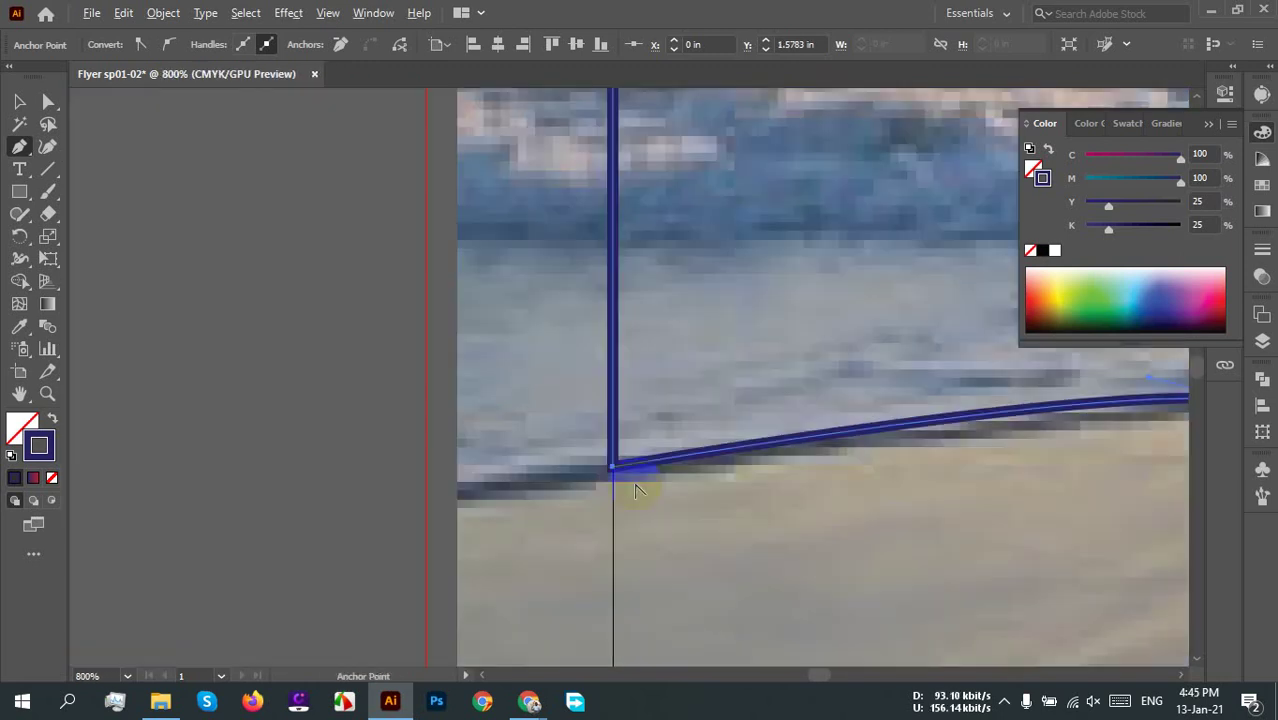
scroll(638, 490, "down", 7)
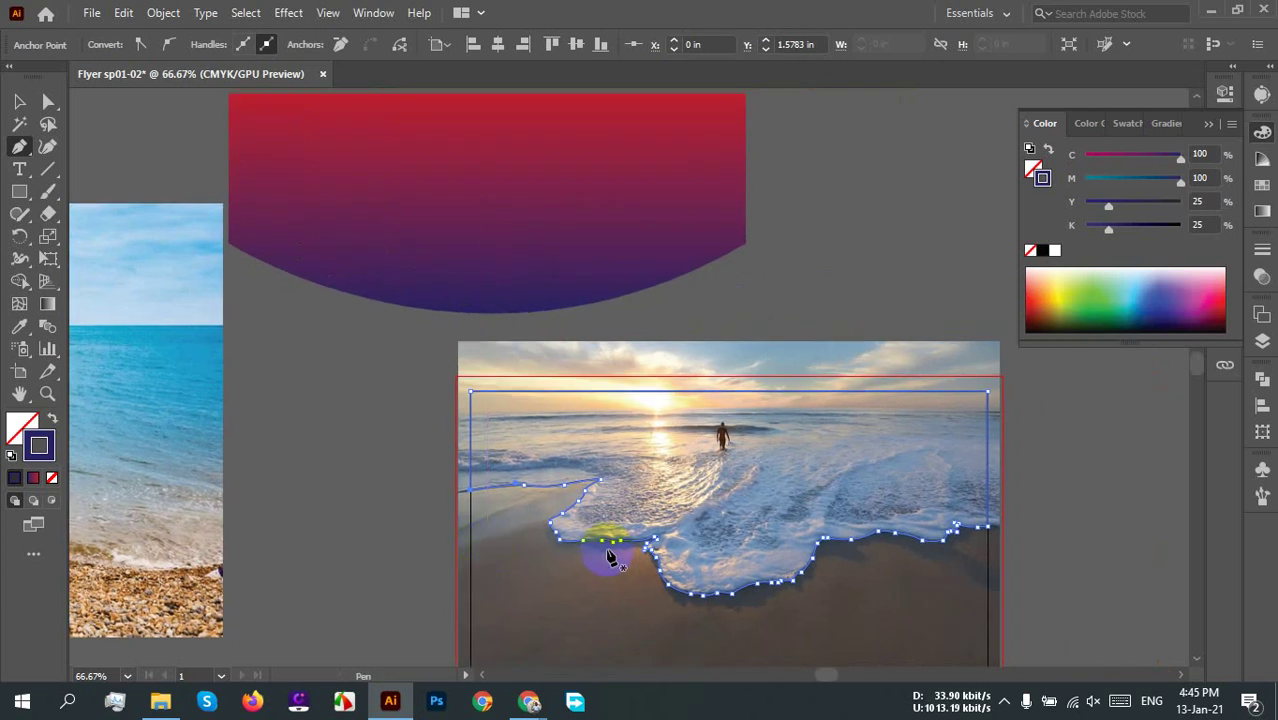
Step: Swap the traced shape's fill and stroke to give it a solid dark blue fill and no stroke, then deselect it
left_click(19, 101)
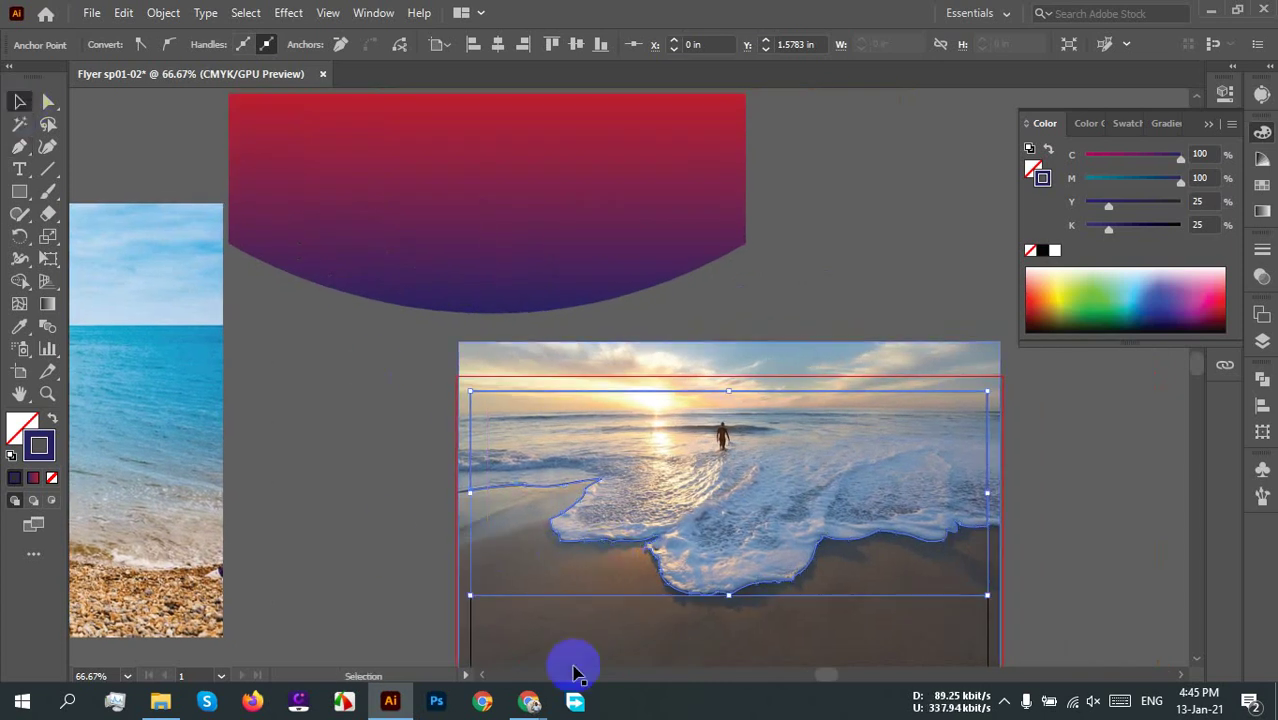
scroll(575, 660, "up", 2)
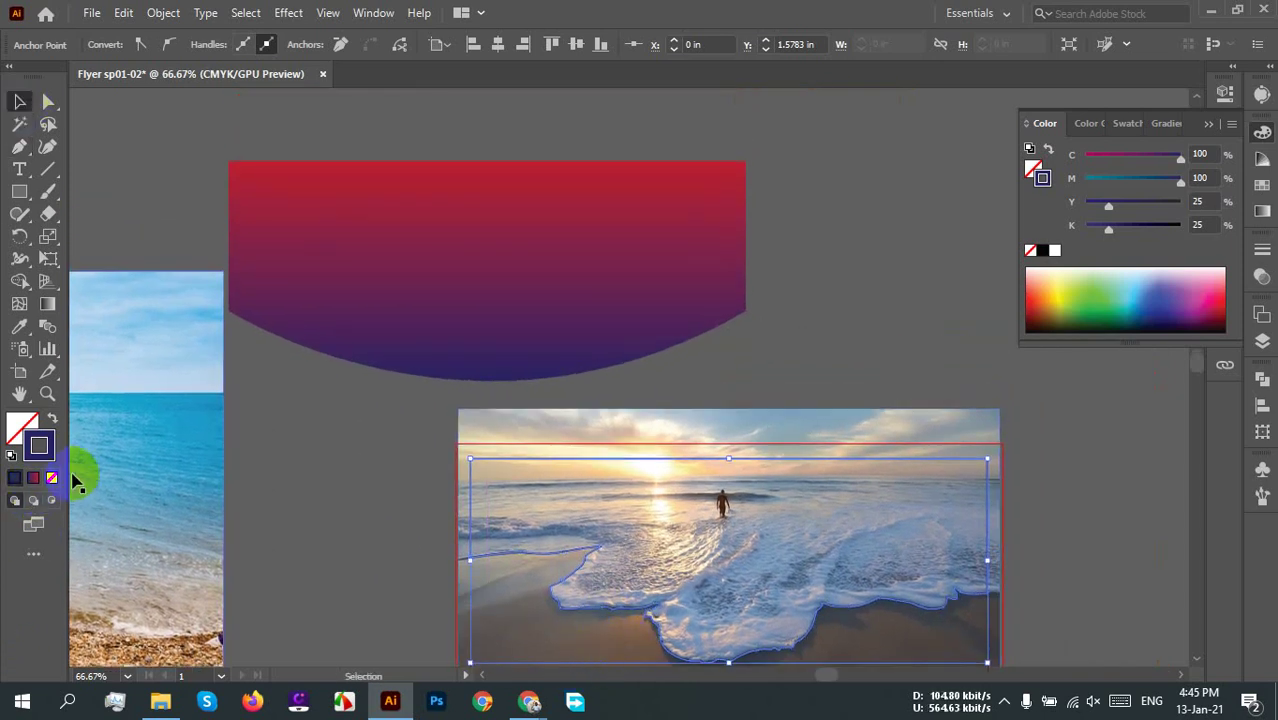
left_click(53, 420)
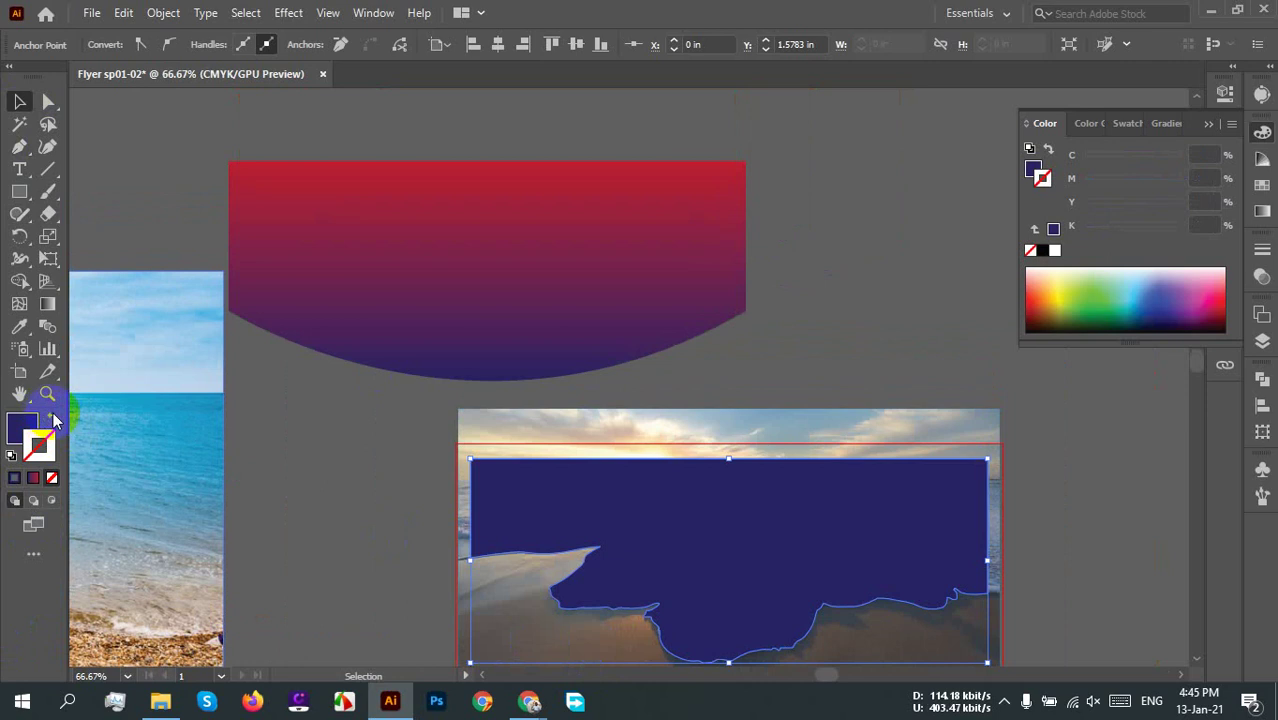
left_click(1108, 556)
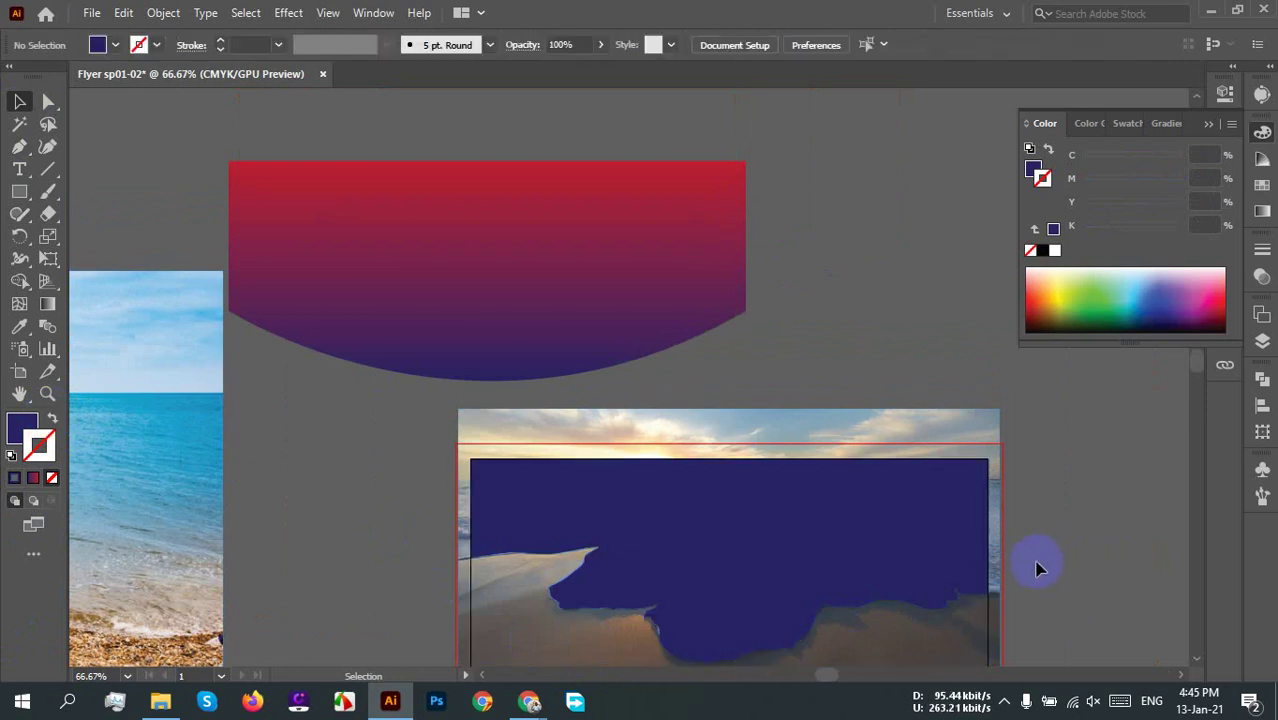
Step: Place a copy of the dark blue shoreline shape on the pasteboard above the page
scroll(1040, 568, "down", 2)
left_click_drag(1013, 551, 739, 281)
left_click(835, 502)
scroll(736, 522, "up", 2)
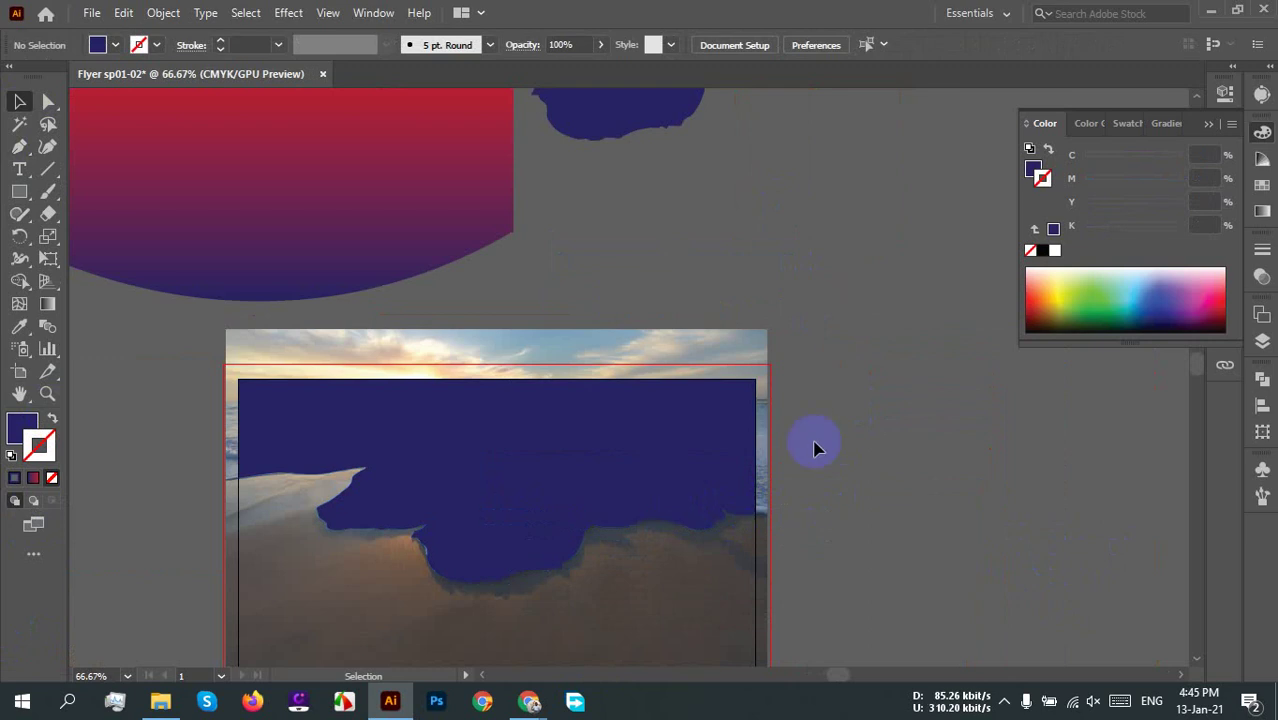
Step: Make a clipping mask from the beach photo and the shoreline shape lying over it on the page
left_click(514, 522)
right_click(541, 489)
left_click(630, 321)
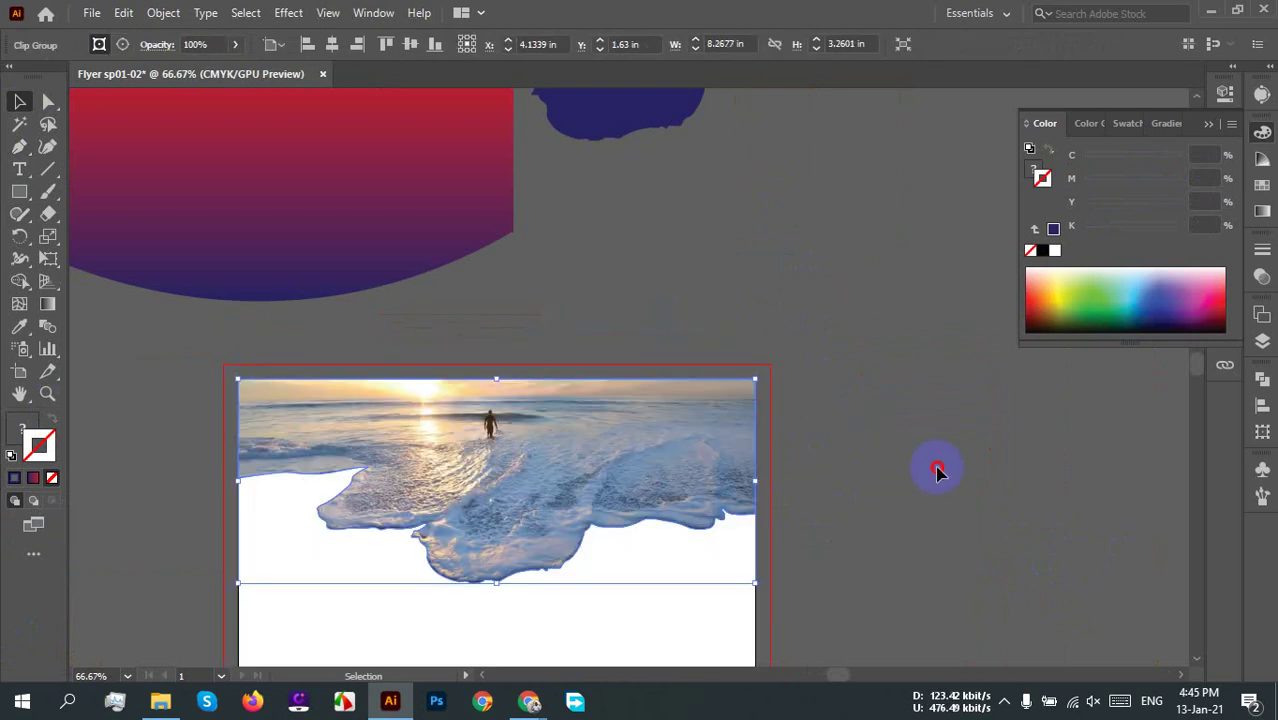
left_click(939, 490)
Step: Examine the masked photo's foam edge up close and its overall look against the white page
scroll(924, 548, "down", 2)
left_click_drag(924, 548, 866, 452)
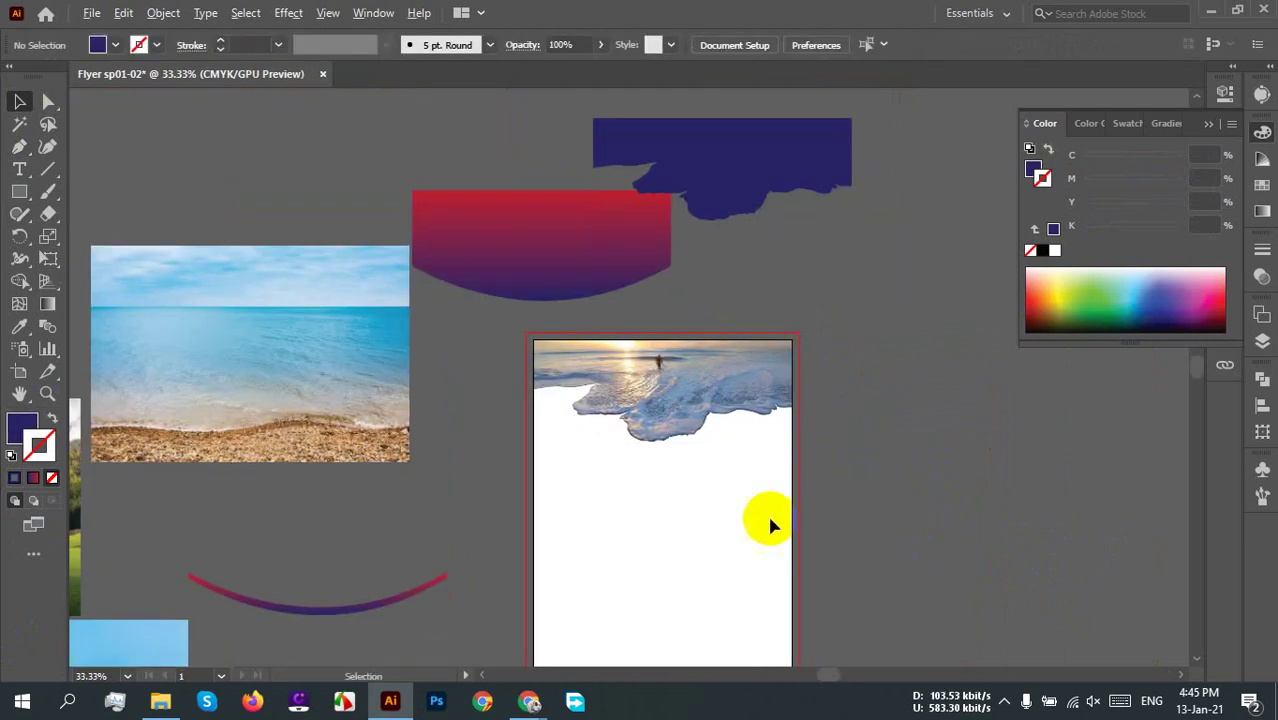
scroll(767, 512, "up", 2)
scroll(760, 508, "up", 3)
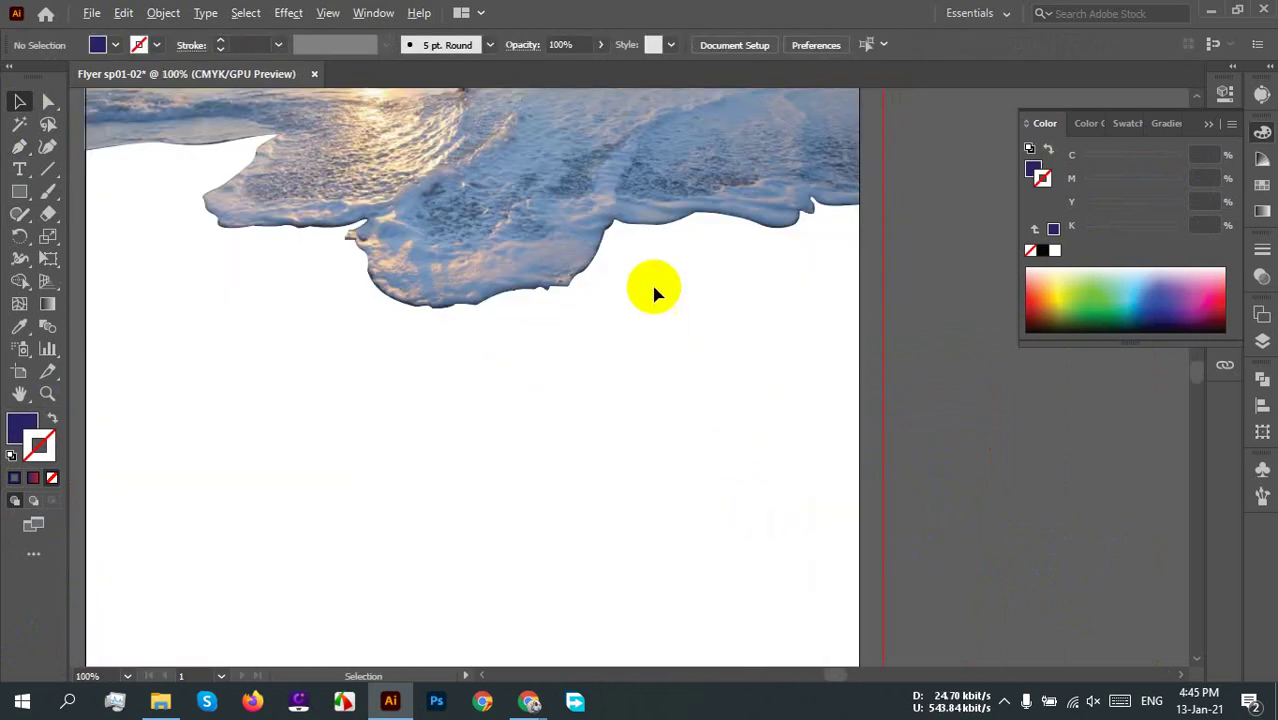
left_click_drag(556, 348, 657, 630)
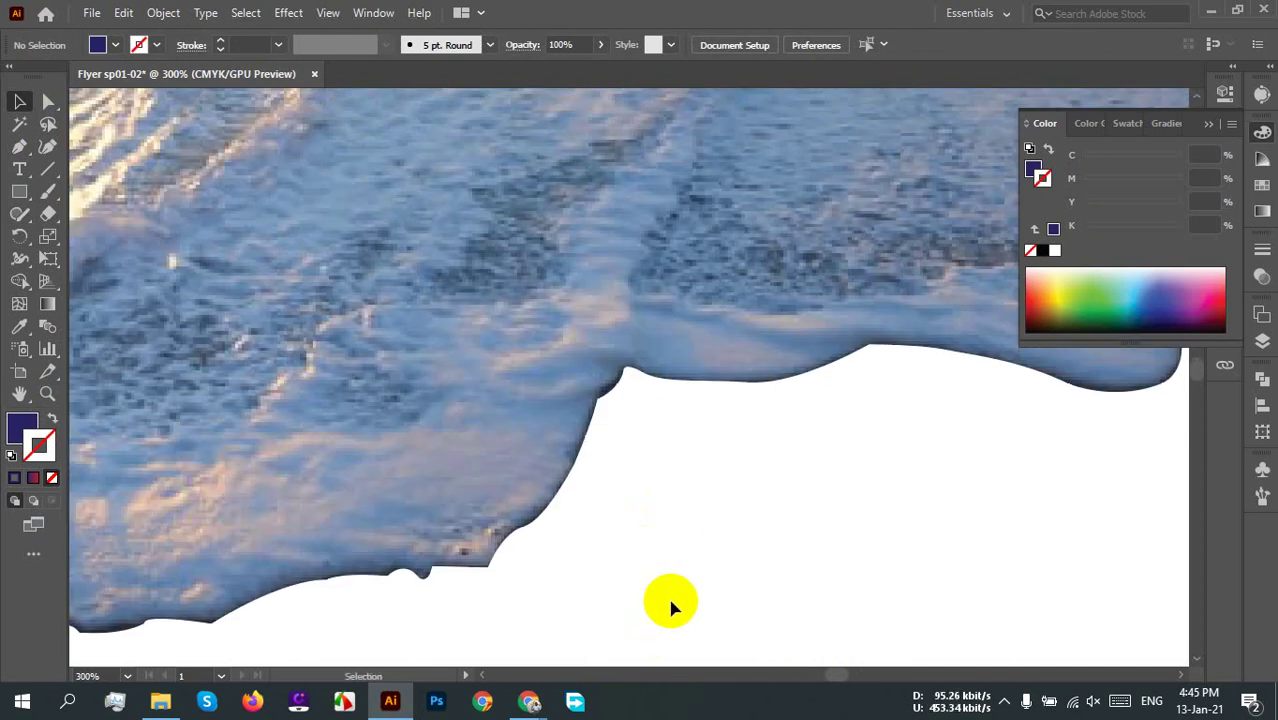
scroll(660, 590, "down", 2)
scroll(652, 545, "up", 1)
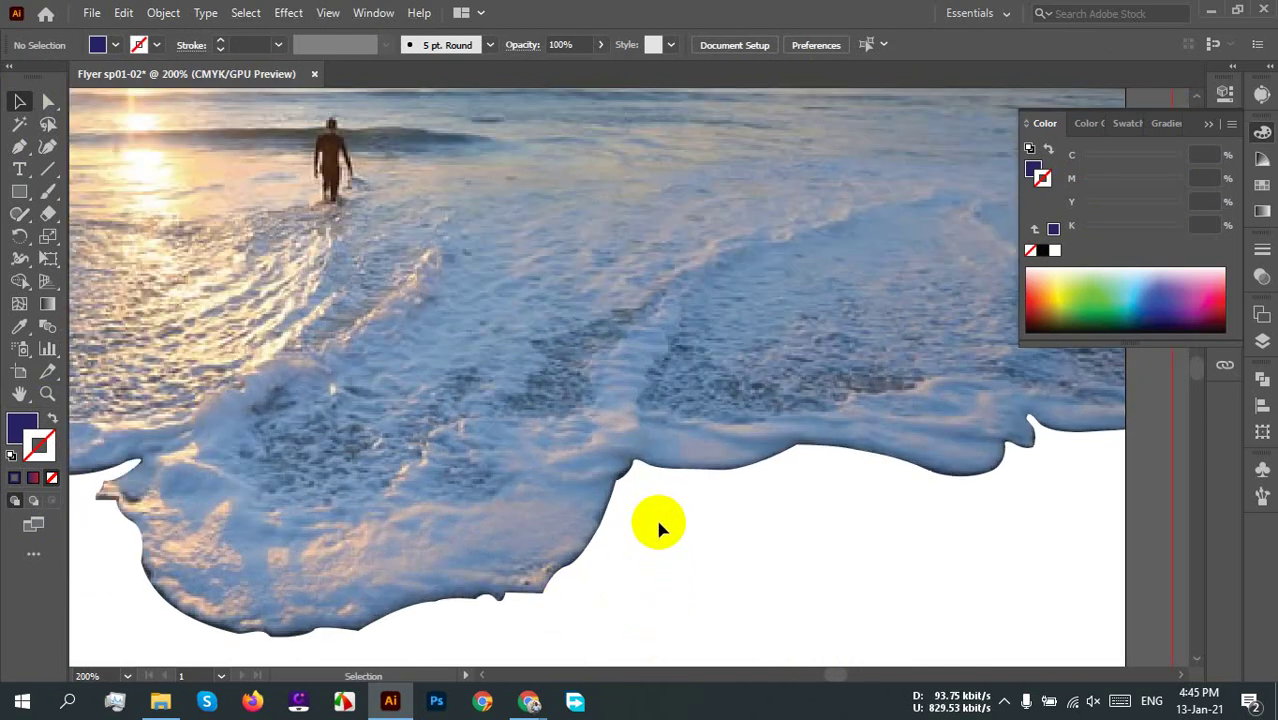
scroll(662, 543, "down", 4)
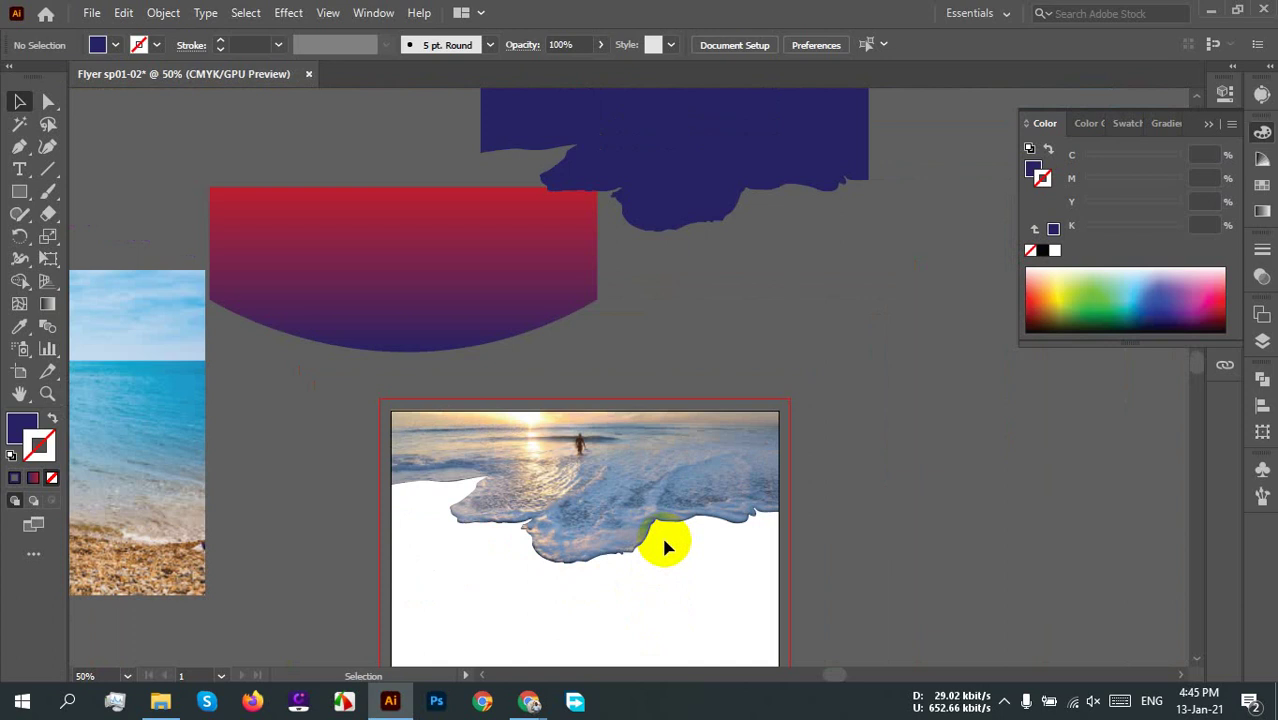
scroll(879, 582, "down", 1)
left_click_drag(879, 582, 818, 515)
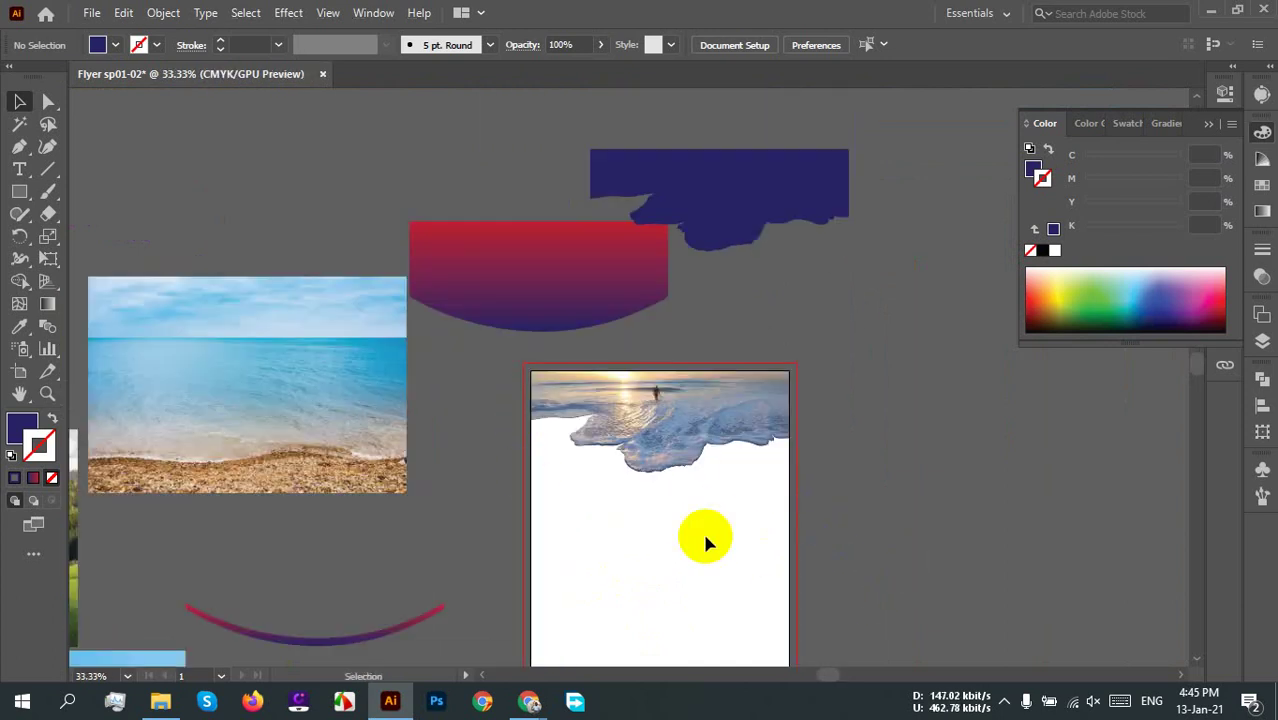
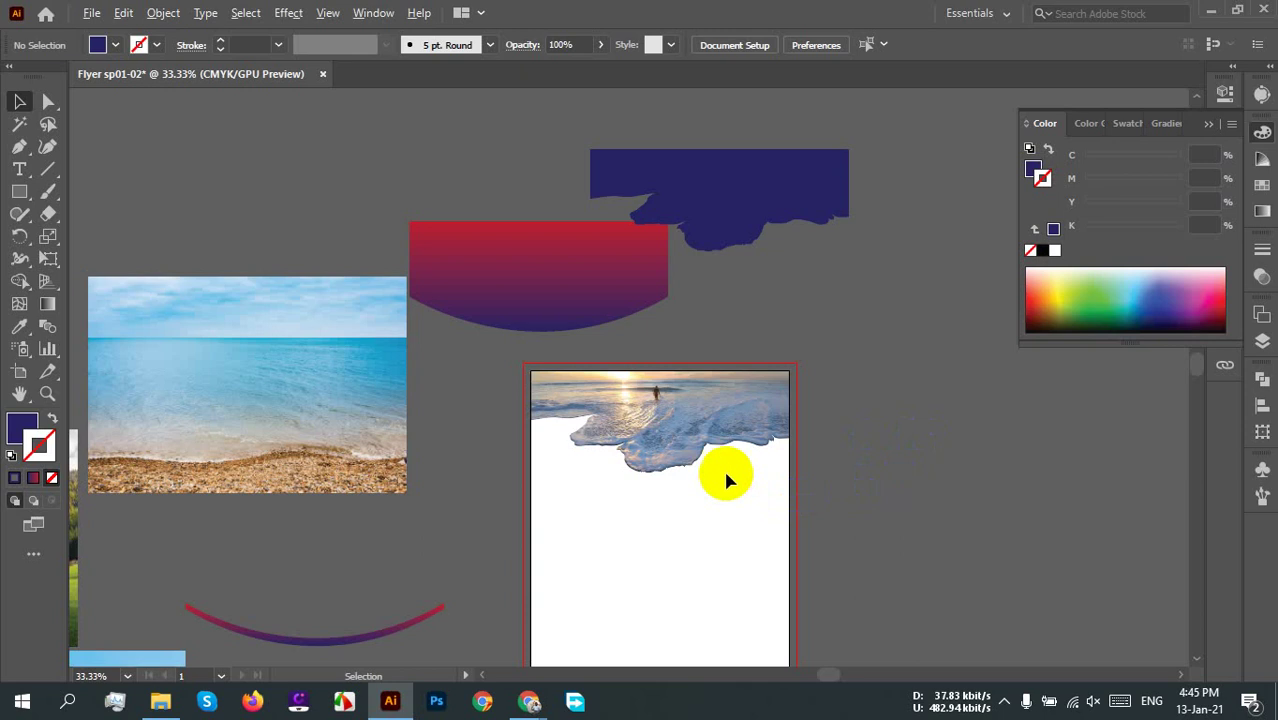
scroll(726, 480, "up", 4)
scroll(812, 405, "down", 1)
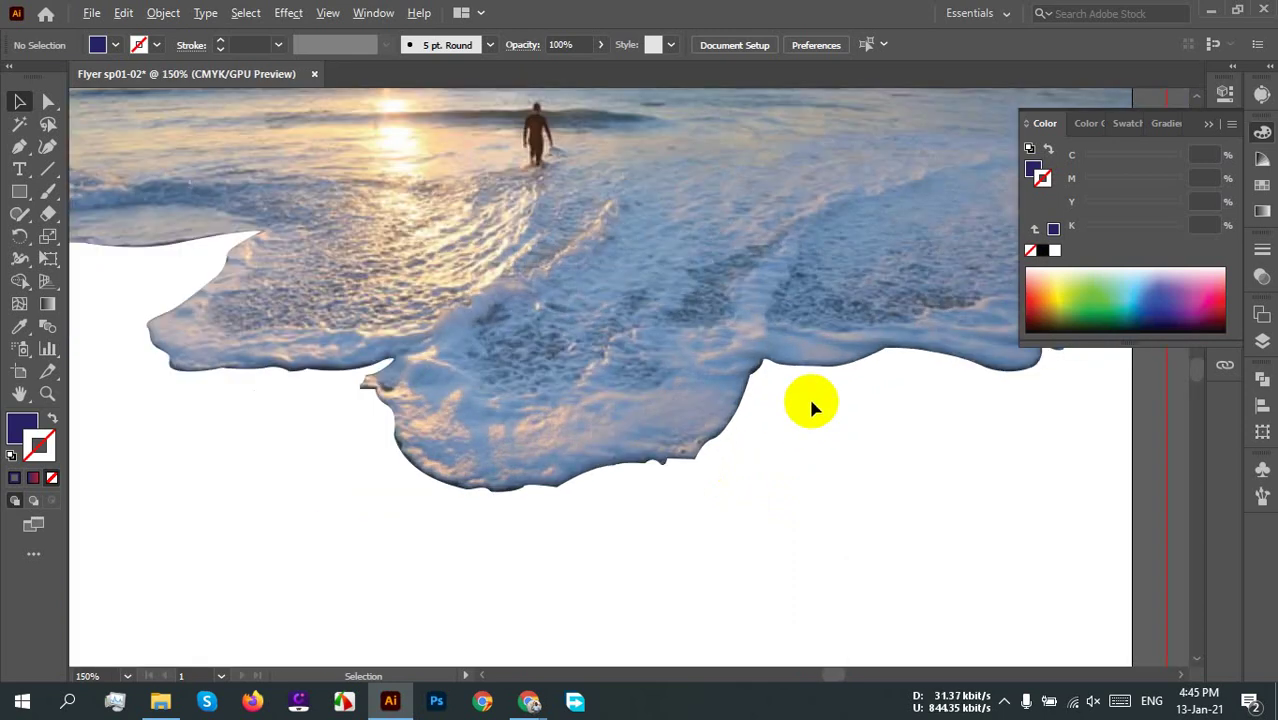
scroll(808, 395, "down", 2)
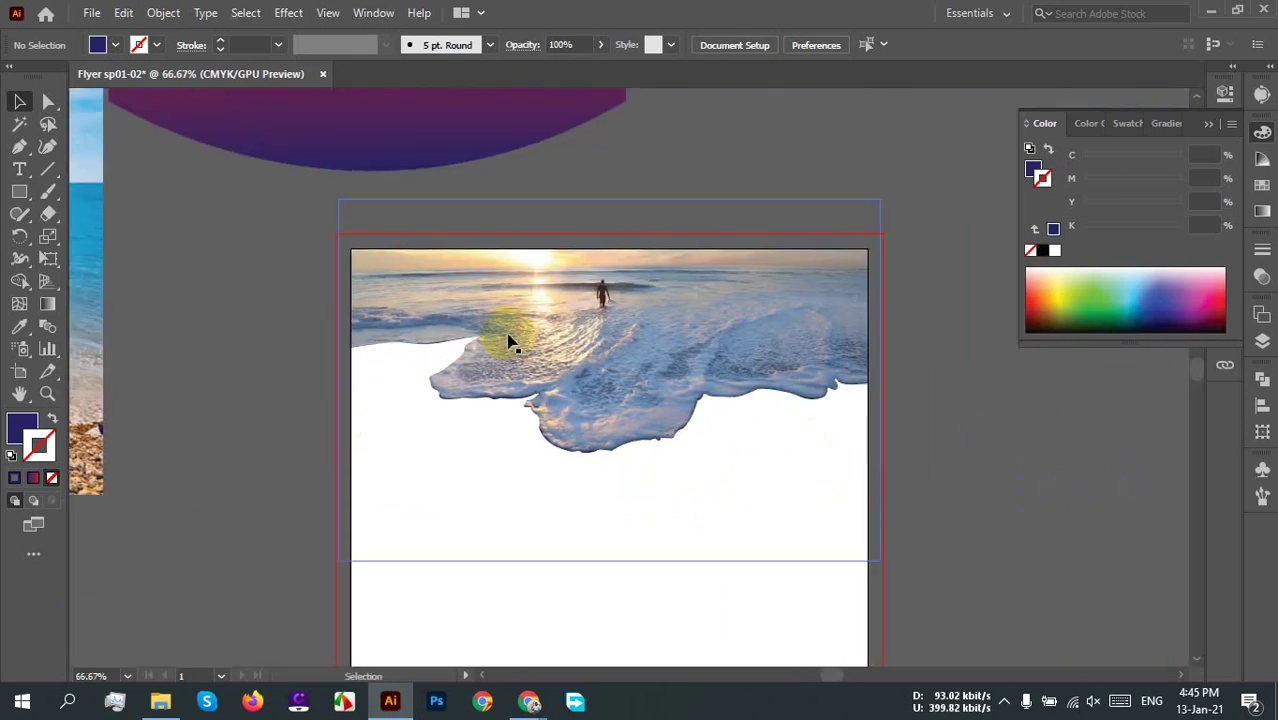
scroll(1008, 415, "down", 3)
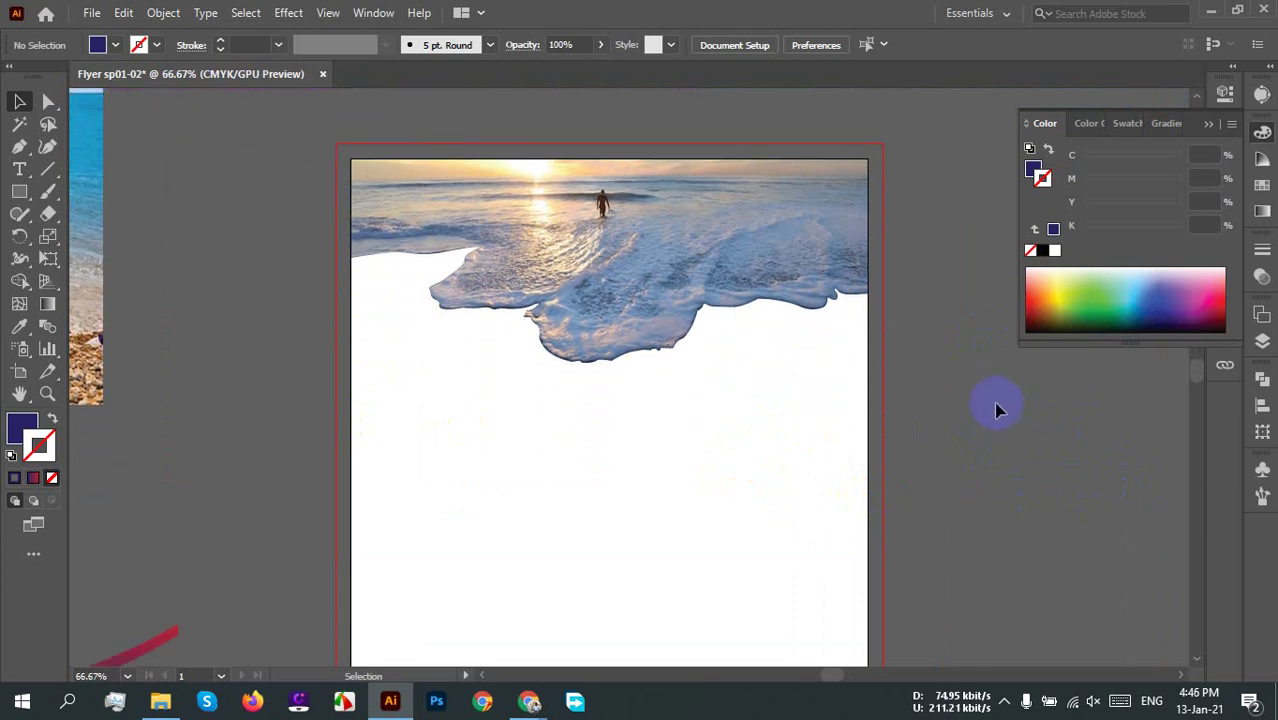
scroll(996, 407, "down", 2)
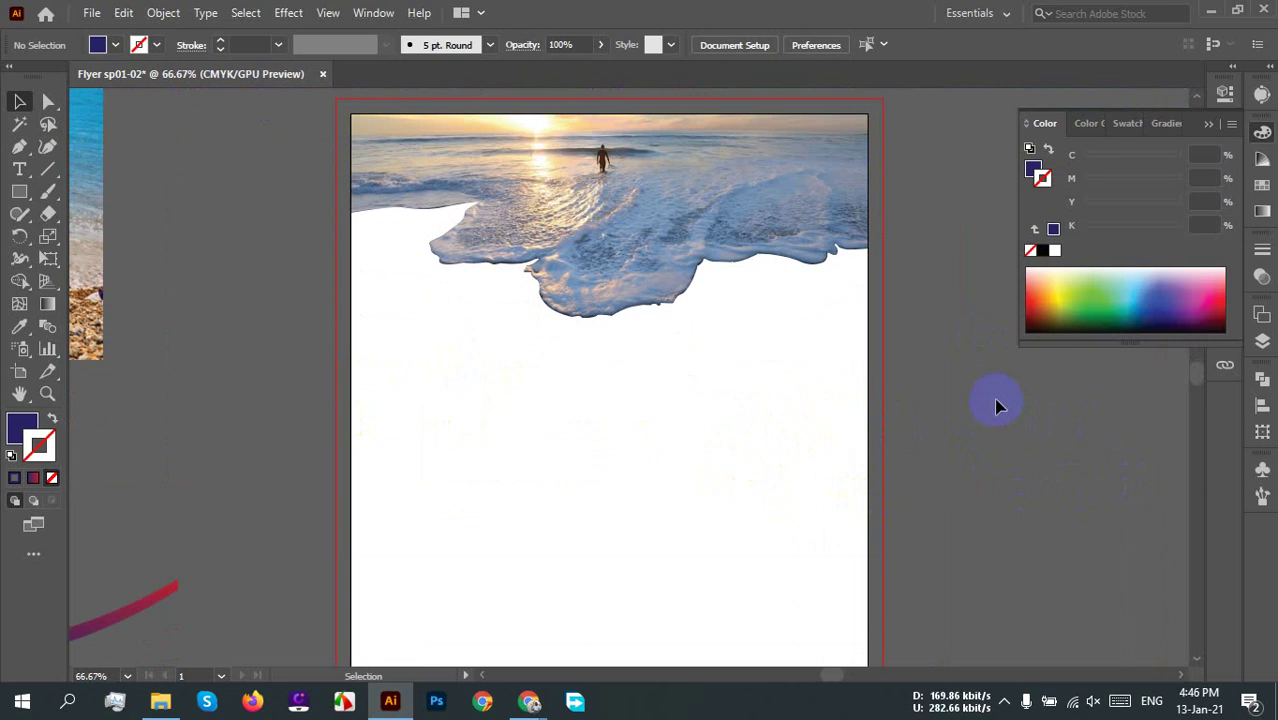
scroll(990, 392, "down", 3)
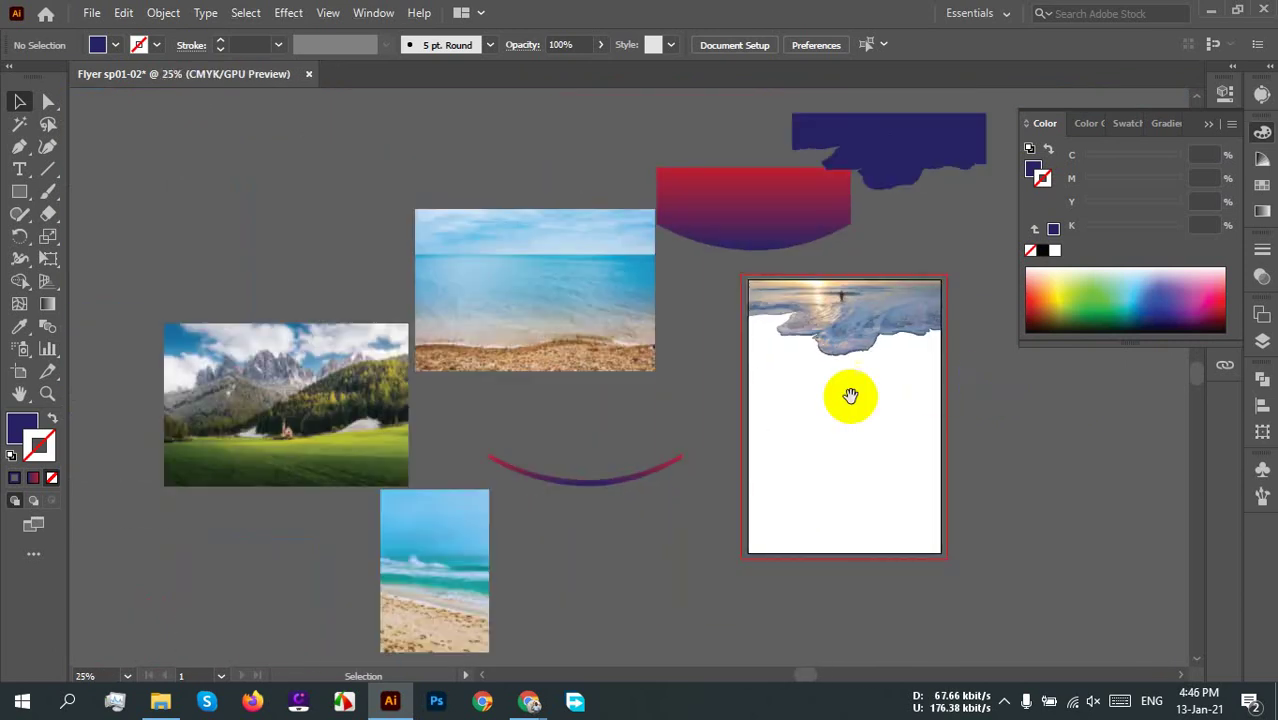
Step: Release the shoreline clipping mask from the beach photo on the page and try moving the released artwork aside
left_click_drag(847, 397, 556, 505)
right_click(588, 414)
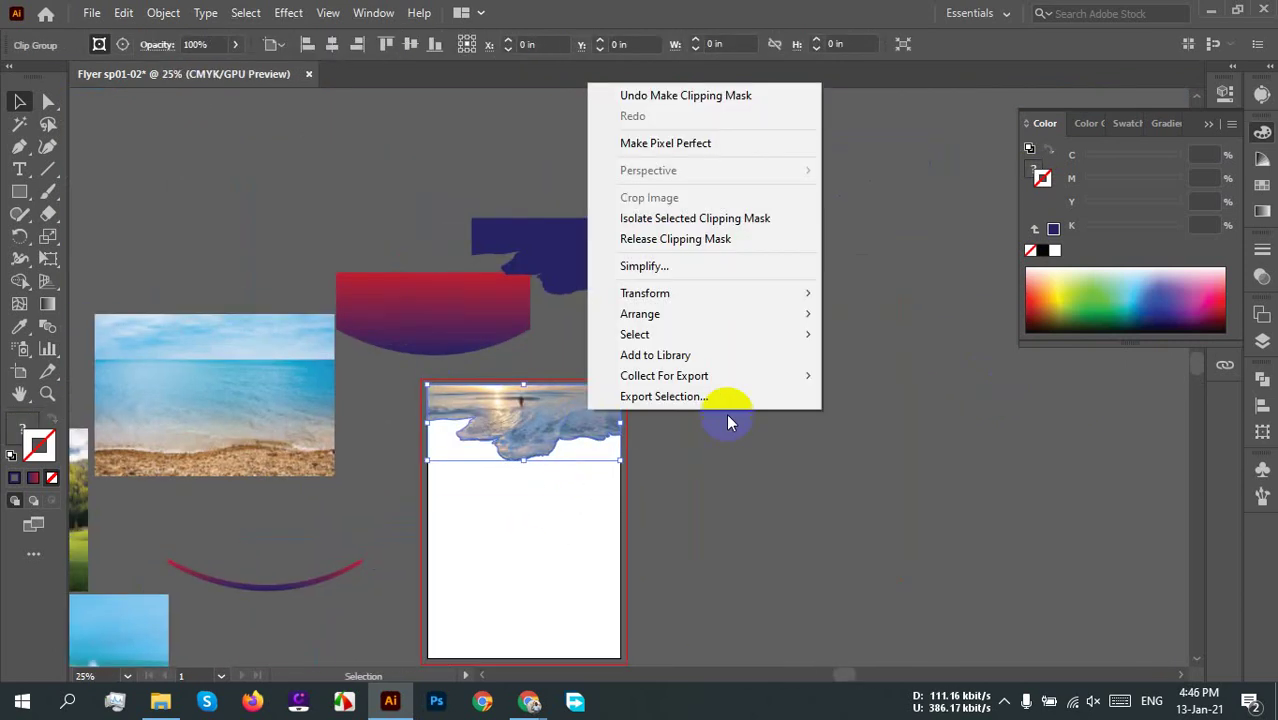
left_click(727, 238)
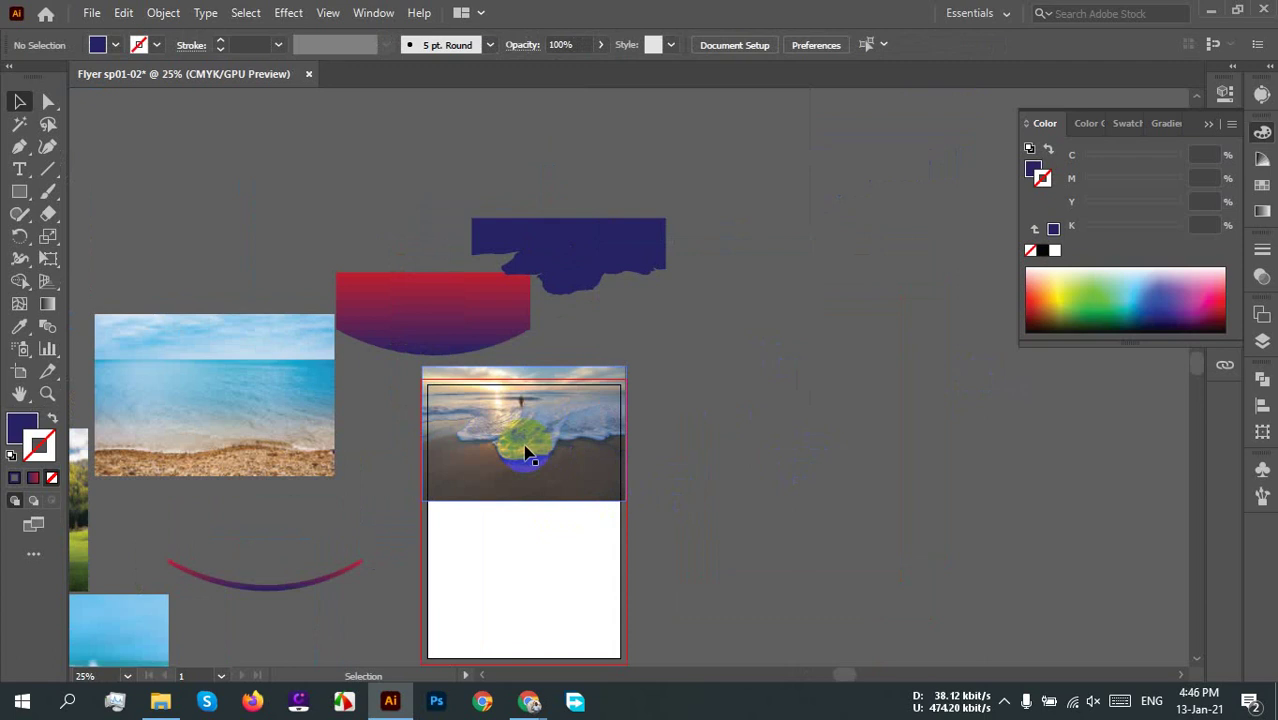
left_click_drag(529, 452, 964, 456)
left_click(705, 457)
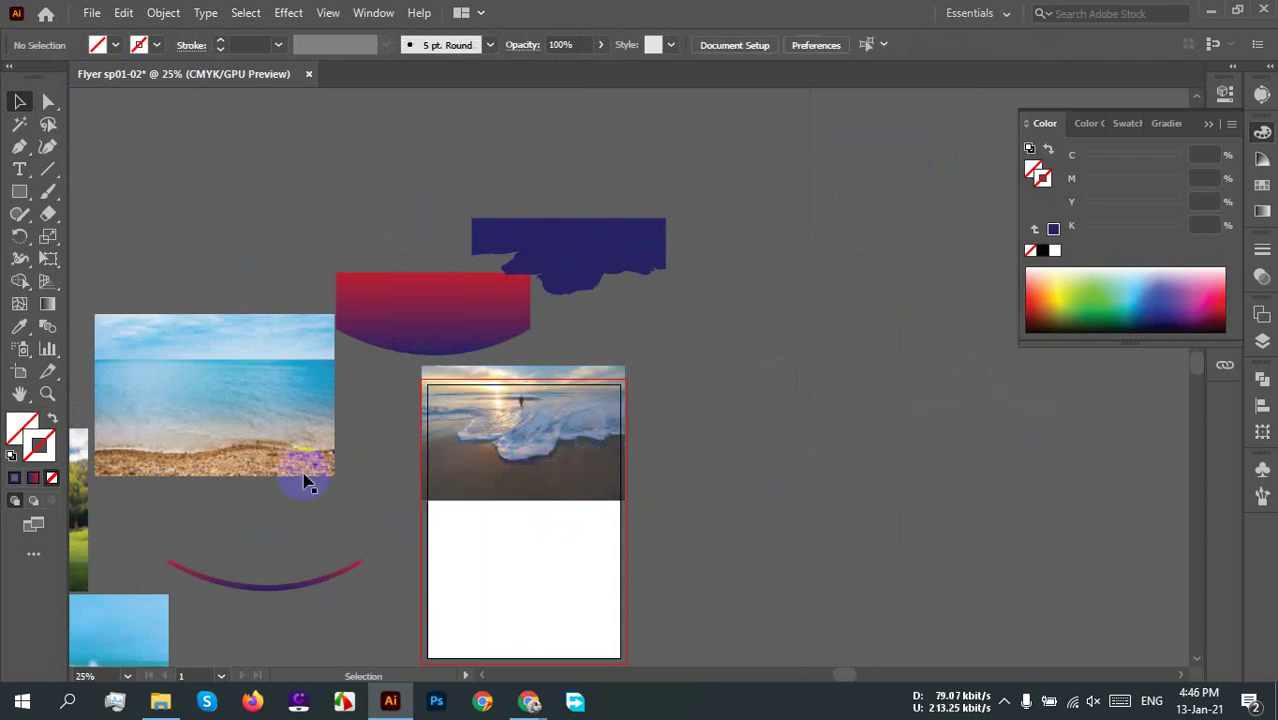
Step: Draw a dark blue rectangle over the beach photo, spanning the page's full width from its top edge to below the foam
scroll(541, 436, "up", 3)
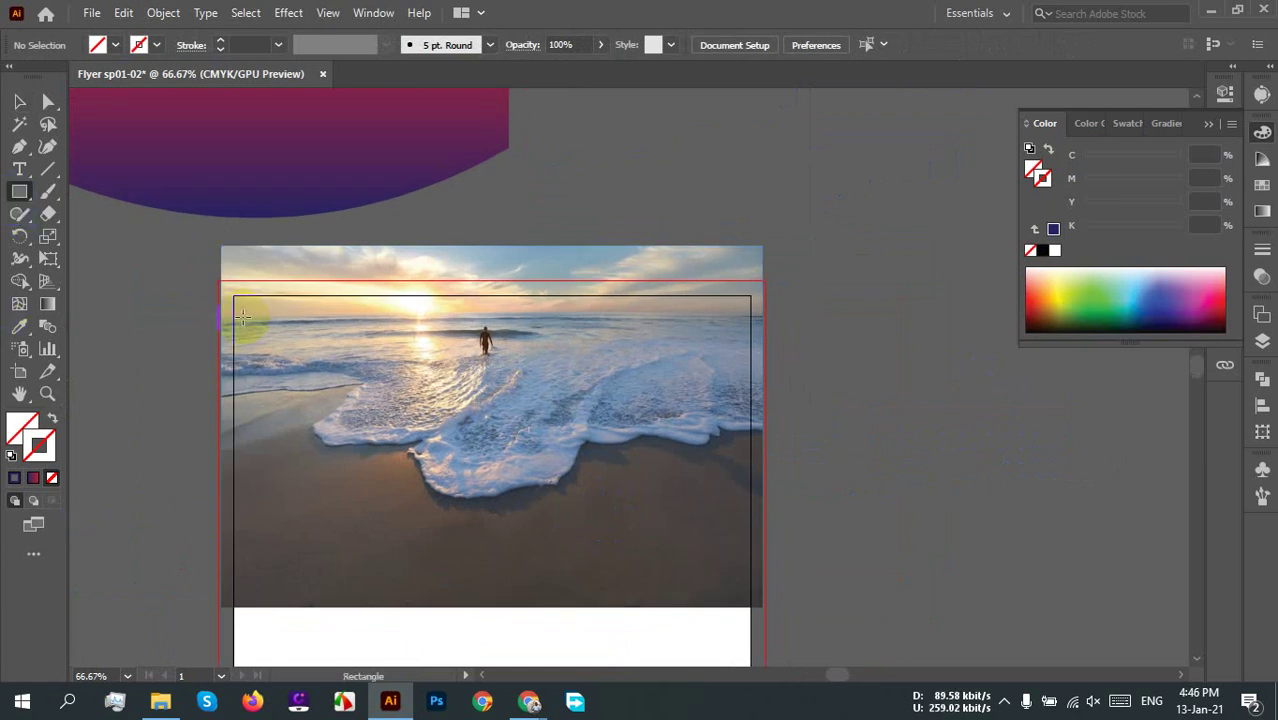
mouse_move(232, 296)
left_mouse_down()
mouse_move(542, 485)
mouse_move(679, 513)
mouse_move(748, 548)
left_mouse_up()
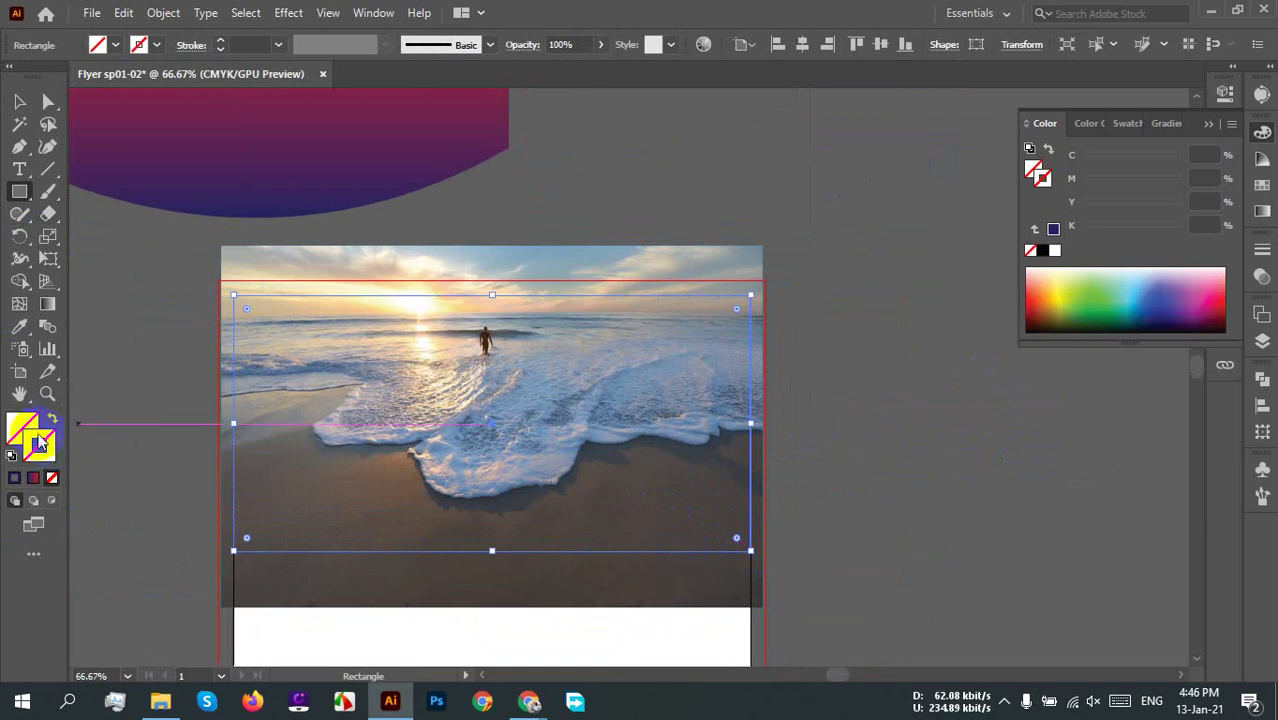
left_click(14, 477)
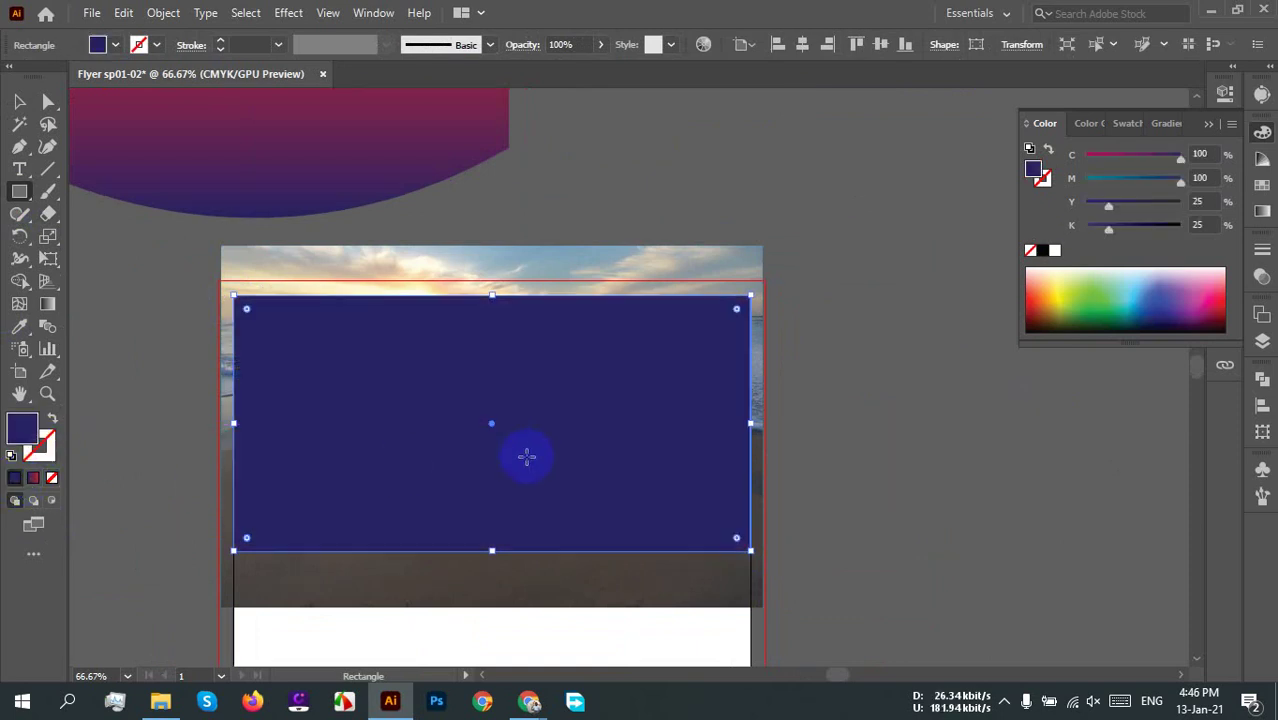
Step: Make a clipping mask from the beach photo and the dark blue rectangle lying over it
key("v")
left_click_drag(862, 420, 648, 449)
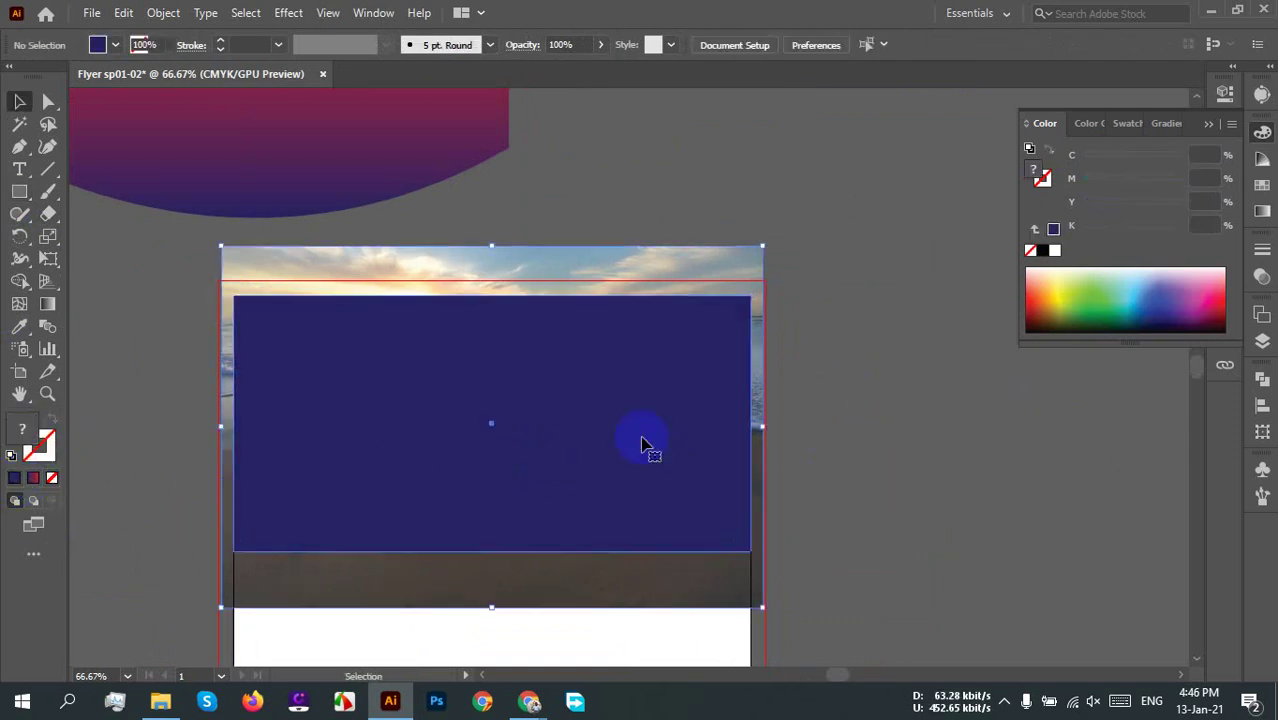
right_click(607, 390)
left_click(689, 245)
Step: Draw a dark blue rectangle across the page's full width, from just below the photo's foam to the page's bottom edge
scroll(822, 362, "down", 3)
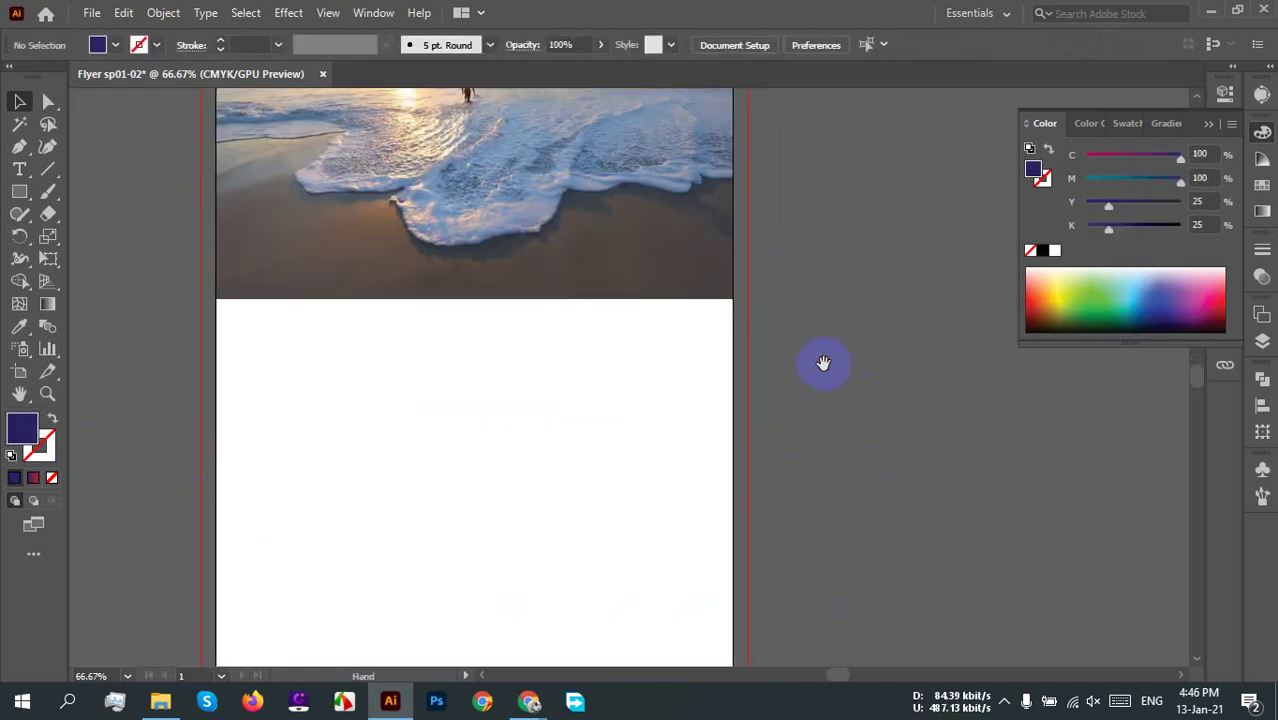
scroll(805, 388, "down", 2)
left_click_drag(838, 466, 747, 478)
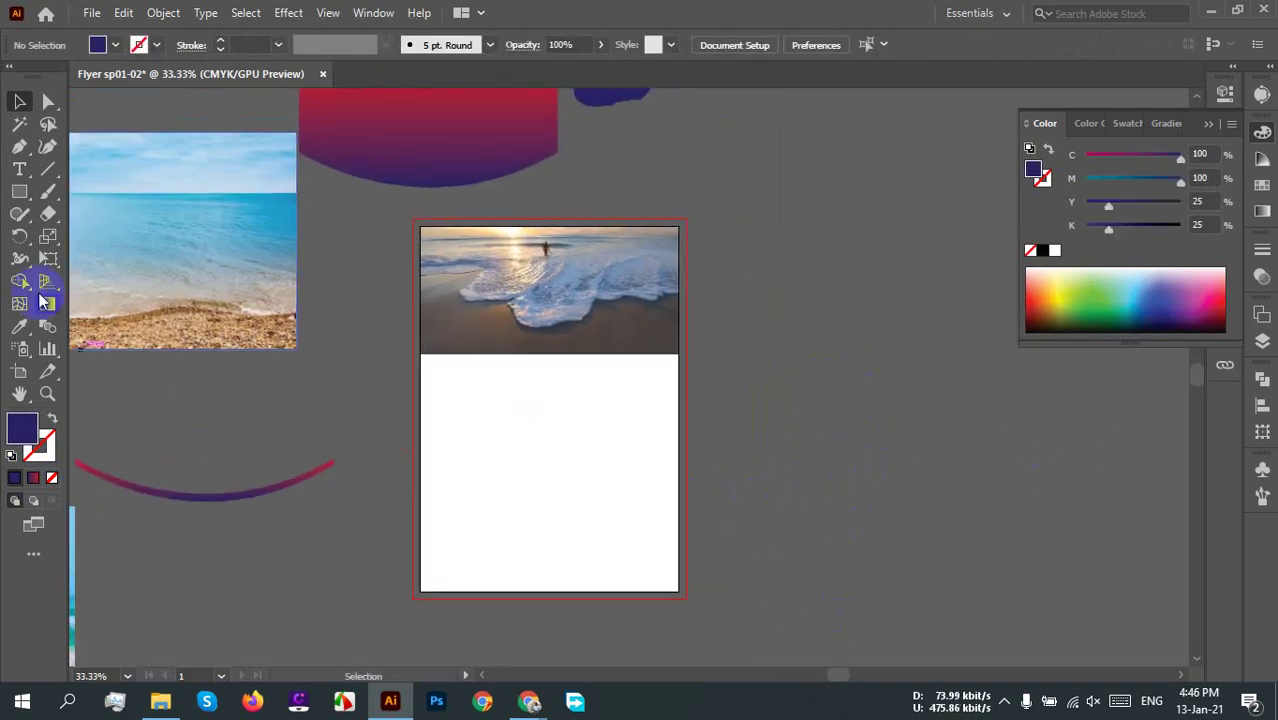
left_click(19, 191)
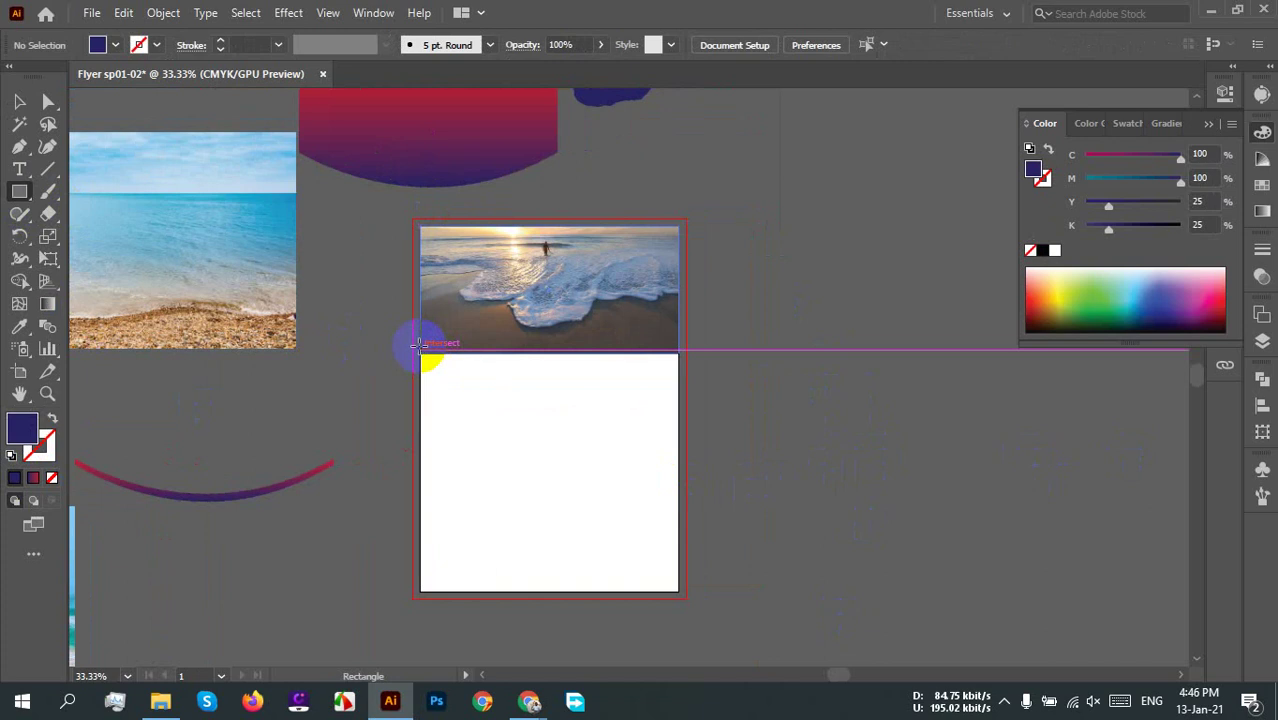
scroll(425, 343, "up", 1)
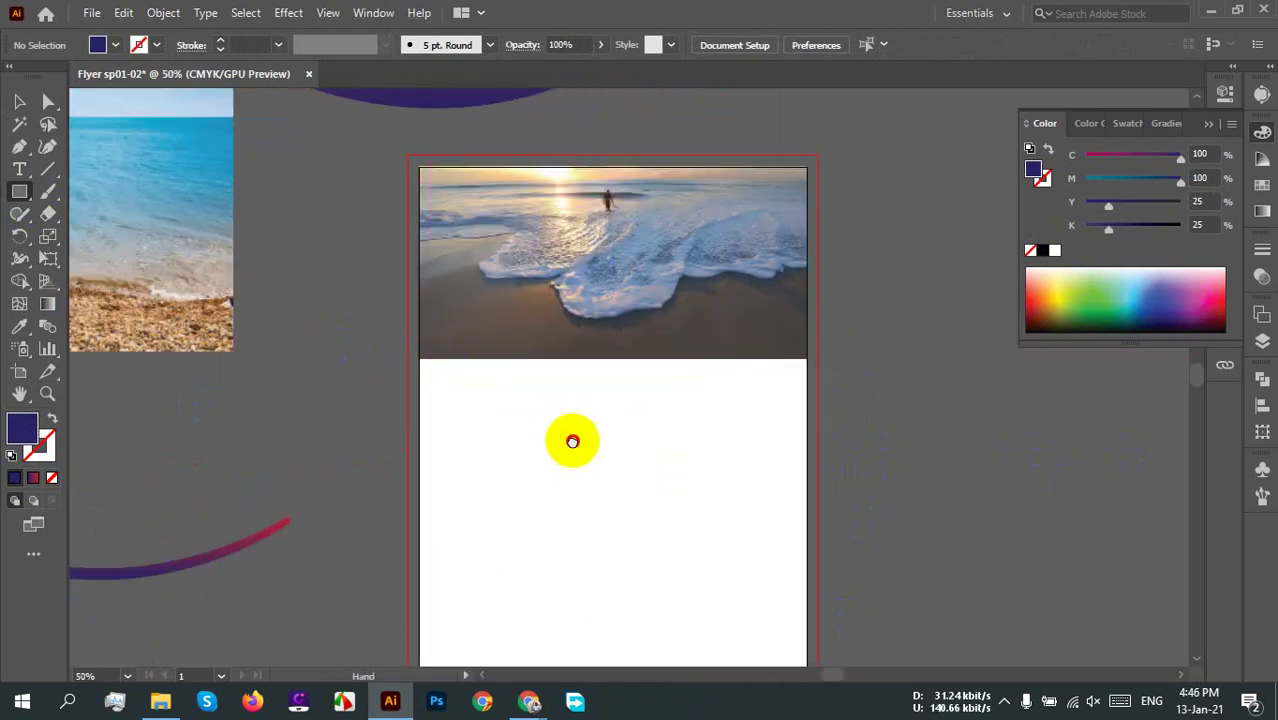
left_click_drag(570, 440, 478, 385)
left_click_drag(327, 260, 714, 656)
Step: Send the lower dark blue rectangle to the back, behind the clipped beach photo
left_click(19, 101)
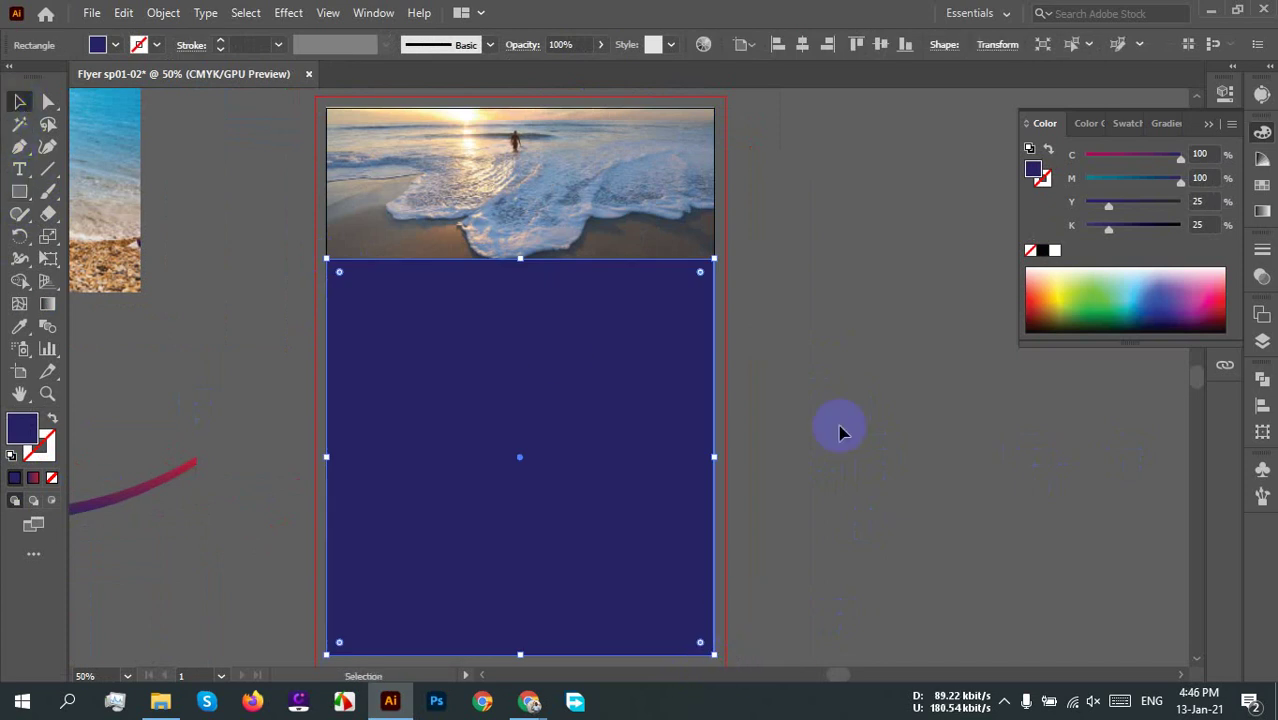
right_click(651, 446)
mouse_move(716, 344)
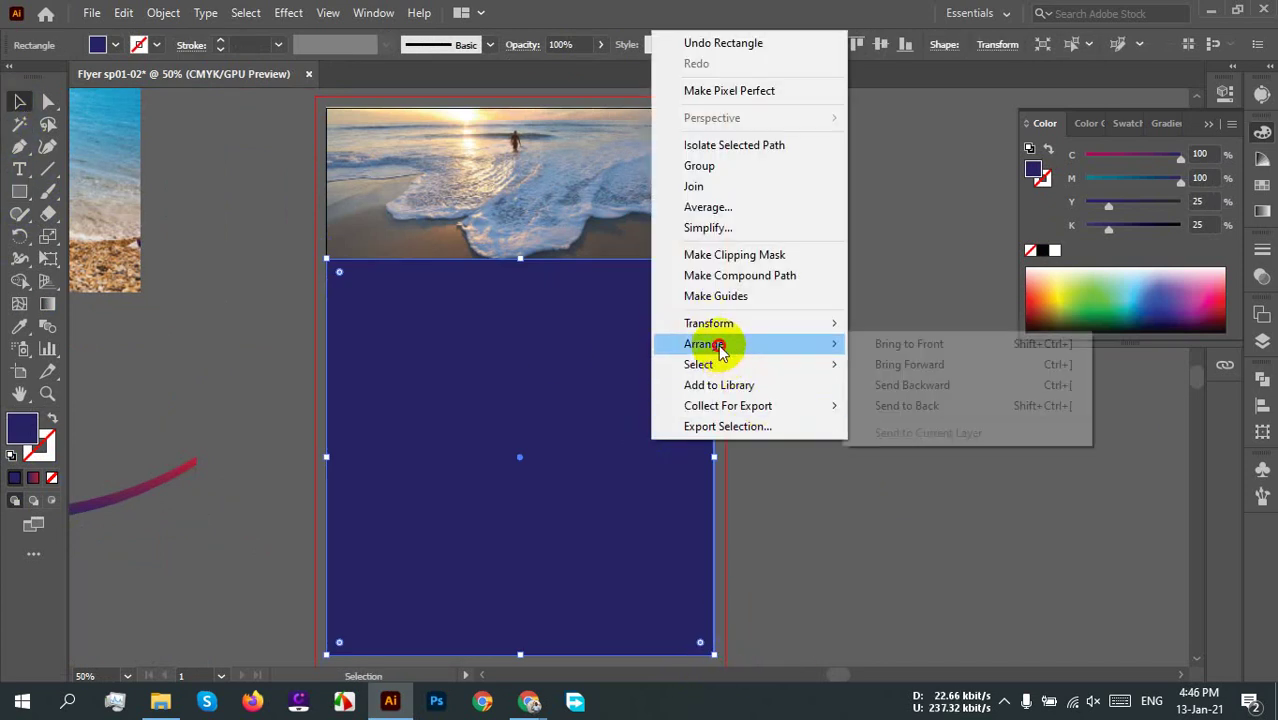
left_click(893, 405)
left_click(828, 405)
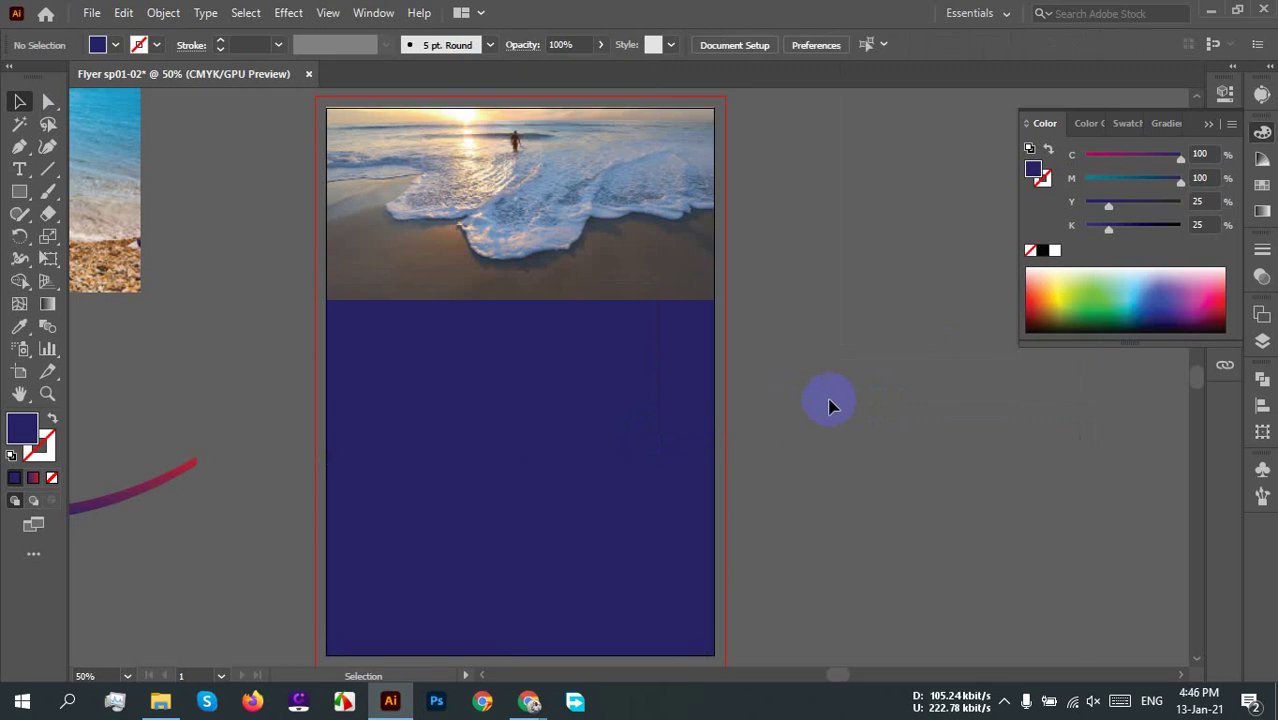
Step: Fill the lower rectangle behind the photo with the linear blue-to-red gradient
scroll(806, 425, "up", 1)
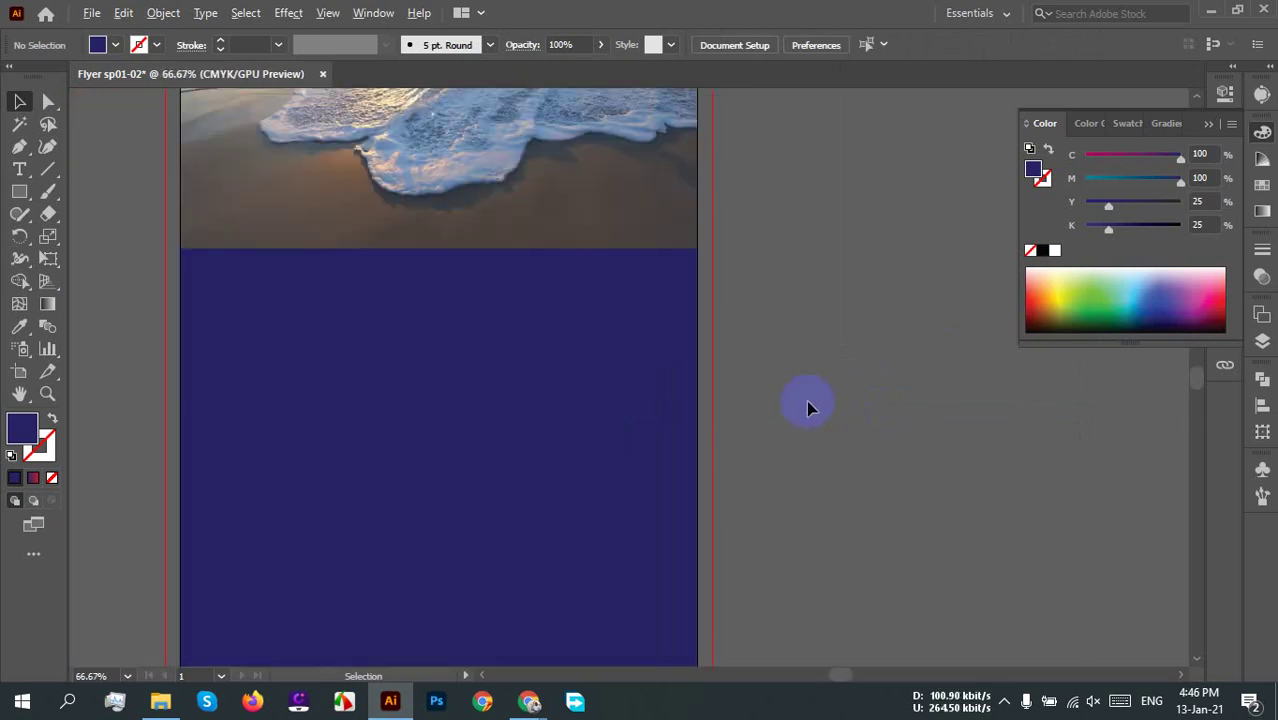
scroll(805, 360, "down", 2)
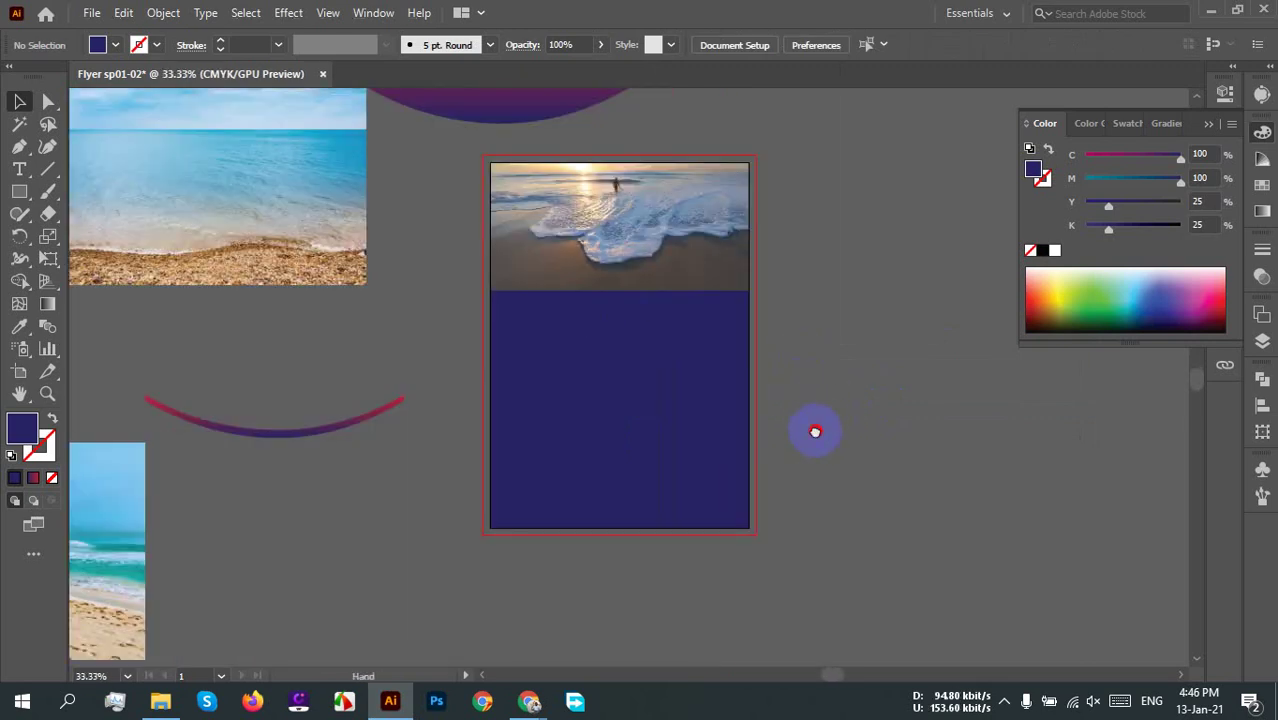
left_click_drag(815, 432, 760, 454)
left_click(611, 489)
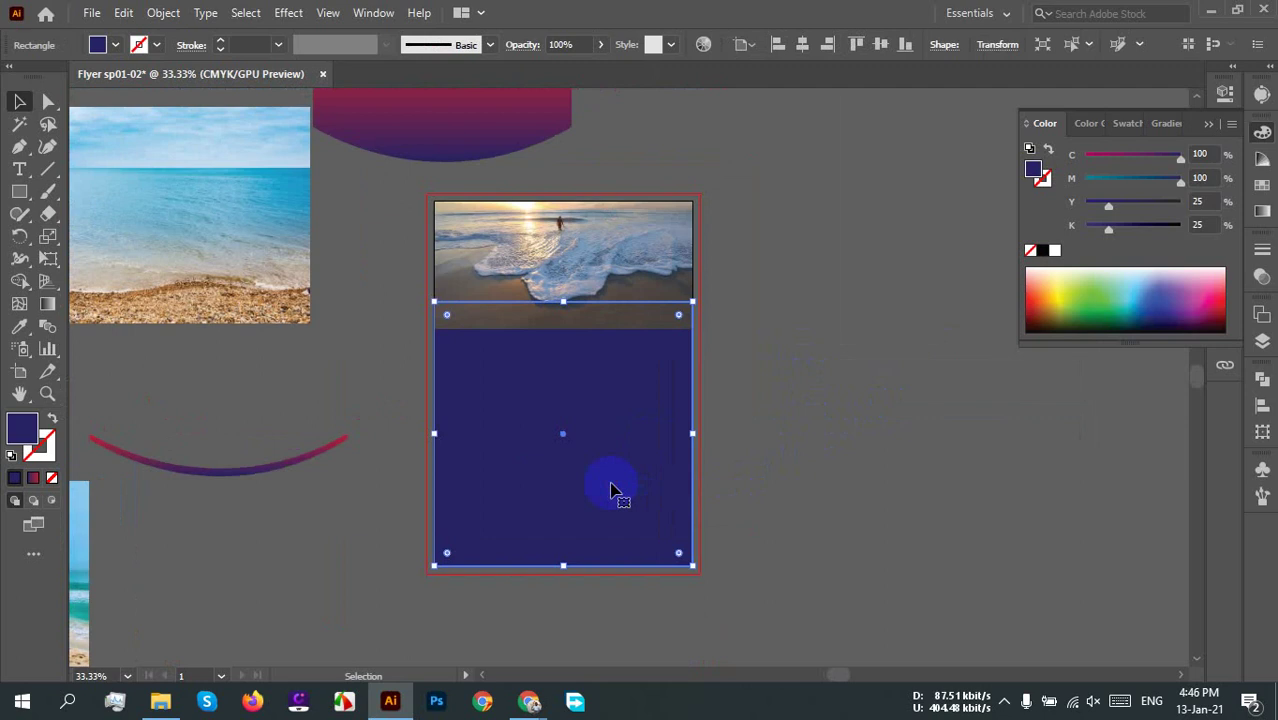
scroll(624, 474, "up", 1)
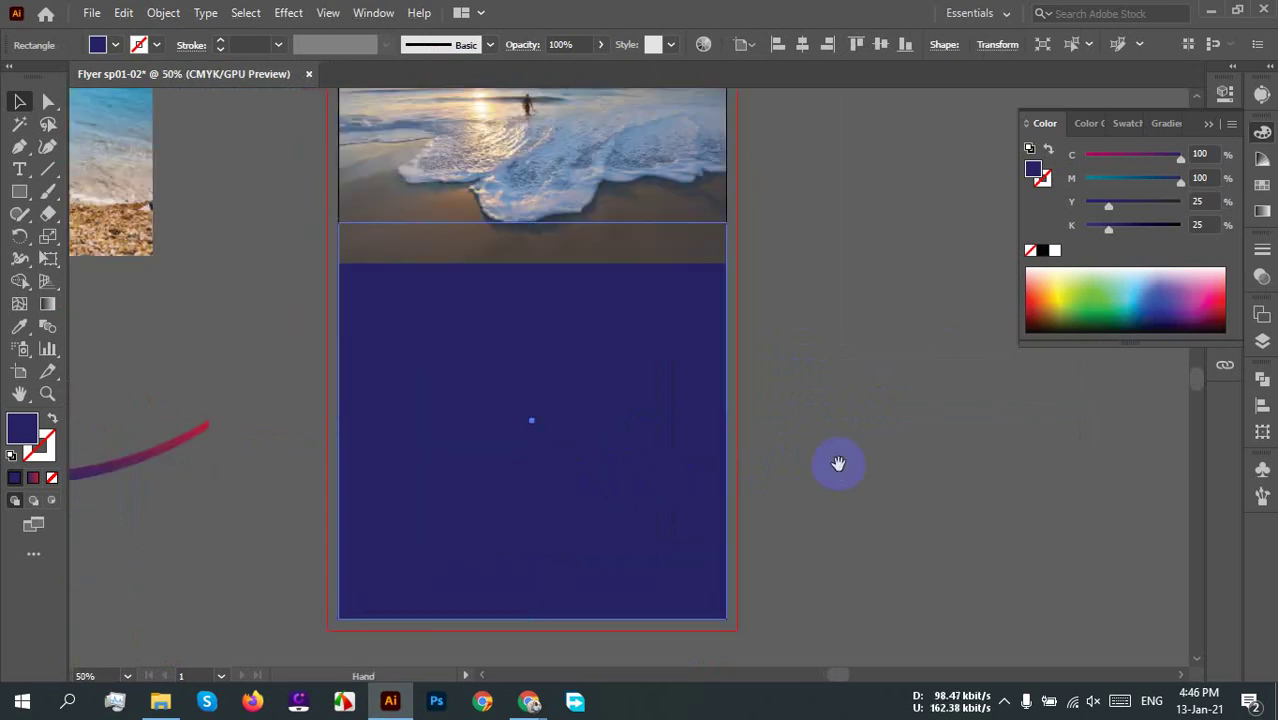
left_click_drag(836, 462, 807, 476)
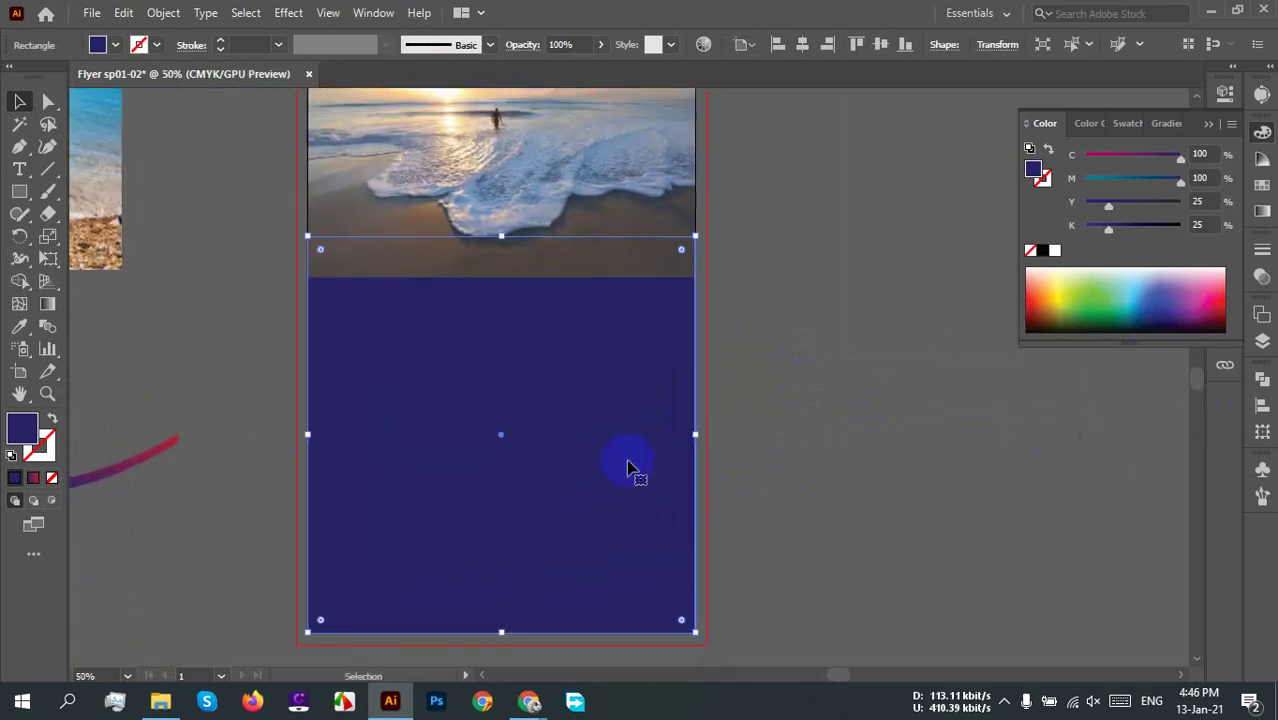
left_click(1268, 214)
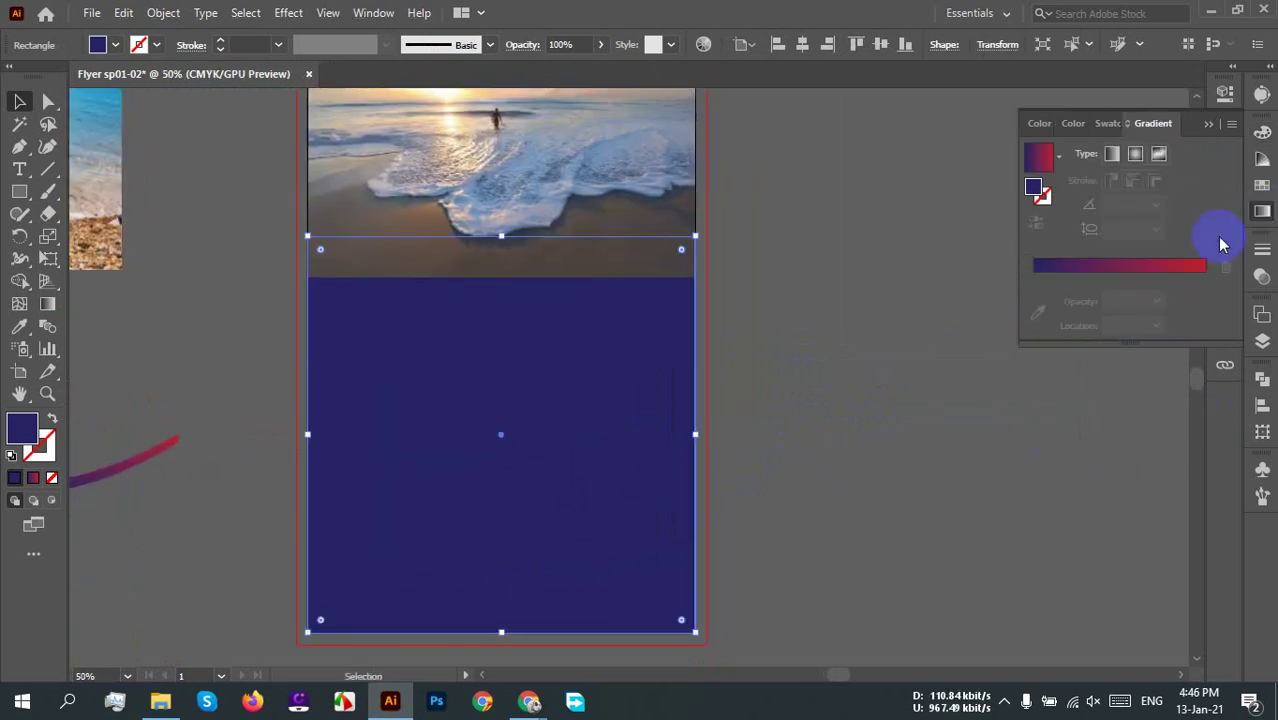
left_click(1063, 282)
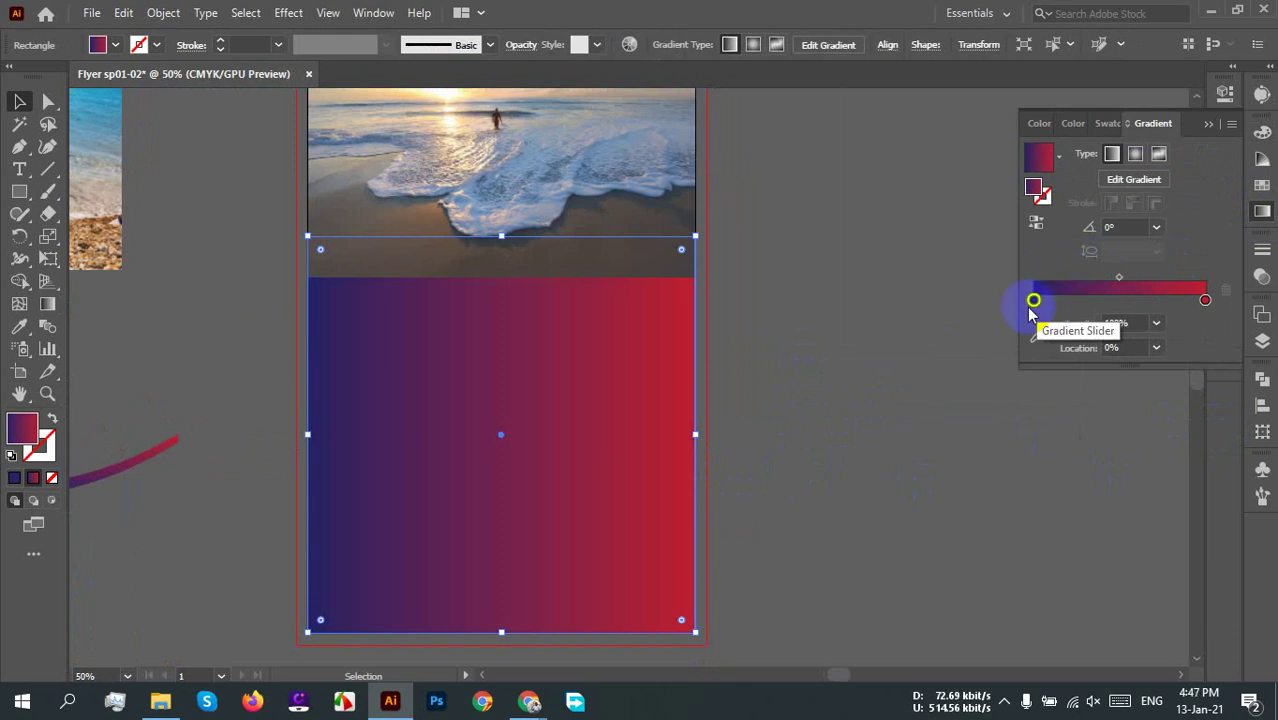
Step: Recolour the gradient's blue stop with the dark sand tone sampled from the lower part of the beach photo
double_click(1034, 301)
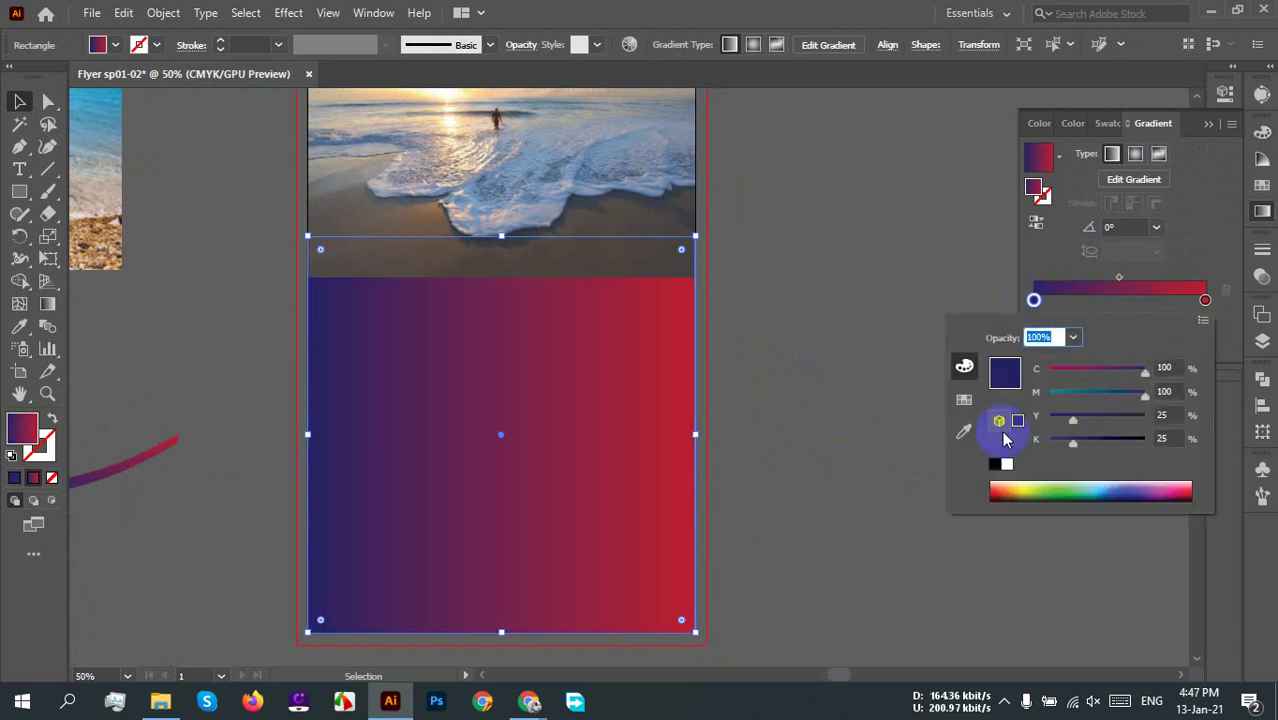
left_click(962, 430)
left_click(593, 252)
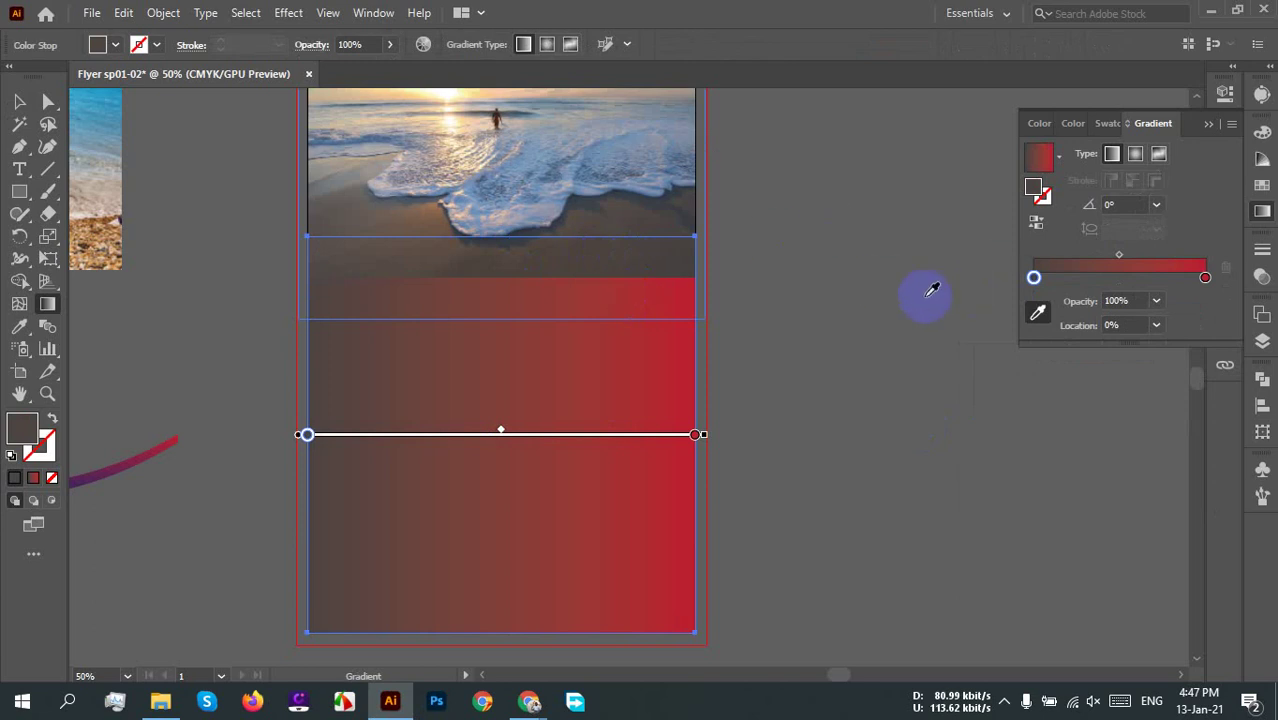
Step: Set the gradient angle to 90° and reverse it so the sand tone meets the photo
left_click(1156, 204)
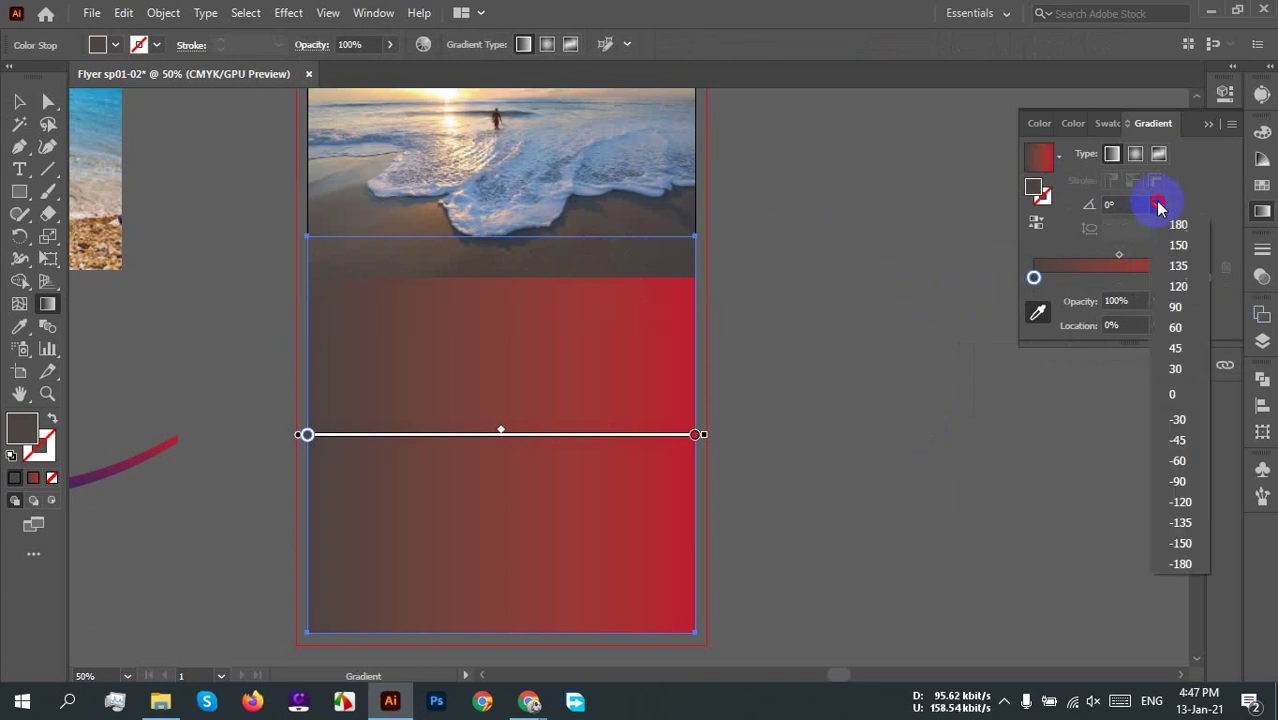
left_click(1174, 307)
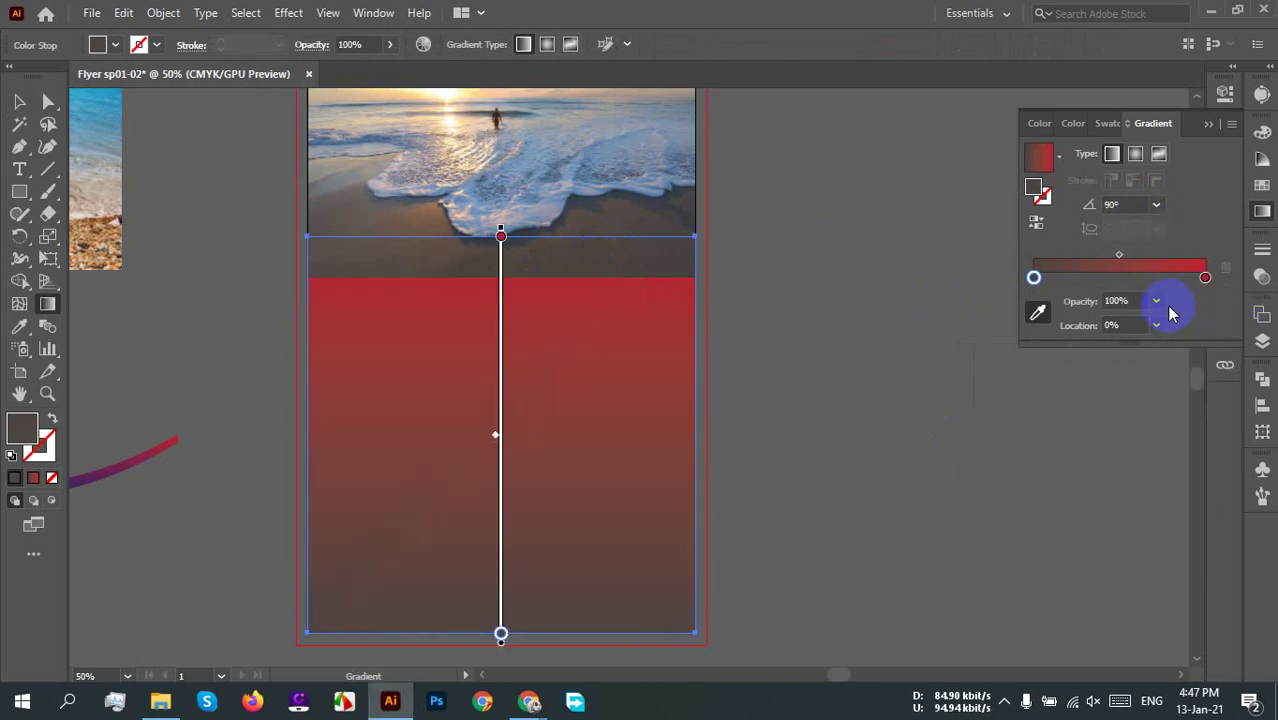
left_click(1036, 222)
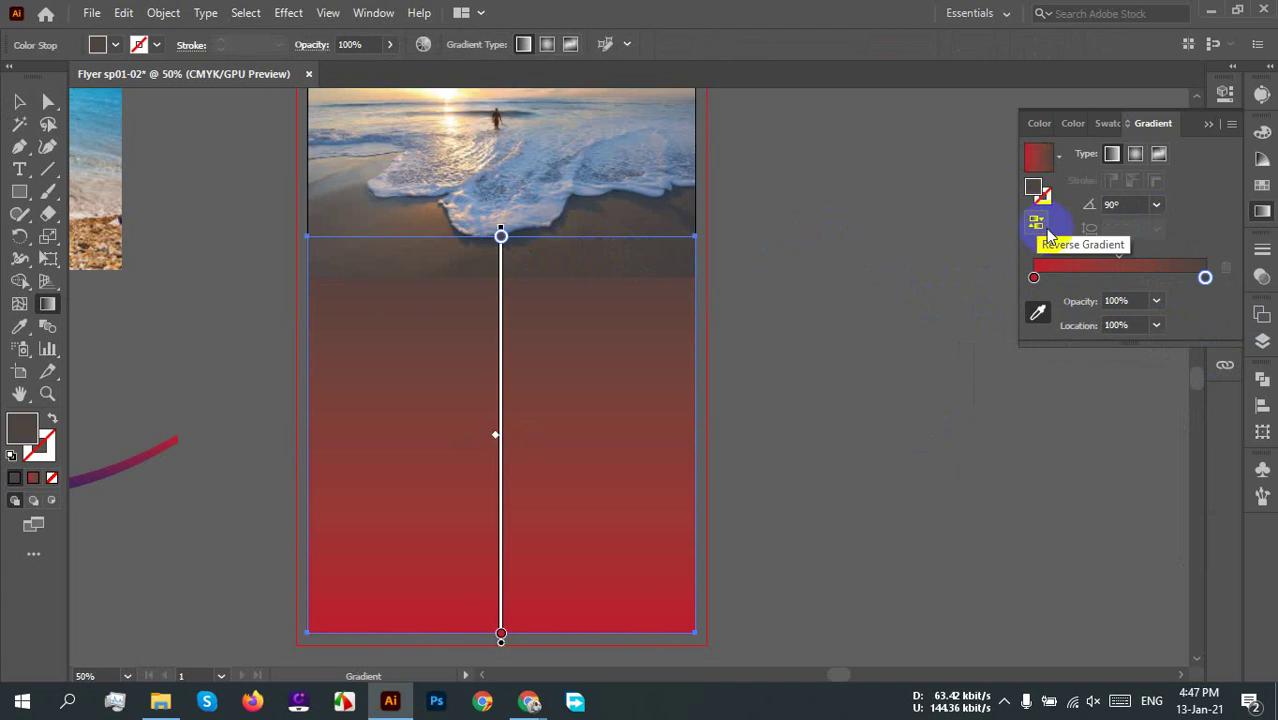
Step: Try several colours sampled from the photo on the gradient's red stop, ending with the dark wet sand below the foam
left_click(1034, 278)
double_click(1034, 278)
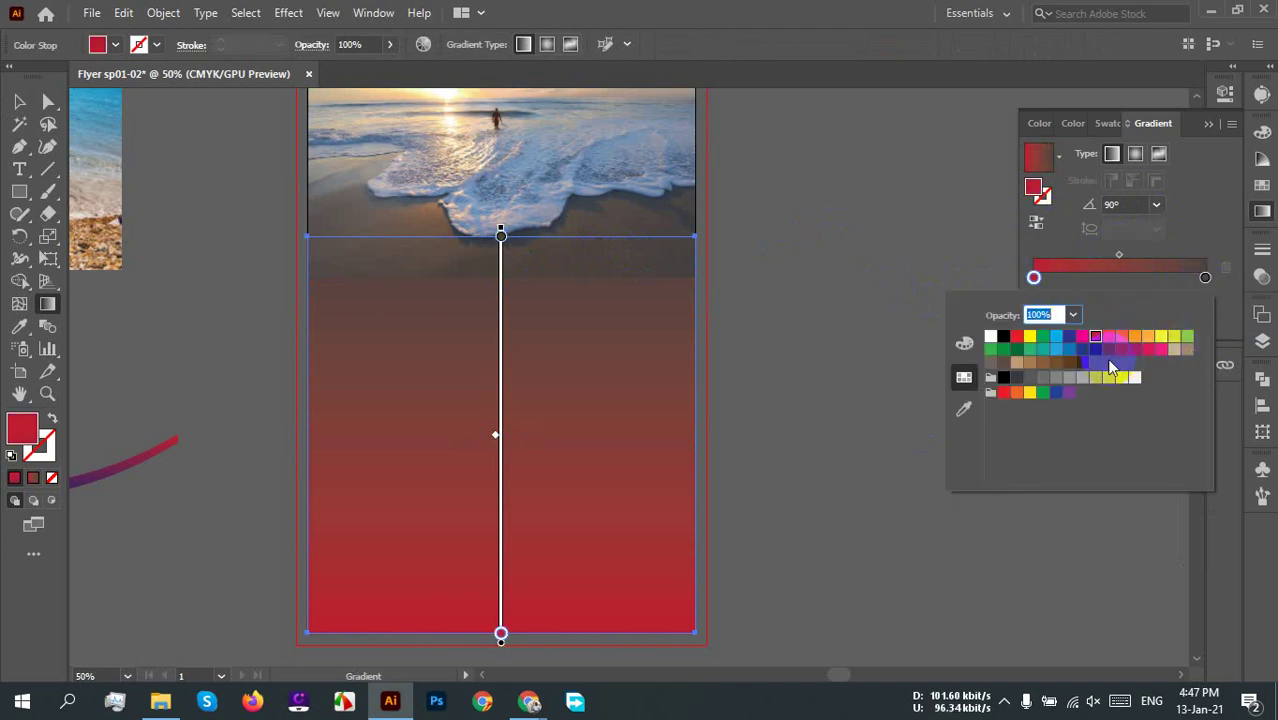
left_click(963, 408)
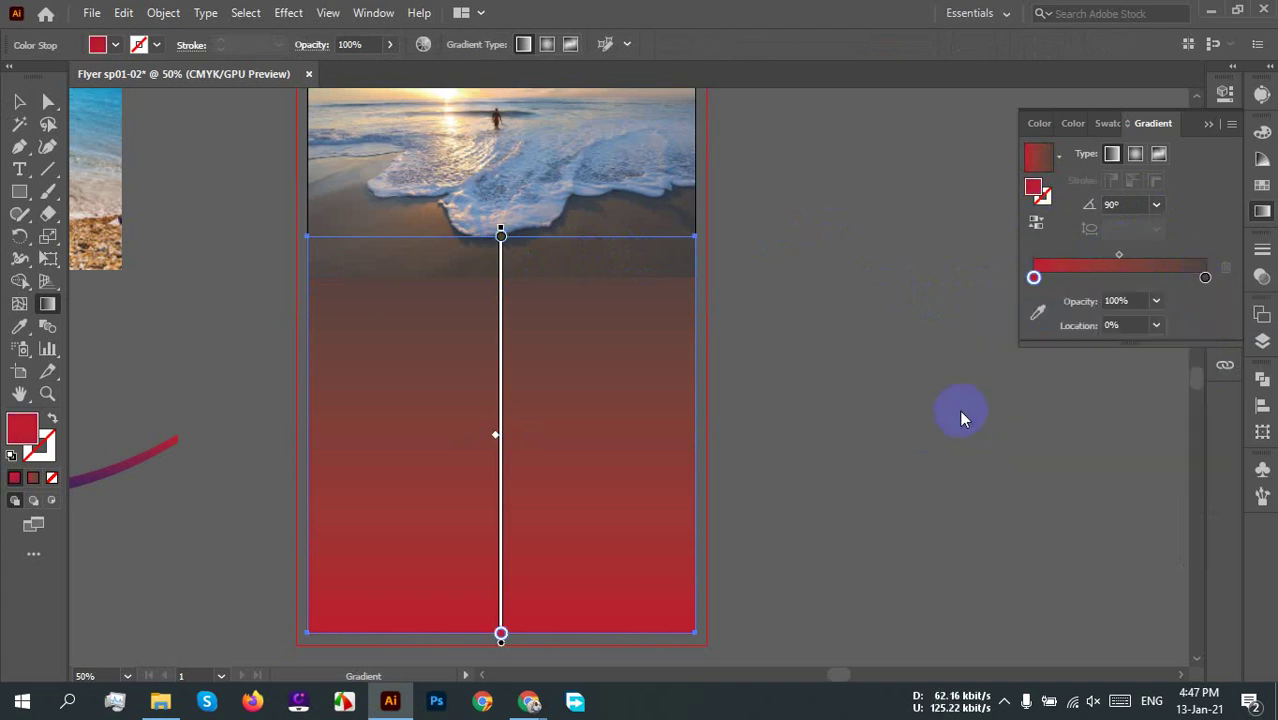
left_click(688, 203)
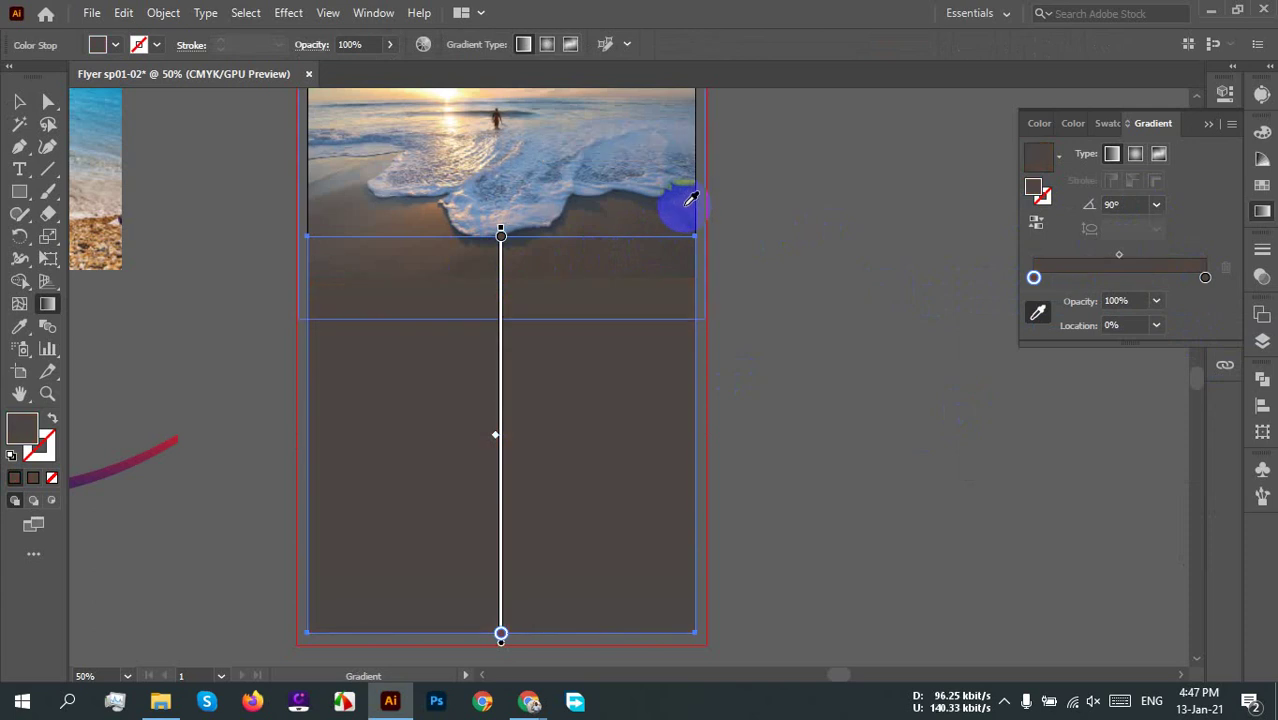
left_click(328, 182)
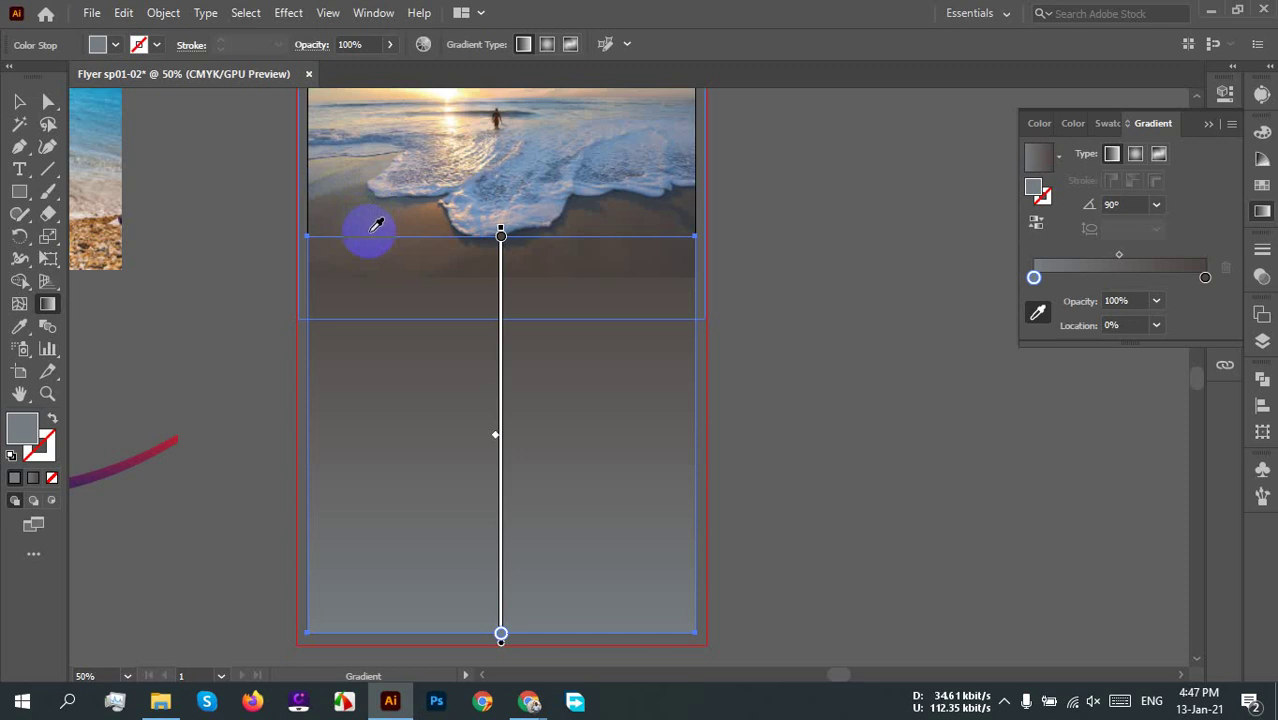
left_click(515, 184)
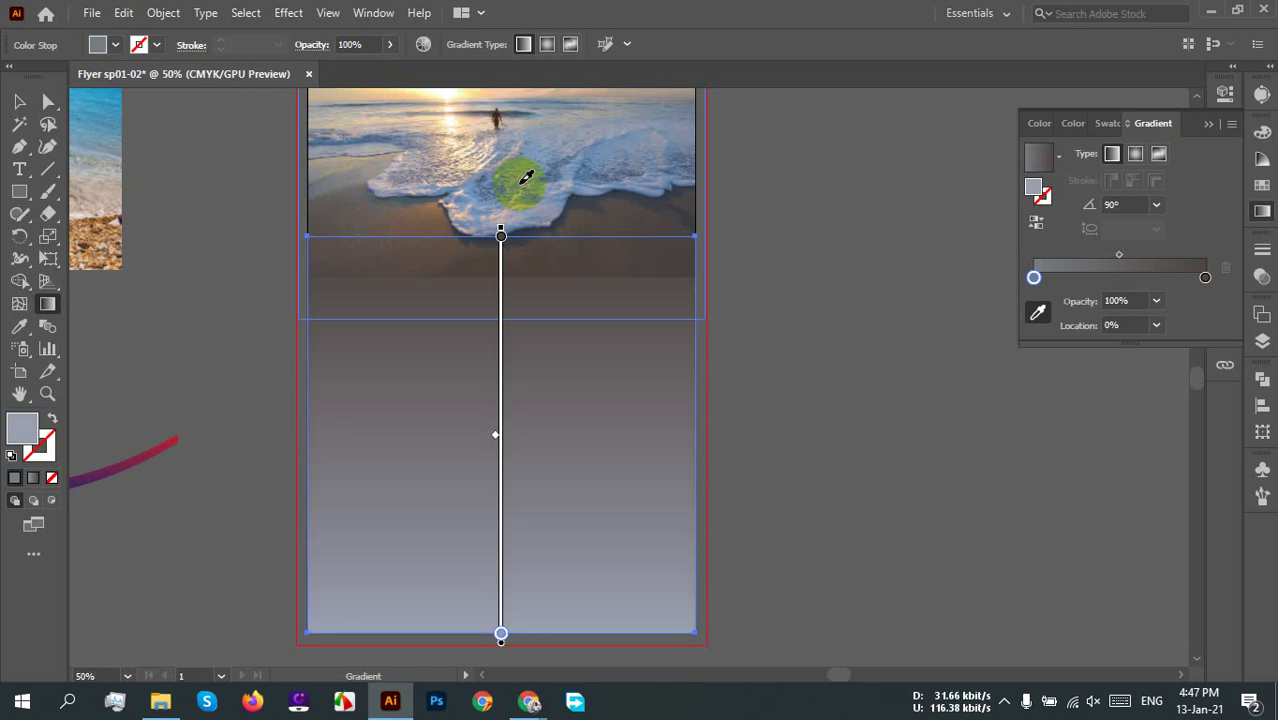
left_click(670, 208)
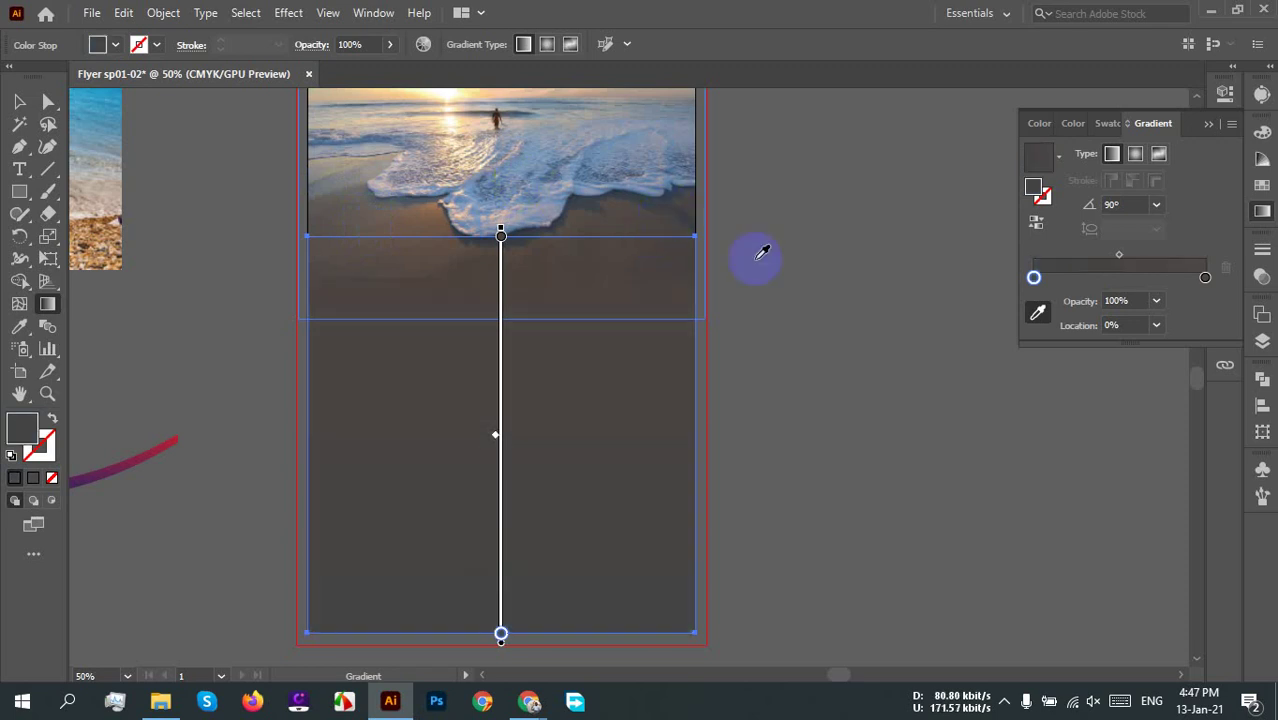
Step: Resample the gradient's upper stop from the brown sand in the beach photo
double_click(1205, 278)
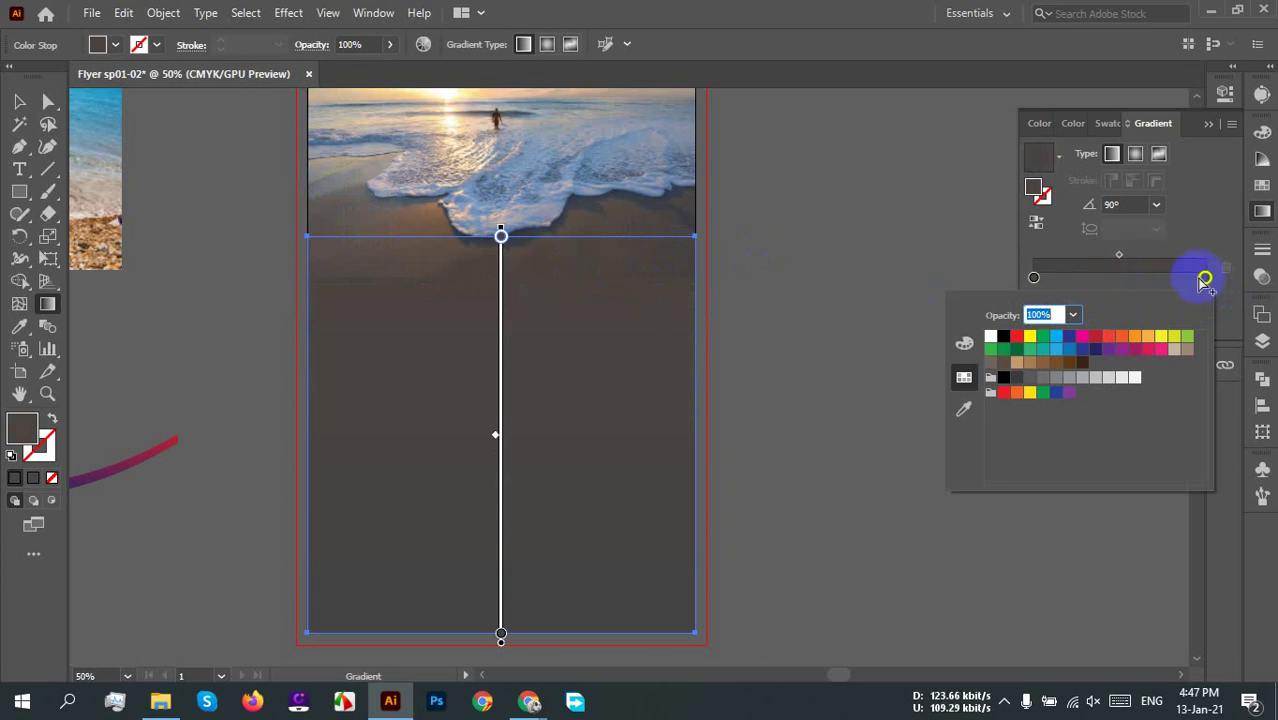
left_click(965, 412)
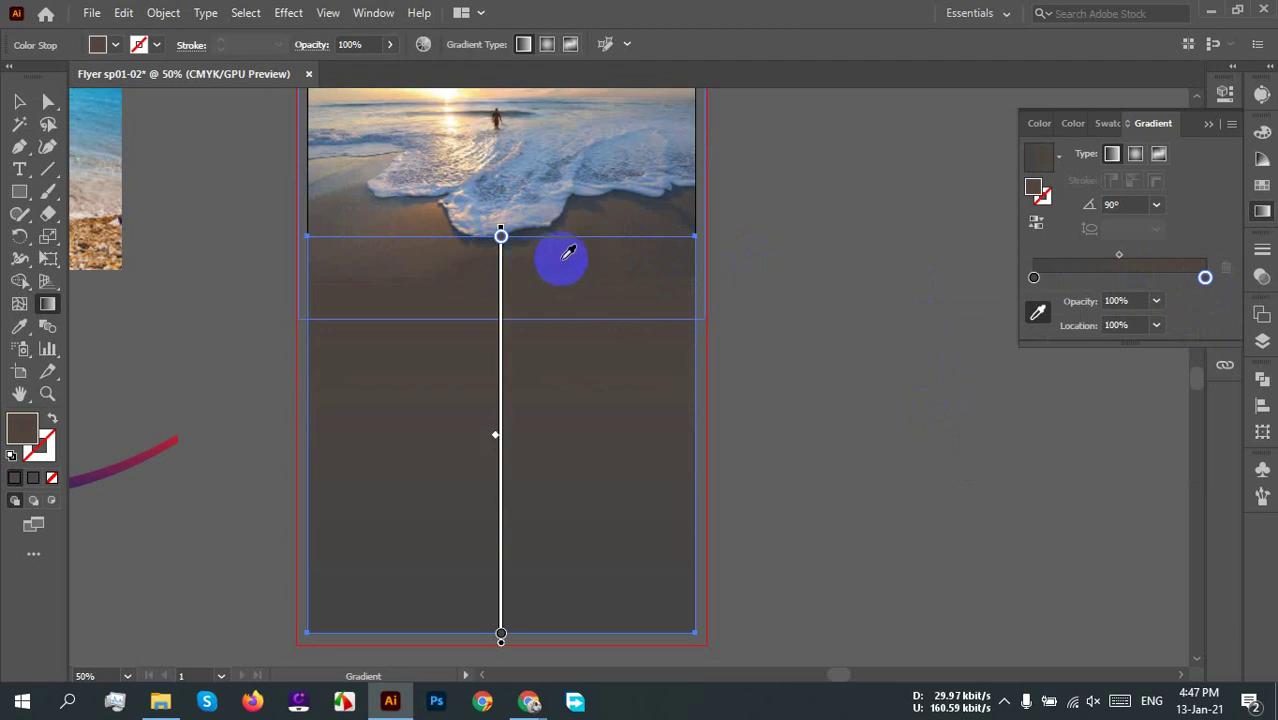
left_click(20, 102)
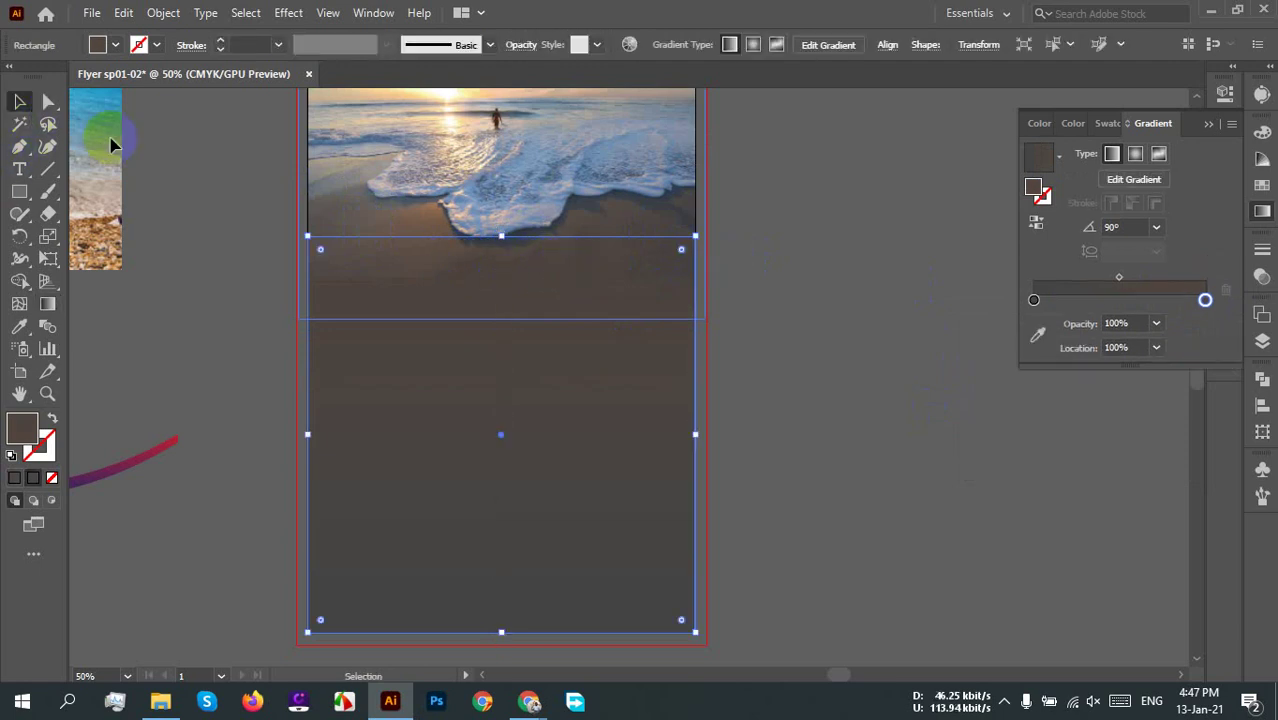
Step: Examine how the beach photo's lower edge blends into the gradient background, up close and across the whole page
left_click(797, 311)
scroll(800, 311, "down", 2)
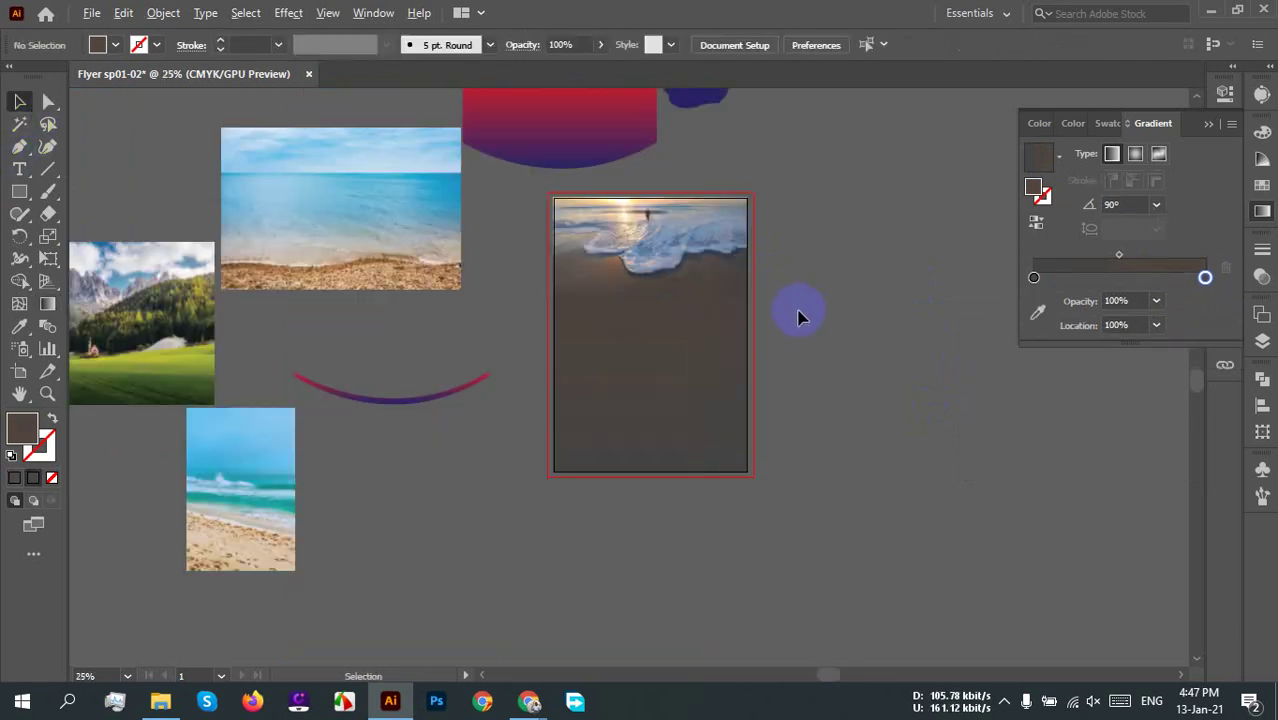
scroll(802, 340, "up", 1)
scroll(760, 352, "up", 3)
scroll(748, 345, "up", 1)
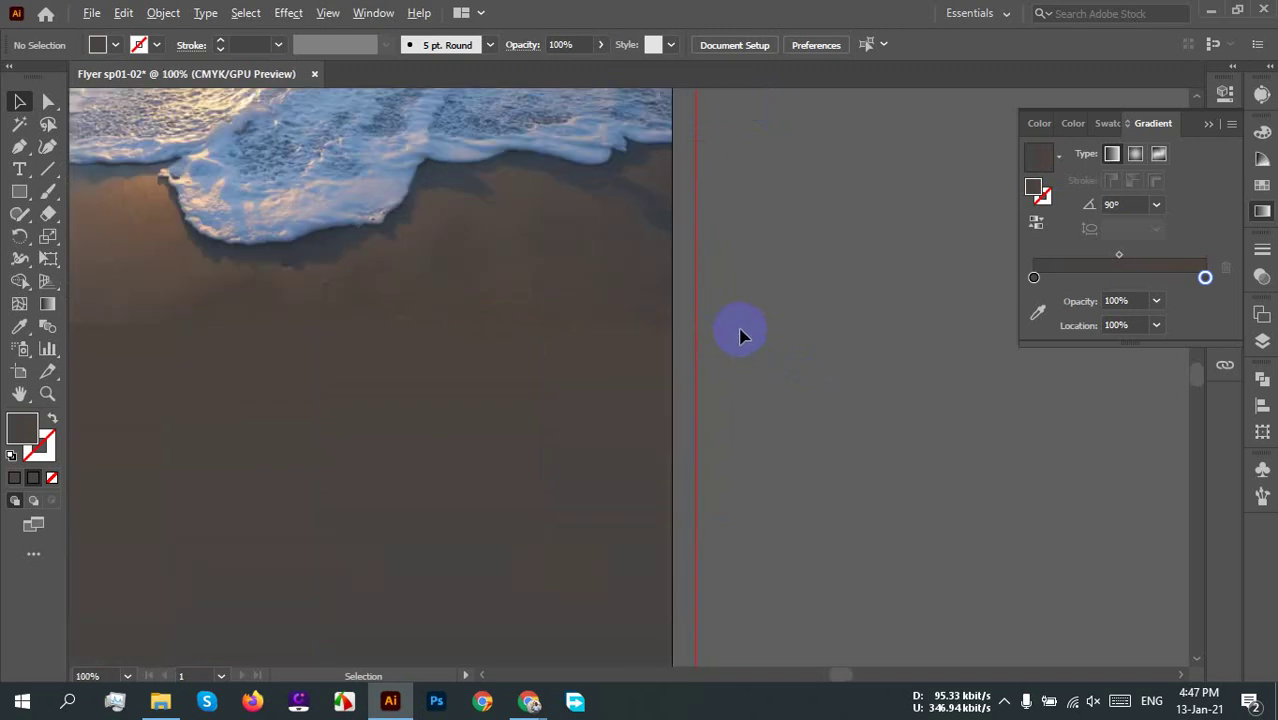
scroll(762, 314, "down", 1)
scroll(799, 354, "up", 1)
scroll(806, 352, "down", 1)
scroll(859, 394, "down", 2)
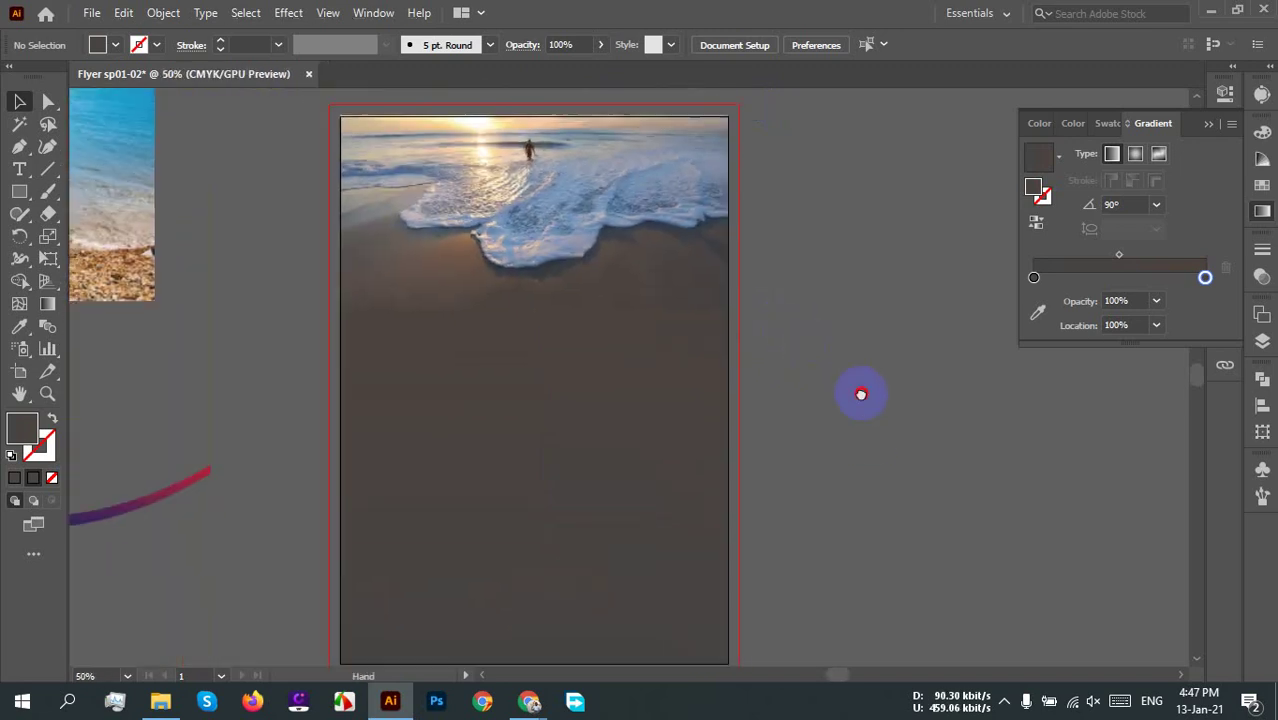
Step: Inspect the transition between the photo's wet sand and the dark gradient at several magnifications, including the page's right edge
scroll(859, 371, "down", 1)
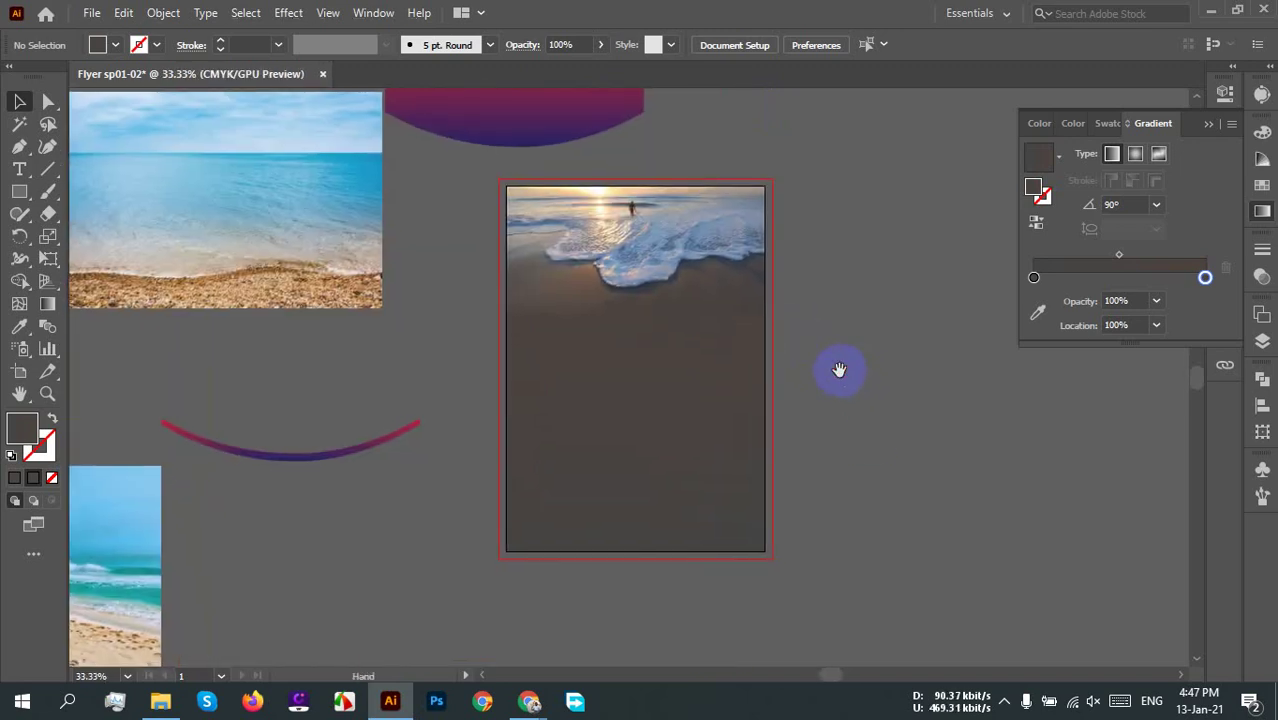
scroll(833, 351, "up", 1)
scroll(825, 348, "up", 1)
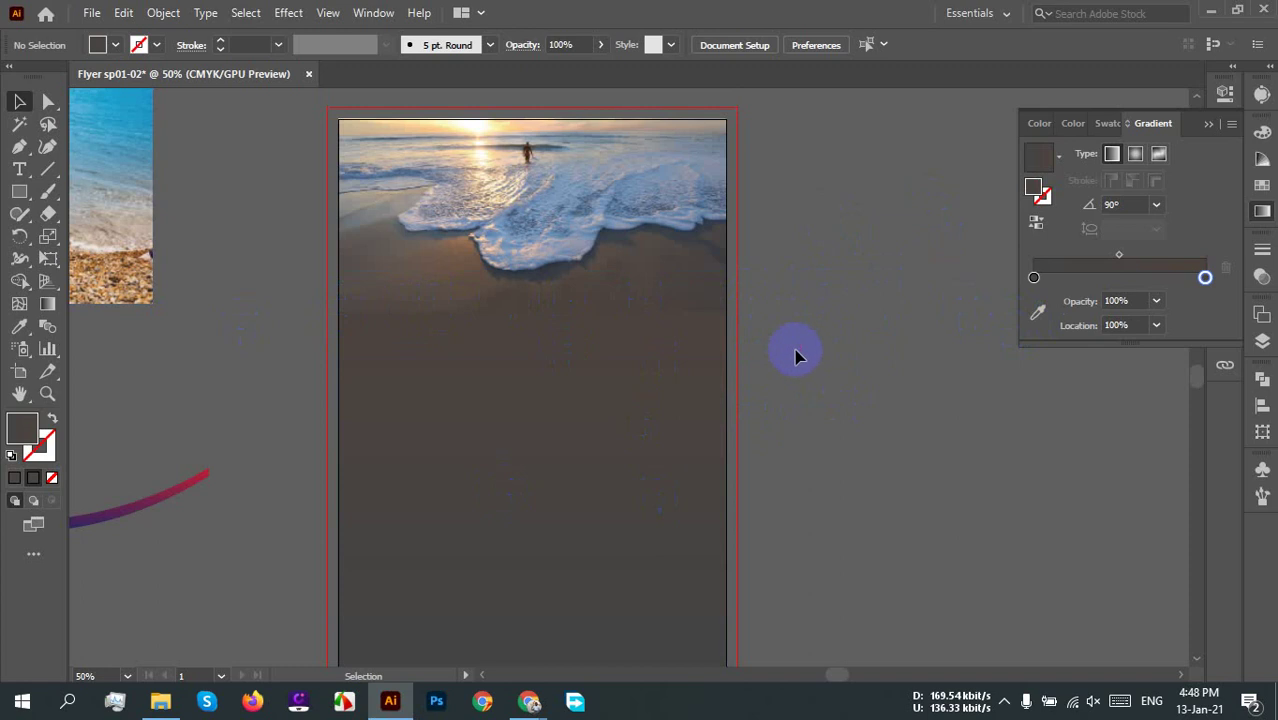
scroll(722, 308, "up", 2)
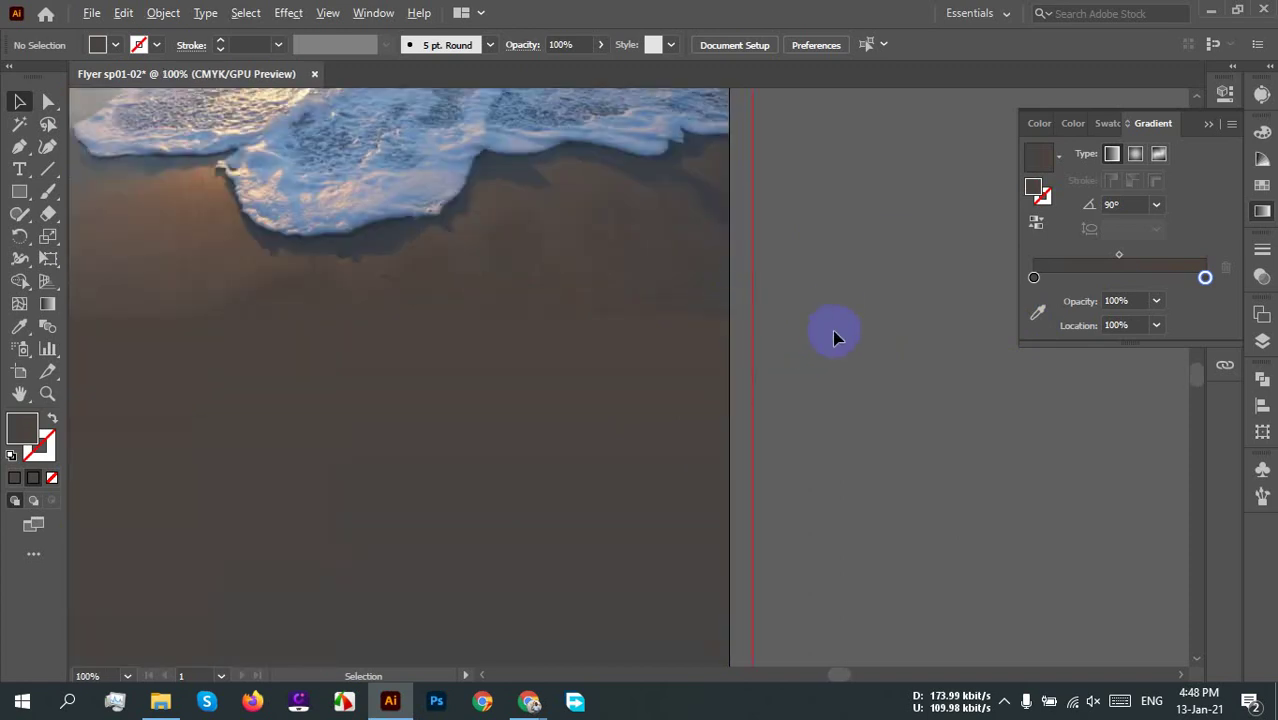
scroll(830, 305, "up", 2)
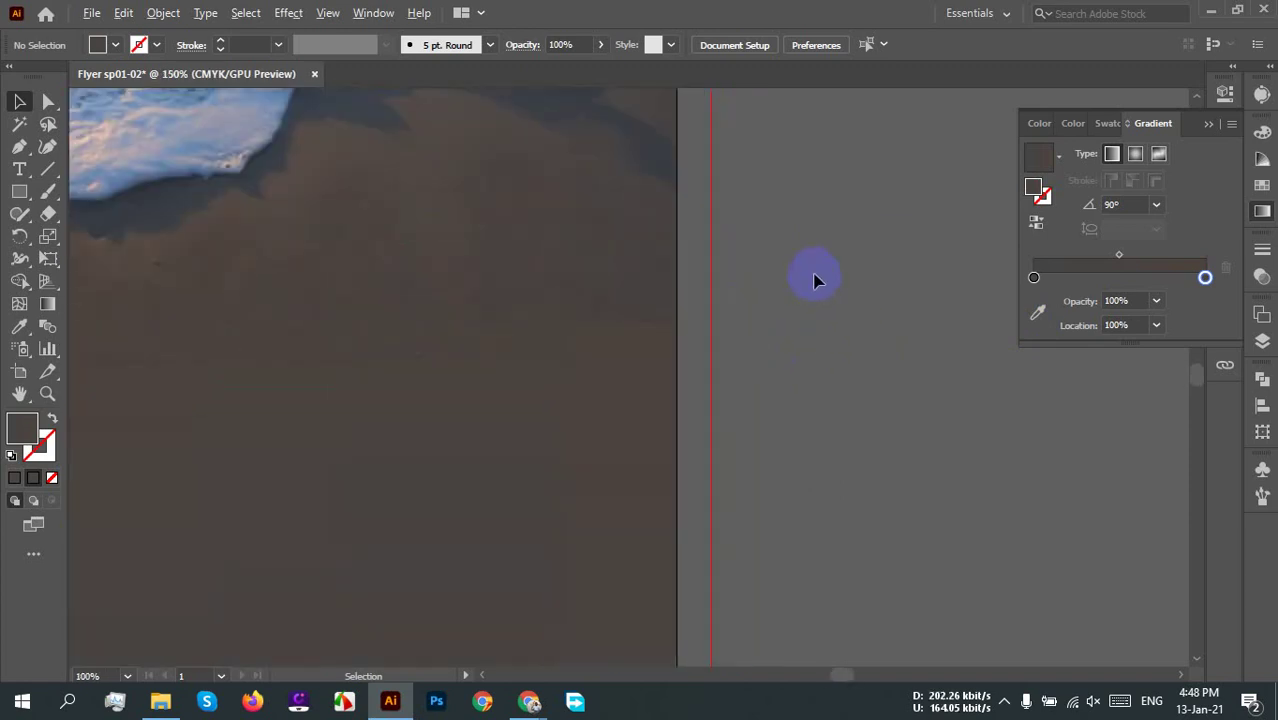
scroll(812, 278, "down", 3)
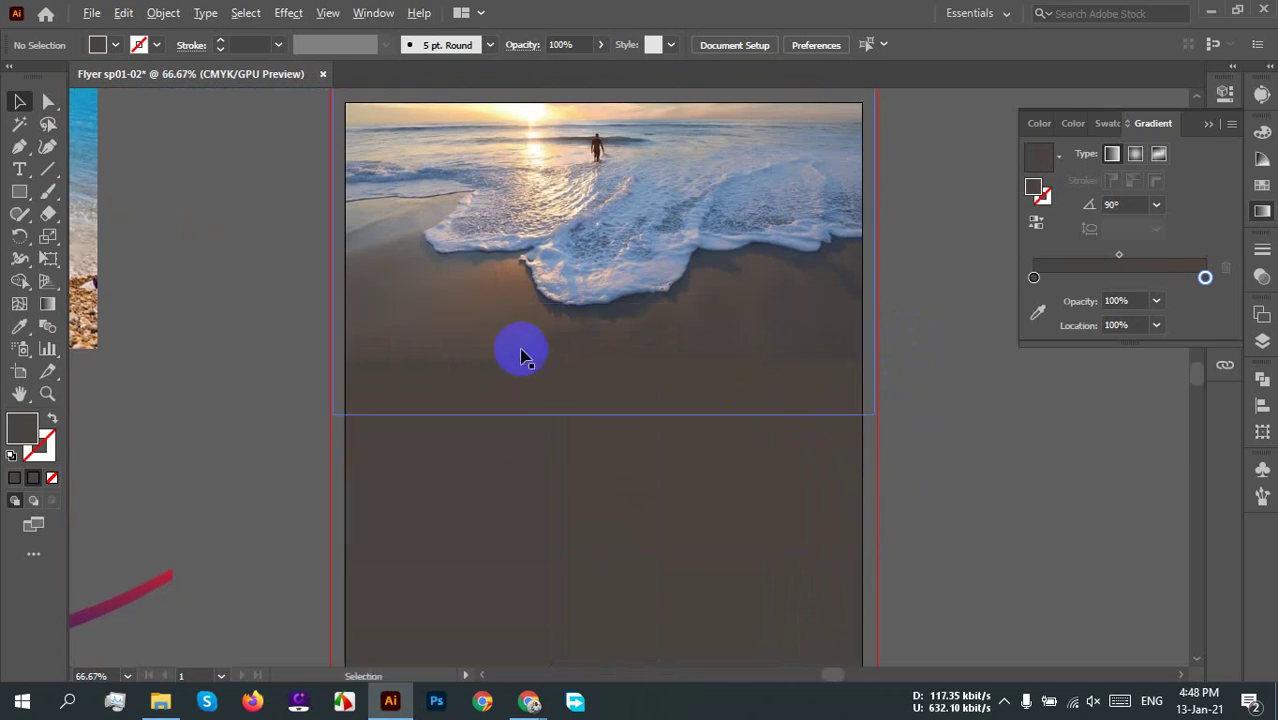
scroll(522, 351, "up", 2)
scroll(549, 385, "up", 2)
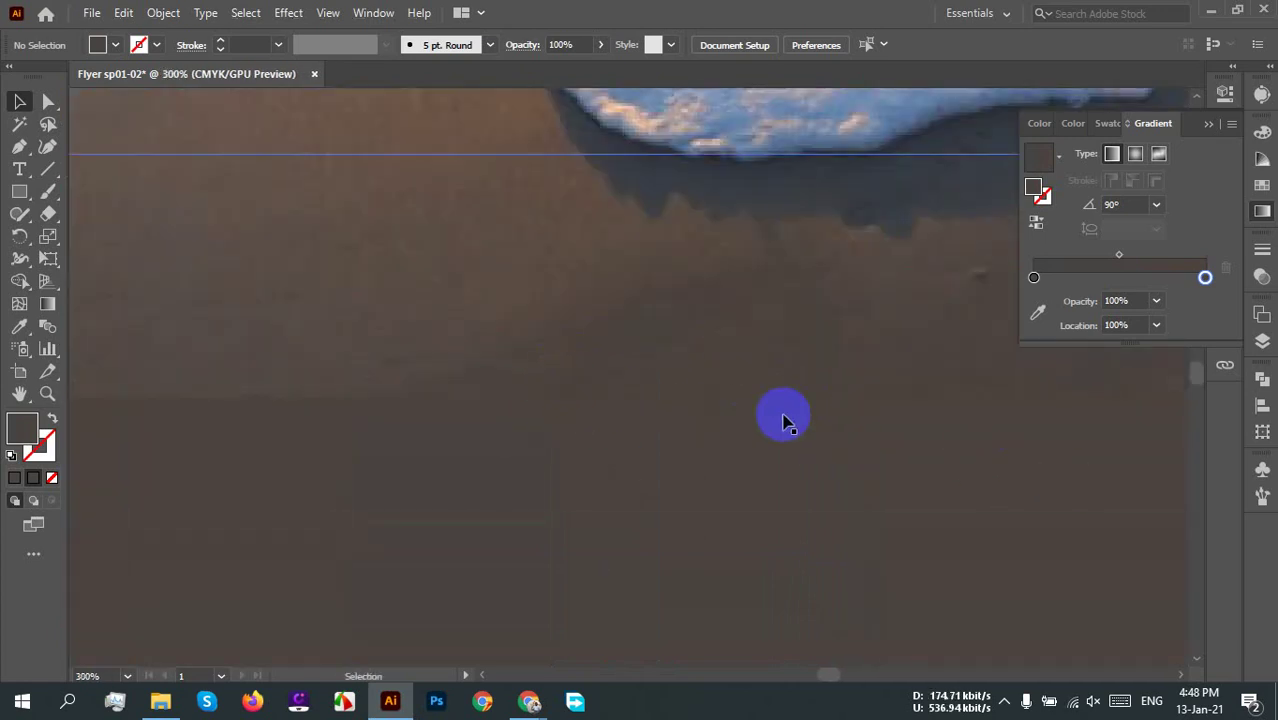
scroll(625, 385, "down", 4)
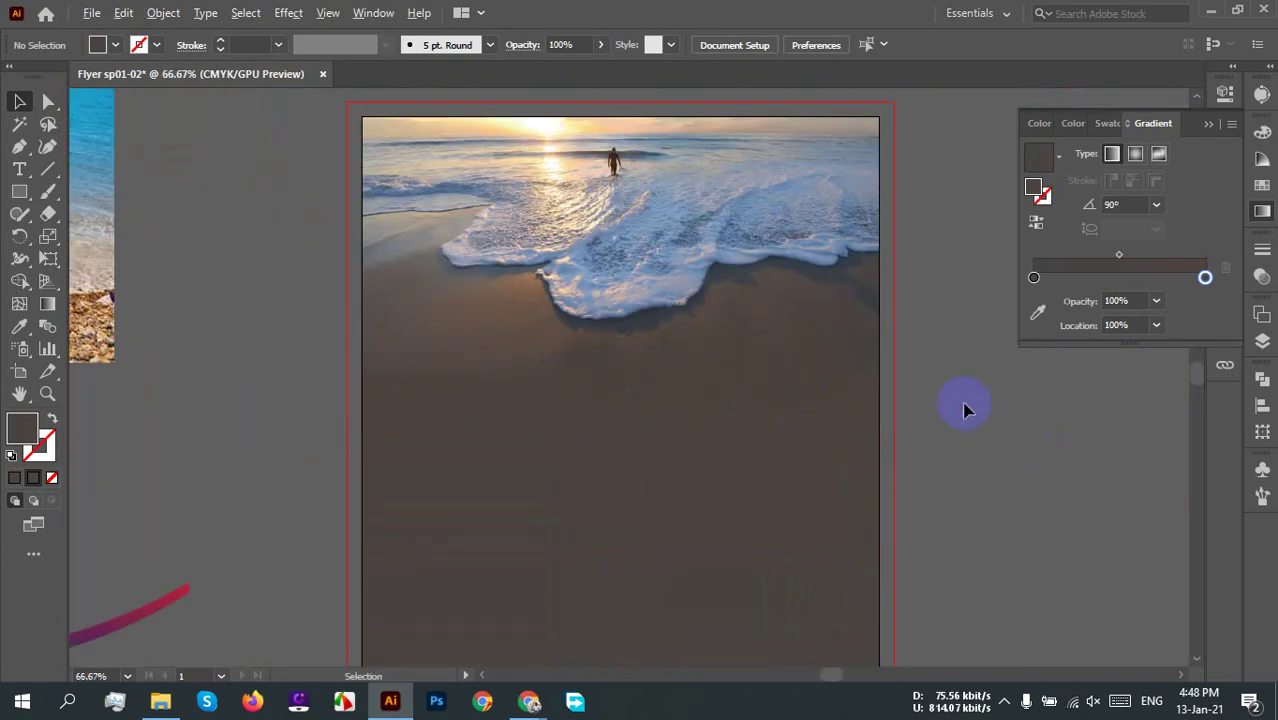
scroll(965, 408, "down", 2)
left_click_drag(984, 431, 819, 354)
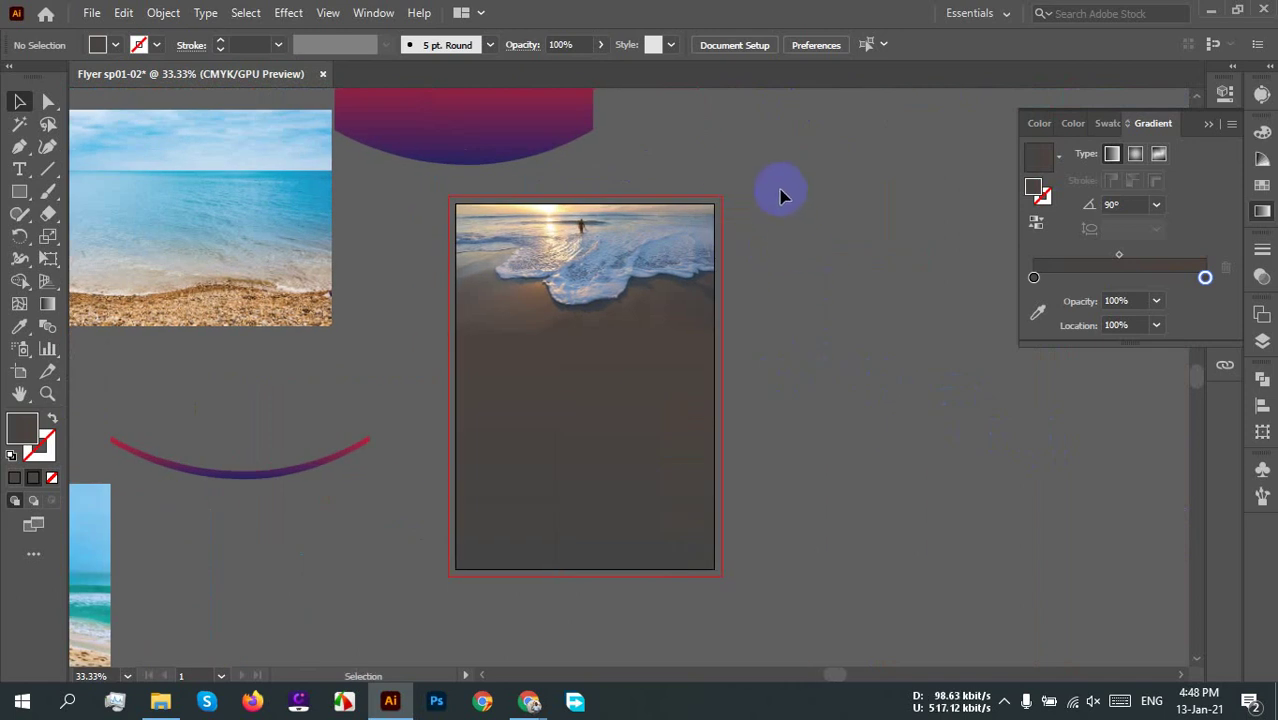
left_click_drag(747, 208, 599, 605)
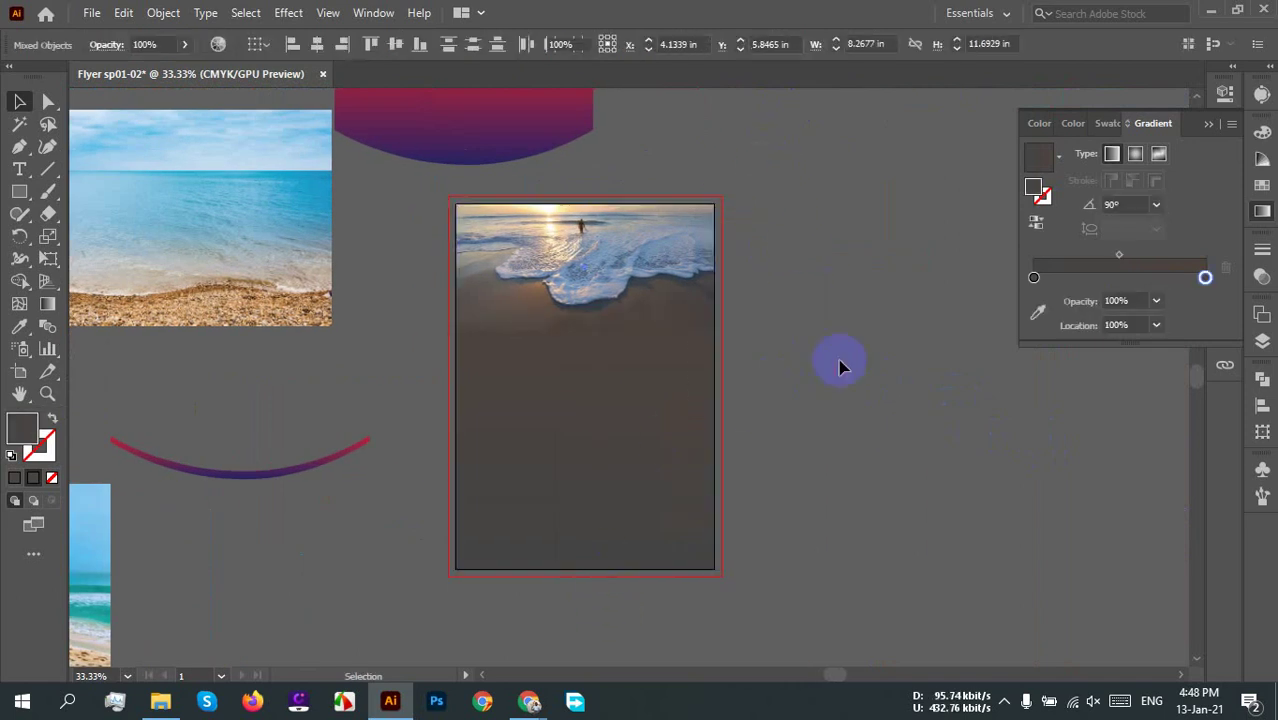
left_click(840, 366)
left_click(680, 548)
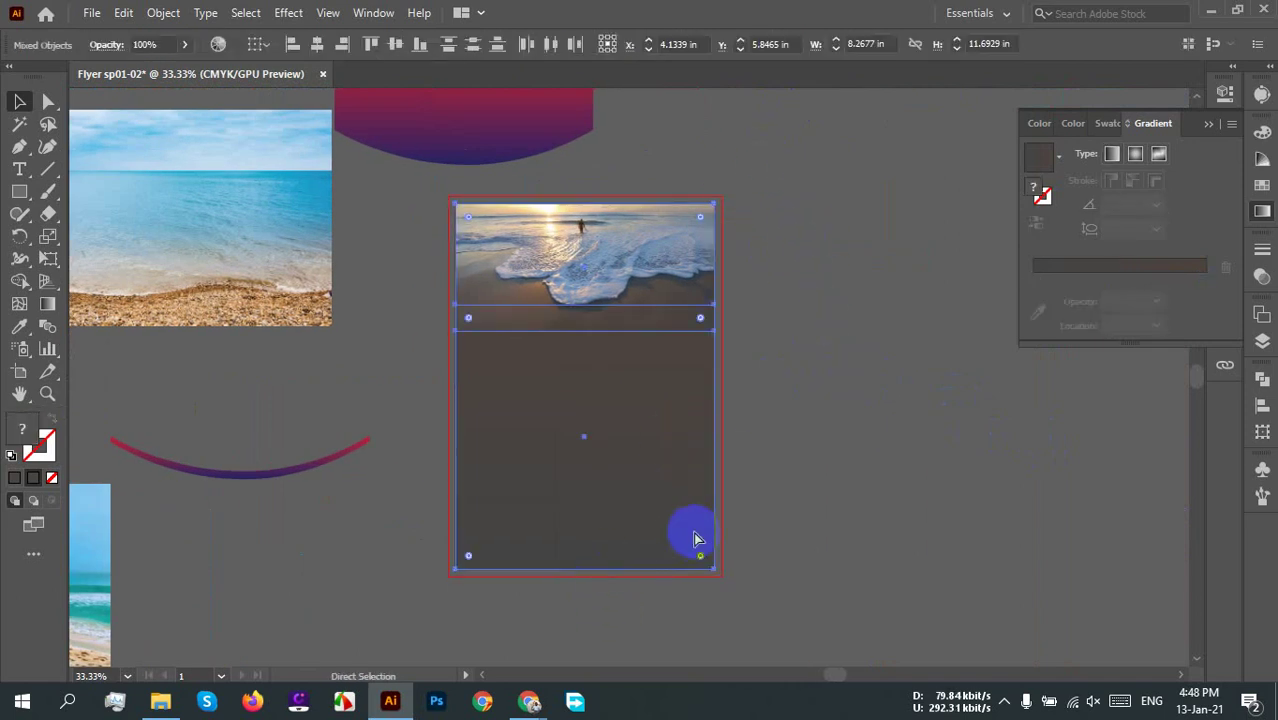
key("ctrl+shift+a")
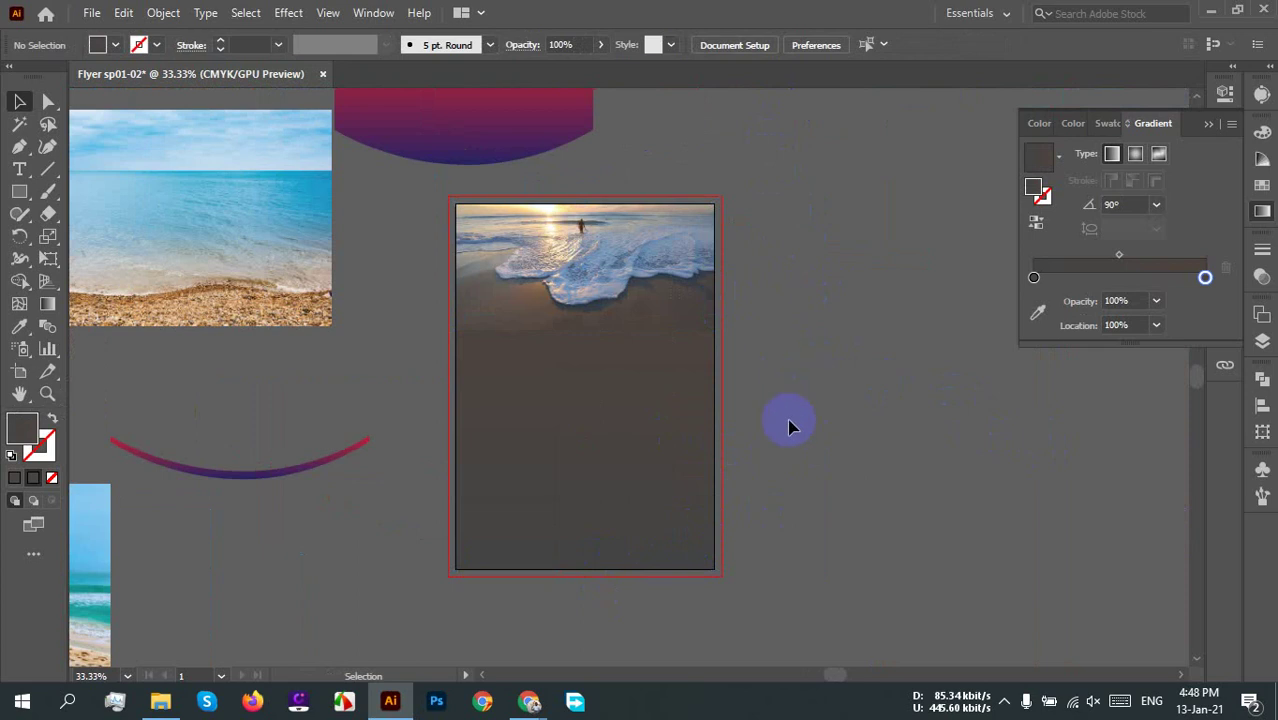
Step: Delete the leftover thin crescent and the large curved red-to-blue gradient shape lying around the flyer page
left_click(300, 418)
left_click(494, 434)
left_click(414, 128)
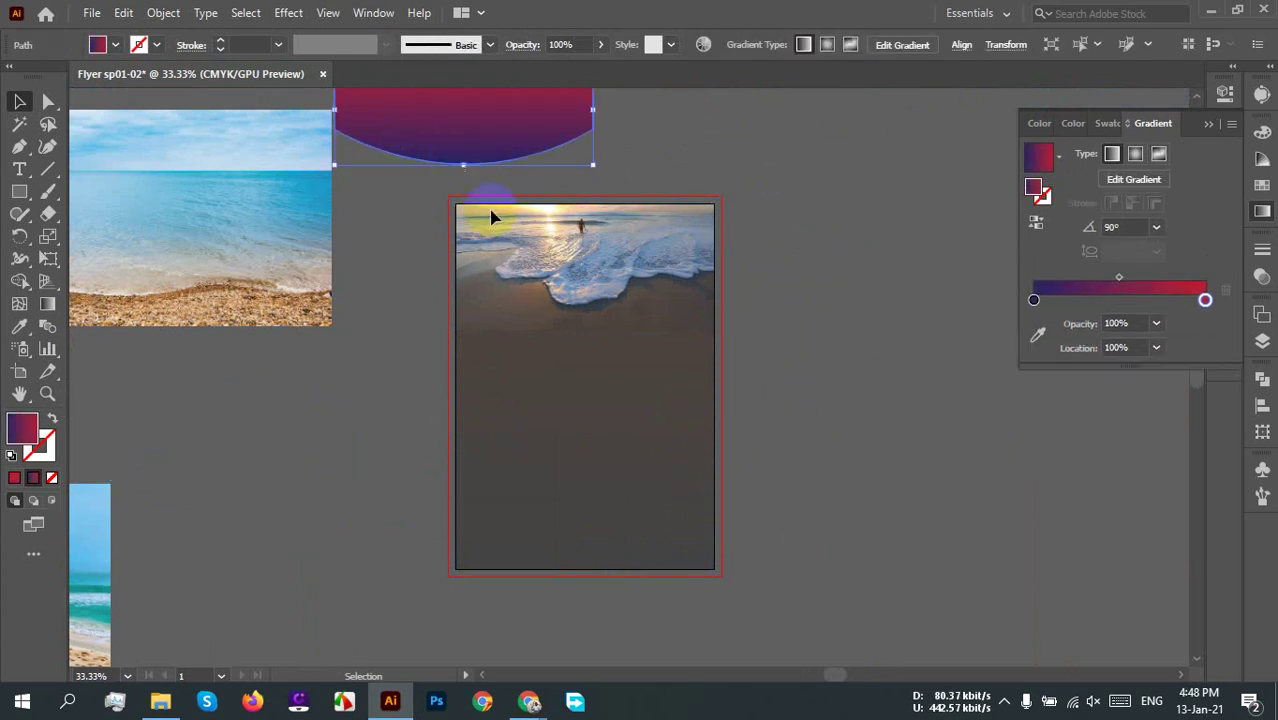
key("Delete")
left_click_drag(274, 420, 345, 442)
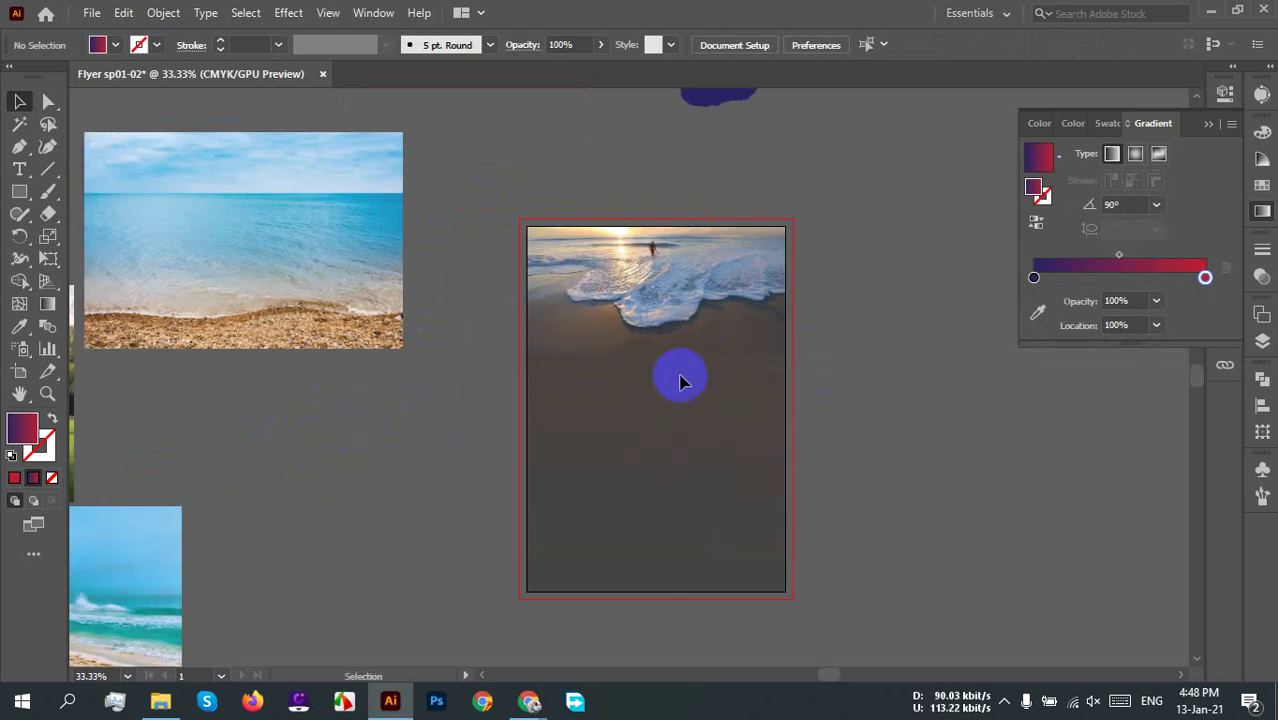
Step: Review the whole flyer layout alongside the unused landscape and beach photos on the pasteboard
scroll(680, 380, "up", 2)
scroll(428, 331, "down", 1)
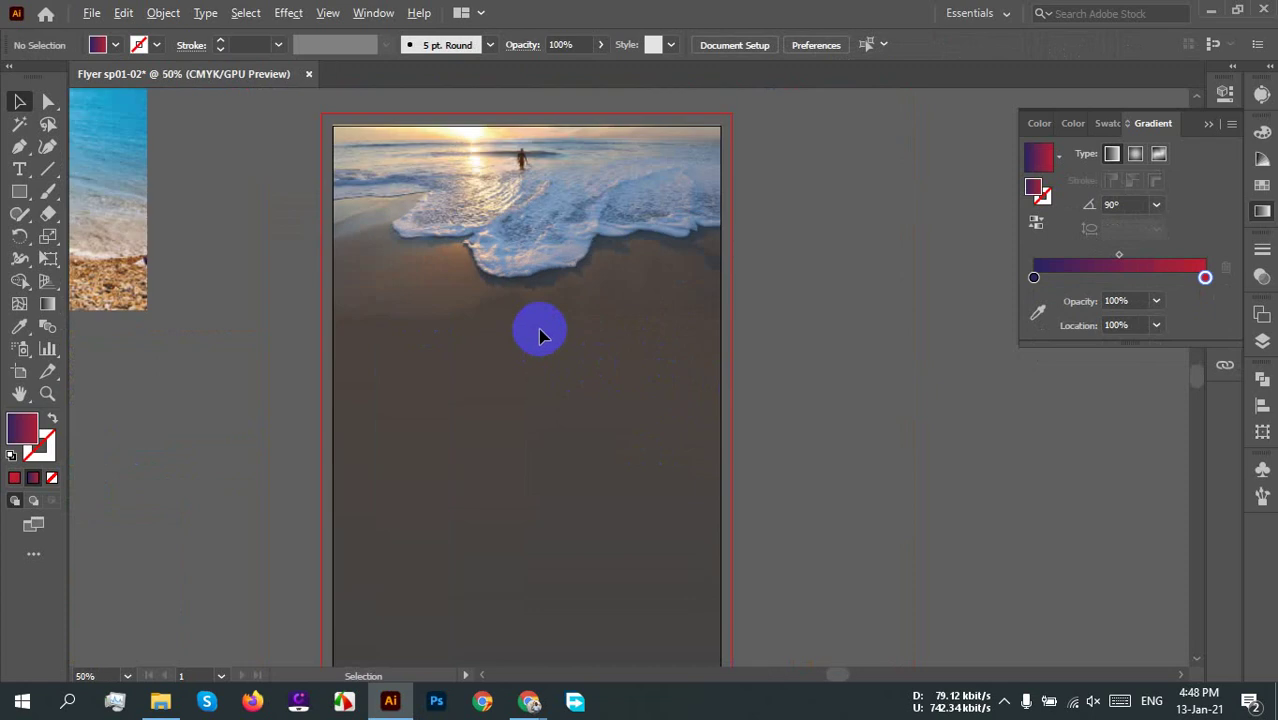
scroll(662, 417, "down", 1)
scroll(662, 417, "right", 1)
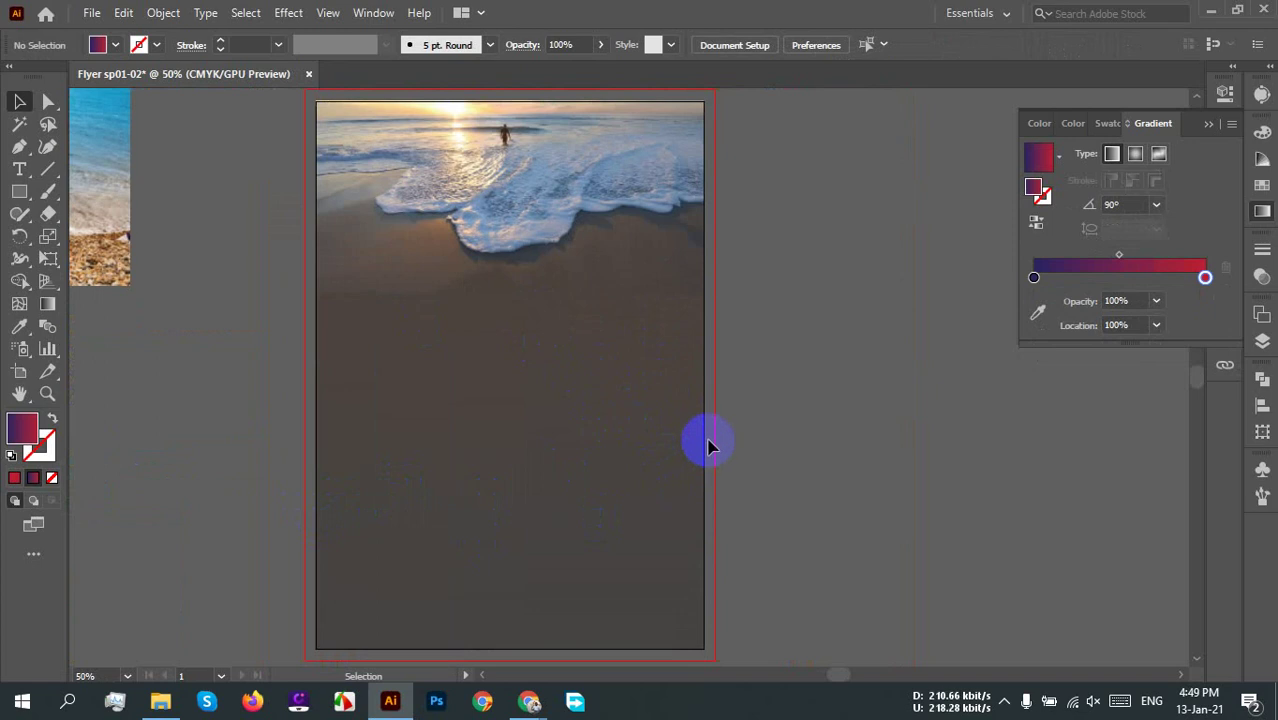
scroll(707, 447, "down", 1)
left_click_drag(556, 445, 705, 414)
scroll(540, 406, "down", 1)
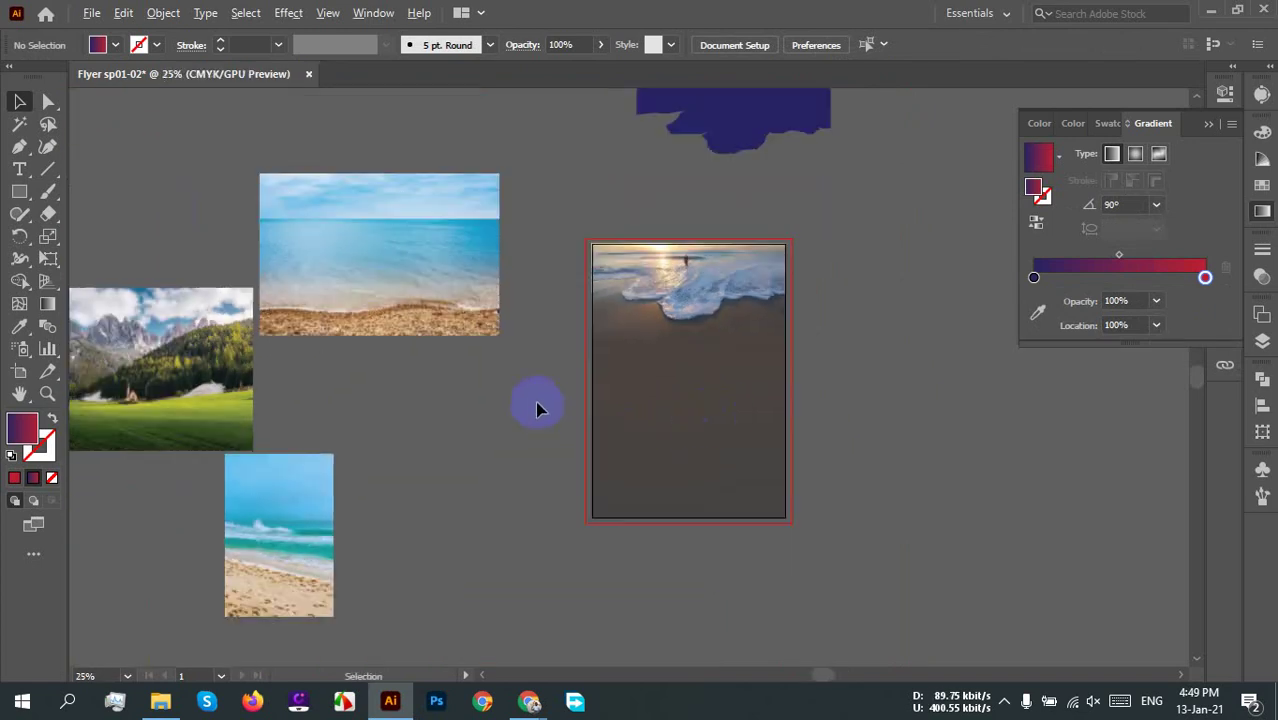
left_click_drag(479, 408, 544, 397)
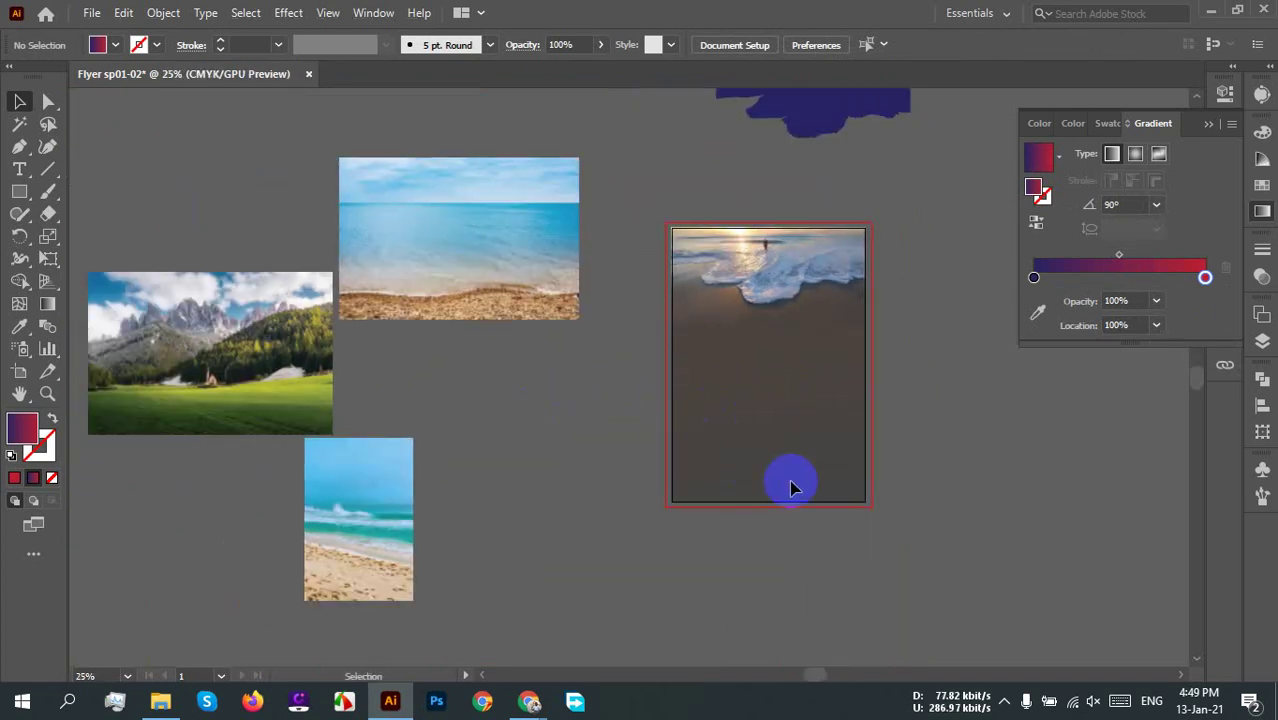
left_click_drag(789, 487, 753, 465)
Step: Try the portrait beach photo over the flyer's lower area and take it back off the page
left_click_drag(345, 537, 640, 452)
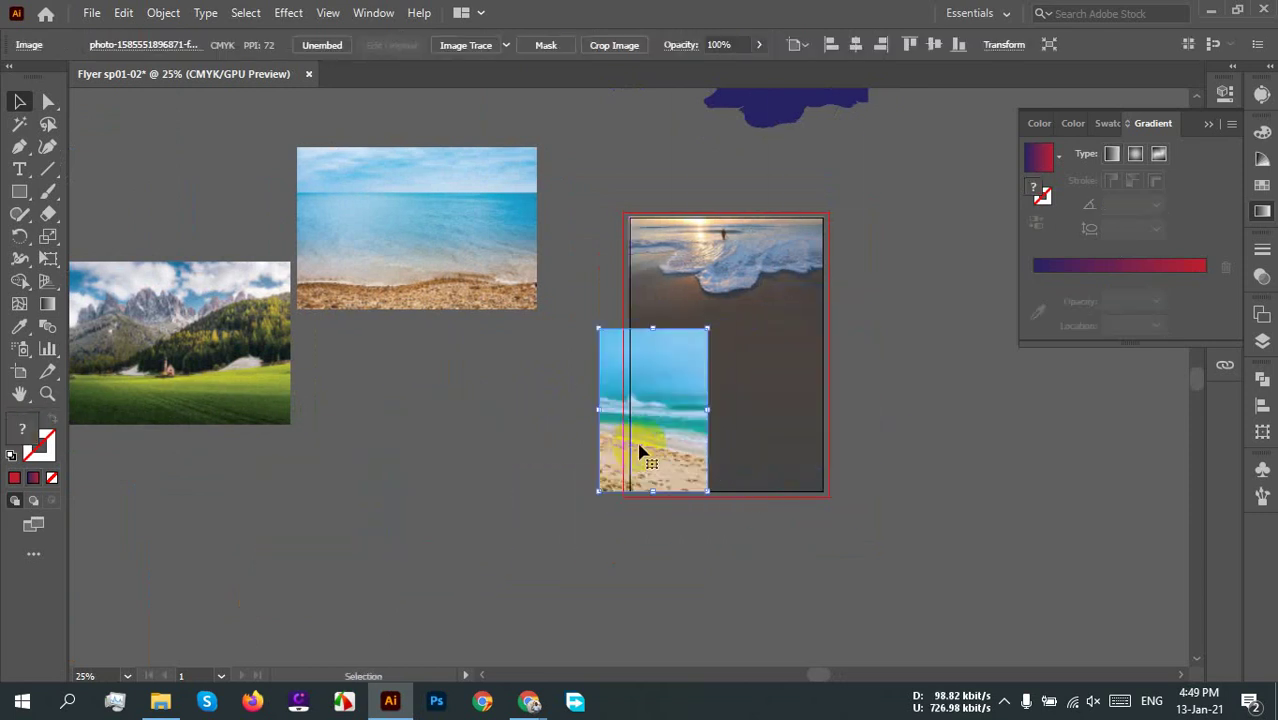
left_click_drag(630, 403, 442, 404)
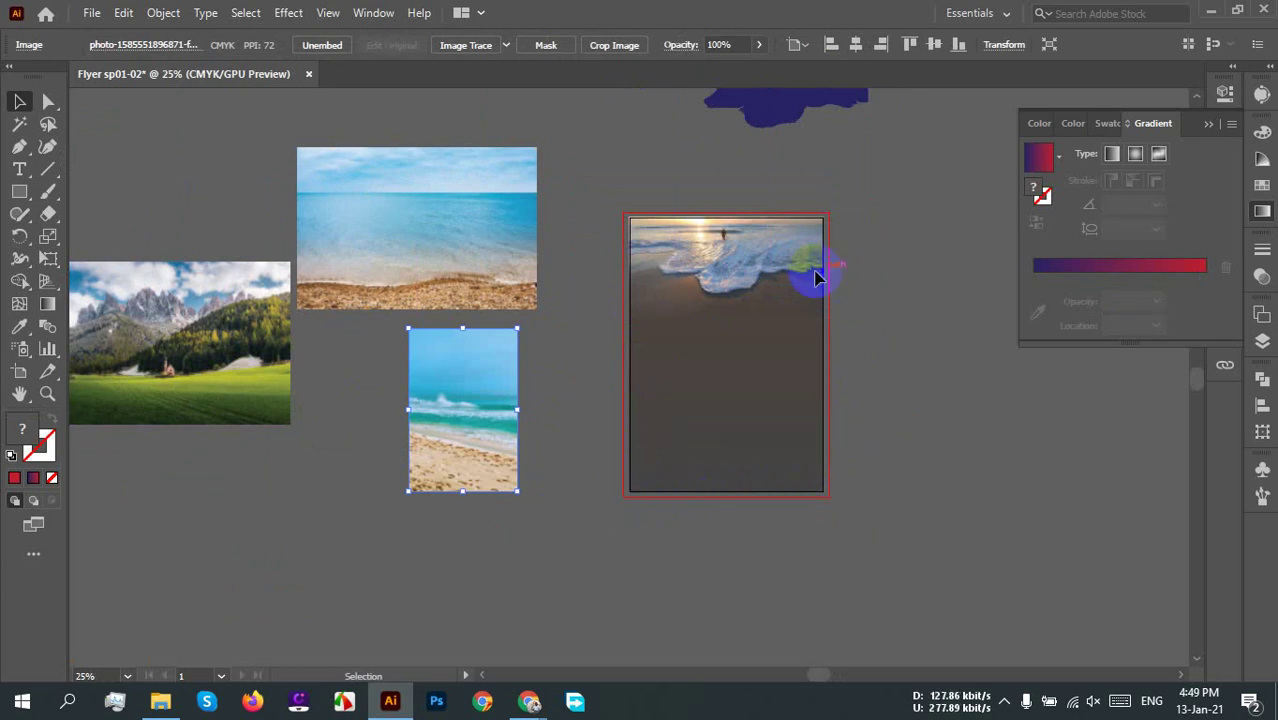
scroll(813, 277, "up", 3)
scroll(882, 360, "down", 2)
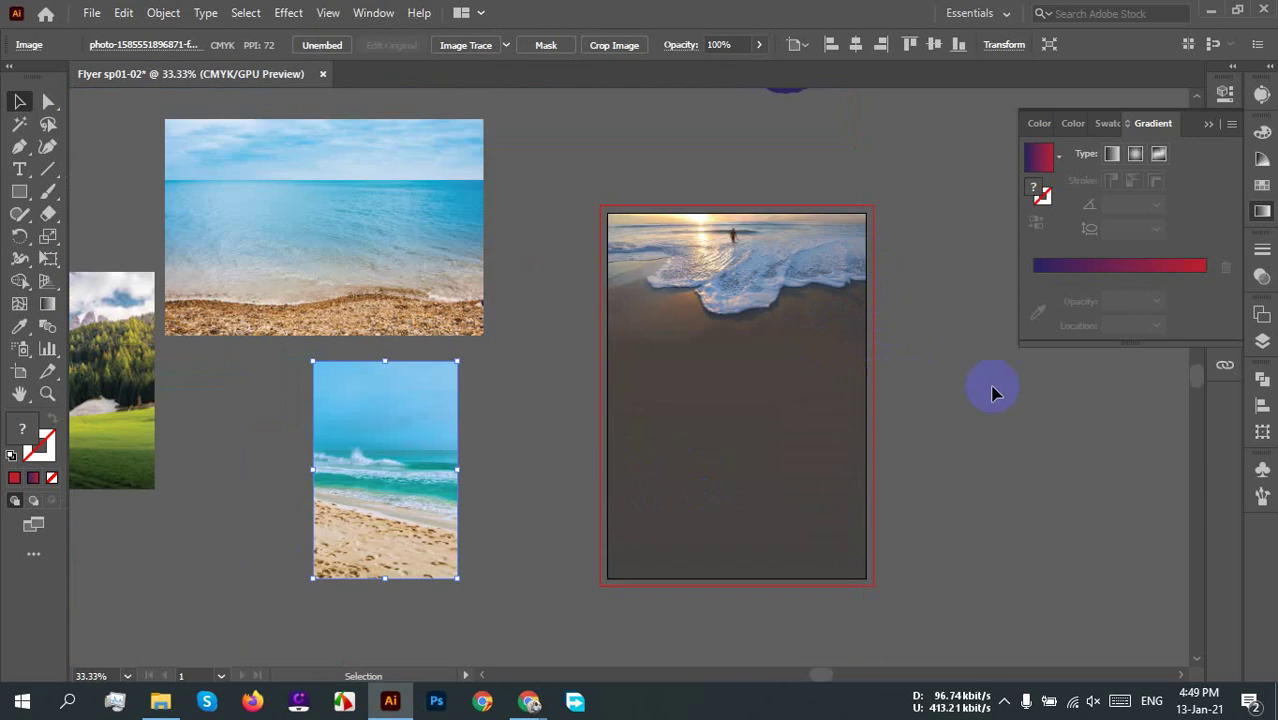
left_click_drag(984, 386, 858, 412)
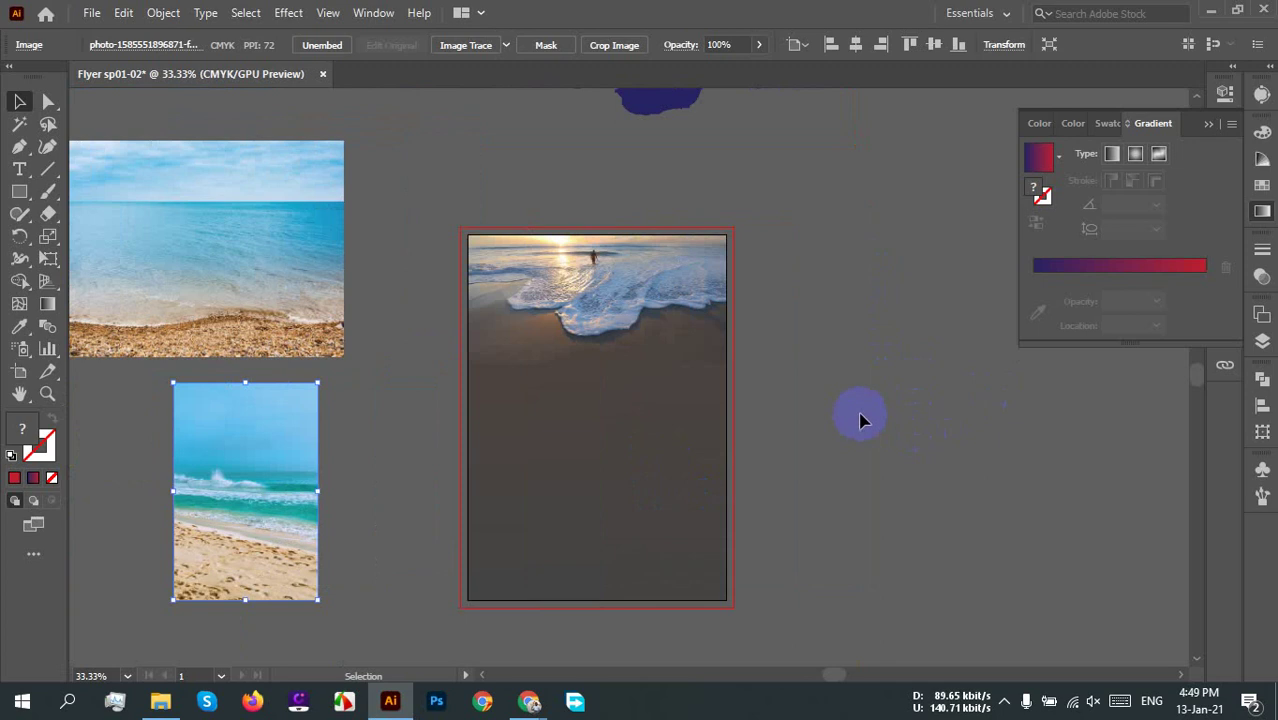
Step: Add the text "lets travel" at 72 pt on the flyer at the lower edge of the foam
left_click(19, 169)
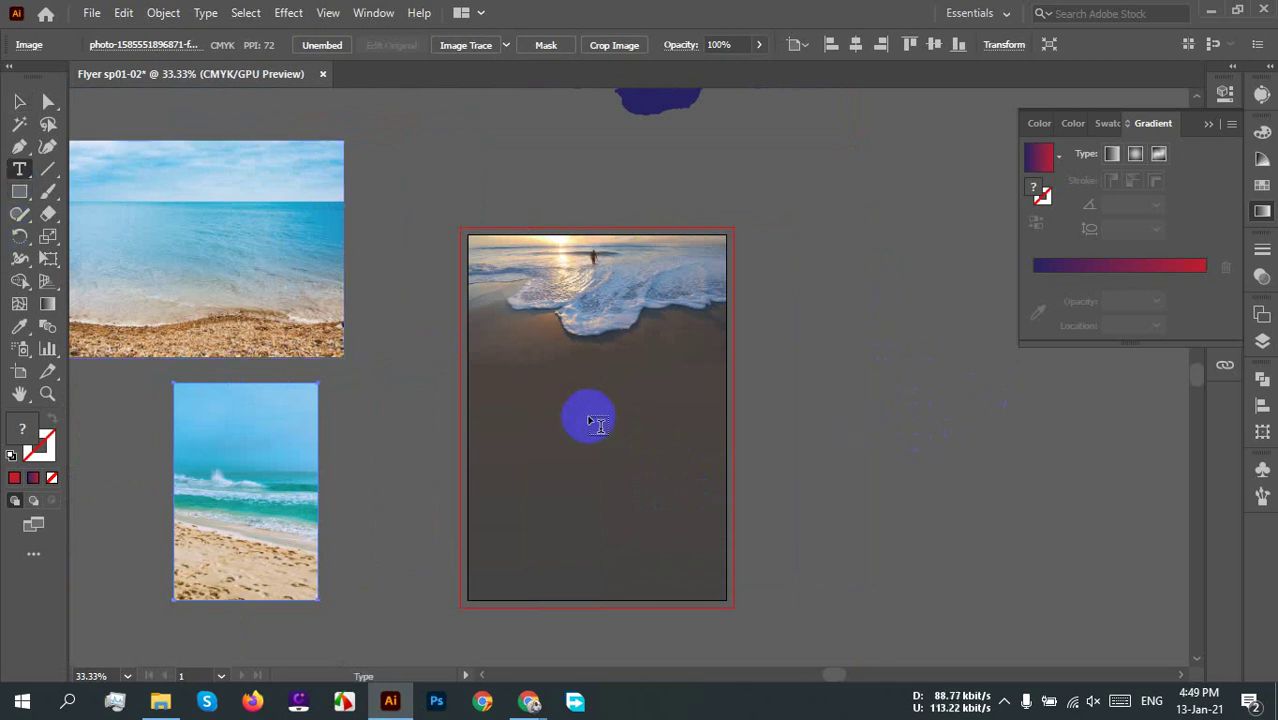
left_click(519, 356)
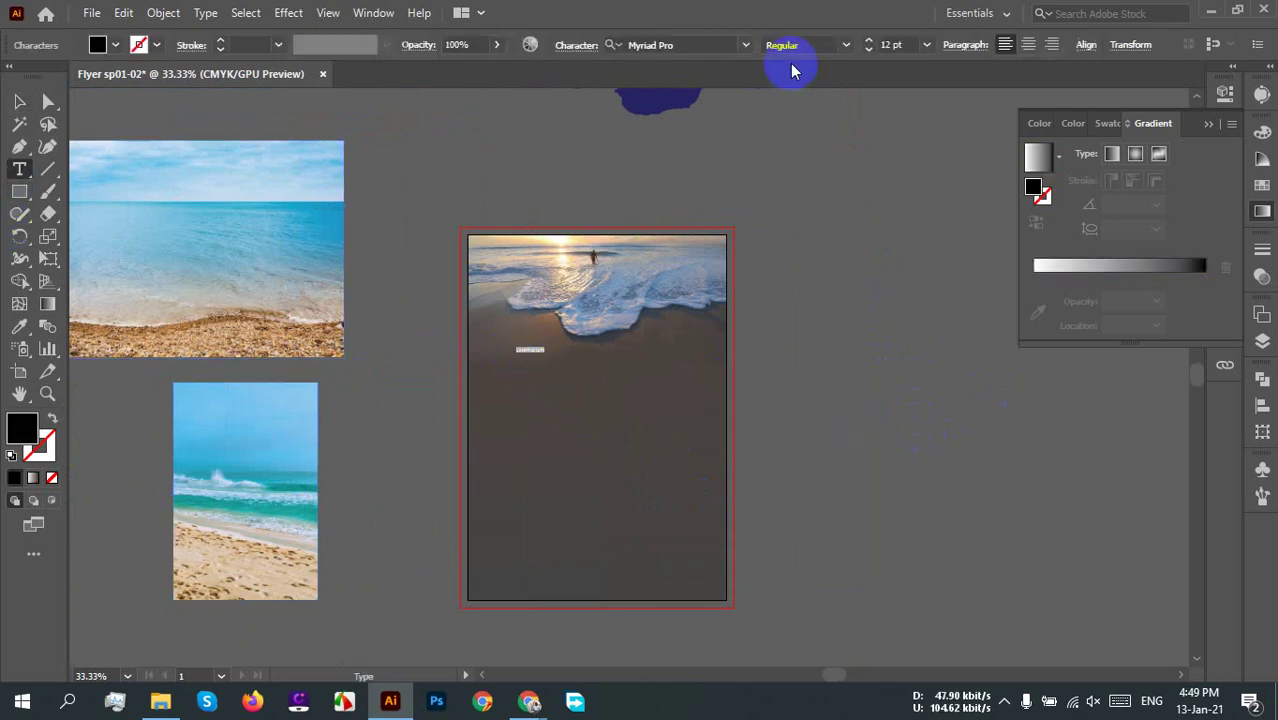
left_click(928, 48)
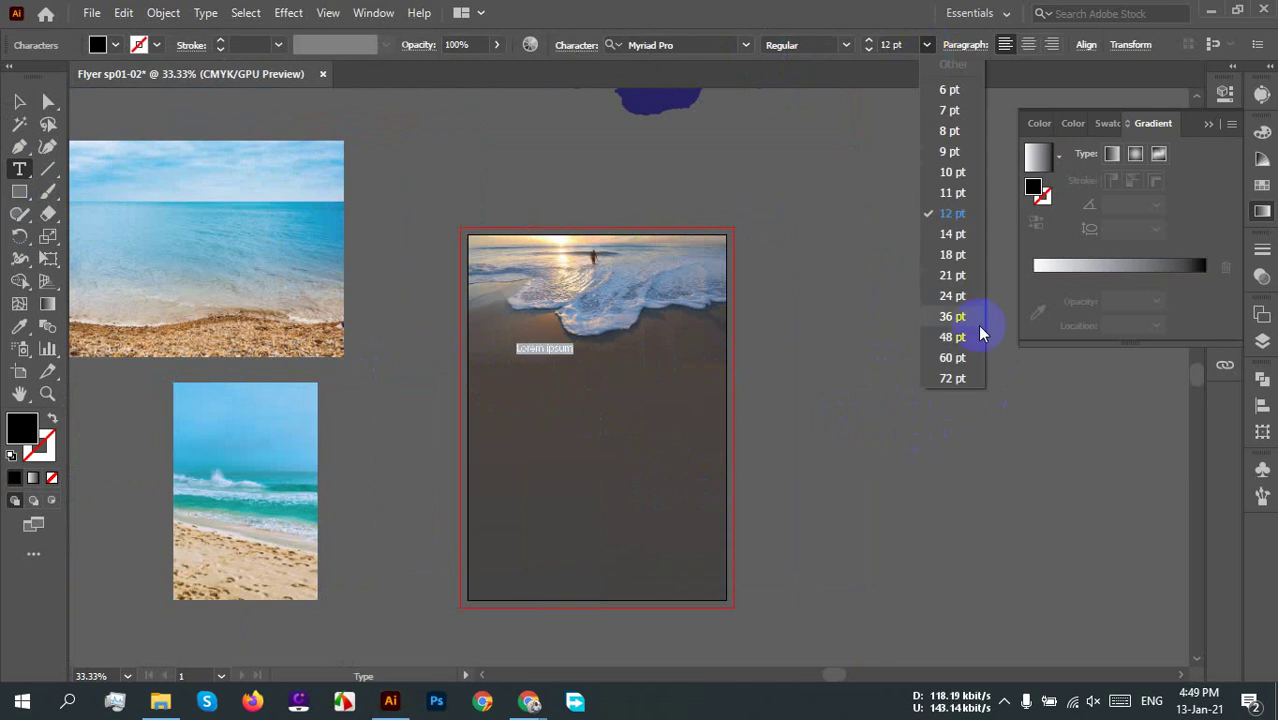
left_click(963, 378)
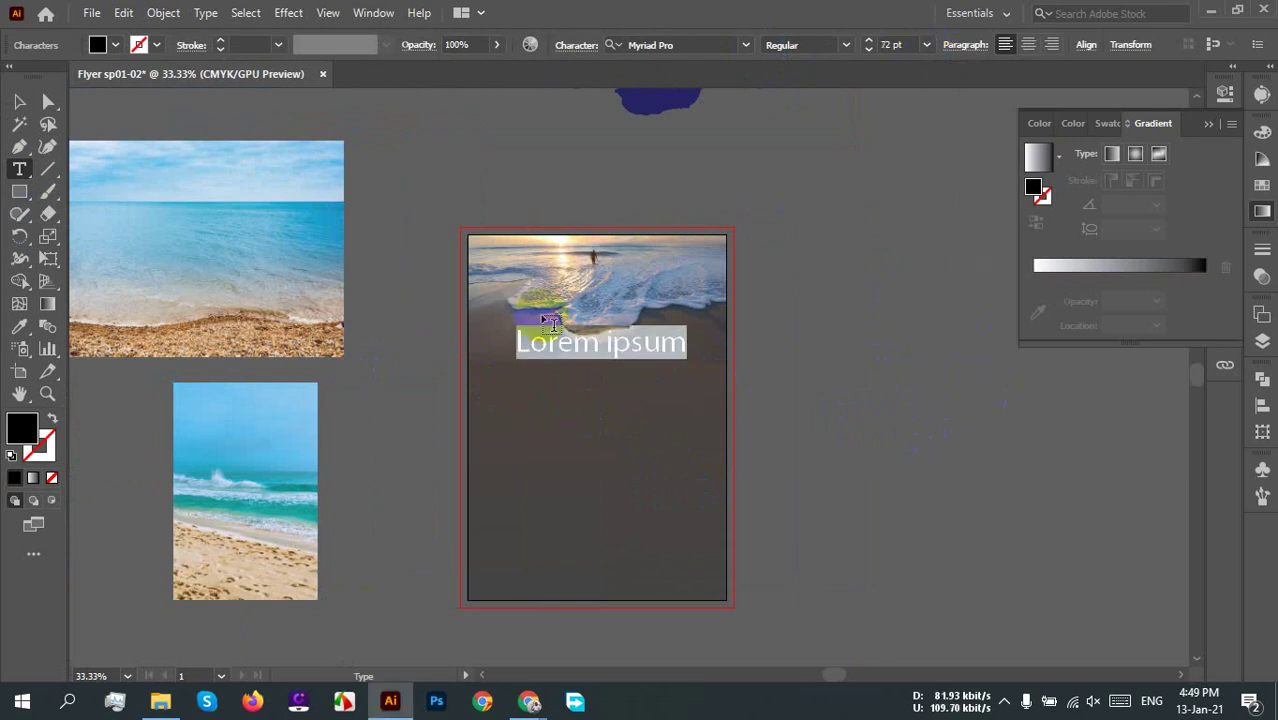
key("BackSpace")
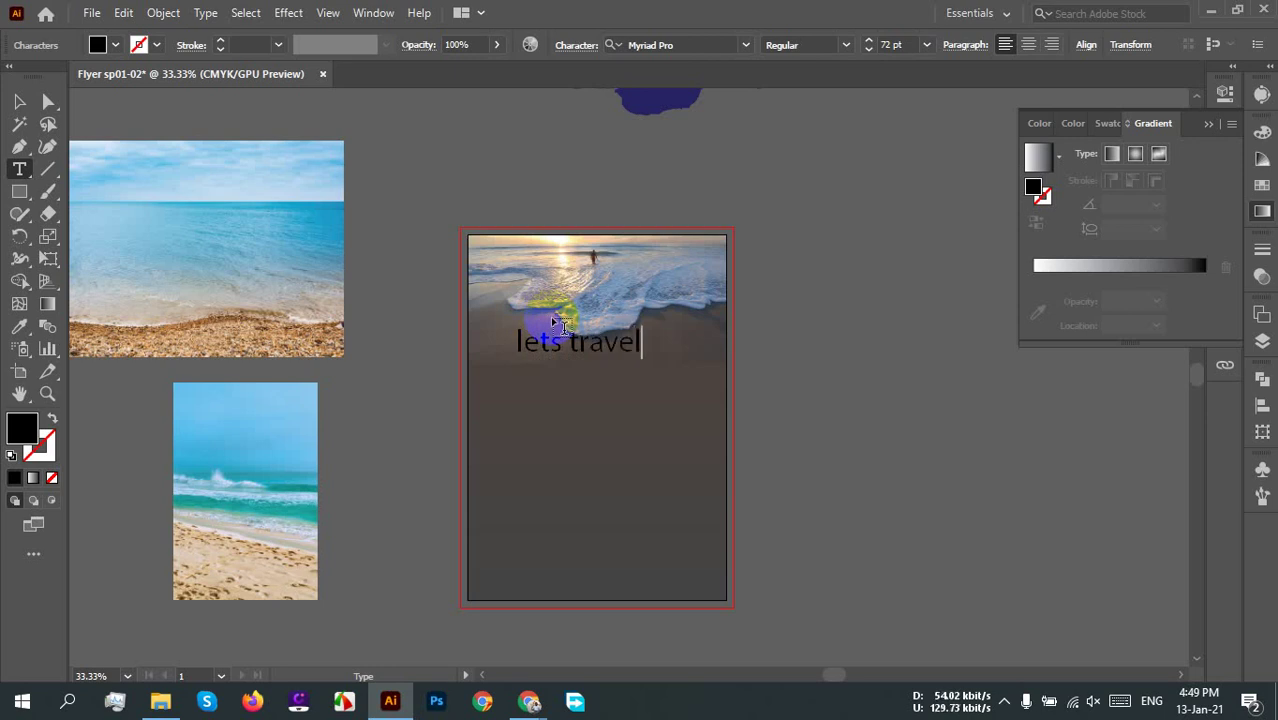
left_click(19, 101)
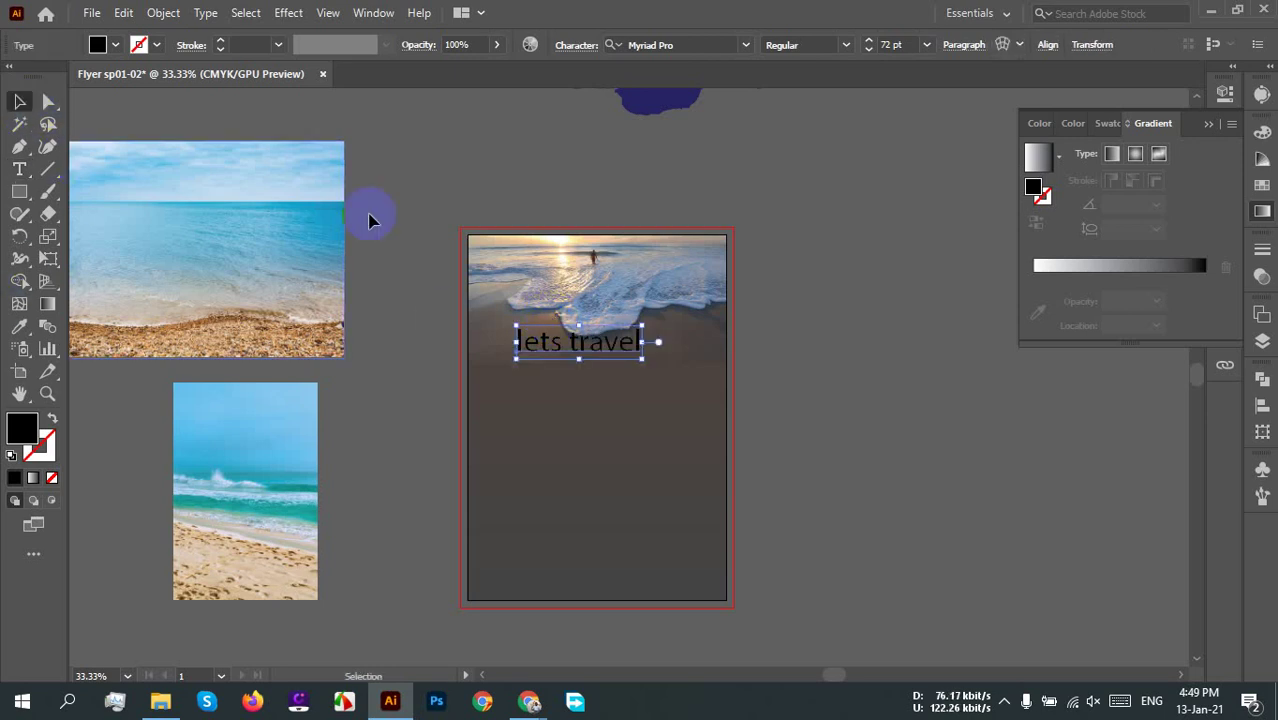
Step: Move the "lets travel" text down onto the dark sand just below the foam
key("ctrl+equal")
key("ctrl+equal")
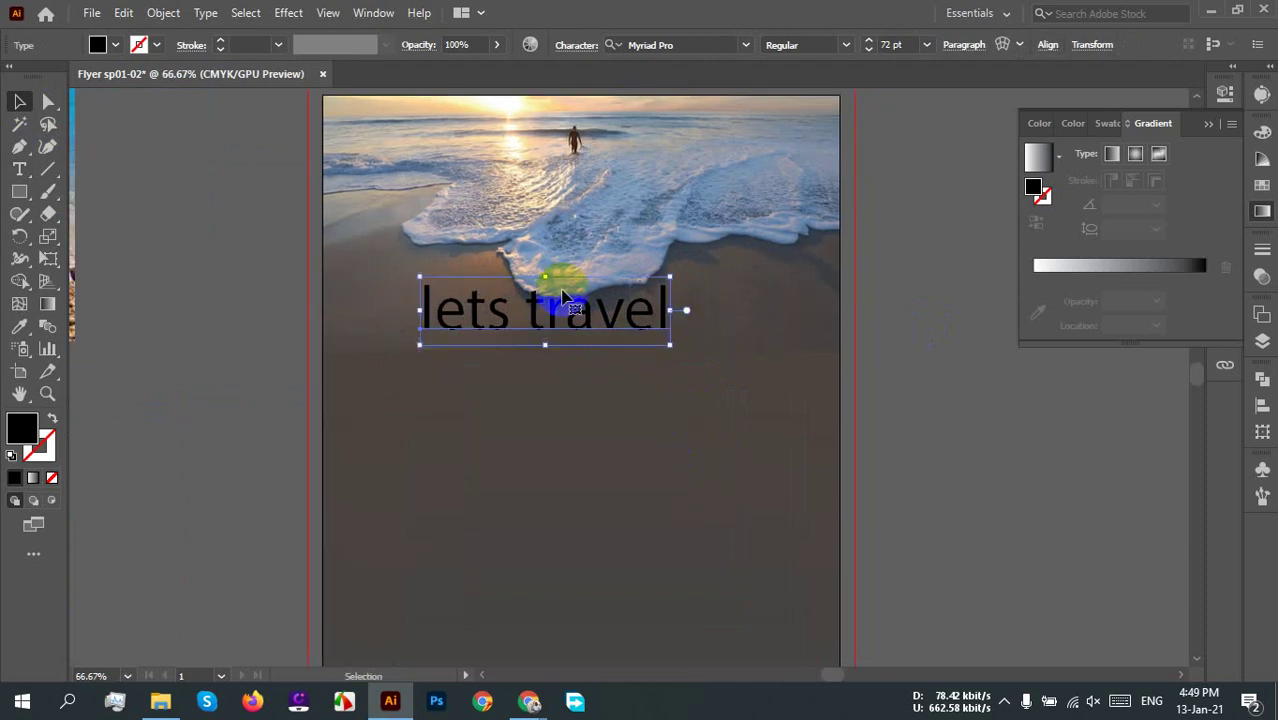
left_click_drag(570, 277, 575, 345)
key("ctrl+z")
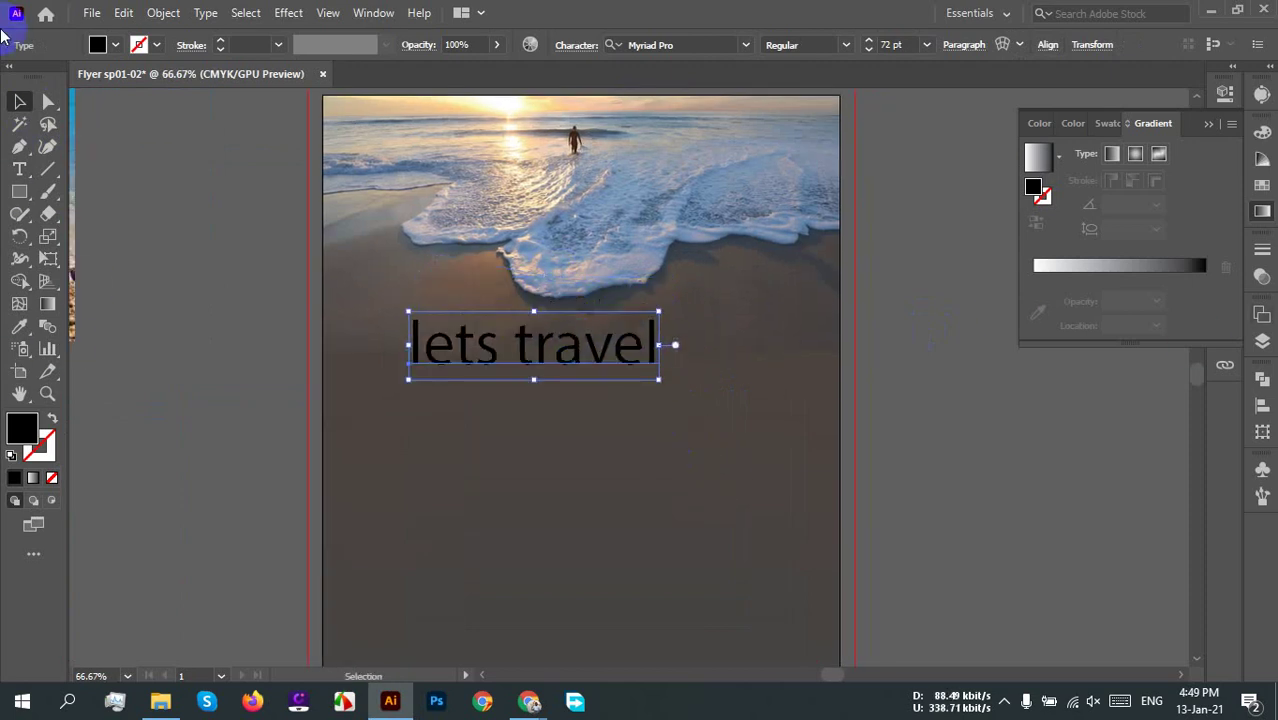
Step: Change the case of the "lets travel" text to uppercase
left_click(163, 12)
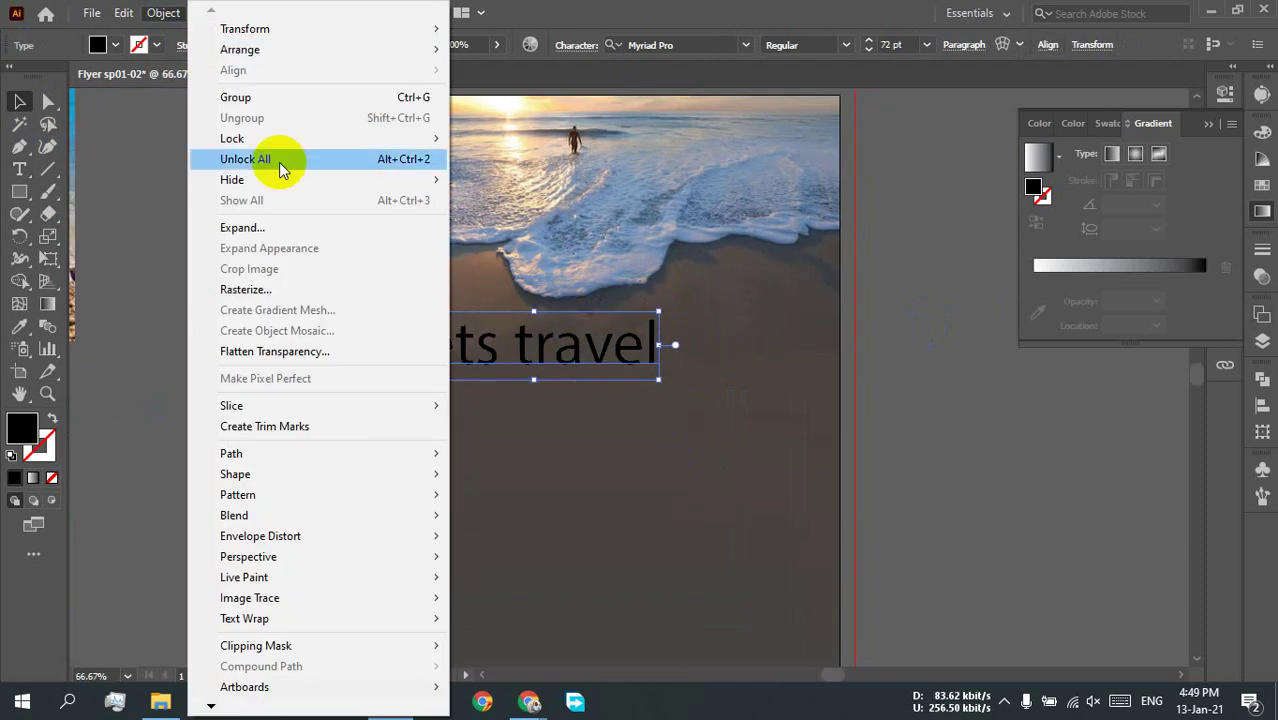
left_click(845, 120)
left_click(670, 372)
left_click_drag(694, 424, 331, 322)
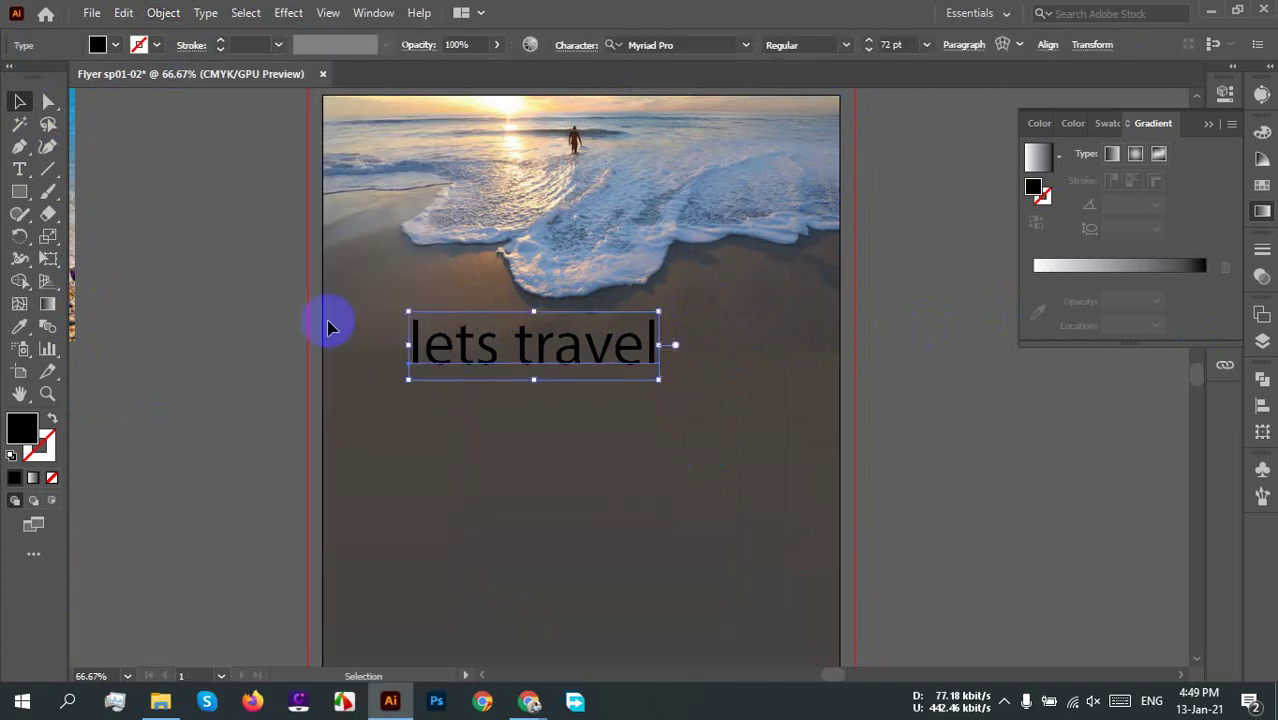
left_click(207, 14)
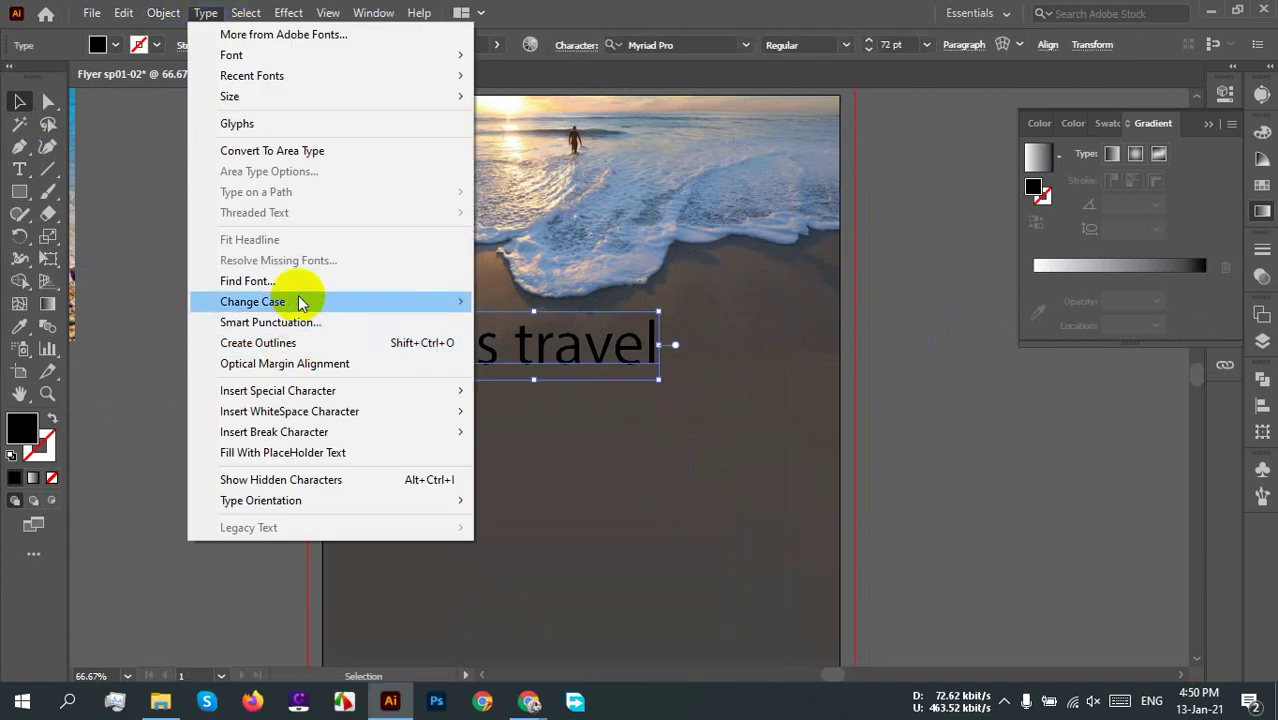
mouse_move(305, 305)
left_click(515, 301)
left_click(785, 349)
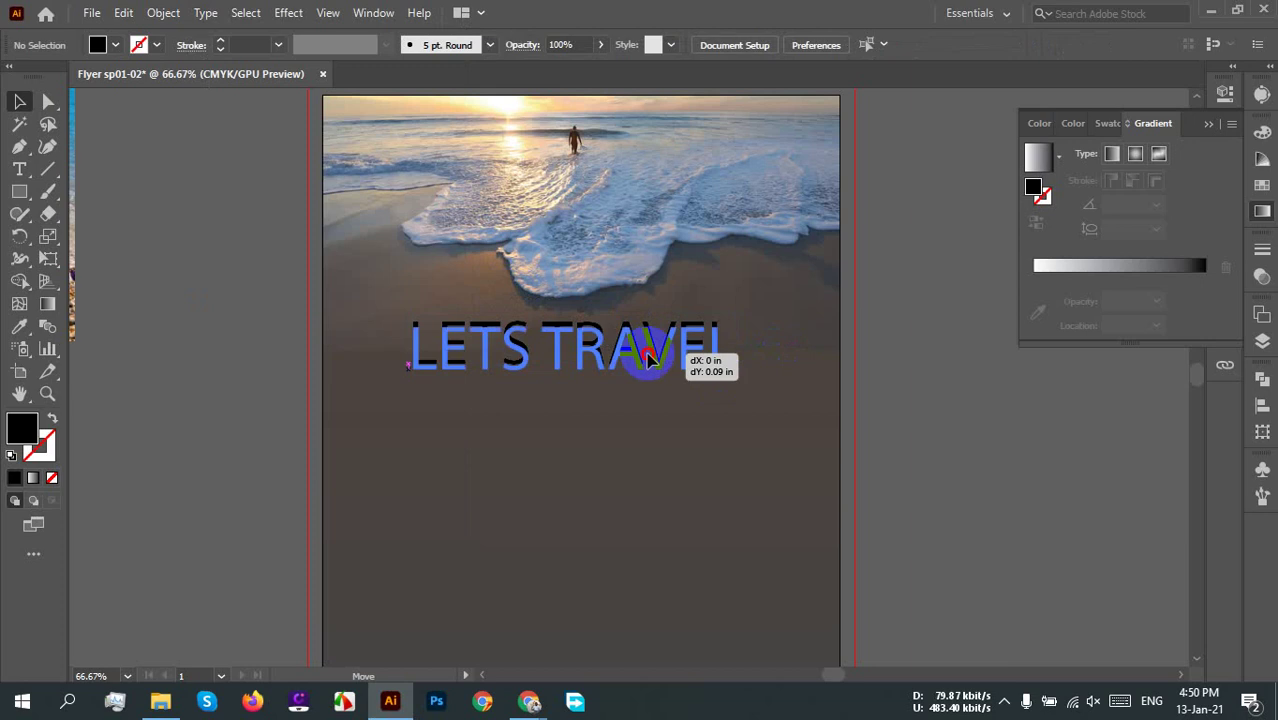
Step: Set the LETS TRAVEL headline's font to Aileron Bold and recentre the widened text between the page edges
left_click(590, 380)
left_click(648, 45)
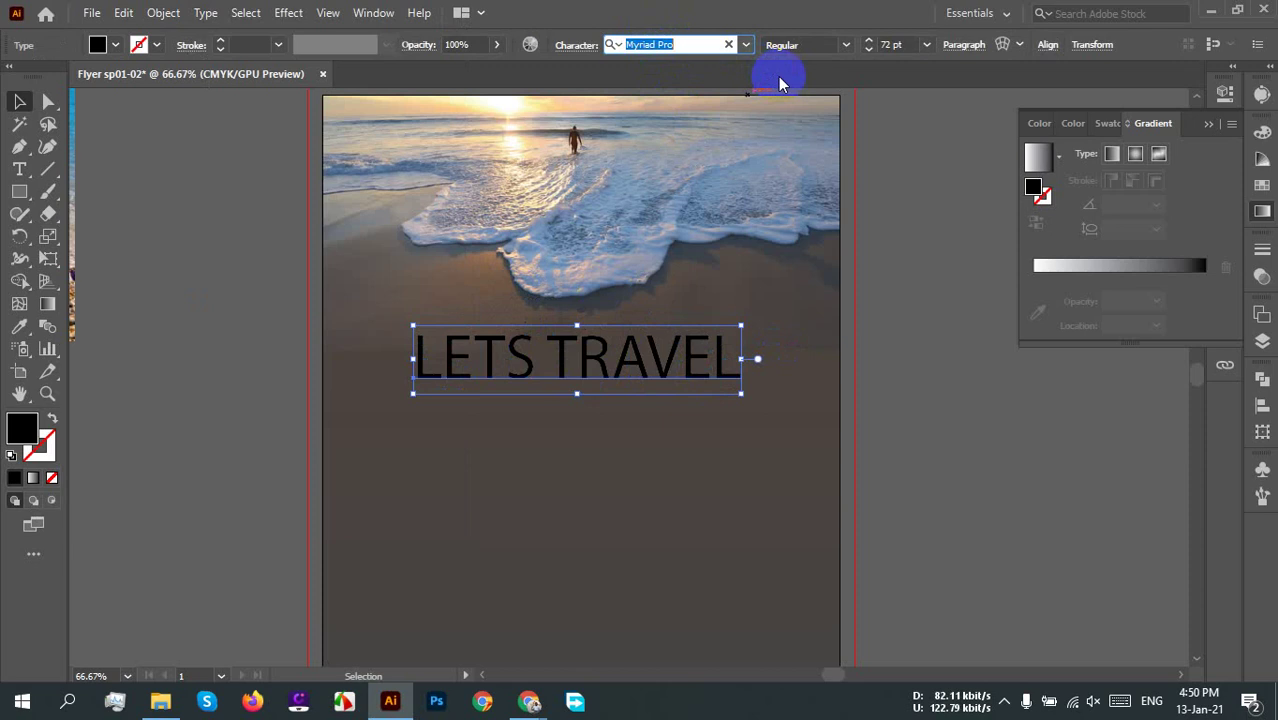
type("aileron")
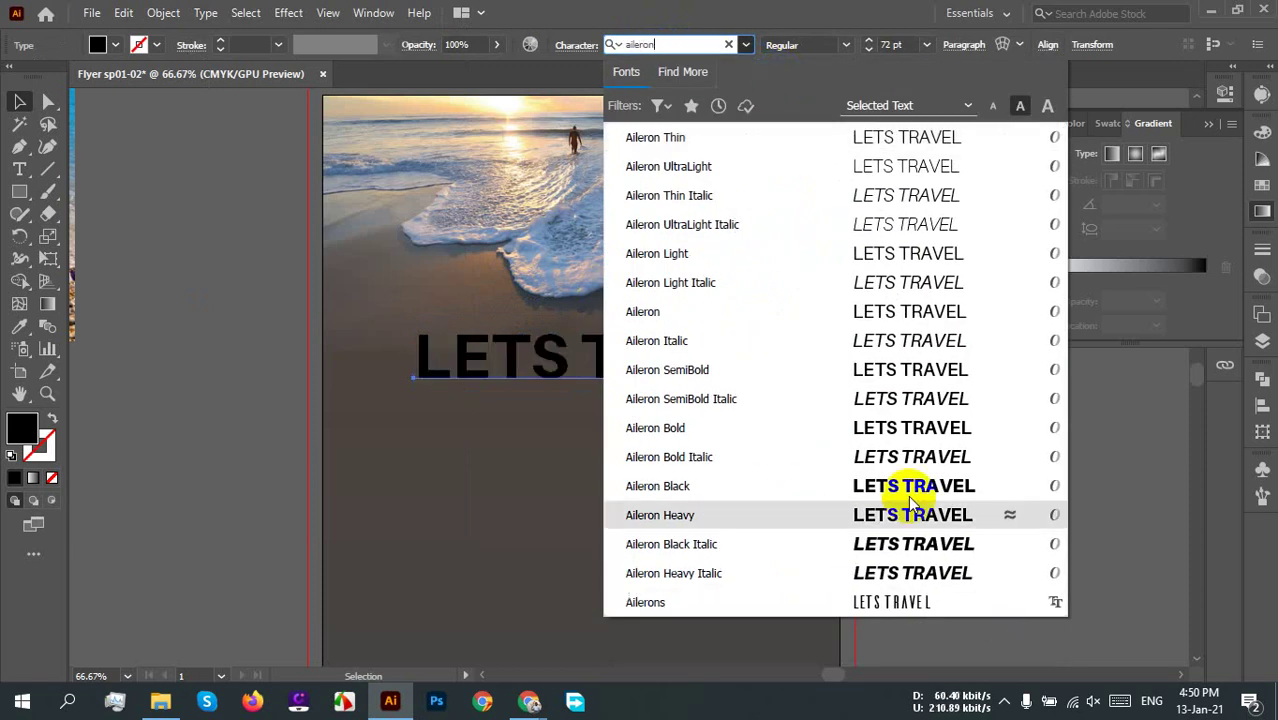
left_click(827, 427)
left_click(585, 483)
left_click_drag(646, 369, 619, 366)
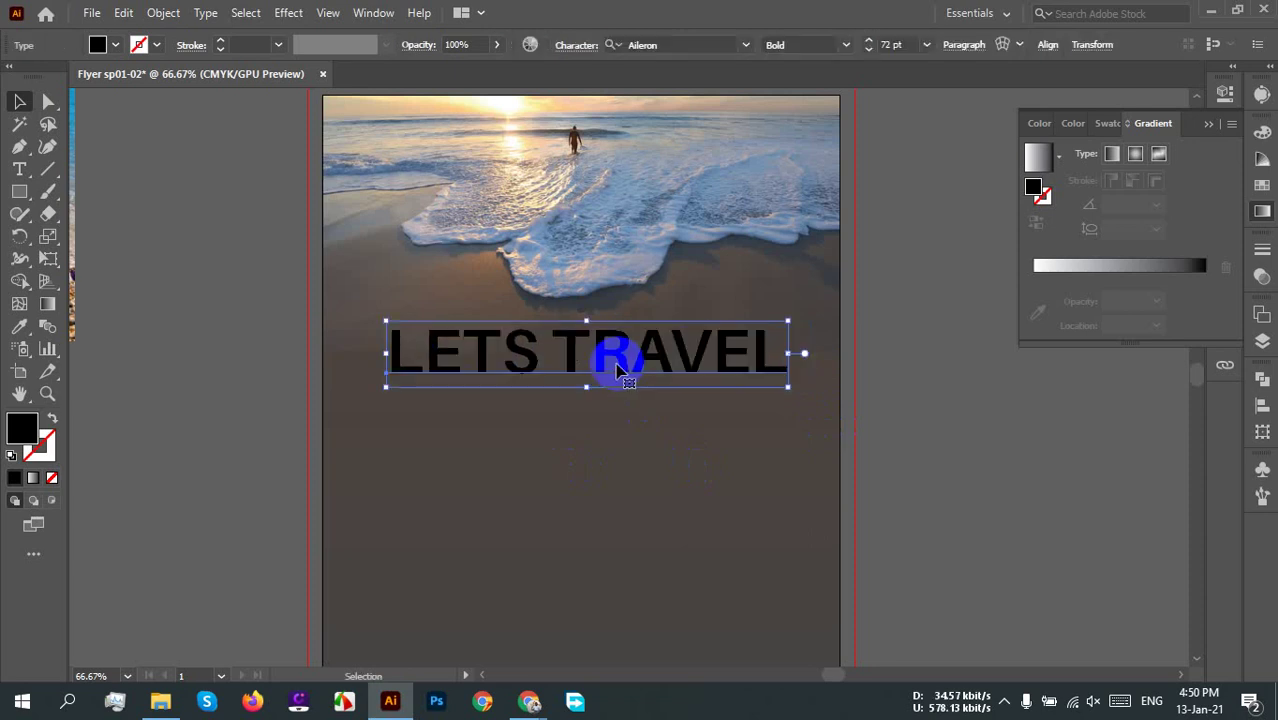
Step: Fill the LETS TRAVEL headline with yellow and deselect it
left_click(115, 44)
left_click(60, 89)
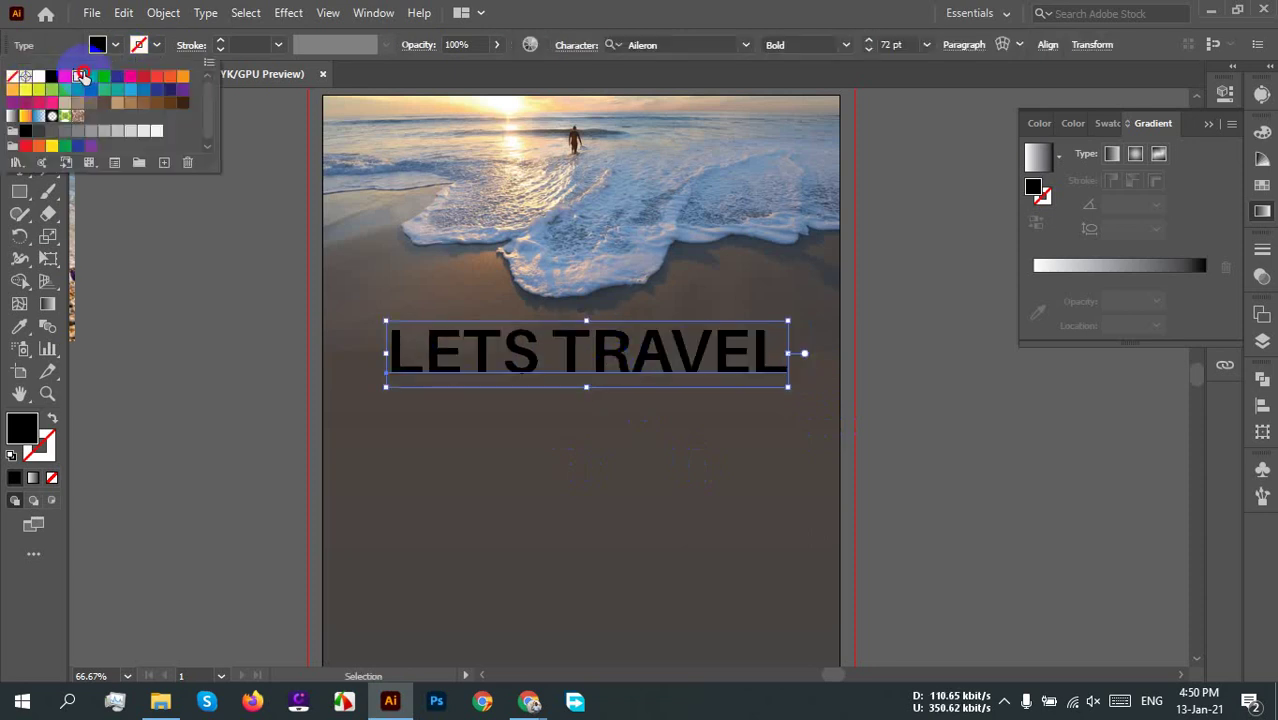
left_click(83, 77)
left_click(758, 447)
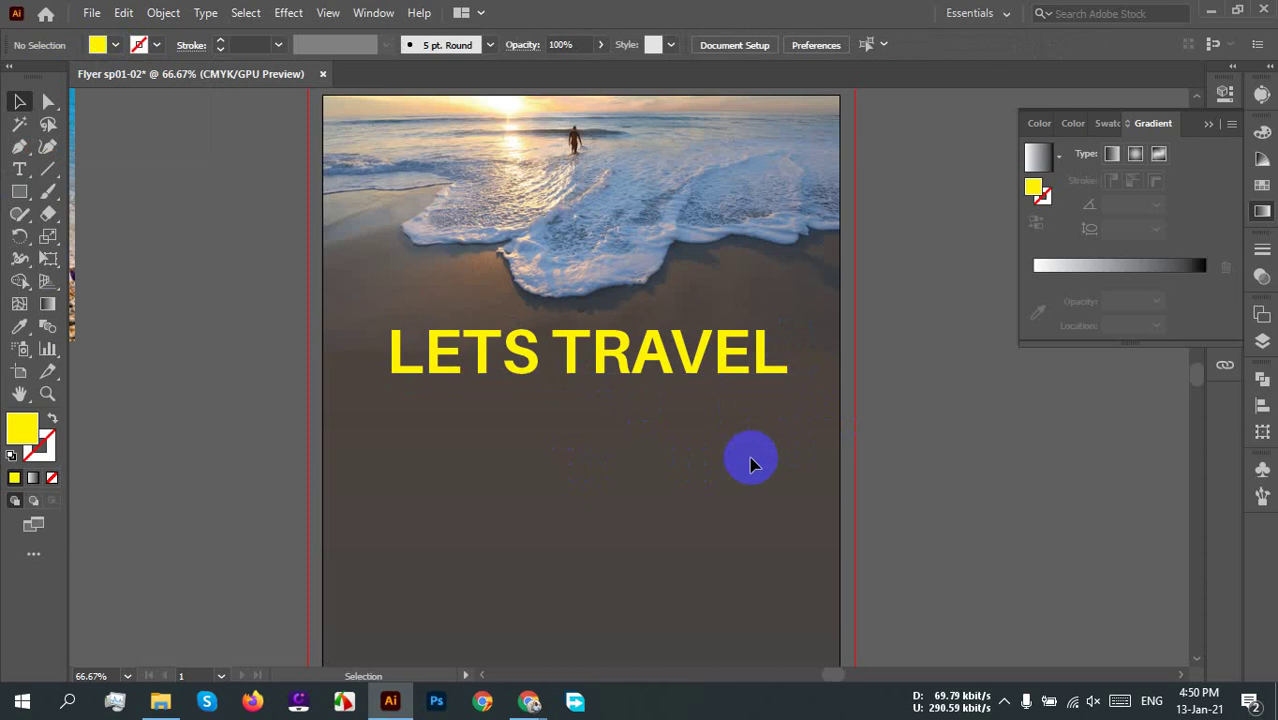
Step: Examine how the yellow headline sits against the beach header and the empty lower area of the flyer
scroll(746, 458, "up", 2)
scroll(700, 455, "down", 3)
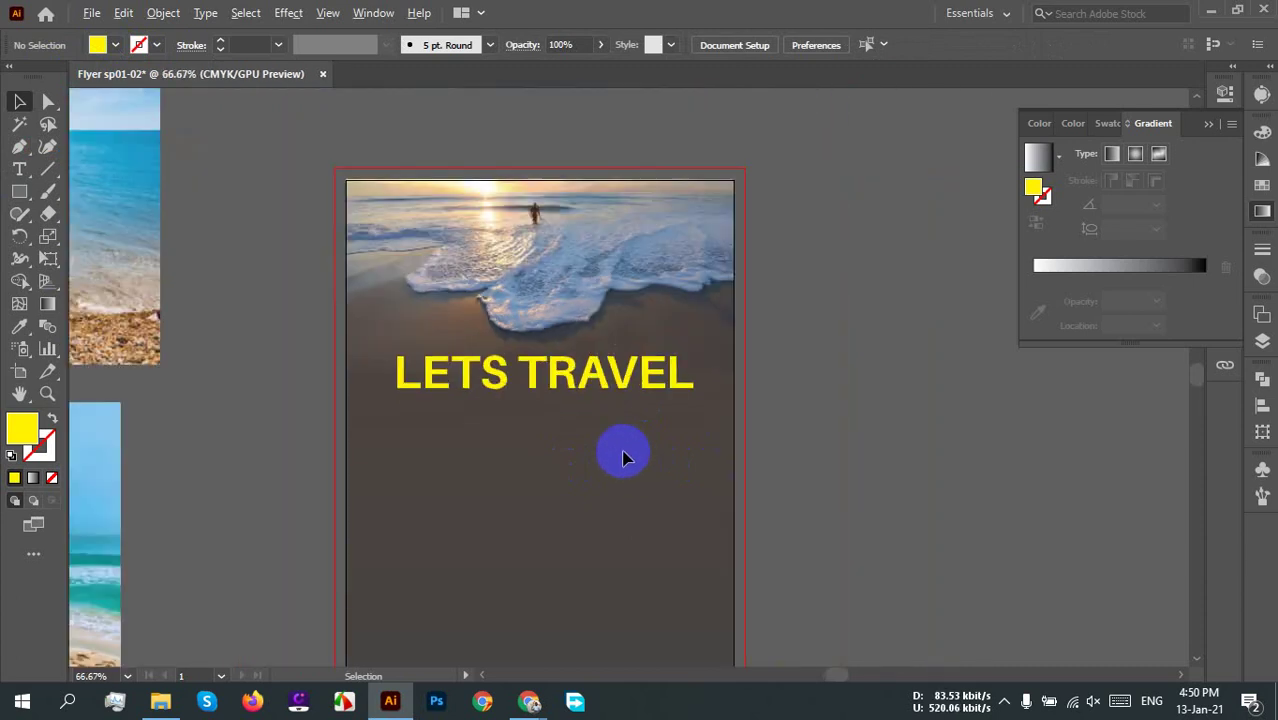
left_click_drag(647, 437, 619, 379)
scroll(615, 383, "up", 1)
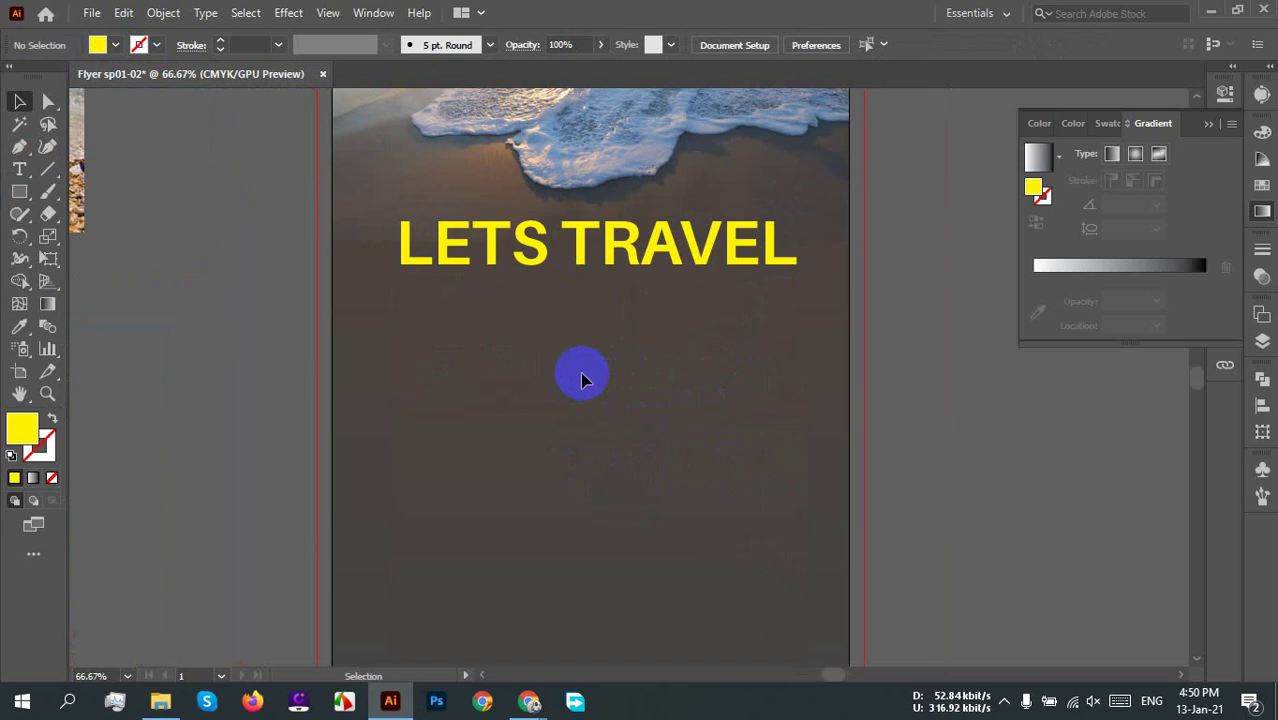
scroll(585, 370, "up", 1)
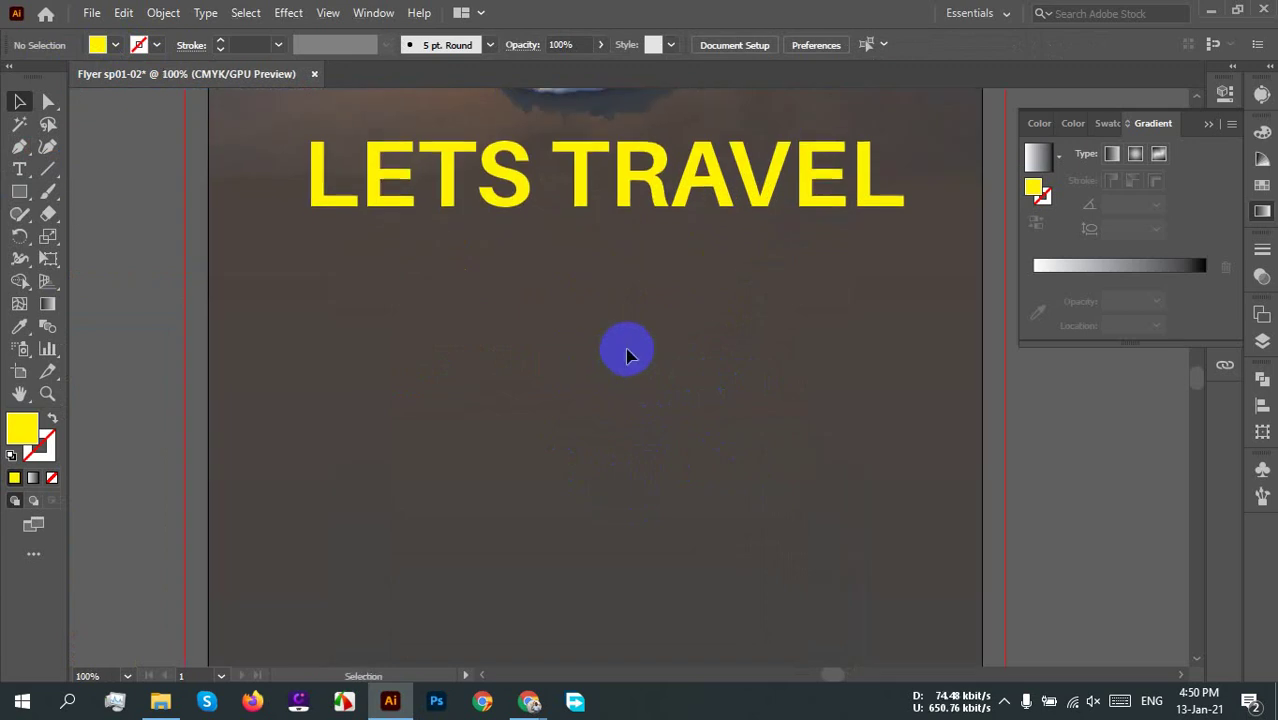
scroll(628, 353, "down", 2)
scroll(662, 442, "down", 1)
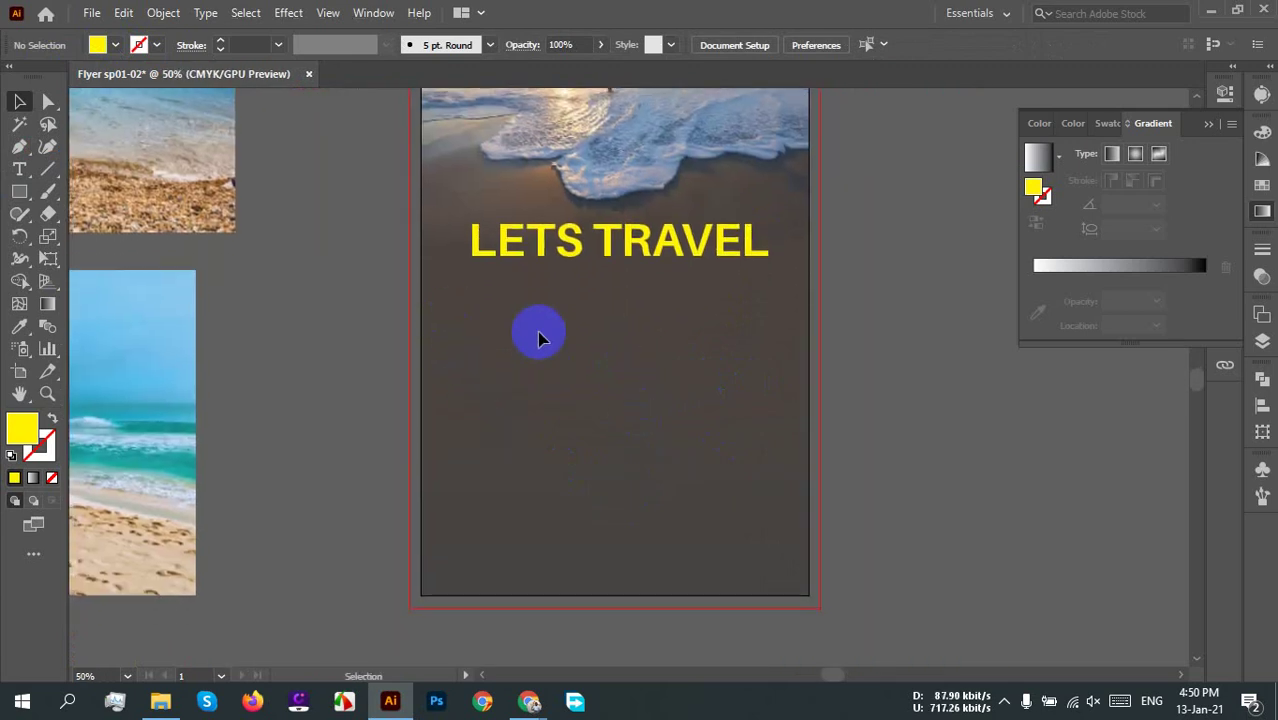
scroll(720, 370, "down", 1)
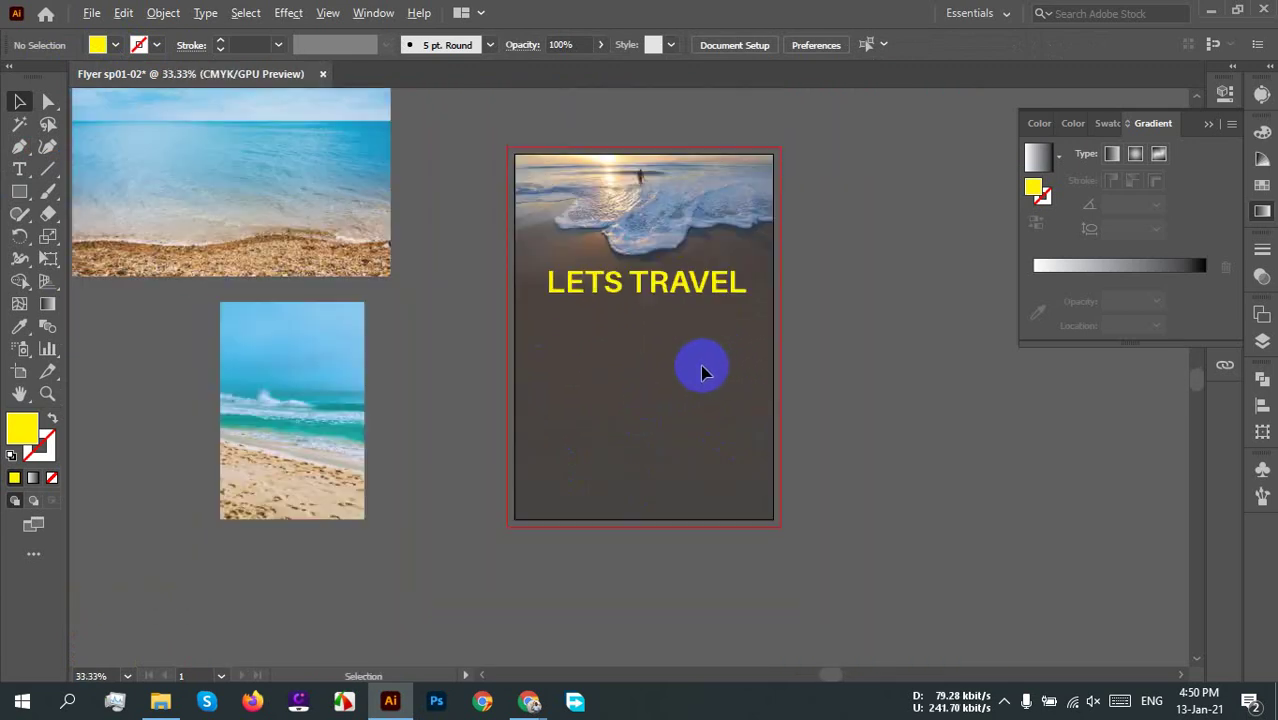
scroll(685, 412, "right", 1)
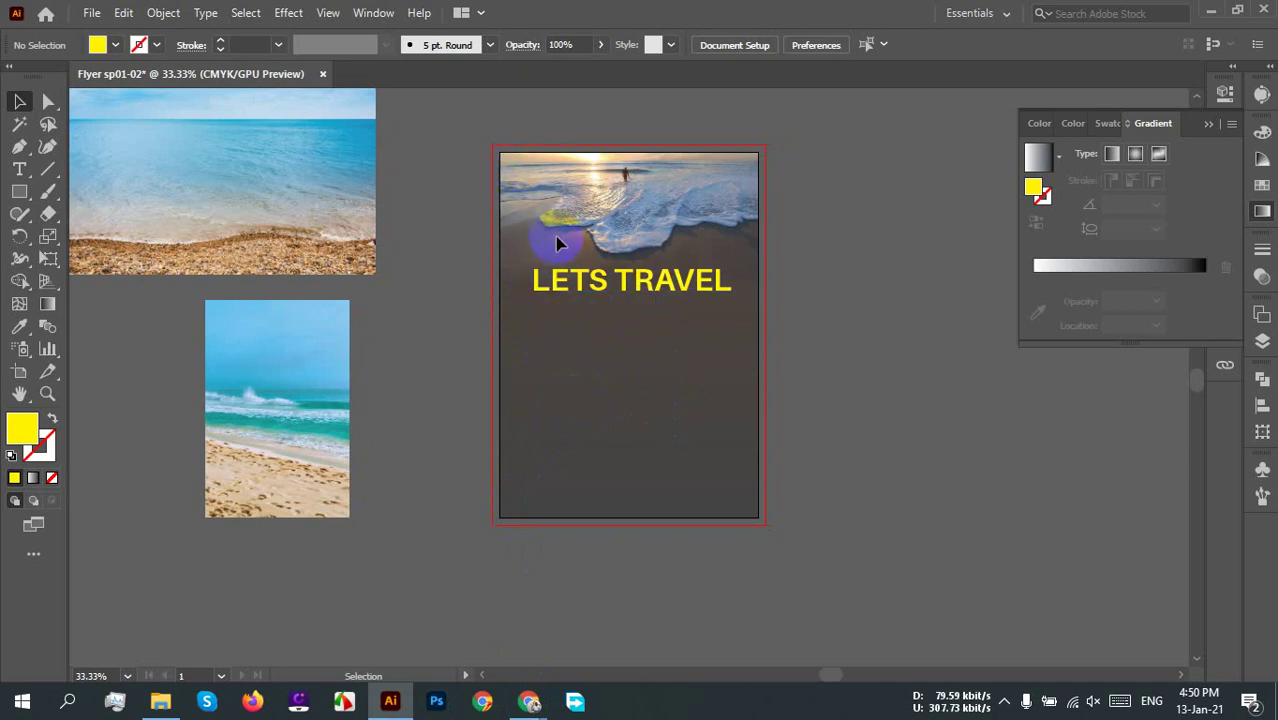
scroll(559, 236, "up", 2)
left_click_drag(559, 240, 511, 318)
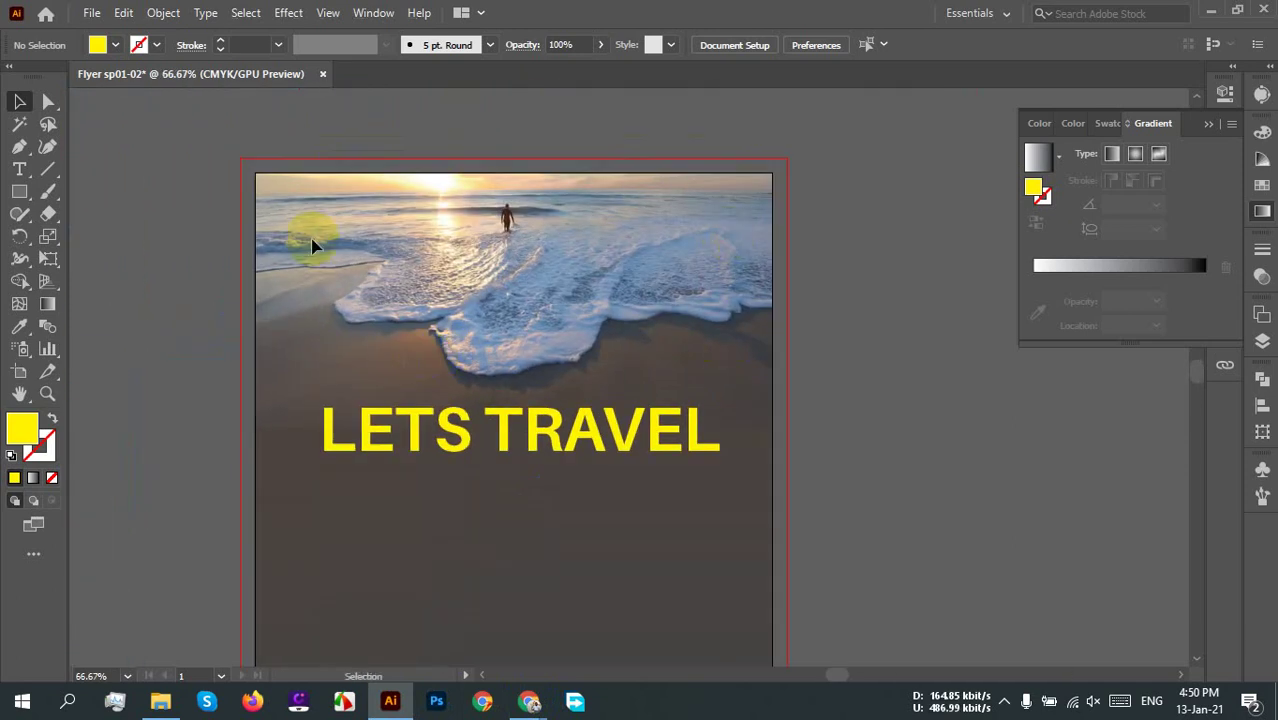
left_click(560, 372)
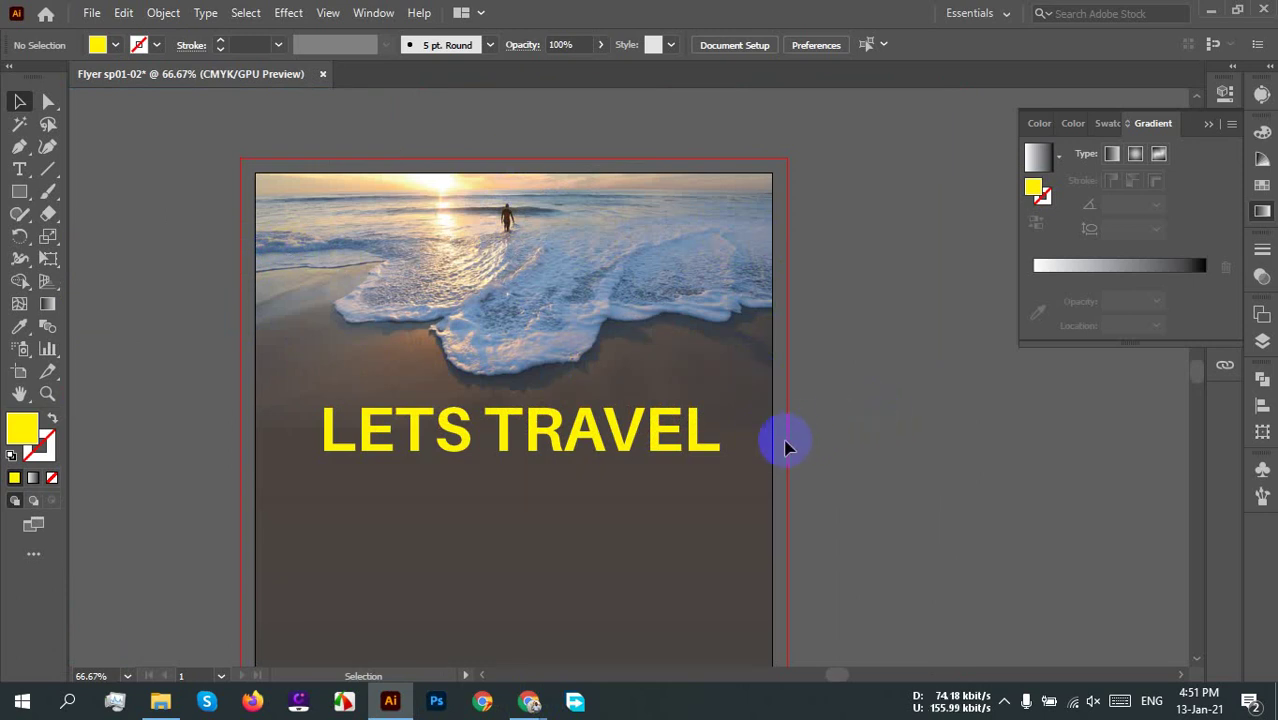
left_click_drag(813, 468, 820, 421)
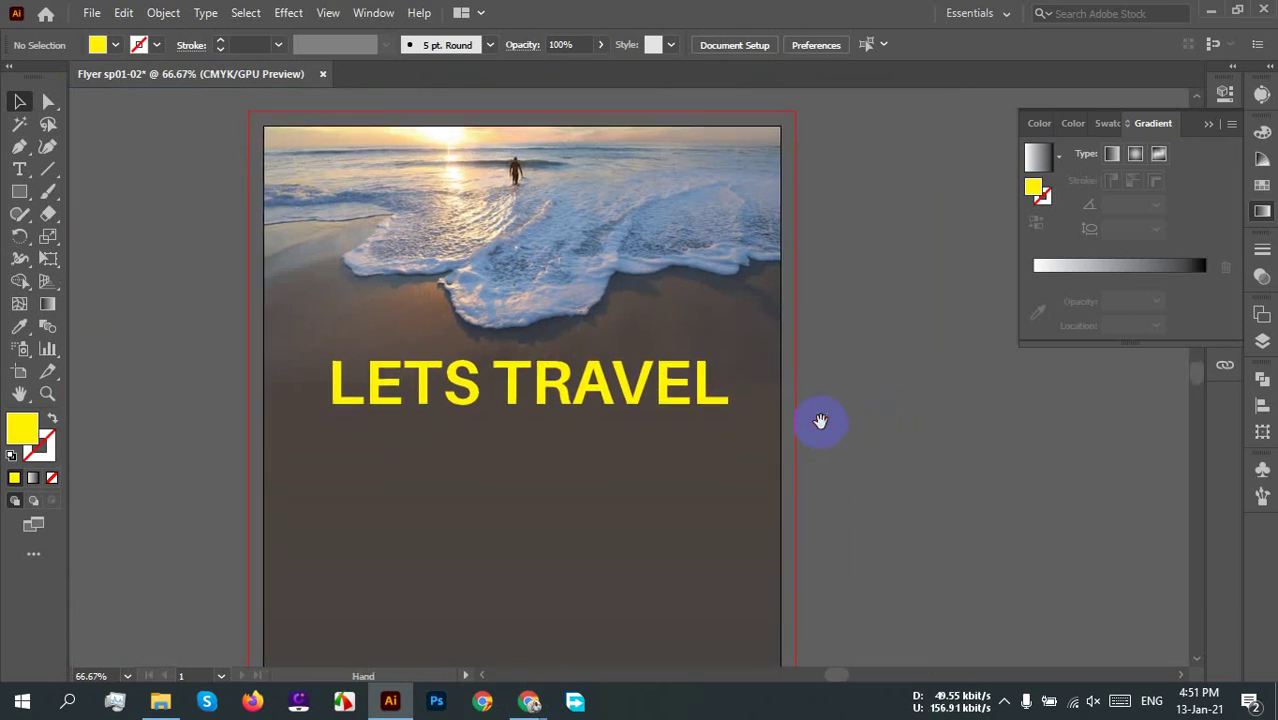
Step: Draw a small yellow square on the pasteboard beside the flyer and delete it
left_click(18, 196)
left_click_drag(856, 296, 942, 381)
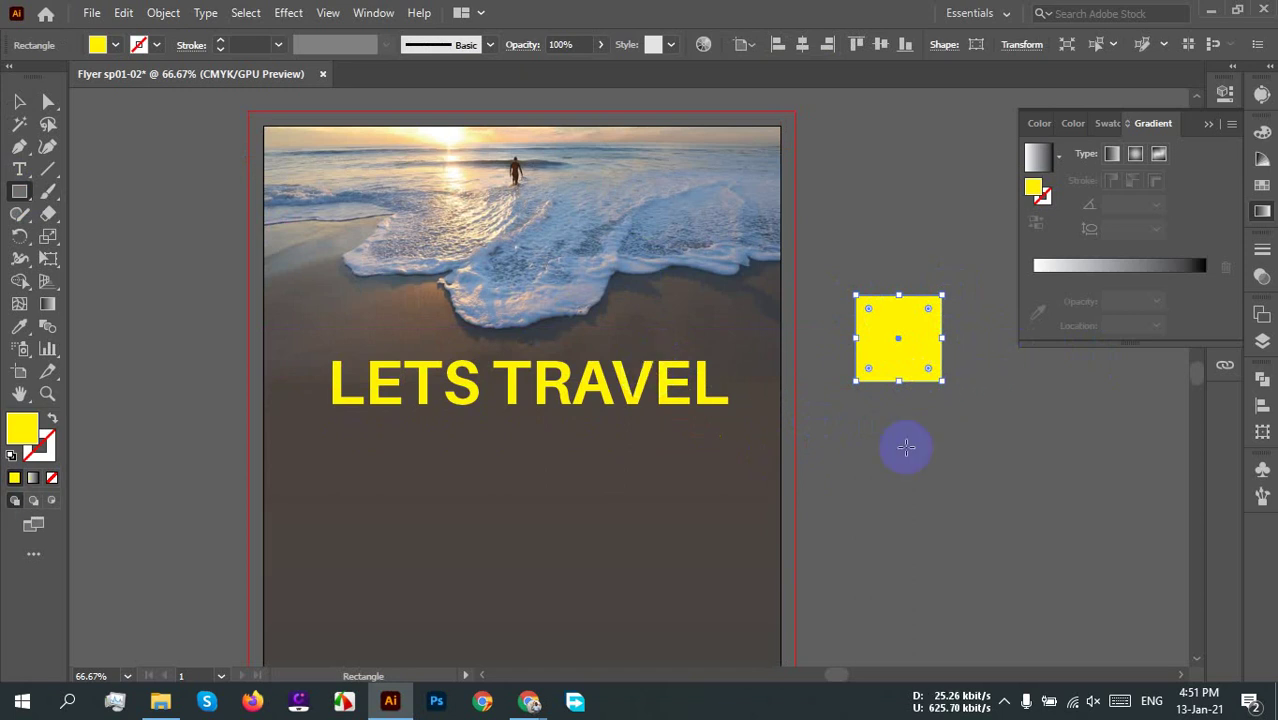
key("Delete")
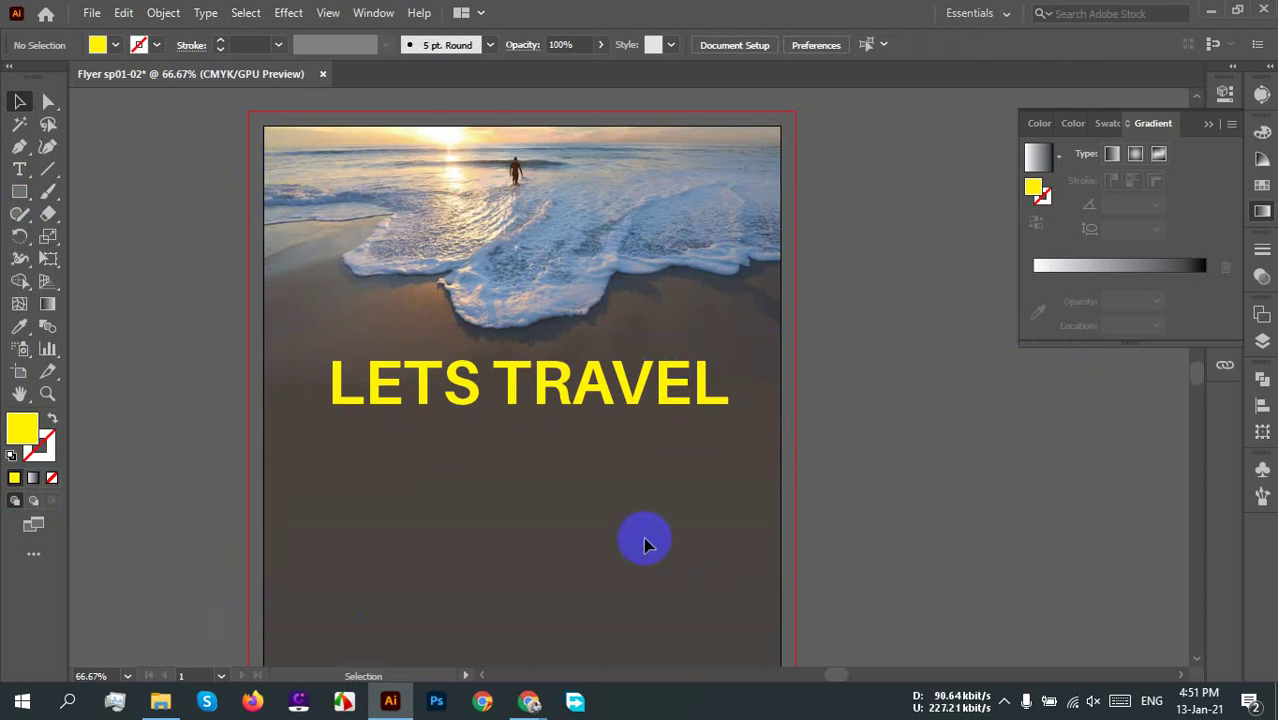
Step: Try a wide placeholder text frame on the sand directly below the LETS TRAVEL headline and remove it
scroll(569, 481, "up", 1)
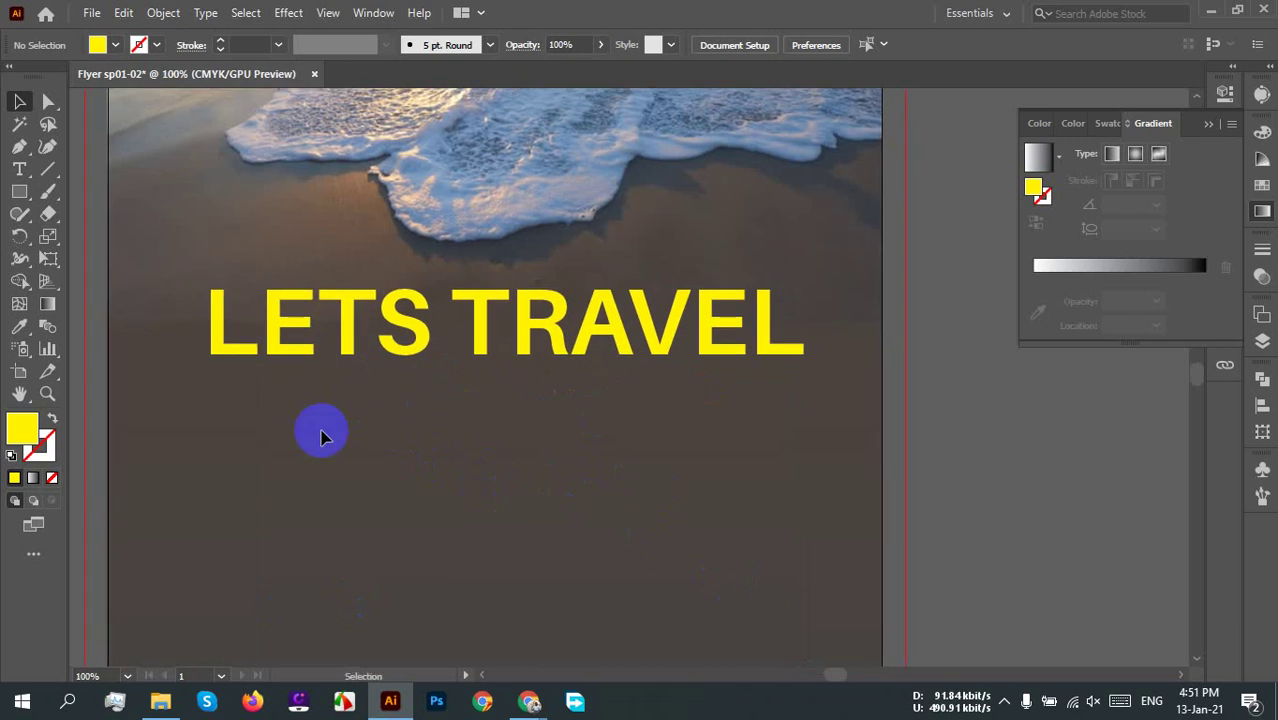
left_click(19, 170)
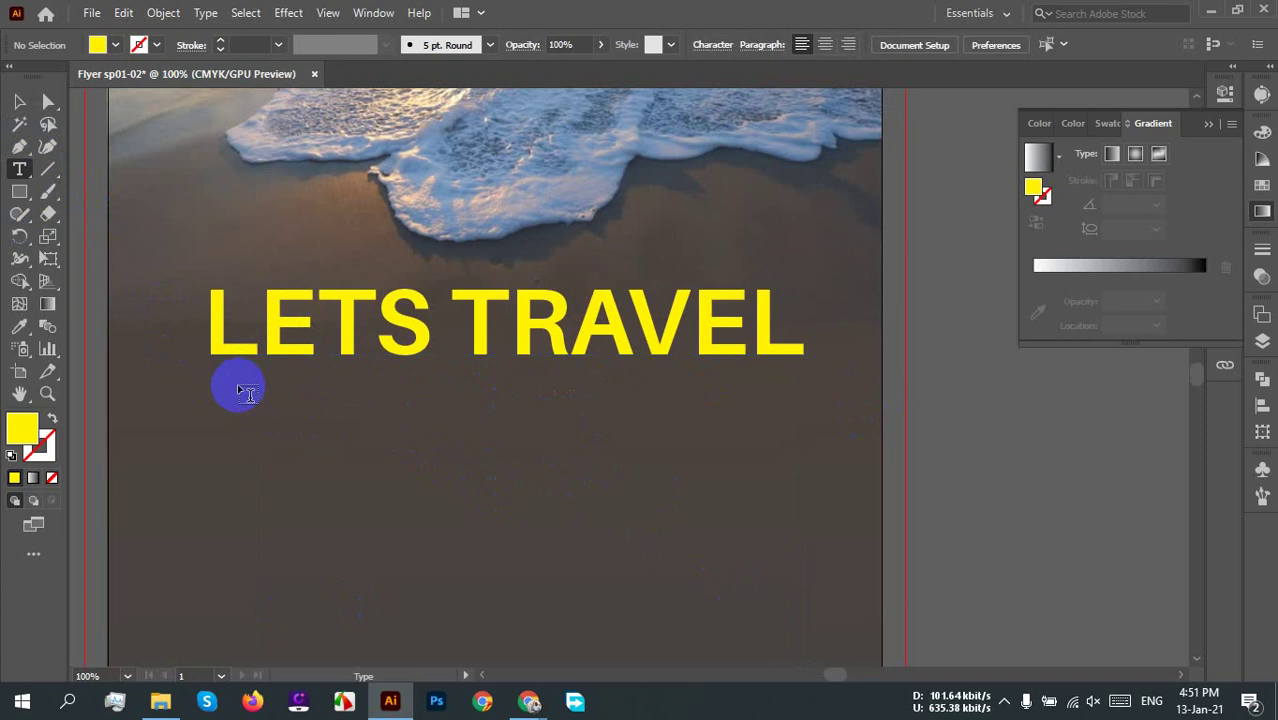
left_click_drag(238, 386, 753, 449)
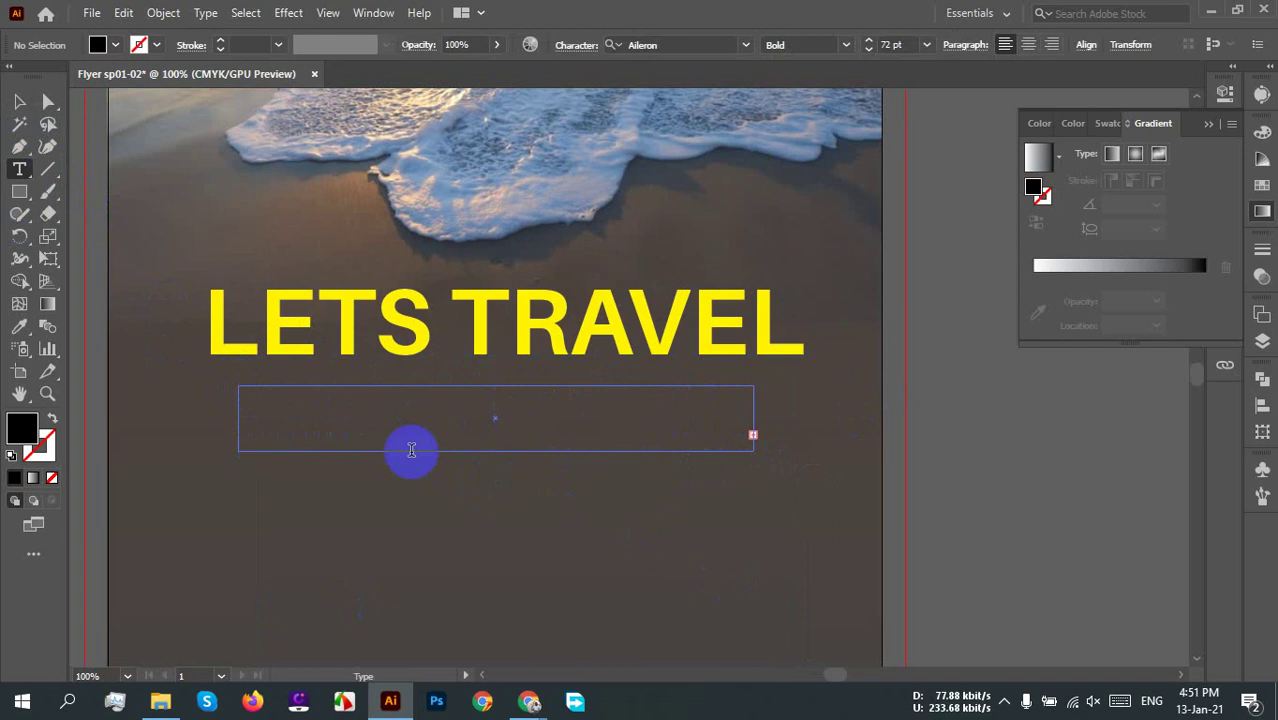
key("Escape")
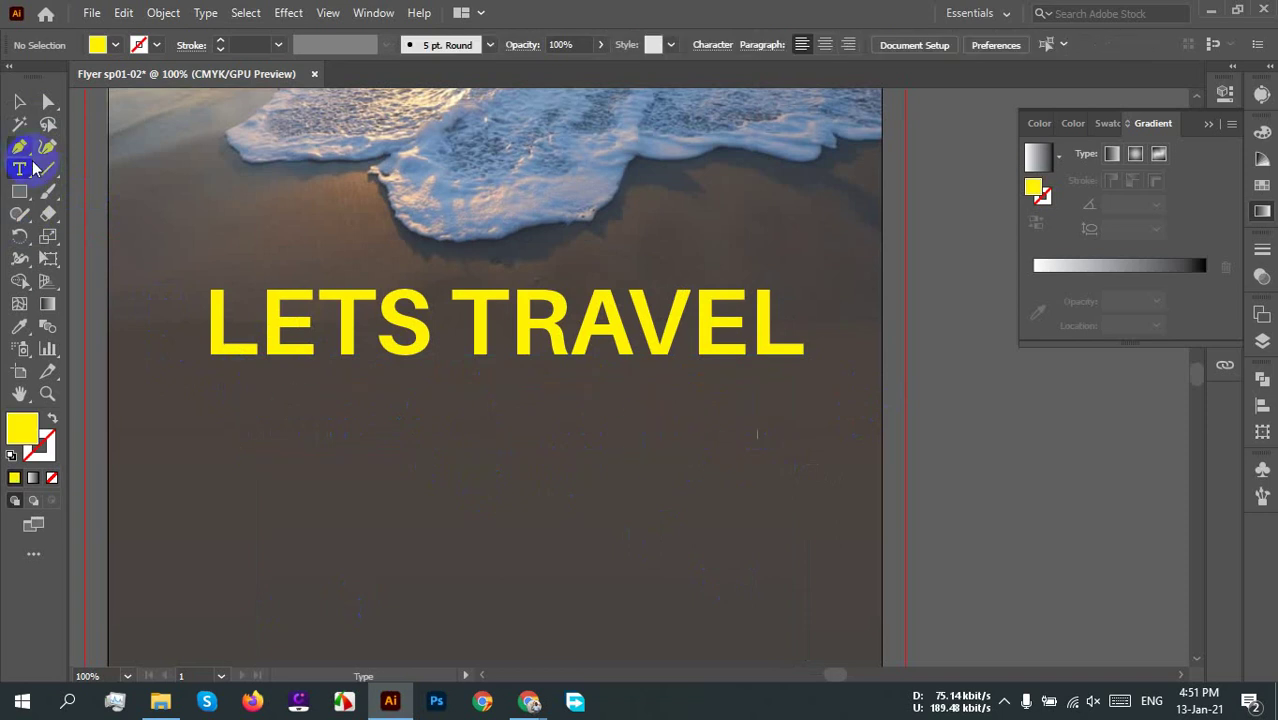
Step: Redraw the placeholder text frame below the headline and set its text size to 14 pt
left_click_drag(224, 389, 745, 466)
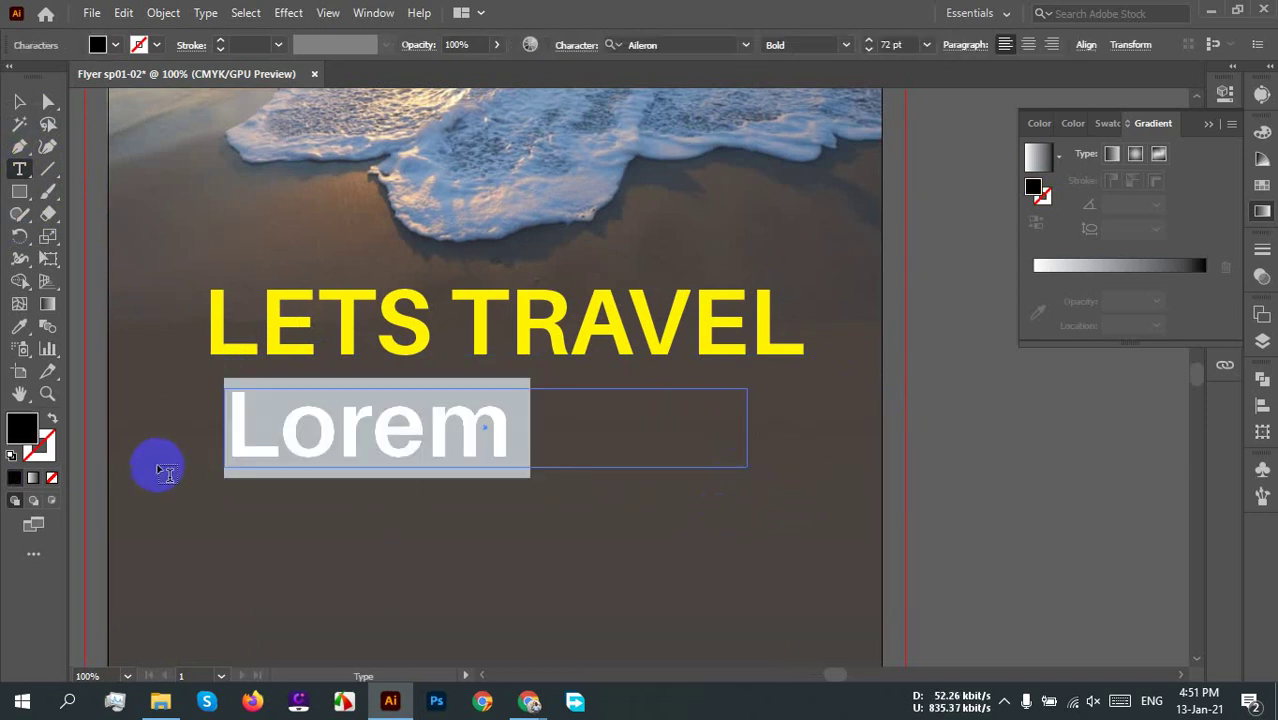
left_click(900, 44)
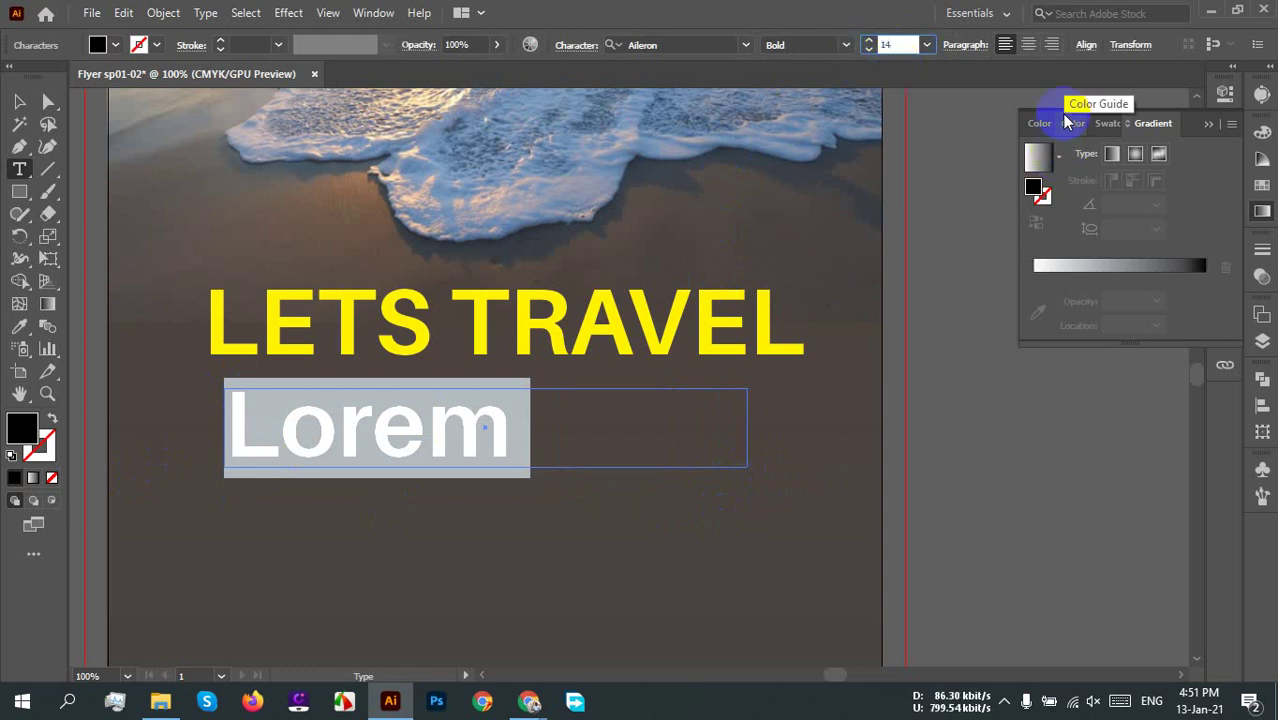
type("14")
left_click(665, 414)
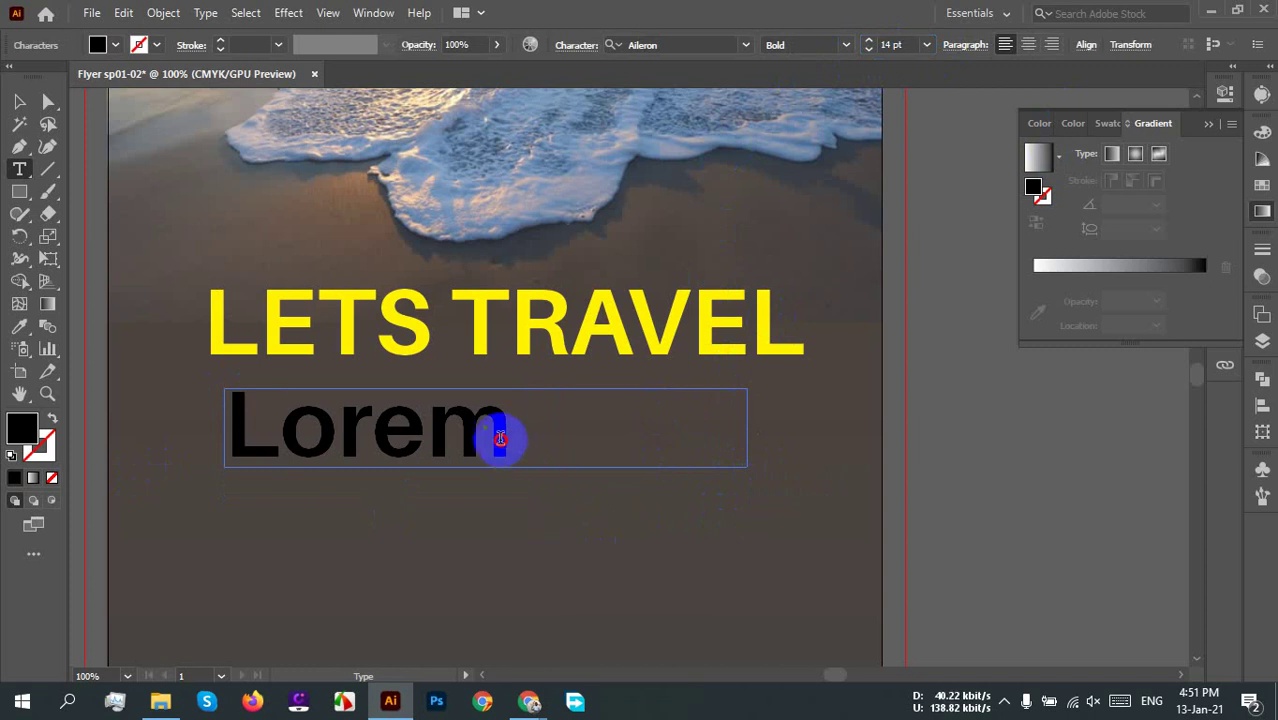
left_click_drag(500, 438, 205, 430)
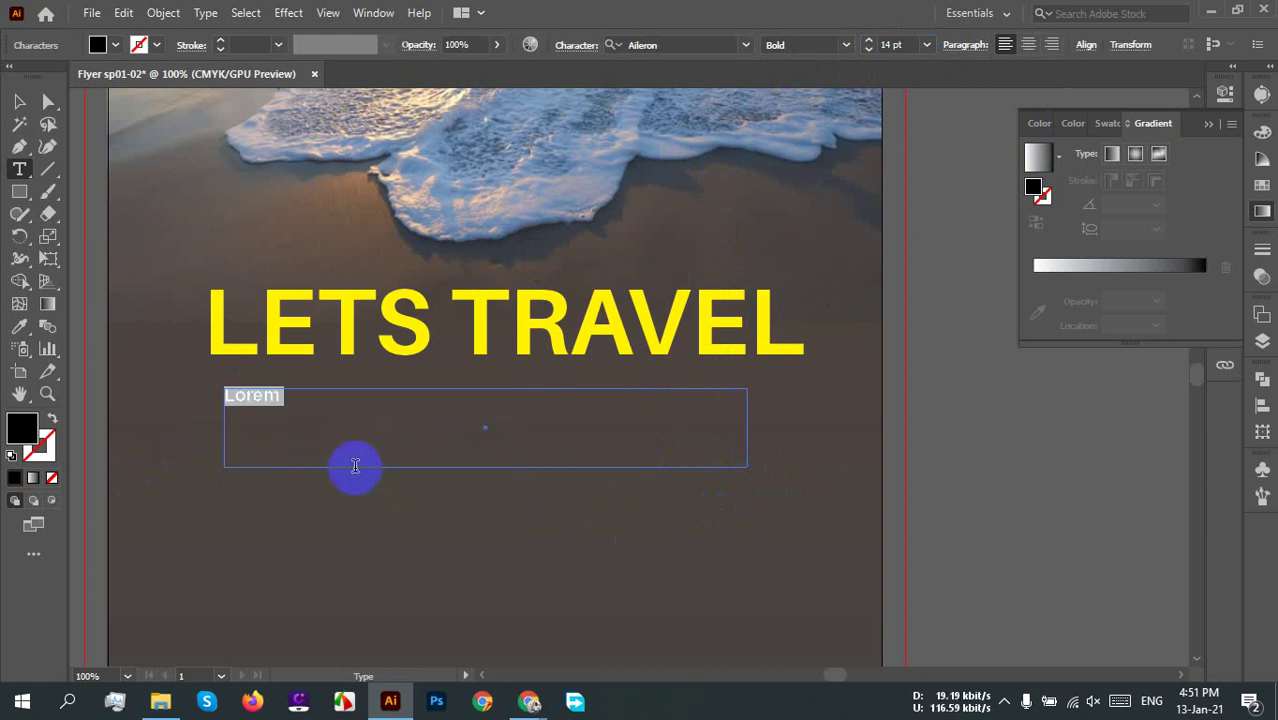
Step: Undo the size change, the placeholder text frame and the deletion of the yellow square
key("ctrl+z")
key("ctrl+z")
key("ctrl+z")
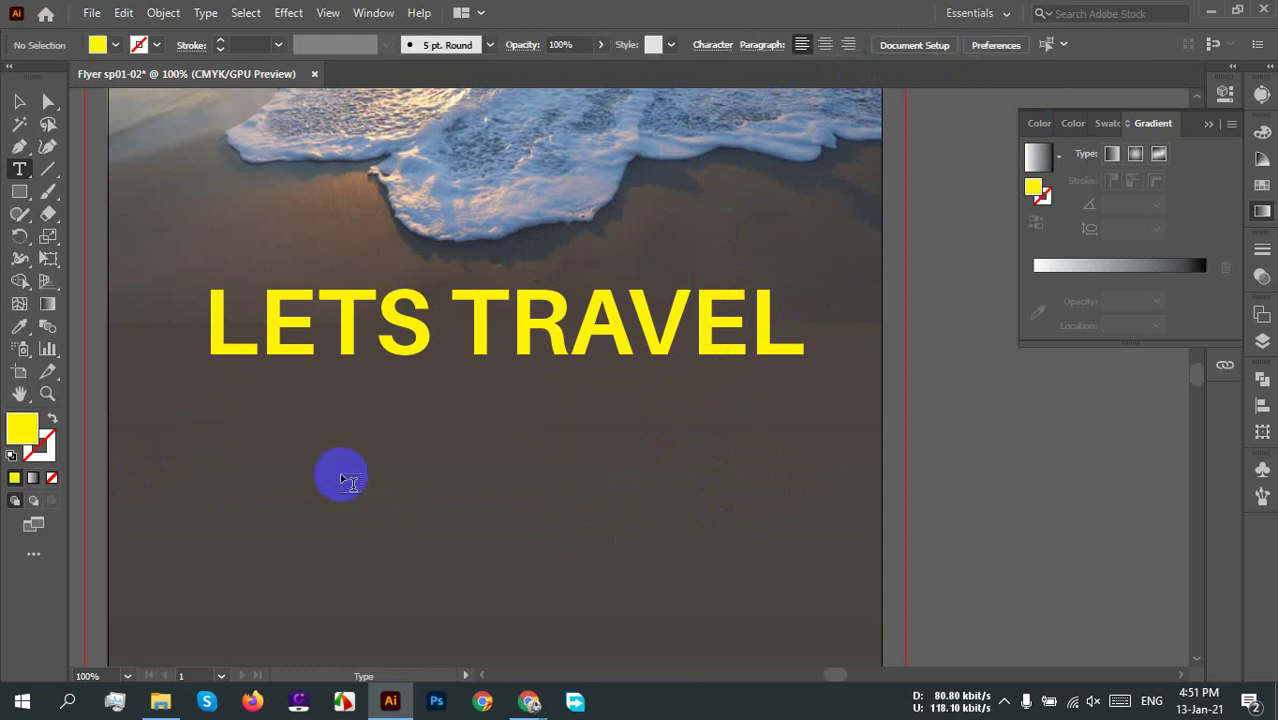
key("ctrl+z")
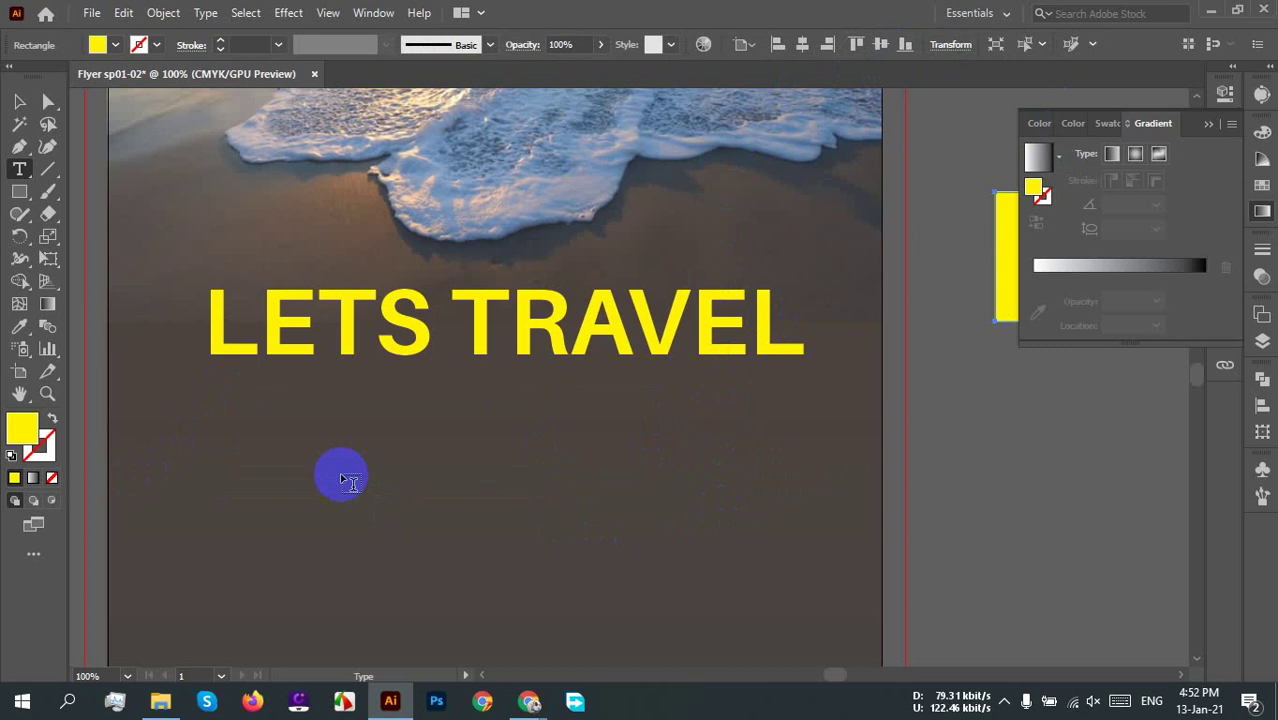
Step: Place a line of placeholder point text on the pasteboard beside the flyer and set its size to 14 pt
key("v")
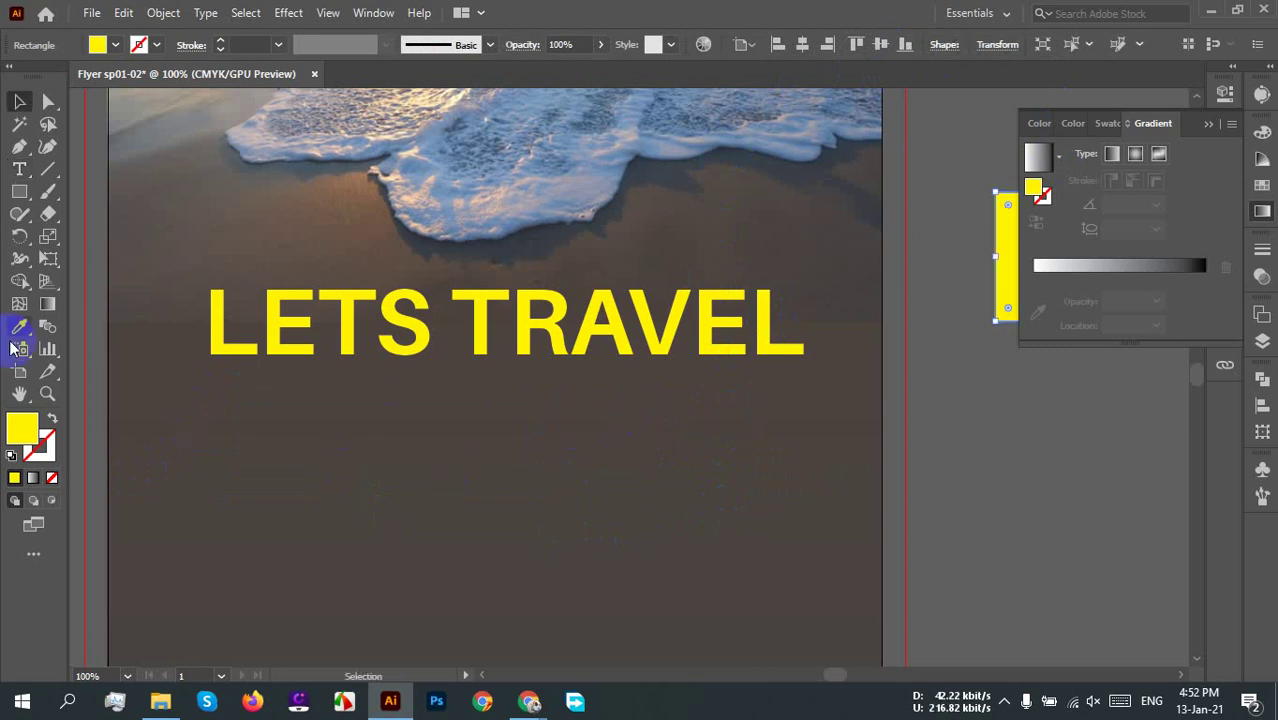
left_click(20, 172)
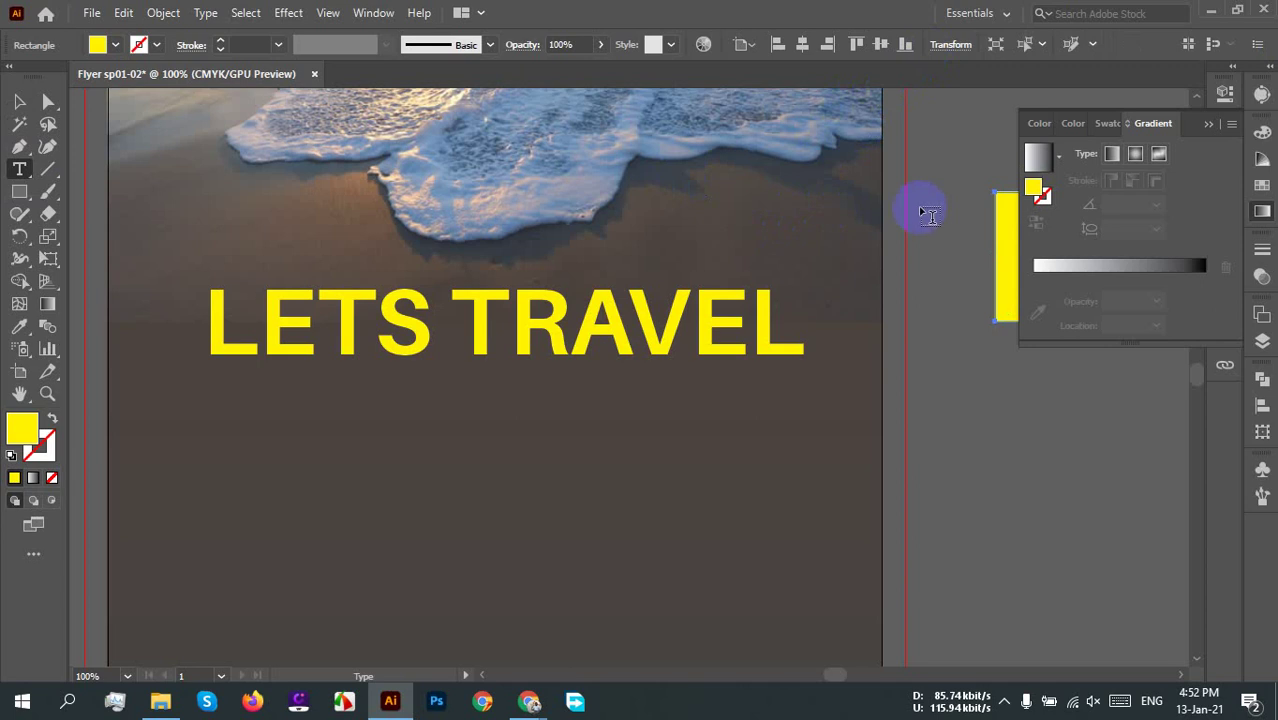
left_click(1040, 193)
left_click(929, 420)
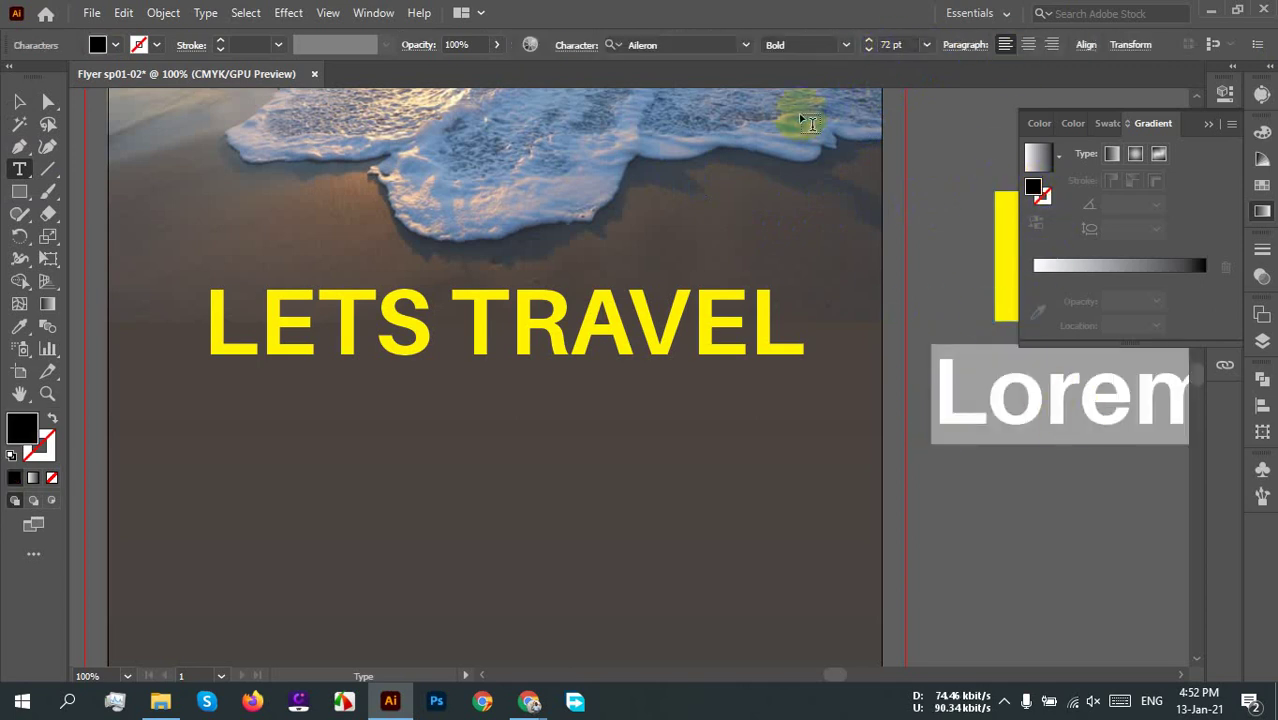
left_click(926, 46)
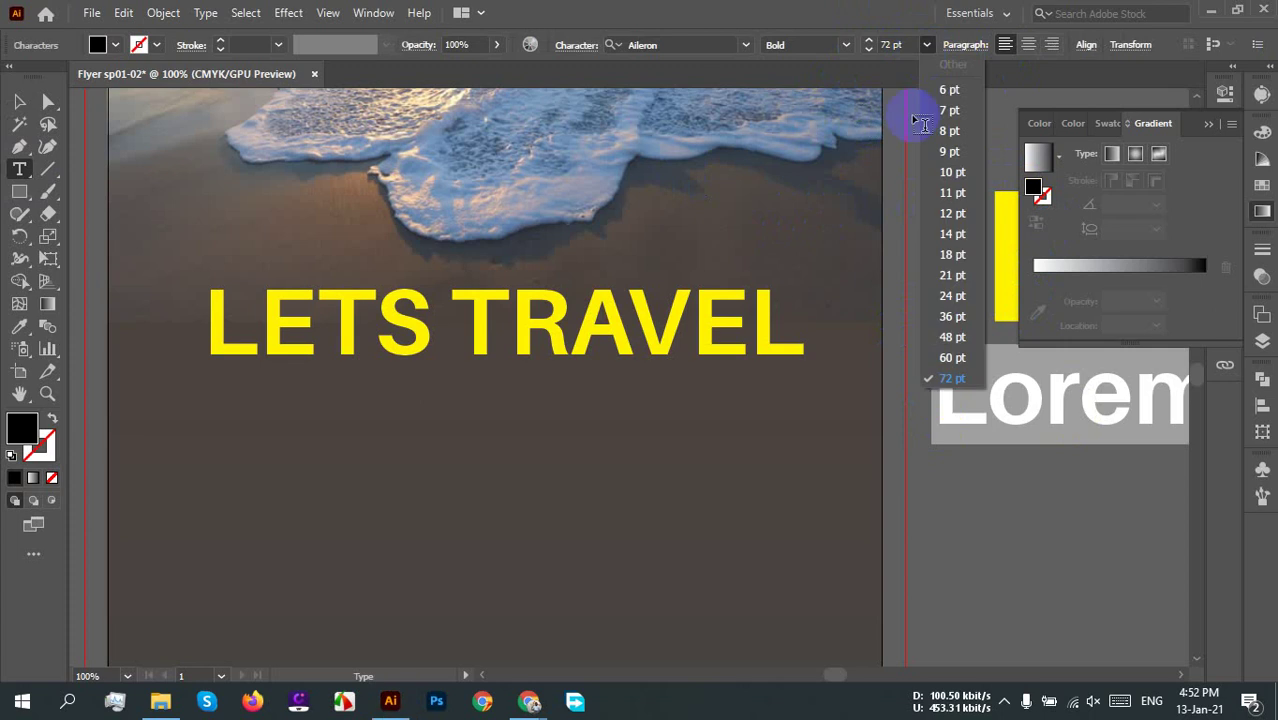
left_click(952, 238)
Step: Draw a placeholder paragraph frame under the headline, undo it and redraw it taller to hold four lines of text
left_click_drag(215, 386, 752, 434)
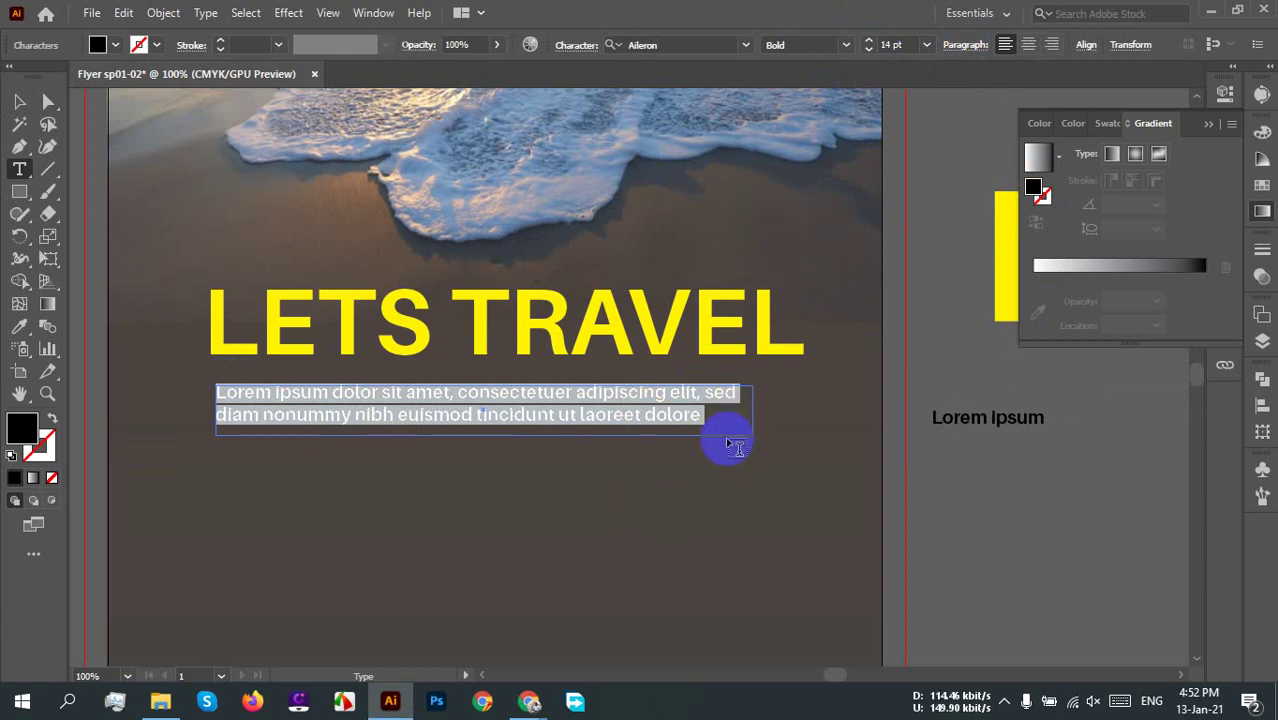
key("ctrl+z")
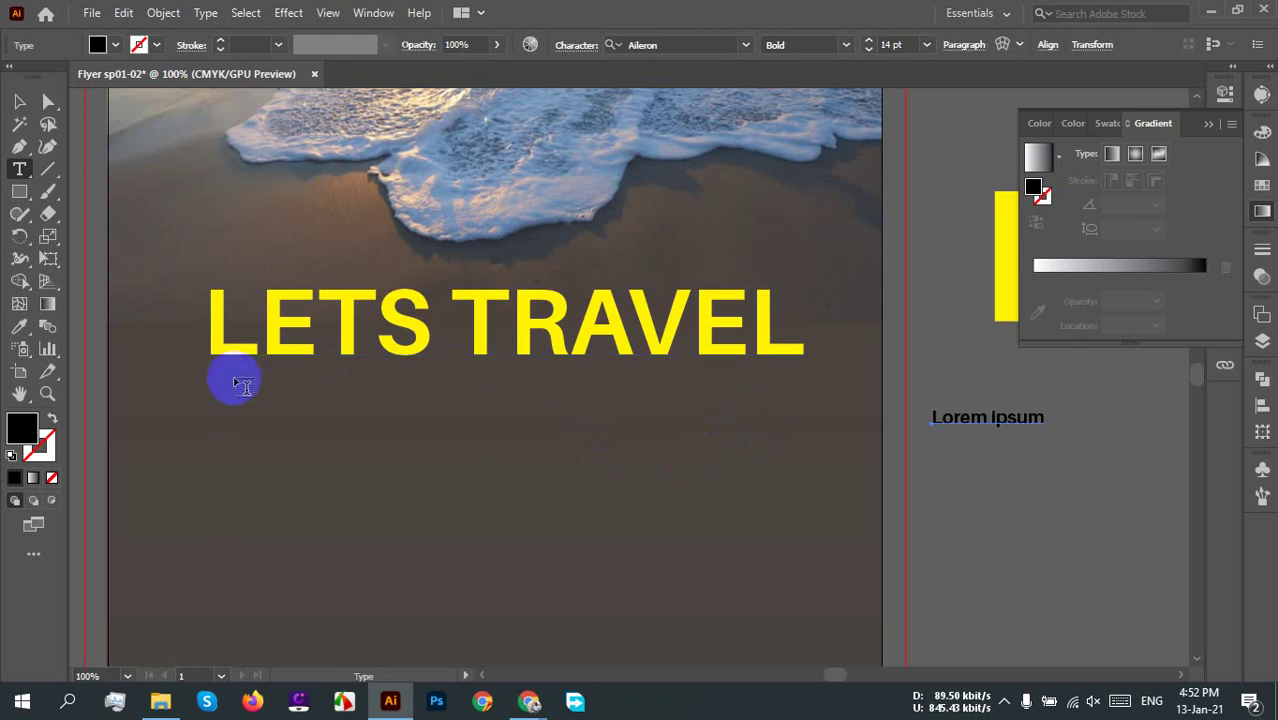
left_click_drag(229, 382, 748, 480)
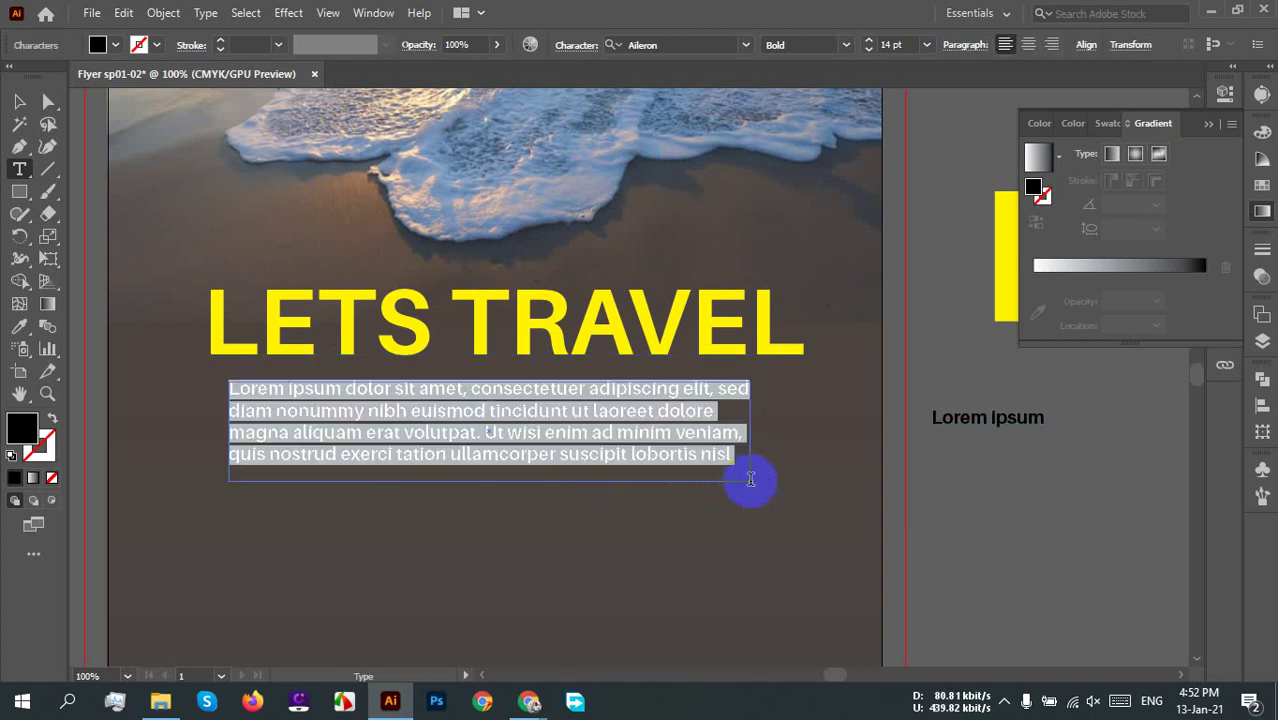
Step: Set the font style of the placeholder paragraph below the headline to Regular
left_click(790, 45)
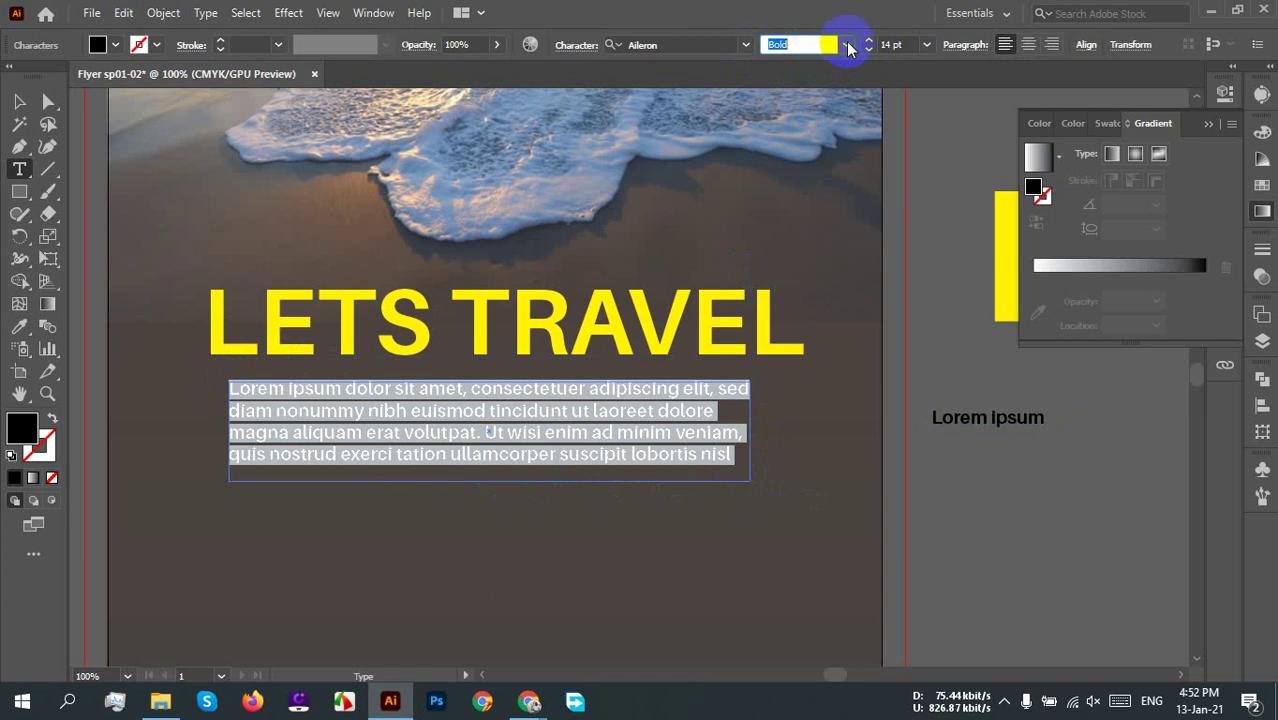
left_click(846, 45)
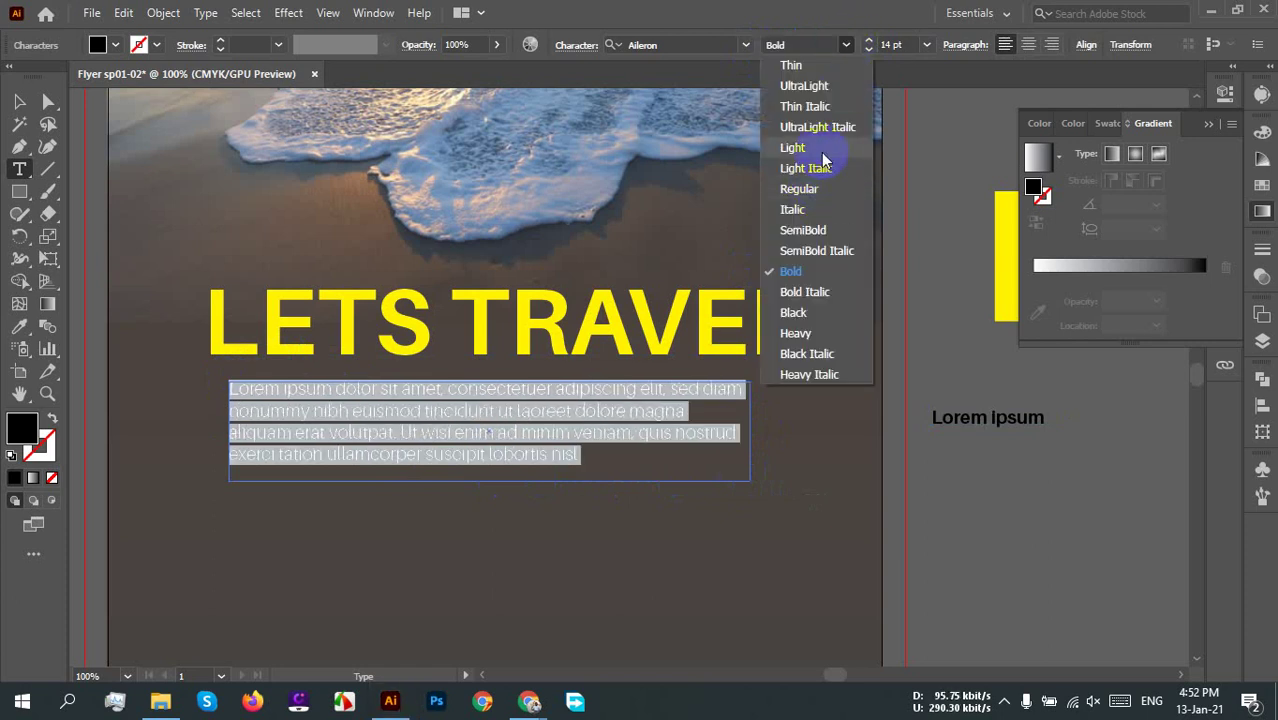
left_click(822, 201)
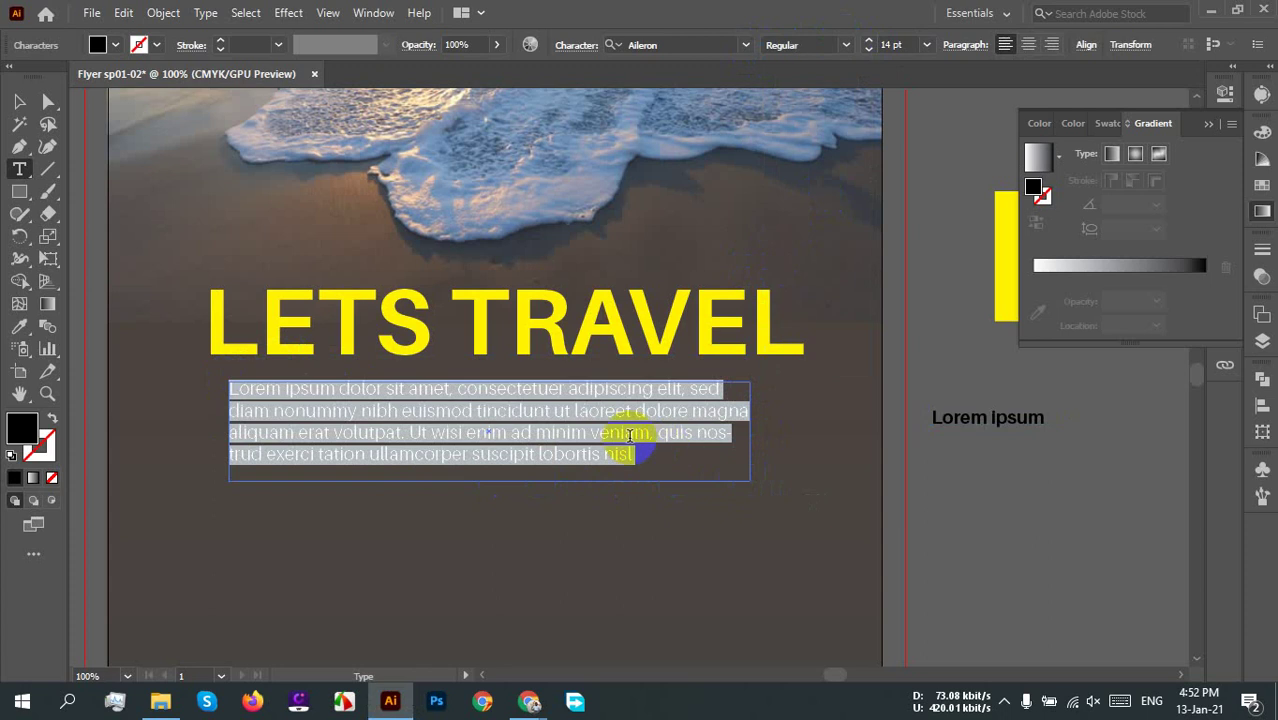
Step: Delete the end of the placeholder paragraph so the text stops after "minim veniam,"
left_click(556, 434)
left_click_drag(658, 459, 200, 466)
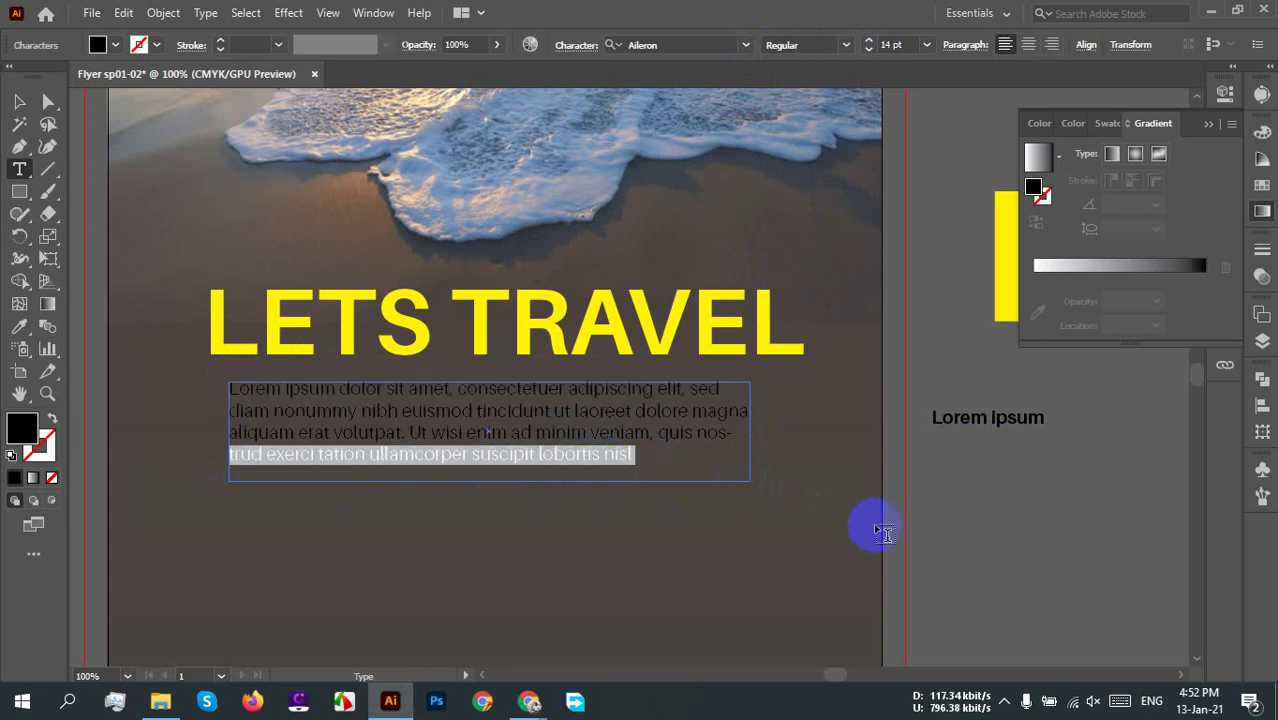
key("Delete")
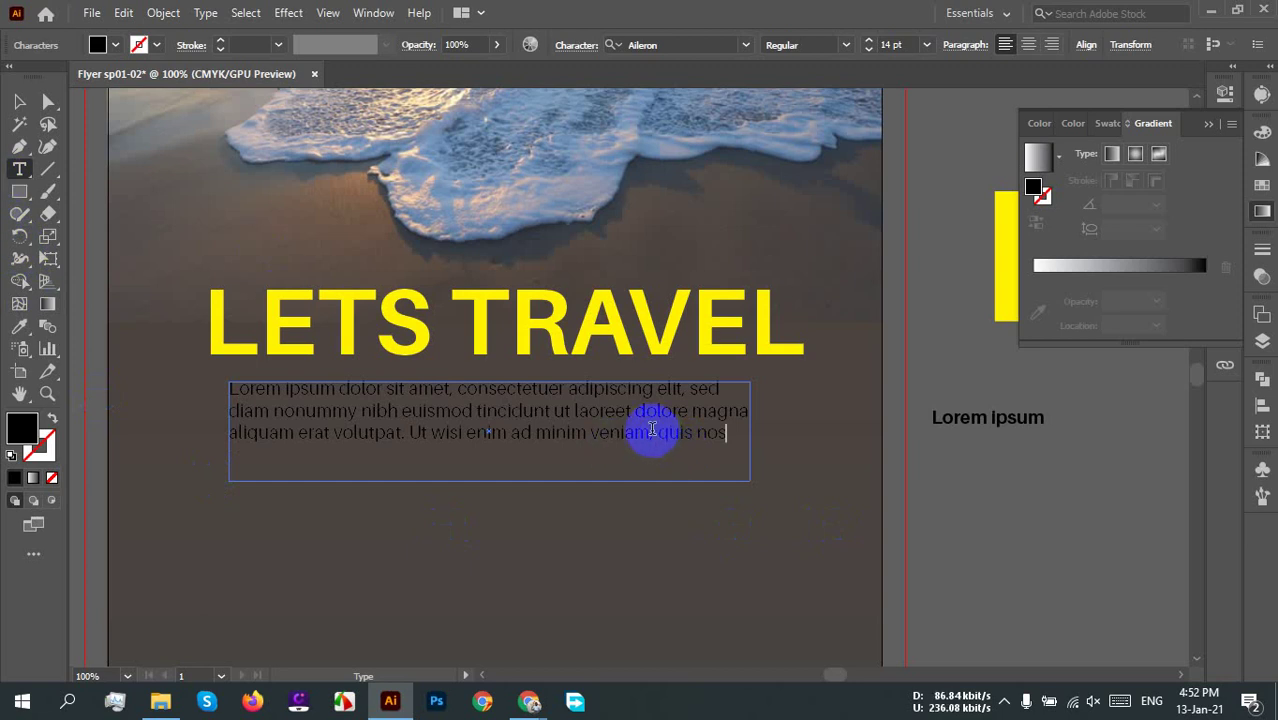
left_click_drag(651, 430, 752, 432)
key("Delete")
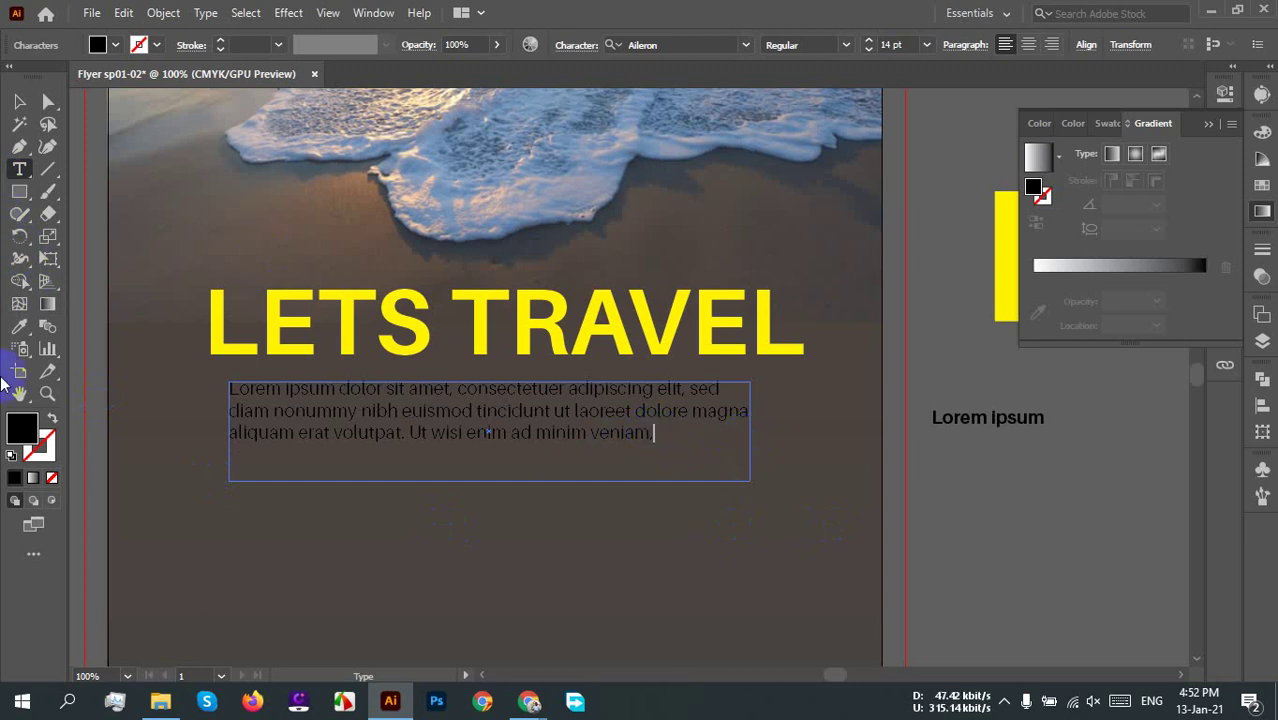
Step: Justify the placeholder paragraph with its last line aligned center
left_click(19, 102)
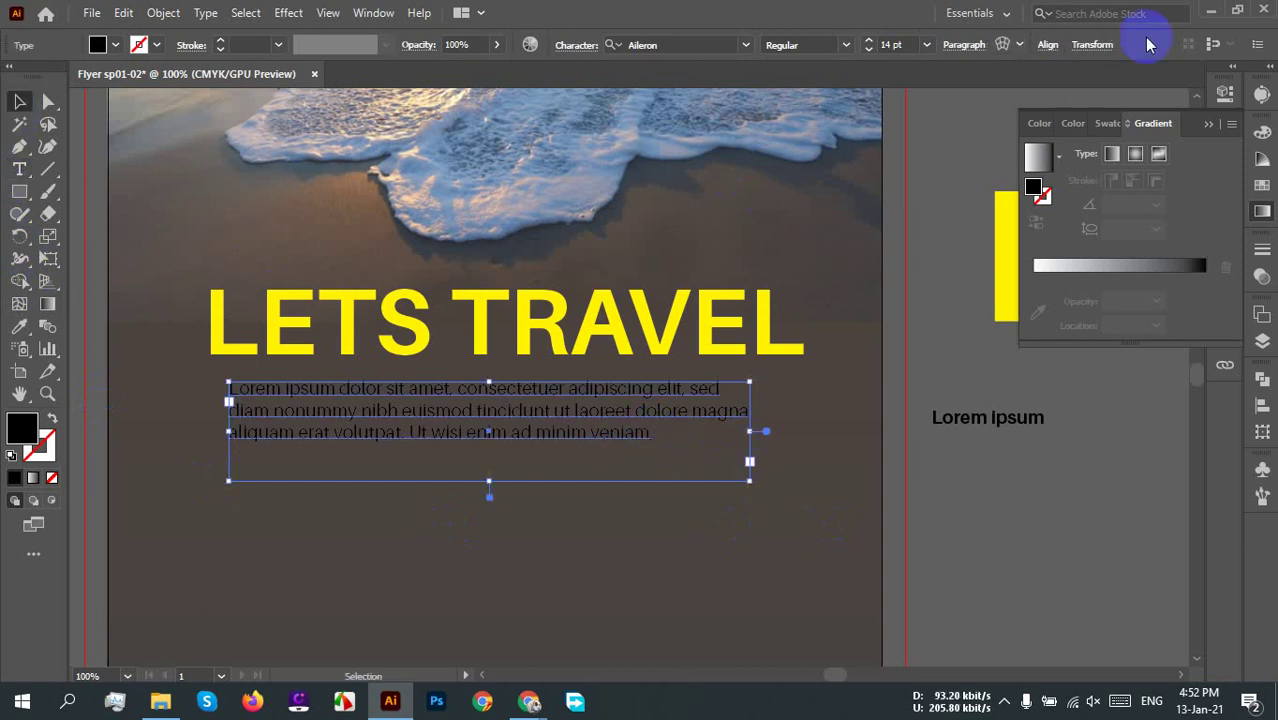
left_click(963, 46)
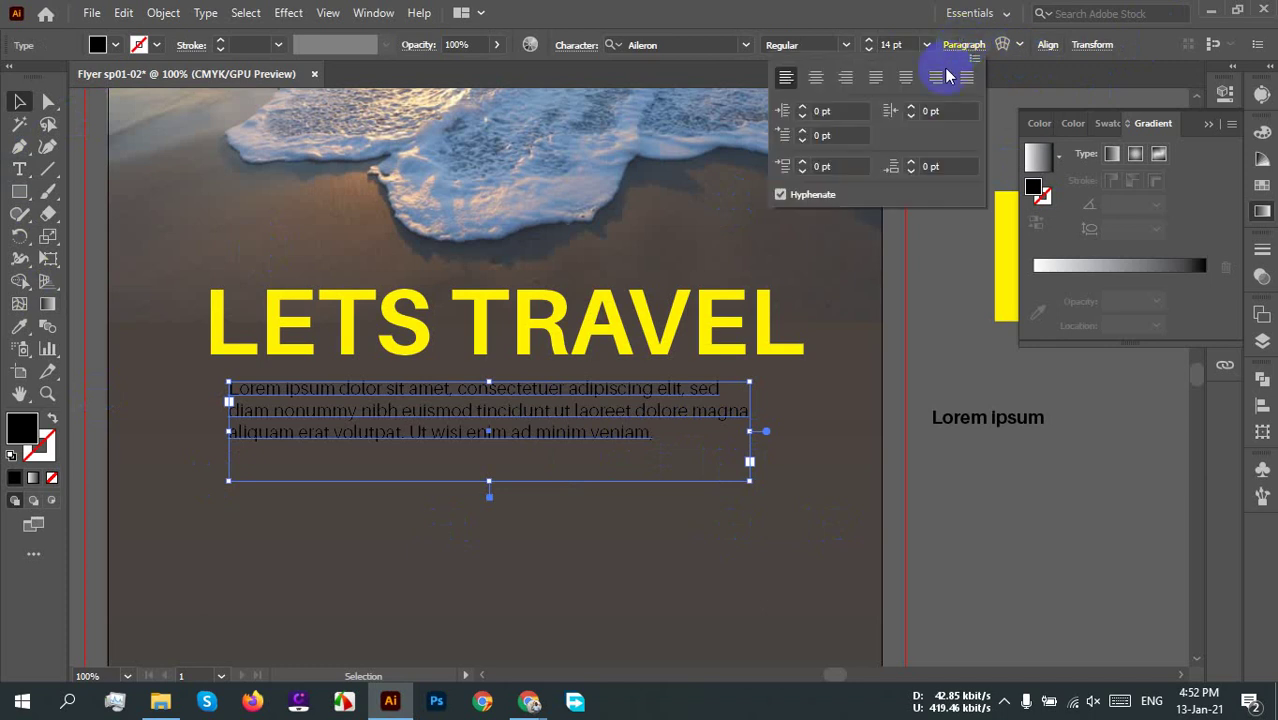
left_click(876, 78)
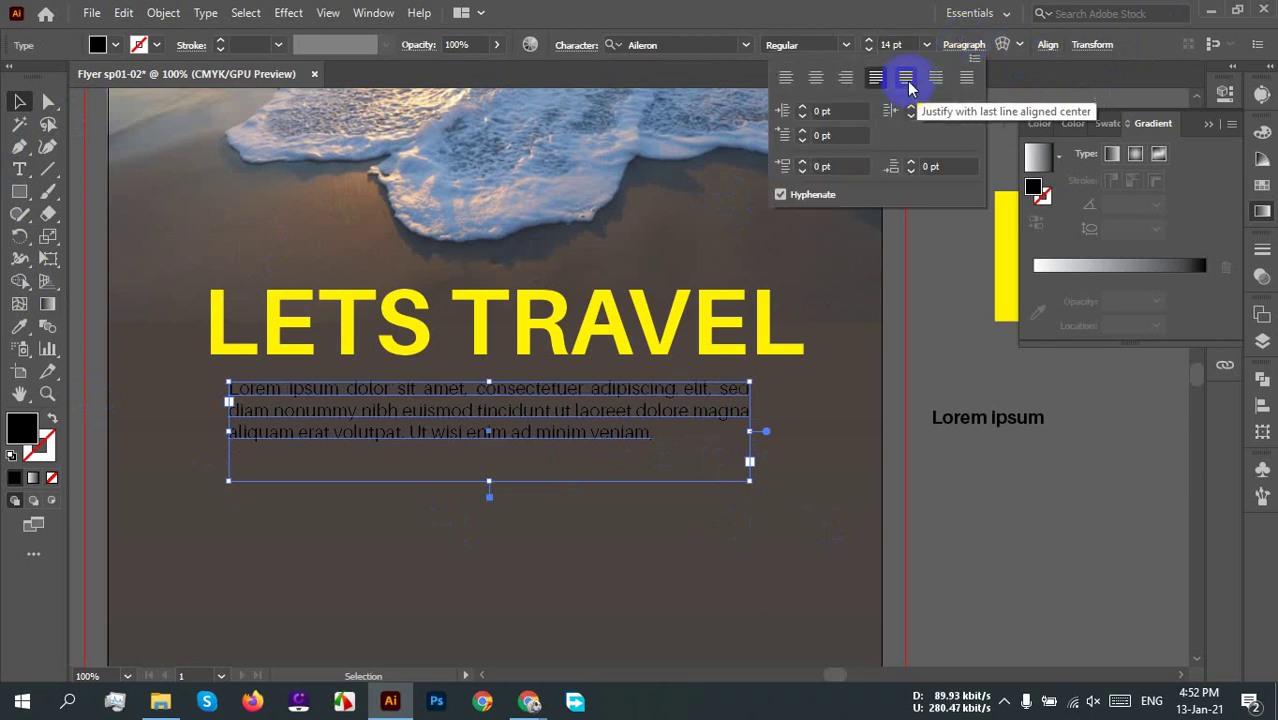
left_click(905, 80)
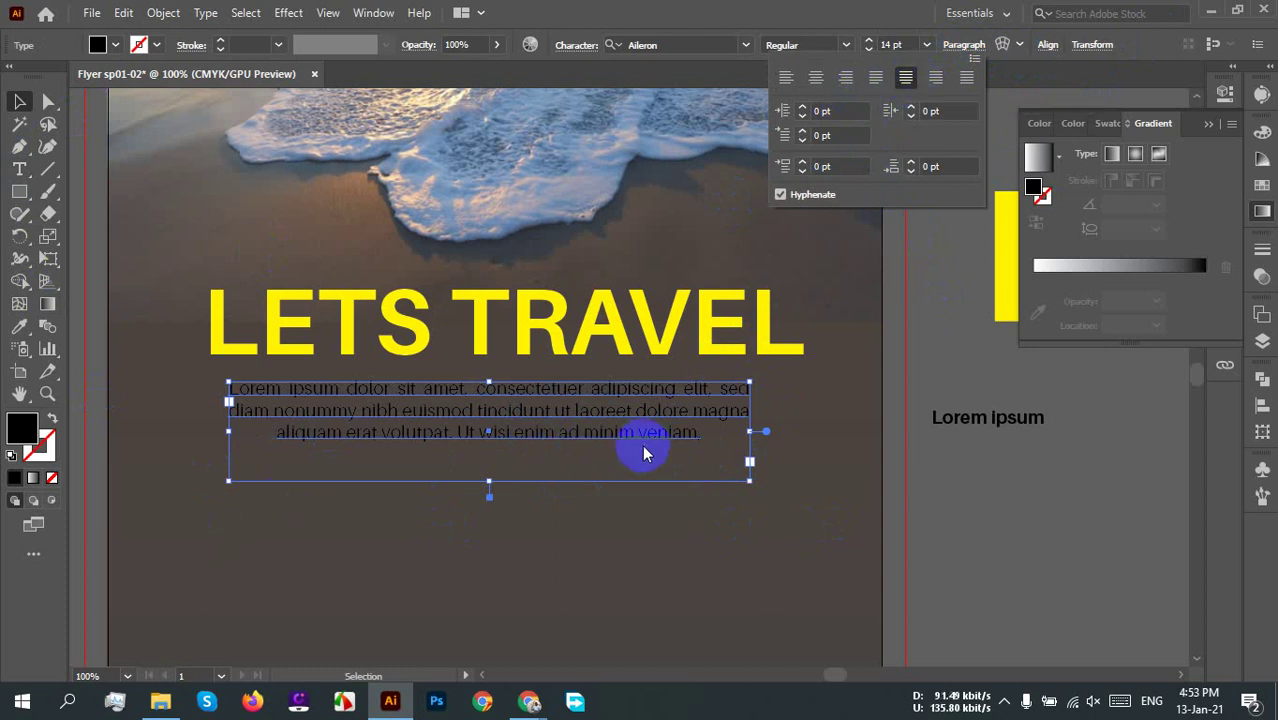
Step: Fill the placeholder paragraph's text with white and deselect it
left_click(100, 44)
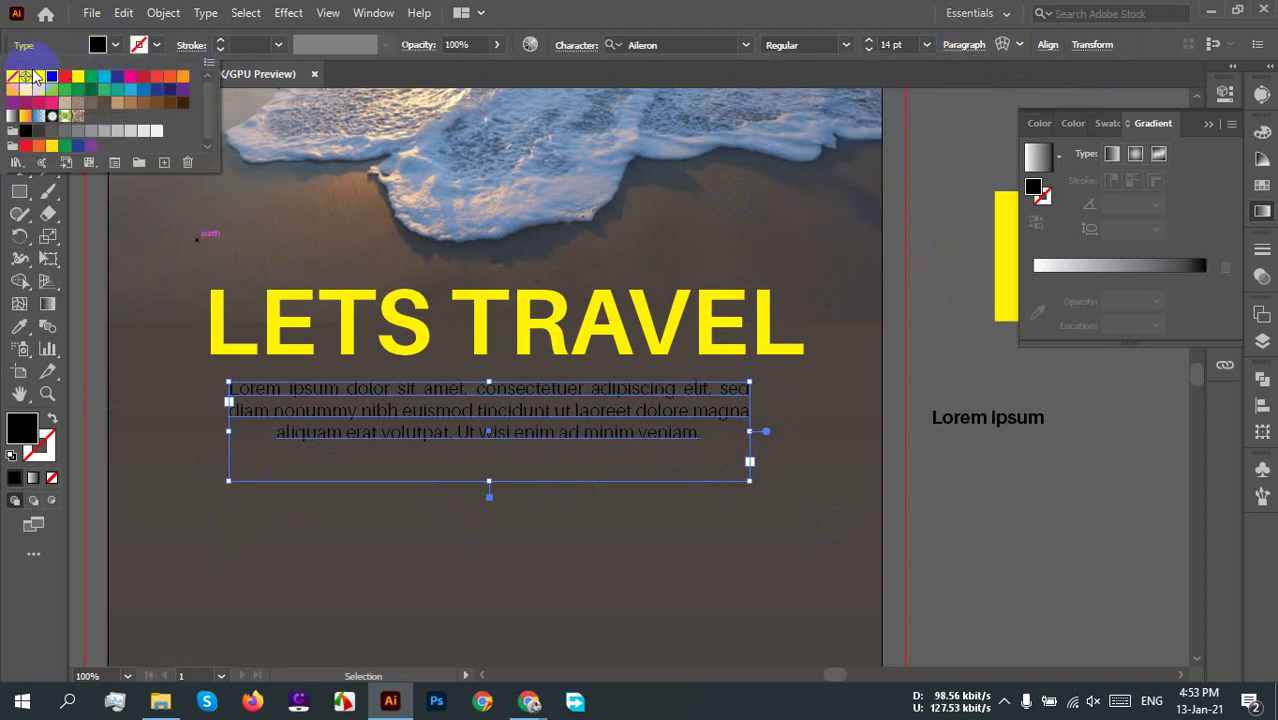
left_click(38, 77)
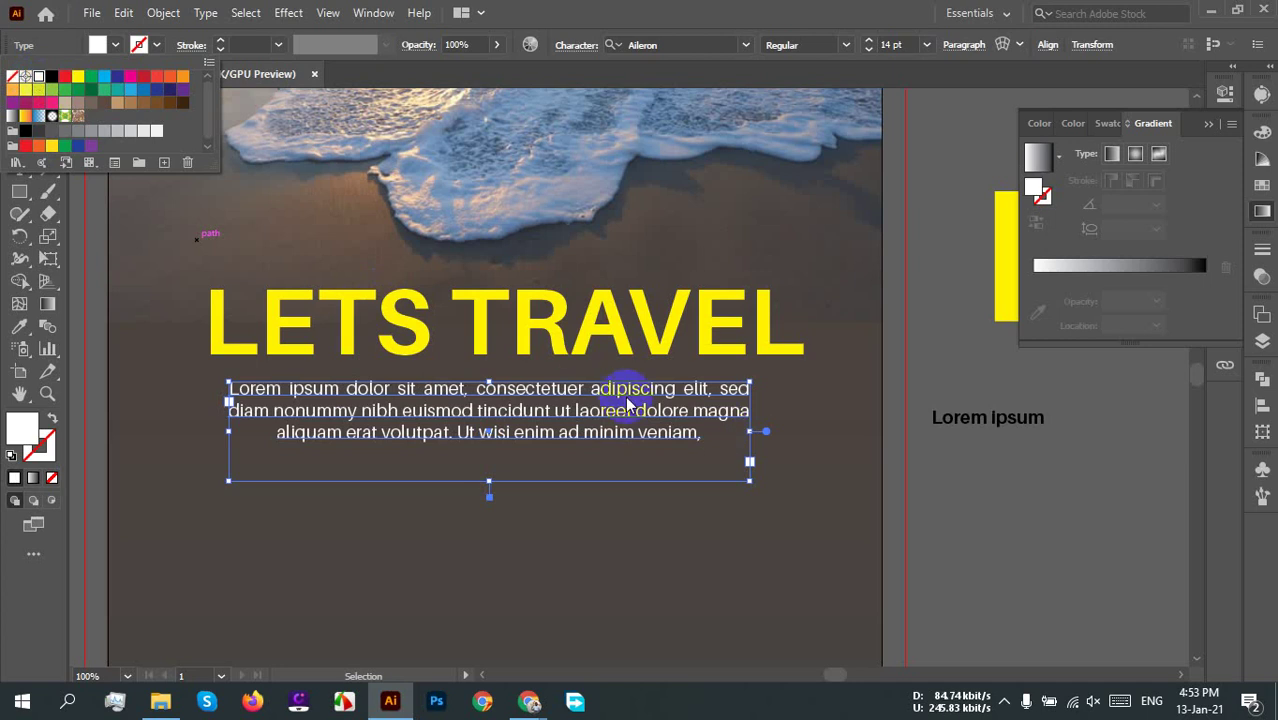
left_click(640, 522)
left_click(590, 520)
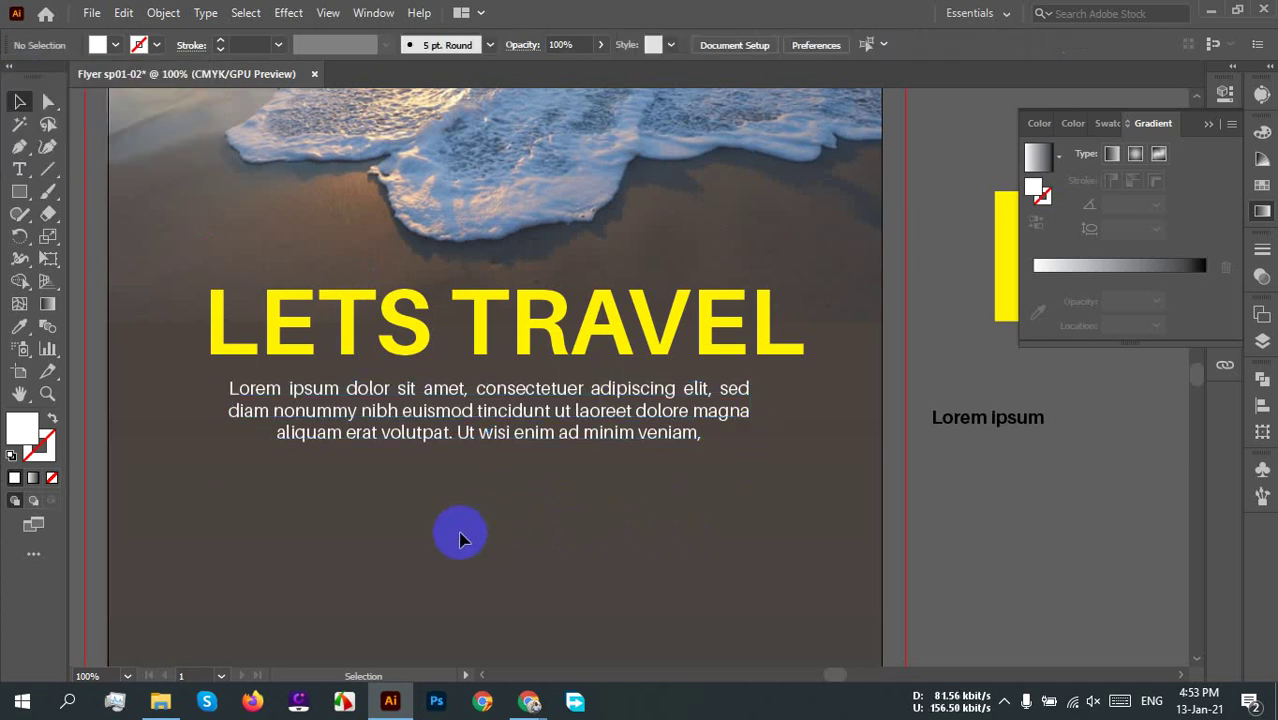
Step: Extend the paragraph's text frame slightly downward
scroll(566, 570, "down", 2)
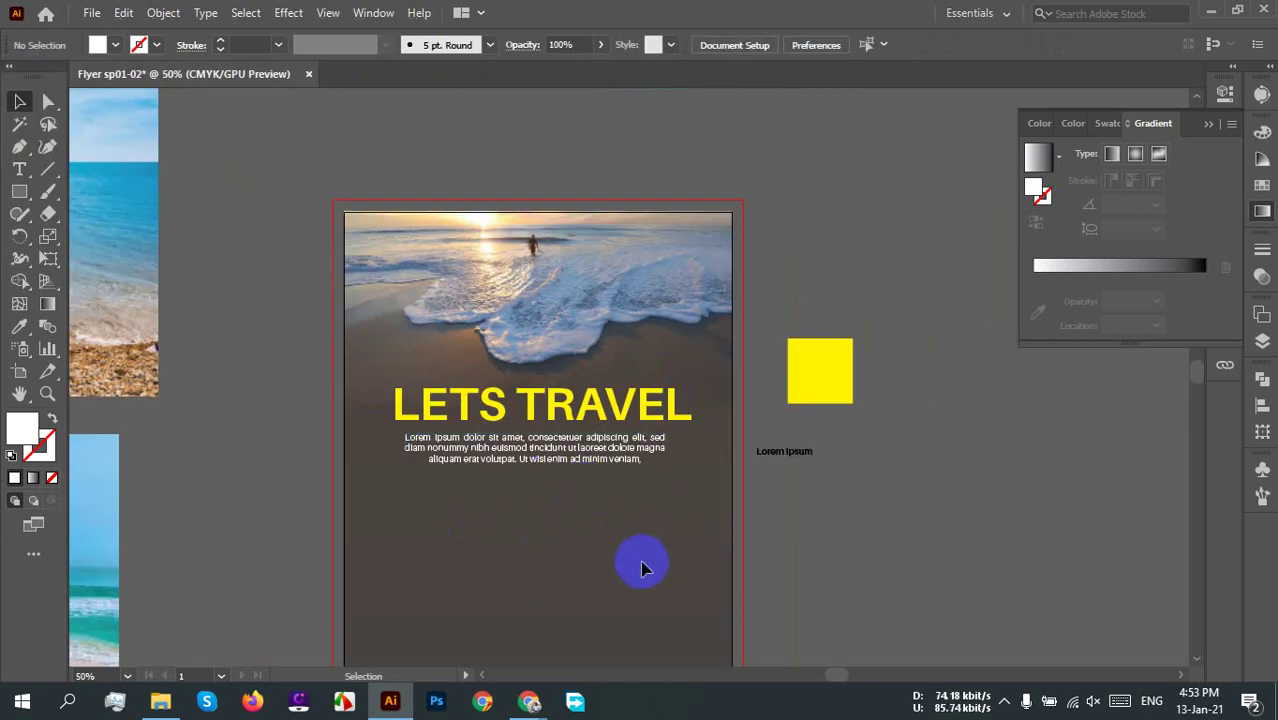
scroll(600, 540, "up", 4)
scroll(572, 340, "down", 1)
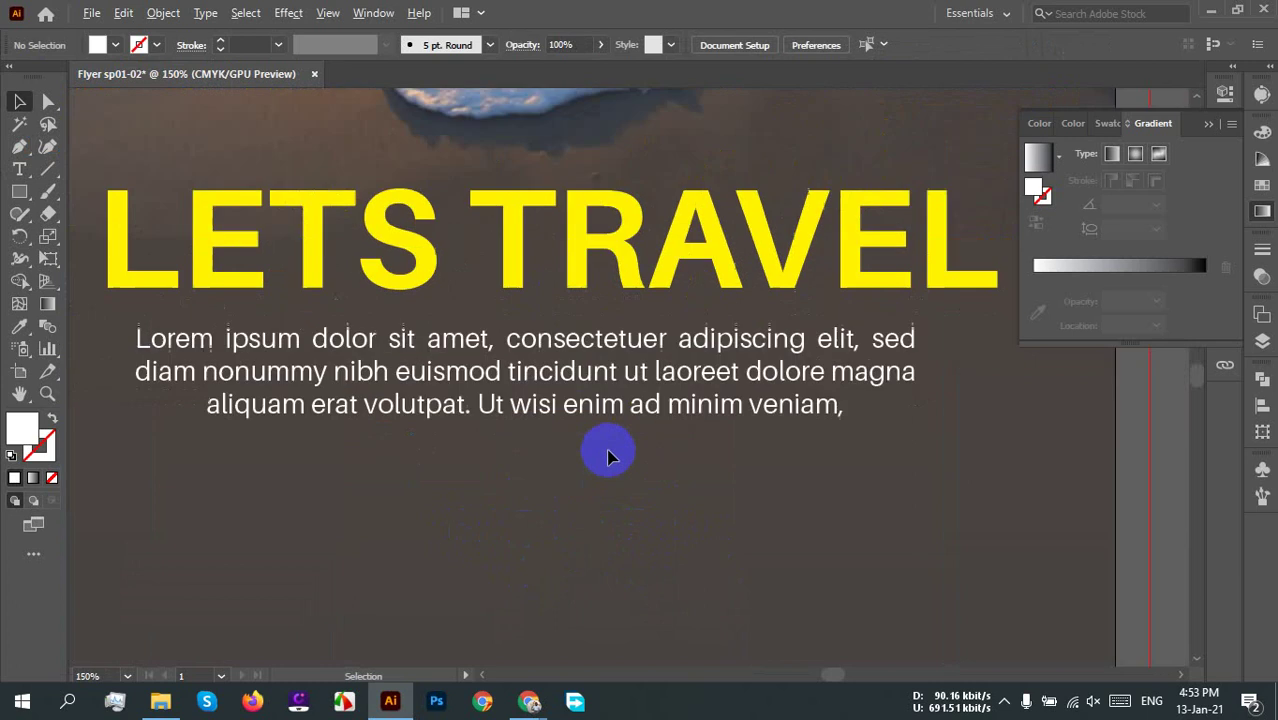
left_click(472, 460)
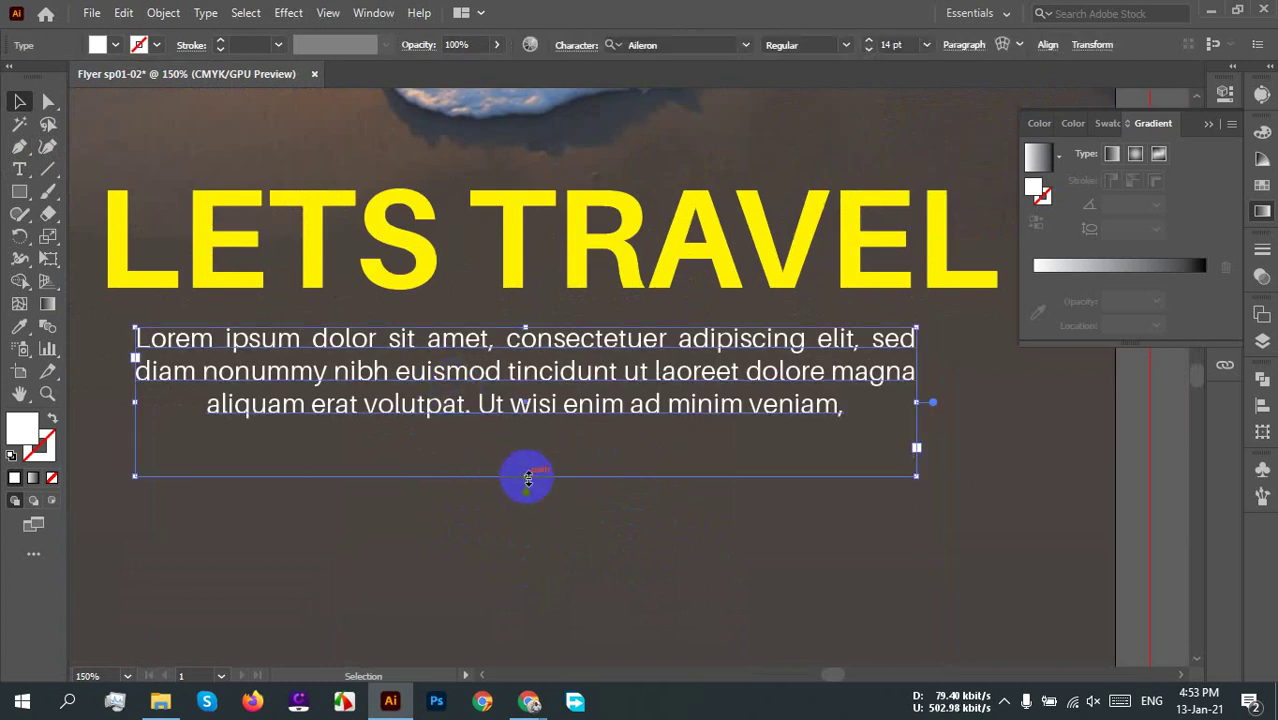
mouse_move(528, 479)
left_mouse_down()
mouse_move(525, 429)
mouse_move(526, 484)
left_mouse_up()
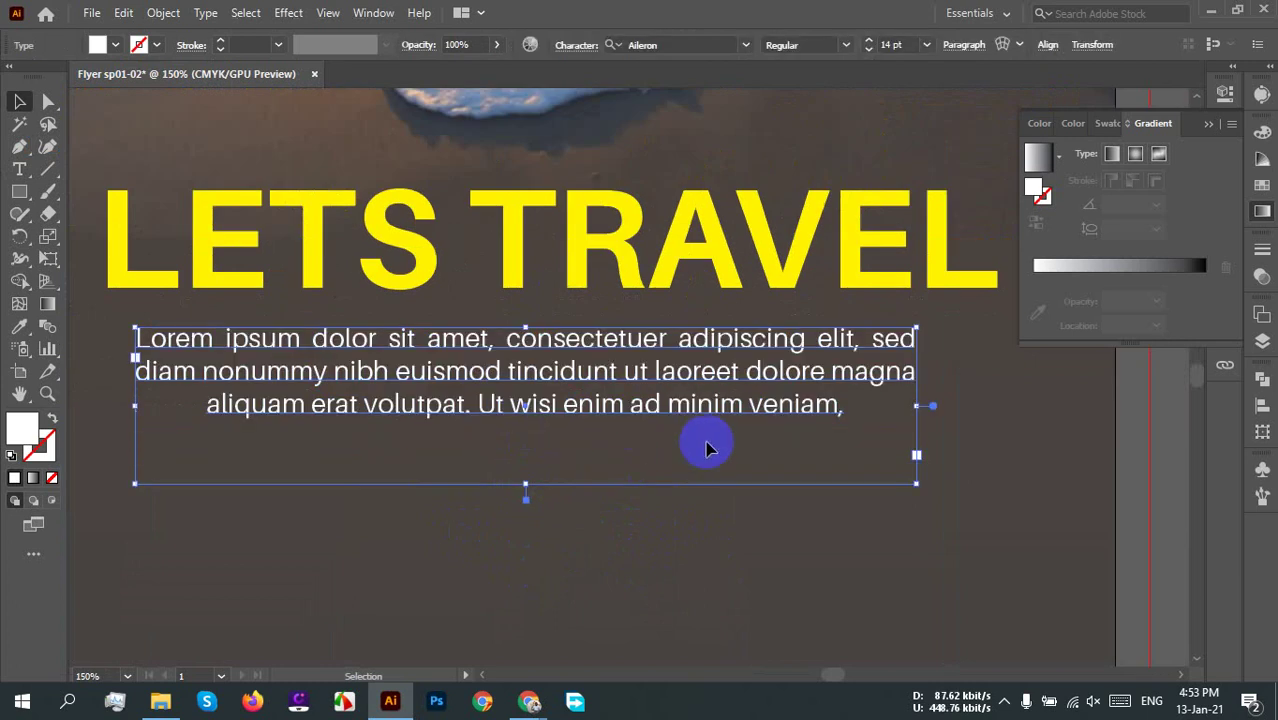
Step: Try the Times New Roman font on the placeholder paragraph
left_click(760, 412)
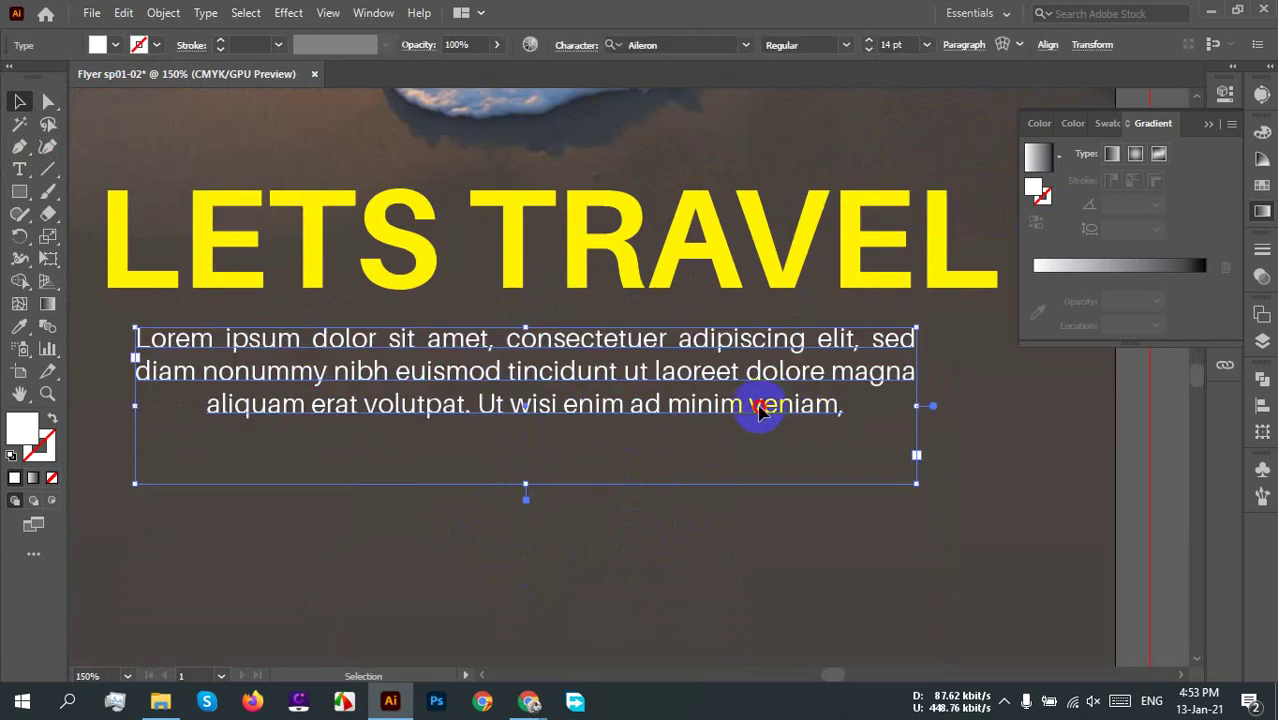
left_click(671, 47)
type("t")
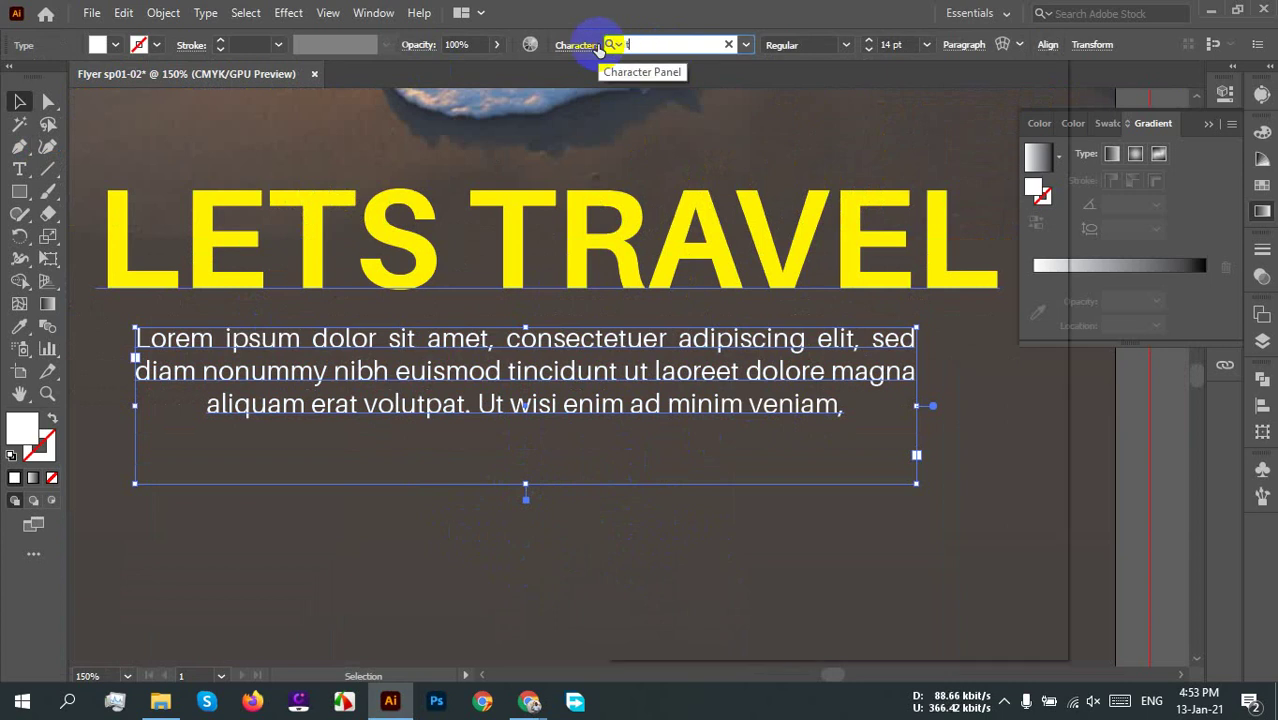
type("imes")
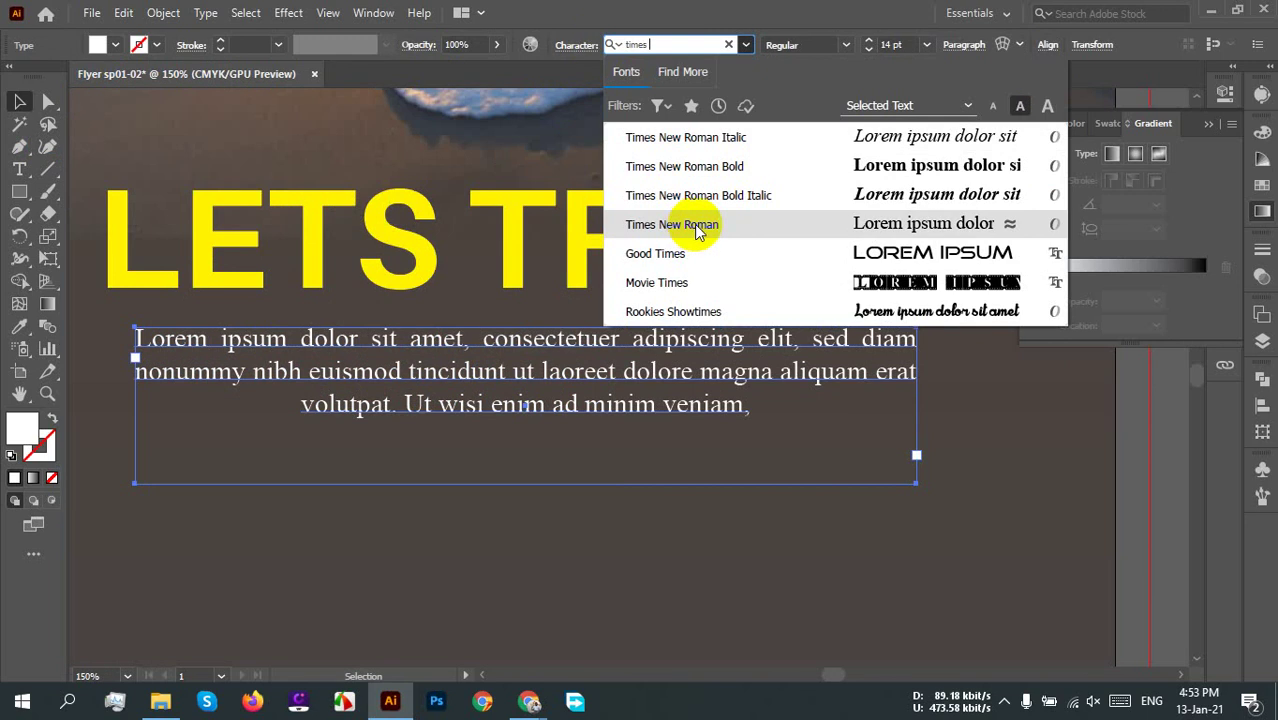
left_click(830, 516)
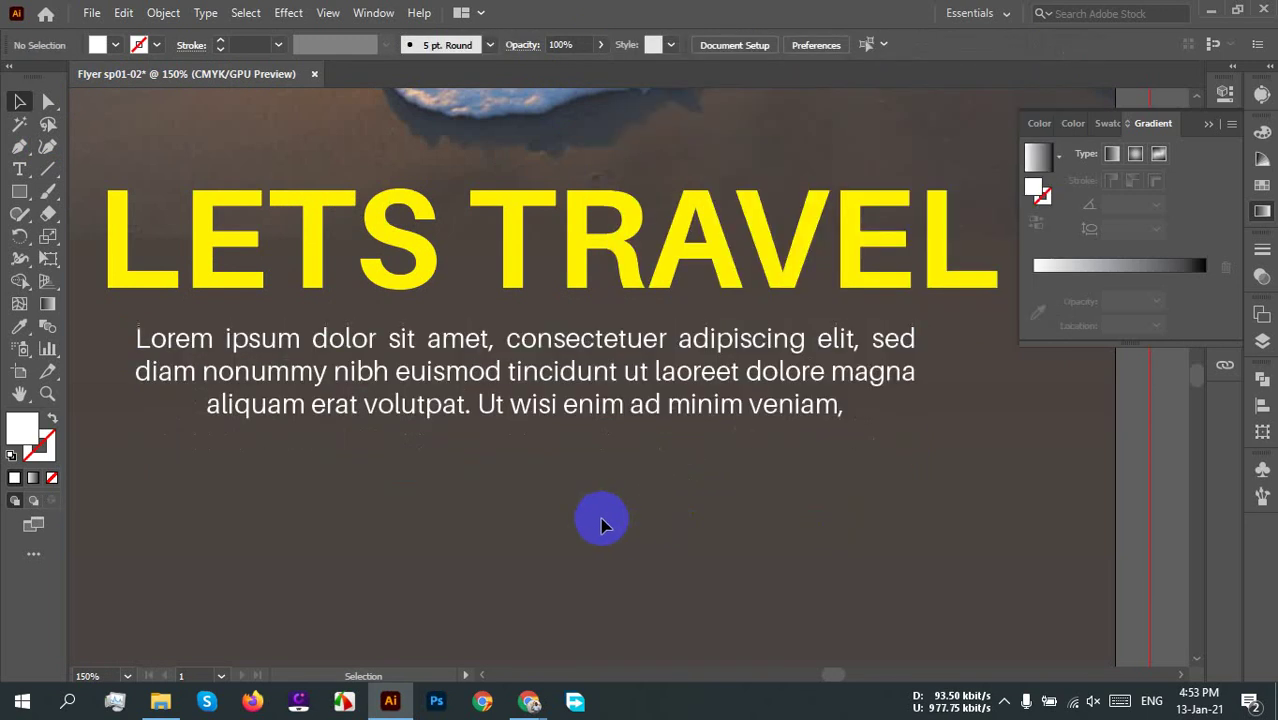
Step: Replace the comma at the end of the placeholder paragraph with a period and deselect the text
double_click(842, 410)
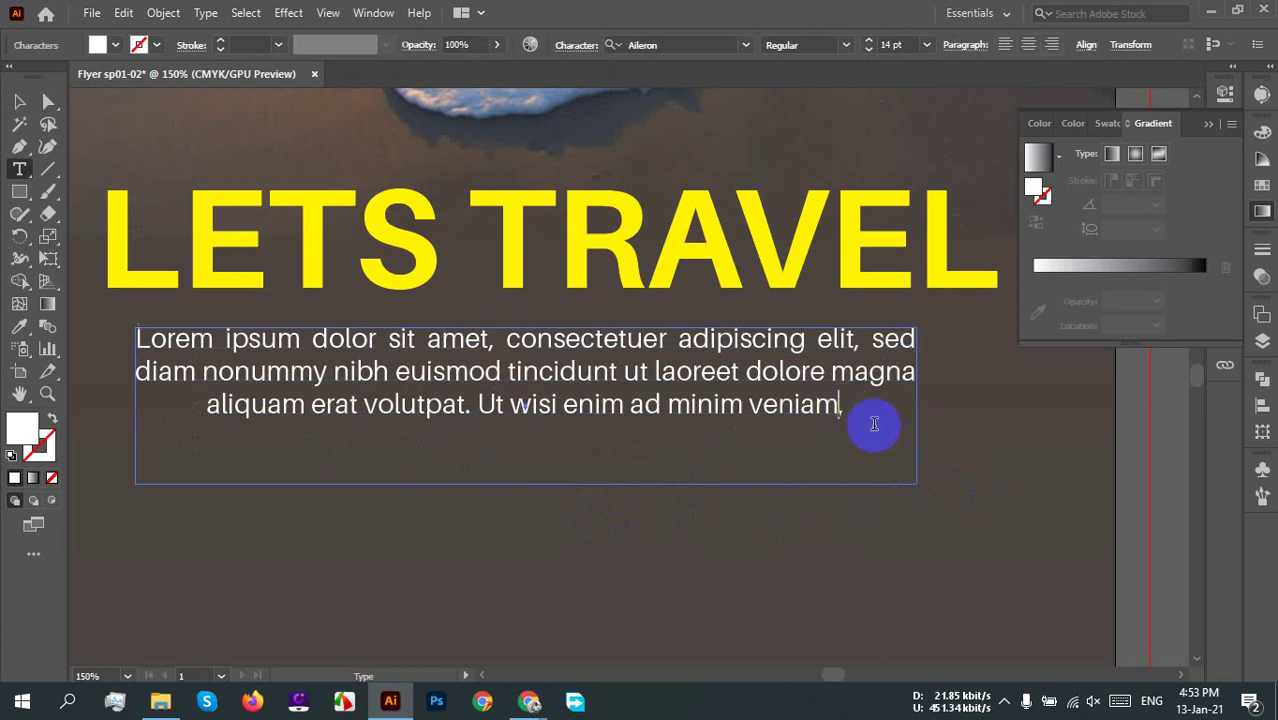
key("BackSpace")
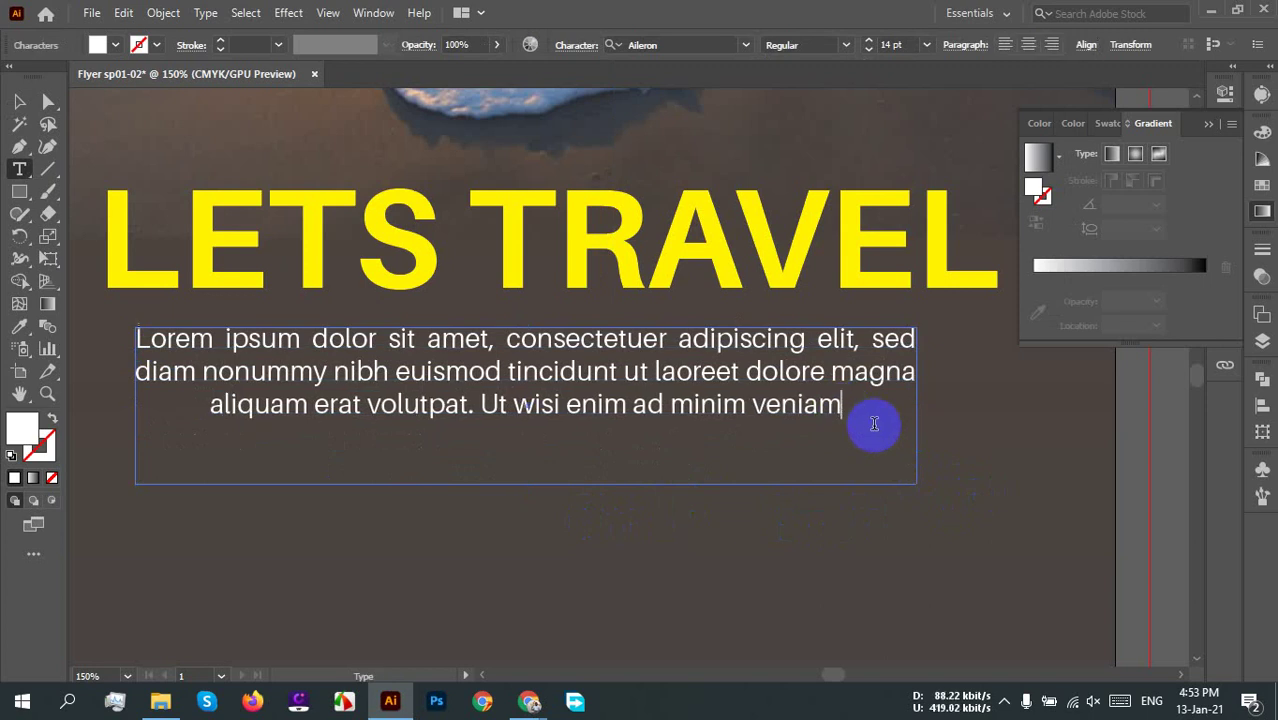
type(".")
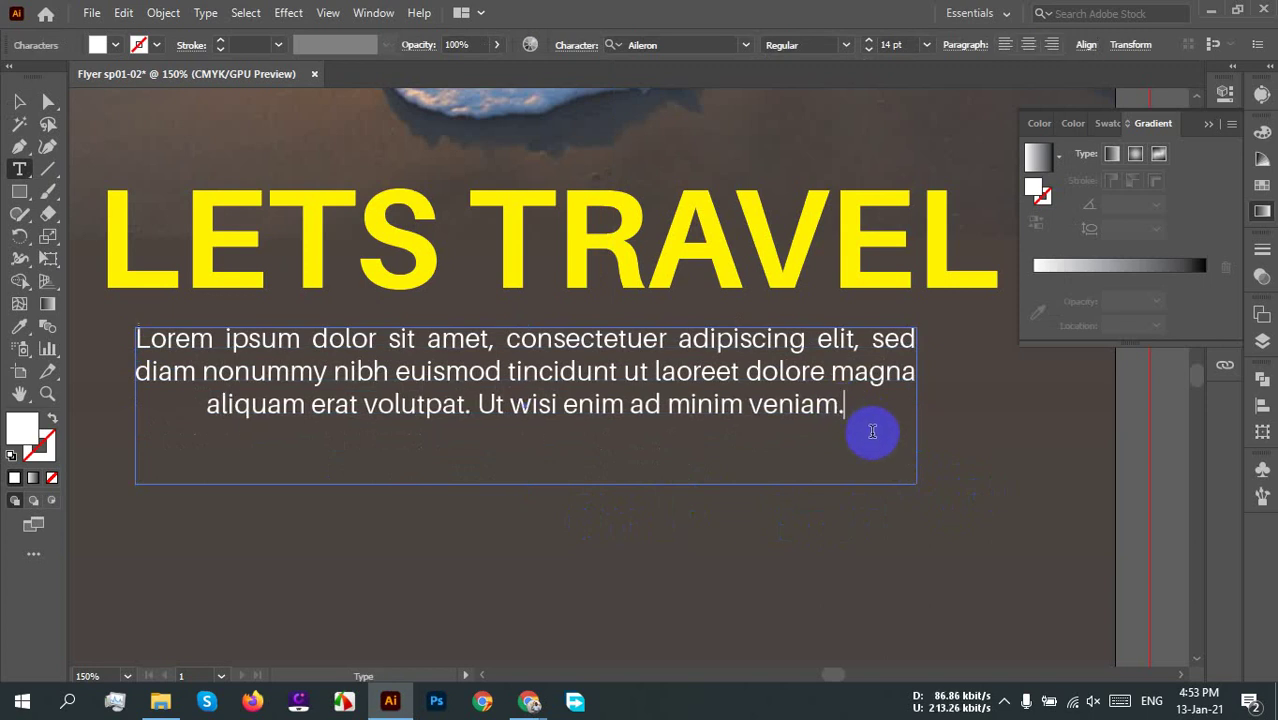
left_click(19, 101)
left_click(874, 578)
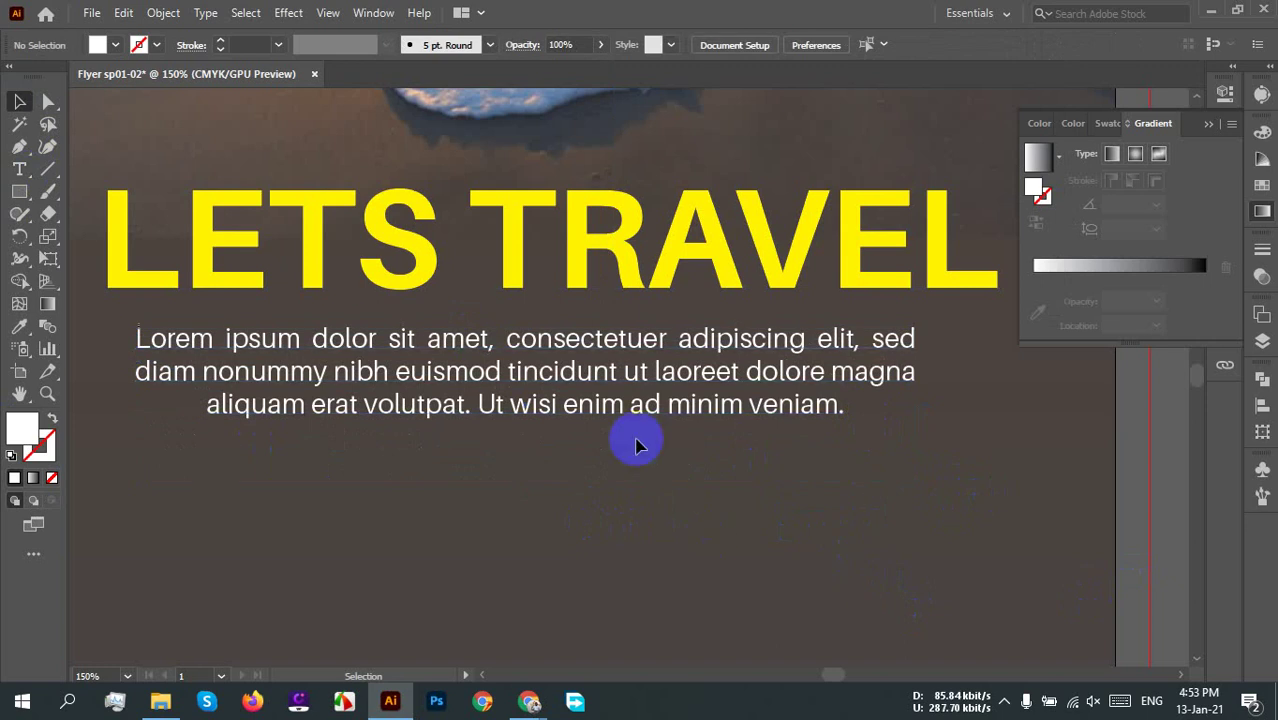
Step: Change the placeholder paragraph's font to Oswald Light and check how it looks on the flyer
left_click(533, 385)
left_click(645, 44)
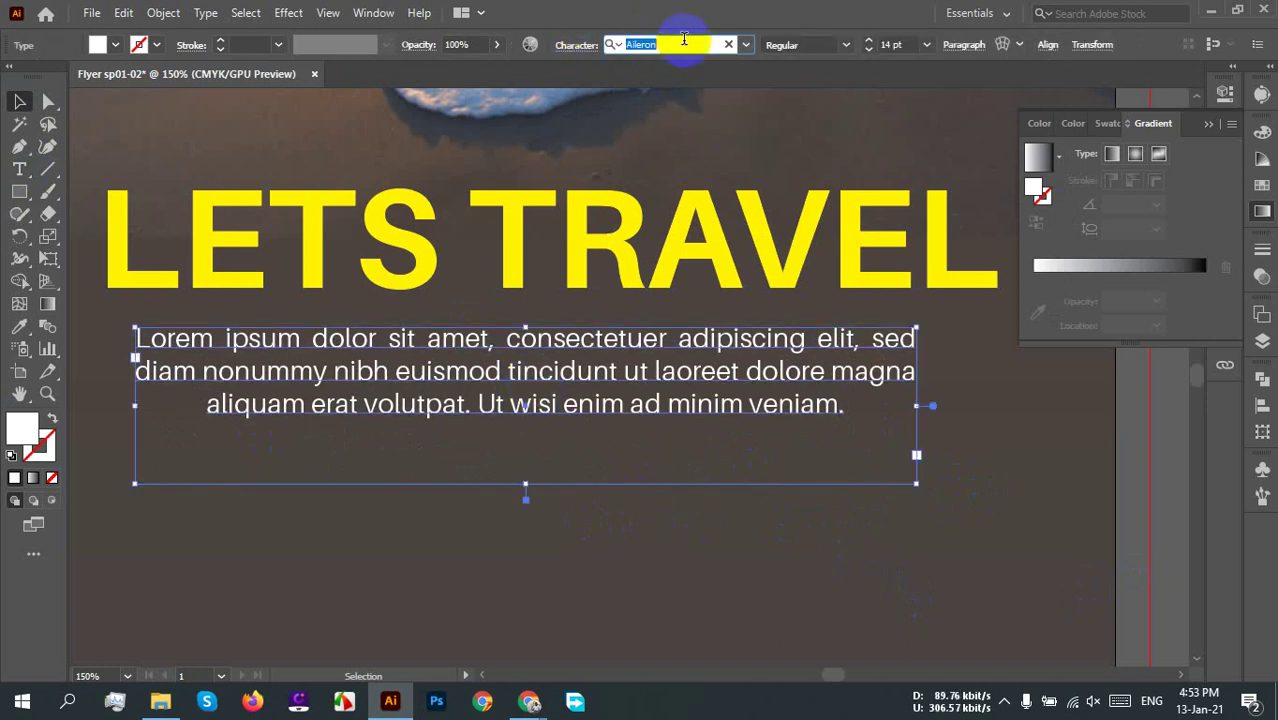
type("c")
type("swald")
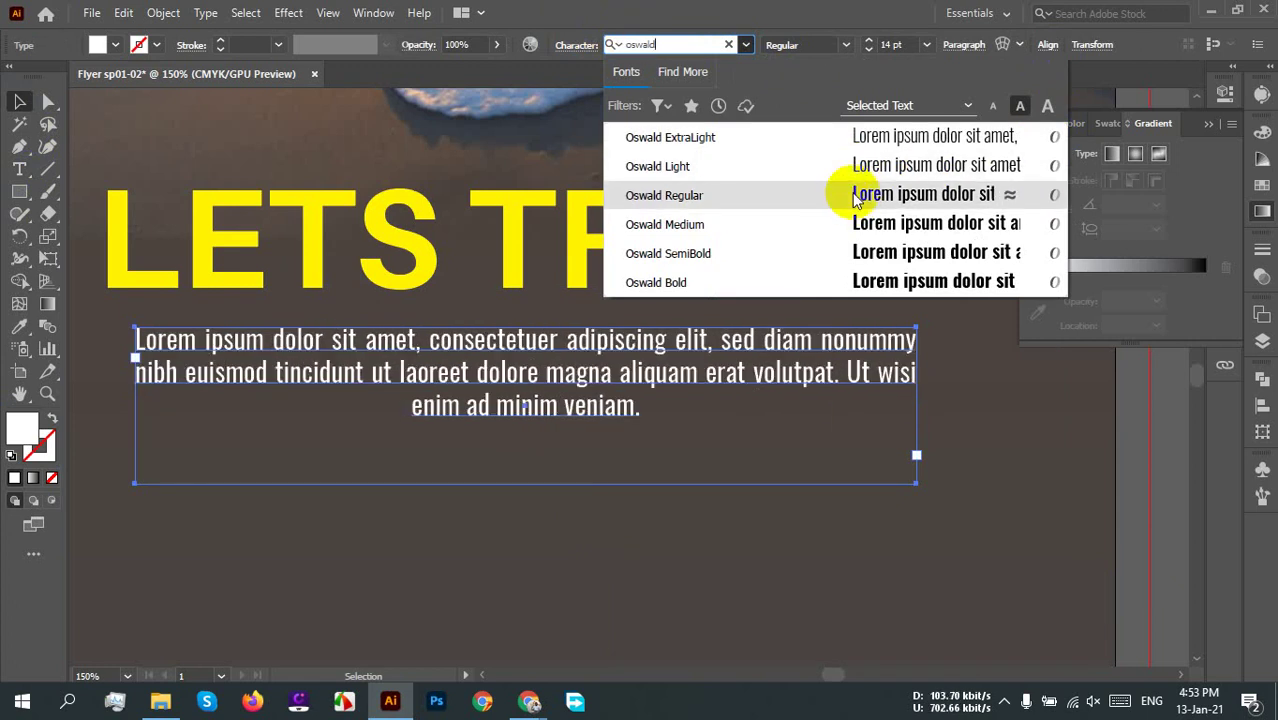
left_click(850, 166)
left_click(805, 460)
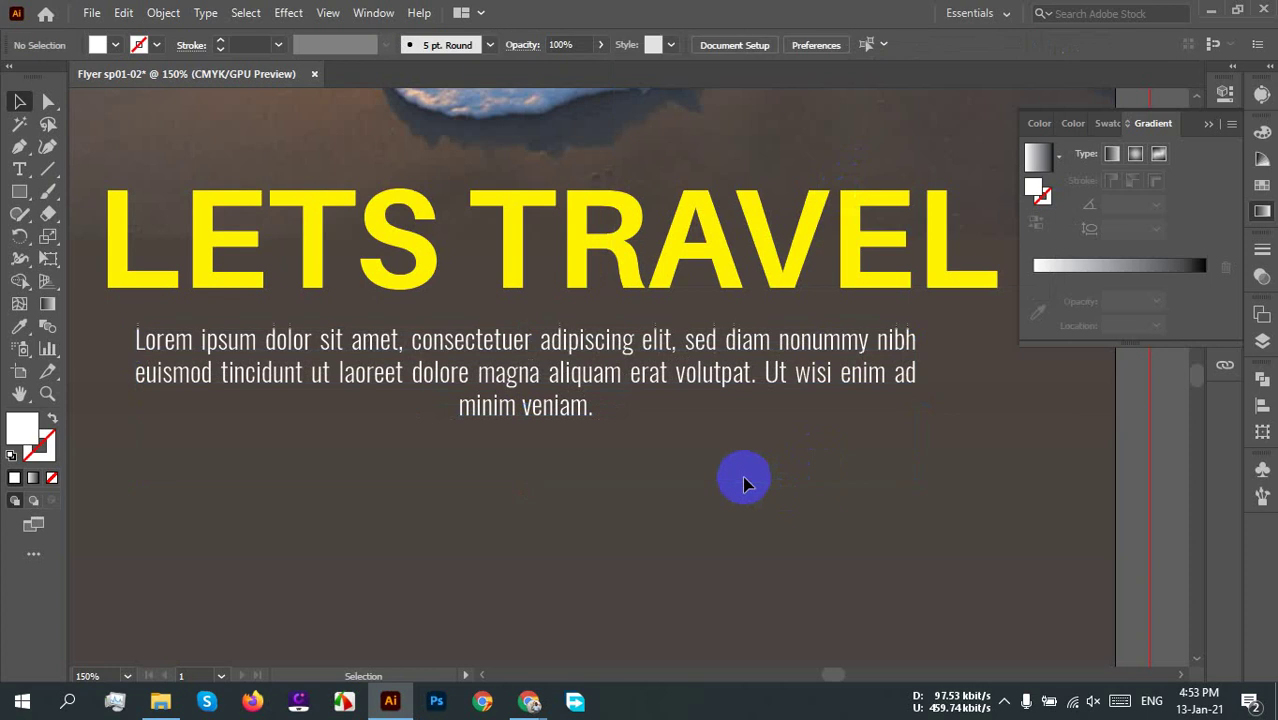
scroll(812, 593, "down", 3)
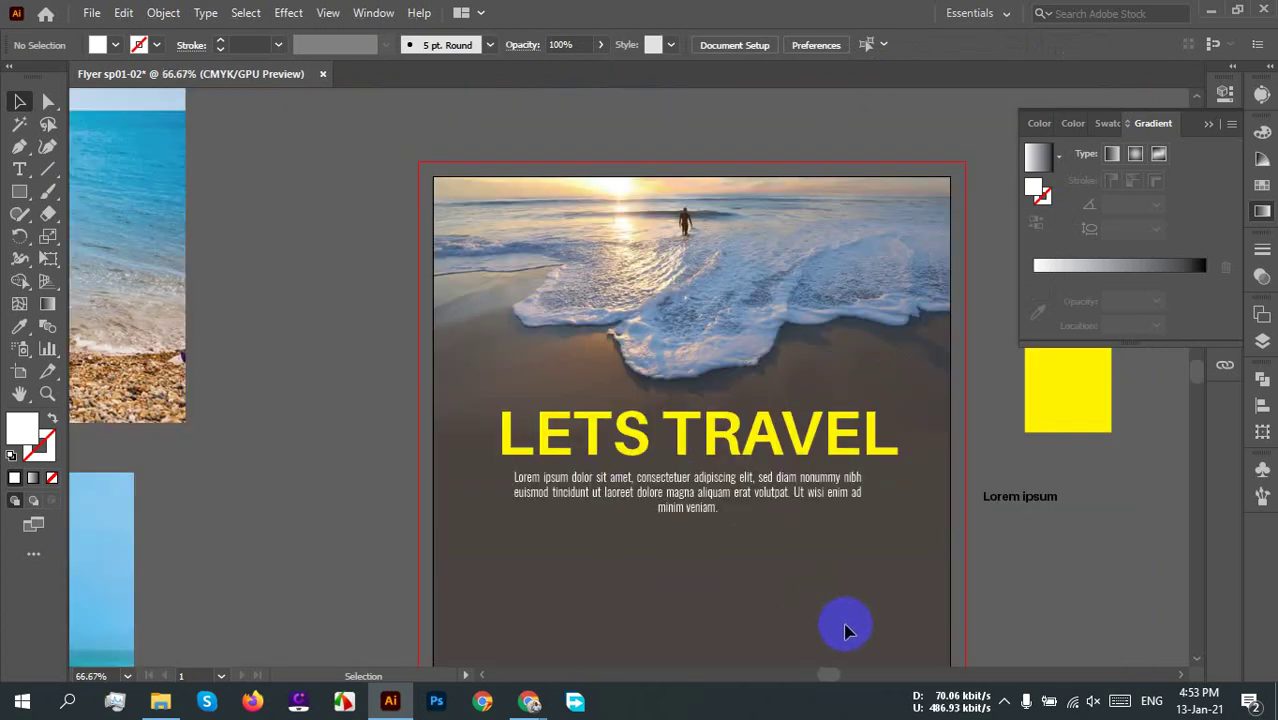
scroll(760, 608, "up", 4)
scroll(690, 550, "down", 2)
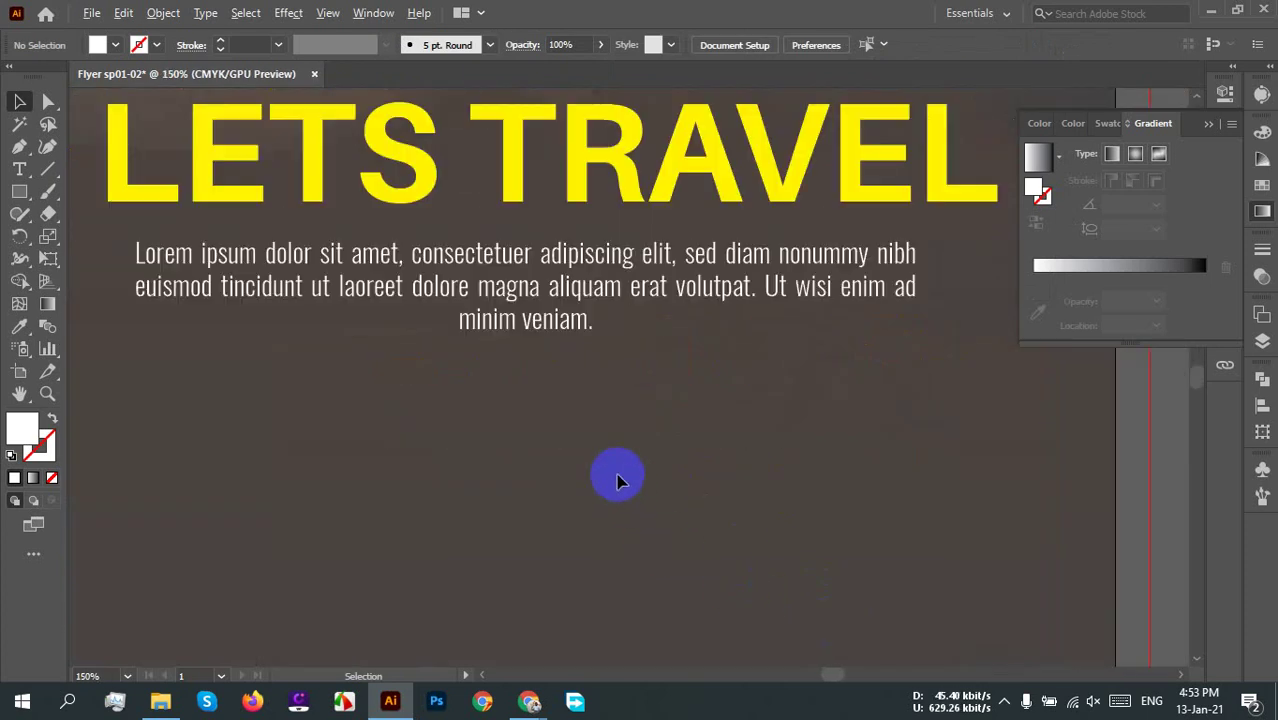
Step: Try the Balibold-Regular font on the LETS TRAVEL heading
scroll(617, 481, "down", 2)
scroll(626, 510, "up", 1)
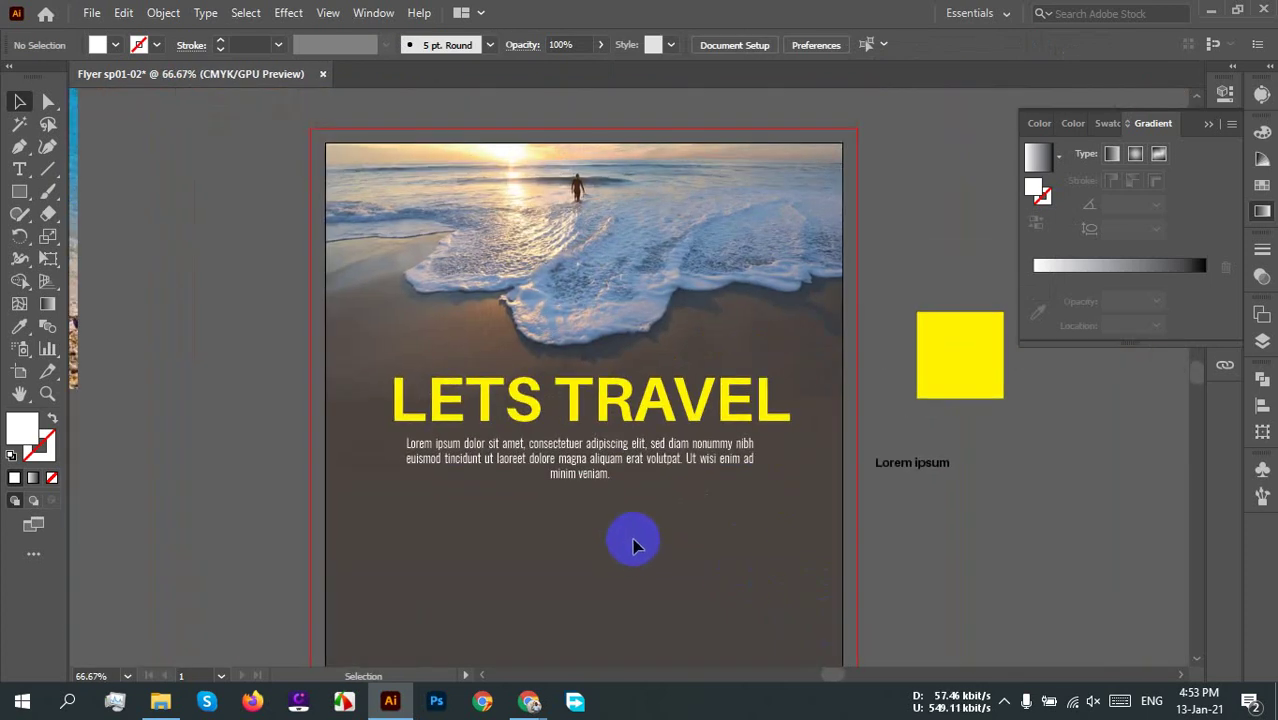
scroll(630, 539, "up", 1)
scroll(722, 551, "up", 1)
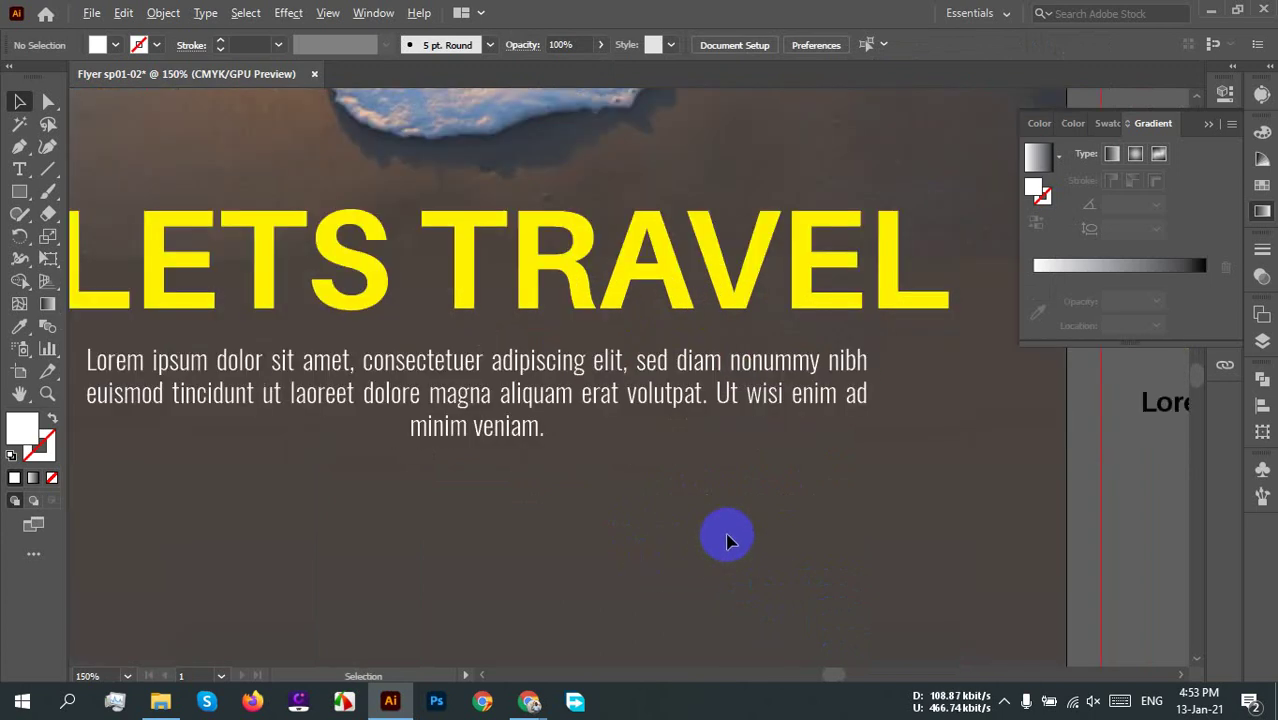
left_click_drag(725, 550, 742, 556)
left_click(640, 275)
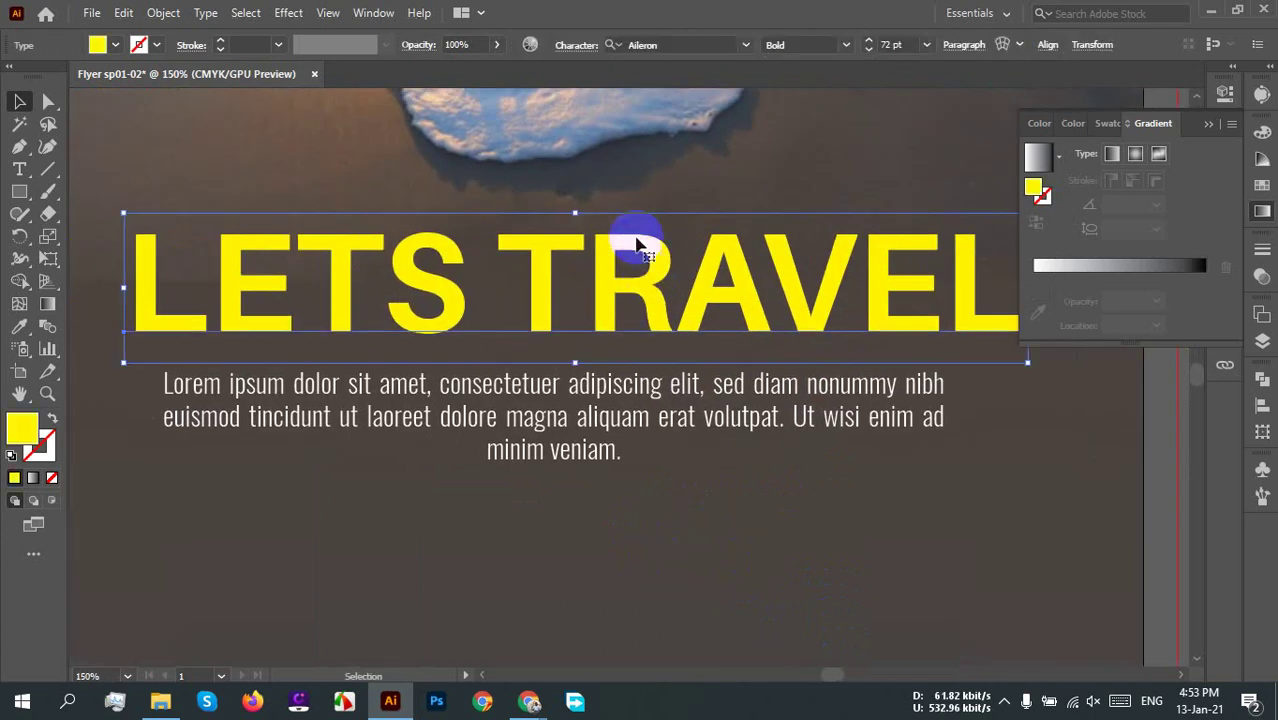
left_click(686, 45)
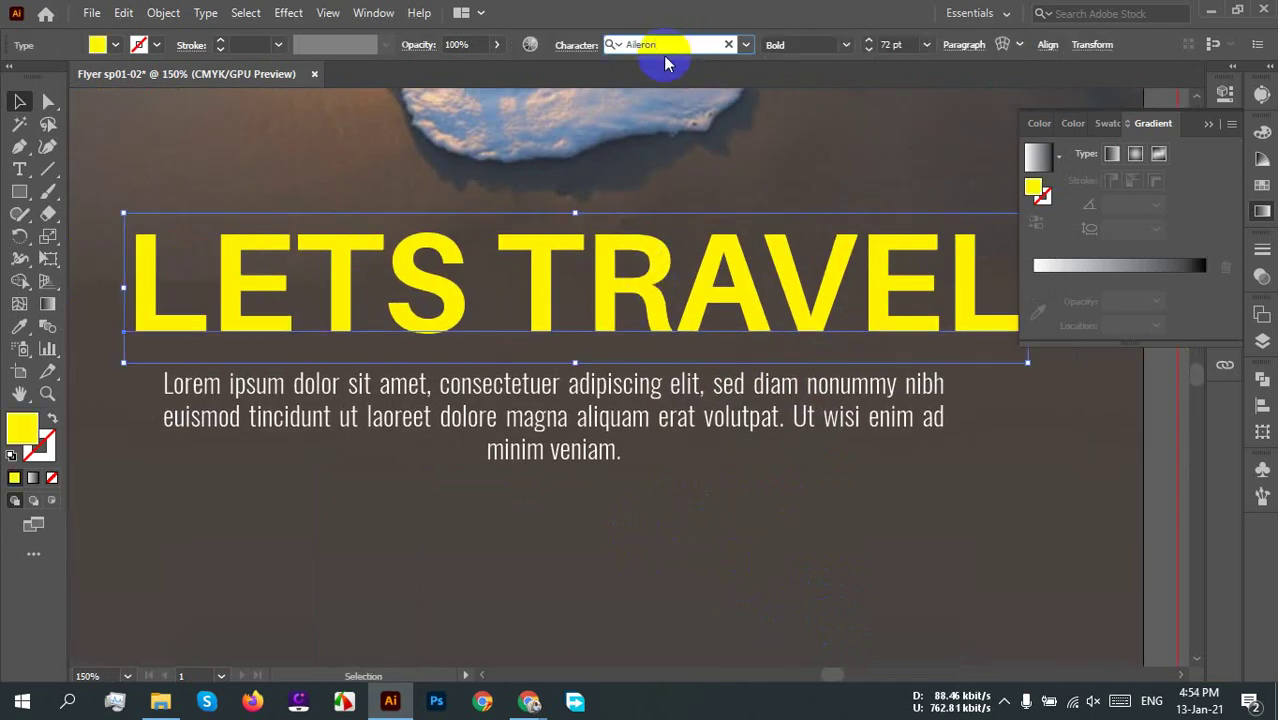
left_click(610, 50)
type("balo")
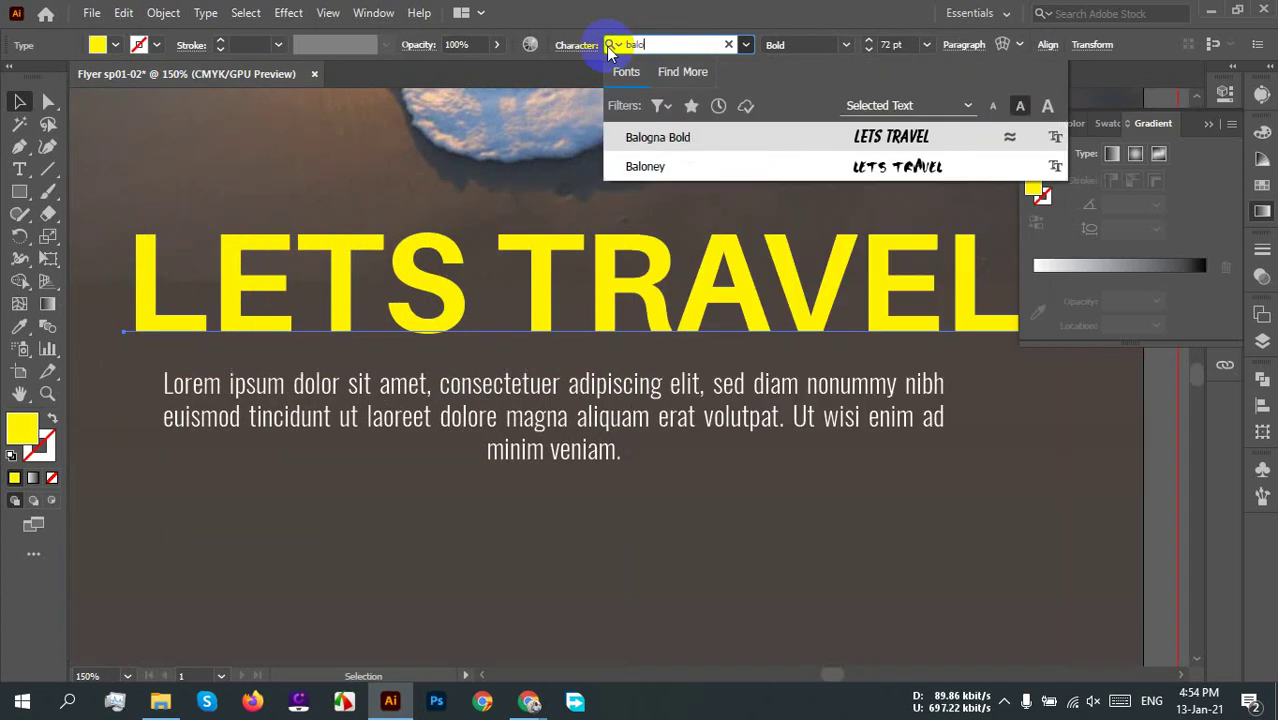
key("BackSpace")
type("i")
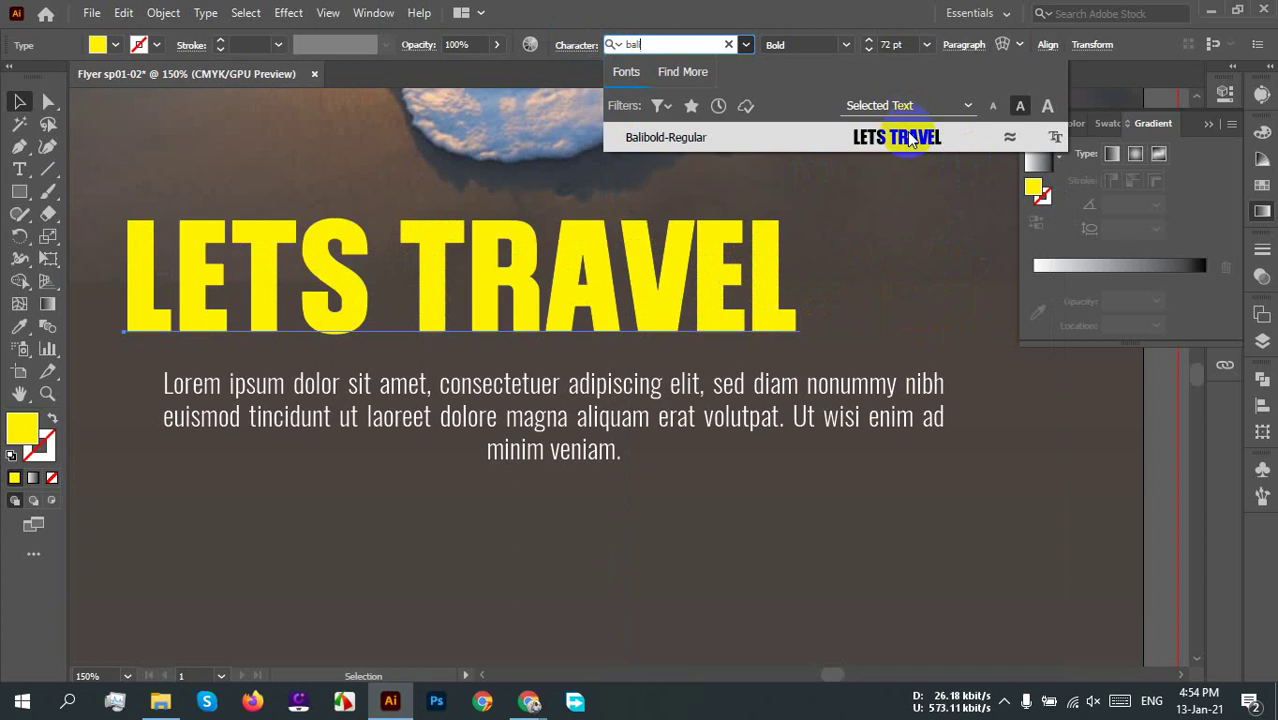
left_click(998, 517)
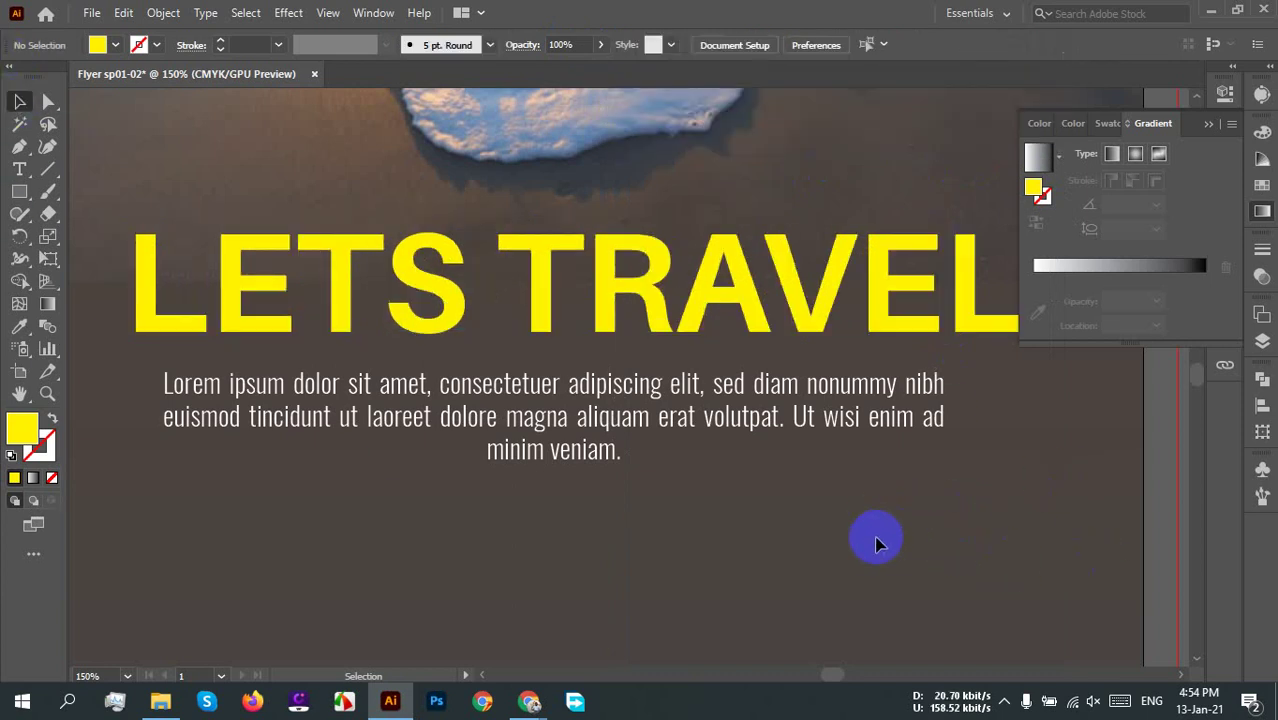
Step: Shorten the Lorem ipsum paragraph's text frame so it fits closely around its three lines
left_click(716, 414)
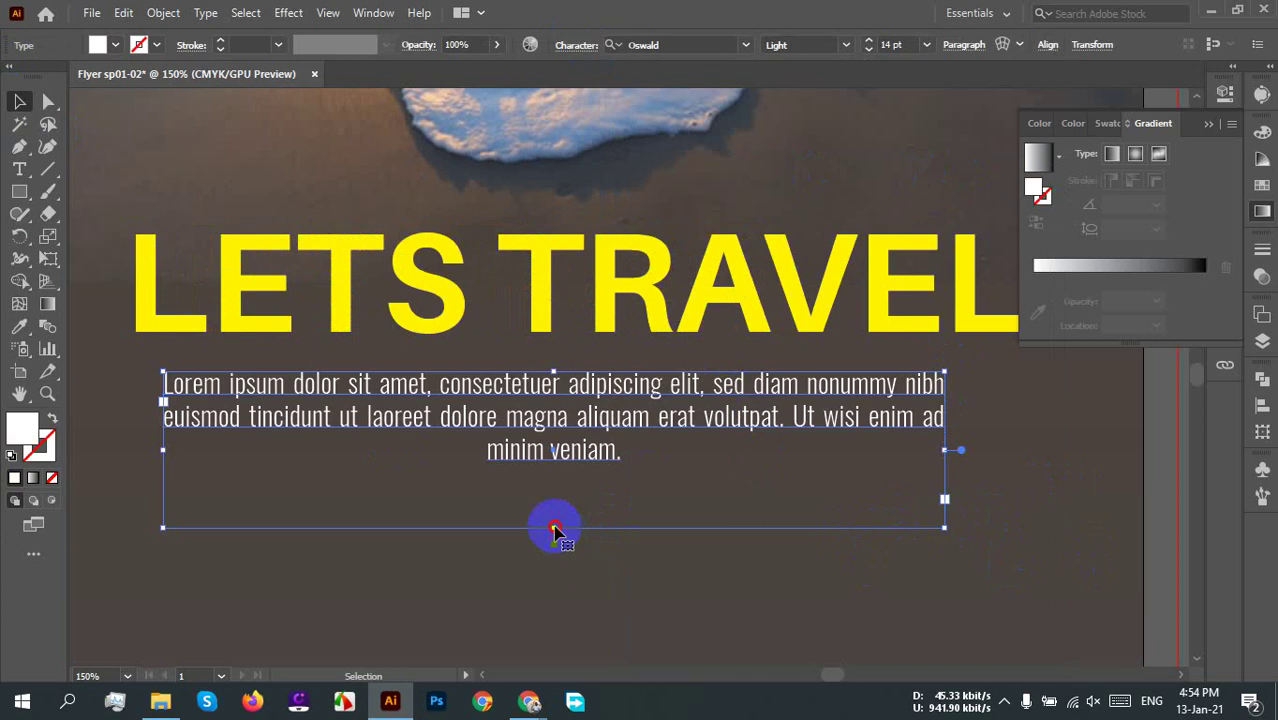
left_click_drag(556, 527, 556, 472)
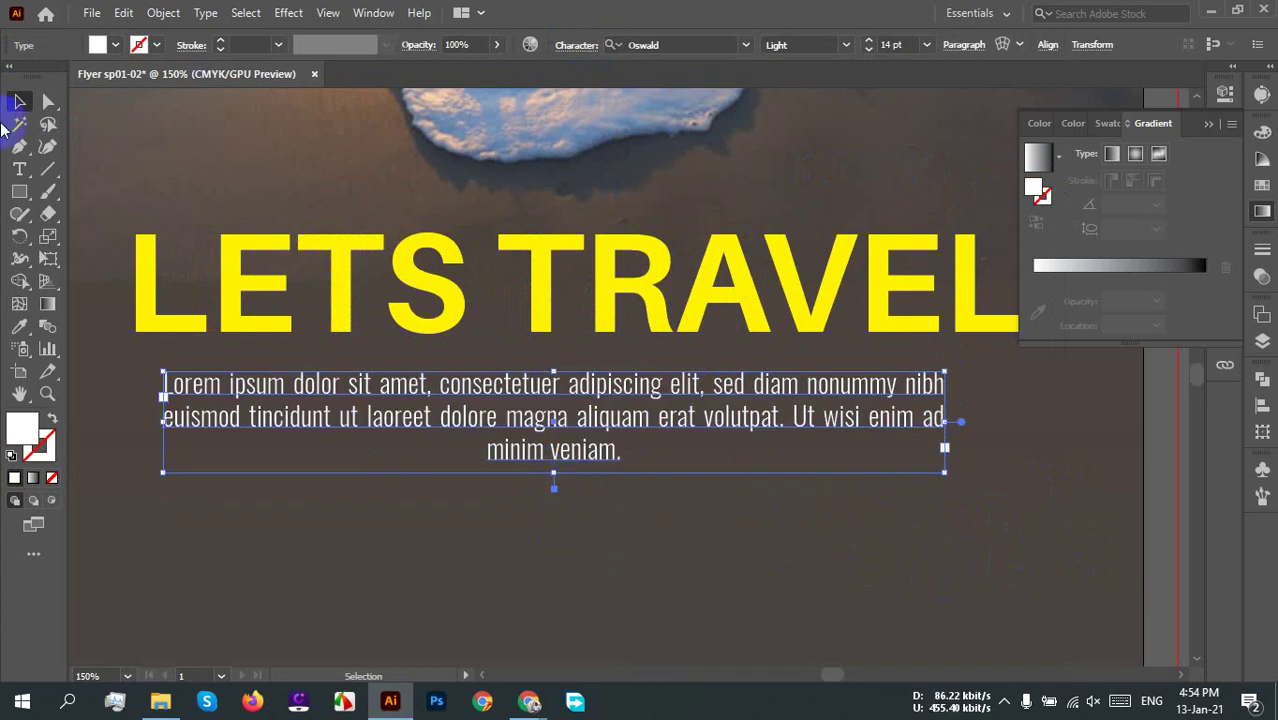
left_click(772, 505)
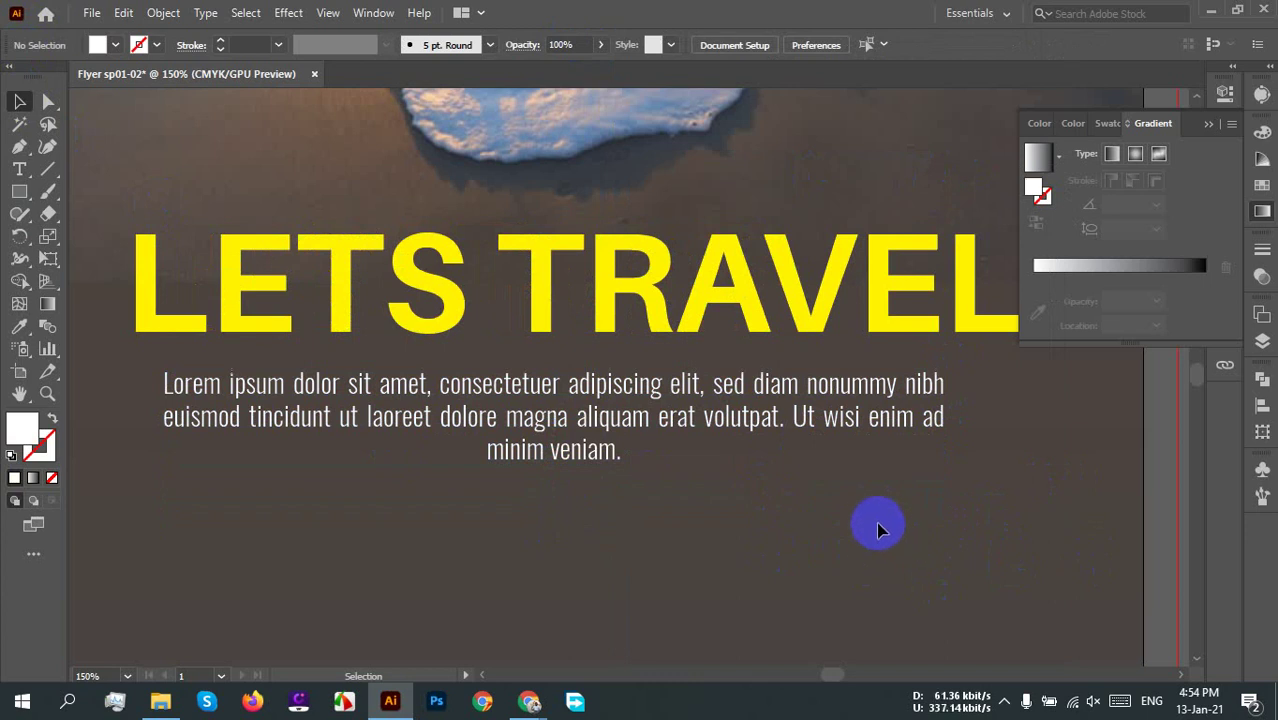
Step: Align the LETS TRAVEL heading and the paragraph below it on their horizontal centers
left_click_drag(876, 530, 760, 300)
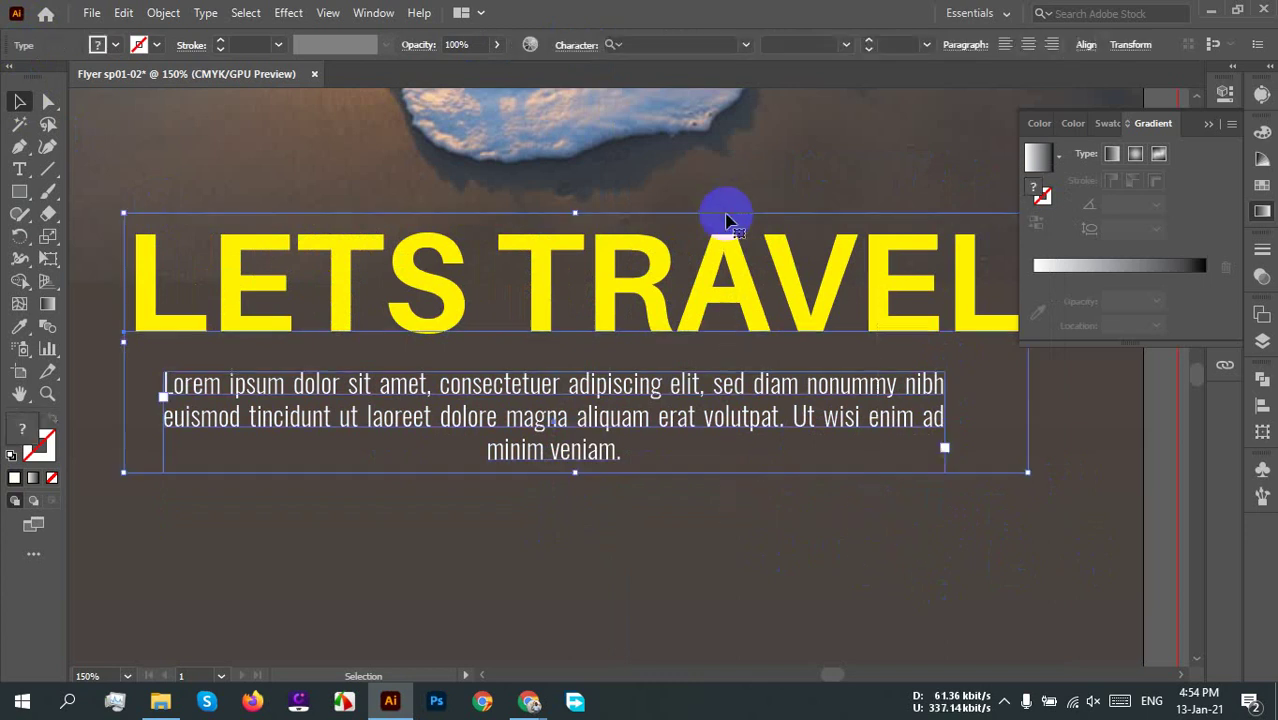
left_click(1088, 46)
left_click(931, 100)
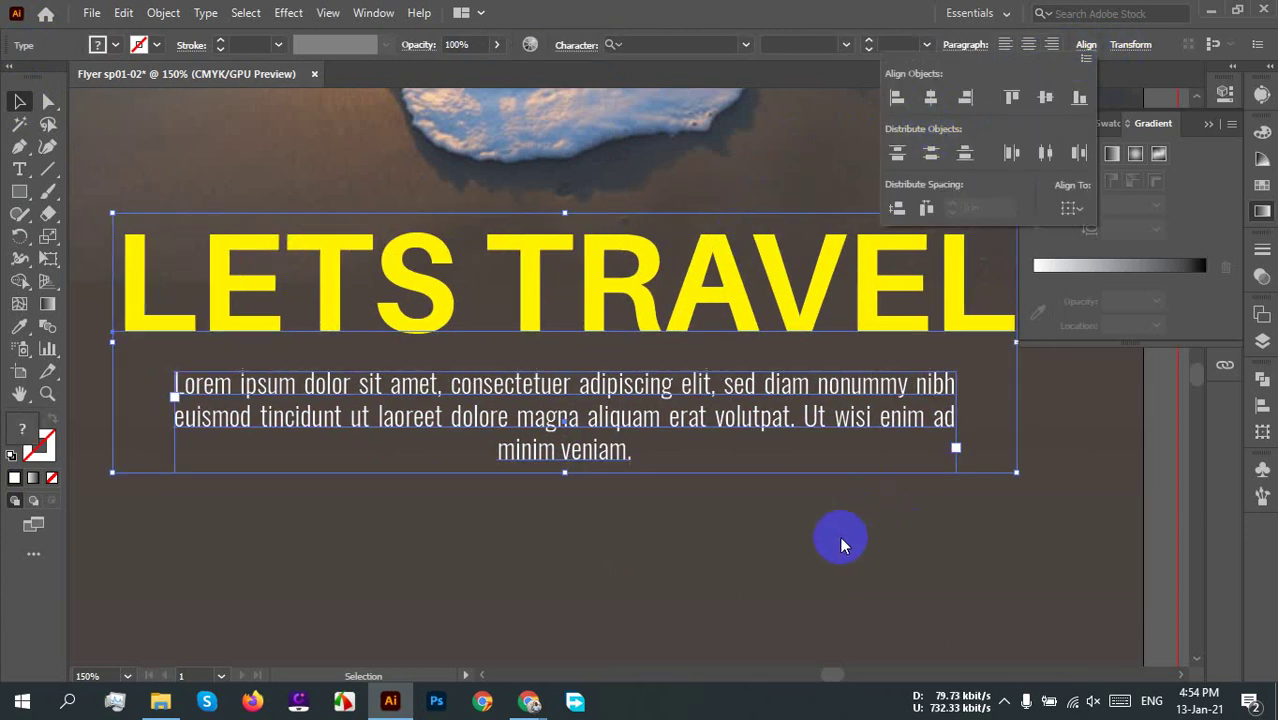
Step: Center the heading and paragraph horizontally on the artboard, and set the alignment reference back to Align to Selection
left_click(1070, 208)
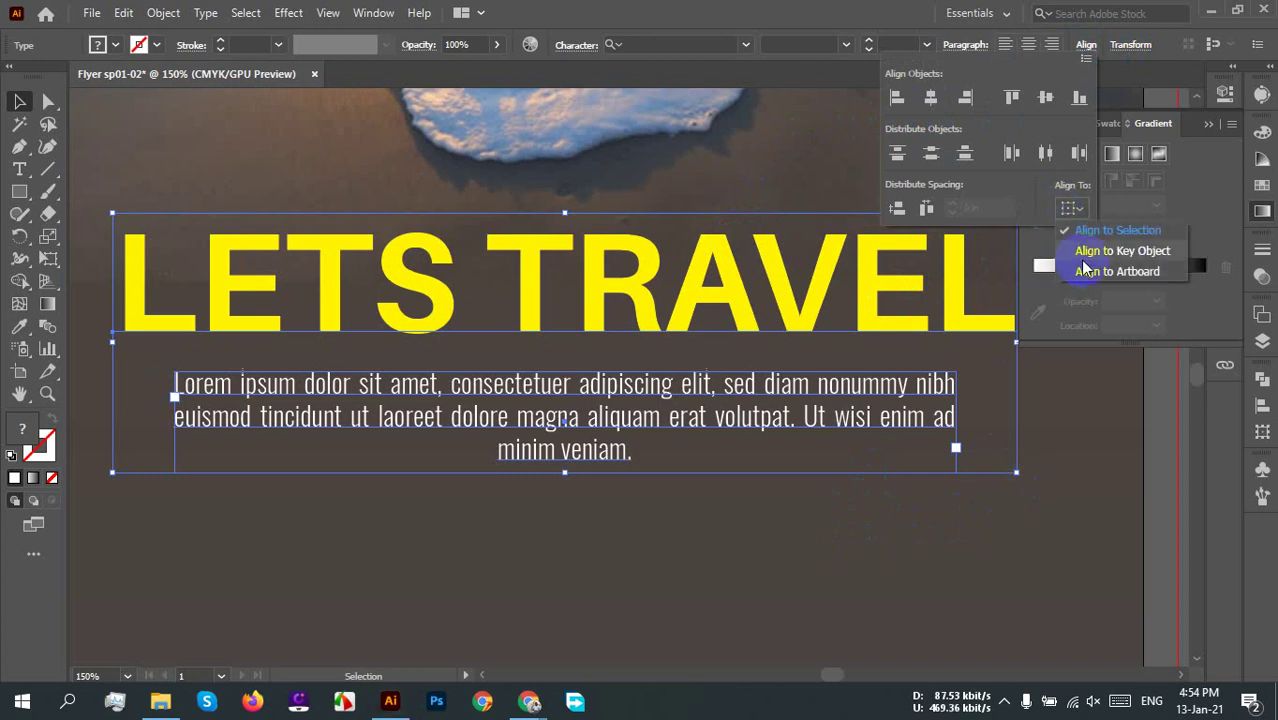
left_click(1092, 272)
left_click(931, 100)
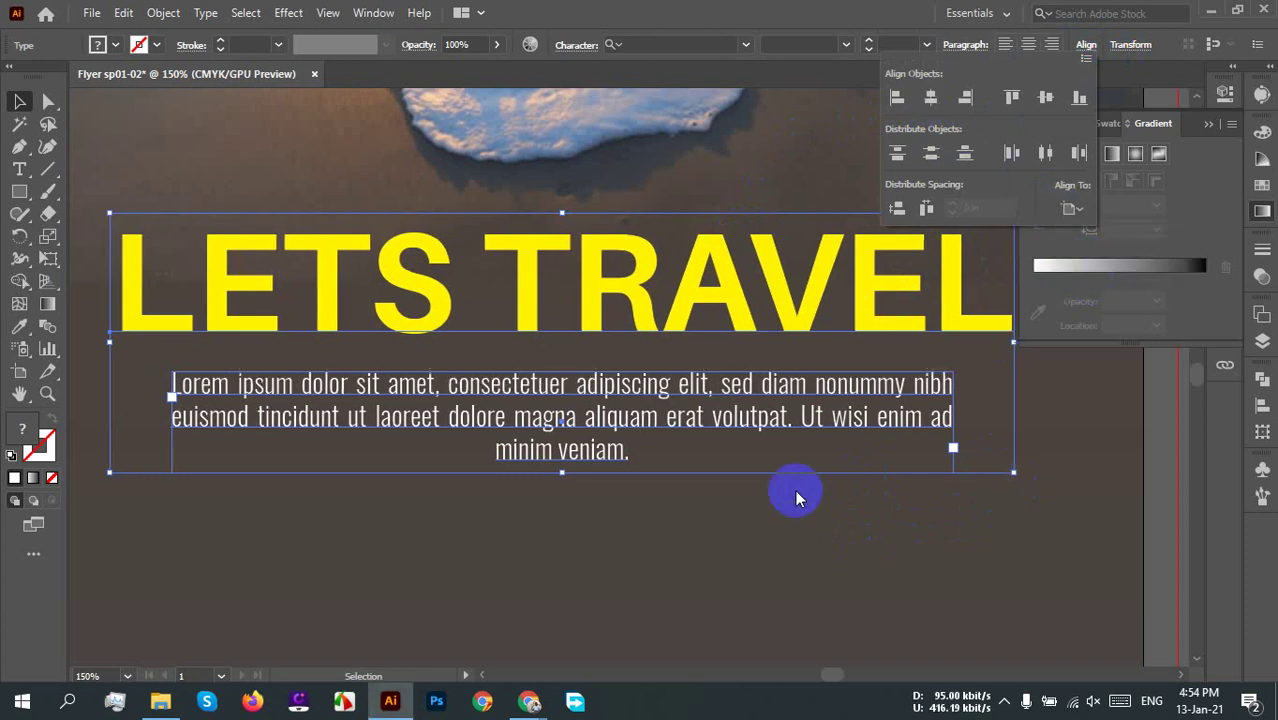
left_click(1070, 208)
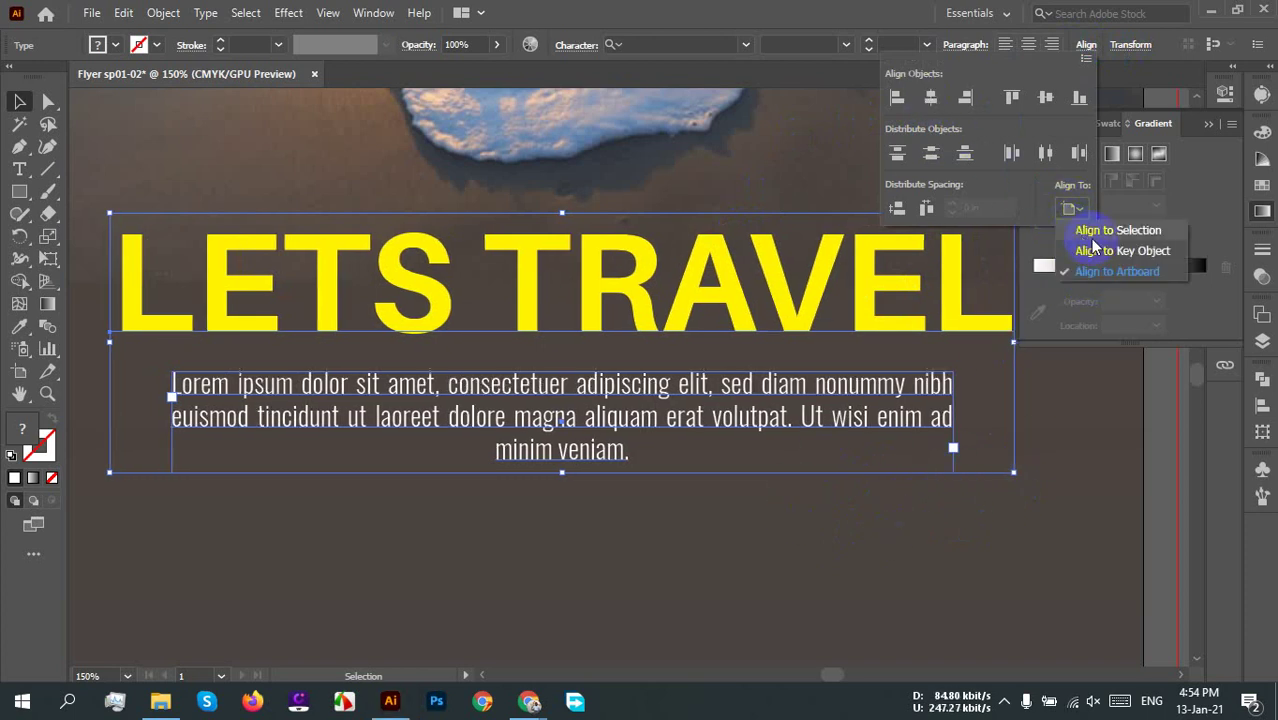
left_click(1092, 230)
scroll(745, 528, "down", 3)
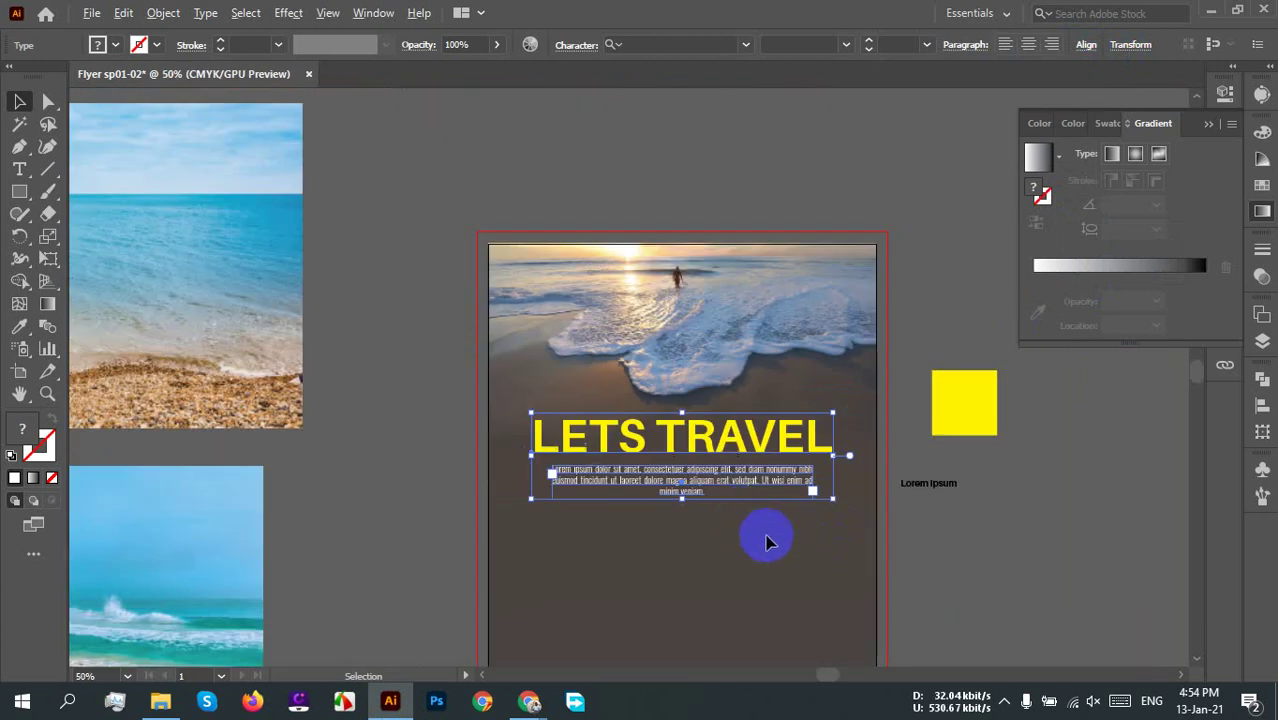
left_click(819, 550)
Step: Examine the flyer's empty lower area and the travel photos placed beside the artboard
scroll(819, 550, "down", 2)
left_click_drag(759, 550, 733, 459)
scroll(748, 420, "up", 2)
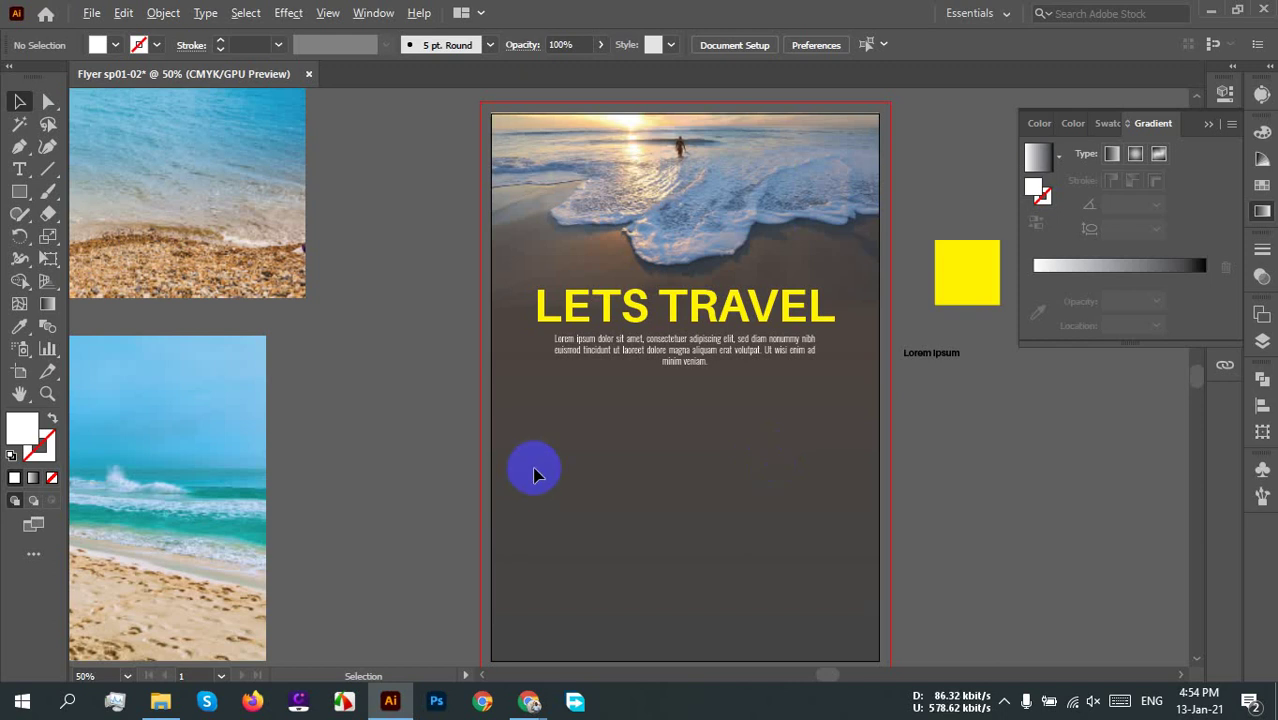
key("ctrl+minus")
left_click_drag(568, 479, 720, 482)
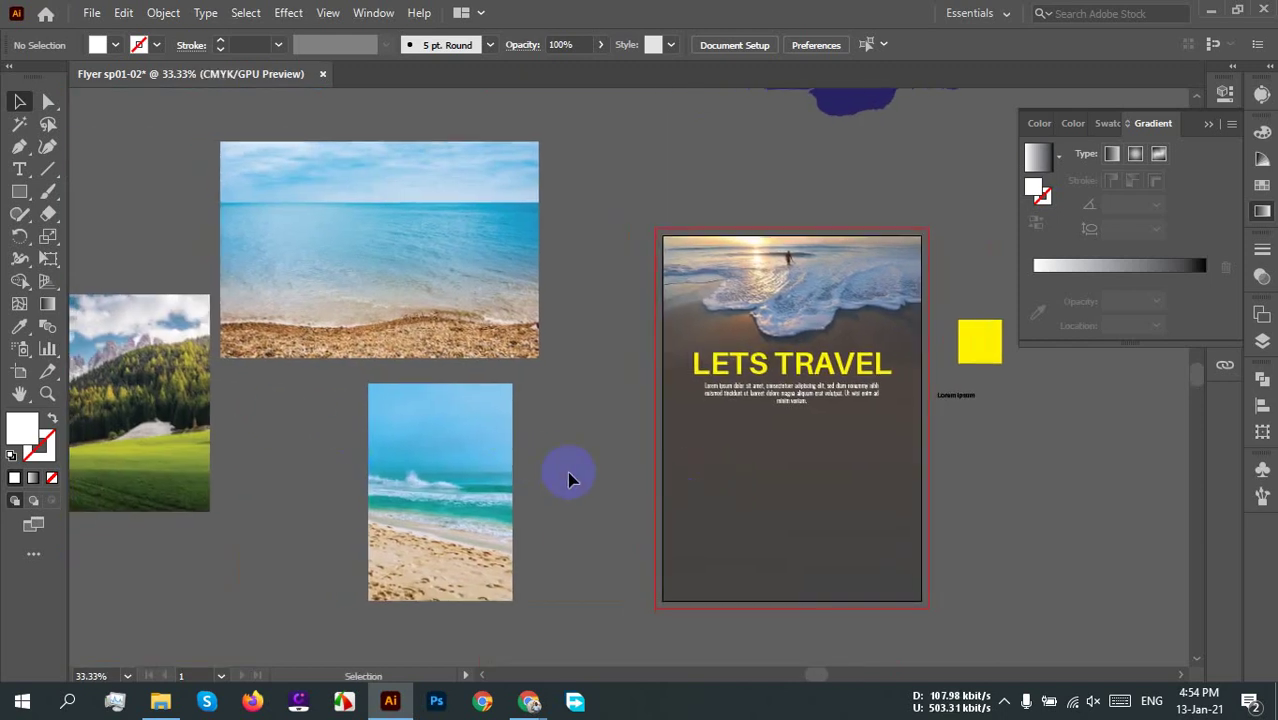
left_click_drag(451, 434, 486, 419)
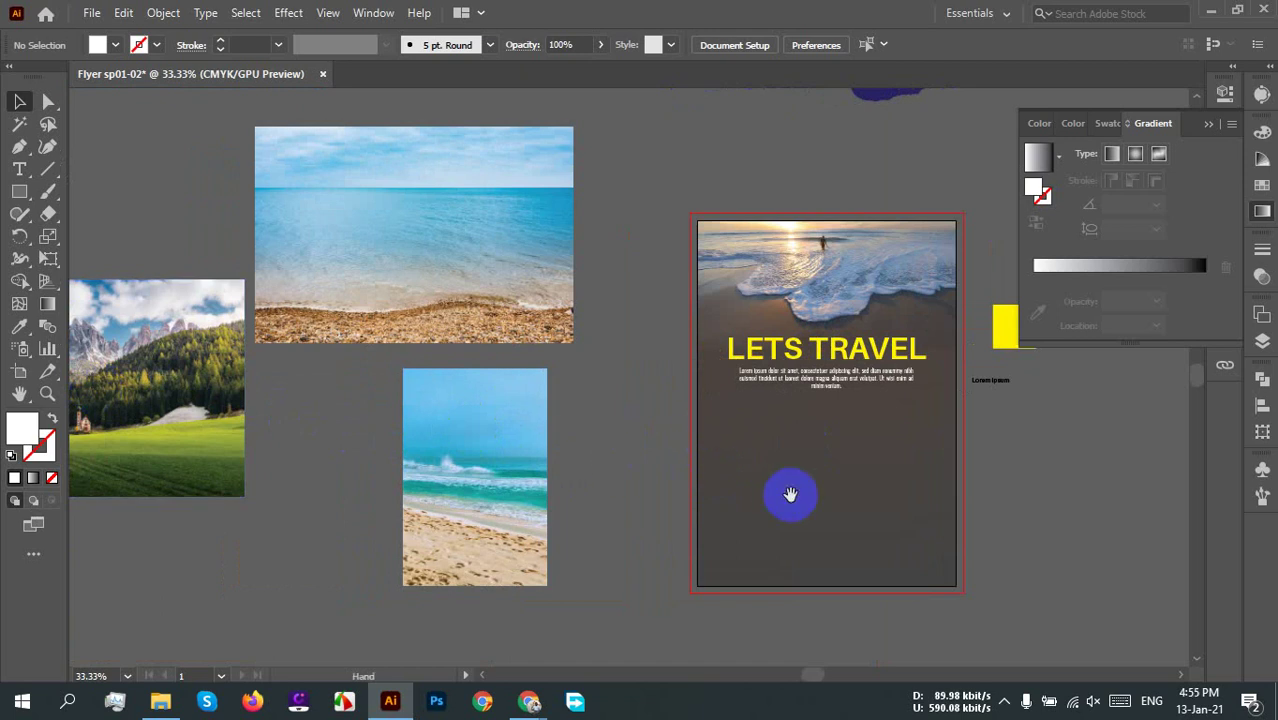
left_click_drag(790, 494, 629, 447)
key("ctrl+plus")
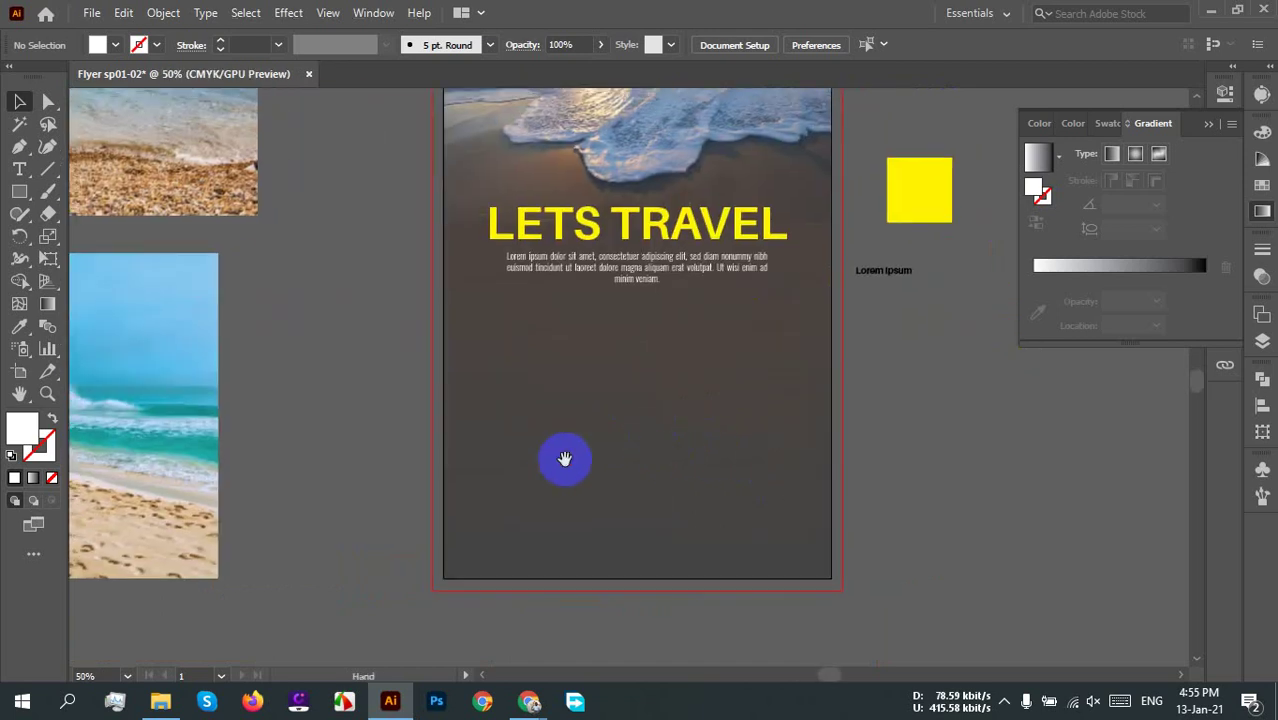
Step: Draw a large white hexagon across the flyer's left edge with the Polygon tool
left_click(8, 190)
left_click(90, 261)
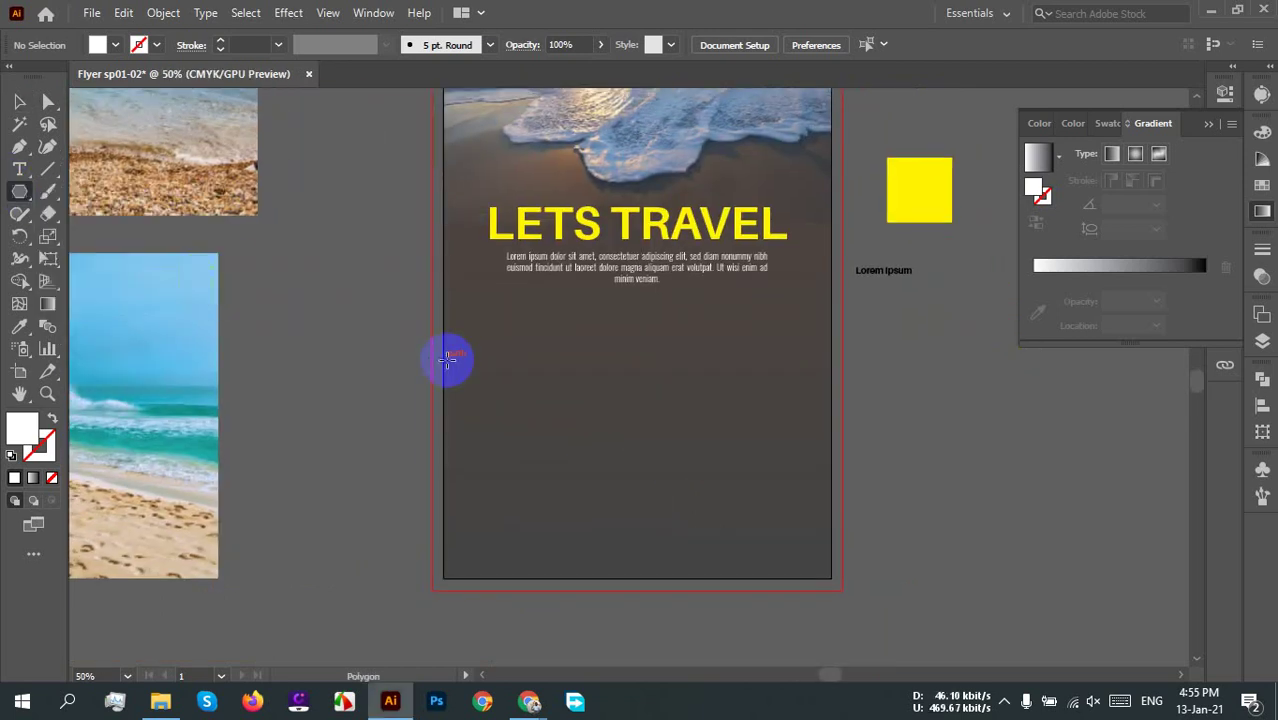
mouse_move(440, 316)
left_mouse_down()
mouse_move(591, 394)
mouse_move(563, 374)
left_mouse_up()
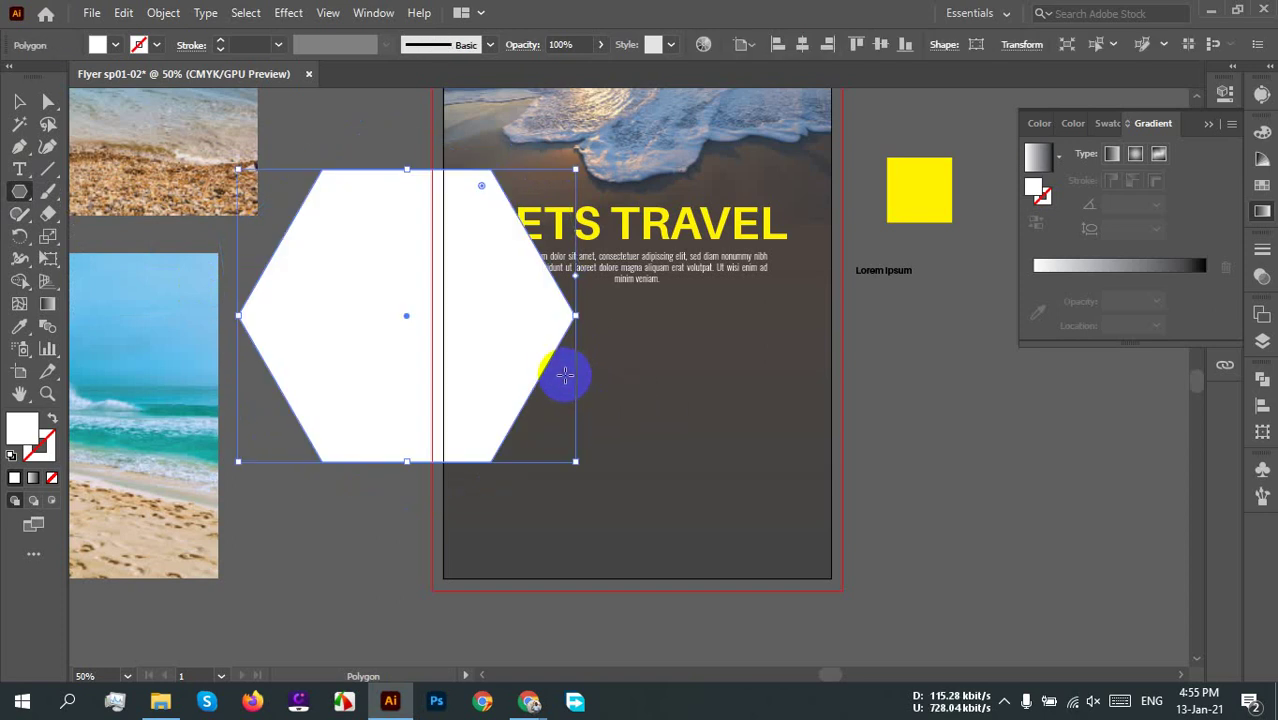
Step: Shrink the hexagon and move it below the paragraph, overlapping the flyer's left edge
key("v")
left_click(793, 422)
left_click_drag(508, 386, 579, 486)
left_click_drag(641, 563, 569, 500)
left_click_drag(495, 425, 568, 452)
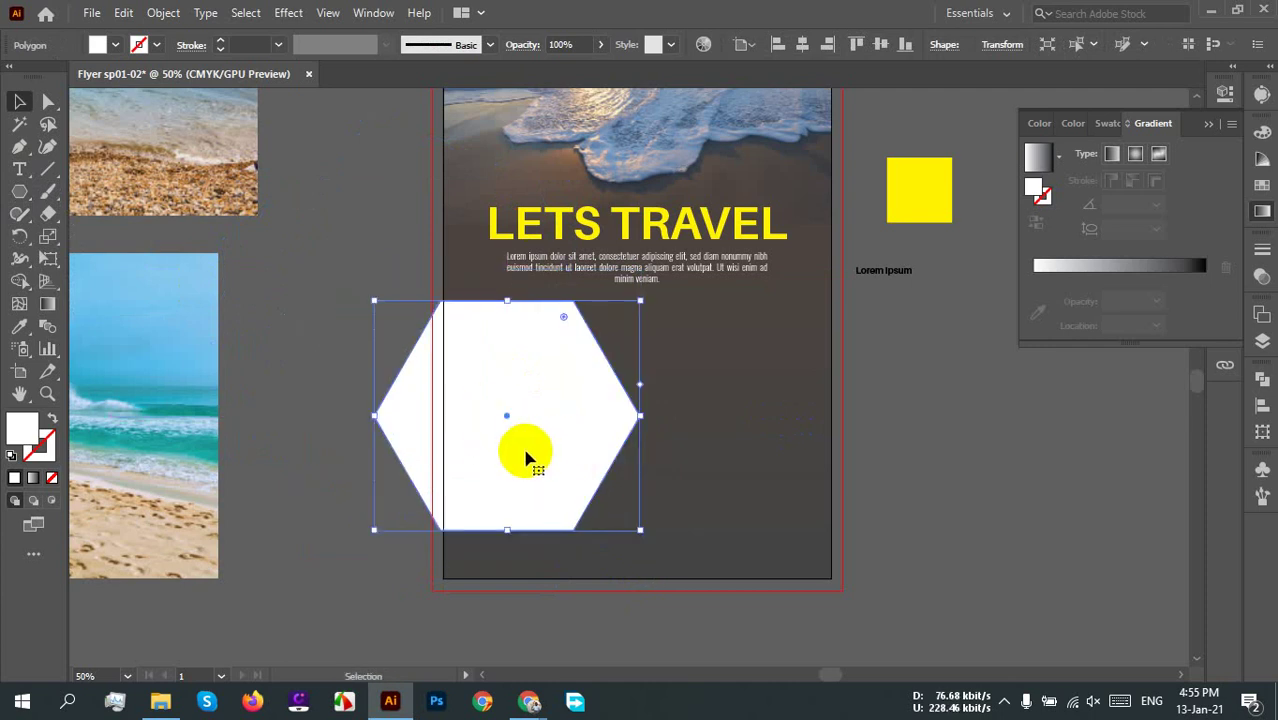
Step: Line up the hexagon's lower-left corner with the artboard's left edge
scroll(490, 470, "up", 5)
left_click_drag(499, 273, 521, 231)
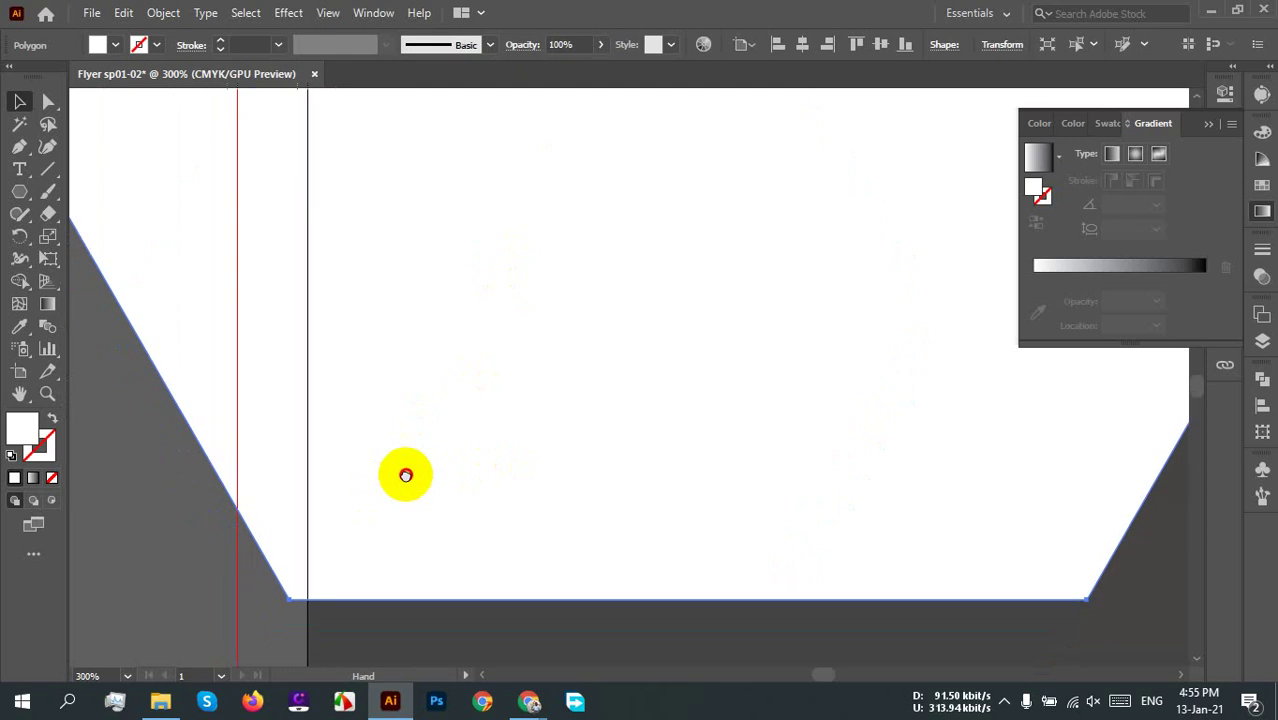
left_click_drag(383, 518, 395, 530)
left_click(254, 571)
scroll(257, 537, "down", 4)
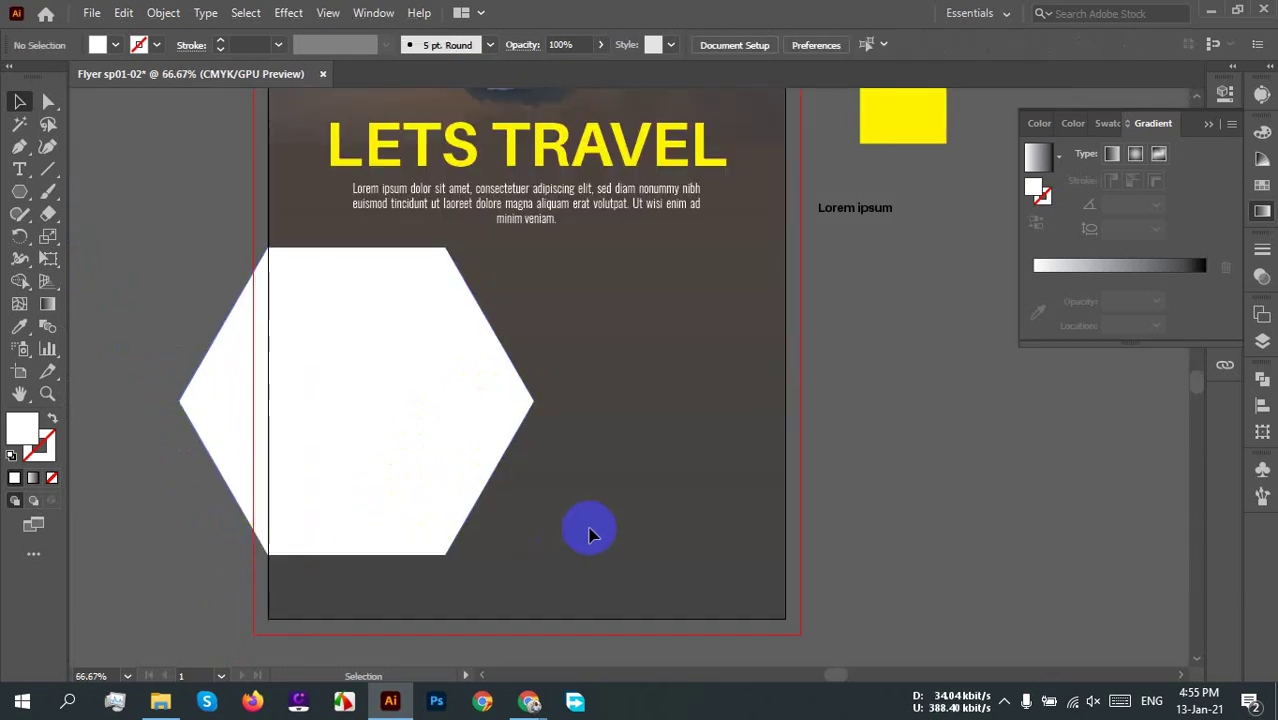
scroll(589, 535, "down", 1)
Step: Rotate the hexagon so that its points face straight up and down
left_click(485, 457)
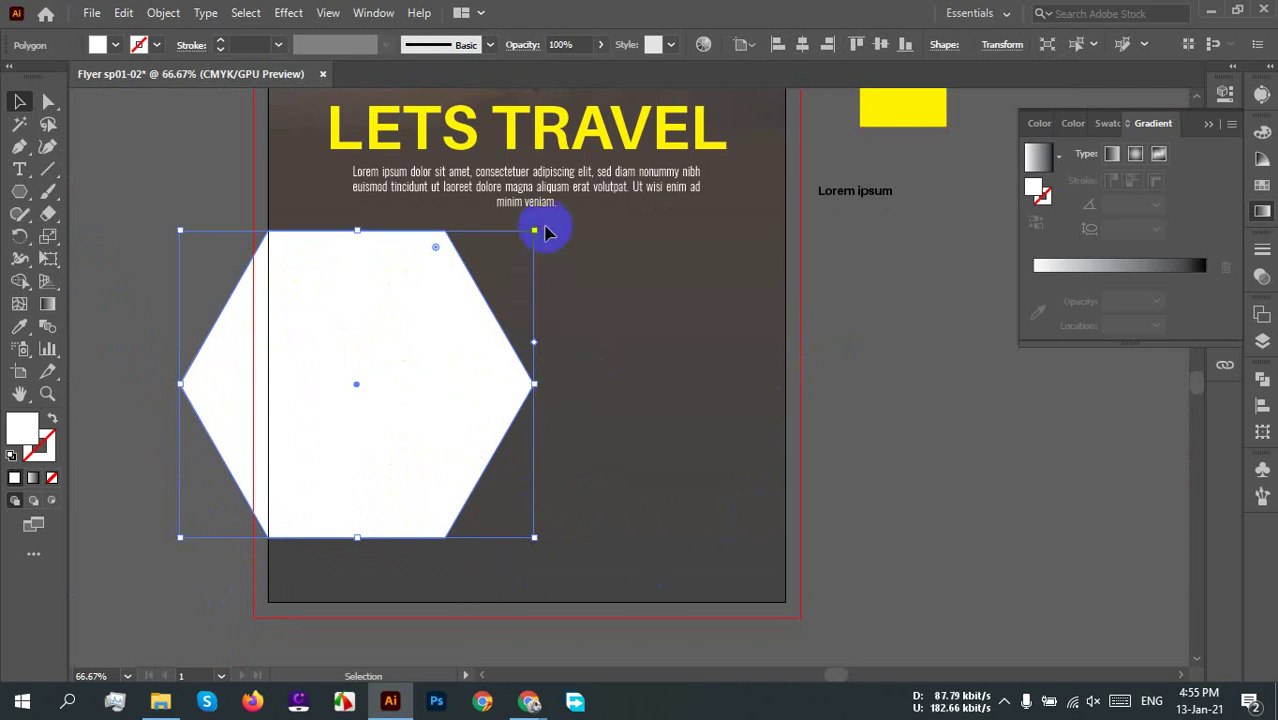
left_click_drag(553, 240, 485, 471)
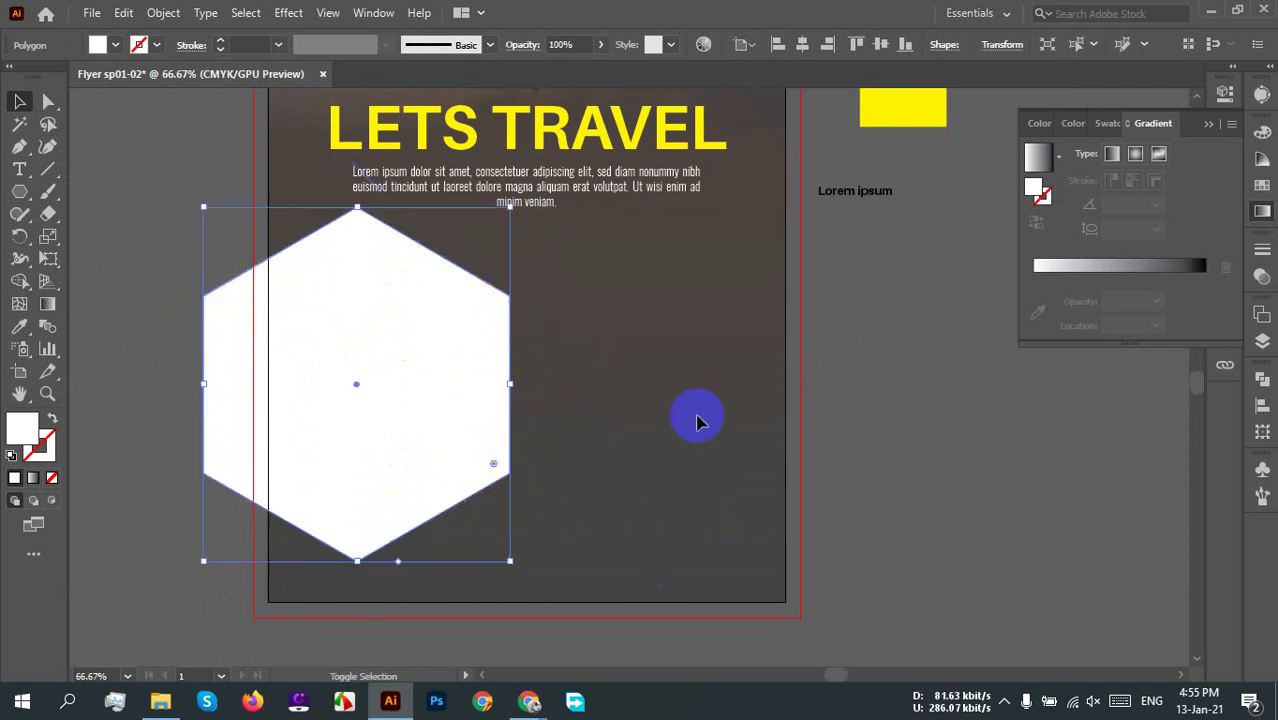
left_click(650, 419)
scroll(585, 430, "down", 1)
Step: Reduce the hexagon's size and place it with an identical copy side by side below the paragraph, leaving a narrow gap
left_click(408, 420)
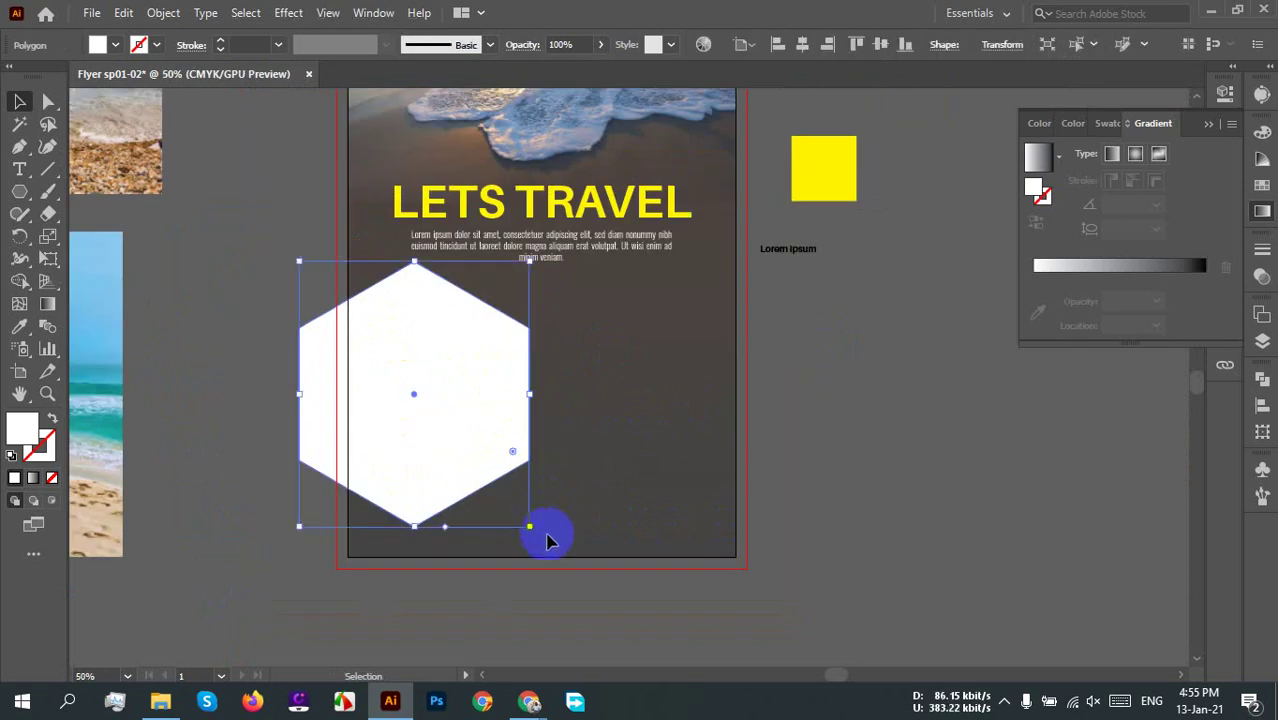
left_click_drag(533, 527, 738, 484)
scroll(650, 456, "down", 1)
scroll(650, 491, "up", 1)
left_click(659, 496)
left_click_drag(659, 496, 494, 376)
left_click_drag(494, 376, 510, 321)
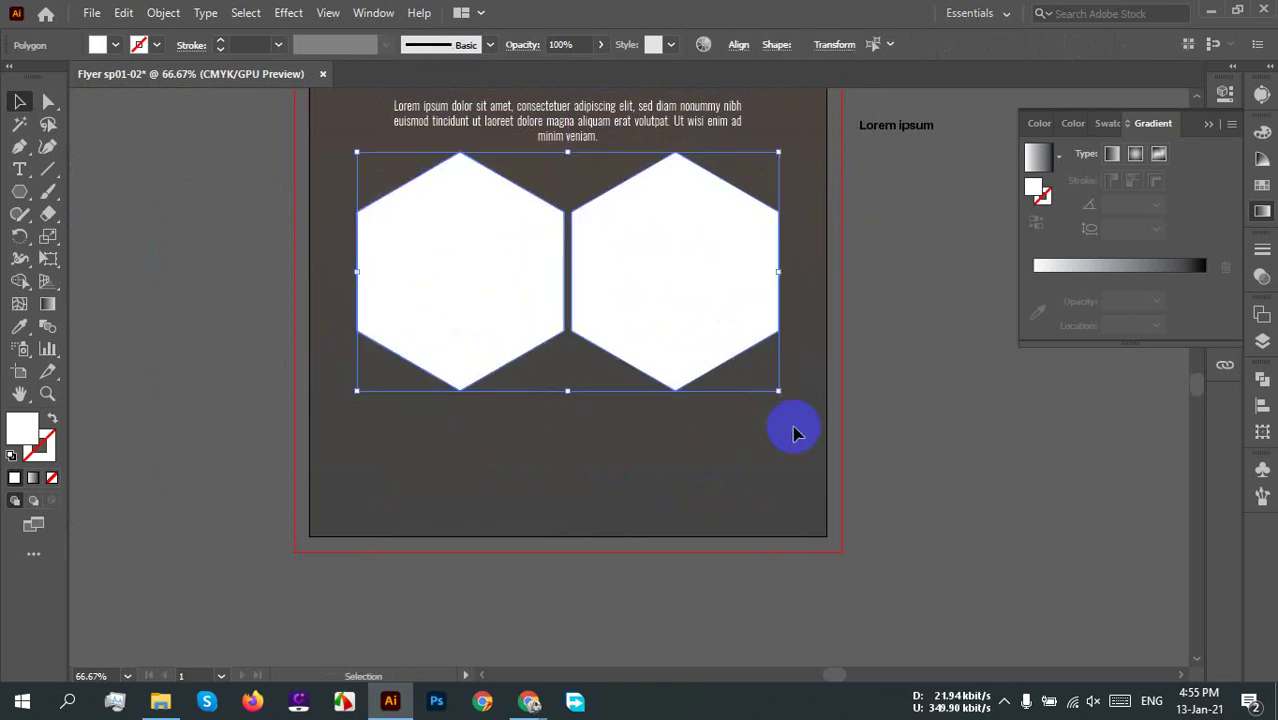
Step: Duplicate the right hexagon into the notch below and between the two upper hexagons
left_click(848, 414)
left_click_drag(702, 334, 593, 520)
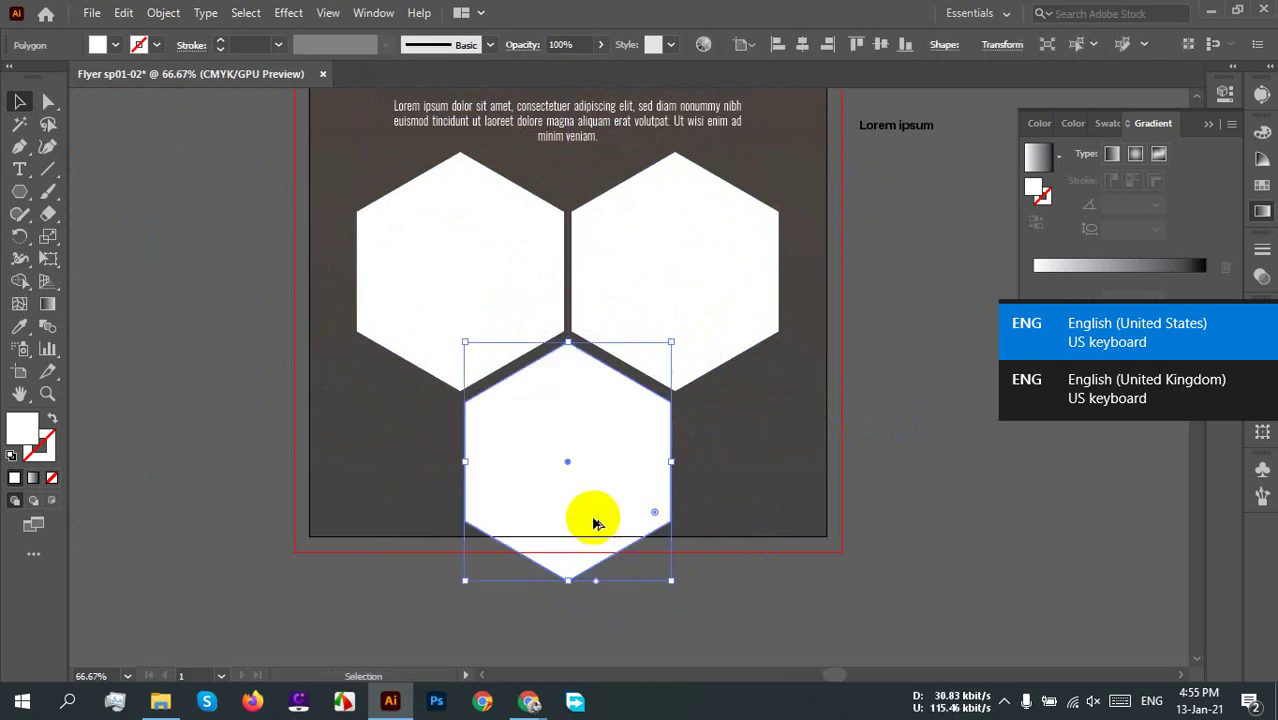
Step: Widen the gap between the two upper hexagons by shifting each one slightly outward
key("ctrl+plus")
key("ctrl+plus")
key("ctrl+plus")
left_click_drag(630, 340, 688, 450)
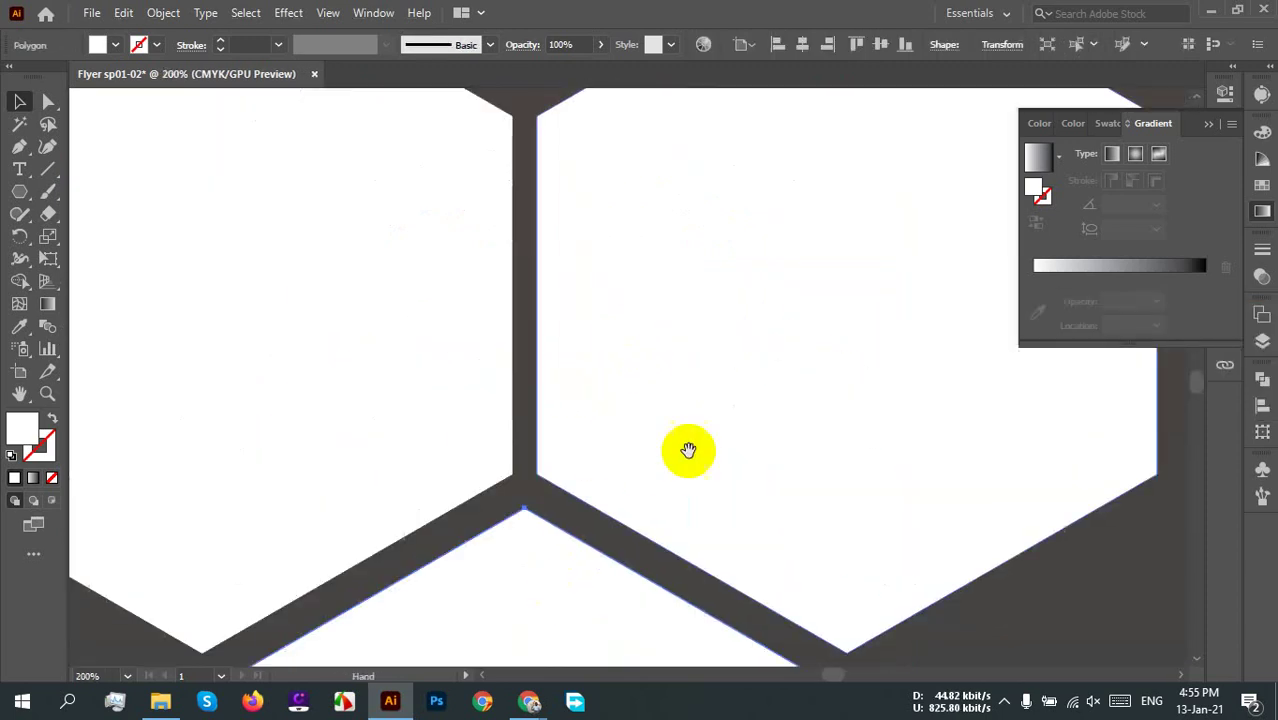
left_click(1055, 614)
left_click_drag(636, 316, 650, 320)
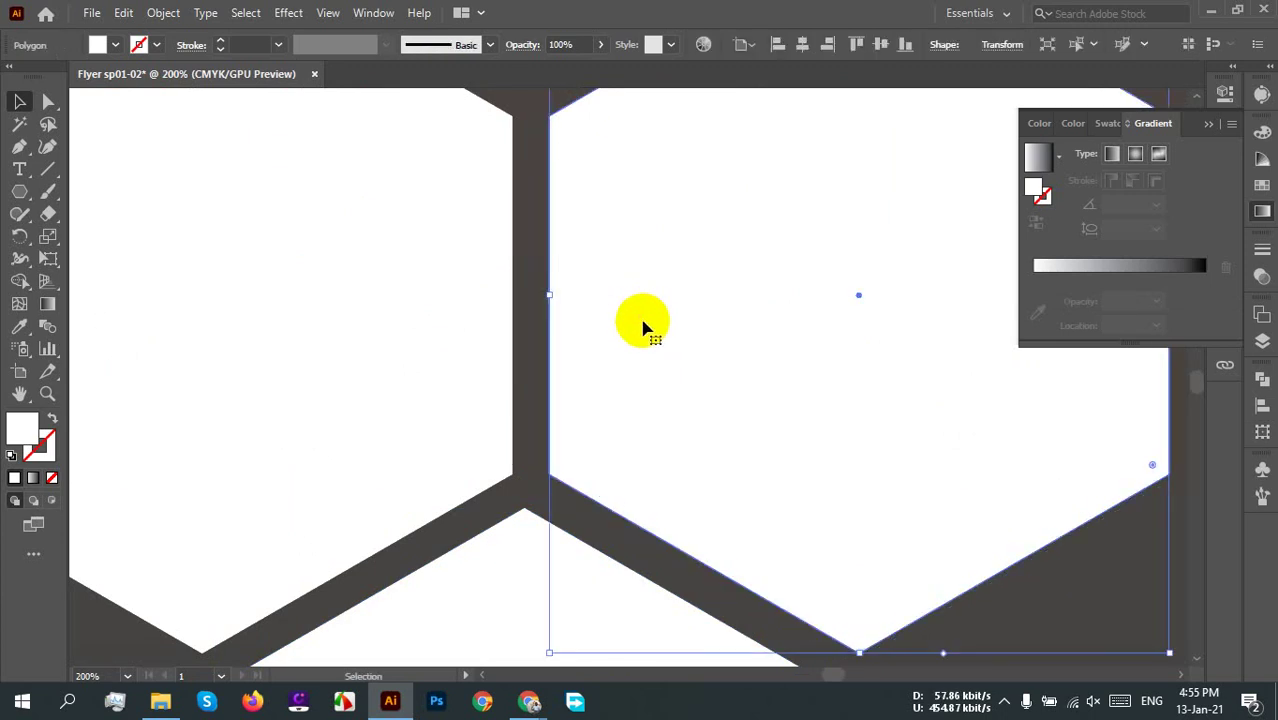
left_click_drag(467, 432, 463, 440)
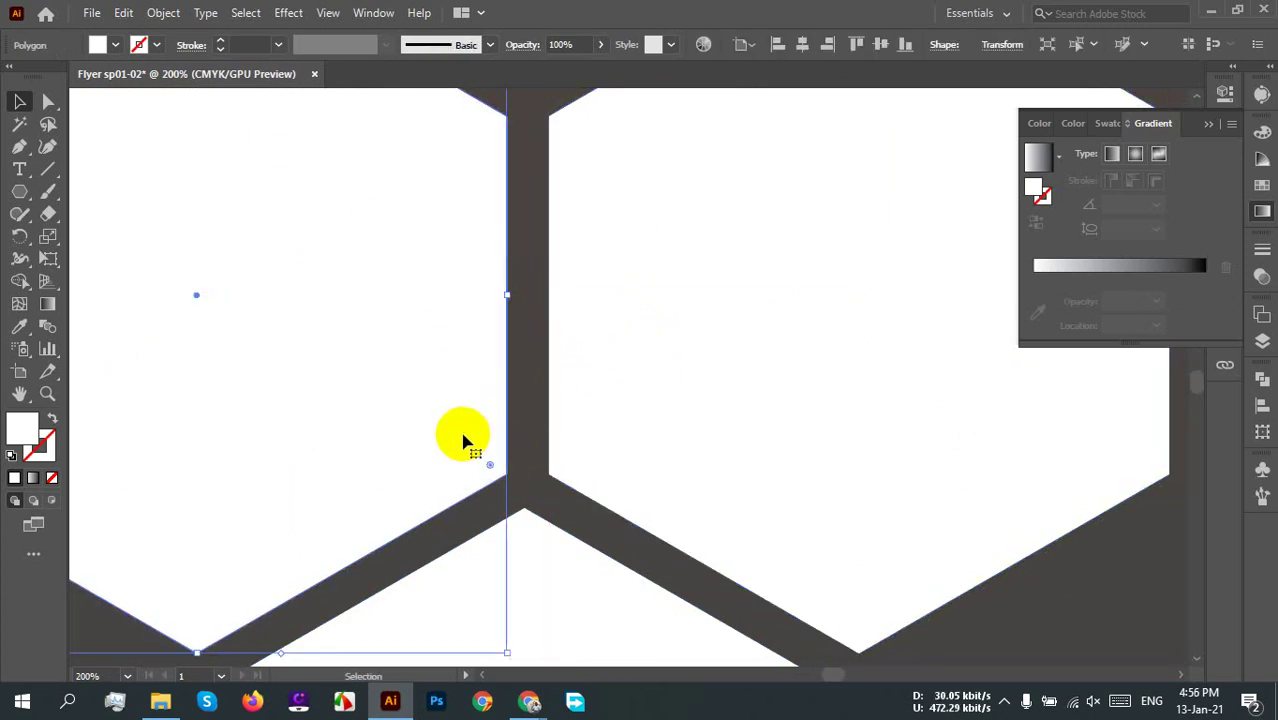
Step: Distribute the three hexagons evenly by their horizontal centers
key("ctrl+minus")
key("ctrl+minus")
left_click_drag(766, 571, 305, 397)
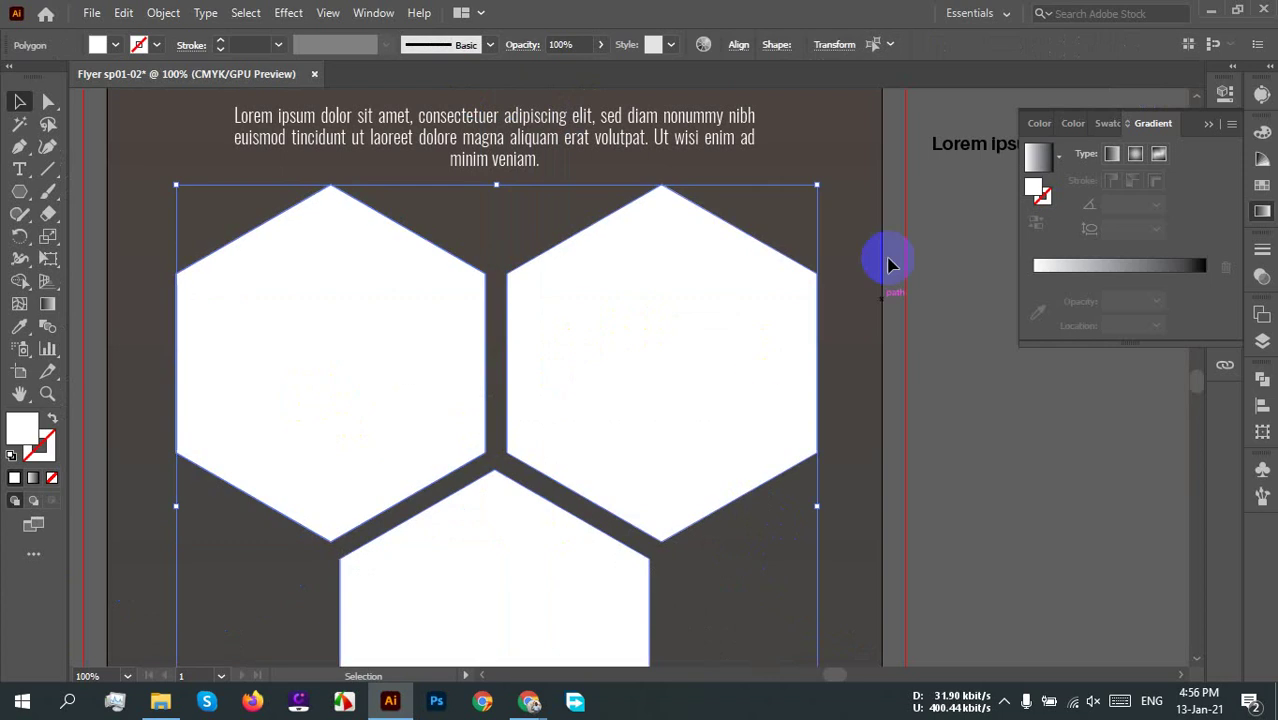
left_click(739, 45)
left_click(698, 170)
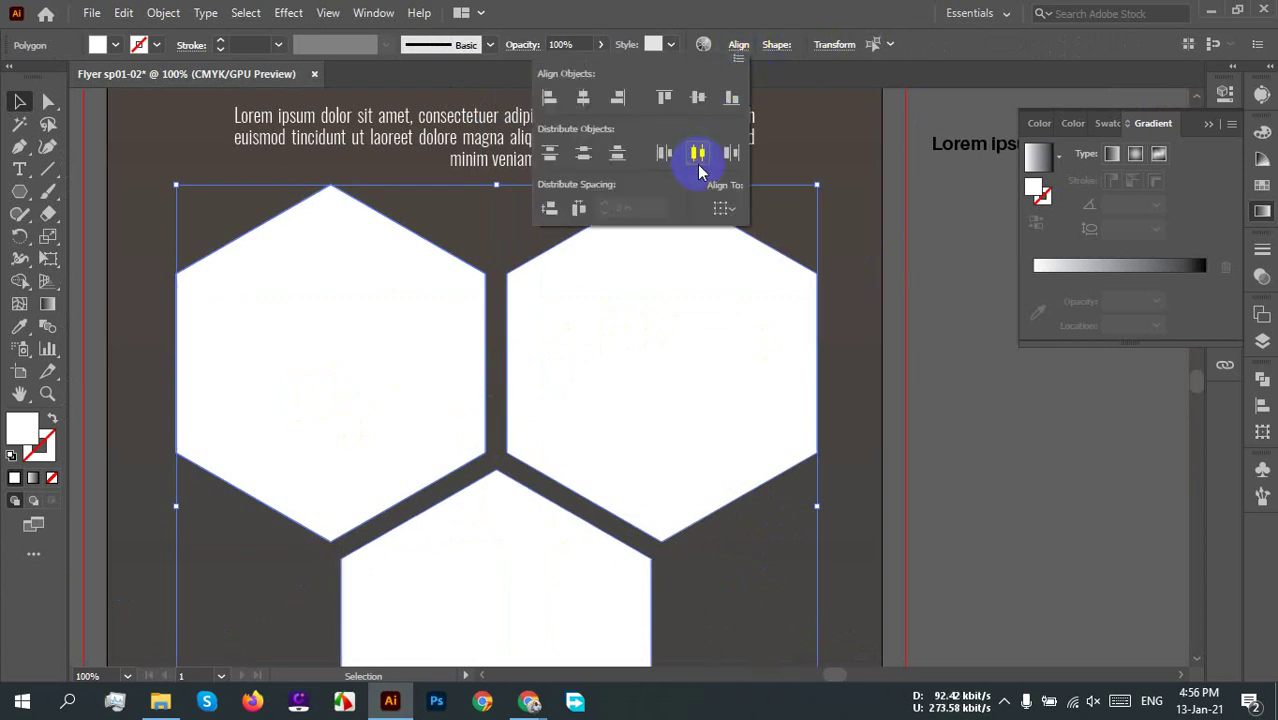
Step: Reapply horizontal center distribution to the three hexagons and examine the gaps where they meet
left_click(697, 157)
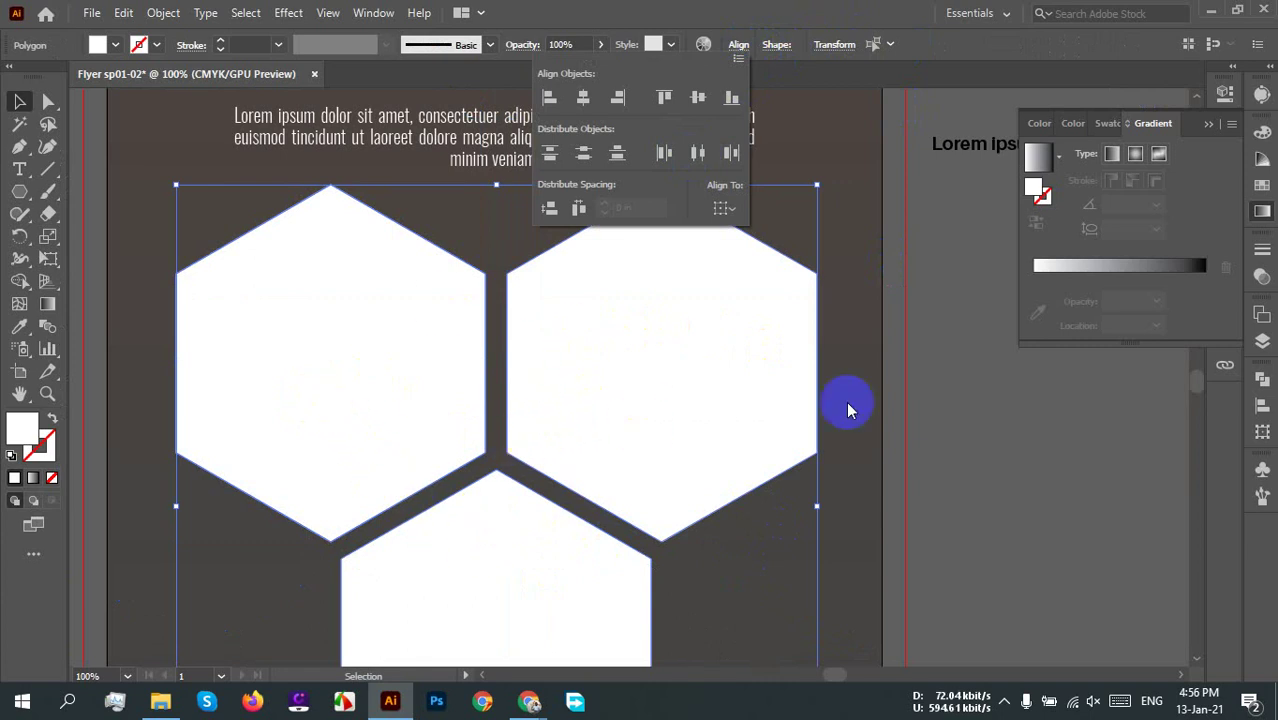
key("Escape")
scroll(485, 419, "up", 3)
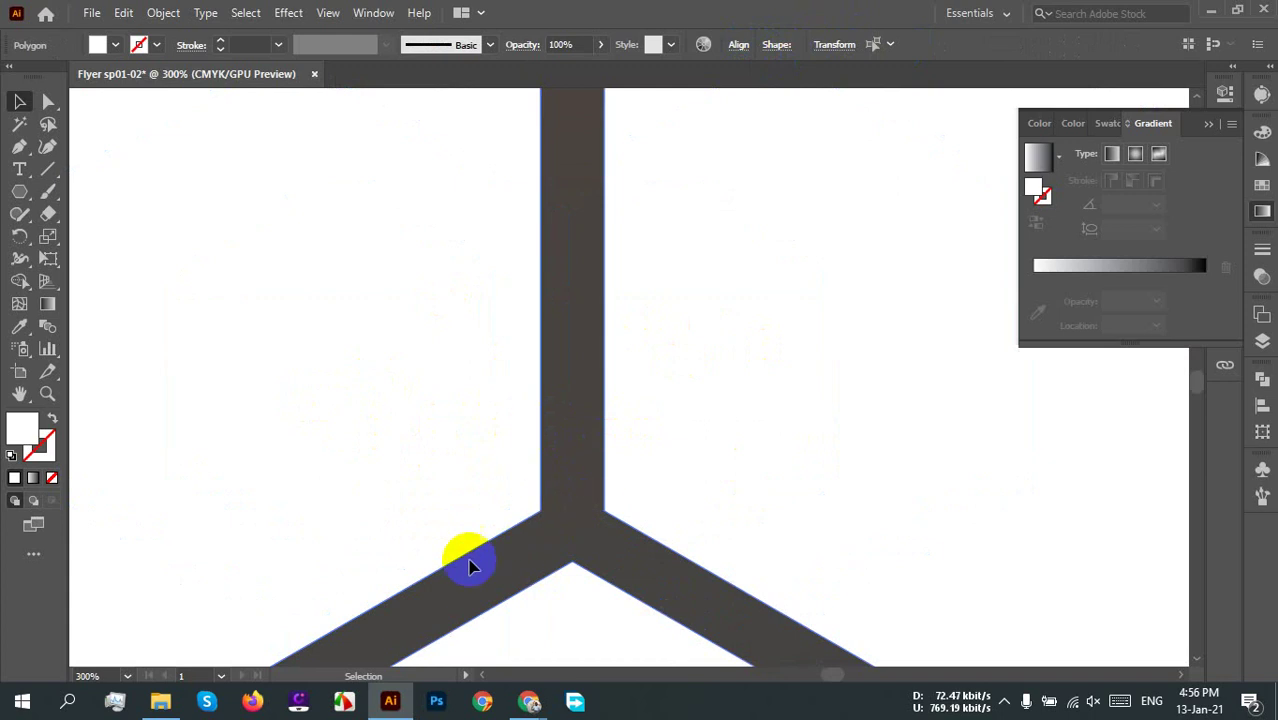
scroll(520, 525, "down", 4)
left_click(866, 509)
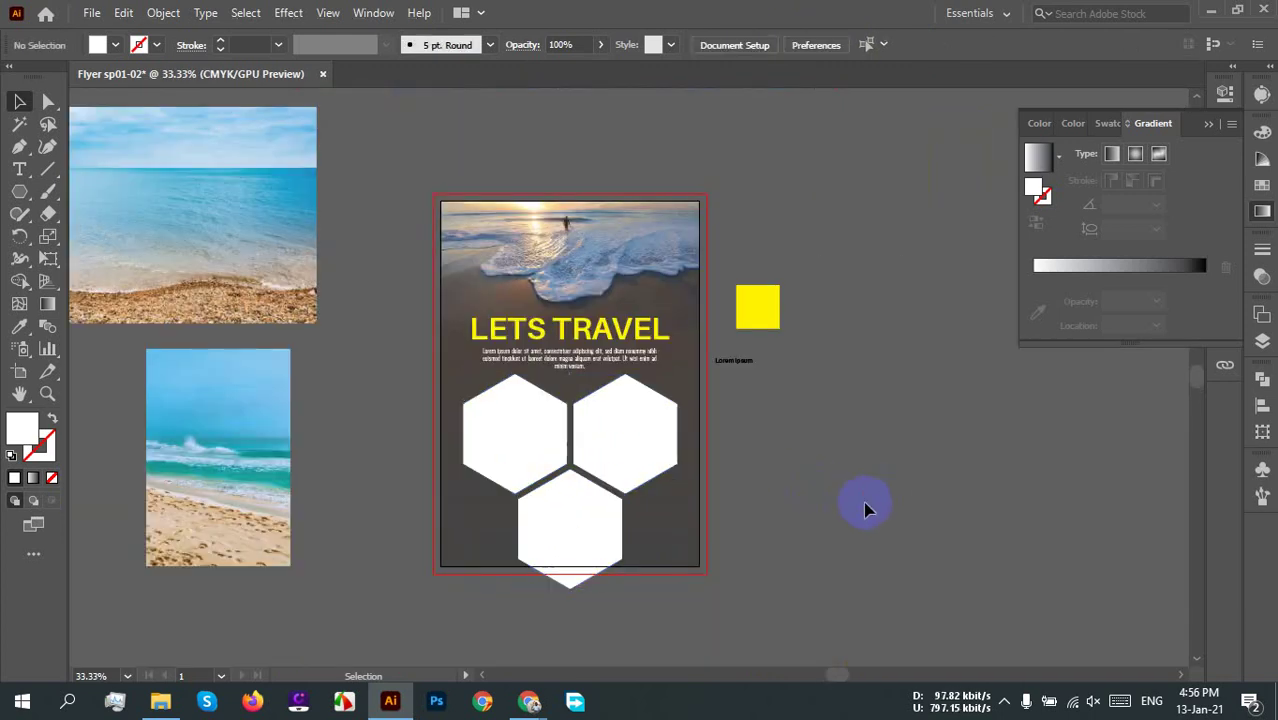
Step: Scale the three-hexagon cluster down proportionally about its center so it fits inside the flyer
left_click(502, 434)
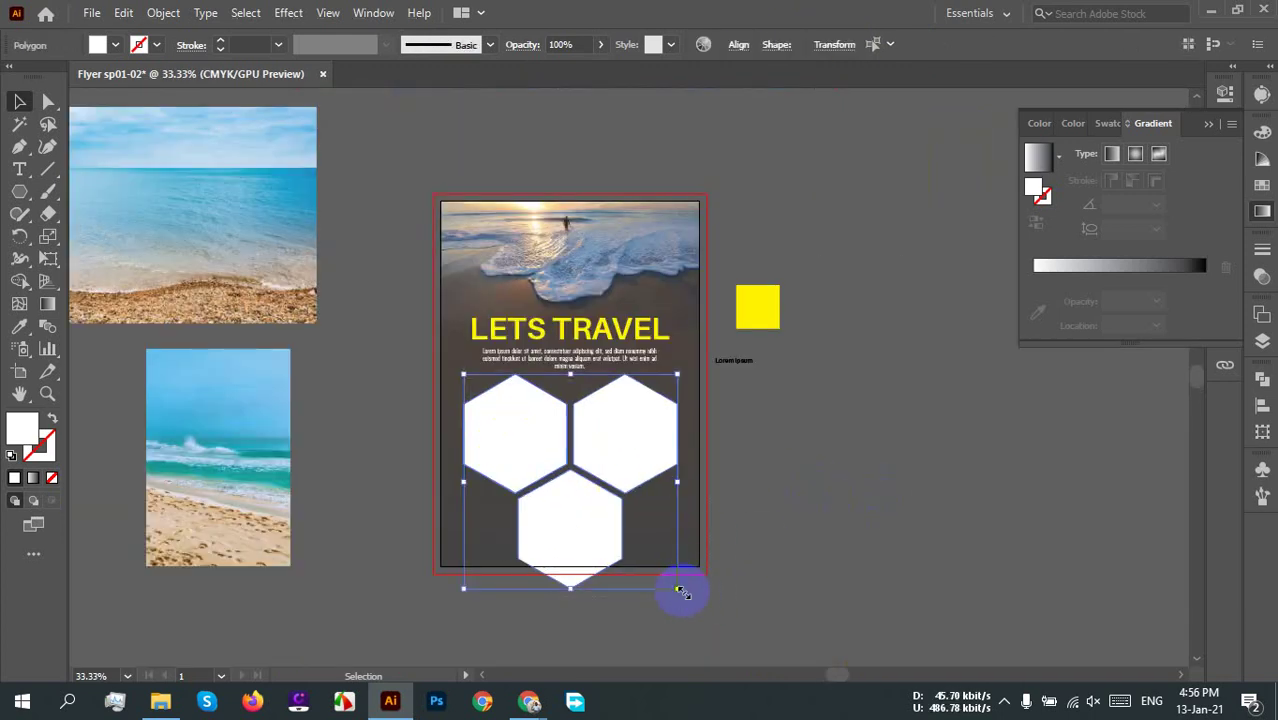
left_click_drag(680, 592, 638, 545)
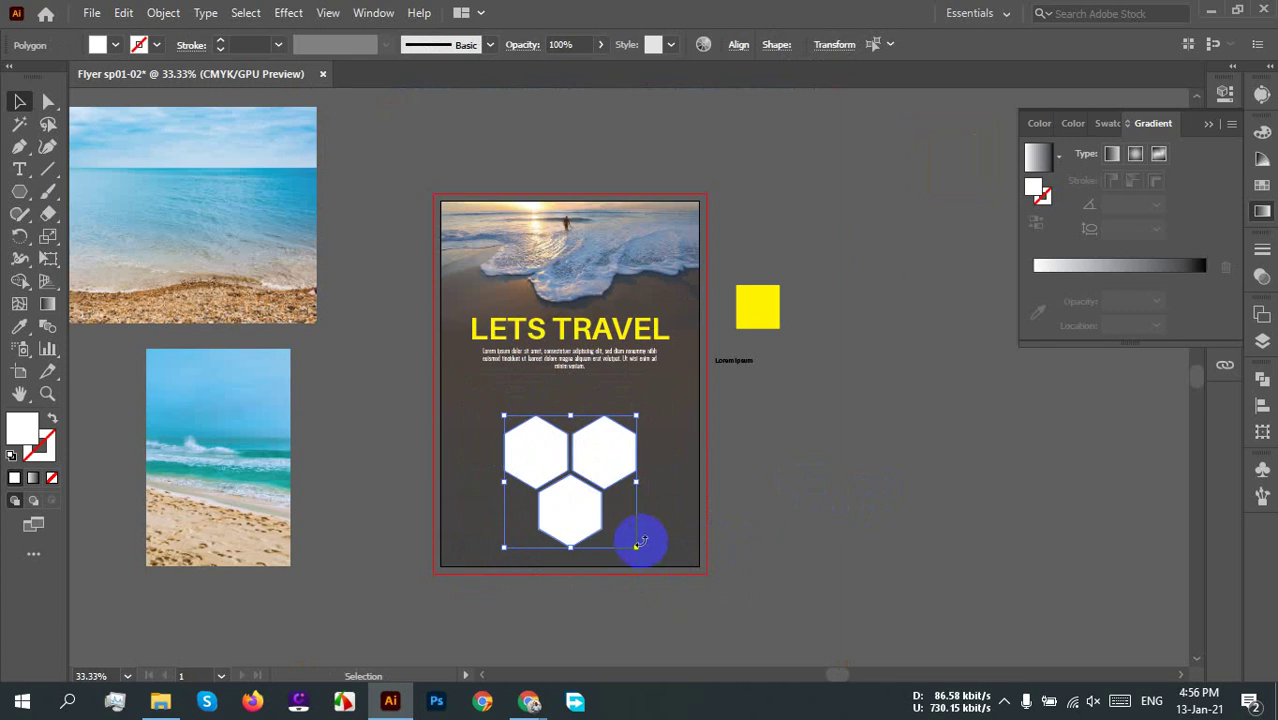
scroll(638, 530, "up", 3)
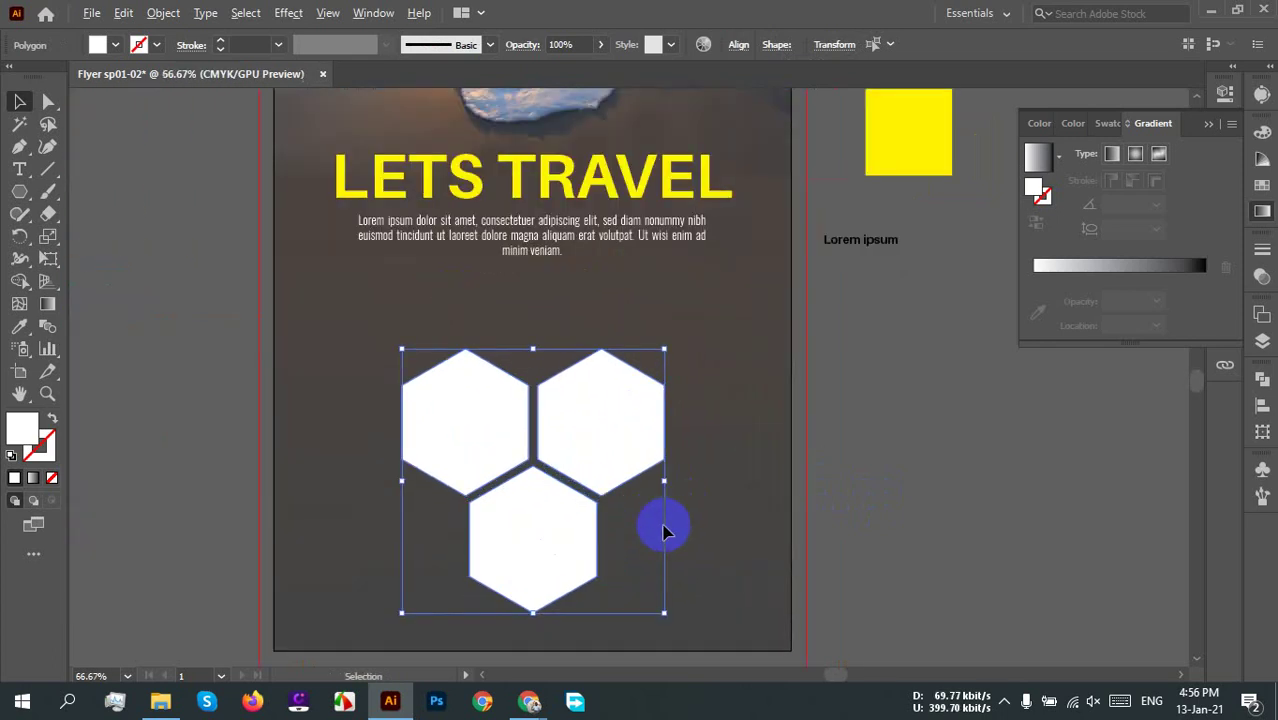
scroll(685, 505, "down", 1)
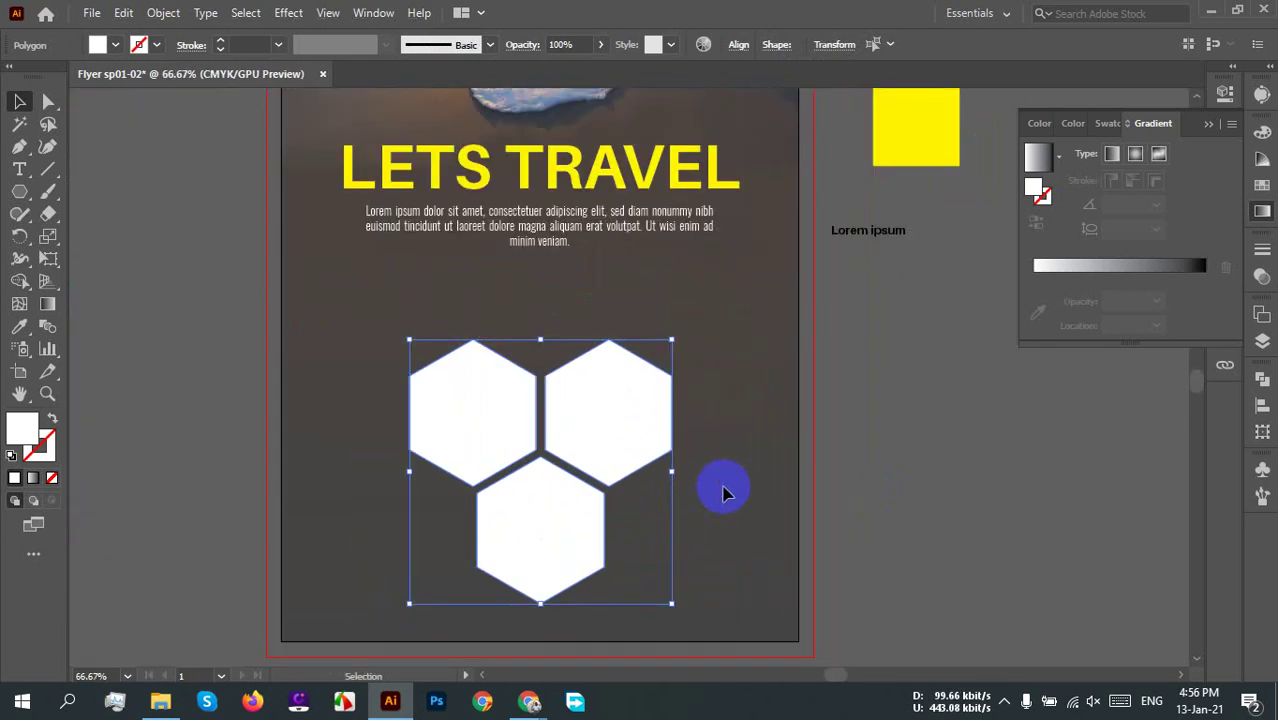
left_click(725, 490)
Step: Move the whole hexagon cluster up, closer to the paragraph text
left_click(451, 414)
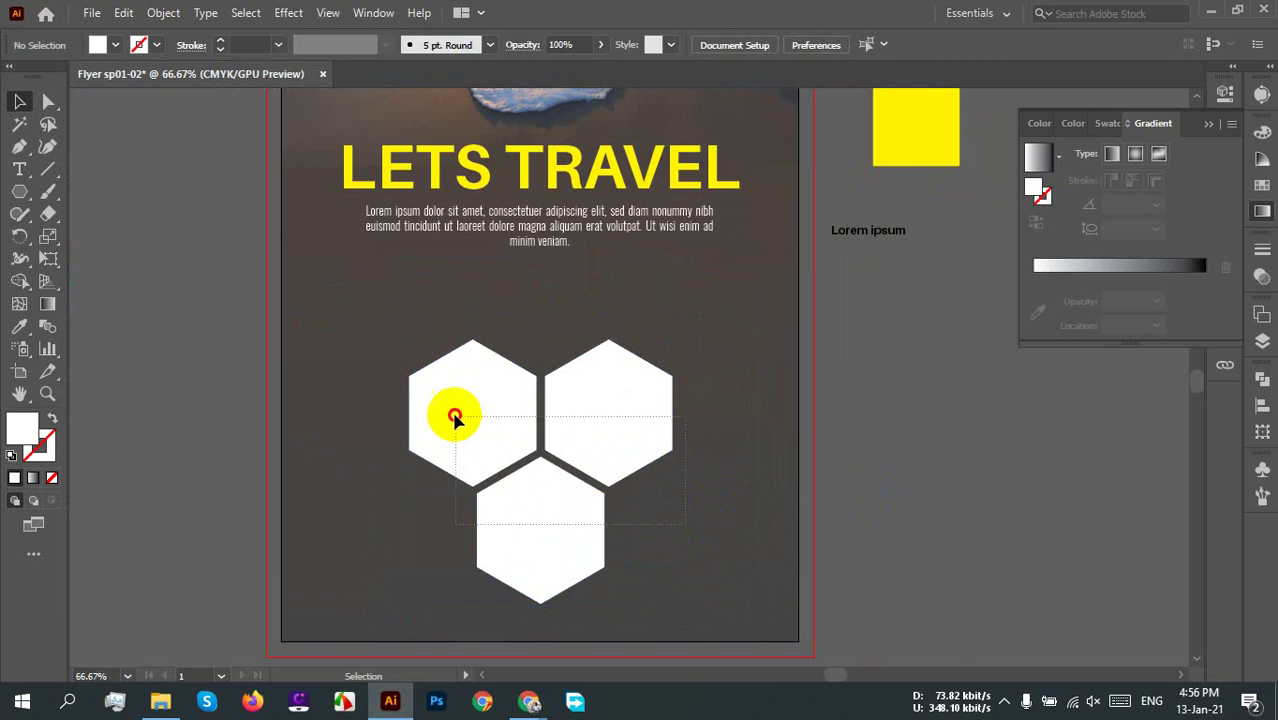
left_click_drag(574, 502, 571, 441)
left_click(687, 487)
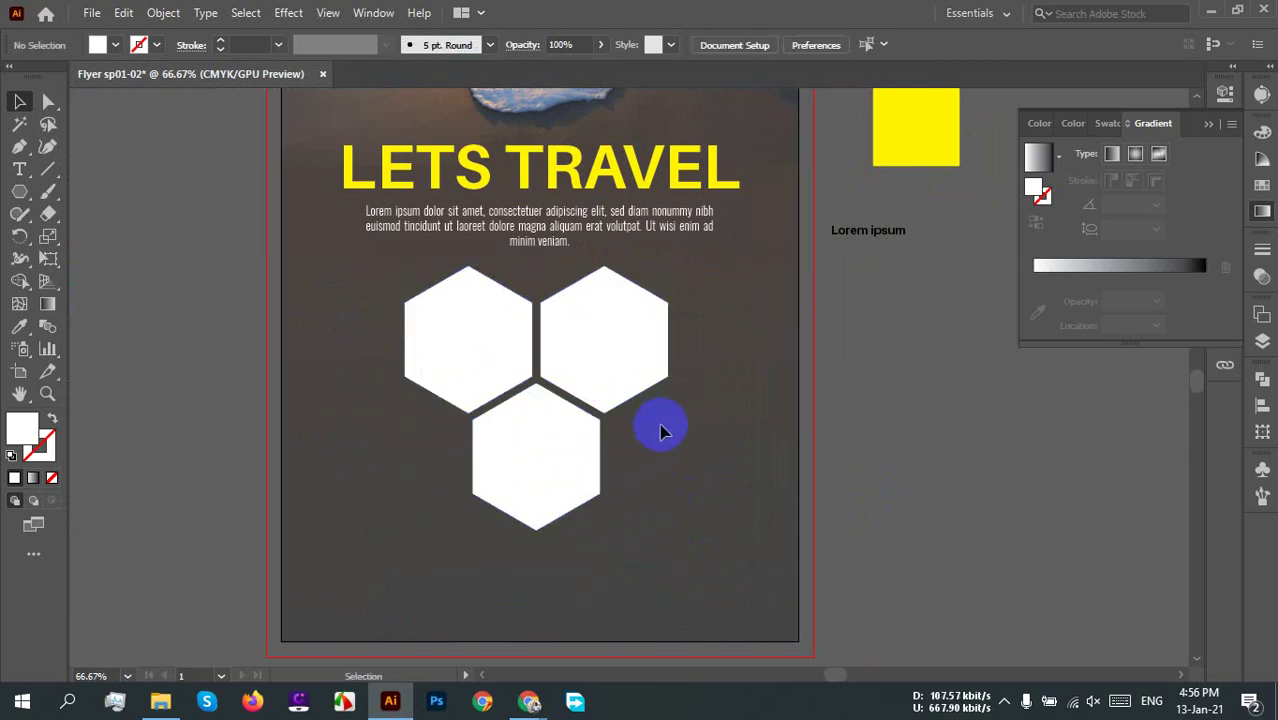
Step: Move the two upper hexagons down to either side of the lower one, forming a horizontal row of three
left_click(418, 392)
left_click_drag(427, 358, 357, 478)
left_click_drag(619, 344, 695, 458)
left_click(704, 610)
Step: Distribute the row of three hexagons evenly by their horizontal centers
left_click_drag(704, 610, 294, 428)
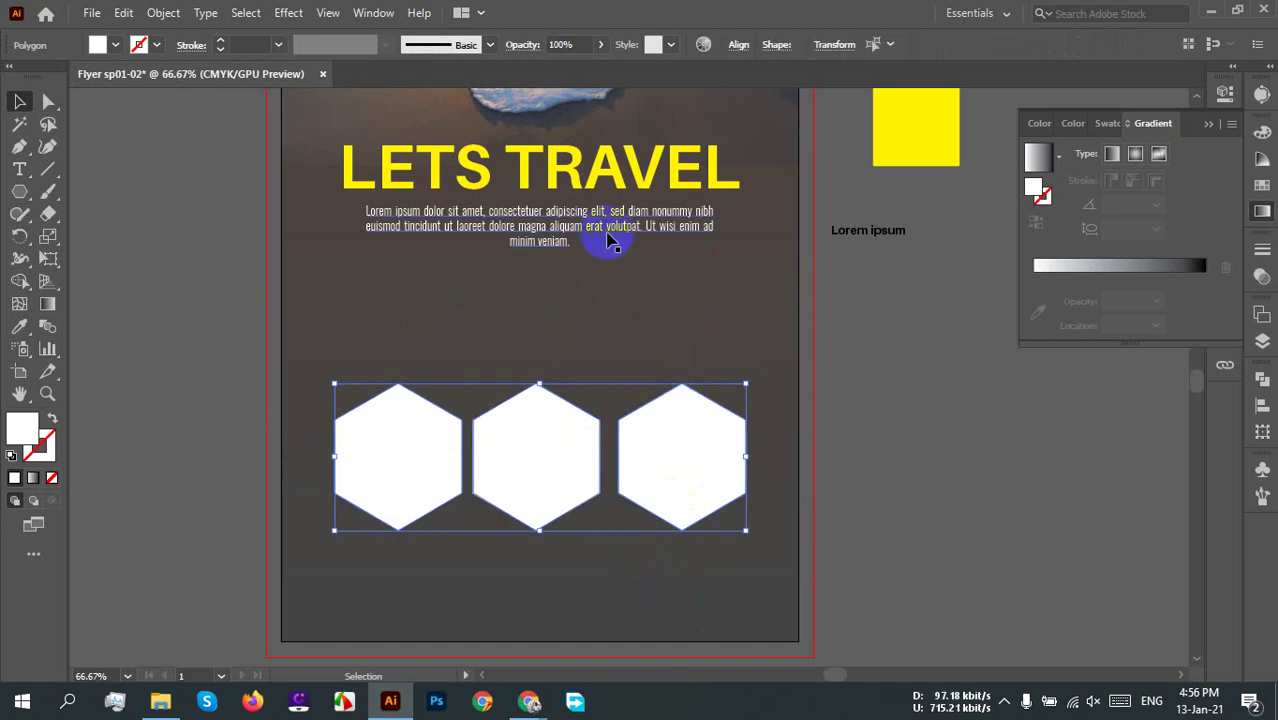
left_click(740, 46)
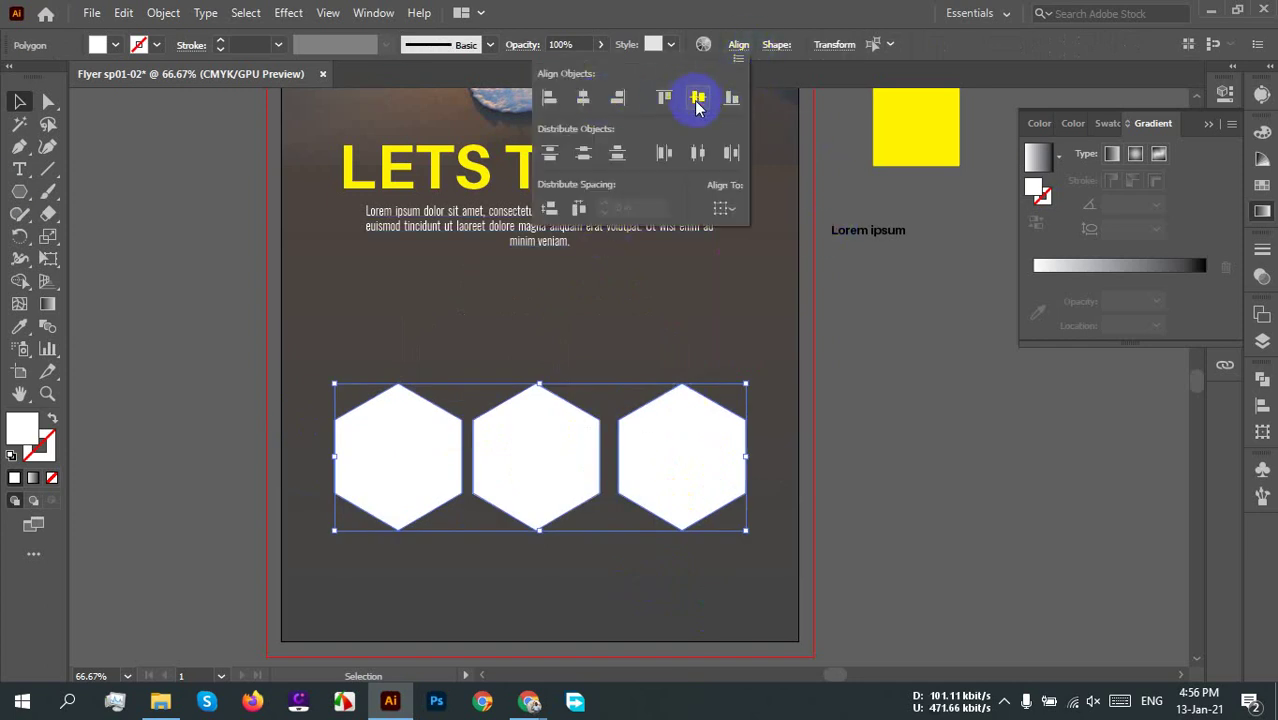
left_click(730, 152)
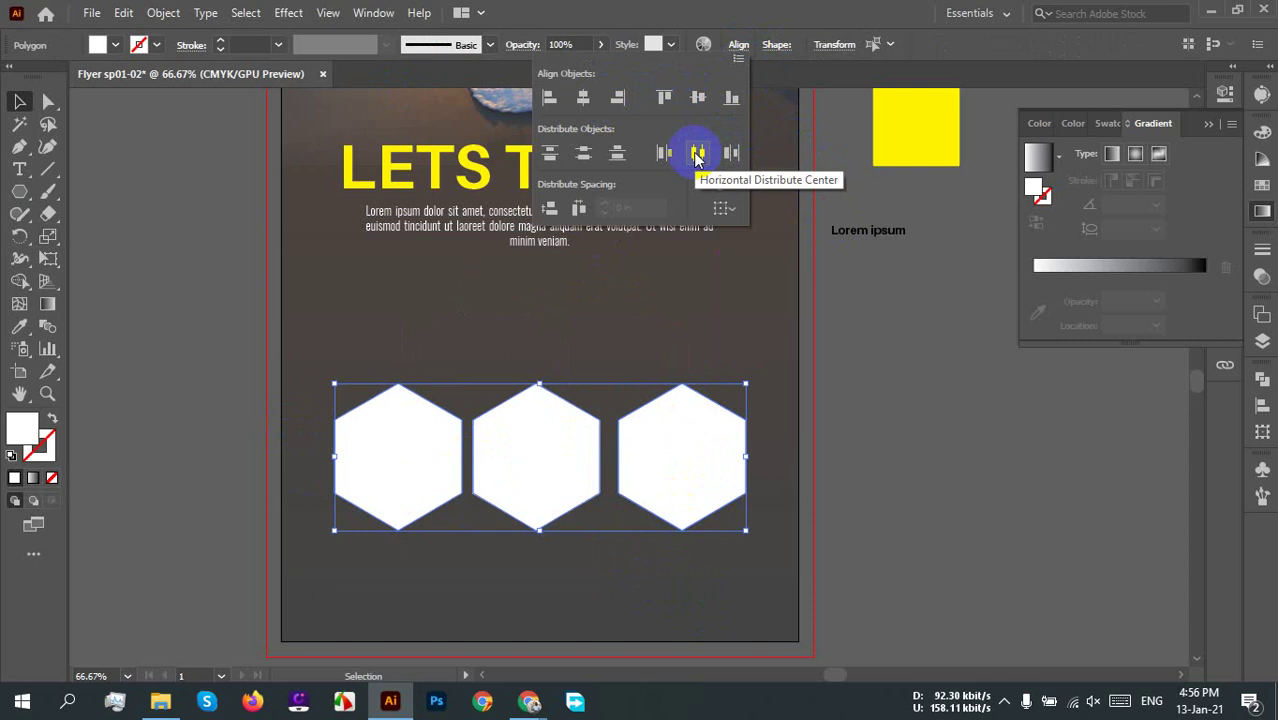
left_click(697, 155)
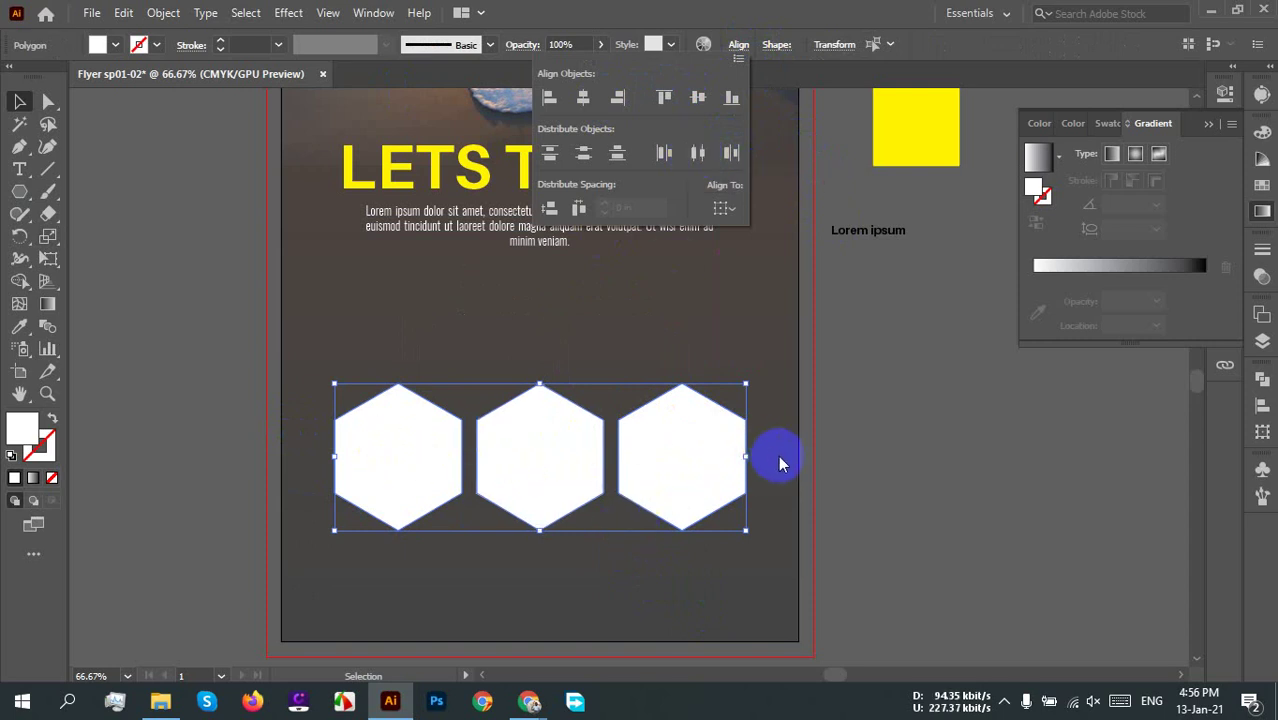
left_click(762, 505)
scroll(571, 582, "down", 1)
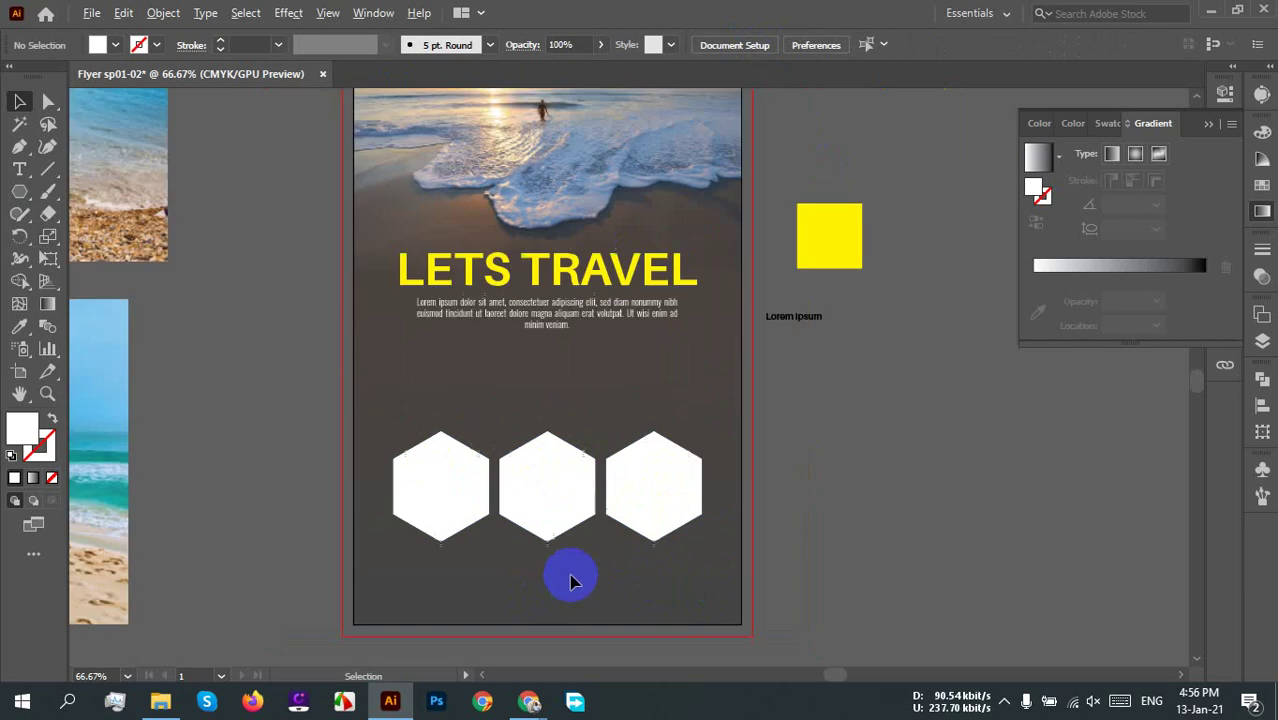
Step: Move the hexagon row slightly upward and scale it down a little about its center
scroll(571, 582, "down", 1)
scroll(191, 243, "left", 2)
left_click_drag(459, 528, 586, 533)
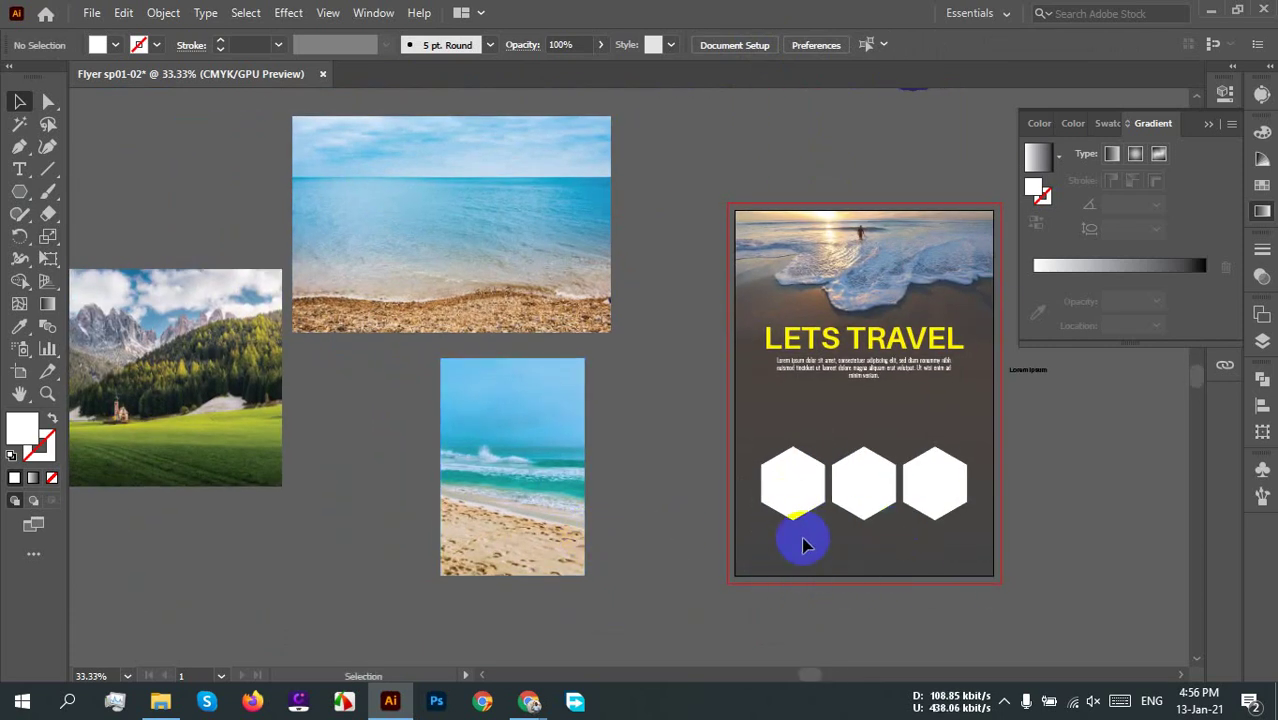
left_click(865, 500)
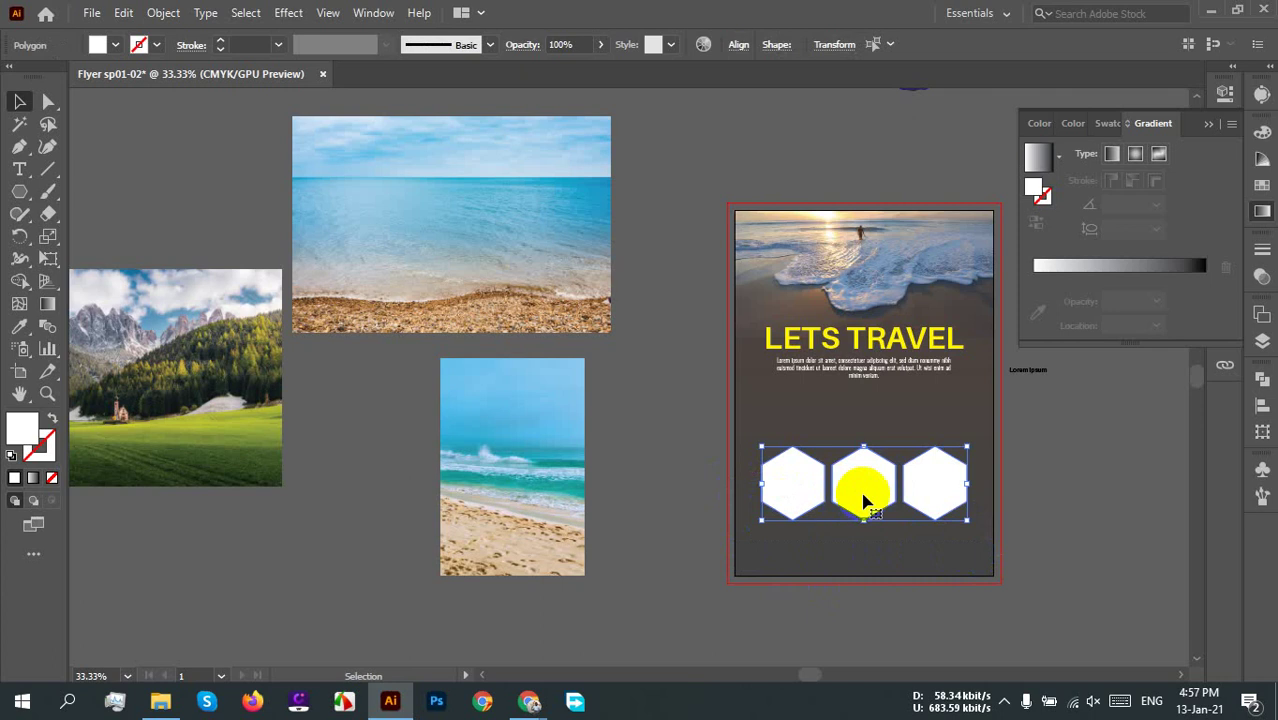
left_click_drag(885, 503, 878, 481)
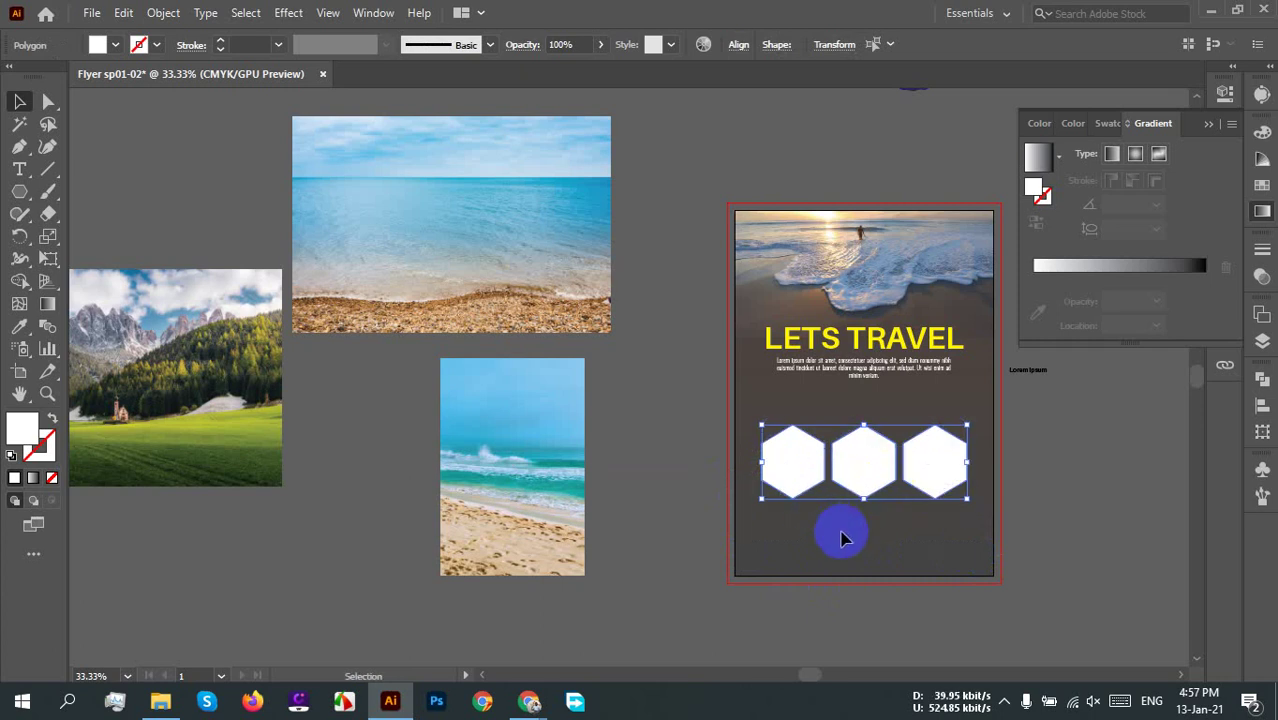
scroll(970, 526, "up", 2)
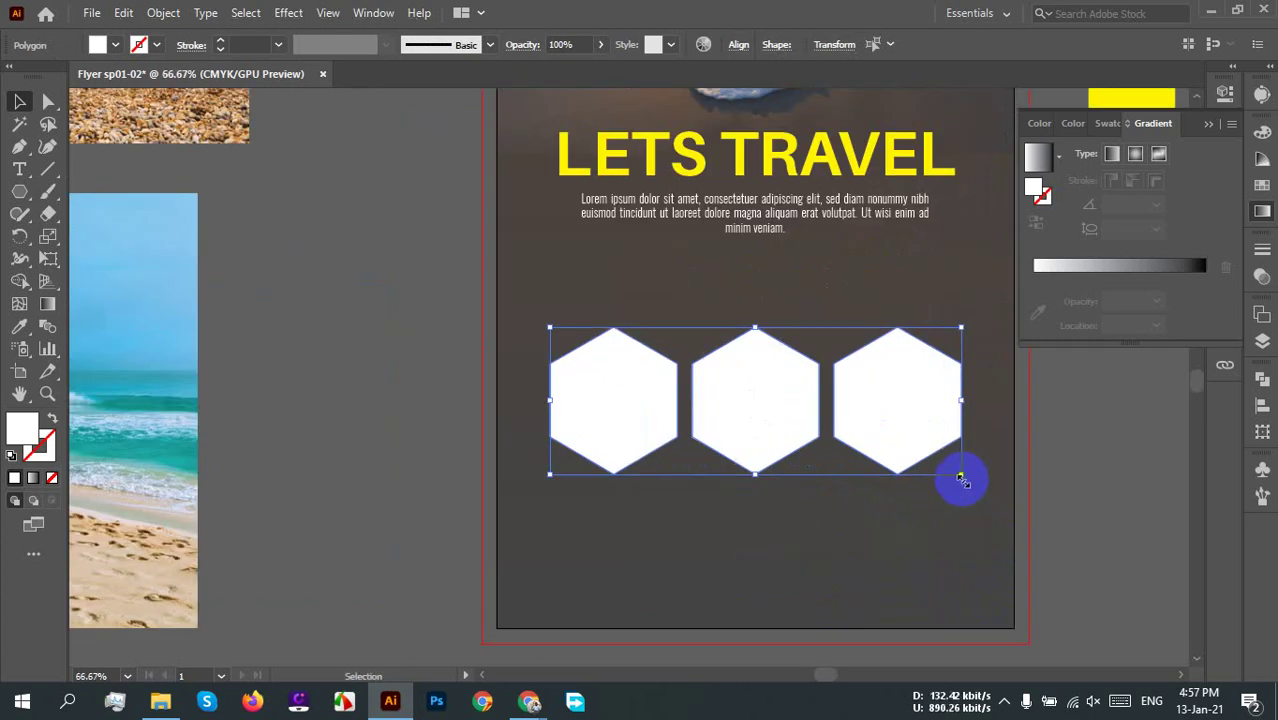
left_click_drag(960, 479, 937, 465)
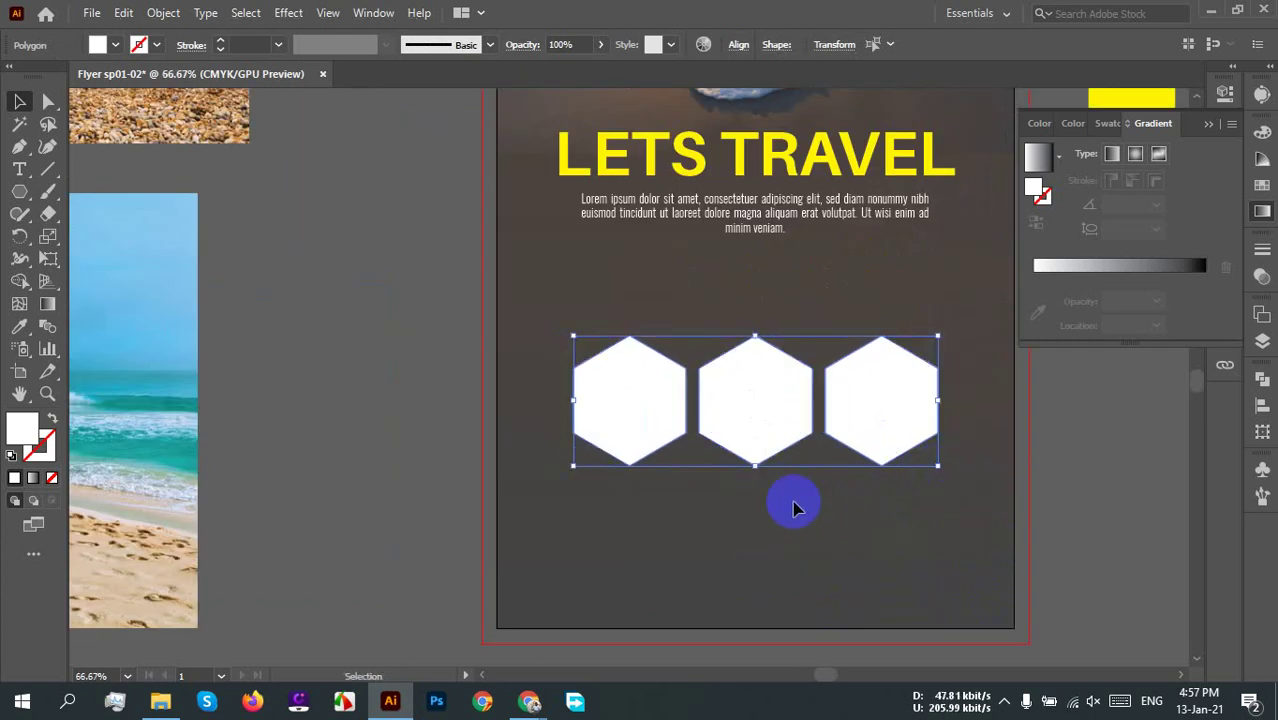
left_click(795, 508)
Step: Shrink the mountain meadow photo about its center to roughly a quarter of its width
scroll(800, 510, "down", 3)
left_click_drag(733, 528, 886, 543)
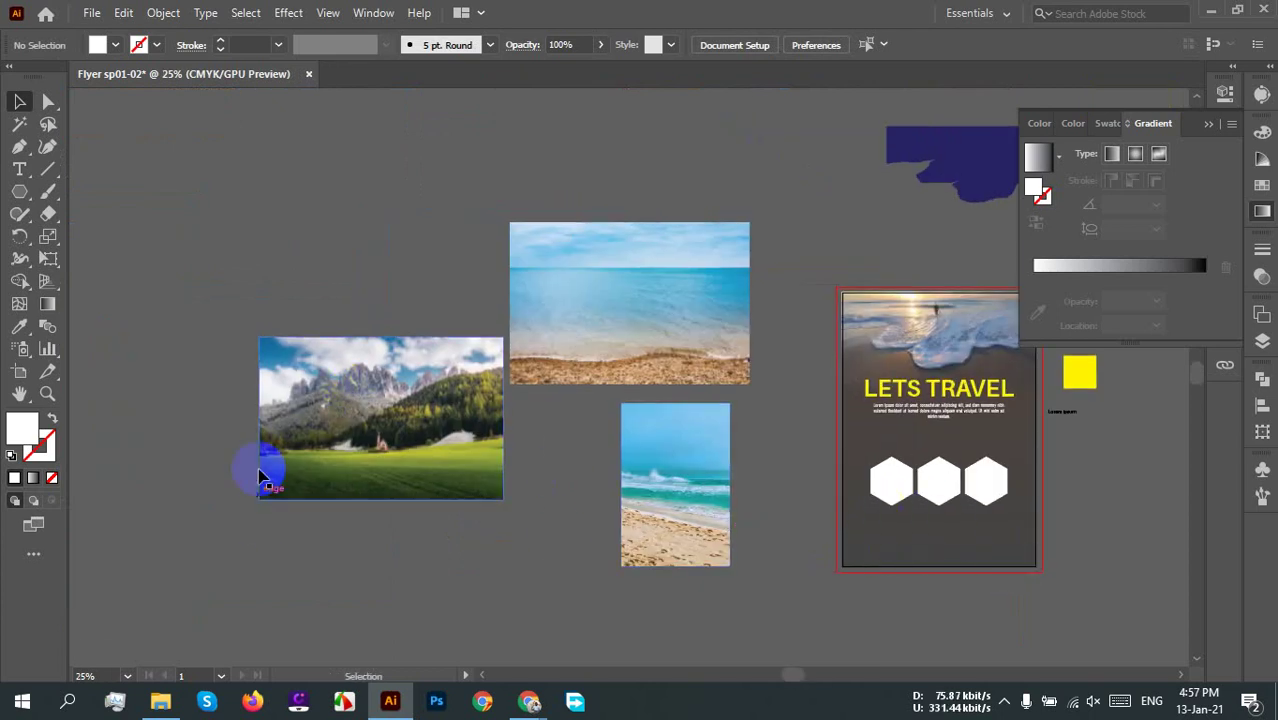
left_click(313, 450)
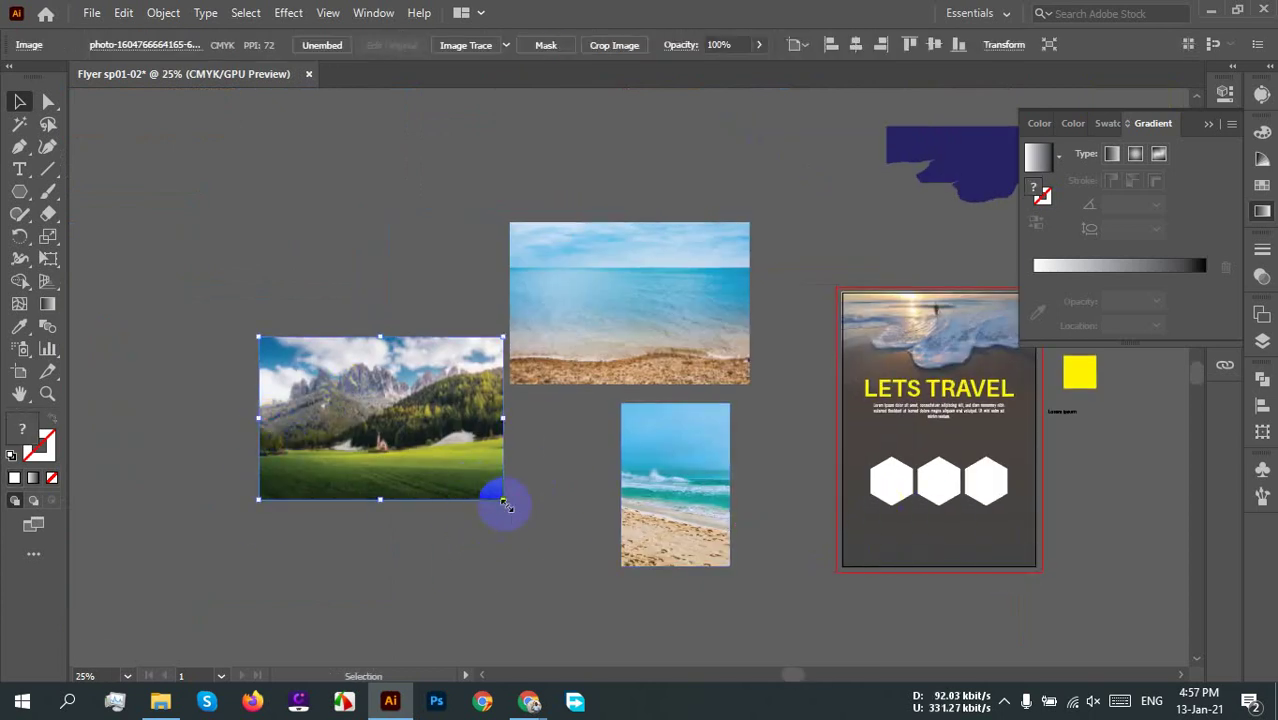
left_click_drag(504, 500, 410, 437)
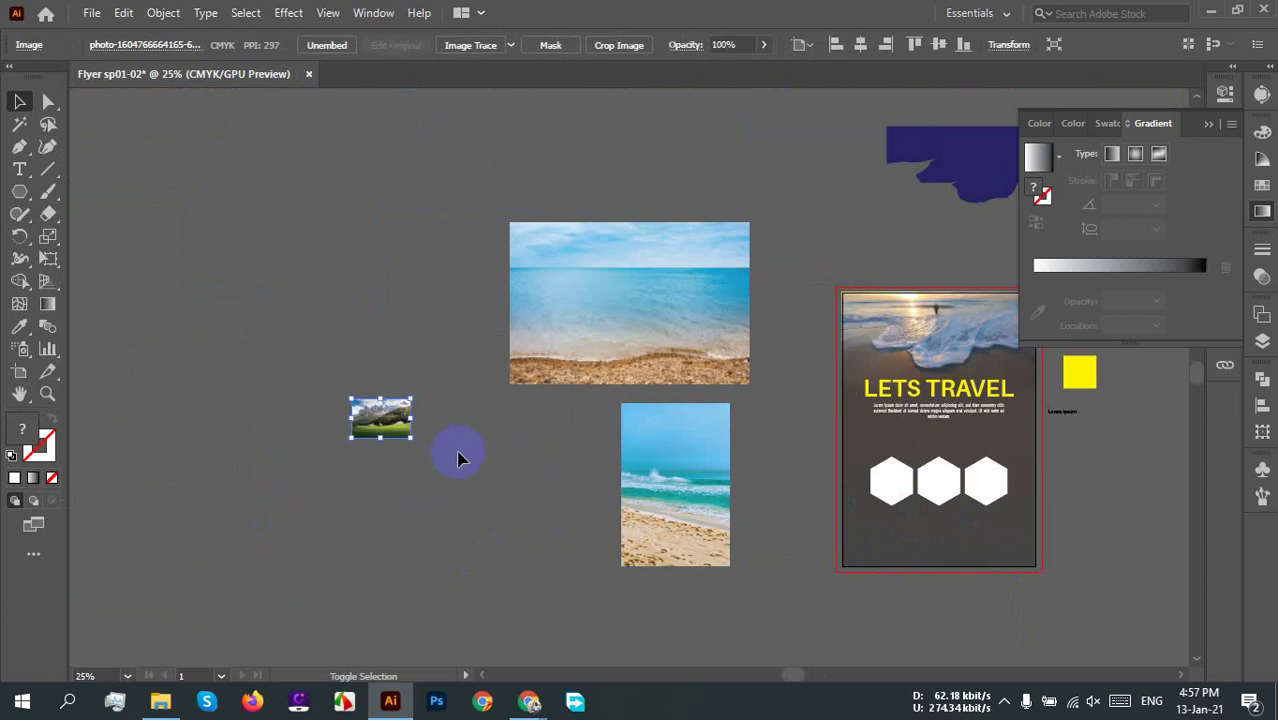
left_click(458, 510)
Step: Shrink the wide sea photo above the mountain photo, and enlarge the mountain photo slightly to match its width directly beneath
left_click_drag(597, 318, 326, 297)
left_click_drag(480, 367, 405, 382)
scroll(410, 437, "up", 3)
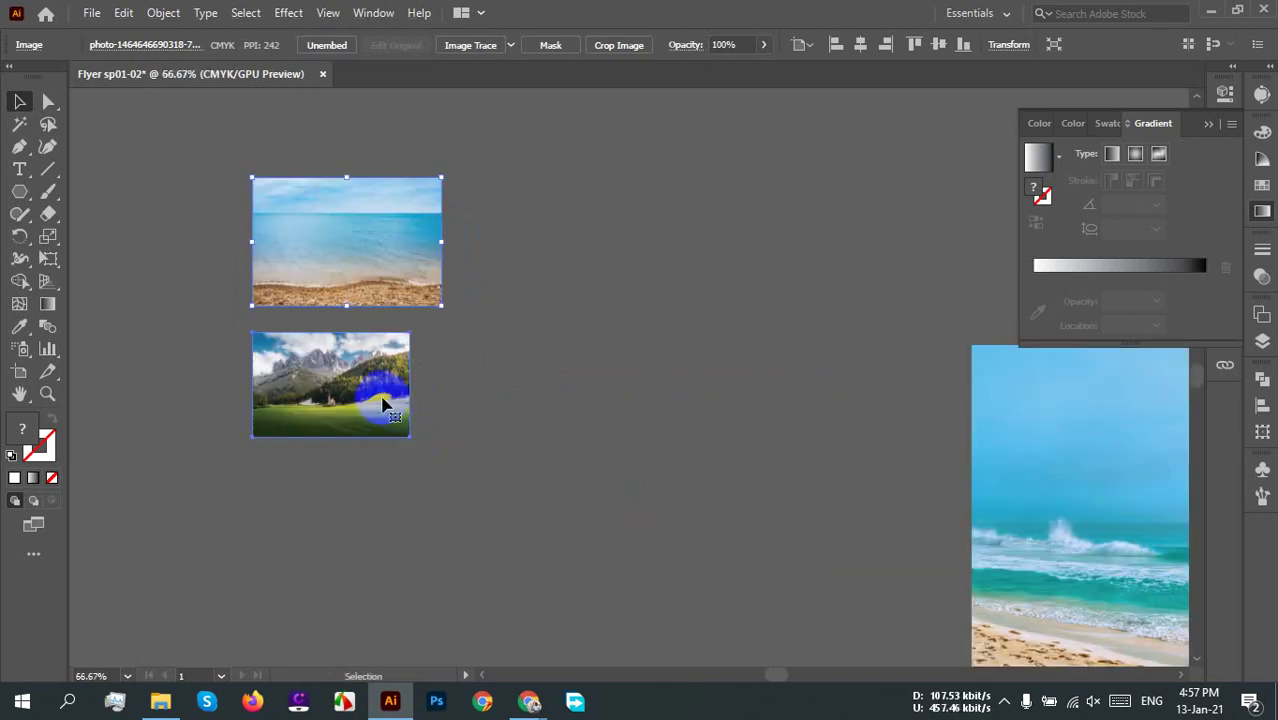
left_click(382, 402)
left_click_drag(410, 438, 423, 457)
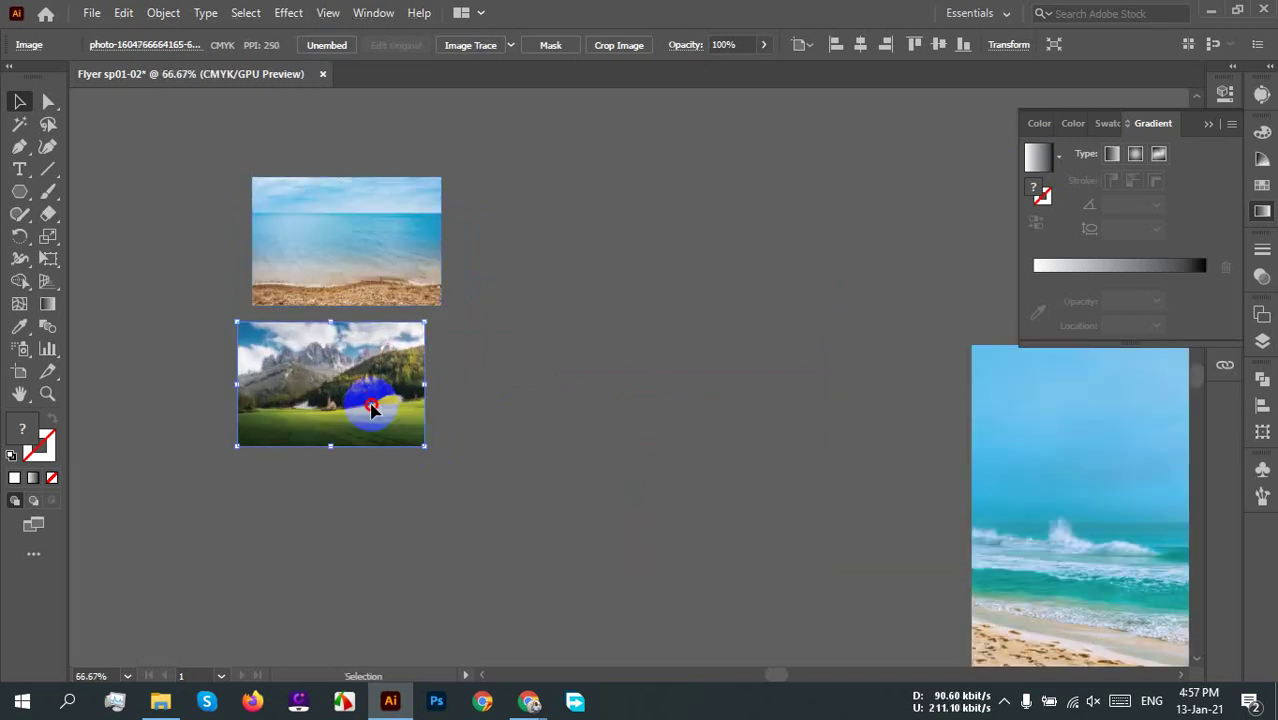
left_click_drag(371, 408, 385, 414)
Step: Examine the image quality of the resized mountain and sea photos at high magnification
scroll(385, 414, "up", 4)
scroll(357, 393, "up", 1)
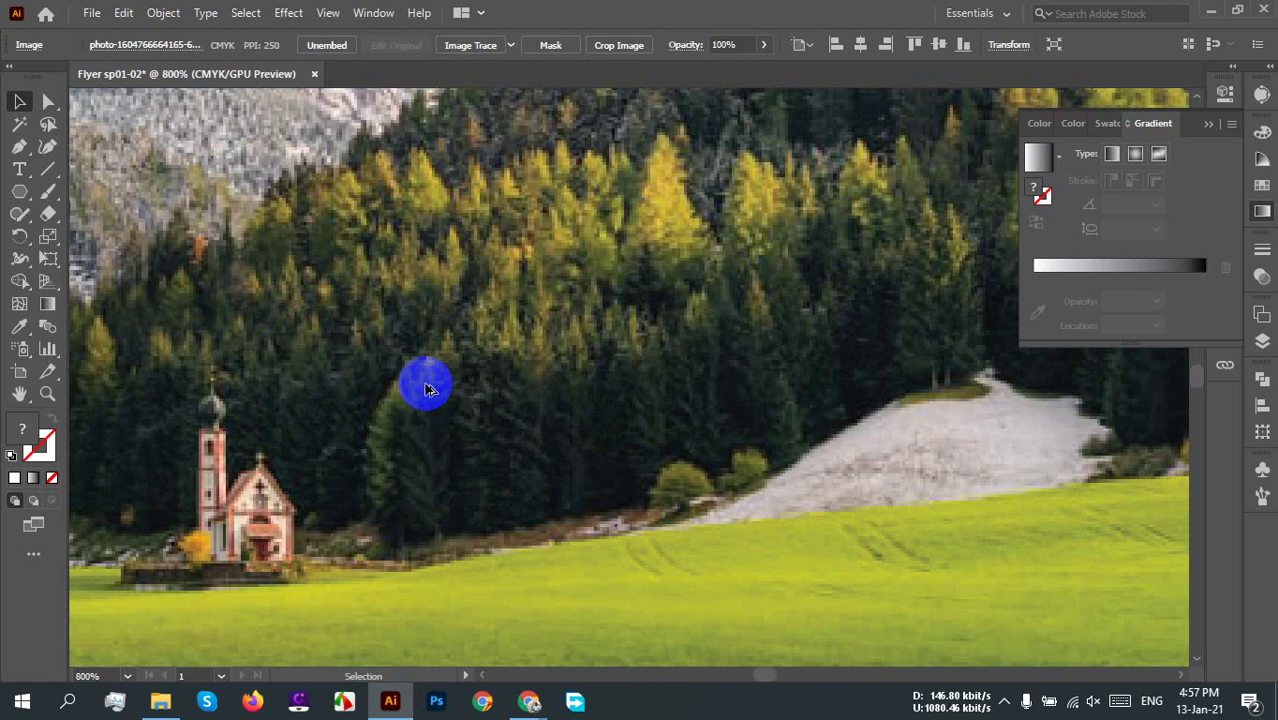
scroll(425, 379, "down", 2)
scroll(425, 390, "down", 1)
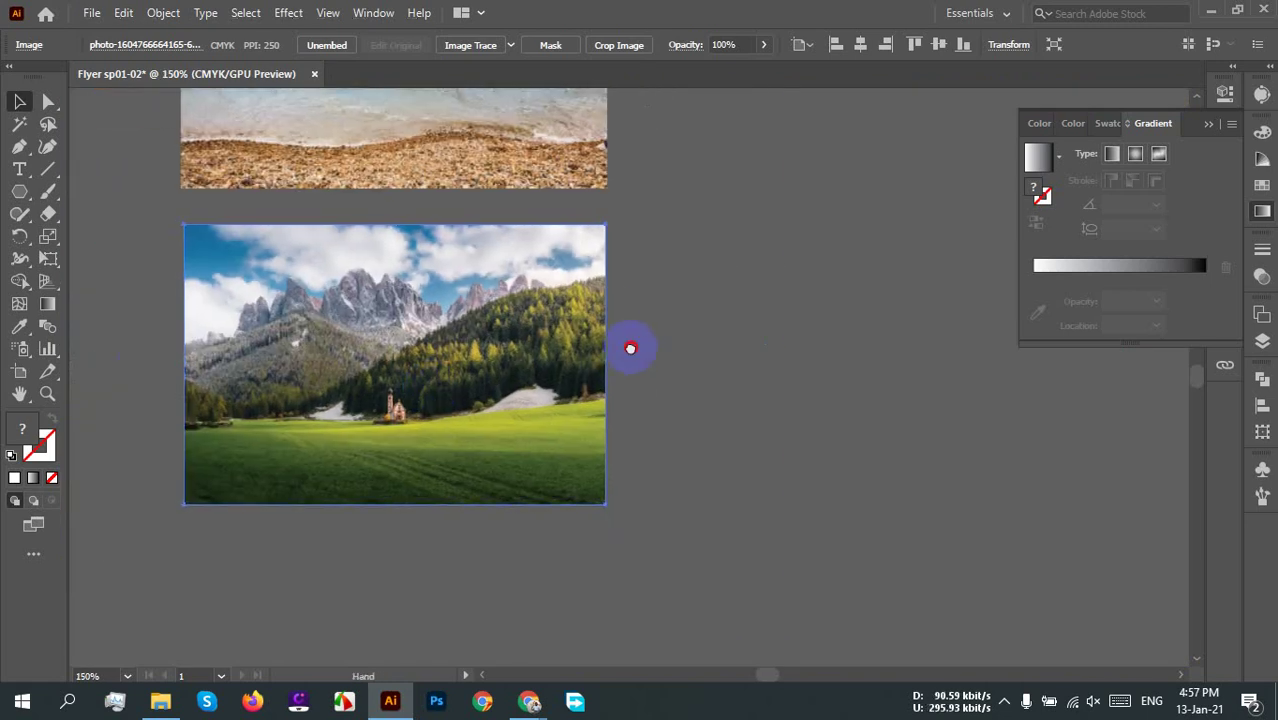
scroll(519, 254, "up", 3)
scroll(641, 360, "up", 4)
scroll(641, 362, "down", 7)
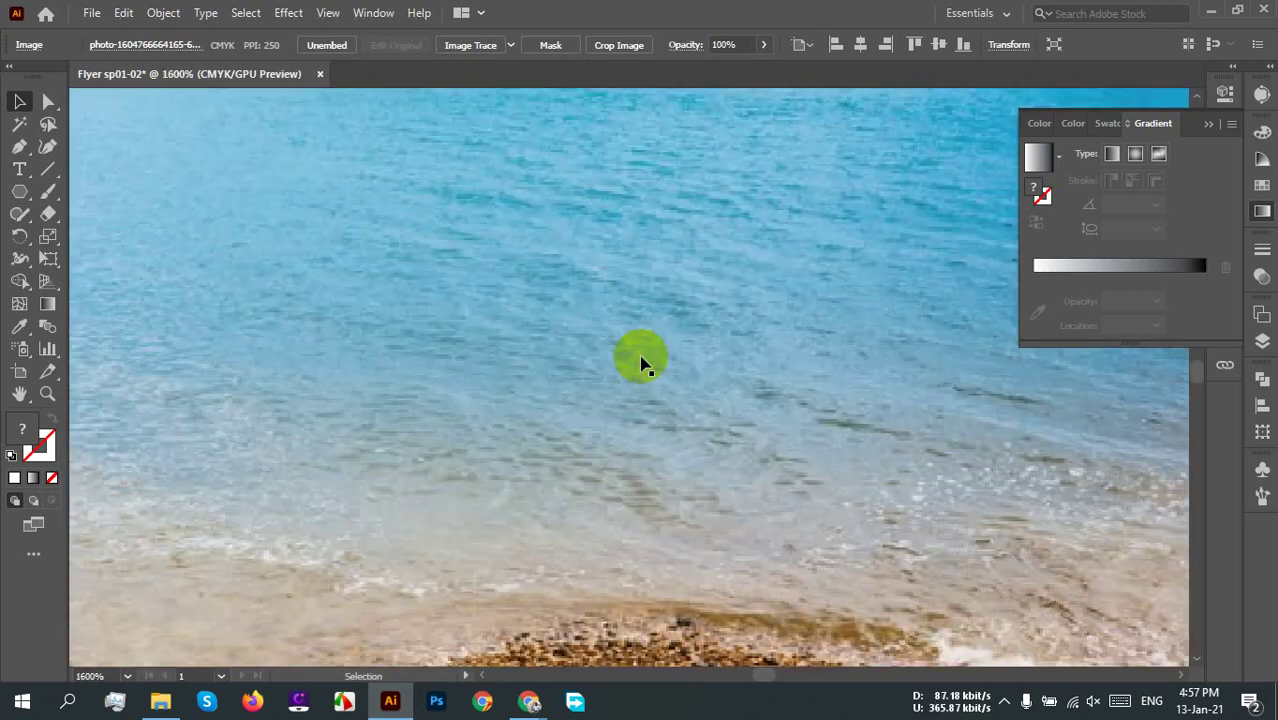
scroll(662, 357, "down", 1)
scroll(656, 365, "down", 3)
scroll(656, 365, "right", 2)
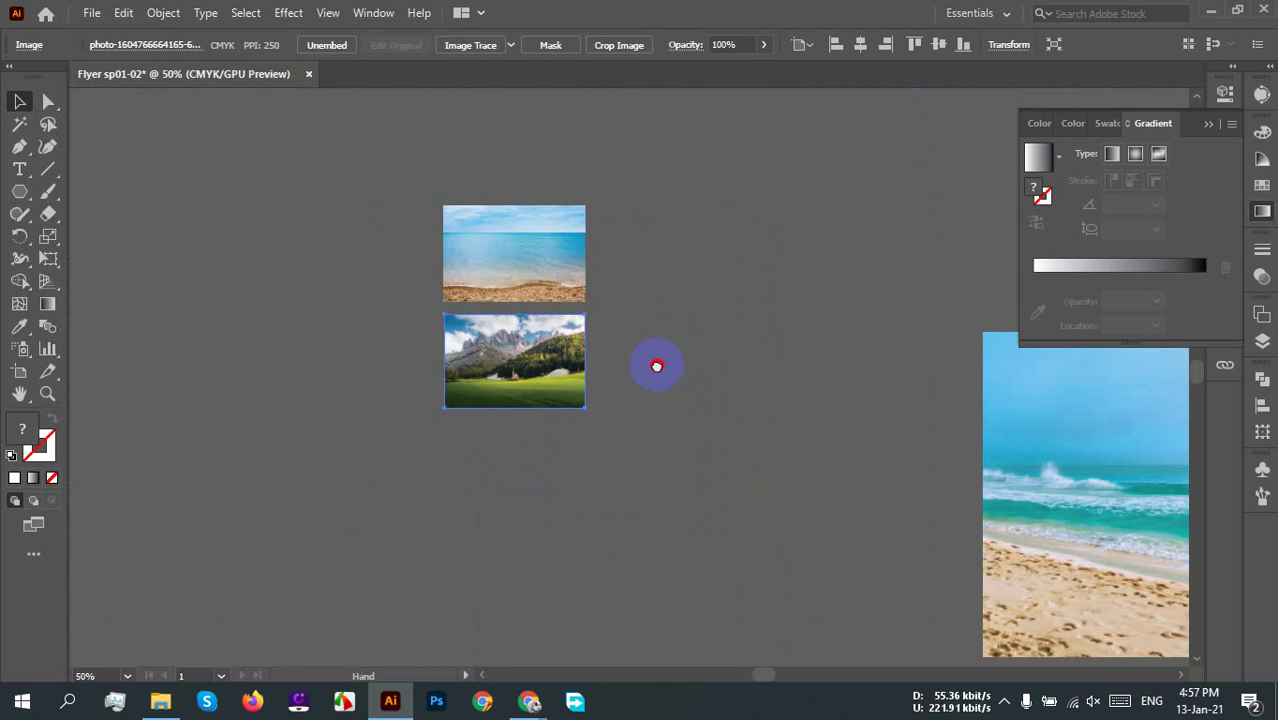
Step: Shrink the portrait beach photo and place it beside the two landscape photos
left_click_drag(1068, 520, 1068, 516)
left_click_drag(647, 381, 695, 388)
left_click_drag(806, 490, 733, 434)
scroll(741, 366, "up", 1)
scroll(741, 366, "up", 1)
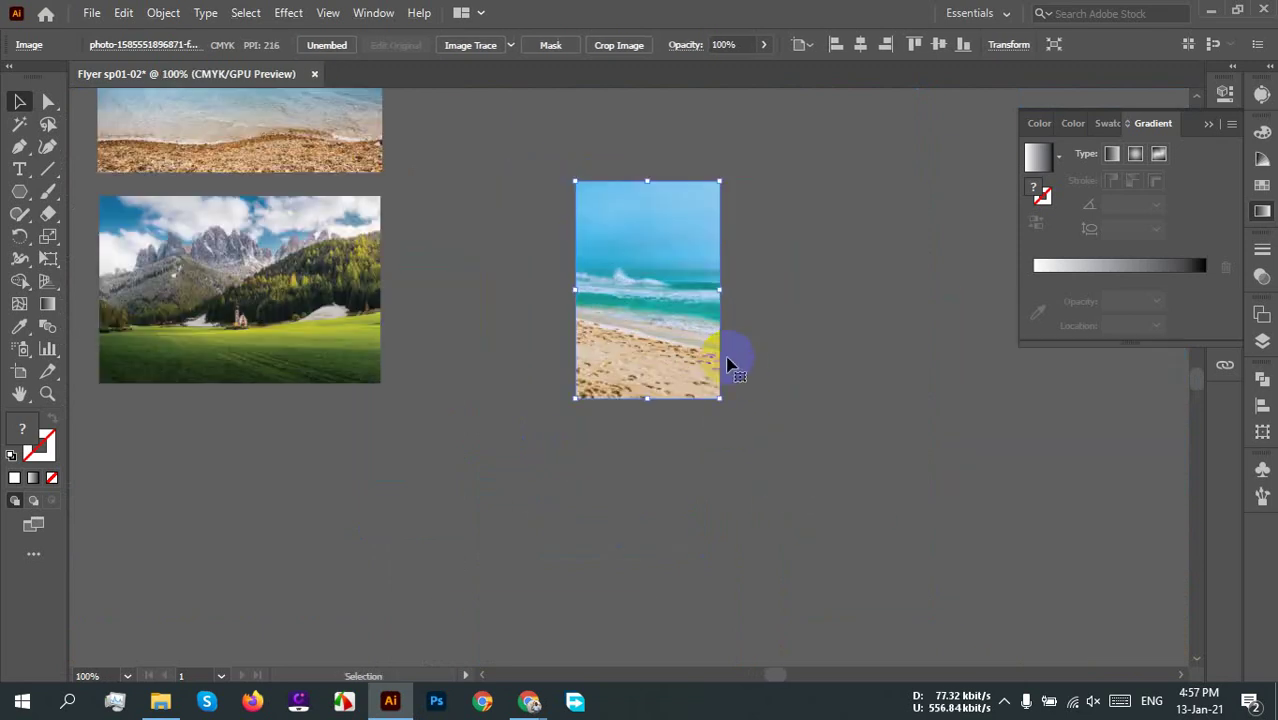
left_click_drag(777, 474, 610, 354)
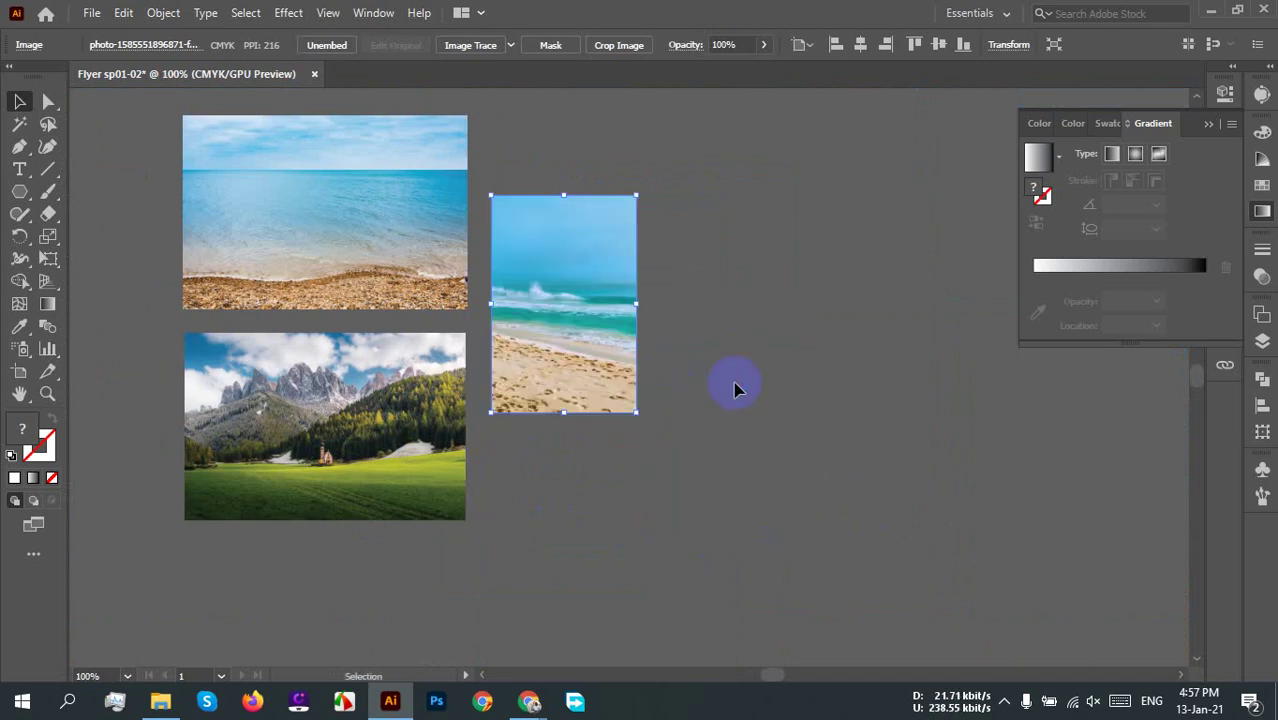
Step: Place the row of three hexagons on the empty canvas next to the resized photos
scroll(752, 388, "down", 4)
scroll(860, 452, "right", 3)
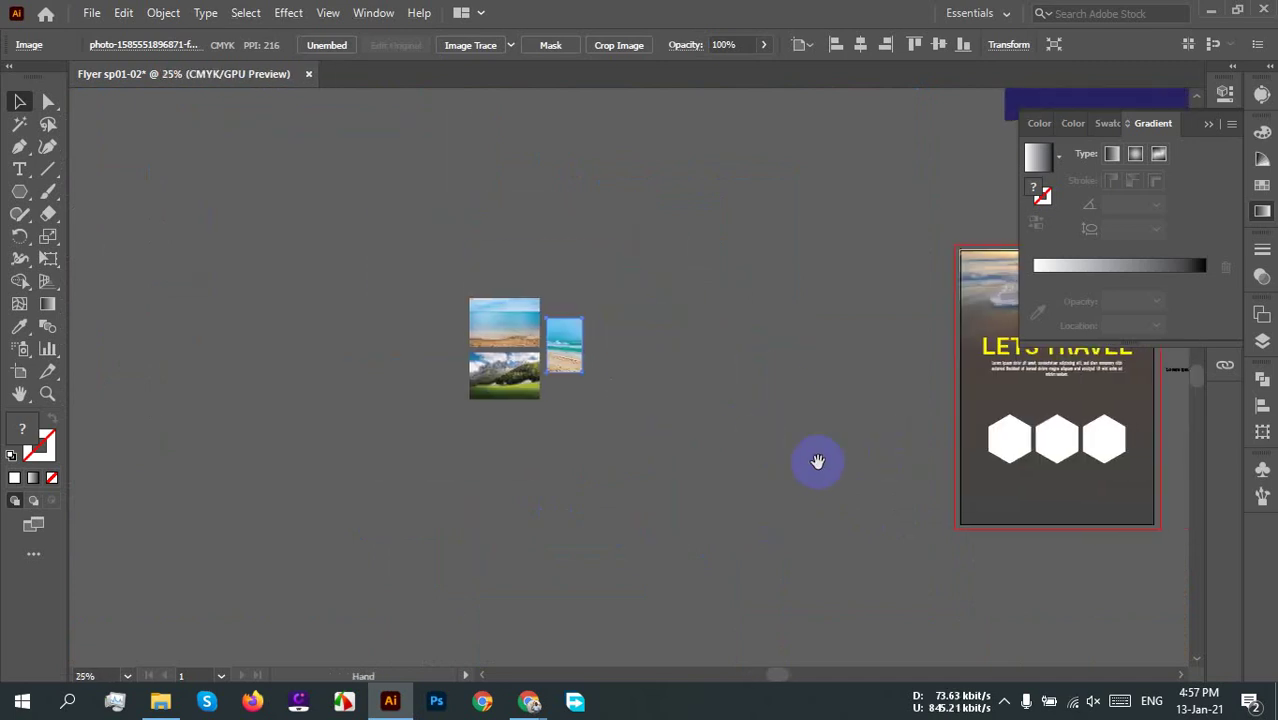
left_click(886, 488)
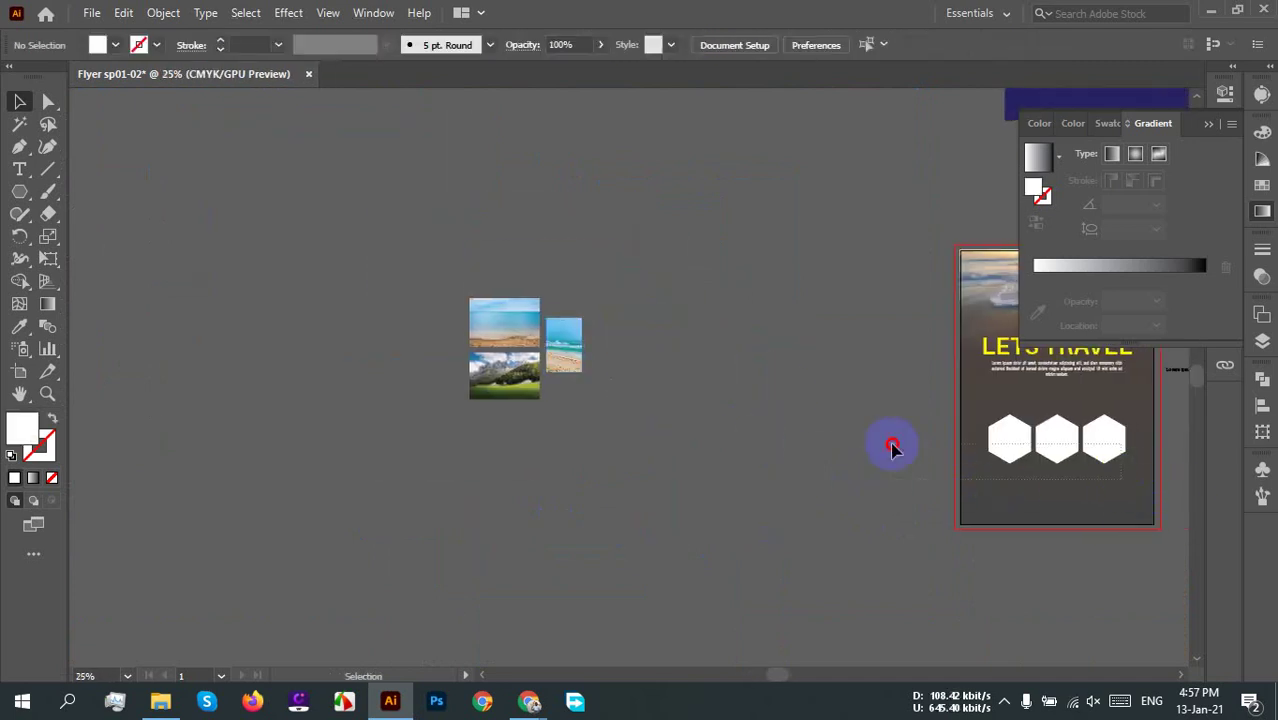
left_click(1058, 445)
left_click_drag(1058, 455, 722, 345)
scroll(585, 388, "up", 2)
left_click_drag(585, 395, 707, 507)
scroll(830, 462, "up", 2)
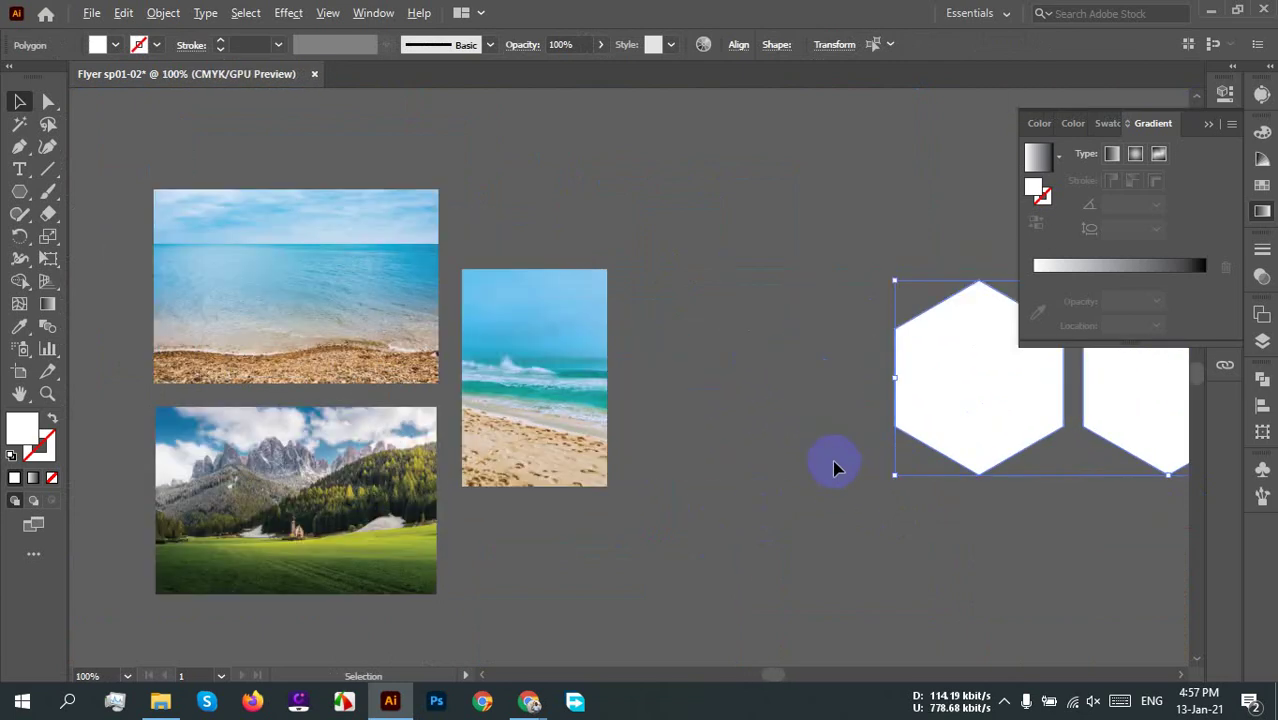
Step: Place one of the hexagons over the middle of the wide sea photo
left_click_drag(634, 481, 712, 506)
left_click(842, 519)
left_click_drag(1095, 457, 420, 362)
Step: Enlarge the sea photo slightly about its center so it extends beyond the hexagon on every side
left_click(502, 213)
left_click(503, 226)
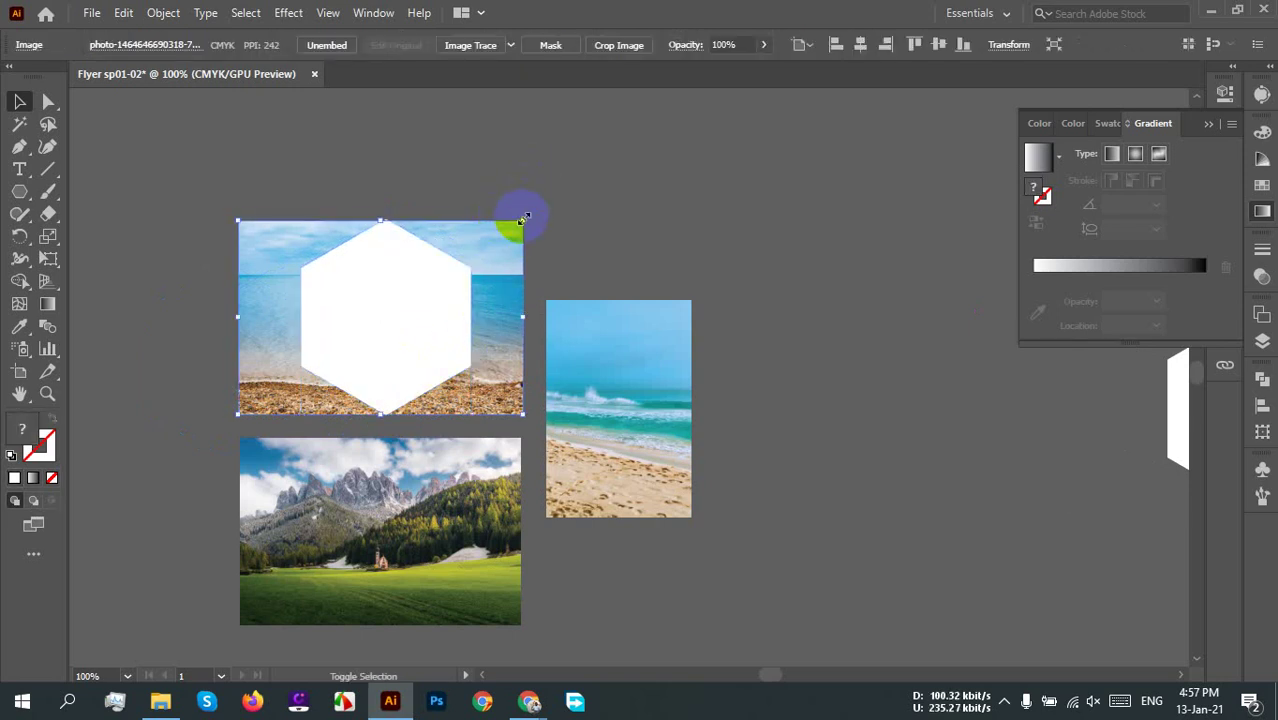
left_click_drag(521, 217, 535, 214)
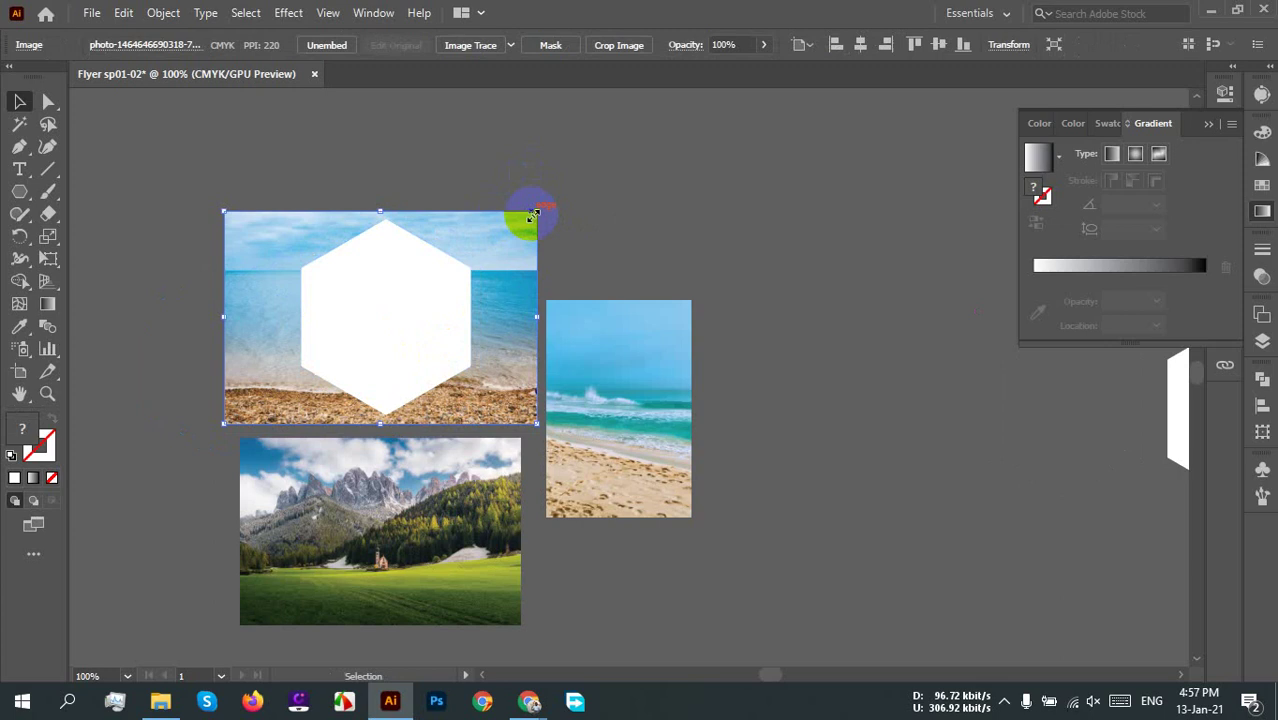
Step: Clip the wide sea photo to the hexagon over its middle with a clipping mask and undo it
left_click(665, 187)
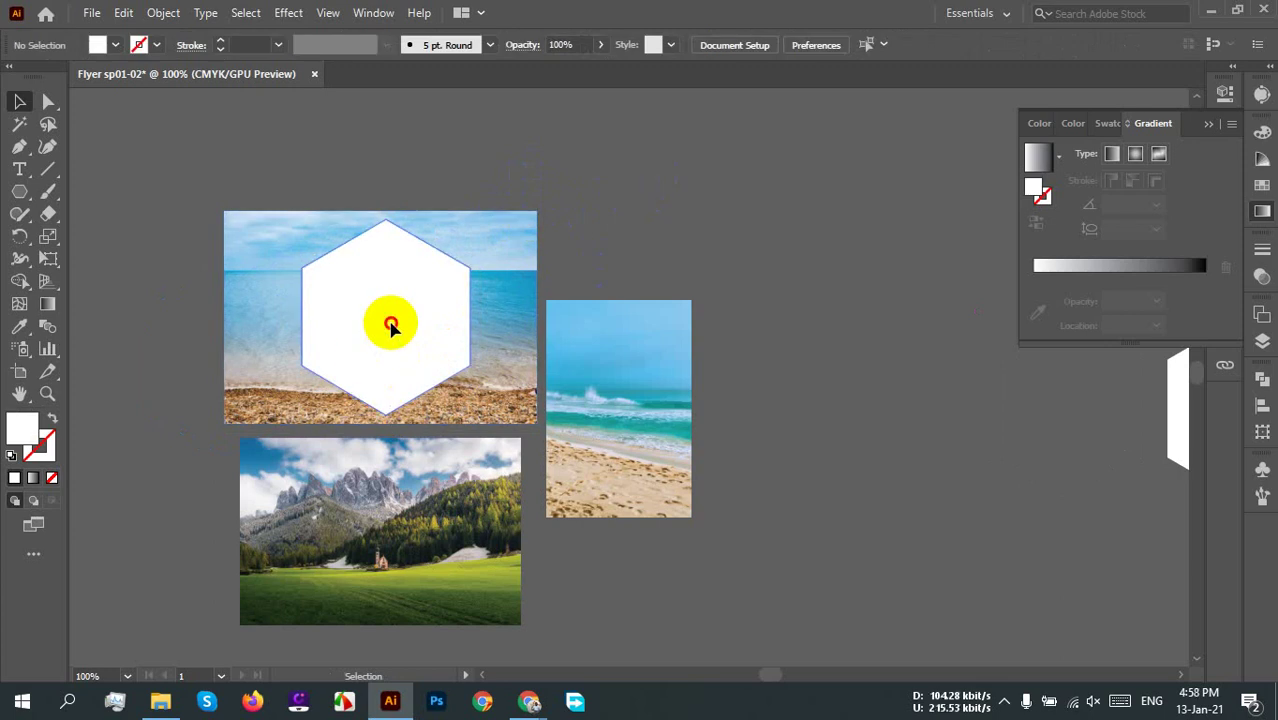
left_click(391, 325)
left_click_drag(519, 177, 388, 277)
right_click(388, 277)
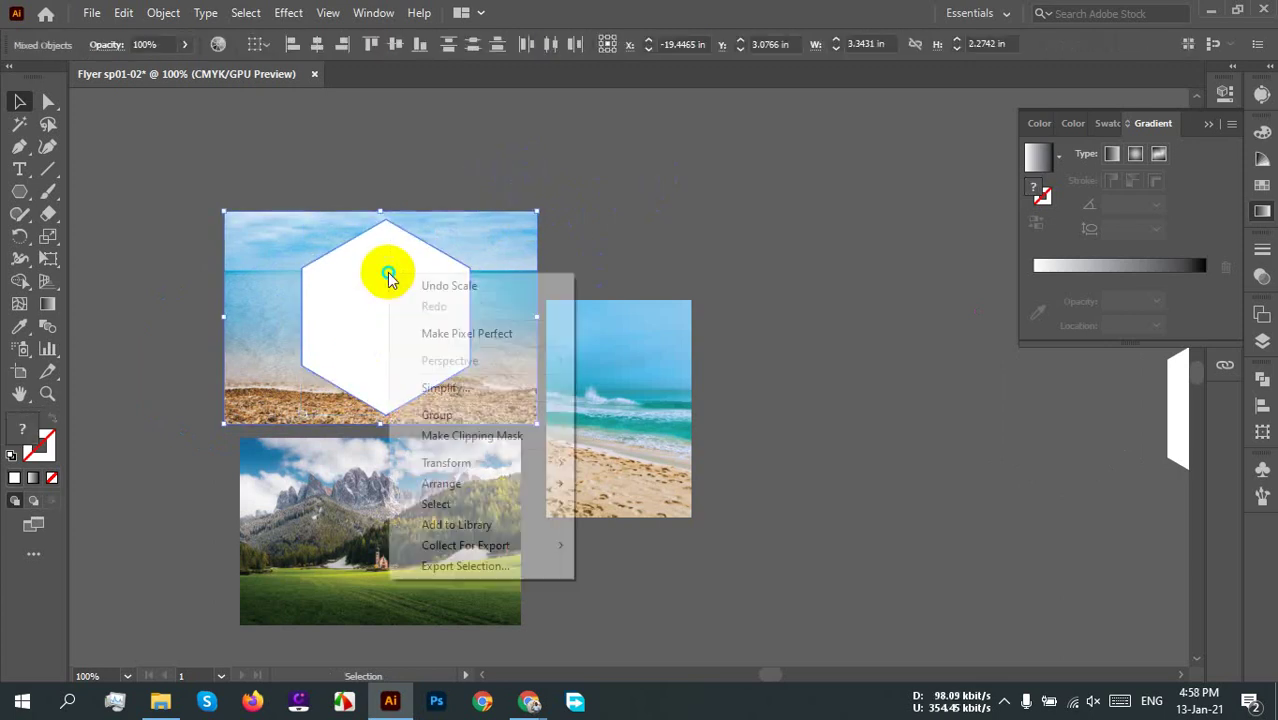
left_click(472, 436)
left_click(790, 457)
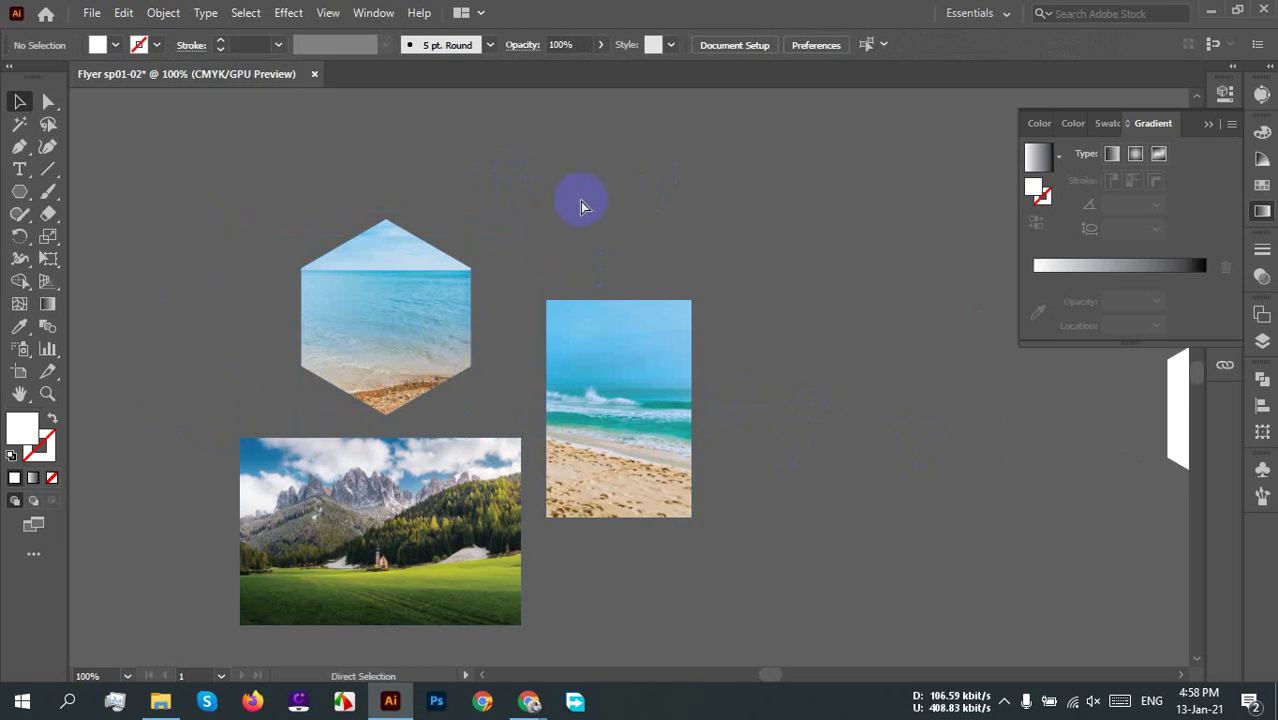
key("ctrl+z")
Step: Shift the hexagon toward the right side of the sea photo and clip the photo to it with a clipping mask
left_click(548, 163)
scroll(356, 360, "up", 2)
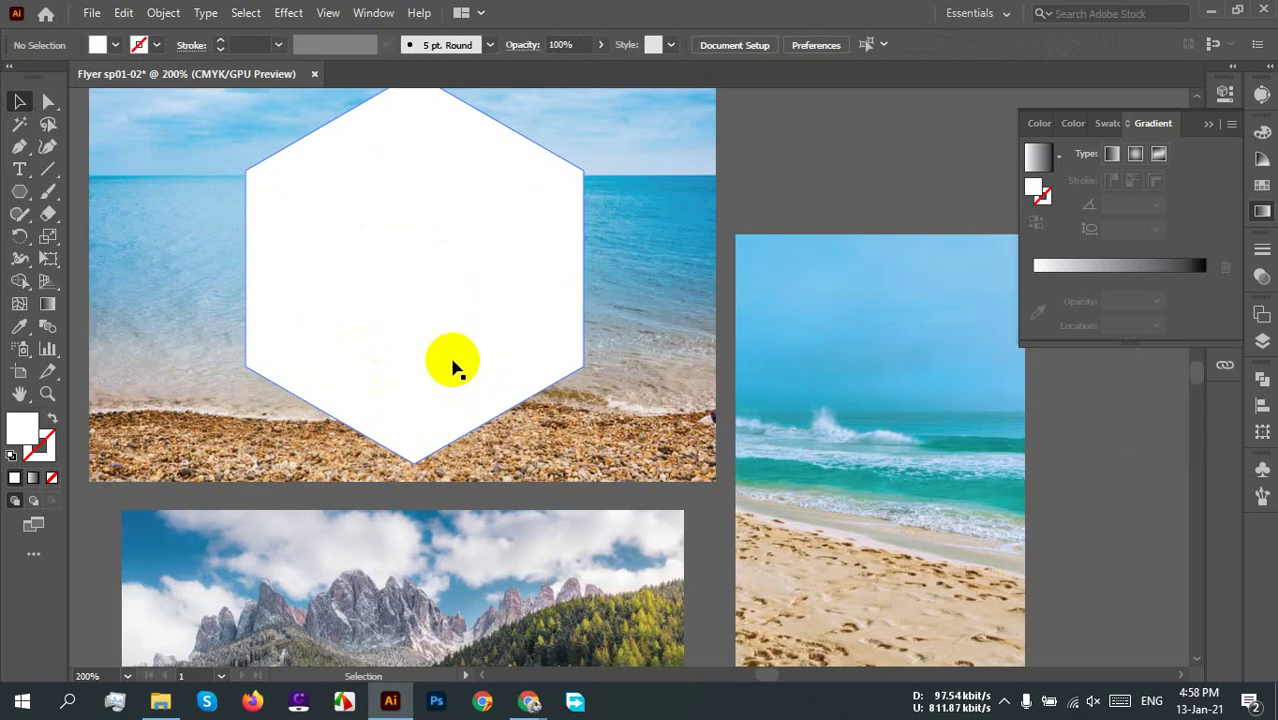
left_click_drag(431, 331, 512, 350)
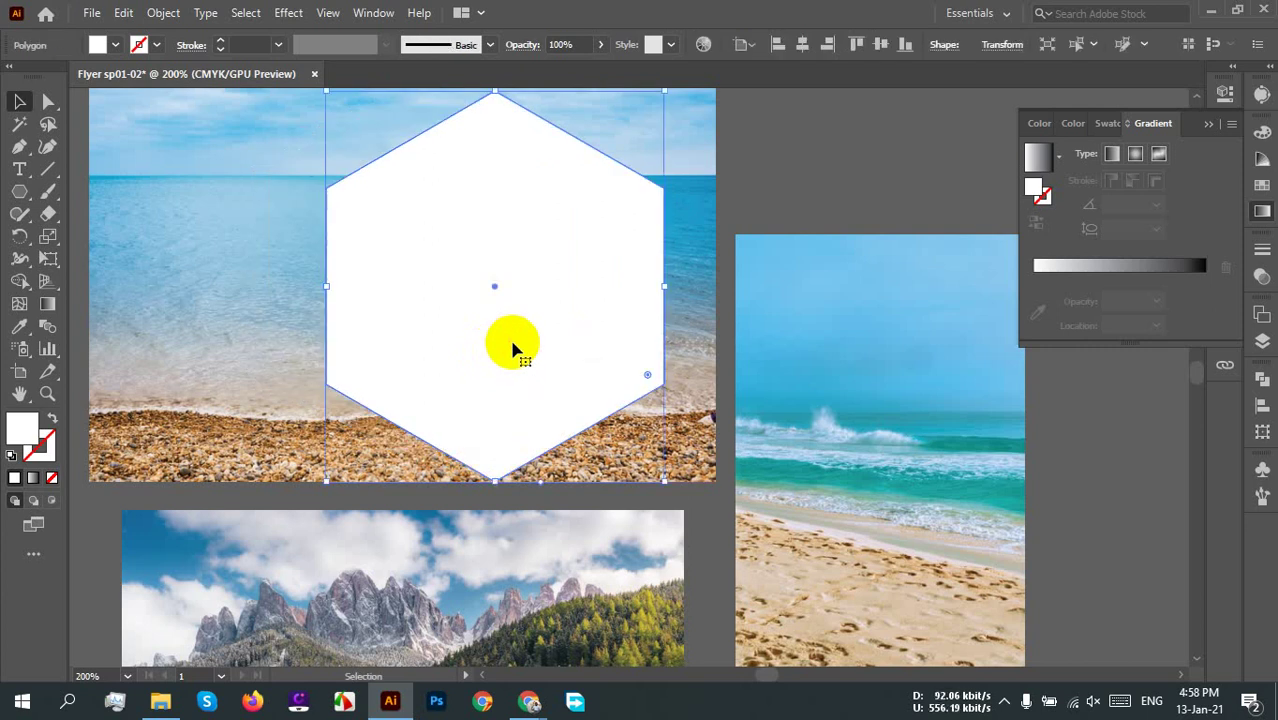
scroll(512, 350, "down", 2)
left_click(250, 235)
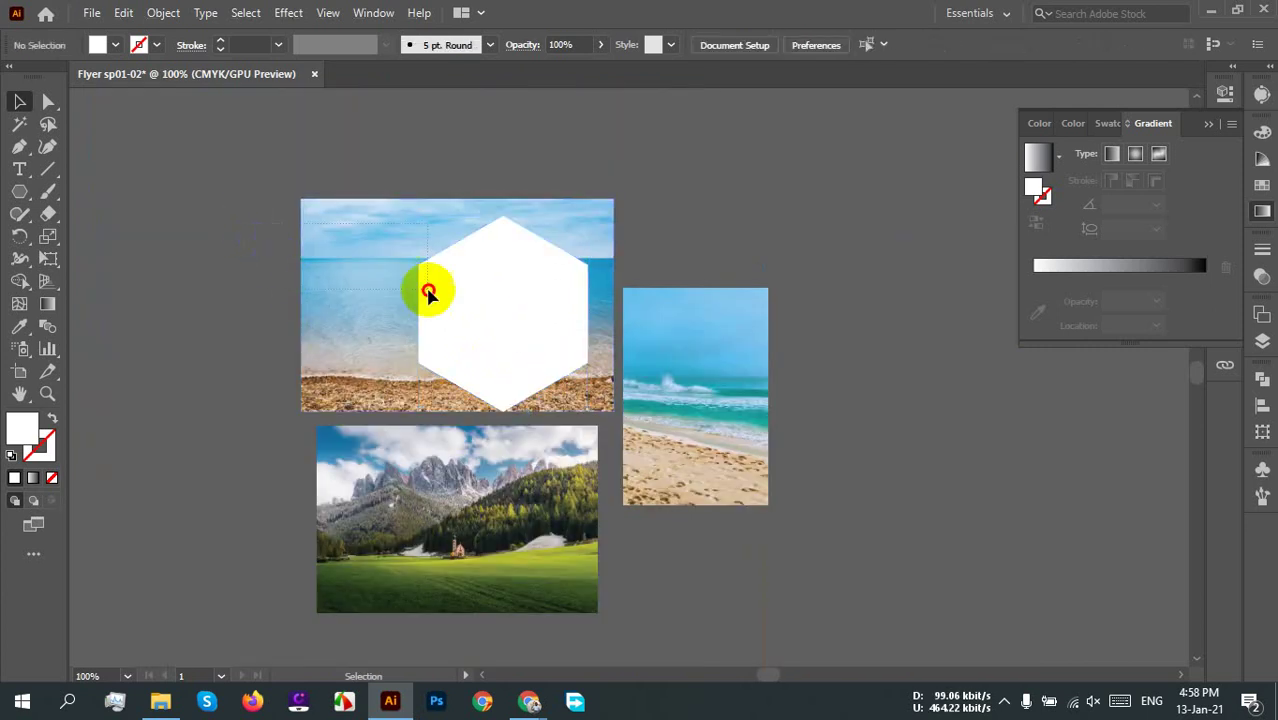
right_click(485, 308)
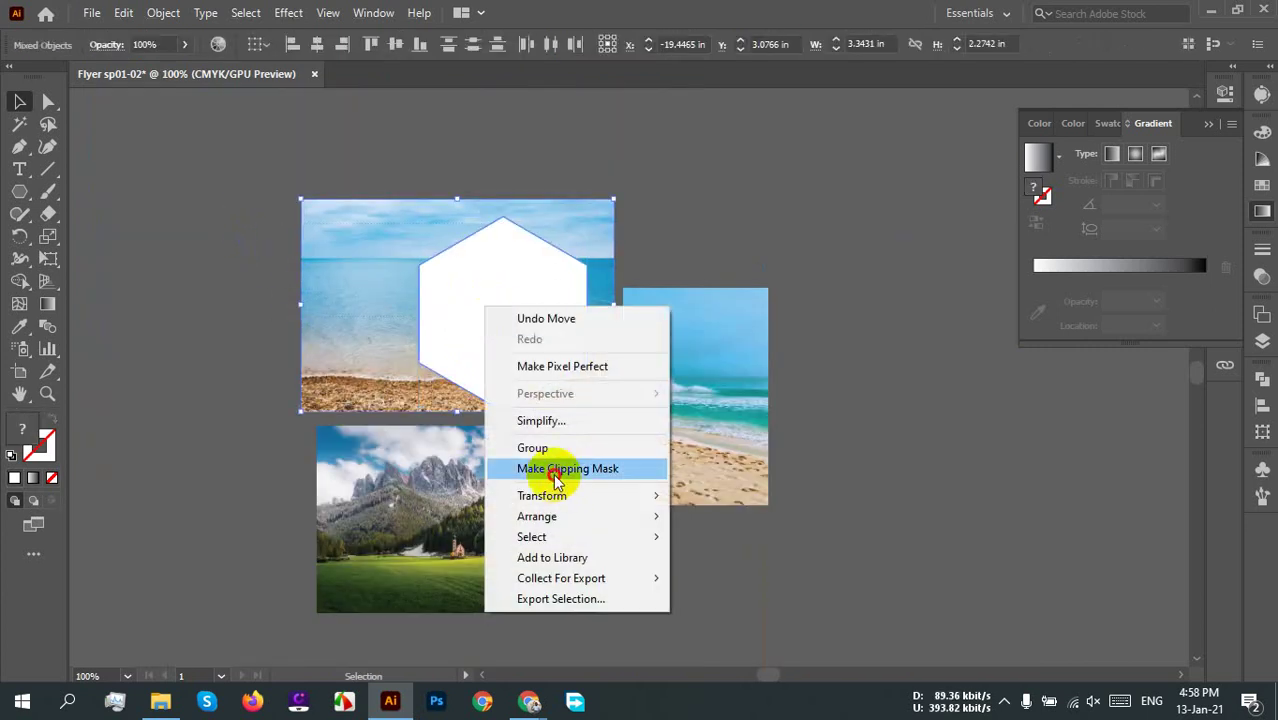
left_click(566, 468)
left_click(896, 468)
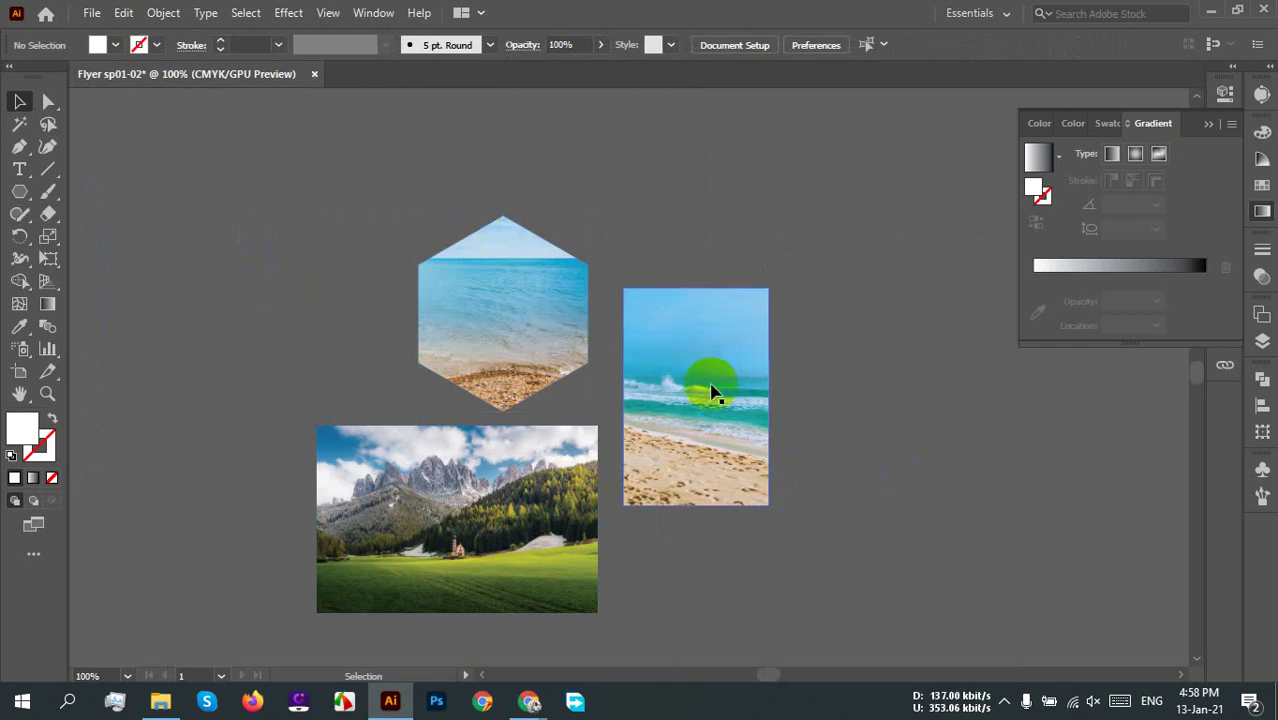
scroll(491, 305, "up", 3)
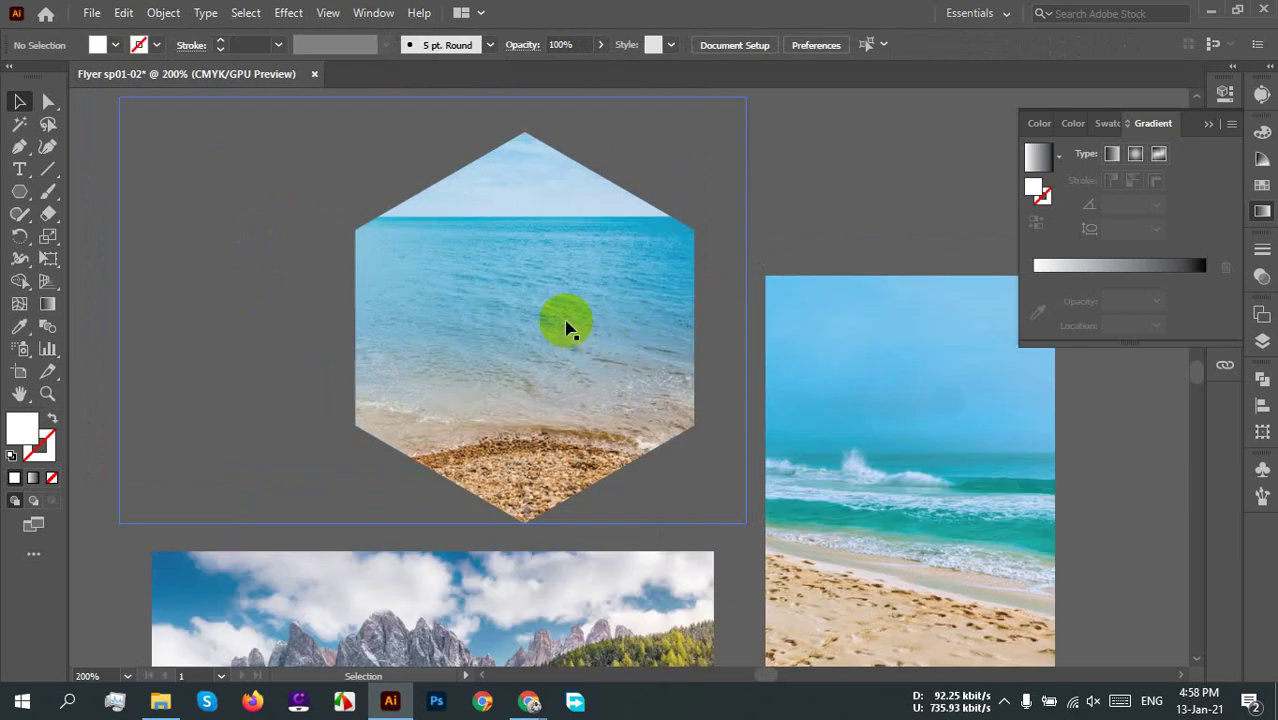
scroll(555, 305, "down", 3)
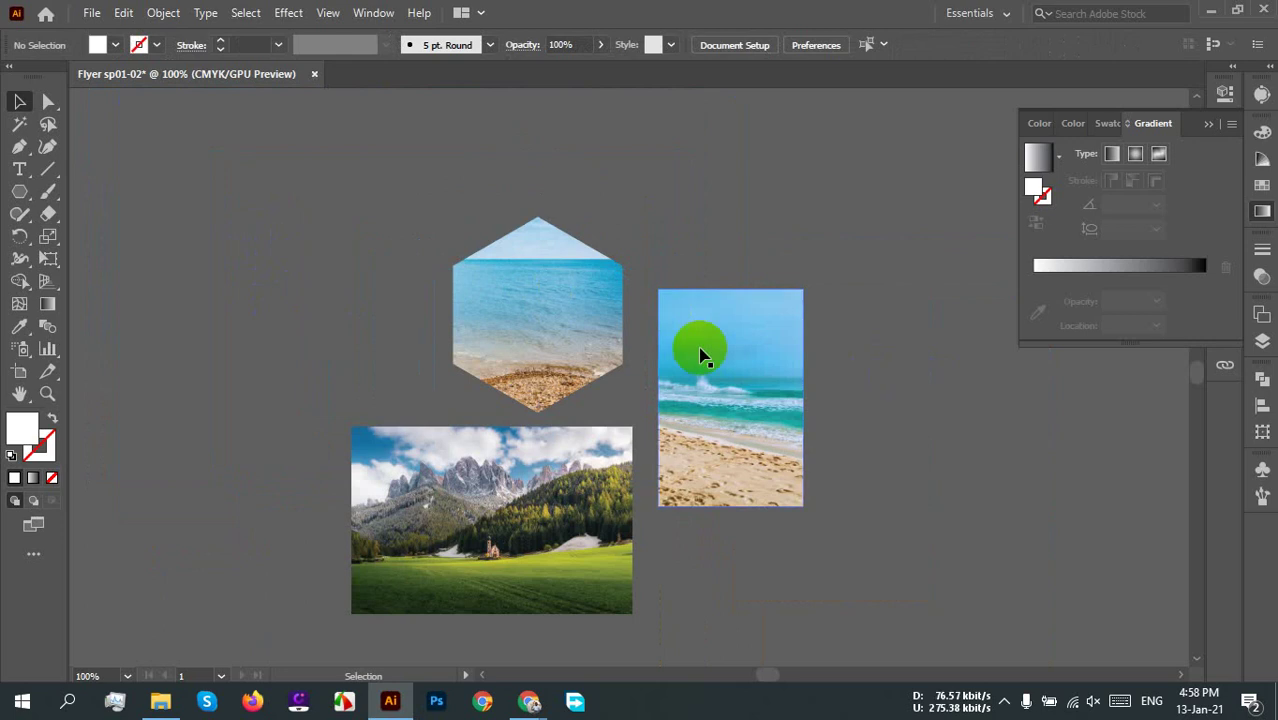
Step: Release the clipping mask from the sea photo
left_click(568, 324)
key("ctrl+alt+7")
left_click(633, 277)
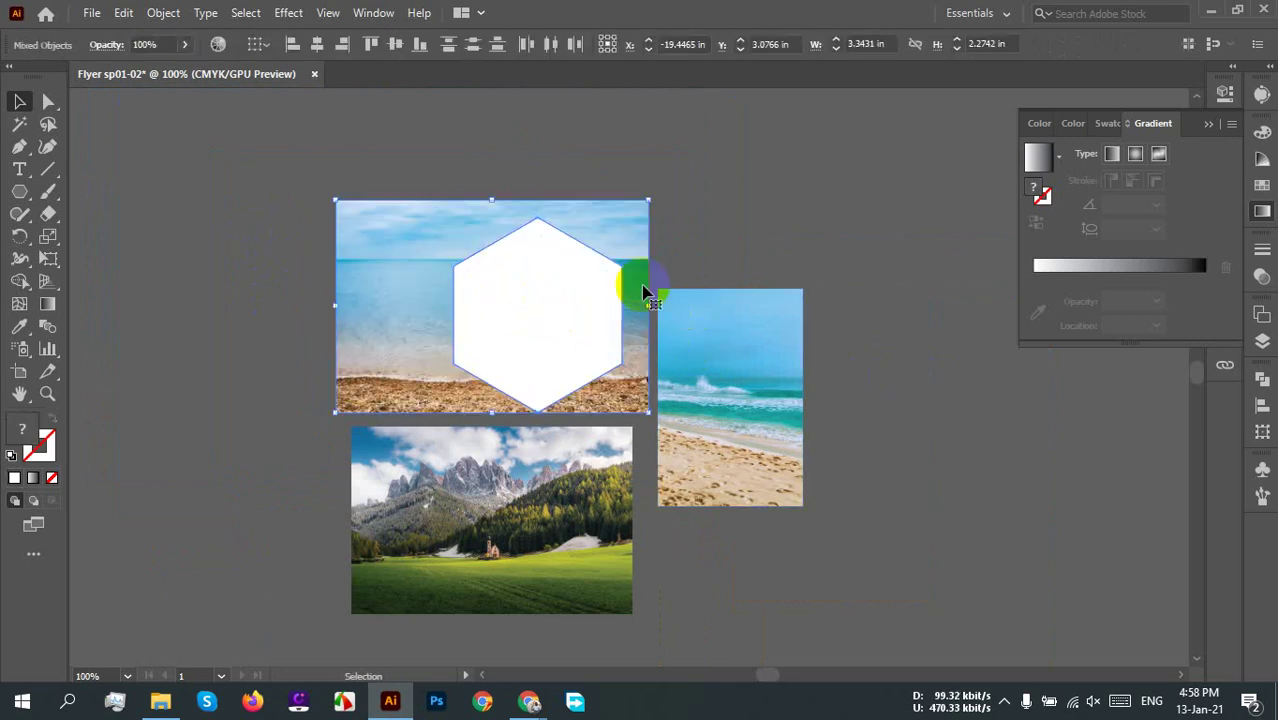
left_click(984, 380)
Step: Place the hexagon over the portrait beach photo and enlarge the photo about its center until it covers the whole hexagon
left_click_drag(911, 434, 843, 424)
left_click_drag(479, 304, 672, 387)
left_click(722, 296)
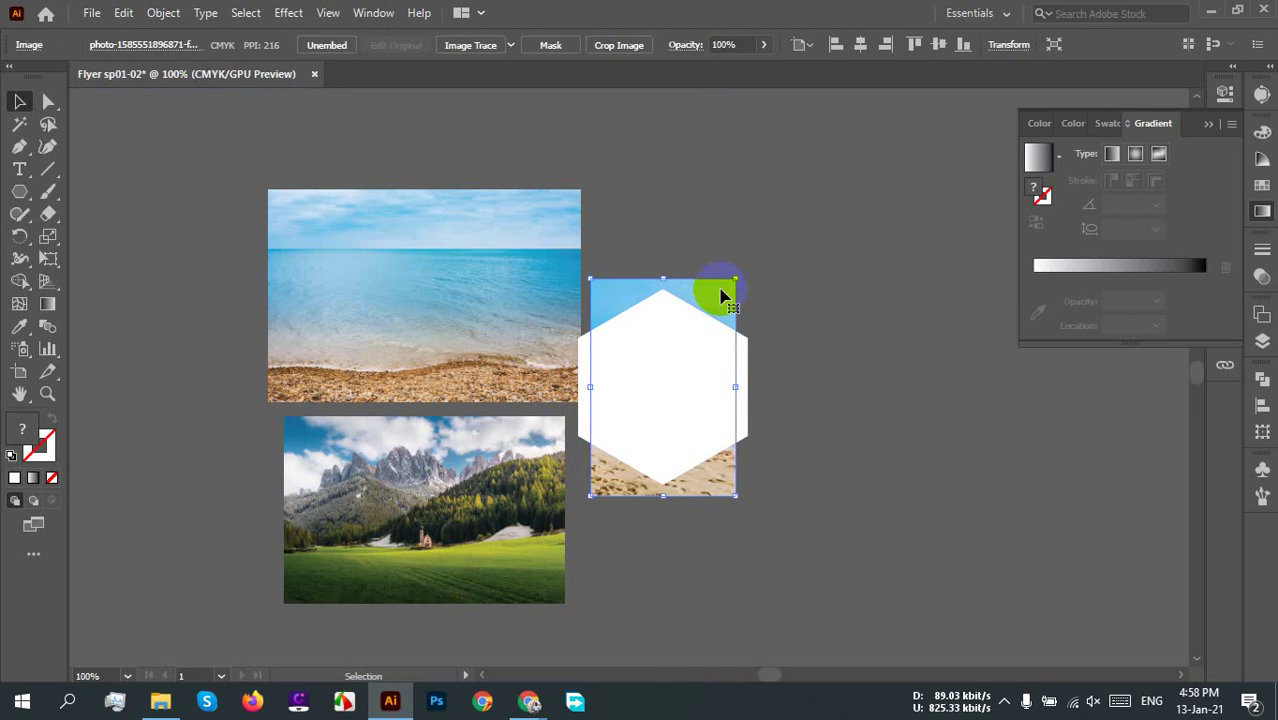
left_click_drag(733, 279, 756, 239)
left_click_drag(683, 382, 676, 388)
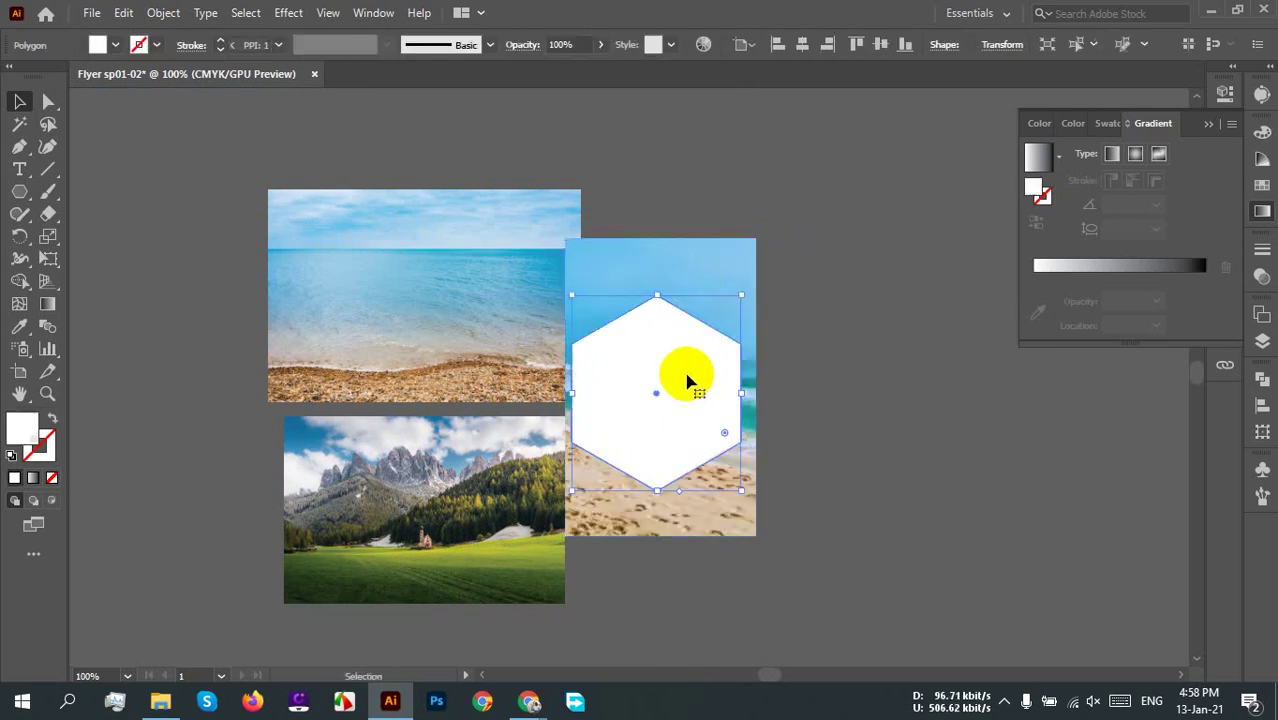
Step: Clip the portrait beach photo to its hexagon with a clipping mask and move it clear of the two landscape photos
left_click(770, 357)
key("ctrl+a")
right_click(688, 397)
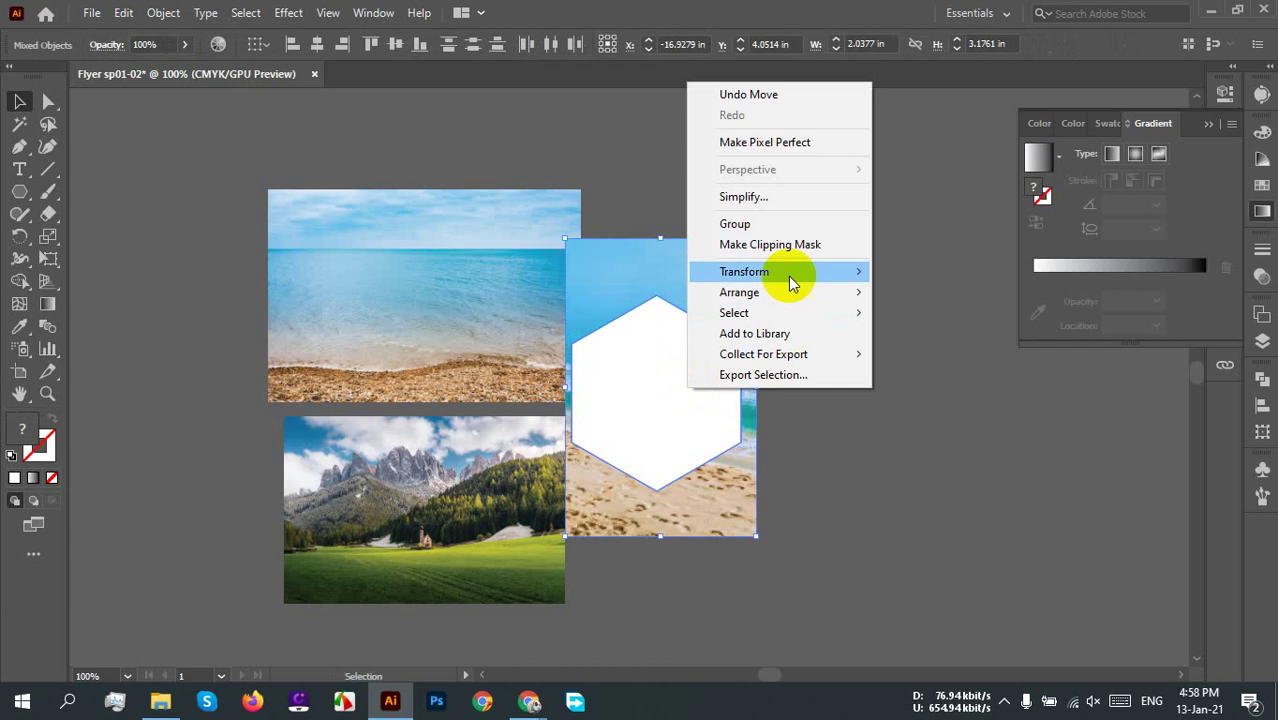
left_click(775, 245)
left_click(865, 452)
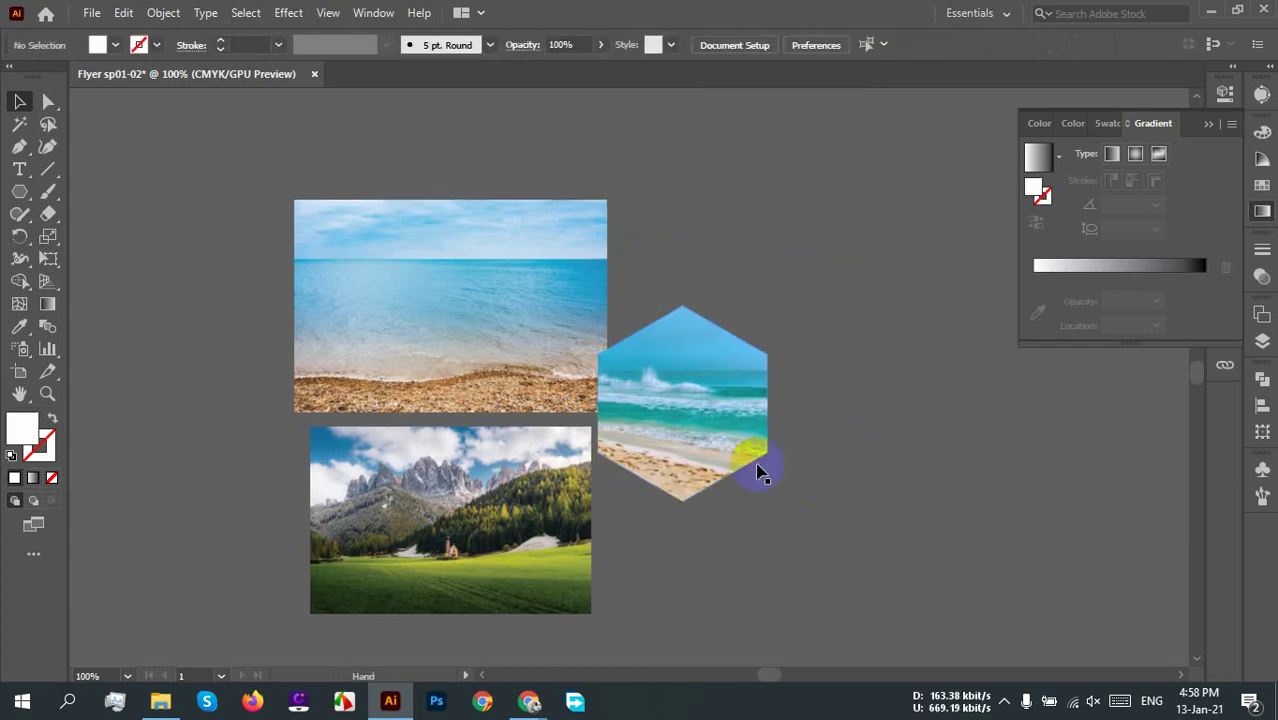
left_click_drag(734, 442, 842, 442)
left_click(941, 491)
left_click(768, 373)
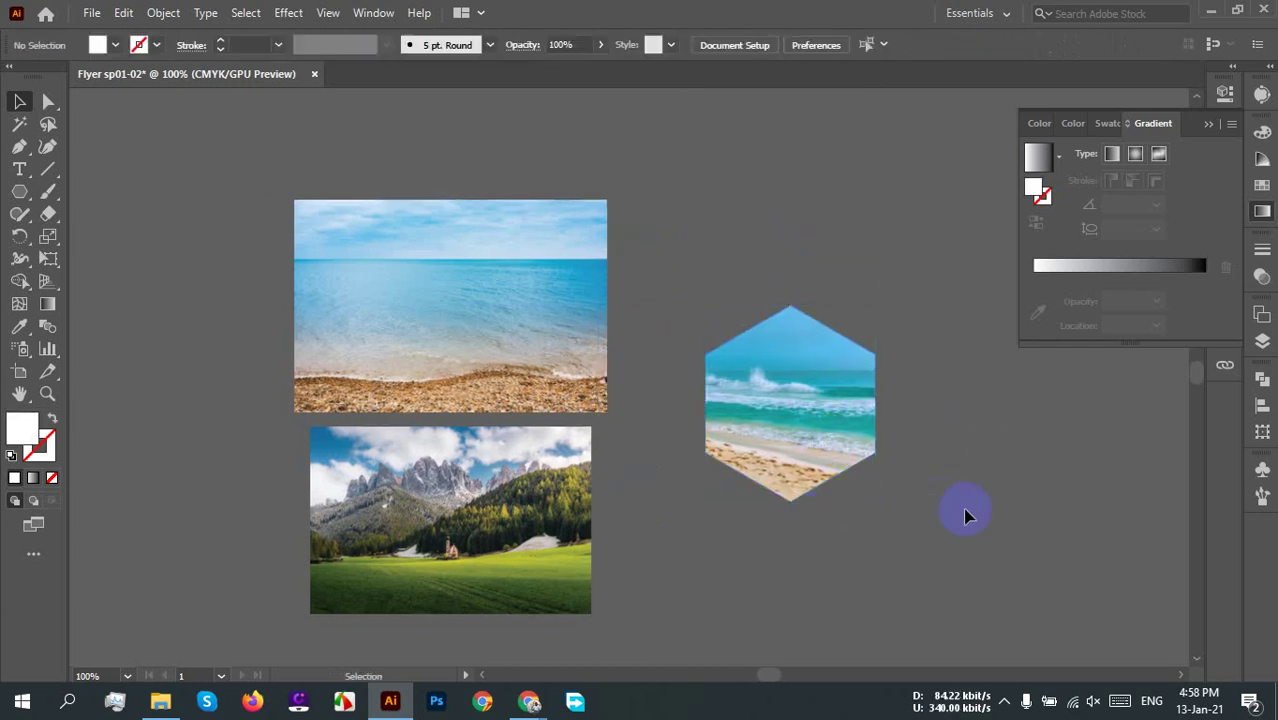
Step: Move the sea photo up, away from the mountain photo, and place another white hexagon over the mountain photo
scroll(640, 450, "down", 2)
left_click_drag(508, 227, 504, 168)
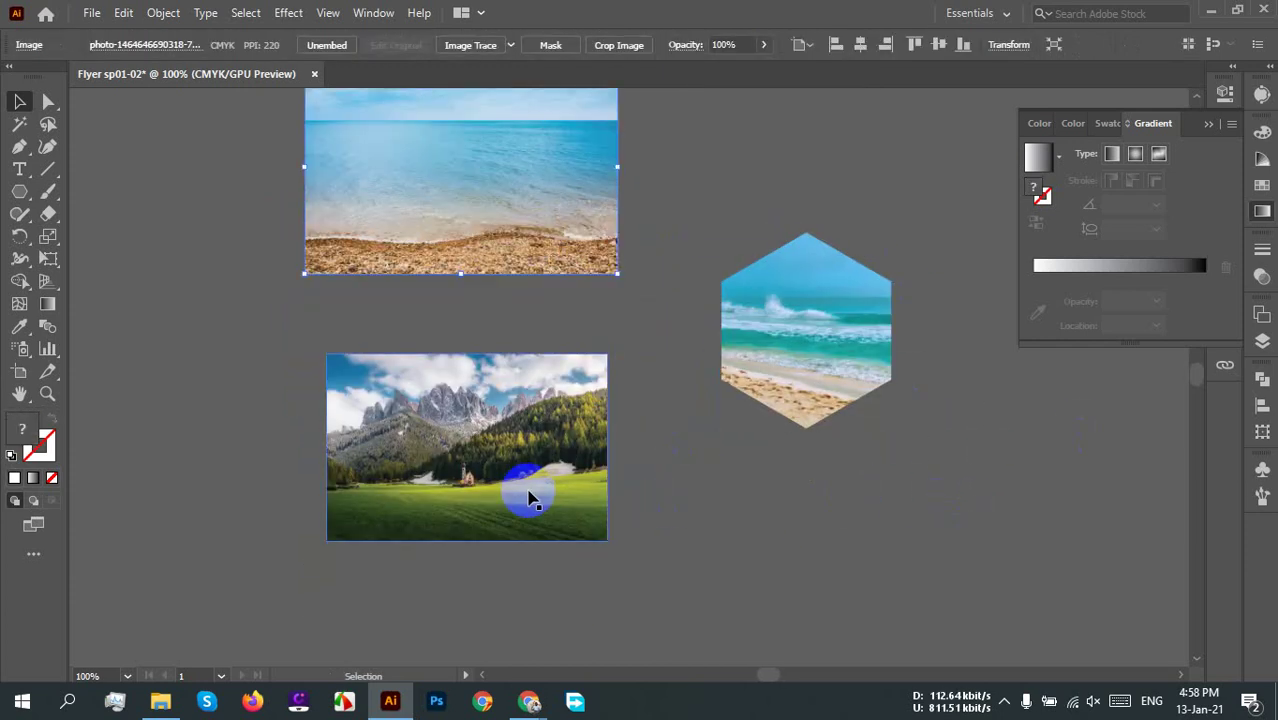
scroll(710, 490, "down", 4)
left_click_drag(868, 479, 650, 480)
Step: Enlarge and reposition the mountain photo so it extends slightly beyond the hexagon on every side
scroll(650, 480, "up", 6)
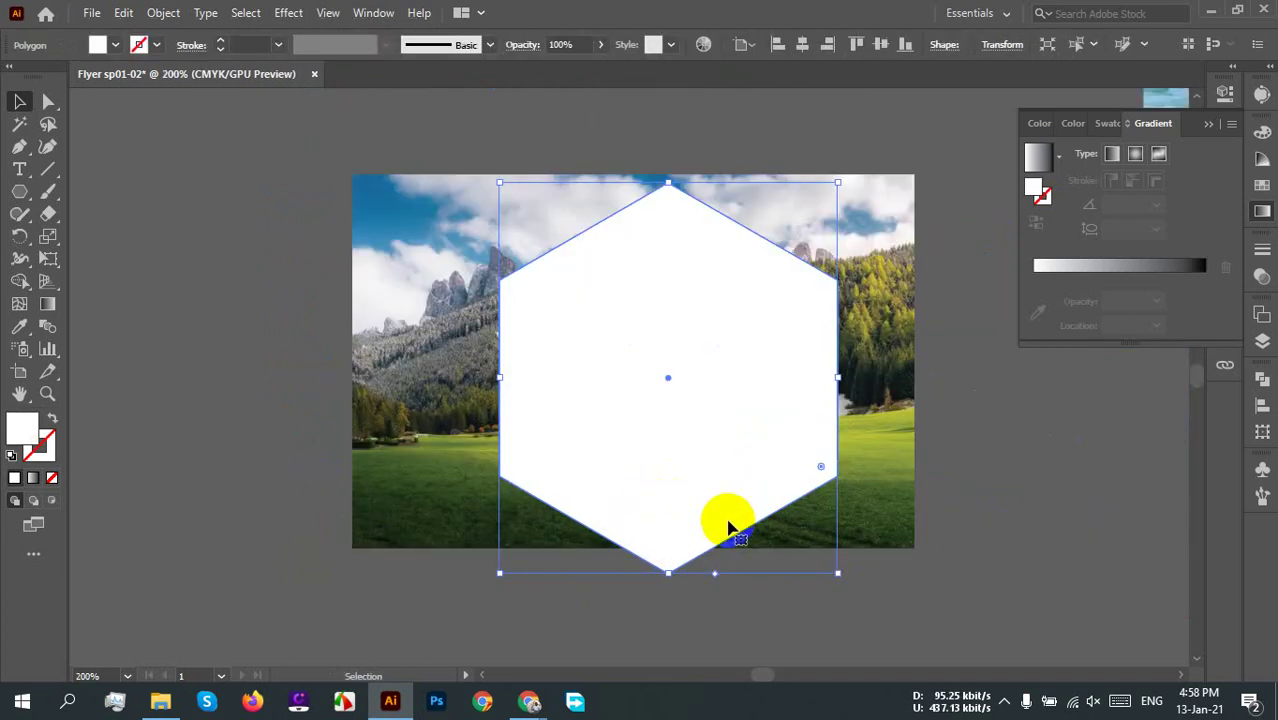
left_click(947, 588)
scroll(893, 588, "right", 4)
left_click(733, 499)
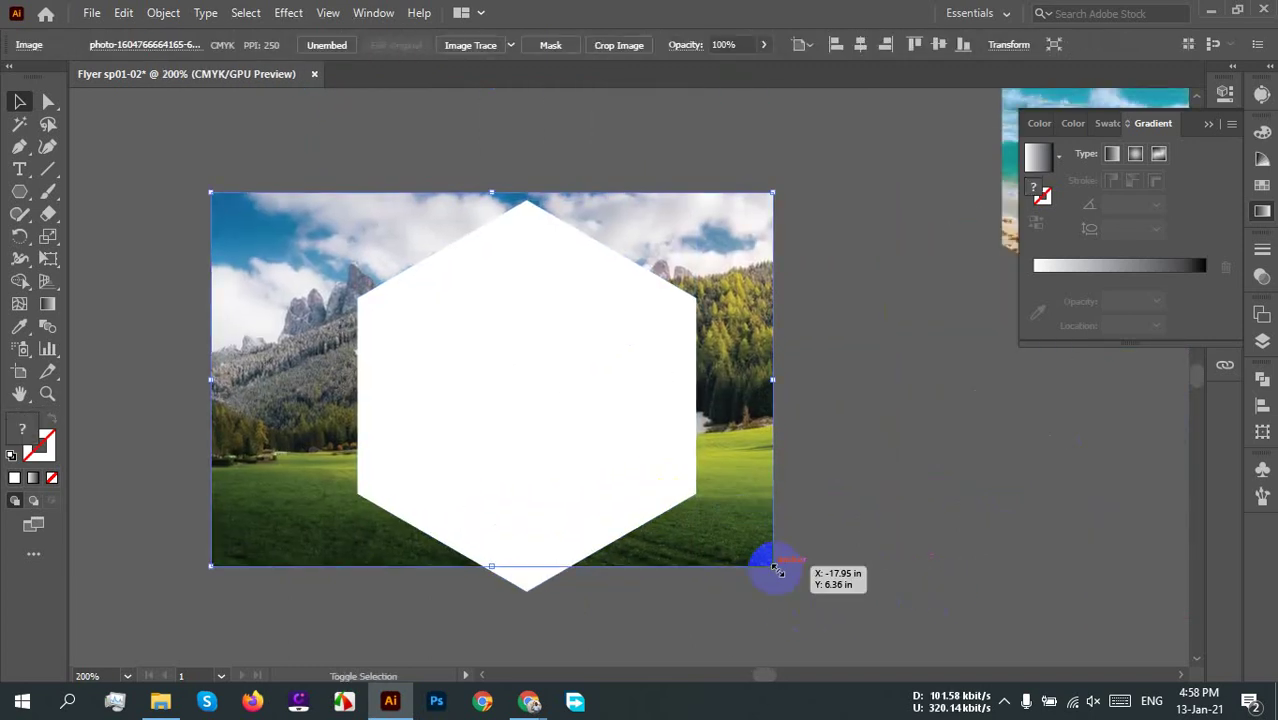
left_click_drag(773, 566, 785, 580)
mouse_move(736, 522)
left_mouse_down()
mouse_move(722, 513)
mouse_move(754, 516)
left_mouse_up()
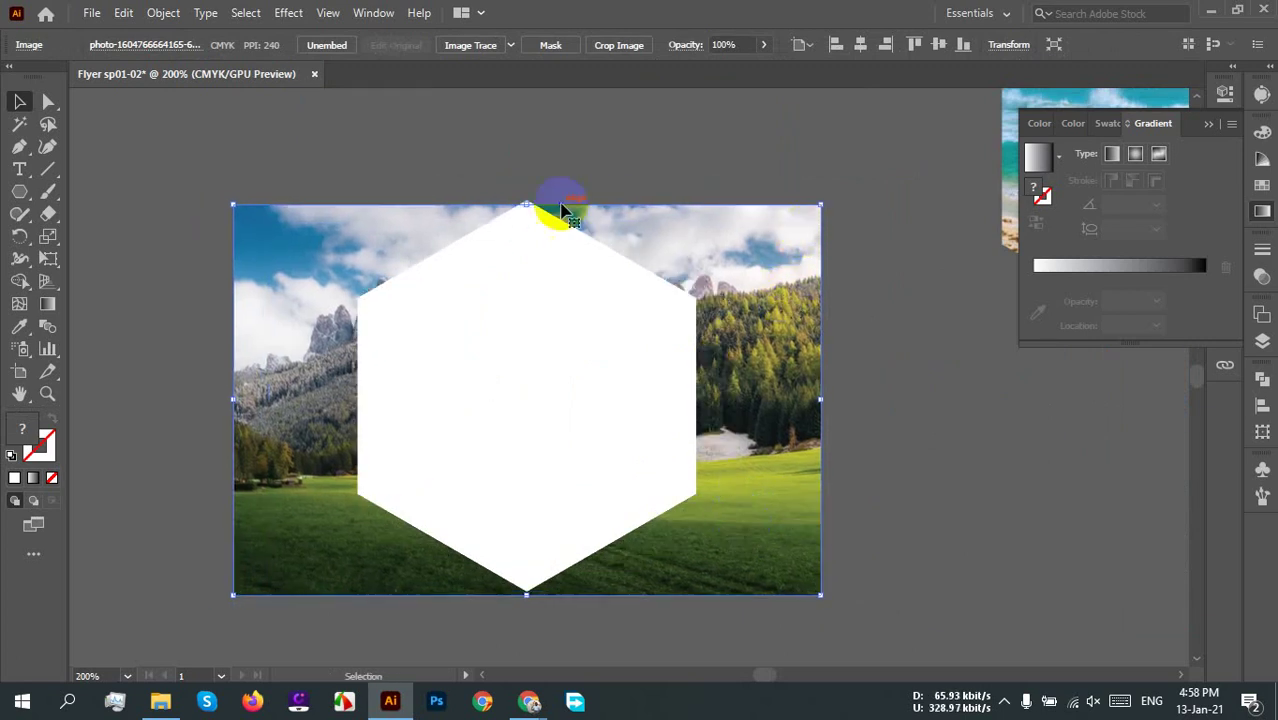
left_click_drag(527, 207, 526, 197)
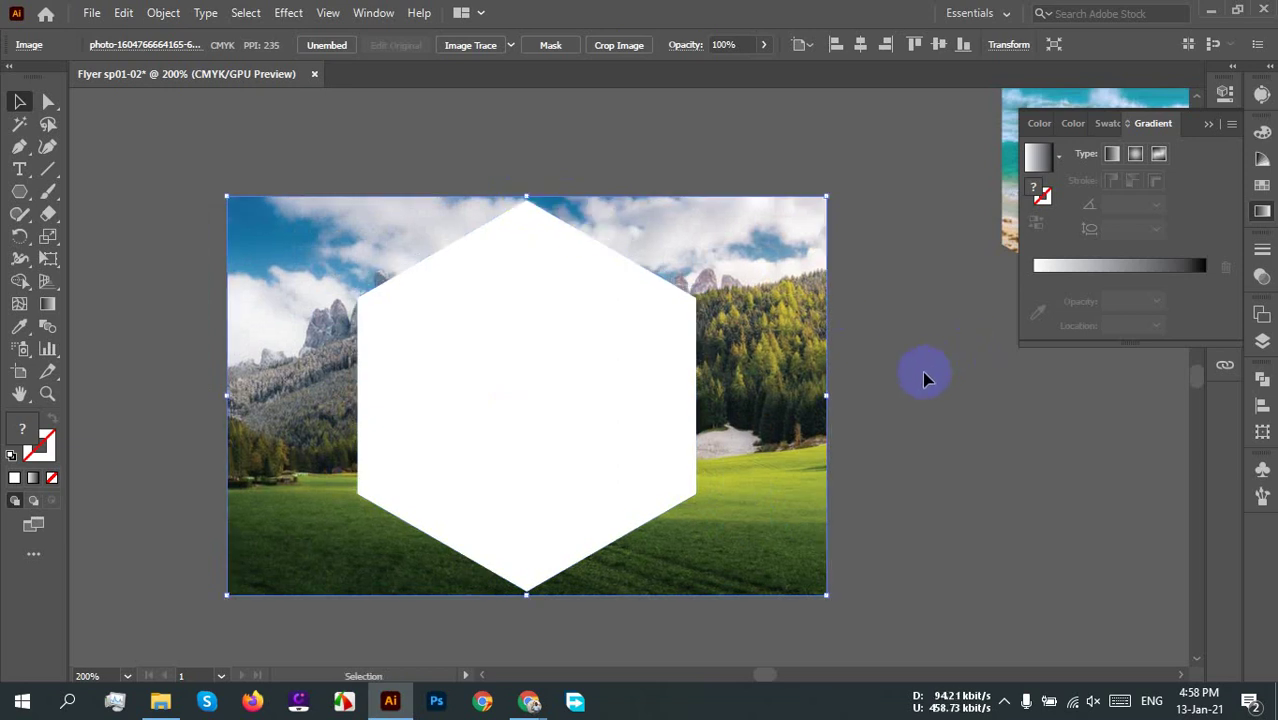
Step: Clip the mountain photo to the hexagon over its middle with a clipping mask
left_click(922, 371)
key("ctrl+a")
right_click(510, 371)
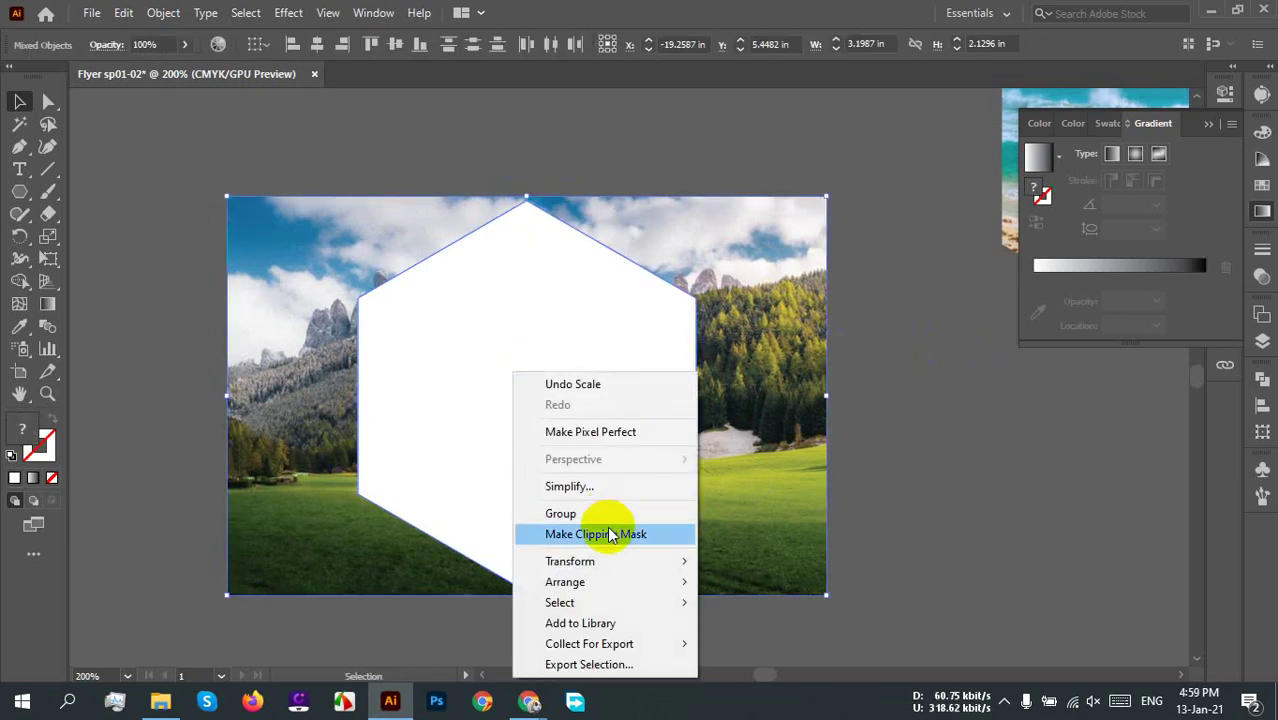
left_click(609, 535)
left_click(908, 476)
Step: Check the framing of the clipped mountain photo up close and undo its clipping mask
scroll(808, 468, "down", 3)
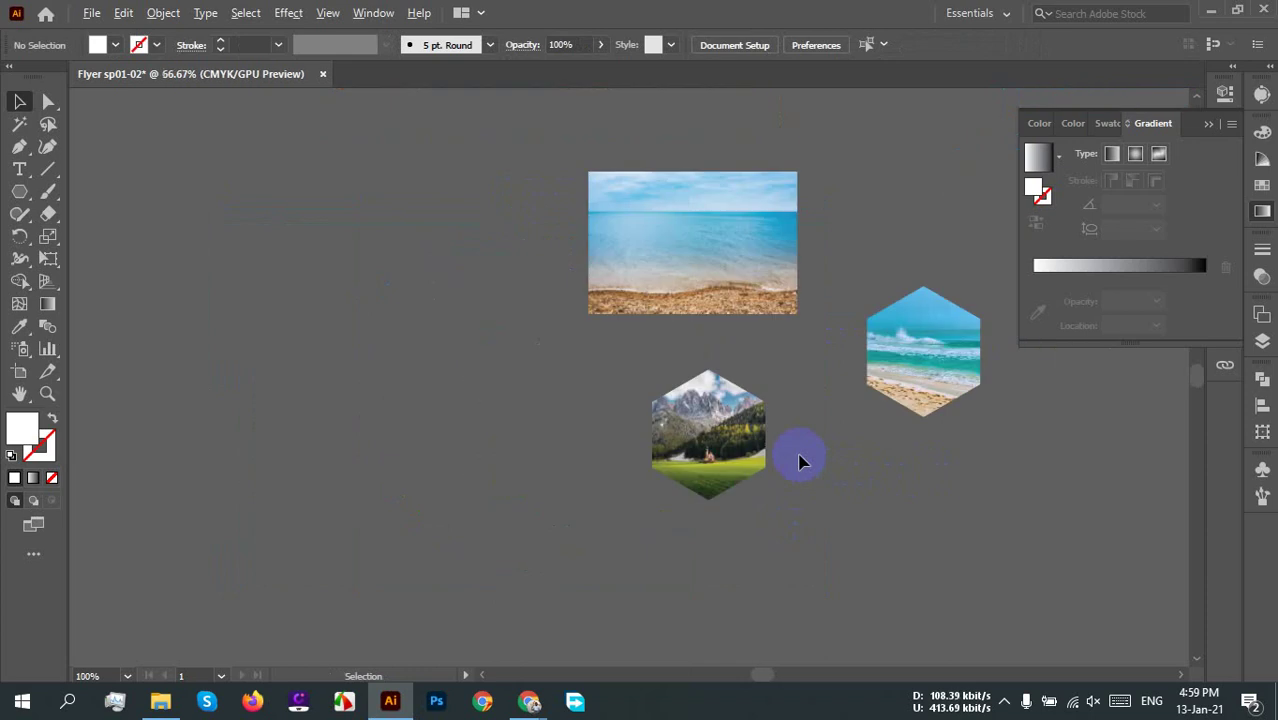
scroll(766, 445, "up", 3)
scroll(608, 416, "down", 2)
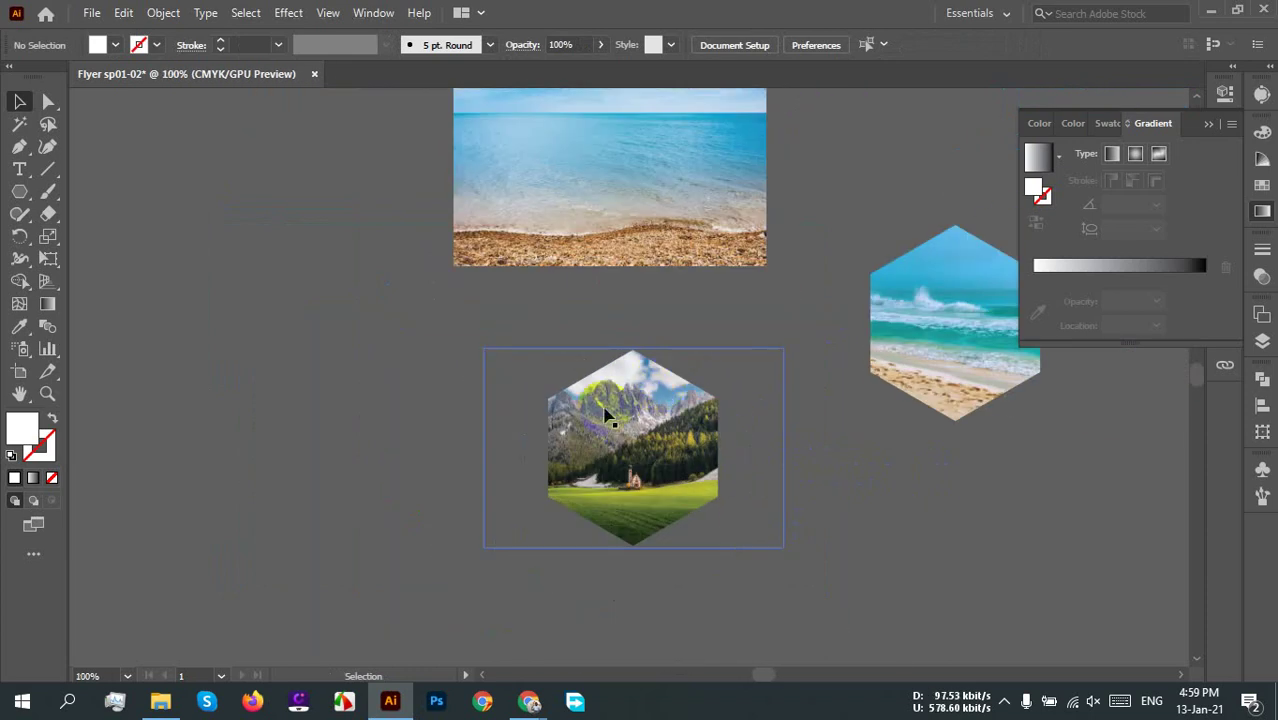
scroll(615, 416, "up", 4)
scroll(657, 397, "down", 2)
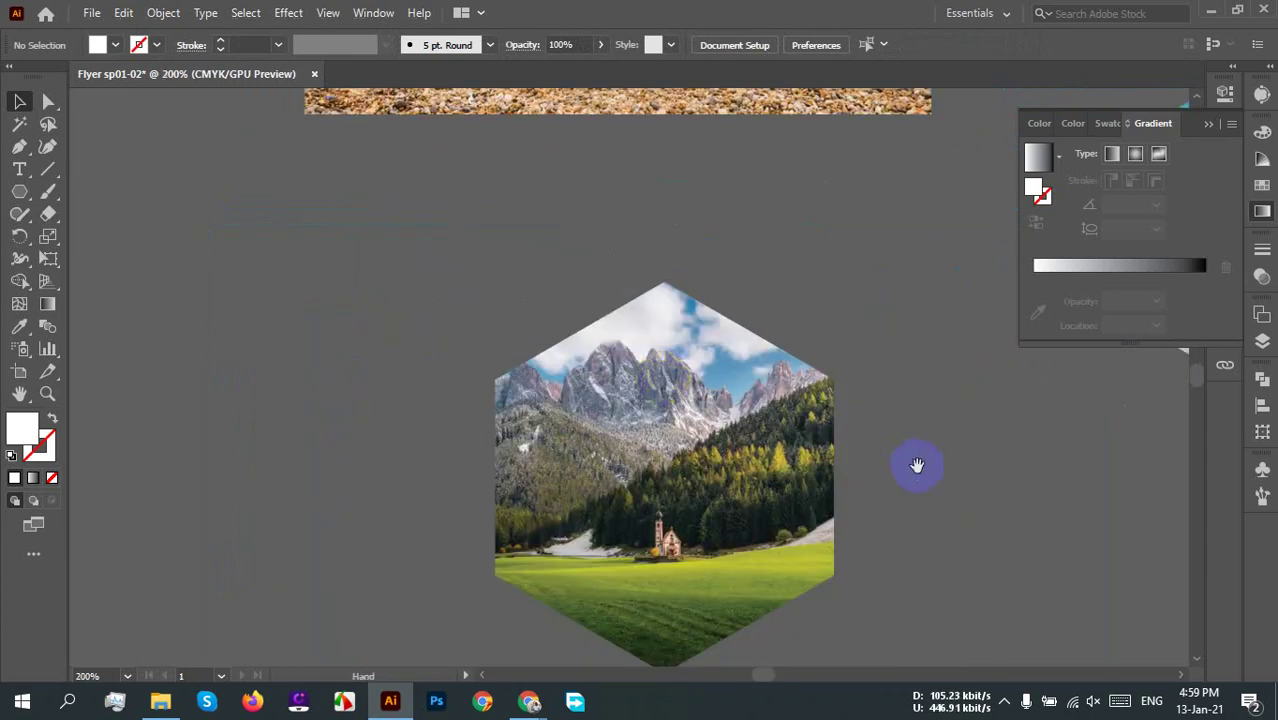
left_click_drag(913, 465, 808, 443)
key("ctrl+z")
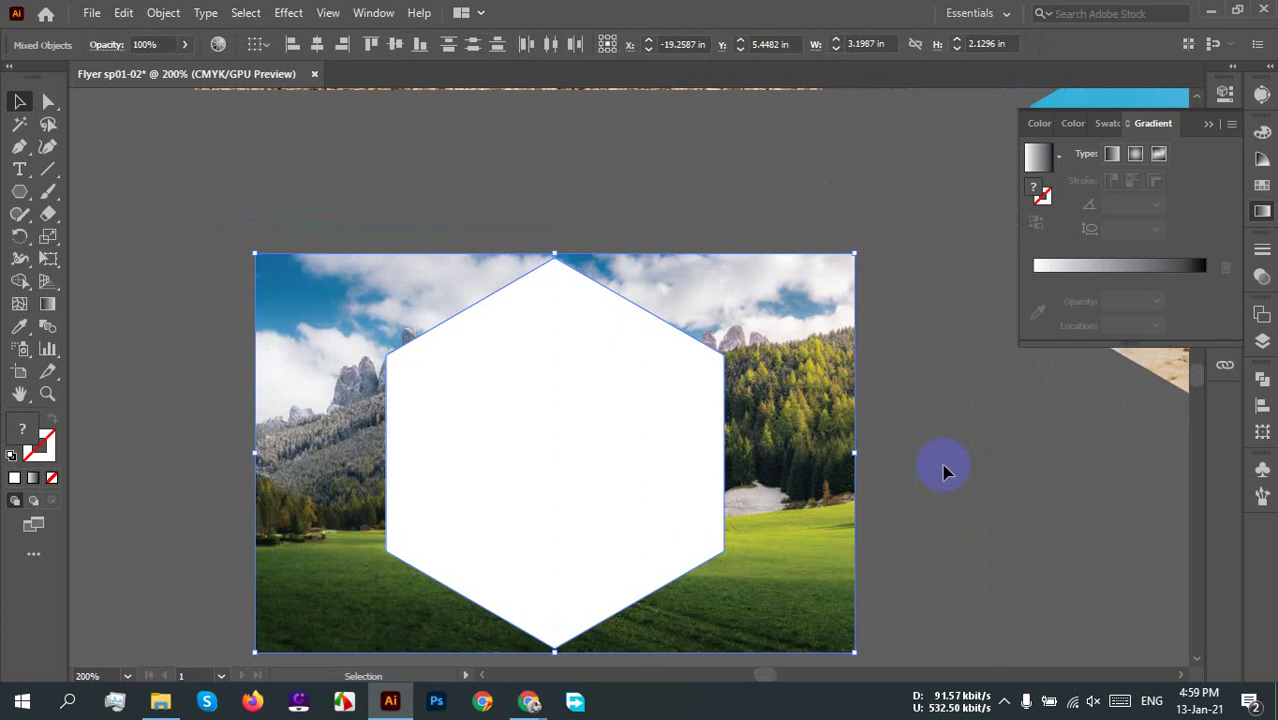
Step: Nudge the hexagon slightly to the left over the mountain photo
left_click(944, 465)
left_click(506, 476)
key("shift+Left")
key("shift+Left")
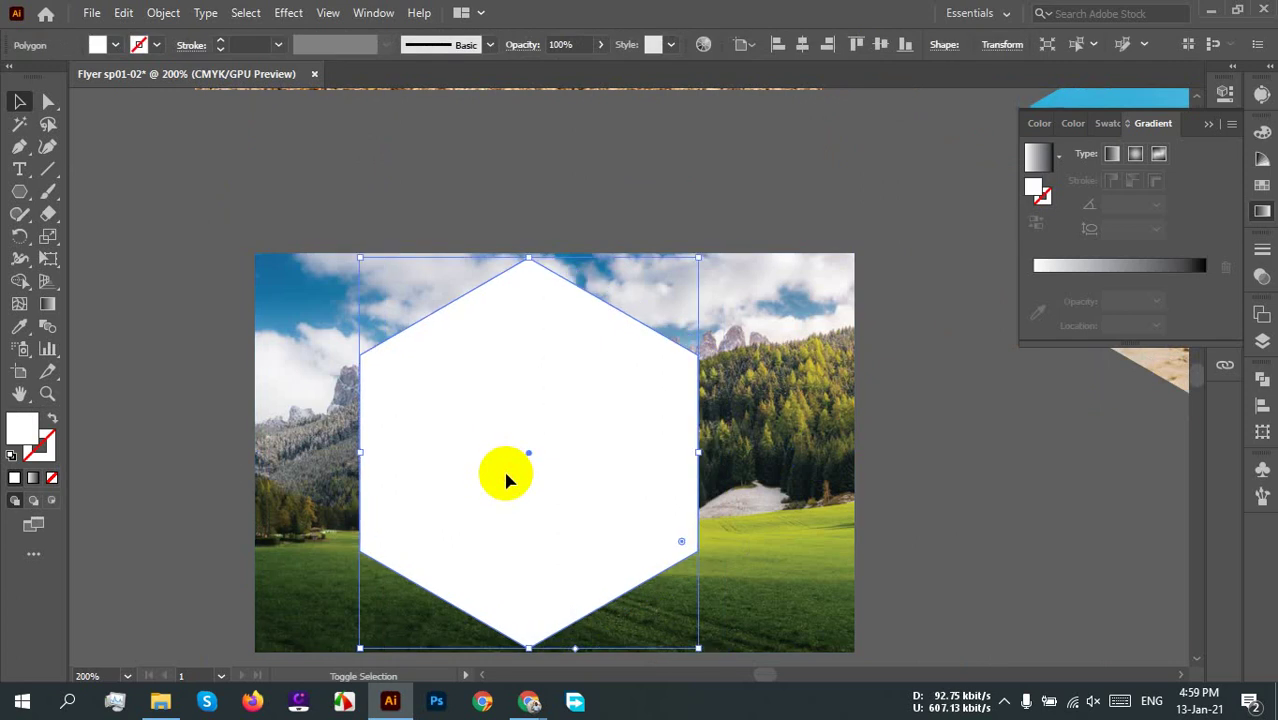
Step: Clip the mountain photo to the shifted hexagon with a clipping mask
left_click(993, 380)
left_click_drag(993, 380, 650, 428)
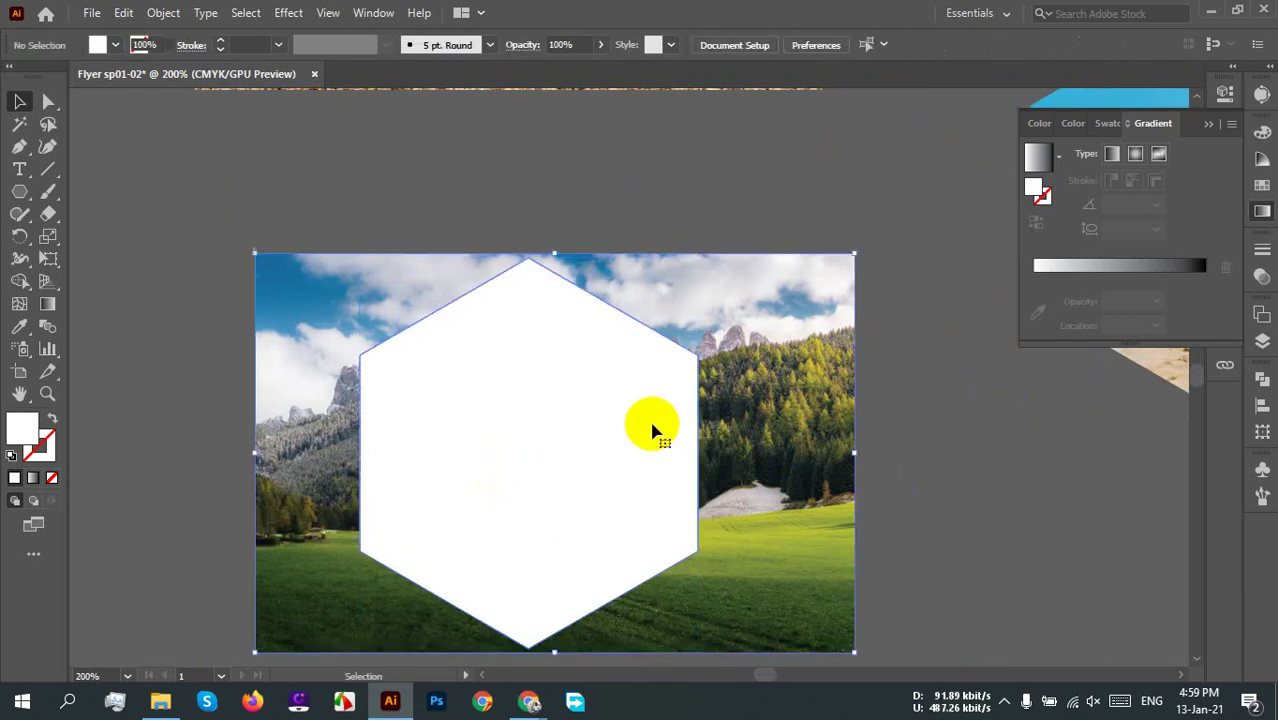
right_click(650, 428)
left_click(770, 277)
left_click(972, 493)
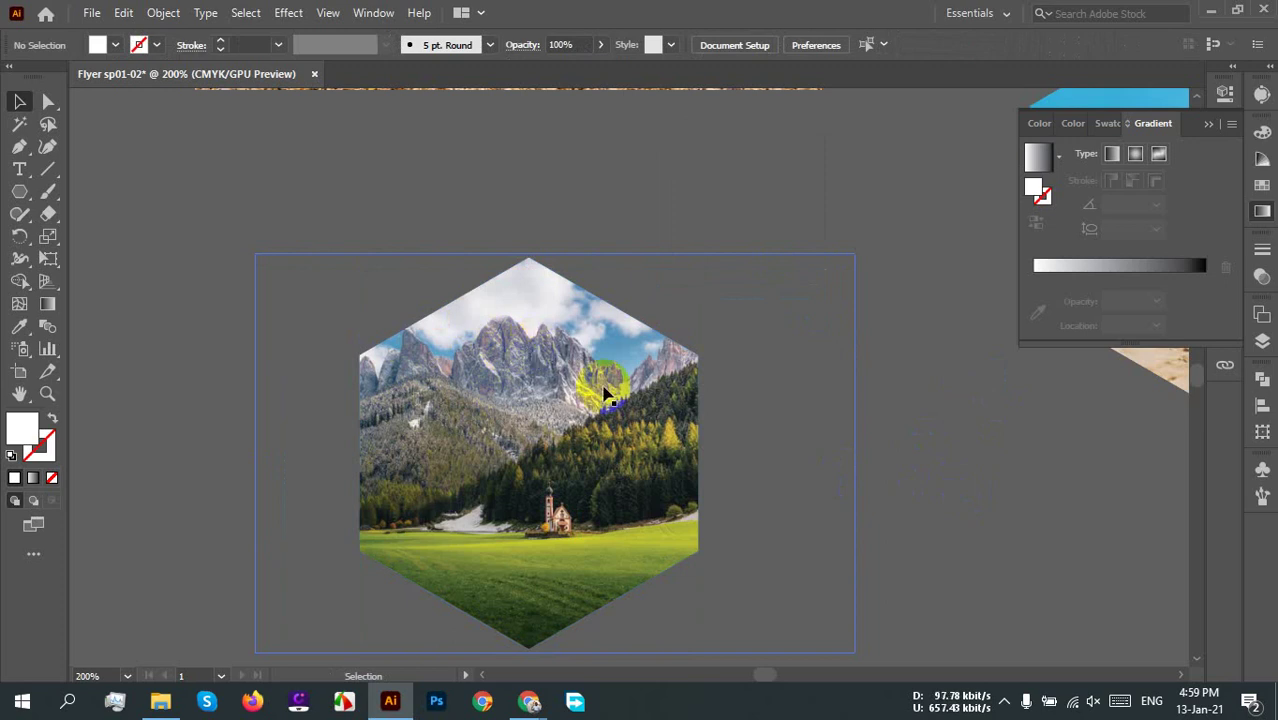
left_click(860, 456)
Step: Place the clipped mountain hexagon just right of the beach hexagon and delete the unclipped sea photo
scroll(737, 477, "down", 2, "alt")
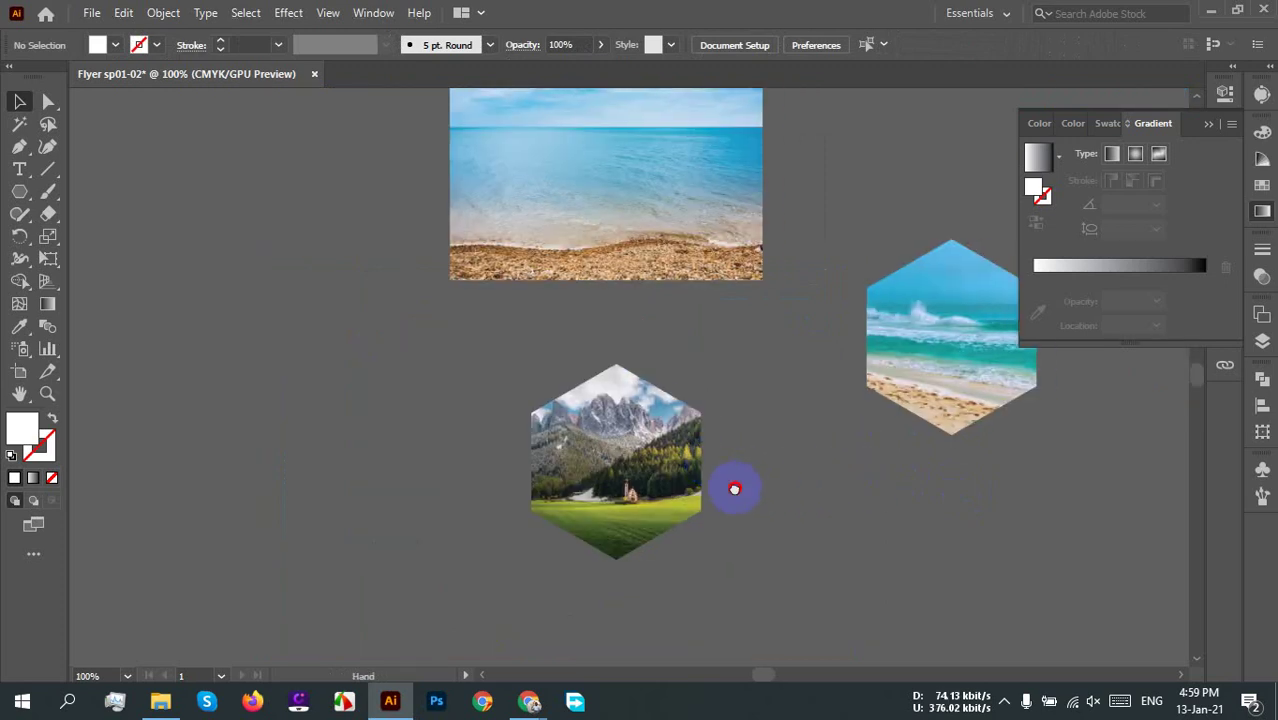
scroll(388, 487, "right", 3)
left_click_drag(388, 487, 917, 374)
scroll(675, 430, "up", 2)
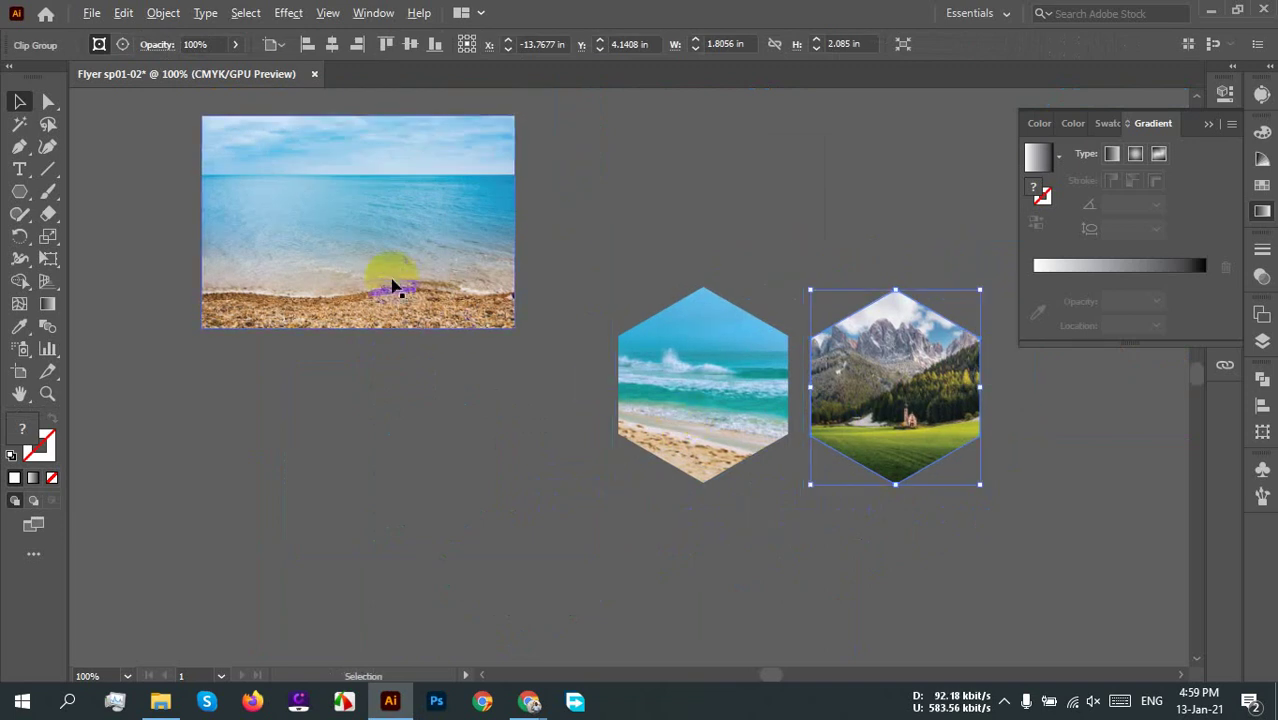
left_click(447, 296)
key("Delete")
Step: Switch to the Unsplash page in Chrome and search its photos for "niagra falls"
mouse_move(528, 701)
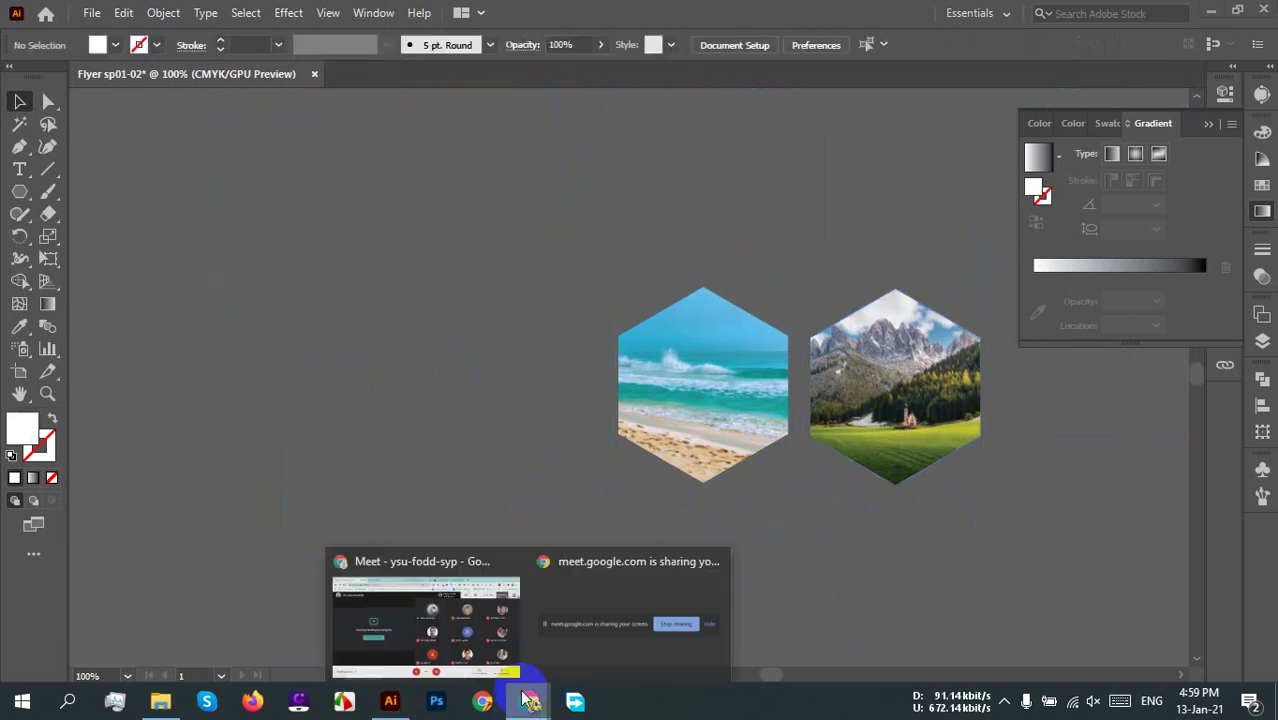
left_click(442, 562)
left_click(745, 15)
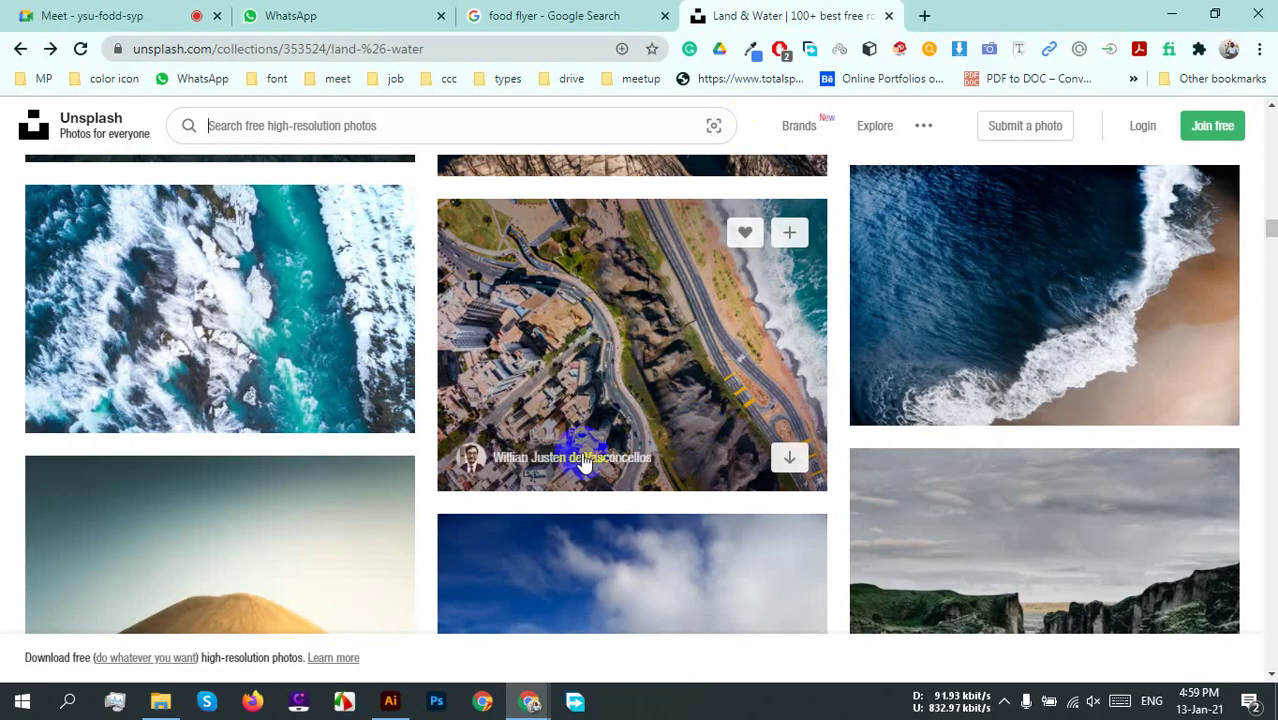
scroll(1227, 434, "down", 5)
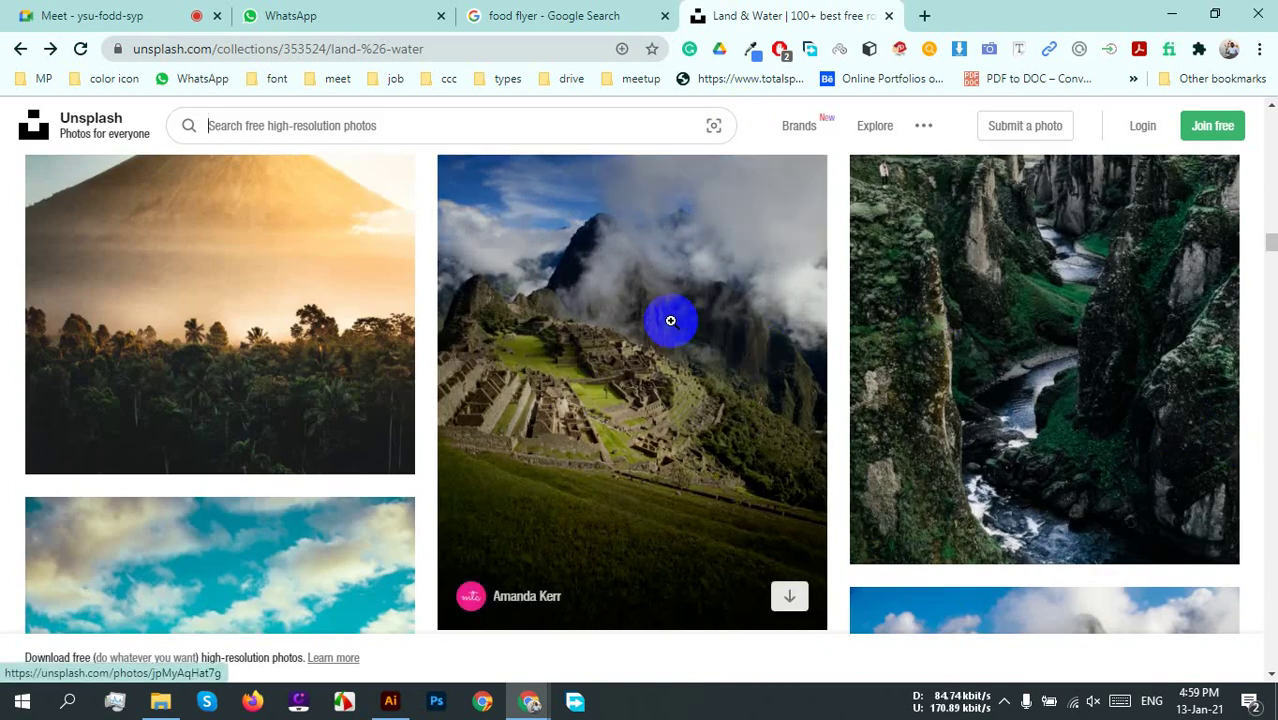
scroll(670, 320, "down", 4)
scroll(669, 323, "down", 2)
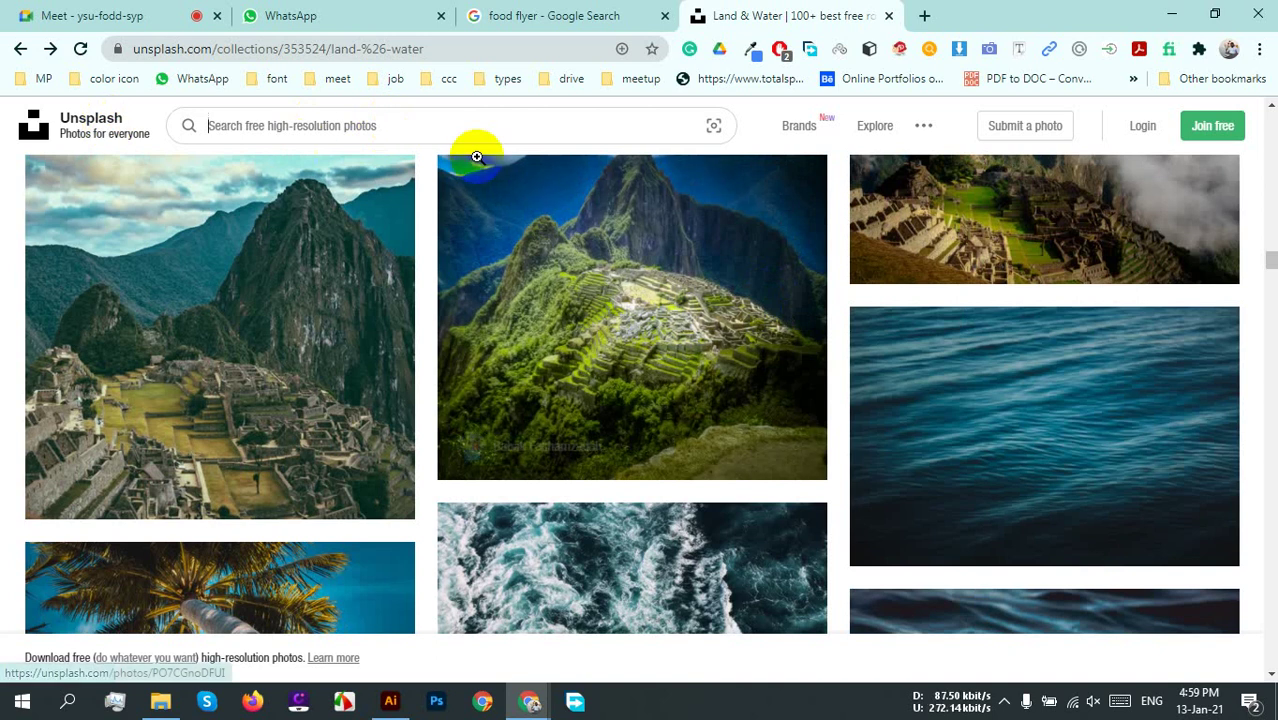
key("slash")
type("niagra")
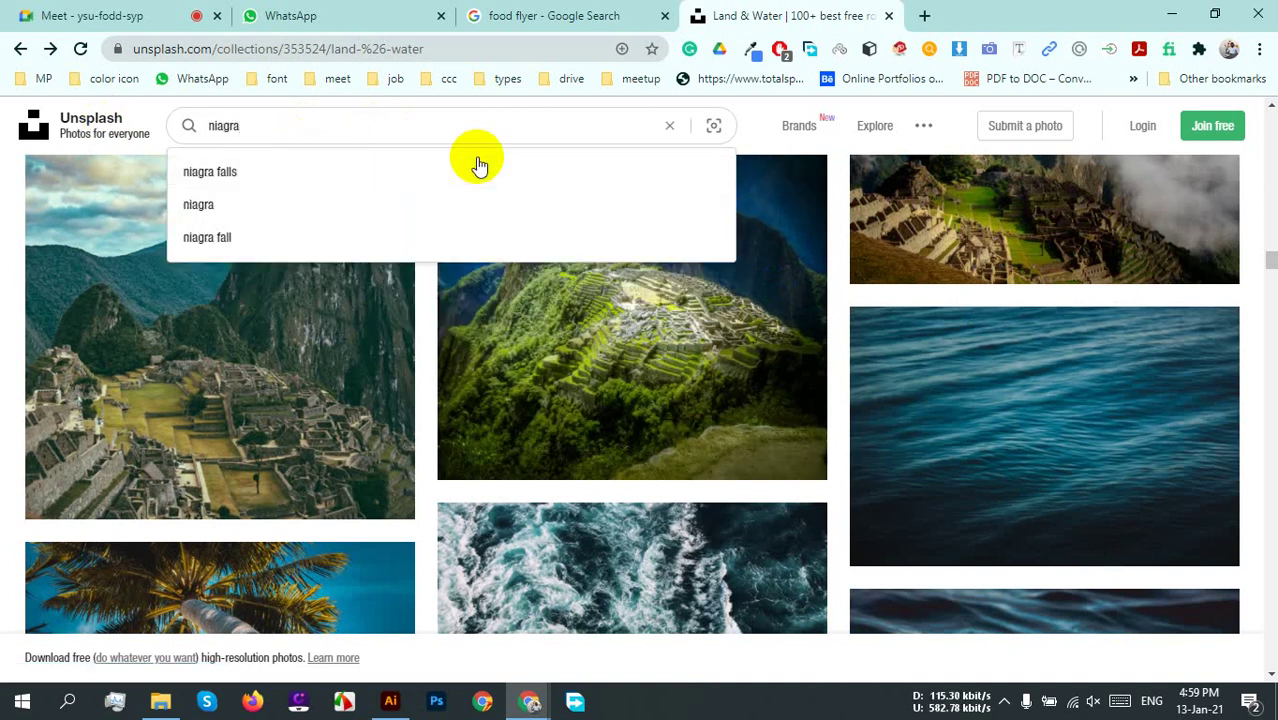
left_click(228, 172)
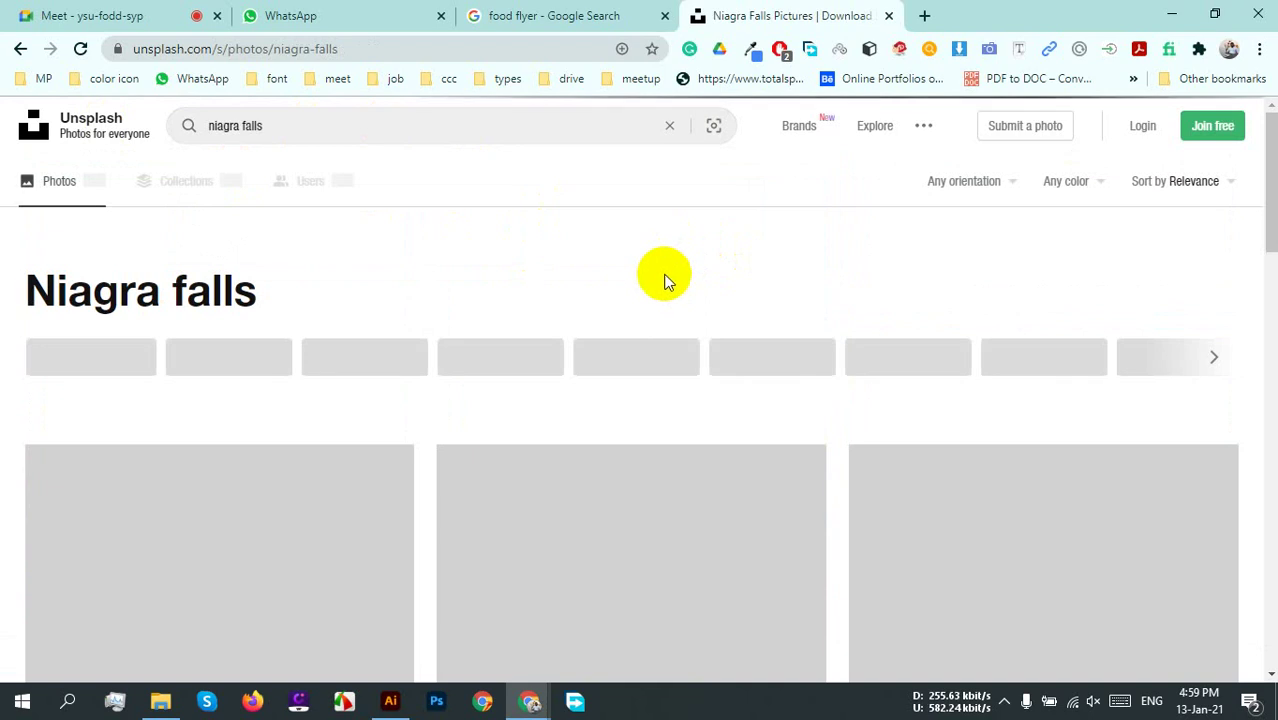
Step: Open the wide waterfall photo with rocks and a small cloud, save it to the Desktop, and close the photo view
scroll(658, 268, "down", 4)
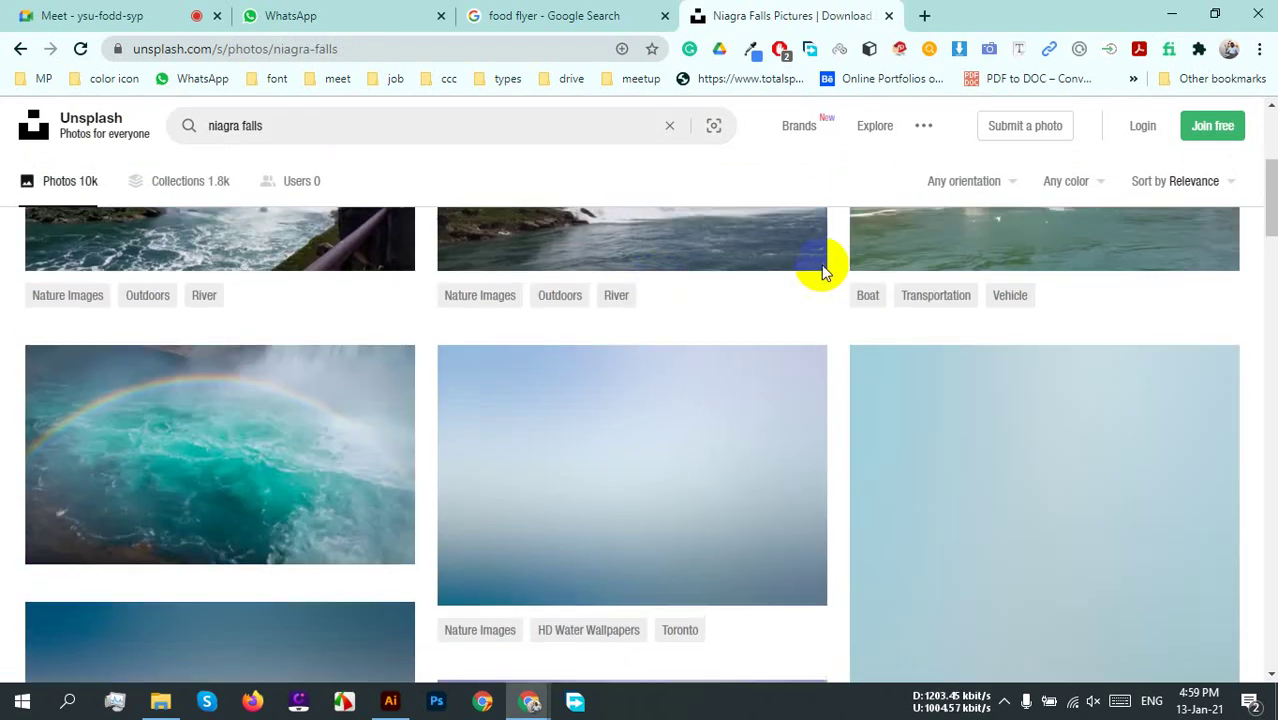
scroll(1262, 305, "up", 2)
scroll(1192, 288, "down", 2)
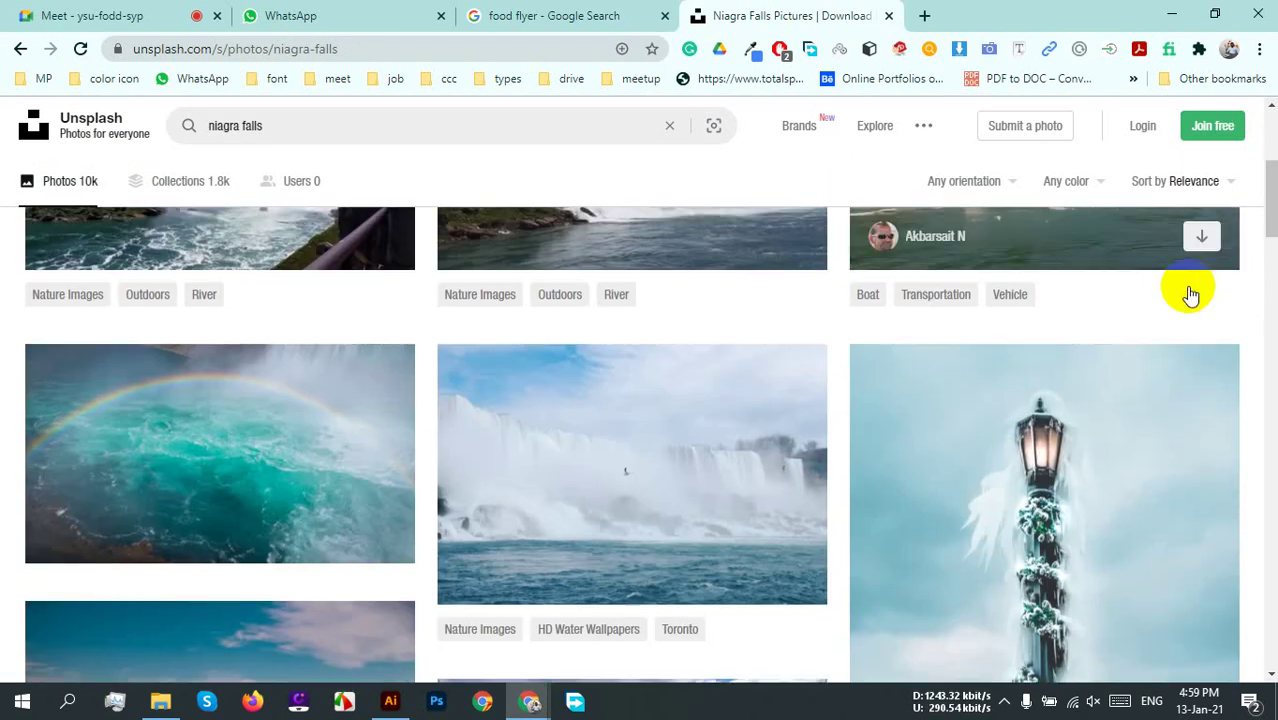
scroll(1187, 285, "up", 2)
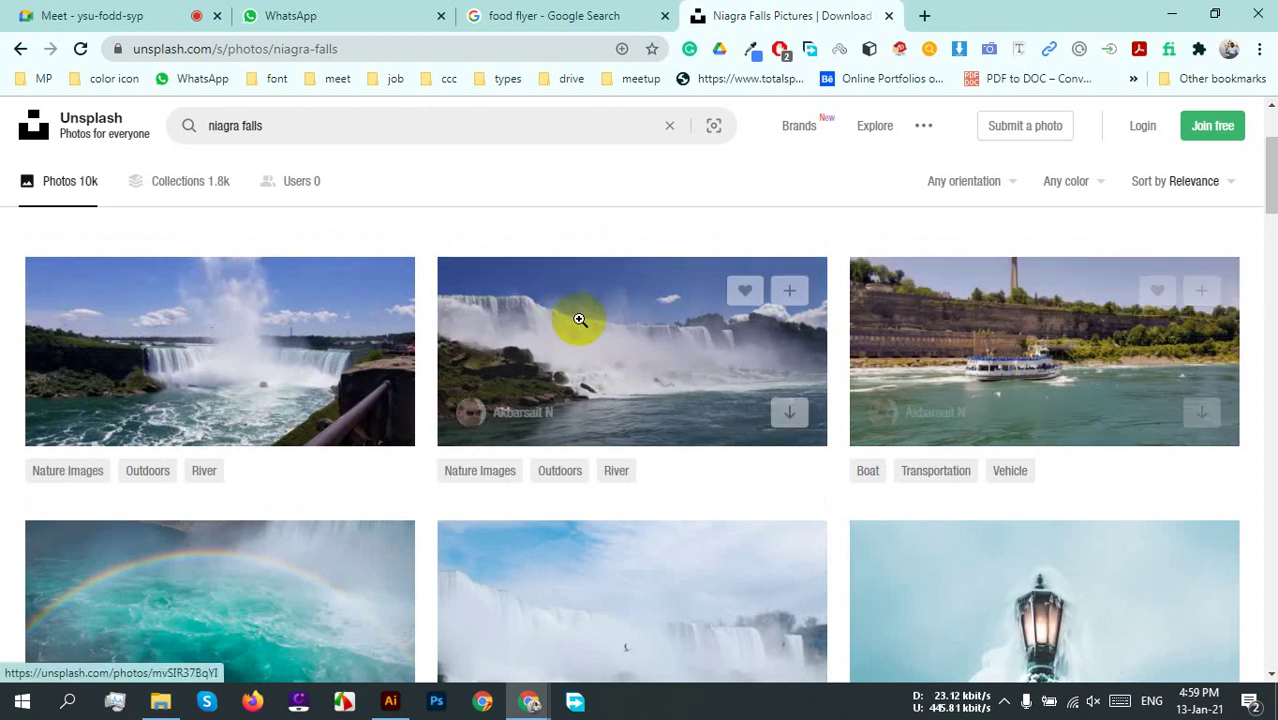
left_click(733, 352)
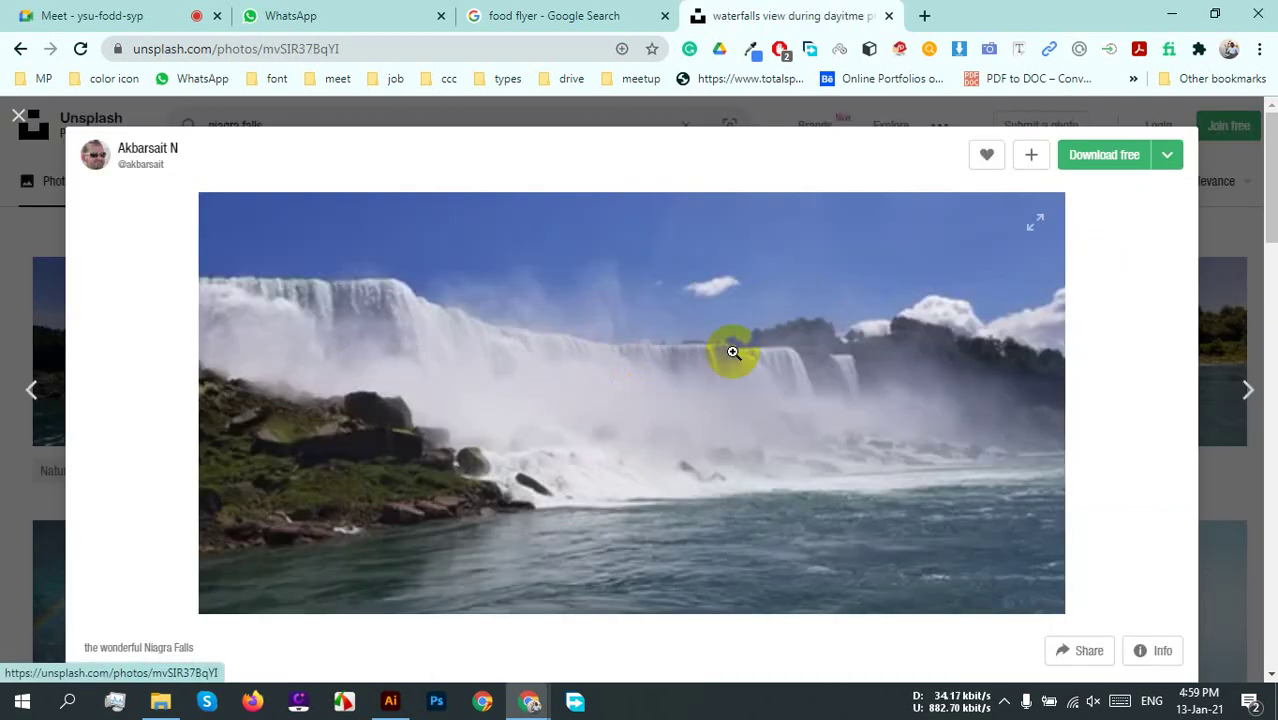
right_click(356, 319)
left_click(488, 370)
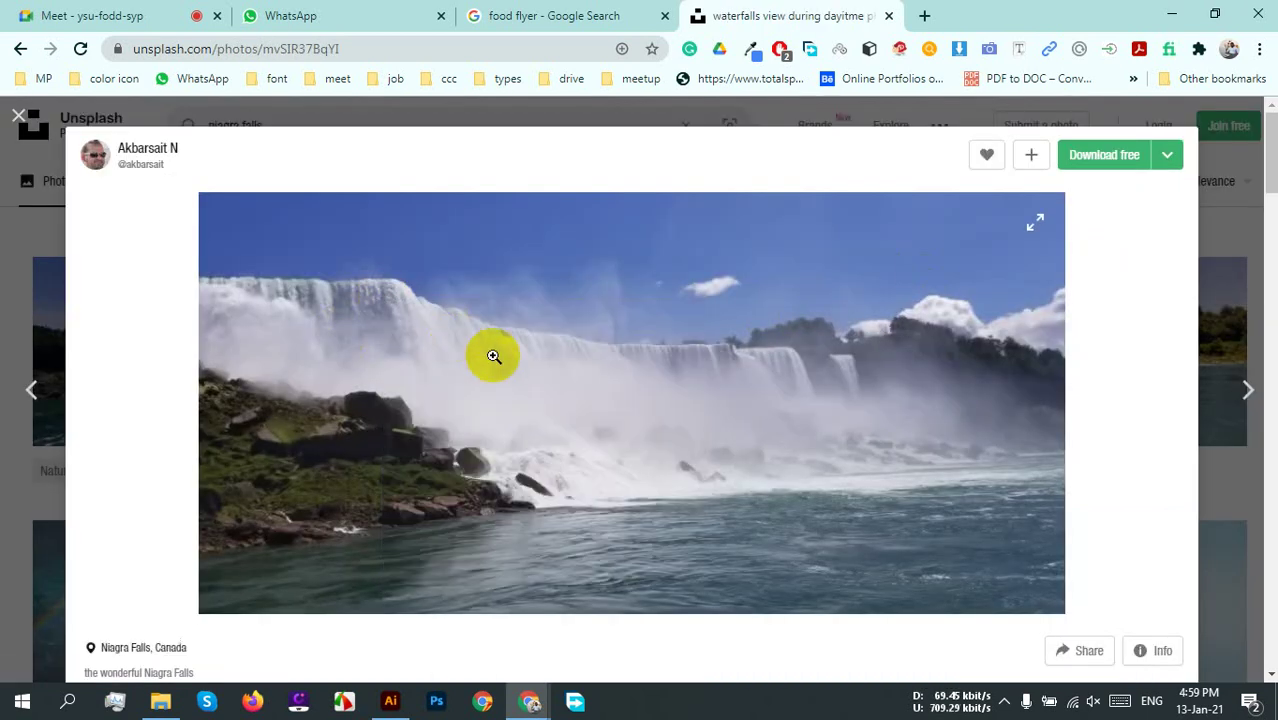
left_click(873, 474)
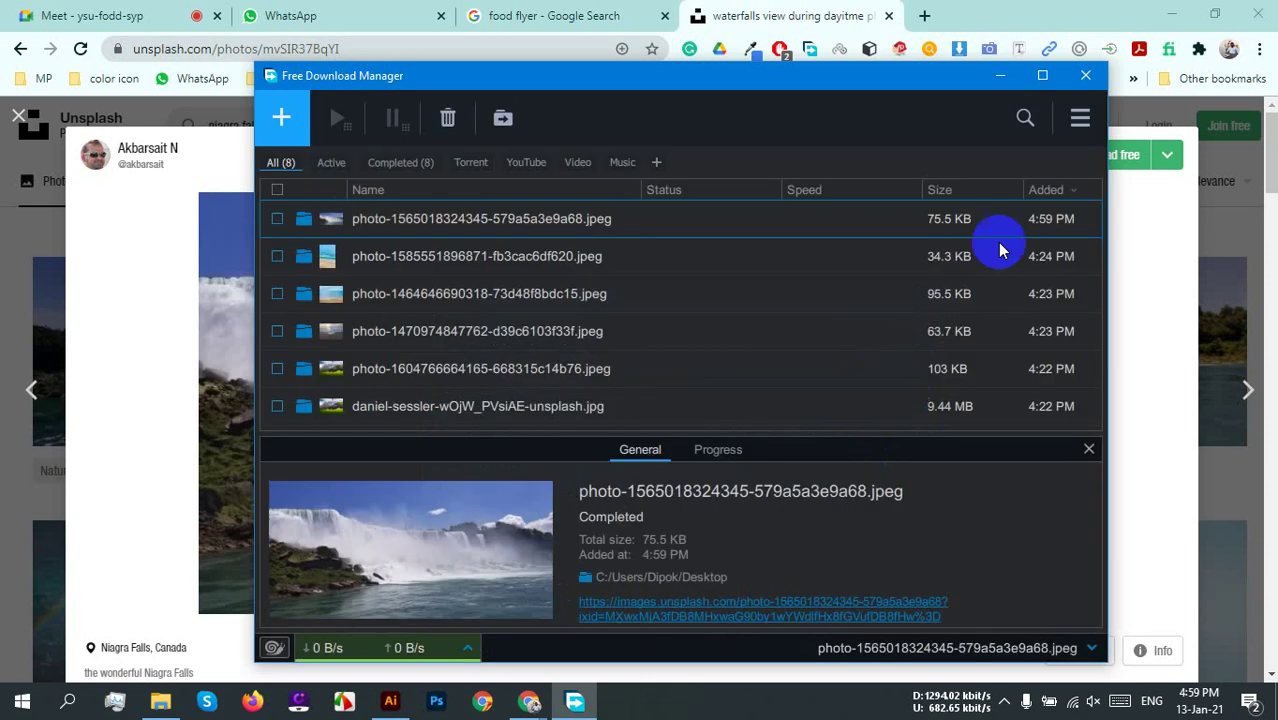
left_click(1085, 75)
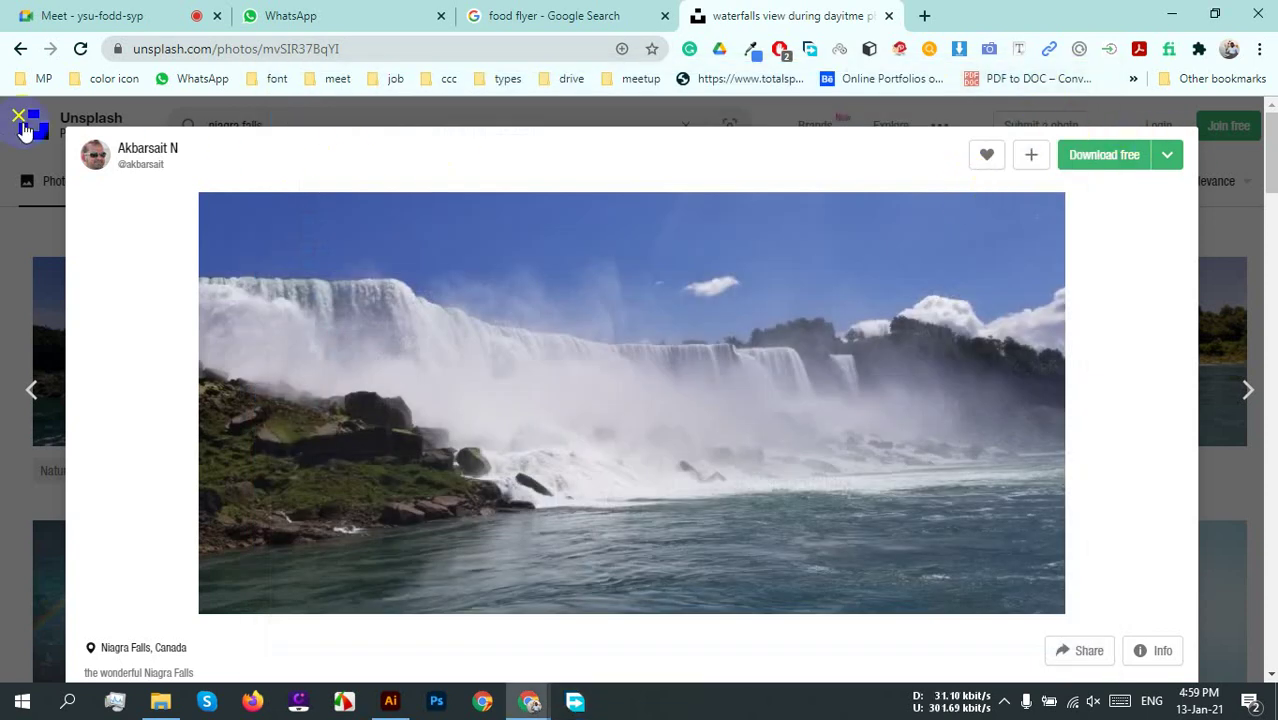
left_click(22, 122)
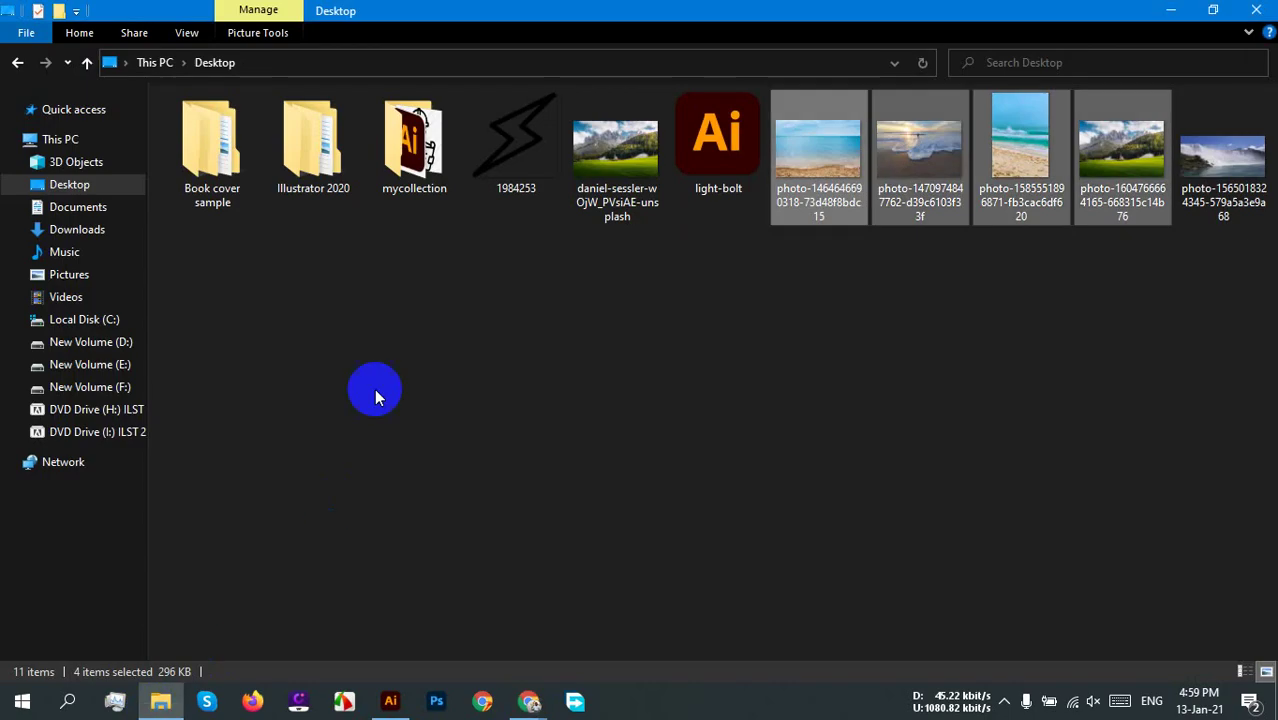
Step: Bring the downloaded waterfall photo from the Desktop into the Illustrator flyer document and embed it
left_click(160, 701)
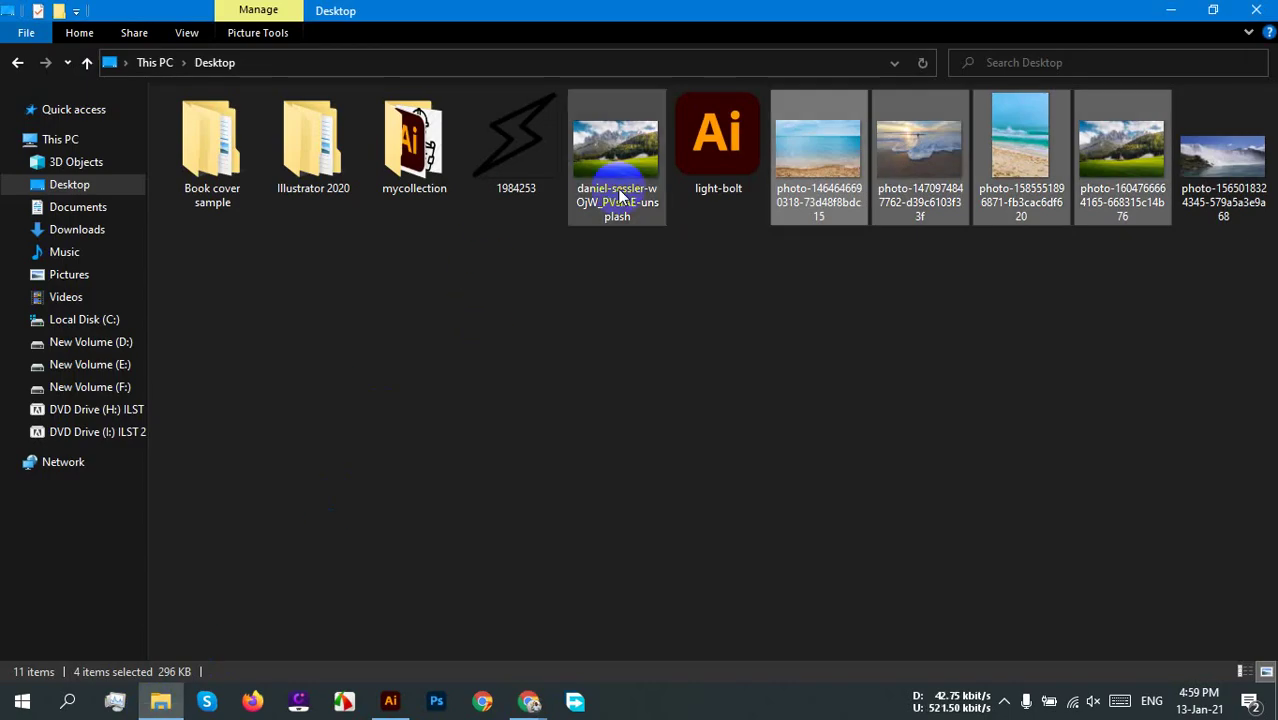
left_click_drag(1215, 200, 491, 428)
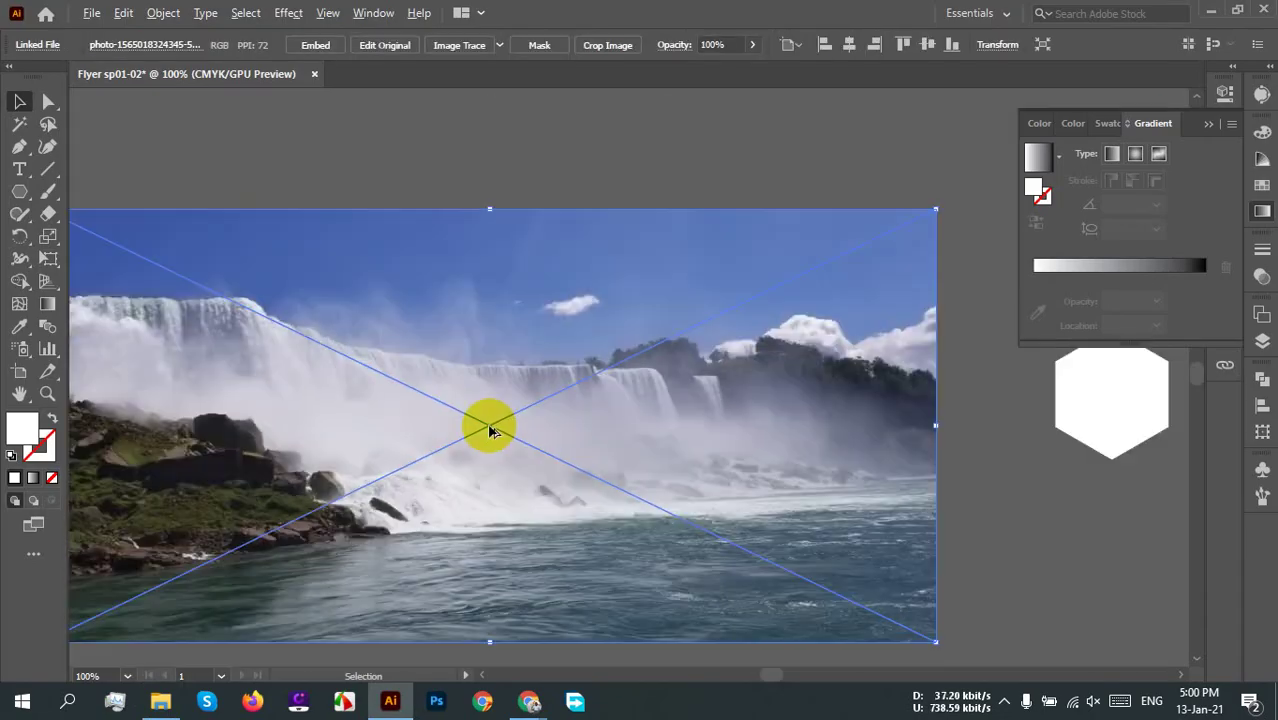
scroll(490, 430, "down", 3)
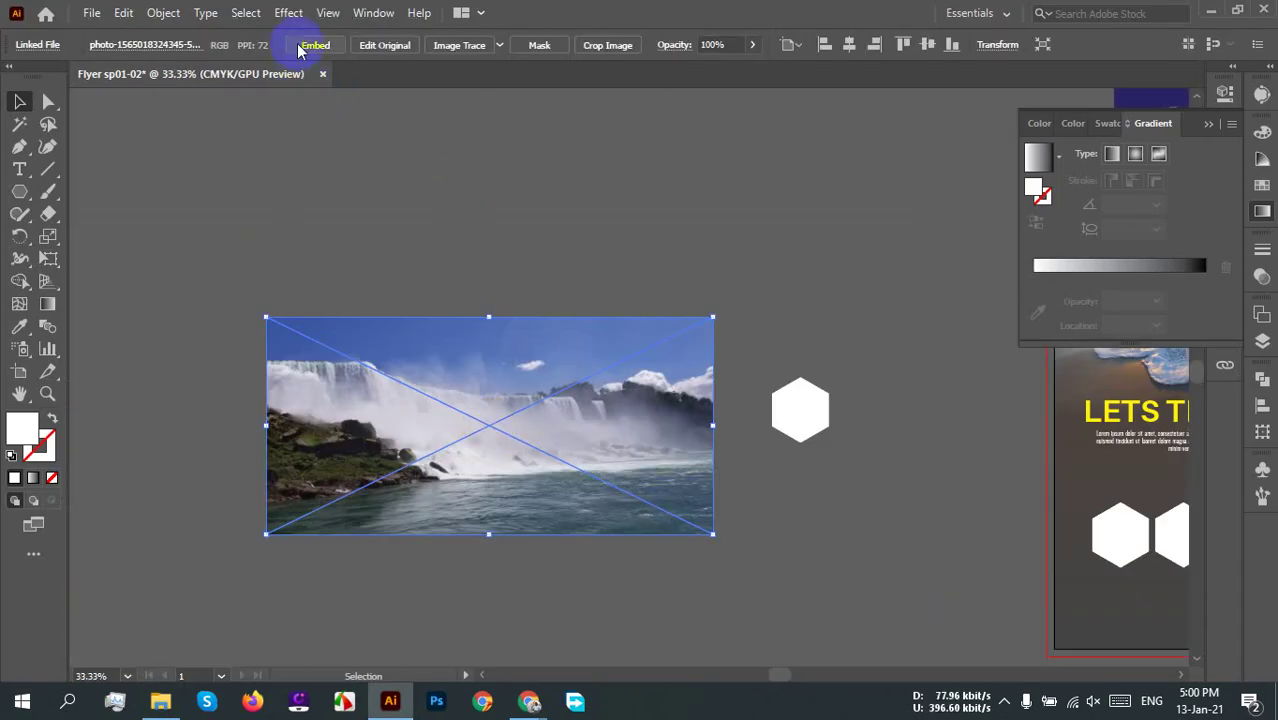
left_click(312, 46)
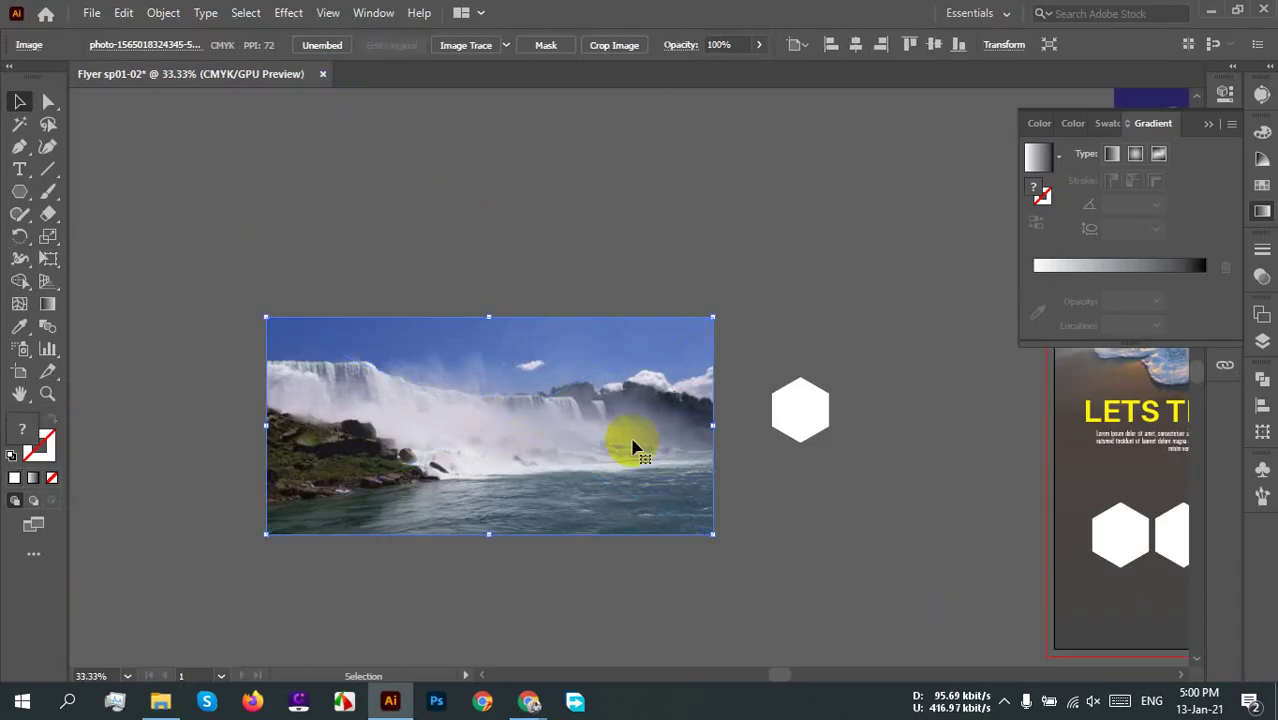
Step: Scale the waterfall photo down to nearly the height of the spare white hexagon and place it overlapping that hexagon
left_click_drag(713, 532, 750, 425)
scroll(760, 435, "up", 3)
left_click(893, 505)
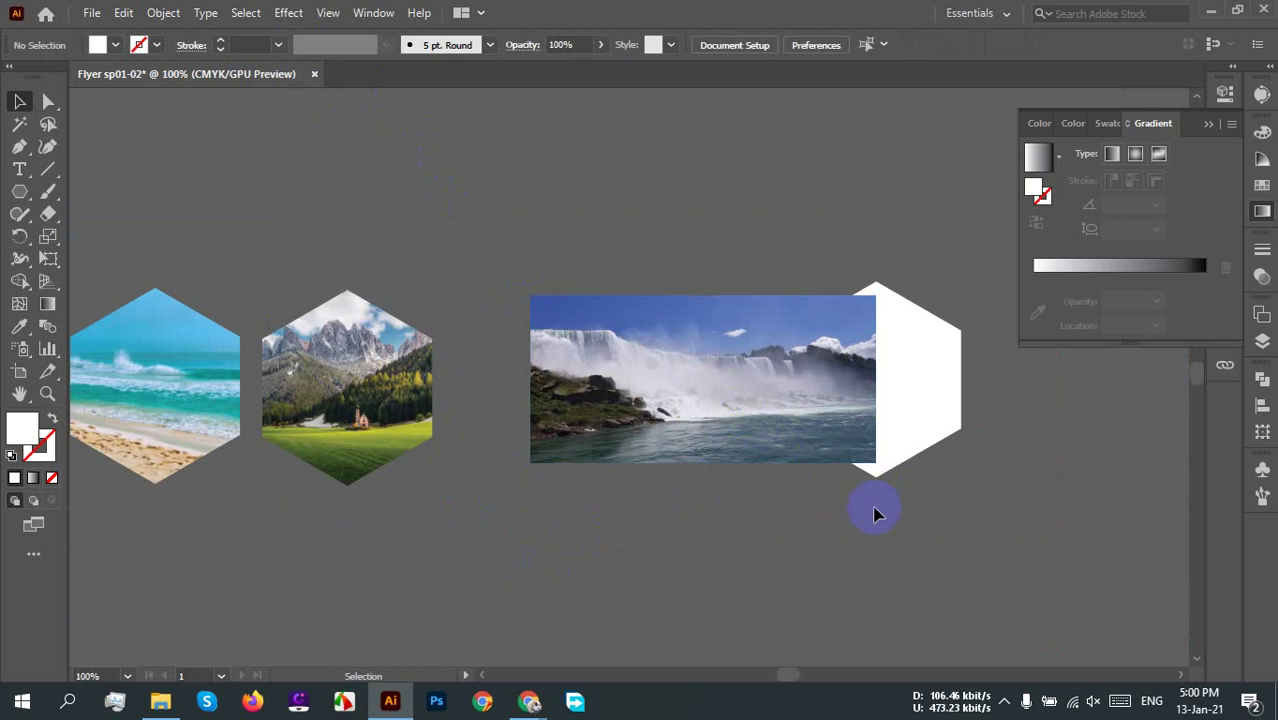
scroll(874, 514, "up", 2)
left_click(422, 448)
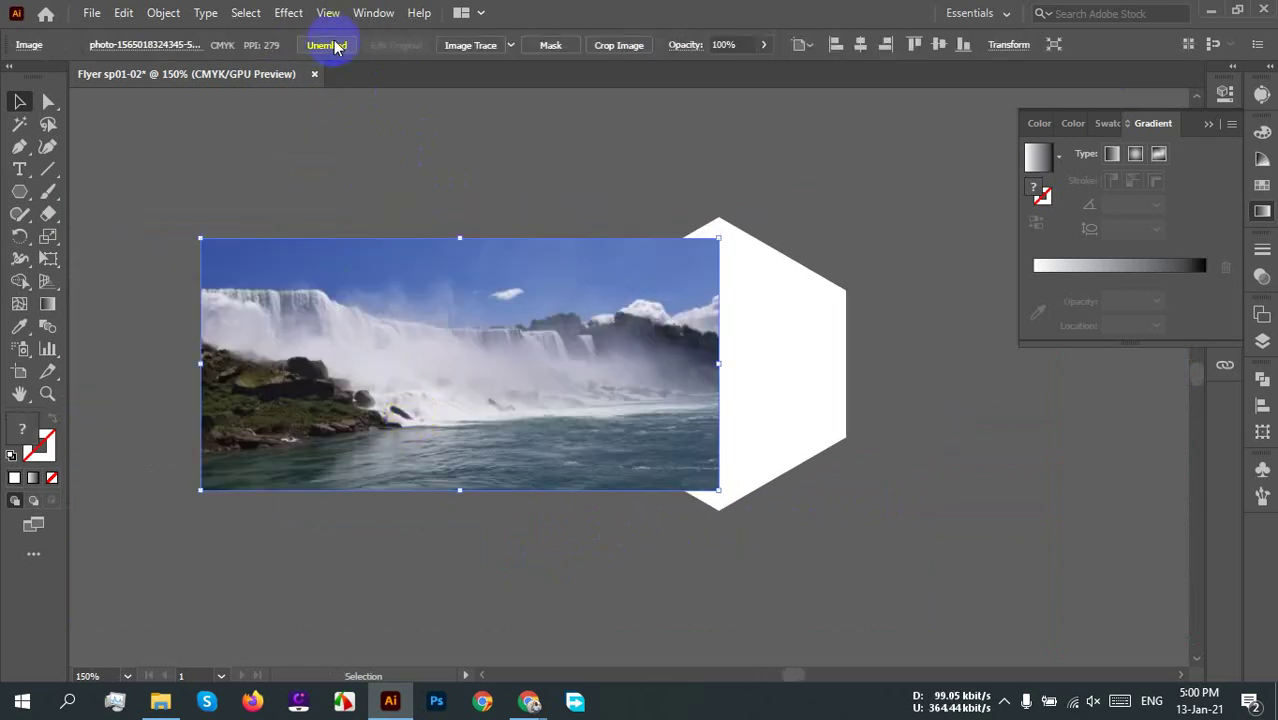
left_click(327, 44)
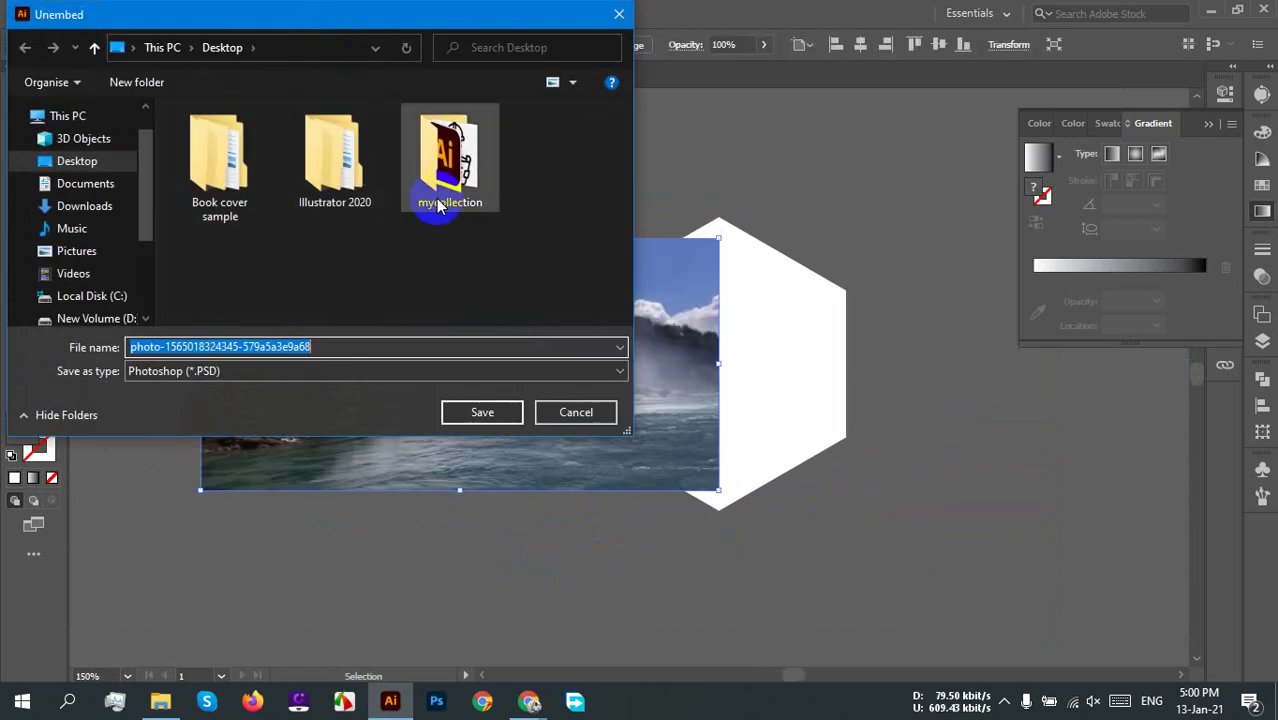
left_click(571, 414)
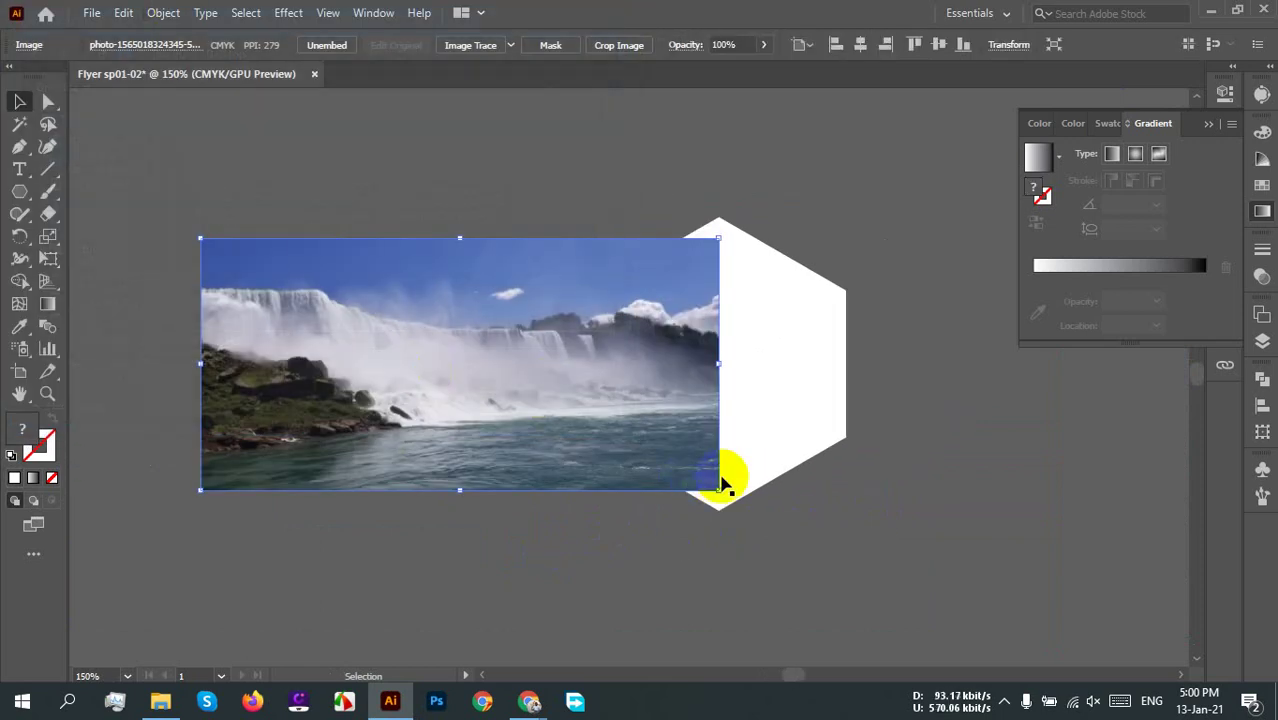
Step: Move the white hexagon onto the left part of the waterfall photo
key("ctrl+a")
left_click(953, 354)
left_click_drag(822, 300, 432, 336)
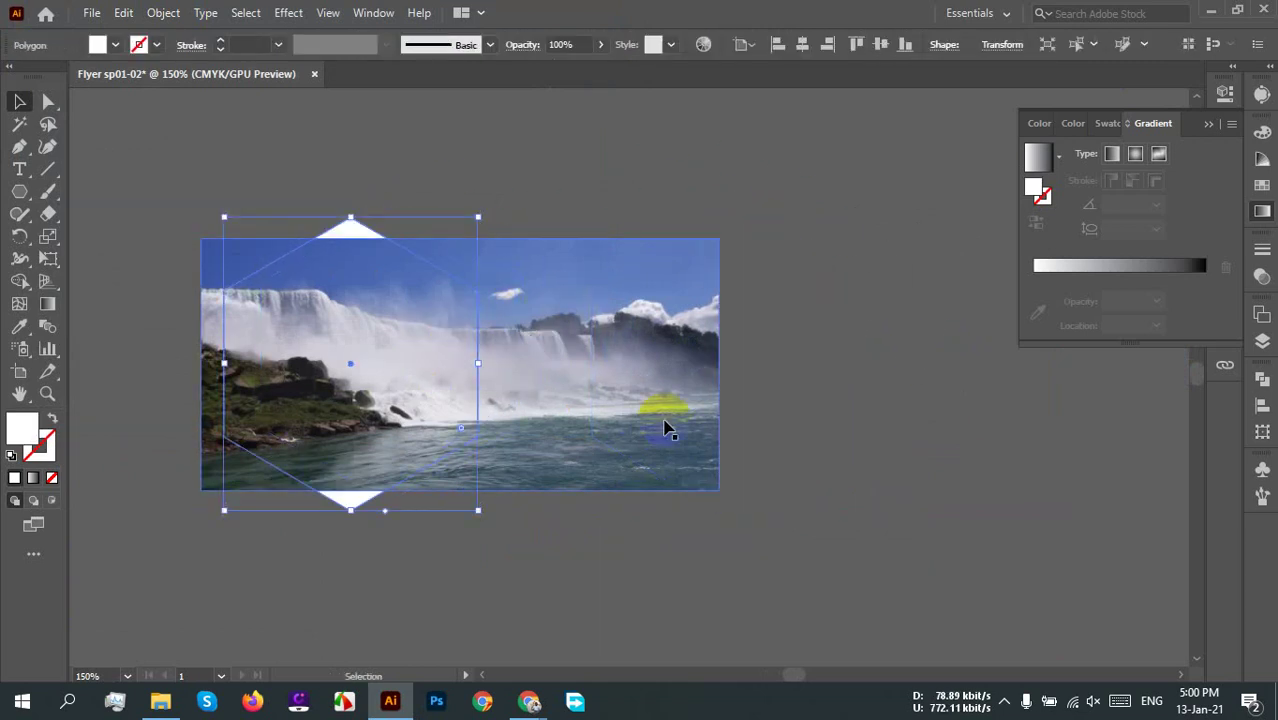
Step: Send the waterfall photo behind the white hexagon and enlarge it proportionally until it covers the hexagon's full height
left_click(690, 453)
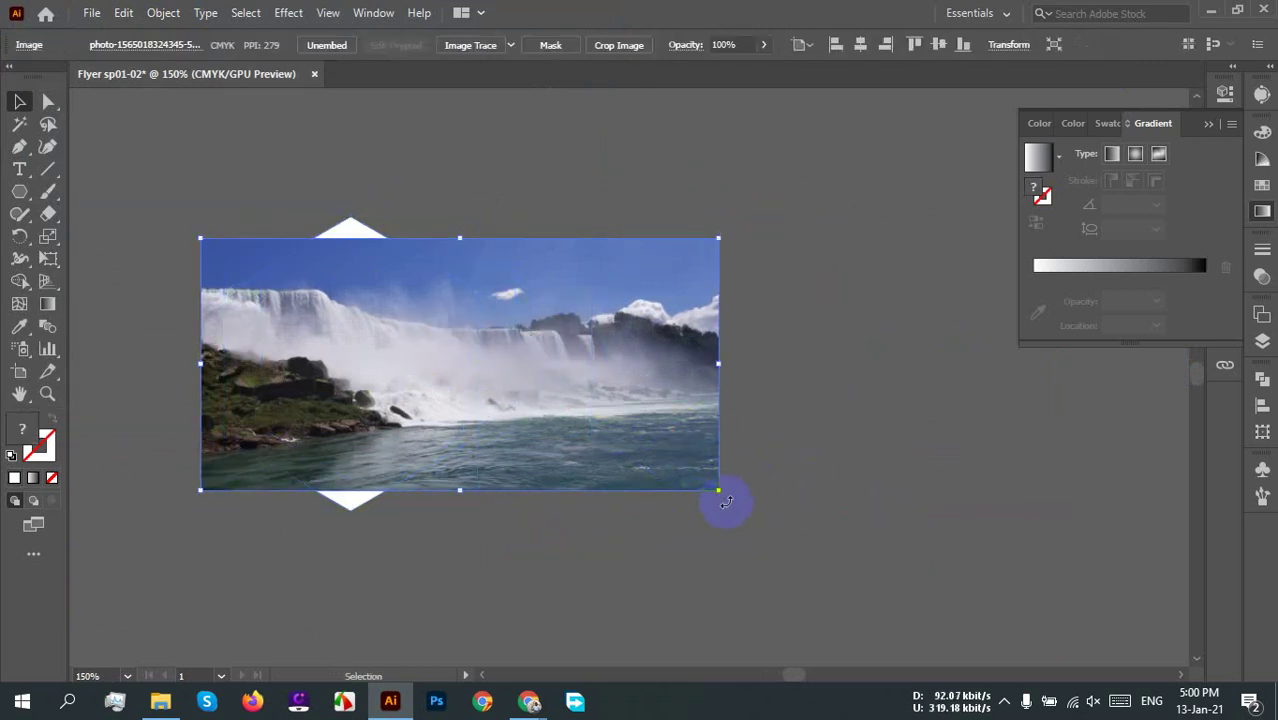
right_click(660, 452)
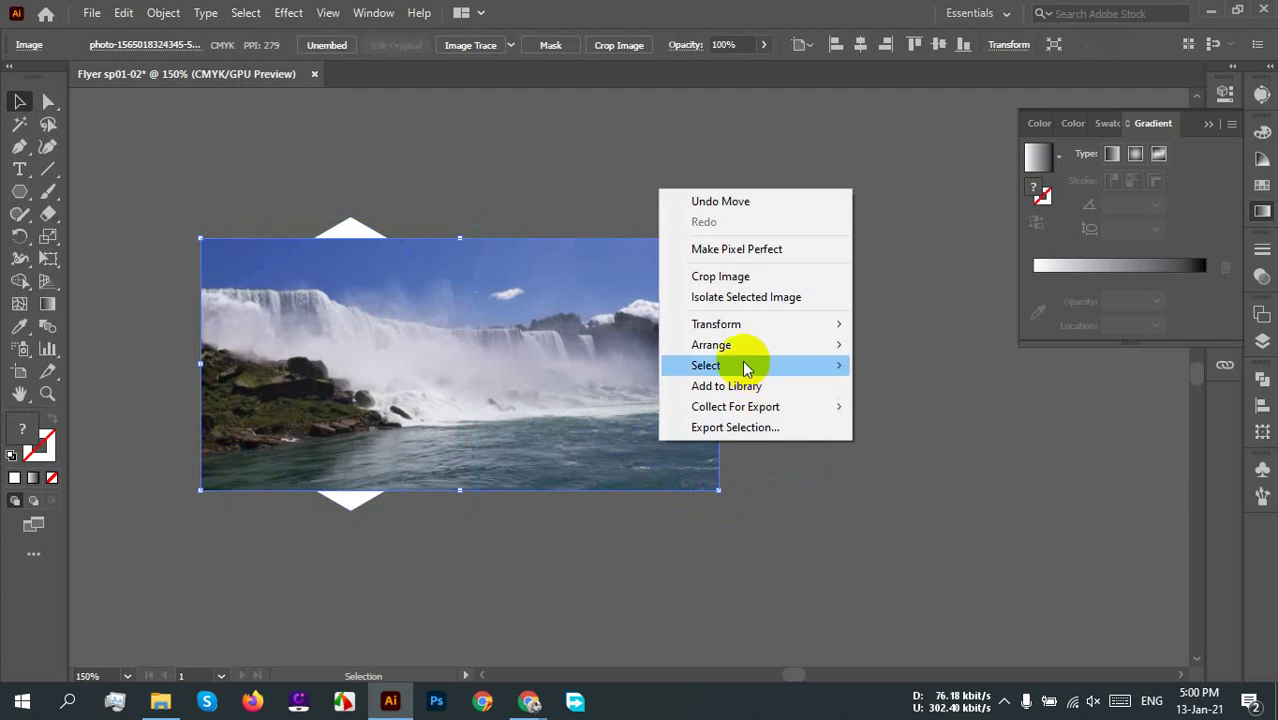
mouse_move(730, 344)
left_click(940, 406)
left_click(776, 425)
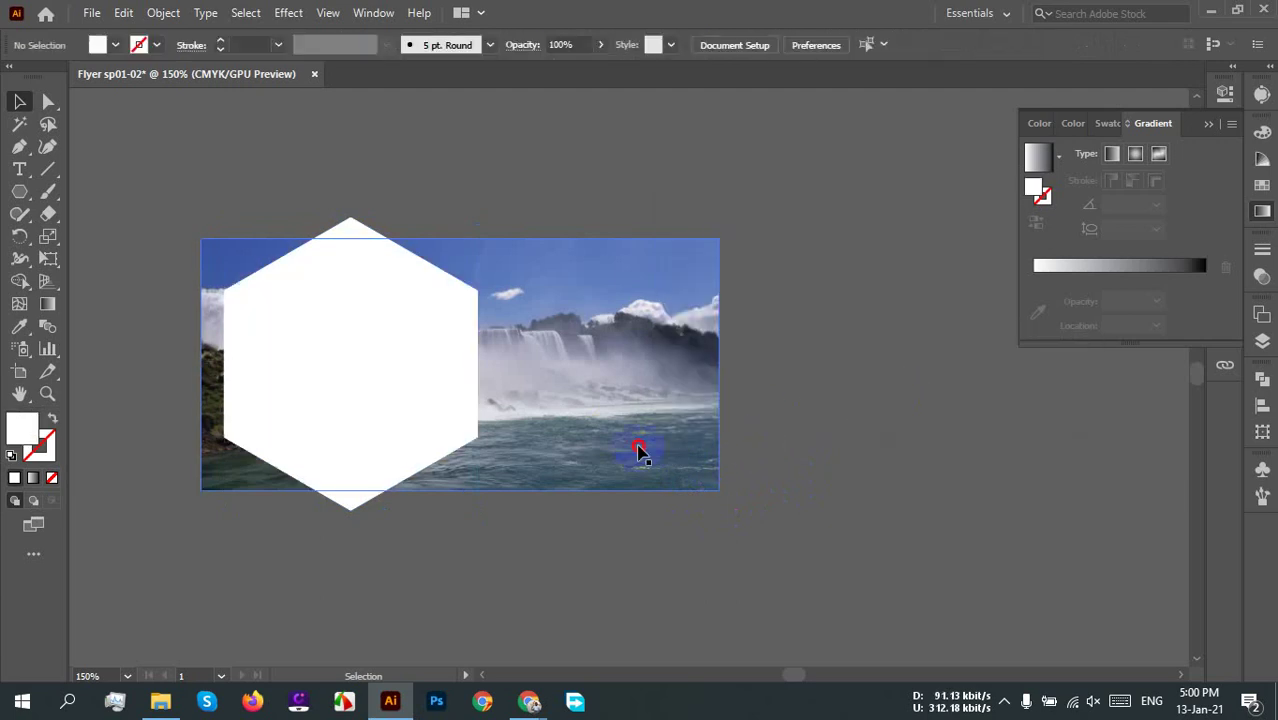
left_click(642, 449)
left_click_drag(720, 492, 772, 540)
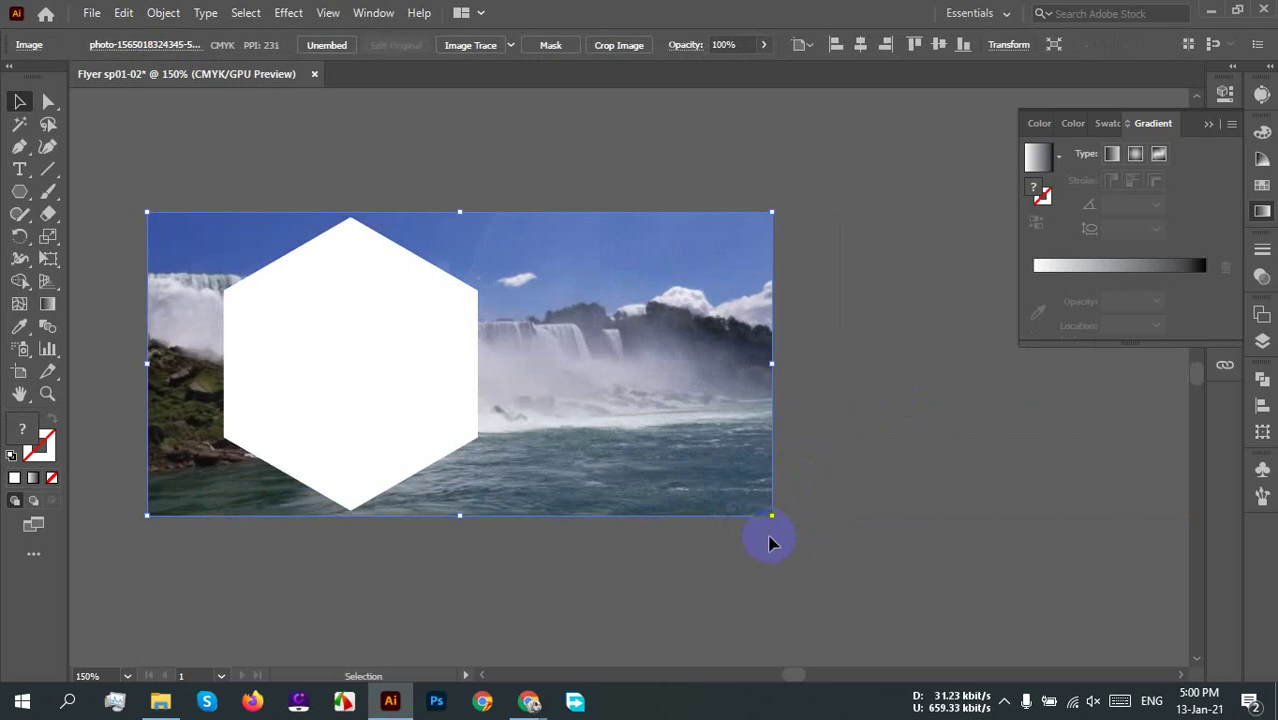
Step: Try clipping the enlarged waterfall photo to the hexagon, check the framing, and undo the clipping mask
left_click(357, 313, "shift")
right_click(350, 330)
left_click(451, 488)
left_click(755, 470)
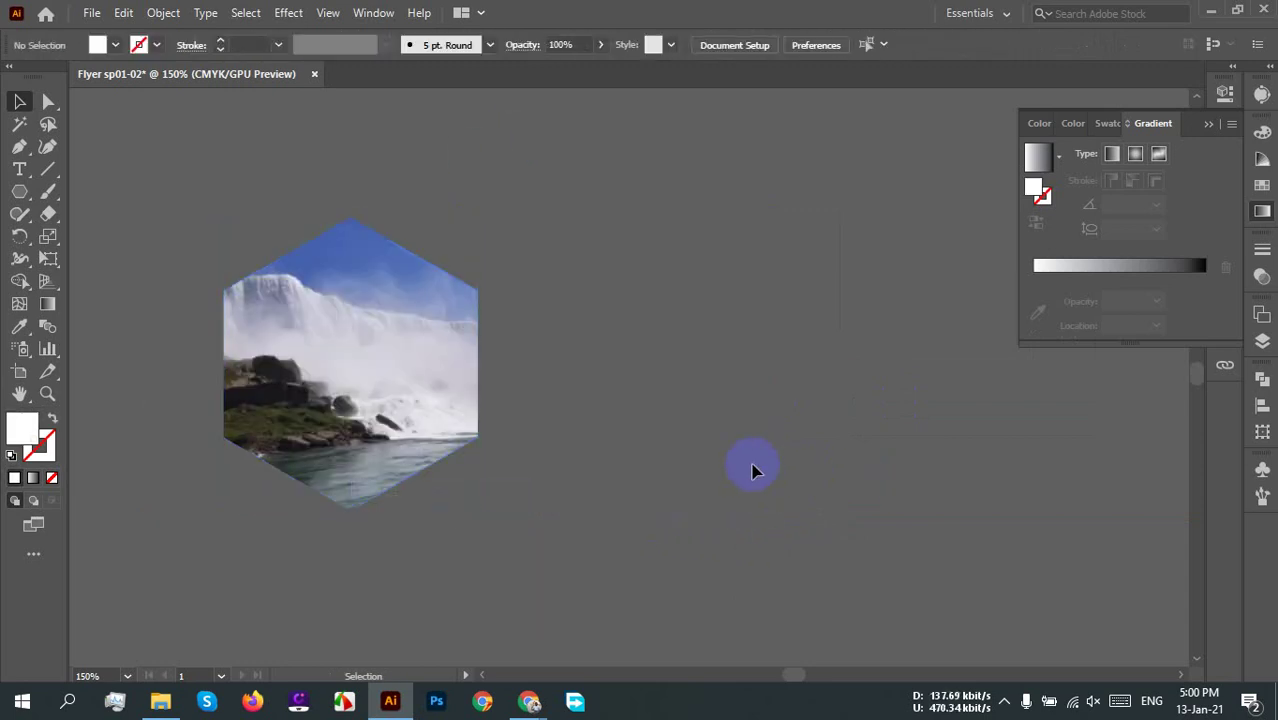
key("ctrl+z")
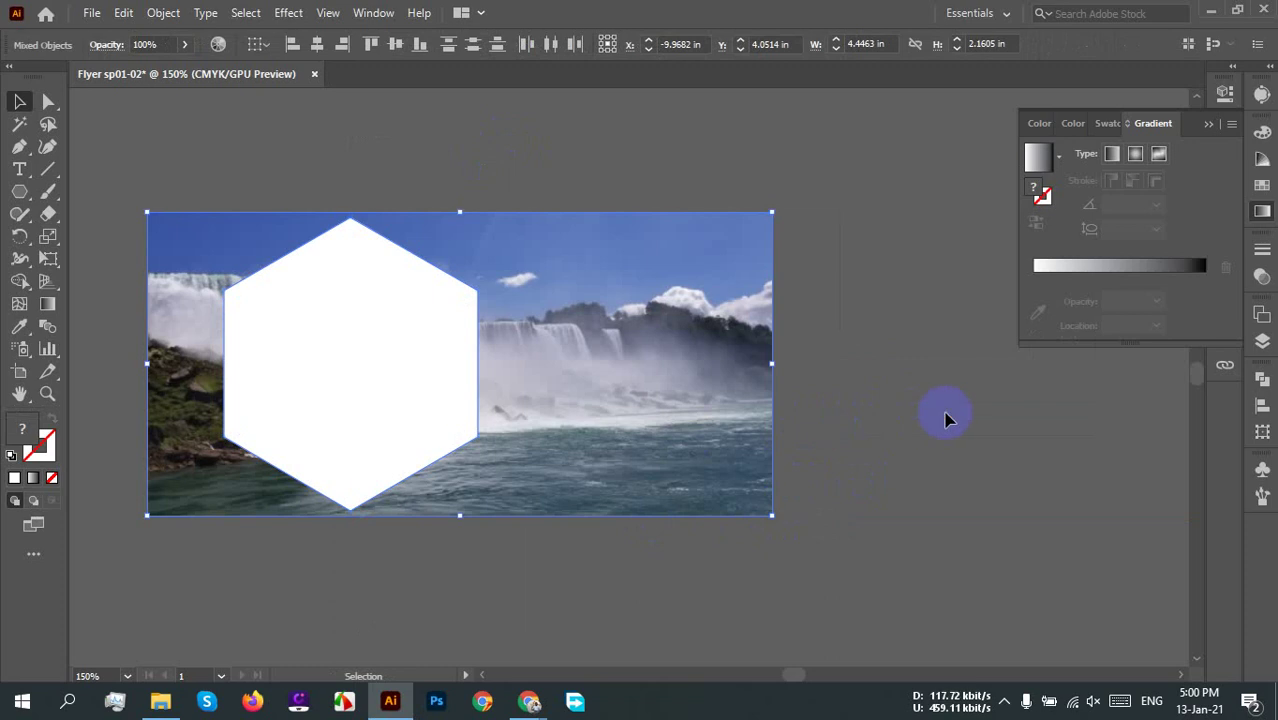
Step: Nudge the hexagon slightly left over the waterfall photo, test the framing with a clipping mask, and undo the mask
left_click_drag(357, 378, 335, 380)
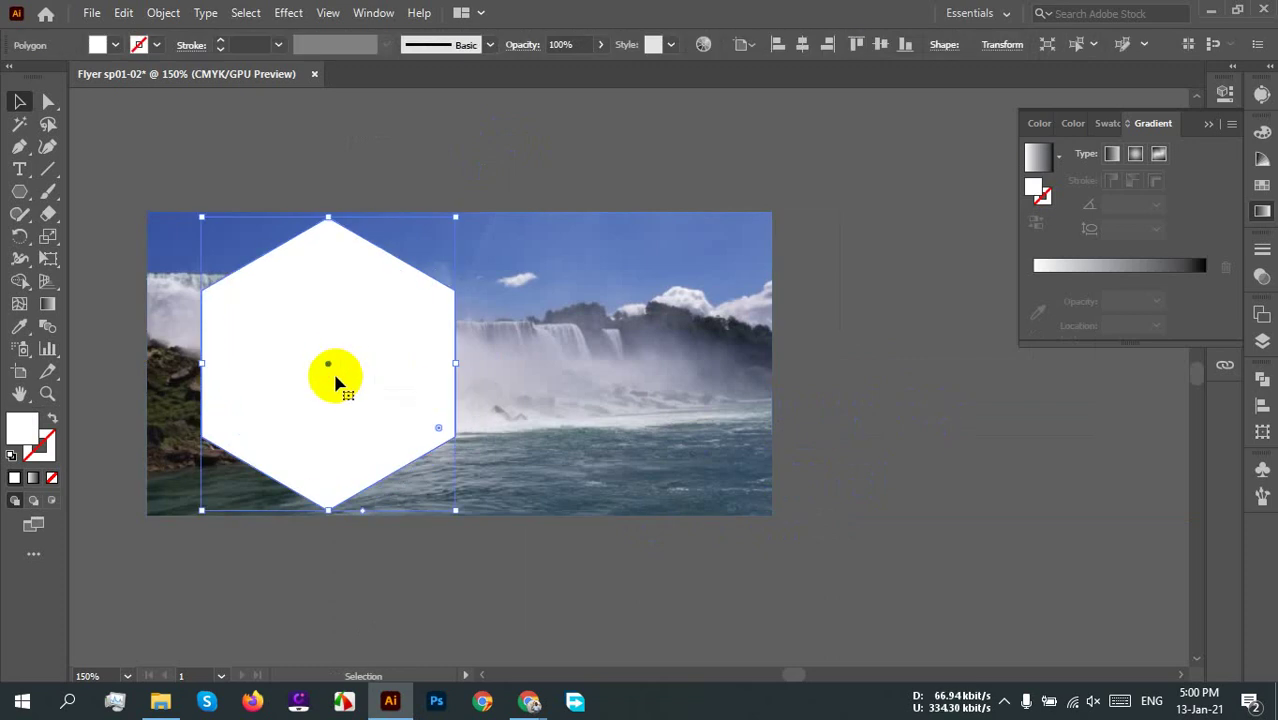
key("ctrl+a")
right_click(318, 313)
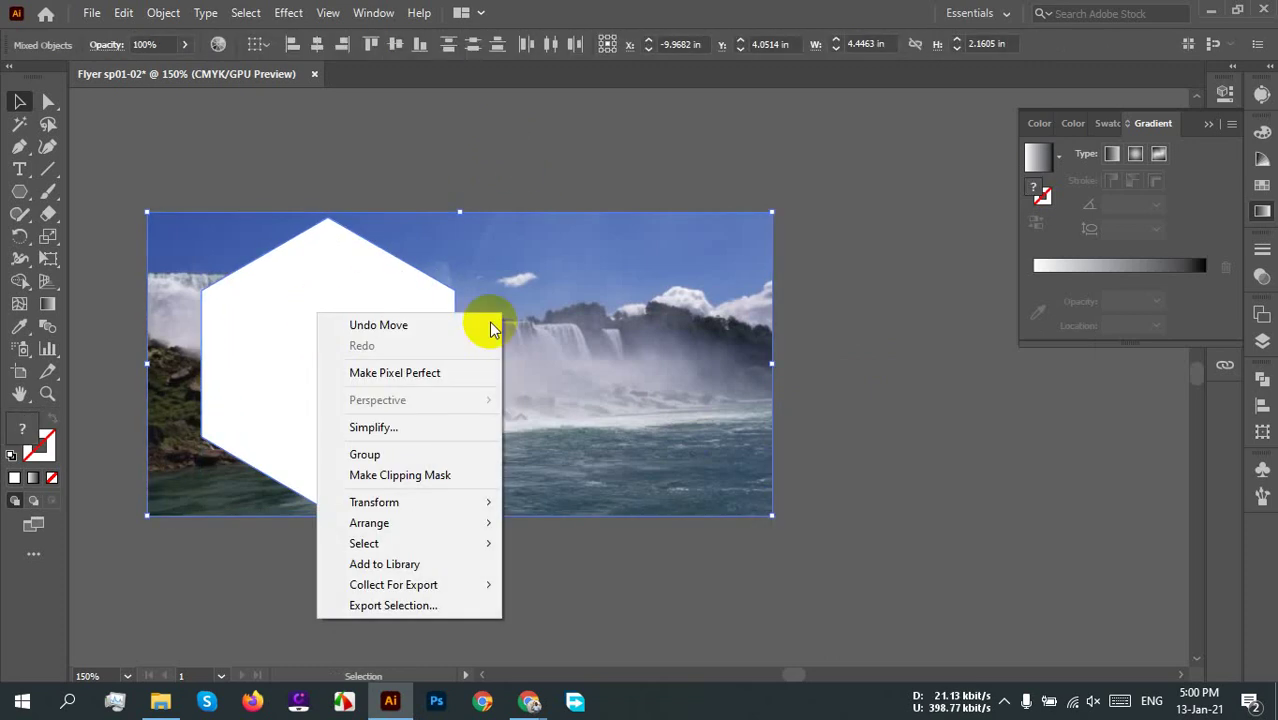
left_click(427, 481)
left_click(535, 438)
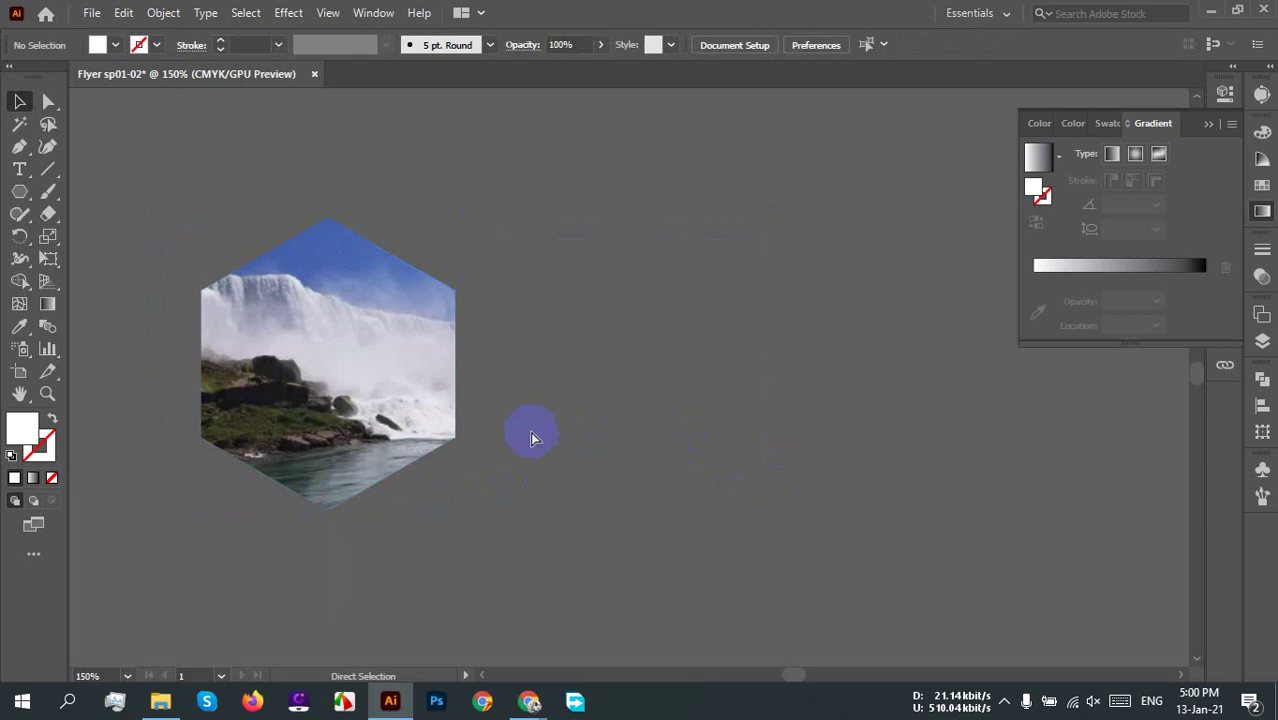
key("ctrl+z")
Step: Shift the hexagon a little further left over the rocks and falls and clip the waterfall photo to it
left_click(920, 390)
left_click_drag(394, 385, 372, 388)
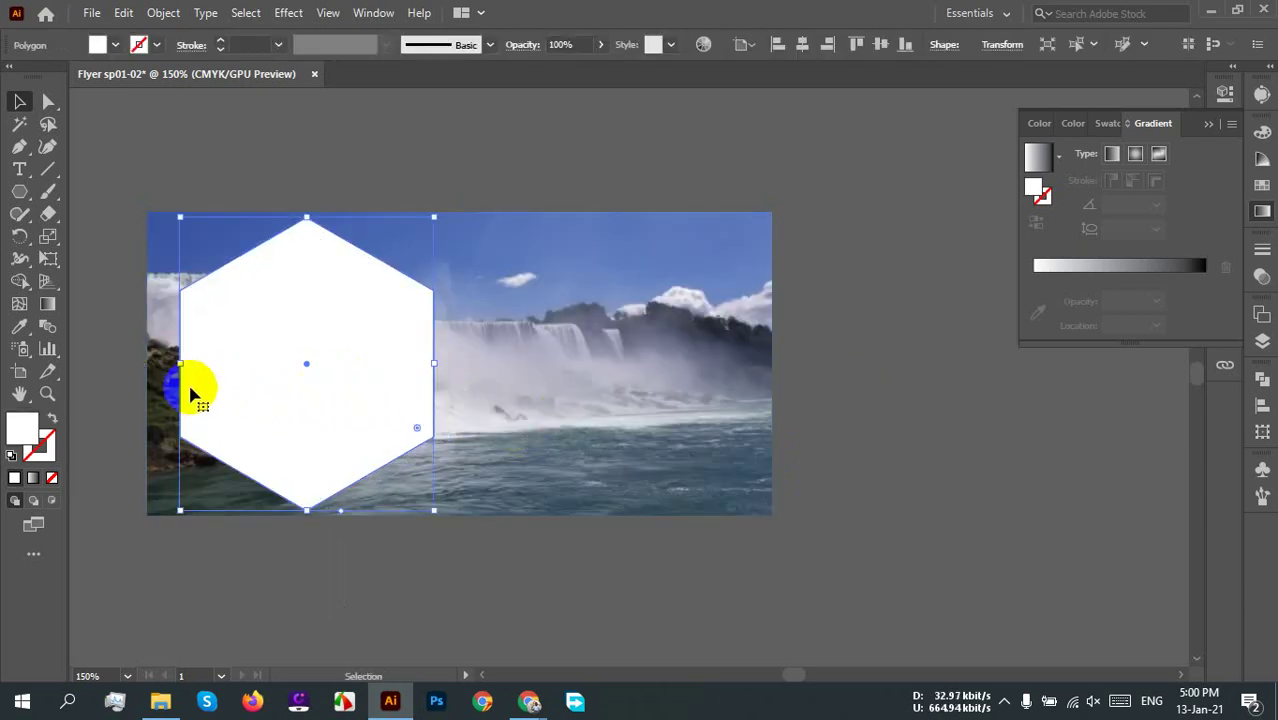
left_click_drag(115, 332, 340, 380)
right_click(345, 385)
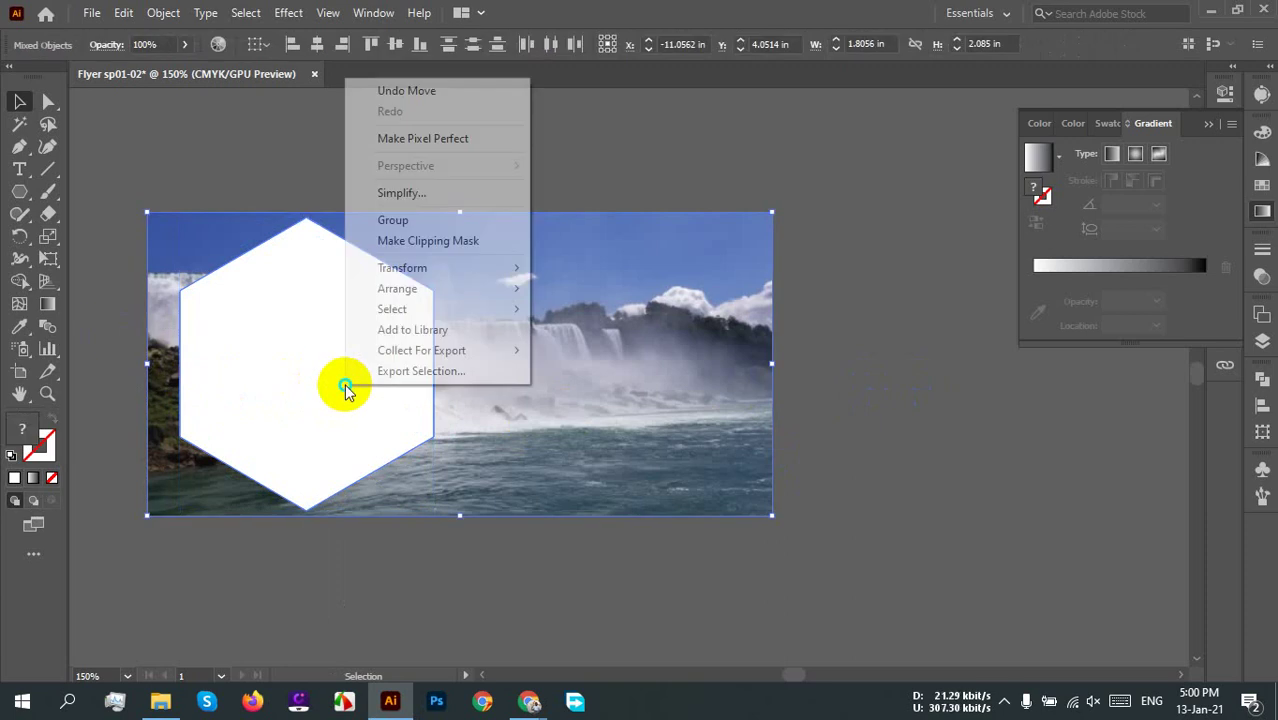
left_click(465, 240)
left_click(490, 163)
scroll(447, 377, "down", 3)
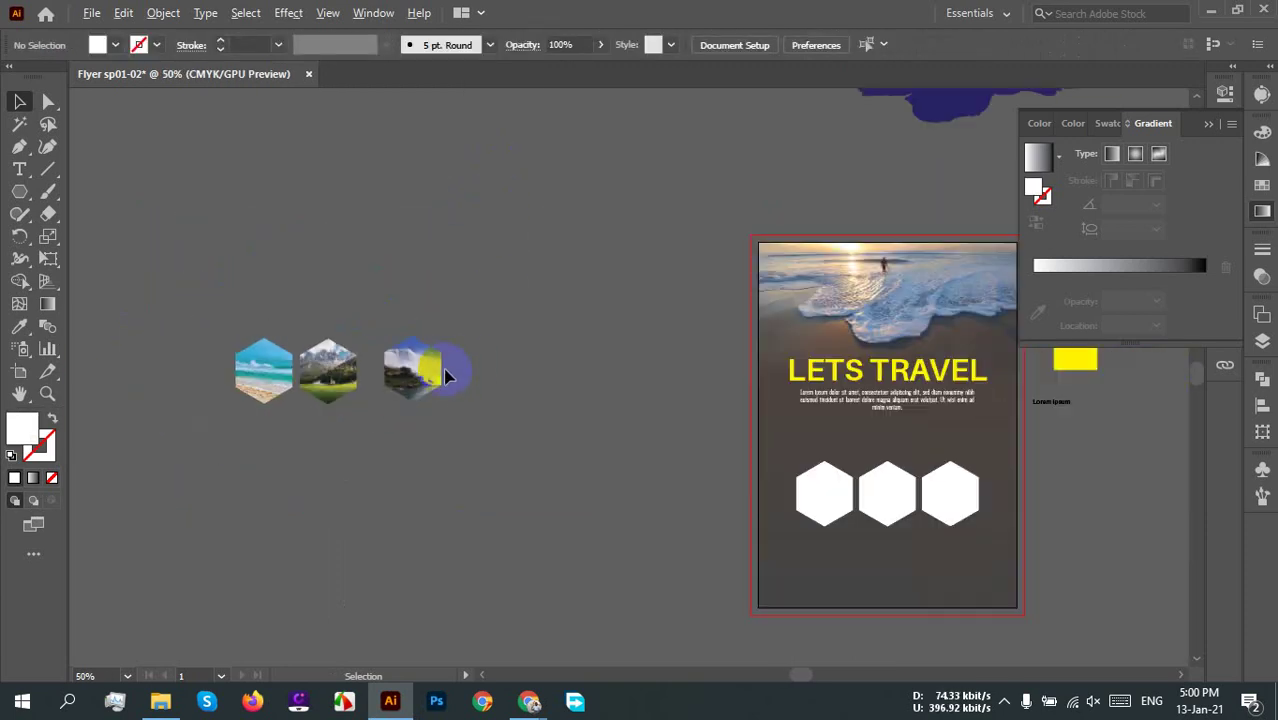
Step: Move the three clipped photo hexagons together onto the flyer, below the row of white hexagons
left_click_drag(390, 402, 196, 280)
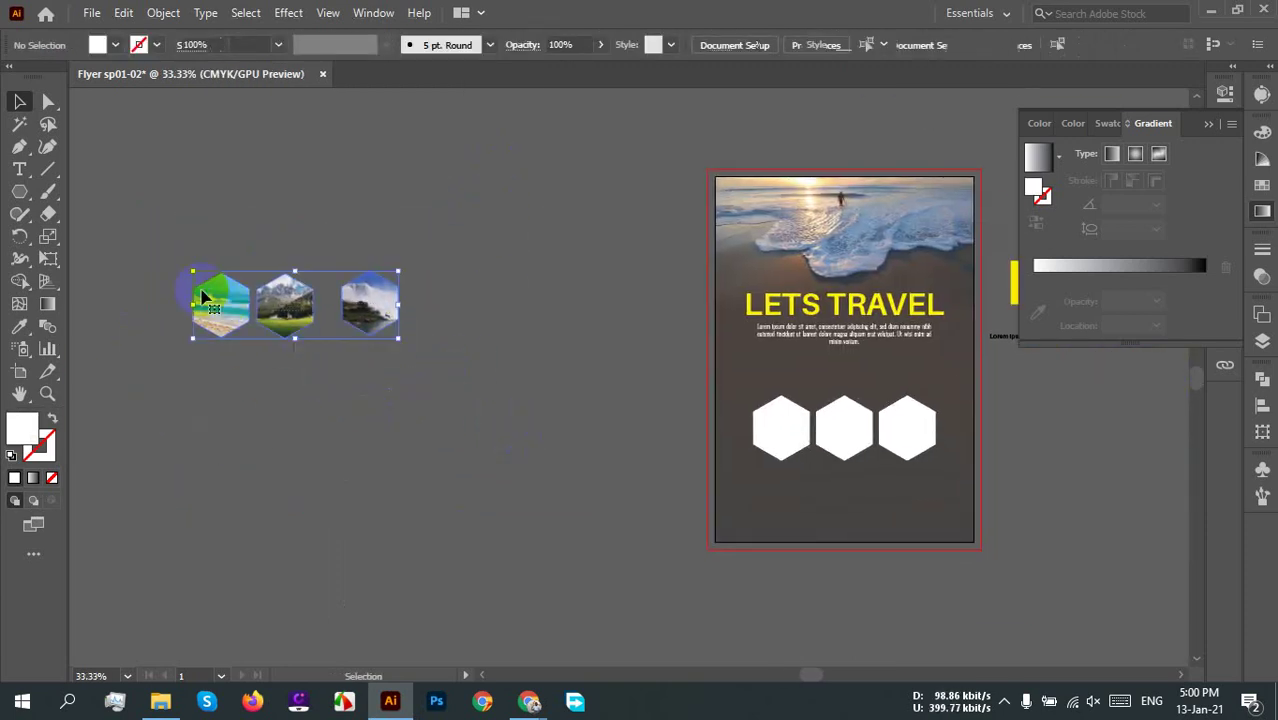
left_click_drag(356, 302, 890, 514)
scroll(876, 516, "up", 3)
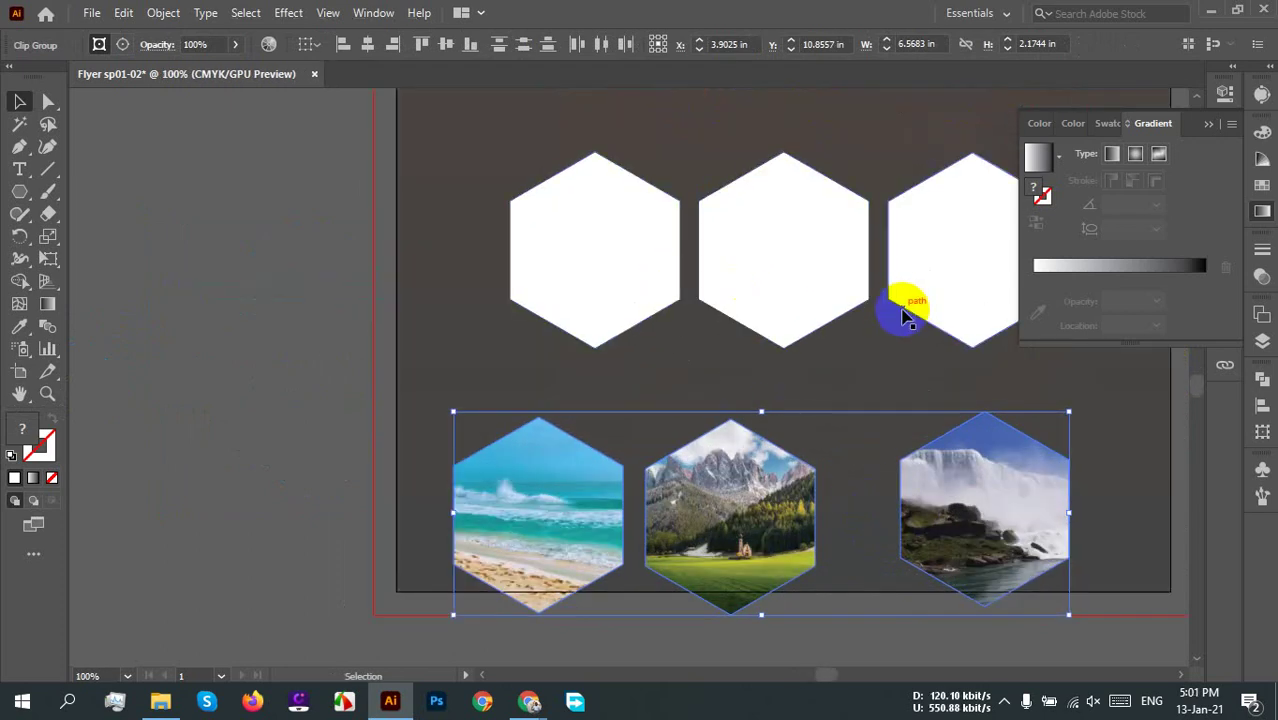
scroll(901, 302, "down", 1)
left_click_drag(879, 371, 605, 451)
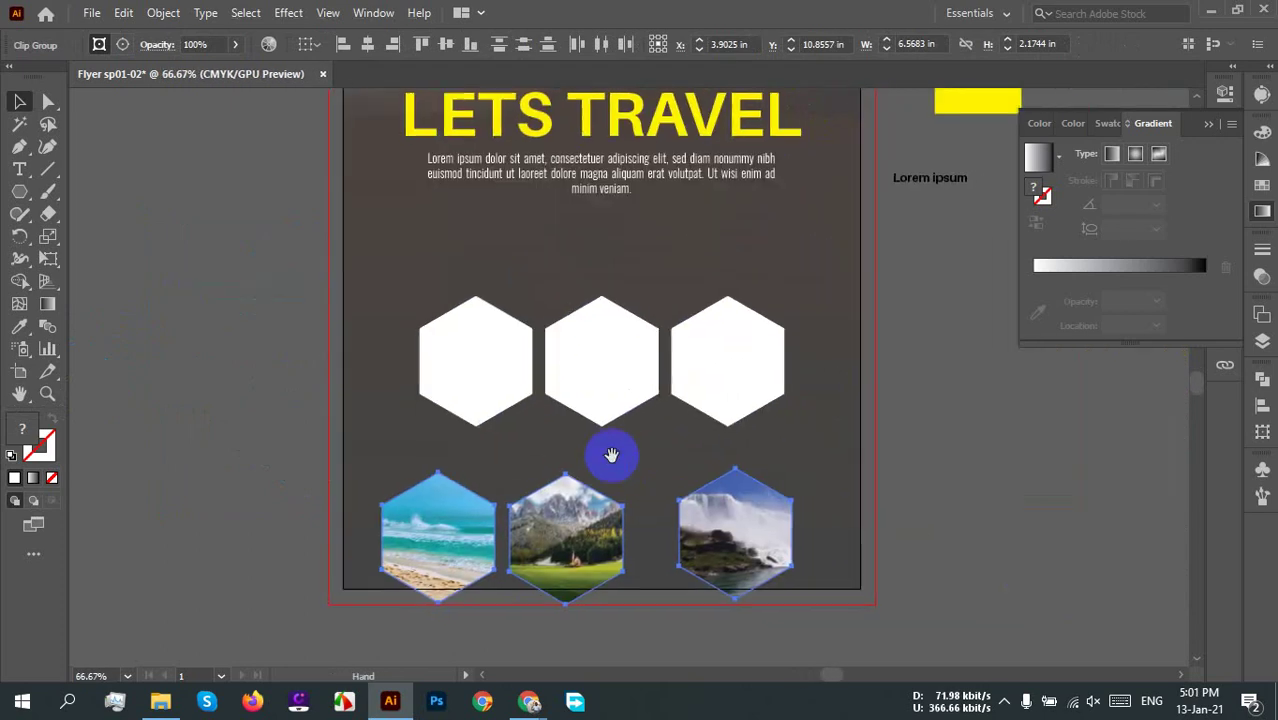
left_click(937, 474)
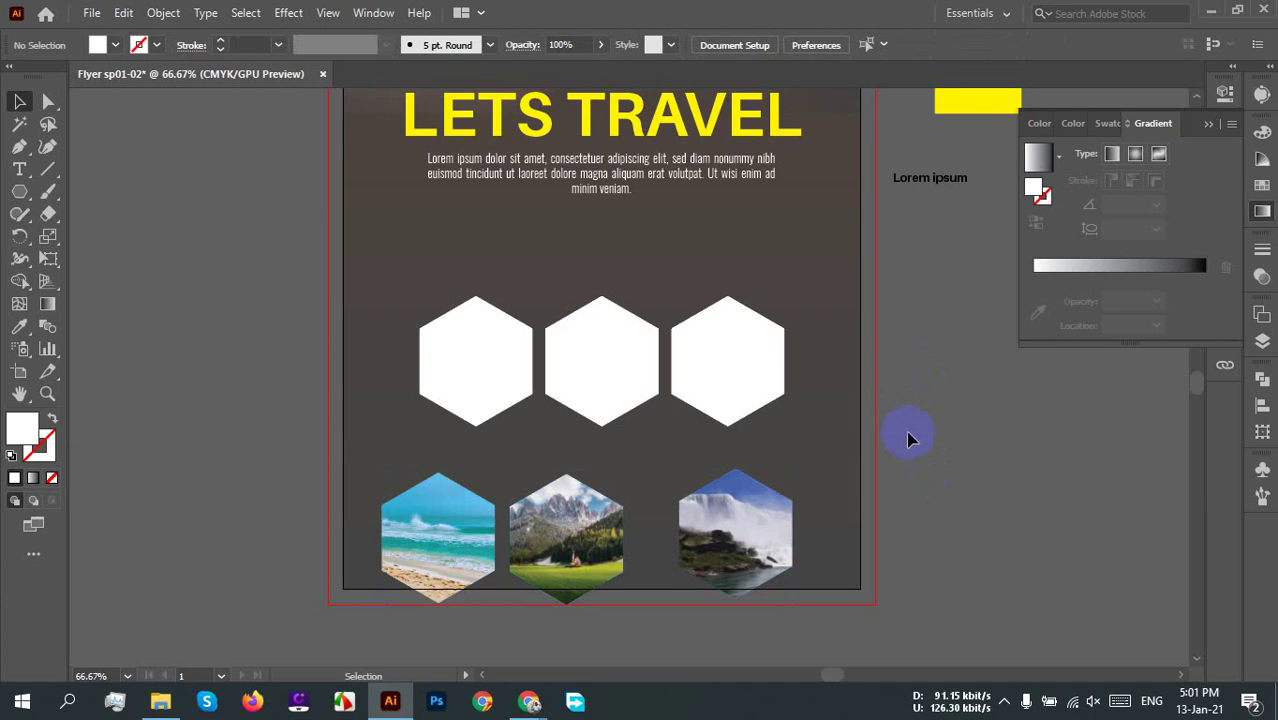
Step: Place the waterfall photo hexagon exactly over the third white hexagon in the row
scroll(819, 408, "up", 2)
left_click(748, 537)
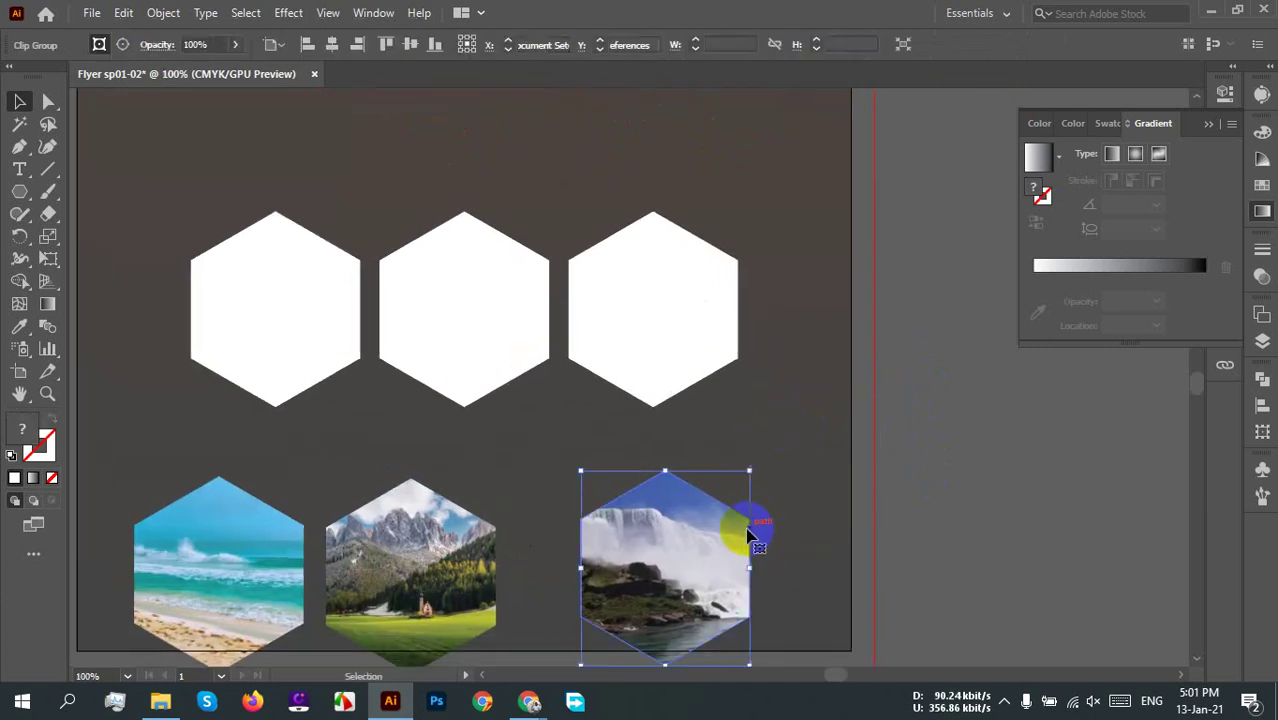
left_click_drag(748, 537, 697, 290)
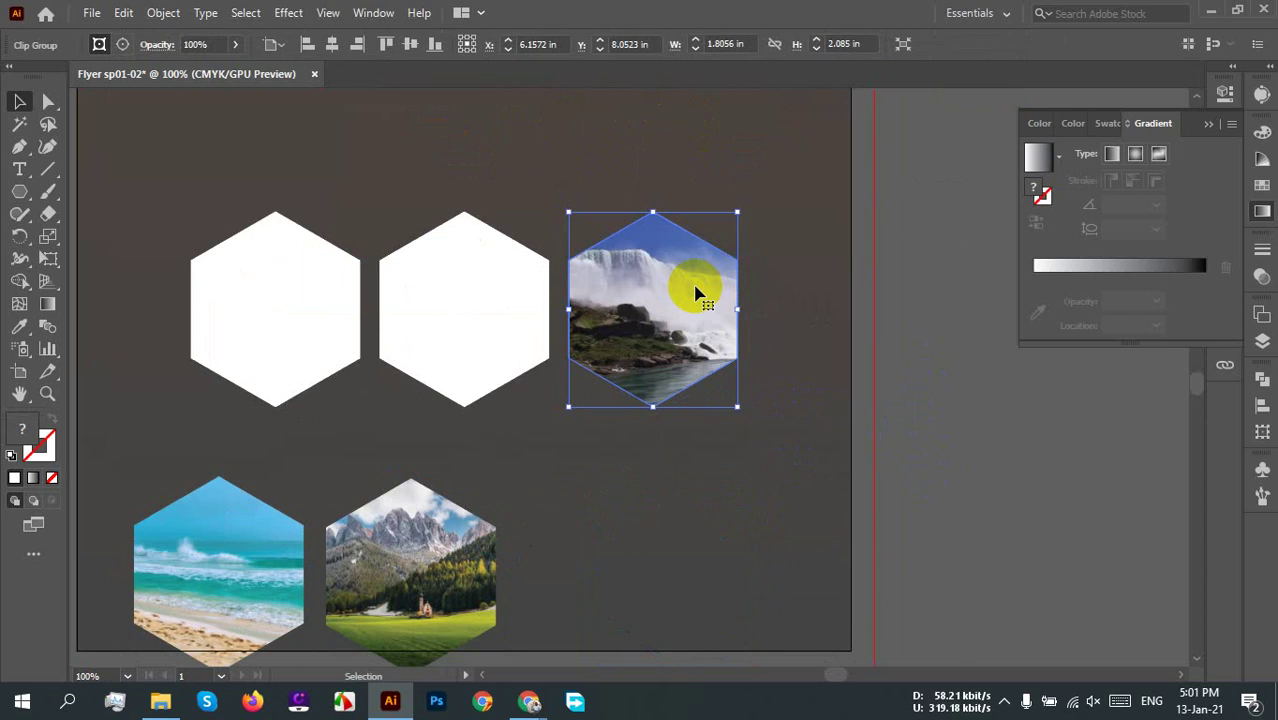
Step: Enlarge the white hexagon behind the waterfall photo very slightly
right_click(697, 292)
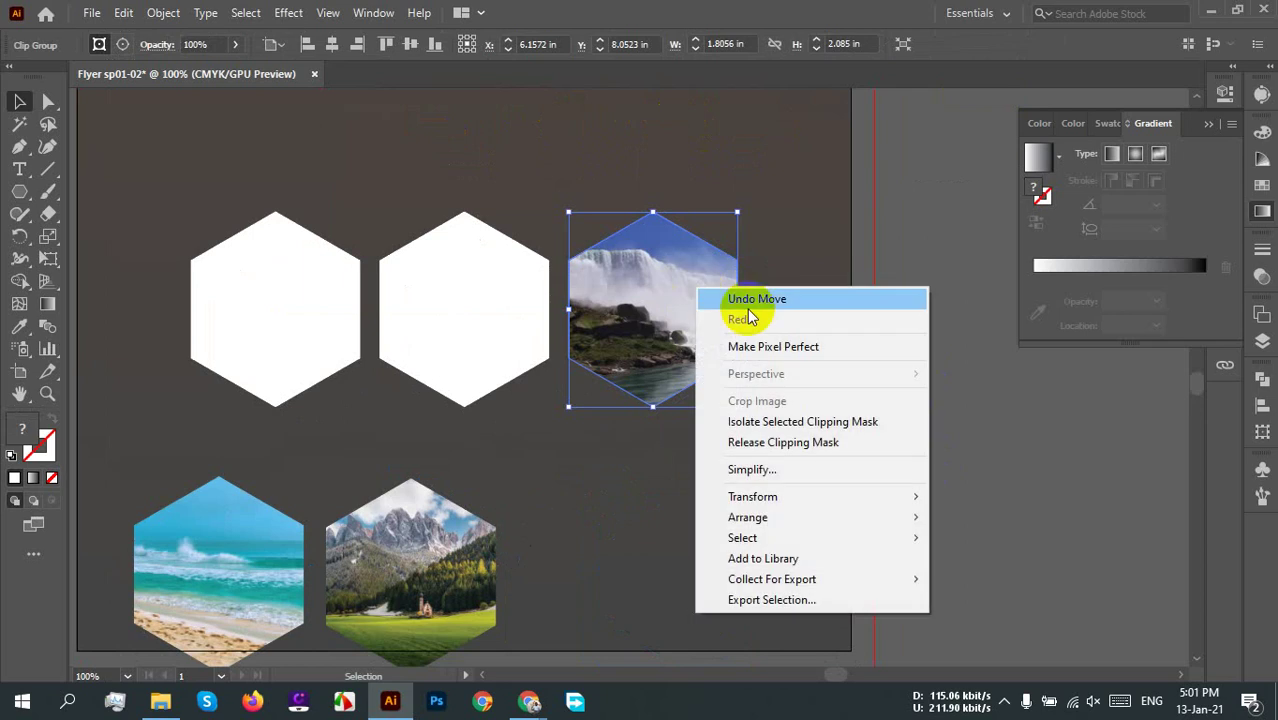
left_click(776, 228)
left_click(650, 322)
left_click(797, 355)
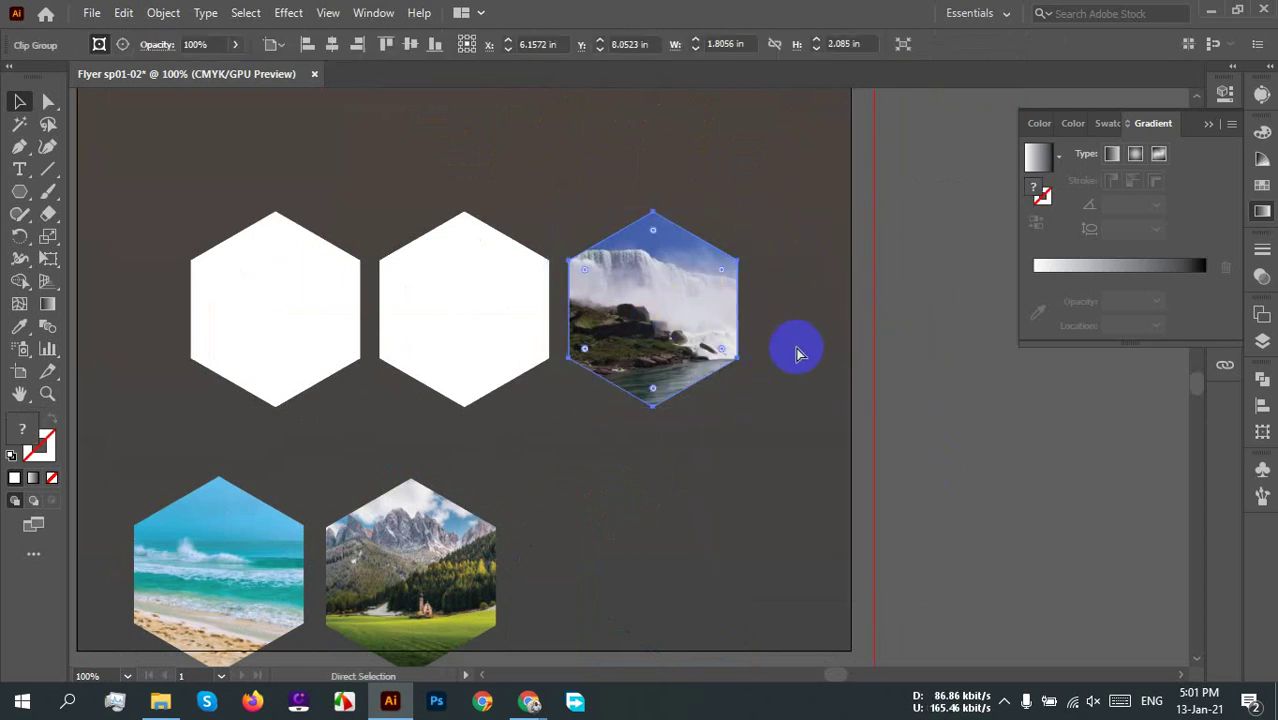
left_click(678, 328)
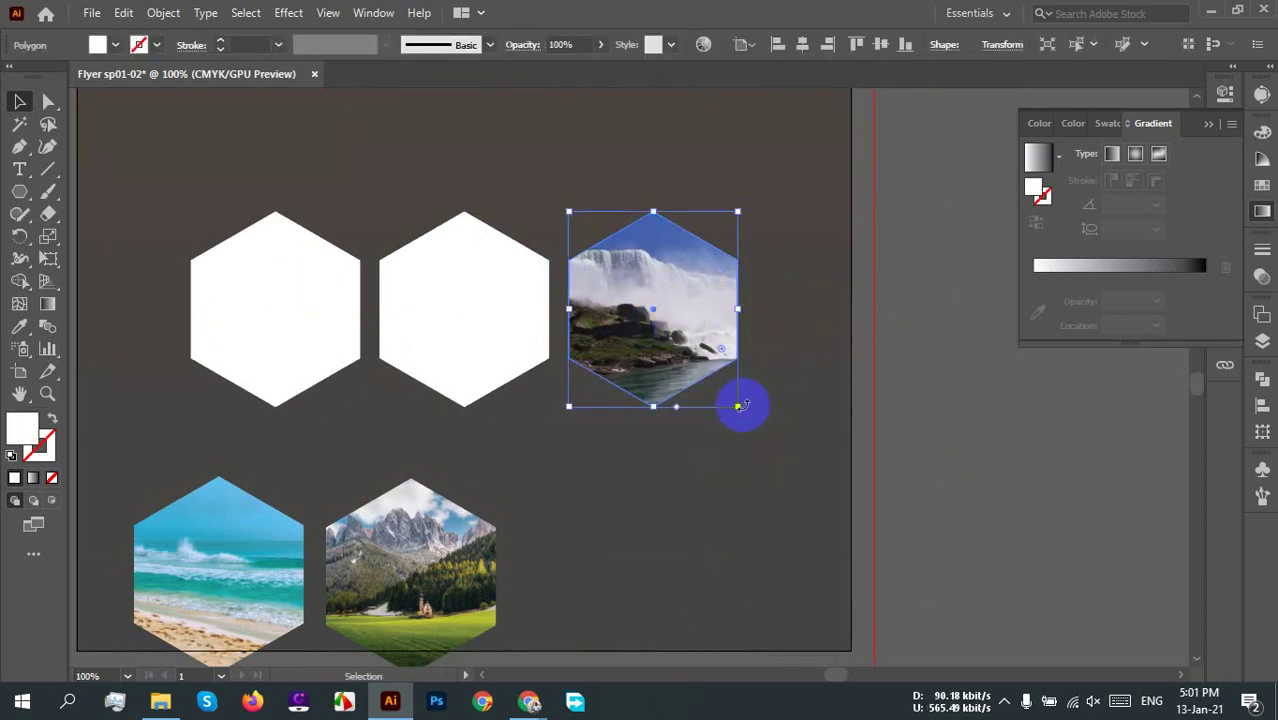
left_click_drag(738, 404, 742, 409)
left_click(788, 449)
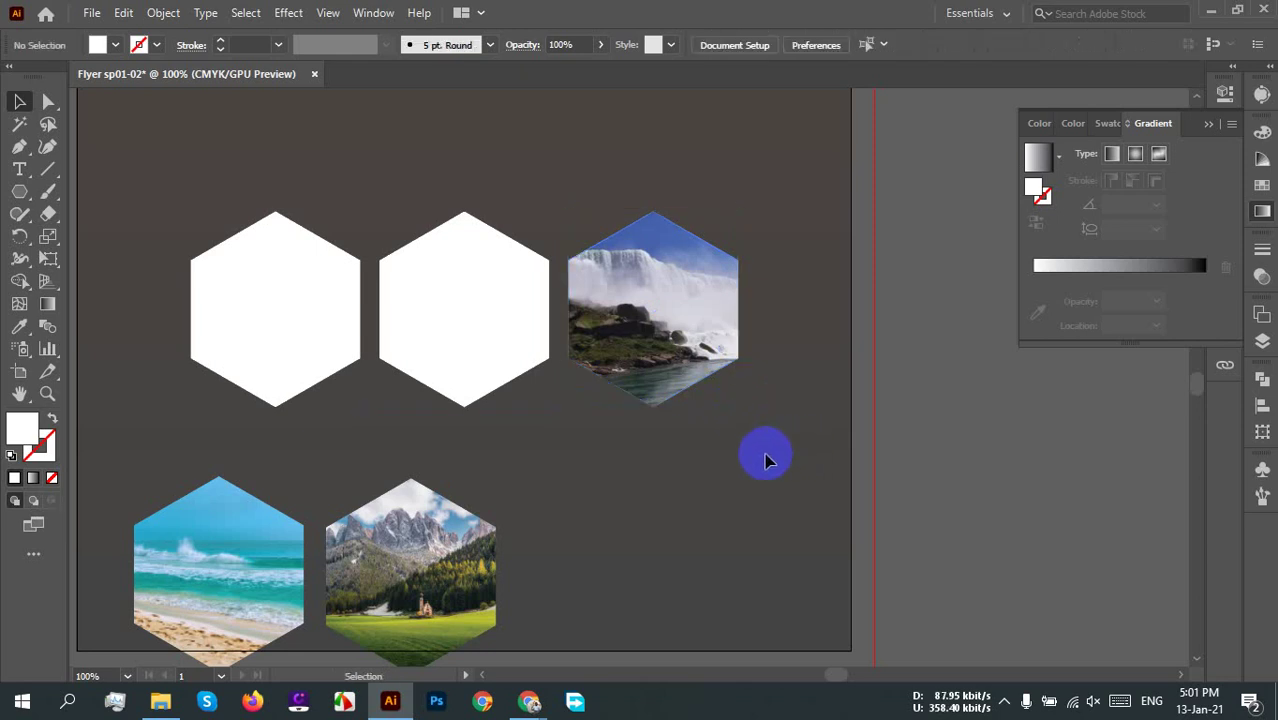
Step: Give the hexagon behind the waterfall photo a 6 pt stroke in white
left_click(676, 357)
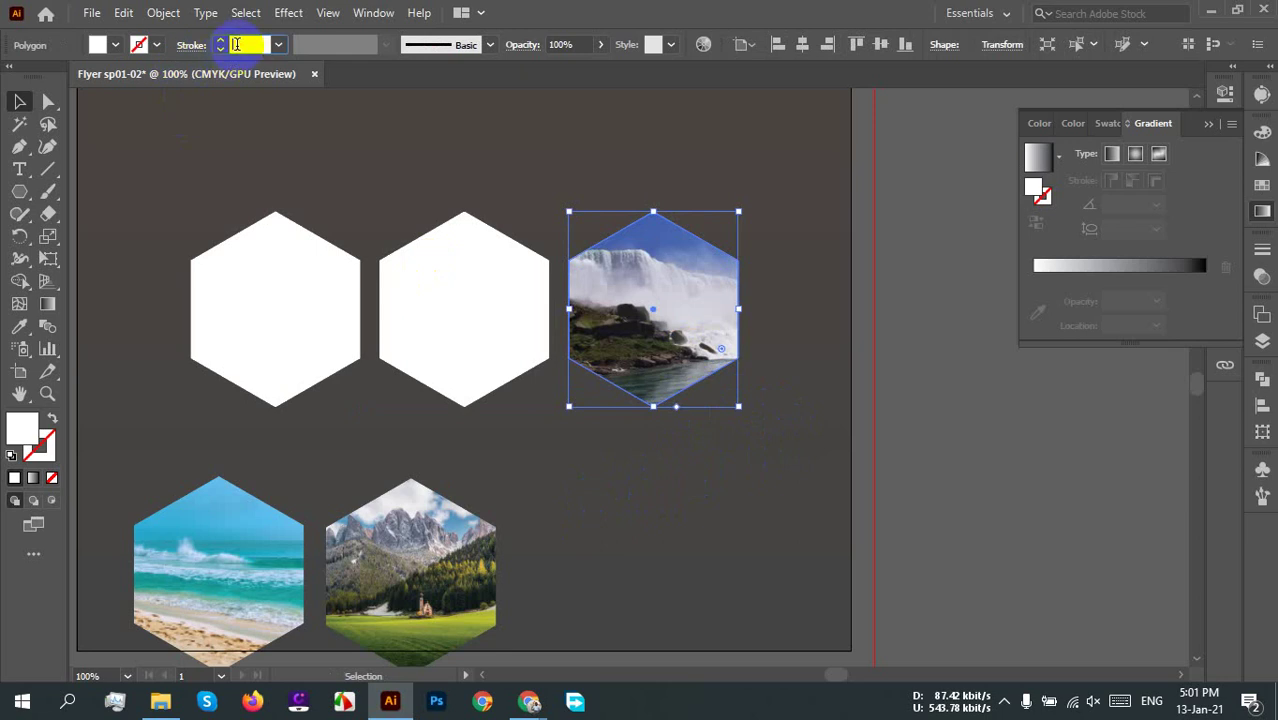
type("5")
key("Return")
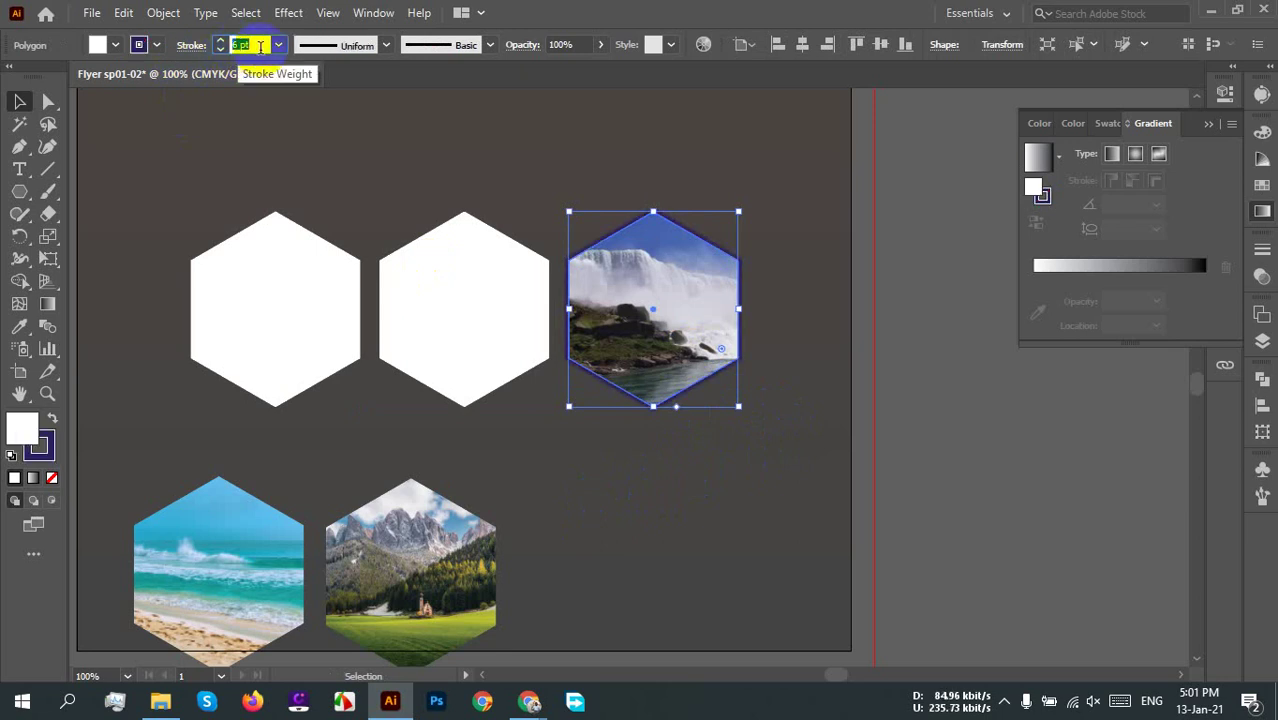
left_click(220, 40)
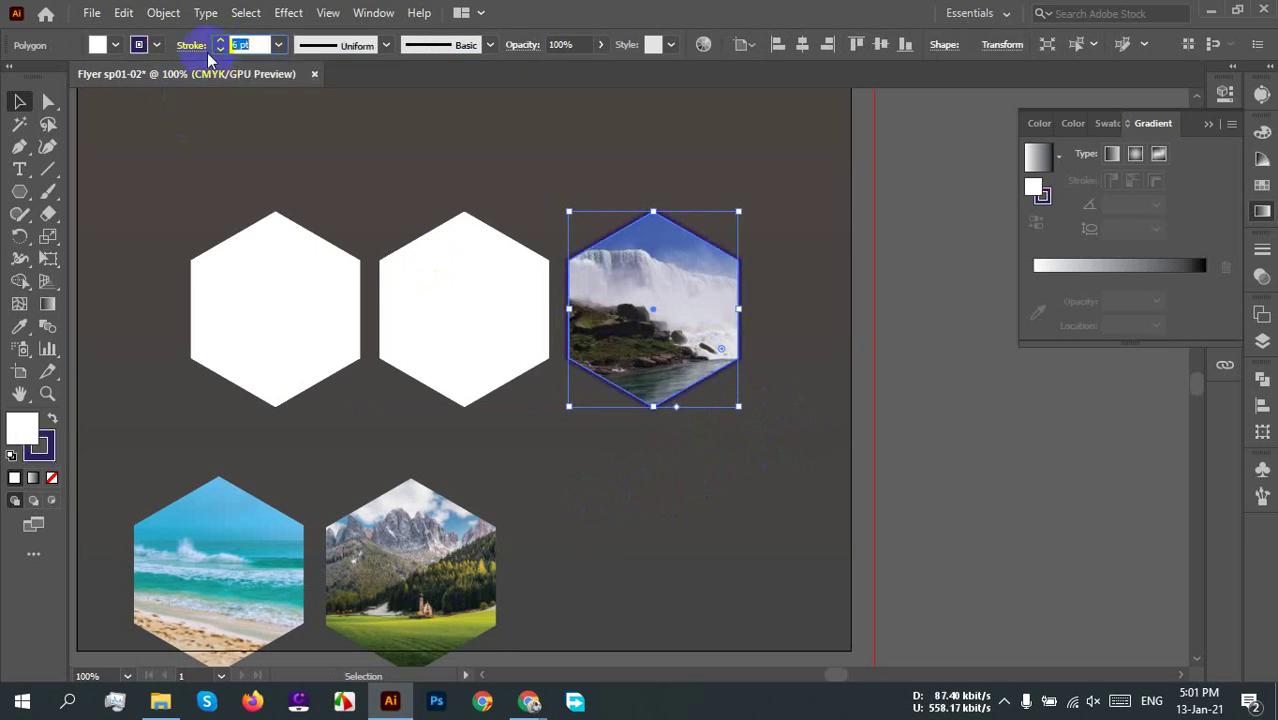
left_click(115, 45)
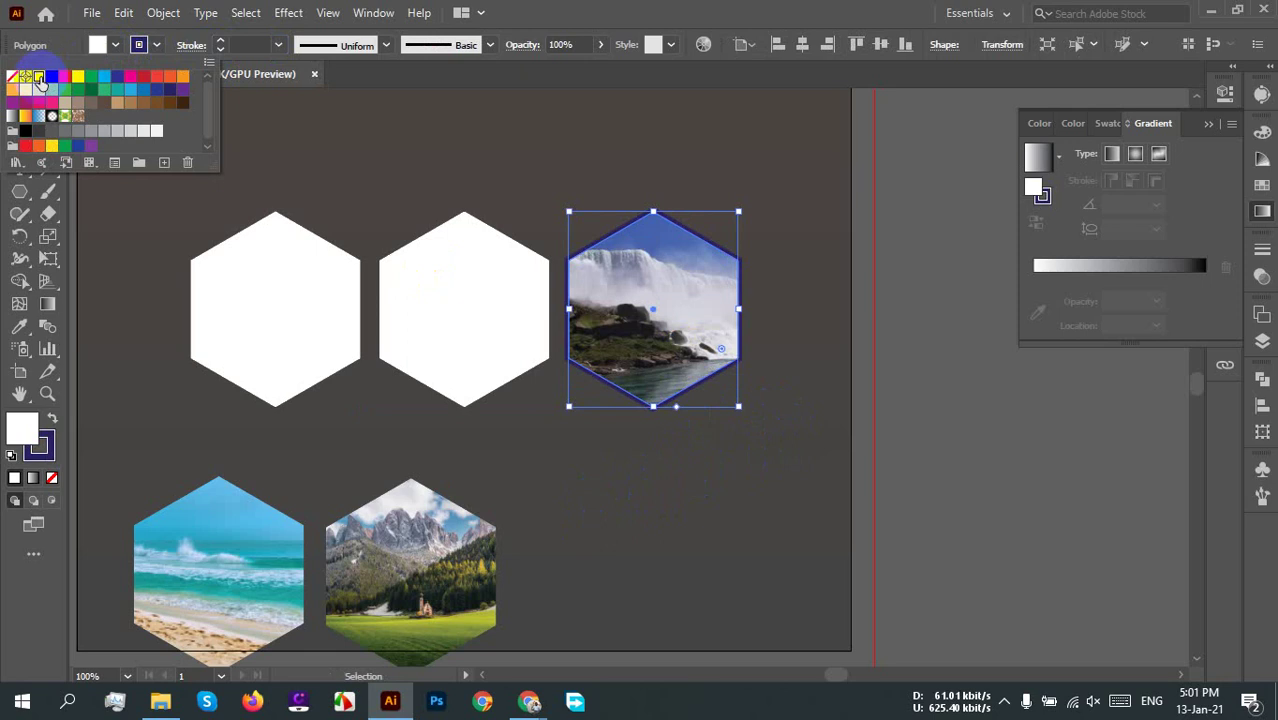
left_click(145, 47)
left_click(41, 78)
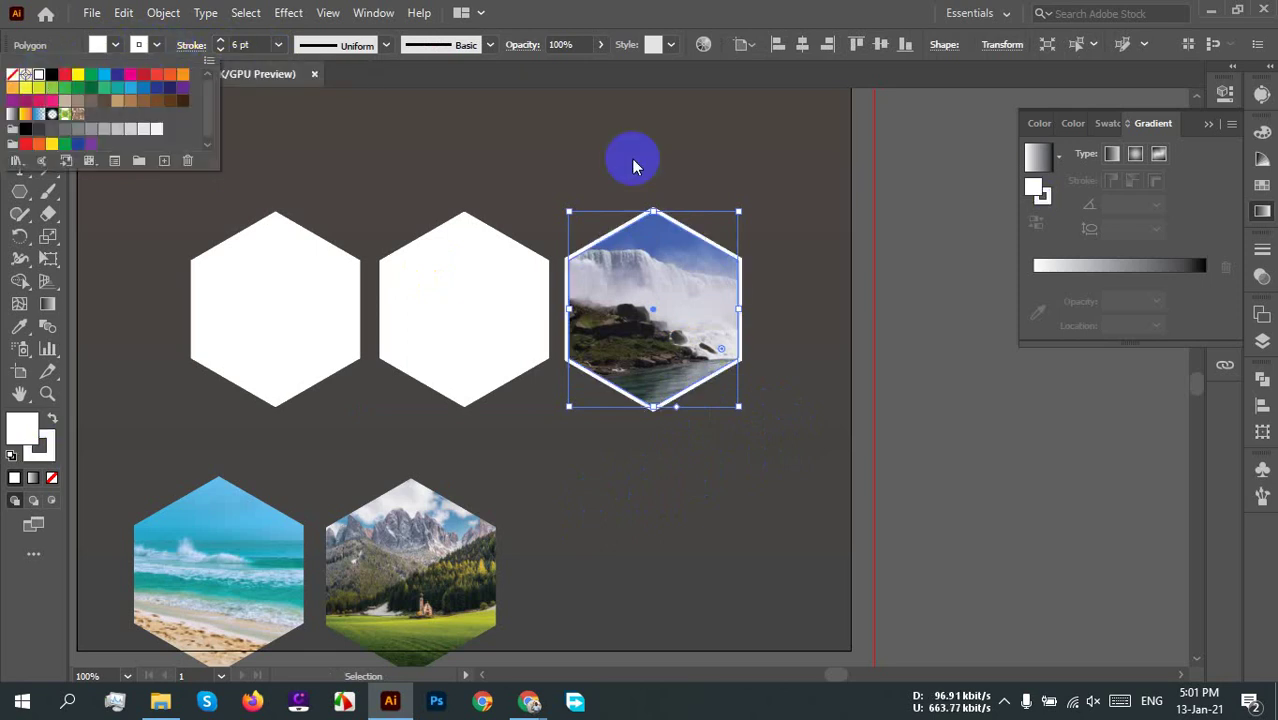
left_click(778, 280)
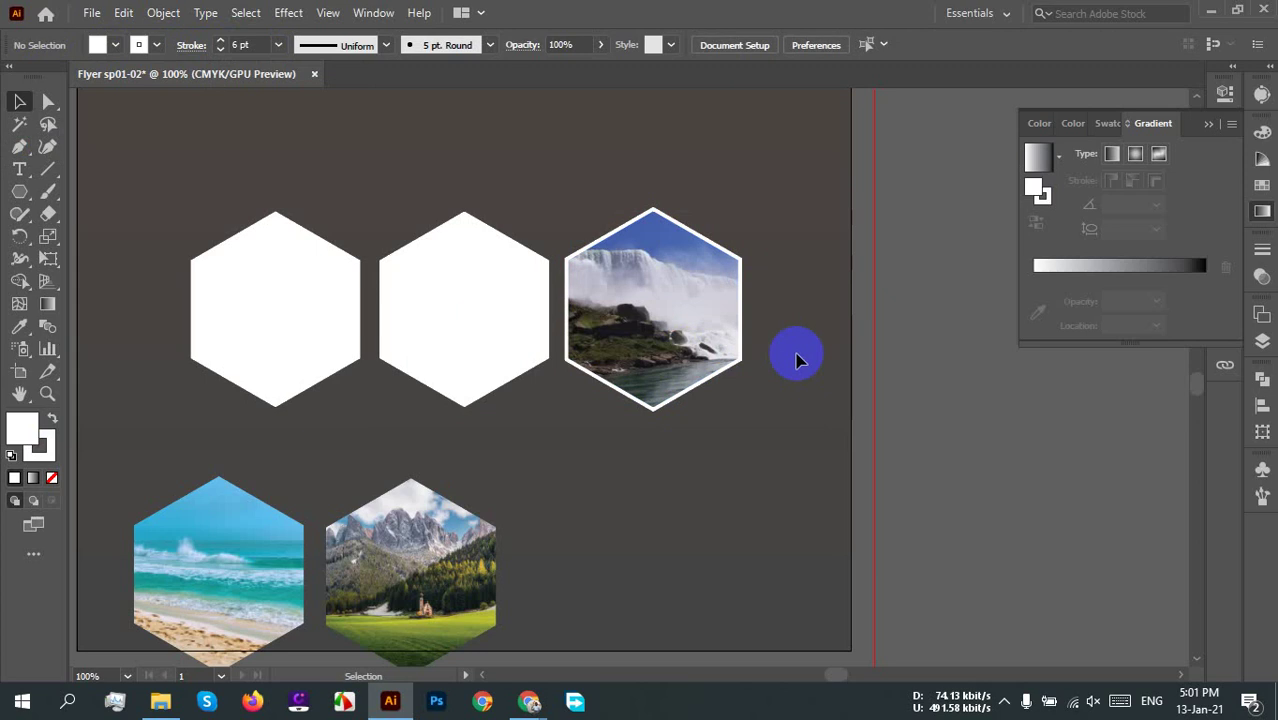
Step: Set the waterfall hexagon's border stroke weight to 5 pt
scroll(787, 350, "up", 3)
scroll(765, 350, "down", 2)
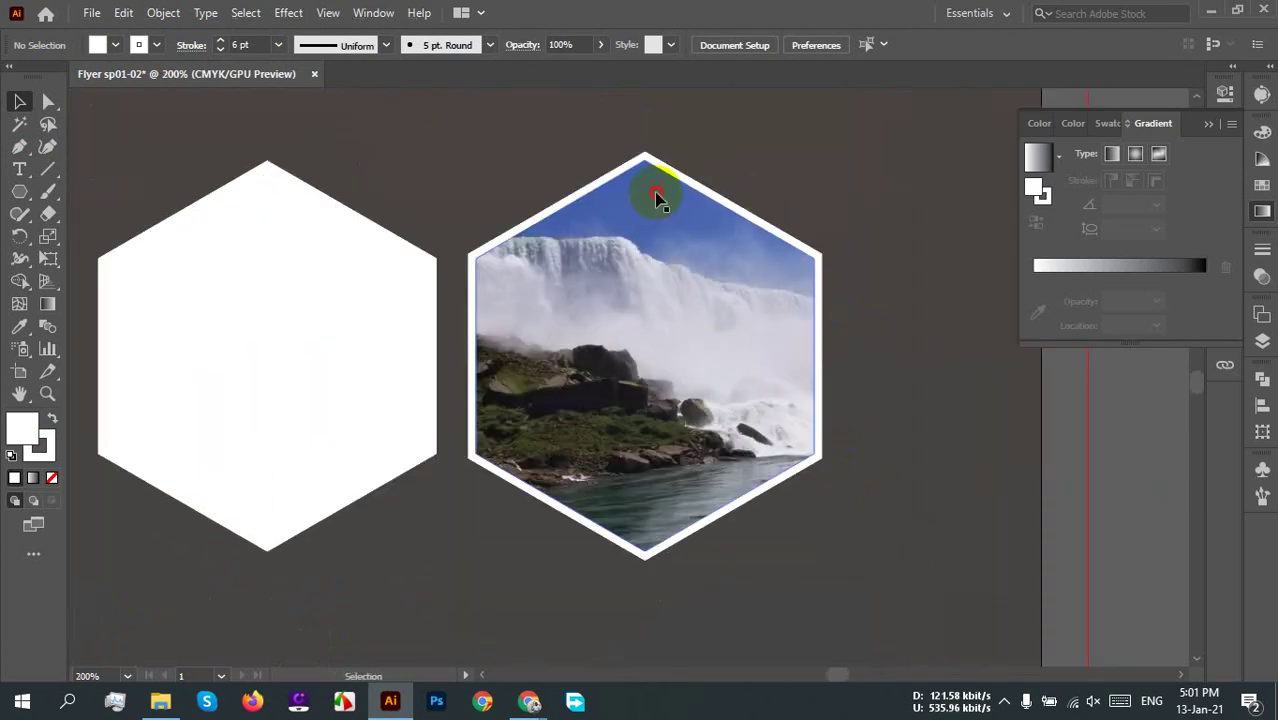
left_click(656, 200)
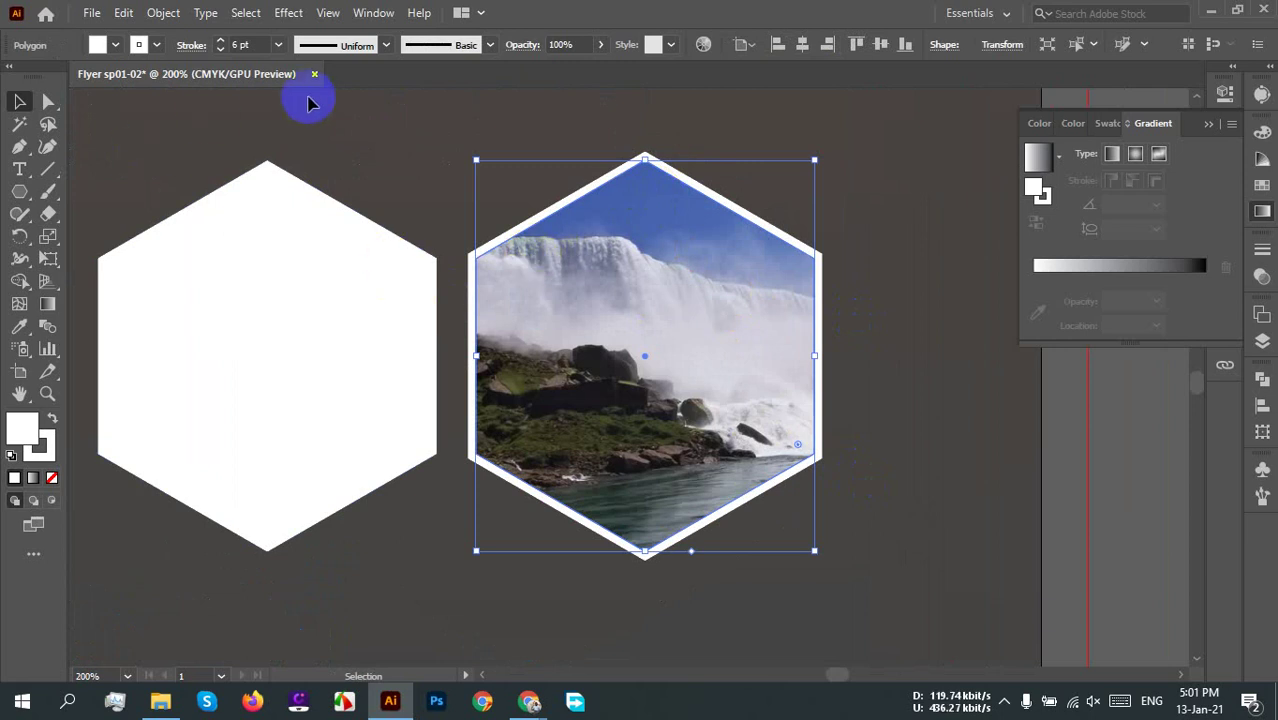
scroll(253, 45, "down", 2)
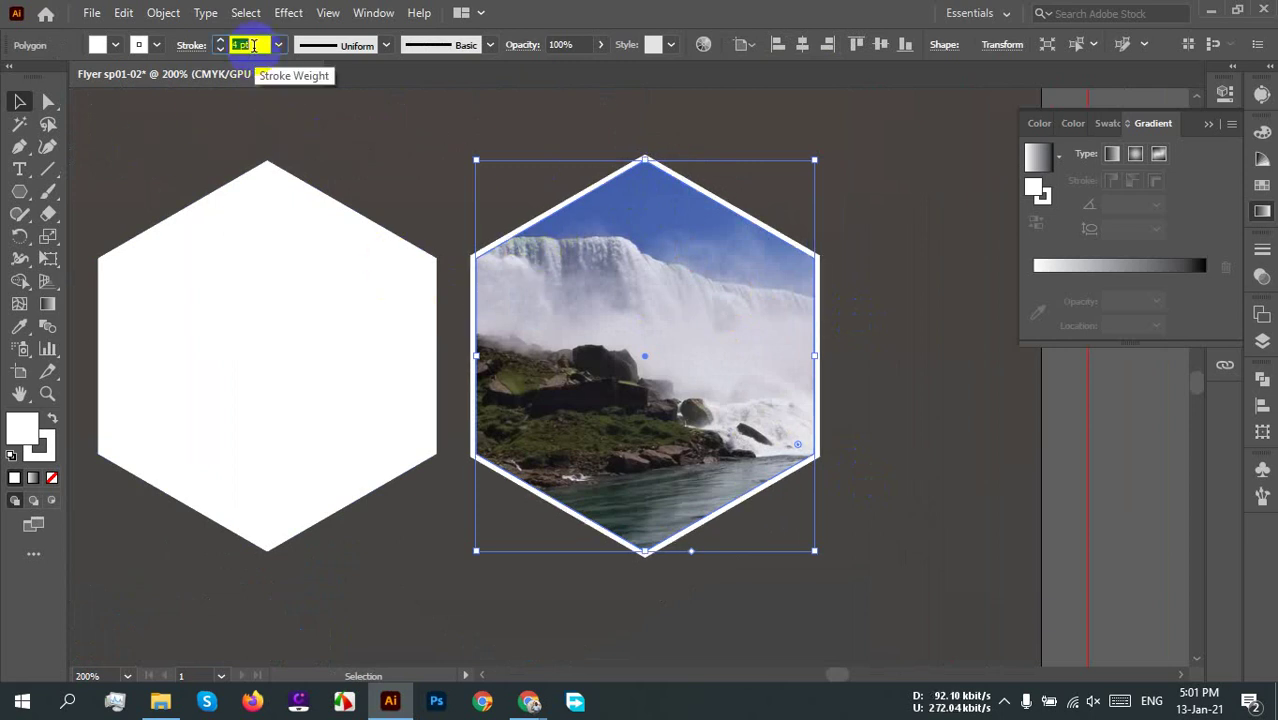
scroll(253, 45, "up", 1)
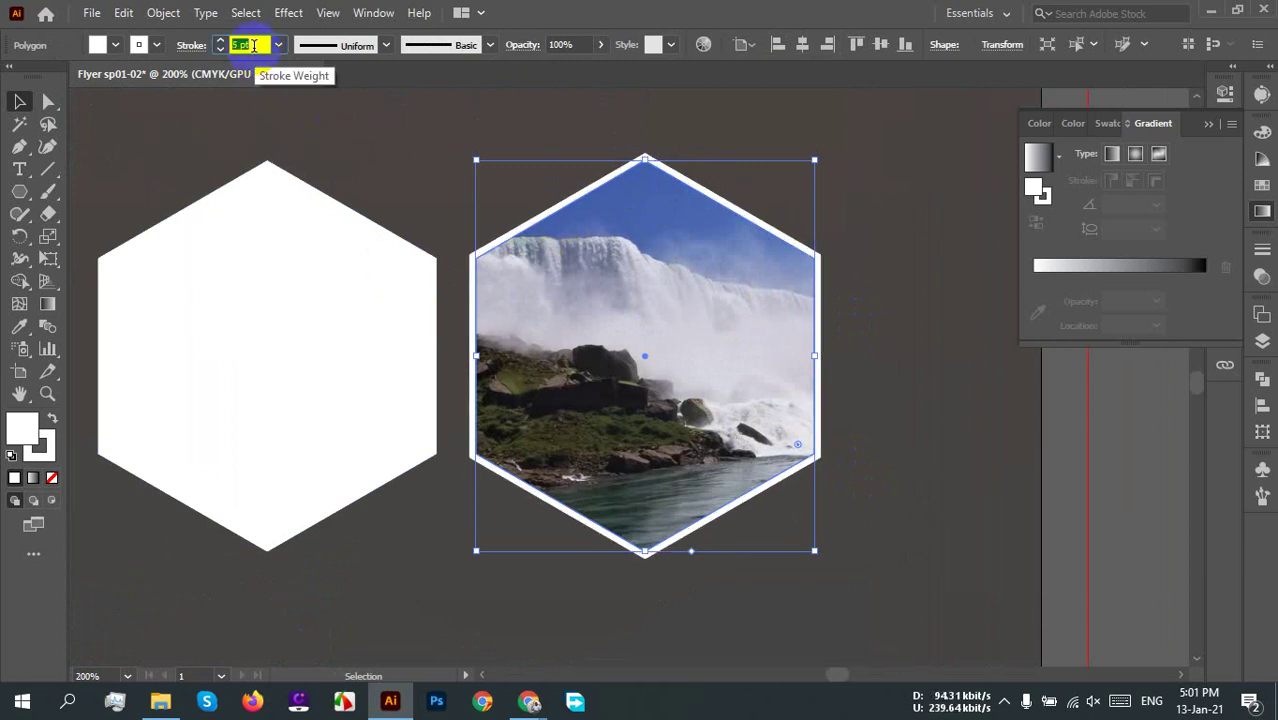
Step: Try a round cap on the border stroke, restore the butt cap, and check the width profile options
left_click(1262, 250)
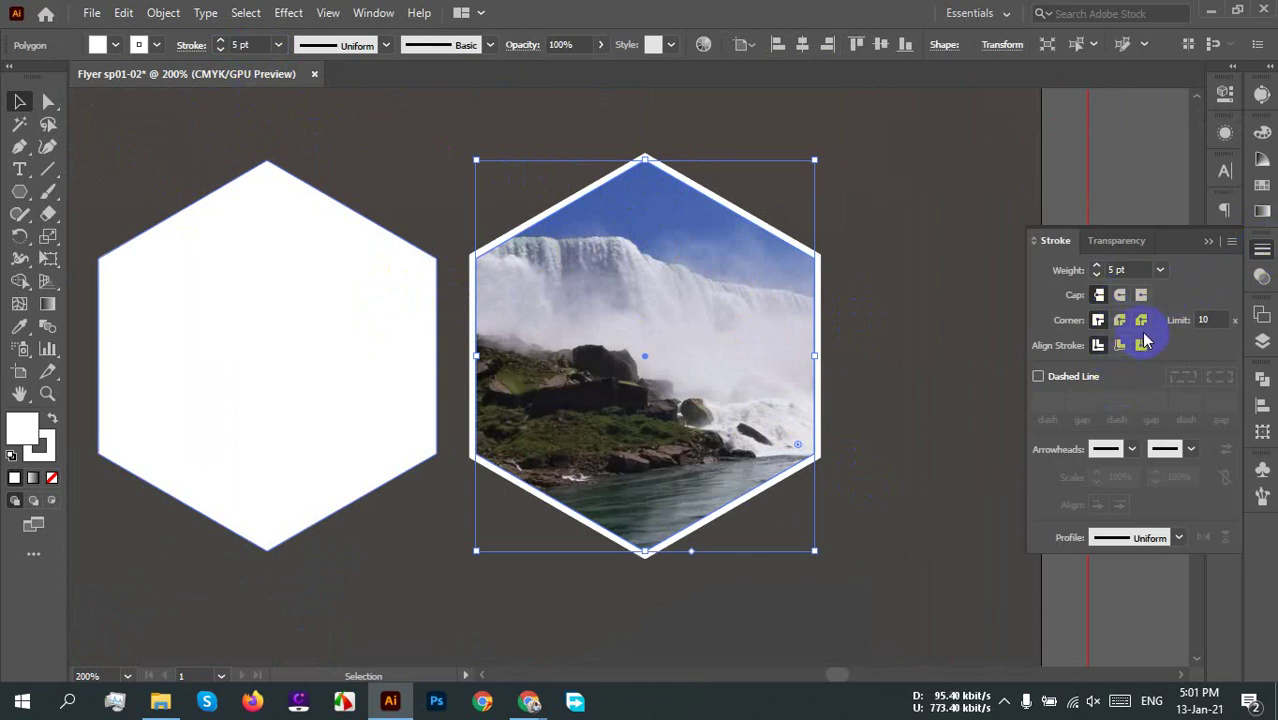
left_click(1120, 295)
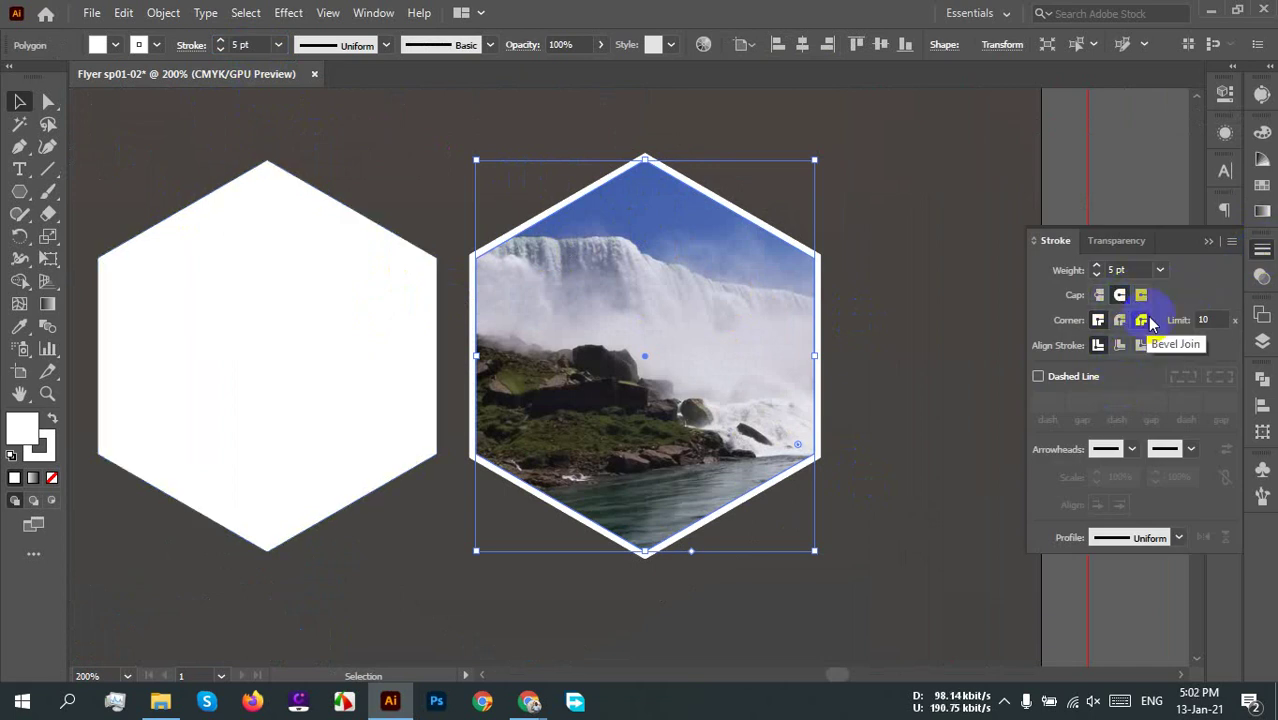
left_click(1099, 295)
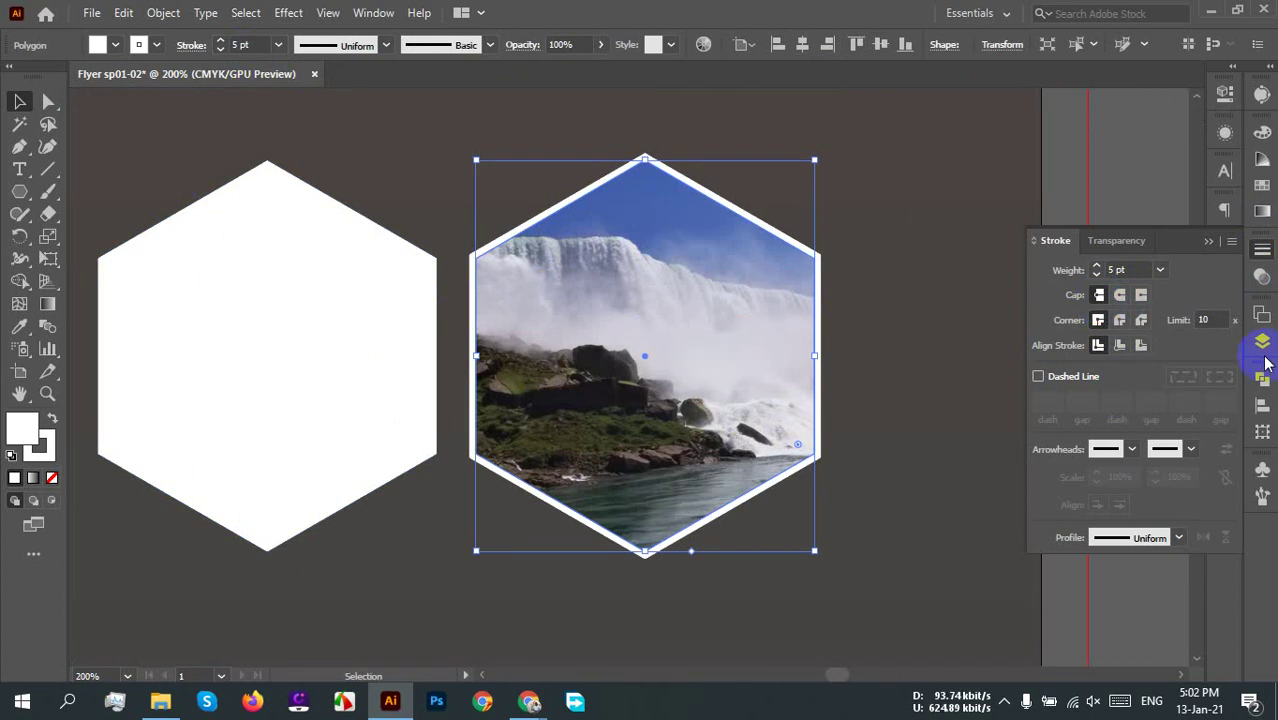
left_click(1155, 545)
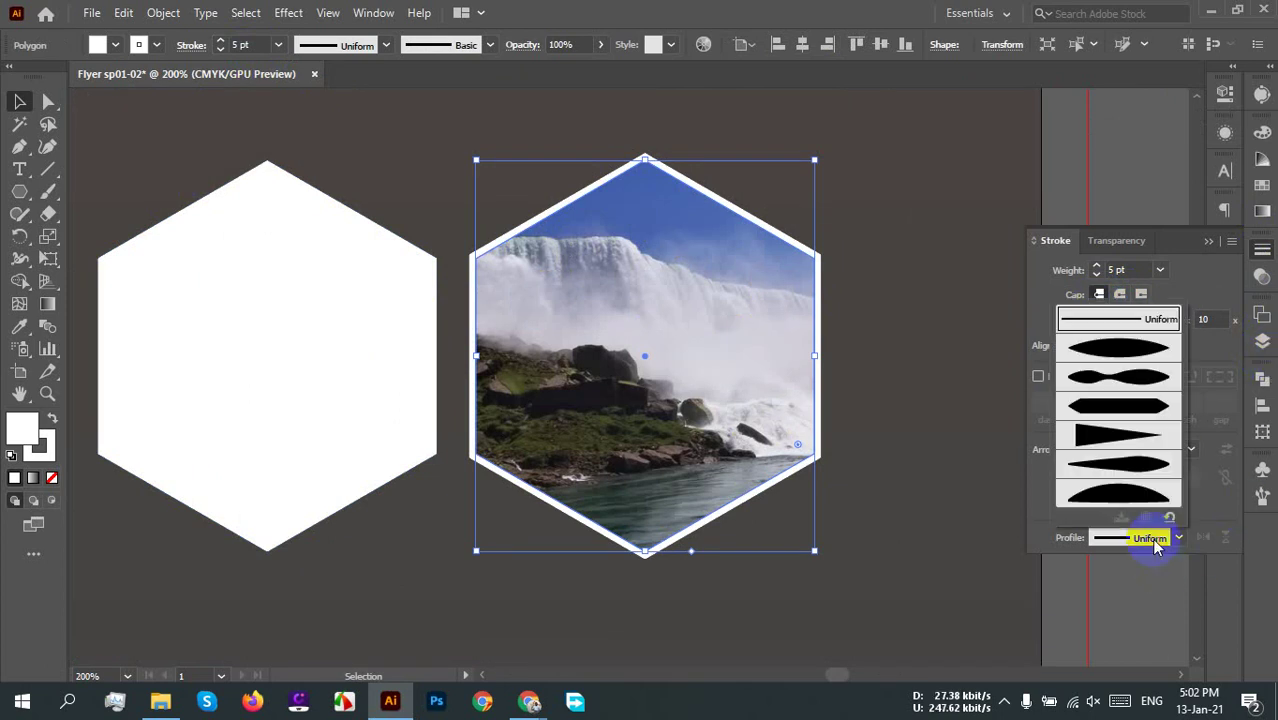
left_click(1155, 545)
left_click(1263, 253)
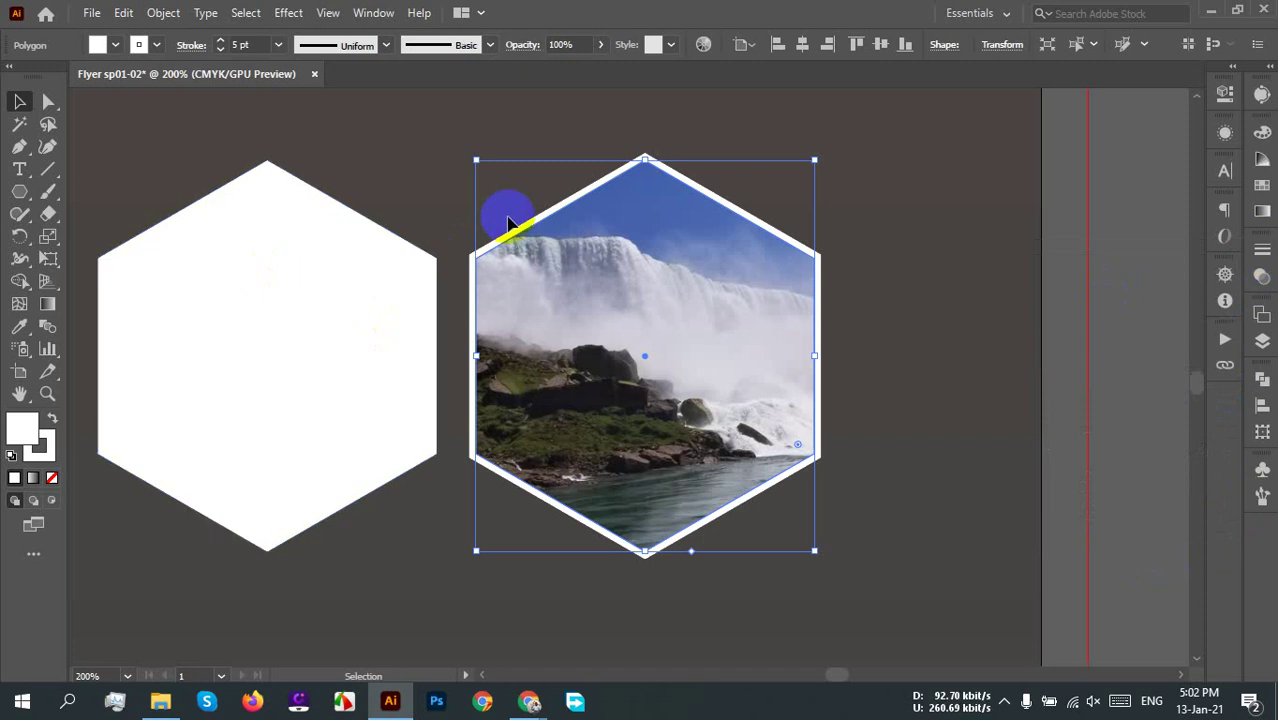
Step: Set the waterfall hexagon's border stroke weight to 10 pt and check the border against the flyer
key("Up")
key("Up")
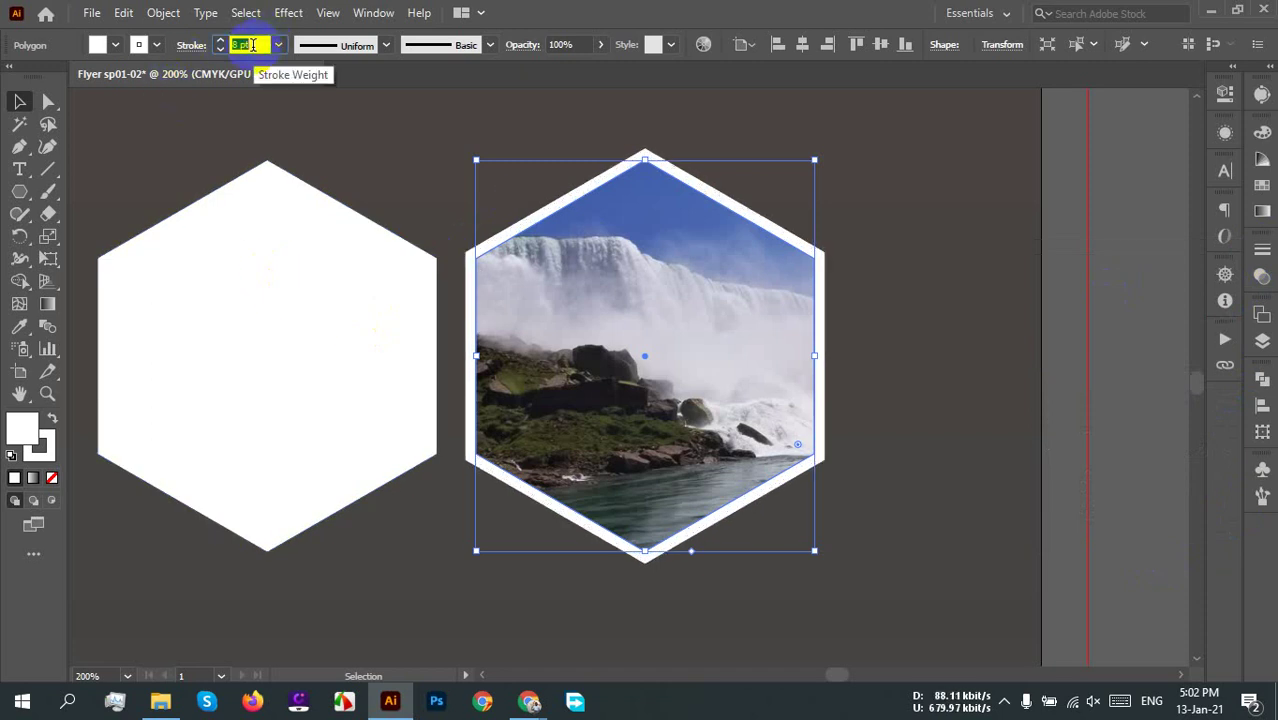
key("Up")
key("Up")
key("Up")
key("Down")
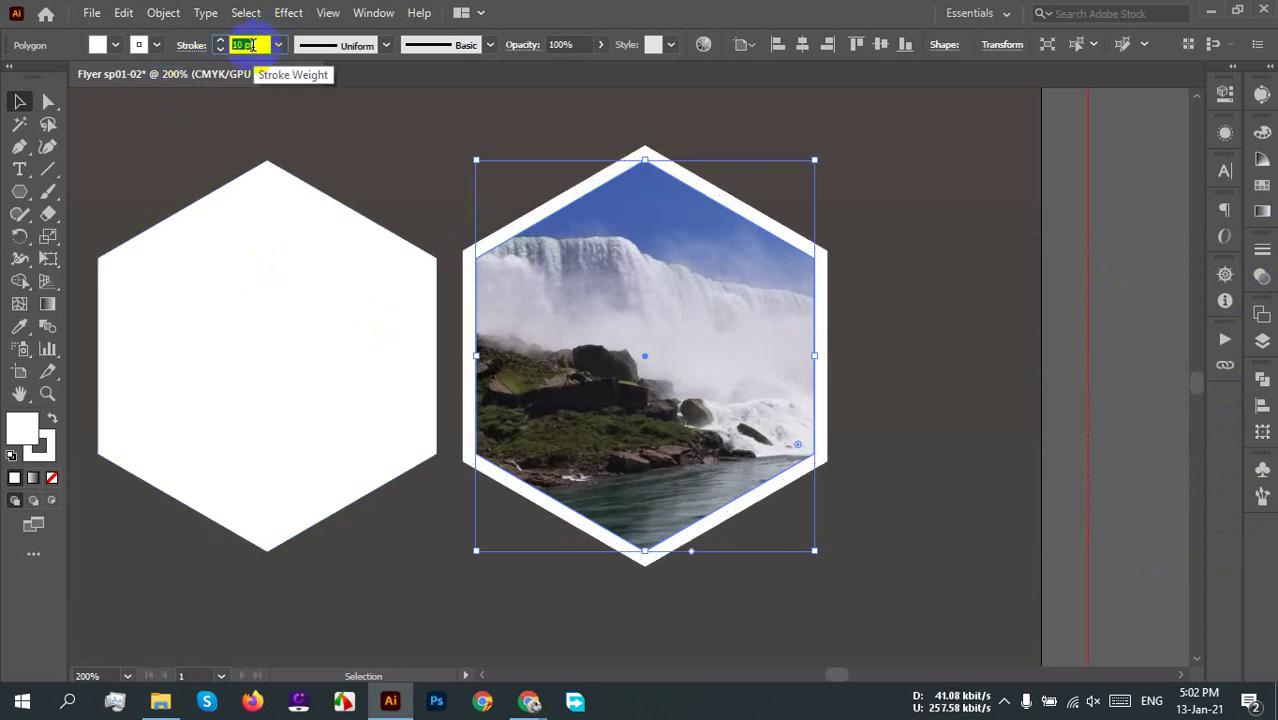
key("Down")
key("Up")
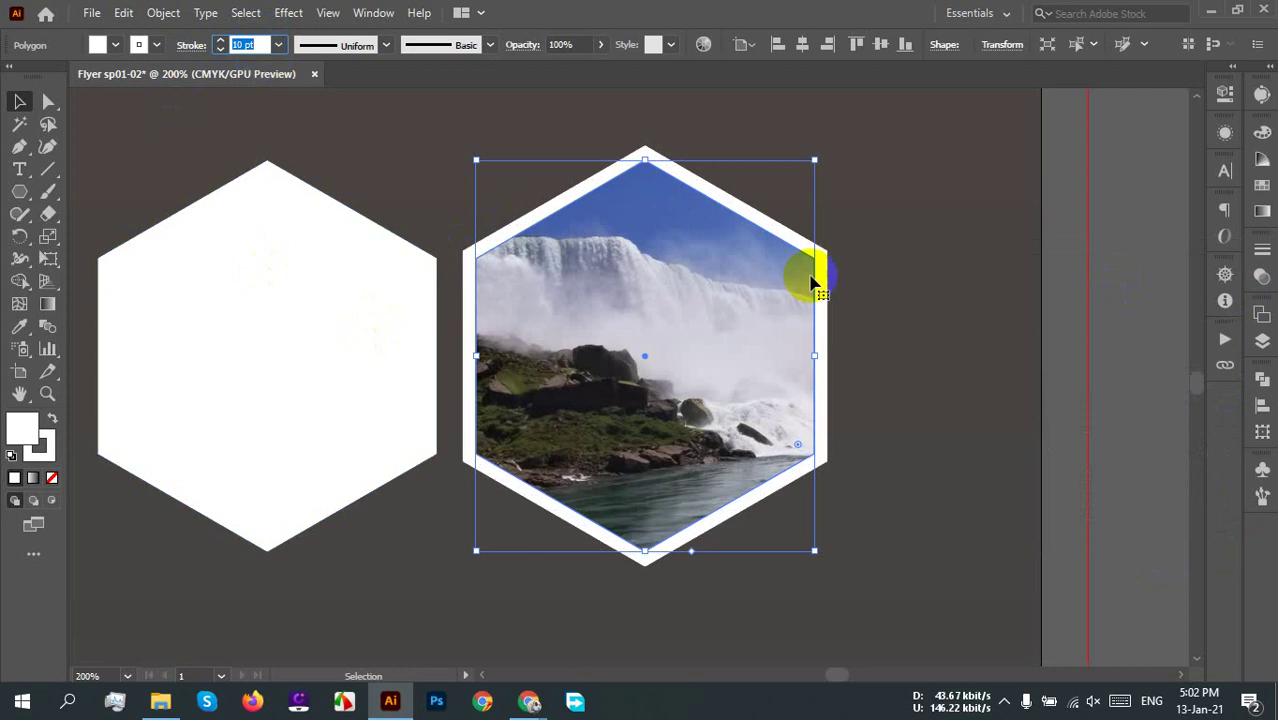
left_click(930, 333)
scroll(925, 328, "down", 3)
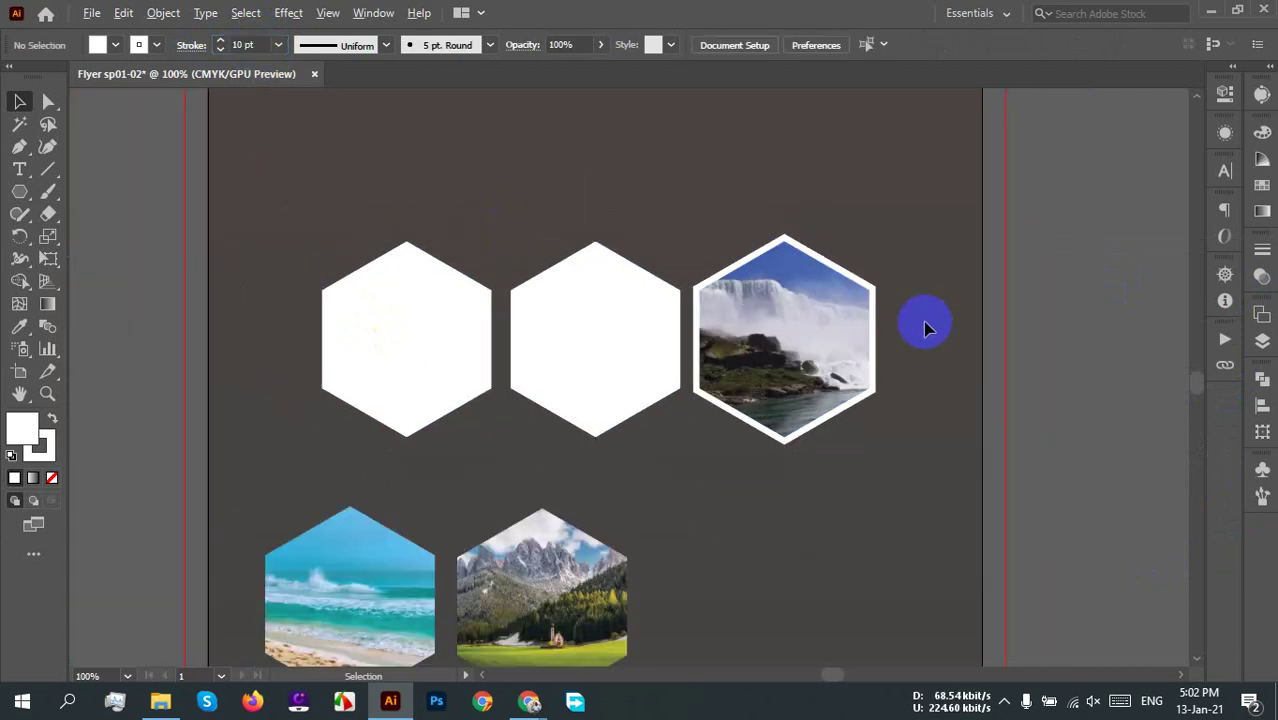
left_click(855, 347)
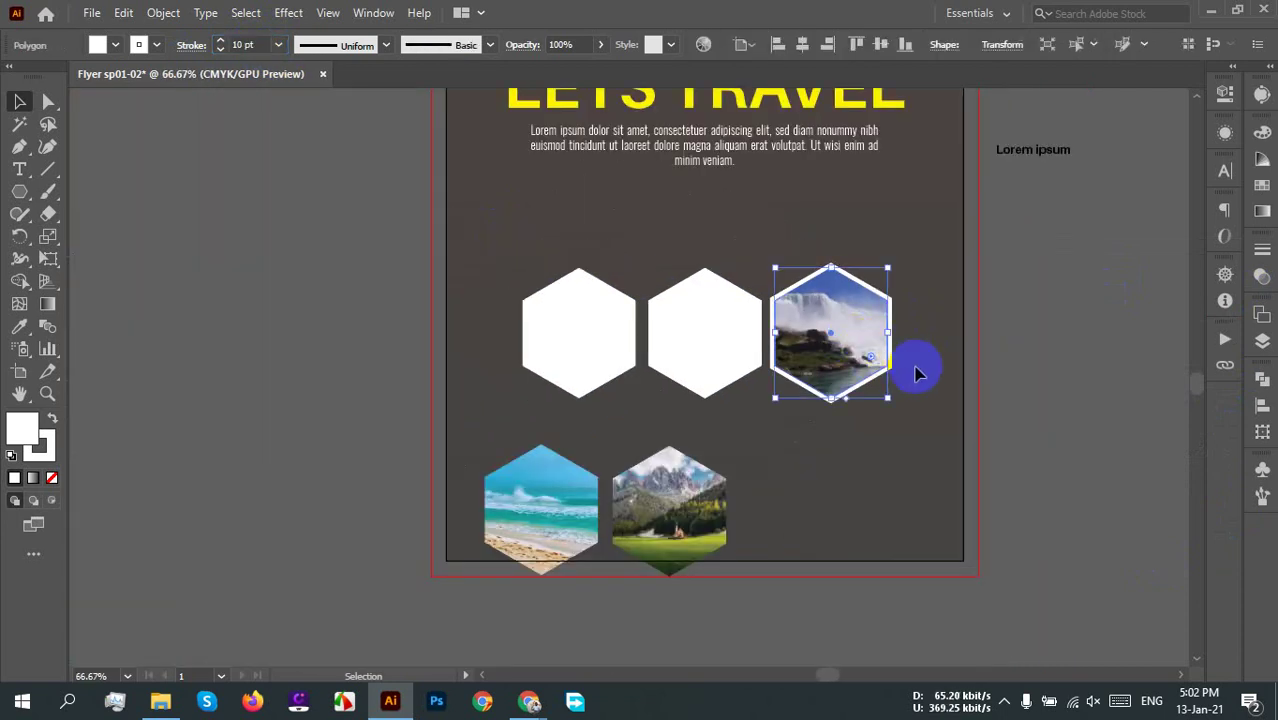
left_click(908, 383)
Step: Try yellow on the waterfall hexagon's border stroke and set it to CMYK Red
scroll(908, 380, "up", 2)
scroll(900, 380, "up", 1)
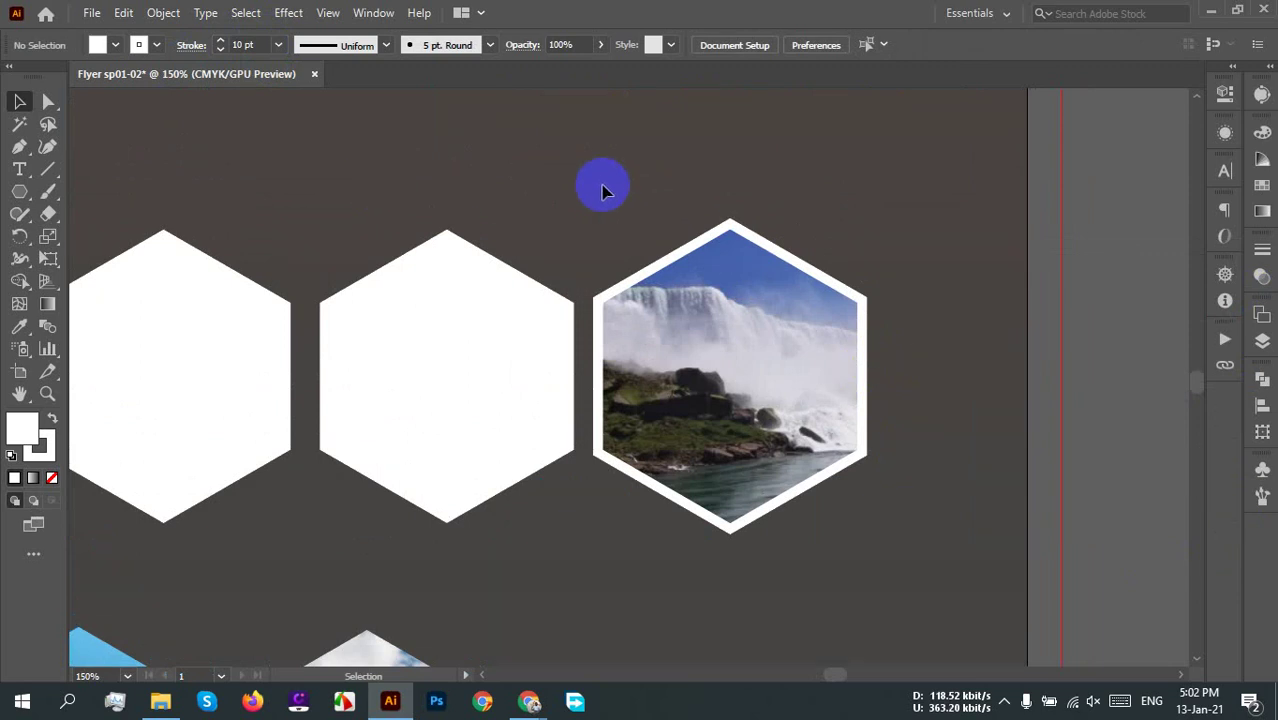
left_click(700, 245)
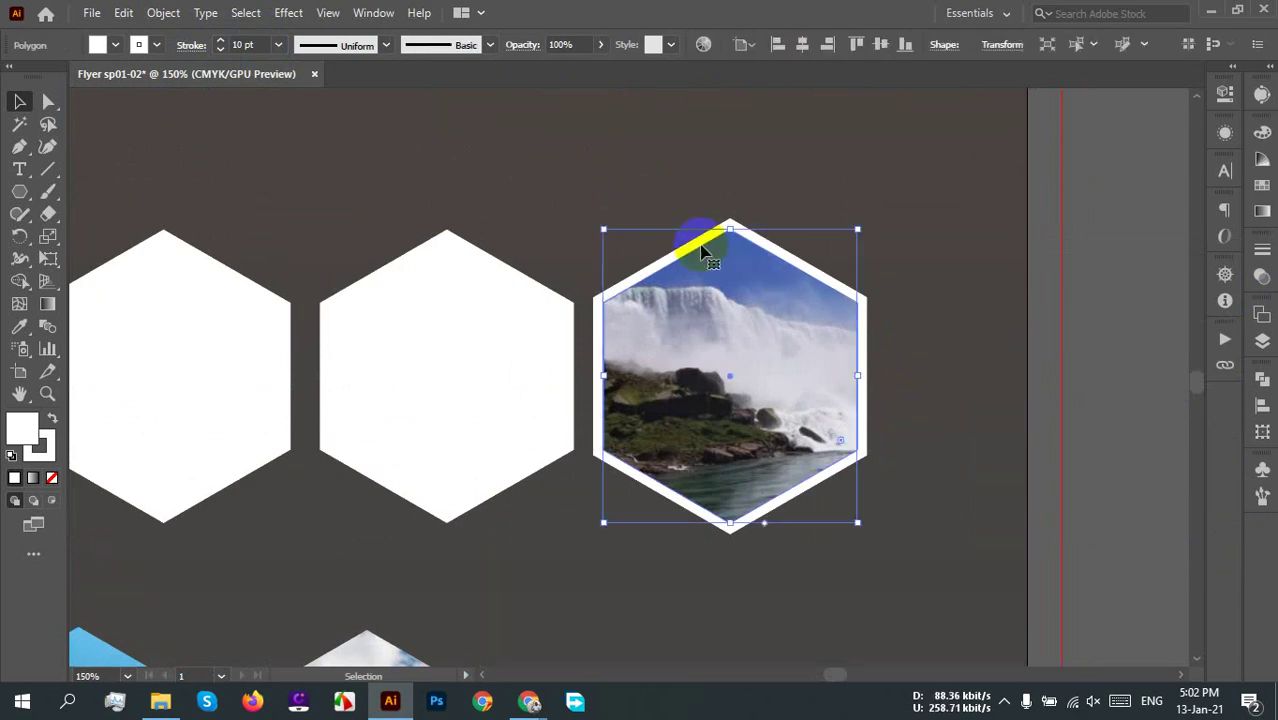
left_click(142, 47)
left_click(76, 76)
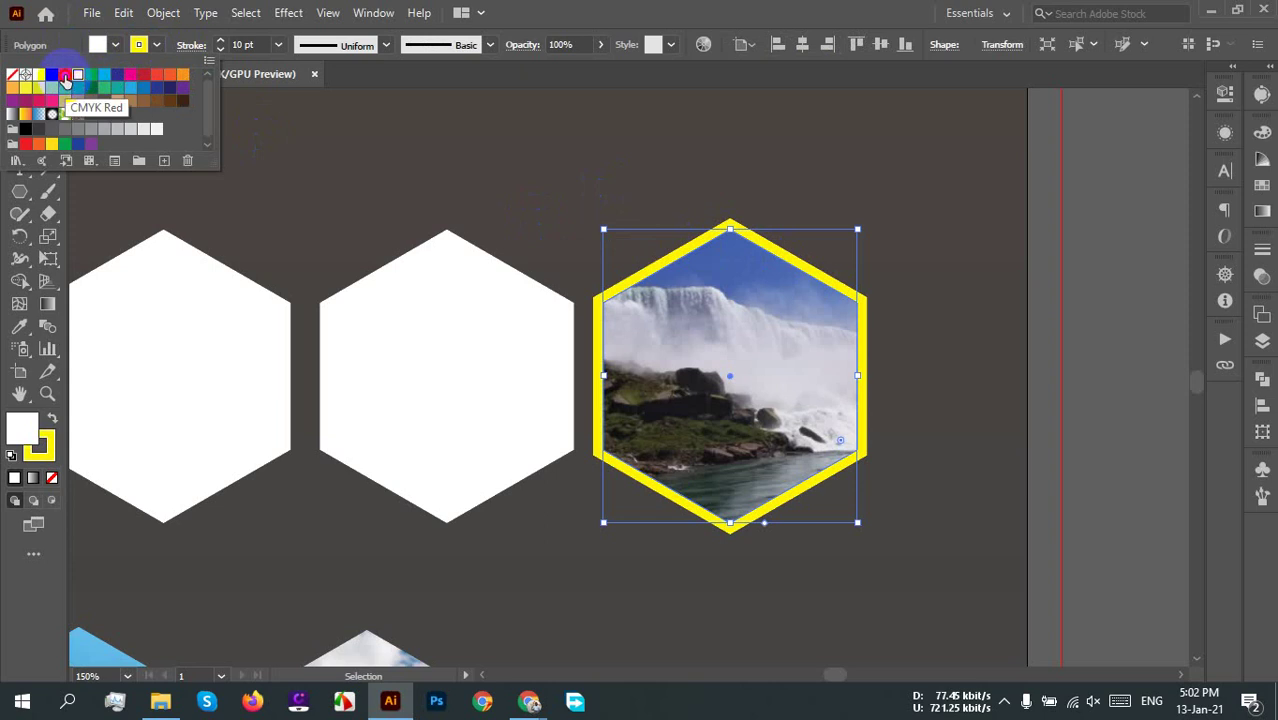
left_click(66, 78)
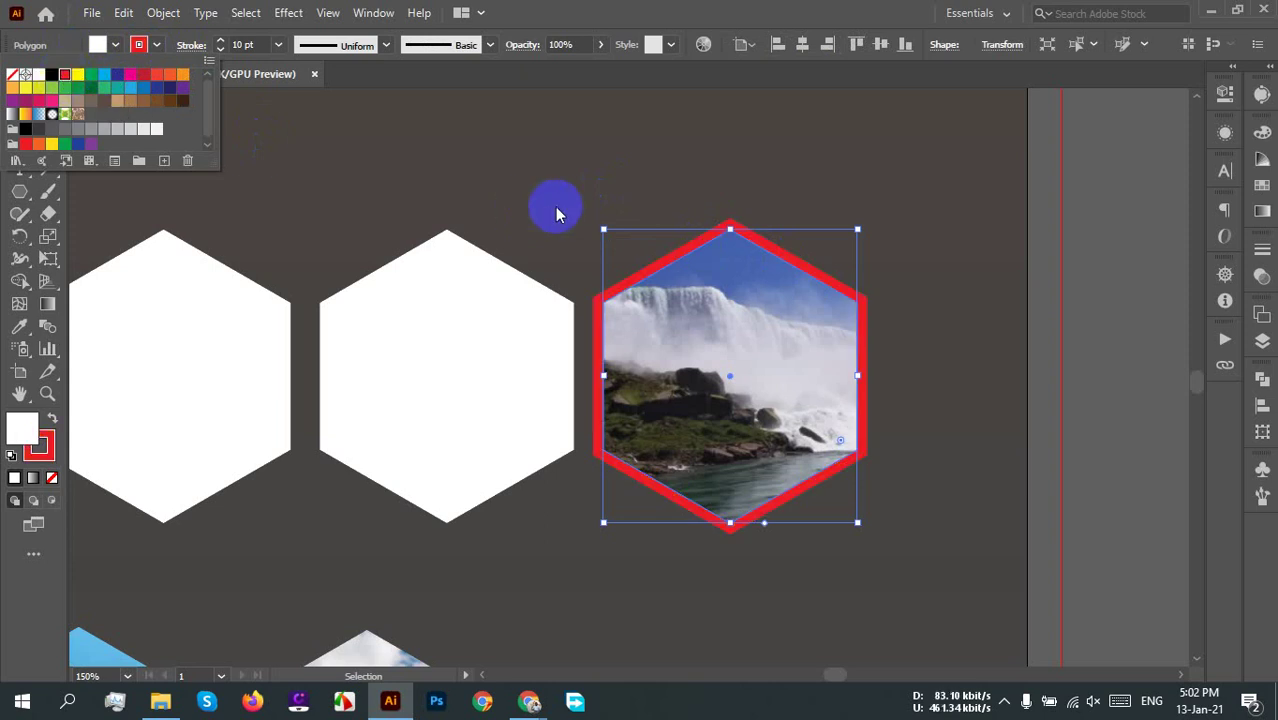
Step: Compare dark green and light blue strokes on the waterfall hexagon's border and restore red
left_click(88, 87)
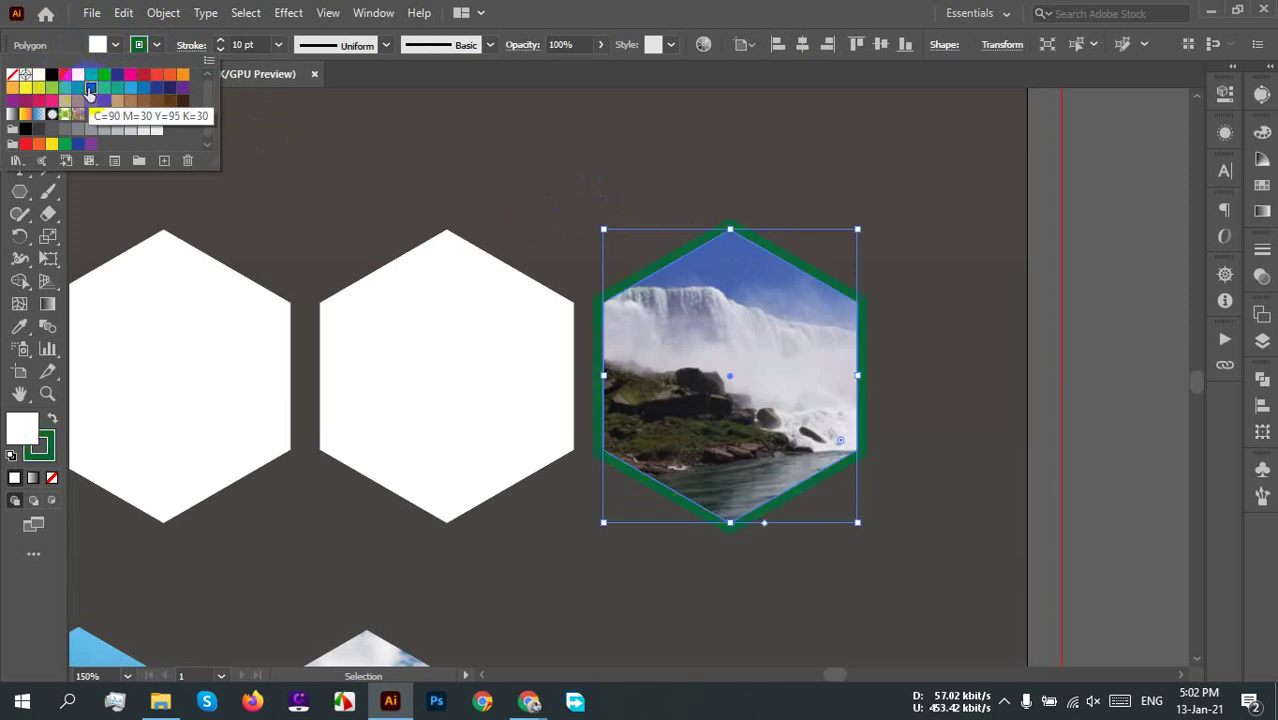
left_click(66, 78)
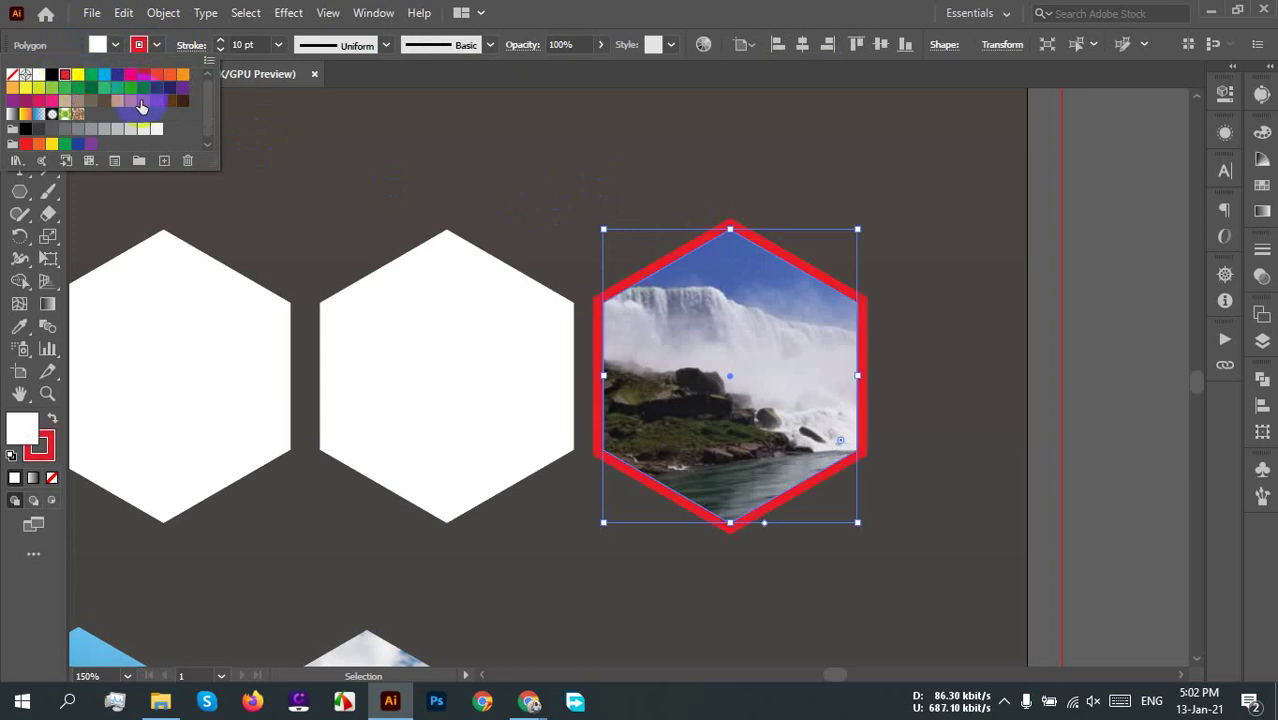
left_click(103, 76)
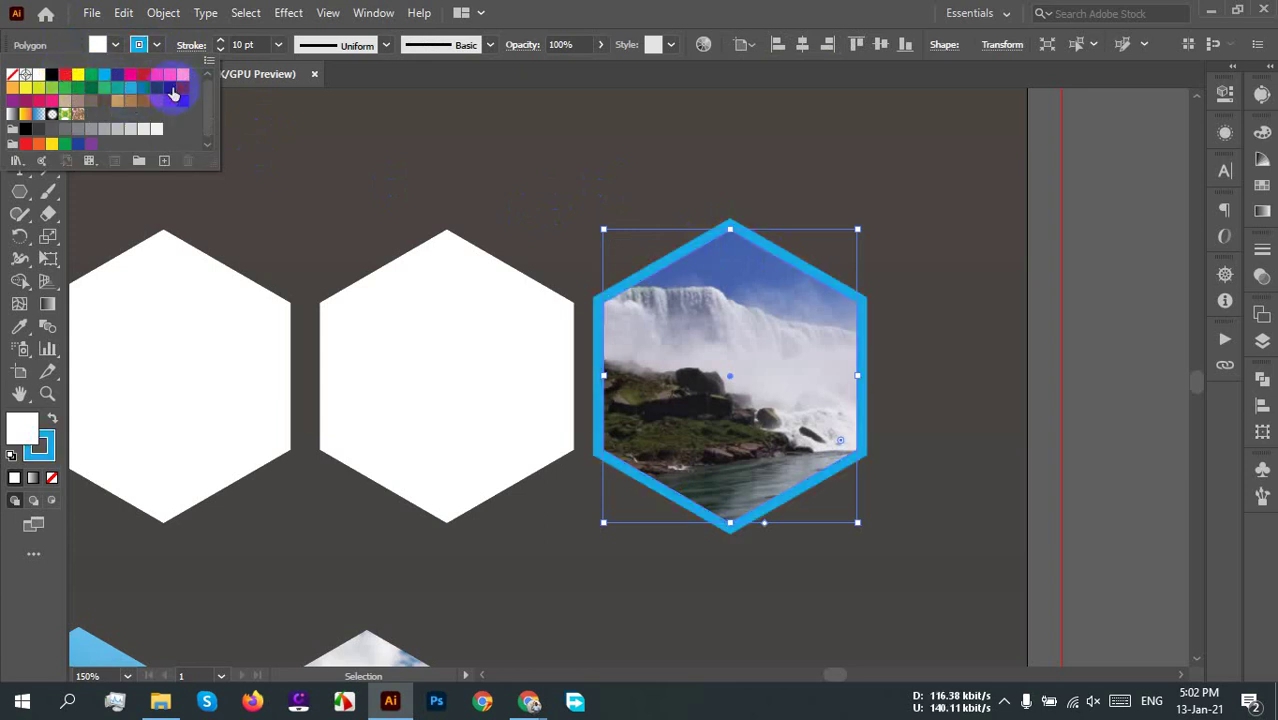
left_click(167, 91)
left_click(77, 87)
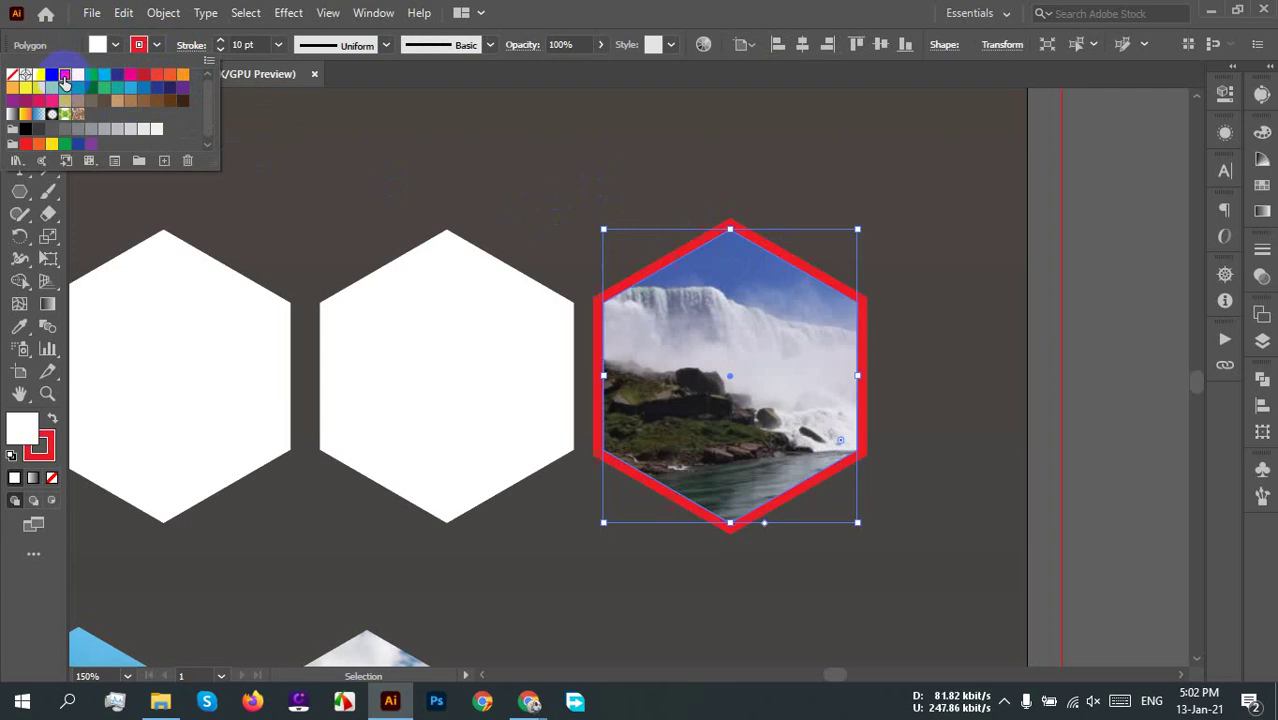
left_click(921, 336)
left_click(955, 493)
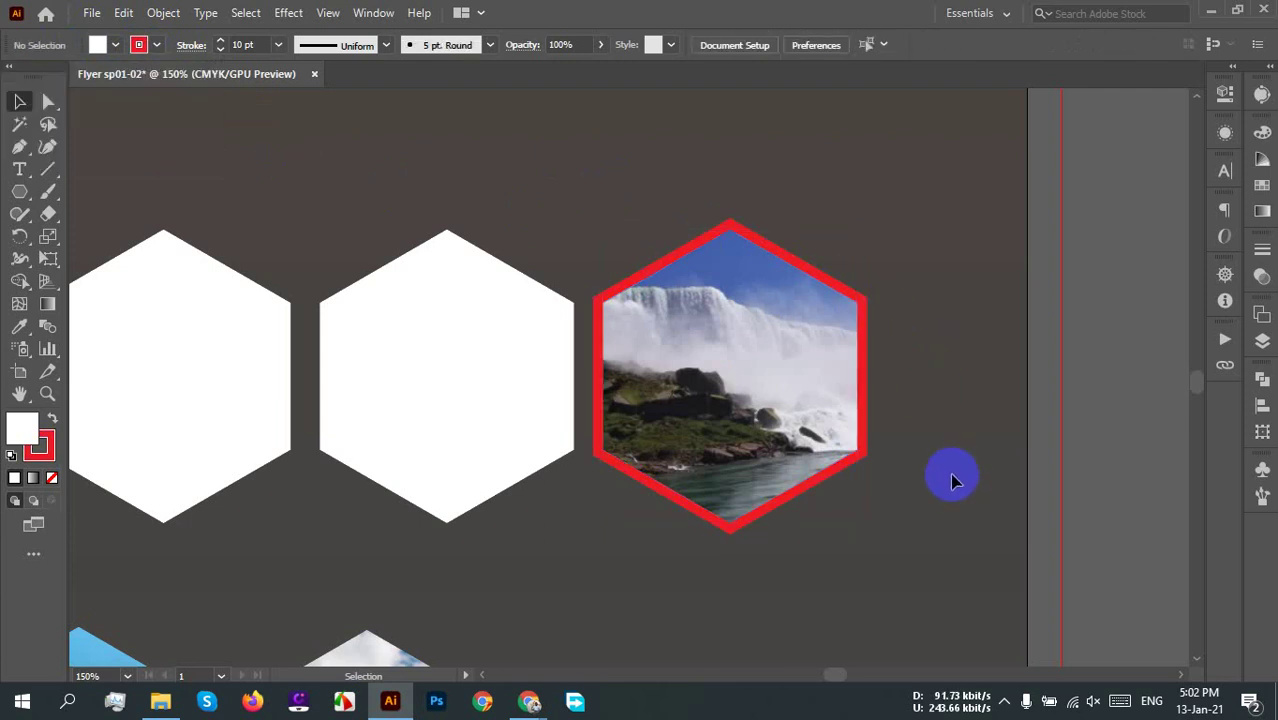
Step: Move the mountain photo exactly onto the middle white hexagon and lock it in place
scroll(965, 485, "down", 2)
scroll(950, 491, "up", 1)
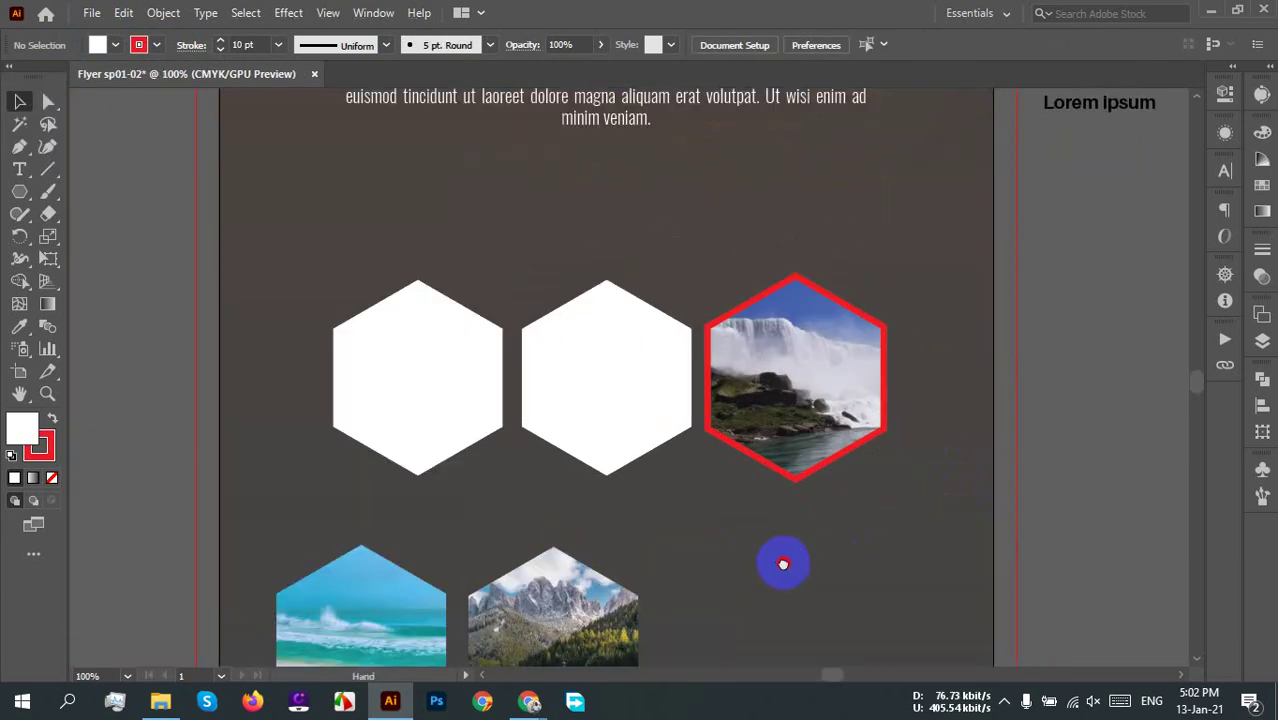
left_click_drag(785, 556, 853, 580)
left_click(941, 366)
left_click(964, 571)
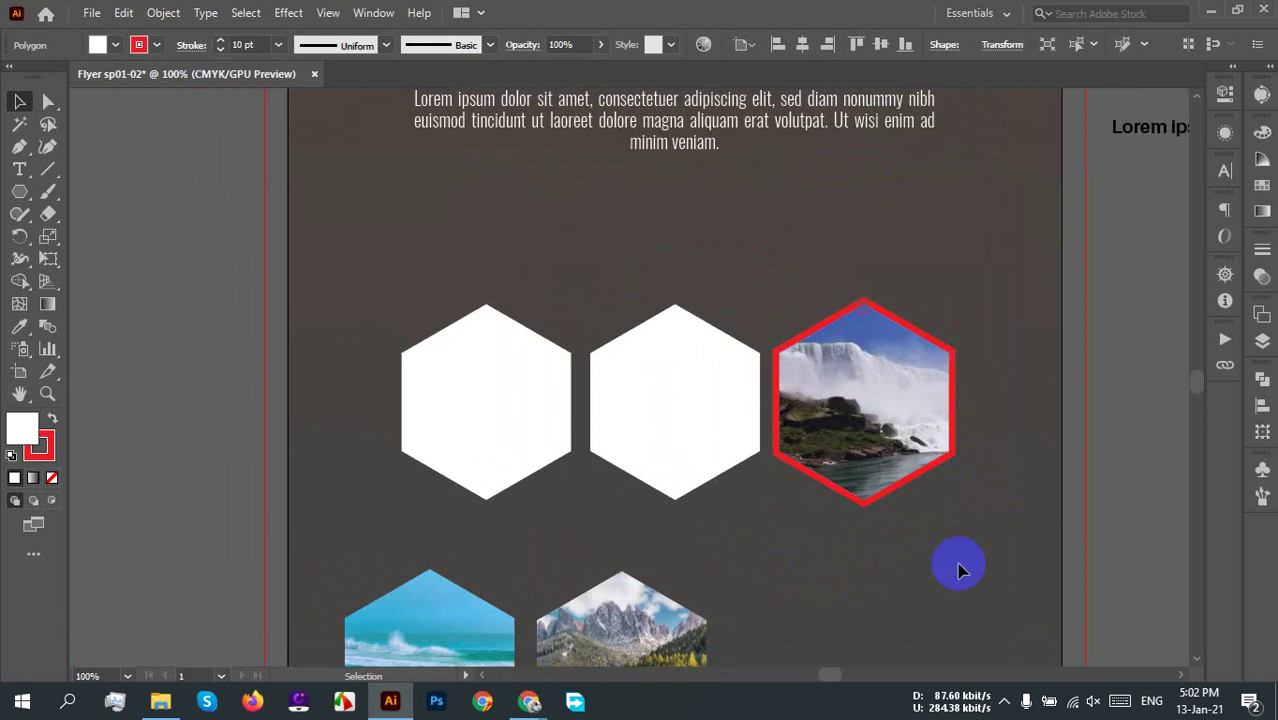
mouse_move(697, 366)
left_mouse_down()
mouse_move(699, 394)
mouse_move(698, 370)
left_mouse_up()
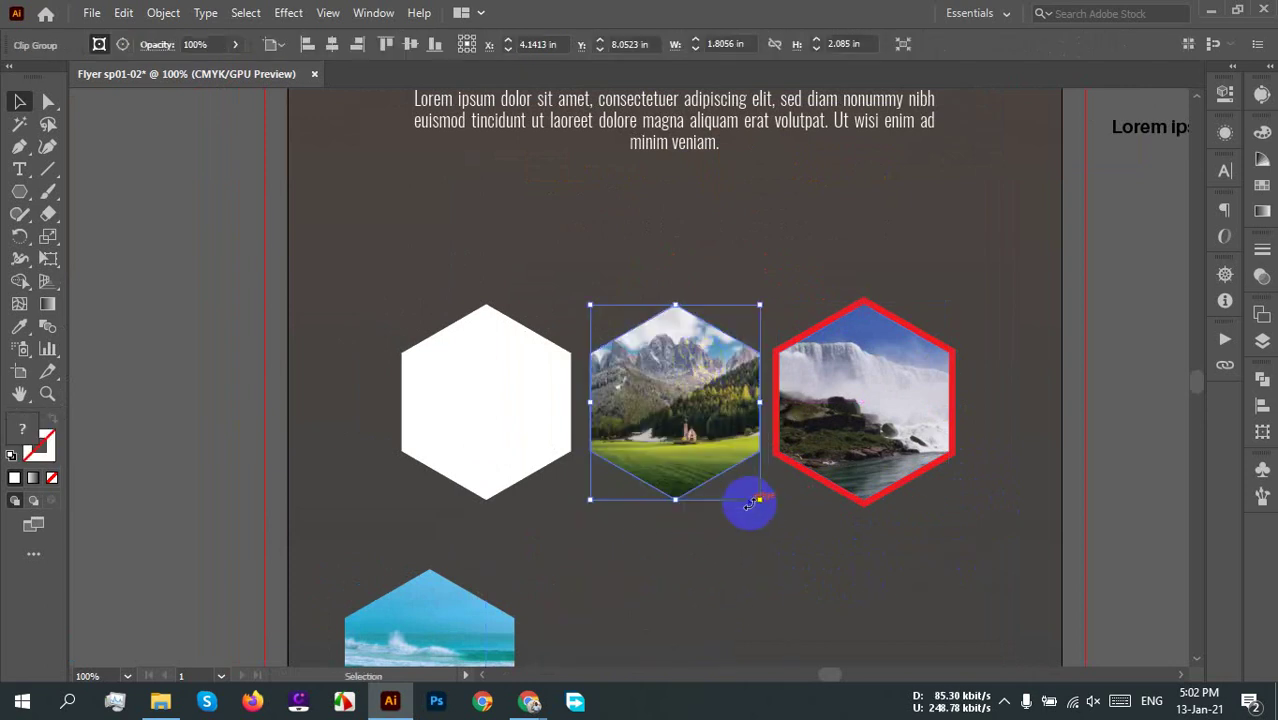
left_click(764, 537)
left_click(685, 414)
key("a")
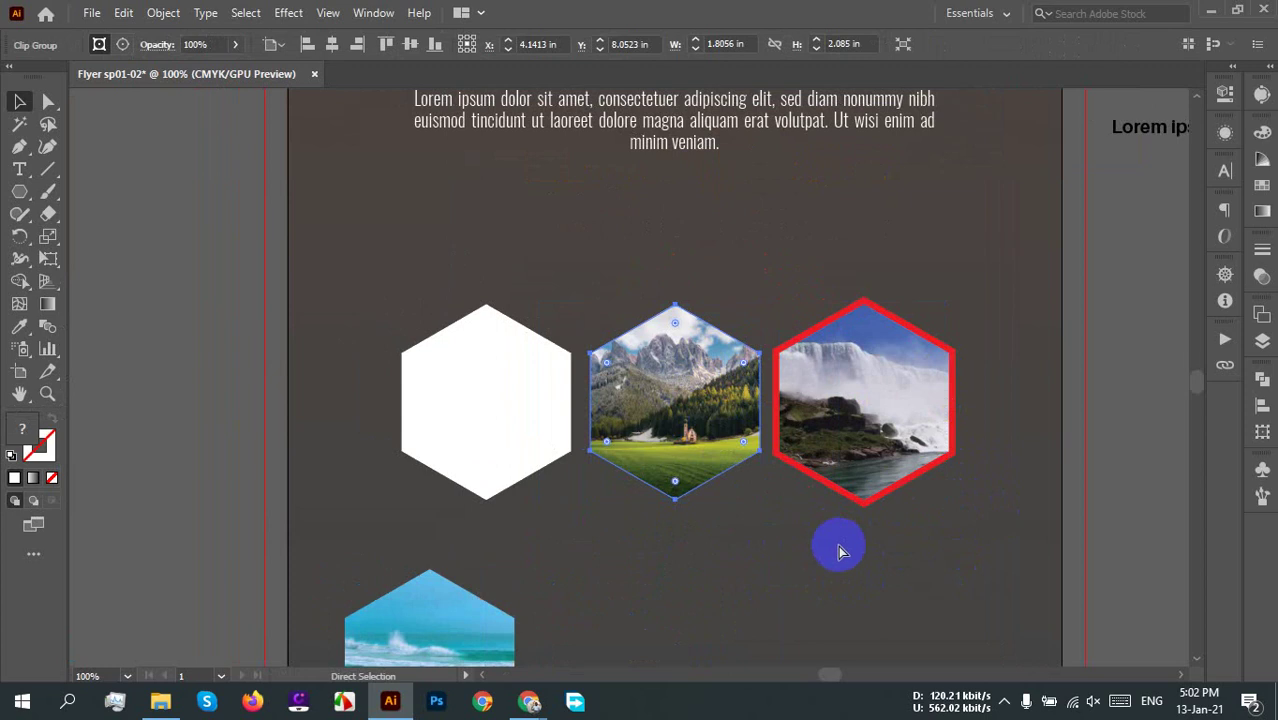
left_click(840, 551)
Step: Move the beach photo onto the remaining white hexagon and vertically centre the two on each other
left_click_drag(438, 600, 497, 340)
left_click(539, 551)
scroll(513, 518, "up", 1)
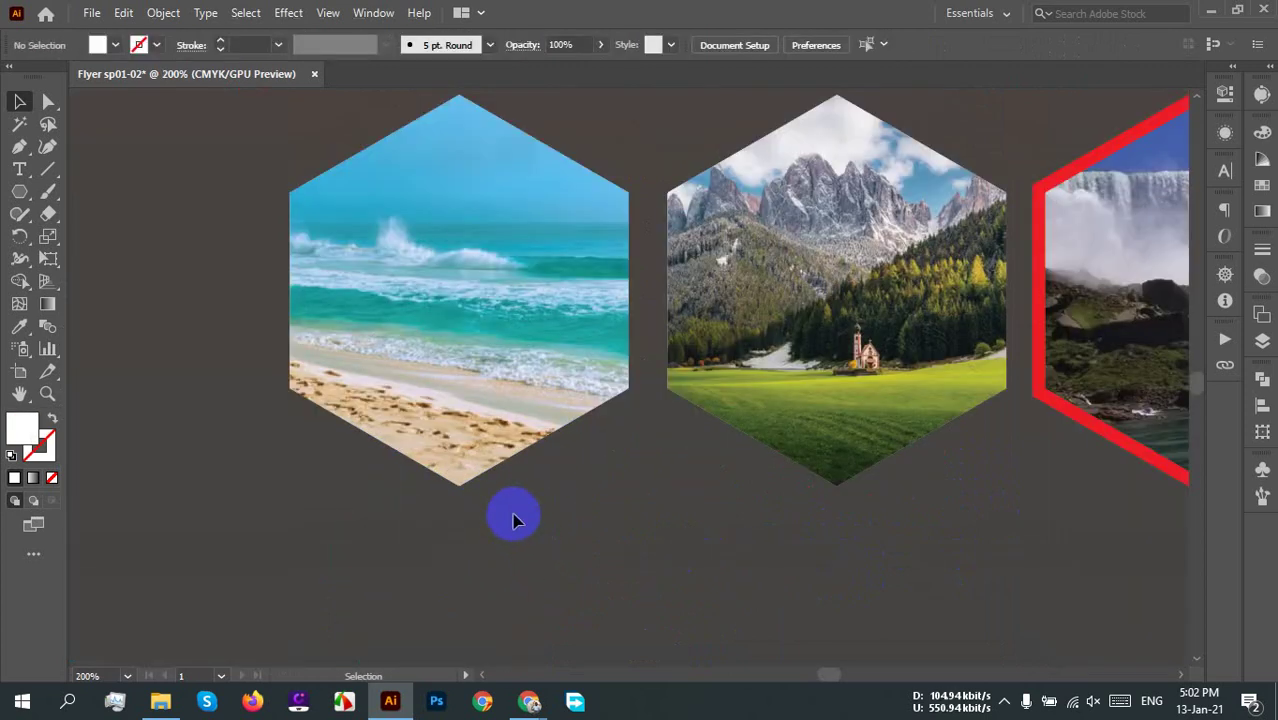
left_click(437, 375)
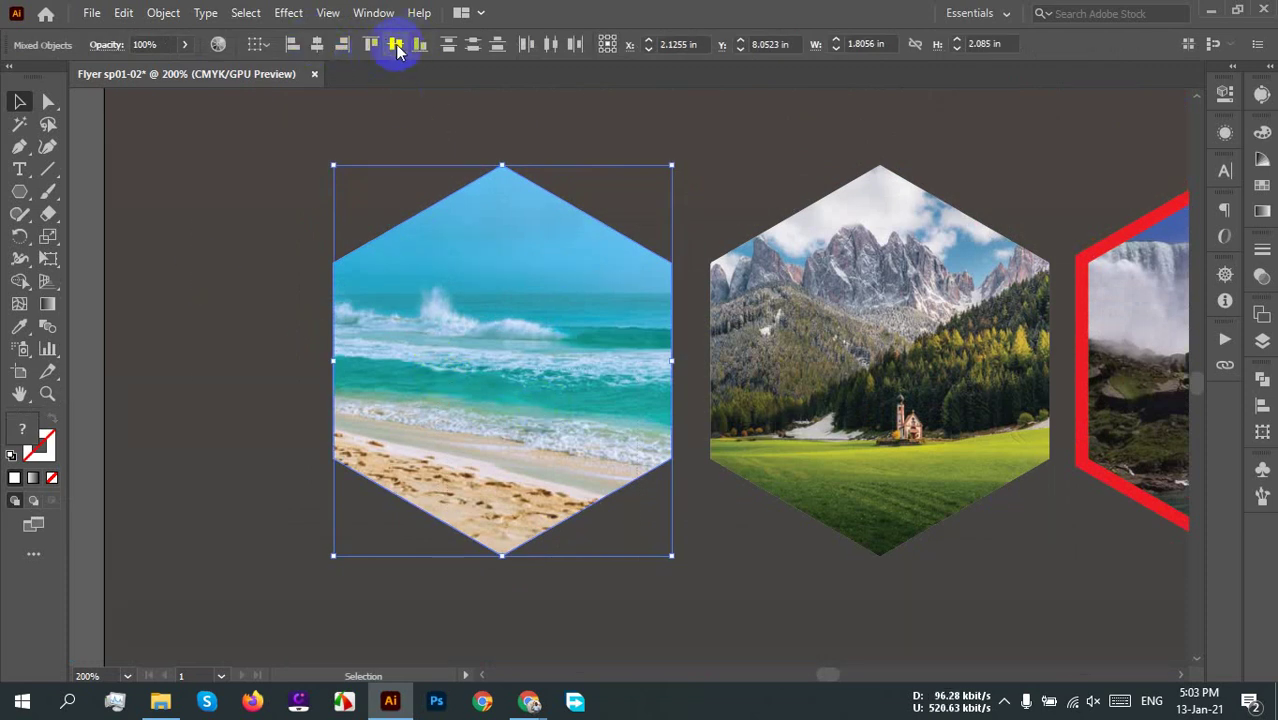
left_click(662, 134)
Step: Offset the beach photo from its white hexagon and realign both on their horizontal and vertical centres
left_click_drag(479, 274, 447, 265)
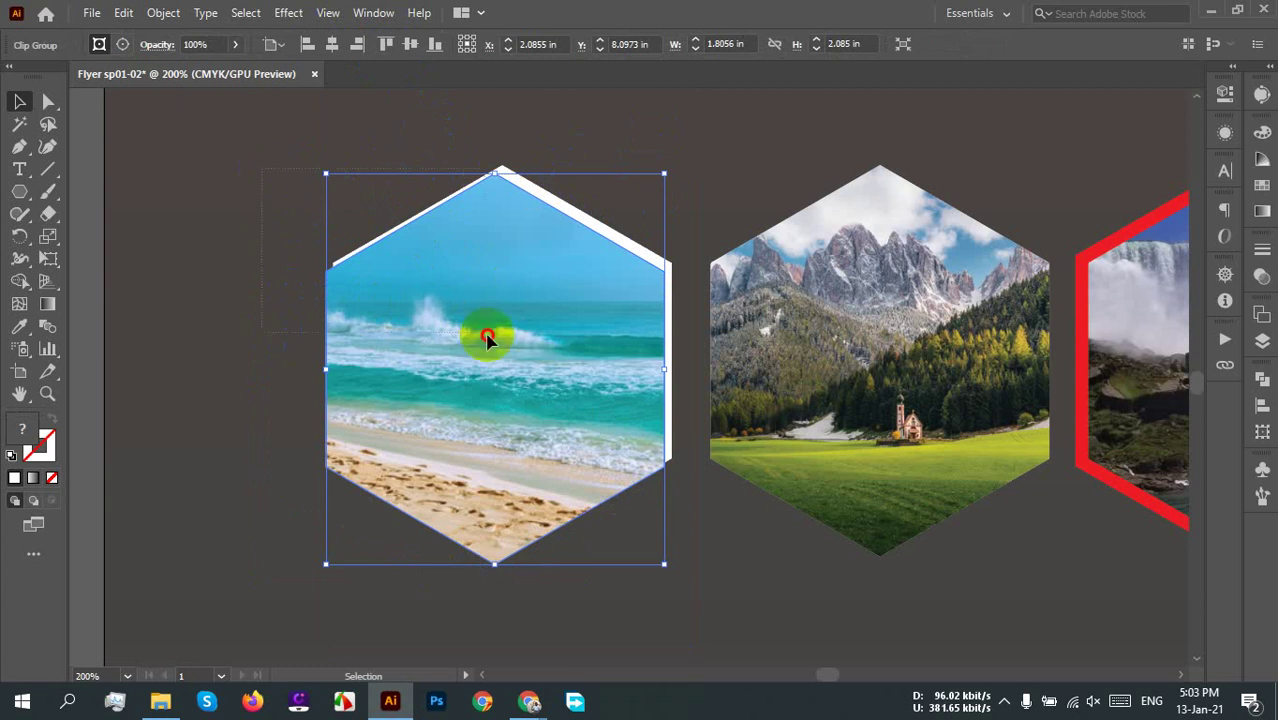
left_click(482, 271, "shift")
left_click(319, 44)
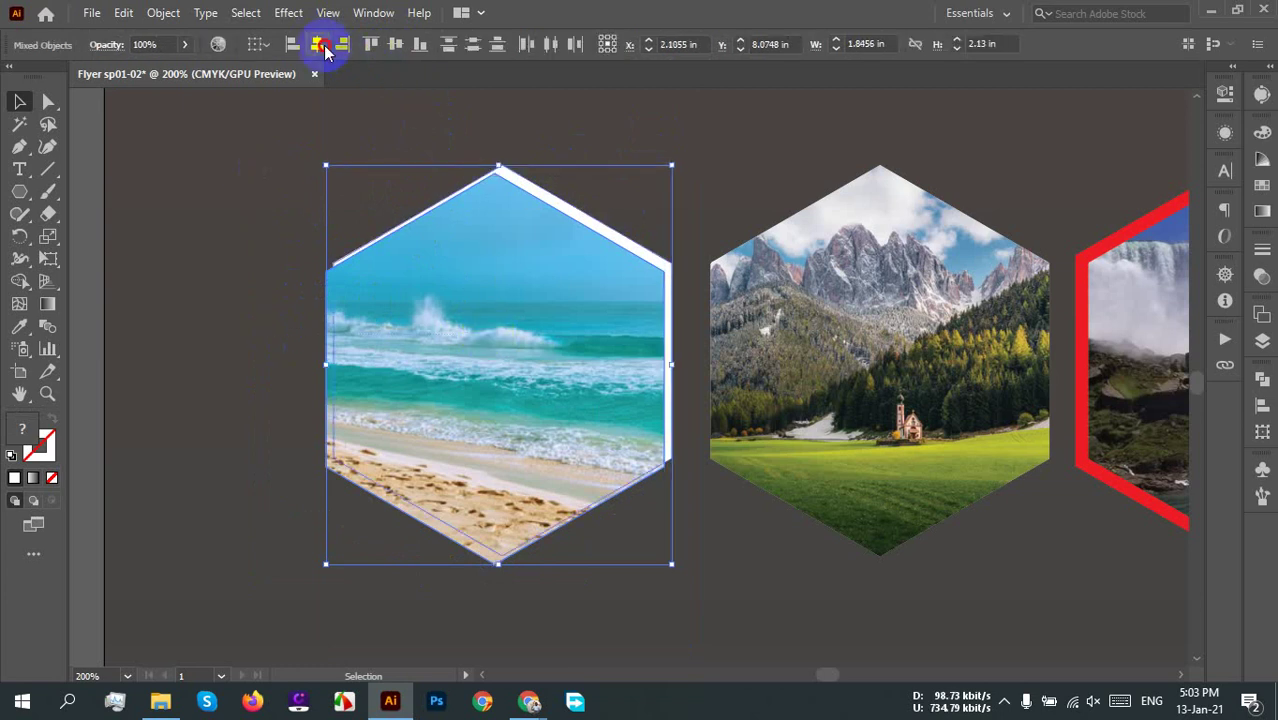
left_click(395, 44)
left_click(610, 155)
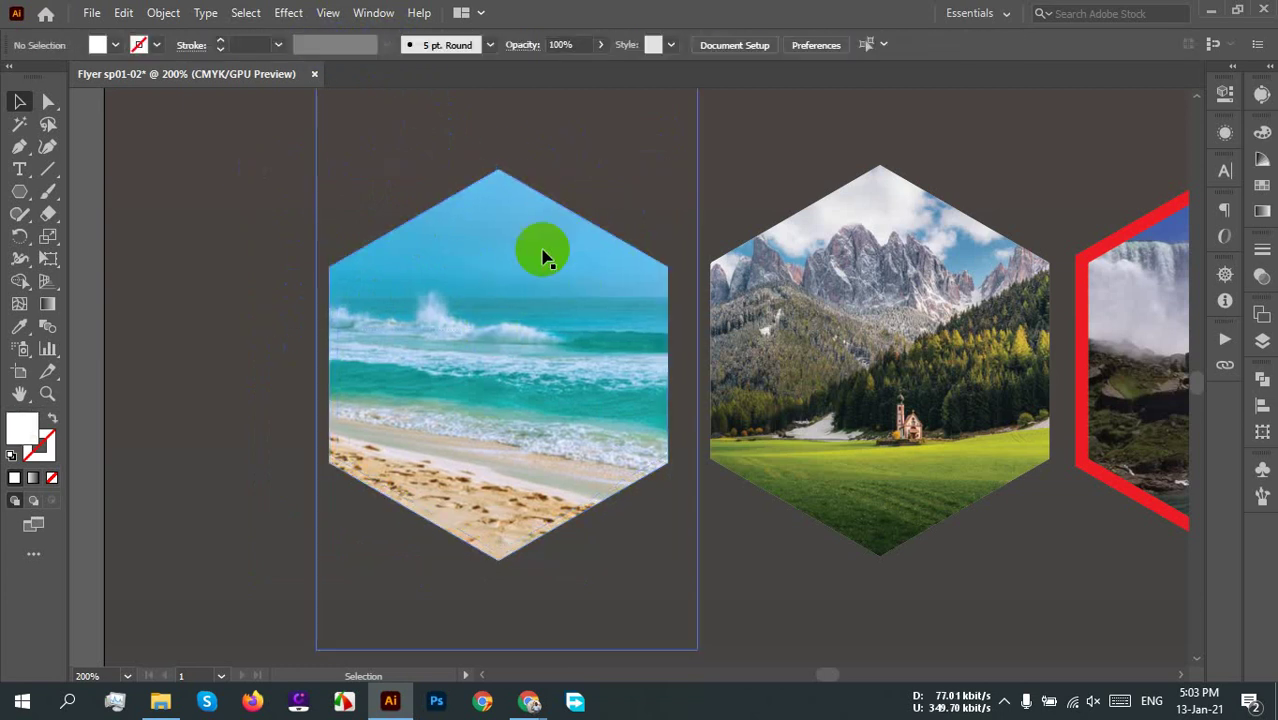
Step: Try locking the beach photo to reach the hexagon behind it, and undo the lock
left_click(495, 320)
key("a")
left_click(935, 348)
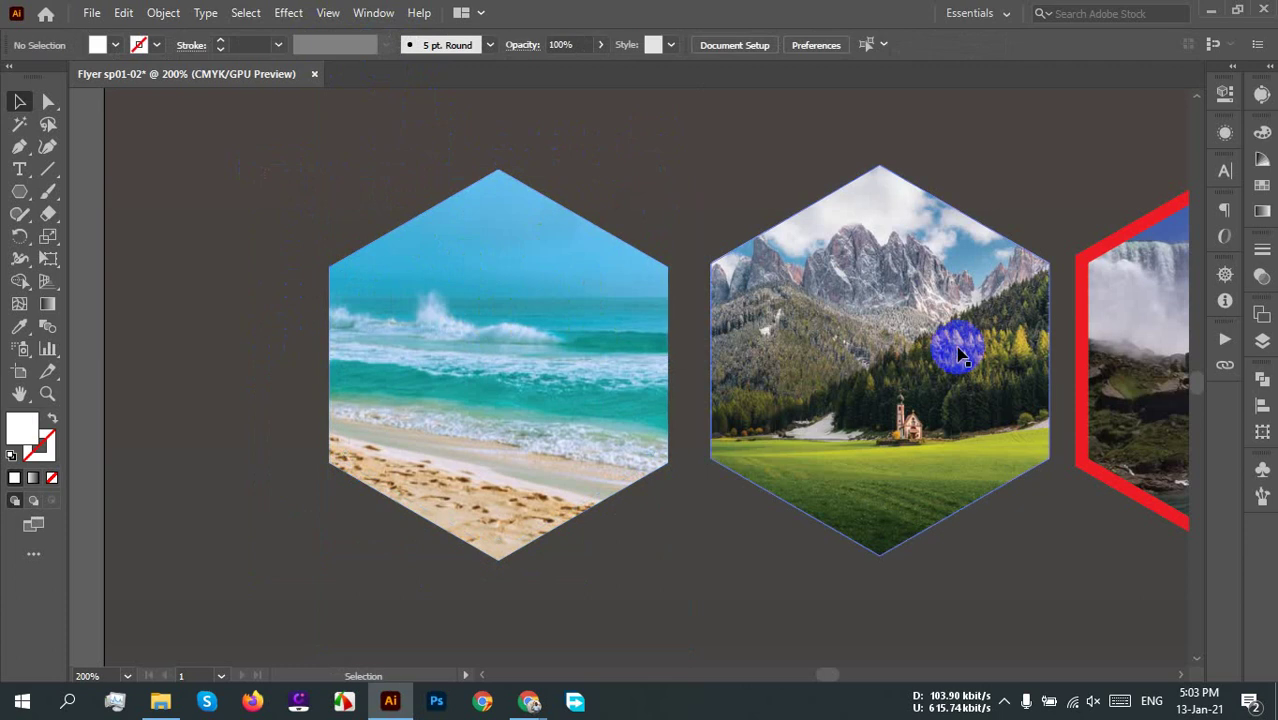
key("v")
left_click(690, 358)
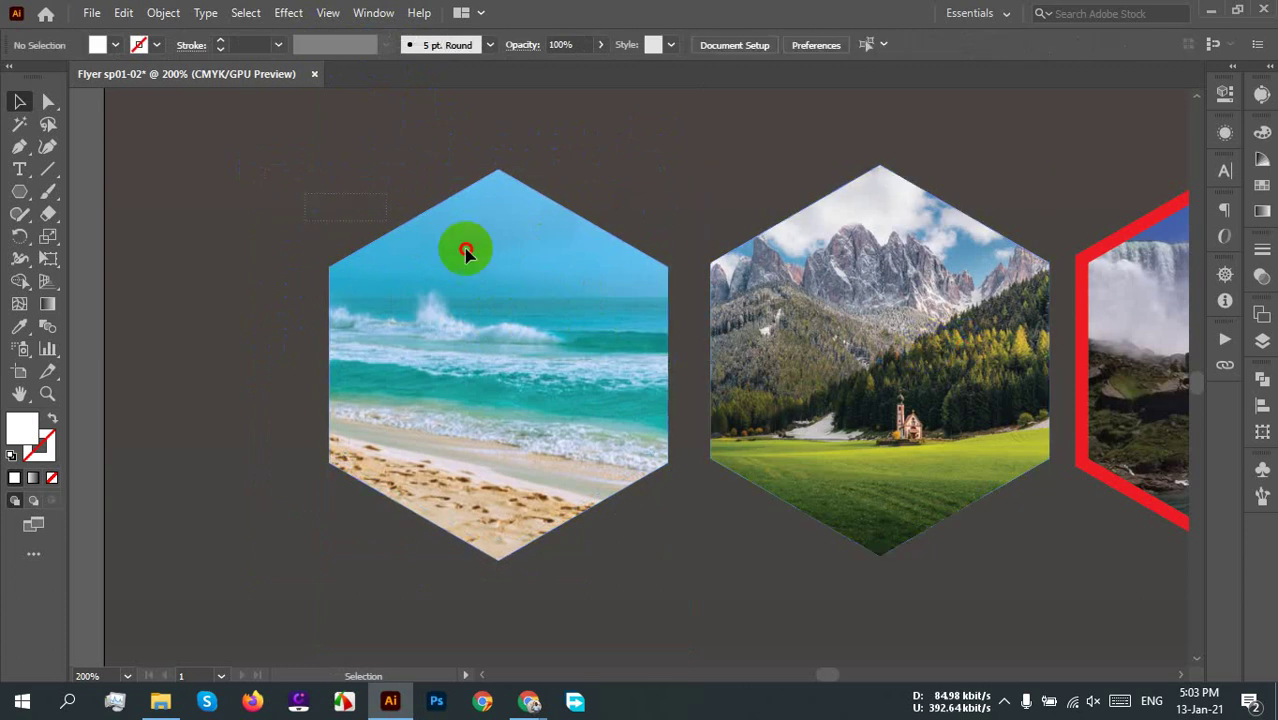
left_click(462, 249)
left_click(871, 314)
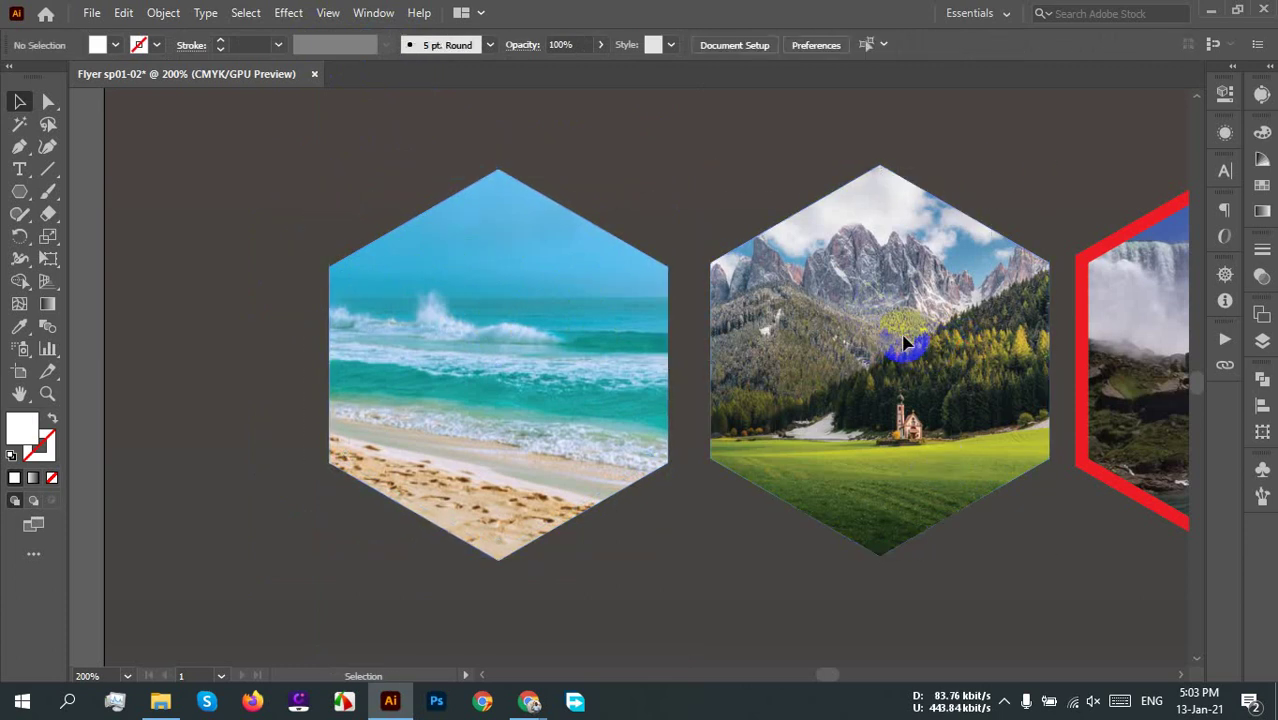
key("ctrl+z")
left_click(1051, 590)
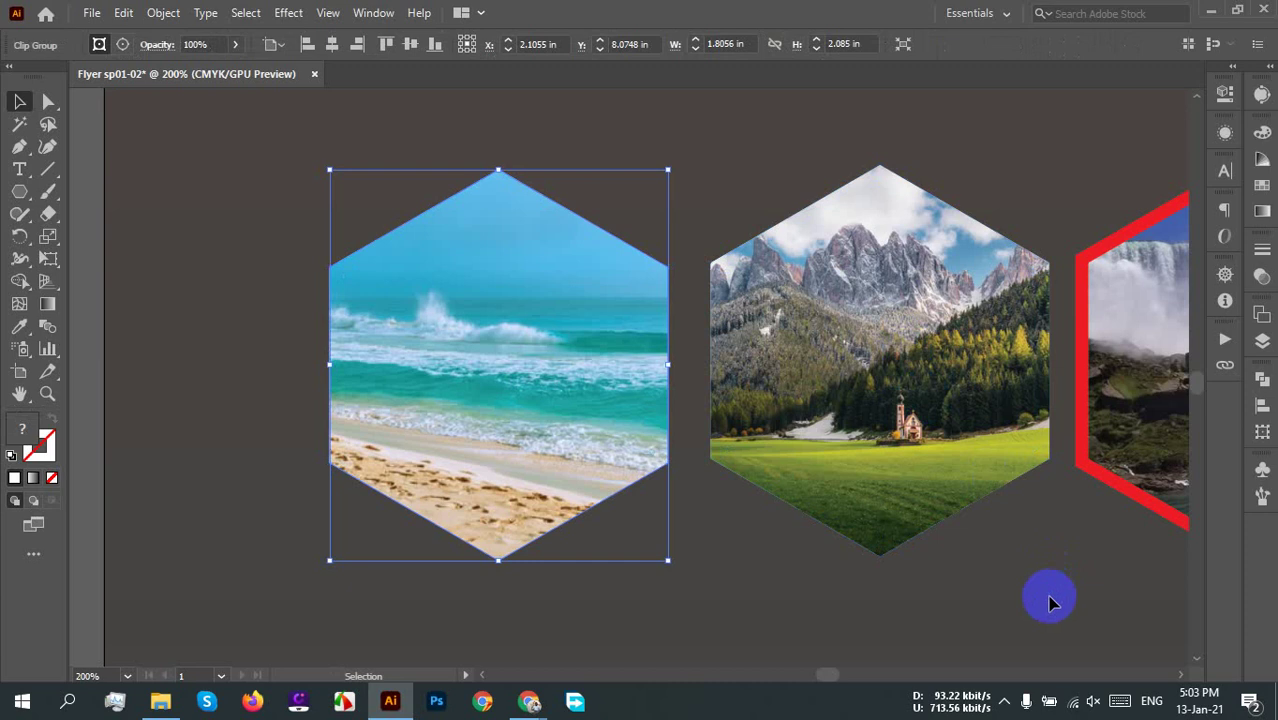
Step: Lock the beach photo so the hexagon behind it can be selected
left_click(933, 358)
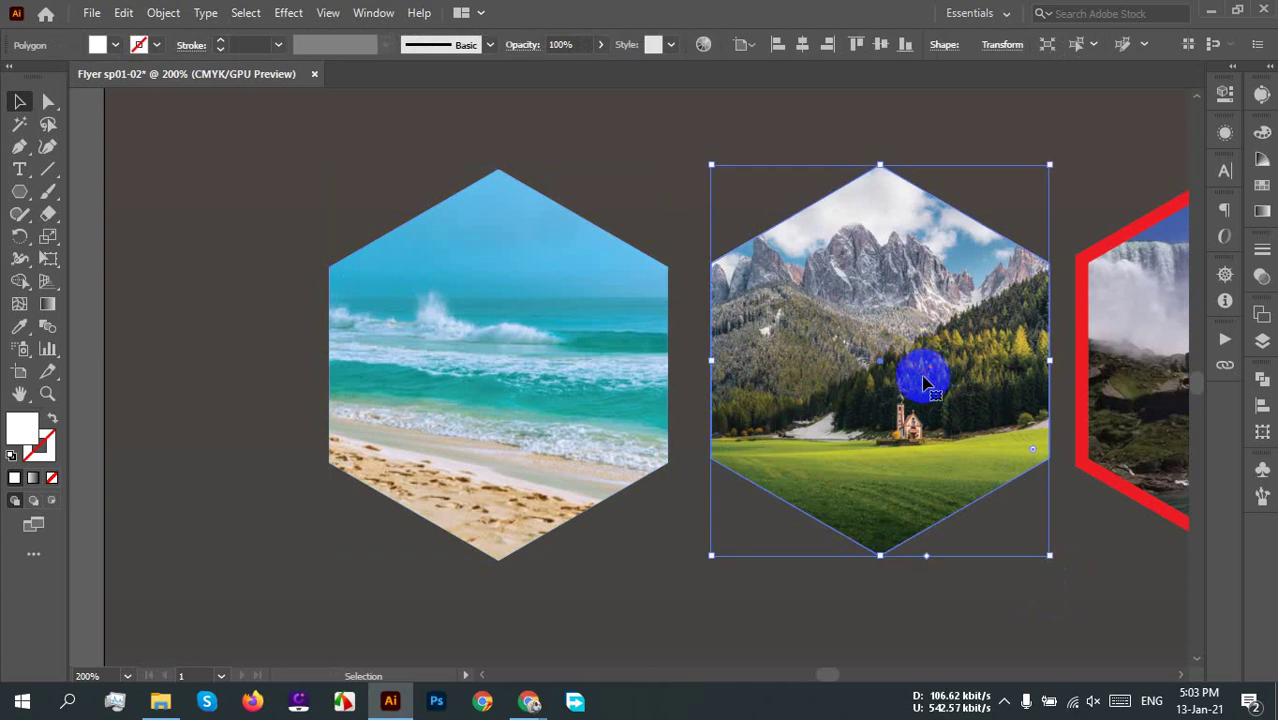
left_click(470, 352)
key("a")
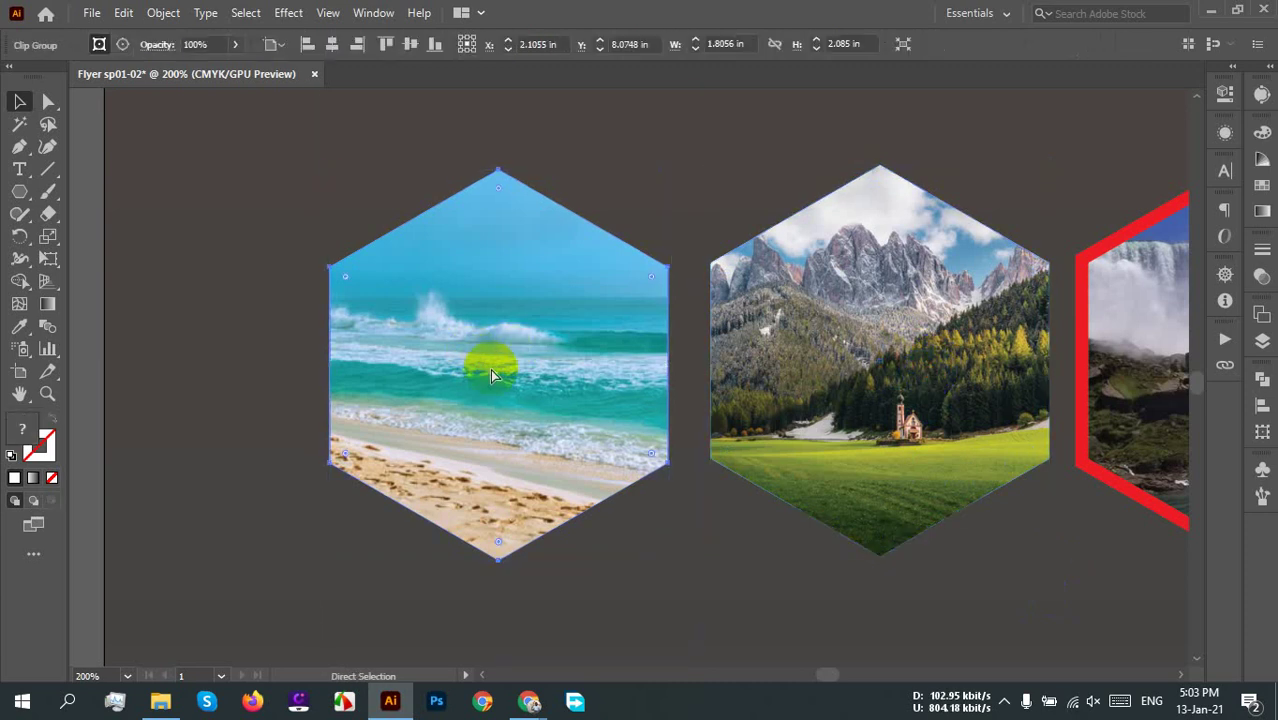
key("v")
Step: Give the hexagon behind the beach photo a 10 pt stroke in yellow
left_click(445, 277)
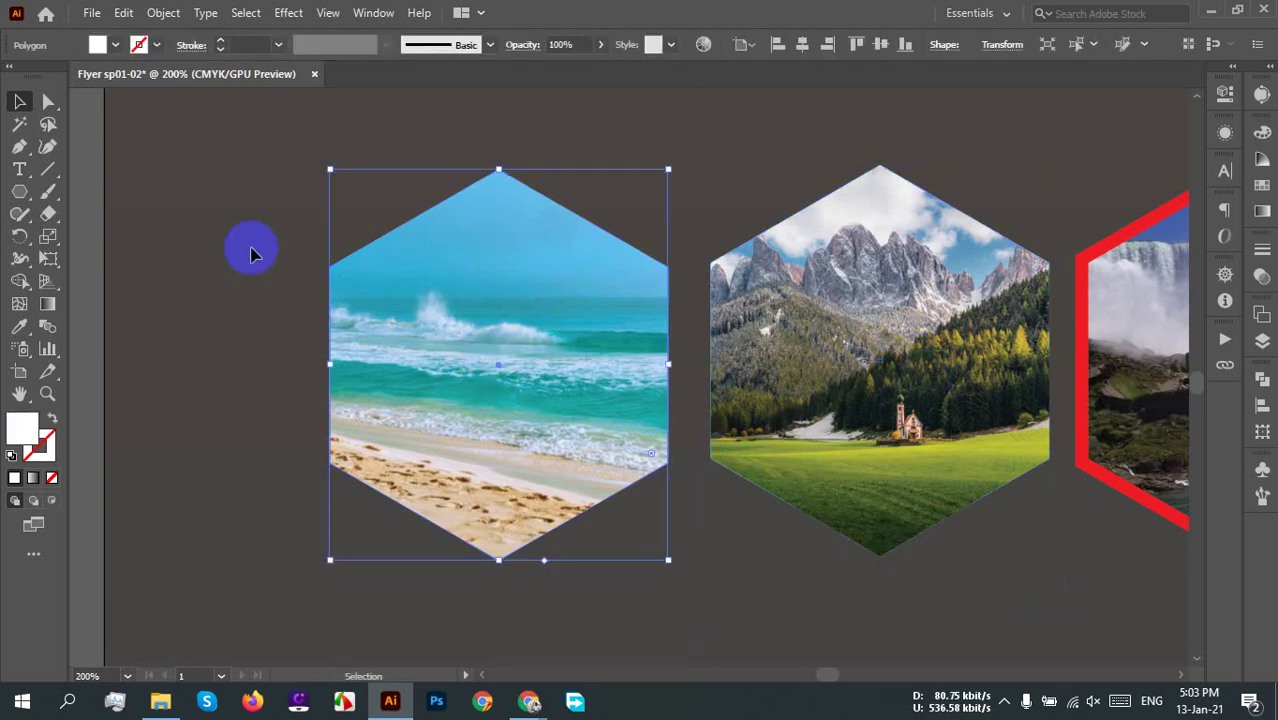
left_click(278, 45)
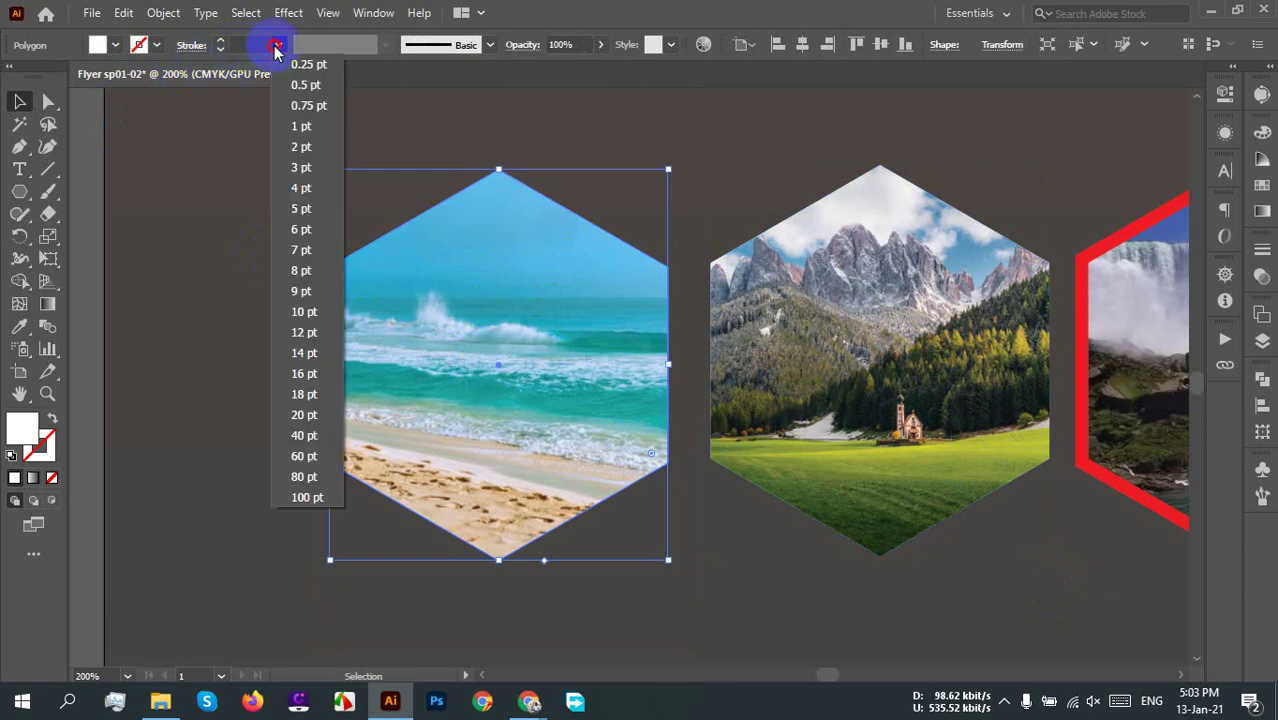
left_click(304, 311)
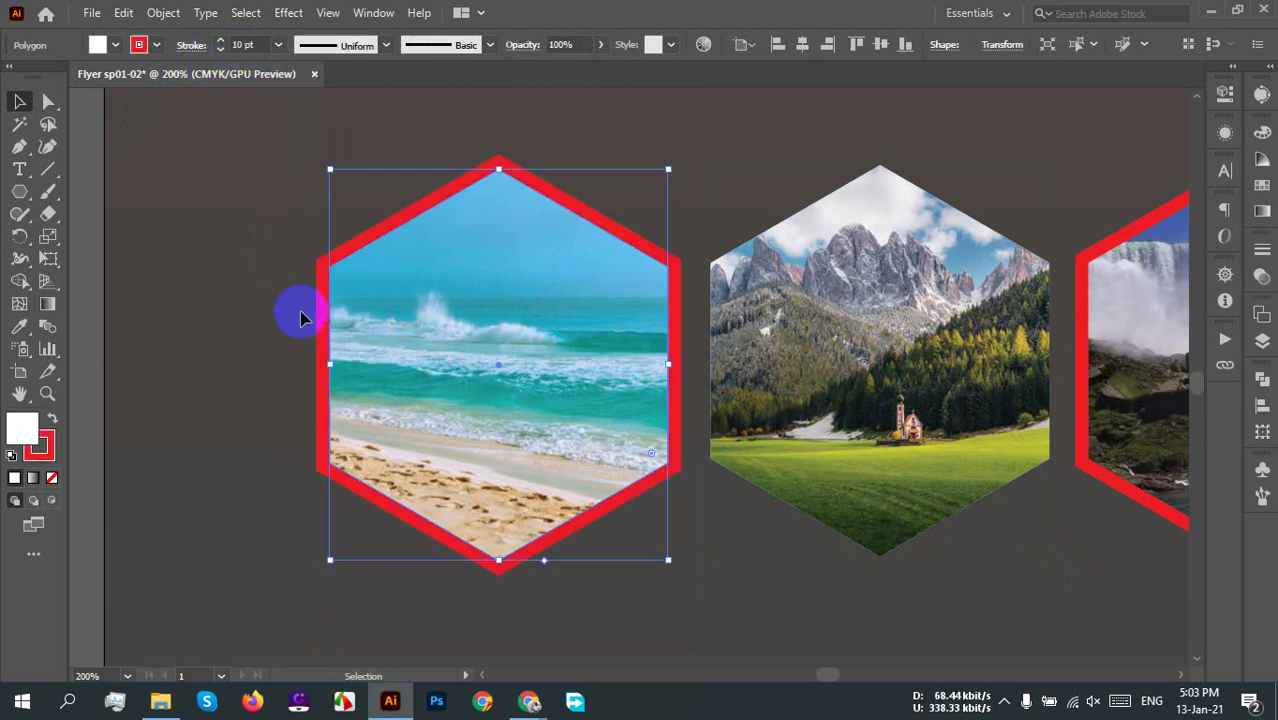
left_click(145, 48)
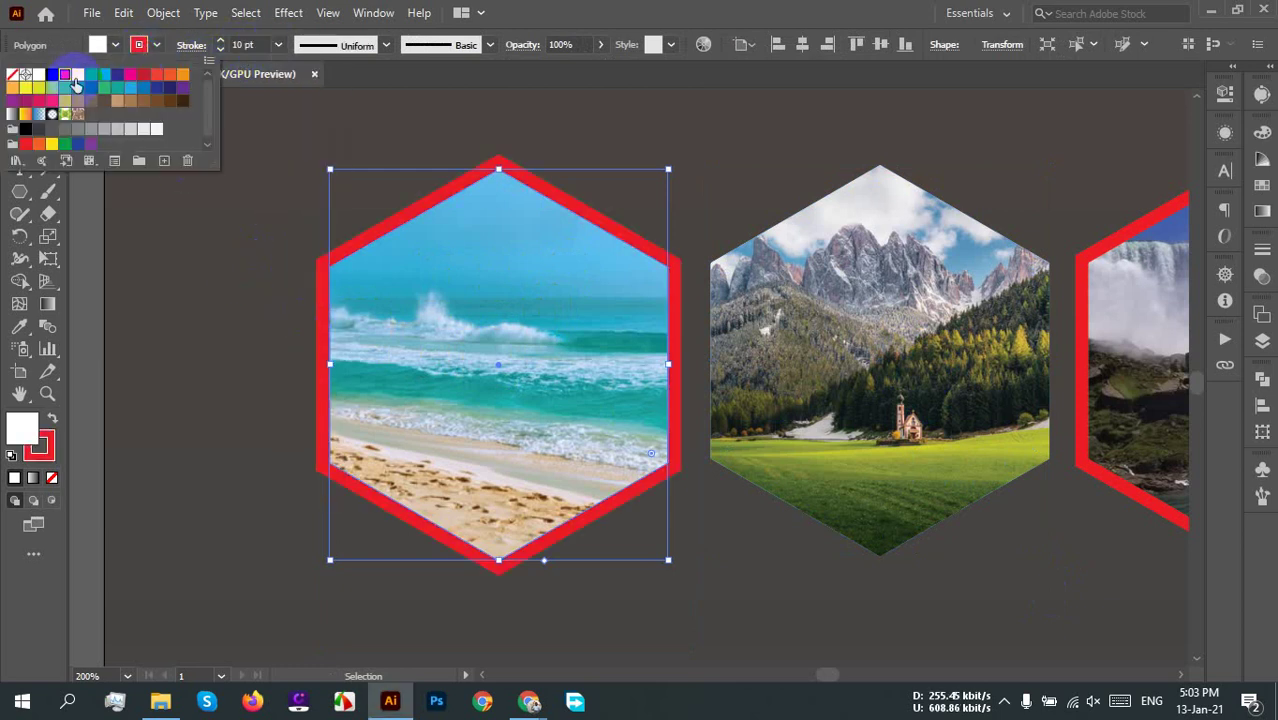
left_click(77, 77)
left_click(750, 177)
left_click(770, 162)
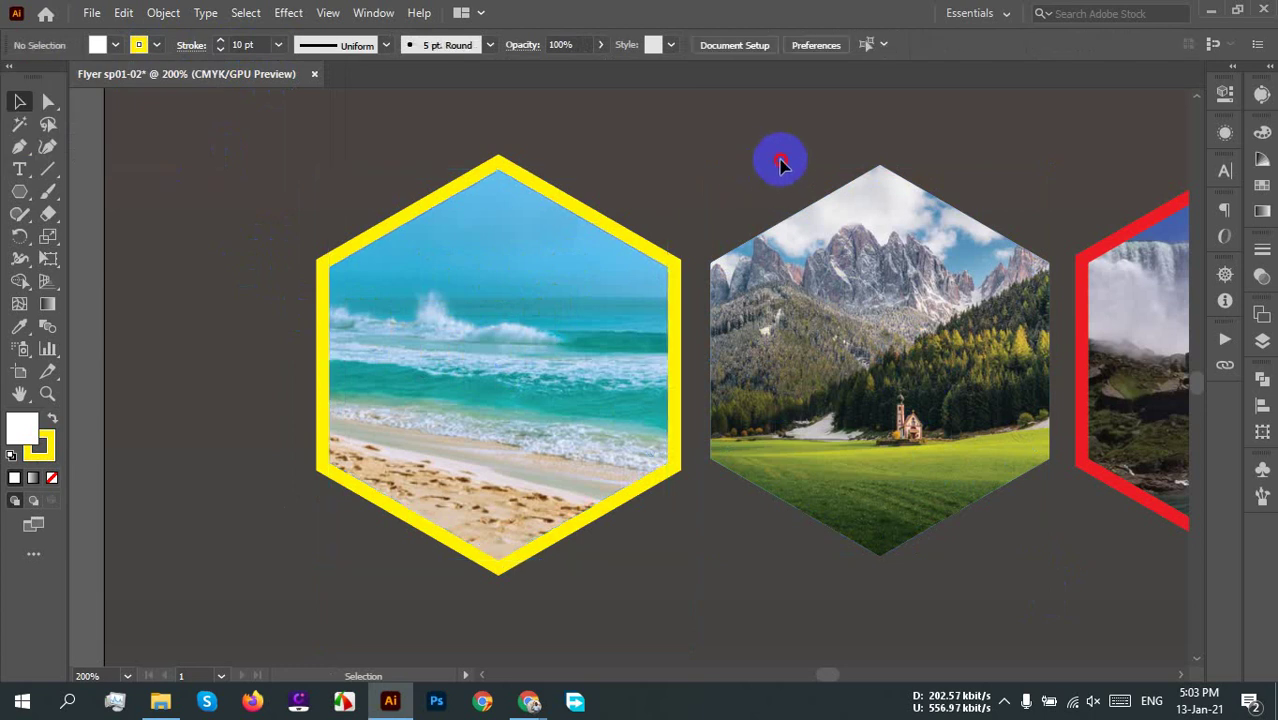
Step: Give the hexagon behind the mountain photo a 10 pt white stroke and check the row of three photos
left_click(836, 265)
left_click(278, 44)
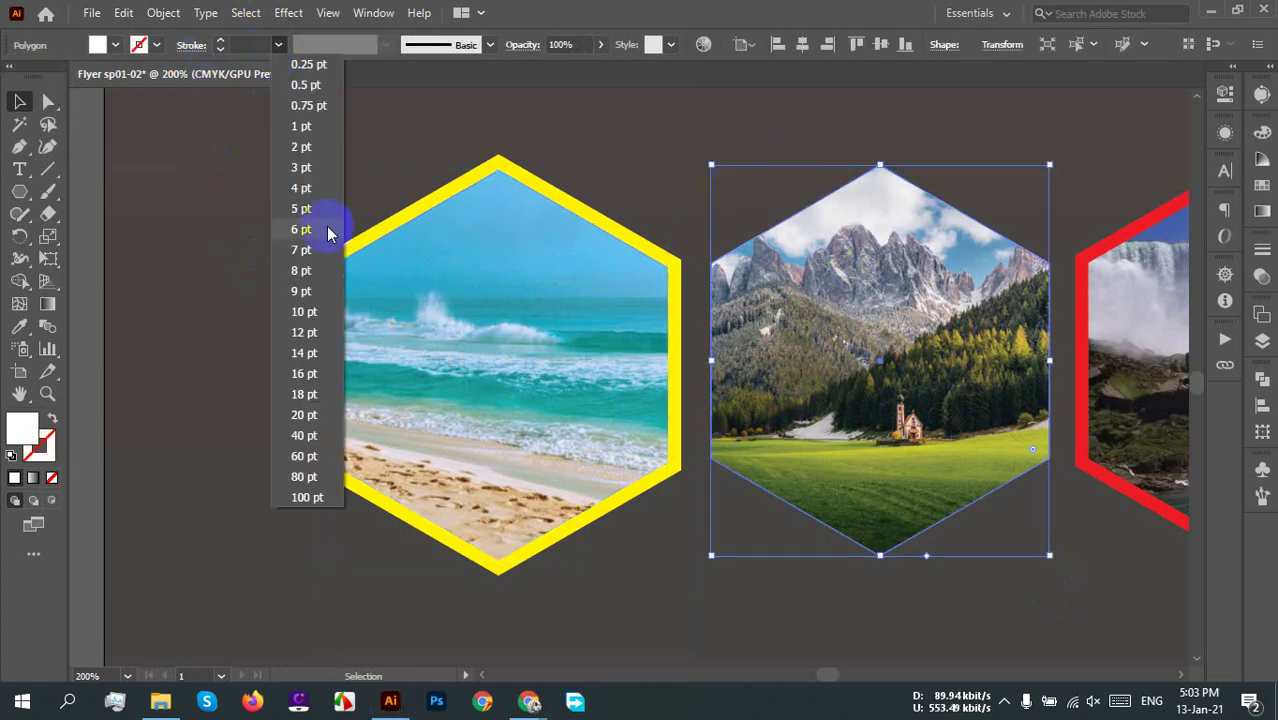
left_click(305, 312)
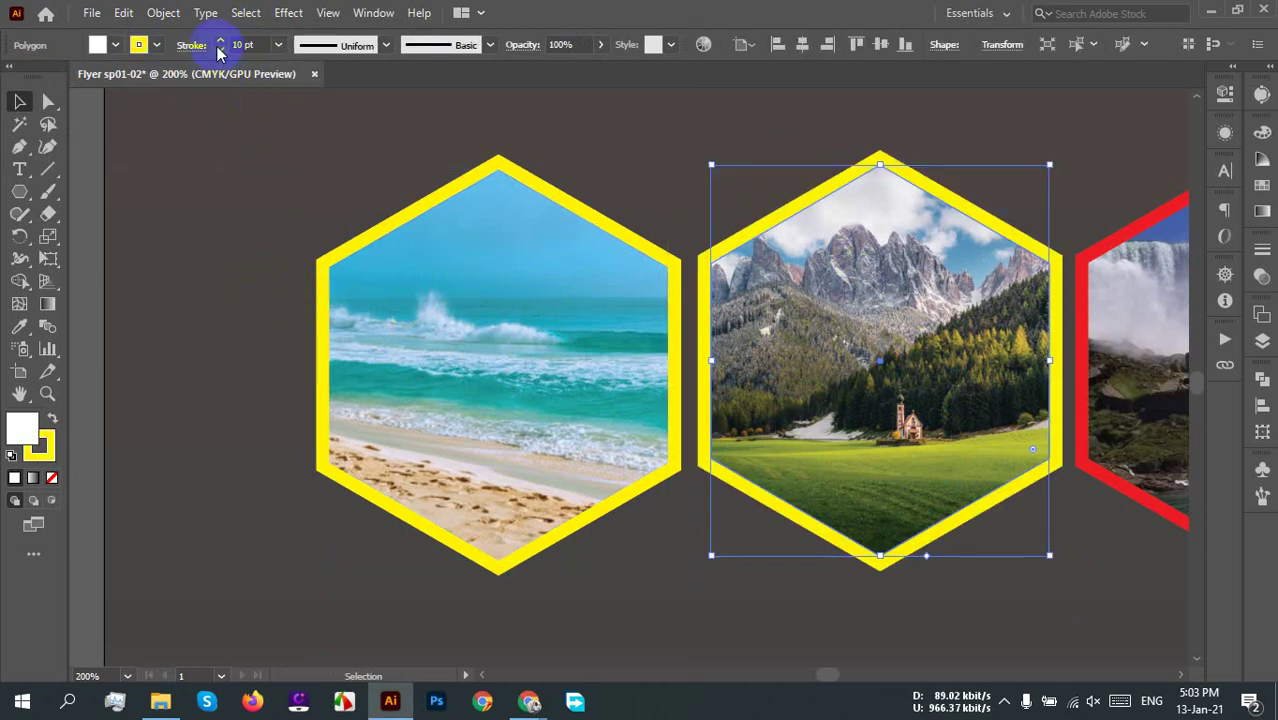
left_click(139, 44)
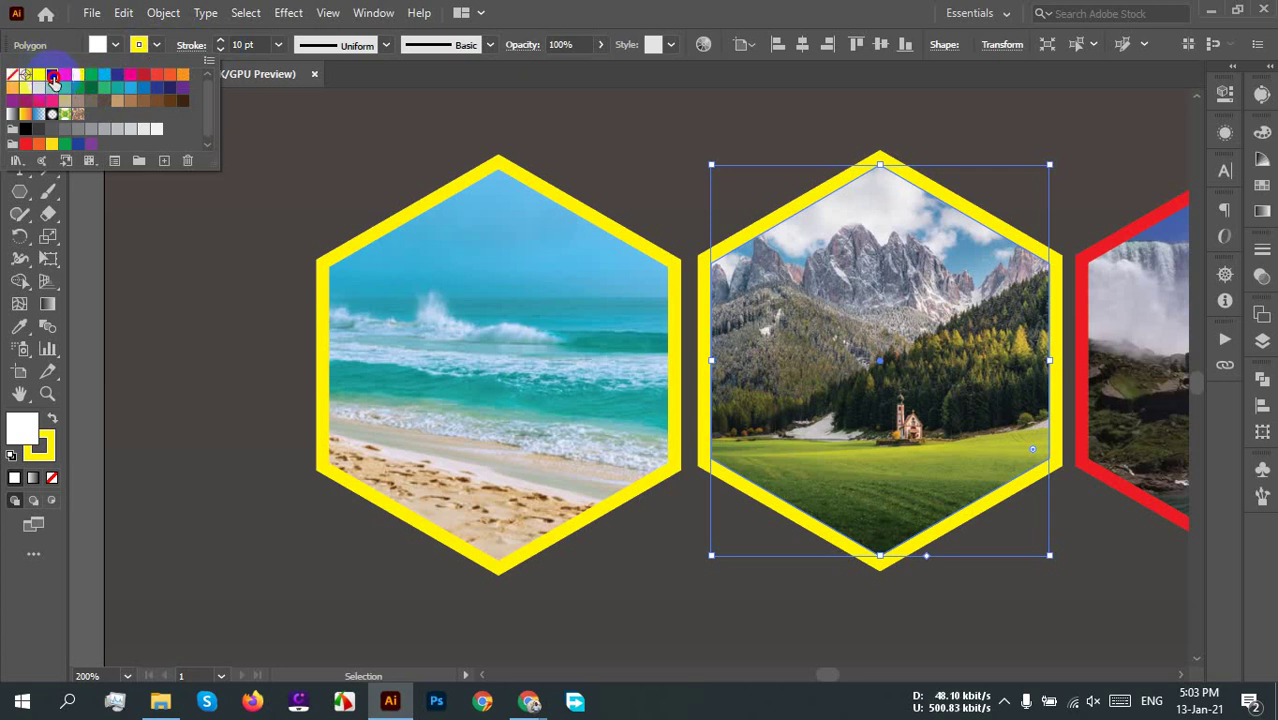
left_click(53, 77)
left_click(42, 84)
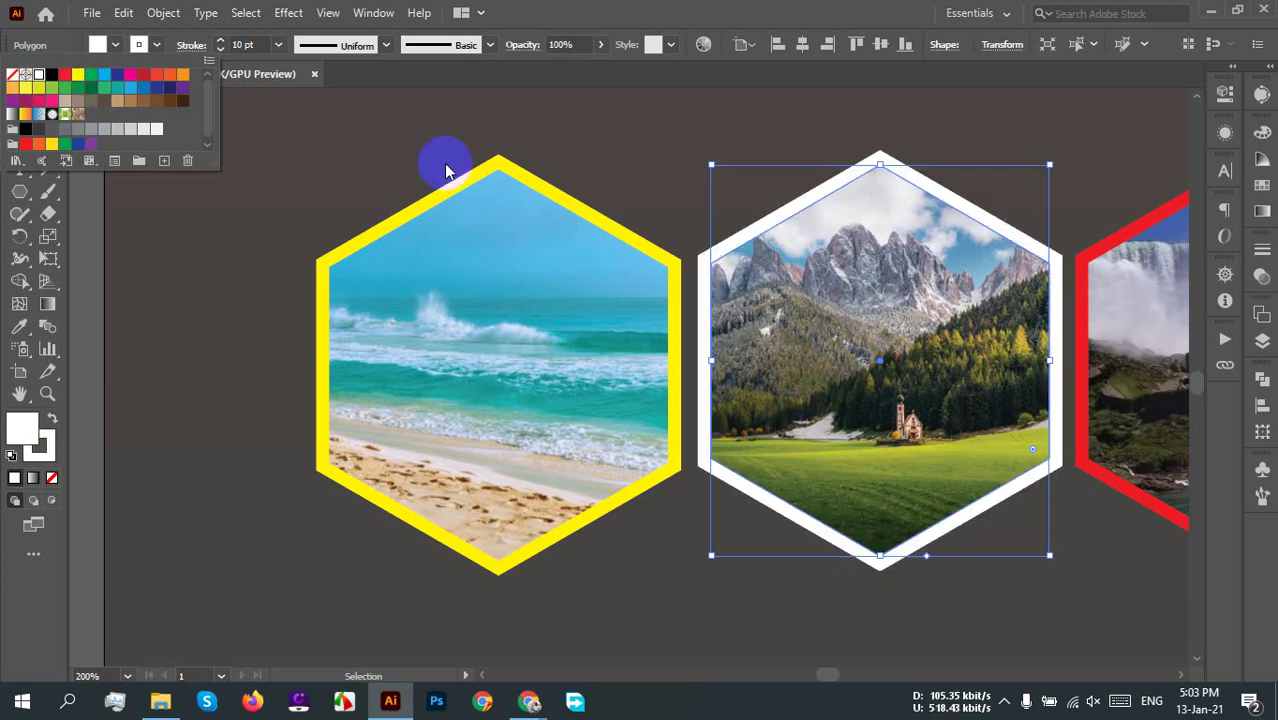
left_click(573, 163)
left_click(592, 164)
scroll(822, 405, "down", 2)
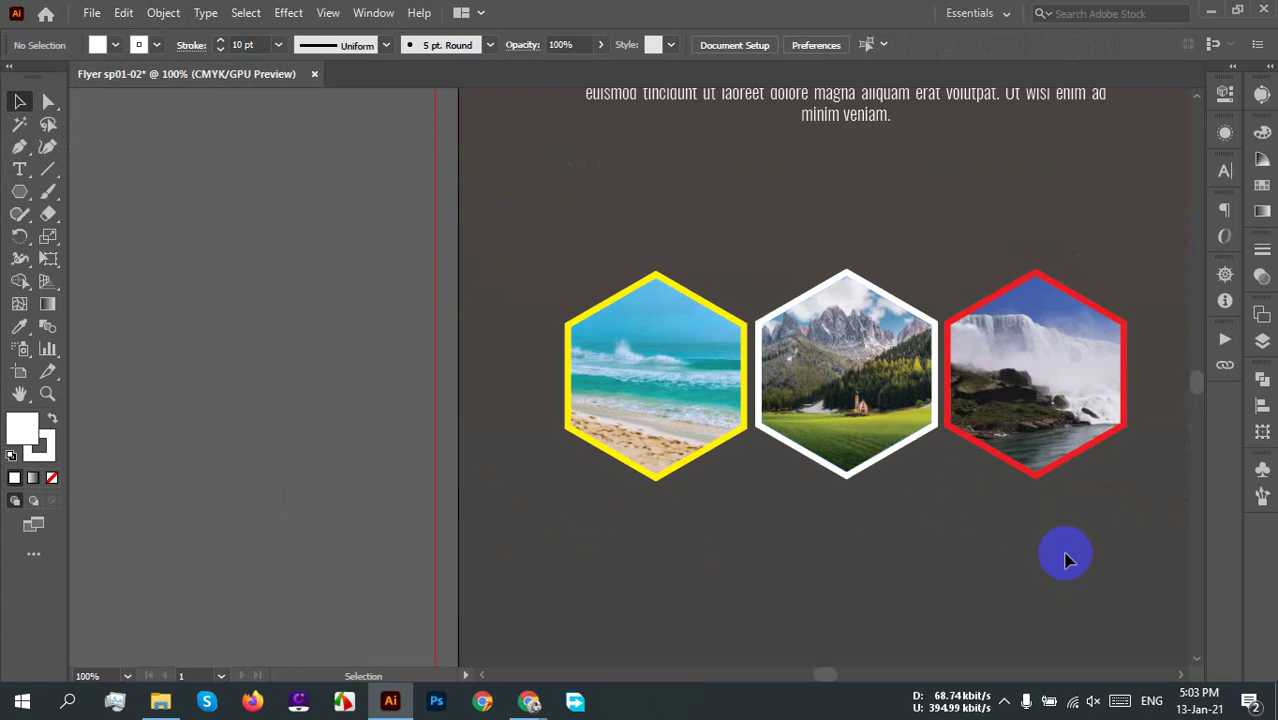
left_click_drag(1064, 556, 940, 560)
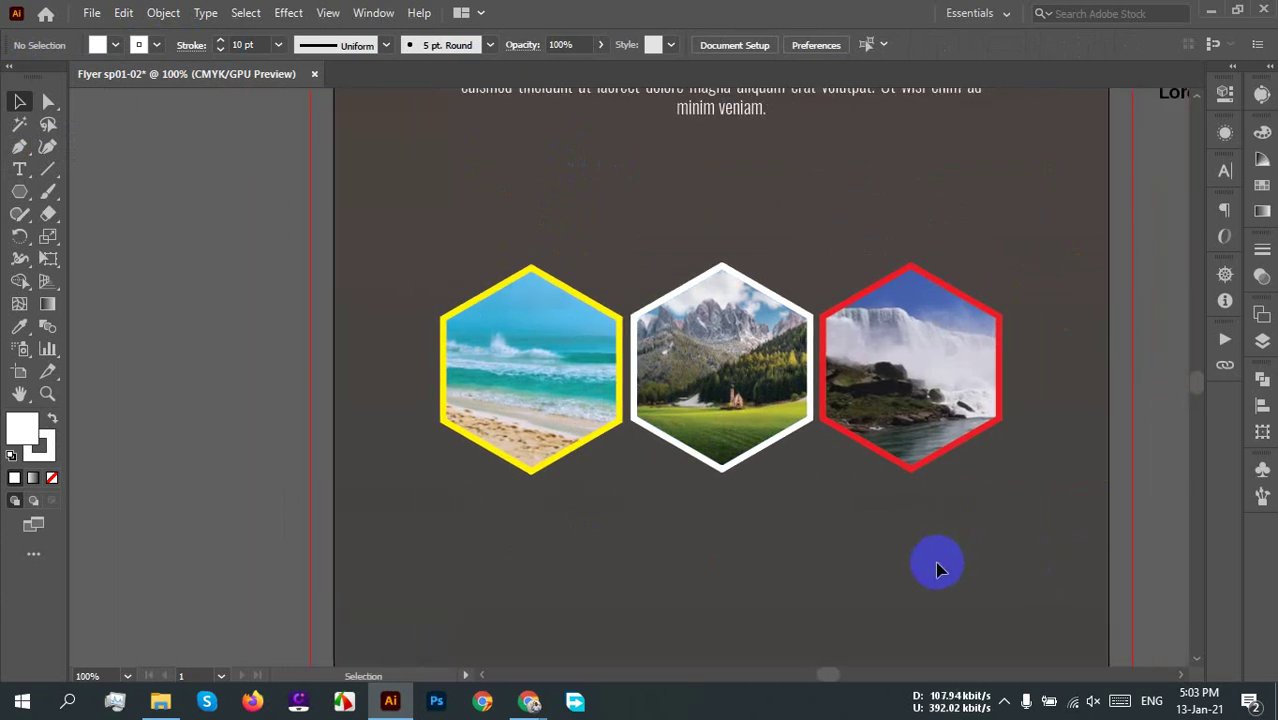
Step: Change the stroke of the hexagons behind the beach and waterfall photos to white
scroll(930, 580, "up", 2)
scroll(816, 525, "down", 1)
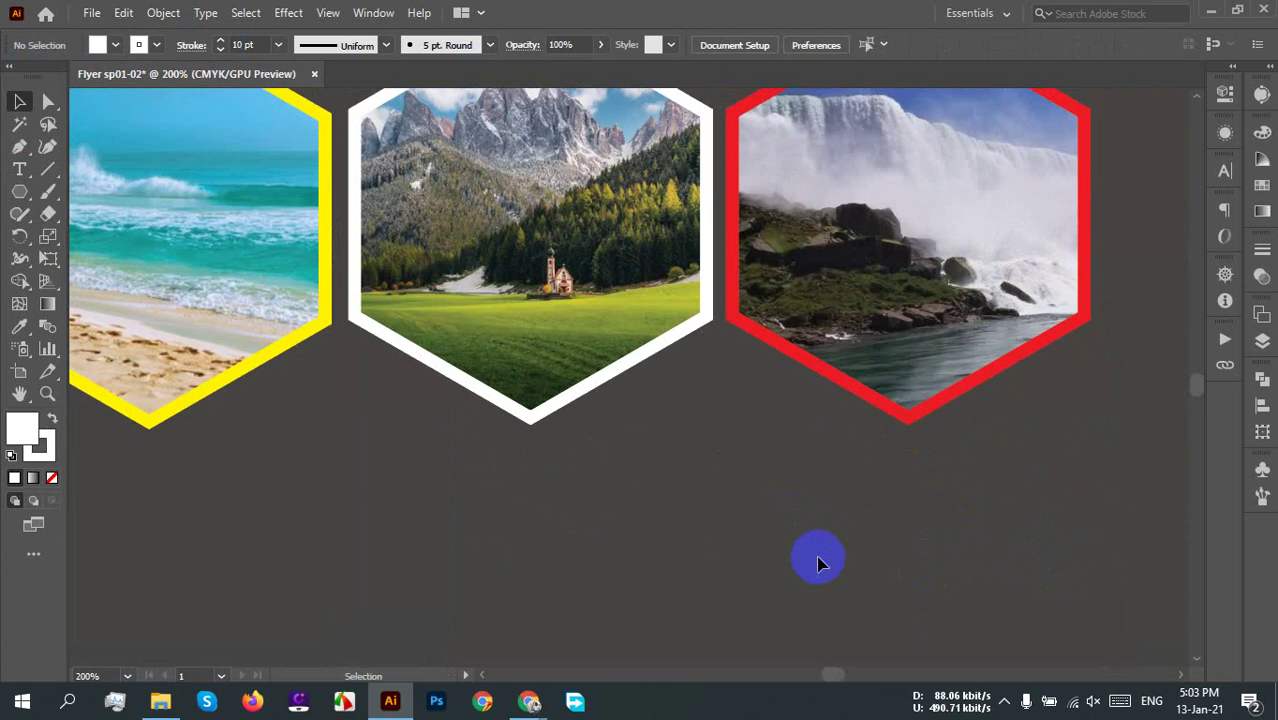
left_click_drag(694, 515, 673, 540)
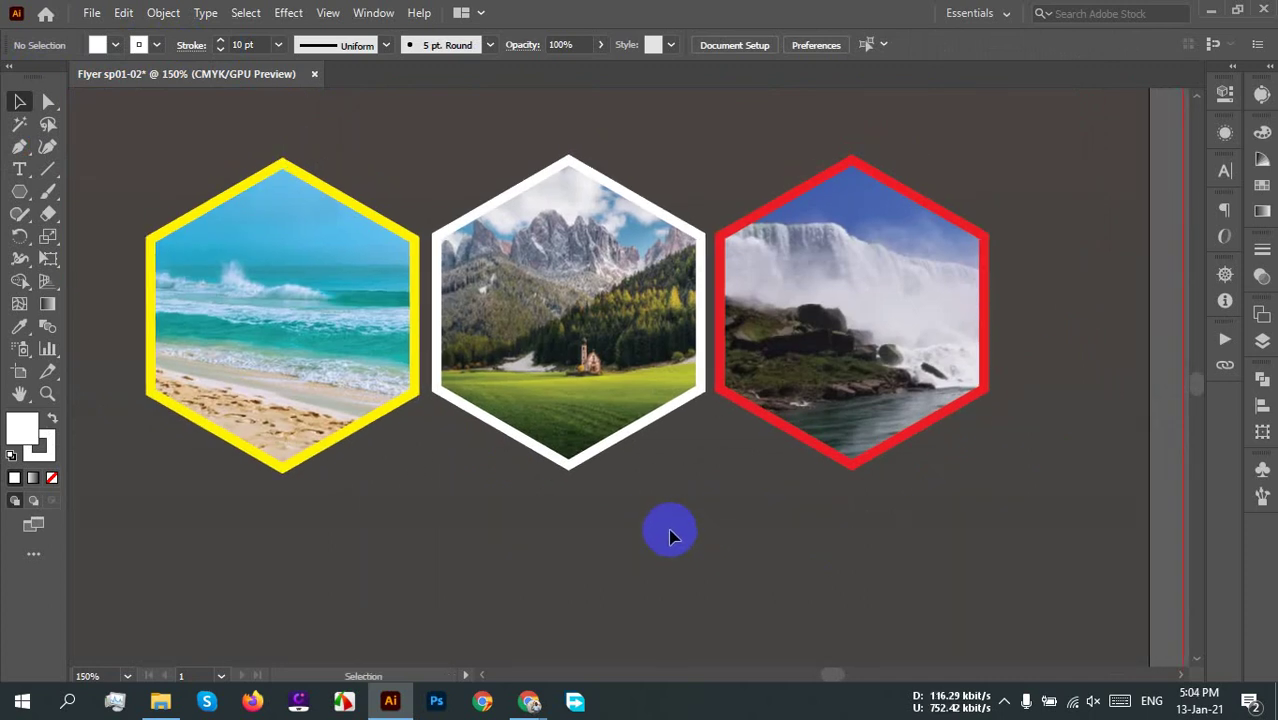
left_click_drag(370, 520, 443, 540)
left_click(271, 371)
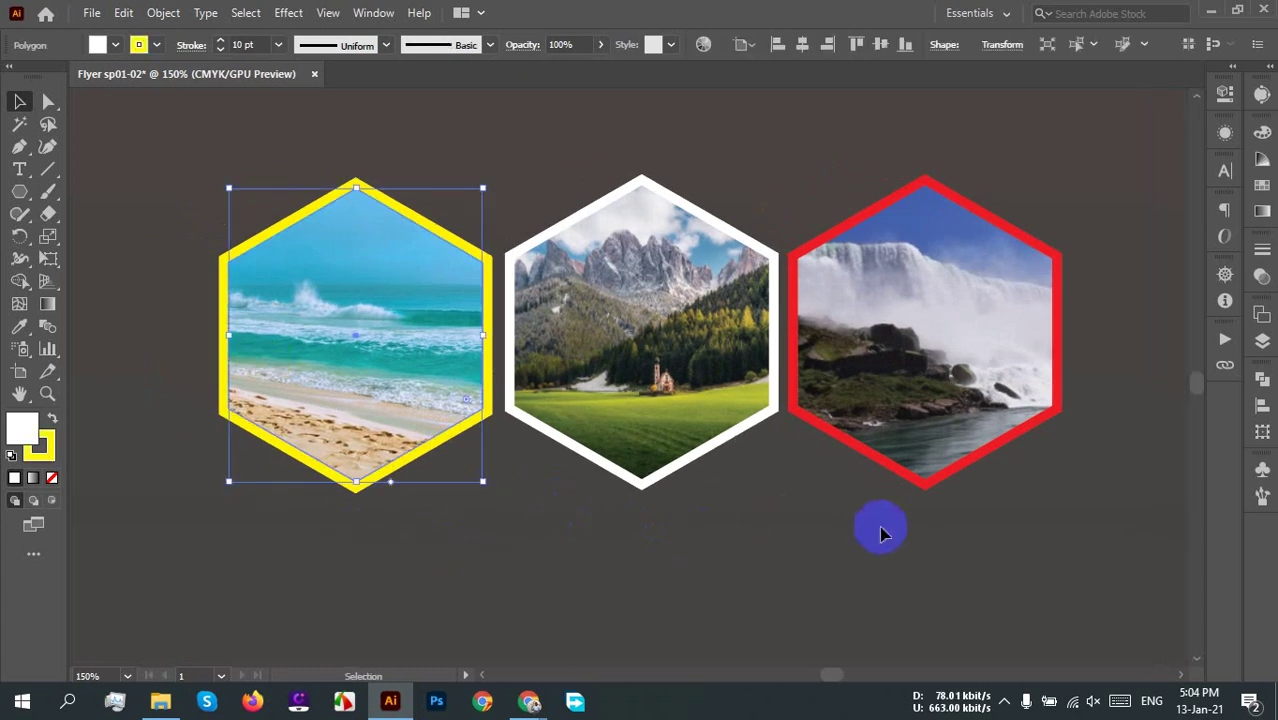
left_click(1013, 362, "shift")
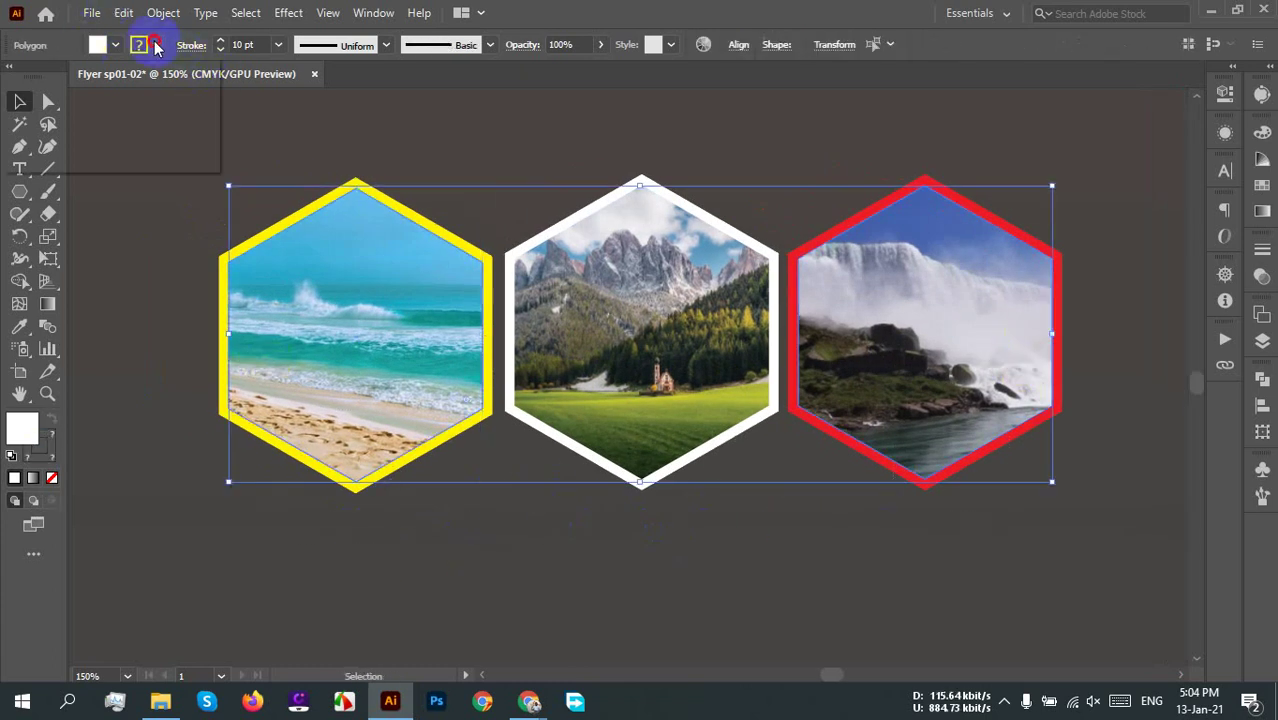
left_click(156, 46)
left_click(35, 78)
left_click(713, 134)
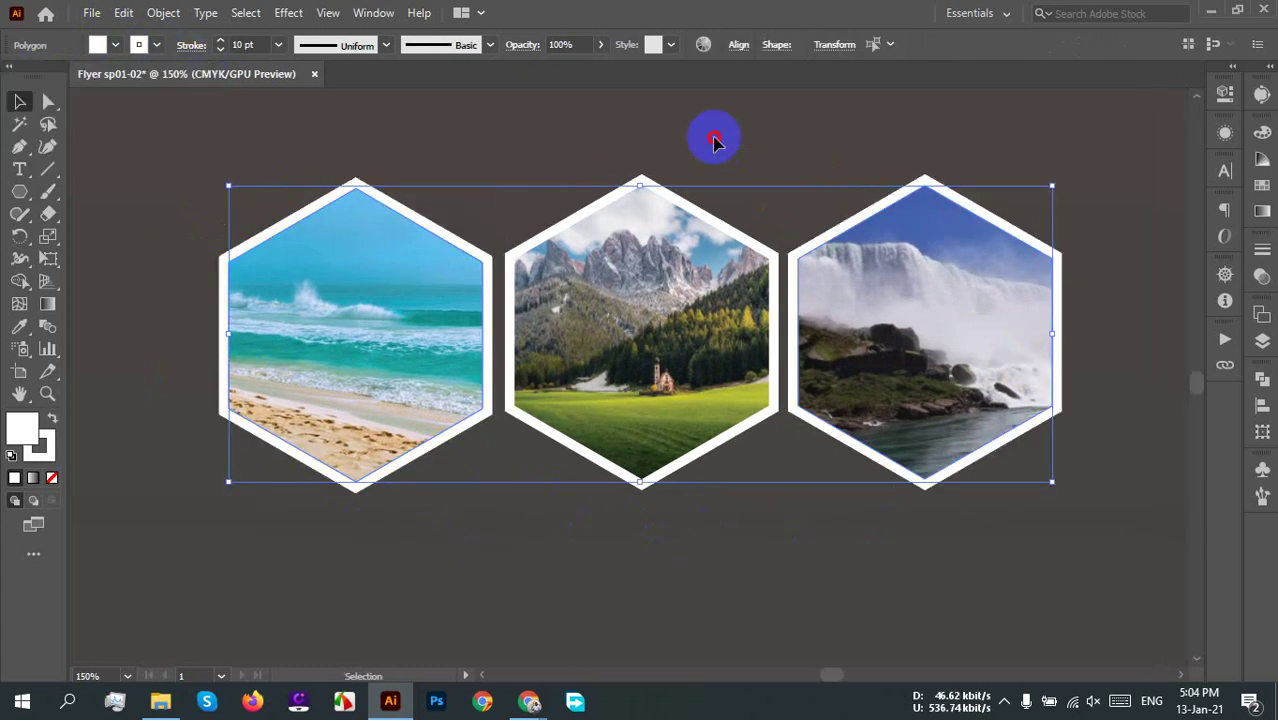
left_click(713, 134)
Step: Examine how the row of white-bordered photos sits in the overall flyer layout
scroll(718, 143, "down", 3)
scroll(750, 414, "up", 3)
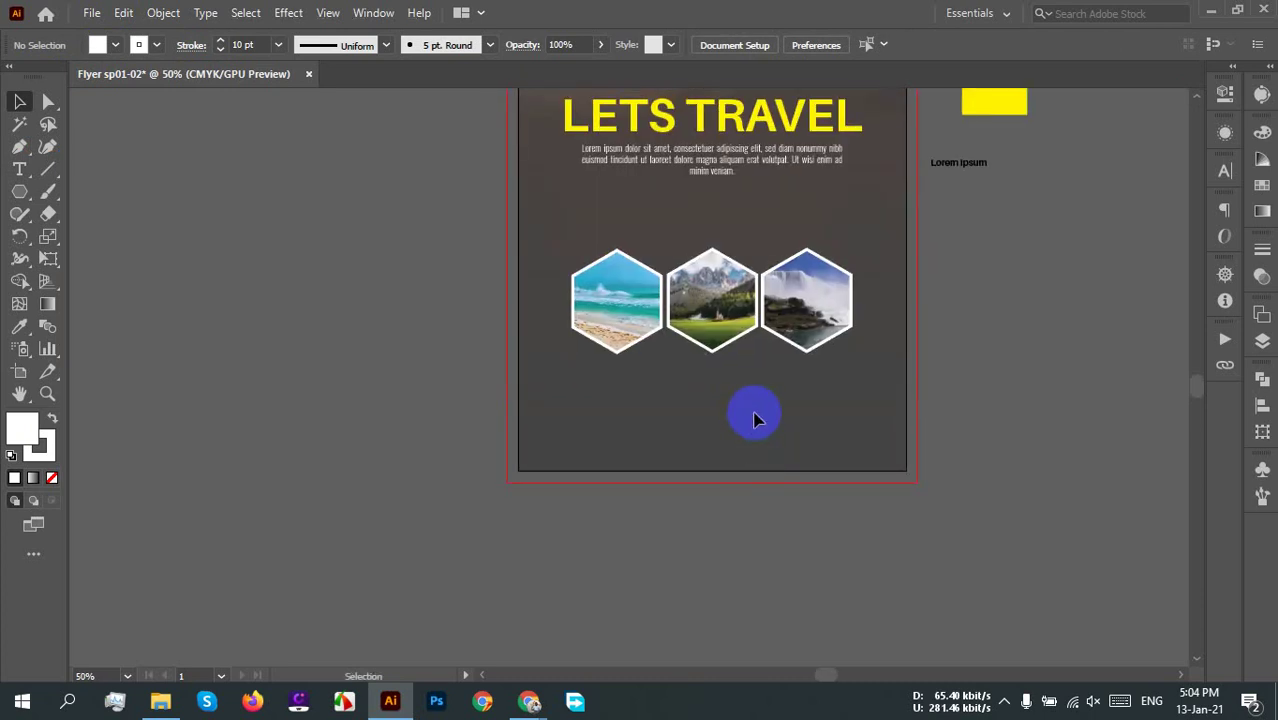
scroll(756, 400, "up", 2)
left_click_drag(595, 381, 693, 536)
scroll(705, 508, "down", 1)
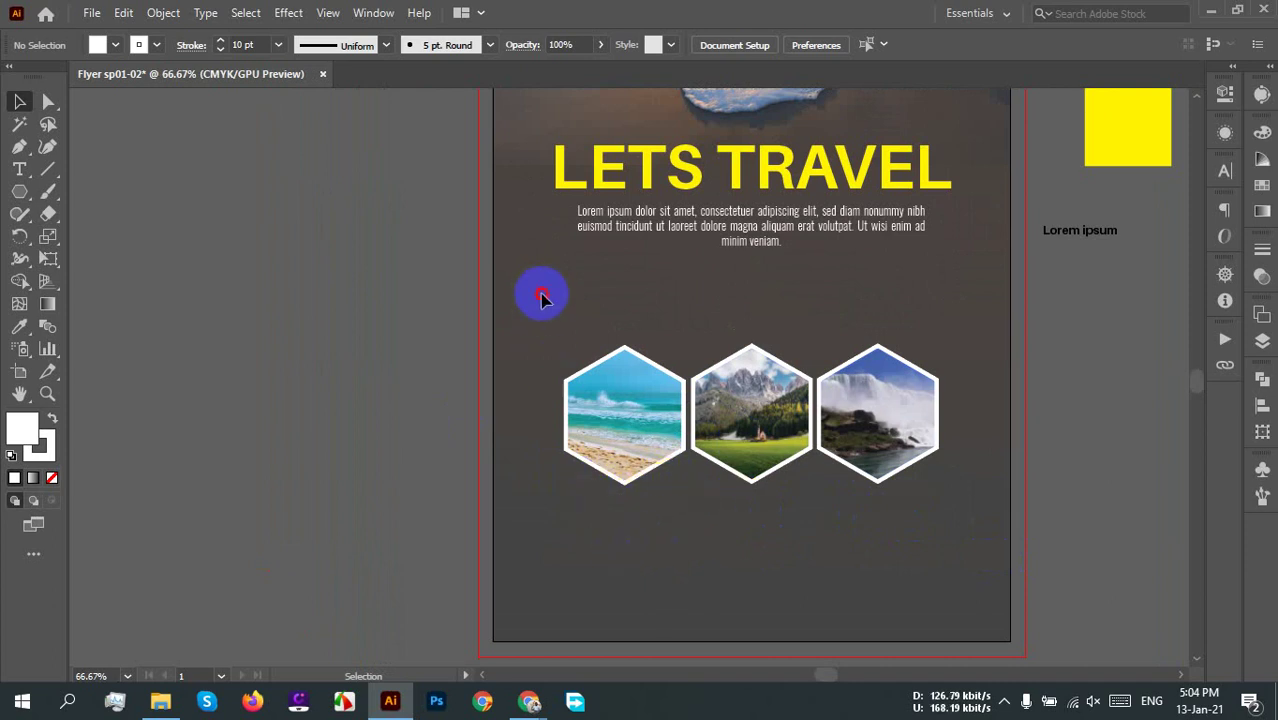
left_click(656, 496)
left_click(697, 590)
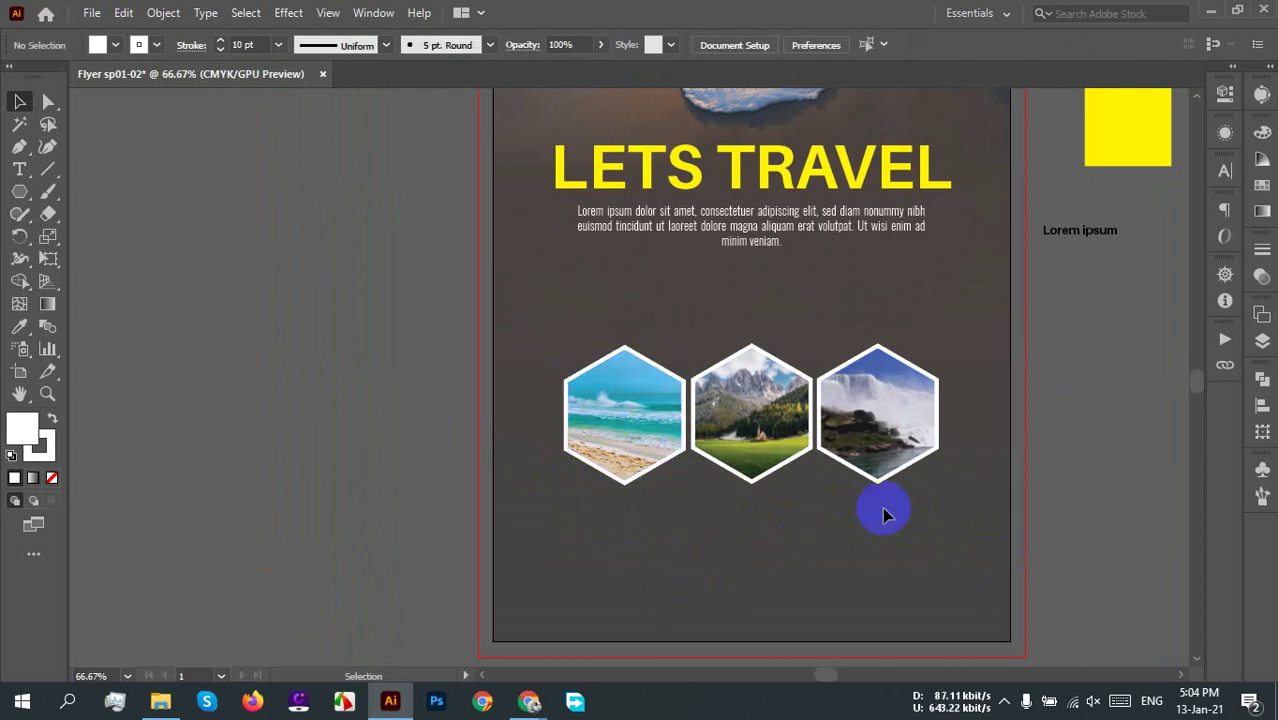
scroll(848, 413, "up", 3)
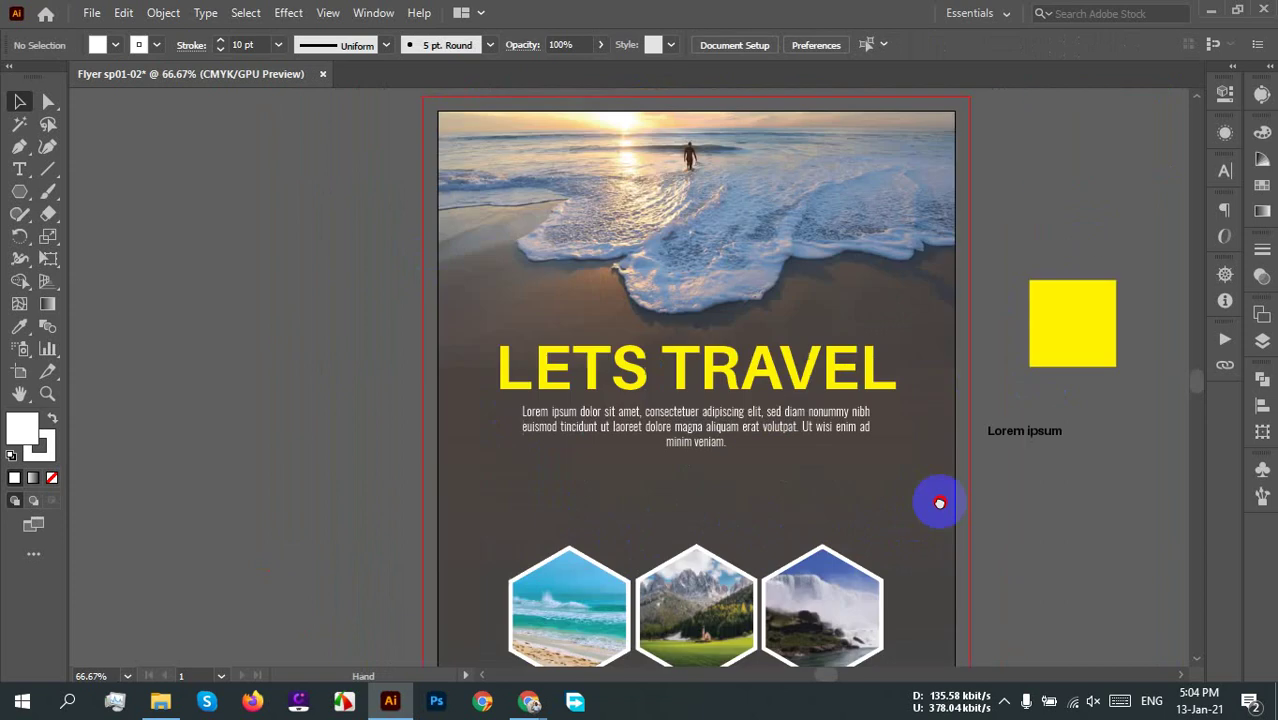
left_click_drag(895, 627, 733, 443)
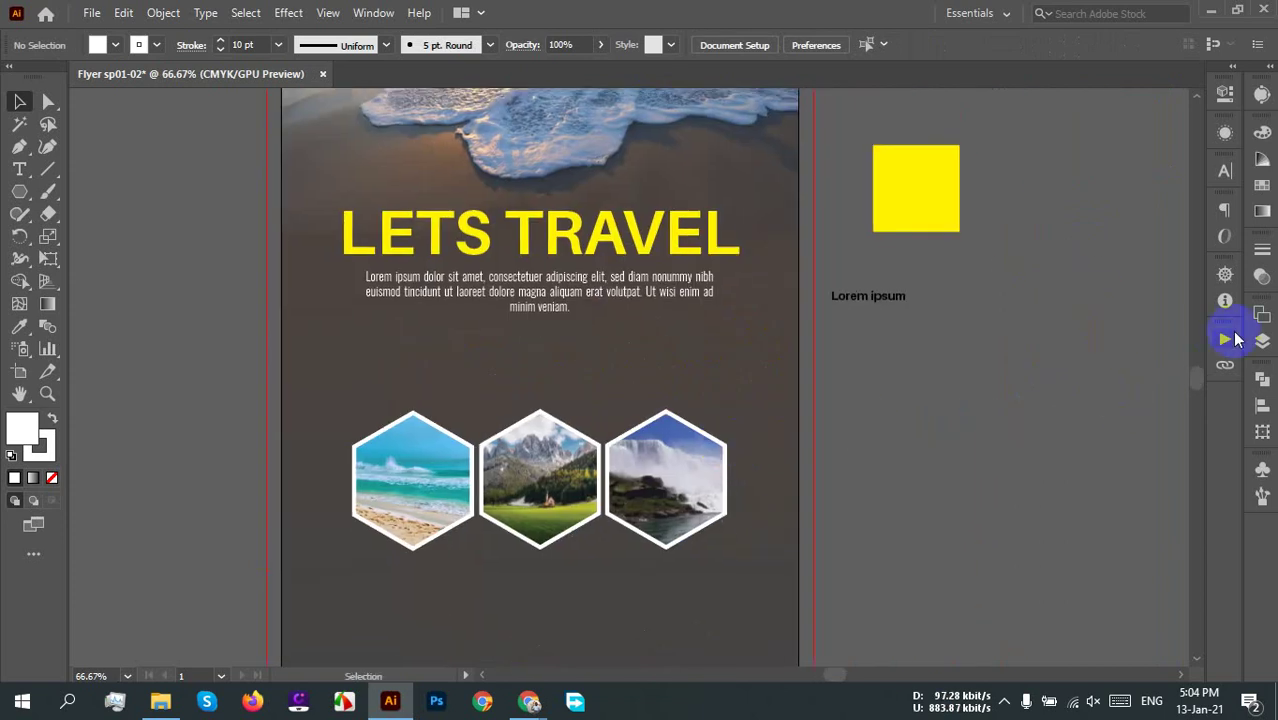
Step: Unlock the three clipped landscape photos in Layer 1
left_click(1260, 355)
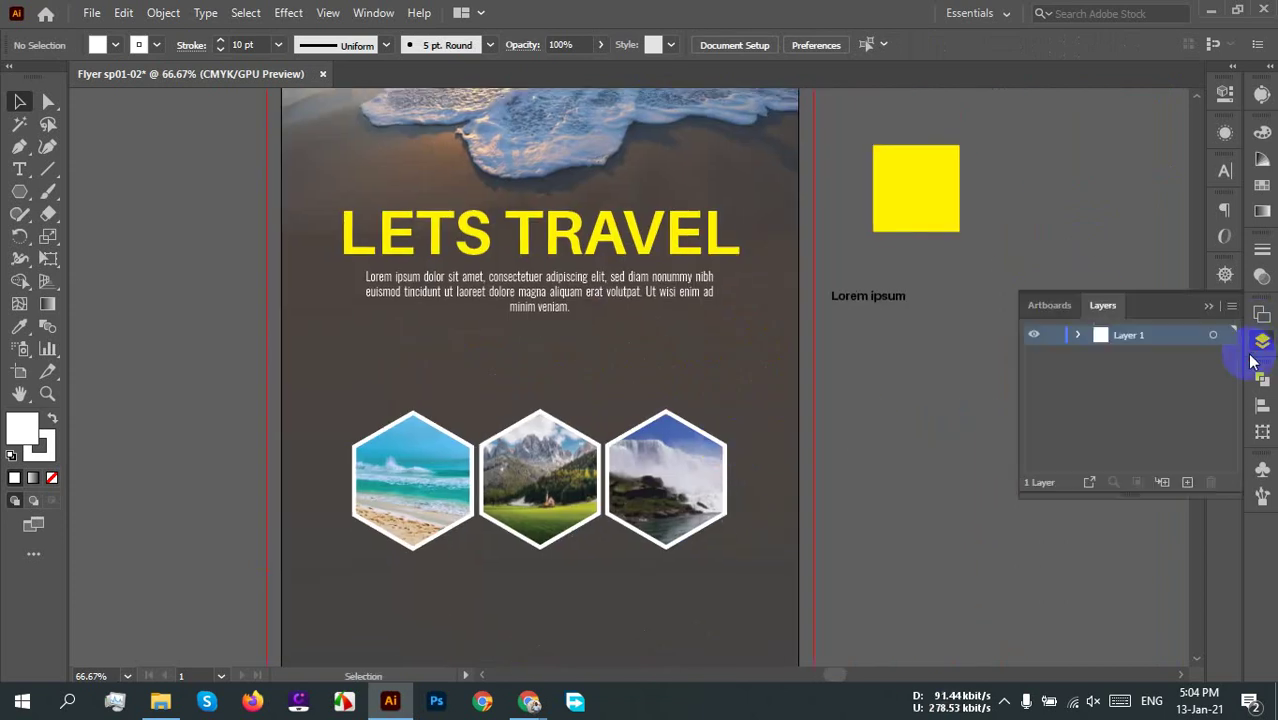
left_click(1078, 336)
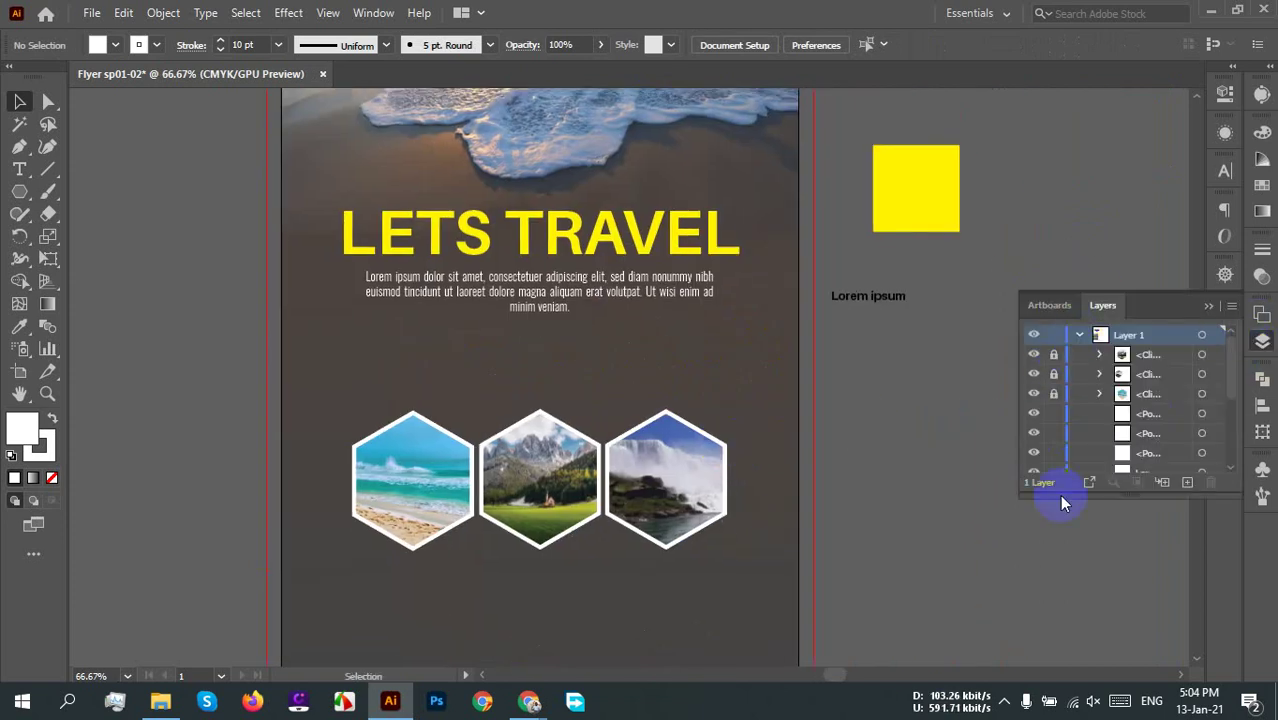
left_click(1034, 395)
left_click(1034, 395)
left_click(1053, 374)
left_click(1054, 355)
Step: Group the waterfall photo with the hexagon behind it and move the group up toward the flyer's right edge
left_click(700, 450)
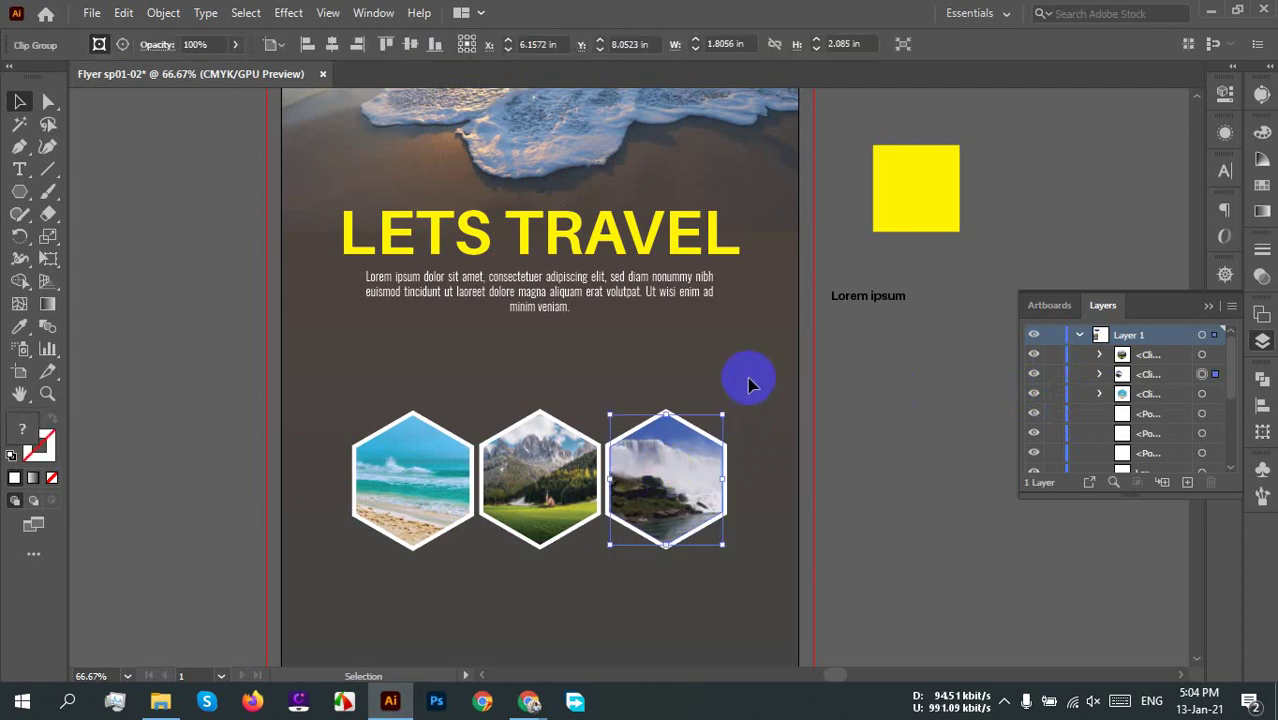
left_click(740, 398)
left_click(680, 515)
right_click(690, 478)
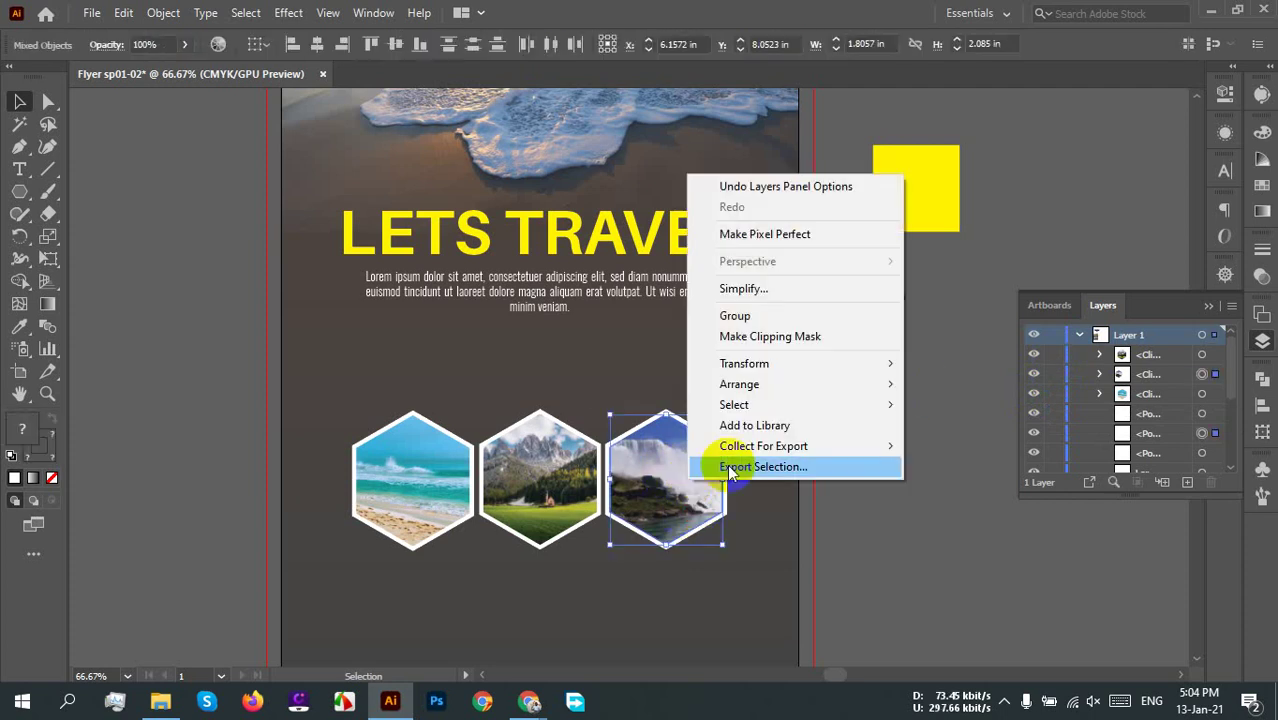
left_click(752, 318)
left_click_drag(672, 502, 741, 428)
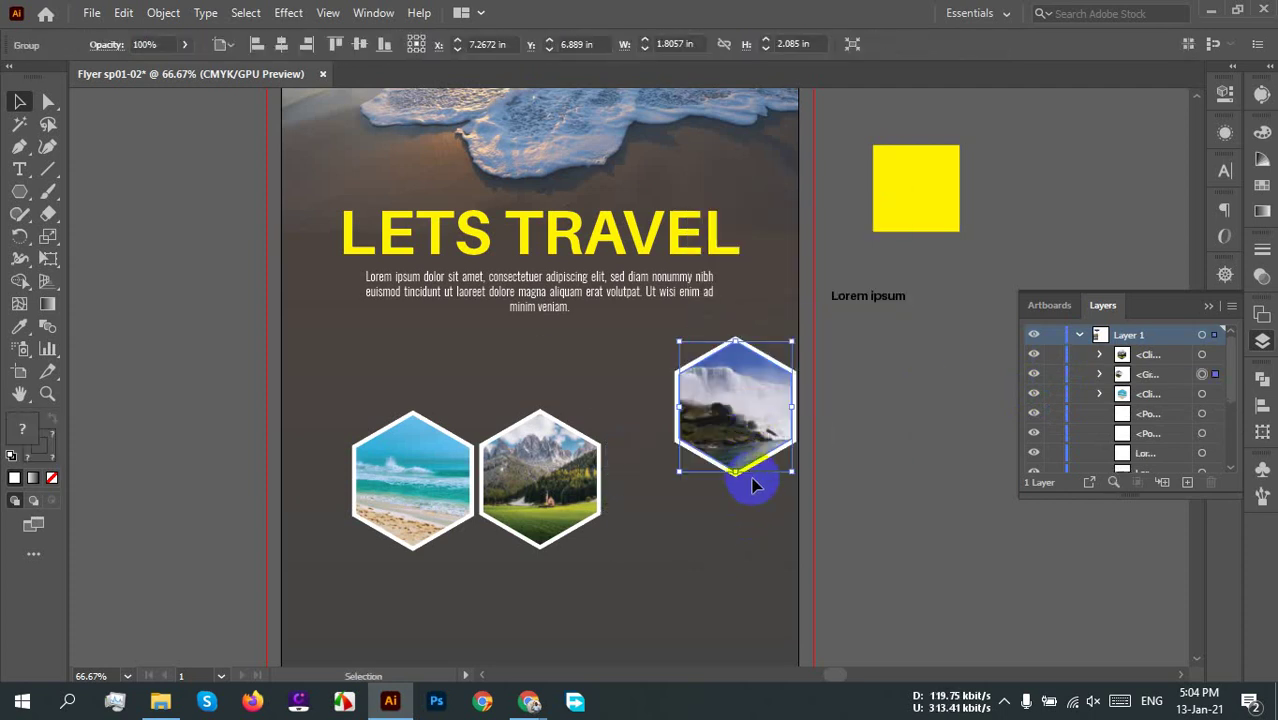
Step: Group the mountain photo with the hexagon behind it and move the group slightly to the right
right_click(552, 478)
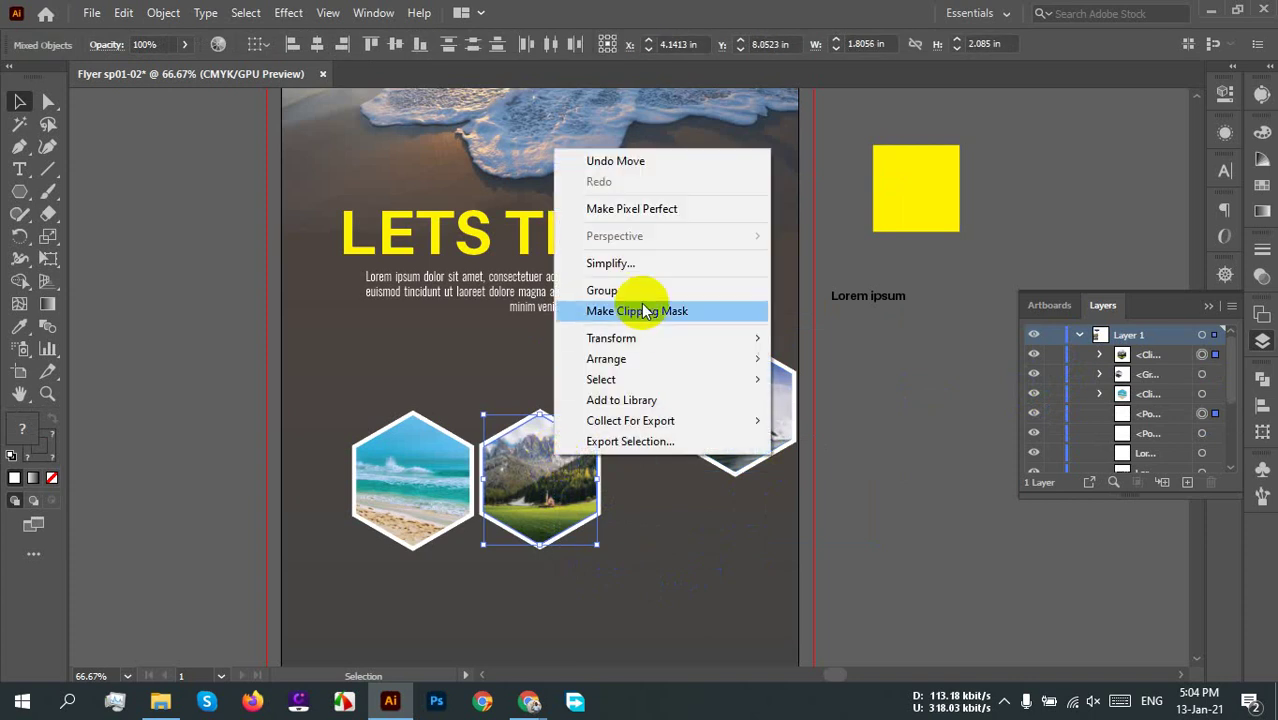
left_click(605, 291)
left_click_drag(542, 491, 606, 507)
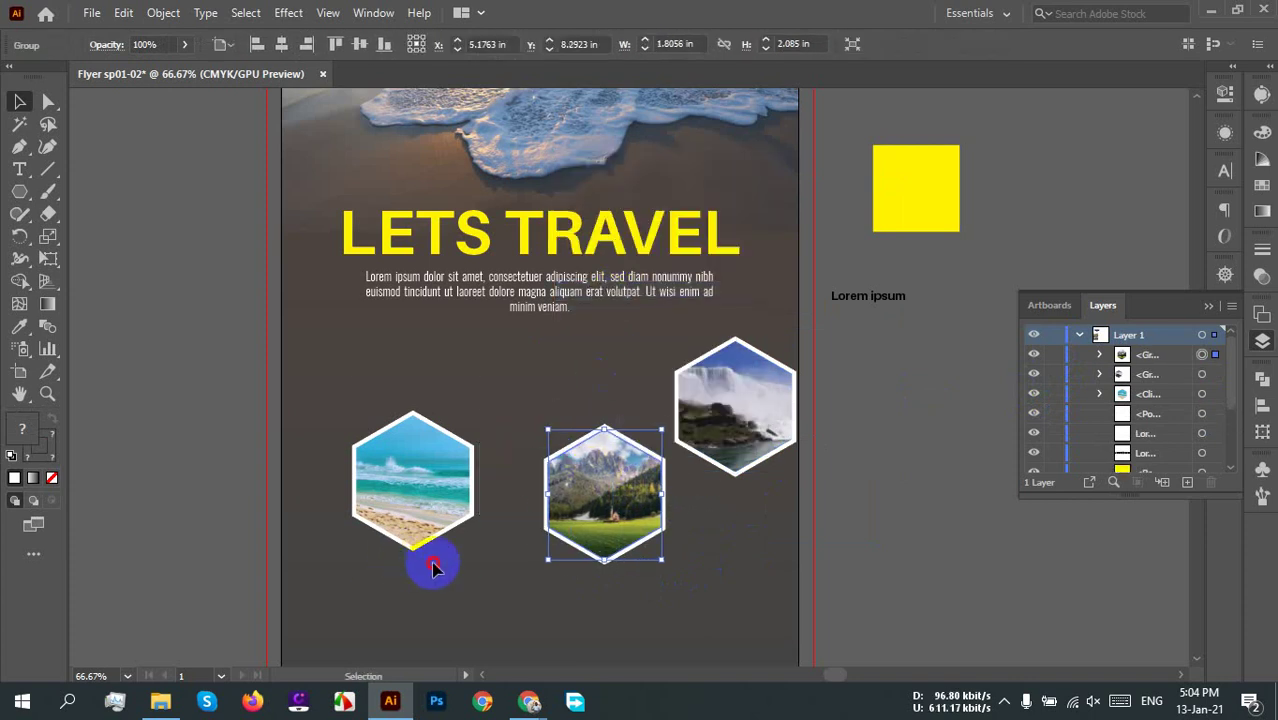
Step: Group the beach photo with the hexagon behind it and shift the group slightly lower
left_click(398, 487)
right_click(398, 487)
left_click(470, 331)
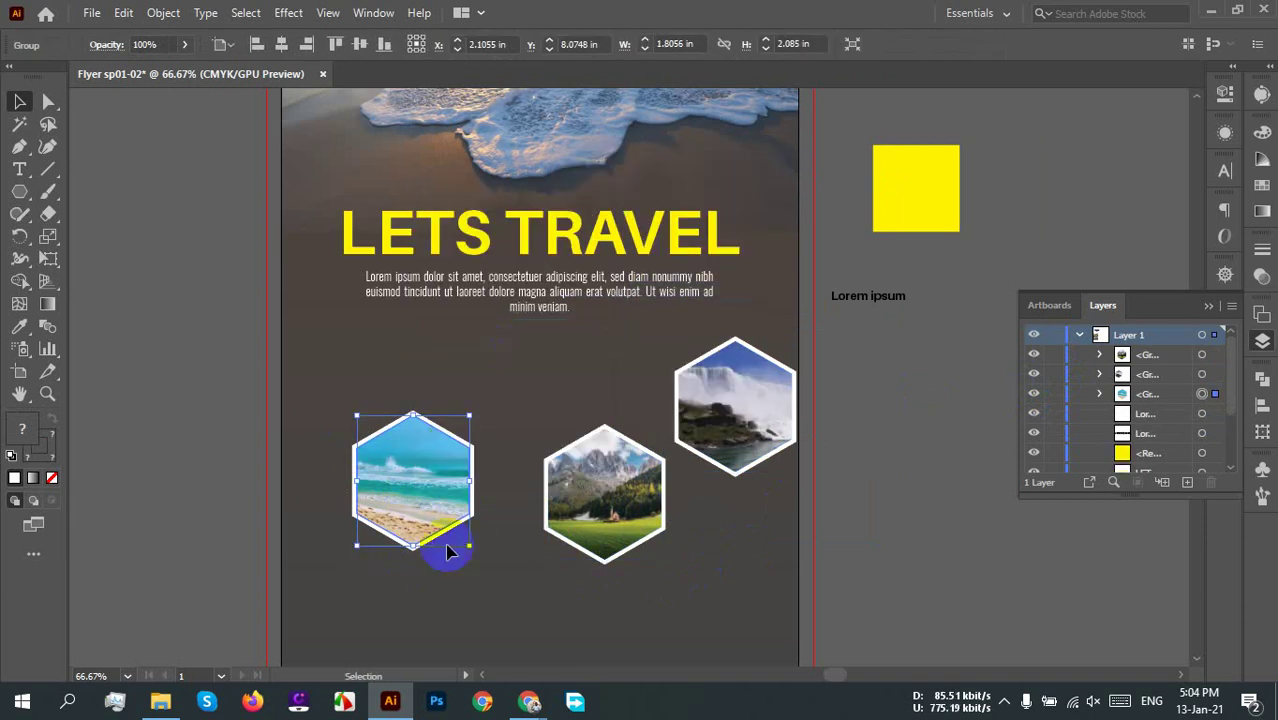
left_click(455, 561)
left_click_drag(410, 543, 242, 491)
left_click_drag(194, 417, 388, 513)
Step: Spread the beach, mountain and waterfall groups into a wider, roughly level row across the lower part of the flyer
scroll(398, 518, "up", 2)
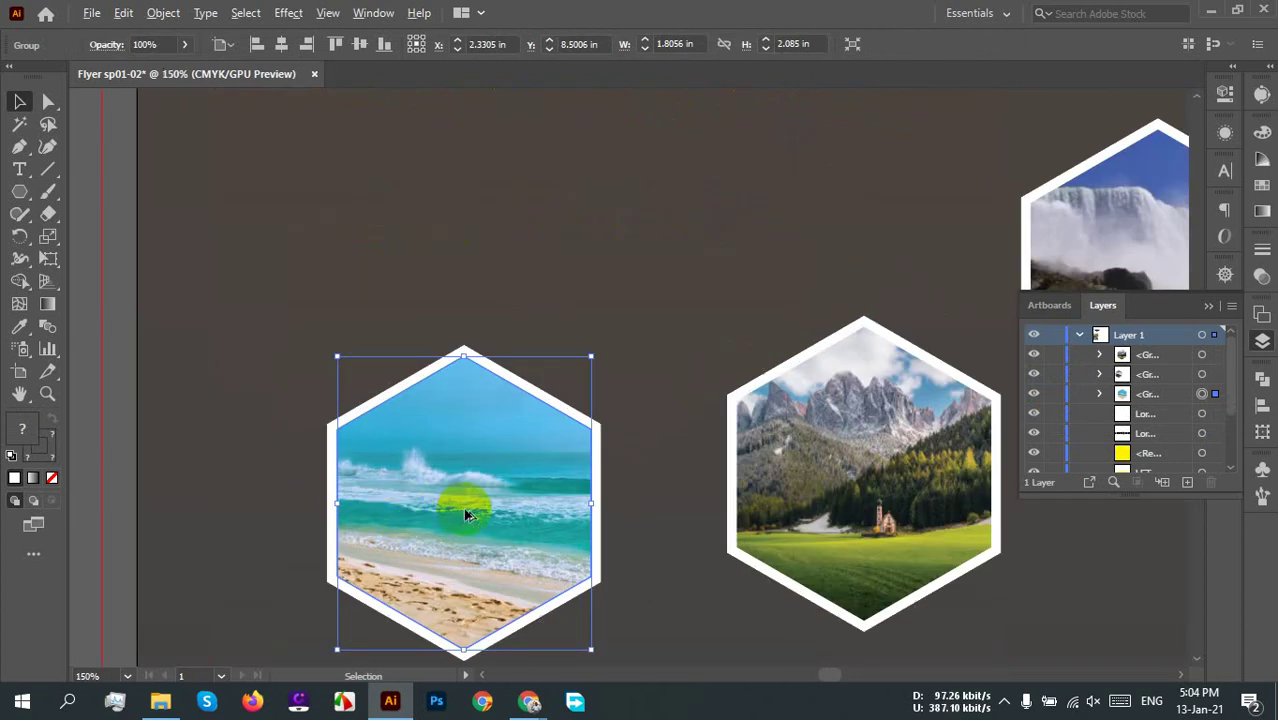
scroll(465, 515, "down", 2)
scroll(619, 552, "right", 3)
left_click(585, 514)
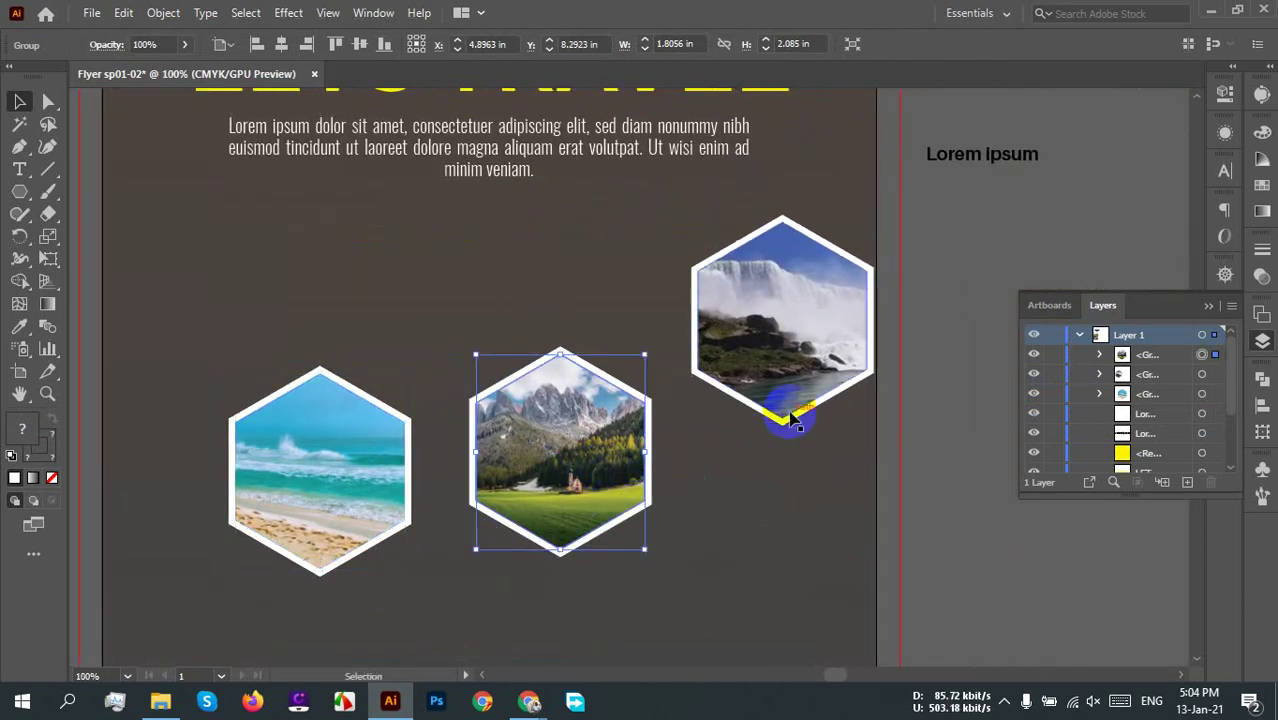
left_click_drag(790, 420, 733, 506)
scroll(610, 565, "down", 1)
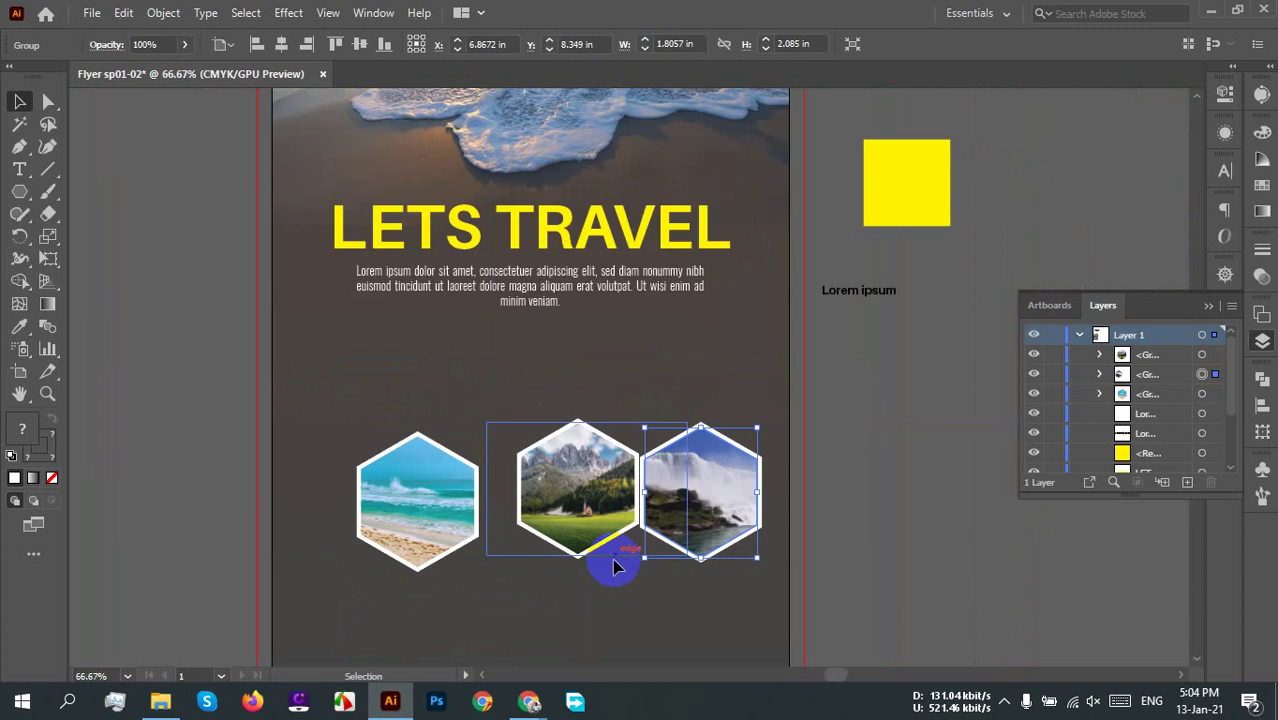
scroll(614, 567, "down", 1)
scroll(614, 567, "left", 1)
left_click_drag(485, 495, 452, 492)
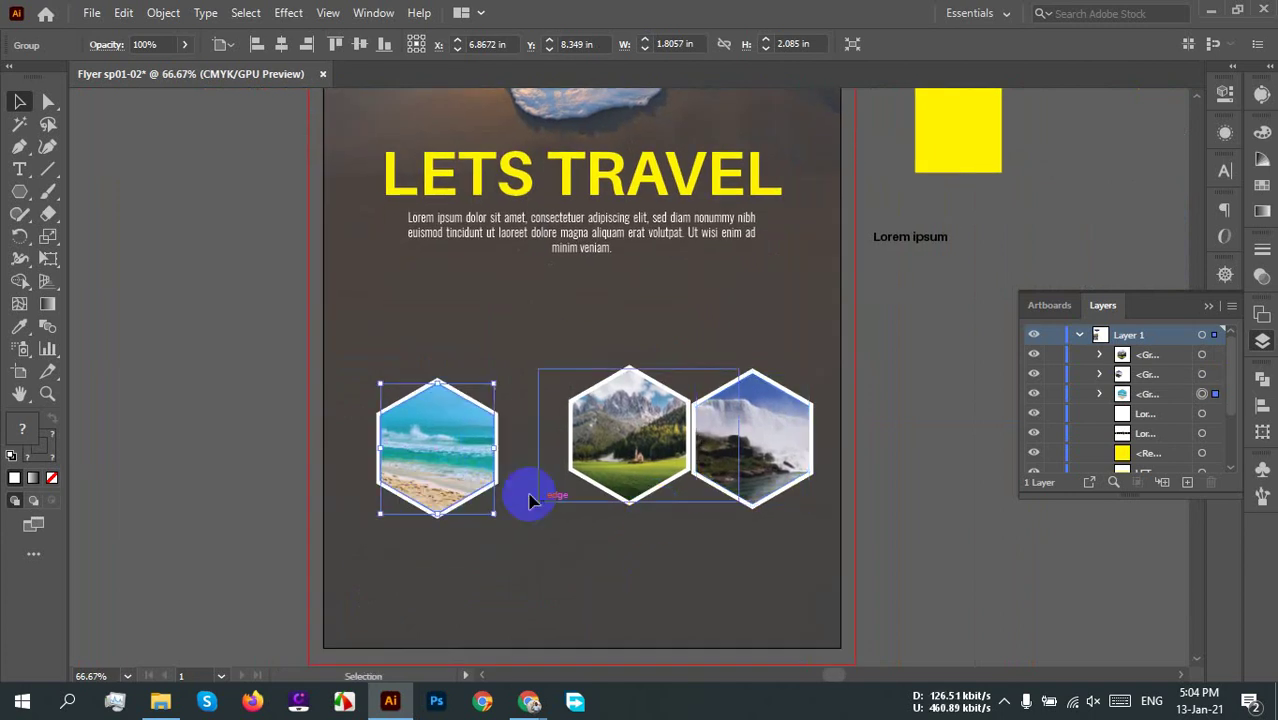
left_click_drag(638, 444, 610, 457)
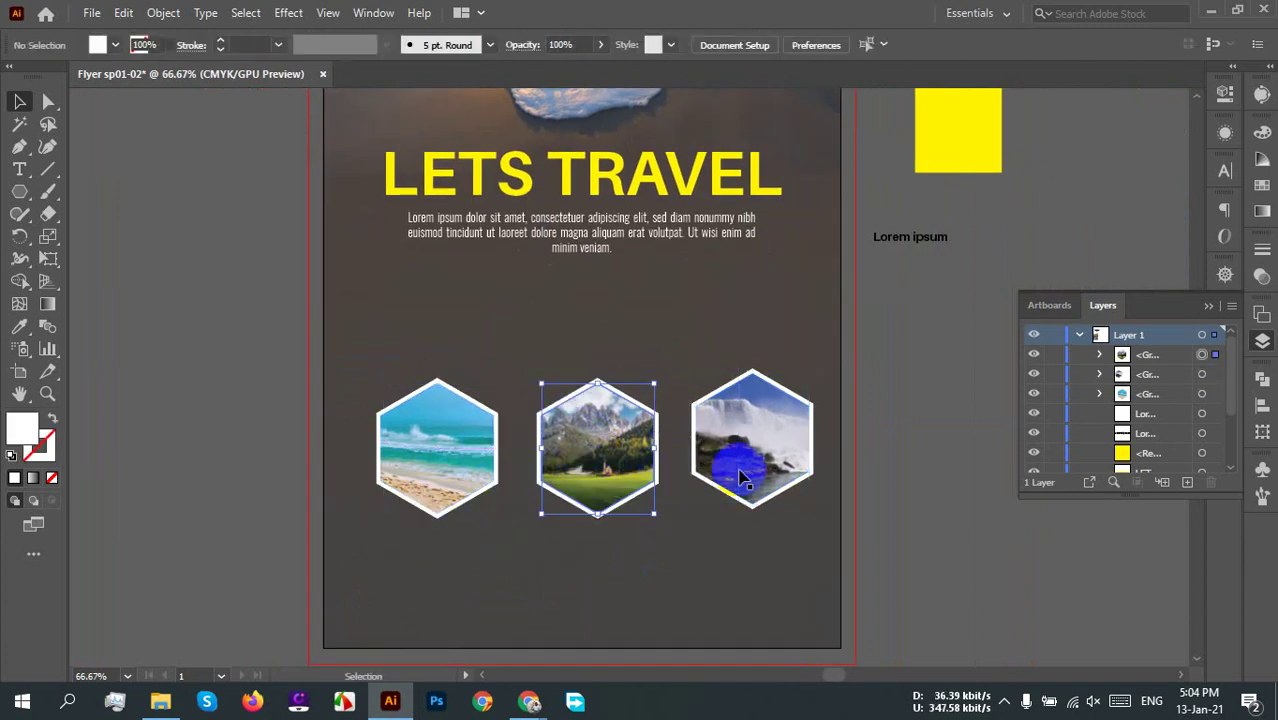
left_click_drag(752, 474, 463, 487)
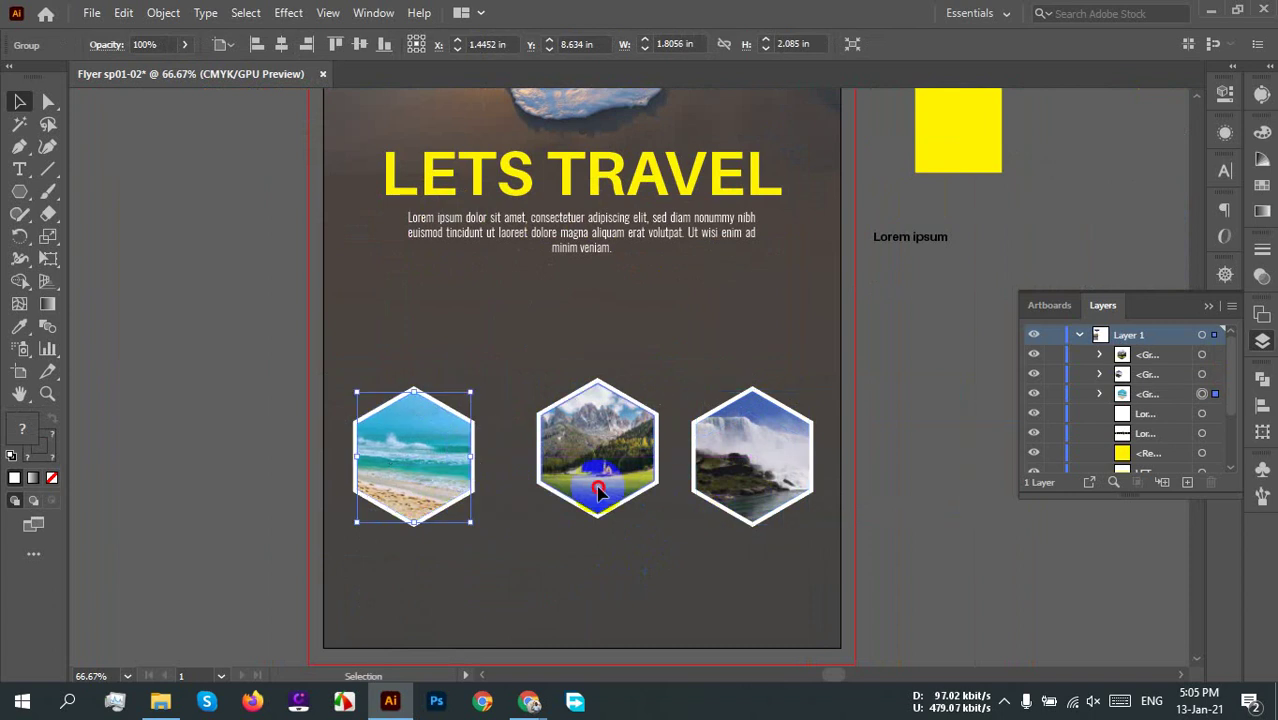
Step: Distribute the three photo groups evenly by their horizontal centers and align their vertical centers
left_click_drag(743, 576, 521, 399)
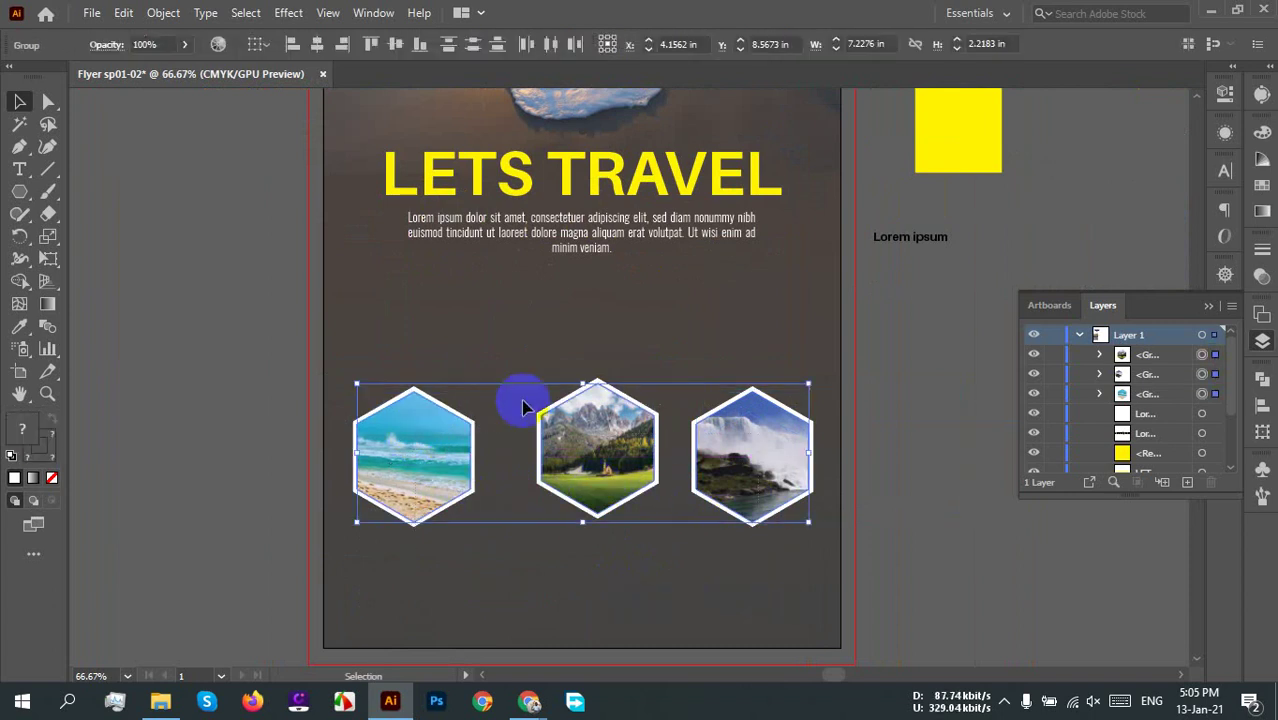
left_click(544, 53)
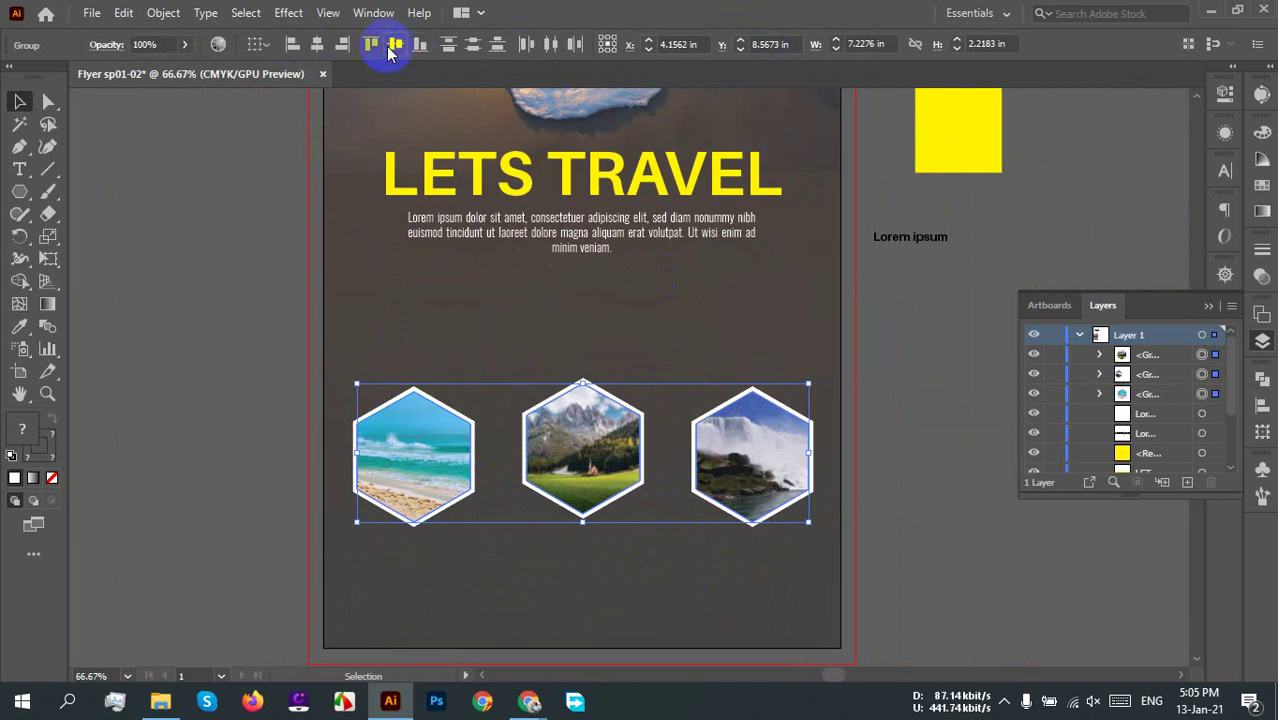
left_click(707, 571)
scroll(352, 470, "down", 3)
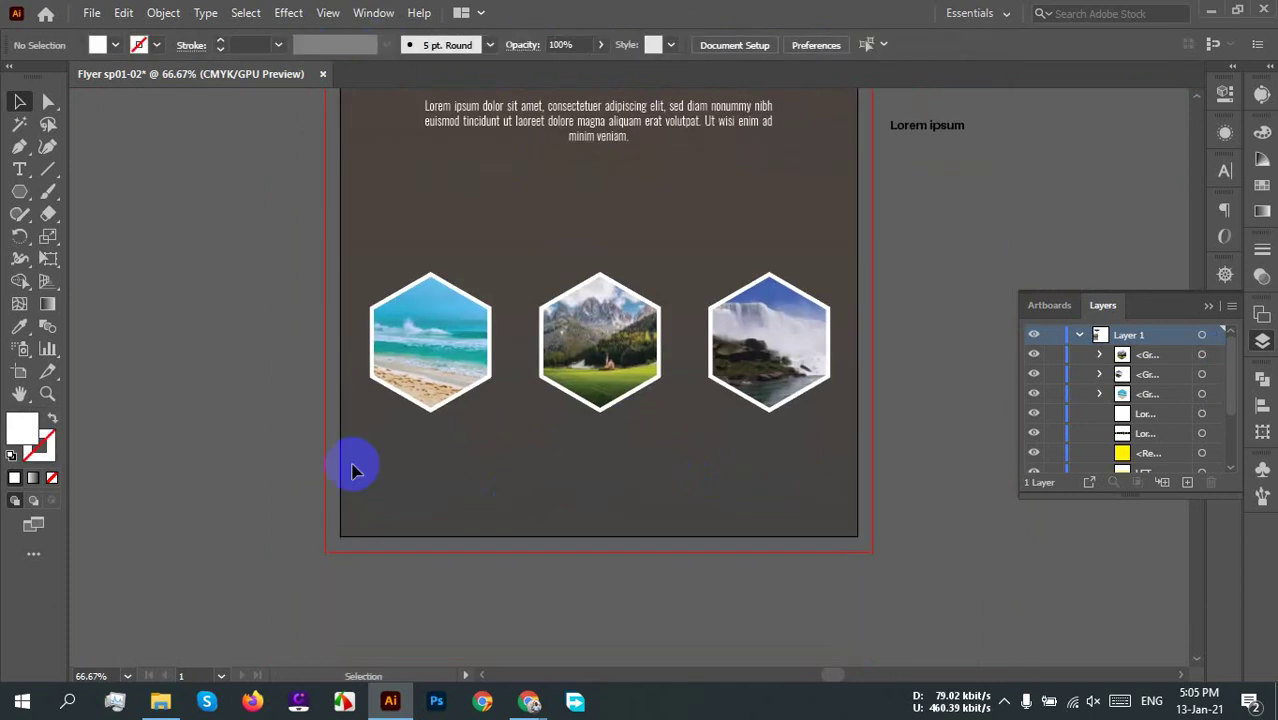
scroll(456, 456, "up", 3)
scroll(473, 552, "right", 4)
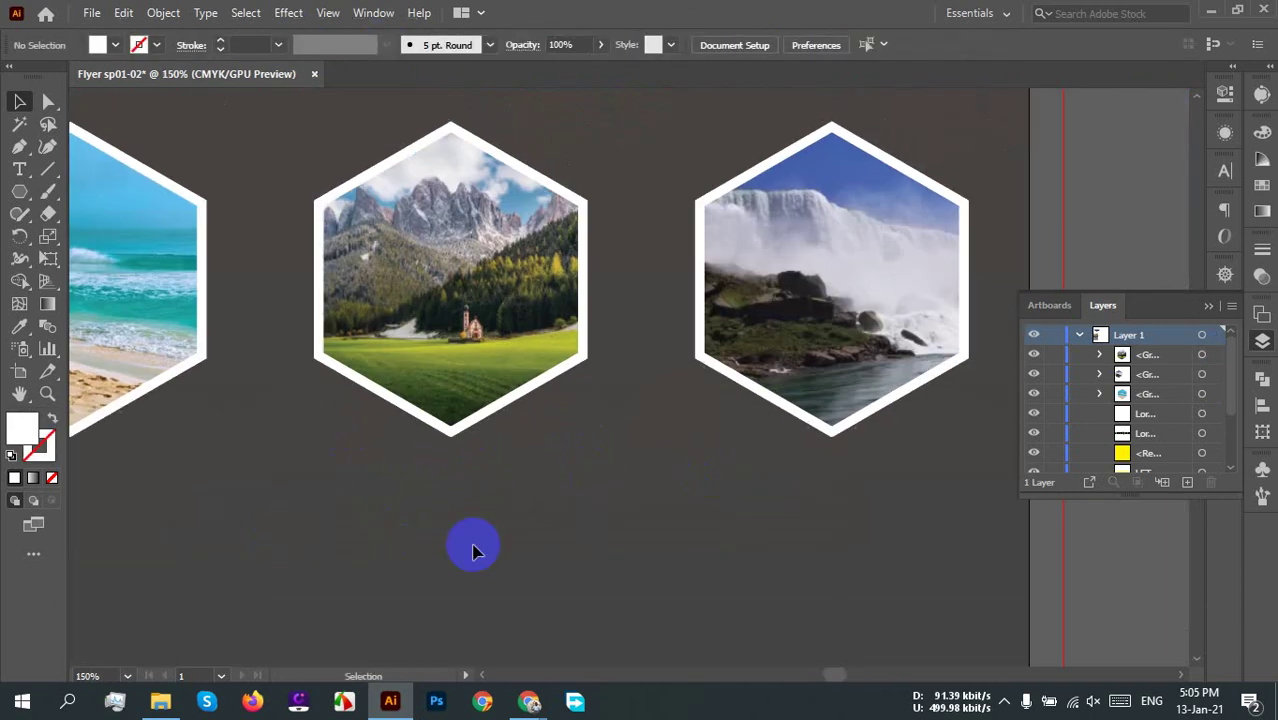
Step: Scale the three photo groups down together proportionally from their center so the row matches the heading's width
scroll(473, 552, "down", 2)
left_click_drag(713, 551, 314, 485)
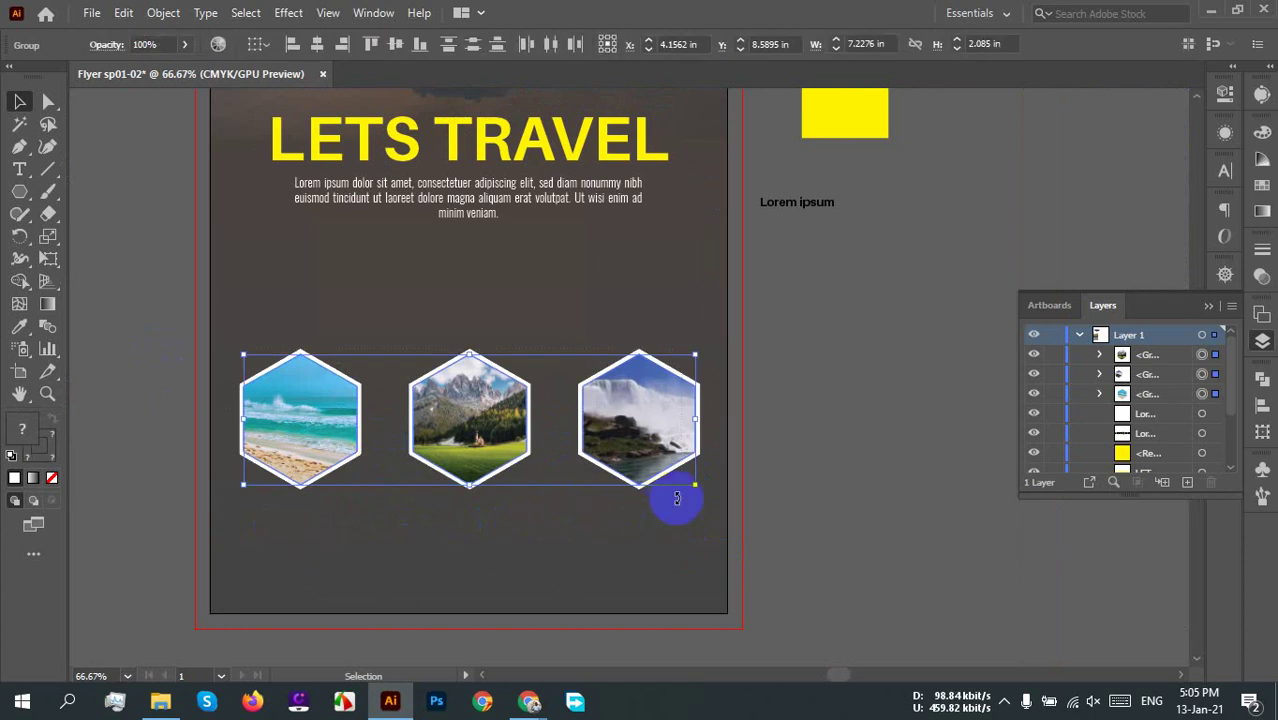
mouse_move(697, 483)
left_mouse_down()
mouse_move(660, 455)
mouse_move(688, 477)
mouse_move(675, 479)
left_mouse_up()
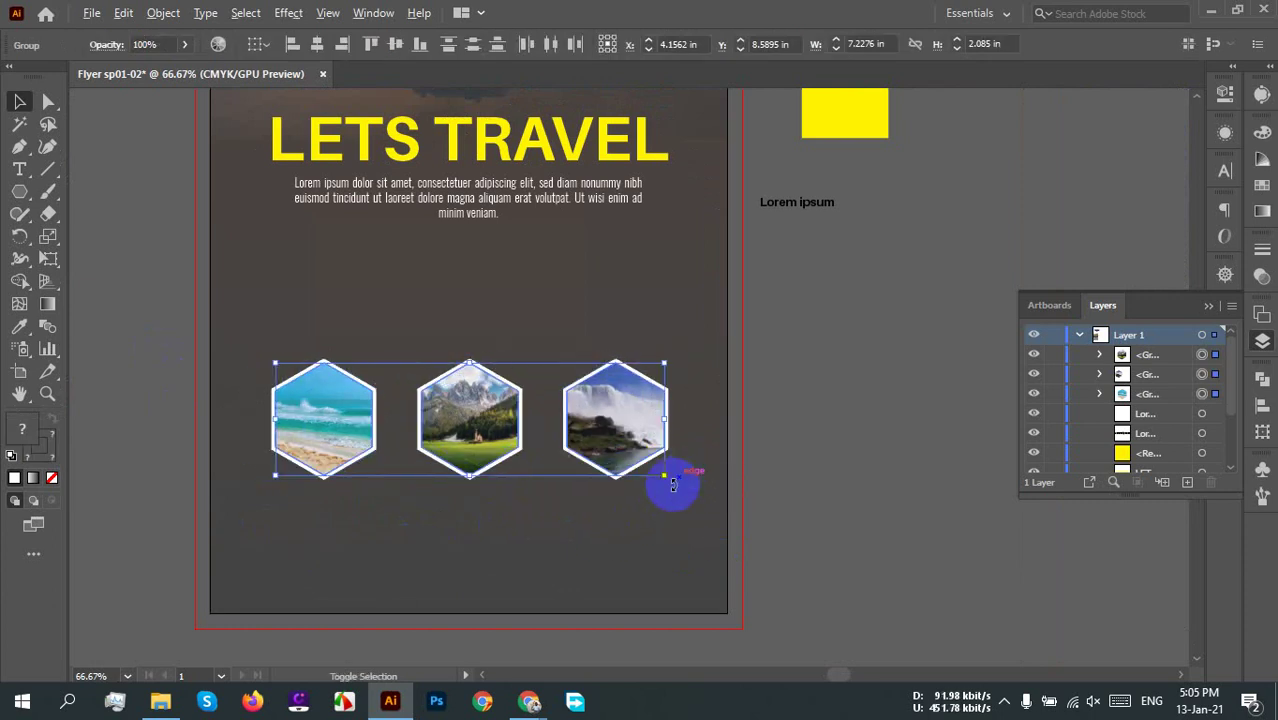
left_click(573, 522)
scroll(520, 513, "left", 2)
left_click_drag(520, 513, 528, 514)
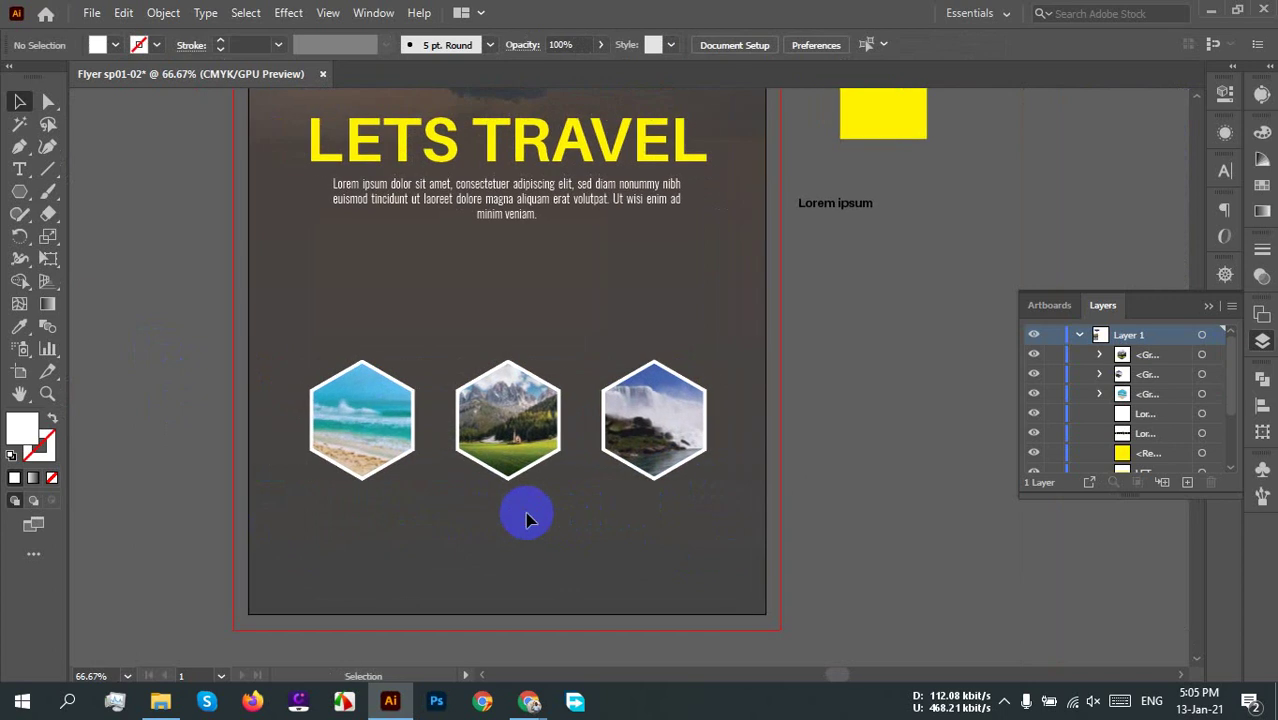
Step: Swap the beach and mountain groups so the beach sits in the middle, and move the waterfall group slightly outward
left_click_drag(363, 418, 509, 557)
left_click_drag(476, 400, 289, 393)
left_click_drag(536, 549, 524, 459)
left_click_drag(661, 452, 692, 451)
Step: Distribute the reordered photo groups evenly by horizontal centers and align them on their vertical centers
left_click(693, 554)
left_click_drag(693, 557, 294, 342)
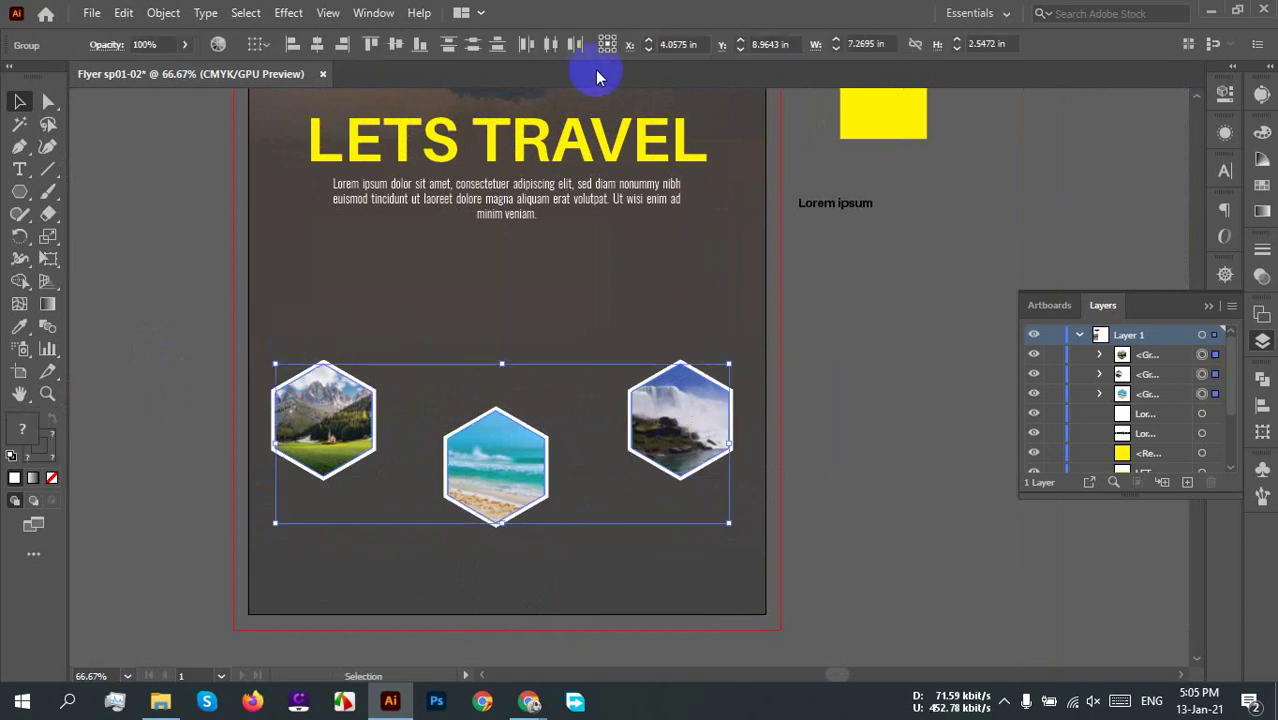
left_click(549, 45)
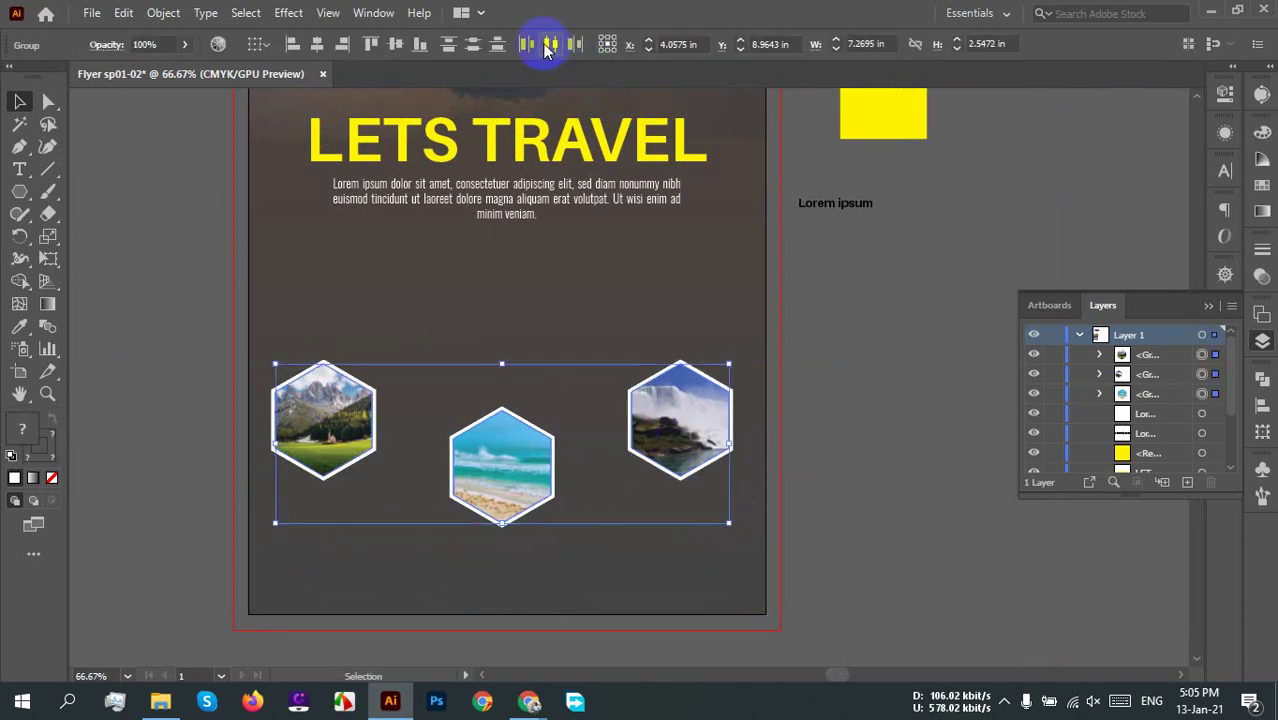
left_click(396, 45)
left_click(522, 542)
scroll(434, 535, "up", 2)
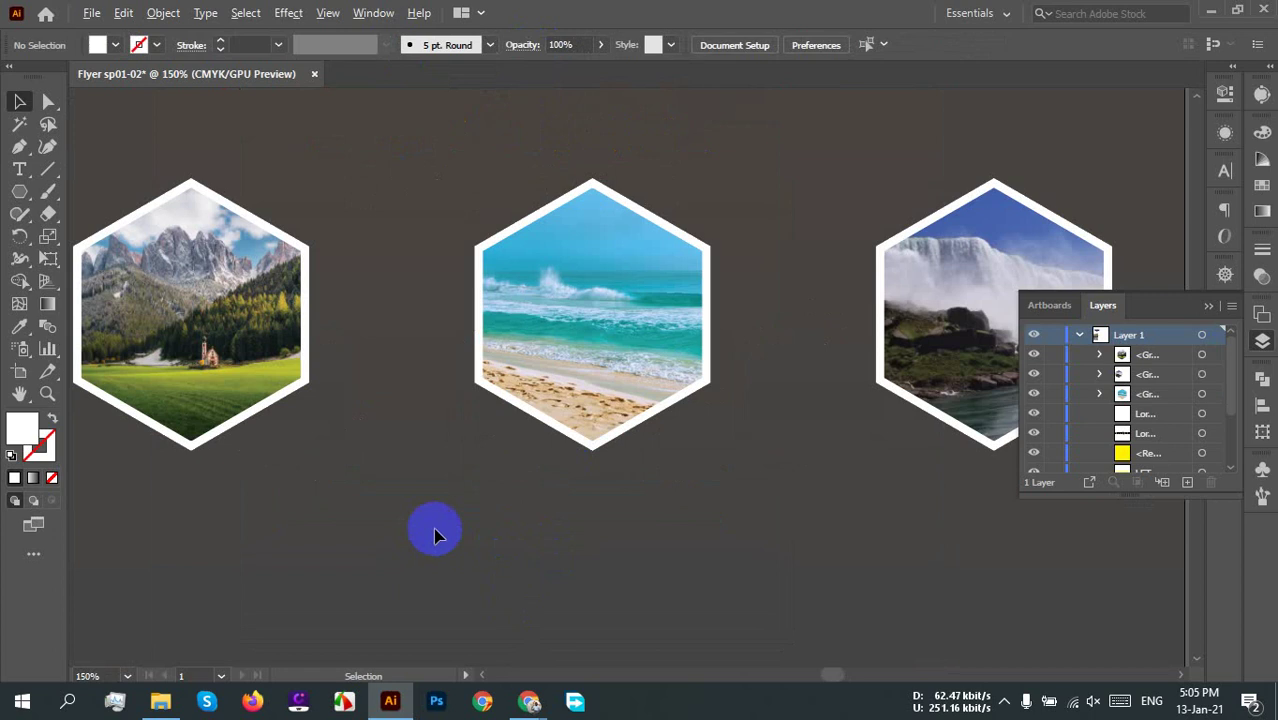
scroll(434, 535, "down", 3)
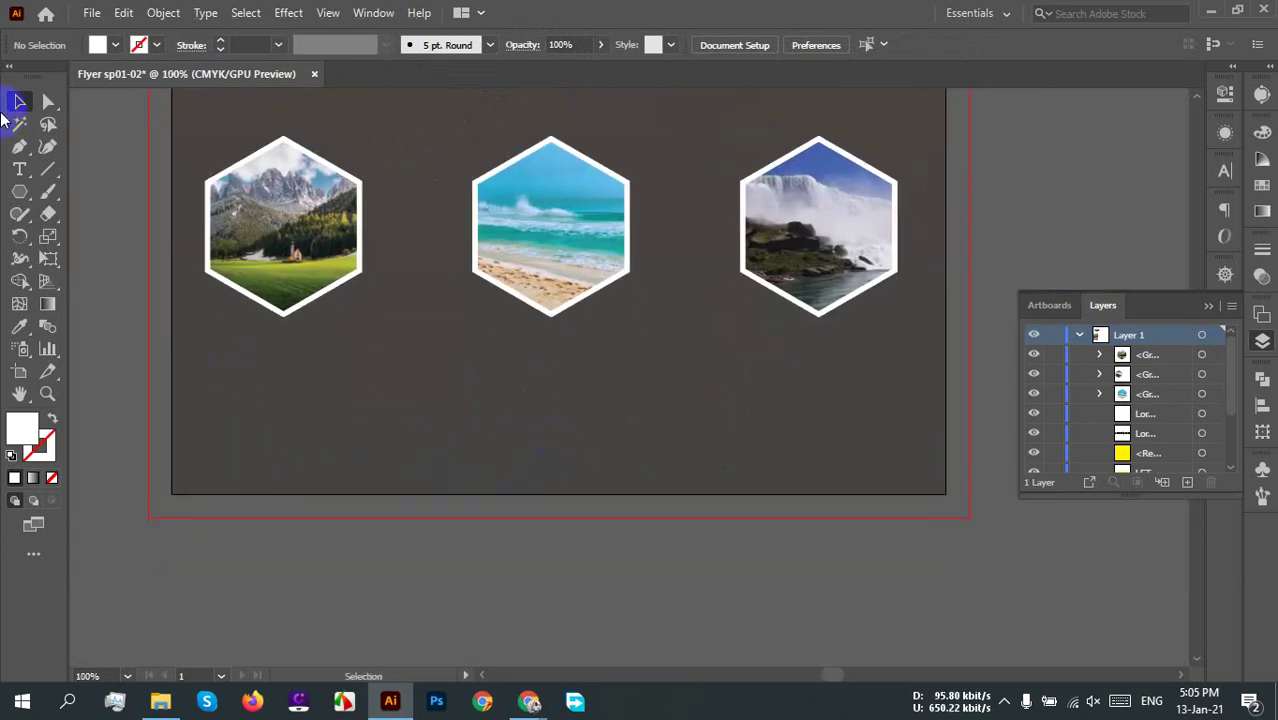
left_click(19, 170)
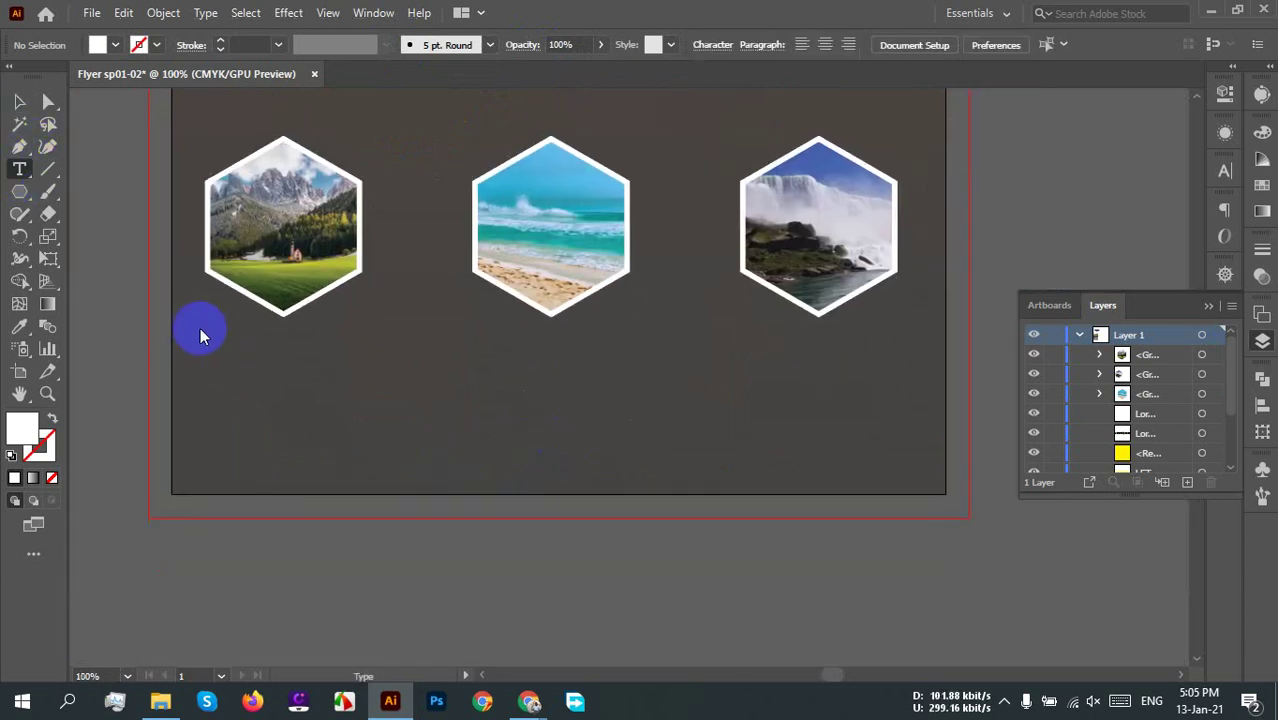
left_click_drag(198, 332, 385, 451)
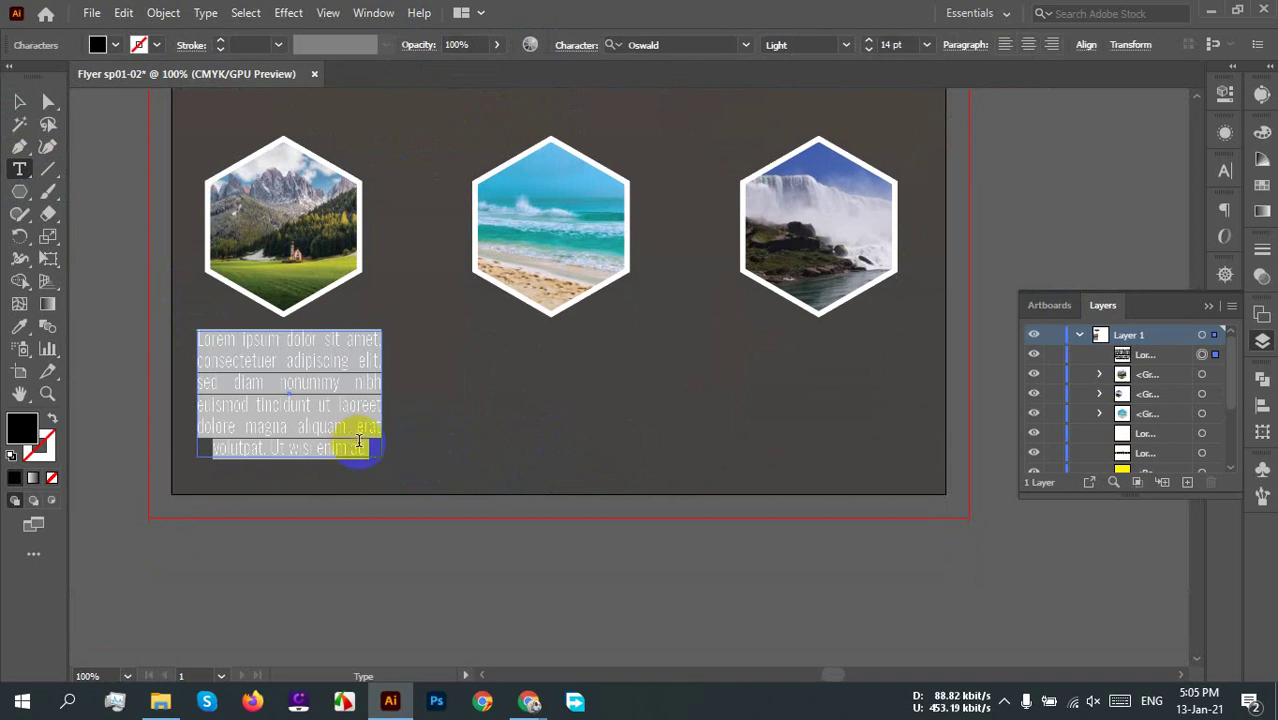
key("ctrl+z")
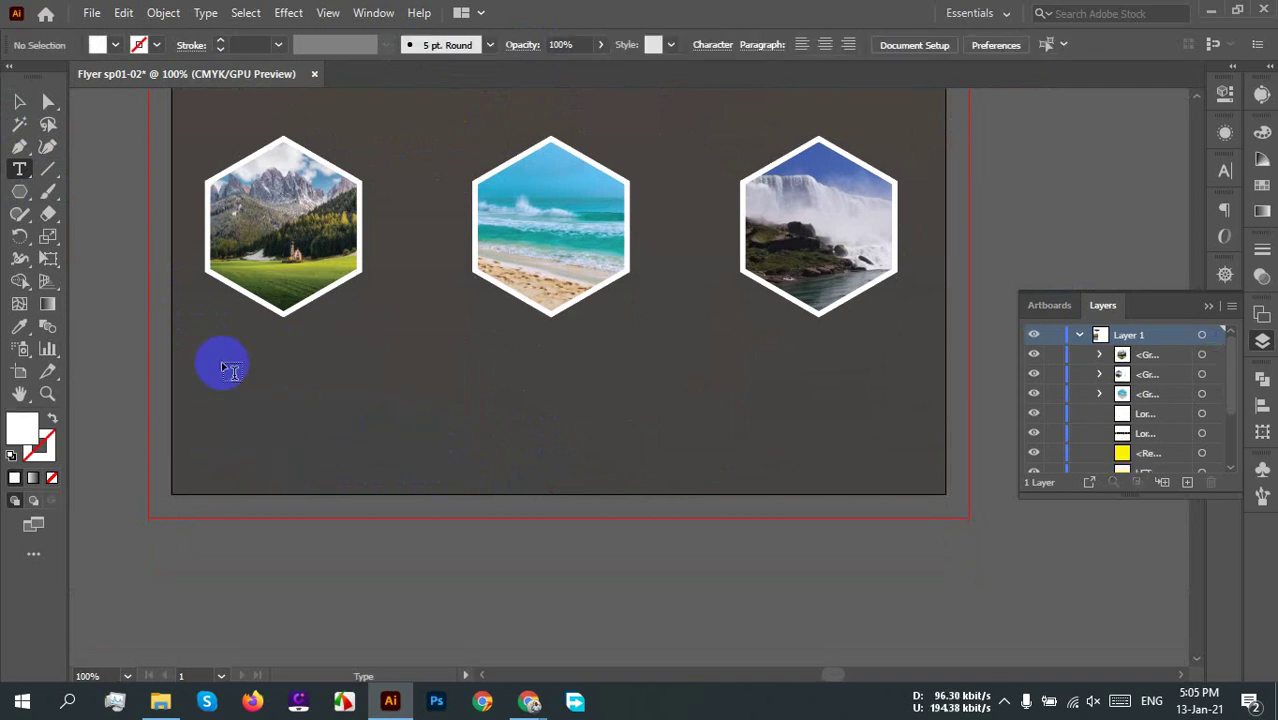
Step: Draw a placeholder paragraph box beneath the mountain photo and duplicate it beneath the beach and waterfall photos
left_click_drag(184, 313, 402, 398)
left_click(19, 101)
left_click_drag(305, 363, 570, 390)
key("ctrl+d")
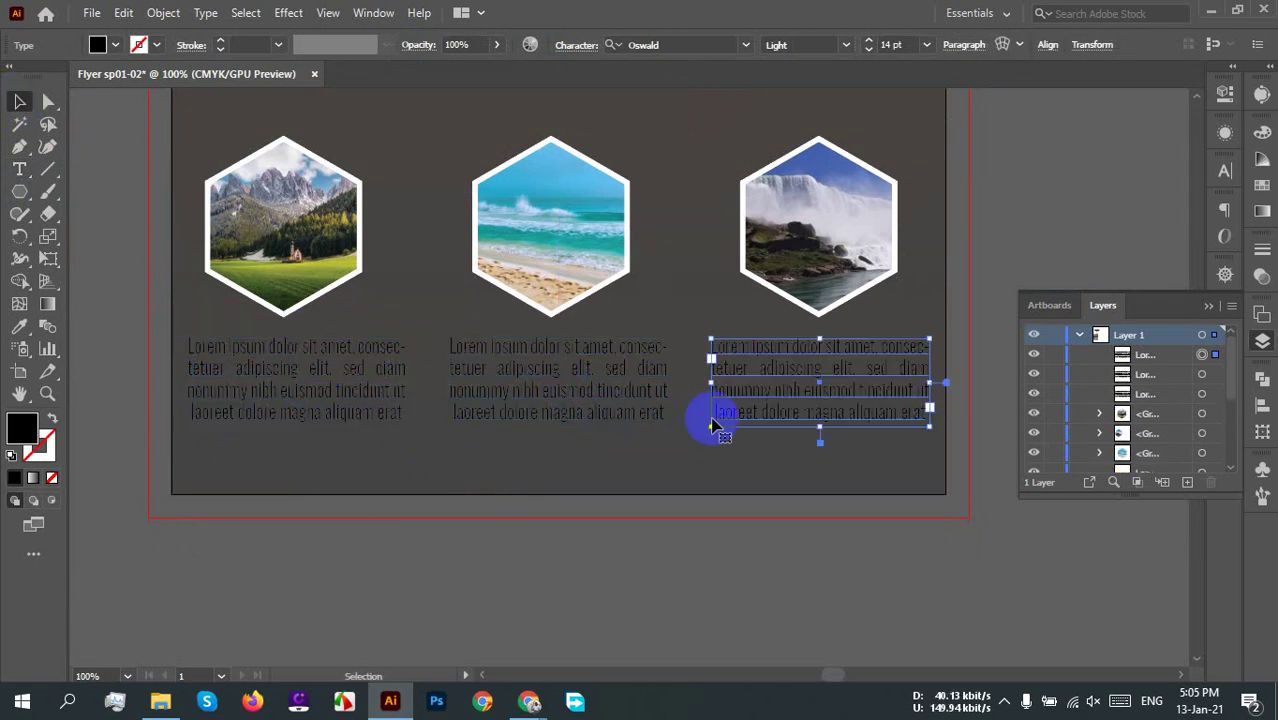
left_click(693, 471)
left_click_drag(693, 471, 749, 431)
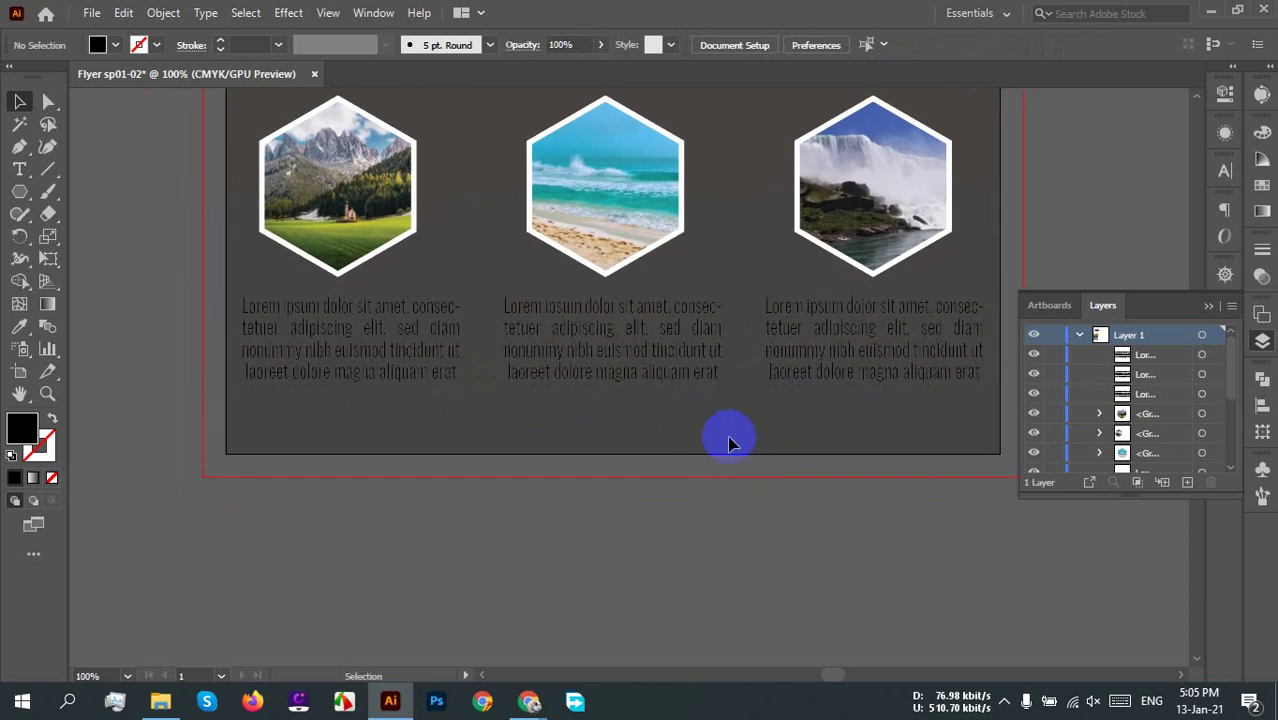
Step: Set the fill of the three paragraphs beneath the photos to white
scroll(736, 437, "down", 2)
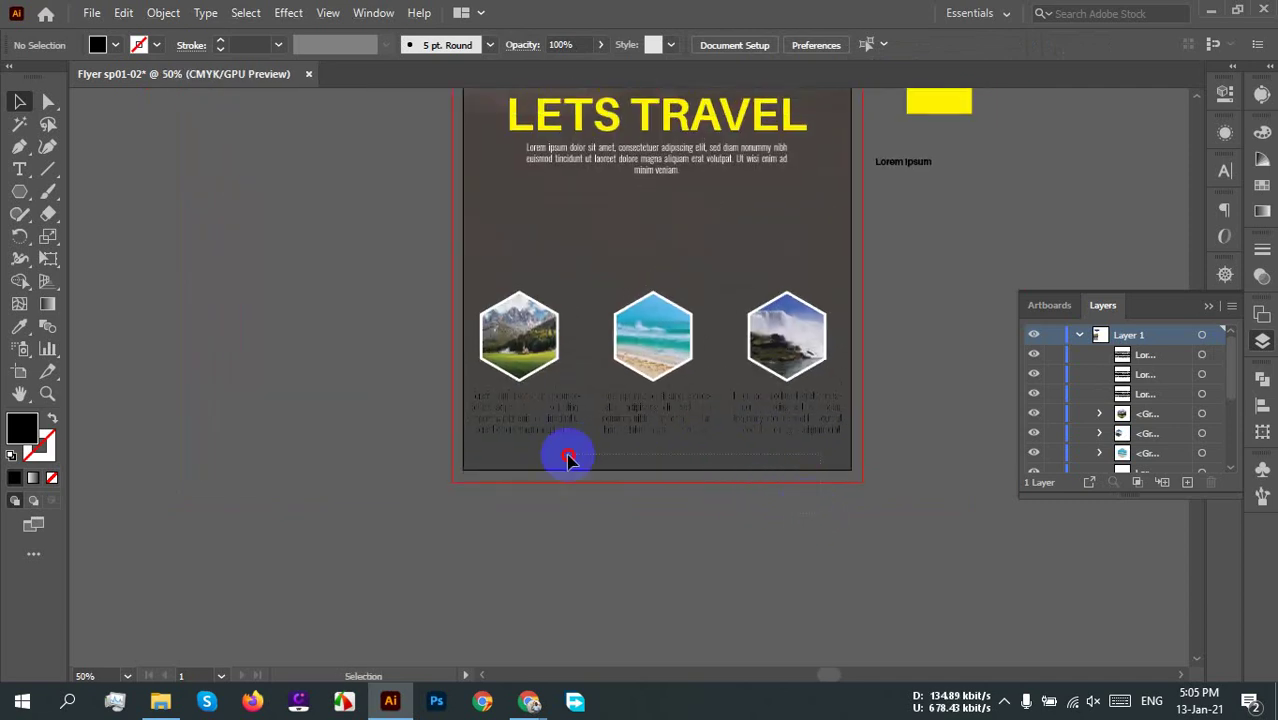
left_click_drag(568, 458, 420, 425)
left_click(116, 45)
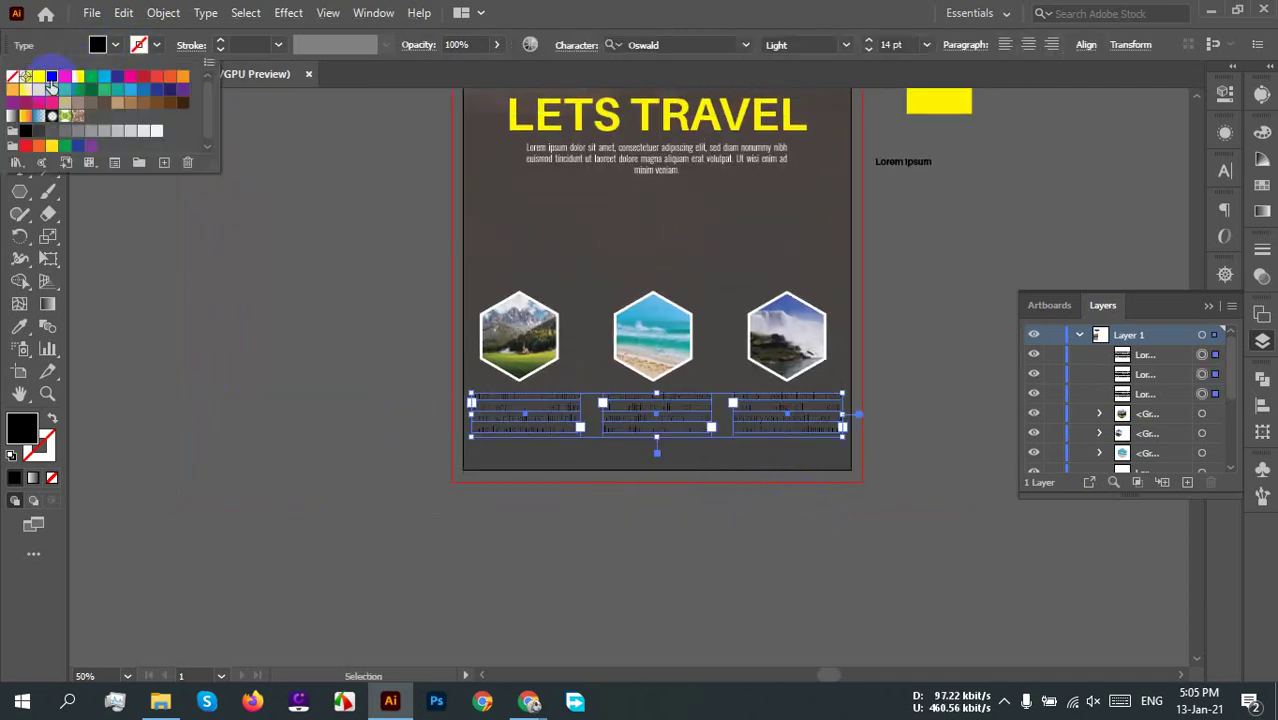
left_click(40, 78)
left_click(745, 532)
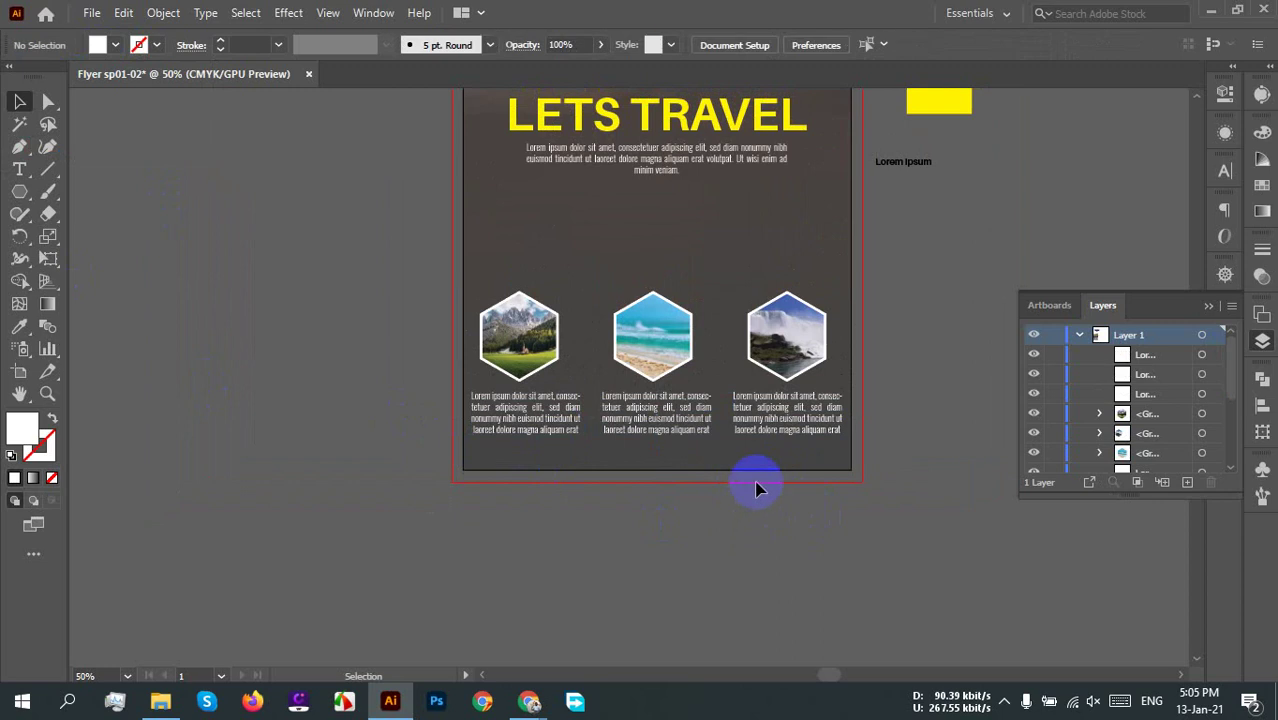
Step: Delete the three placeholder paragraphs beneath the photos
scroll(756, 485, "up", 2)
left_click_drag(719, 476, 713, 601)
scroll(708, 579, "down", 2)
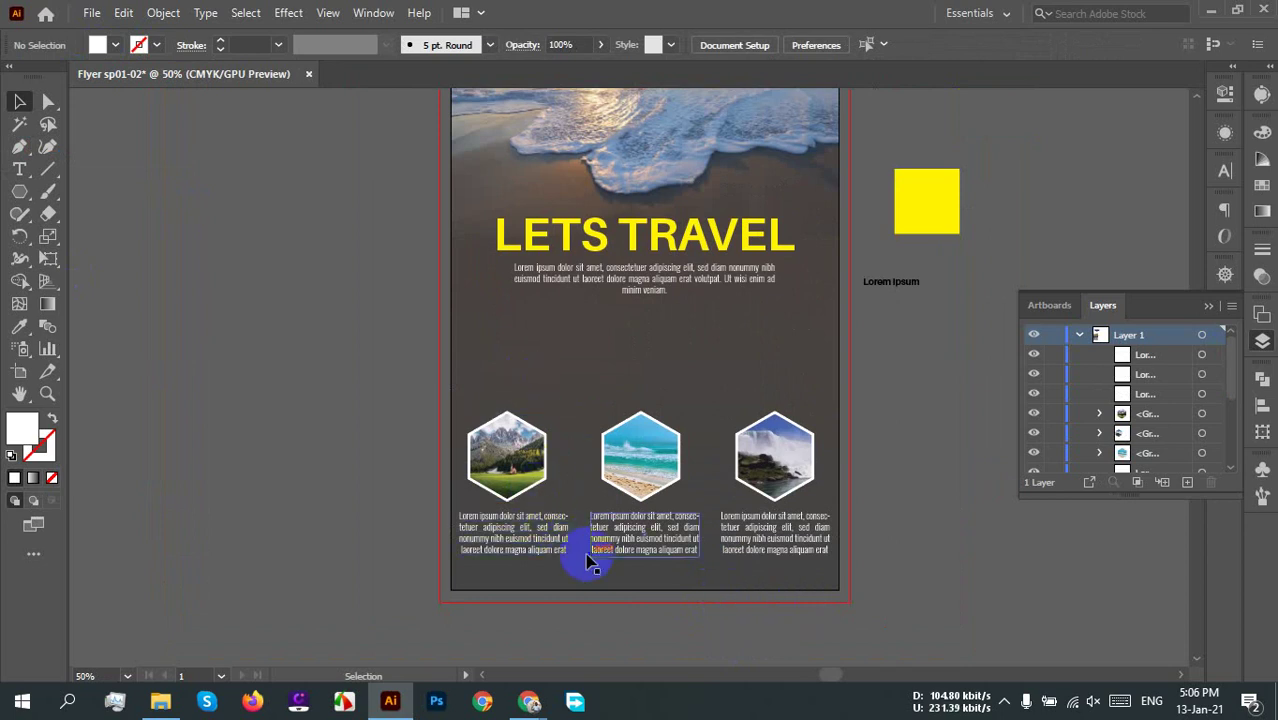
scroll(592, 541, "up", 2)
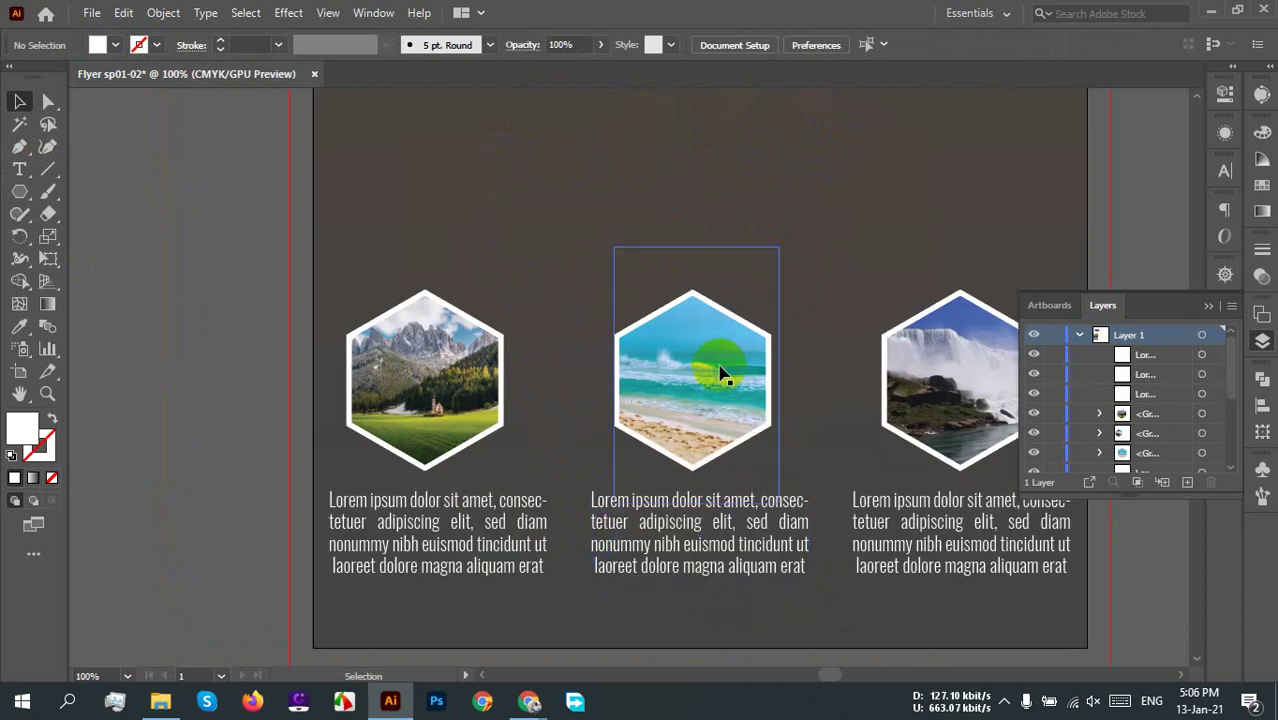
scroll(743, 490, "down", 2)
scroll(743, 490, "down", 2)
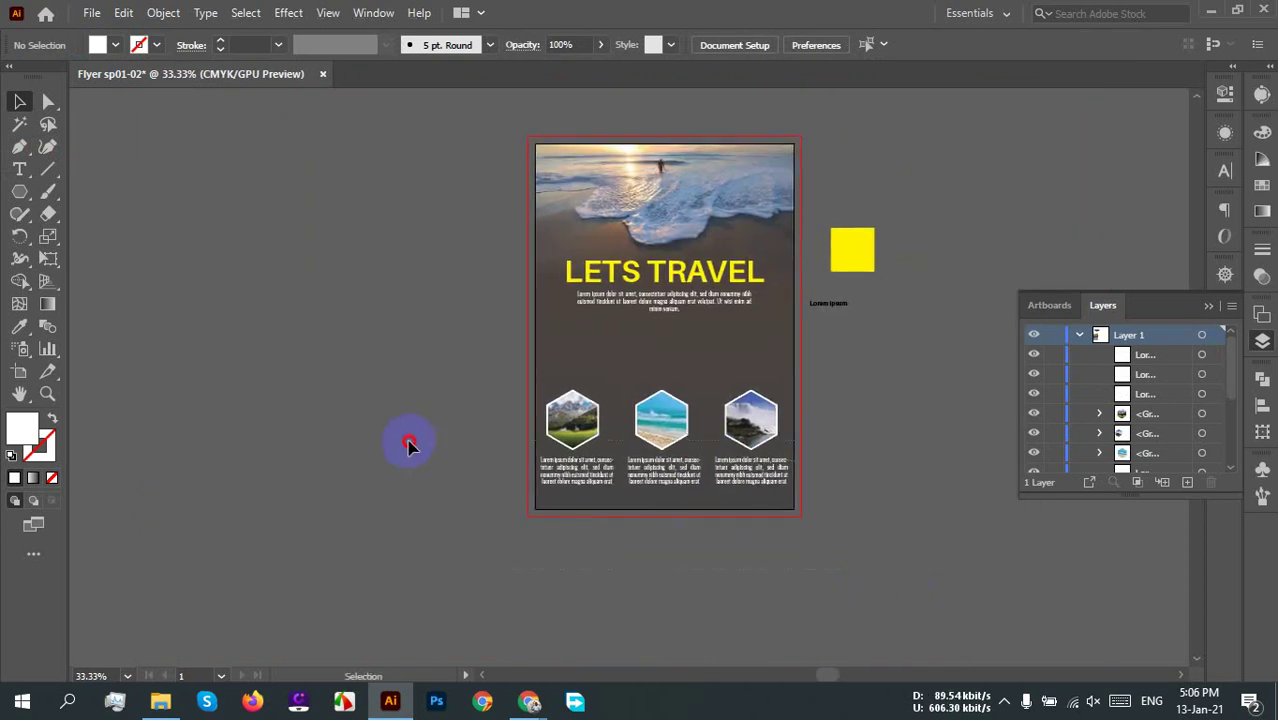
left_click_drag(409, 446, 700, 522)
left_click(880, 537)
left_click_drag(521, 474, 515, 480)
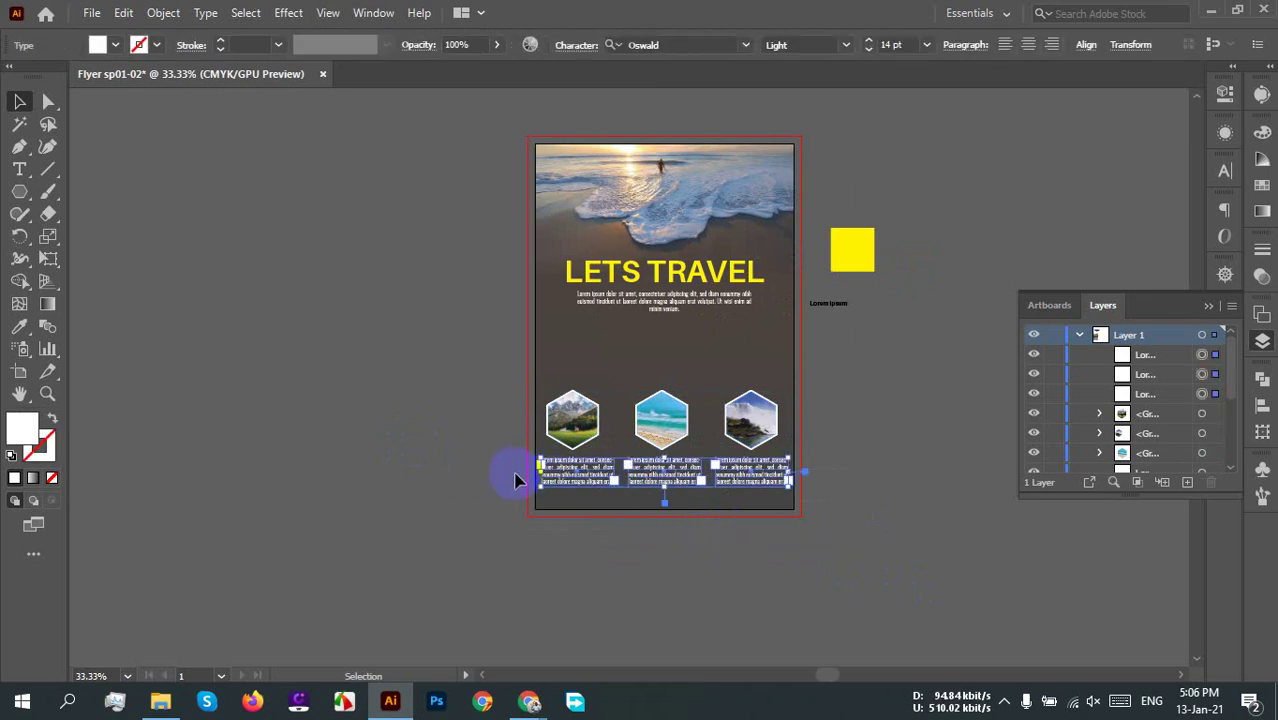
key("Delete")
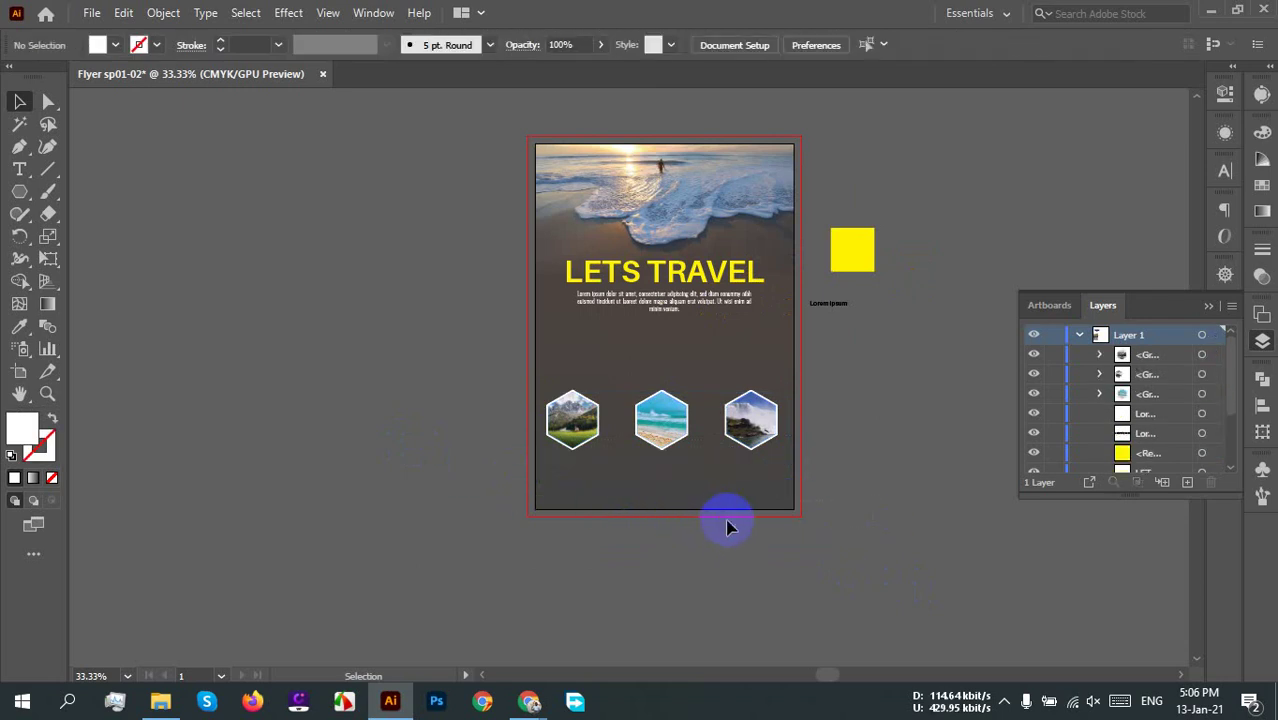
Step: Scale the three hexagonal photos up together proportionally from their center until the row slightly exceeds the flyer's width
scroll(727, 527, "up", 2)
left_click_drag(864, 457, 313, 287)
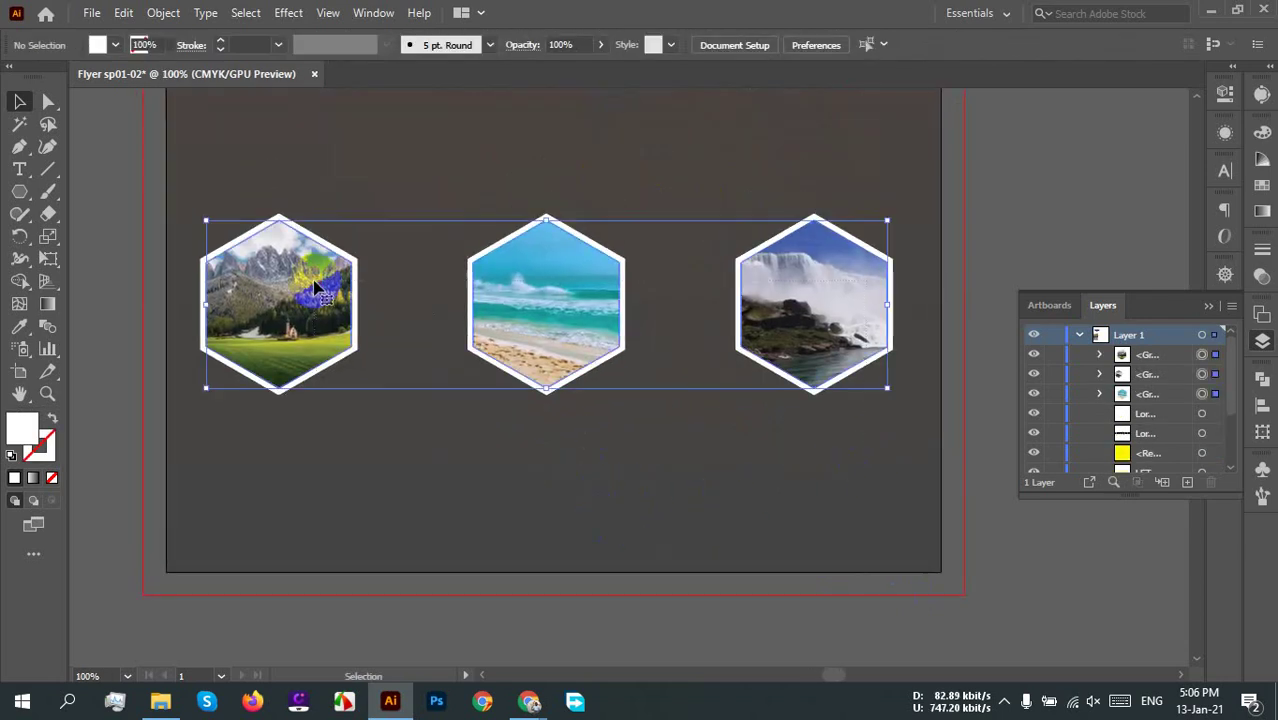
left_click_drag(886, 389, 950, 448)
left_click(508, 497)
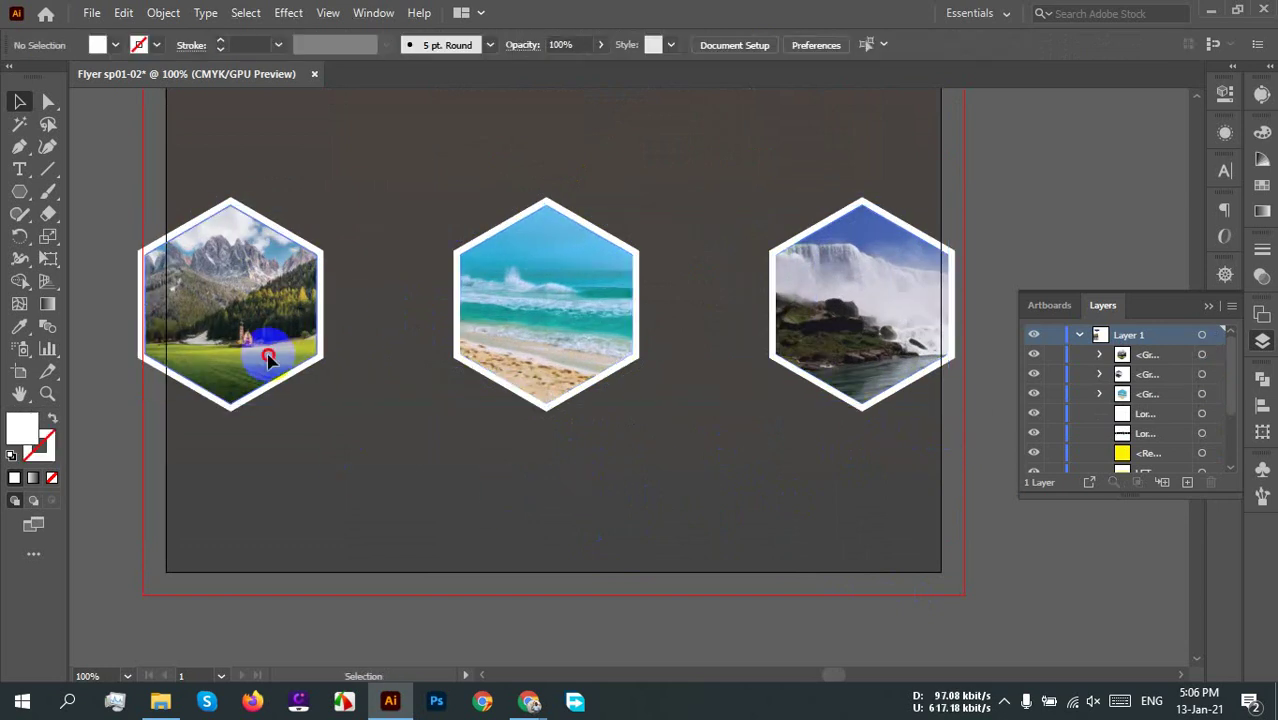
Step: Move the mountain and waterfall photos inward, closer to the beach photo and inside the flyer's edges
left_click_drag(263, 357, 370, 355)
left_click(742, 437)
left_click_drag(860, 350, 767, 340)
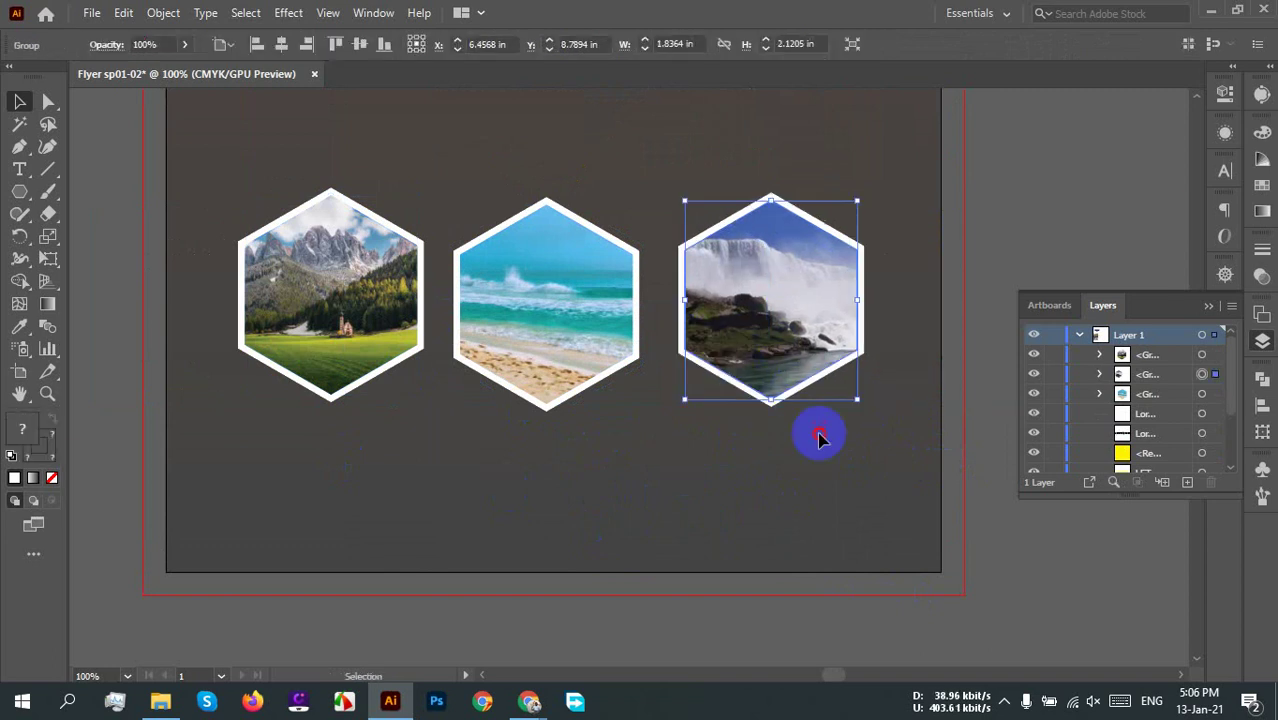
left_click(866, 471)
Step: Distribute the three enlarged photos evenly by horizontal centers and align their vertical centers
scroll(843, 463, "down", 2)
scroll(832, 450, "up", 1)
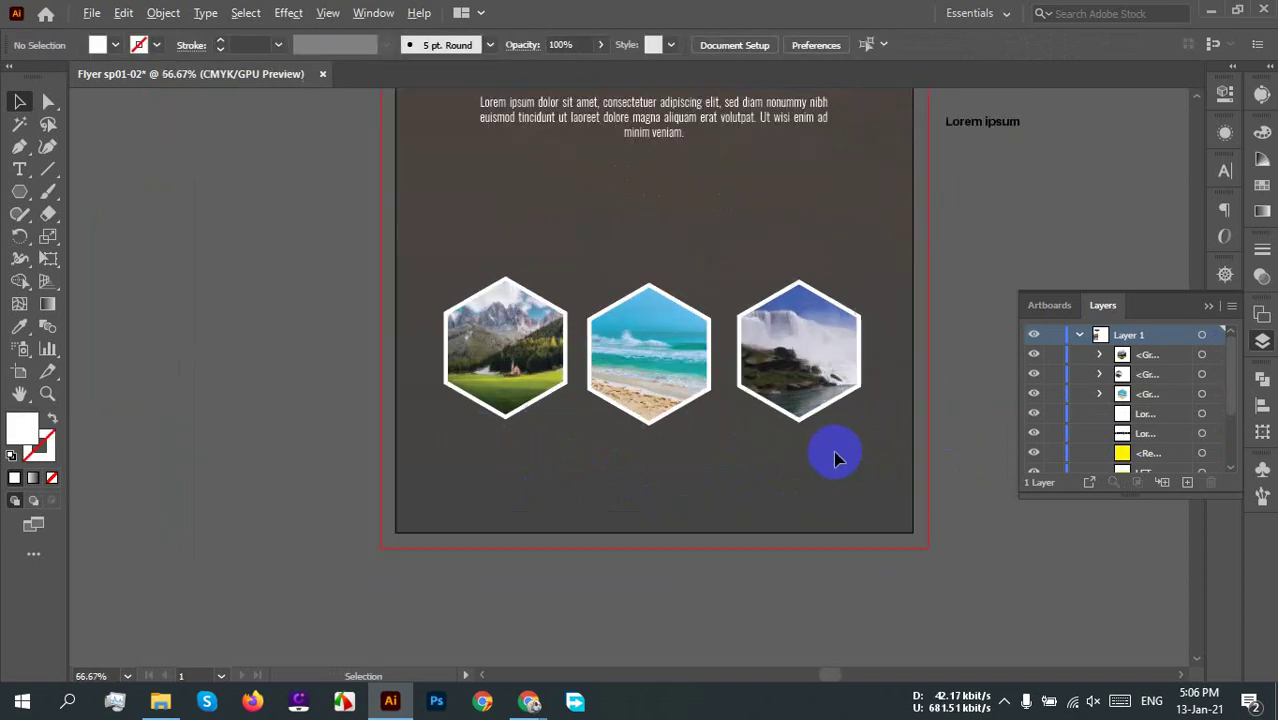
left_click_drag(832, 452, 343, 256)
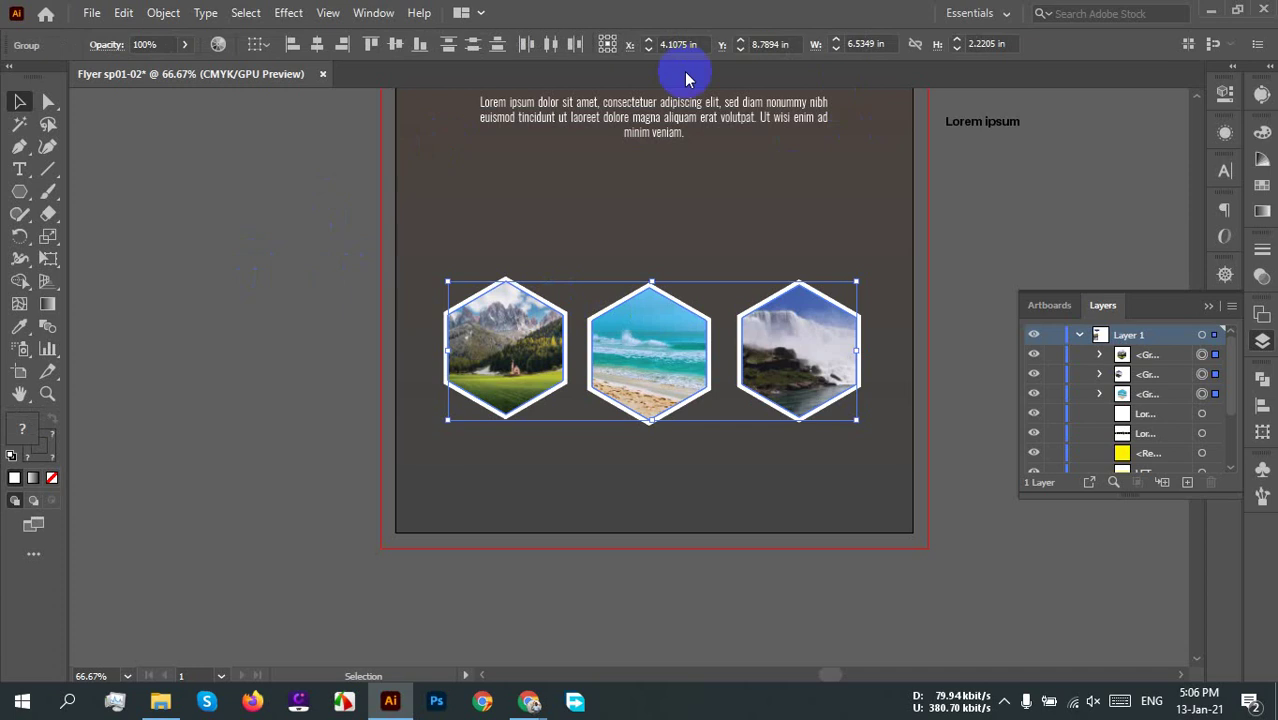
left_click(559, 47)
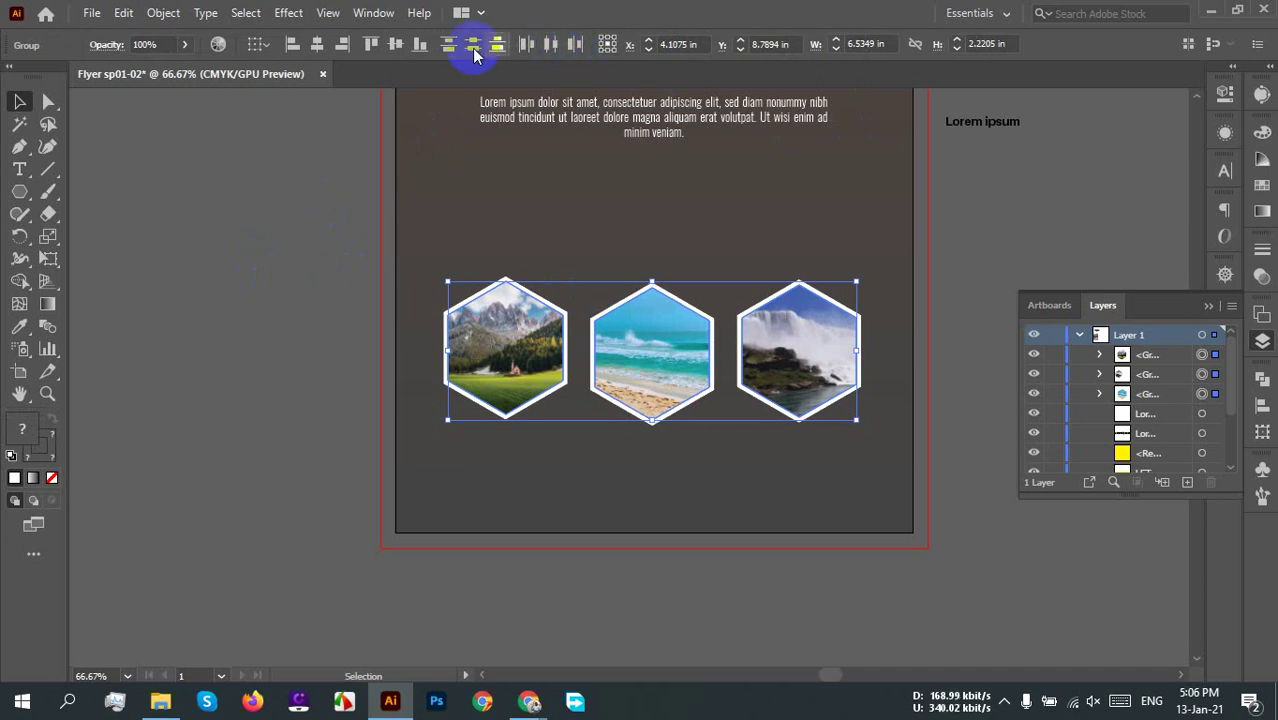
left_click(395, 45)
Step: Group the three photos and center the group horizontally on the artboard
right_click(779, 471)
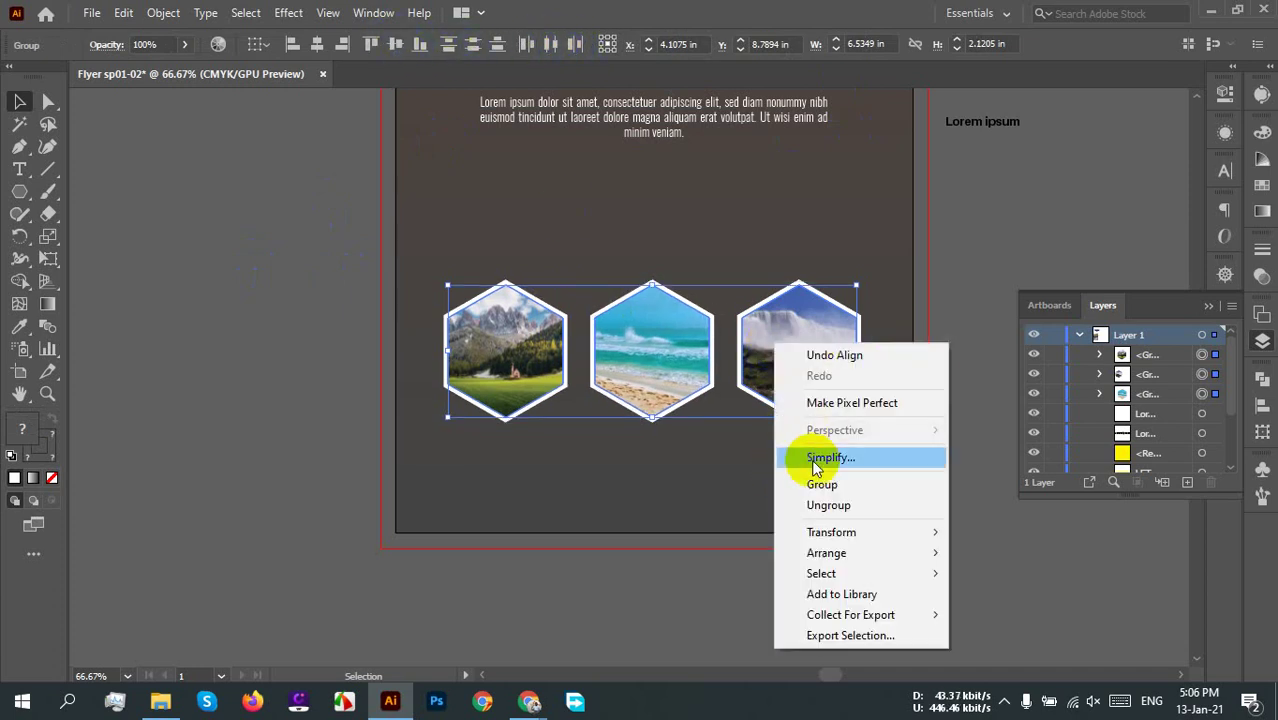
left_click(821, 483)
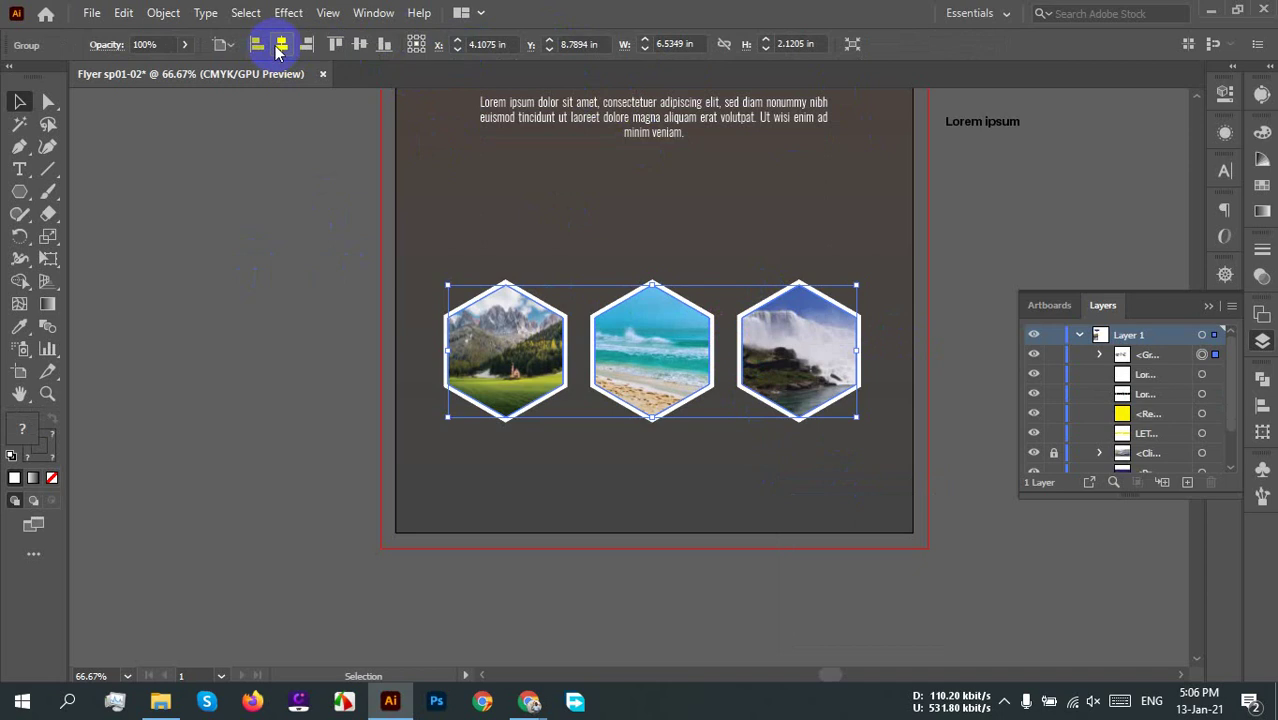
left_click(279, 46)
left_click(741, 443)
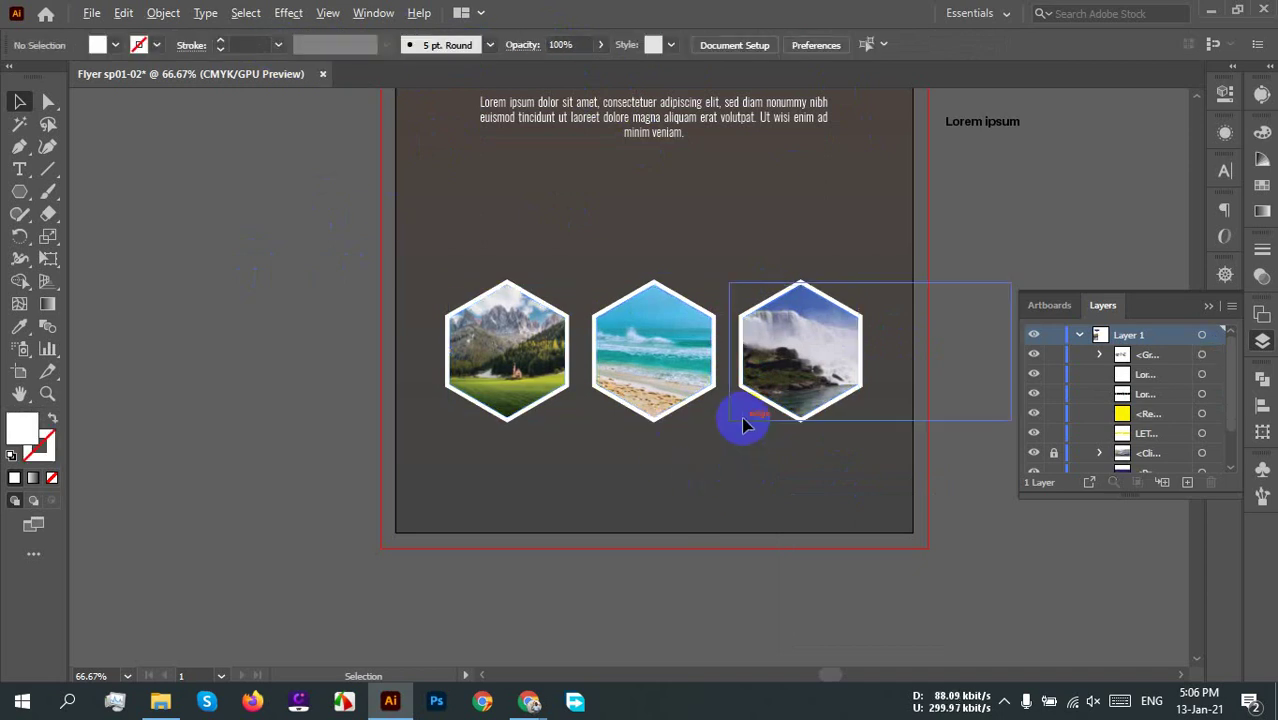
Step: Move the grouped photo row straight up beneath the intro paragraph, leaving a moderate gap between them
scroll(745, 445, "down", 1)
scroll(740, 450, "up", 2)
scroll(625, 455, "up", 3)
left_click_drag(615, 452, 587, 215)
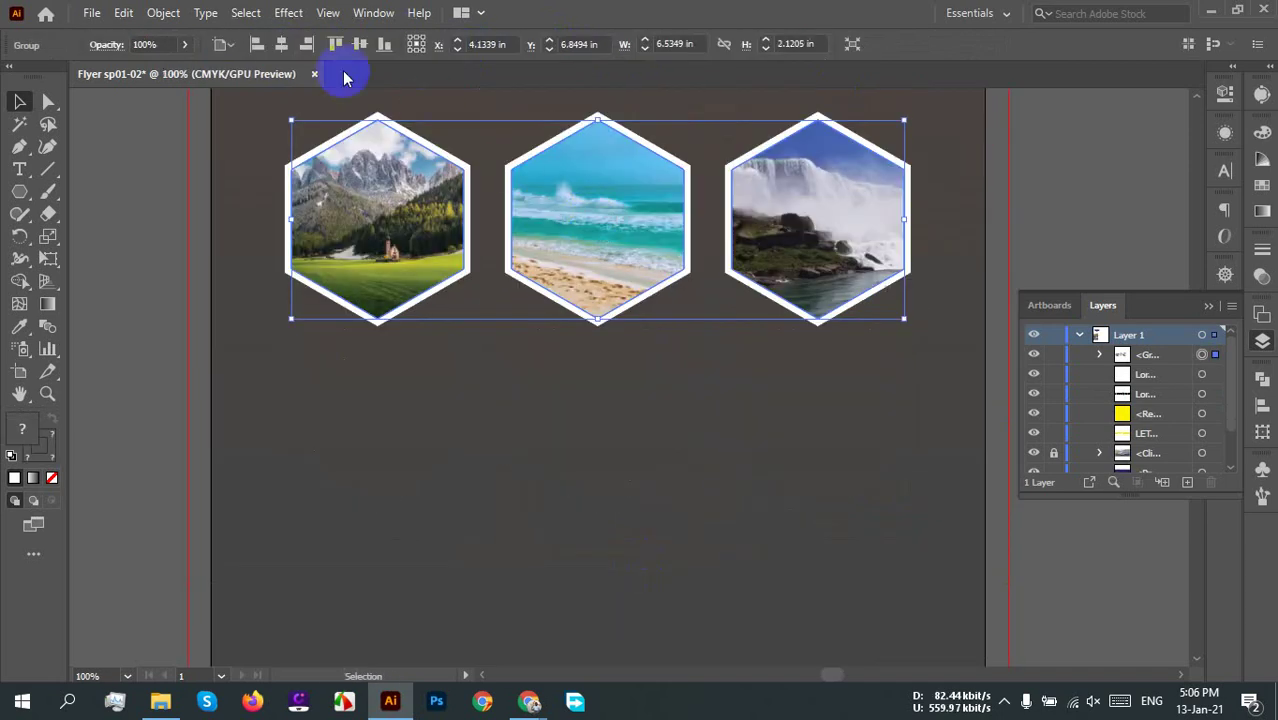
left_click(676, 445)
scroll(662, 402, "down", 1)
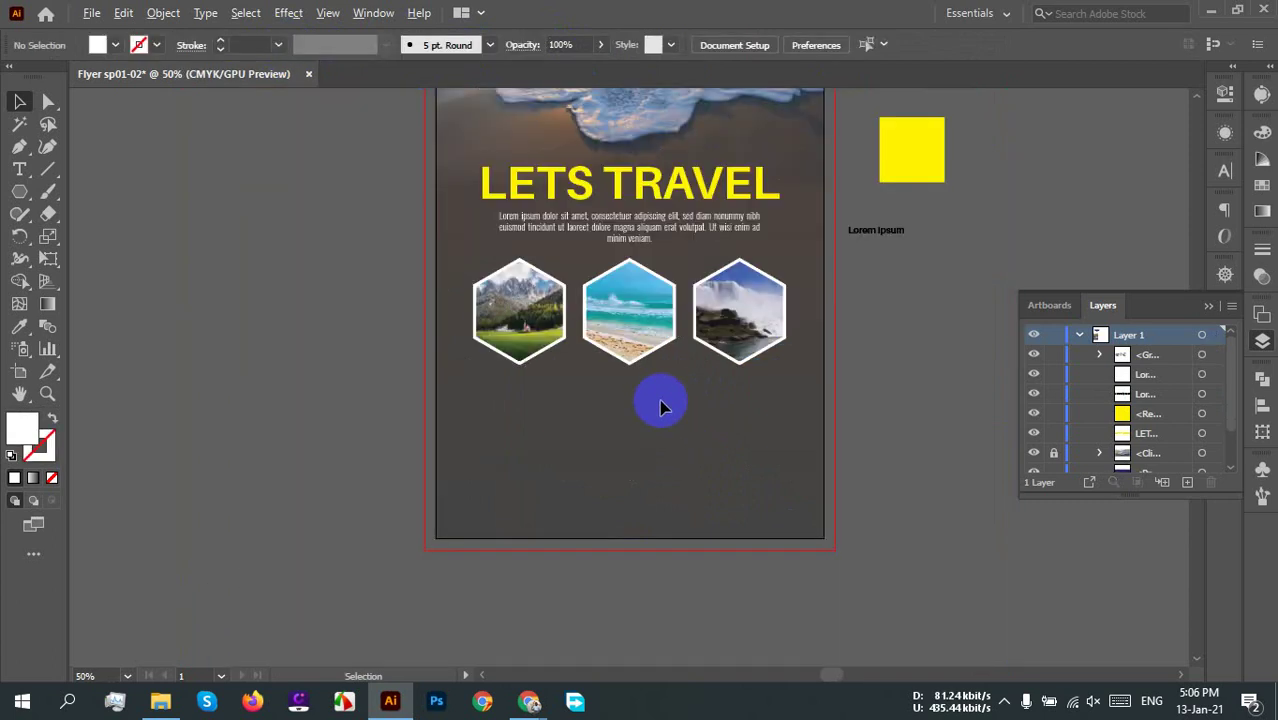
left_click_drag(662, 402, 689, 506)
left_click_drag(651, 390, 650, 430)
left_click(690, 571)
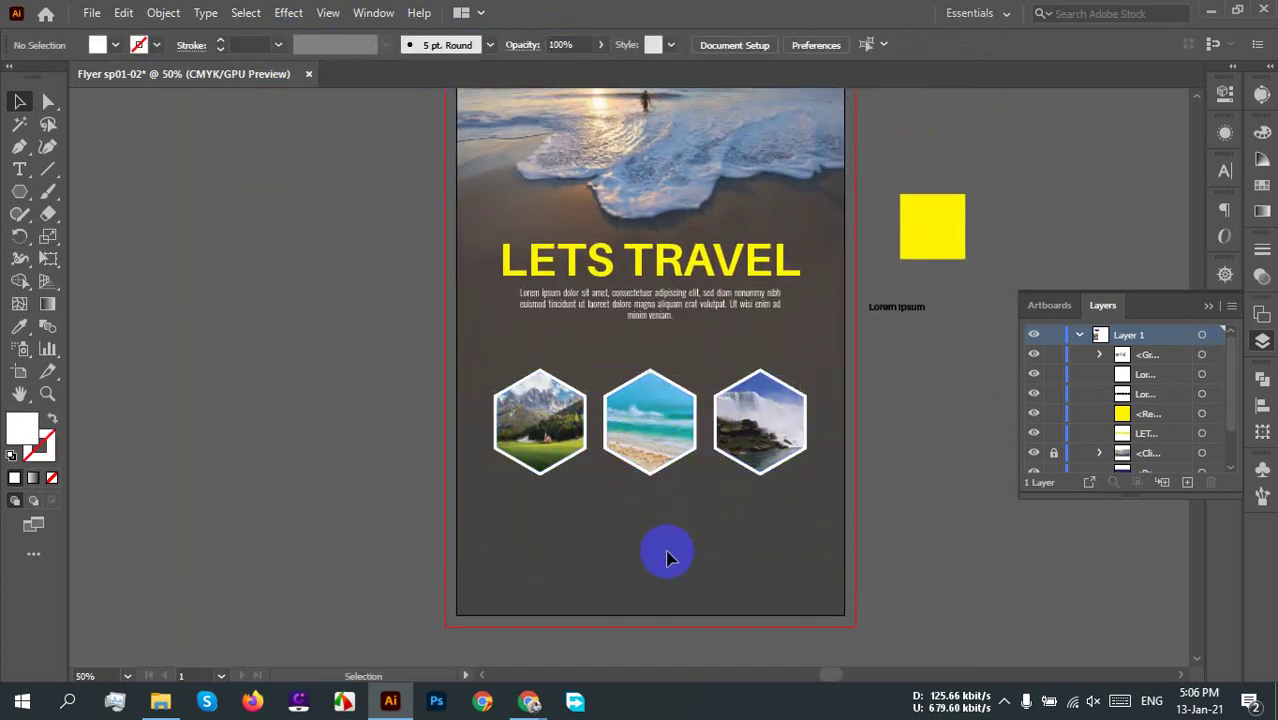
Step: Examine the photo row's size and its spacing from the paragraph and heading above
key("ctrl+=")
key("ctrl+=")
key("ctrl+=")
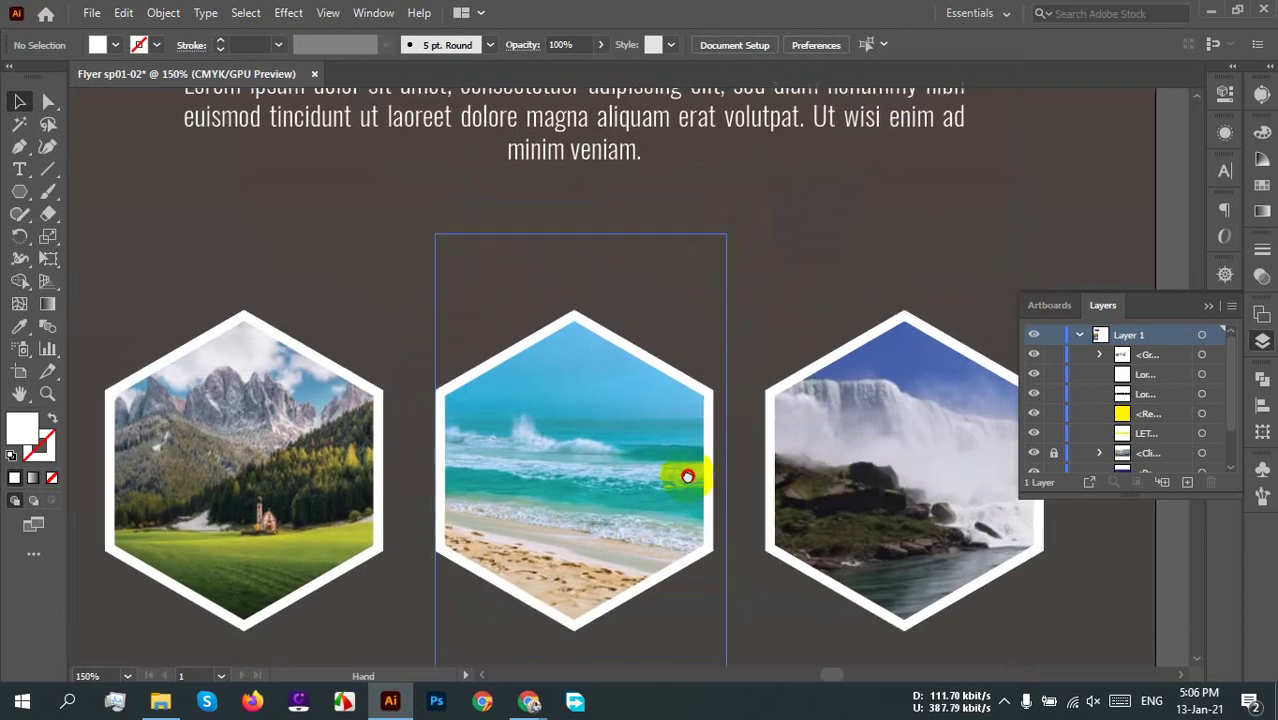
key("ctrl+-")
key("ctrl+-")
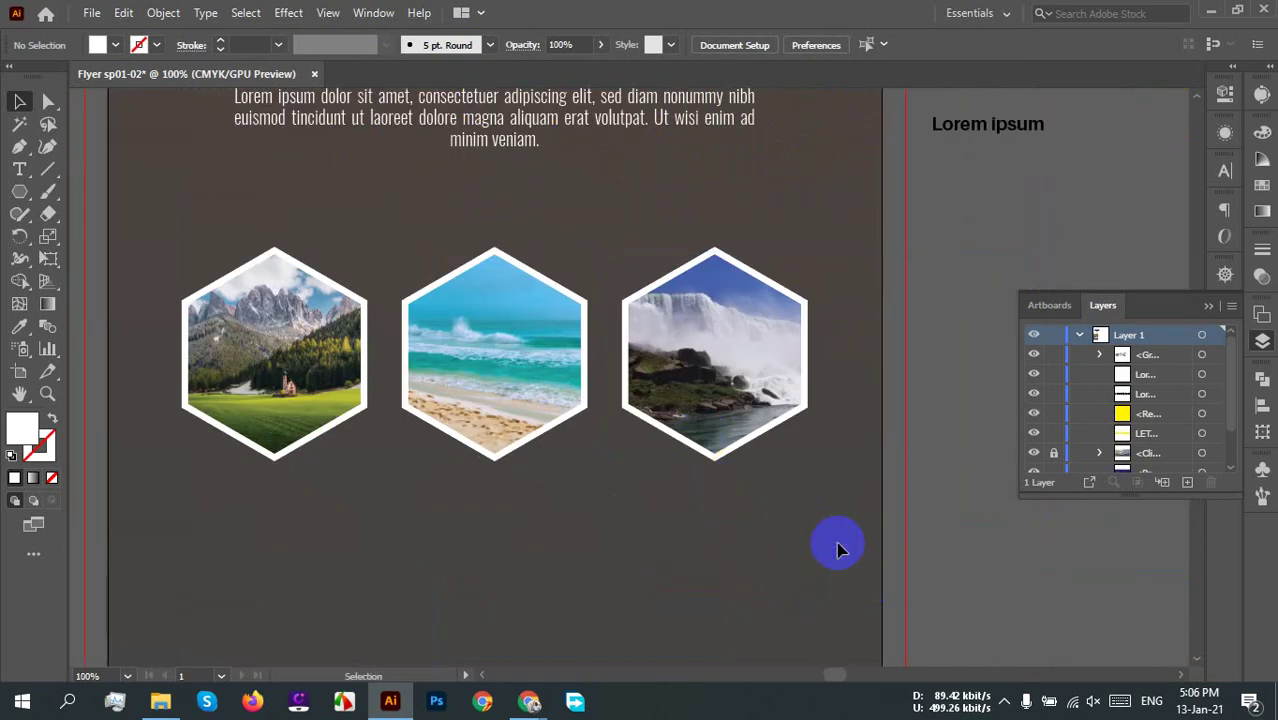
key("ctrl+-")
left_click_drag(793, 562, 779, 536)
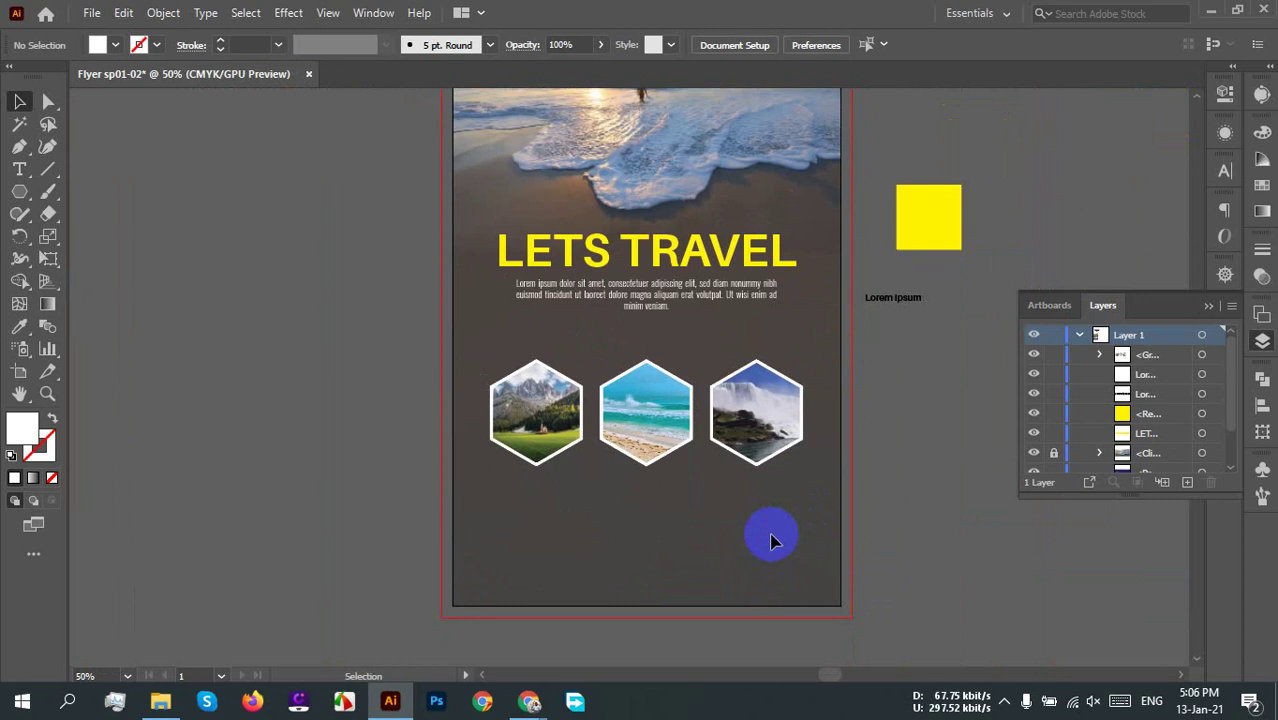
left_click(645, 462)
left_click(682, 516)
Step: Add a point text label reading "PlaceName" just above the mountain photo's hexagon
key("ctrl+=")
key("ctrl+=")
key("ctrl+=")
key("ctrl+=")
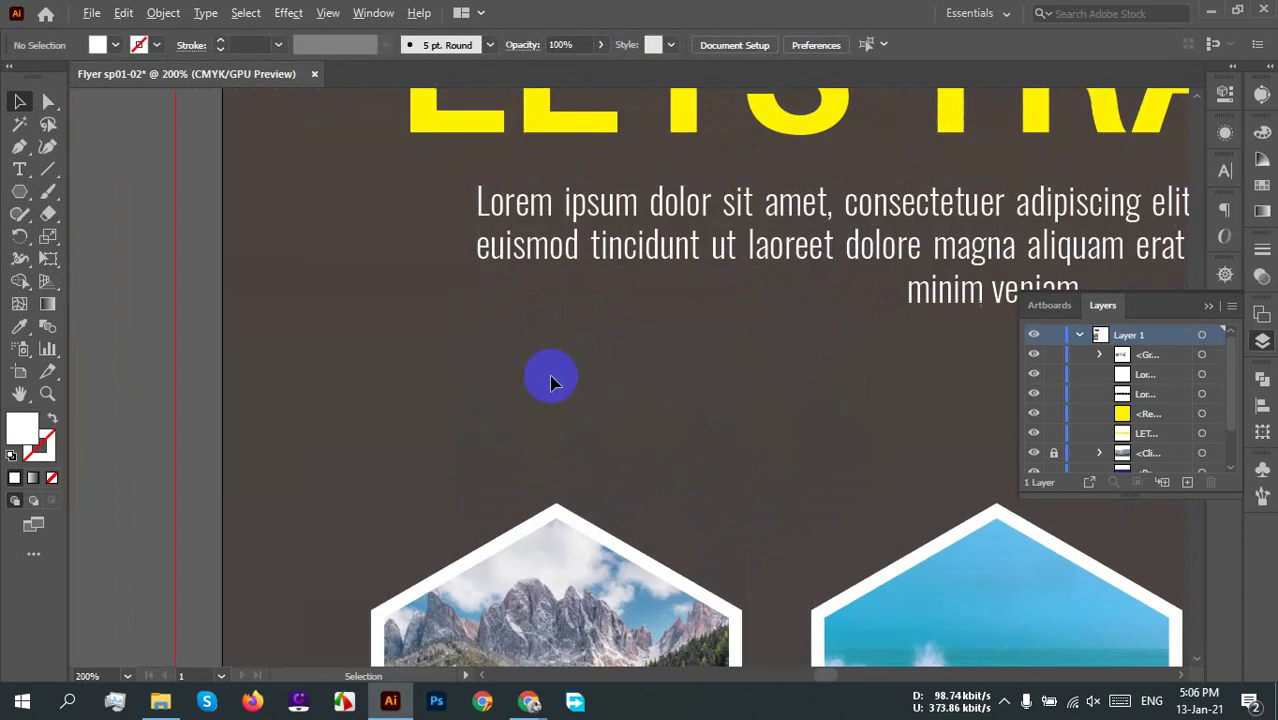
left_click_drag(551, 382, 397, 309)
left_click(28, 177)
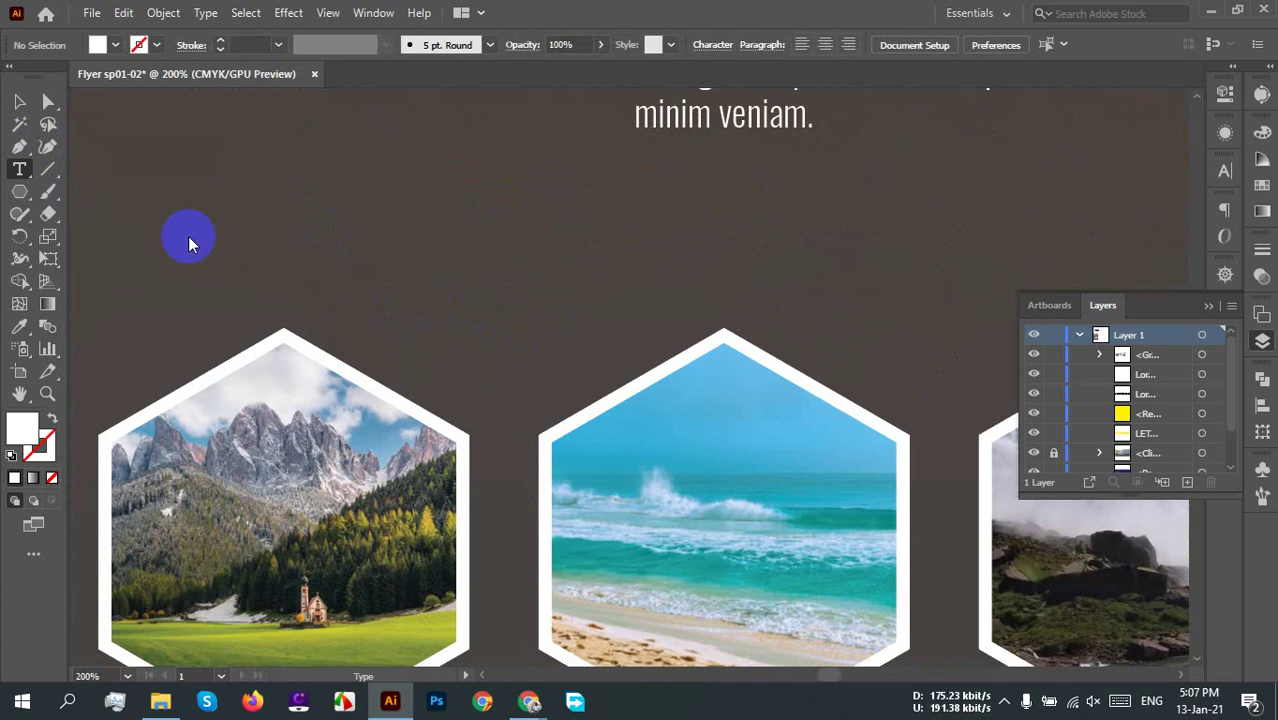
left_click(253, 270)
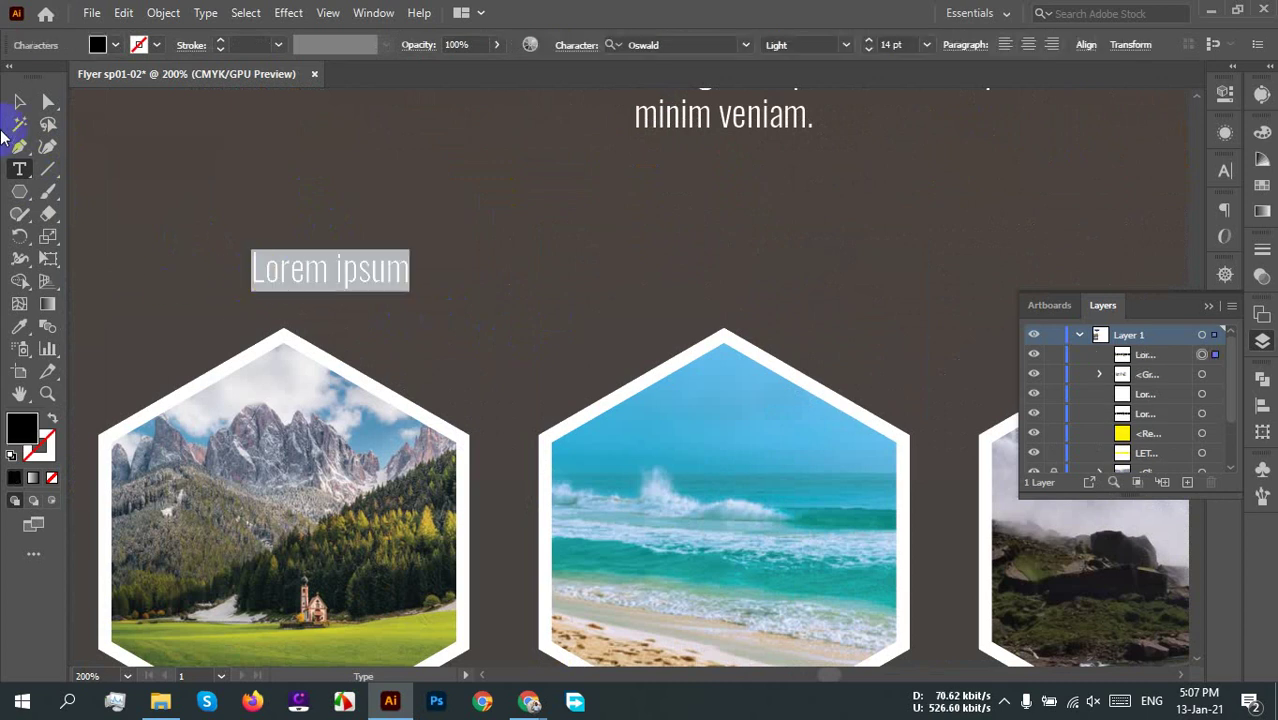
left_click(313, 264)
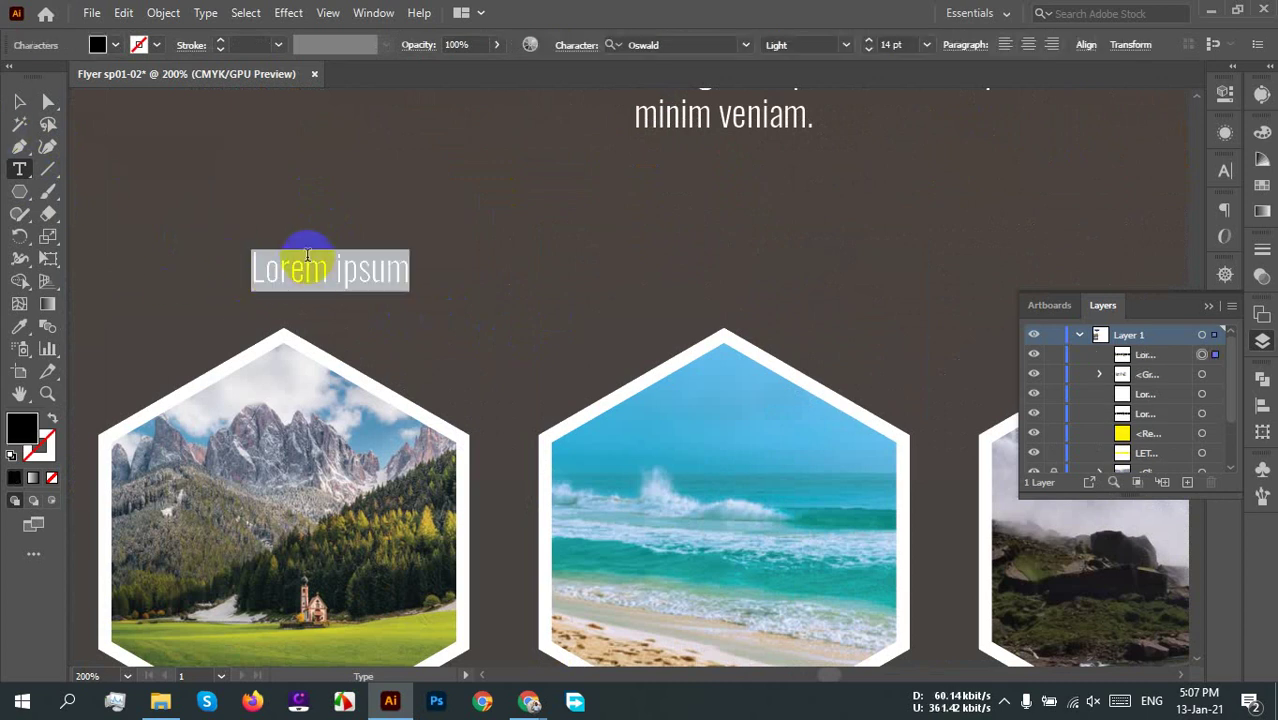
type("Place")
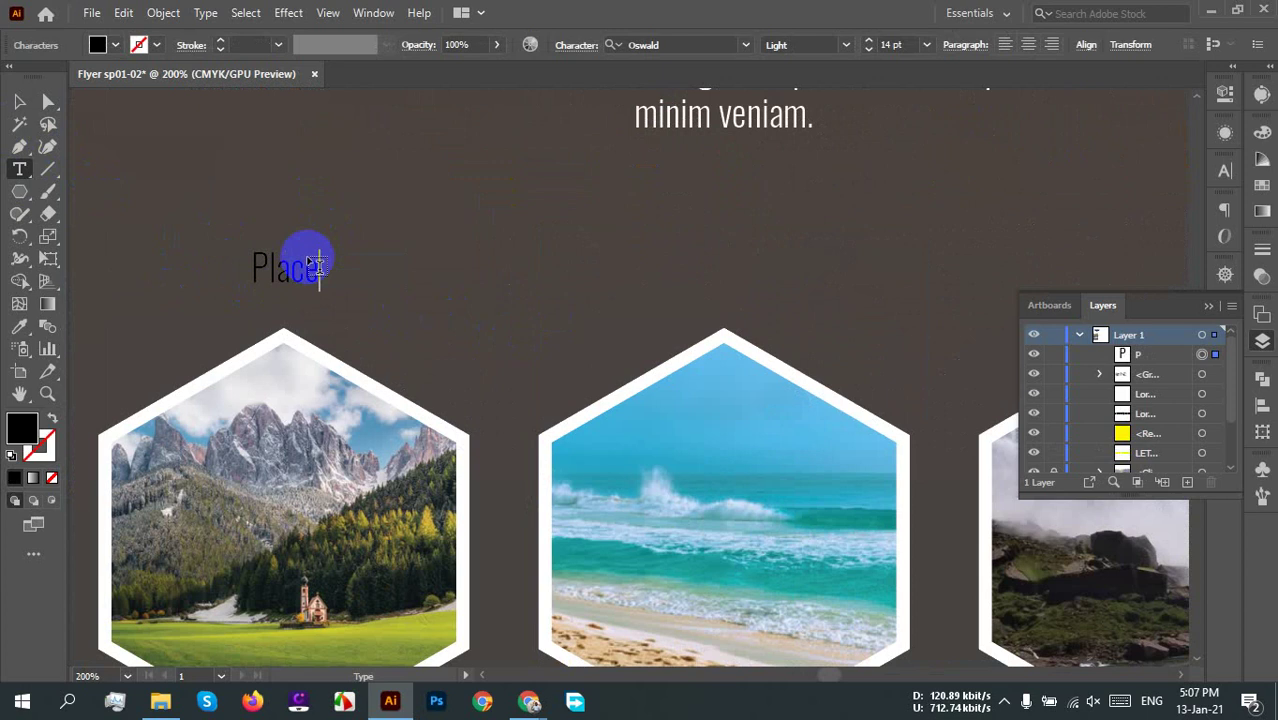
type("NAm")
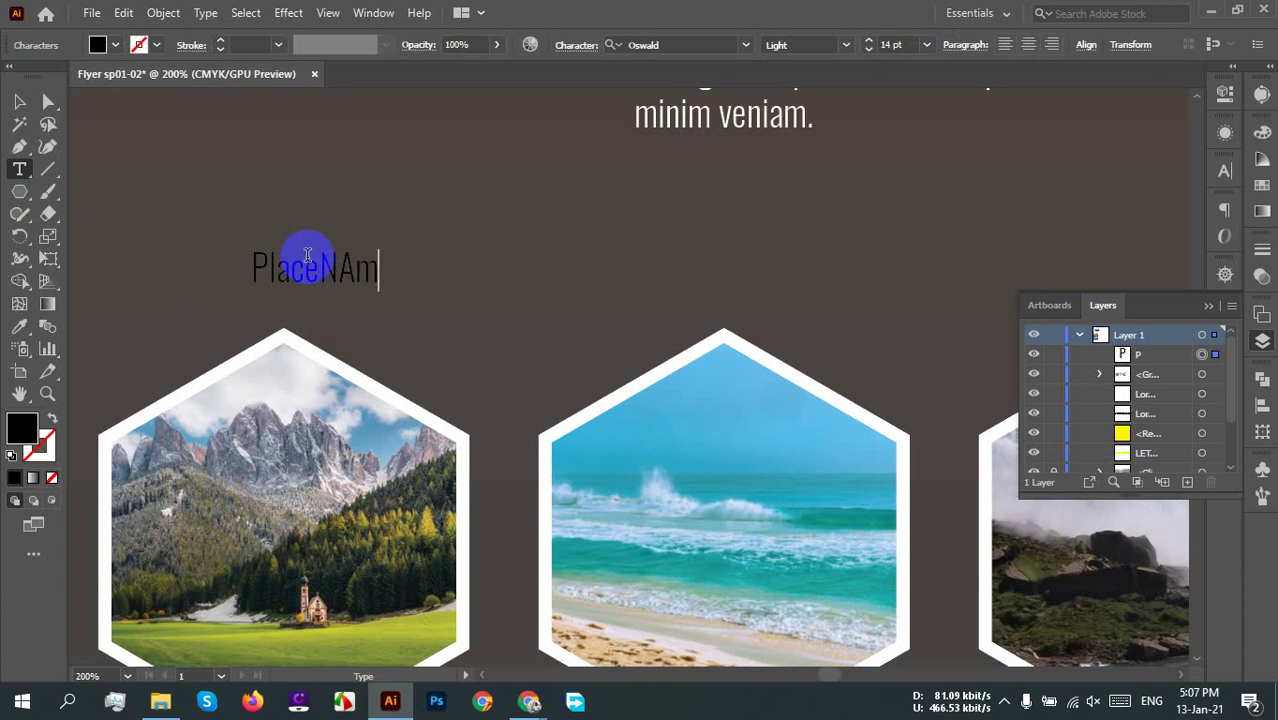
type("e")
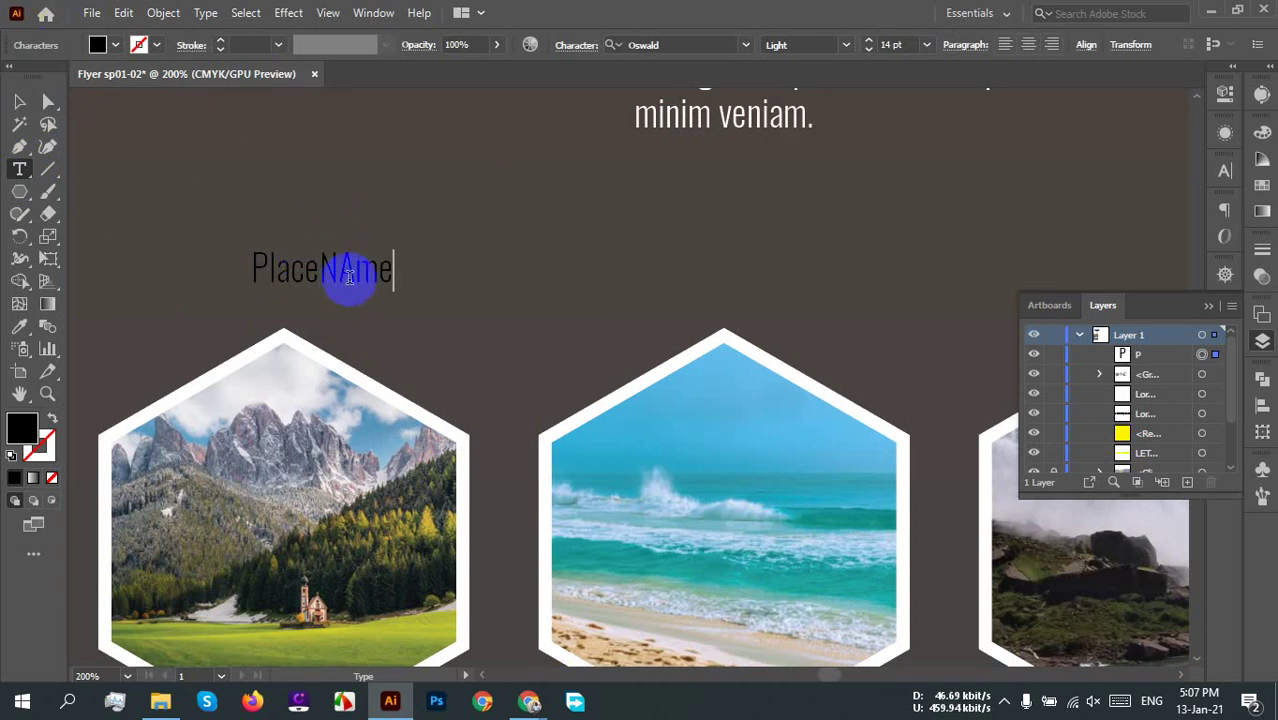
type("a")
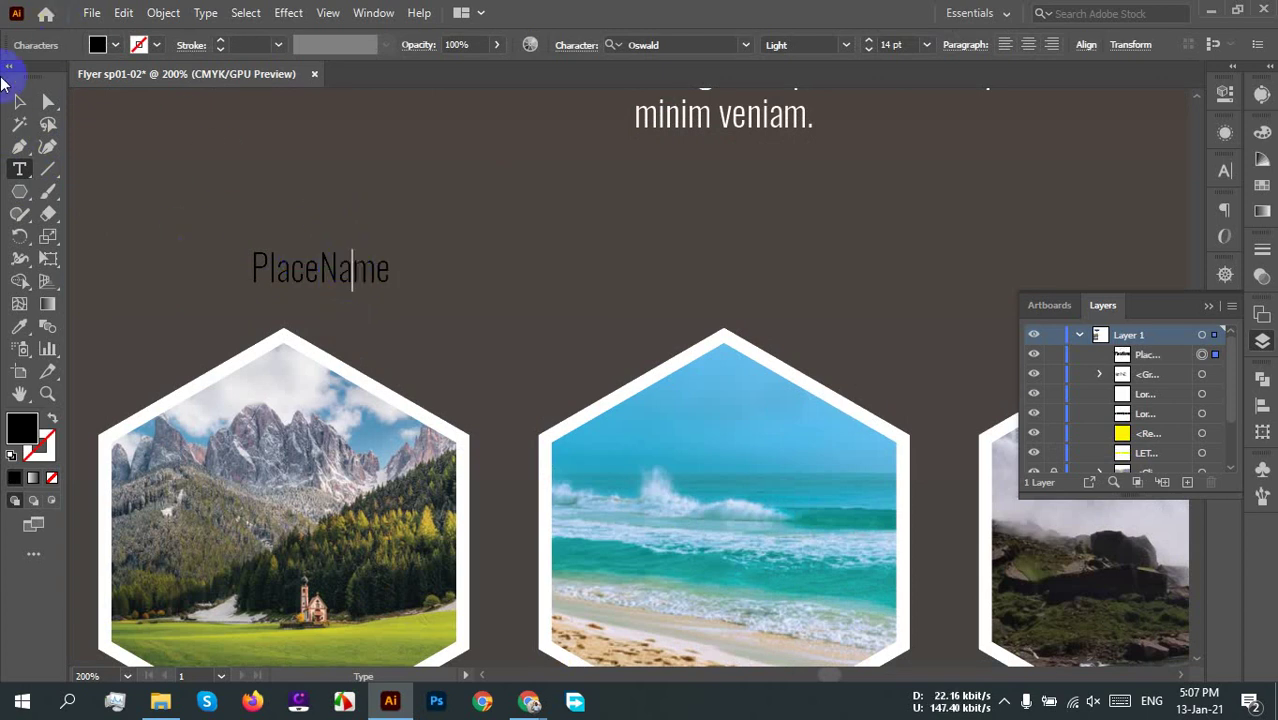
left_click(19, 101)
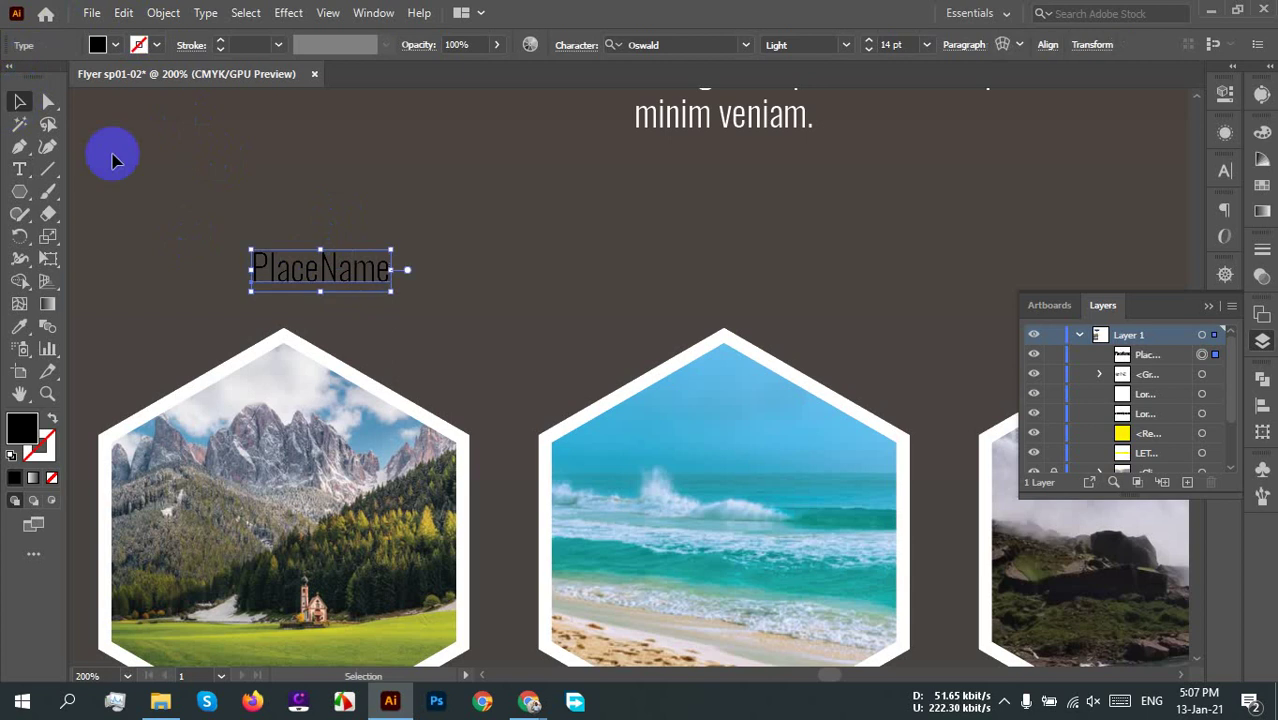
Step: Set the PlaceName label to Oswald Medium at 18 pt and shift it closer to the mountain hexagon
left_click(843, 50)
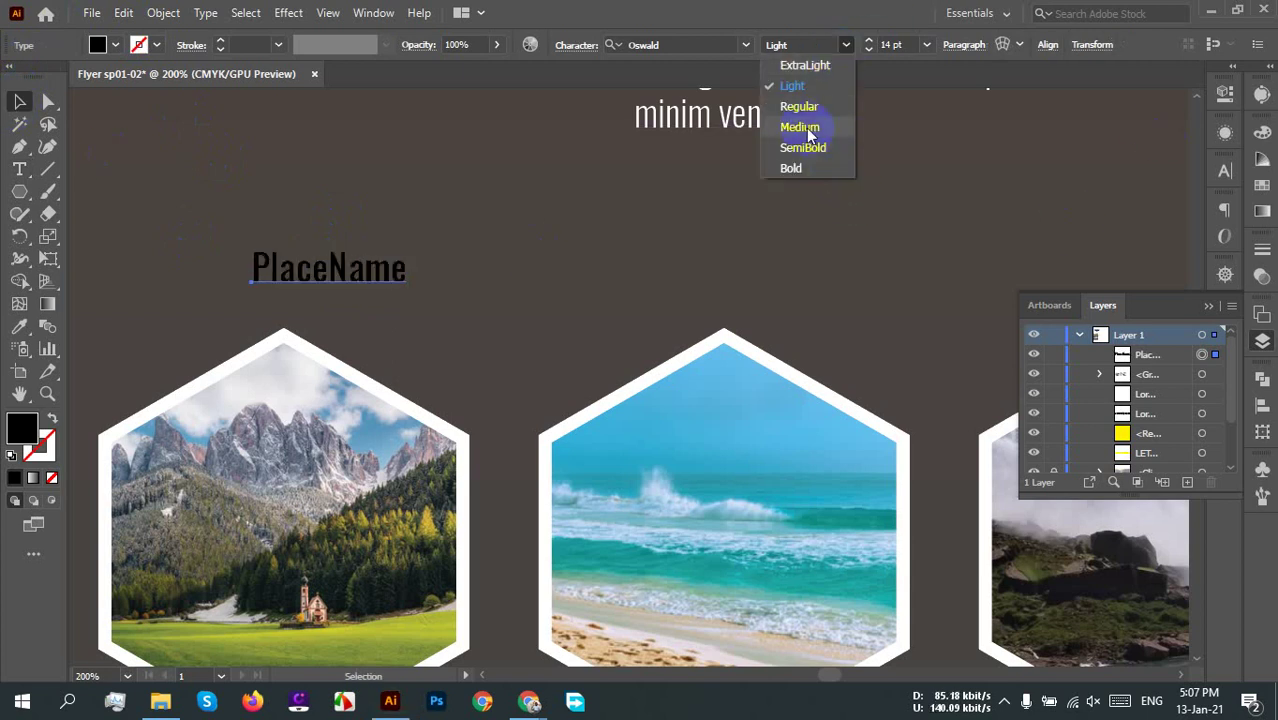
left_click(800, 127)
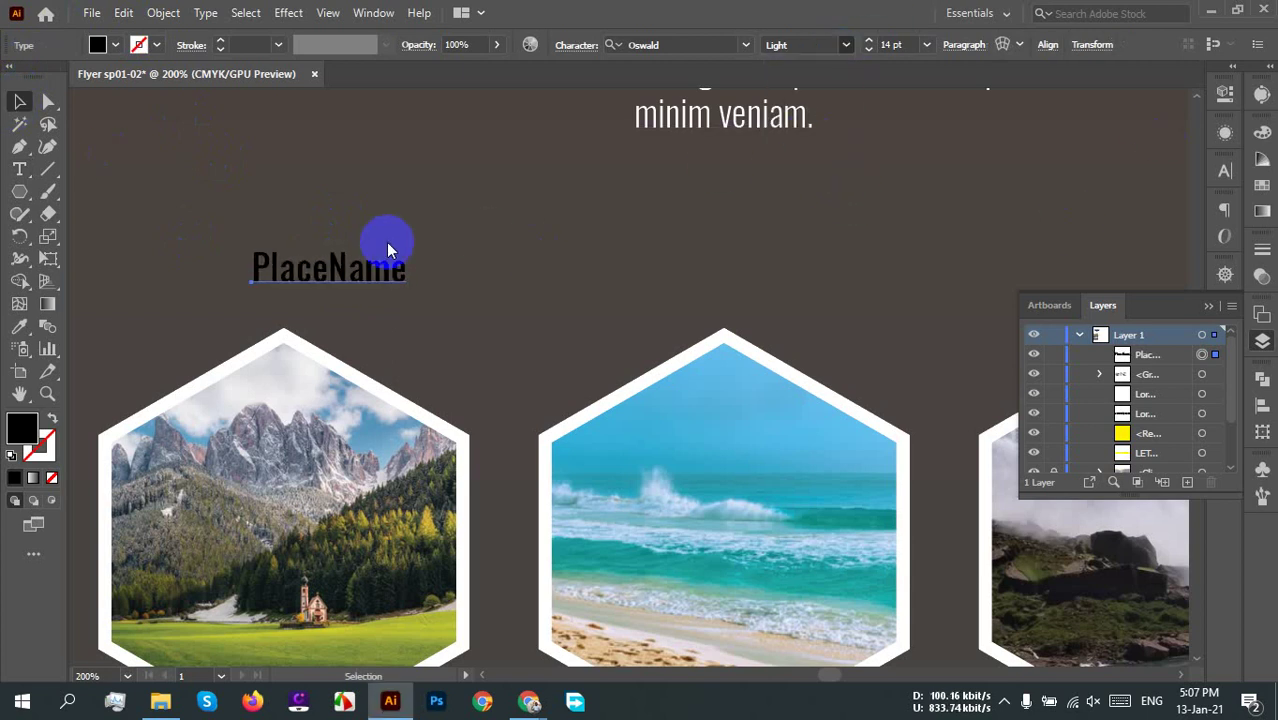
left_click_drag(355, 272, 300, 289)
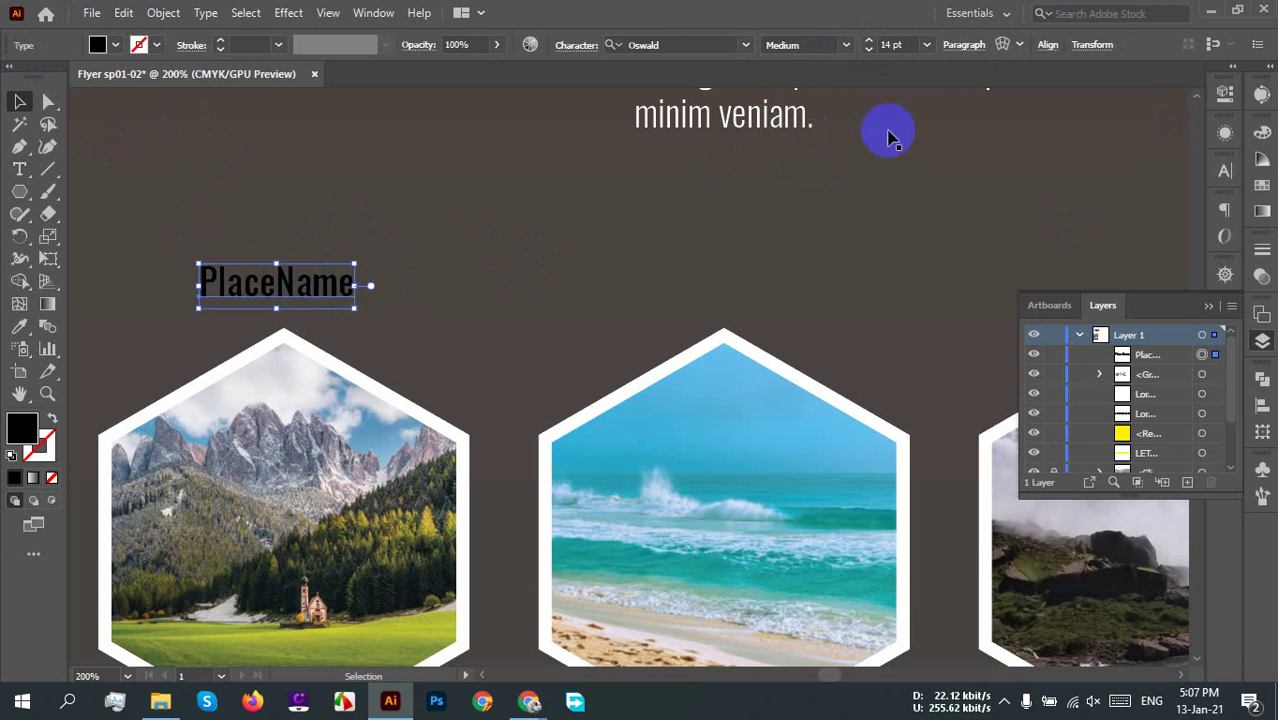
left_click(927, 45)
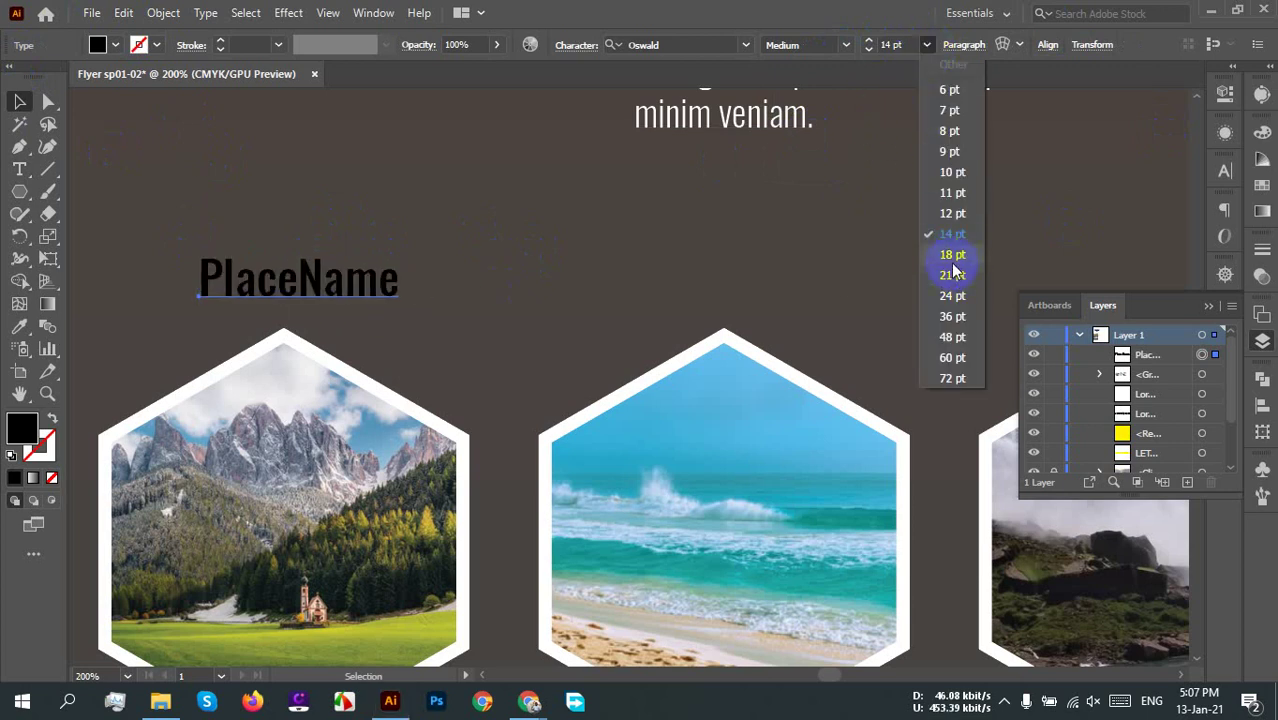
left_click(956, 264)
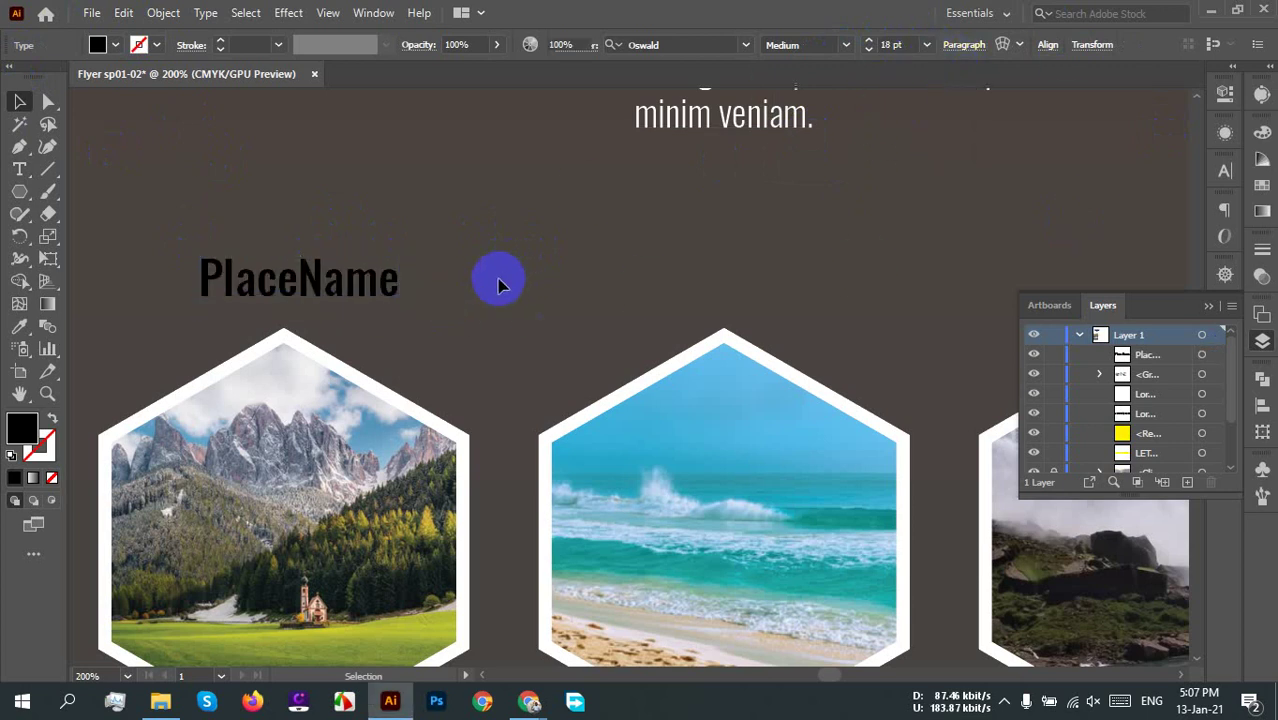
Step: Position the PlaceName label roughly centered over the mountain hexagon and fill it with yellow
scroll(653, 305, "left", 3)
mouse_move(468, 285)
left_mouse_down()
mouse_move(480, 286)
mouse_move(445, 283)
left_mouse_up()
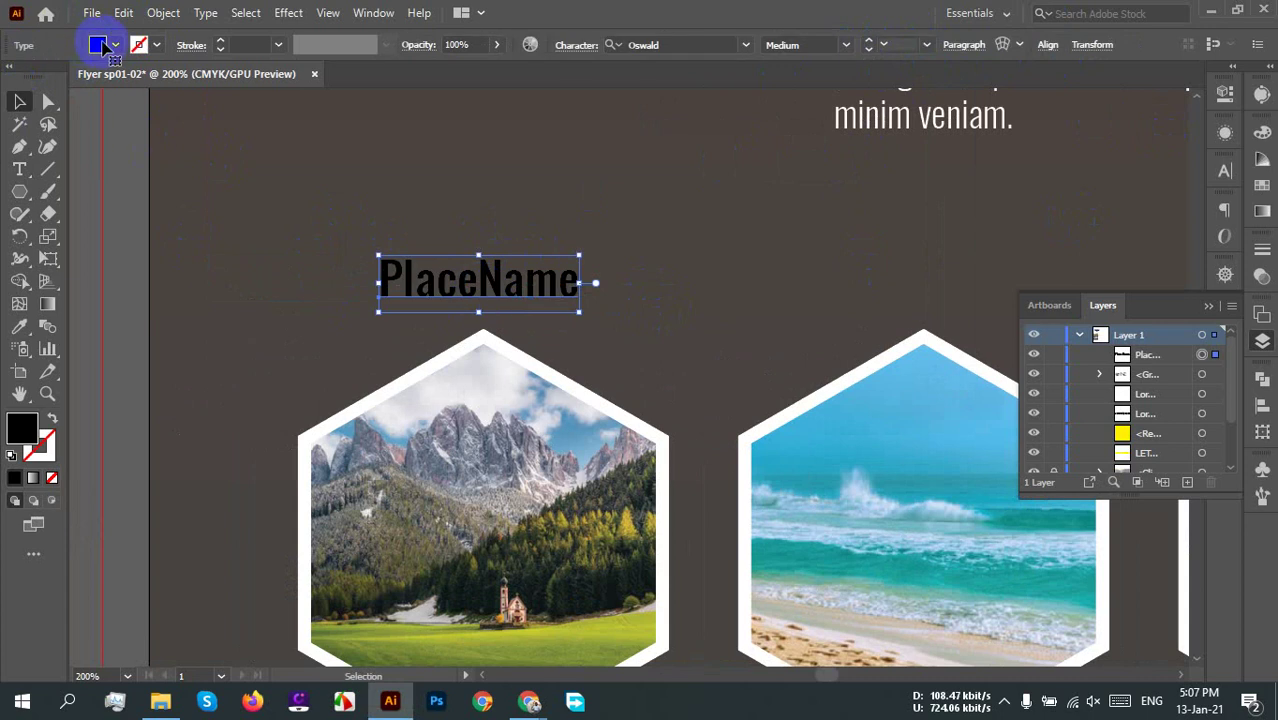
left_click(99, 46)
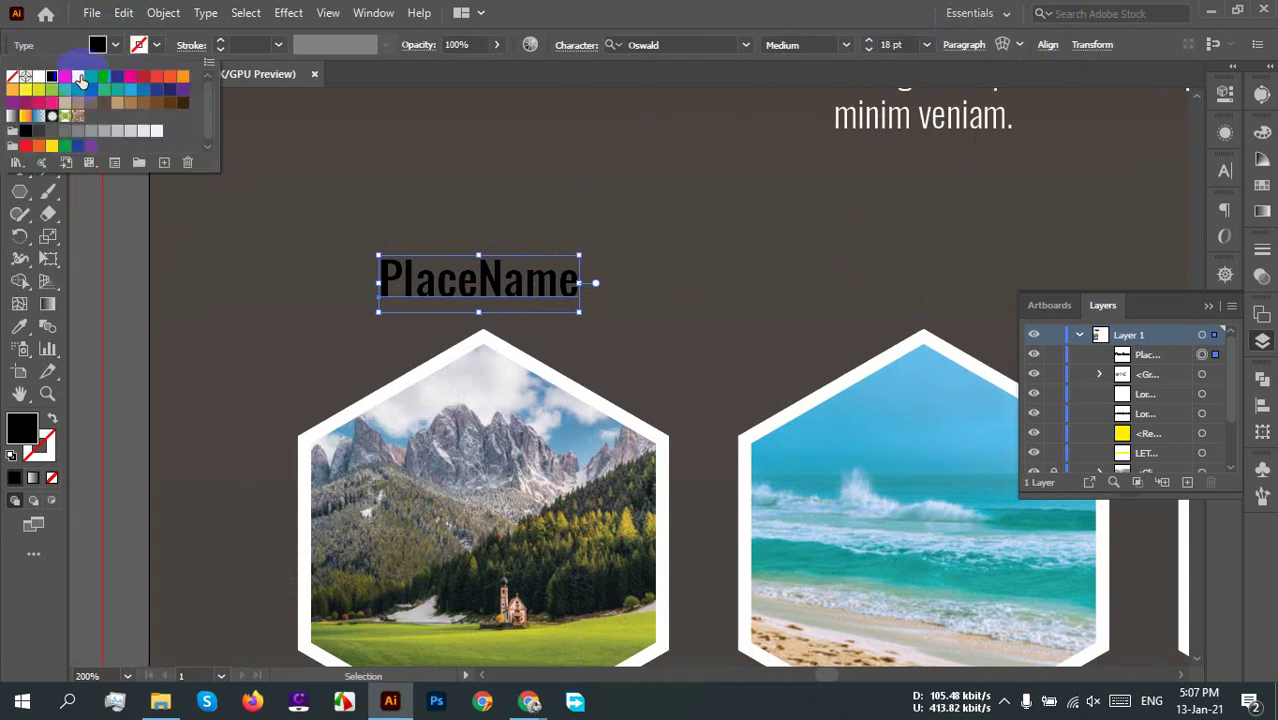
left_click(80, 78)
left_click(613, 294)
left_click(613, 297)
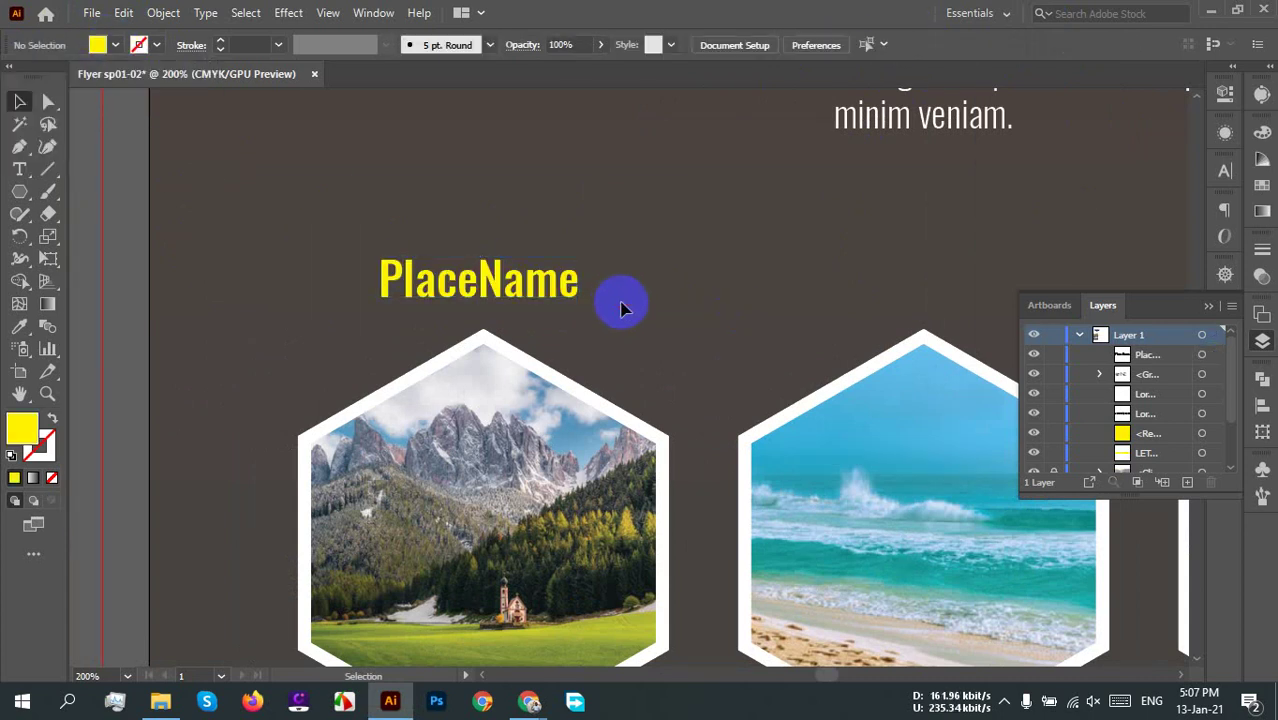
Step: Try moving the PlaceName label down against the mountain hexagon's tip and undo the move
key("ctrl+0")
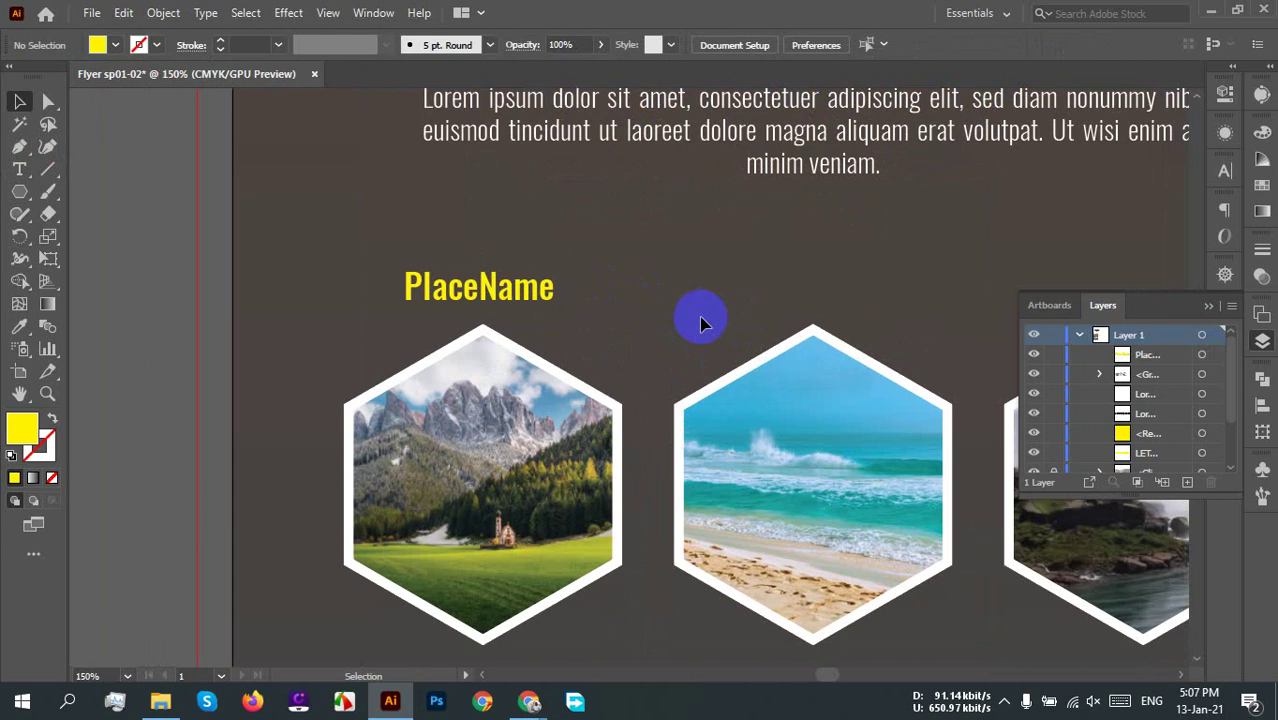
scroll(700, 322, "right", 3)
scroll(422, 334, "up", 3)
left_click_drag(362, 237, 403, 292)
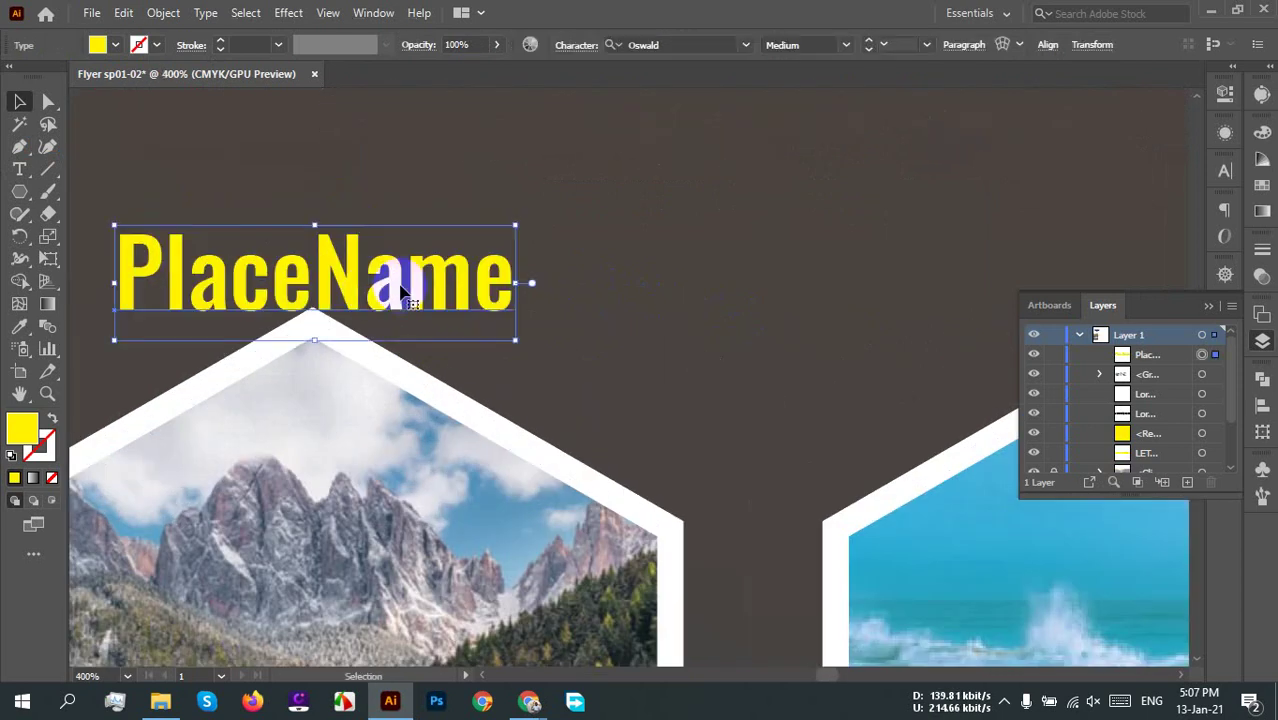
key("ctrl+z")
left_click(614, 176)
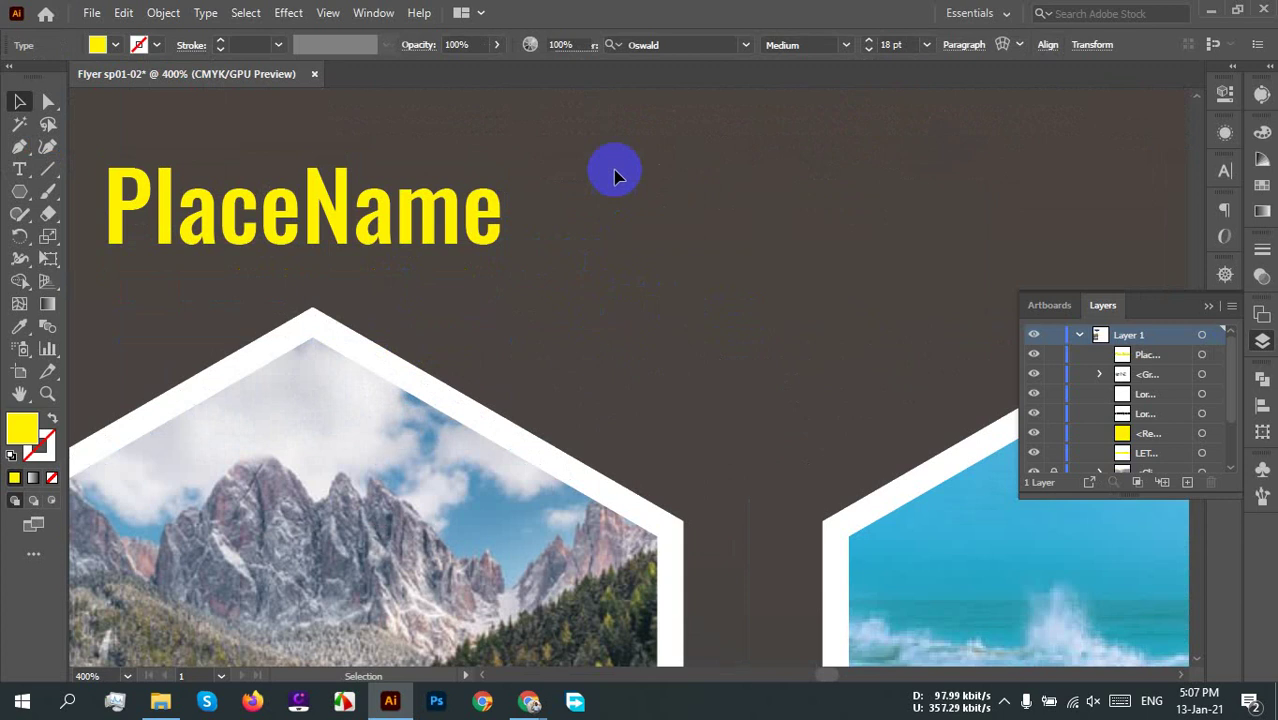
Step: Ungroup the row of three hexagonal photos so that each photo can be selected separately
left_click_drag(614, 176, 428, 377)
right_click(645, 318)
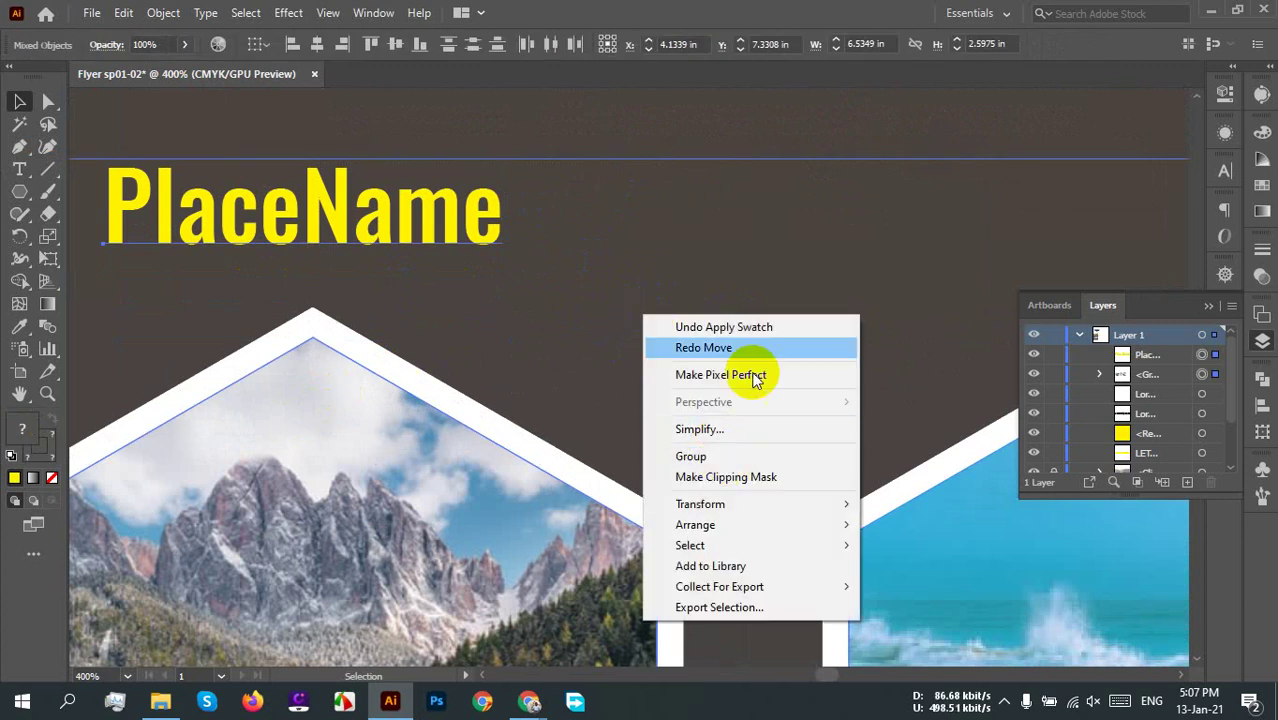
left_click(599, 365)
left_click(437, 494)
right_click(440, 495)
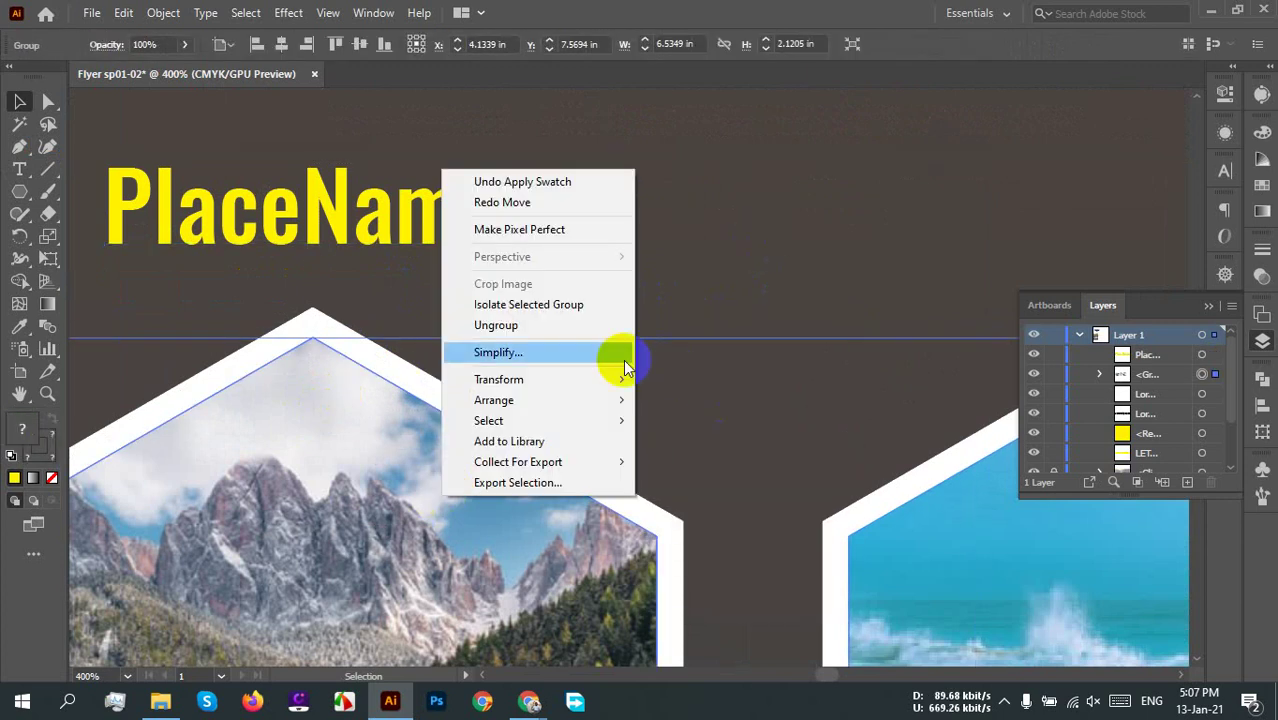
left_click(526, 330)
Step: Align the PlaceName label and the mountain photo by their horizontal centers
left_click(748, 250)
left_click_drag(622, 154, 379, 422)
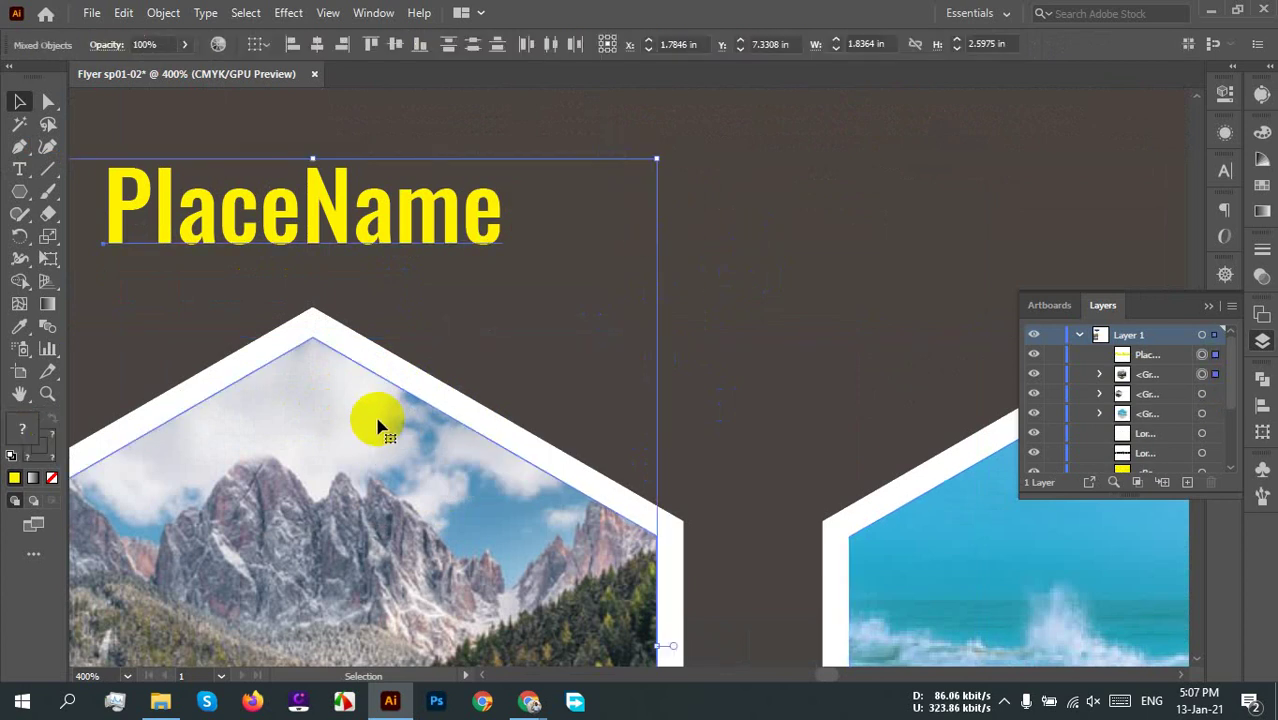
left_click(313, 47)
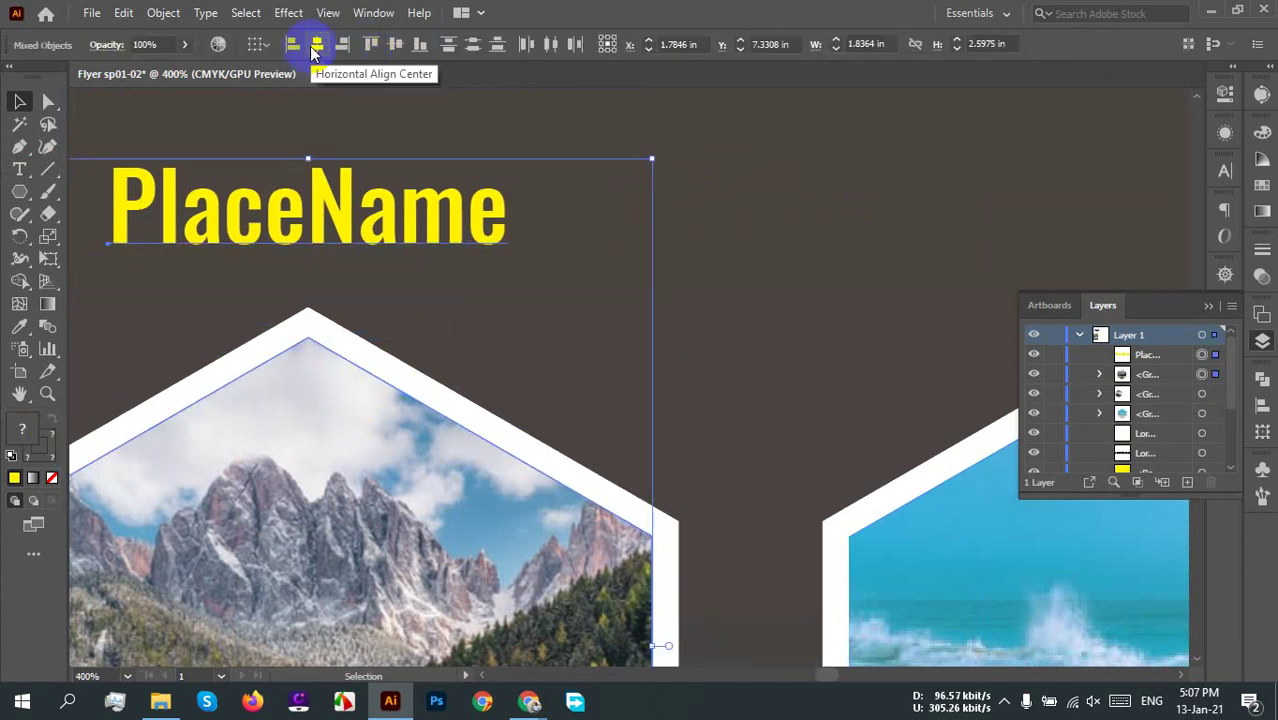
left_click(765, 322)
Step: Duplicate the PlaceName label straight across above the beach photo and repeat the copy above the waterfall photo
scroll(765, 322, "down", 3)
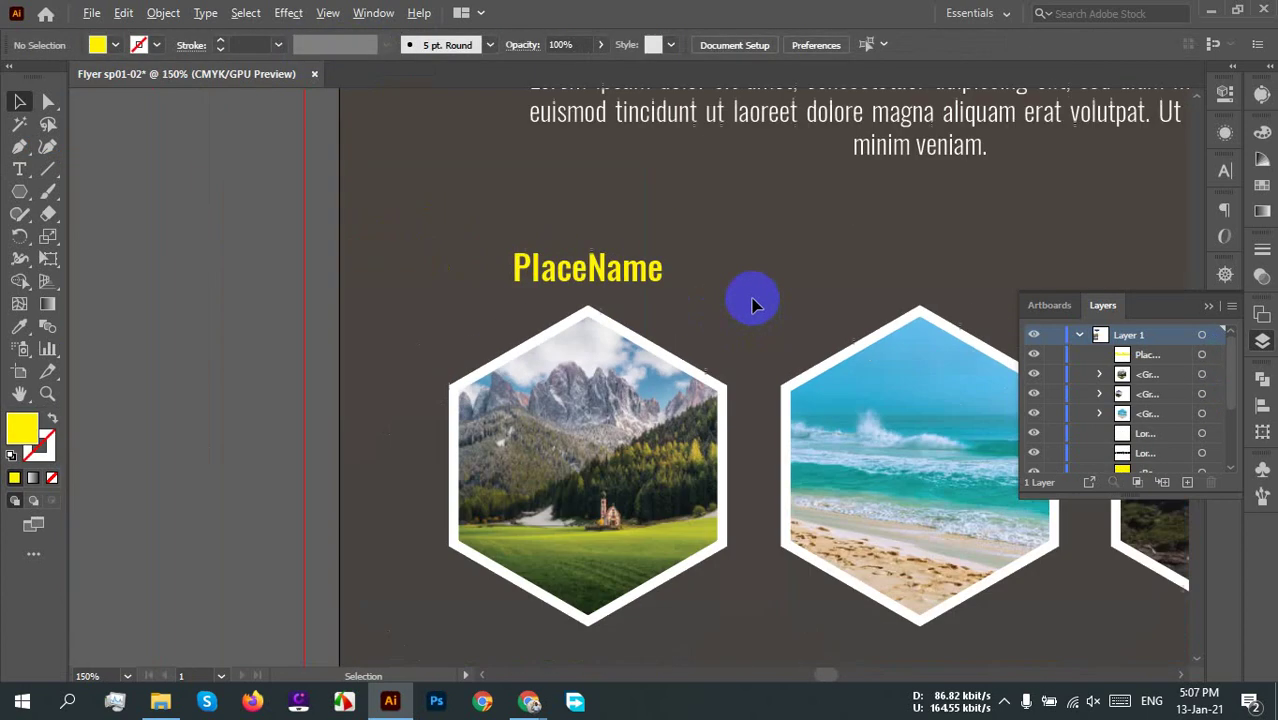
left_click_drag(750, 300, 451, 251)
left_click(956, 449)
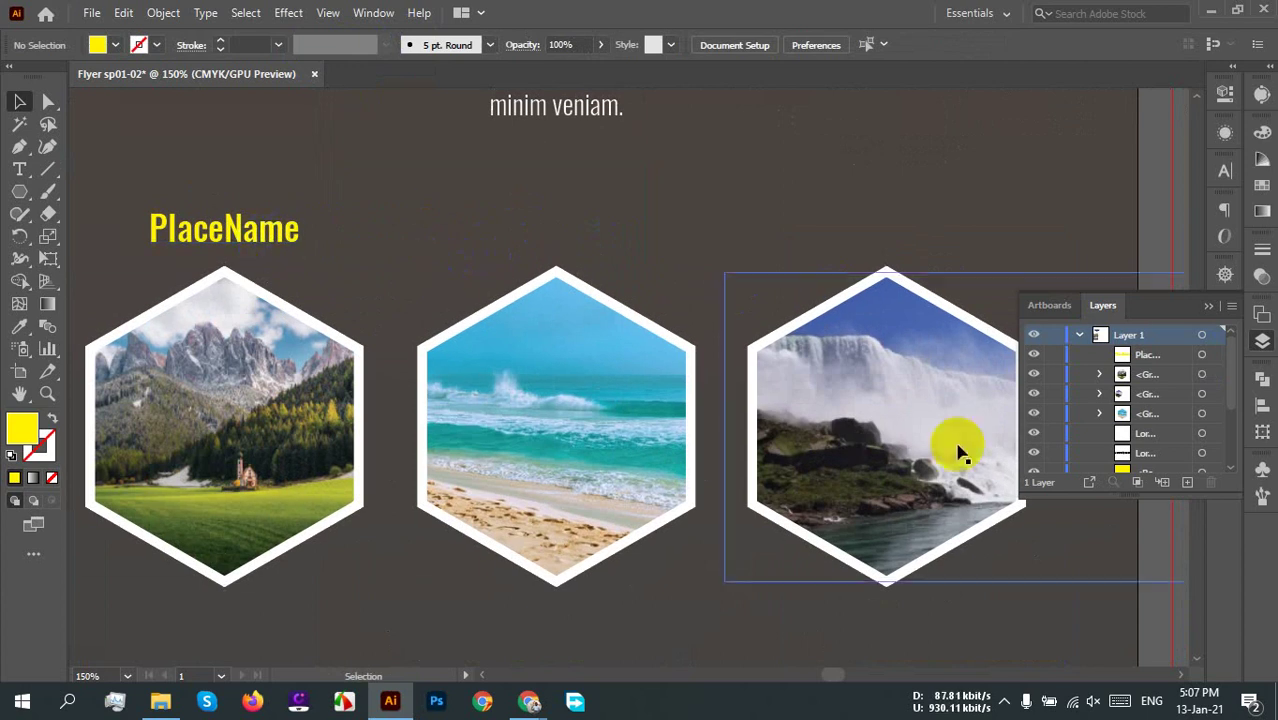
left_click(232, 258)
left_click_drag(240, 245, 572, 251)
key("ctrl+d")
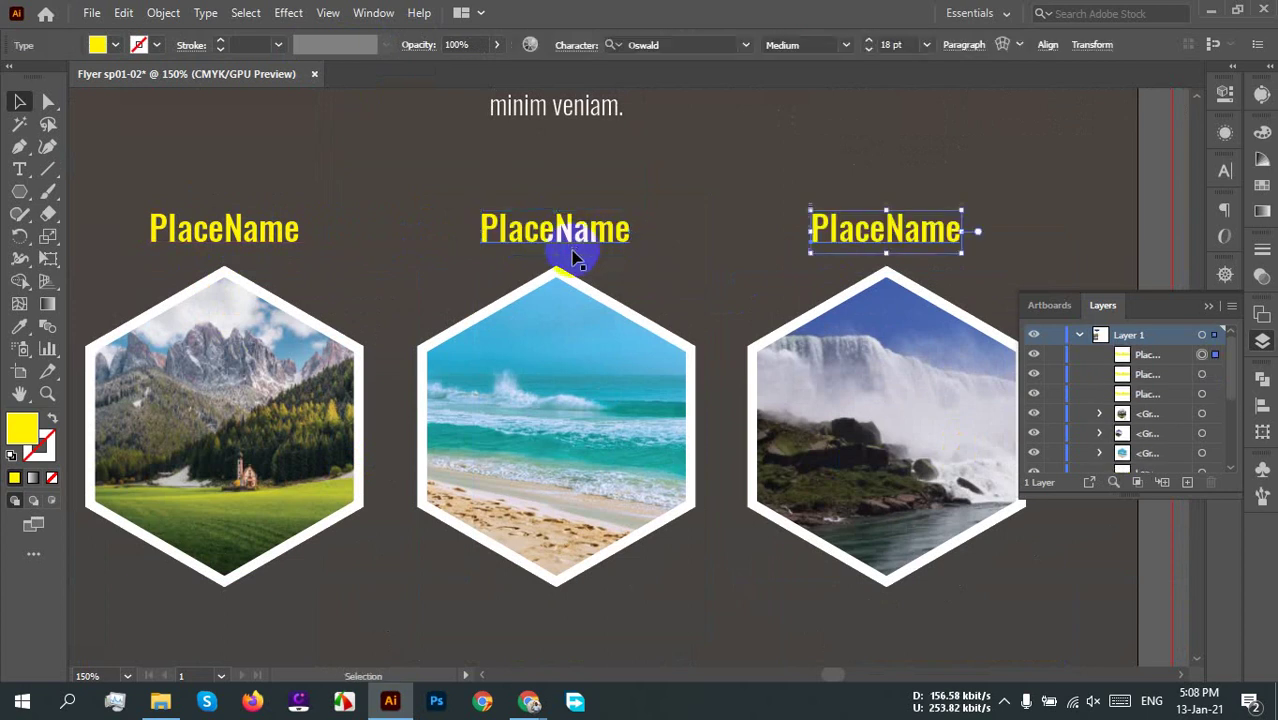
Step: Align the horizontal centers of the beach photo and its label, and likewise of the waterfall photo and its label
left_click(620, 224)
left_click(565, 345, "shift")
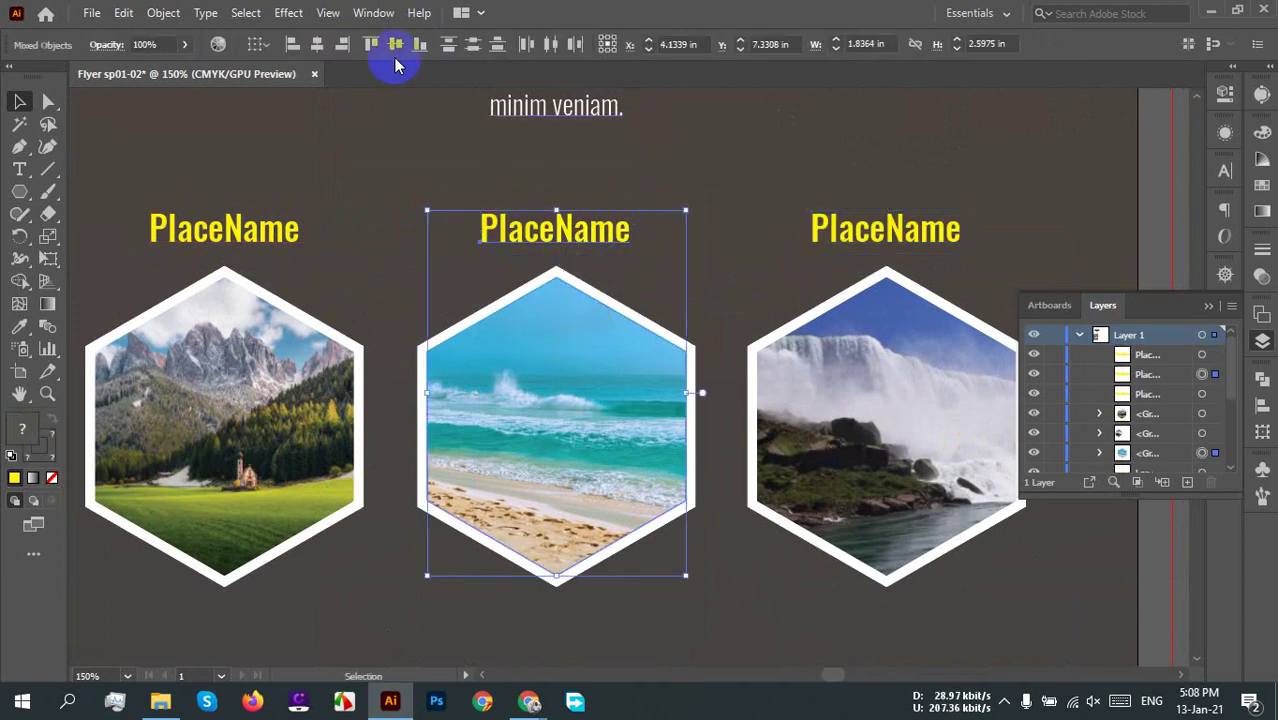
left_click(320, 46)
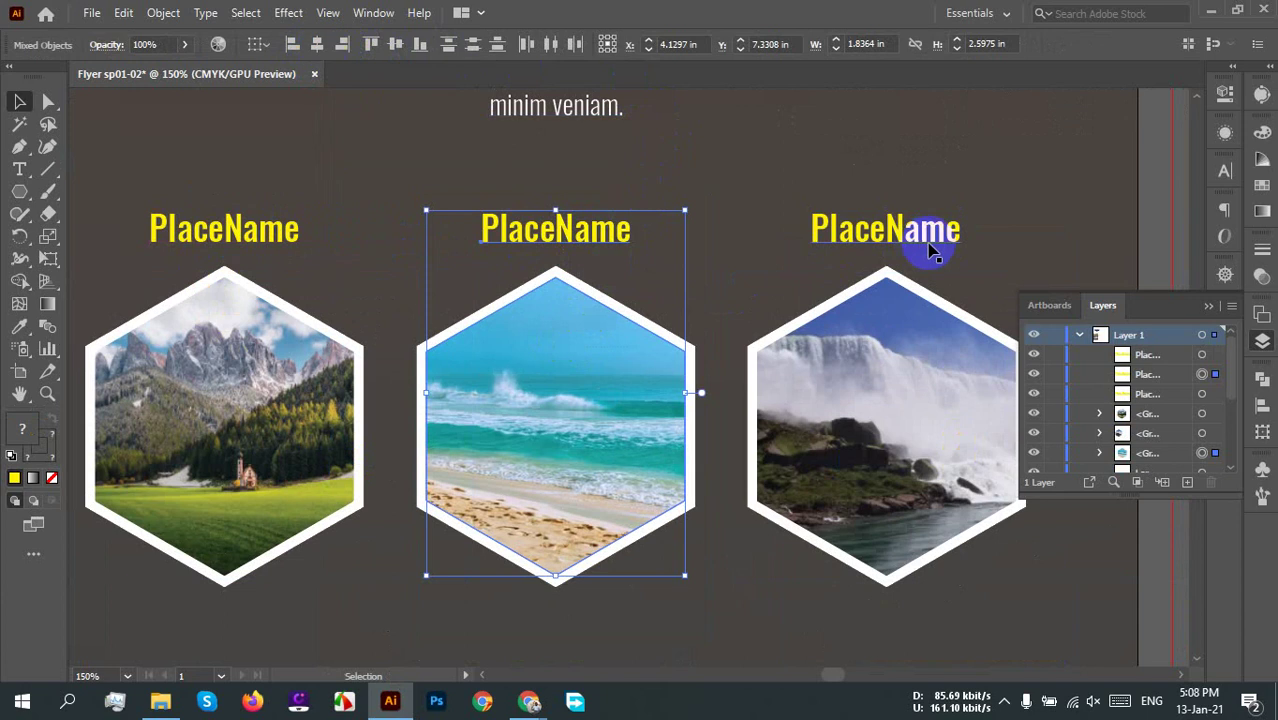
left_click(927, 242)
left_click(902, 334, "shift")
left_click(317, 44)
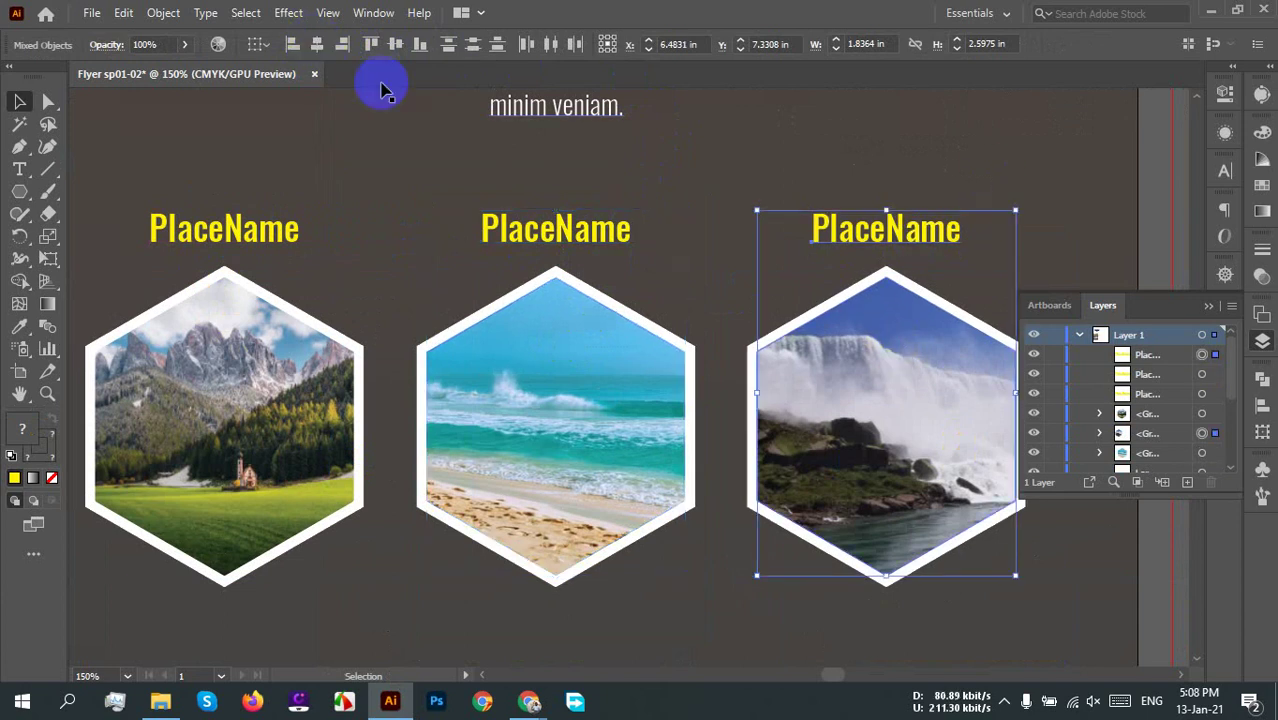
Step: Try grouping the waterfall photo with its PlaceName label and ungroup the pair again
left_click(1018, 162)
left_click_drag(998, 170, 866, 358)
right_click(866, 360)
left_click(955, 488)
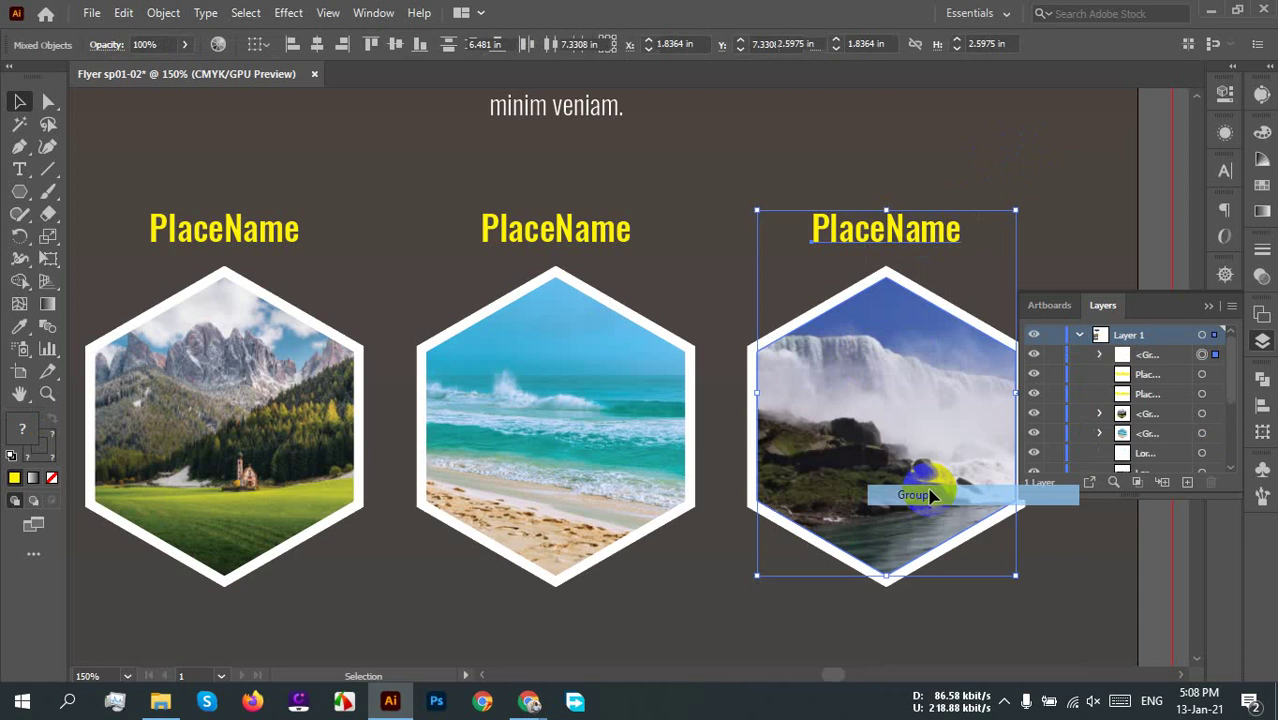
left_click(662, 185)
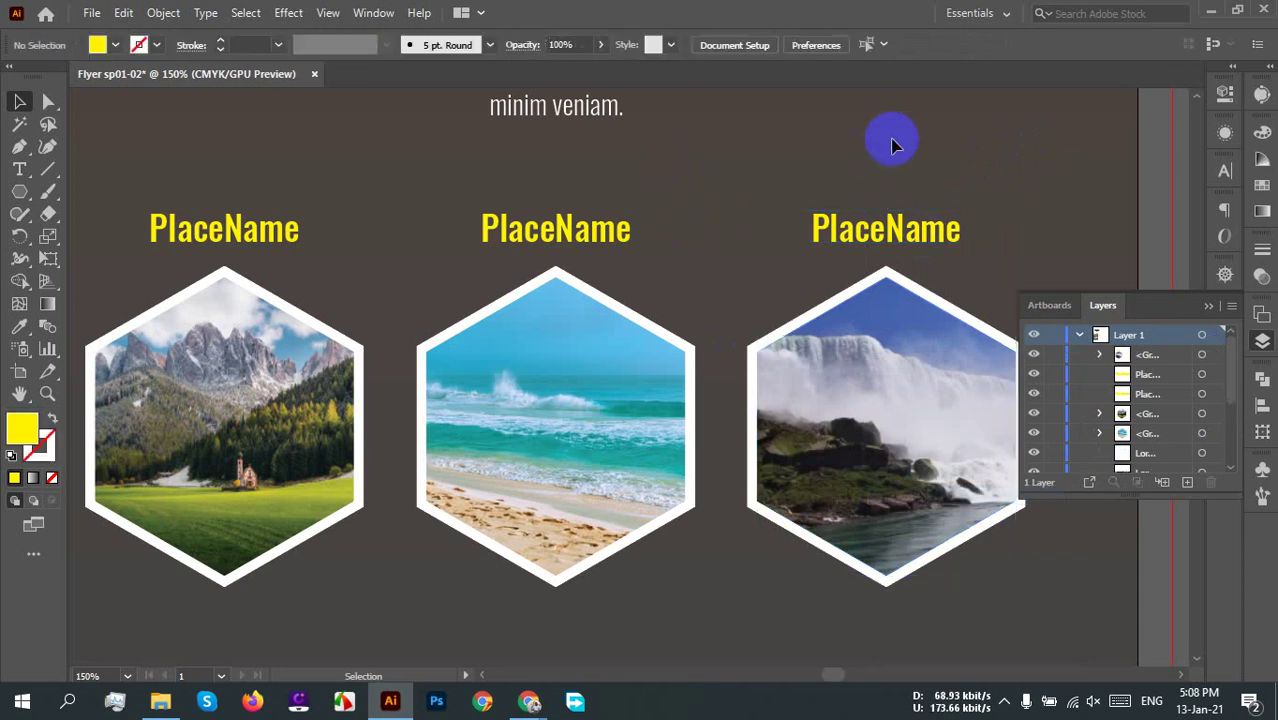
right_click(890, 240)
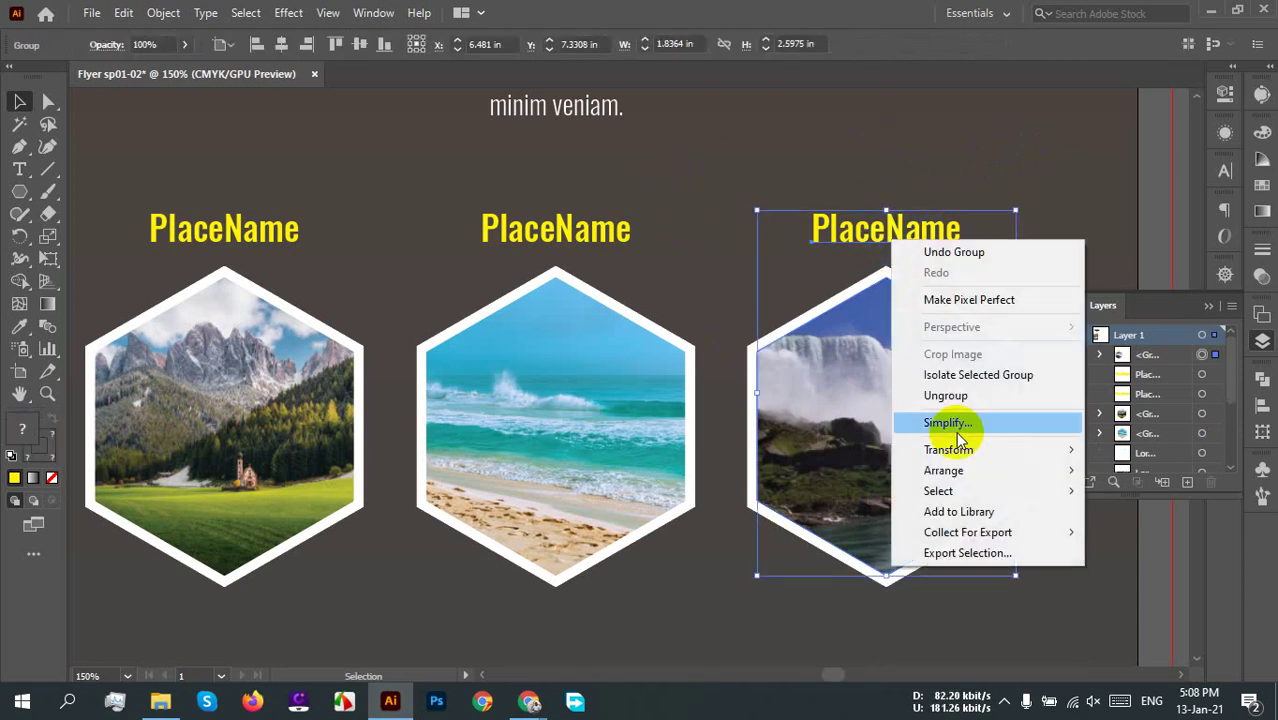
left_click(930, 396)
Step: Distribute the three PlaceName labels evenly by their horizontal centers
left_click(887, 226)
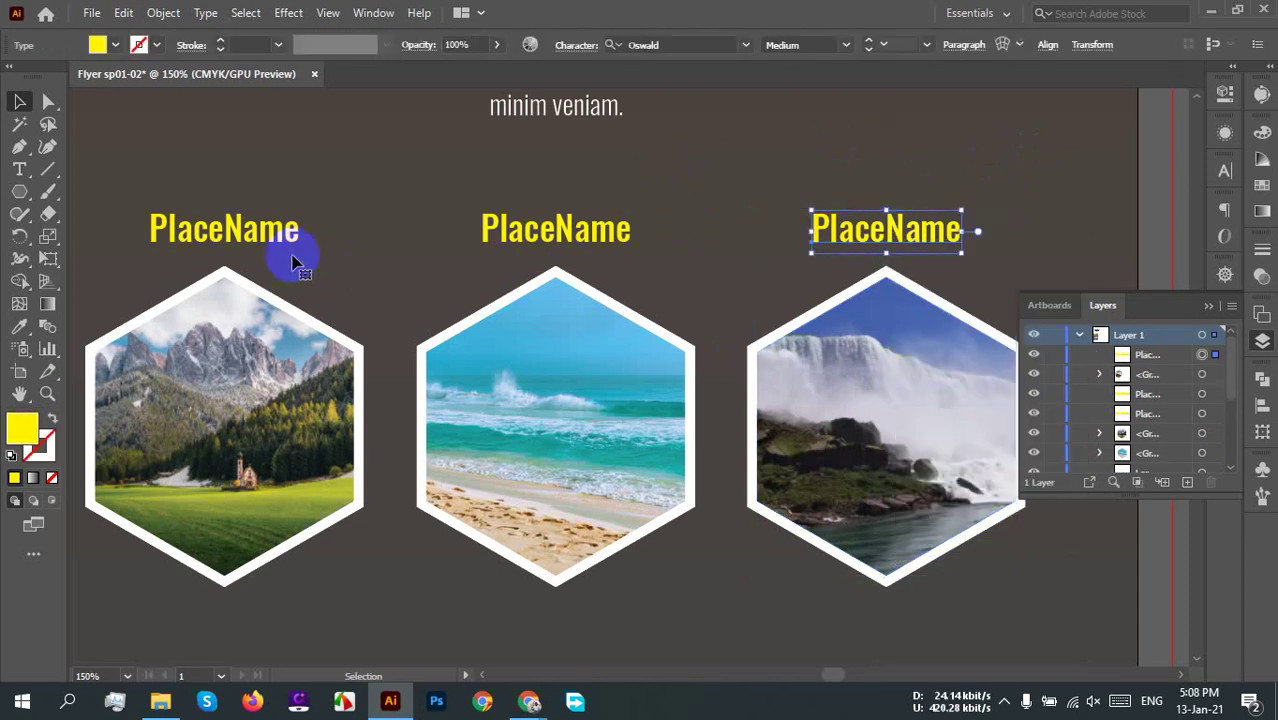
left_click(263, 234, "shift")
left_click(507, 255, "shift")
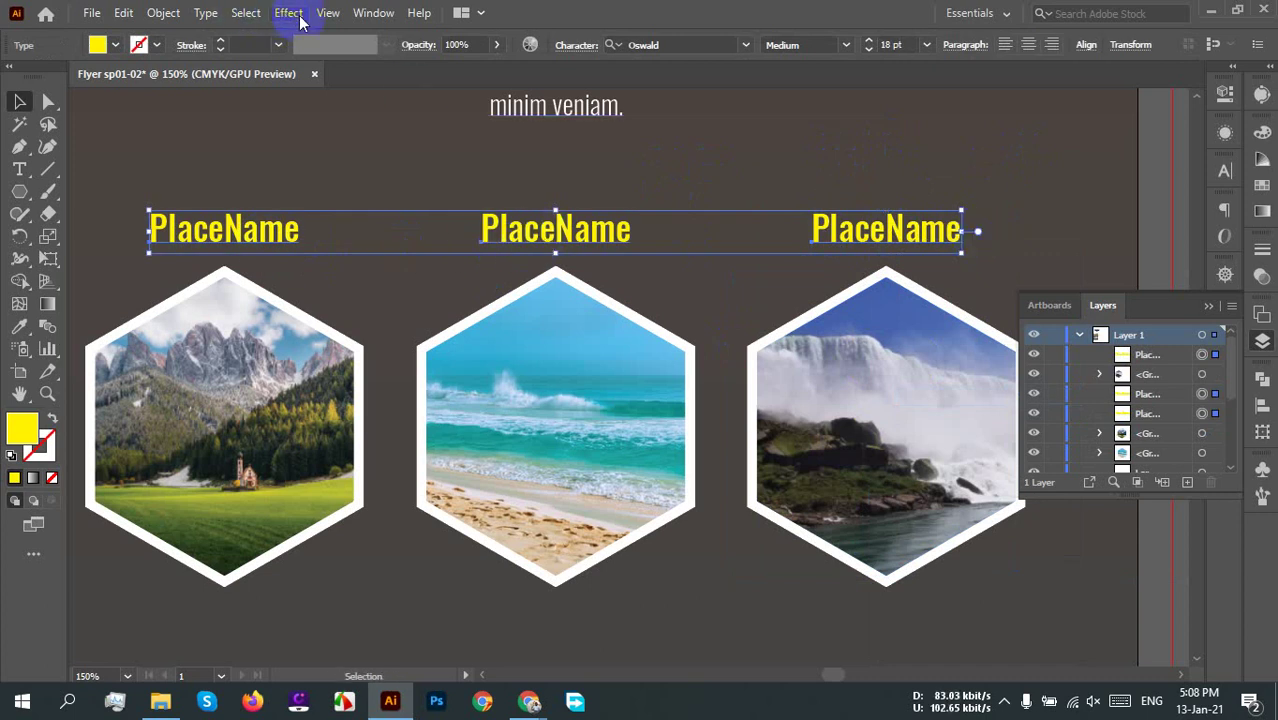
left_click(1086, 47)
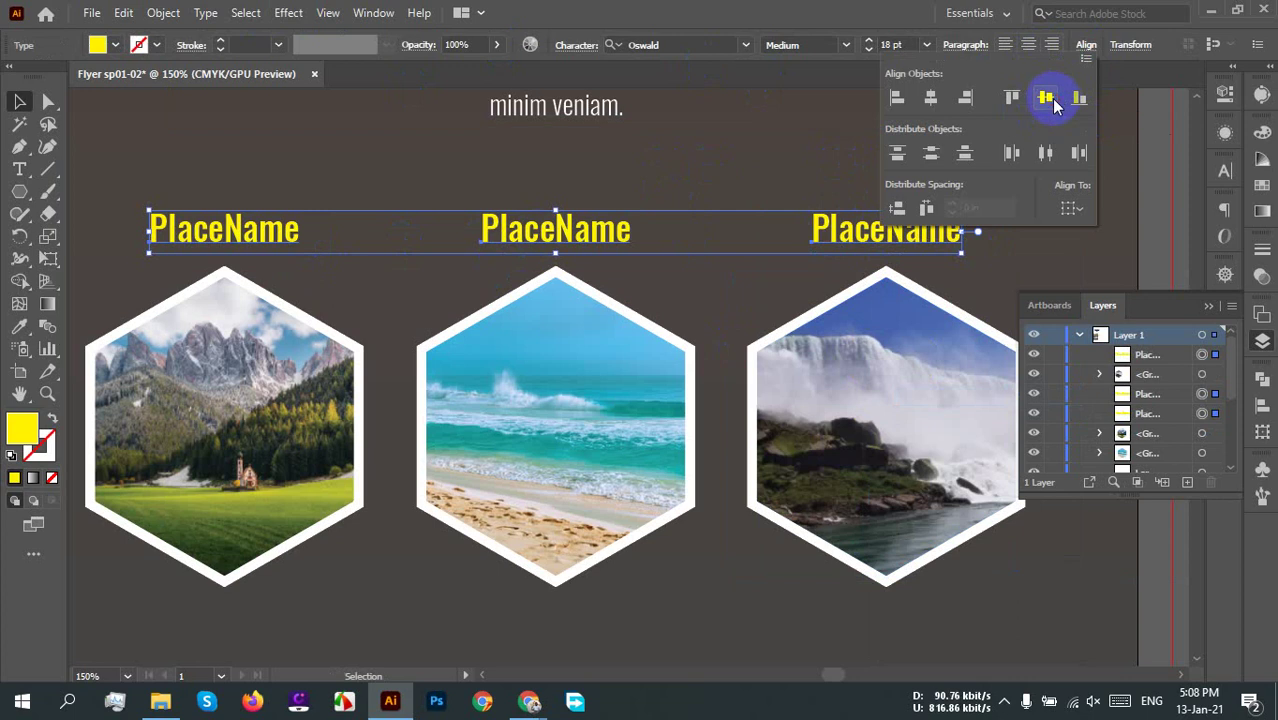
left_click(1045, 155)
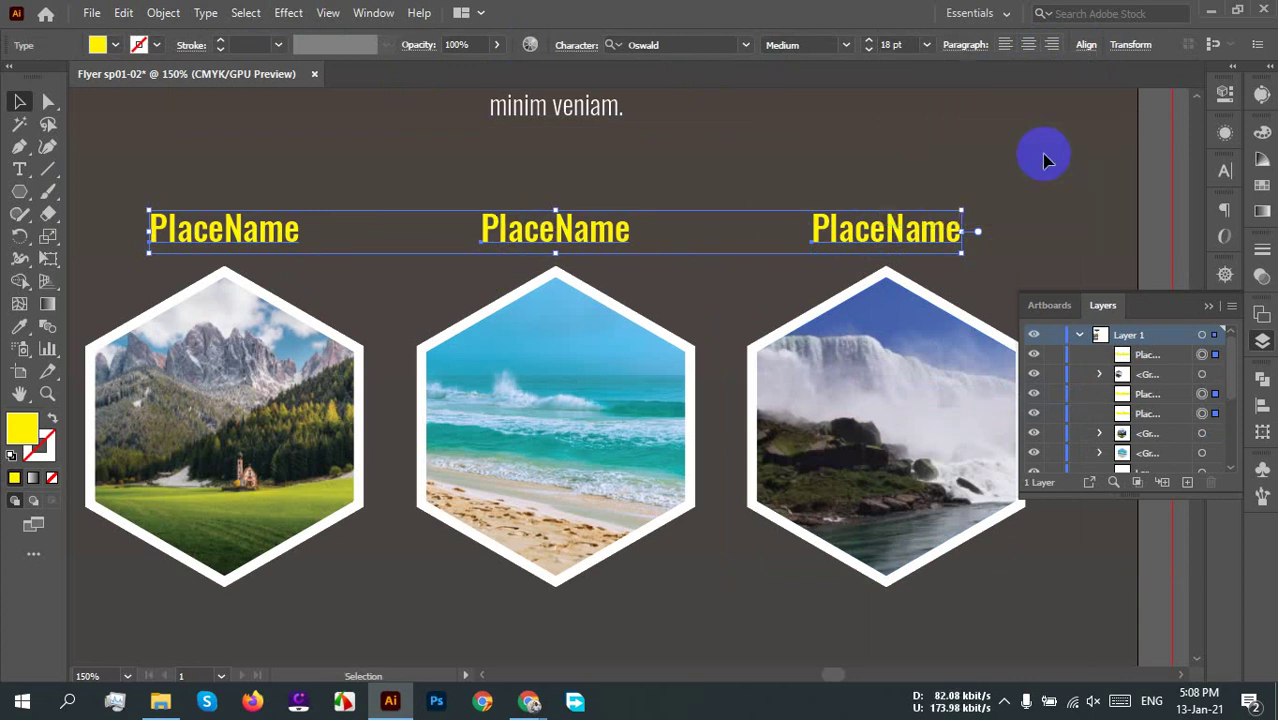
left_click(992, 166)
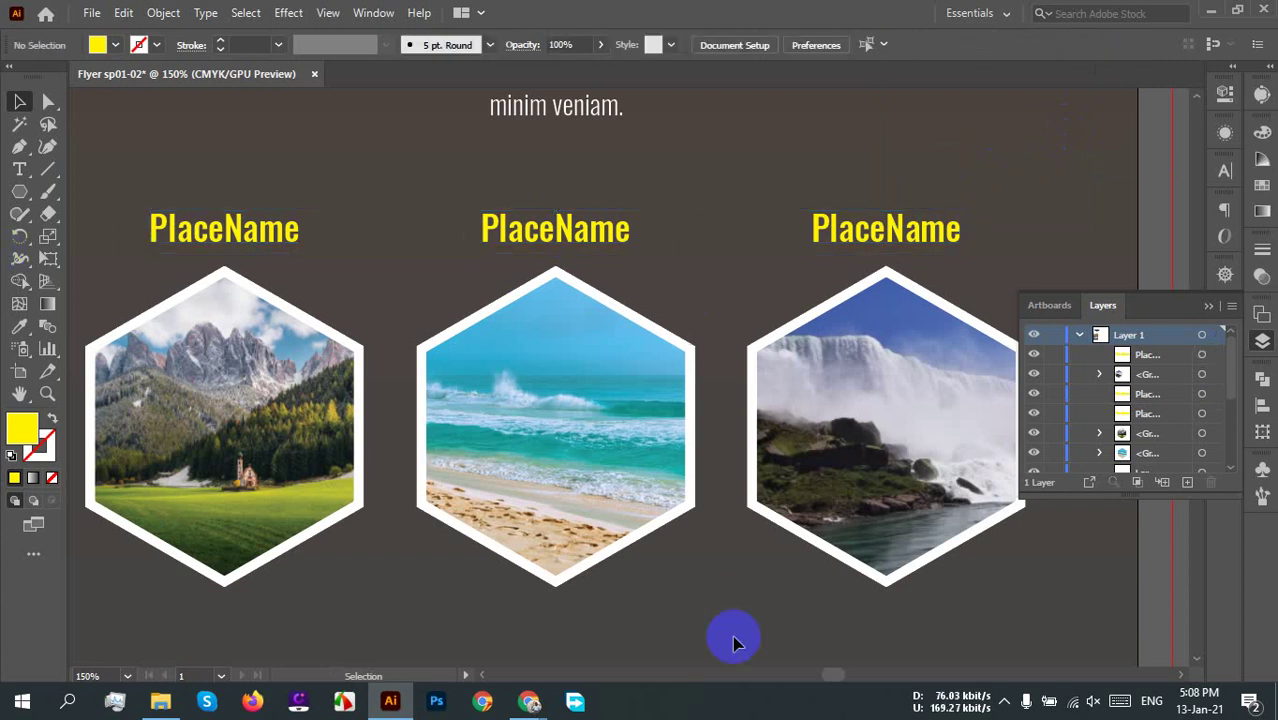
Step: Group the waterfall, beach and mountain photos each with the PlaceName label above it
left_click(232, 492)
scroll(245, 488, "left", 1)
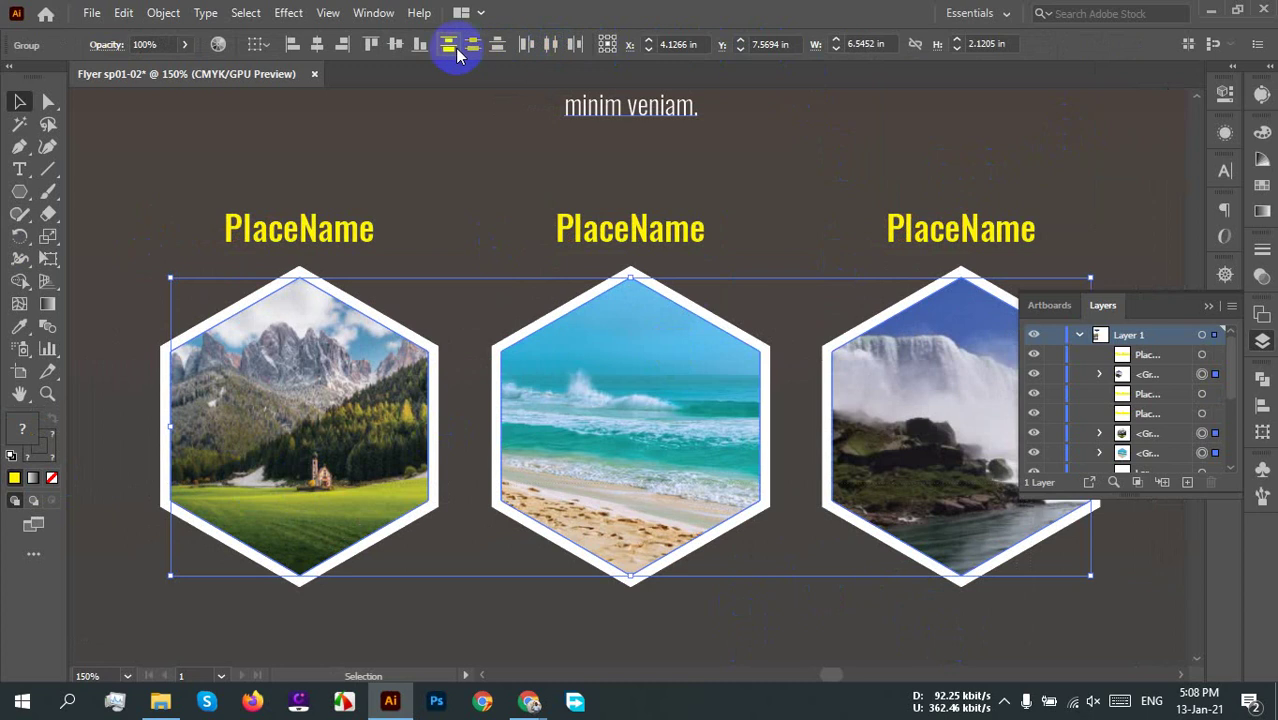
left_click_drag(965, 160, 900, 348)
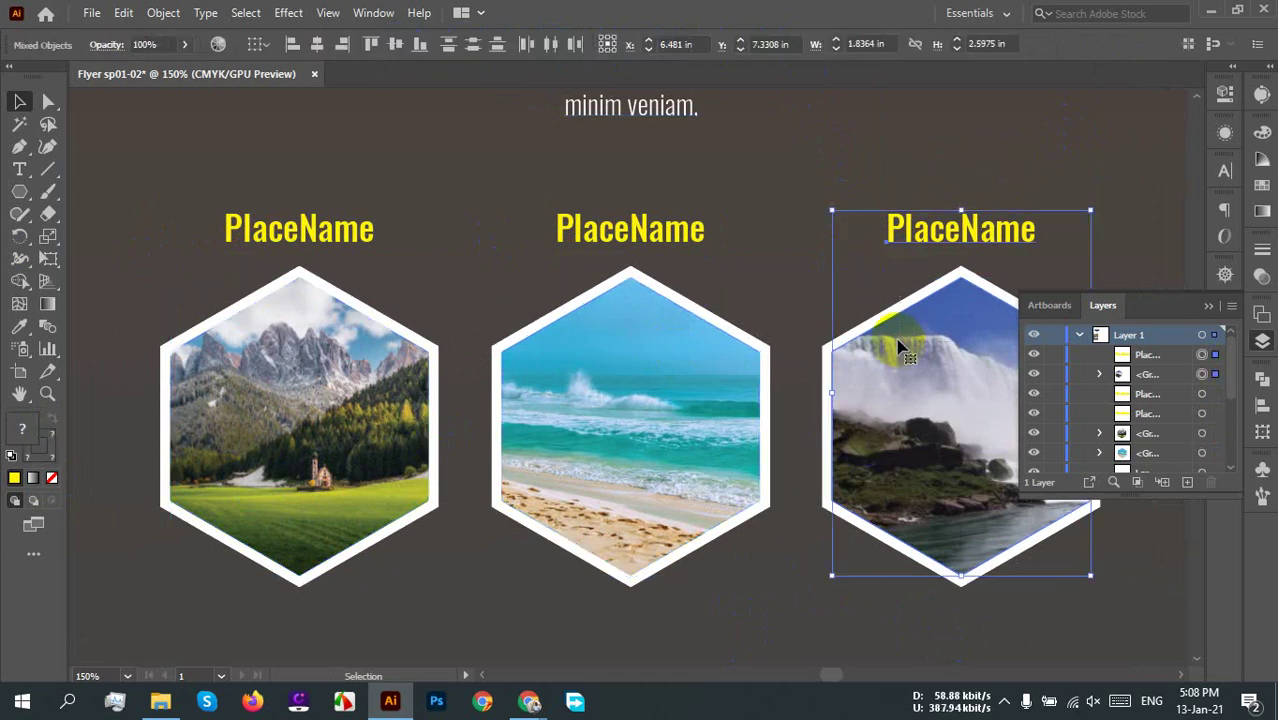
right_click(933, 302)
left_click(1033, 457)
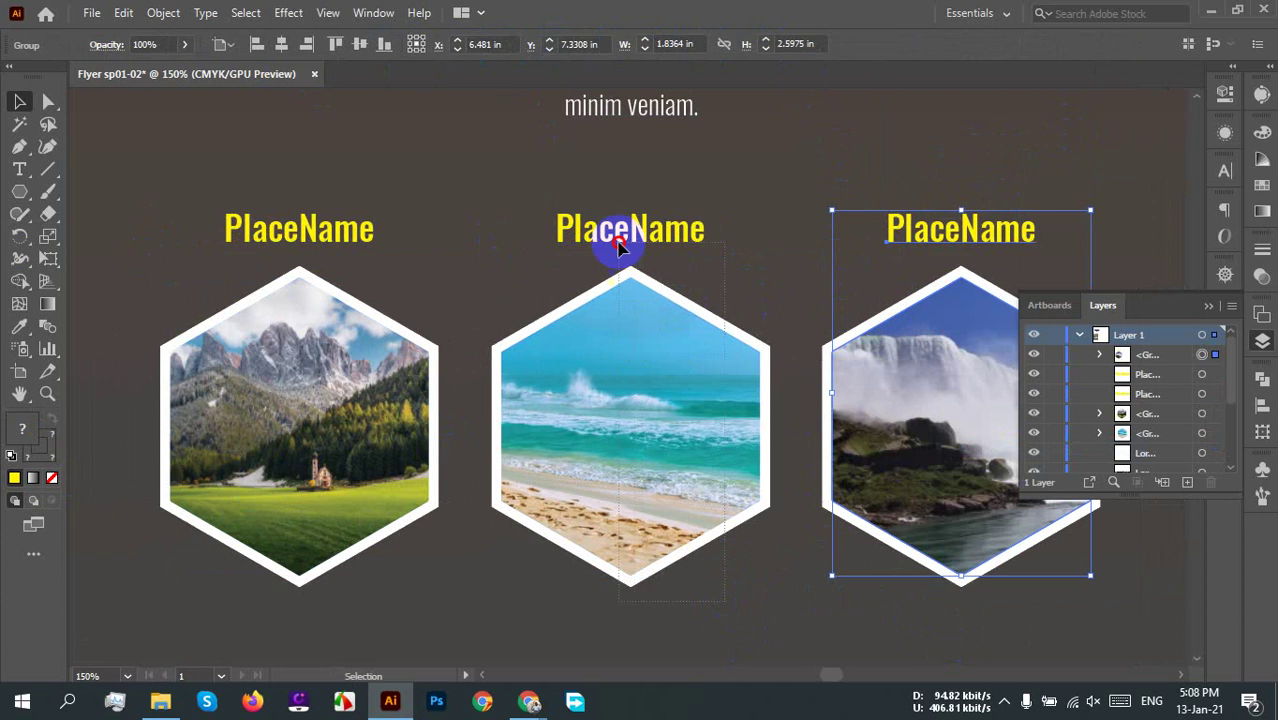
left_click_drag(612, 242, 608, 268)
right_click(611, 311)
left_click(688, 451)
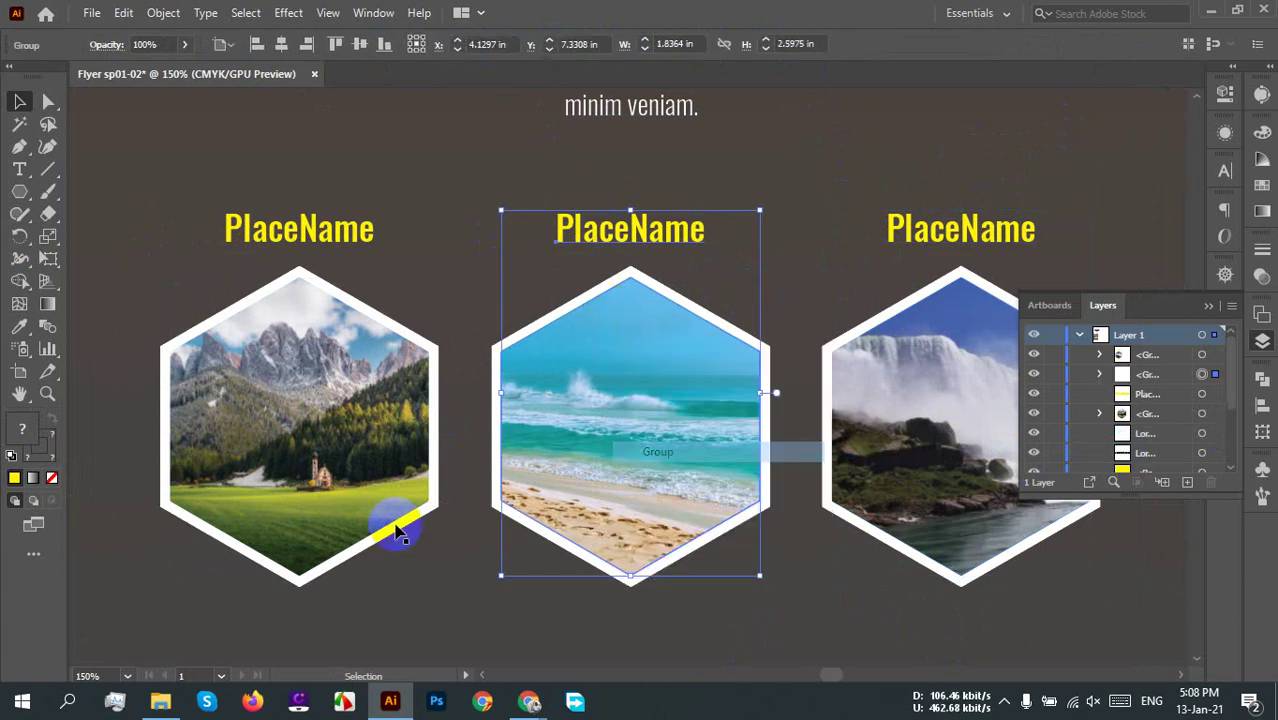
left_click_drag(296, 414, 296, 414)
right_click(296, 414)
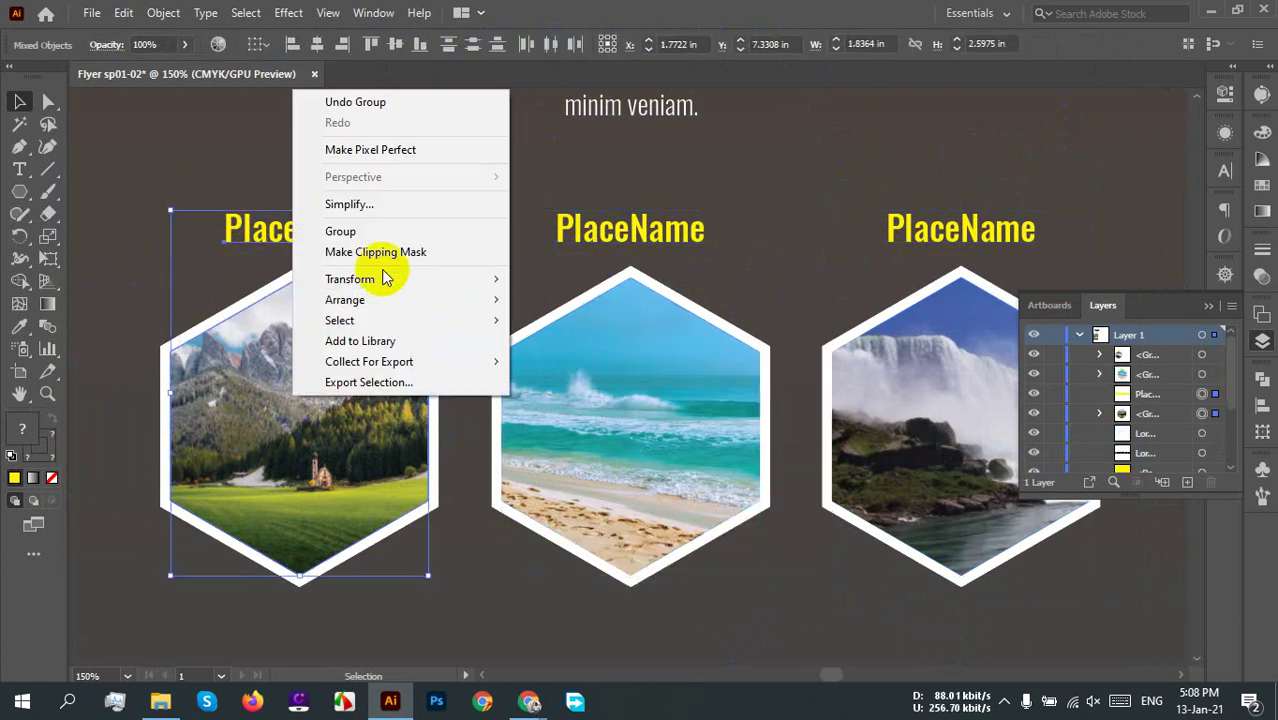
left_click(320, 232)
left_click(568, 163)
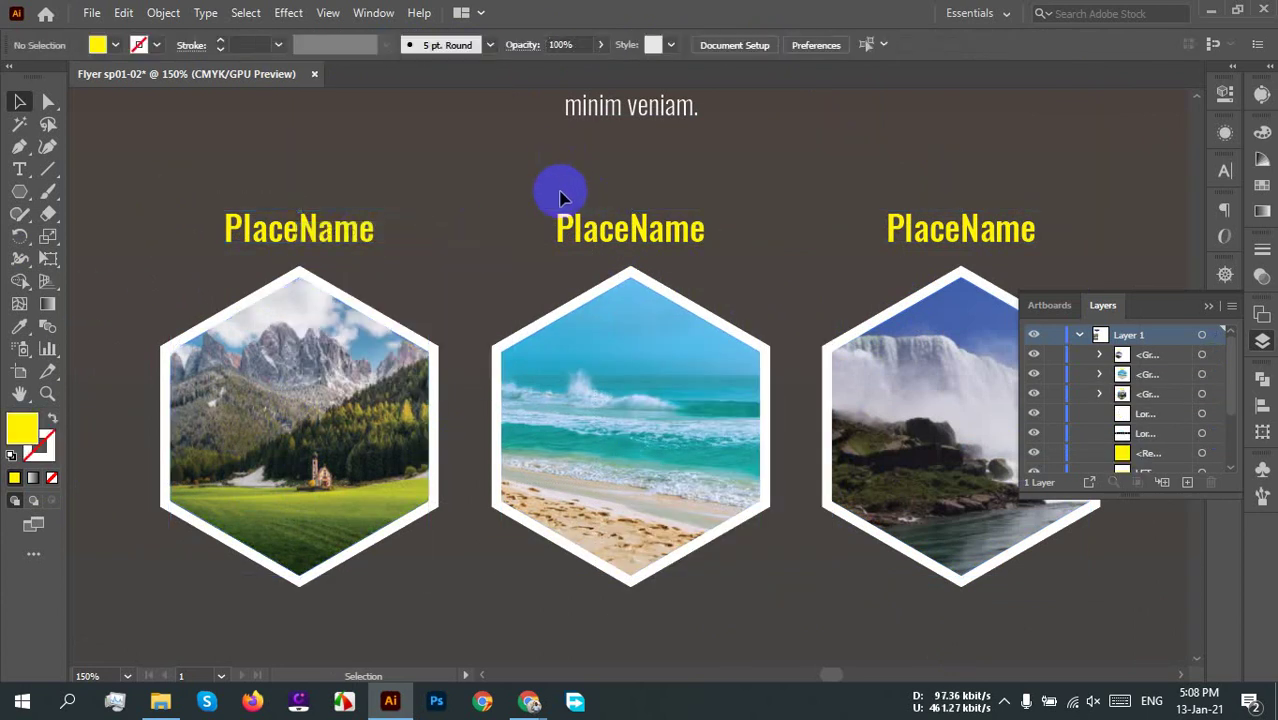
Step: Distribute the three photo-and-label groups evenly by their horizontal centers
scroll(556, 188, "down", 2)
left_click_drag(663, 432, 608, 465)
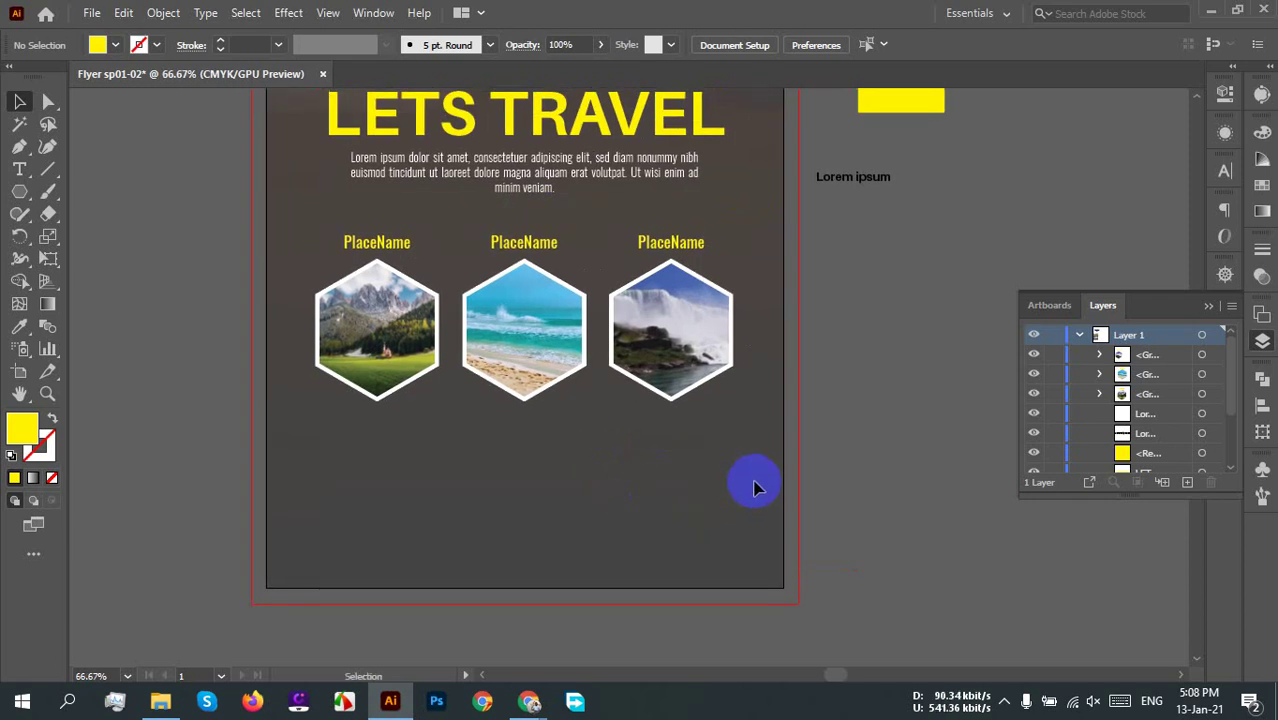
left_click_drag(753, 479, 295, 262)
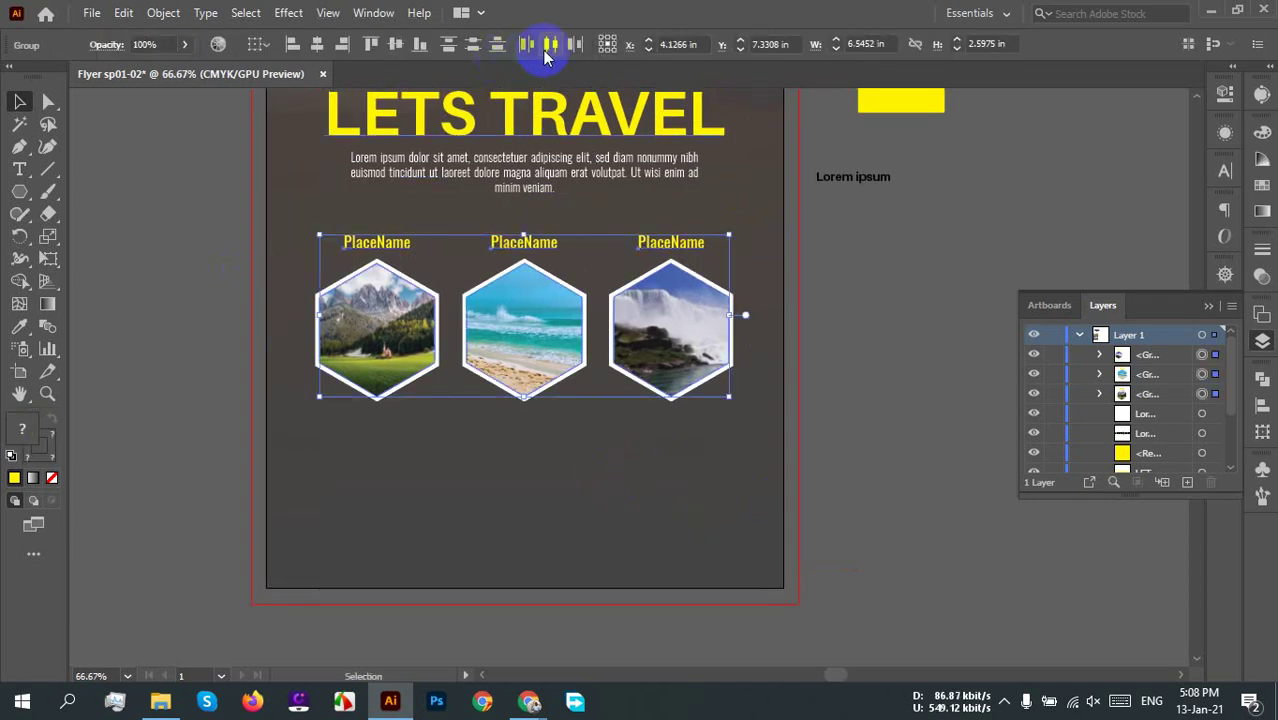
left_click(547, 56)
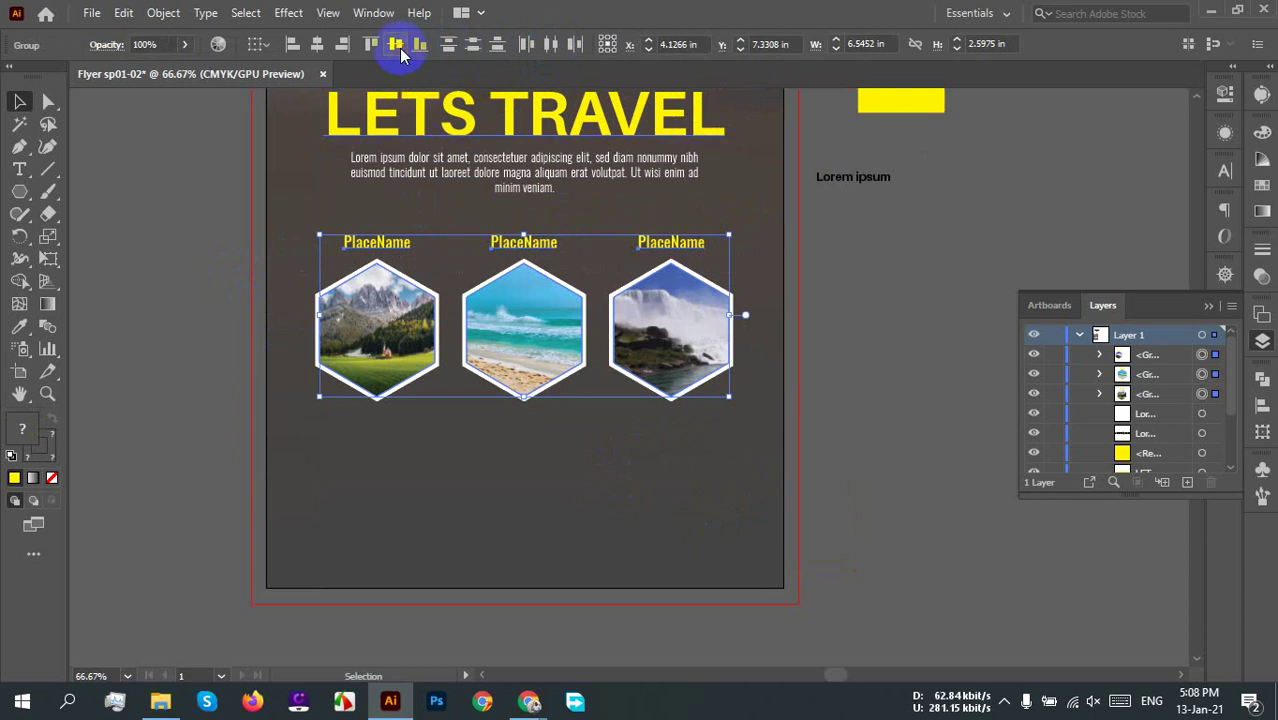
Step: Group the three photo-and-label sets into one row and center it horizontally on the artboard
right_click(646, 313)
left_click(699, 460)
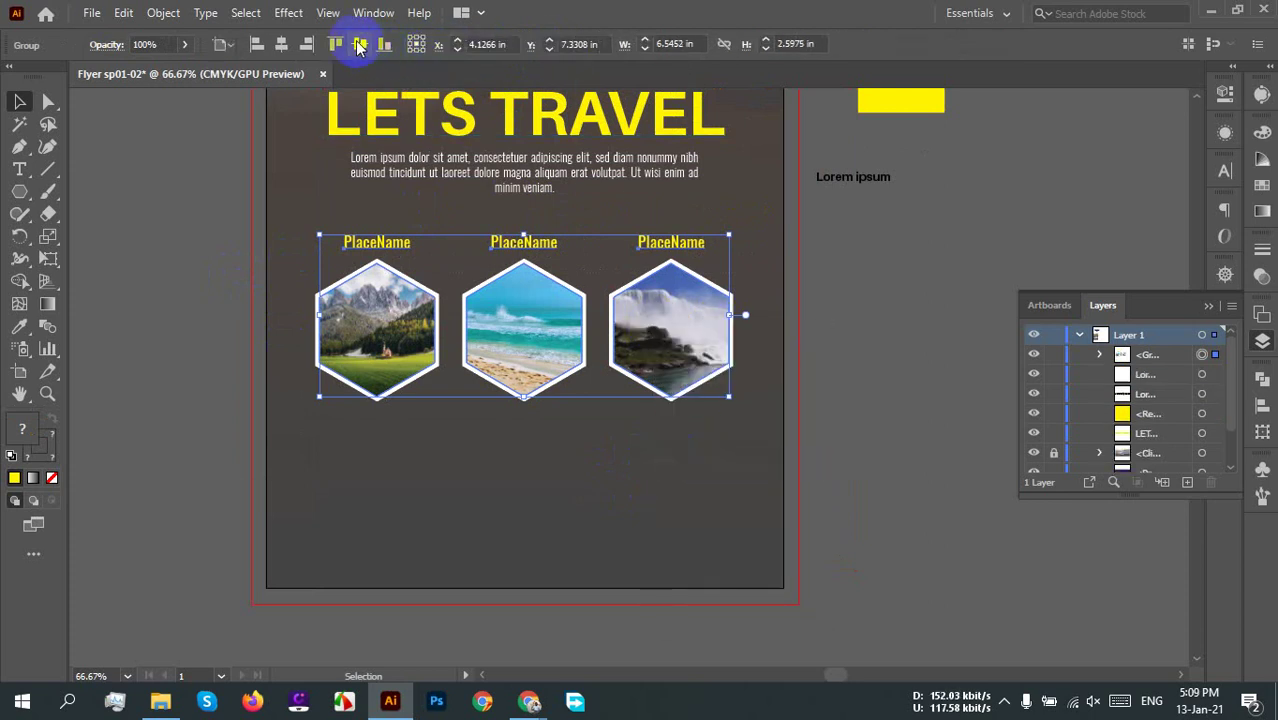
left_click(281, 44)
left_click(644, 516)
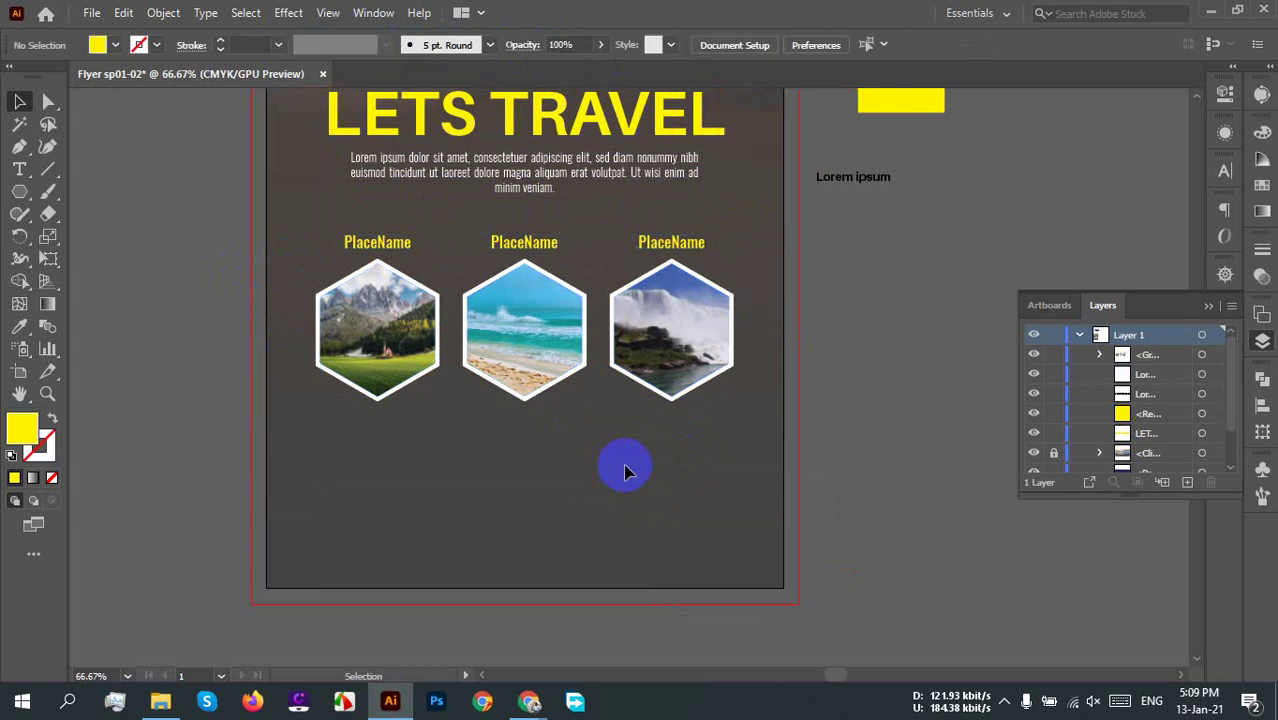
Step: Add an area text frame with placeholder Lorem ipsum text below the hexagon photos, spanning roughly the width of the row
scroll(622, 459, "down", 2)
scroll(615, 476, "up", 3)
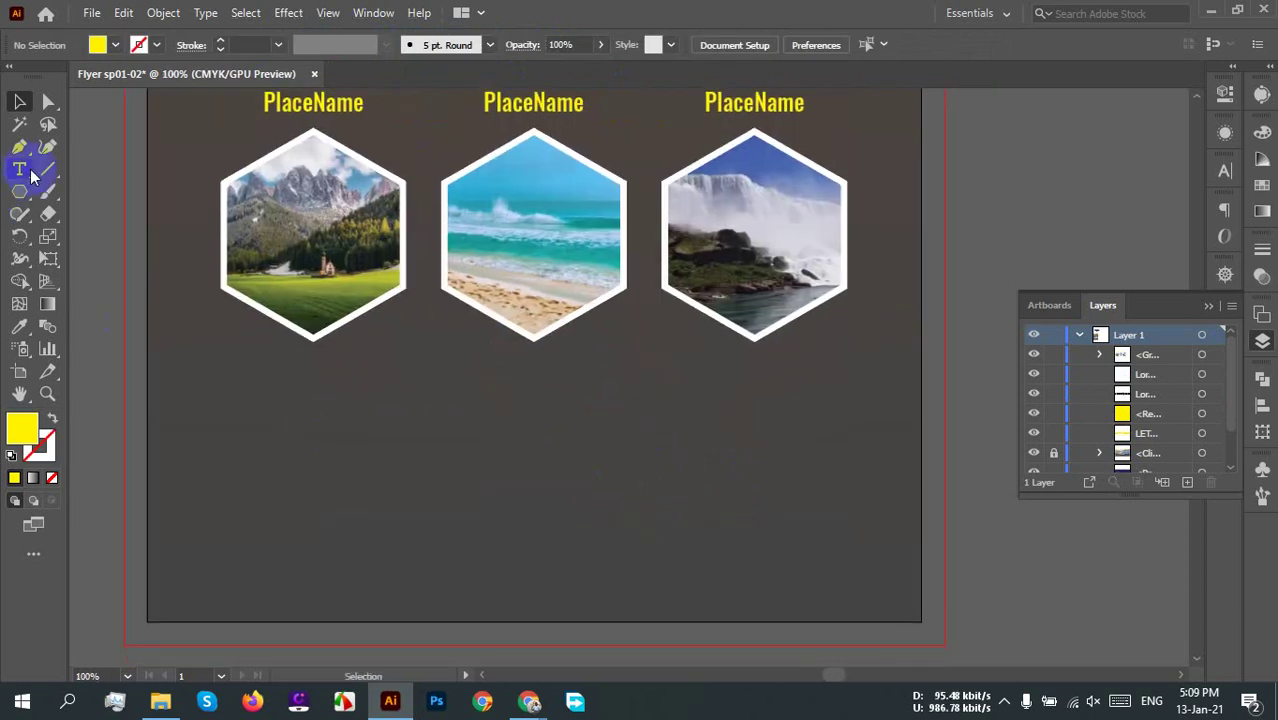
left_click(22, 170)
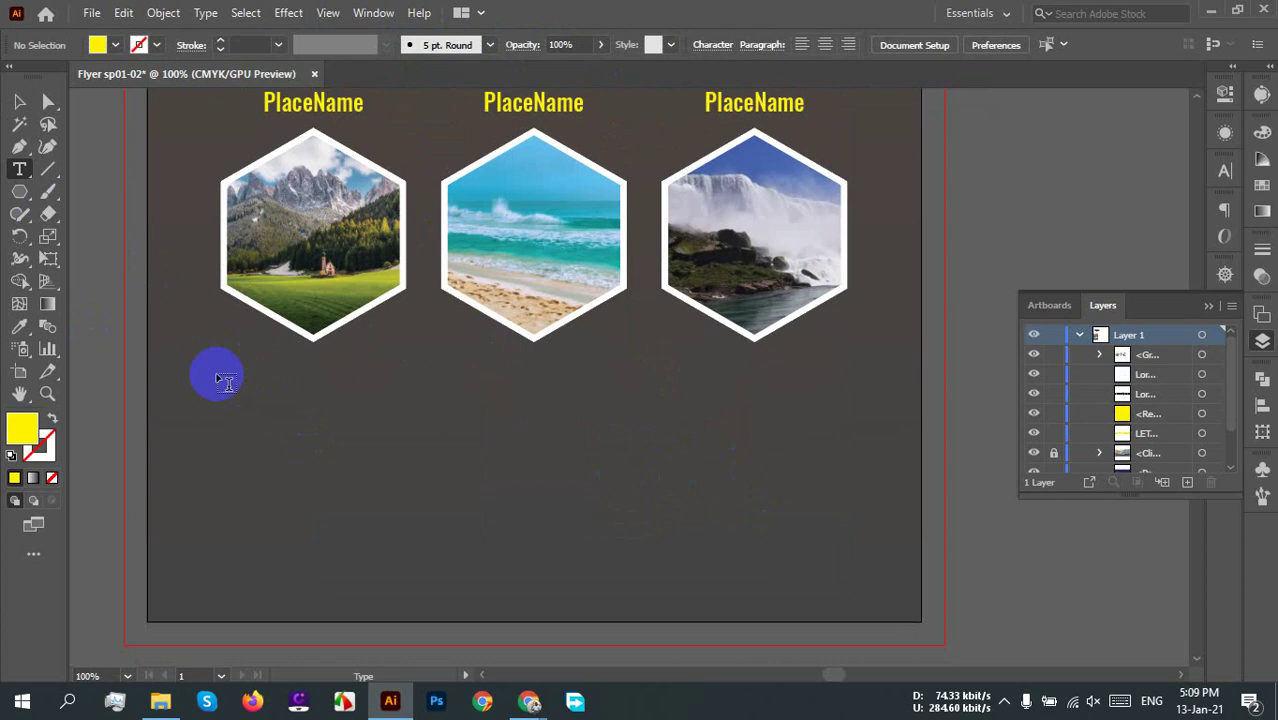
left_click_drag(228, 378, 846, 476)
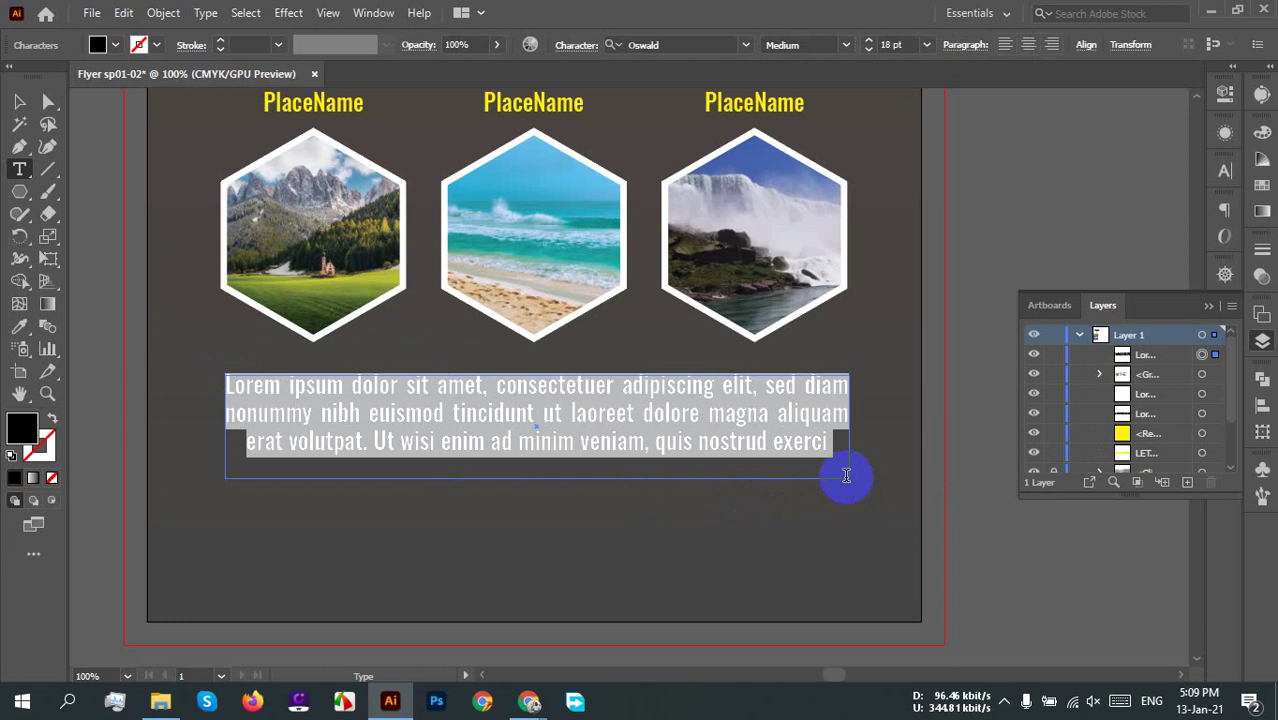
left_click(19, 101)
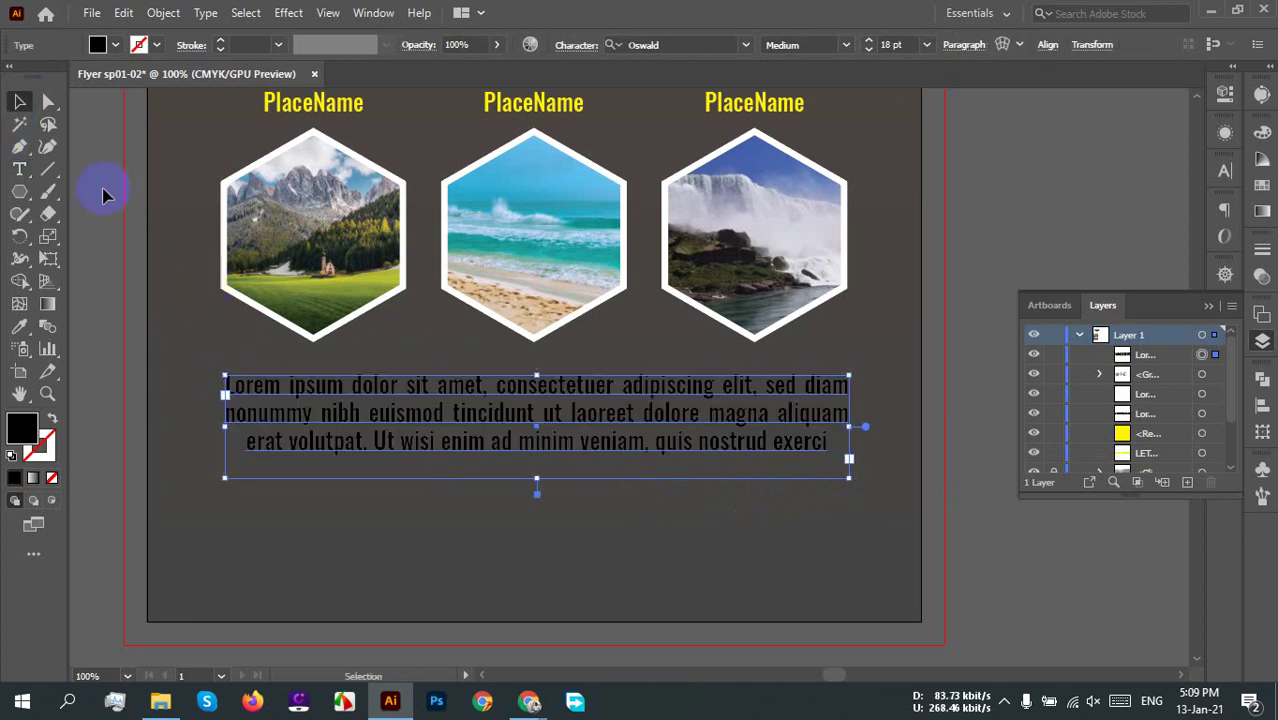
Step: Show the rulers and place vertical guides at the outer edges of the mountain and waterfall hexagons
key("ctrl+r")
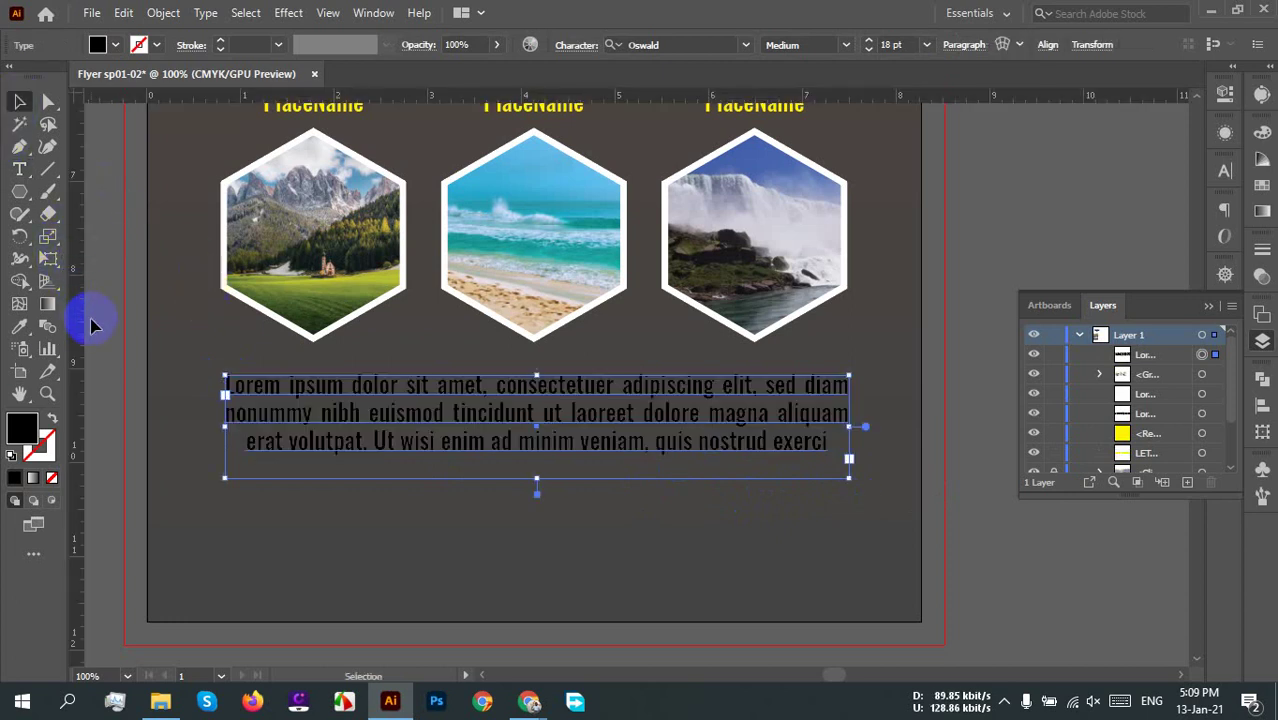
left_click(128, 338)
left_click_drag(77, 322, 232, 348)
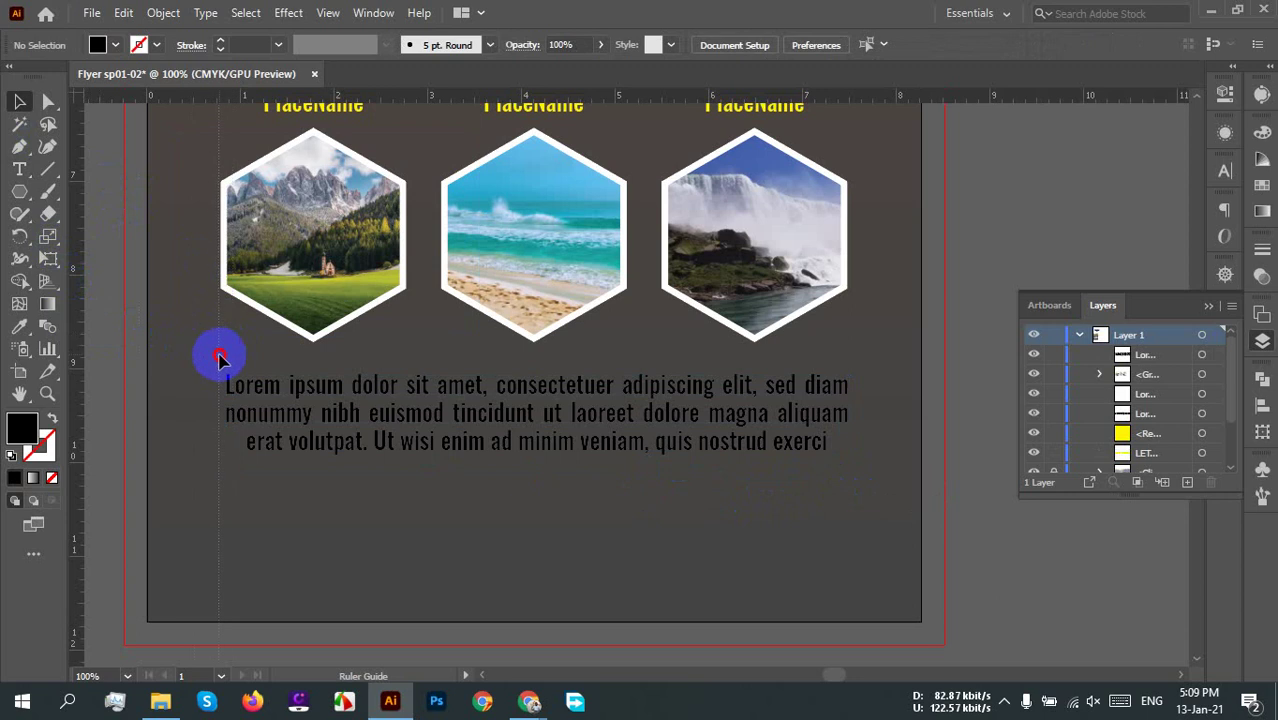
left_click_drag(222, 362, 221, 362)
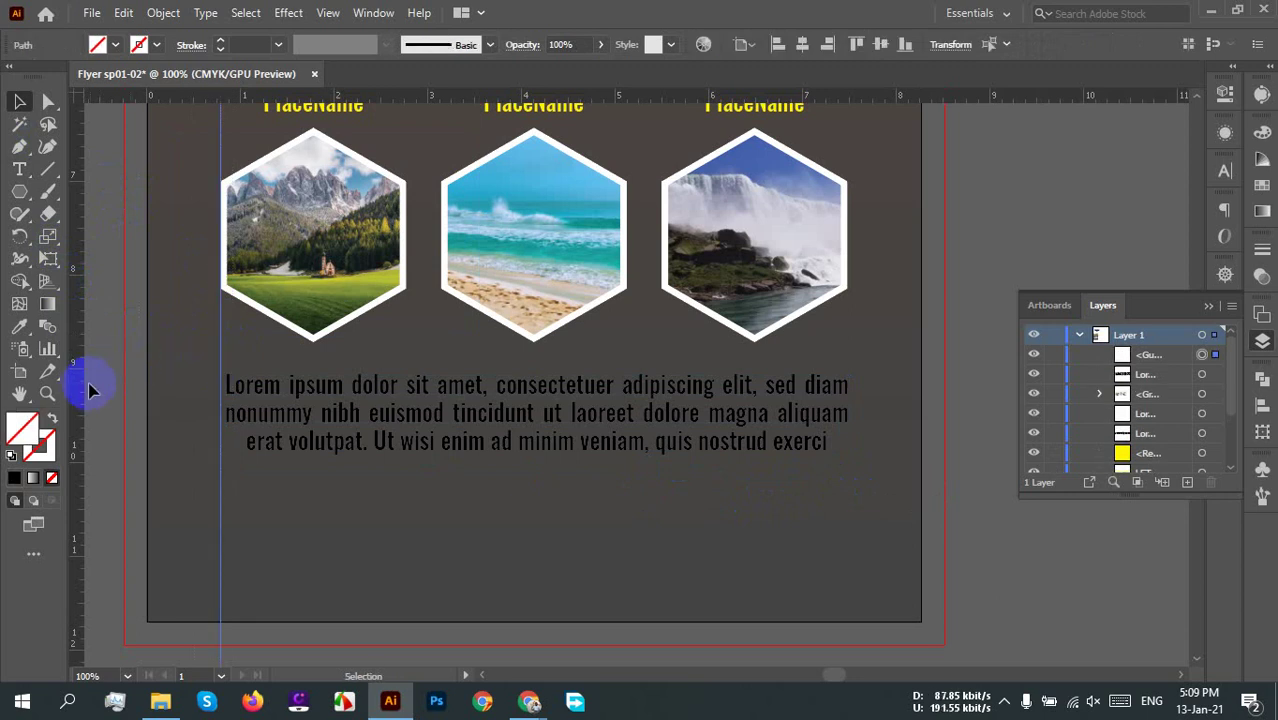
left_click_drag(80, 404, 850, 420)
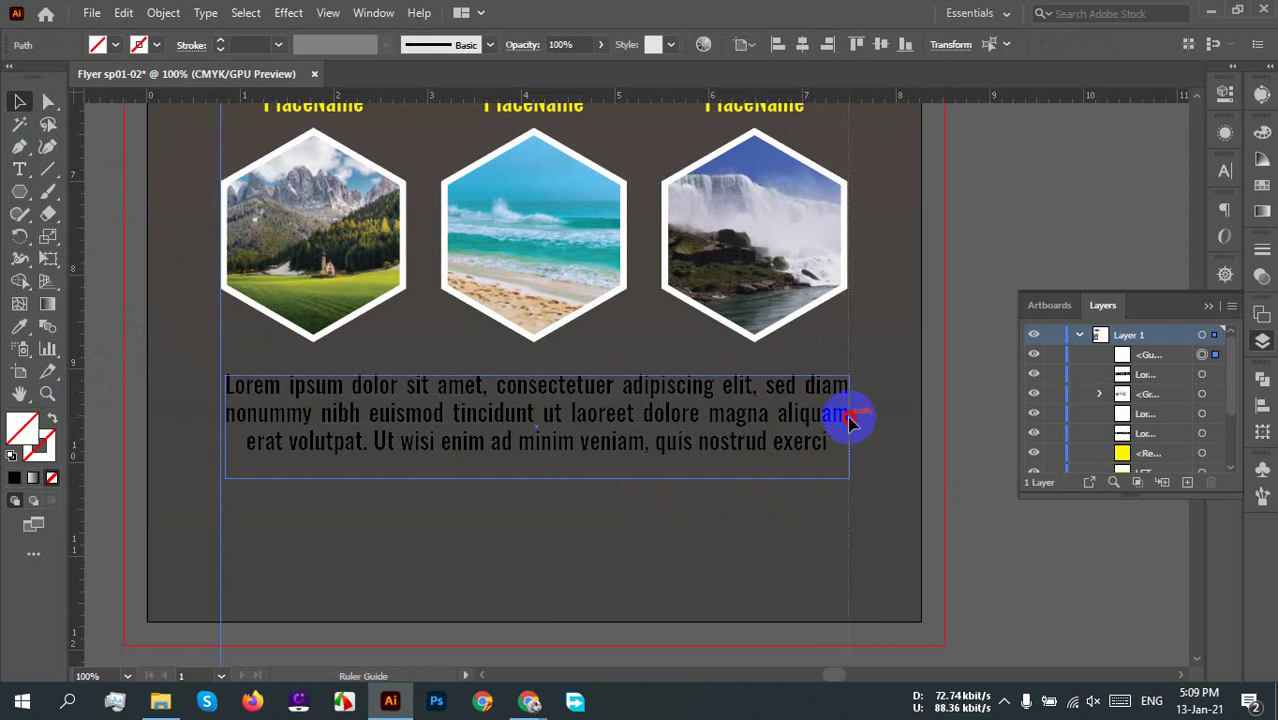
Step: Widen the lower paragraph's text frame to reach the guide at the mountain hexagon's outer edge, and check its opposite edge against the other guide
left_click(447, 438)
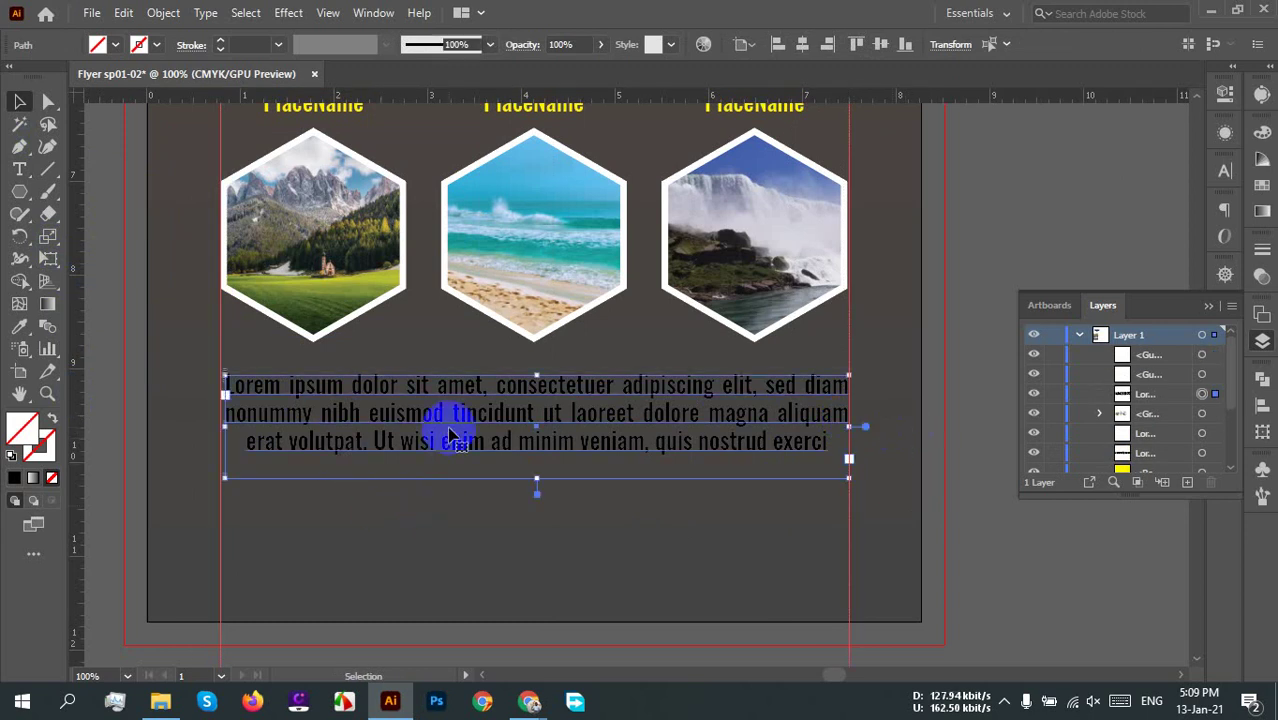
scroll(245, 395, "up", 2)
scroll(183, 447, "up", 2)
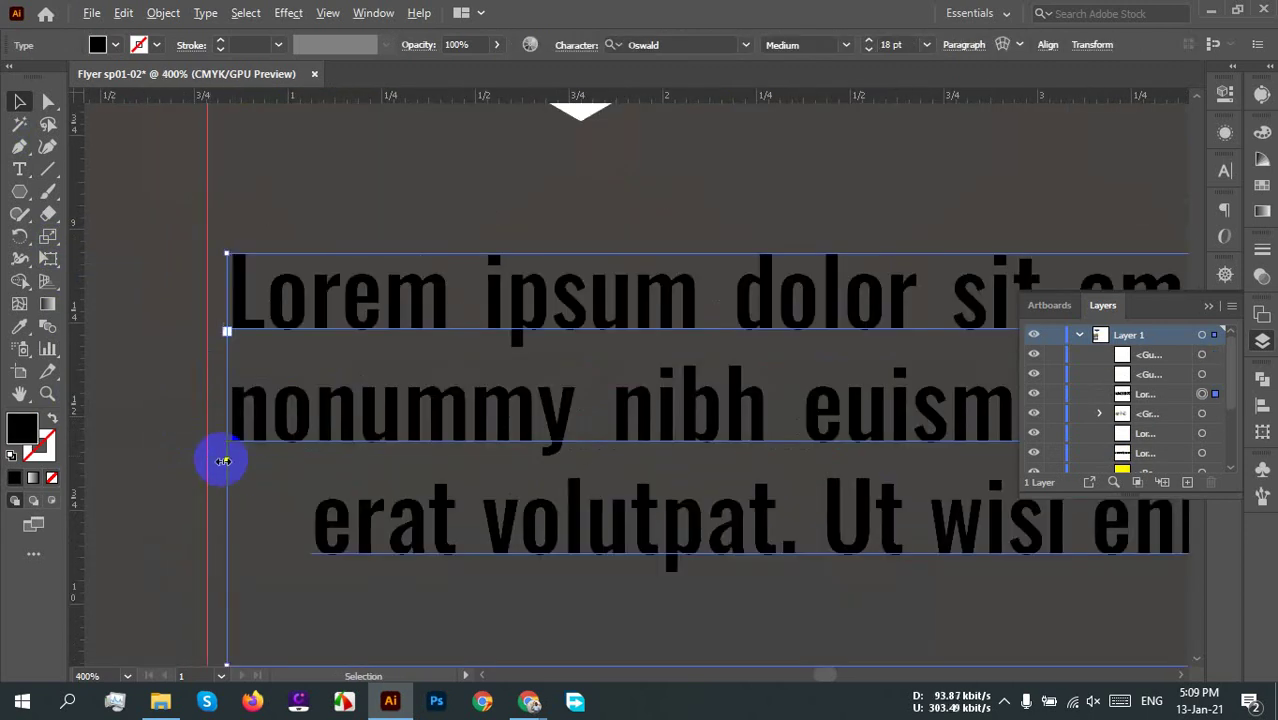
left_click_drag(228, 468, 210, 455)
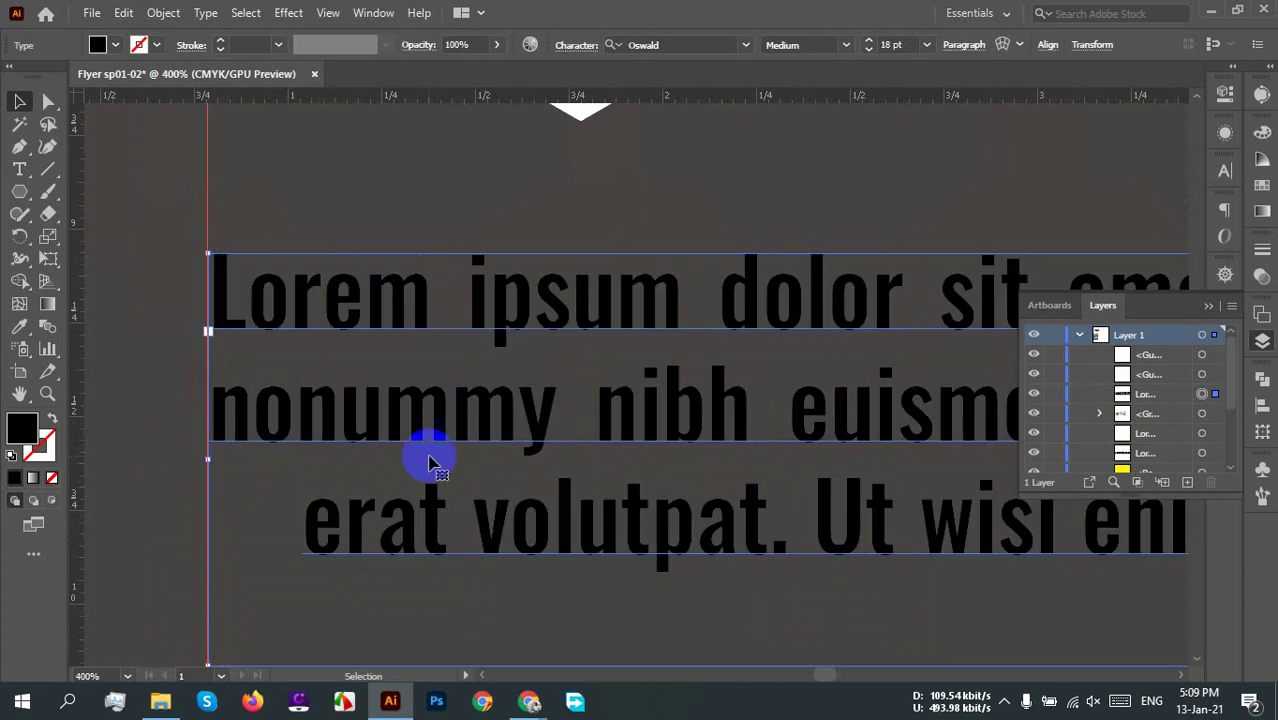
scroll(430, 445, "down", 3)
left_click_drag(842, 528, 491, 508)
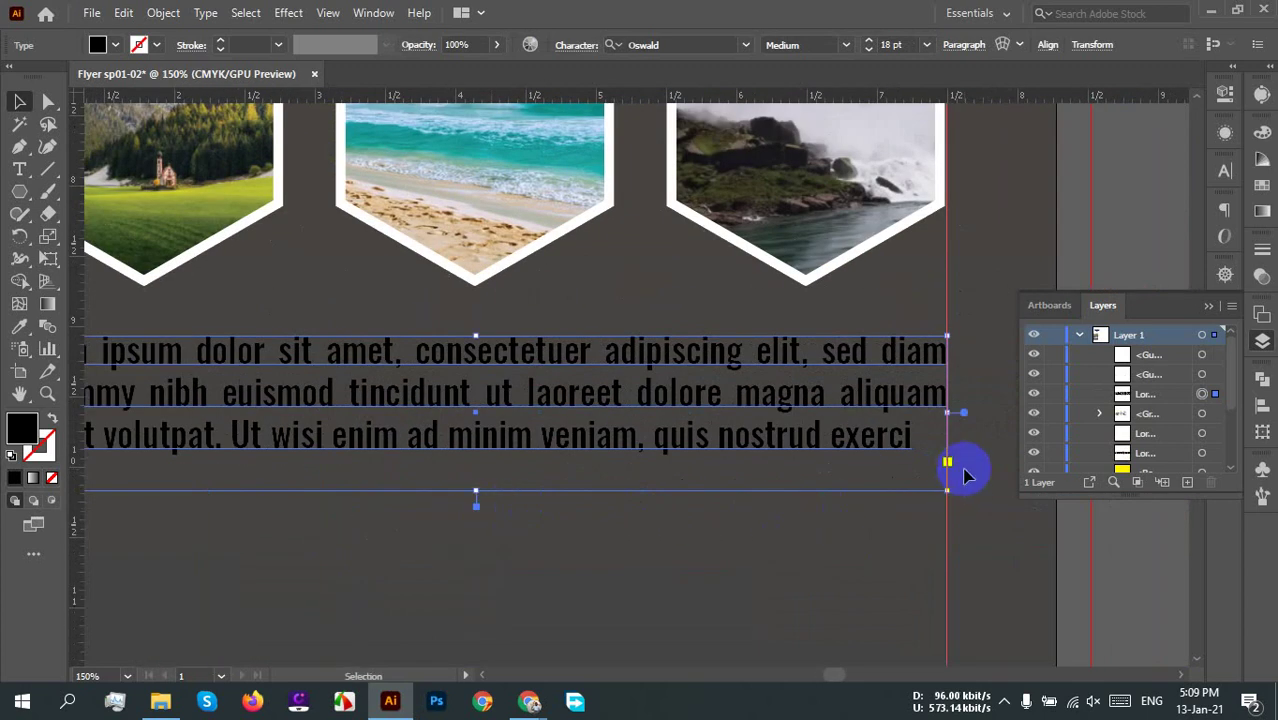
left_click(668, 535)
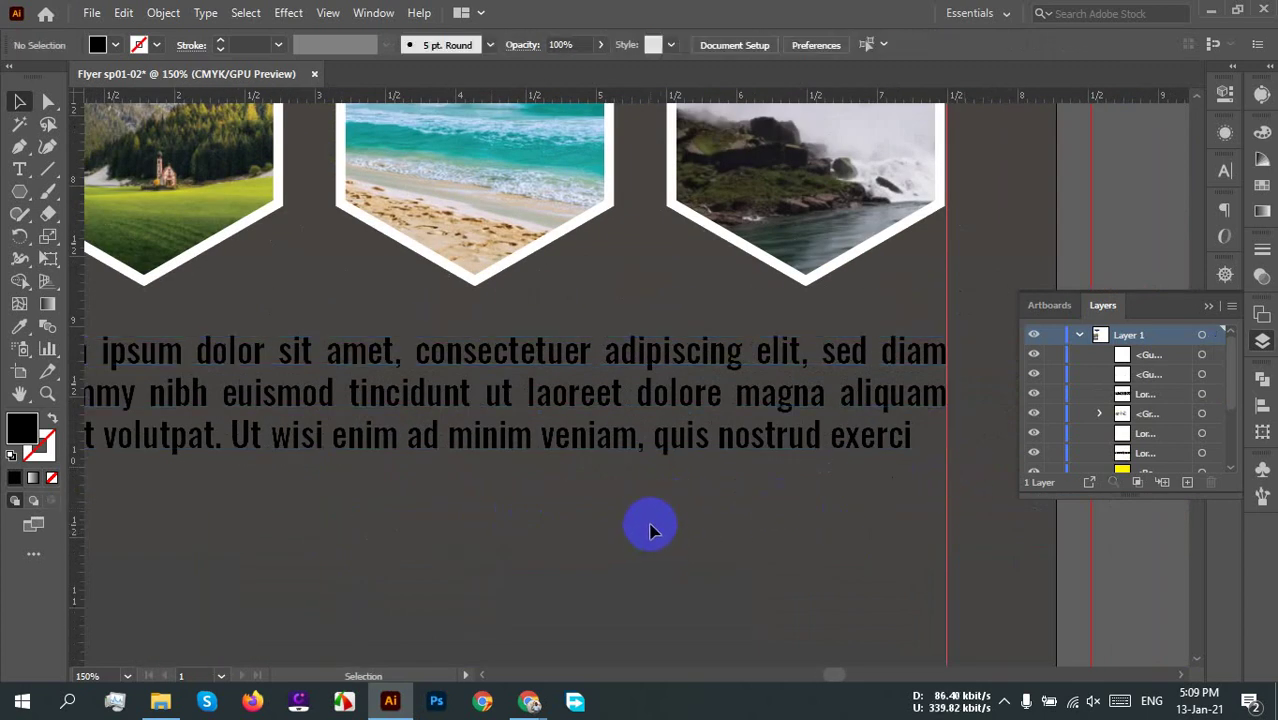
Step: Set the fill of the paragraph below the photos to white
scroll(660, 540, "down", 3)
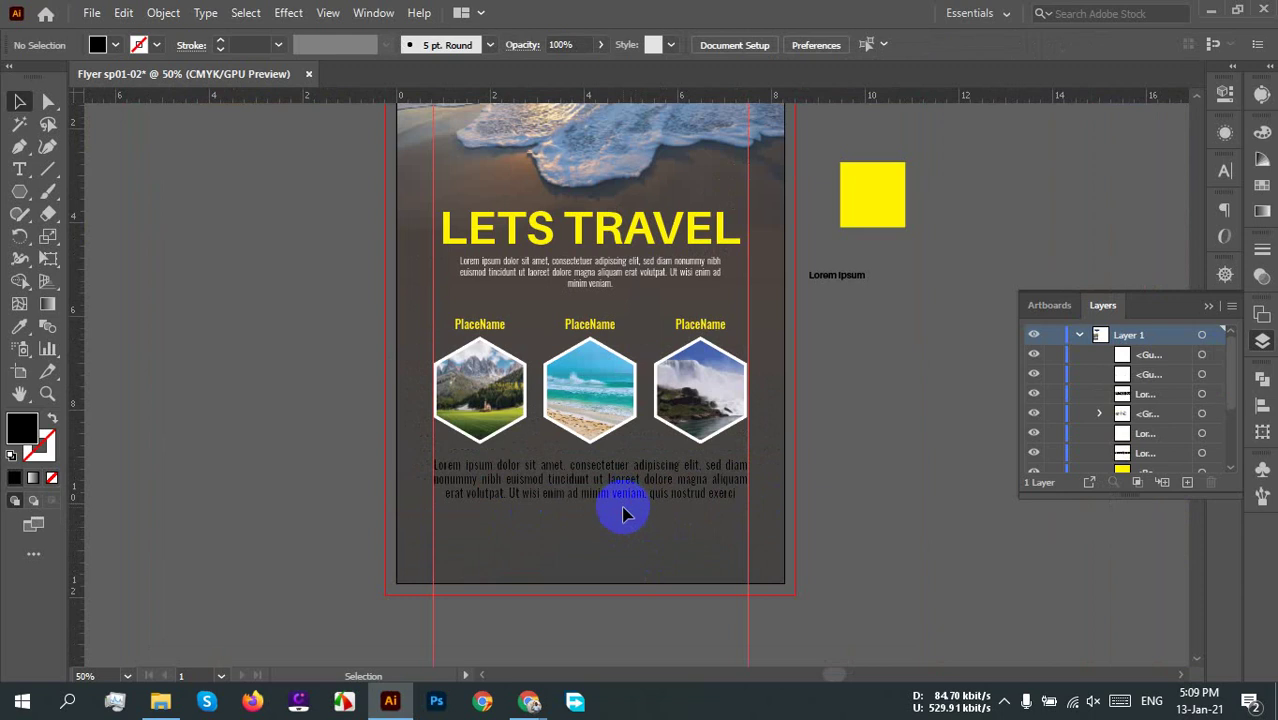
left_click(622, 514)
left_click(98, 44)
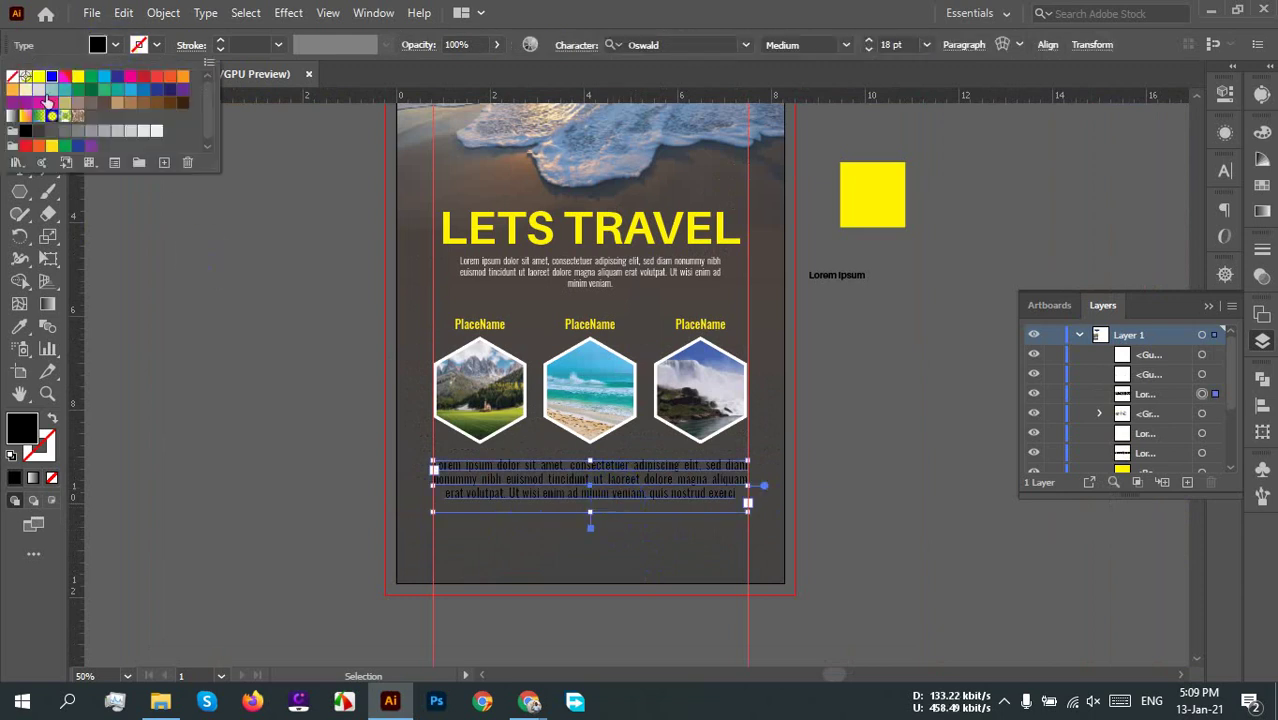
left_click(40, 77)
left_click(840, 500)
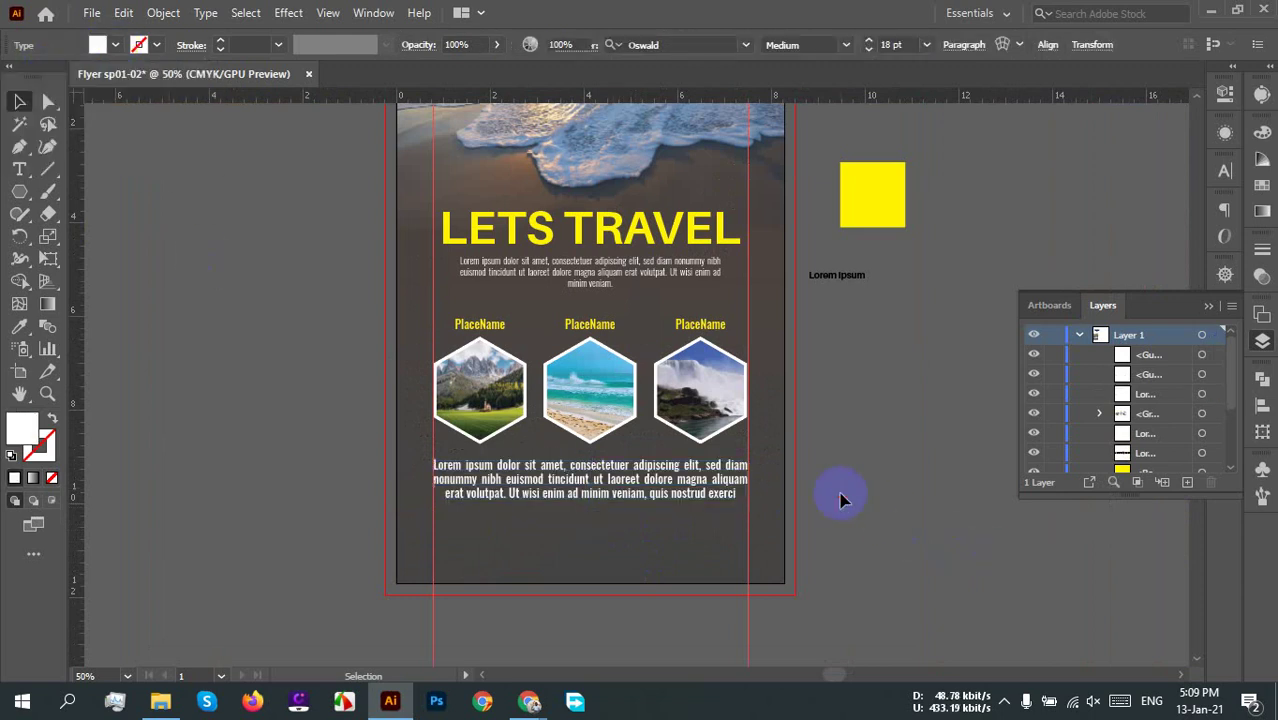
Step: Shorten the bottom paragraph's text frame by raising its lower edge closer to the last text line
scroll(570, 505, "up", 4)
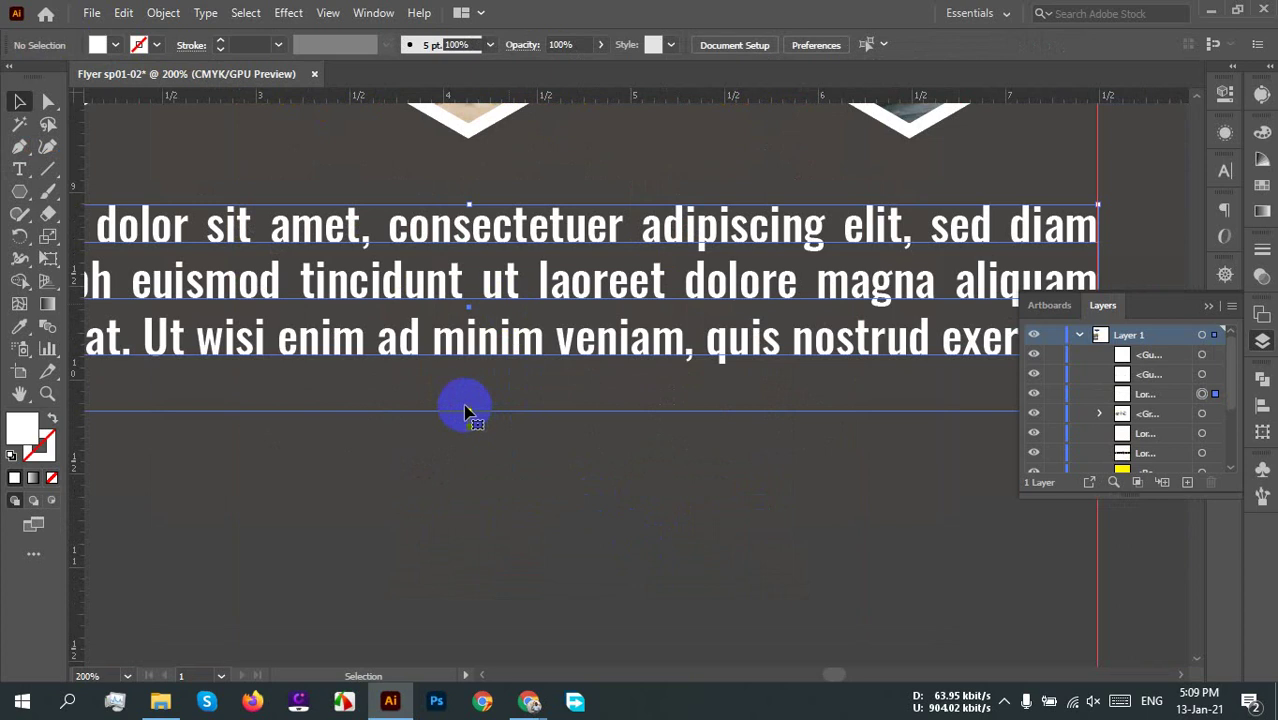
left_click_drag(467, 416, 470, 390)
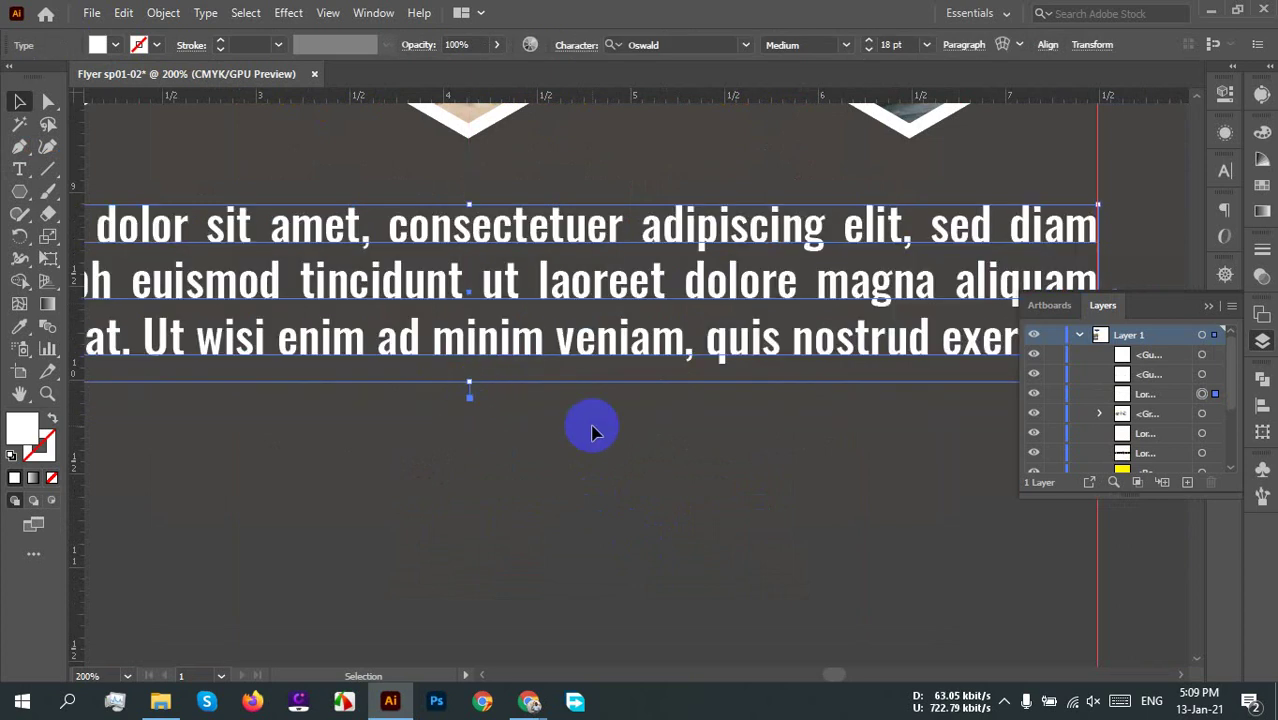
left_click(595, 428)
scroll(600, 425, "down", 2)
Step: Try font sizes from 15 to 17 pt on the bottom paragraph, then return it to 18 pt
left_click(645, 388)
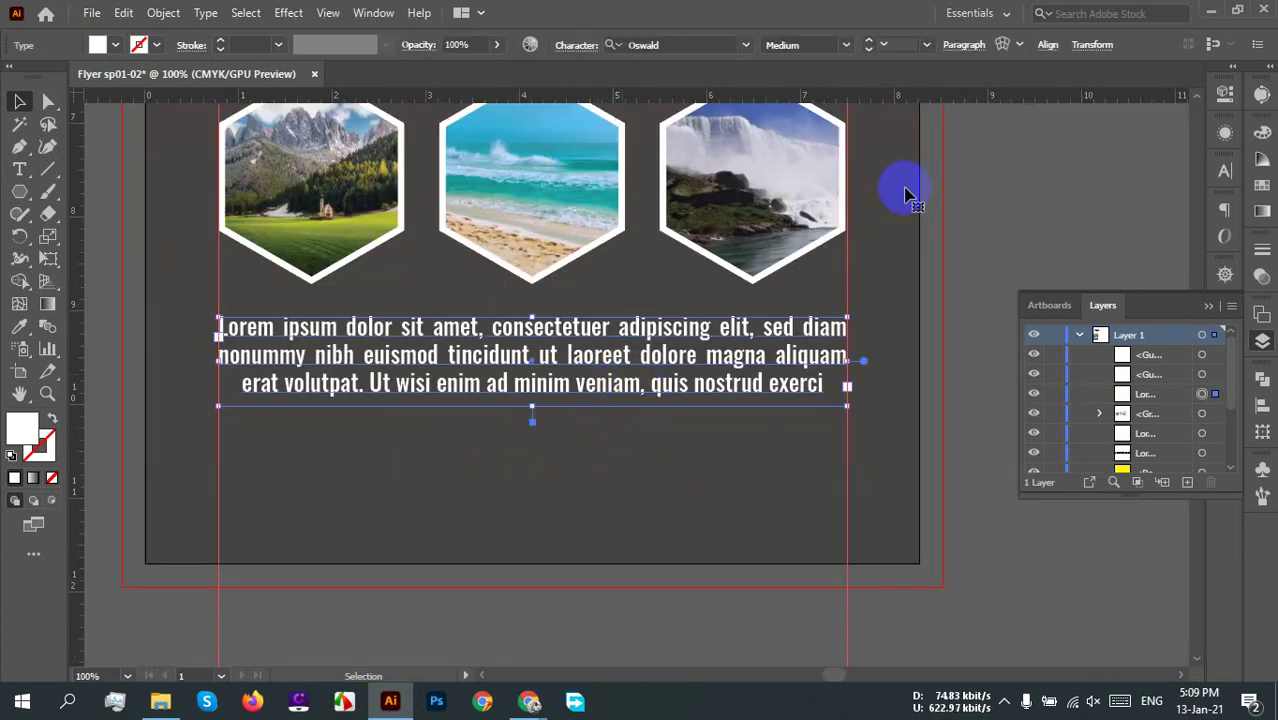
left_click(961, 211)
left_click(842, 357)
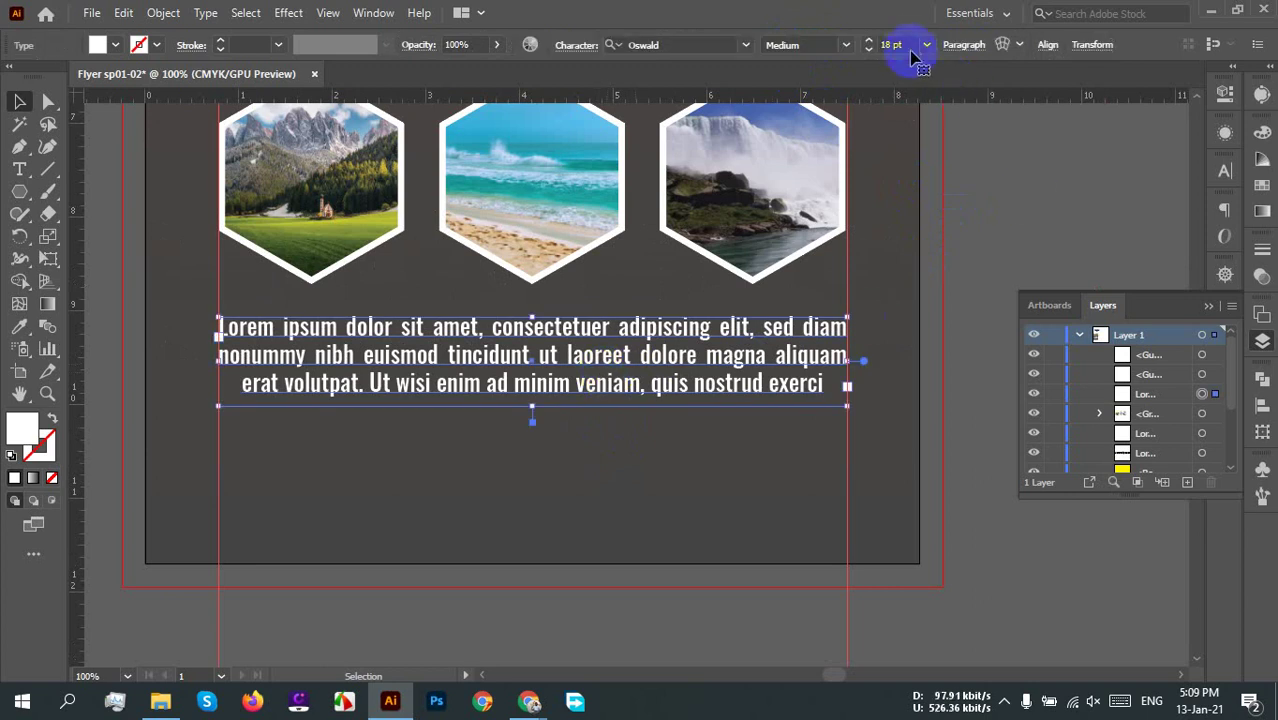
scroll(909, 41, "down", 3)
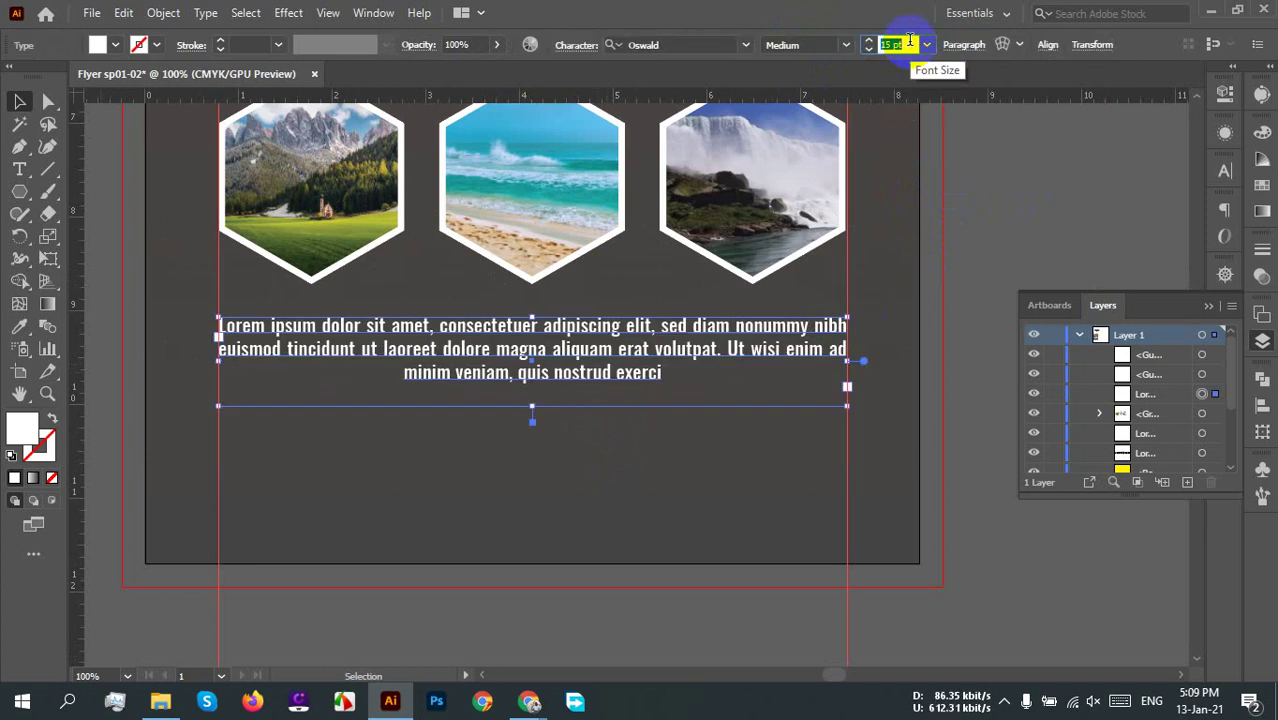
scroll(909, 41, "up", 1)
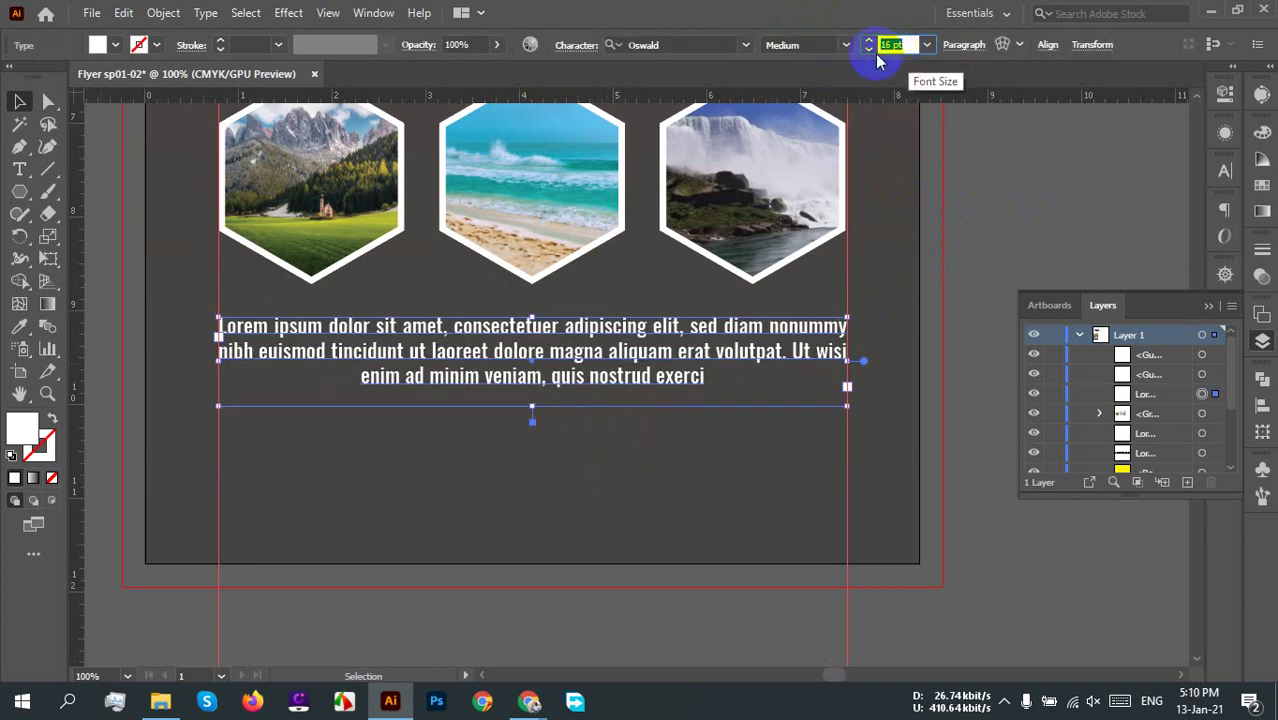
scroll(899, 45, "up", 1)
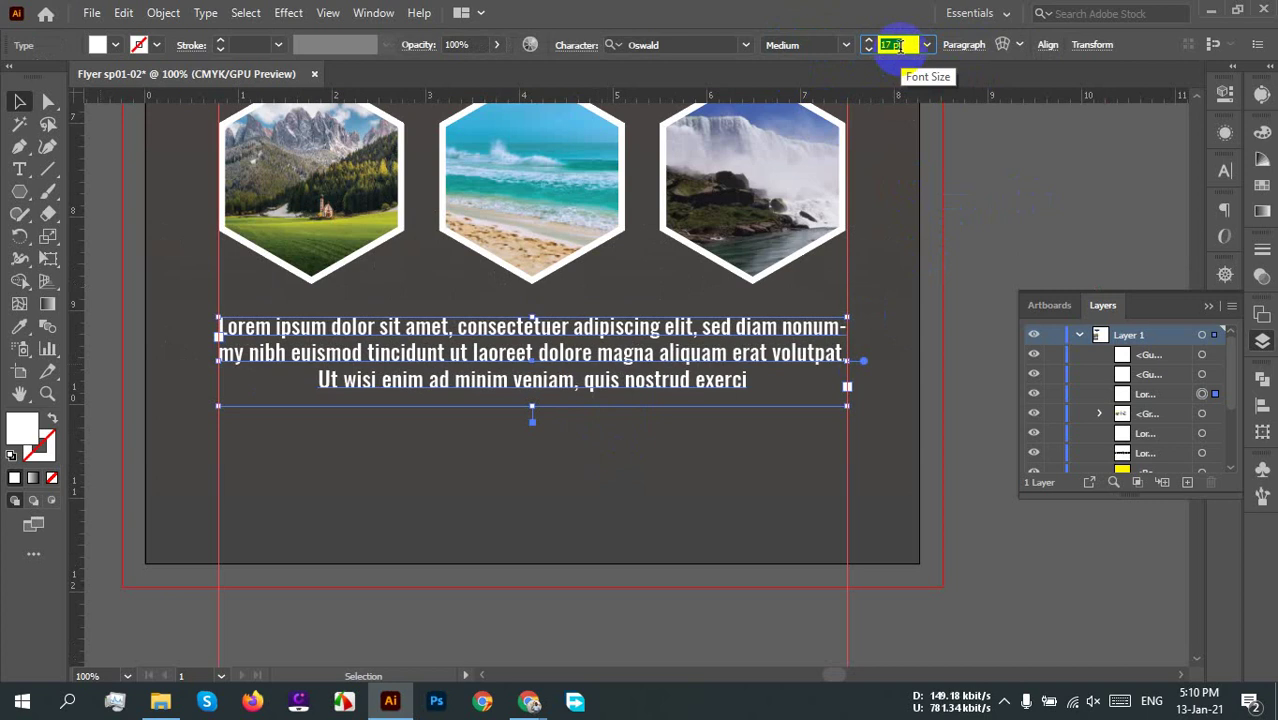
scroll(899, 45, "down", 1)
scroll(899, 45, "up", 2)
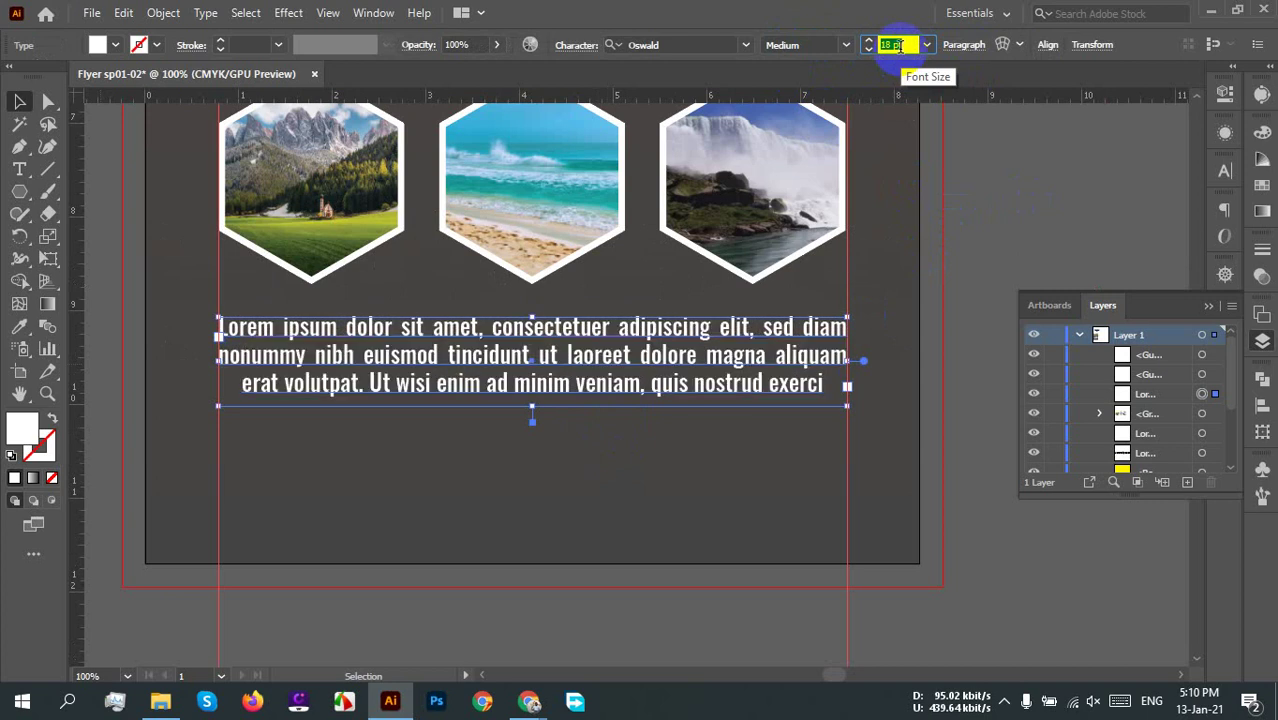
Step: Set the font style of the bottom paragraph to Regular after trying SemiBold, and deselect it
left_click(816, 46)
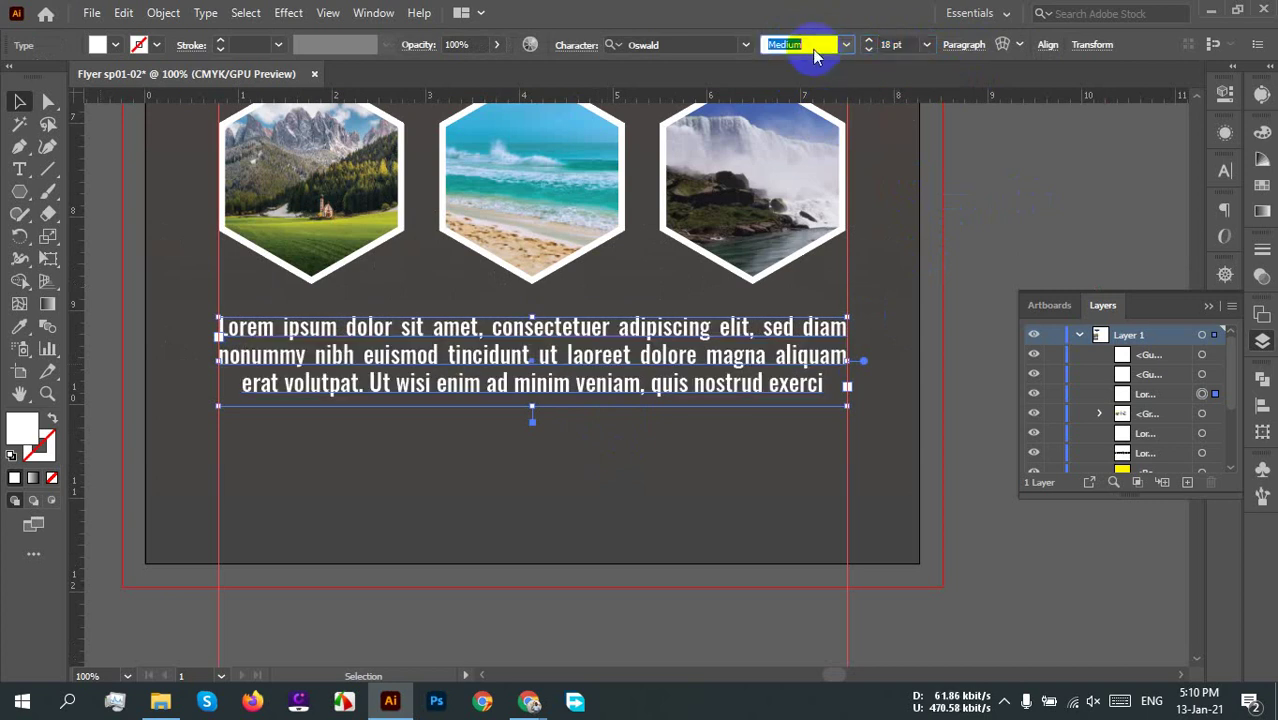
scroll(803, 45, "up", 1)
scroll(803, 45, "down", 2)
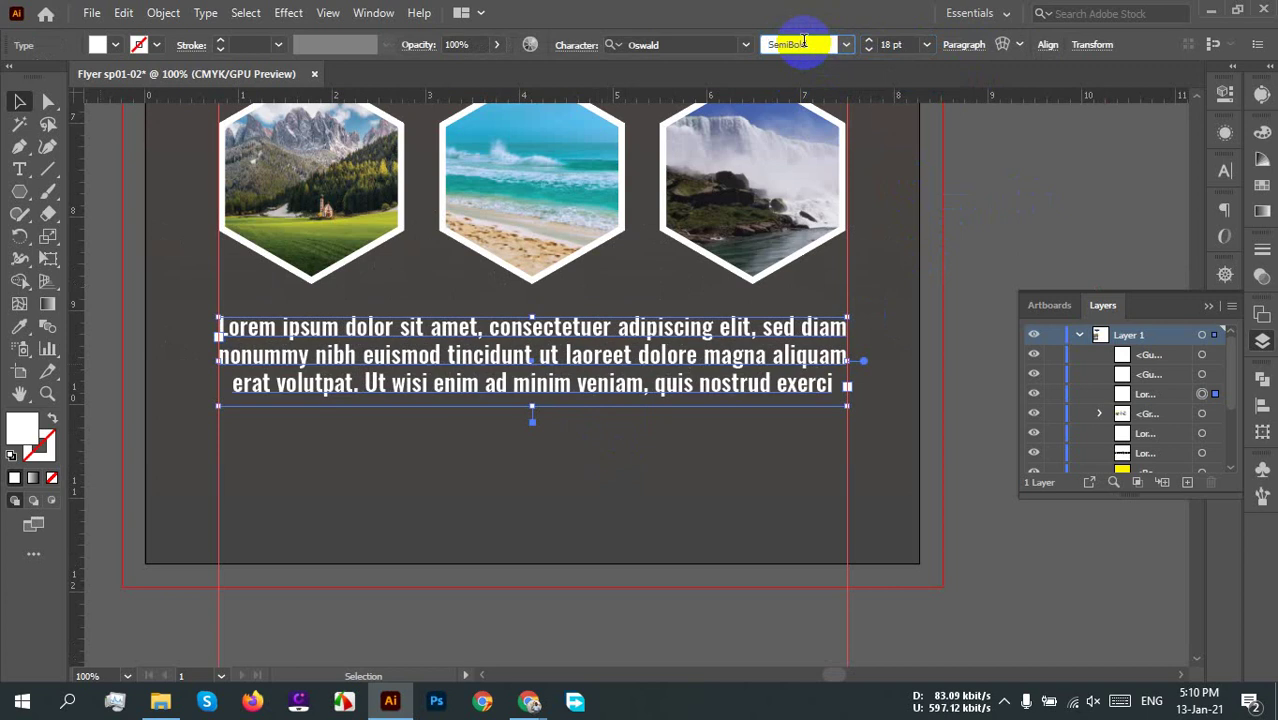
scroll(803, 42, "up", 2)
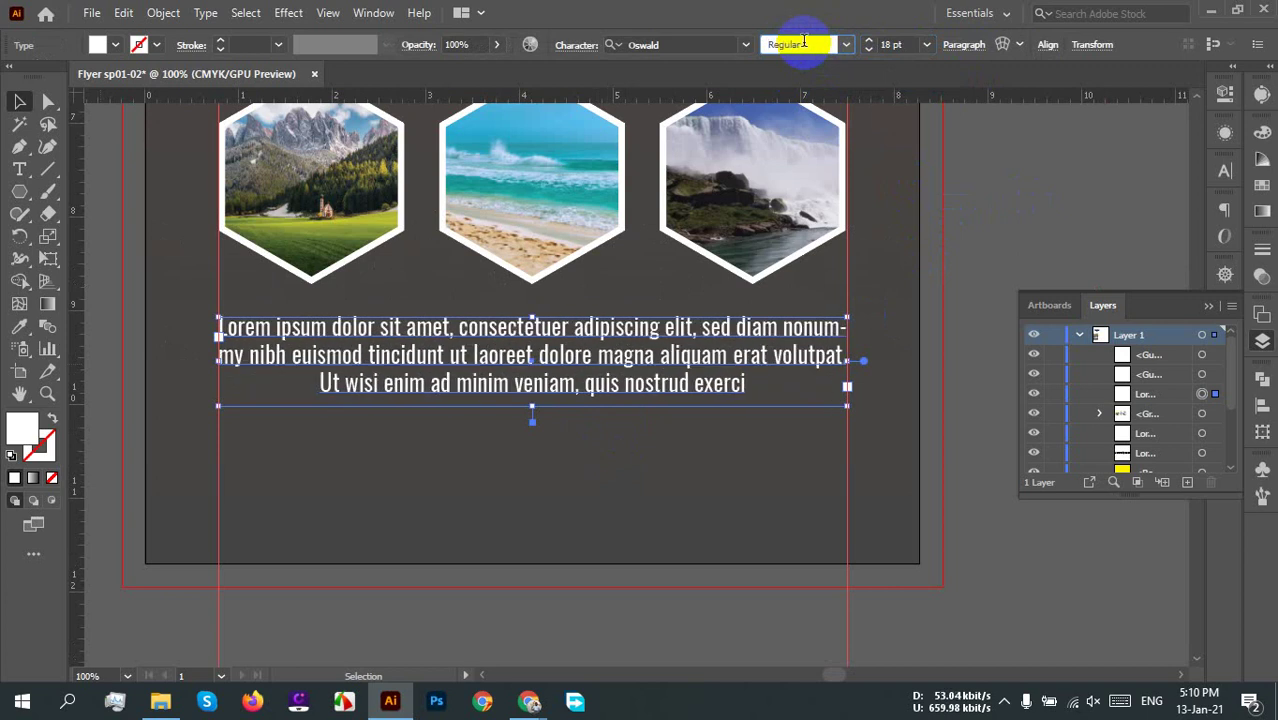
left_click(767, 443)
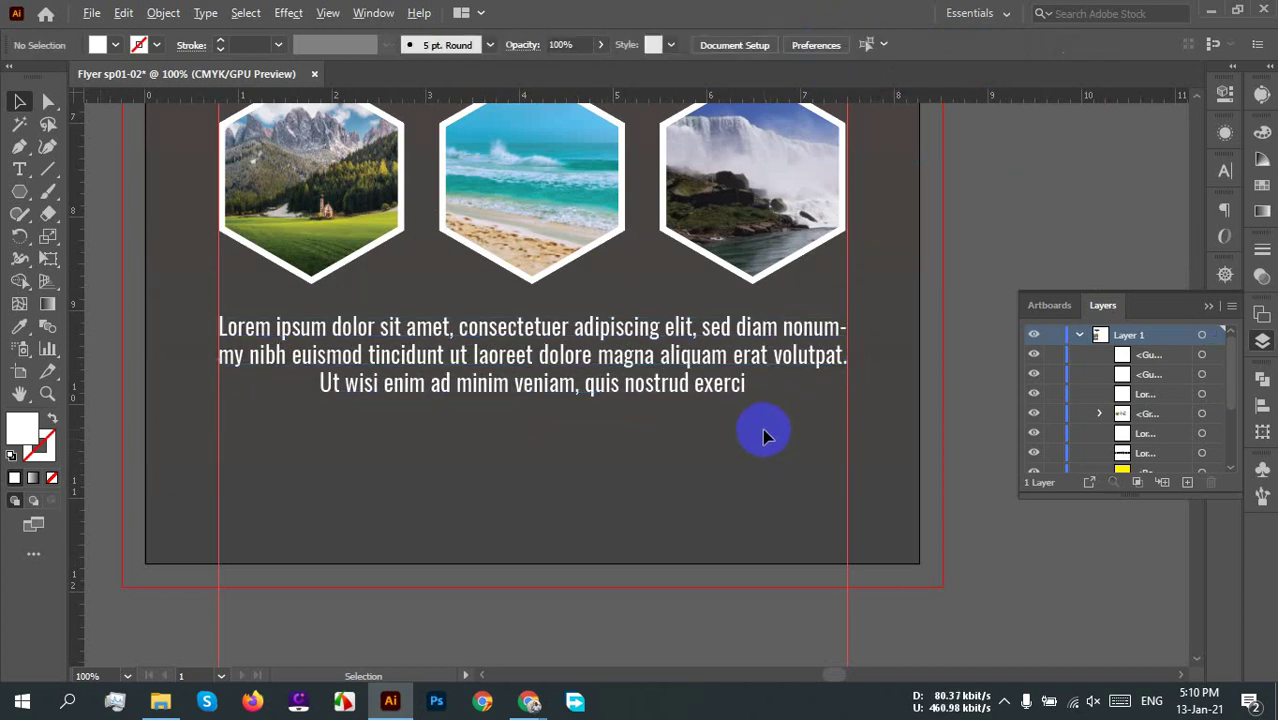
Step: Delete the two vertical guides that mark the left and right margins of the flyer
scroll(767, 437, "down", 2)
scroll(690, 480, "up", 1)
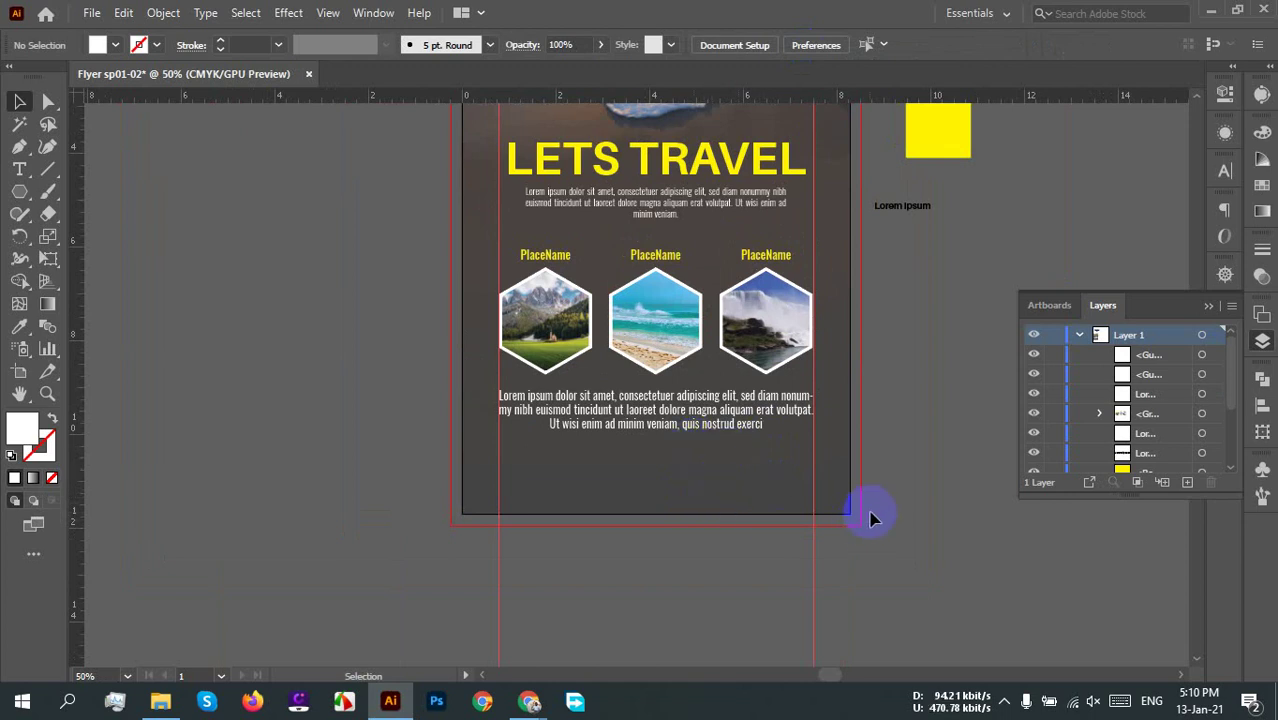
left_click_drag(464, 573, 810, 612)
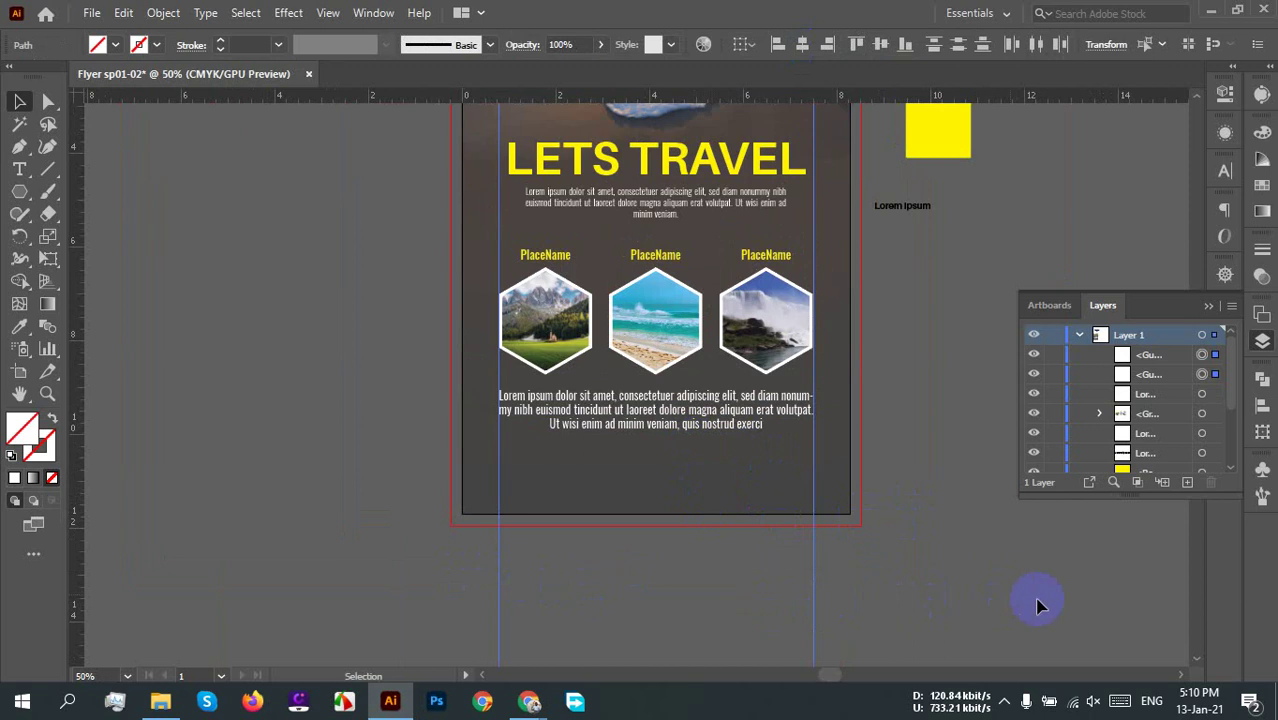
key("Delete")
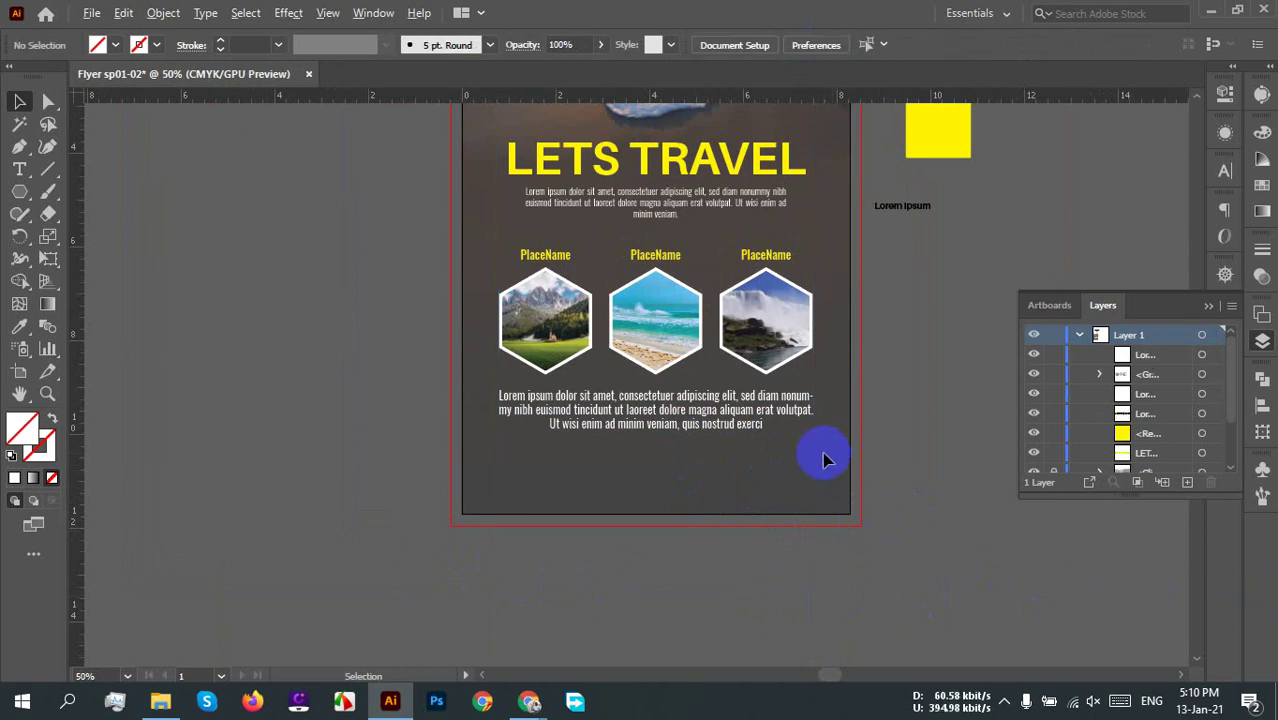
Step: Delete the yellow square and the leftover Lorem Ipsum text beside the artboard
key("ctrl+1")
scroll(414, 491, "down", 1)
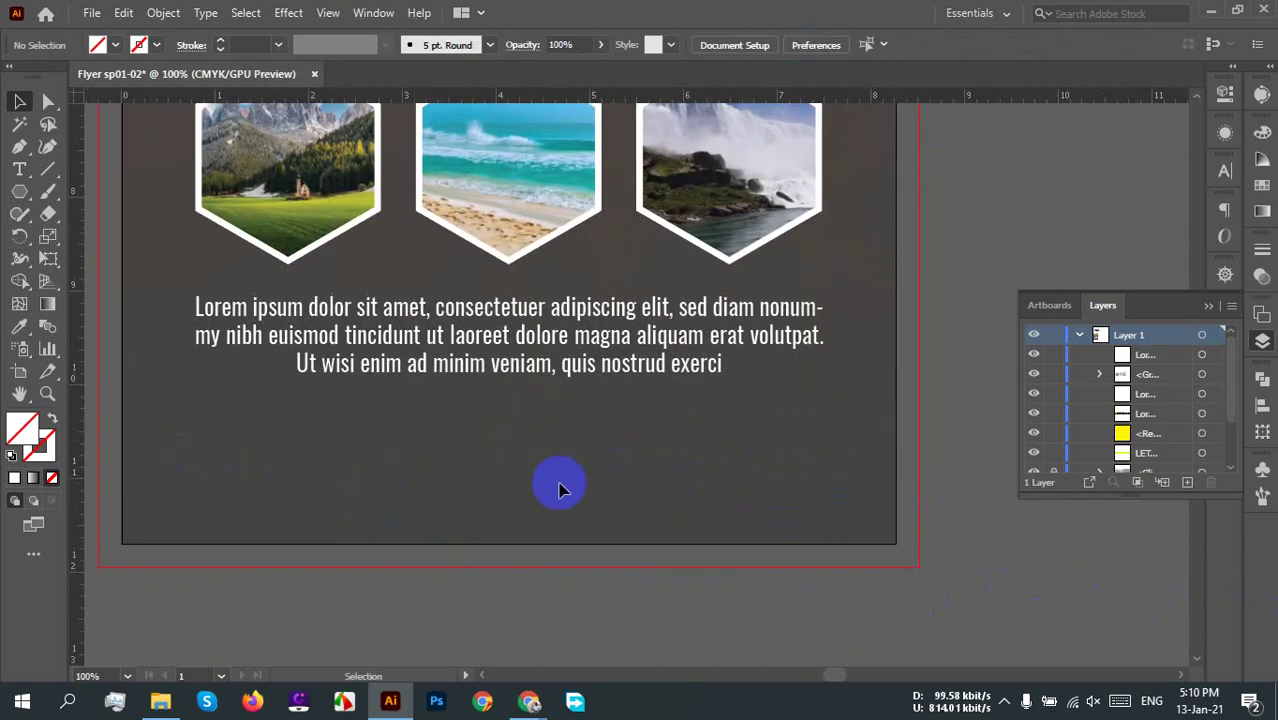
key("ctrl+minus")
key("ctrl+minus")
key("ctrl+minus")
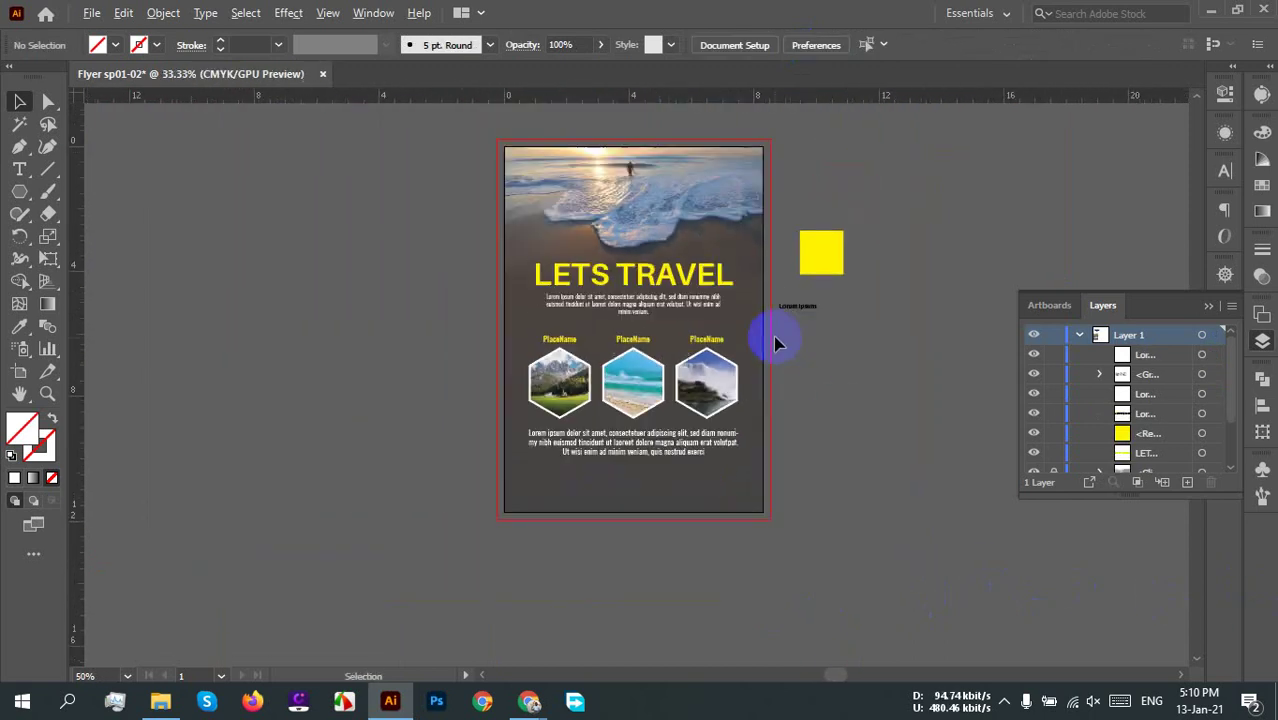
left_click_drag(853, 424, 837, 362)
left_click_drag(891, 211, 870, 261)
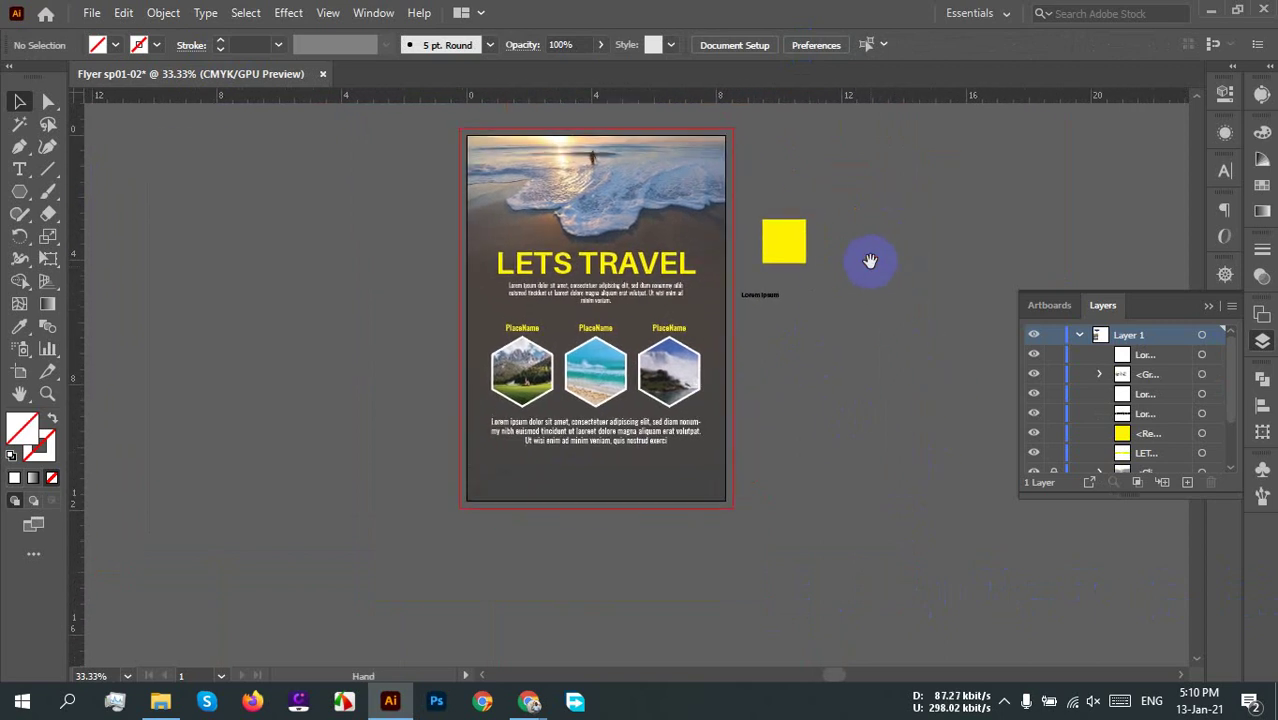
left_click_drag(757, 357, 757, 357)
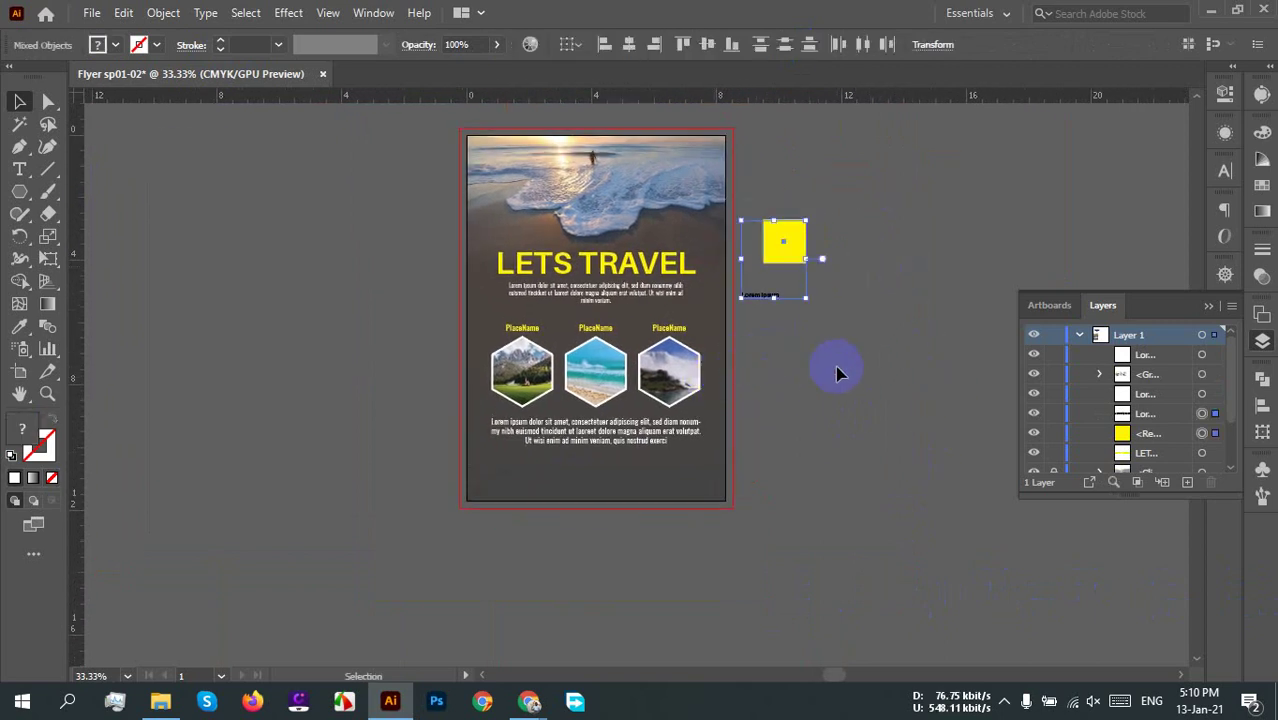
key("Delete")
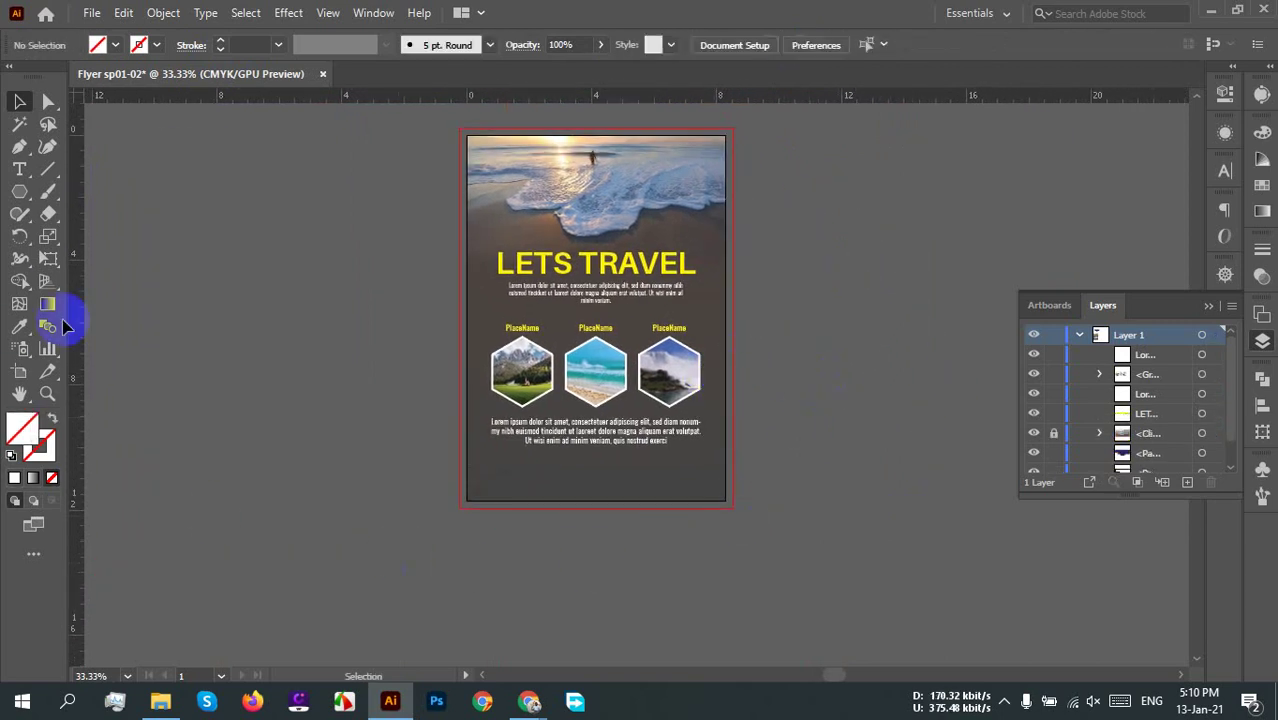
Step: Switch to File Explorer and open the ledp folder inside the Work folder on drive E
left_click(163, 700)
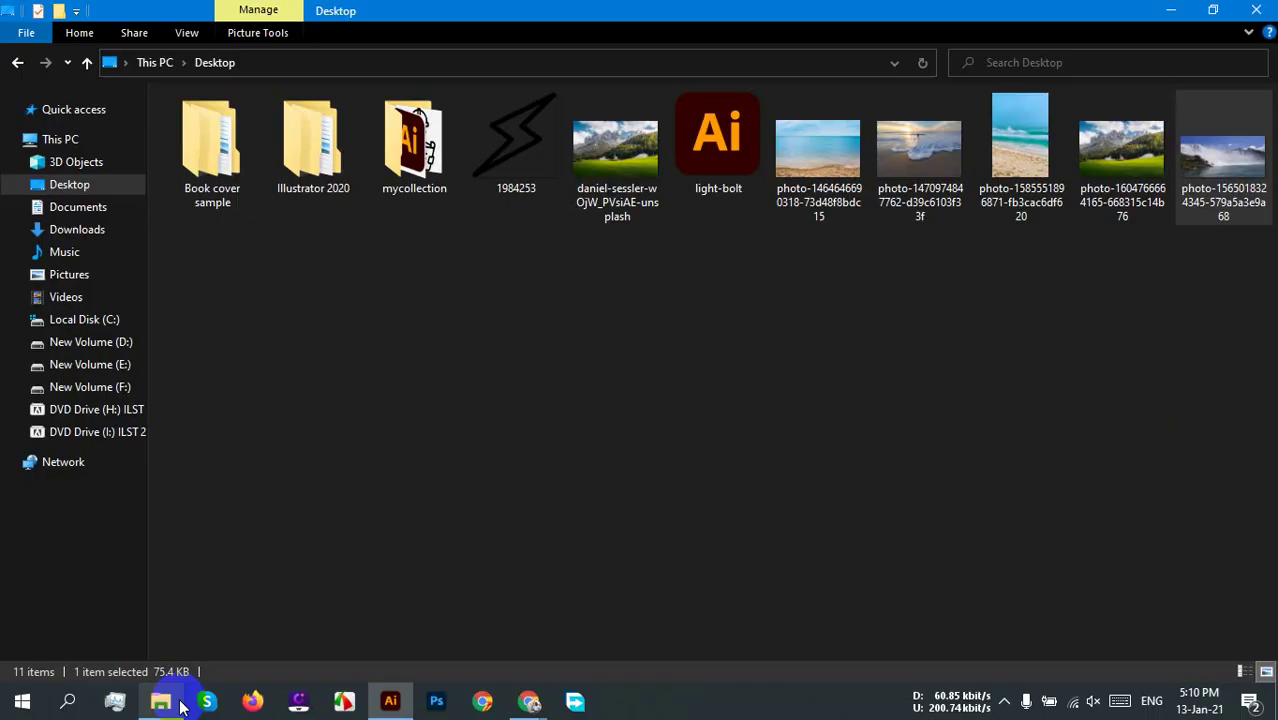
left_click(115, 390)
left_click(105, 366)
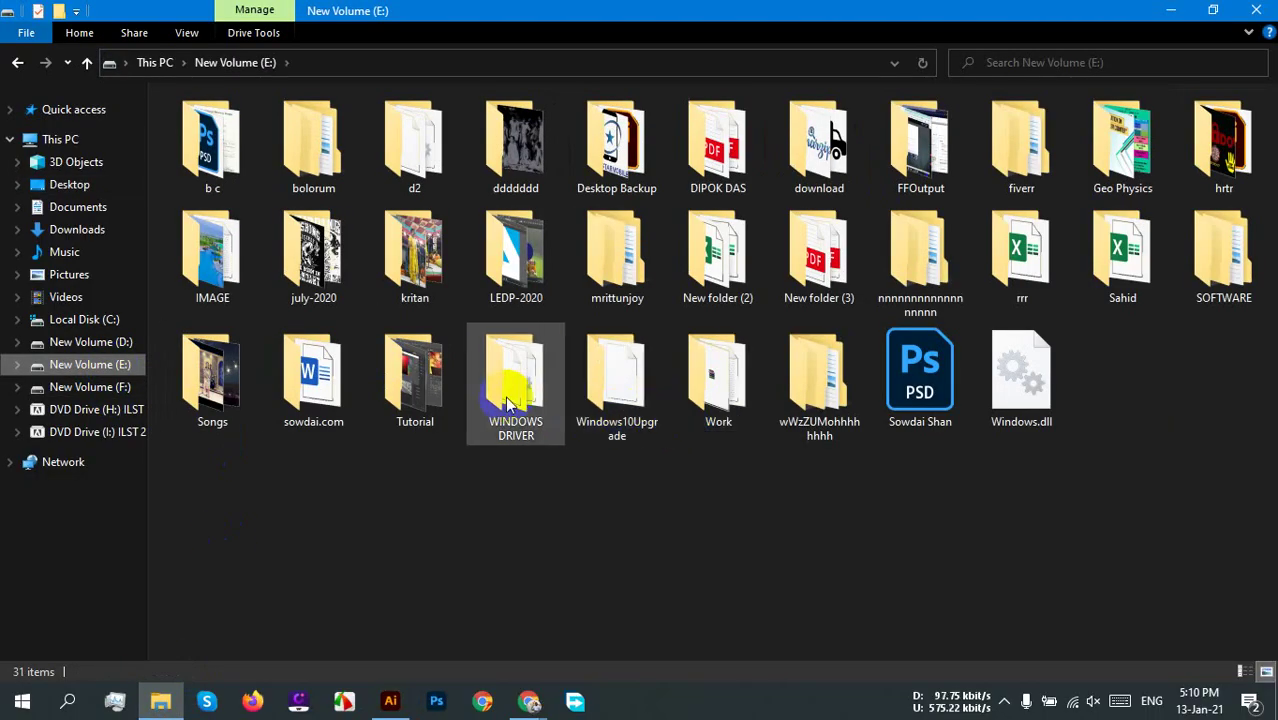
double_click(712, 390)
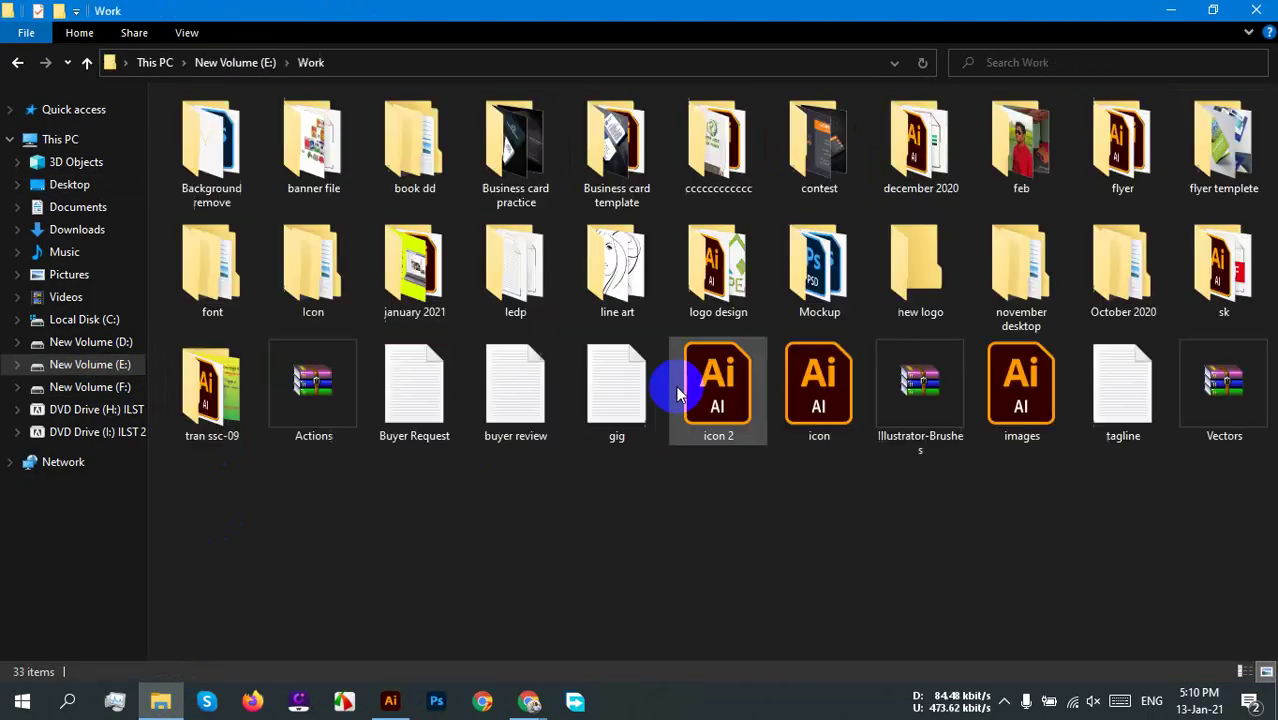
double_click(520, 282)
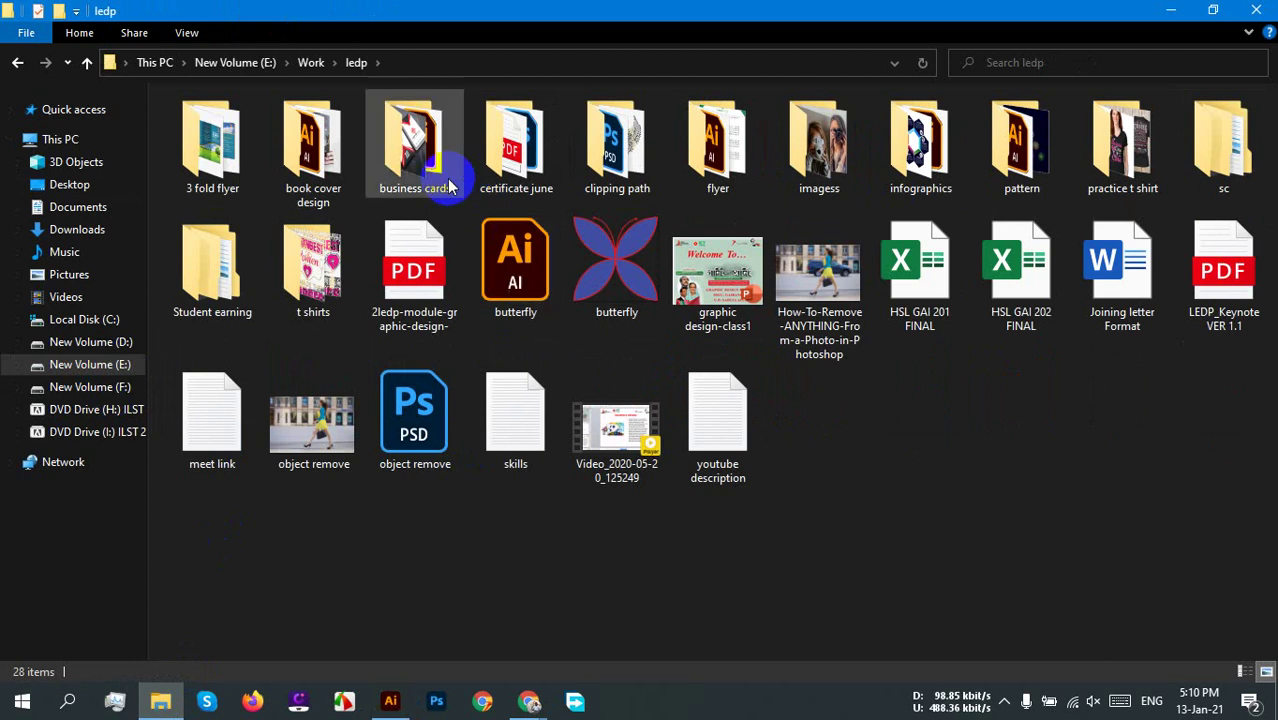
Step: Look through the business cards folder for a design with reusable contact icons, and return to ledp
double_click(415, 145)
left_click_drag(1266, 190, 1266, 425)
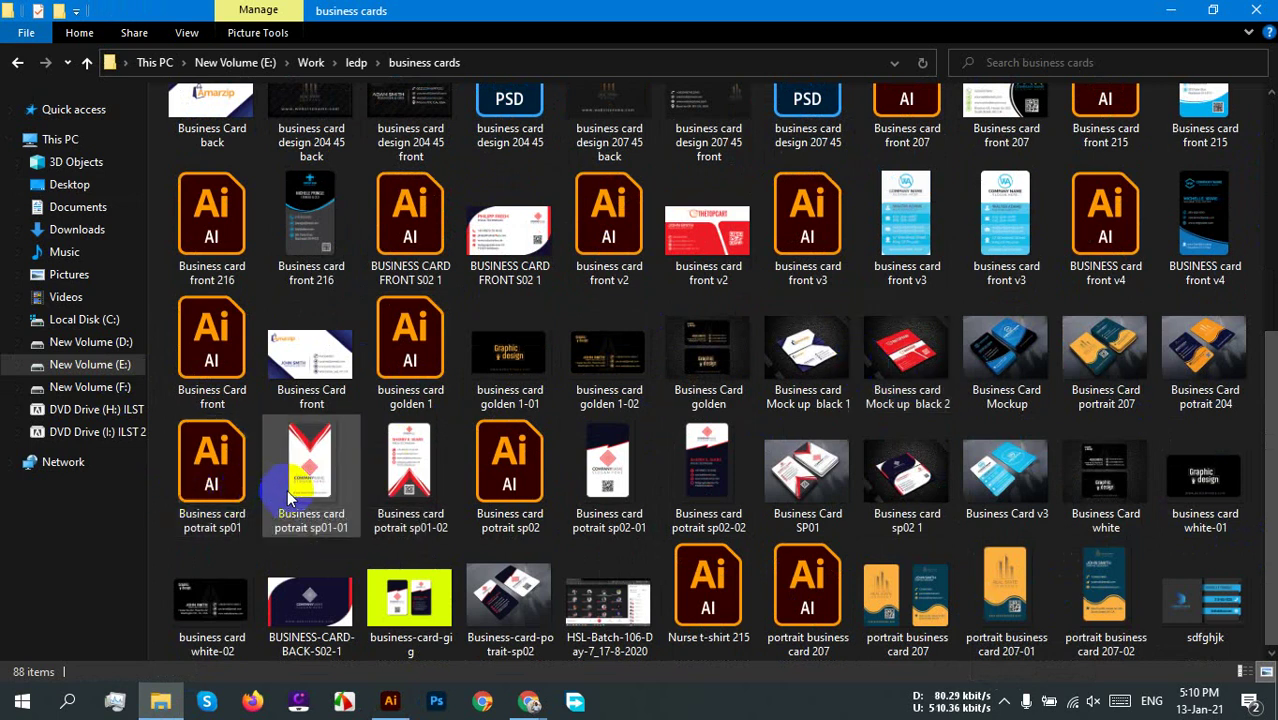
left_click(1270, 520)
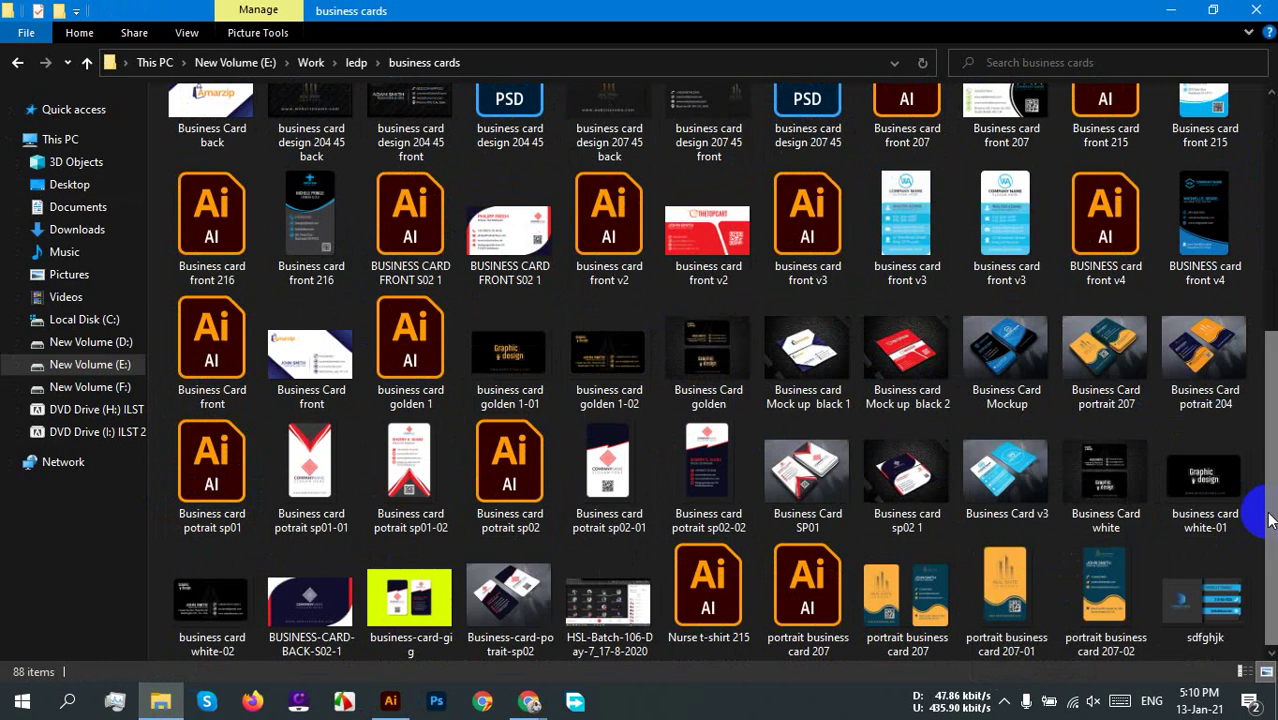
left_click_drag(1268, 425, 1252, 548)
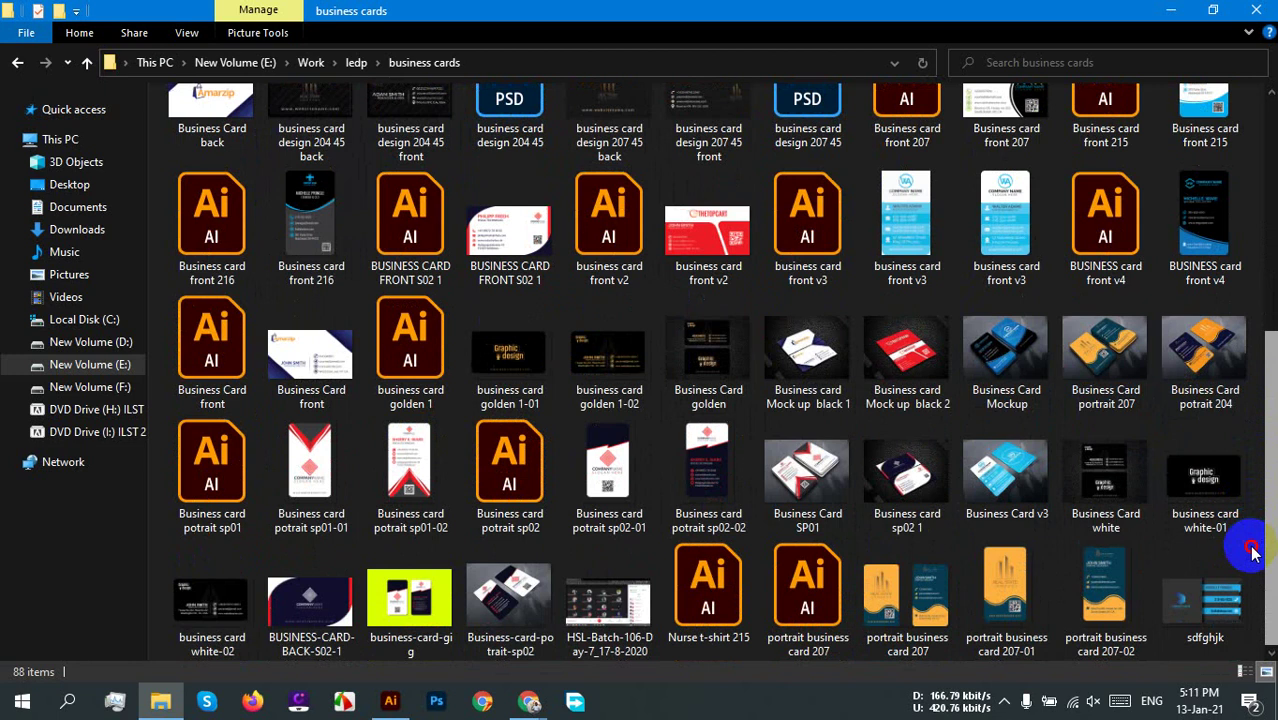
left_click_drag(1252, 548, 1264, 362)
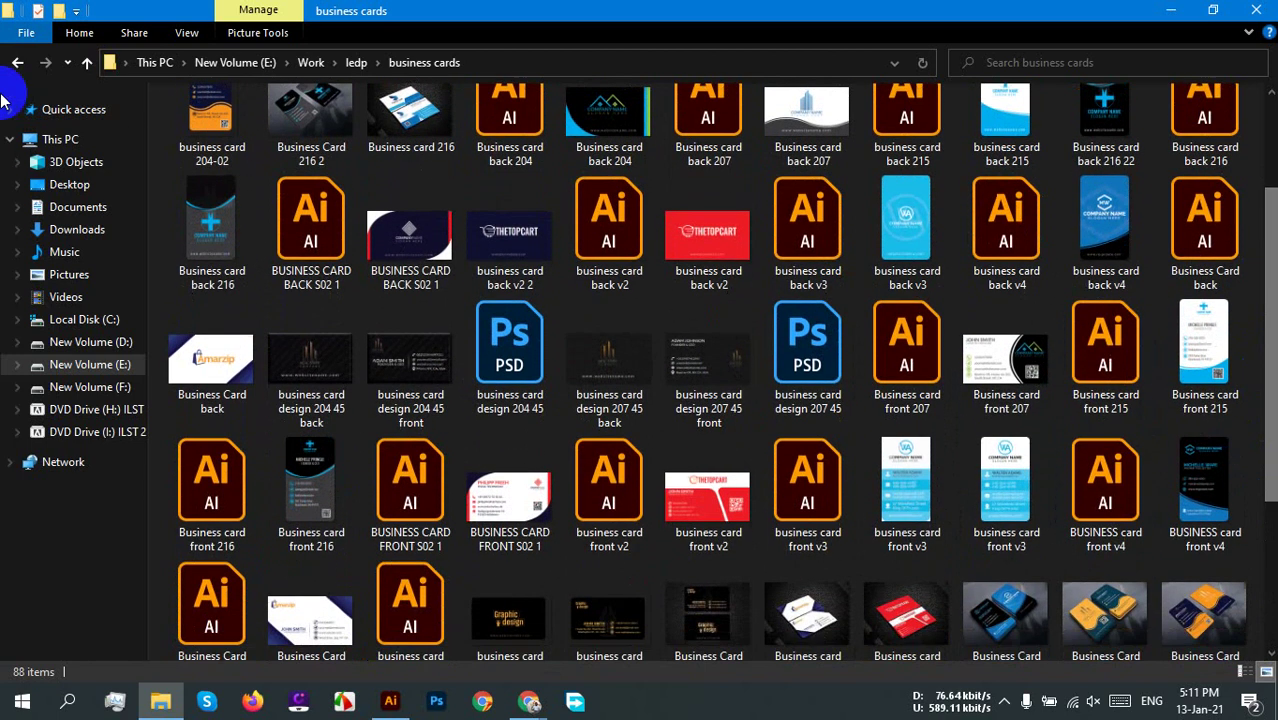
left_click(16, 64)
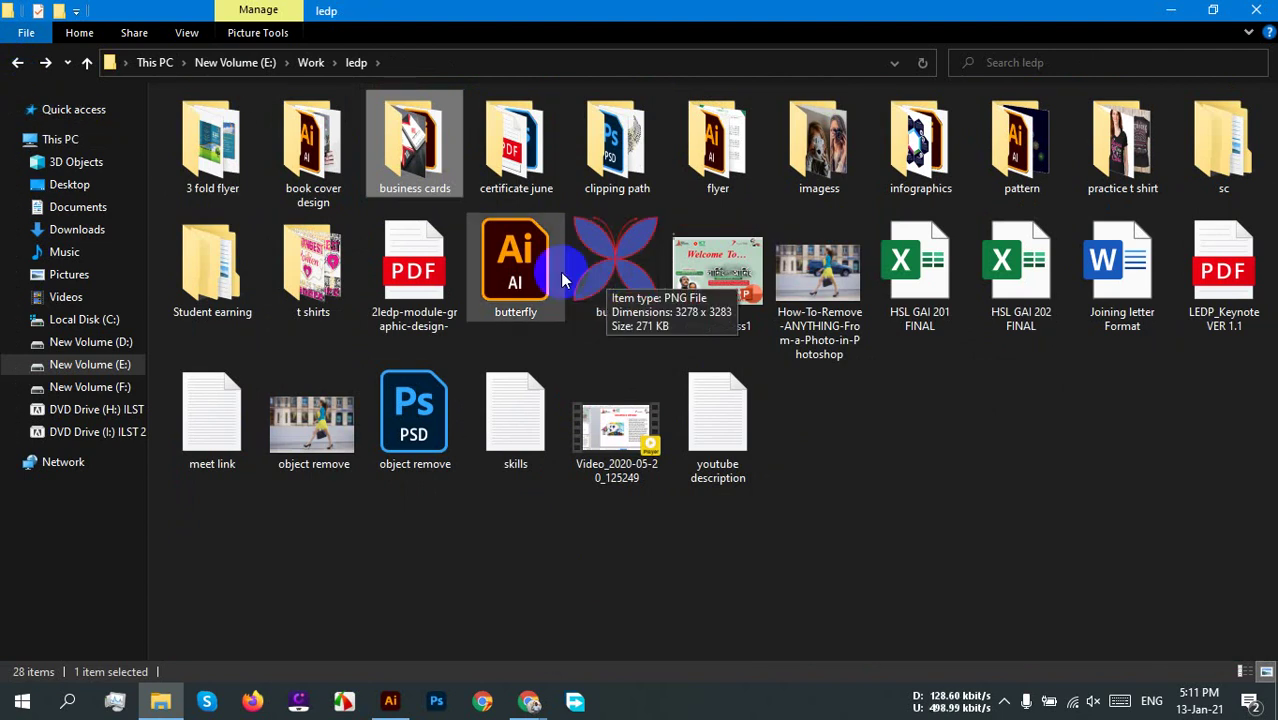
Step: Open the letterhead sp01 Illustrator file from the flyer folder
double_click(718, 145)
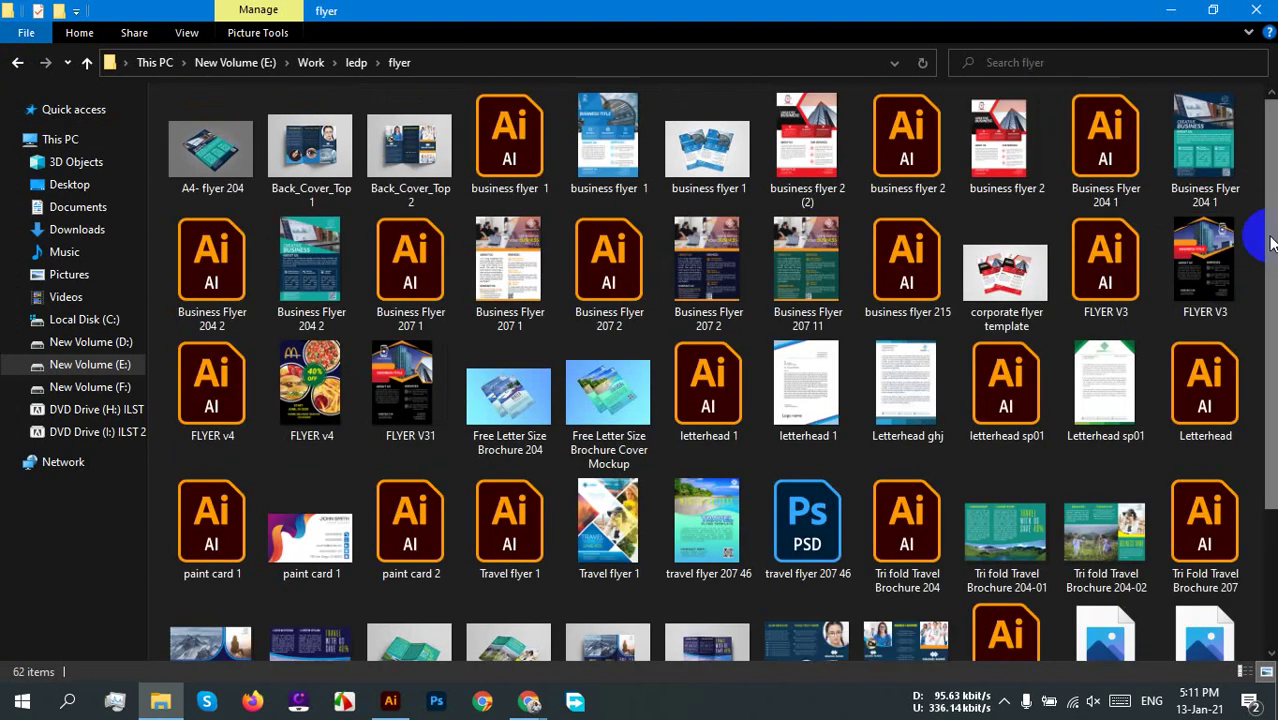
left_click_drag(1266, 273, 1268, 366)
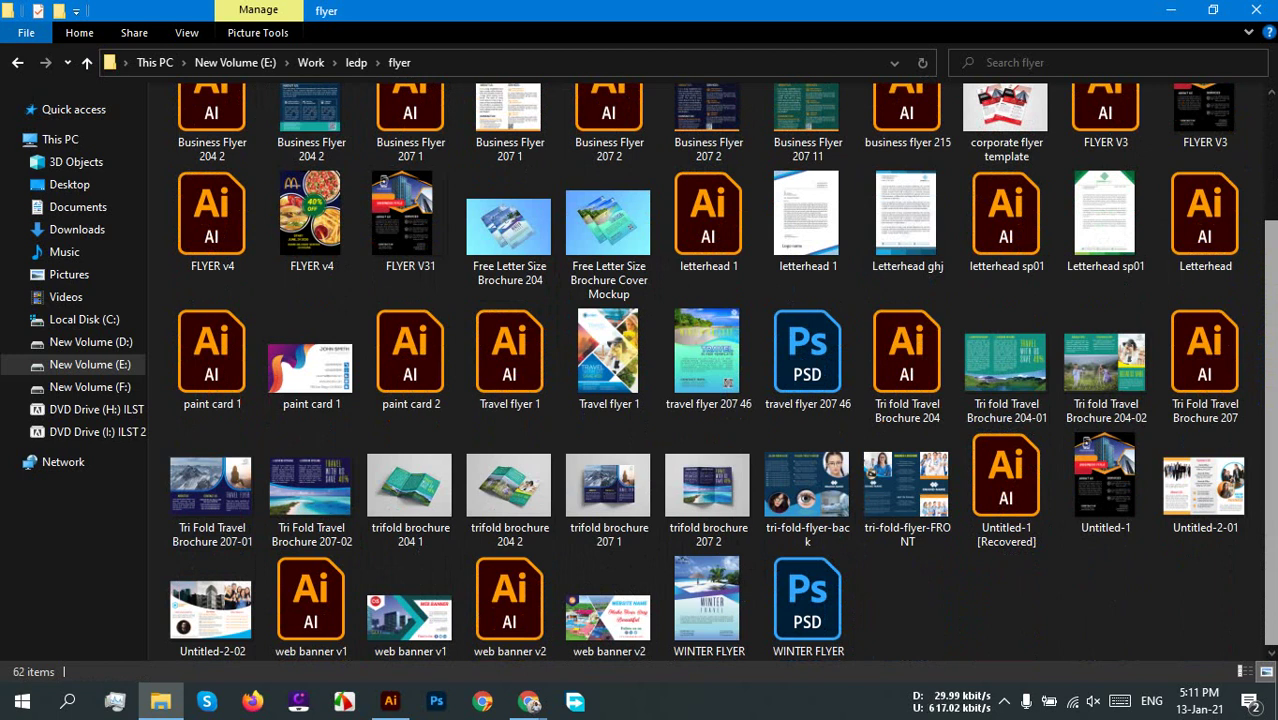
double_click(1006, 220)
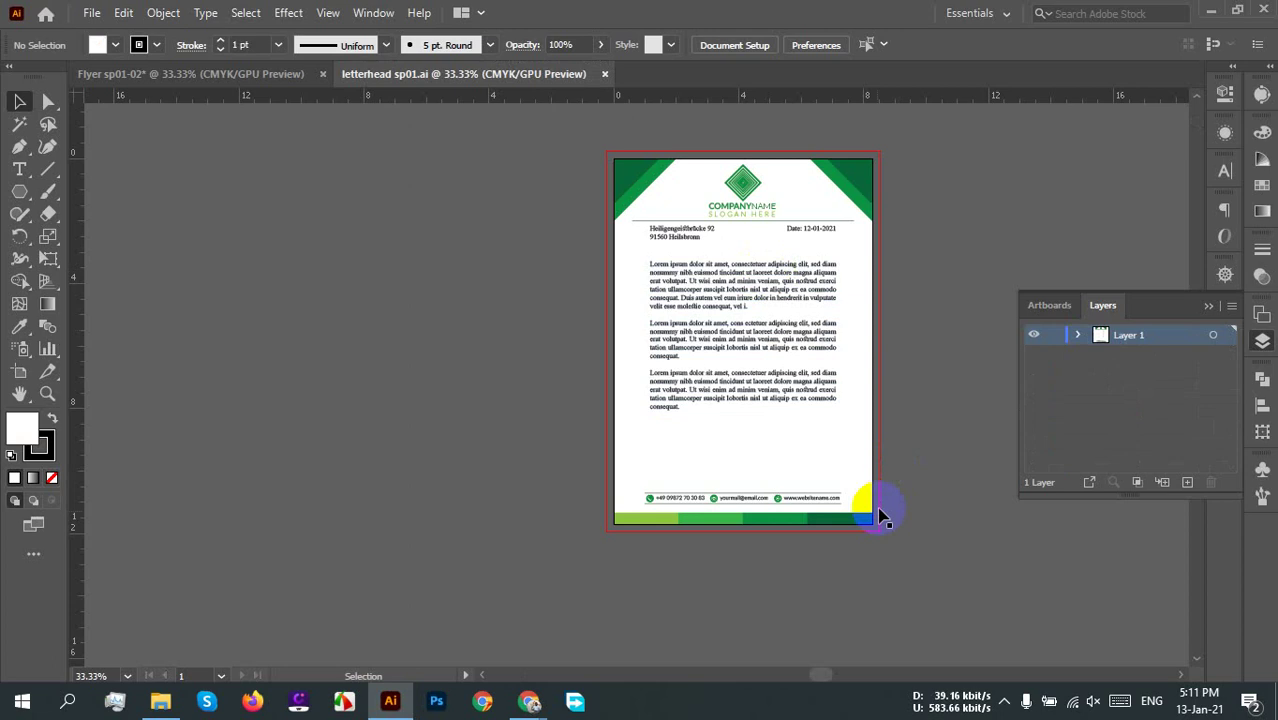
Step: Copy the contact row with its icons and lines from the letterhead into the flyer, below the bottom paragraph
left_click(750, 518)
left_click(776, 465)
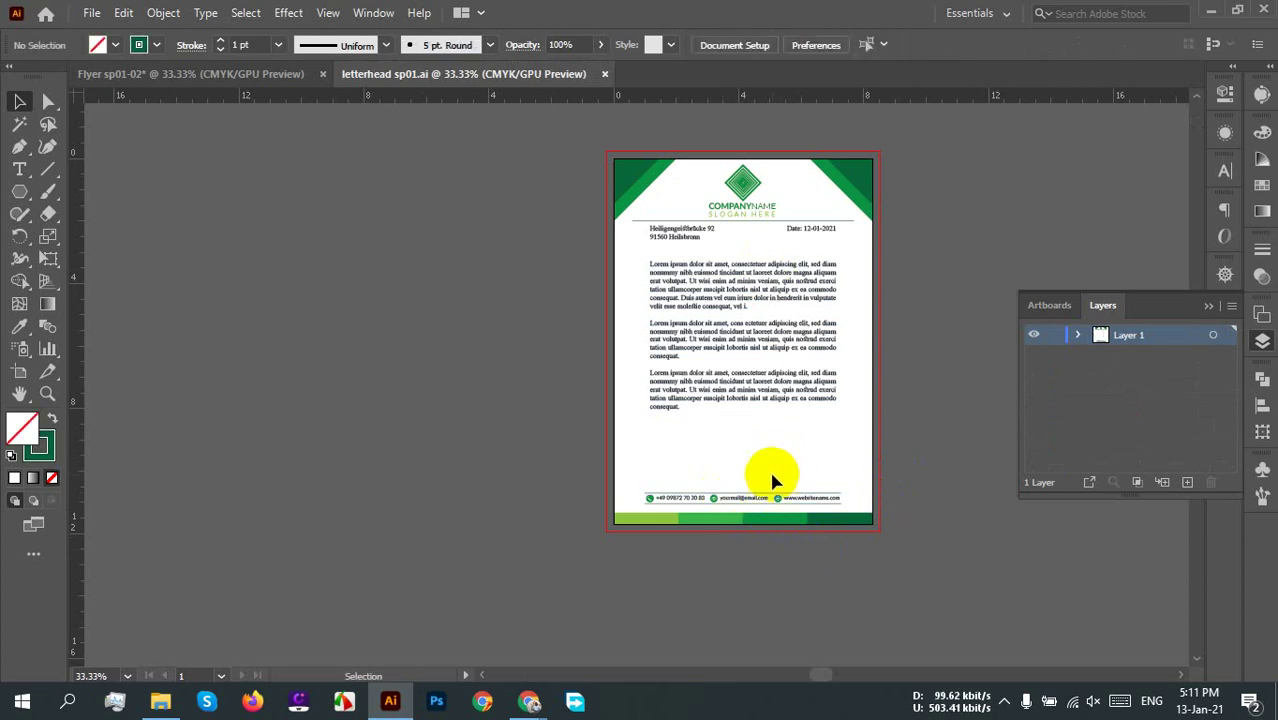
scroll(783, 566, "up", 3)
scroll(748, 457, "up", 1)
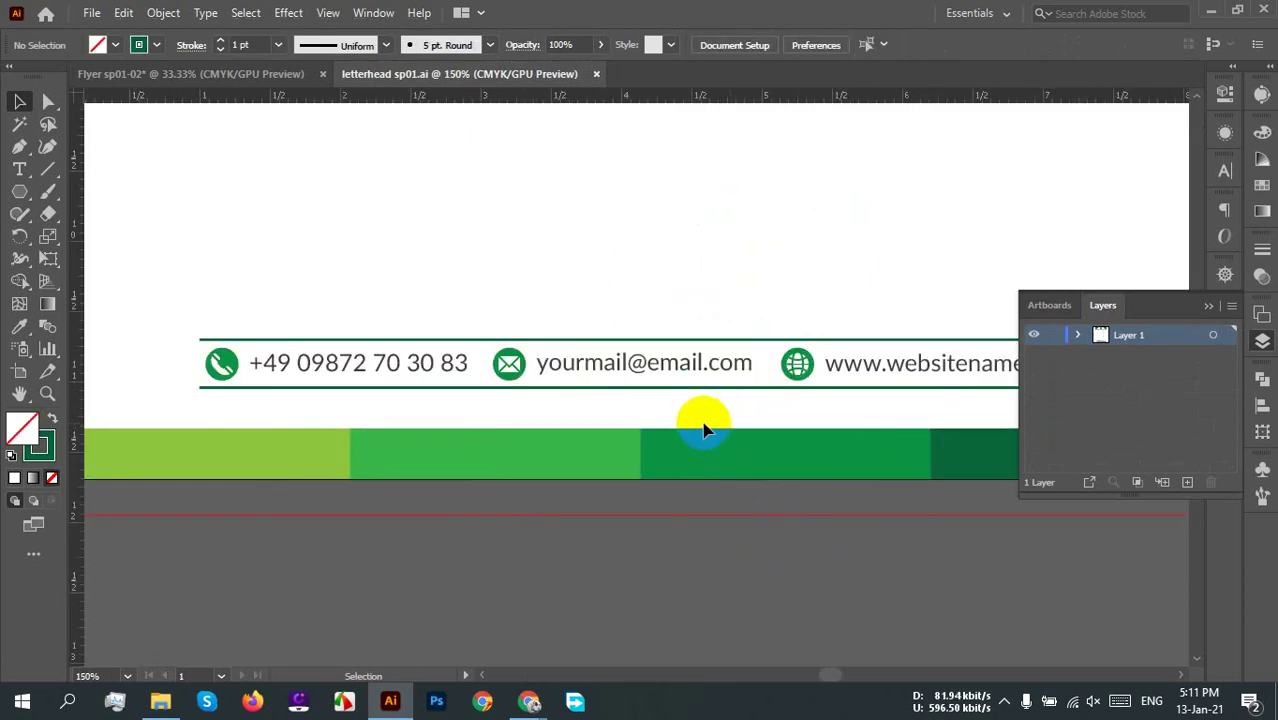
left_click_drag(184, 296, 1163, 390)
left_click(1264, 342)
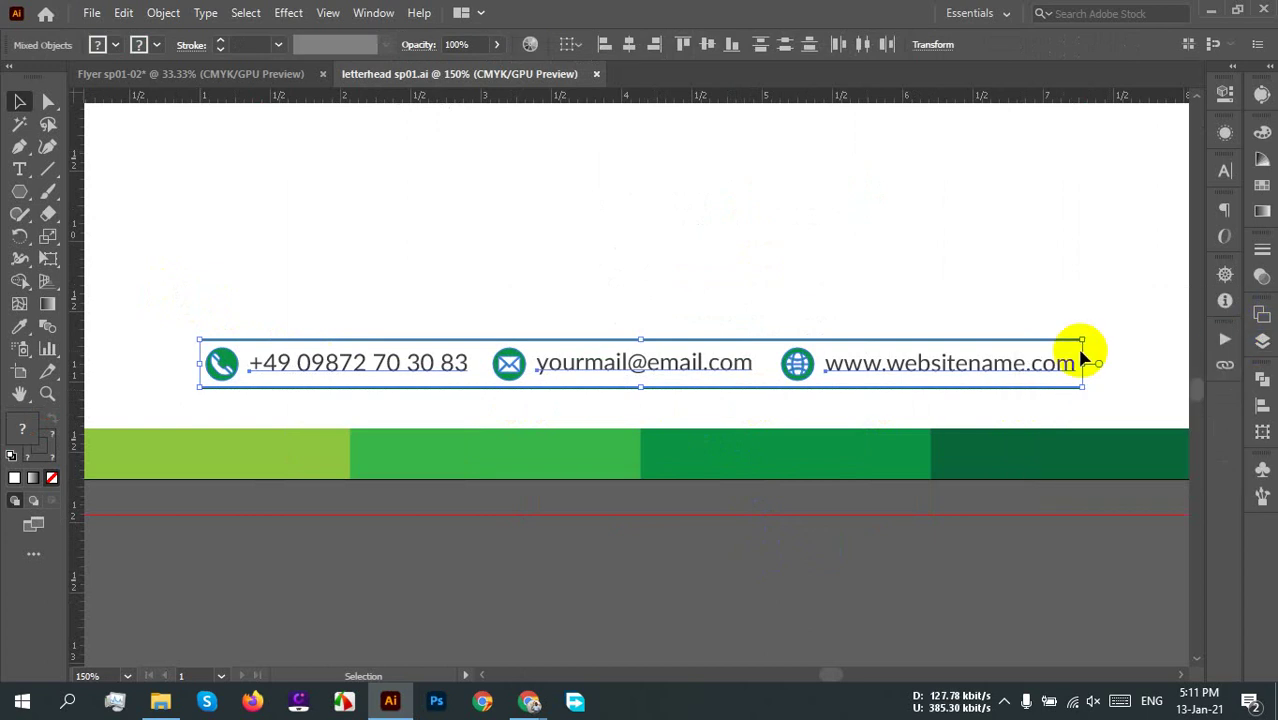
left_click_drag(167, 310, 1107, 396)
left_click_drag(797, 367, 605, 466)
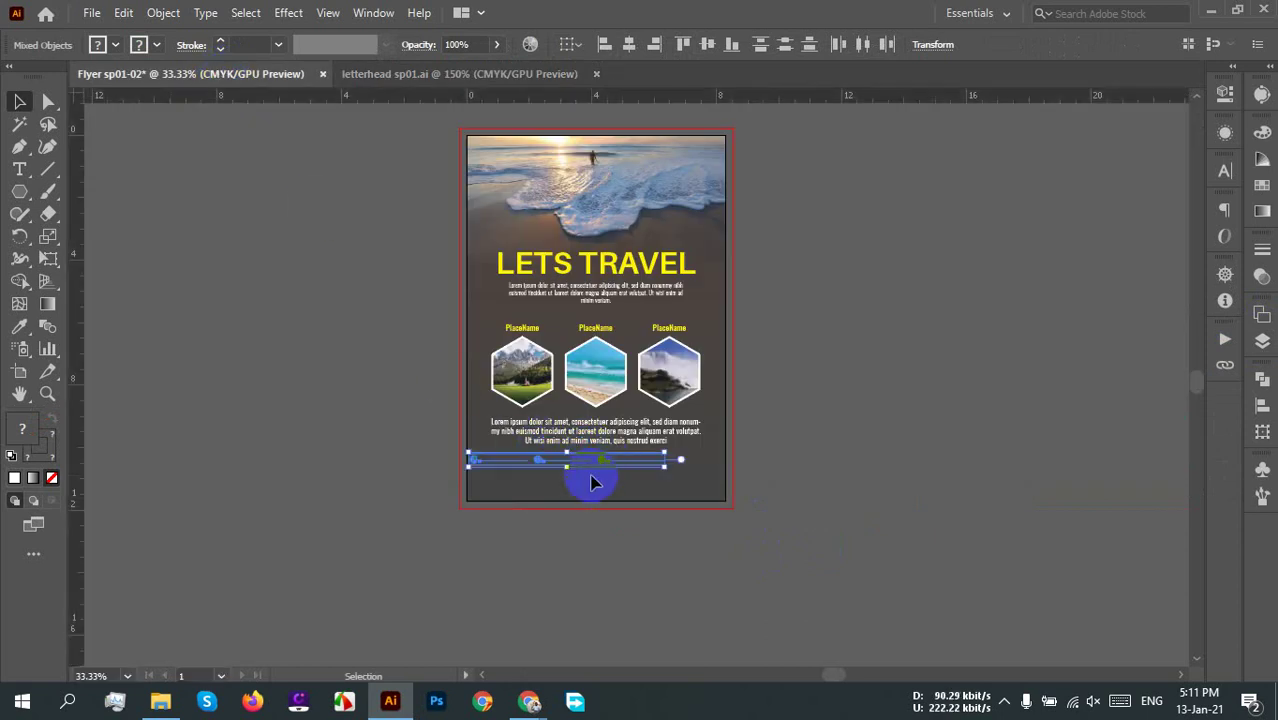
Step: Set the fill of the copied contact icons and text to White
scroll(589, 490, "up", 4)
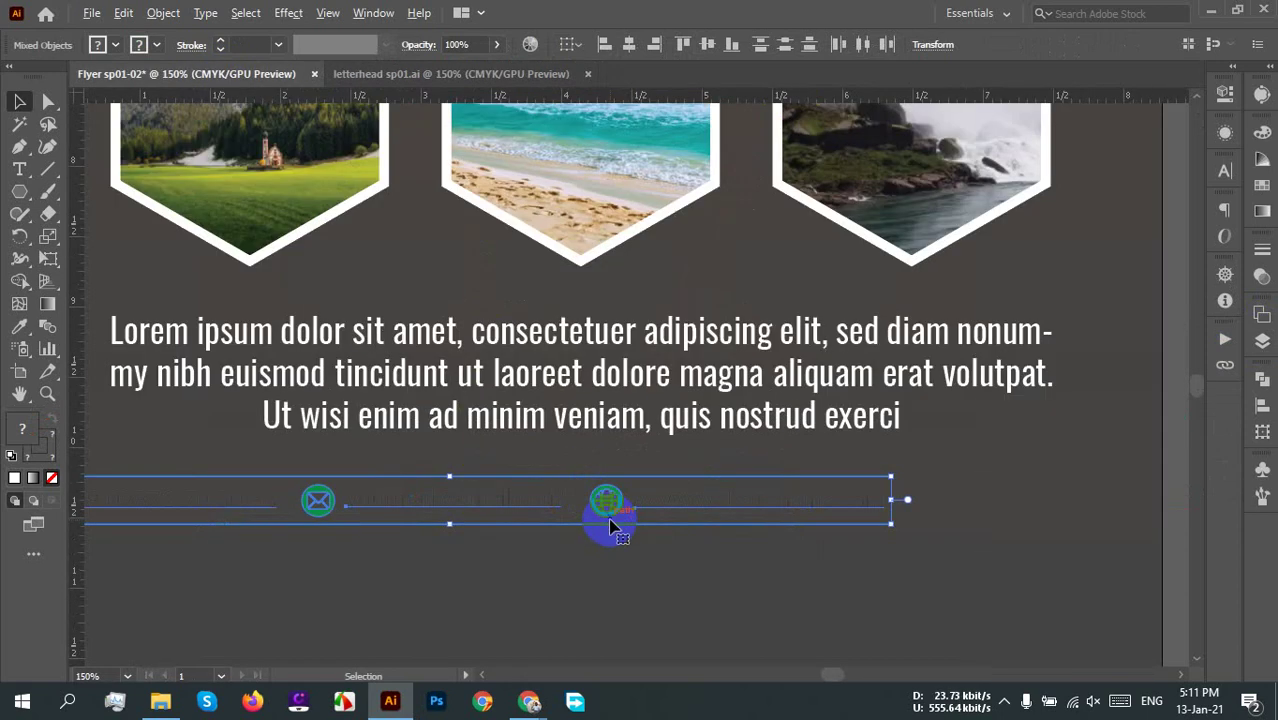
scroll(665, 540, "up", 2)
scroll(650, 519, "down", 2)
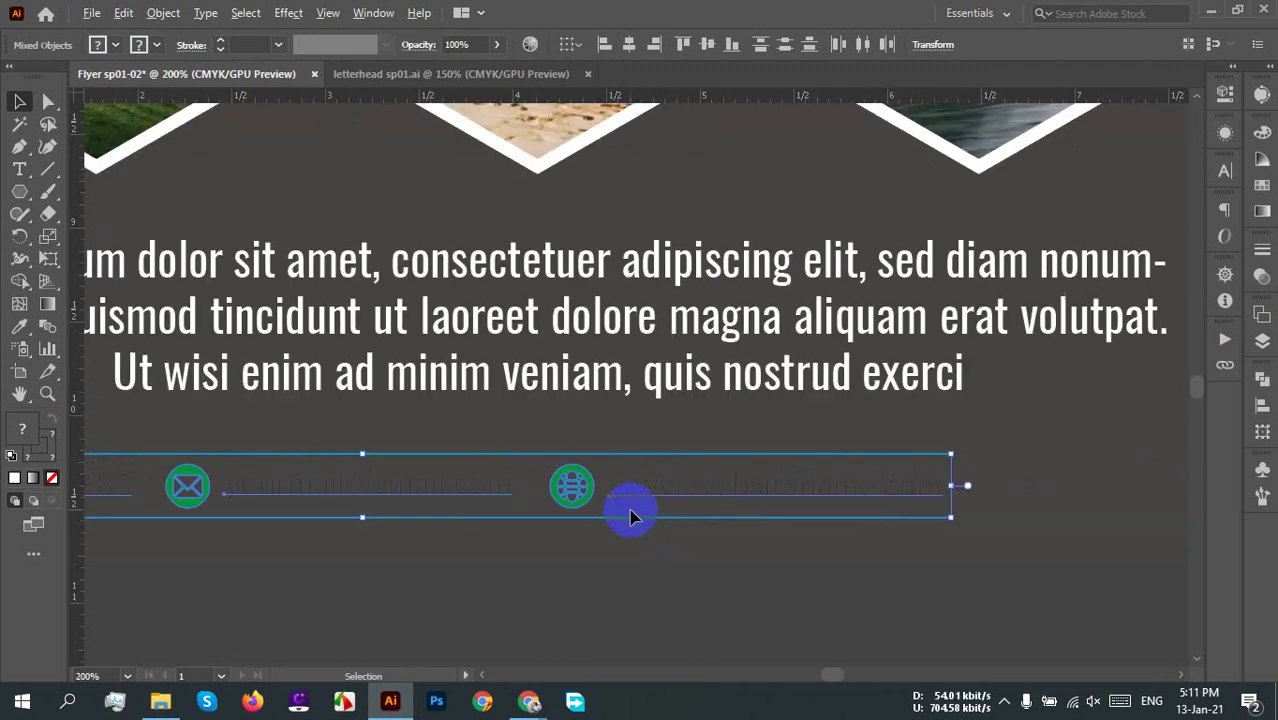
scroll(613, 516, "down", 1)
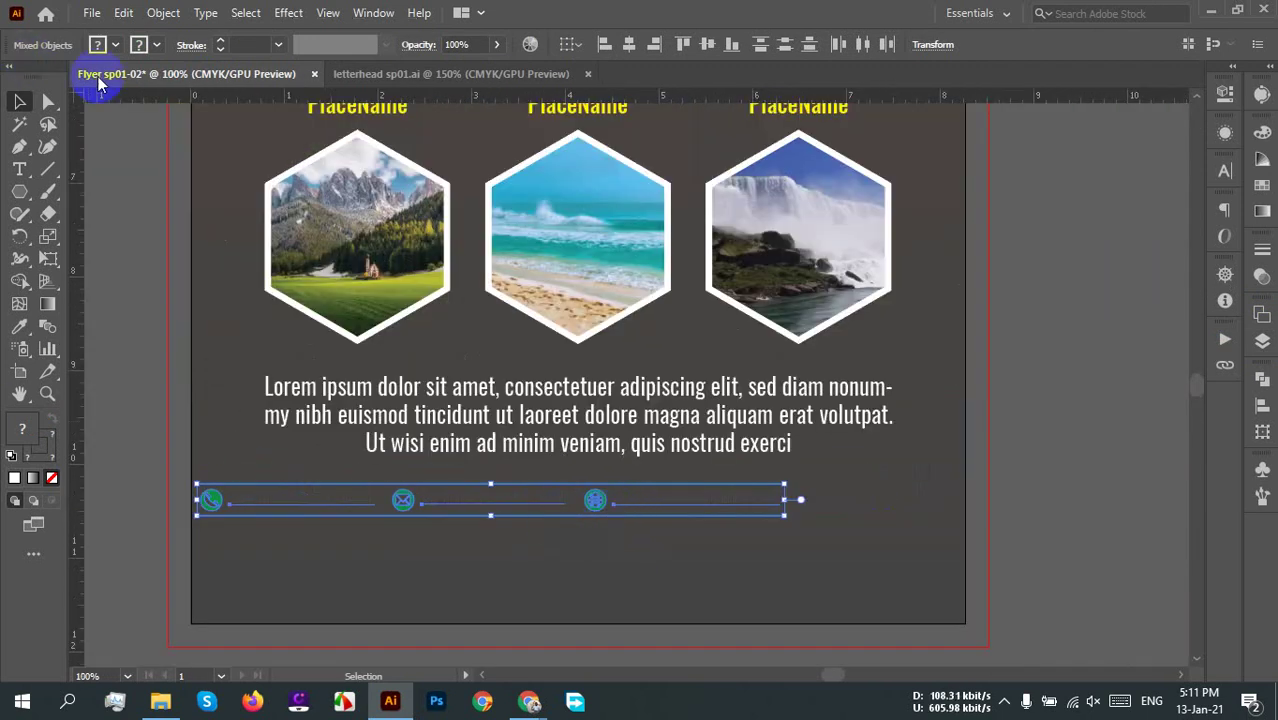
left_click(115, 45)
left_click(38, 76)
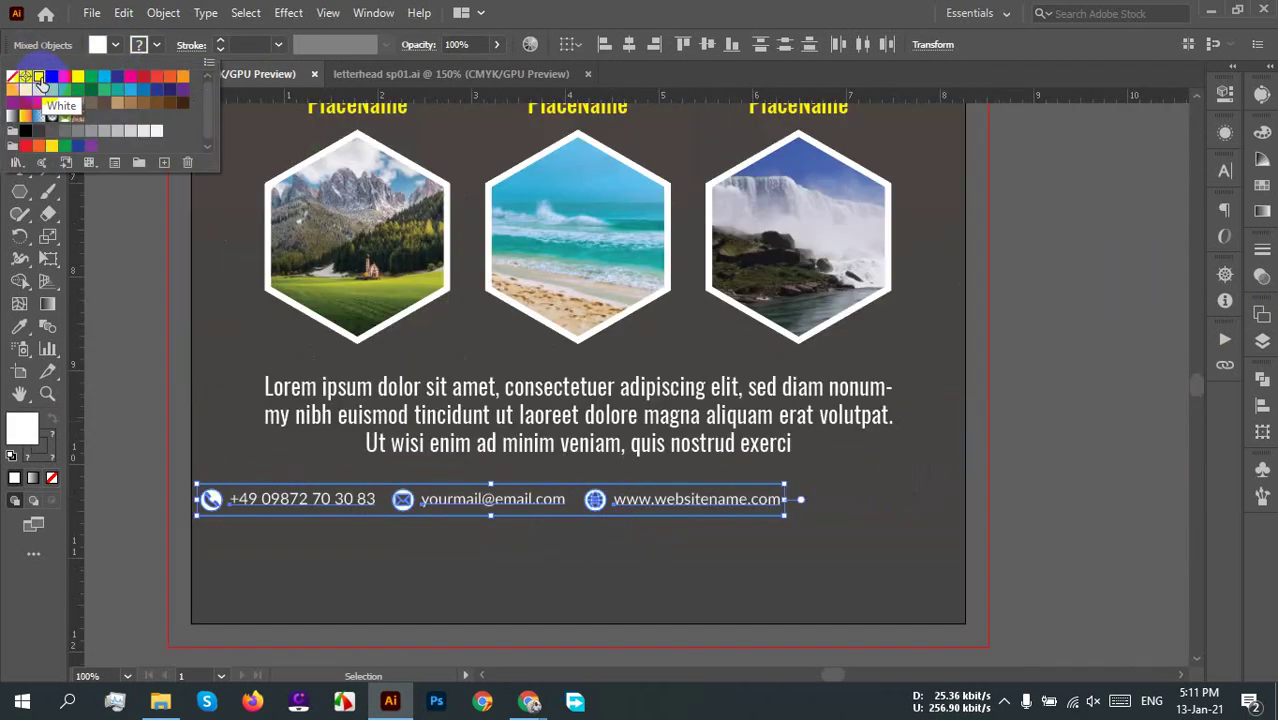
left_click(735, 550)
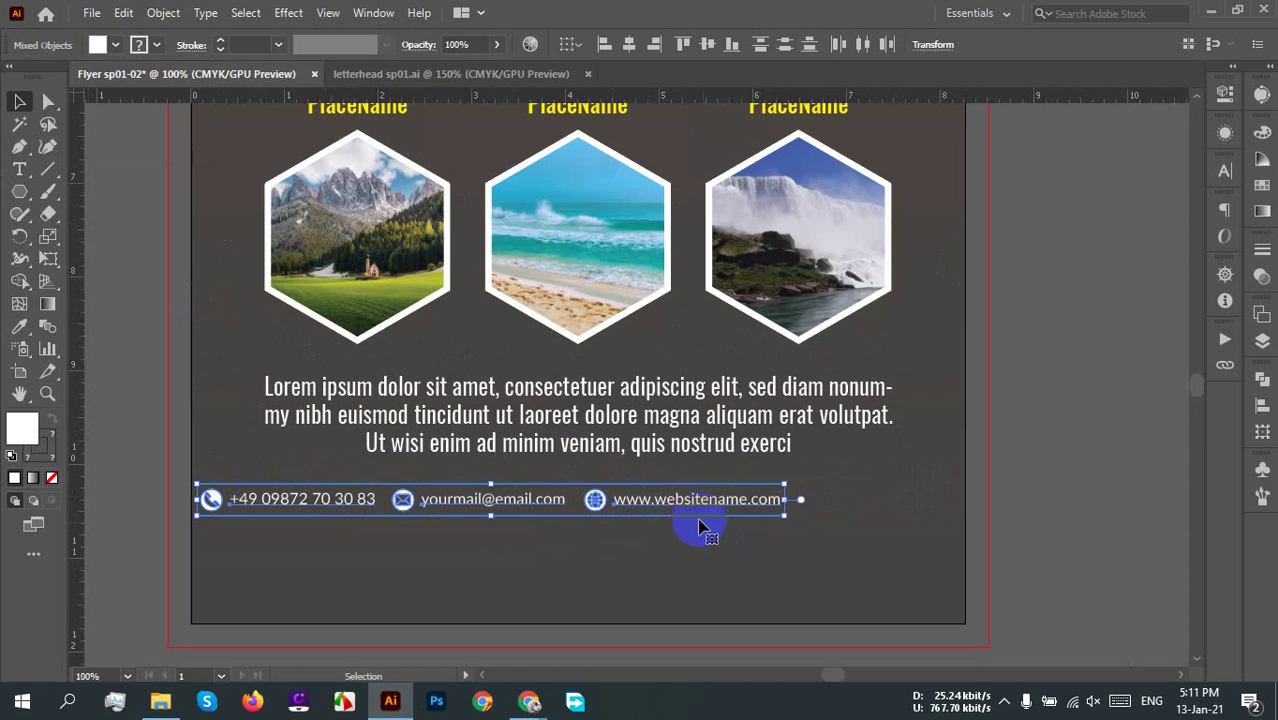
Step: Move the contact row lower under the paragraph, group it, and centre it horizontally on the artboard
left_click_drag(684, 507, 765, 537)
right_click(765, 537)
left_click(820, 364)
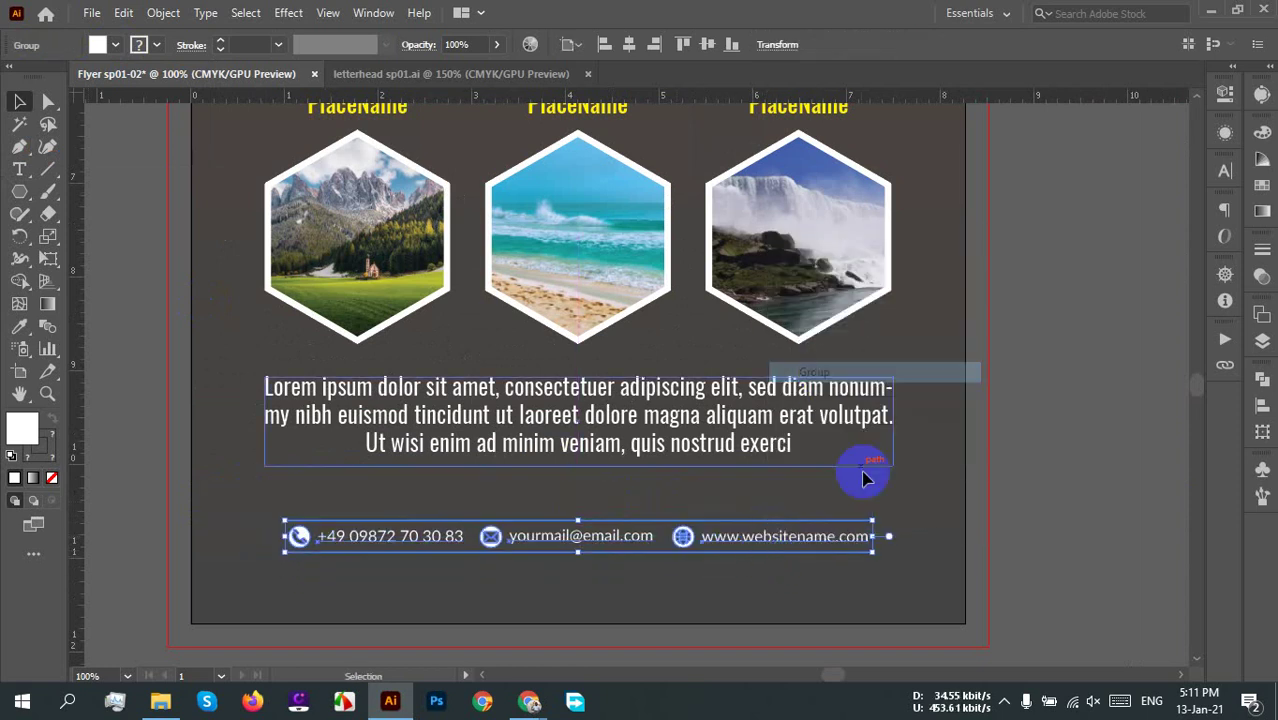
left_click(630, 44)
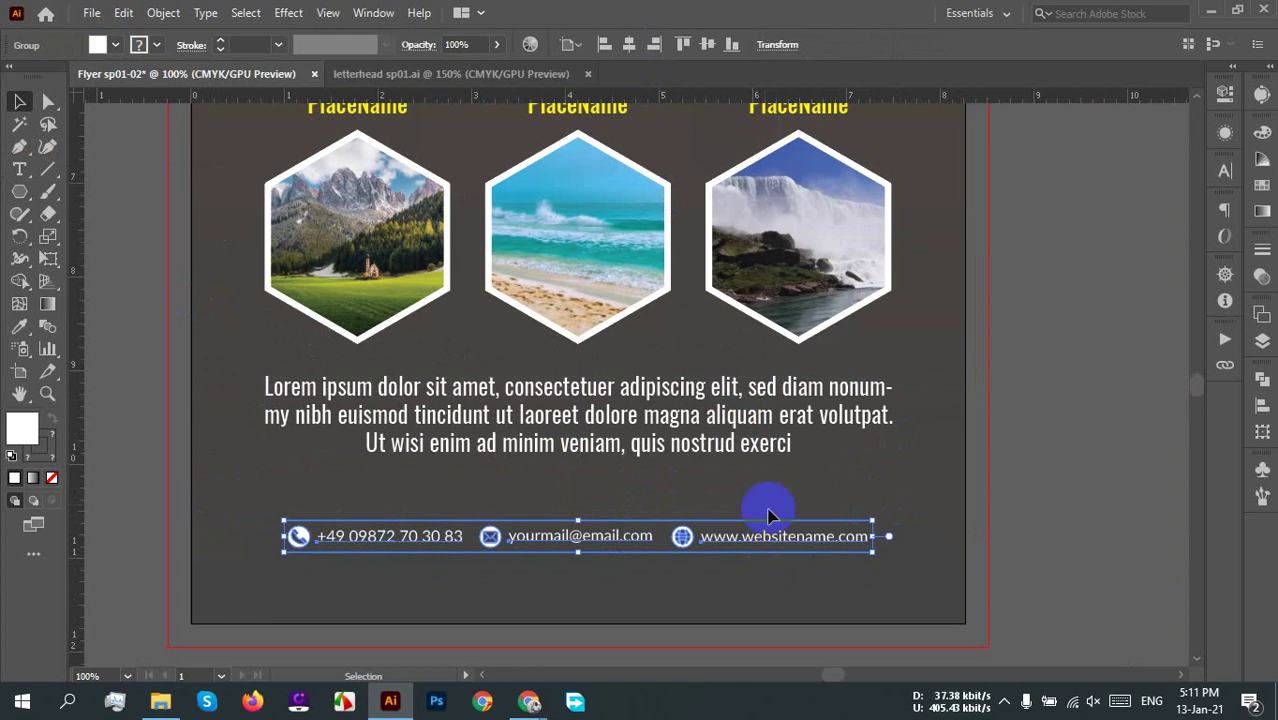
left_click(793, 585)
Step: Move the grouped contact row straight up by about 0.11 in, closer to the paragraph
scroll(628, 580, "up", 1)
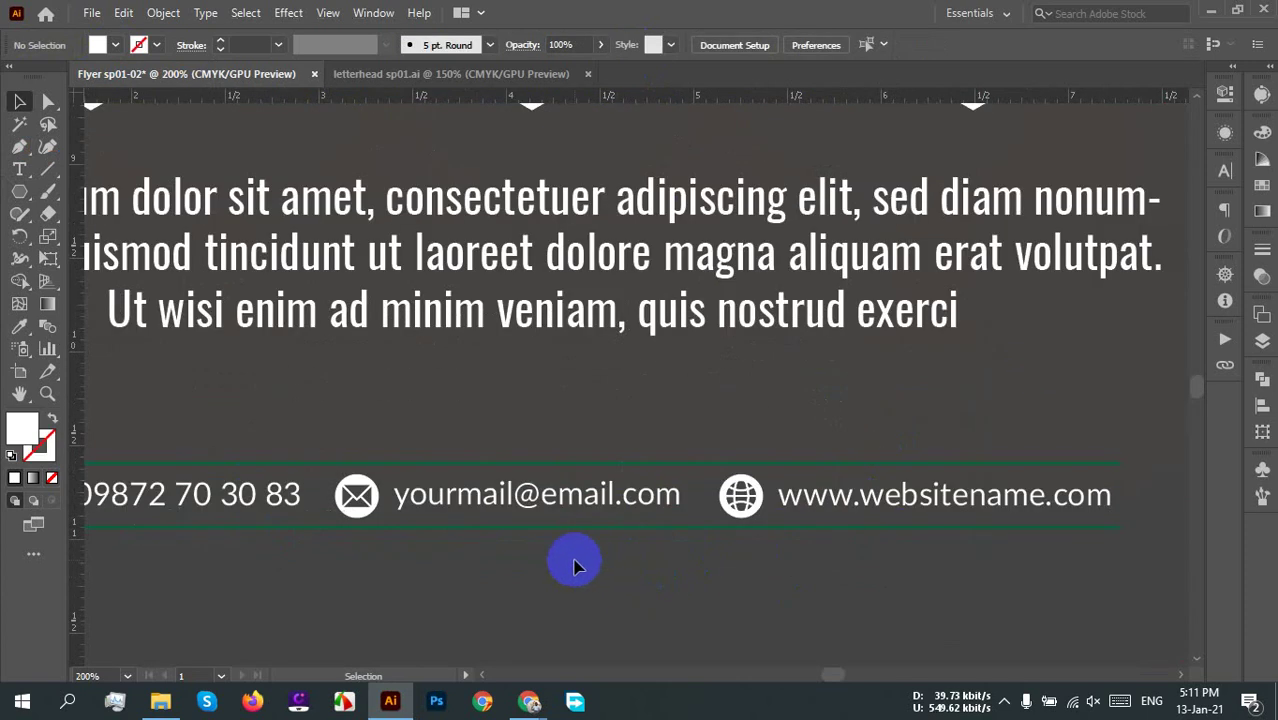
scroll(571, 563, "down", 1)
left_click(548, 511)
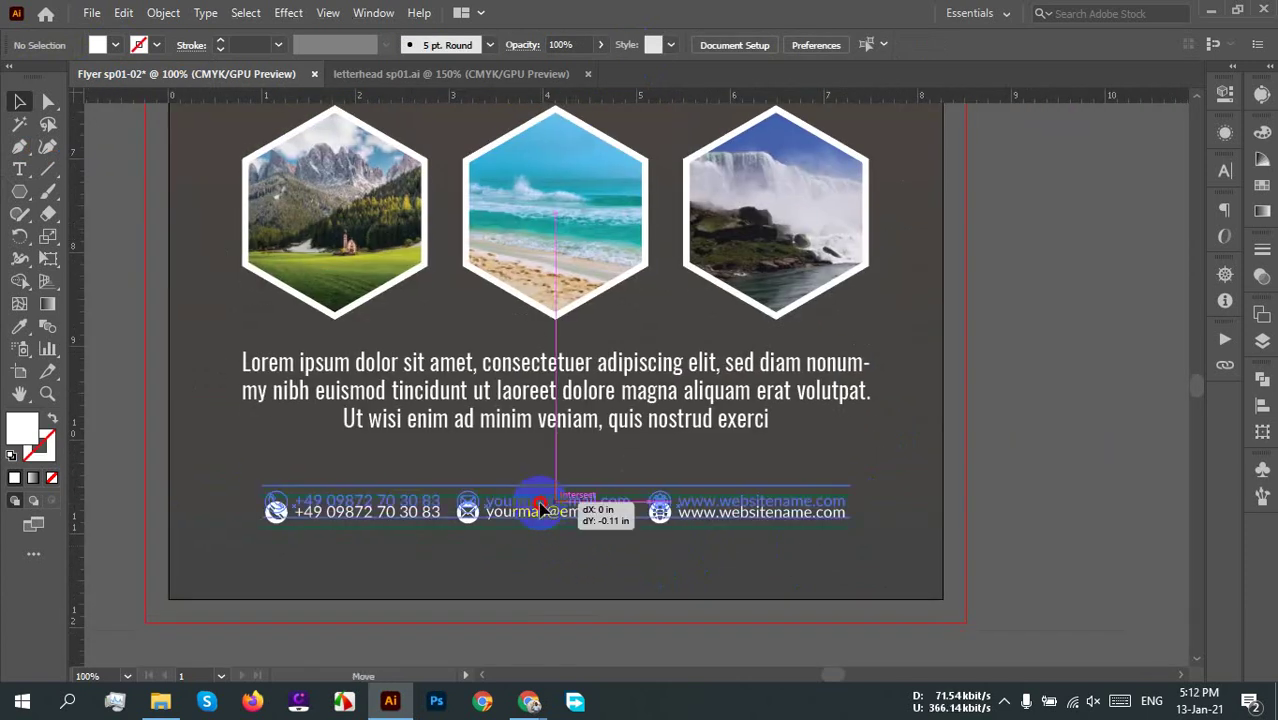
scroll(585, 548, "up", 1)
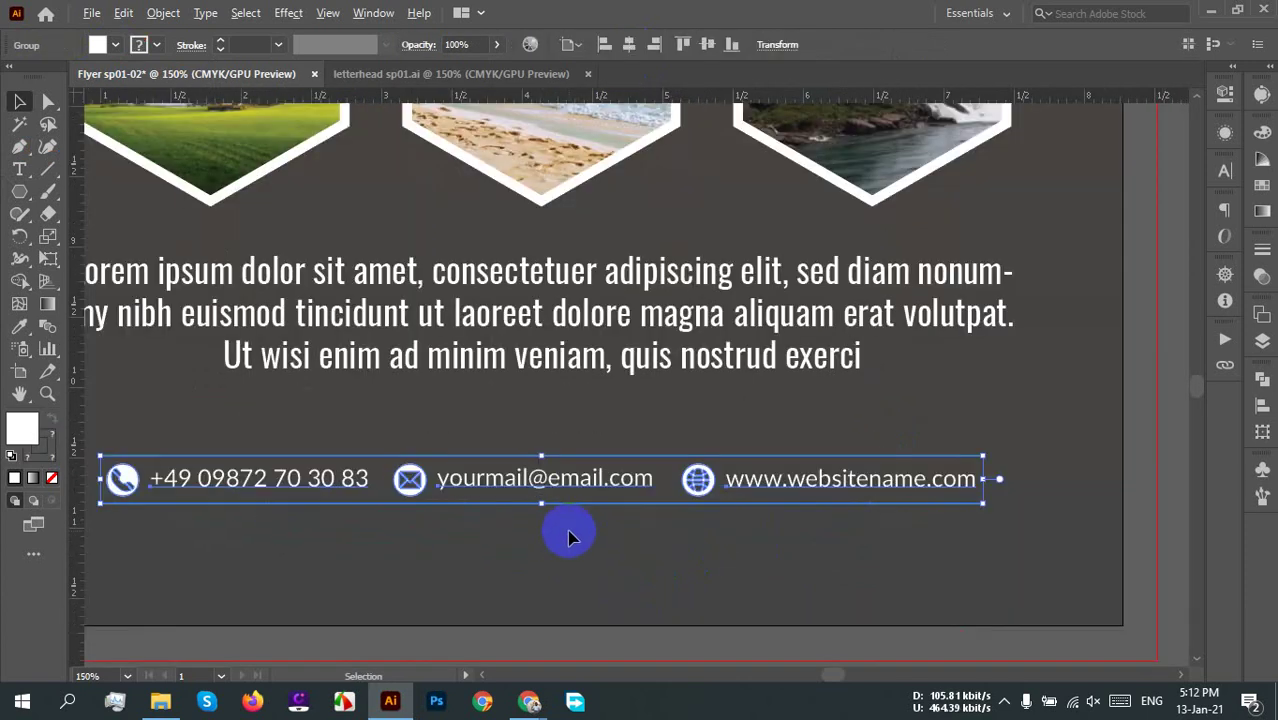
scroll(568, 530, "up", 2)
scroll(571, 533, "down", 3)
left_click(629, 557)
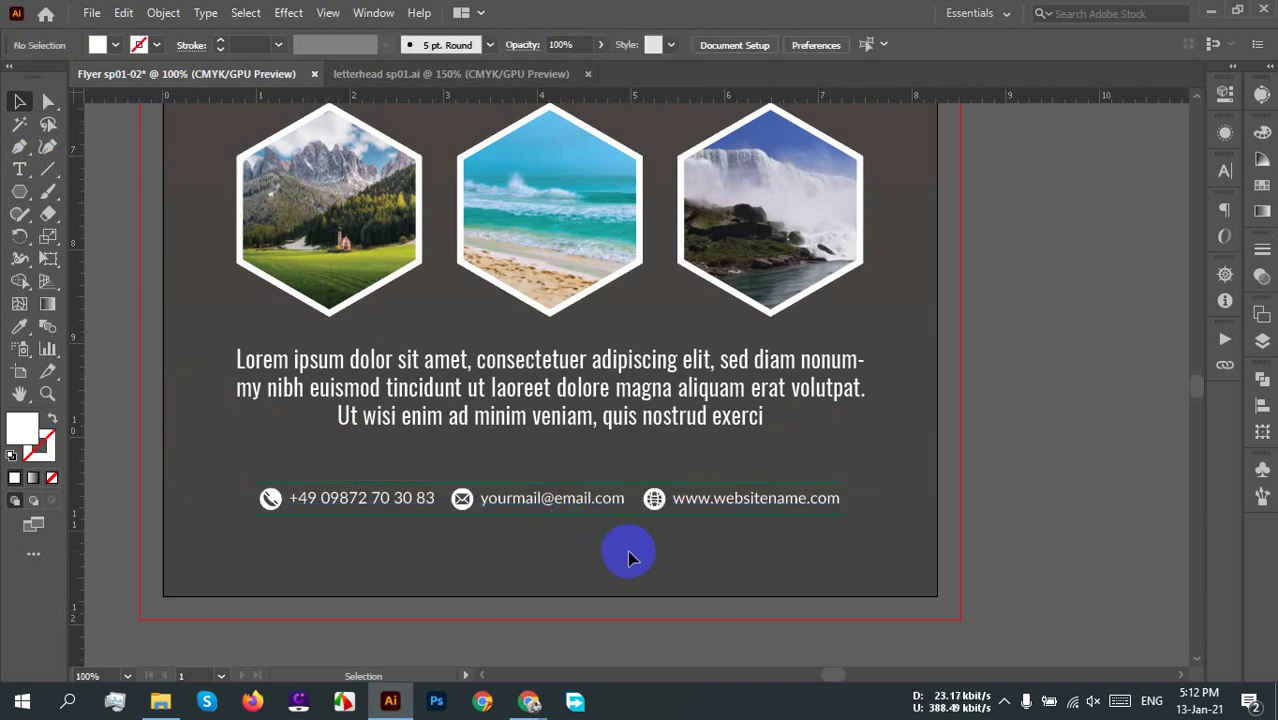
Step: Draw a white rectangle across the artboard's full width at its bottom edge and extend its top edge up to just below the contact row
scroll(629, 557, "down", 1)
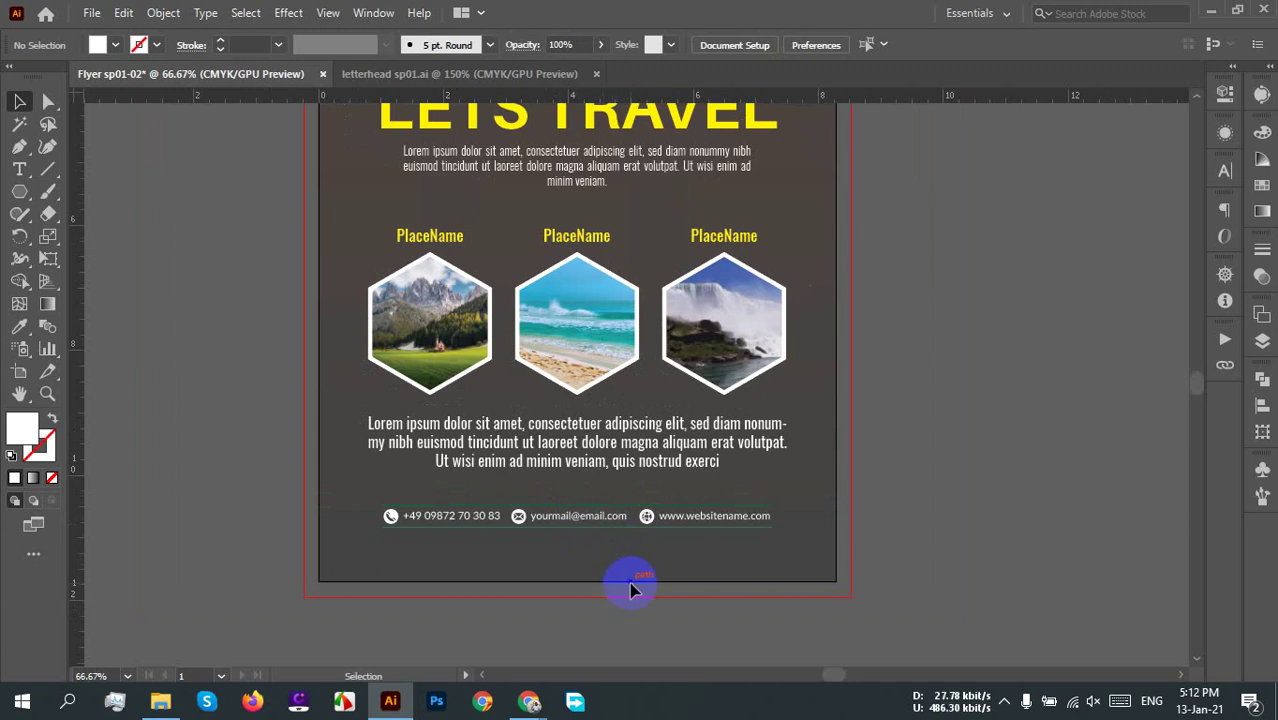
scroll(622, 582, "up", 1)
scroll(760, 575, "down", 1)
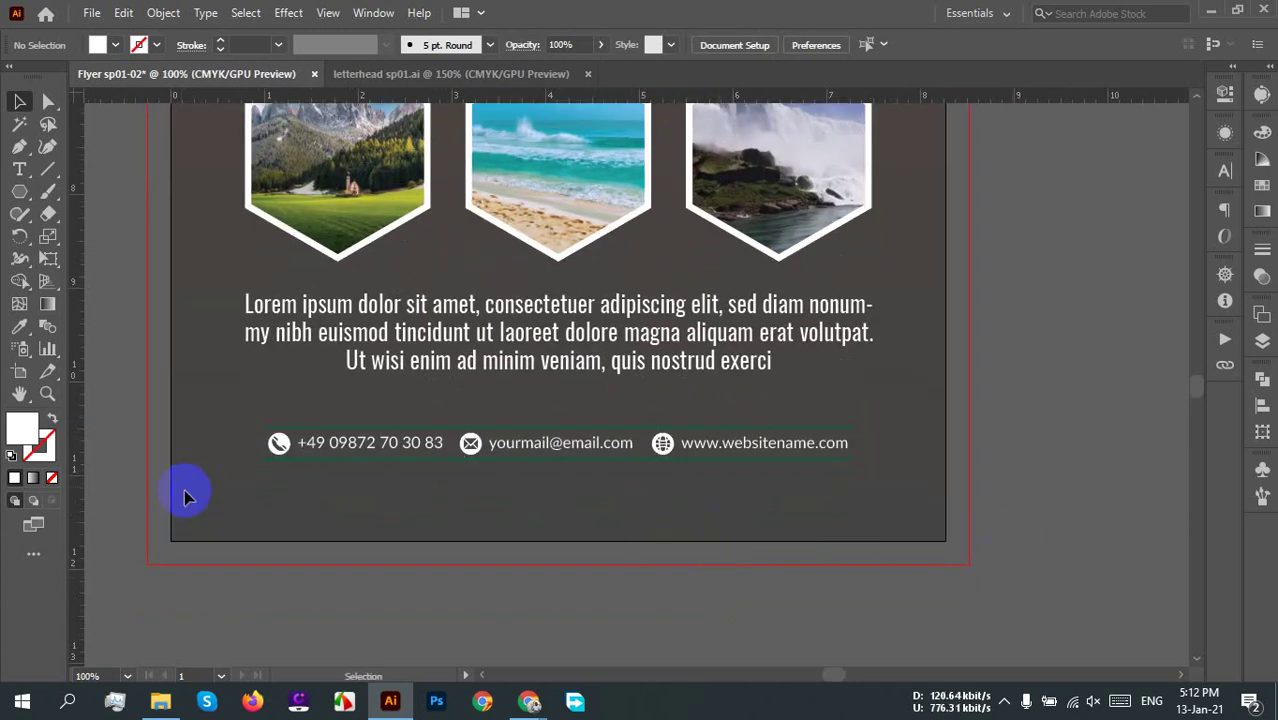
left_click(21, 193)
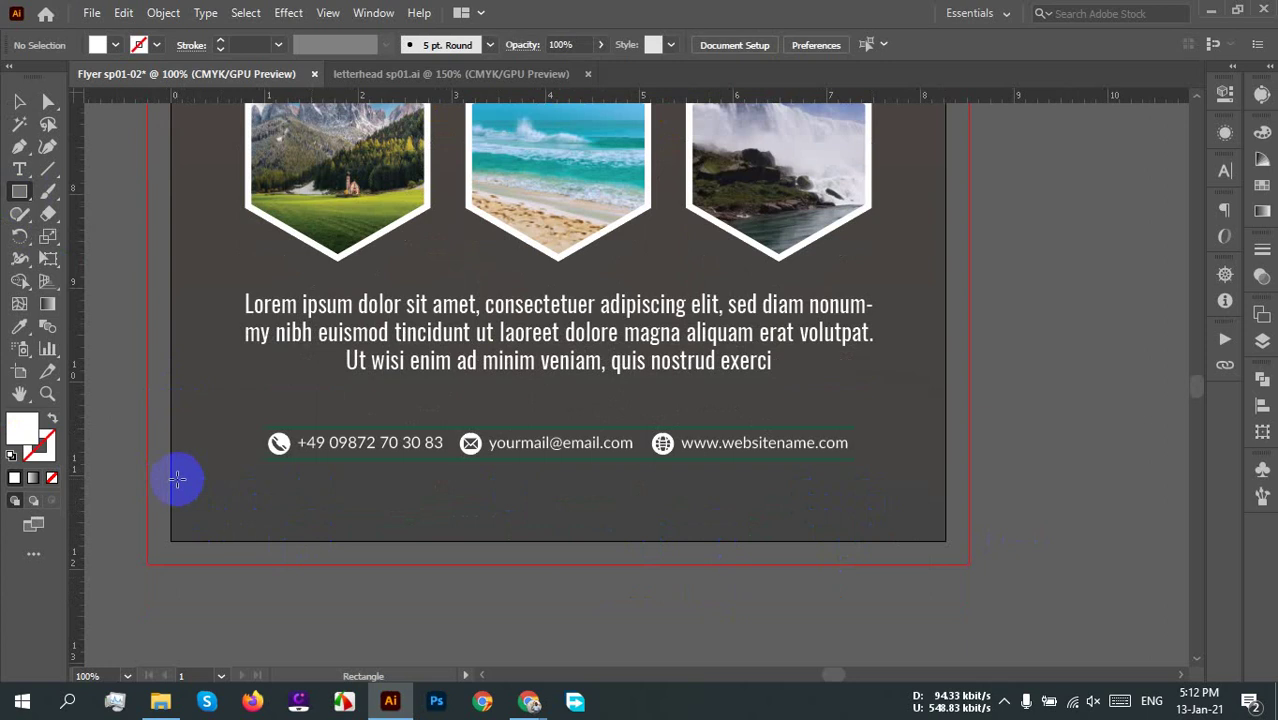
left_click_drag(172, 488, 945, 541)
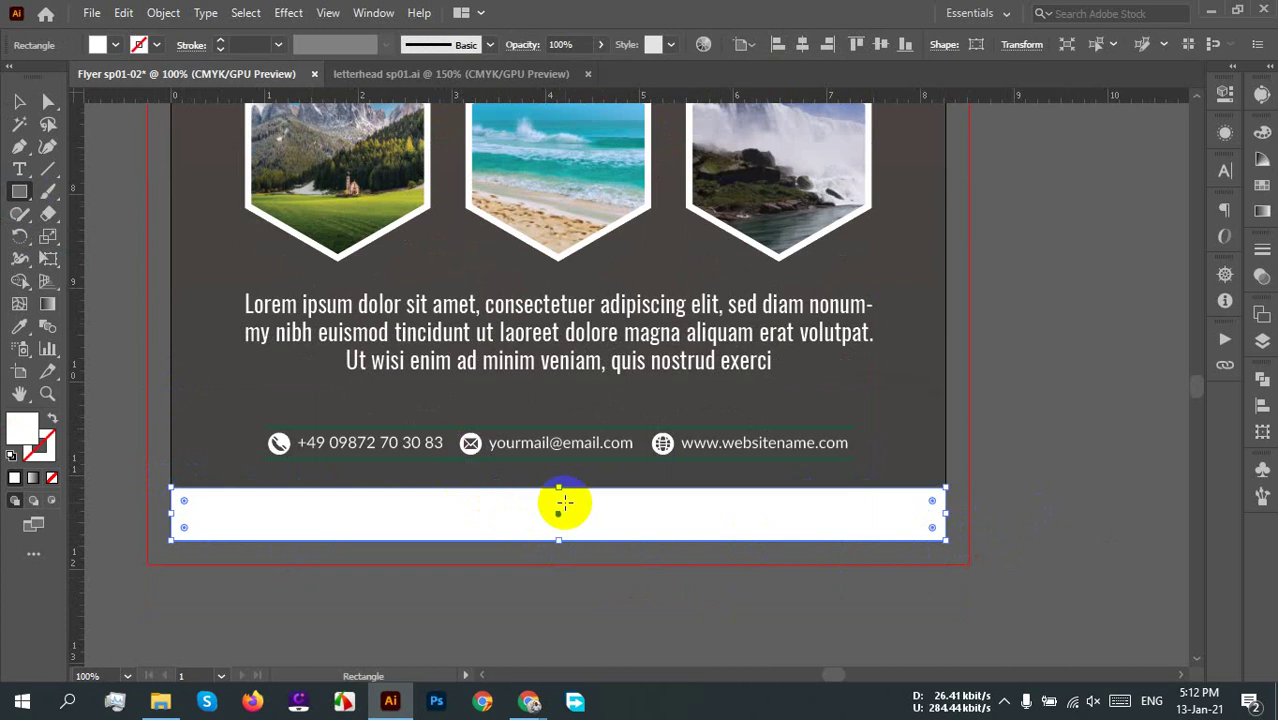
left_click_drag(559, 487, 559, 468)
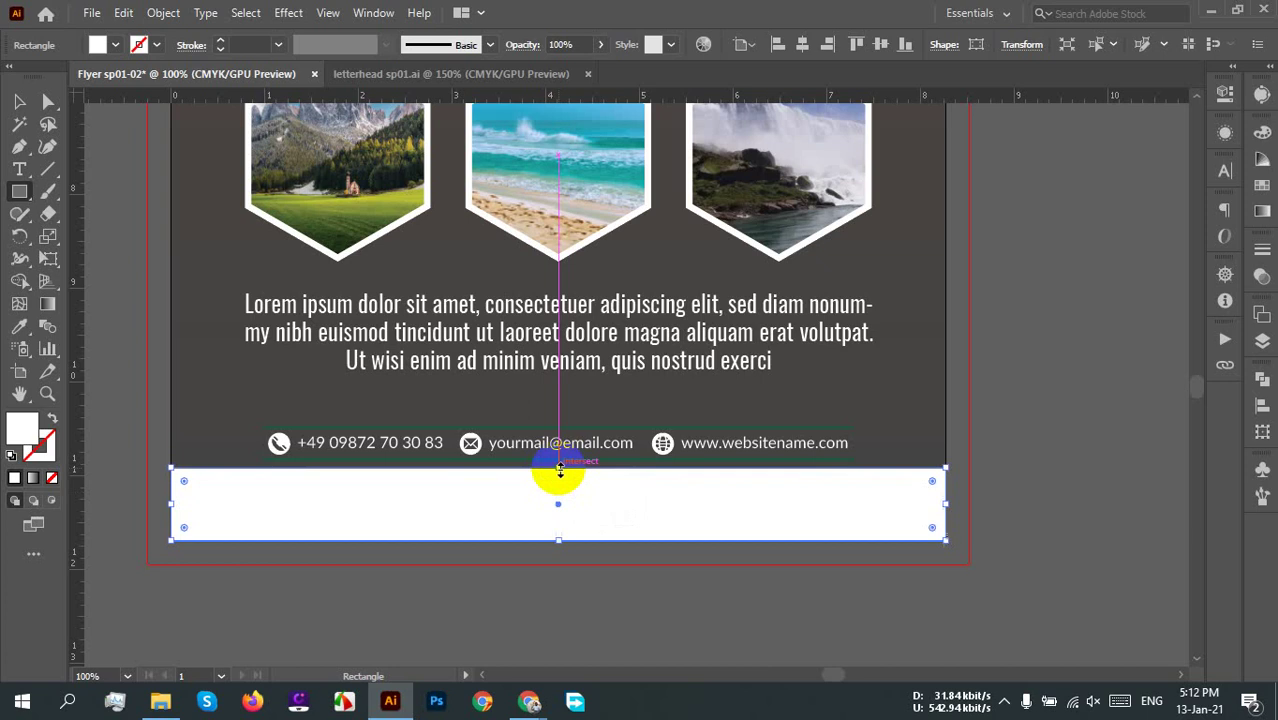
key("v")
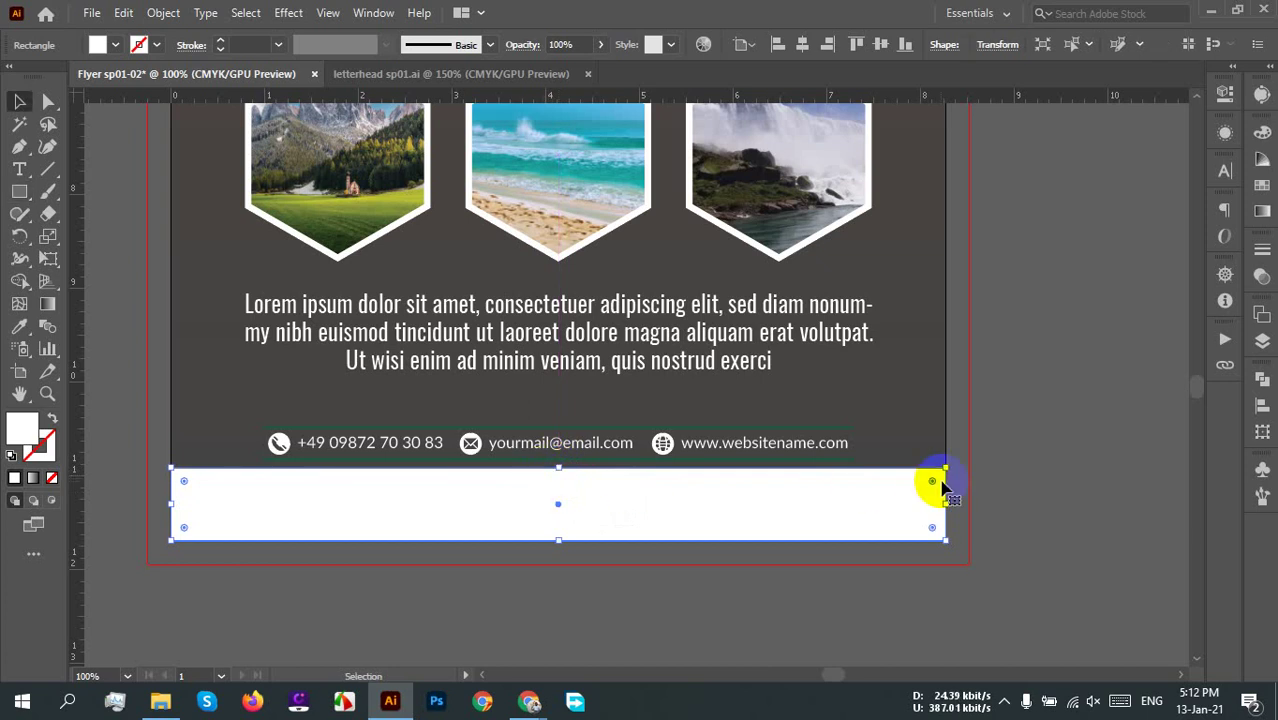
Step: Shift the contact row slightly upward to leave a gap above the white bar
left_click(995, 445)
left_click_drag(787, 443, 793, 423)
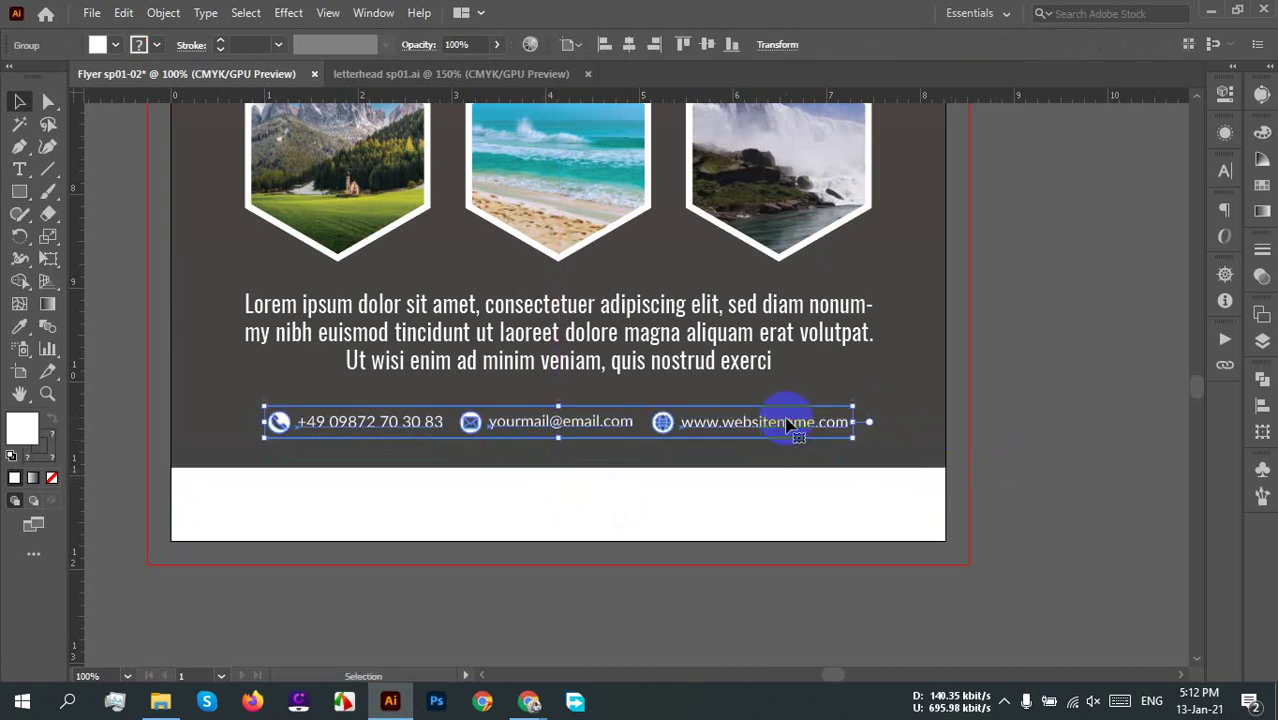
left_click(1013, 443)
Step: Fill the white bar at the bottom of the flyer with CMYK Red
left_click(578, 503)
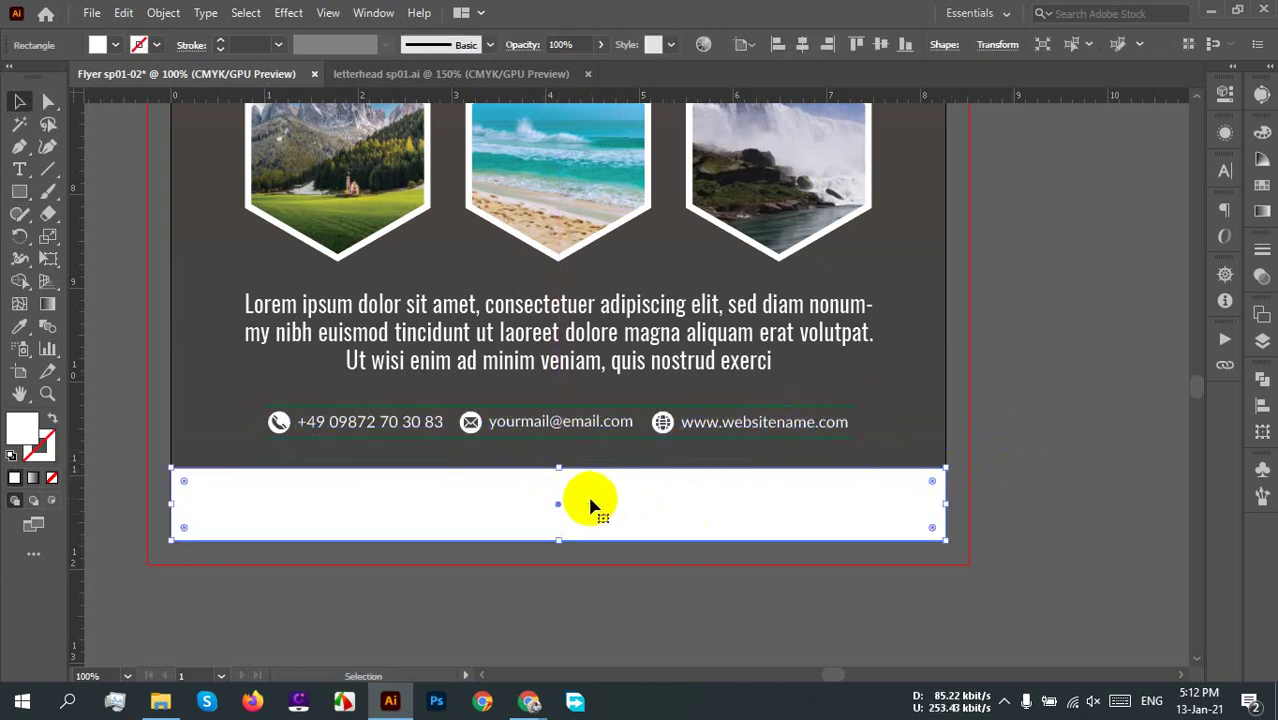
scroll(736, 442, "up", 2)
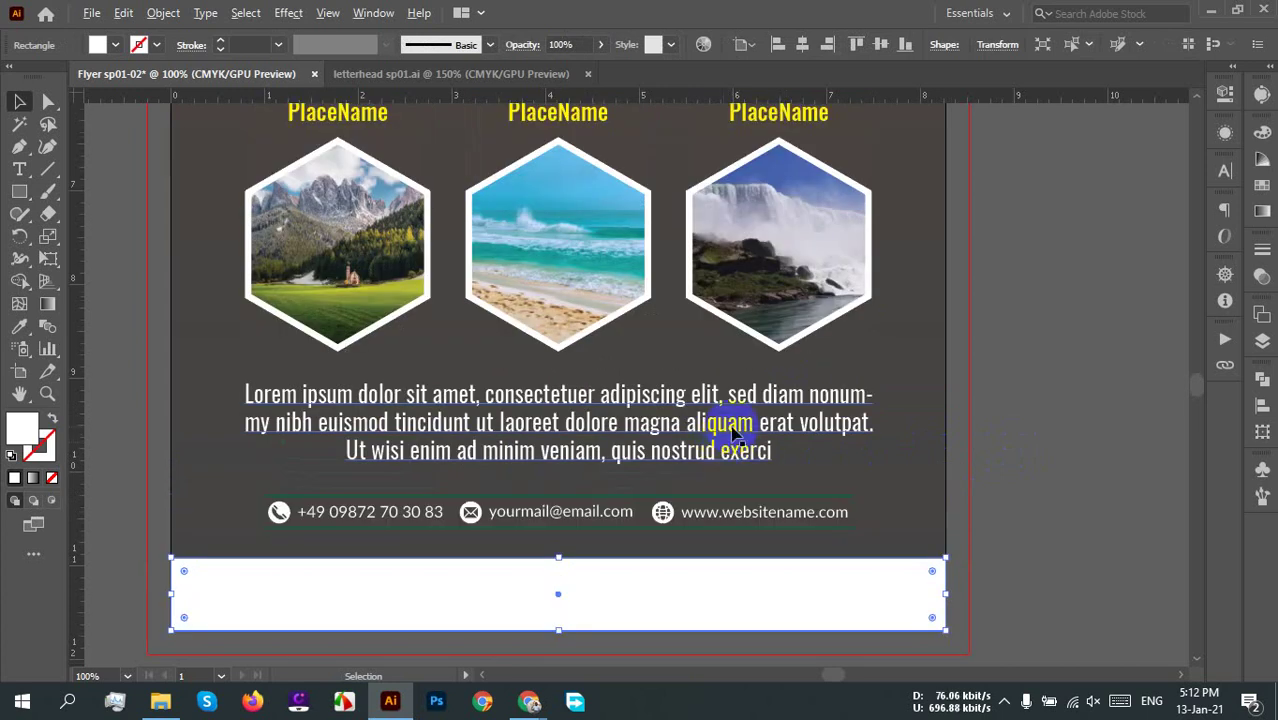
key("ctrl+minus")
key("ctrl+minus")
key("ctrl+minus")
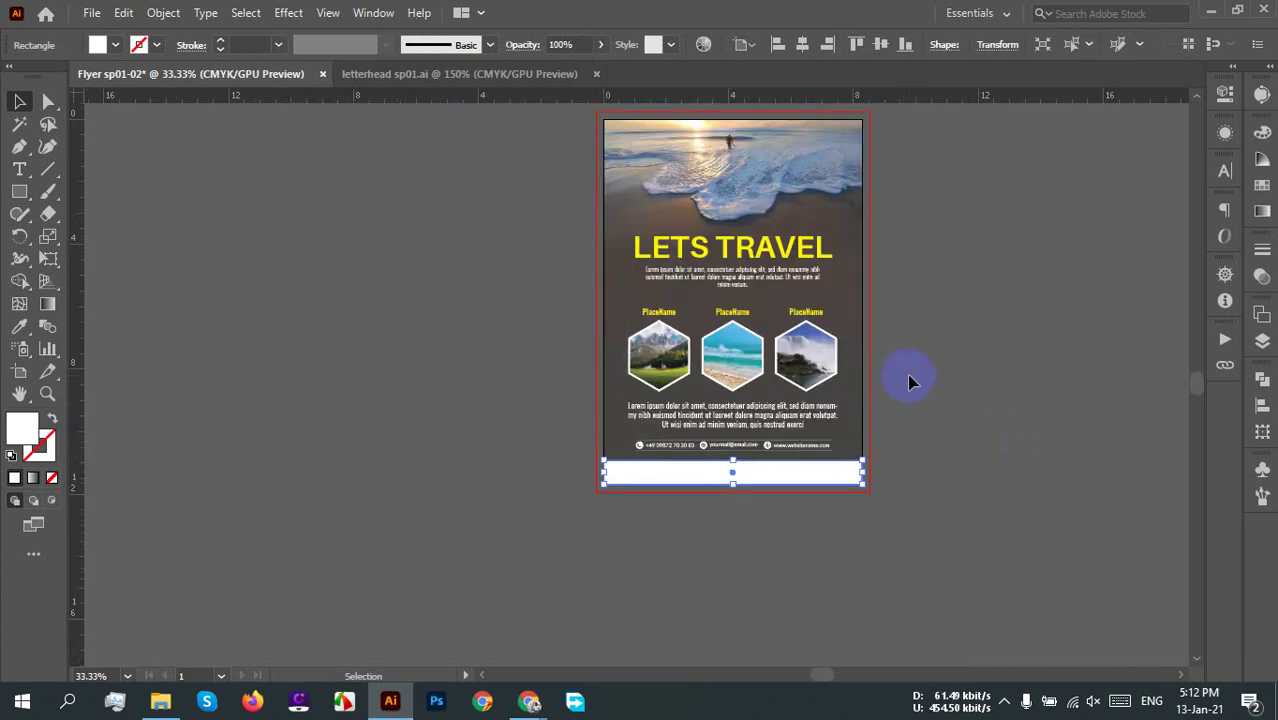
left_click(952, 476)
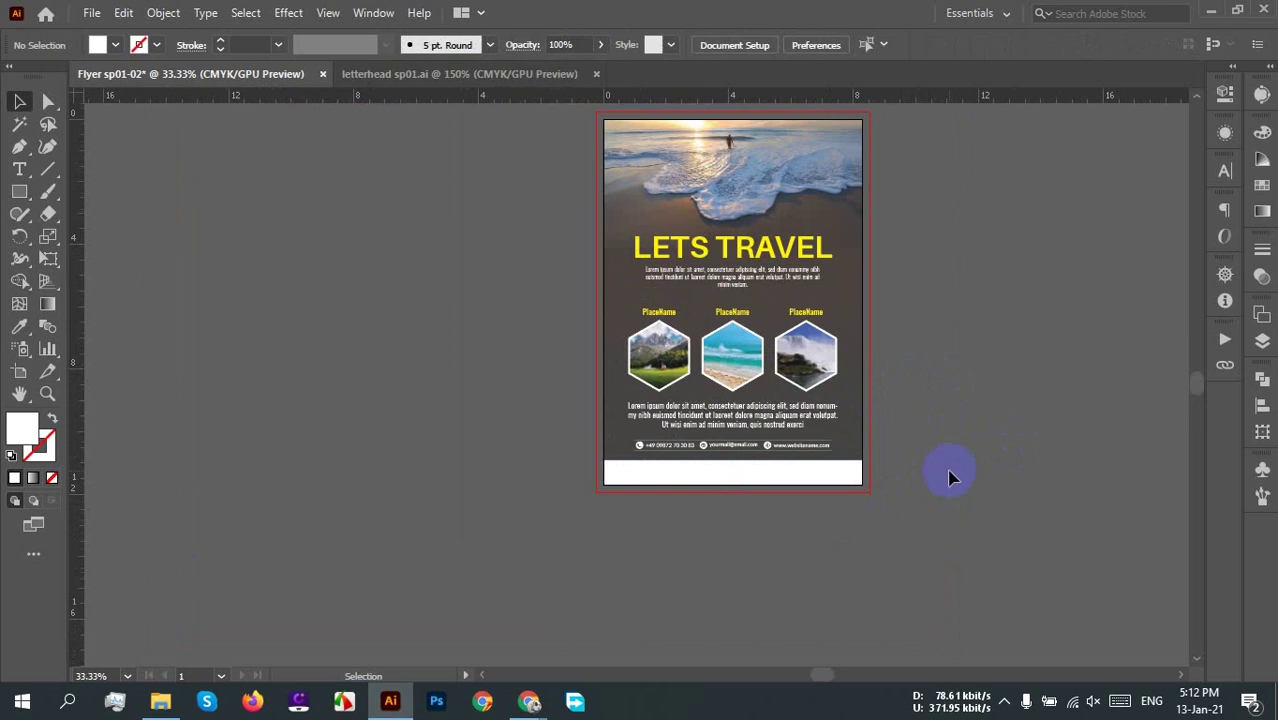
scroll(876, 505, "up", 1)
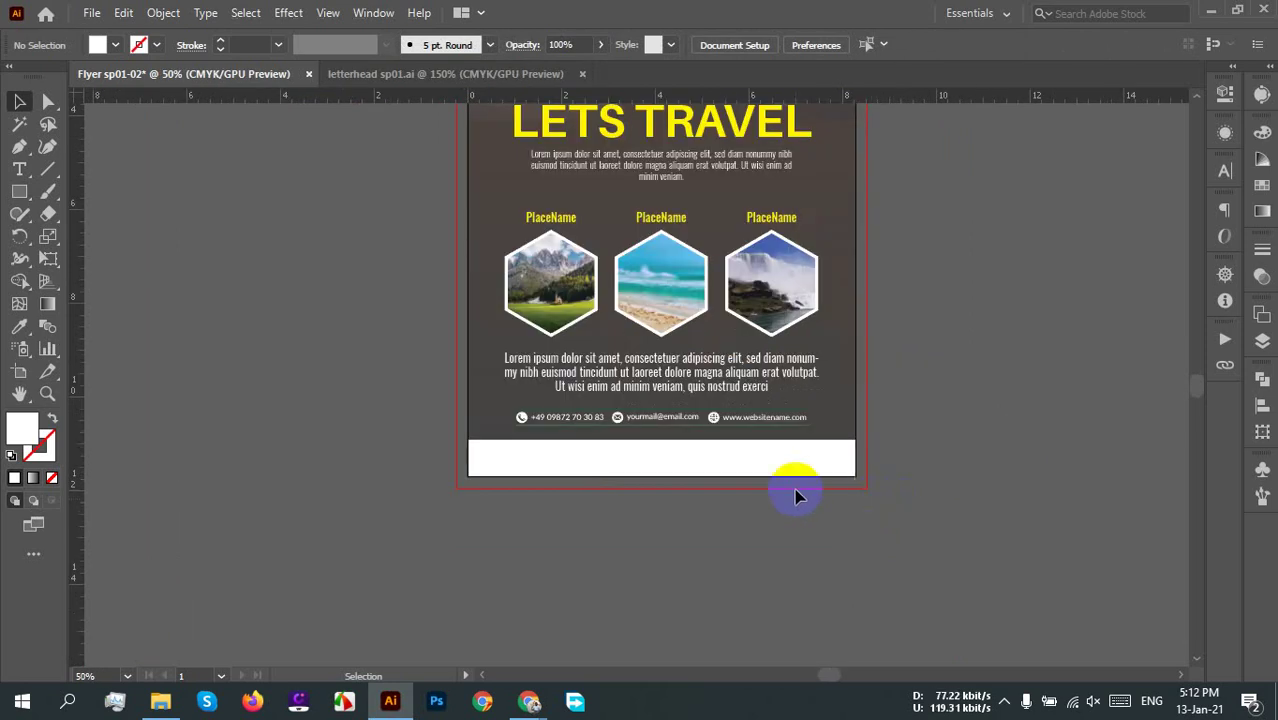
left_click(503, 488)
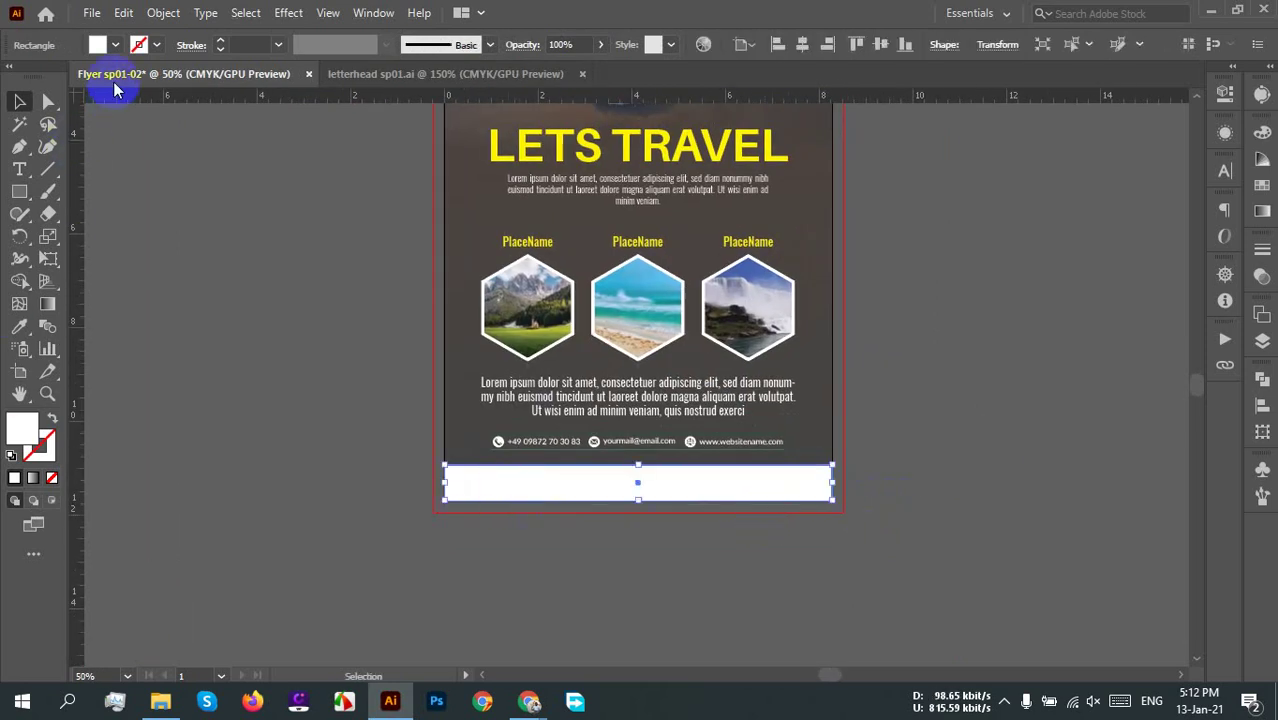
left_click(115, 45)
left_click(65, 78)
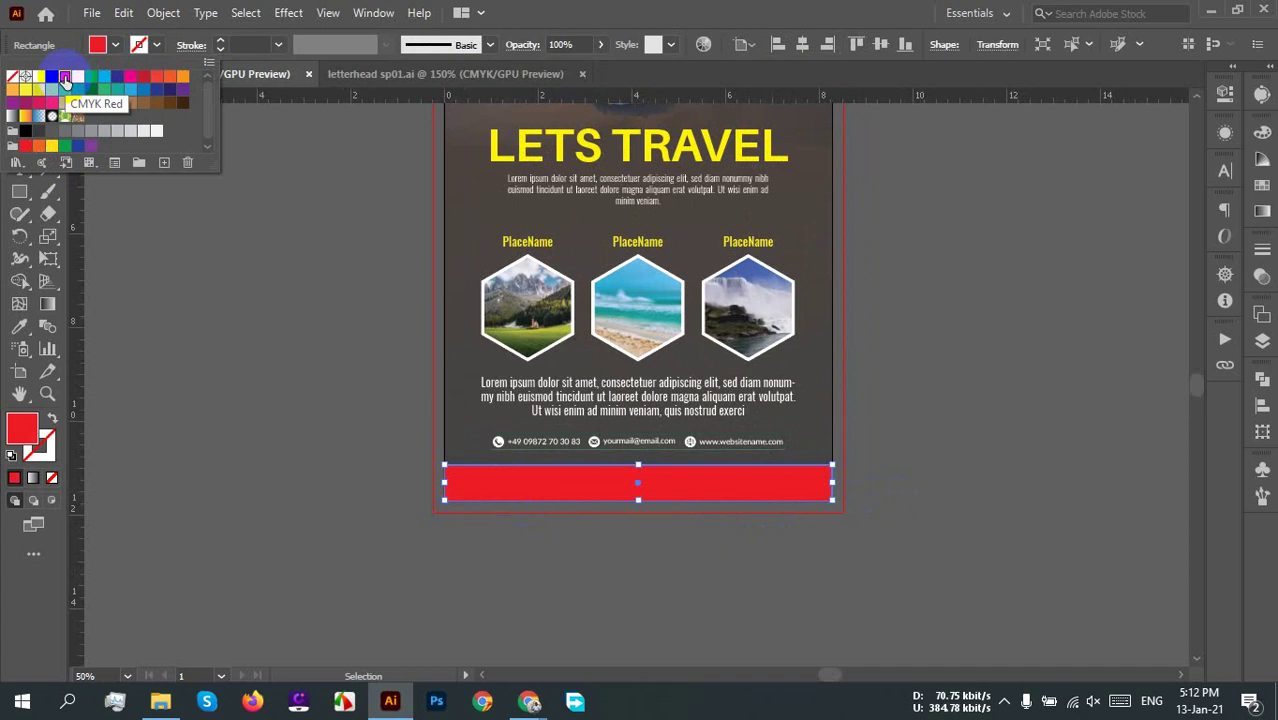
left_click(975, 512)
scroll(950, 487, "down", 1)
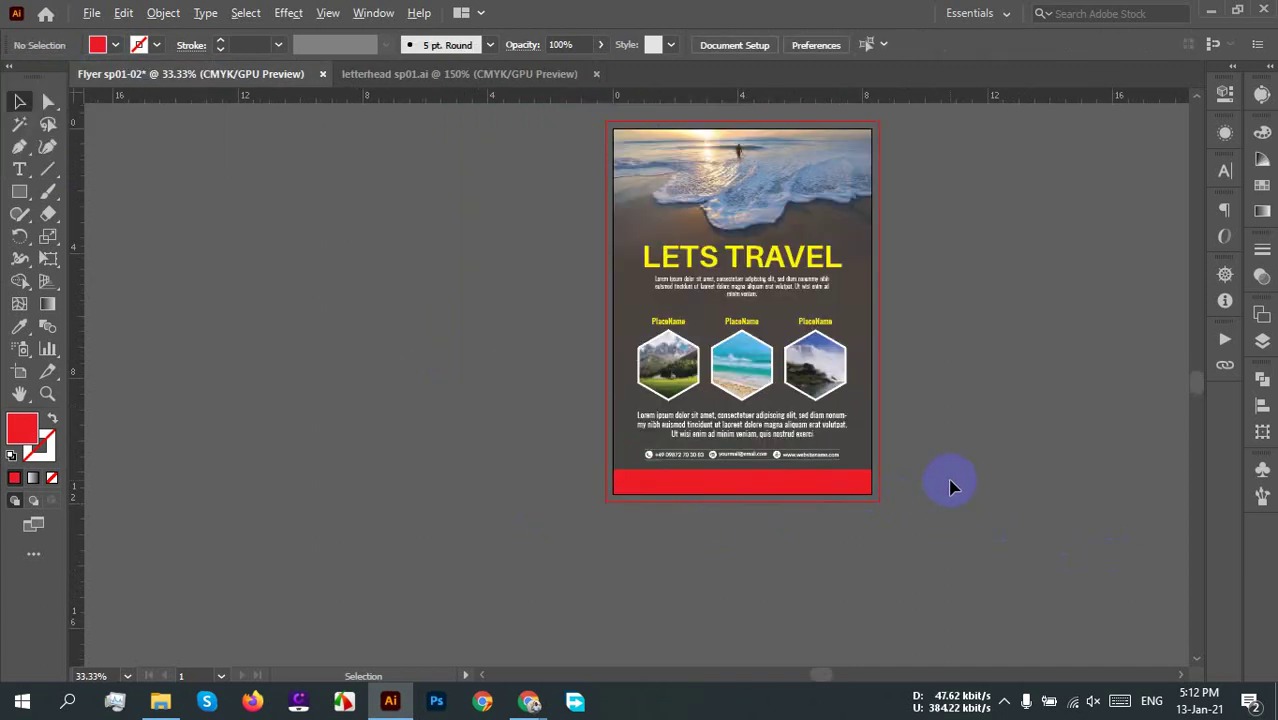
Step: Change the fill of the flyer's bottom bar to the bright cyan-blue swatch
left_click_drag(945, 495, 924, 533)
scroll(900, 533, "up", 1)
left_click(736, 513)
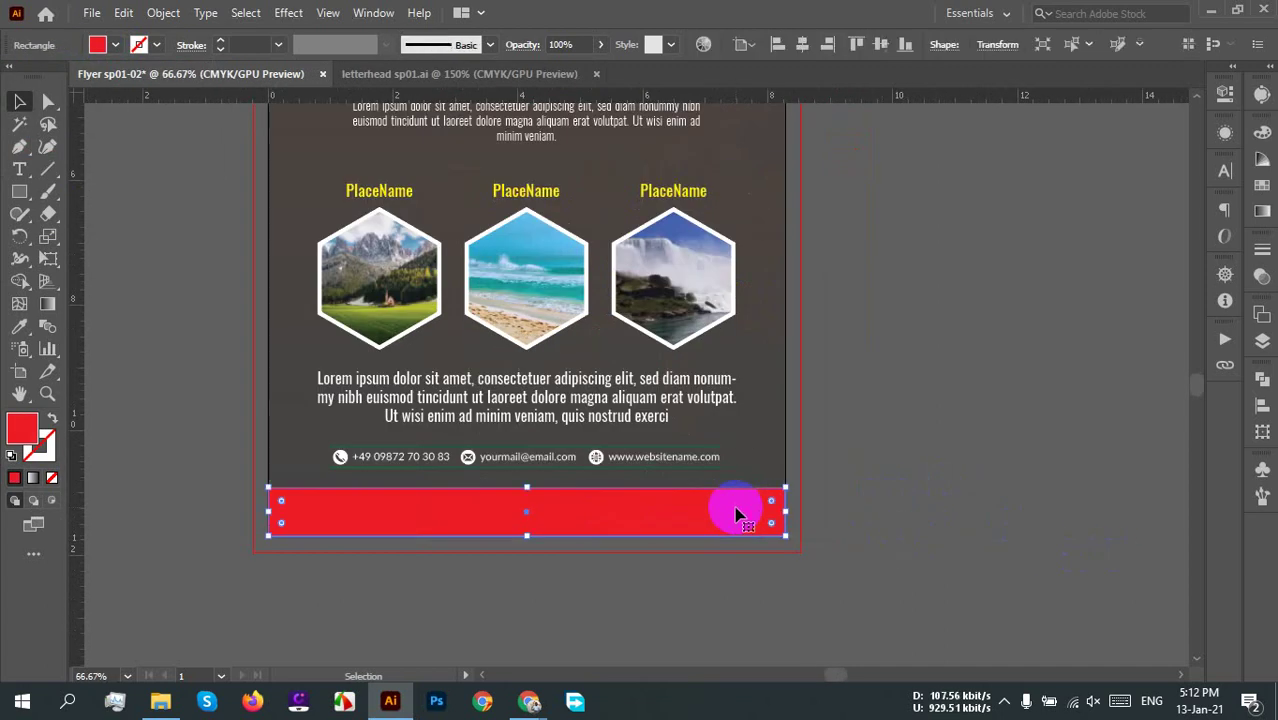
left_click(115, 45)
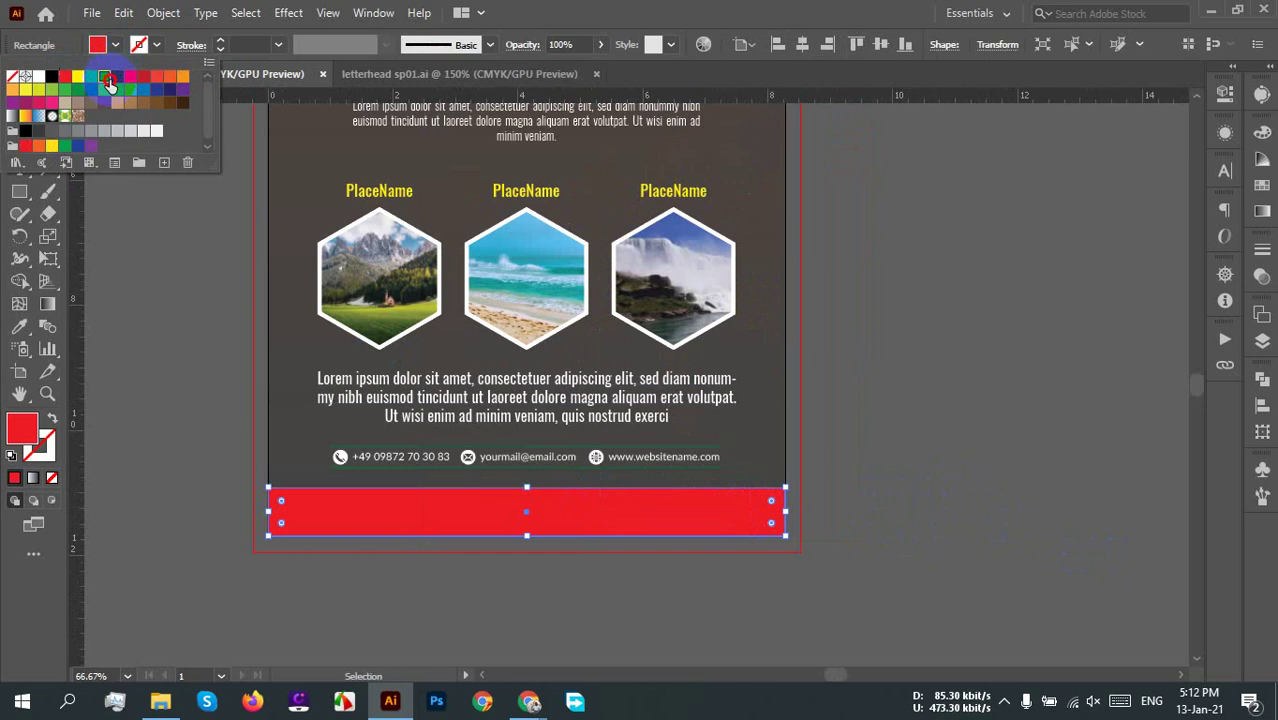
left_click(105, 79)
left_click(979, 456)
scroll(979, 440, "down", 2)
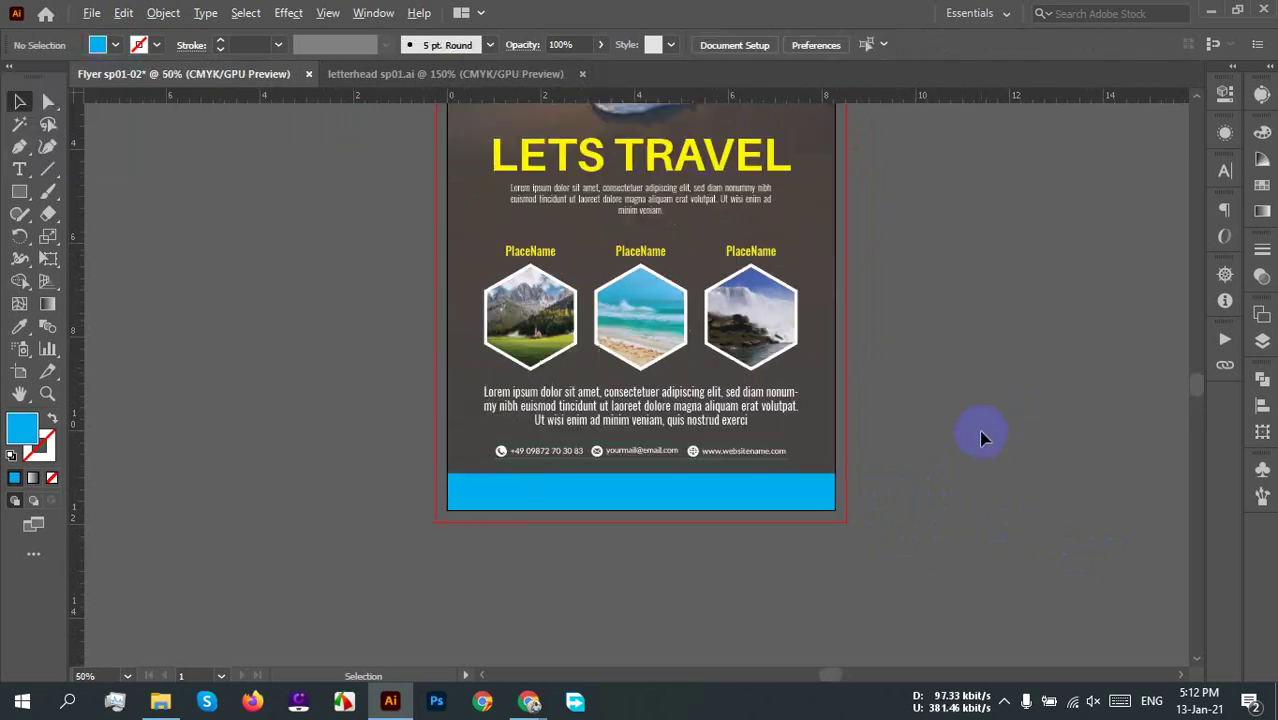
Step: Raise the cyan bar's top edge until it sits just beneath the contact row
scroll(965, 483, "up", 3)
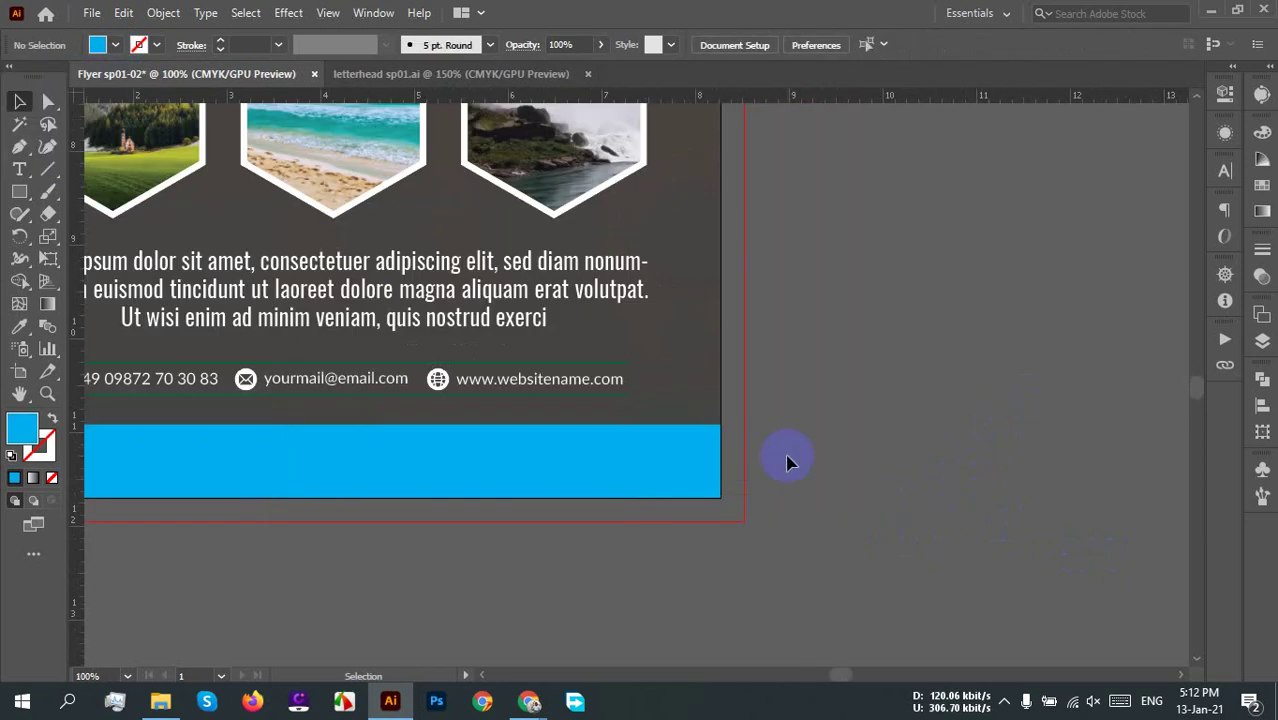
left_click_drag(785, 456, 665, 513)
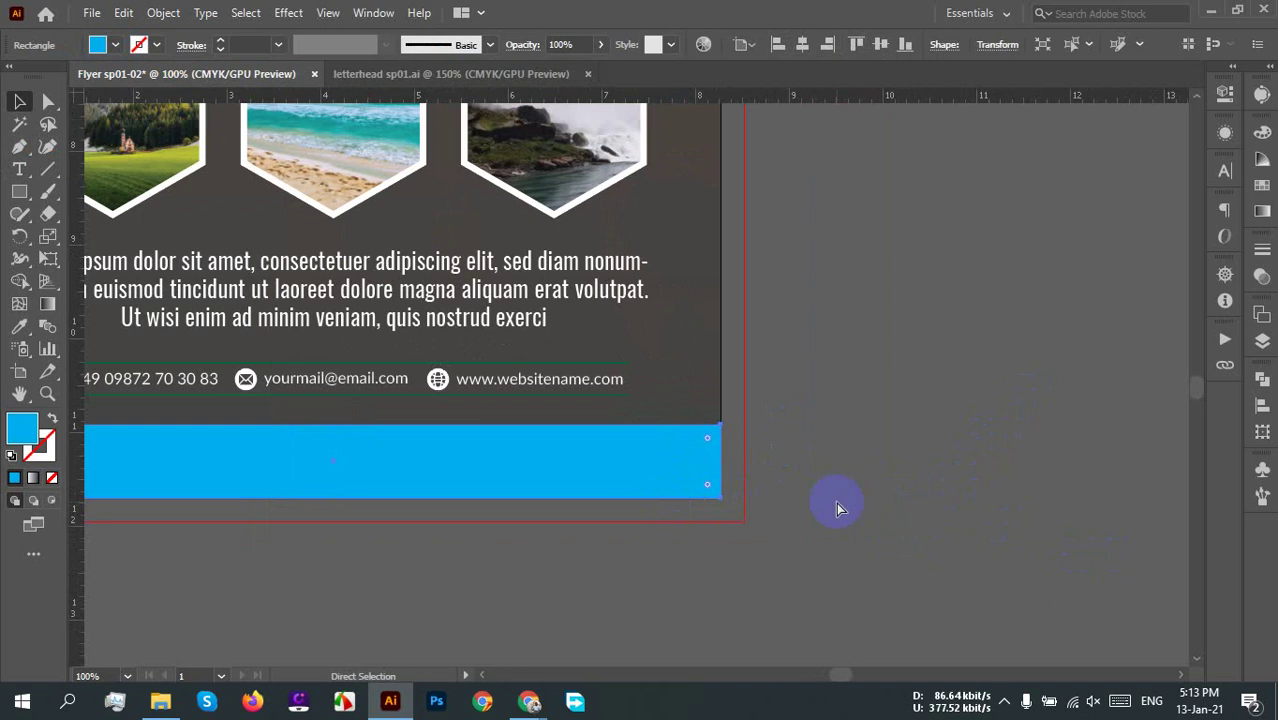
left_click_drag(534, 580, 688, 582)
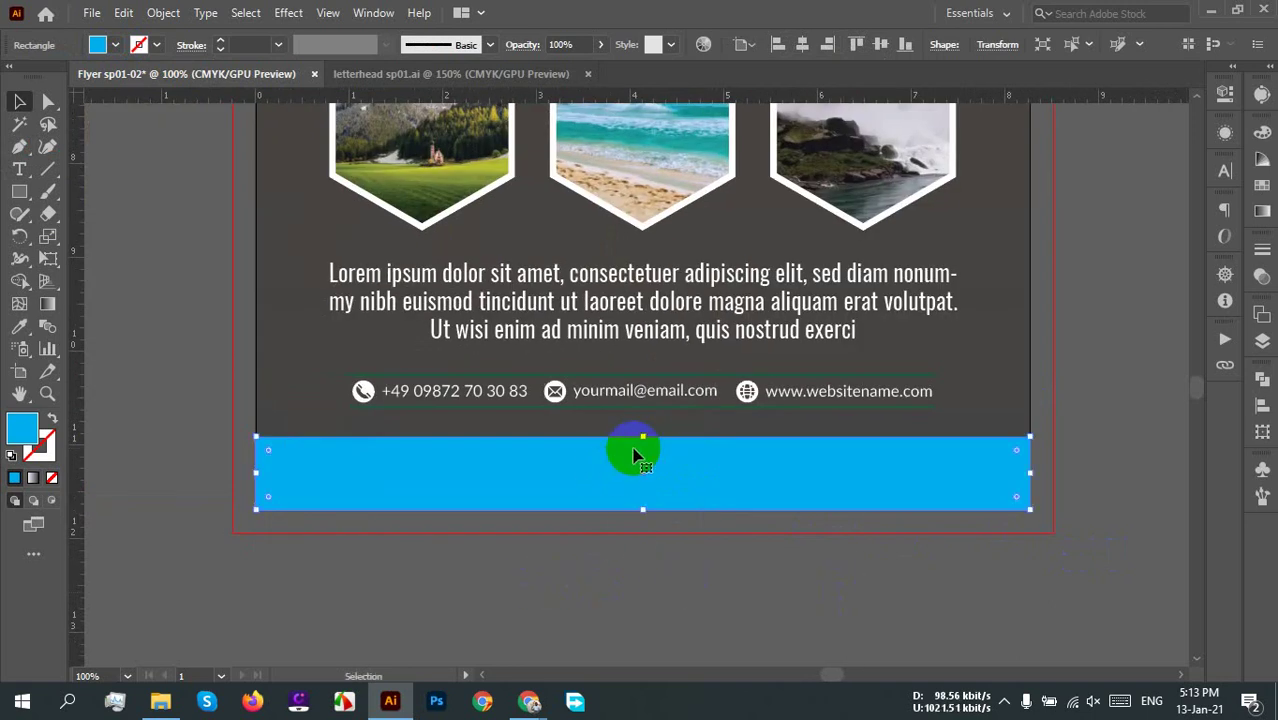
left_click_drag(642, 436, 642, 418)
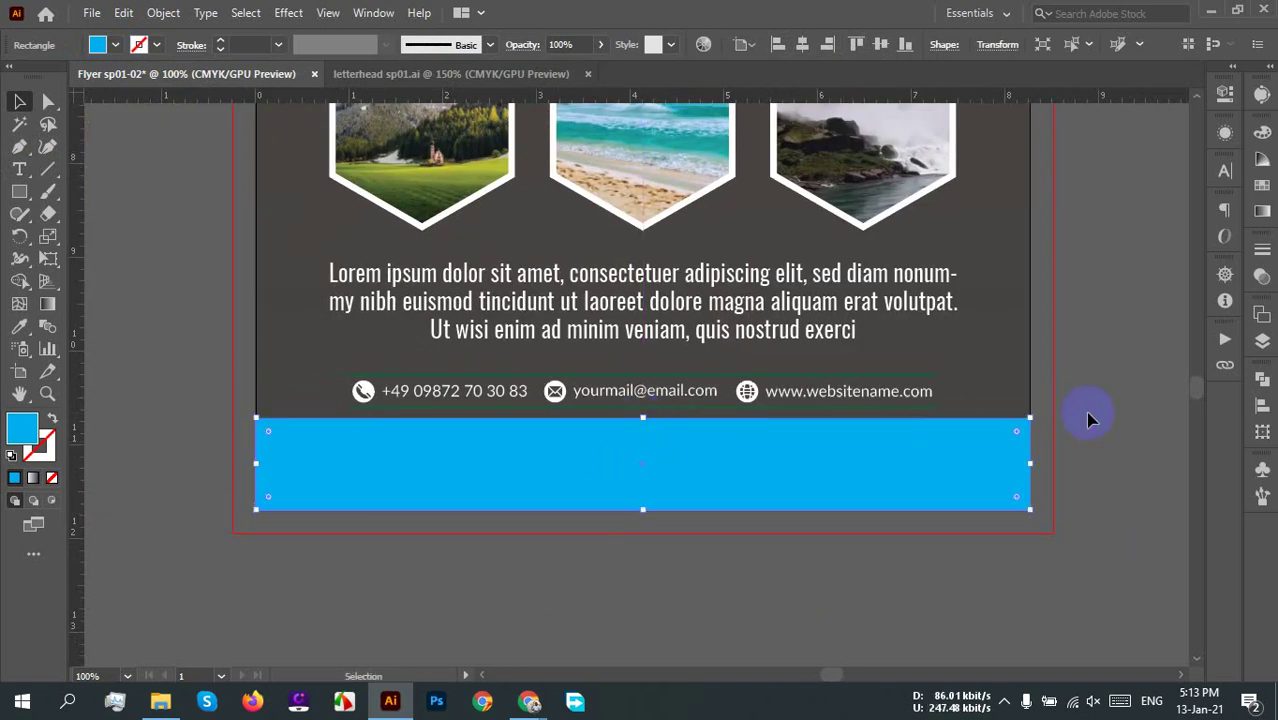
left_click(1118, 410)
Step: Move the contact row group down onto the cyan bar and bring it to the front
left_click_drag(893, 397, 888, 455)
right_click(888, 455)
mouse_move(948, 368)
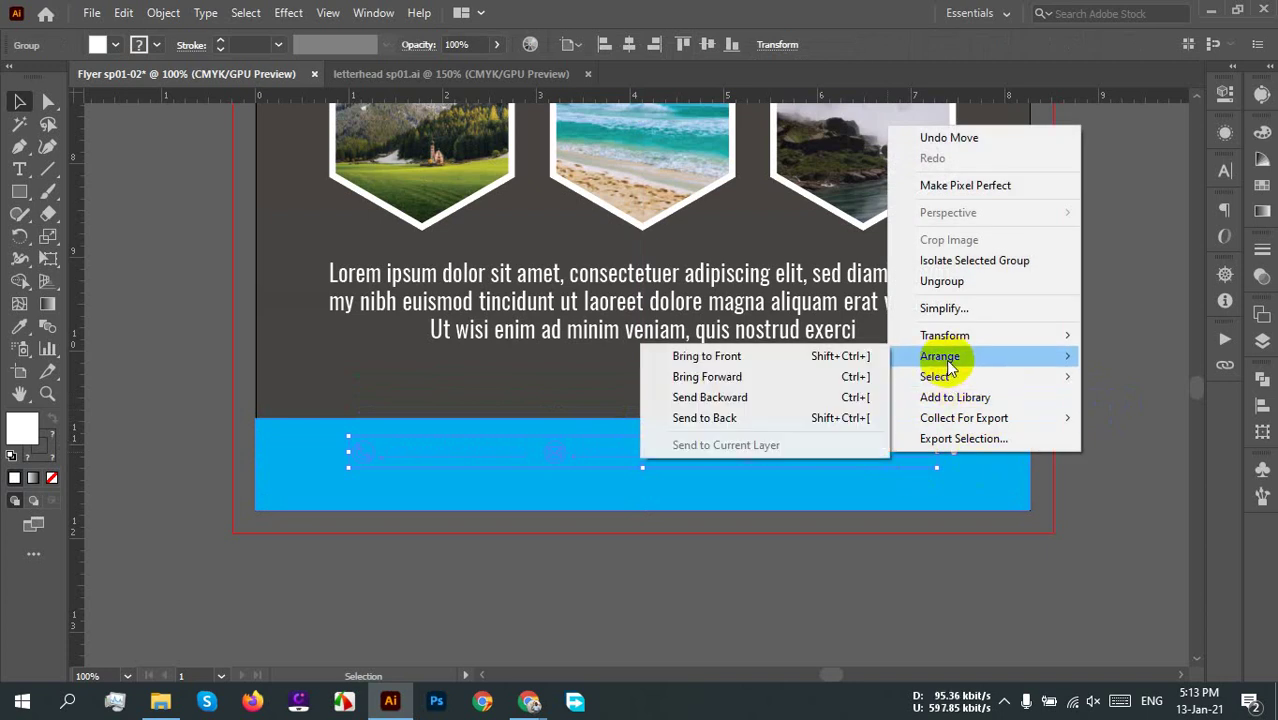
left_click(803, 355)
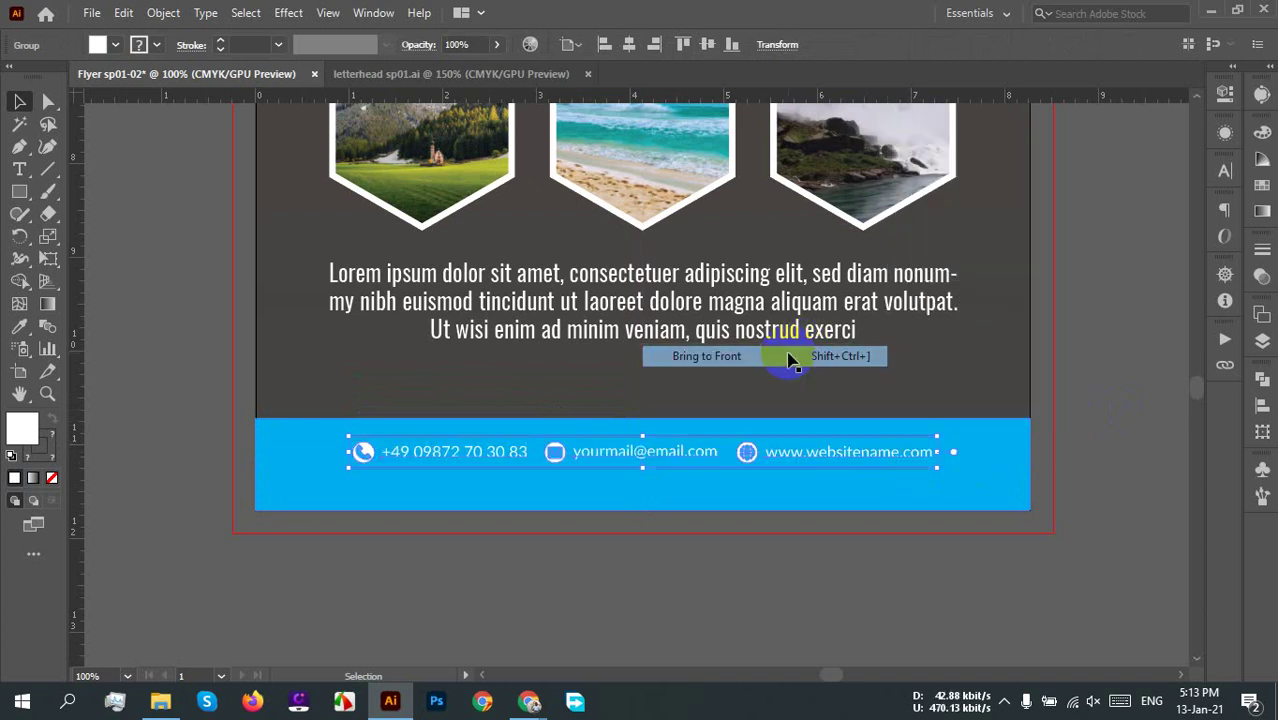
left_click(1122, 428)
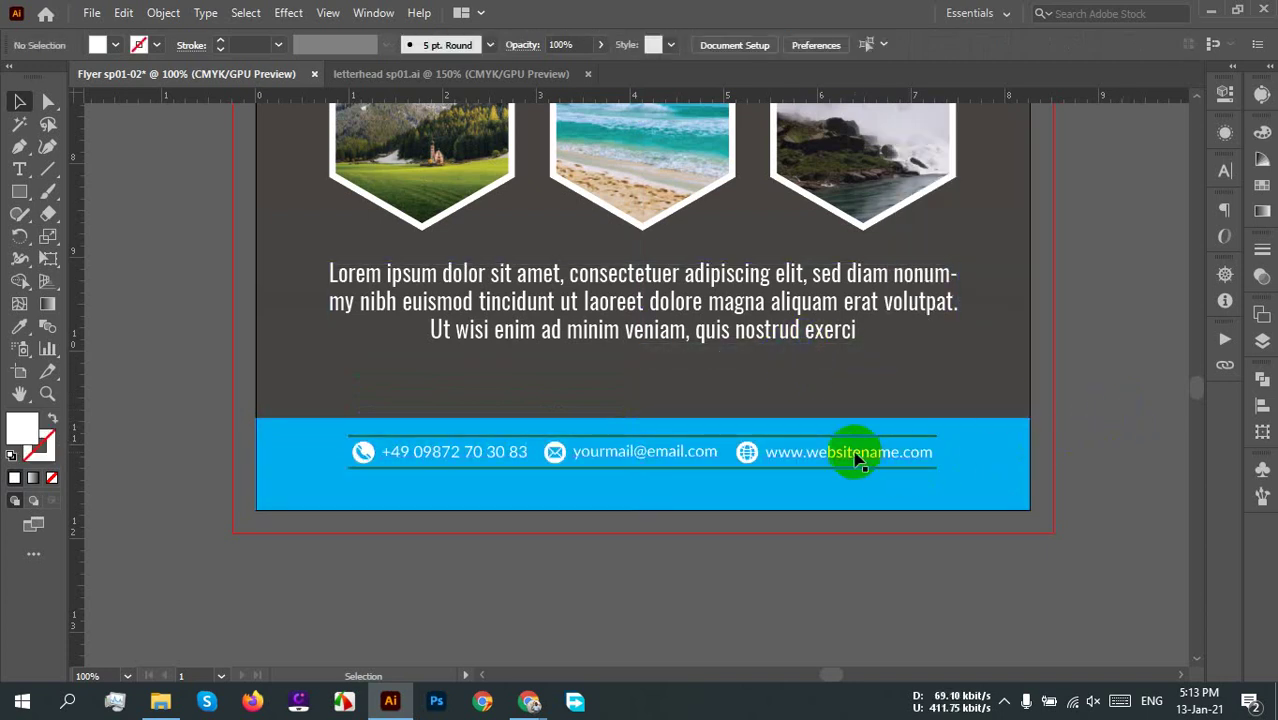
Step: Adjust the contact row's vertical position within the cyan bar, lowering it and then nudging it back toward the bar's middle
left_click_drag(855, 458, 855, 484)
left_click(1116, 480)
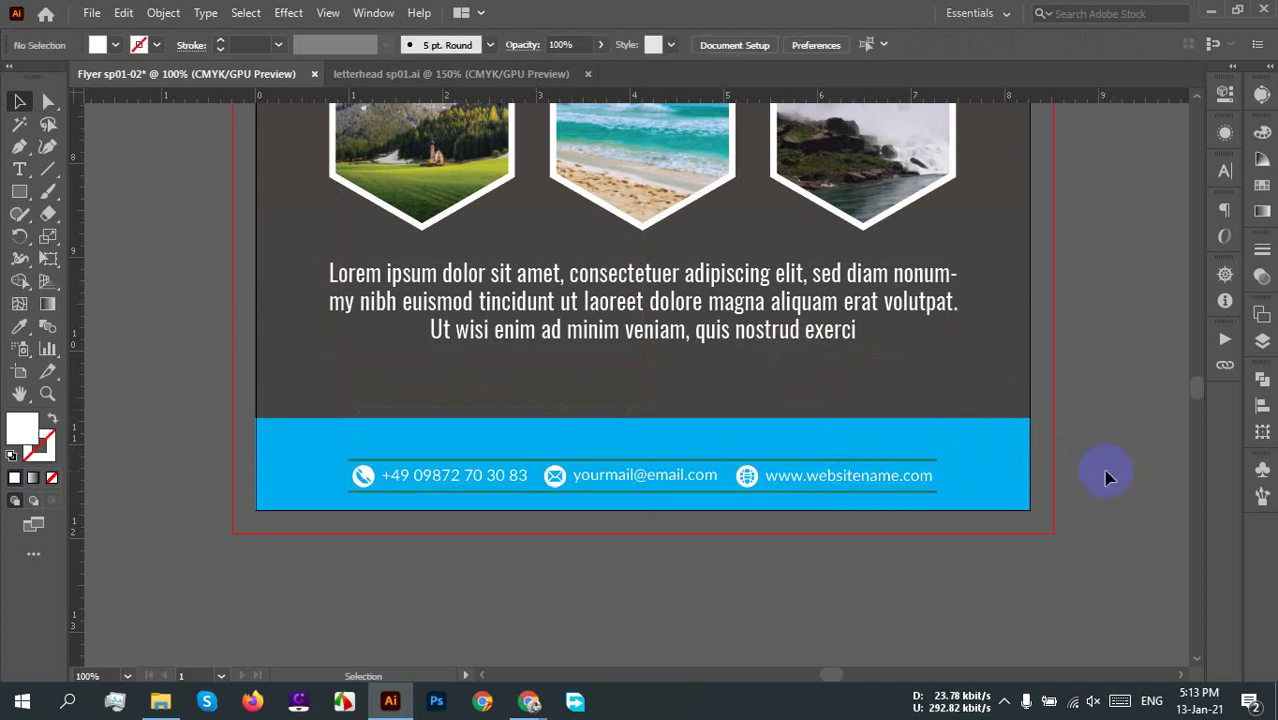
scroll(1087, 480, "down", 1)
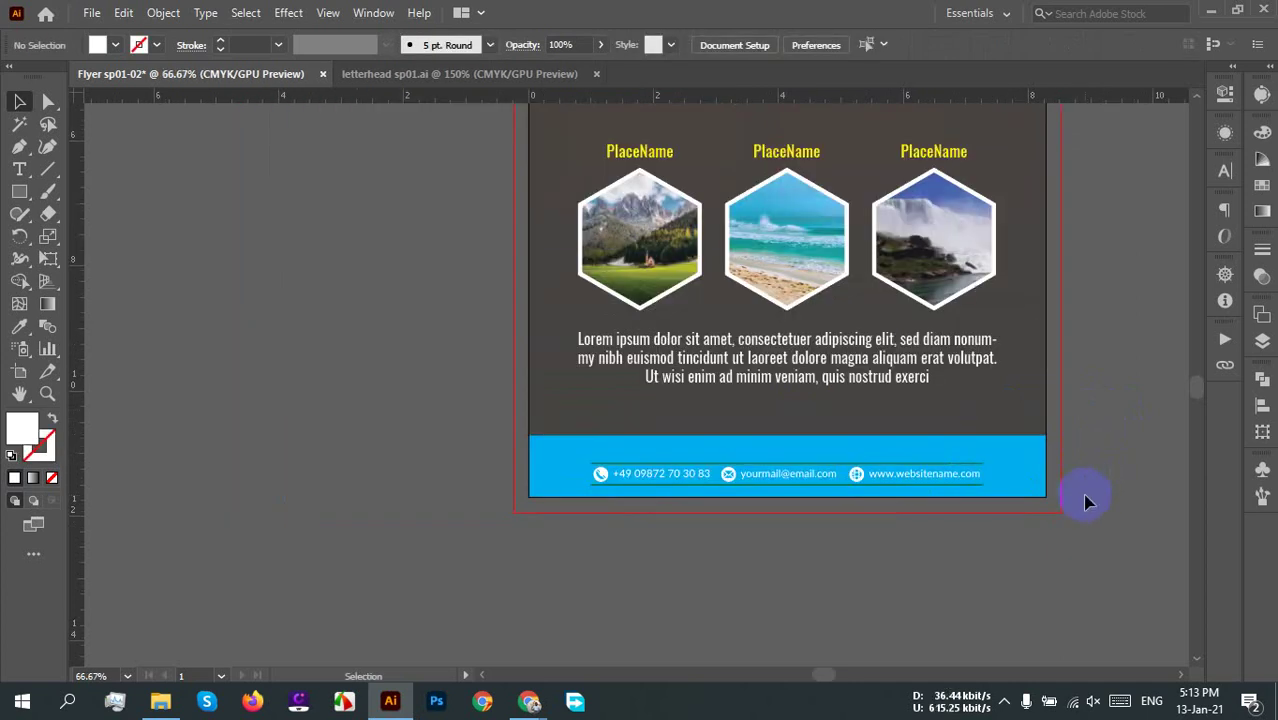
scroll(1087, 502, "up", 2)
left_click_drag(696, 638, 803, 630)
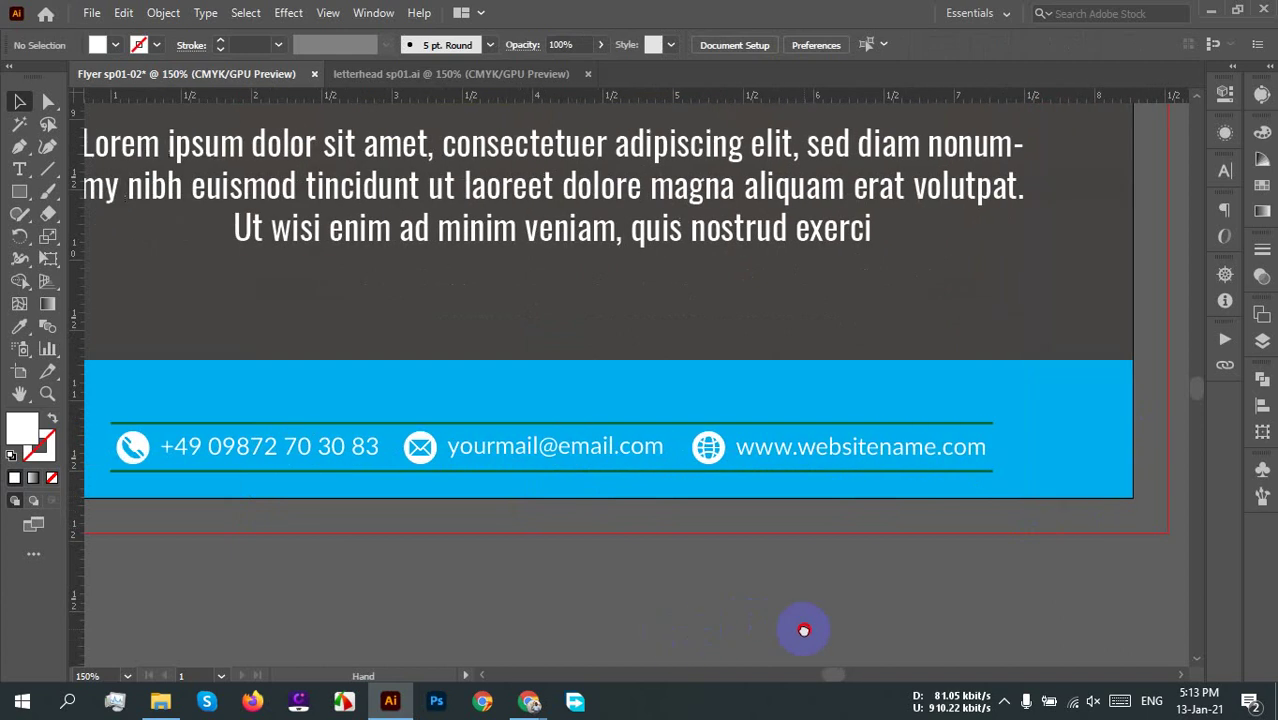
scroll(653, 556, "down", 2)
scroll(622, 531, "up", 2)
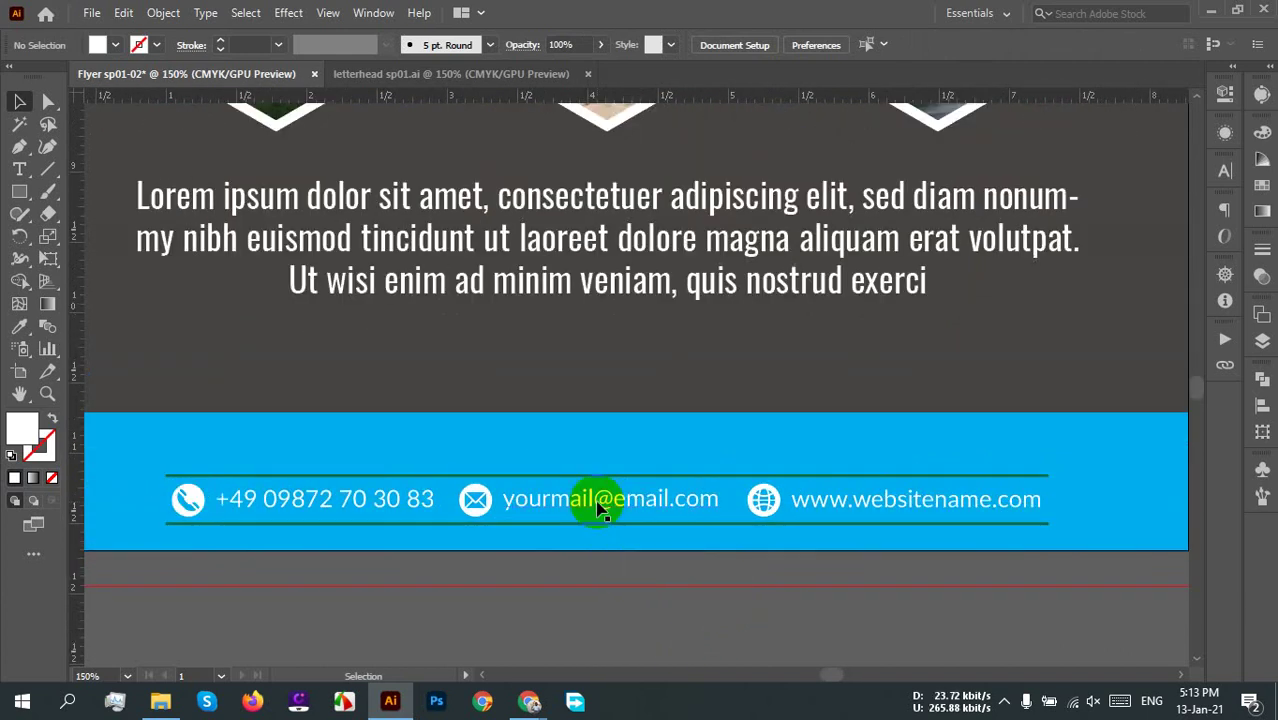
left_click_drag(604, 505, 604, 498)
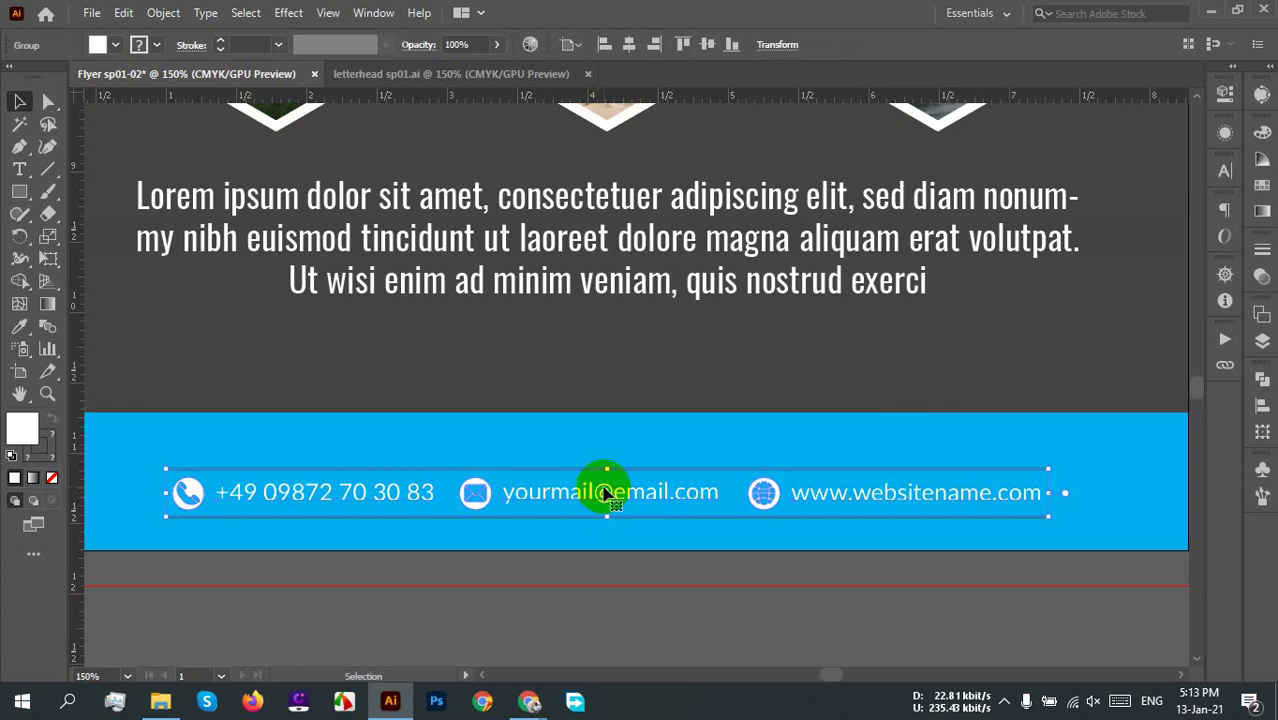
left_click(587, 386)
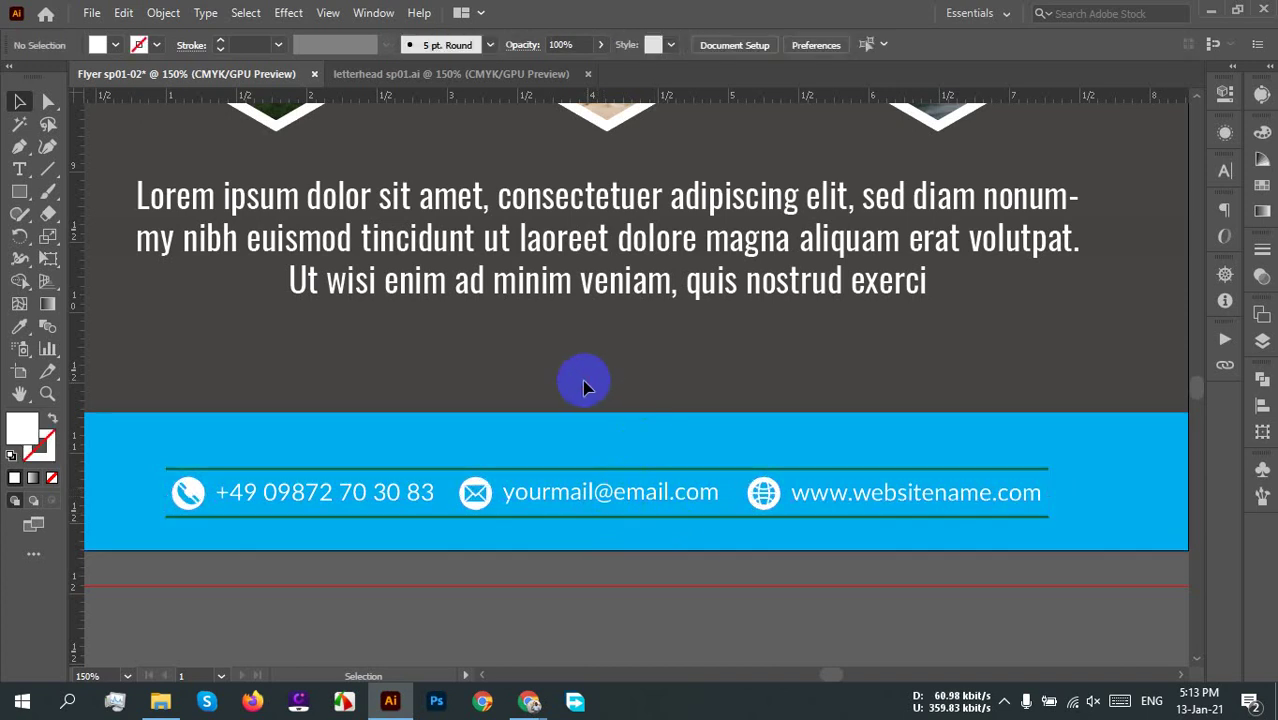
scroll(627, 392, "down", 1)
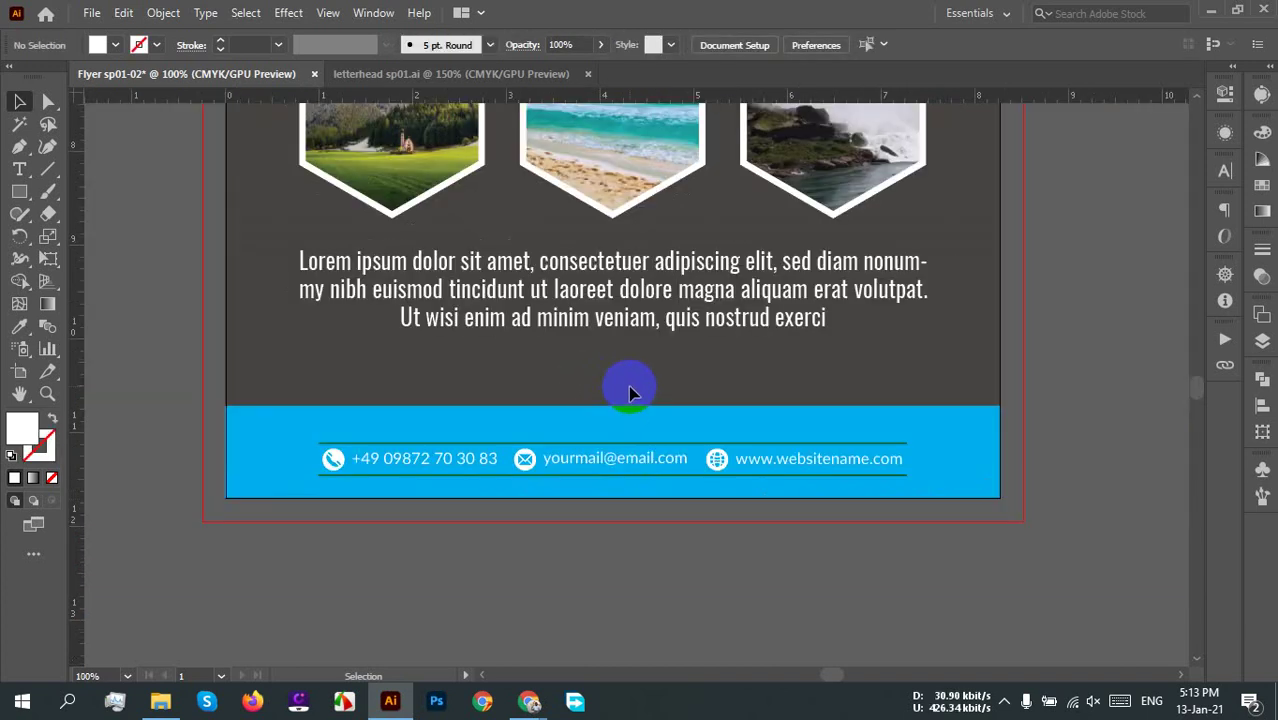
mouse_move(602, 456)
left_mouse_down()
mouse_move(594, 364)
mouse_move(606, 444)
left_mouse_up()
Step: Place the contact row back above the cyan bar and lower the bar's top edge to make the bar slimmer
left_click(585, 421)
left_click(822, 560)
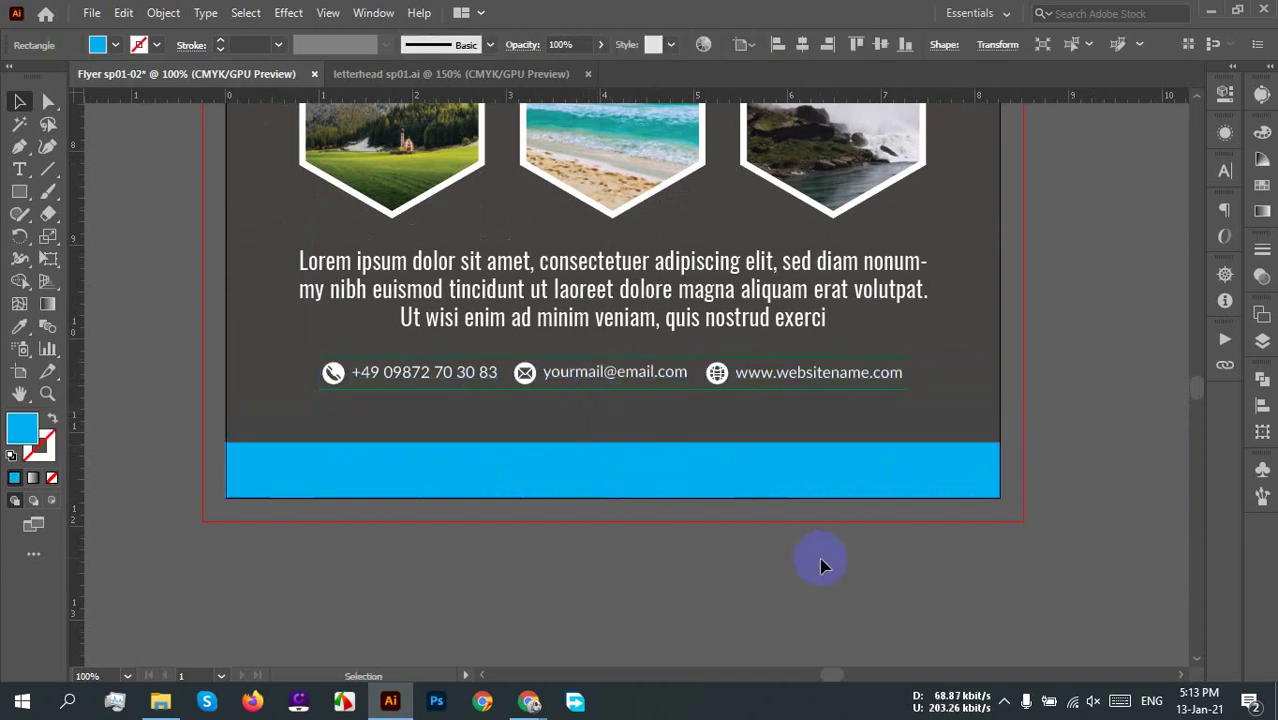
left_click(642, 470)
left_click_drag(610, 438, 609, 448)
left_click(710, 535)
left_click(606, 455)
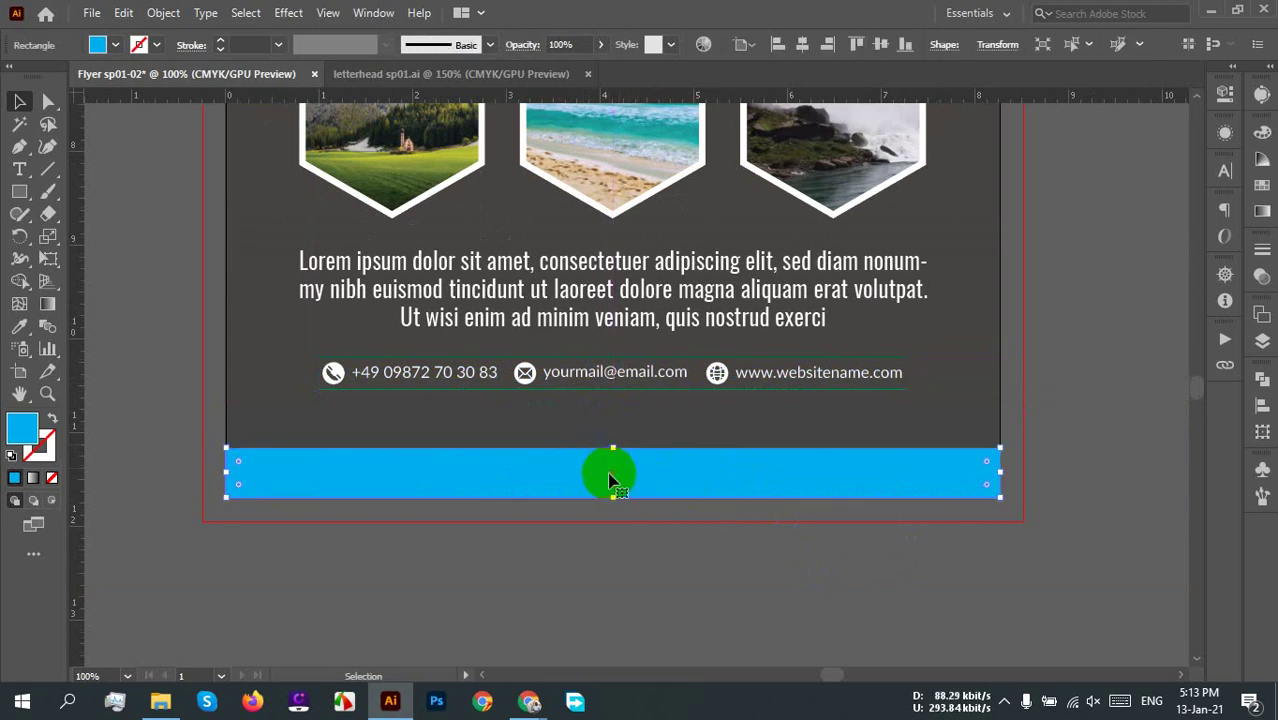
left_click(613, 490)
Step: Move the contact row down to just above the cyan bar and centre it horizontally on the artboard
scroll(559, 559, "up", 1)
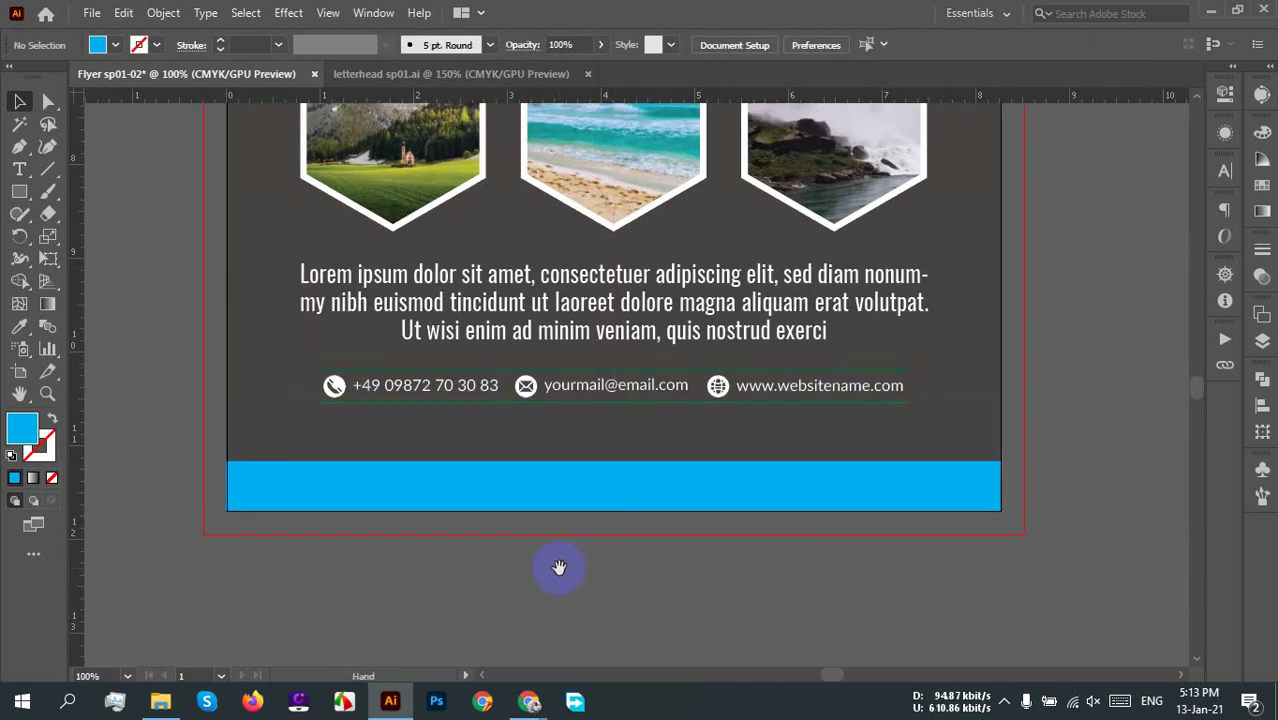
scroll(588, 428, "up", 2)
left_click_drag(622, 354, 626, 446)
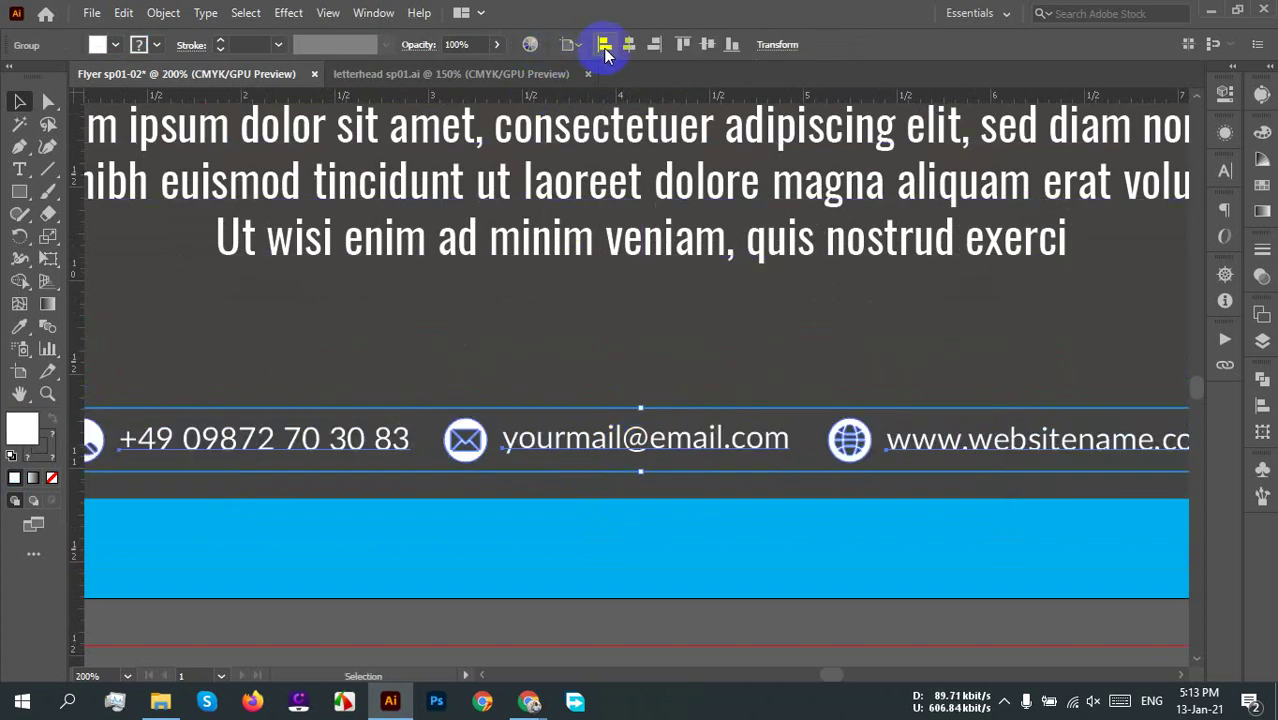
left_click(631, 45)
left_click(675, 367)
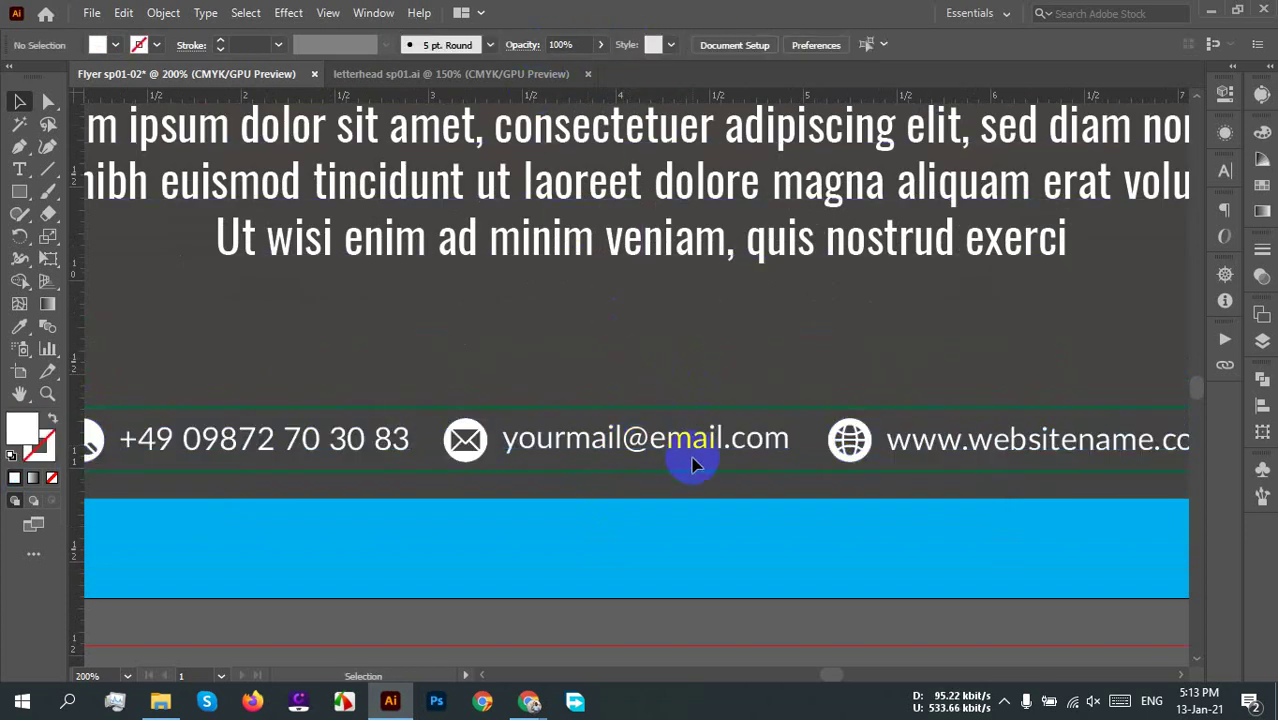
Step: Try a CMYK Yellow stroke on the whole contact row group, and undo it
scroll(690, 455, "up", 2)
right_click(600, 353)
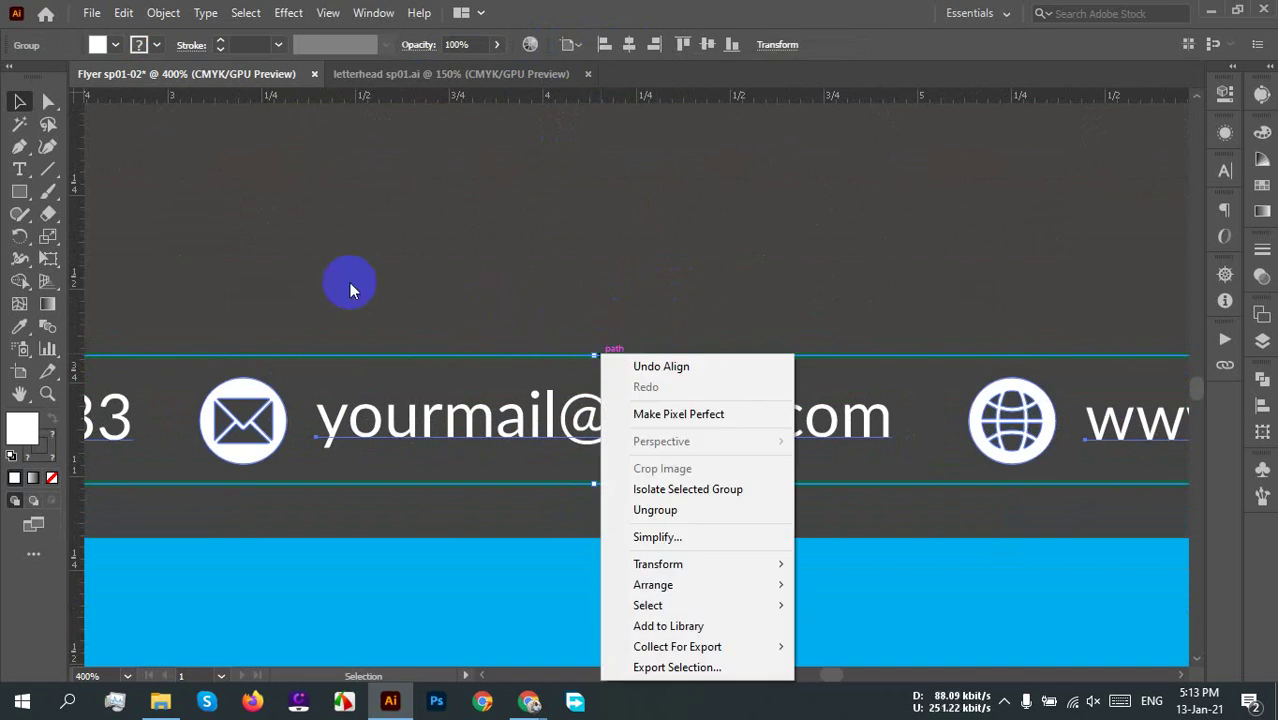
left_click(389, 247)
left_click(551, 371)
left_click(148, 45)
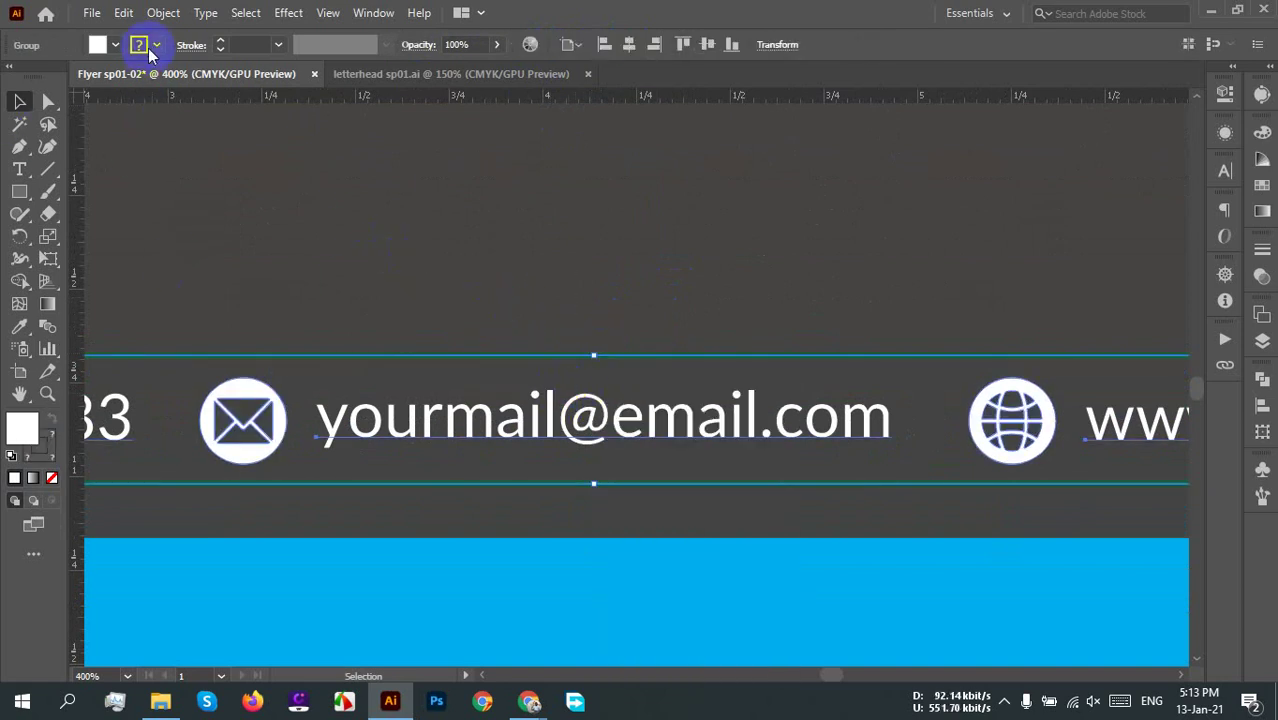
left_click(76, 79)
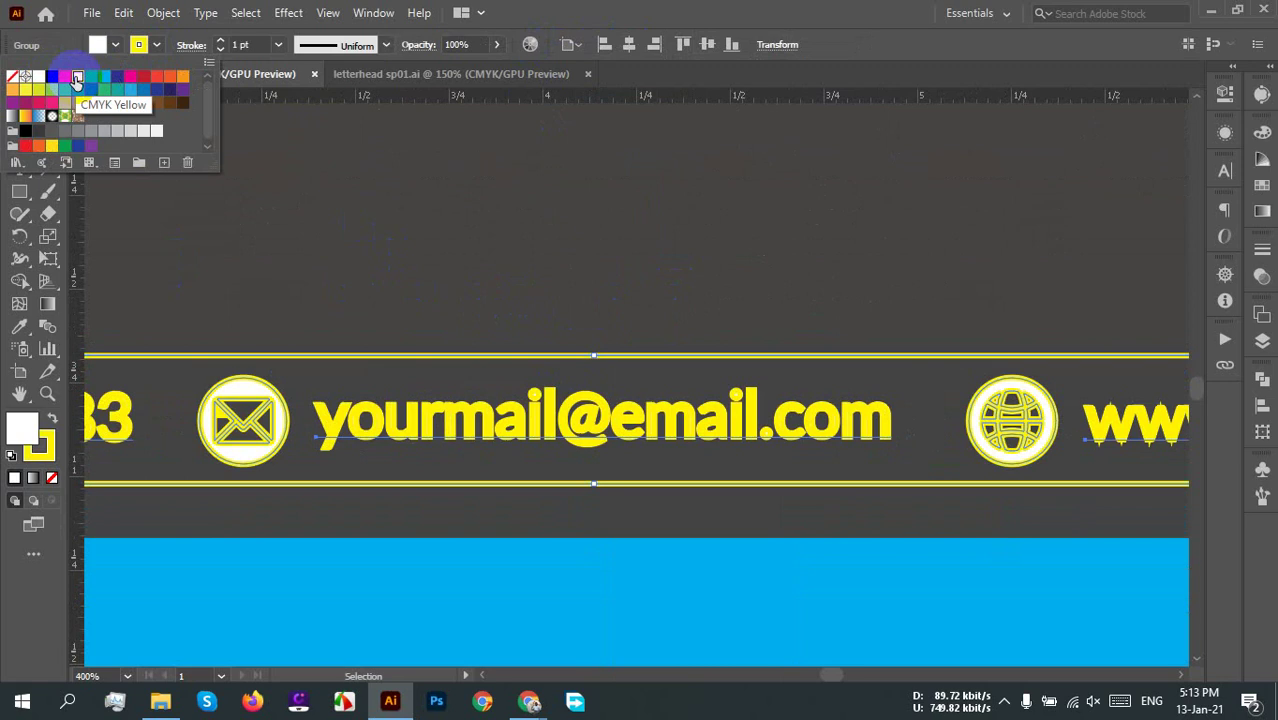
left_click(537, 262)
key("ctrl+z")
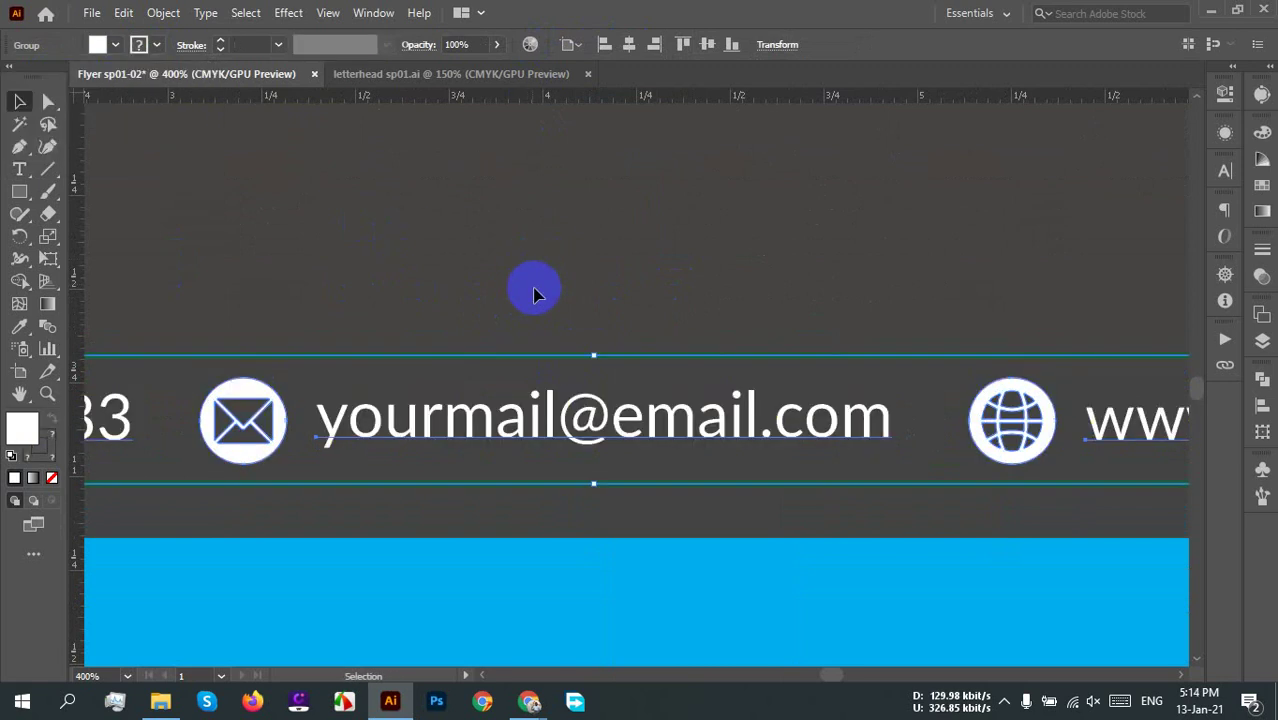
Step: Ungroup the contact row so its two horizontal lines can be edited separately
left_click(531, 265)
right_click(541, 423)
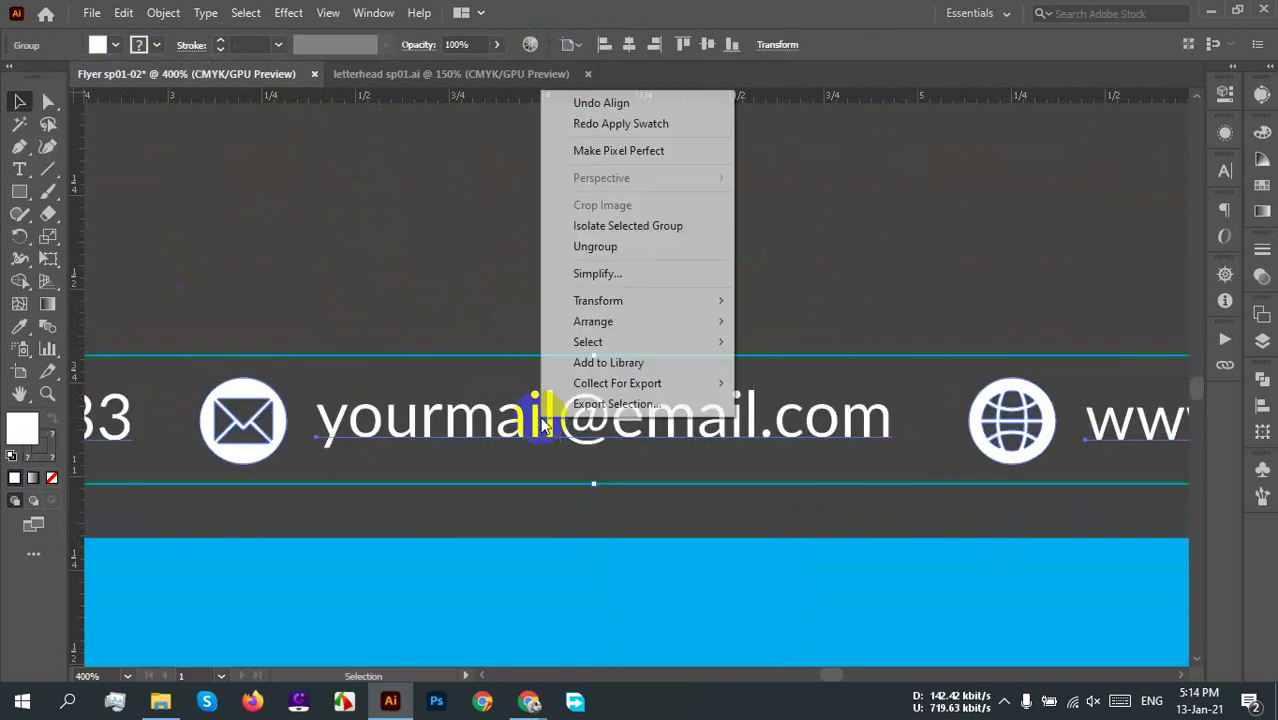
left_click(587, 273)
left_click(603, 362)
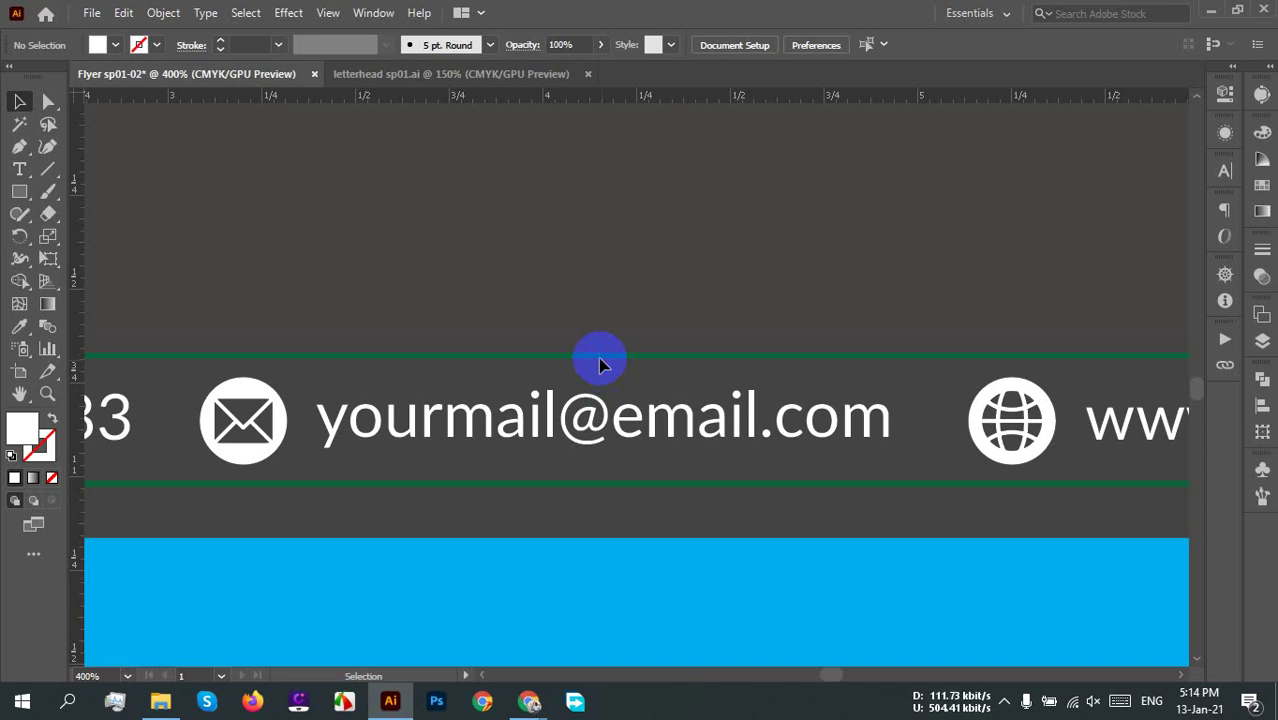
Step: Set the stroke of the two lines above and below the contact details to CMYK Yellow
left_click(599, 357)
left_click(607, 485, "shift")
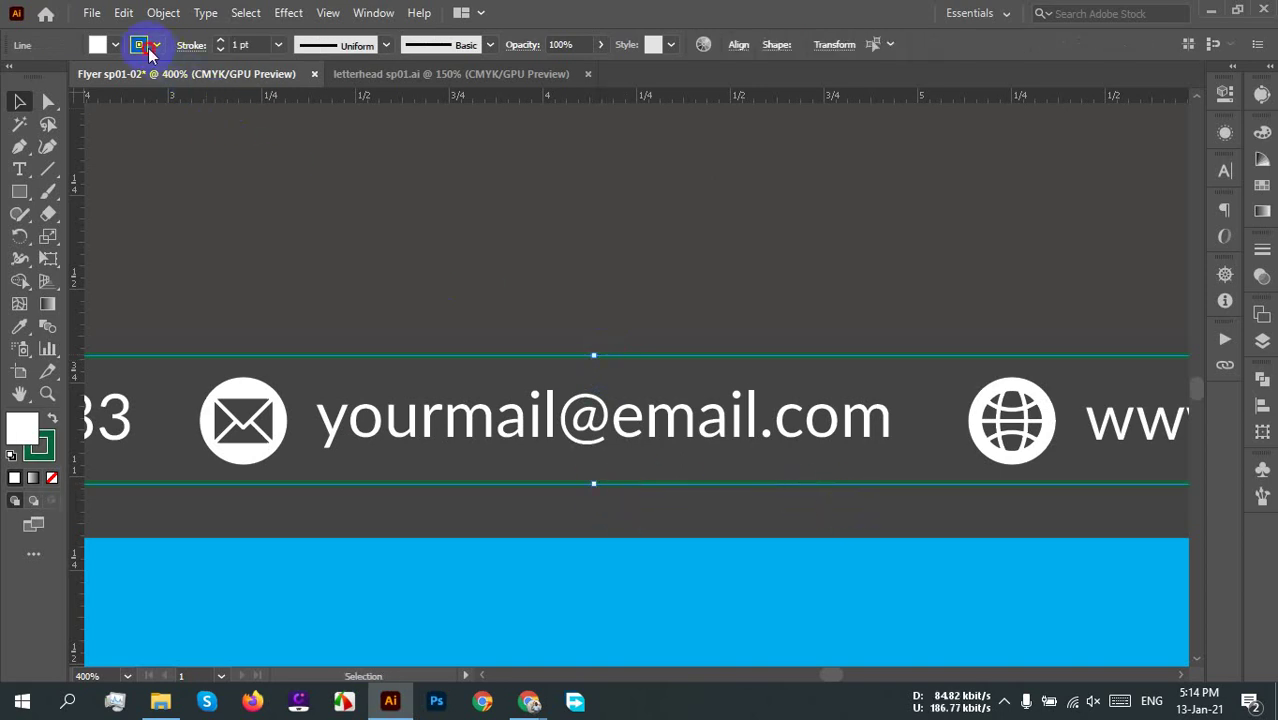
left_click(152, 46)
left_click(77, 76)
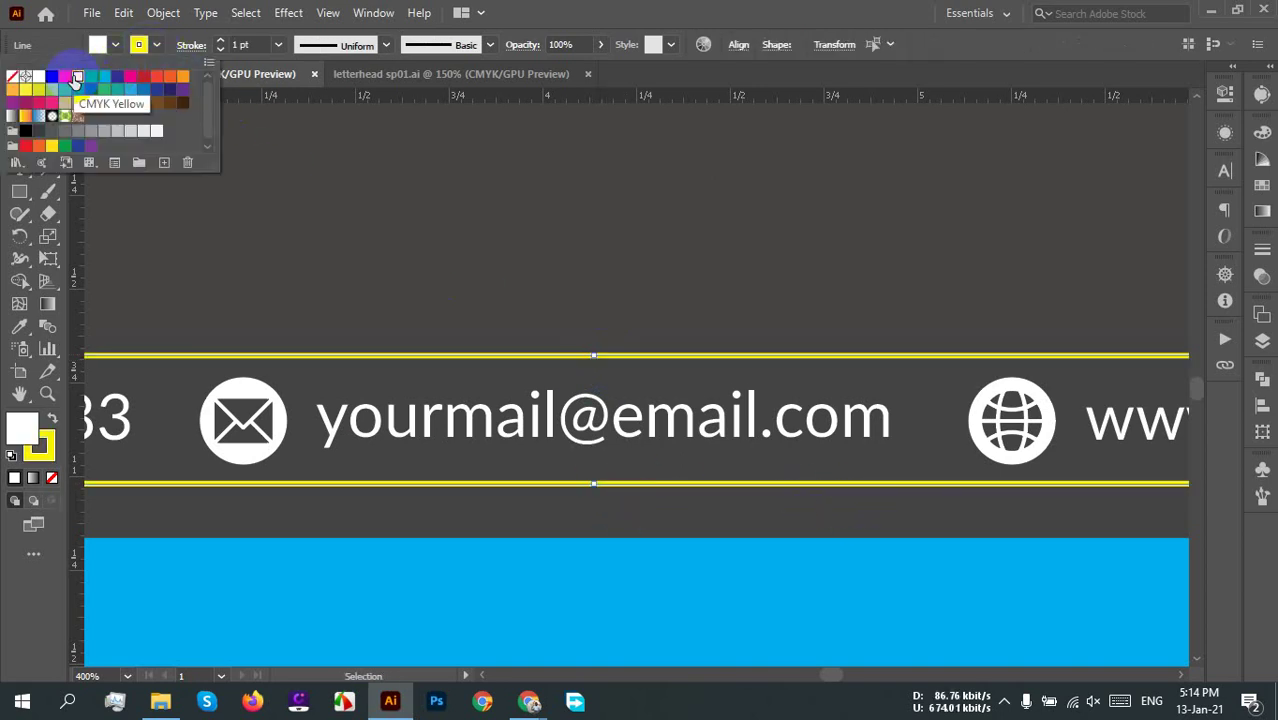
left_click(548, 300)
left_click(552, 298)
Step: Try to centre the ungrouped contact row elements horizontally, undo the alignment and check the align-to options
scroll(552, 296, "down", 3, "alt")
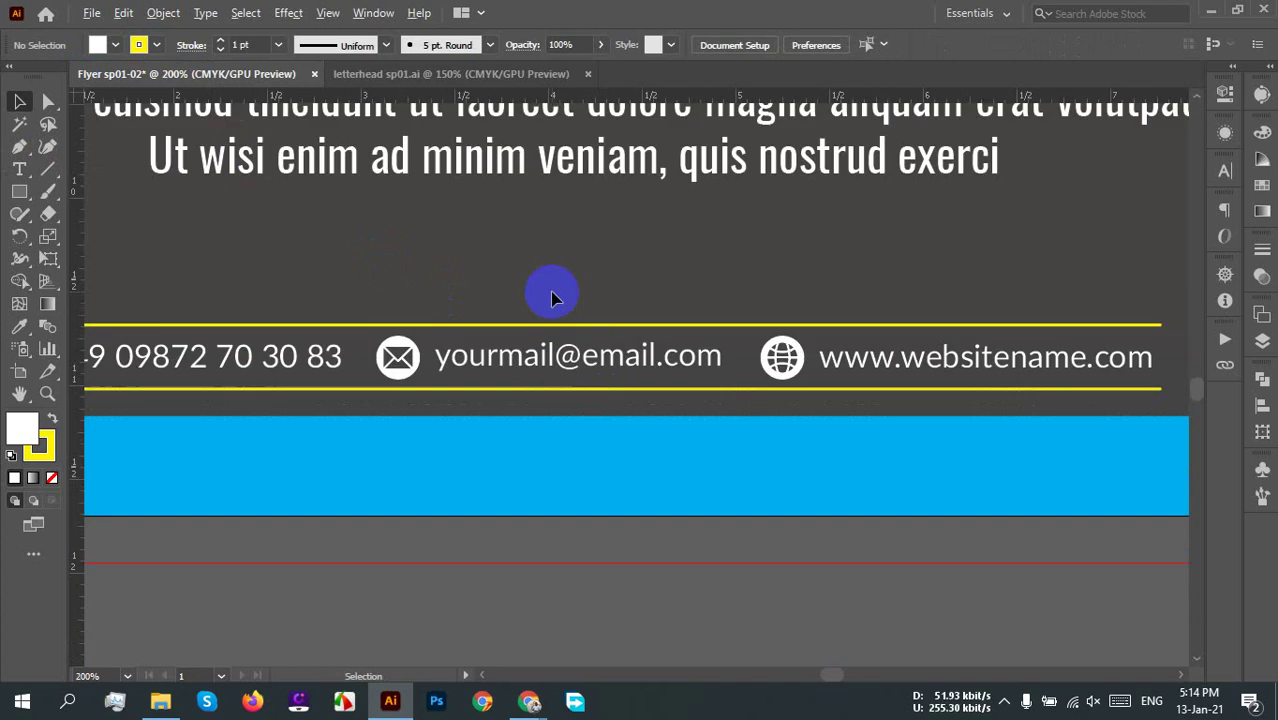
left_click_drag(400, 292, 557, 388)
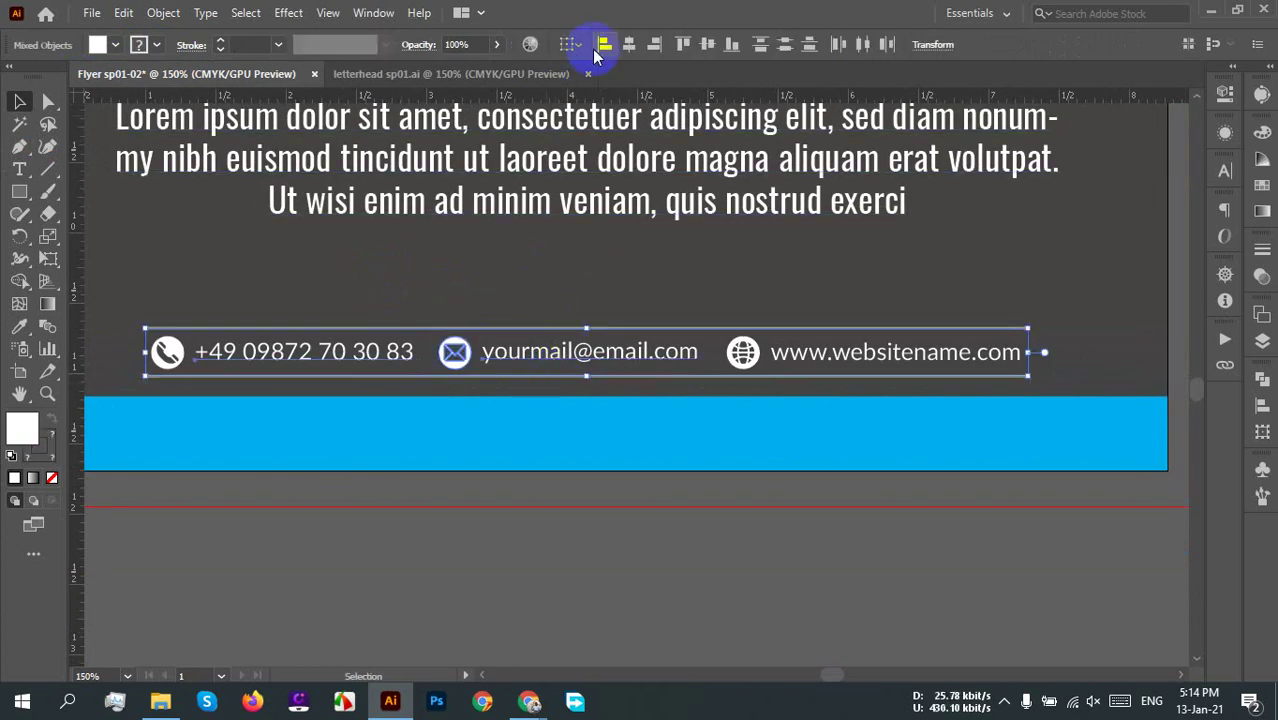
left_click(629, 44)
key("ctrl+z")
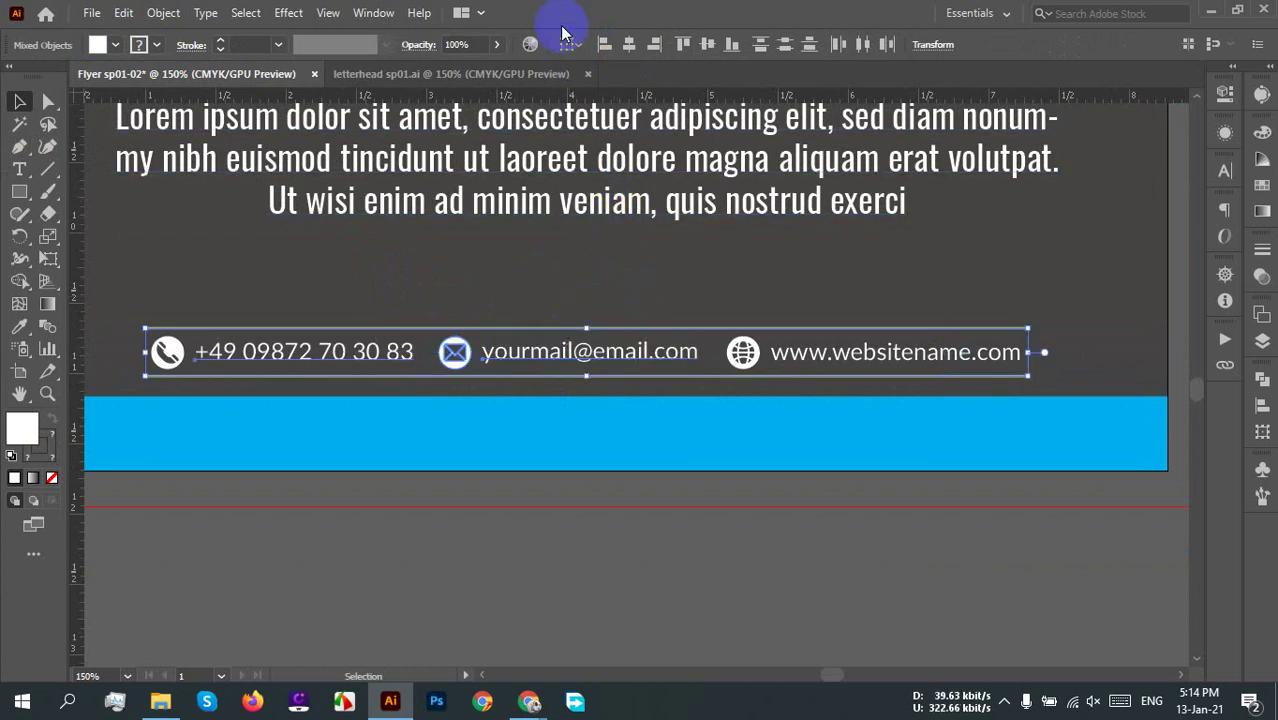
left_click(567, 44)
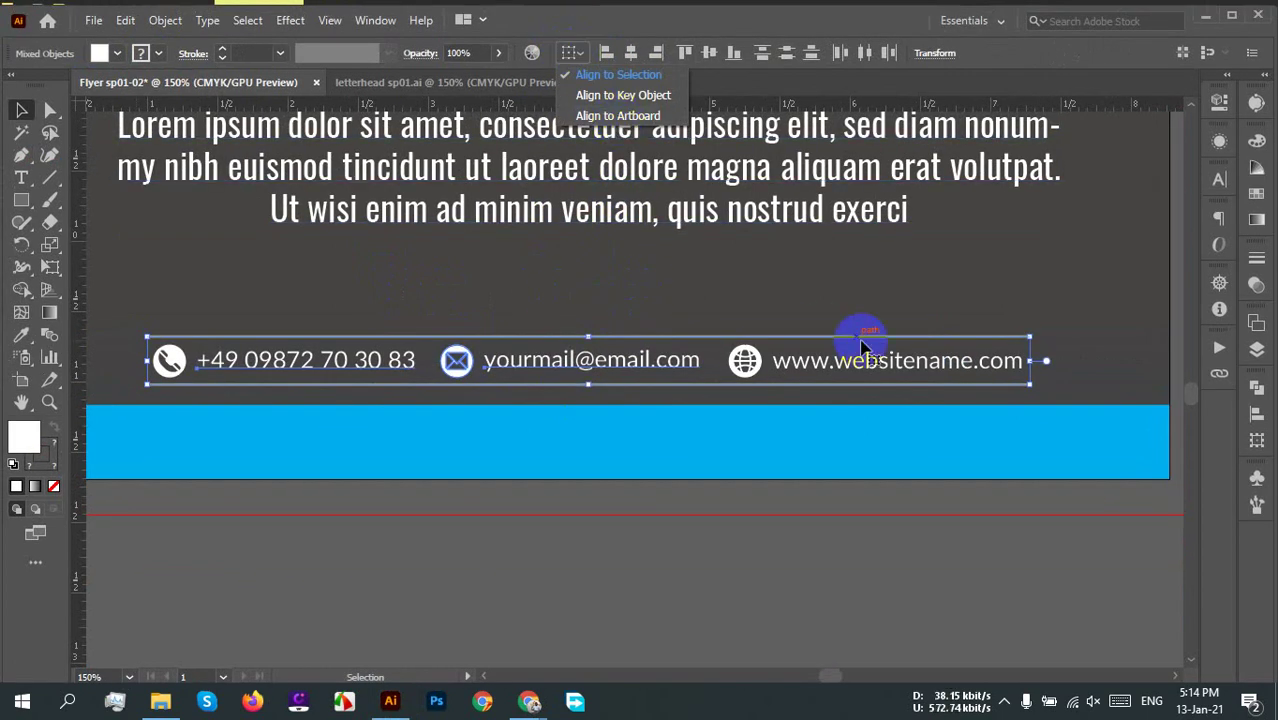
left_click(813, 300)
left_click(813, 300)
Step: Review the whole flyer from the header photo down to the contact row and bottom bar
scroll(505, 294, "left", 2)
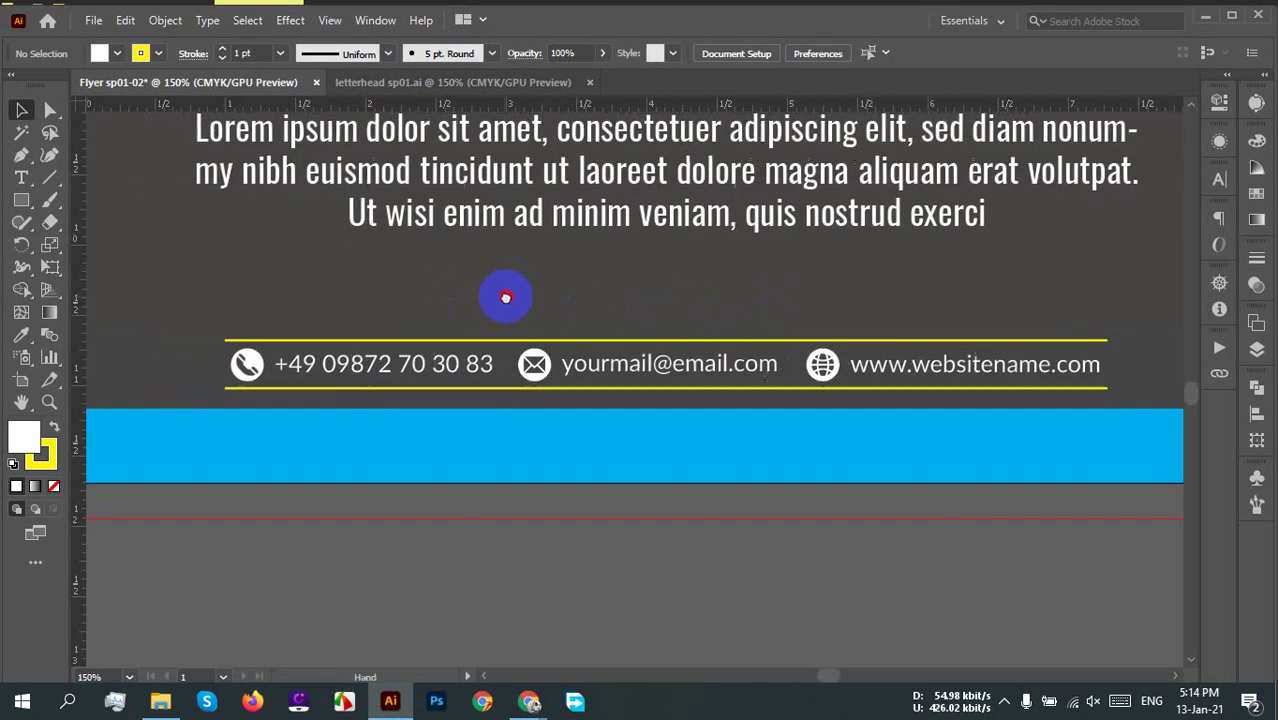
scroll(507, 297, "down", 2)
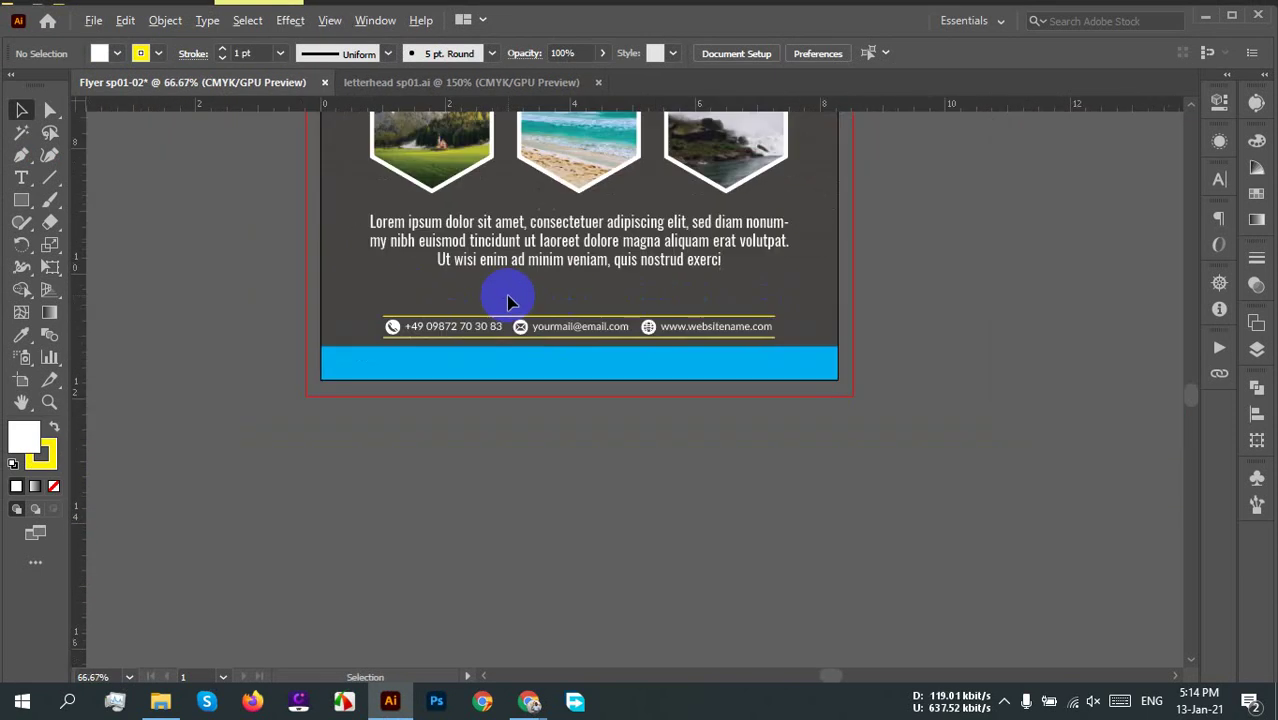
scroll(850, 420, "up", 2)
scroll(900, 410, "down", 1)
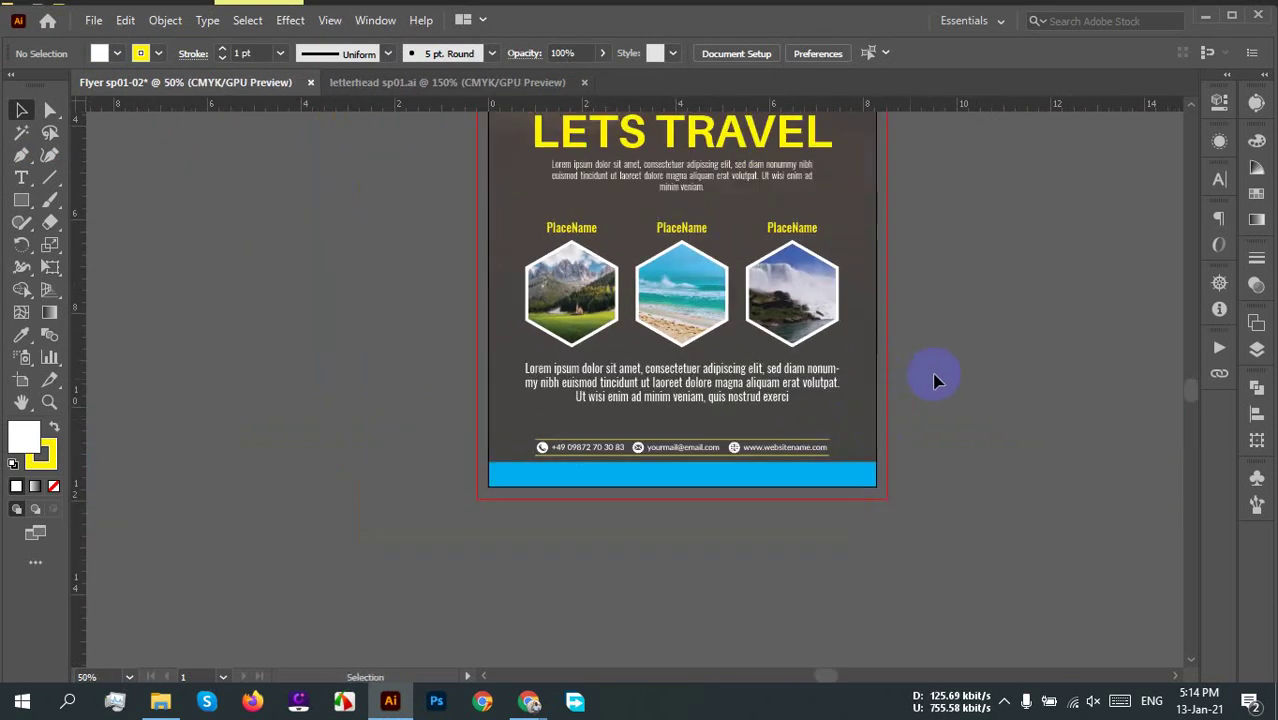
left_click_drag(936, 374, 899, 436)
scroll(907, 426, "down", 1)
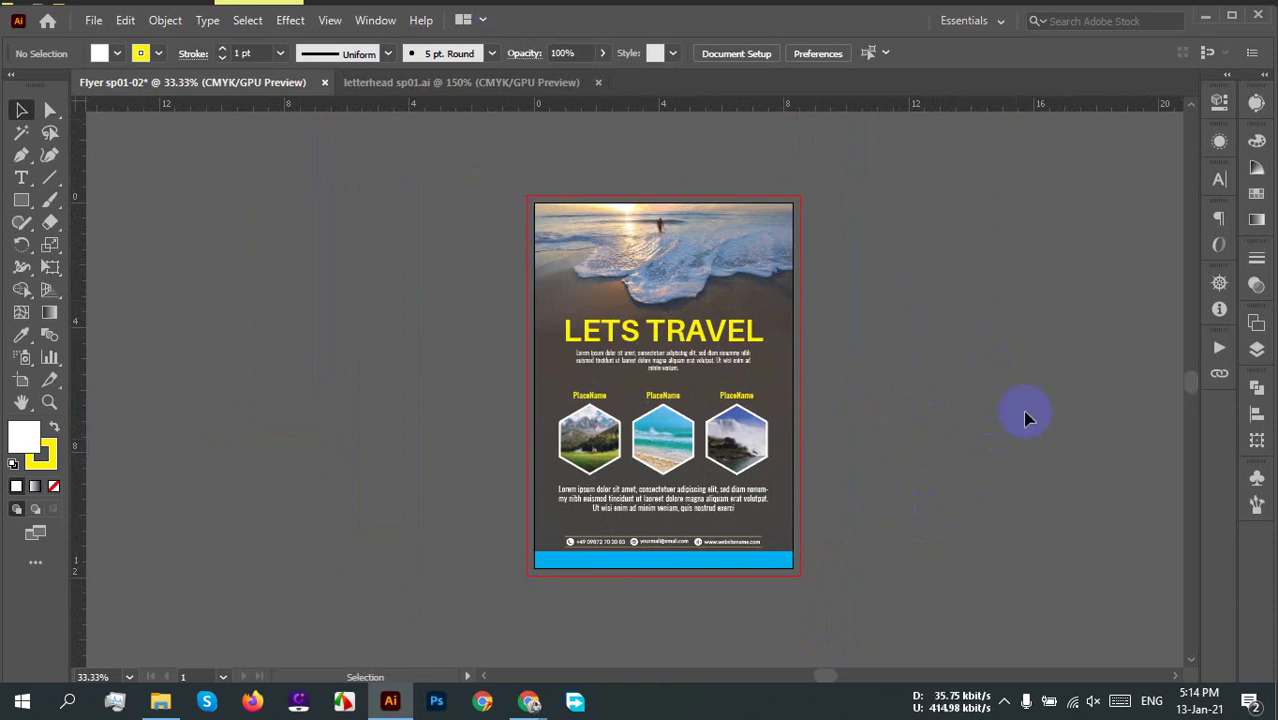
Step: Copy the company logo from the letterhead document into the travel flyer and place it in the upper-left corner of the header photo
left_click(442, 80)
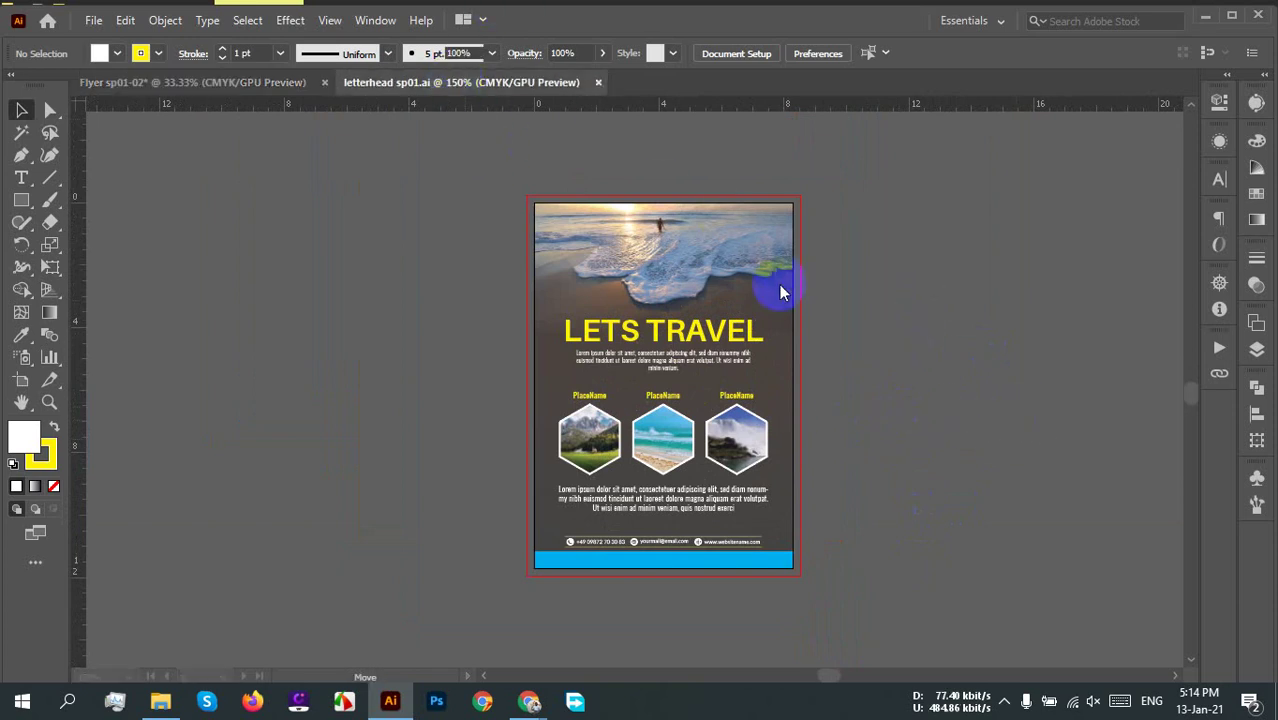
scroll(756, 312, "down", 3)
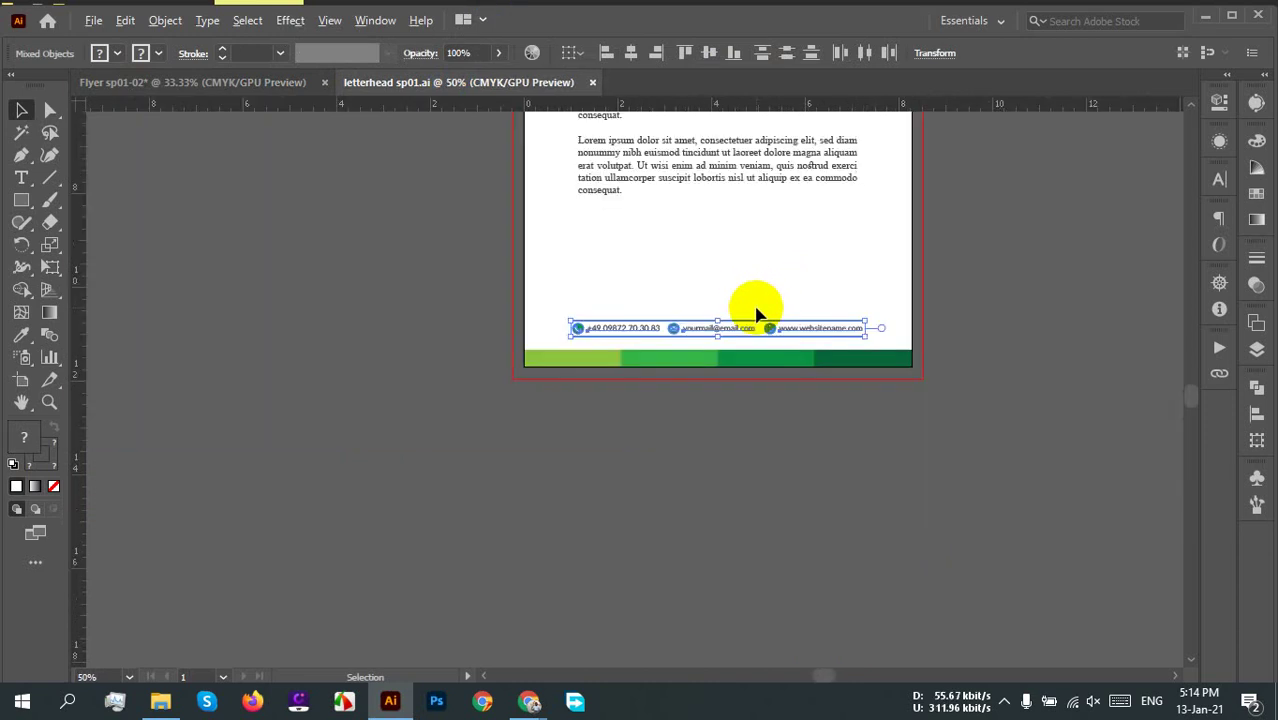
left_click_drag(813, 374, 790, 530)
scroll(850, 316, "up", 2)
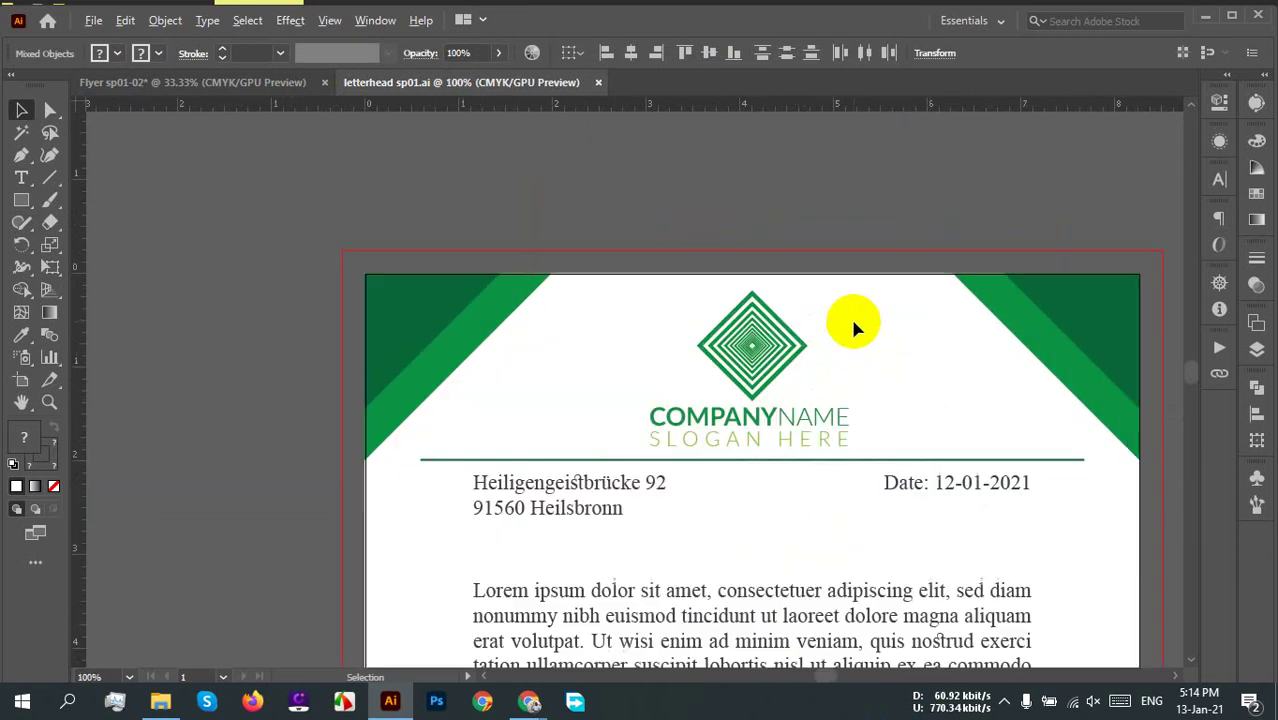
left_click_drag(744, 357, 540, 248)
scroll(593, 250, "up", 1)
scroll(593, 250, "up", 3)
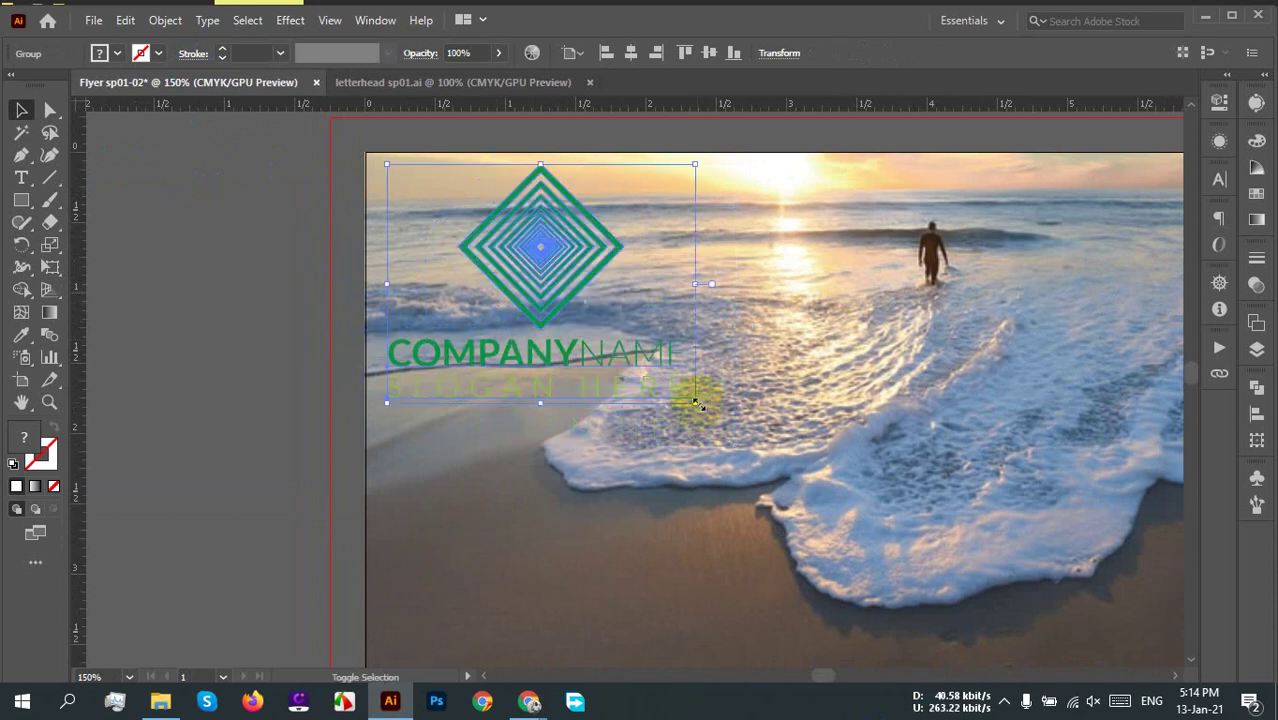
Step: Scale the company logo down to about half its size and move it closer to the flyer's upper-left corner
left_click(628, 322)
left_click(645, 345)
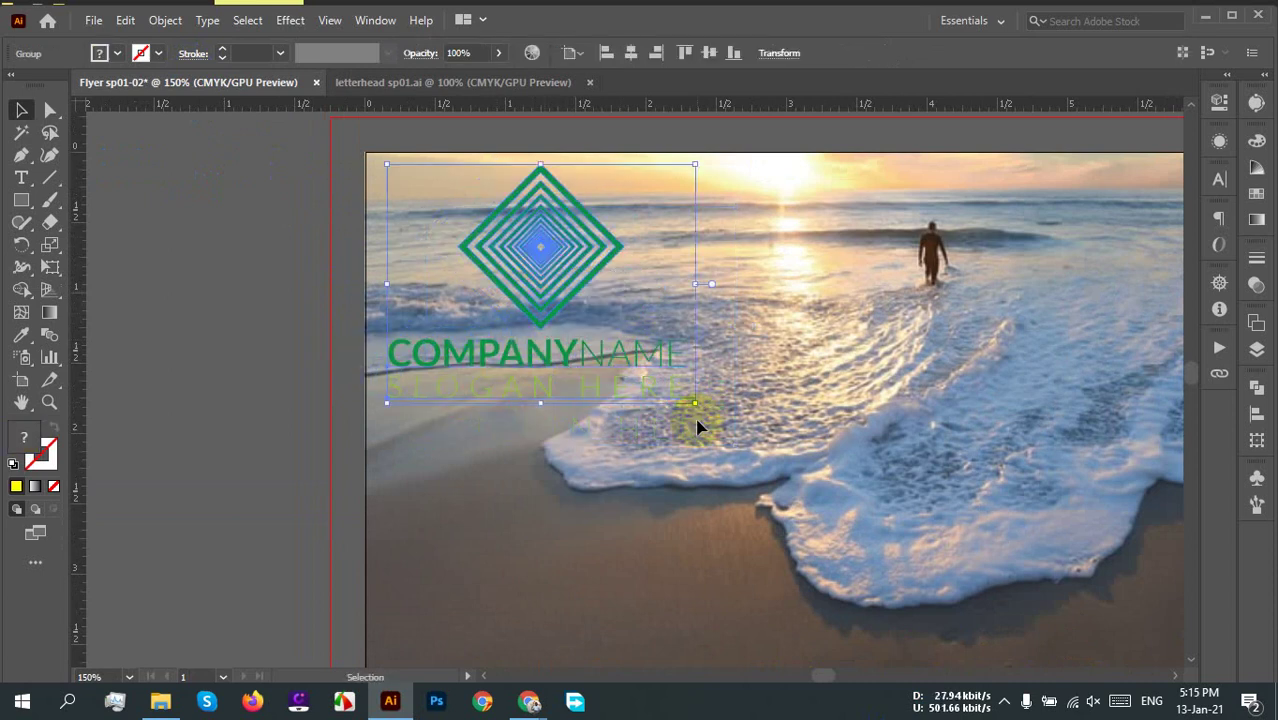
left_click_drag(693, 403, 494, 251)
left_click(165, 400)
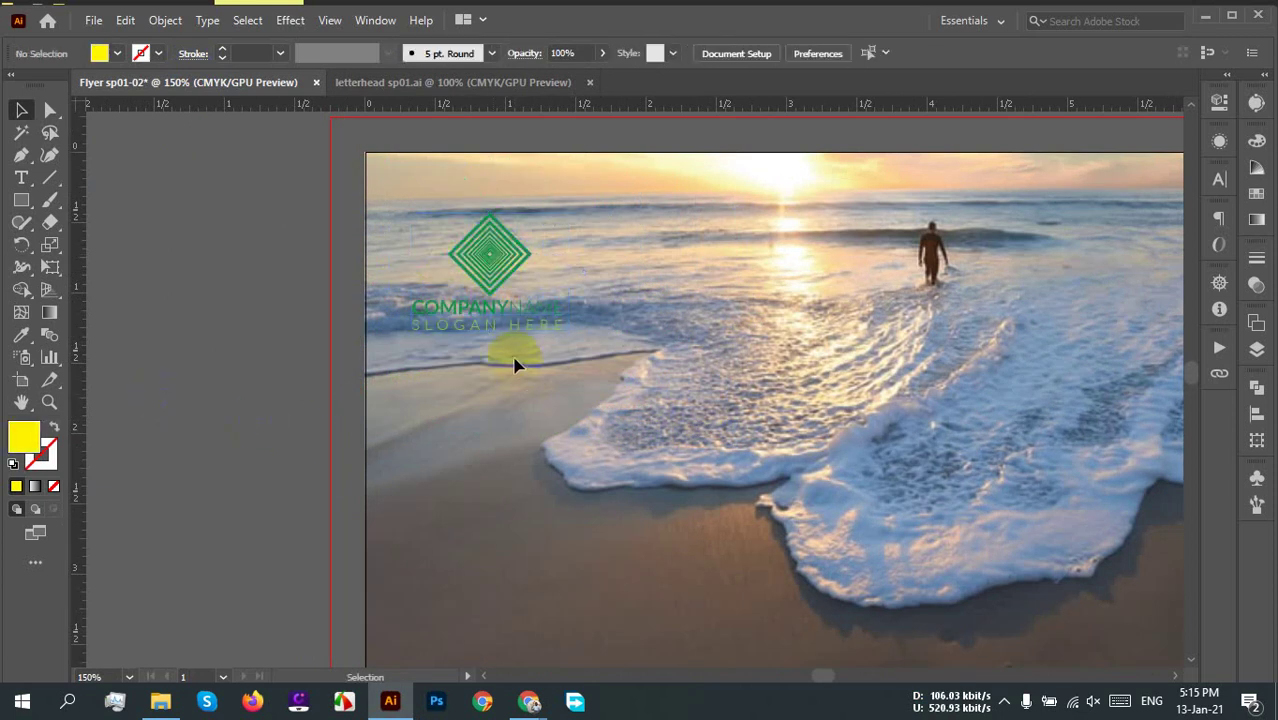
scroll(515, 366, "down", 2)
left_click_drag(545, 400, 495, 382)
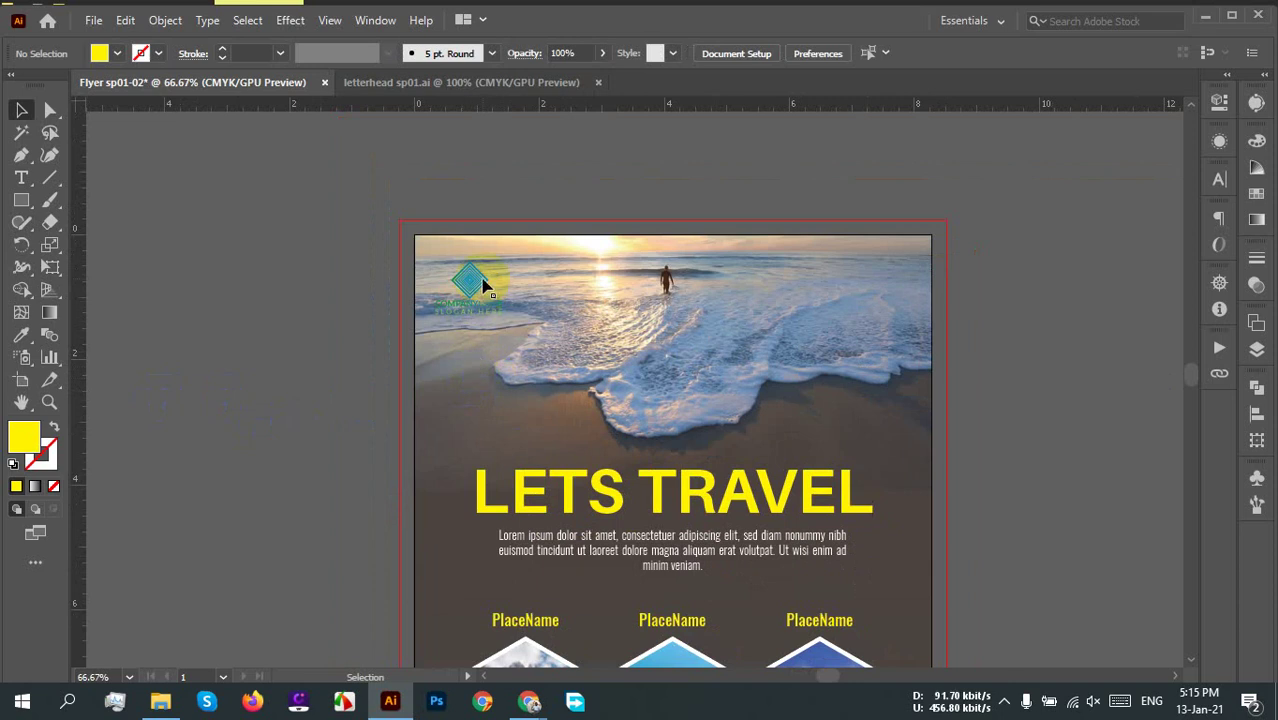
left_click_drag(483, 284, 468, 274)
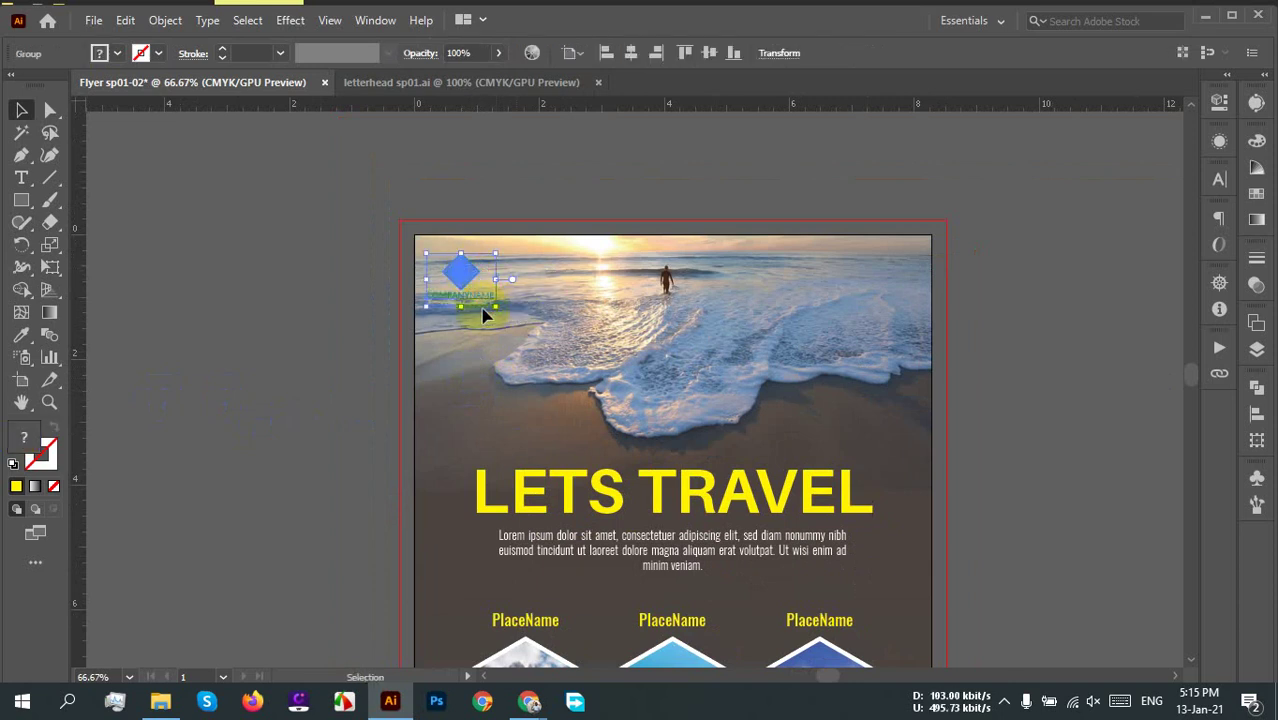
Step: Draw a yellow six-sided polygon with a radius of about 1.38 in just outside the flyer's upper-left corner
left_click(21, 199)
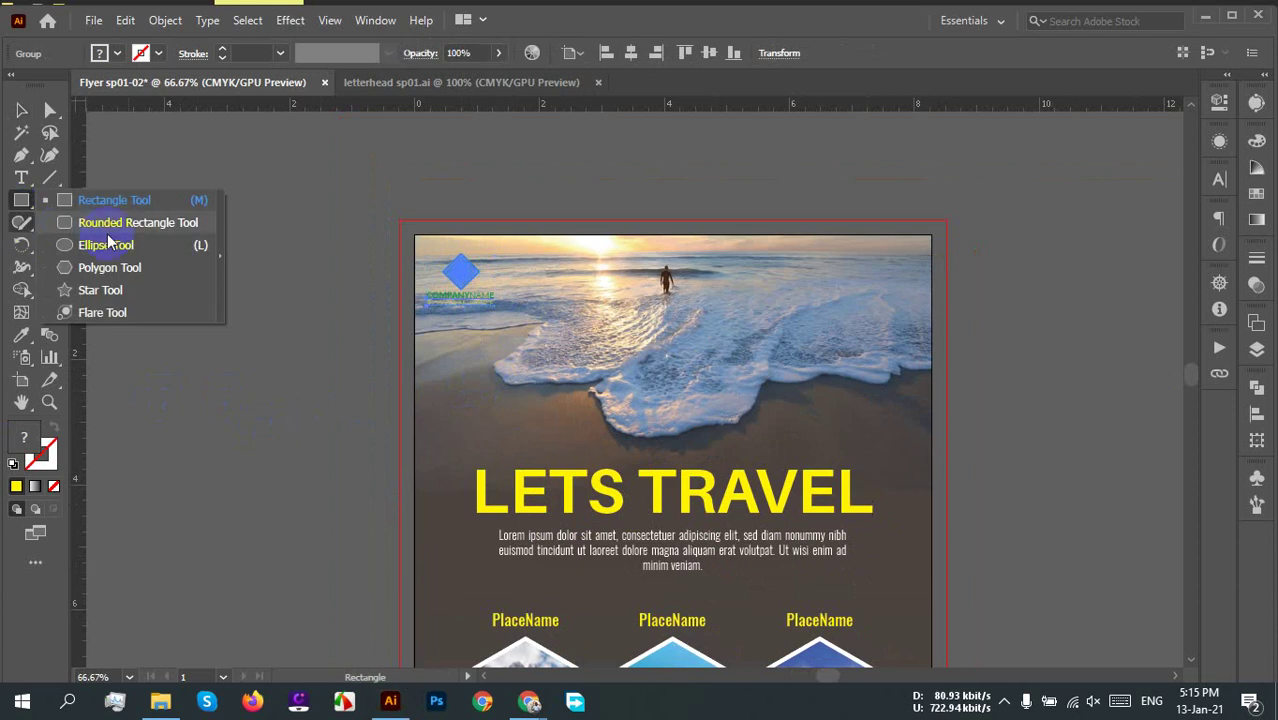
left_click(110, 267)
left_click_drag(328, 217, 414, 212)
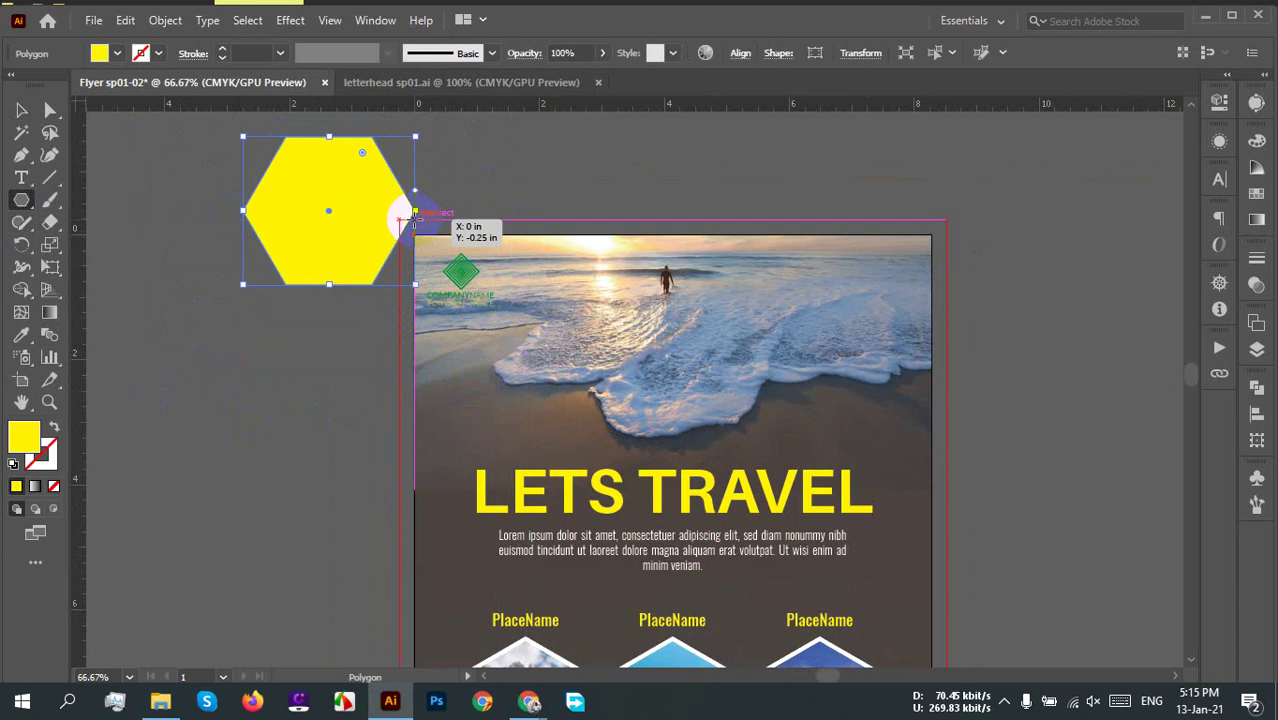
left_click(423, 121)
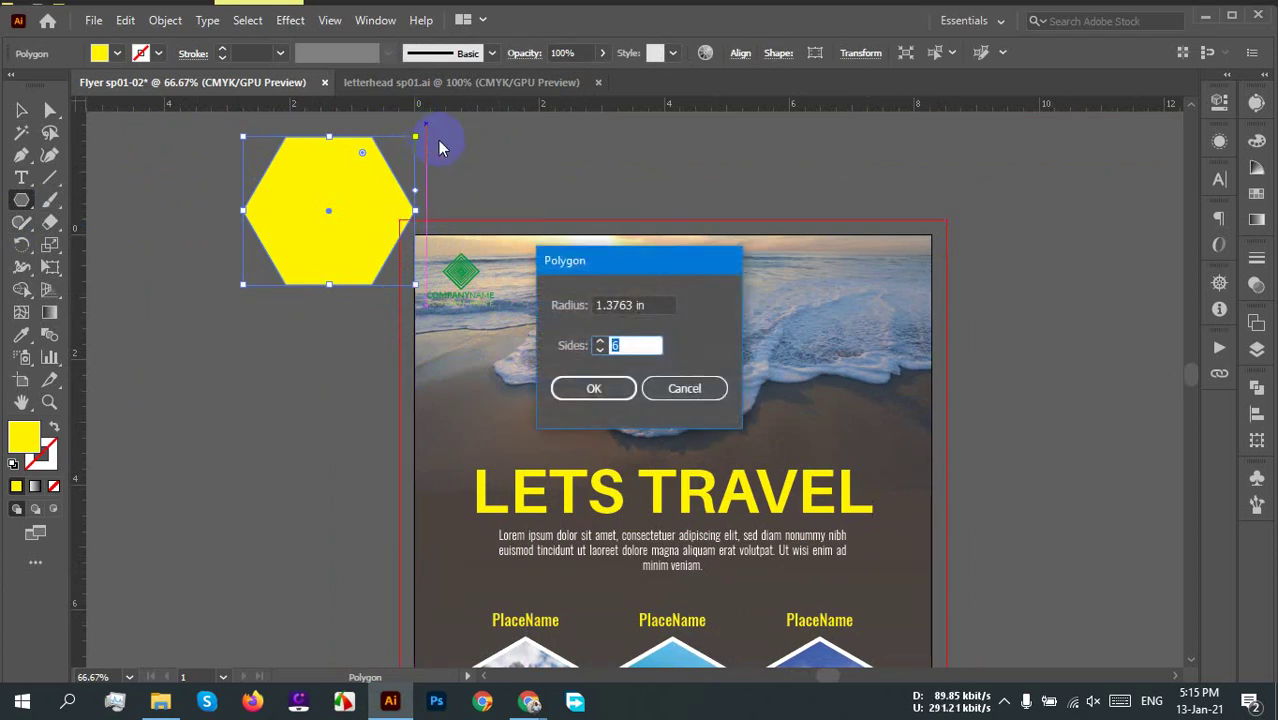
left_click(697, 381)
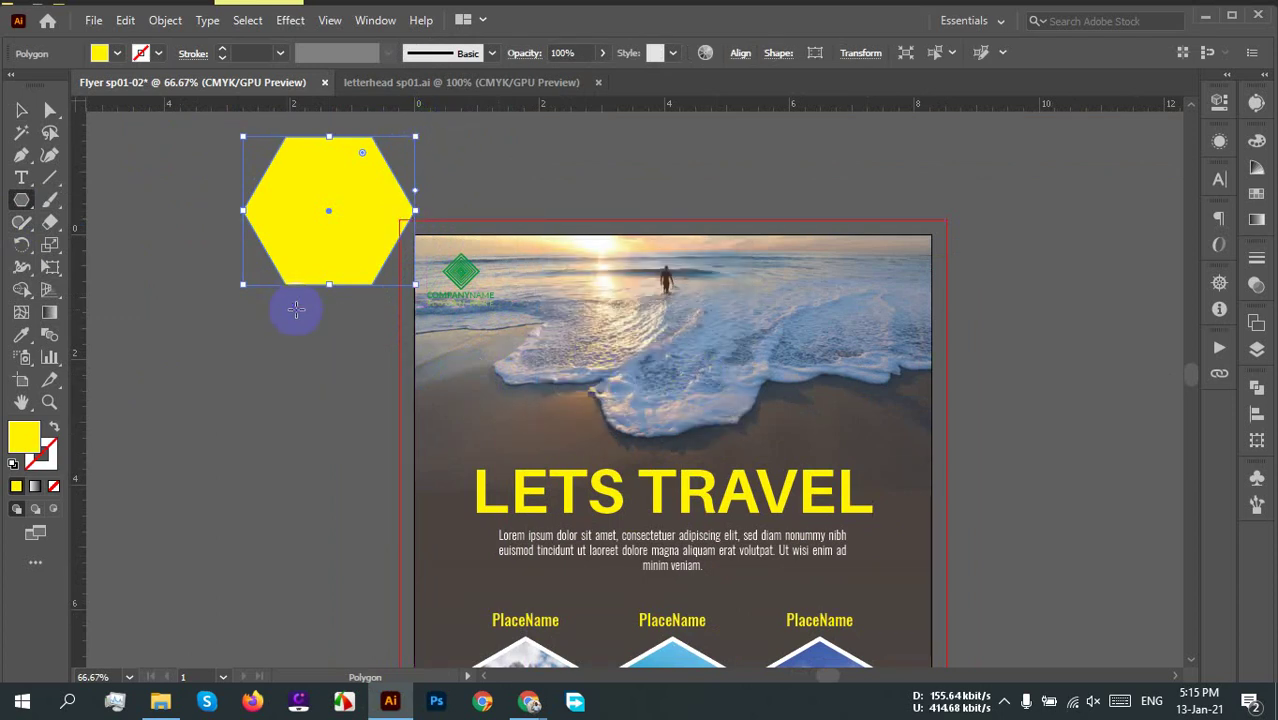
key("v")
left_click(533, 287)
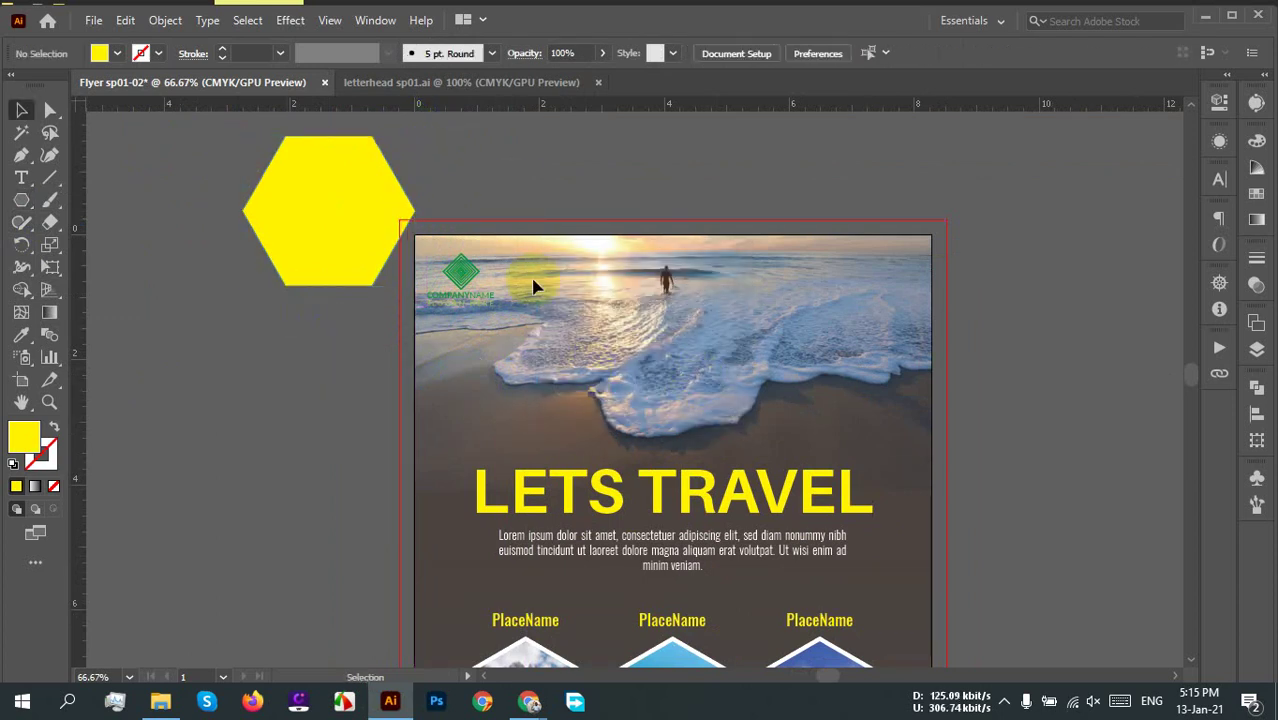
Step: Try blue, red and orange fills on the whole company logo and settle on black
scroll(489, 307, "up", 2)
scroll(562, 257, "up", 1)
scroll(562, 257, "left", 1)
left_click(471, 294)
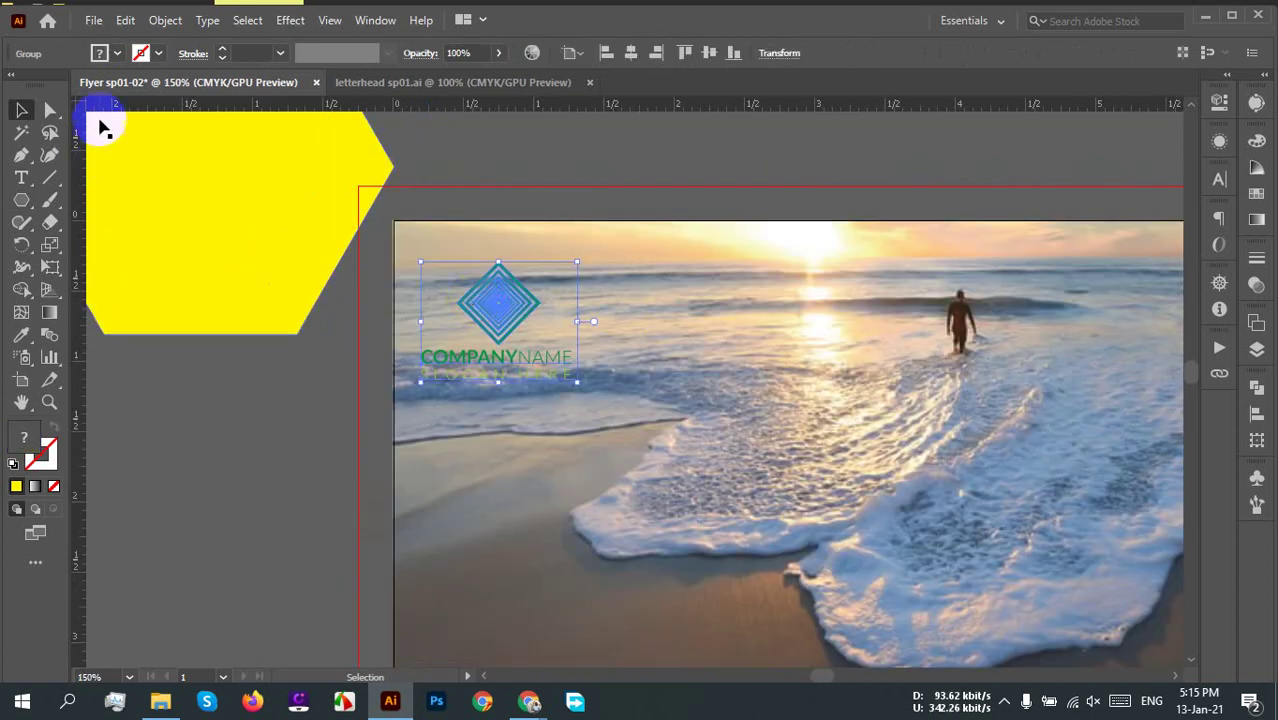
left_click(116, 53)
left_click(115, 89)
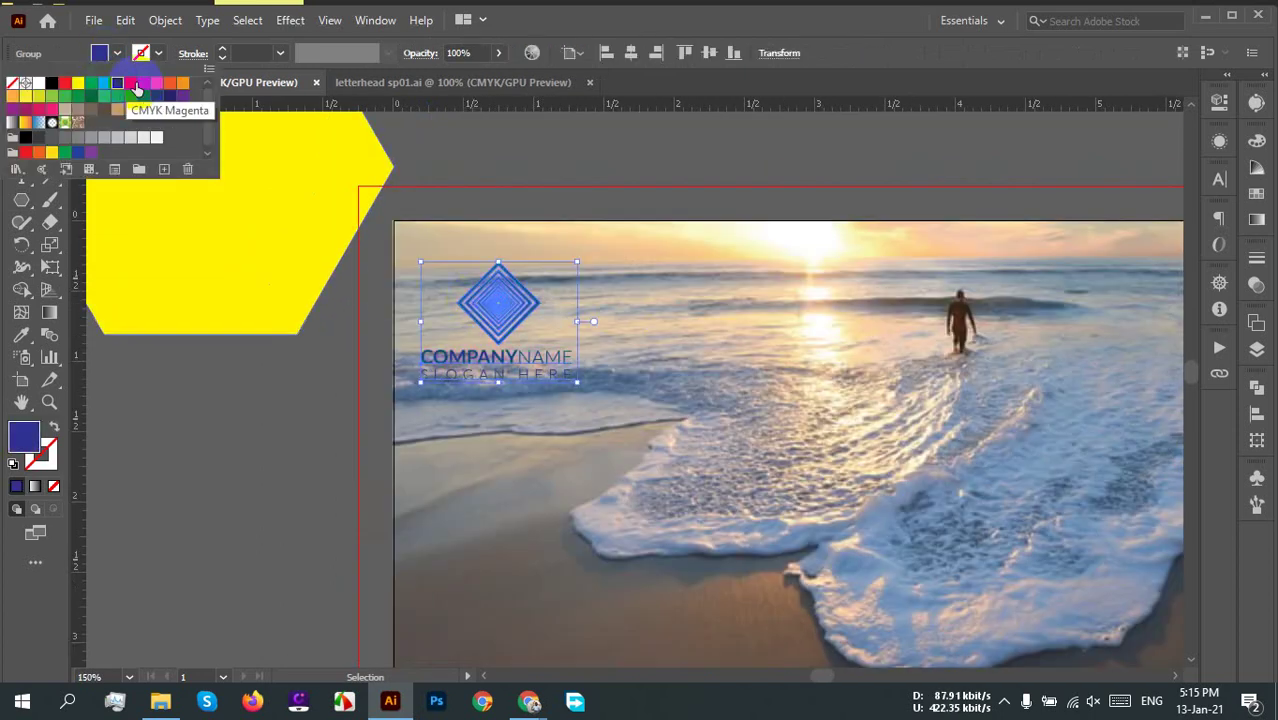
left_click(157, 83)
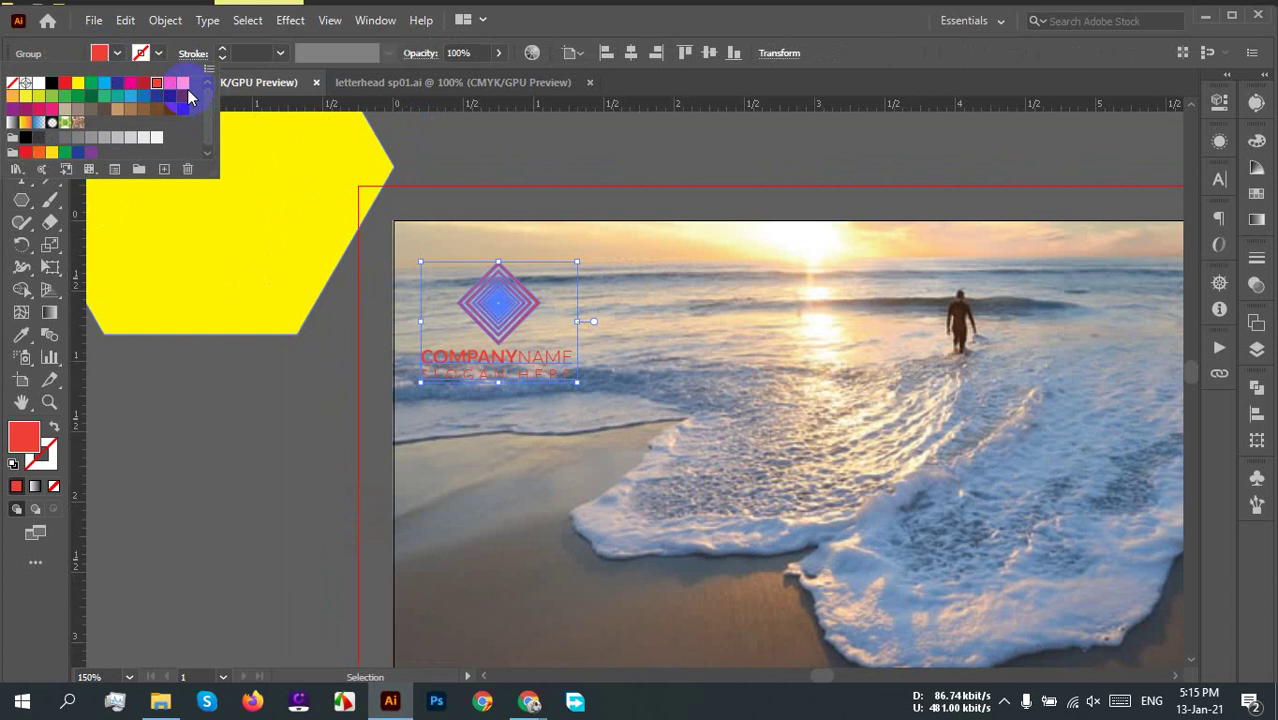
left_click(182, 85)
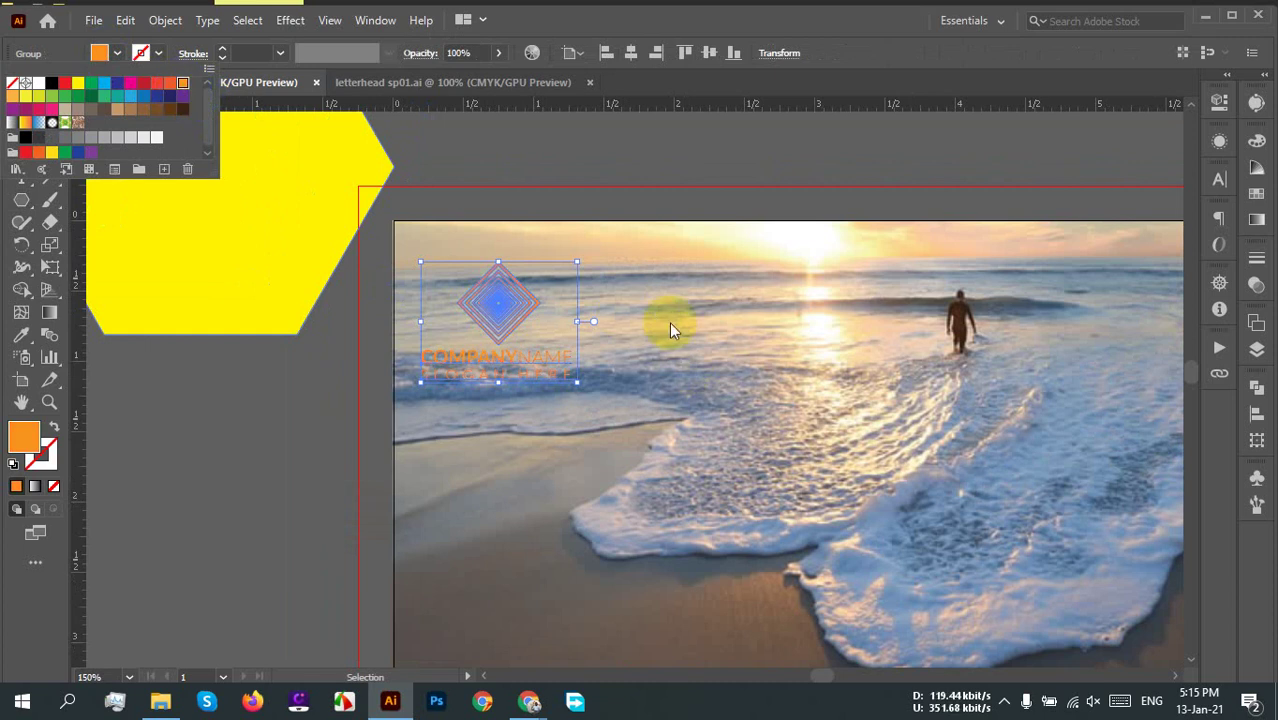
left_click(26, 145)
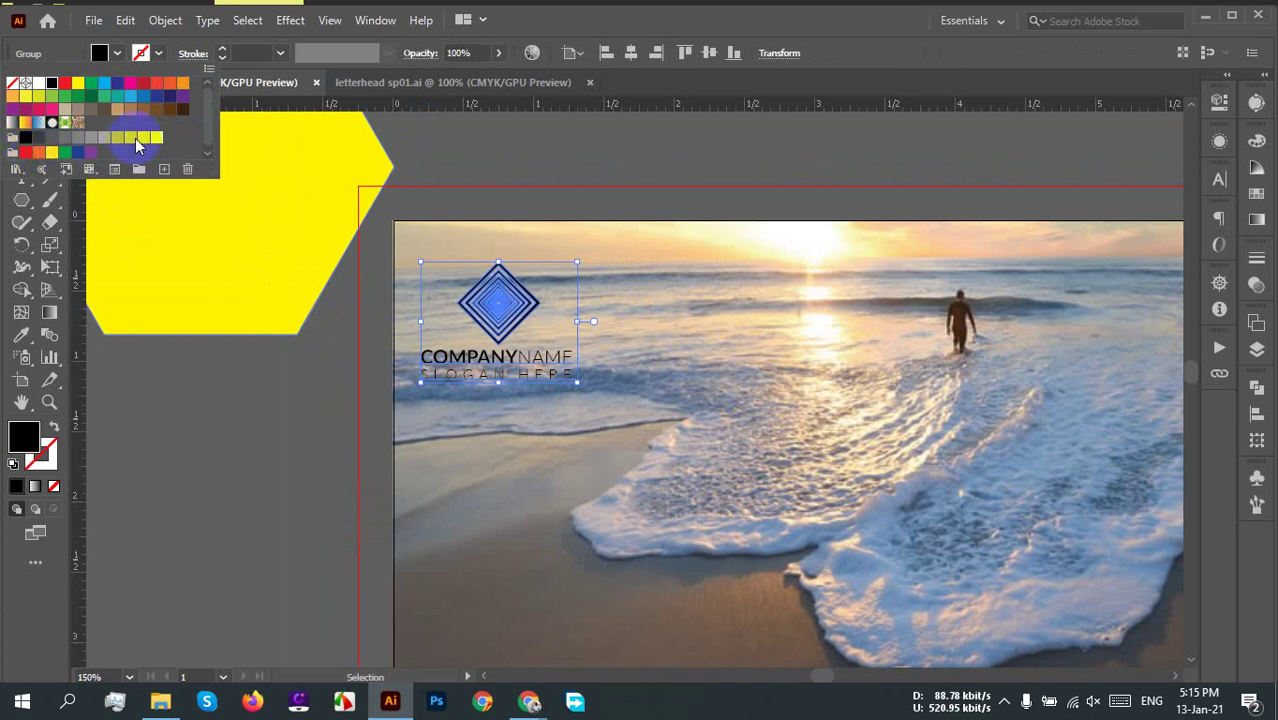
Step: Scale the black logo down slightly around its centre, keeping its proportions, and deselect it
left_click(503, 374)
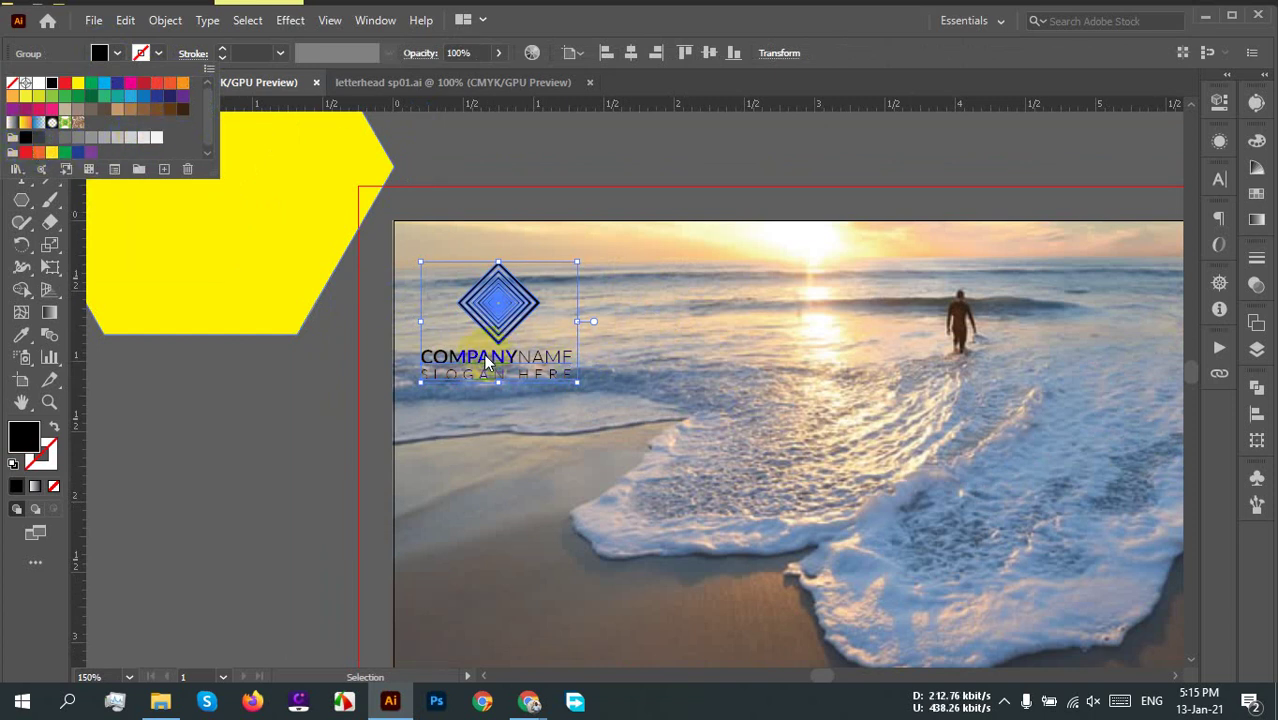
left_click(491, 315)
left_click(579, 285)
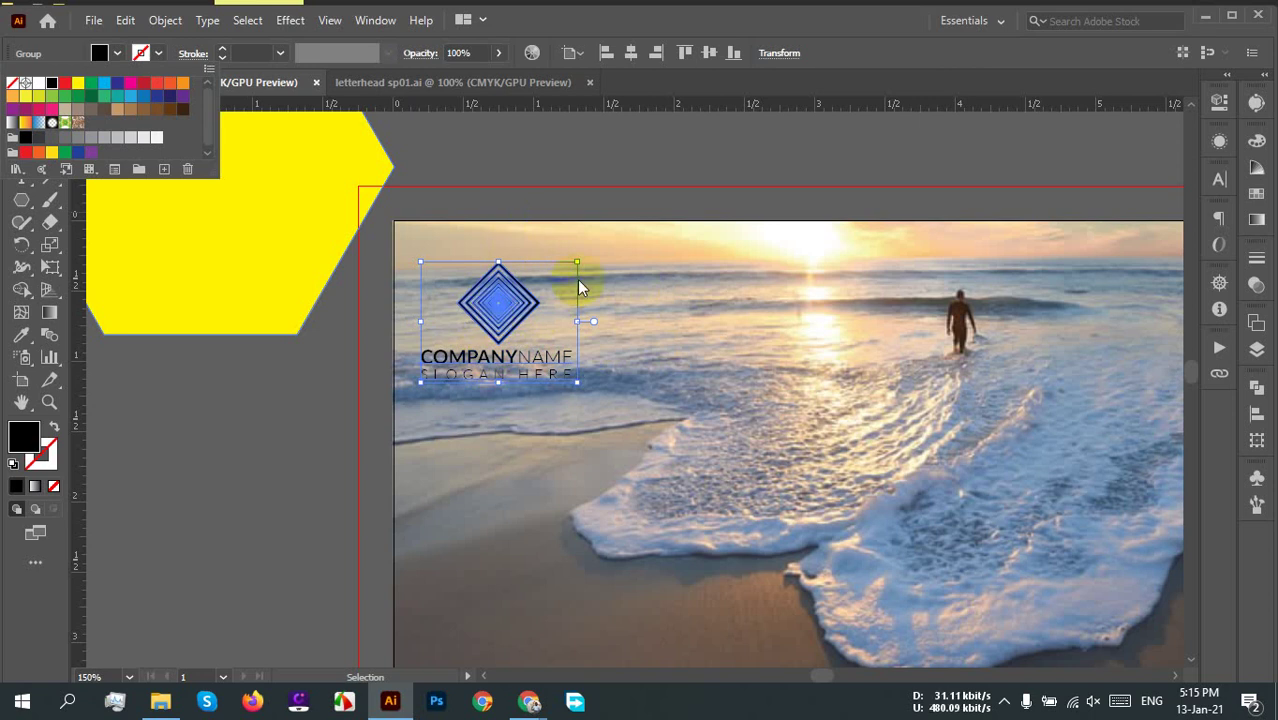
left_click(574, 260)
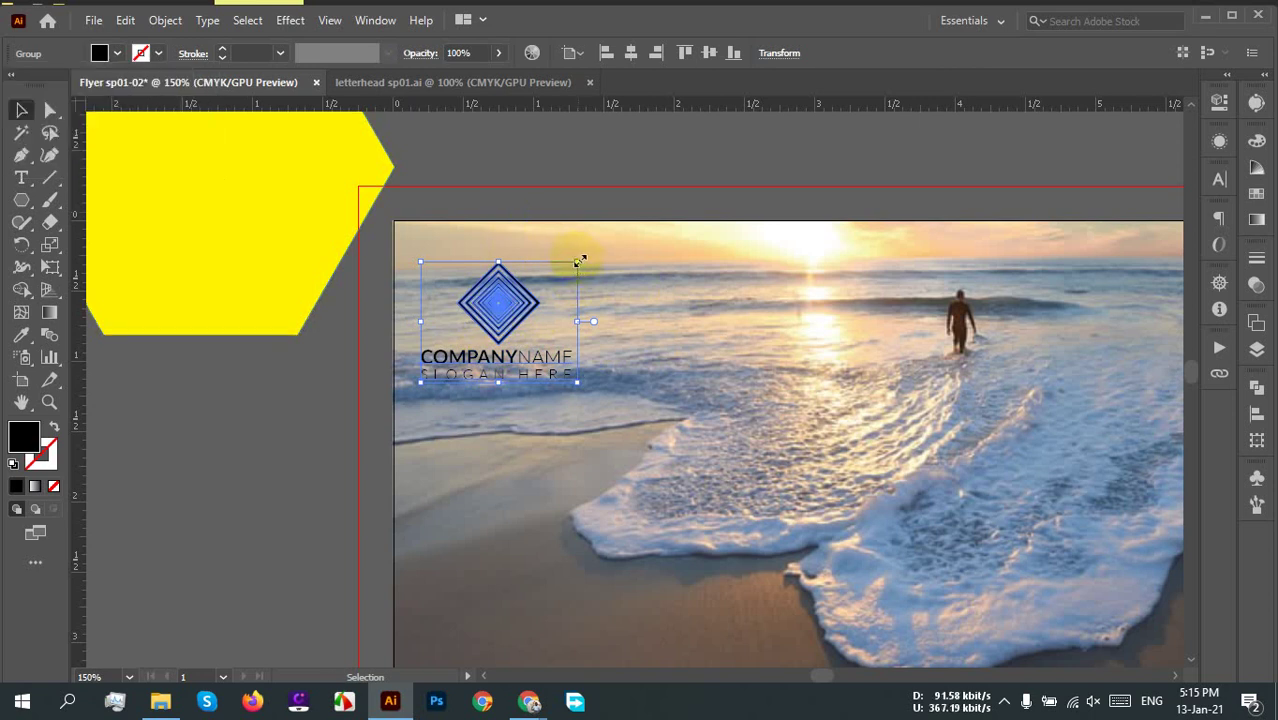
left_click_drag(578, 261, 558, 279)
left_click(585, 197)
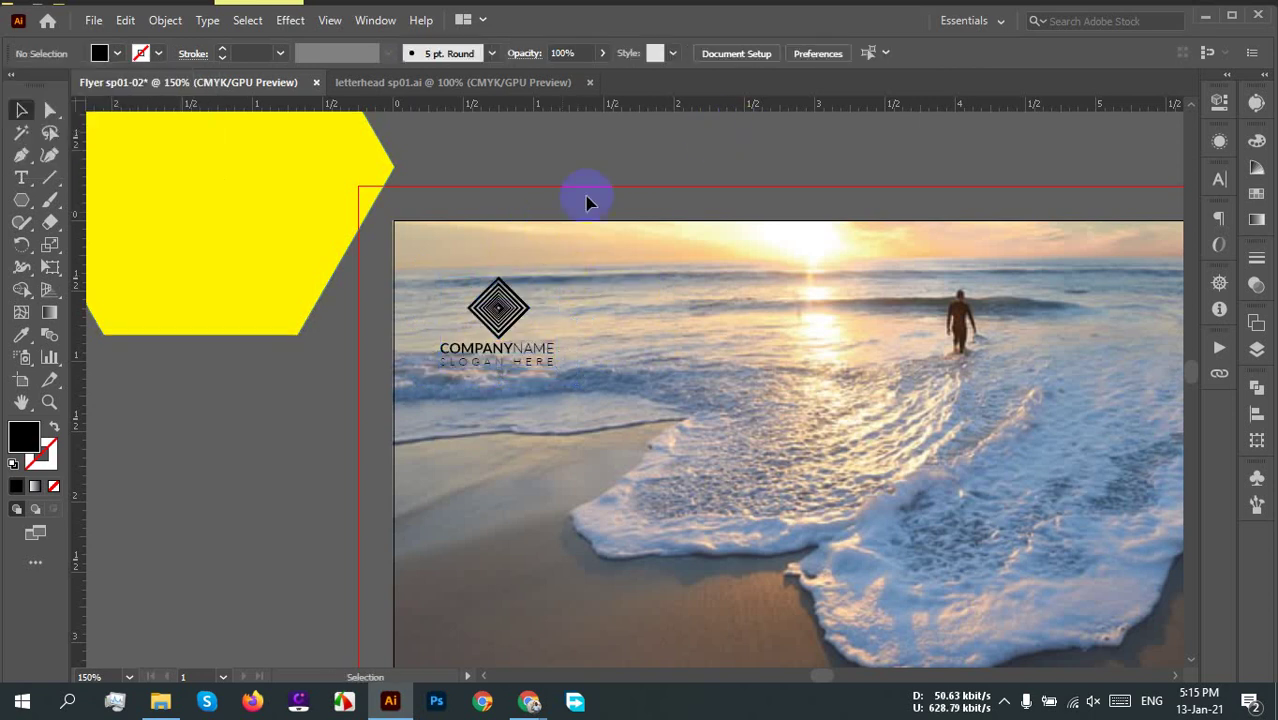
Step: Rotate the yellow hexagon by 90 degrees so that one of its corners points straight up
left_click(237, 230)
key("ctrl+minus")
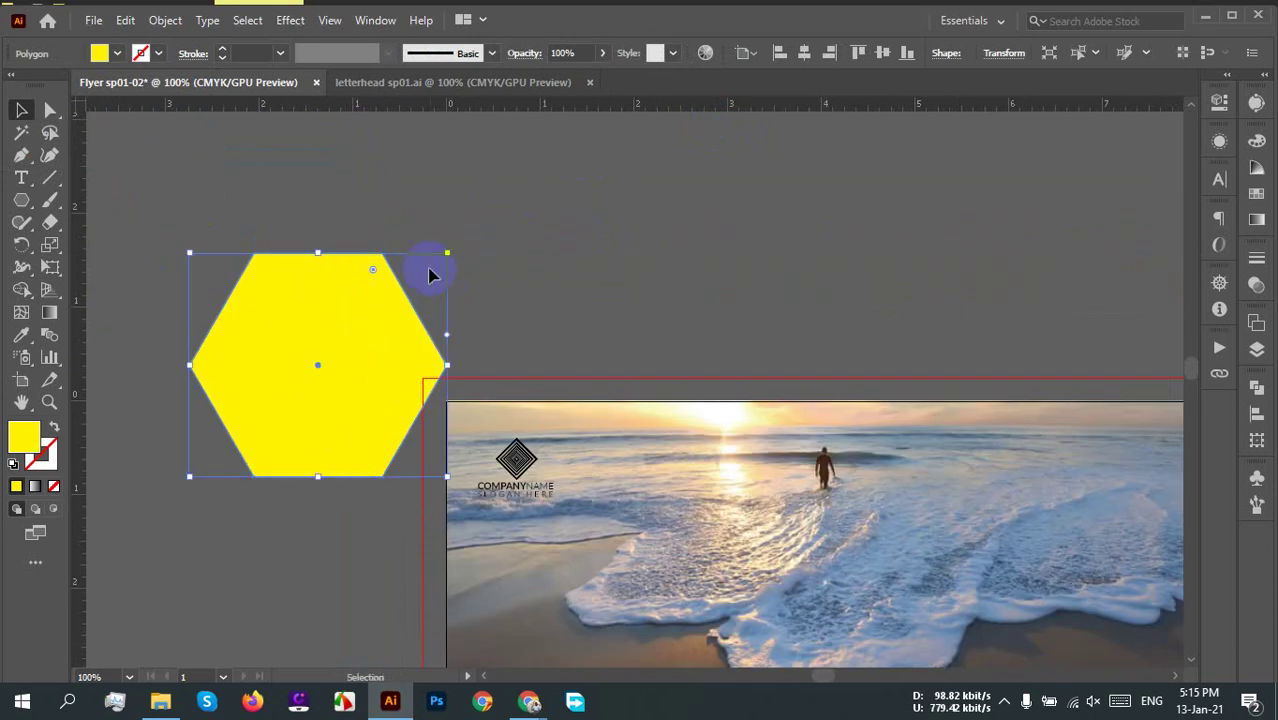
left_click_drag(467, 263, 398, 446)
left_click(502, 309)
left_click(432, 372)
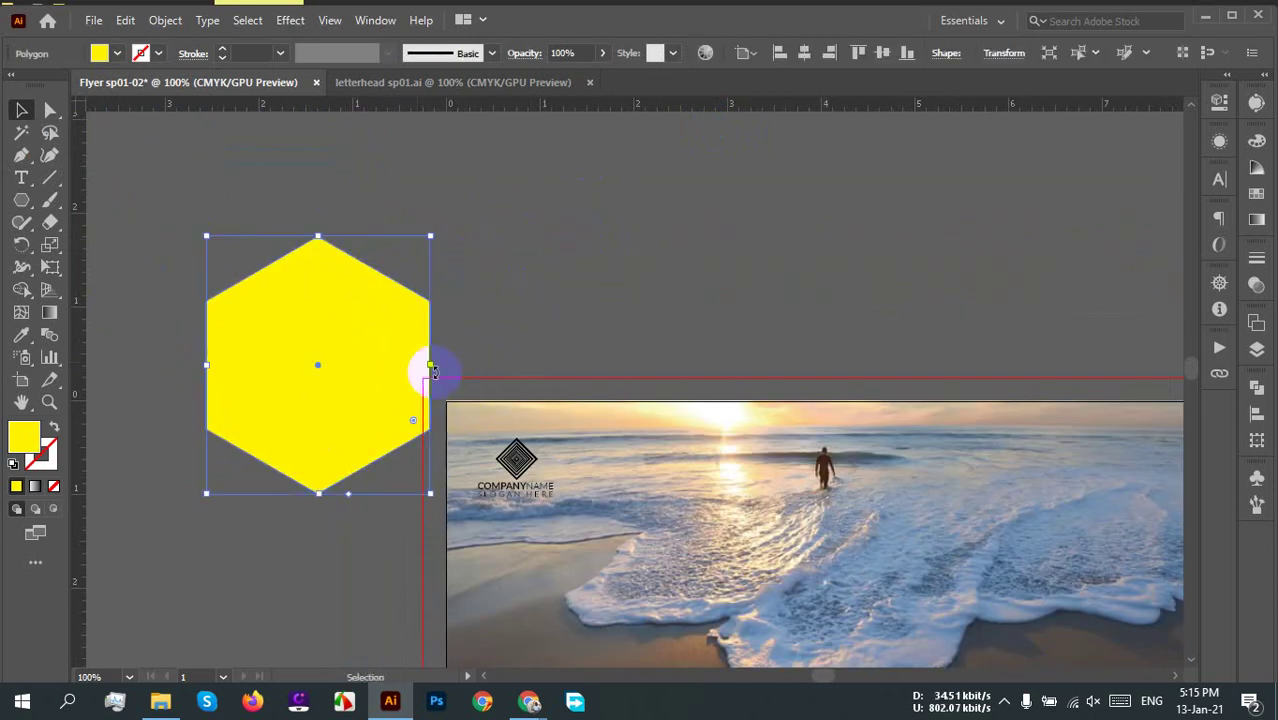
Step: Narrow the yellow hexagon slightly and move it over the flyer's upper-left corner
left_click_drag(431, 365, 453, 481)
left_click(451, 342)
left_click(297, 337)
left_click(620, 405)
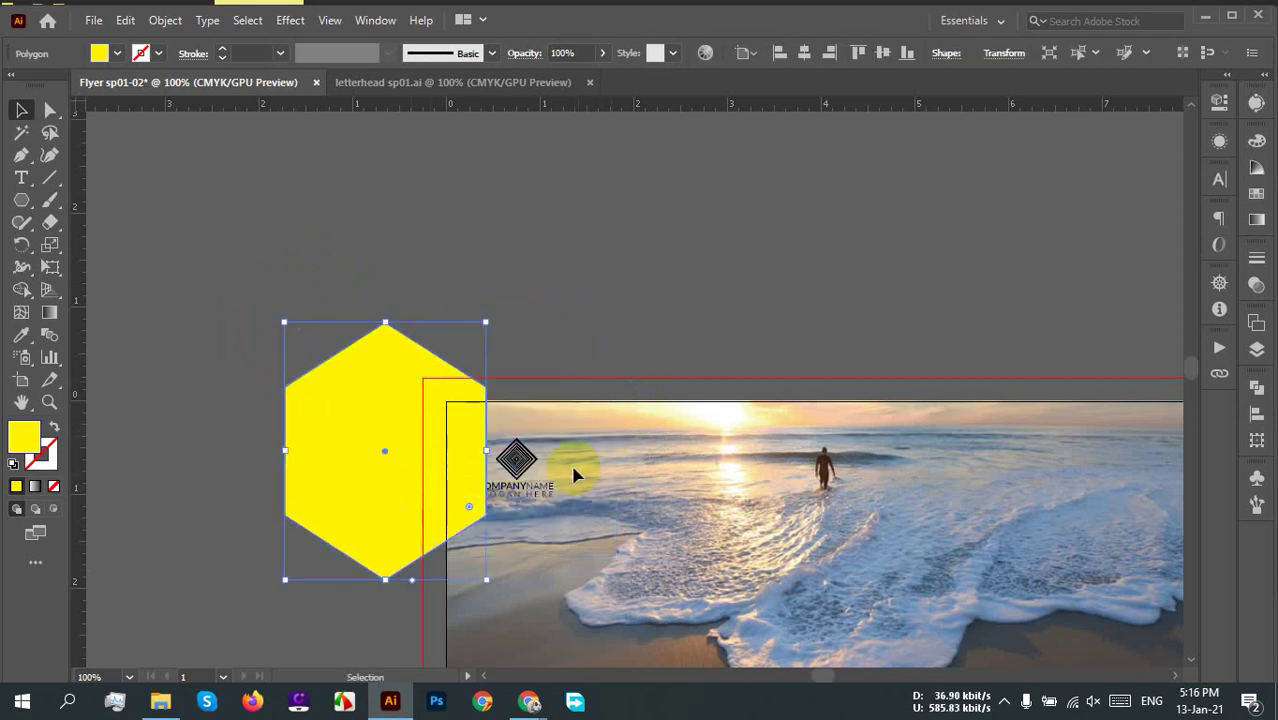
Step: Bring the company logo in front of the yellow hexagon
left_click(540, 468)
right_click(518, 458)
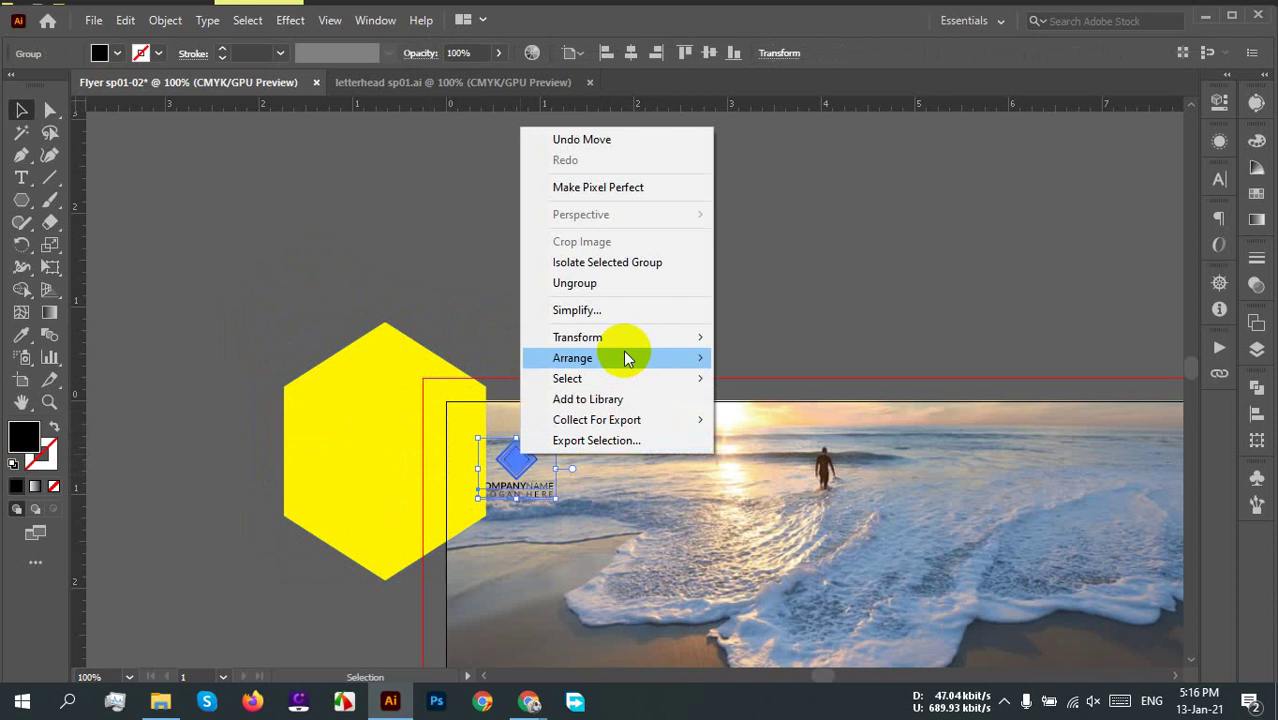
left_click(722, 360)
left_click(485, 371)
Step: Reposition the hexagon and logo so the logo sits in the hexagon's lower half at the flyer's upper-left corner
left_click_drag(400, 425, 503, 474)
scroll(499, 513, "up", 2)
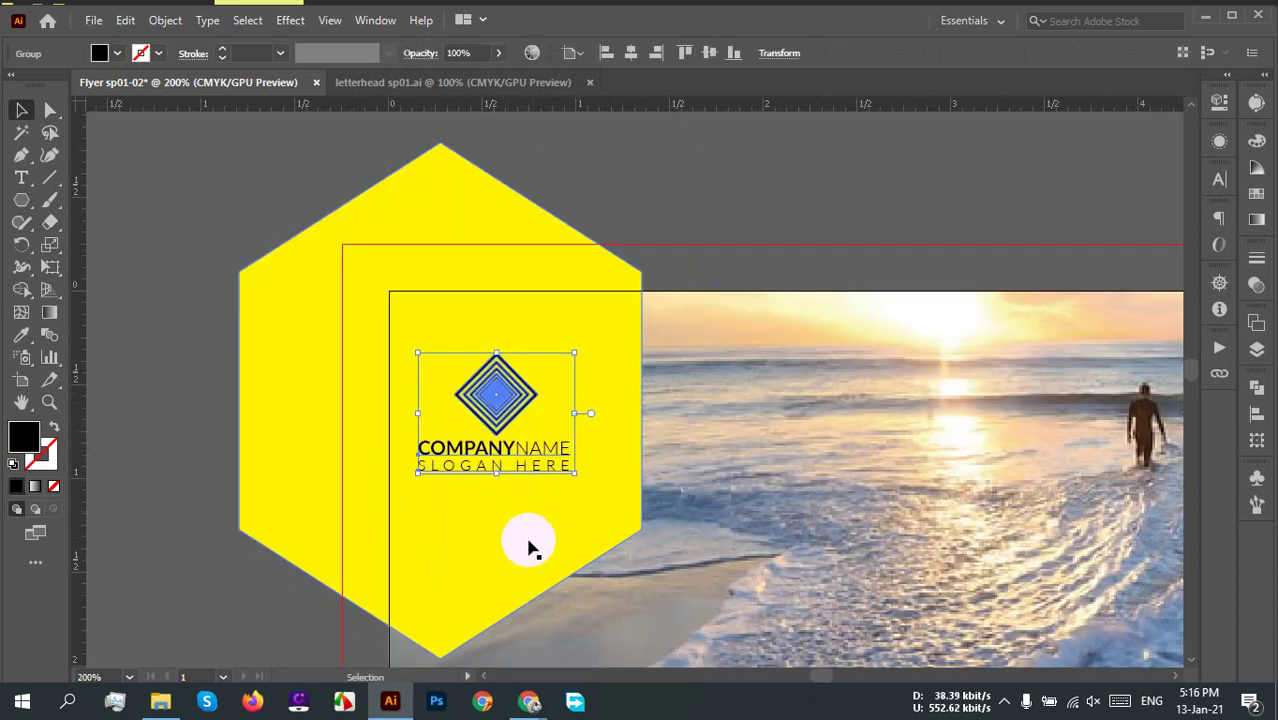
left_click_drag(527, 543, 487, 543)
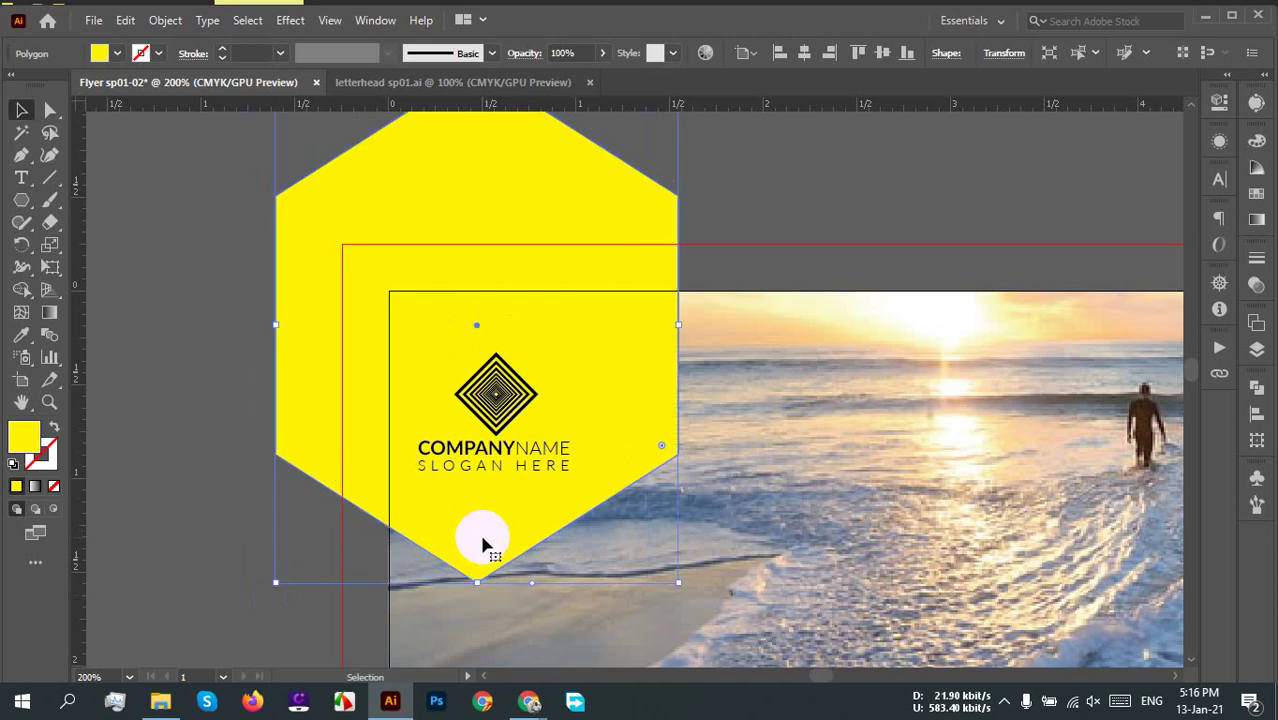
left_click(228, 582)
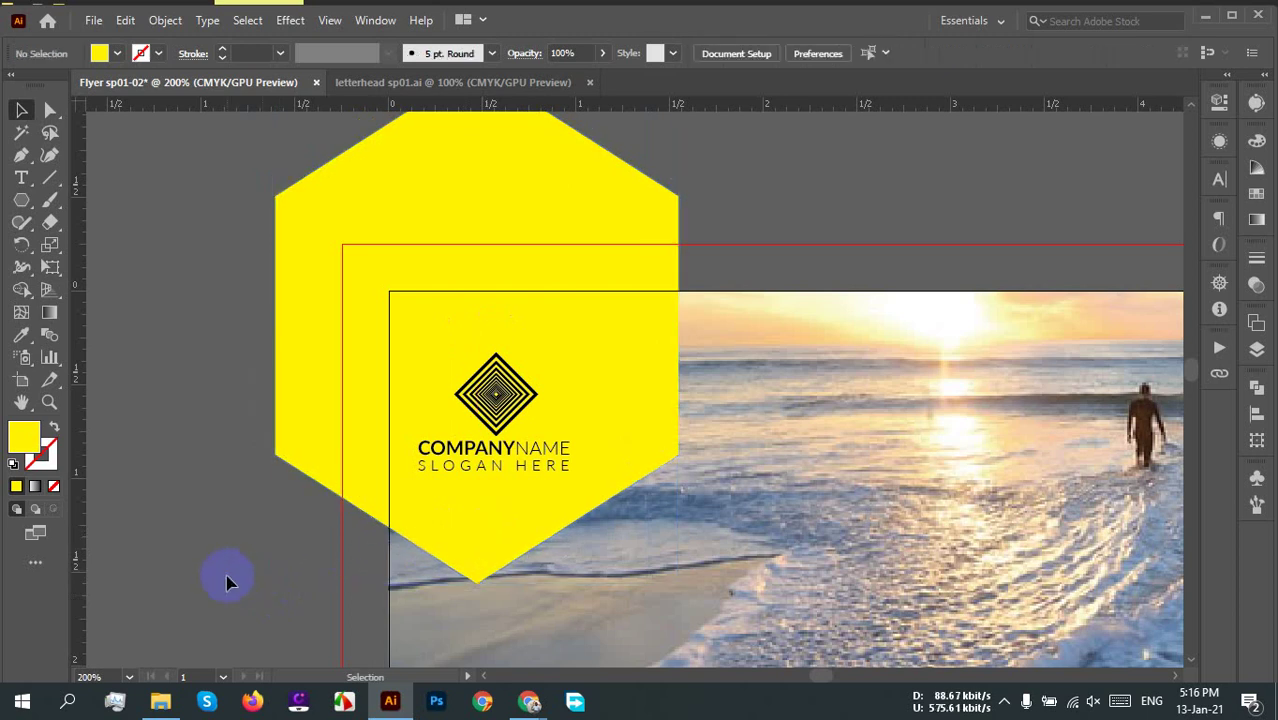
Step: Try the hexagon farther outside the flyer's left edge, then move it back so it fully surrounds the logo
scroll(224, 575, "down", 3)
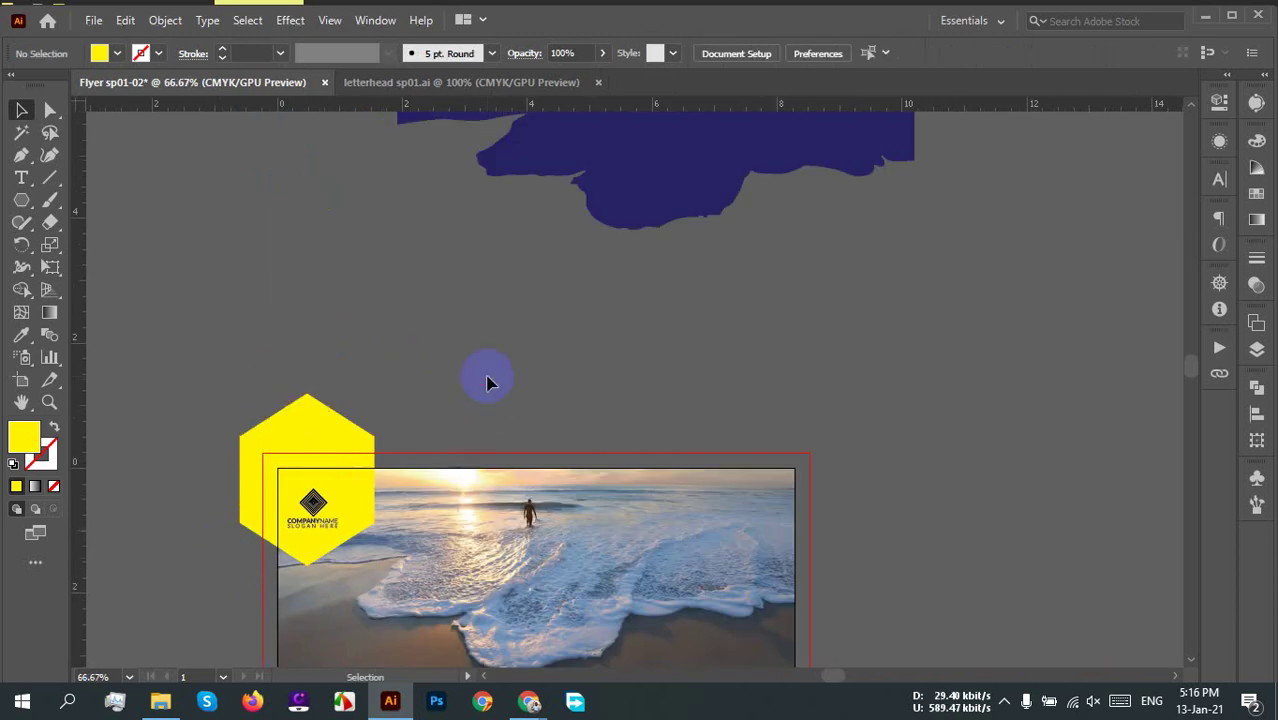
scroll(378, 568, "up", 3)
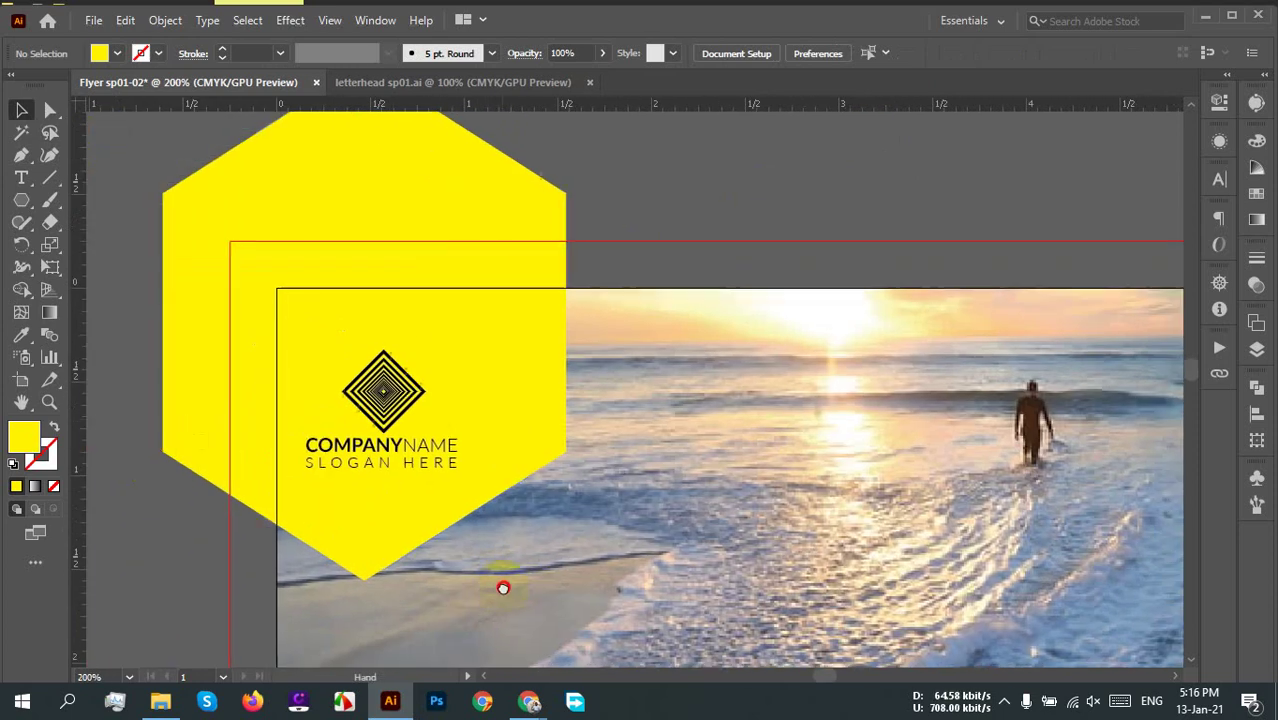
left_click_drag(508, 414, 428, 421)
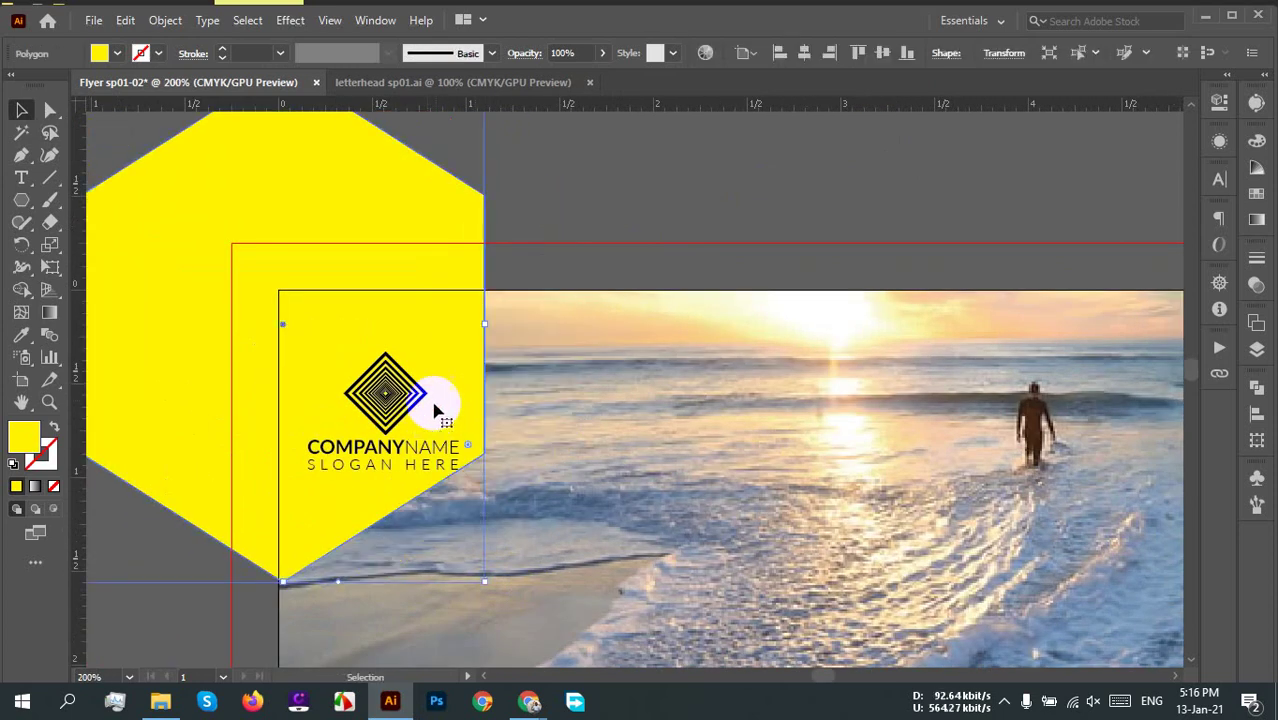
left_click_drag(430, 350, 503, 373)
mouse_move(447, 525)
left_mouse_down()
mouse_move(435, 501)
mouse_move(457, 508)
left_mouse_up()
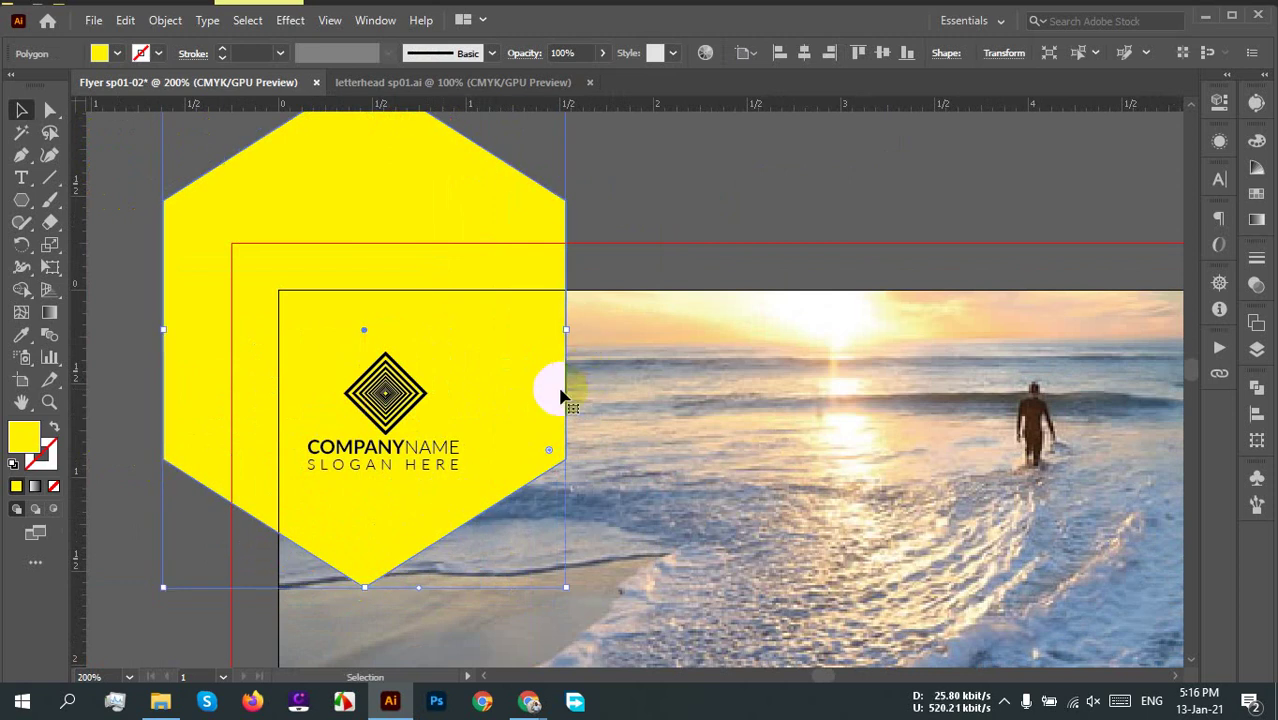
scroll(531, 428, "down", 1)
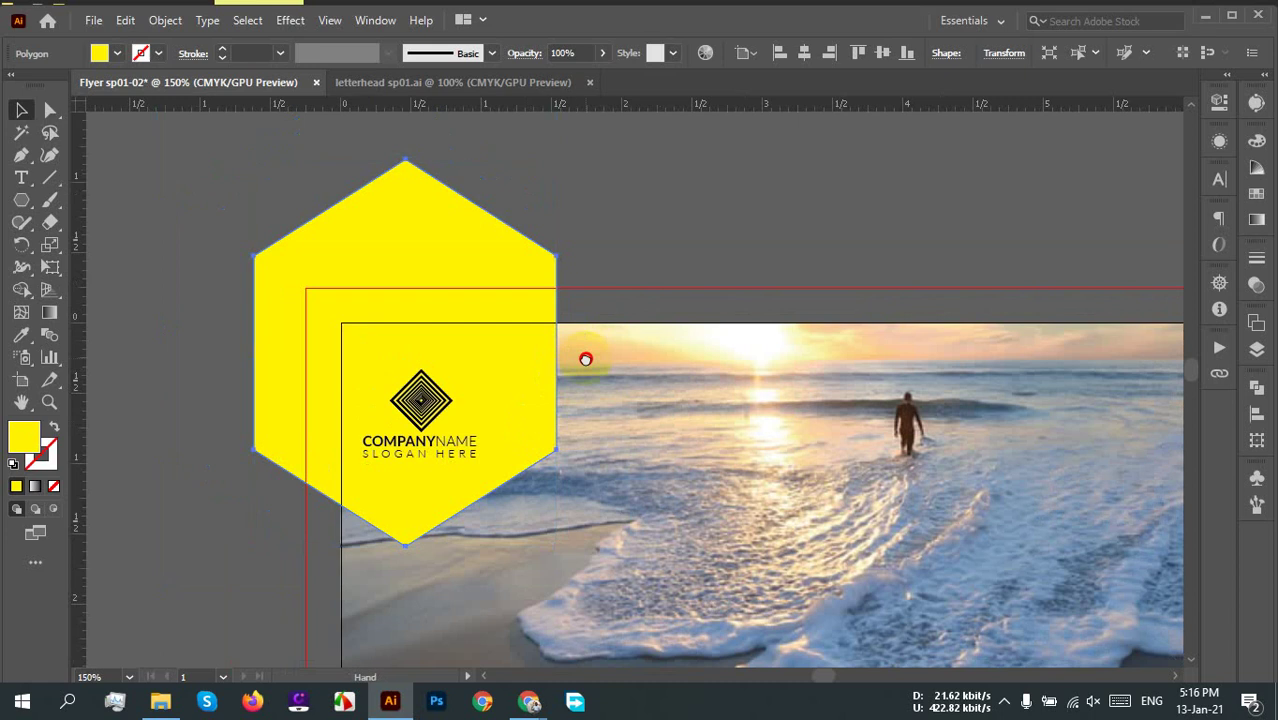
scroll(585, 356, "up", 2)
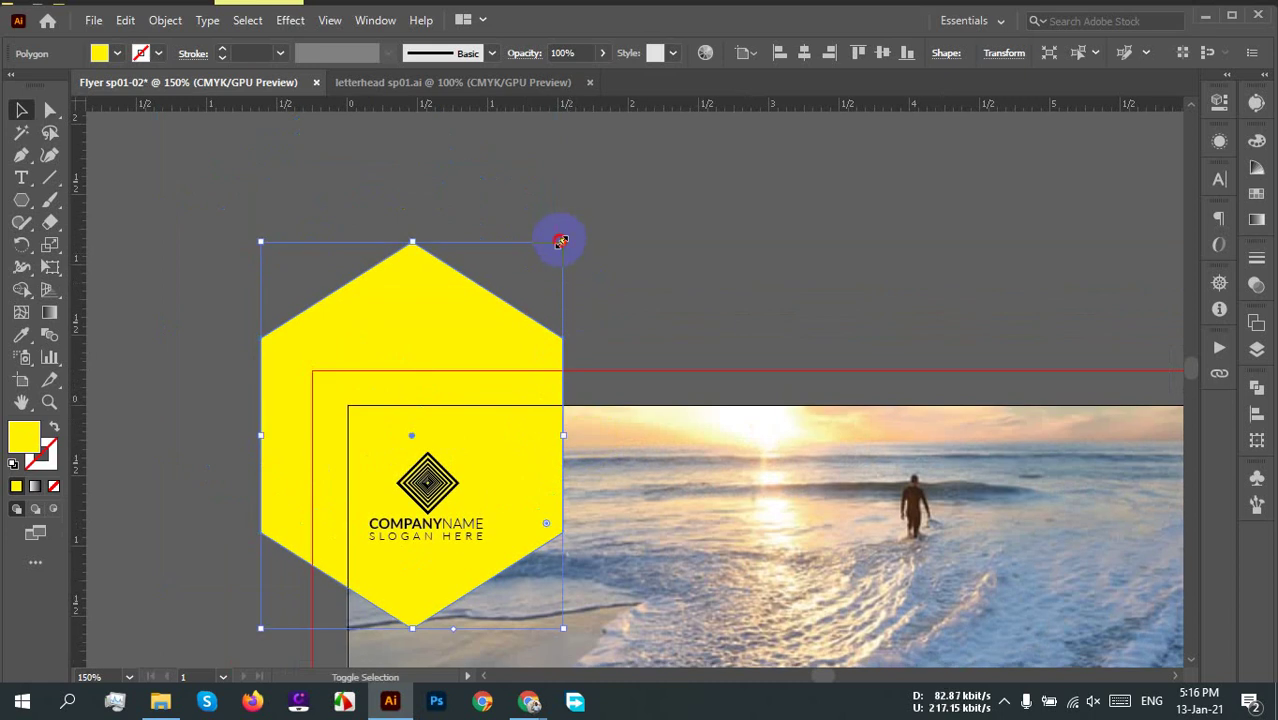
Step: Shrink the yellow hexagon and place its left side on the flyer's left edge, with its upper side corners on the flyer's top edge
left_click_drag(561, 242, 500, 393)
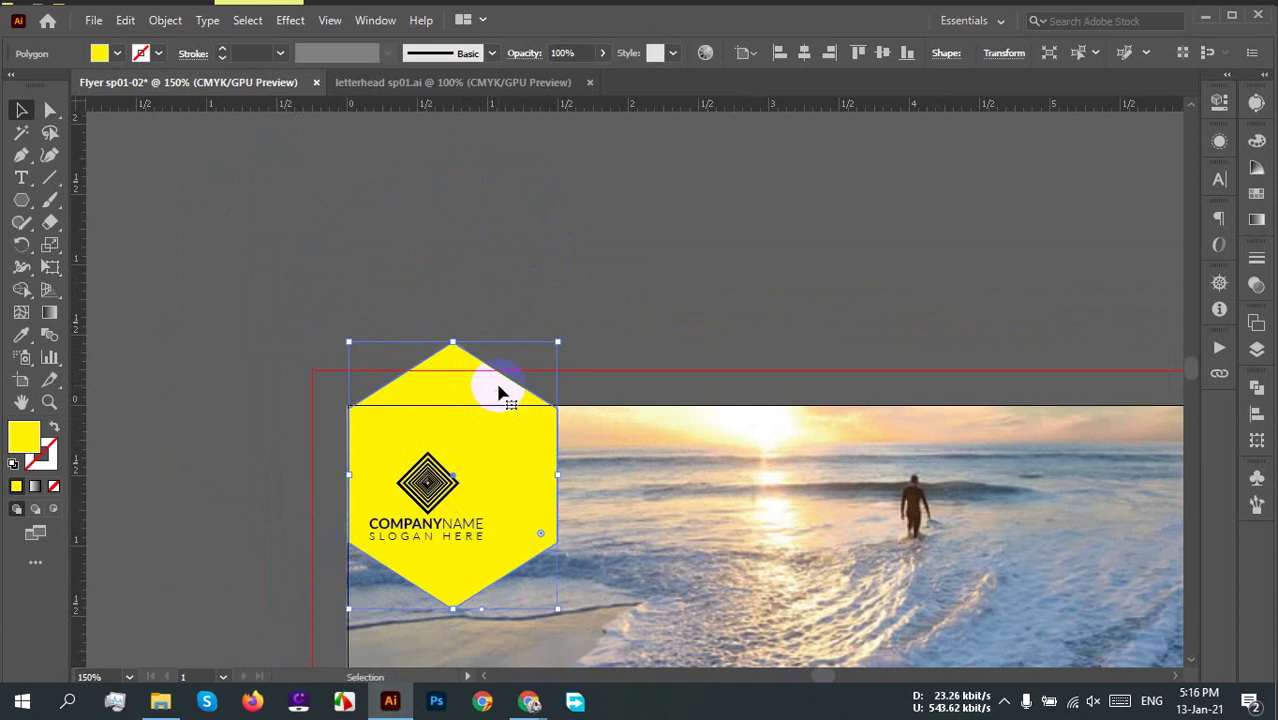
scroll(456, 480, "up", 2)
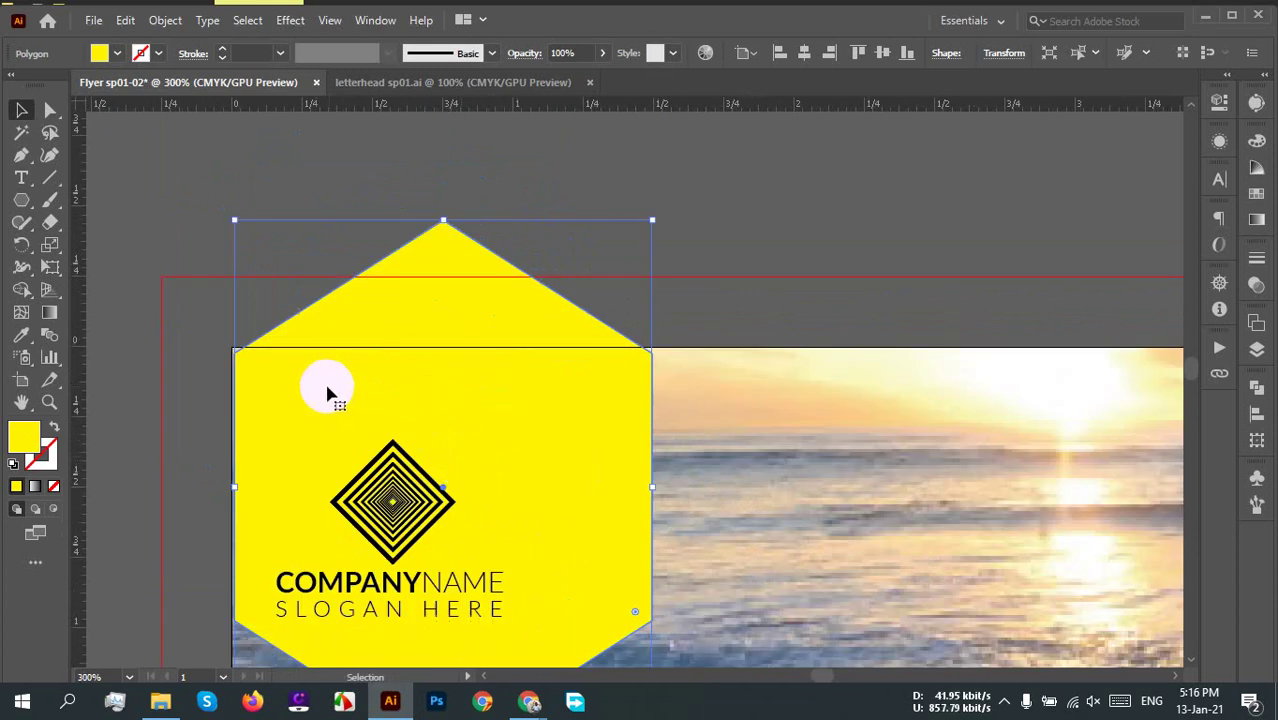
scroll(262, 395, "up", 2)
left_click_drag(349, 408, 347, 403)
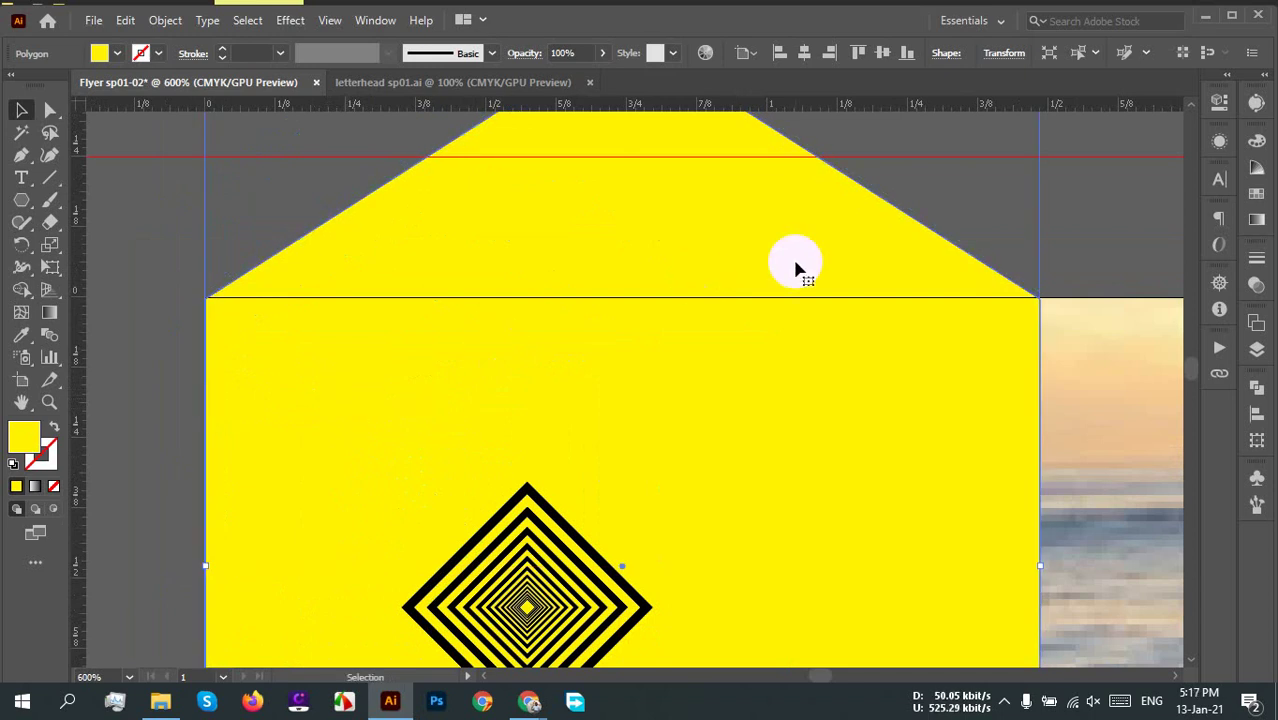
left_click(1018, 271)
key("ctrl+minus")
key("ctrl+minus")
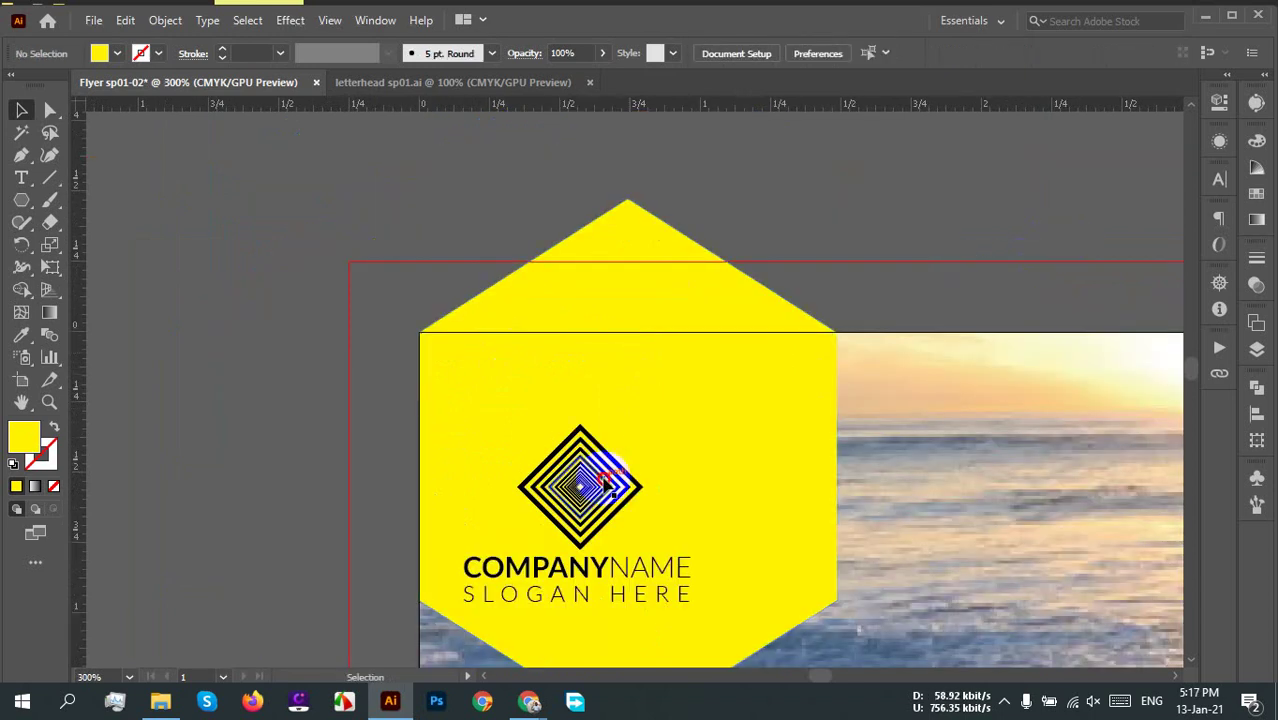
Step: Enlarge the company logo slightly and center it in the part of the hexagon that overlaps the flyer
left_click_drag(606, 484, 643, 452)
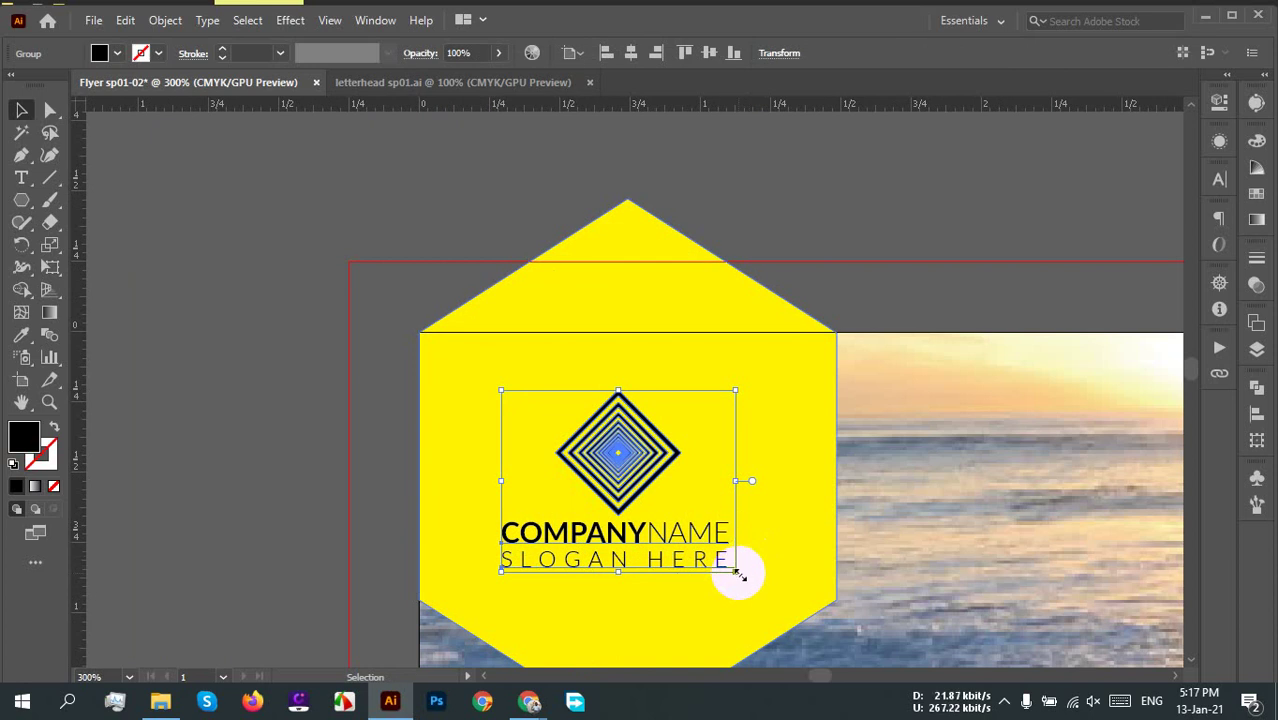
left_click_drag(736, 572, 766, 594)
left_click_drag(630, 460, 633, 452)
left_click(222, 280)
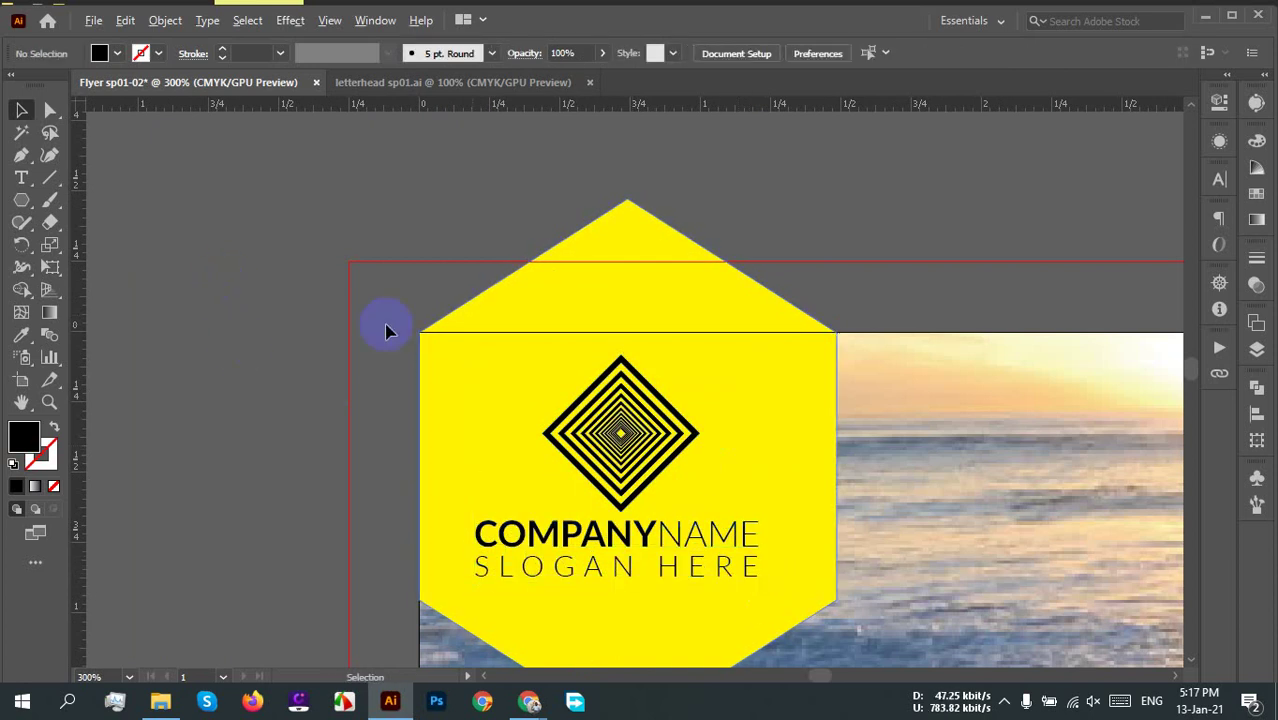
Step: Bring the company logo to the front of the stacking order
left_click_drag(842, 249, 715, 267)
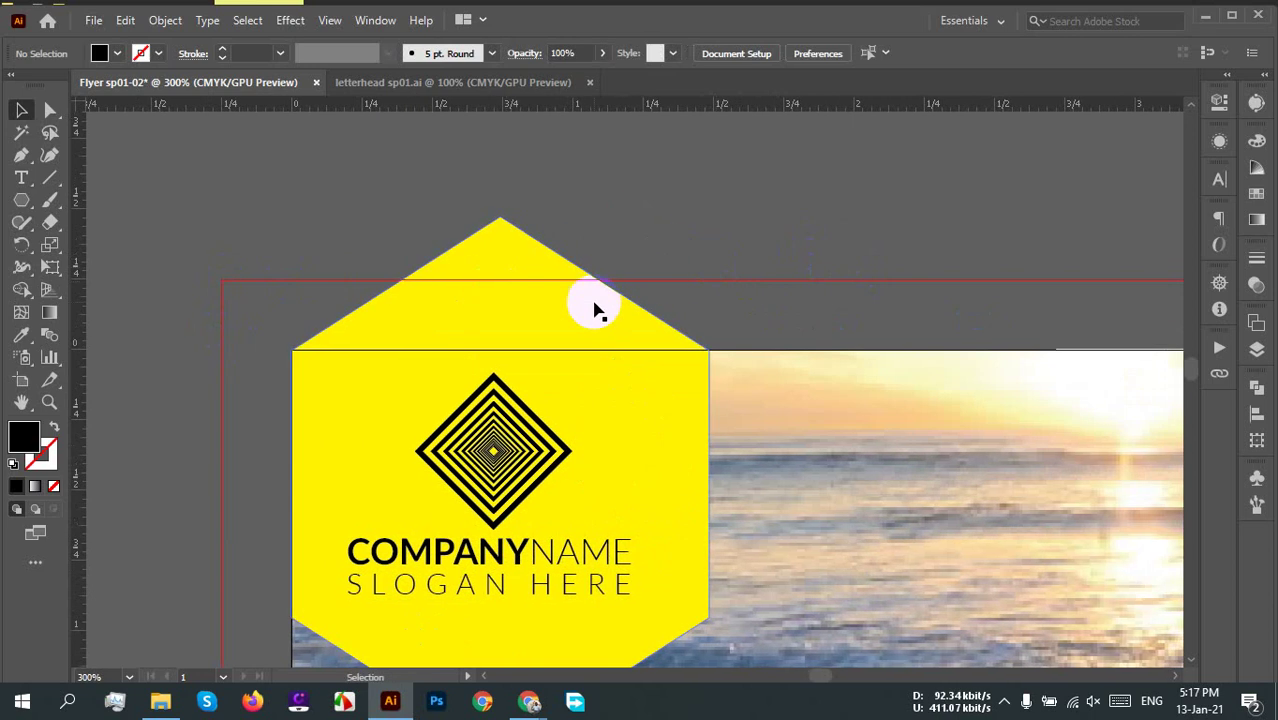
left_click(492, 487)
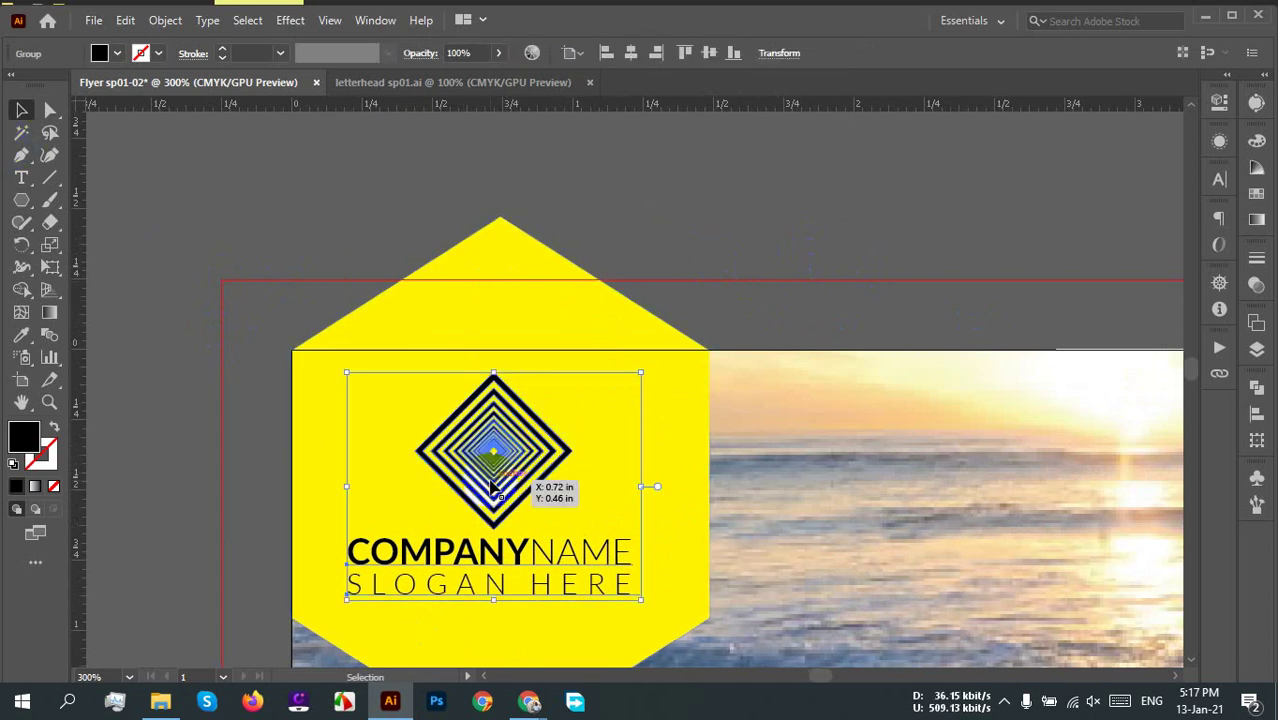
right_click(492, 490)
mouse_move(560, 384)
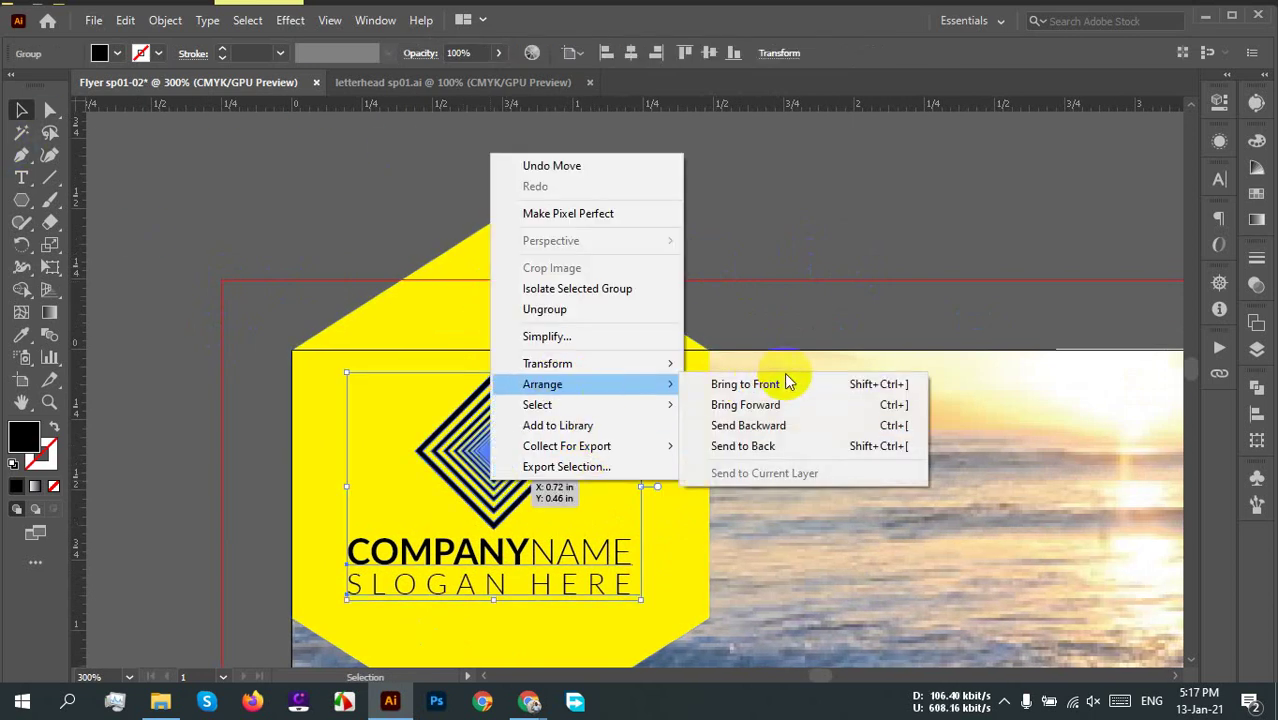
left_click(718, 388)
left_click(765, 285)
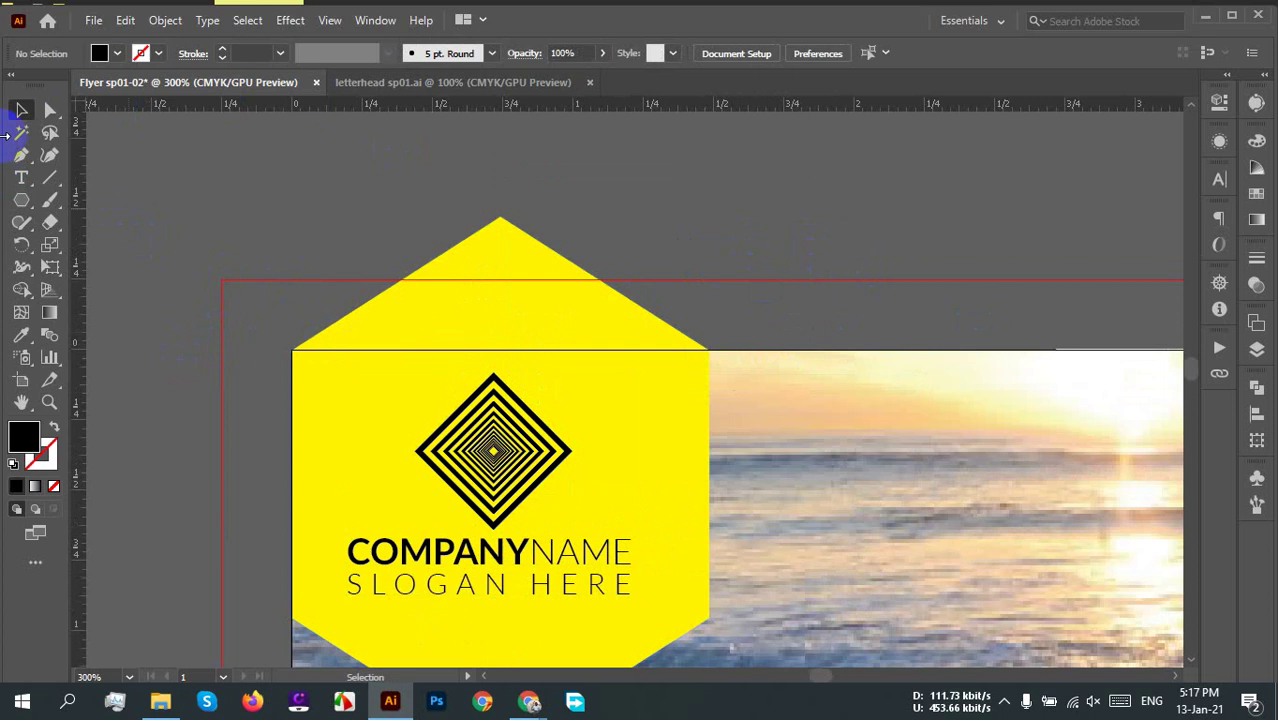
Step: Draw a horizontal line across the hexagon, extending past both sides, and align it with the artboard's top edge
left_click_drag(121, 354, 959, 317)
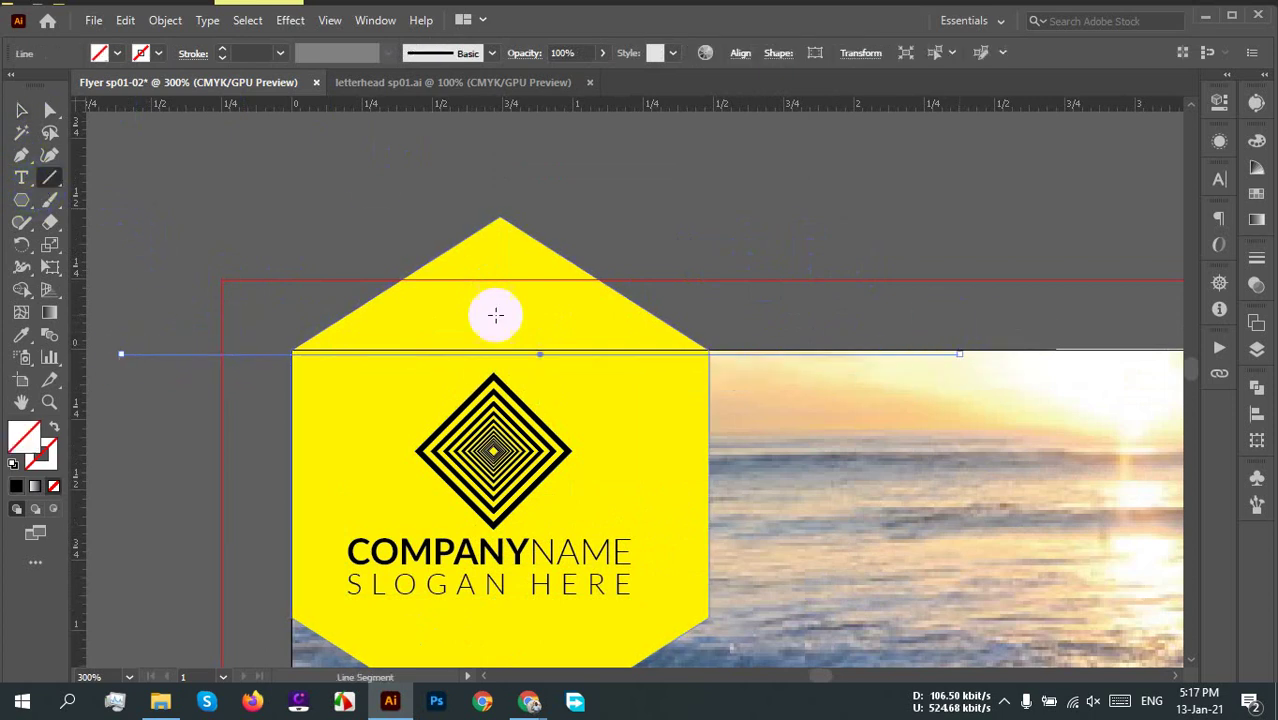
key("v")
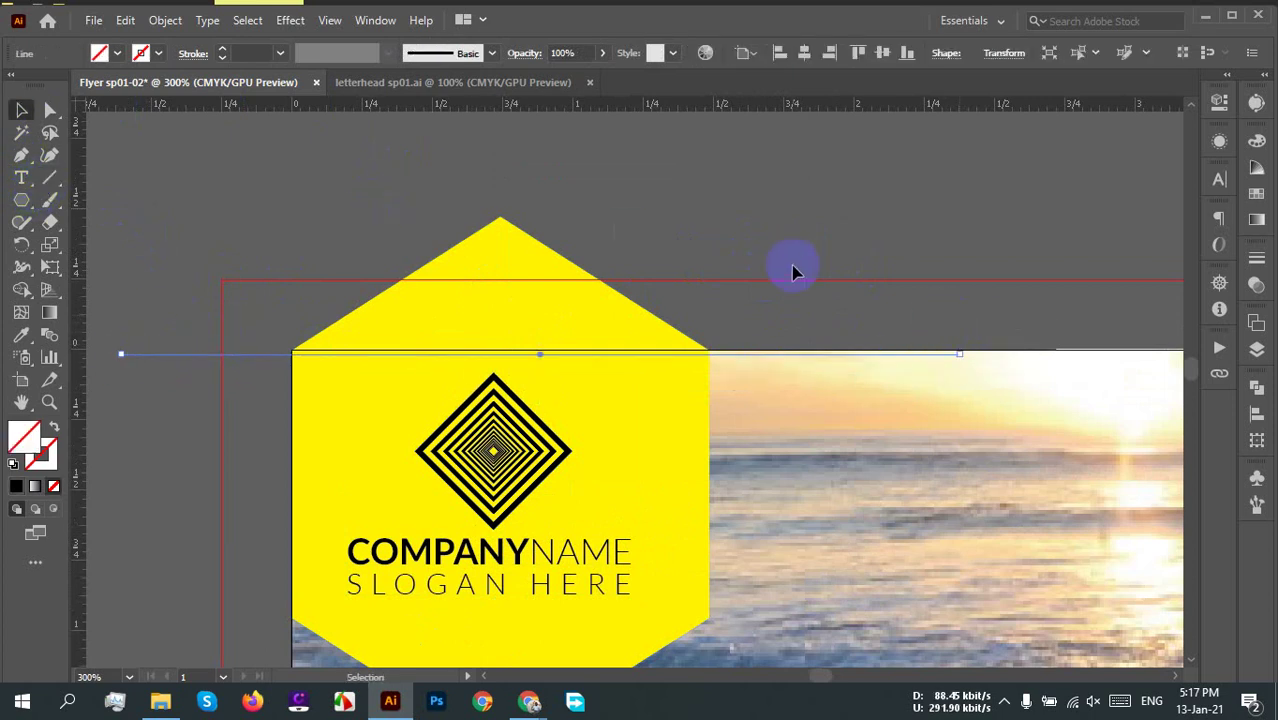
left_click(852, 60)
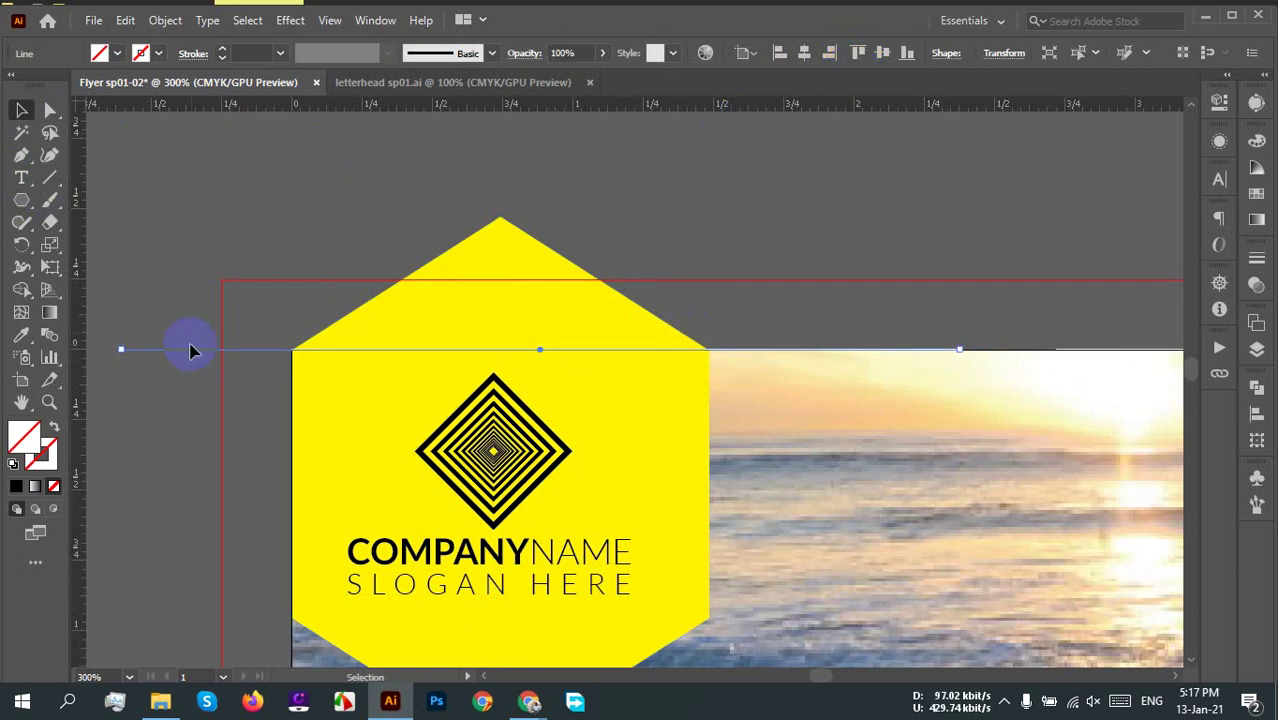
Step: Try trimming off the hexagon's upper triangle and the line's overhanging part with the Shape Builder tool
left_click(491, 277, "shift")
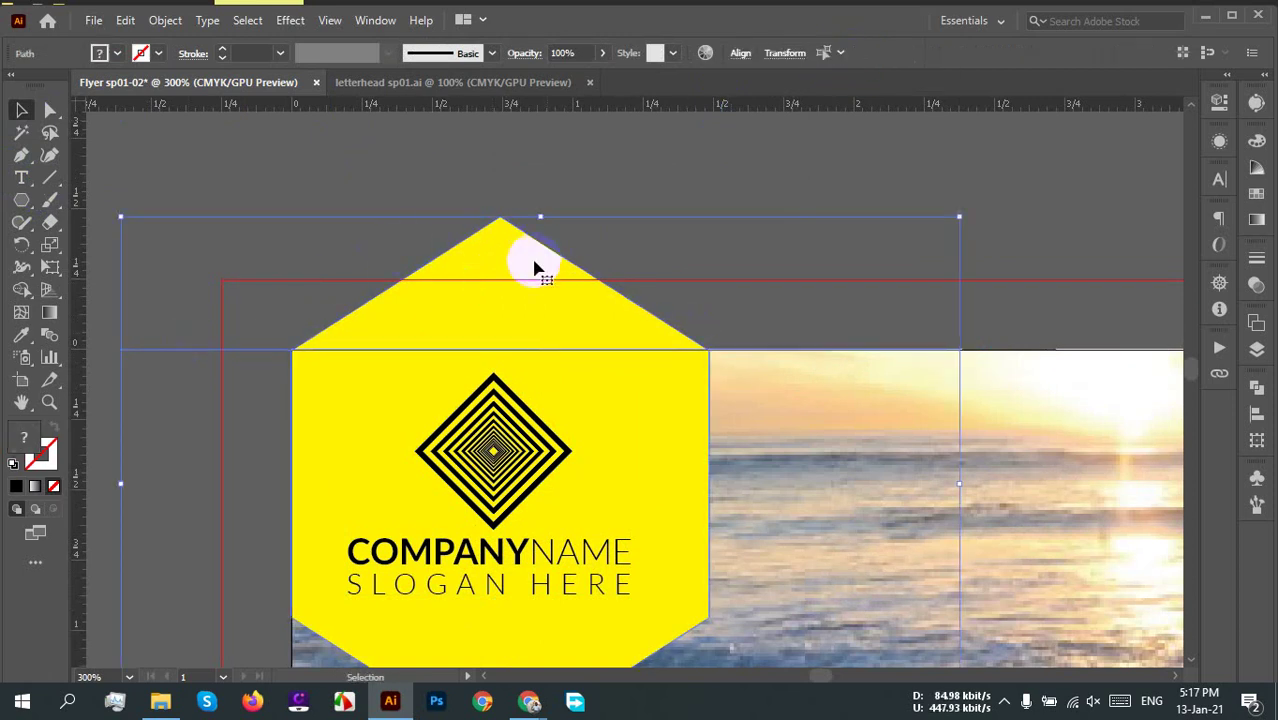
left_click(22, 291)
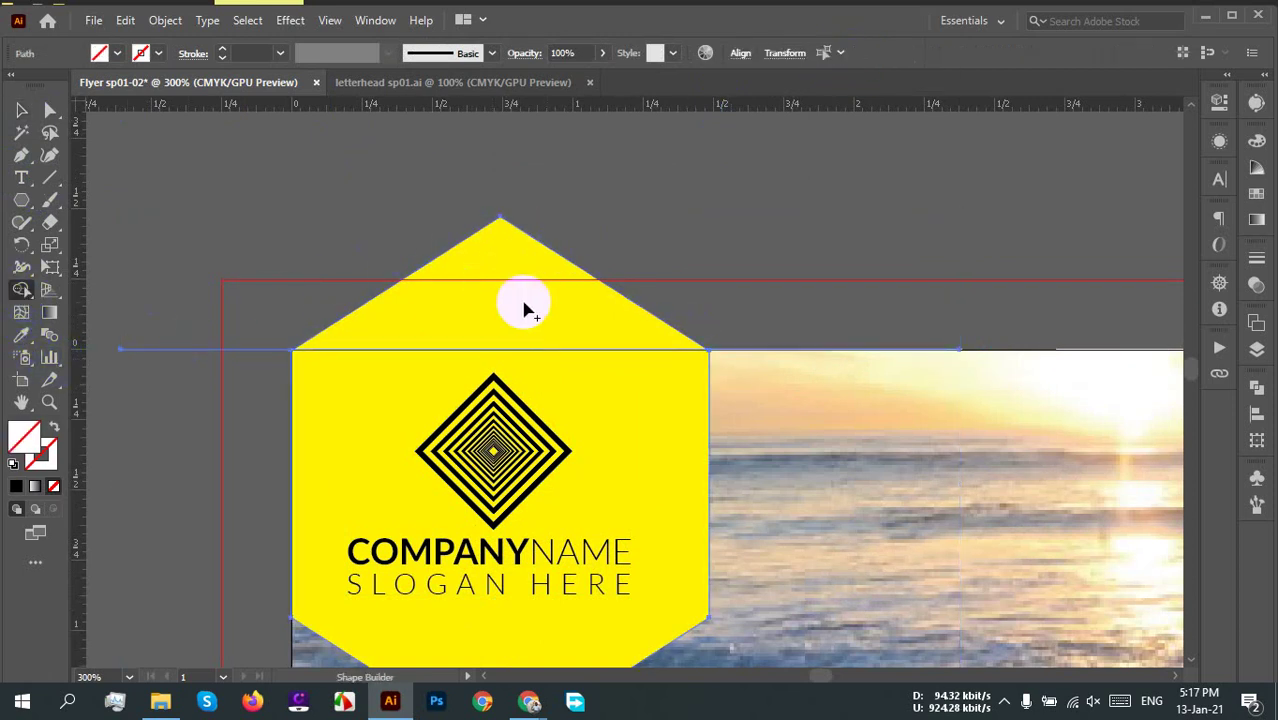
left_click(525, 308, "alt")
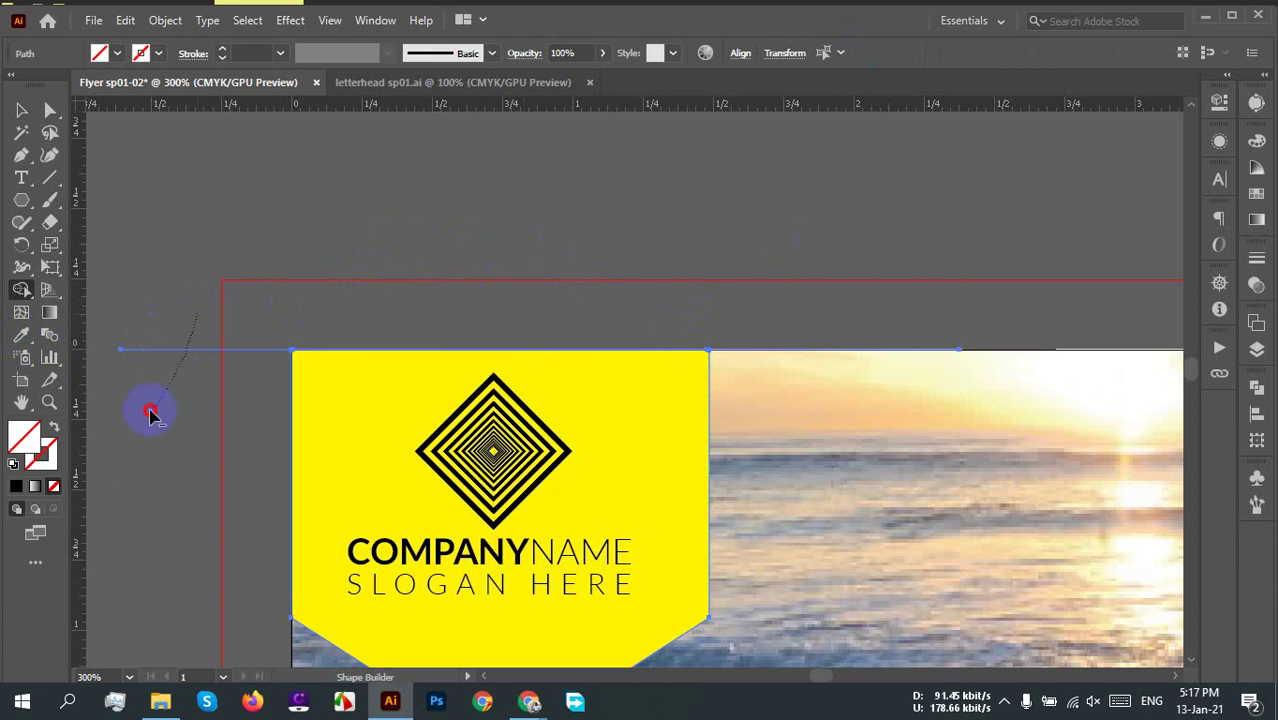
left_click_drag(150, 415, 152, 416)
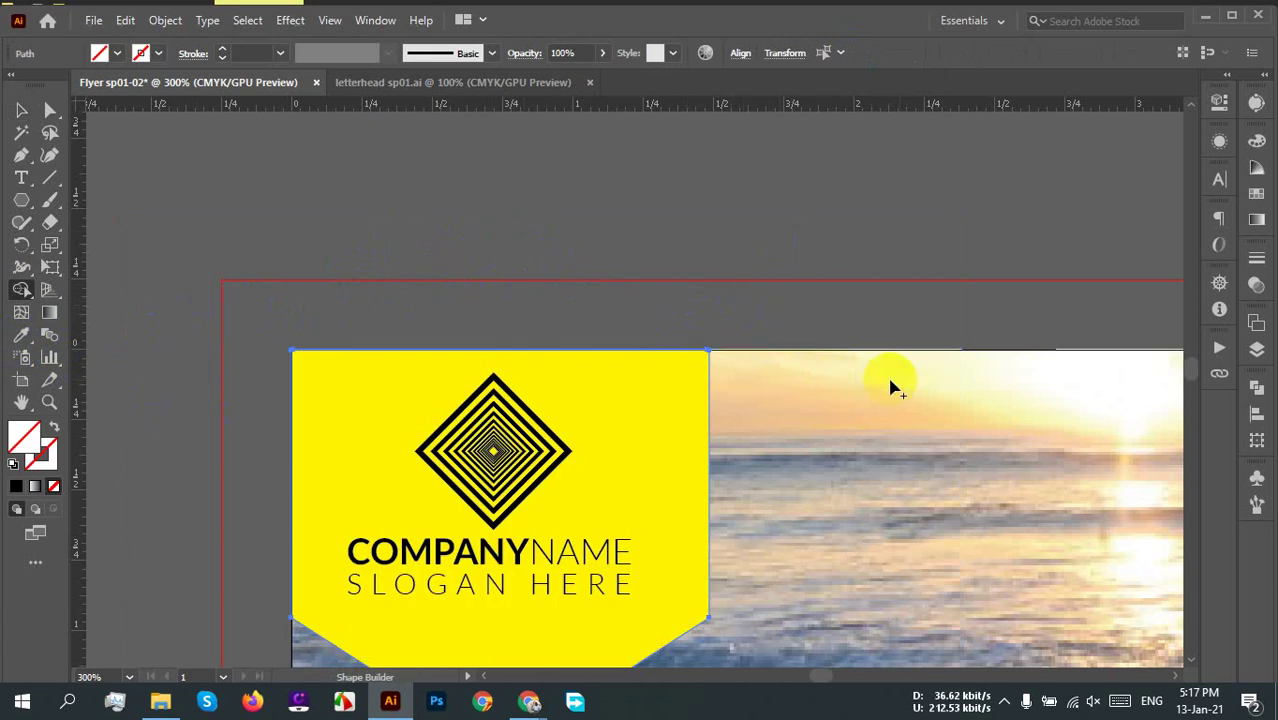
left_click(337, 234)
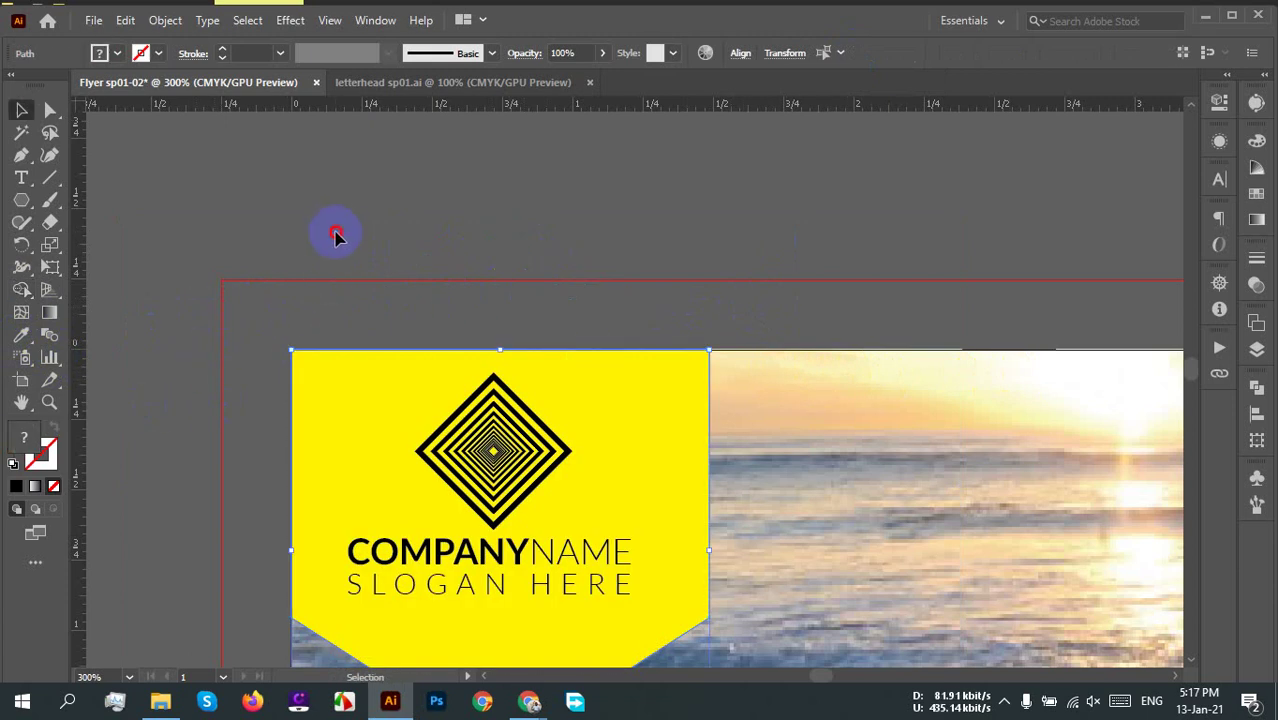
scroll(715, 497, "down", 2)
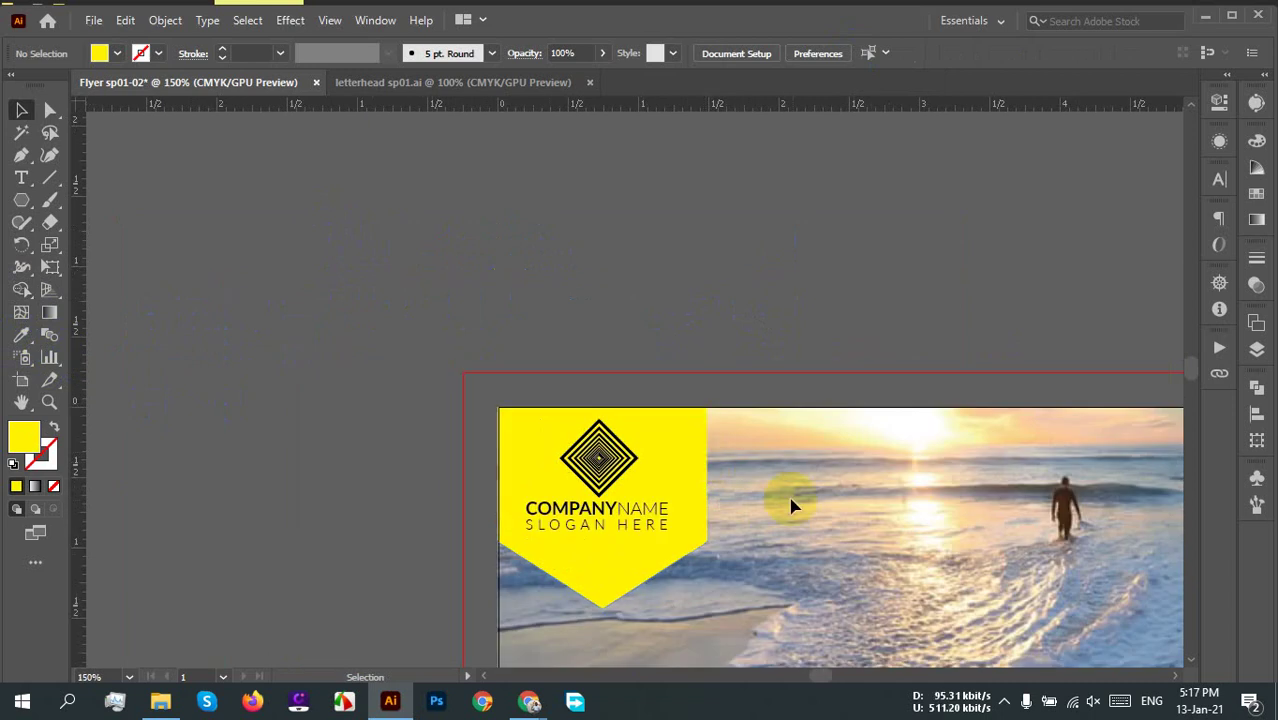
Step: Undo the Shape Builder trims on the hexagon and line, and clear the selection
key("a")
left_click(738, 411)
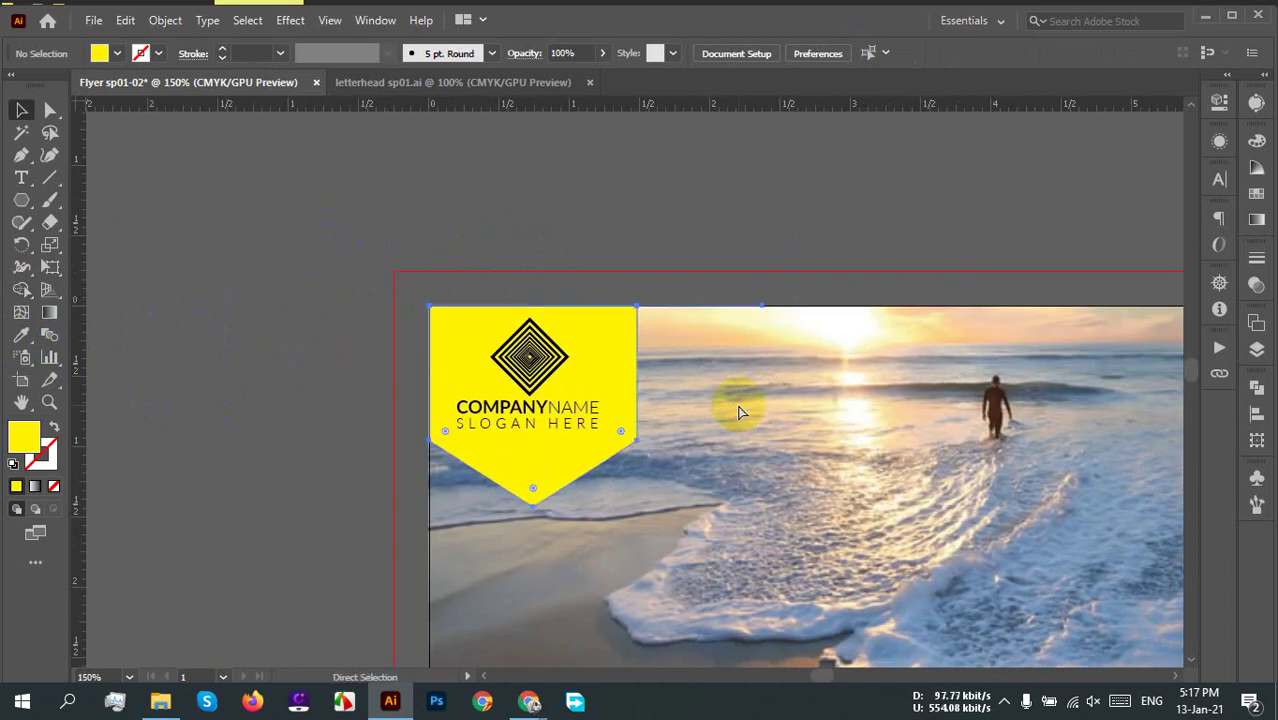
key("ctrl+d")
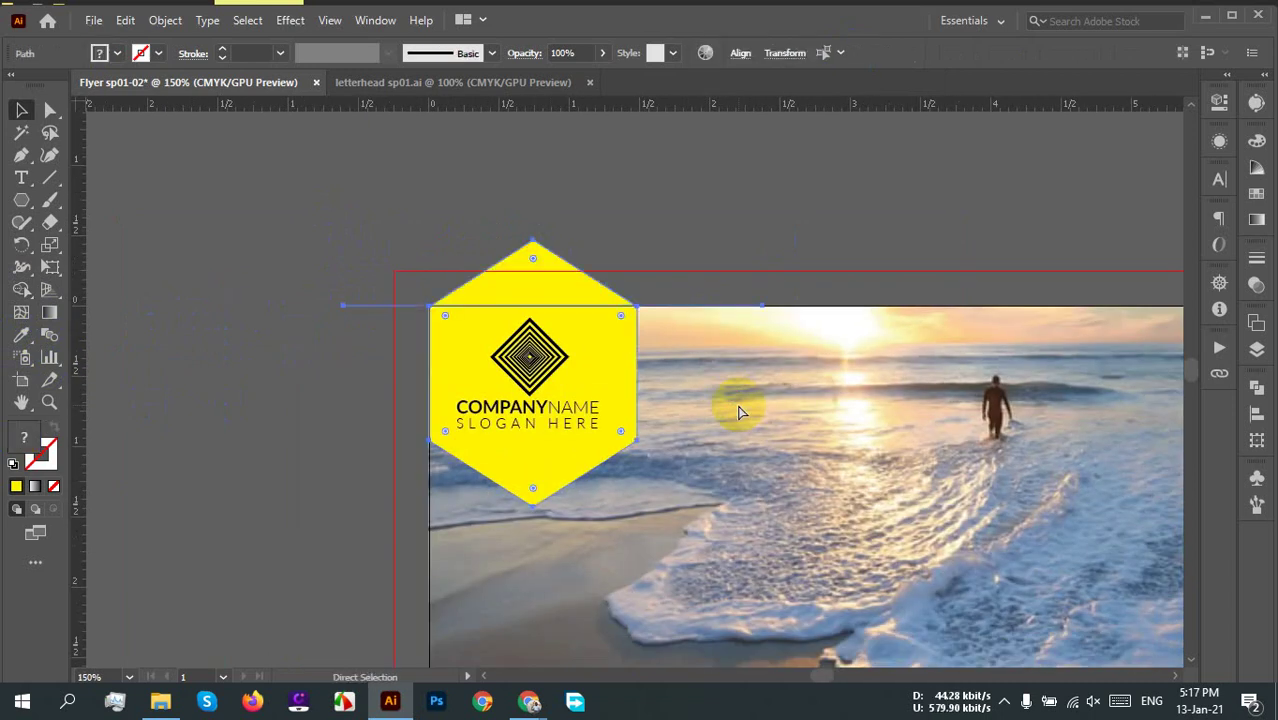
key("v")
left_click(349, 338)
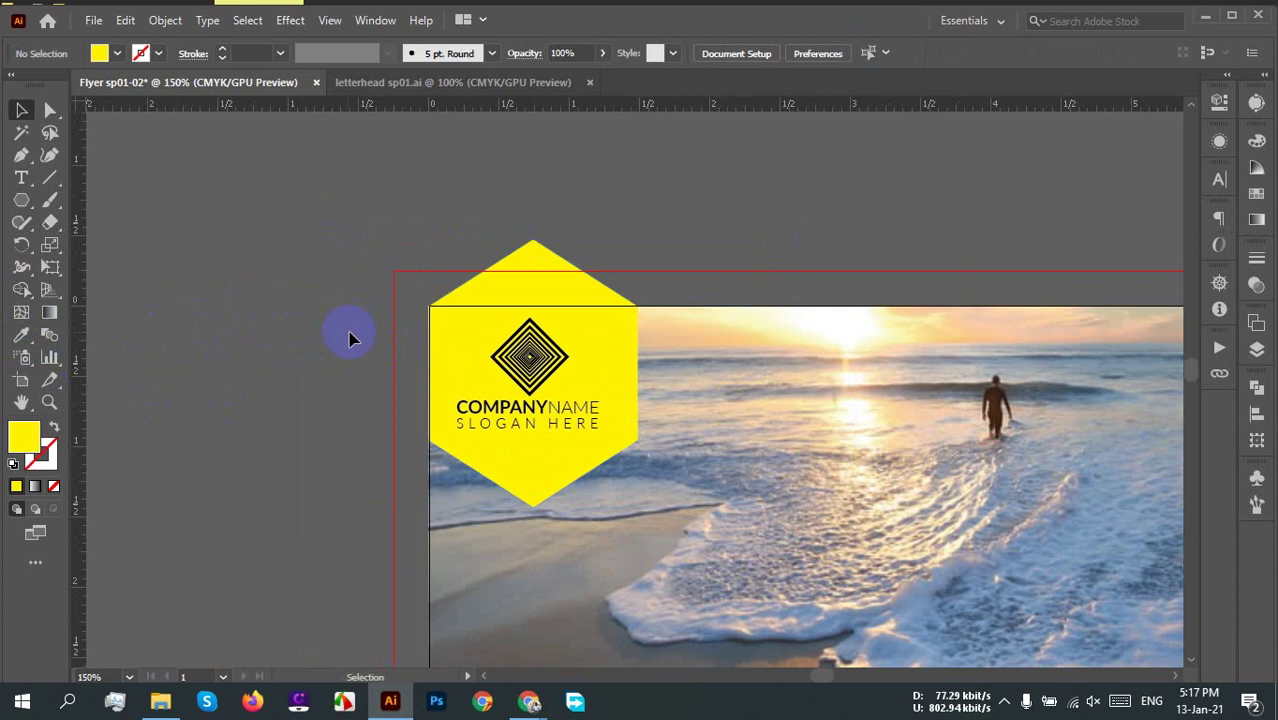
Step: Align the horizontal line with the artboard's top edge and split the hexagon along it with the Pathfinder Divide operation
left_click_drag(351, 262, 378, 348)
left_click(48, 200)
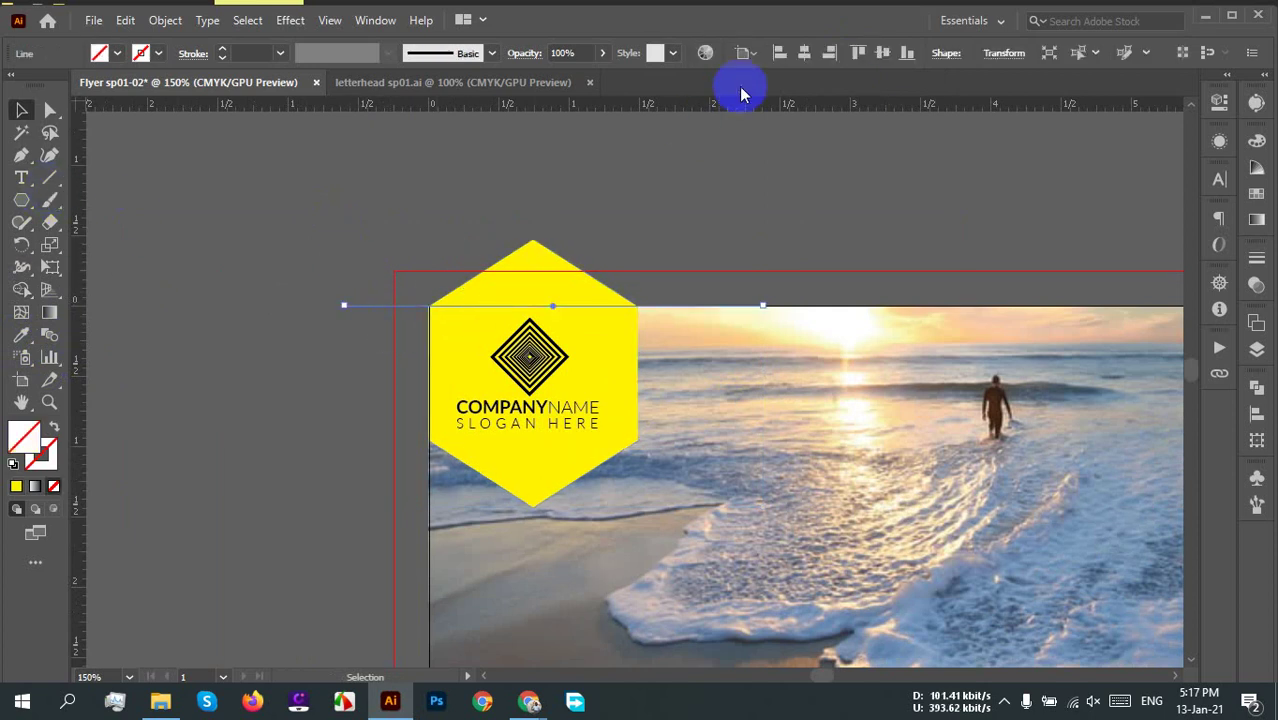
left_click(857, 53)
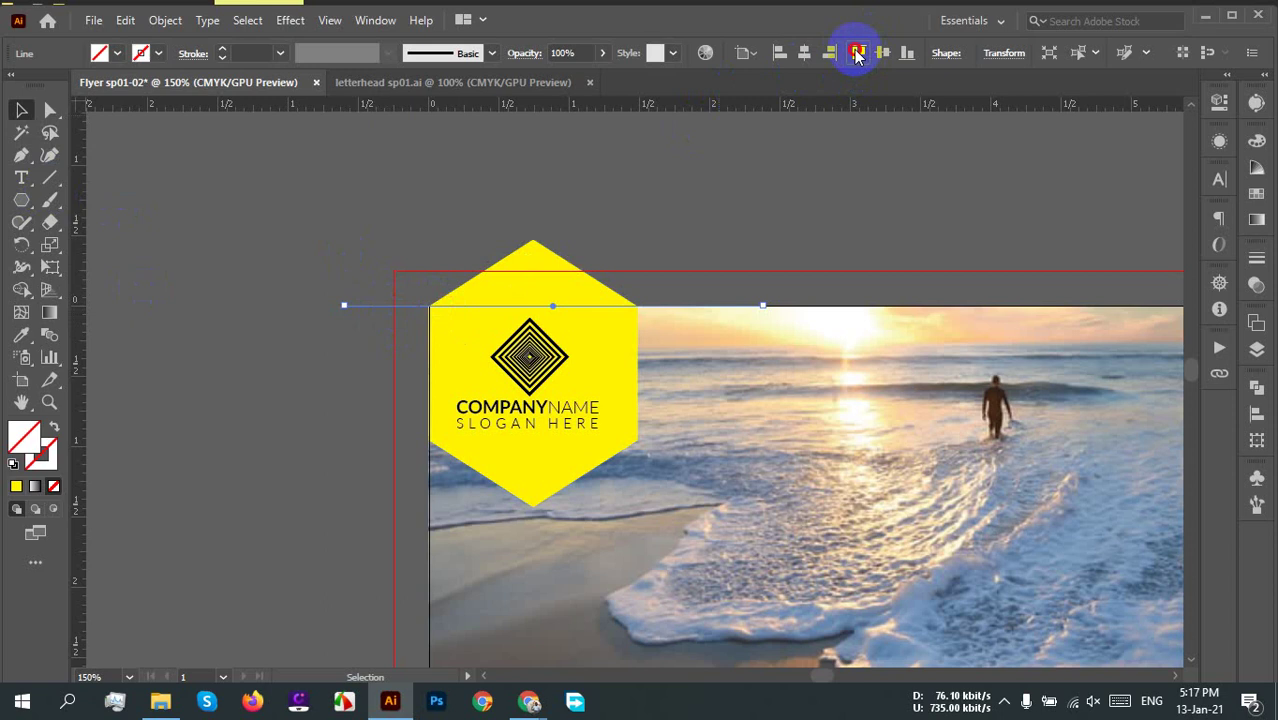
left_click_drag(742, 254, 676, 265)
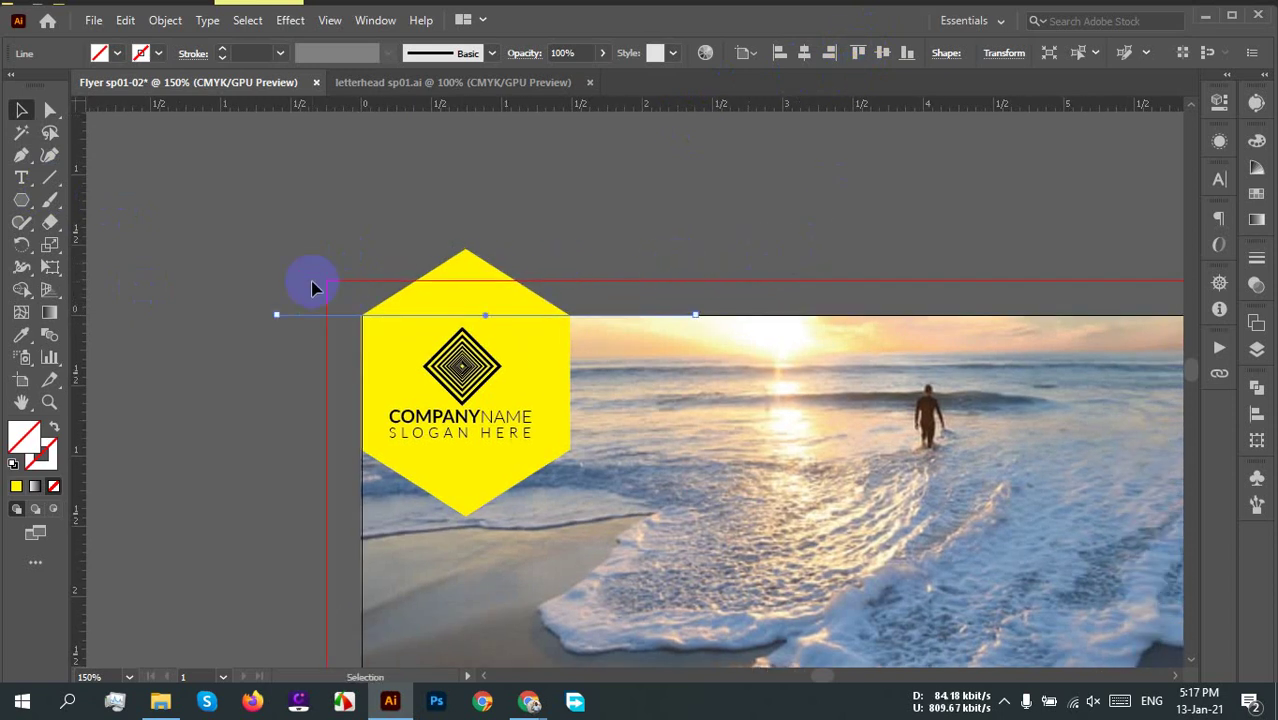
left_click(379, 334, "shift")
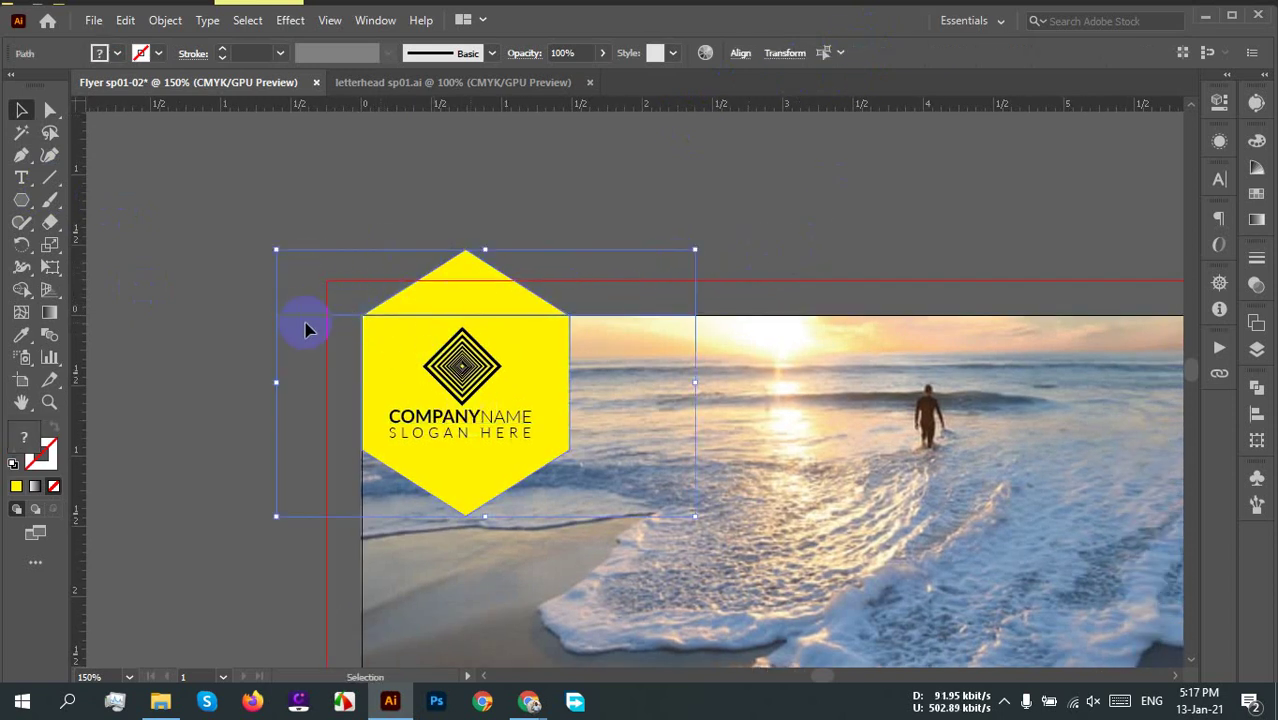
left_click(1256, 386)
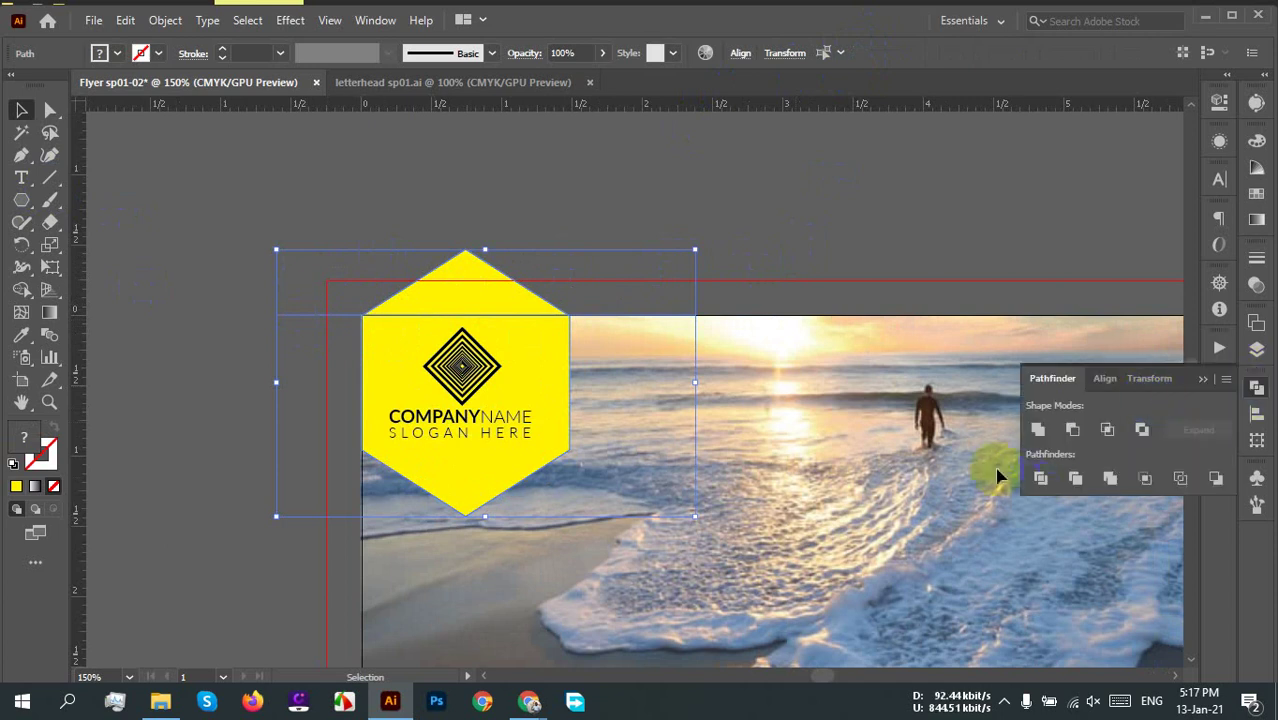
left_click(1040, 479)
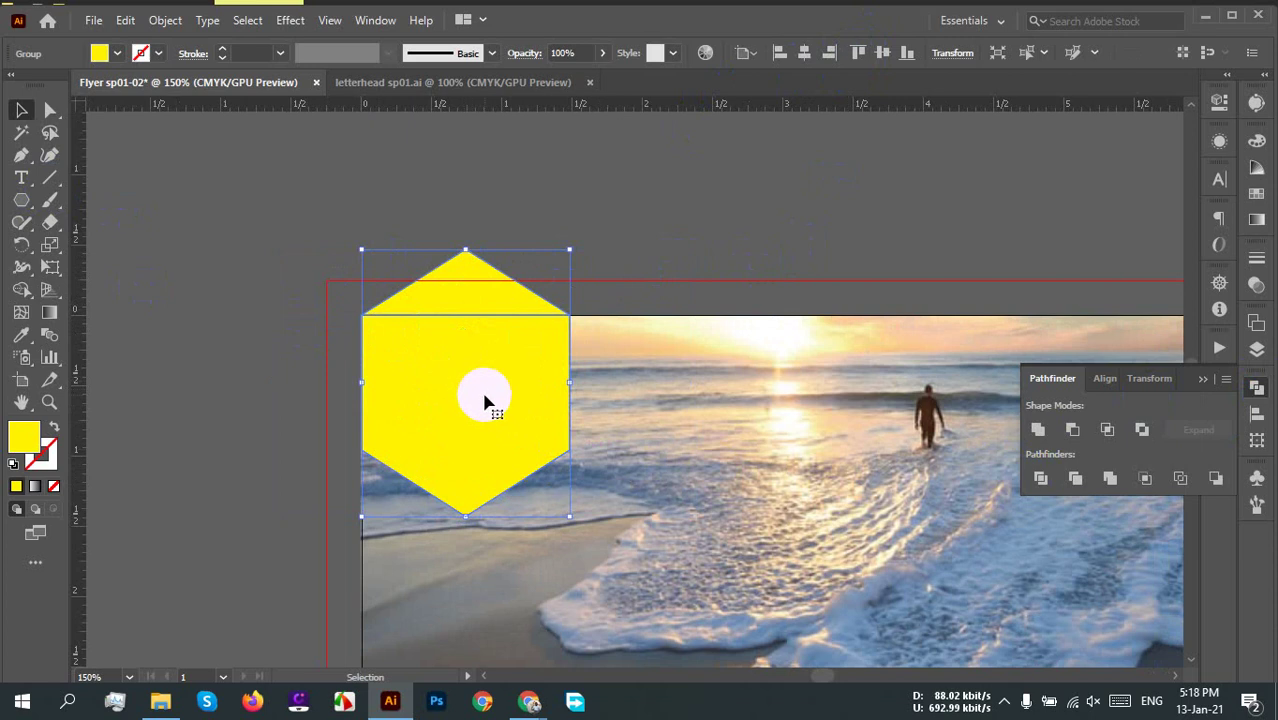
left_click(645, 191)
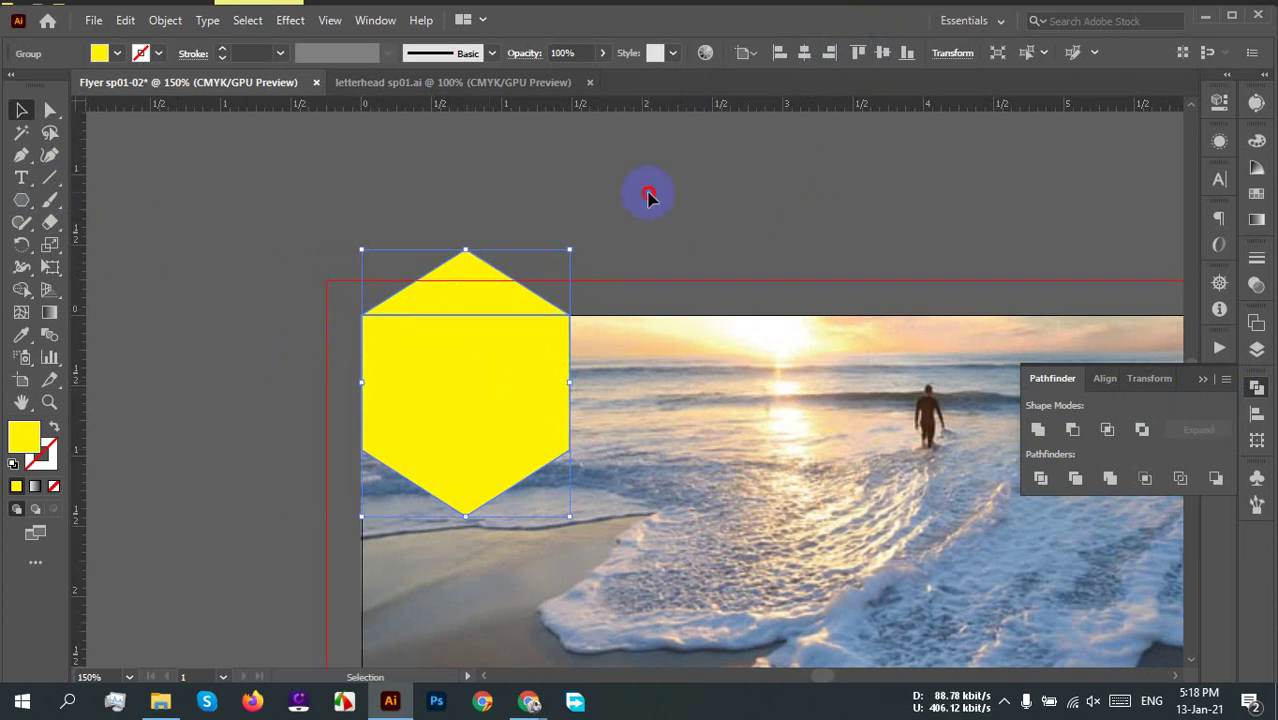
Step: Ungroup the divided hexagon, moving its triangle above the flyer and its lower piece beyond the flyer's left edge
left_click_drag(488, 290, 496, 222)
key("ctrl+z")
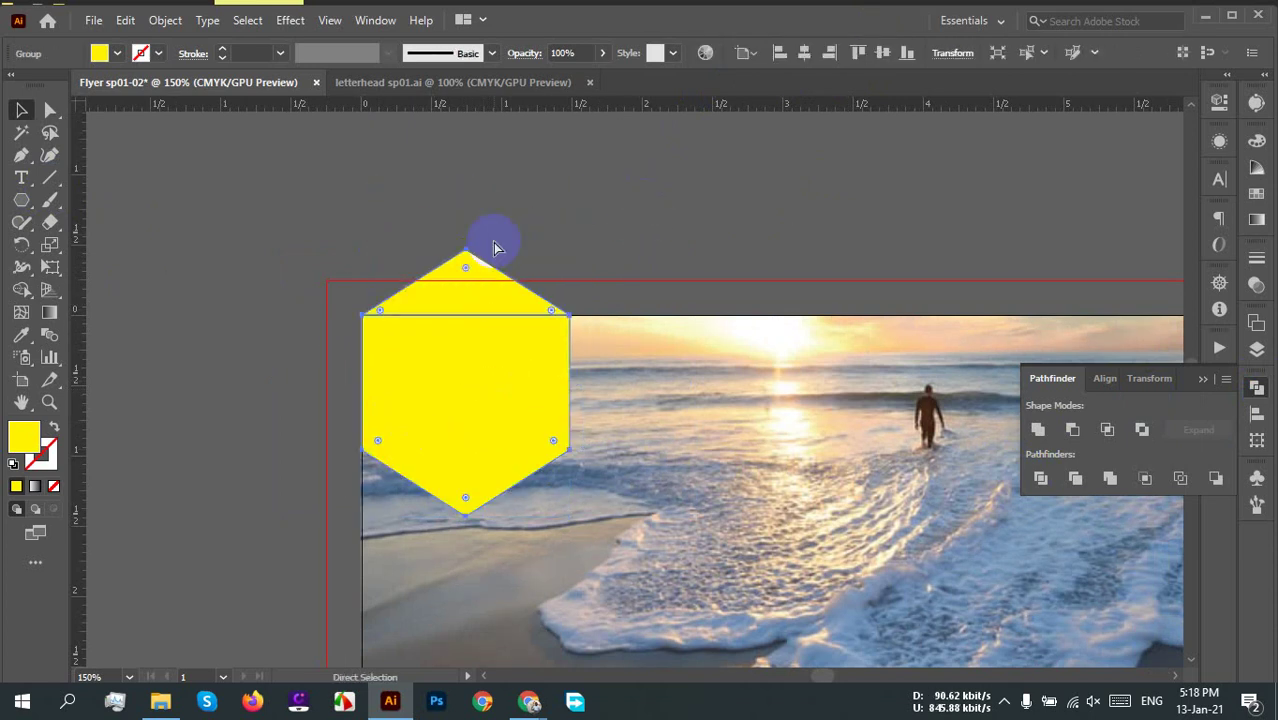
right_click(465, 263)
left_click(548, 422)
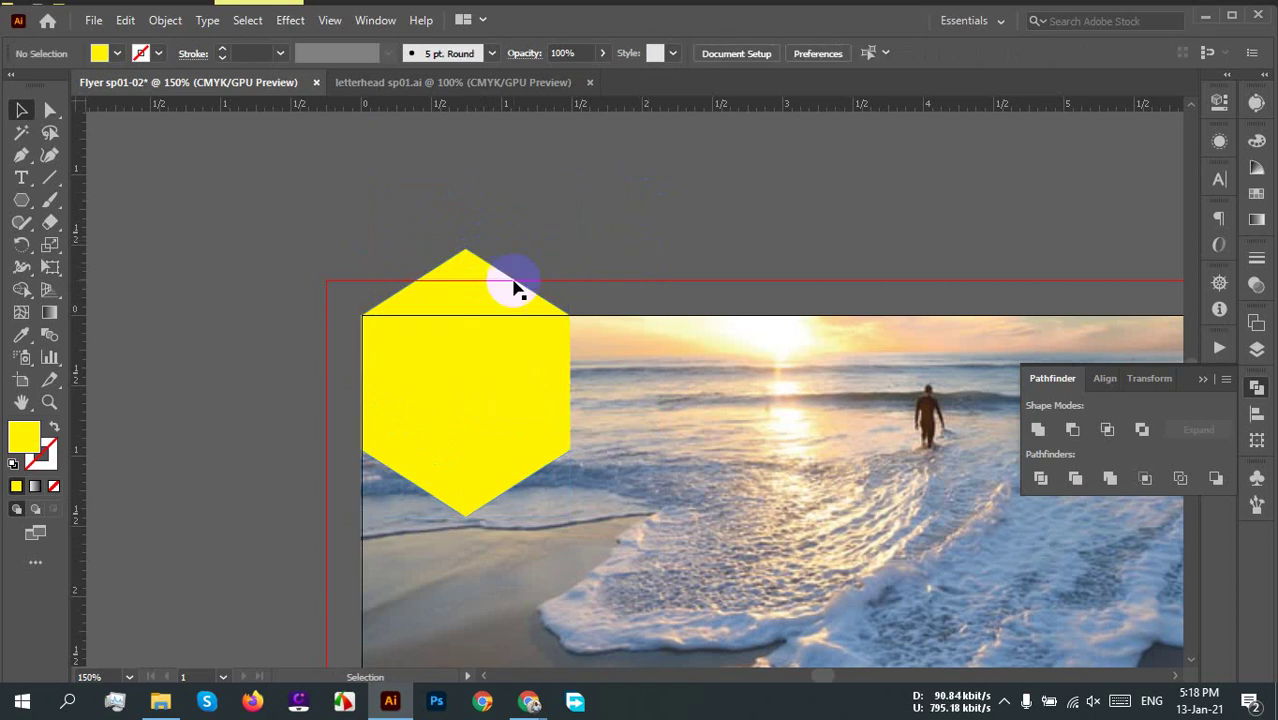
left_click_drag(516, 285, 556, 200)
left_click_drag(499, 422, 266, 416)
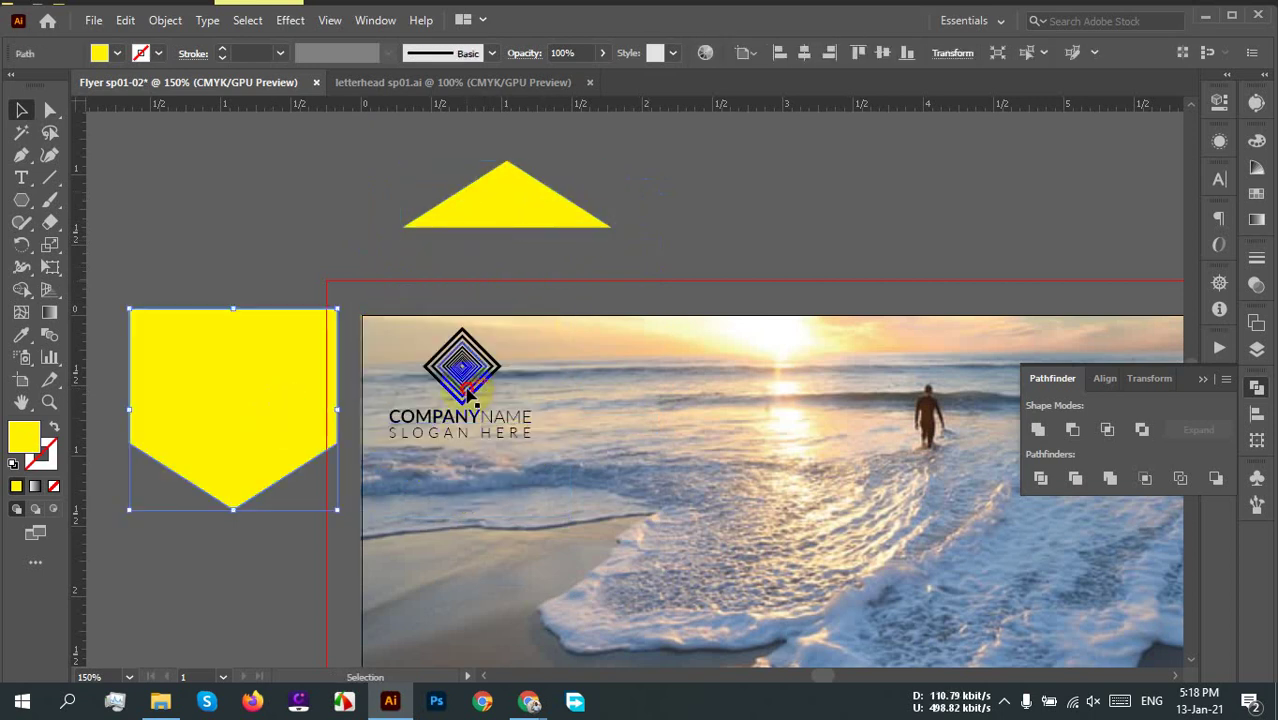
Step: Bring the company logo to the front, above the yellow pieces
left_click(440, 390)
right_click(506, 390)
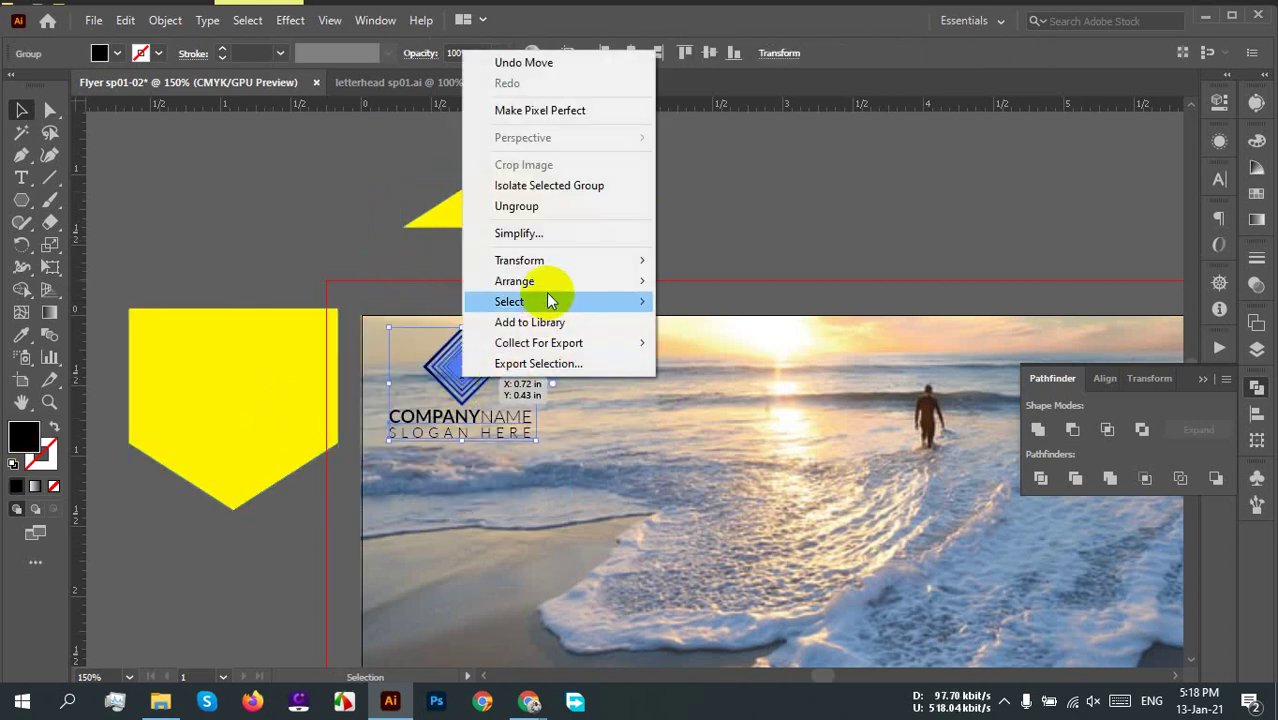
mouse_move(556, 281)
left_click(733, 280)
Step: Align the yellow badge piece beside the flyer with the artboard's left and top edges
left_click(272, 405)
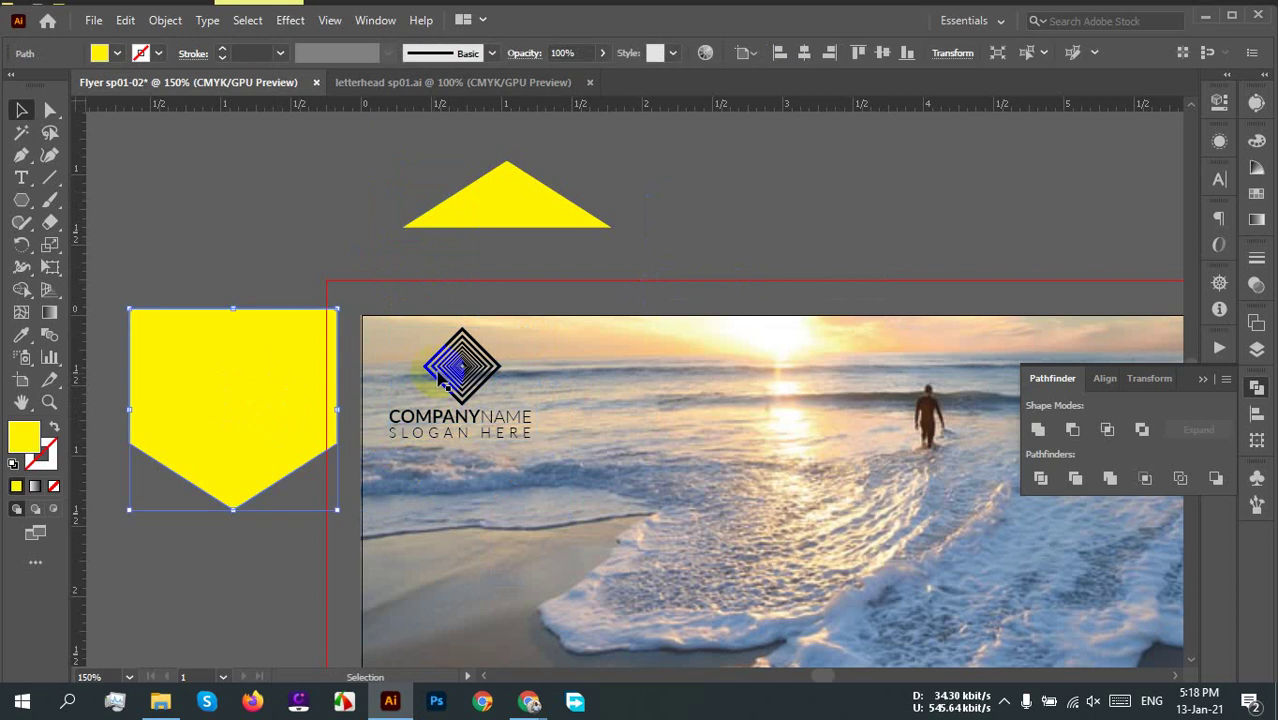
left_click(780, 56)
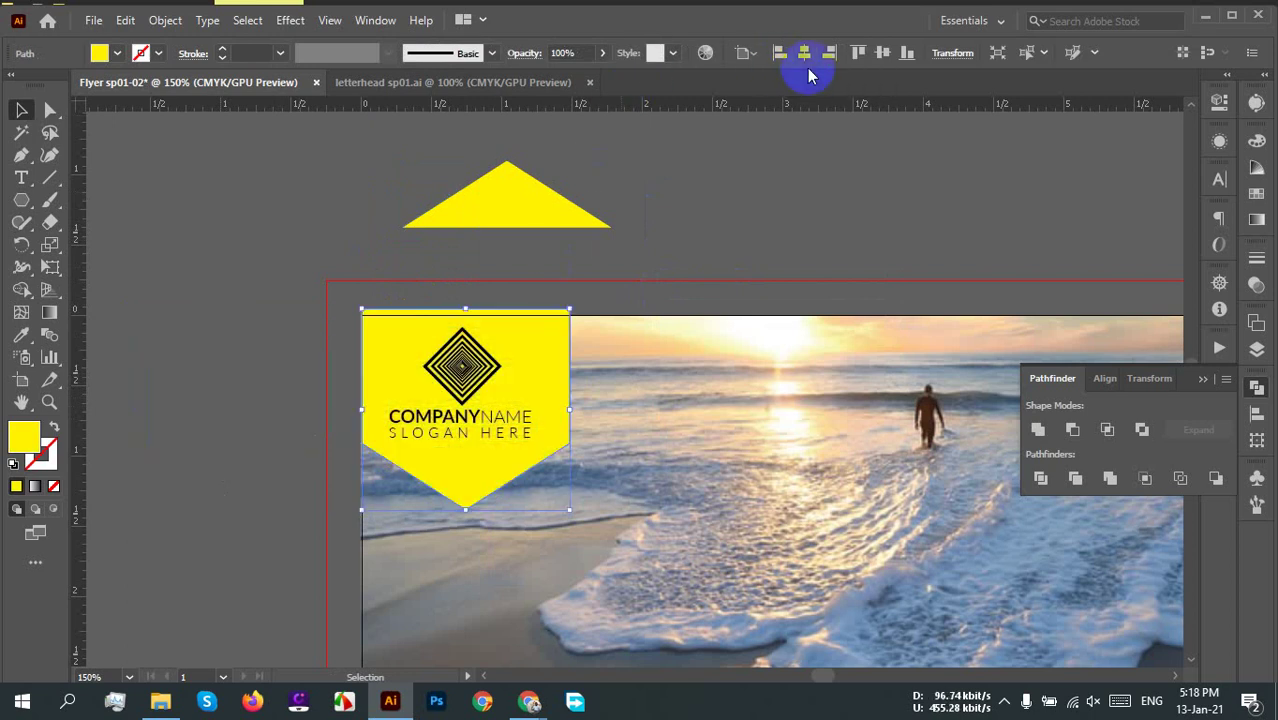
left_click(858, 56)
left_click(701, 221)
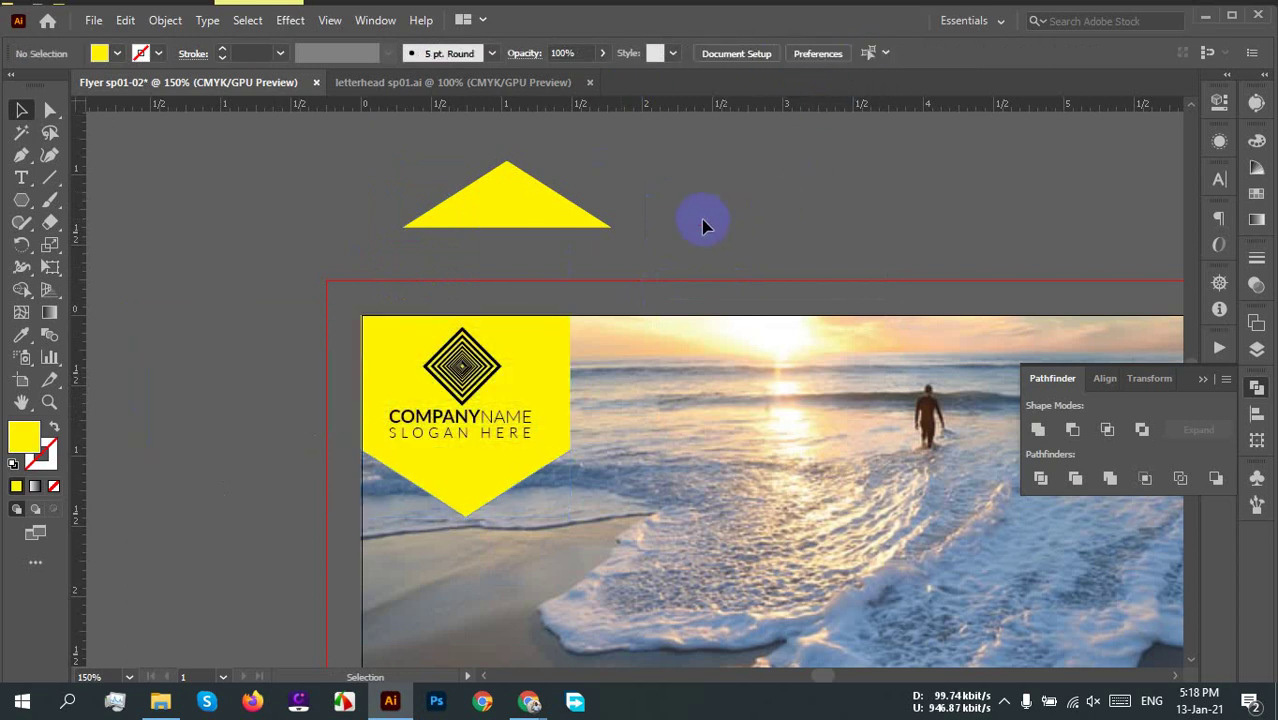
Step: Delete the leftover yellow triangle above the flyer and move the company logo slightly lower within the badge
left_click(450, 213)
key("Delete")
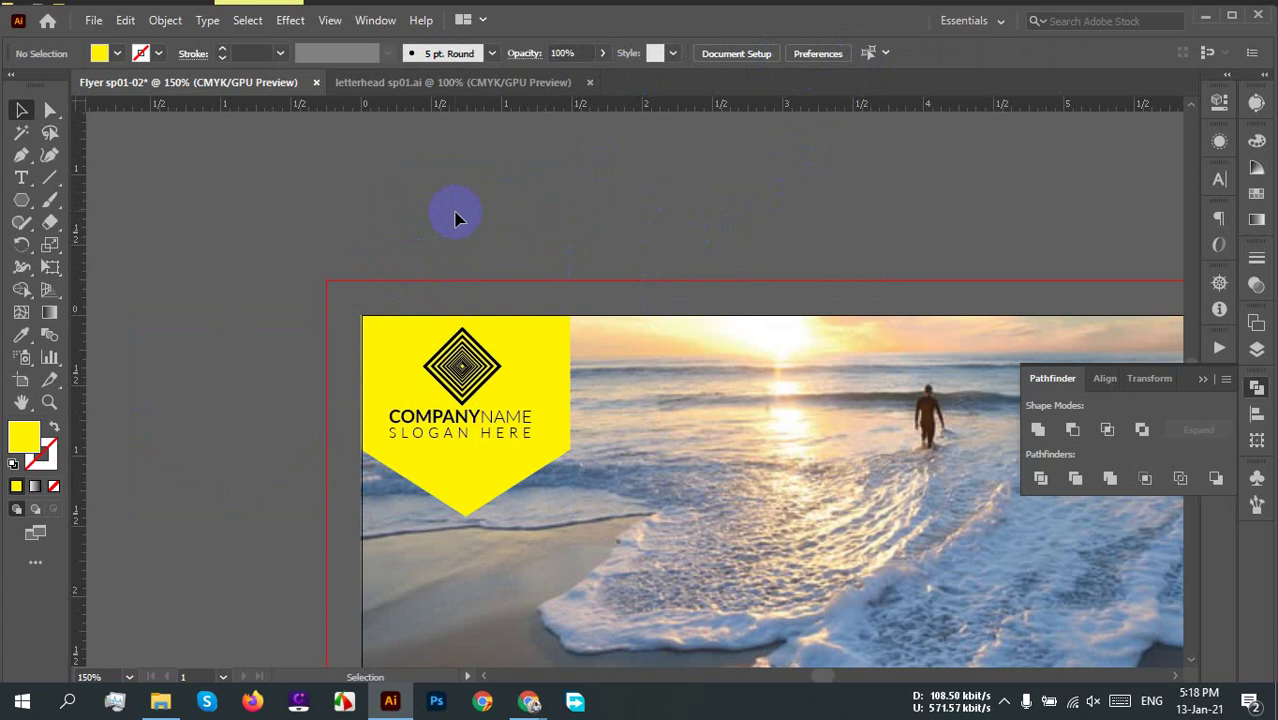
left_click_drag(455, 375, 462, 393)
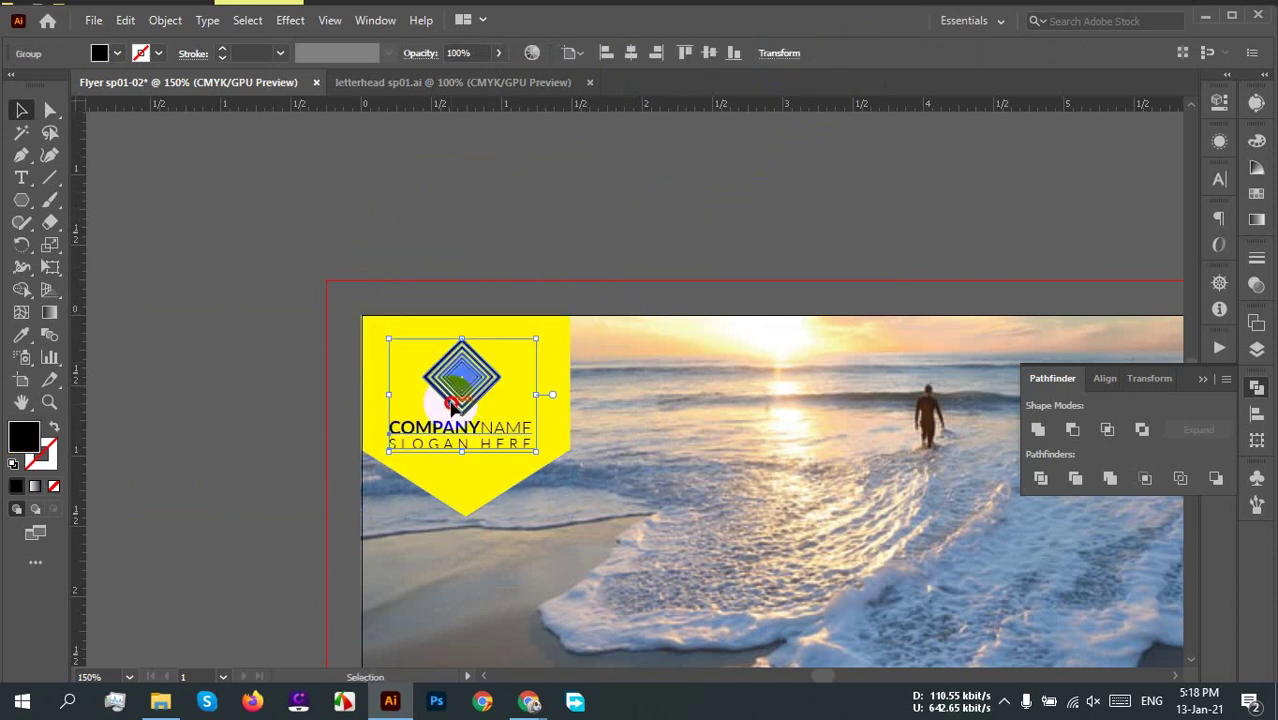
left_click(586, 212)
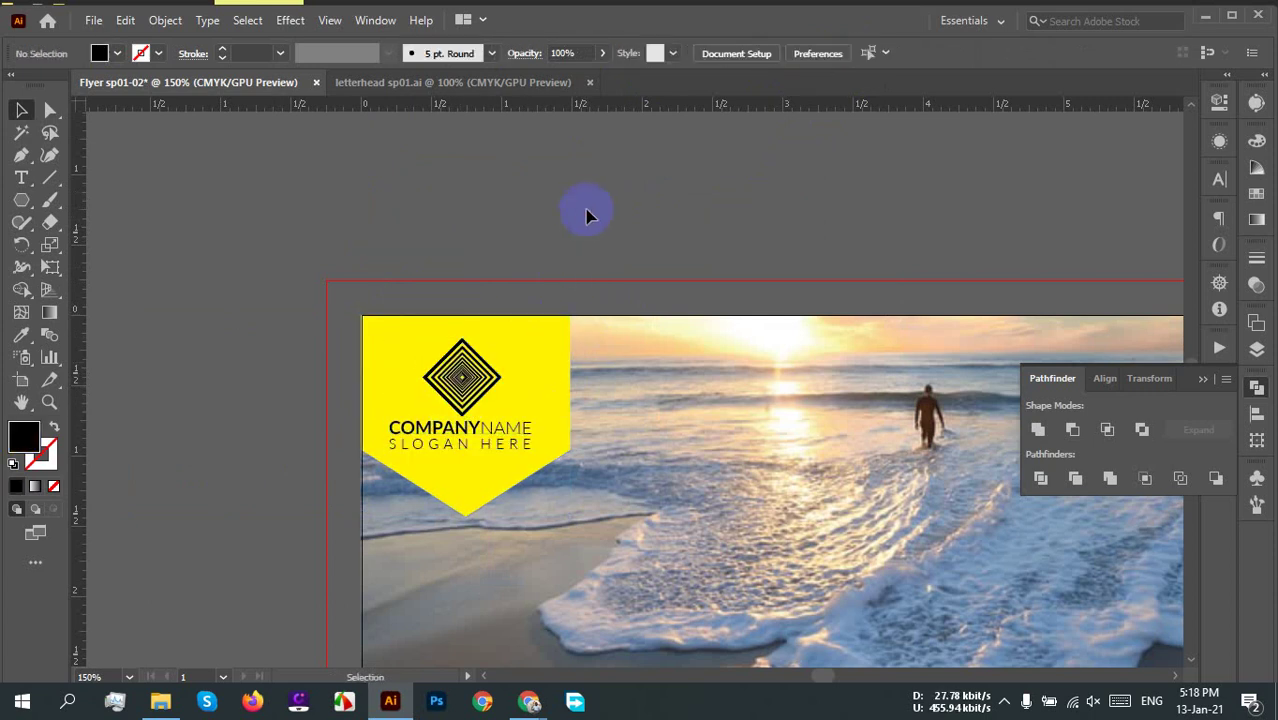
Step: Change the logo badge's fill from yellow to the light blue of the flyer's footer bar
scroll(586, 212, "down", 5)
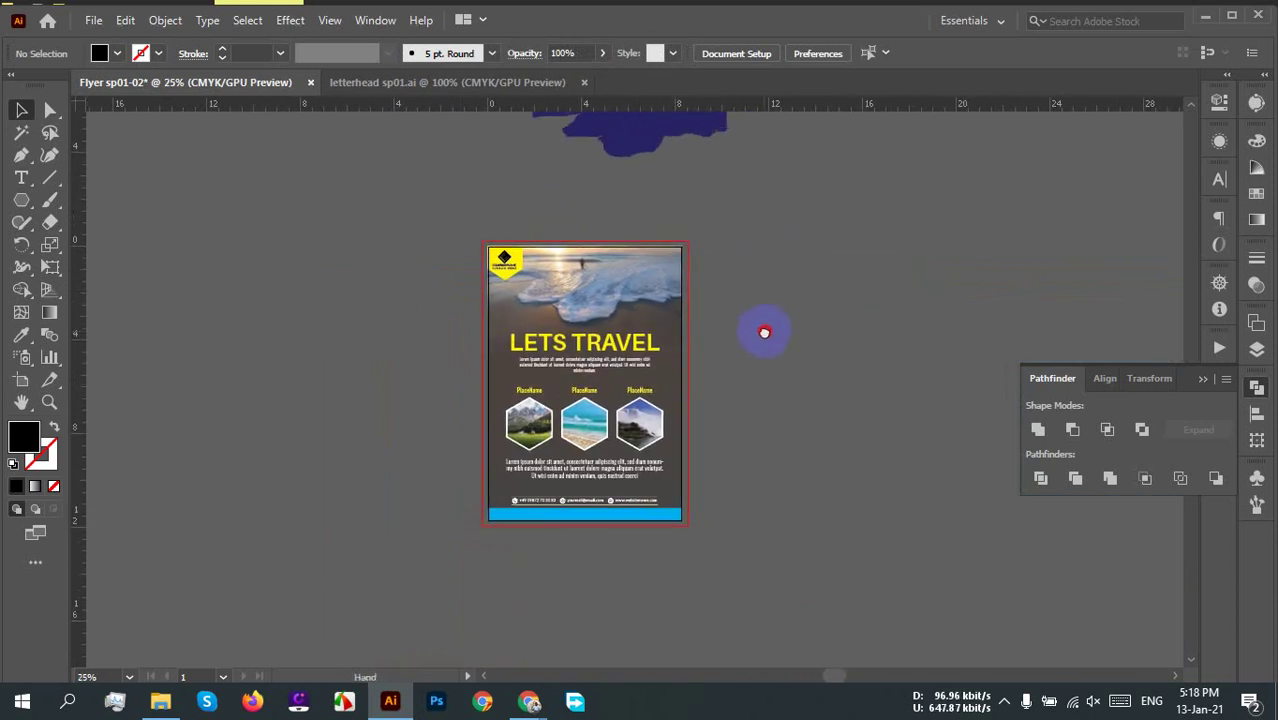
scroll(533, 277, "up", 6)
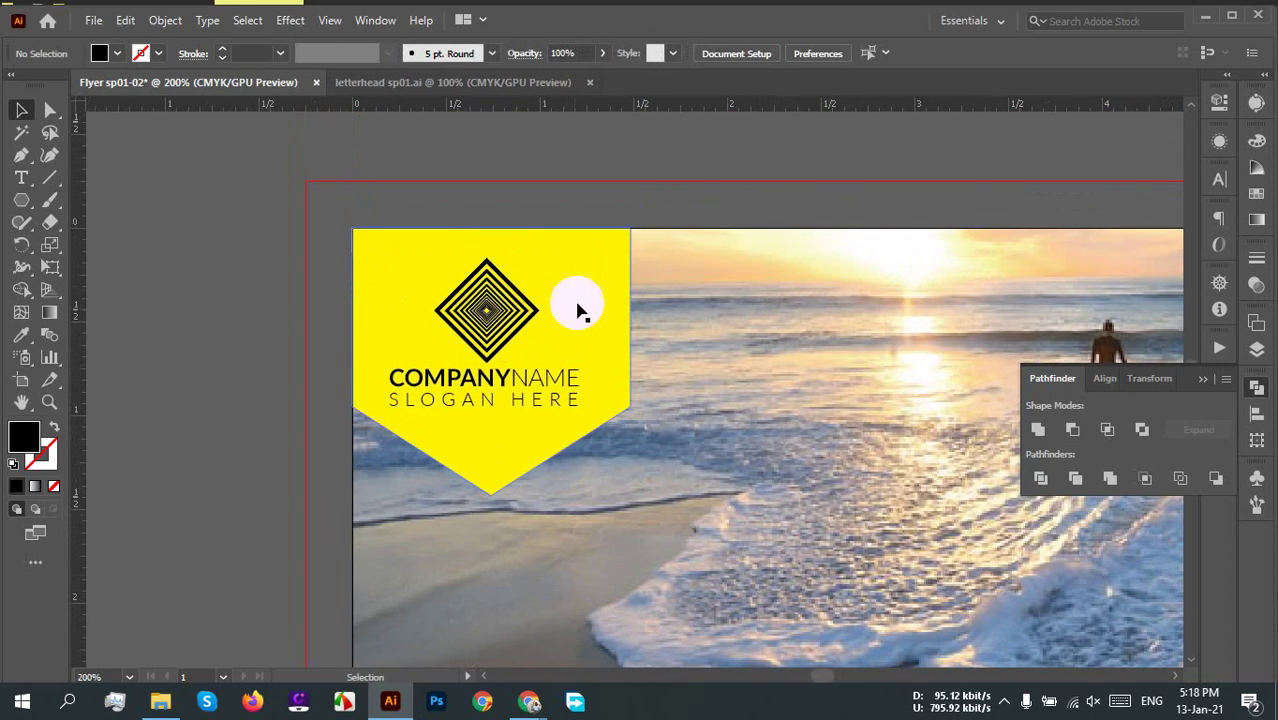
left_click(578, 310)
left_click(117, 54)
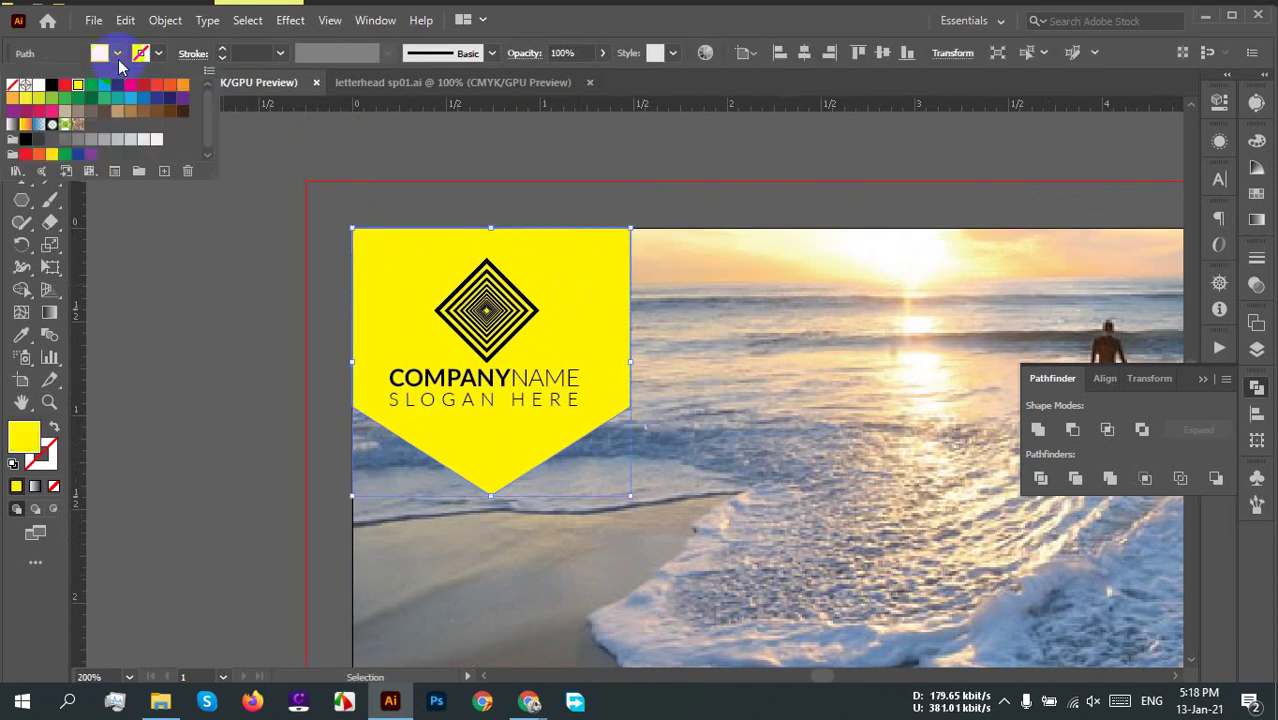
left_click(110, 93)
left_click(742, 149)
left_click(745, 152)
Step: Change the company logo's fill to white
scroll(770, 194, "down", 4)
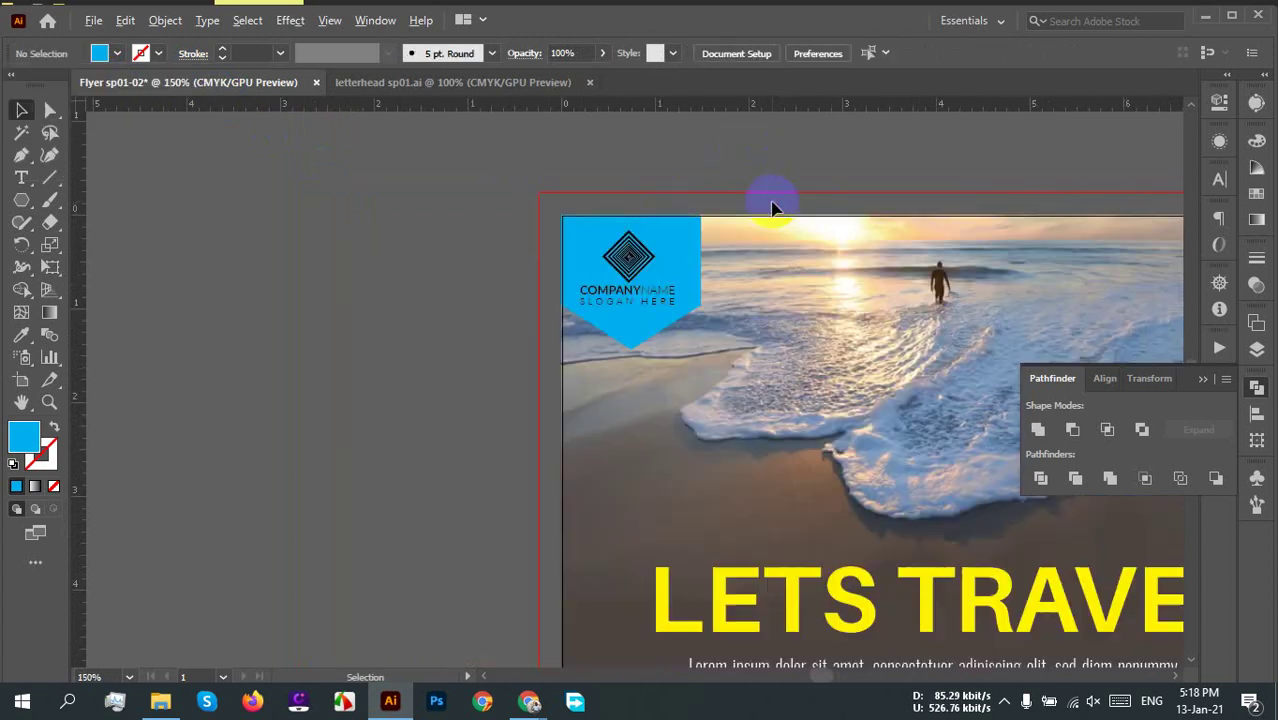
scroll(776, 210, "down", 2)
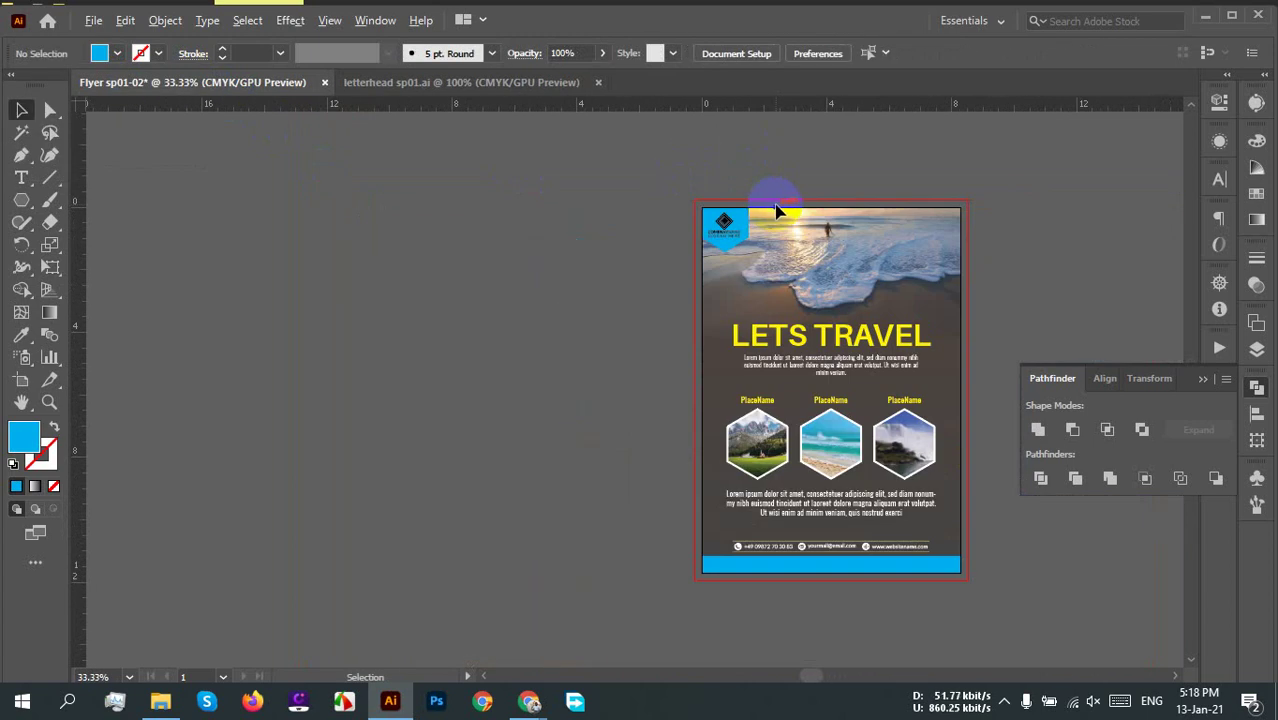
scroll(776, 210, "up", 7)
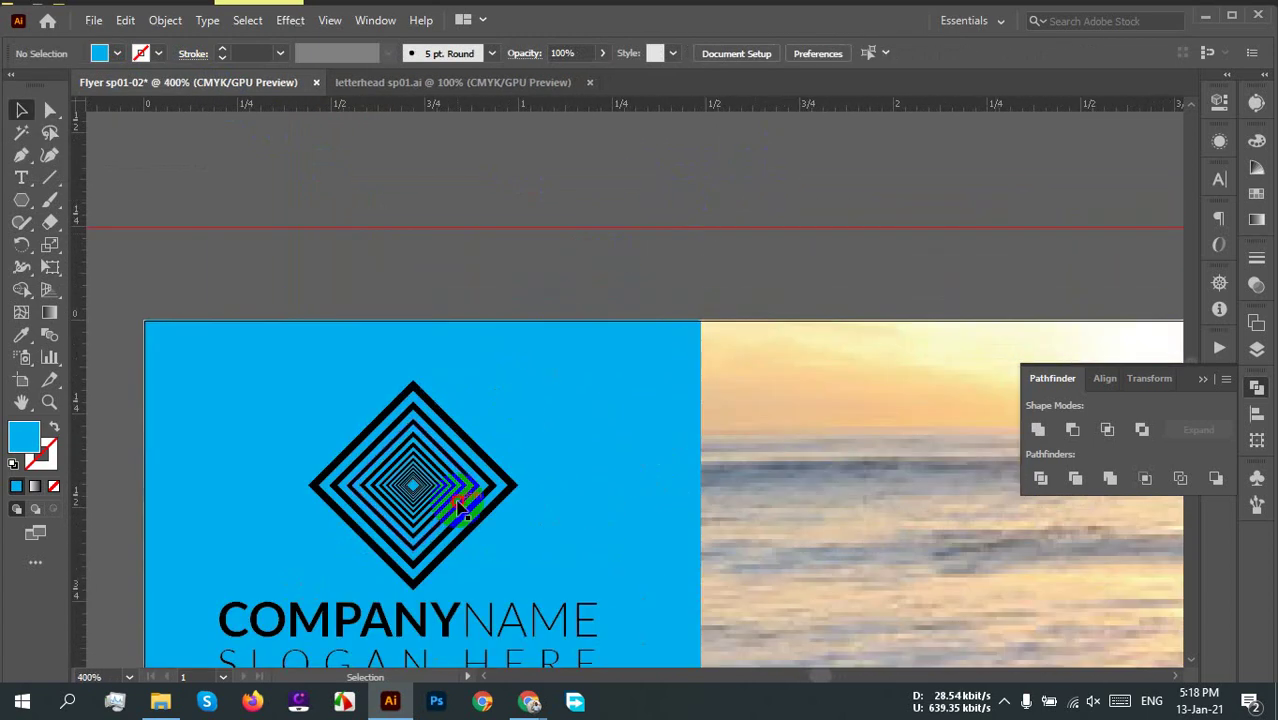
left_click(460, 508)
left_click(100, 53)
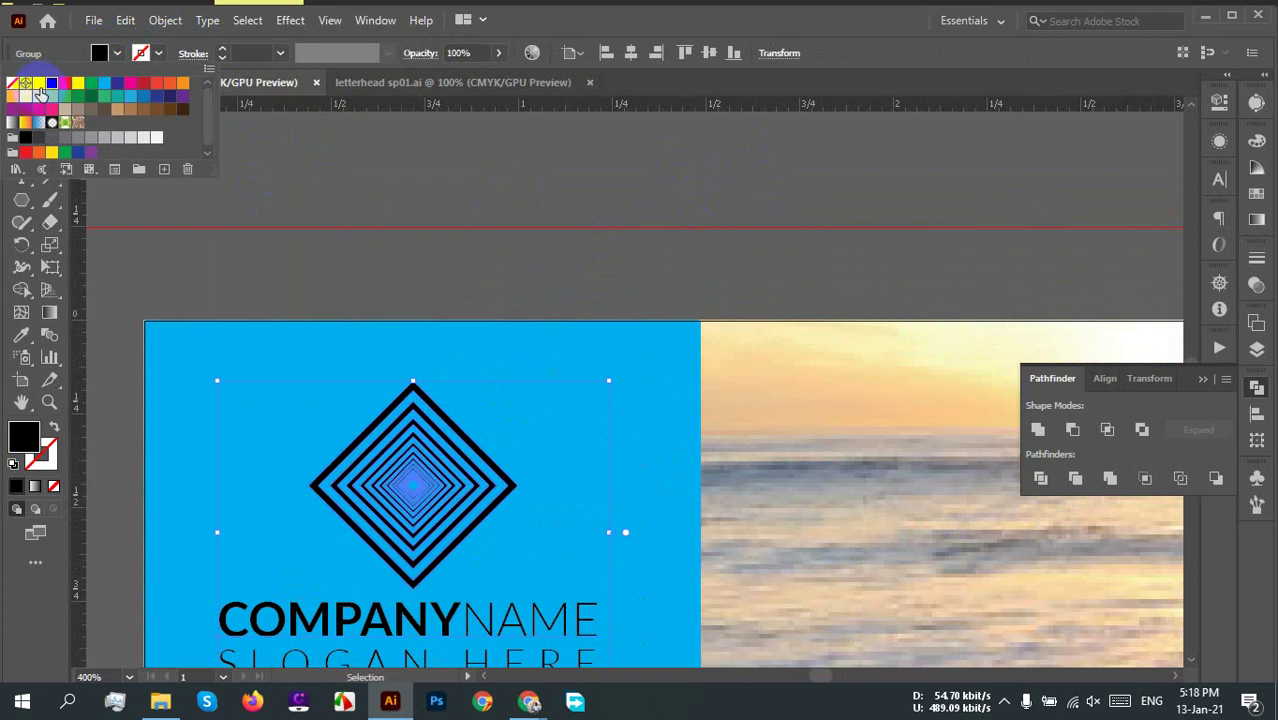
left_click(40, 92)
left_click(531, 228)
Step: Scale the blue badge and white logo down together, keeping them anchored in the flyer's upper-left corner
scroll(701, 245, "down", 3)
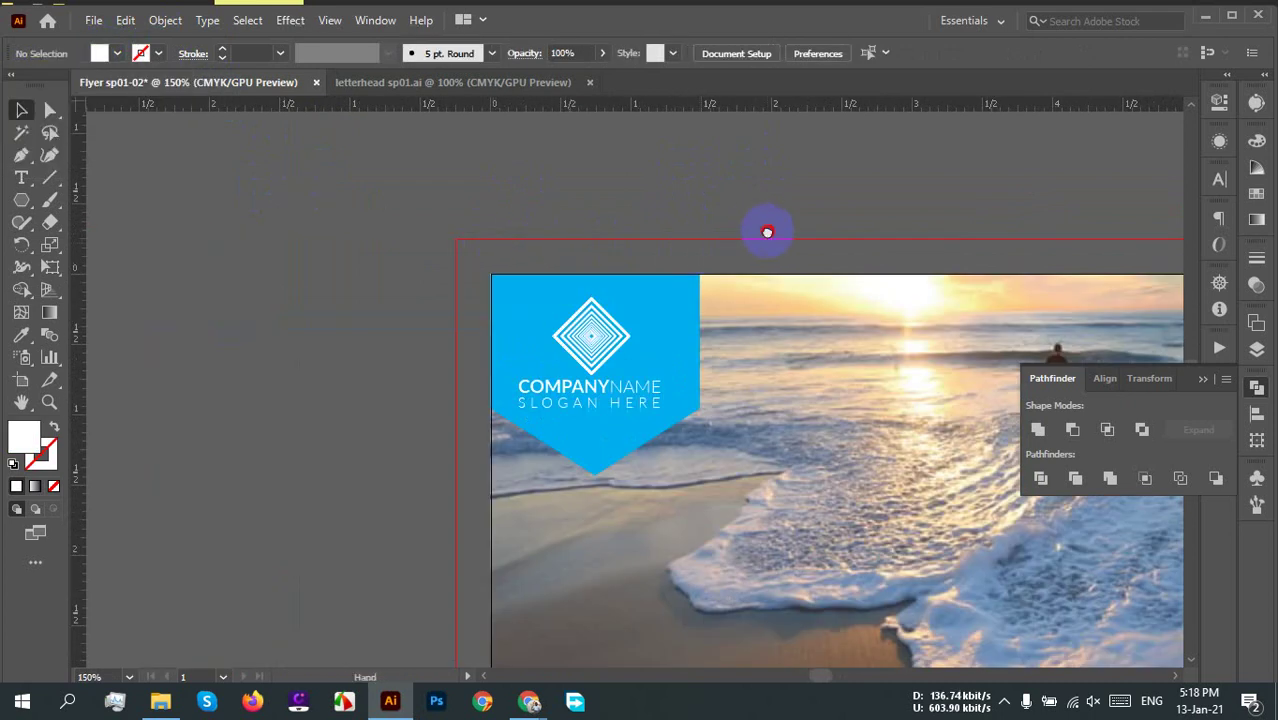
scroll(684, 228, "down", 3)
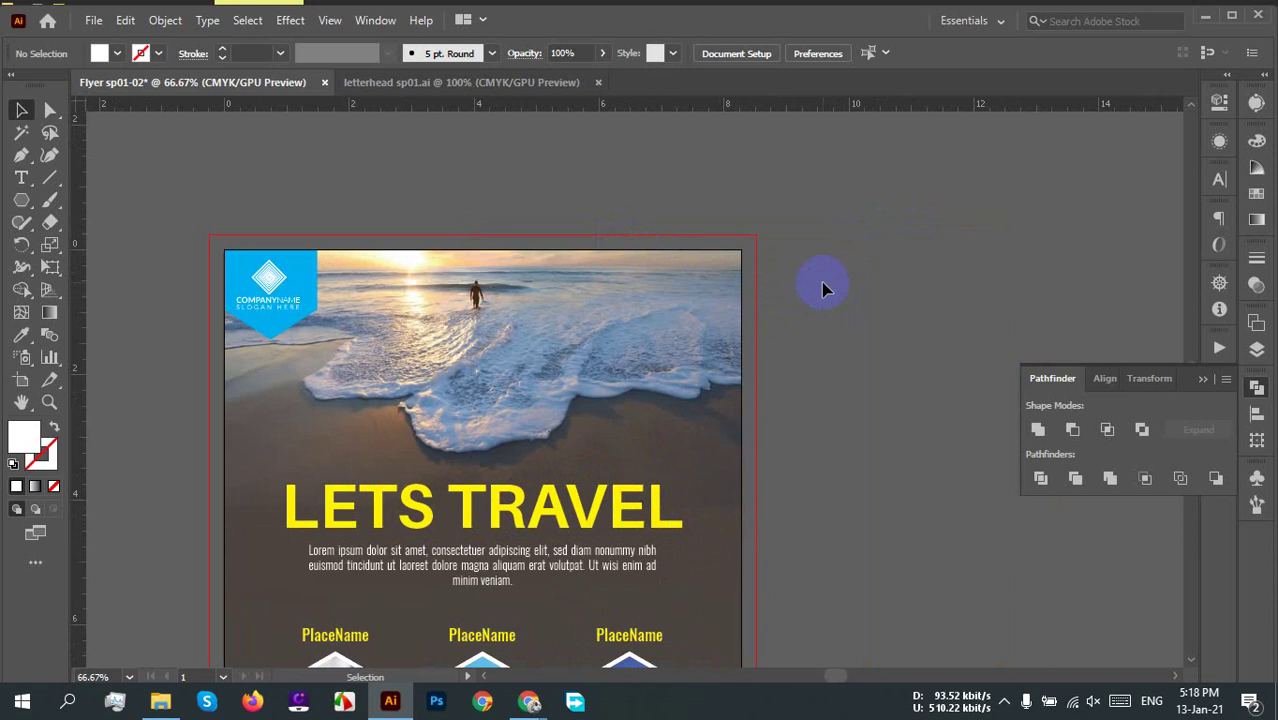
scroll(824, 284, "down", 1)
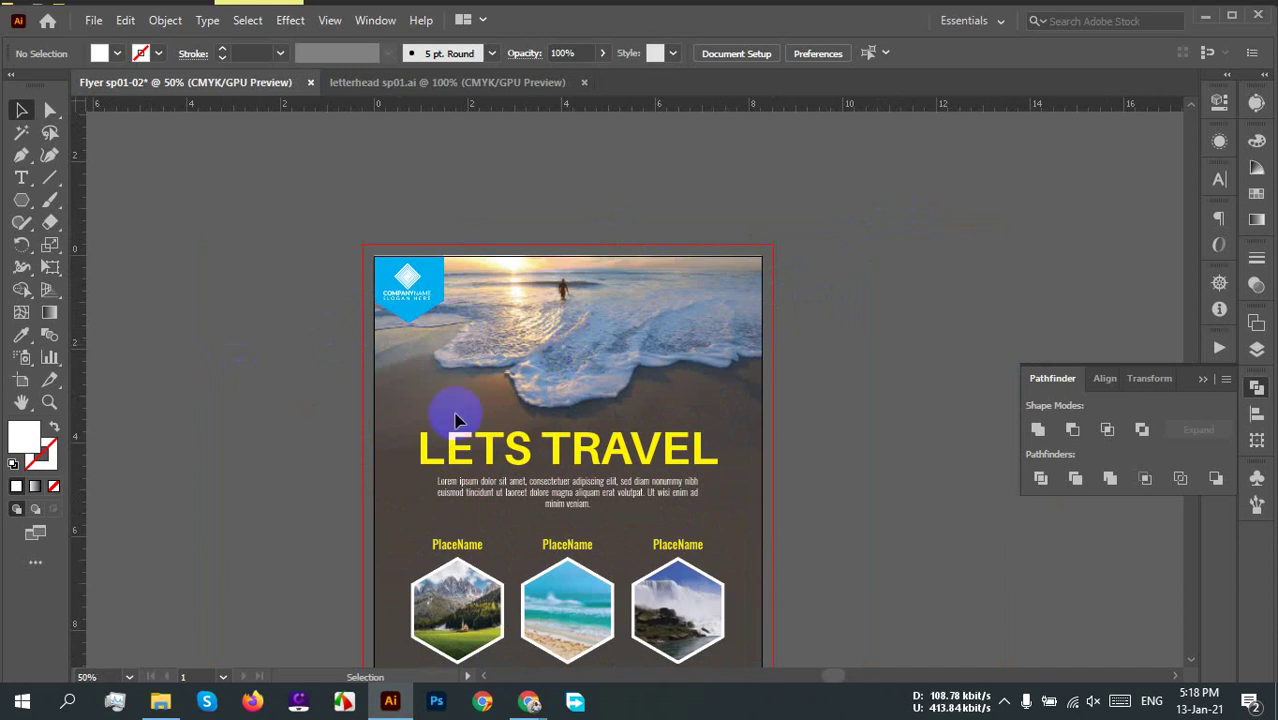
scroll(427, 347, "down", 3)
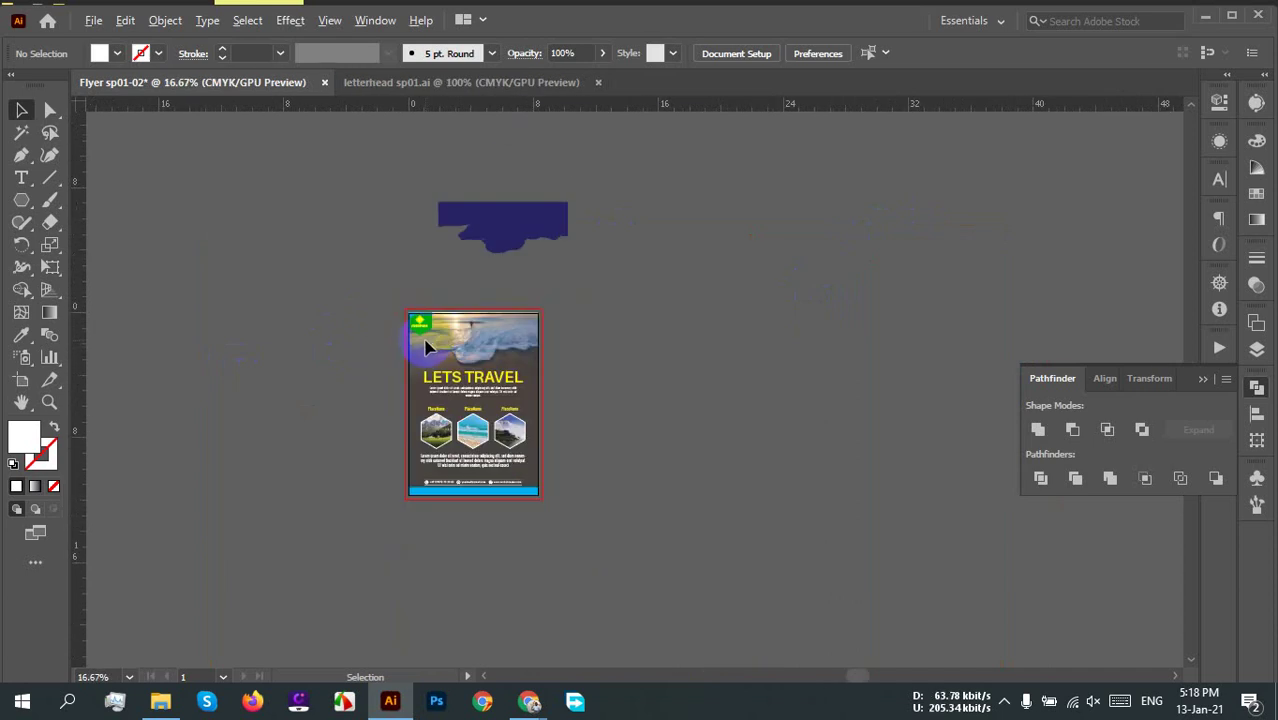
scroll(427, 347, "up", 7)
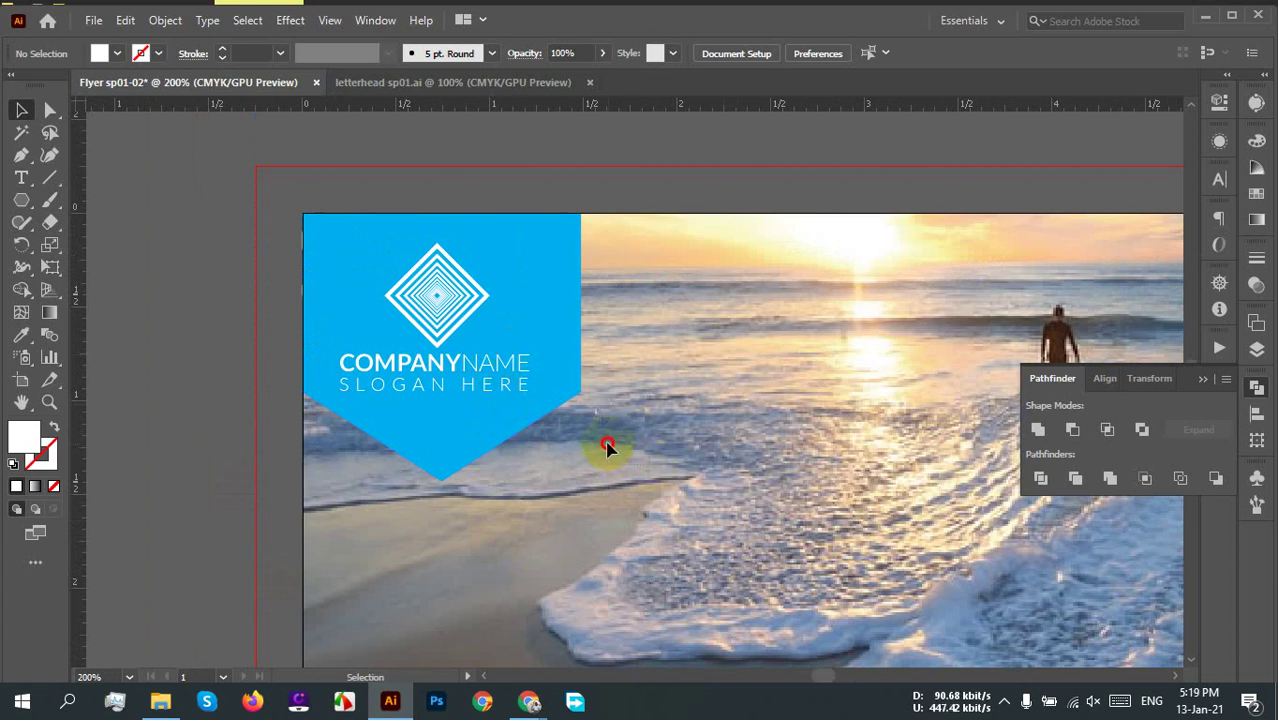
left_click(408, 277)
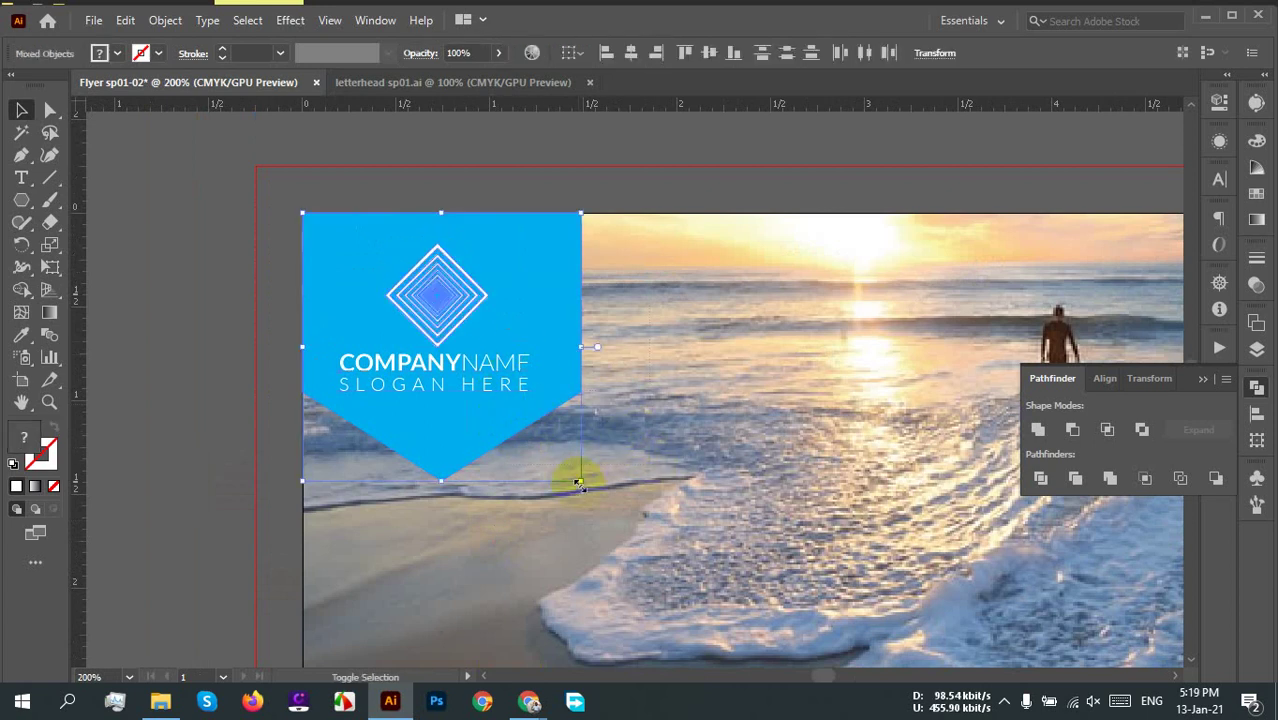
left_click_drag(578, 484, 505, 405)
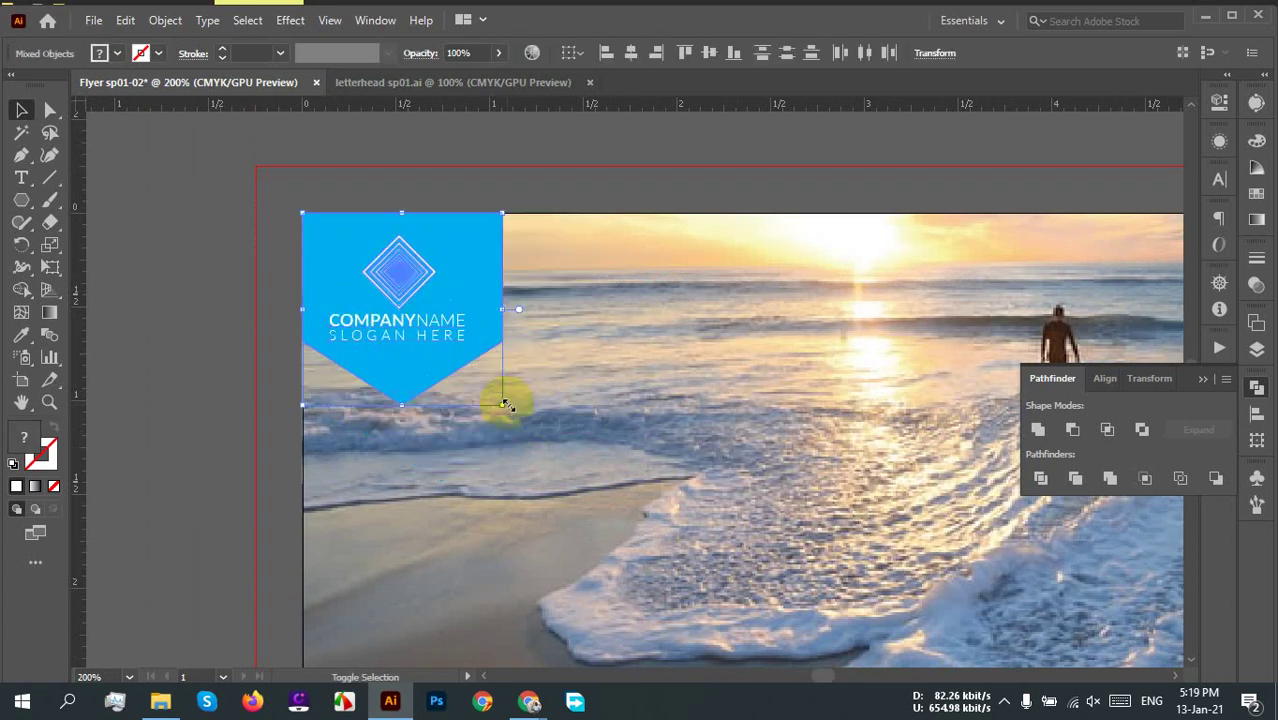
left_click(563, 327)
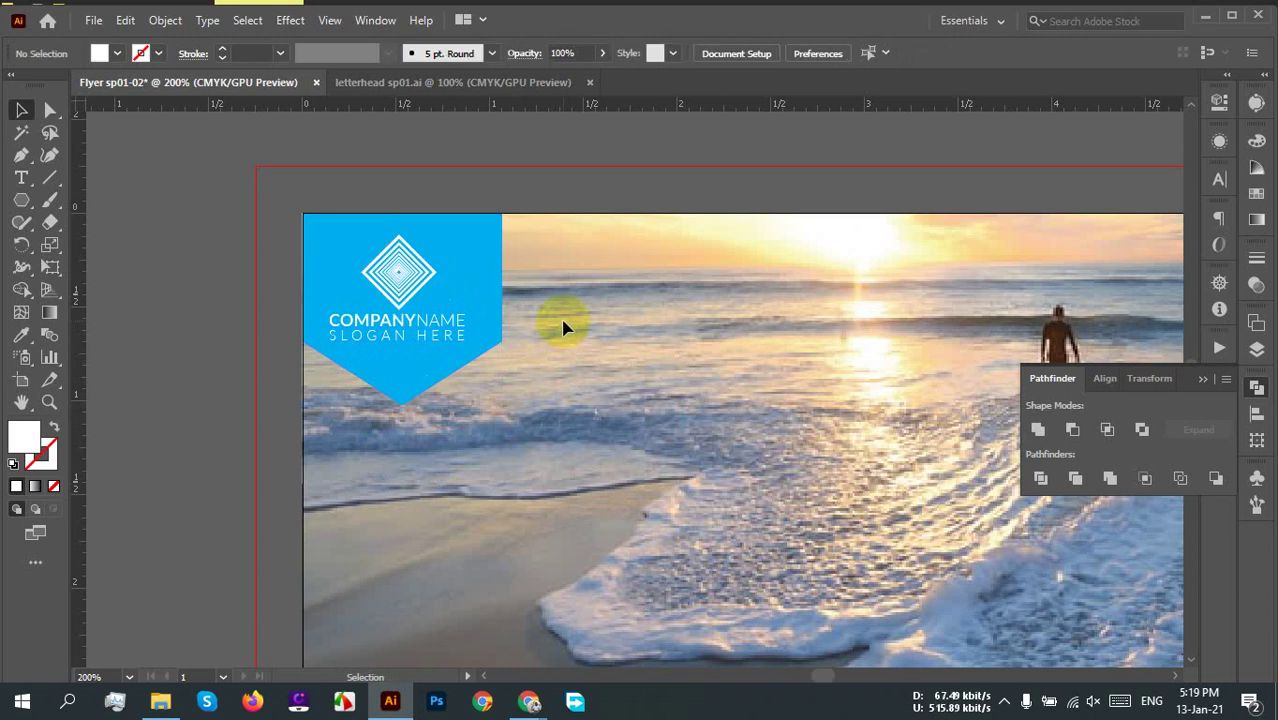
Step: Examine the whole flyer layout from the logo badge to the blue footer, with the Pathfinder panel collapsed
scroll(563, 327, "down", 5)
left_click_drag(717, 428, 667, 395)
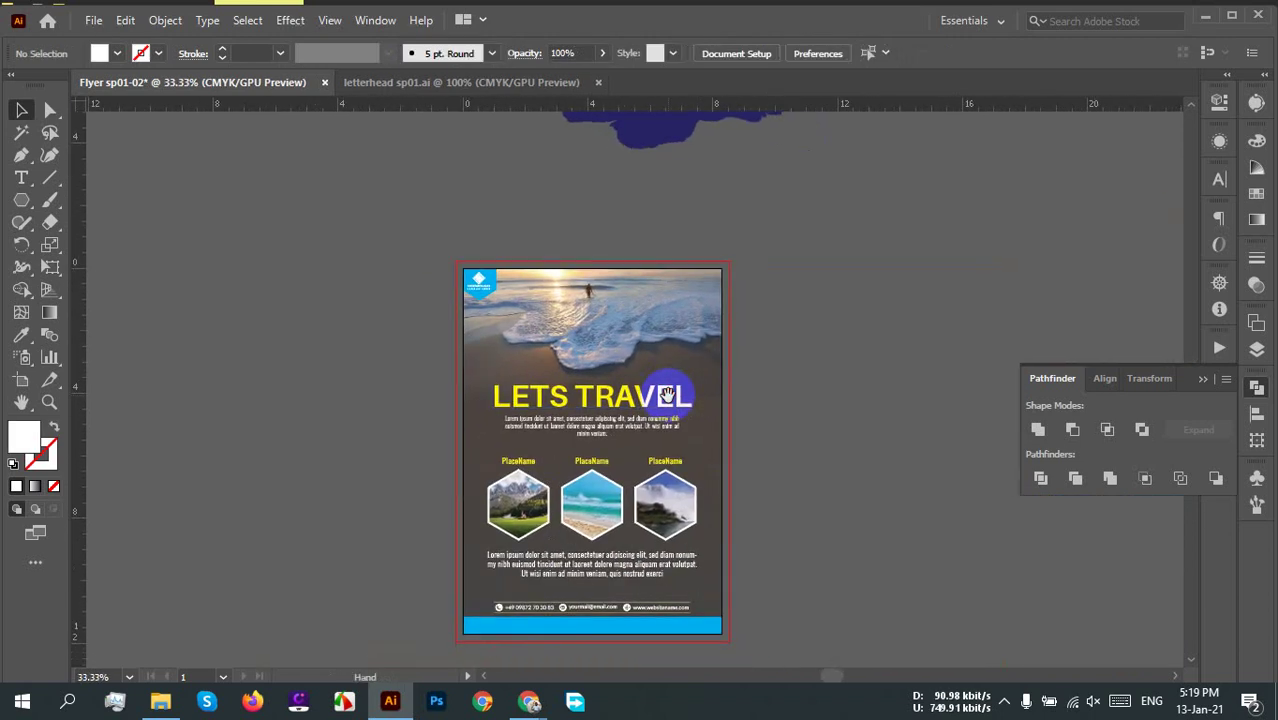
left_click(783, 470)
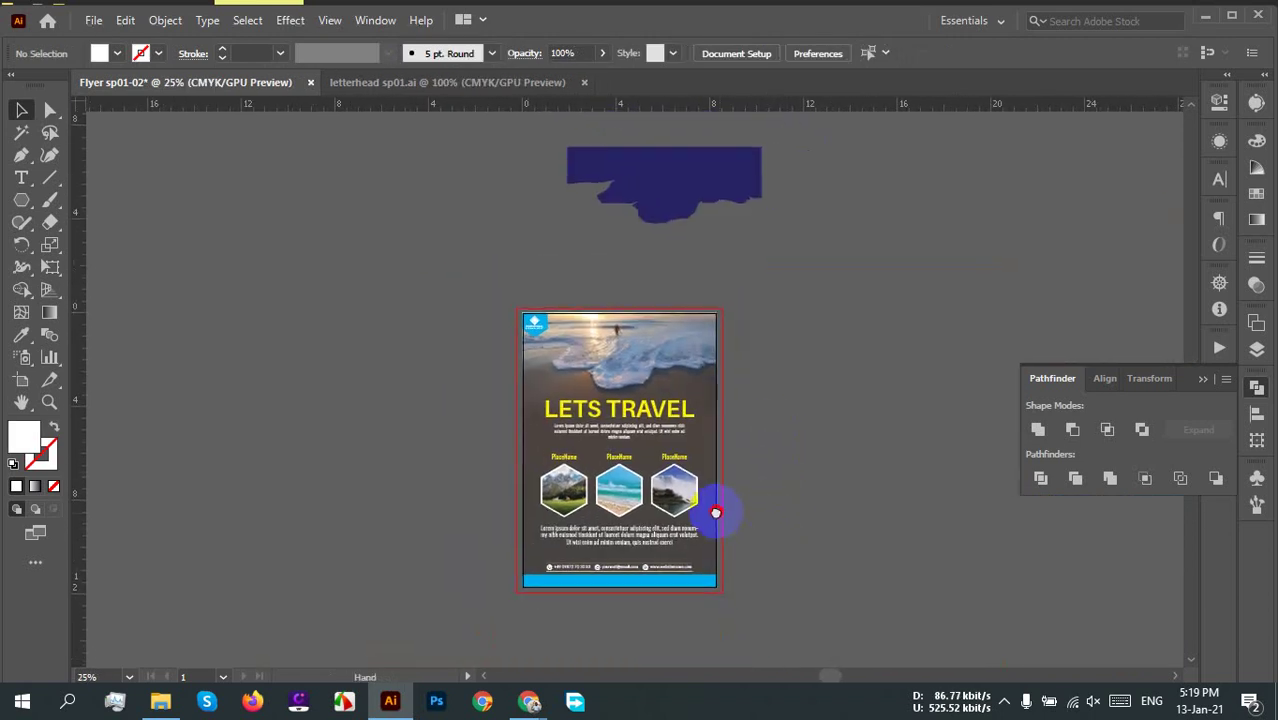
scroll(777, 474, "up", 2)
scroll(766, 455, "down", 3)
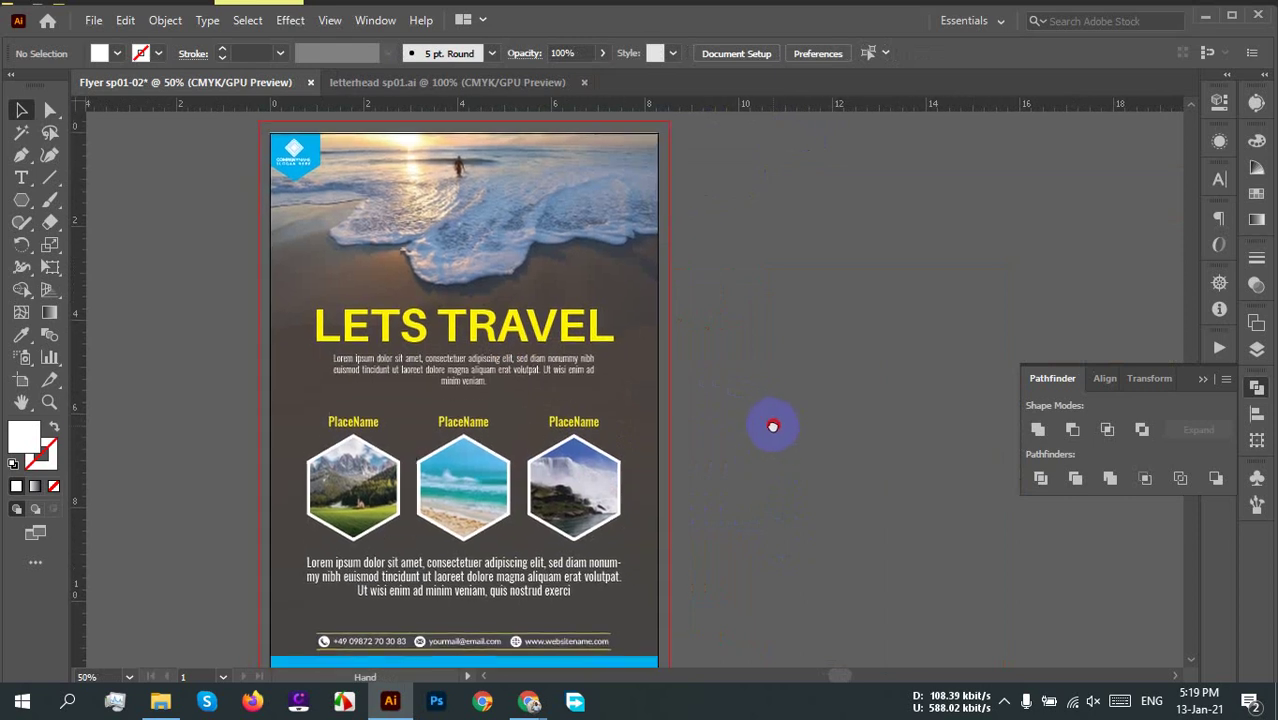
scroll(765, 500, "up", 2)
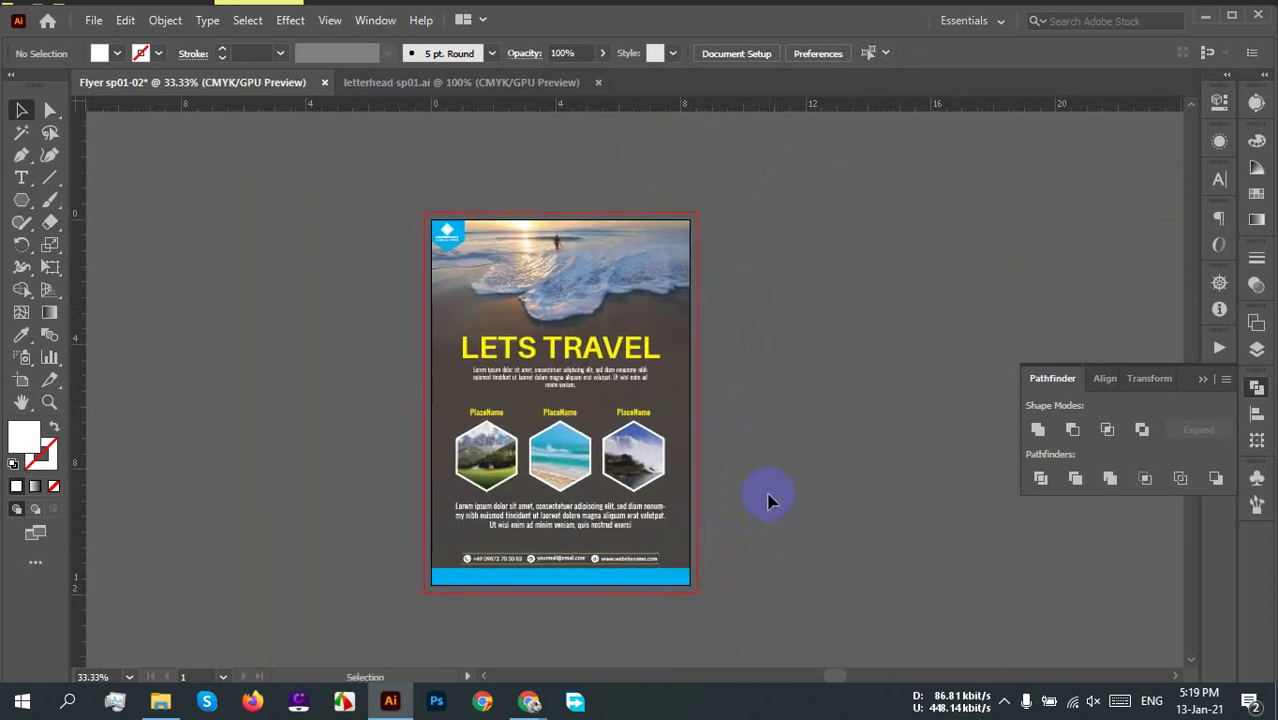
left_click_drag(750, 496, 750, 498)
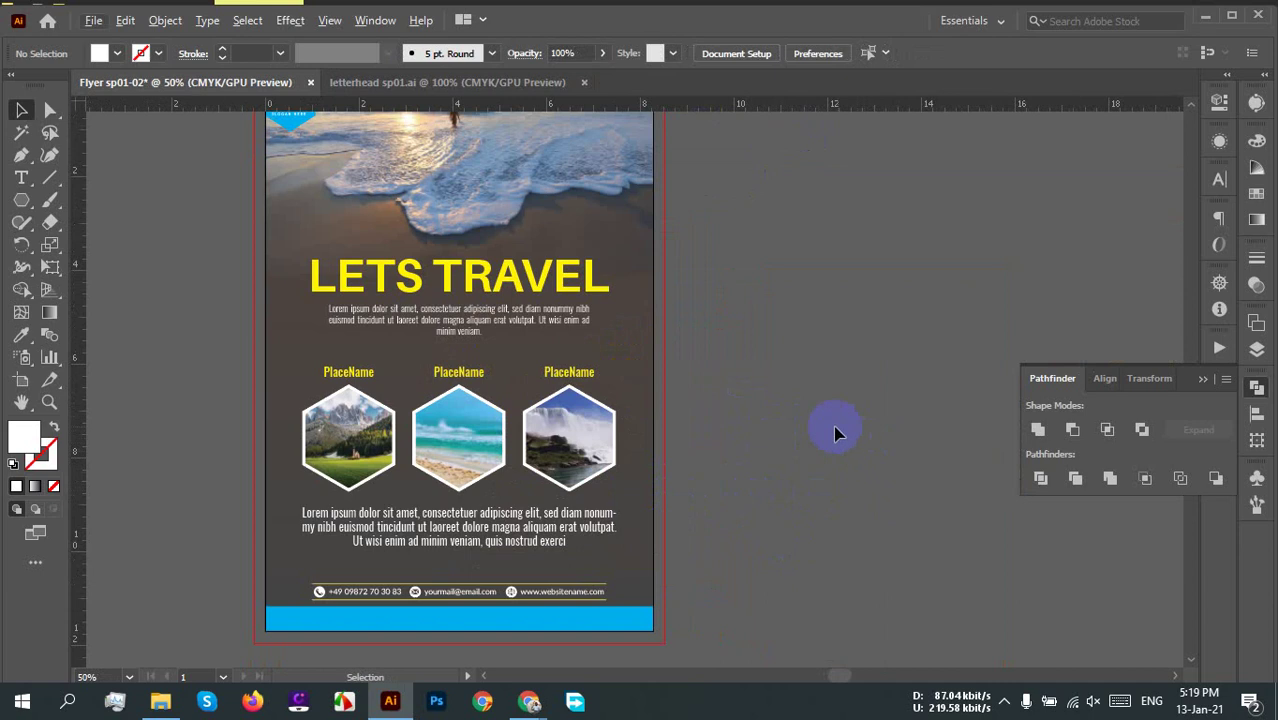
left_click_drag(838, 433, 845, 471)
left_click(1257, 388)
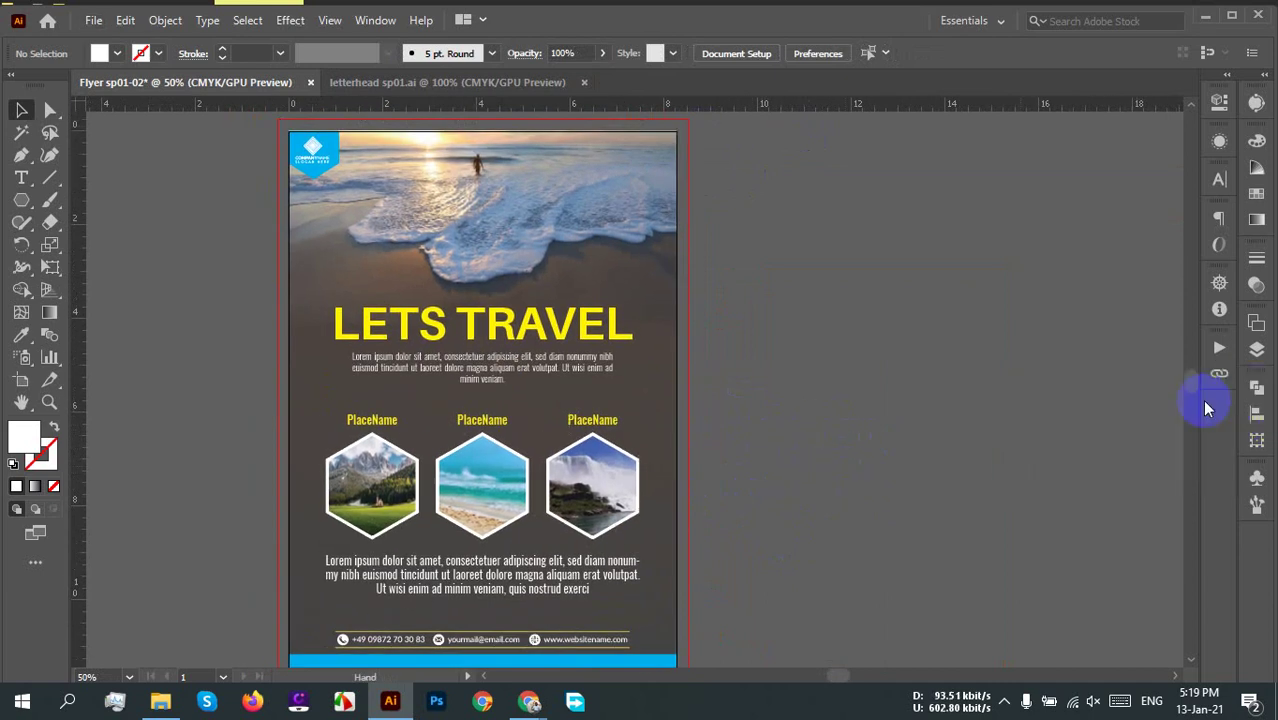
scroll(855, 418, "down", 1)
scroll(855, 418, "left", 2)
scroll(827, 422, "up", 1)
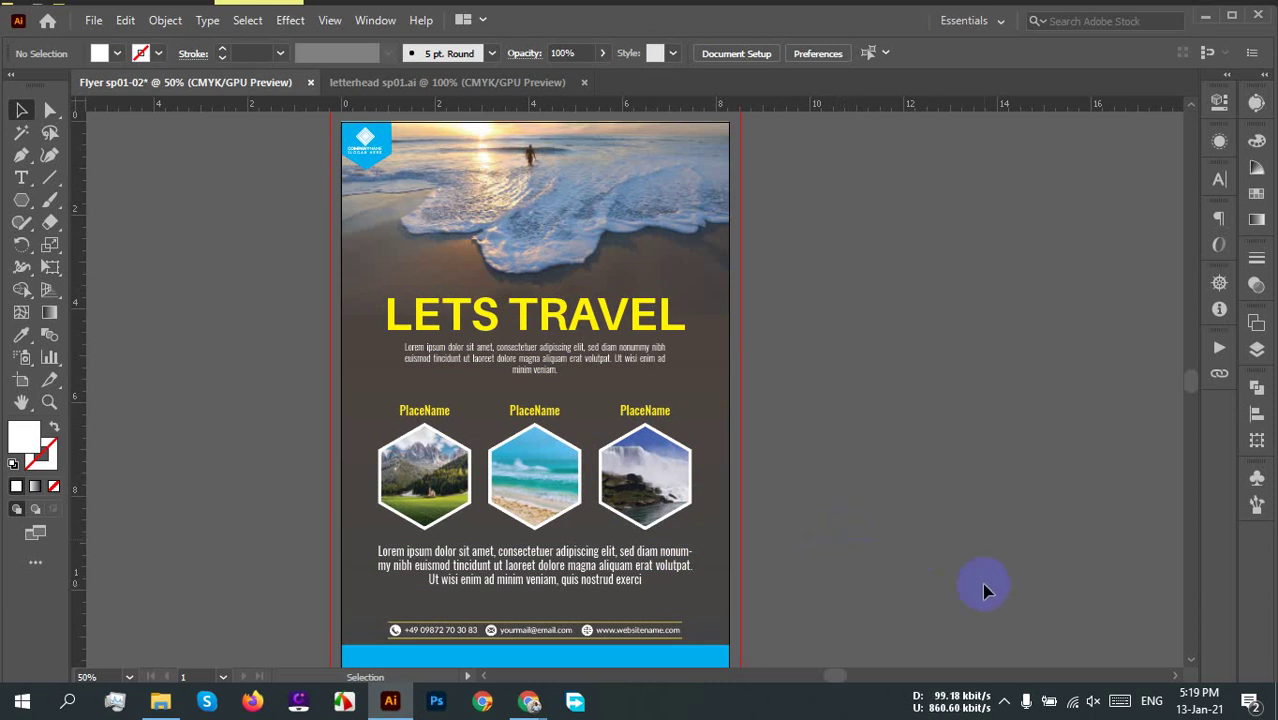
scroll(813, 371, "down", 3)
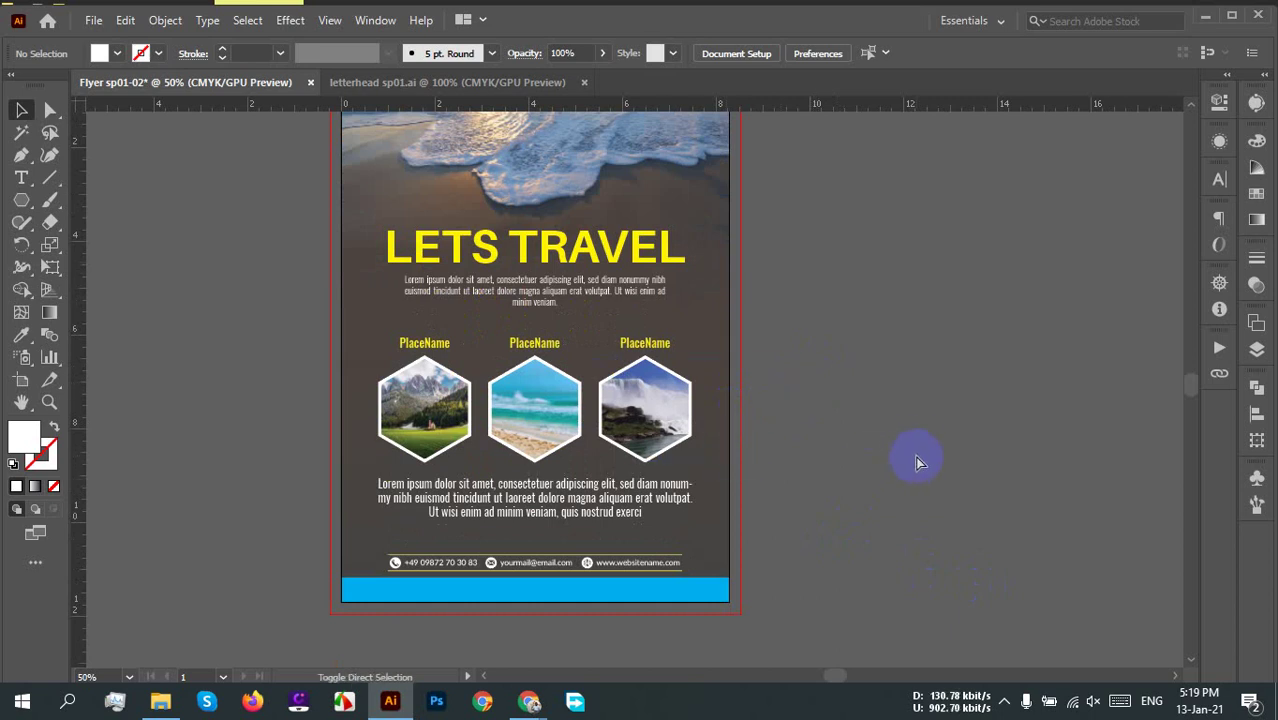
Step: Save the flyer to the Desktop as Flyer sp01-02 in Adobe Illustrator format, accepting the Illustrator options
key("ctrl+s")
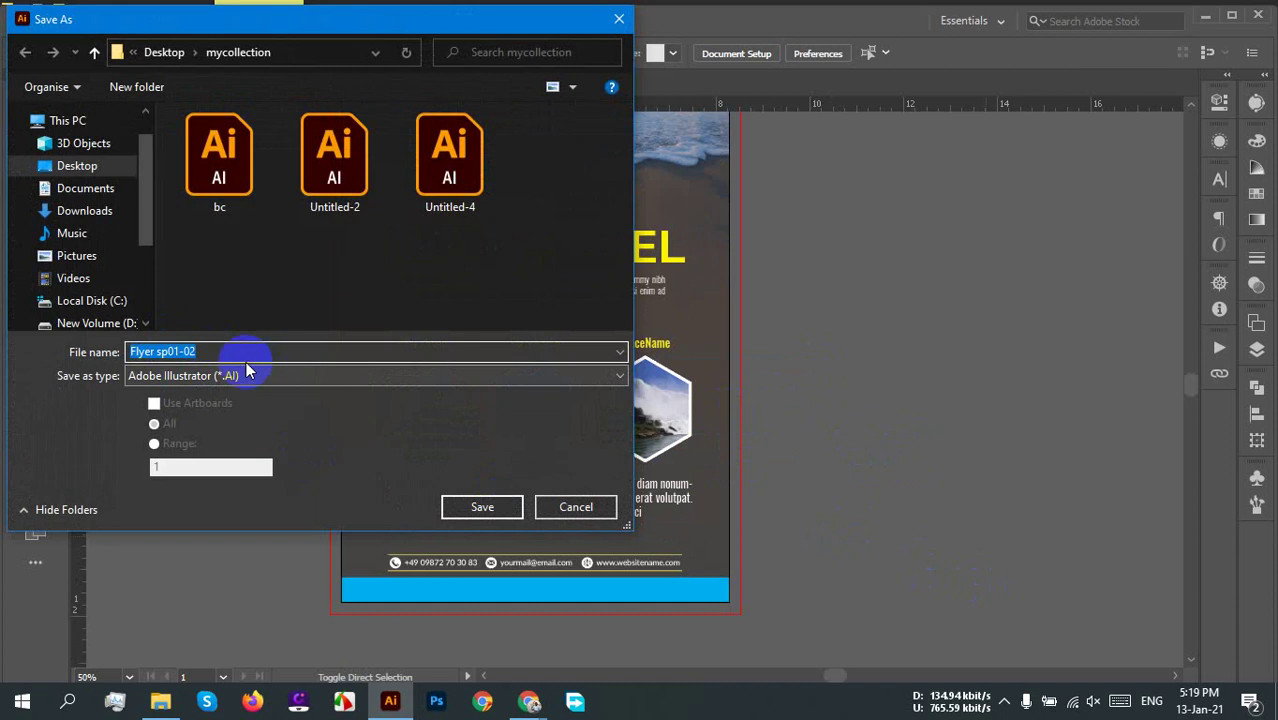
left_click(82, 167)
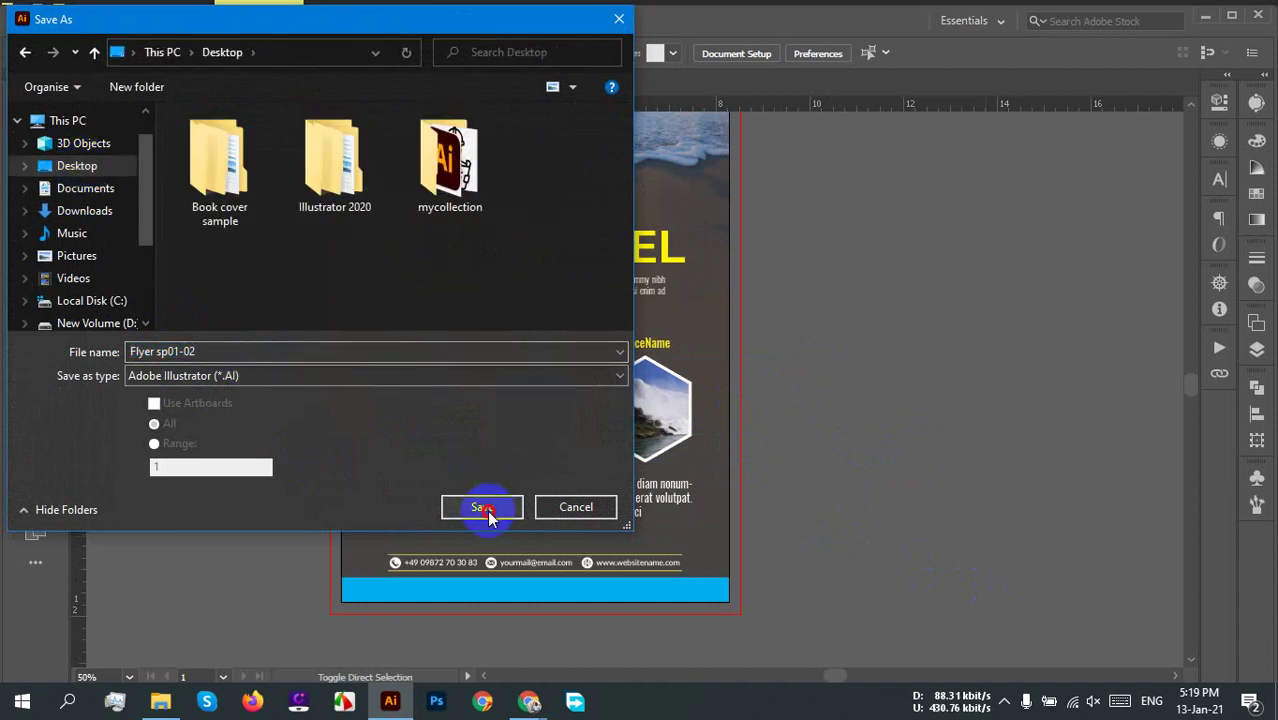
left_click(482, 507)
left_click(722, 606)
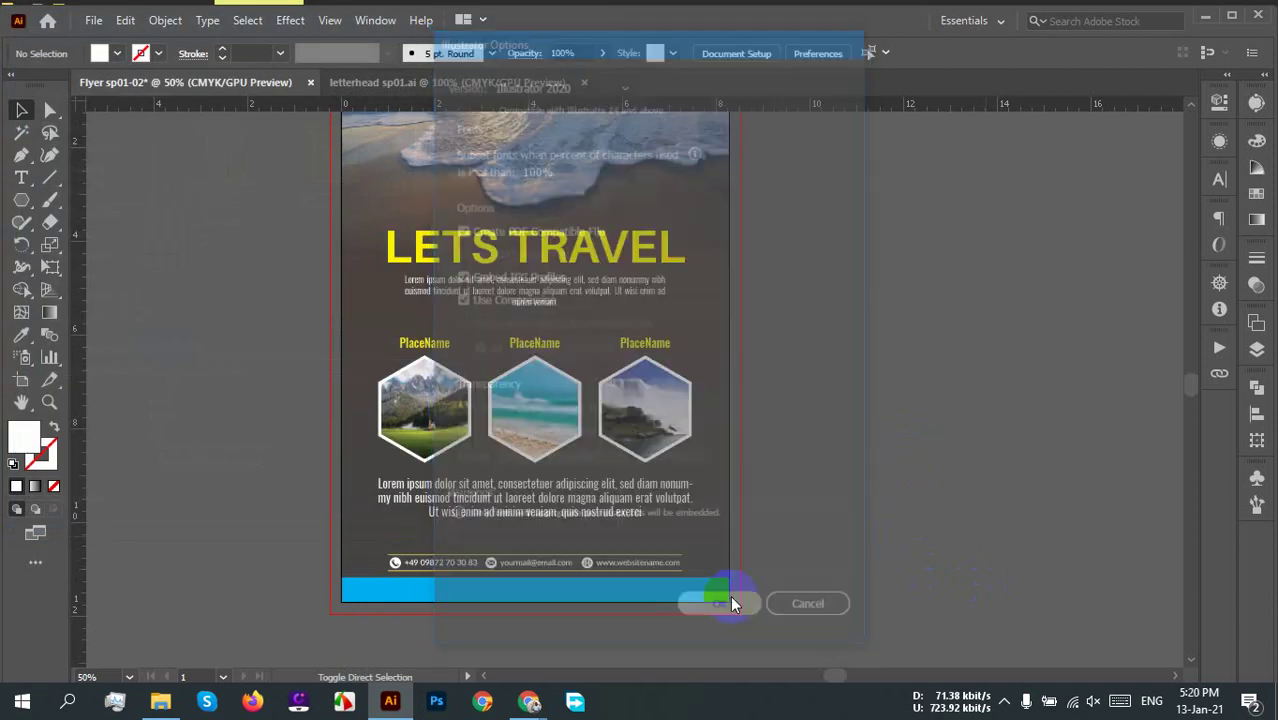
left_click(93, 20)
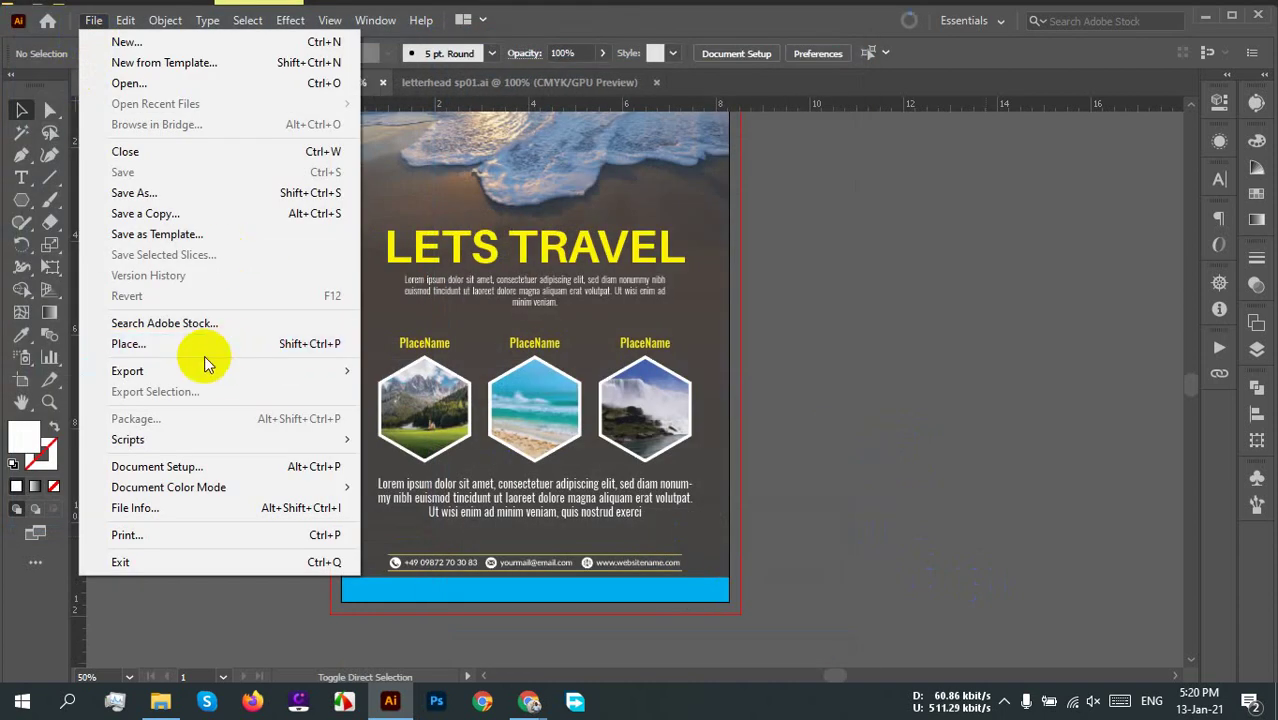
mouse_move(220, 378)
left_click(472, 387)
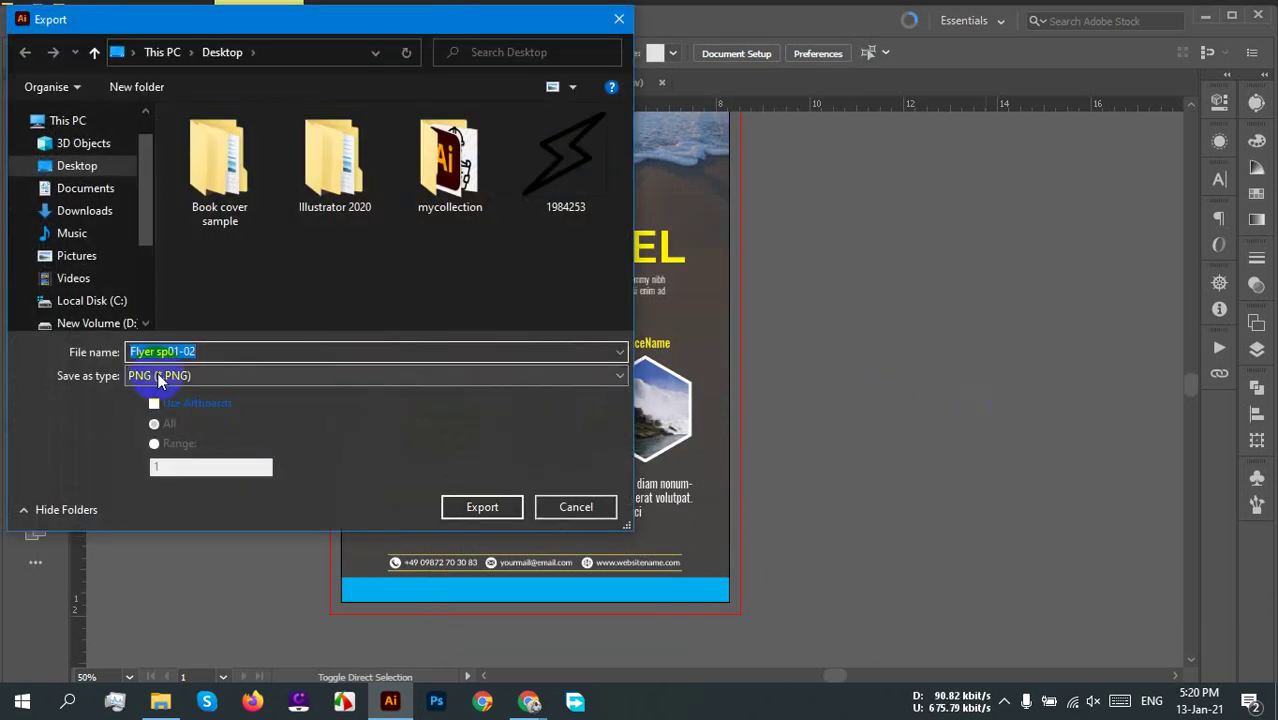
left_click(100, 168)
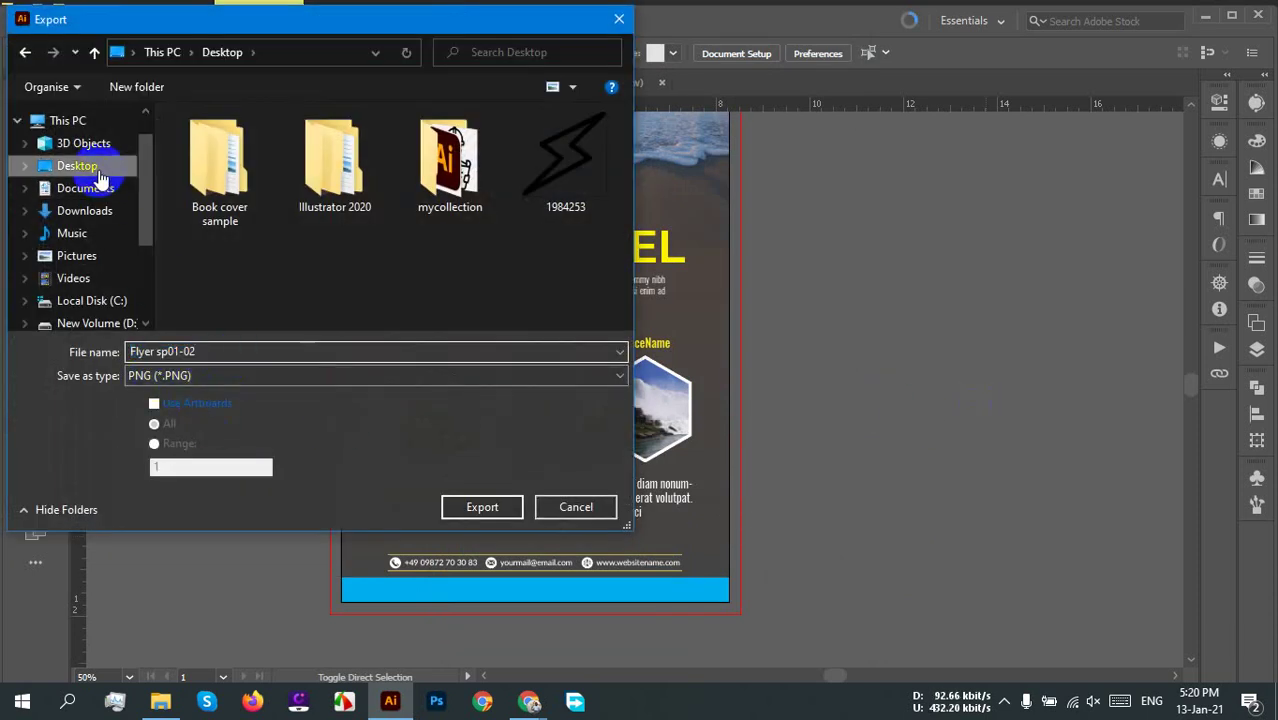
left_click(482, 507)
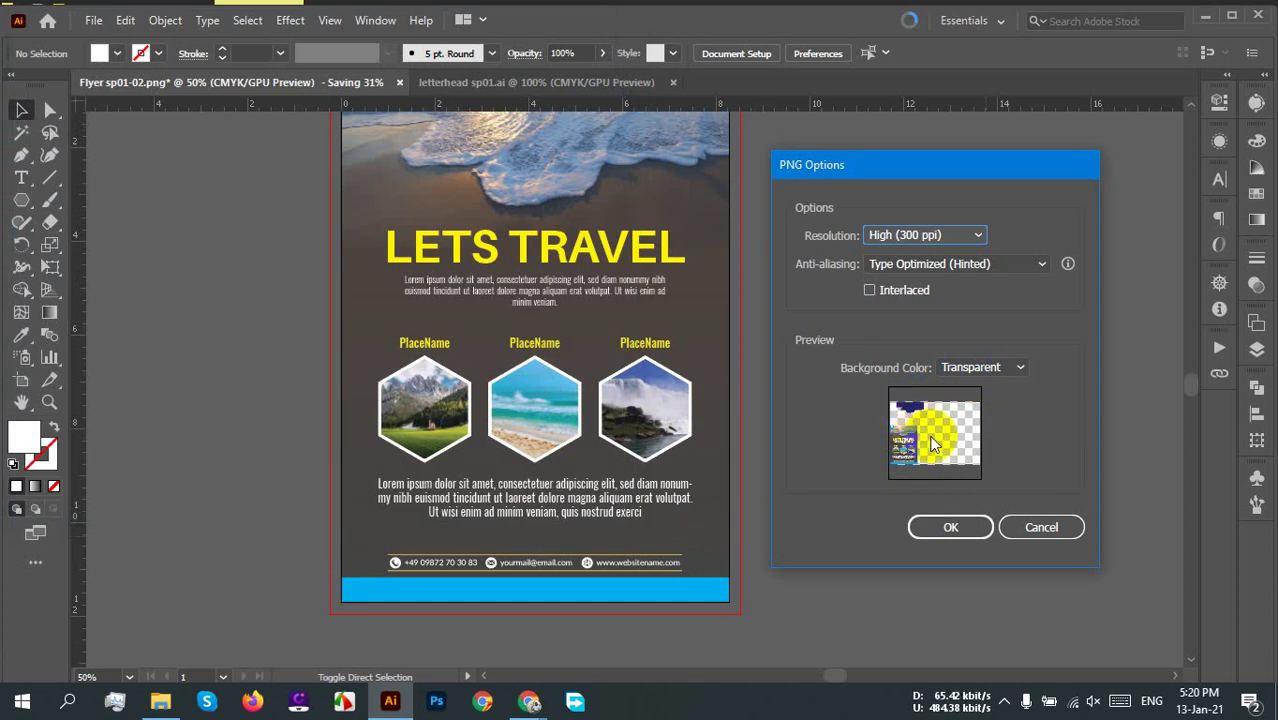
left_click(1039, 522)
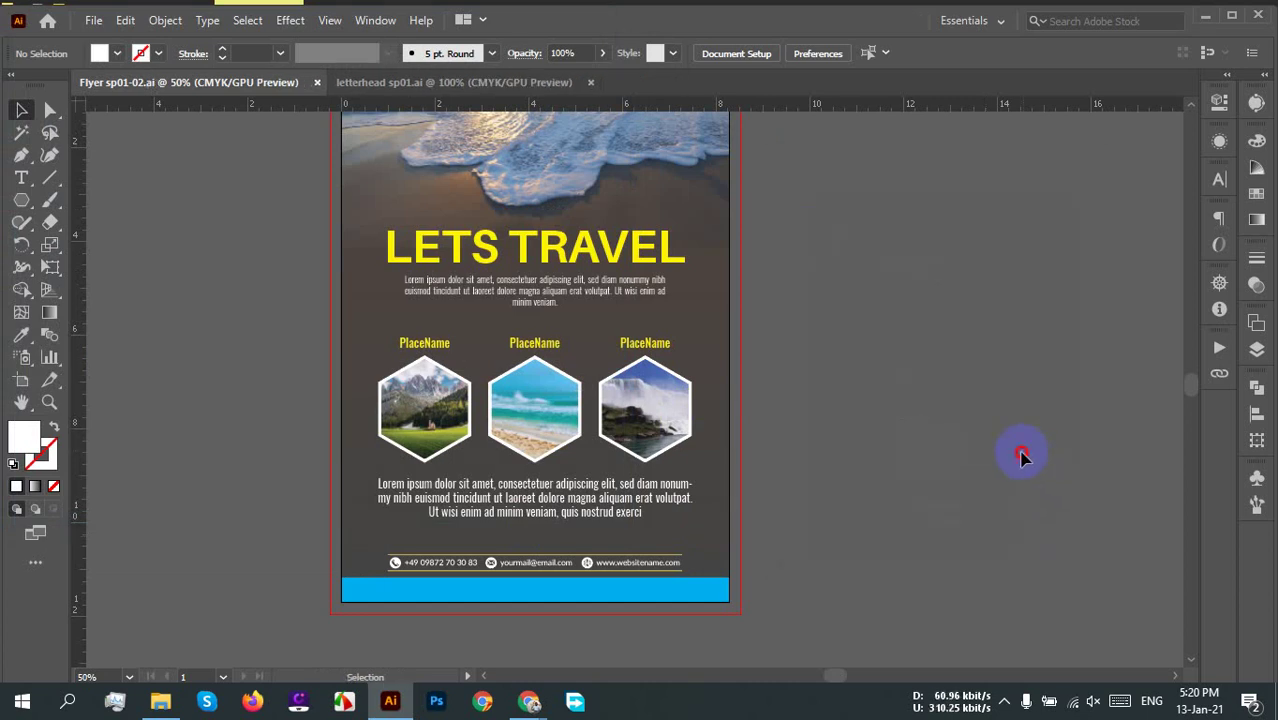
Step: Delete the stray dark blue shape lying outside the flyer artboard, above the page
scroll(887, 480, "down", 4)
left_click_drag(878, 435, 382, 294)
scroll(543, 366, "down", 3)
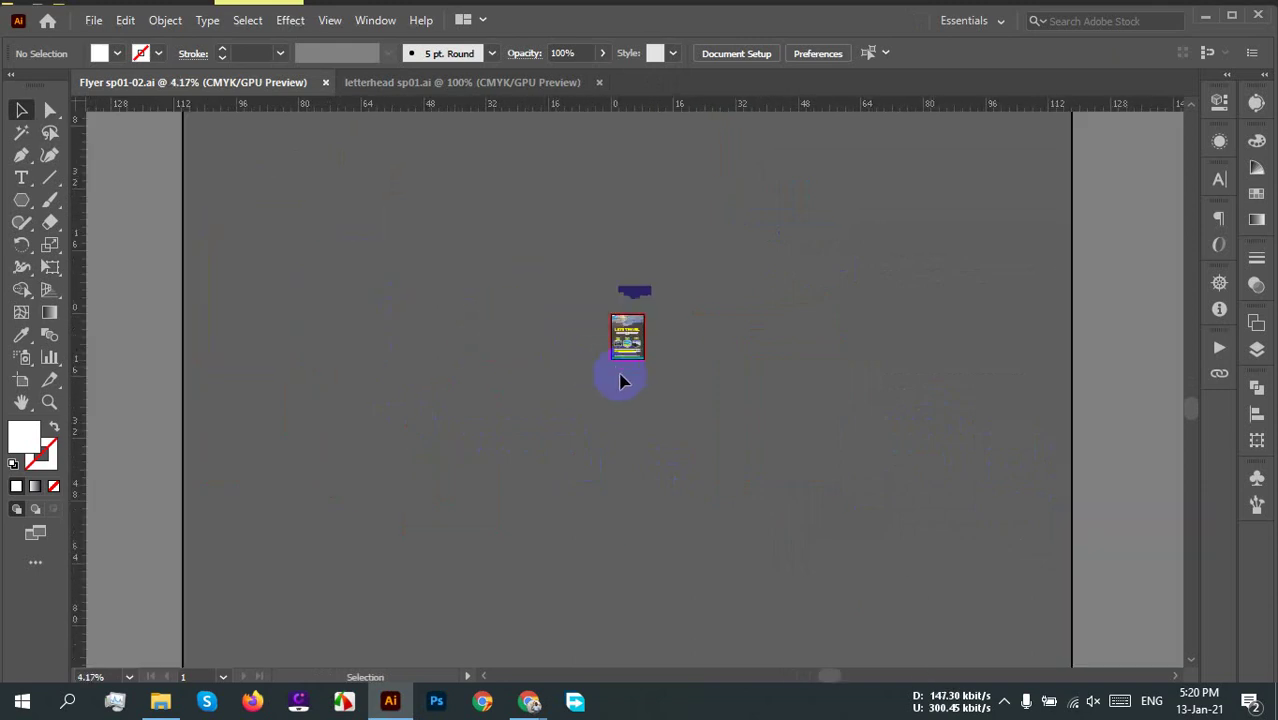
left_click(625, 338)
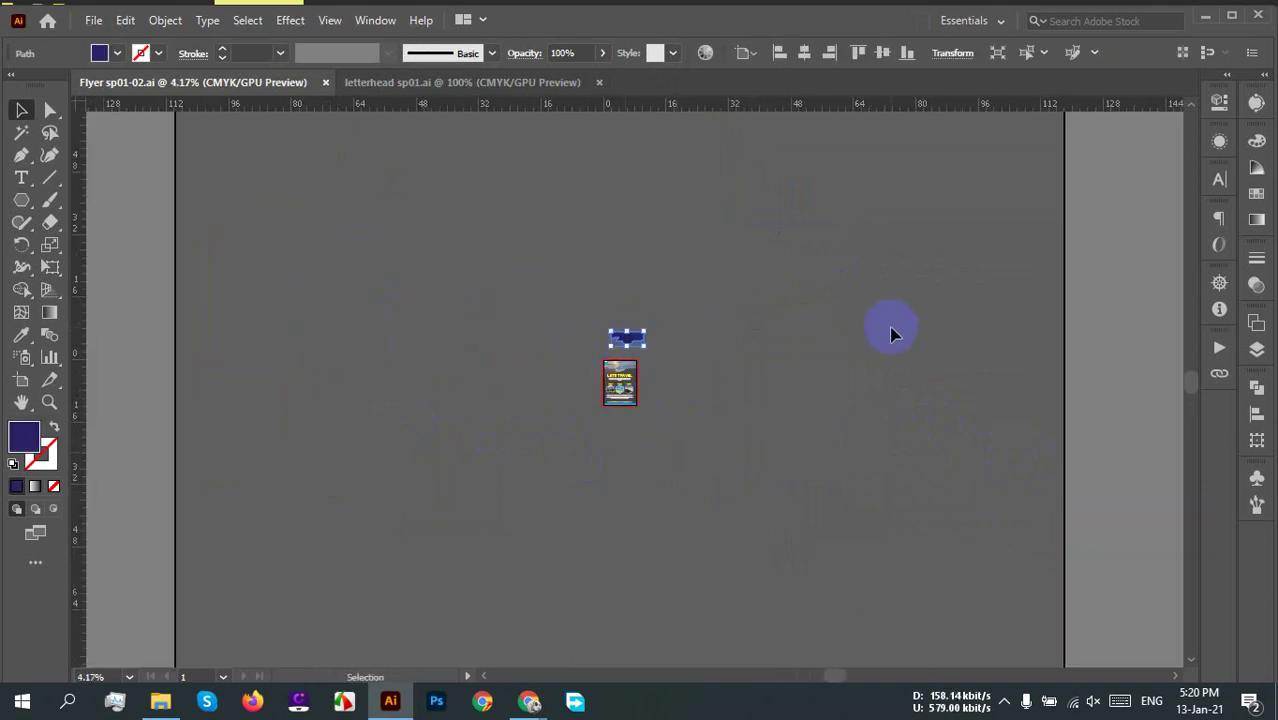
key("Delete")
scroll(698, 393, "up", 3)
left_click_drag(633, 337, 705, 378)
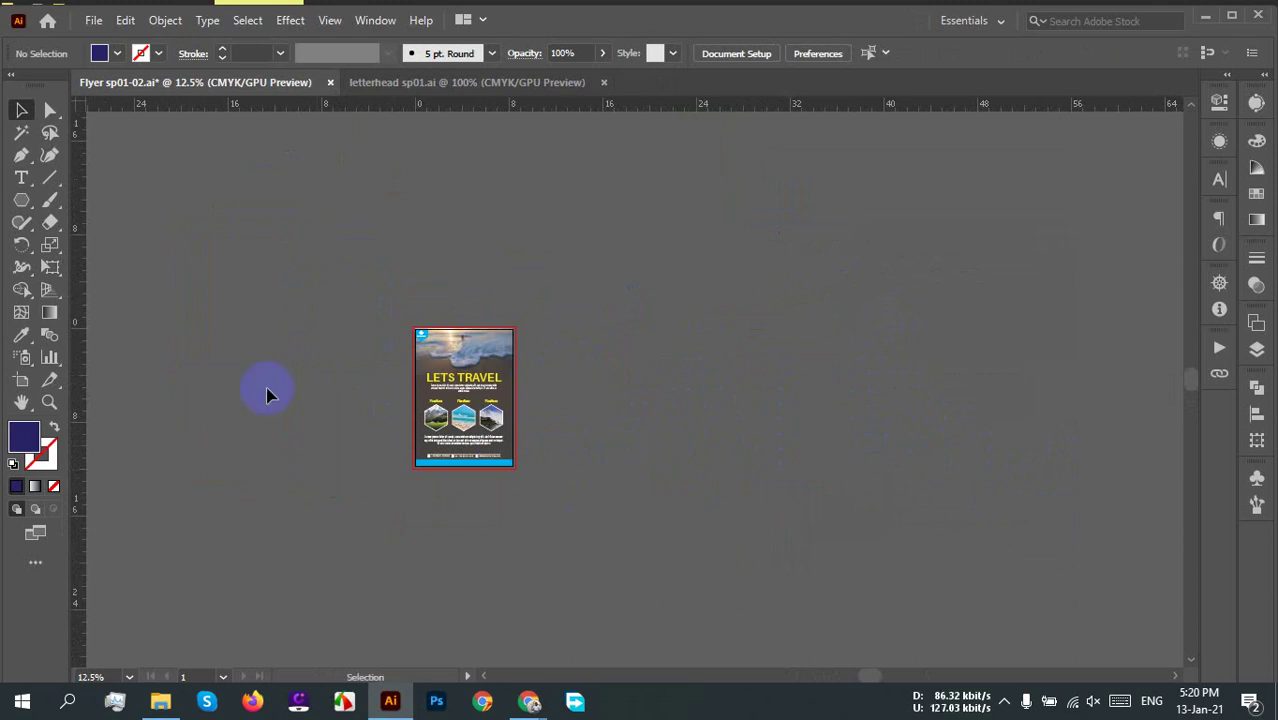
left_click(98, 22)
mouse_move(263, 375)
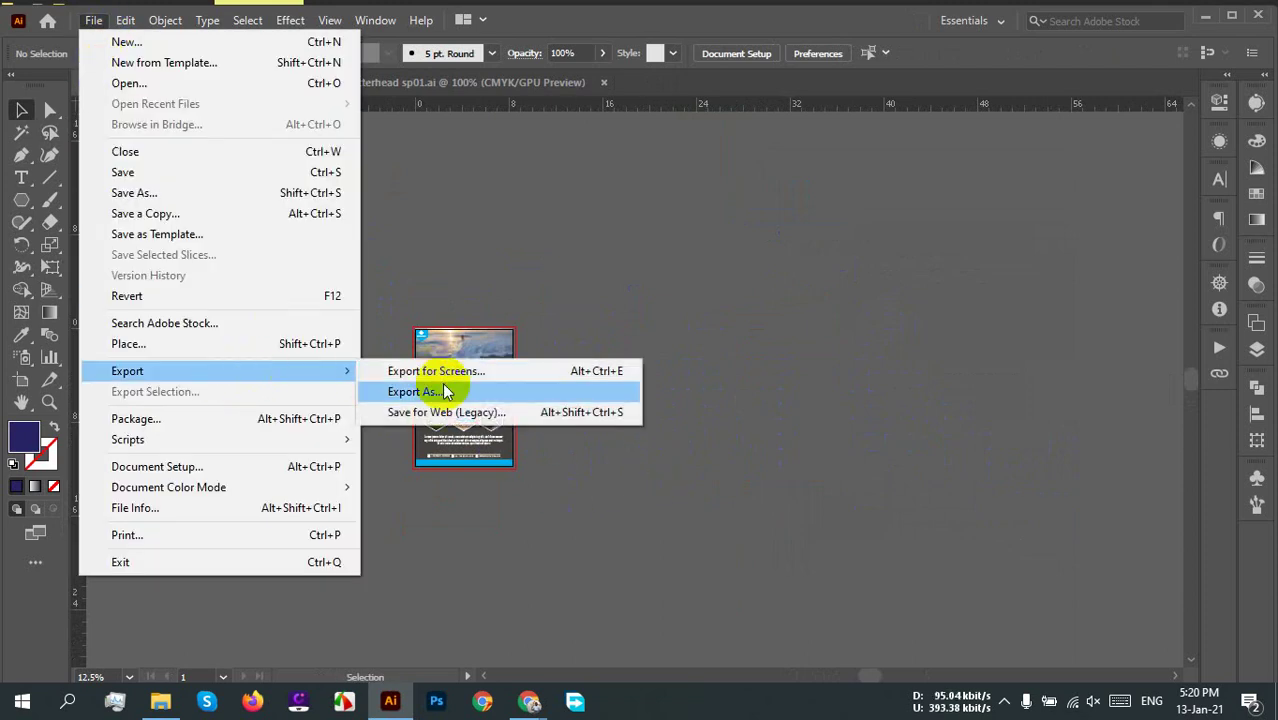
left_click(400, 392)
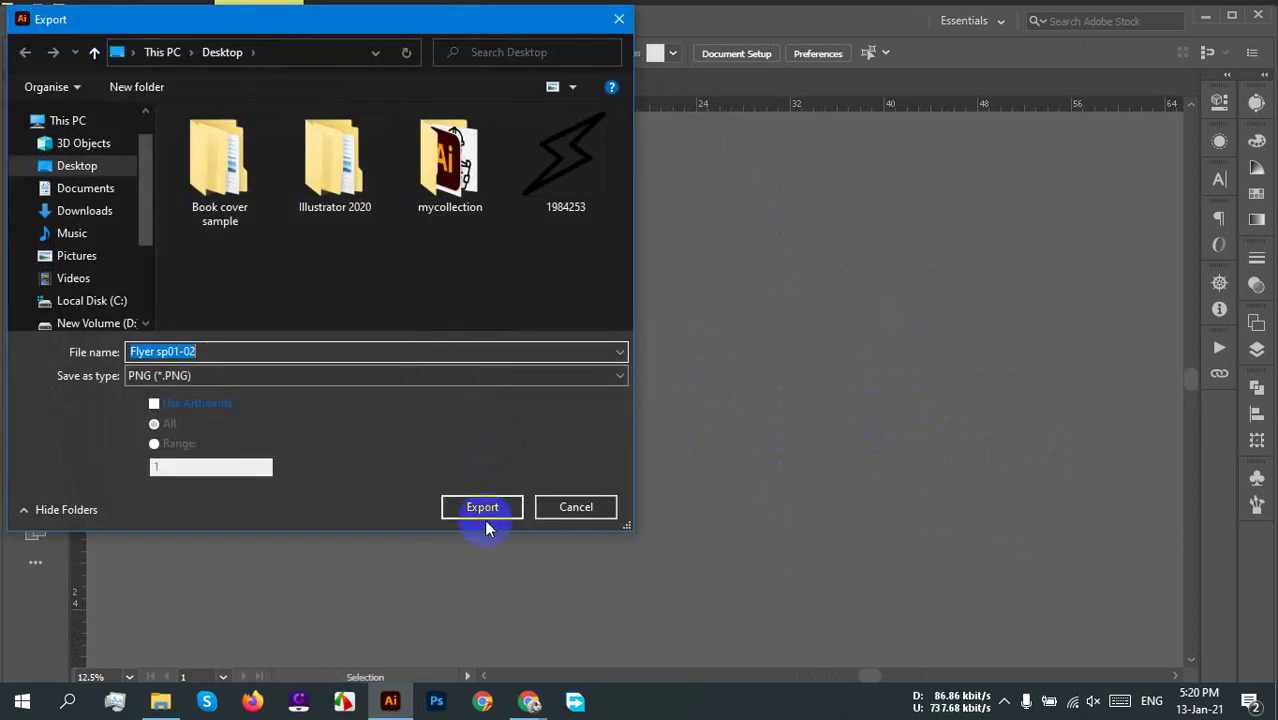
left_click(485, 517)
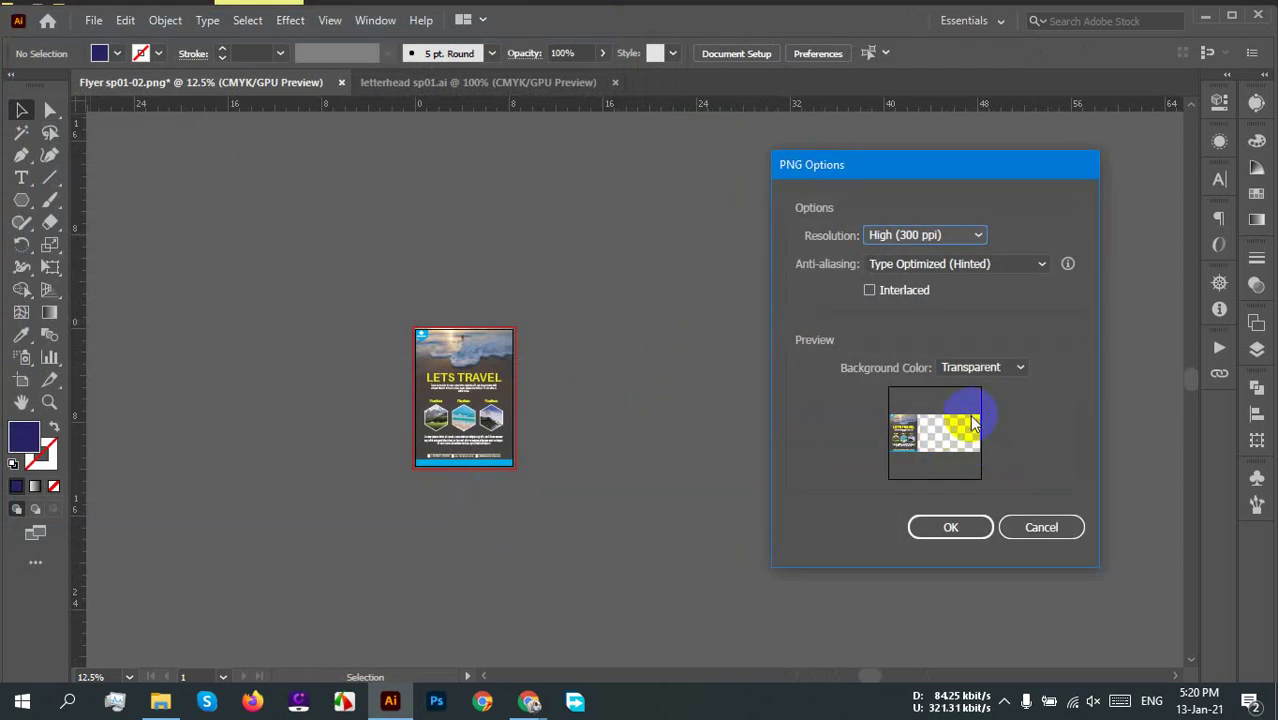
left_click(1038, 528)
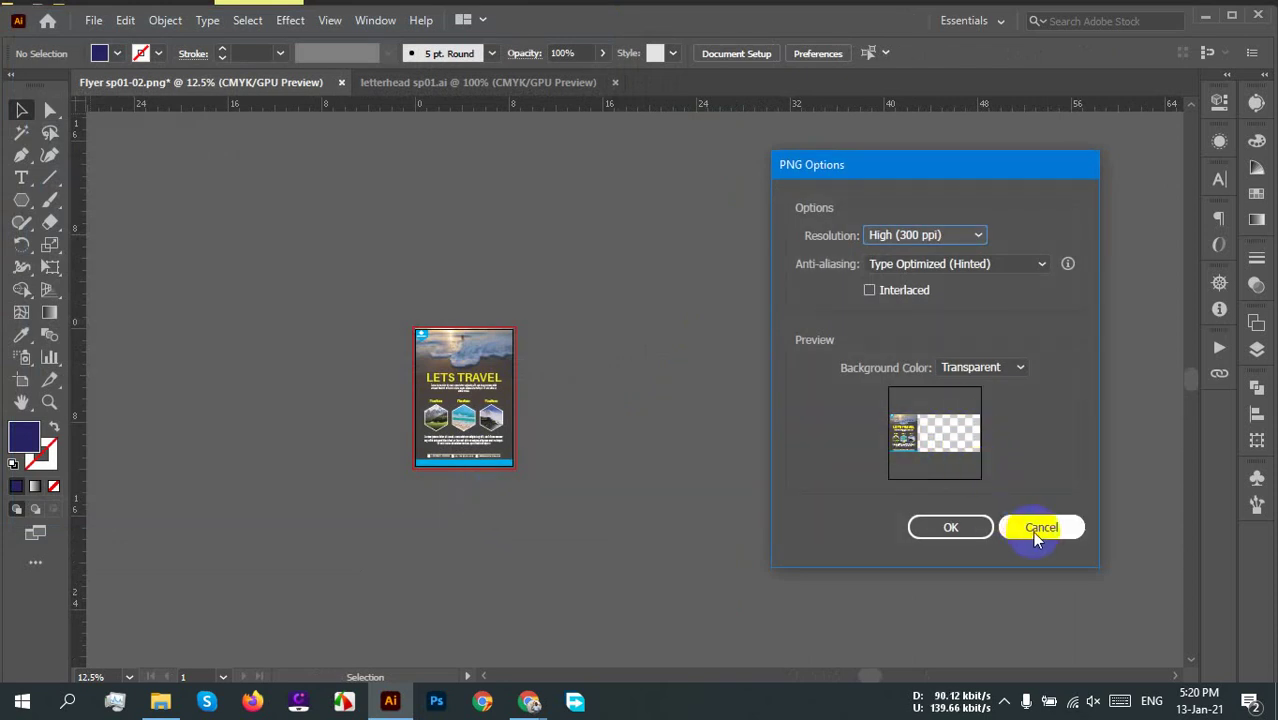
Step: Switch the document to Outline view and delete the hidden stray path beside the flyer artboard
scroll(961, 504, "down", 1)
scroll(961, 504, "down", 3)
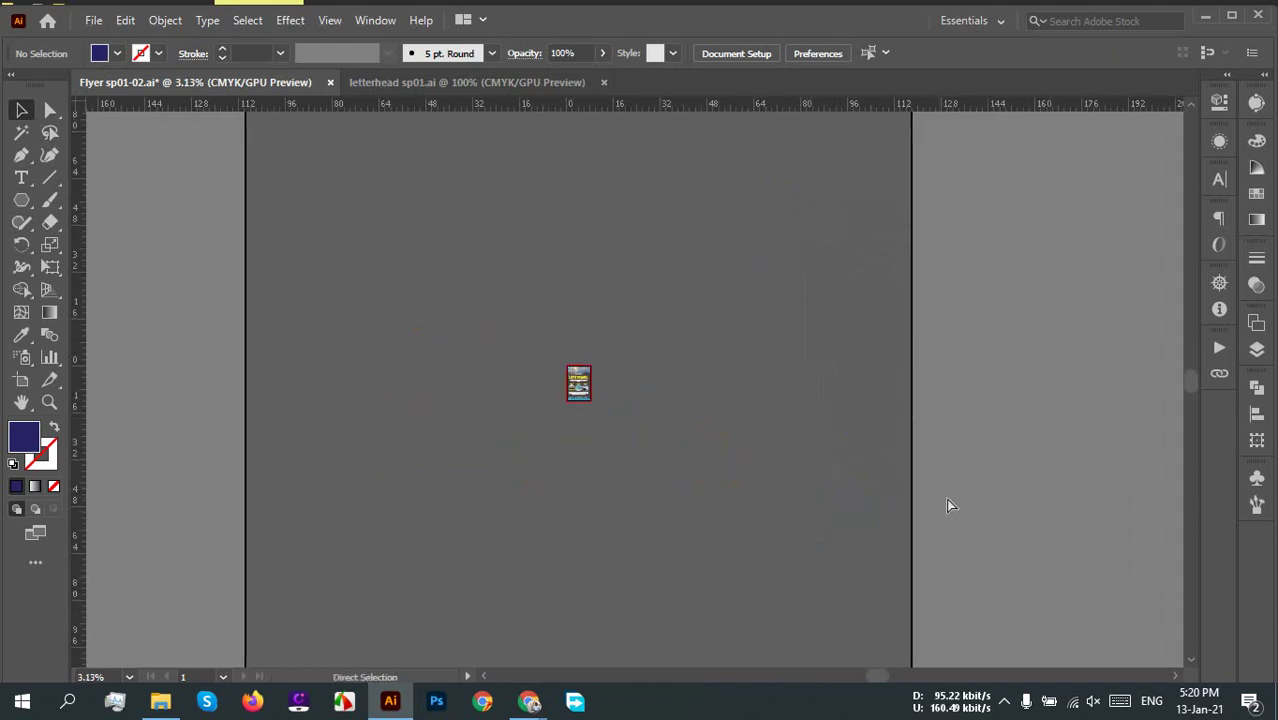
key("ctrl+y")
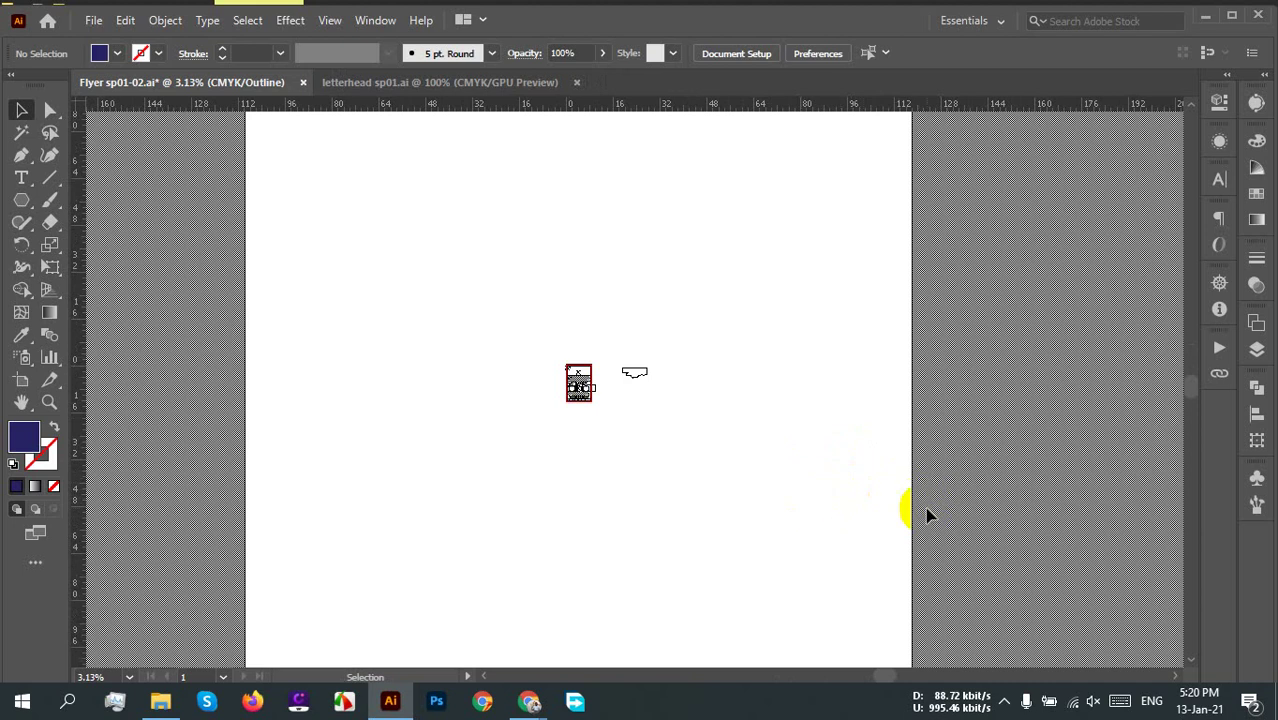
left_click(634, 372)
key("Delete")
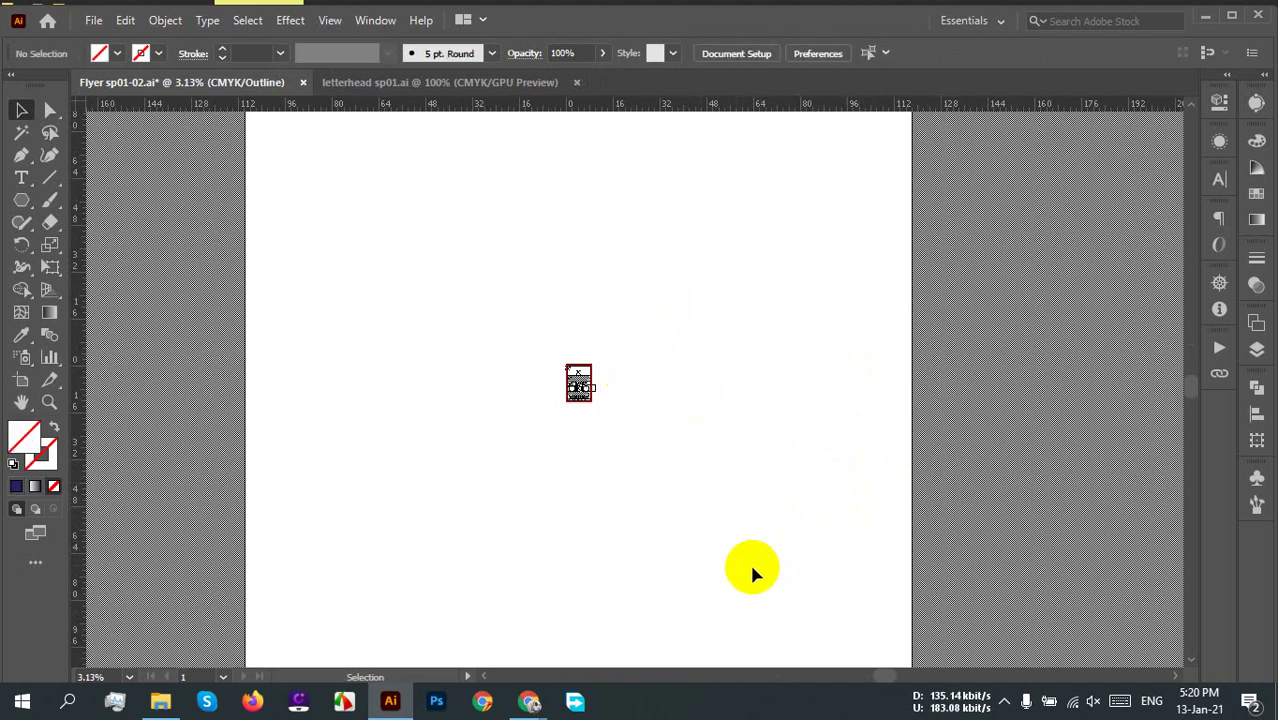
Step: Export the flyer to the Desktop as PNG Flyer sp01-02 at High (300 ppi) with transparent background, and return to Preview with the artboard fitted
left_click(92, 21)
mouse_move(290, 372)
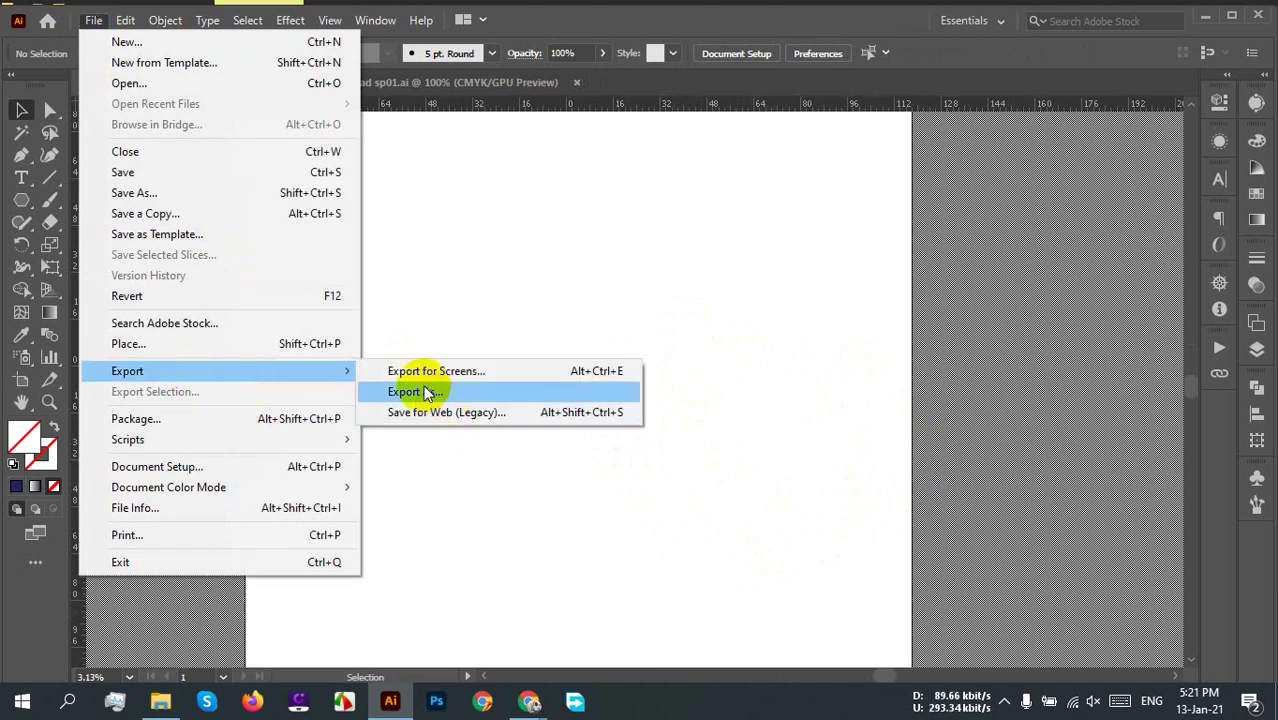
left_click(432, 390)
left_click(481, 506)
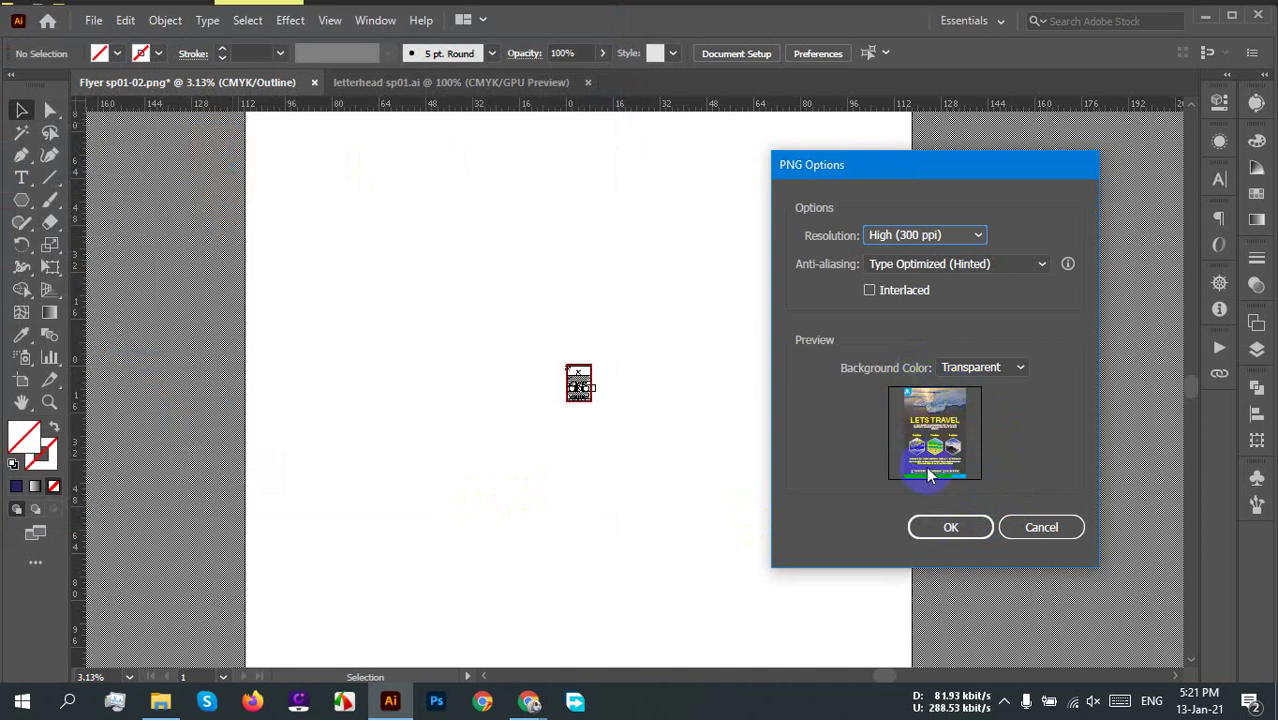
left_click(958, 526)
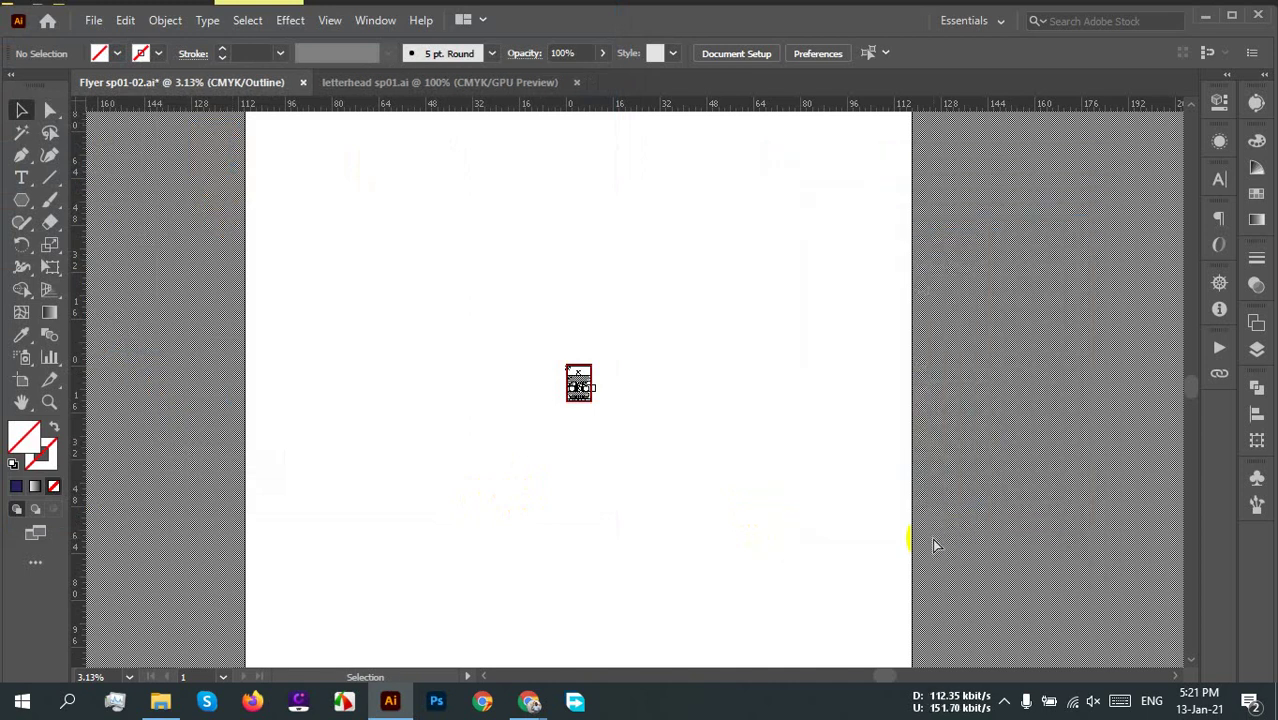
key("ctrl+y")
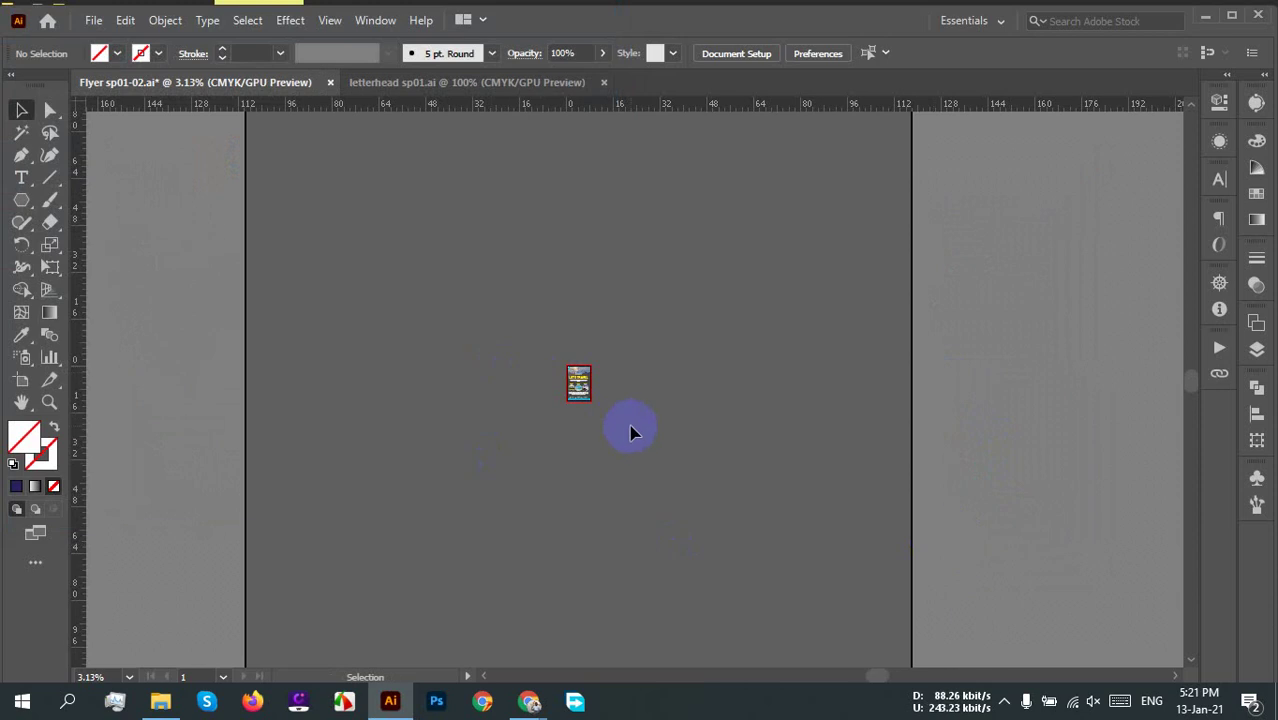
key("ctrl+0")
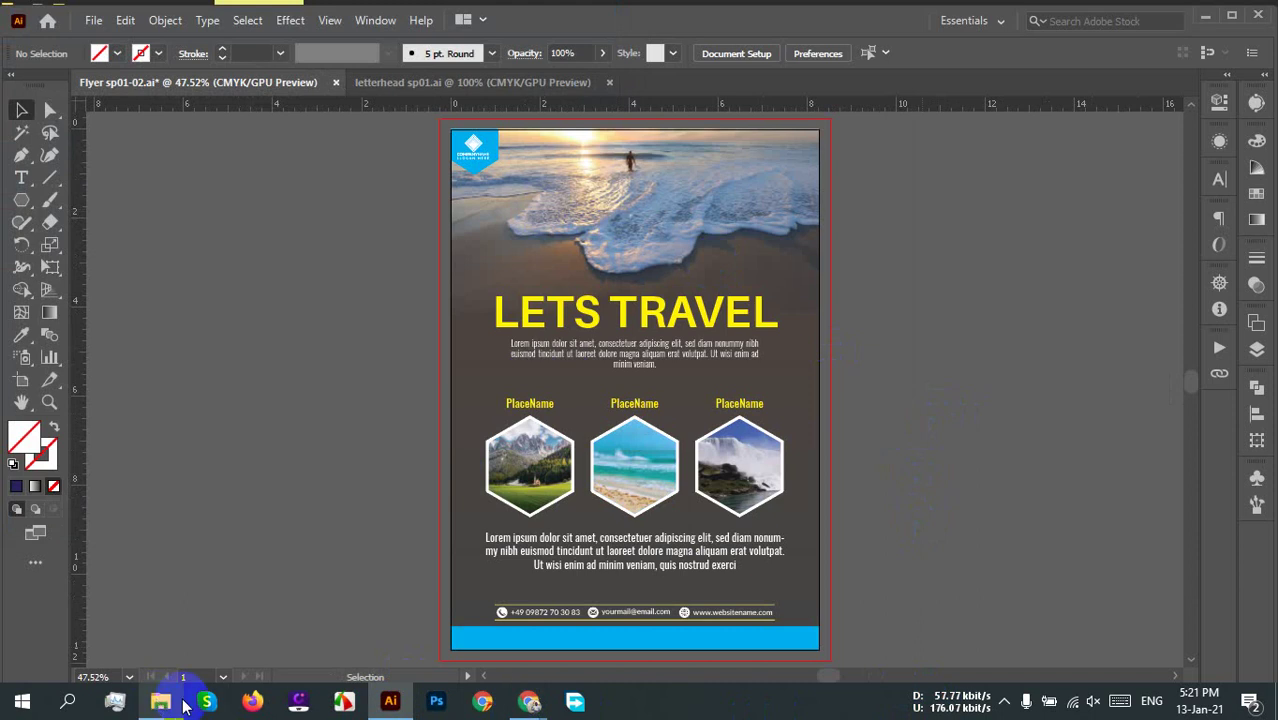
Step: Switch to File Explorer, inspect the exported Flyer sp01-02 PNG from the Desktop folder in Photos, and close the viewer
left_click(165, 610)
left_click(66, 186)
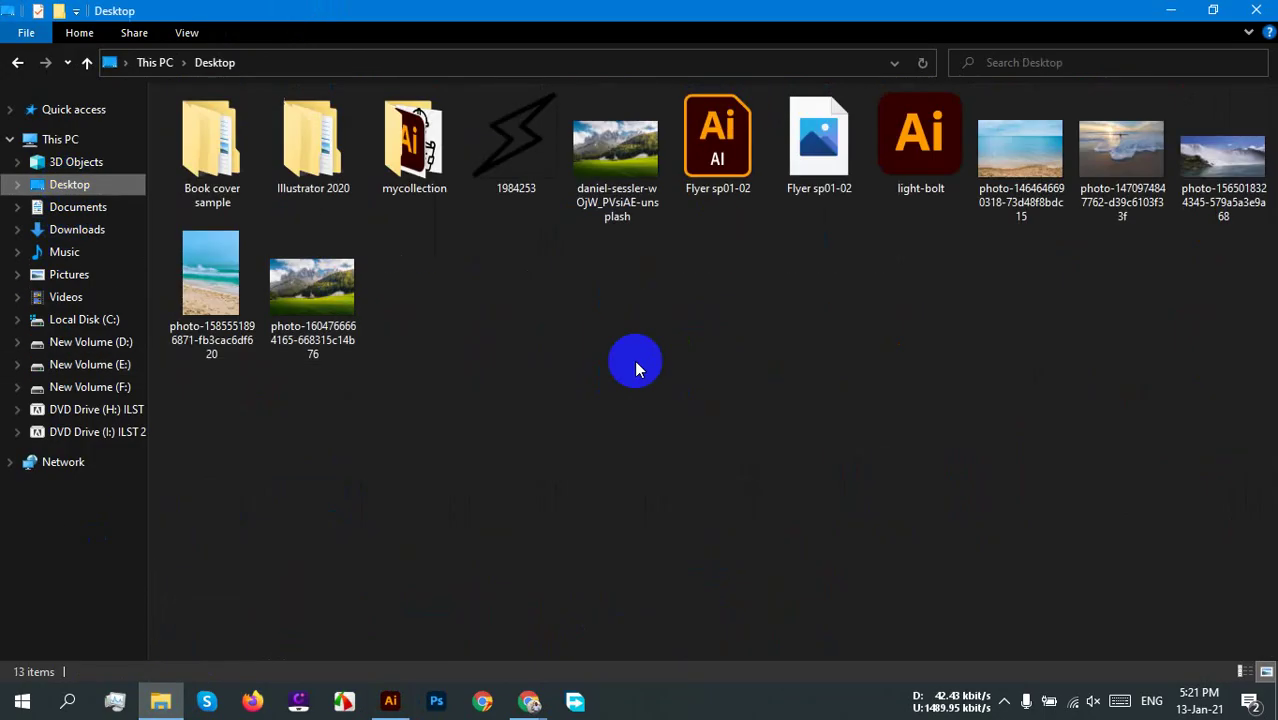
right_click(835, 300)
left_click(885, 377)
double_click(818, 145)
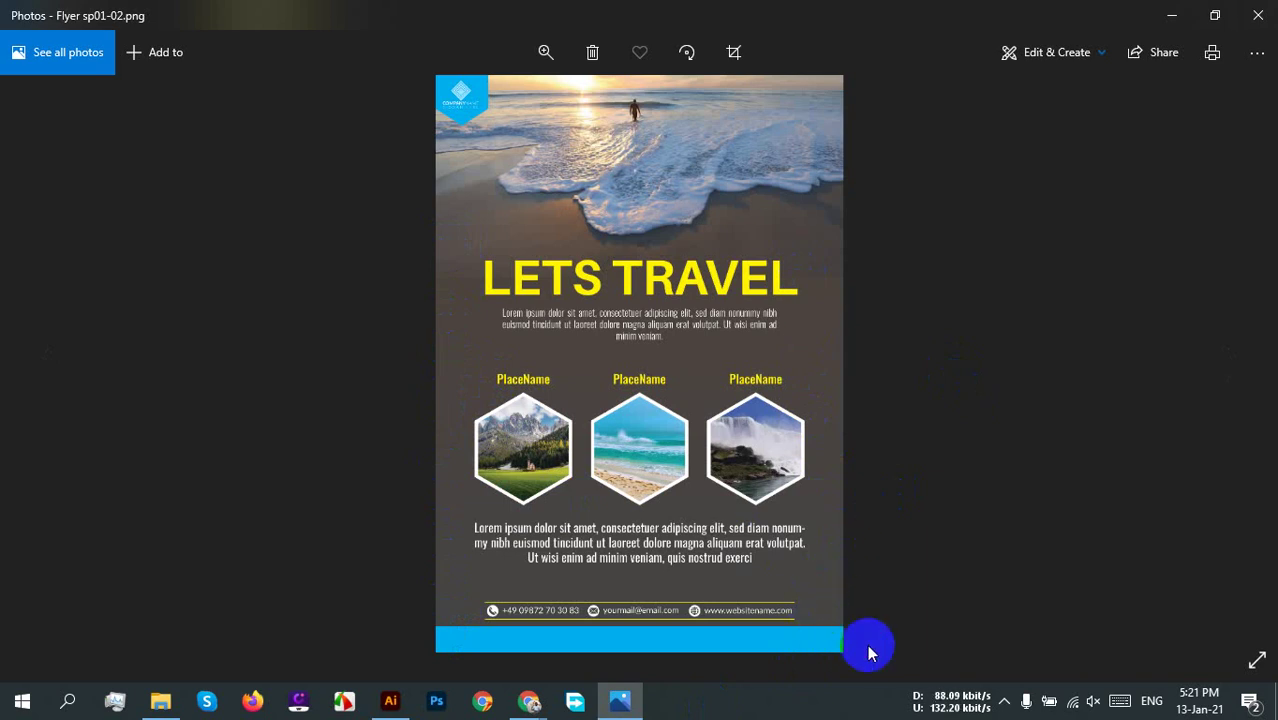
left_click(1254, 15)
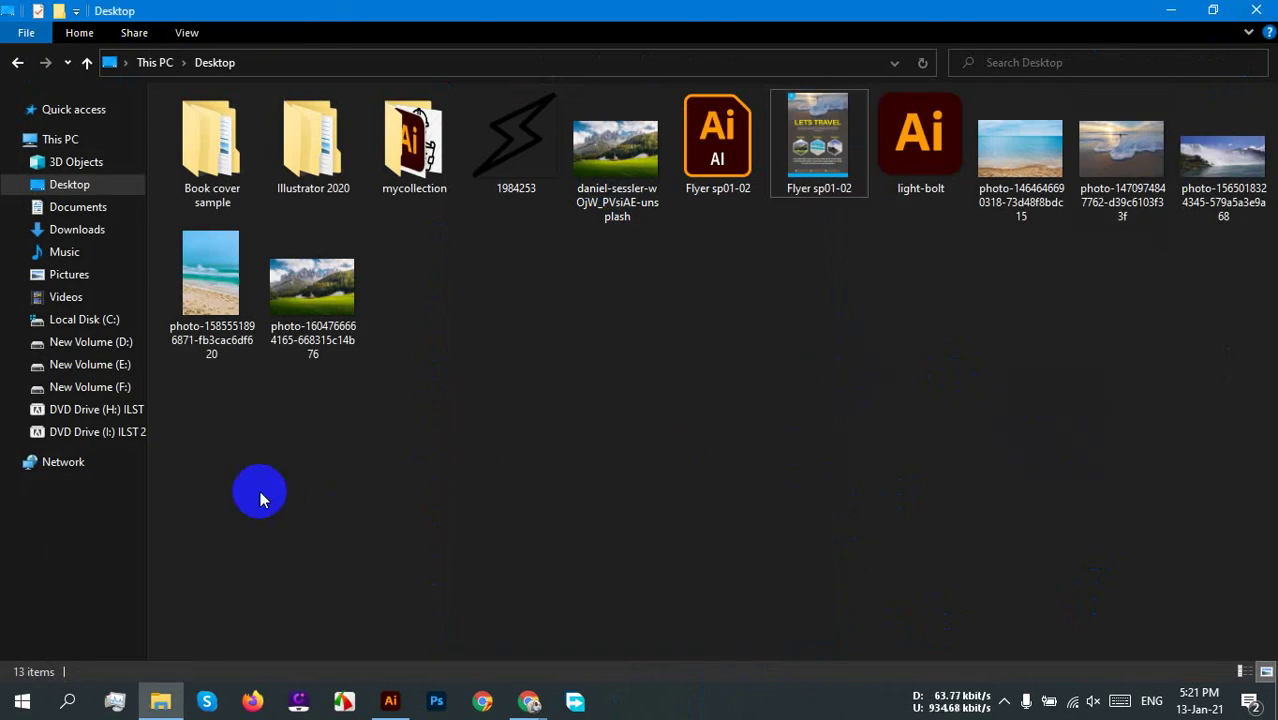
Step: Launch Photoshop and open the Flyer Mockup PSD from the Work\Mockup folder on New Volume (E:)
left_click(116, 386)
left_click(114, 364)
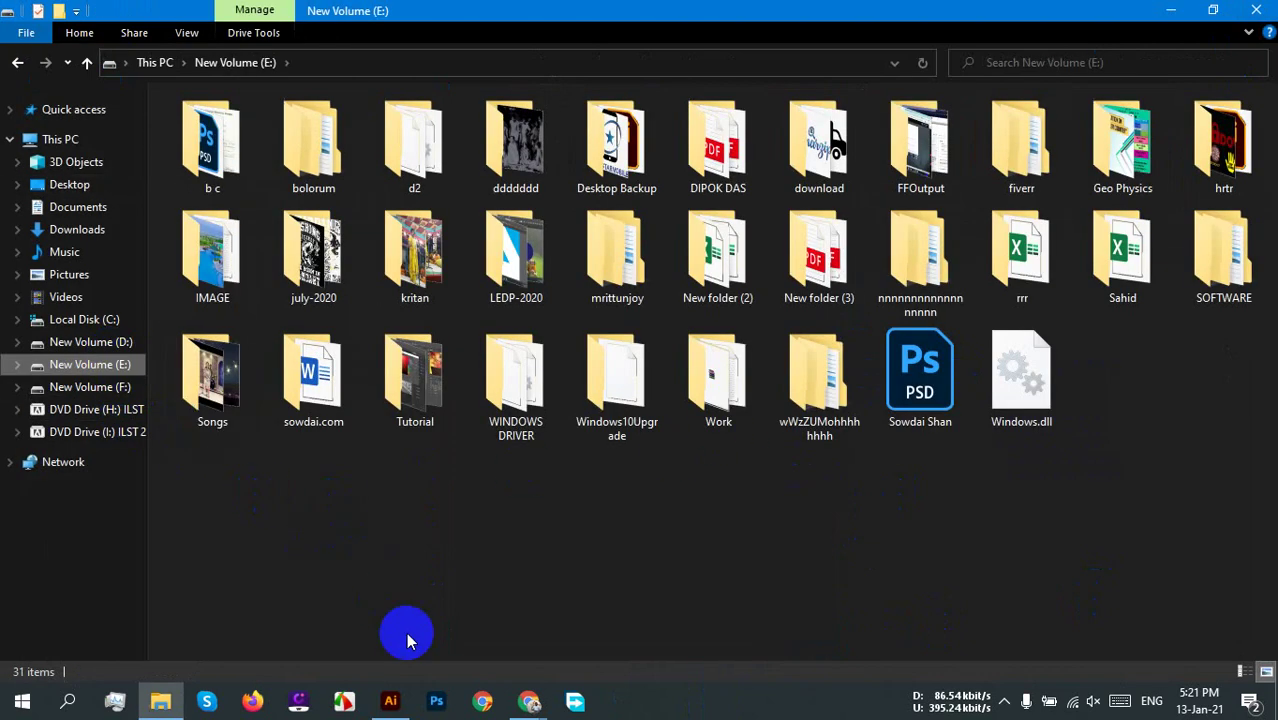
left_click(436, 700)
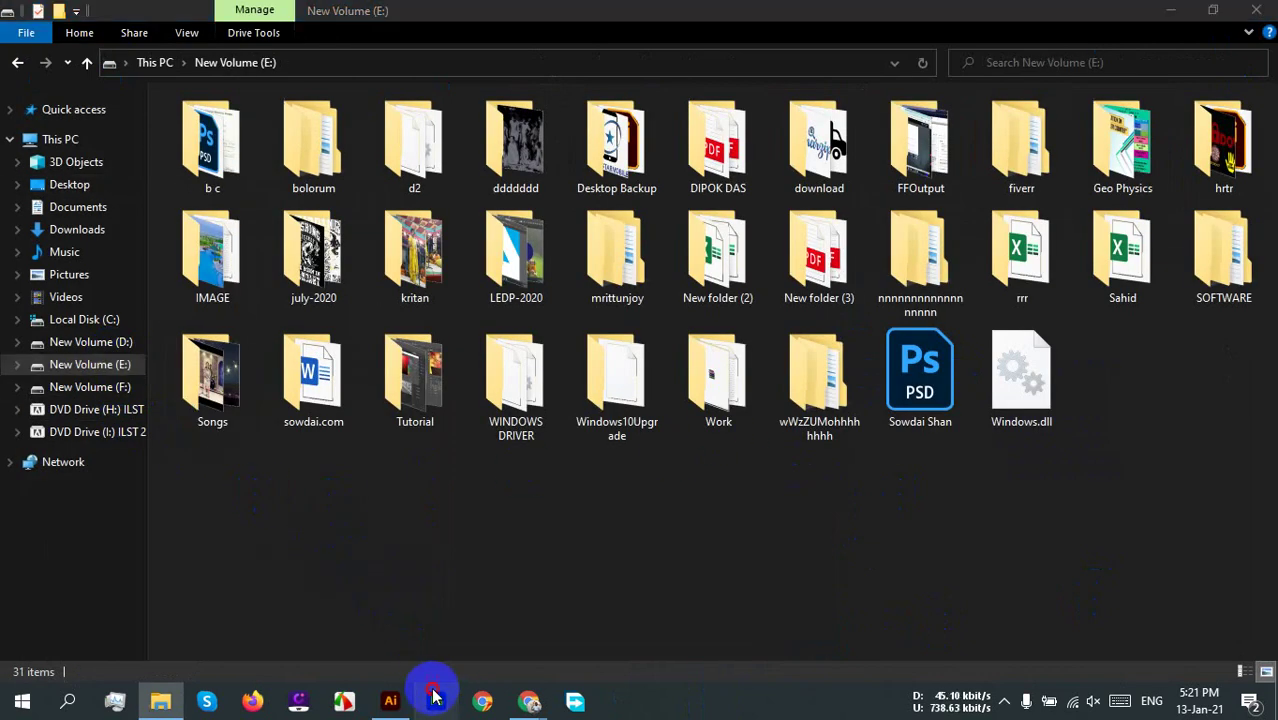
double_click(710, 392)
left_click(811, 284)
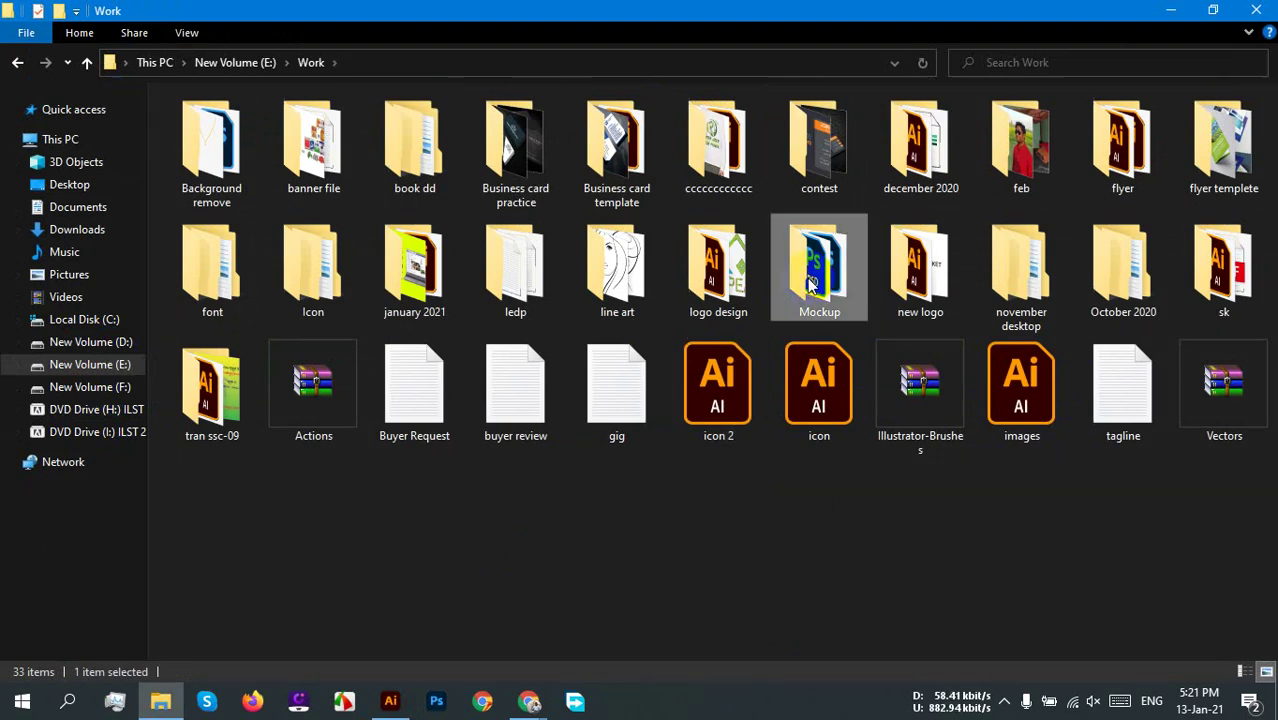
double_click(818, 286)
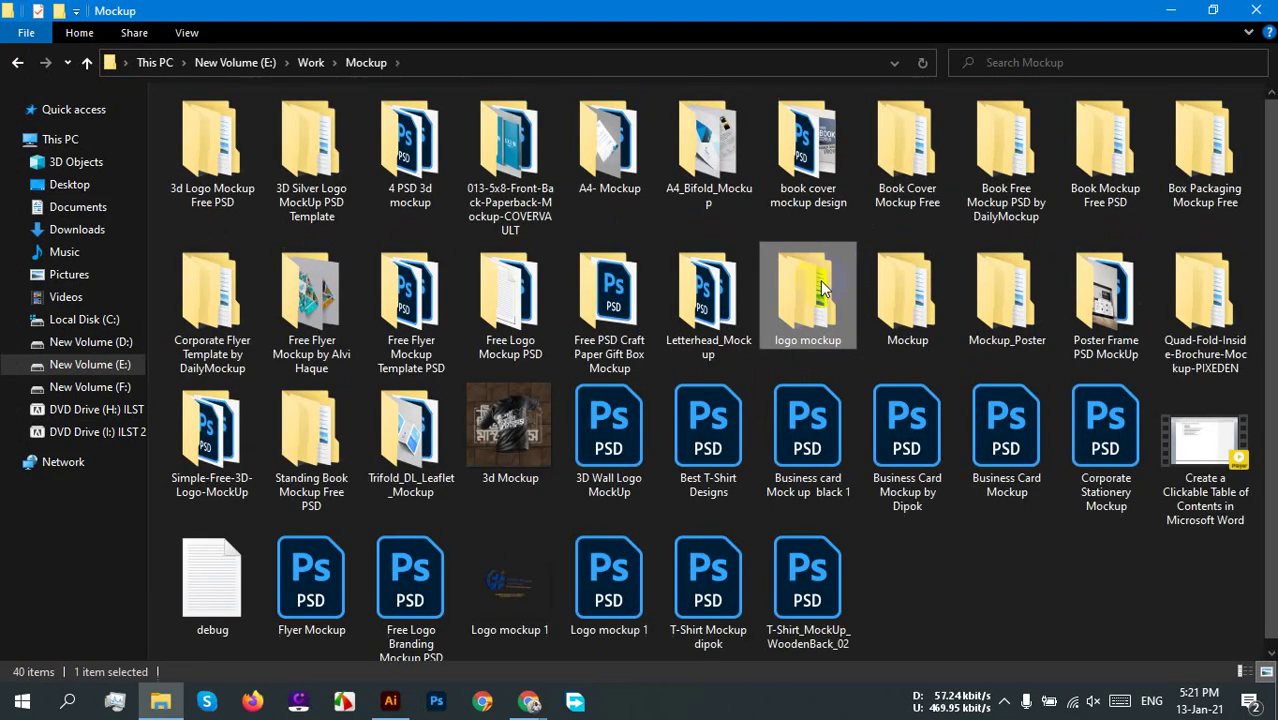
left_click(982, 544)
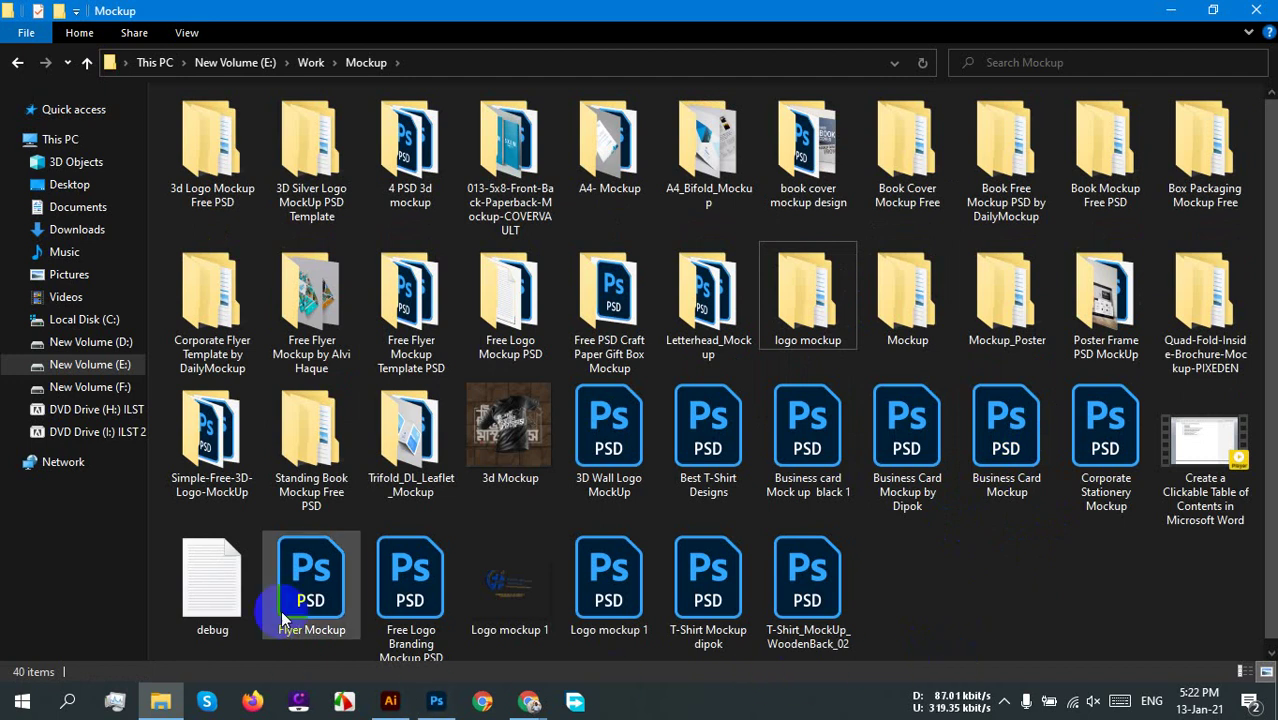
left_click(308, 584)
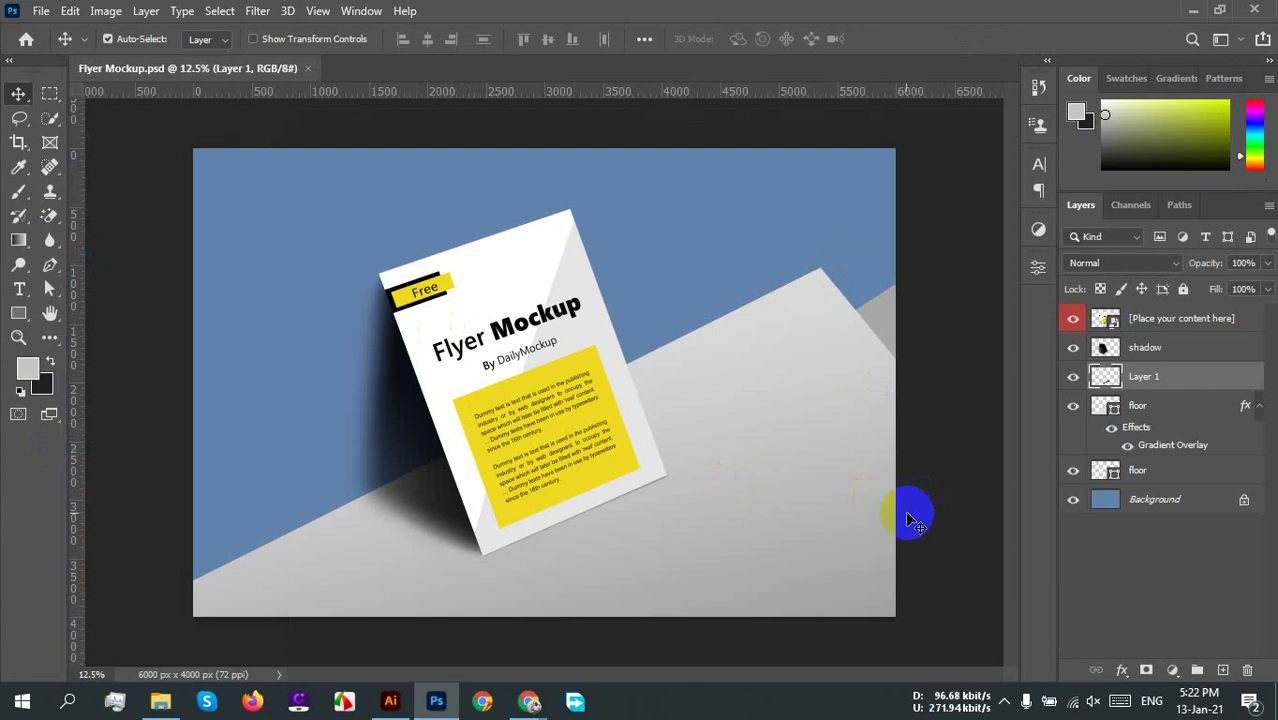
Step: Open the A4- Mockup PSD from the A4- Mockup folder in Photoshop and hide its Replace A4 Paper layer
left_click(160, 702)
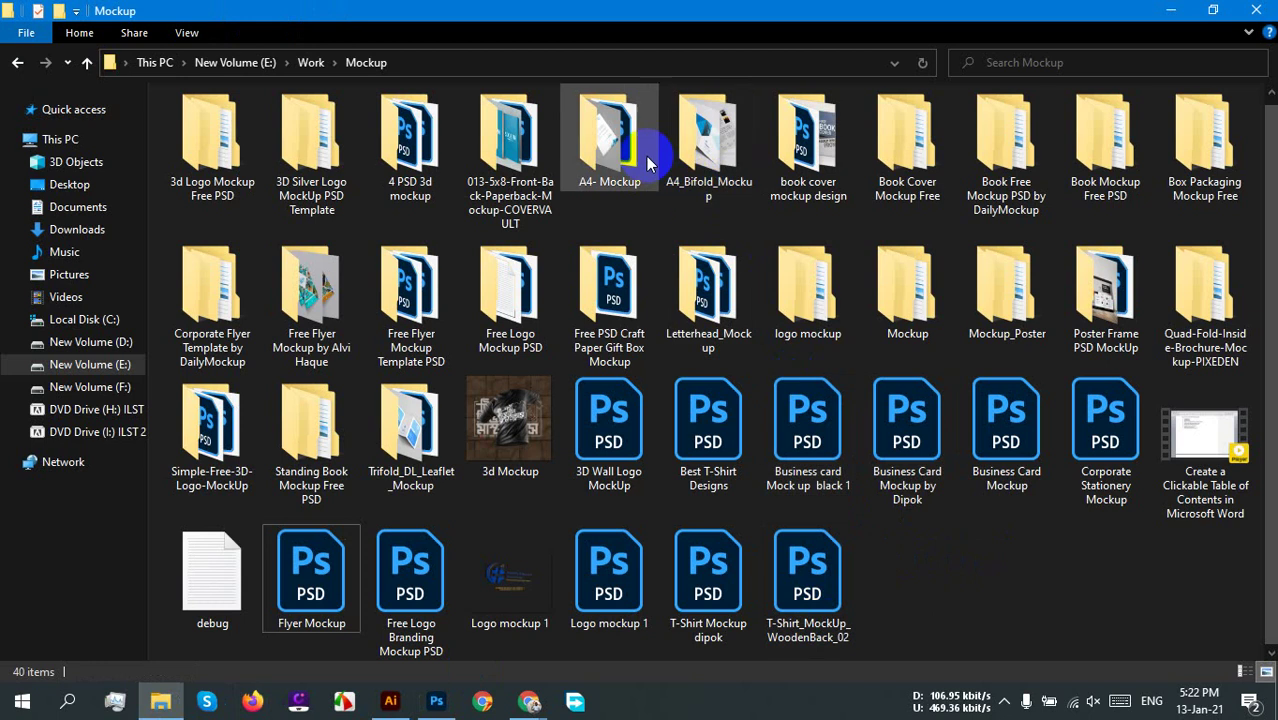
double_click(600, 135)
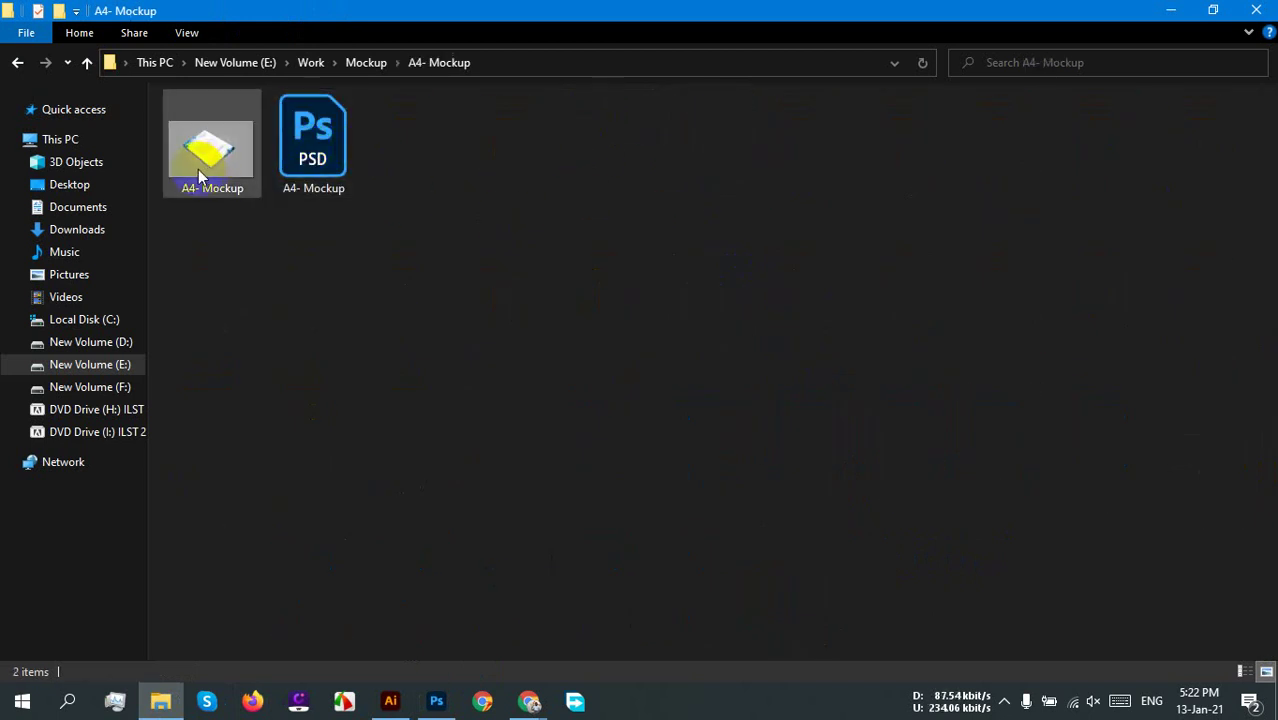
double_click(334, 163)
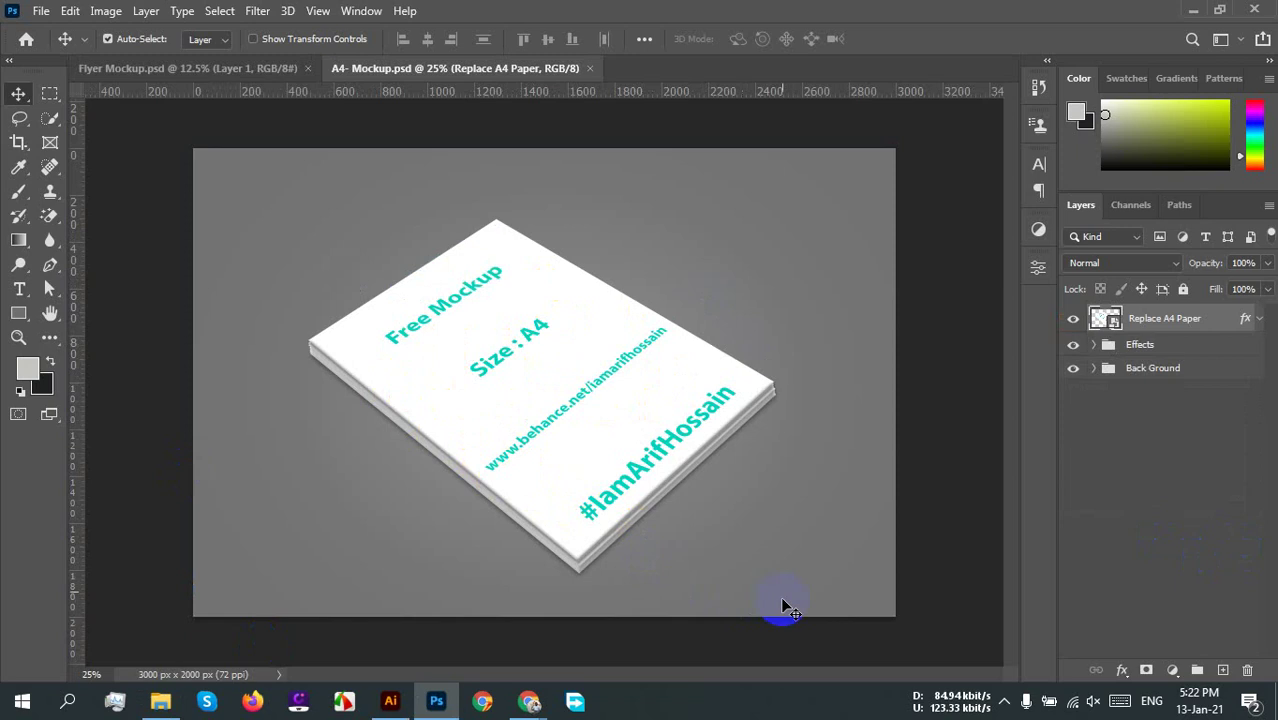
left_click(1071, 321)
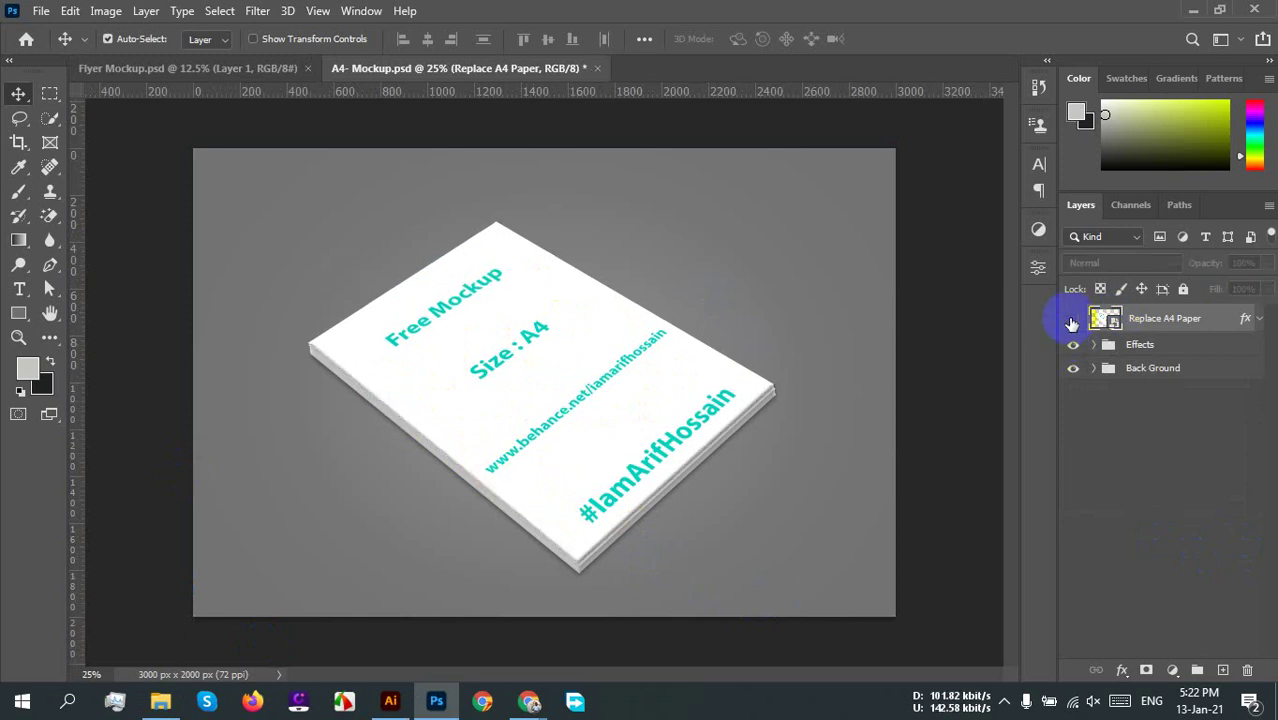
left_click(1073, 346)
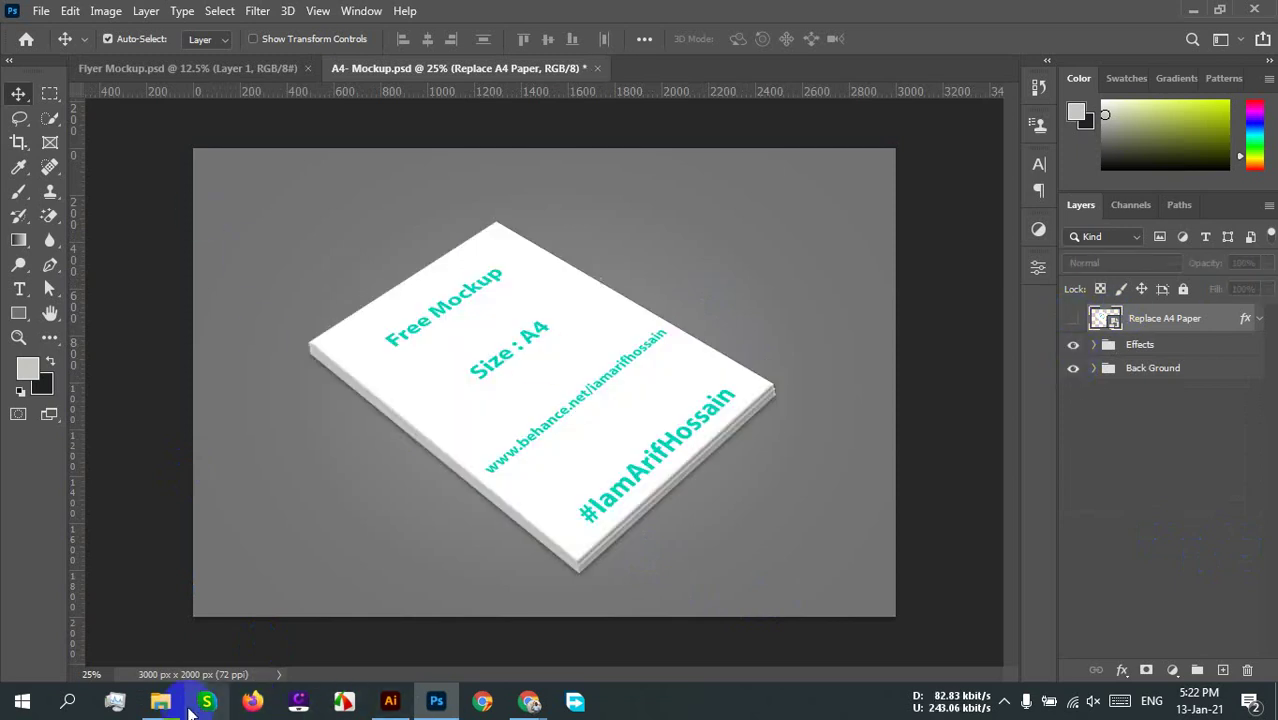
Step: Open the Flyer sp01-02 PNG from the Desktop folder in Photoshop as a separate document
left_click(162, 702)
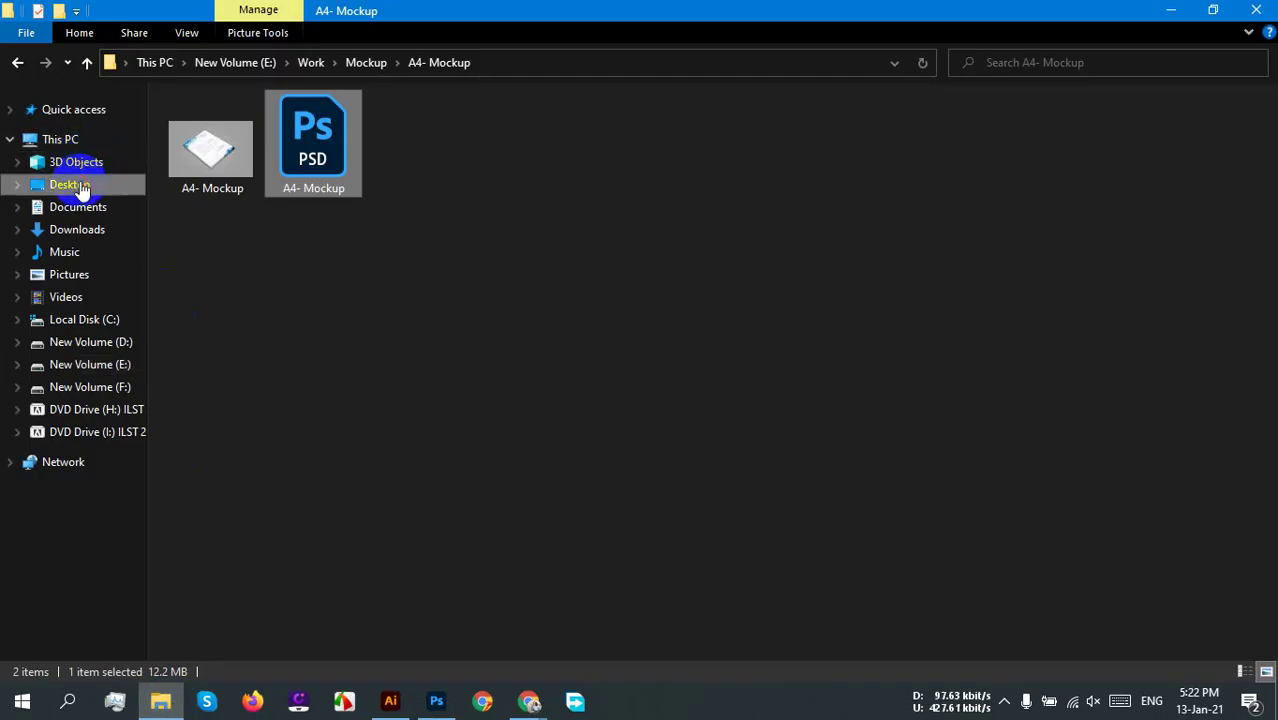
left_click(80, 186)
left_click_drag(820, 165, 322, 440)
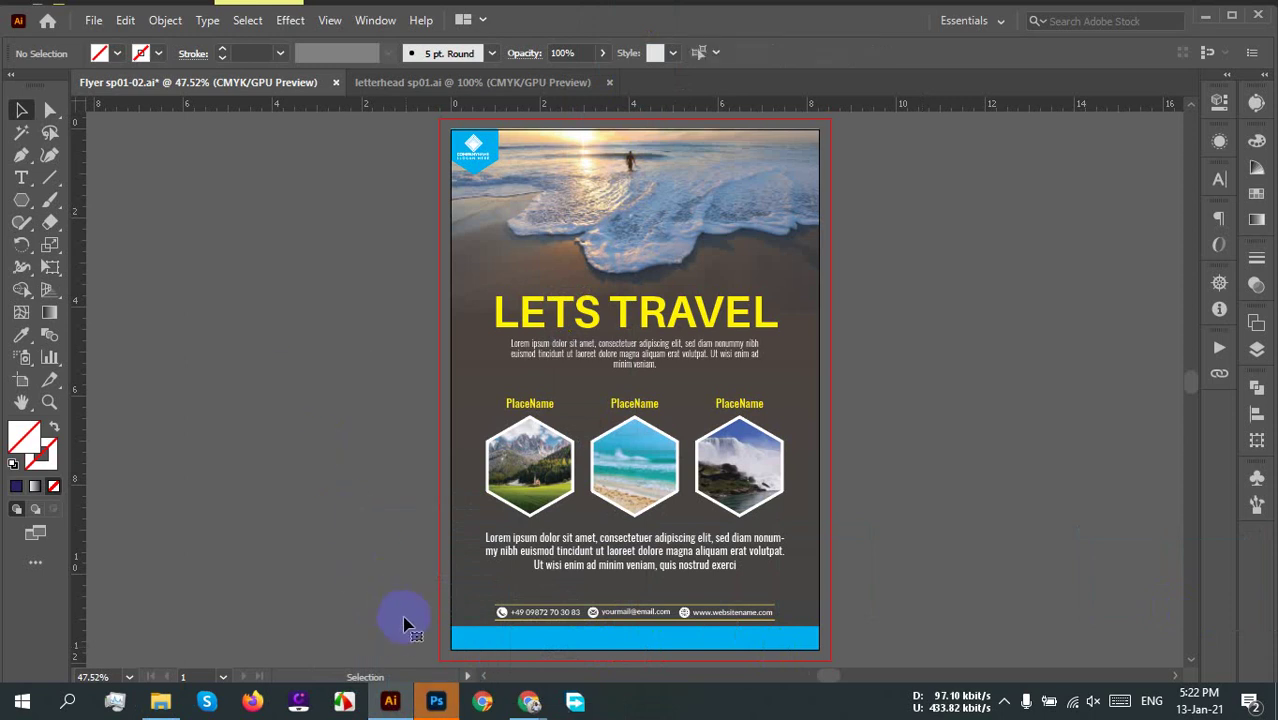
left_click(445, 702)
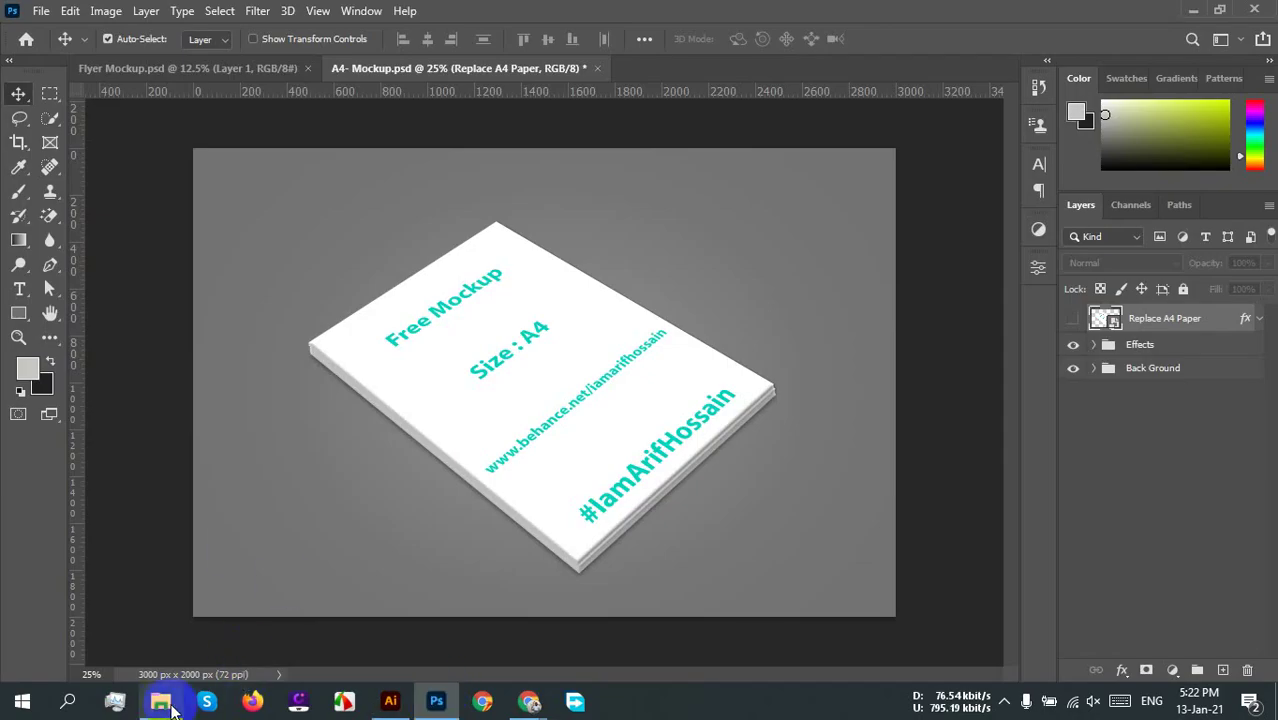
left_click(160, 702)
left_click_drag(827, 160, 722, 68)
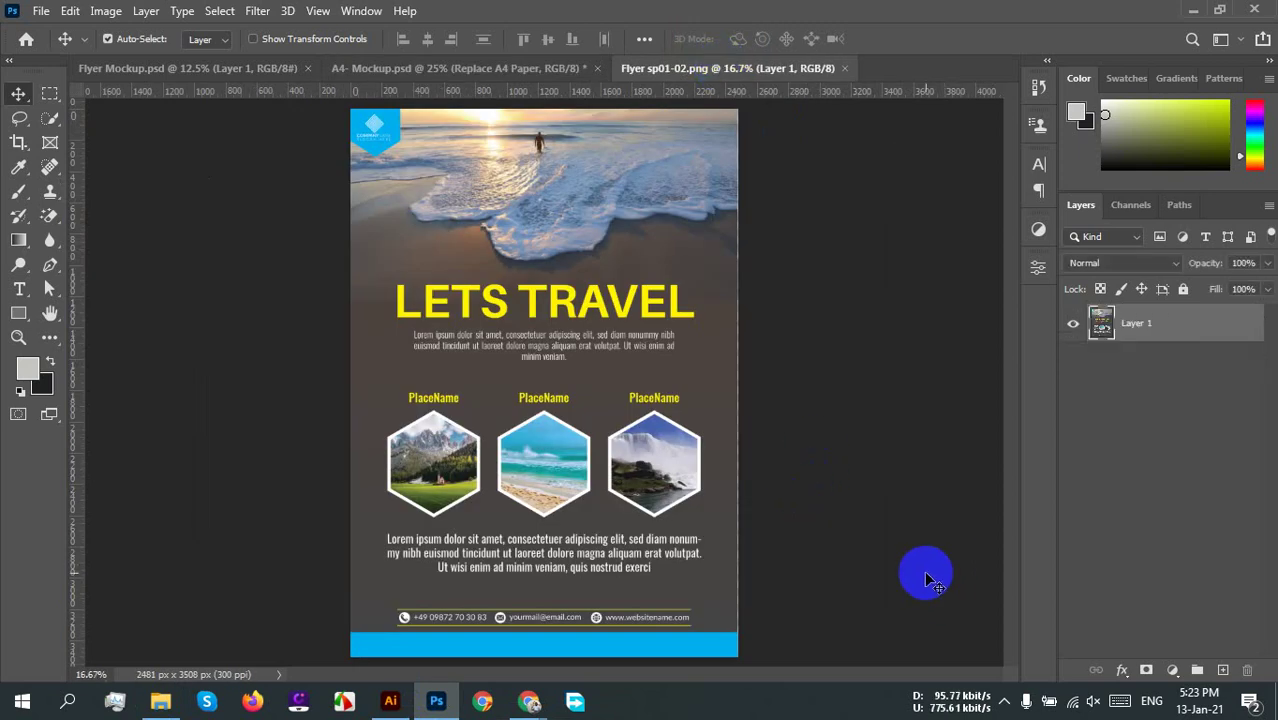
Step: Copy the entire flyer image into the Replace A4 Paper smart object of A4- Mockup, then save and close the smart object
key("ctrl")
key("ctrl+a")
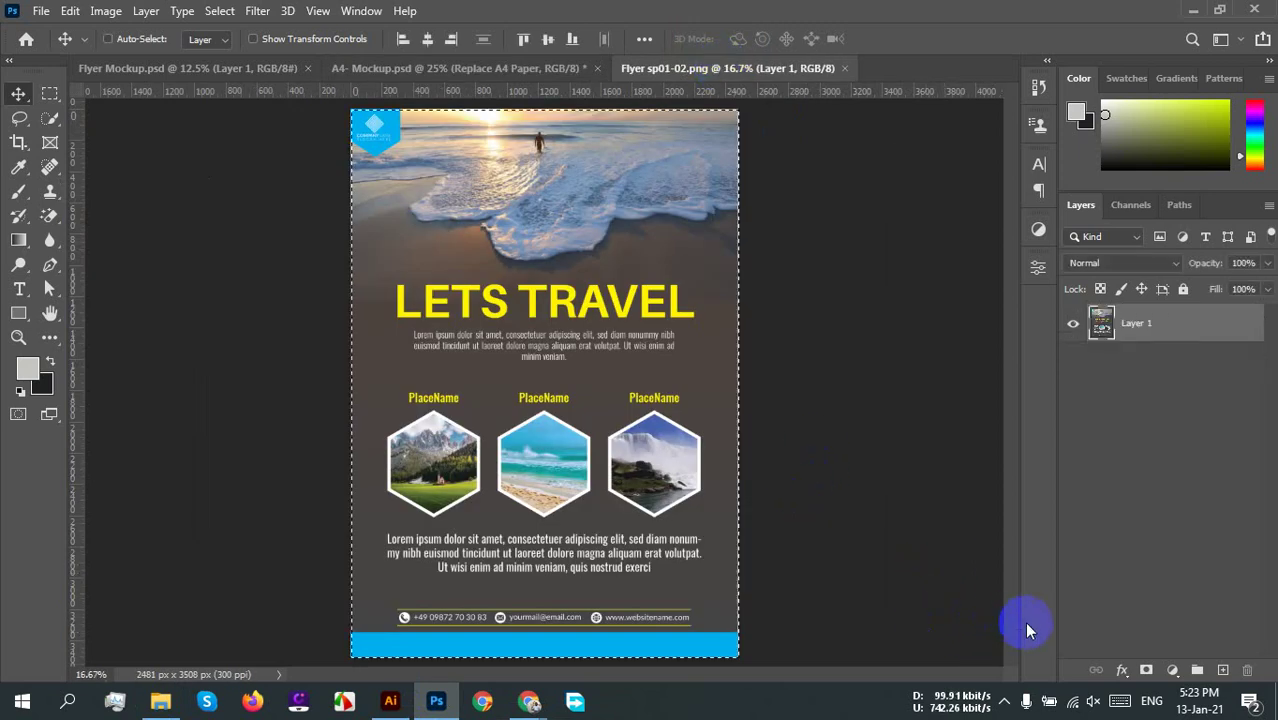
left_click(560, 66)
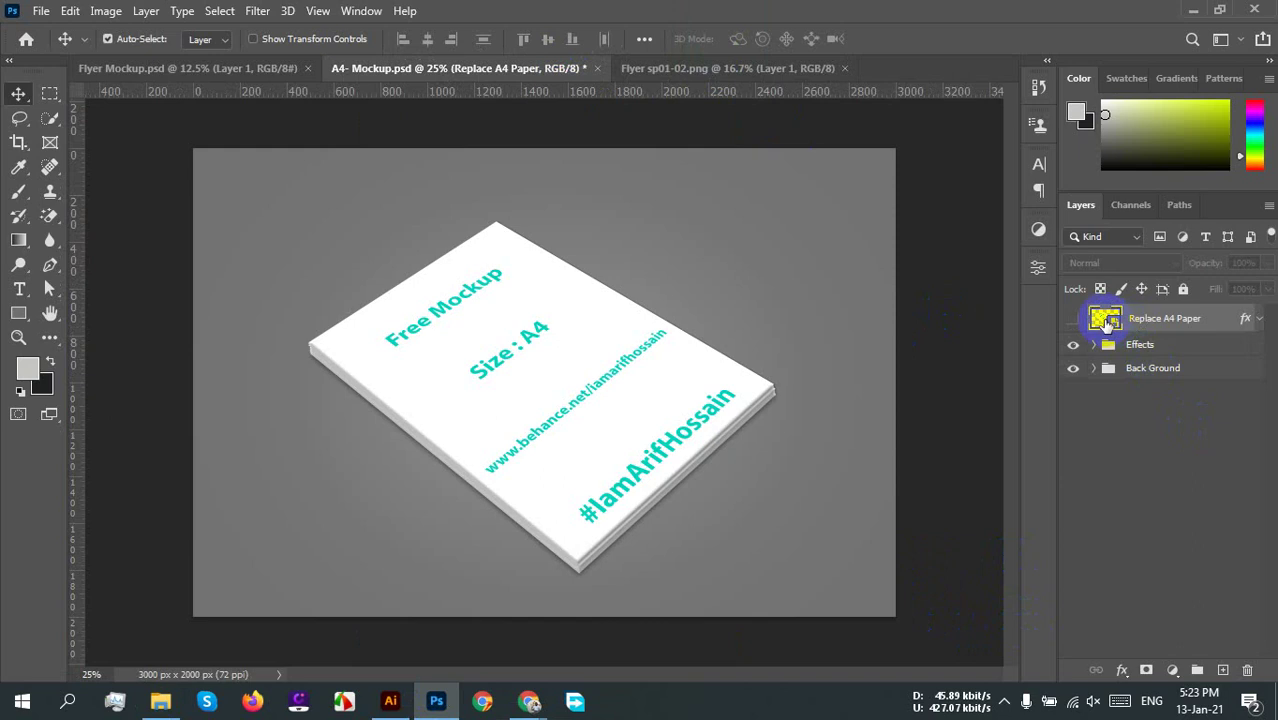
double_click(1104, 318)
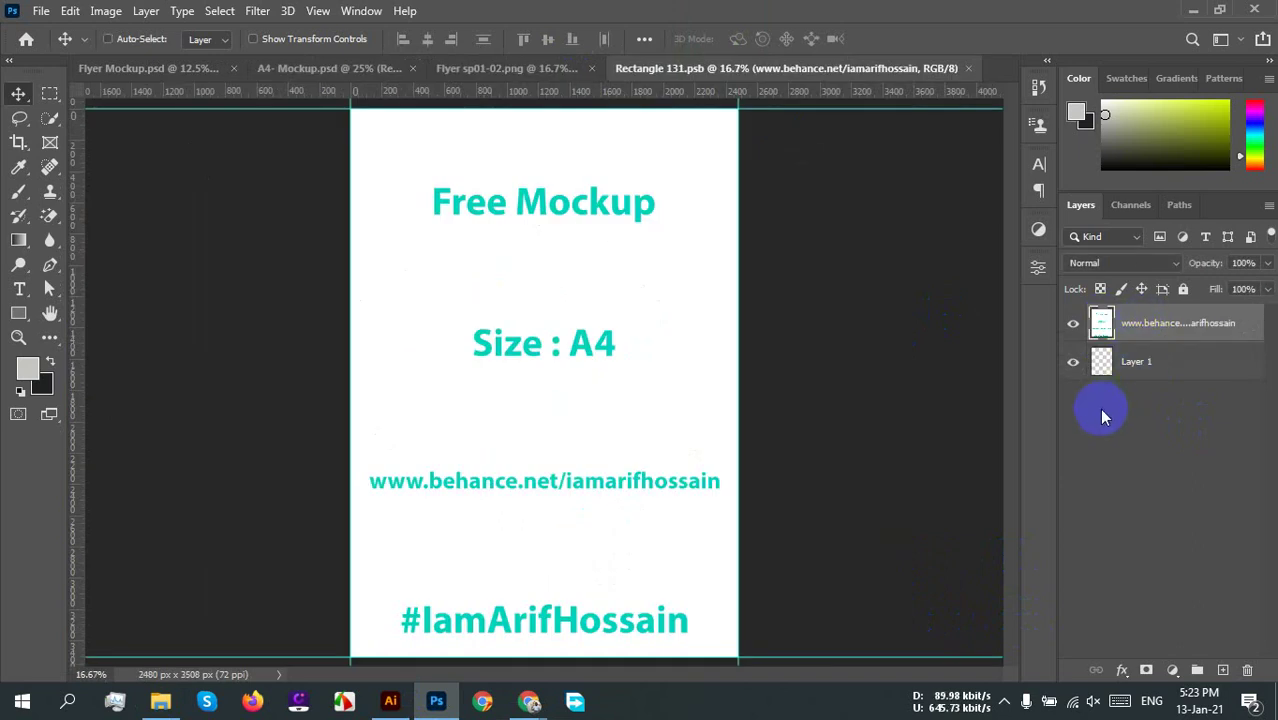
key("ctrl+v")
key("ctrl+s")
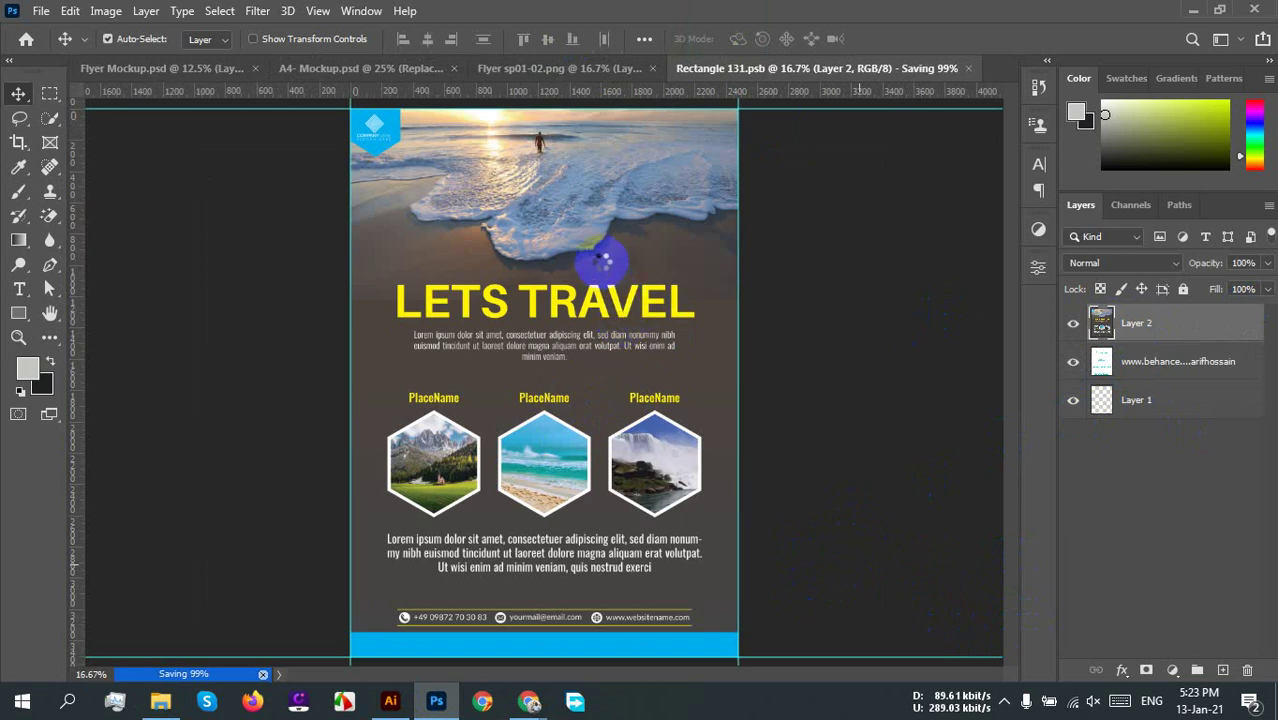
left_click(968, 69)
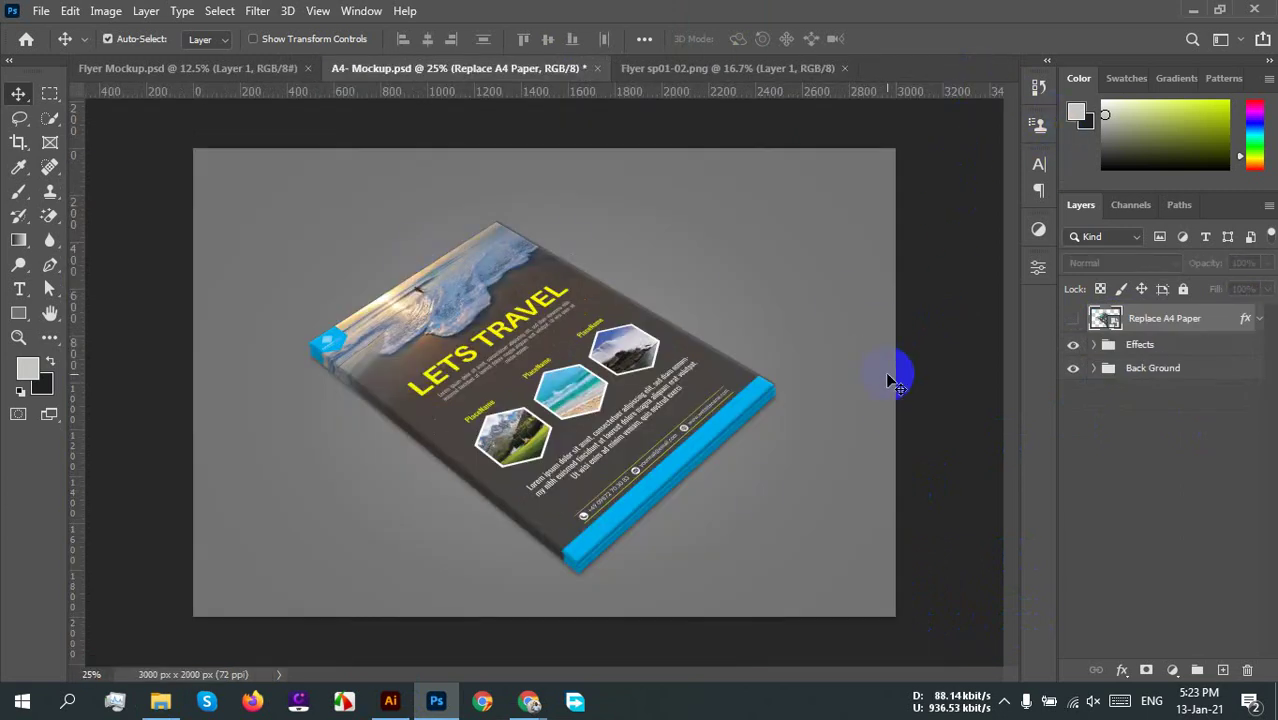
Step: Inspect the contents of the Back Ground group in A4- Mockup and hide the group
left_click(1072, 372)
left_click(1072, 370)
left_click(1093, 369)
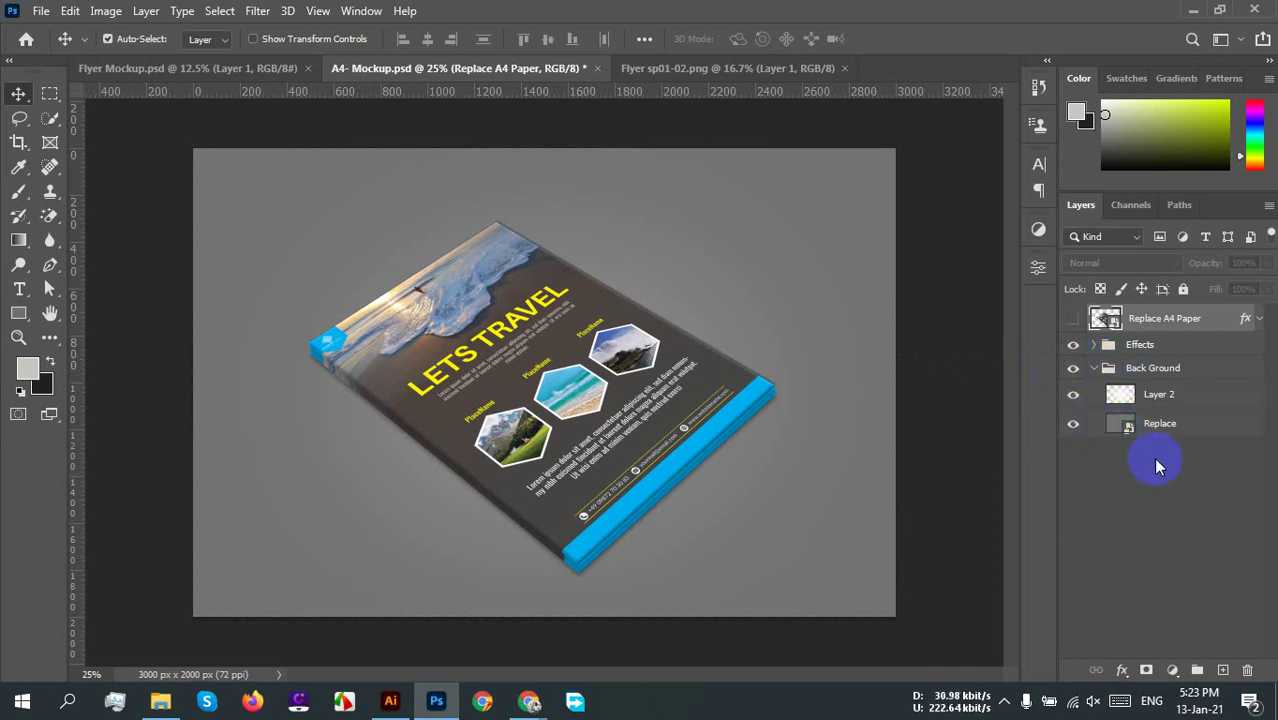
left_click(1073, 370)
left_click(1093, 367)
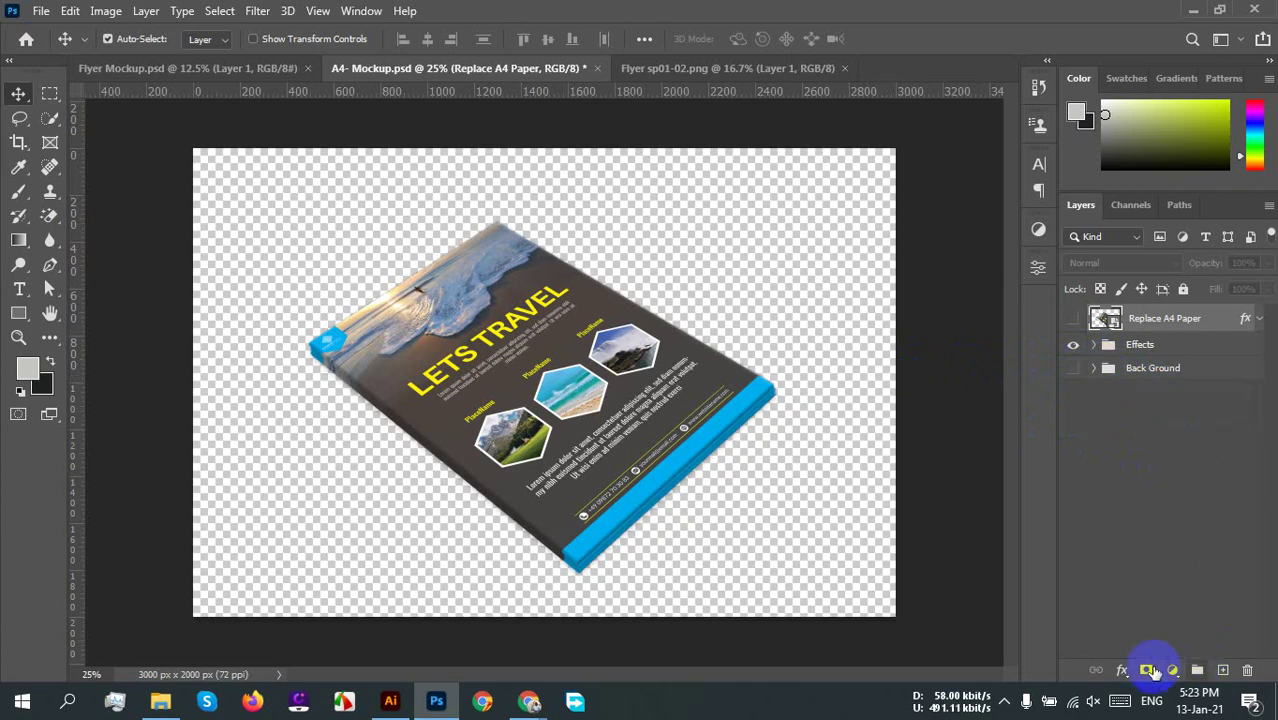
Step: Add a yellow-green (#d4ff00) Solid Color fill layer and place it beneath the Back Ground group
left_click(1154, 671)
left_click(1160, 672)
left_click(1175, 670)
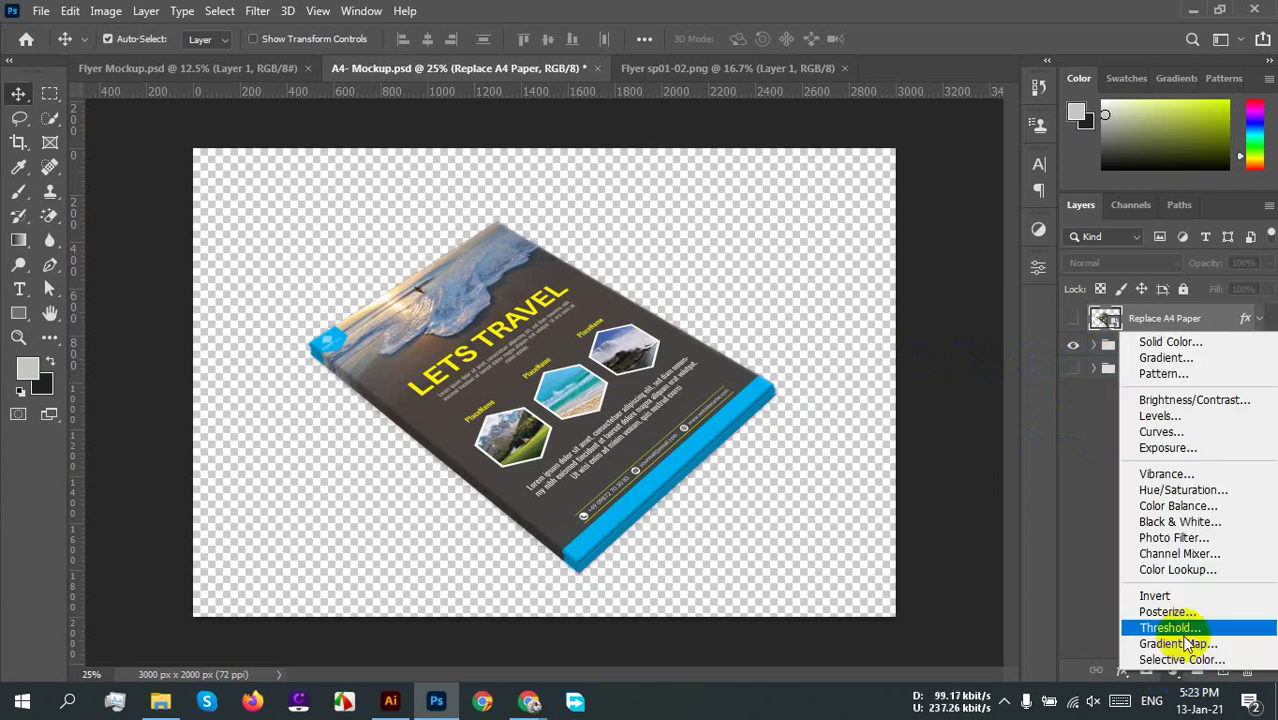
left_click(1168, 342)
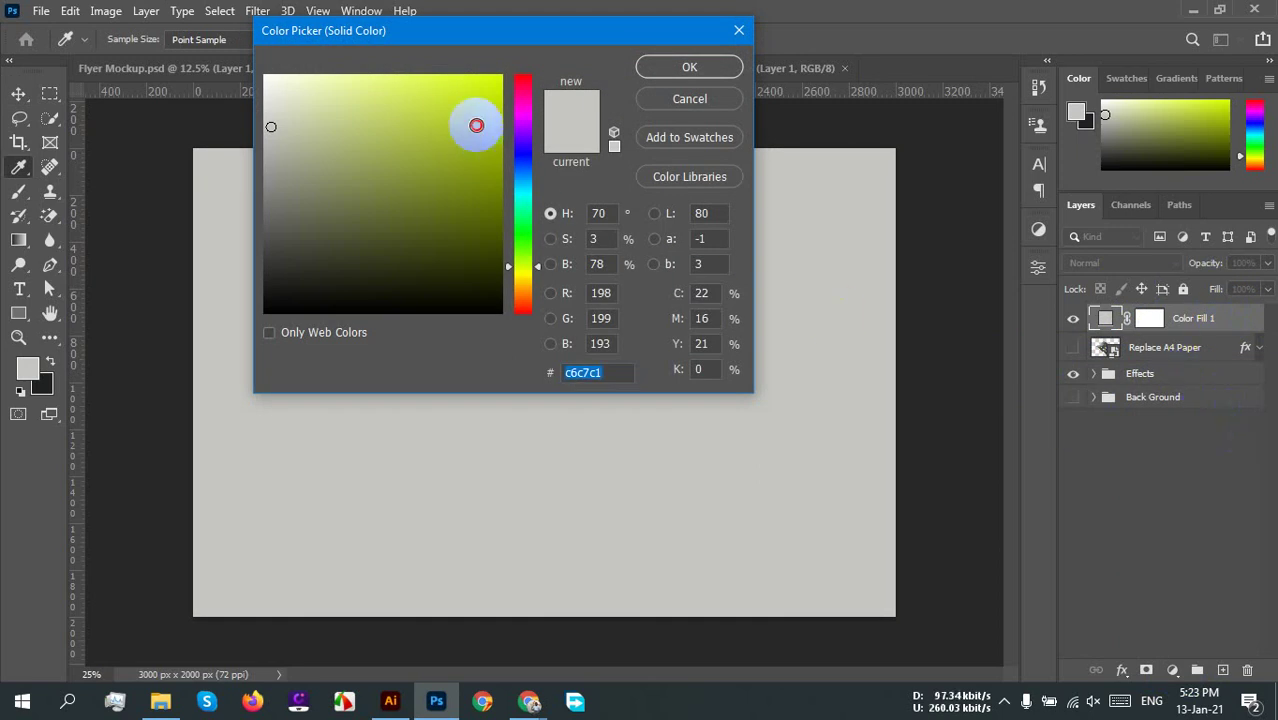
left_click_drag(476, 125, 520, 62)
left_click(689, 68)
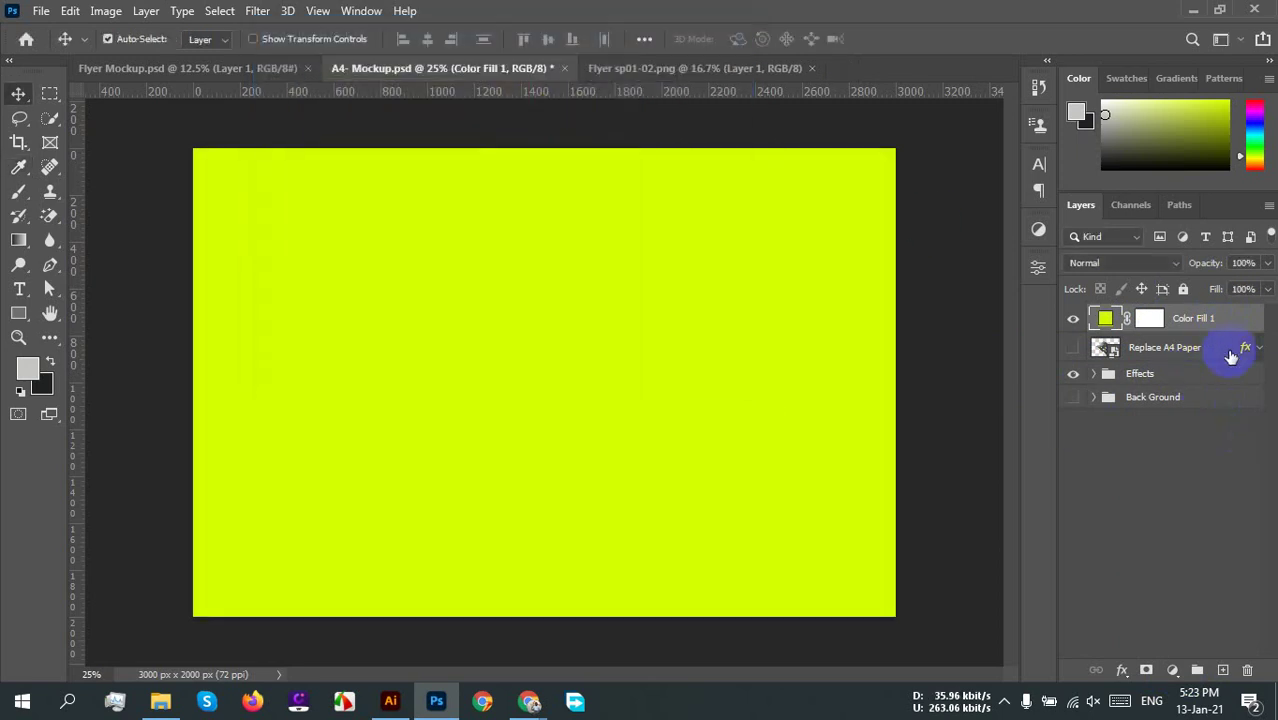
left_click_drag(1212, 327, 1192, 495)
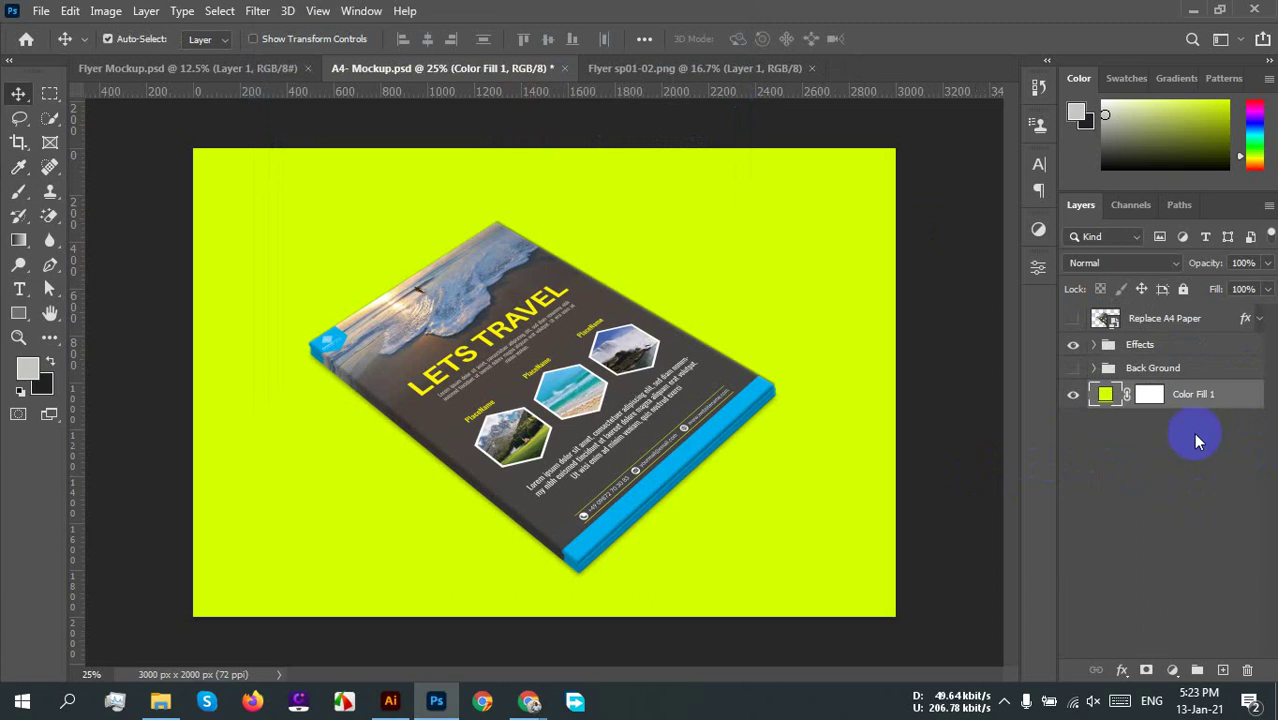
Step: Try green, cyan, red, magenta and purple hues on the Color Fill 1 layer, and set its color to yellow #e3fe00
left_click(1110, 397)
double_click(1110, 397)
left_click_drag(575, 17, 1089, 164)
mouse_move(1014, 298)
left_mouse_down()
mouse_move(1004, 234)
mouse_move(1018, 400)
mouse_move(1043, 470)
mouse_move(1030, 205)
left_mouse_up()
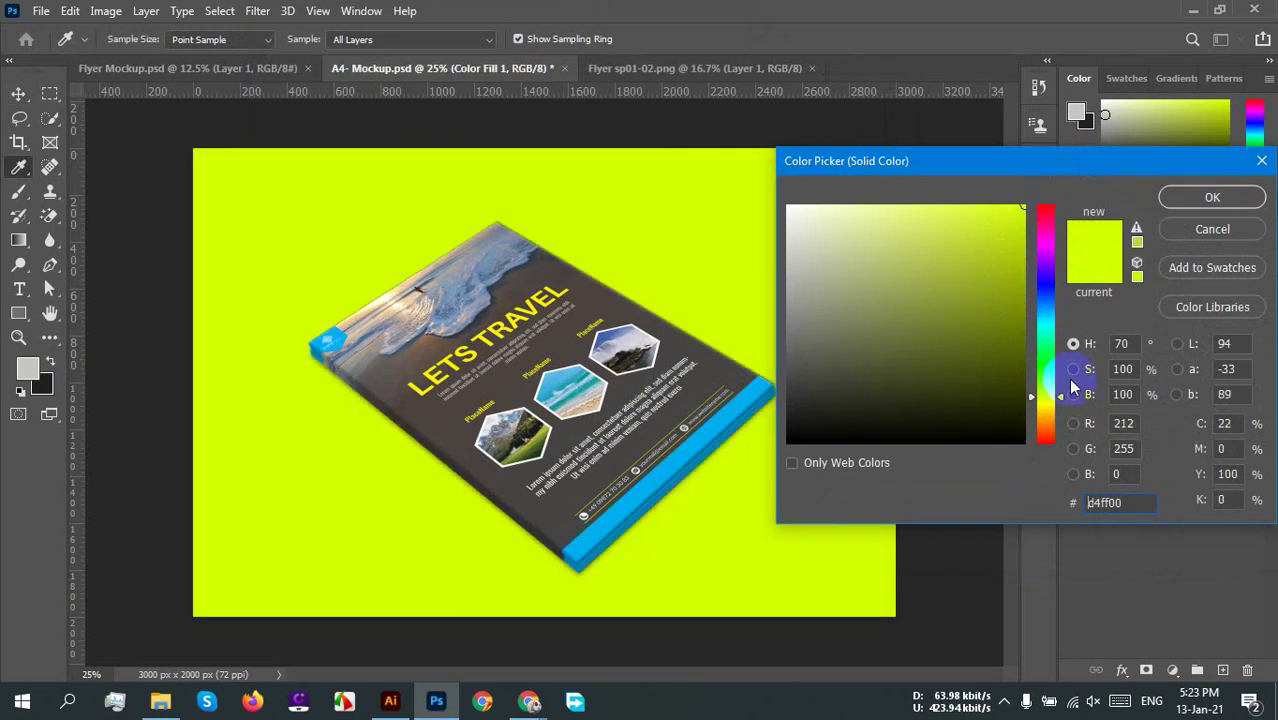
mouse_move(1045, 398)
left_mouse_down()
mouse_move(1036, 354)
mouse_move(1047, 330)
mouse_move(1041, 354)
mouse_move(1041, 341)
left_mouse_up()
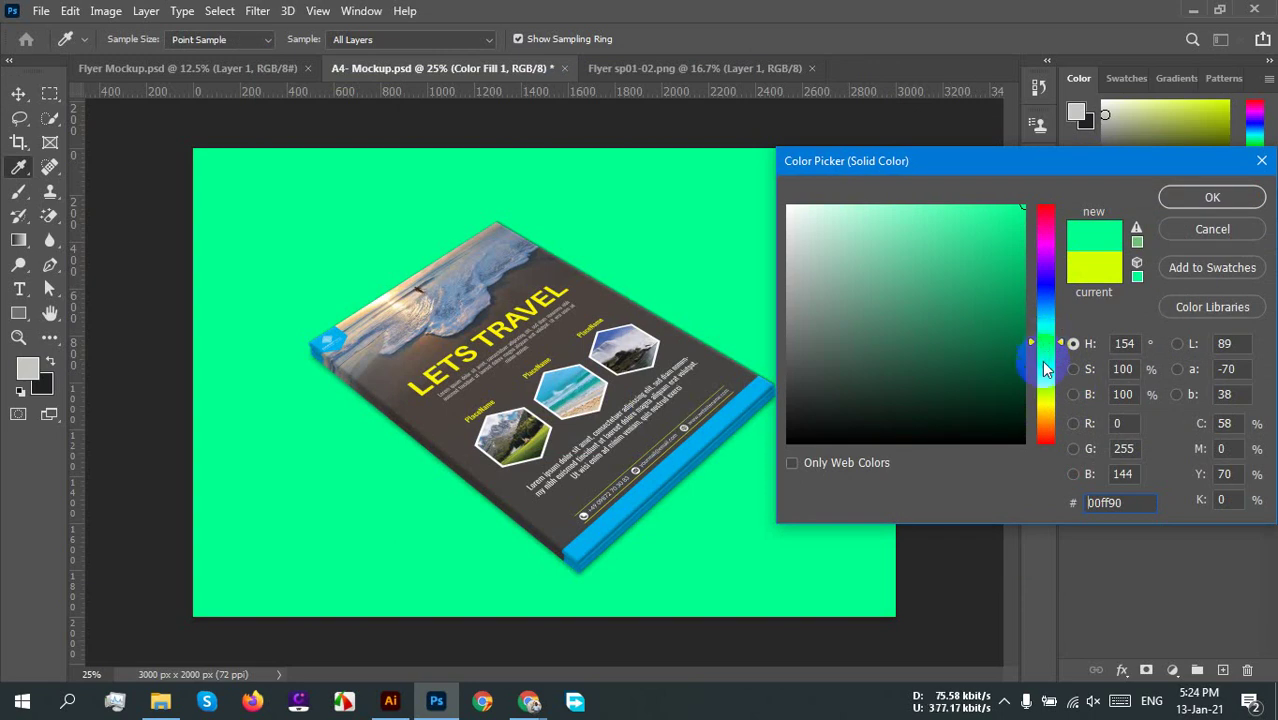
mouse_move(1043, 346)
left_mouse_down()
mouse_move(1051, 313)
mouse_move(1051, 333)
left_mouse_up()
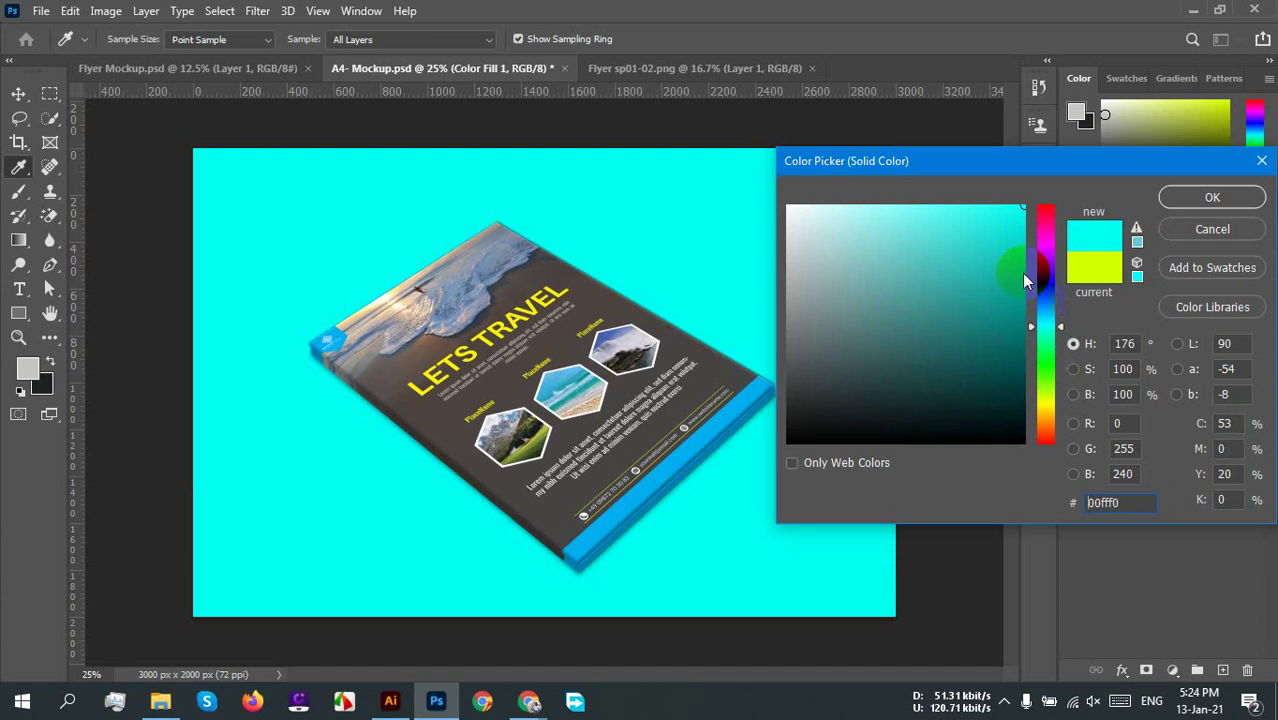
mouse_move(955, 212)
left_mouse_down()
mouse_move(894, 202)
mouse_move(1047, 206)
mouse_move(1078, 220)
left_mouse_up()
left_click_drag(1044, 328, 1061, 226)
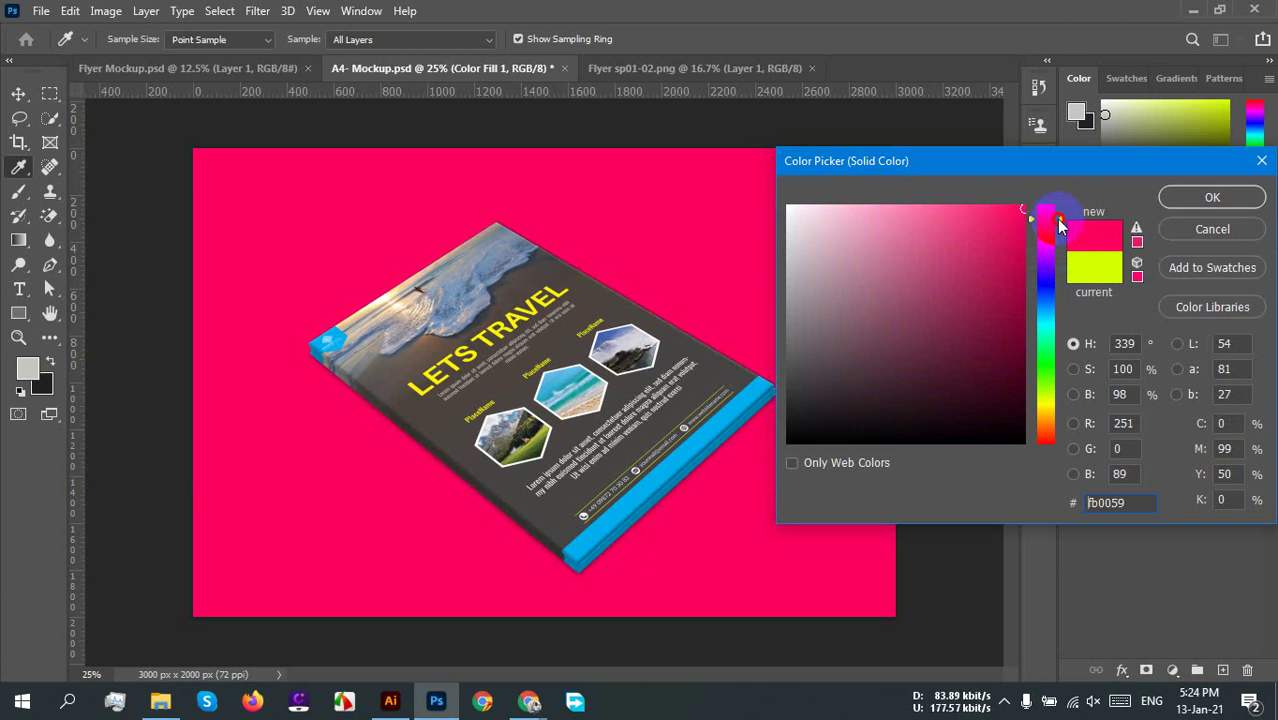
left_click_drag(1061, 226, 1083, 170)
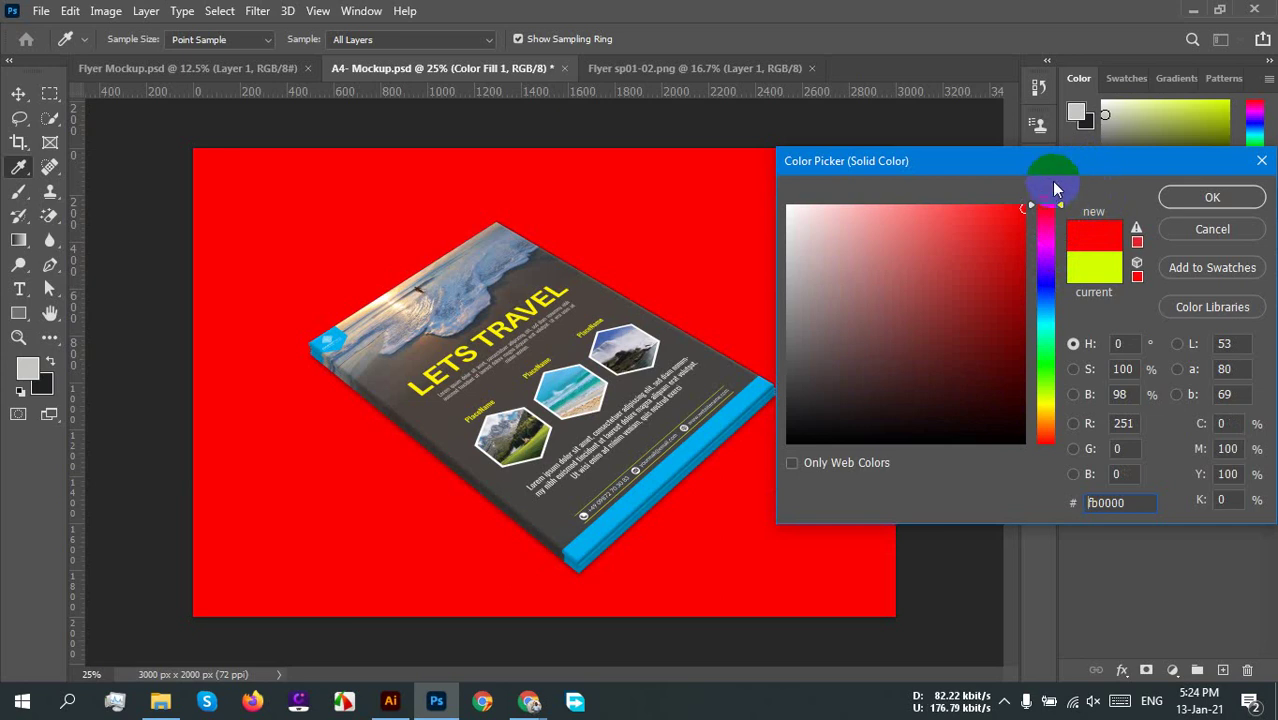
mouse_move(1018, 194)
left_mouse_down()
mouse_move(1039, 263)
mouse_move(1047, 238)
mouse_move(1004, 208)
mouse_move(1029, 206)
left_mouse_up()
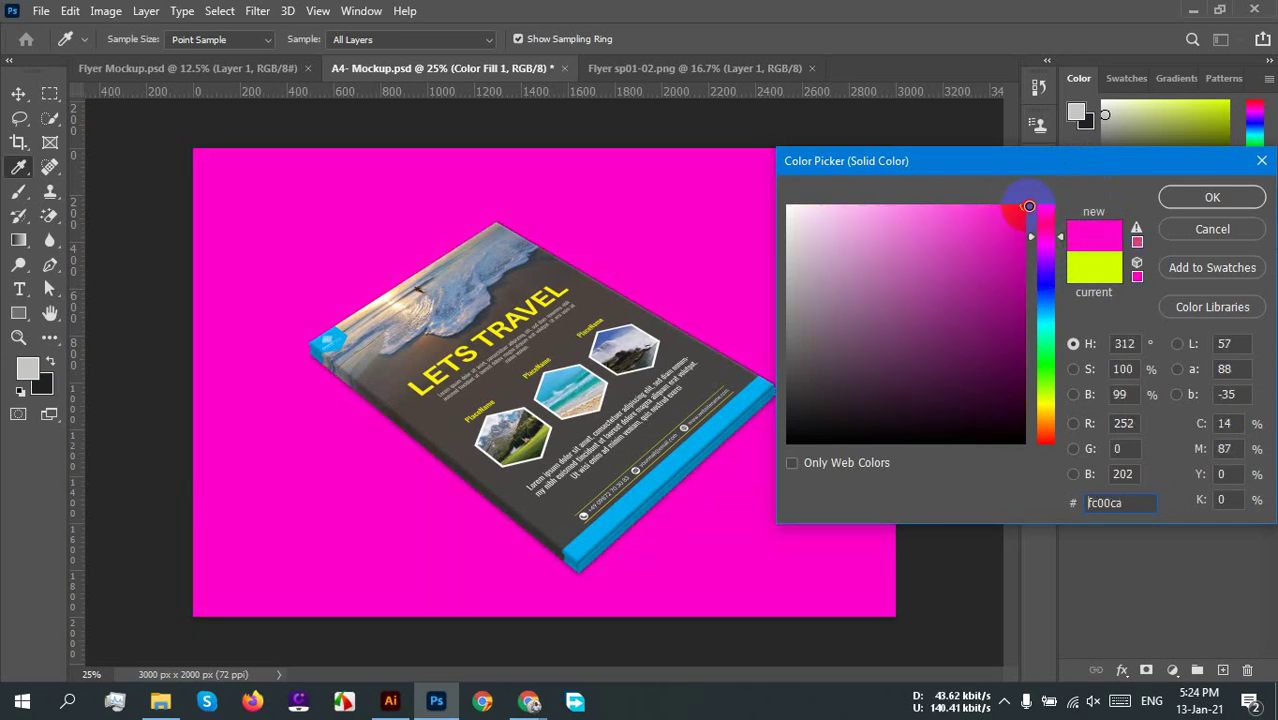
mouse_move(1049, 261)
left_mouse_down()
mouse_move(1046, 242)
mouse_move(1050, 256)
left_mouse_up()
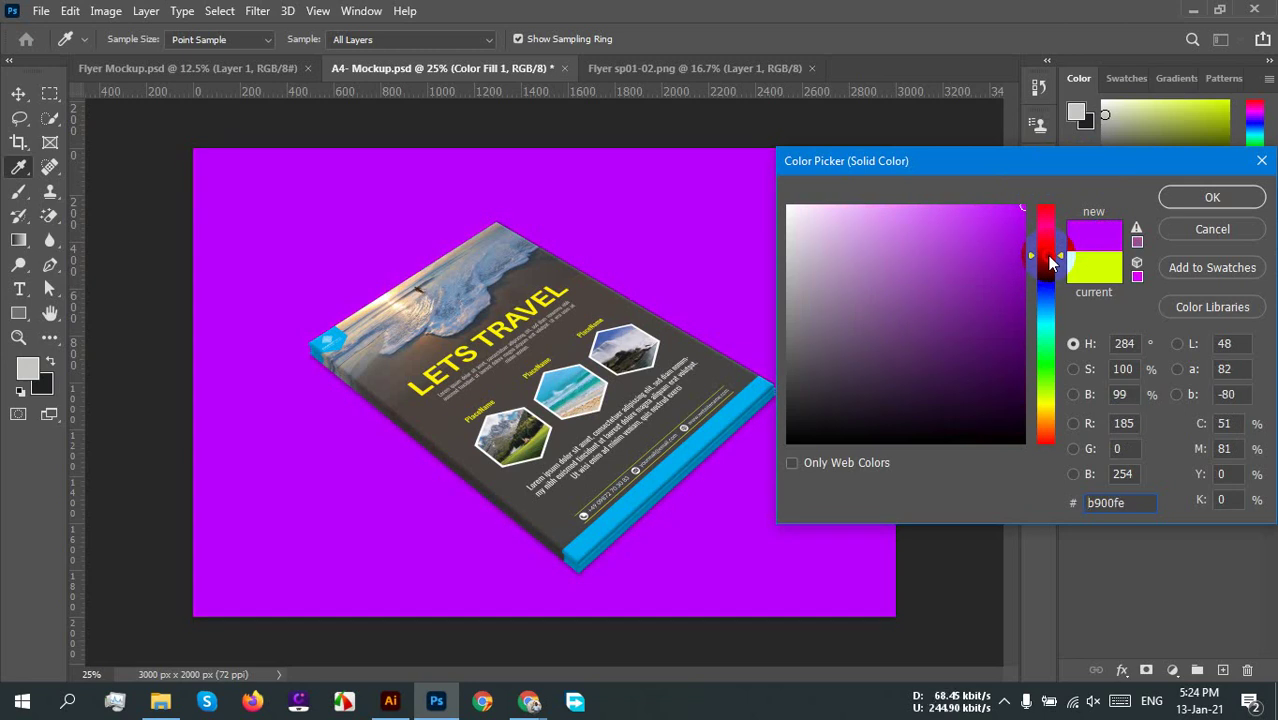
mouse_move(1050, 262)
left_mouse_down()
mouse_move(1049, 330)
mouse_move(1078, 449)
mouse_move(1078, 388)
mouse_move(1080, 400)
left_mouse_up()
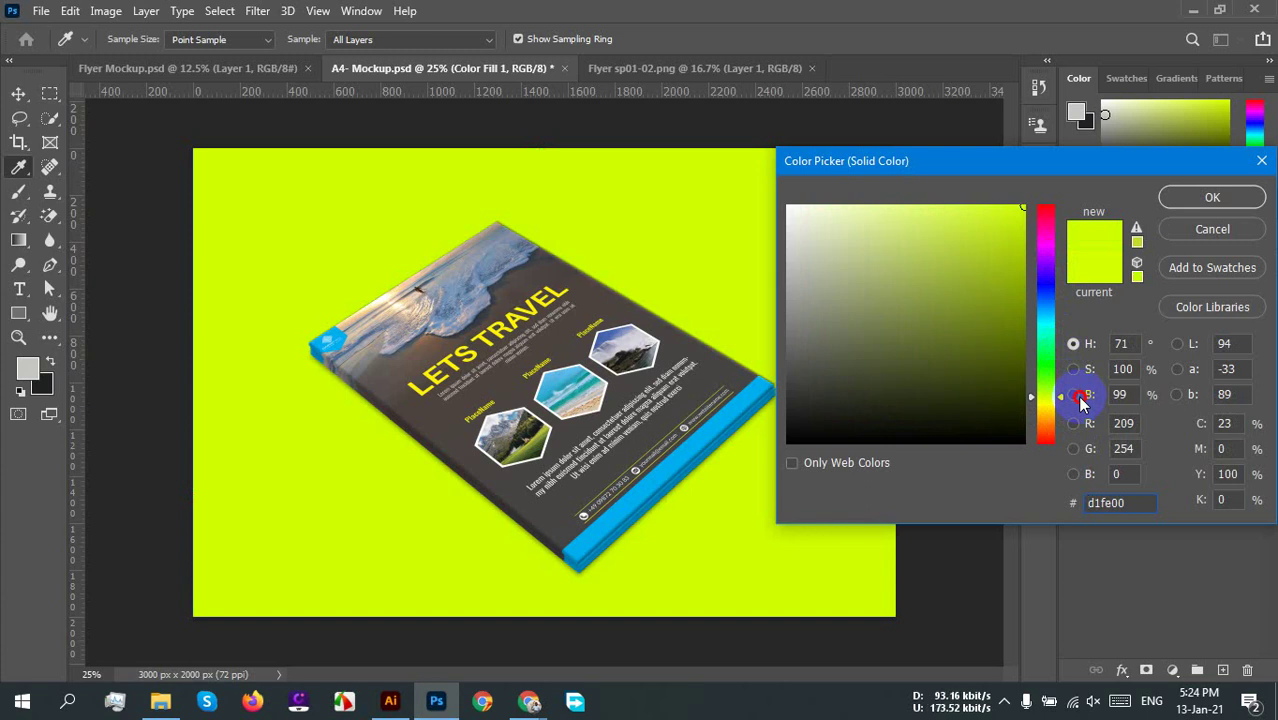
left_click_drag(1080, 400, 1088, 403)
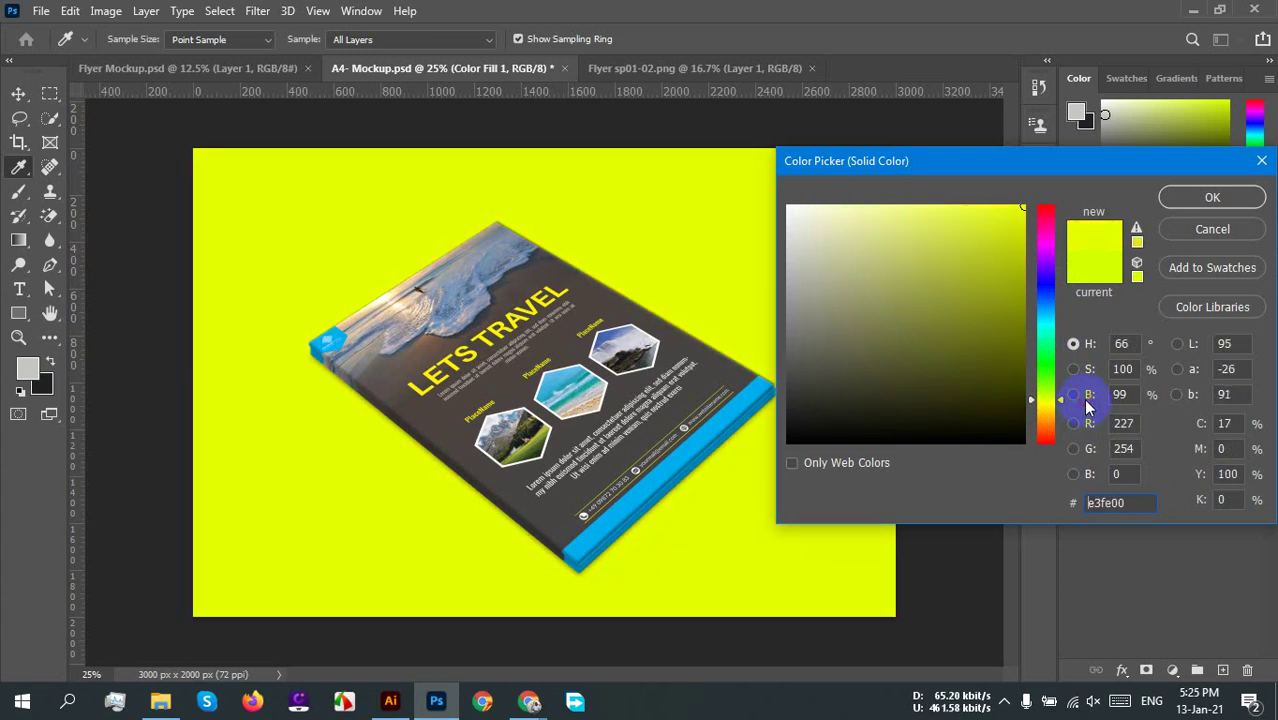
left_click(1212, 197)
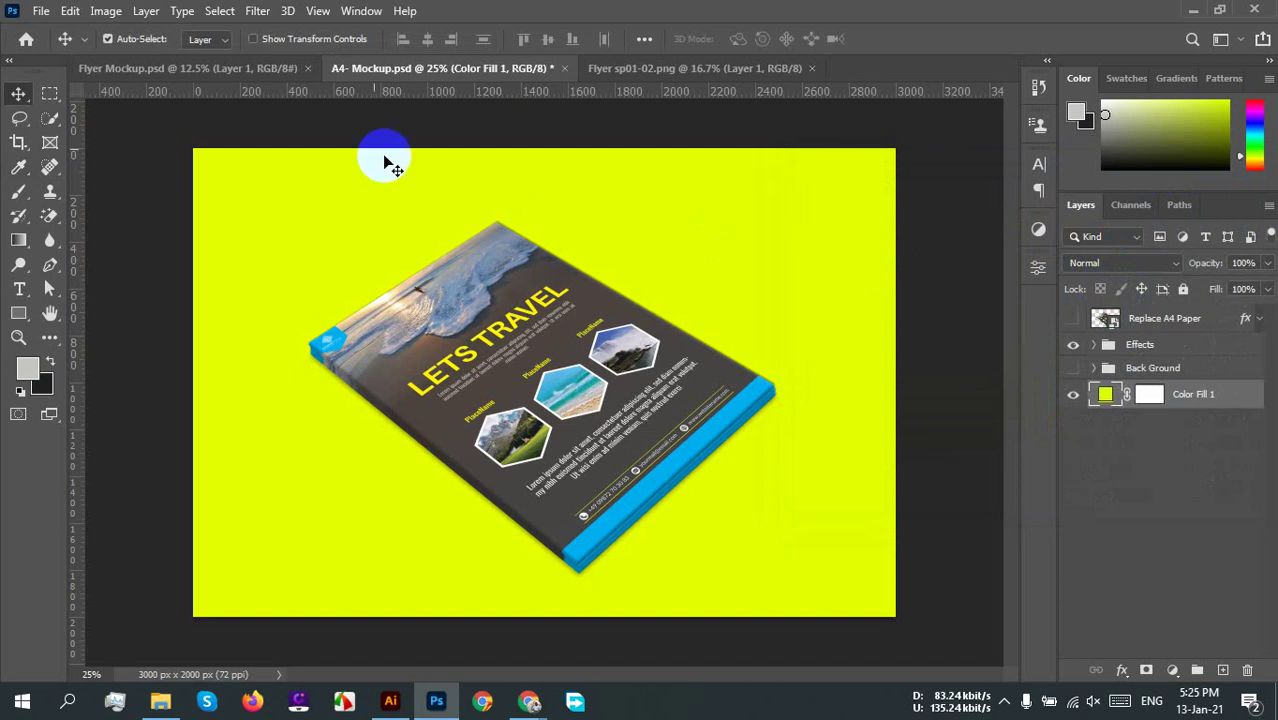
Step: In Flyer Mockup, check the [Place your content here] layer by toggling its visibility, and open its smart object contents
left_click(195, 68)
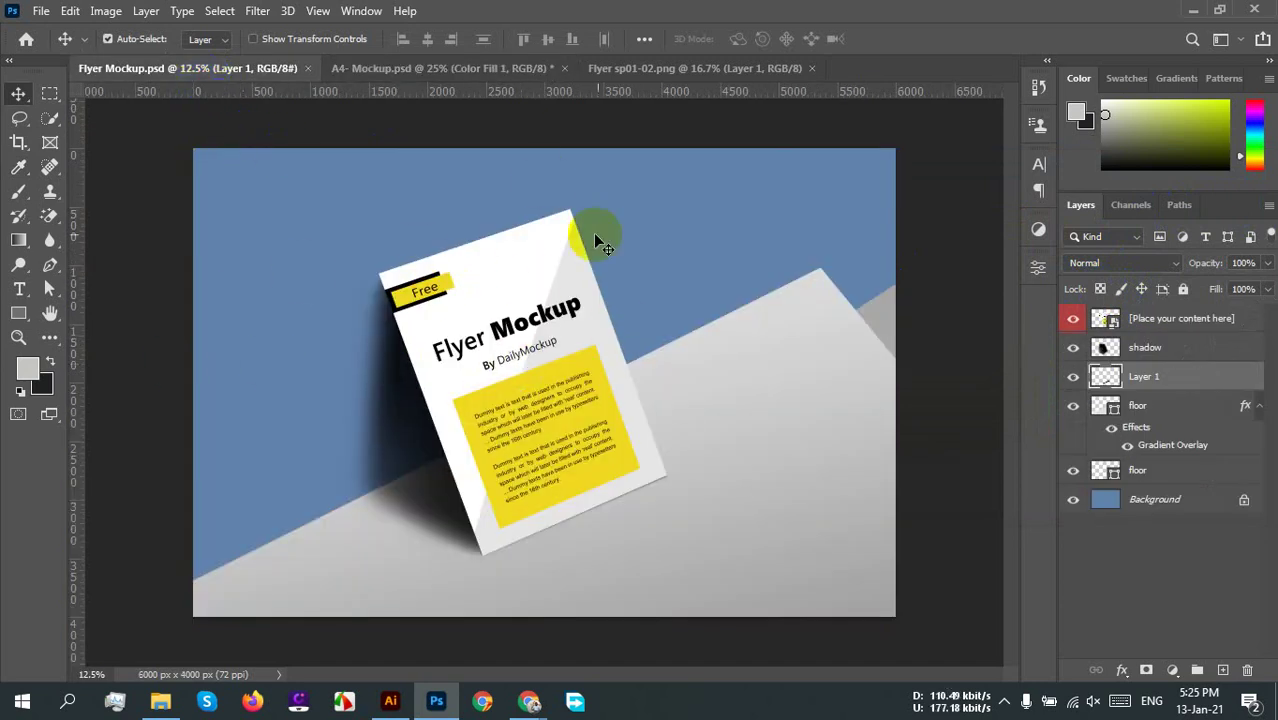
left_click(613, 68)
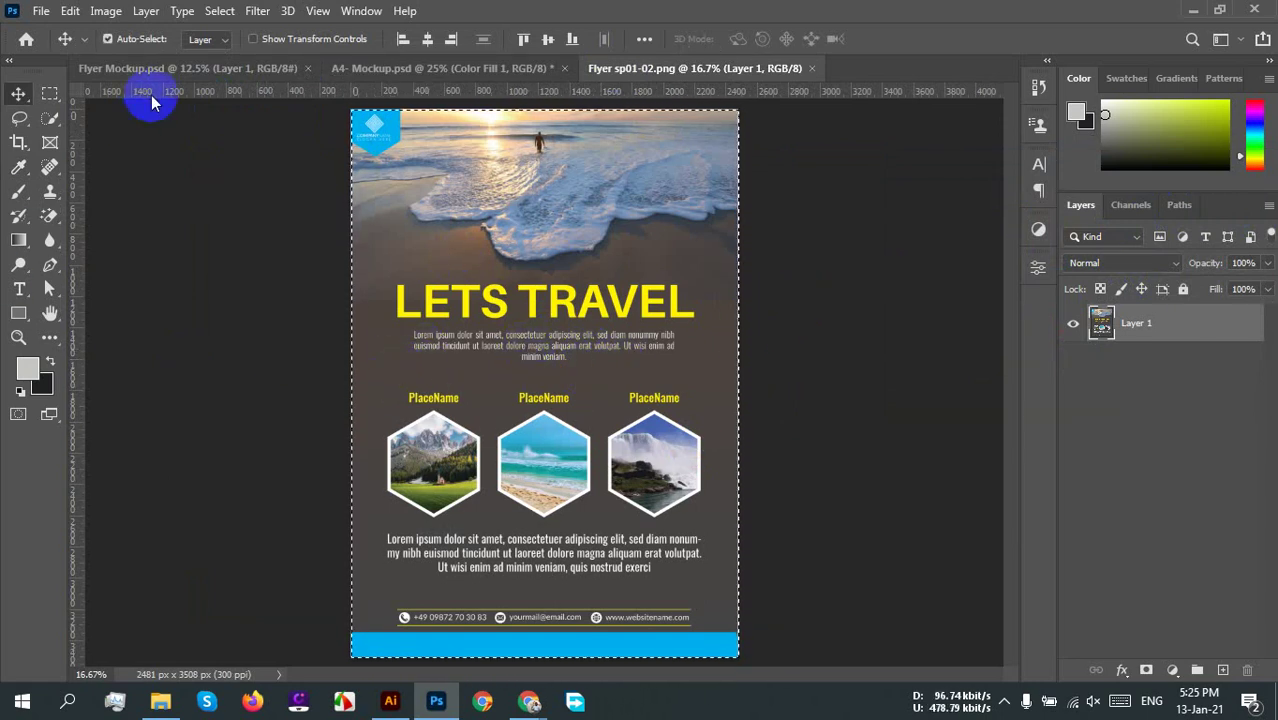
left_click(132, 68)
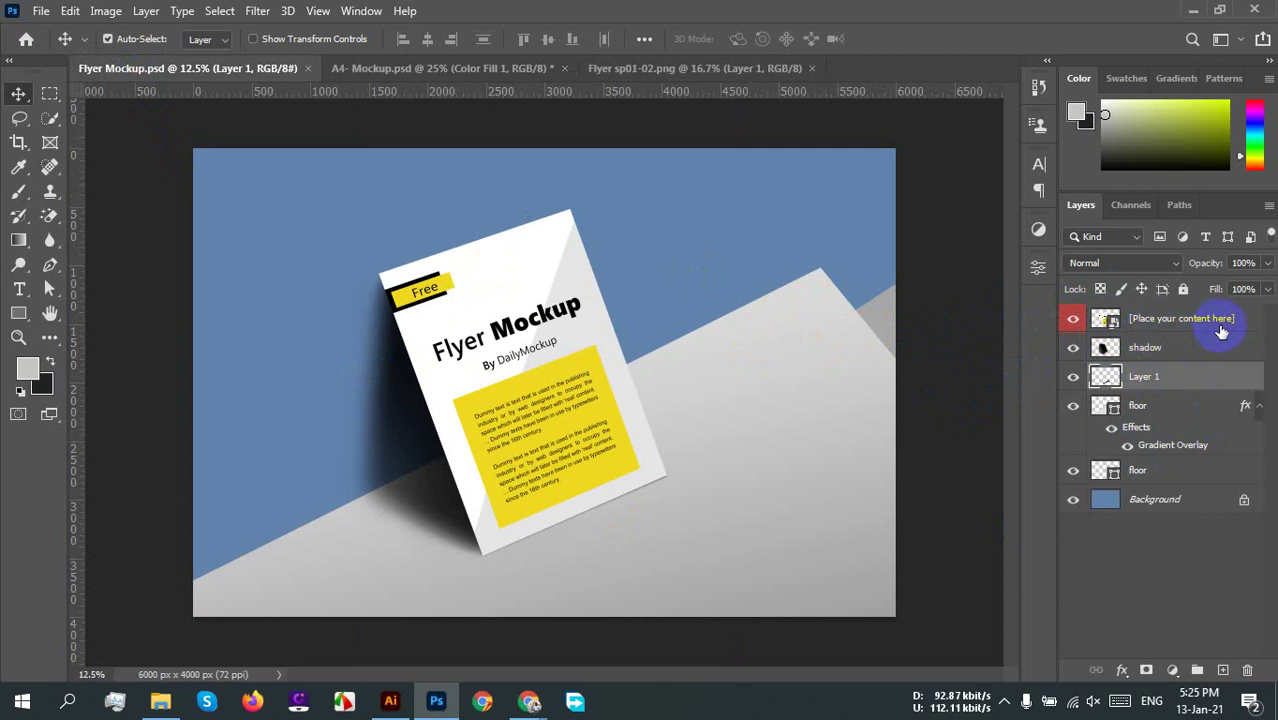
left_click(1080, 319)
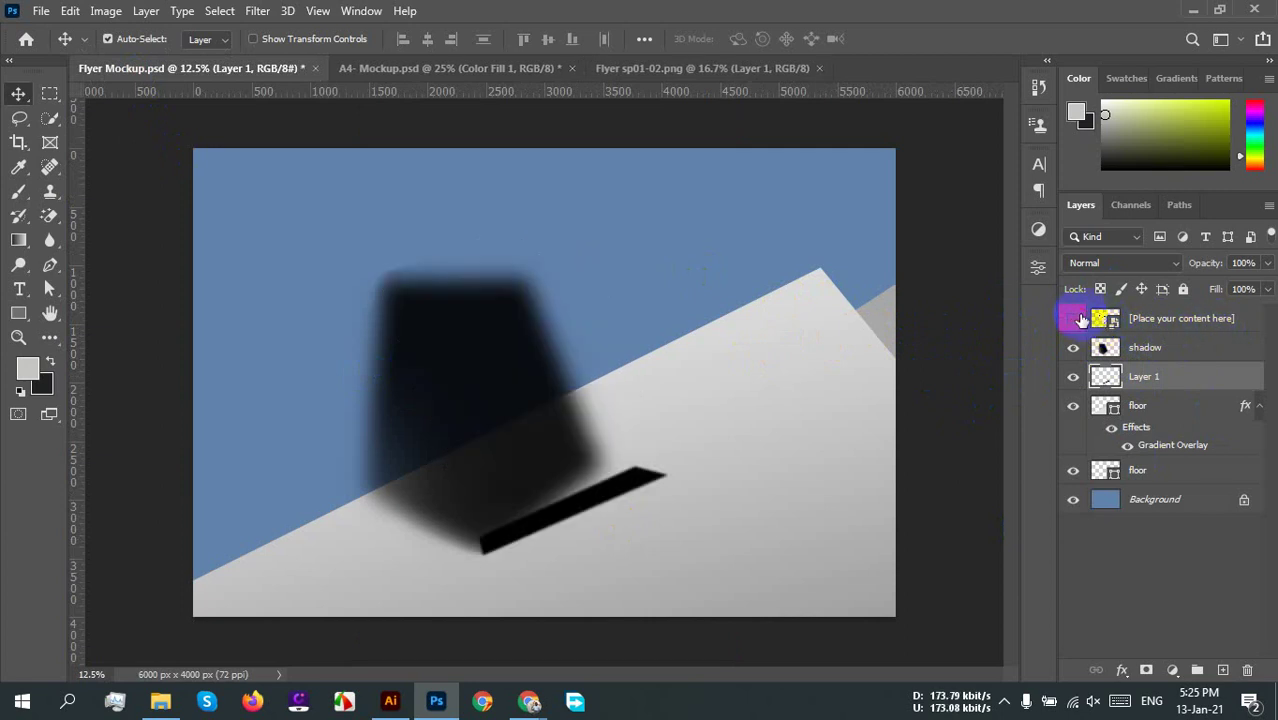
left_click(1076, 319)
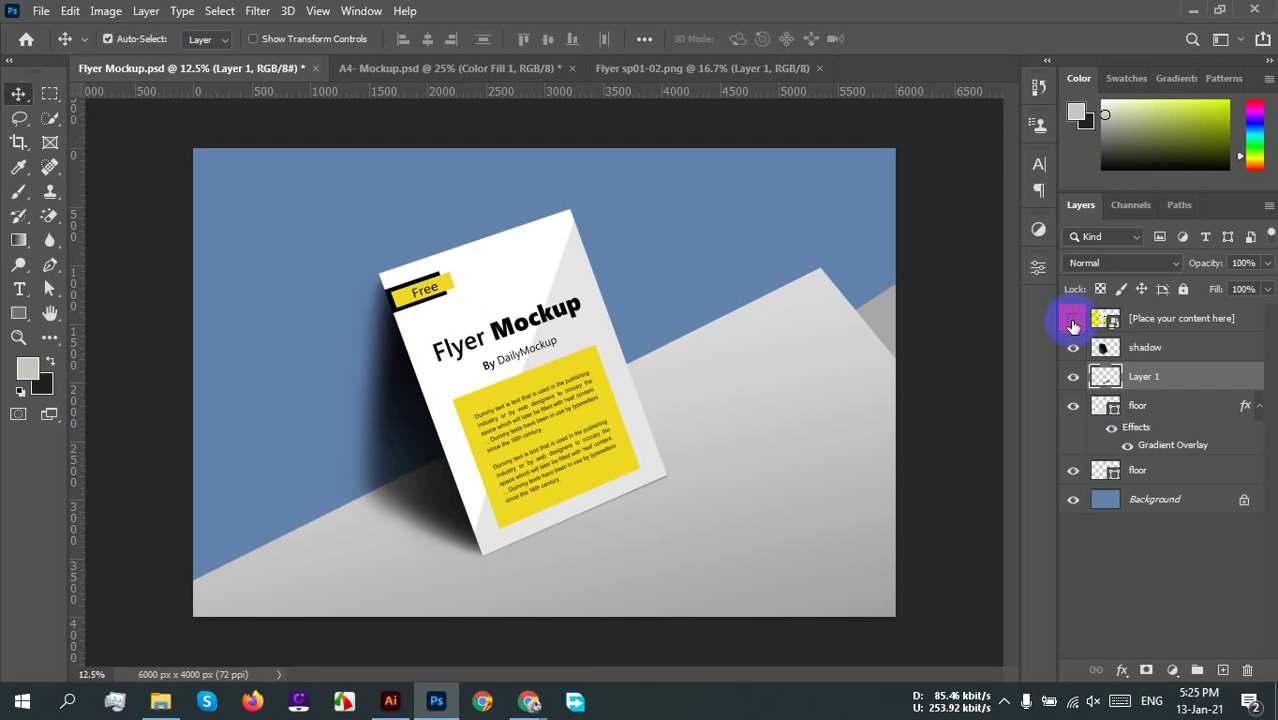
left_click(1073, 322)
left_click(1073, 320)
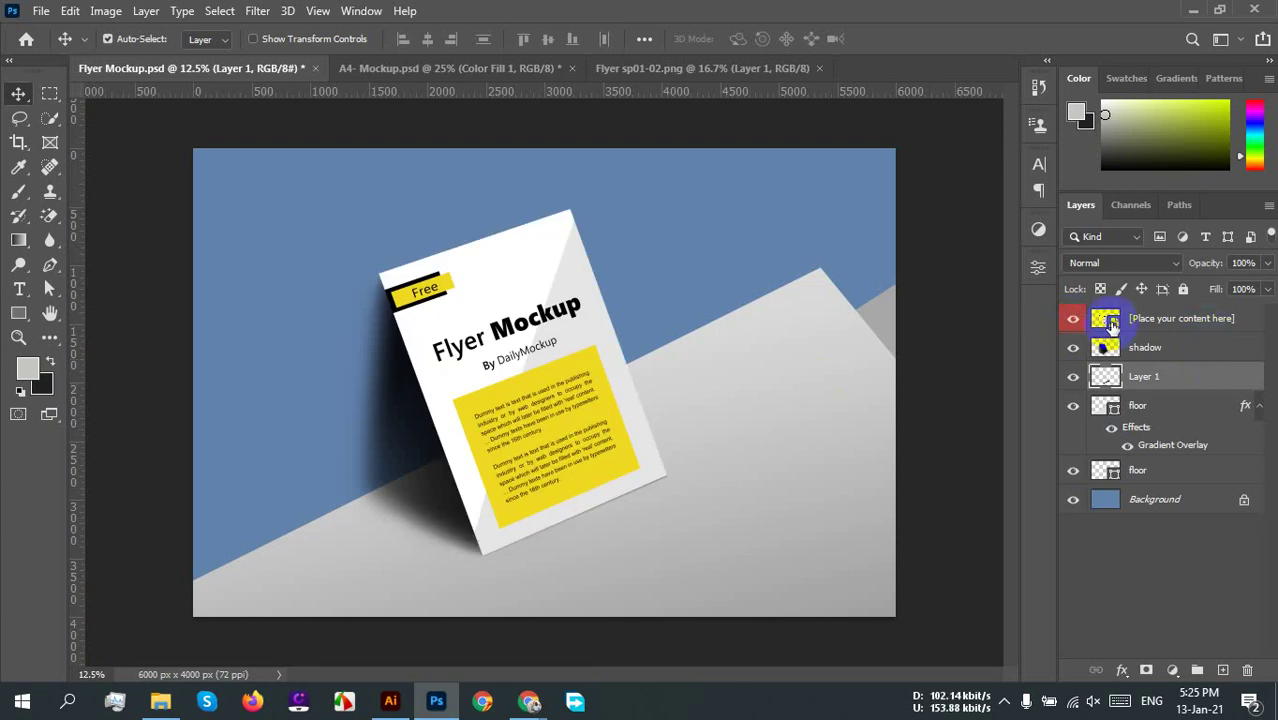
left_click(1106, 325)
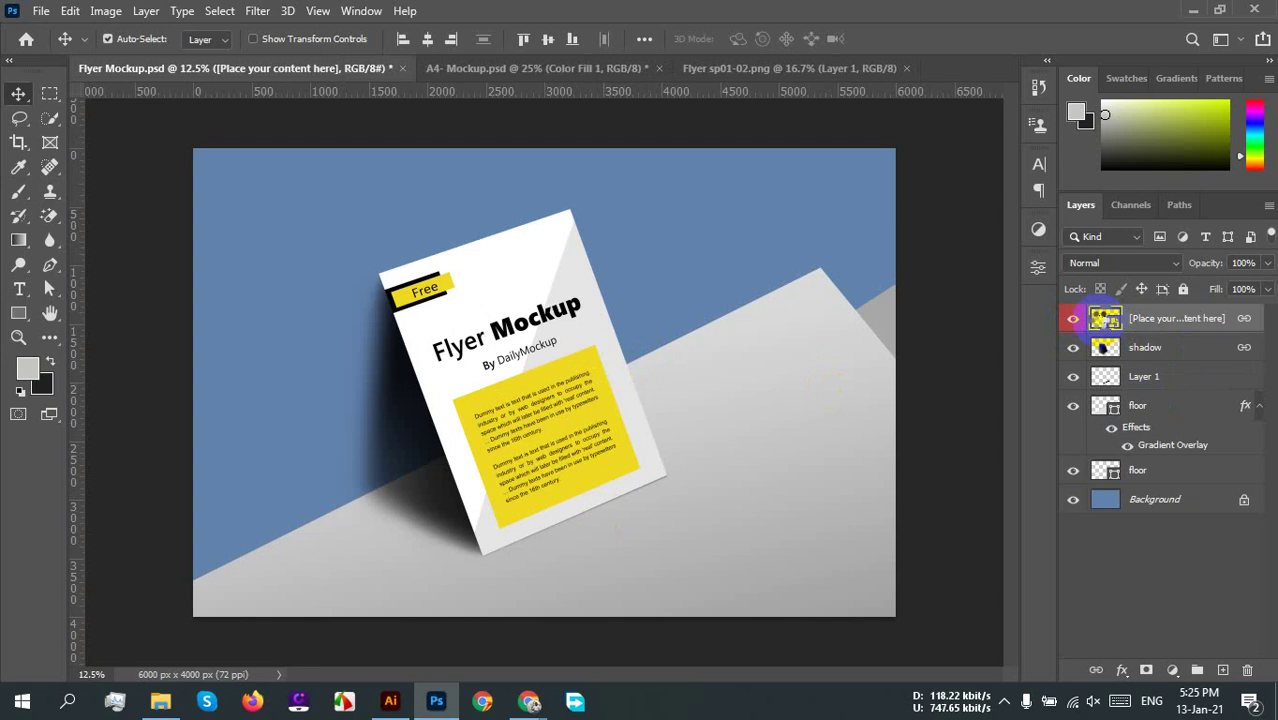
double_click(1104, 320)
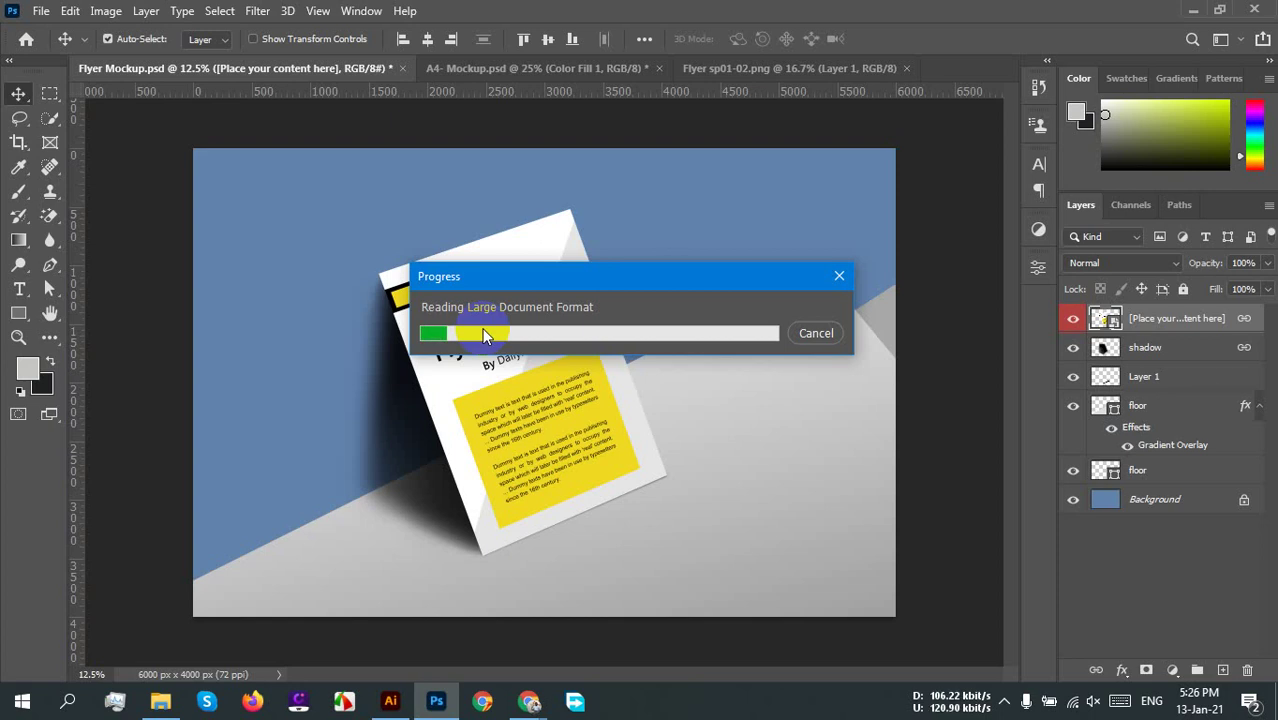
Step: Switch to Firefox, open Google Drive, and change to the second Google account's My Drive
left_click(245, 703)
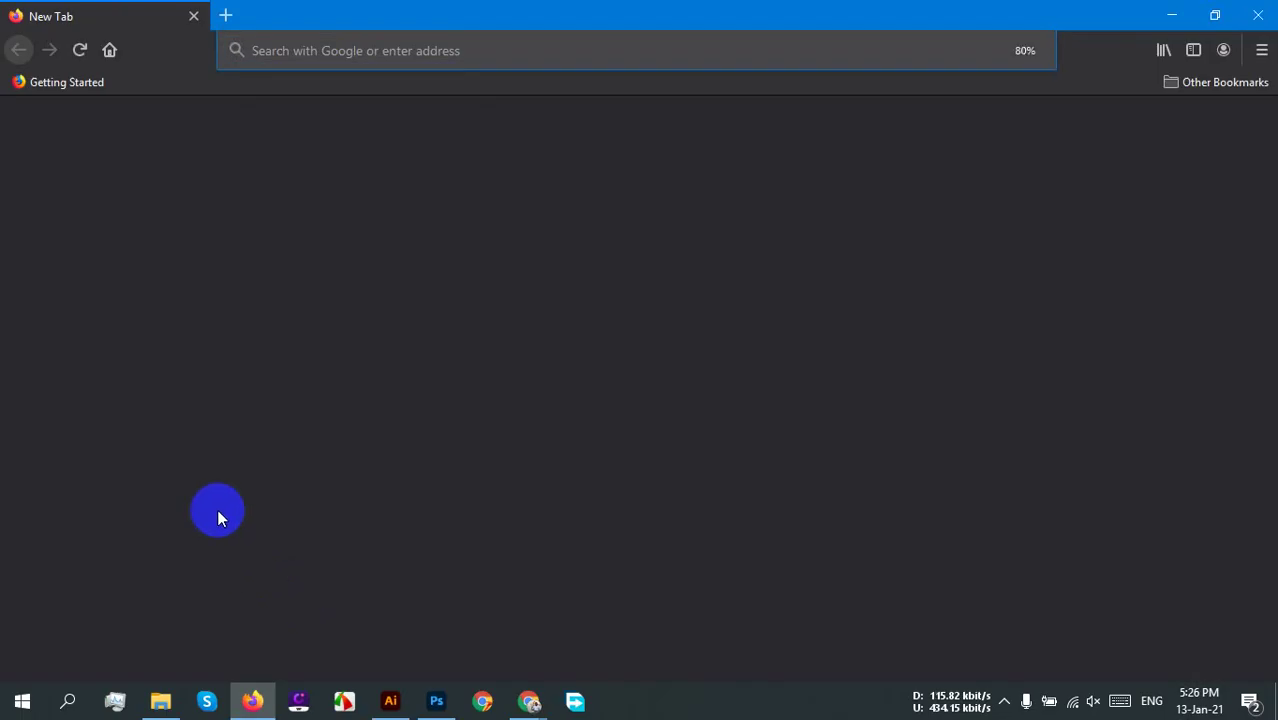
left_click(737, 385)
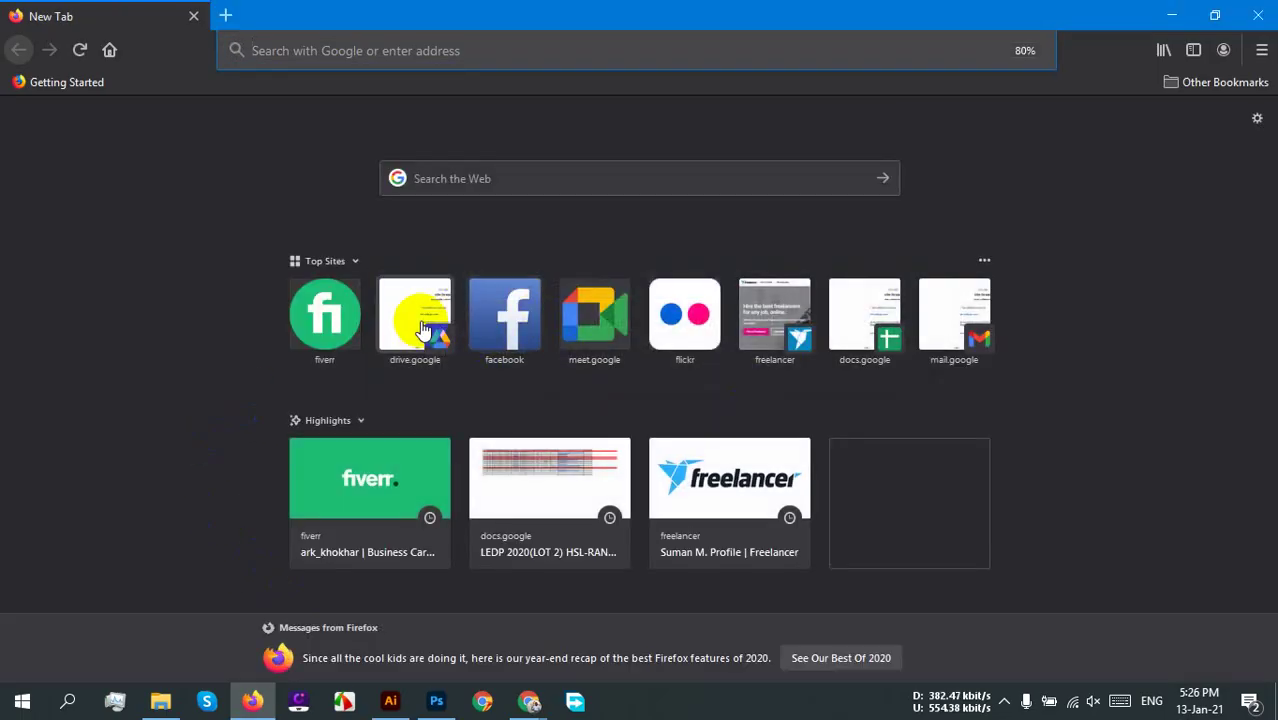
left_click(414, 320)
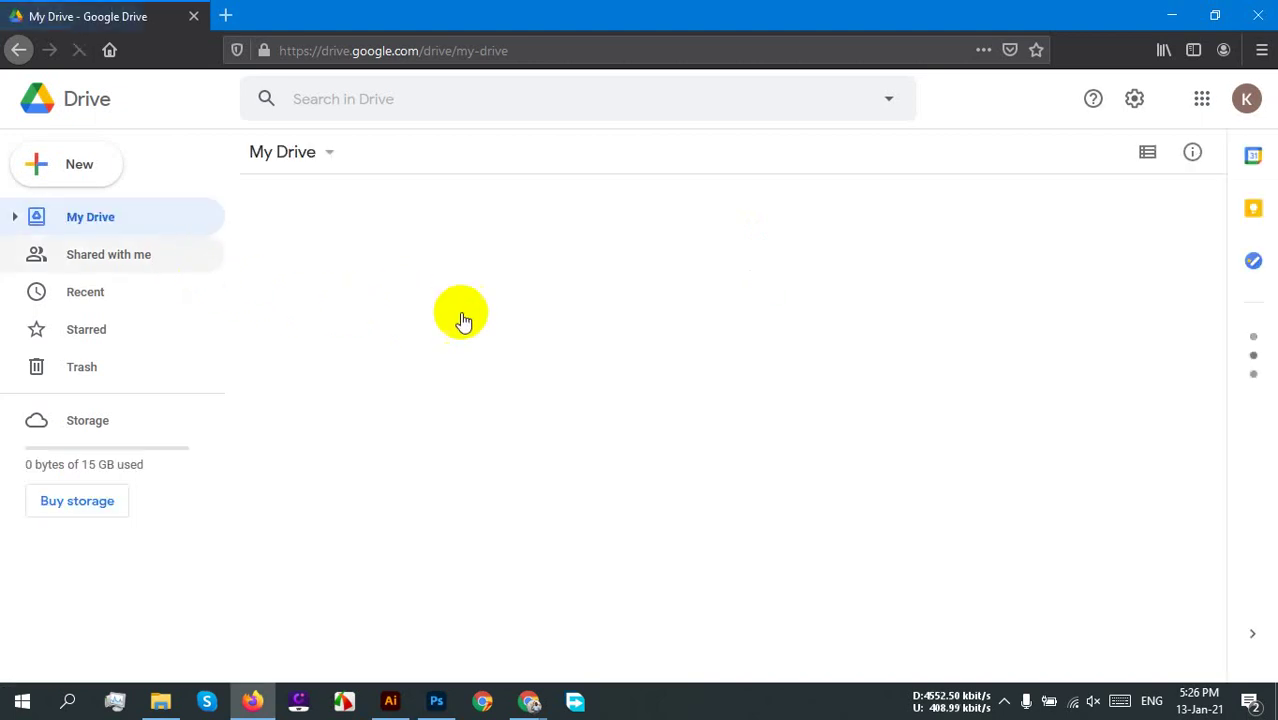
left_click(1255, 117)
left_click(1064, 380)
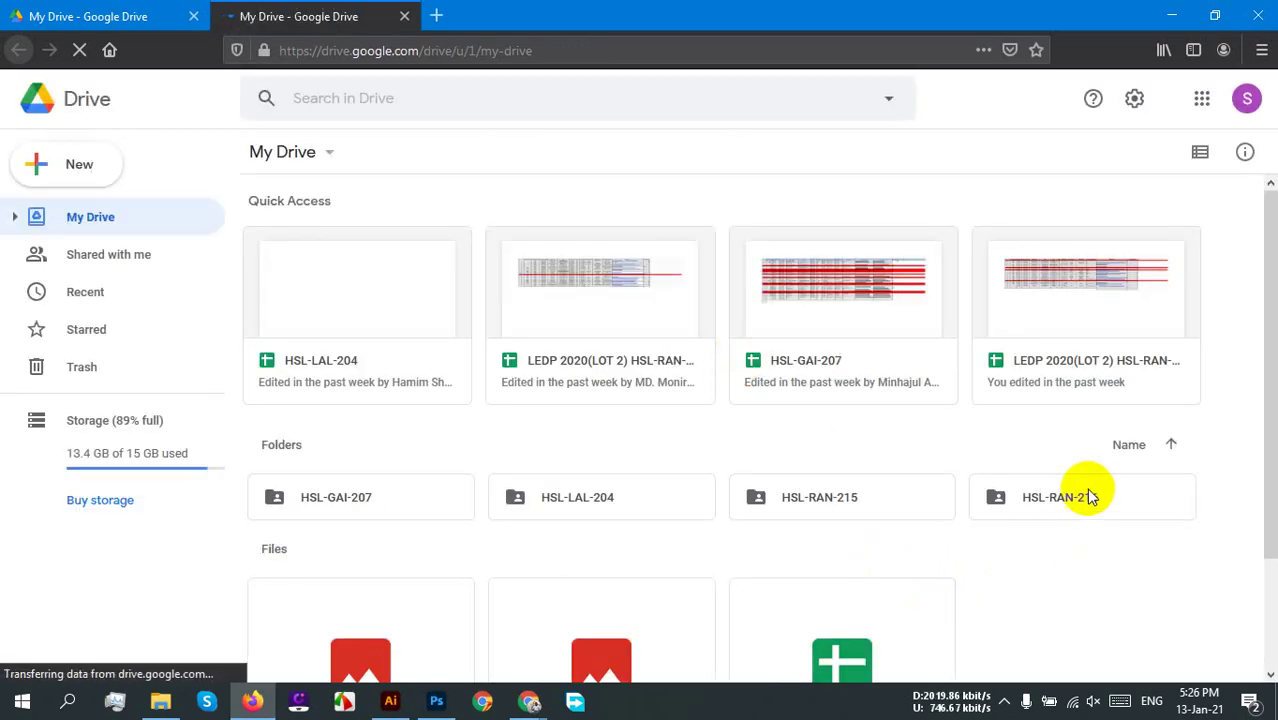
Step: Open the HSL-RAN-215 folder, enter its Mockup subfolder, and look through the mockup files
left_click(862, 503)
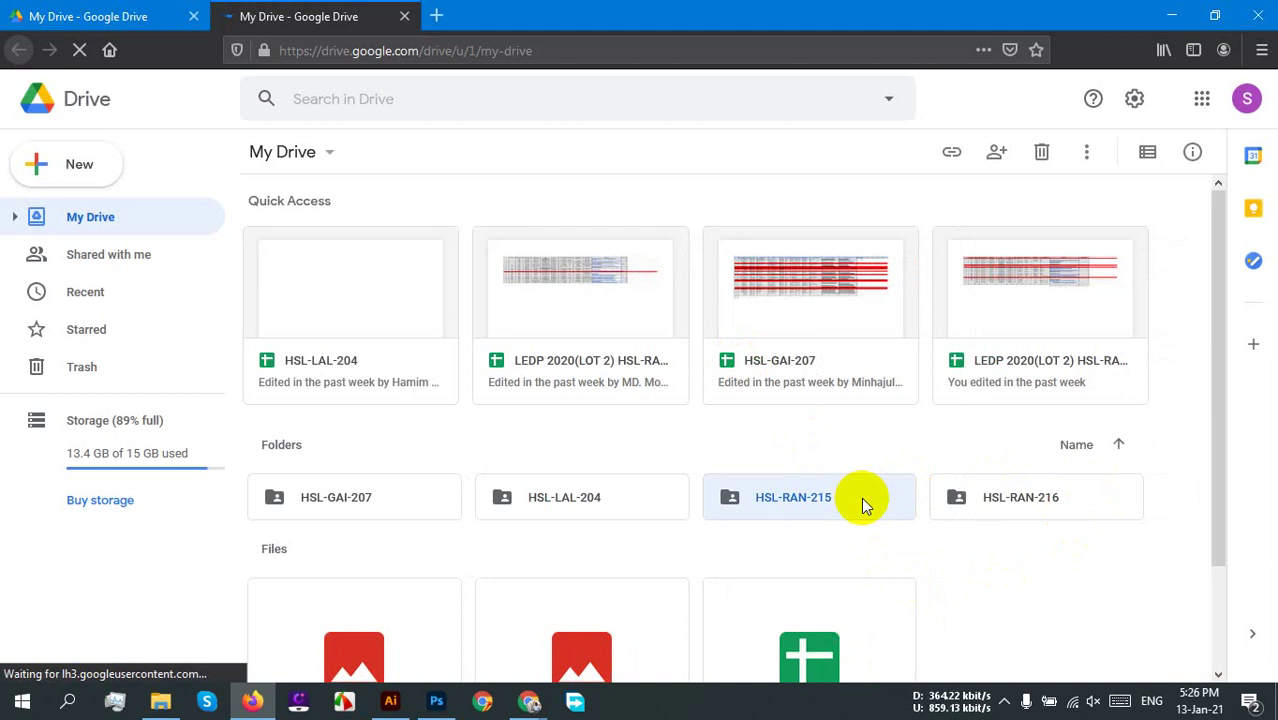
double_click(848, 500)
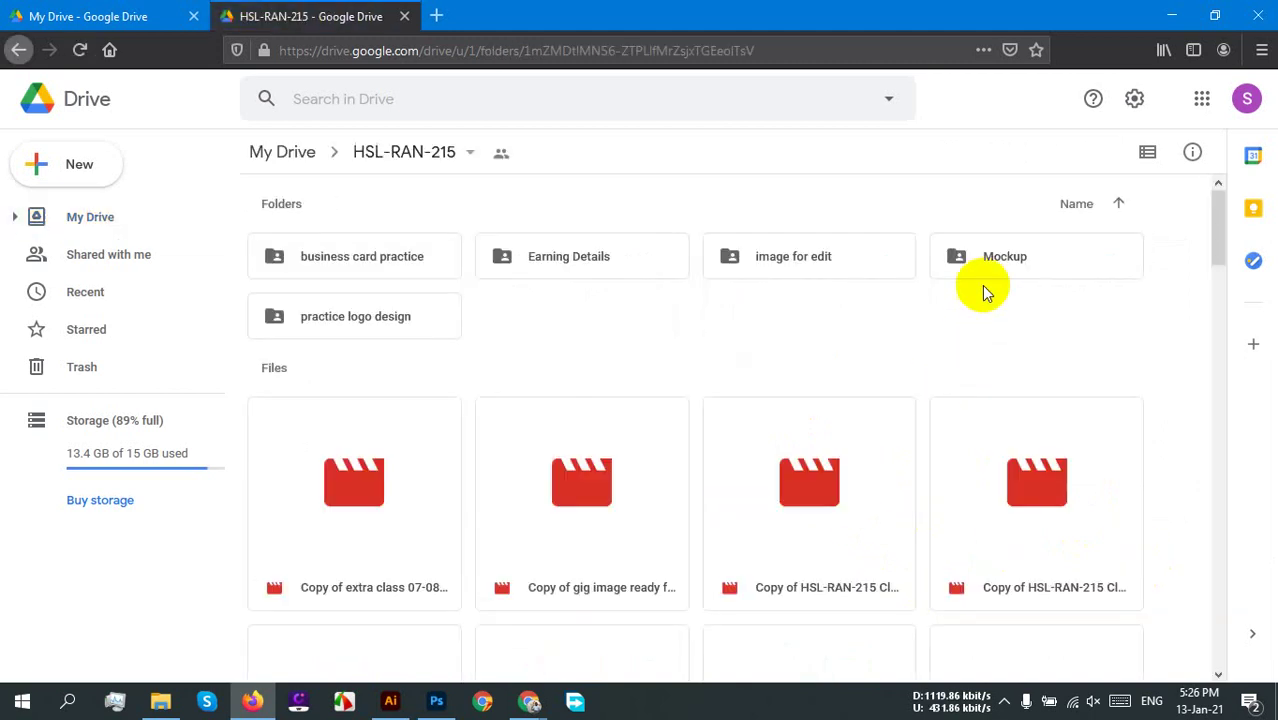
left_click(1001, 268)
double_click(1001, 268)
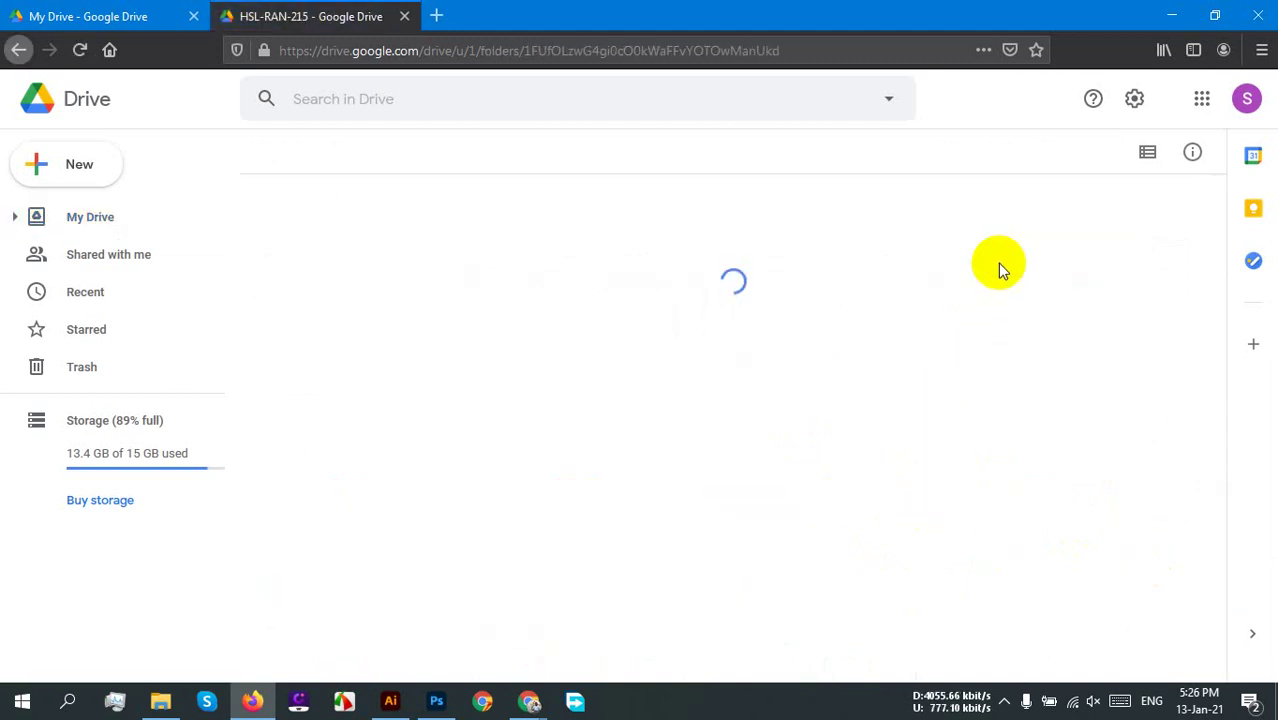
scroll(1109, 413, "down", 1)
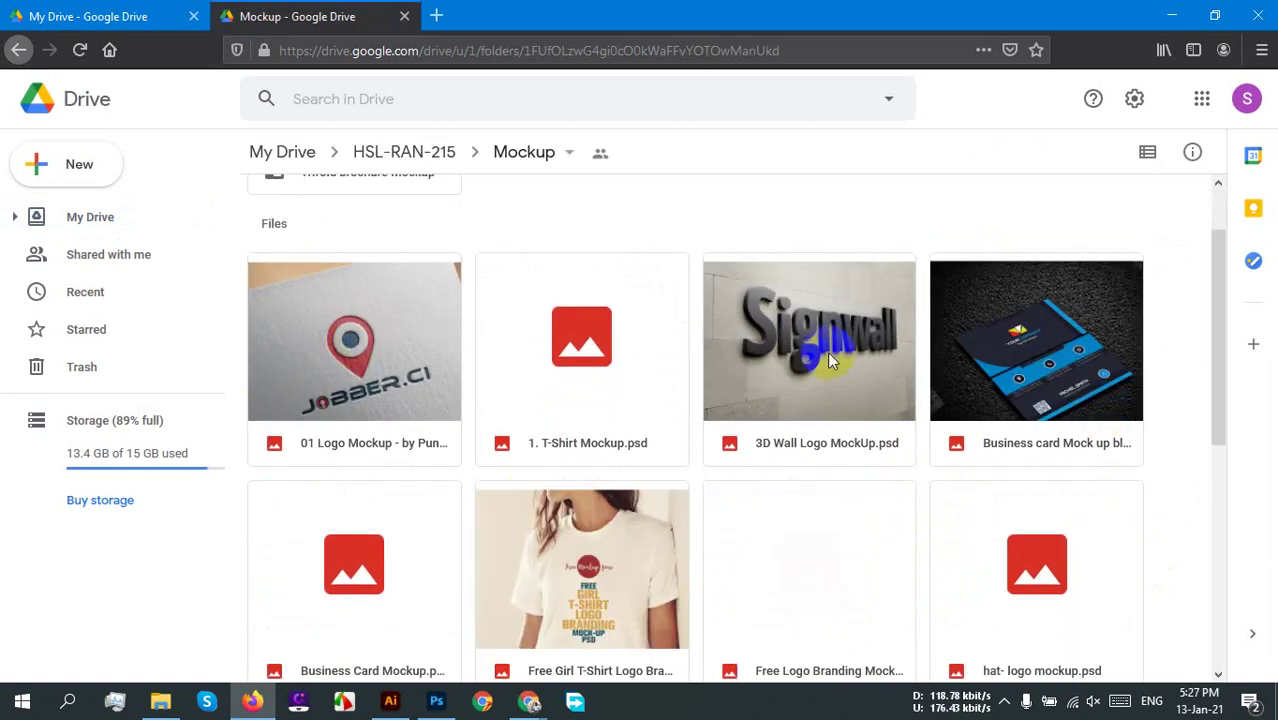
scroll(1048, 511, "down", 2)
scroll(362, 499, "down", 2)
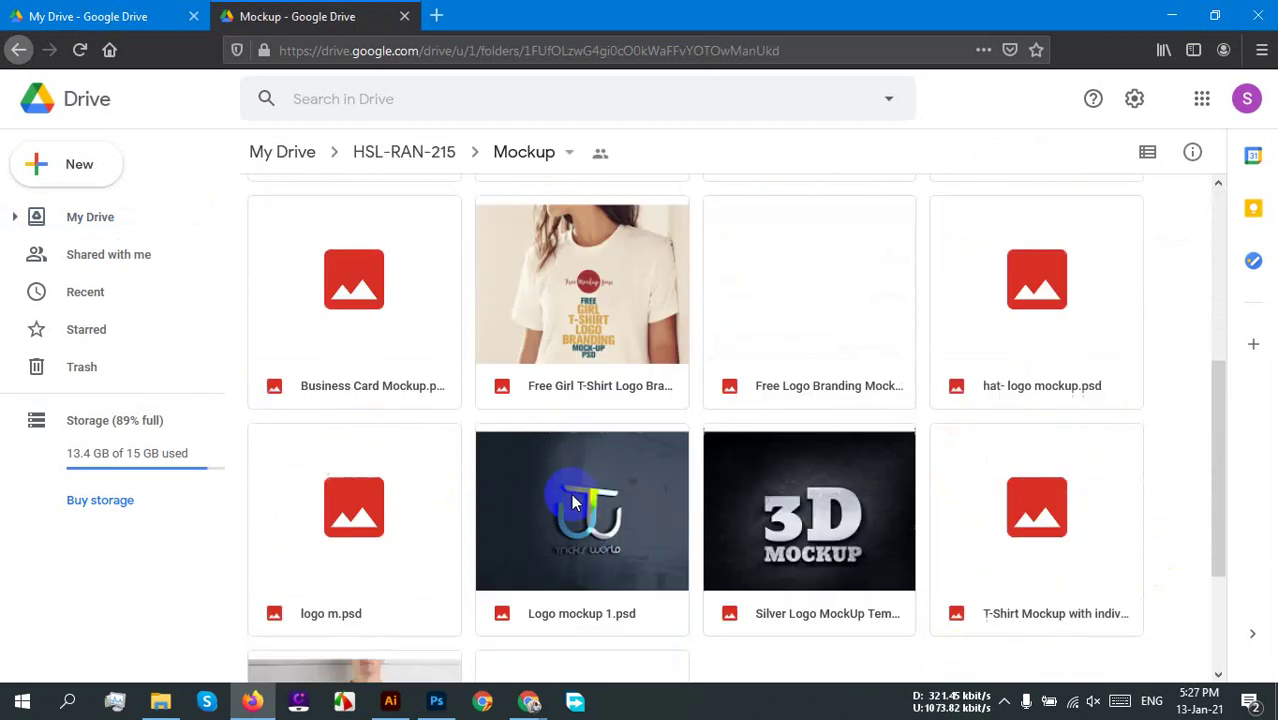
scroll(1074, 477, "down", 2)
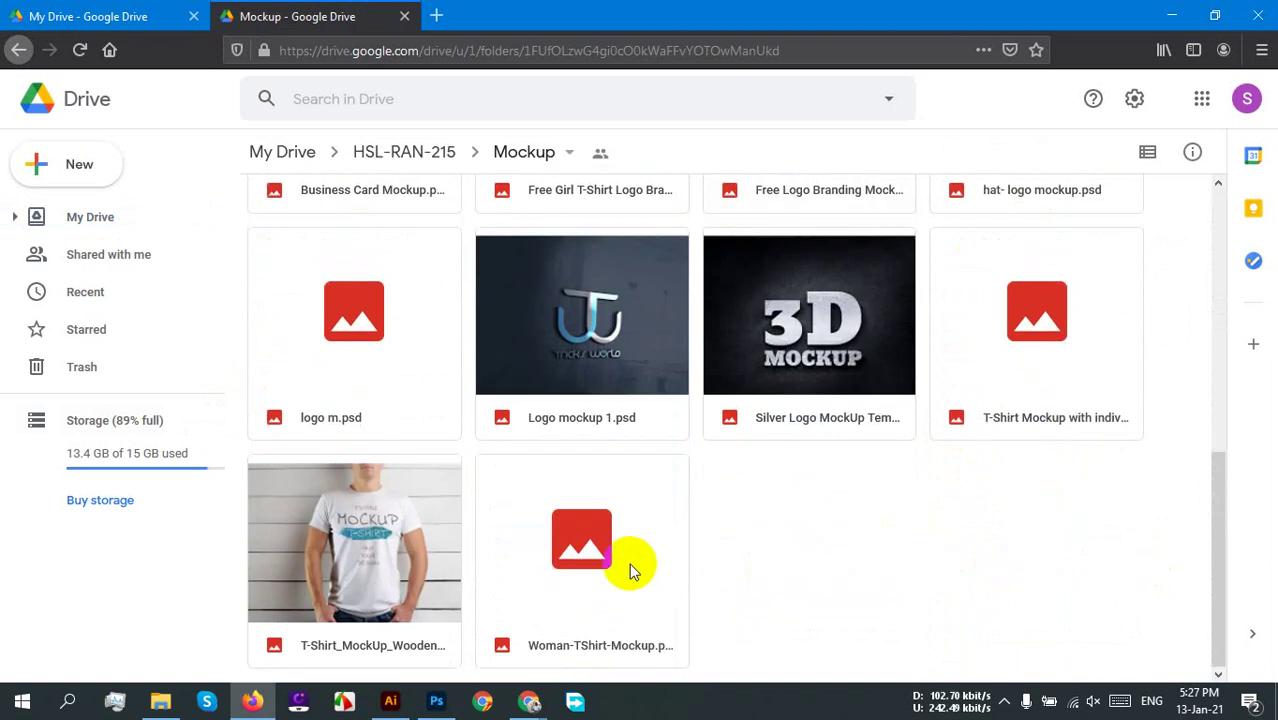
scroll(700, 355, "up", 7)
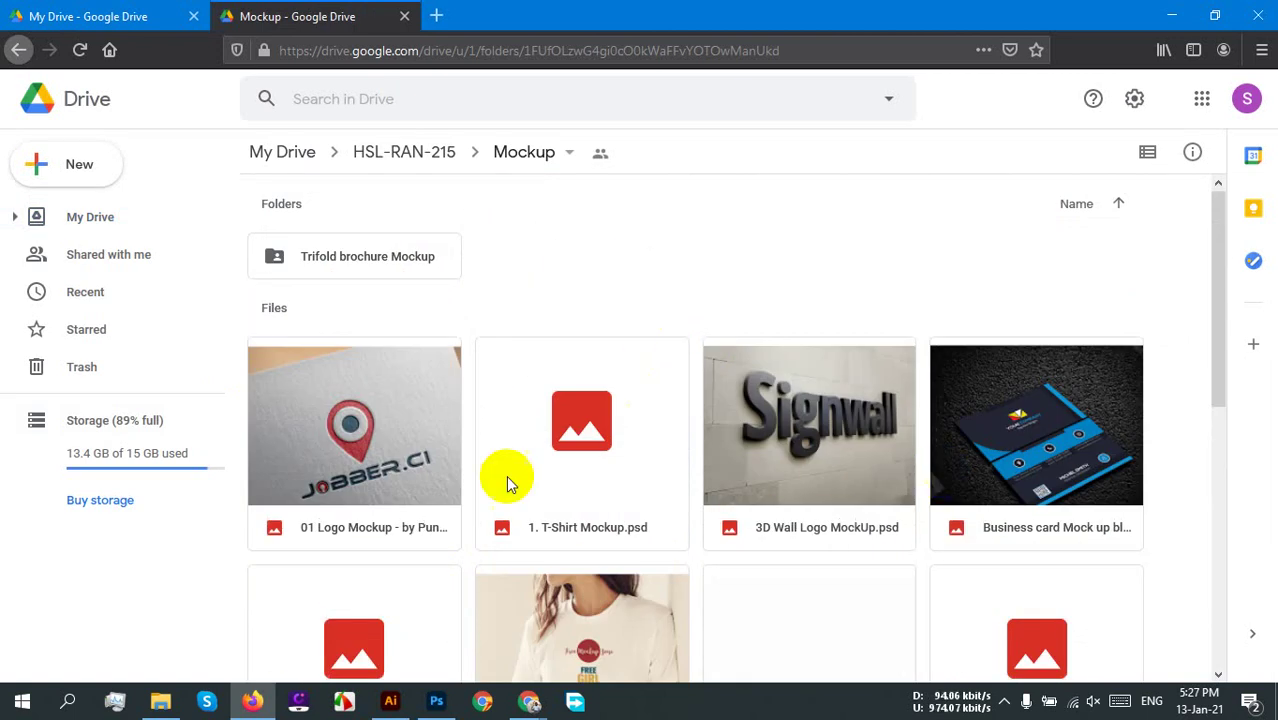
Step: Open the Trifold brochure Mockup folder and look through its brochure images and PSD files
left_click(343, 260)
double_click(343, 260)
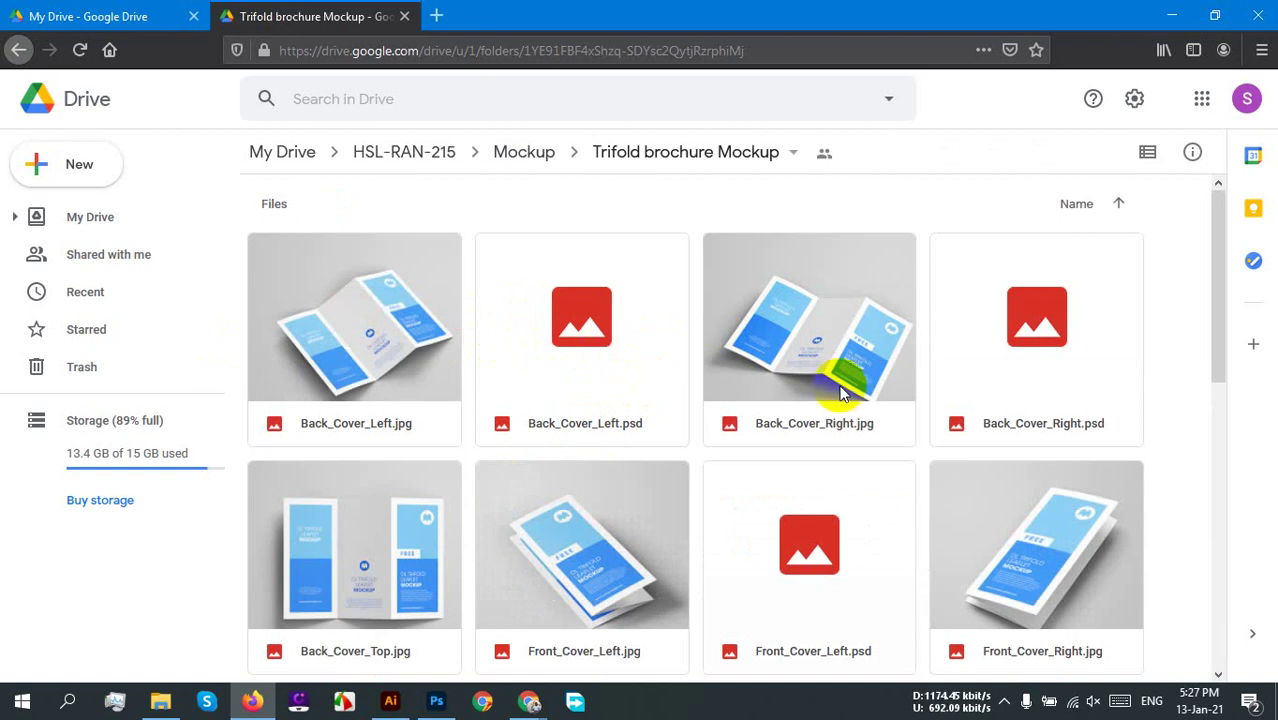
scroll(846, 386, "down", 3)
scroll(849, 395, "down", 4)
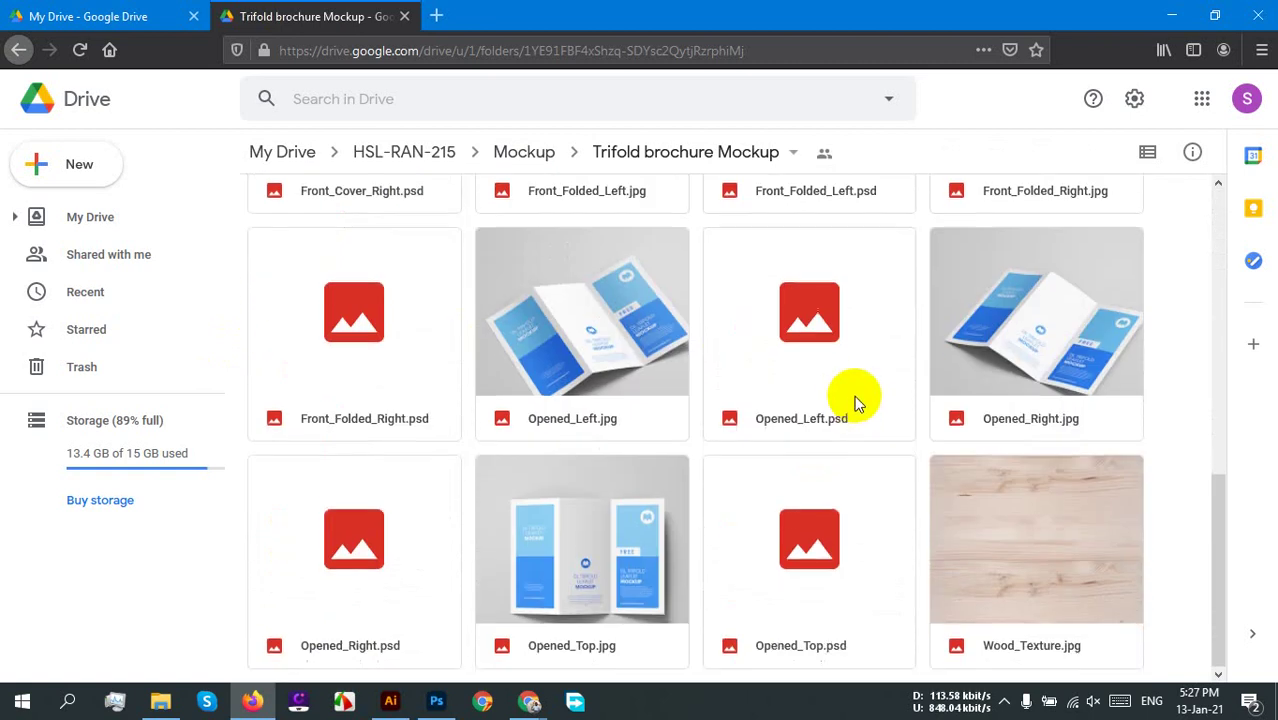
scroll(941, 431, "up", 7)
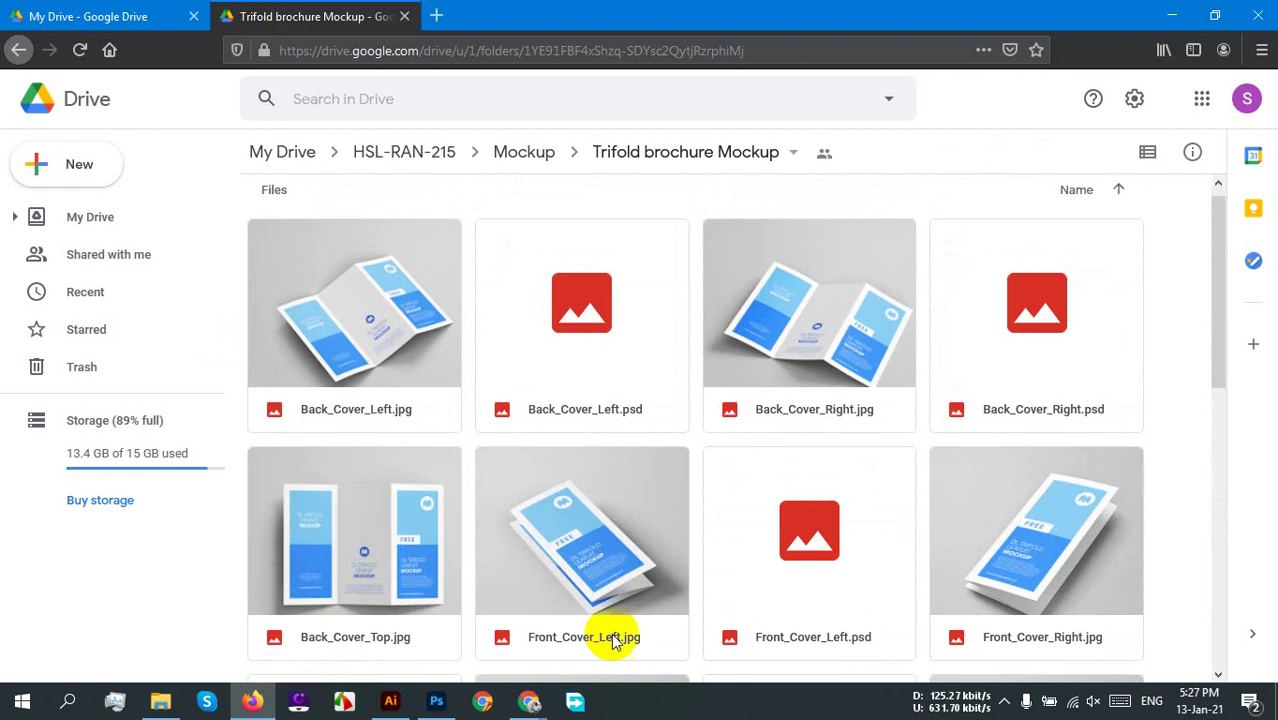
scroll(420, 330, "up", 1)
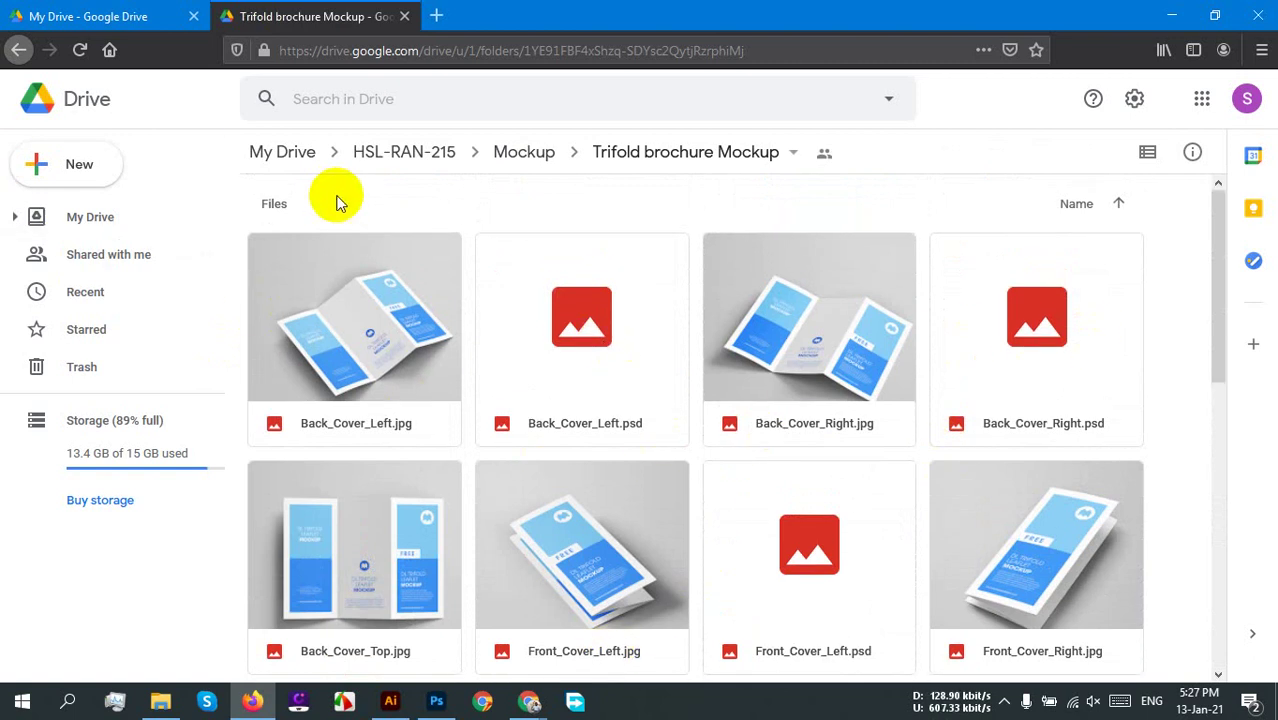
Step: Go back to the Mockup folder and review its logo, business card and T-shirt mockup files
left_click(18, 52)
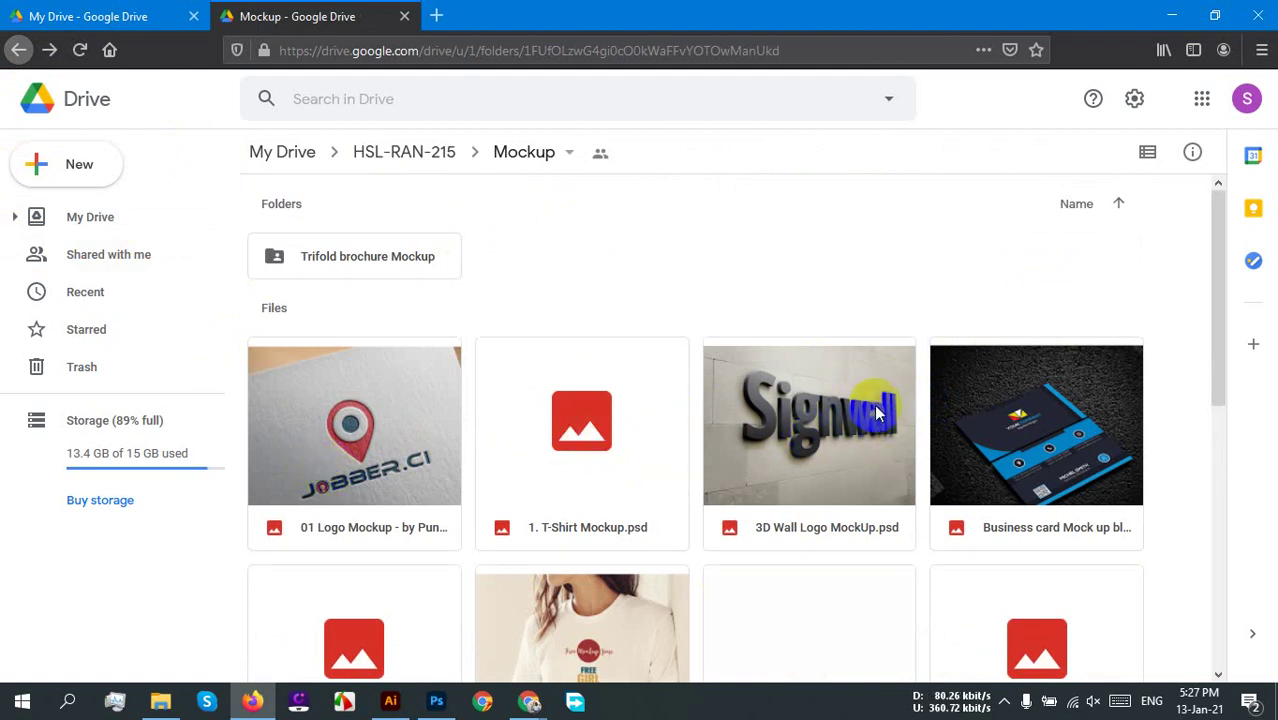
scroll(872, 410, "down", 3)
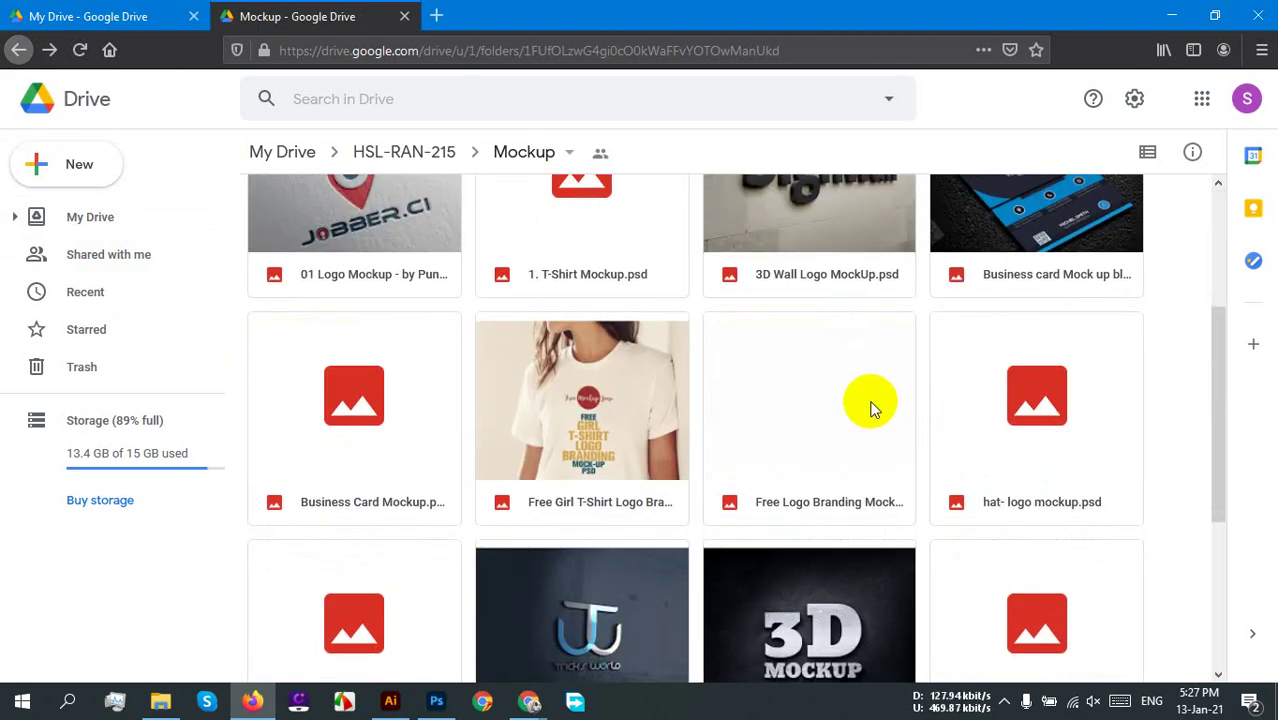
scroll(872, 408, "up", 1)
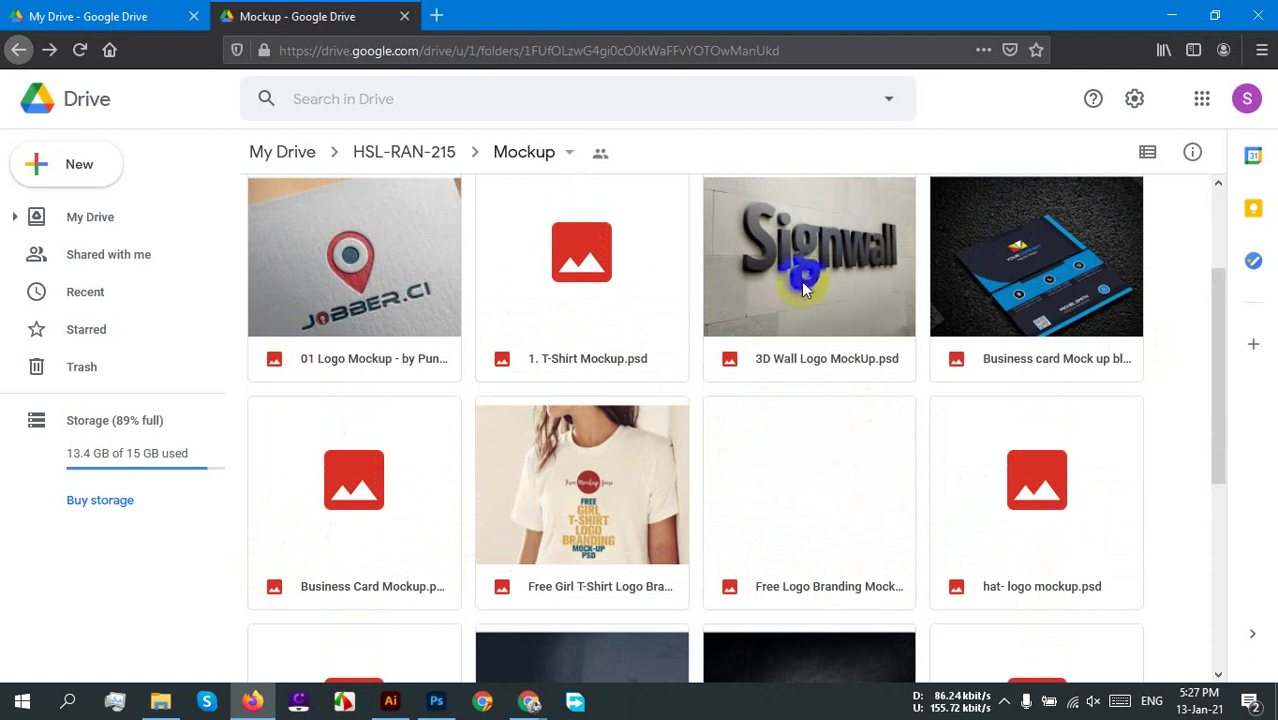
scroll(802, 272, "down", 3)
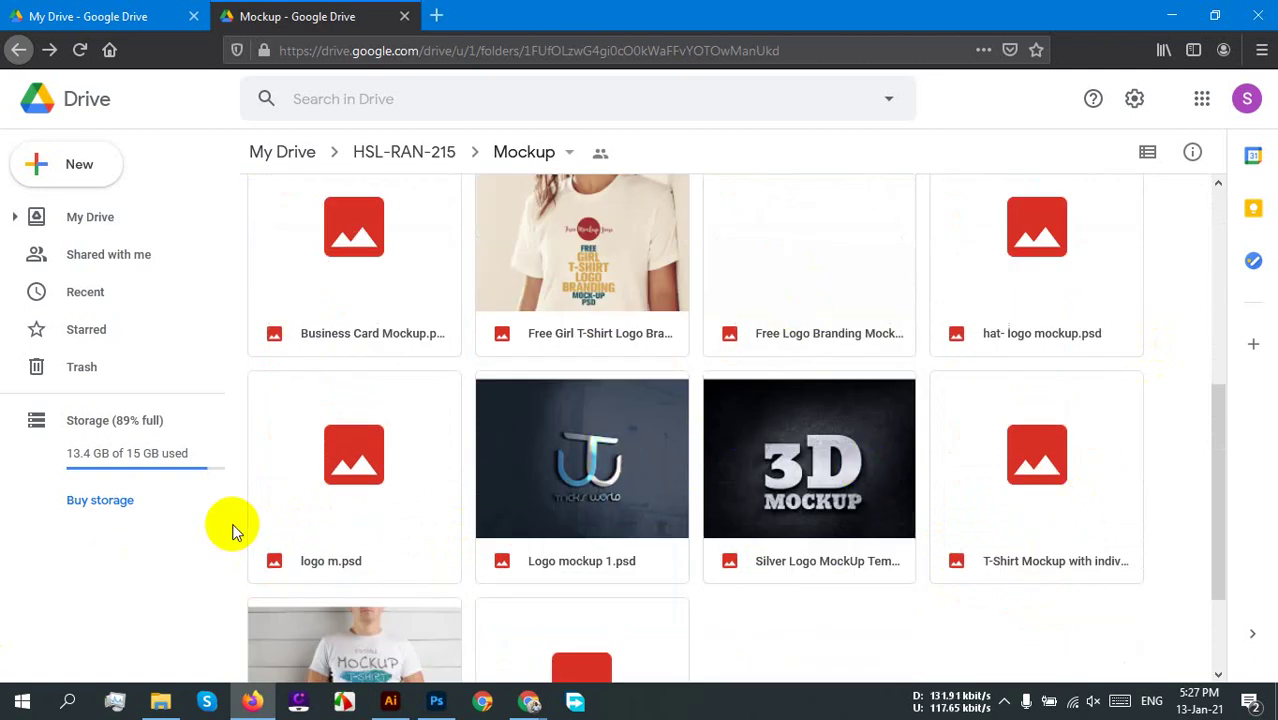
scroll(531, 476, "down", 2)
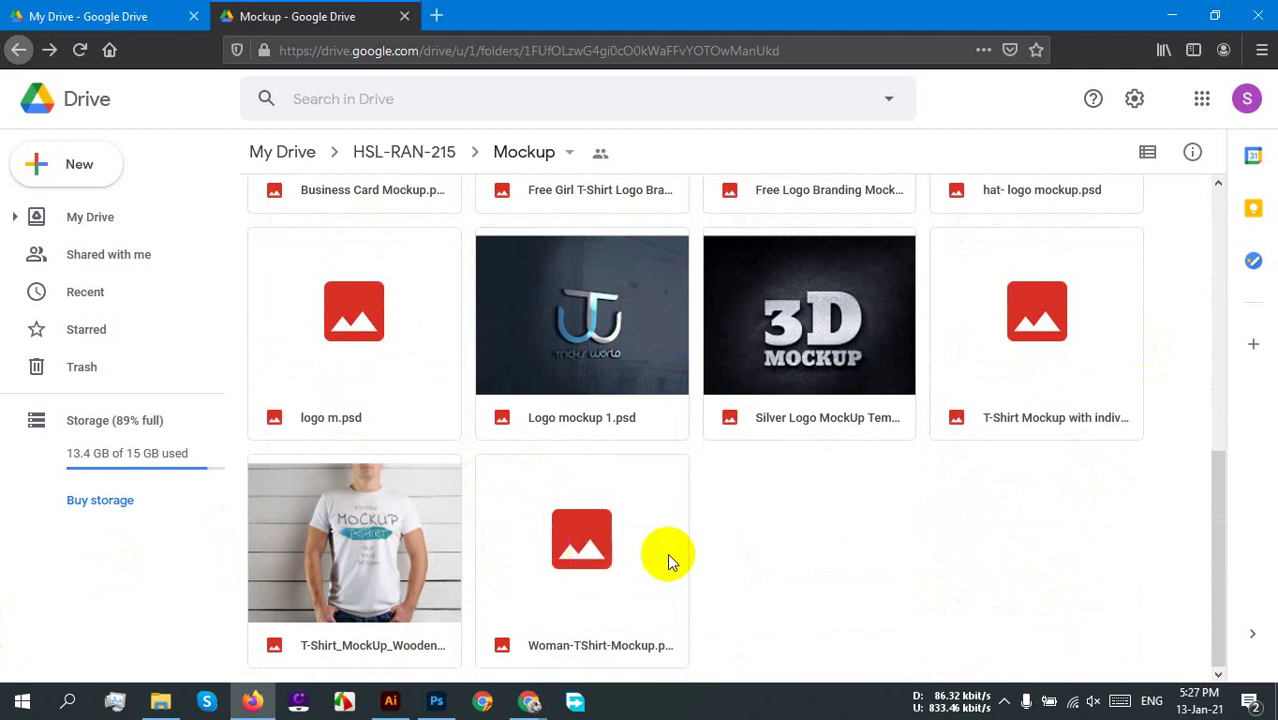
scroll(868, 545, "up", 8)
scroll(868, 543, "down", 2)
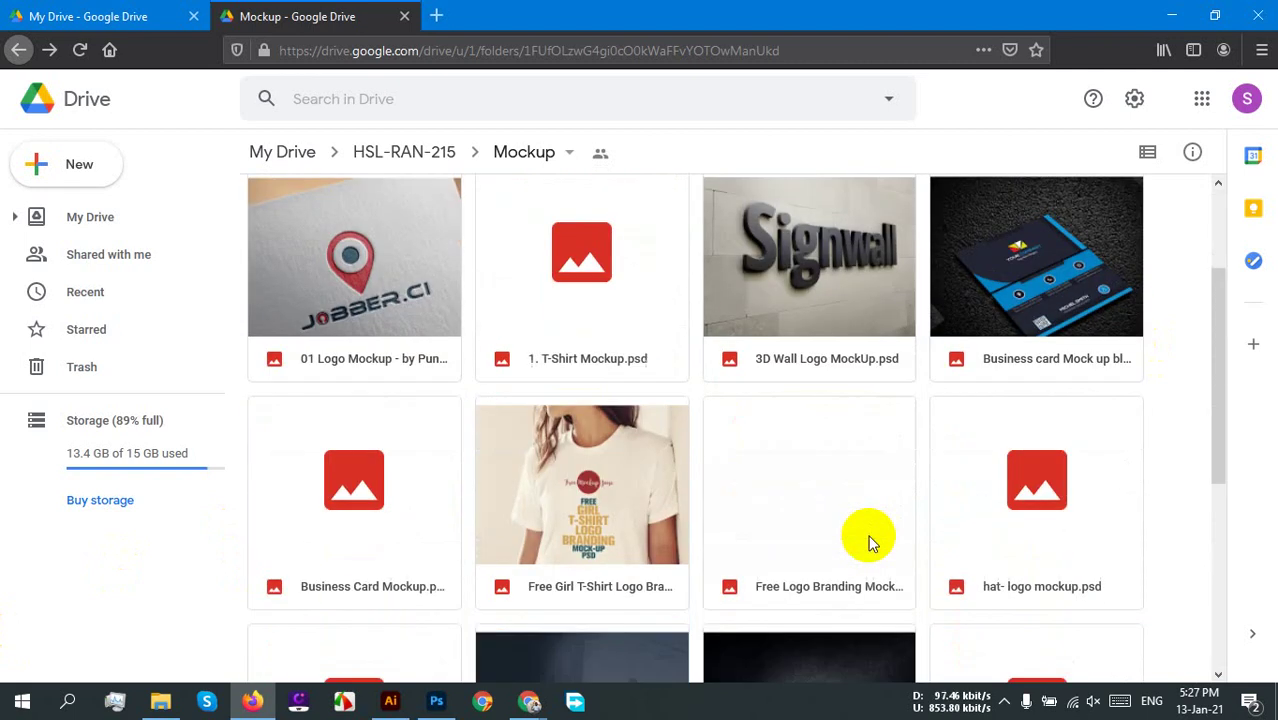
scroll(868, 545, "up", 2)
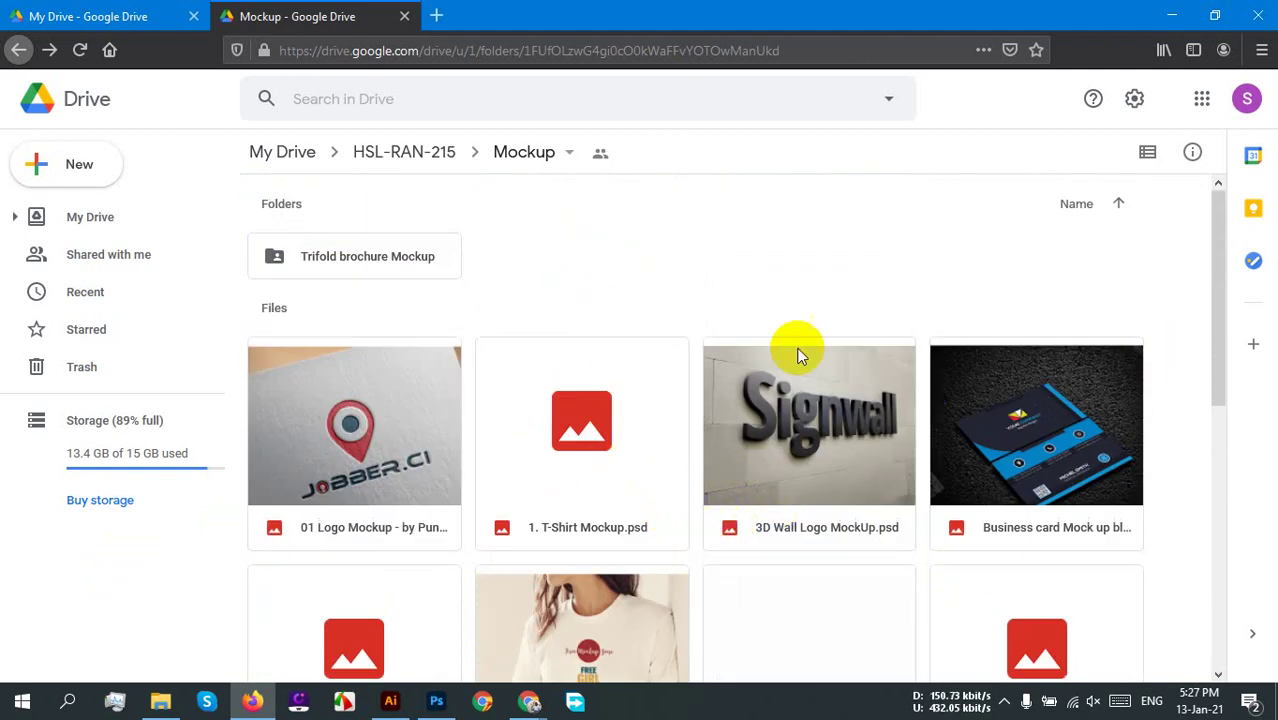
Step: Return to the HSL-RAN-215 folder and copy the sharing link of the Mockup folder
left_click(18, 50)
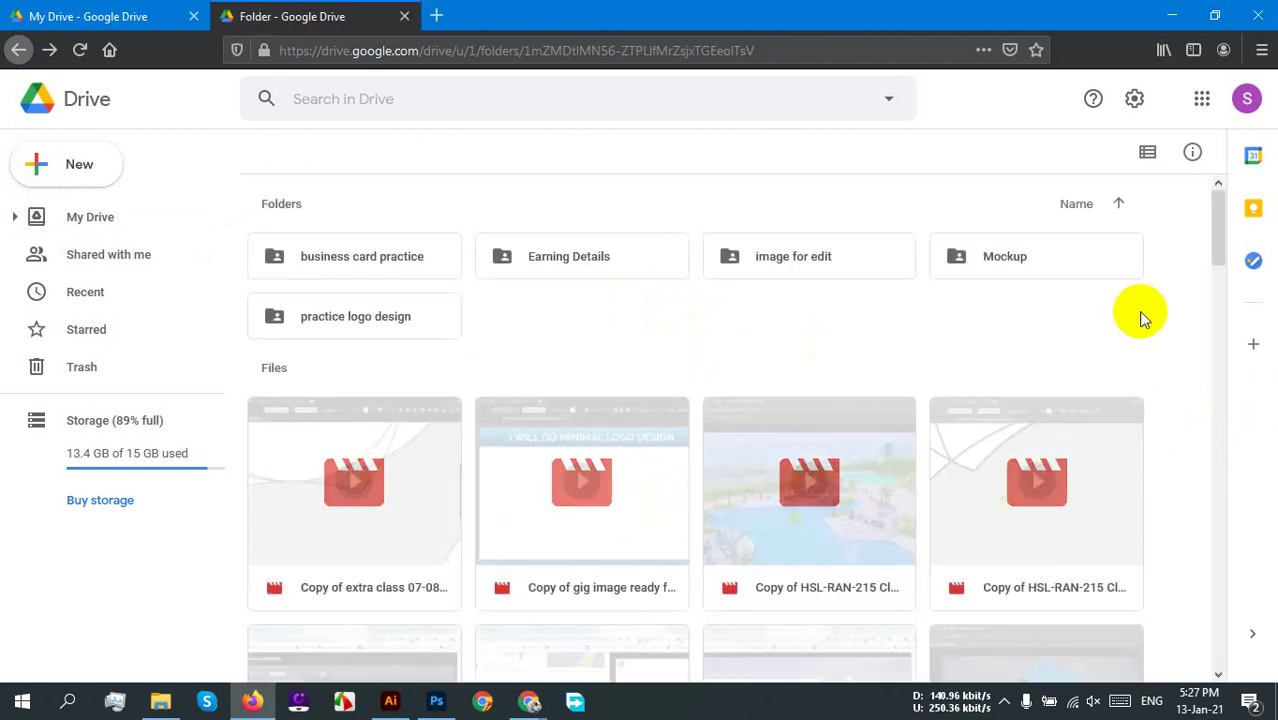
right_click(1042, 264)
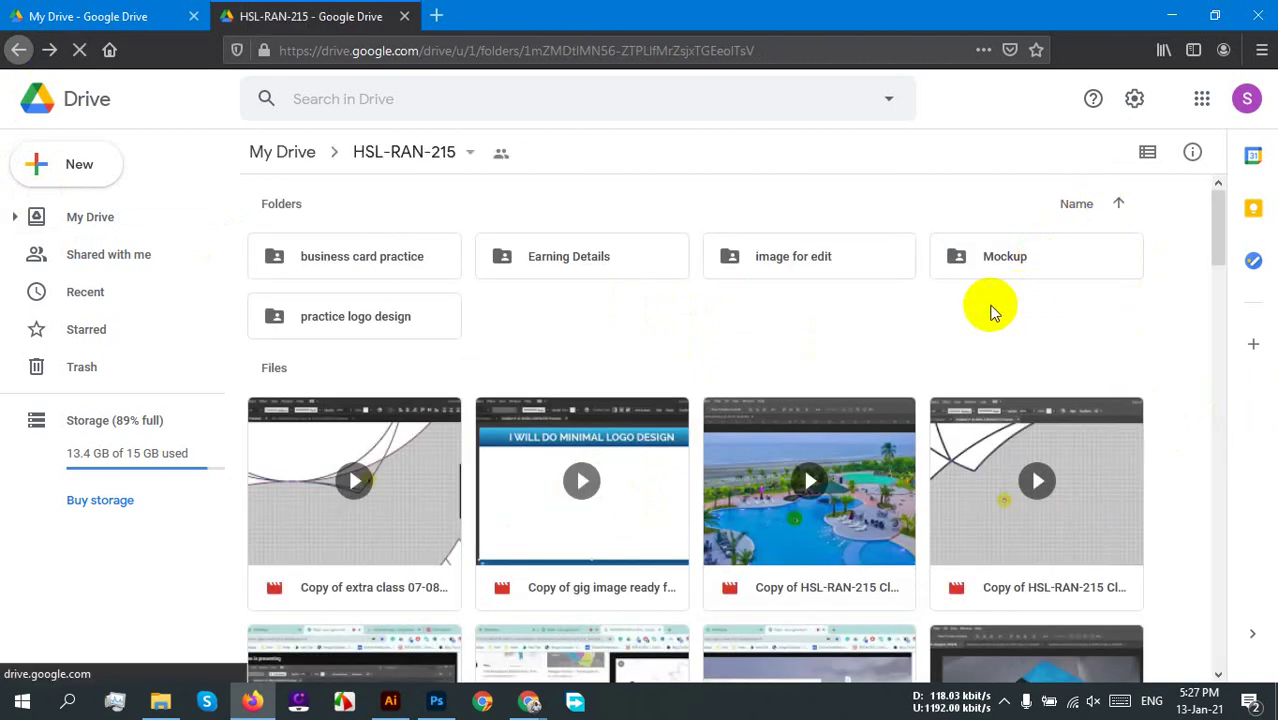
left_click(843, 317)
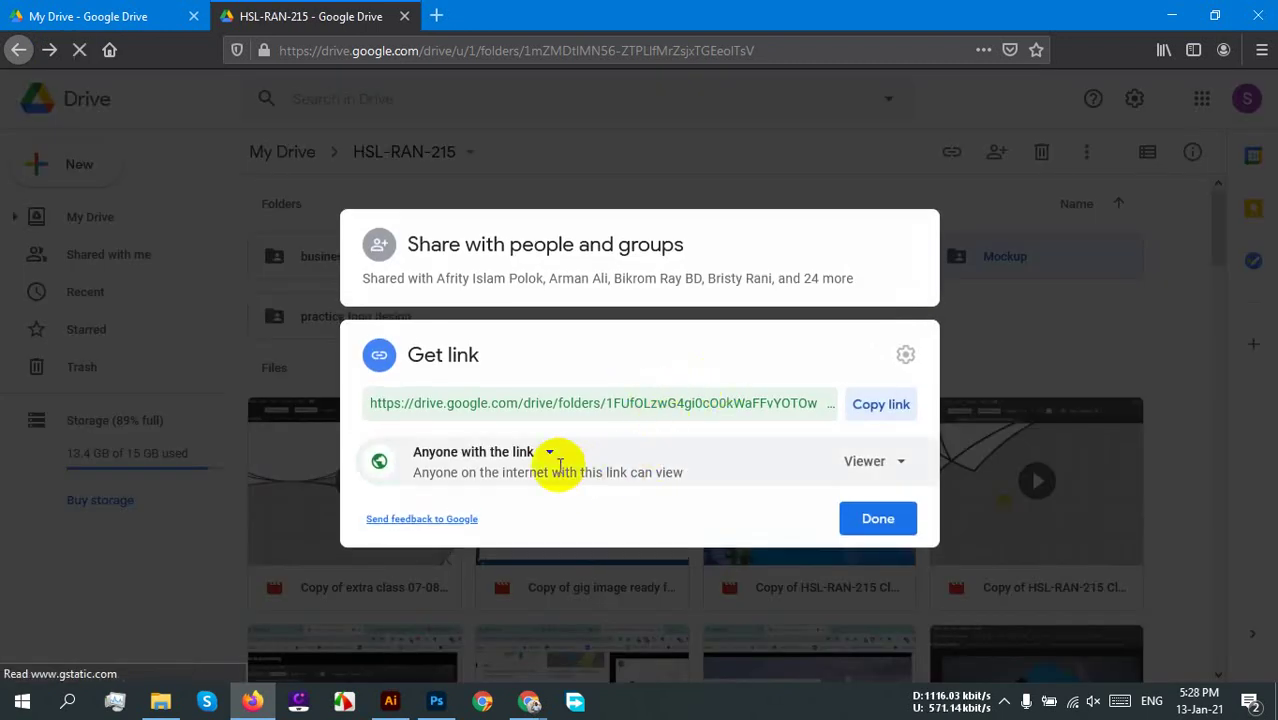
left_click(878, 405)
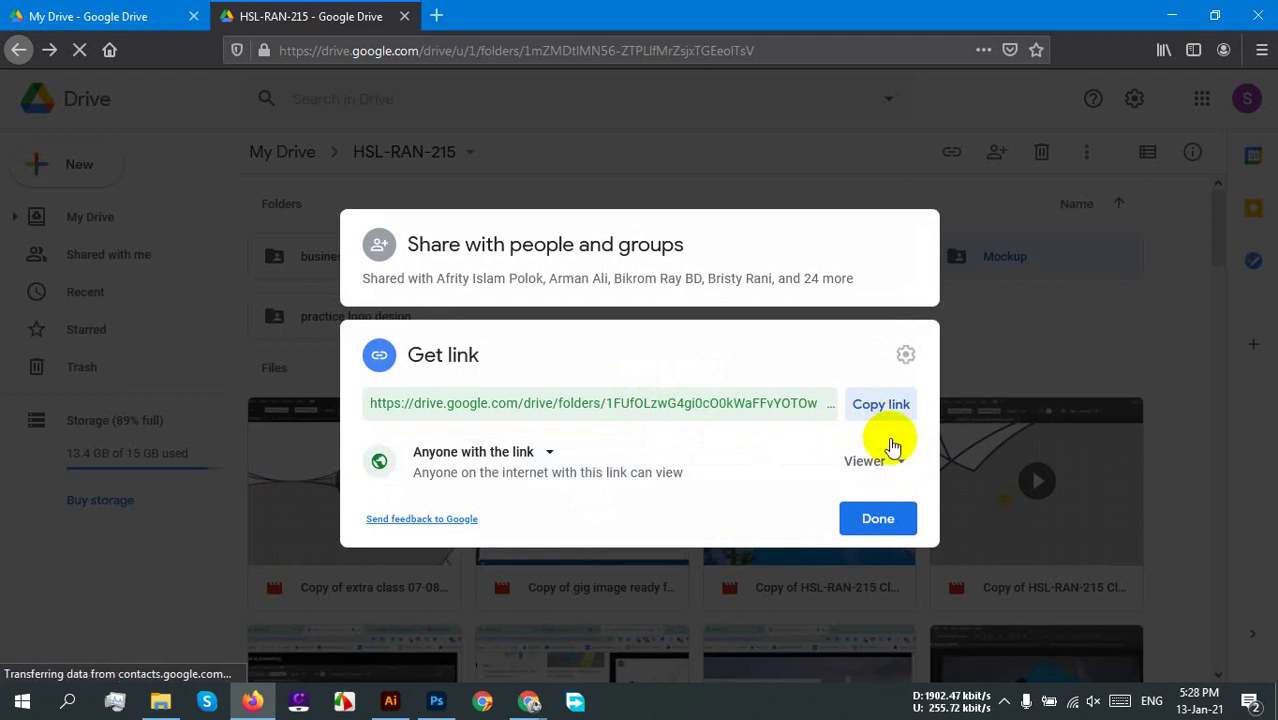
left_click(866, 519)
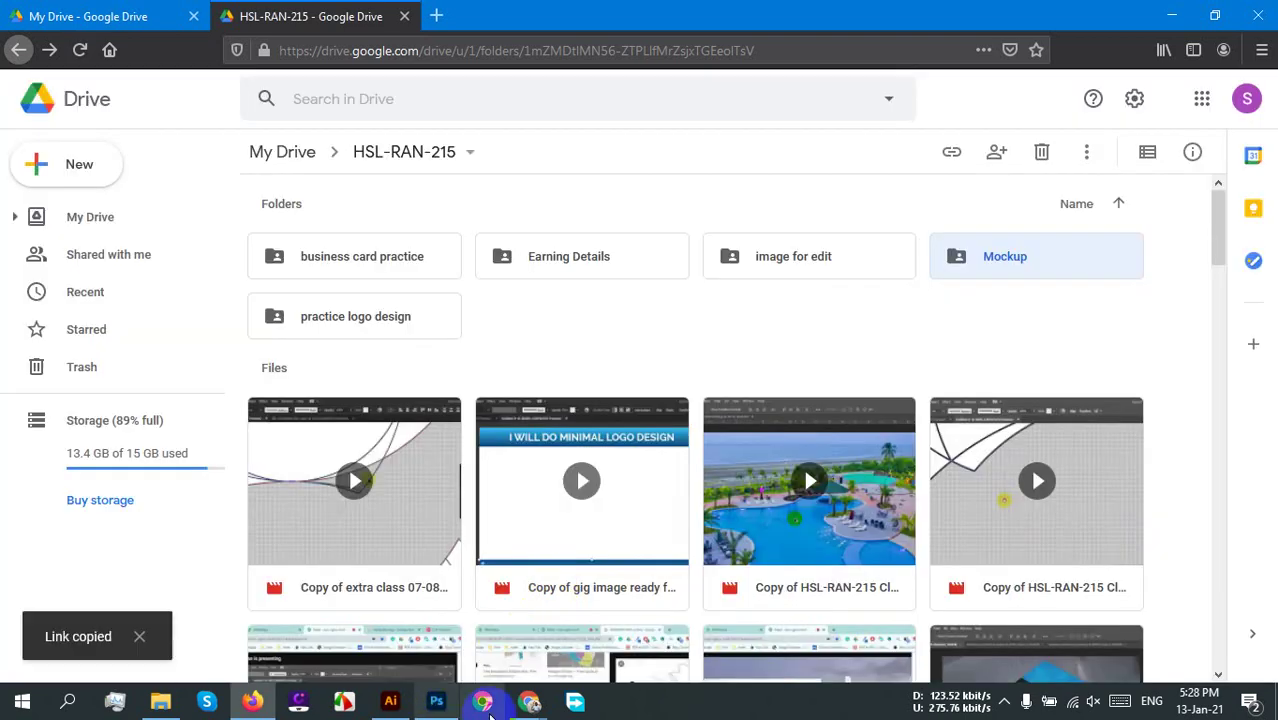
Step: Switch to Chrome and bring up the Ledp special batch 1 group chat in WhatsApp
mouse_move(488, 704)
left_click(489, 592)
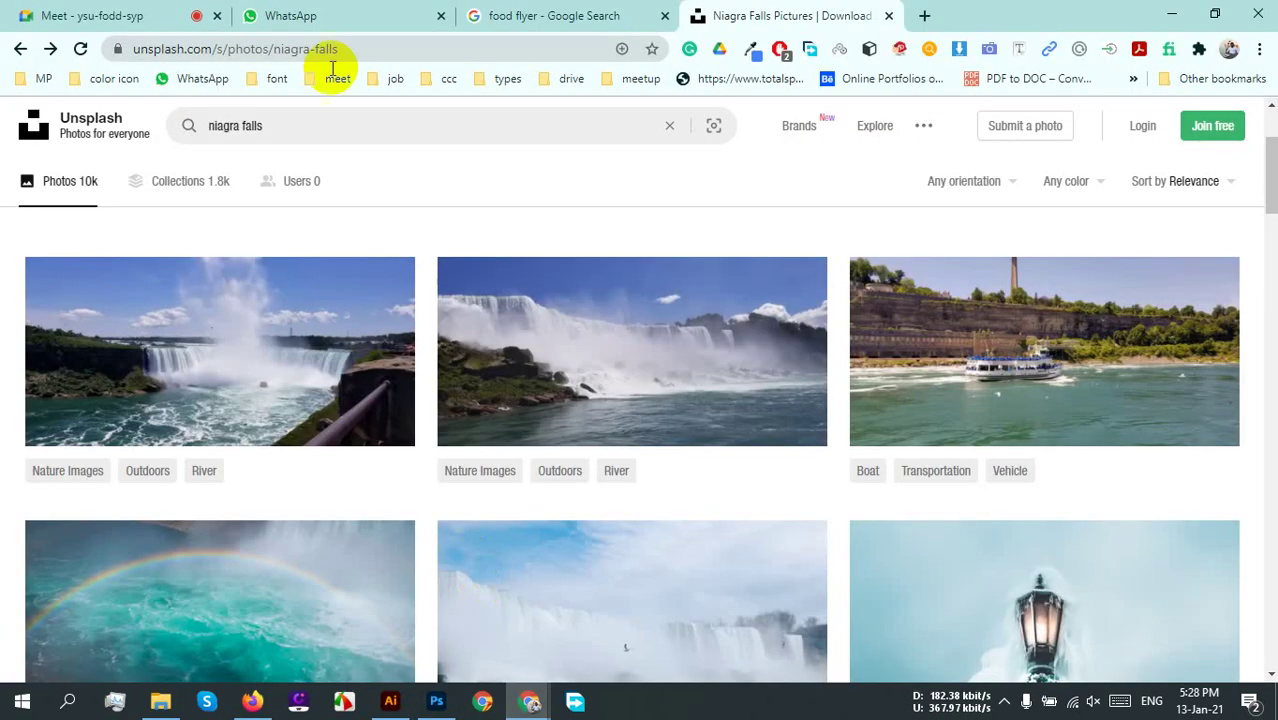
left_click(352, 14)
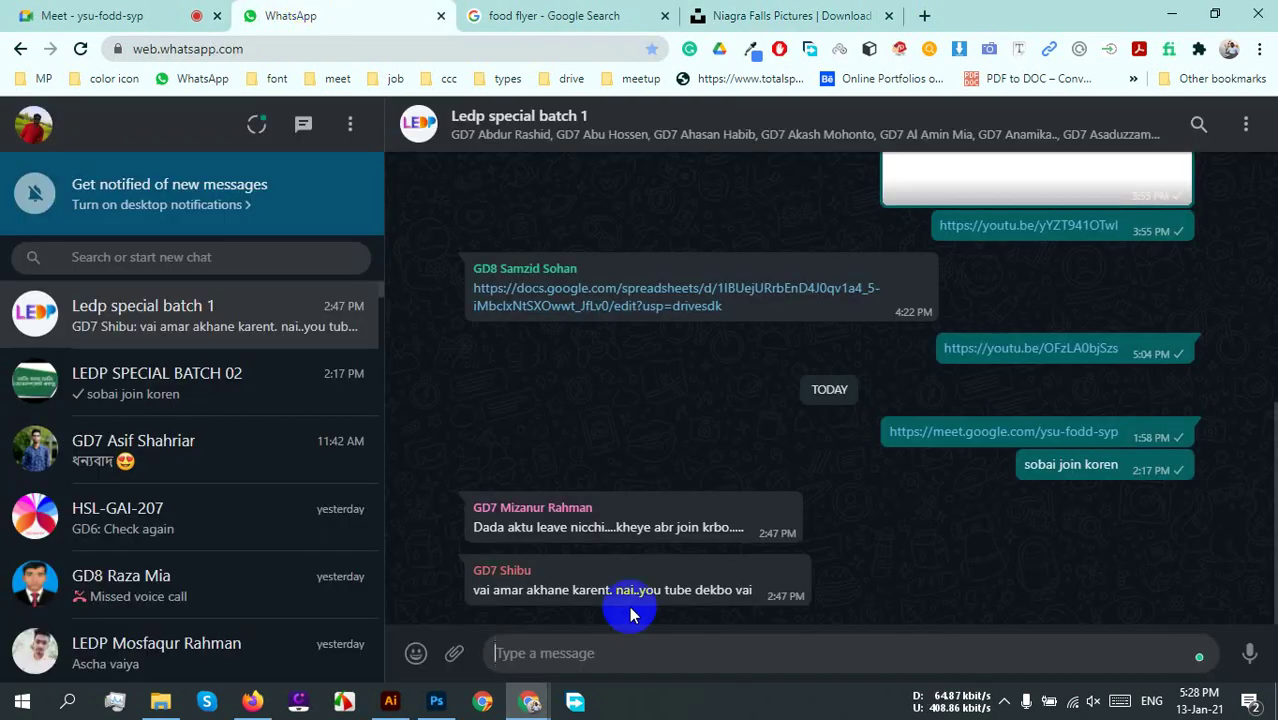
left_click(1004, 701)
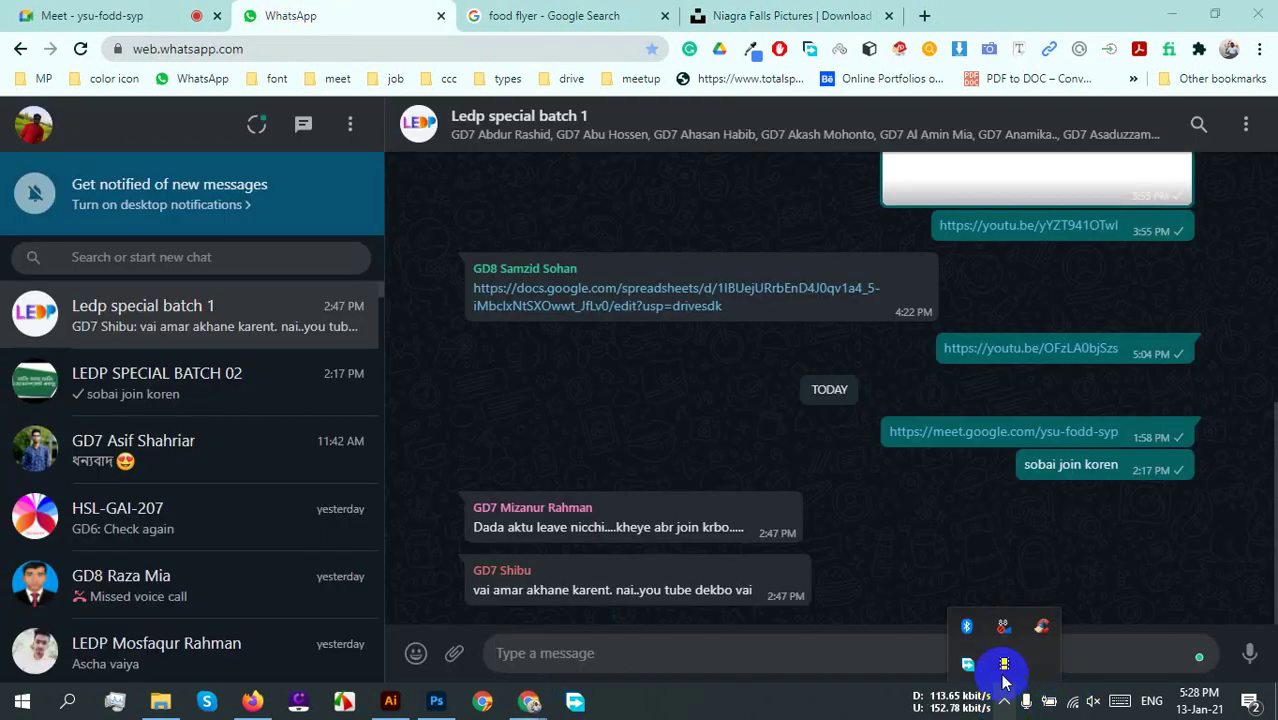
left_click(1004, 665)
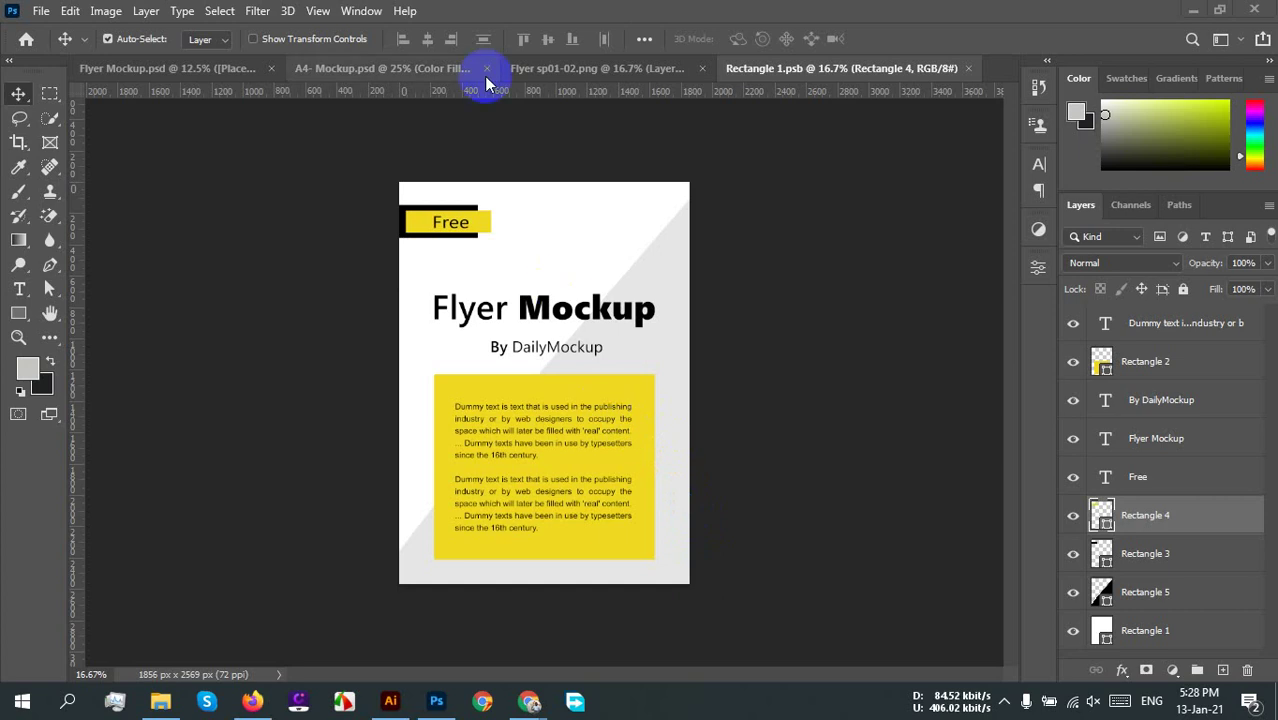
Step: Check the flyer image in Flyer sp01-02.png, and hide all text and rectangle placeholder layers in Rectangle 1.psb
left_click(553, 70)
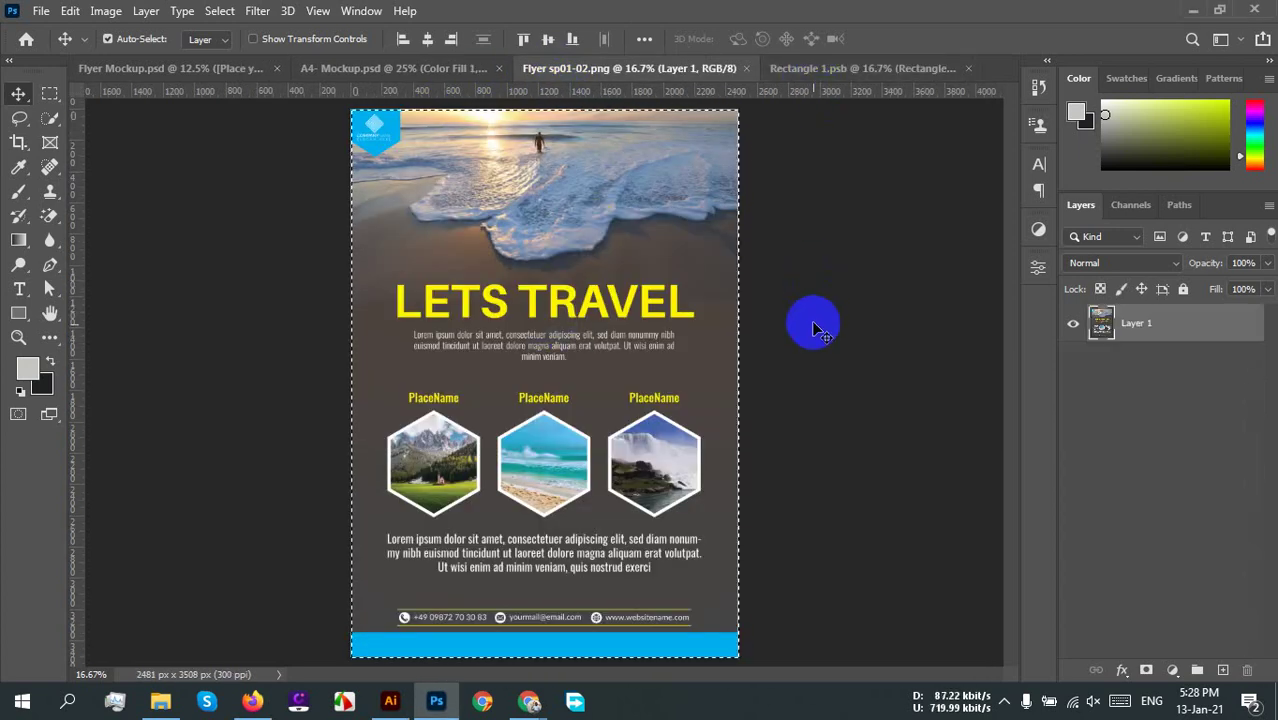
left_click(815, 70)
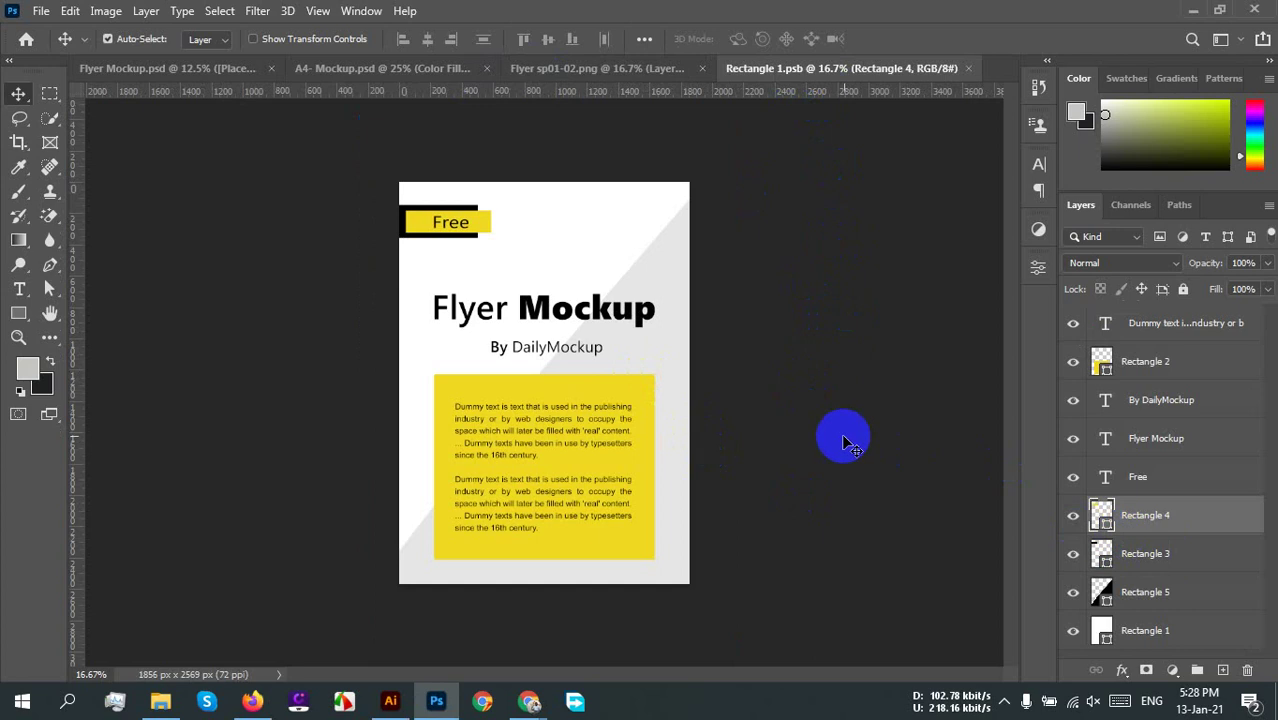
left_click(1073, 323)
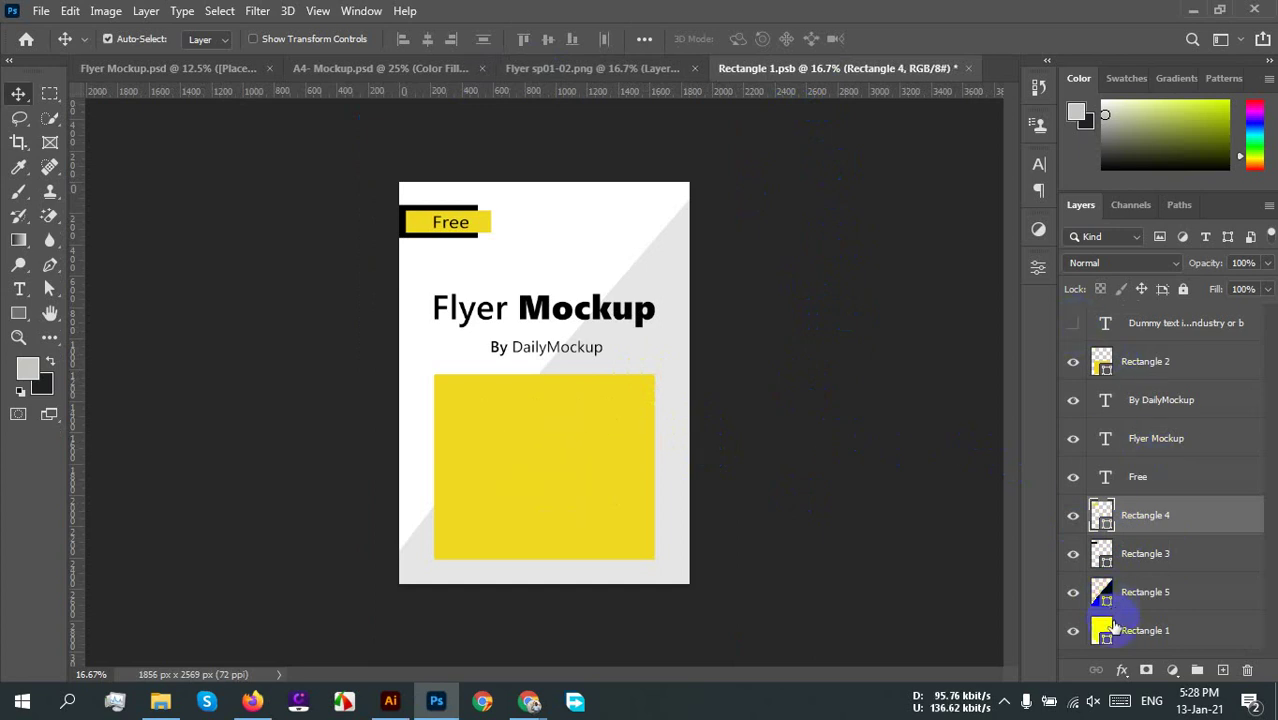
left_click(1074, 632)
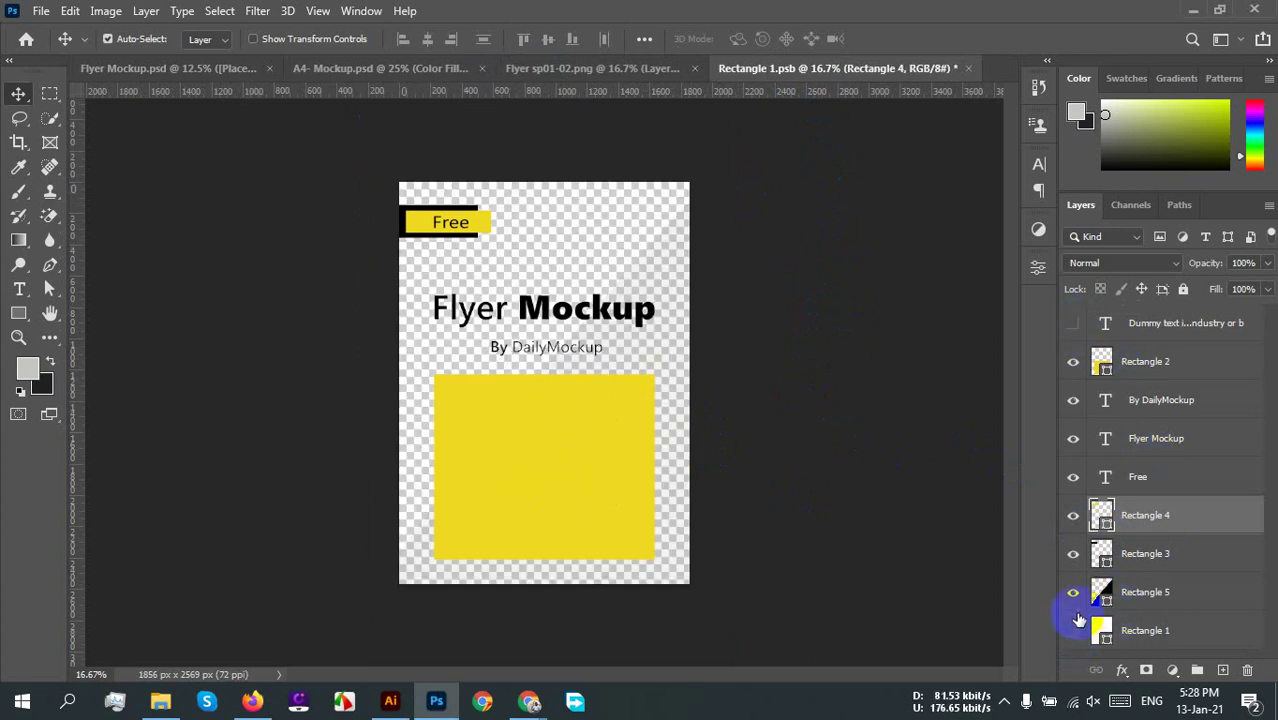
left_click_drag(1079, 578, 1122, 488)
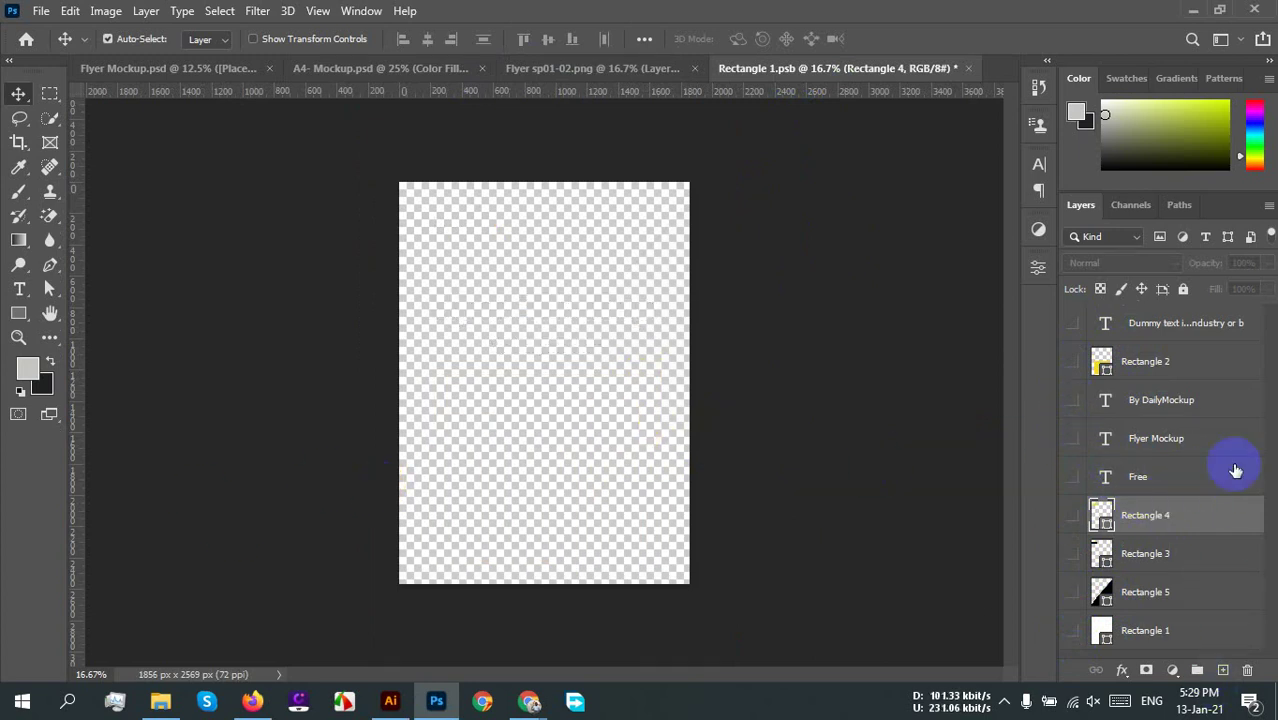
Step: Paste the travel flyer at the top of the layer stack and delete the hidden text and rectangle layers
left_click_drag(1229, 528, 1218, 516)
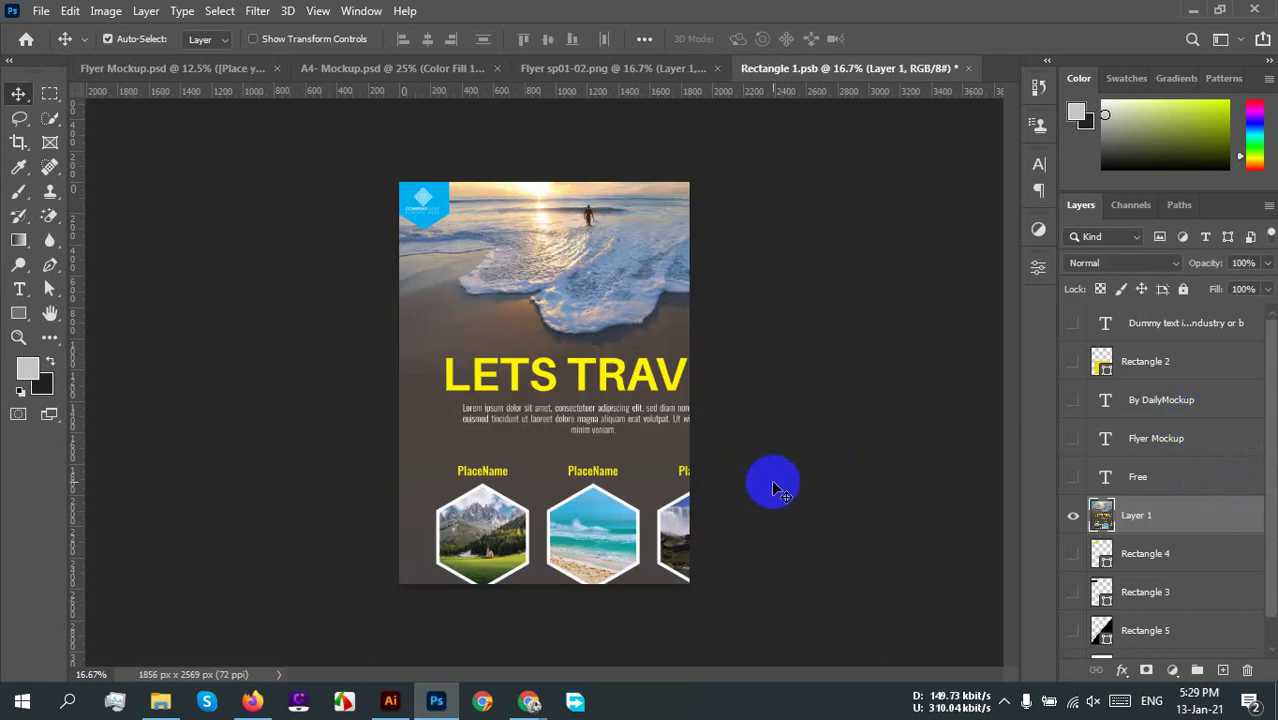
left_click_drag(1234, 518, 1170, 322)
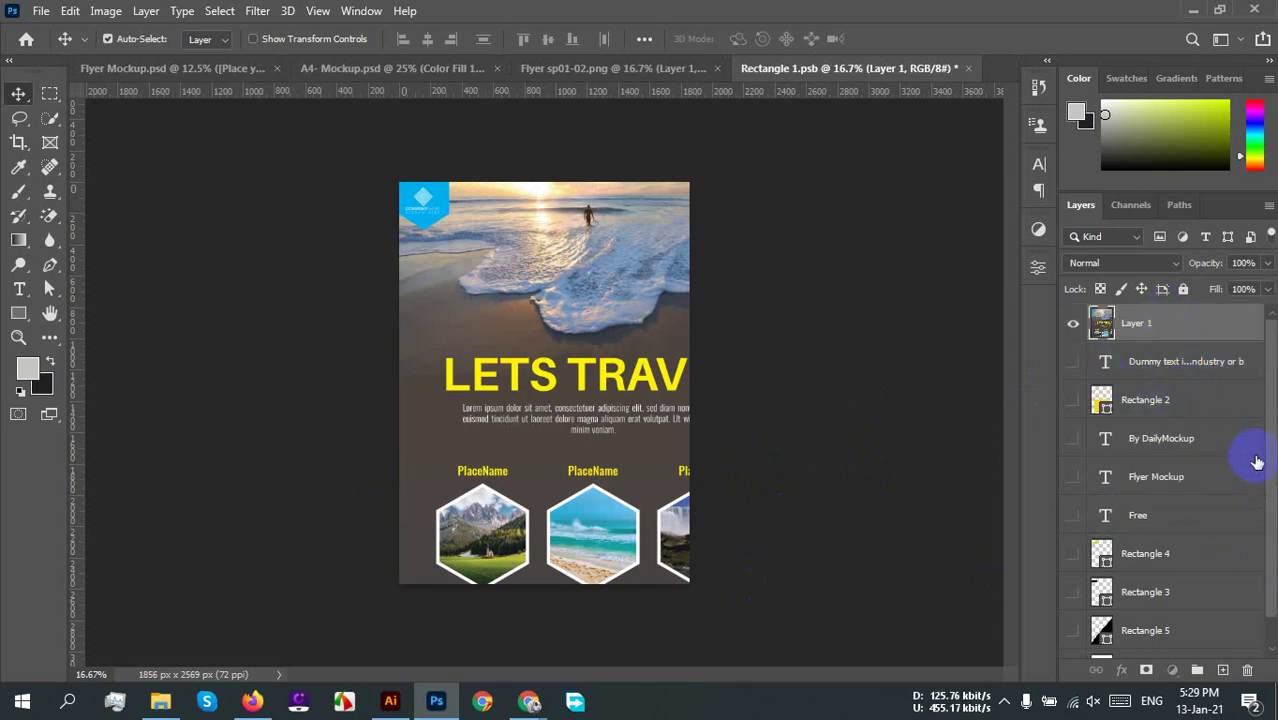
left_click(1245, 350)
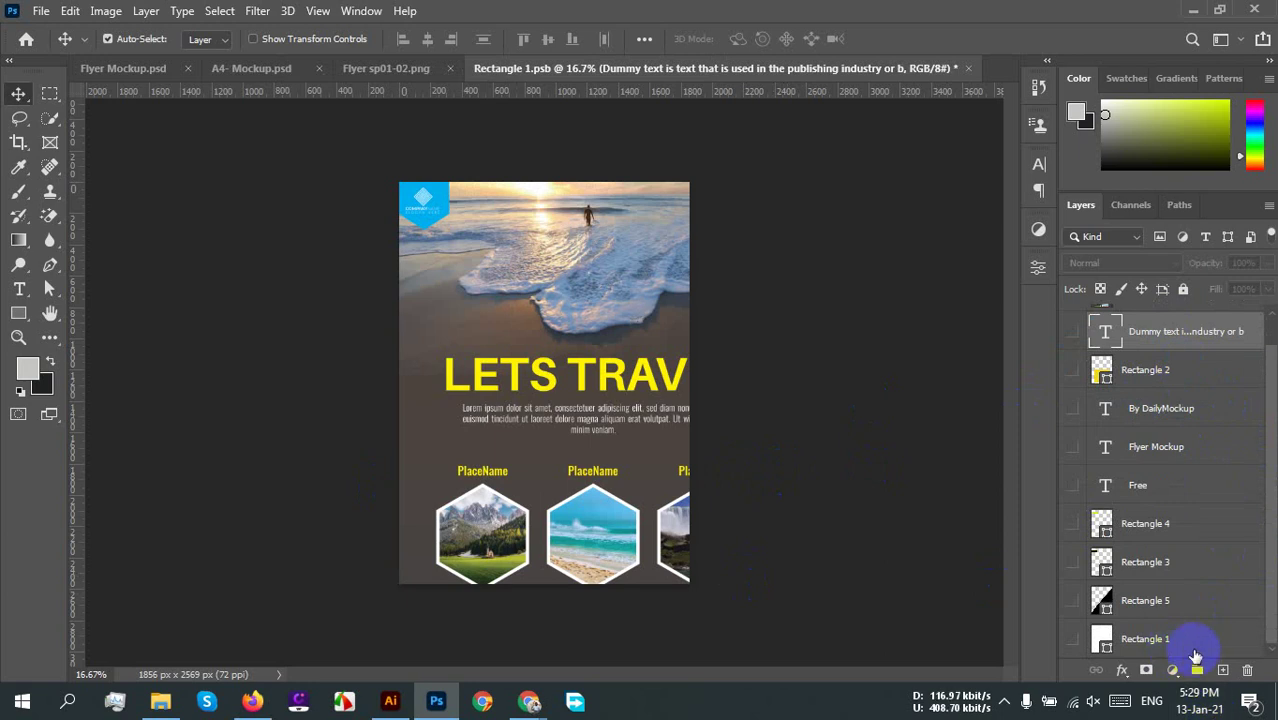
left_click(1203, 648, "shift")
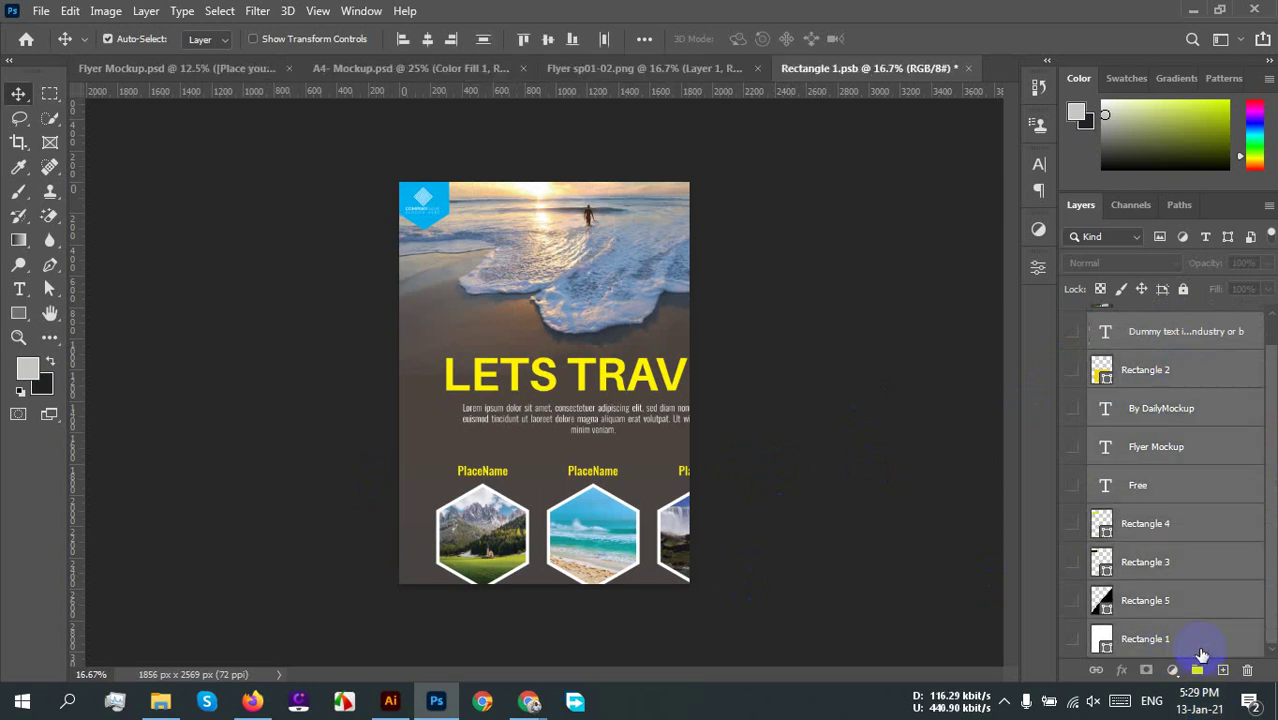
key("ctrl+e")
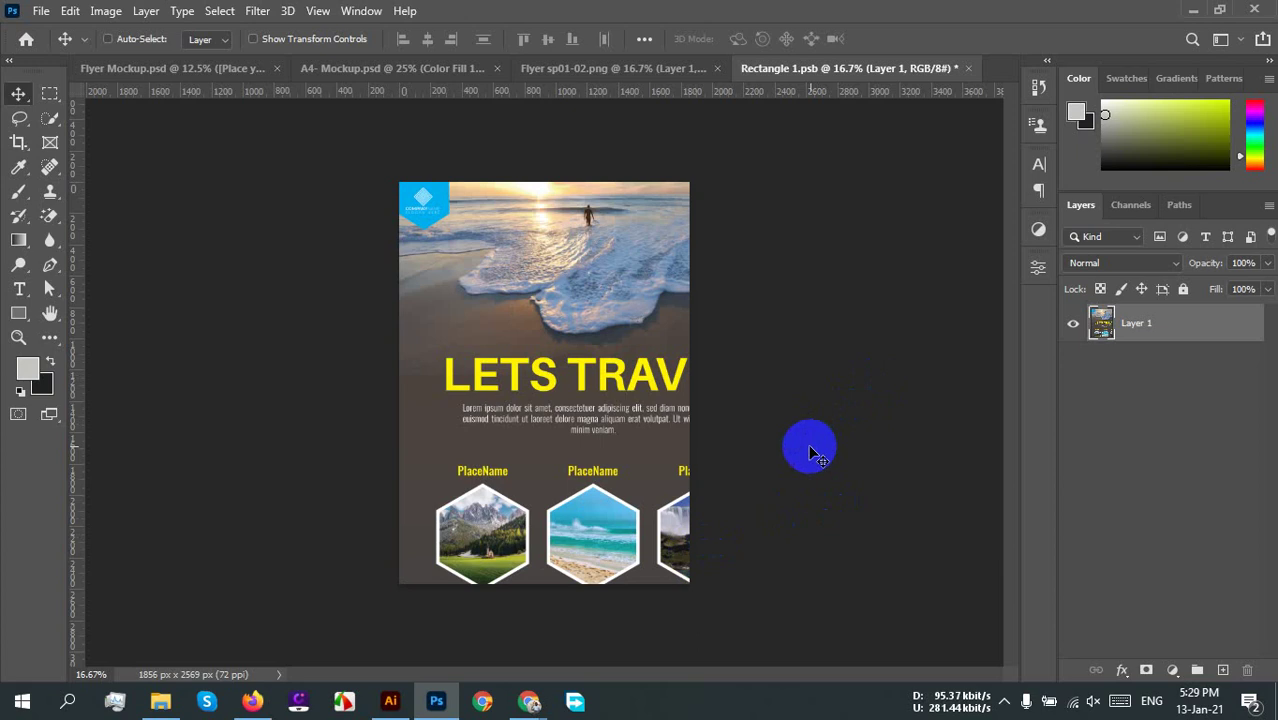
Step: Scale the pasted flyer layer proportionally to 73.82% and position it so the whole flyer fits the canvas
key("ctrl+t")
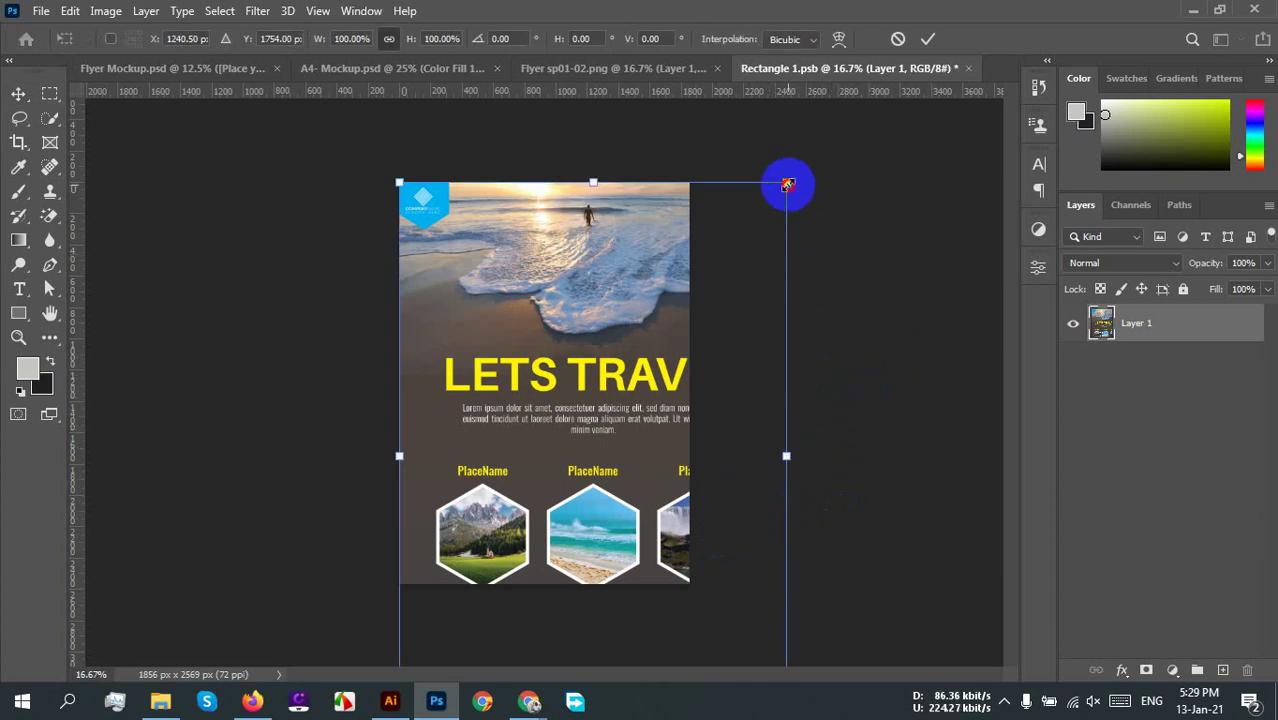
left_click_drag(788, 185, 690, 277)
mouse_move(525, 362)
left_mouse_down()
mouse_move(525, 407)
mouse_move(531, 362)
left_mouse_up()
left_click_drag(700, 618, 693, 589)
left_click_drag(618, 481, 626, 485)
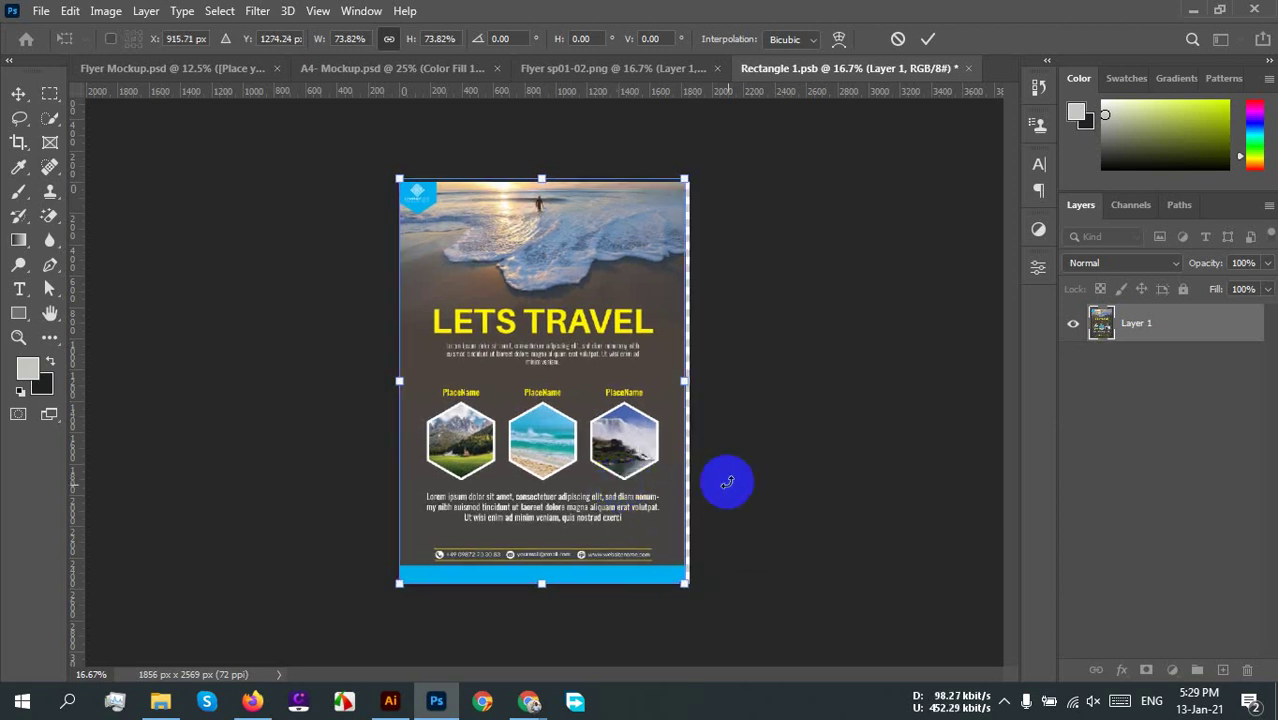
scroll(715, 597, "up", 3)
scroll(715, 598, "up", 3)
scroll(764, 593, "down", 2)
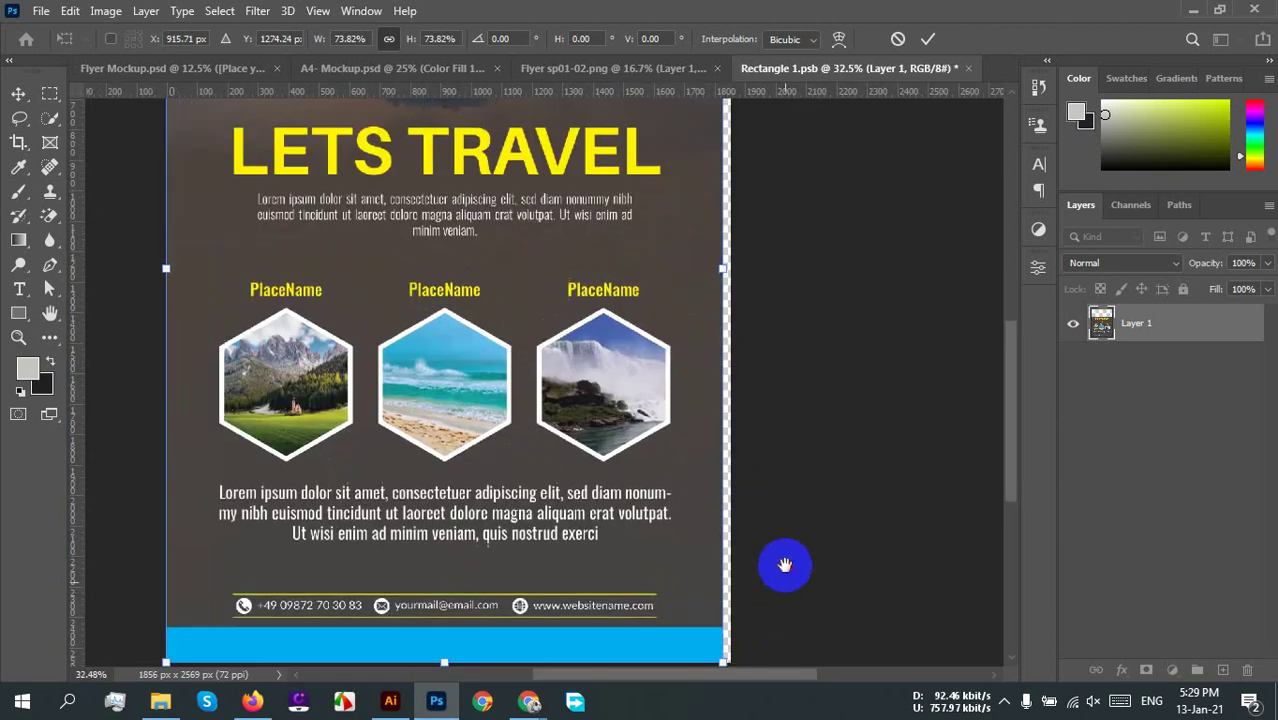
scroll(784, 562, "down", 3)
scroll(787, 486, "up", 5)
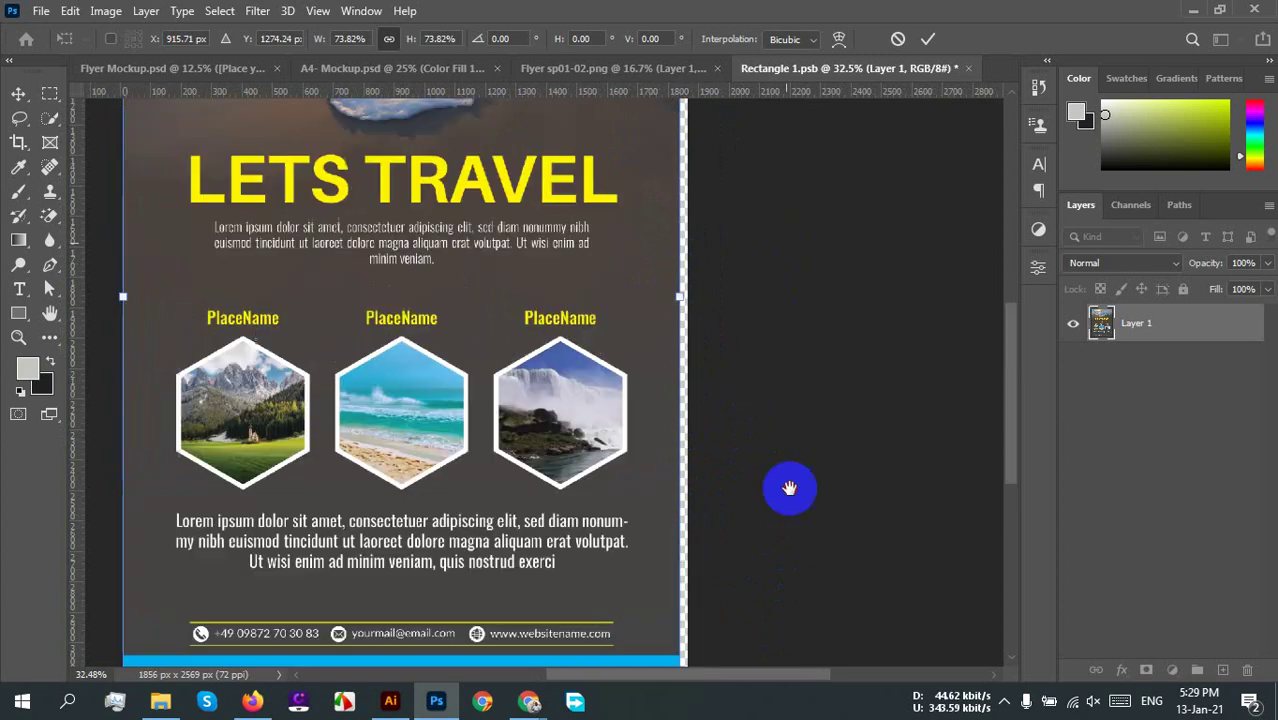
left_click(928, 39)
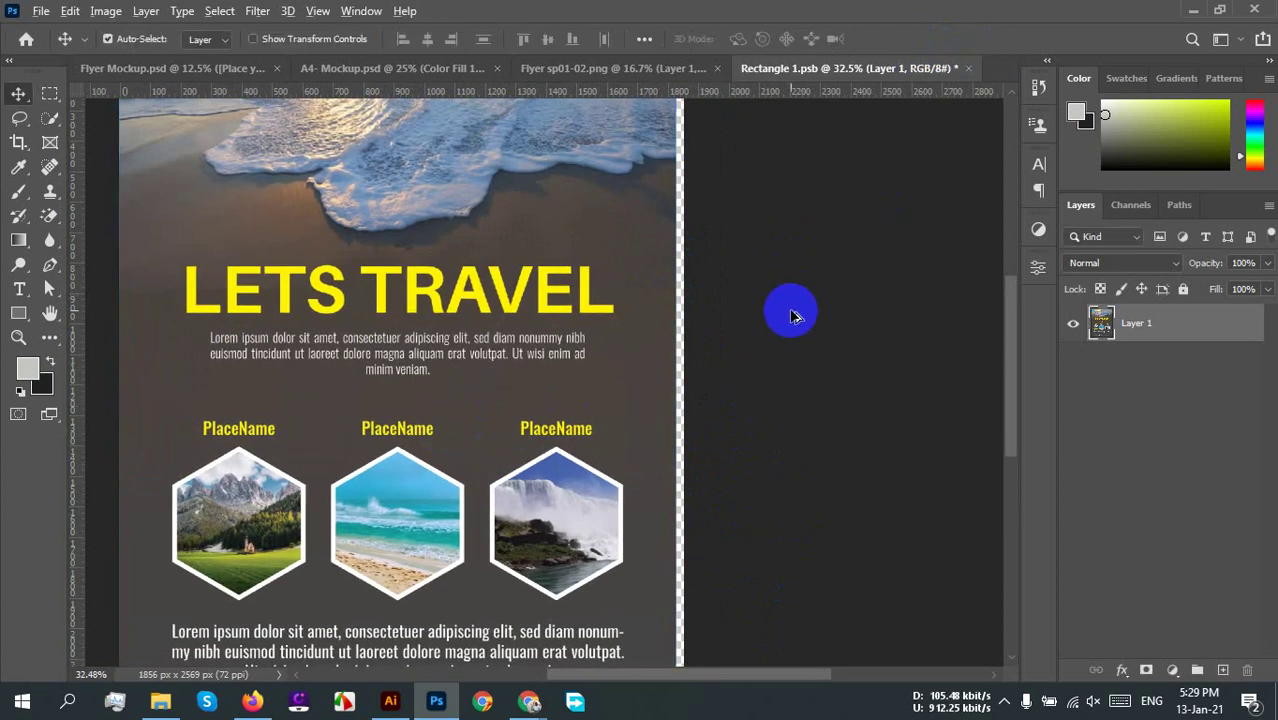
Step: Shift the flyer toward the middle and align its horizontal center to the canvas
scroll(789, 305, "down", 1)
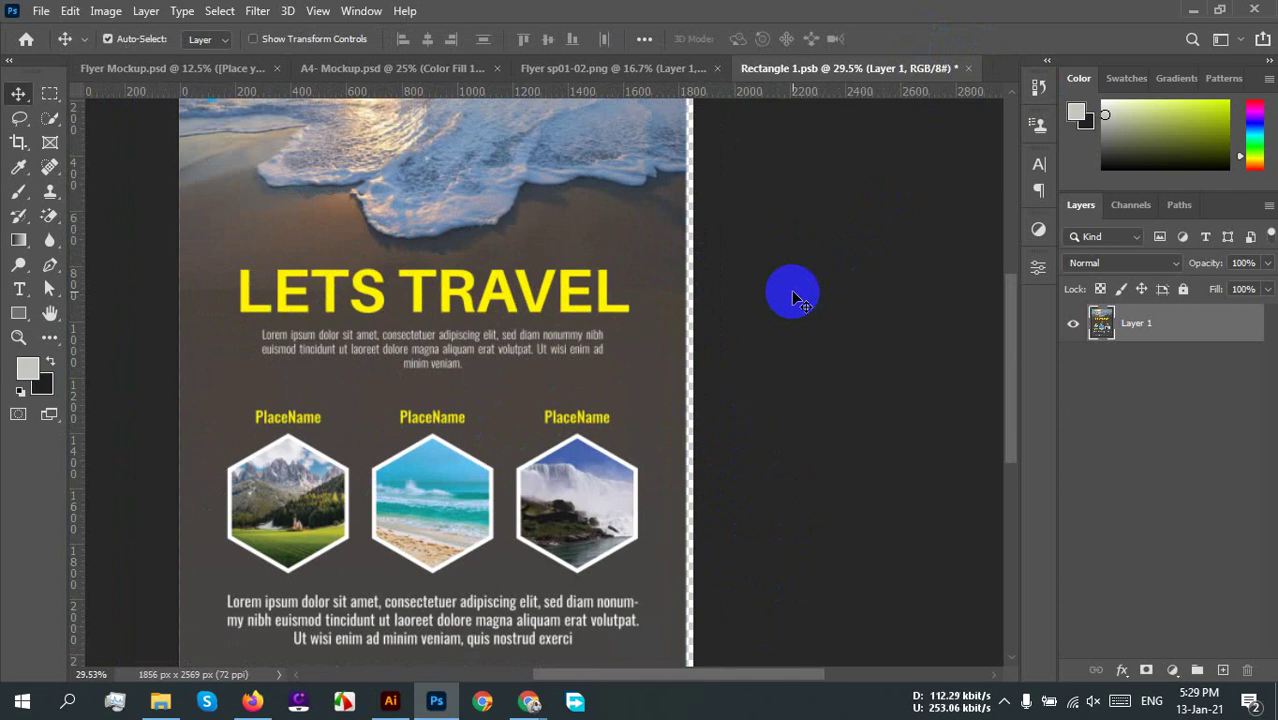
scroll(816, 272, "down", 3)
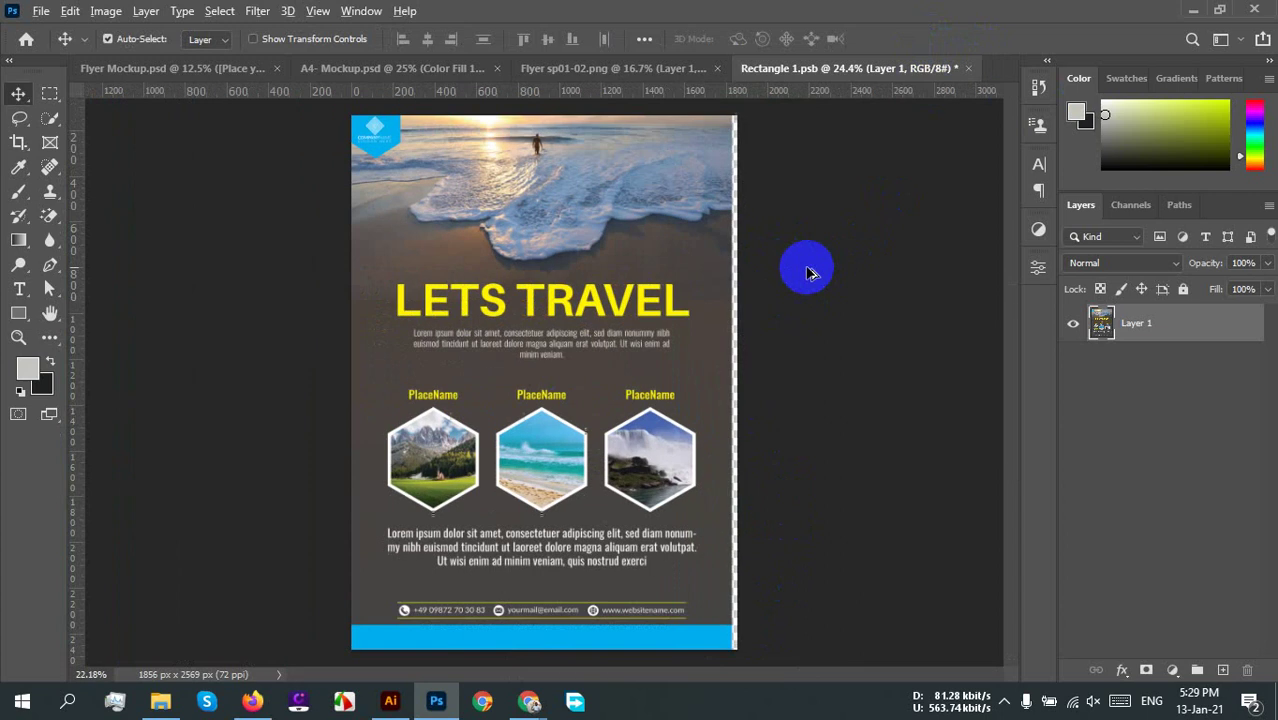
mouse_move(563, 277)
left_mouse_down()
mouse_move(586, 277)
mouse_move(567, 285)
left_mouse_up()
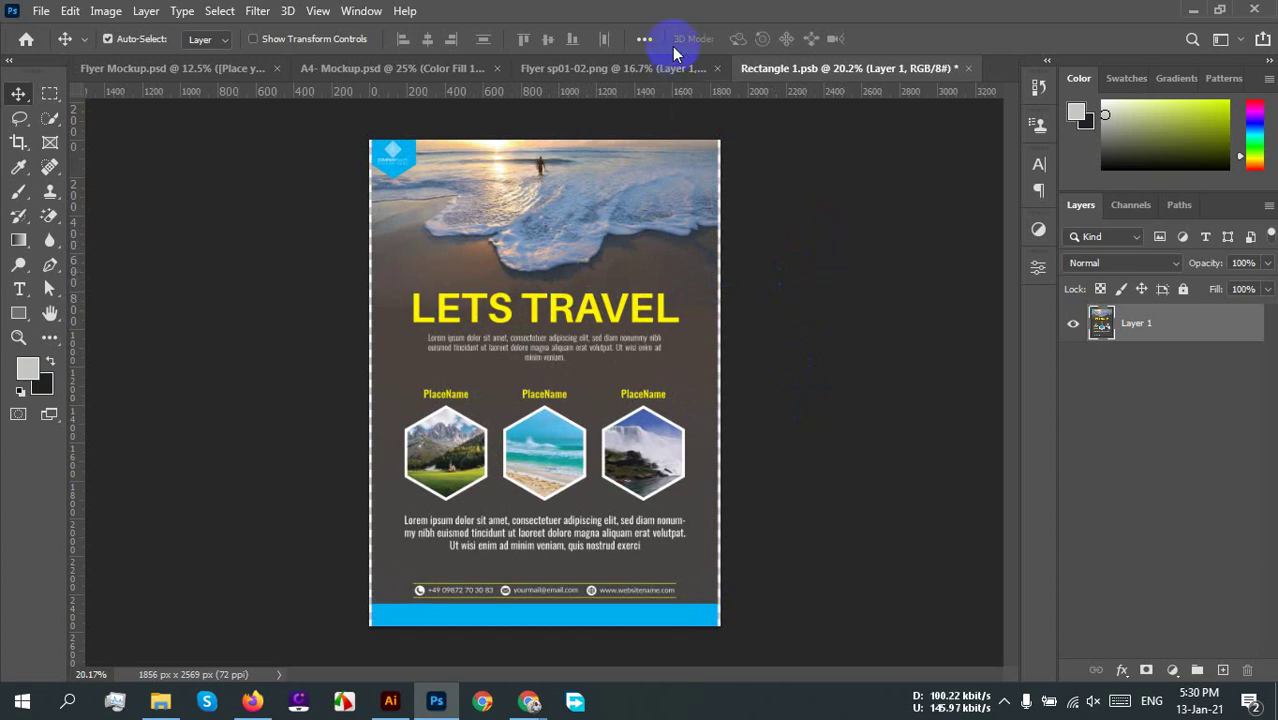
left_click(644, 39)
left_click(707, 240)
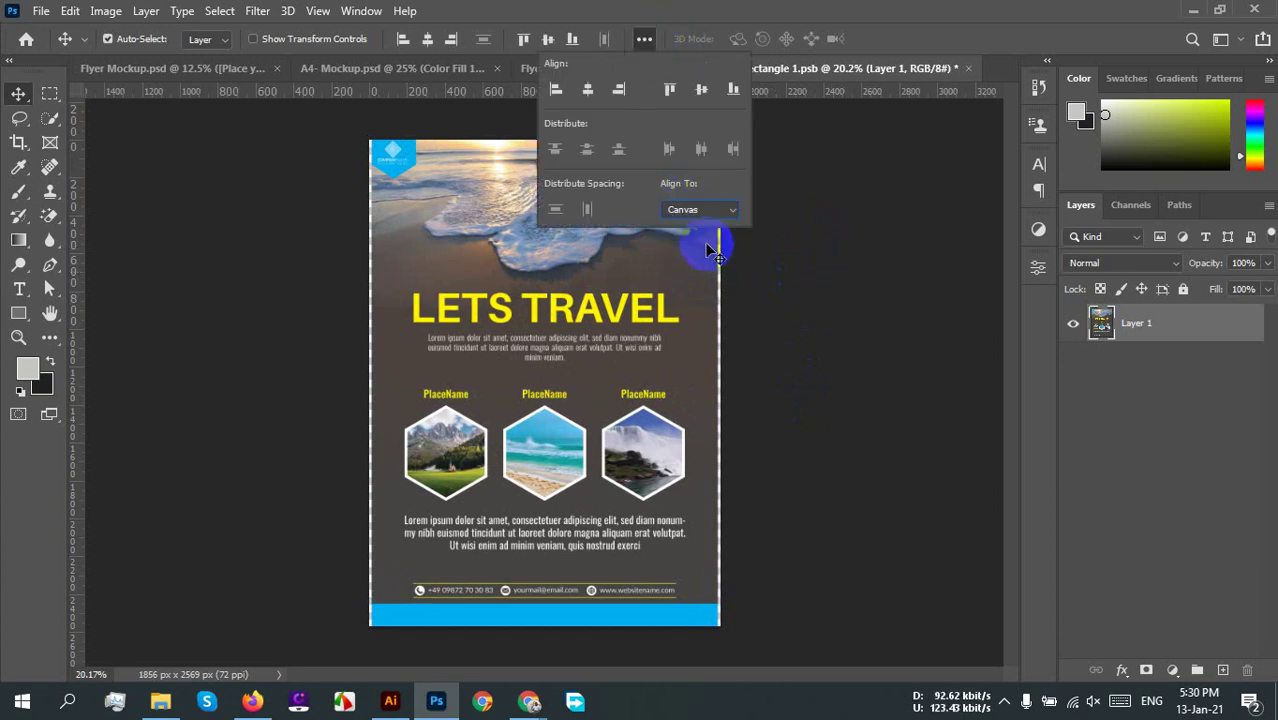
left_click(587, 90)
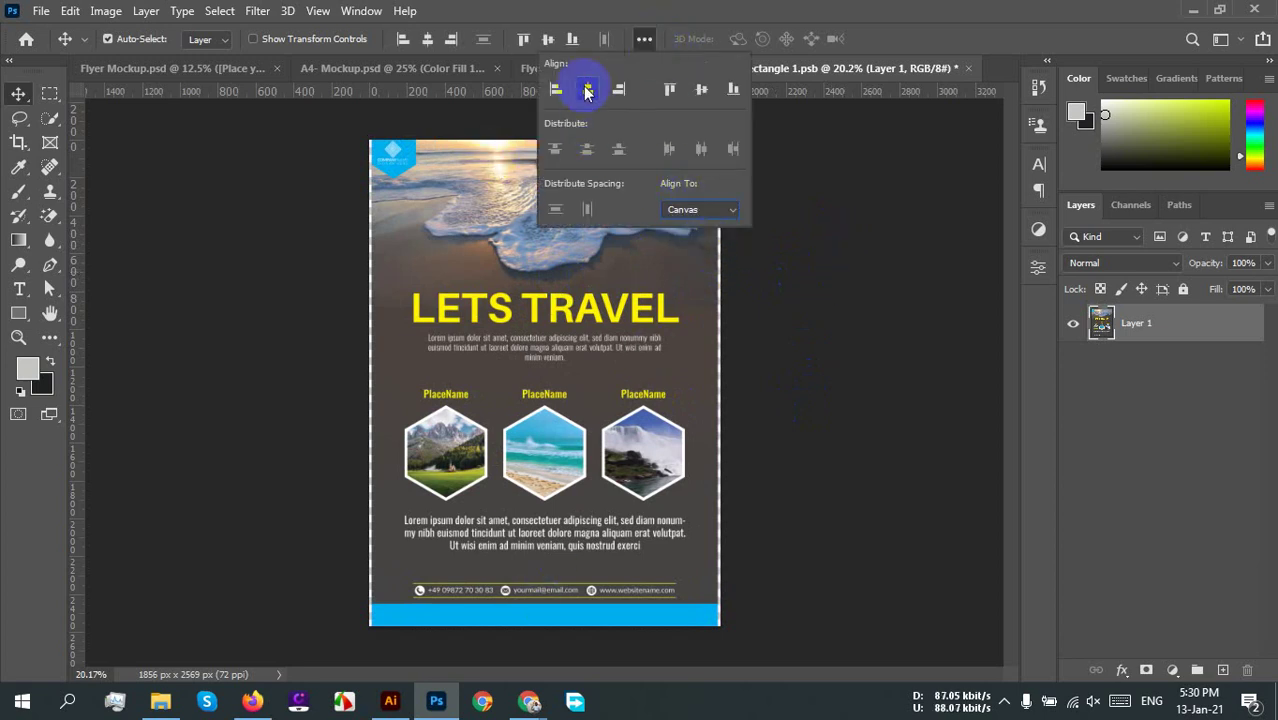
left_click(859, 285)
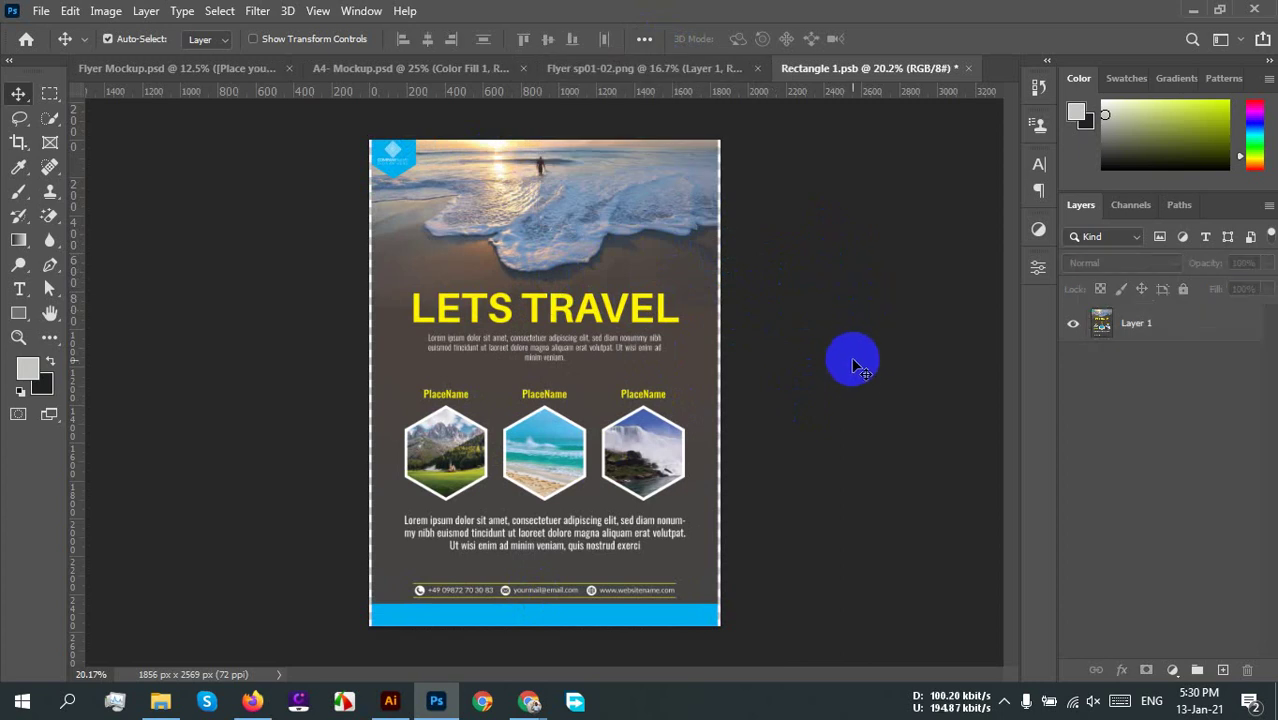
Step: Save the Rectangle 1.psb smart object and inspect the updated flyer in Flyer Mockup.psd
key("ctrl+s")
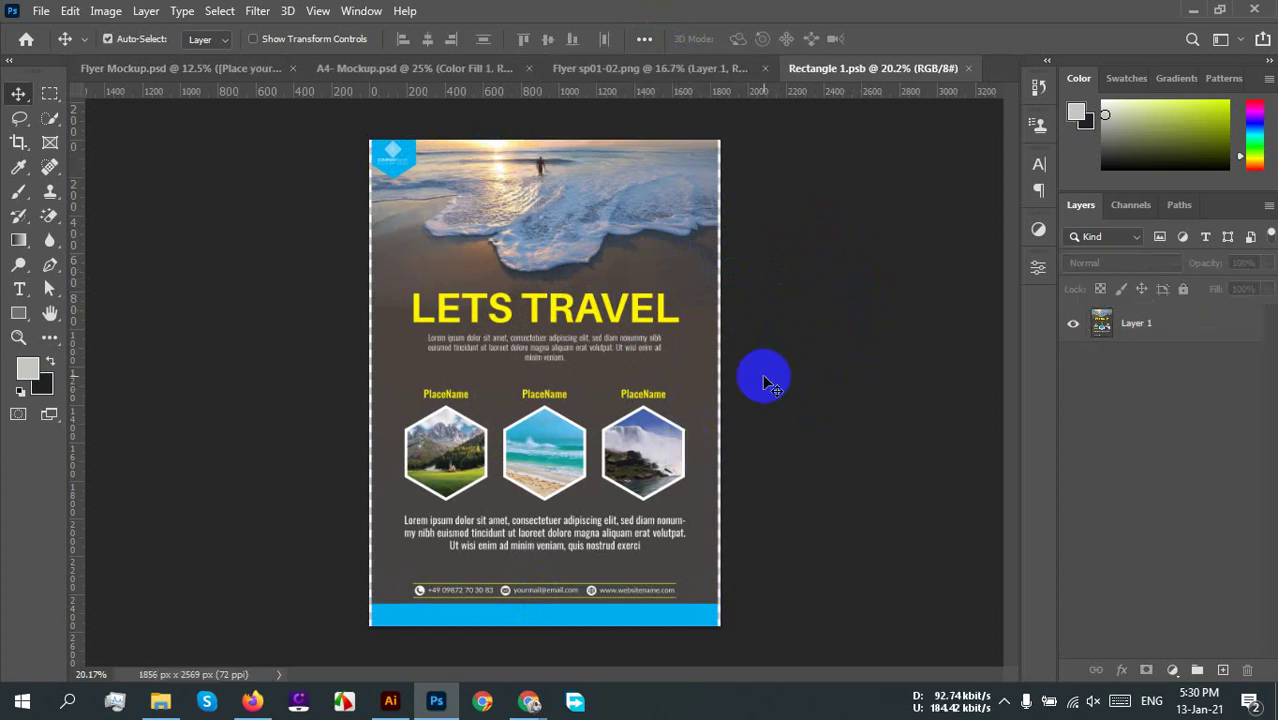
left_click(185, 69)
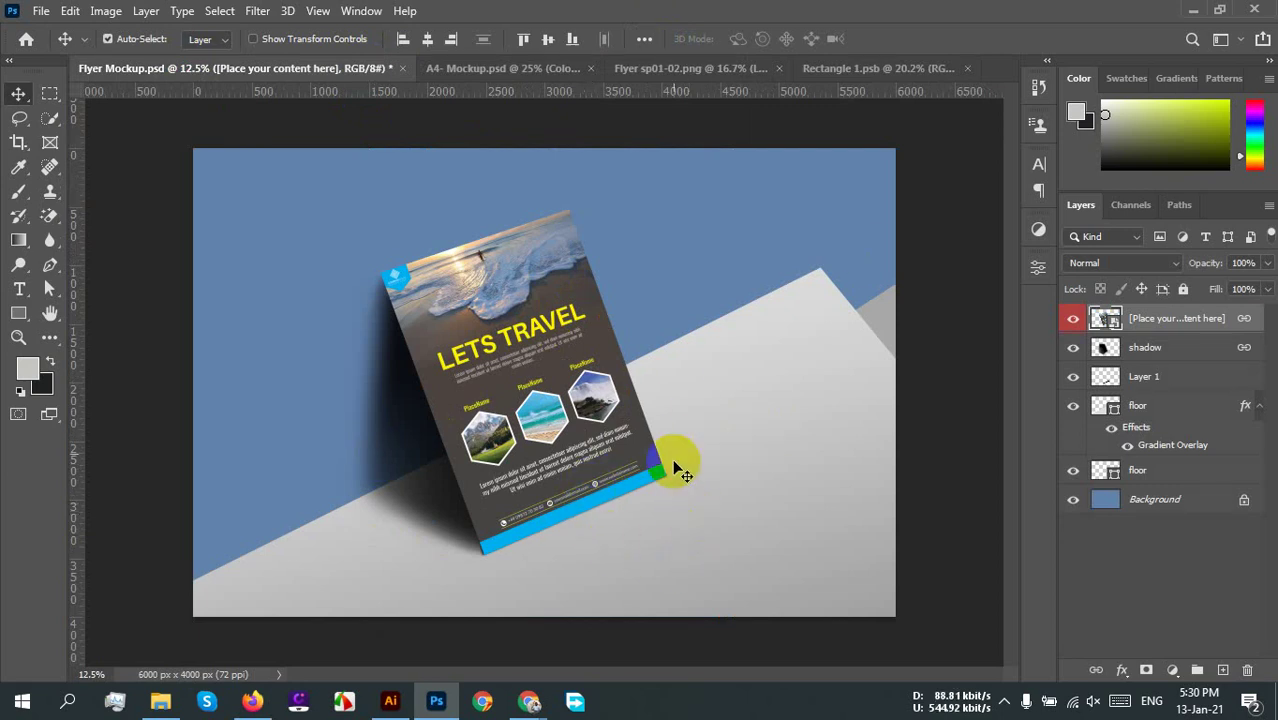
scroll(659, 363, "up", 4)
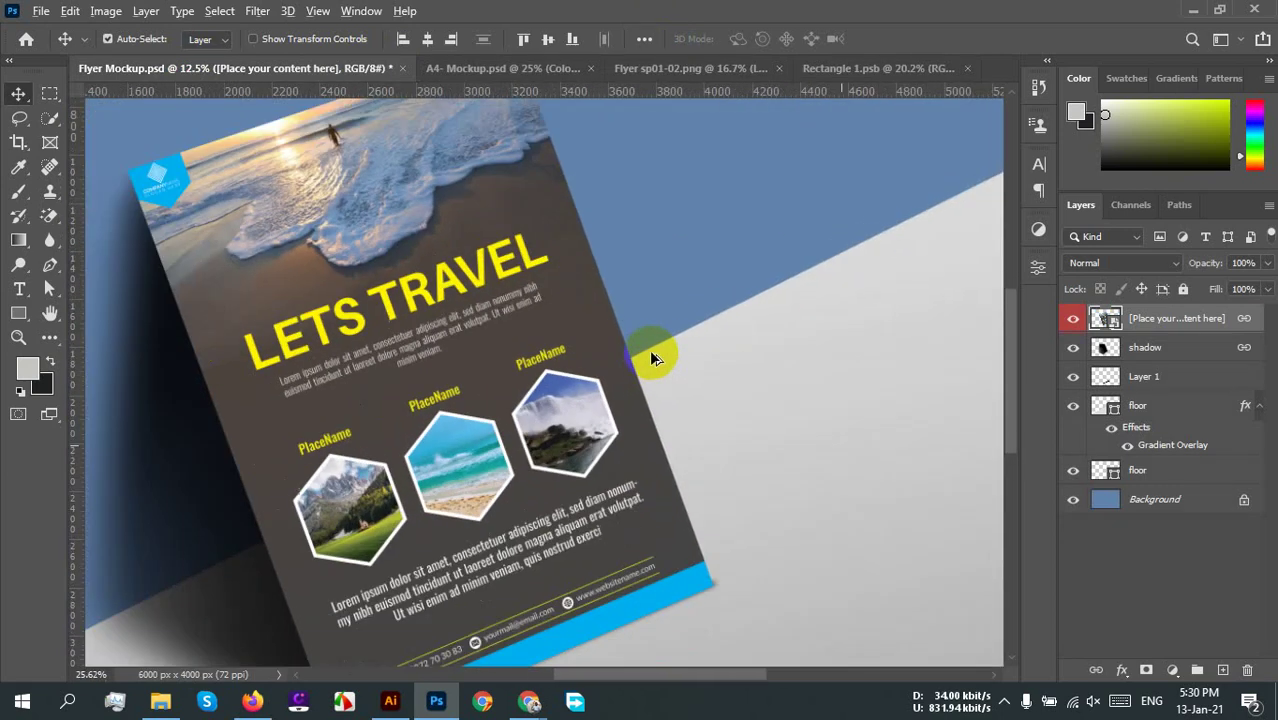
scroll(649, 349, "down", 3)
scroll(720, 415, "up", 1)
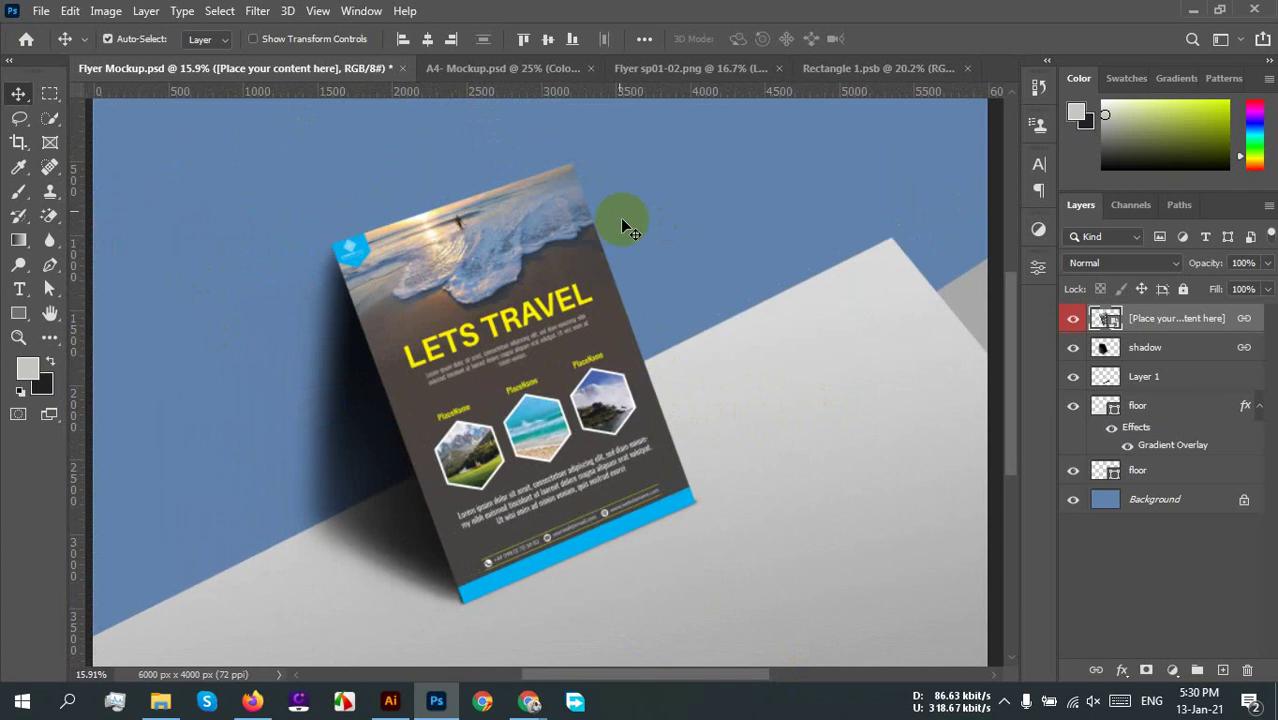
Step: Review the flyer in A4- Mockup.psd against Flyer Mockup.psd, and bring up previews of the open Chrome windows
left_click(484, 66)
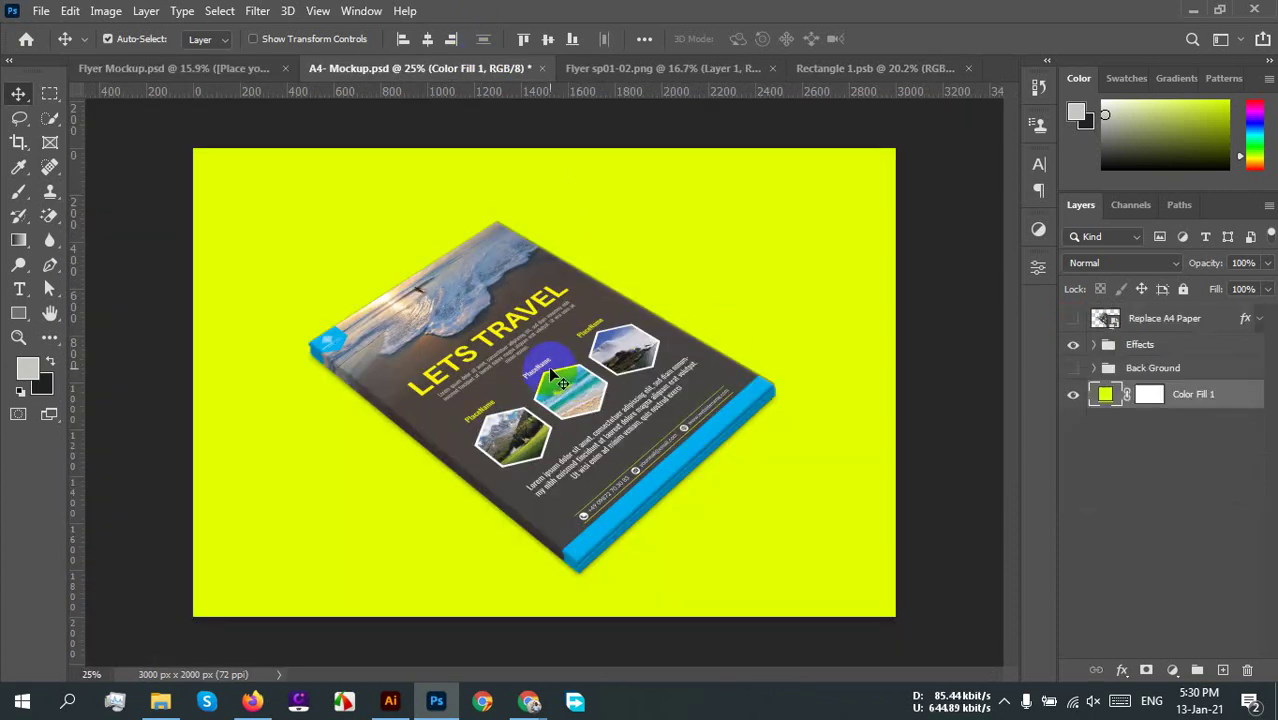
left_click_drag(552, 370, 529, 353)
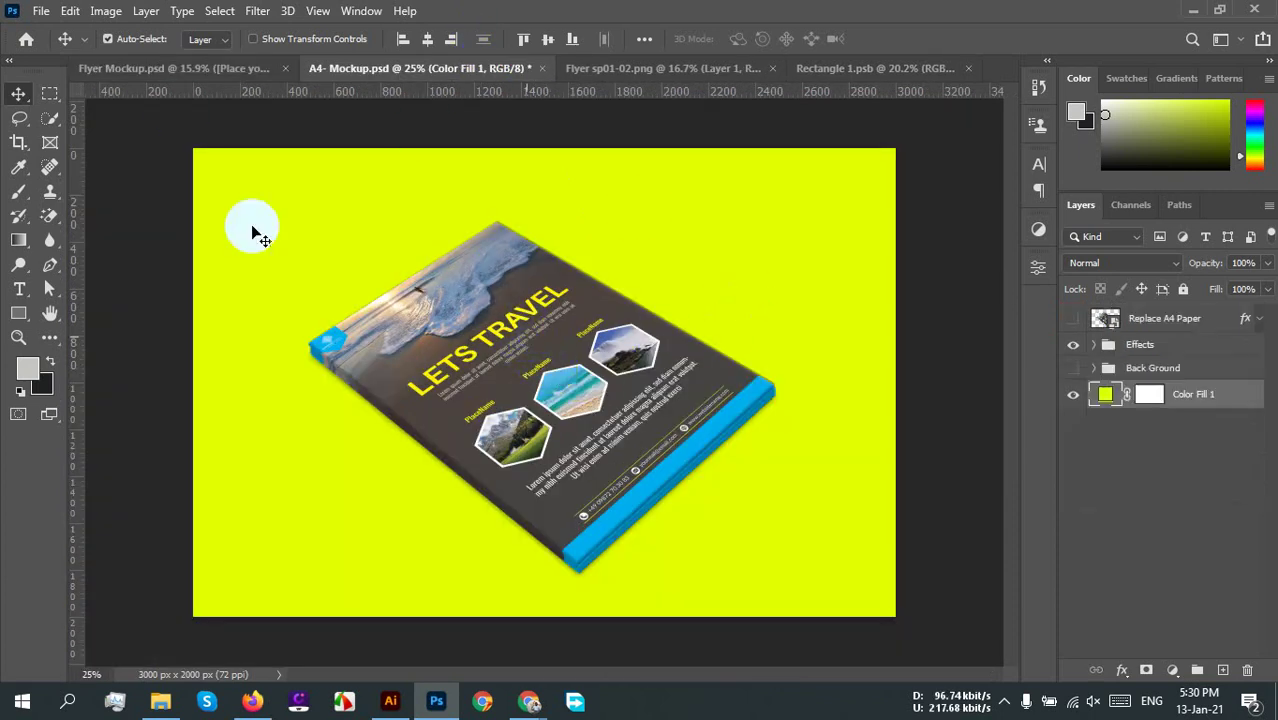
left_click(531, 284)
left_click_drag(518, 277, 500, 292)
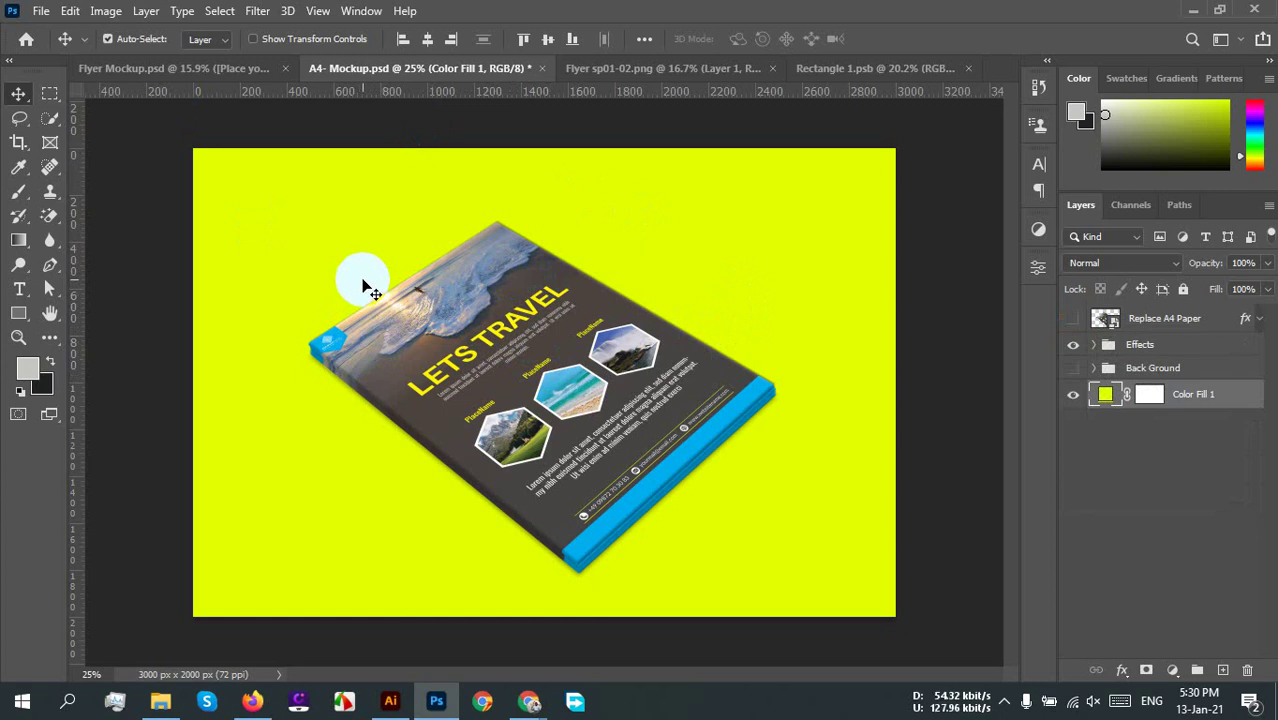
left_click(245, 70)
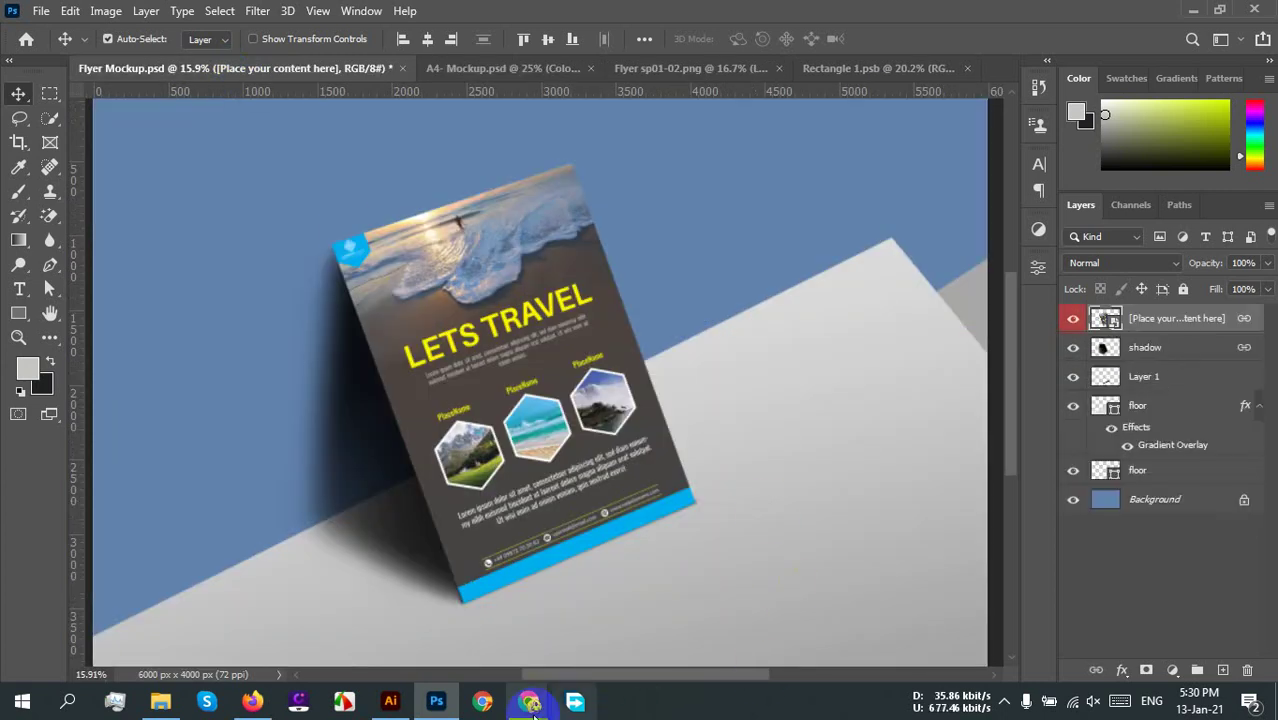
mouse_move(529, 701)
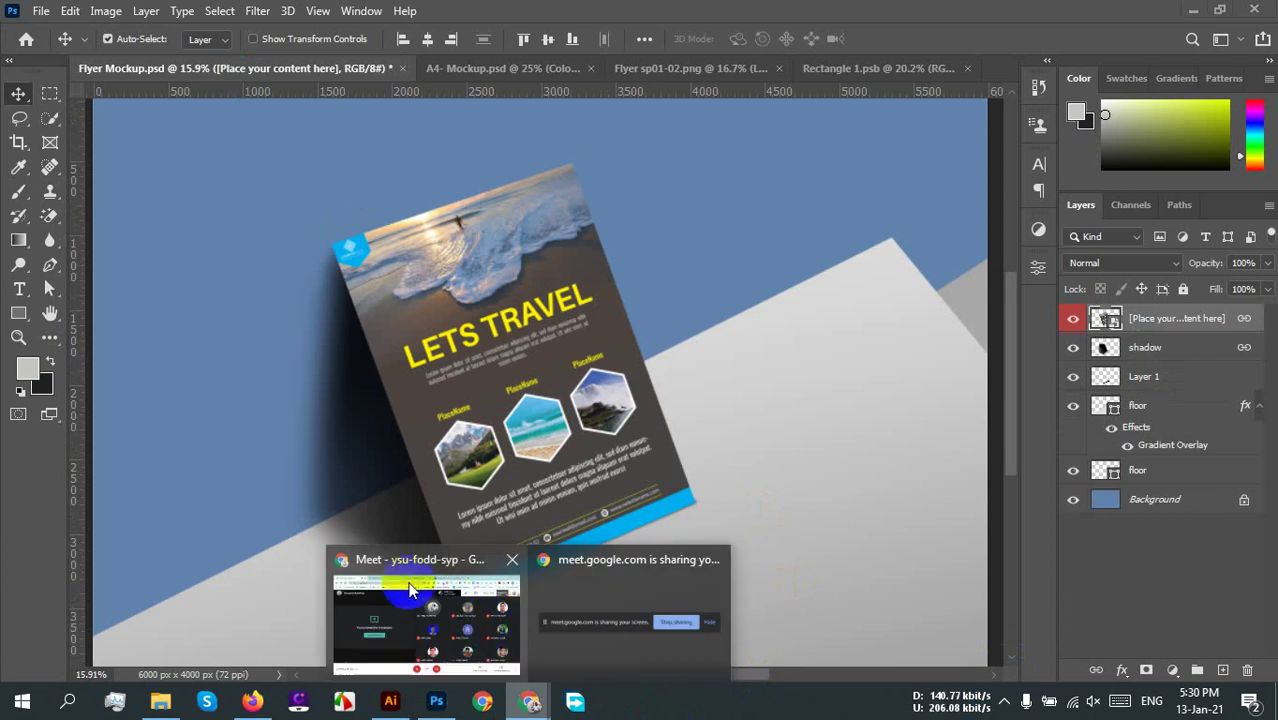